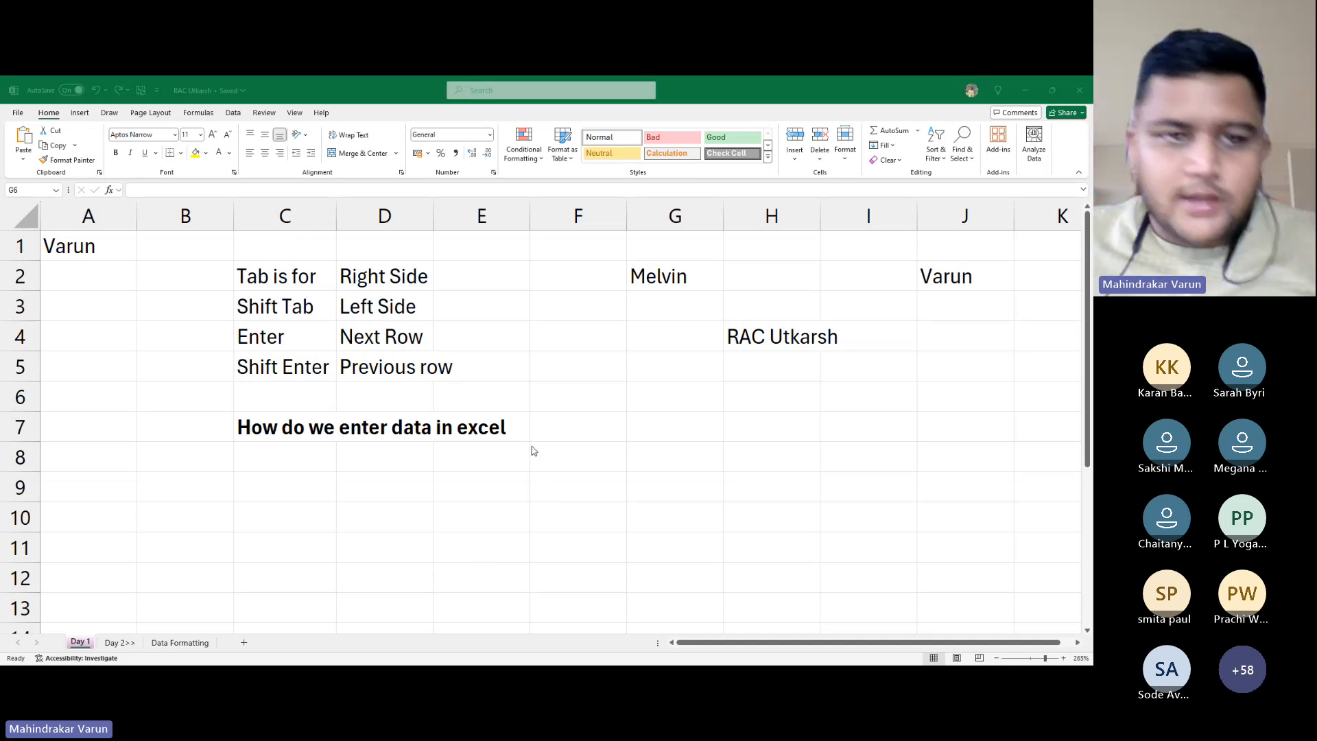
Browse the Insert, Draw, Page Layout, Formulas, Data and Review ribbon tabs, then return to Home
click(487, 444)
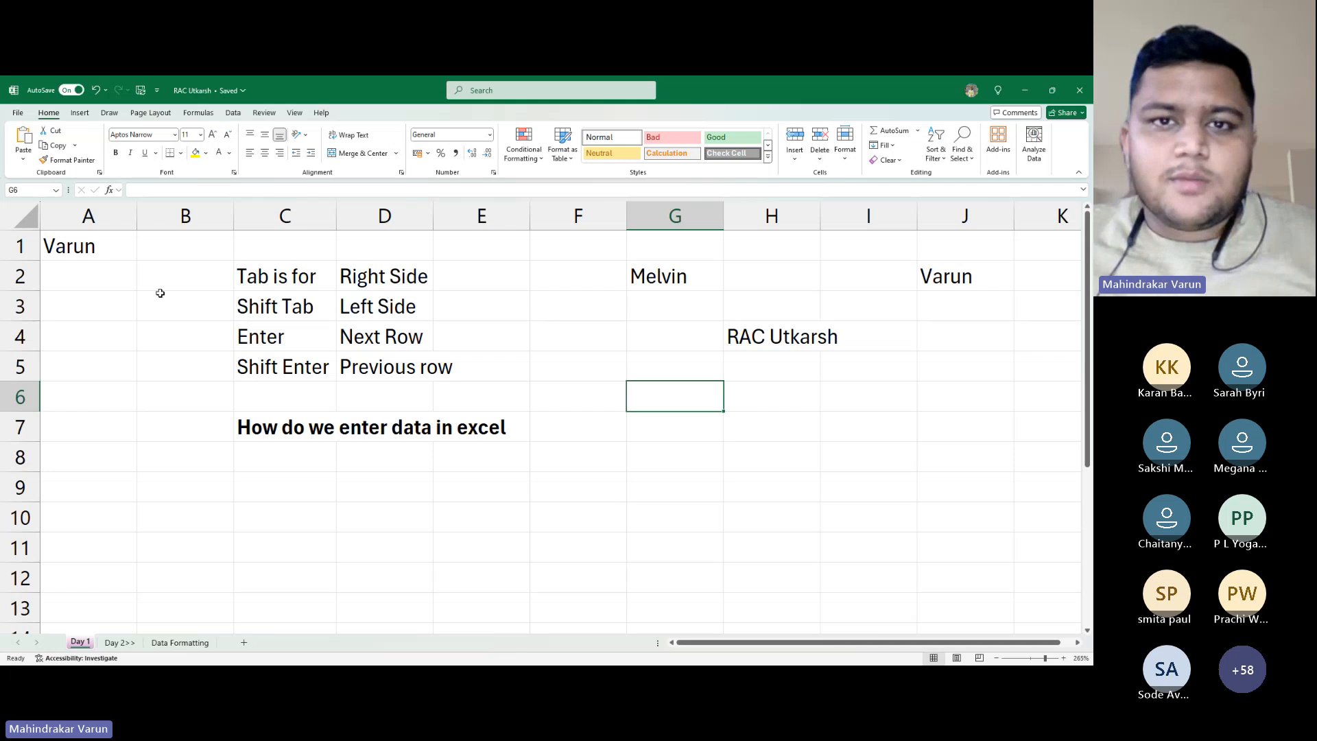
click(490, 93)
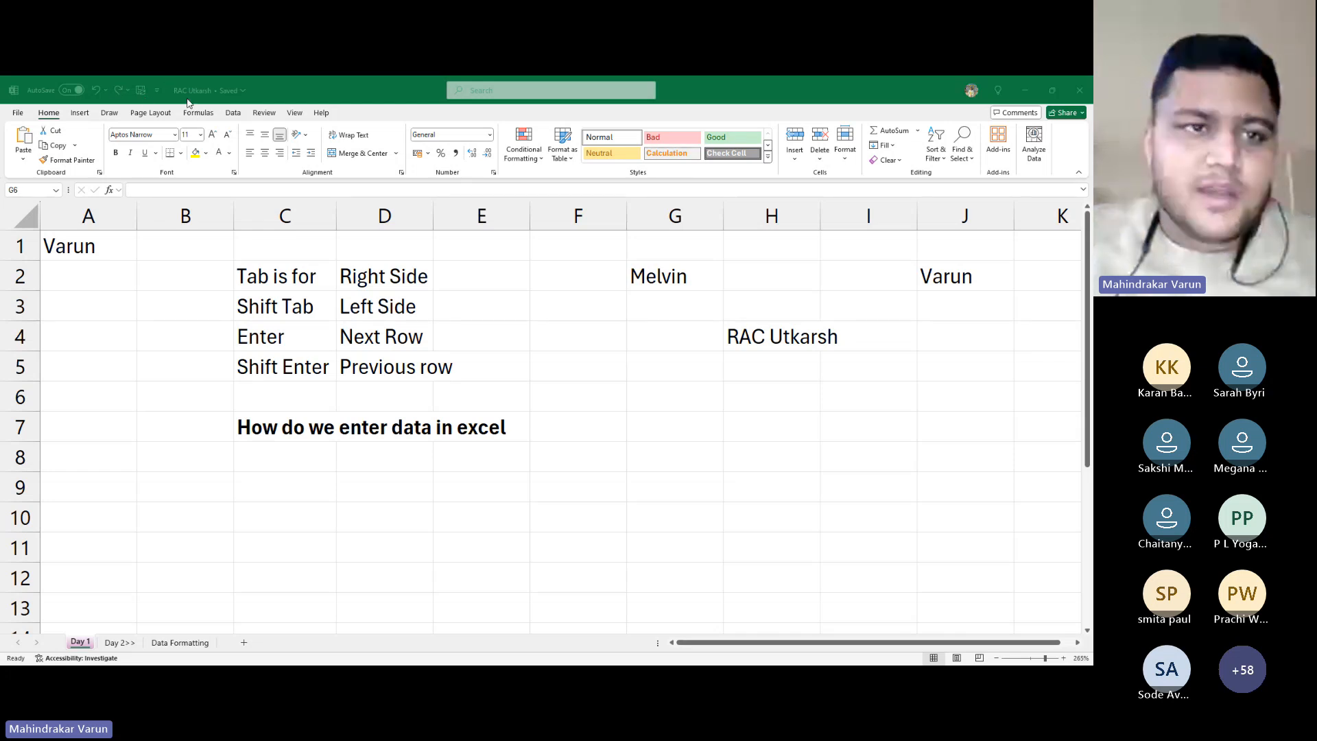
click(75, 119)
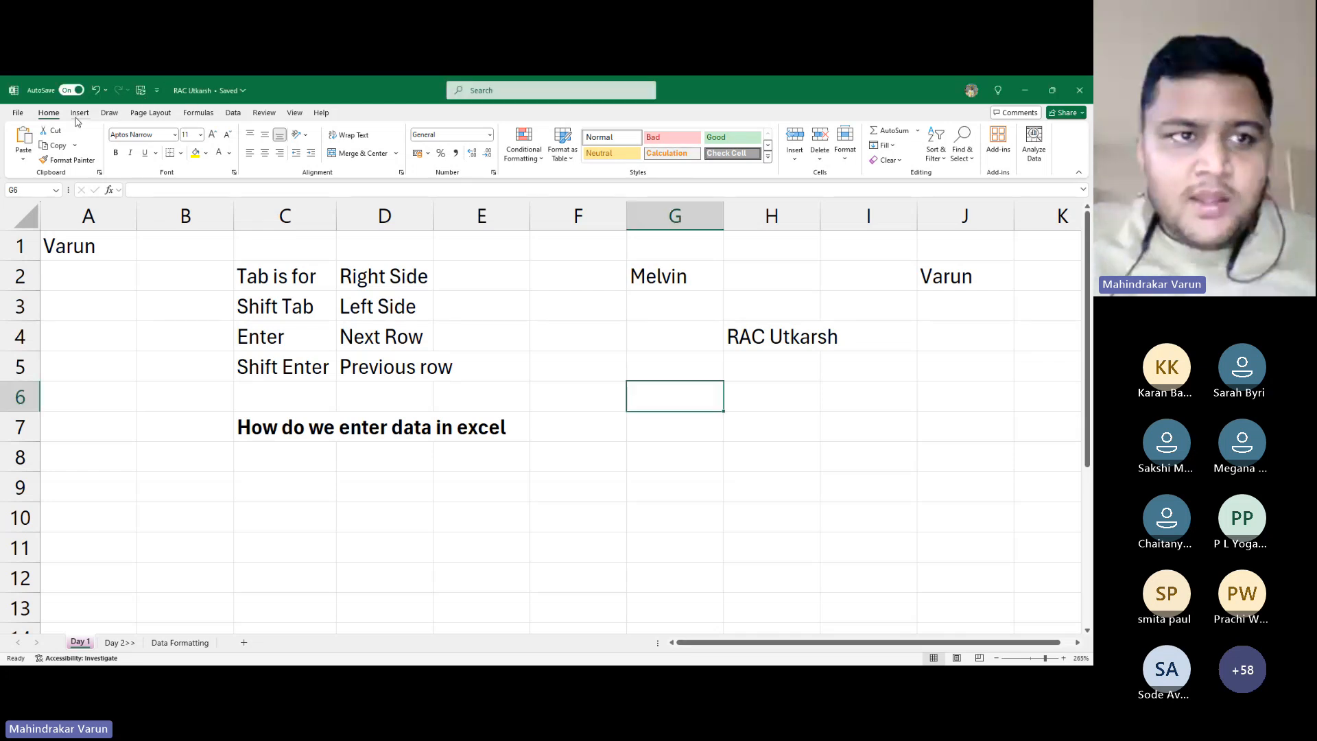
click(80, 117)
click(115, 114)
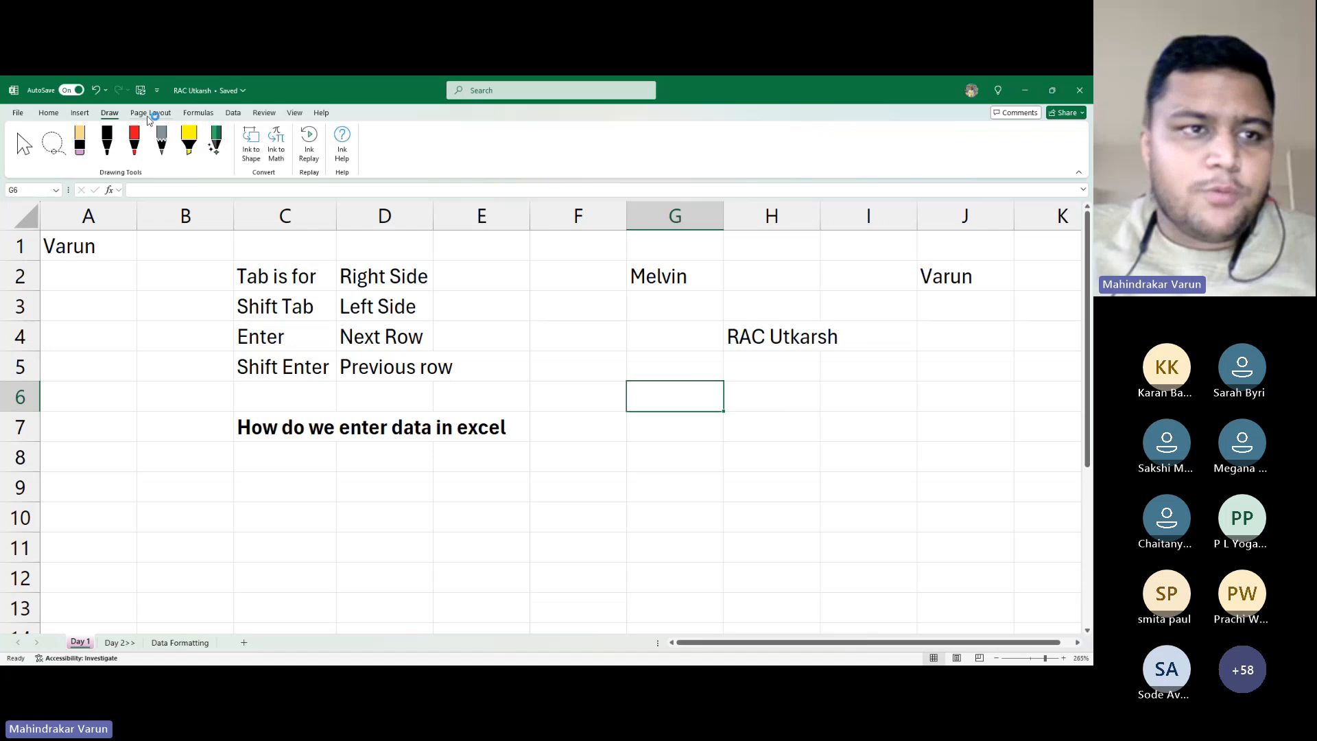
click(147, 117)
click(202, 116)
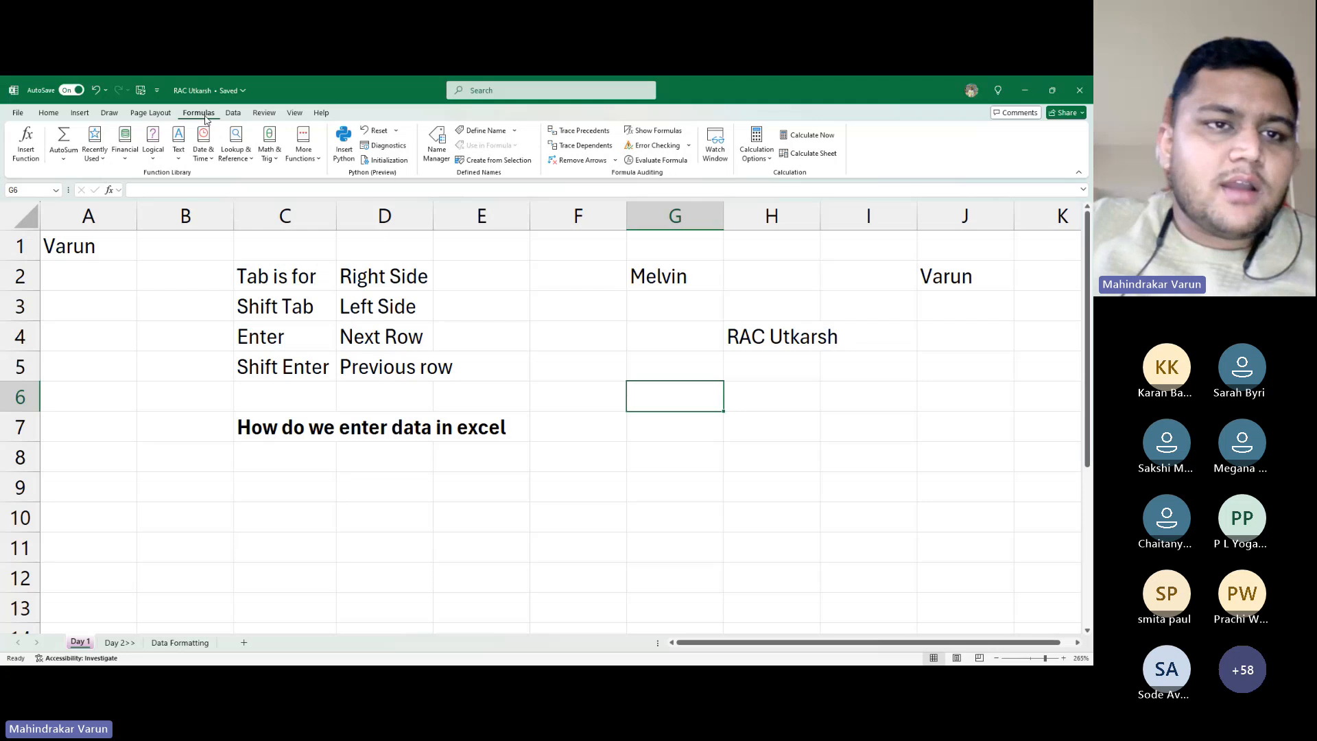
click(232, 114)
click(271, 115)
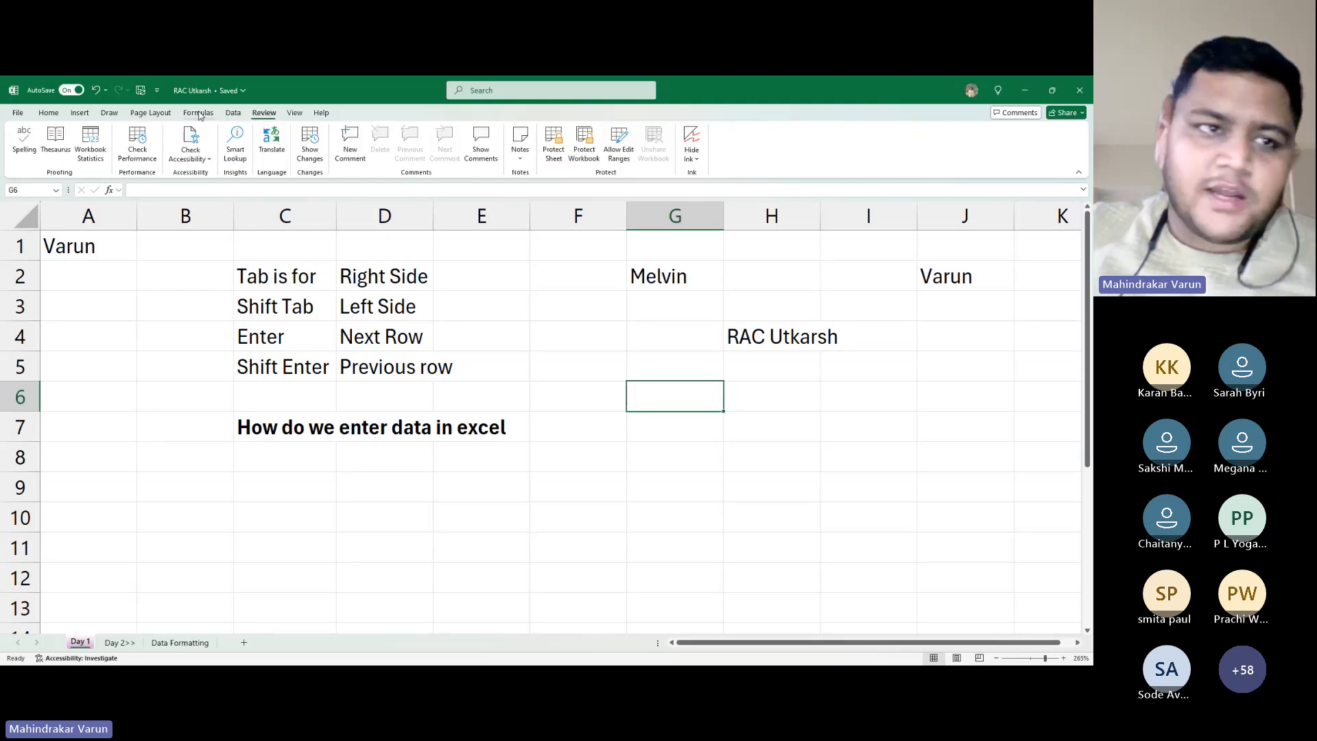
click(48, 115)
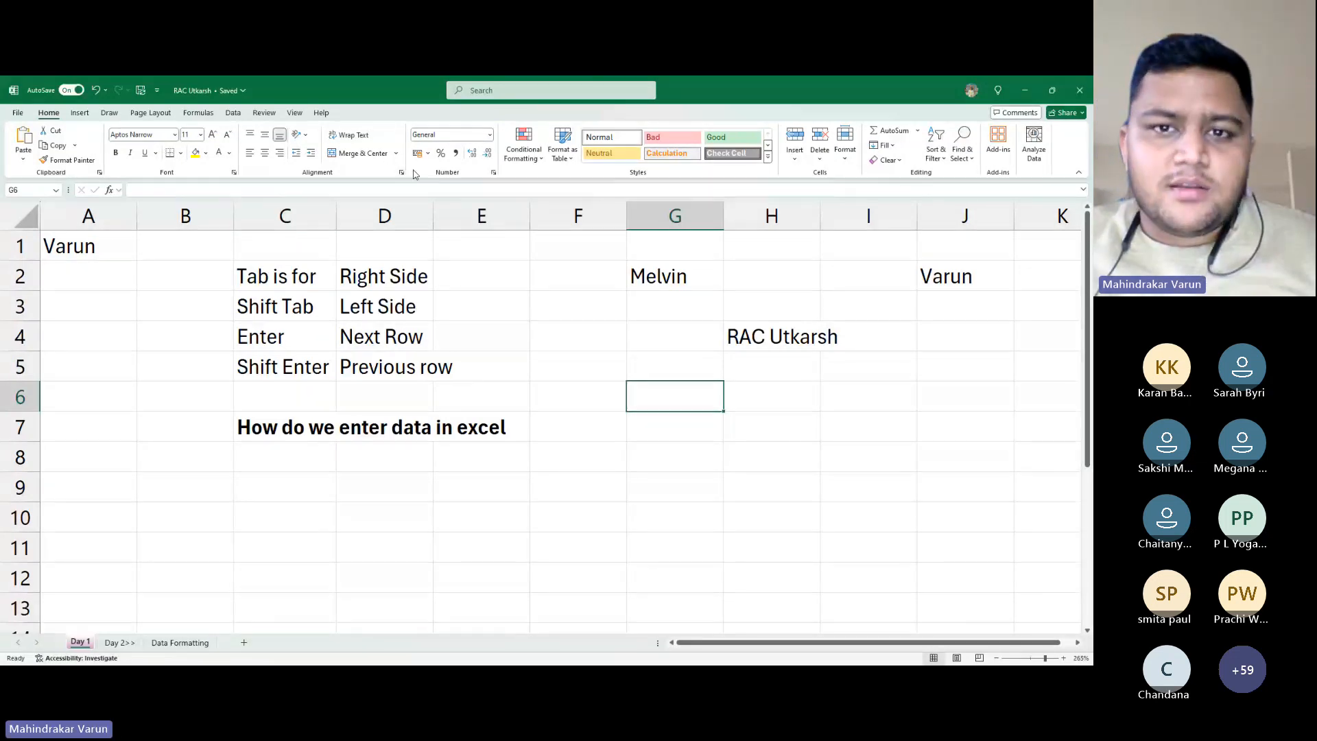
key(alt+Tab)
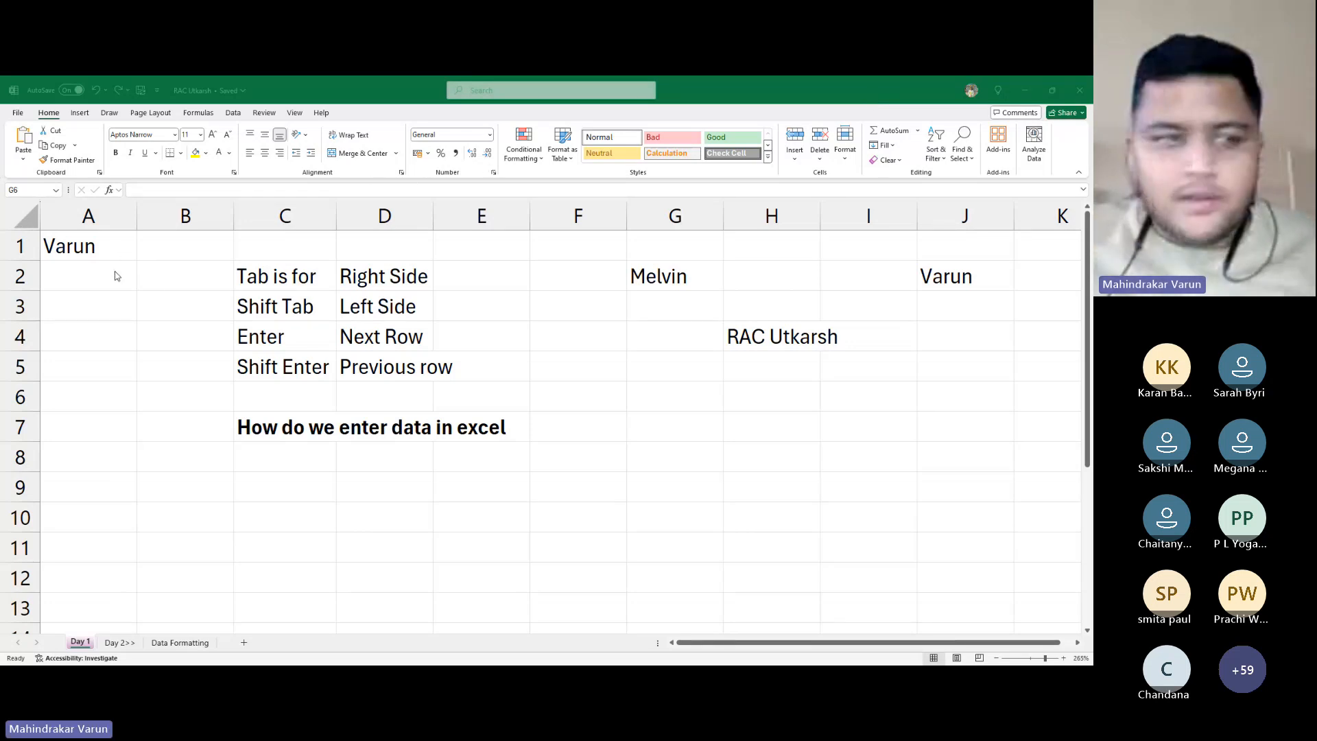
Select whole columns B, C, F and rows 1, 2, 3, 5 by their headers
click(194, 214)
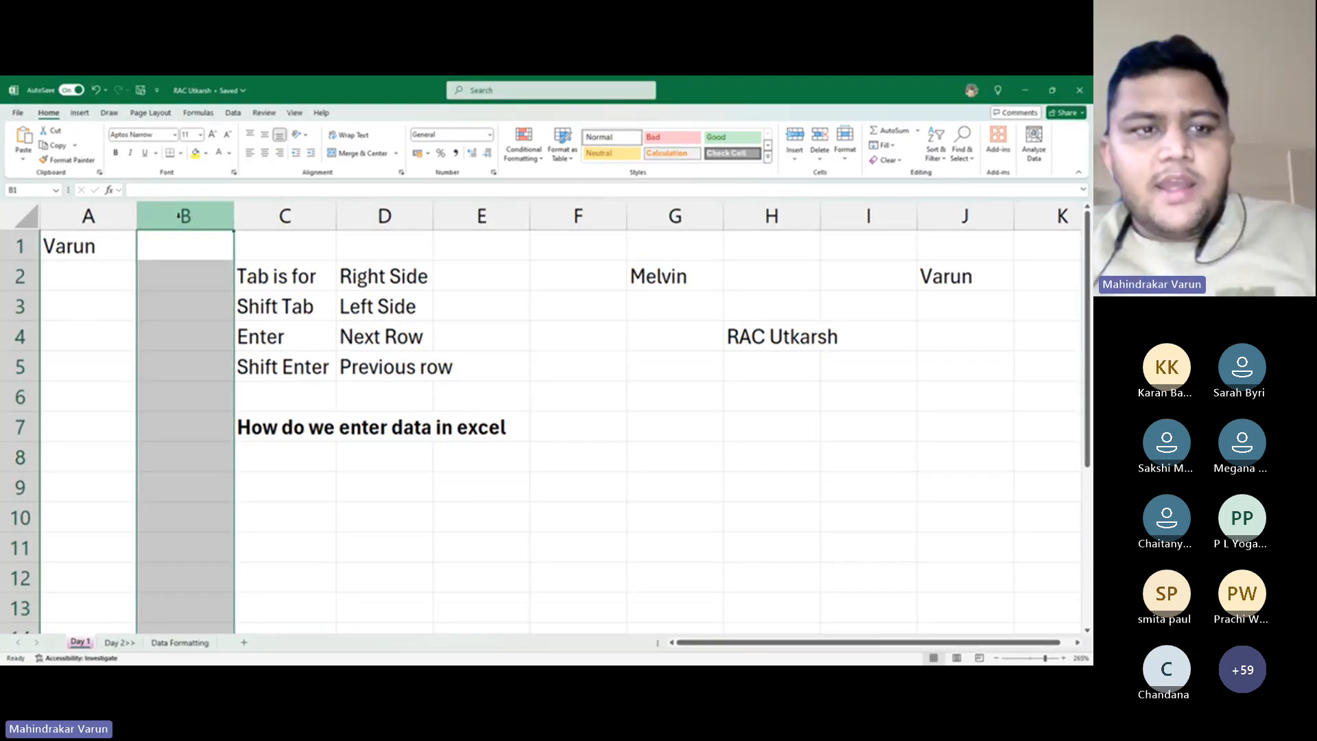
click(323, 215)
click(549, 213)
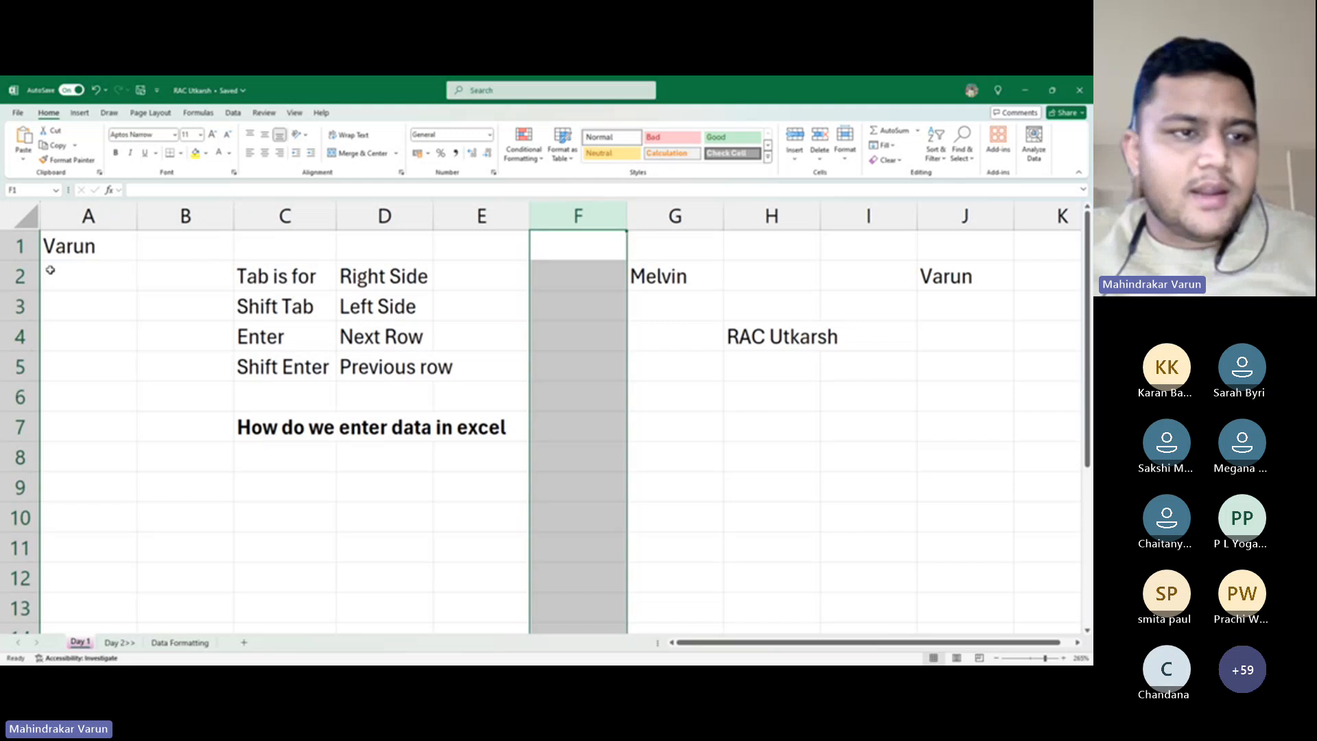
click(5, 253)
click(14, 278)
click(27, 310)
click(31, 367)
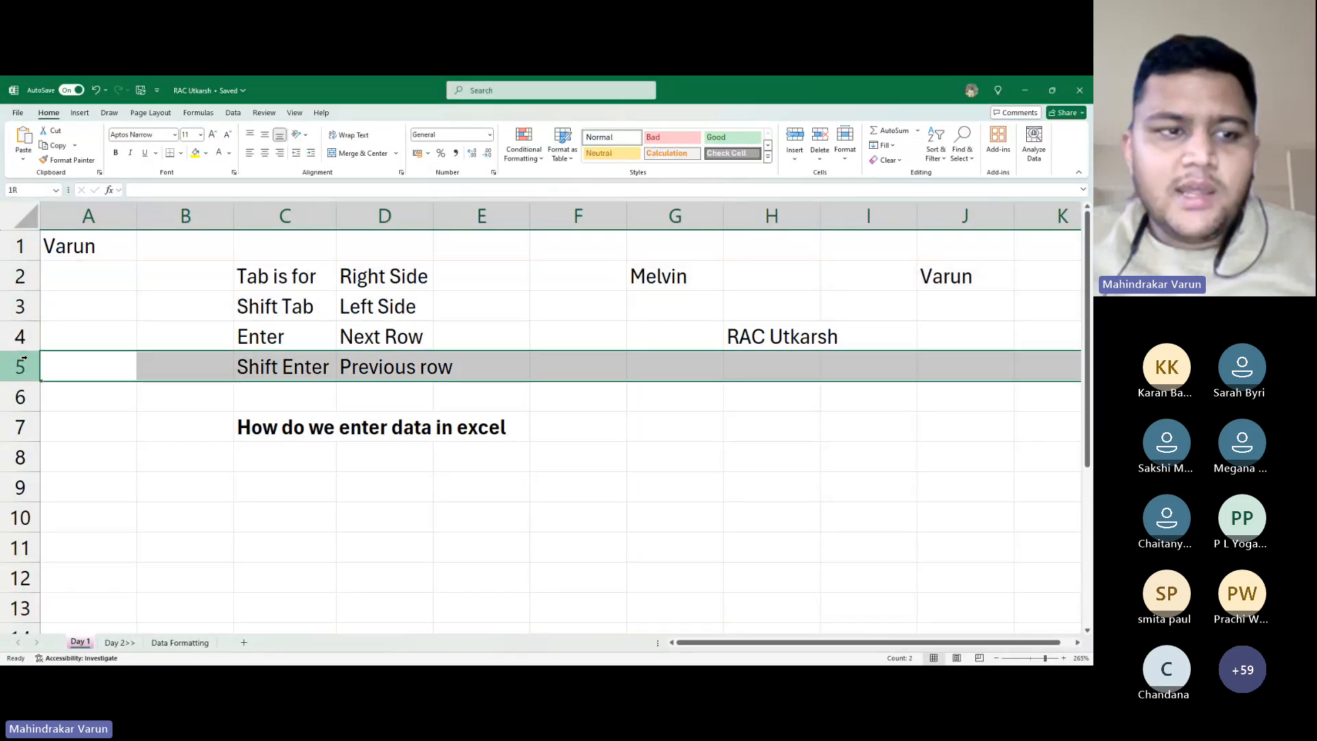
Repeat whole-column selection of B, C, F and whole-row selection of rows 2, 4, 5
click(153, 214)
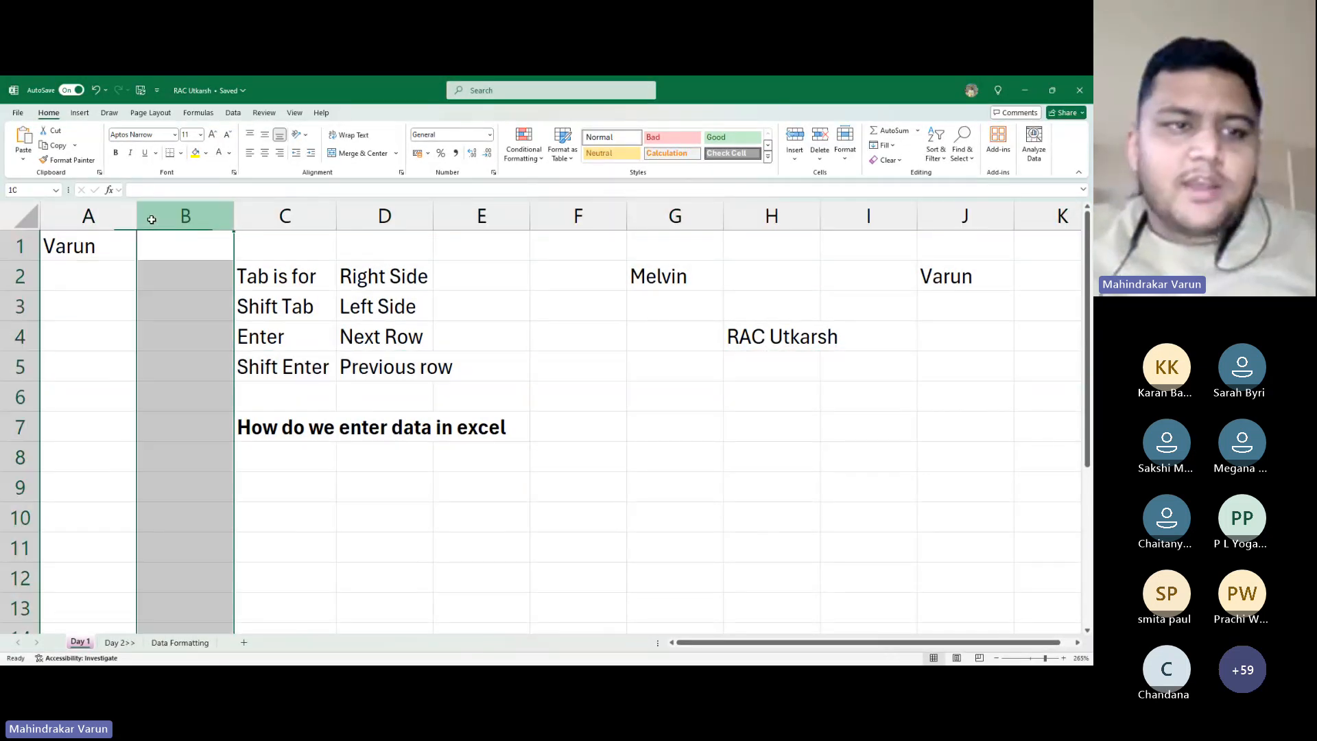
click(288, 216)
click(563, 215)
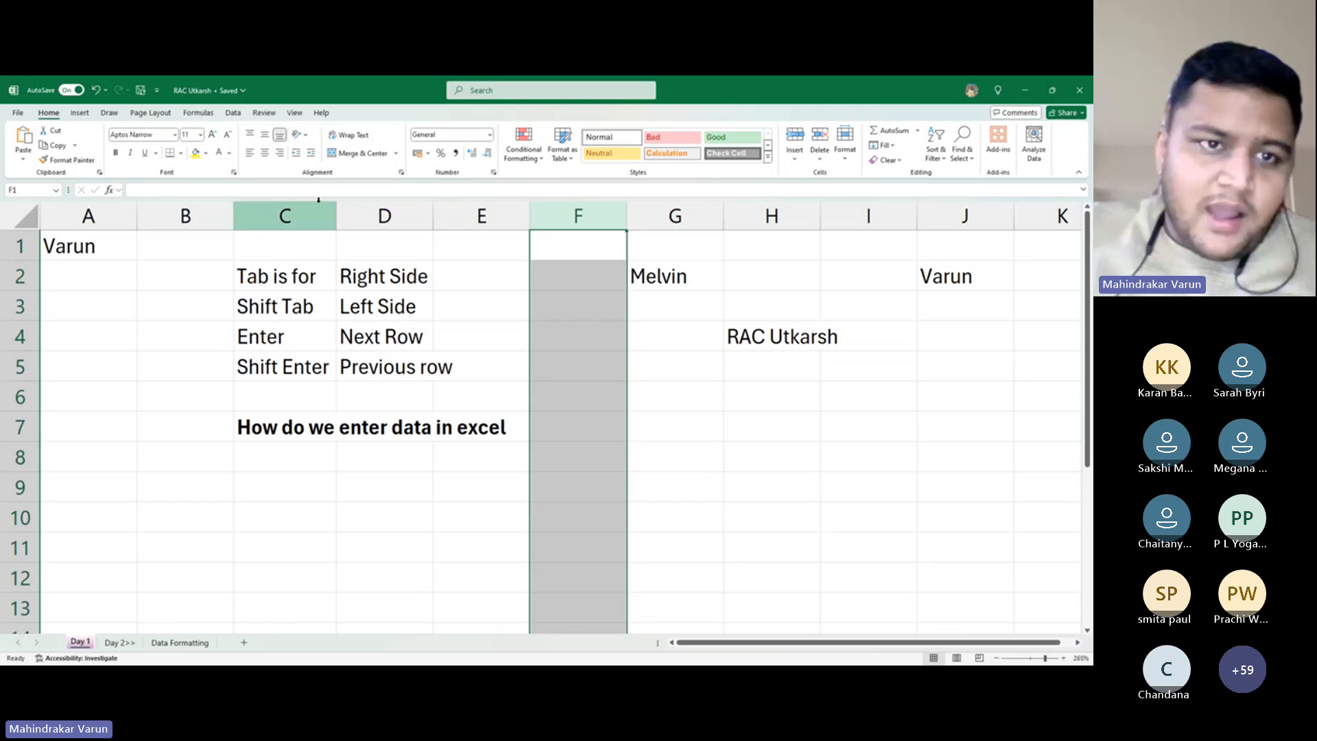
click(14, 283)
click(19, 331)
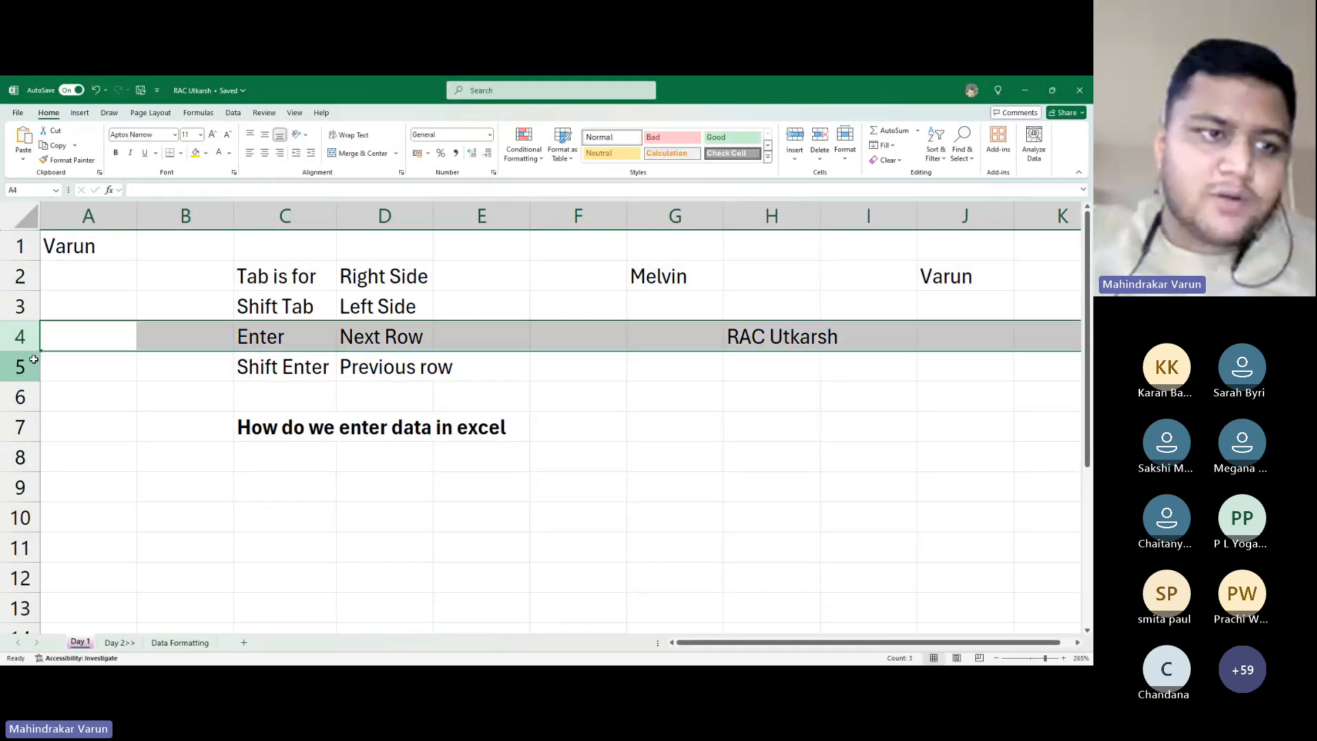
click(32, 360)
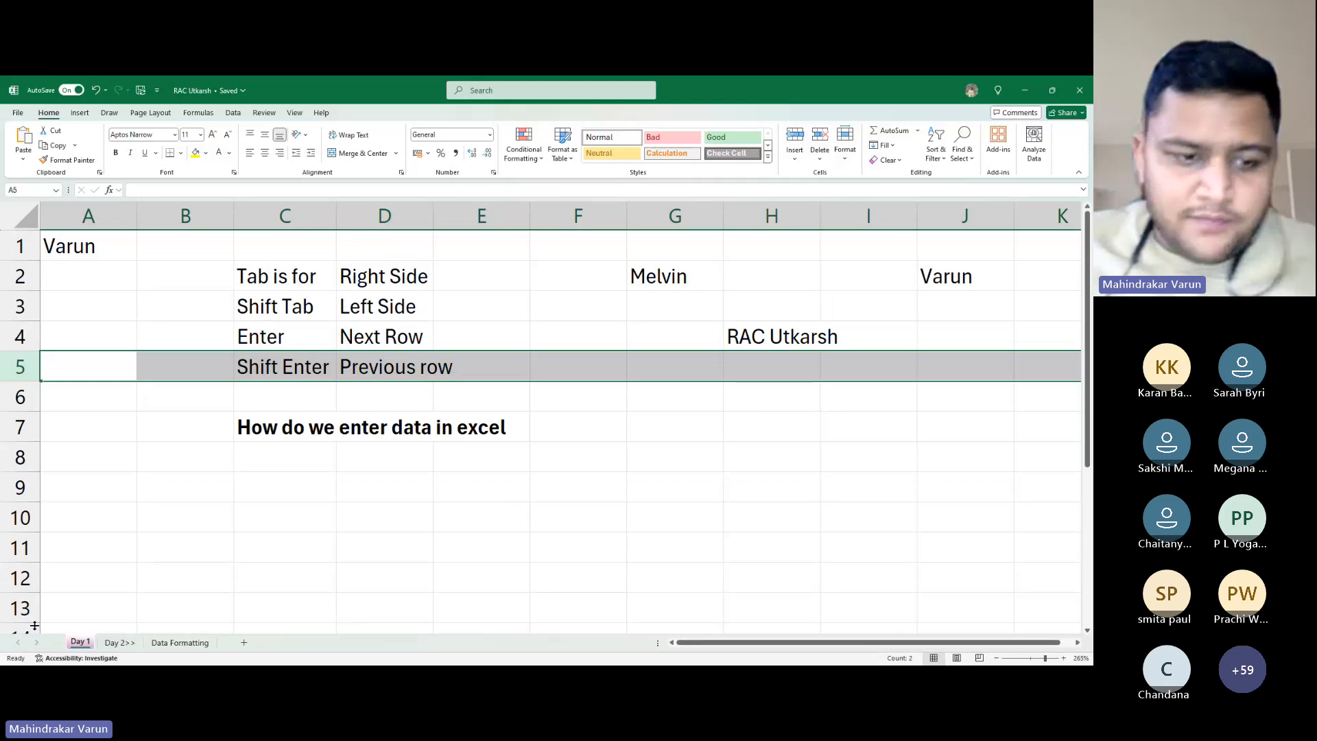
Duplicate the Data Formatting sheet using Move or Copy with Create a copy
click(184, 643)
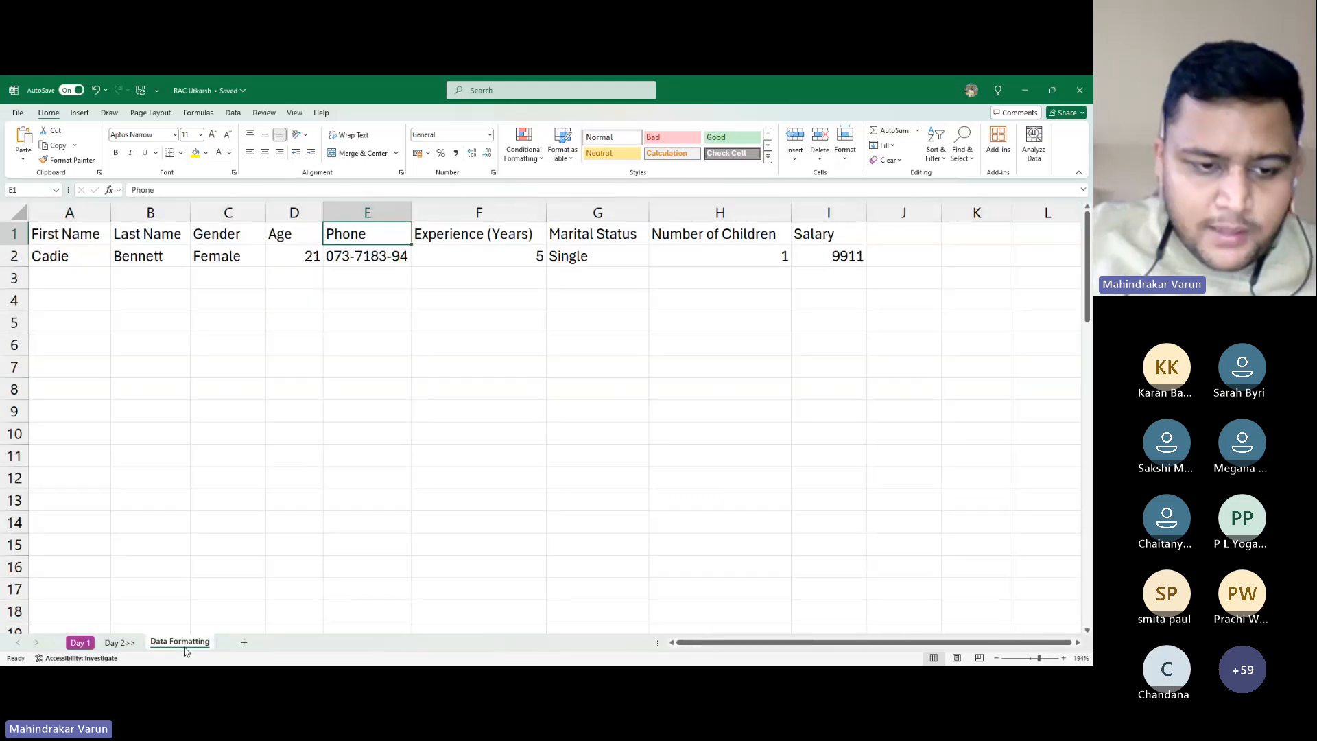
right_click(183, 644)
click(236, 507)
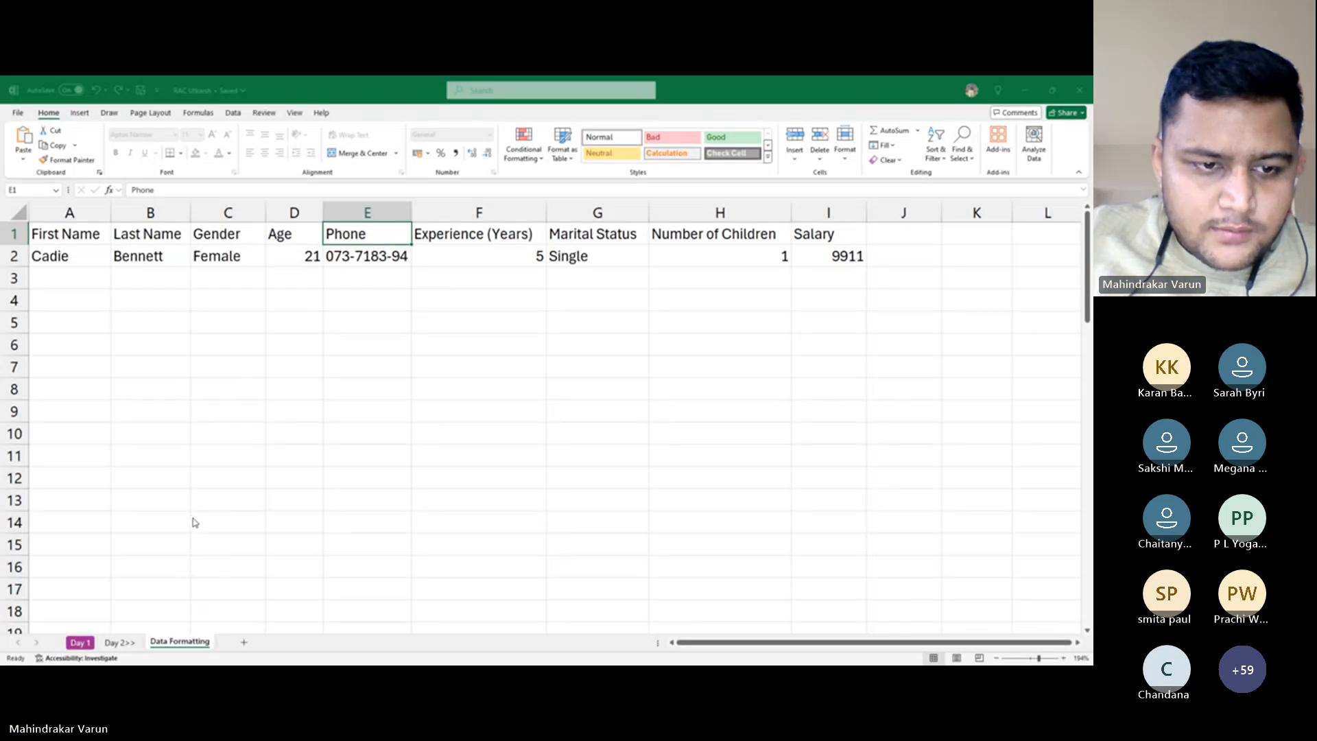
click(245, 592)
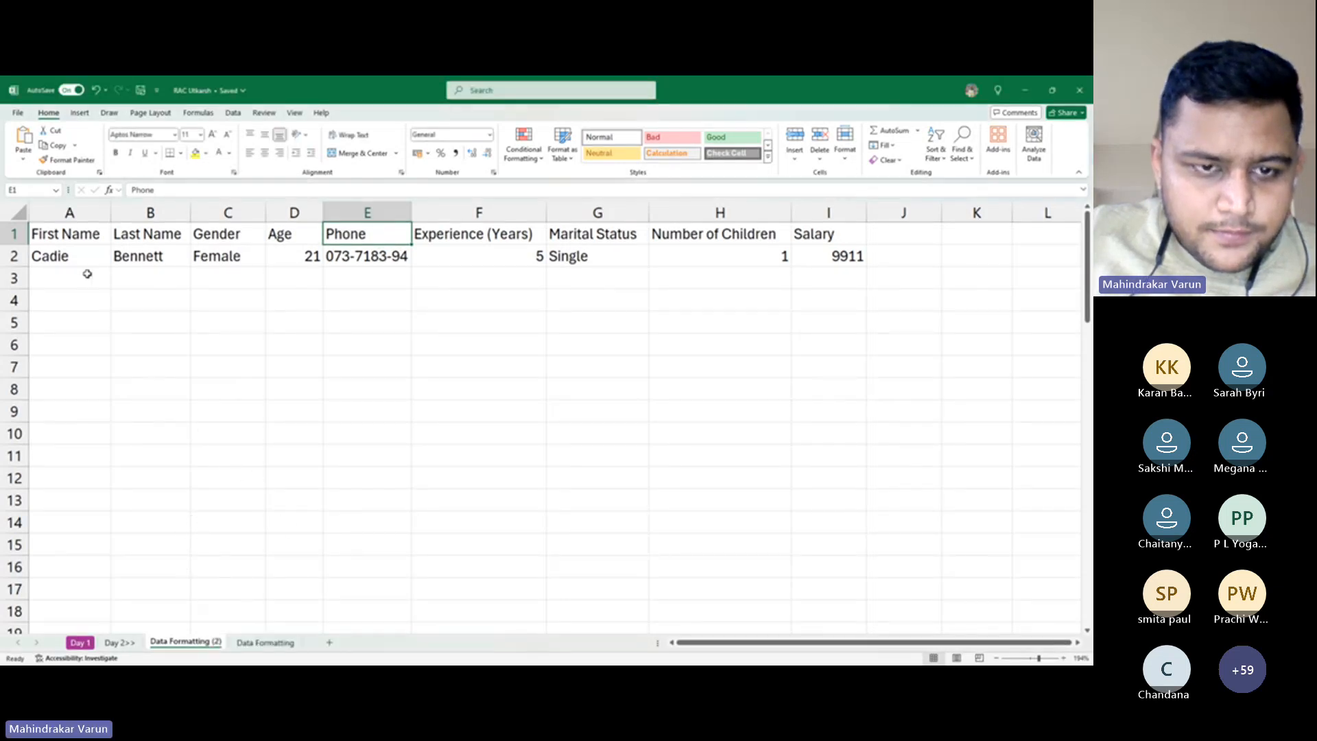
Select the copied table from A1 with Ctrl+A and delete its contents
click(81, 233)
key(ctrl+a)
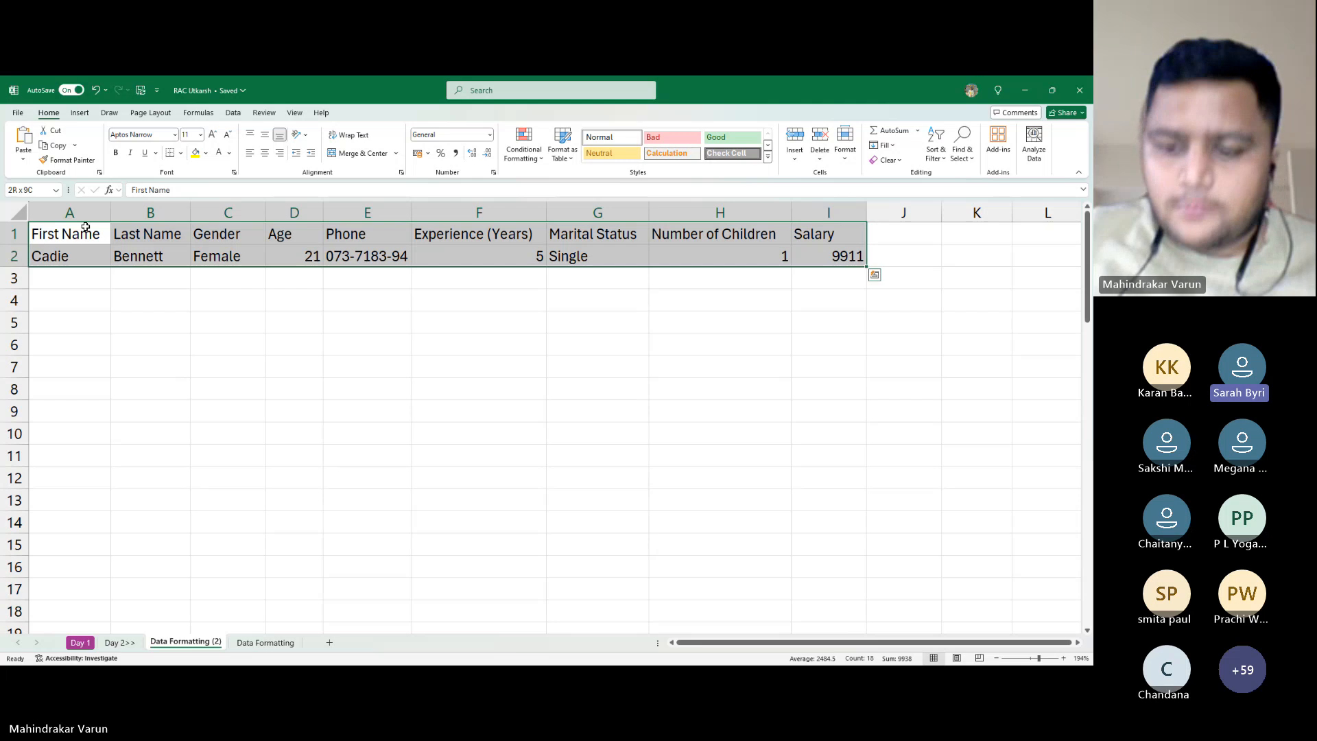
key(Delete)
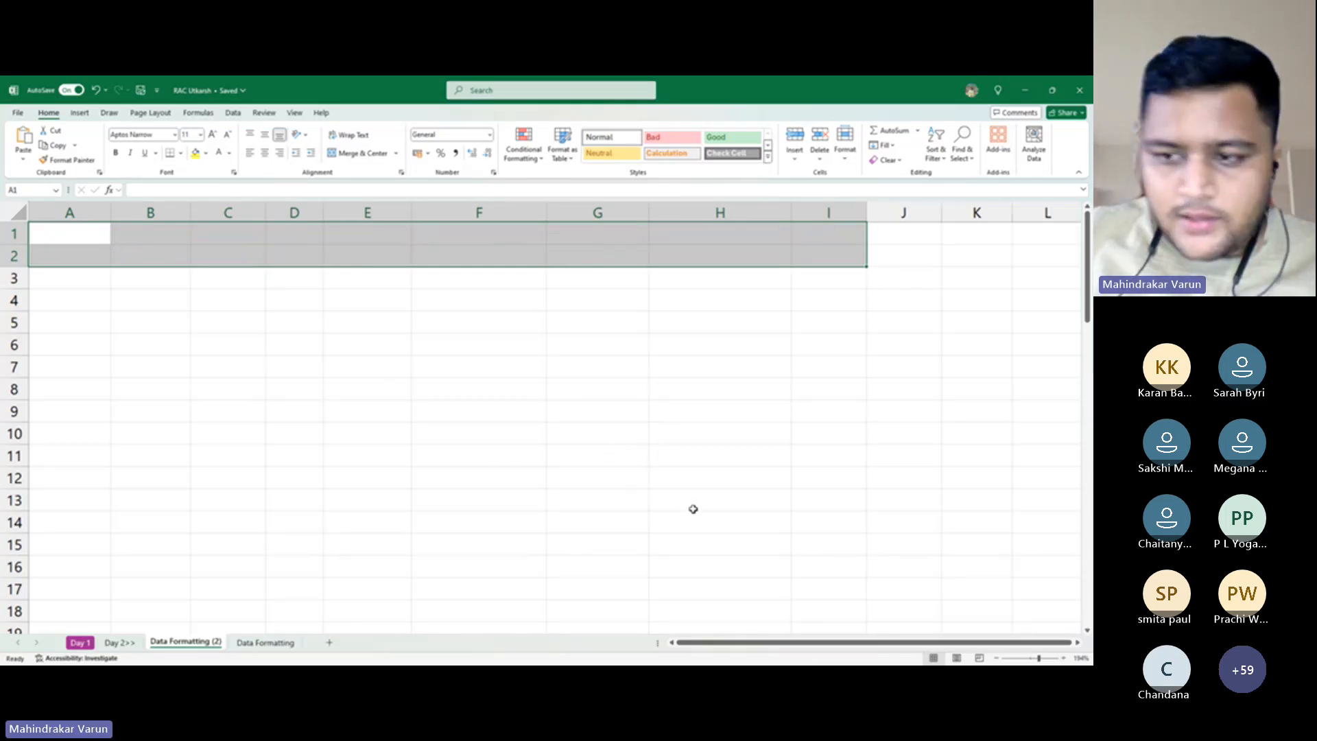
key(alt+Tab)
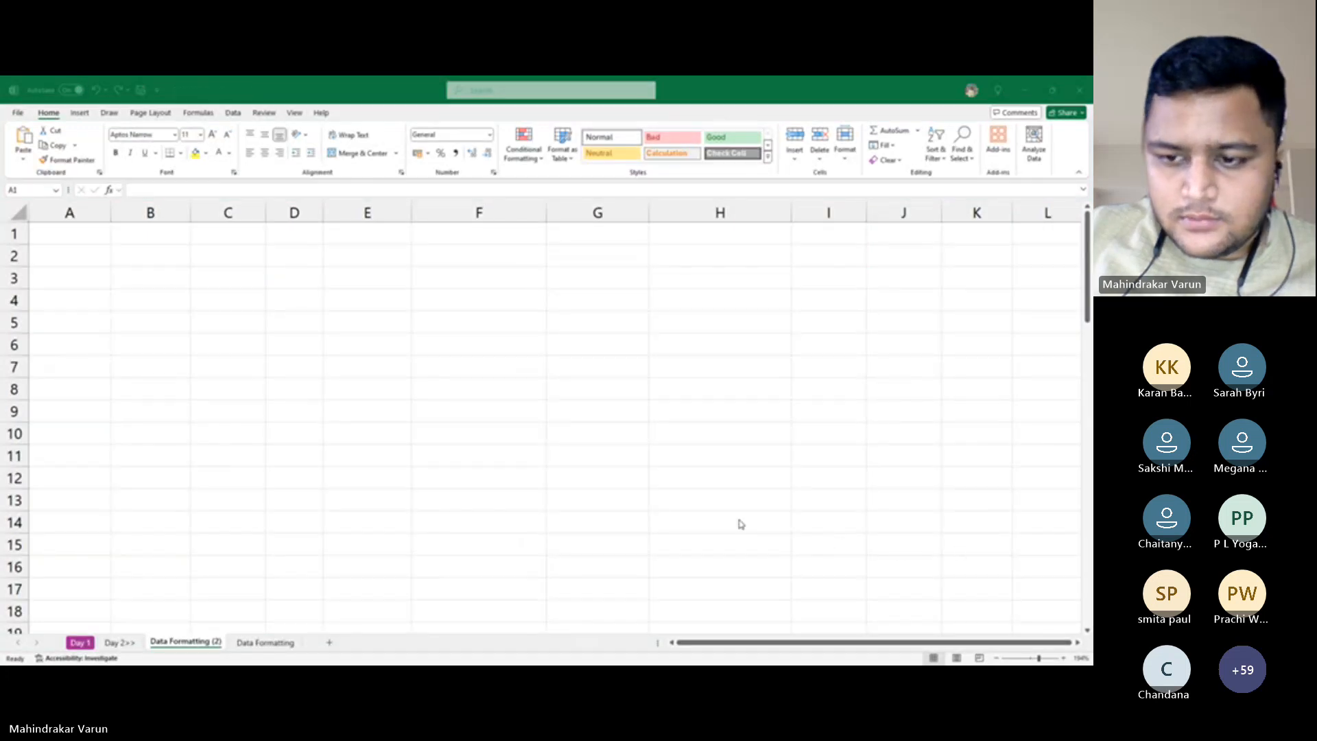
Enter 'Formatting' in A1 and 'how to insert a row or a coloumn' in A2
scroll(115, 336, up, 2)
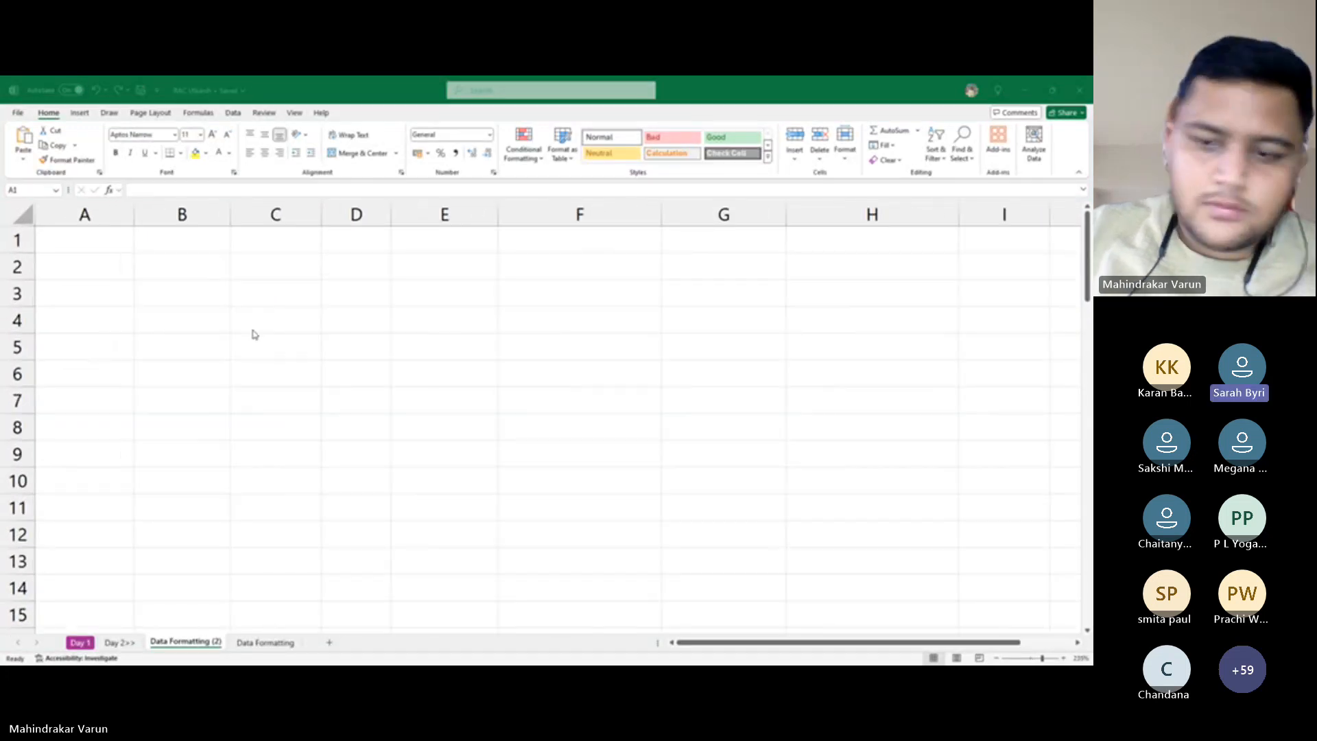
click(123, 233)
scroll(274, 368, up, 4)
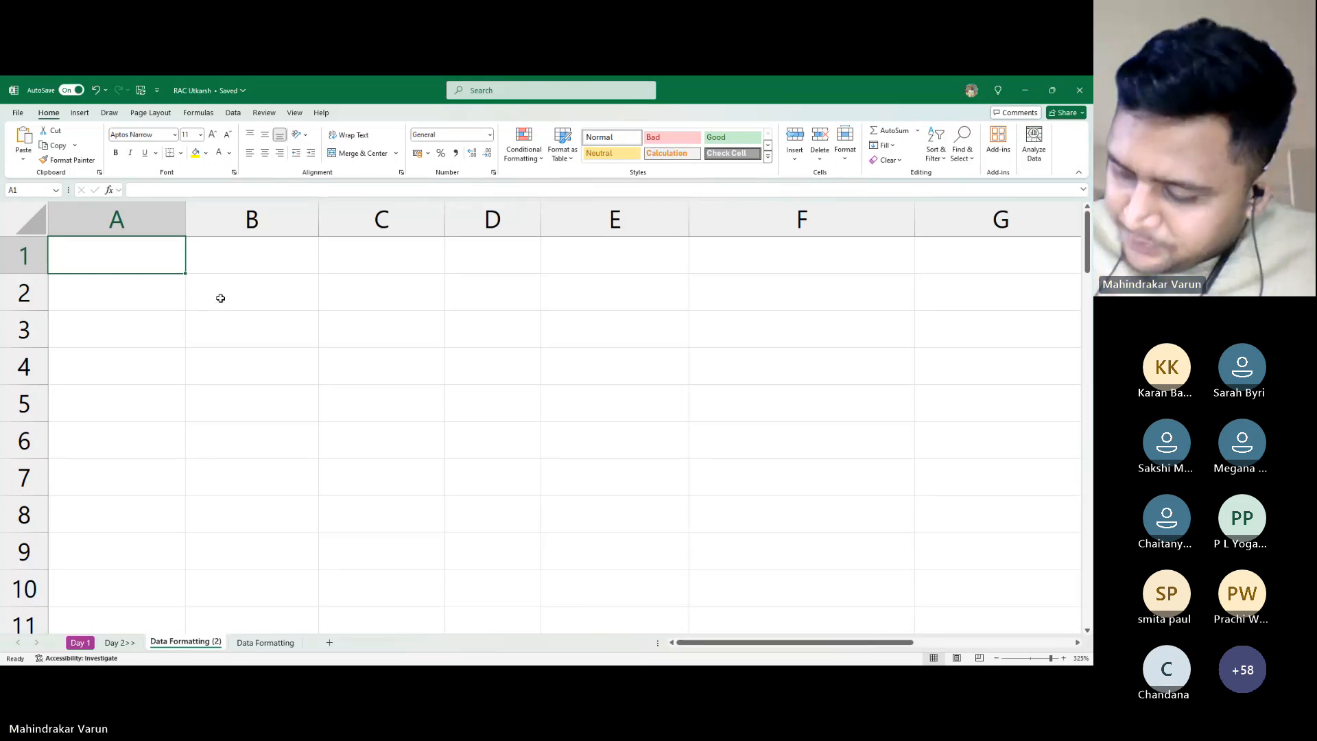
key(Down)
key(Up)
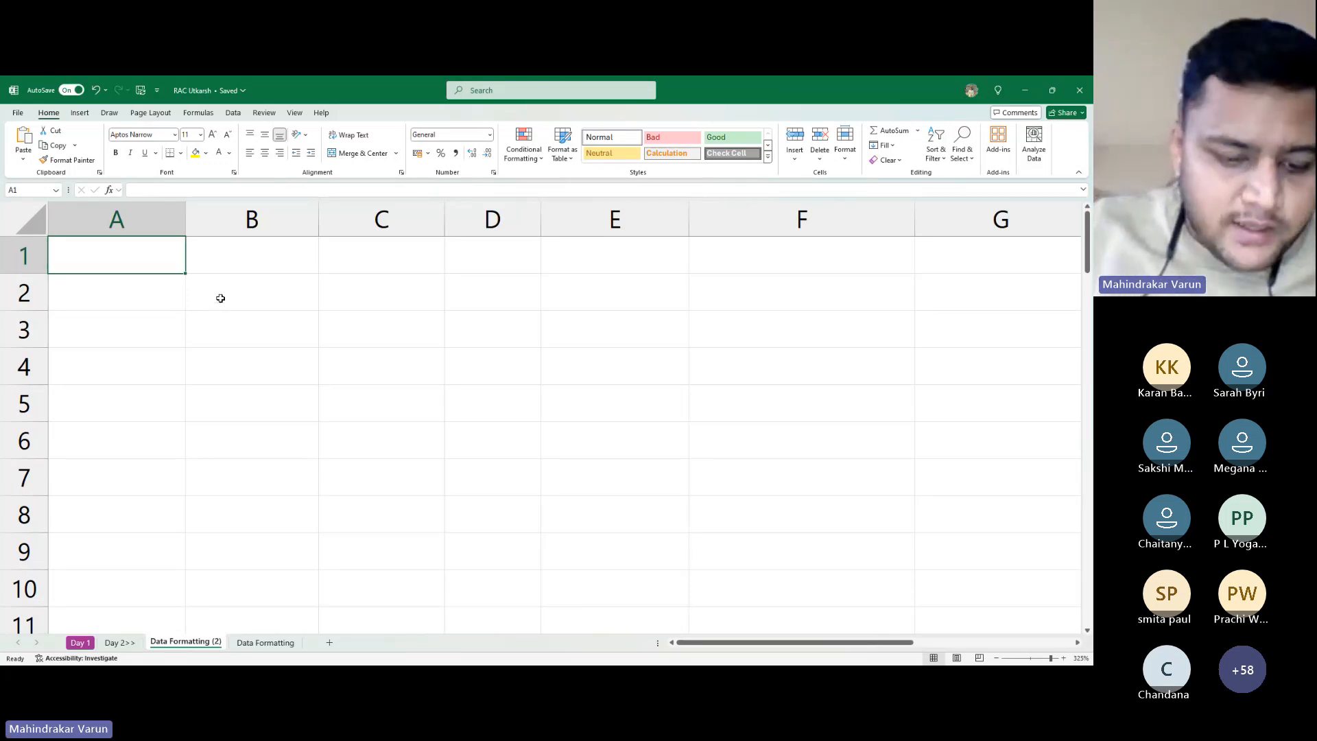
text(Format)
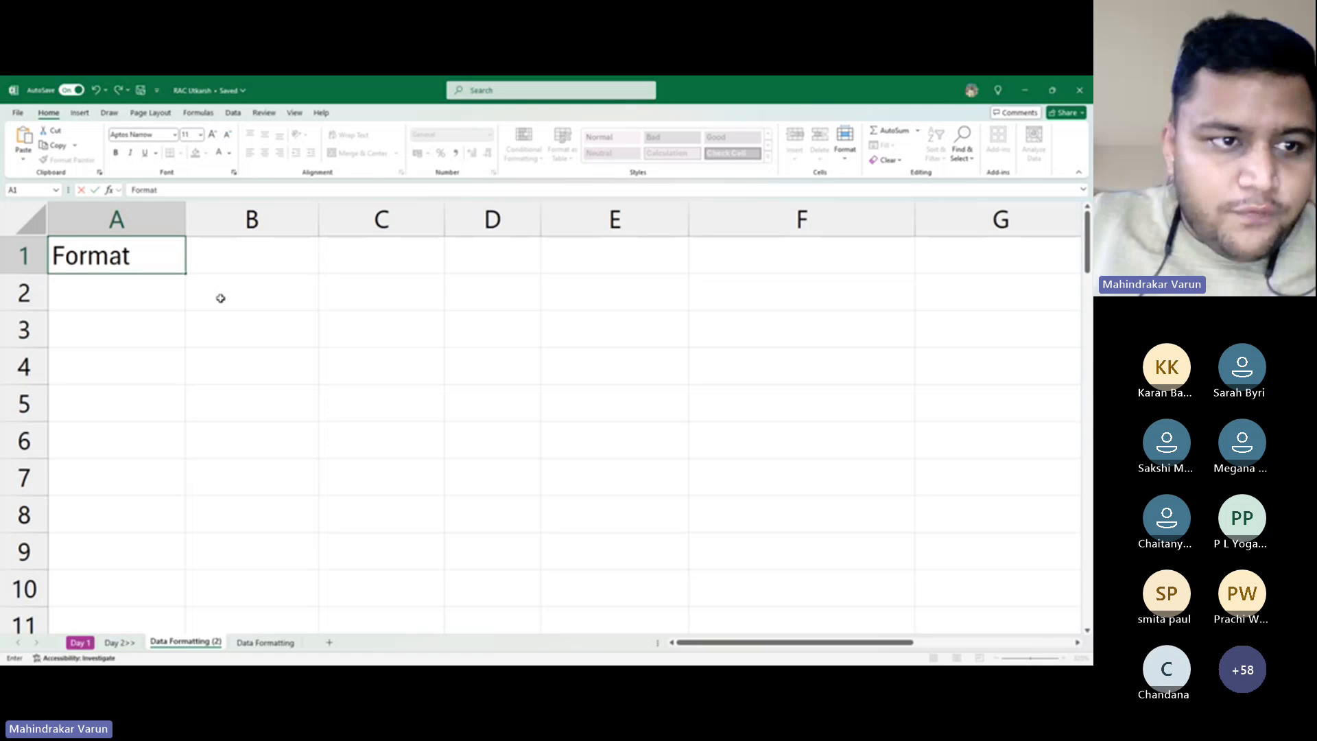
text(ting)
key(Return)
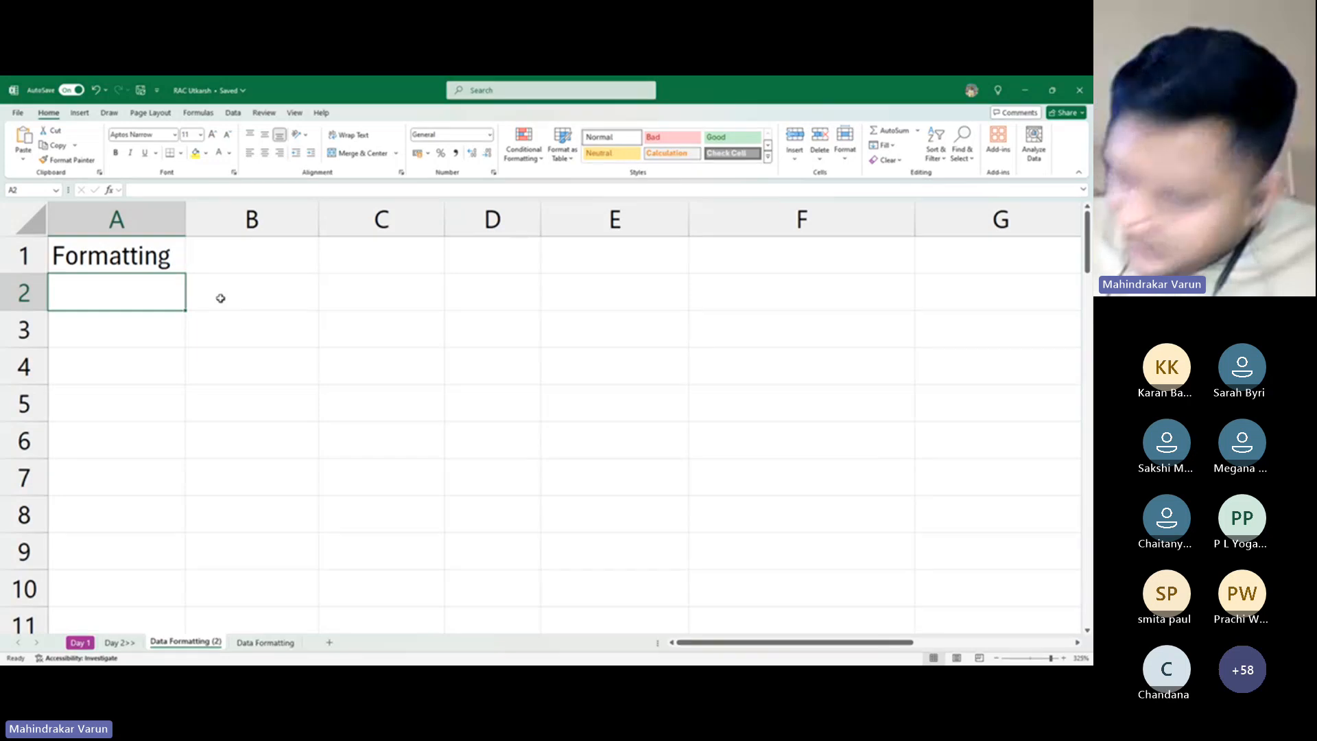
text(how)
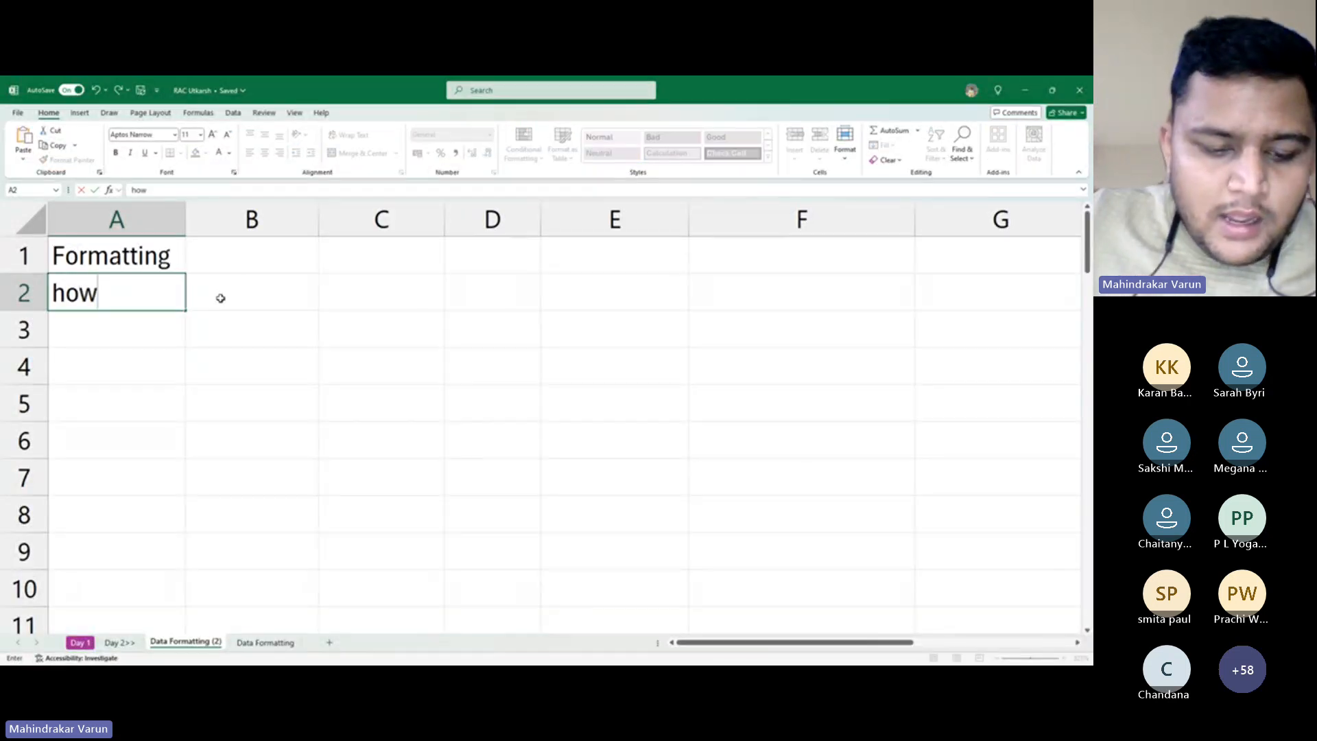
text( to )
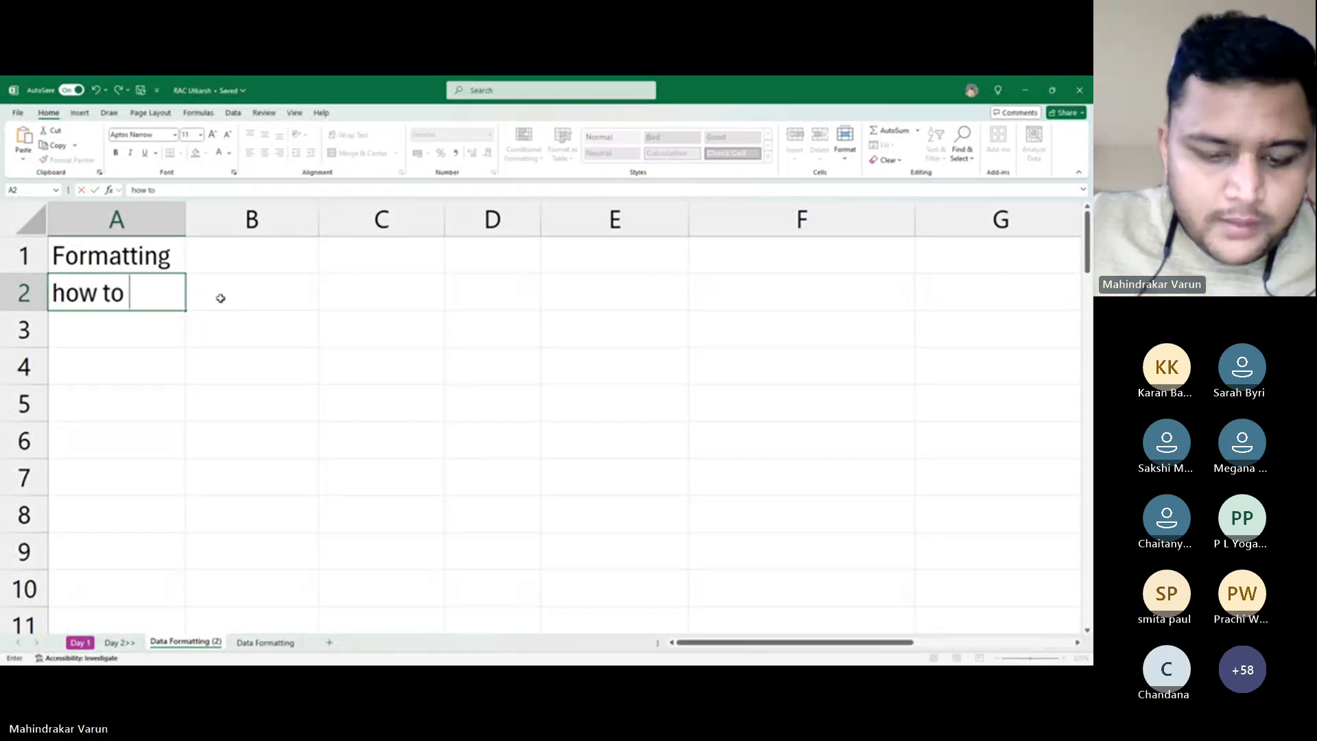
text(insert a )
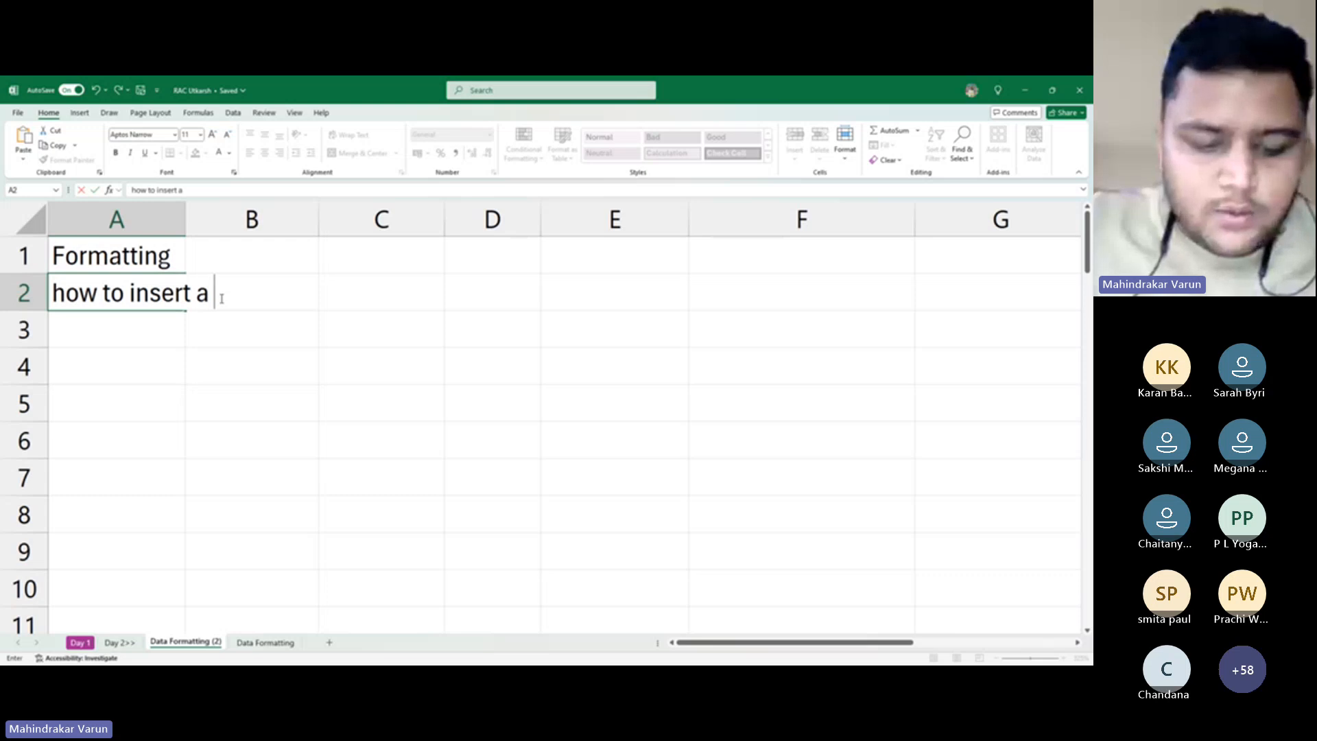
text(row)
text(o)
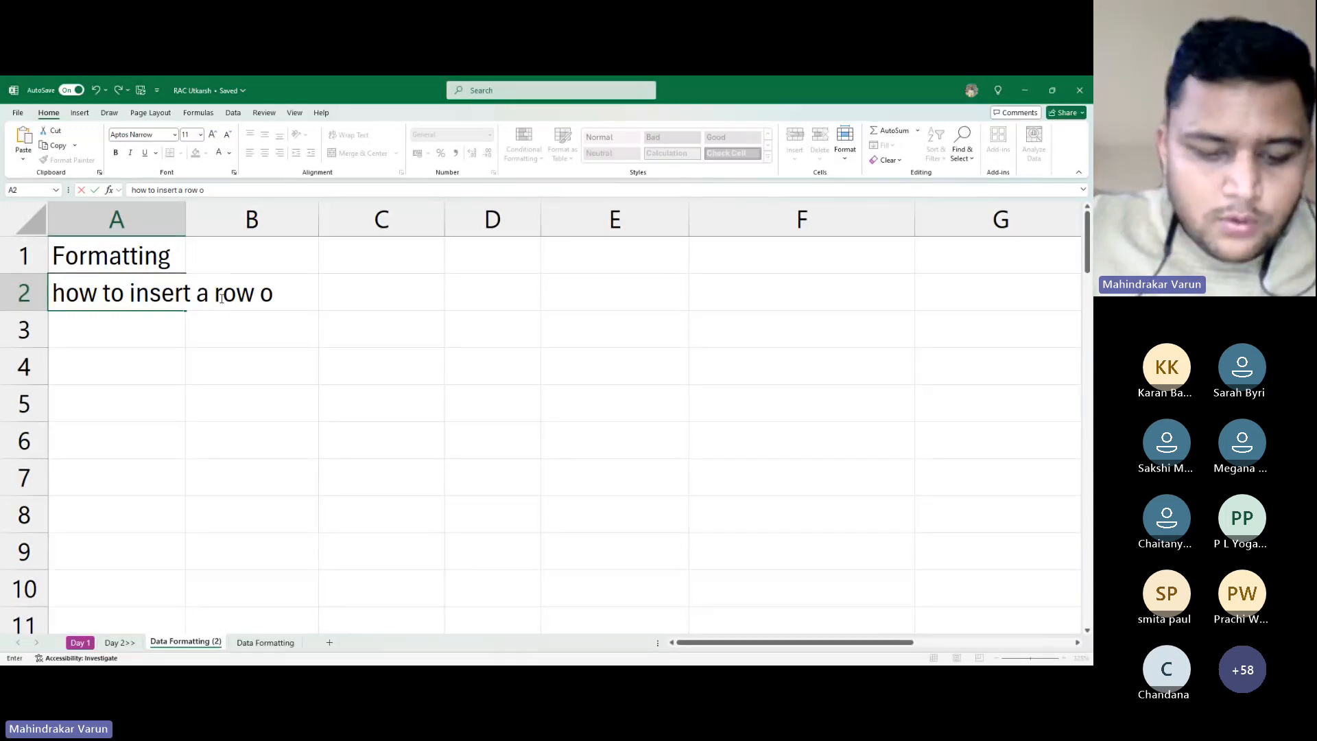
text(r a coloumn)
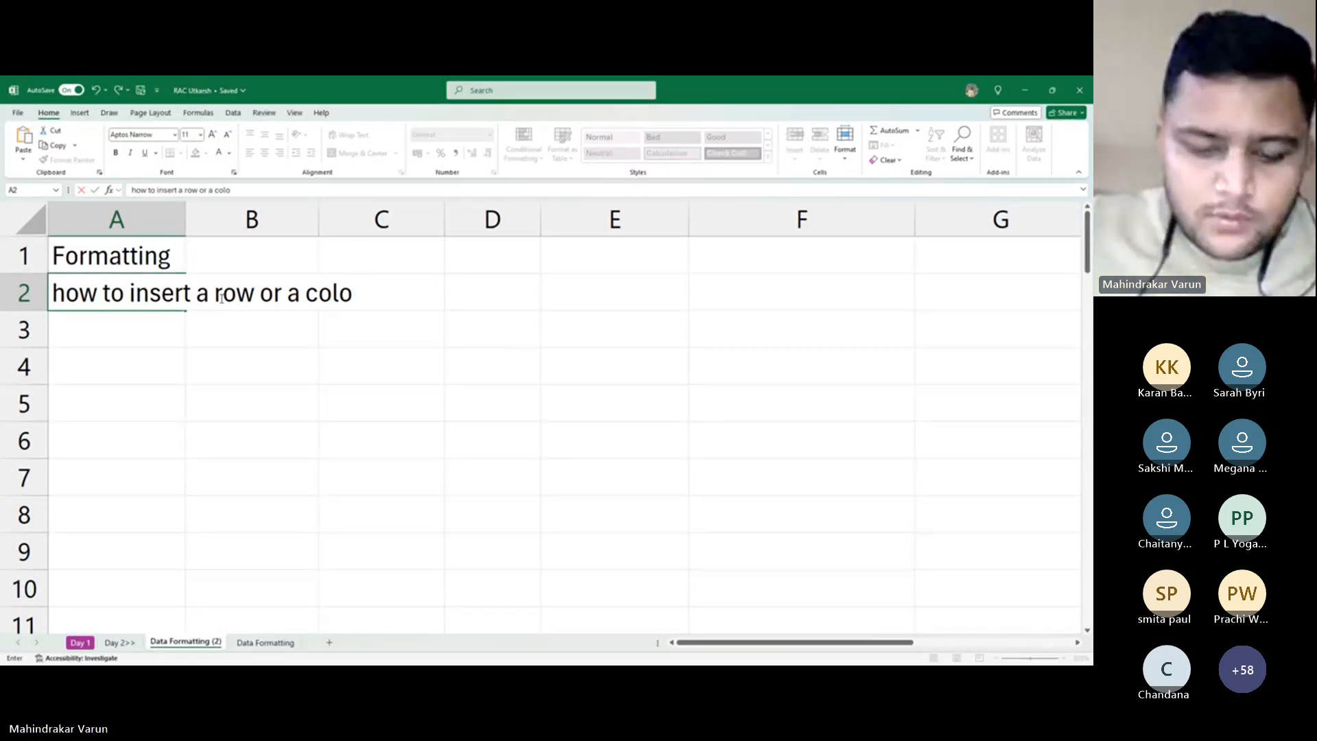
key(Return)
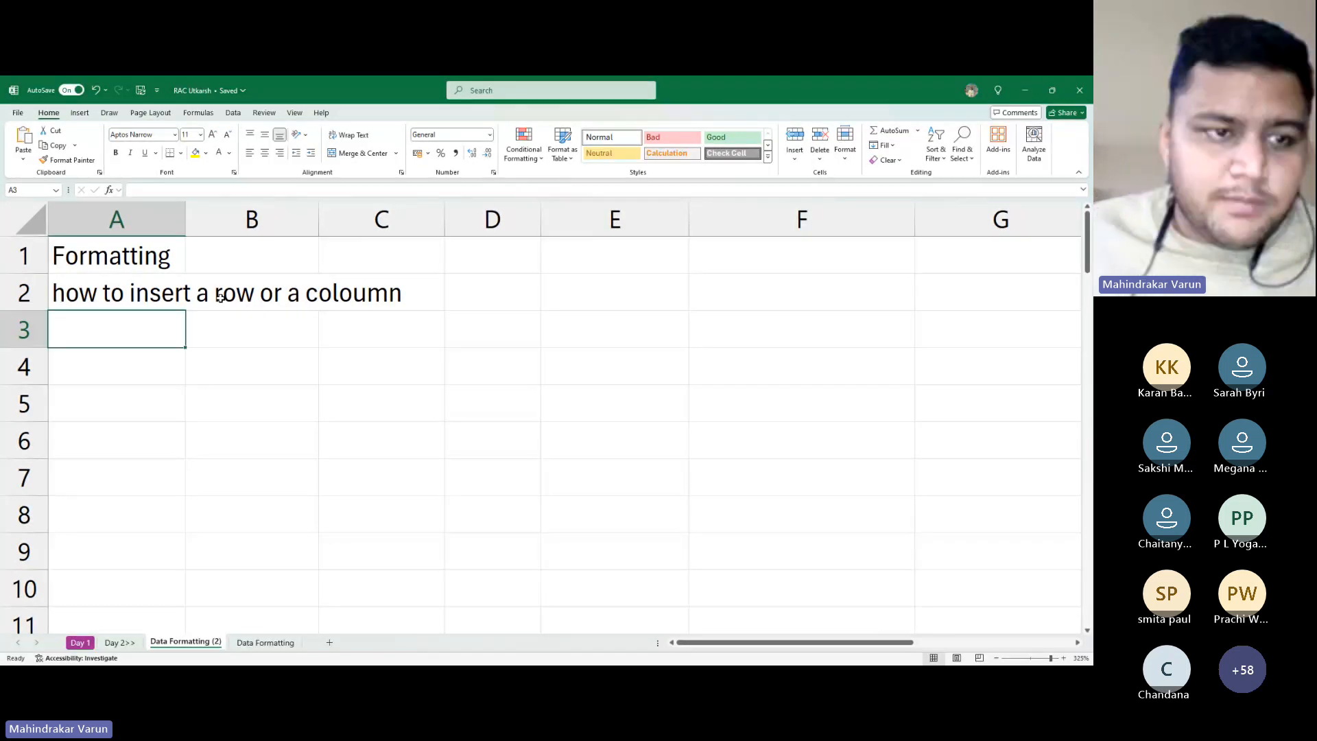
Add 'Alignments', 'Number group' and bold 'Conditional Formatting' in A3–A5
text(A)
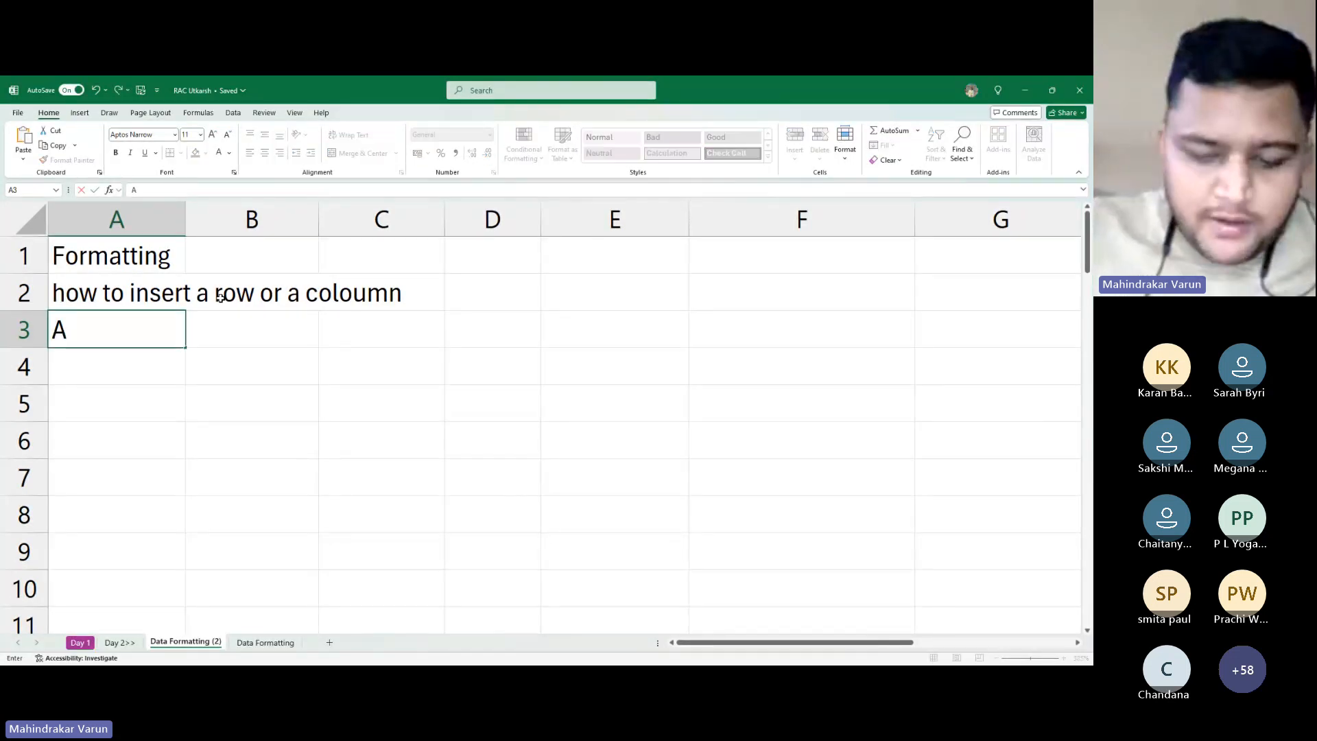
text(lignments)
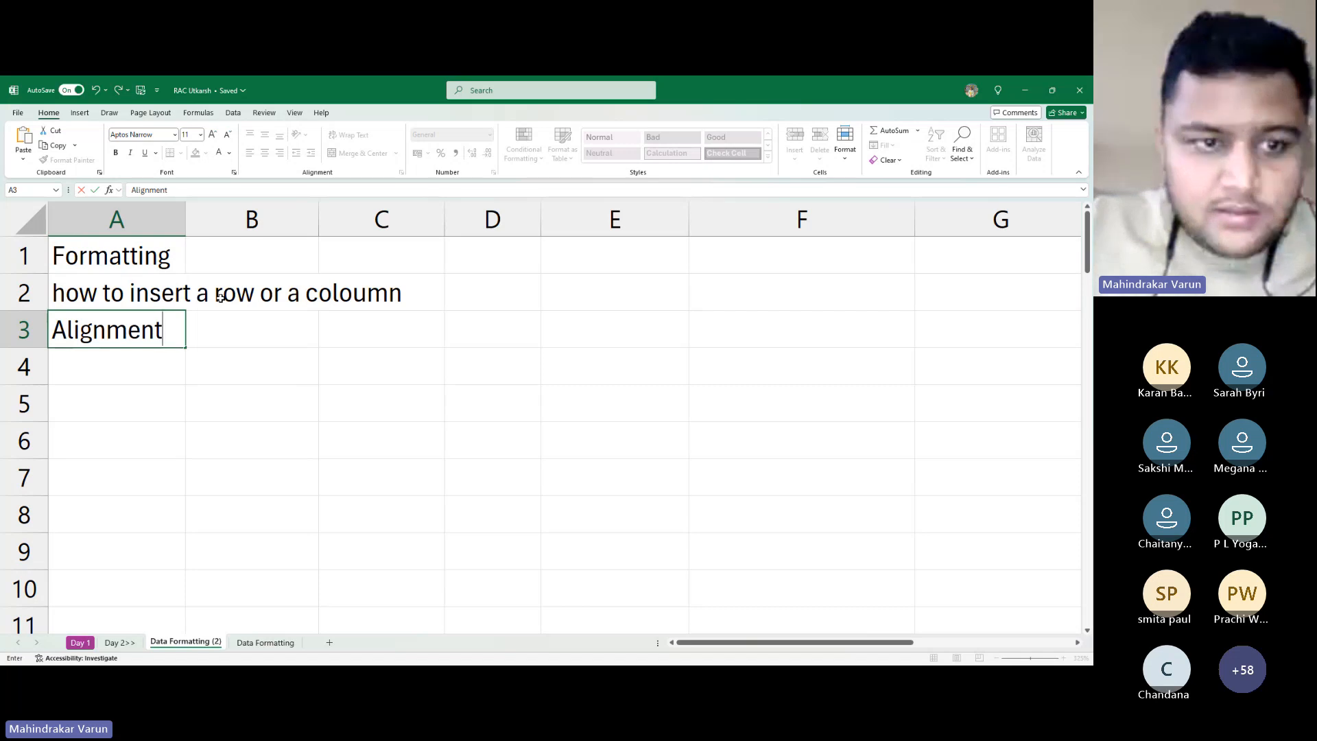
key(Return)
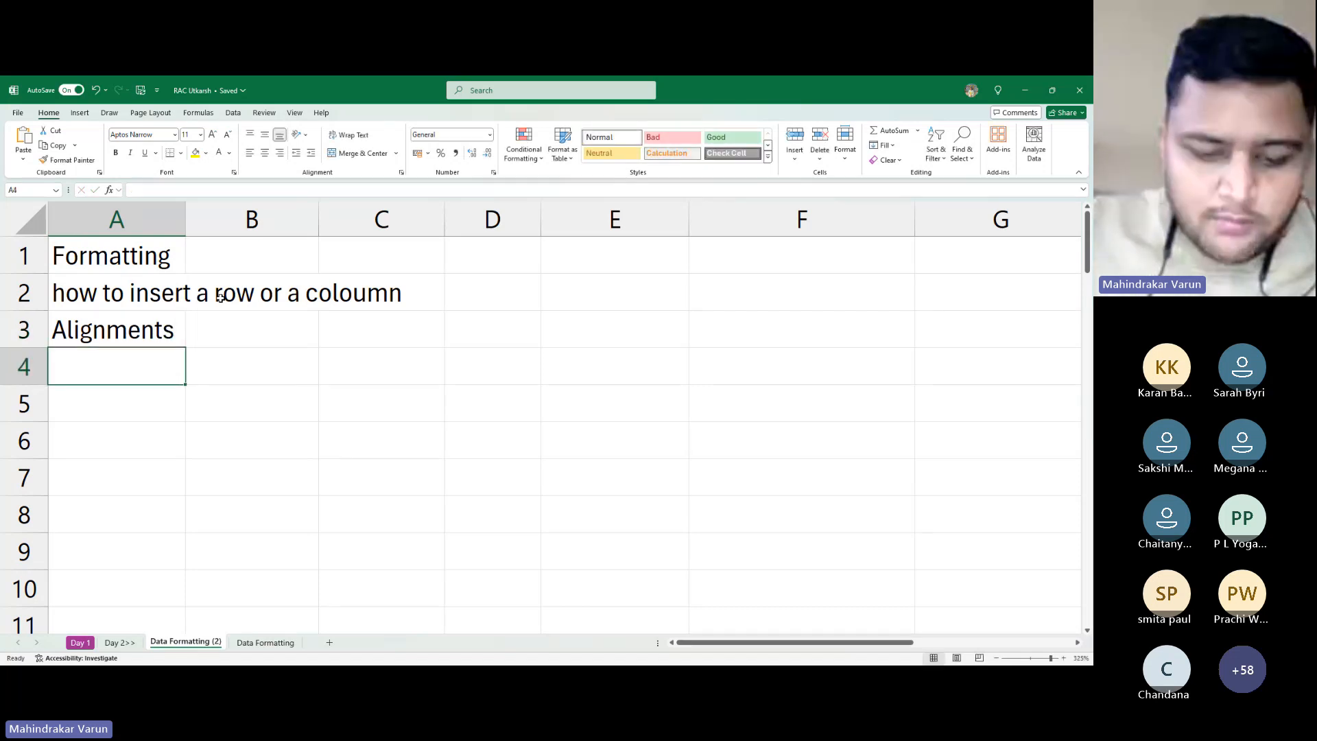
text(Num)
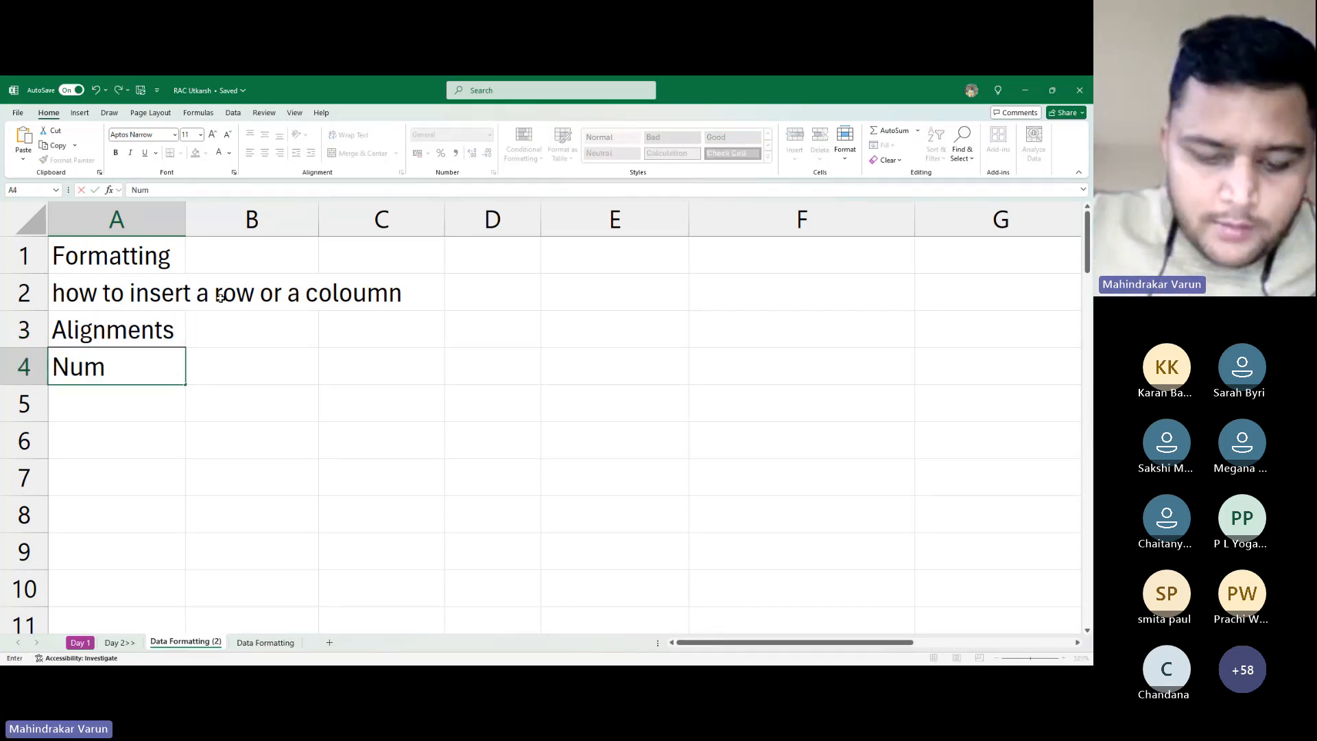
text(ber group)
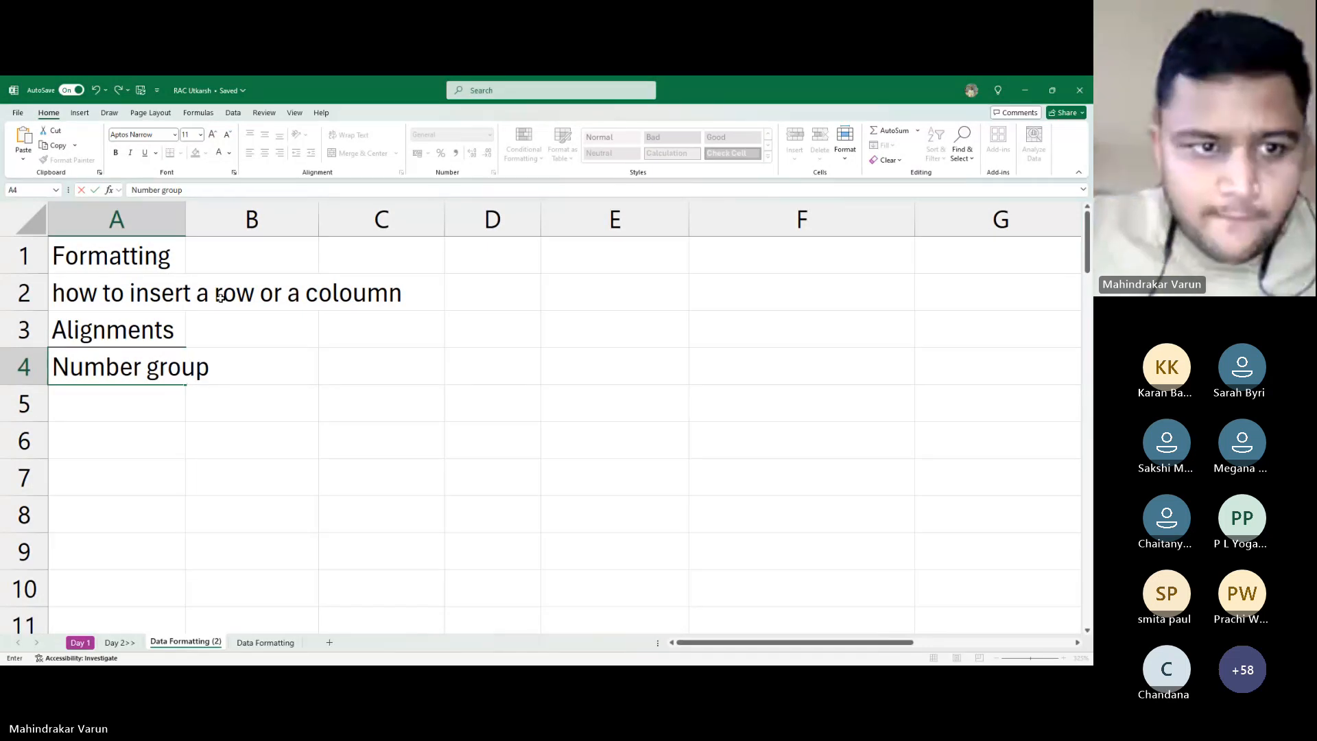
key(Return)
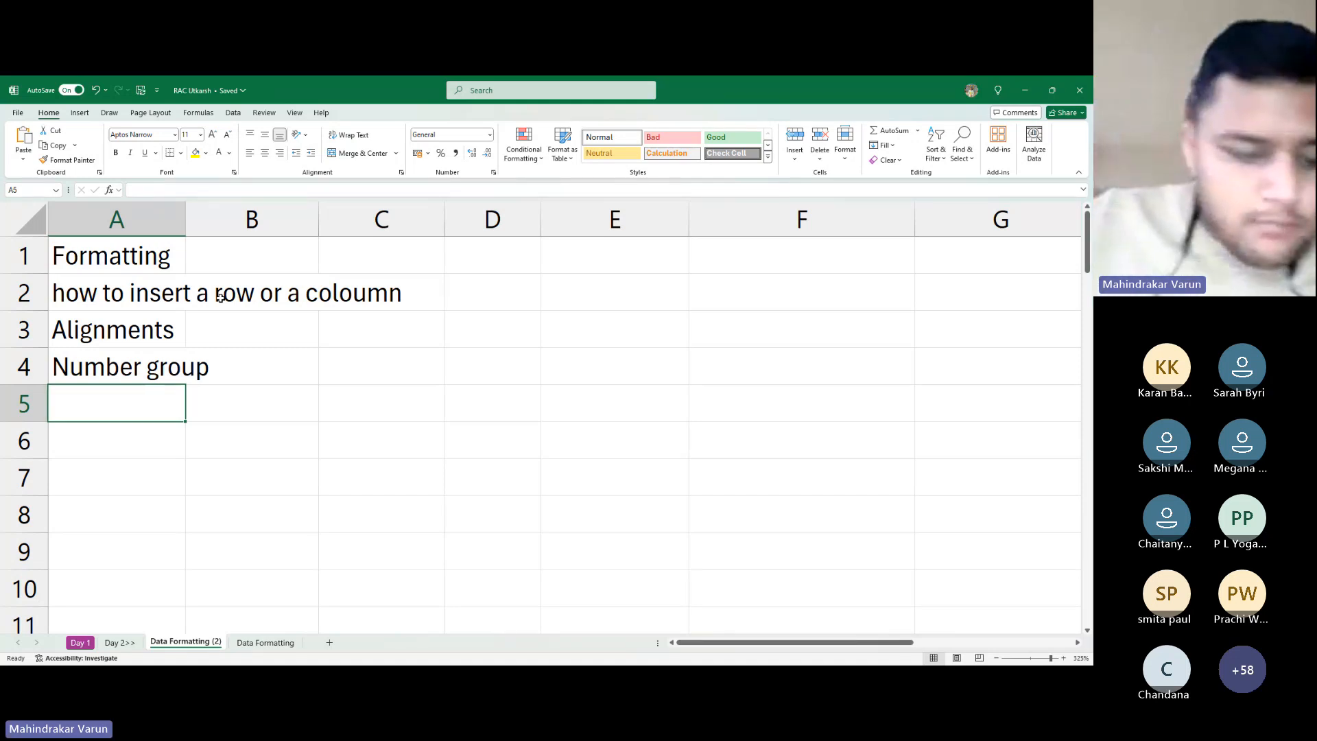
text(Condit)
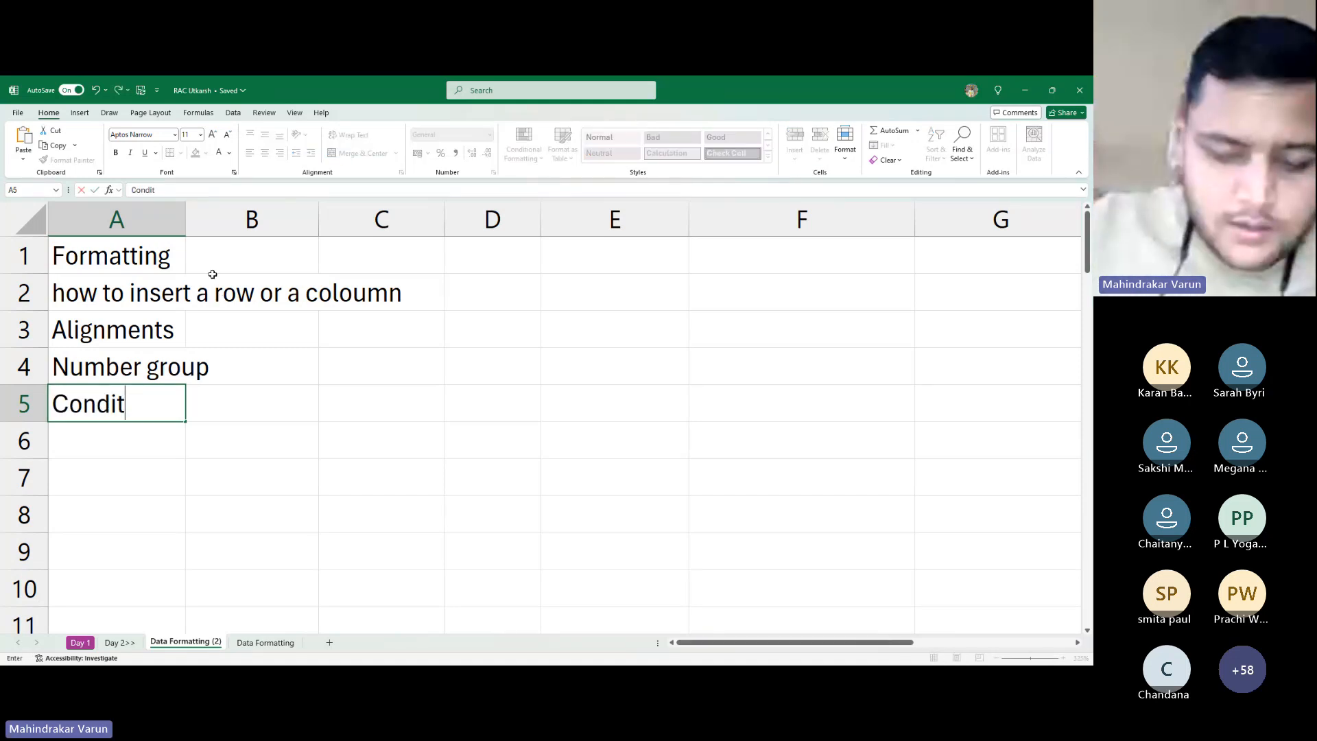
text(ional Fo)
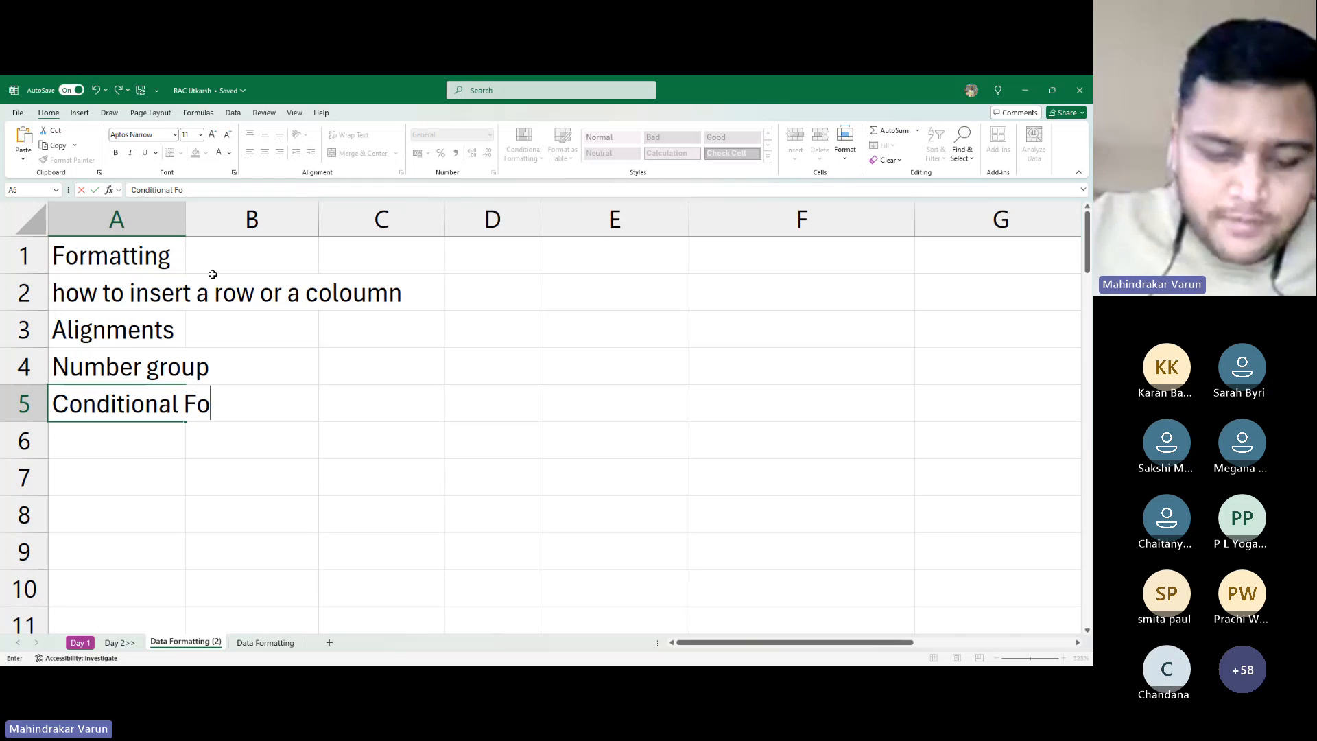
text(rmatting)
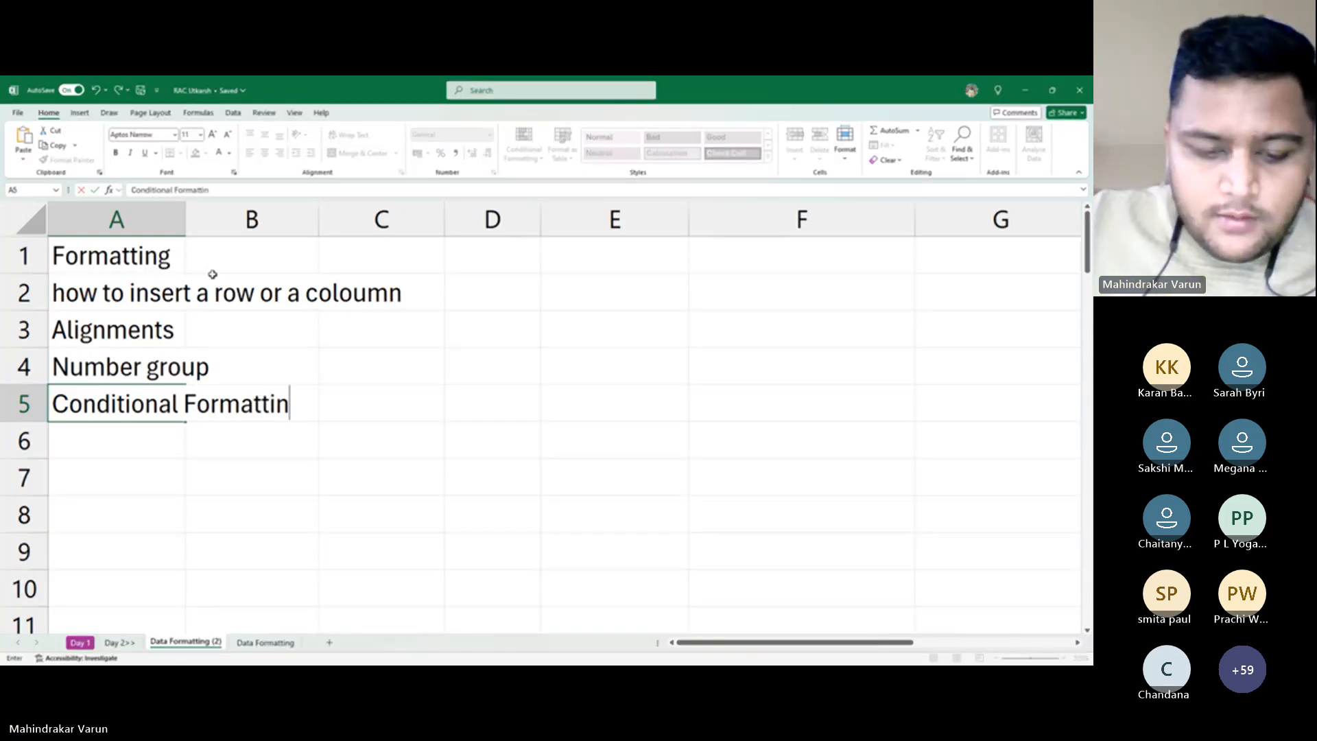
key(Return)
key(Up)
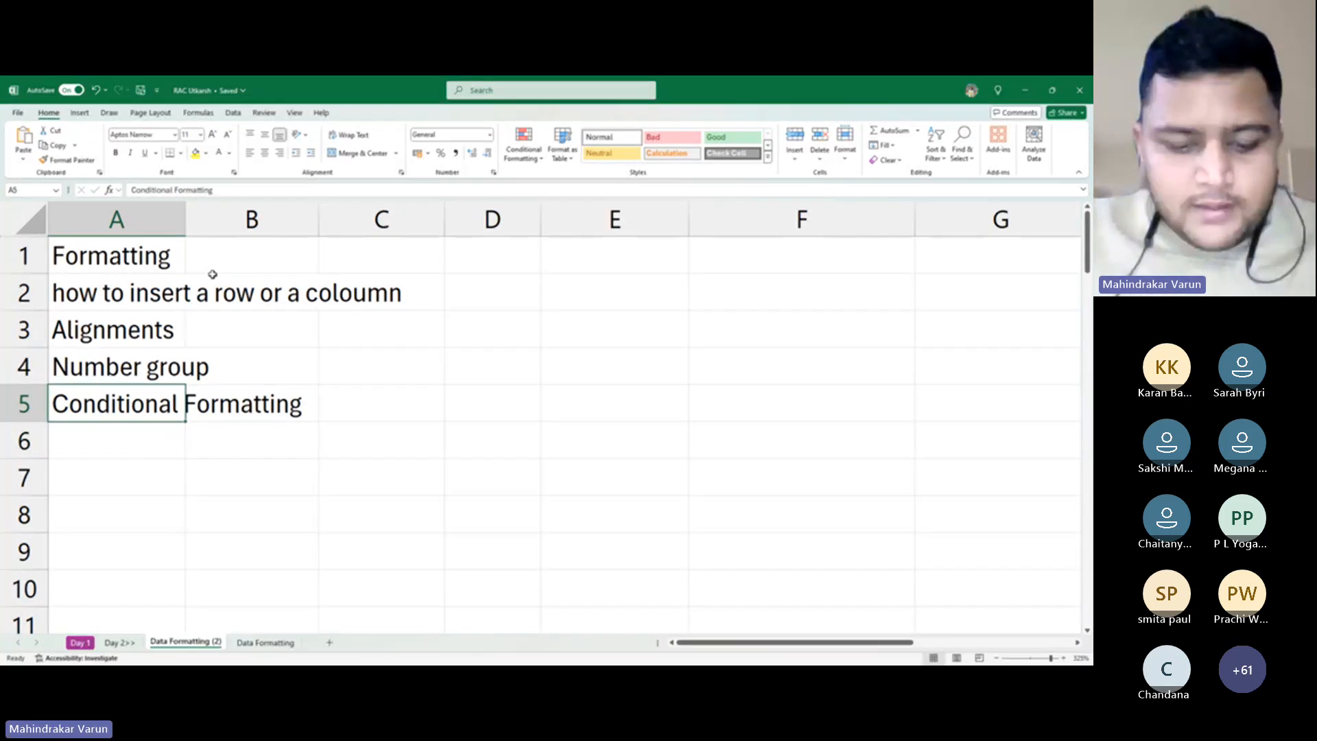
key(ctrl+b)
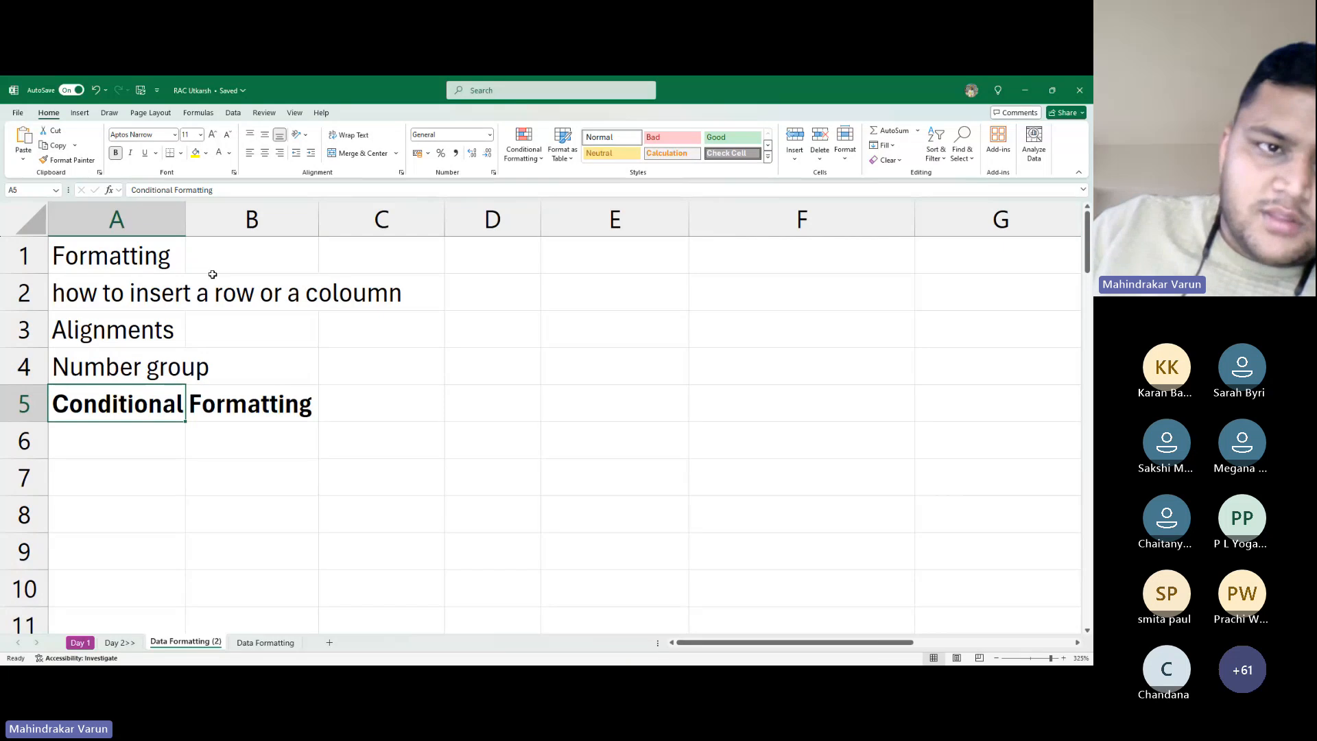
Type 'Mainly Some Useful Excel Formulas' in A6
key(Return)
text(M)
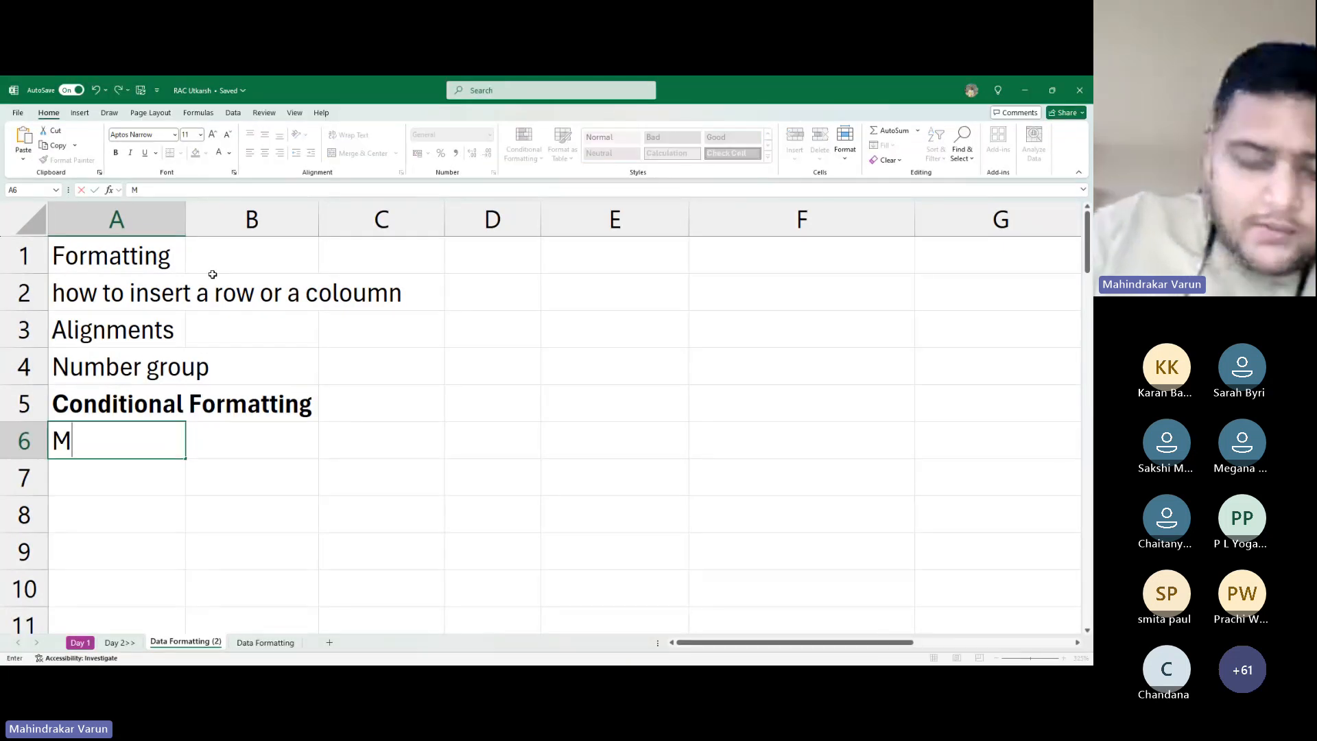
text(ainly)
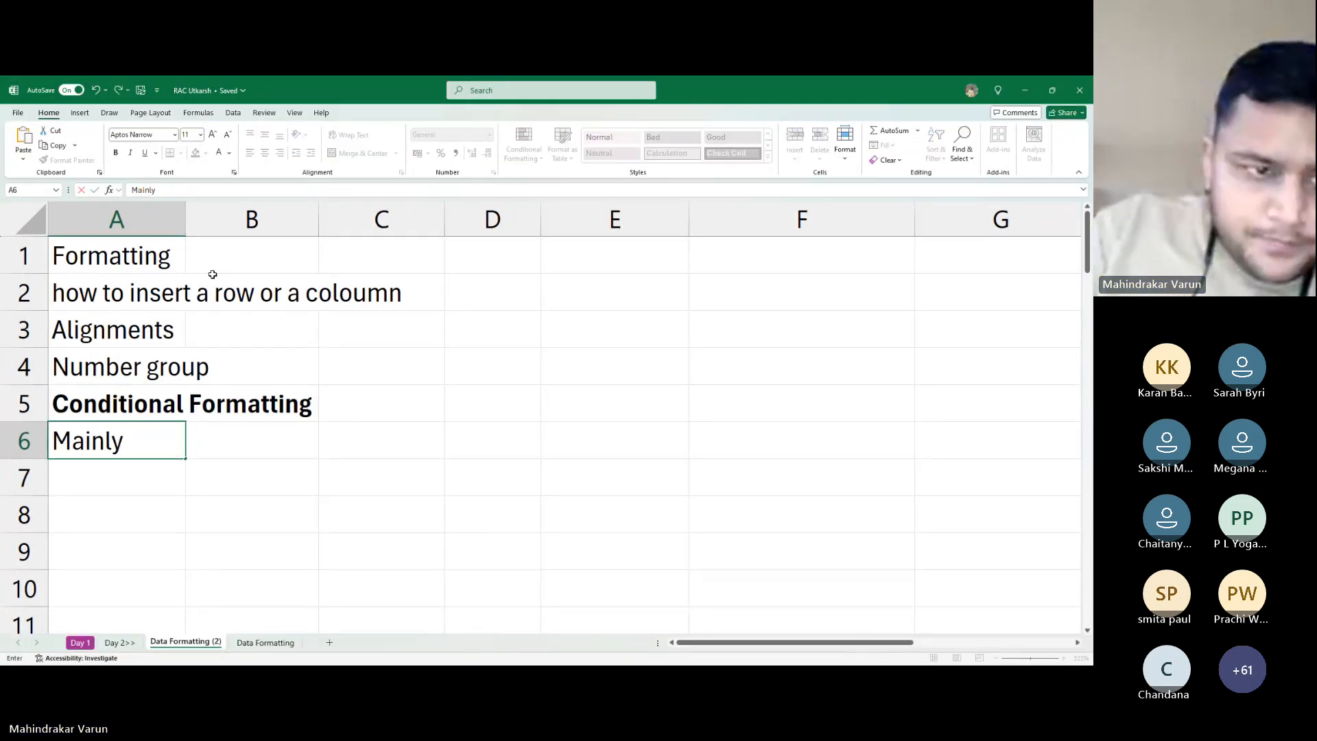
text( Some)
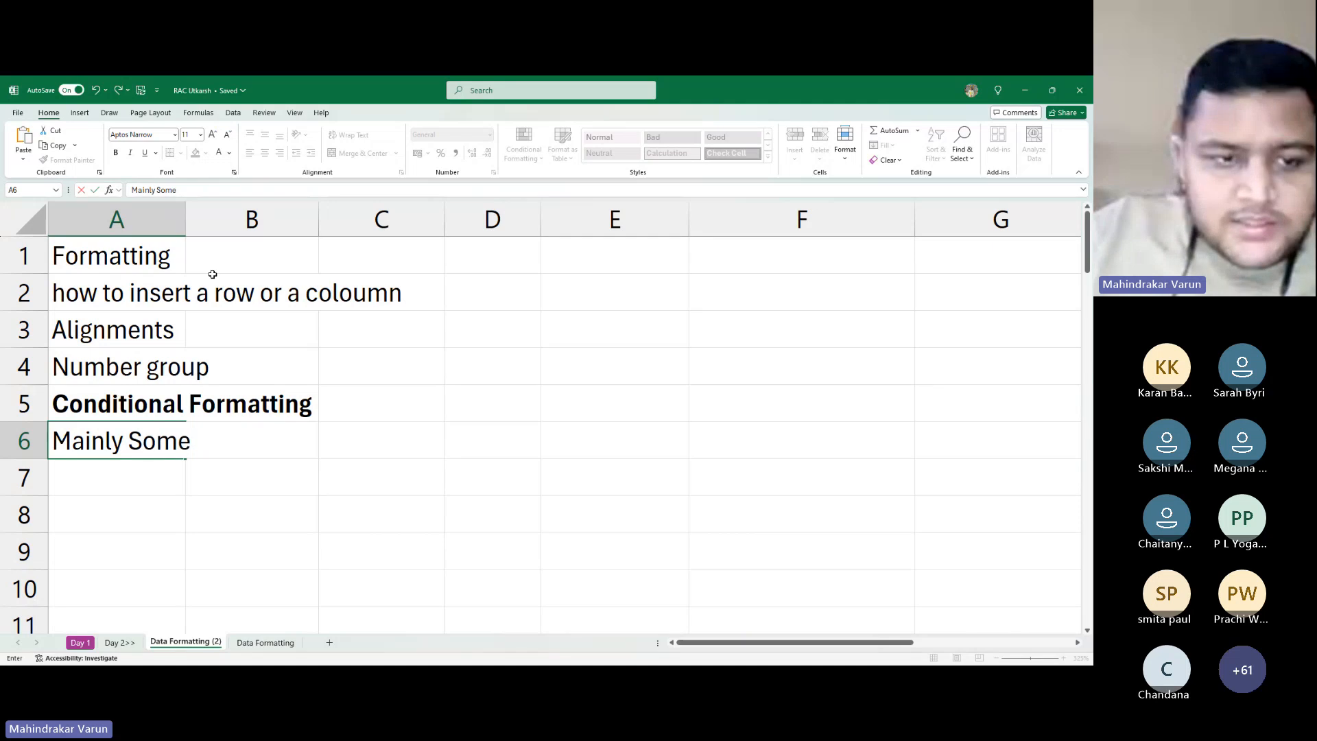
text( Usefuk)
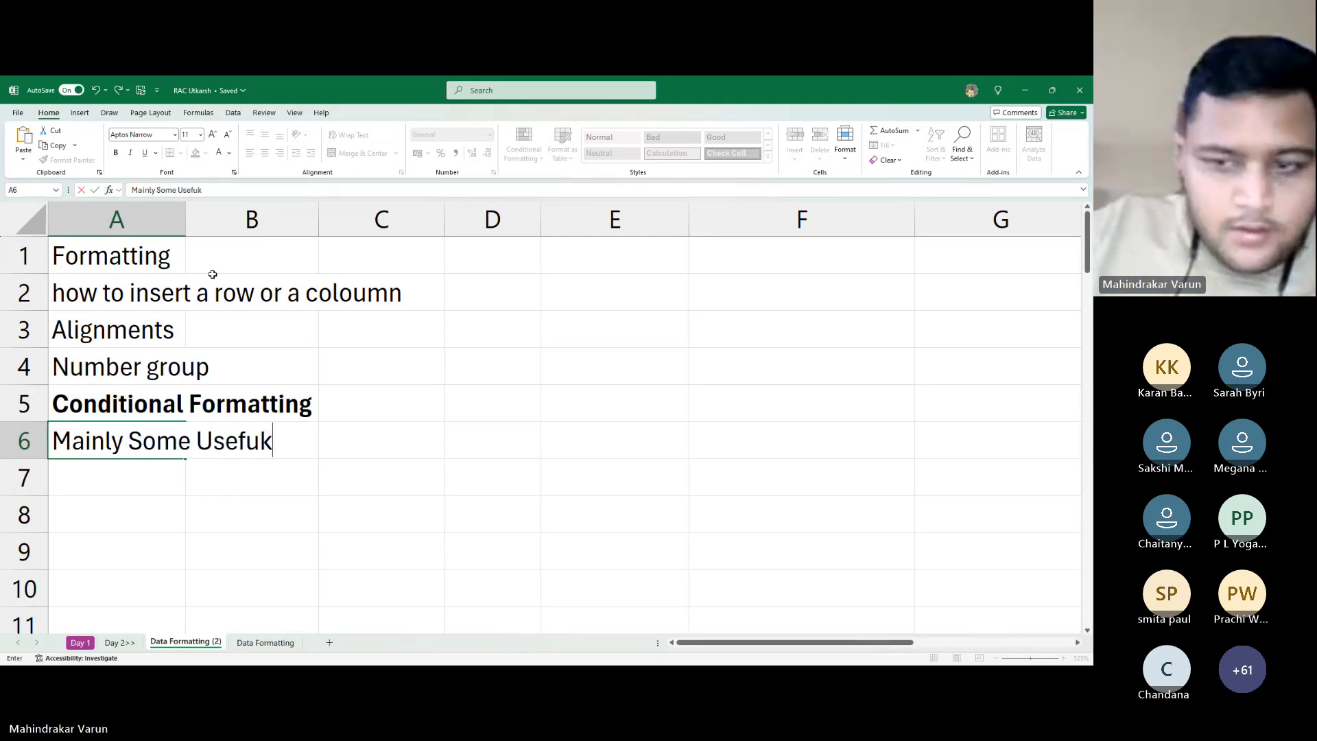
key(BackSpace)
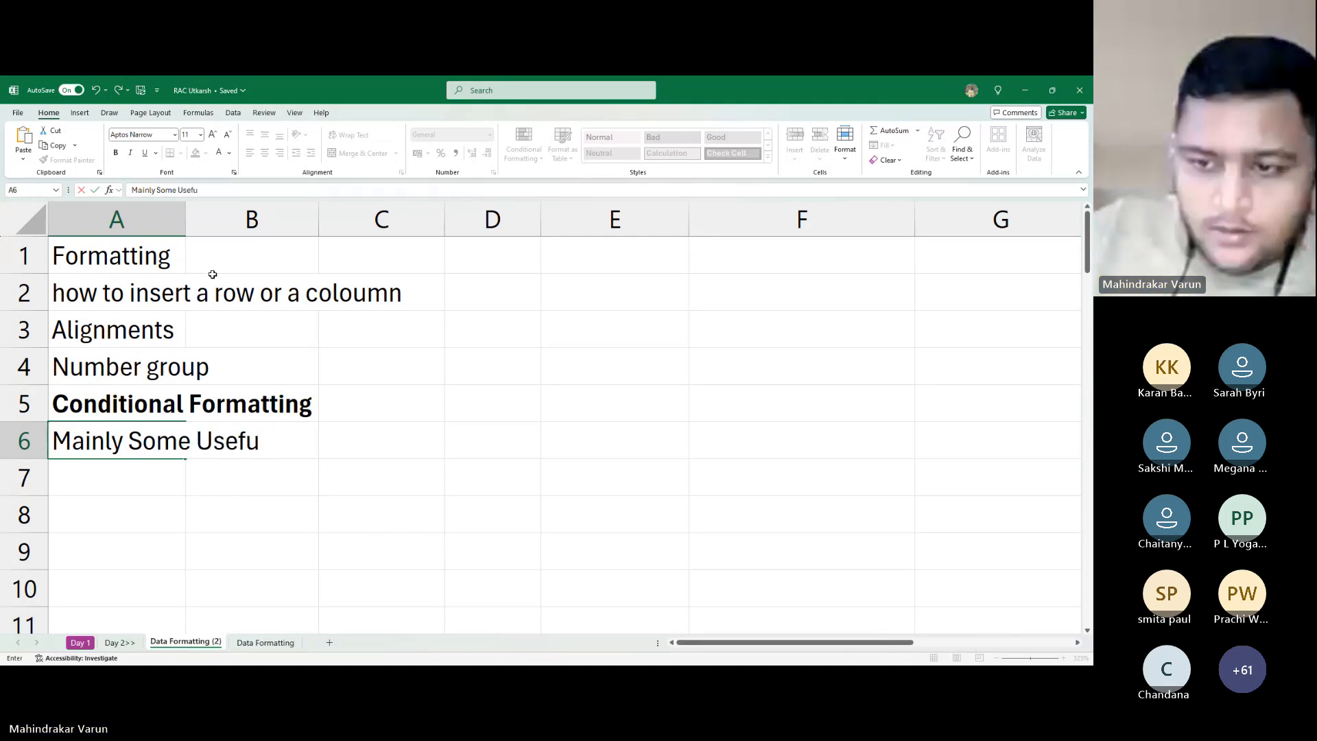
text(l)
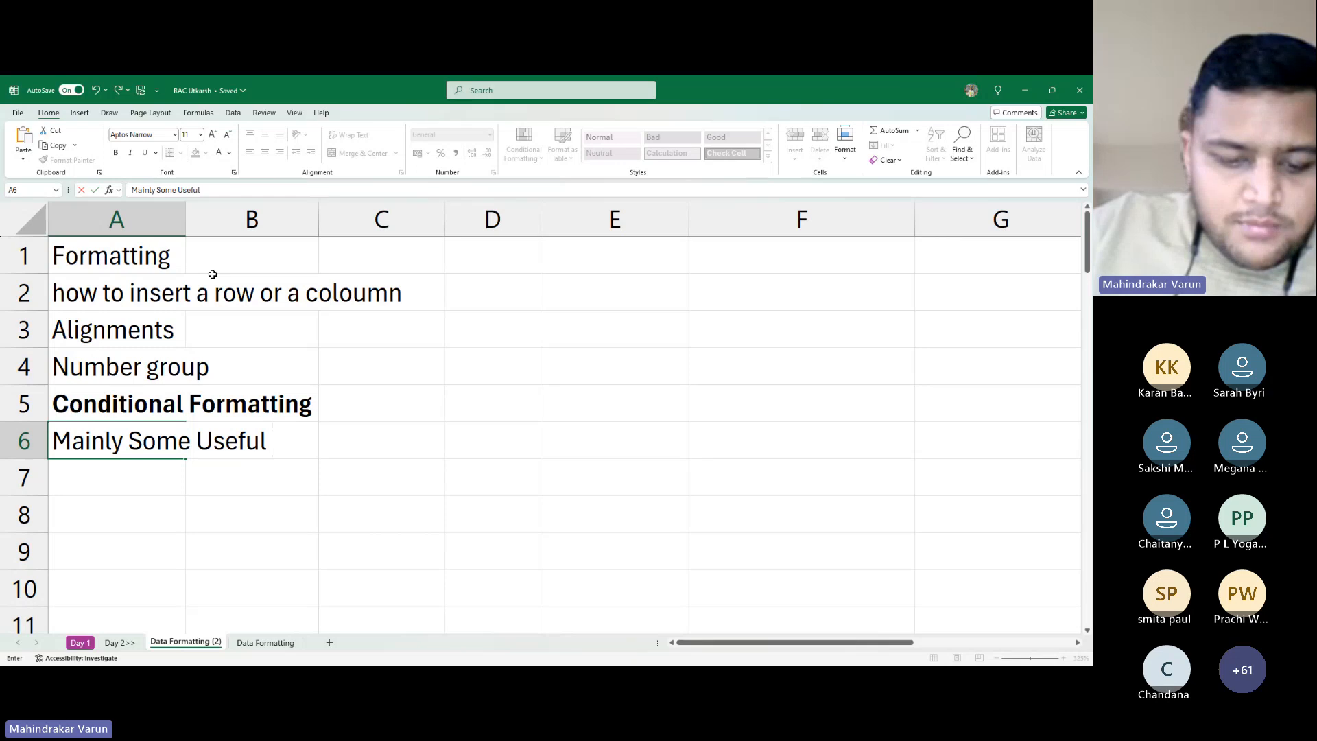
text( Excel)
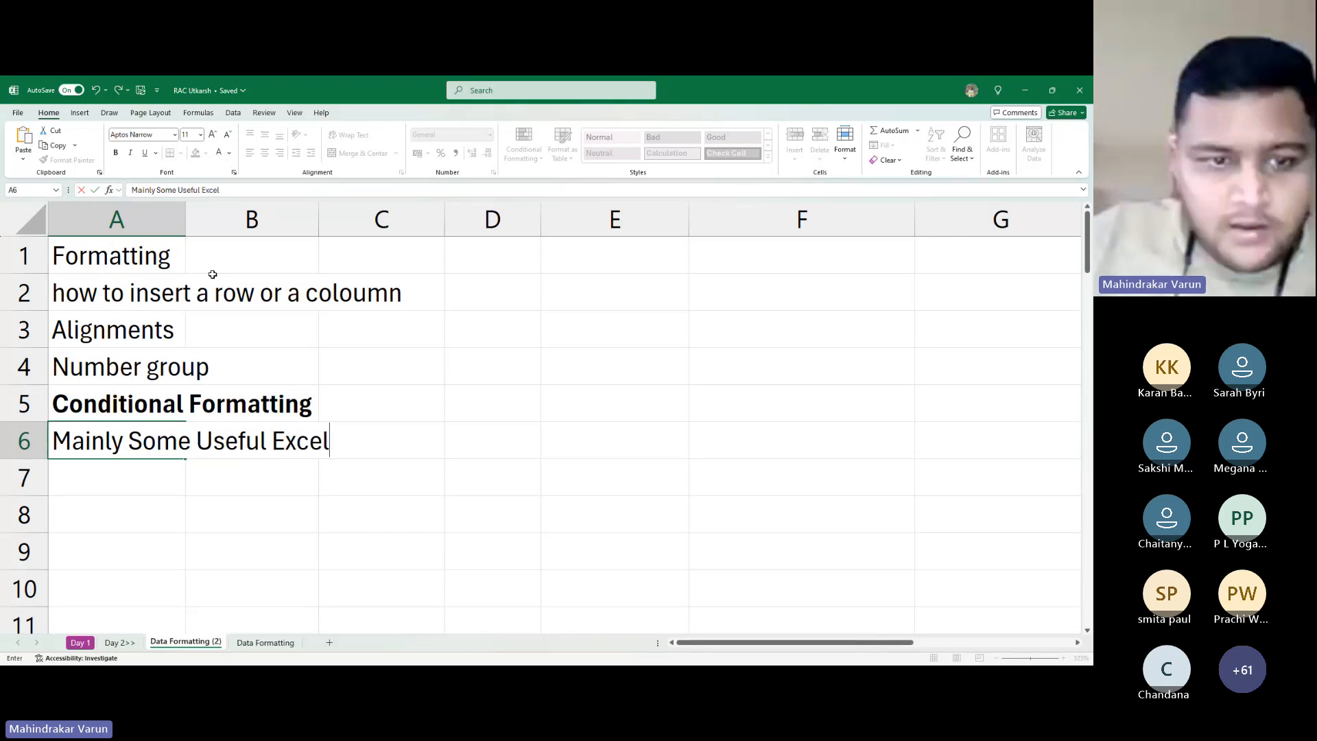
text( Form)
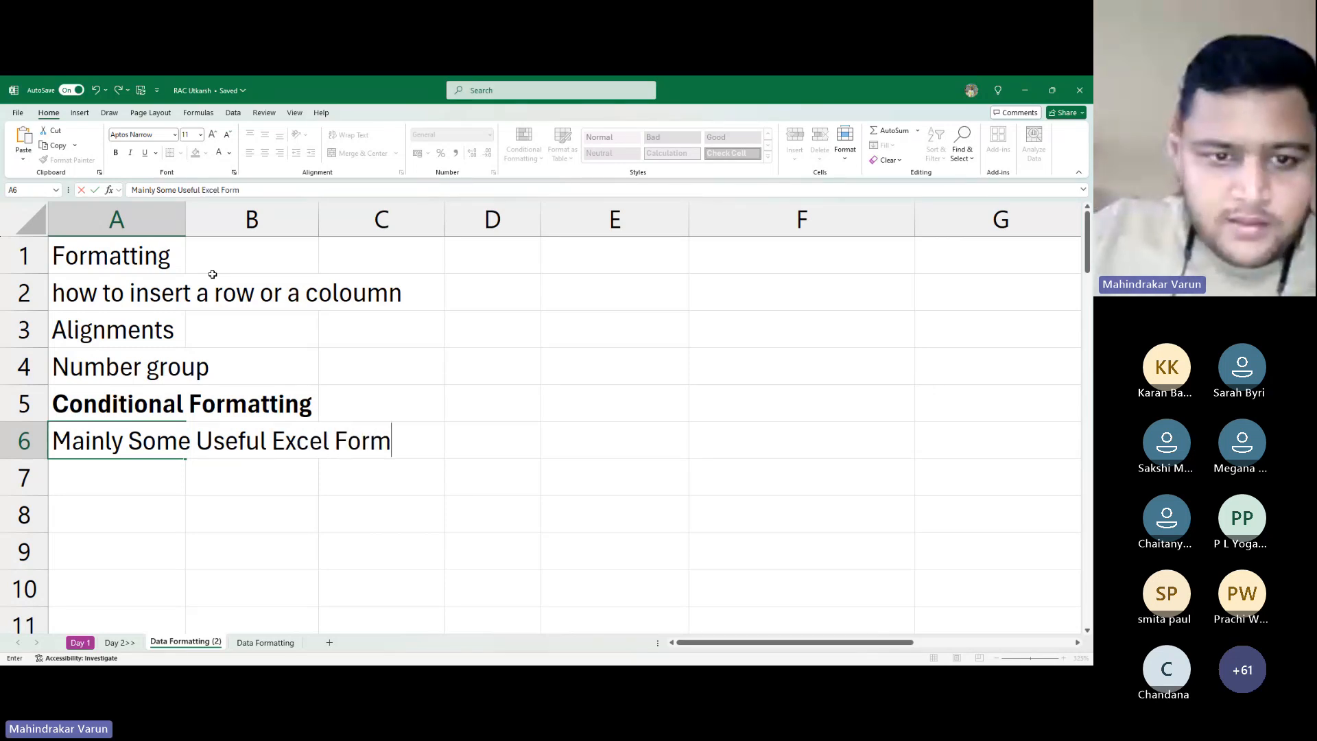
text(ulas)
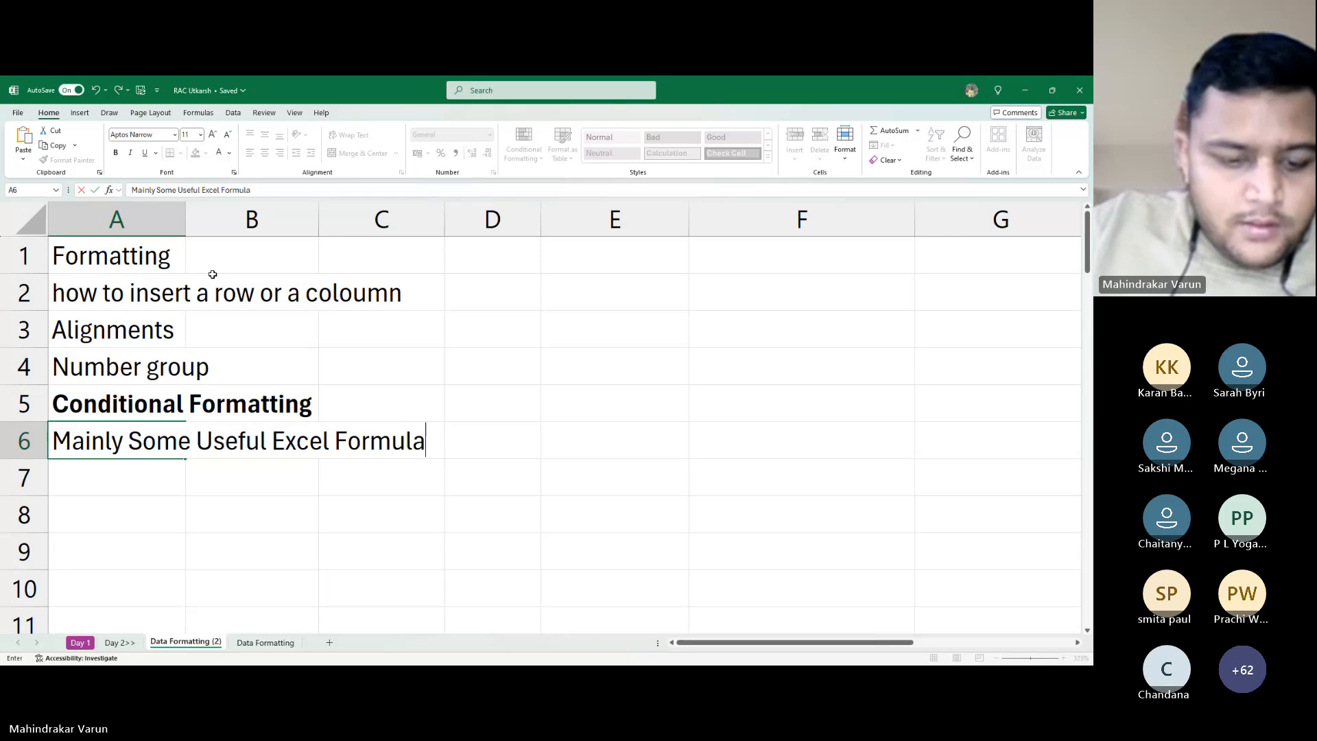
key(Tab)
key(Tab)
key(Tab)
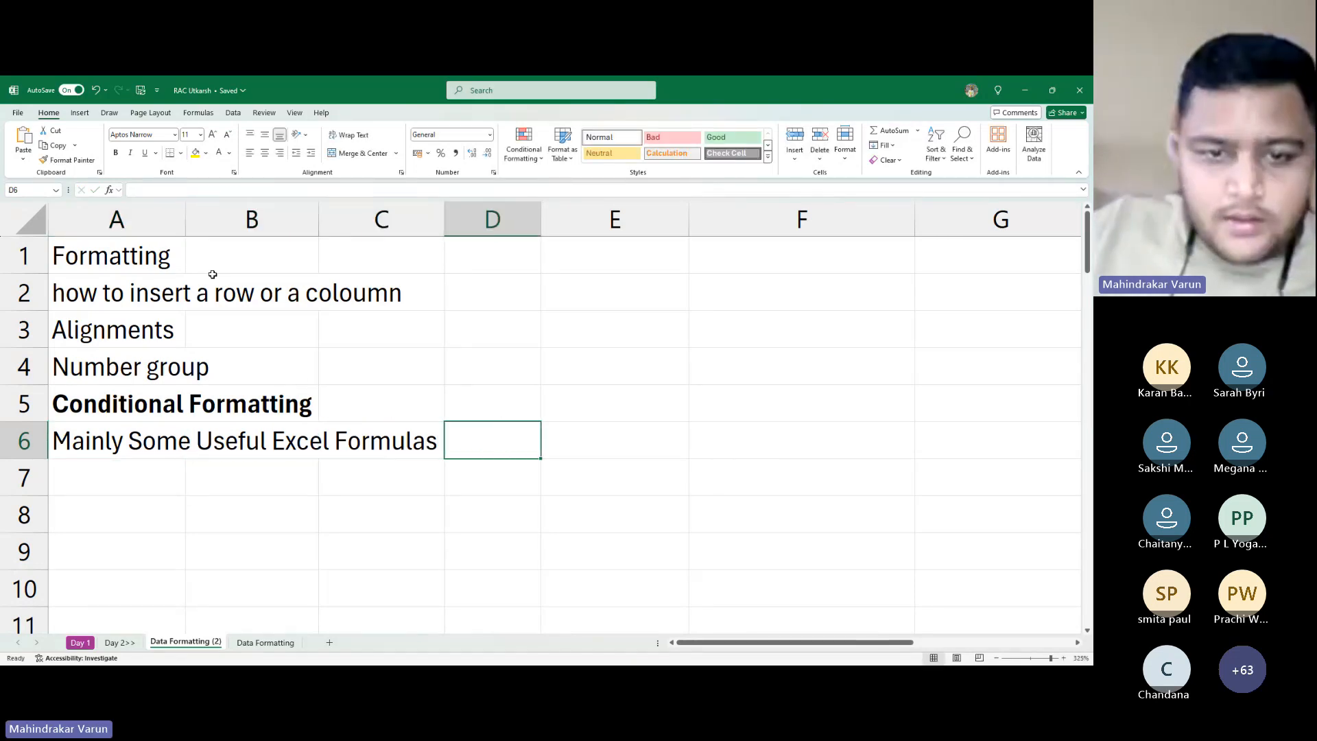
Enter 'Important' in D6 and make it bold
text(Im)
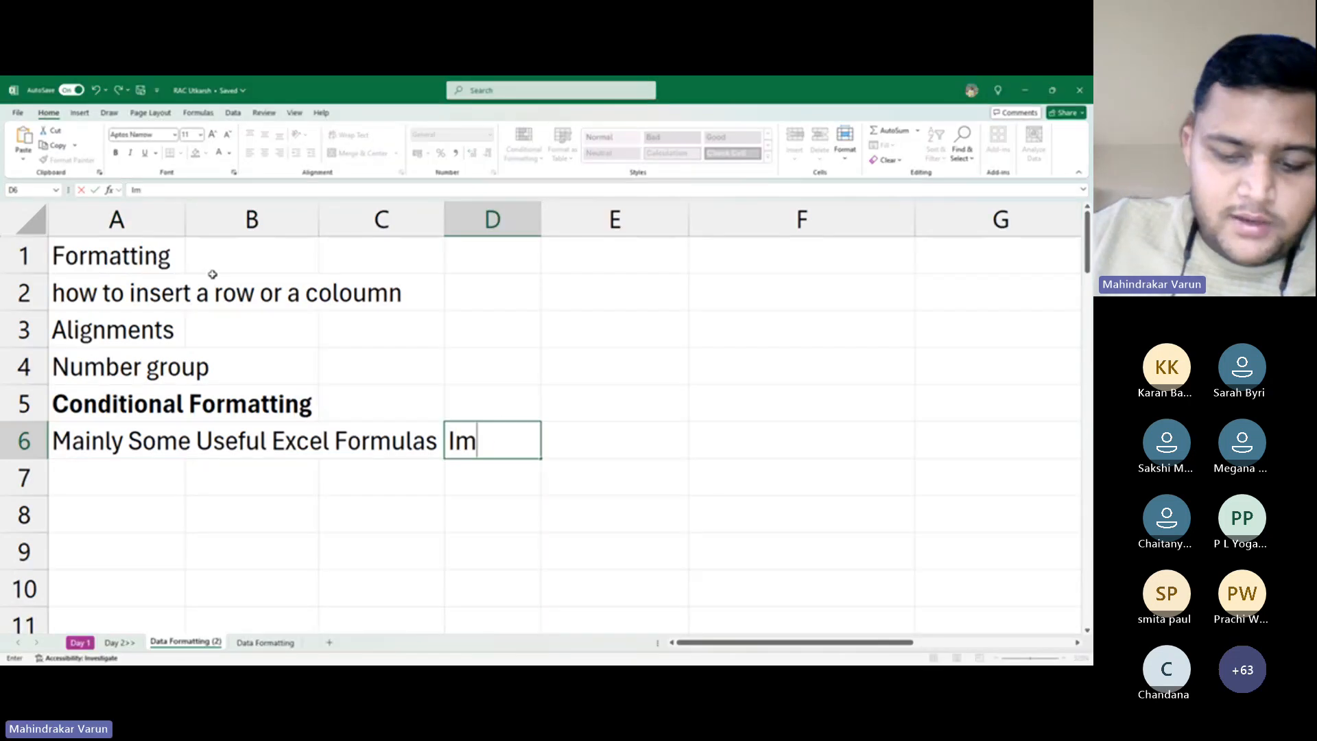
text(pro)
key(BackSpace)
key(BackSpace)
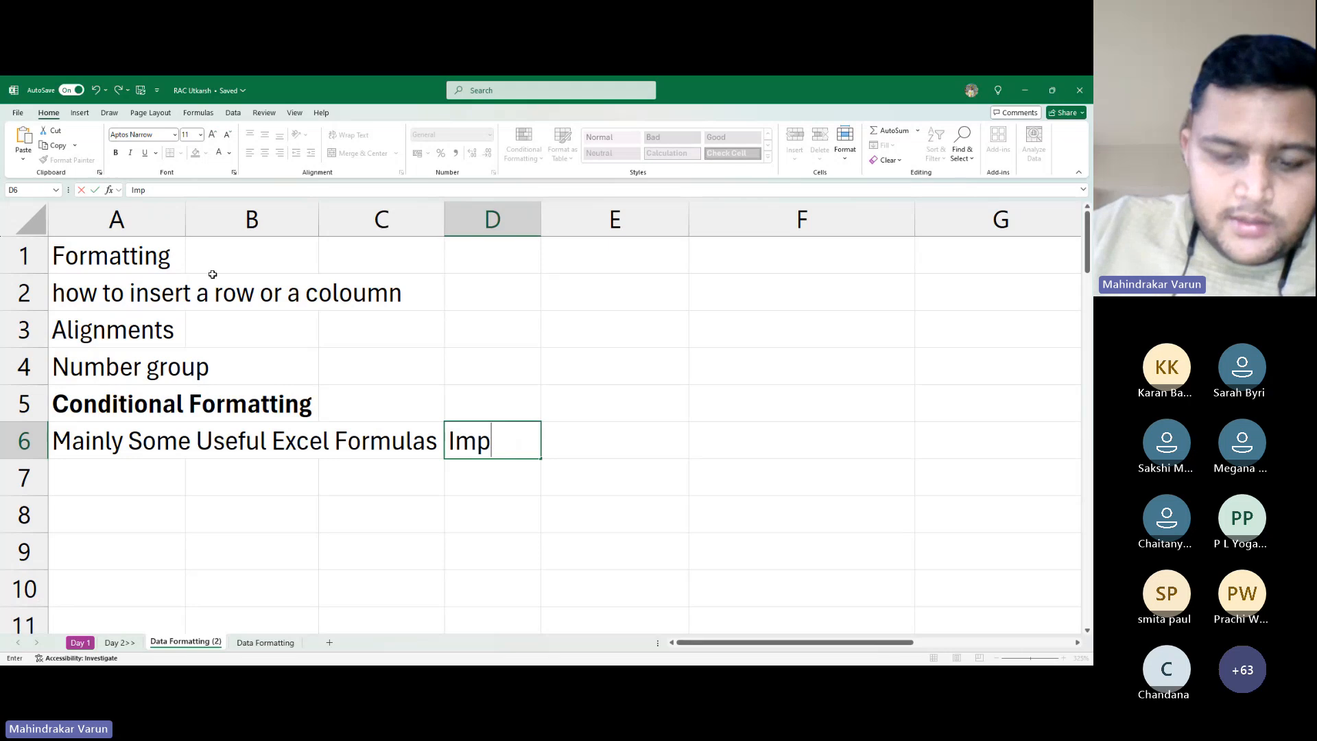
text(orta)
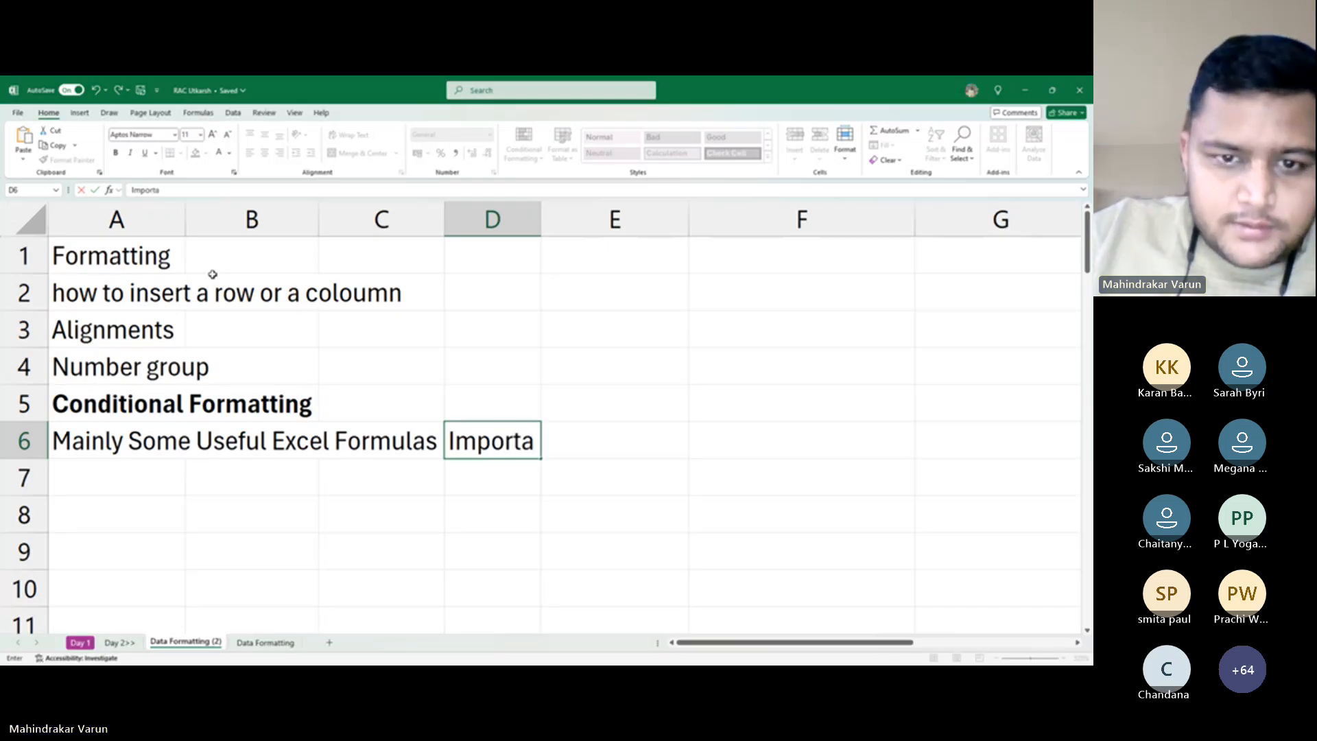
key(BackSpace)
key(BackSpace)
text(tant)
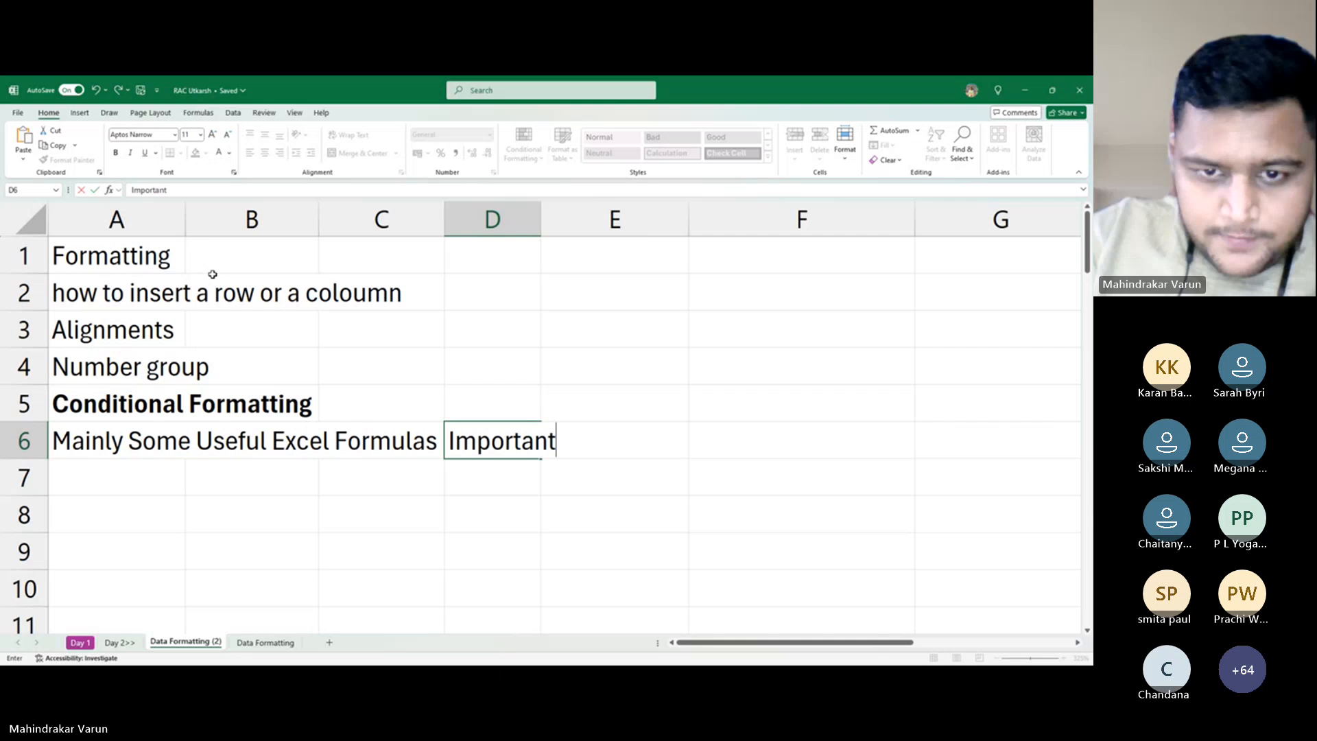
key(Return)
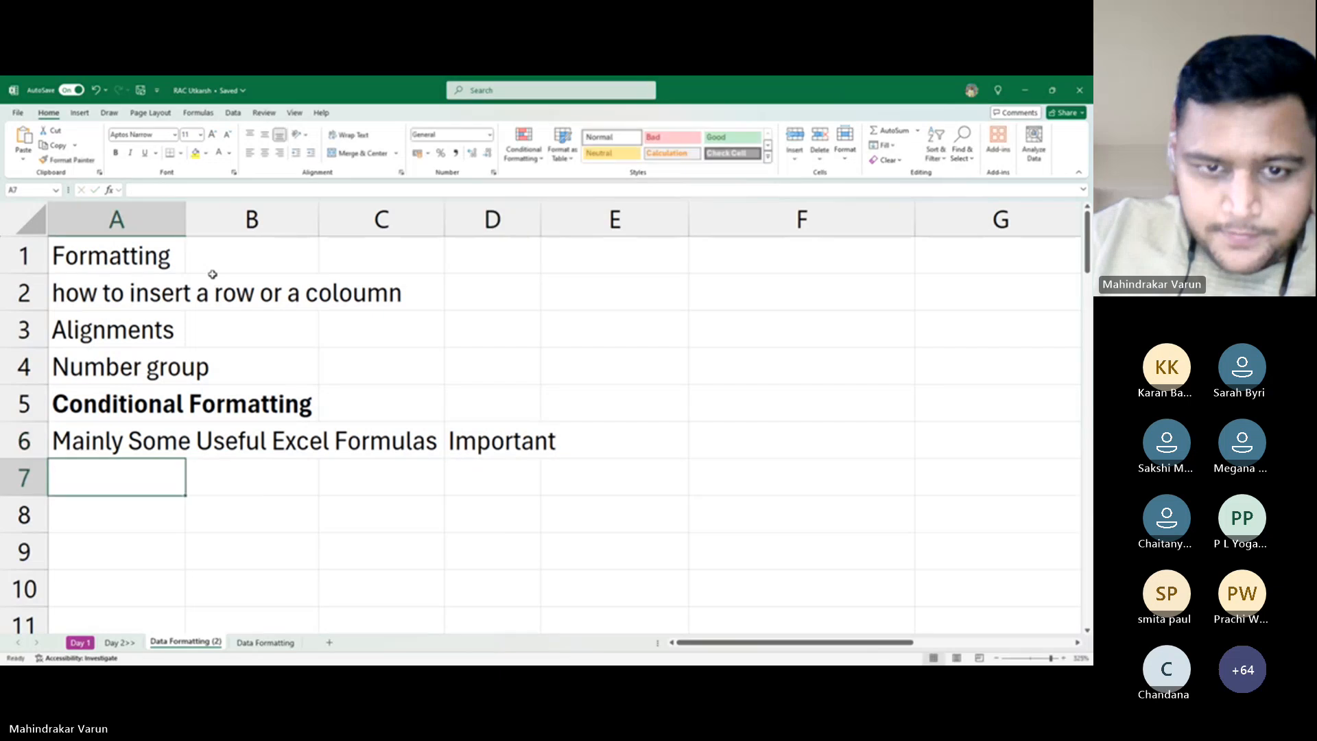
key(Right)
key(Up)
key(Right)
key(Right)
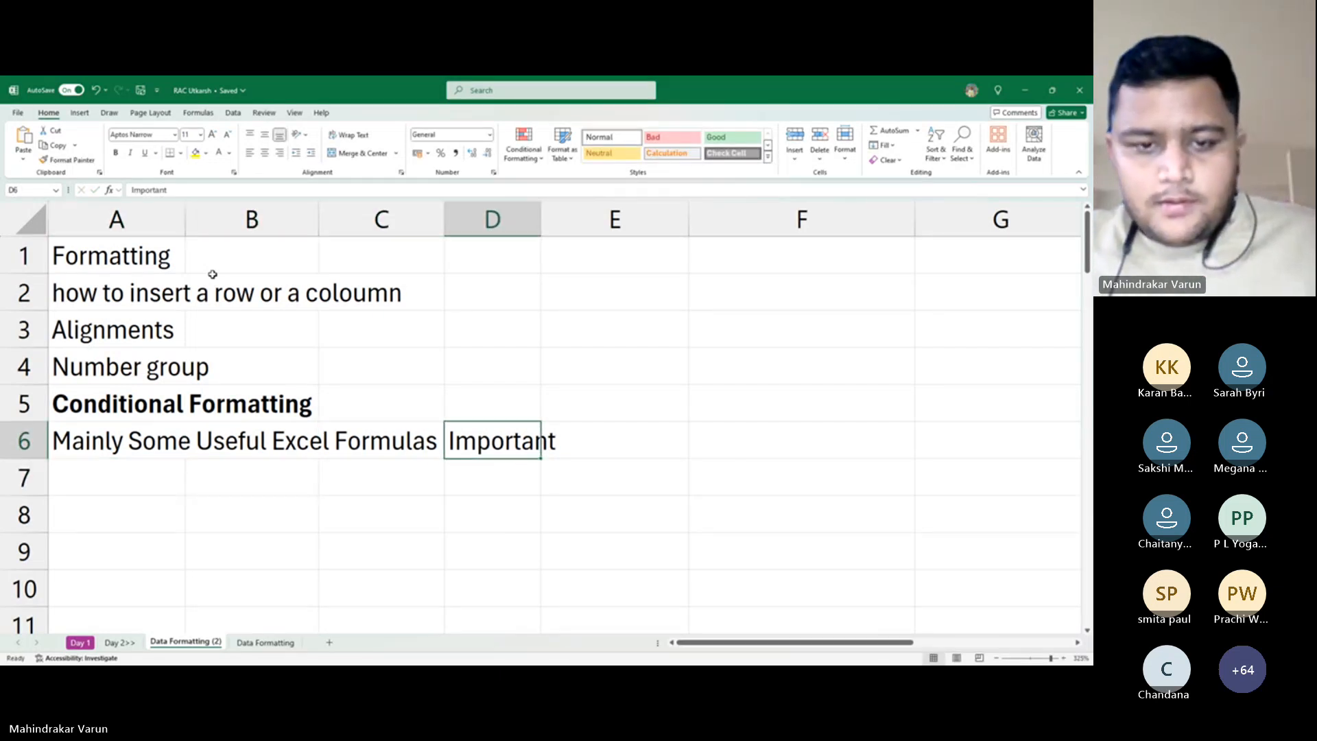
key(ctrl+b)
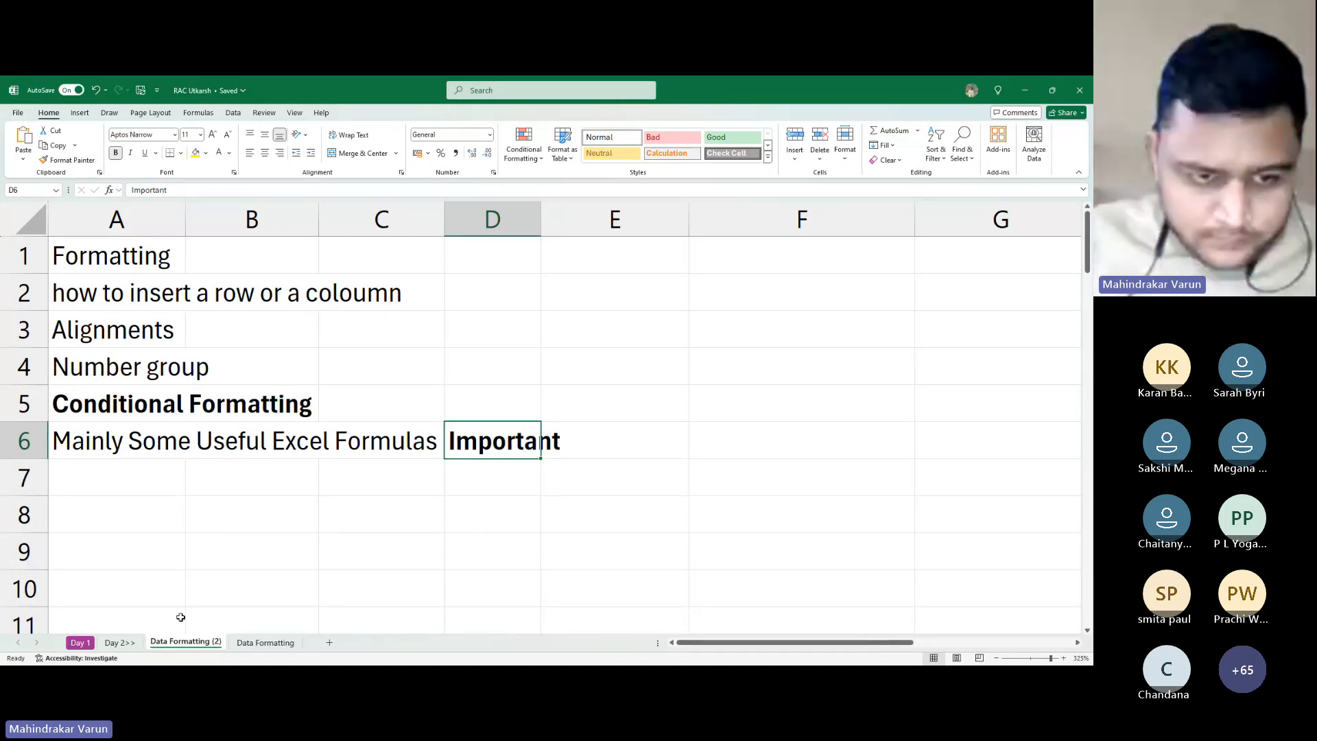
Rename the 'Data Formatting (2)' sheet tab to 'Excel'
double_click(208, 643)
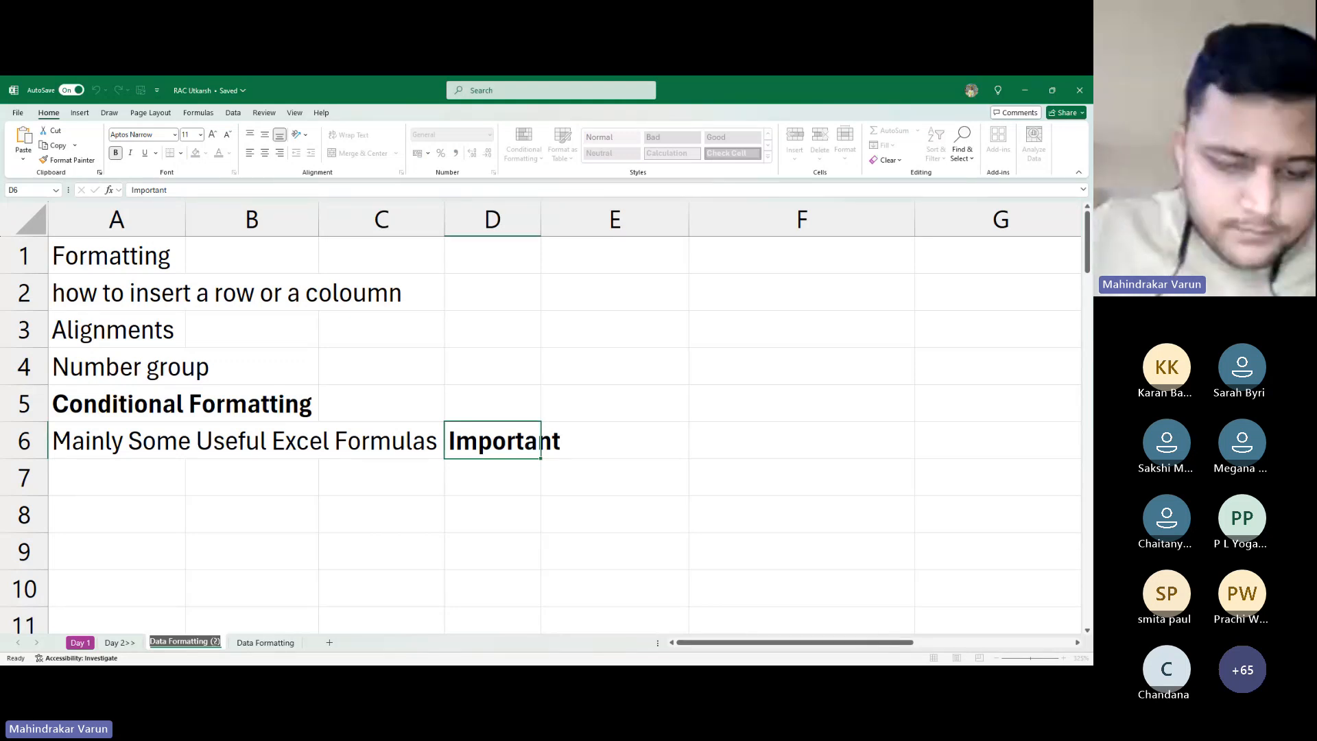
text(Und)
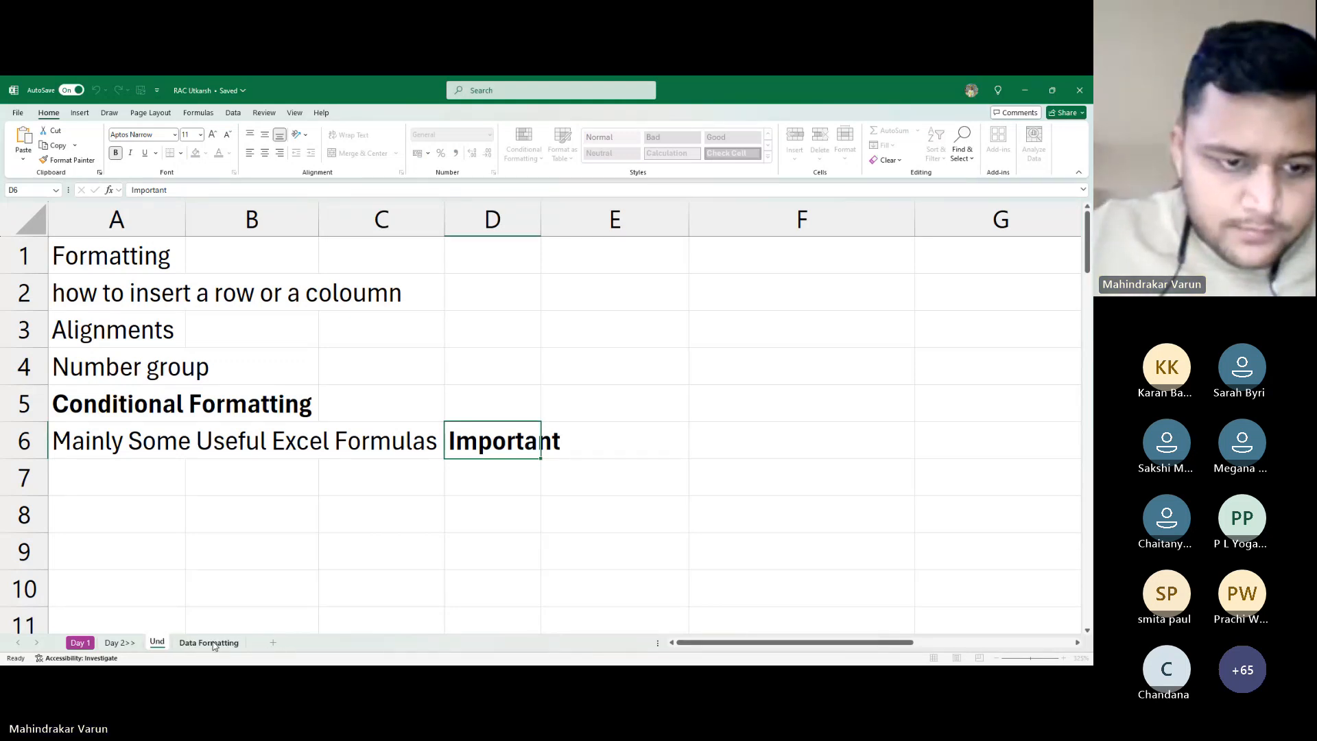
key(BackSpace)
key(BackSpace)
key(BackSpace)
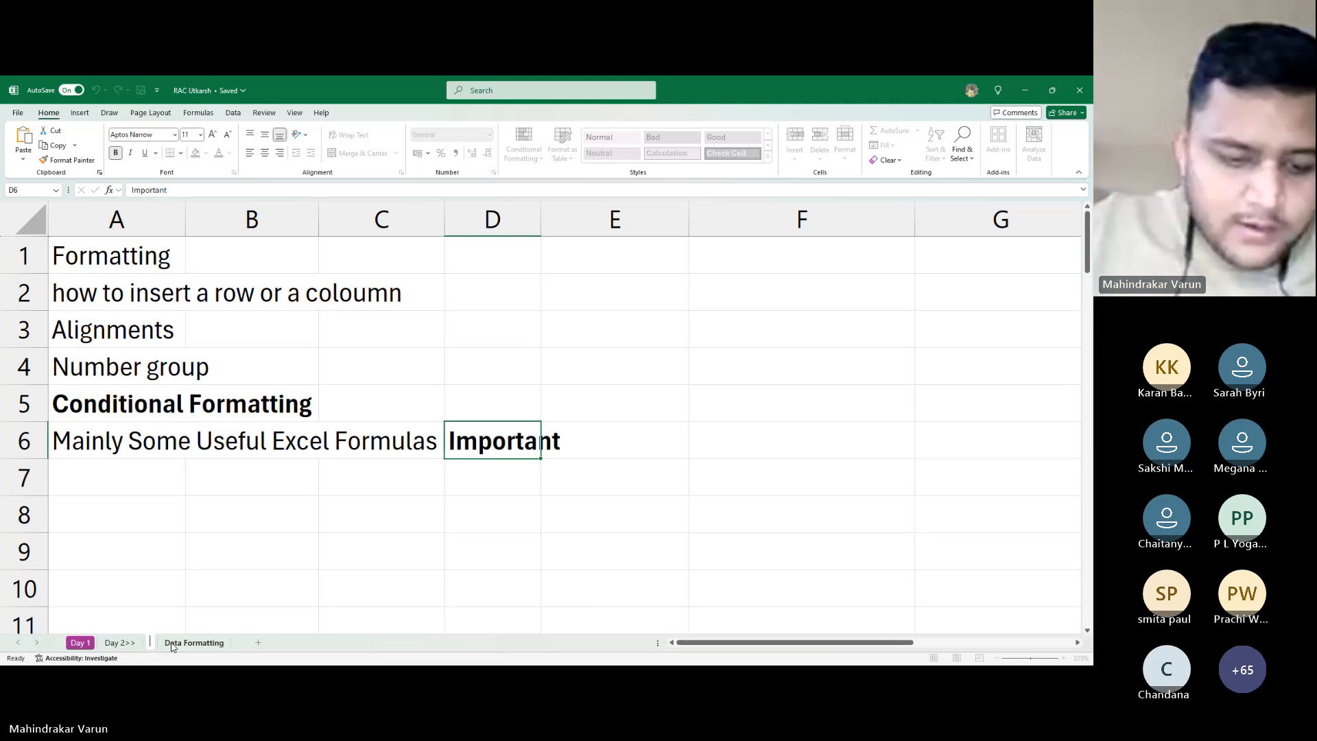
text(Da)
key(BackSpace)
key(BackSpace)
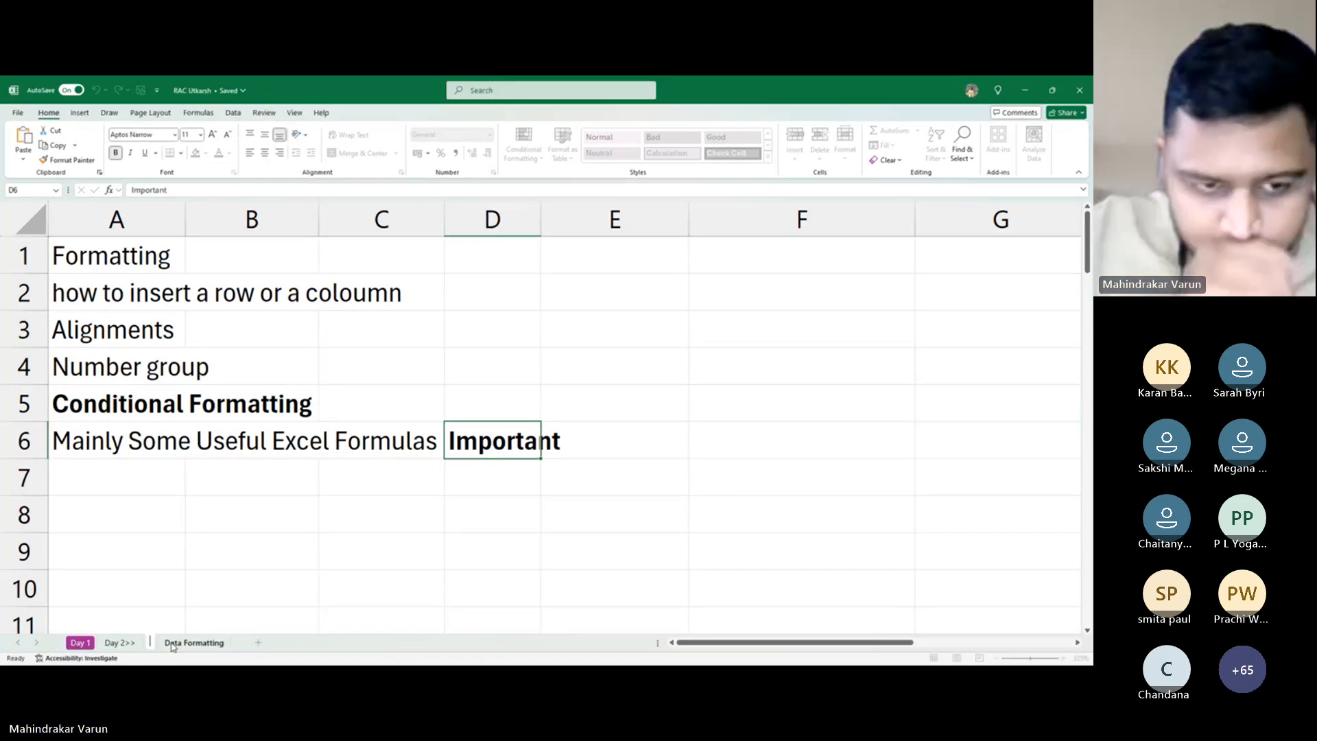
text(Excel)
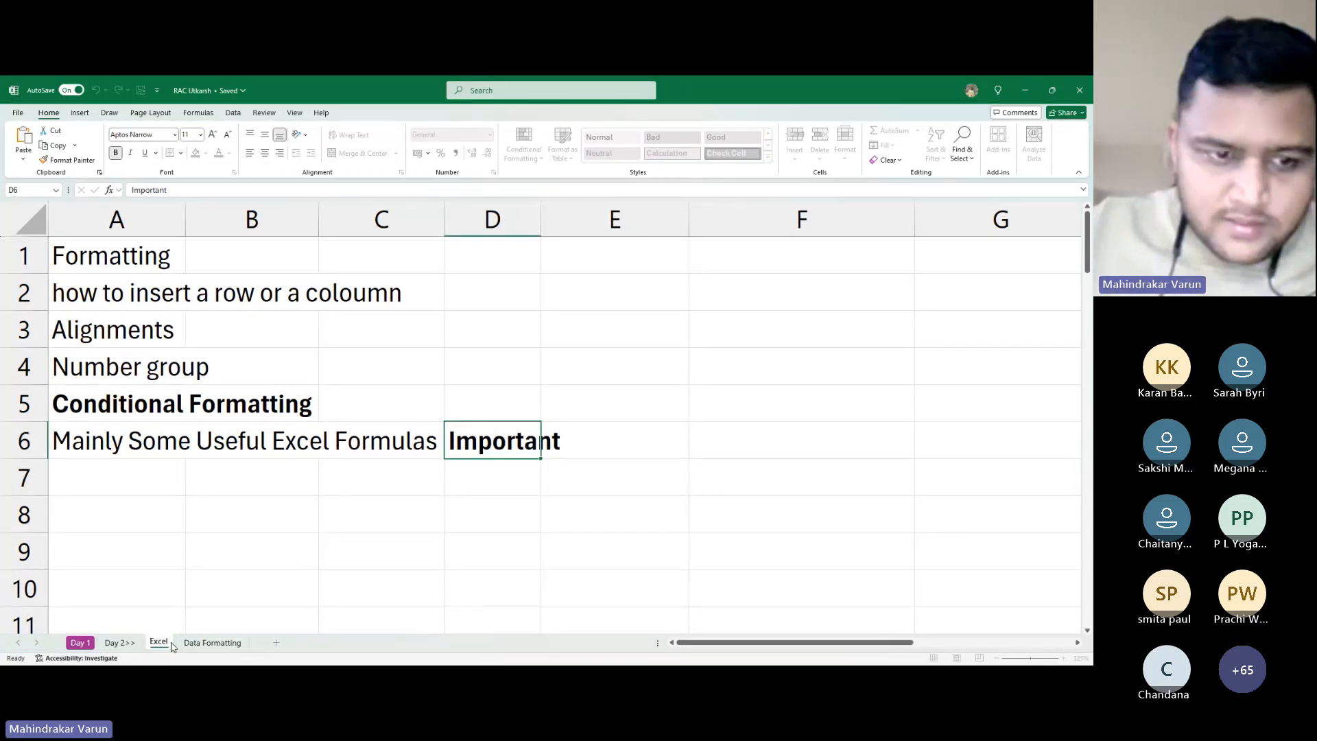
key(Return)
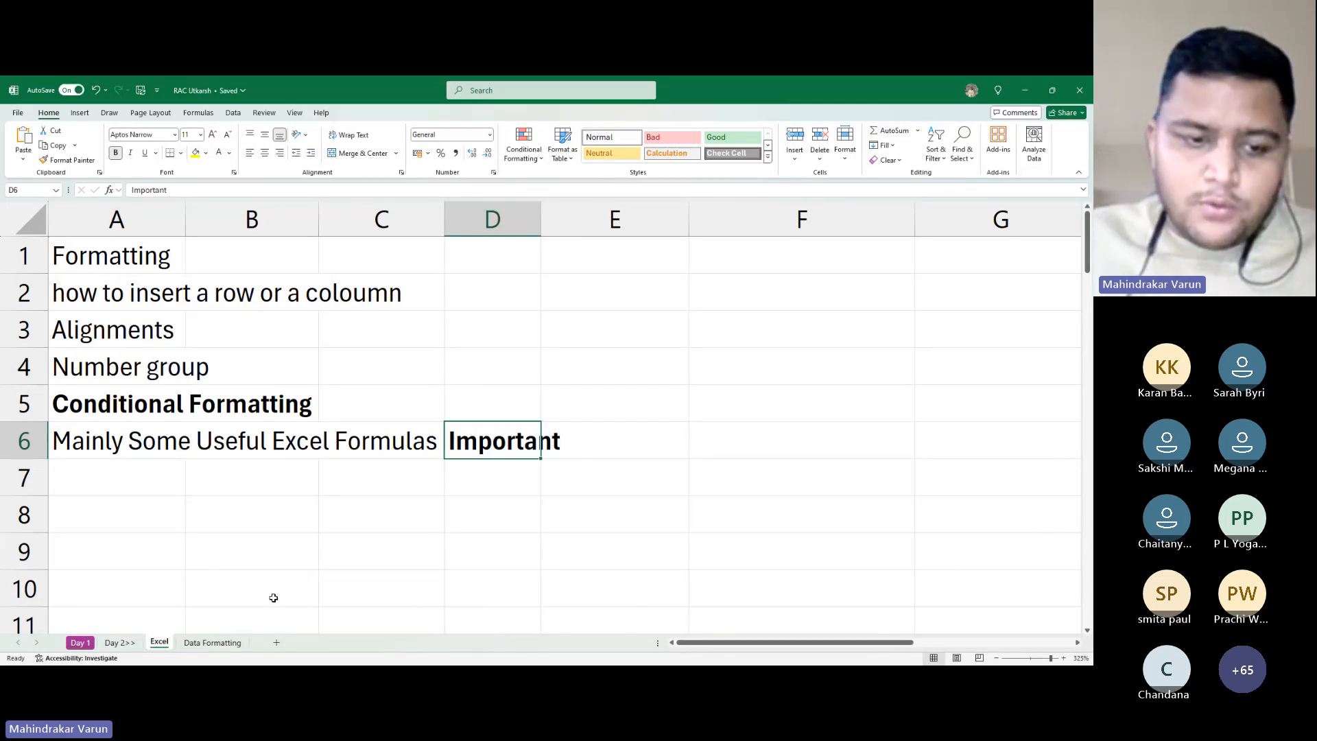
click(1050, 535)
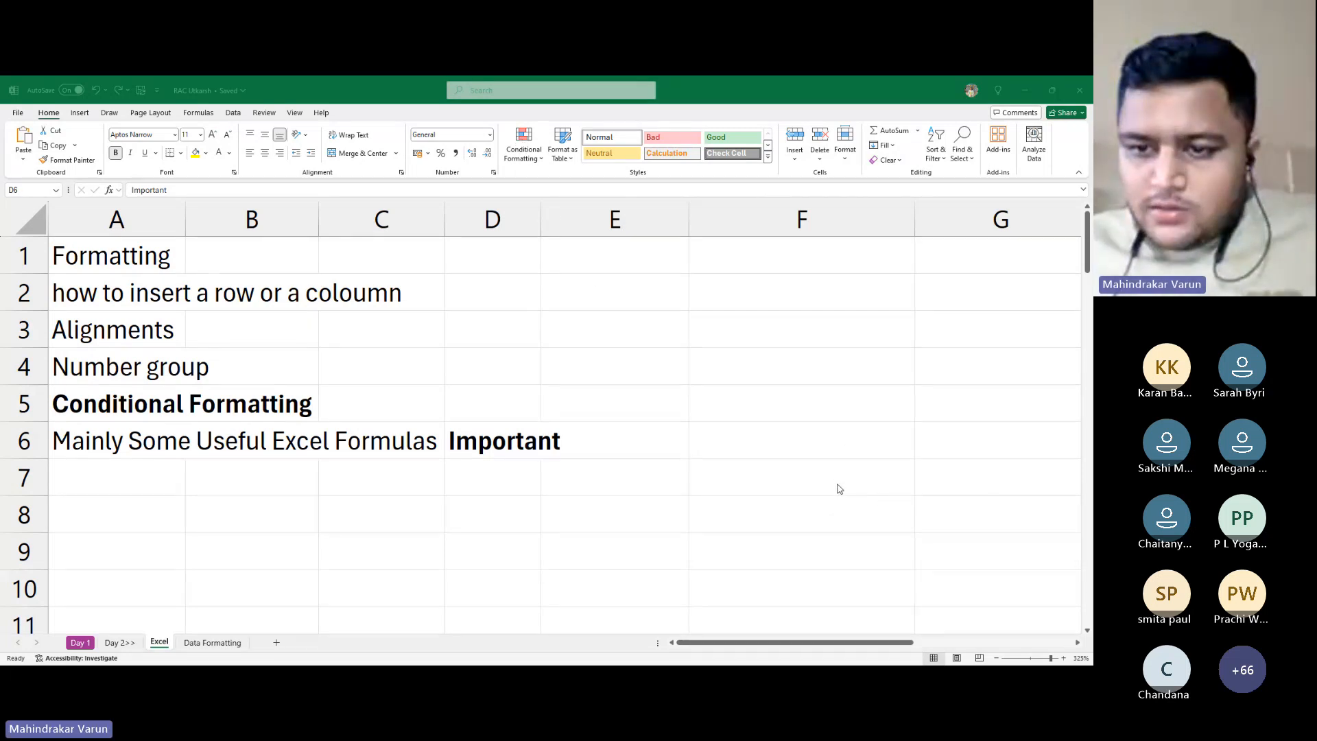
click(155, 640)
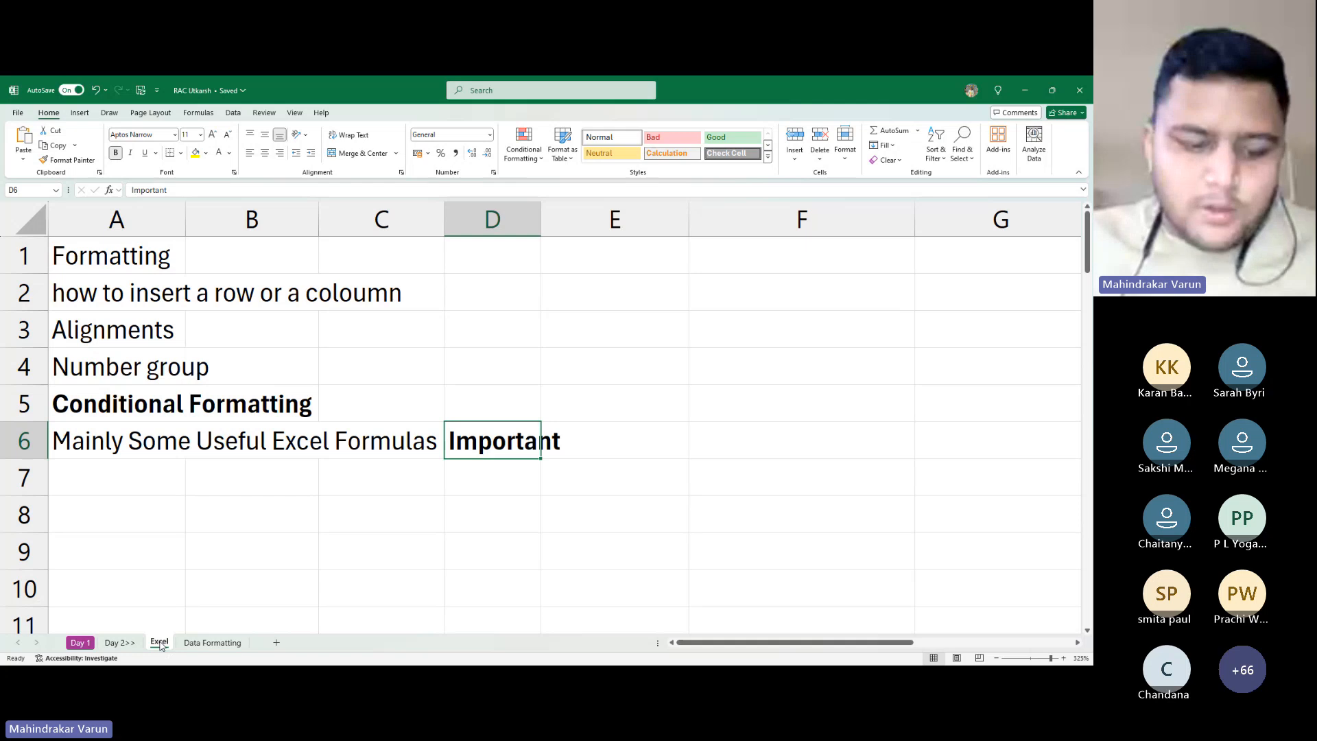
key(alt+Tab)
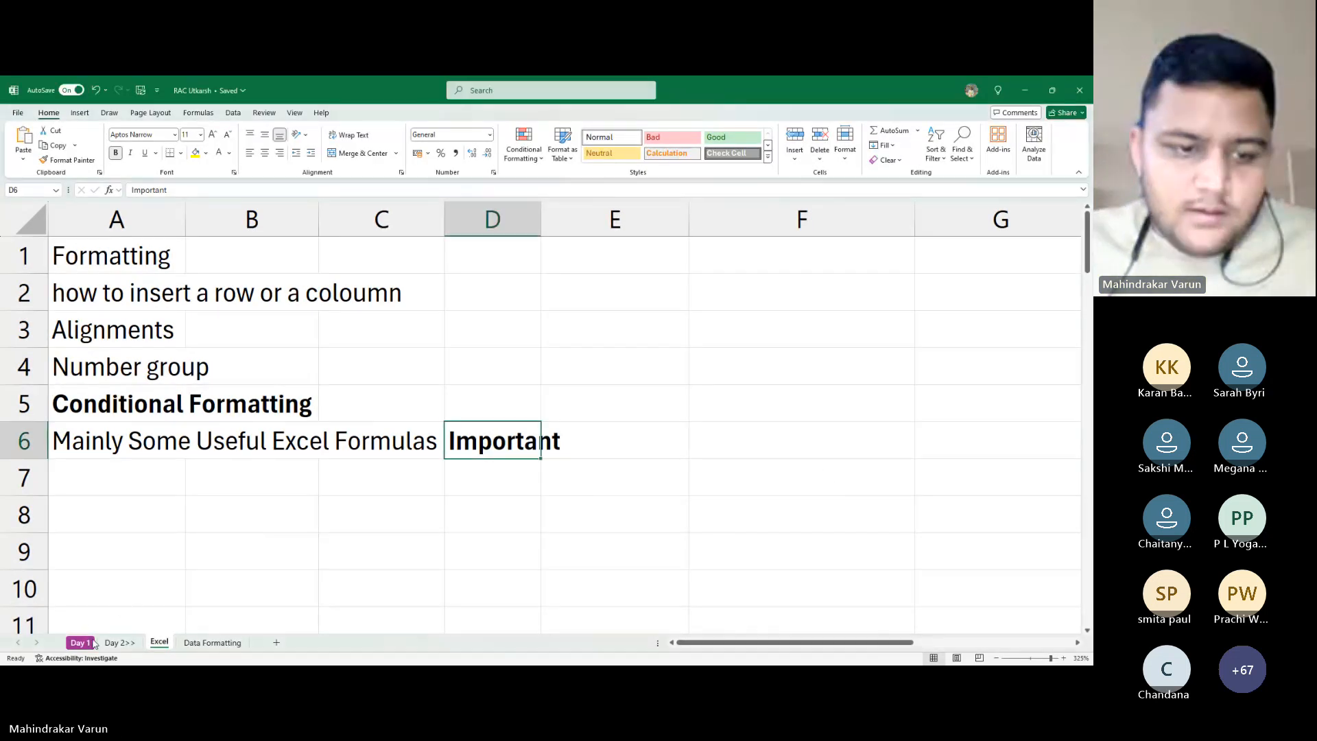
Set the Excel sheet's tab colour to red
right_click(159, 642)
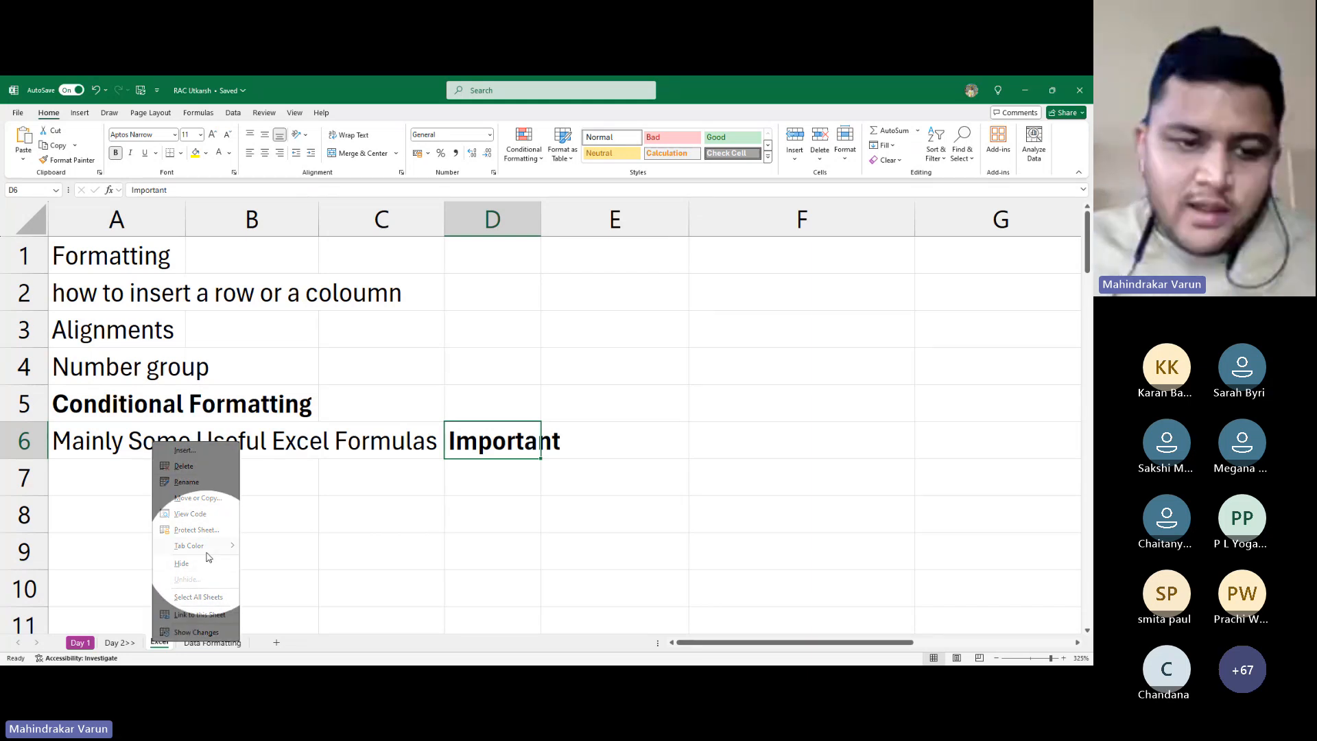
mouse_move(212, 553)
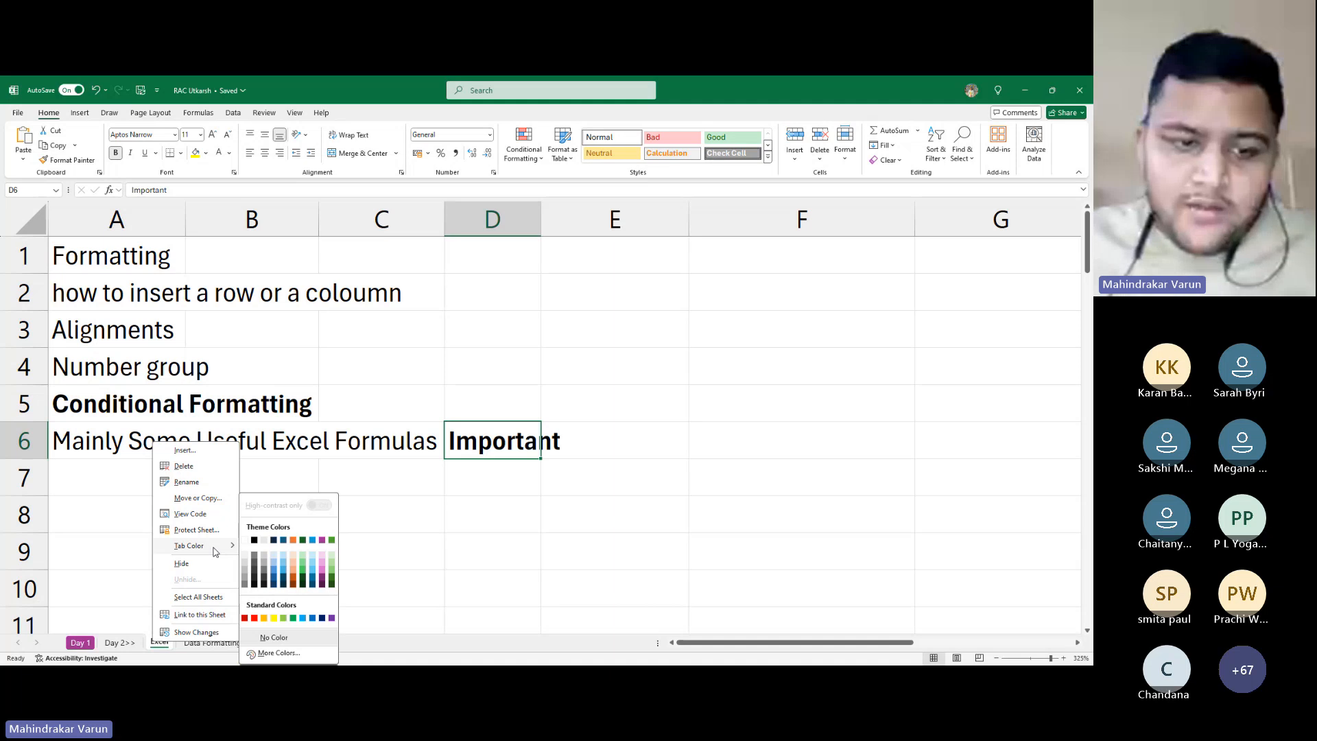
key(alt+Tab)
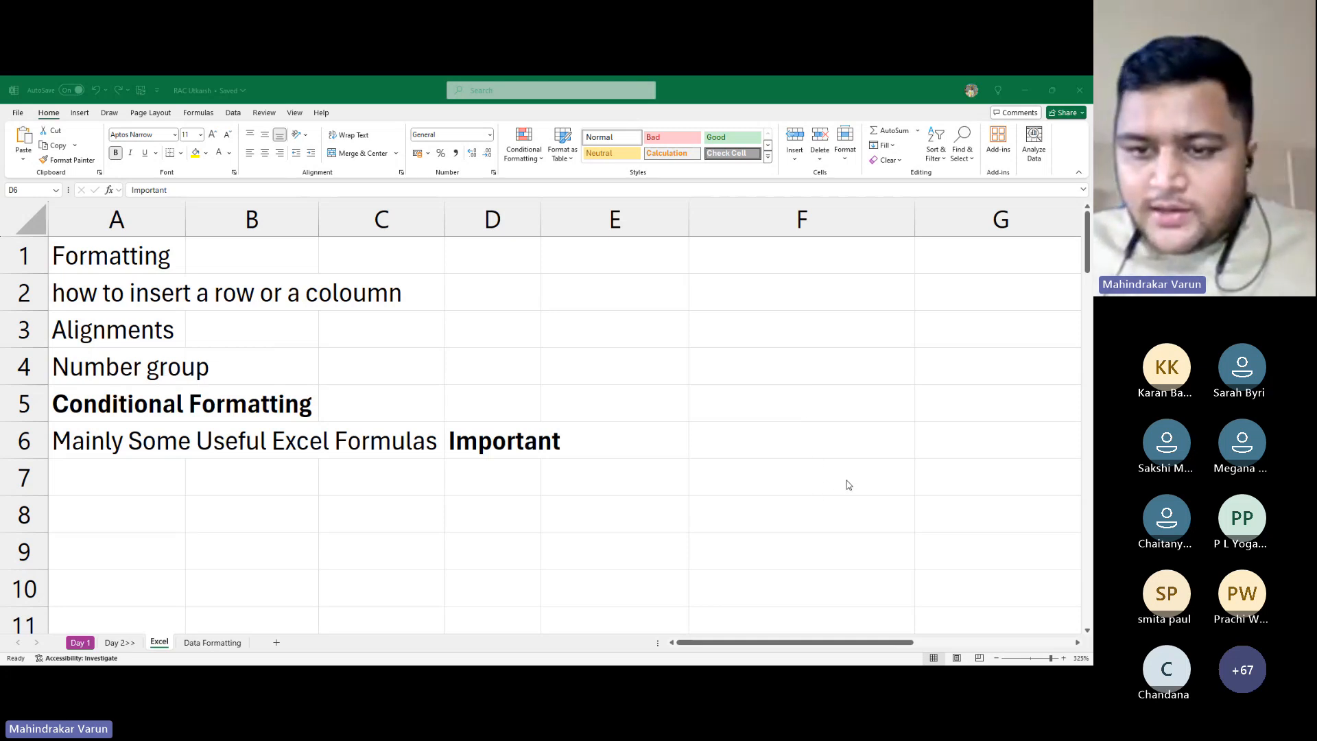
click(643, 502)
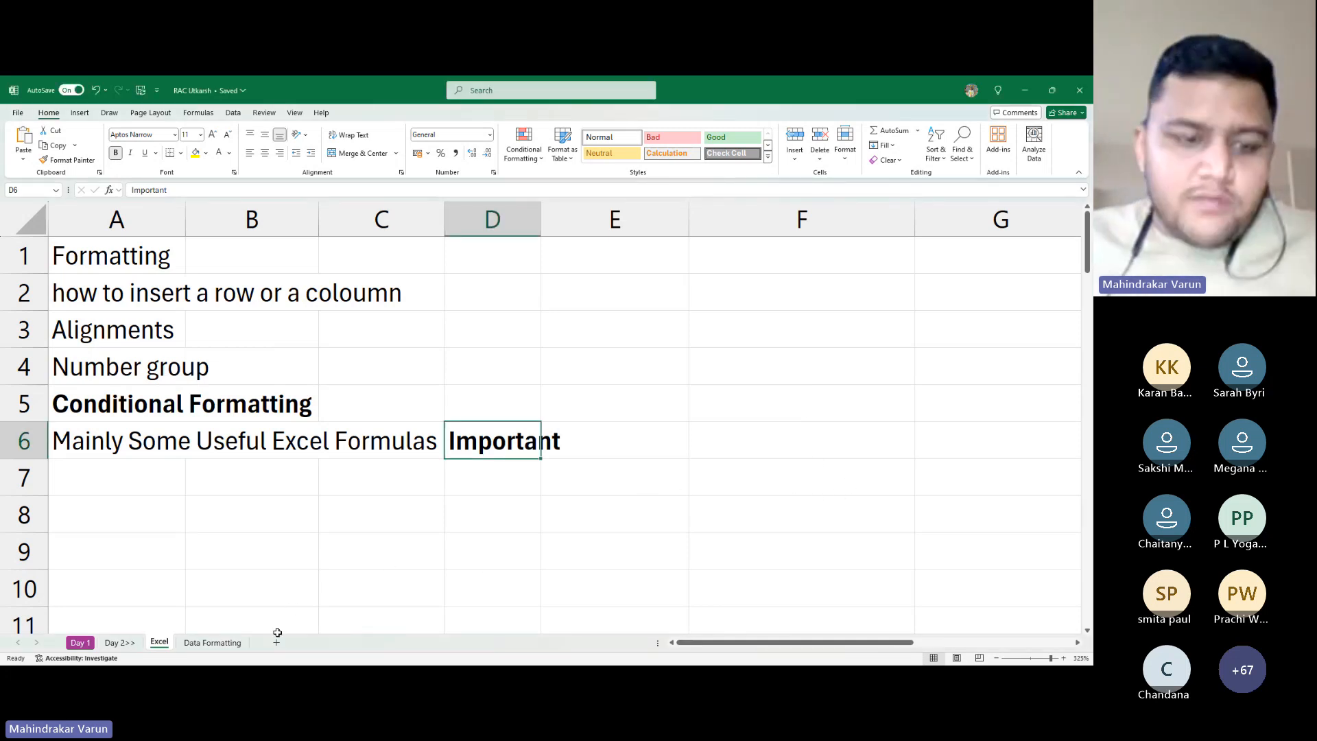
right_click(167, 645)
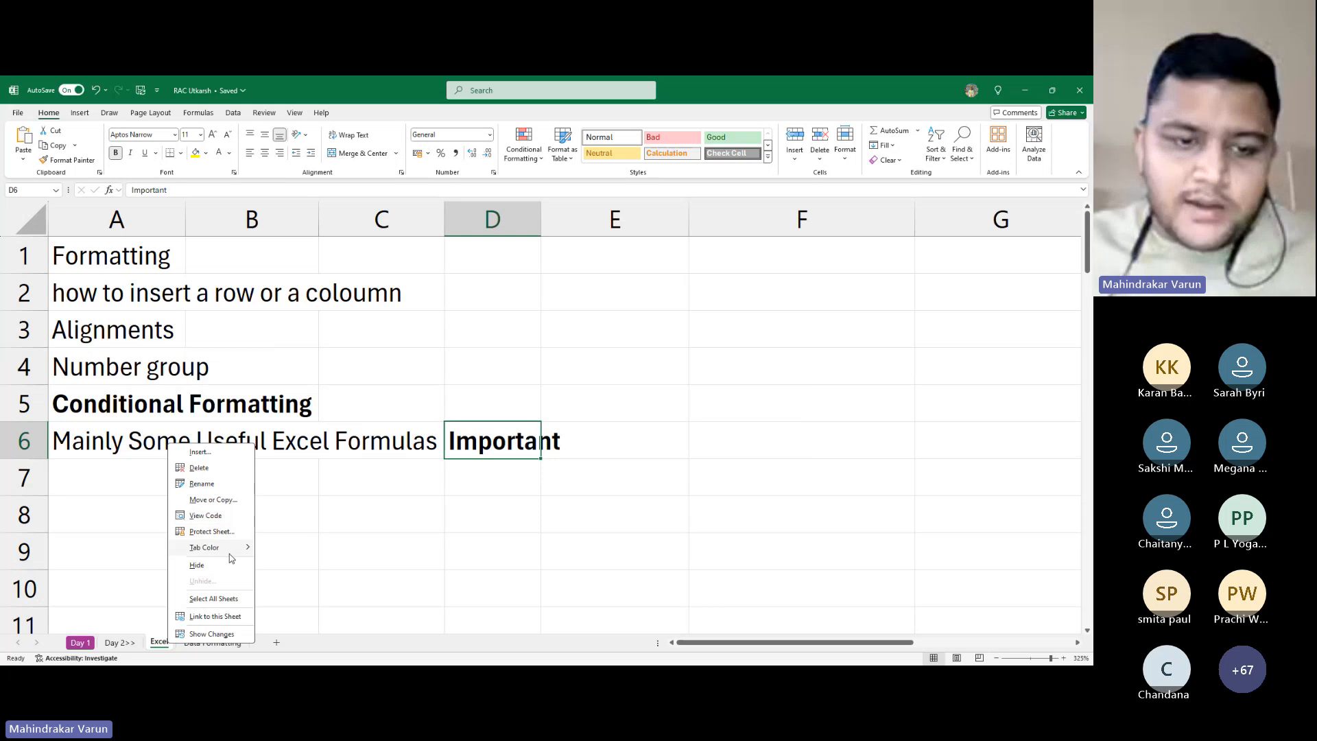
click(269, 617)
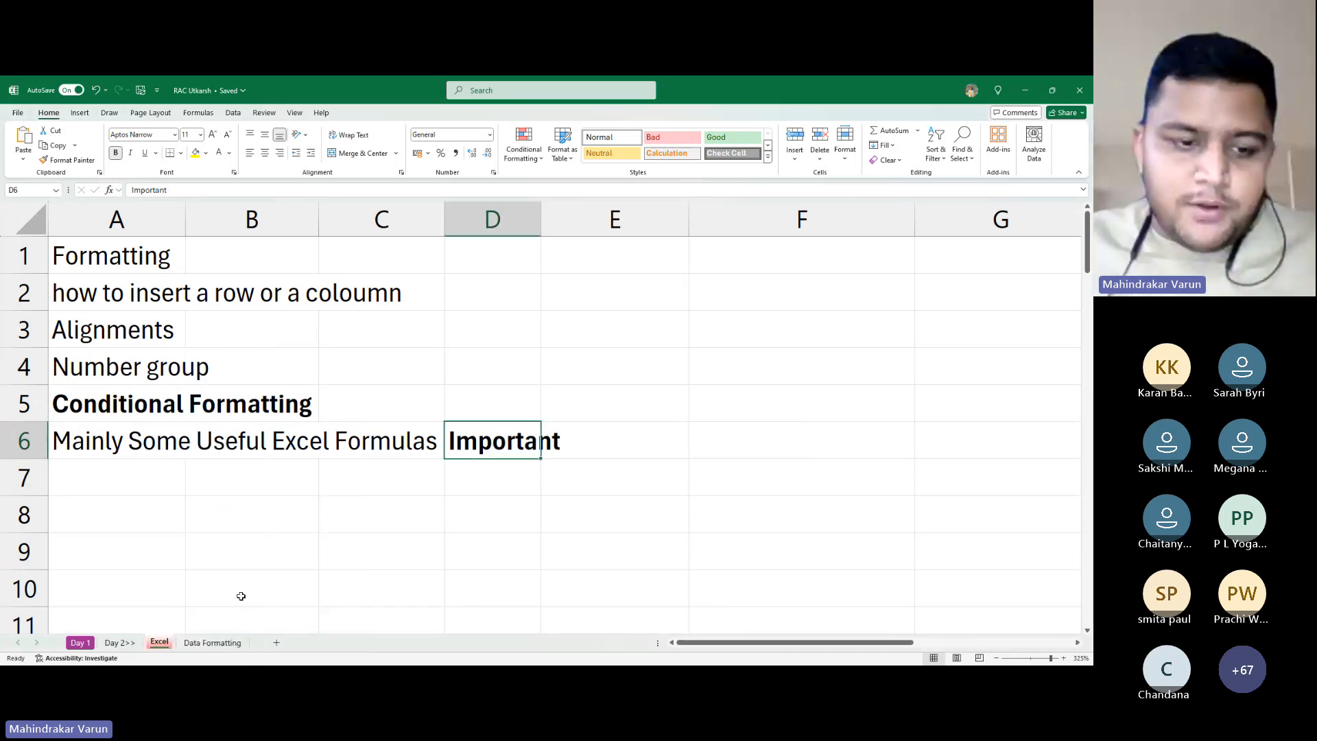
click(159, 576)
click(165, 479)
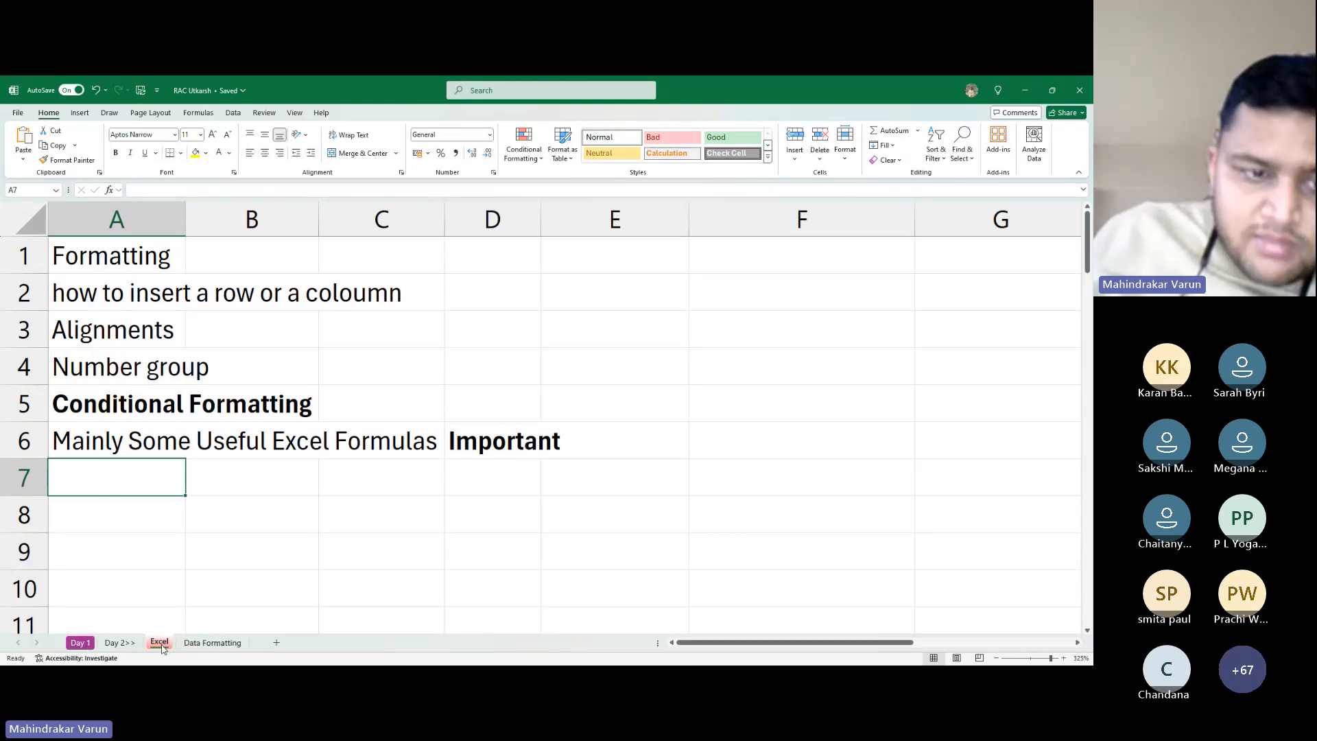
key(alt+Tab)
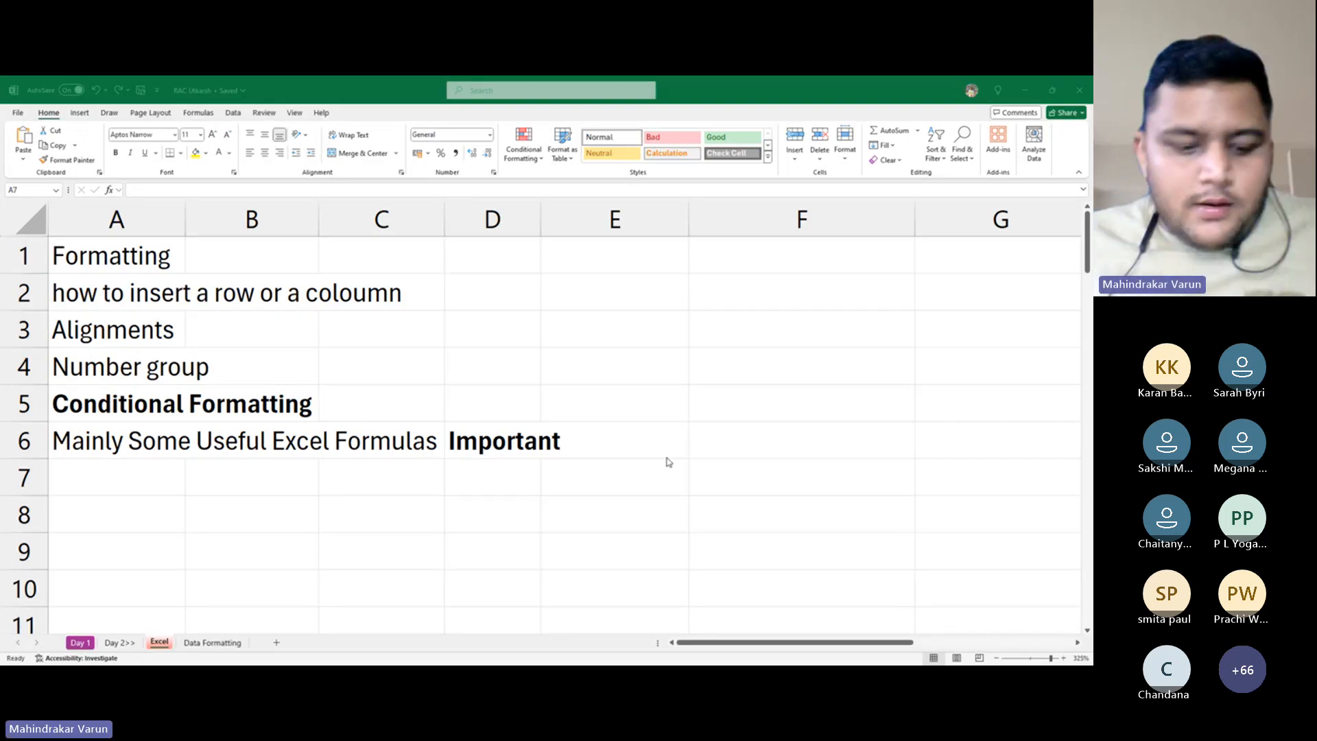
key(alt+Tab)
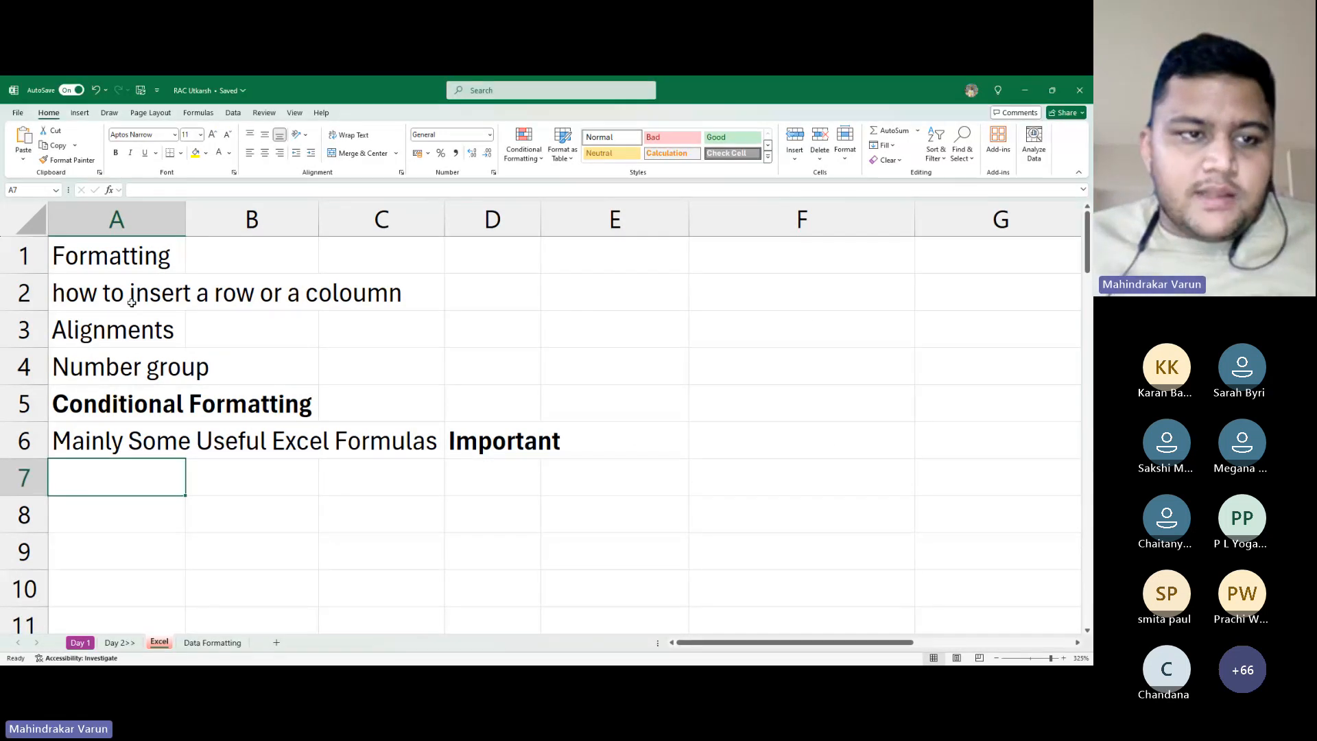
click(128, 258)
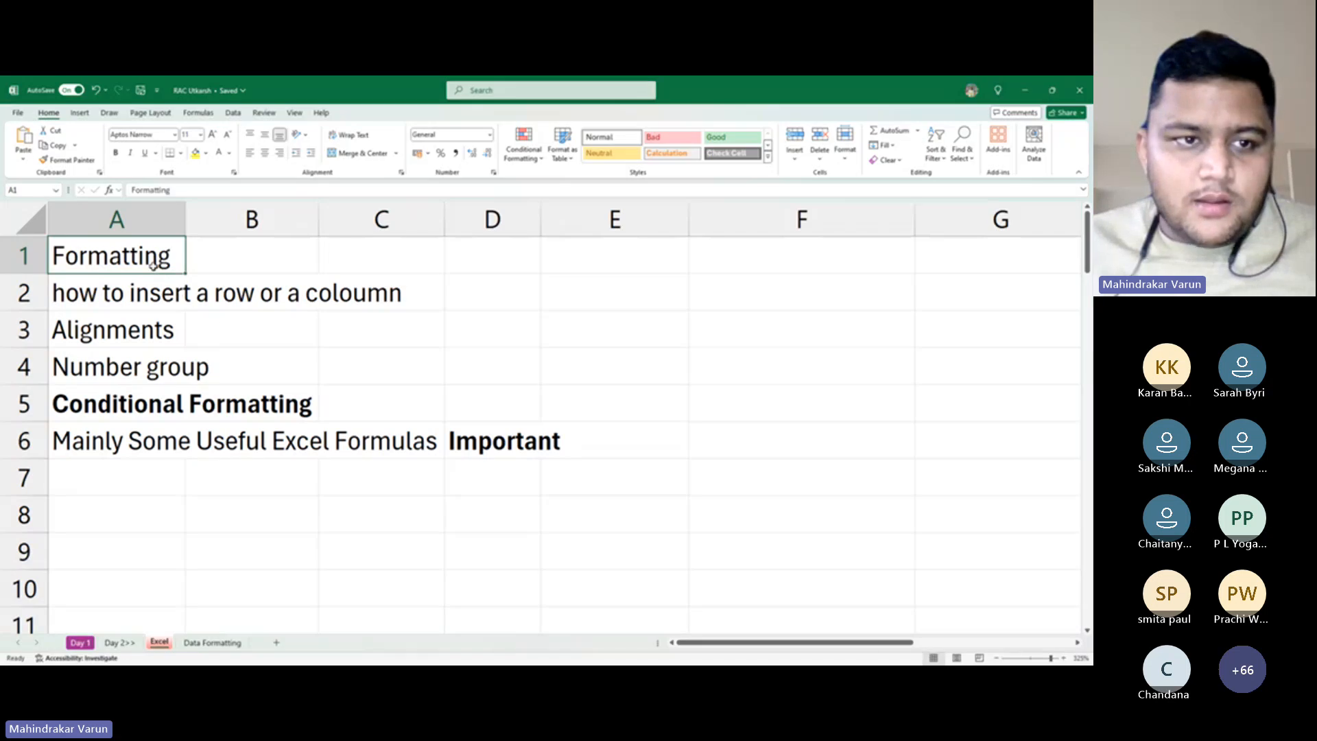
click(158, 294)
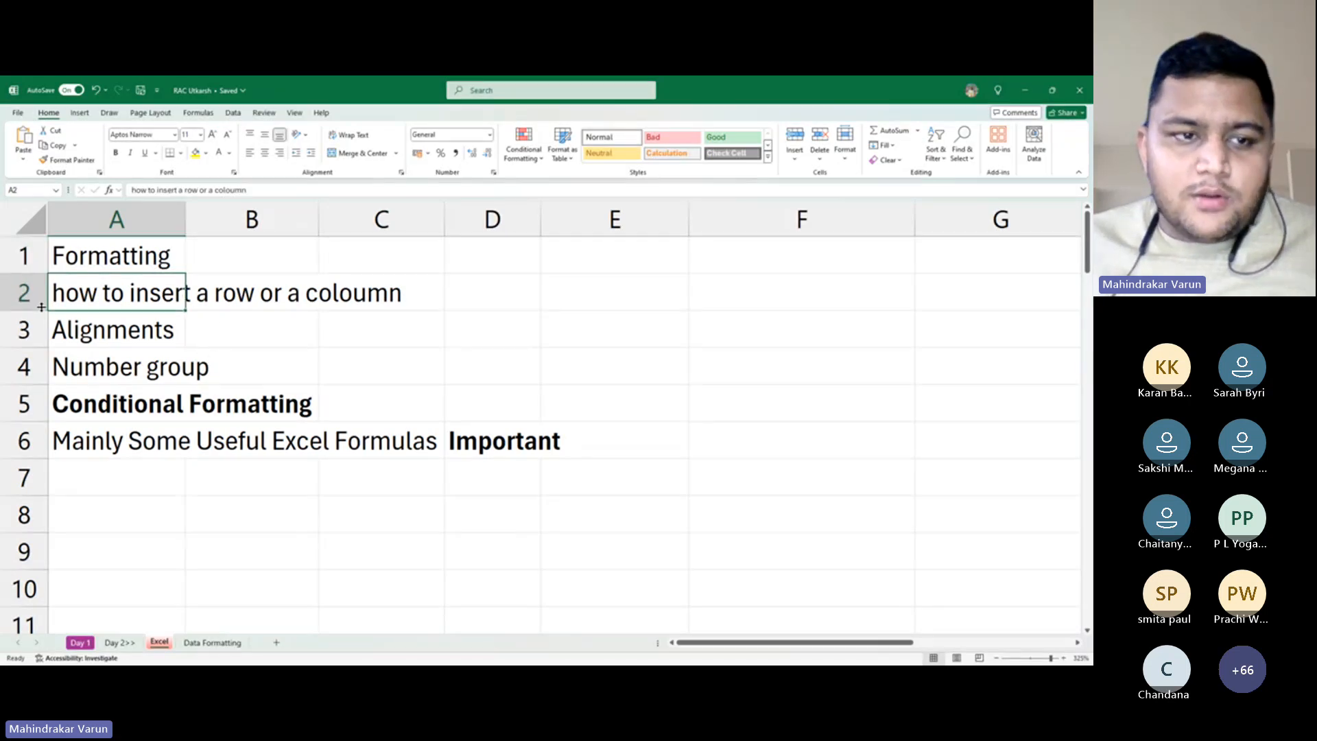
click(151, 319)
click(155, 369)
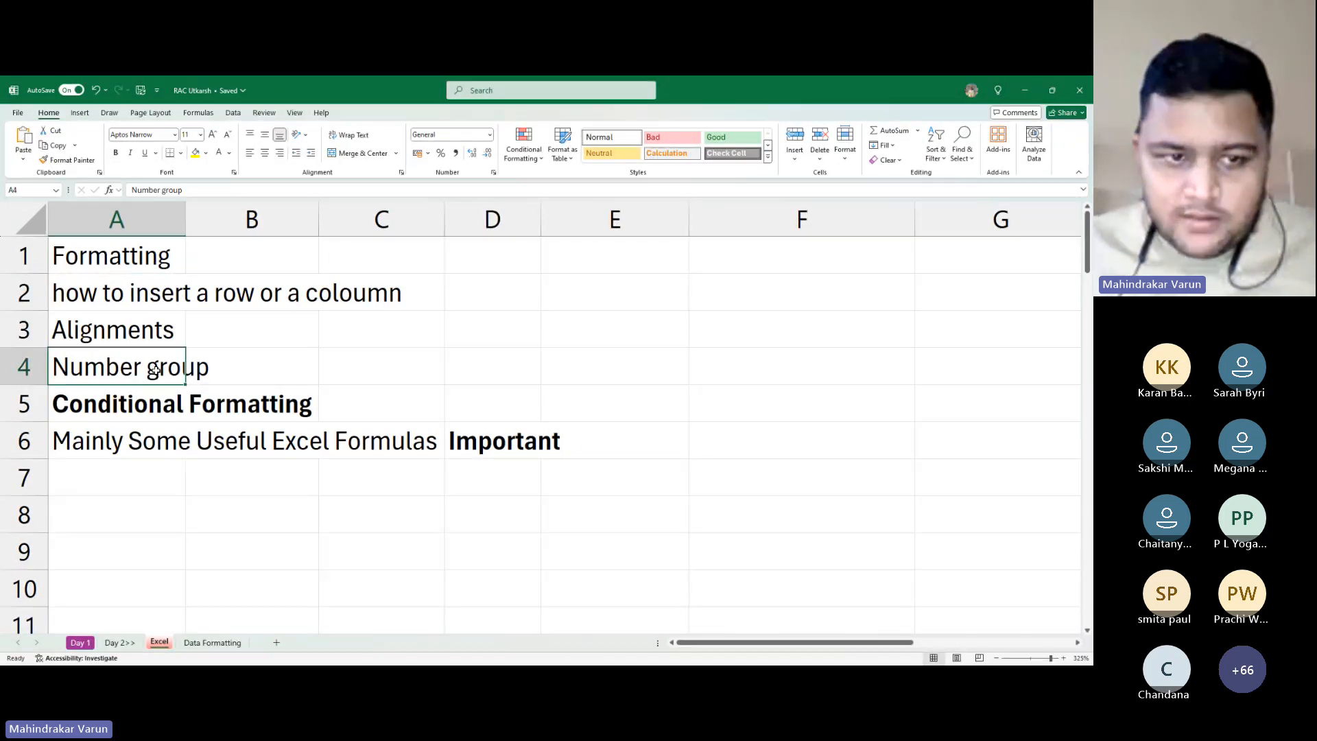
click(179, 417)
click(181, 441)
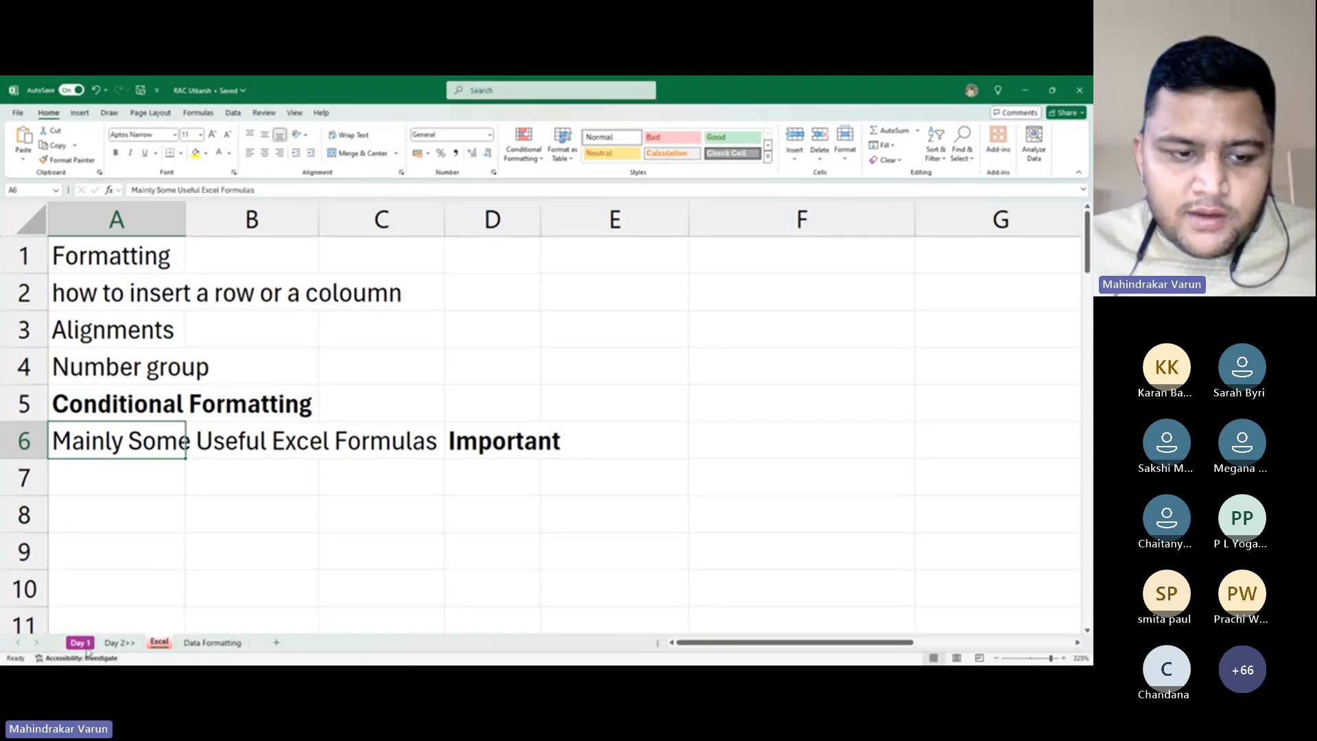
click(79, 642)
click(122, 461)
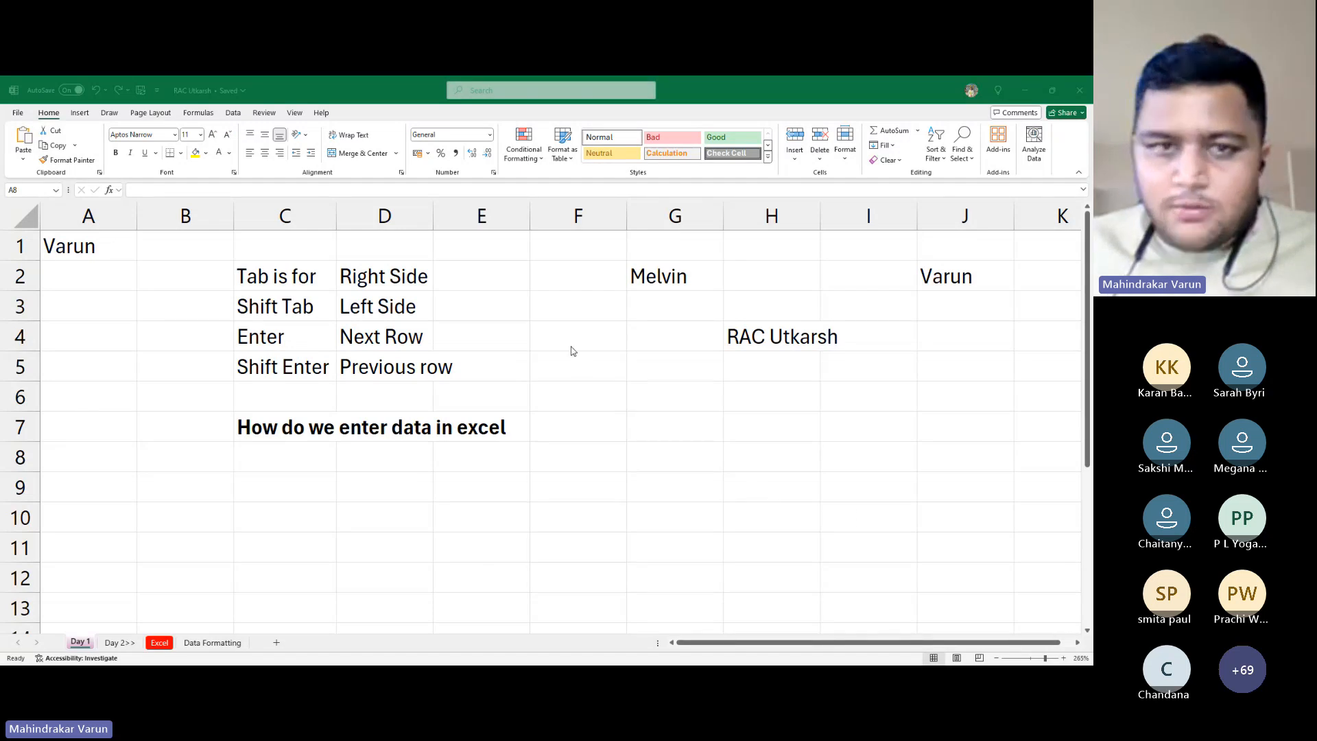
click(485, 480)
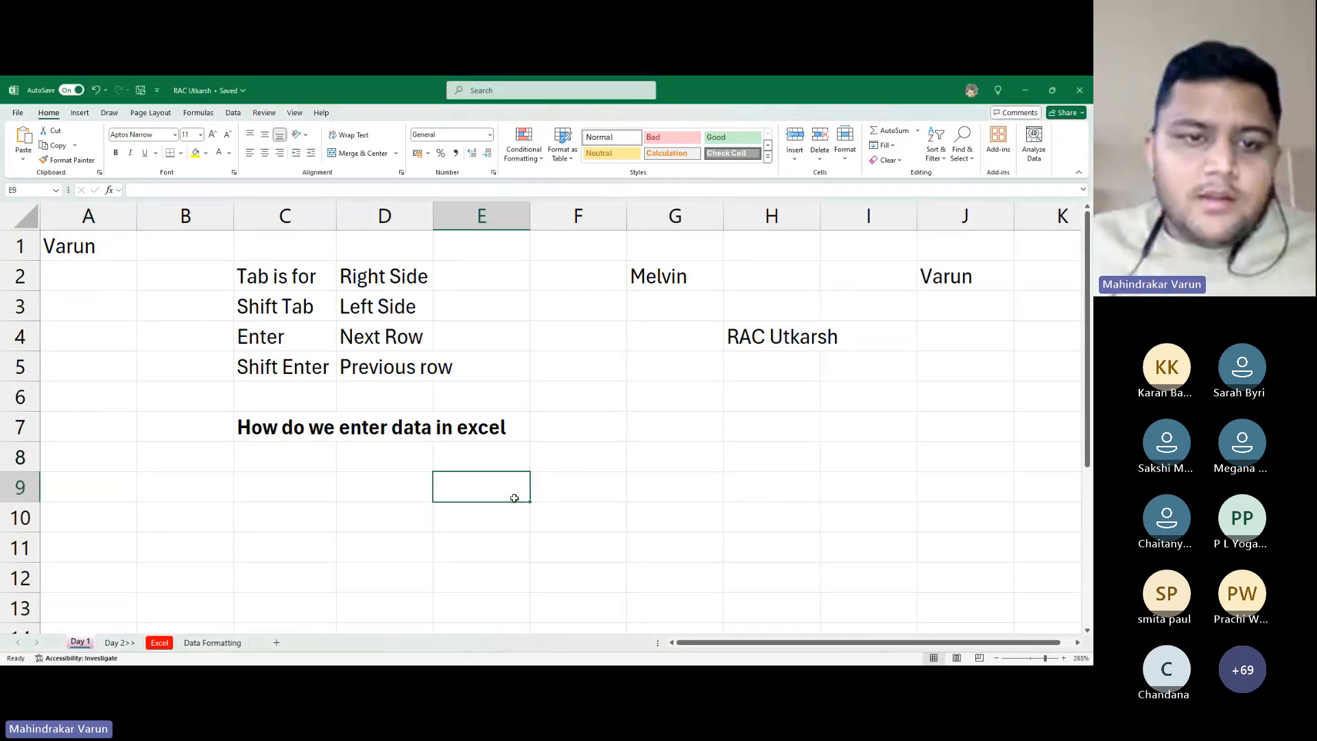
click(159, 643)
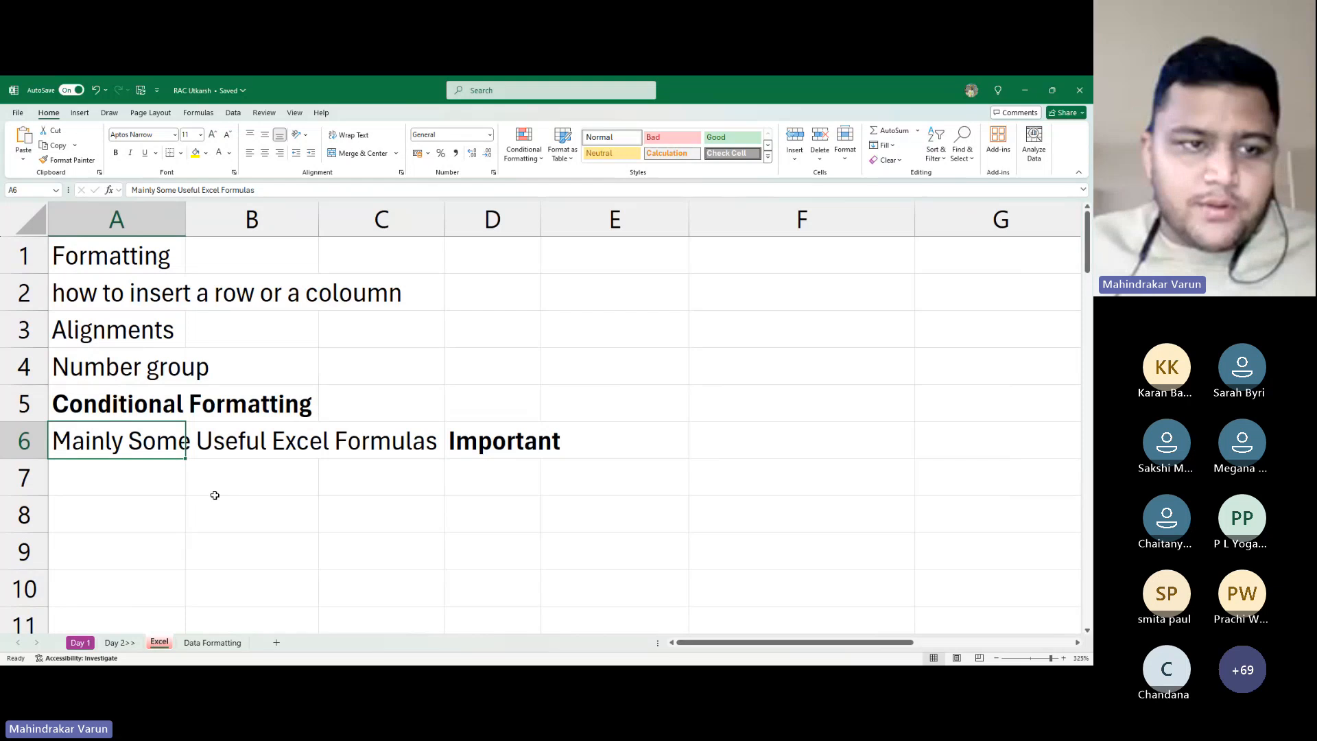
scroll(208, 489, up, 4)
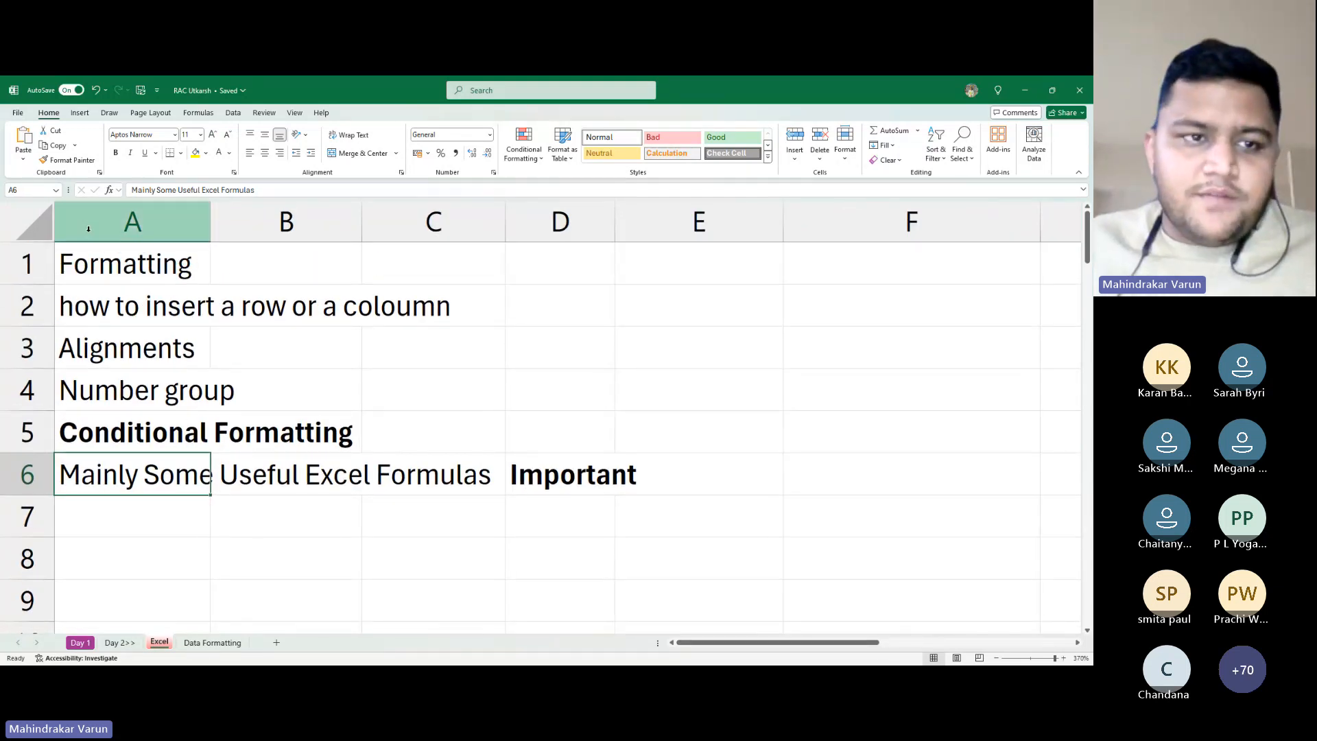
Move the 'how to insert a row or a coloumn' note from A2 into row 1, above Formatting
click(146, 345)
click(124, 289)
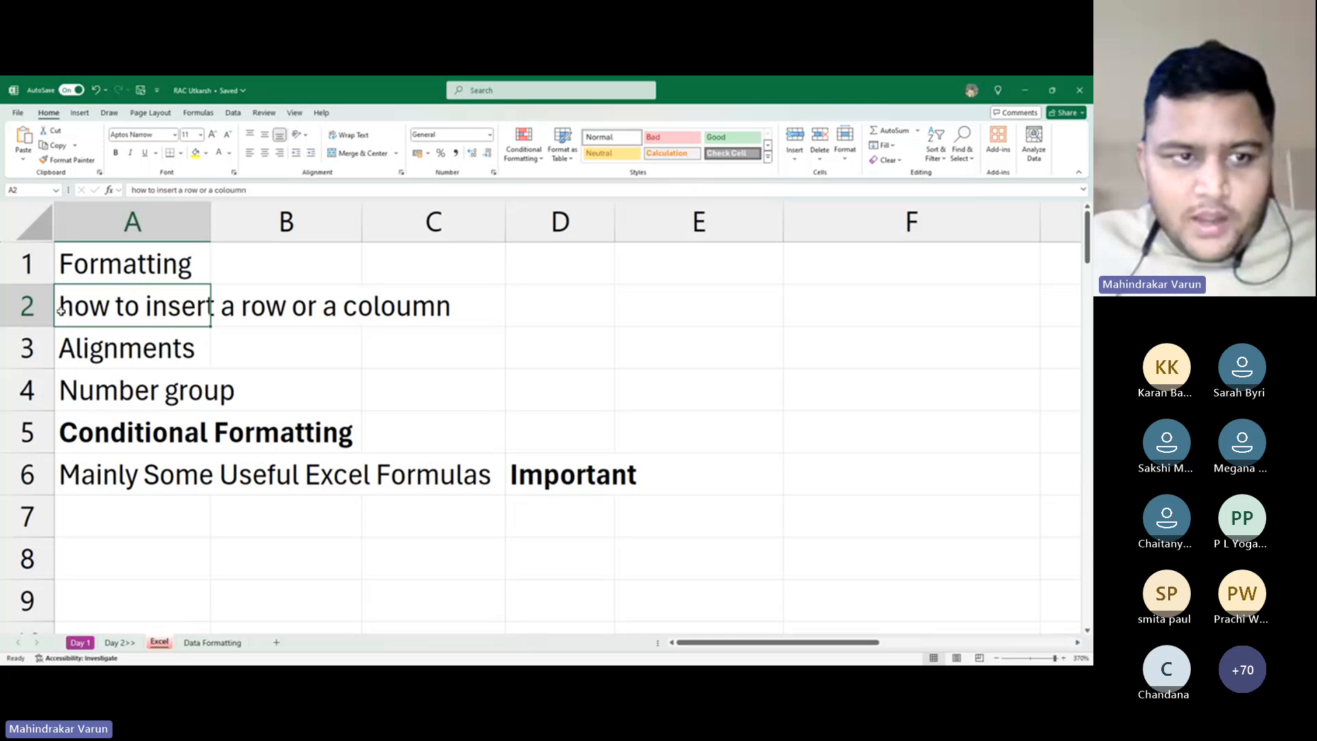
key(ctrl+c)
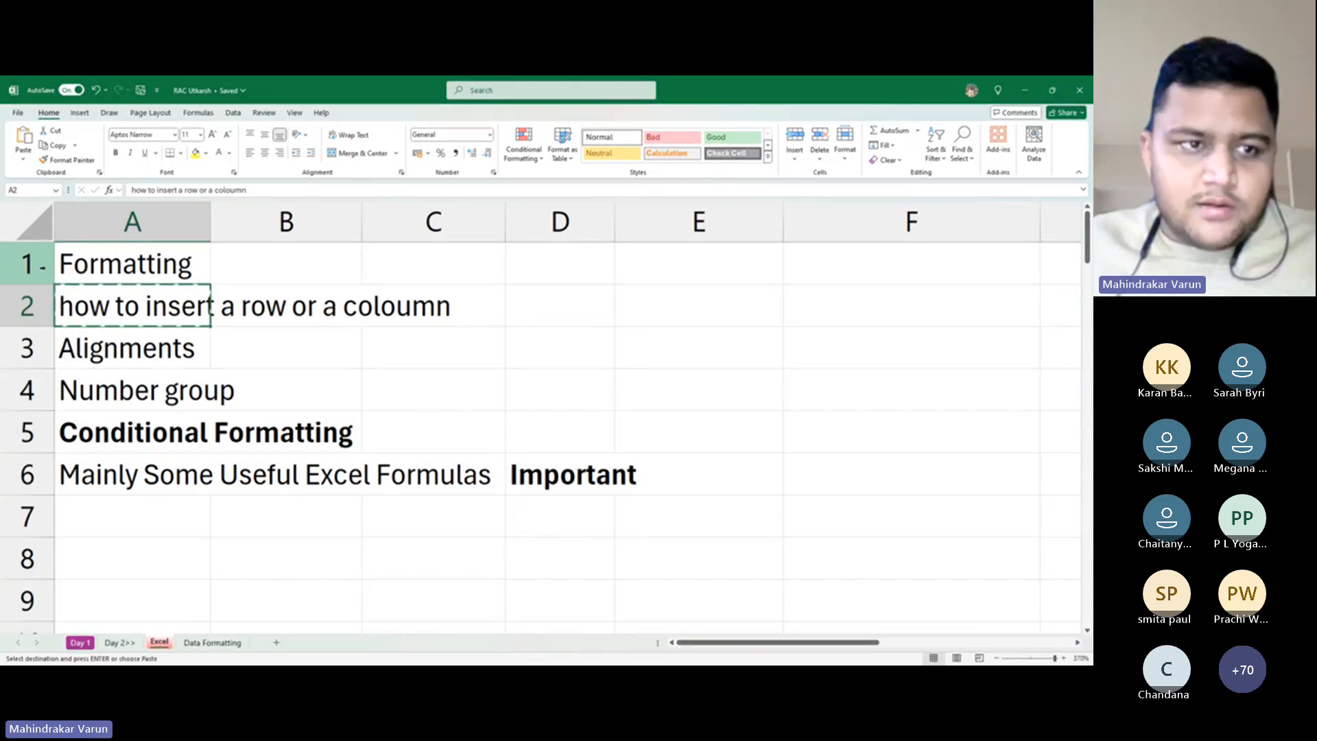
click(3, 266)
key(ctrl+shift+plus)
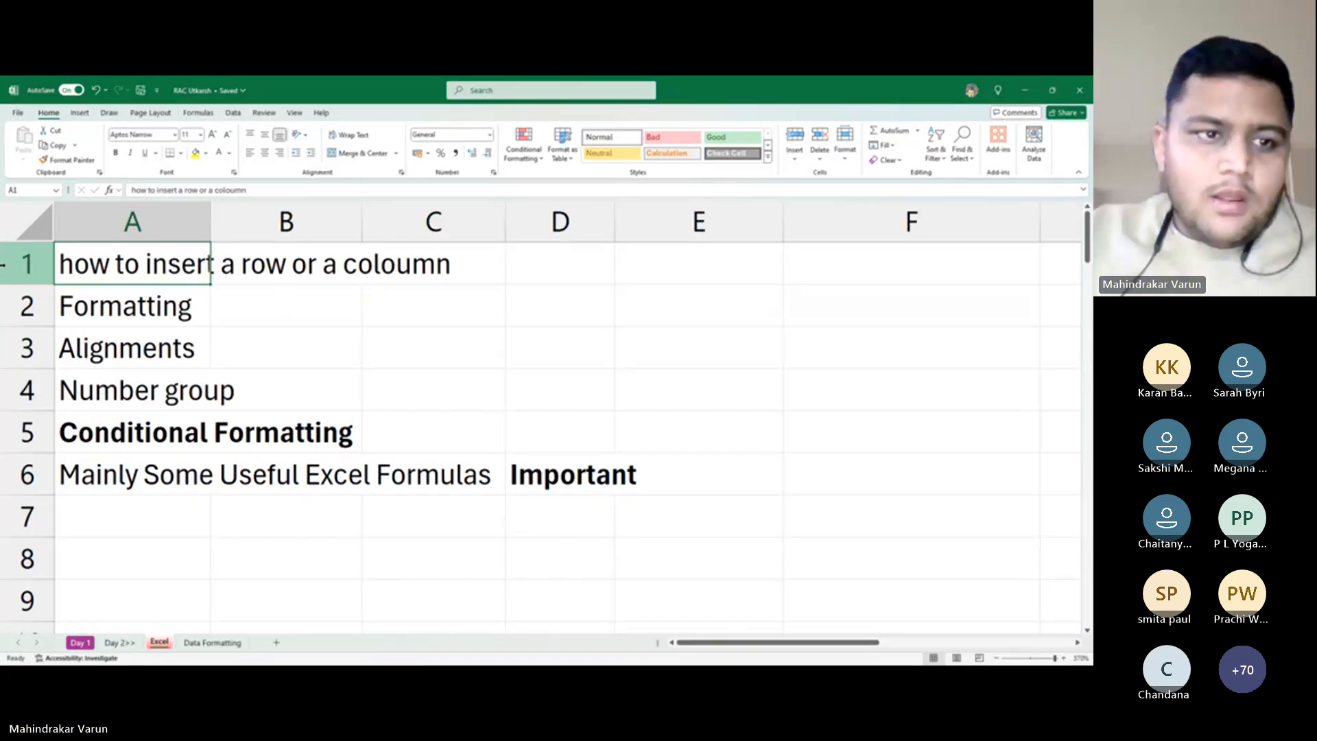
key(Down)
key(Up)
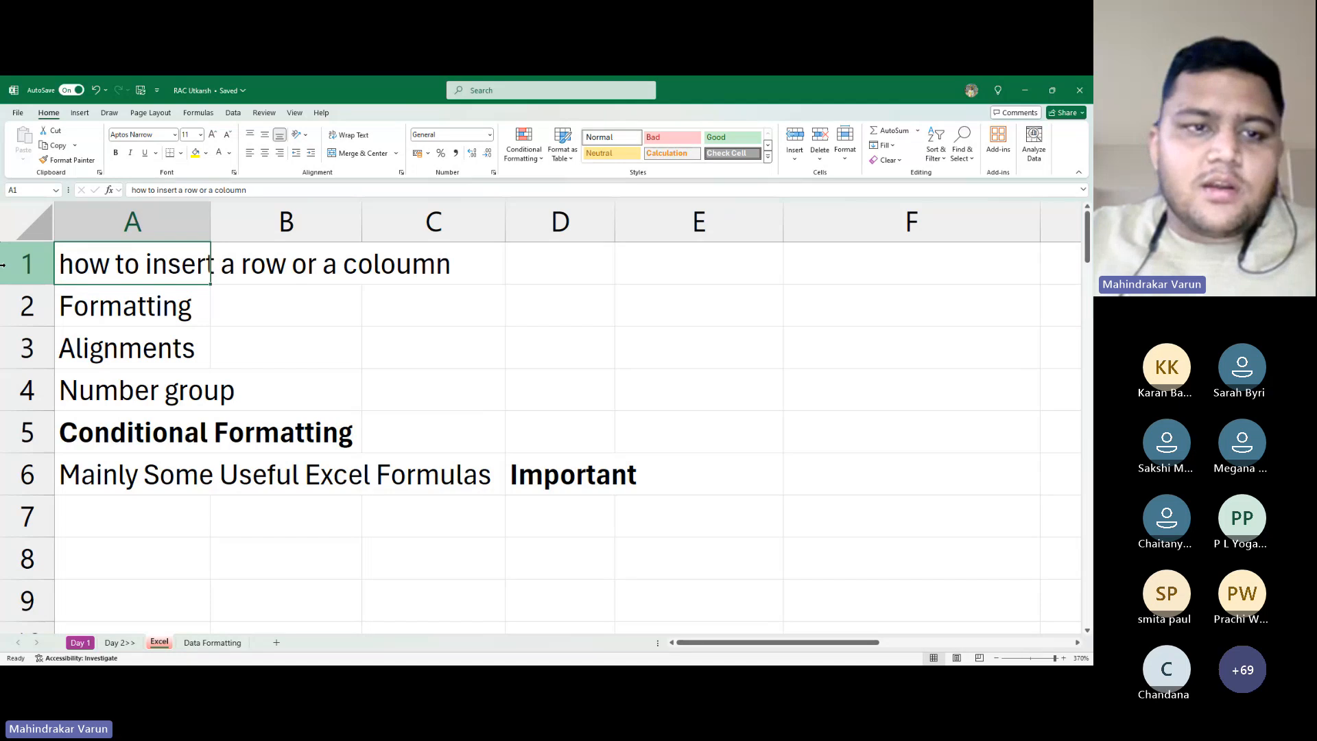
key(Right)
key(Left)
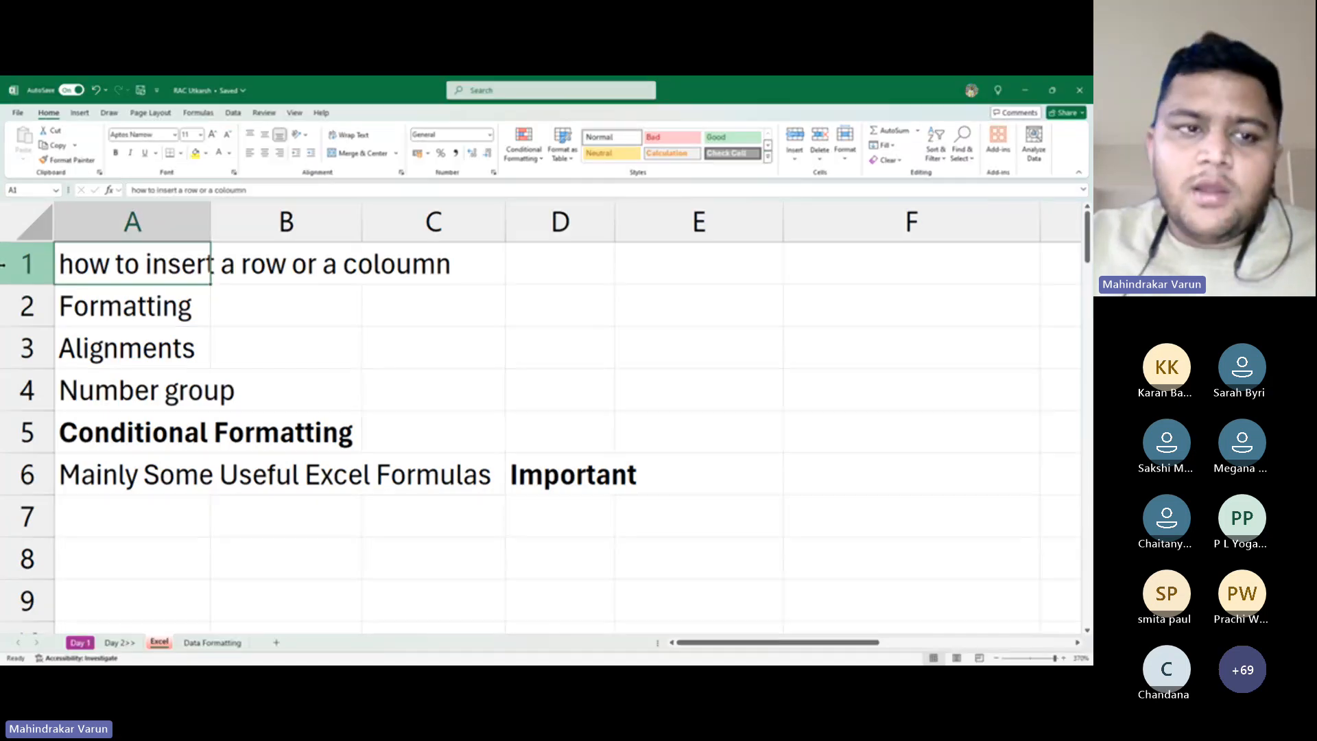
key(Down)
key(Down)
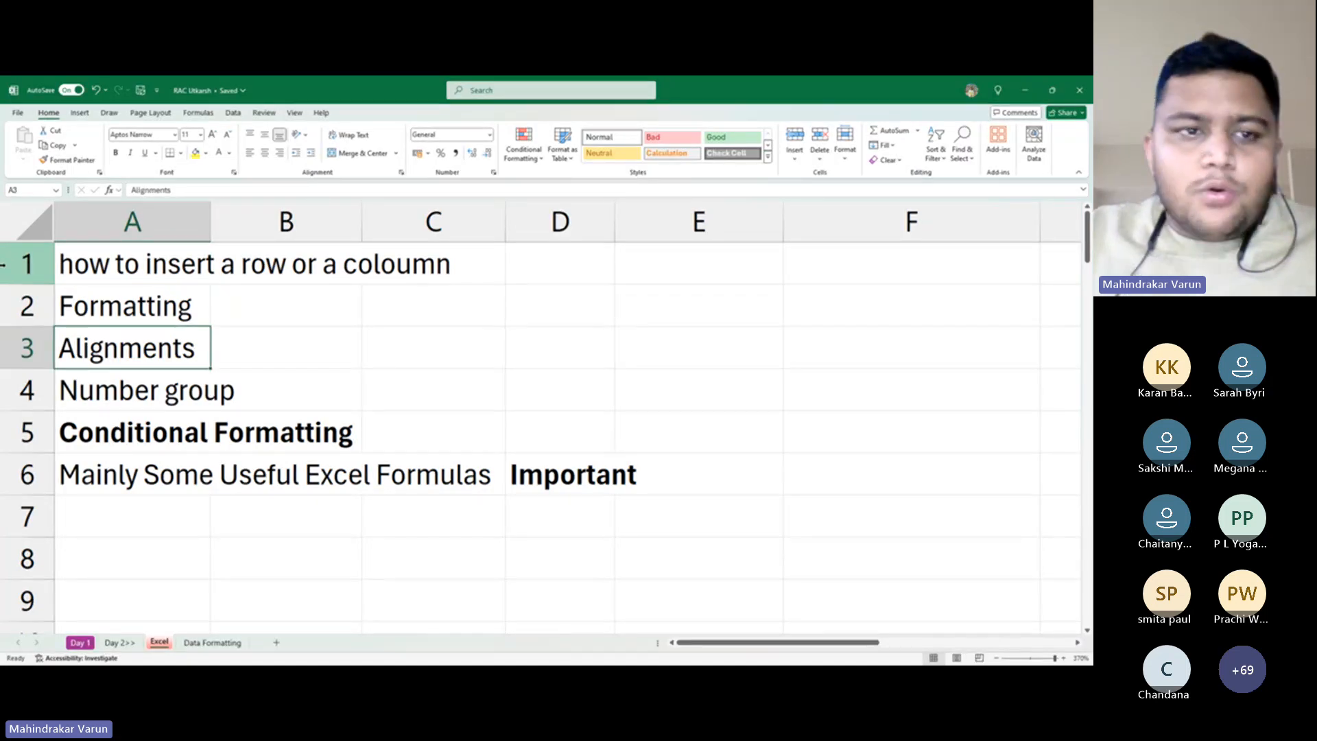
key(alt+Tab)
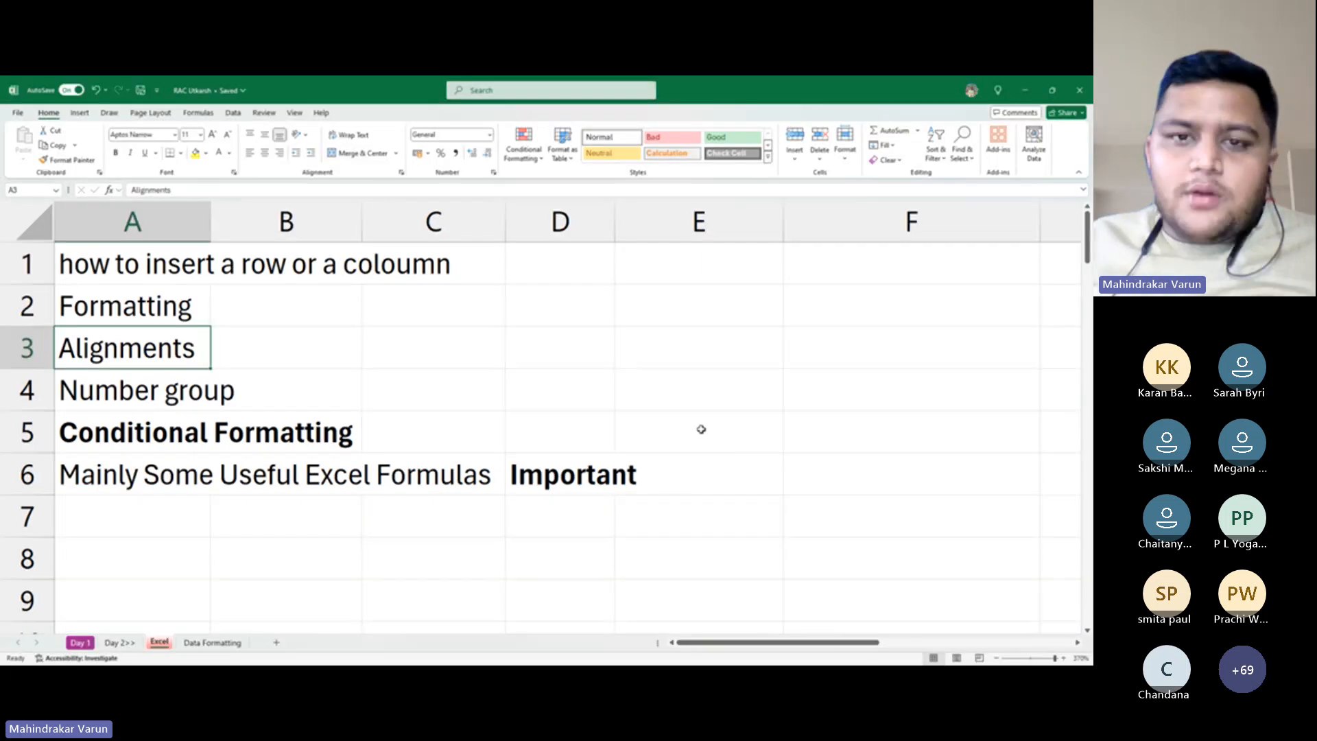
click(735, 292)
drag(777, 329, 783, 542)
scroll(749, 492, down, 5)
scroll(750, 492, up, 5)
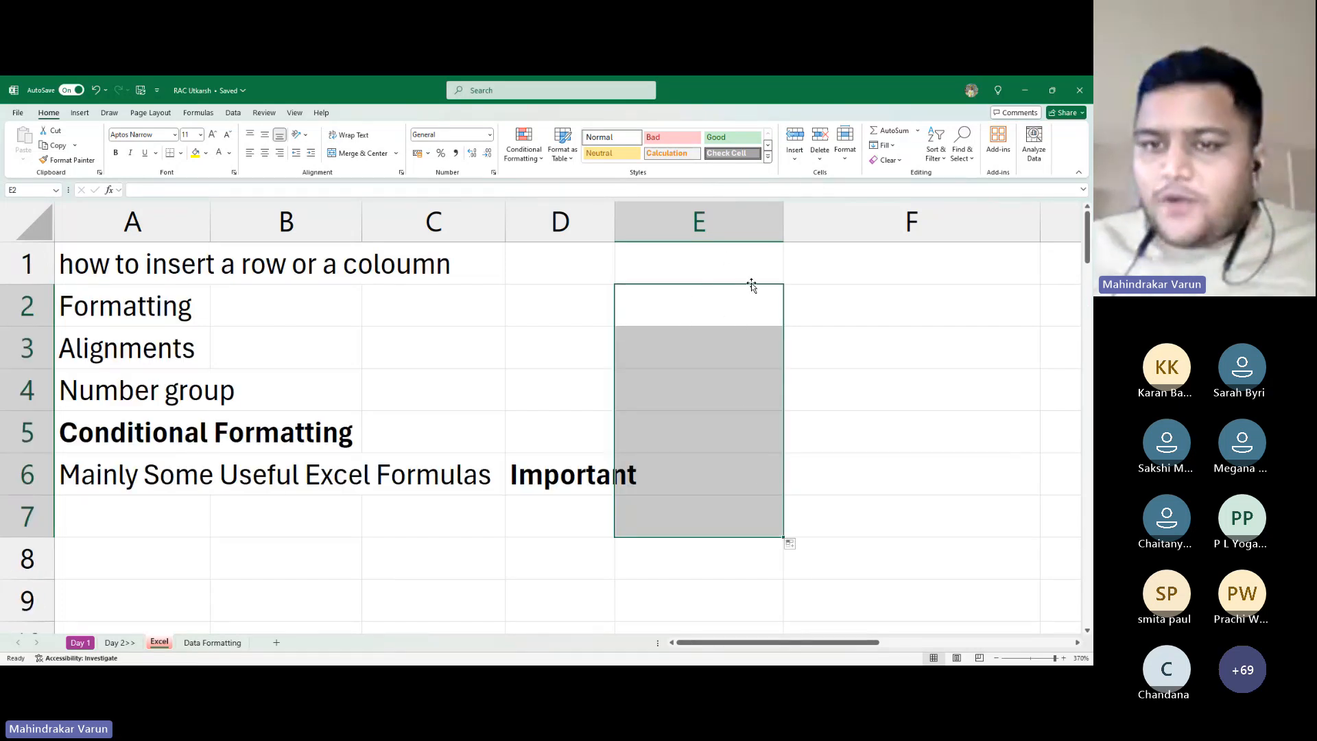
scroll(866, 433, down, 3)
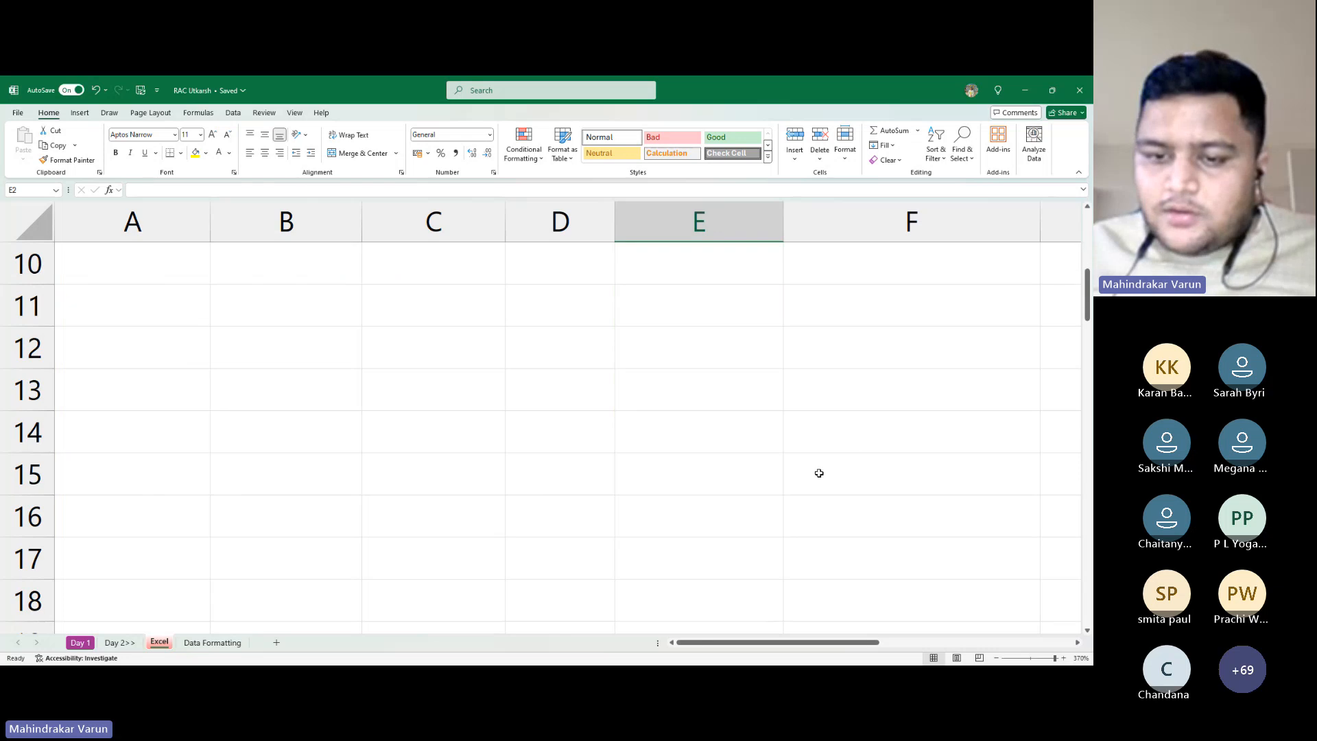
key(ctrl+space)
scroll(824, 460, up, 3)
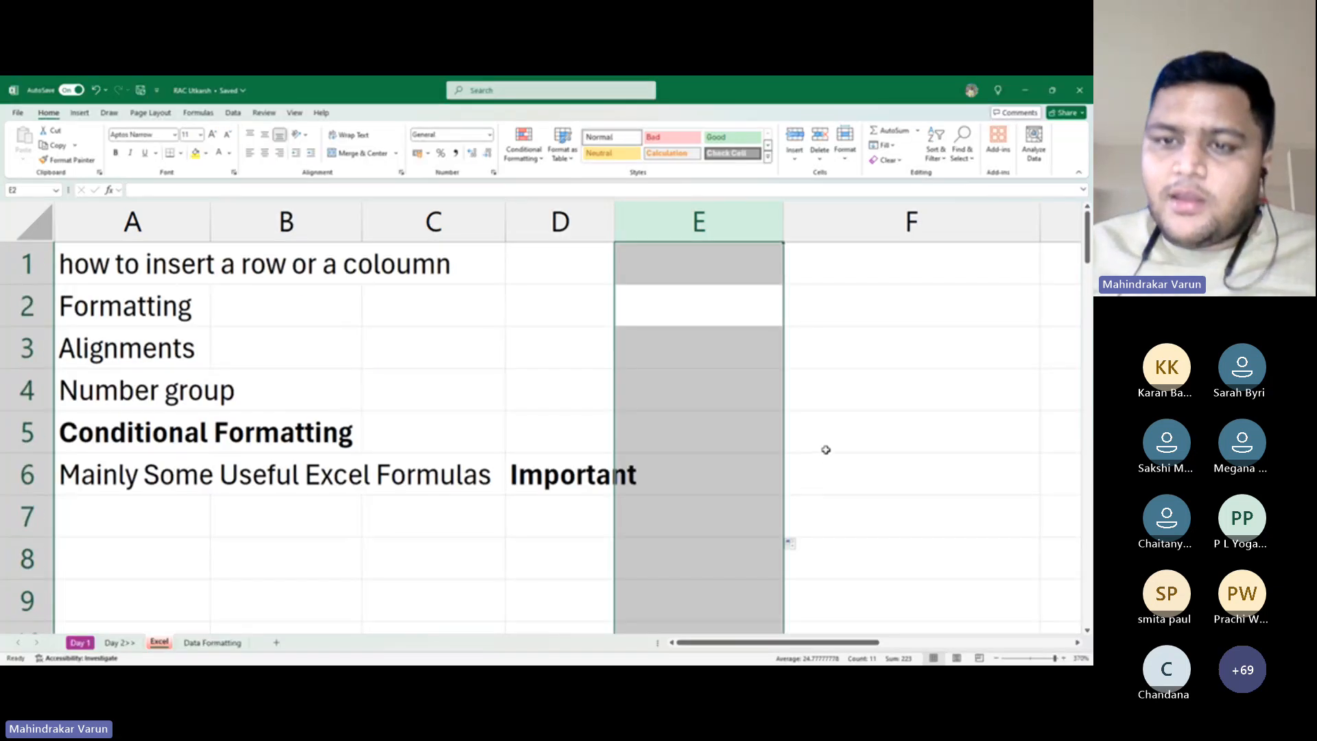
key(Down)
key(Down)
key(Down)
key(Down)
key(Down)
key(Down)
key(Down)
key(Down)
key(Down)
key(Down)
key(Down)
key(Down)
key(Down)
key(Down)
key(Down)
key(Down)
key(Down)
key(Down)
key(Down)
key(Down)
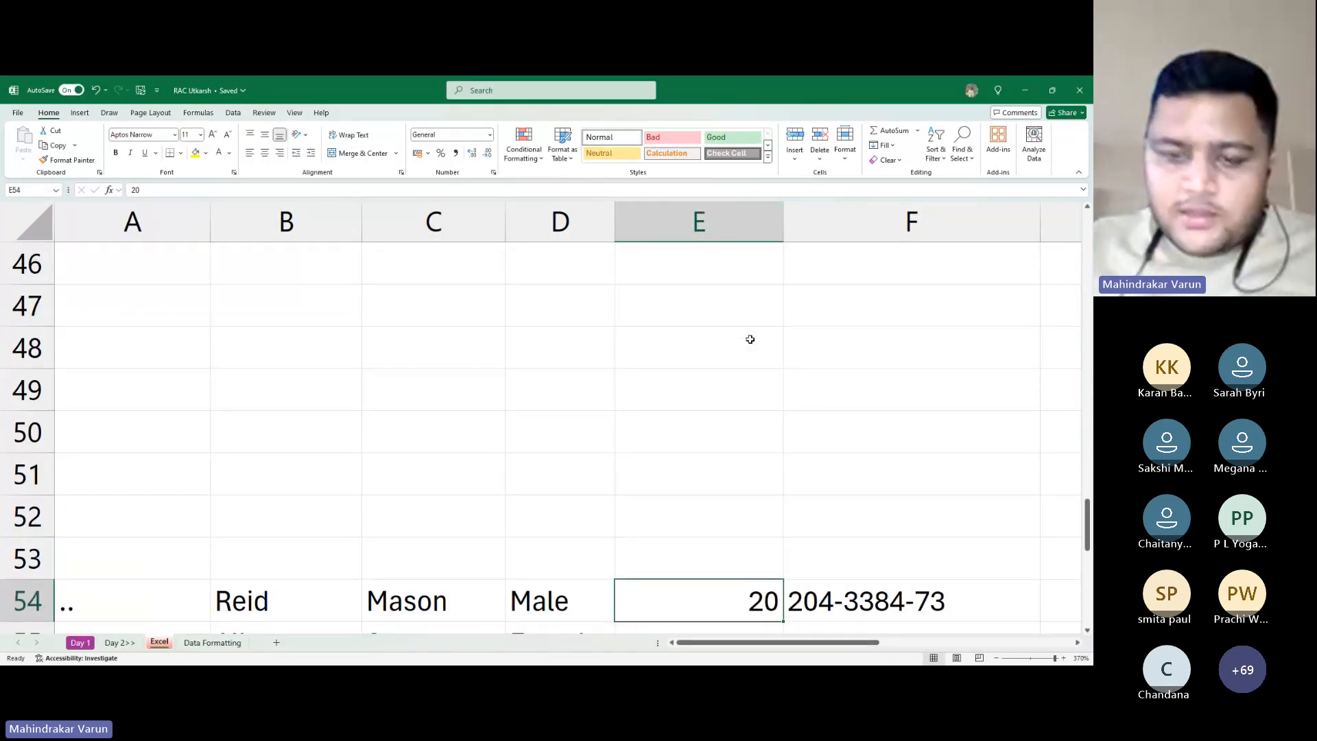
key(Down)
key(Down)
key(Down)
key(ctrl+Down)
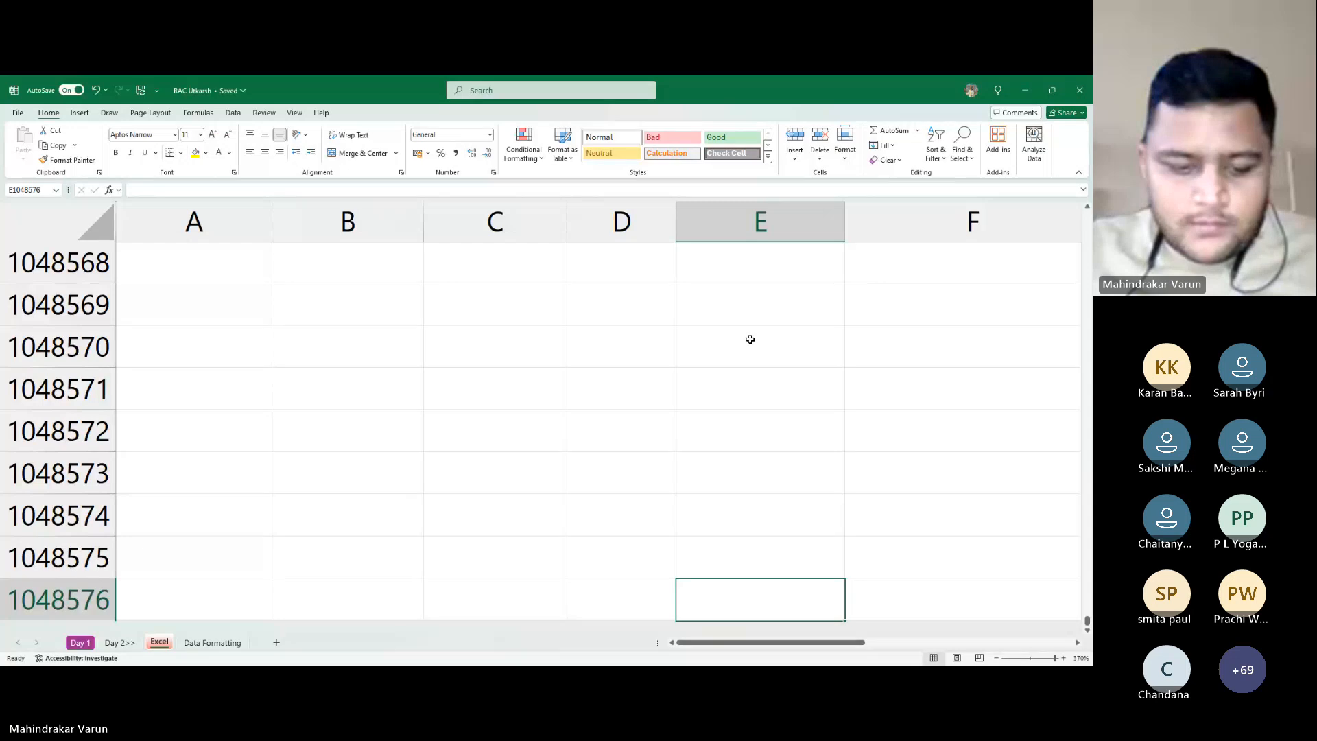
key(ctrl+shift+Up)
key(Up)
key(Down)
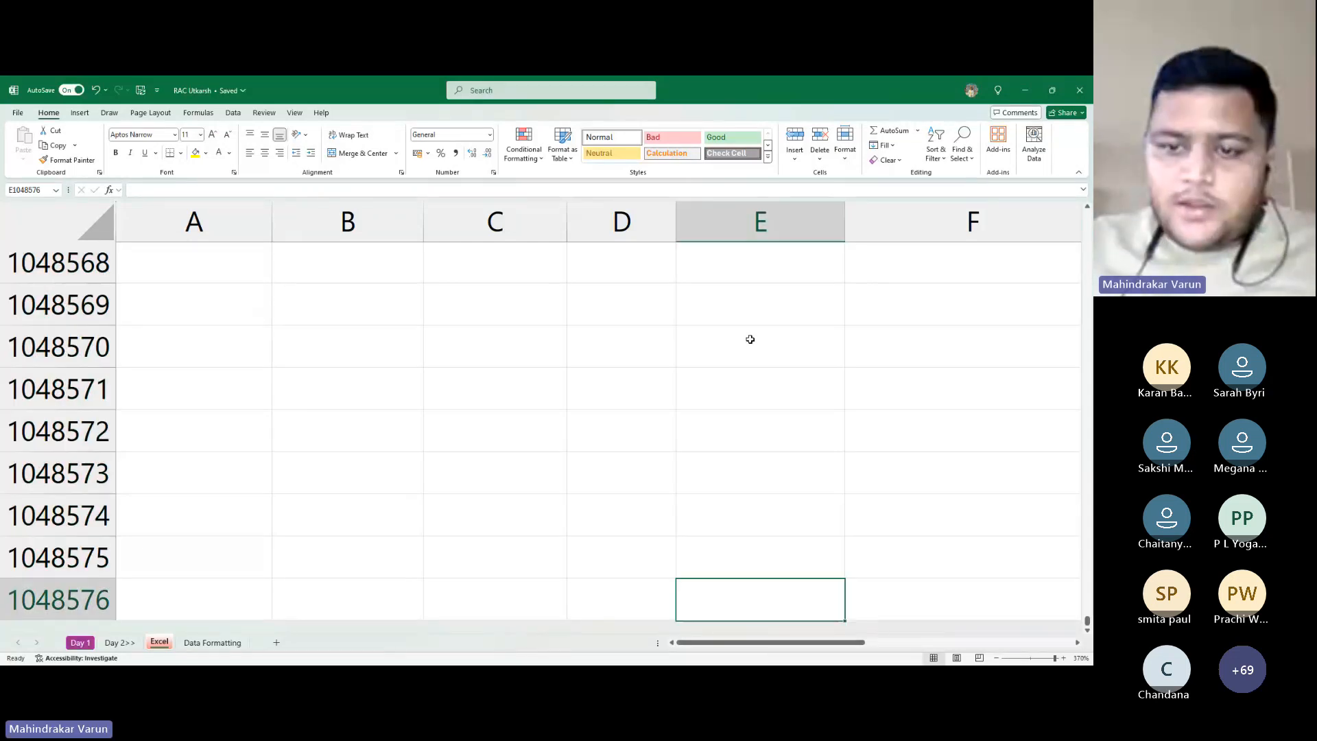
key(ctrl+shift+Up)
key(Up)
key(Up)
key(ctrl+Up)
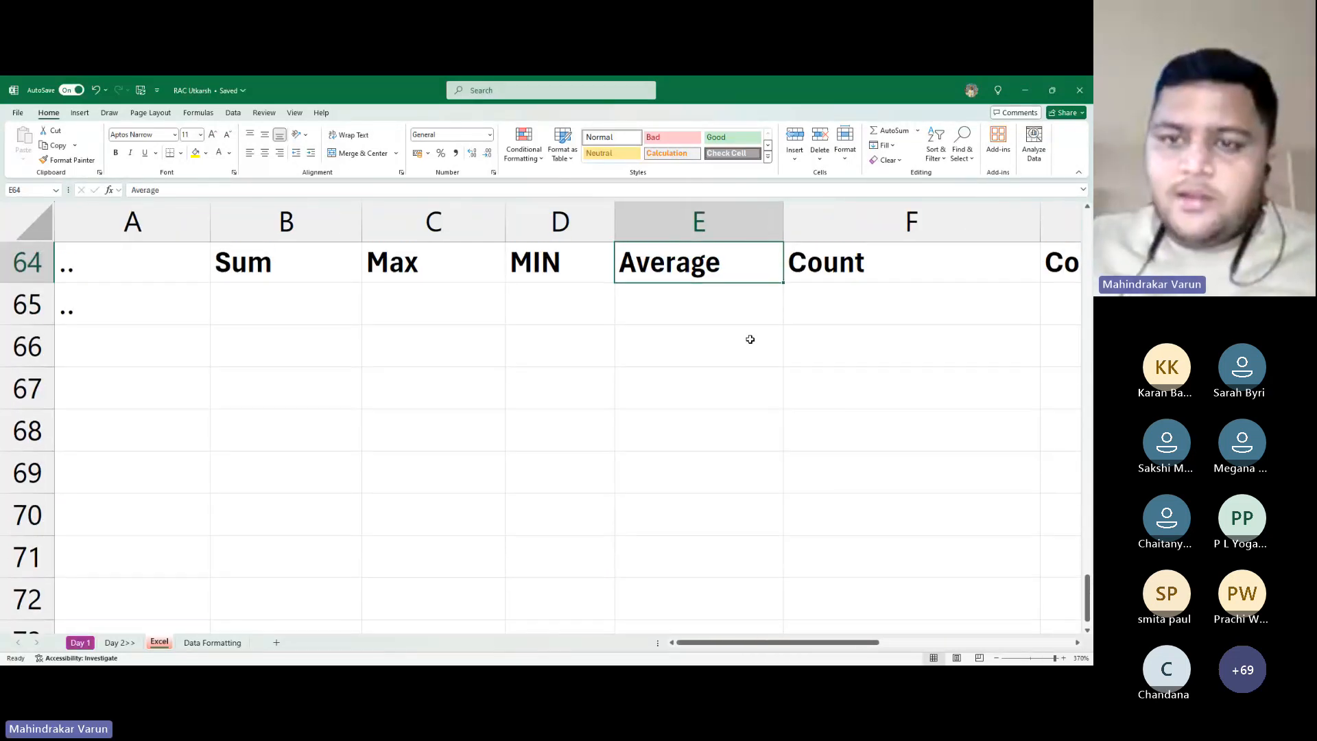
key(ctrl+Up)
key(ctrl+shift+Down)
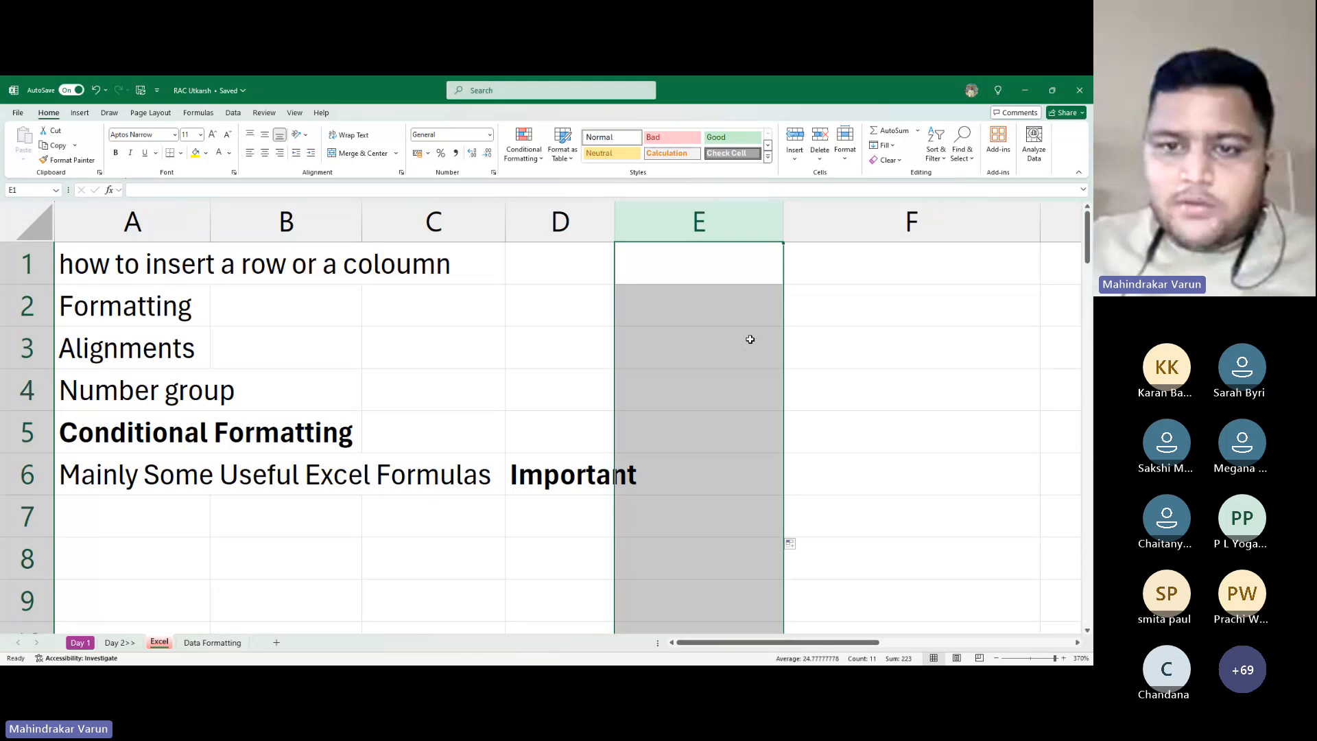
scroll(750, 339, down, 20)
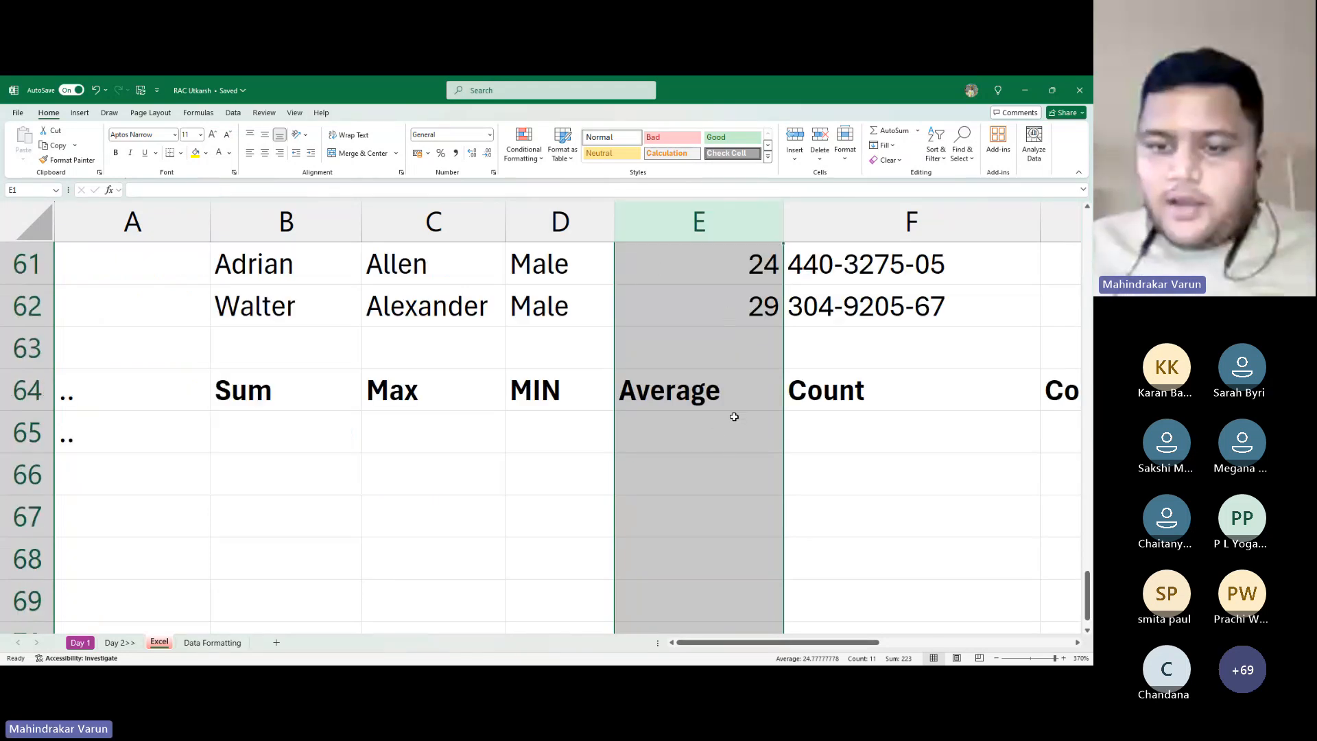
scroll(732, 414, up, 9)
scroll(741, 415, up, 11)
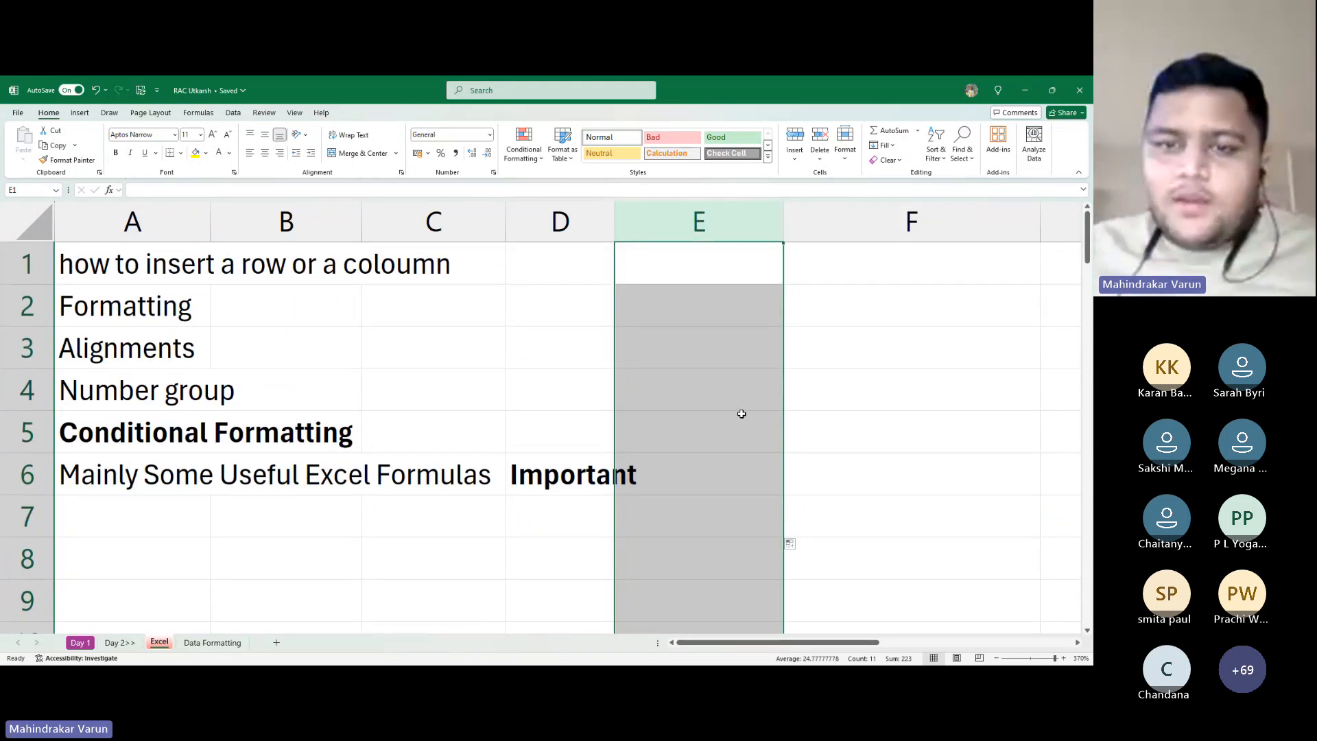
click(735, 263)
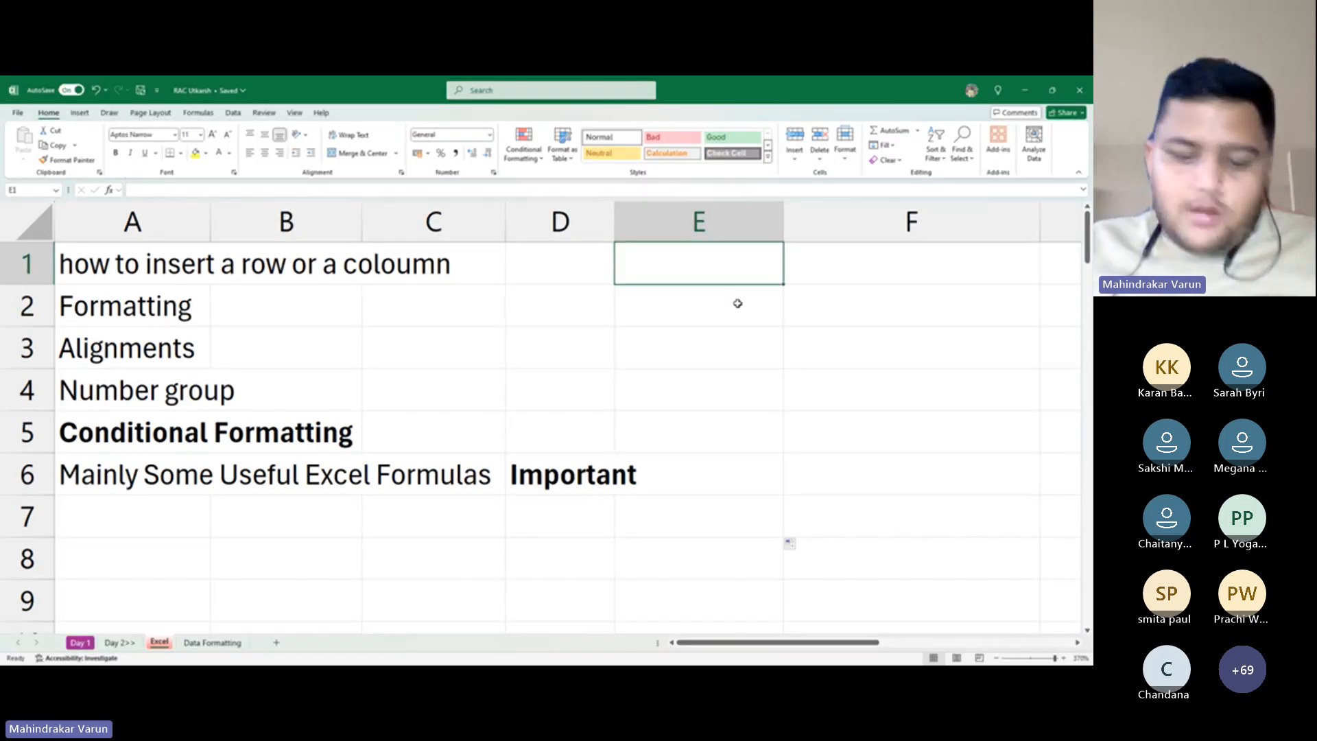
key(ctrl+k)
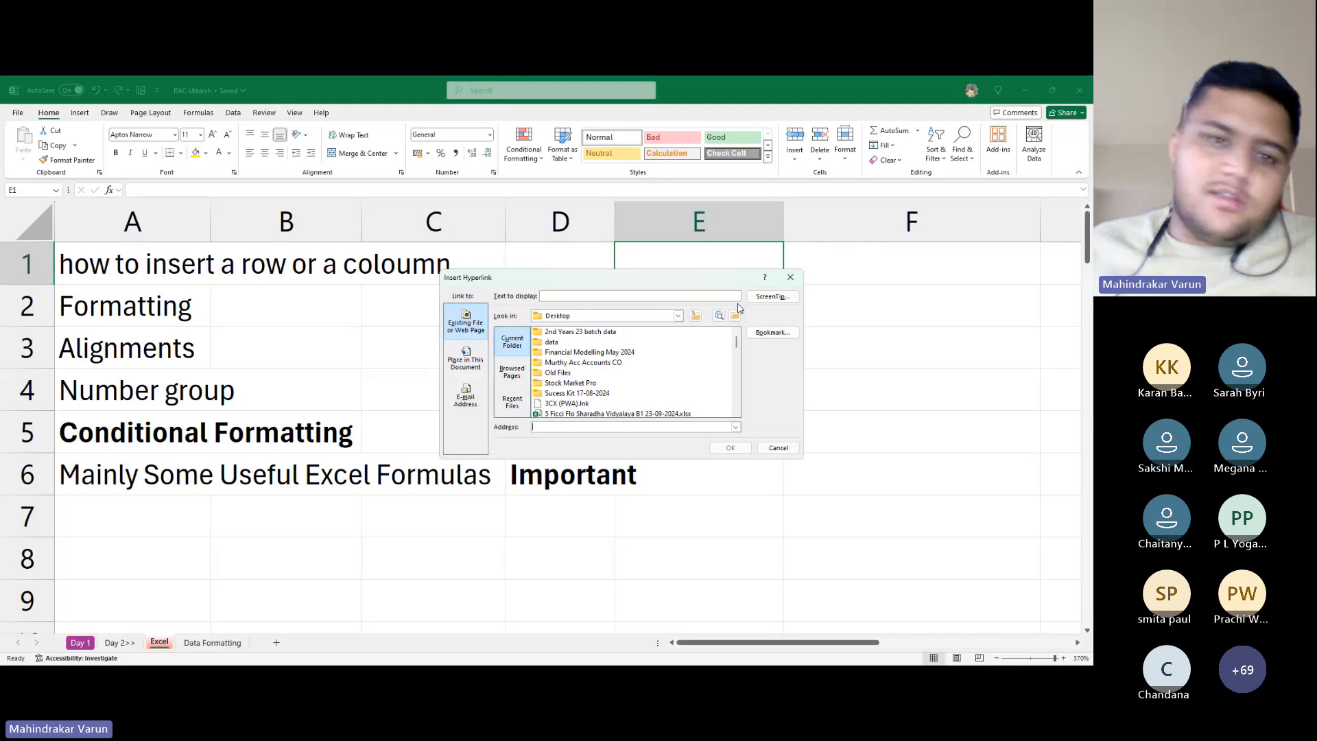
key(Escape)
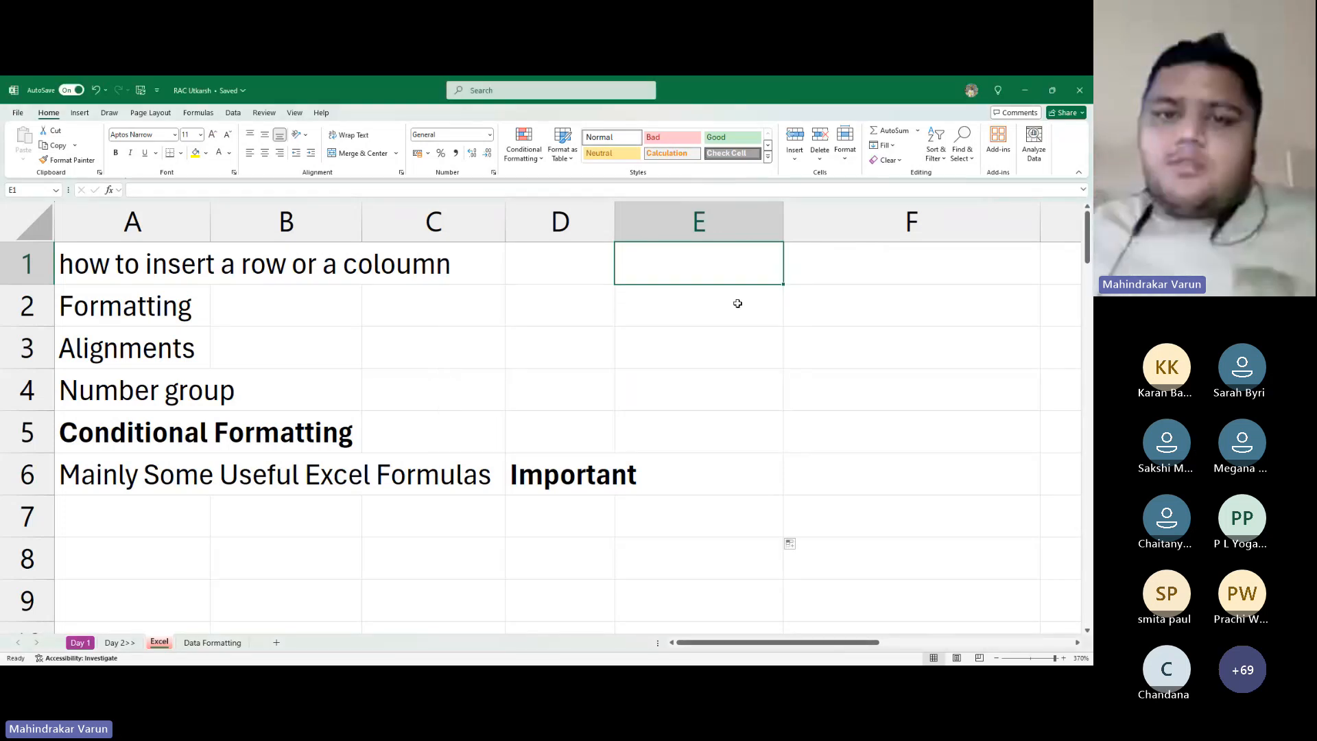
key(alt+Tab)
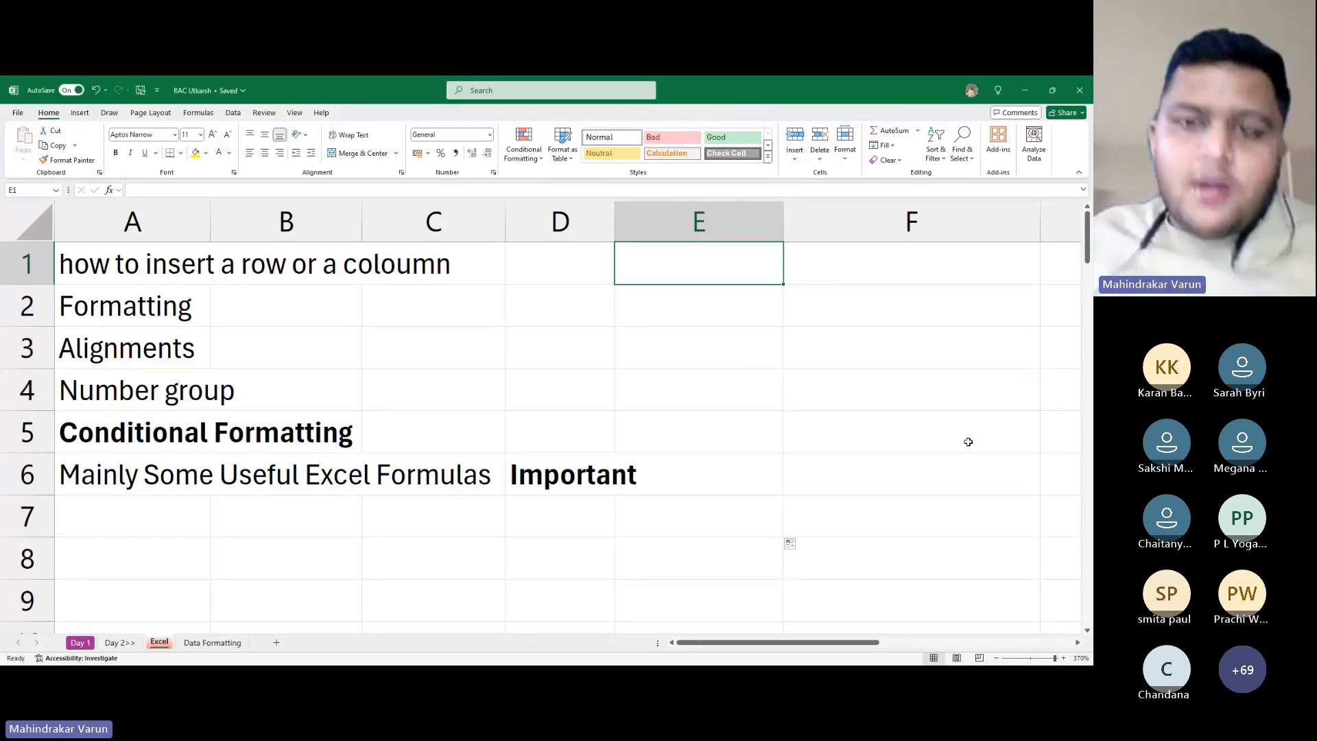
click(696, 215)
scroll(762, 415, down, 20)
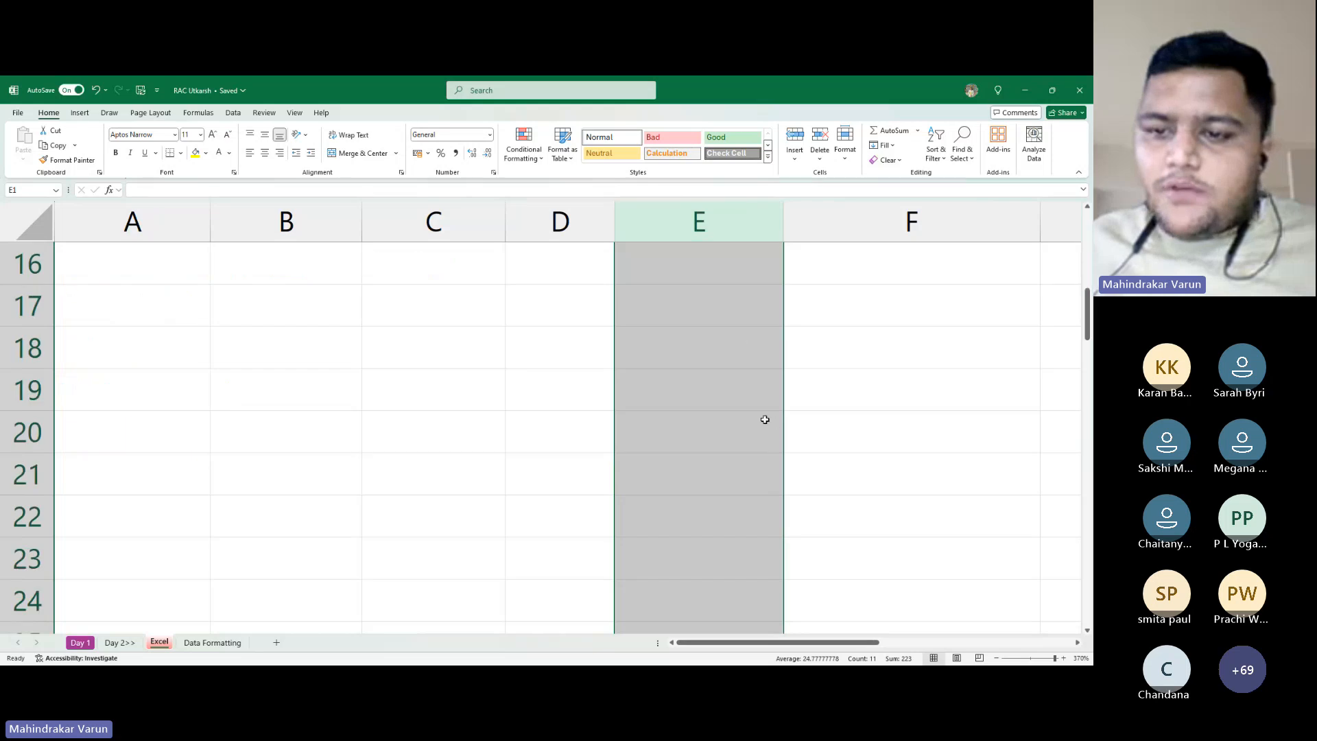
scroll(763, 390, down, 20)
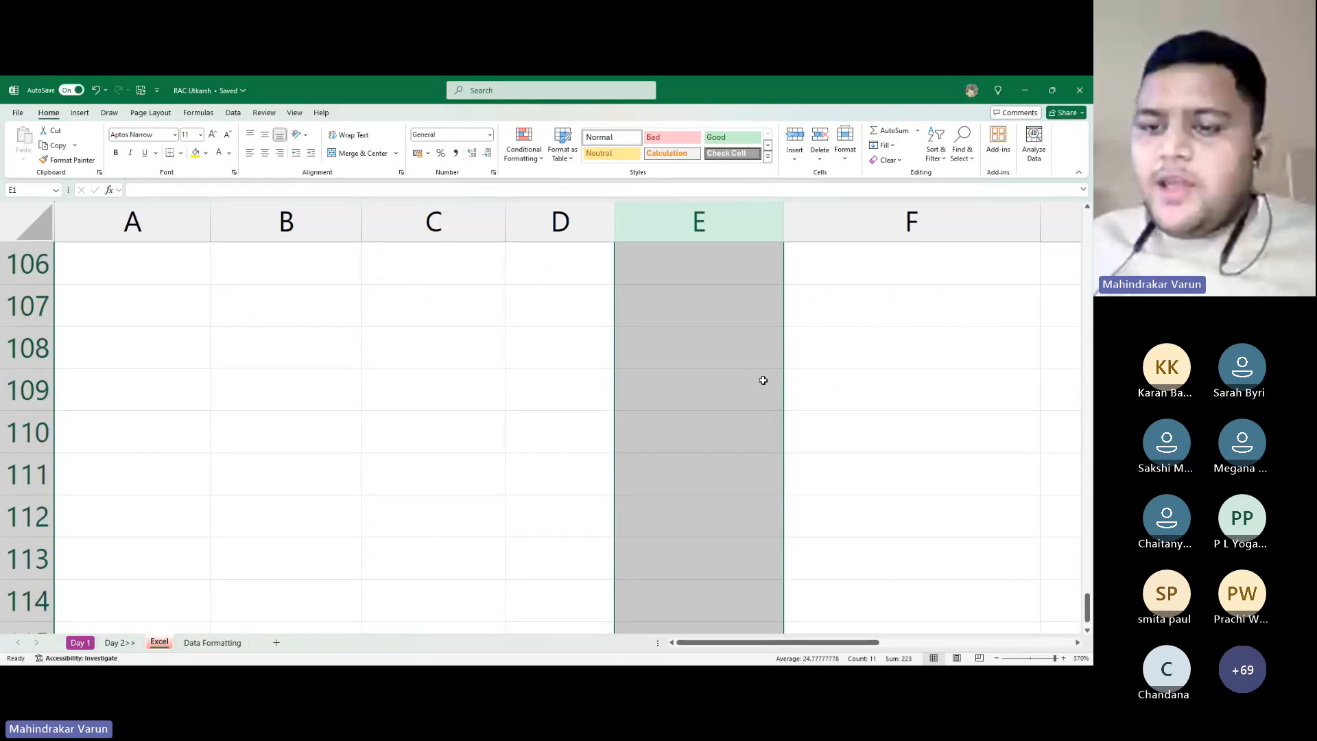
scroll(749, 349, down, 20)
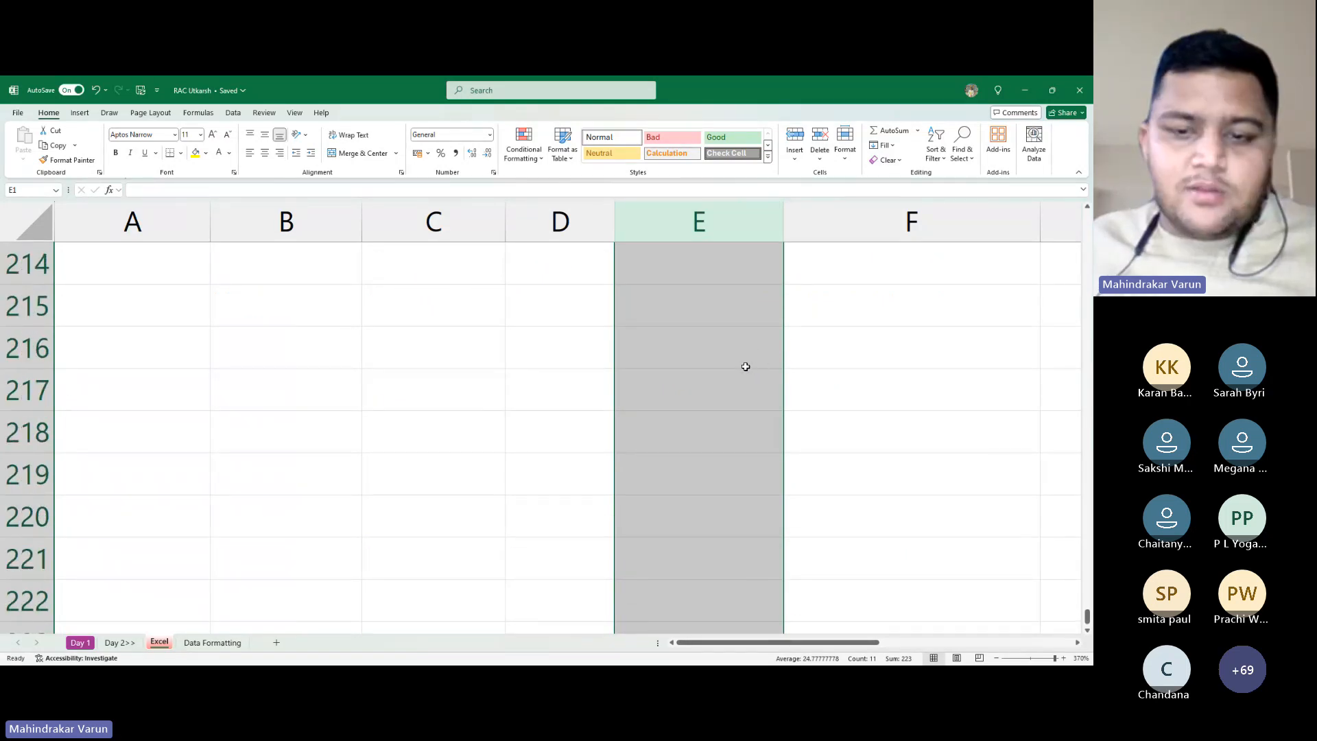
scroll(743, 379, down, 5)
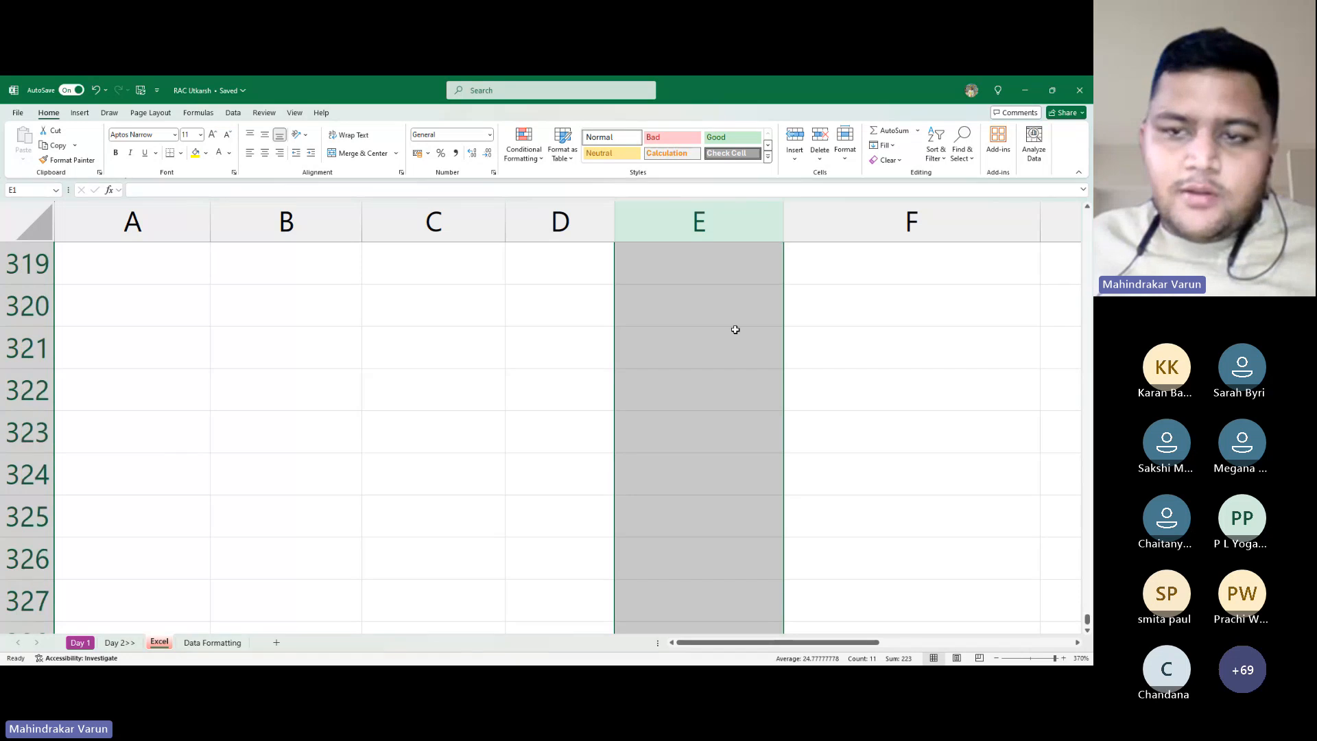
scroll(734, 329, up, 8)
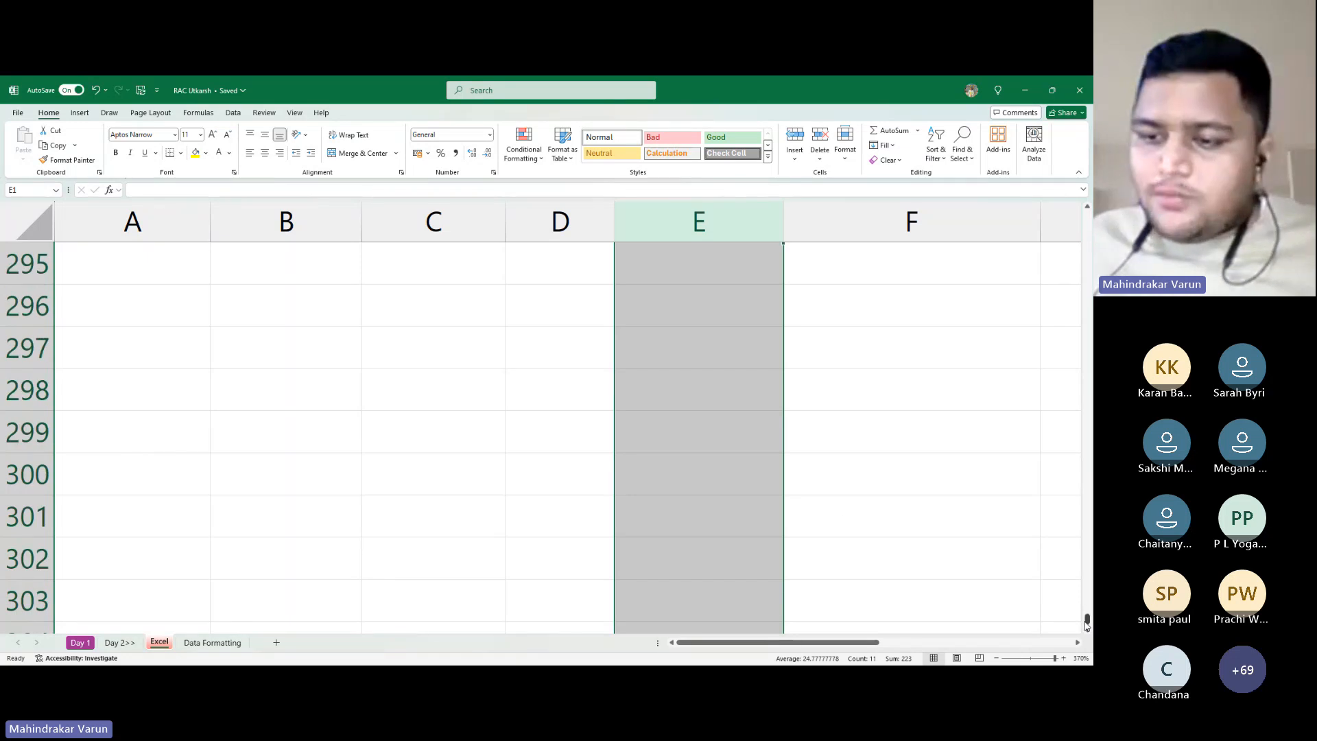
drag(1087, 624, 1086, 212)
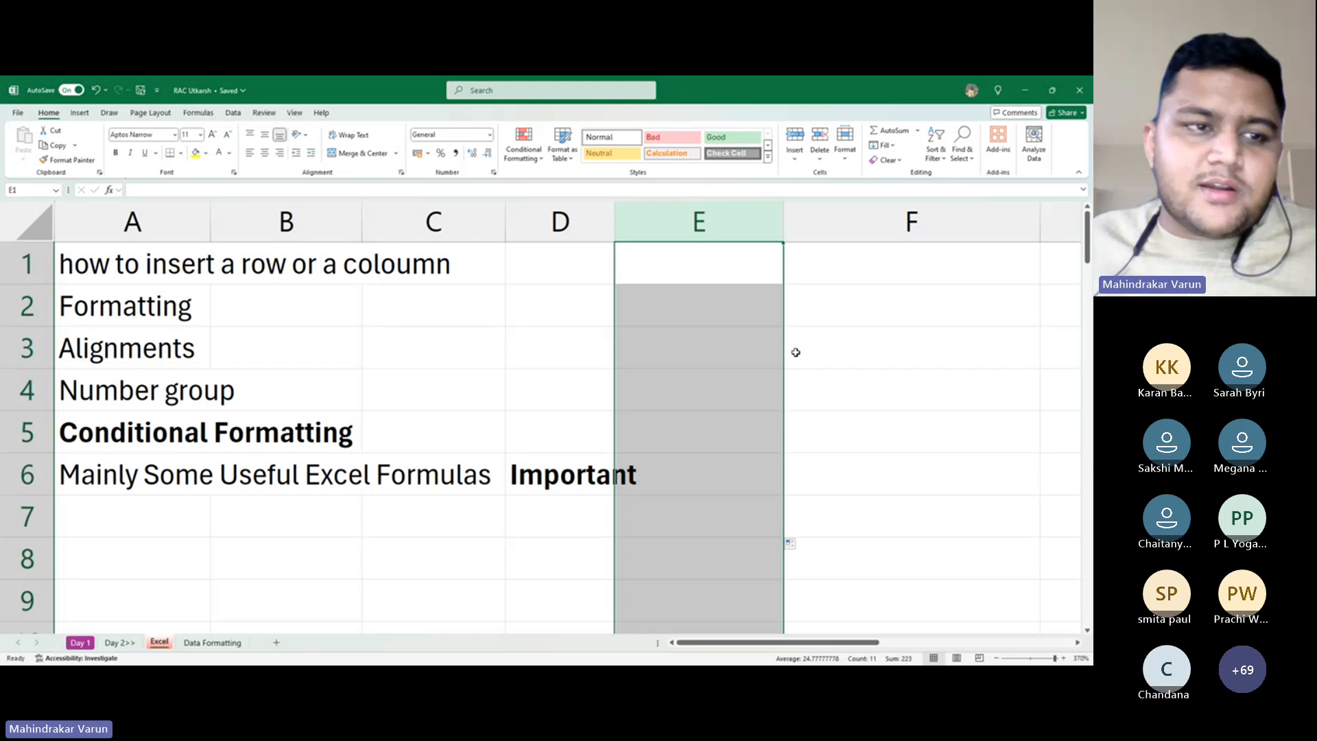
click(748, 348)
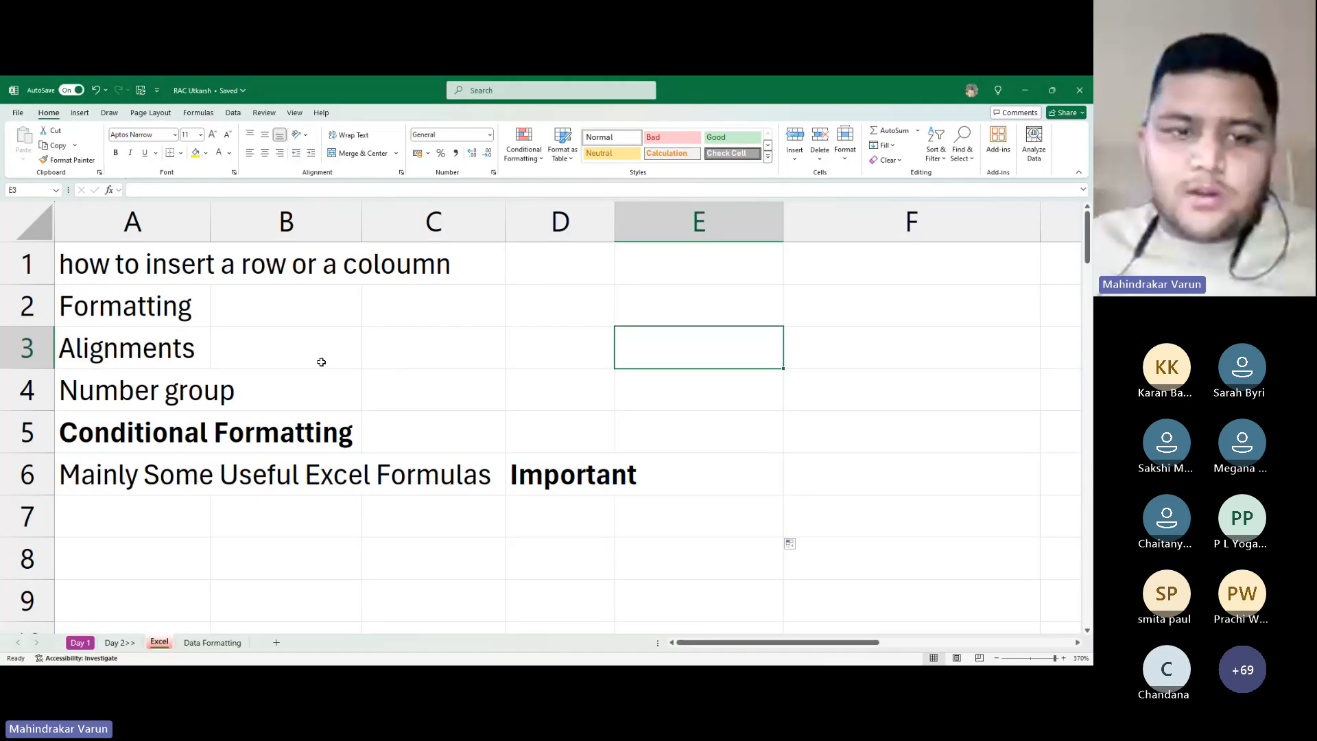
drag(452, 350, 820, 371)
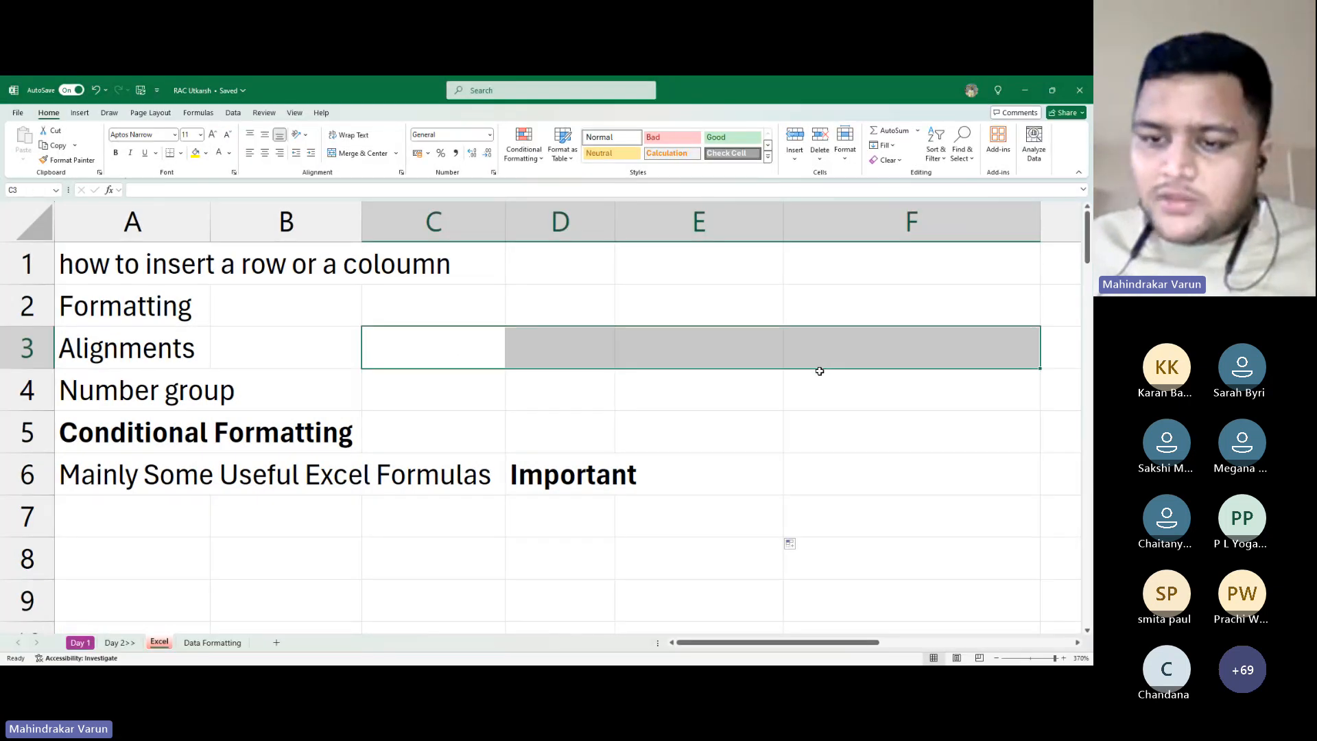
drag(789, 642, 981, 642)
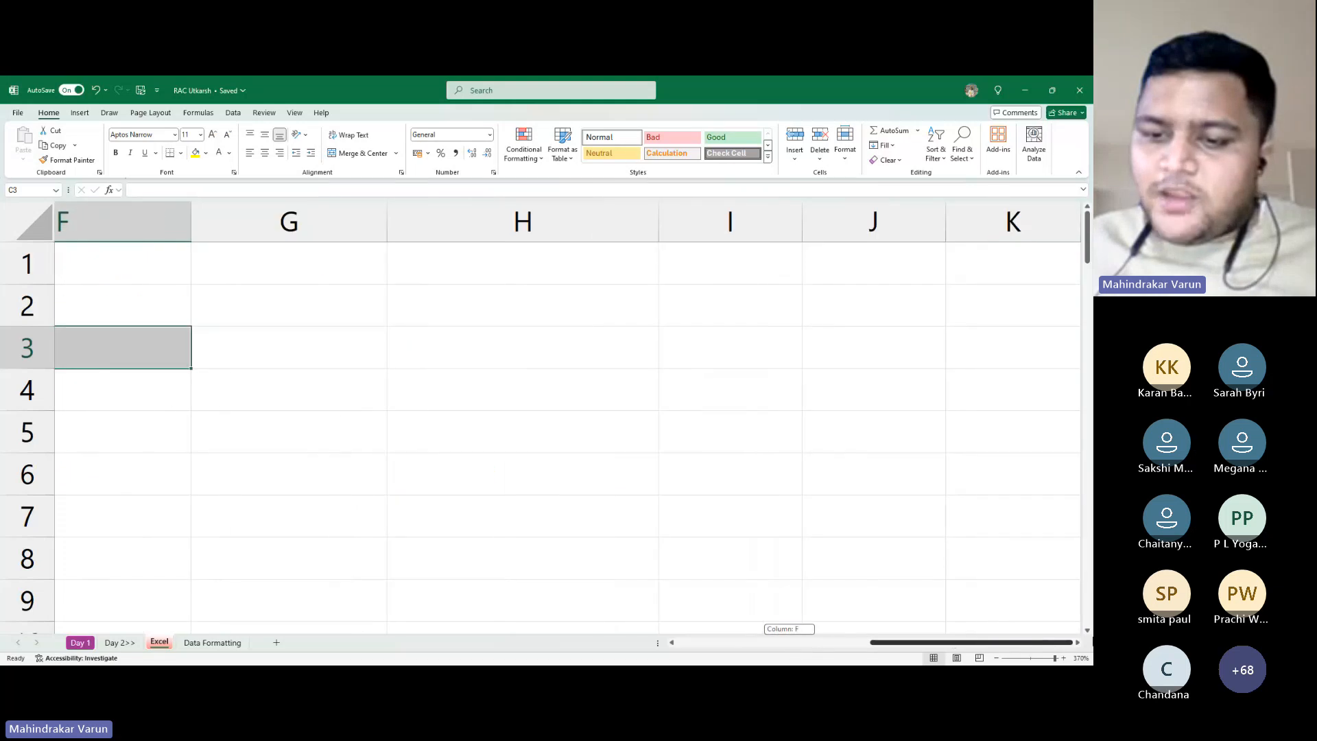
click(1032, 319)
key(ctrl+Right)
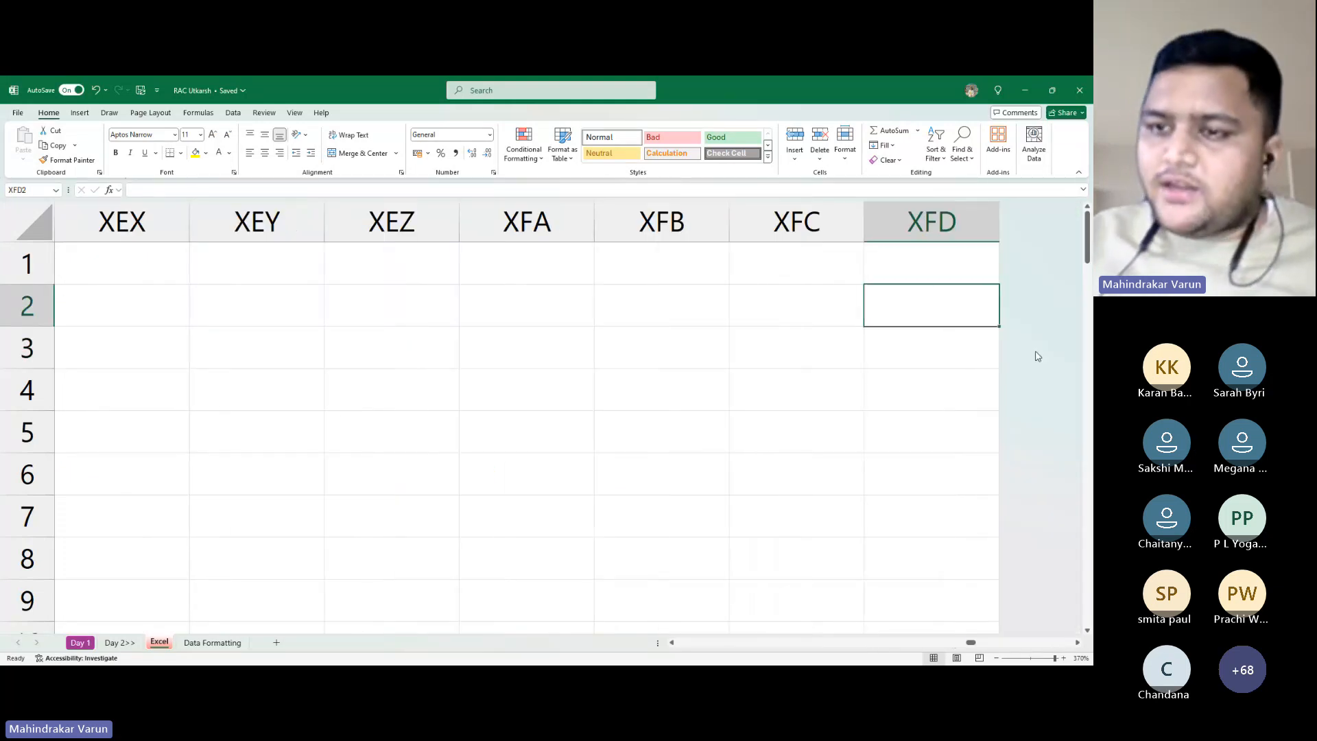
key(Down)
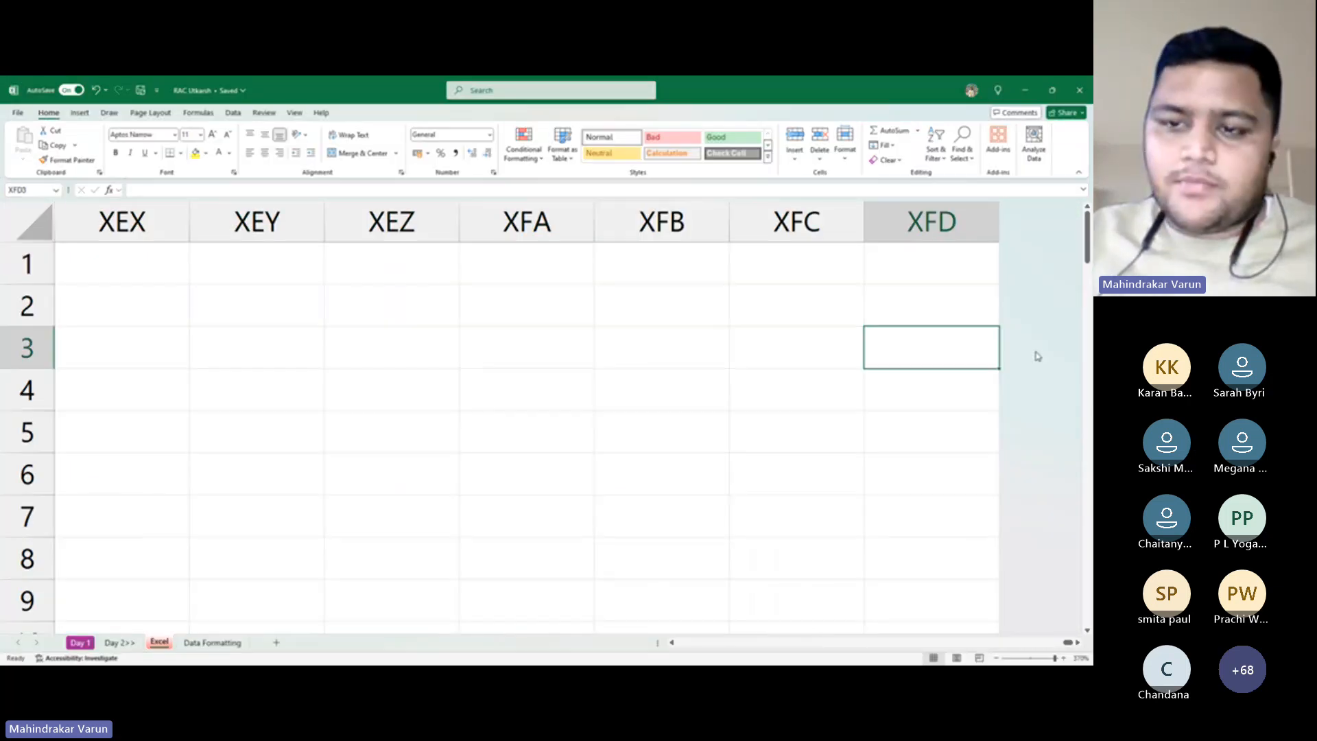
key(ctrl+Left)
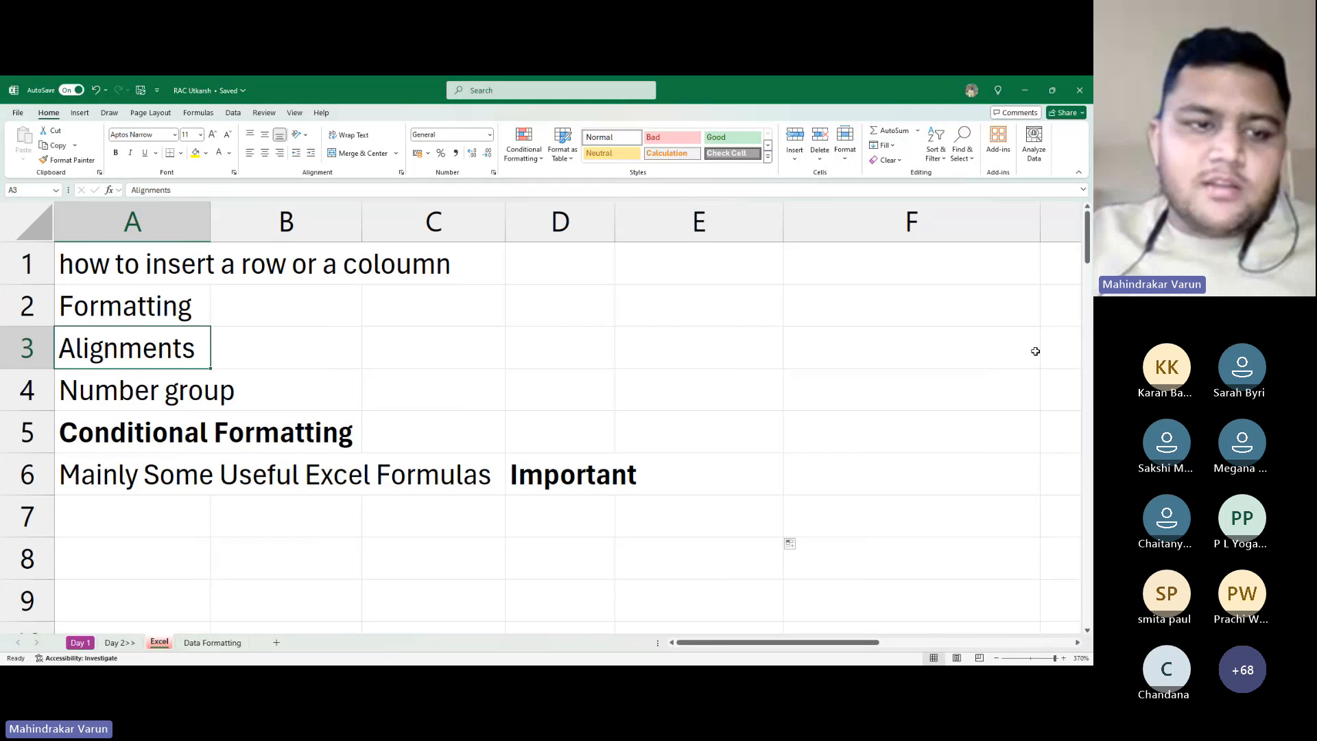
key(shift+space)
key(Right)
key(Right)
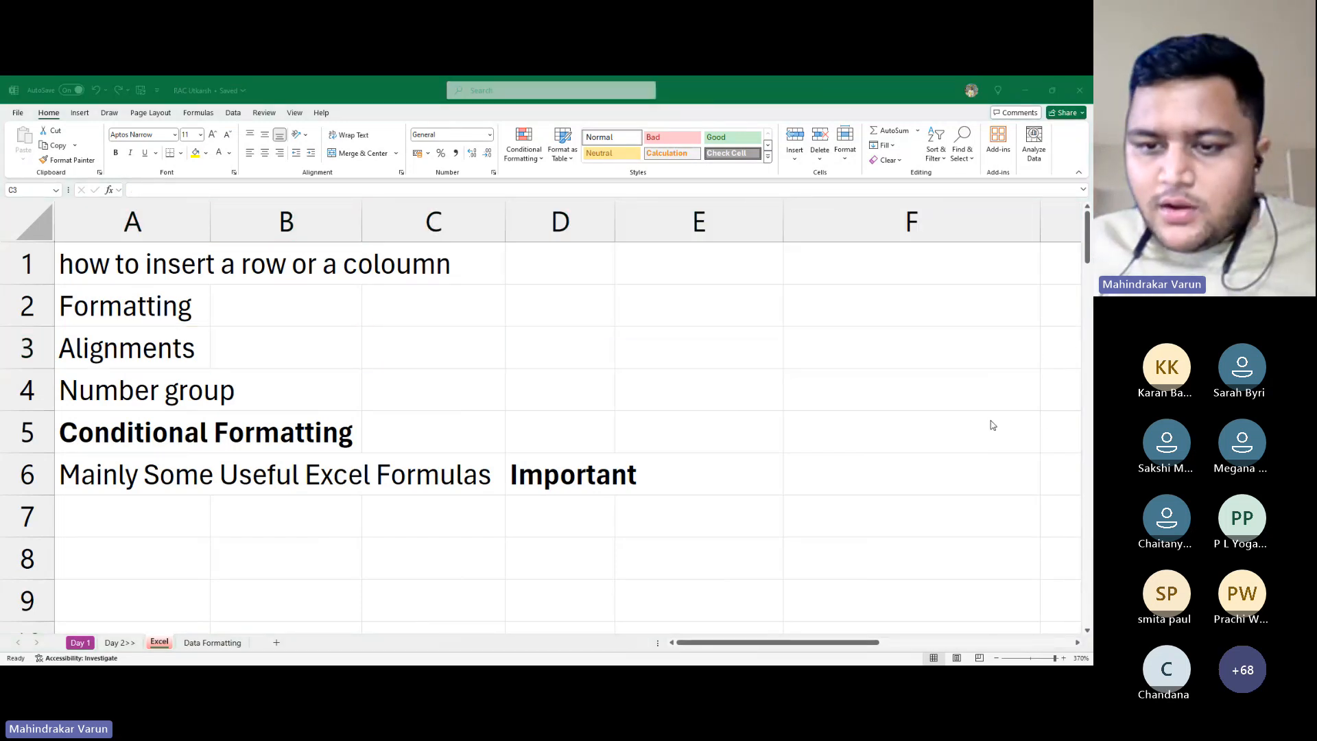
Select the entire row 3 by its header
click(953, 429)
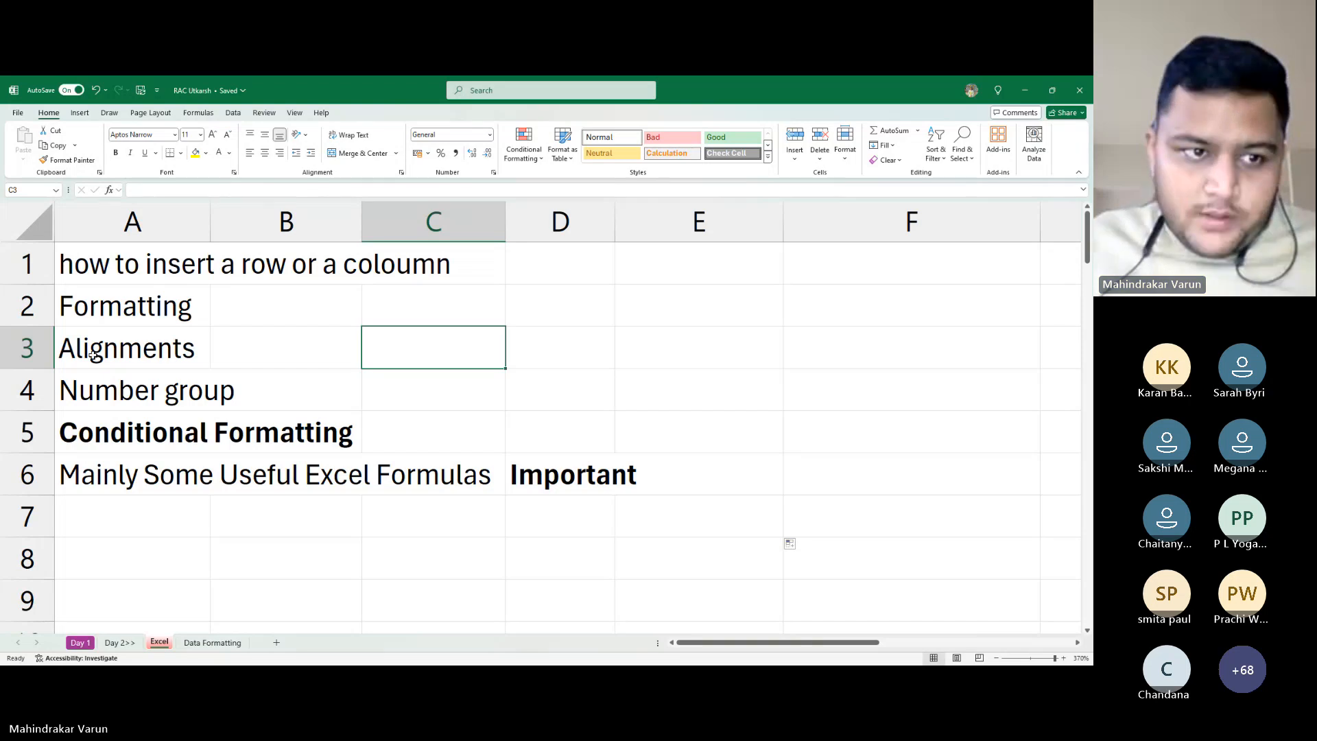
click(42, 355)
key(alt+Tab)
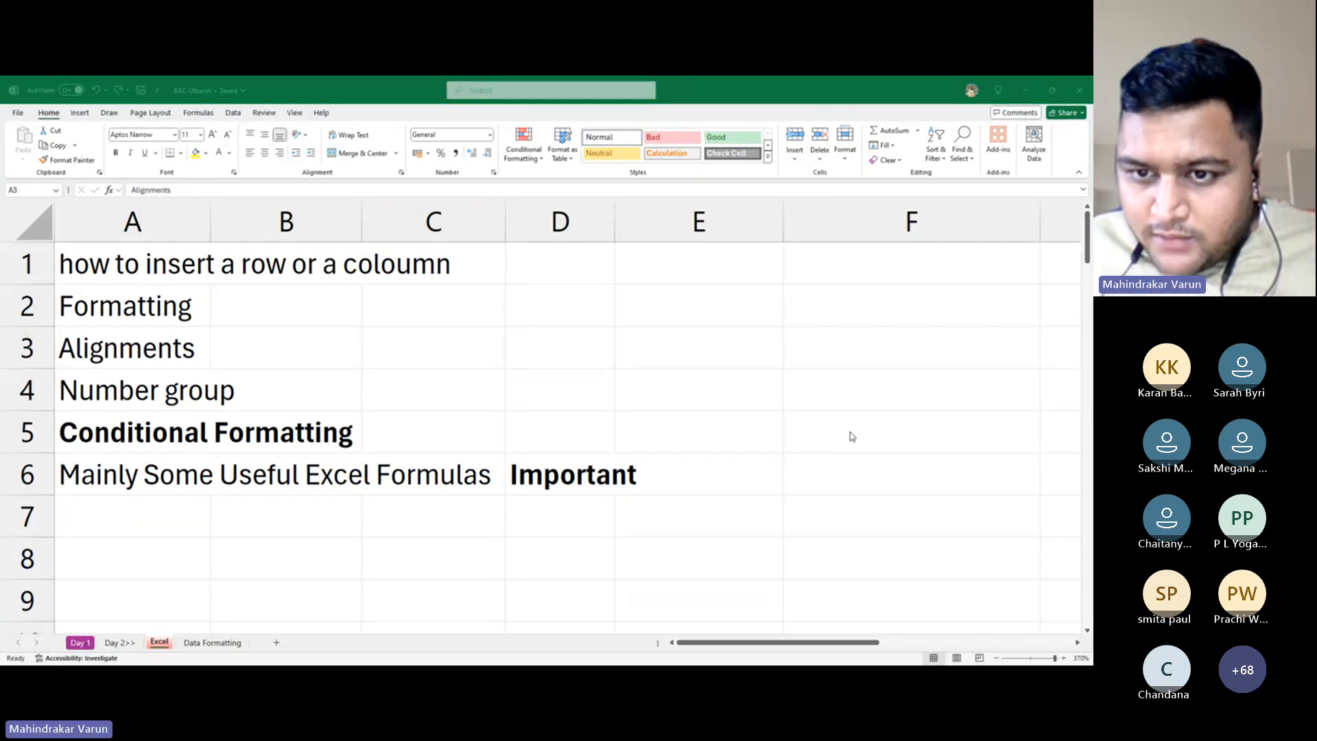
key(alt+Tab)
scroll(759, 476, down, 3)
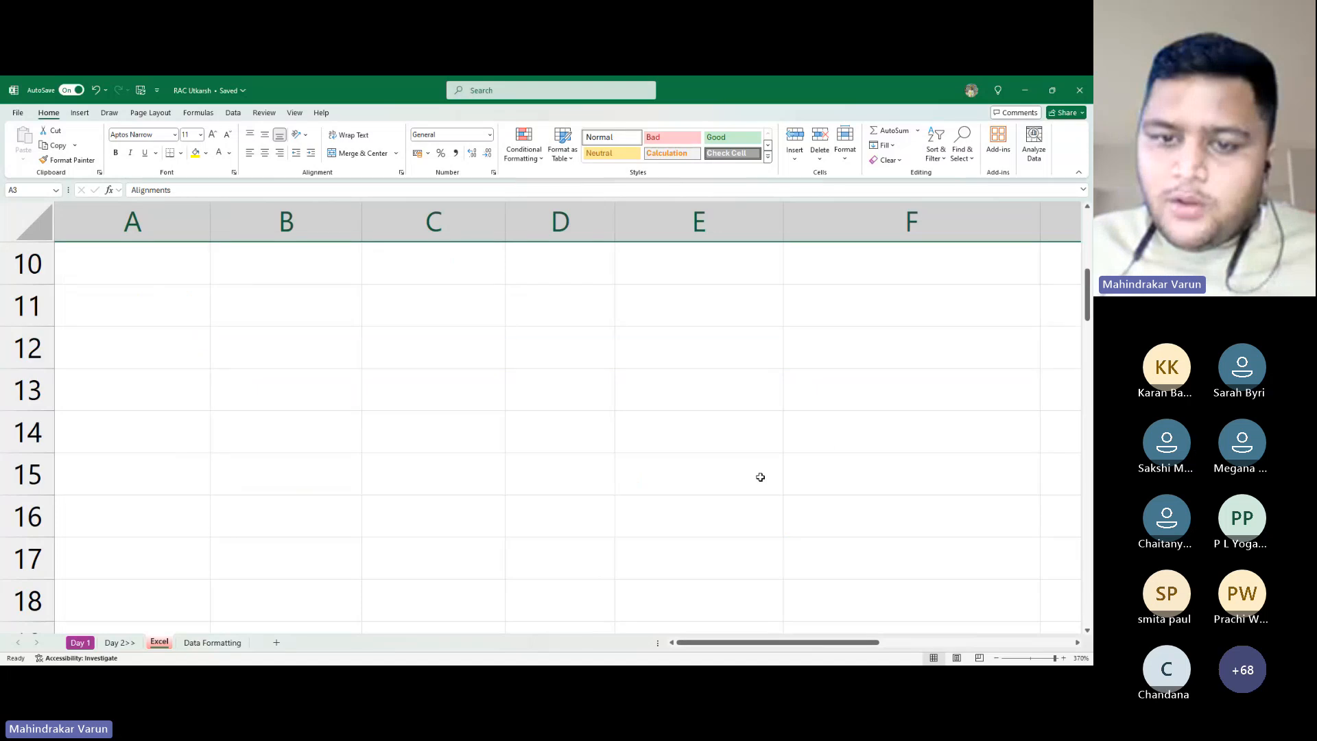
scroll(754, 439, up, 3)
Enter the value 123 in cell F7
click(878, 523)
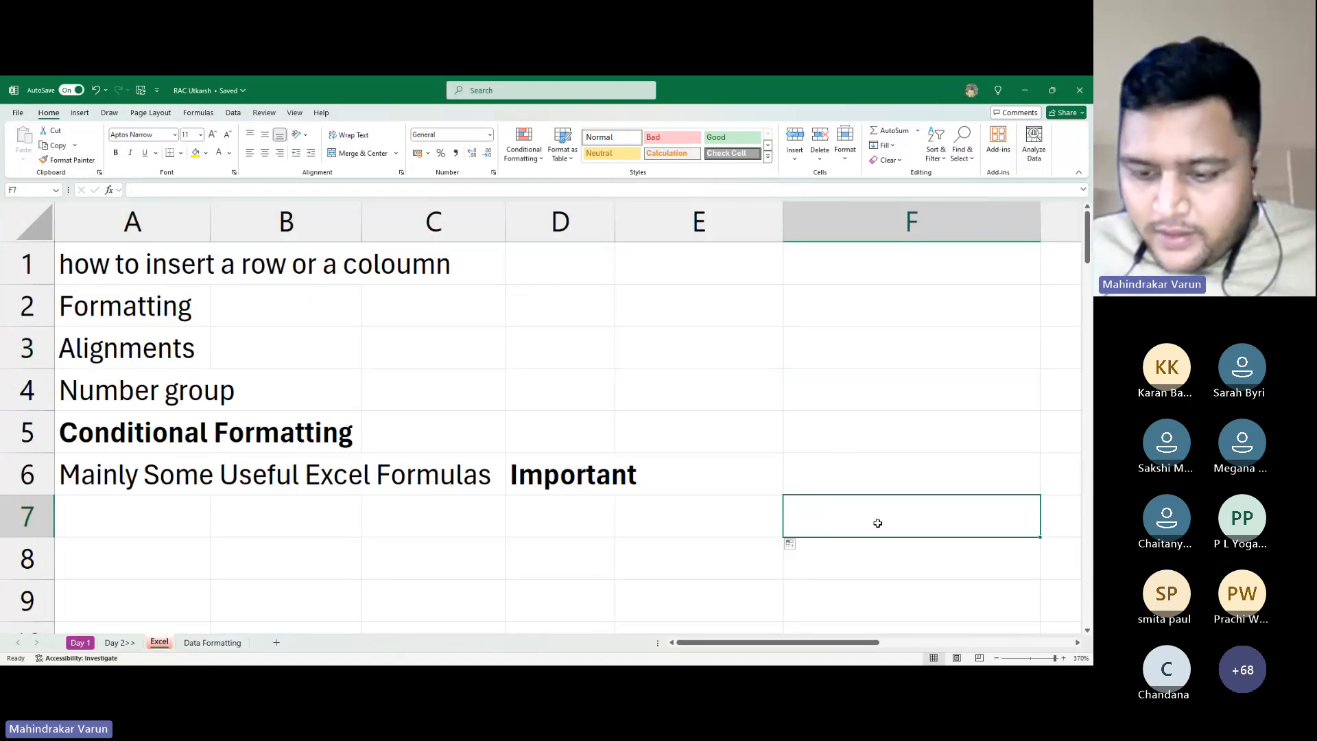
text(123)
key(Return)
key(Right)
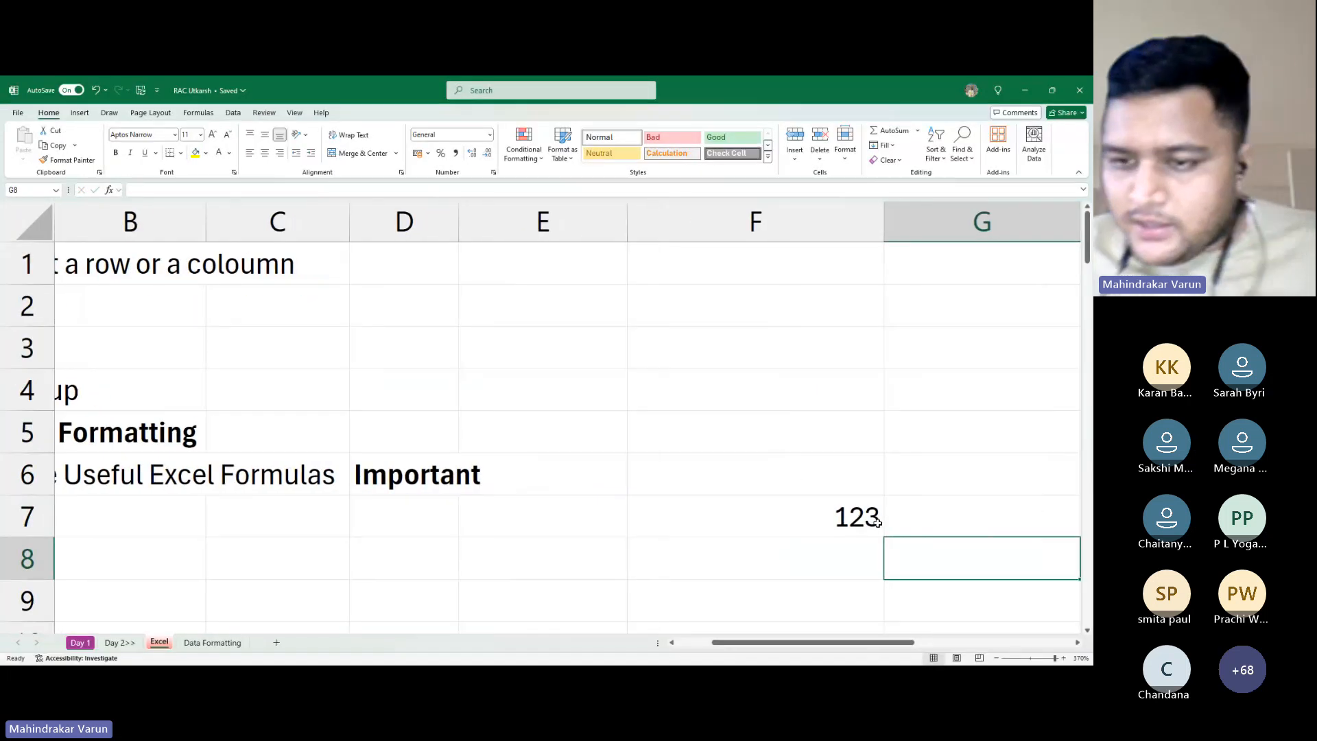
key(Left)
key(Up)
key(Up)
key(Up)
key(Up)
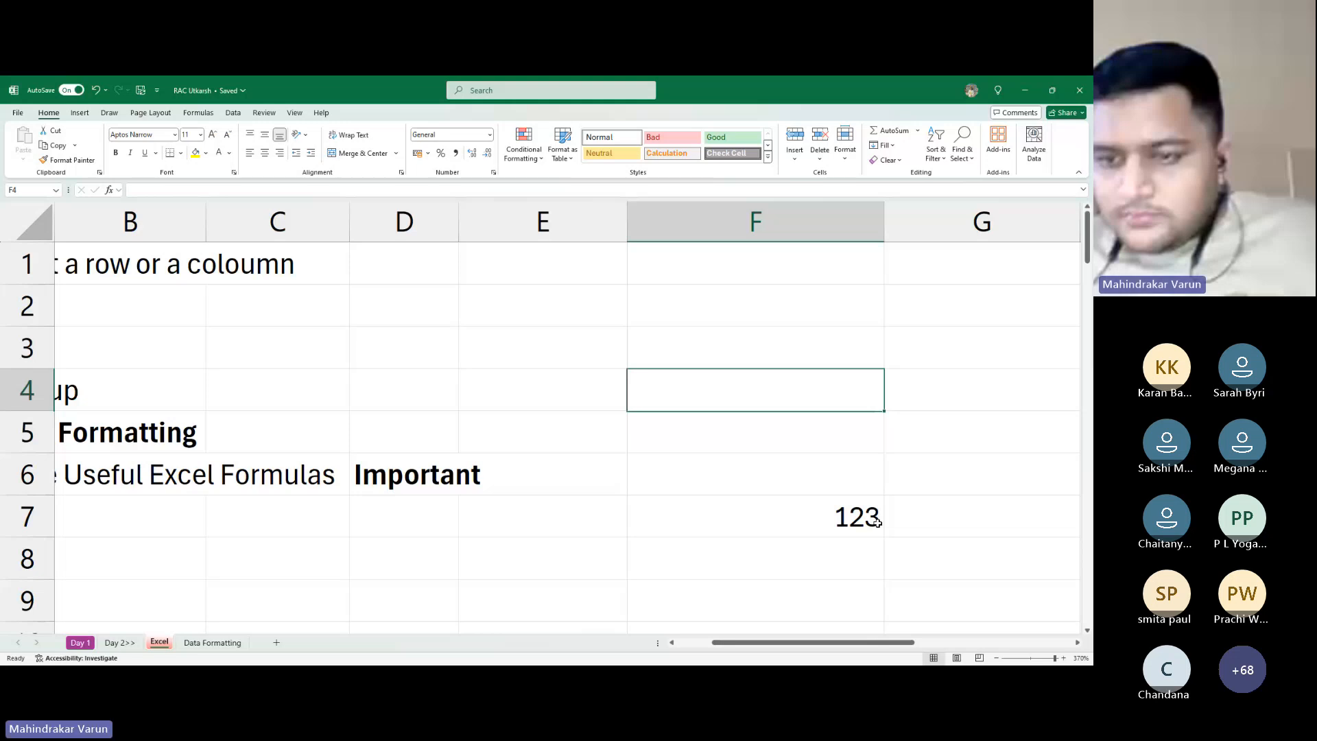
Jump along column F with Ctrl+Up/Down, then select F1:F7 with Ctrl+Shift+Down
click(877, 522)
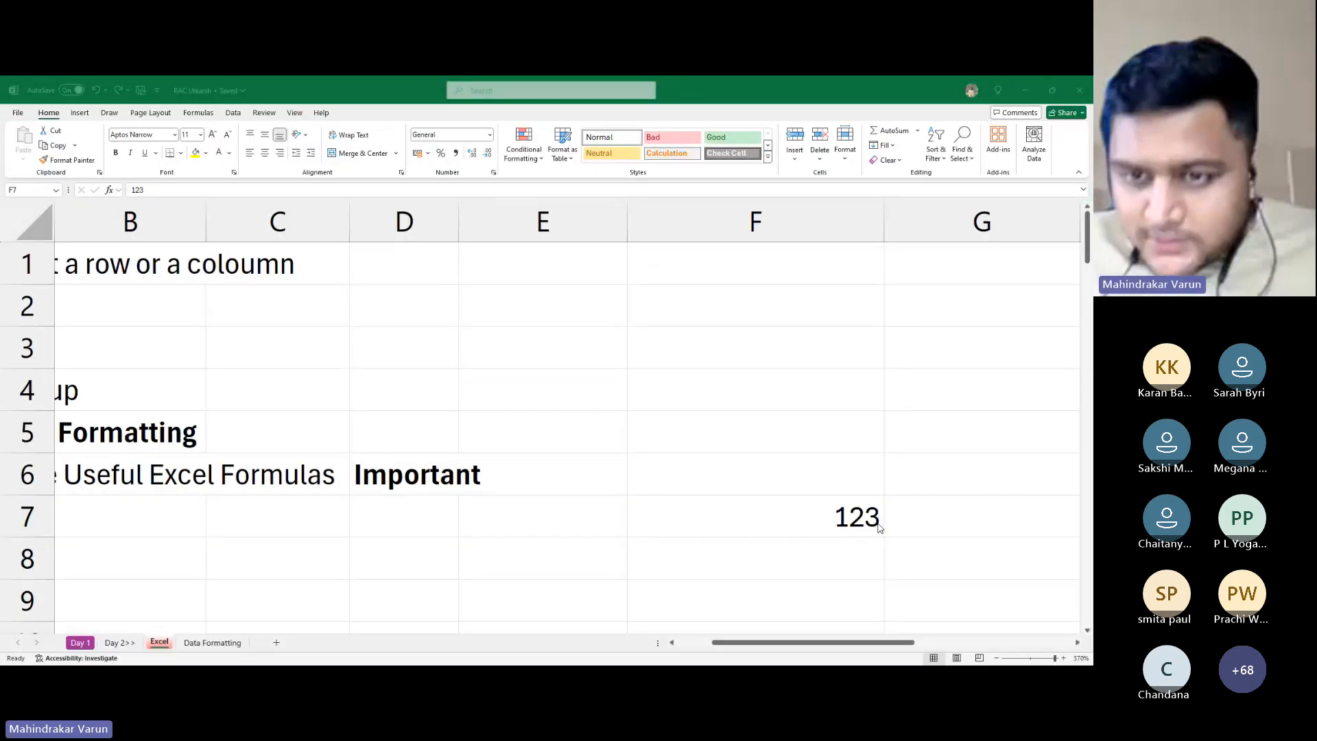
key(ctrl+Up)
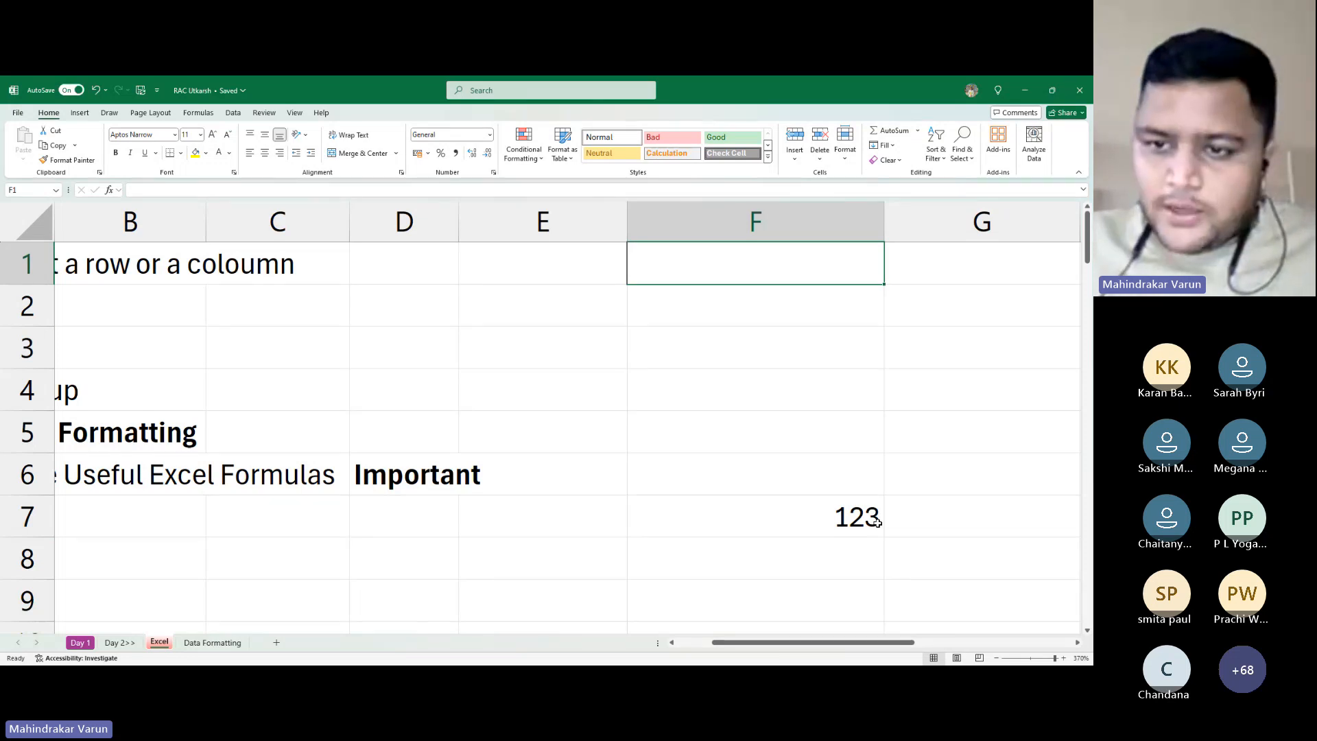
key(ctrl+Down)
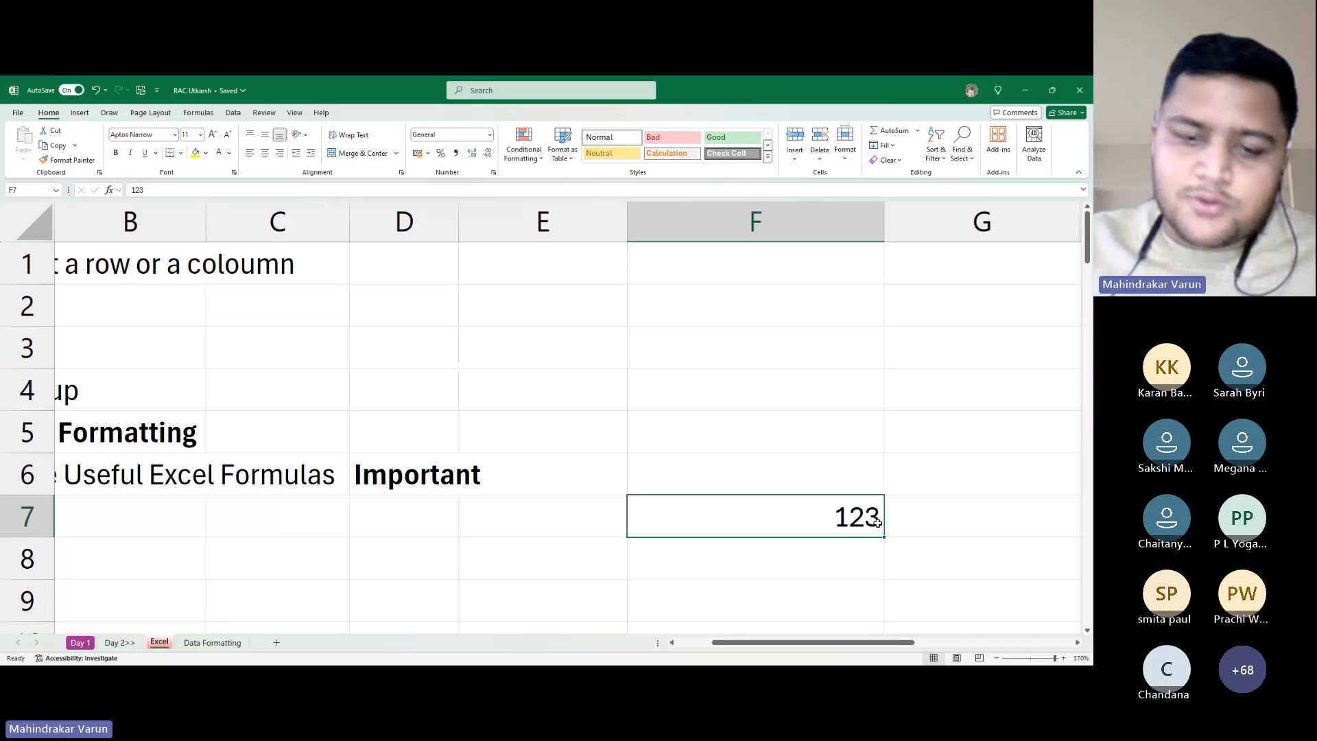
key(ctrl+Up)
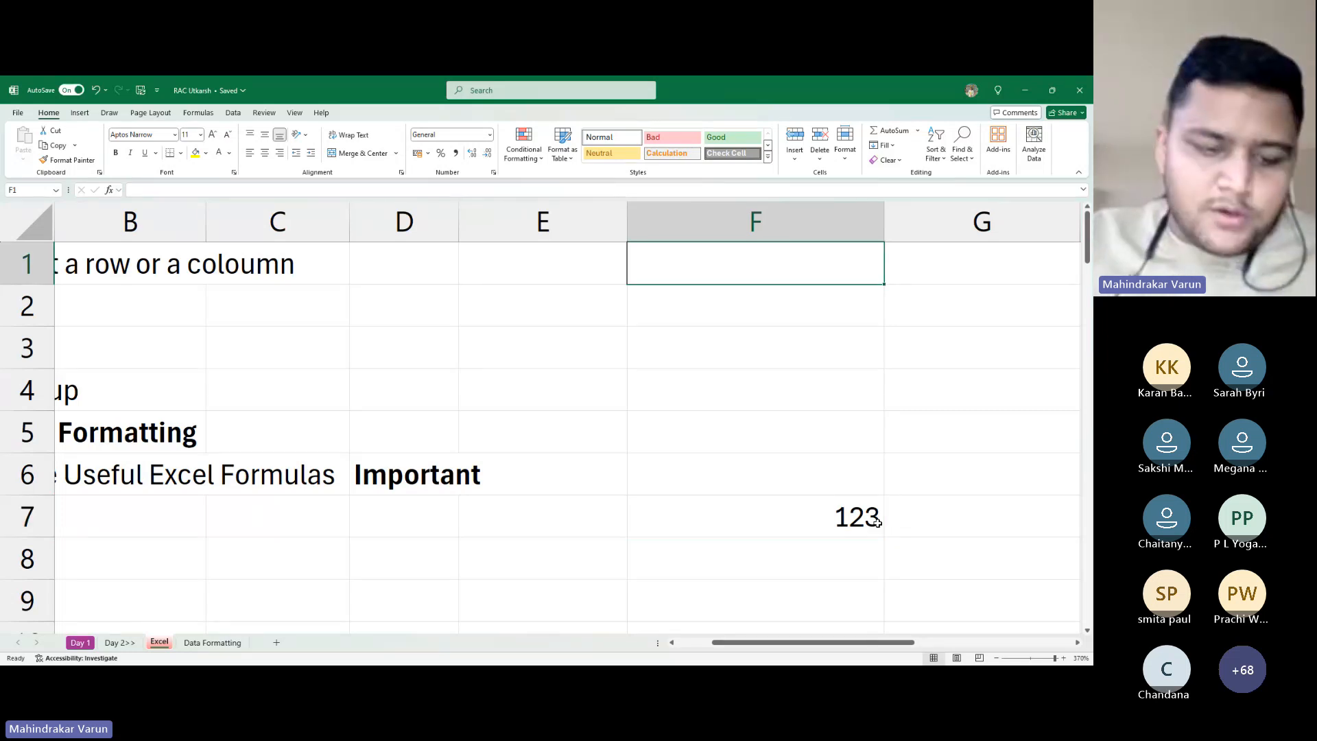
key(ctrl+shift+Down)
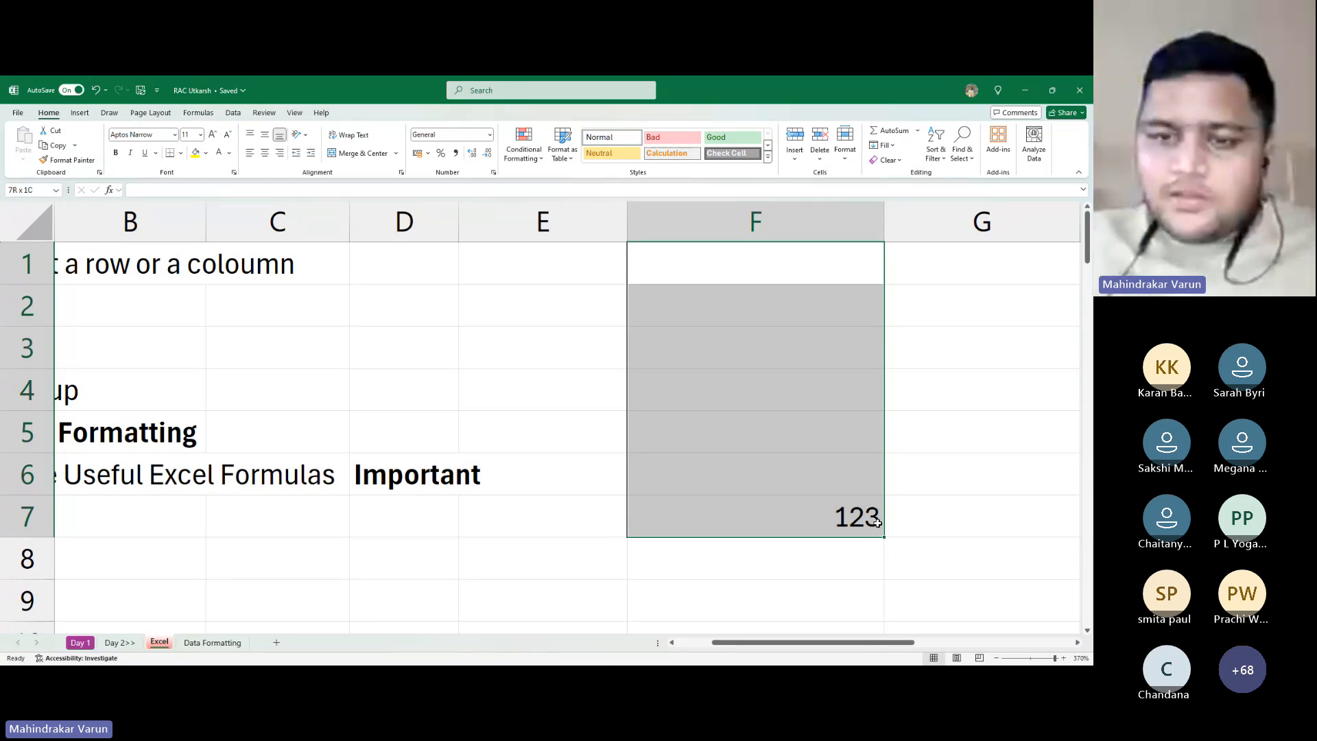
key(Down)
key(Up)
key(ctrl+shift+Down)
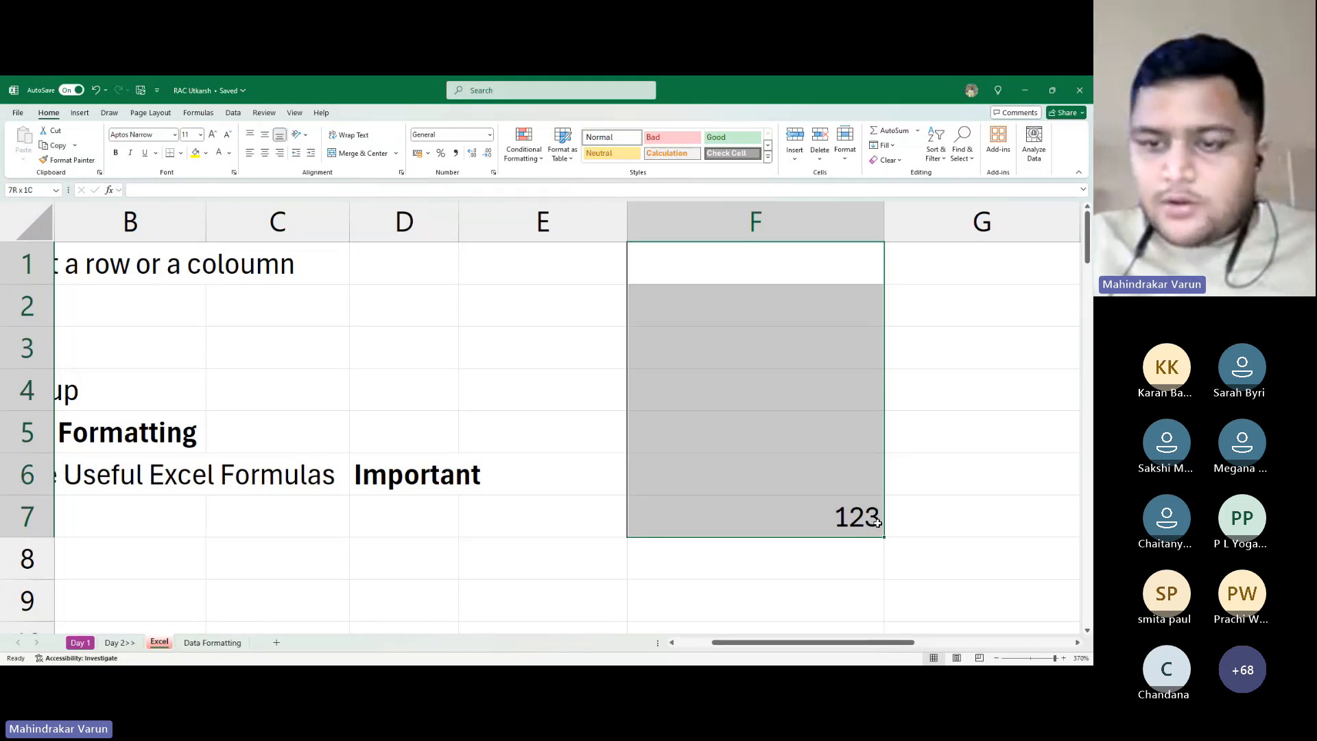
key(ctrl+space)
scroll(877, 522, down, 20)
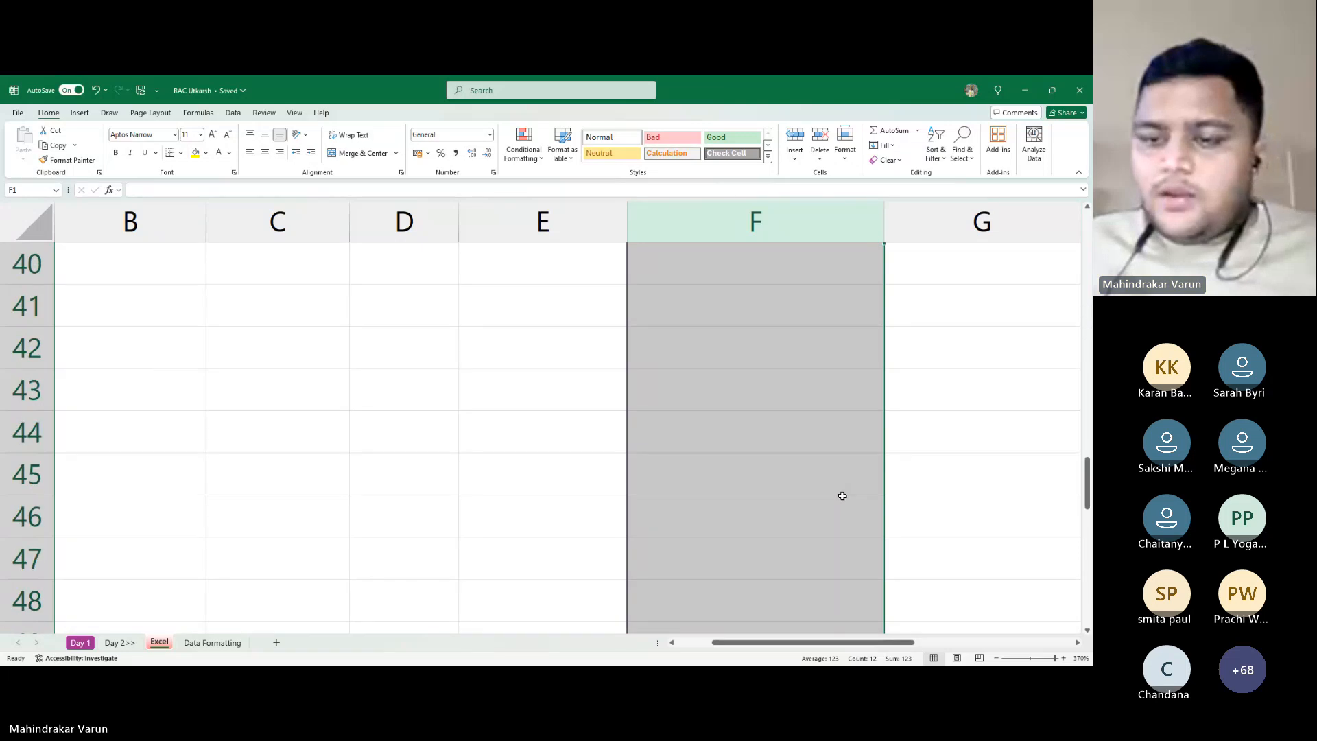
scroll(843, 495, down, 15)
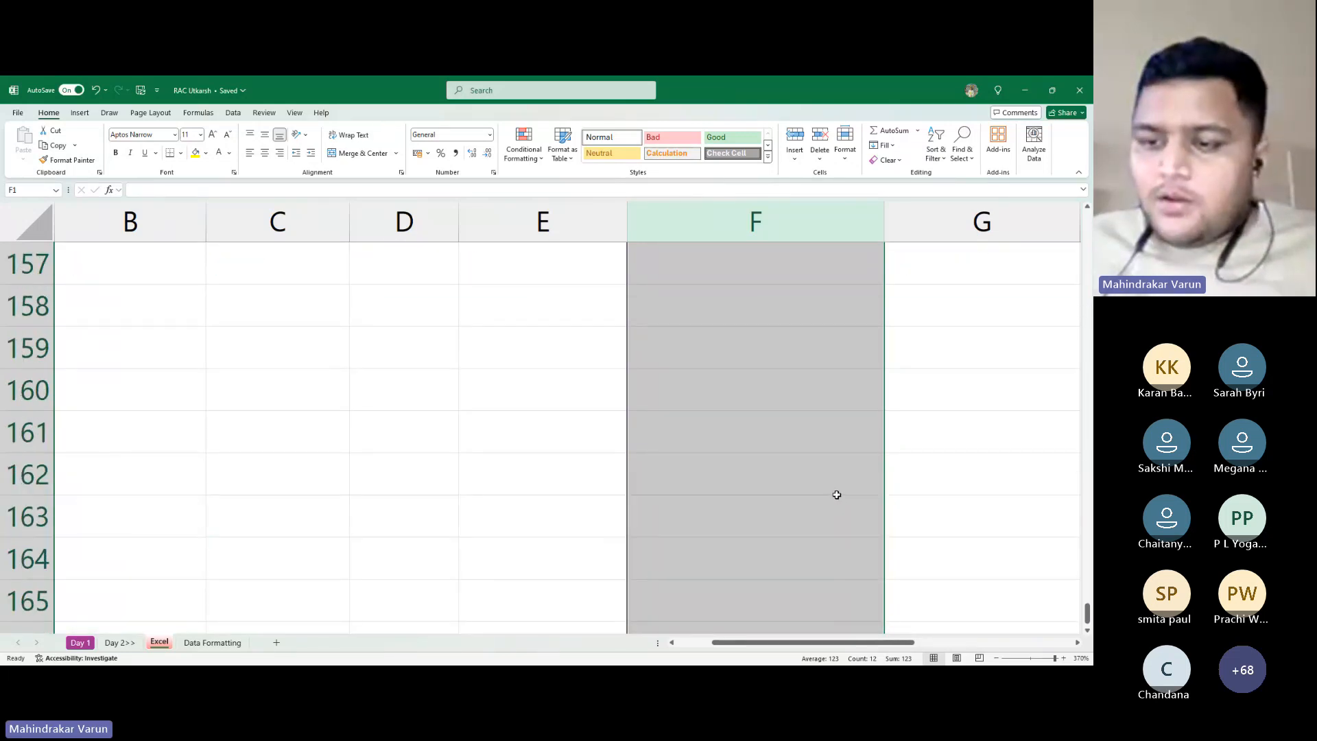
key(ctrl+Up)
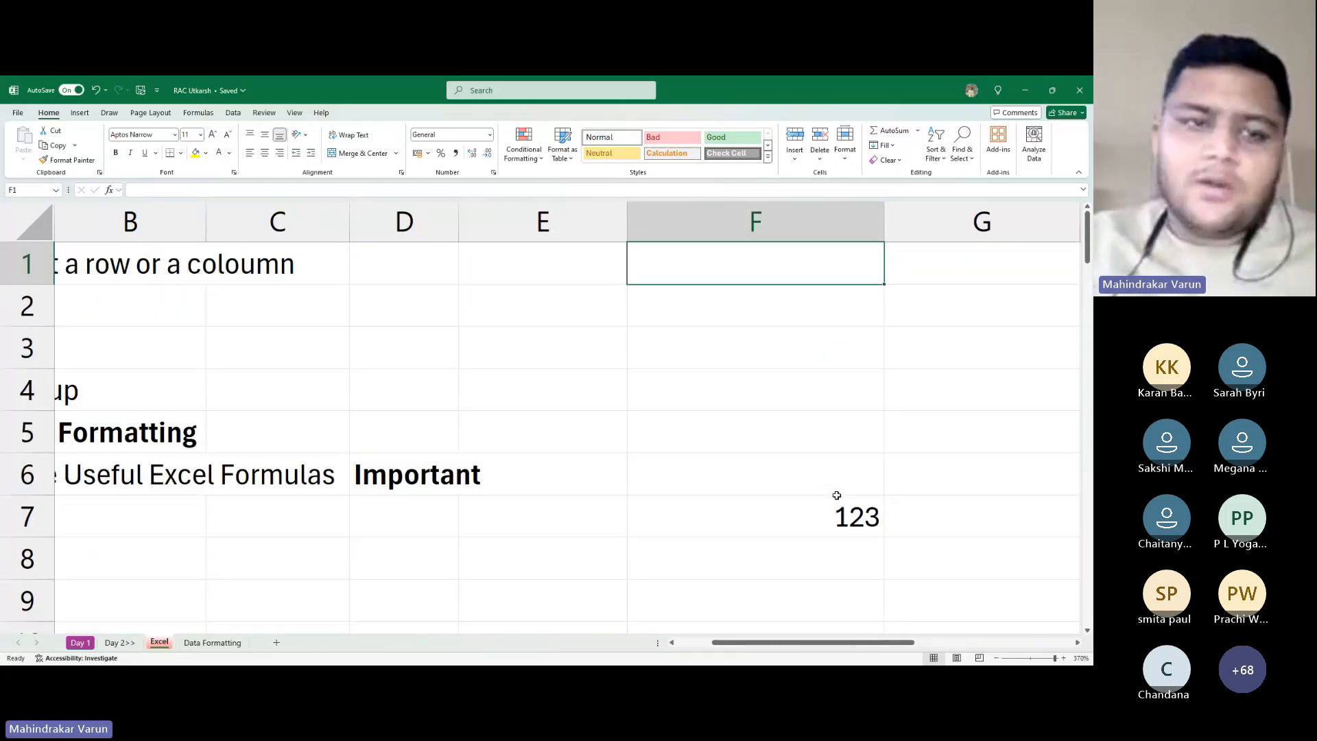
key(ctrl+Left)
Type 'To select a Column' in B9
key(Down)
key(Down)
key(Down)
key(Down)
key(Down)
key(Down)
key(Down)
key(Down)
key(Down)
key(Down)
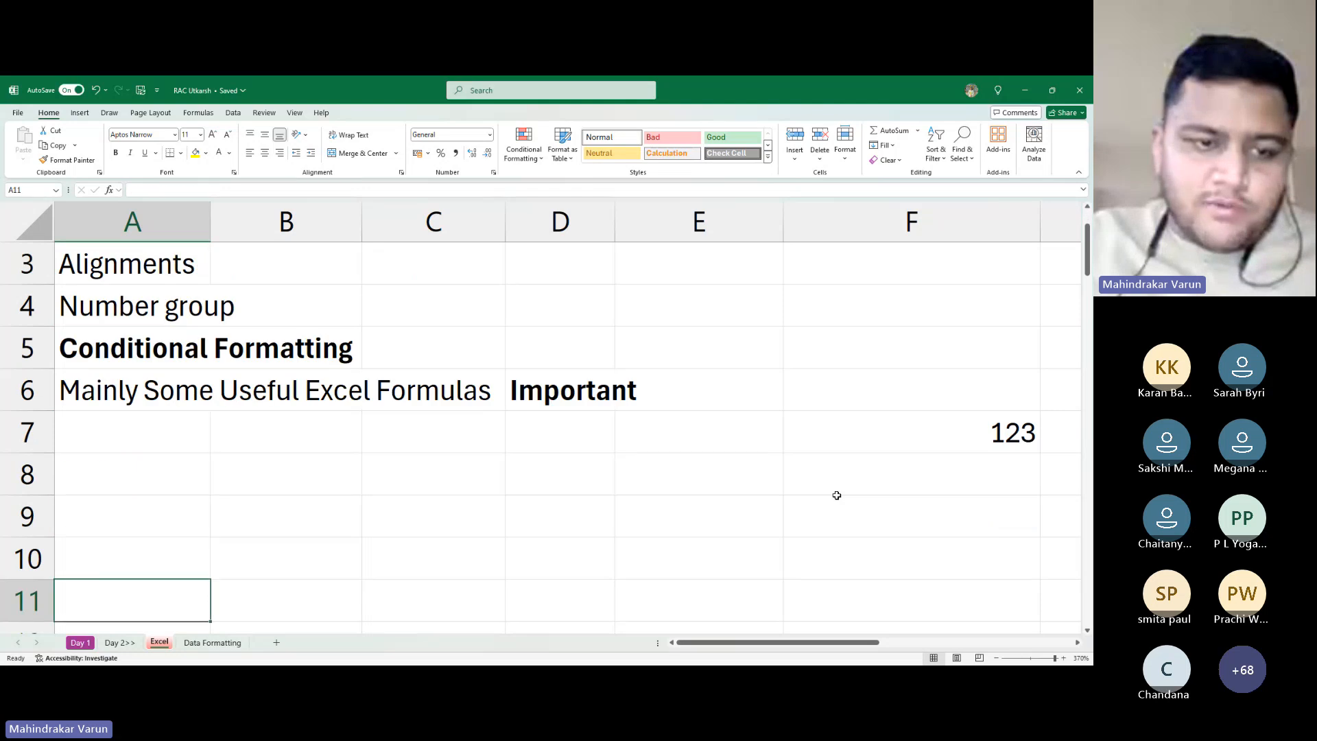
key(Up)
key(Up)
key(Up)
key(Right)
key(Right)
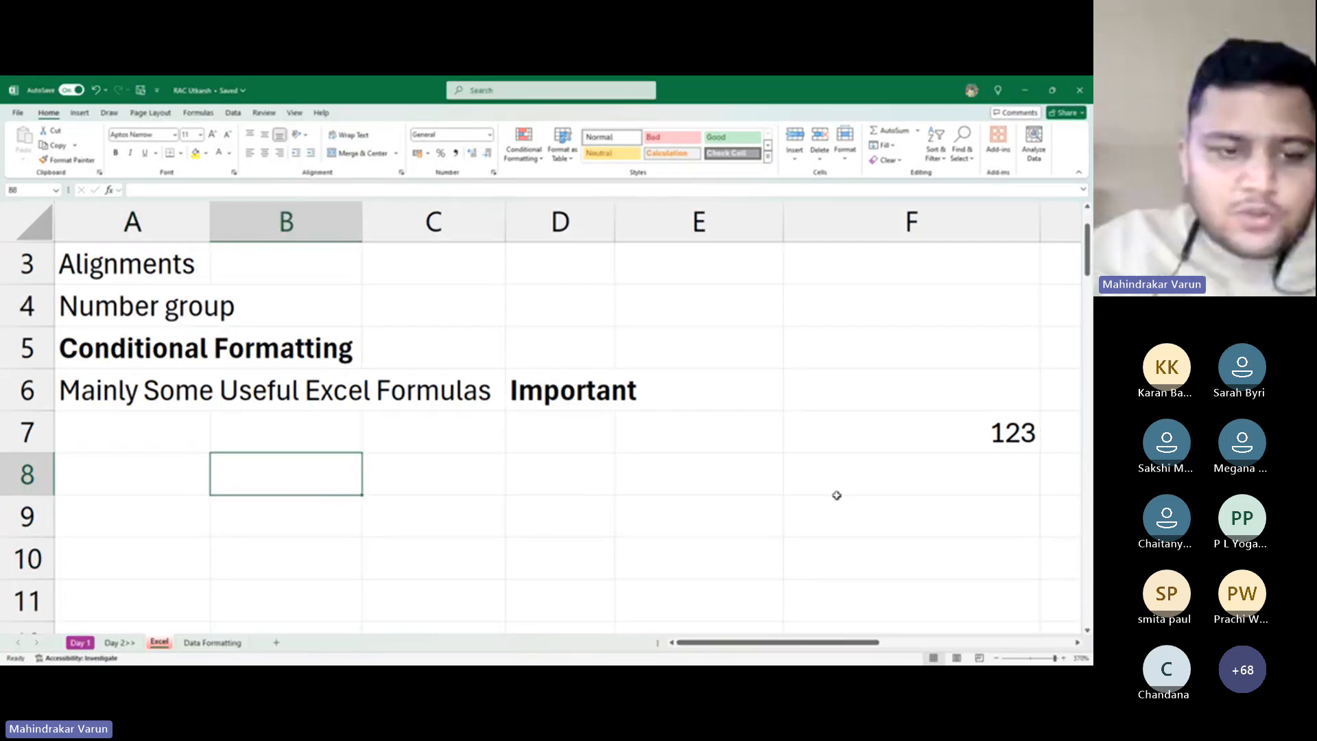
key(Down)
key(Down)
key(Left)
key(Up)
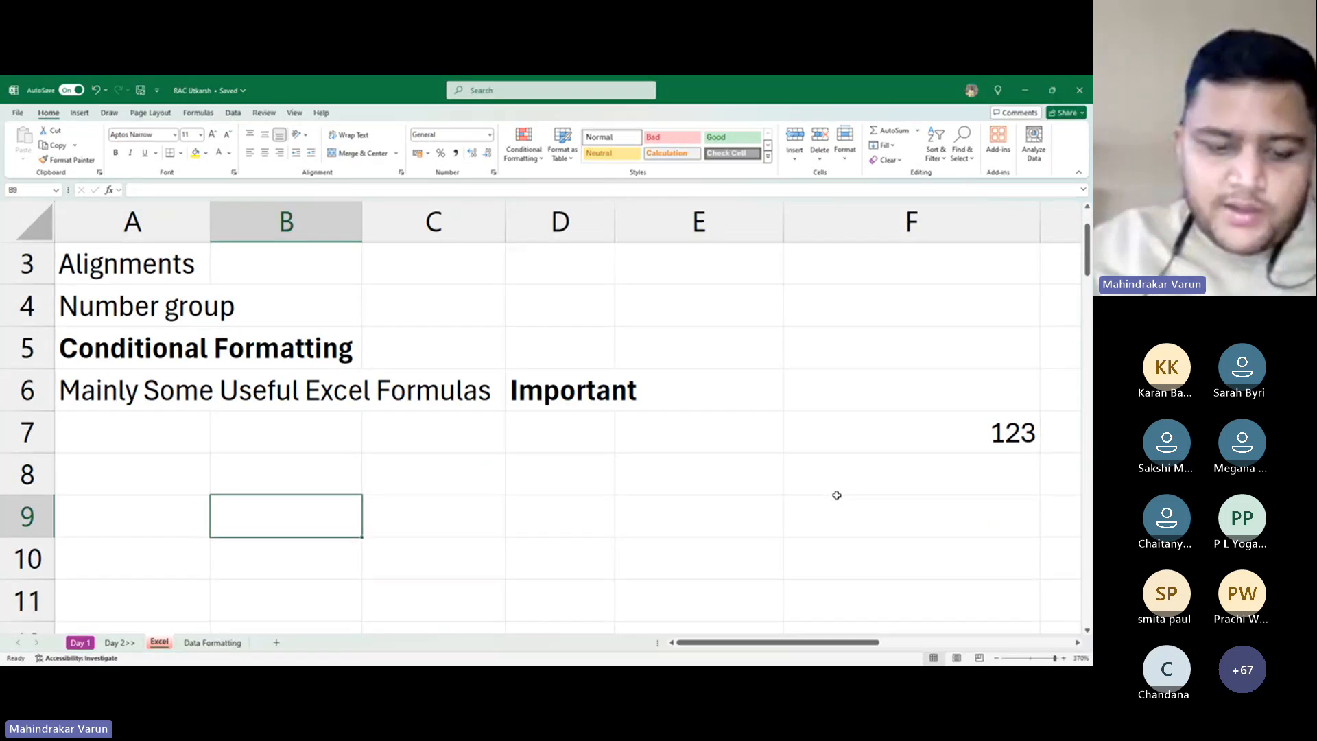
text(To se)
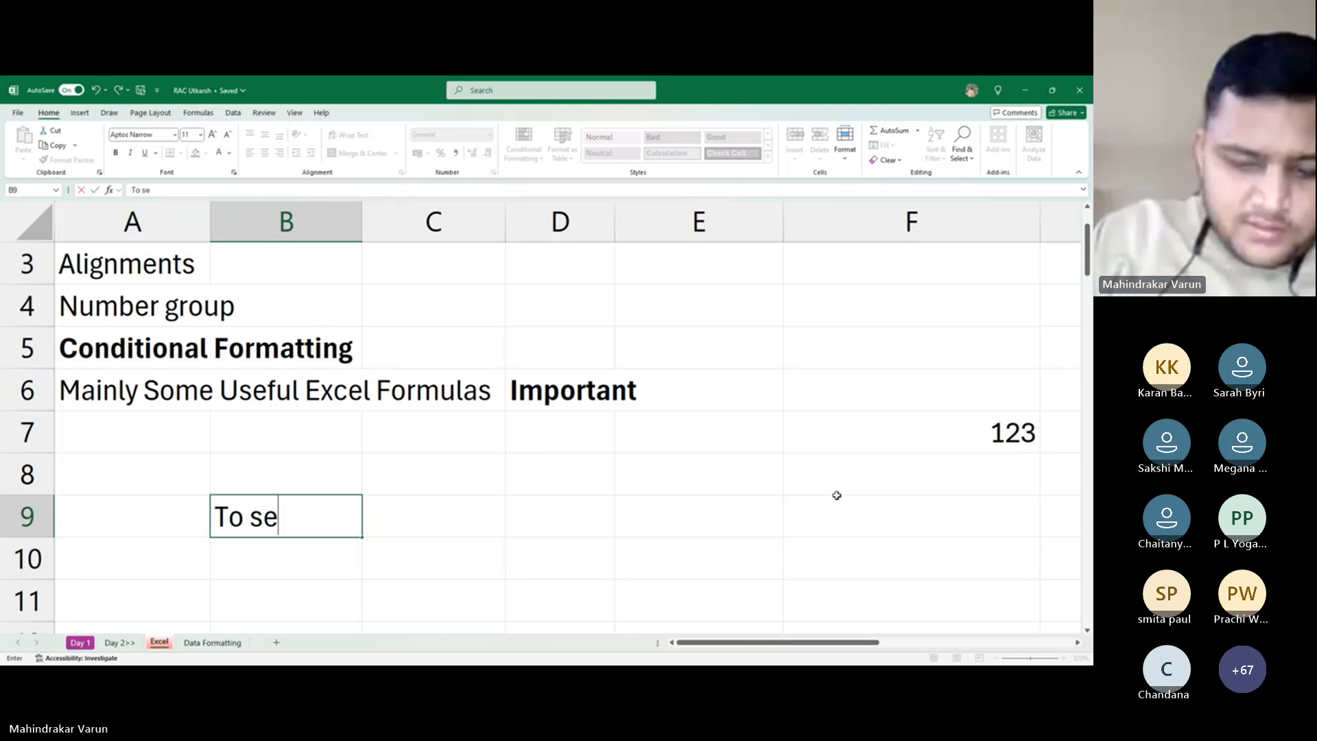
text(lect a Colu)
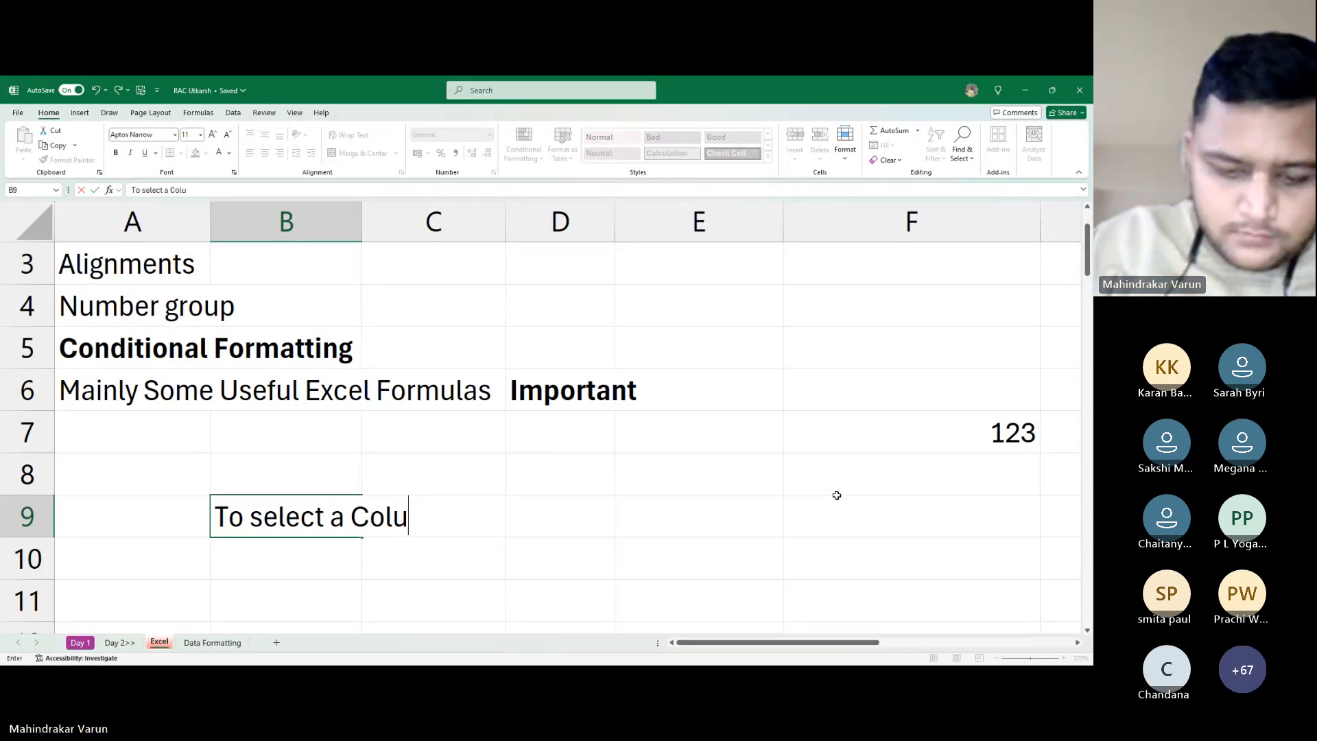
text(mn)
key(Return)
Enter 'Click on Alphabet' in D9
key(Right)
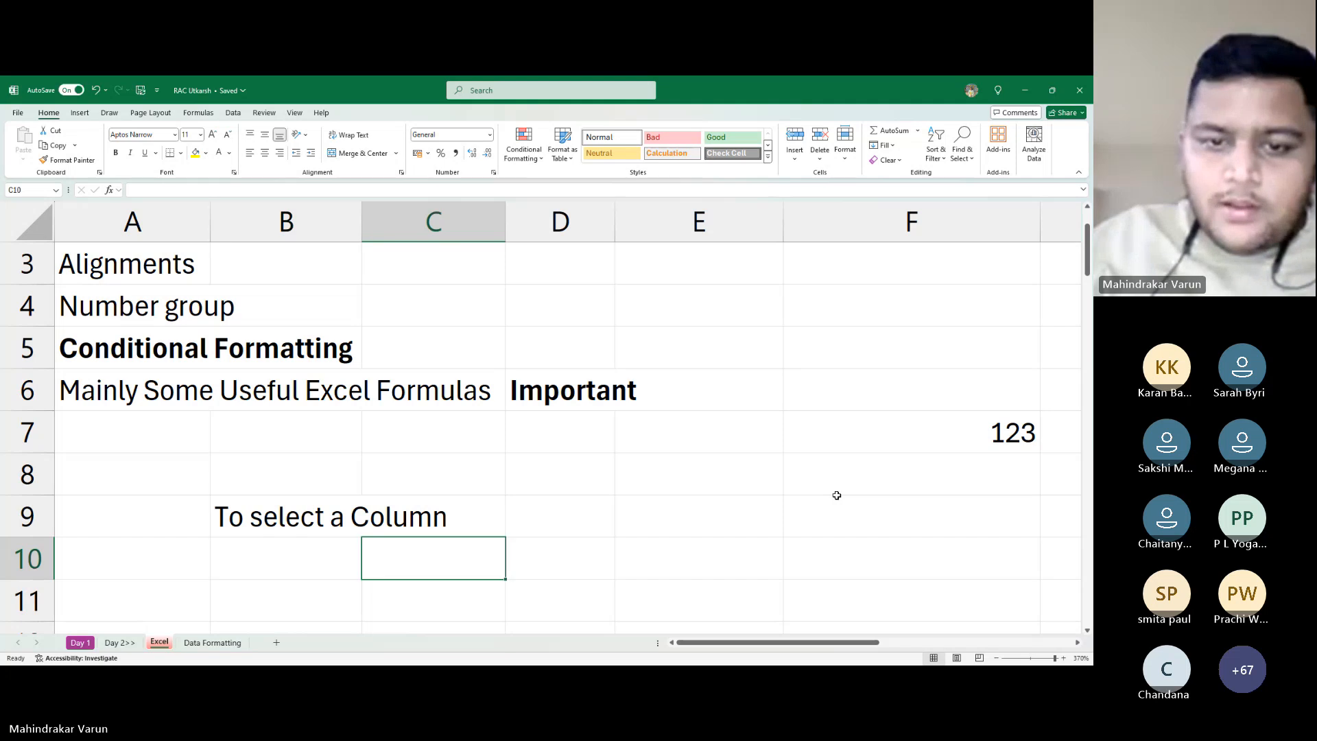
key(Up)
key(Right)
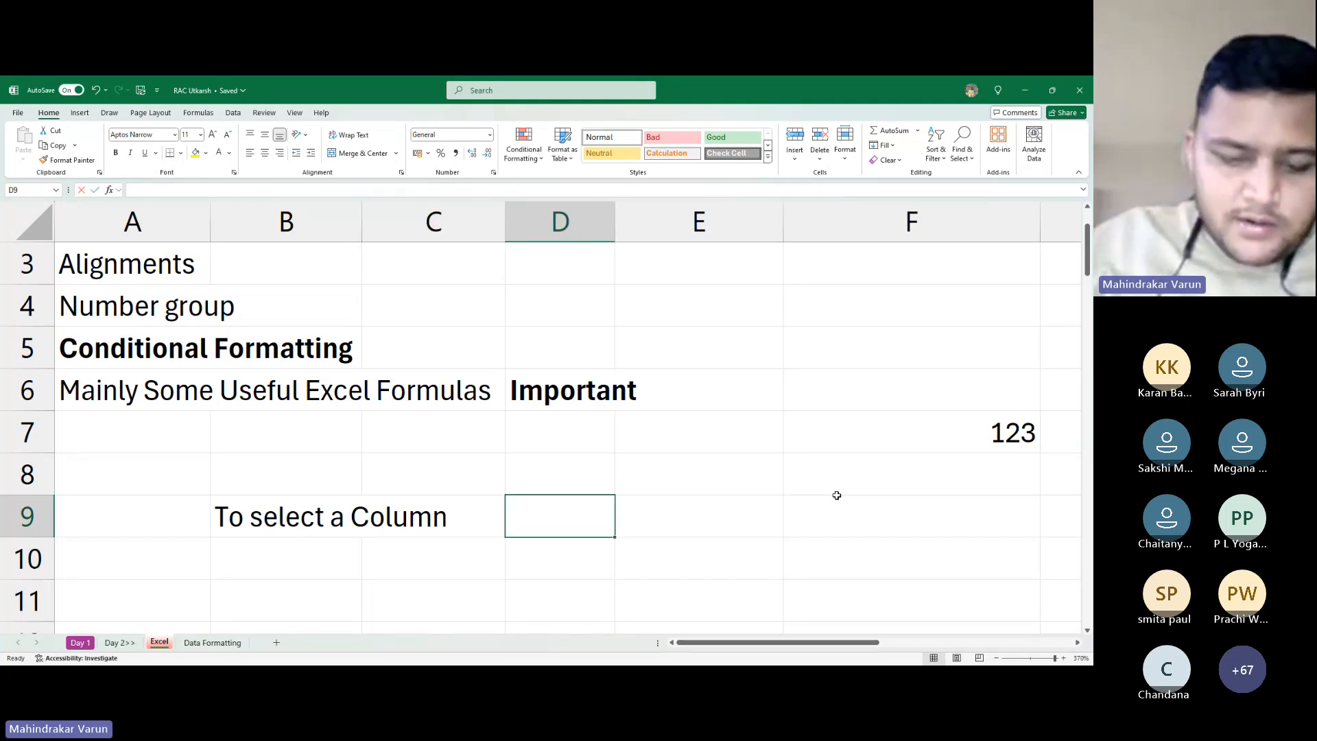
text(Click)
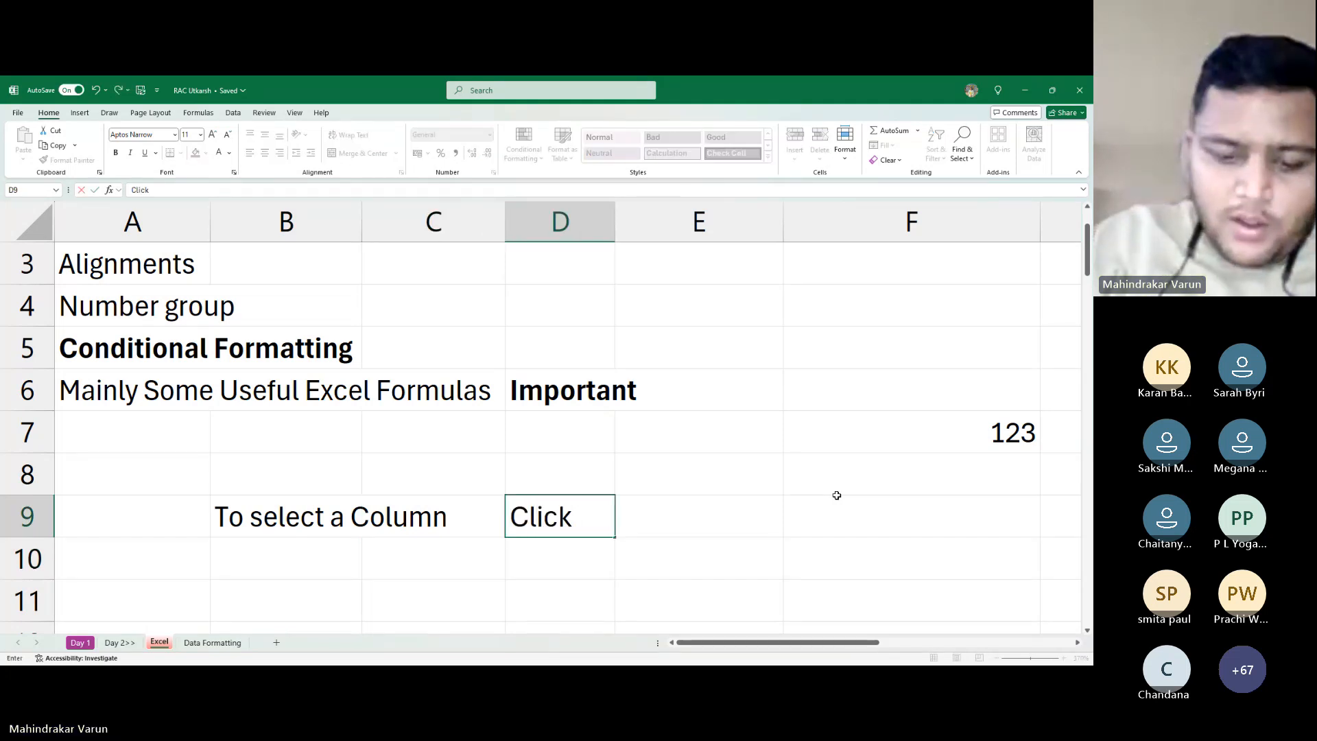
text( on Ala)
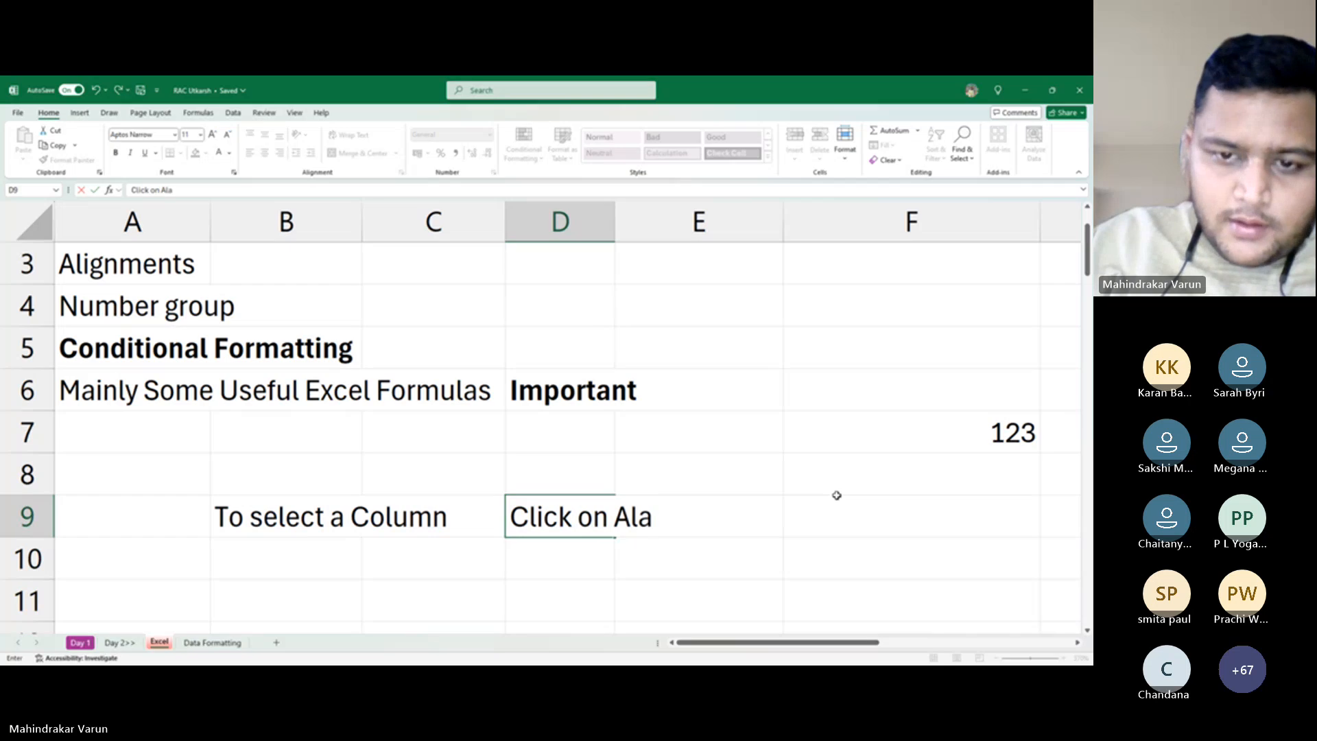
key(BackSpace)
text(ph)
text(at)
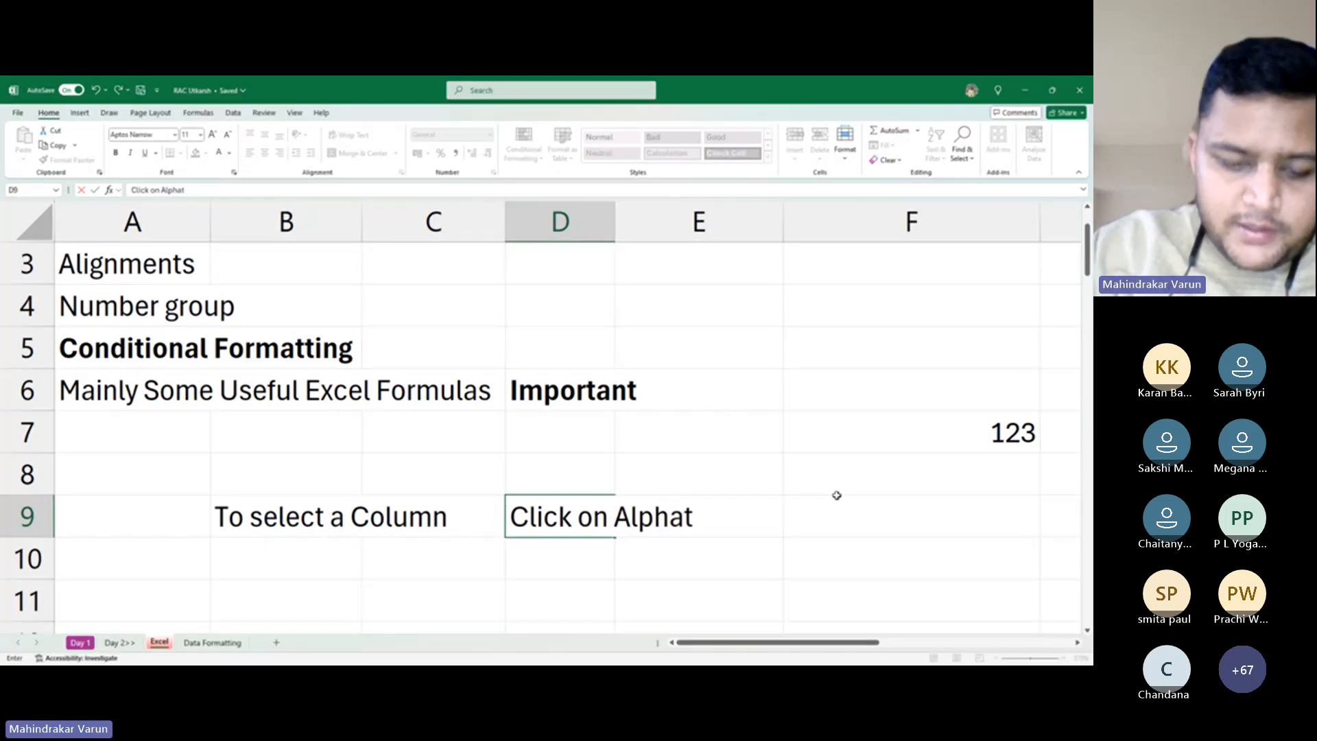
key(BackSpace)
text(bet)
key(Up)
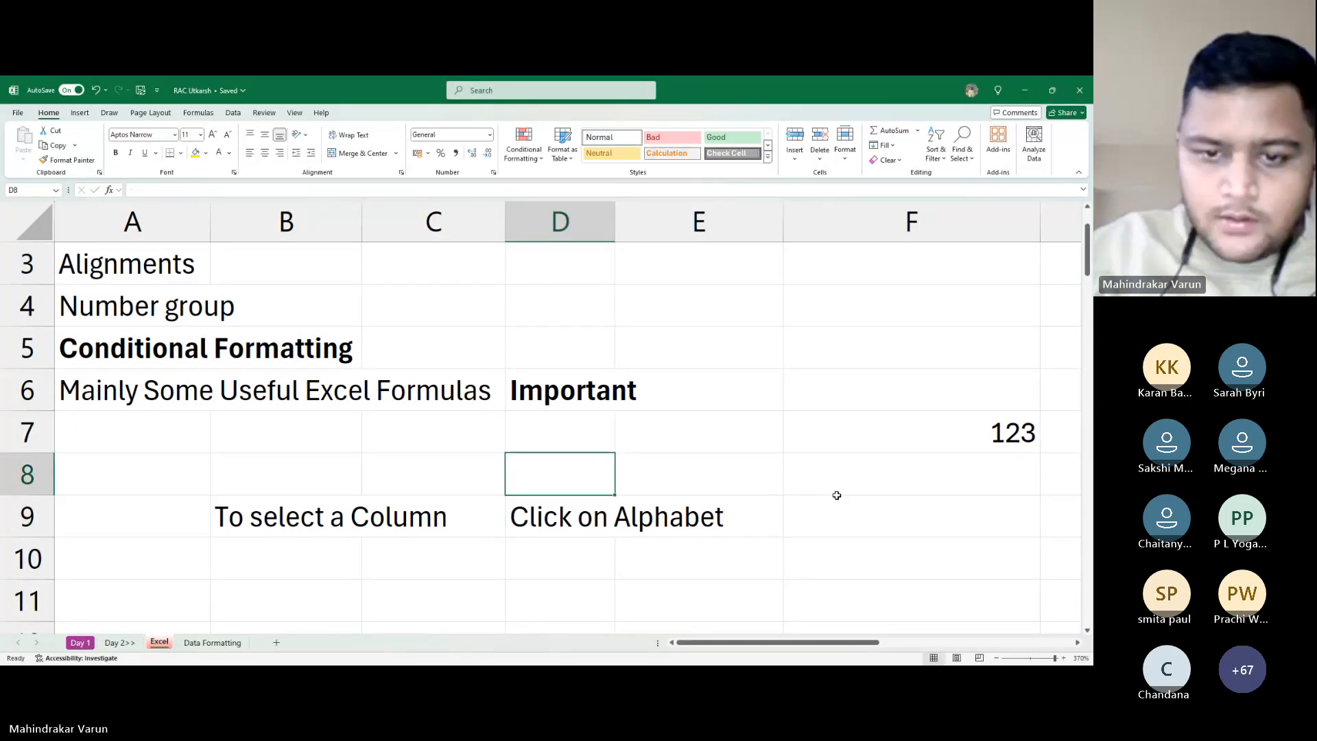
Type 'or' in D10 and return to the B9 note
key(Down)
key(Down)
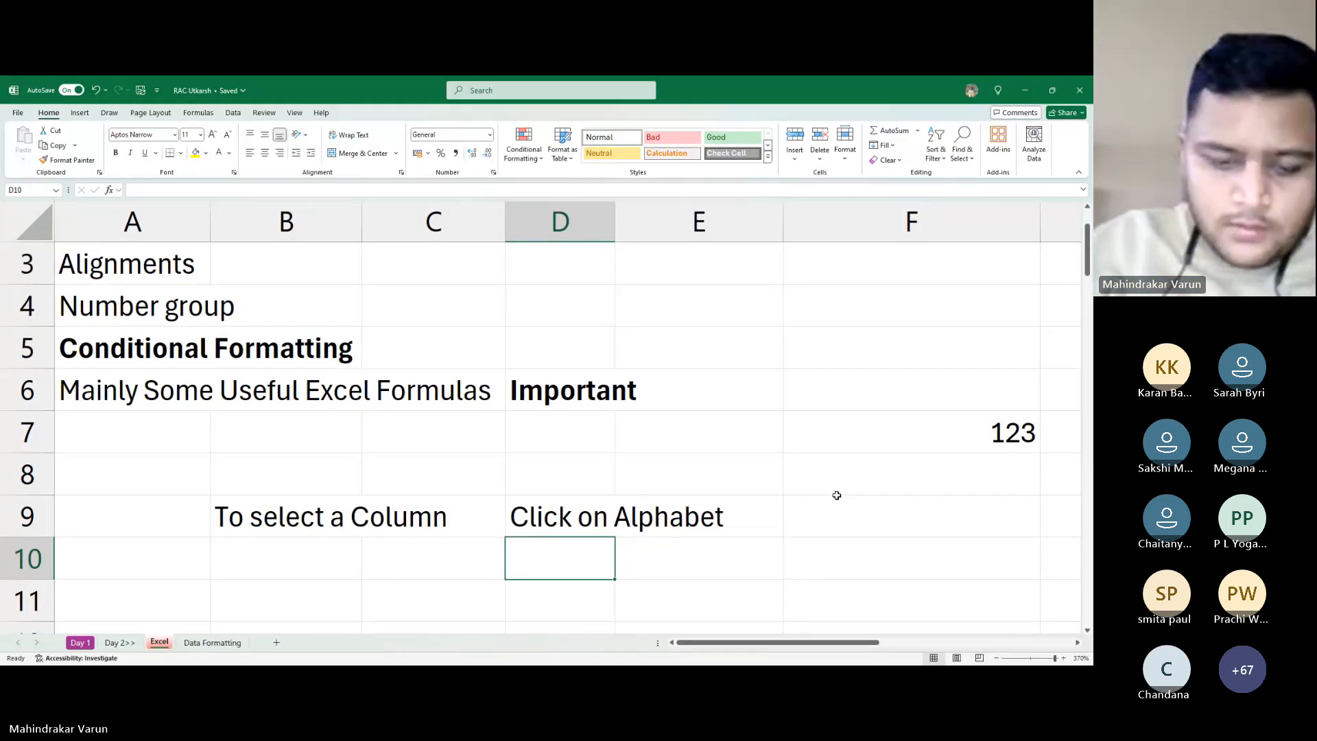
text(or)
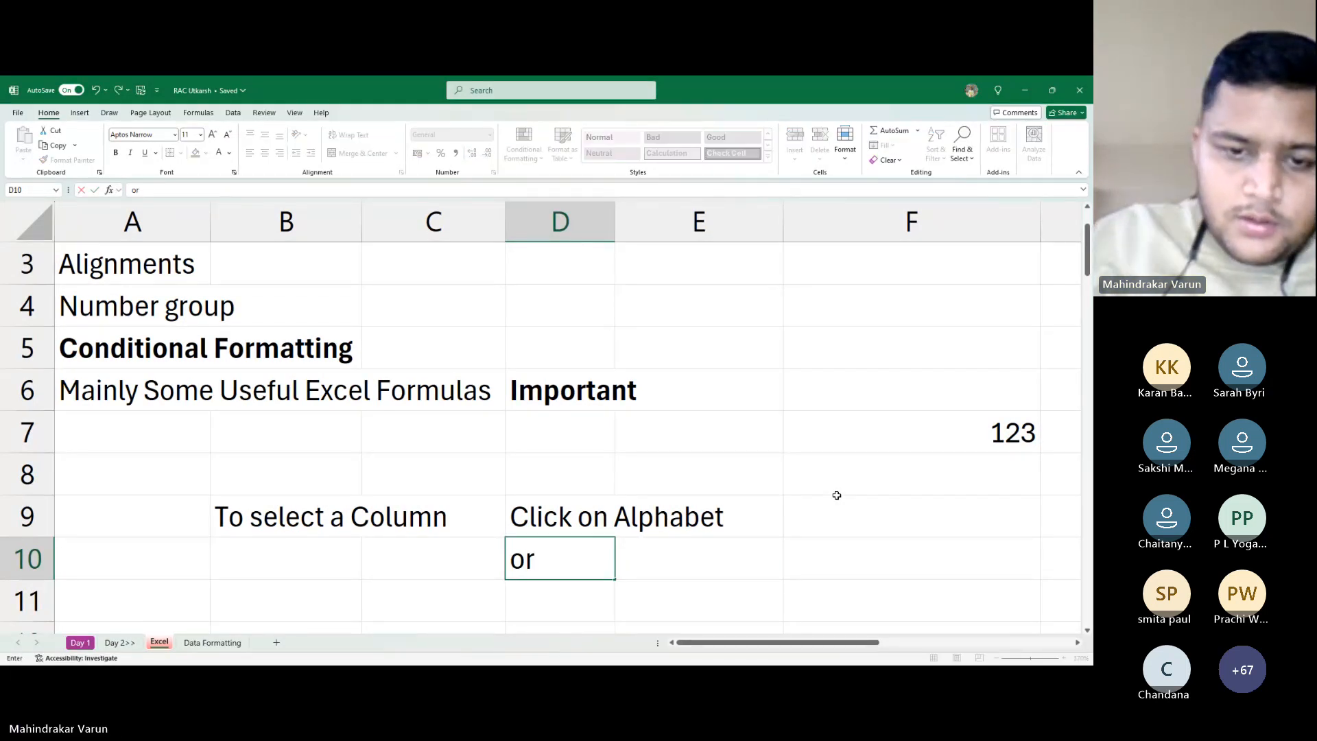
key(Return)
key(Up)
key(Left)
key(Up)
key(Left)
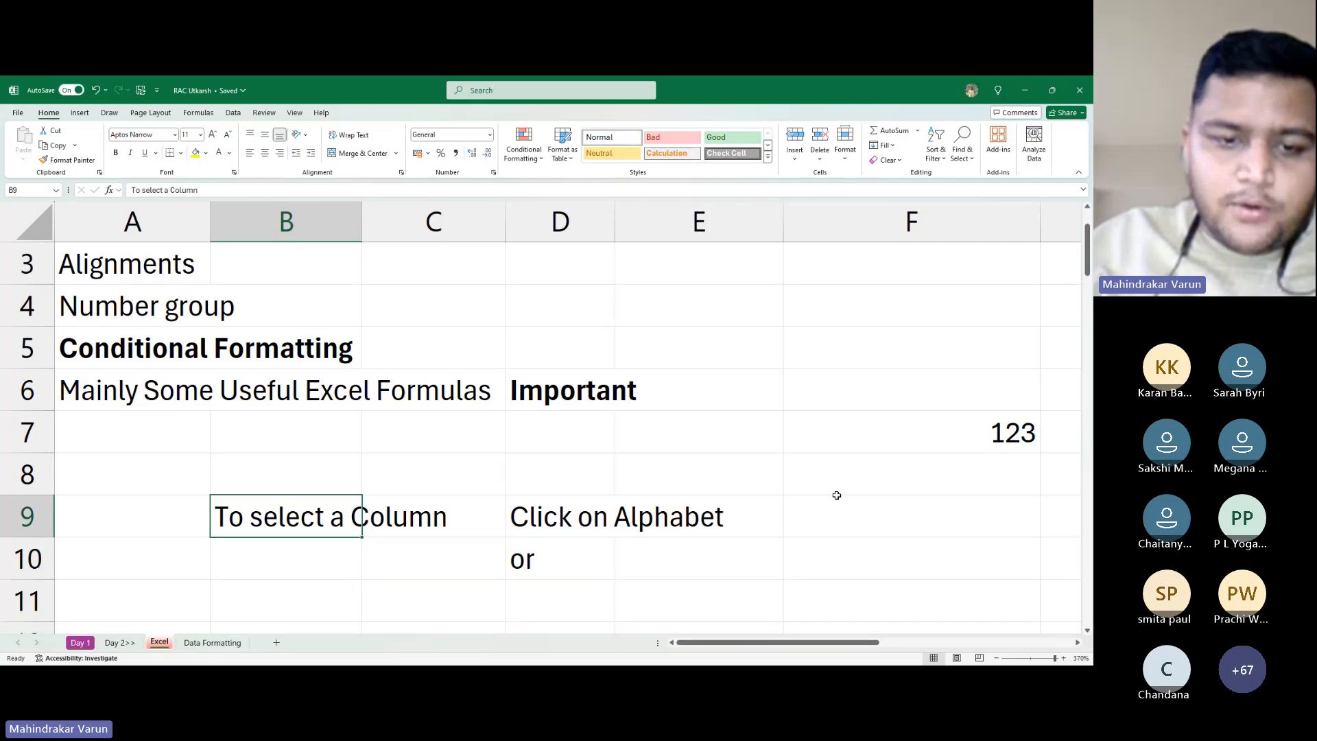
Move the 'To select a Column' note from B9 down to B10, level with 'or' in D10
key(ctrl+c)
key(ctrl+Down)
key(ctrl+Up)
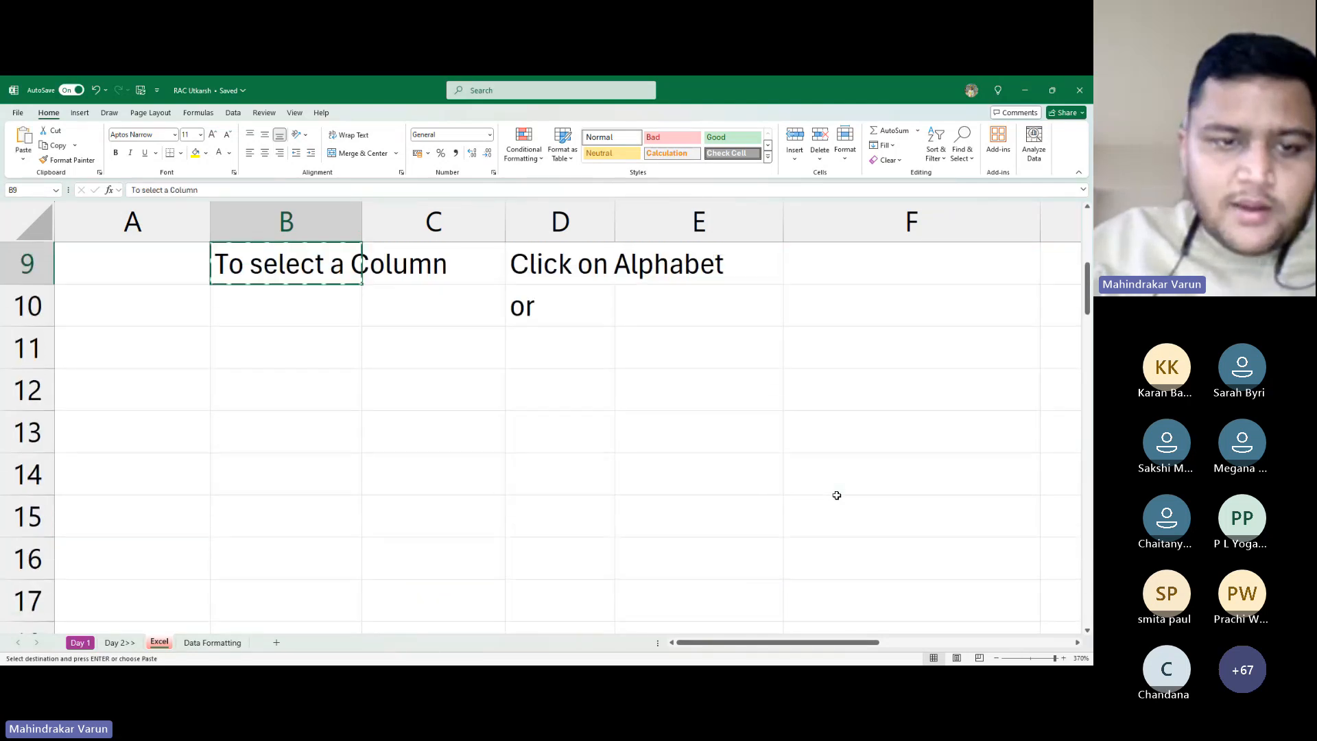
key(ctrl+Up)
key(Down)
key(Down)
key(Down)
key(Down)
key(Down)
key(Down)
key(Down)
key(Down)
key(Down)
key(Down)
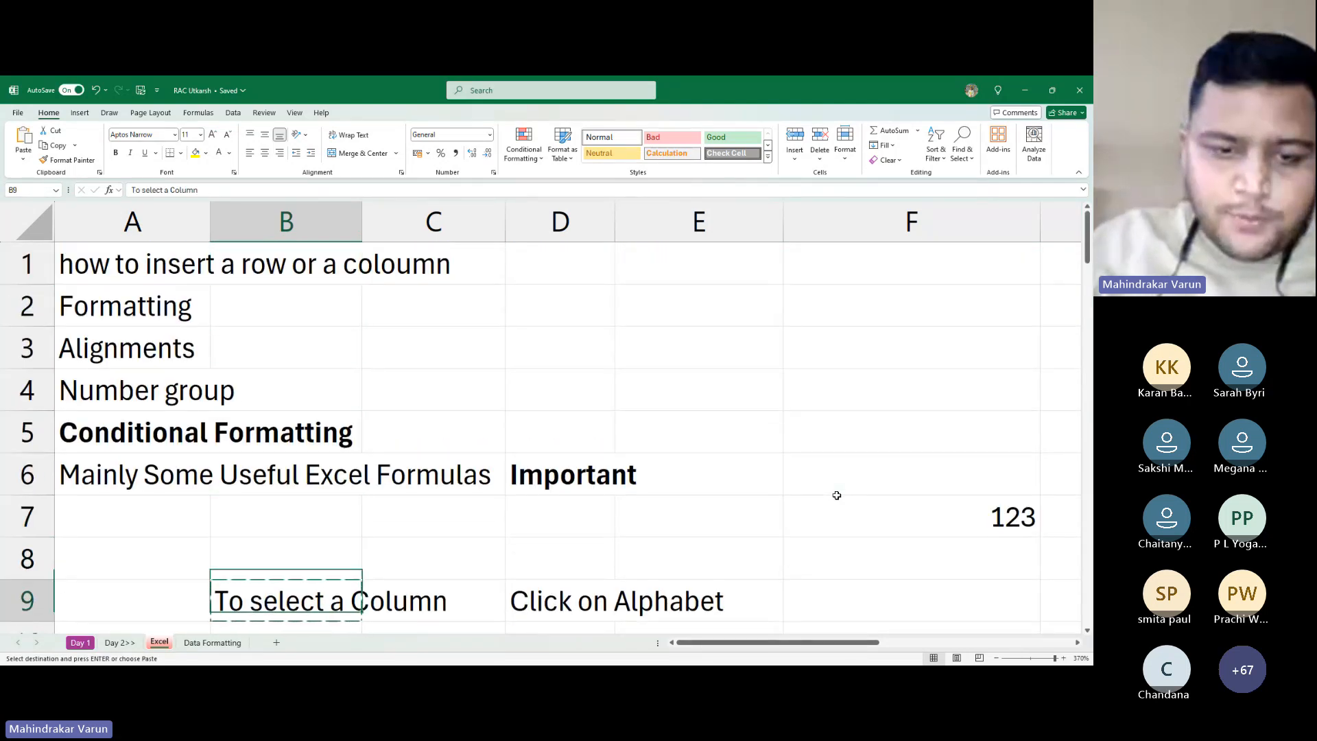
key(Up)
key(Return)
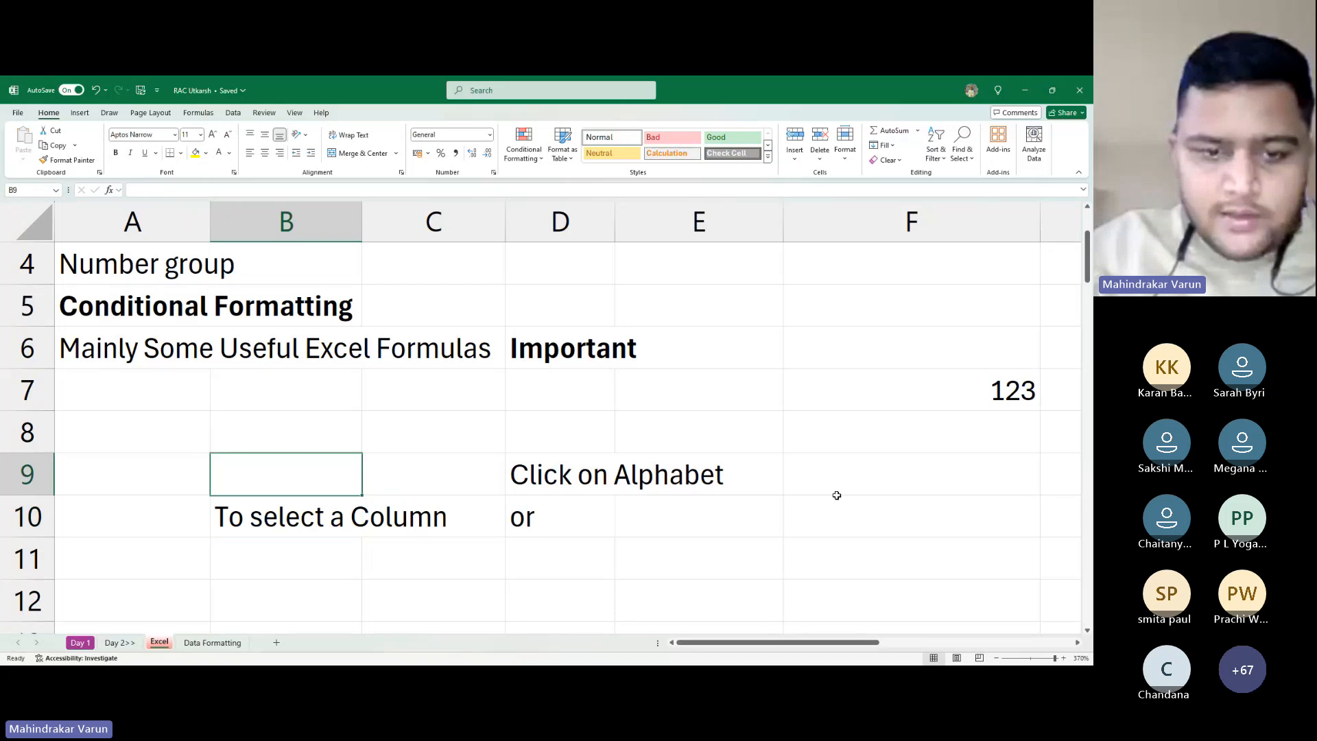
key(Right)
key(Right)
key(Up)
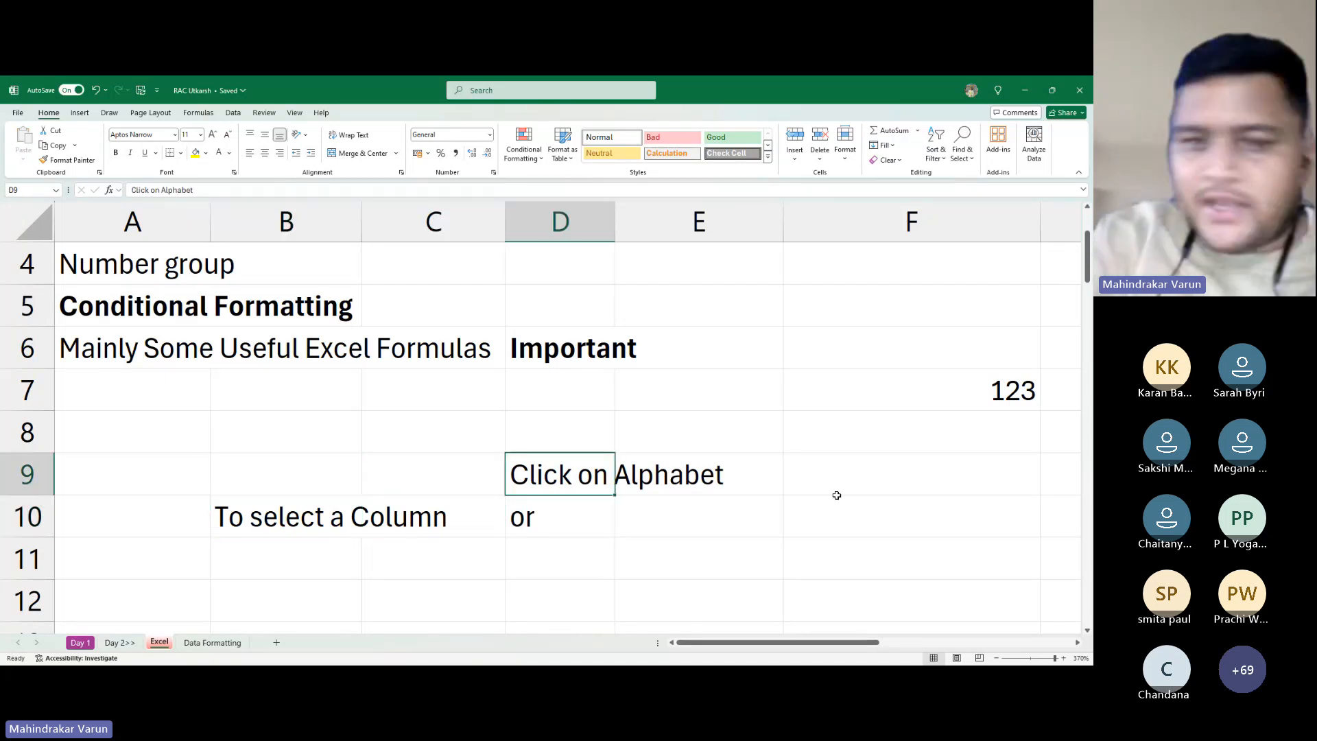
Enter 'Ctrl Space' in D11 beneath 'or'
key(Down)
key(Down)
key(ctrl+space)
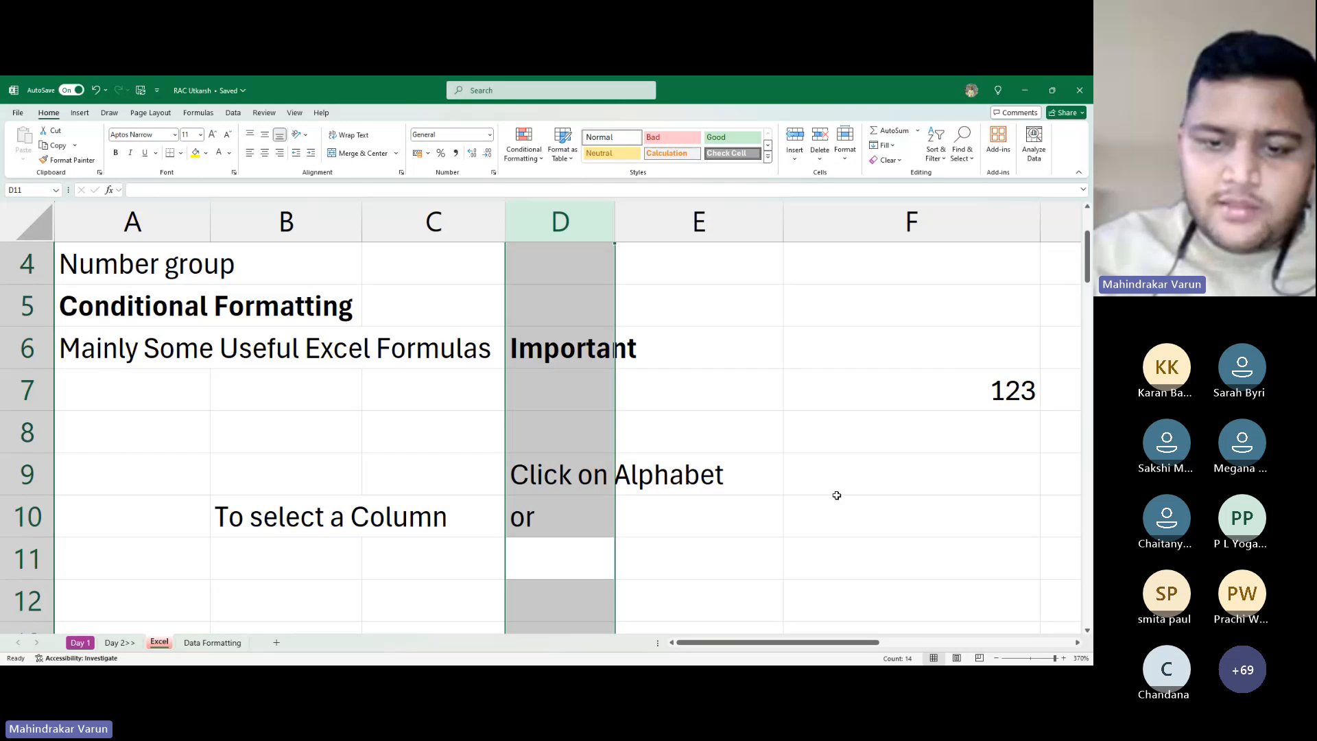
key(Down)
key(Up)
text(Ctr)
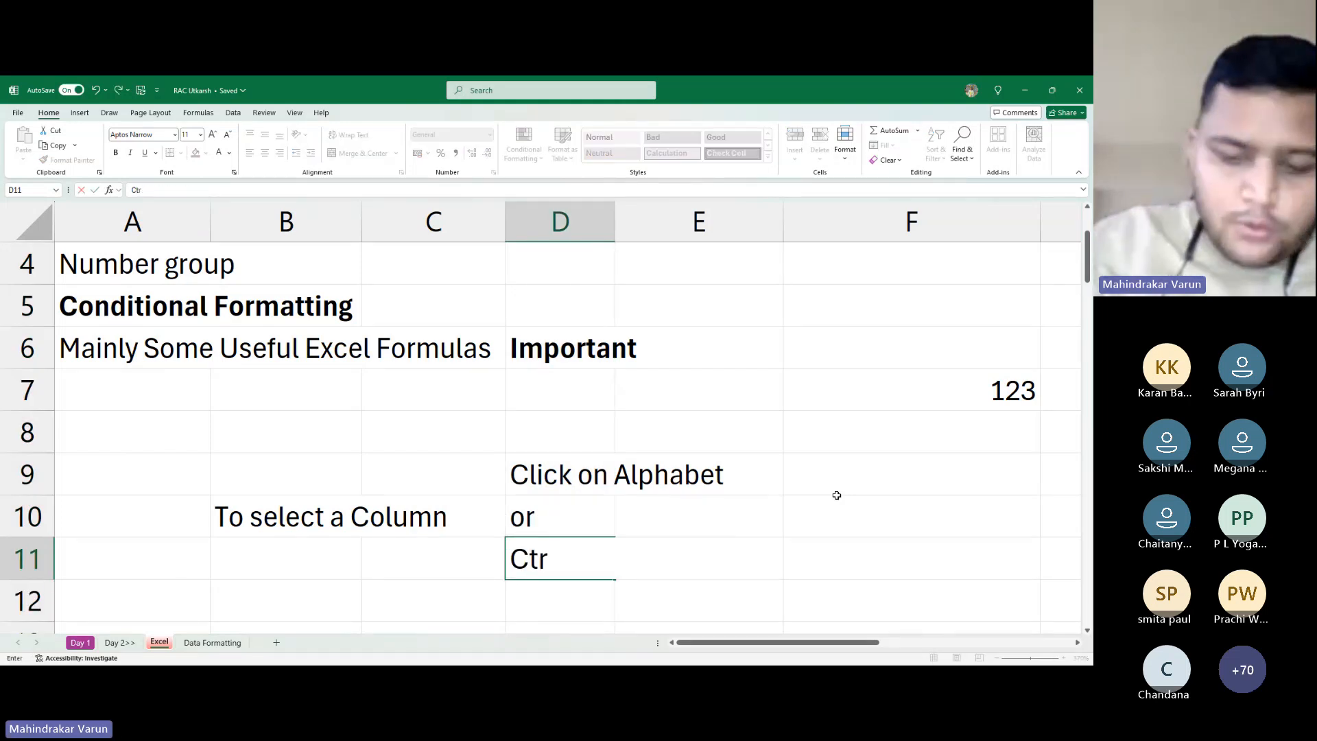
text(l Space)
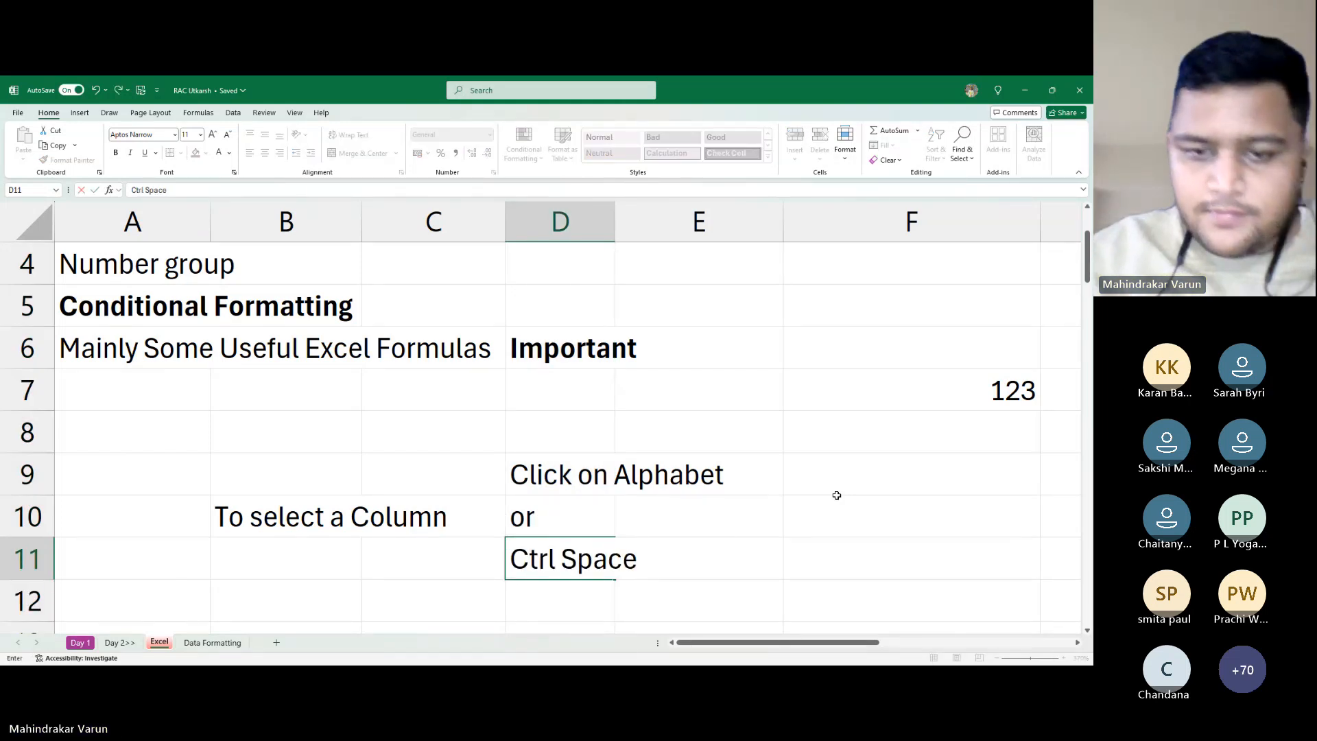
key(Return)
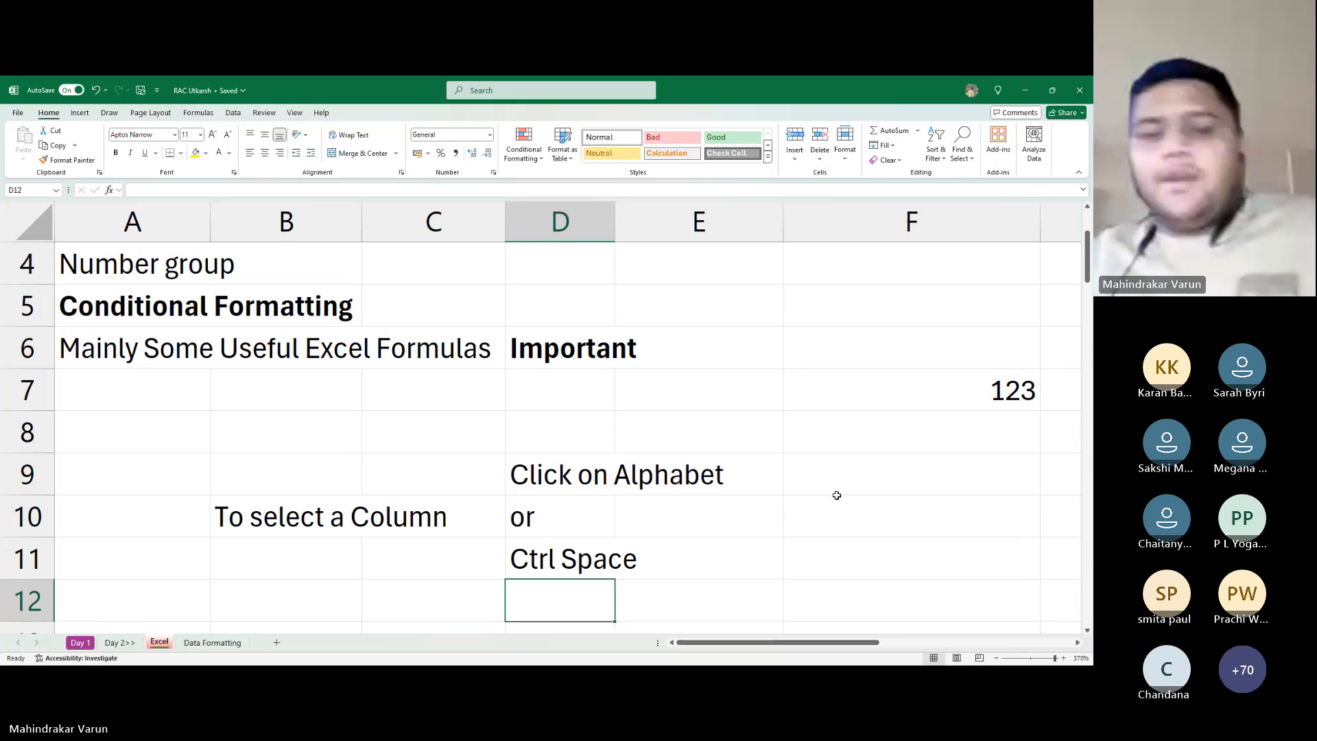
Demonstrate Ctrl+Space selecting column D, then return to B9 beside the notes
key(Up)
key(ctrl+space)
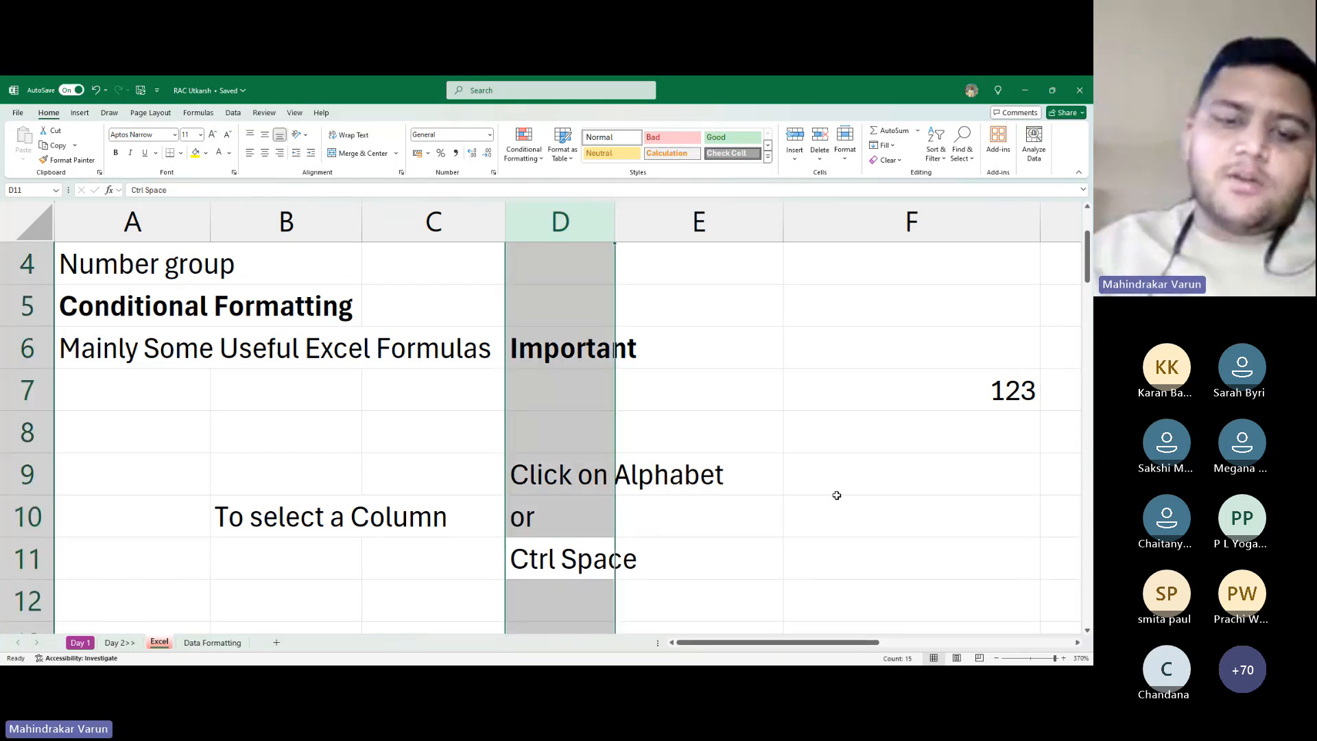
key(Down)
key(Up)
key(Up)
key(Left)
key(Up)
key(Left)
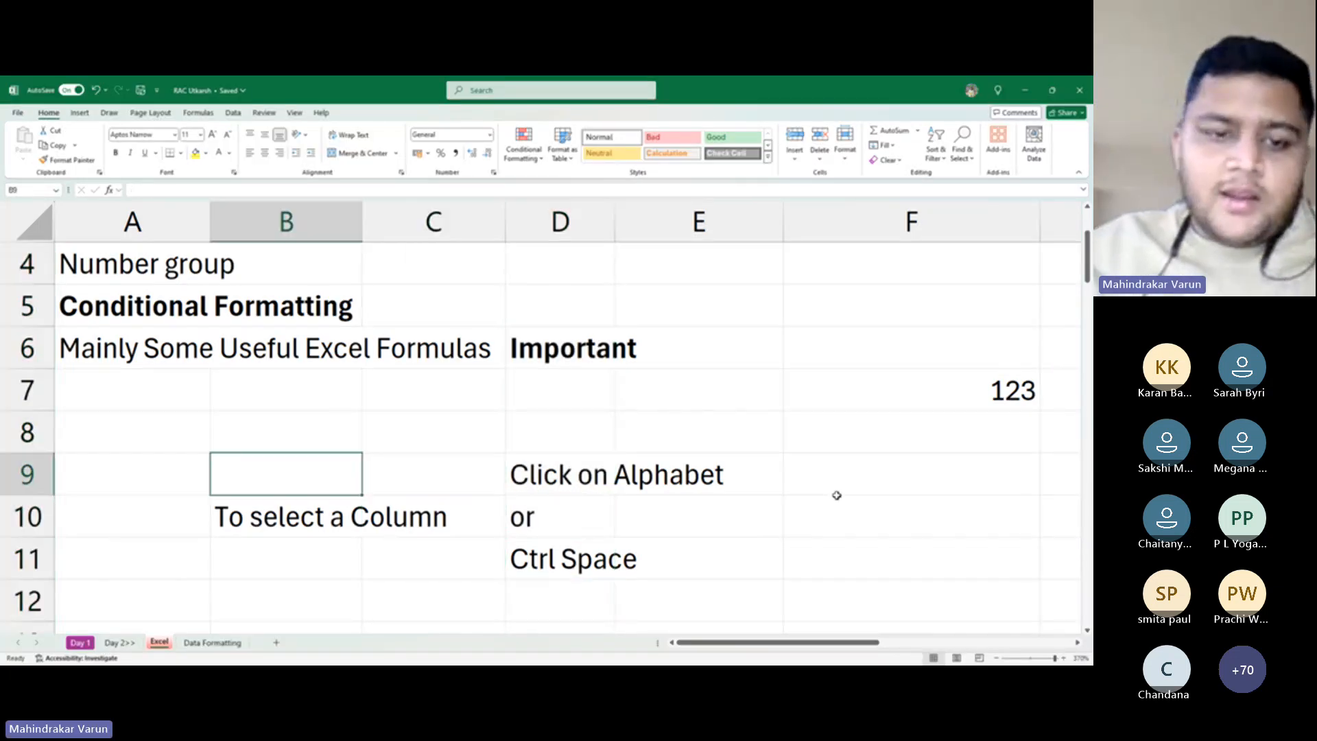
key(Down)
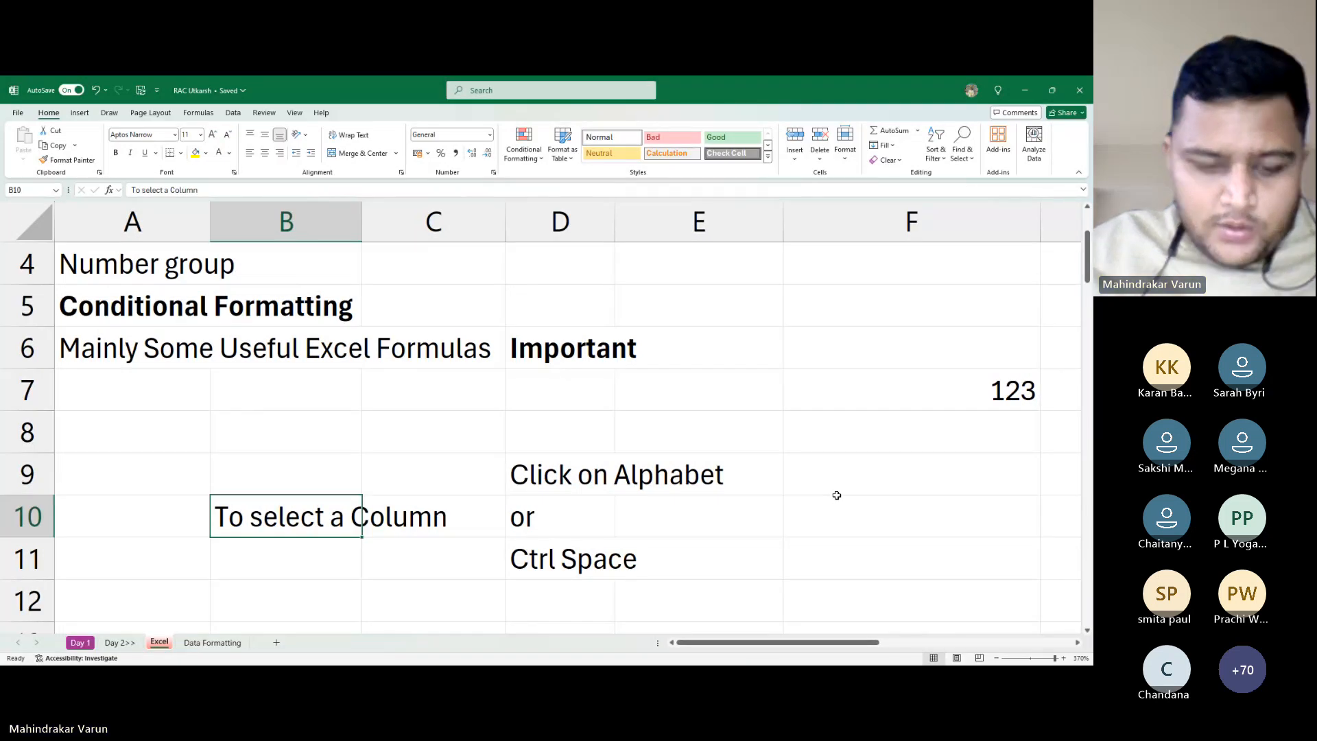
key(Up)
key(Up)
key(Down)
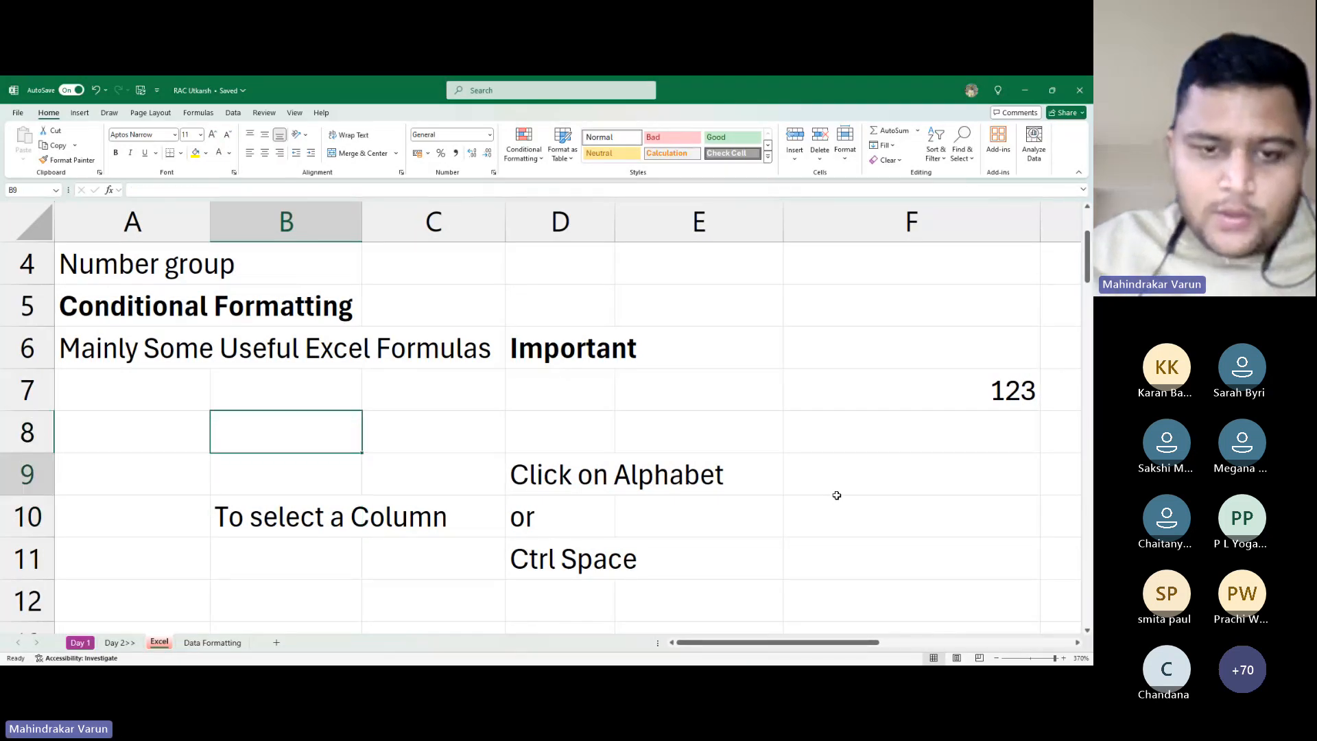
Copy the notes block B9:D11 and paste it starting at B13
key(shift+Right)
key(shift+Right)
key(shift+Down)
key(shift+Down)
key(ctrl+c)
key(Down)
key(Down)
key(Down)
key(Down)
key(Down)
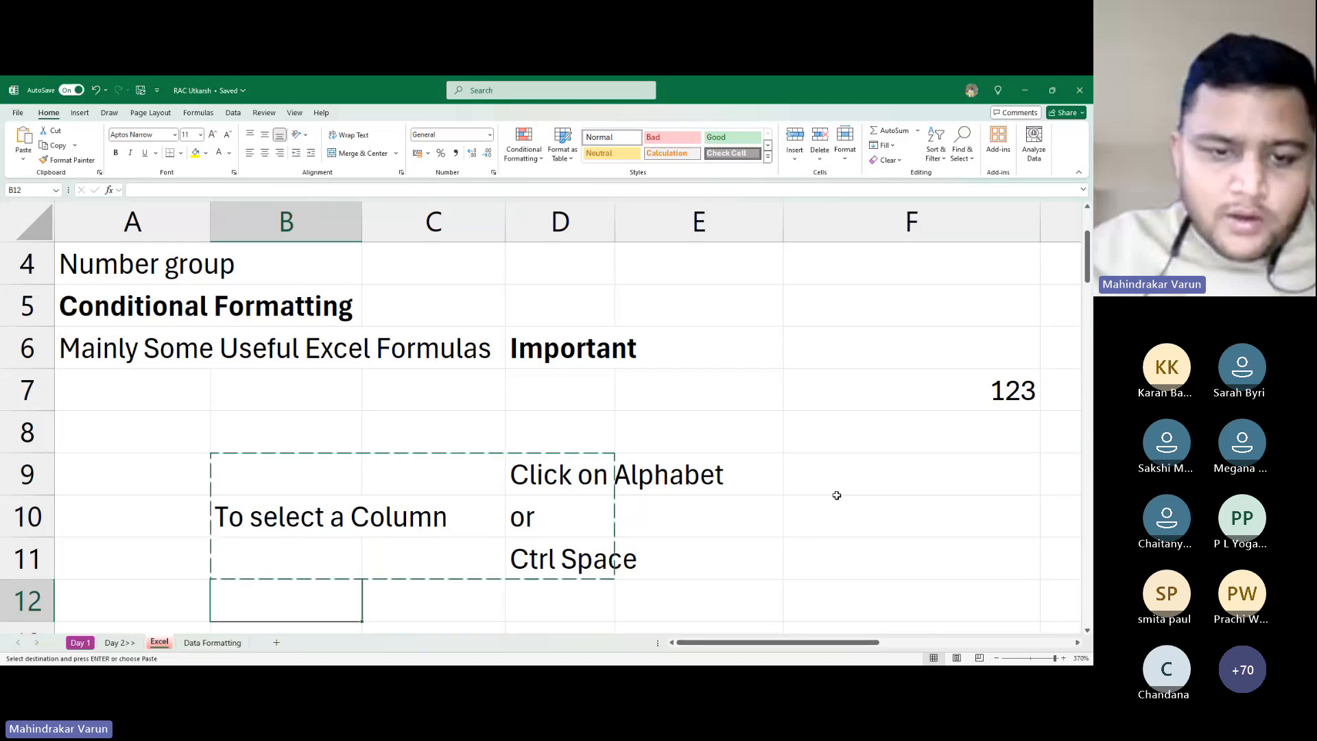
key(Up)
key(Down)
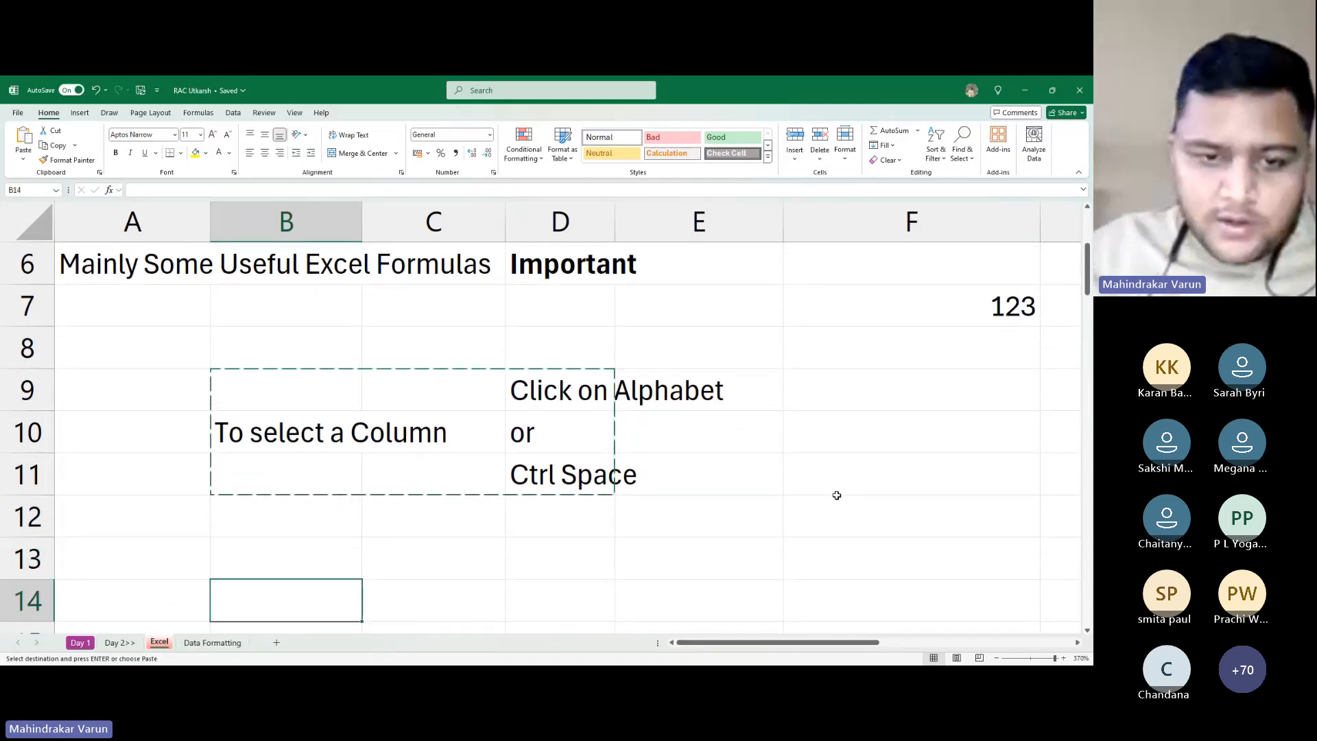
key(Up)
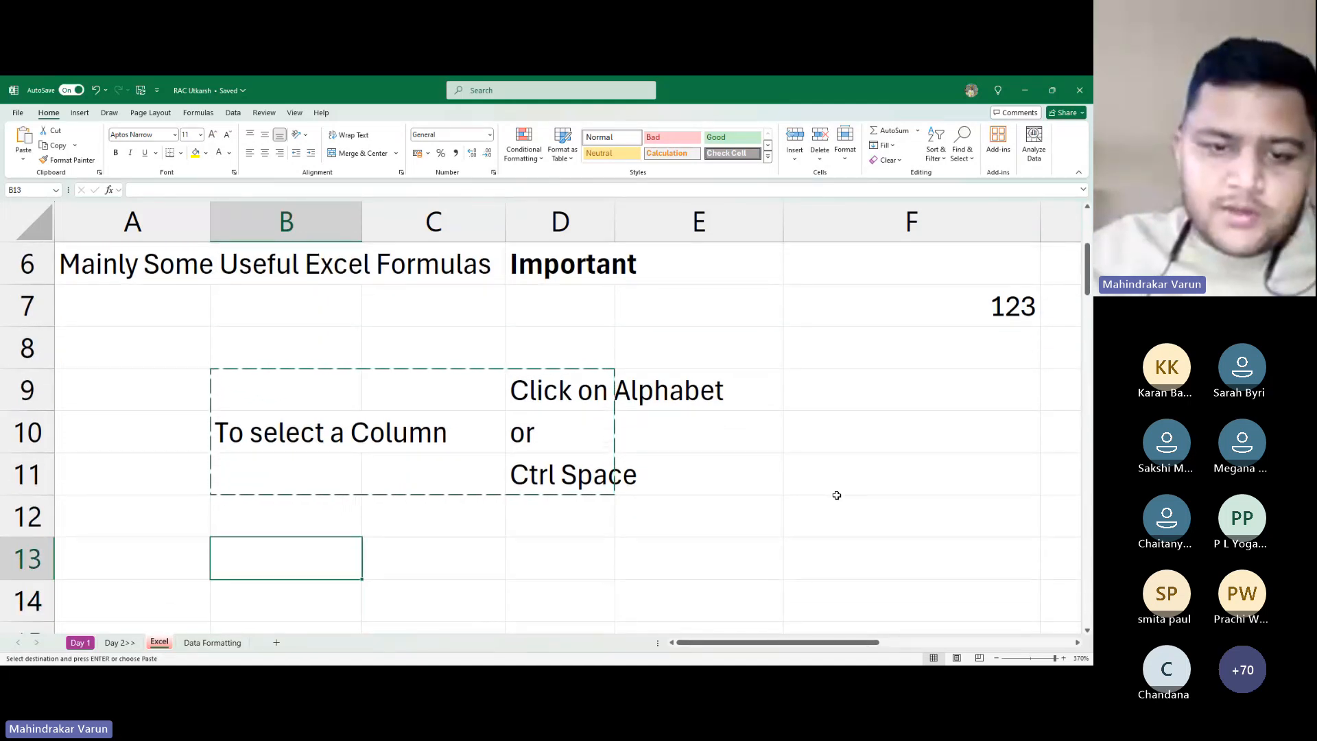
key(ctrl+v)
Make the 'To select a Column' labels in B10 and B14 bold
key(Up)
key(Up)
key(Up)
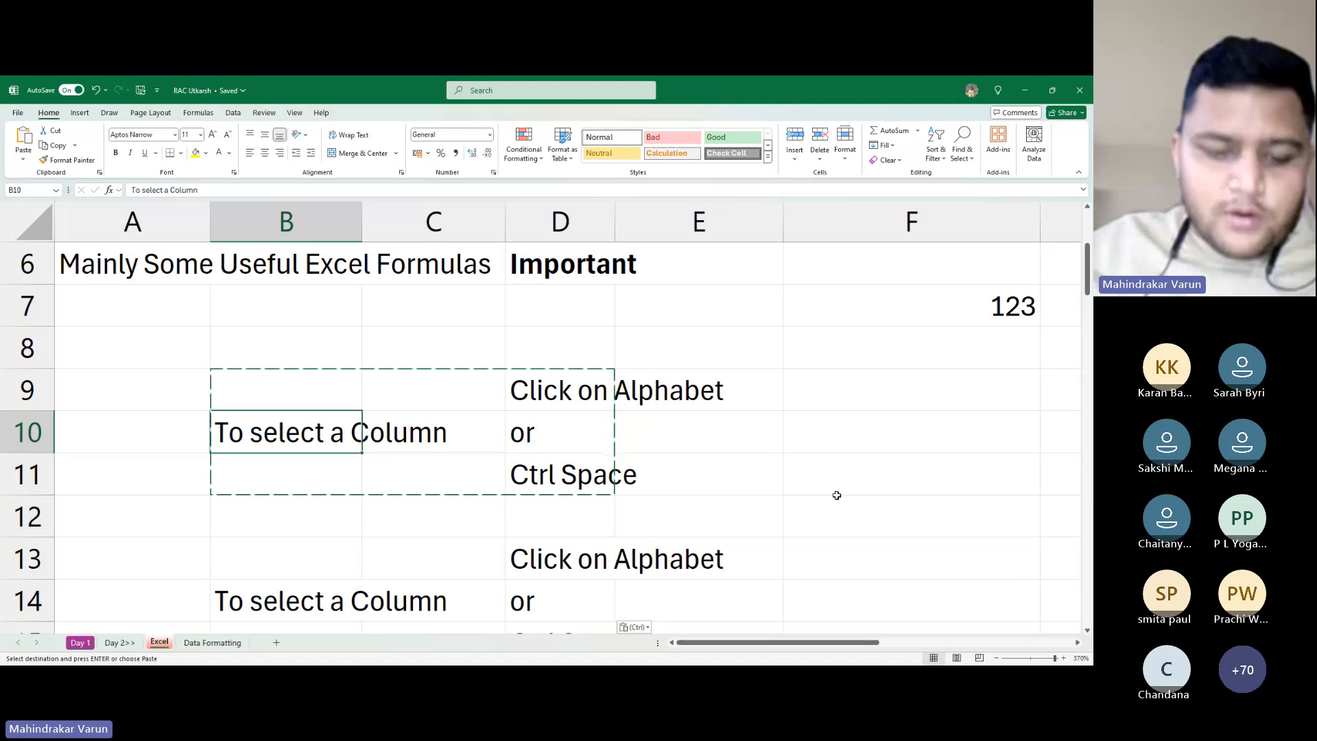
key(ctrl+b)
key(Down)
key(Down)
key(Down)
key(Down)
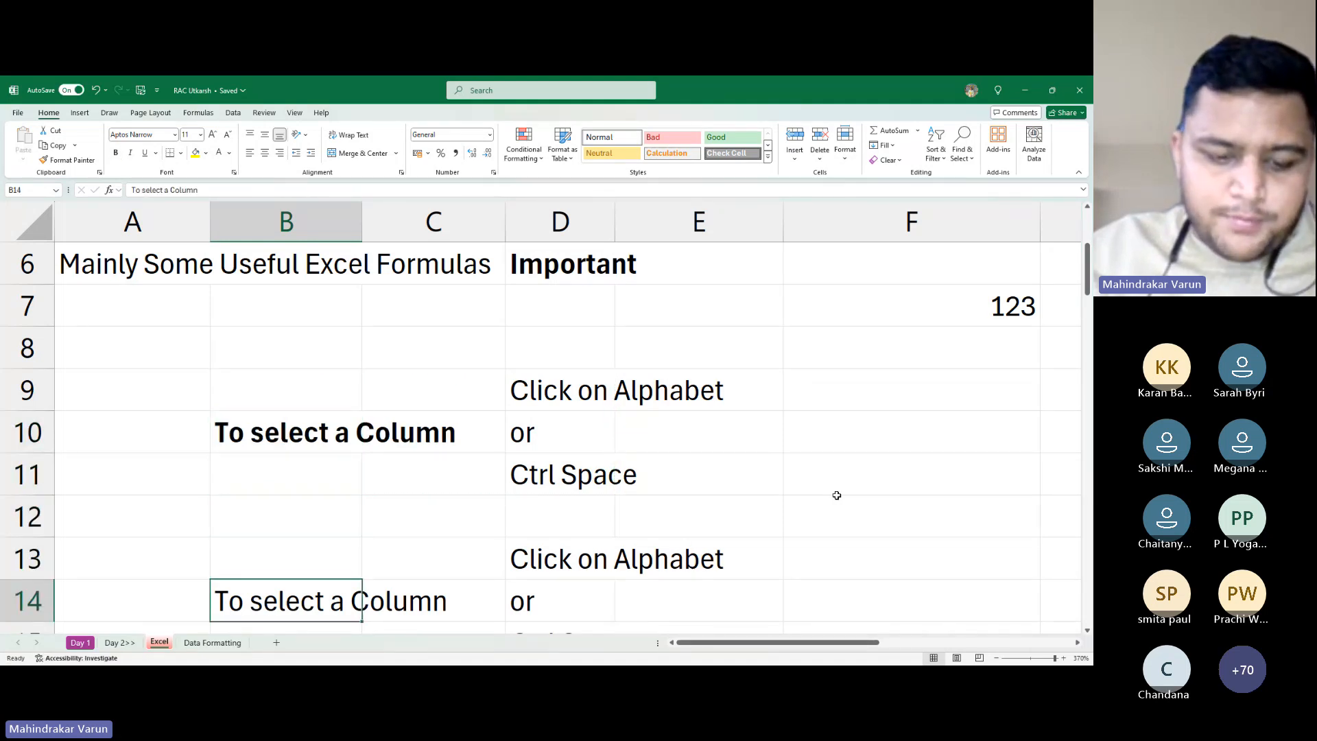
key(ctrl+b)
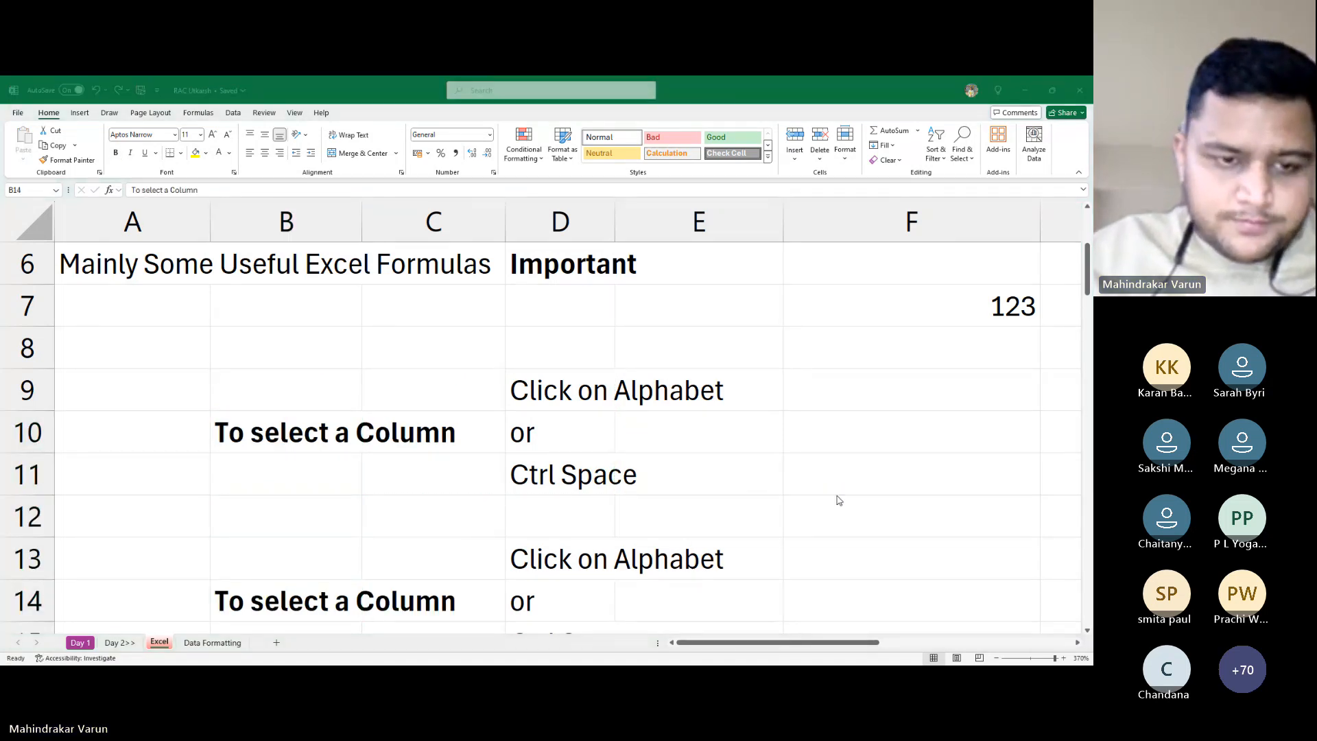
key(alt+Tab)
key(alt+Tab)
key(alt+Tab)
key(alt+Tab)
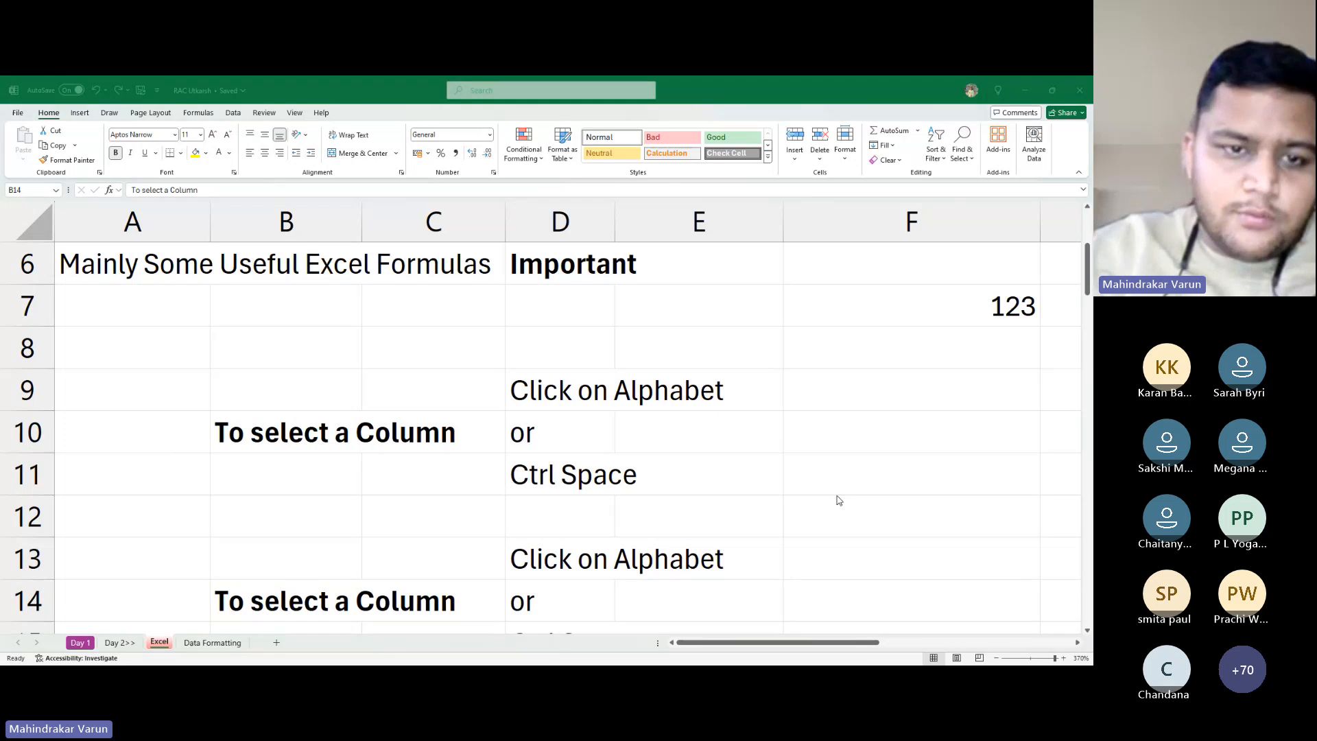
key(alt+Tab)
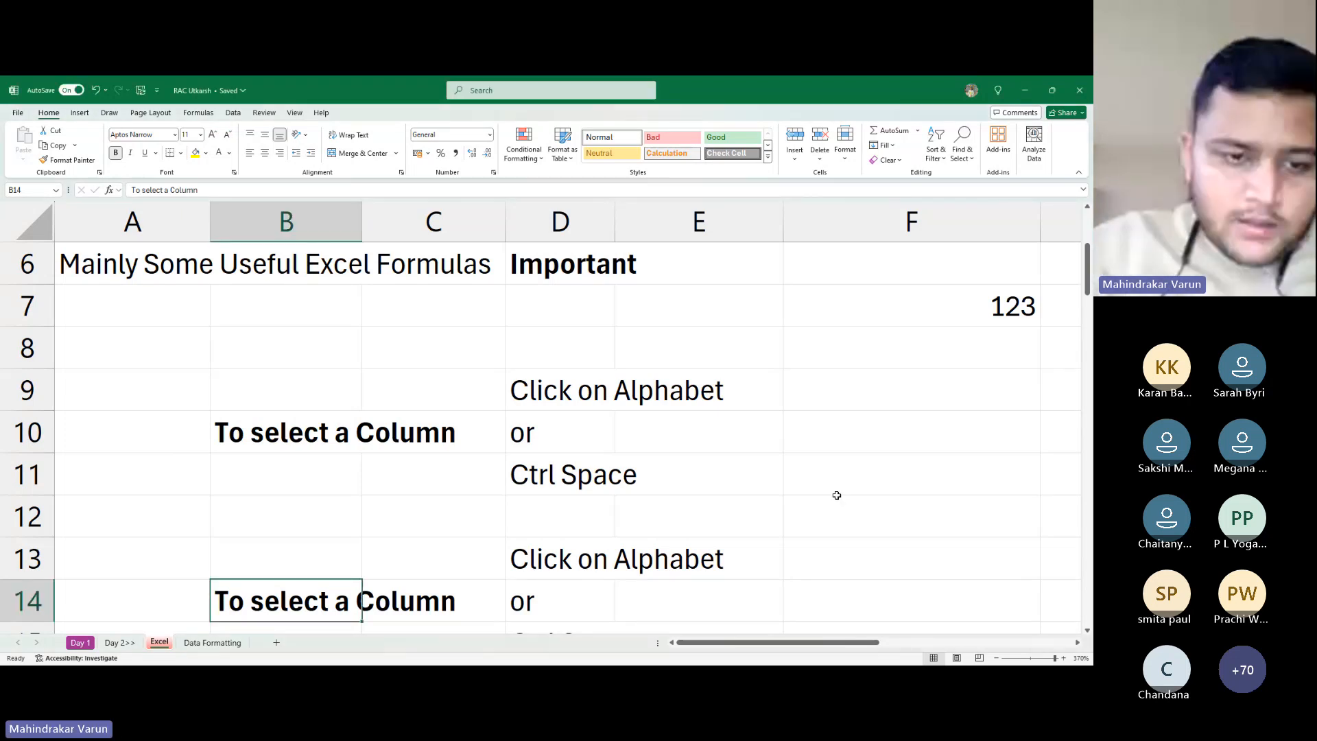
Change the B14 label to 'To select a Row'
key(F2)
key(BackSpace)
key(BackSpace)
key(BackSpace)
key(BackSpace)
key(BackSpace)
key(BackSpace)
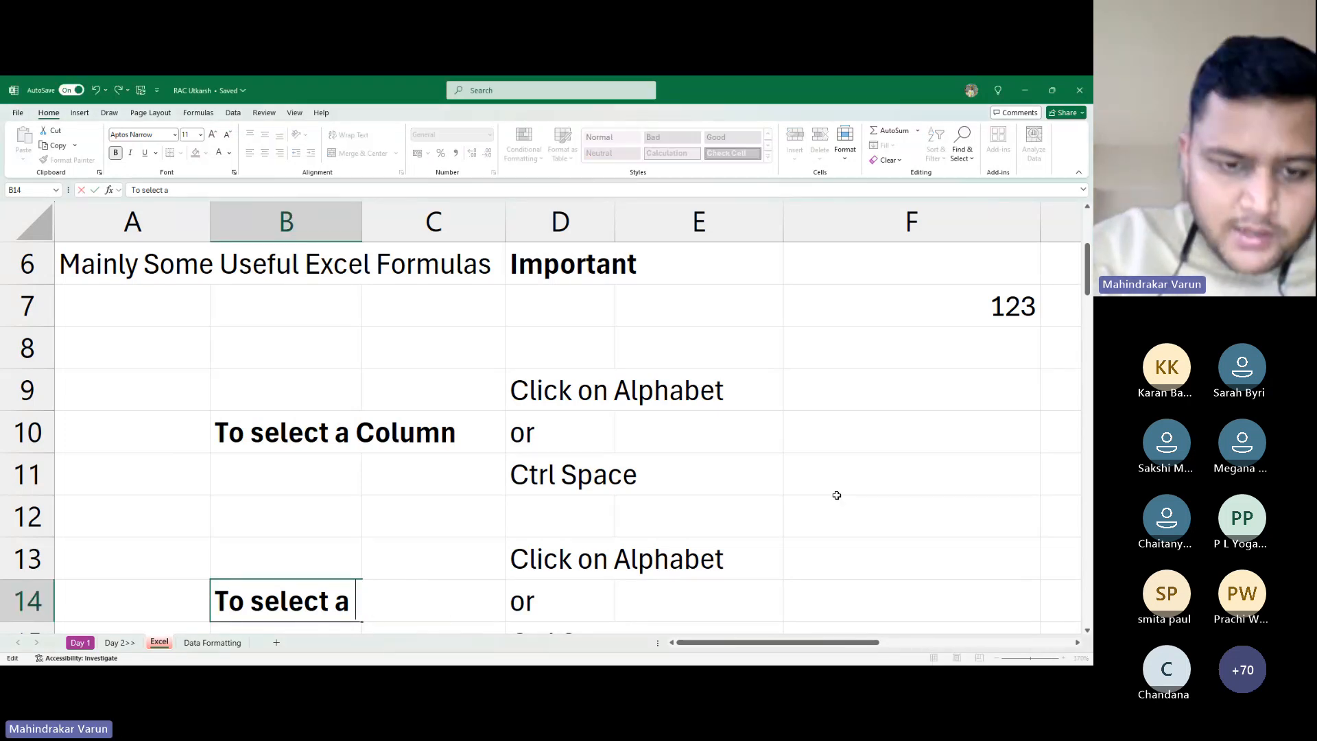
text(Row)
key(Return)
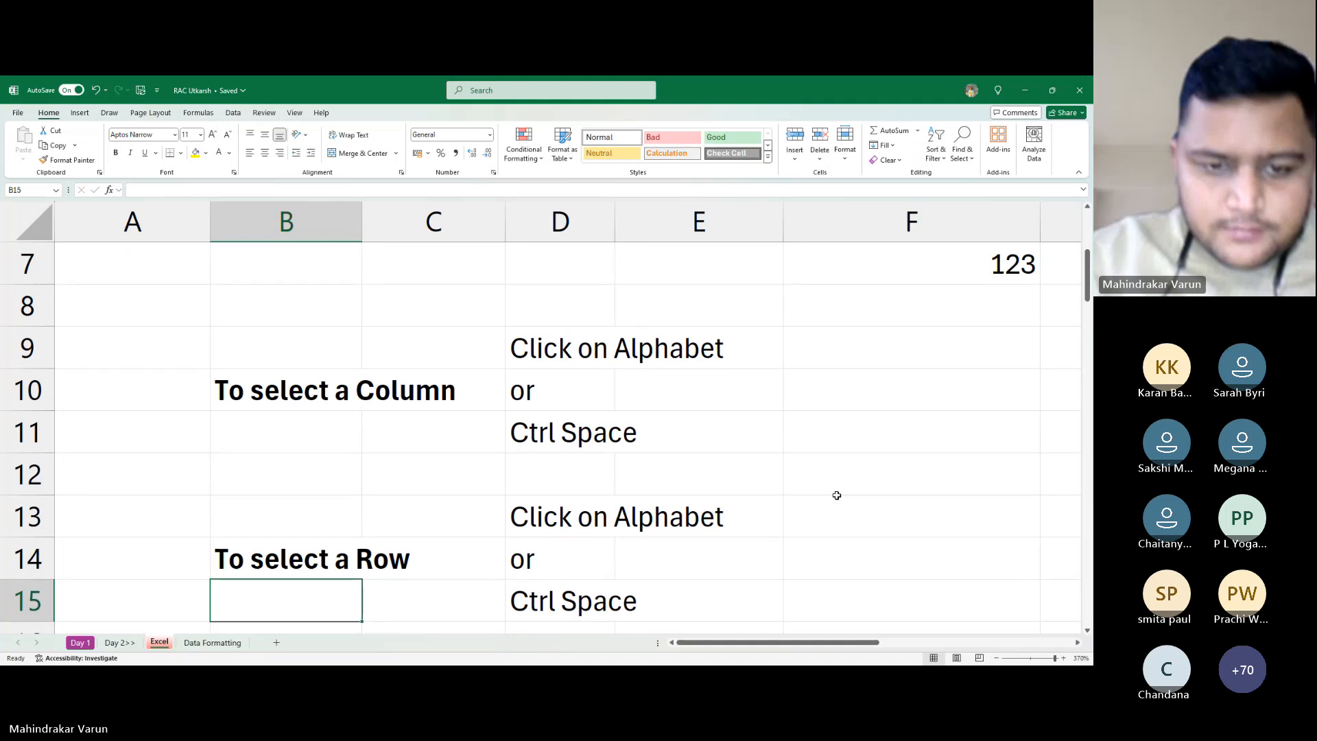
Change D13 from 'Click on Alphabet' to 'Click on Number'
key(Up)
key(Up)
key(Right)
key(Right)
key(F2)
key(BackSpace)
key(BackSpace)
key(BackSpace)
key(BackSpace)
key(BackSpace)
key(BackSpace)
key(BackSpace)
key(BackSpace)
key(BackSpace)
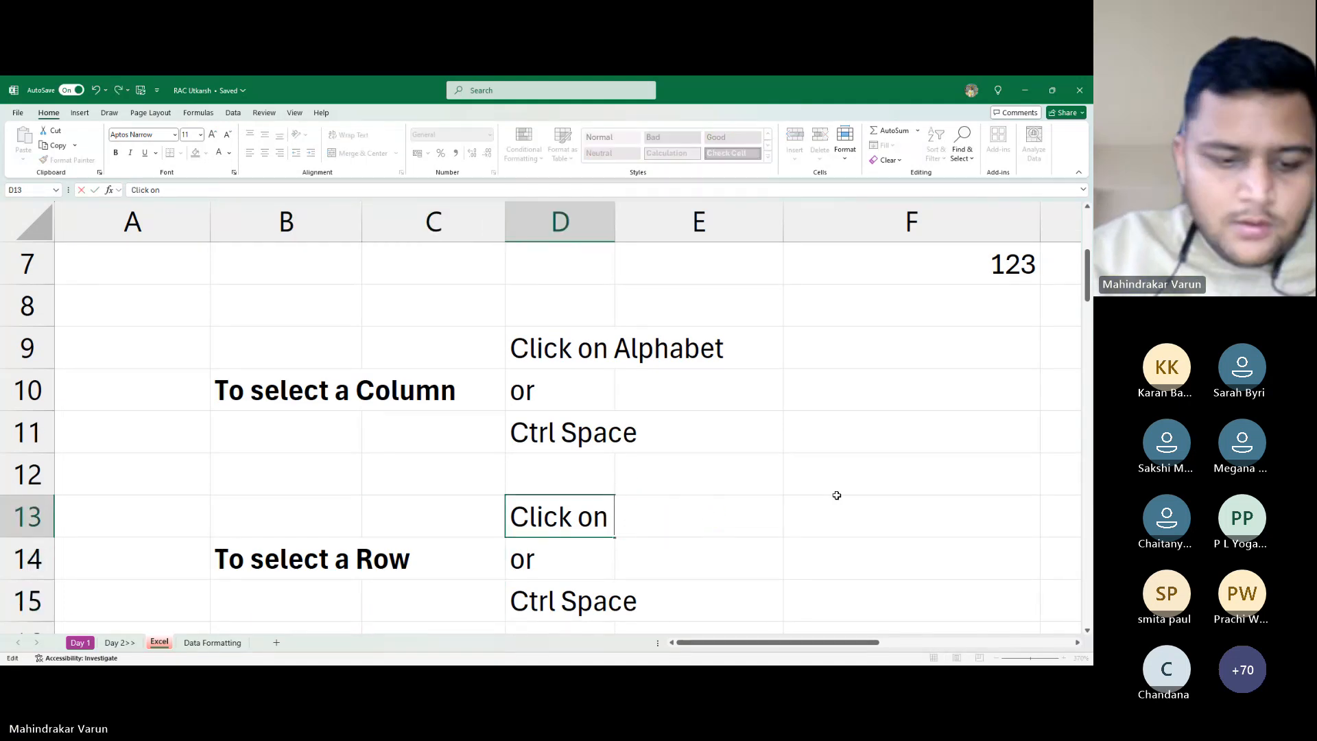
text(Number)
key(Return)
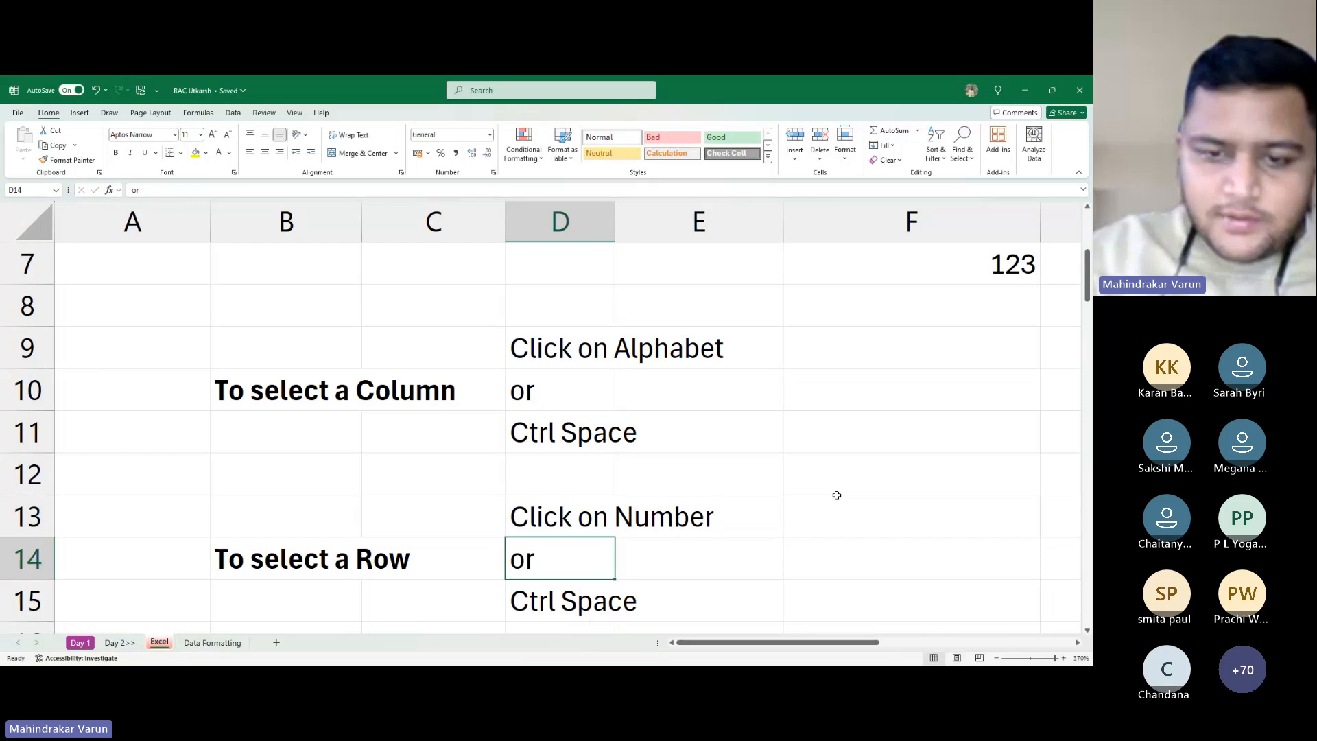
key(Down)
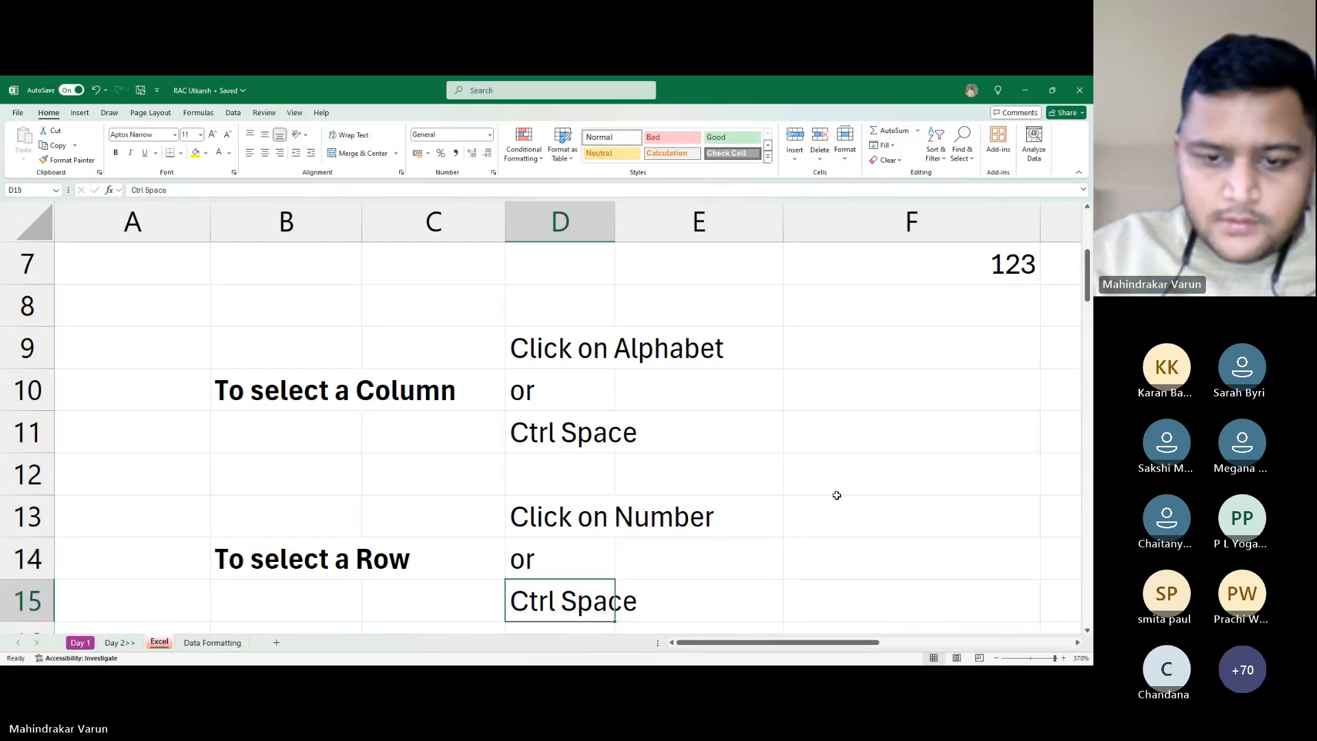
key(alt+Tab)
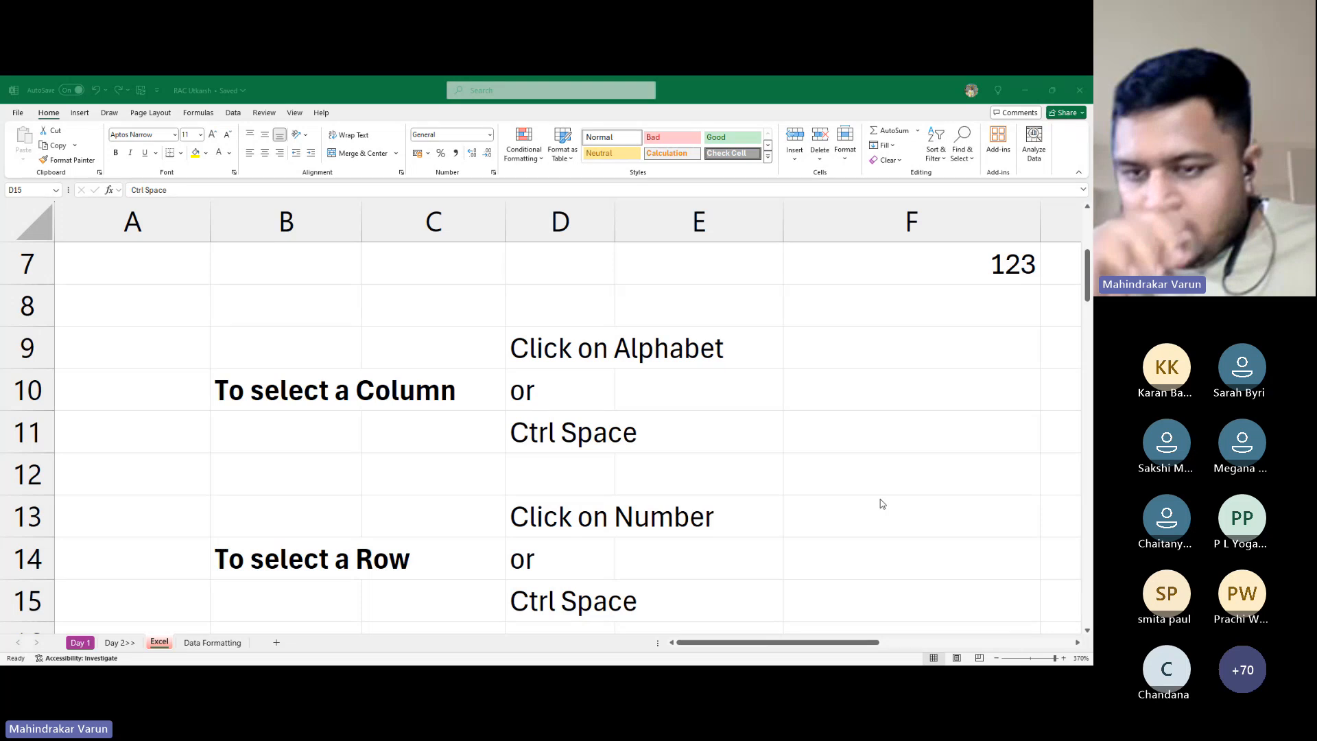
key(alt+Tab)
scroll(497, 579, down, 1)
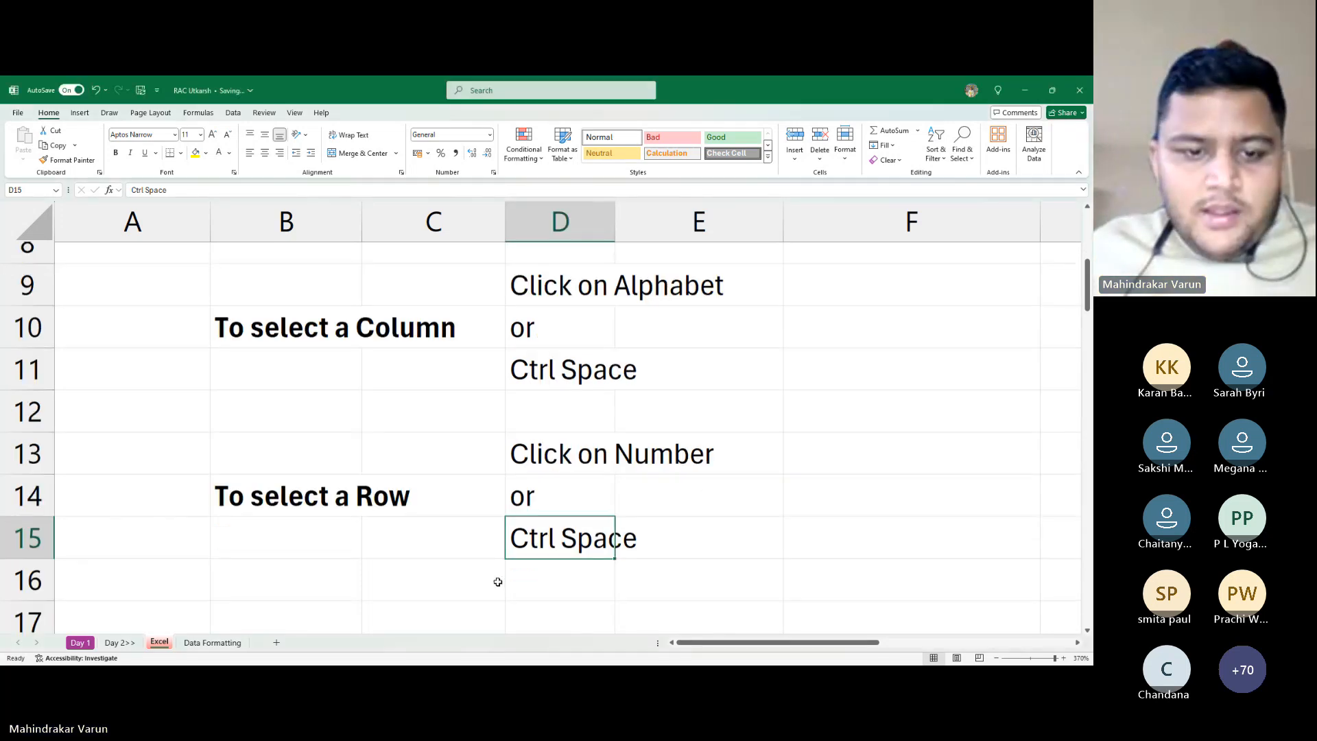
click(309, 434)
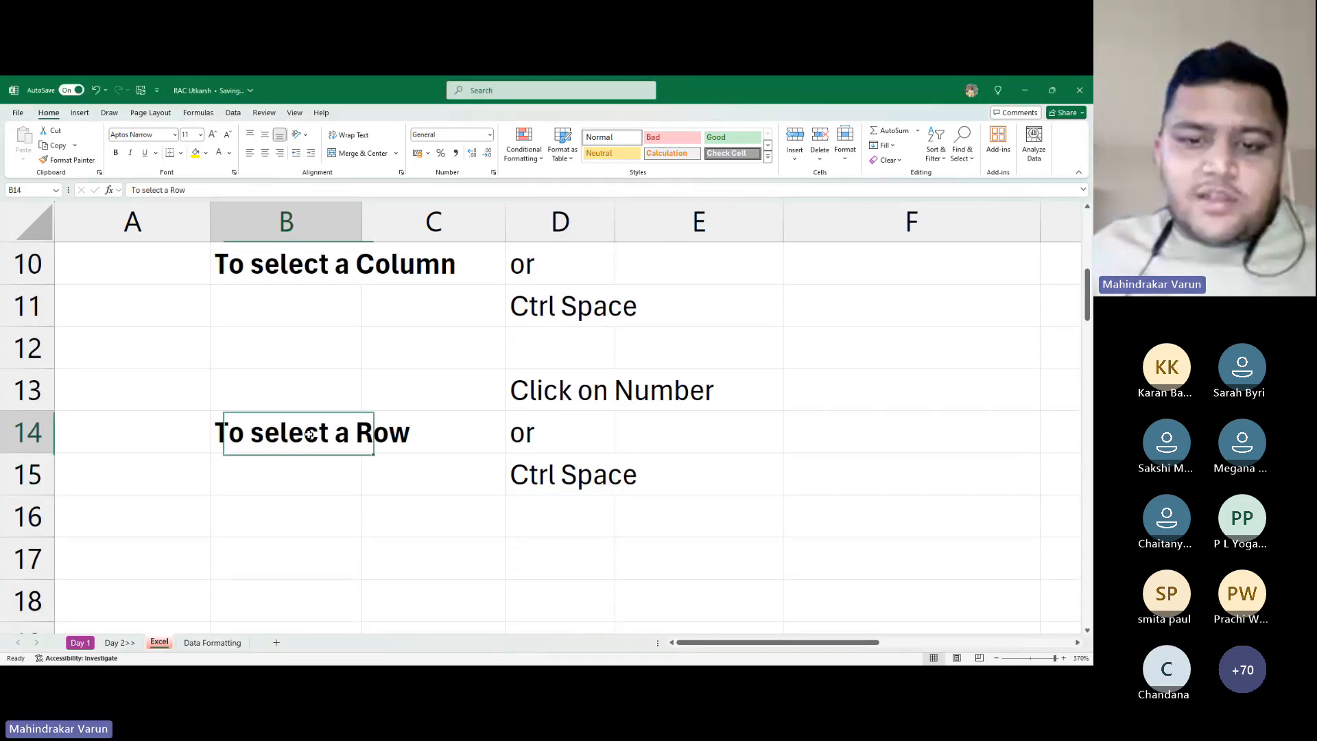
click(679, 317)
Add a bold 'Short Key' label in C11
click(418, 319)
text(S)
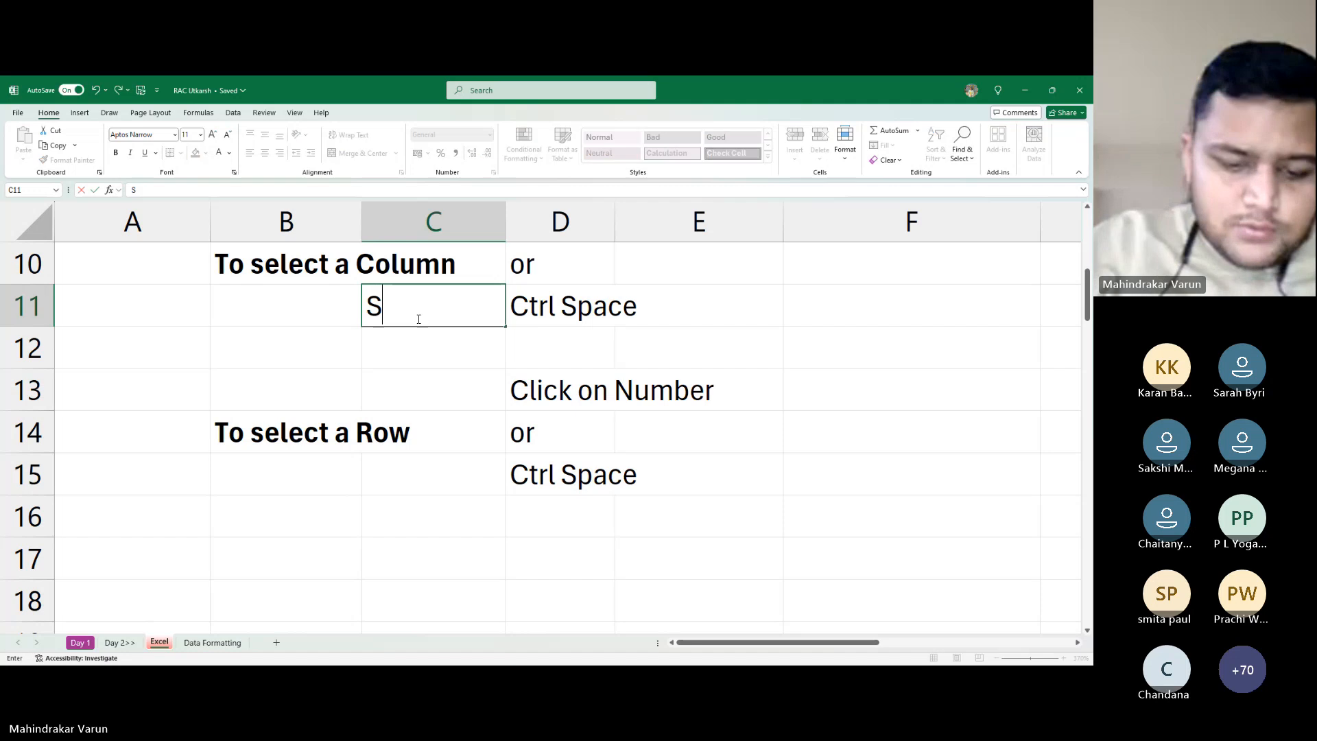
text(ho)
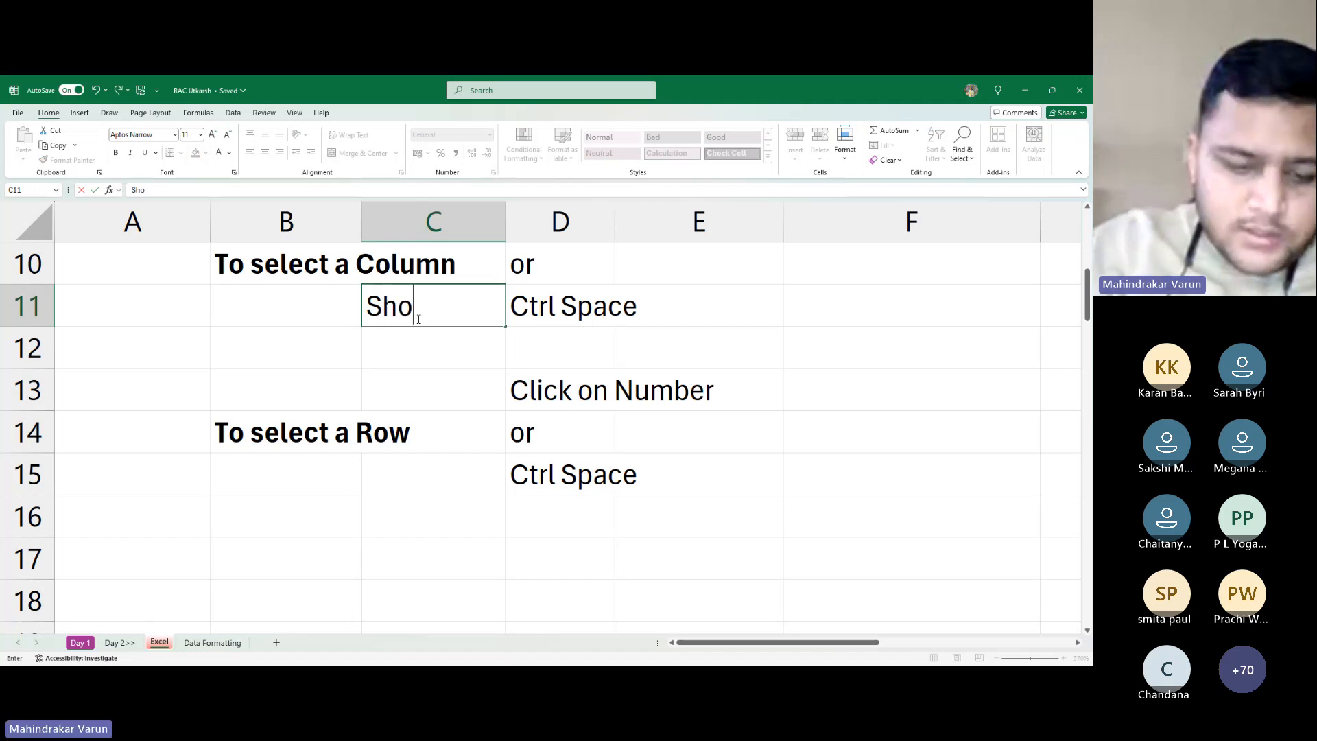
text(rt)
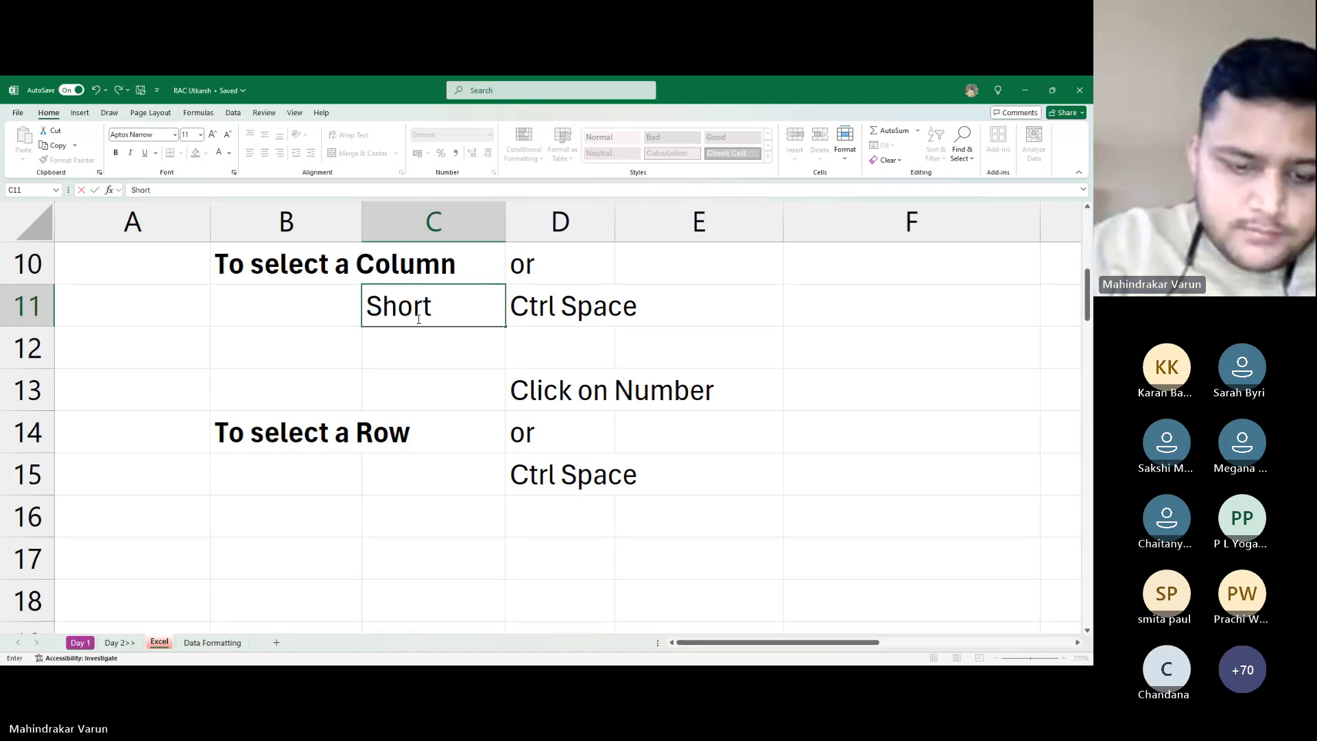
text( Key)
key(Return)
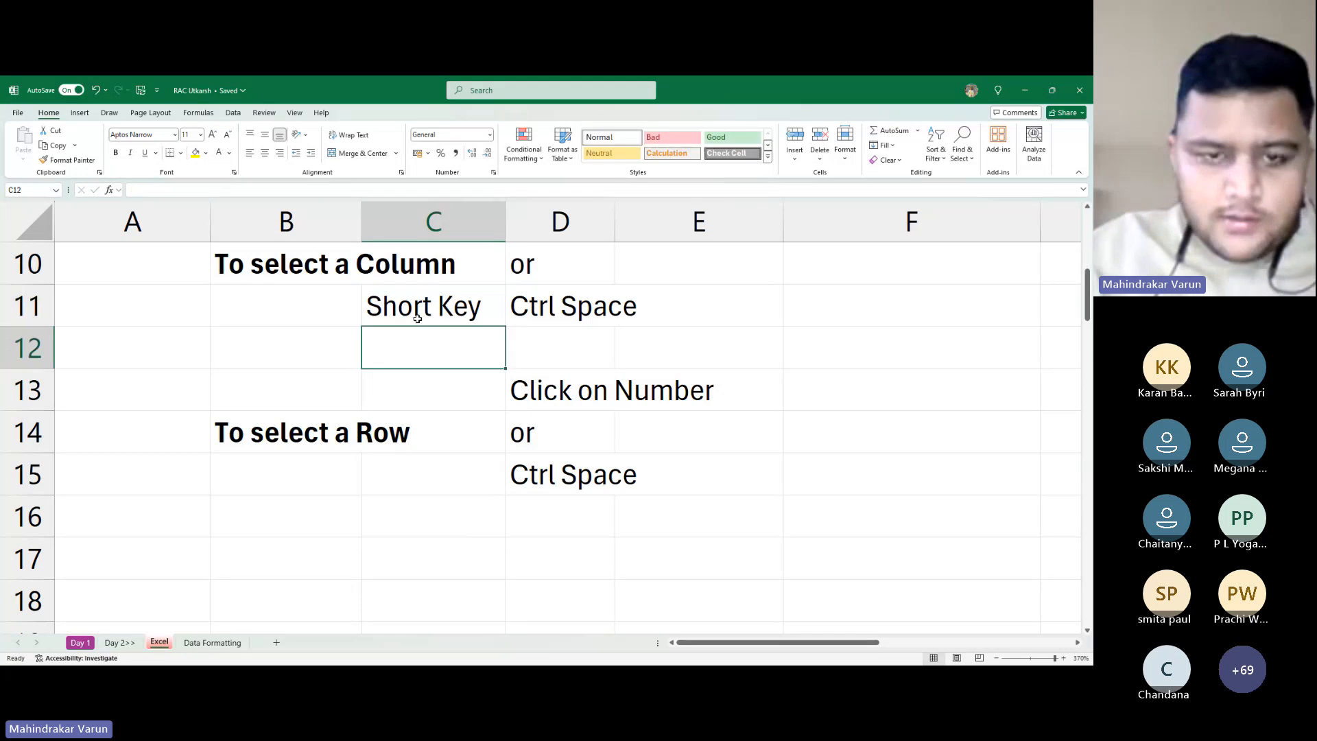
click(417, 318)
key(ctrl+b)
Copy the bold 'Short Key' label from C11 into C15
key(Down)
key(Down)
key(Down)
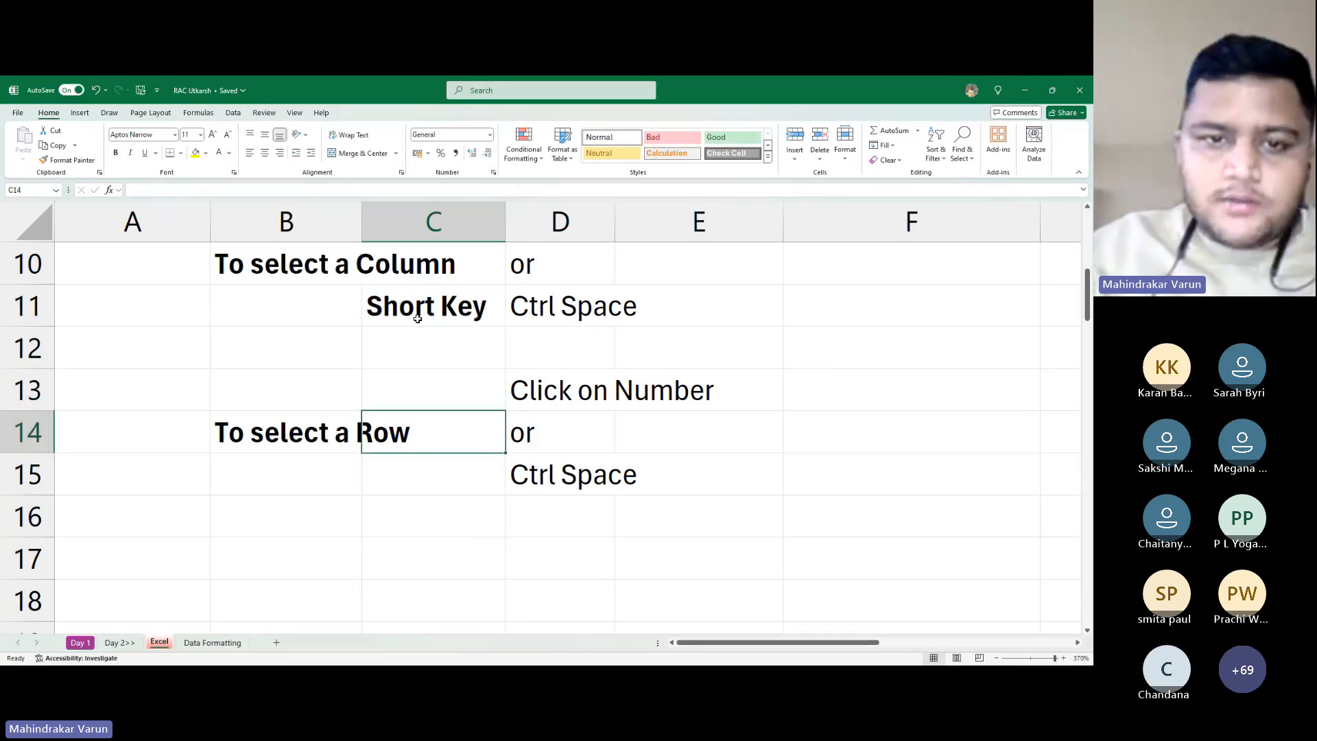
key(Up)
key(Up)
key(Up)
key(ctrl+c)
scroll(418, 319, down, 12)
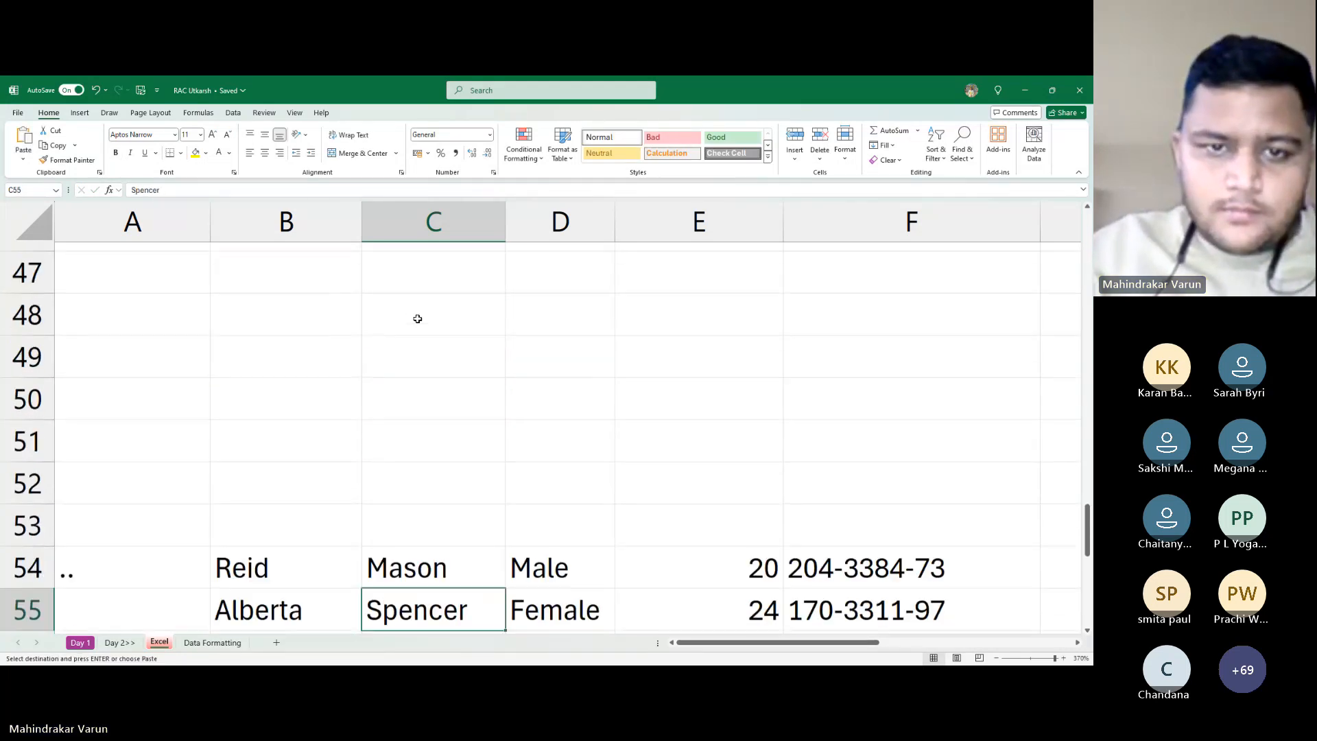
scroll(417, 318, up, 12)
key(Down)
key(Down)
key(Down)
key(Down)
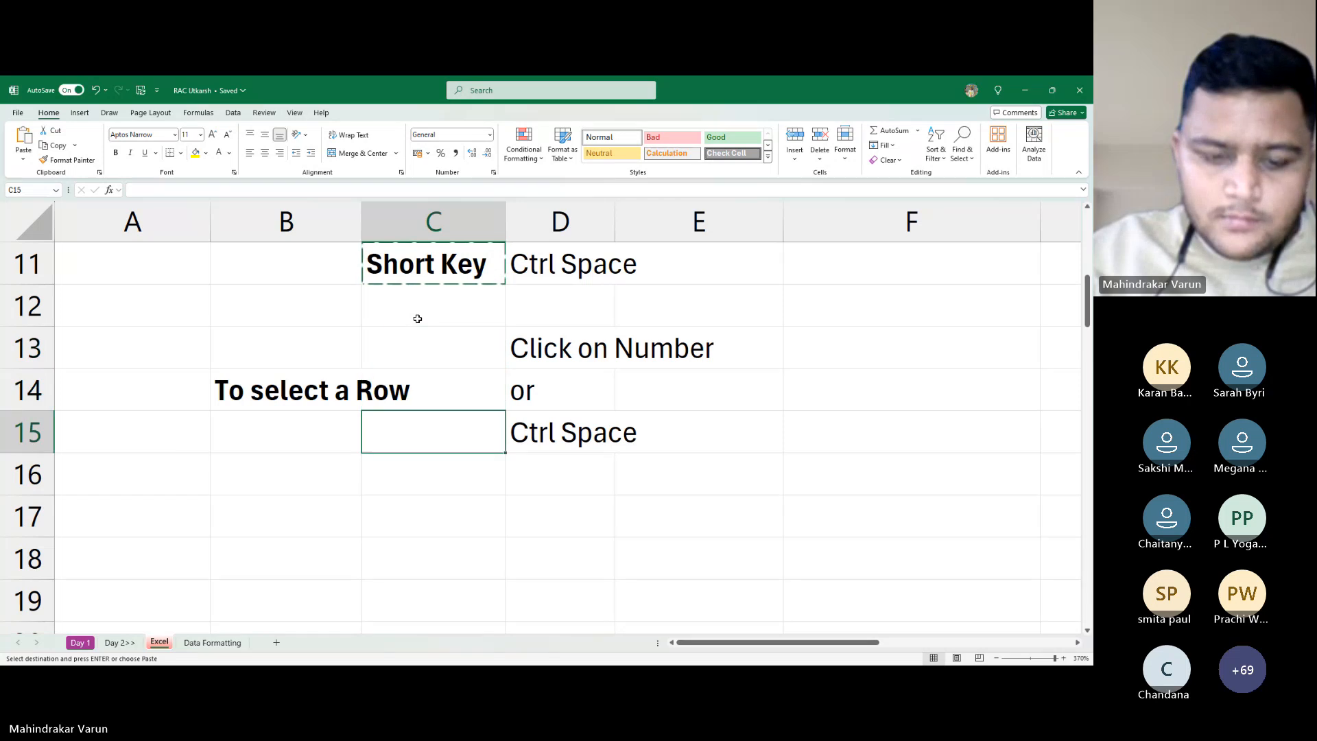
key(ctrl+v)
key(Escape)
Clear 'Ctrl Space' from D15 and demonstrate Ctrl+Space selecting column D
key(Right)
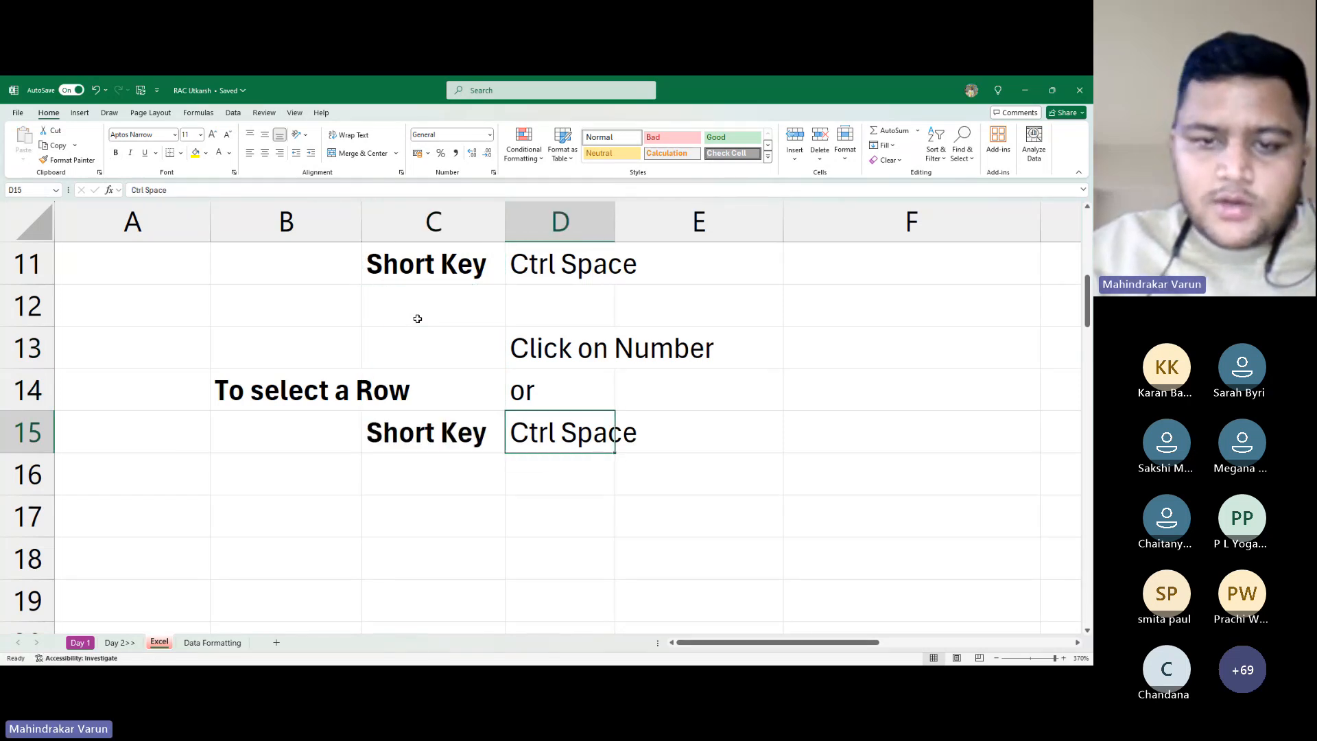
key(Delete)
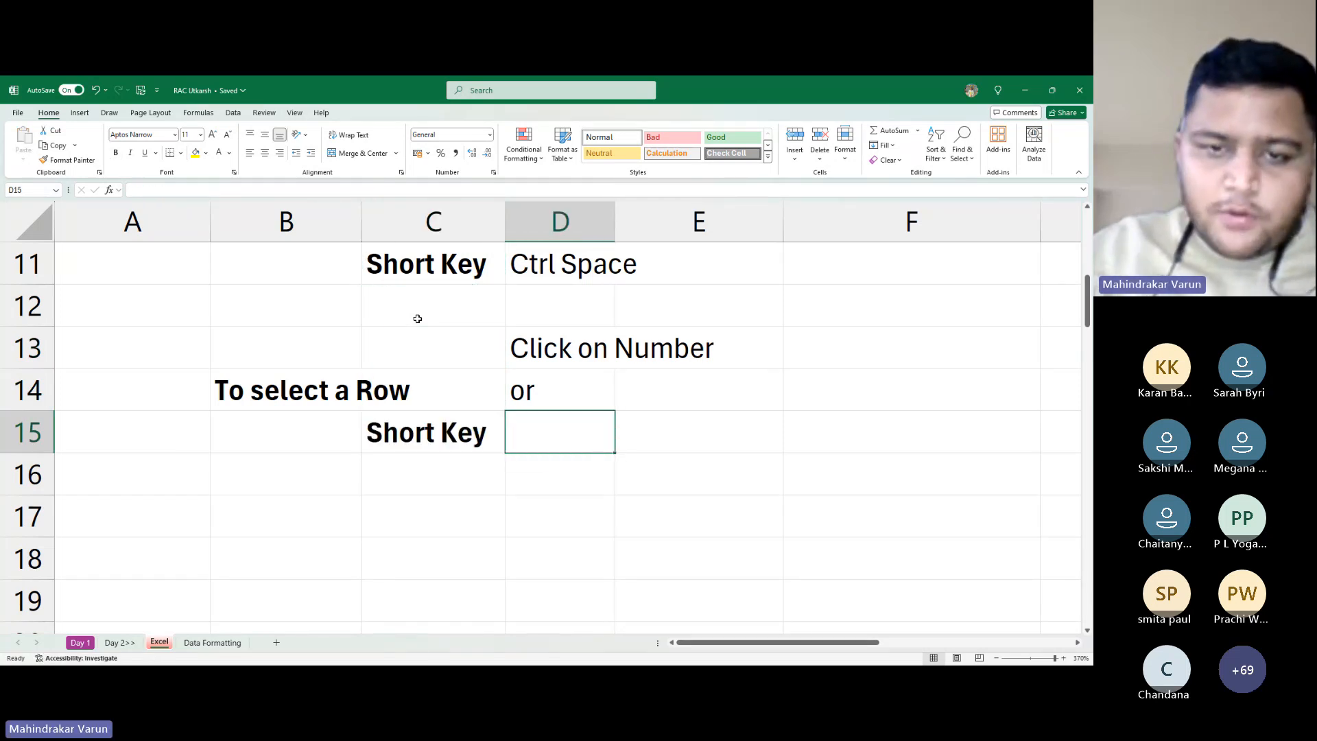
key(alt+Tab)
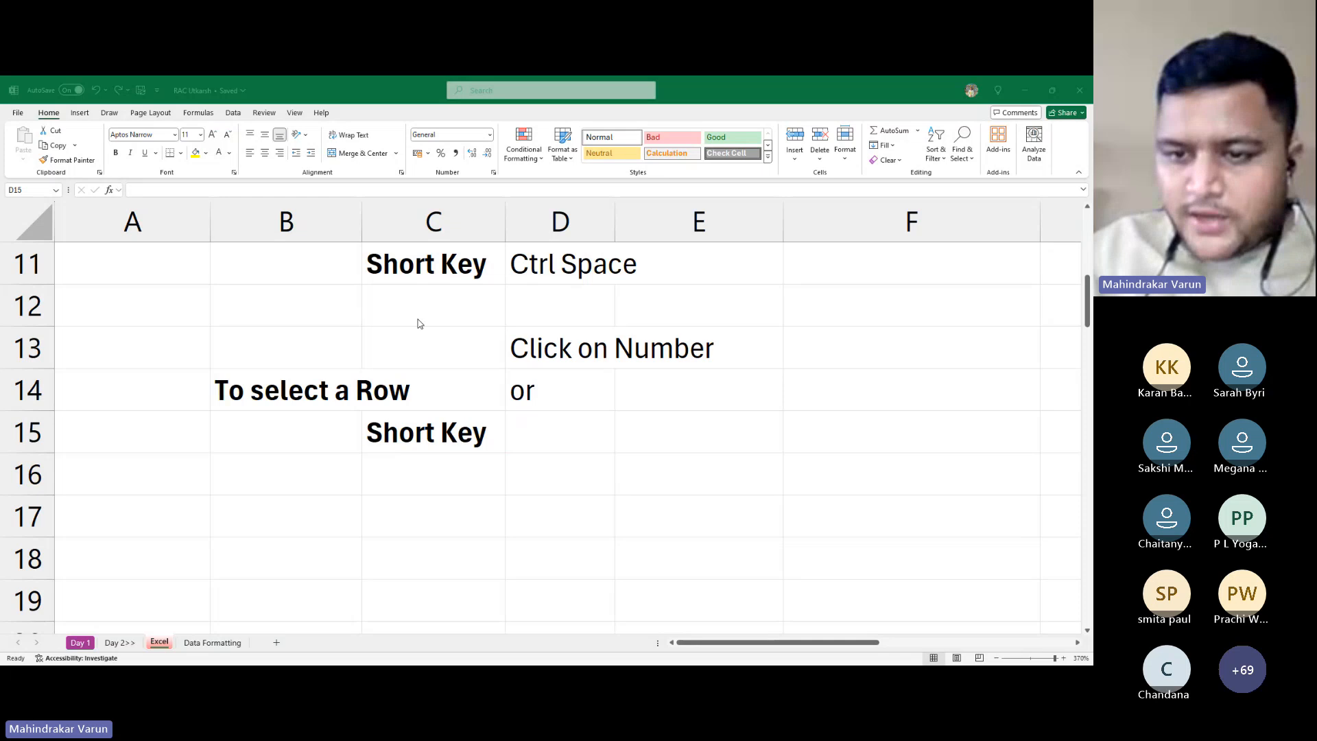
key(alt+Tab)
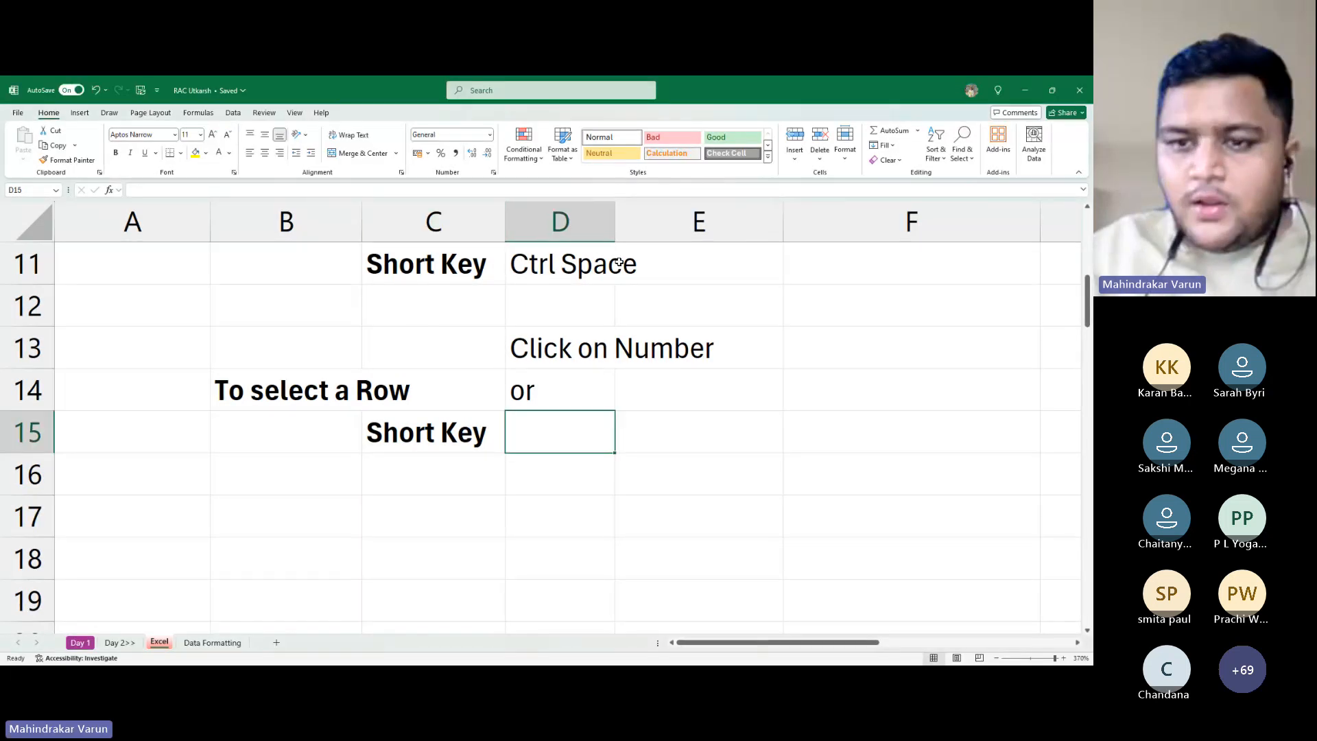
click(592, 265)
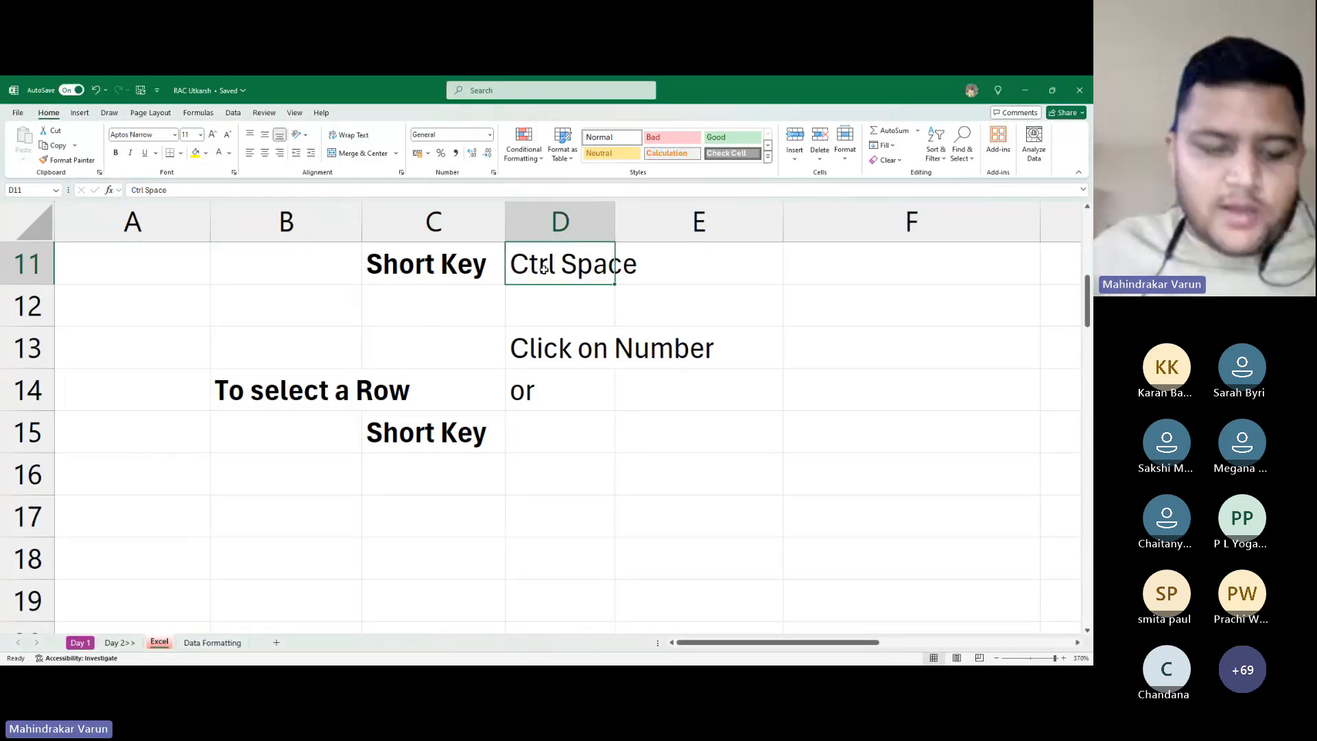
key(ctrl+space)
click(546, 298)
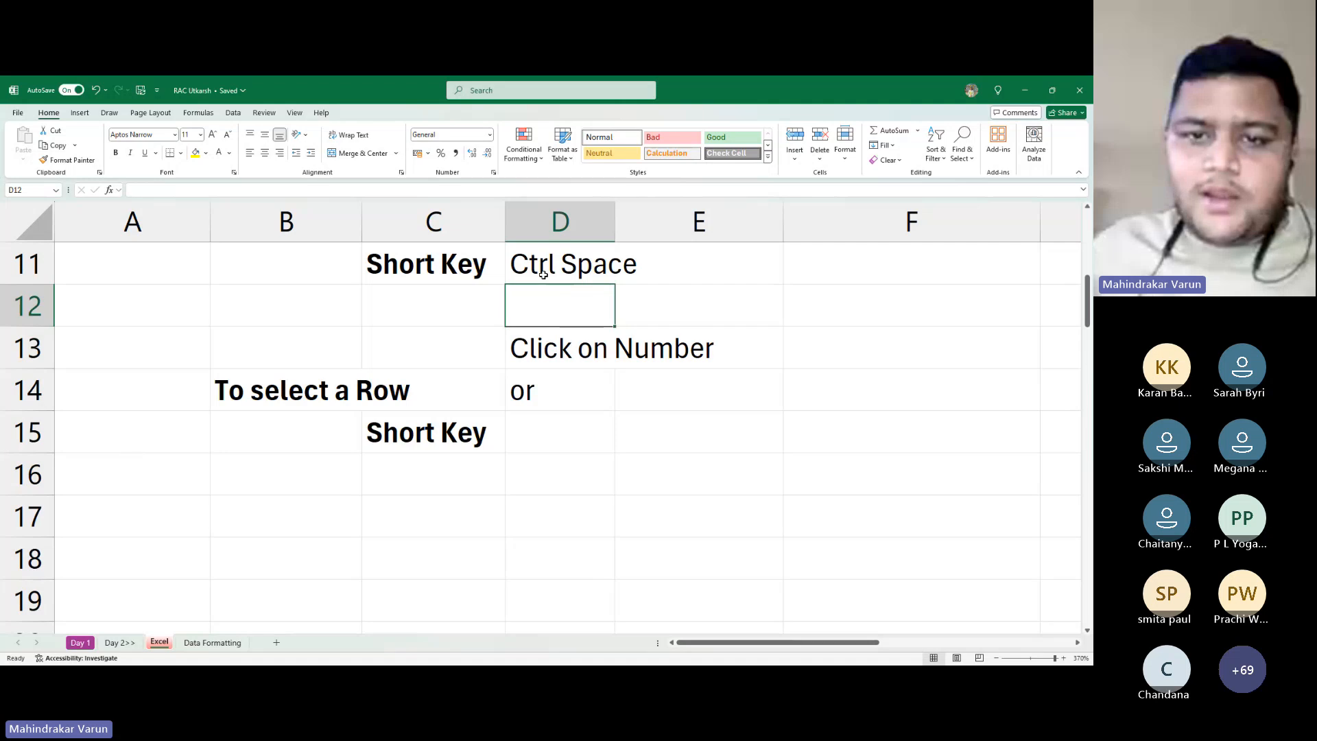
Enter 'Shift Space' in D15 beside the row's Short Key label
key(ctrl+space)
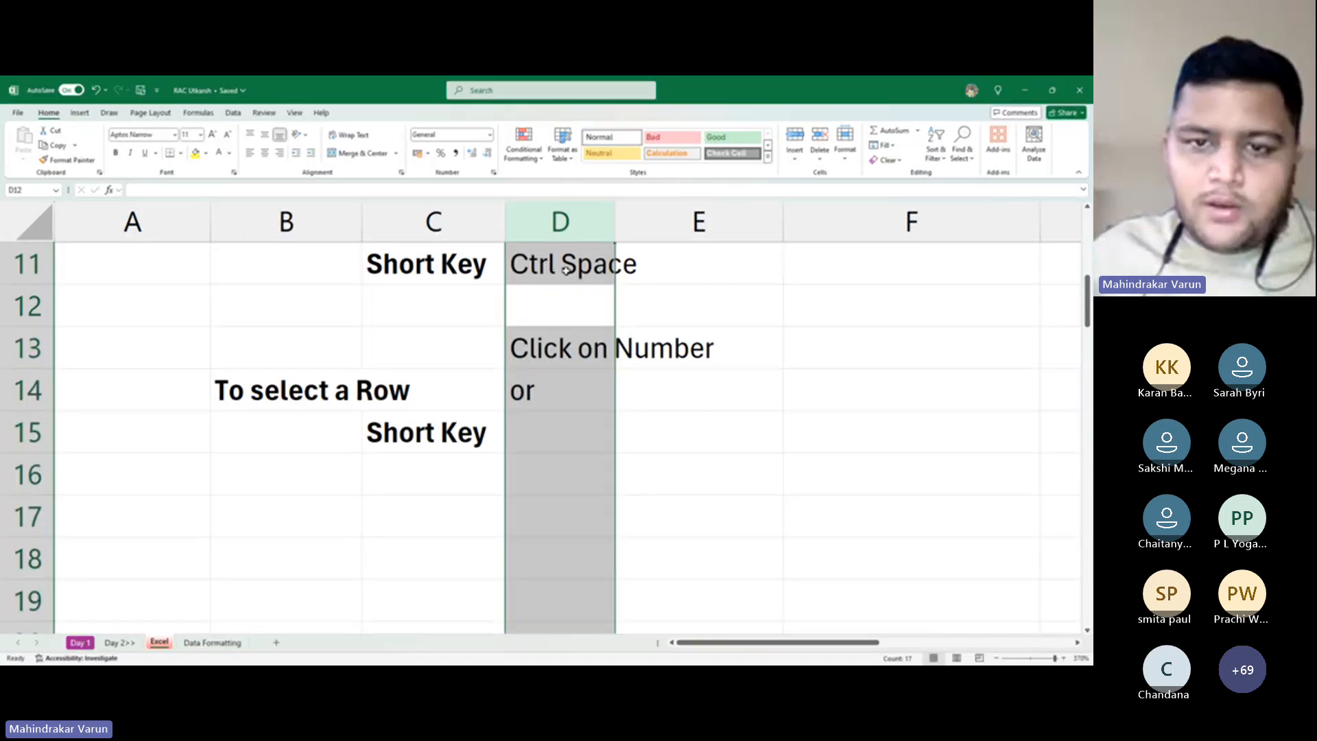
click(559, 424)
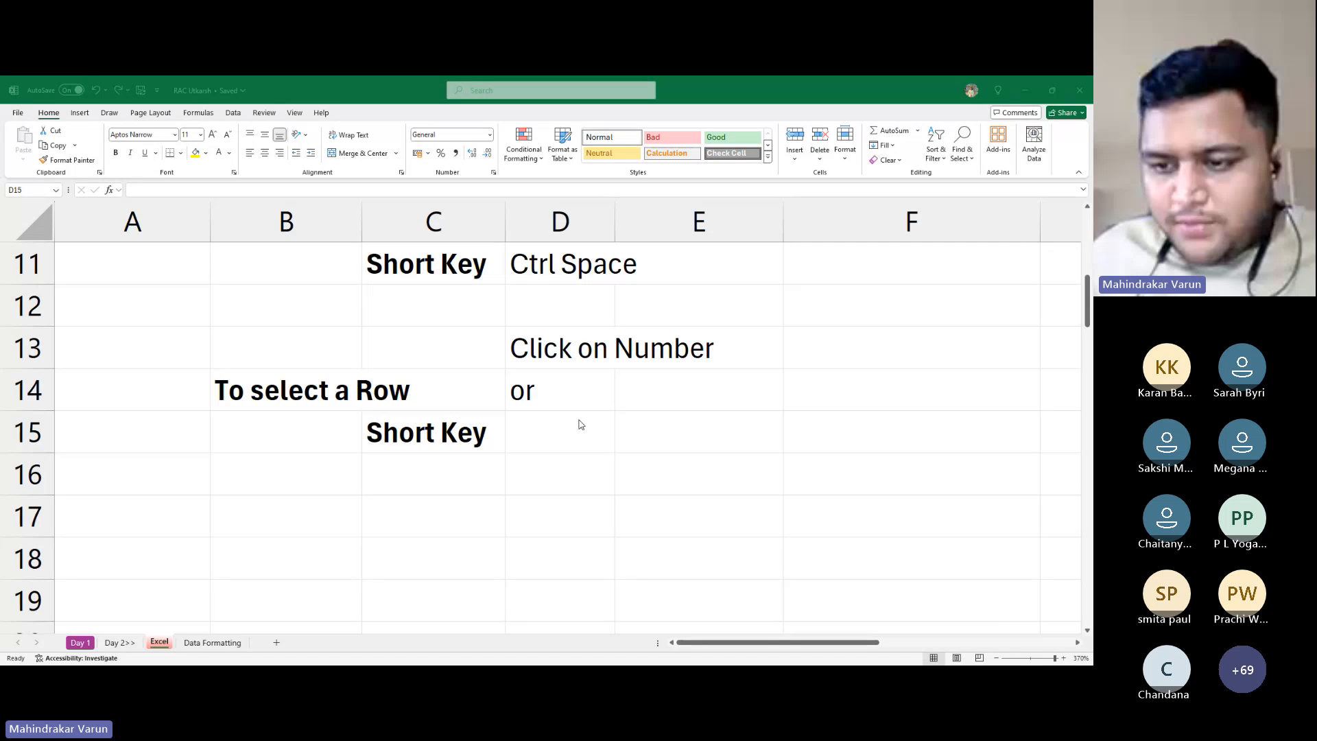
click(691, 430)
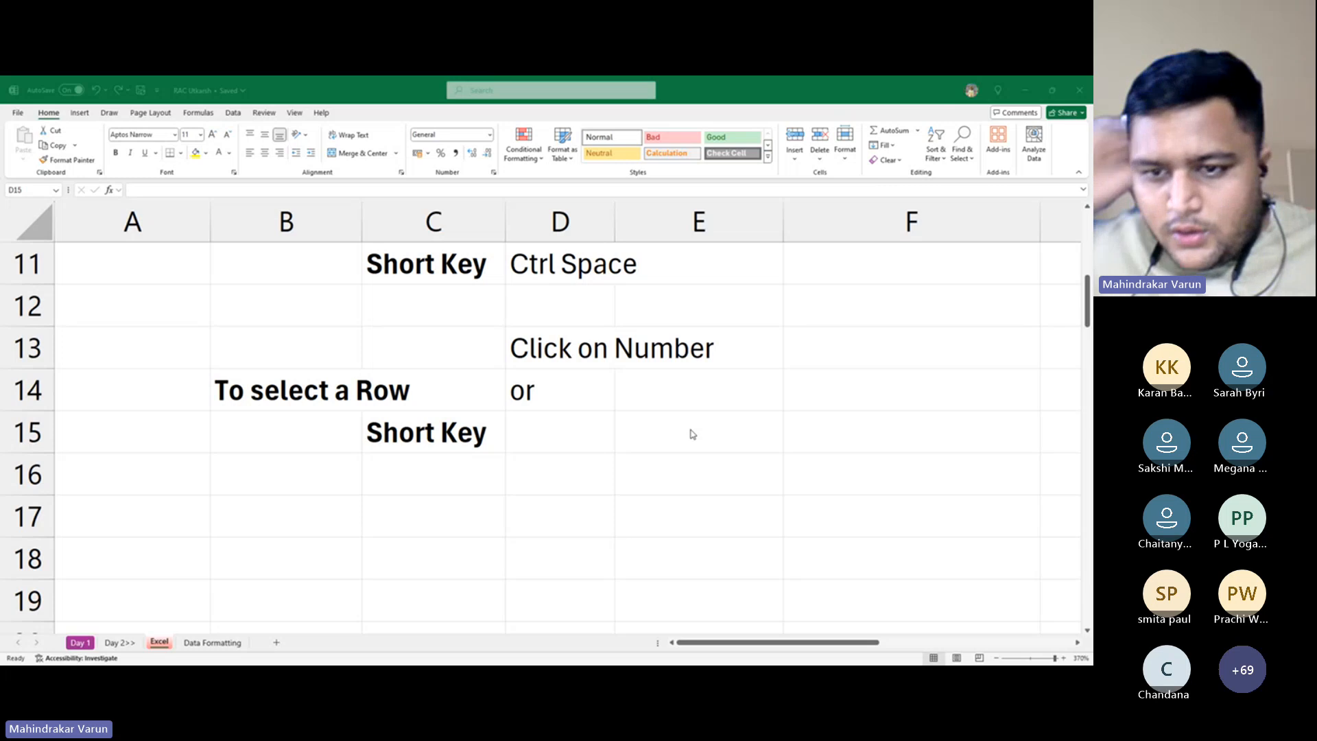
click(691, 430)
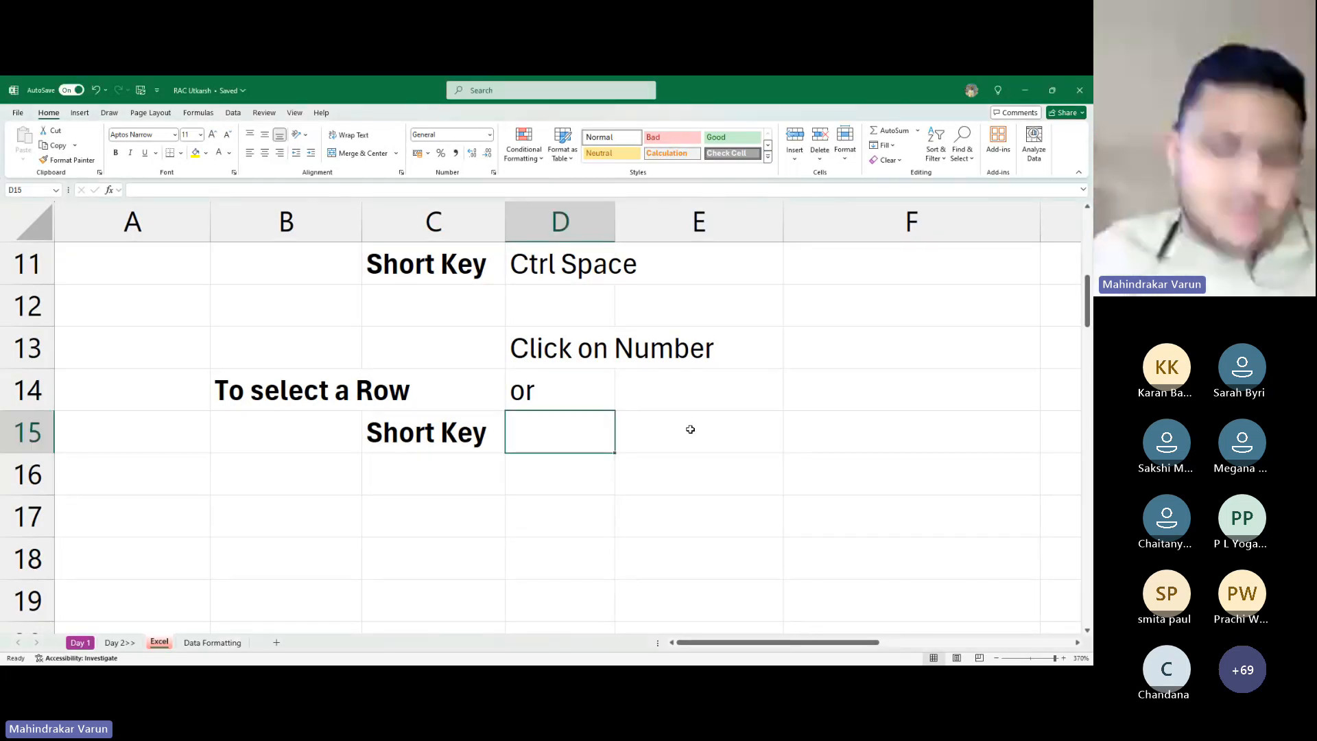
key(shift+space)
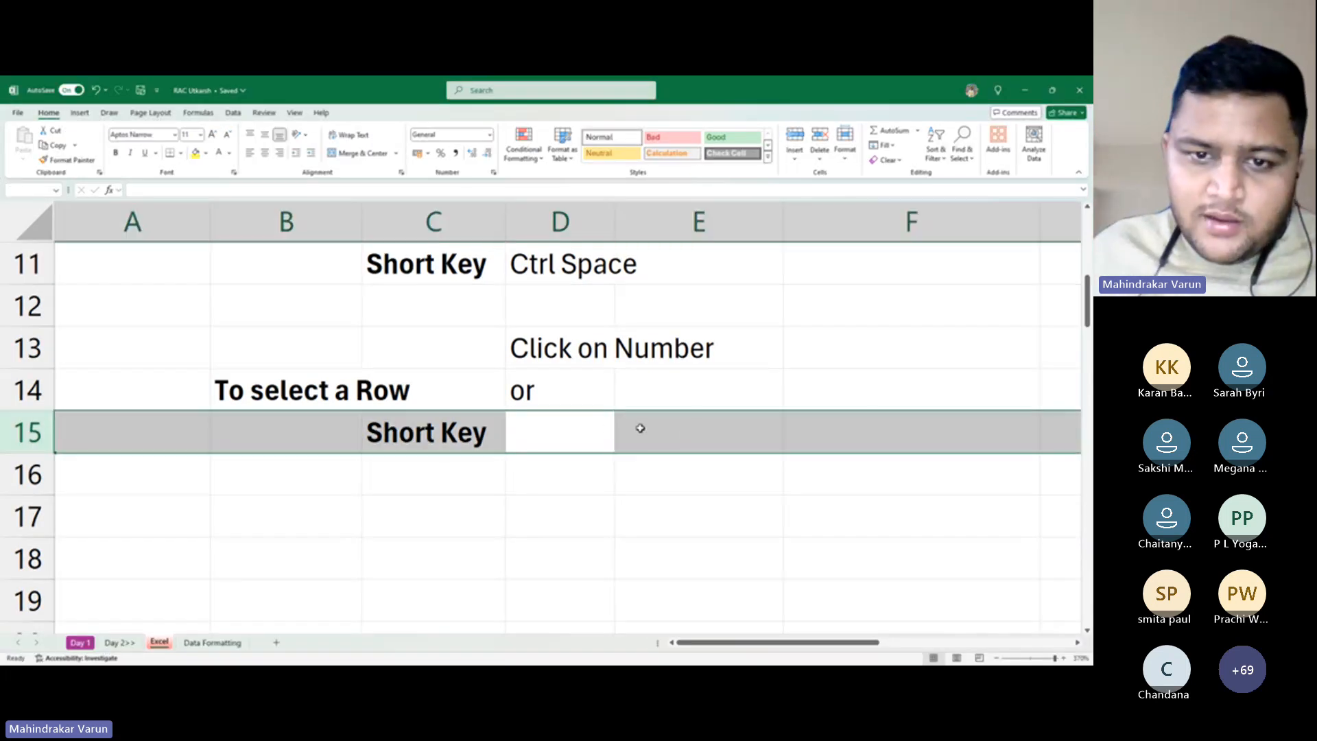
click(595, 428)
text(Sh)
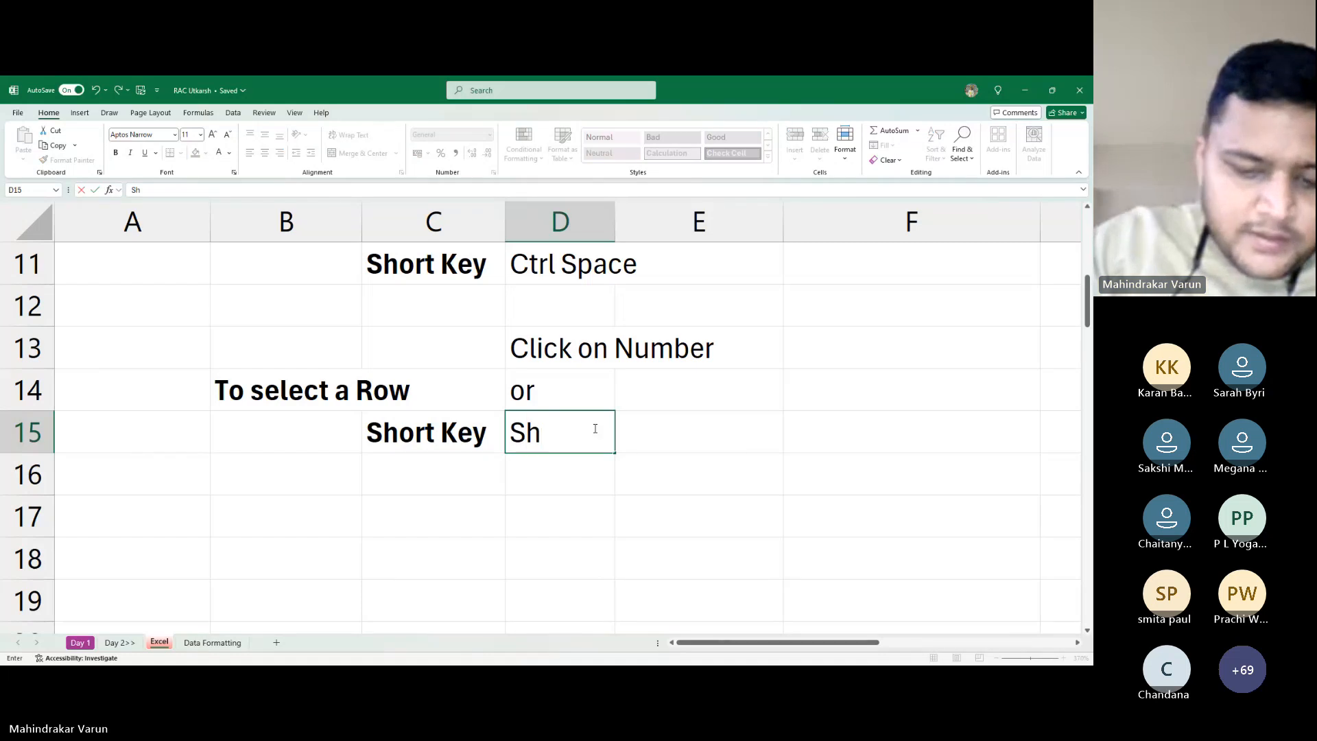
text(ift Space)
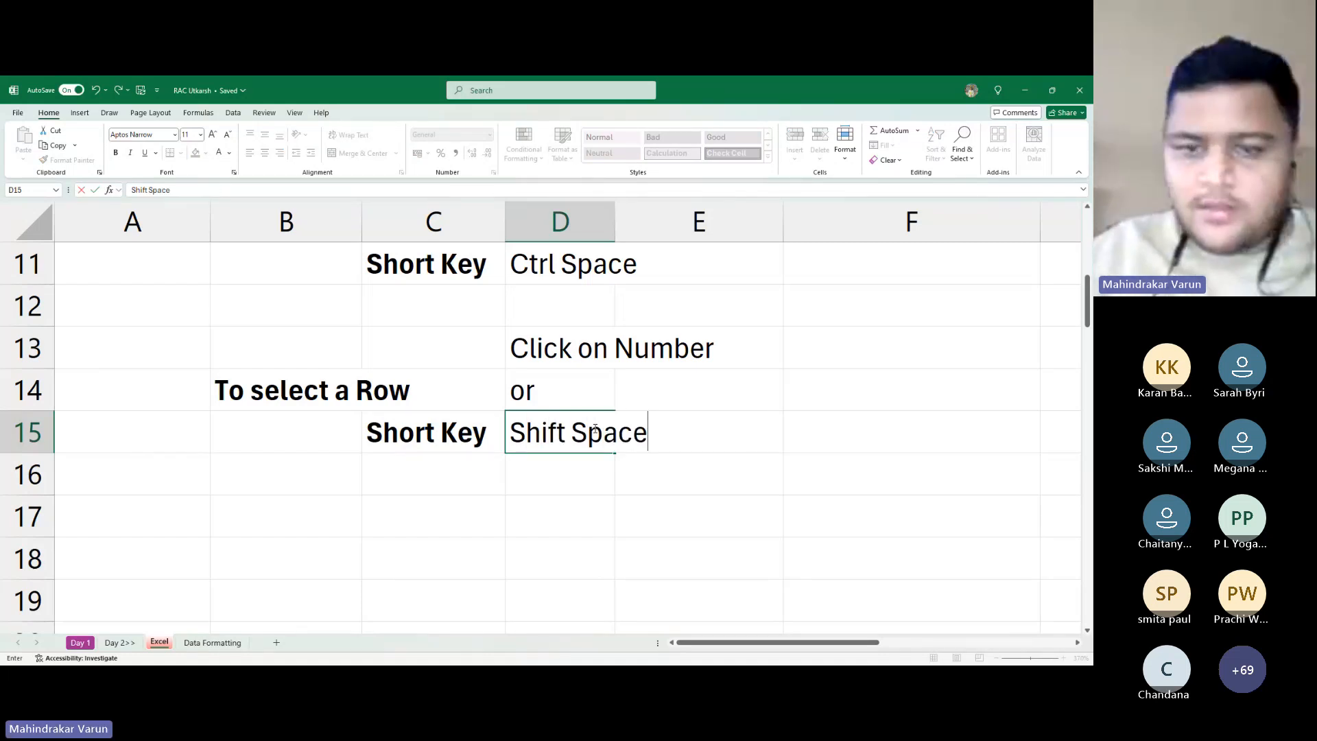
key(Return)
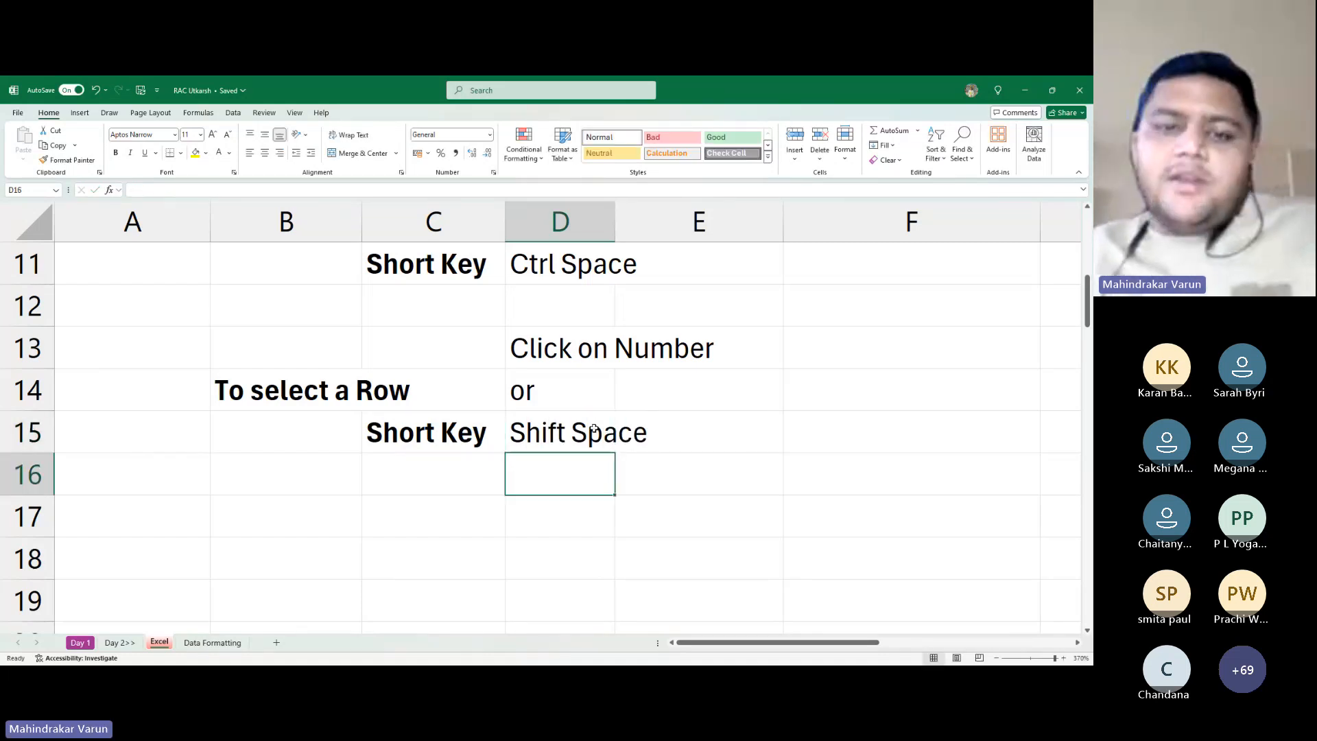
Demonstrate Shift+Space by selecting rows 16 and 17
key(Up)
key(Up)
key(Down)
key(Down)
key(shift+space)
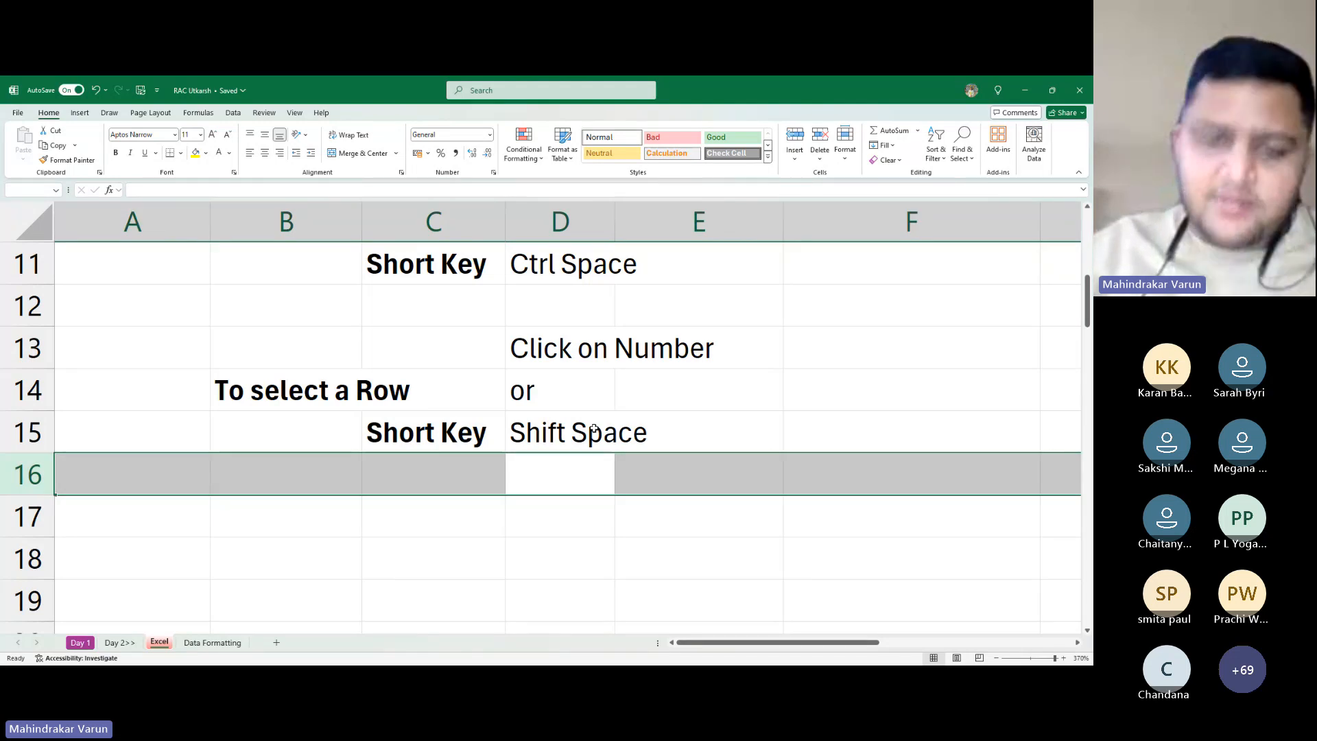
key(Down)
key(shift+space)
key(Down)
key(Up)
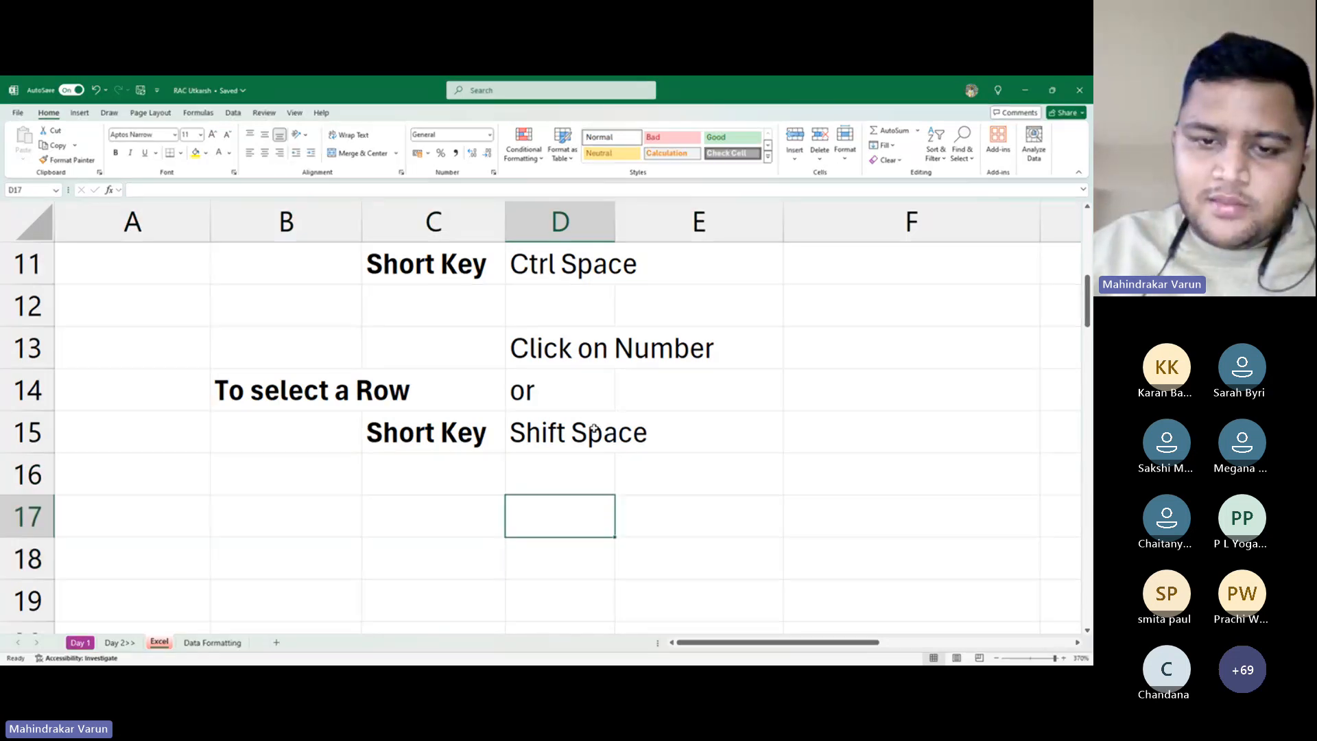
key(Up)
key(Down)
key(Down)
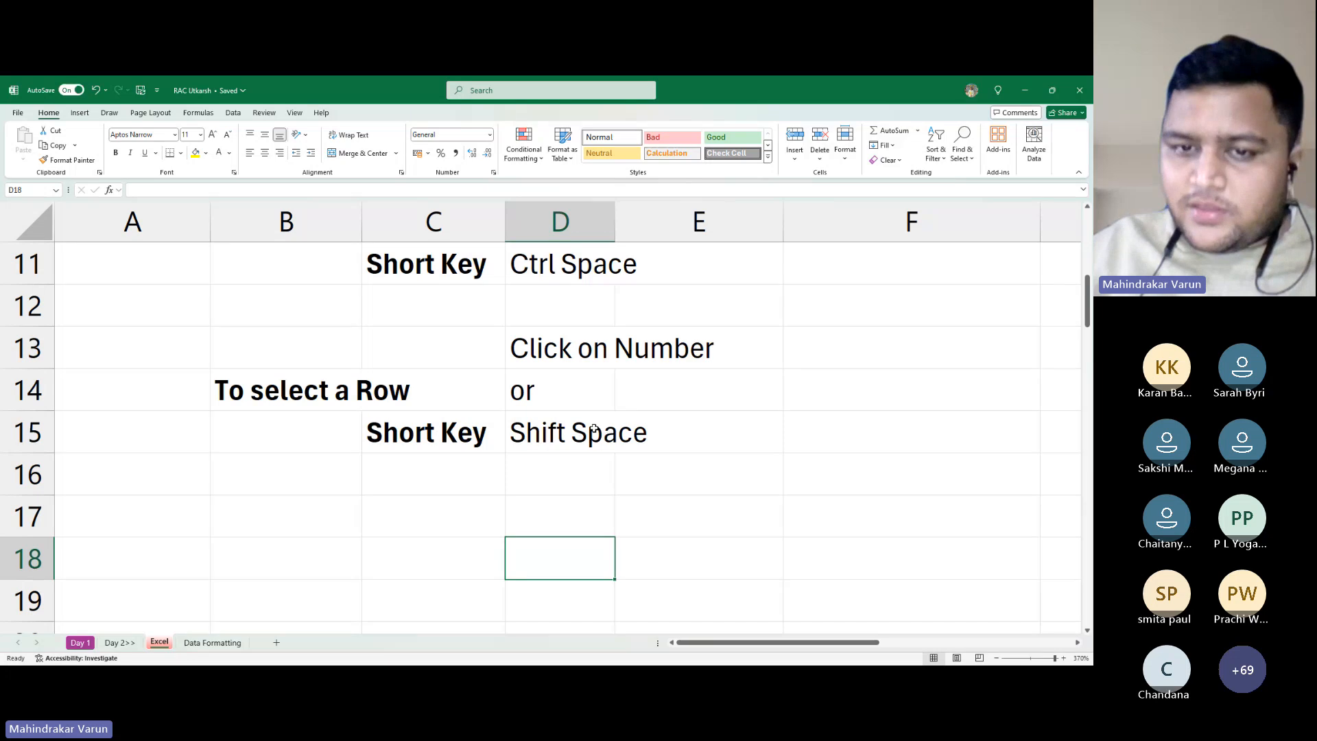
key(Left)
key(Up)
key(Up)
key(Up)
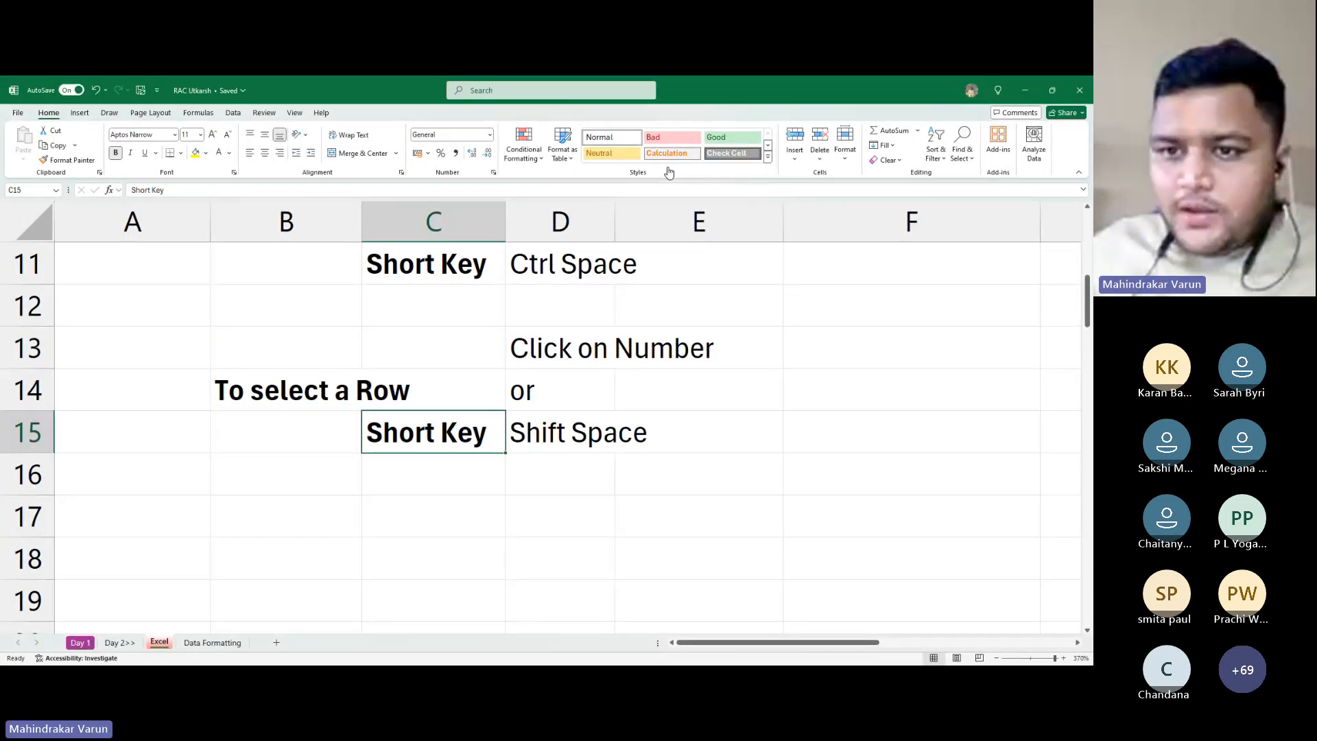
Scroll and move around the sheet to review the column and row selection notes
key(Right)
key(Right)
key(Right)
key(Up)
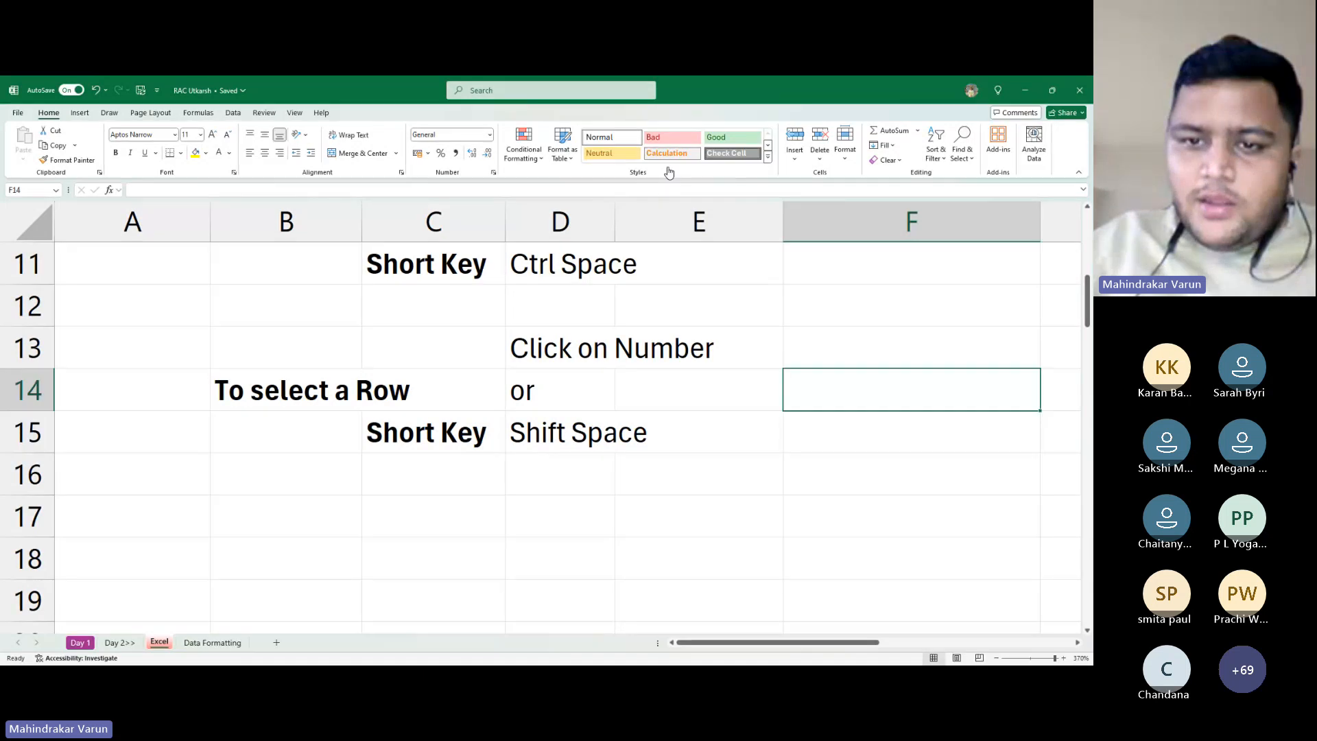
key(ctrl+Up)
key(ctrl+Up)
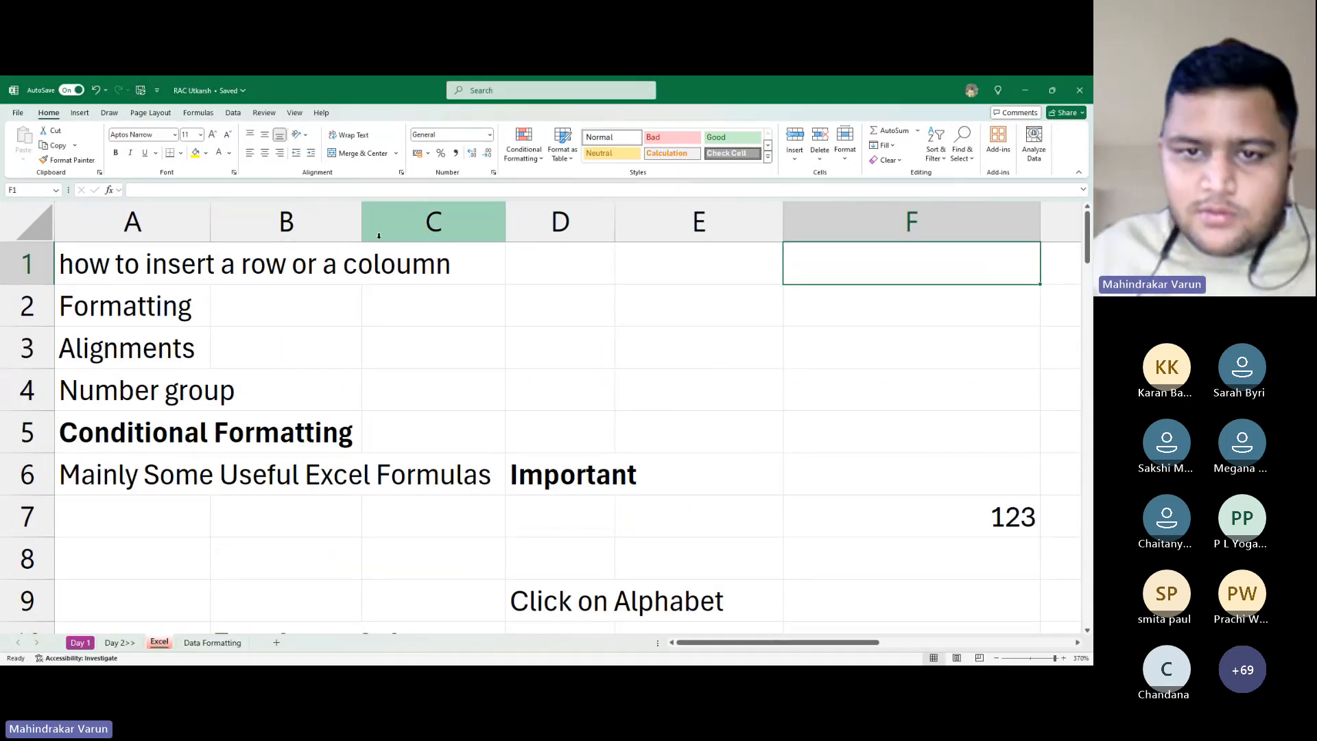
ctrl+scroll(432, 383, down, 3)
scroll(432, 384, down, 3)
scroll(430, 396, up, 3)
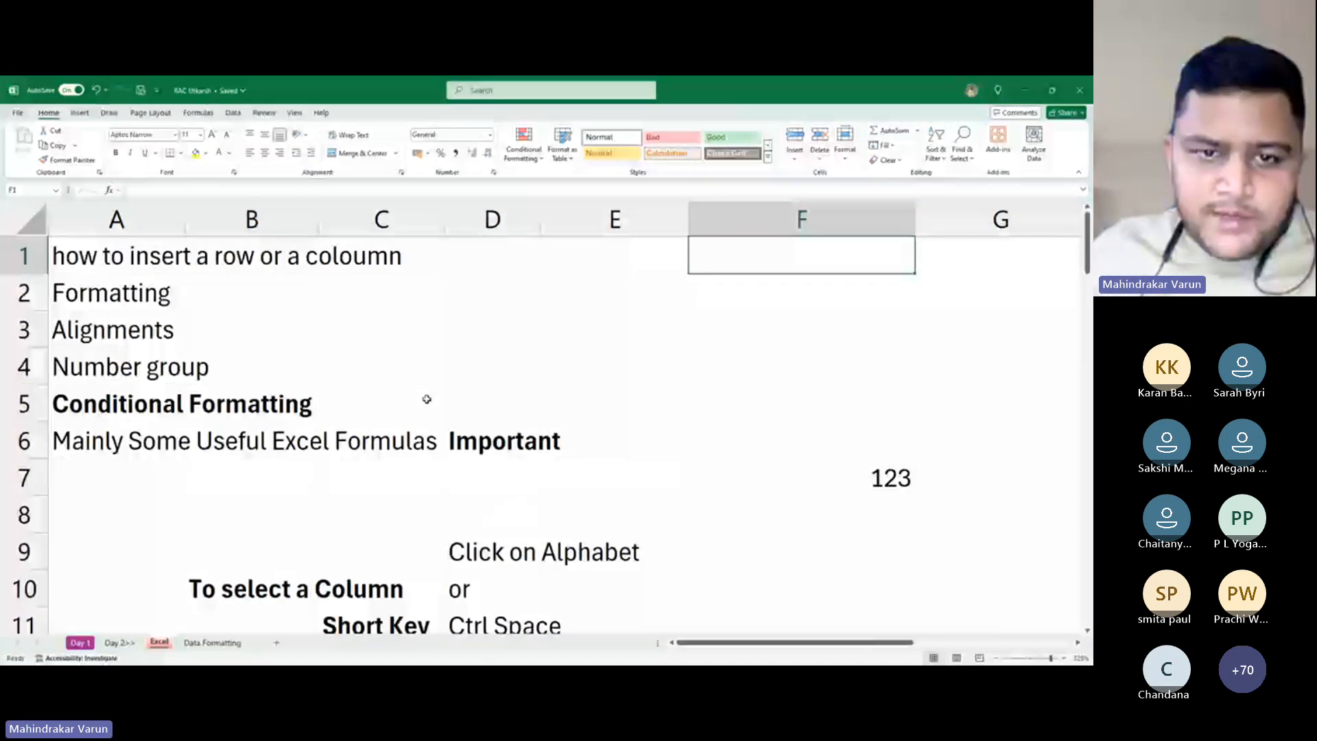
scroll(429, 398, down, 2)
scroll(426, 401, up, 1)
scroll(425, 401, down, 3)
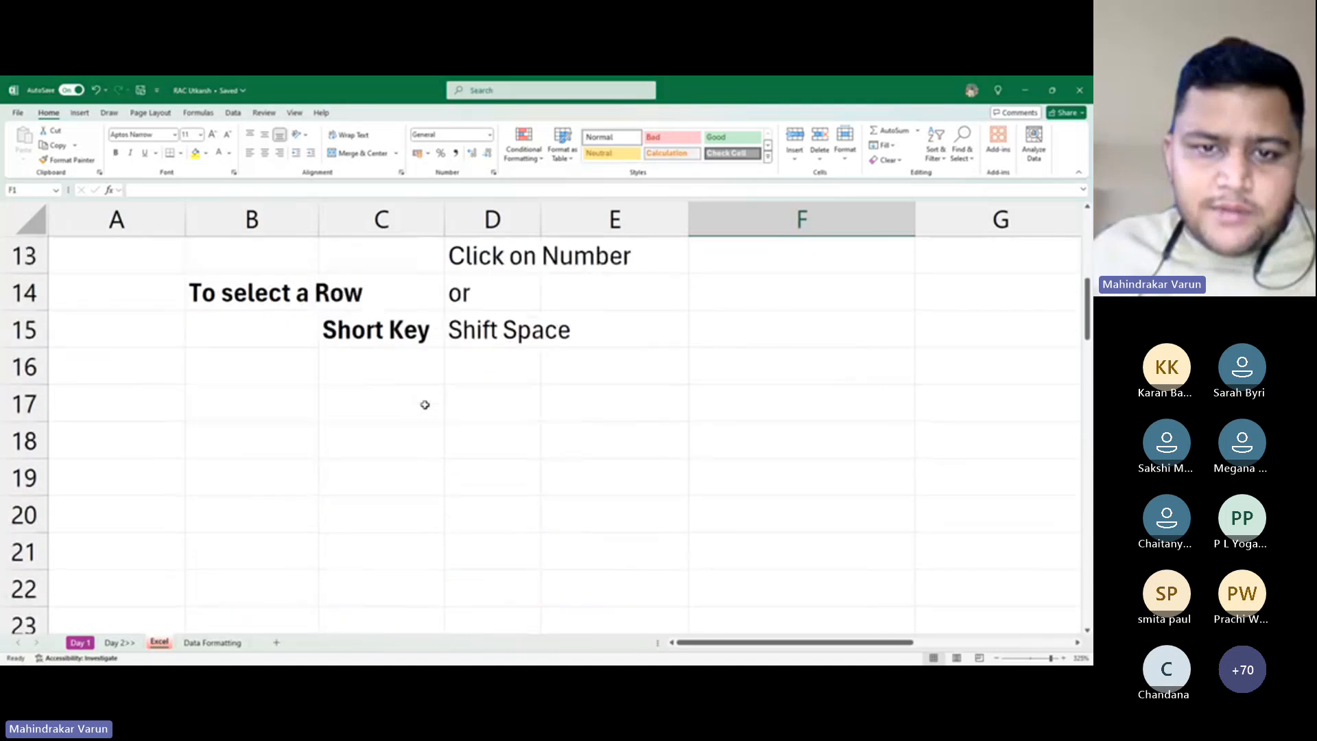
scroll(426, 404, up, 1)
scroll(426, 405, up, 2)
scroll(425, 406, down, 1)
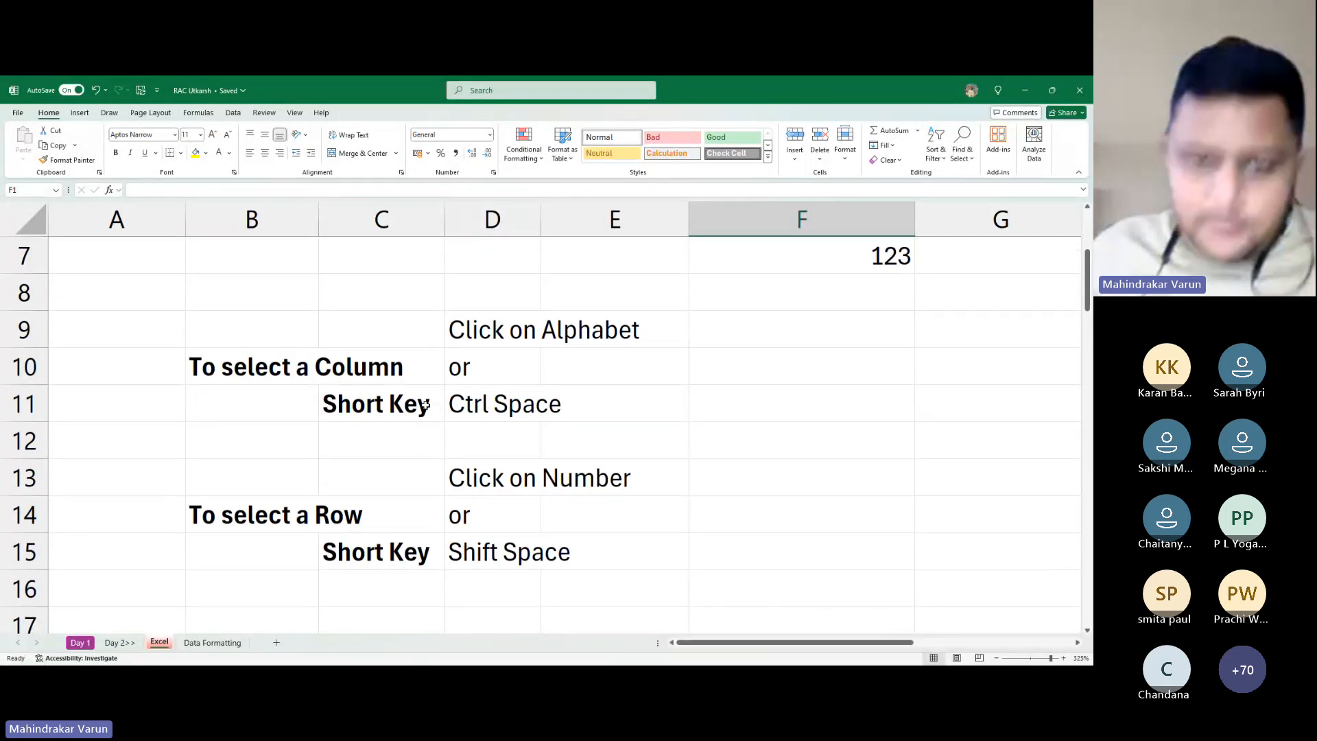
click(500, 406)
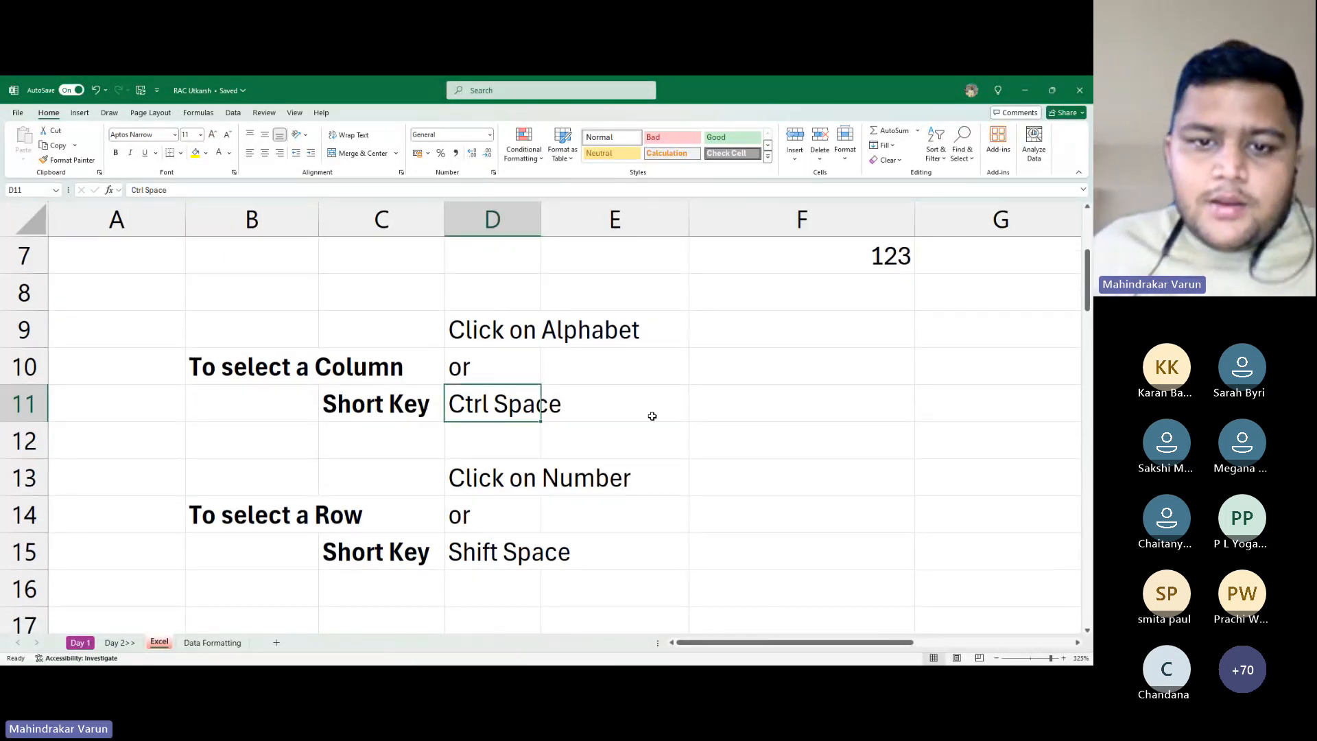
key(Right)
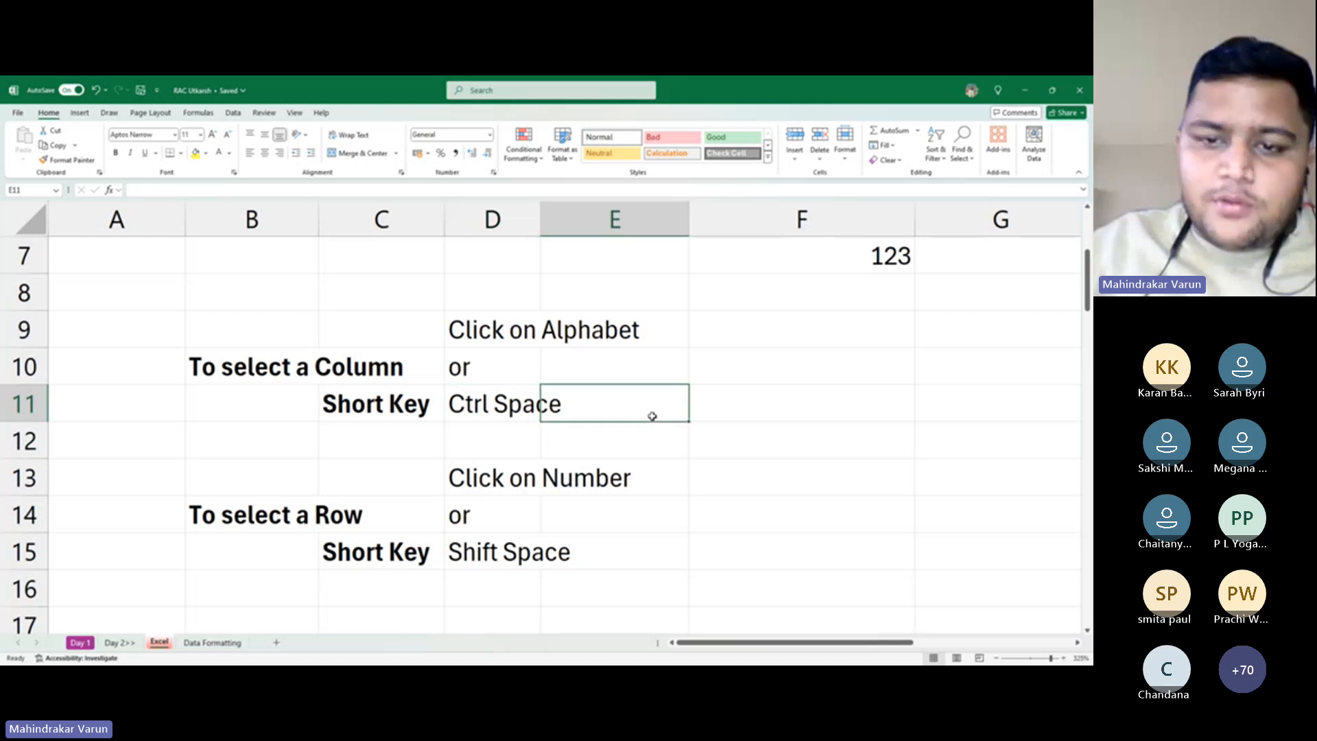
key(Right)
key(Up)
key(Left)
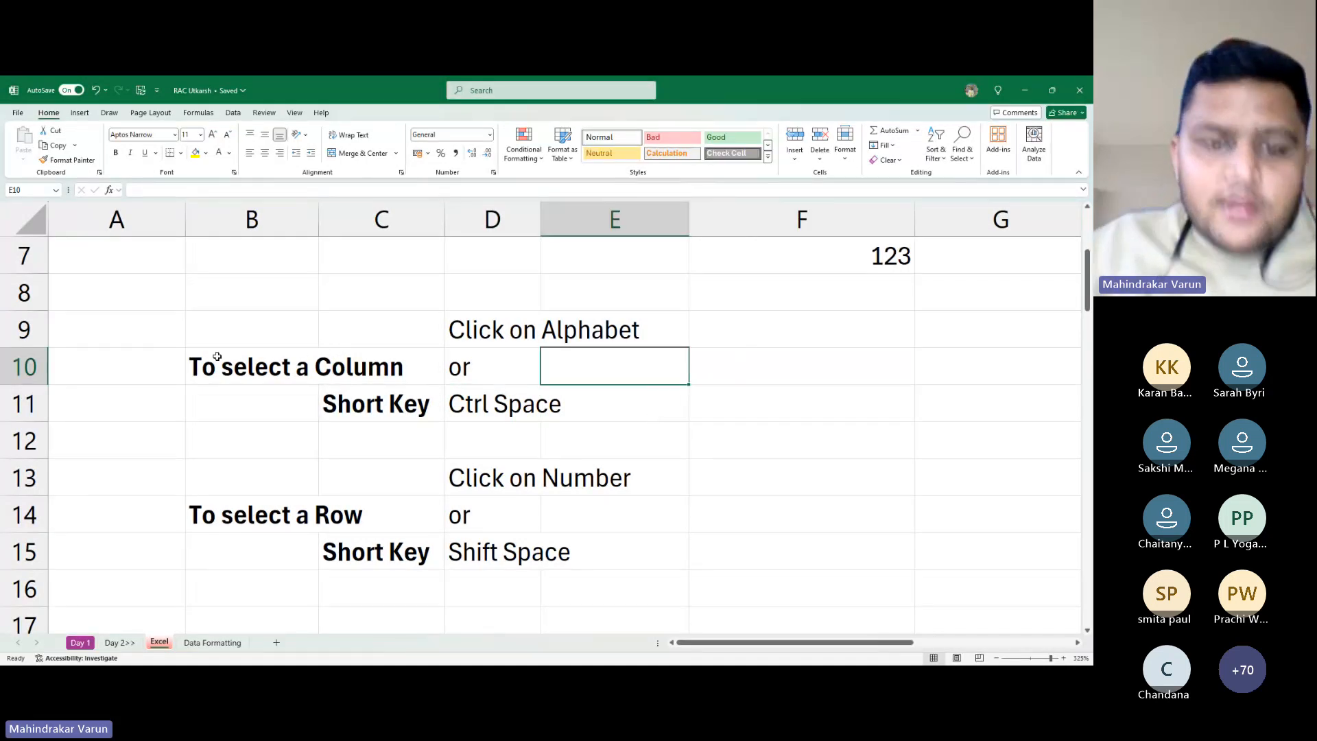
Select rows 9–11 and the A7:F14 block as demos, then pick cell G10
drag(24, 329, 31, 411)
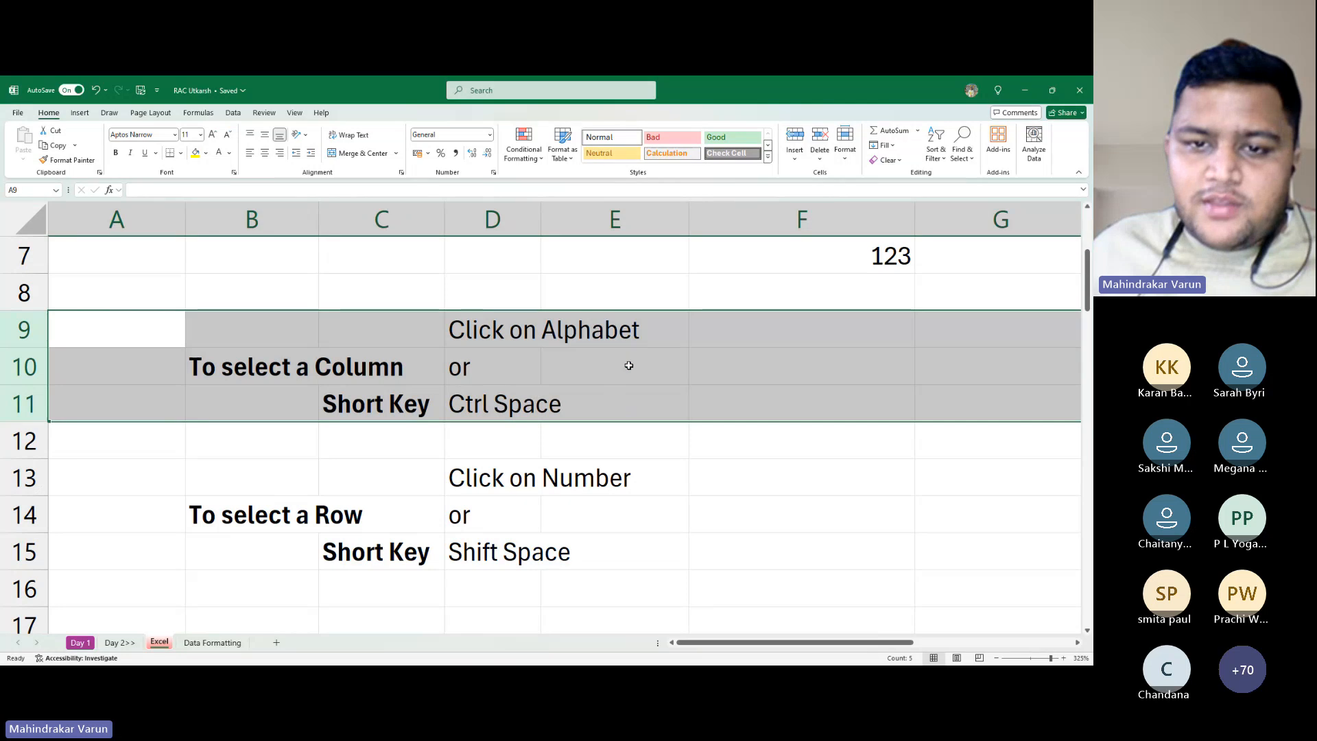
click(741, 328)
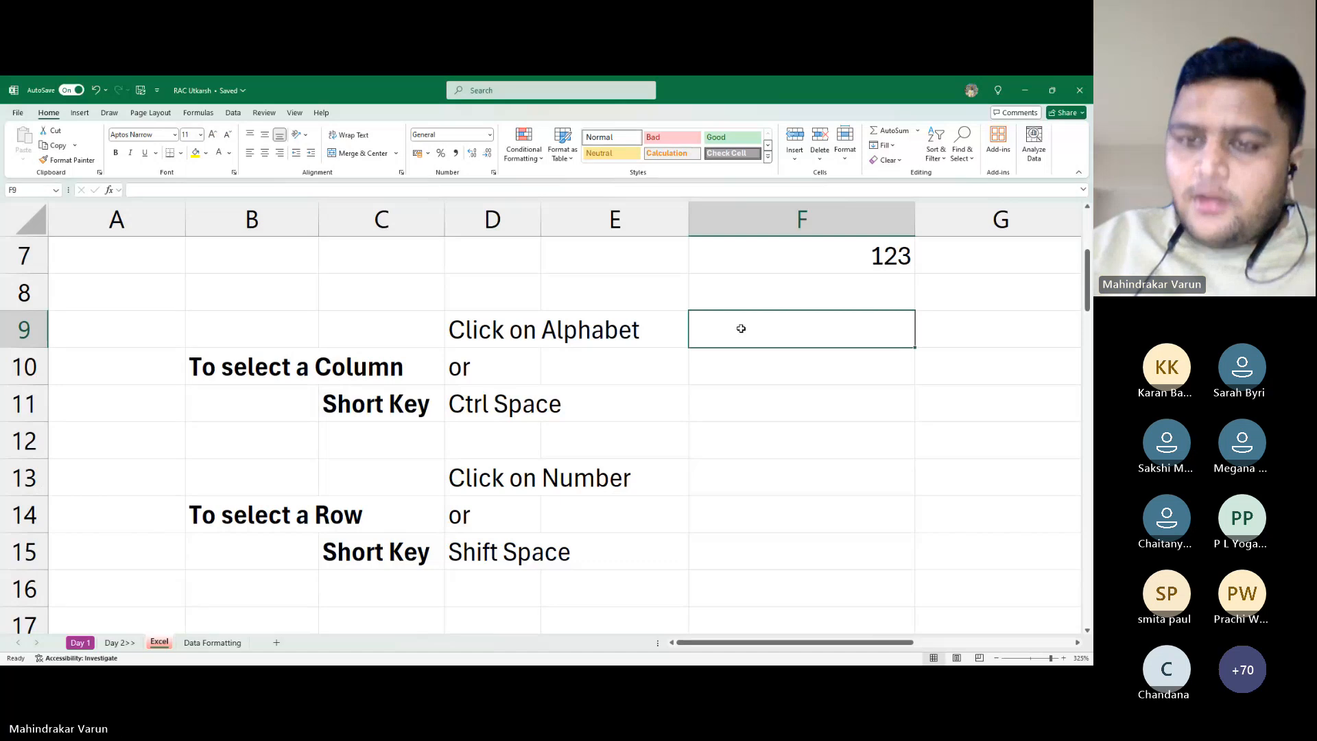
click(756, 388)
click(768, 338)
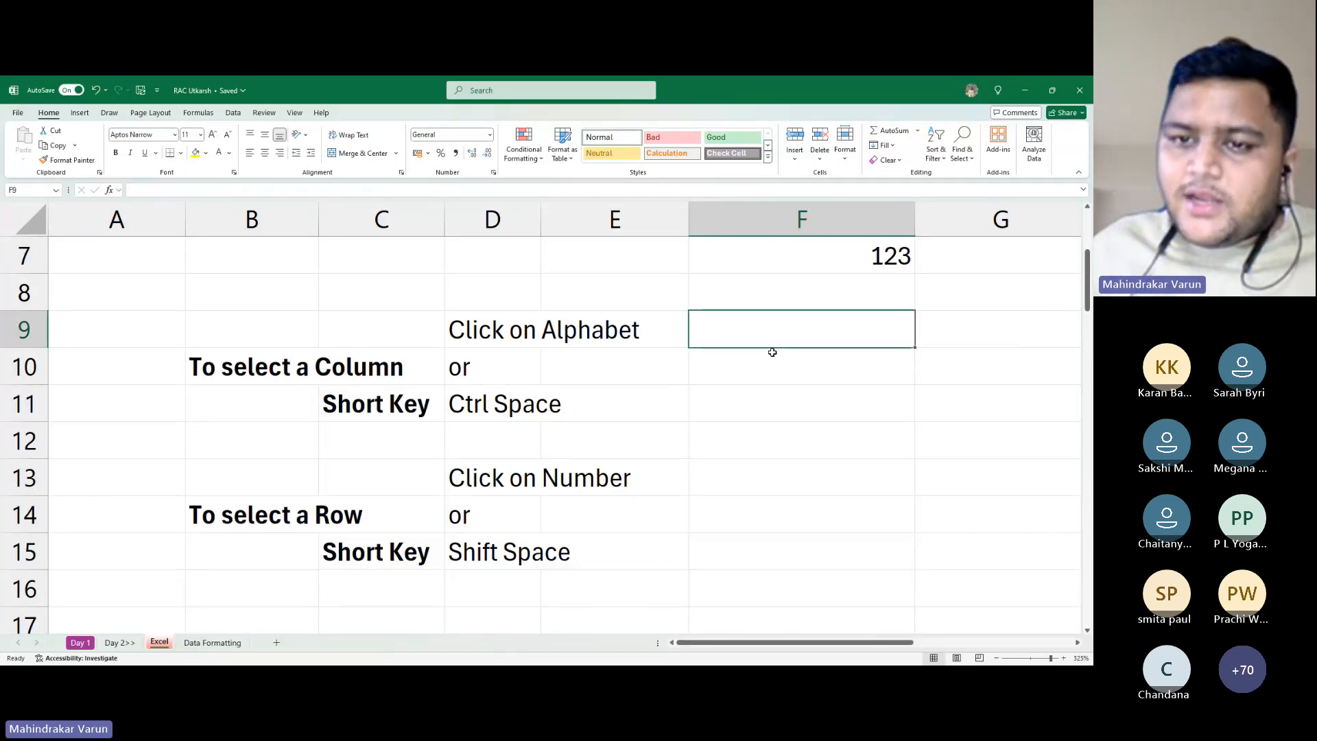
click(772, 354)
click(779, 332)
click(776, 373)
click(776, 330)
click(776, 377)
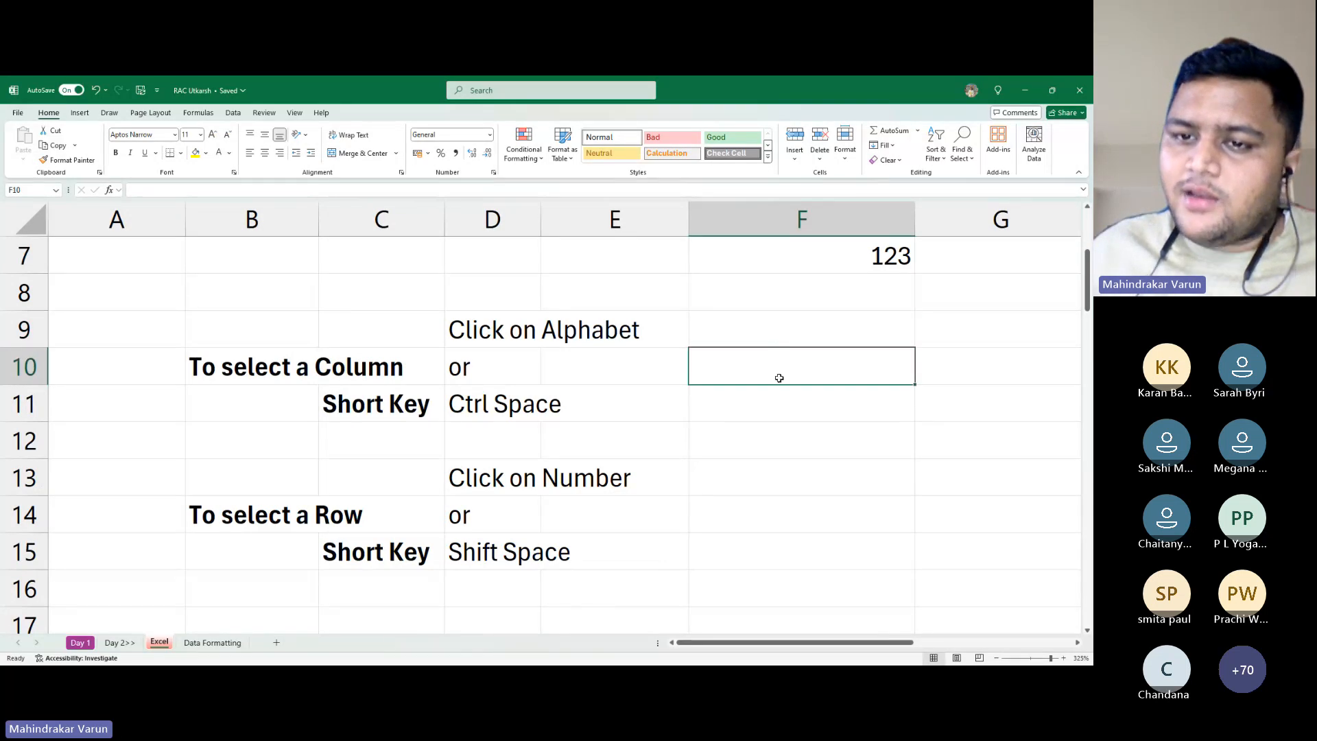
click(782, 313)
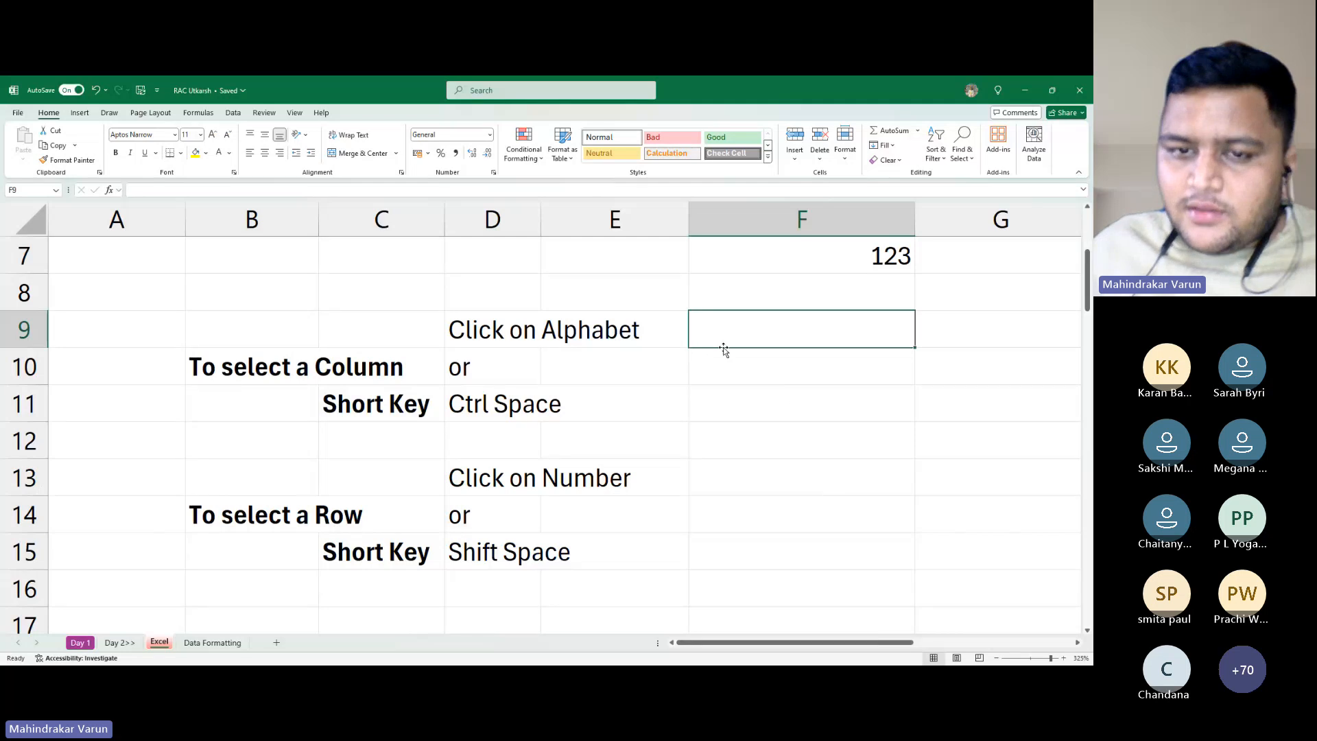
drag(177, 262, 821, 512)
click(828, 455)
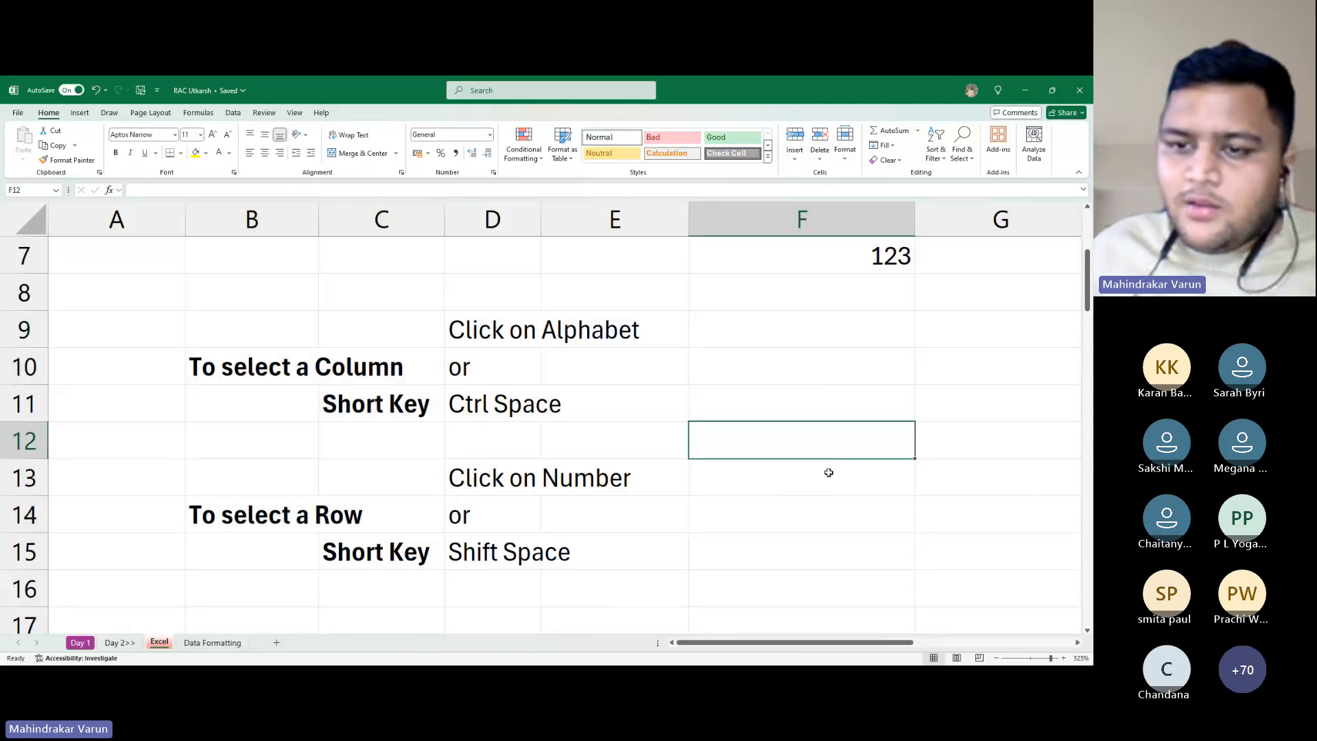
click(797, 375)
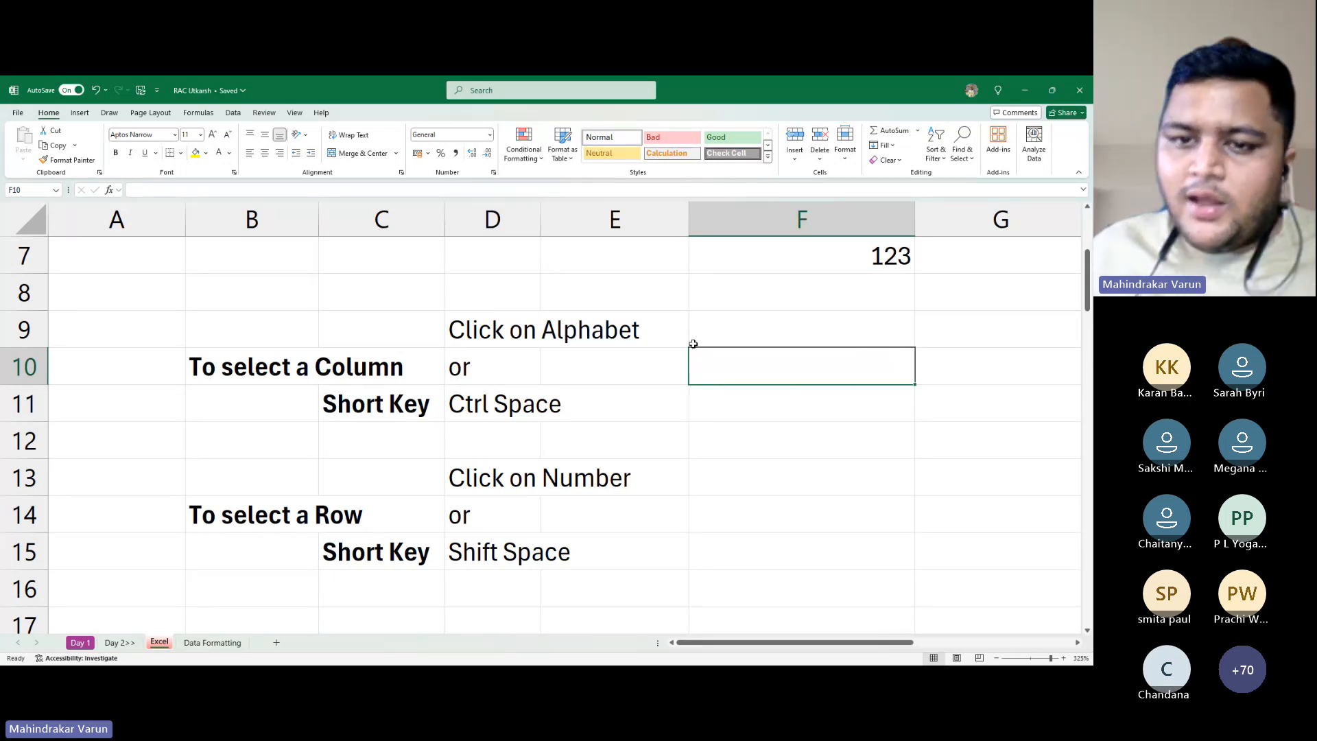
click(950, 362)
Give G10 a green outline border through the Format Cells Border tab
click(180, 153)
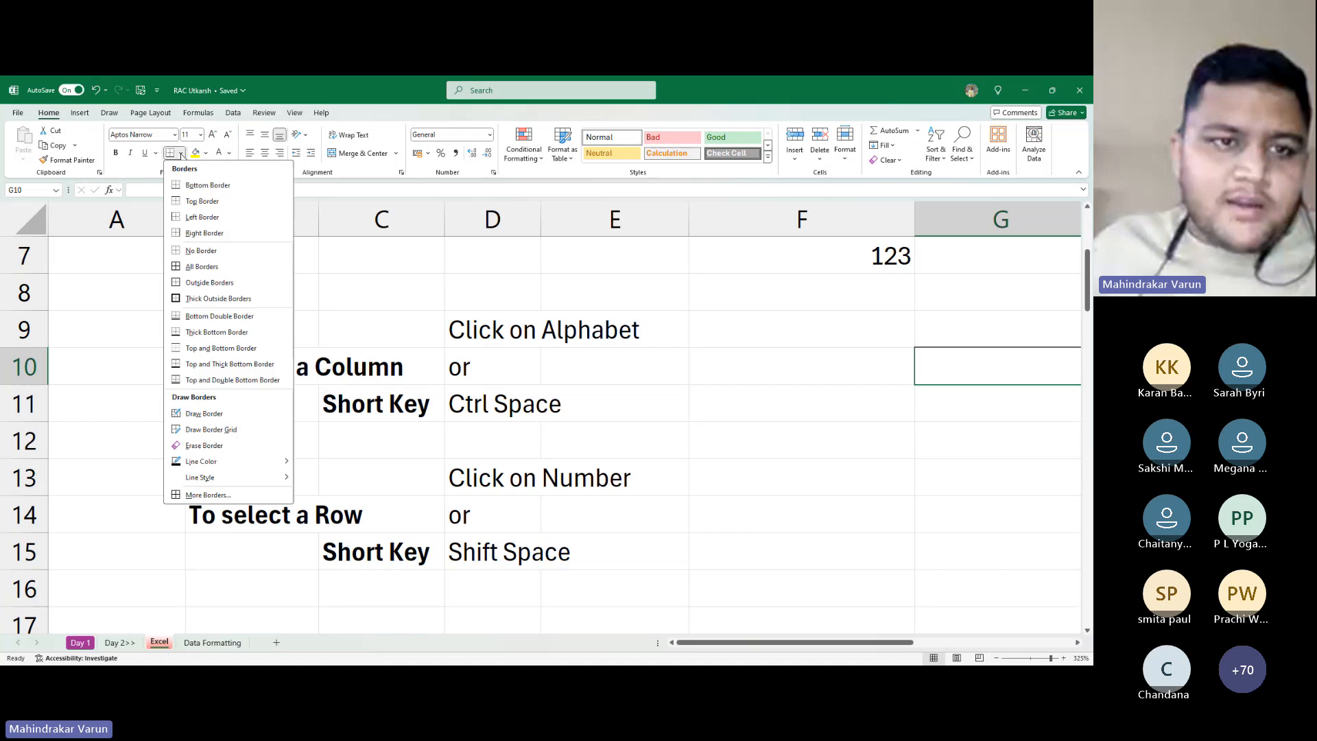
click(181, 154)
key(ctrl+1)
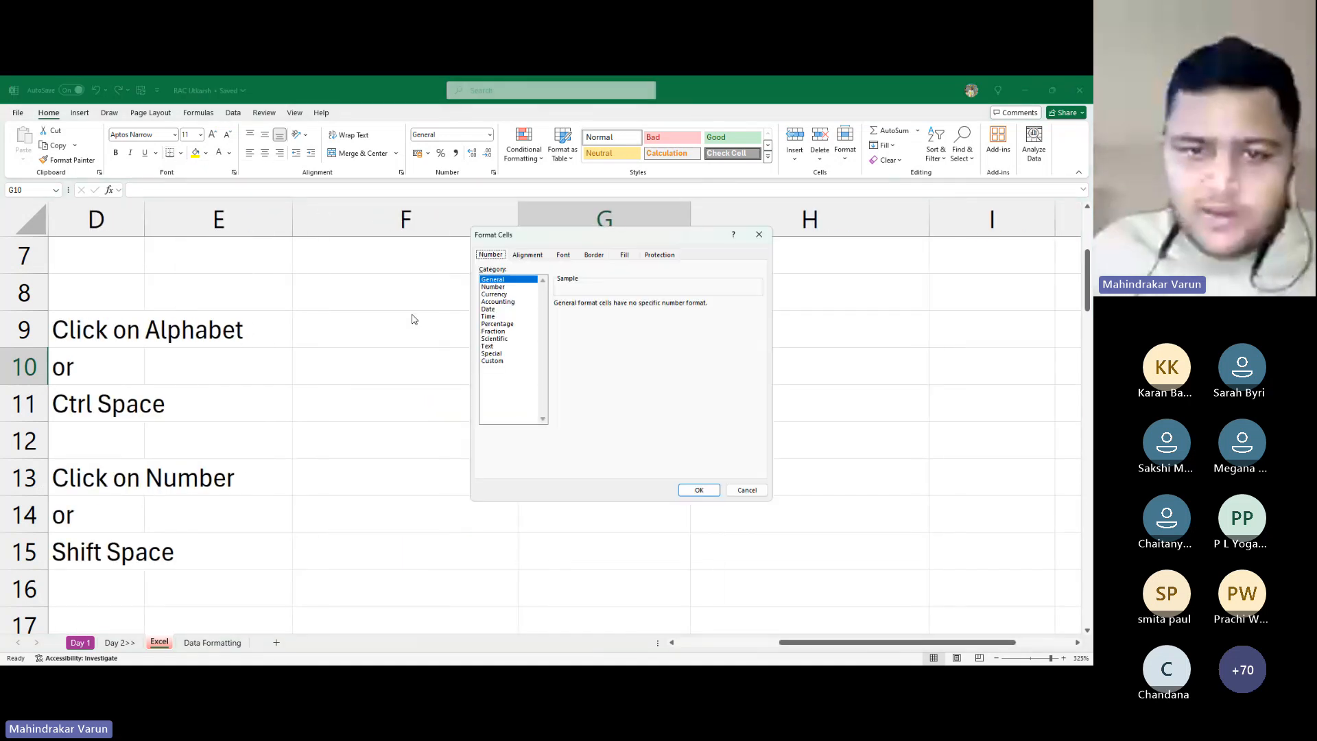
click(491, 360)
click(600, 258)
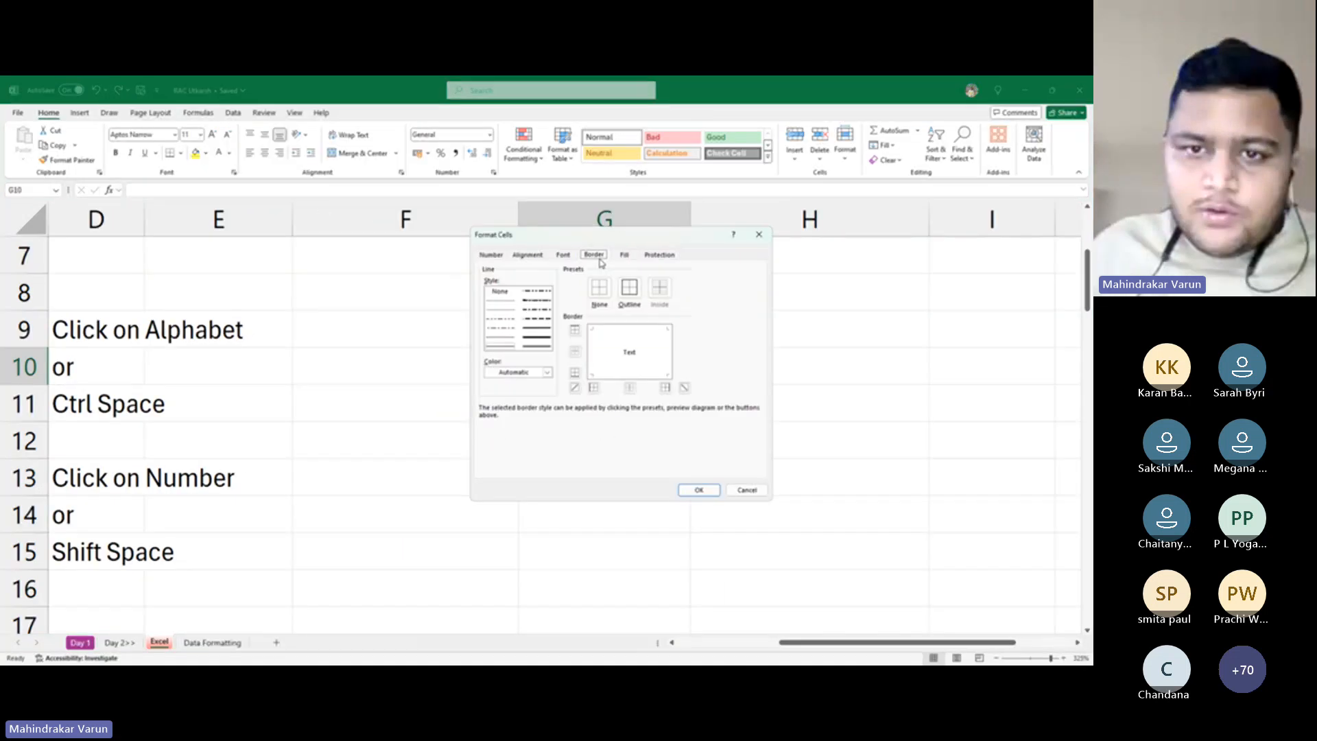
click(625, 292)
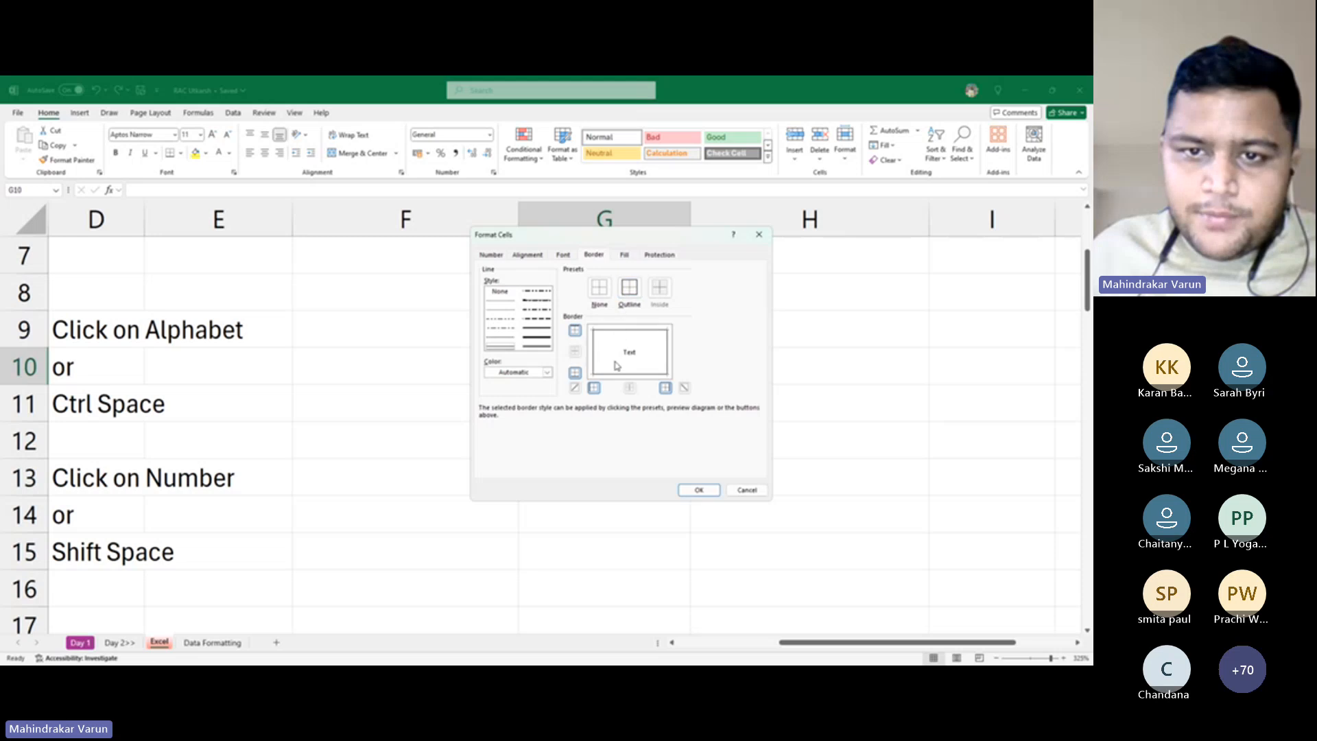
click(547, 373)
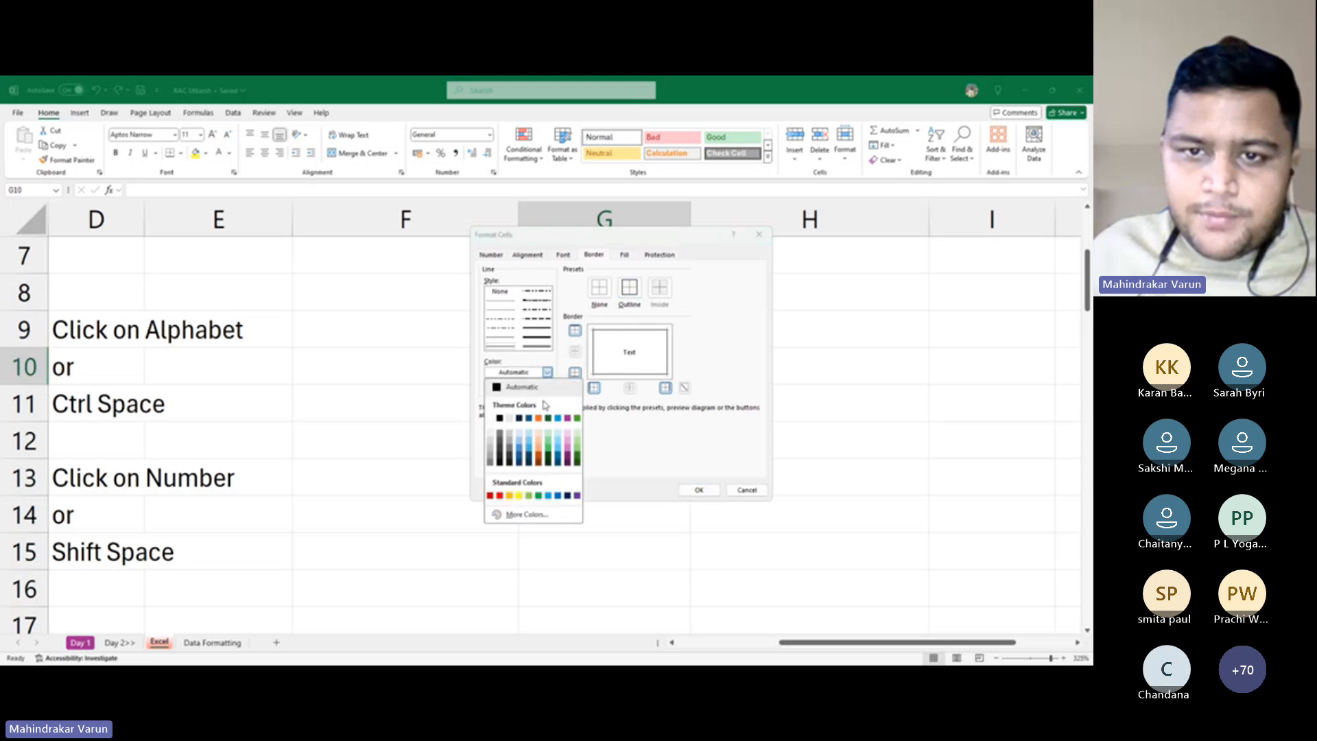
click(577, 418)
click(701, 489)
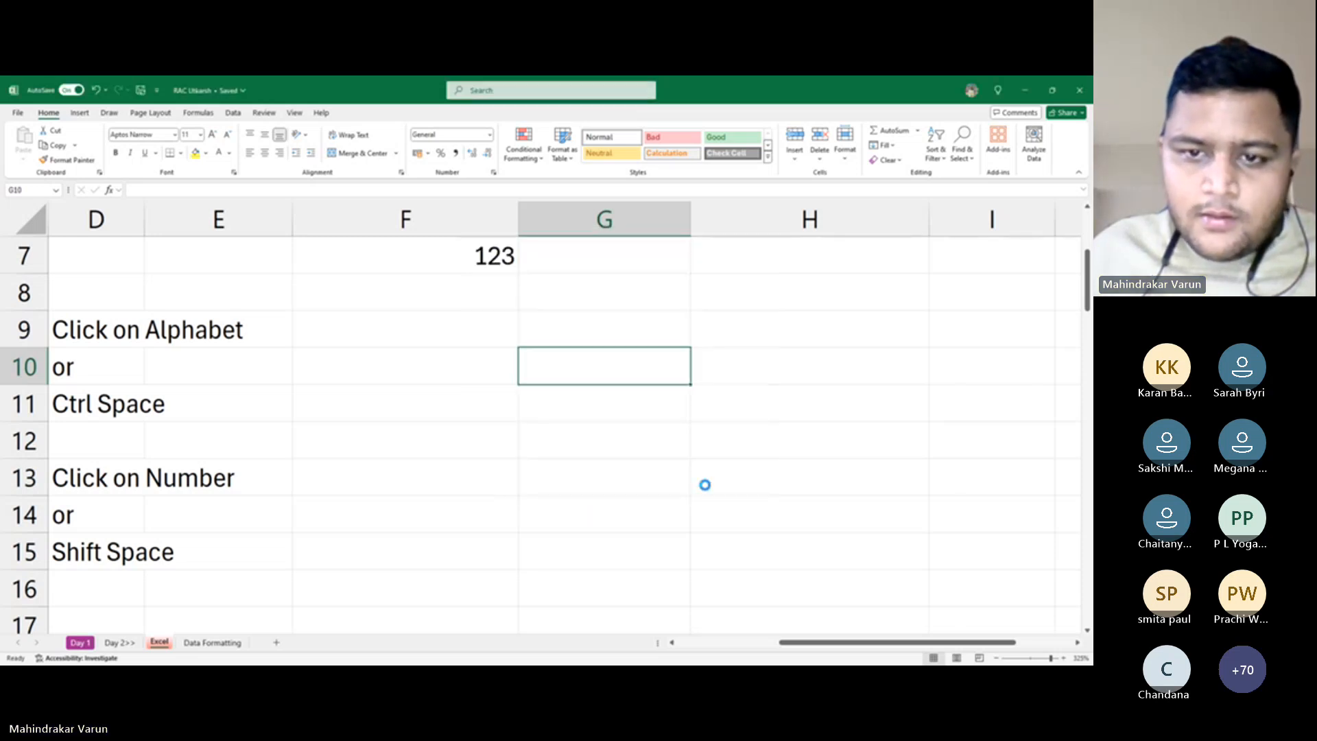
click(686, 480)
click(603, 359)
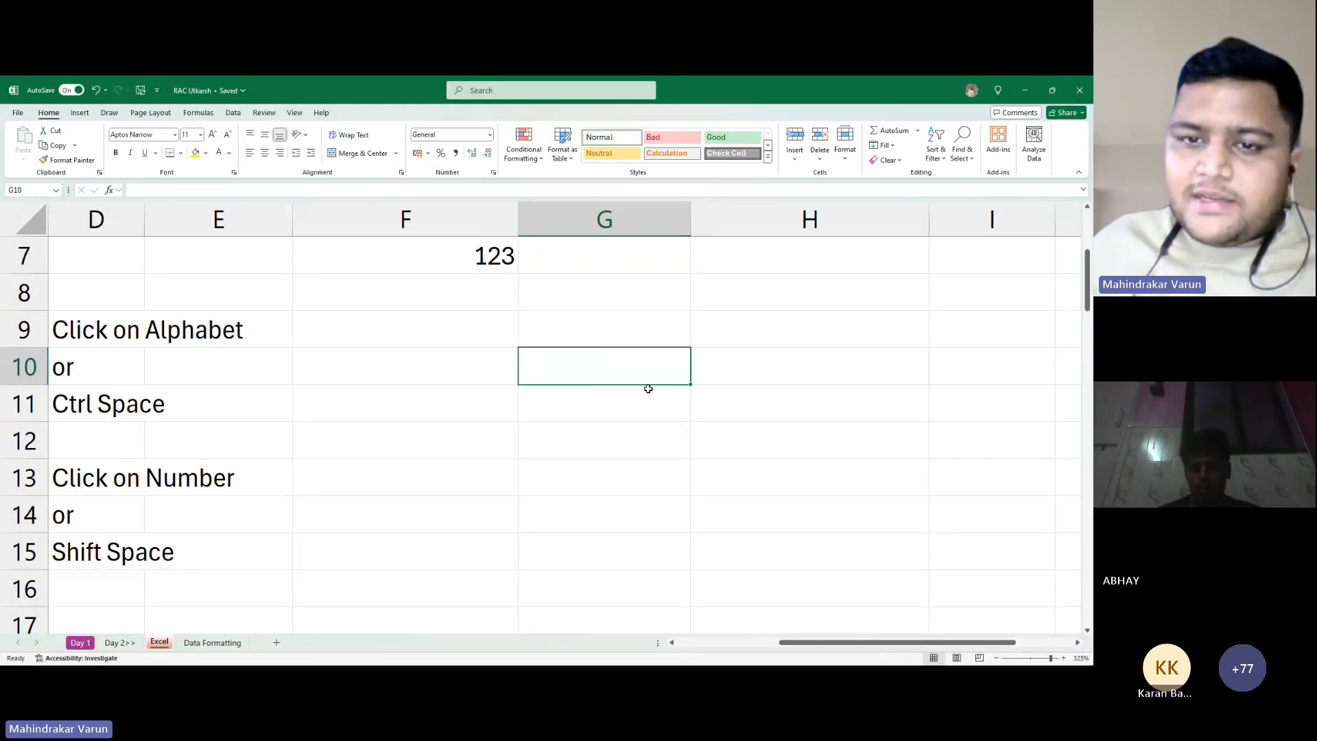
click(732, 364)
click(591, 373)
click(698, 381)
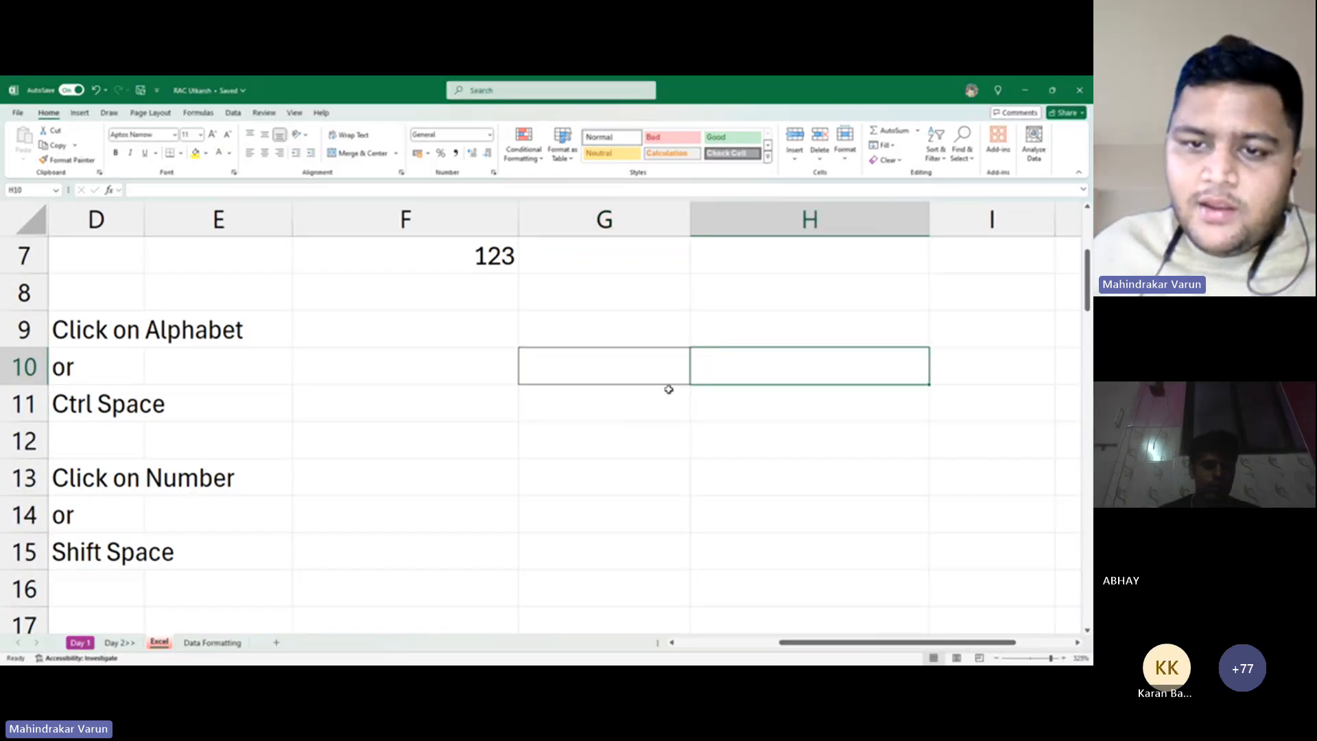
click(613, 370)
click(714, 367)
click(662, 378)
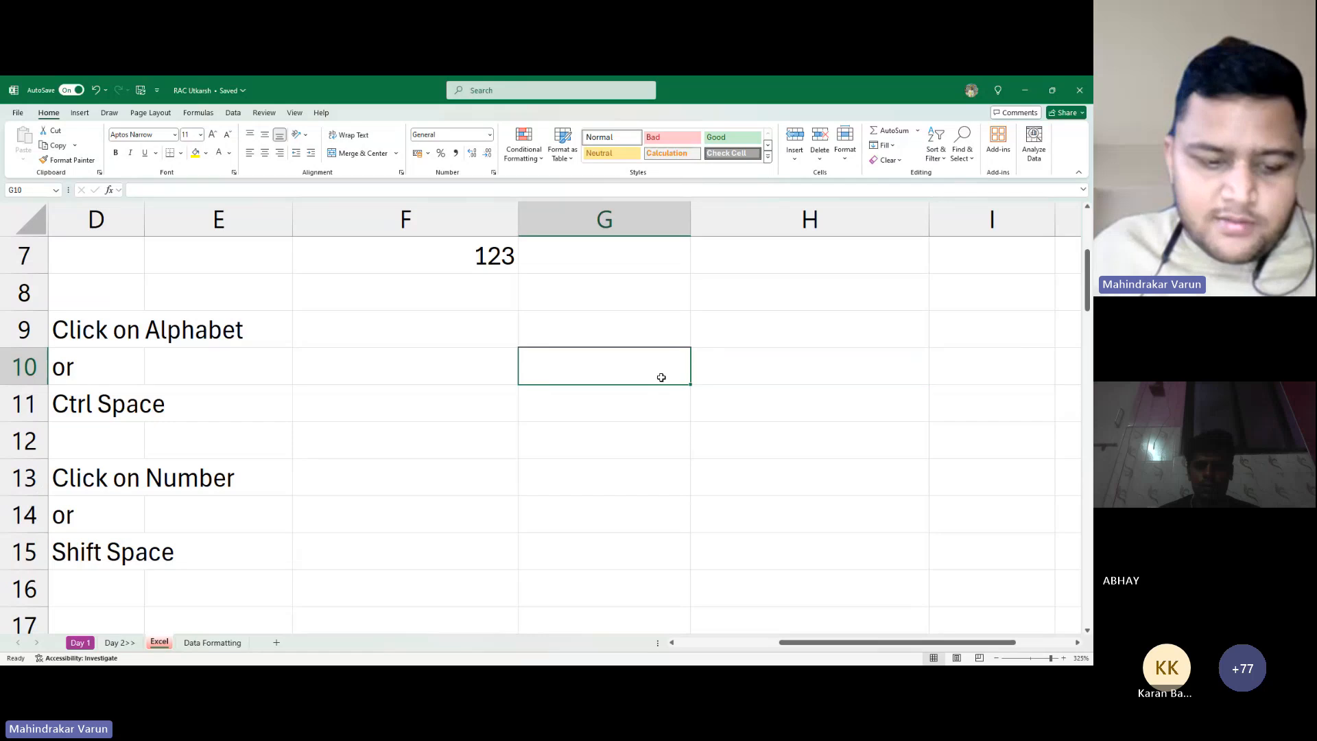
click(640, 439)
click(616, 365)
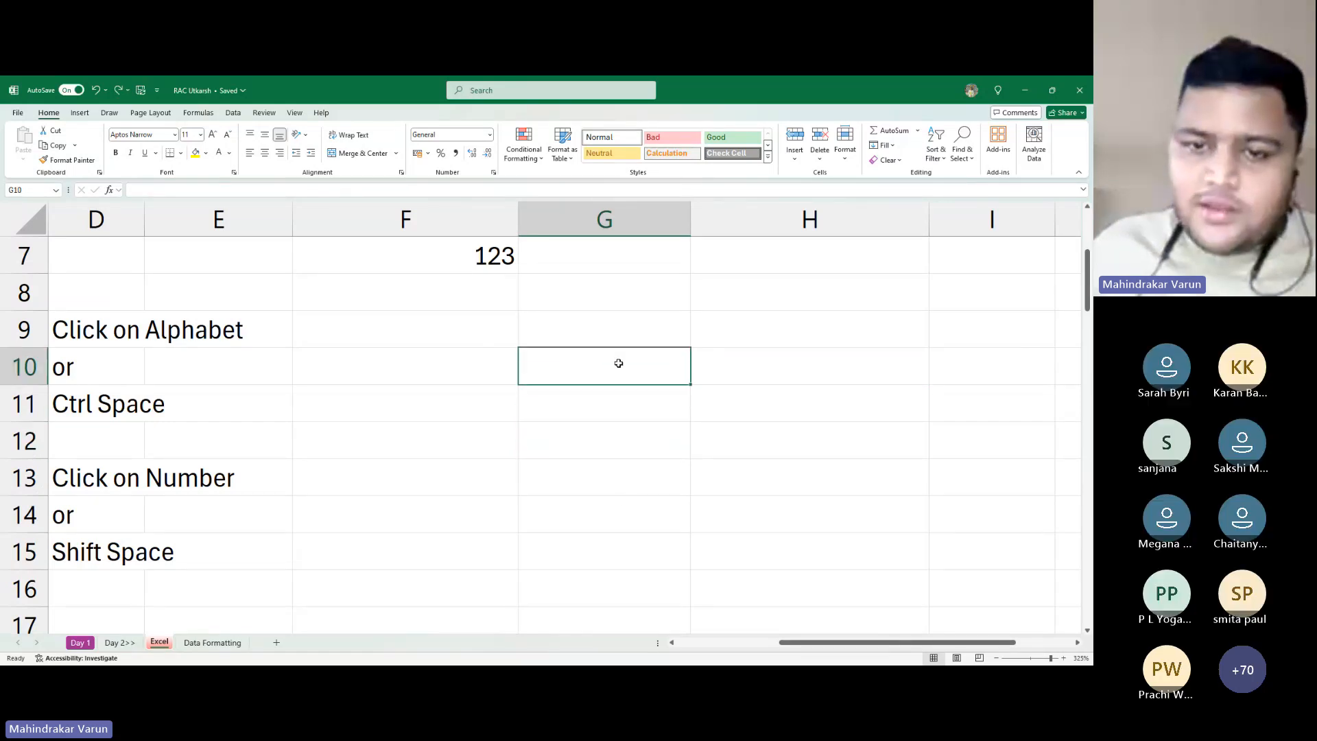
click(633, 295)
click(644, 365)
click(605, 431)
click(491, 389)
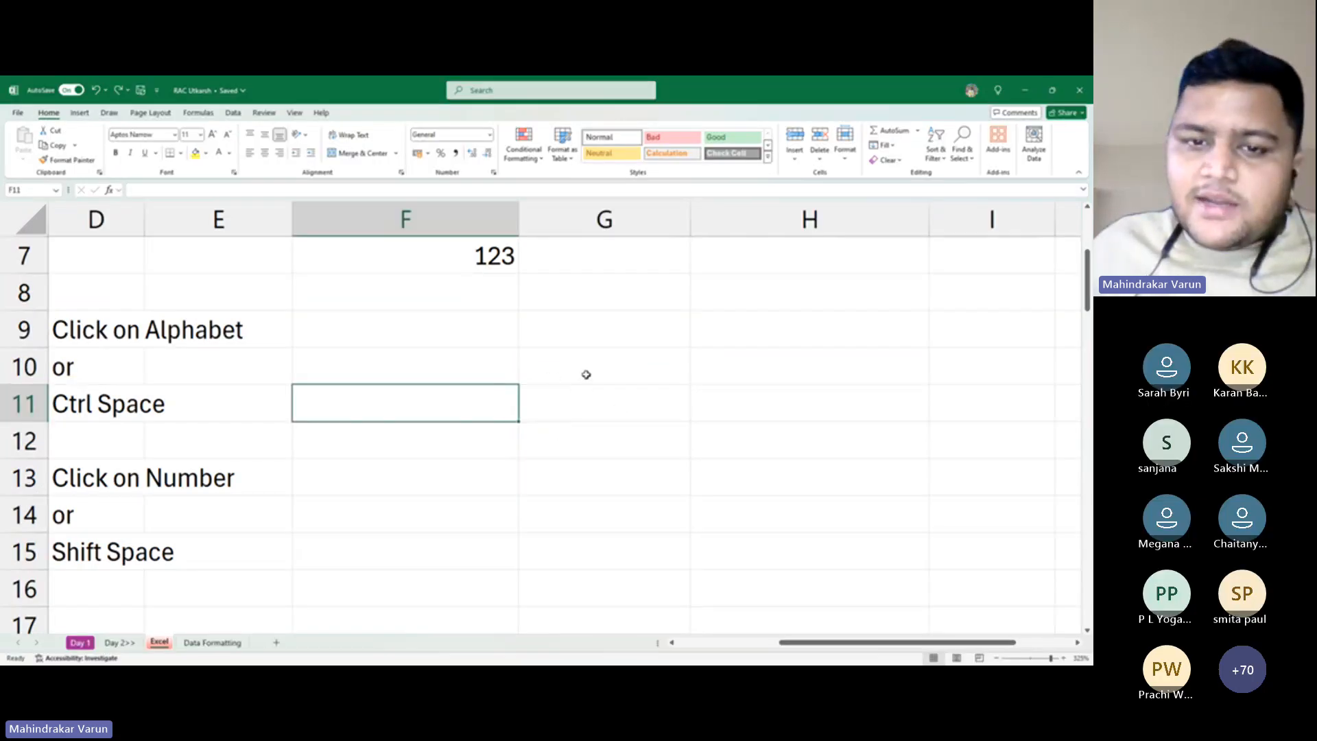
Move the active cell around the notes sheet with the arrow keys and Home, ending at F10
key(Left)
key(Left)
key(Left)
key(Left)
key(Left)
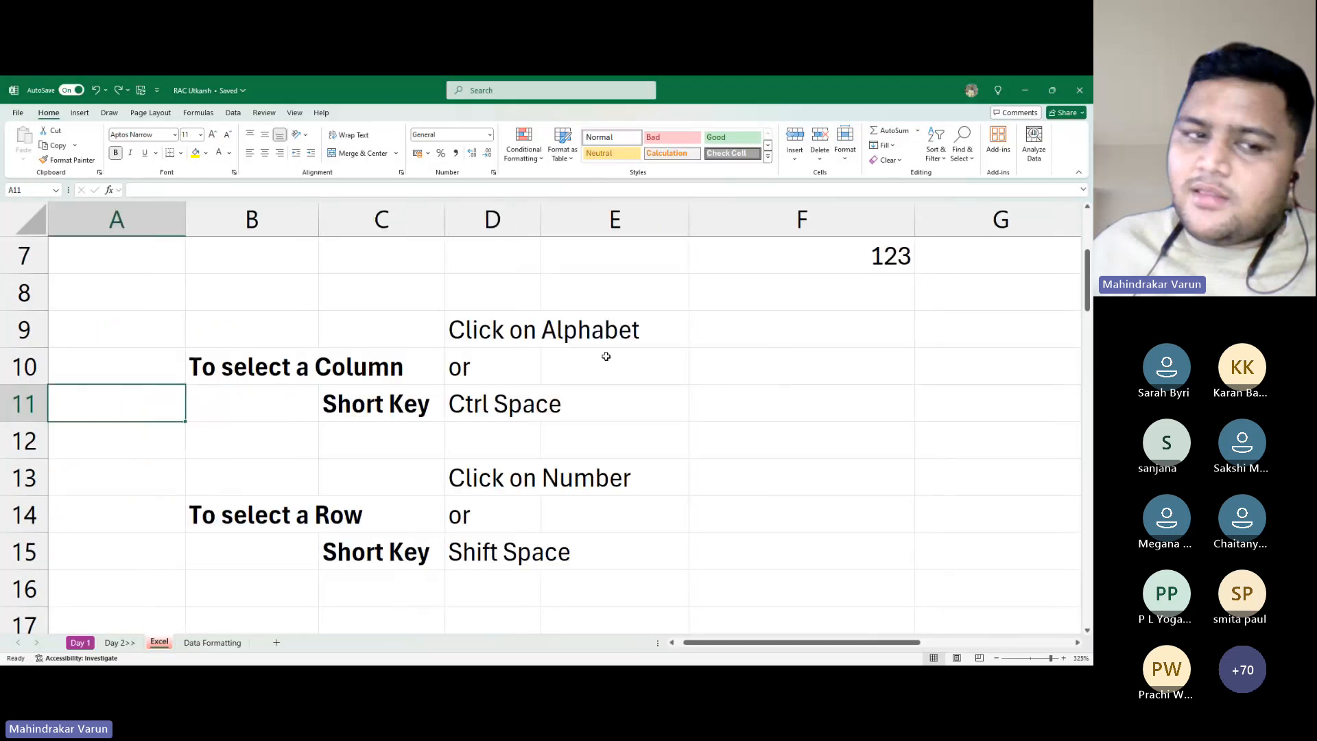
key(Right)
key(Right)
key(Right)
key(Right)
key(Right)
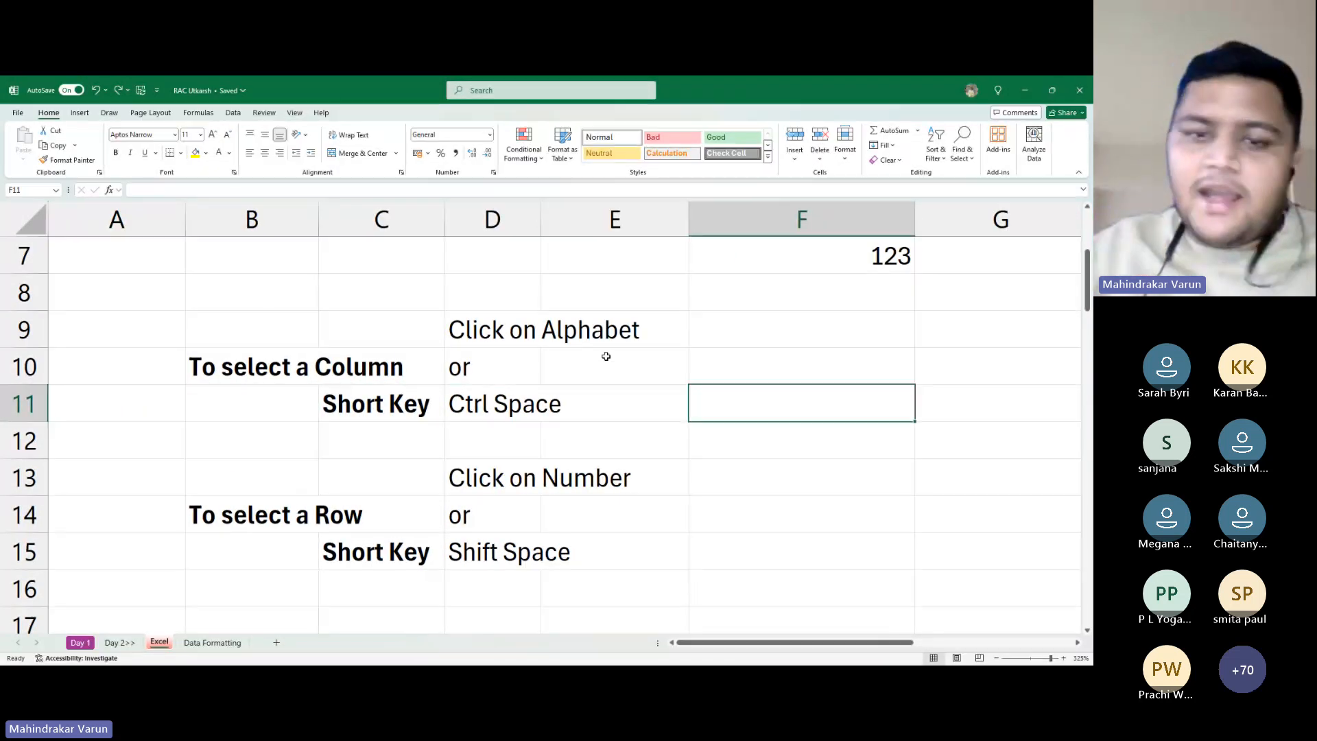
key(Up)
key(Up)
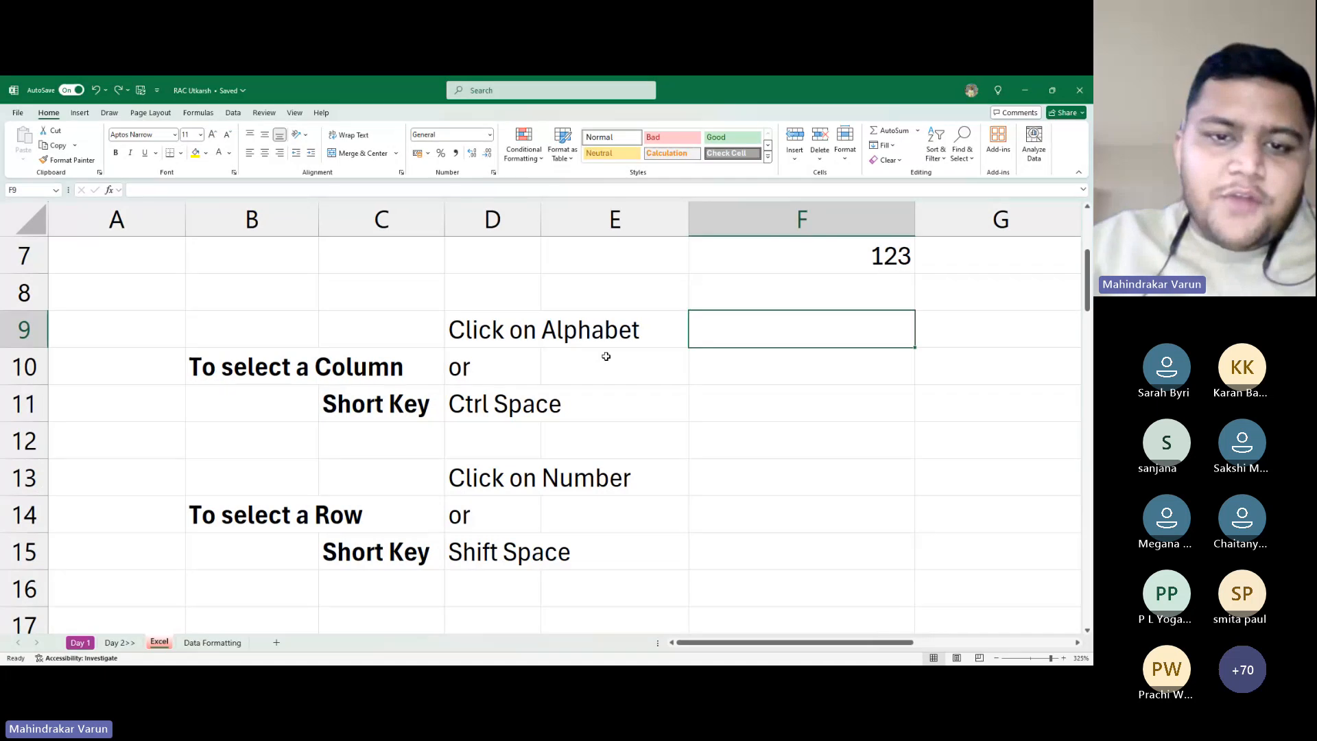
key(Left)
key(Left)
key(Down)
key(Down)
key(Right)
key(Right)
key(Right)
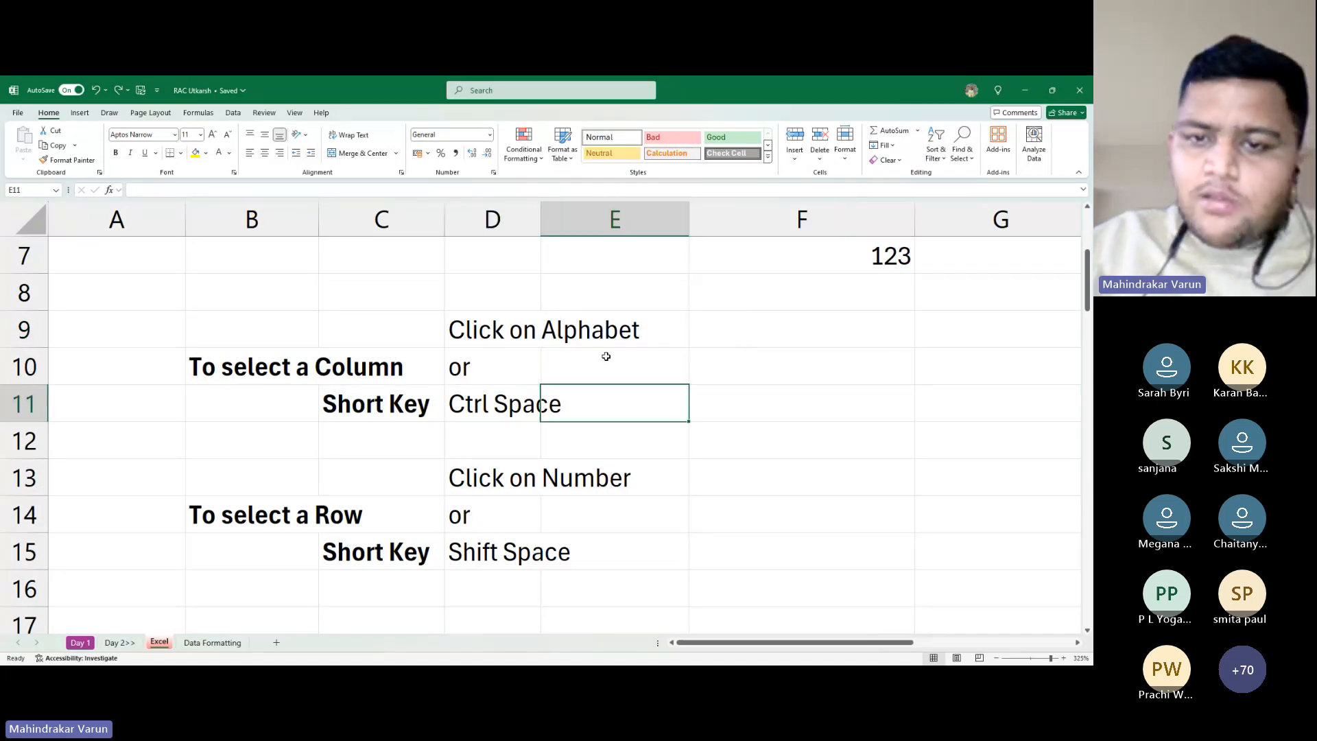
key(Up)
key(Left)
key(Left)
key(Home)
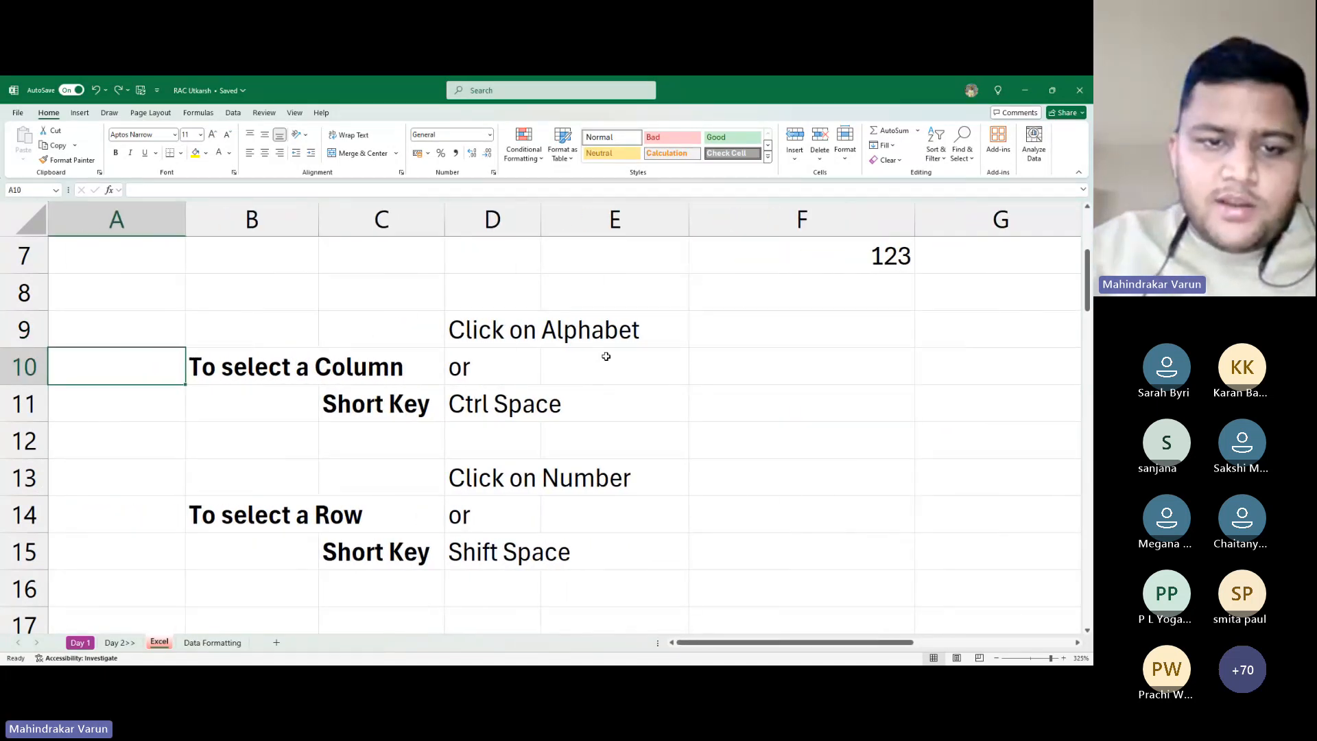
key(Right)
key(Right)
key(Right)
key(Right)
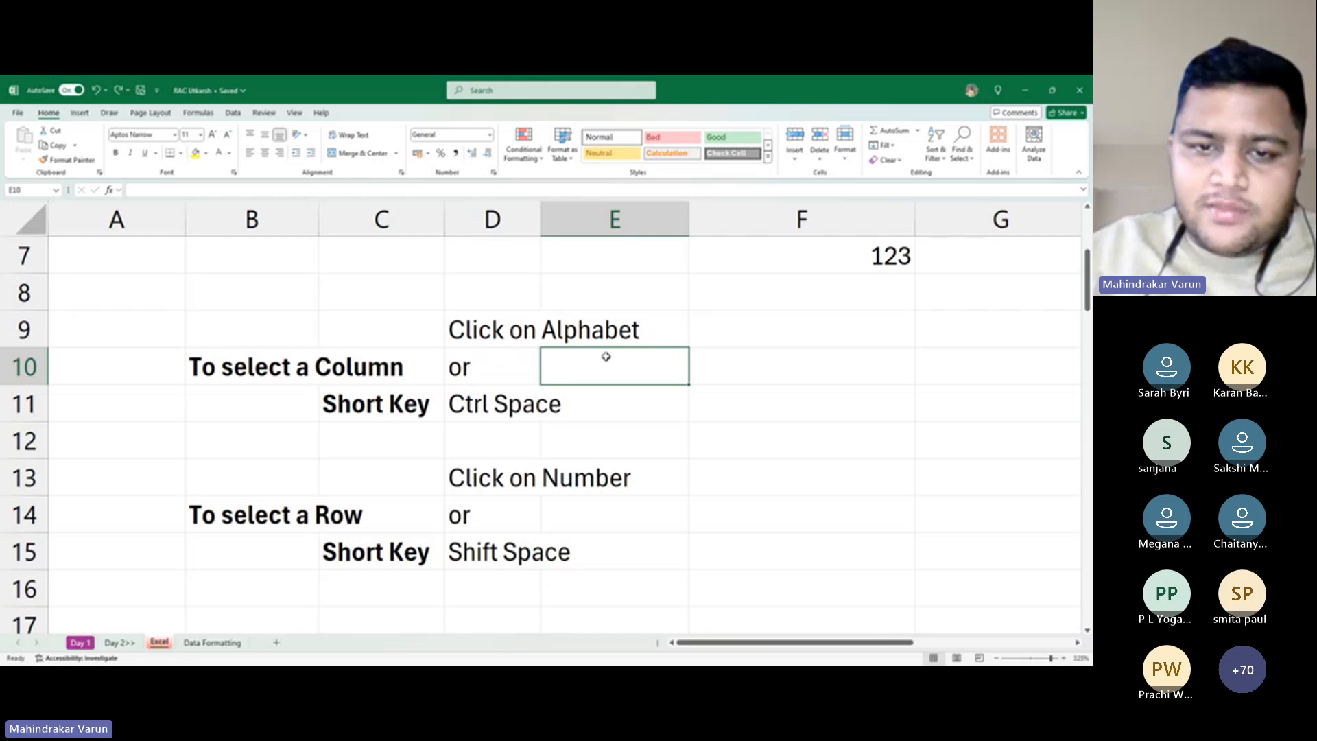
key(Right)
key(Up)
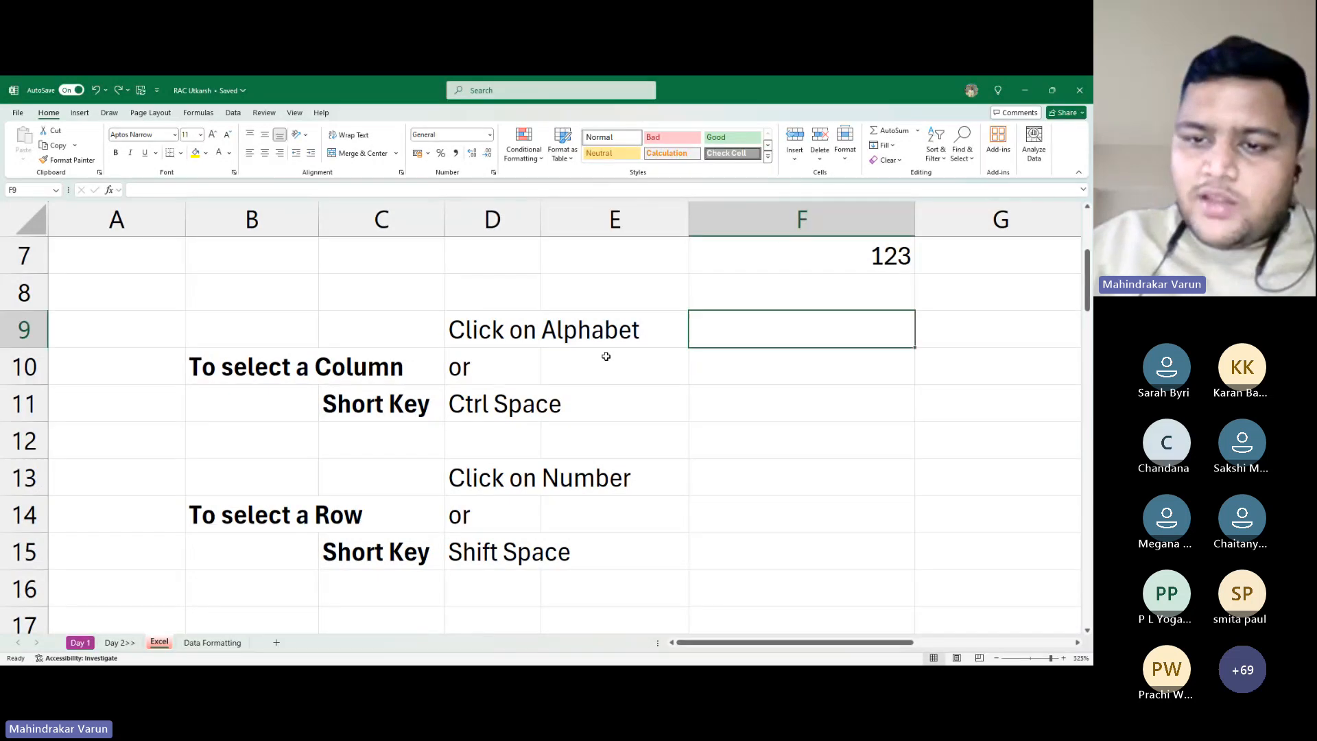
Step up and down in column F, then extend the selection from F10 down to F12
key(Down)
key(Down)
key(Down)
key(Up)
key(Up)
key(Down)
key(Down)
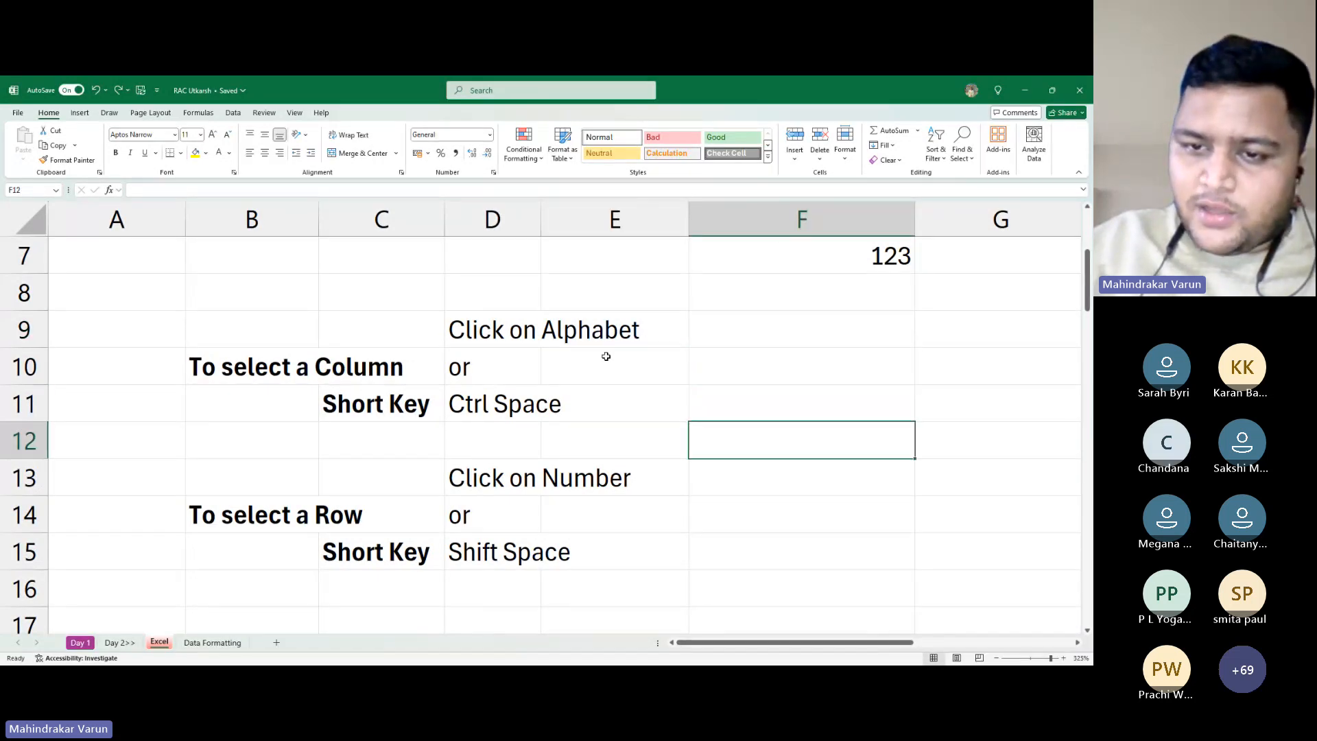
key(Down)
key(Up)
key(Up)
key(Up)
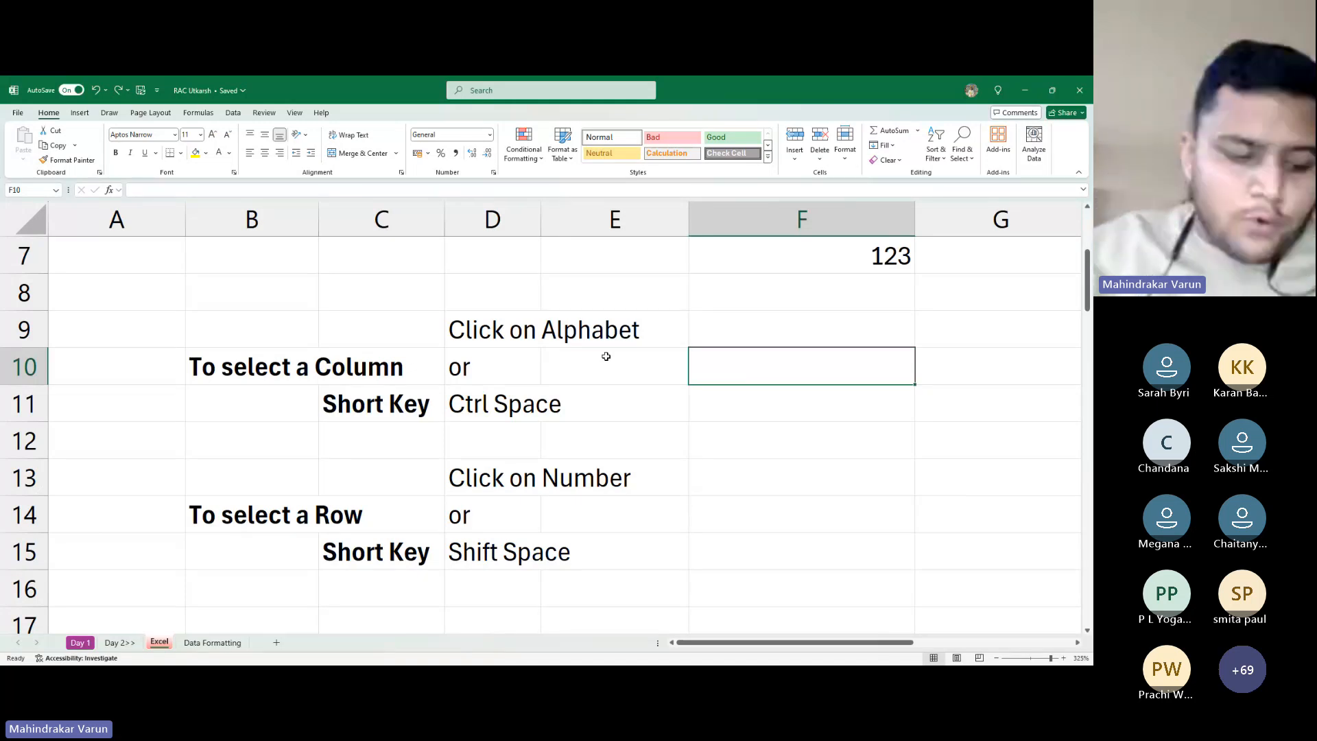
key(shift+Down)
key(shift+Down)
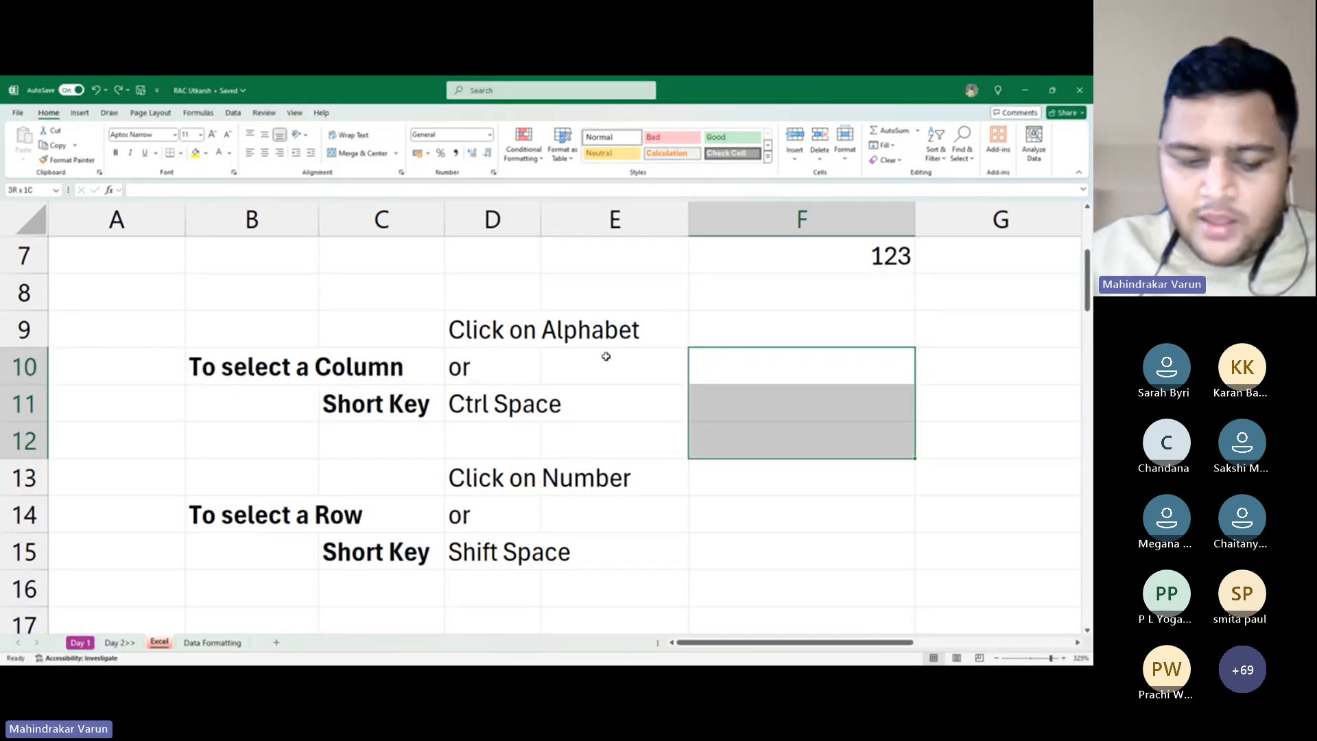
Grow and shrink the column F selection with Shift+Up/Down, ending at F10:F11
key(shift+Down)
key(shift+Down)
key(shift+Down)
key(shift+Up)
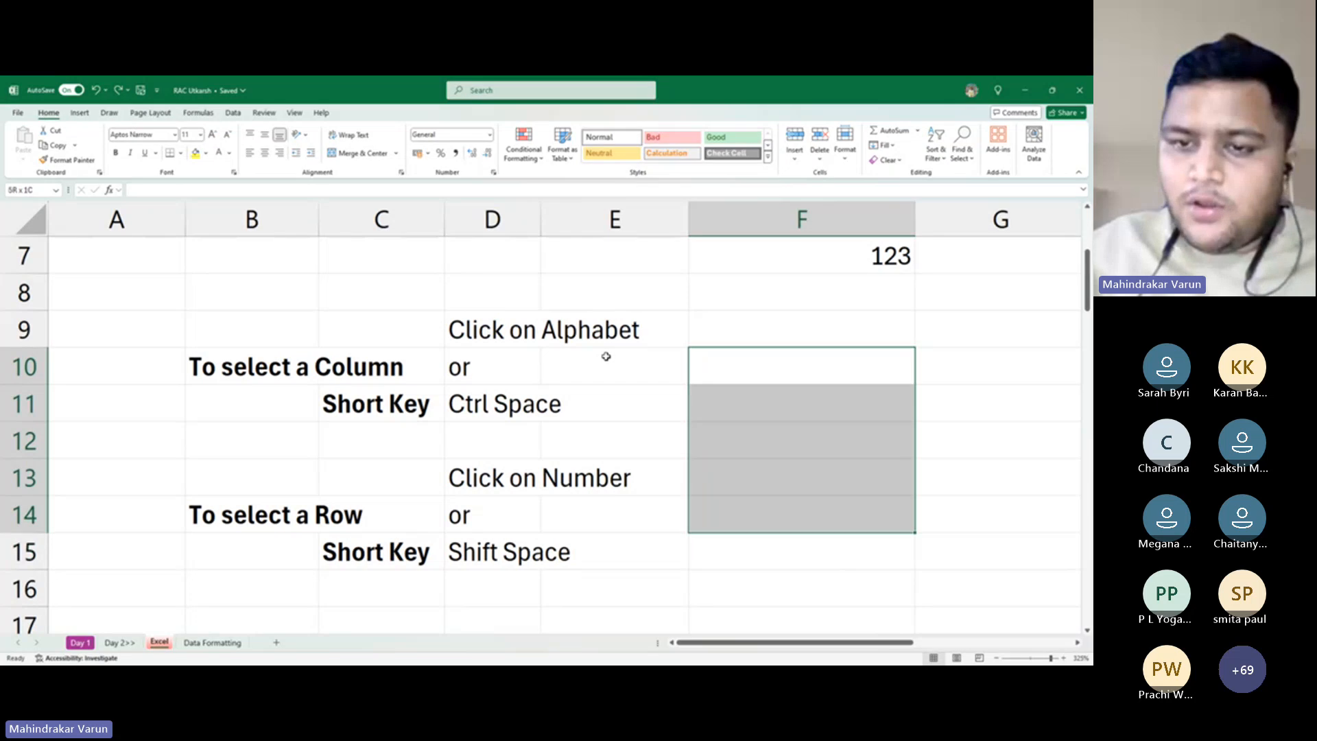
key(shift+Up)
key(shift+Up)
key(shift+Up)
key(shift+Up)
key(shift+Up)
key(shift+Up)
key(shift+Up)
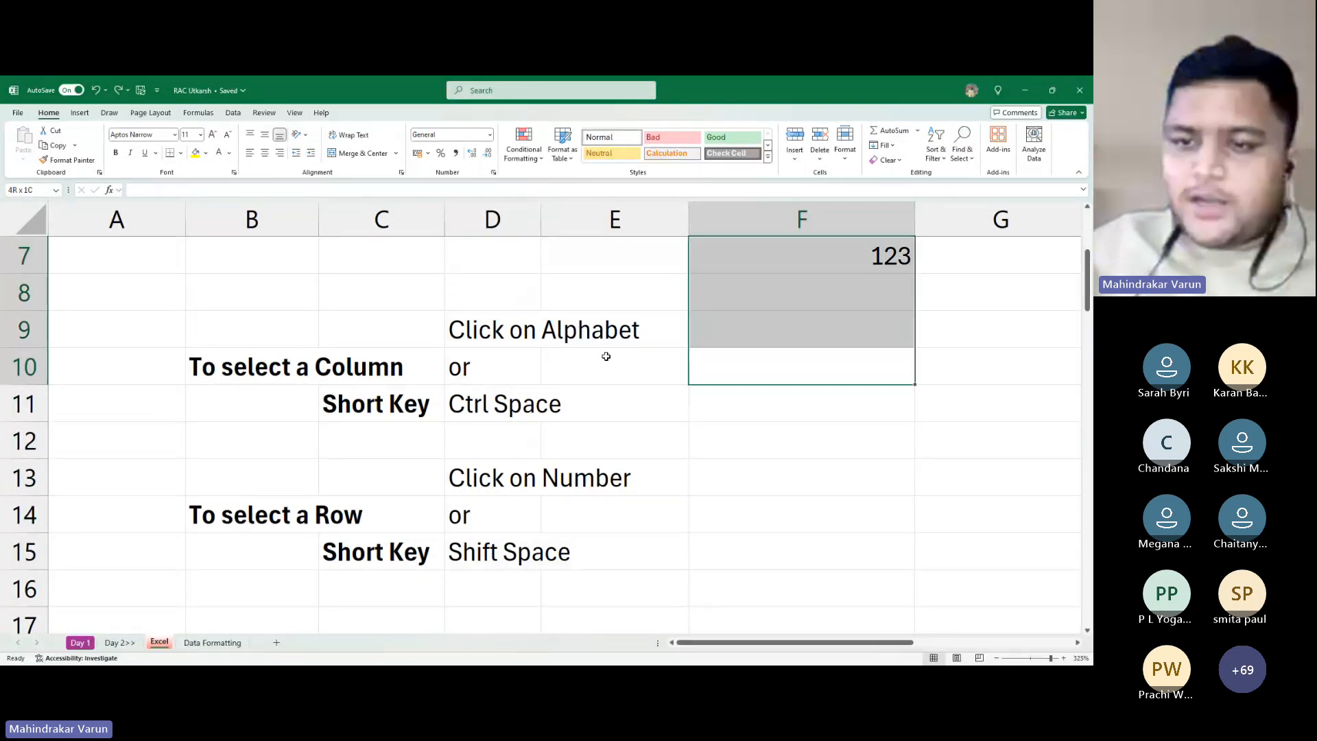
key(shift+Up)
key(shift+Up)
key(shift+Up)
key(shift+Down)
key(shift+Down)
key(shift+Down)
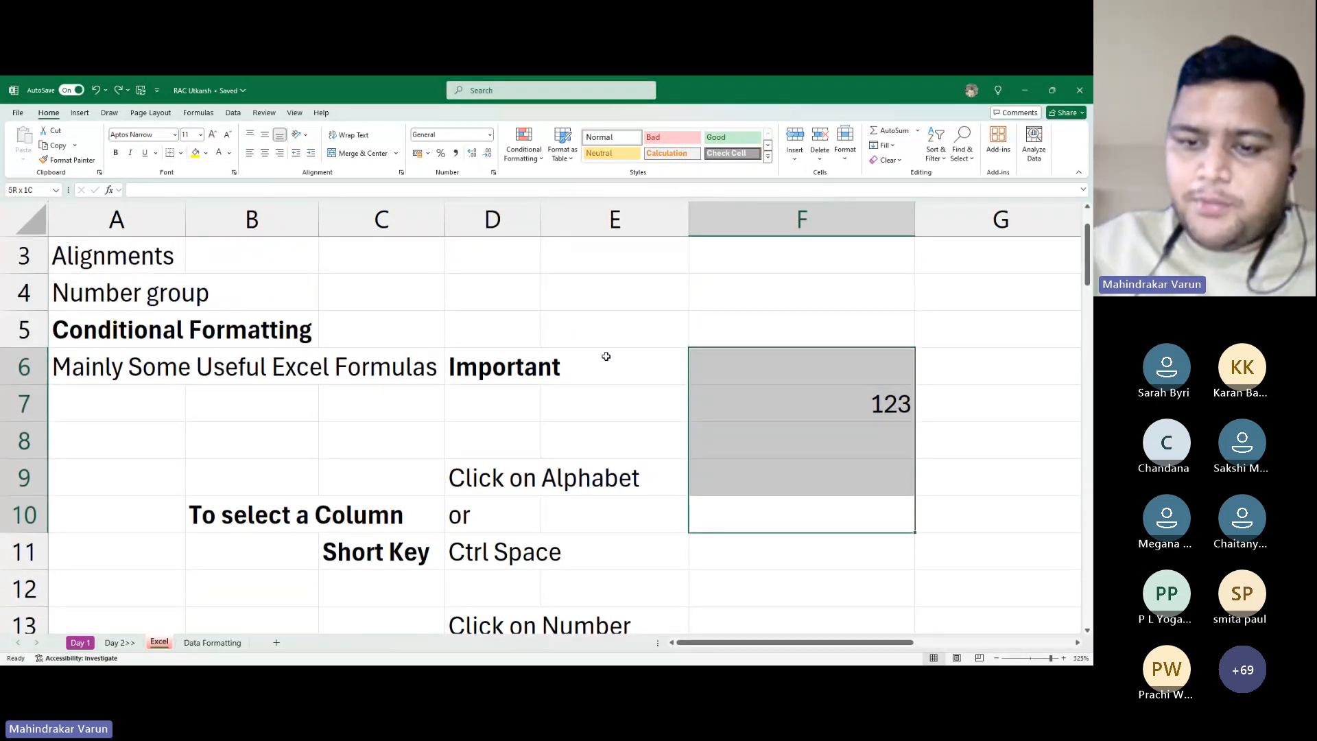
key(shift+Down)
key(shift+Down)
key(shift+Down)
key(shift+Down)
key(shift+Down)
key(shift+Down)
key(shift+Down)
key(shift+Down)
key(shift+Up)
key(shift+Up)
key(shift+Up)
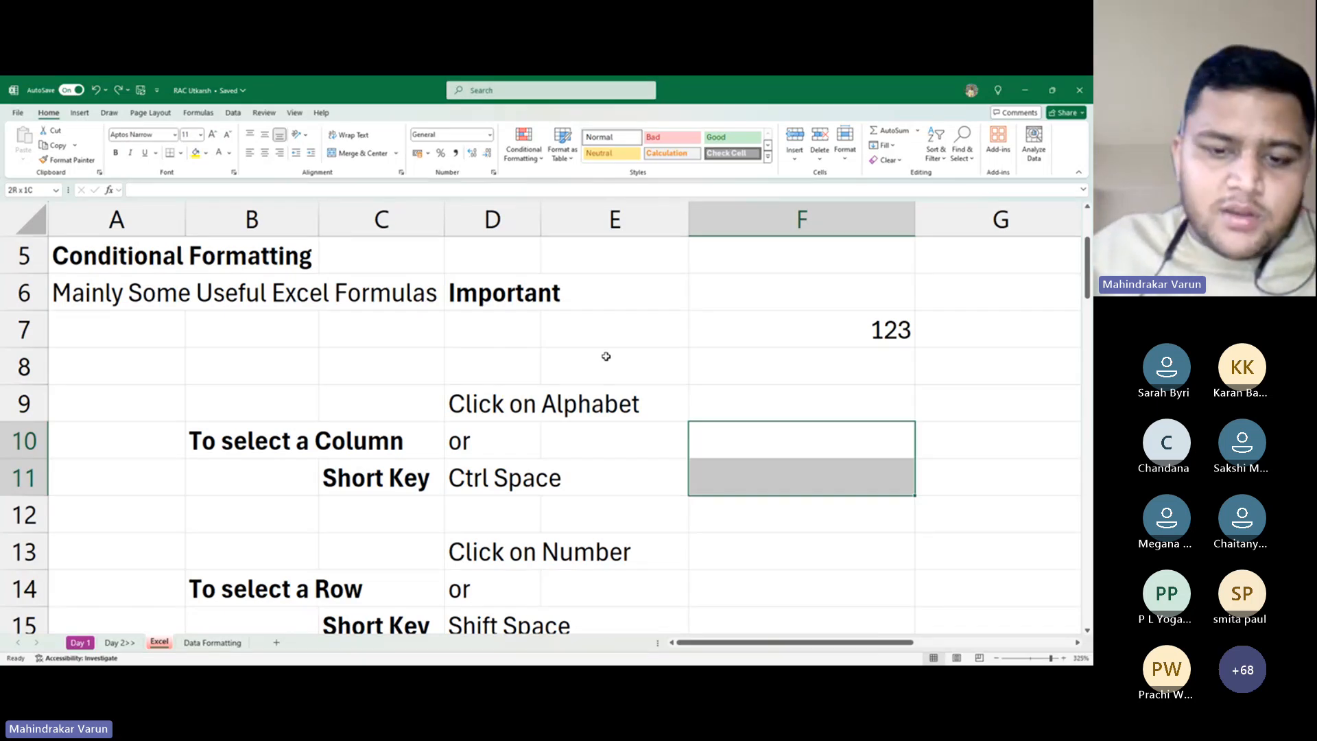
key(shift+Down)
key(shift+Down)
key(shift+Down)
key(shift+Down)
key(shift+Down)
key(shift+Up)
key(shift+Up)
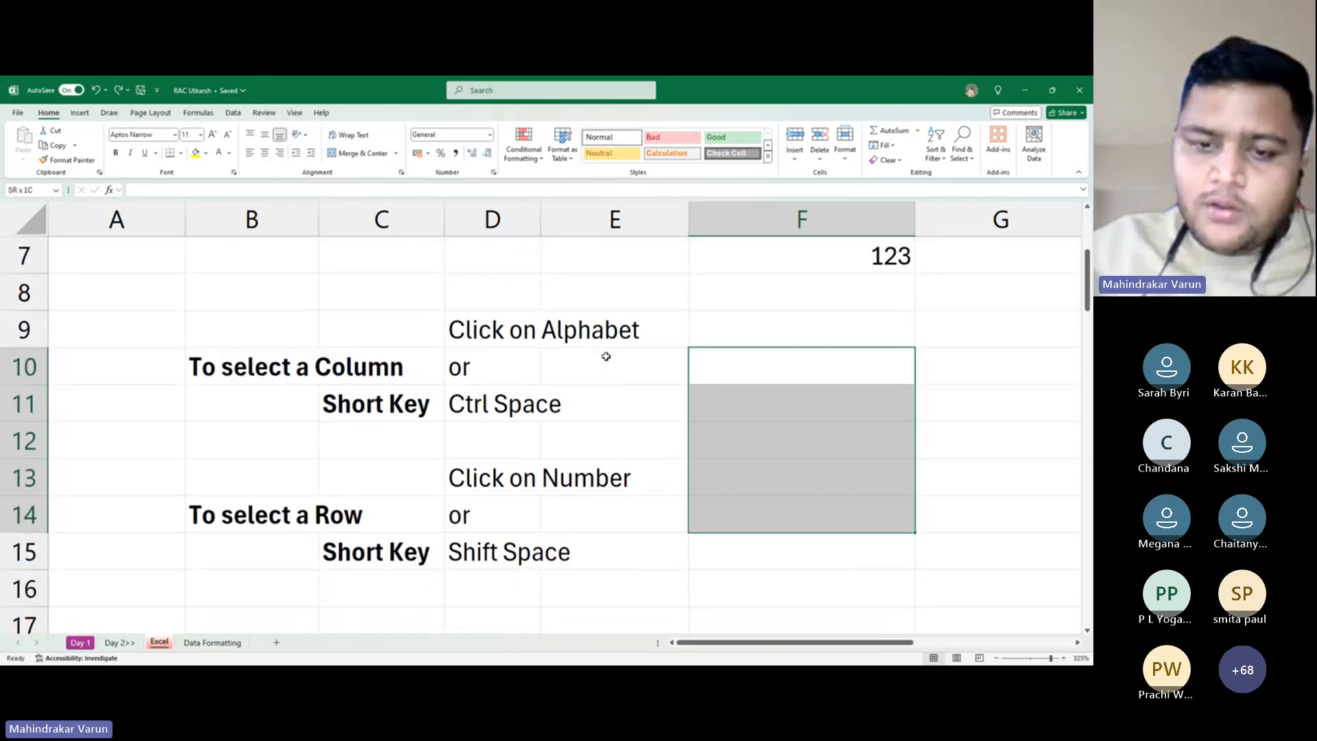
key(shift+Up)
key(shift+Up)
key(shift+Up)
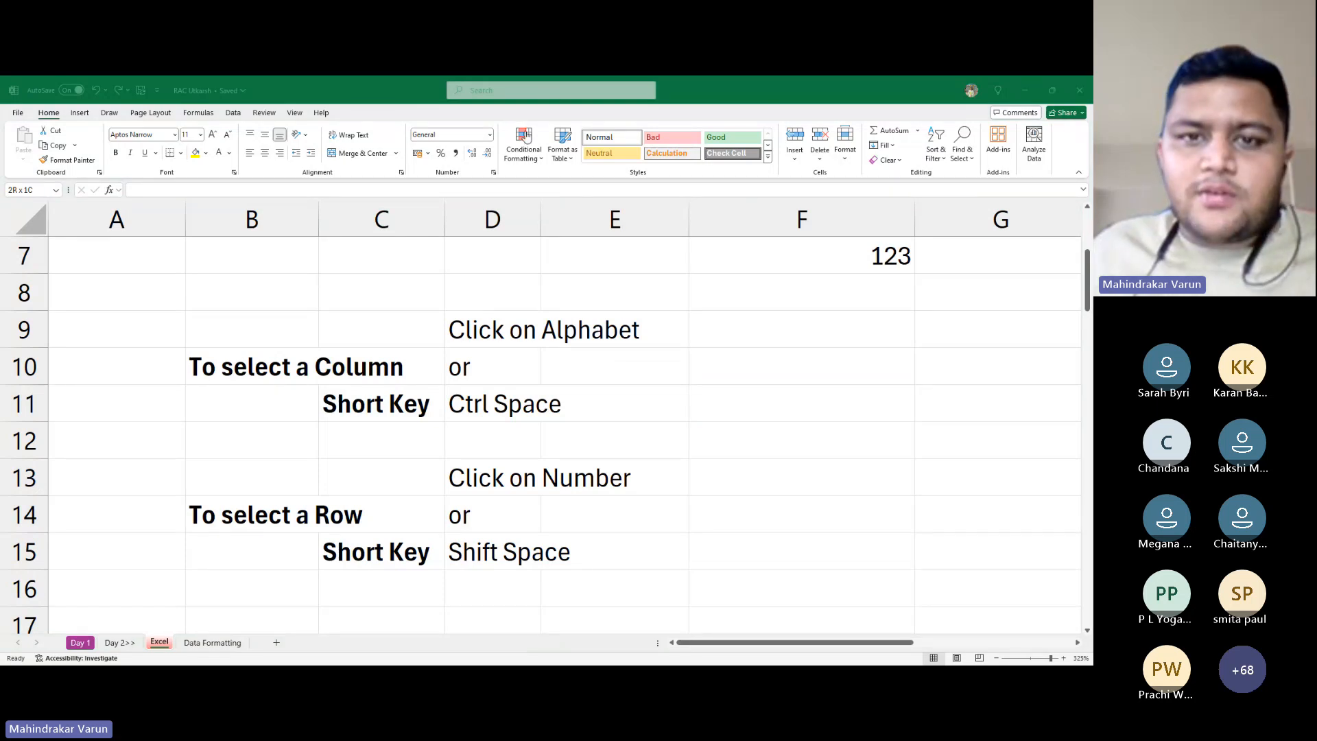
Select F10:F11 and use Shift+Space to select entire rows 10 and 11
click(854, 386)
key(shift+Down)
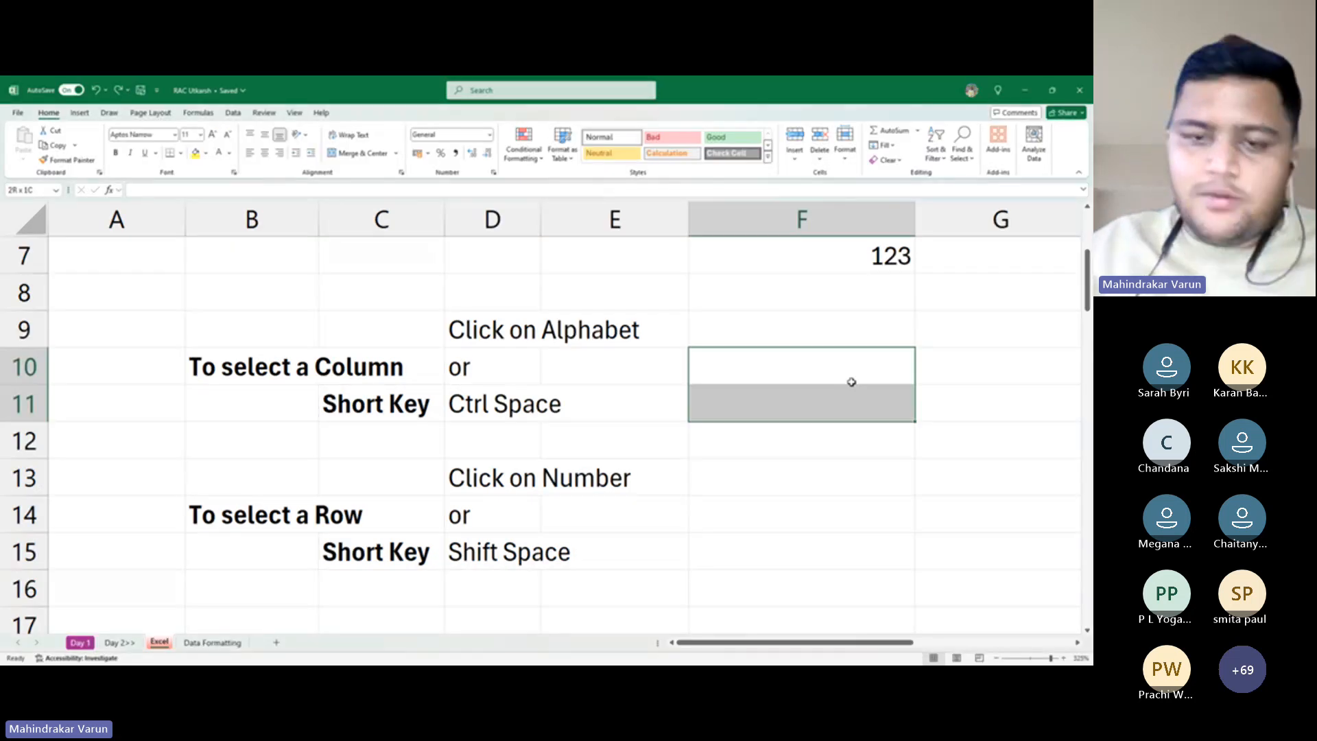
key(shift+space)
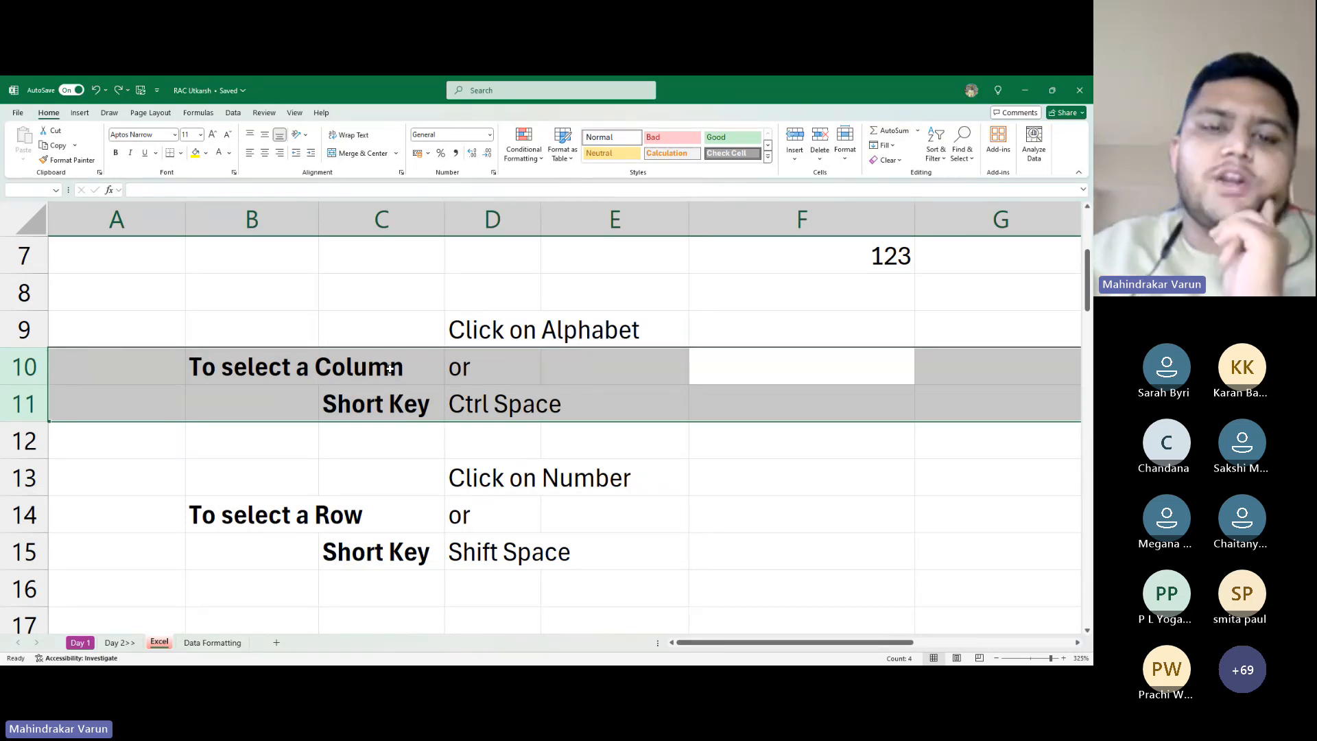
Collapse the row selection to F11, then extend it right with Shift+Right to cover F11:G11
key(Down)
key(Down)
key(Up)
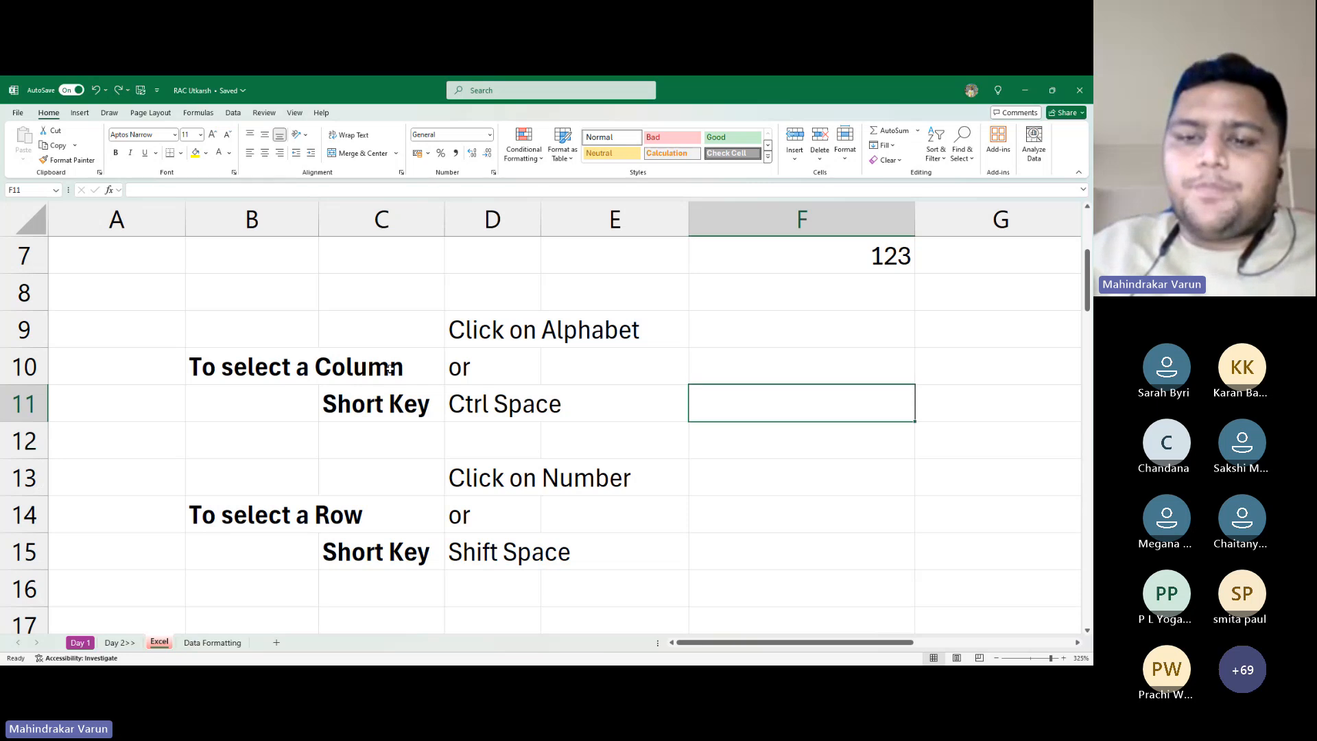
key(shift+Right)
key(shift+Left)
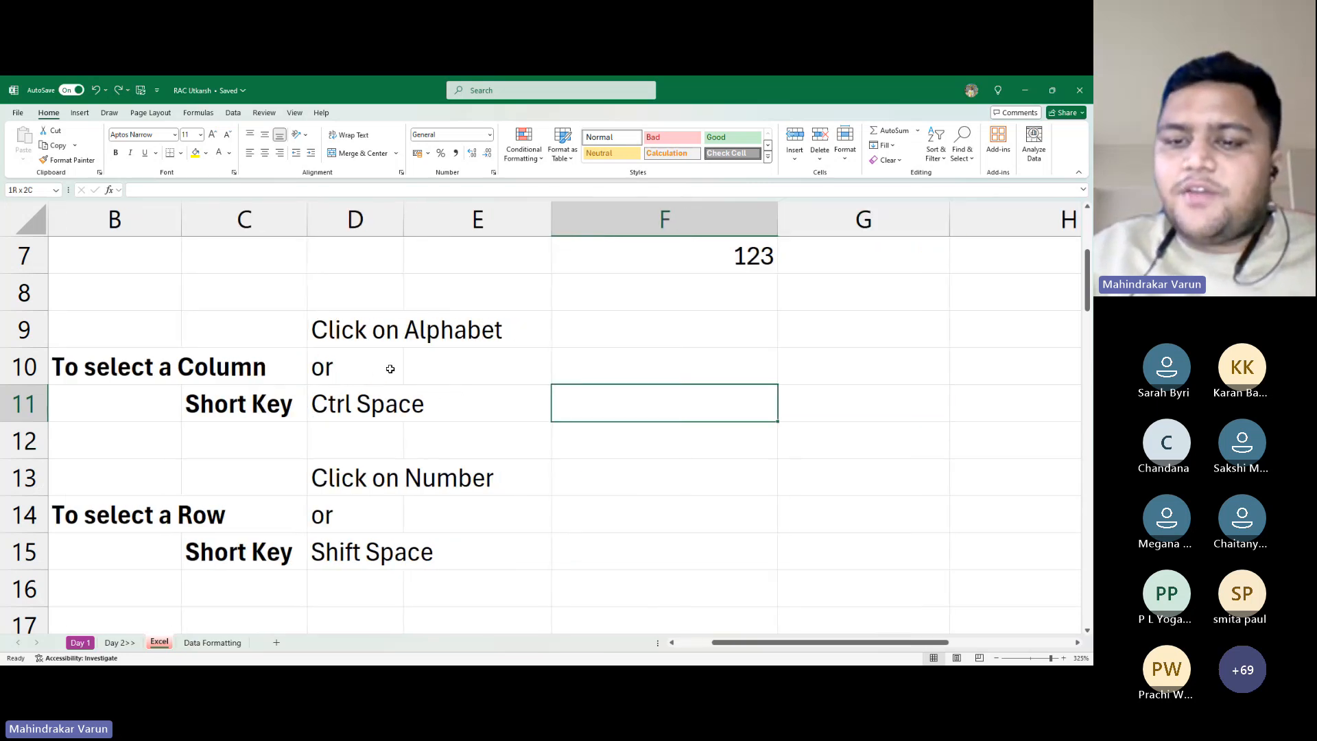
key(shift+Right)
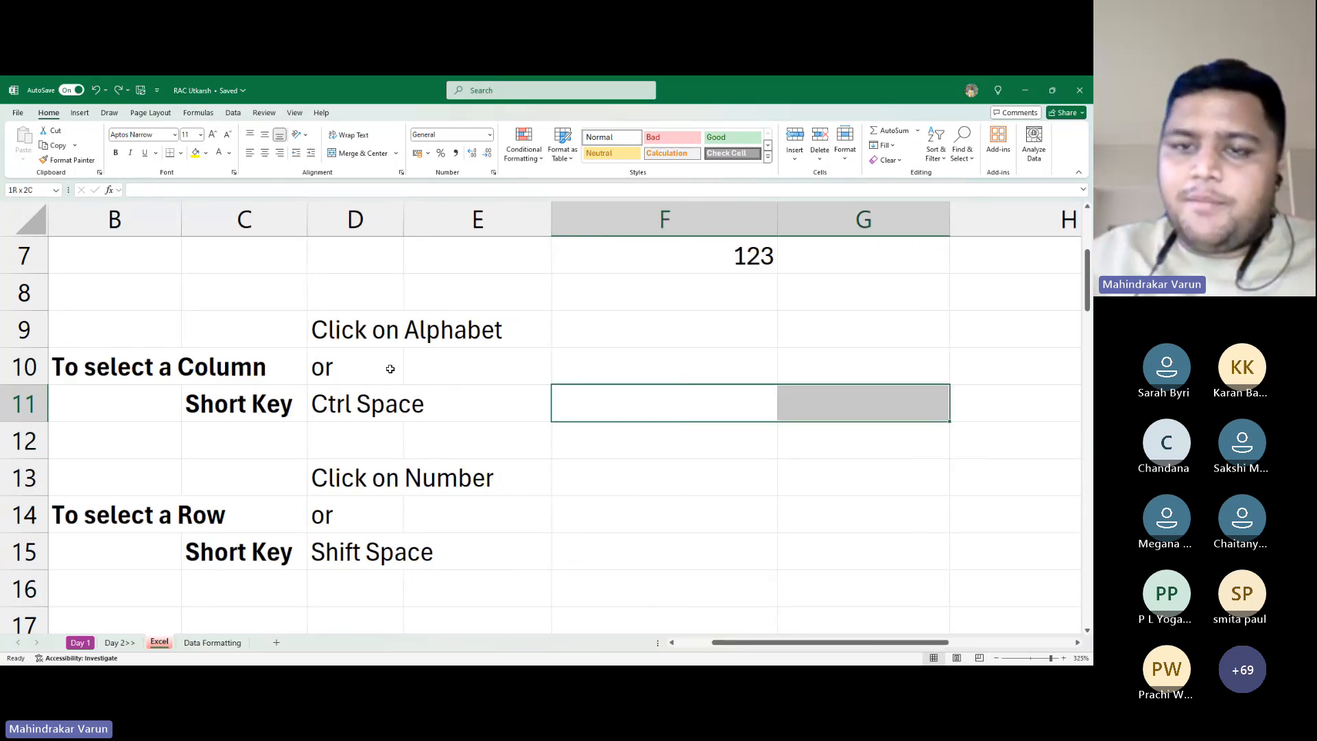
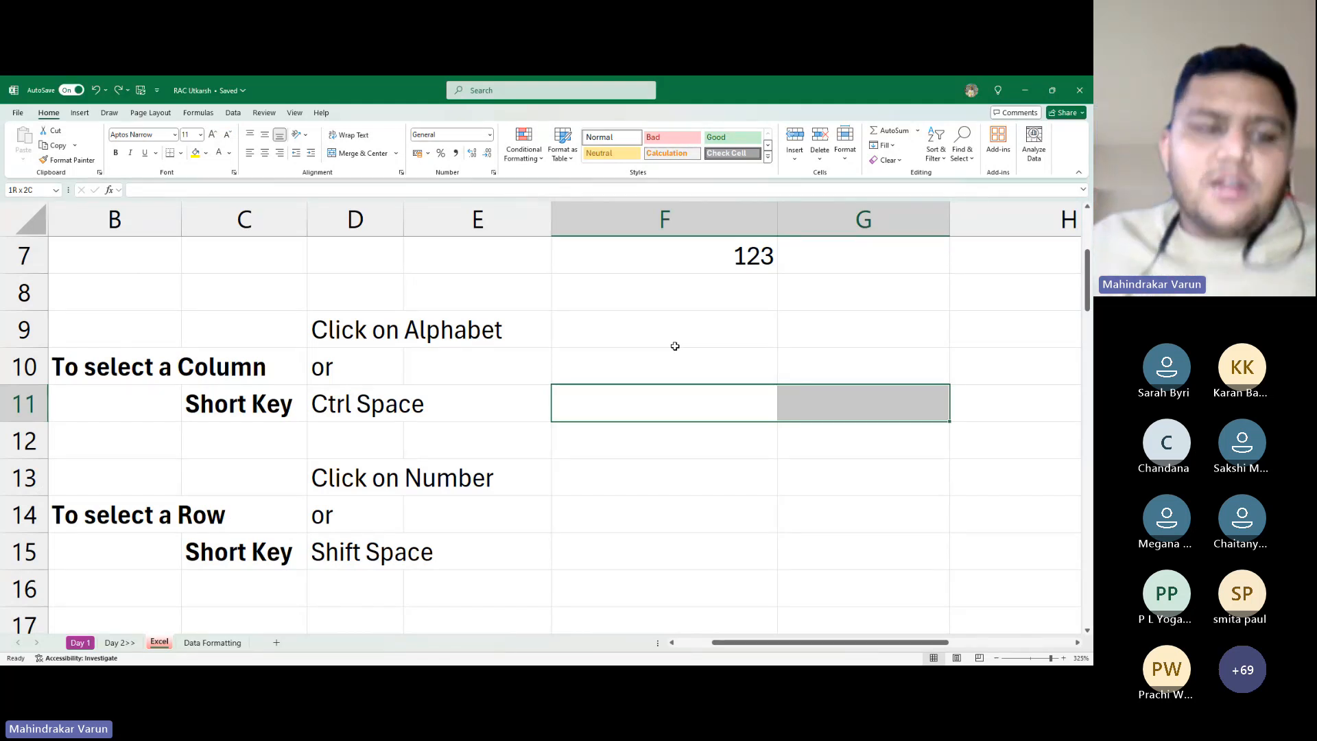
Return to the workbook and move the cursor to cell A22 below the notes
key(alt+Tab)
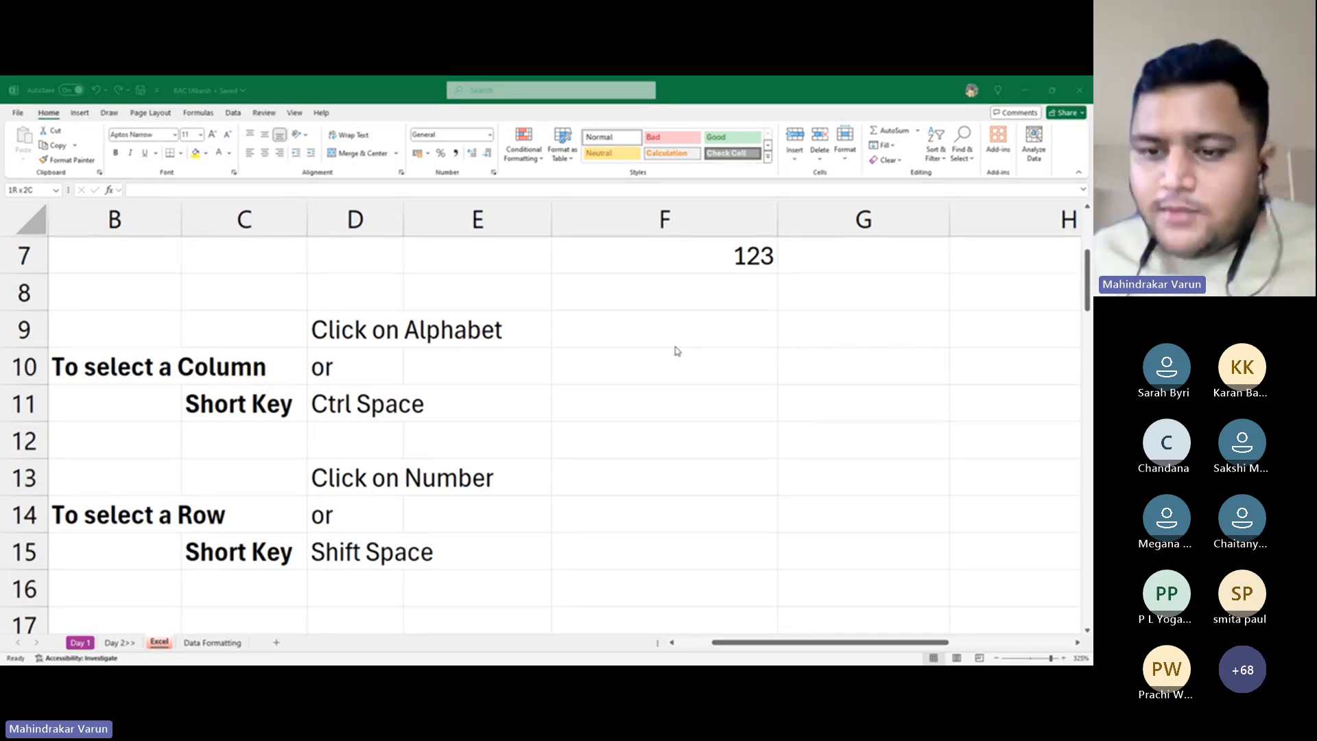
click(675, 347)
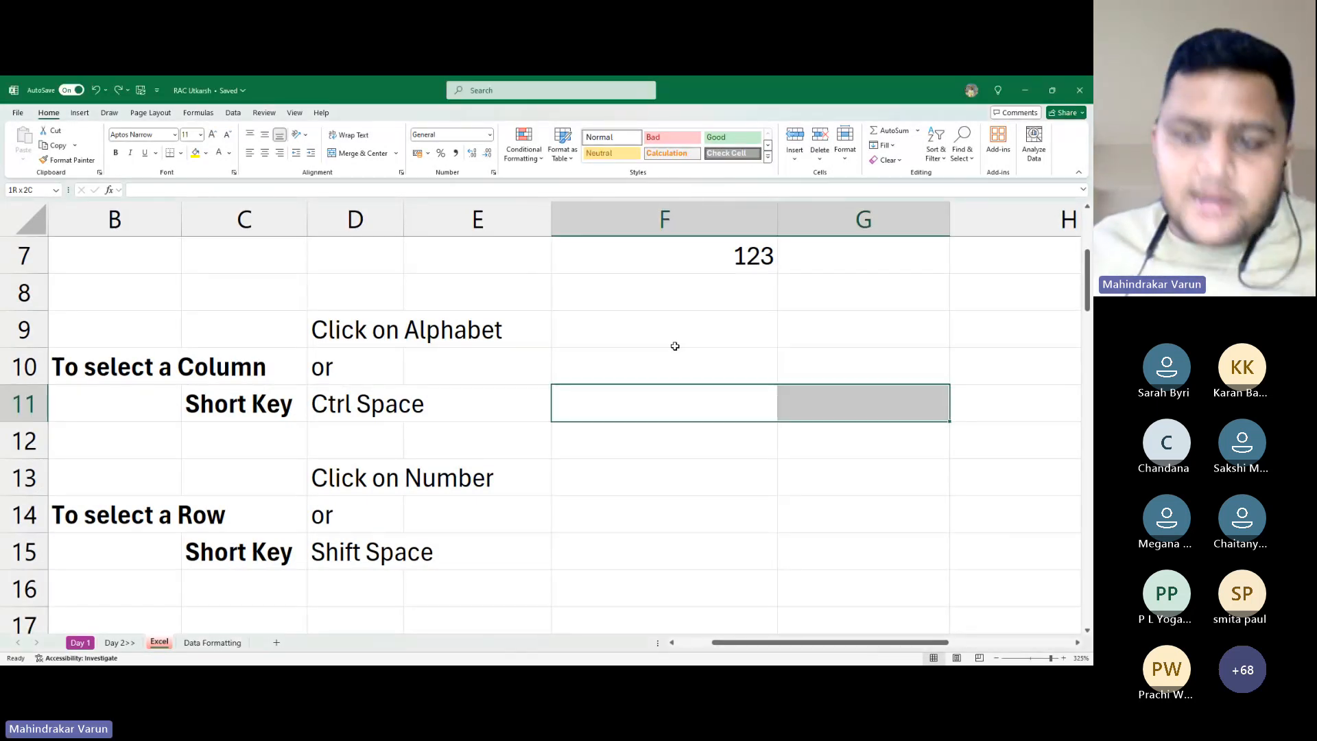
key(ctrl+space)
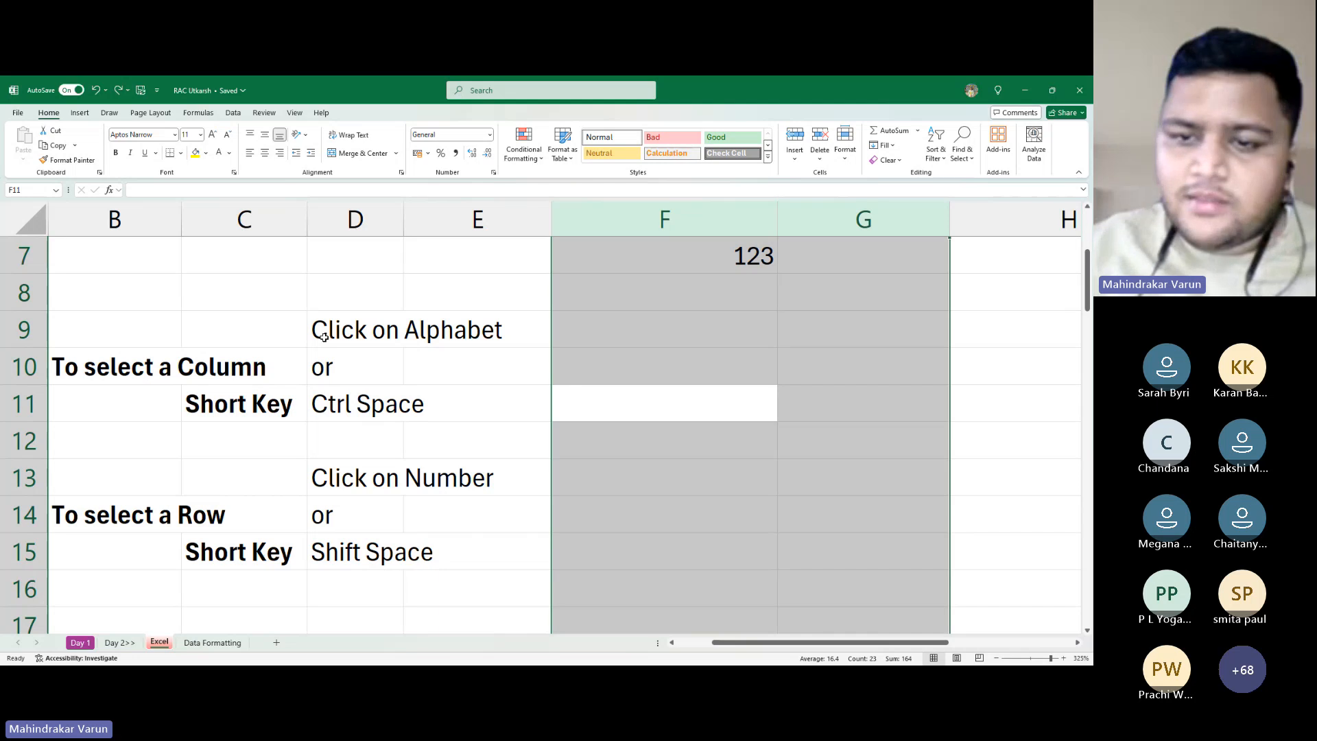
key(Left)
key(Up)
key(Up)
key(Left)
key(Left)
key(Left)
key(Left)
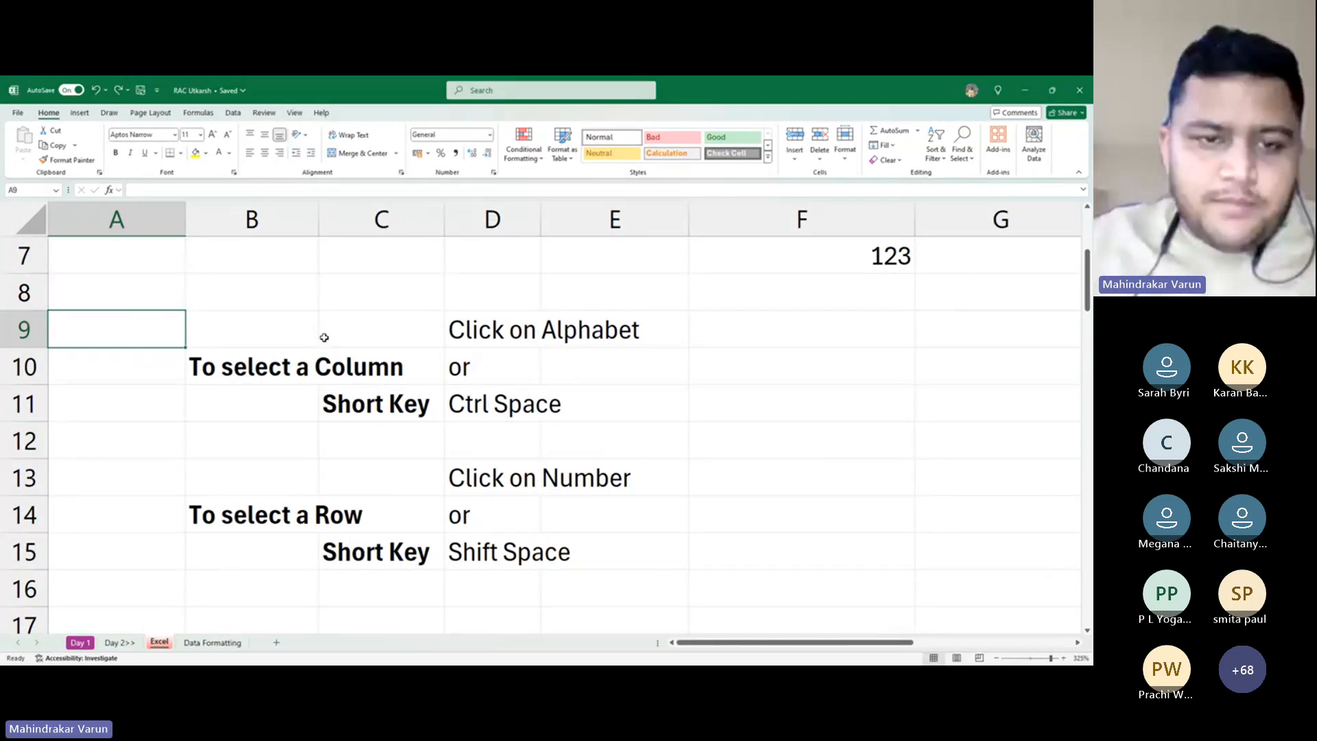
key(Up)
key(Up)
key(Up)
key(Up)
key(Up)
key(Down)
key(Down)
key(Down)
key(Down)
key(Down)
key(Down)
key(Down)
key(Down)
key(Down)
key(Down)
key(Down)
key(Down)
key(Down)
key(Down)
key(Down)
key(Down)
key(Down)
key(Down)
key(Down)
key(Down)
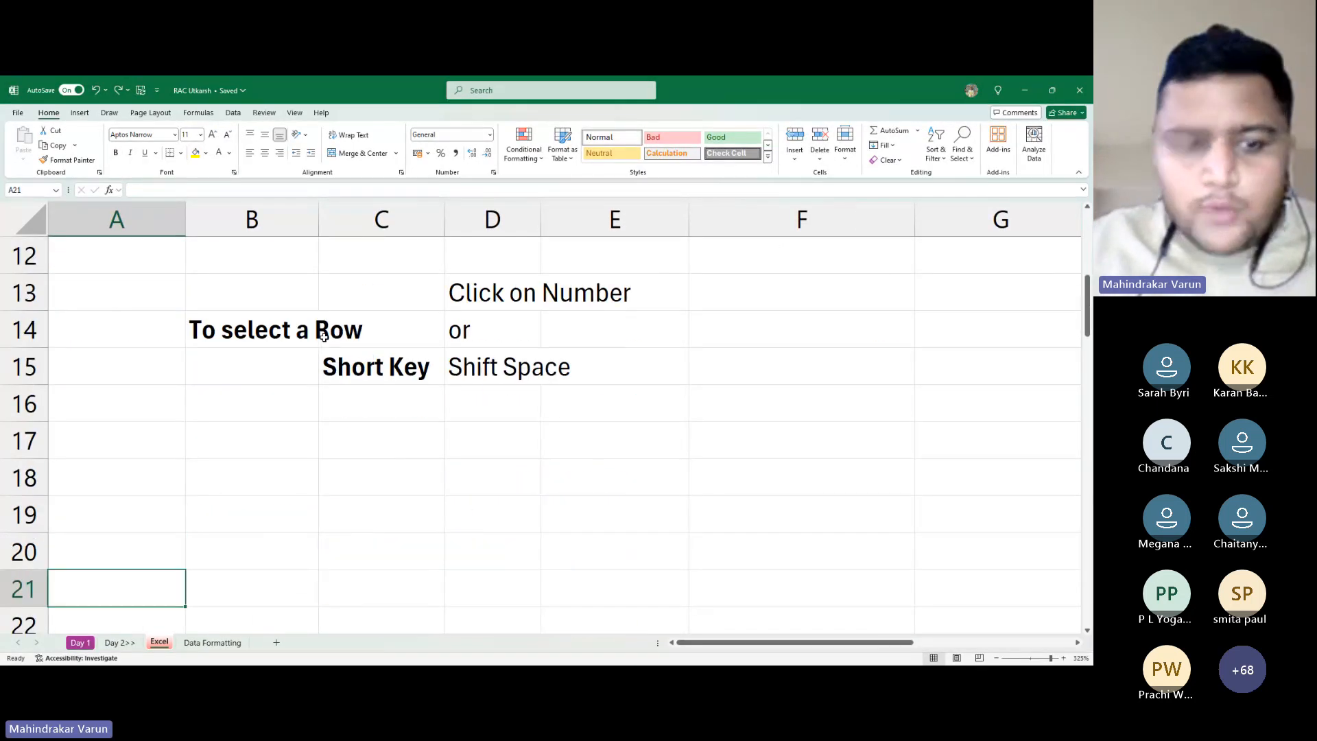
key(Up)
key(Up)
key(Up)
key(Up)
key(Up)
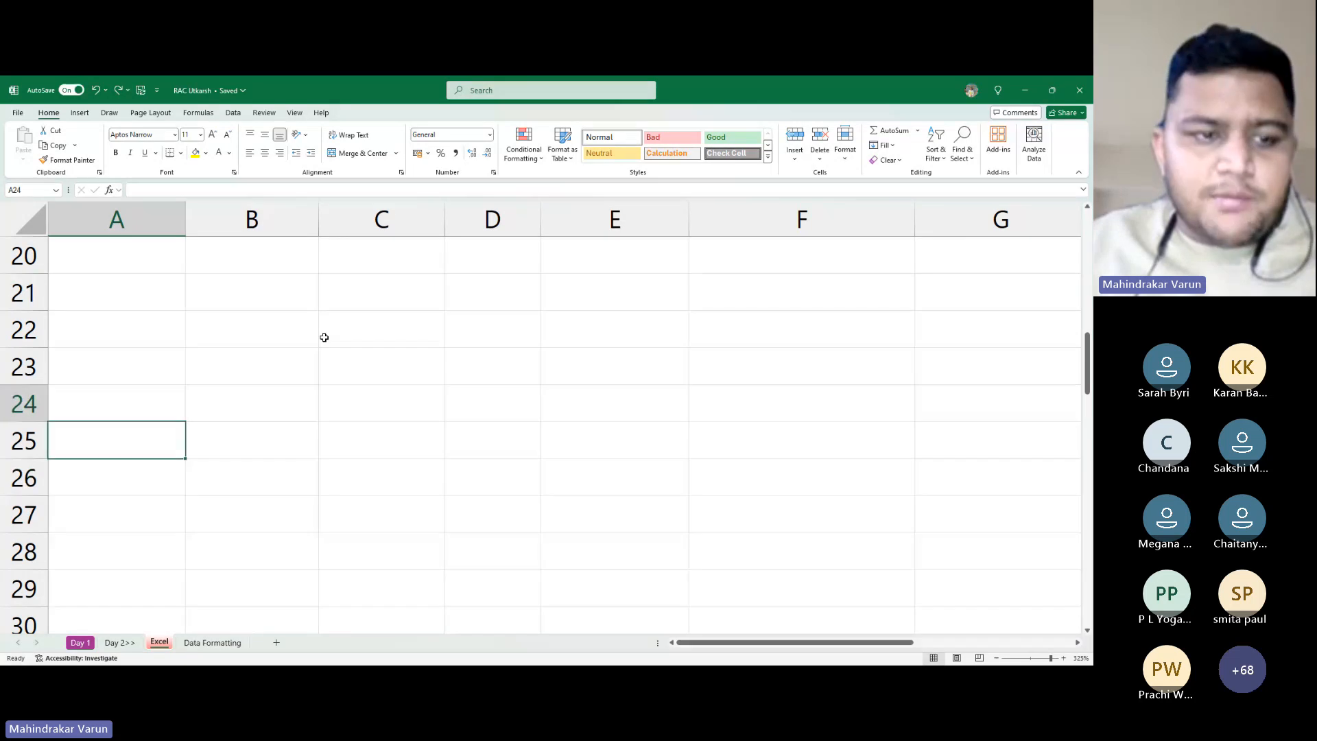
key(Up)
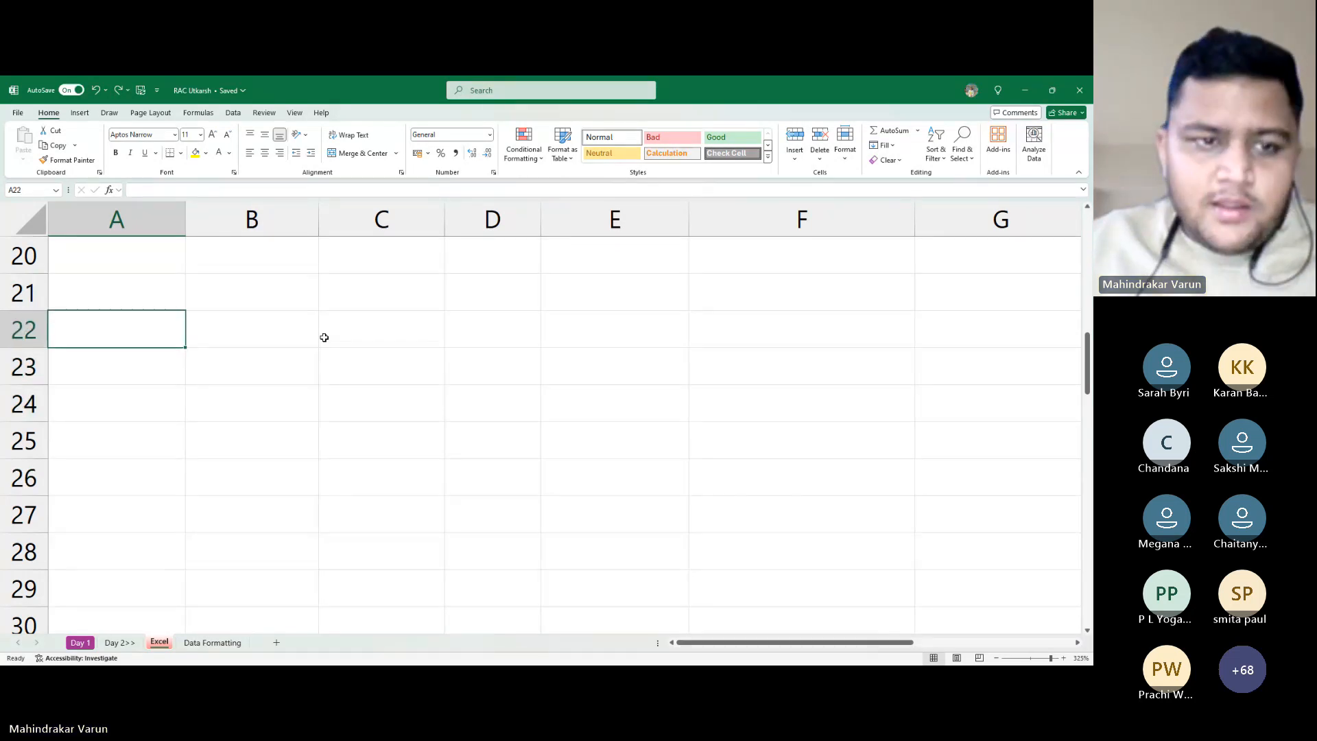
Enter the numbers 1, 2, 3, 4, 5, 6 across cells A22 through F22
text(1)
key(Tab)
text(2)
key(Tab)
text(3)
key(Tab)
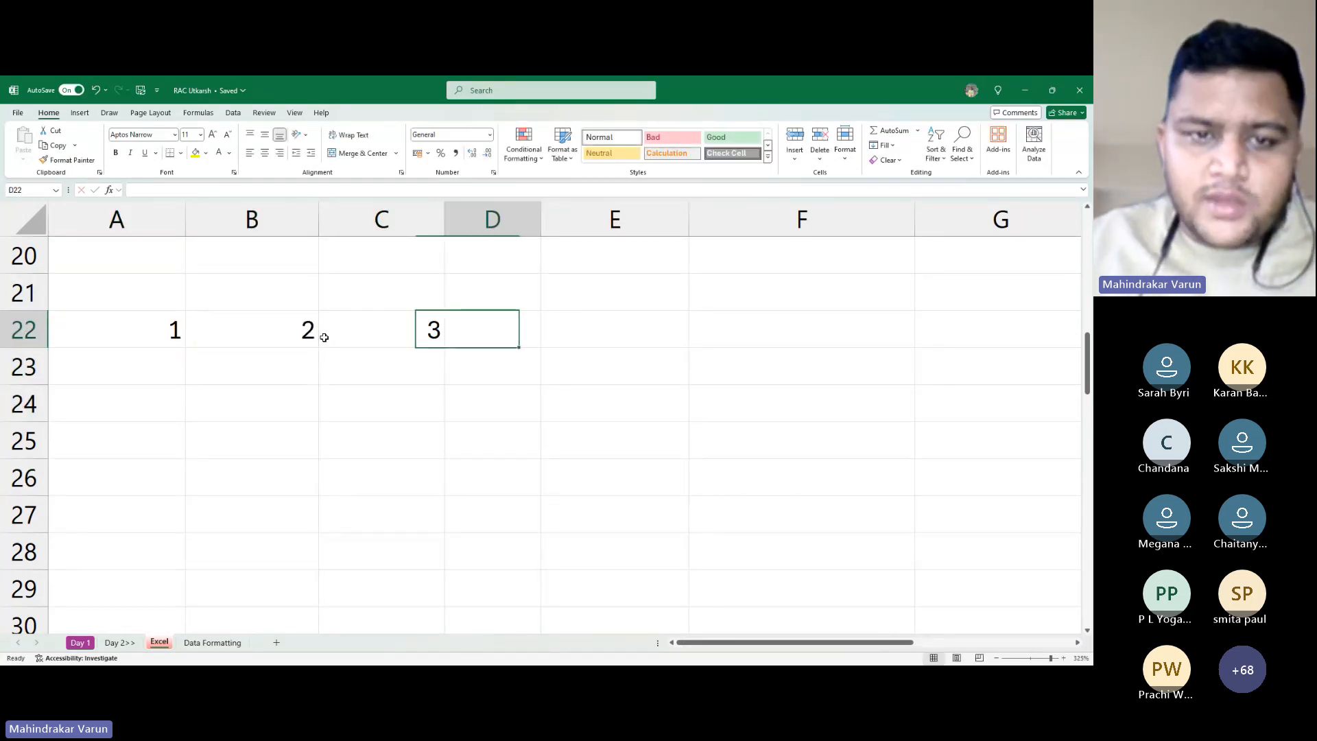
text(4)
key(Tab)
text(5)
key(Tab)
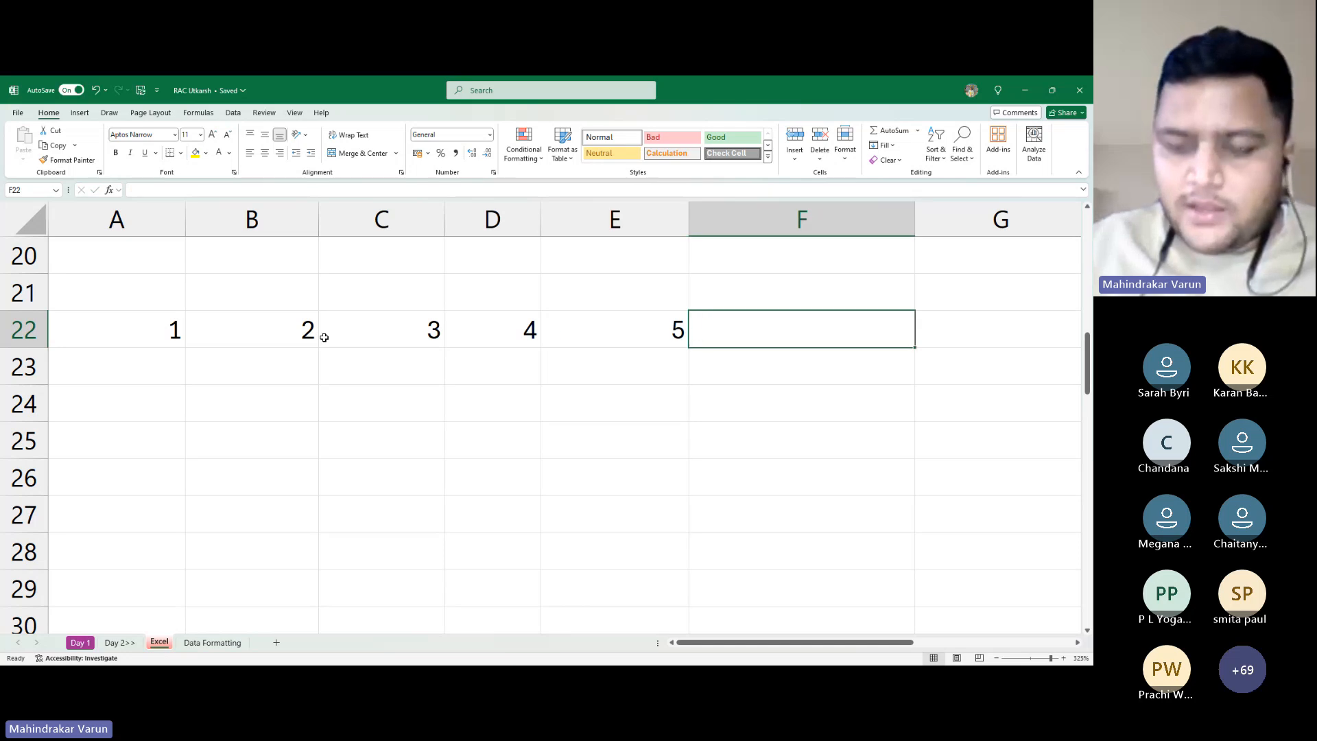
text(6)
key(Return)
Select column C, then cell C22, and bring the workbook back into focus
key(Up)
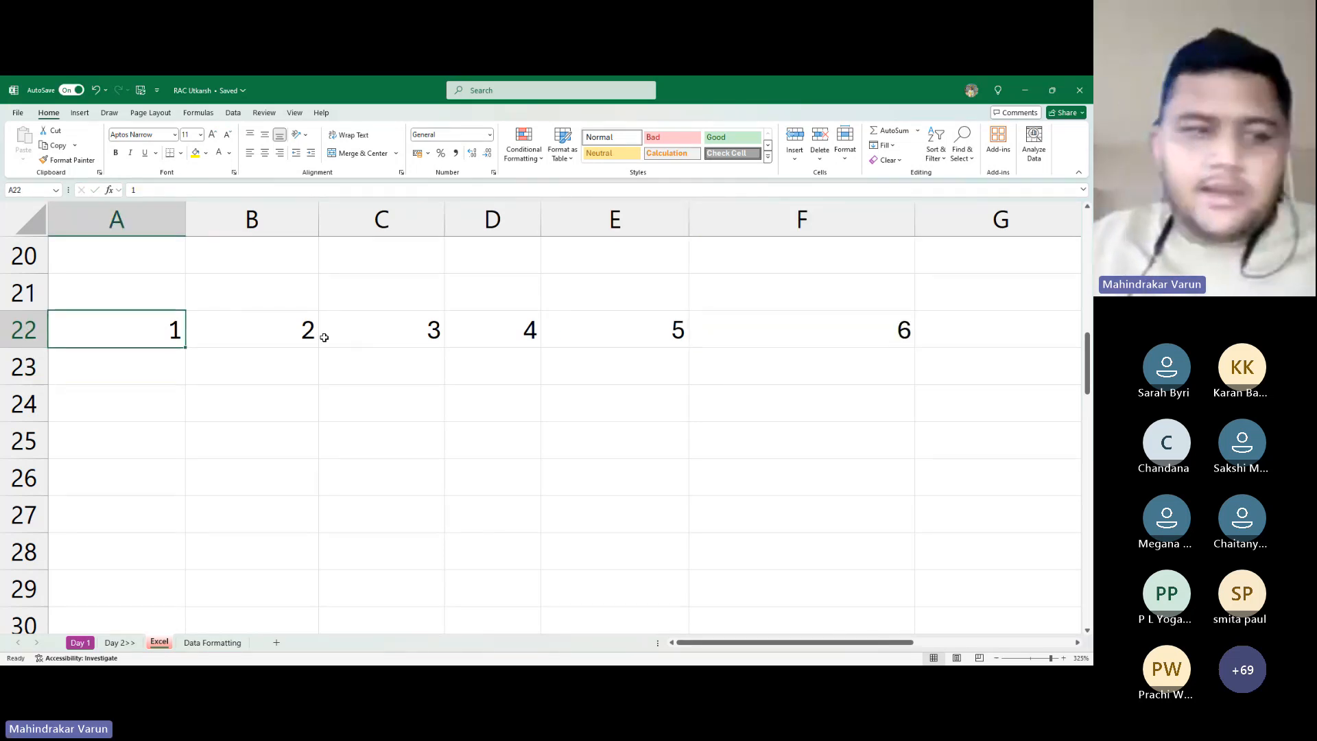
key(Right)
key(Right)
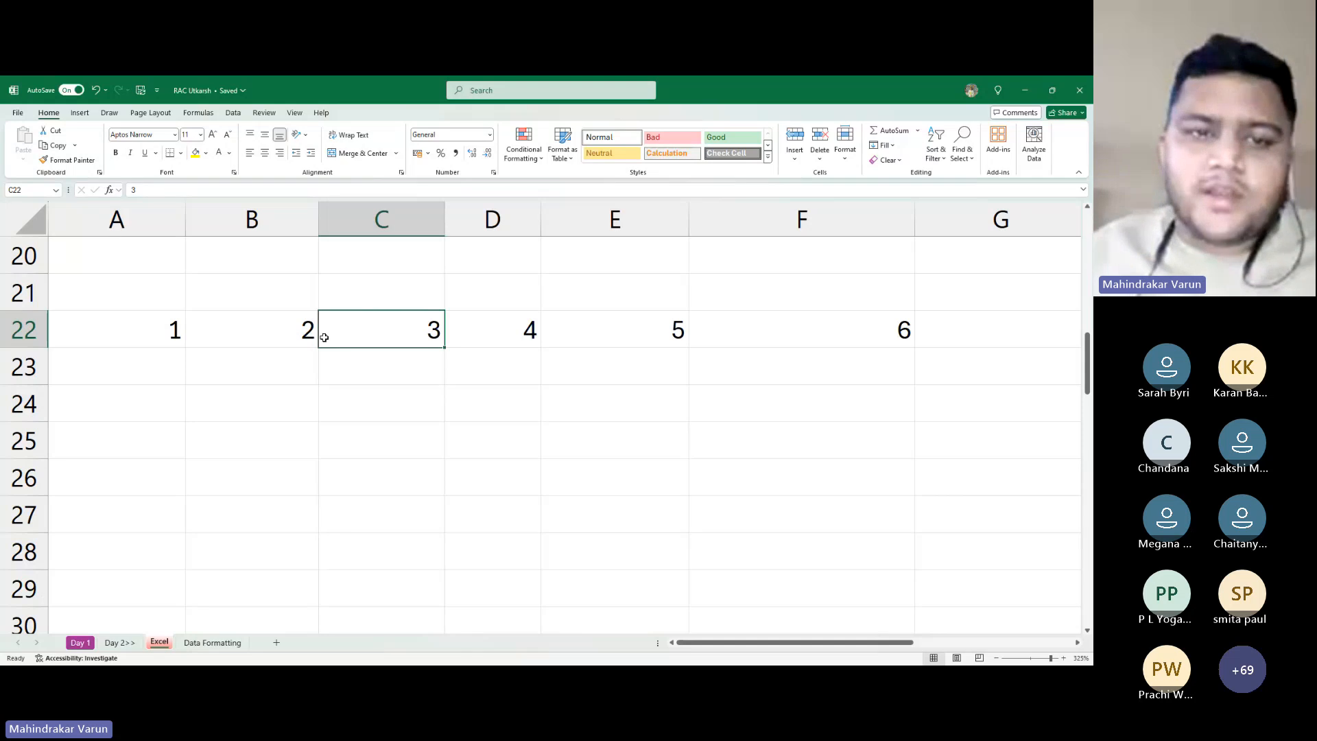
click(387, 216)
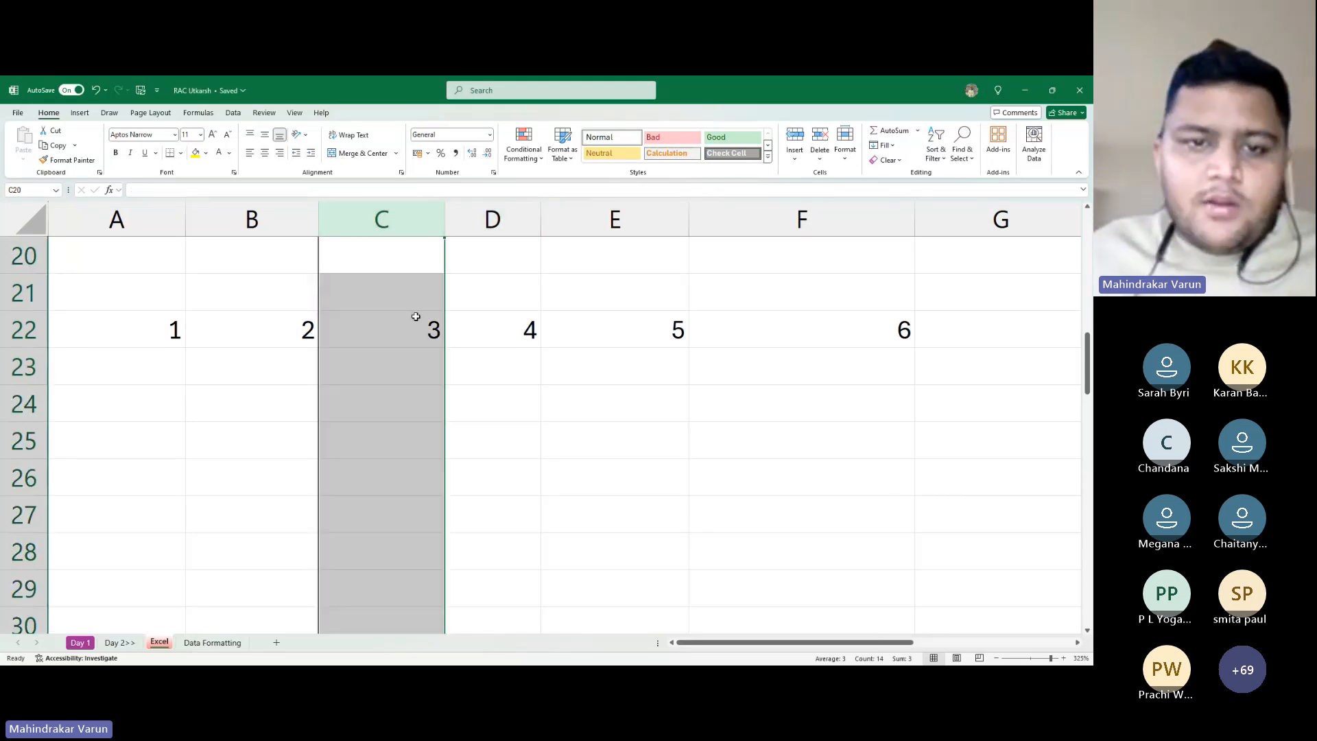
click(396, 330)
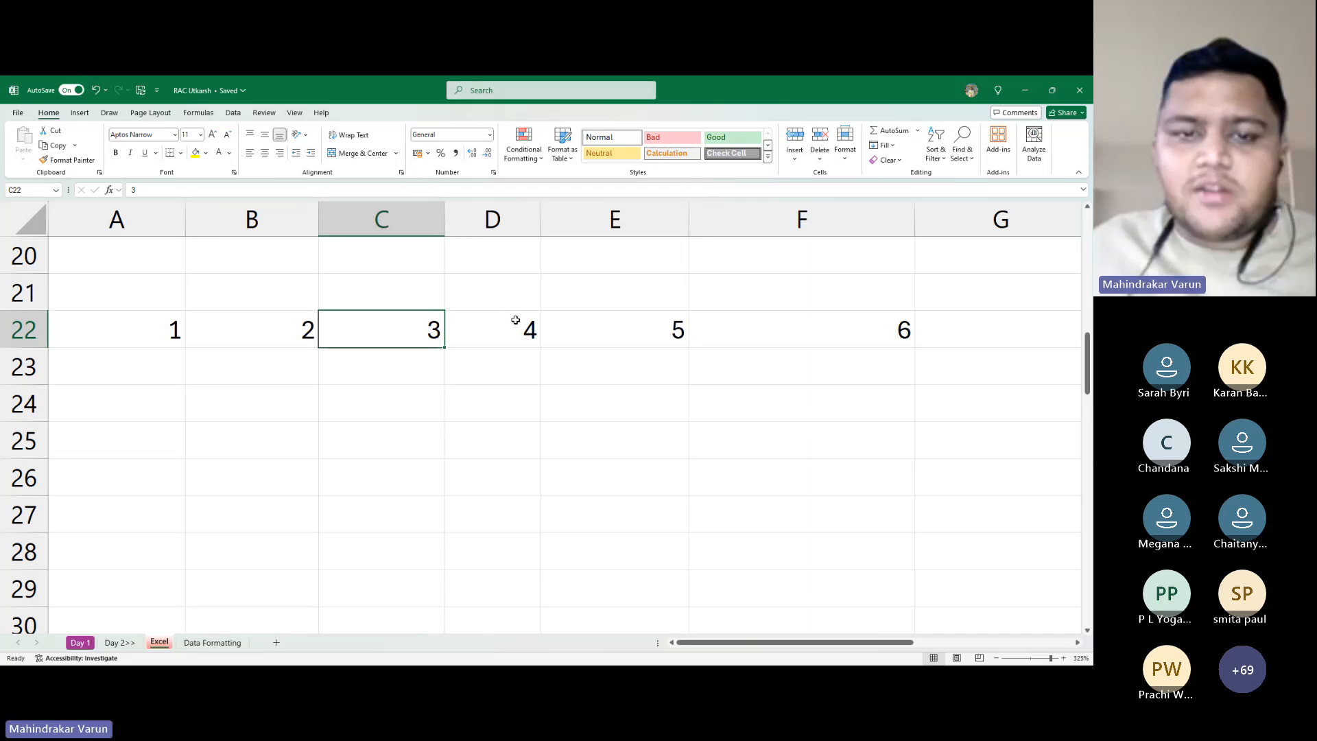
key(alt+Tab)
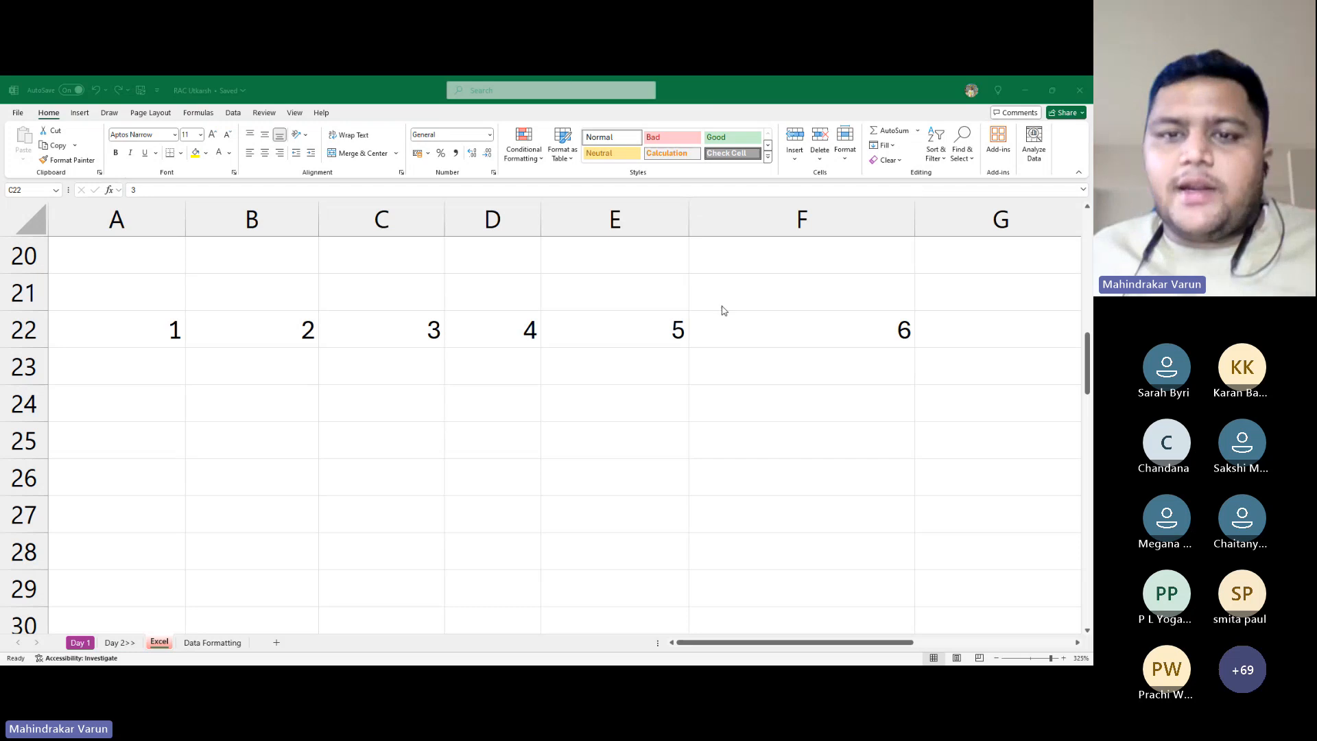
key(alt+Tab)
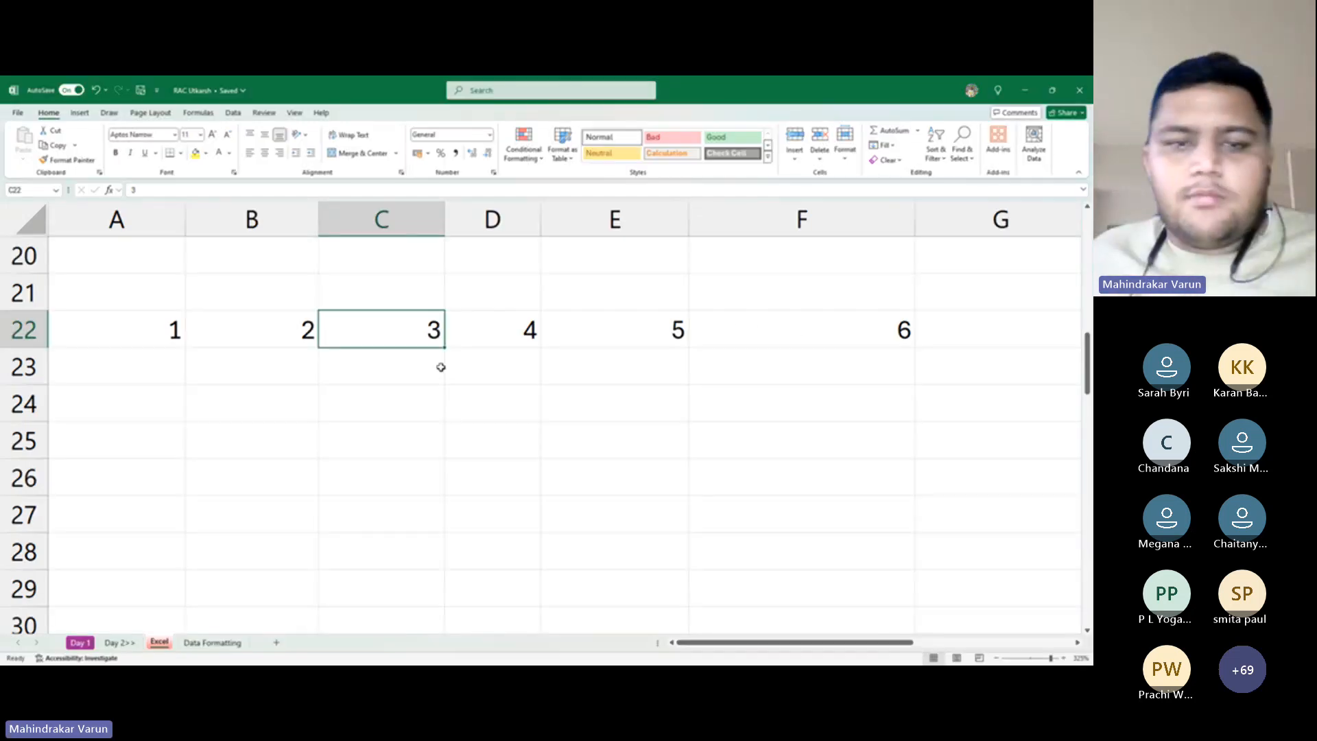
key(alt+Tab)
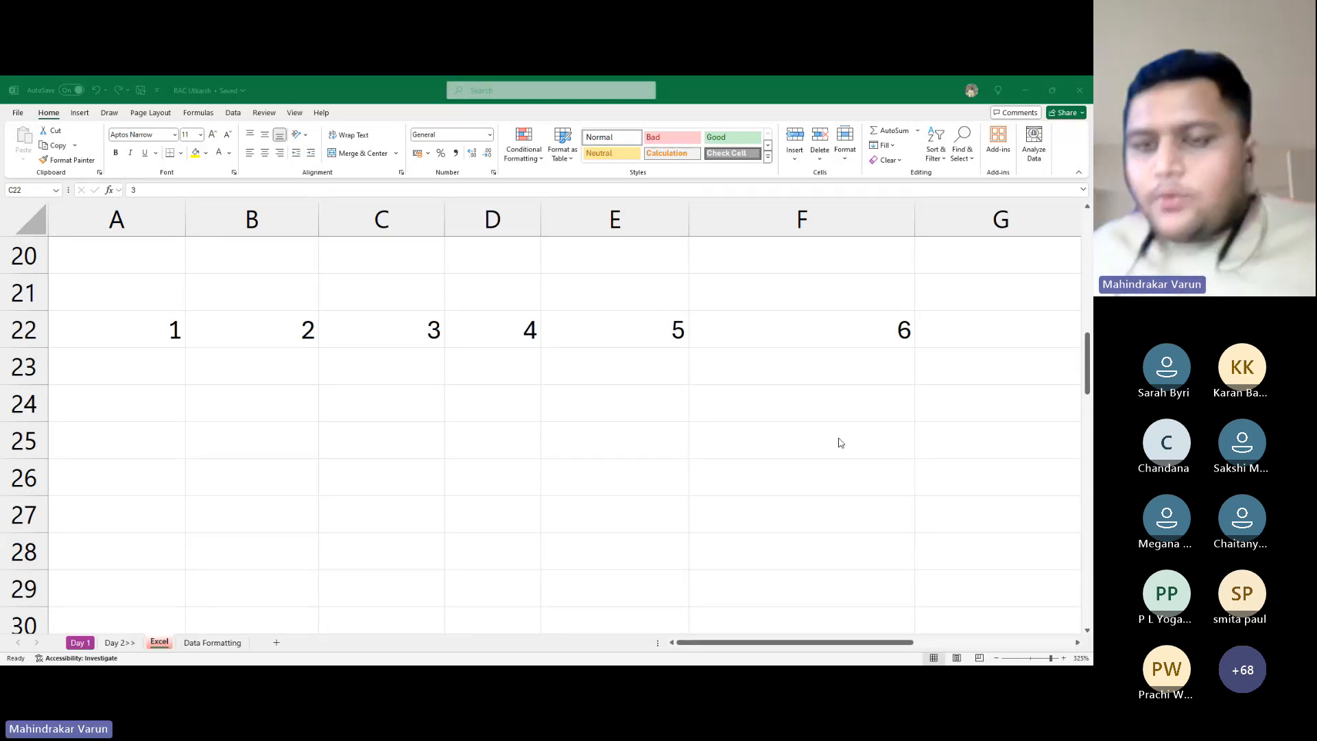
click(847, 486)
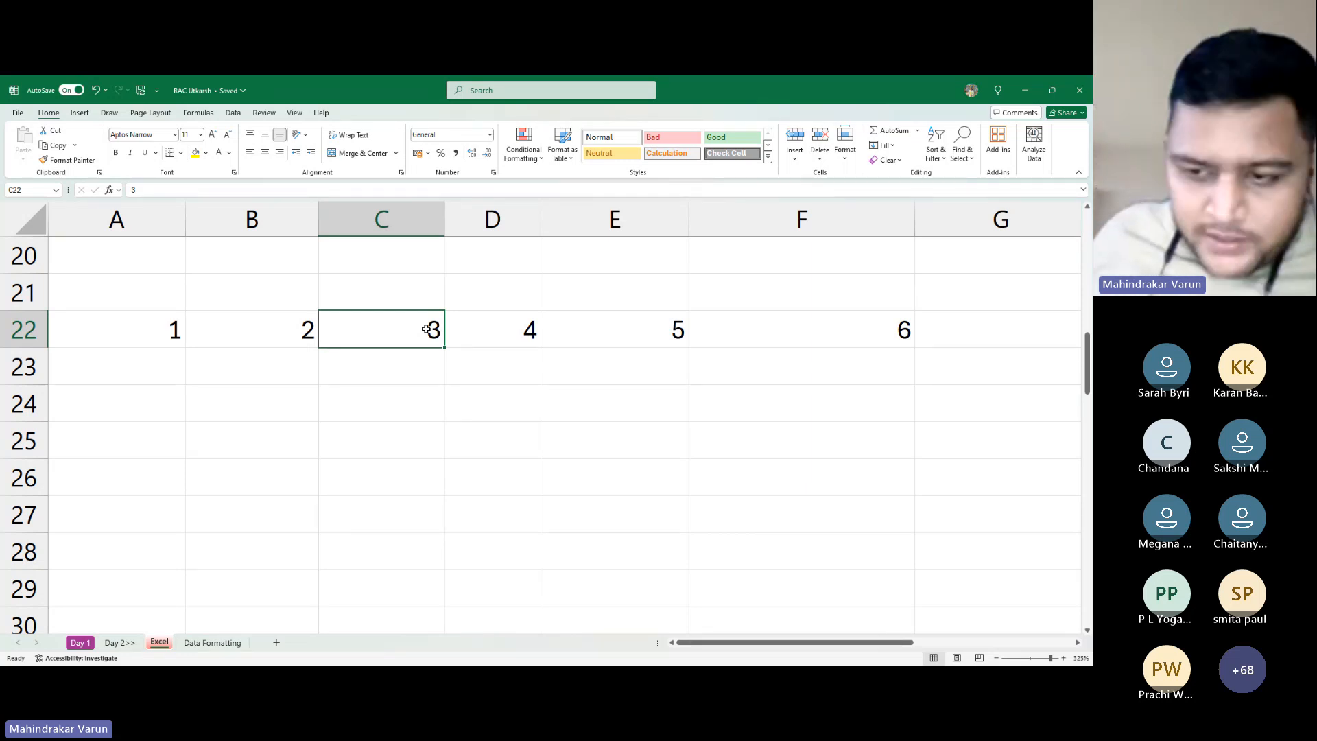
Insert a blank column at C from the column header's menu, then select C22
right_click(410, 219)
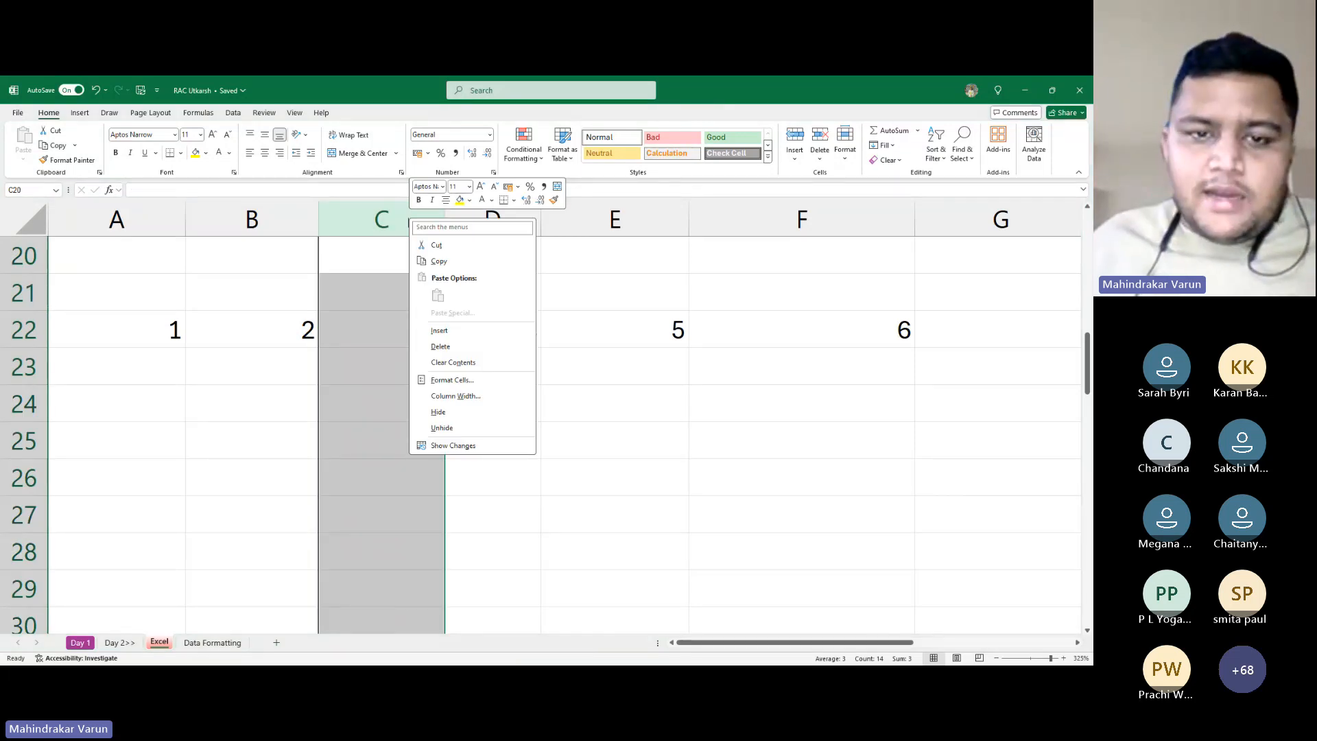
click(439, 331)
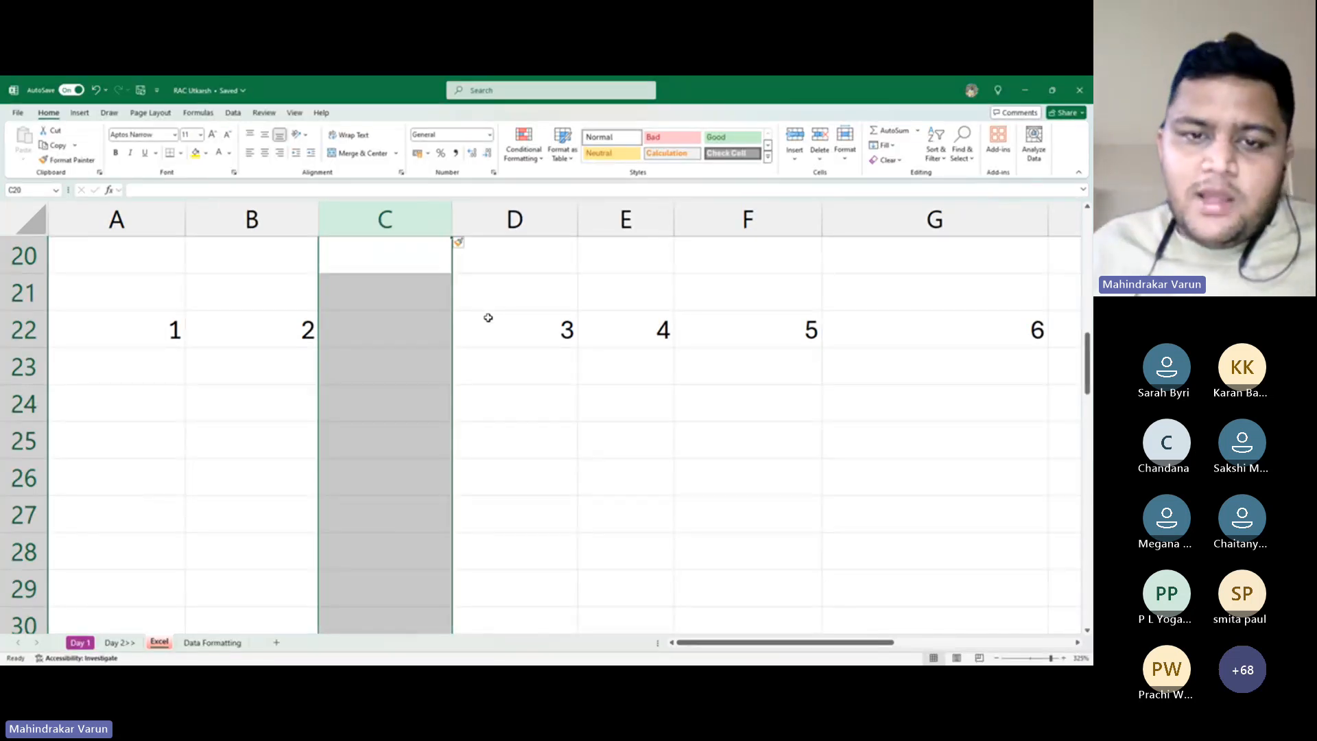
click(443, 326)
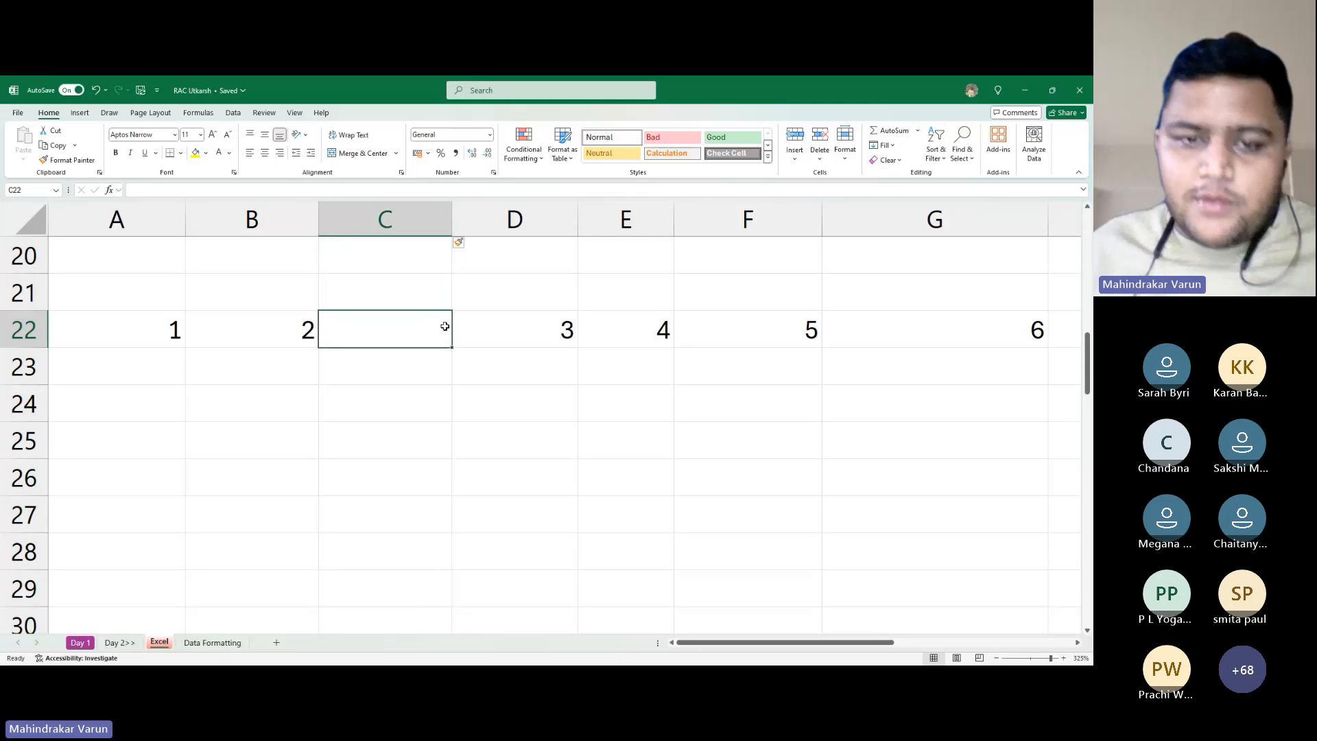
scroll(427, 271, up, 5)
scroll(428, 271, down, 2)
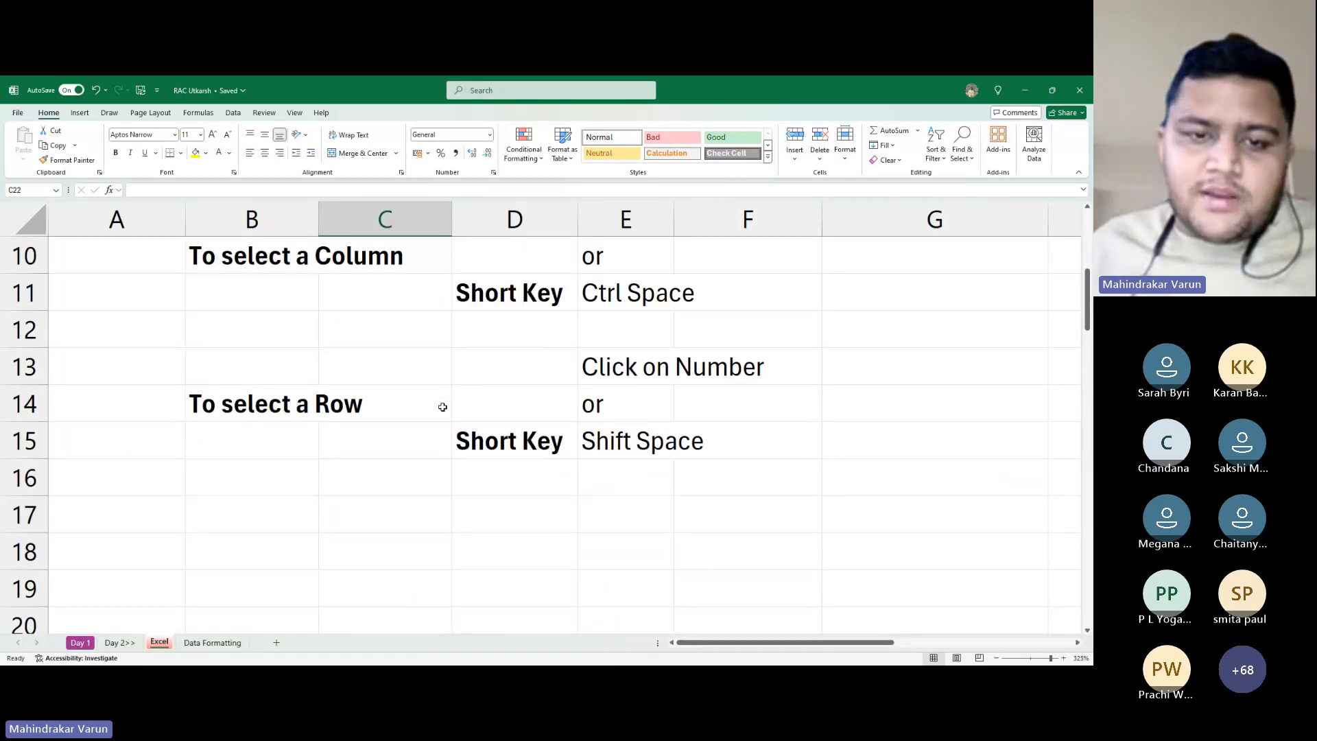
click(513, 304)
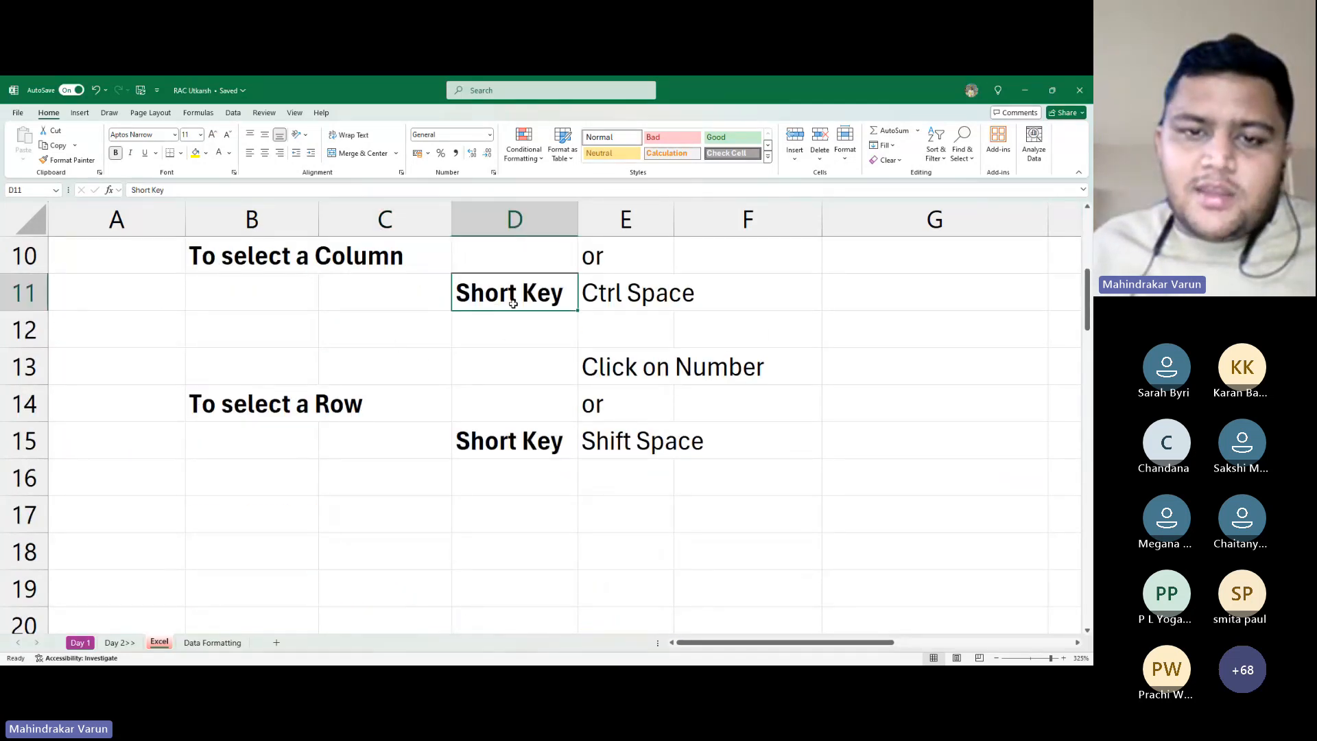
click(431, 295)
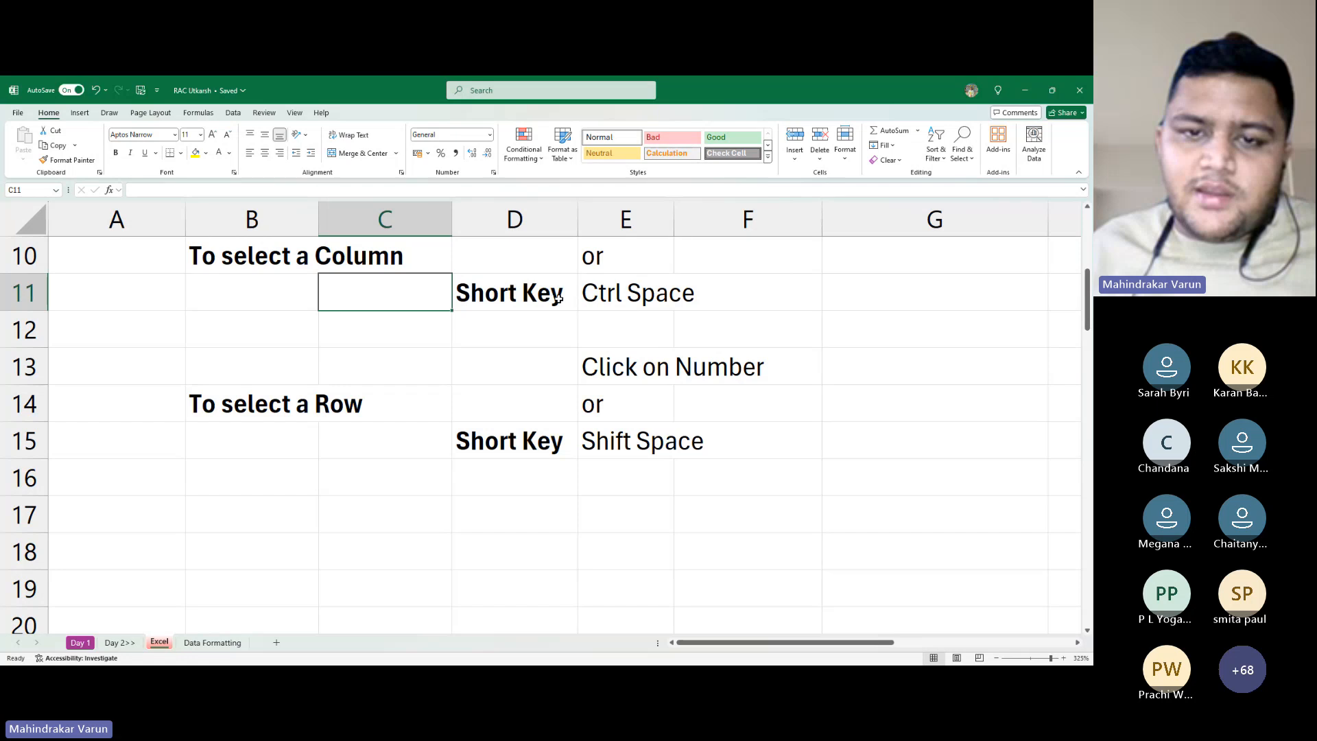
drag(525, 295, 686, 297)
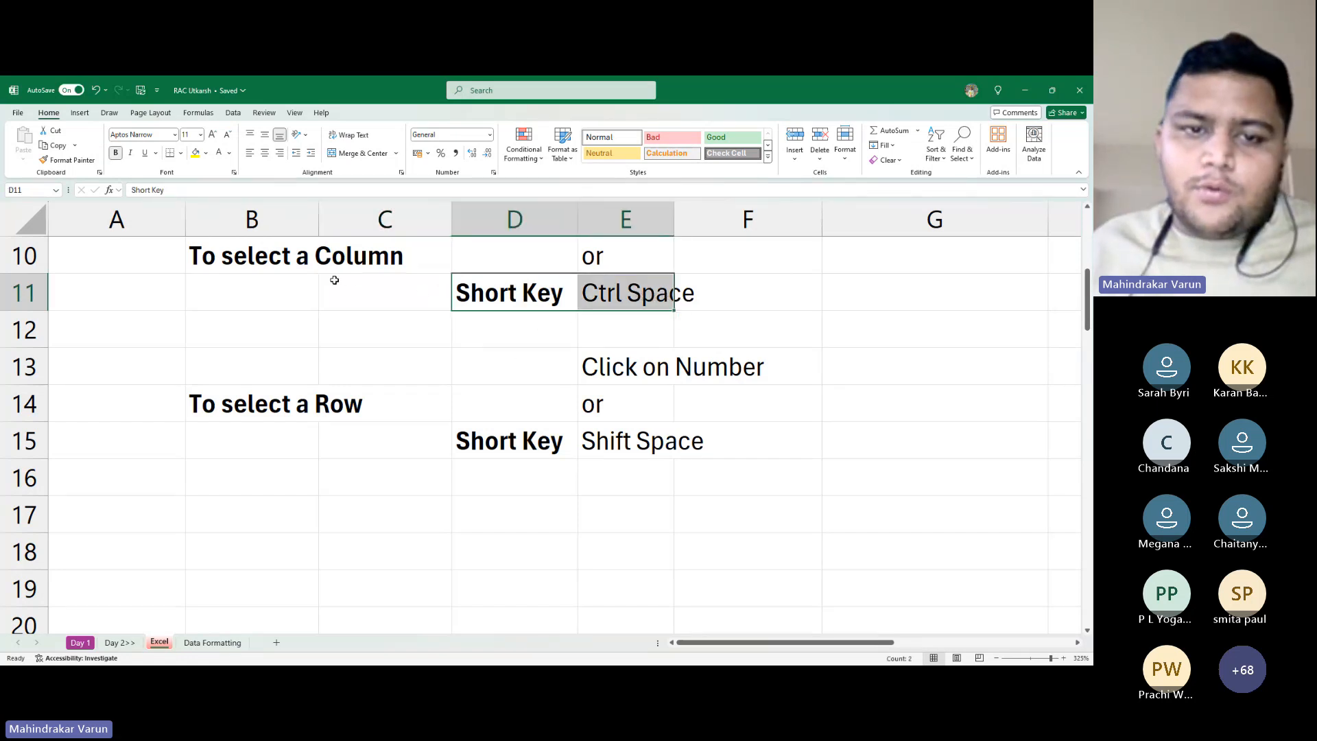
click(366, 301)
key(Right)
key(ctrl+Down)
key(ctrl+Down)
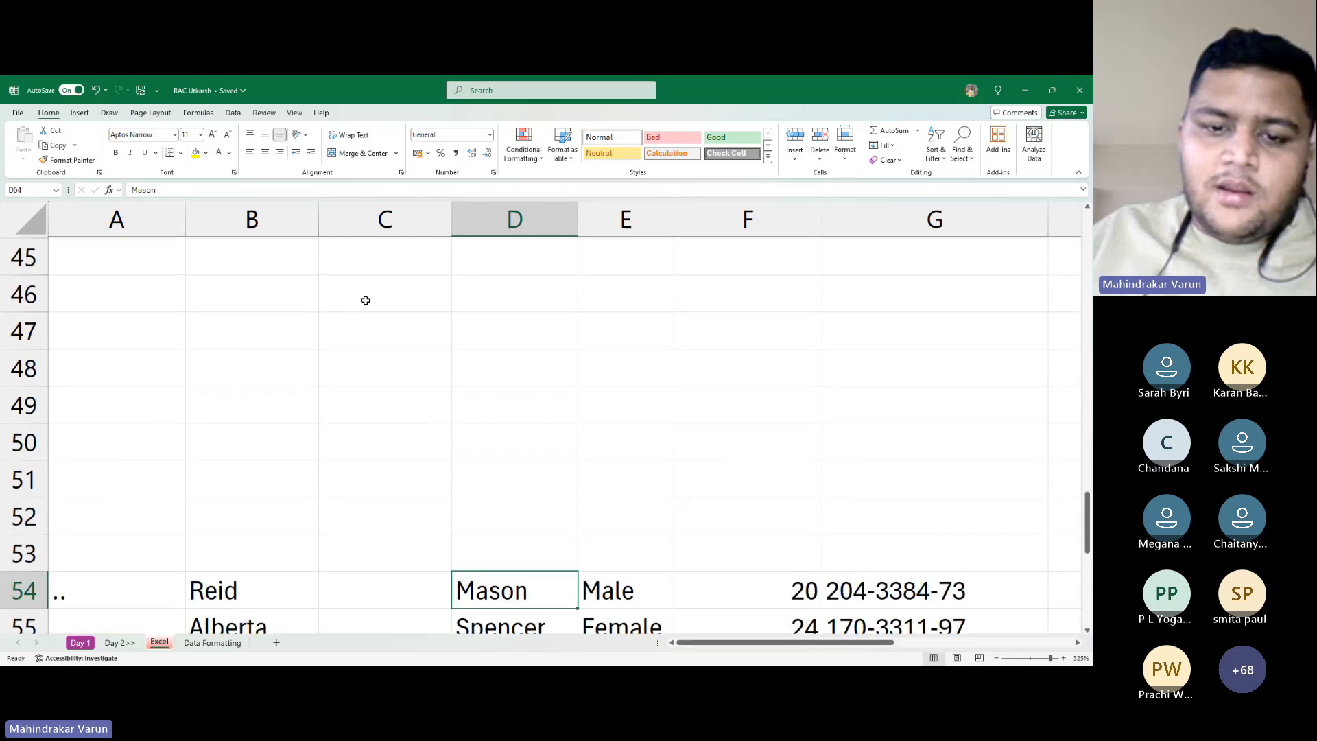
key(ctrl+Up)
key(ctrl+Up)
key(ctrl+Up)
key(ctrl+Down)
key(ctrl+Down)
key(Down)
key(Down)
key(Down)
key(Down)
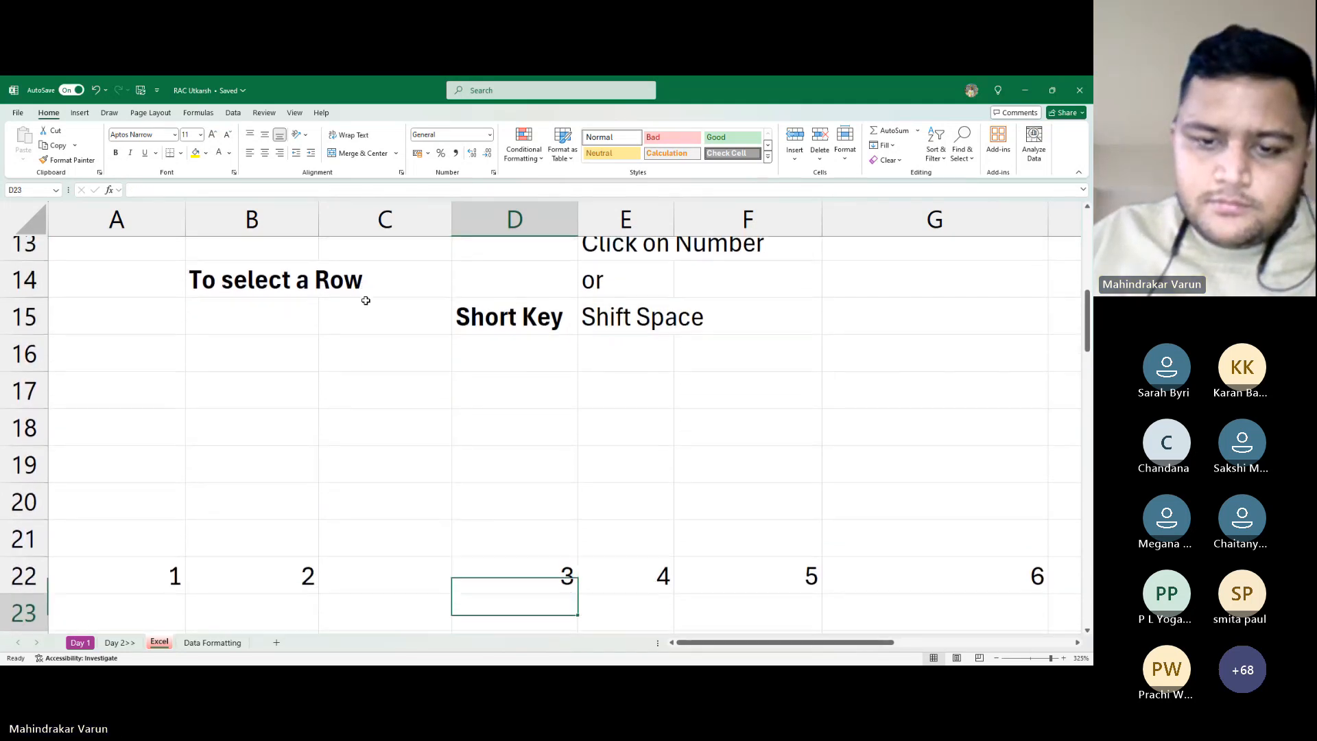
key(Up)
key(ctrl+Up)
key(Left)
key(Left)
key(Left)
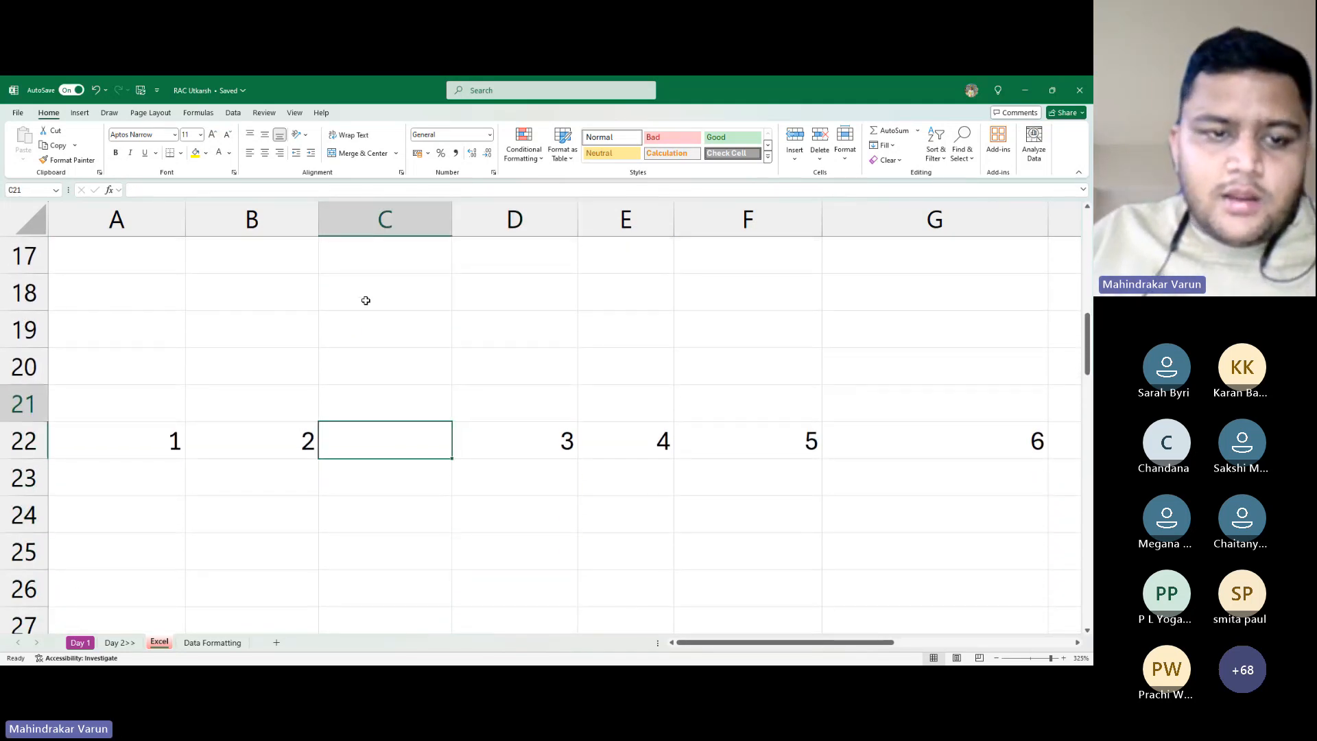
key(Up)
key(Up)
key(Up)
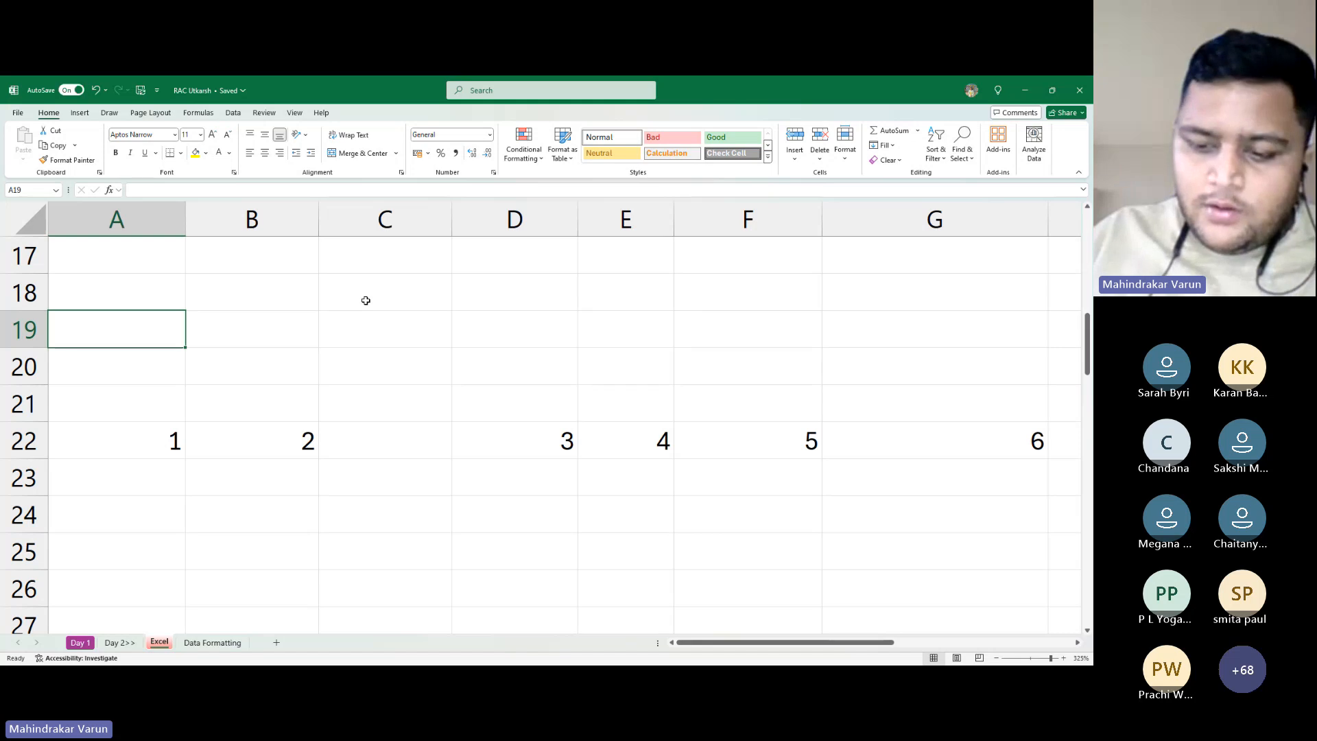
Fill column A with 5, 4, 3, 2 in A18:A21 and 2, 3, 4, 5 in A23:A26
key(Up)
text(5)
key(Return)
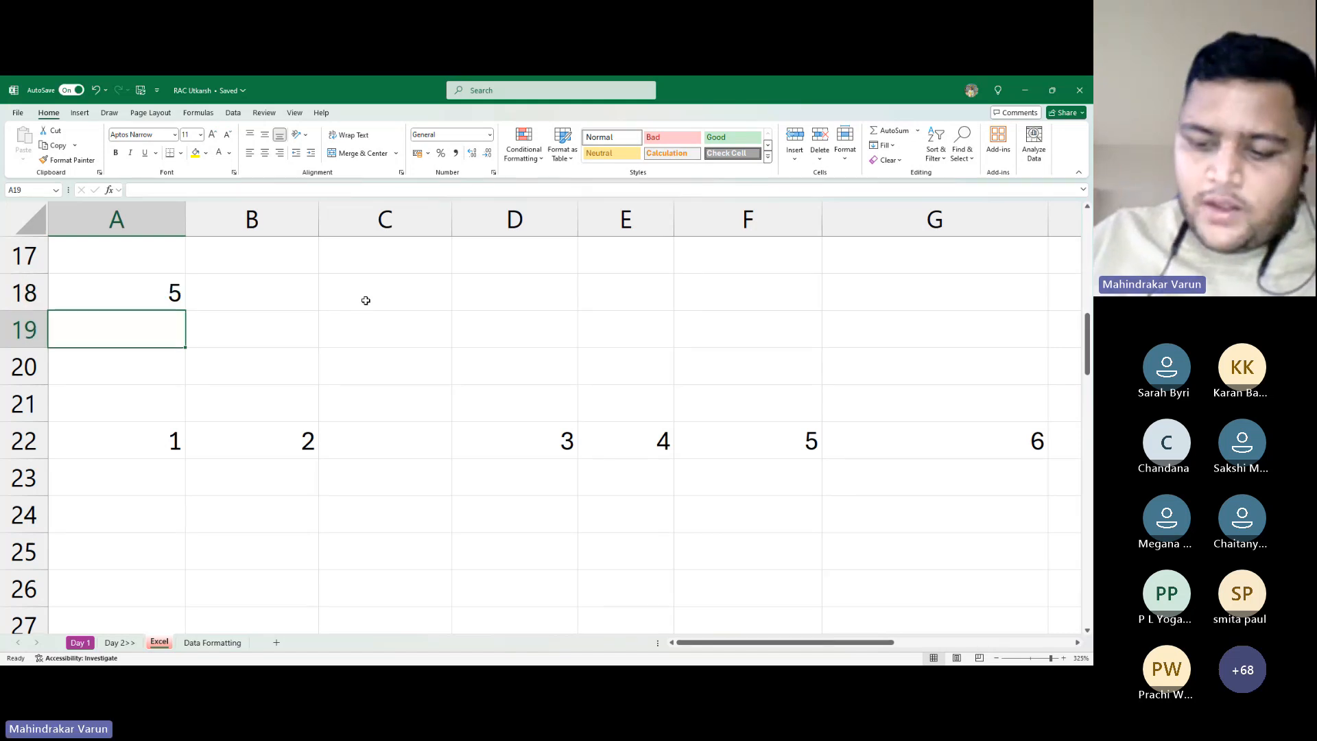
text(4)
key(Return)
text(3)
key(Return)
text(2)
key(Return)
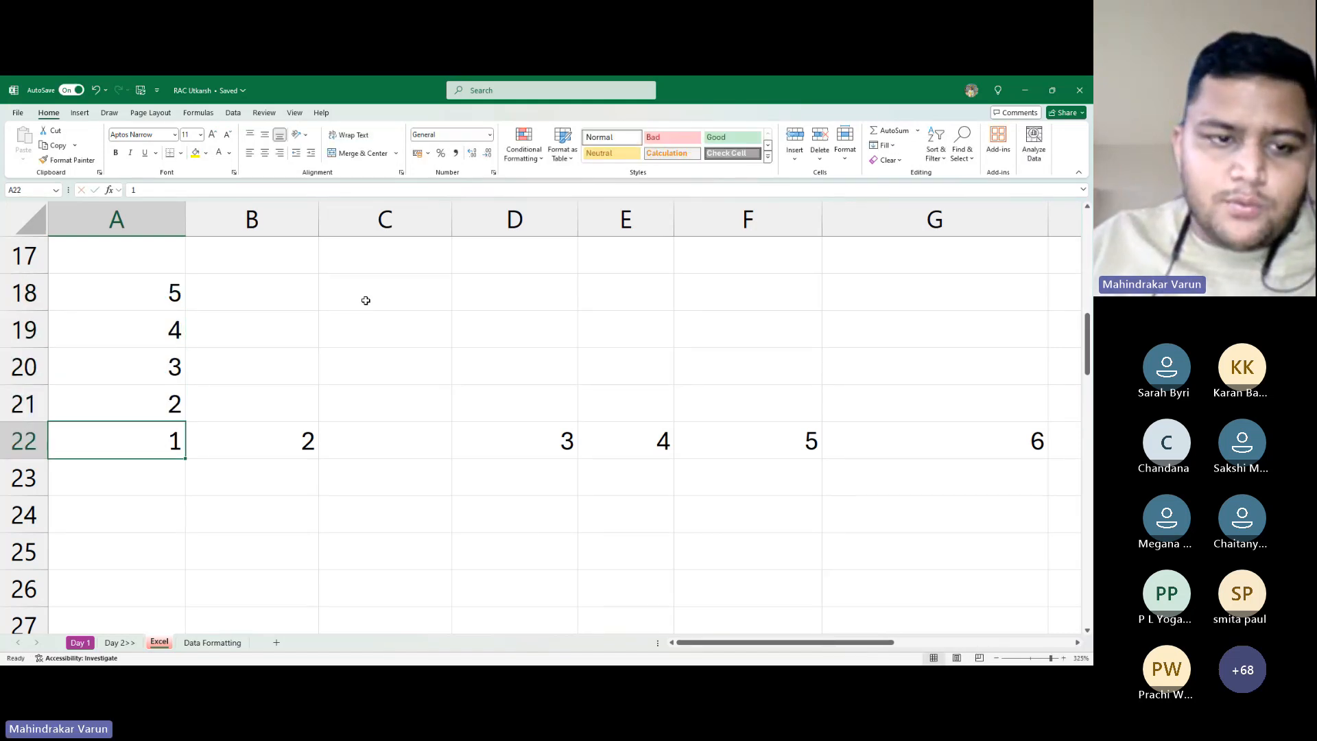
key(Return)
text(2)
key(Return)
text(3)
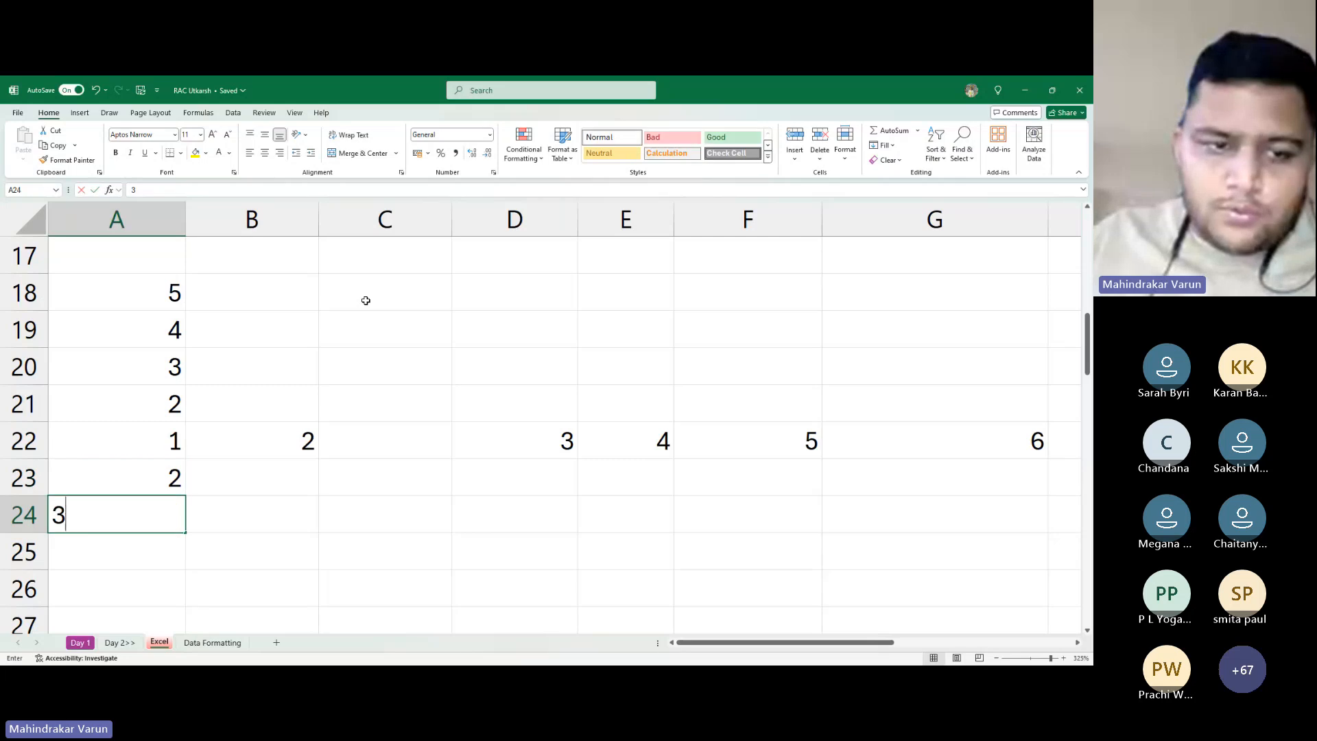
key(Return)
text(4)
key(Return)
text(5)
key(Return)
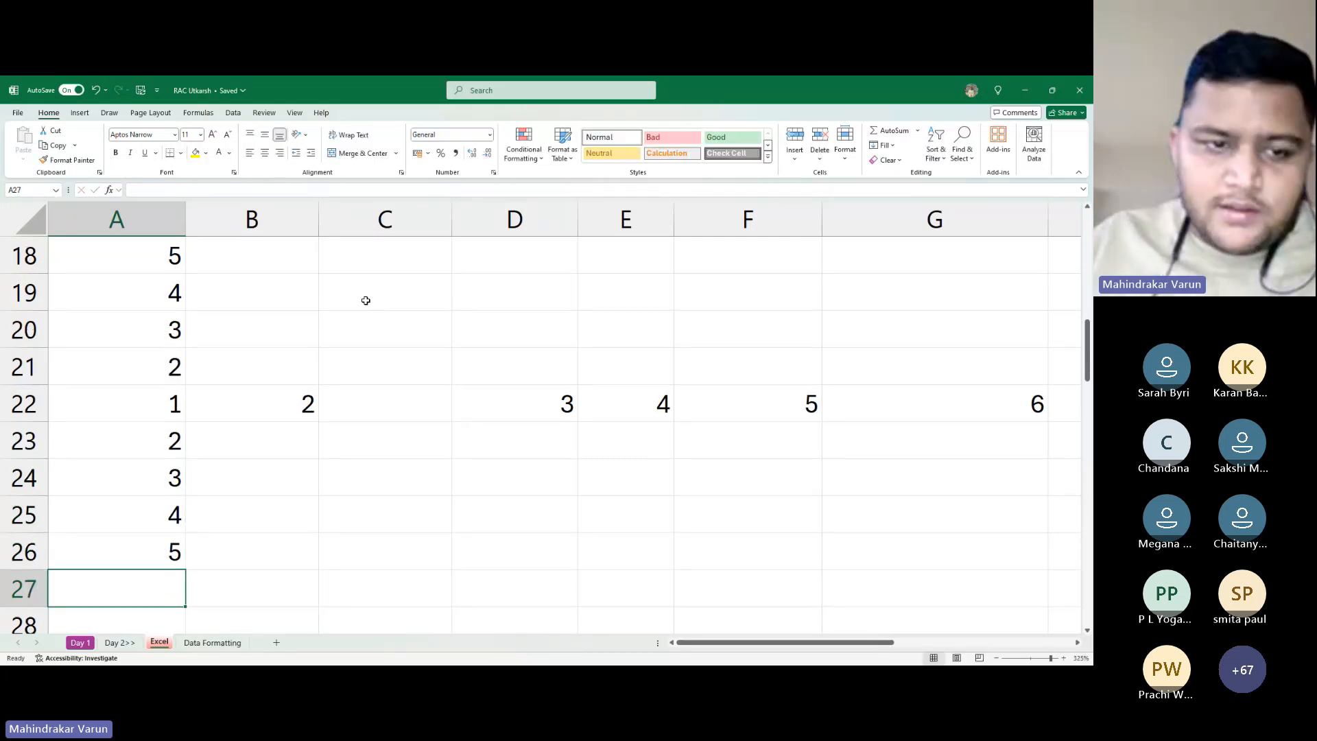
Copy A18:A26 and paste the sequence into columns B through E
key(Up)
key(Up)
key(Up)
key(Up)
key(Up)
key(Up)
key(Up)
key(Up)
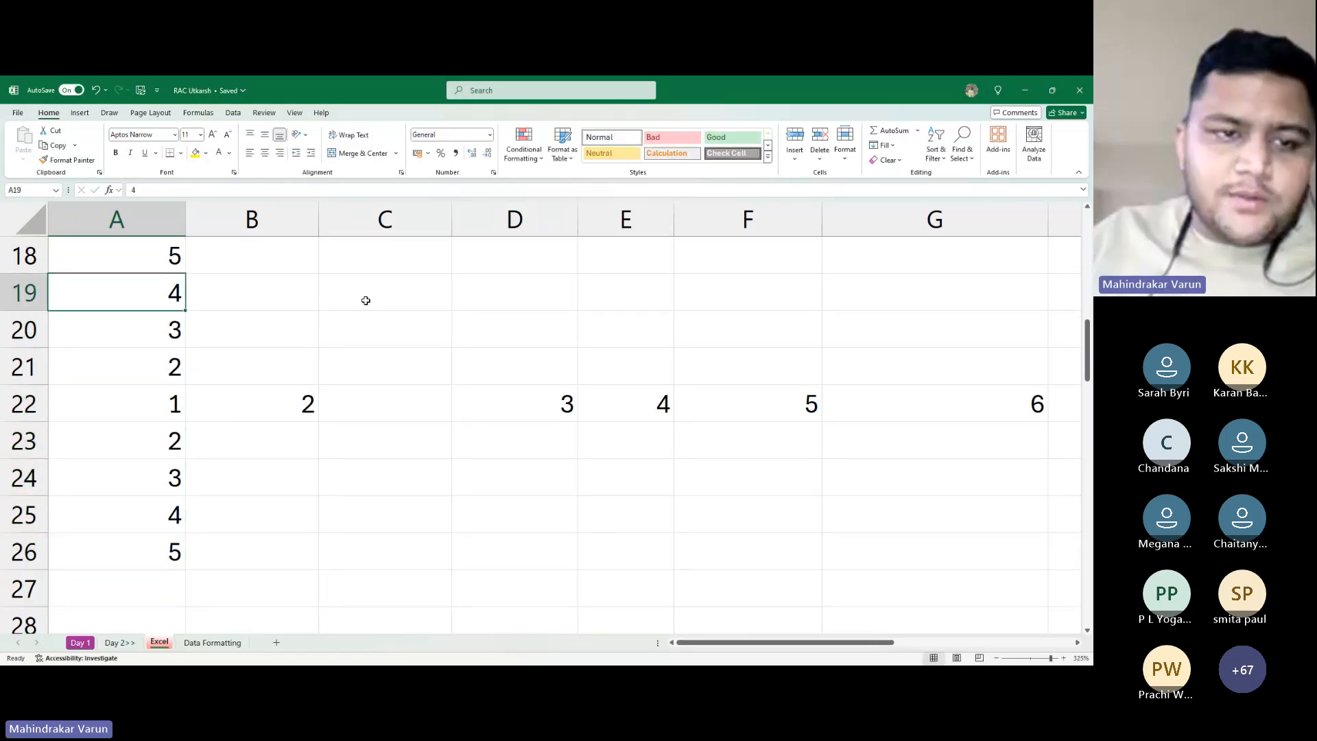
key(Right)
key(Left)
key(Up)
key(ctrl+shift+Down)
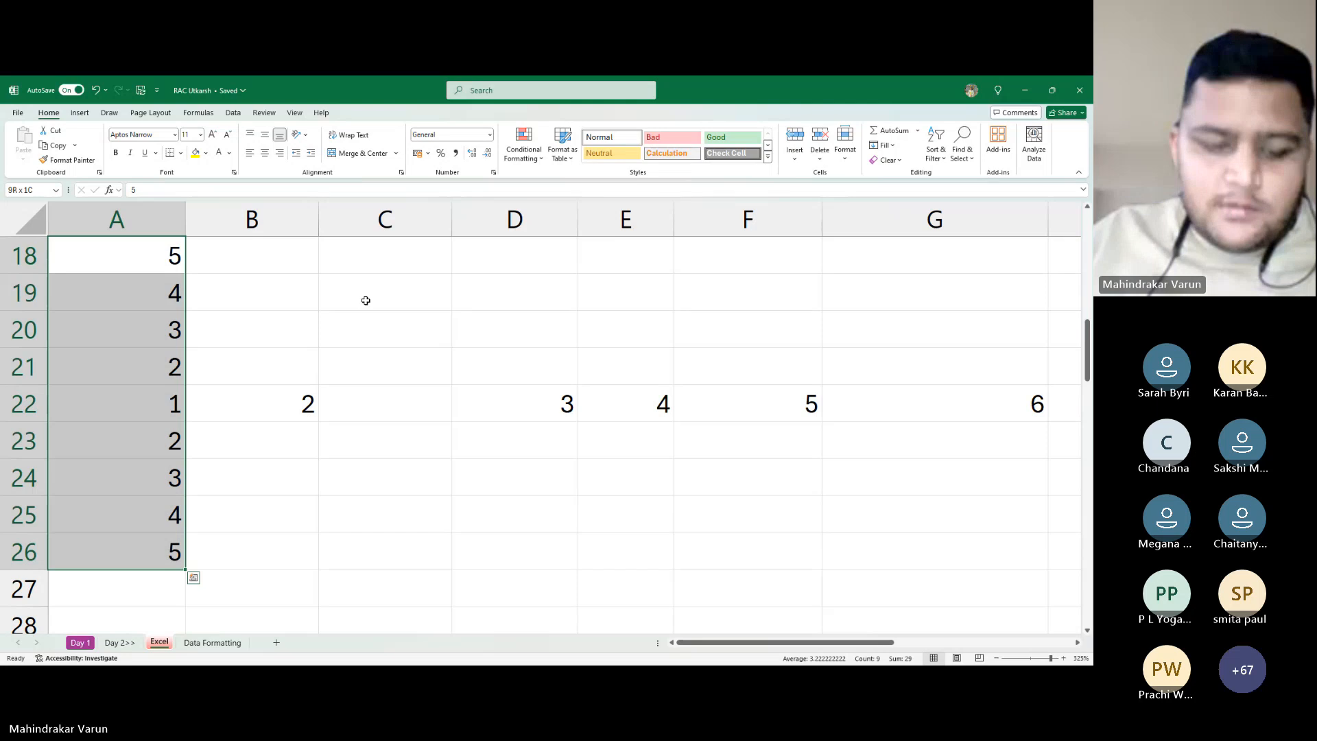
key(ctrl+c)
key(shift+Right)
key(shift+Right)
key(shift+Right)
key(shift+Right)
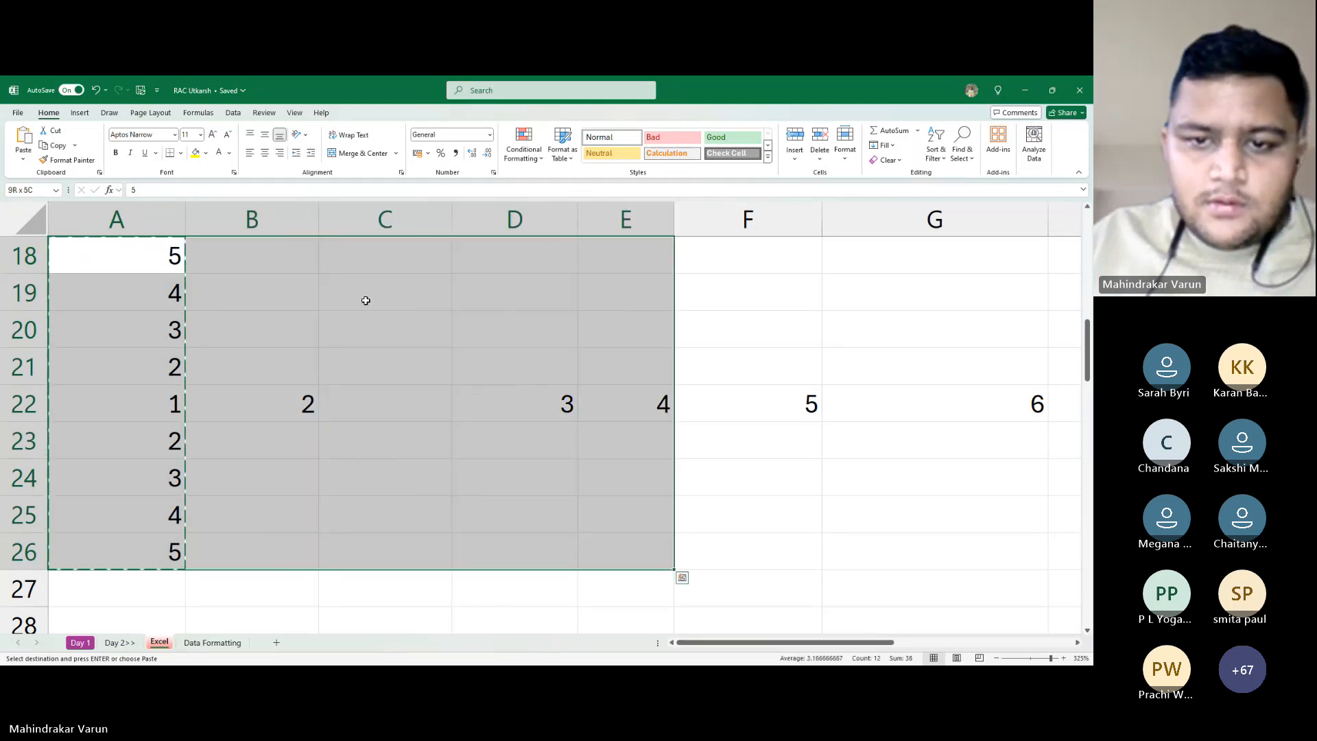
key(ctrl+v)
Reselect A18:A26, then move the cursor back down to row 22
key(Right)
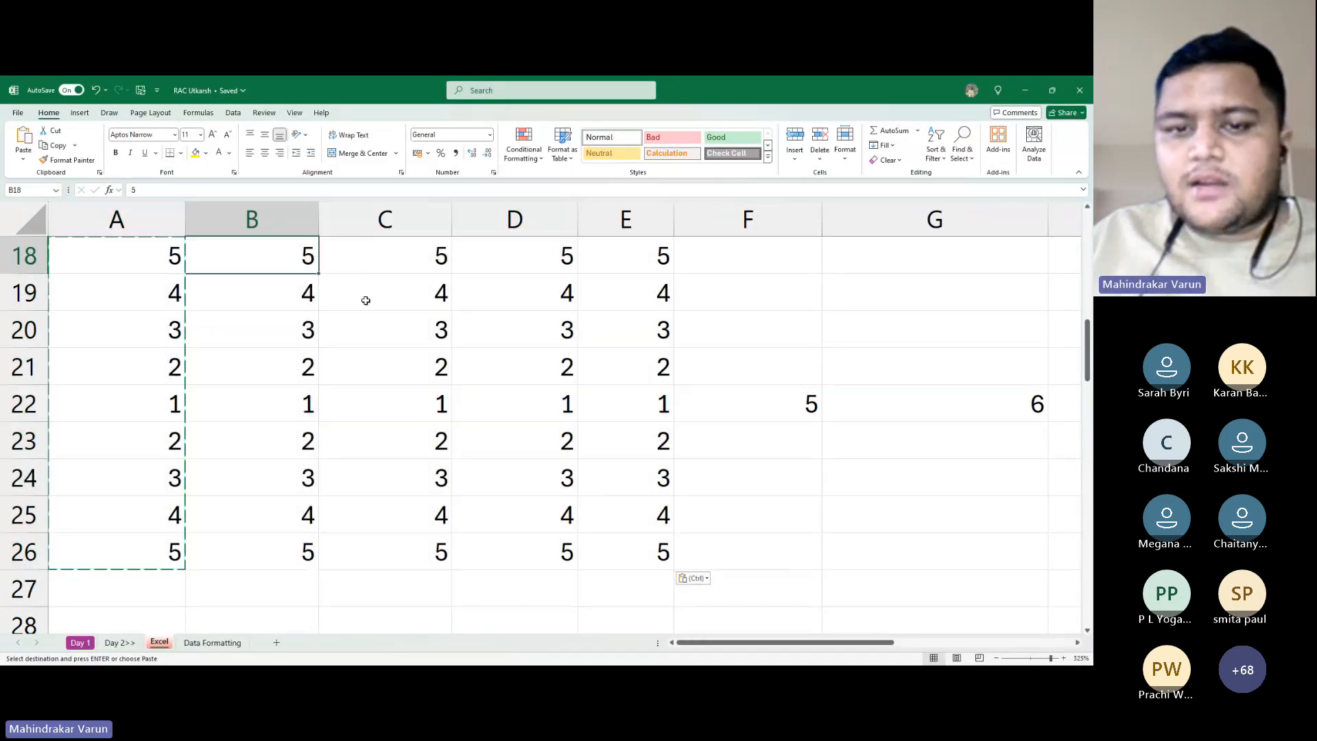
key(Left)
key(ctrl+shift+Down)
key(Left)
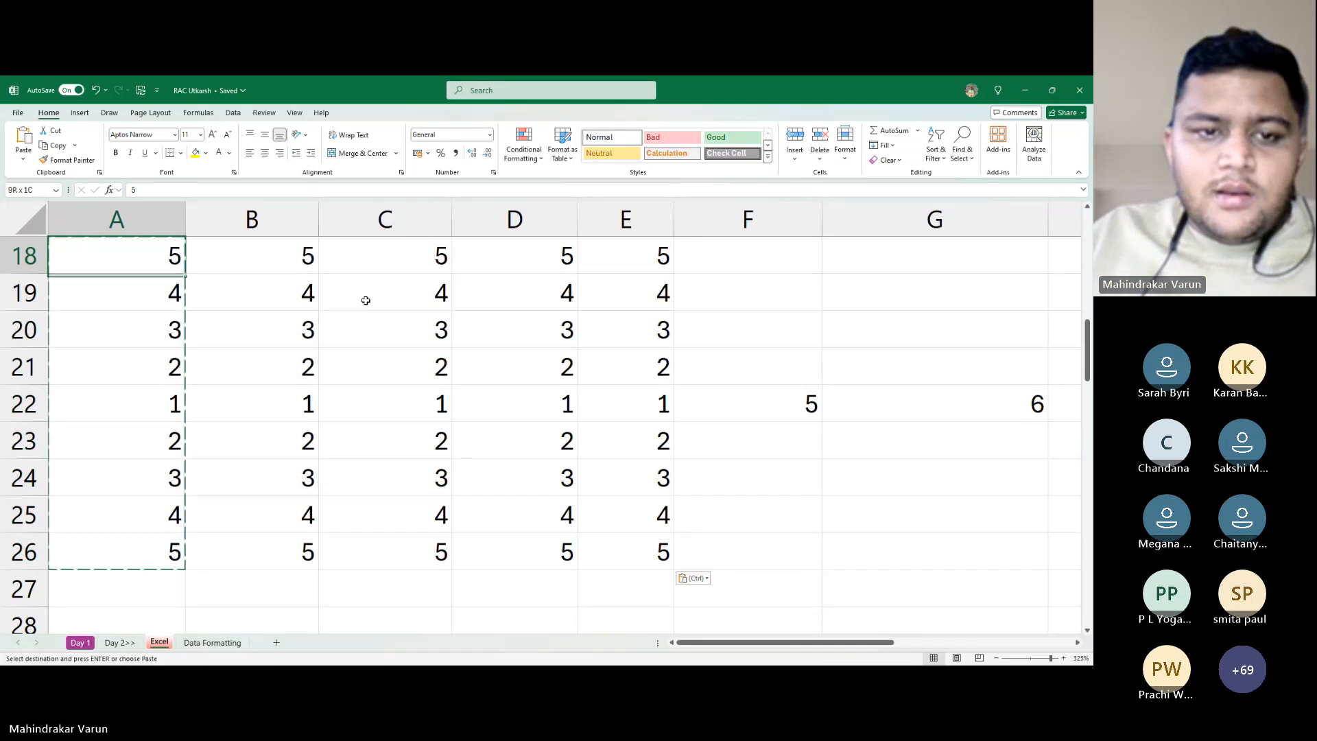
key(Down)
key(Down)
key(Down)
key(Escape)
key(Down)
key(Down)
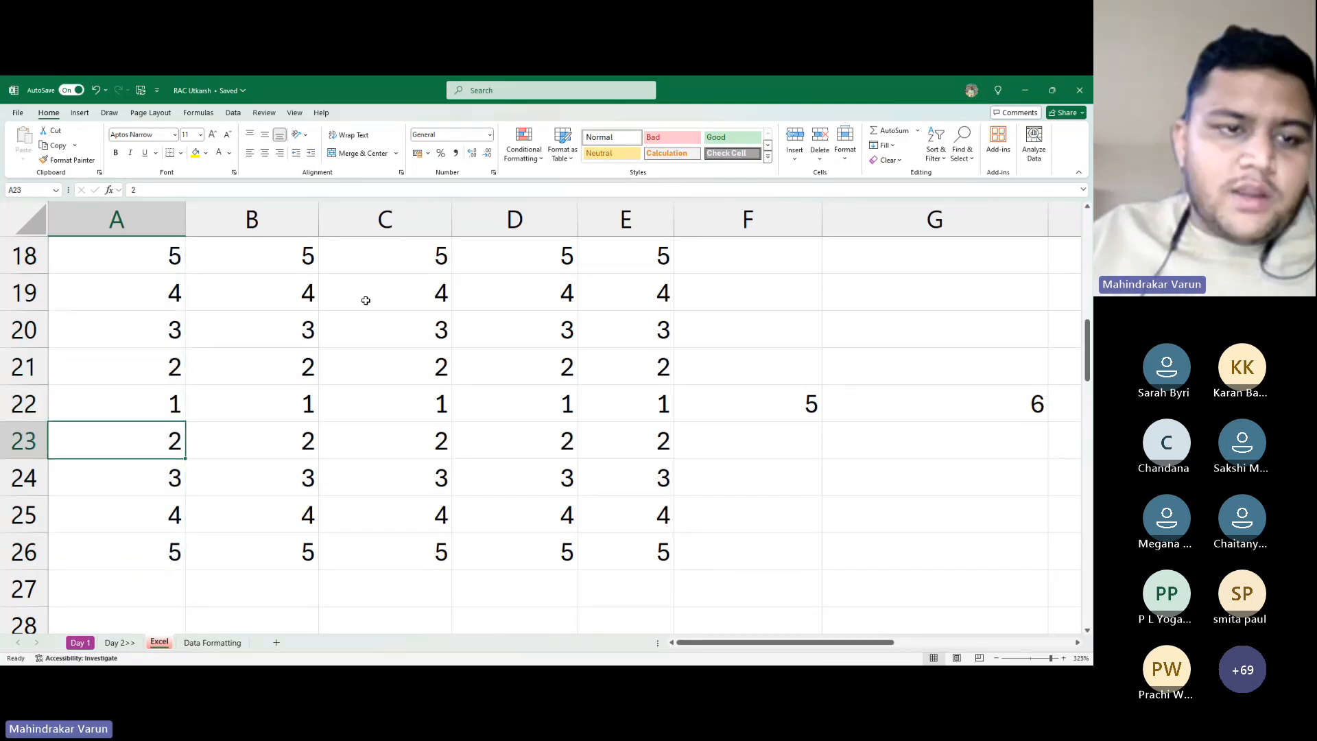
key(Up)
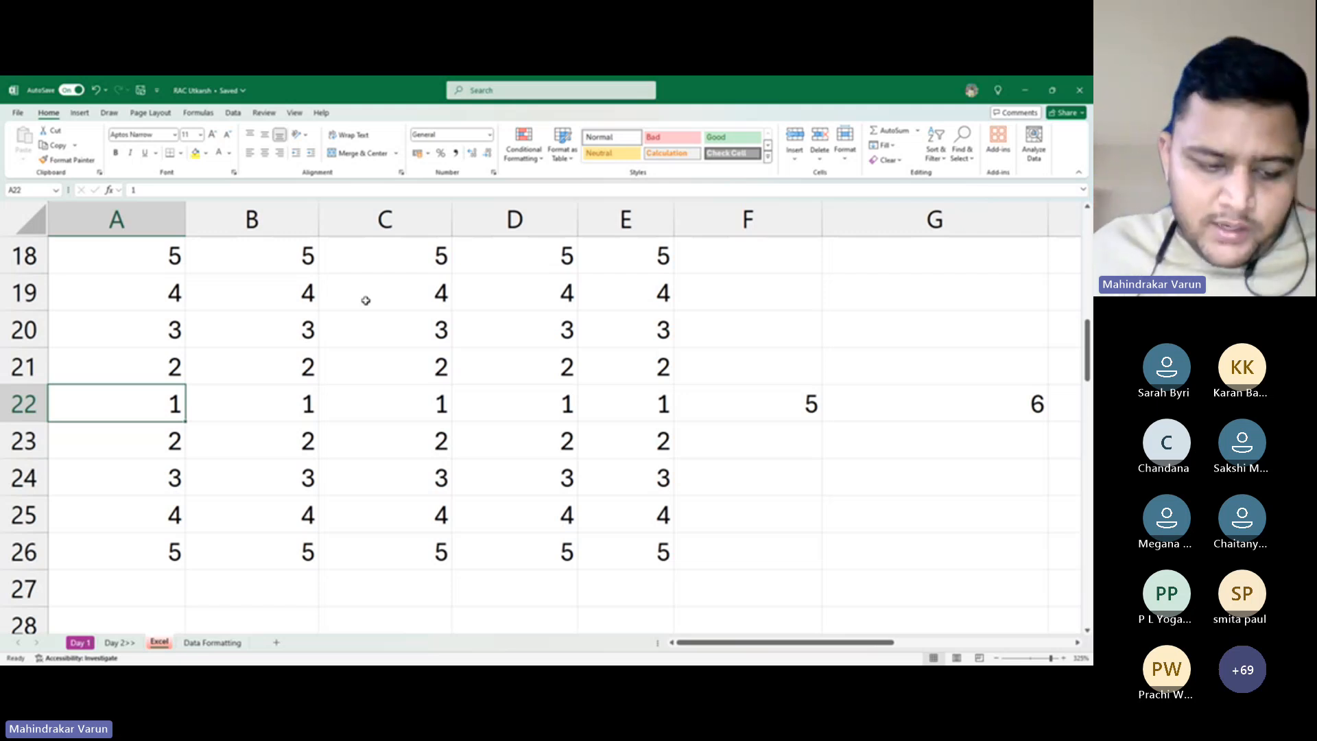
right_click(21, 405)
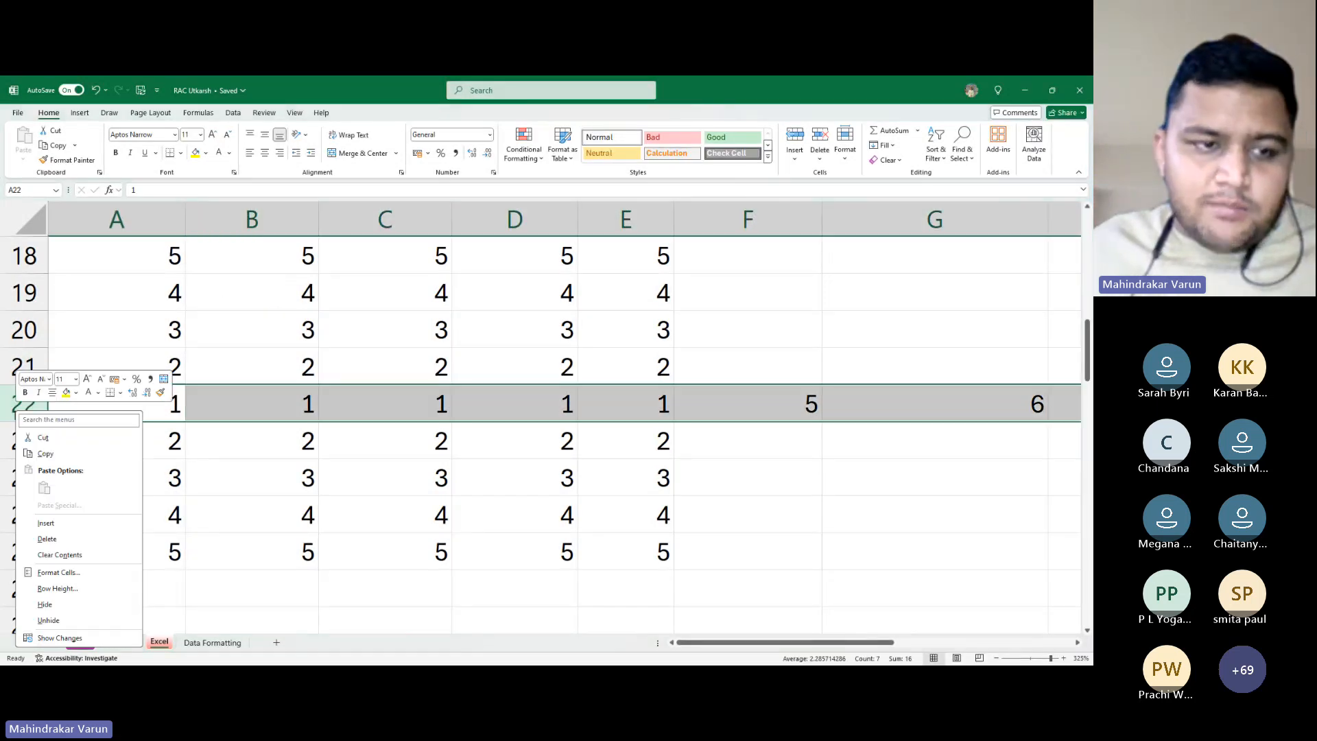
click(46, 523)
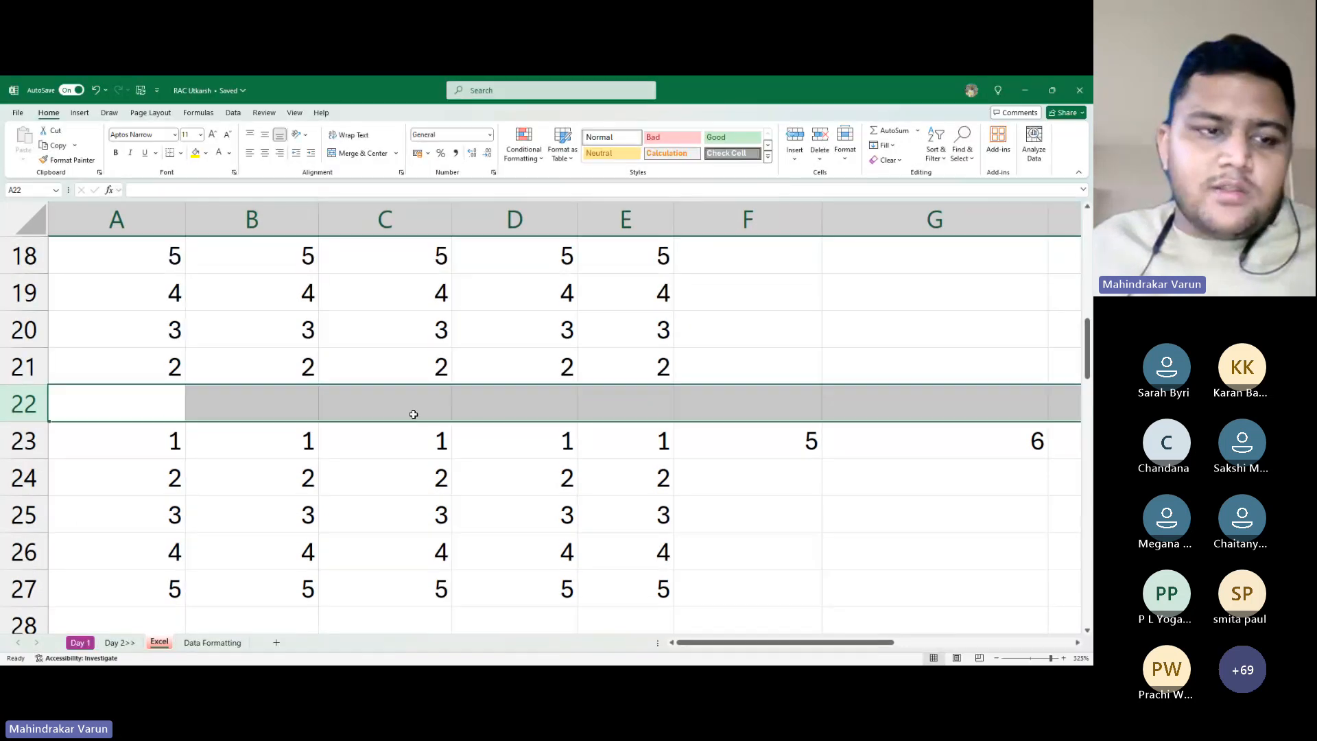
click(394, 484)
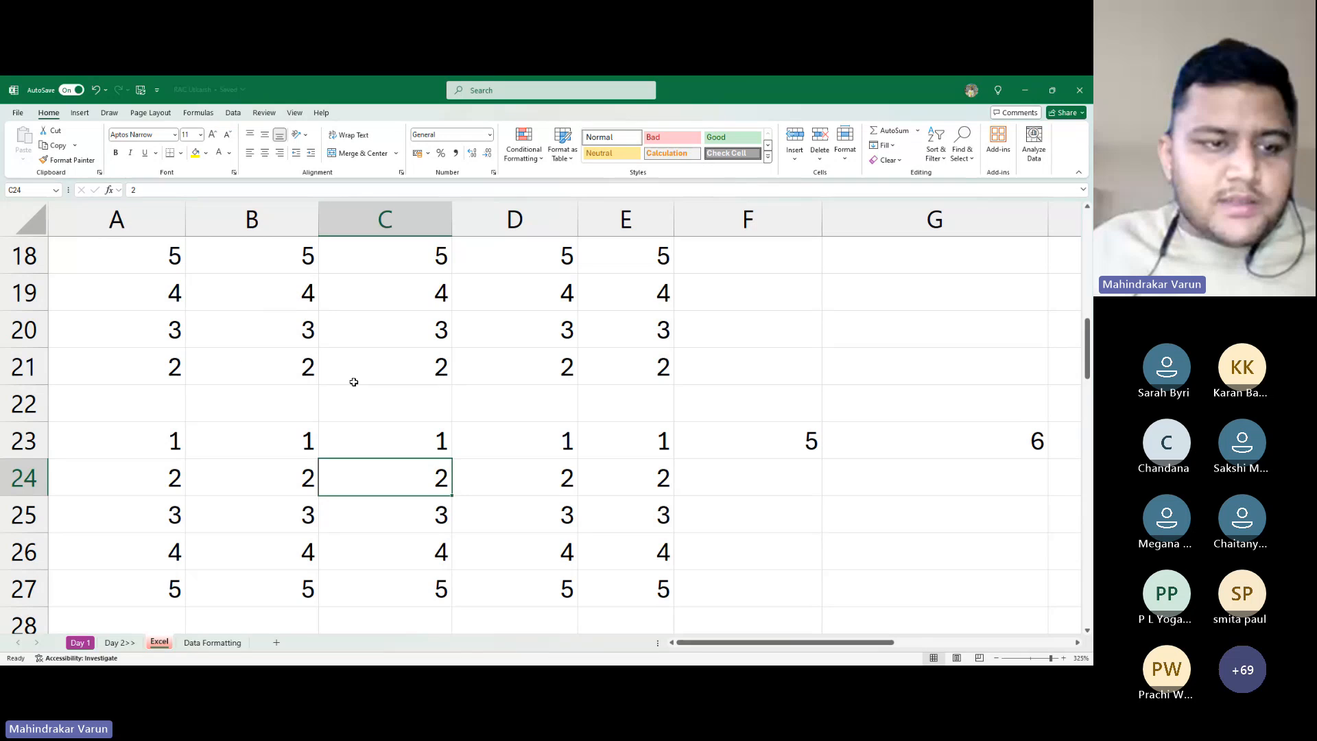
right_click(24, 442)
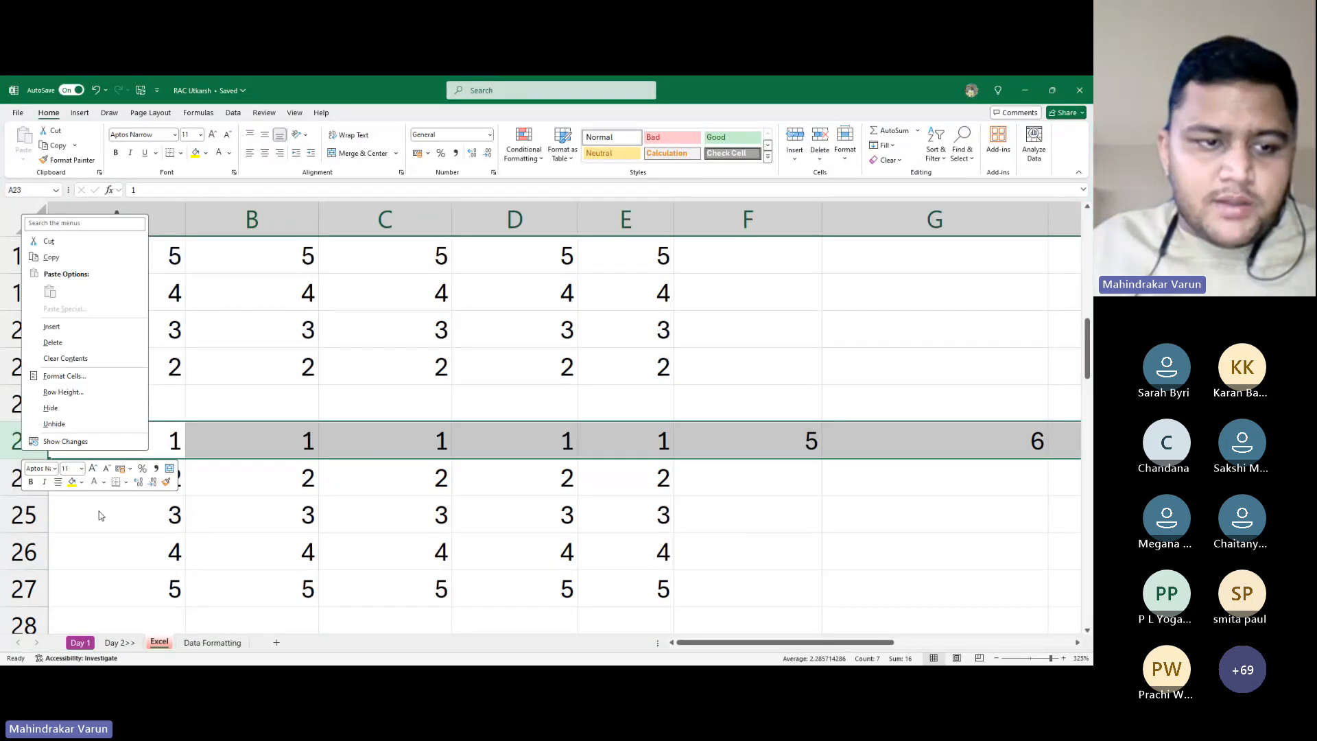
key(Escape)
right_click(417, 217)
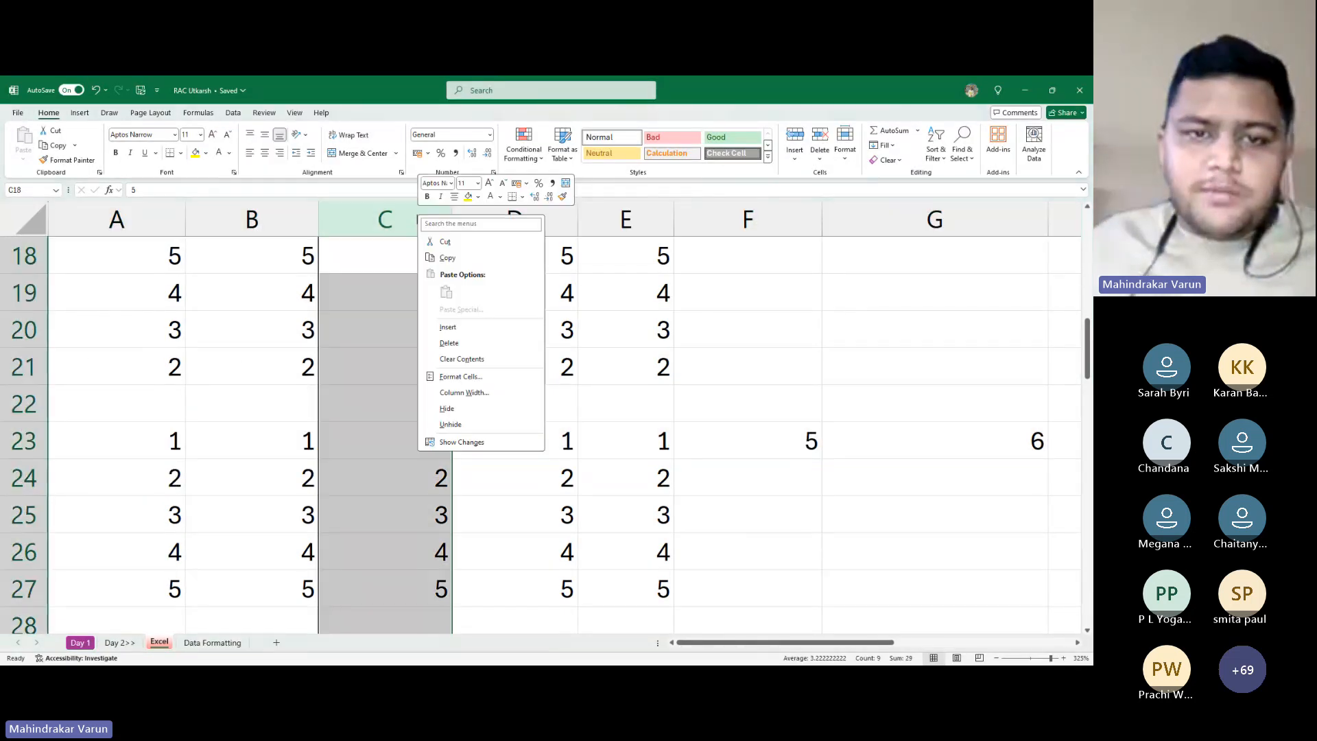
click(449, 342)
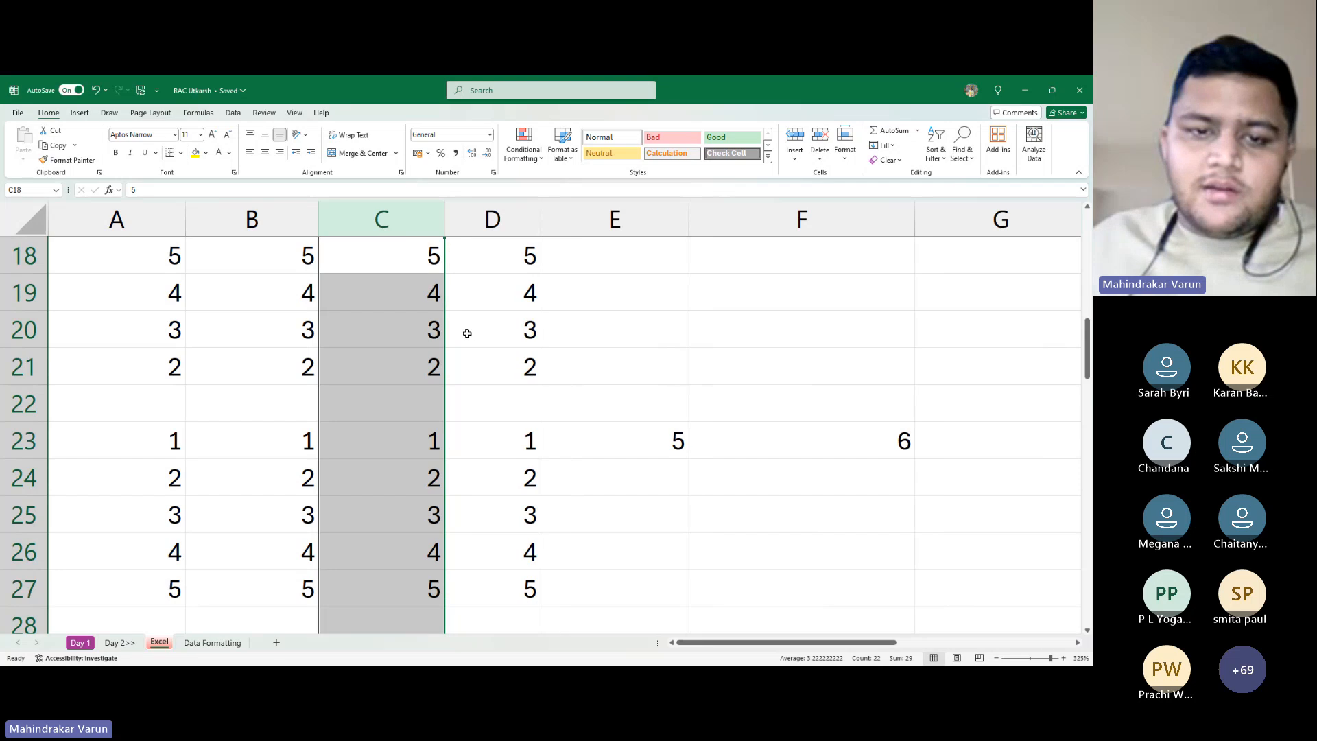
key(ctrl+z)
right_click(417, 232)
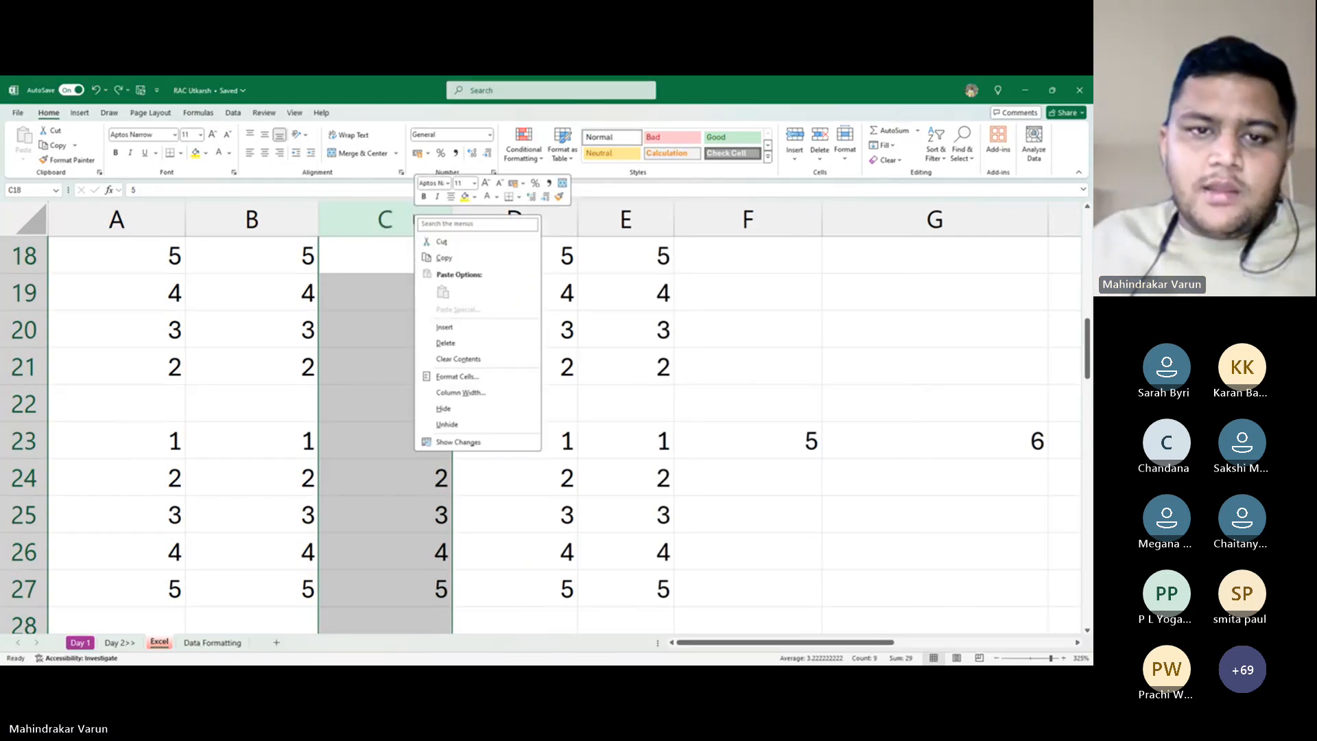
click(463, 330)
drag(418, 255, 449, 594)
drag(141, 415, 787, 415)
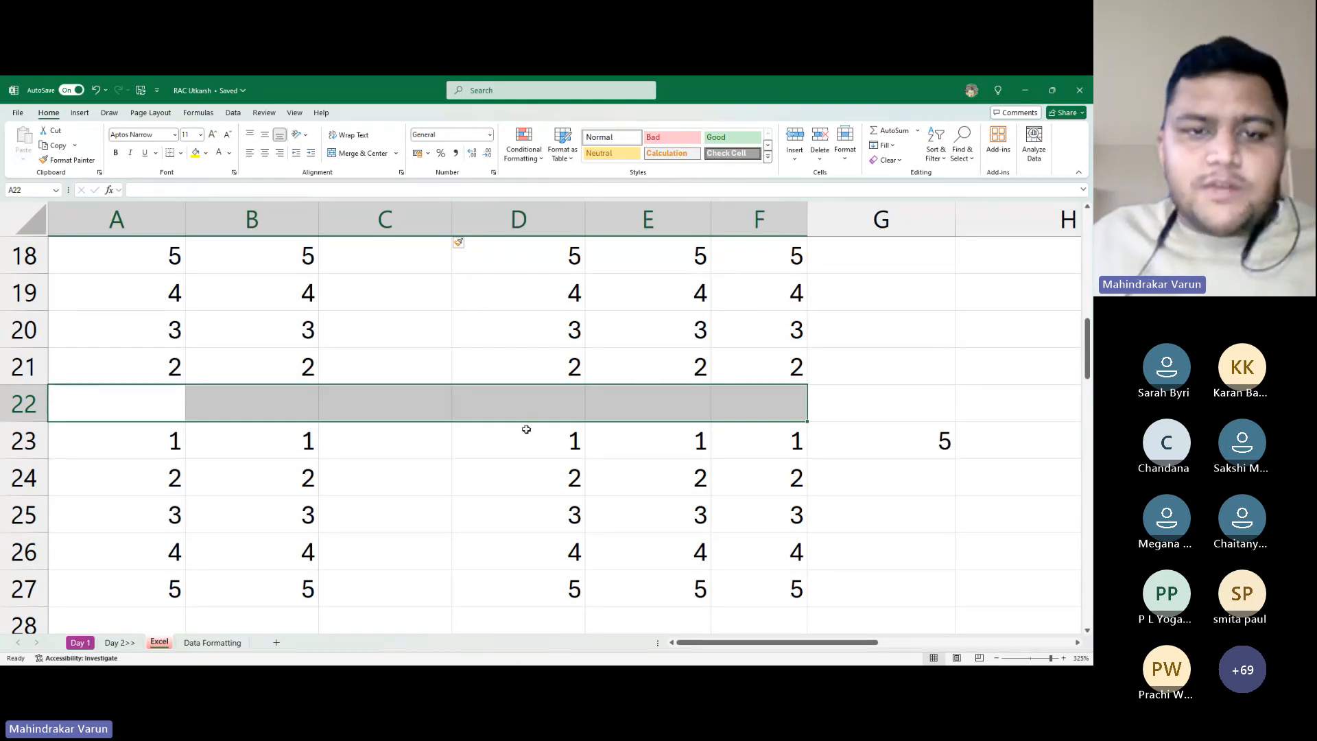
click(398, 222)
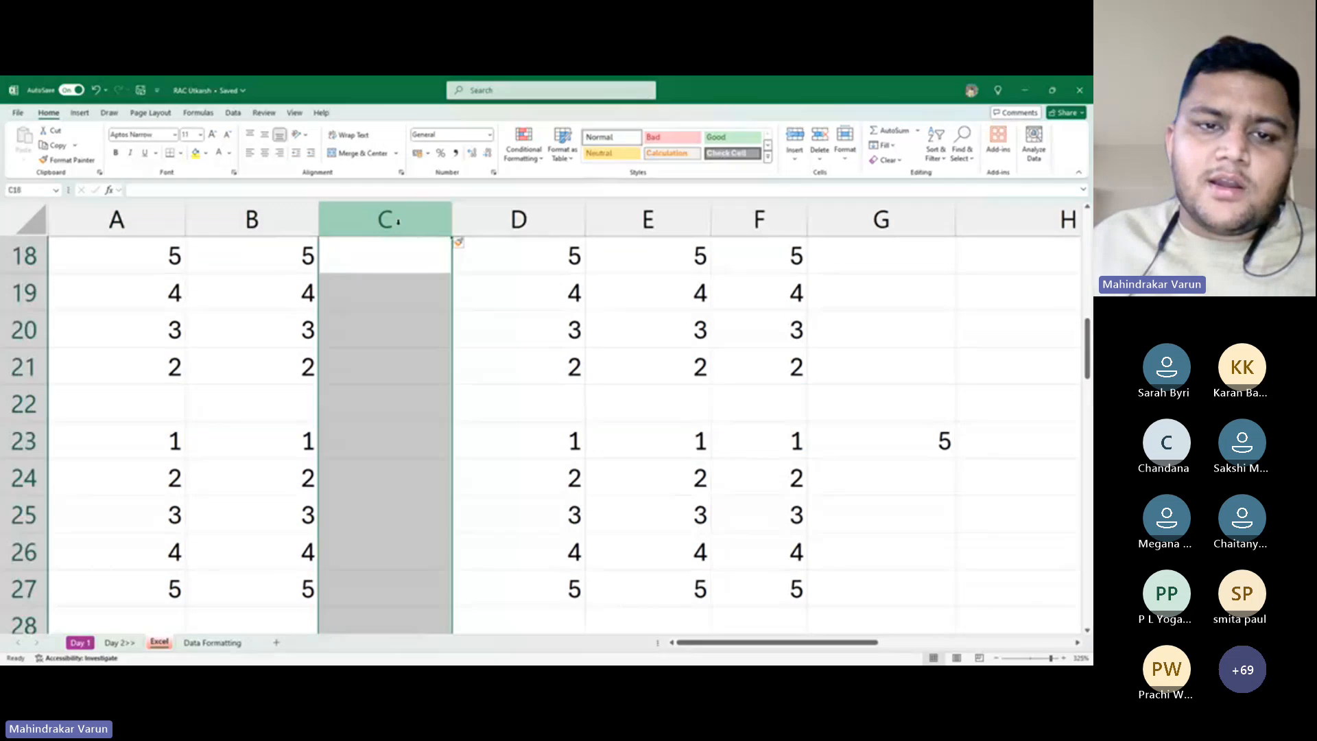
right_click(398, 222)
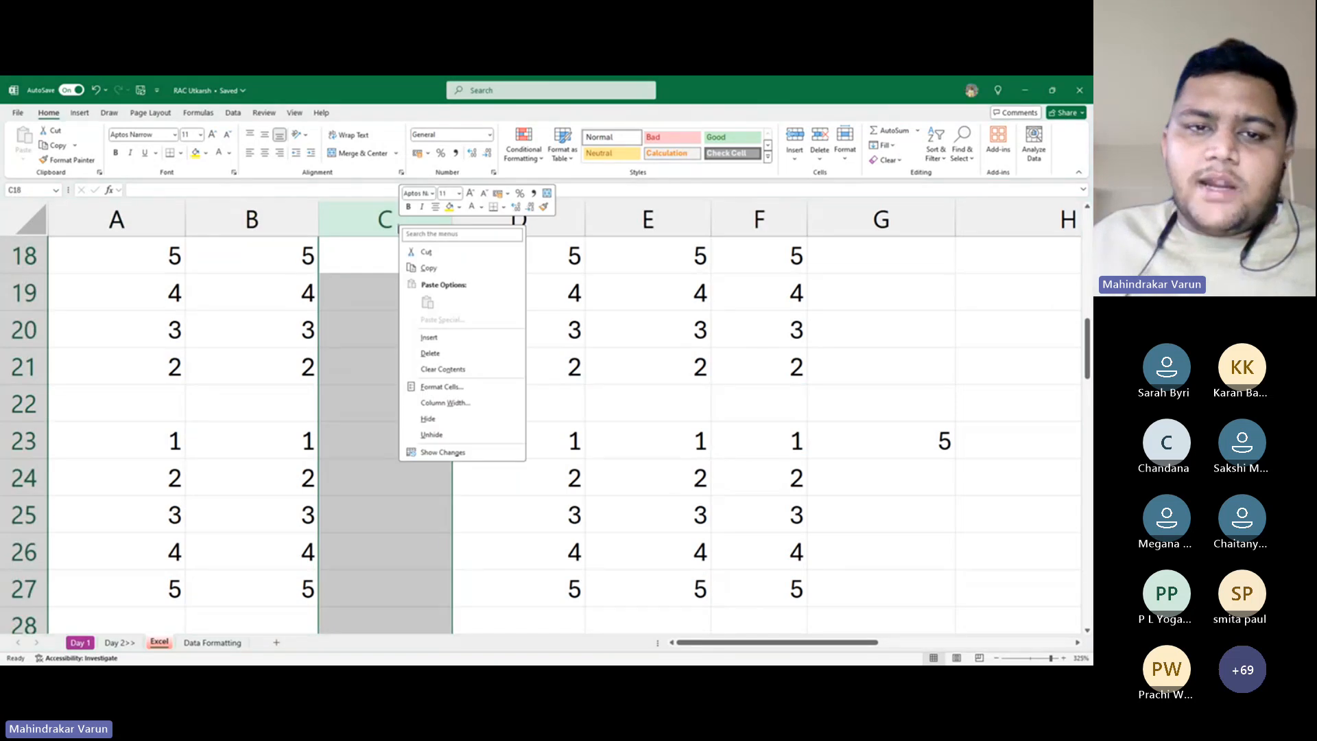
click(456, 360)
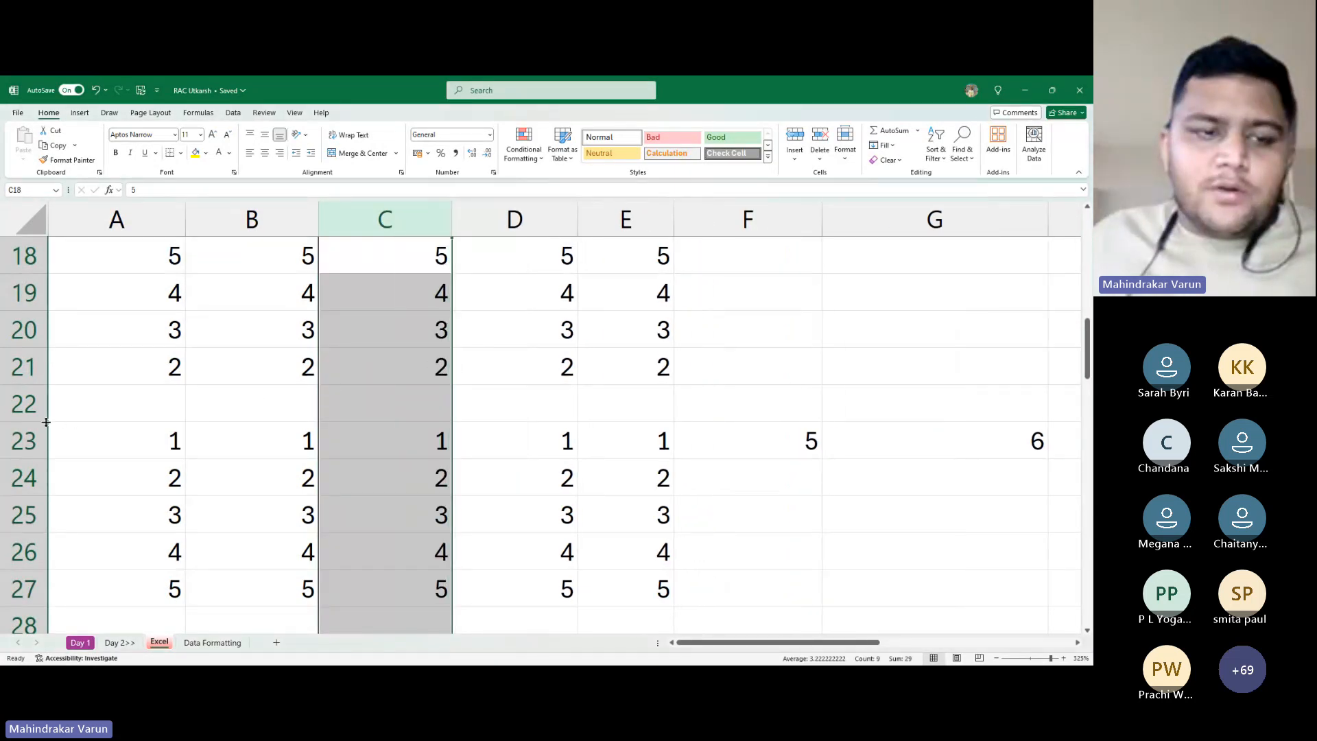
right_click(12, 409)
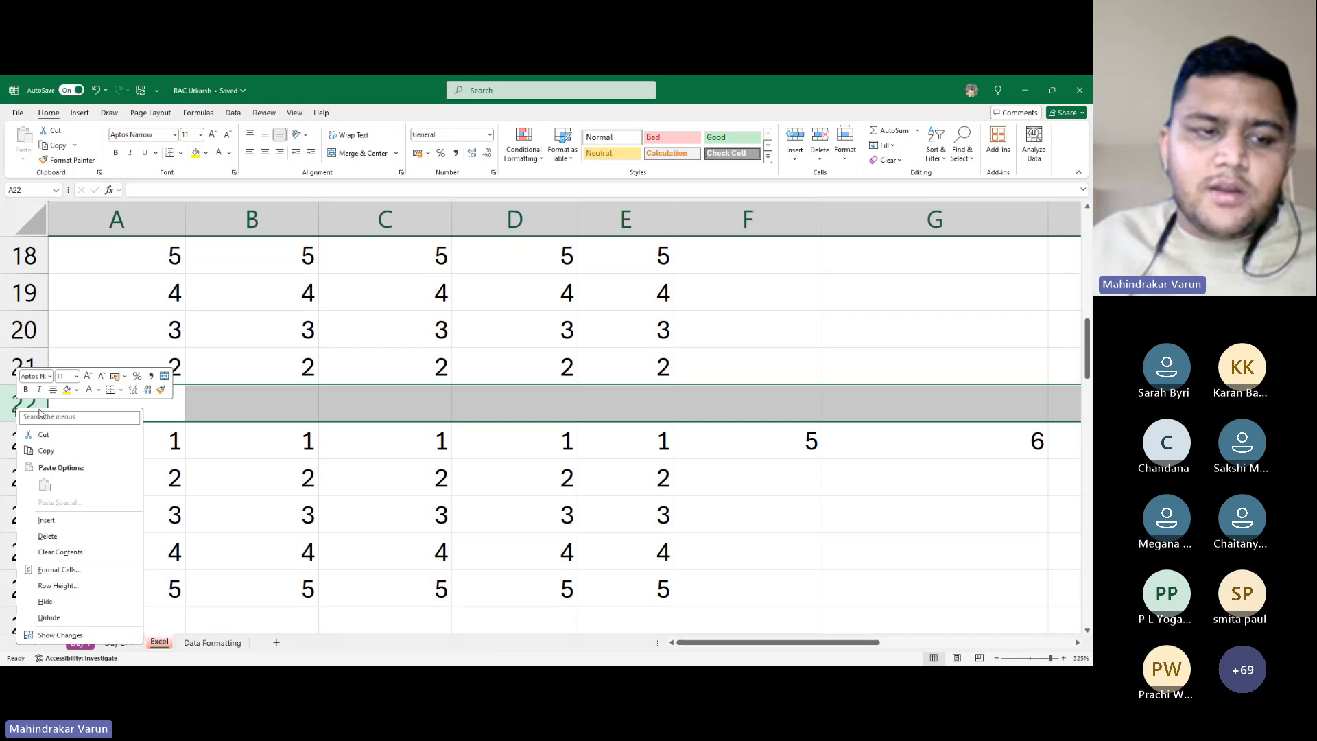
click(73, 536)
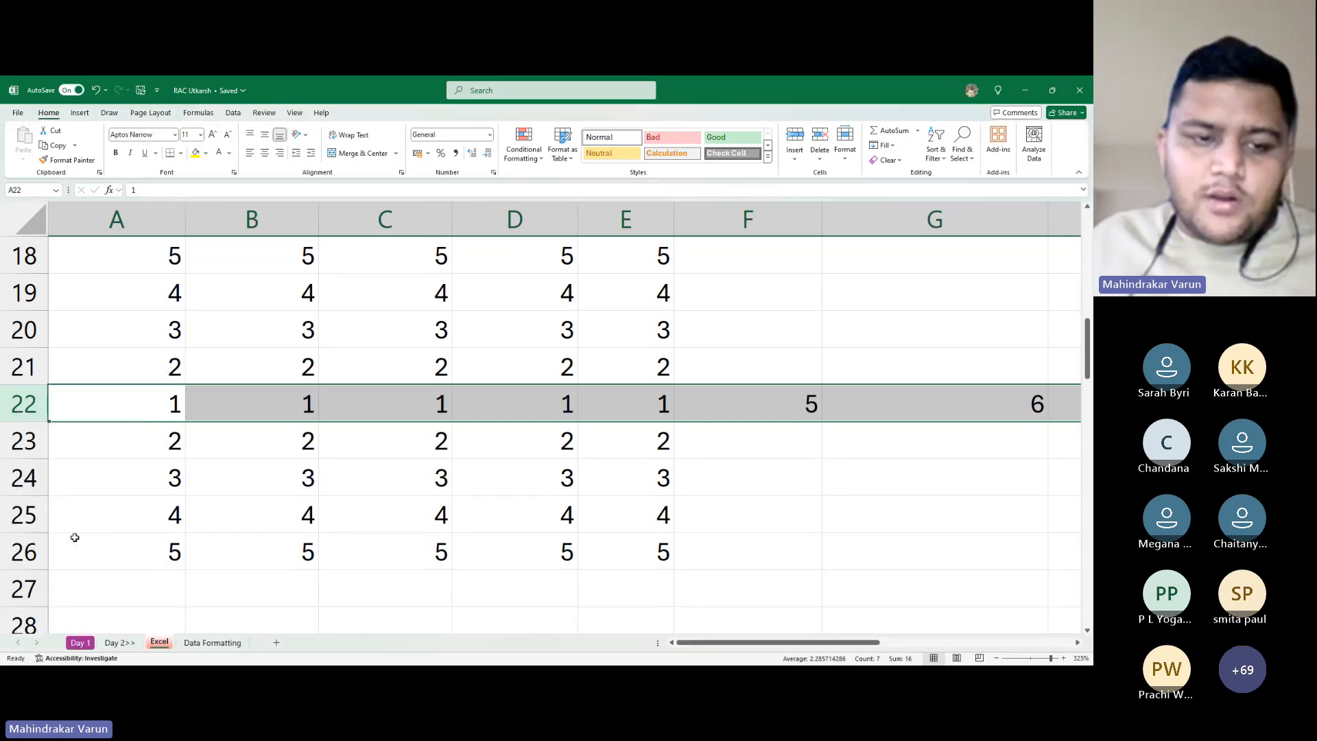
key(alt+Tab)
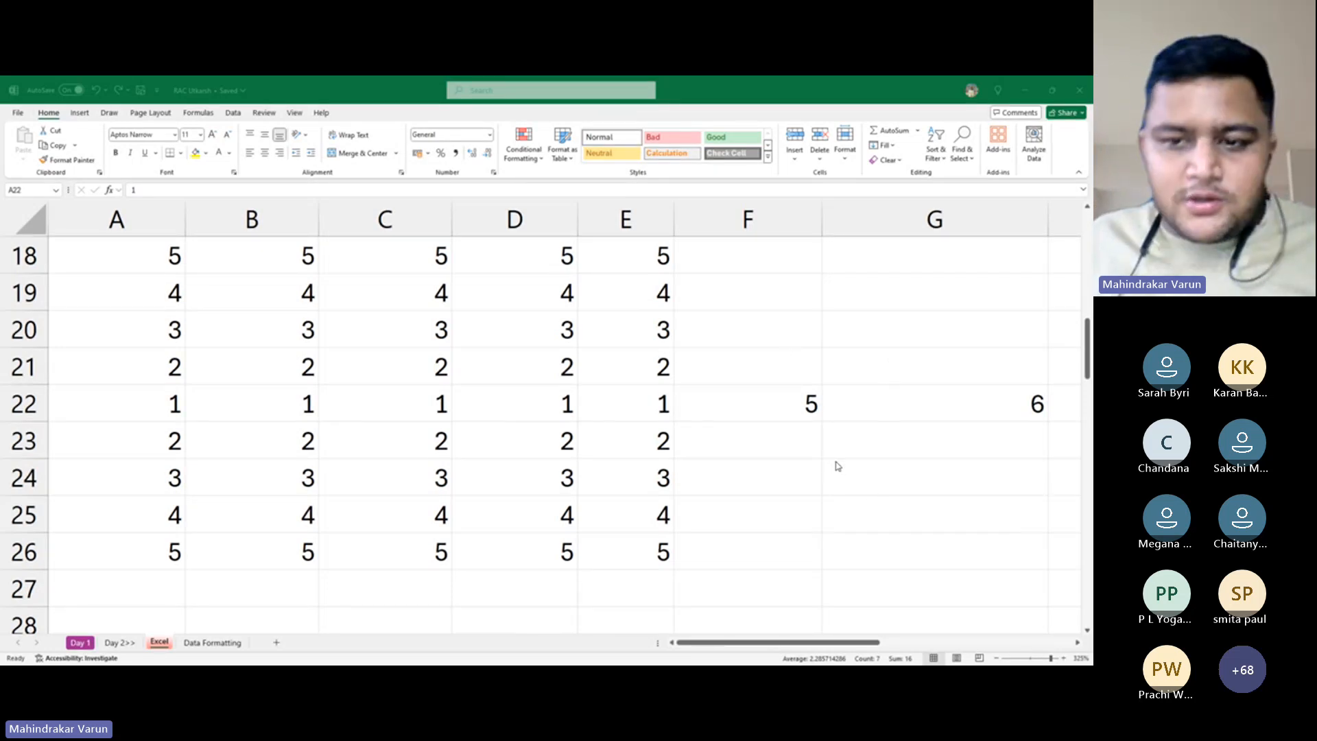
Replace the 2 in cell E21 with a person's first name
key(shift+space)
click(545, 457)
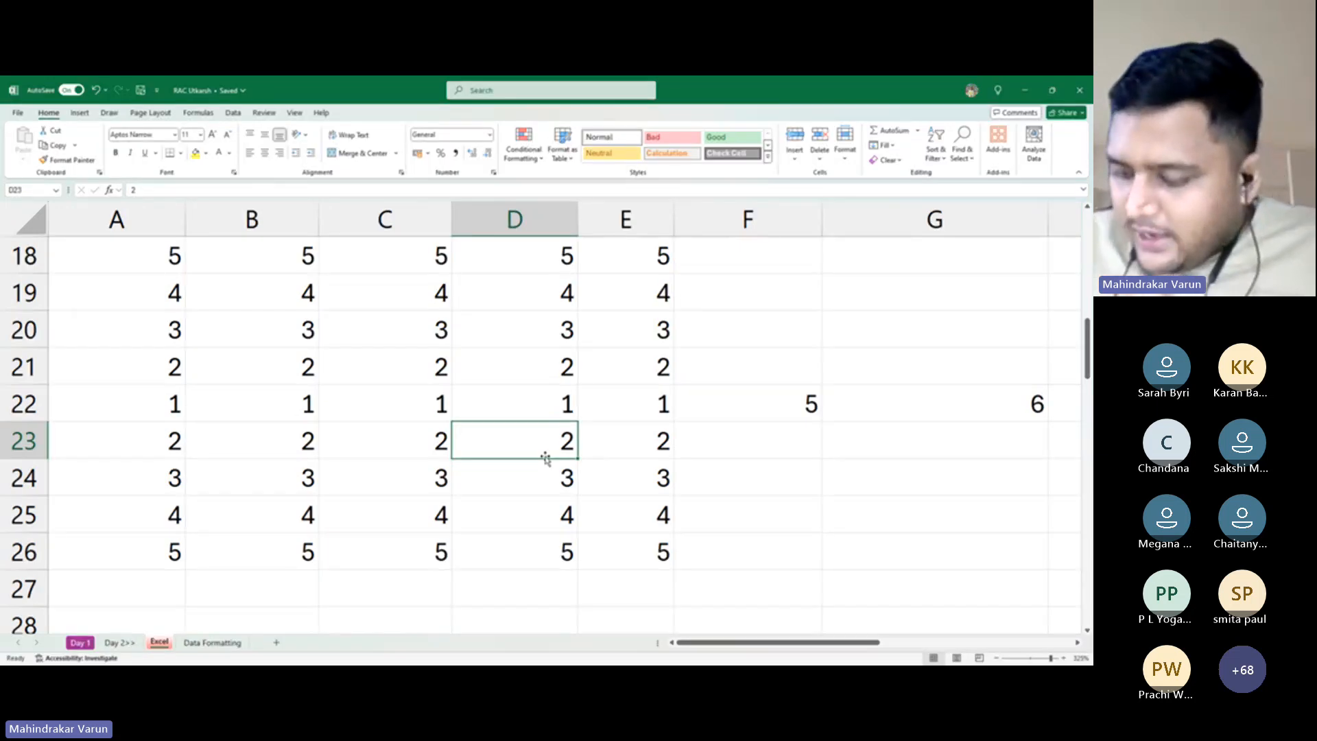
click(395, 381)
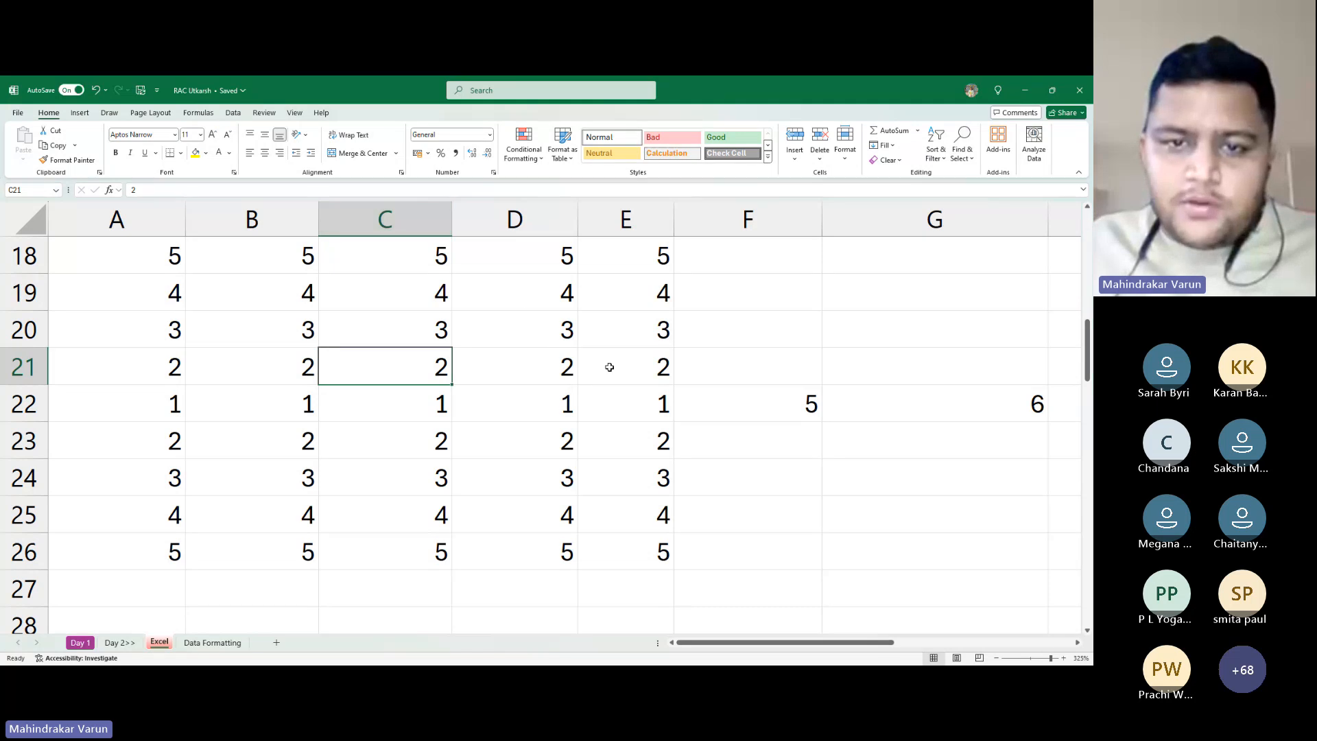
click(659, 369)
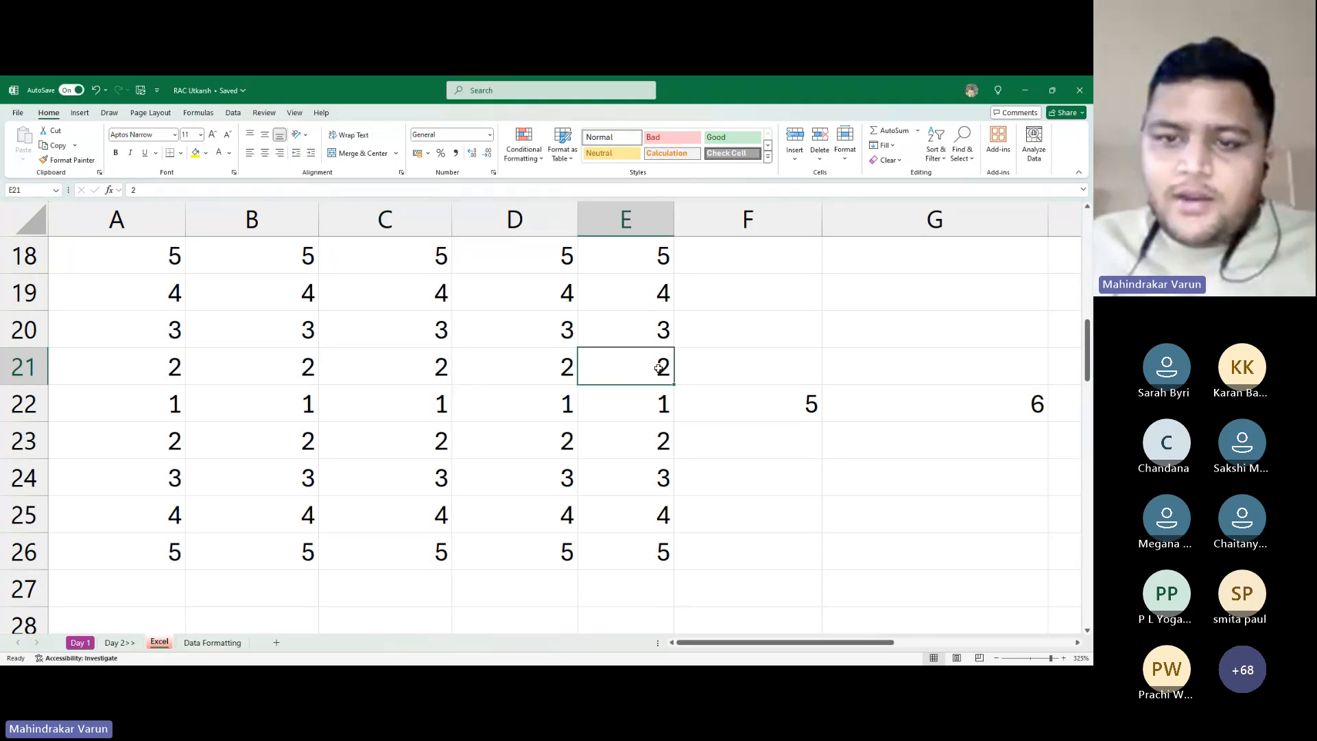
text(Varun)
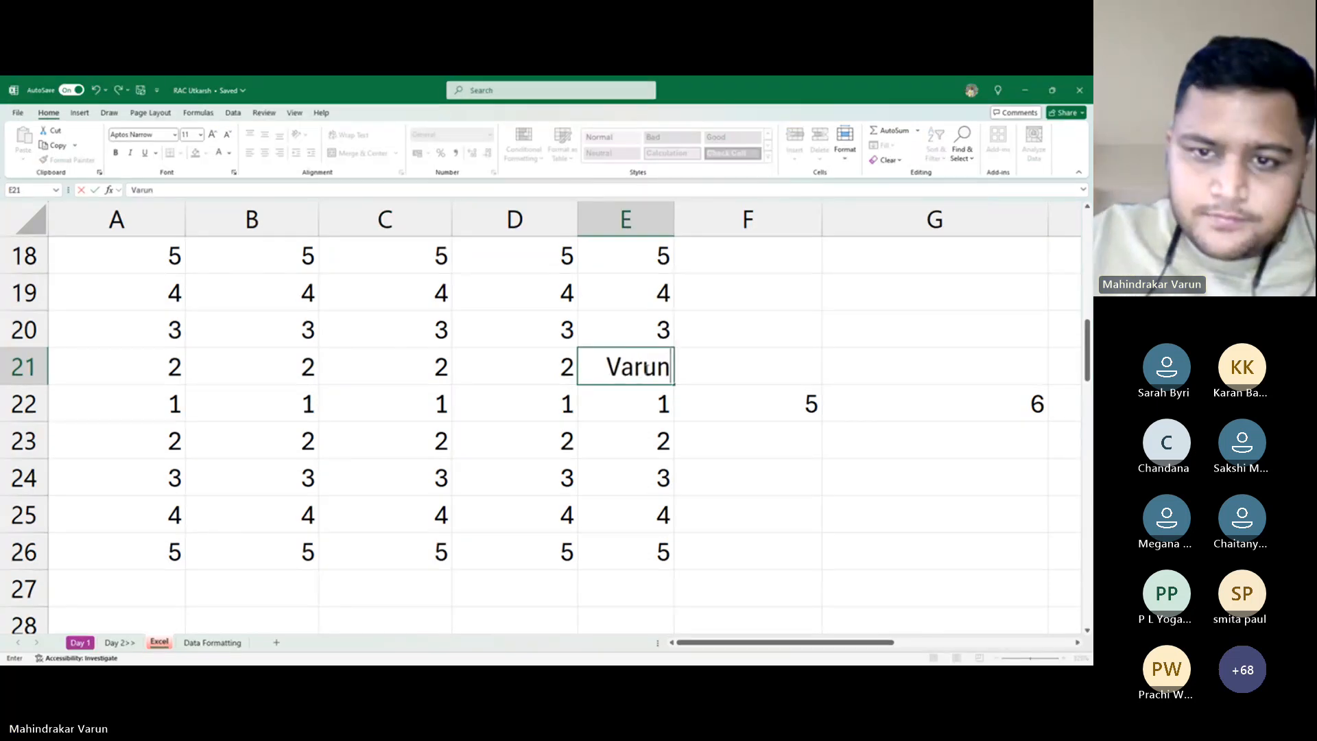
key(Return)
Check cells E21, E19, E25, E26, E22 and E20 in column E
click(645, 368)
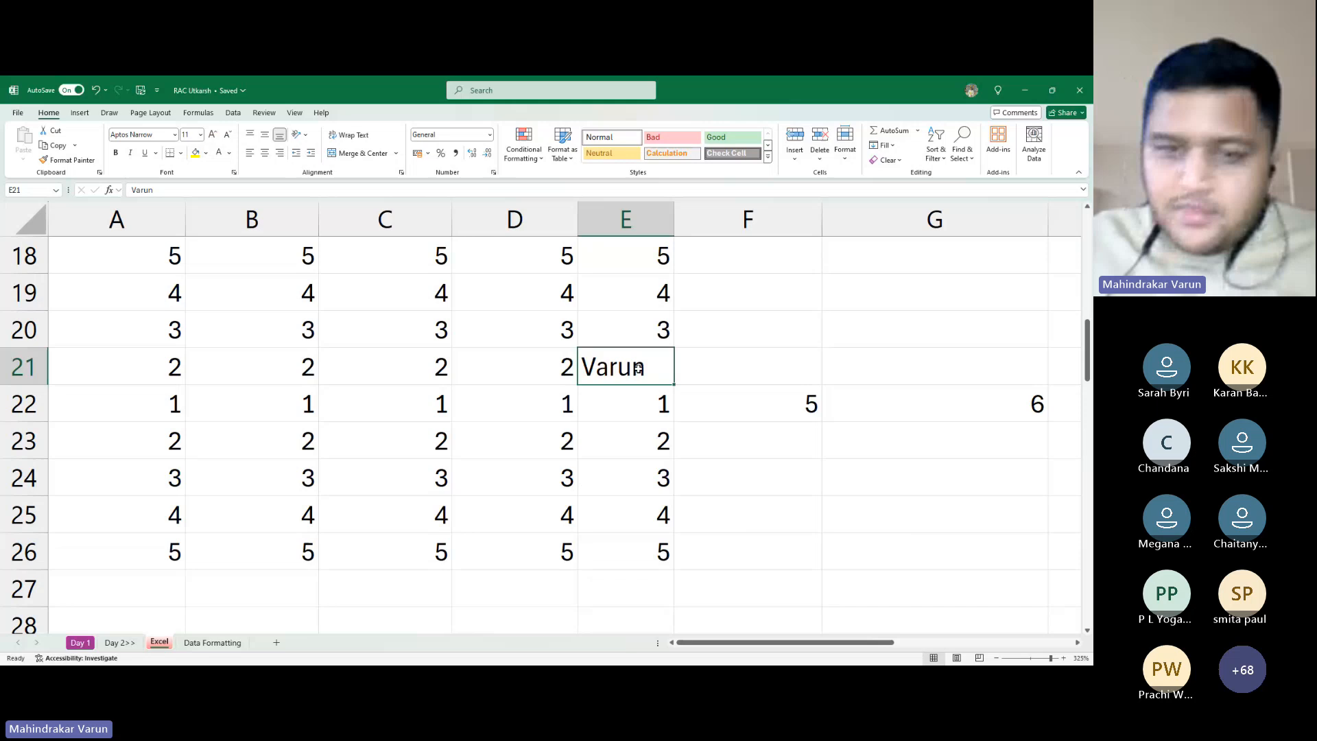
click(628, 298)
click(650, 529)
click(652, 559)
click(632, 406)
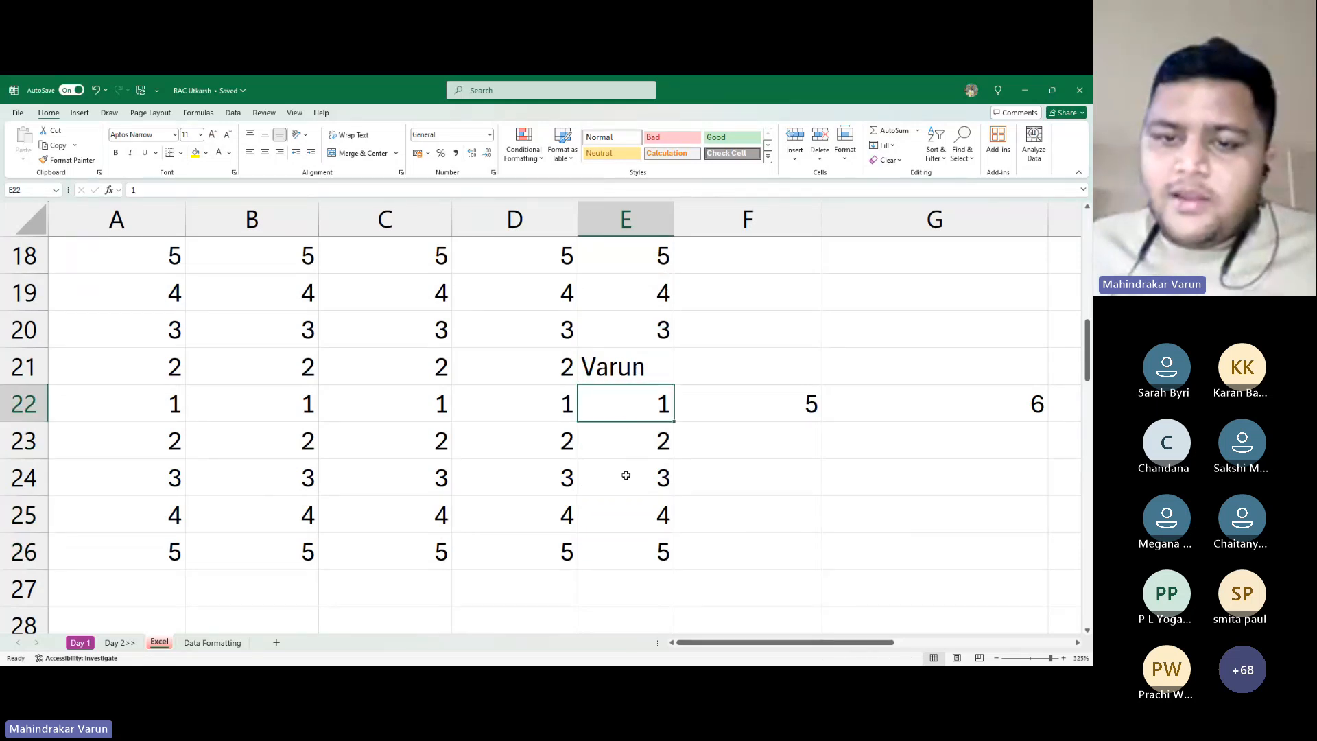
click(645, 327)
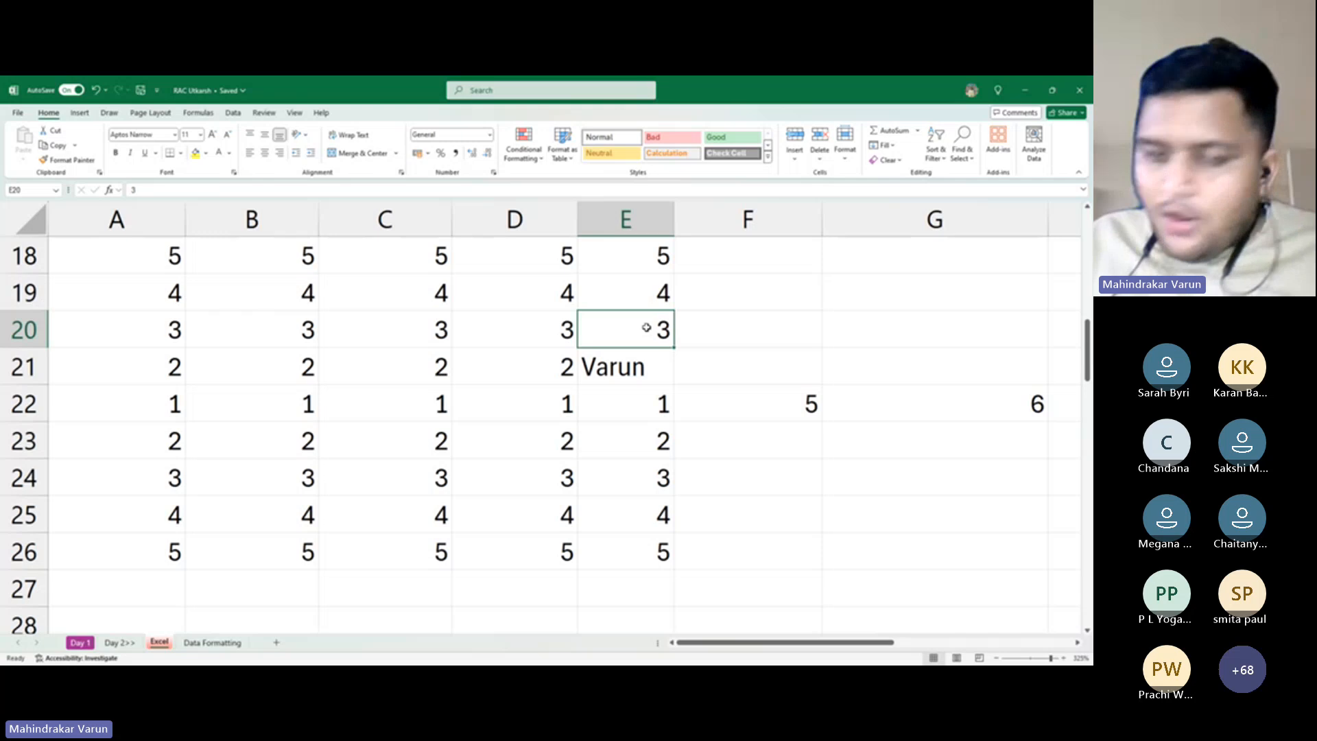
Insert an empty column at E with Alt, I, C, then undo the insertion
key(alt)
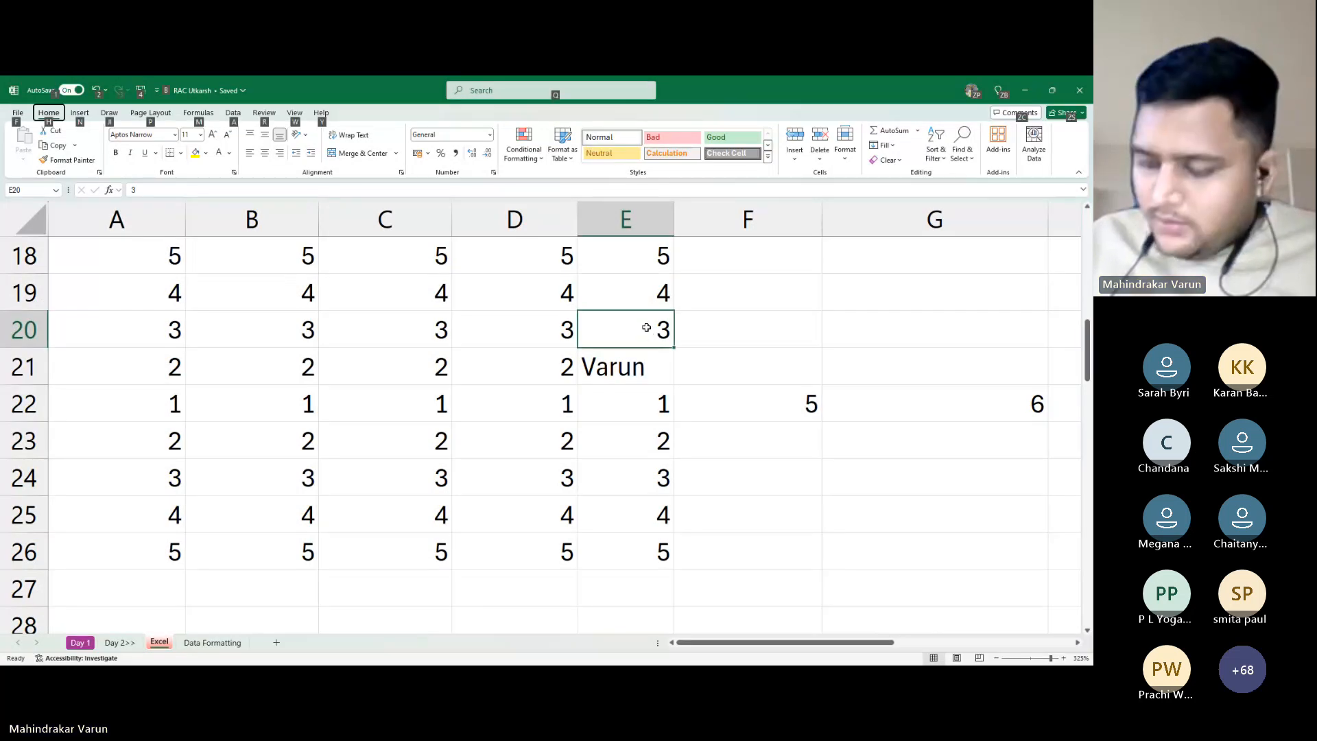
key(i)
key(c)
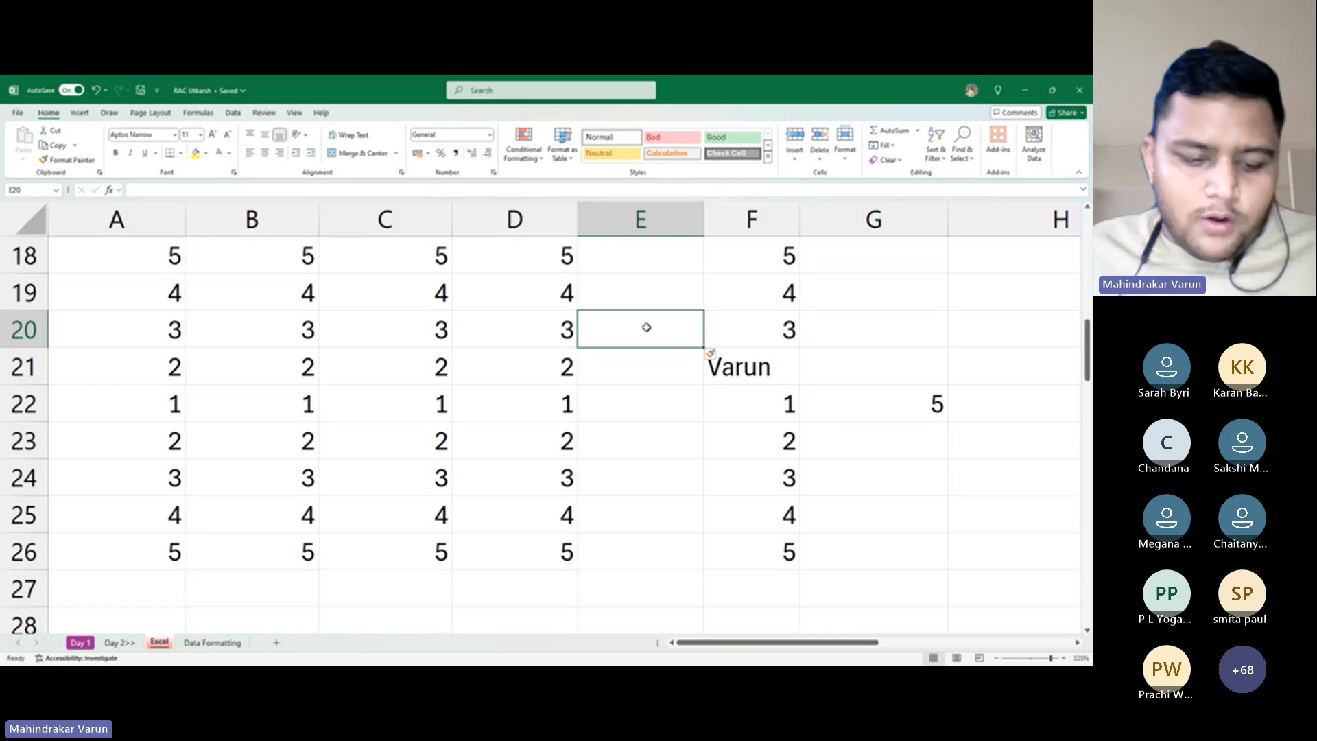
key(ctrl+z)
Select cell G20, then cell E23 in the restored data
click(866, 331)
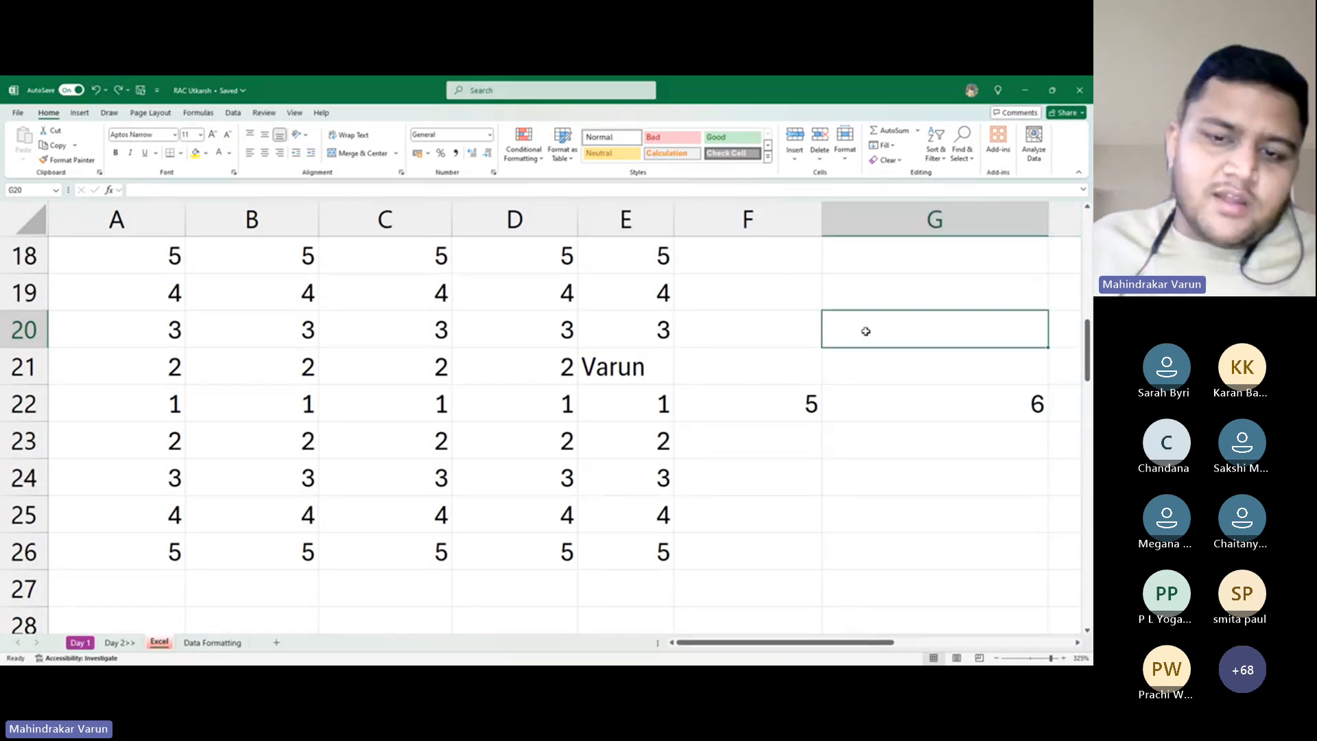
scroll(678, 535, down, 2)
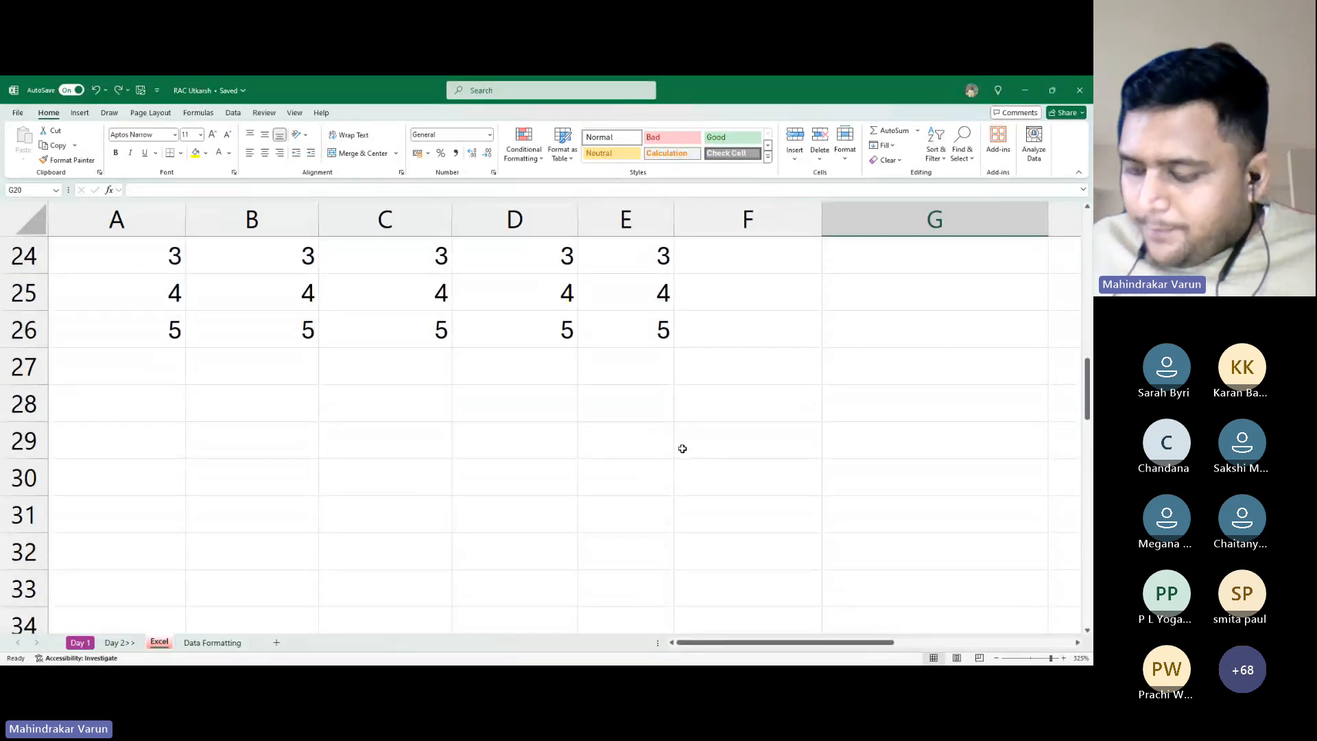
scroll(638, 426, up, 3)
scroll(614, 467, down, 1)
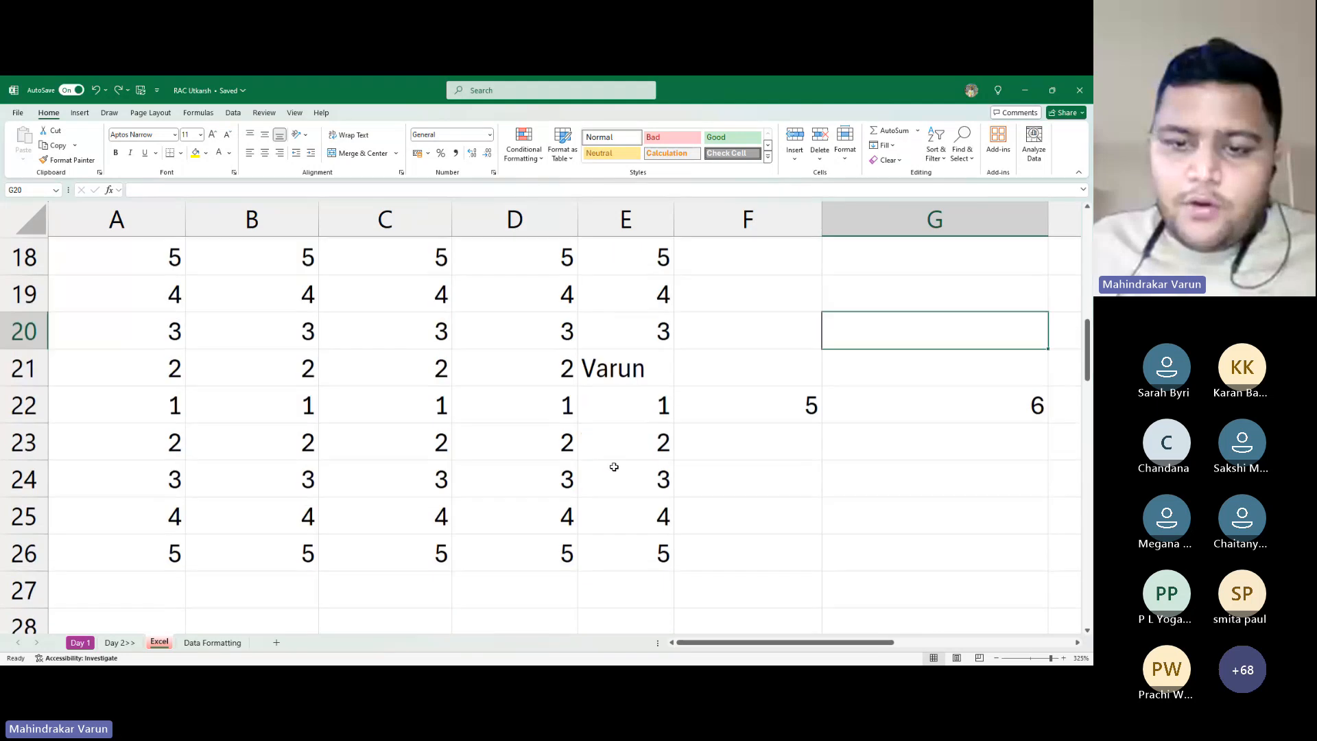
click(613, 456)
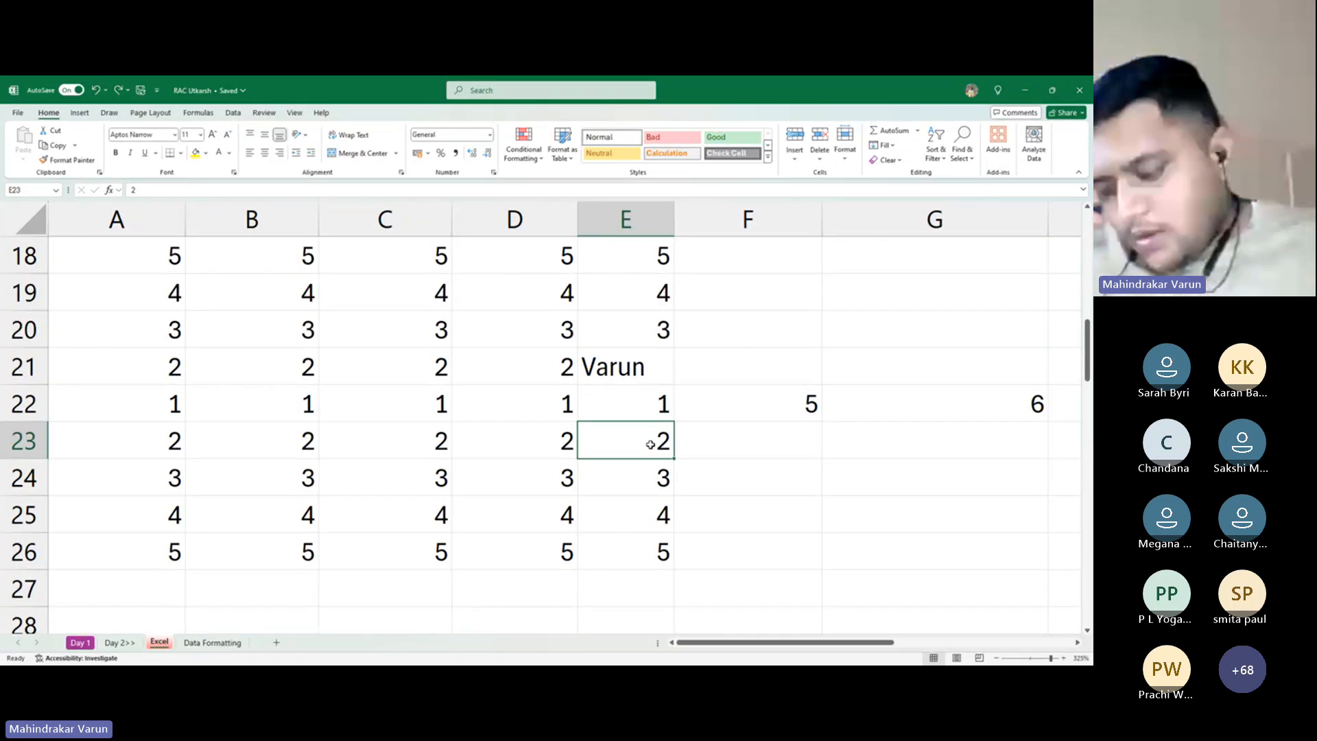
Type the label 'Coloumns' into cell F19
key(Up)
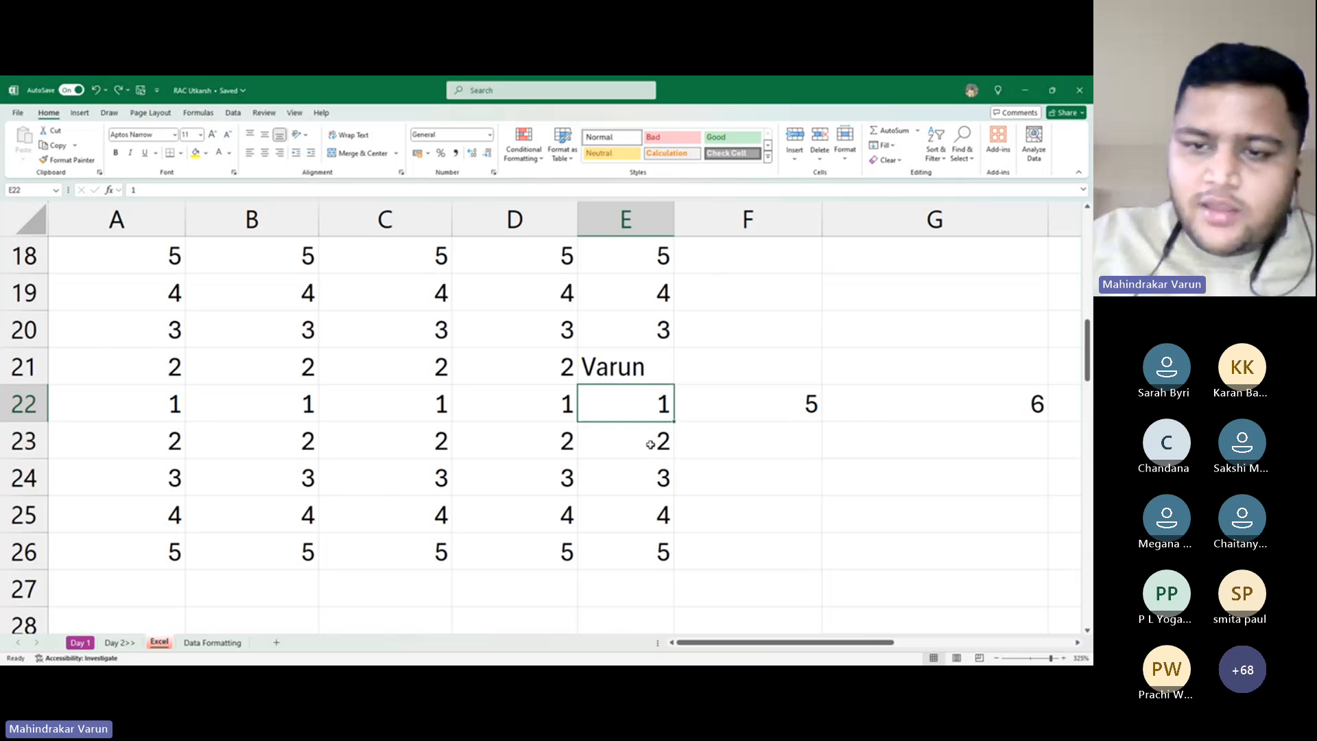
key(Right)
key(Up)
key(Up)
key(Right)
key(Up)
key(Left)
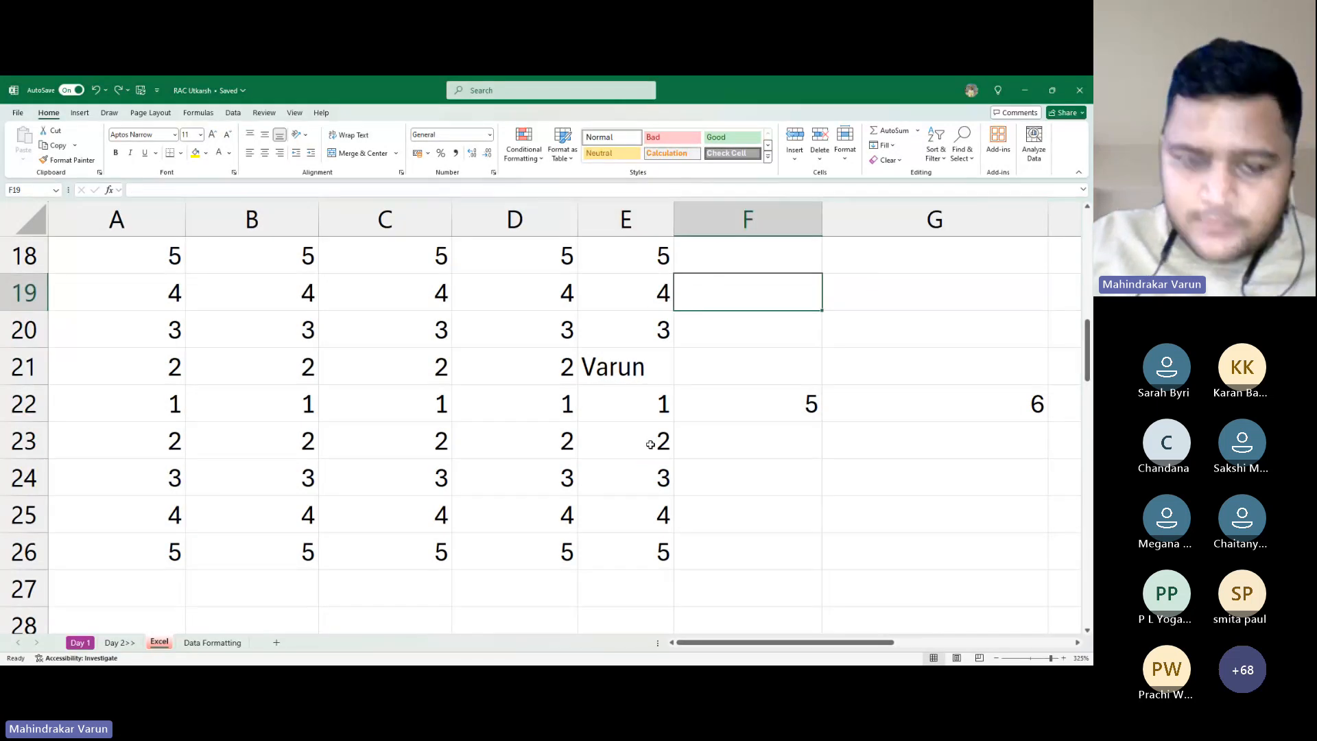
text(Coloun)
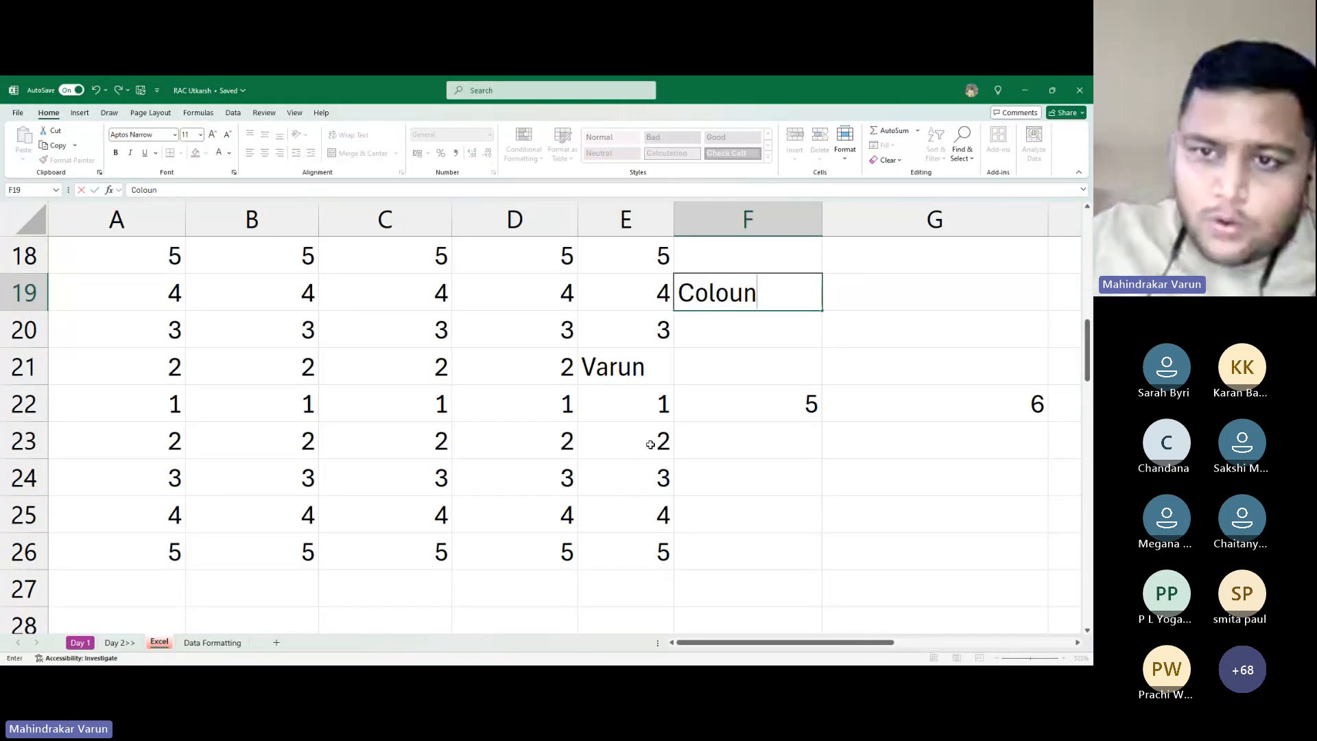
key(BackSpace)
text(msn)
key(BackSpace)
key(BackSpace)
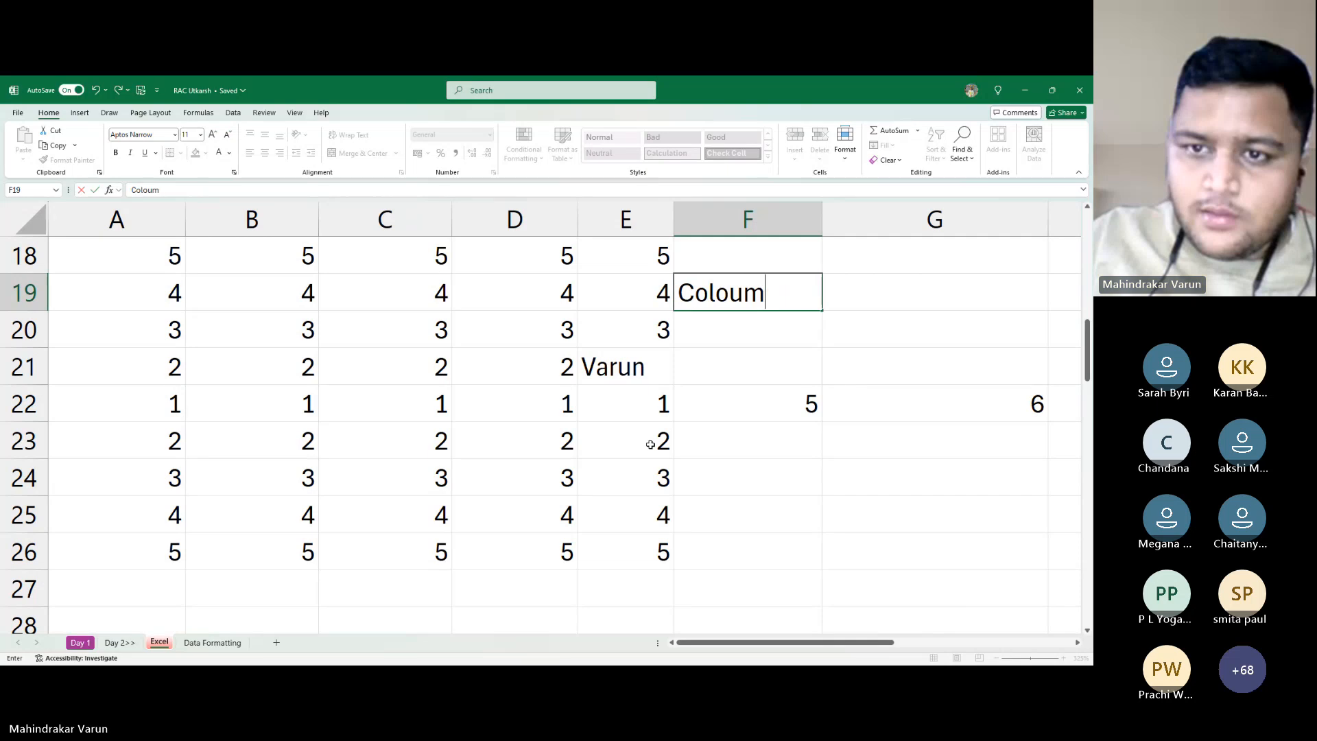
text(ns)
key(BackSpace)
key(BackSpace)
key(BackSpace)
key(BackSpace)
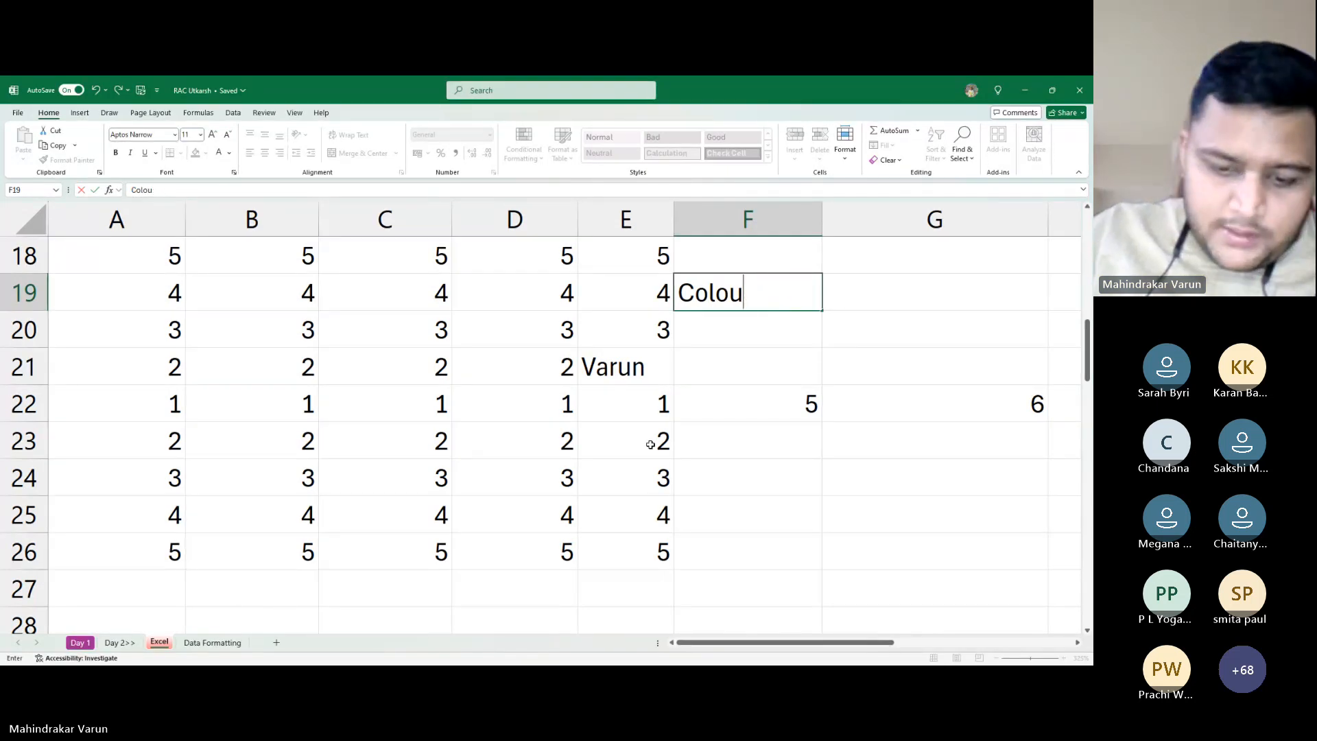
key(BackSpace)
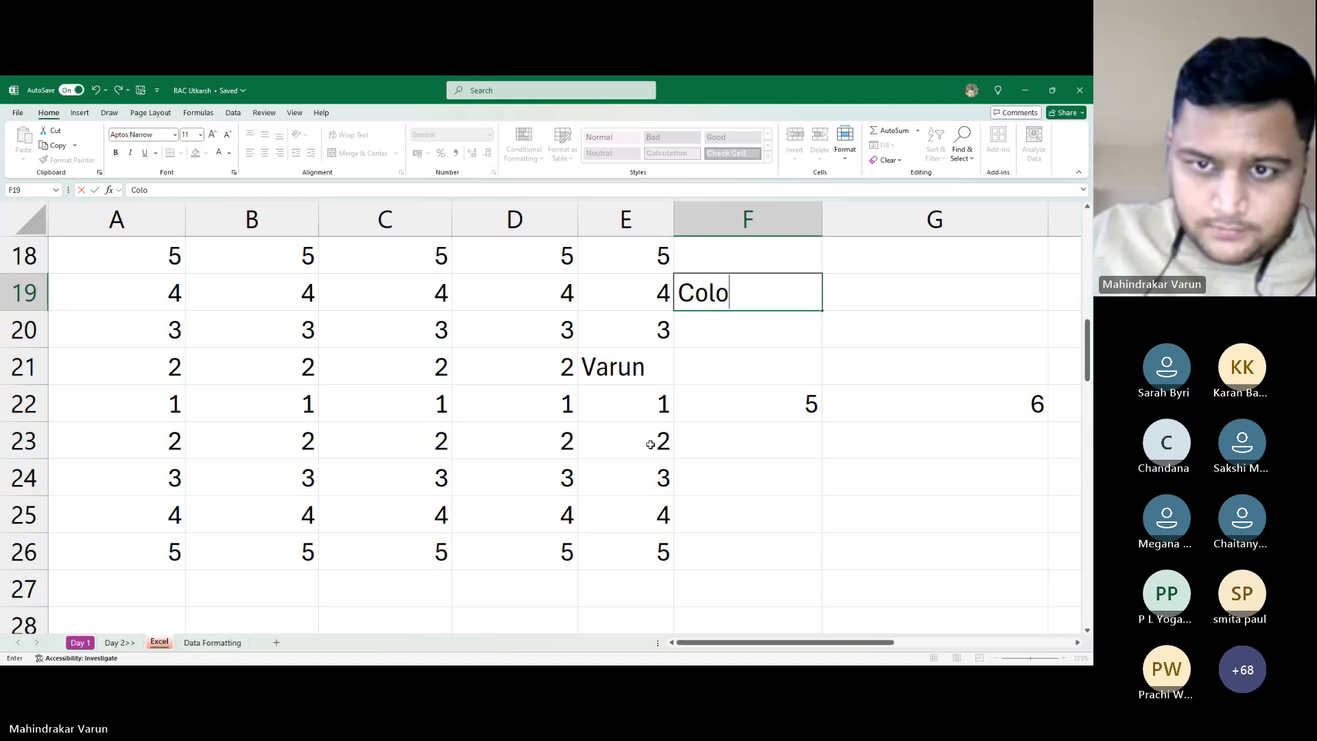
text(umns)
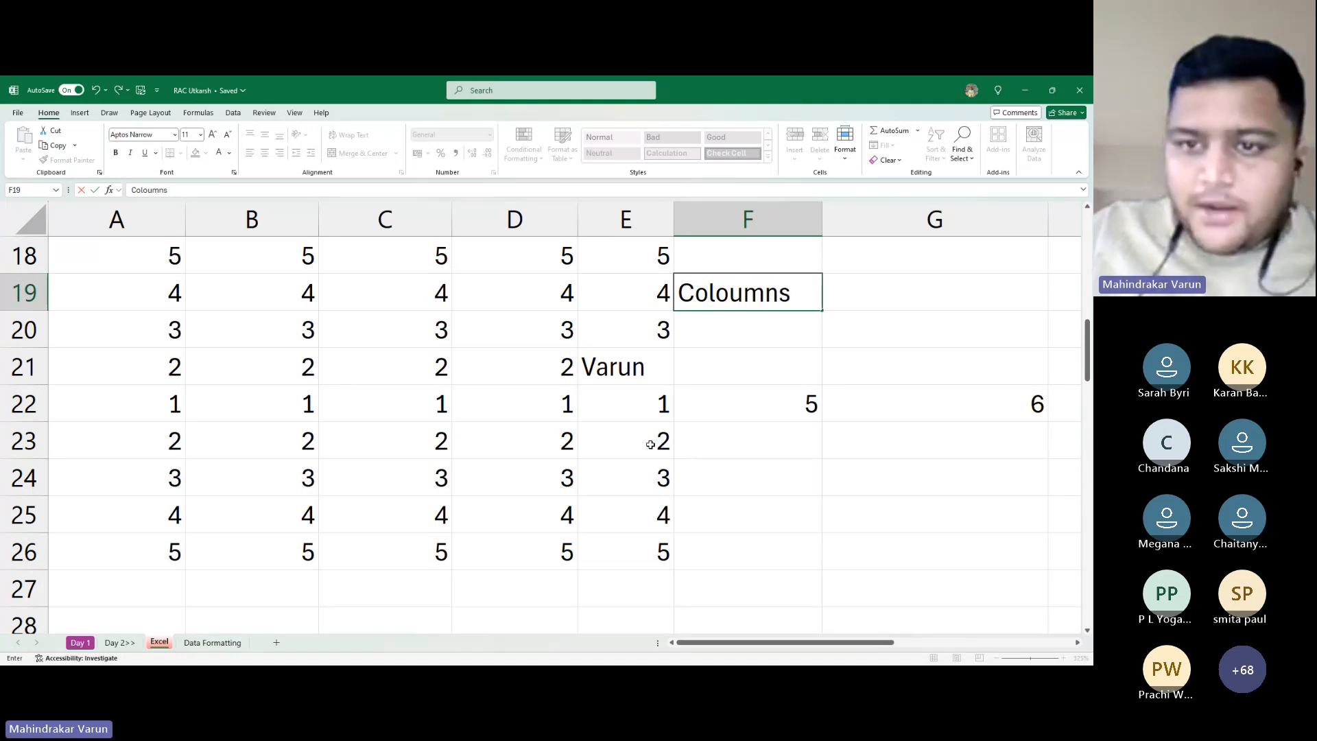
key(Tab)
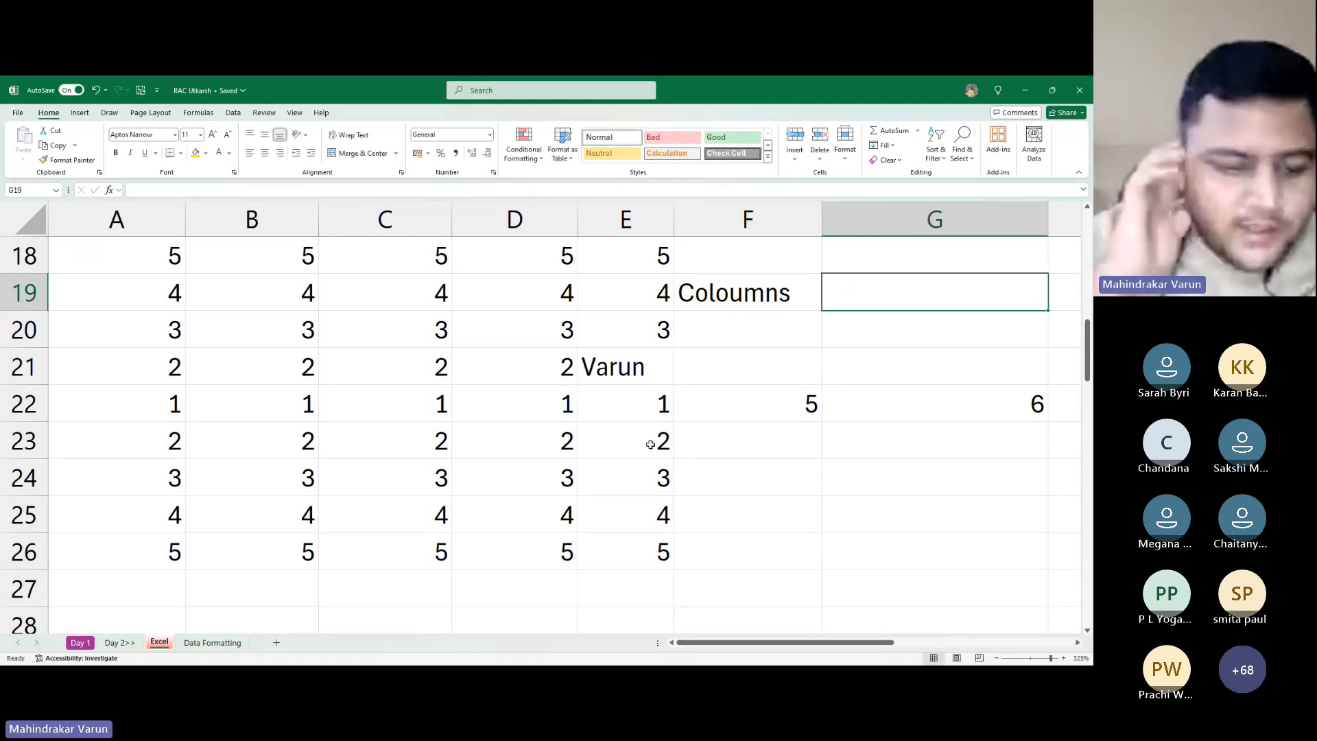
Enter 'Alt I C' in G19 and the label 'Rows' in F20
text(Aly)
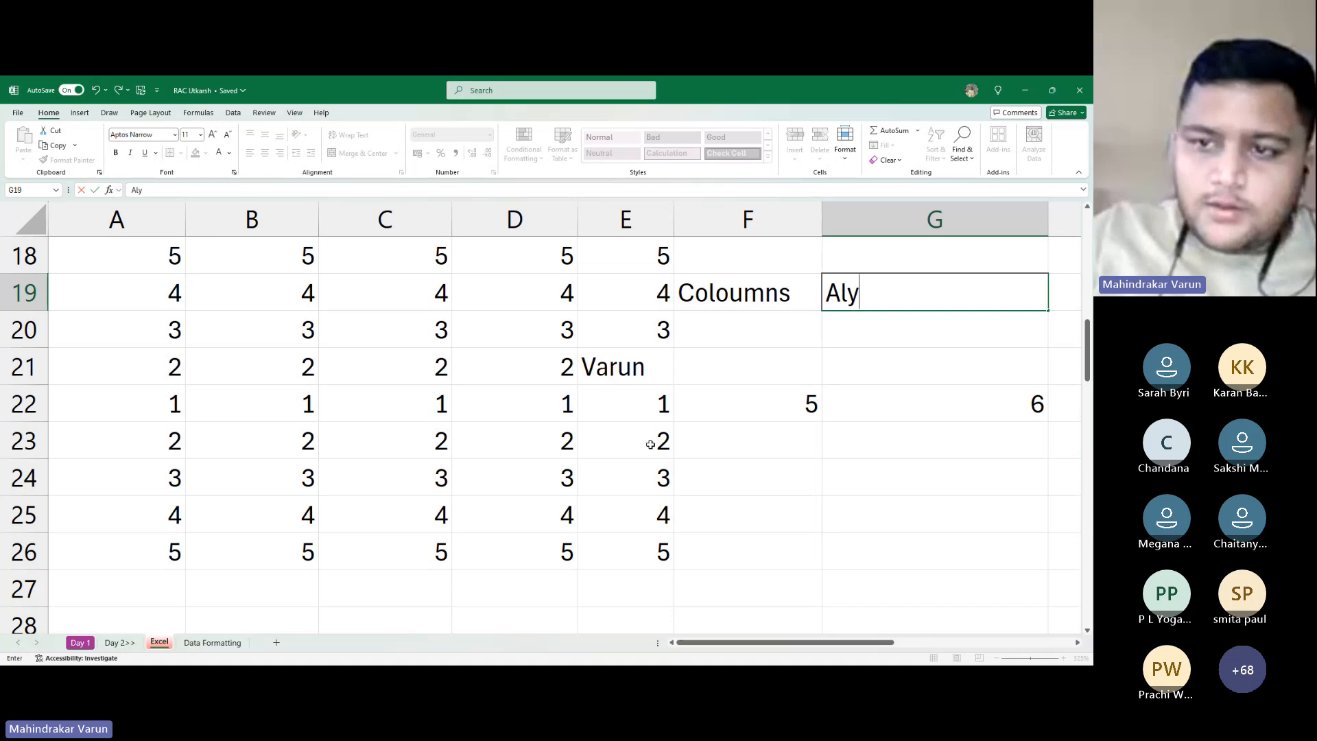
key(BackSpace)
text(t)
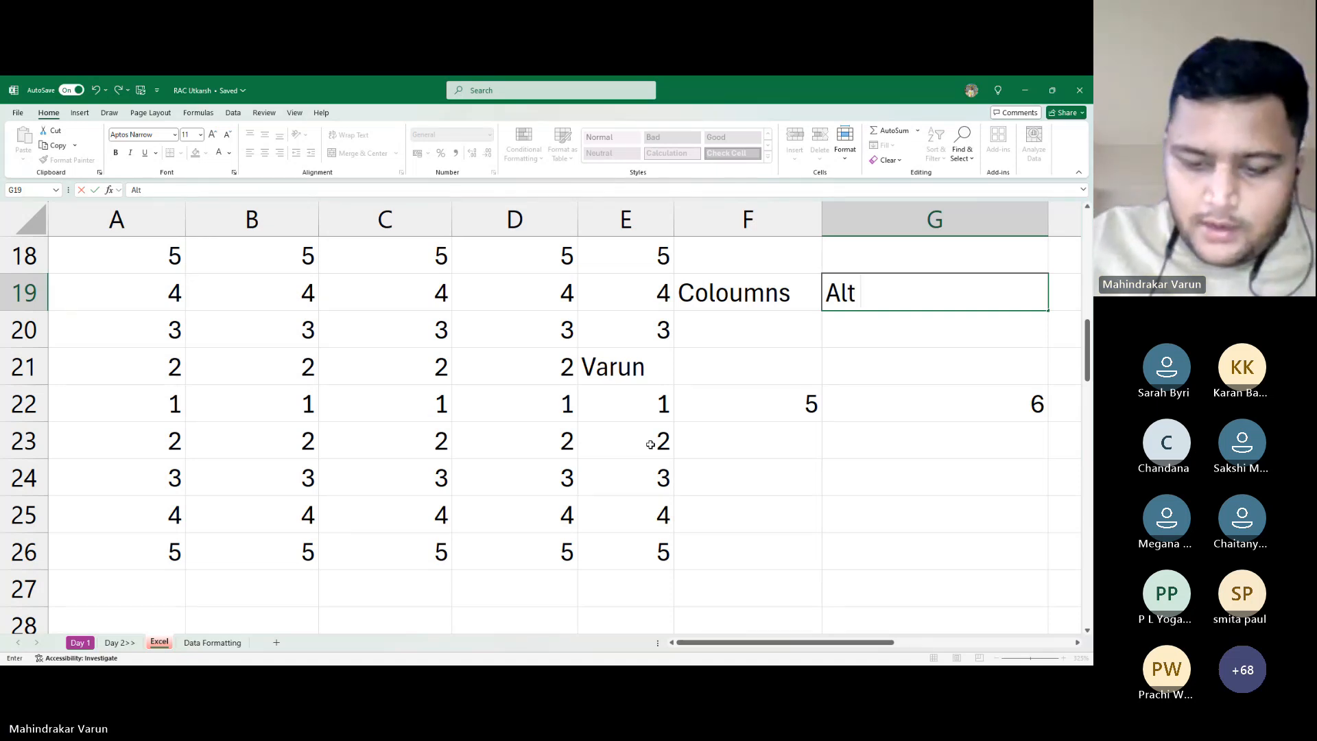
text( I )
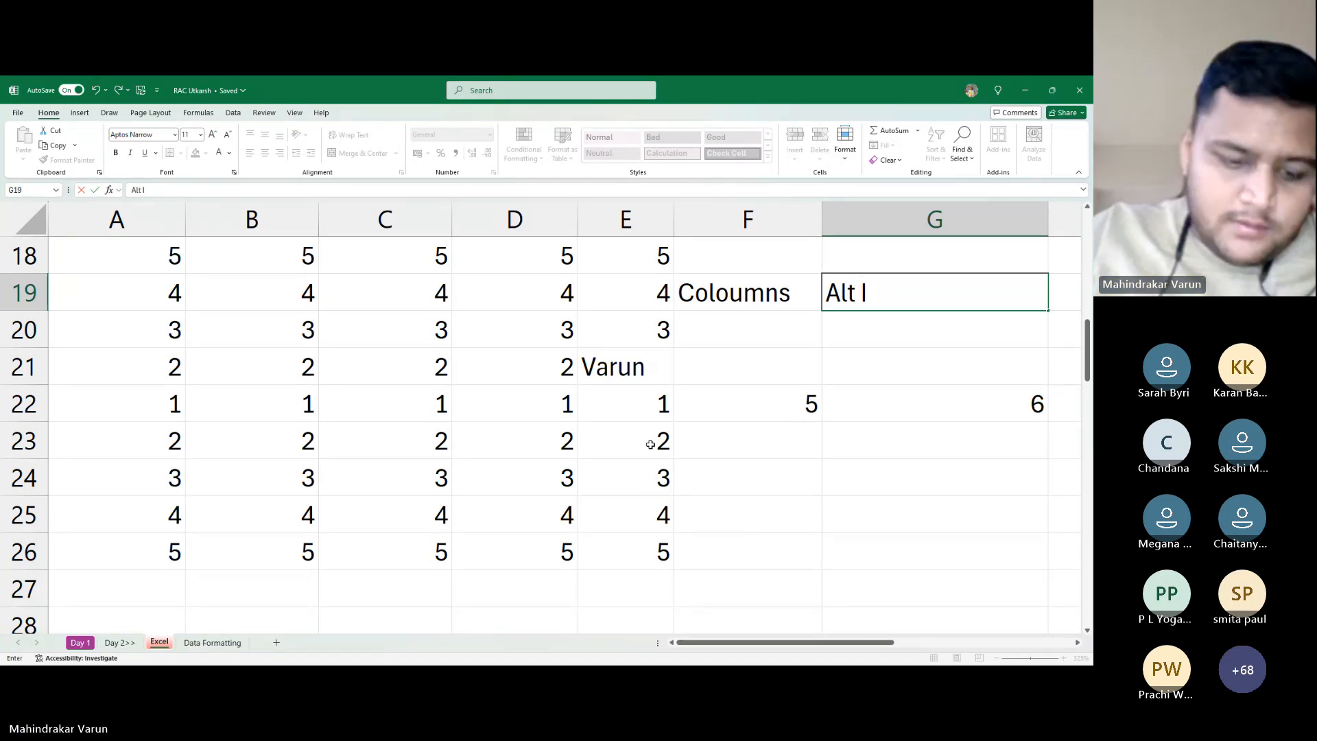
text(C)
key(Return)
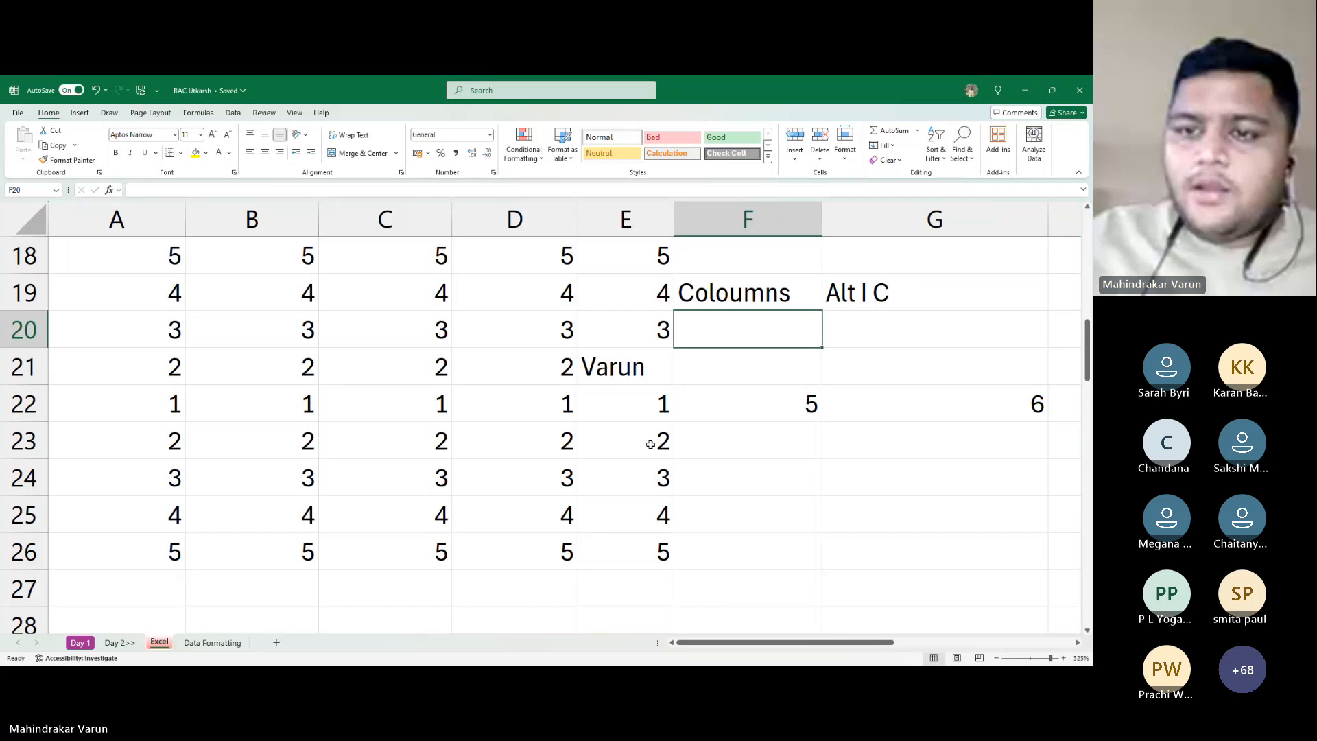
key(Return)
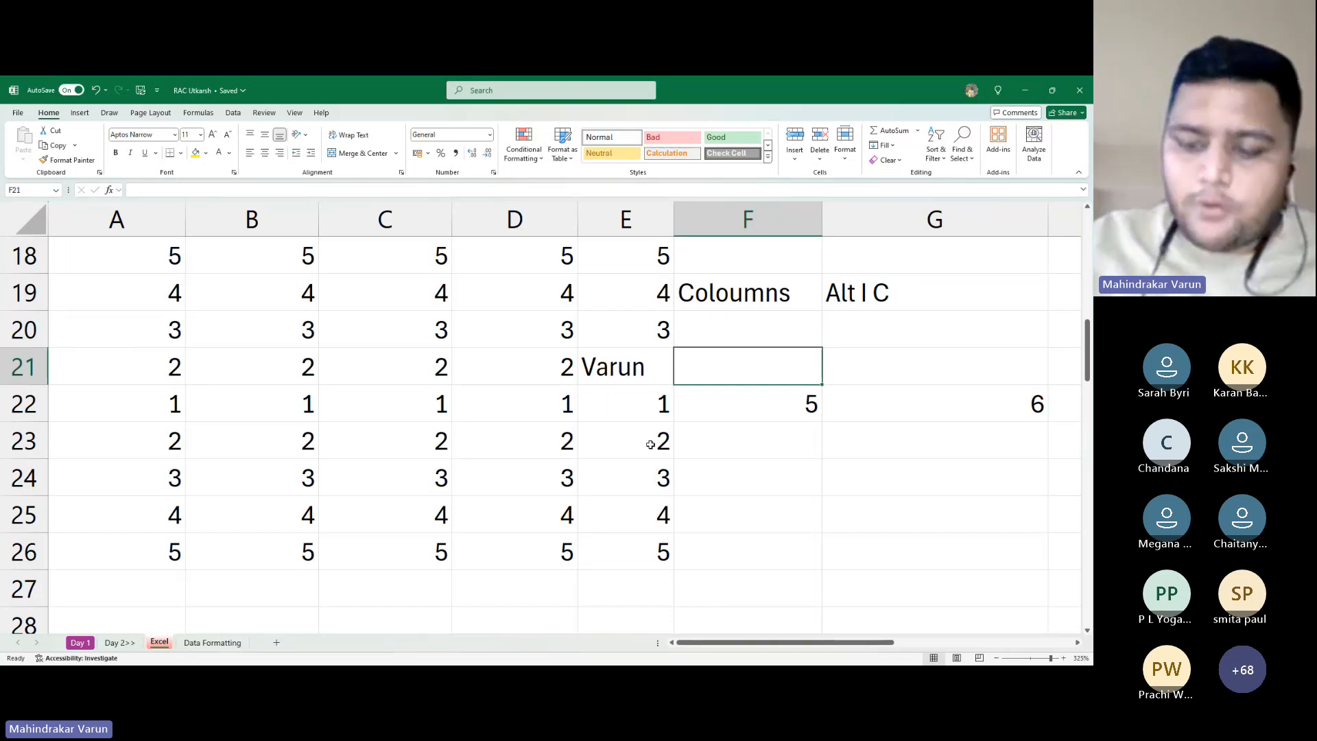
key(Up)
text(Row)
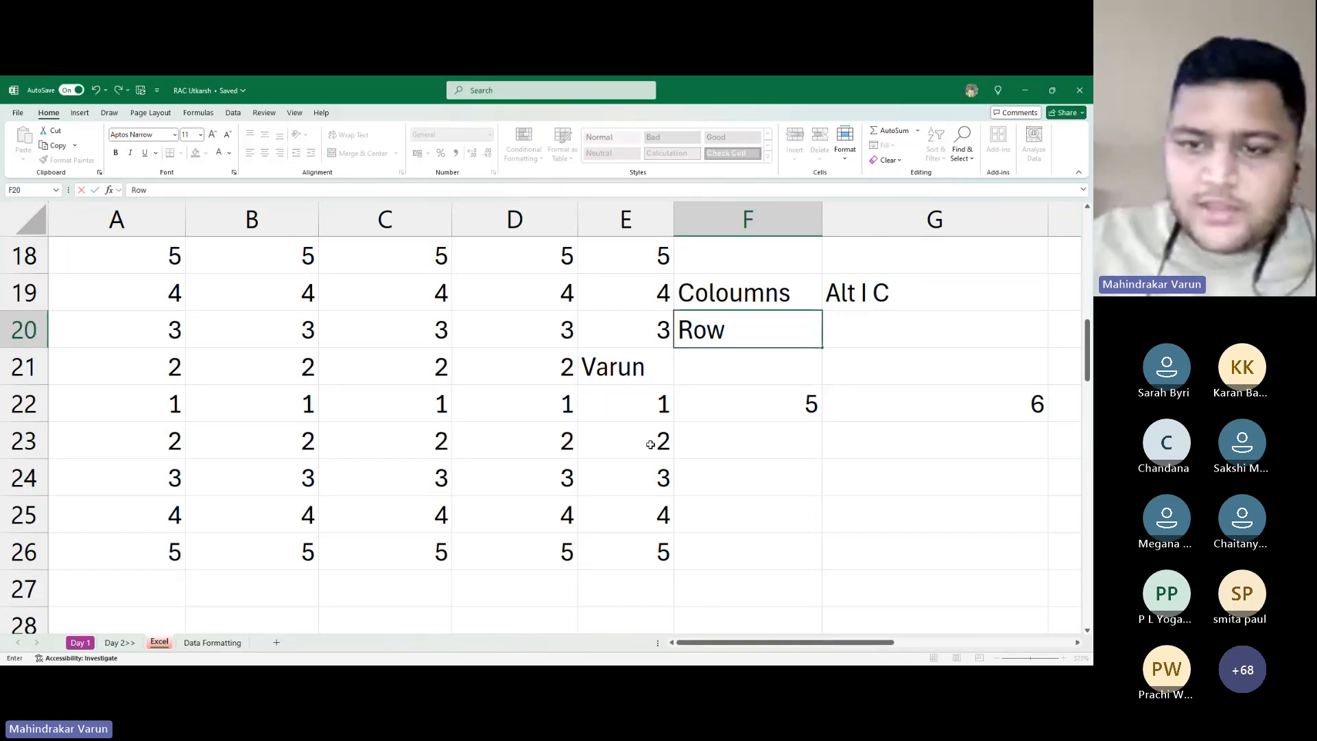
text(s)
key(Return)
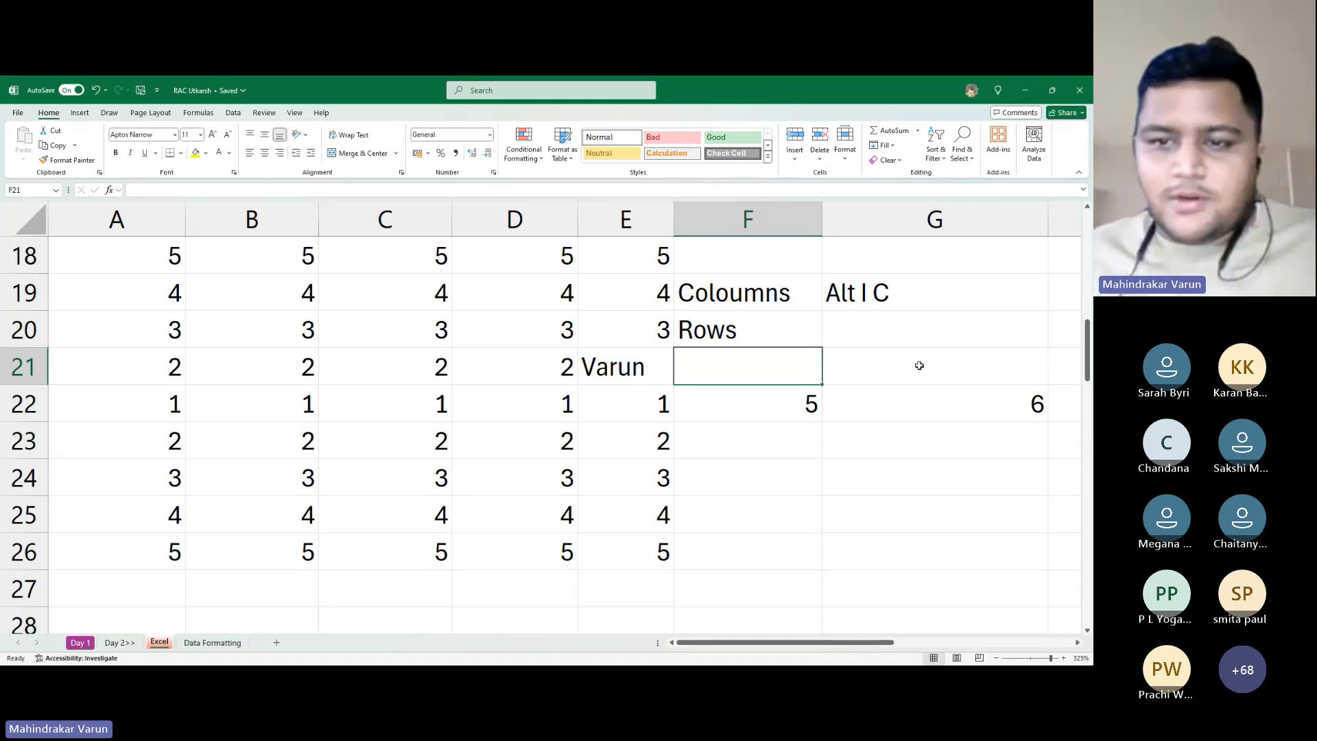
Make the letter C of 'Alt I C' in G19 bold
click(937, 345)
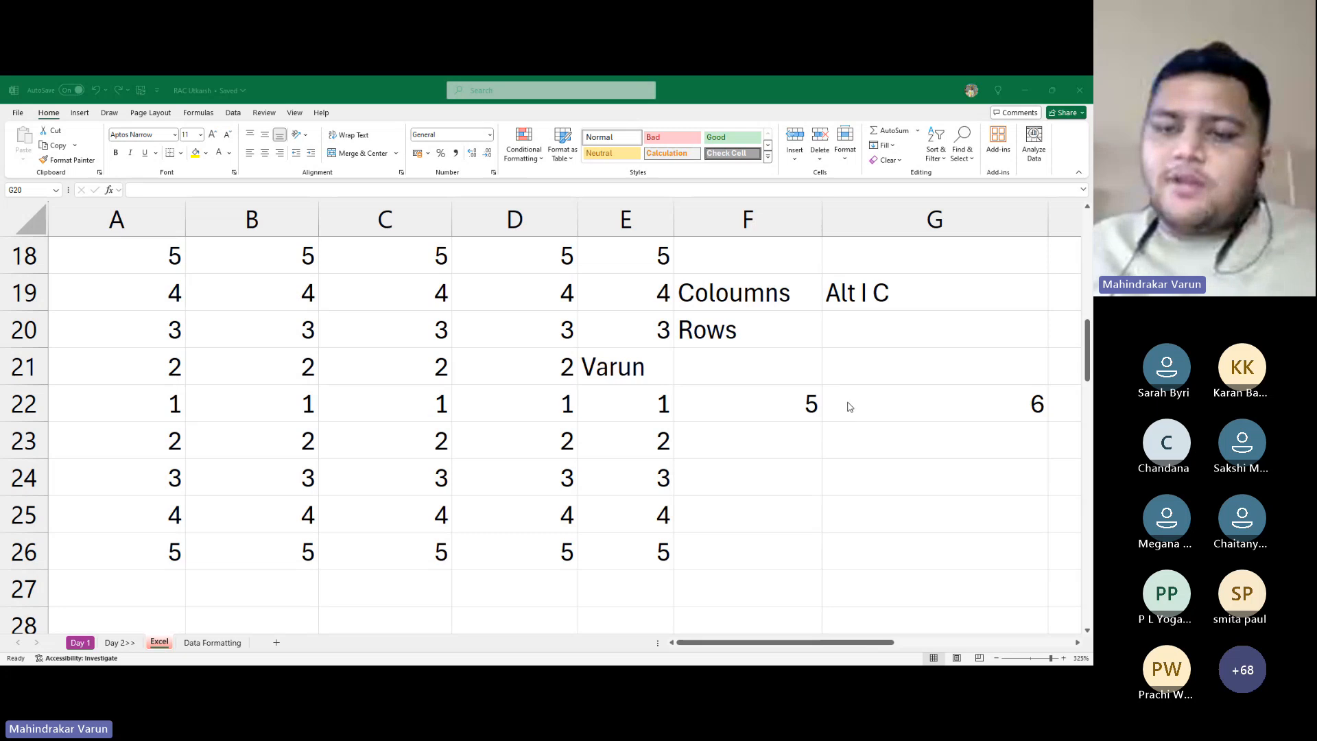
click(849, 405)
click(875, 305)
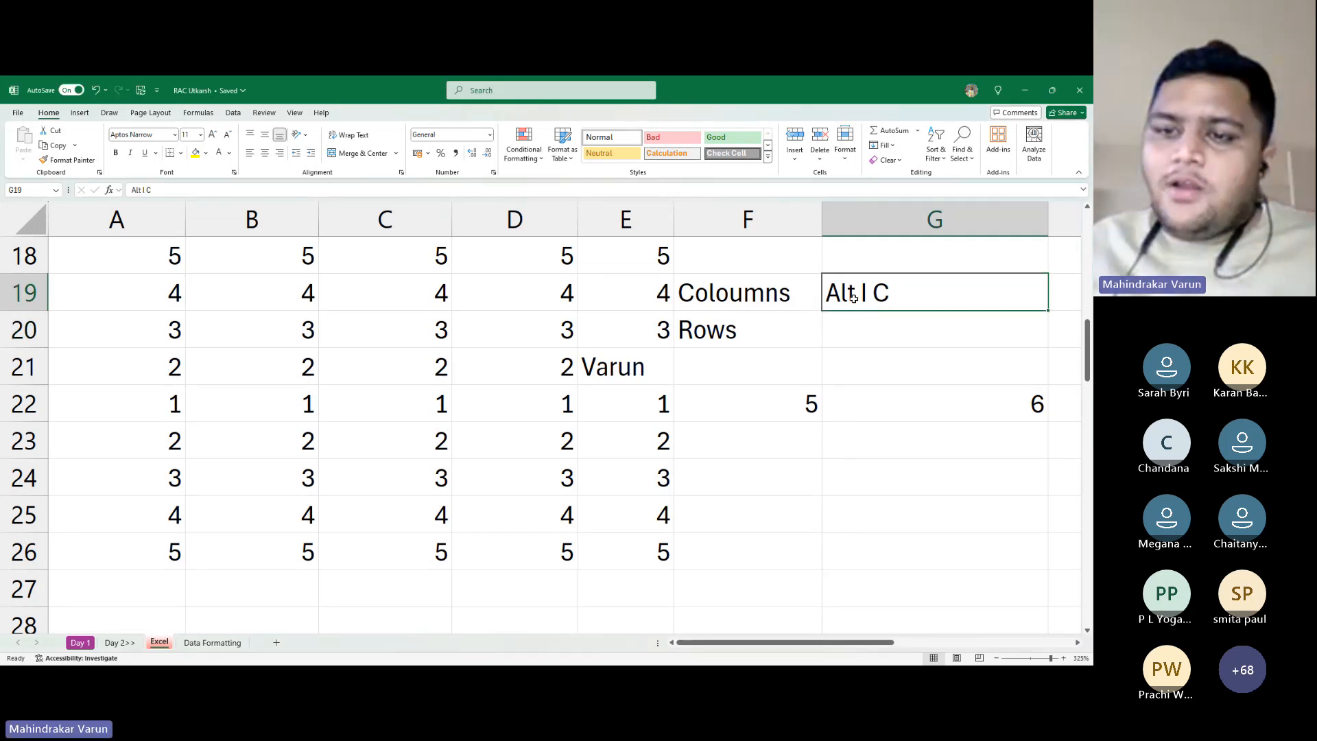
double_click(896, 294)
double_click(881, 294)
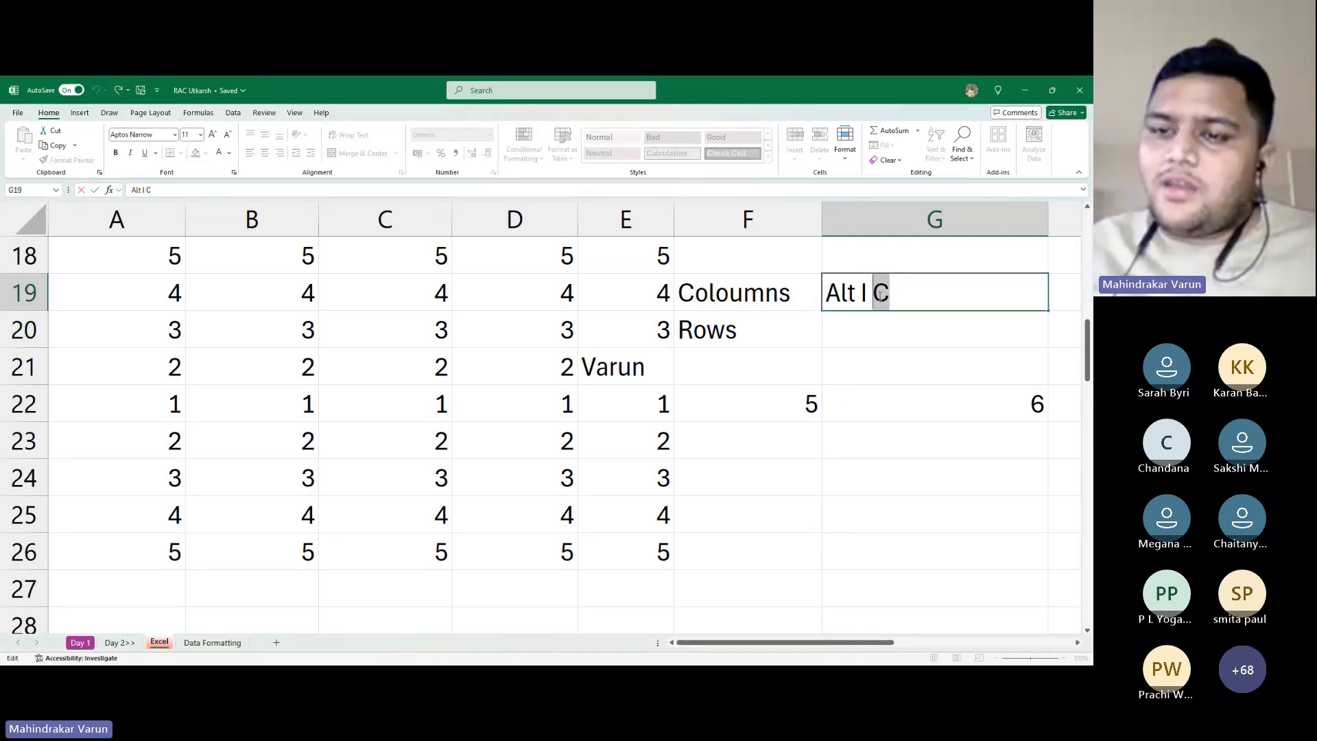
key(ctrl+b)
key(Escape)
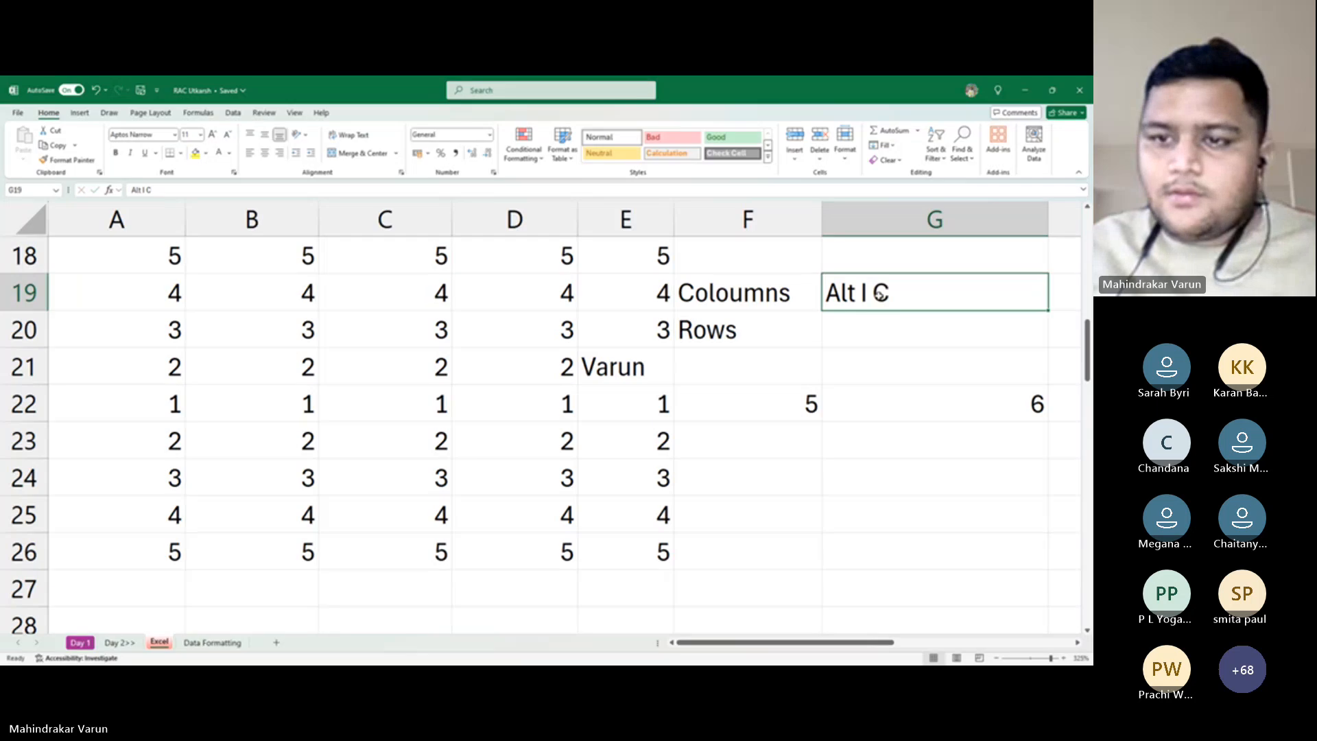
double_click(919, 304)
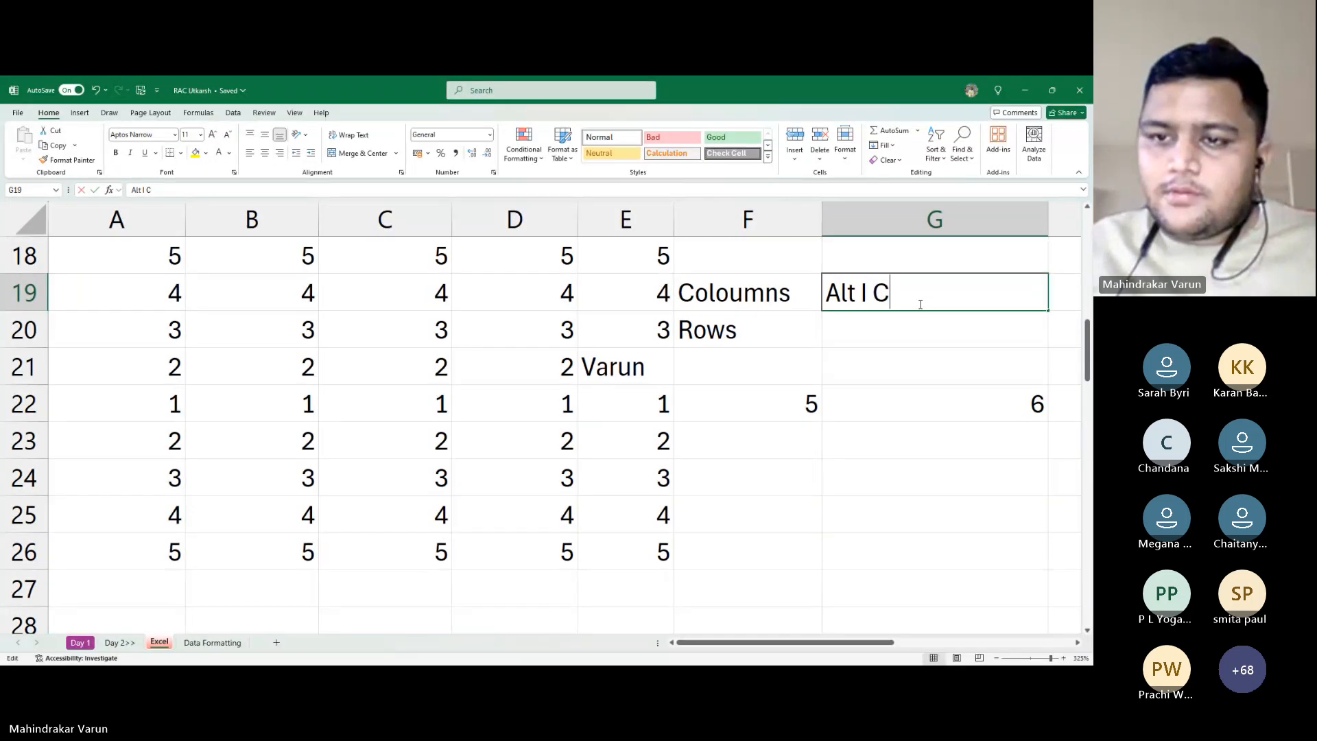
double_click(881, 295)
key(ctrl+b)
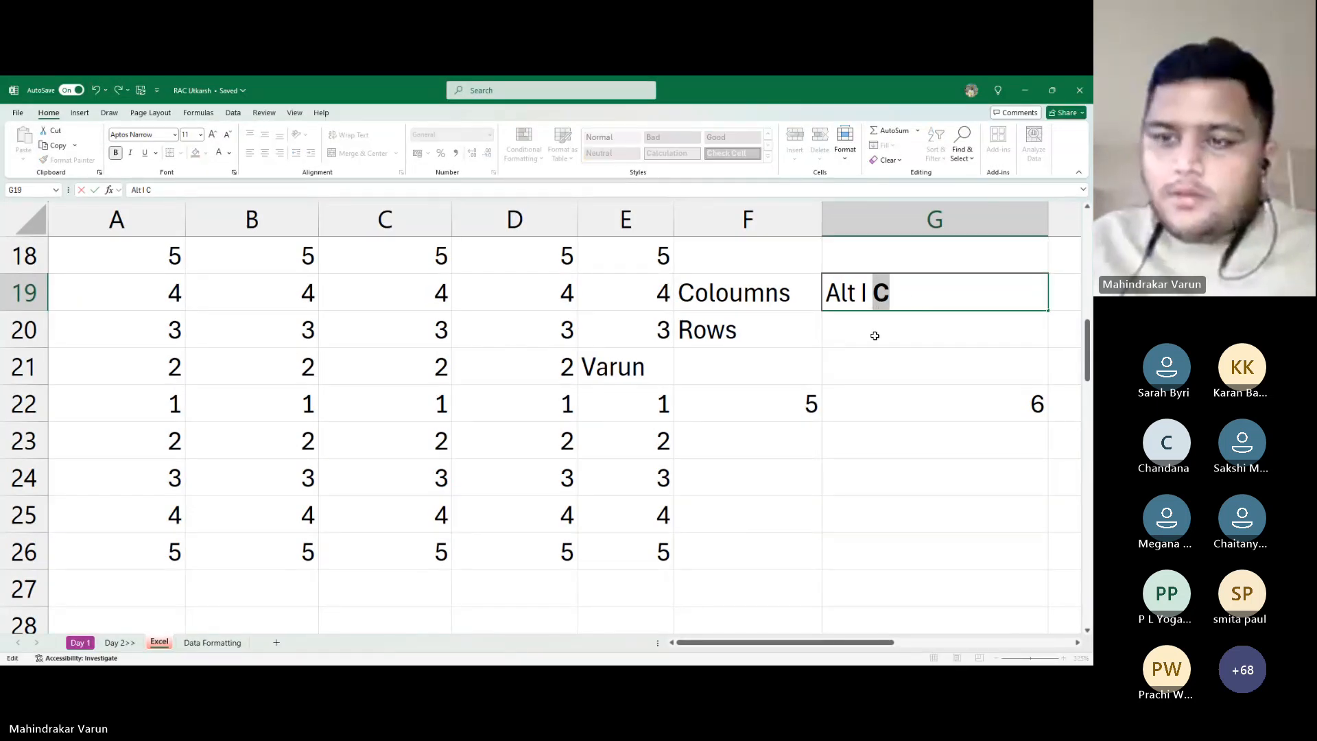
key(Return)
Try bolding the leading C of 'Coloumns' in F19, then discard that change
key(Left)
key(Up)
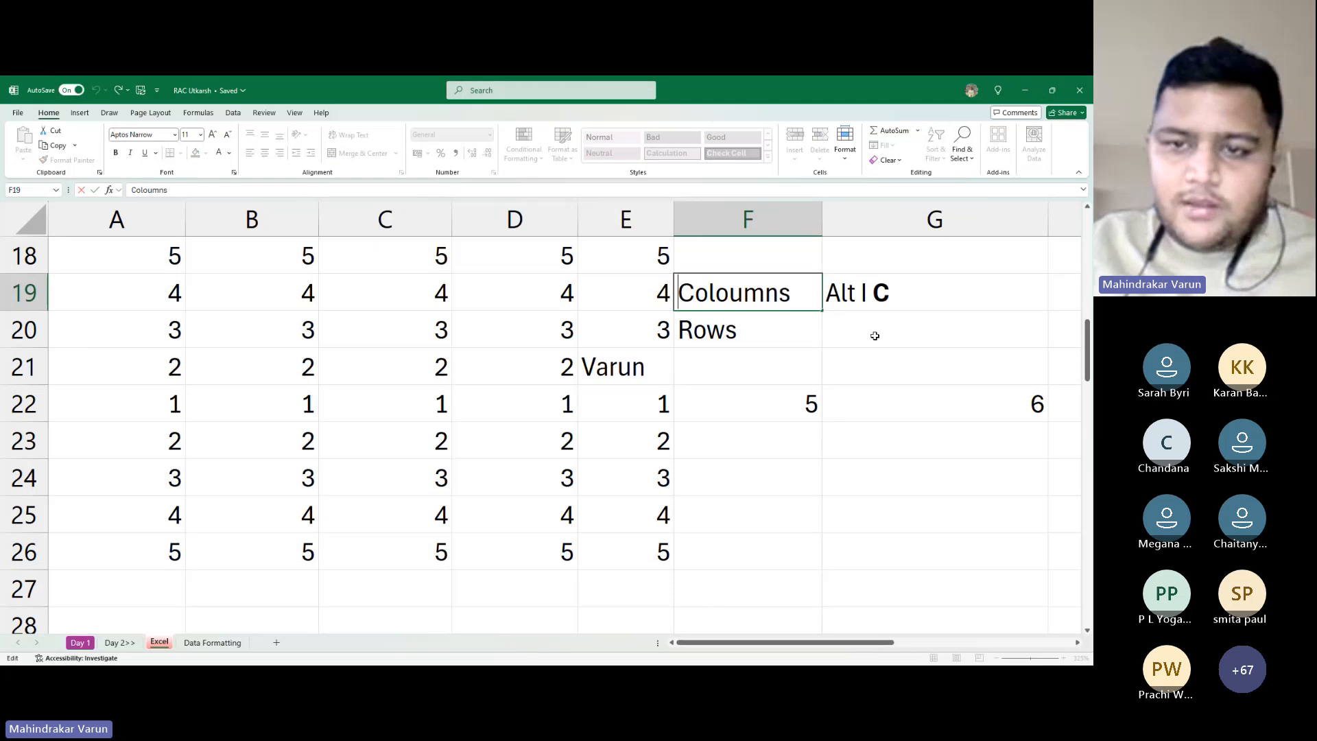
key(shift+Left)
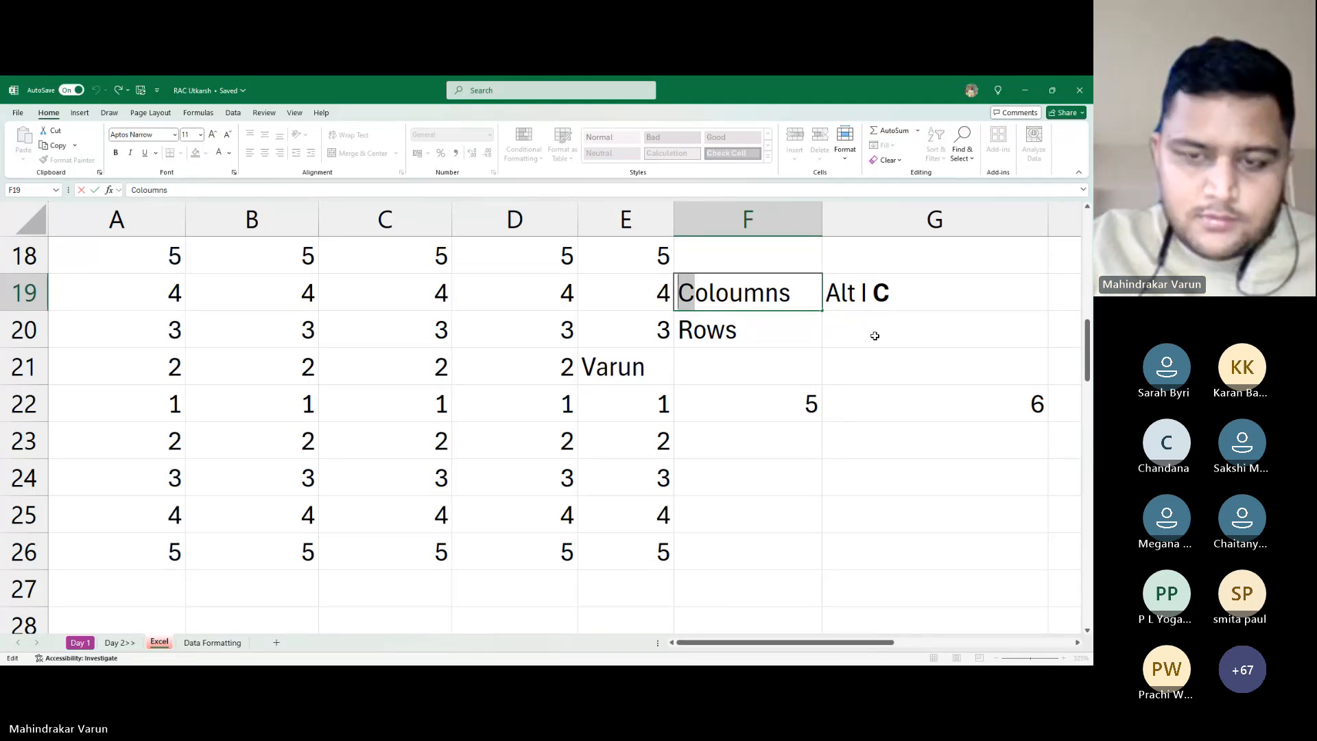
key(ctrl+b)
key(Right)
key(Right)
key(Right)
key(Right)
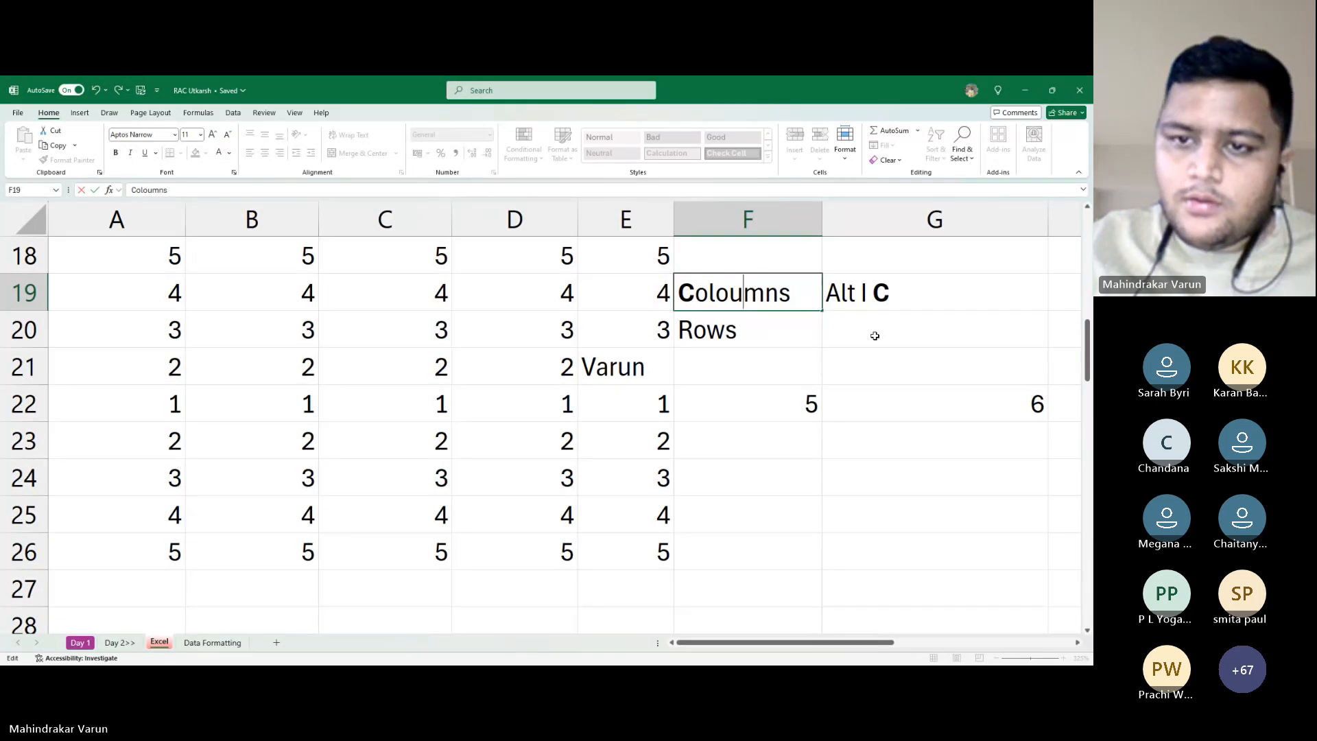
key(Escape)
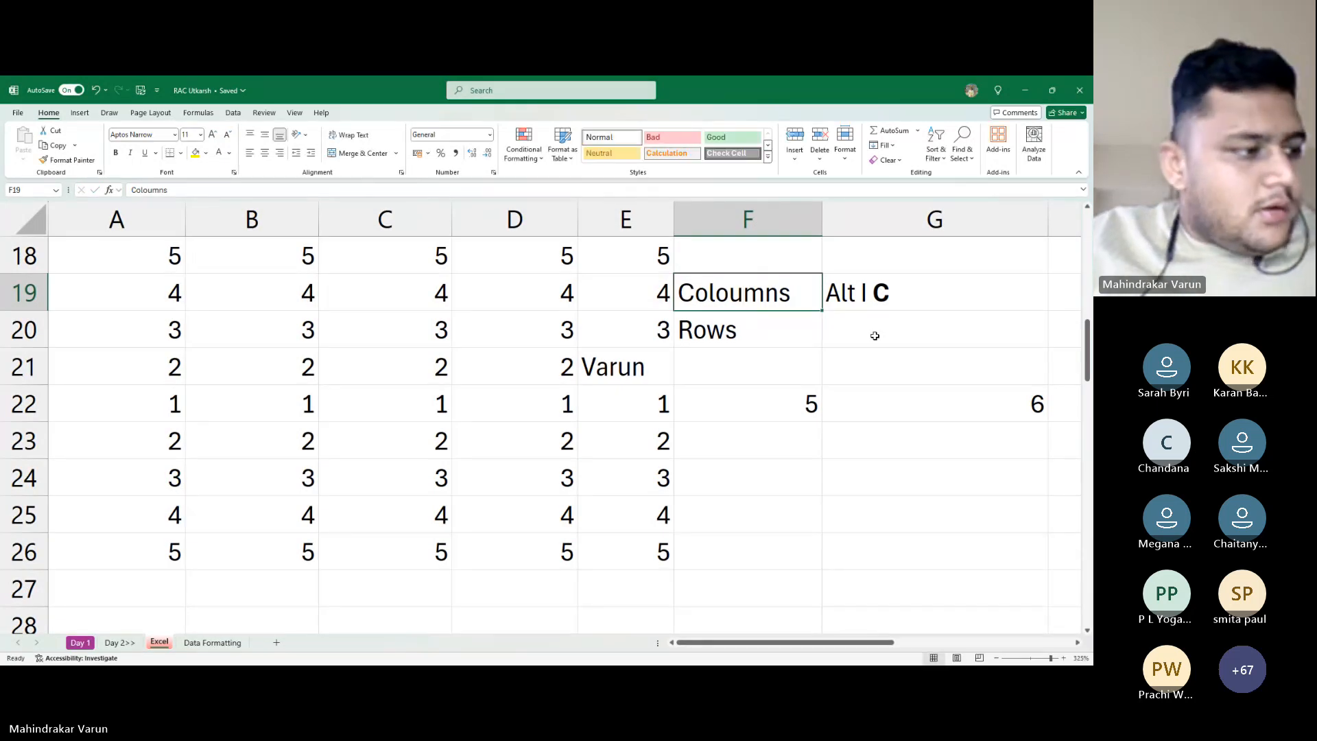
Enter 'Alt I R' in G20 and make its R bold
key(Down)
key(Down)
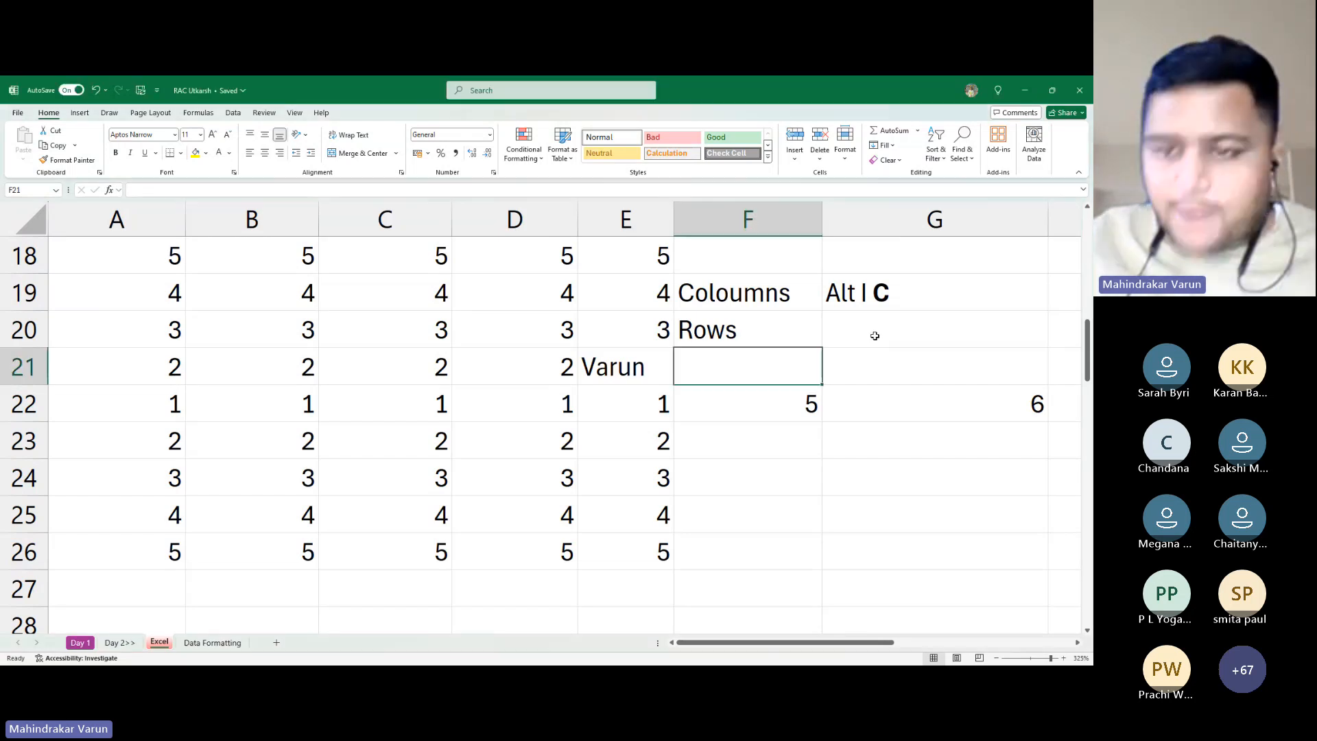
key(Up)
key(Right)
text(Alt )
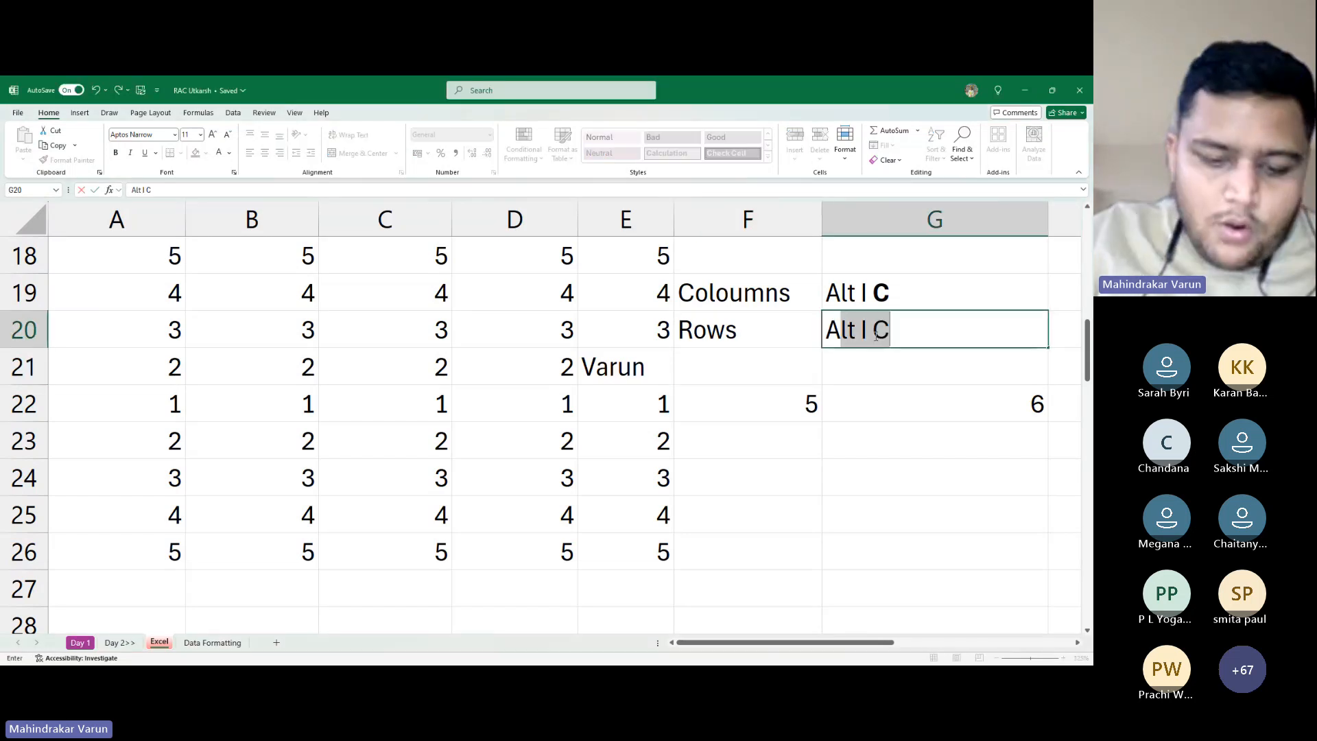
text(I R)
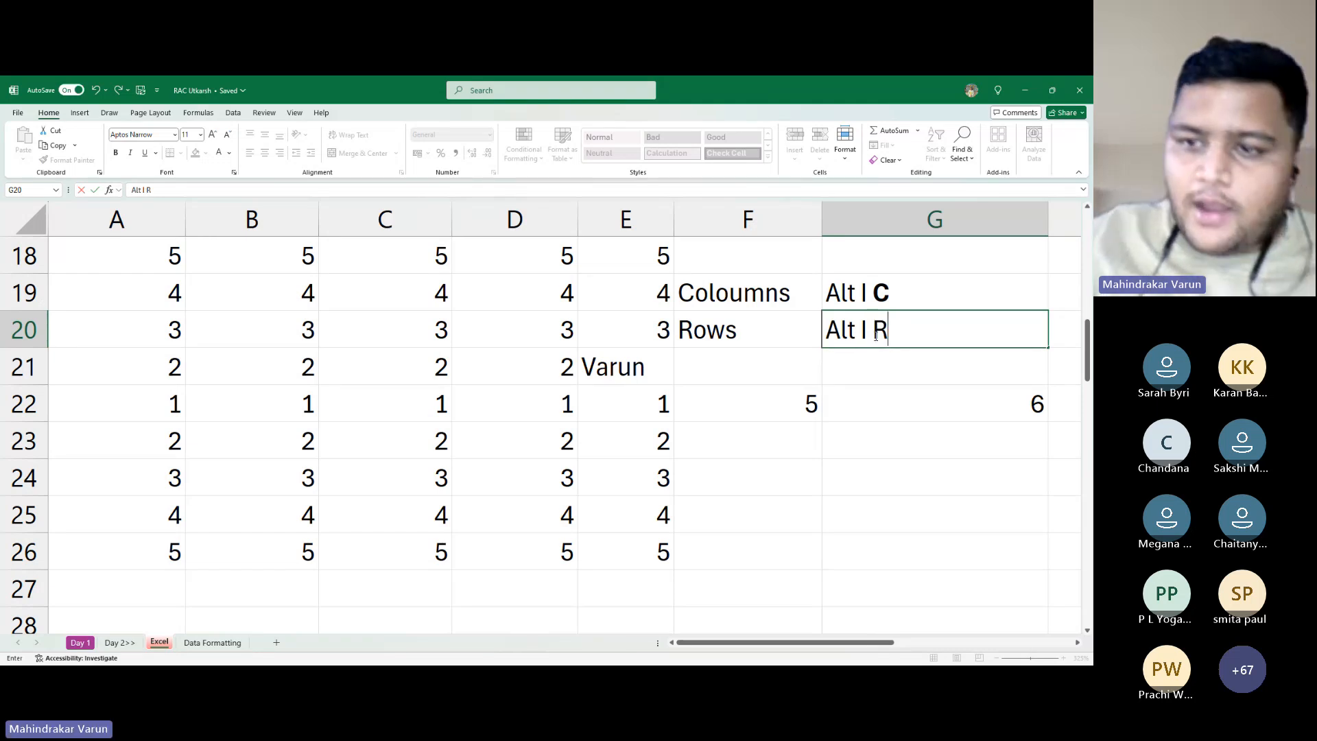
key(Return)
key(Down)
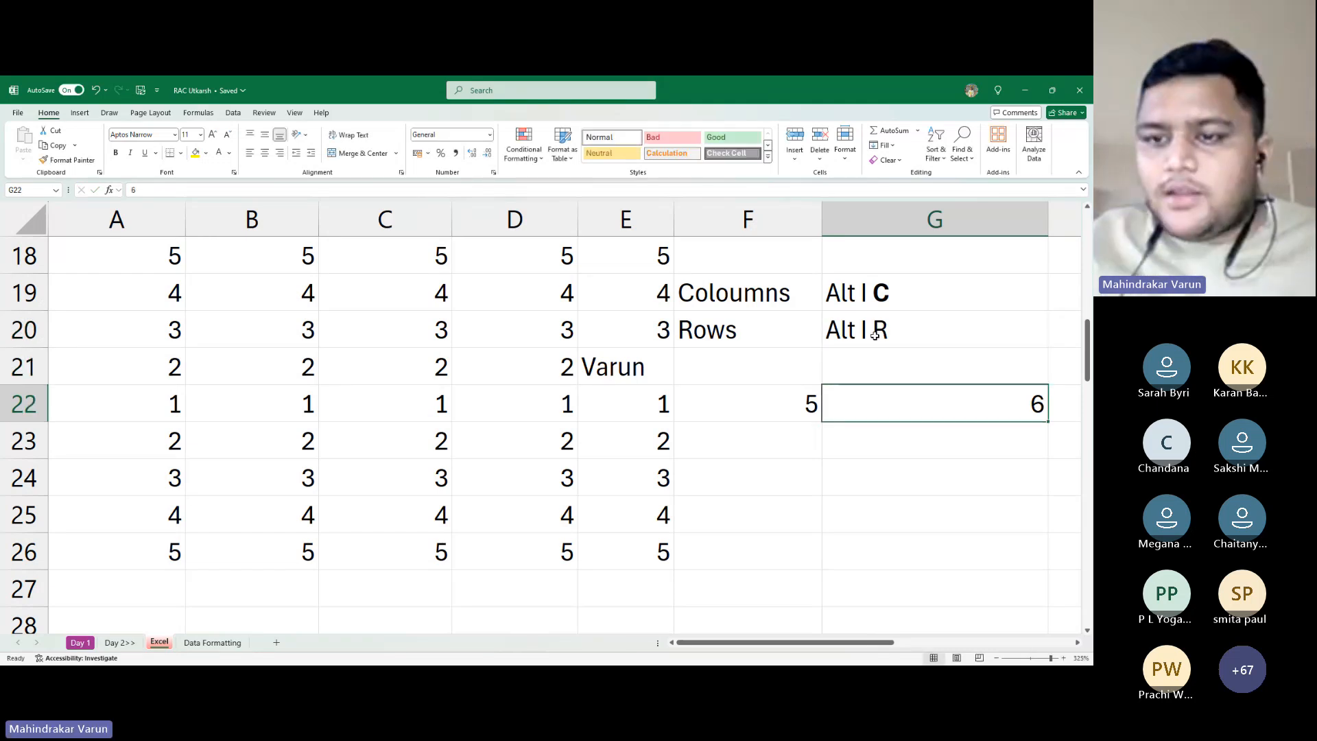
click(875, 334)
double_click(876, 334)
double_click(875, 335)
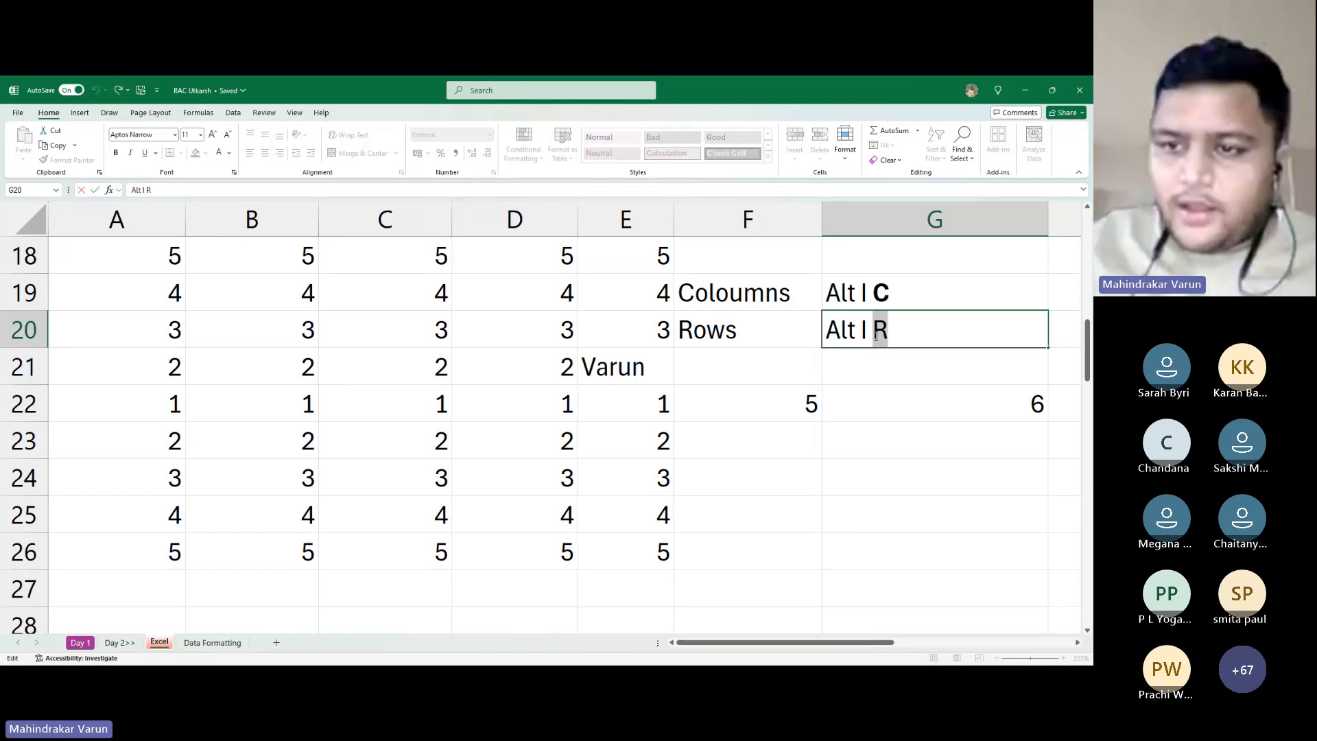
key(ctrl+b)
key(Return)
key(Left)
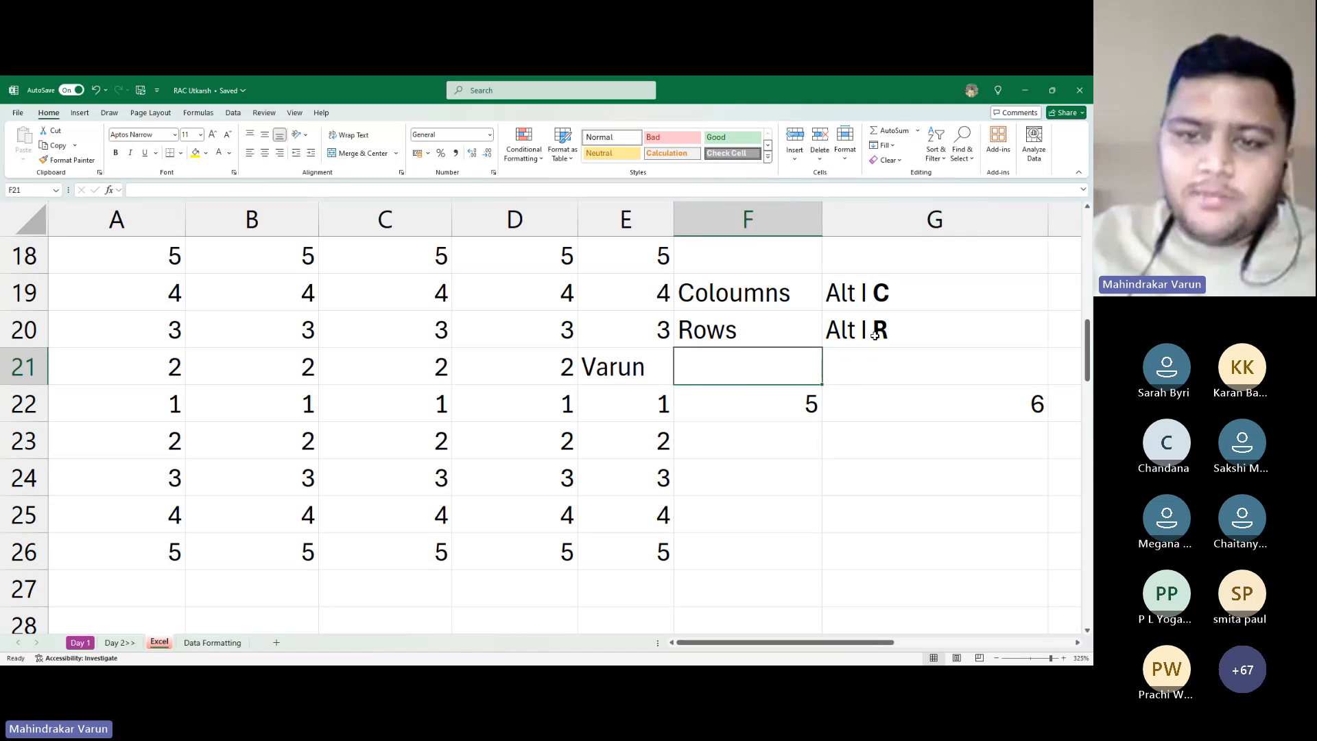
key(Left)
Insert blank rows with Alt I R, first at E21 beside the name, then at E20
key(Down)
key(Left)
key(Up)
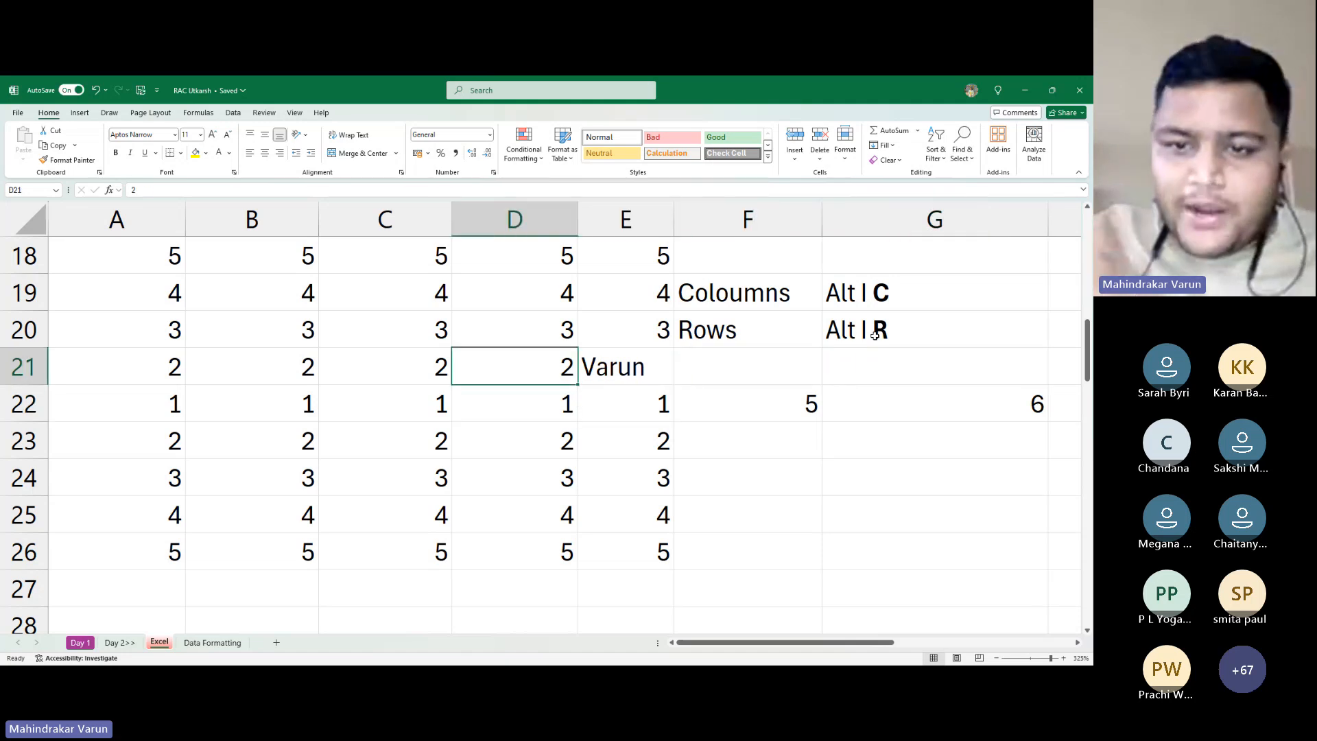
key(Right)
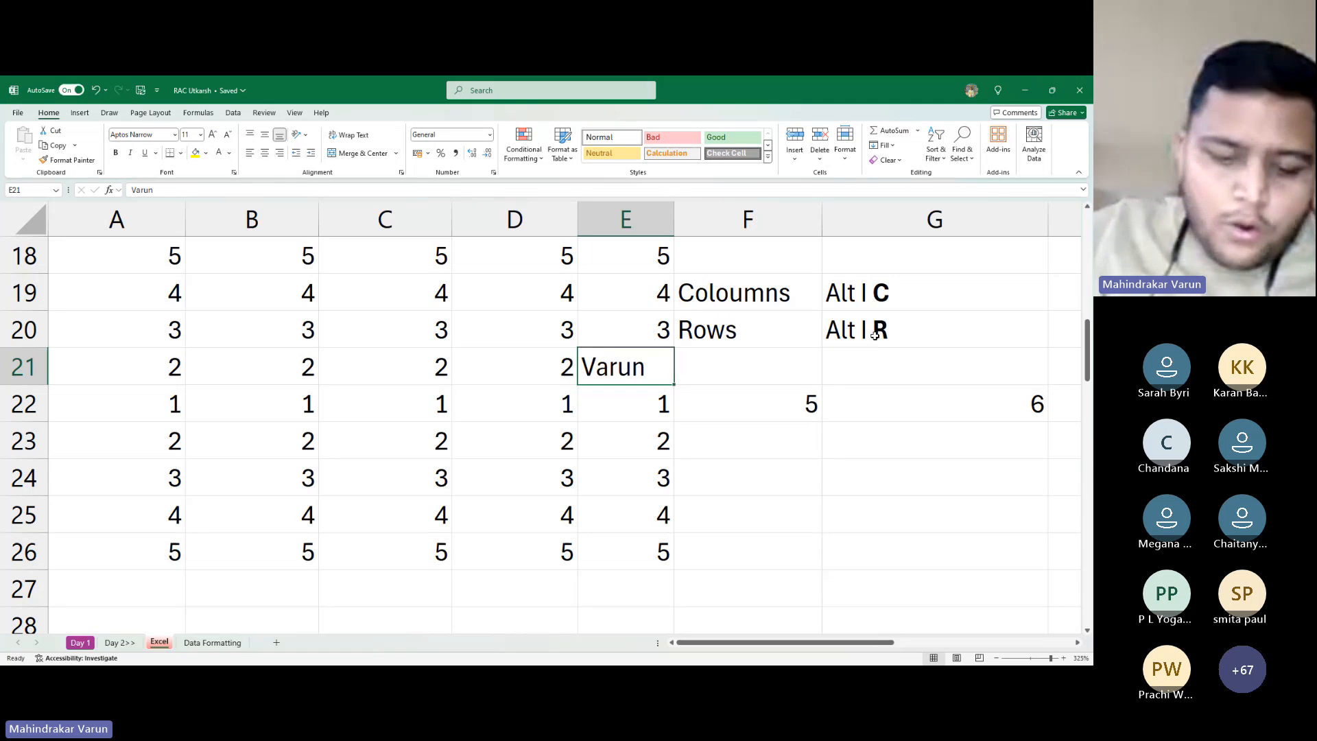
key(alt+i)
key(r)
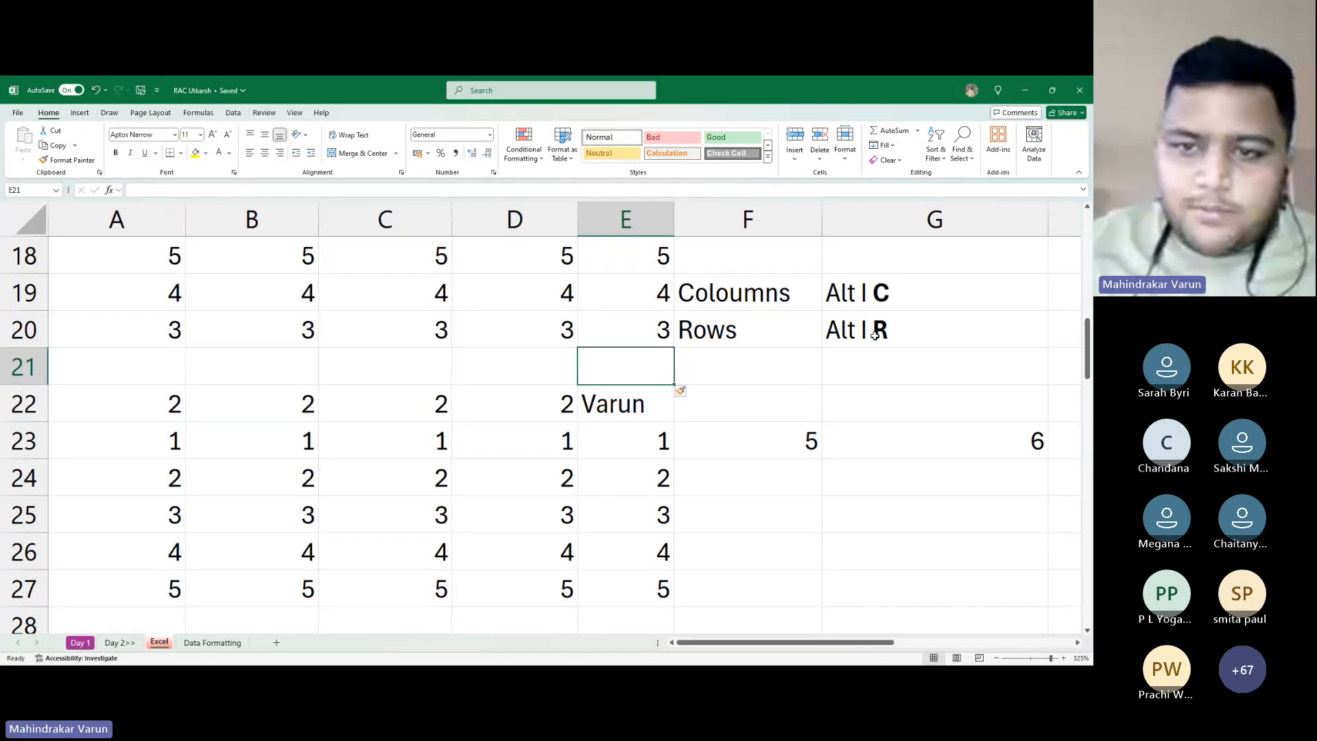
key(Up)
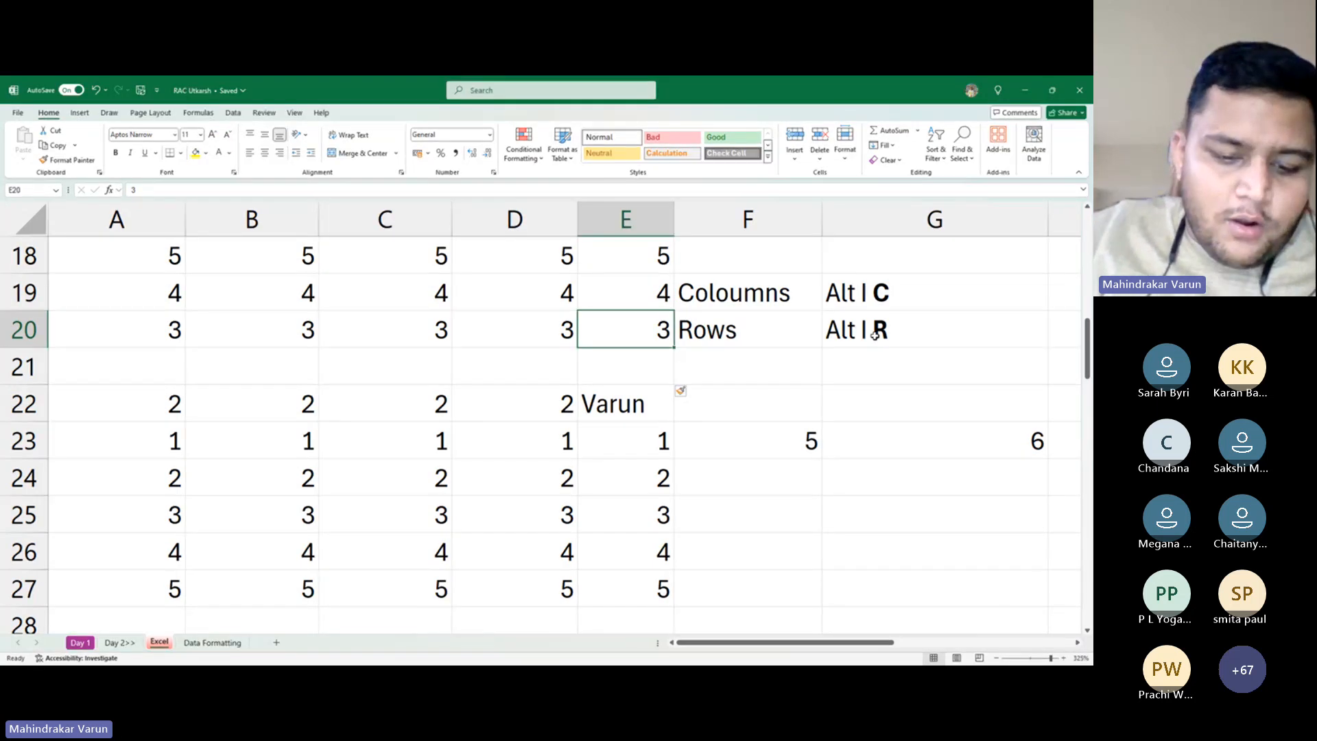
key(alt)
key(i)
key(r)
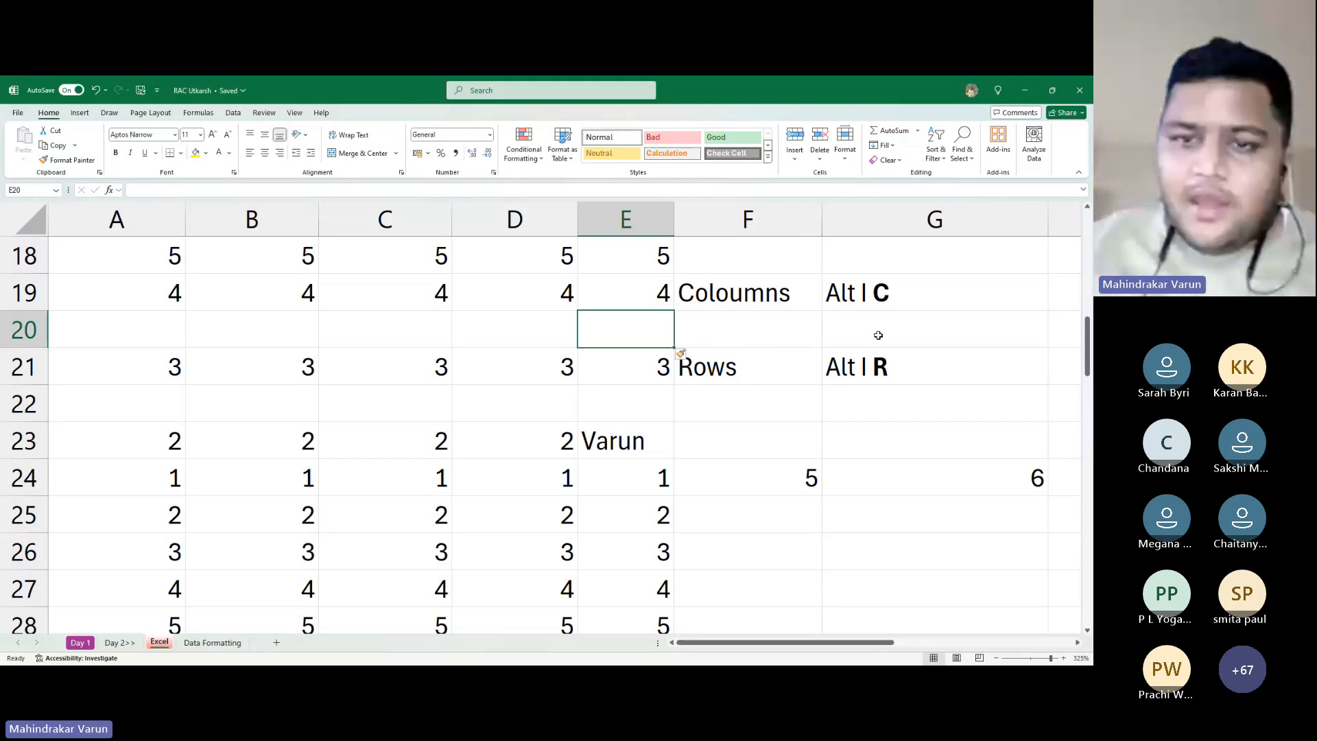
key(alt+Tab)
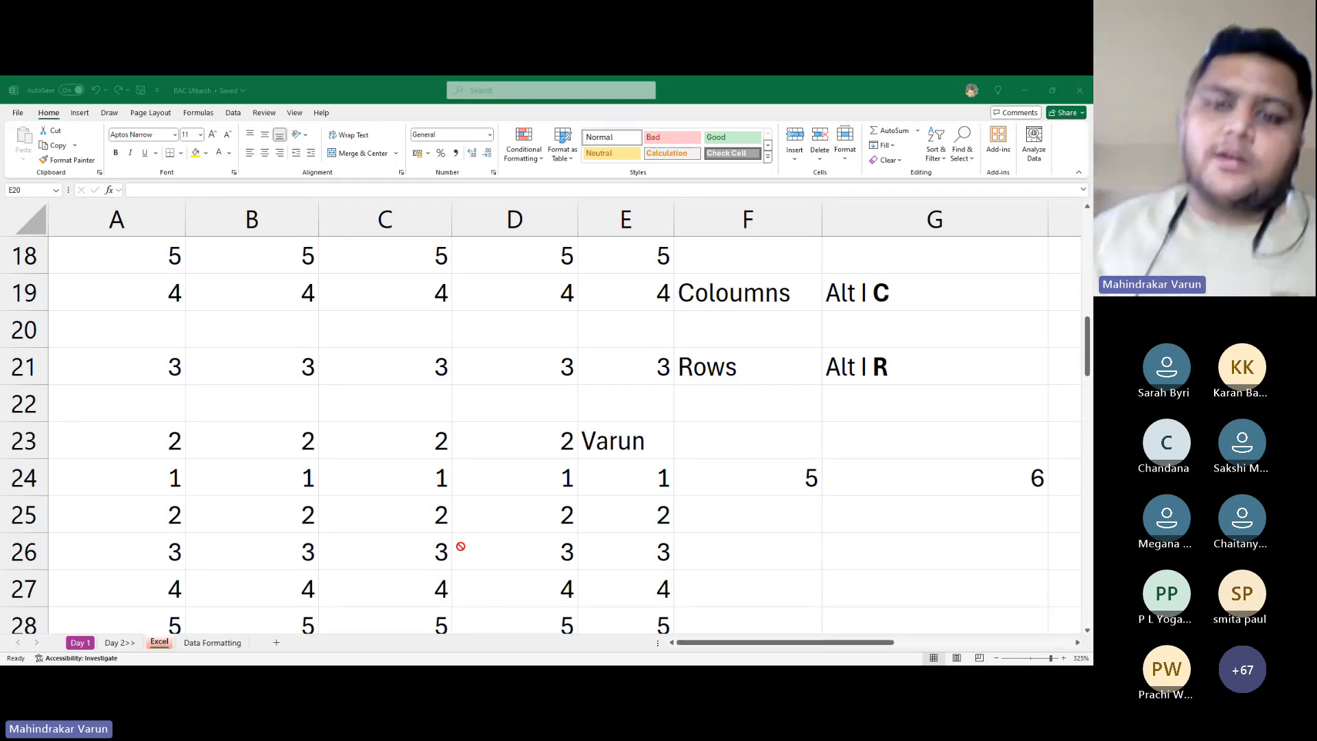
key(alt+Tab)
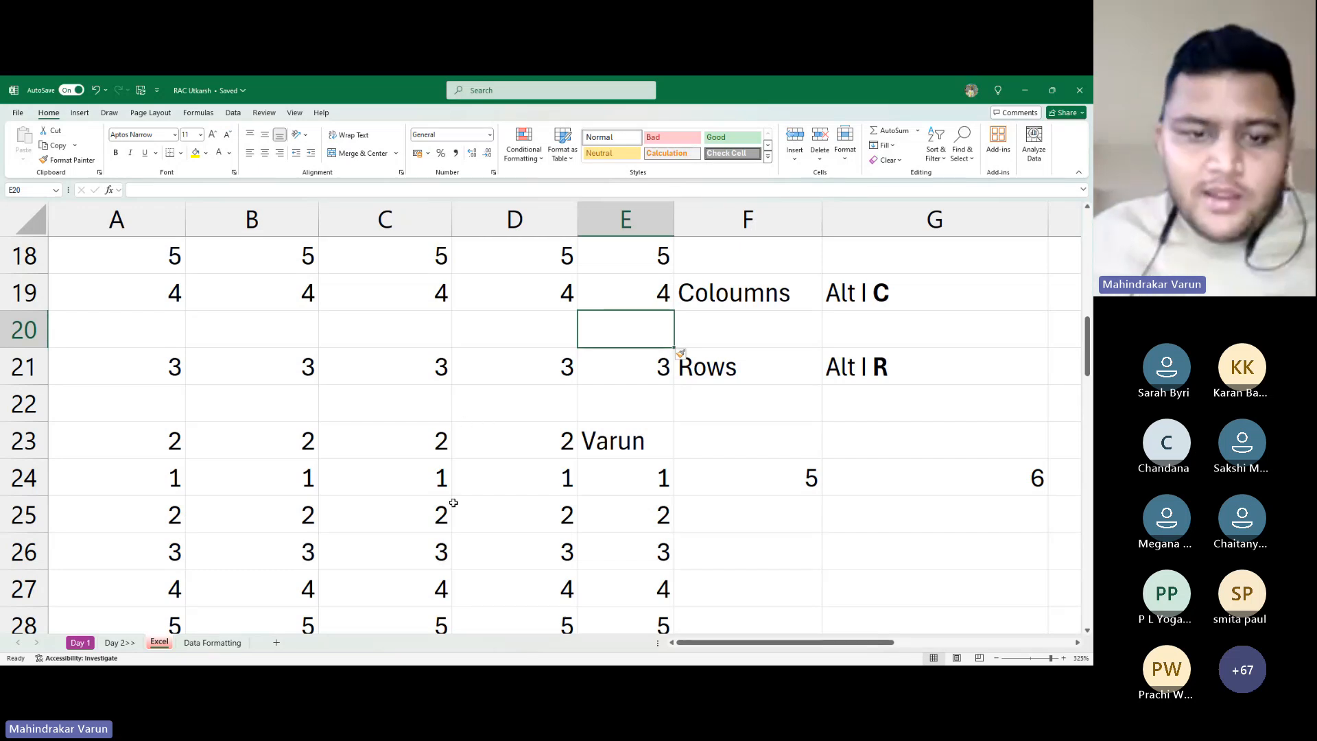
Select C25:C26 and insert two blank rows with Alt I R
scroll(450, 505, down, 2)
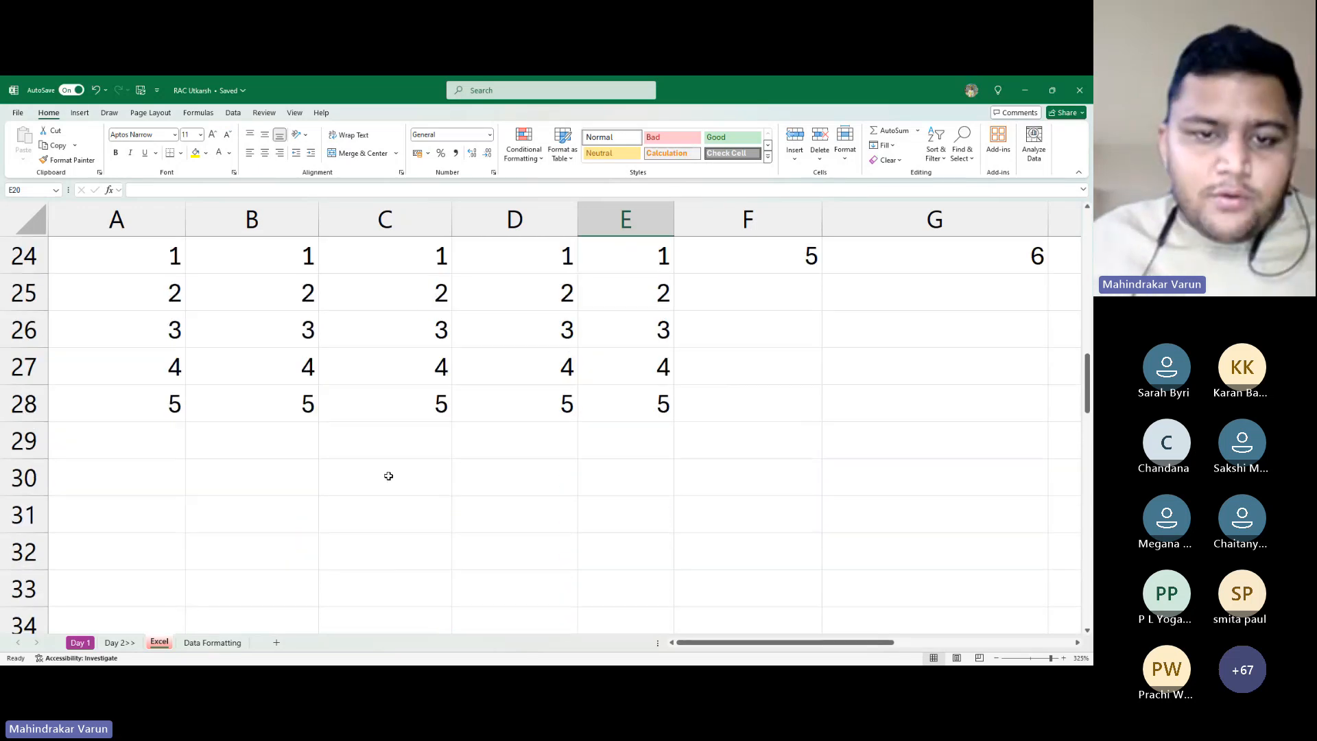
click(428, 304)
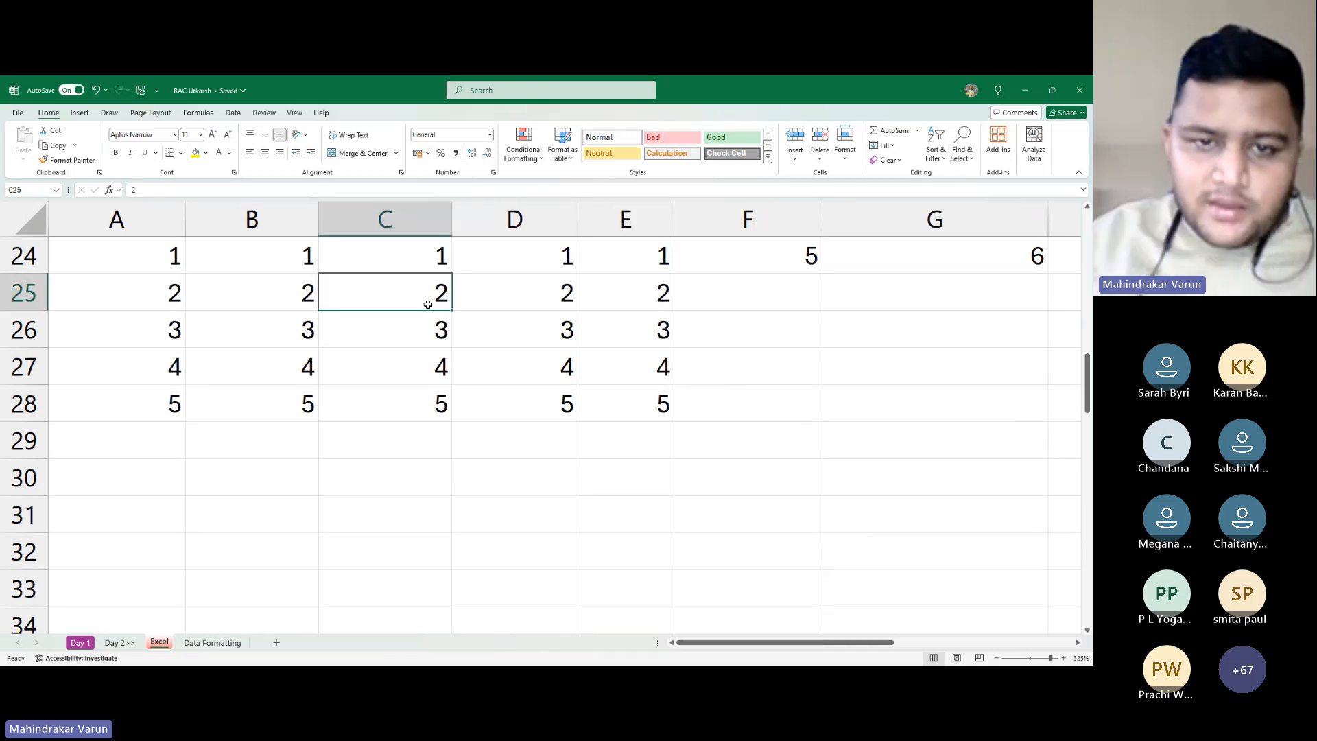
key(shift+Down)
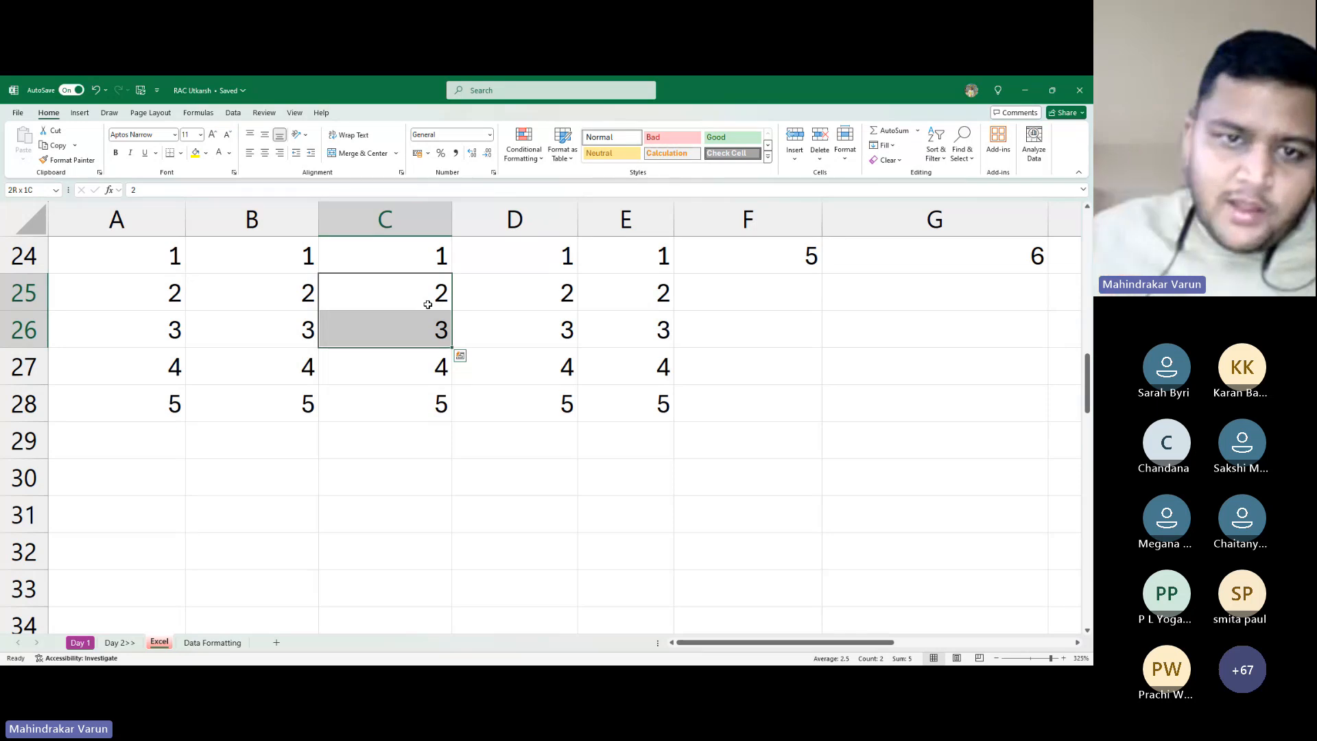
scroll(428, 304, up, 2)
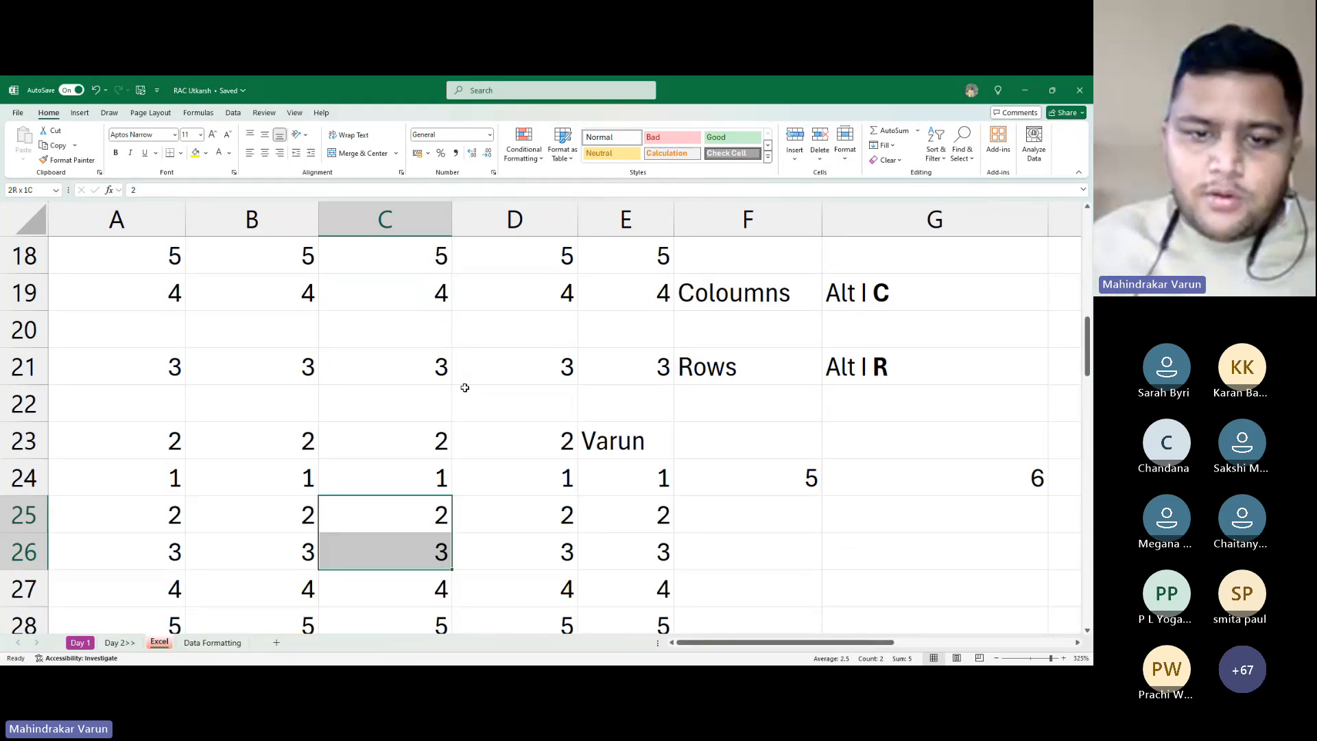
scroll(437, 388, down, 1)
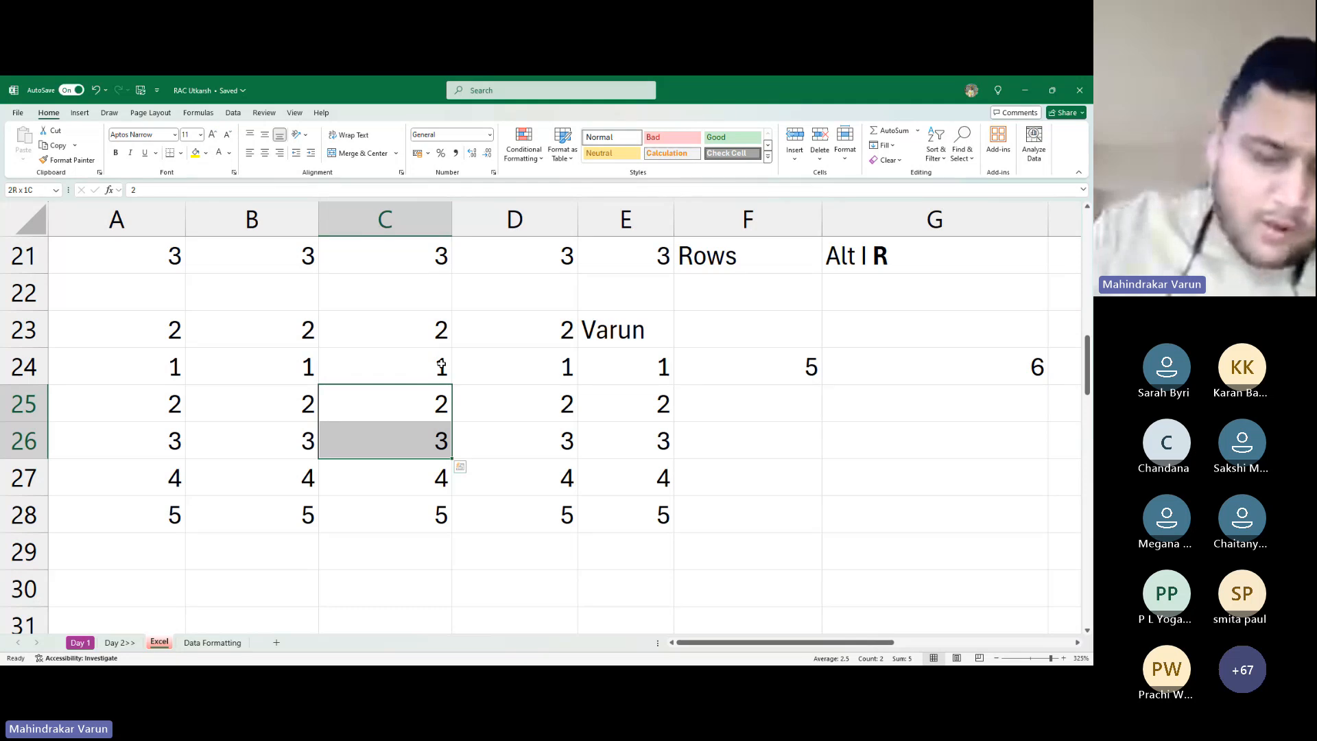
key(alt+i)
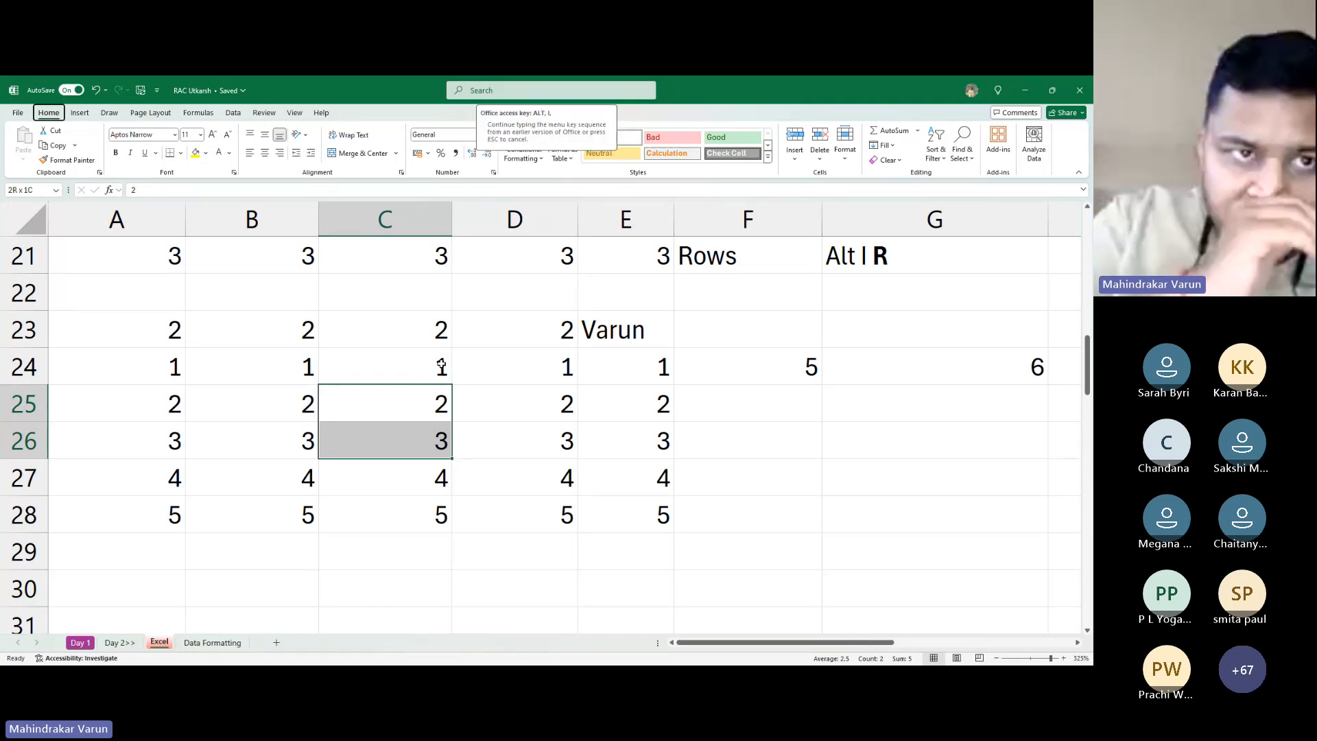
key(r)
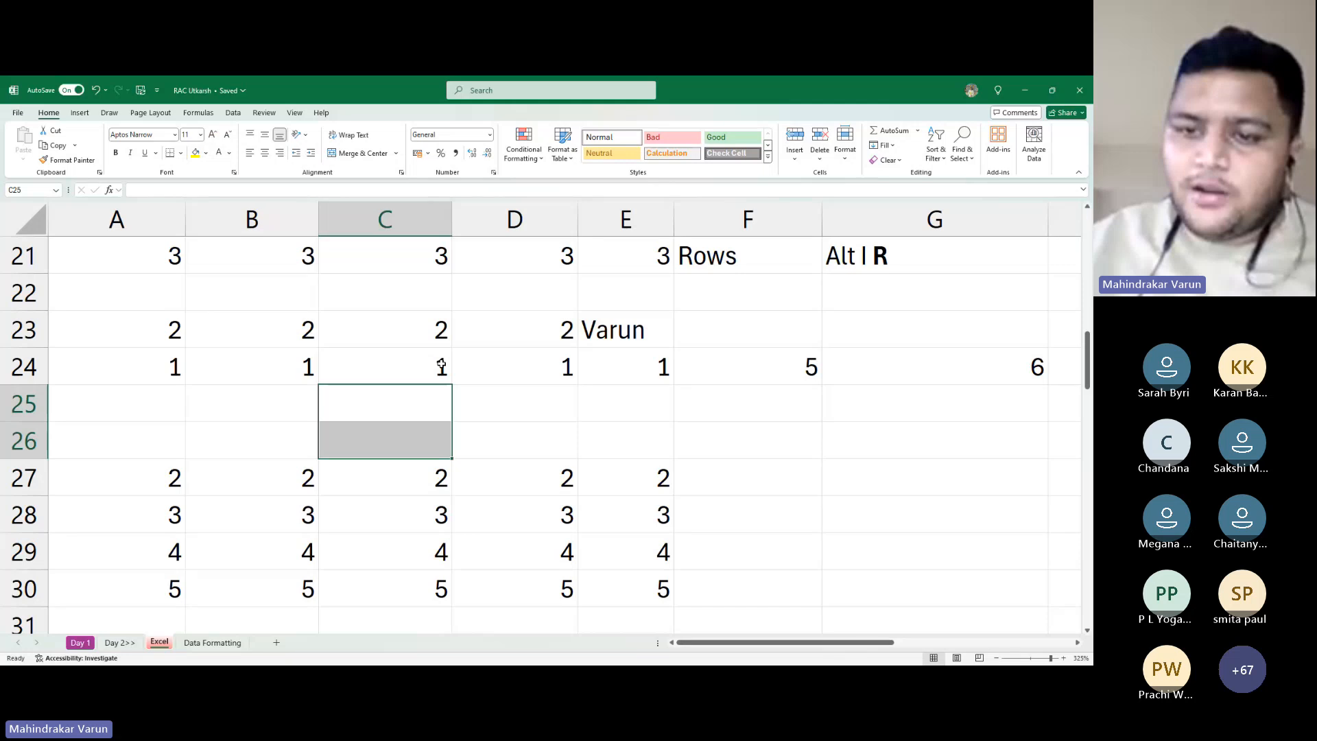
key(alt+Tab)
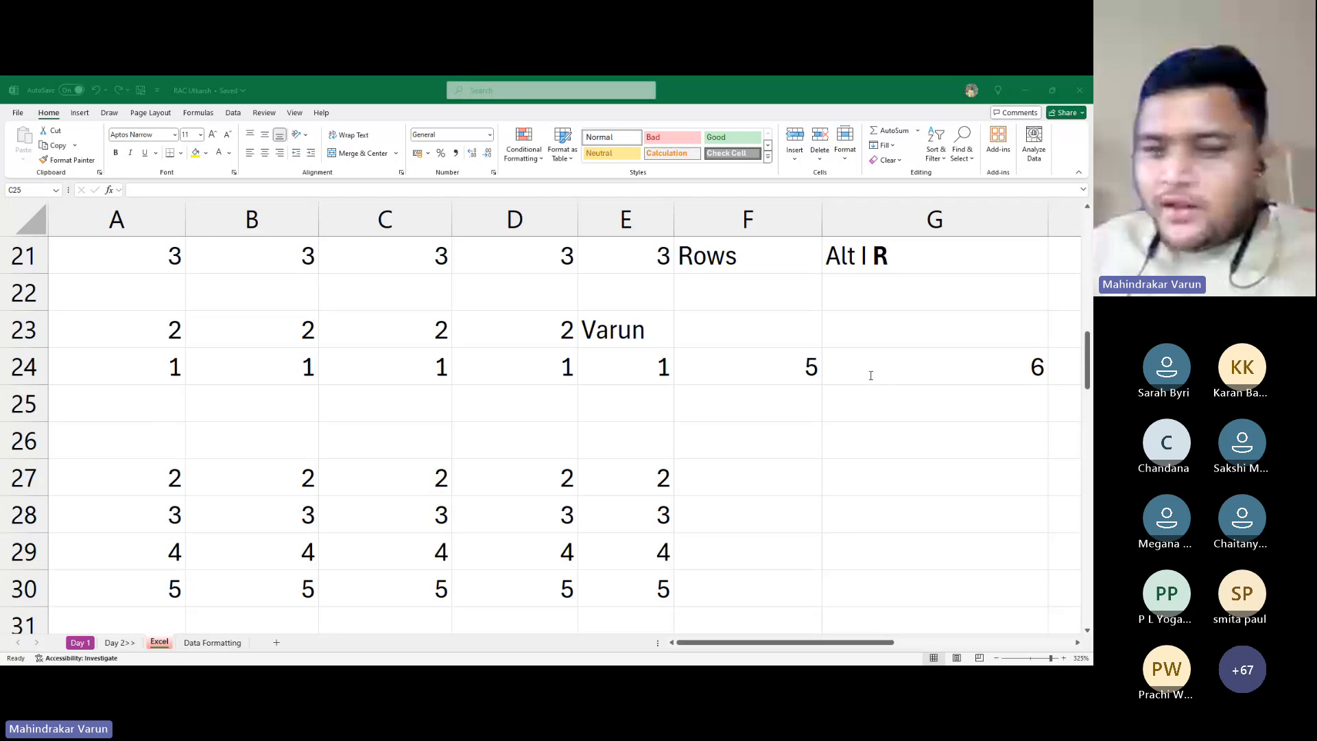
Insert two columns at C23:D23 and undo, then insert three columns across C23:E23
key(shift+Down)
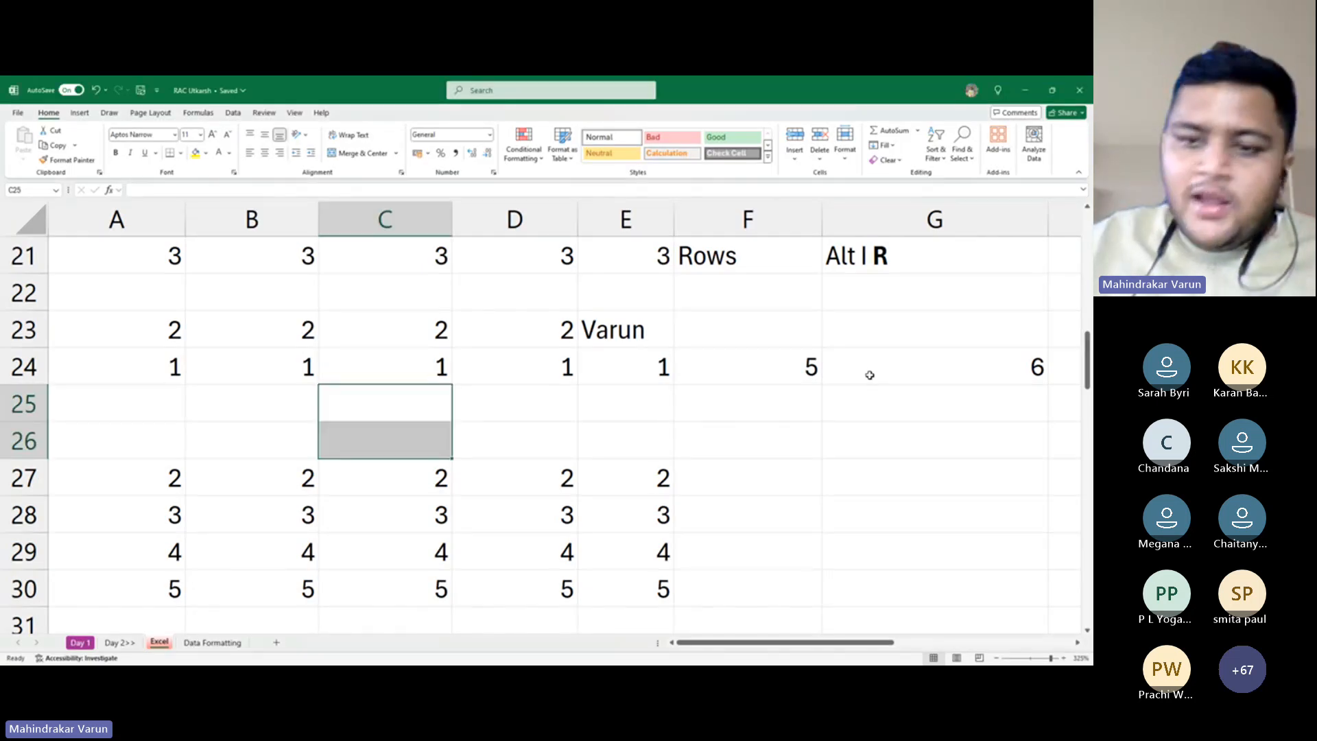
drag(384, 341, 476, 364)
drag(394, 330, 510, 339)
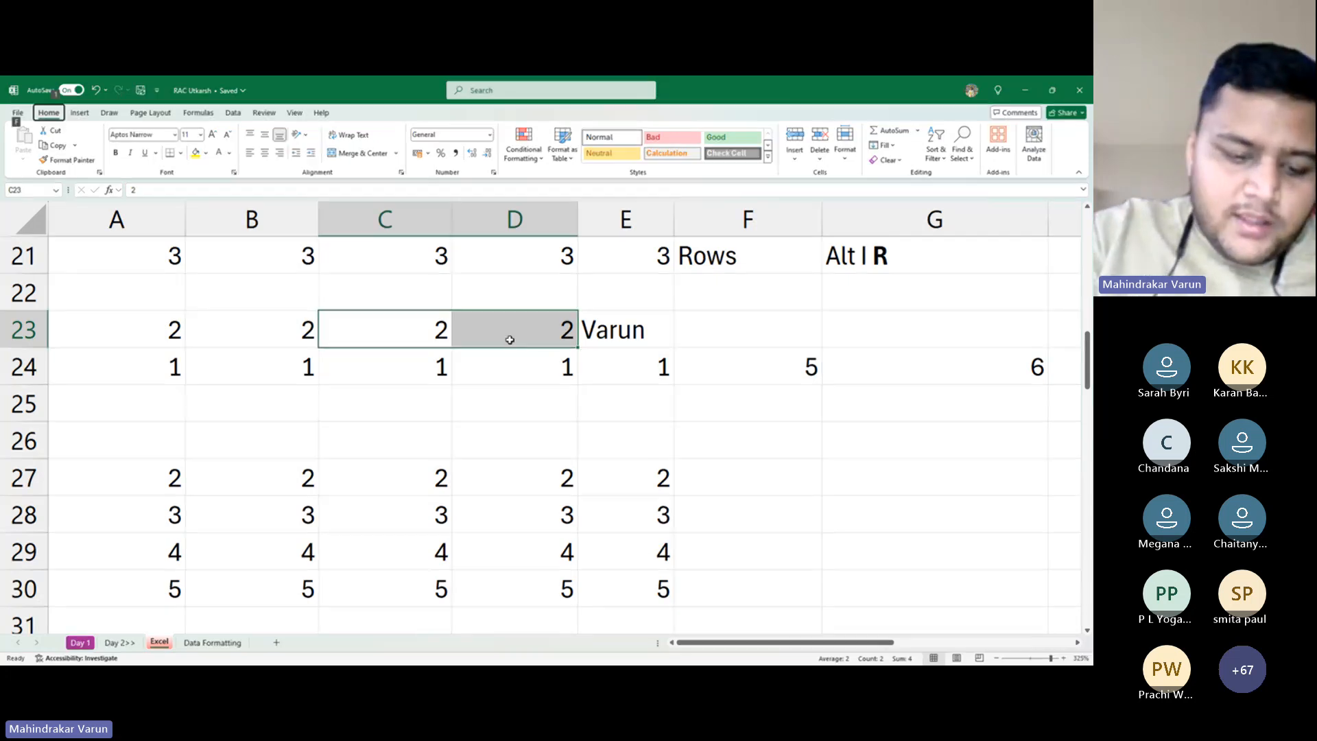
key(alt+i)
key(c)
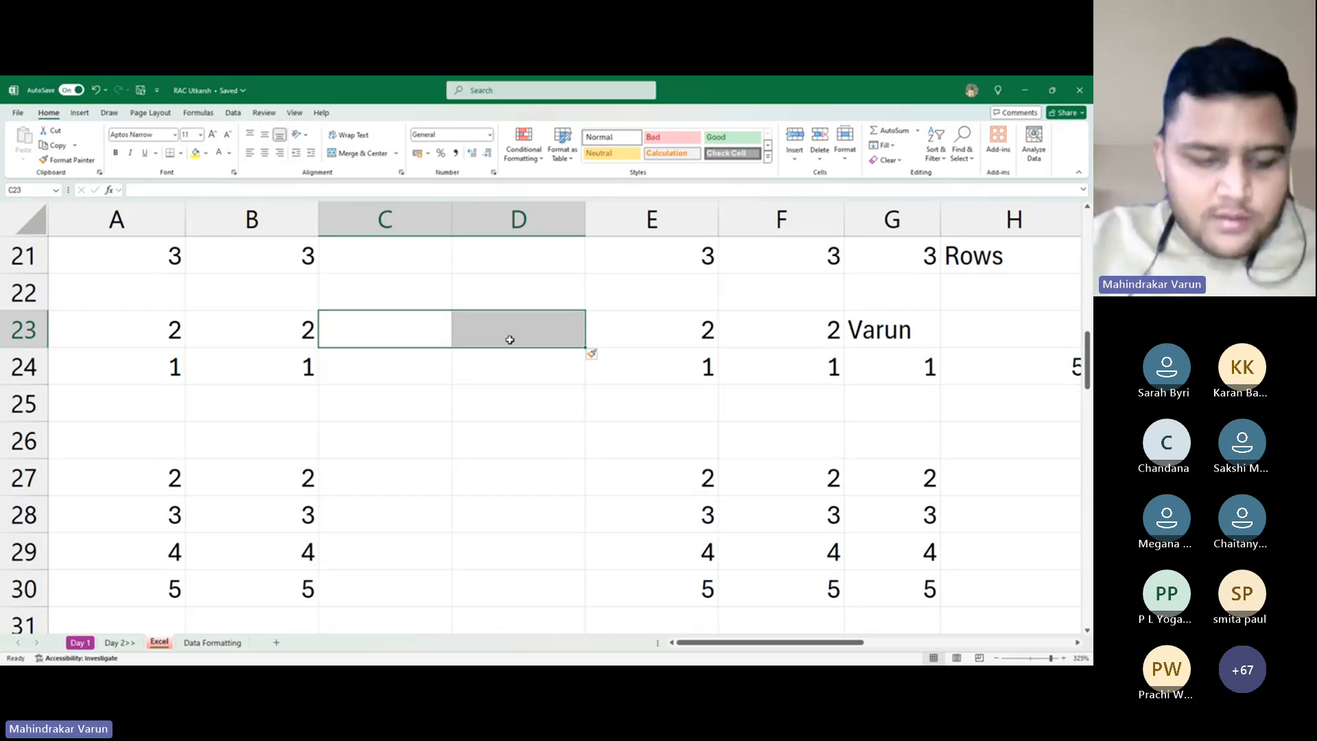
key(ctrl+z)
key(shift+Right)
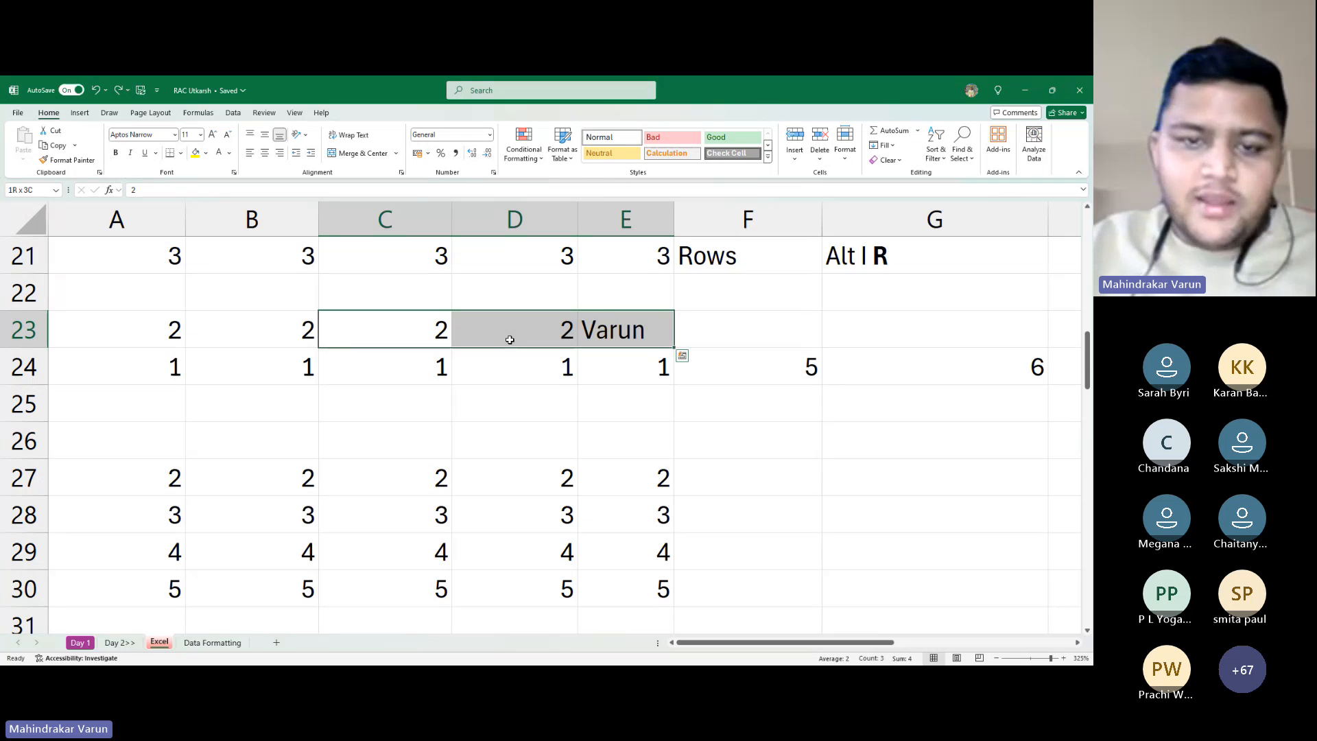
key(alt)
key(i)
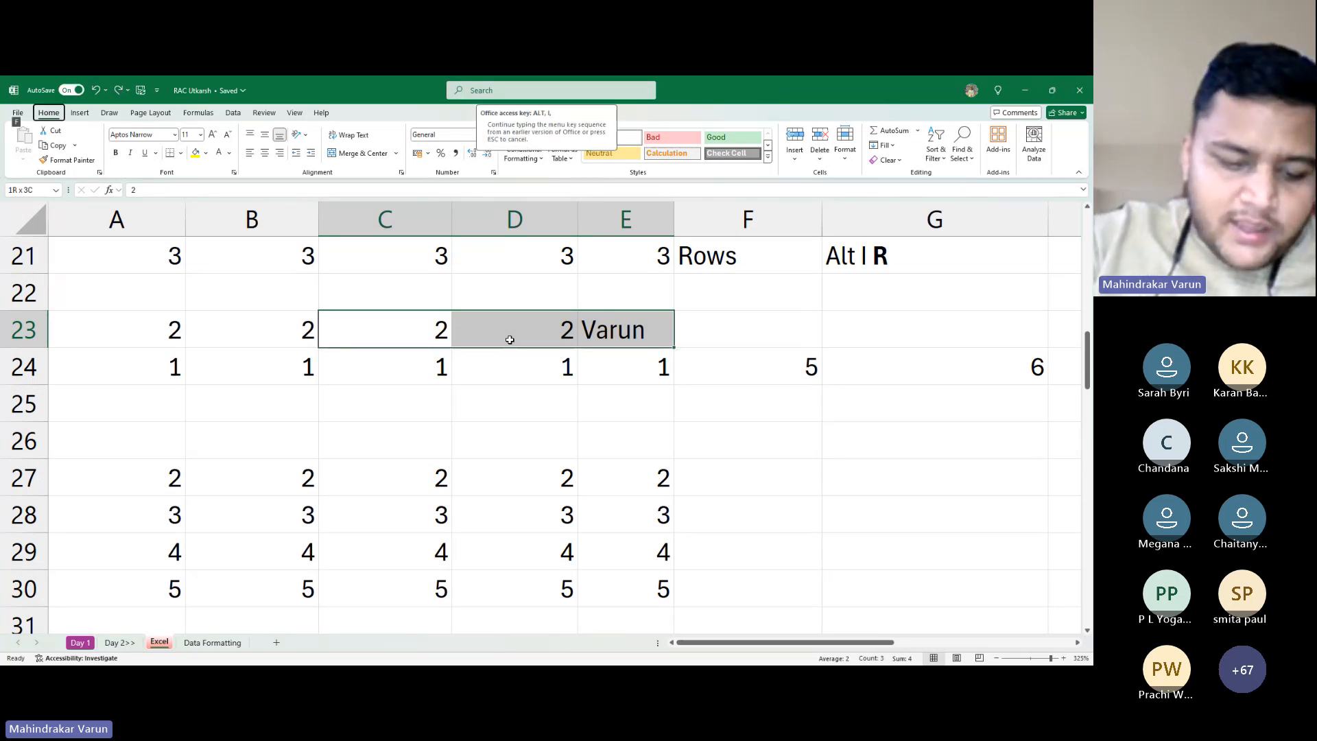
key(c)
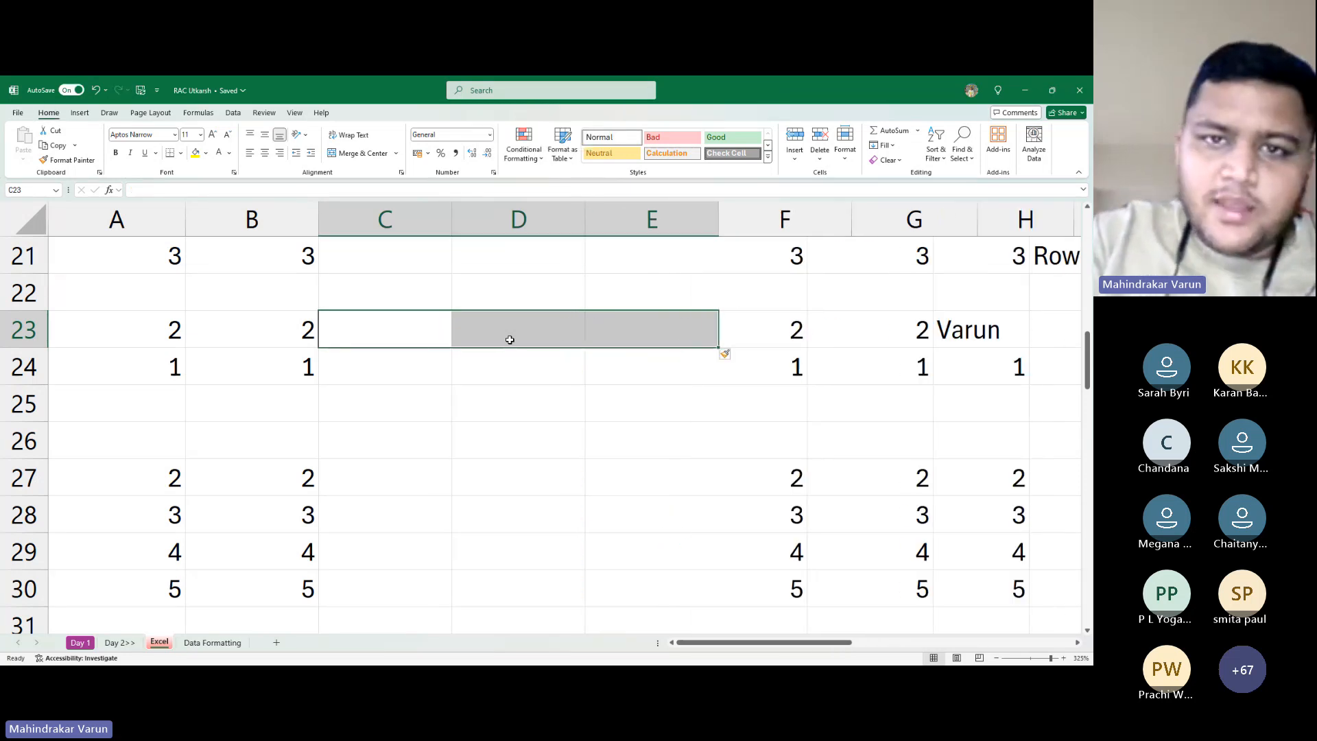
scroll(516, 338, down, 3)
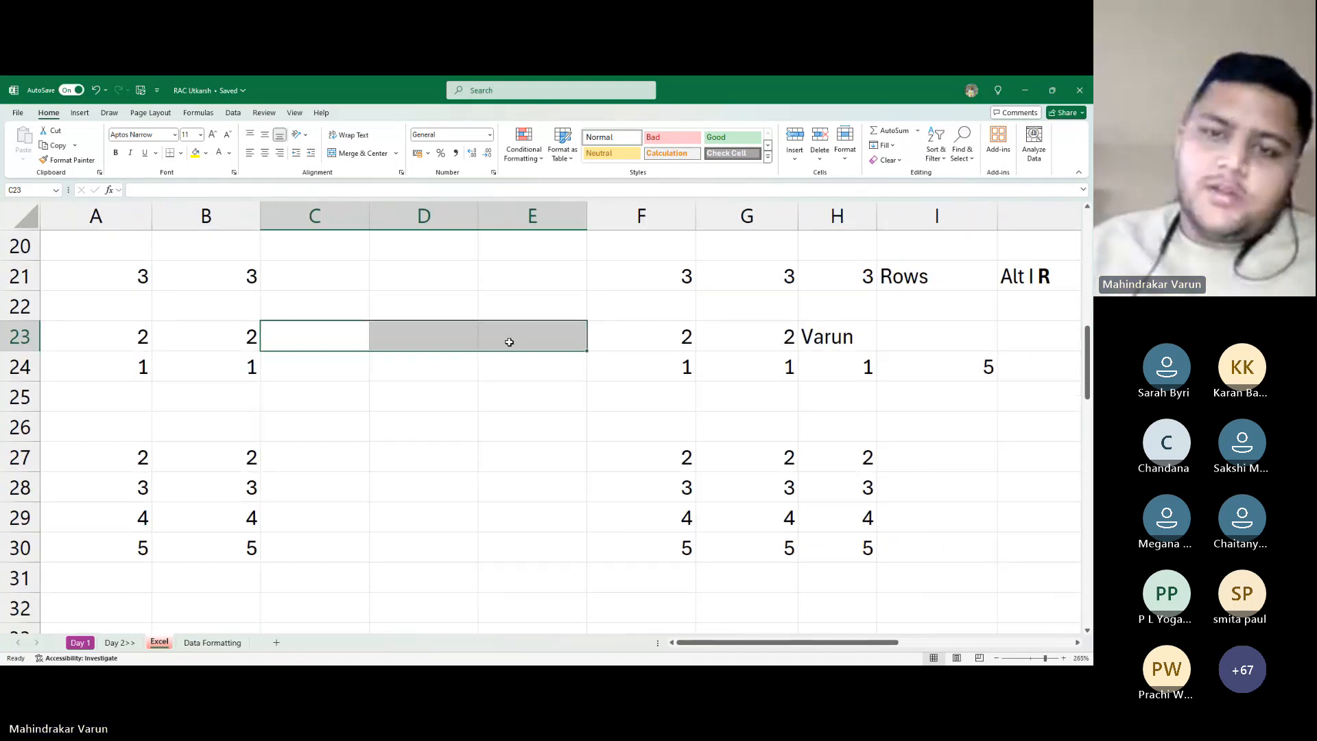
Undo the three-column insertion with Ctrl+Z, returning the name cell to E23
key(alt+Tab)
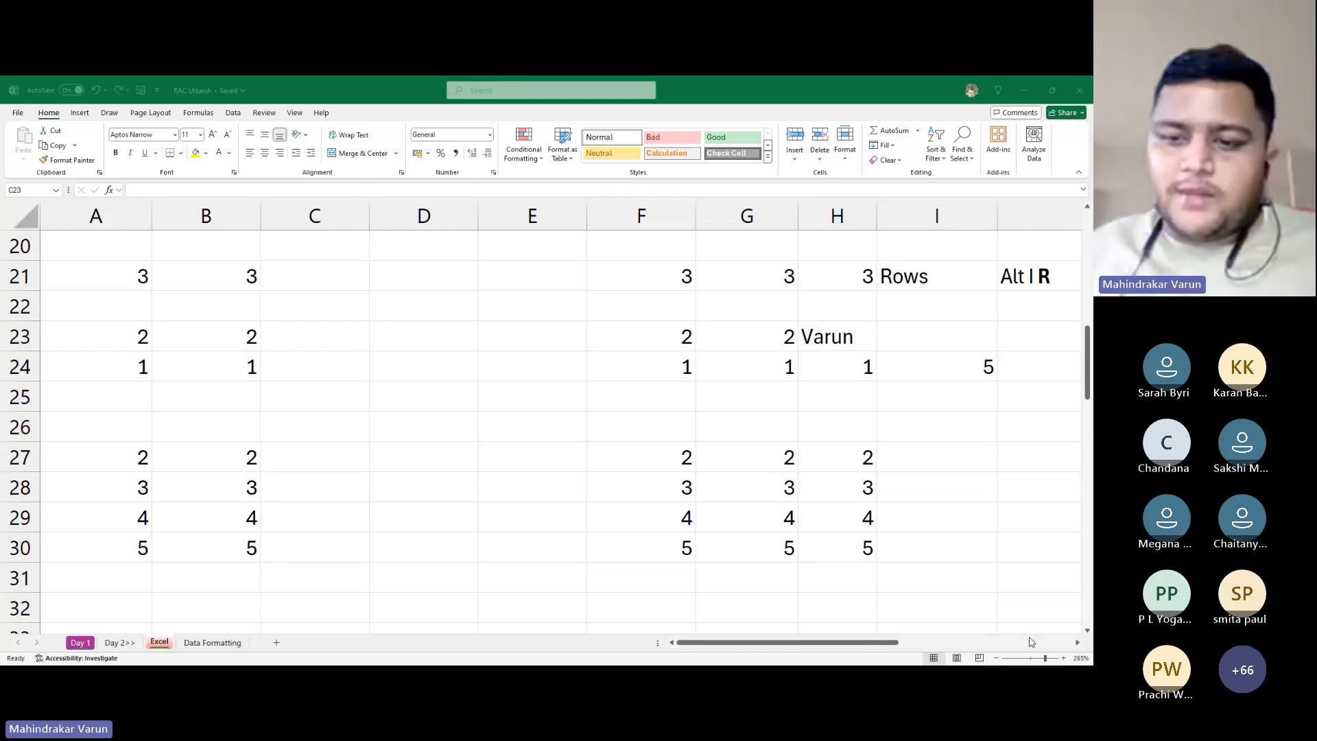
scroll(574, 349, up, 1)
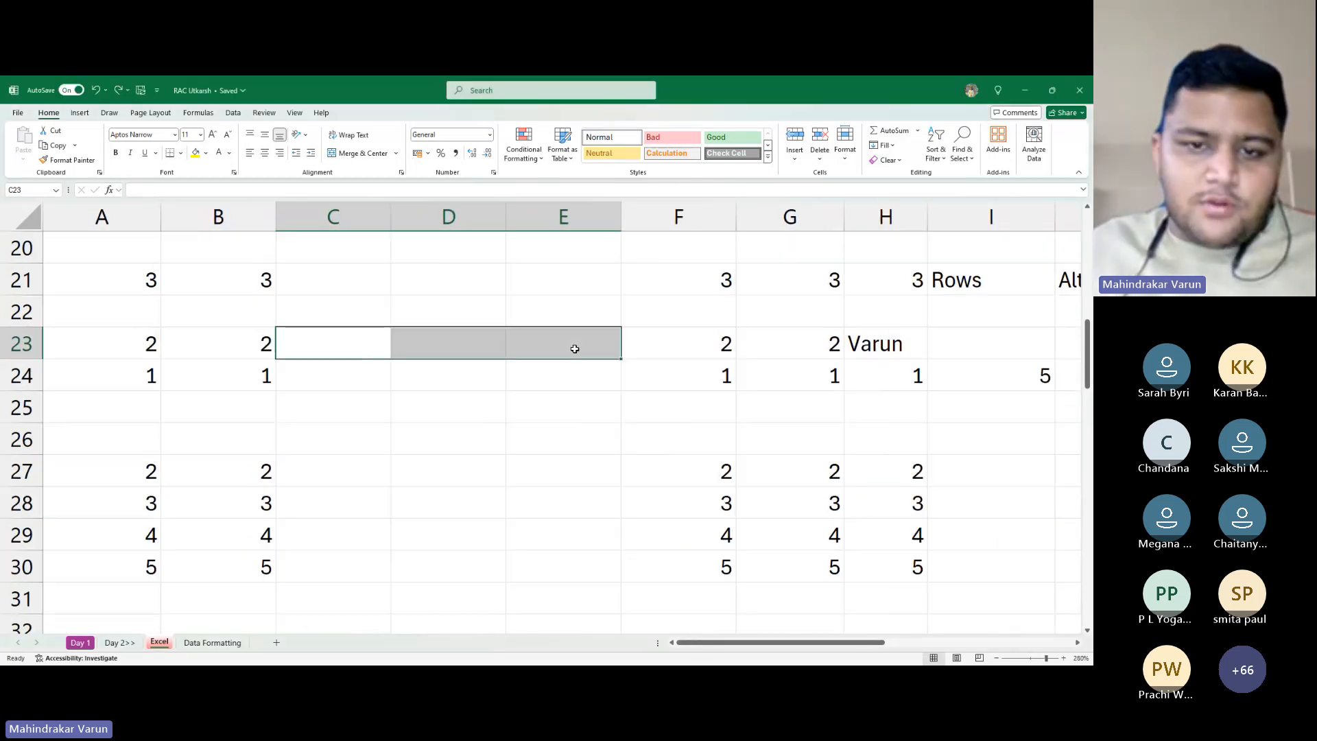
scroll(575, 349, up, 3)
key(ctrl+z)
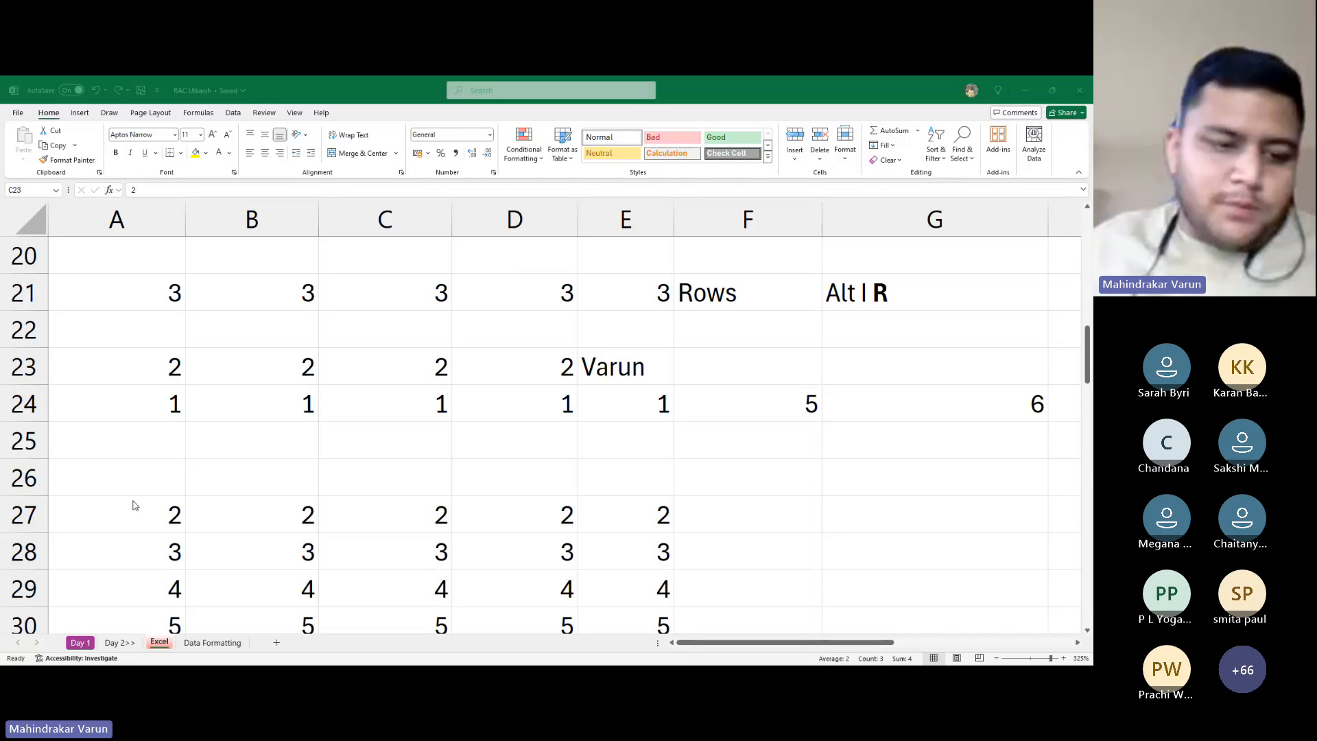
click(198, 638)
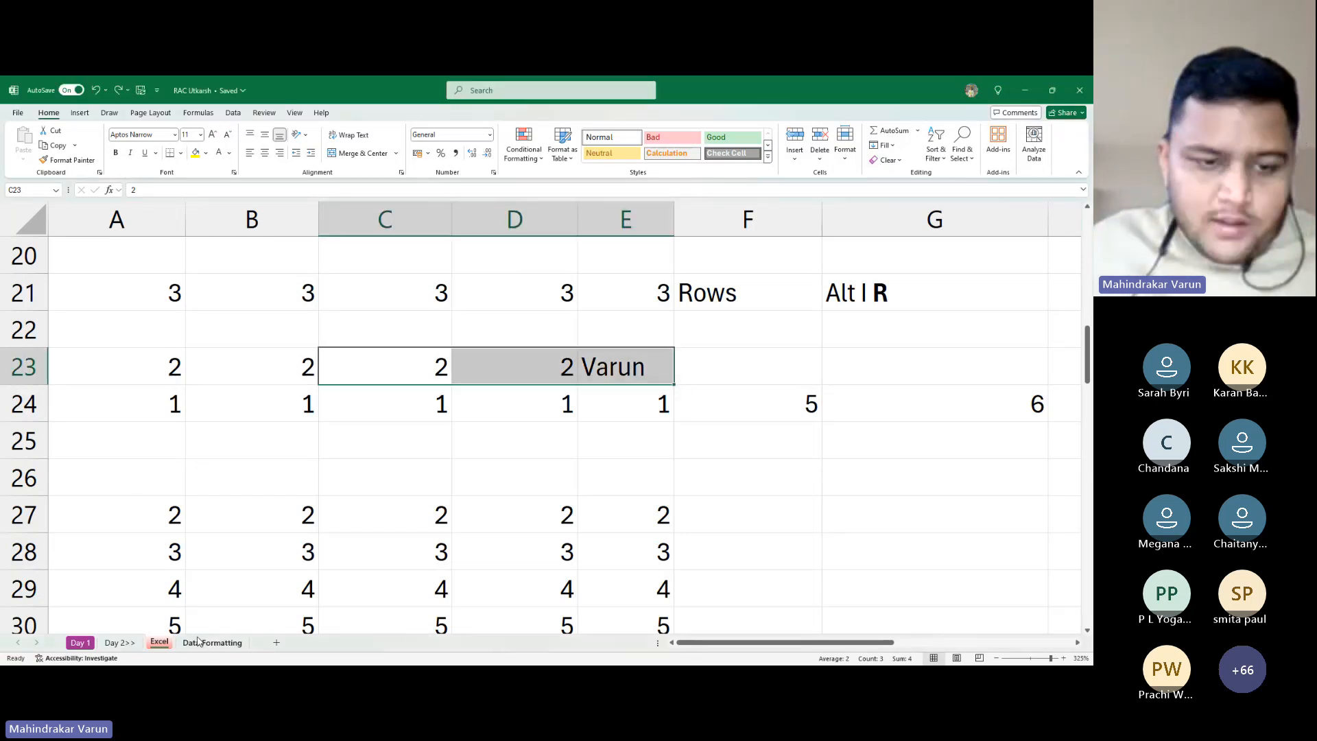
Add a new blank worksheet, Sheet4, and zoom in on its grid
click(276, 643)
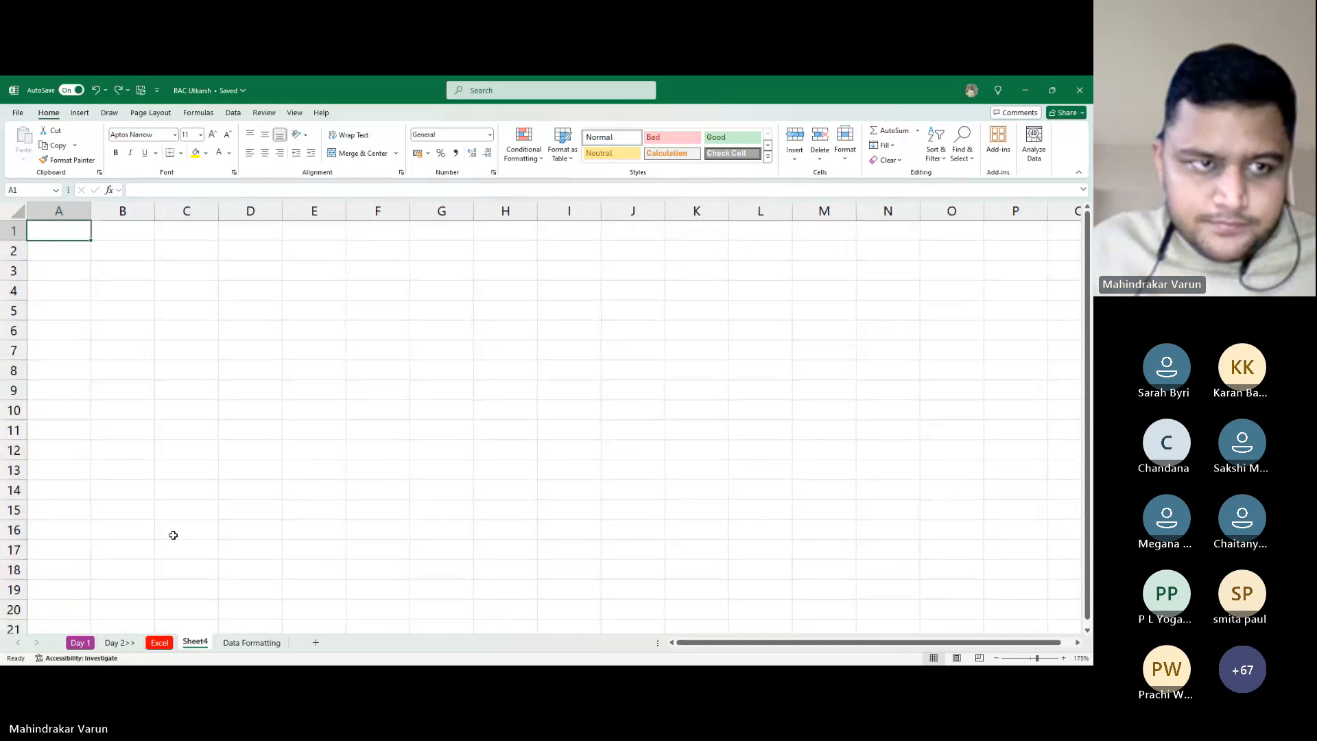
scroll(174, 535, up, 7)
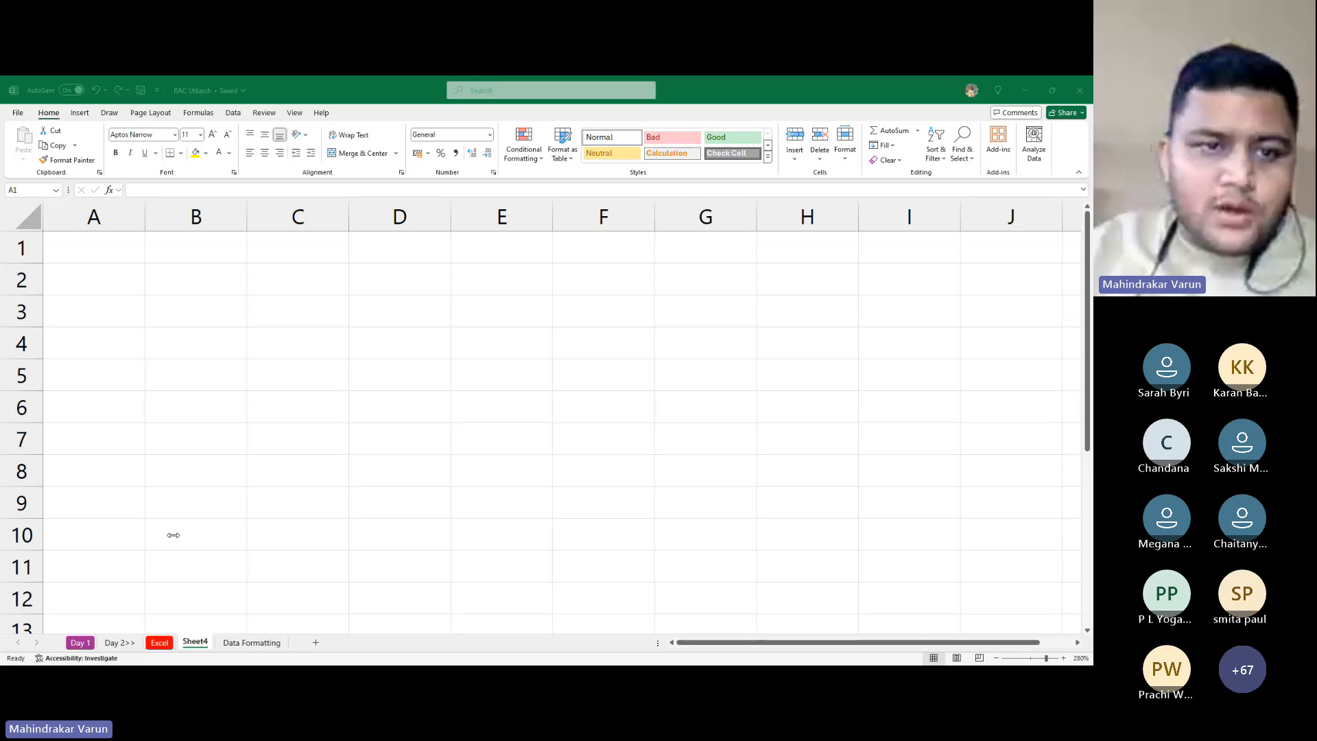
Type 'I am Technical Skills Trainer' into cell A1
click(22, 533)
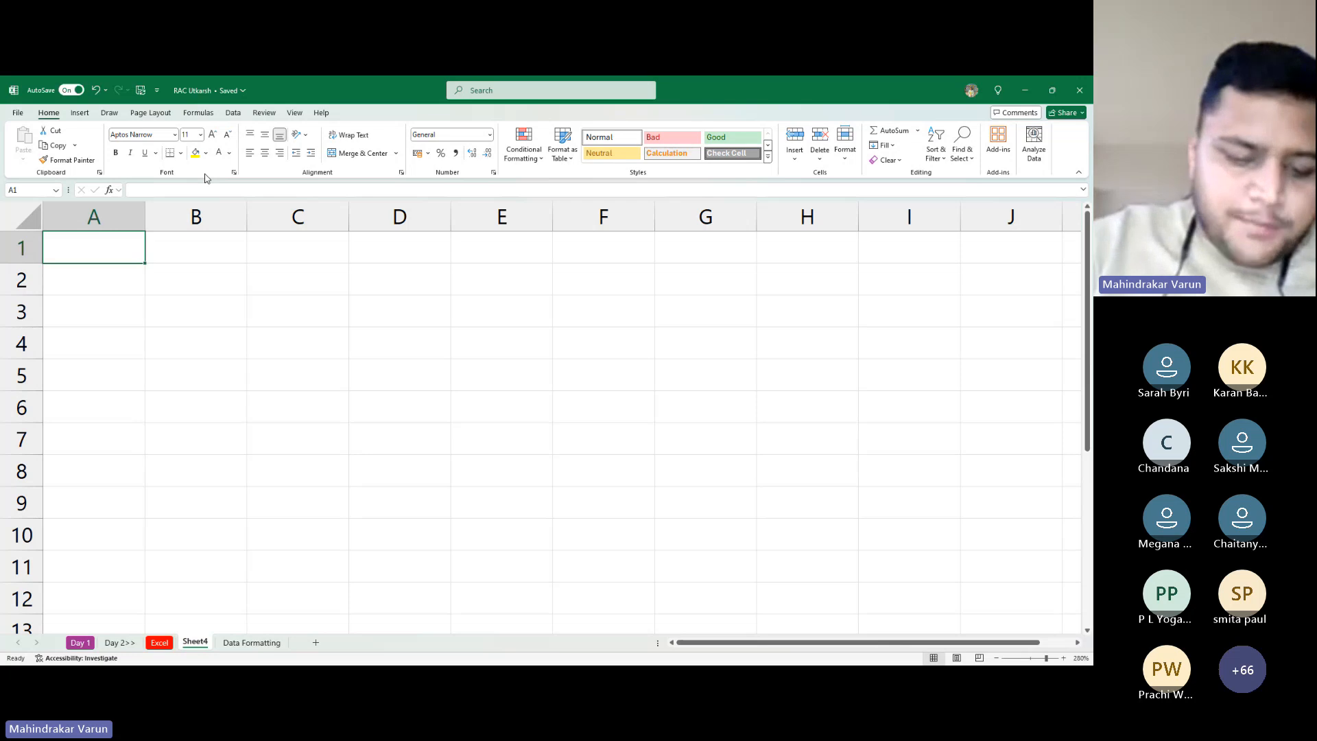
text(I am )
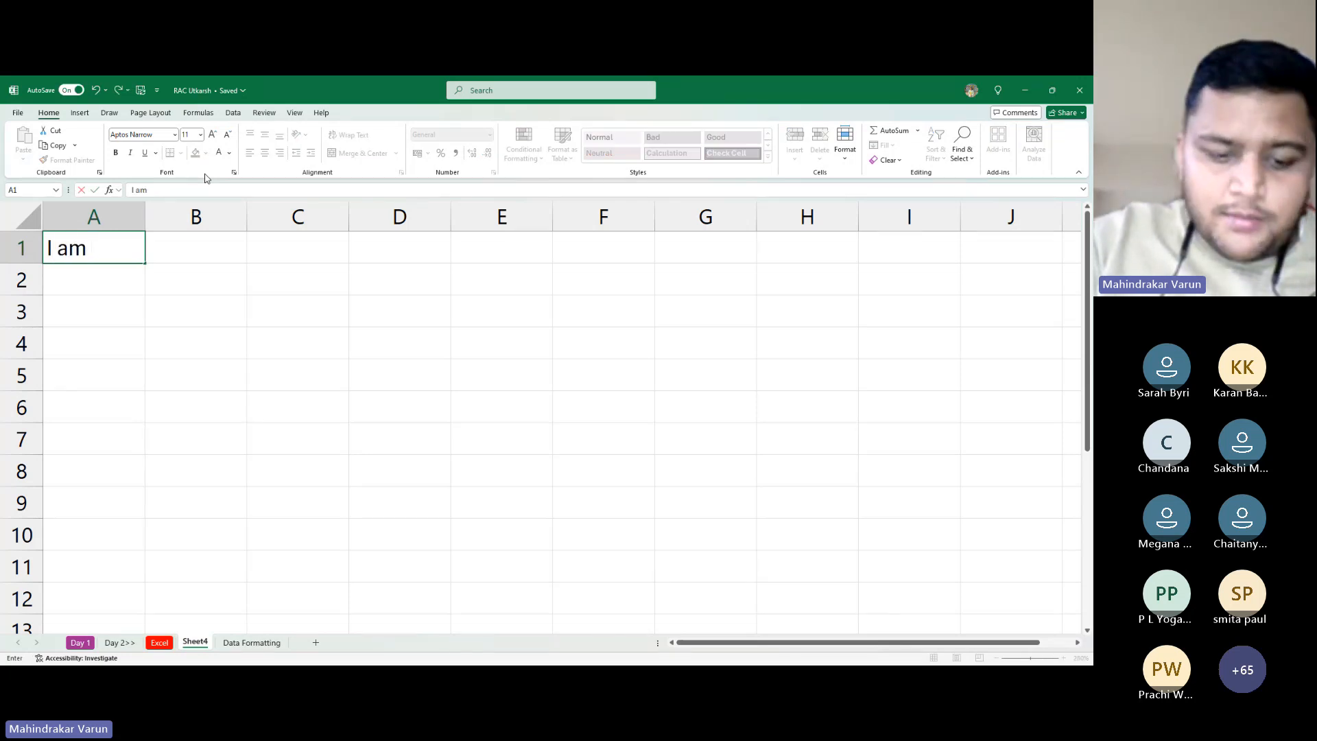
text(Techni)
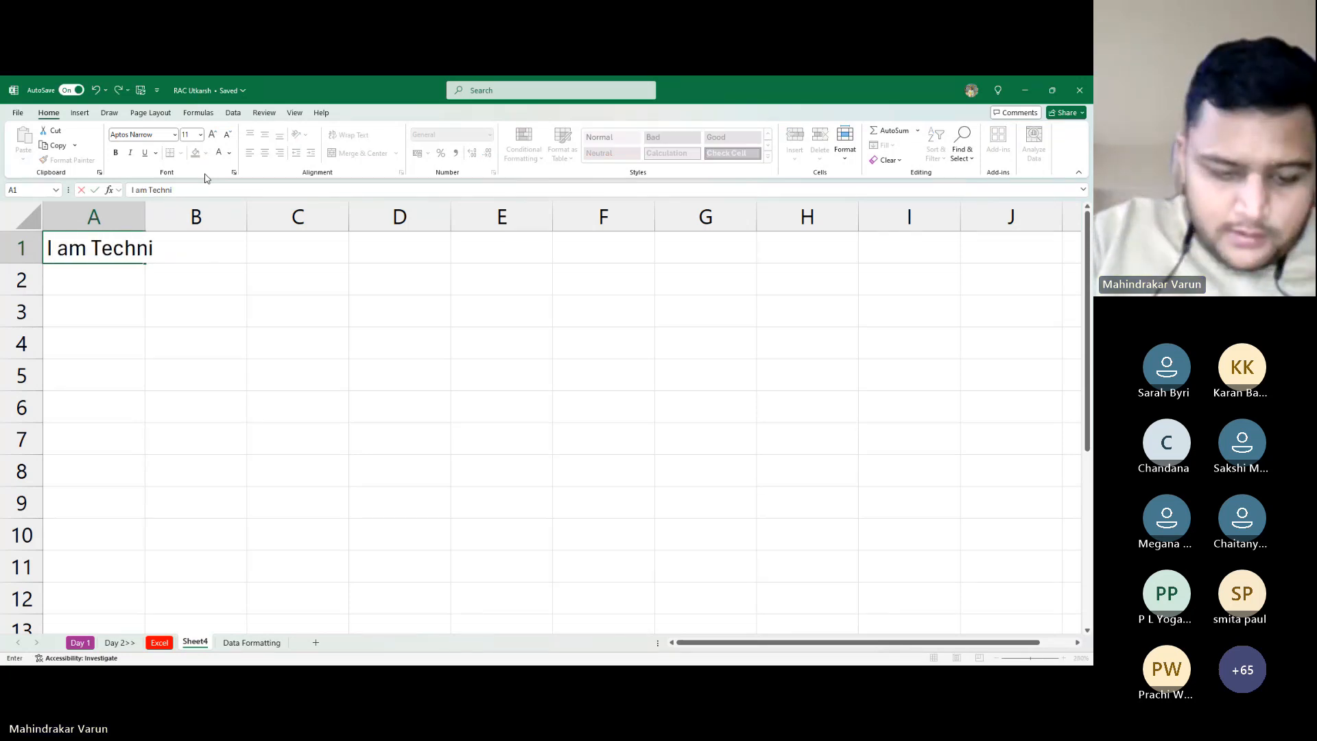
text(cal Skils)
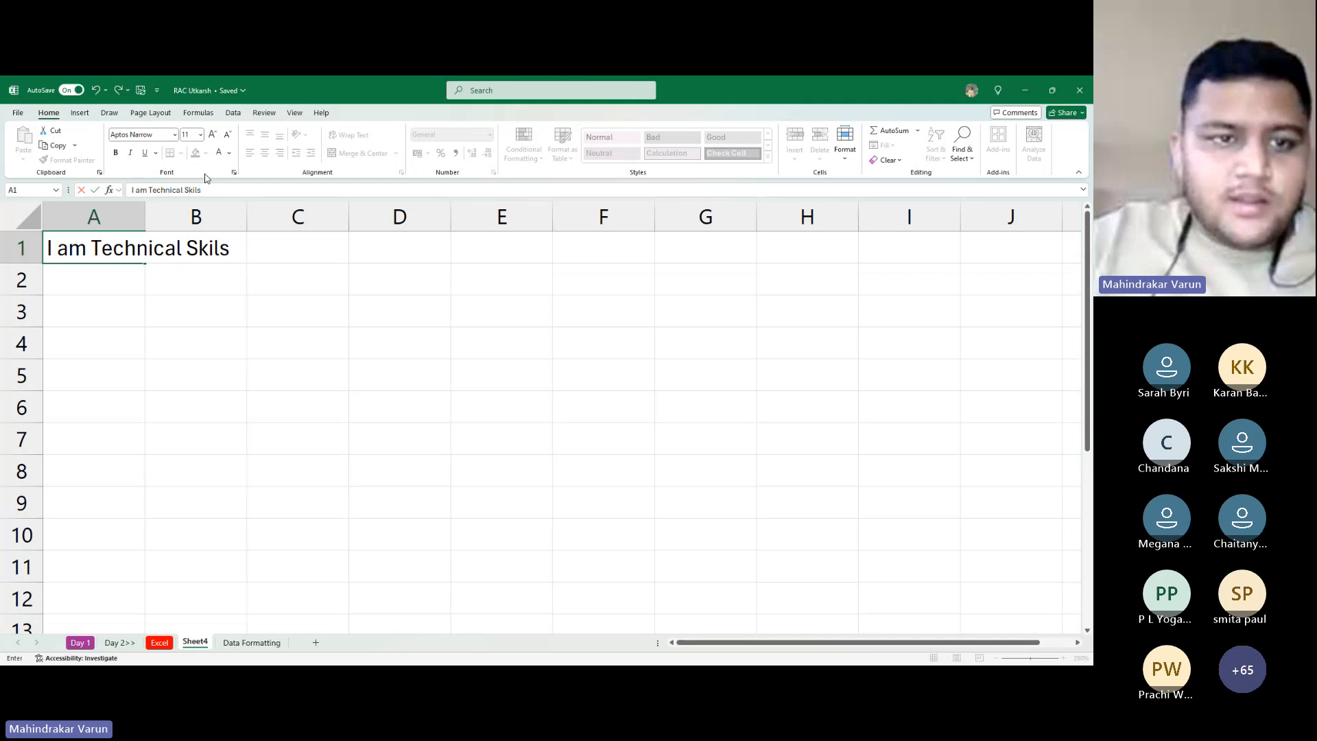
key(BackSpace)
text(ls Tra)
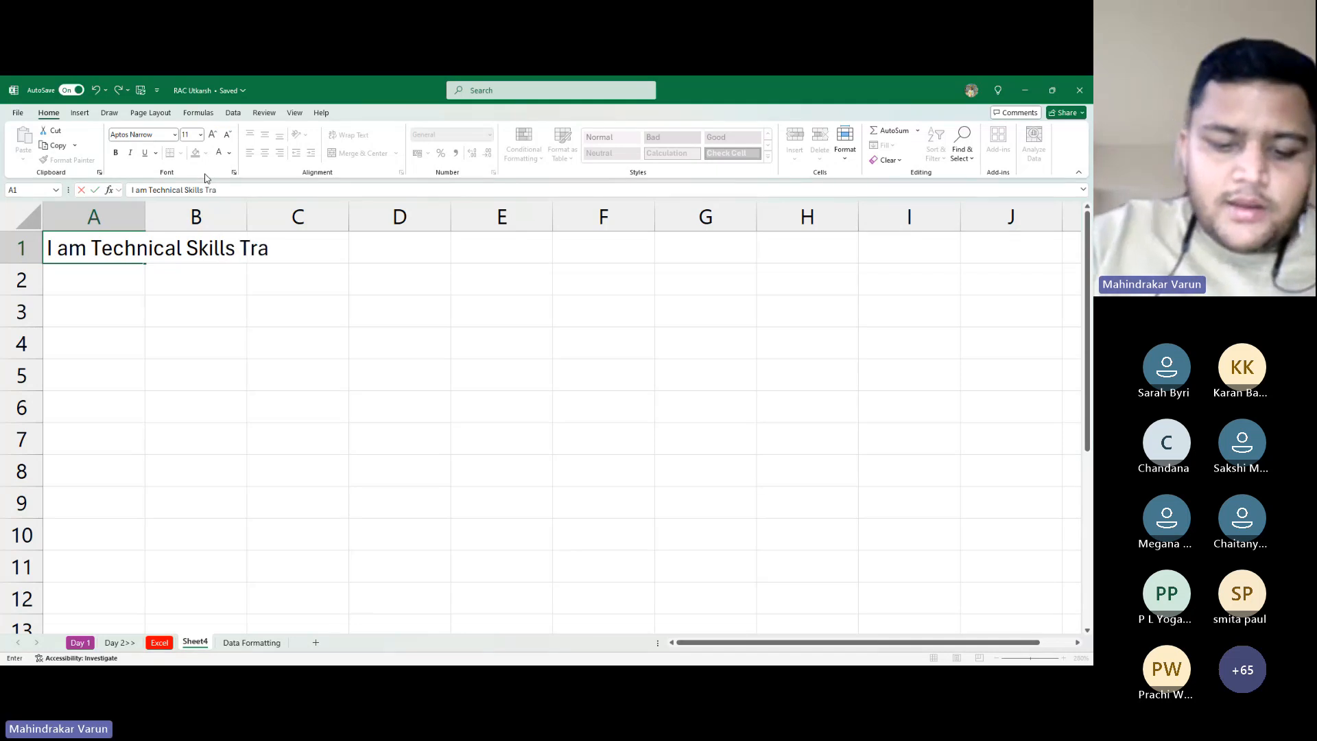
text(iner)
key(Return)
key(Up)
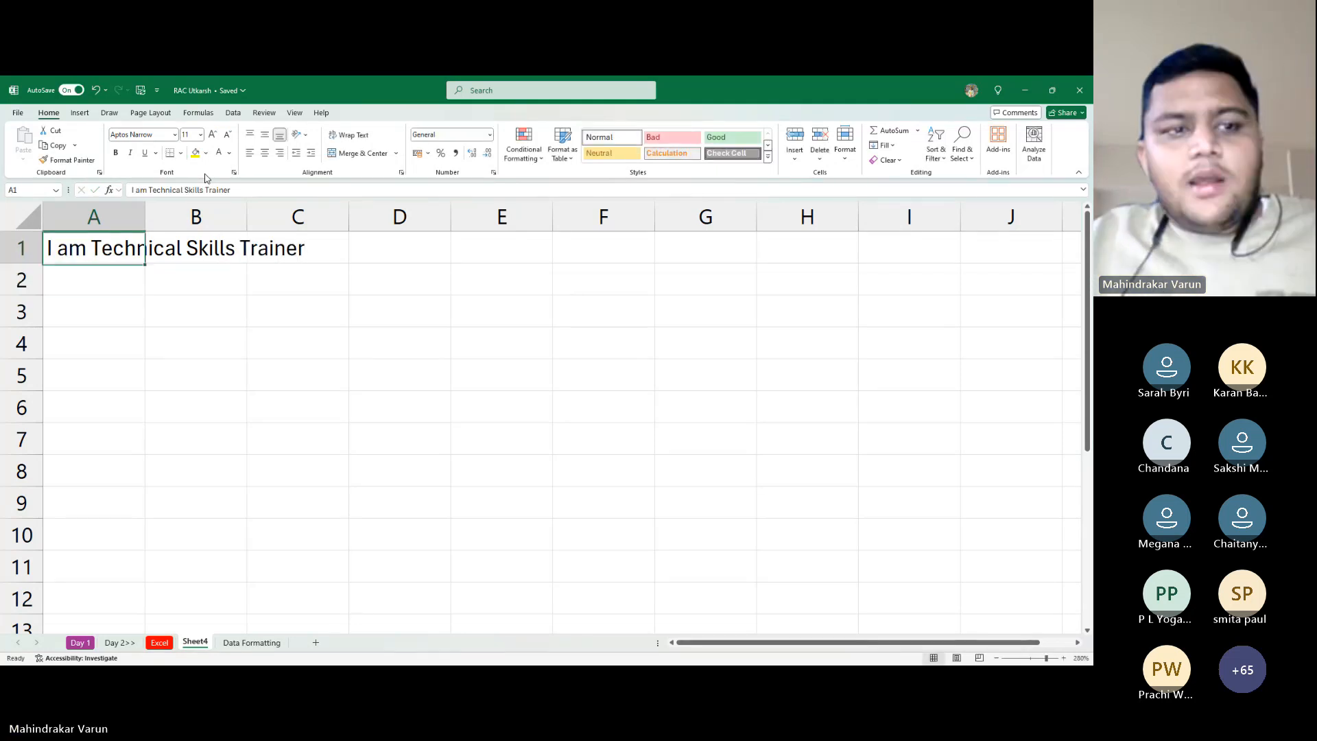
key(Return)
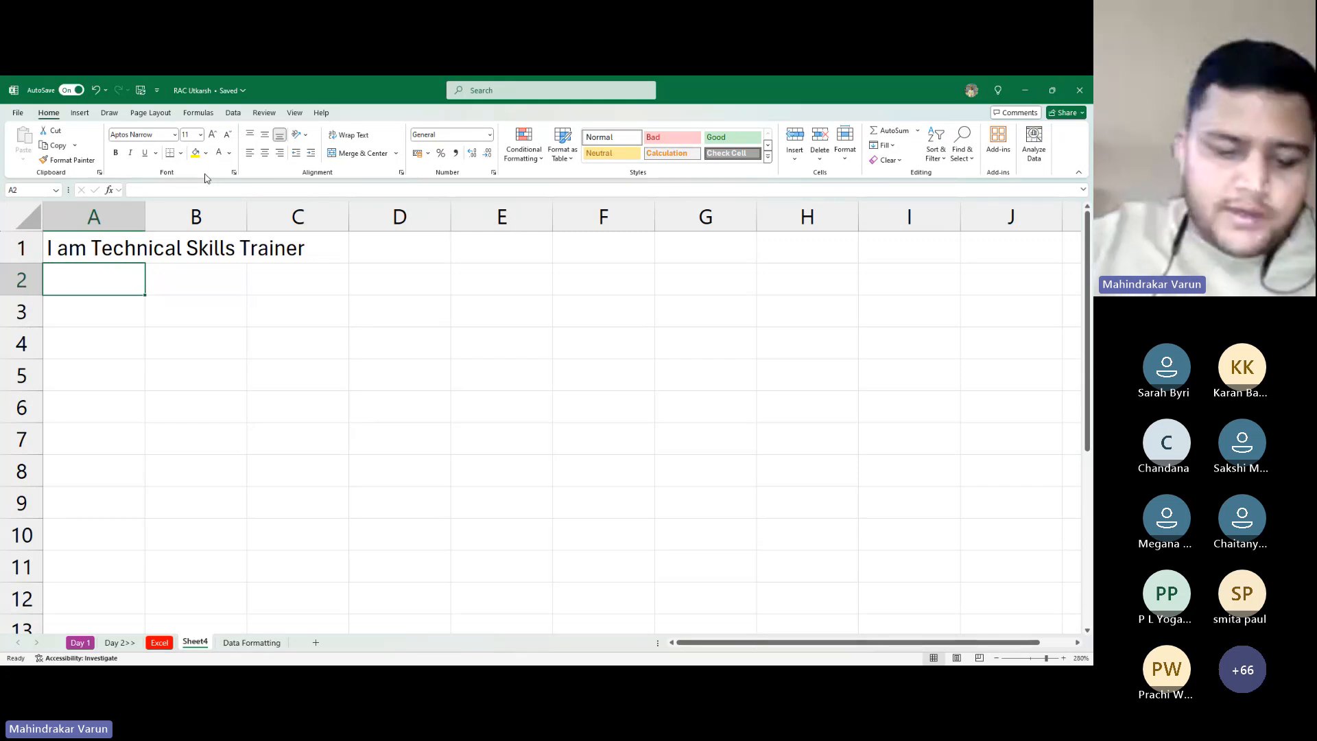
Enter the headers Name, Age, Gender and Salary across A2:D2
text(Name)
key(Tab)
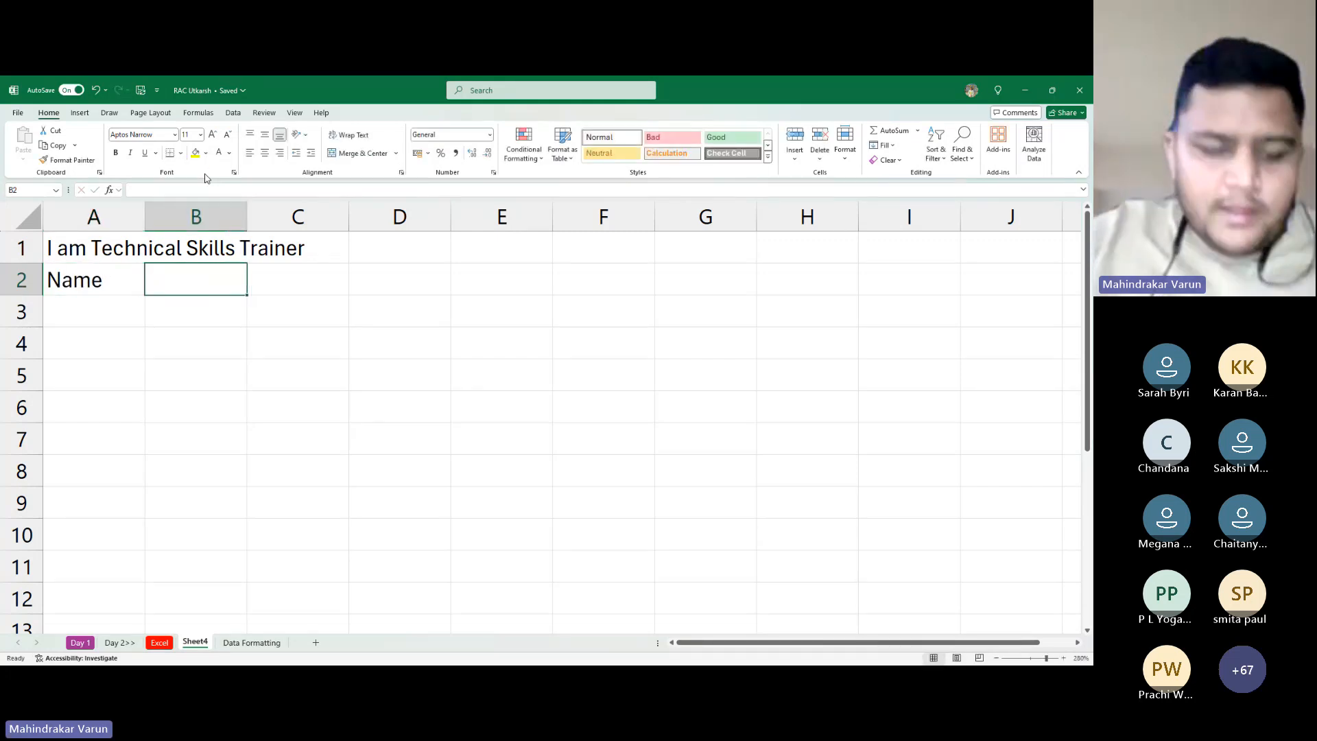
text(Age)
key(Return)
key(Up)
key(Right)
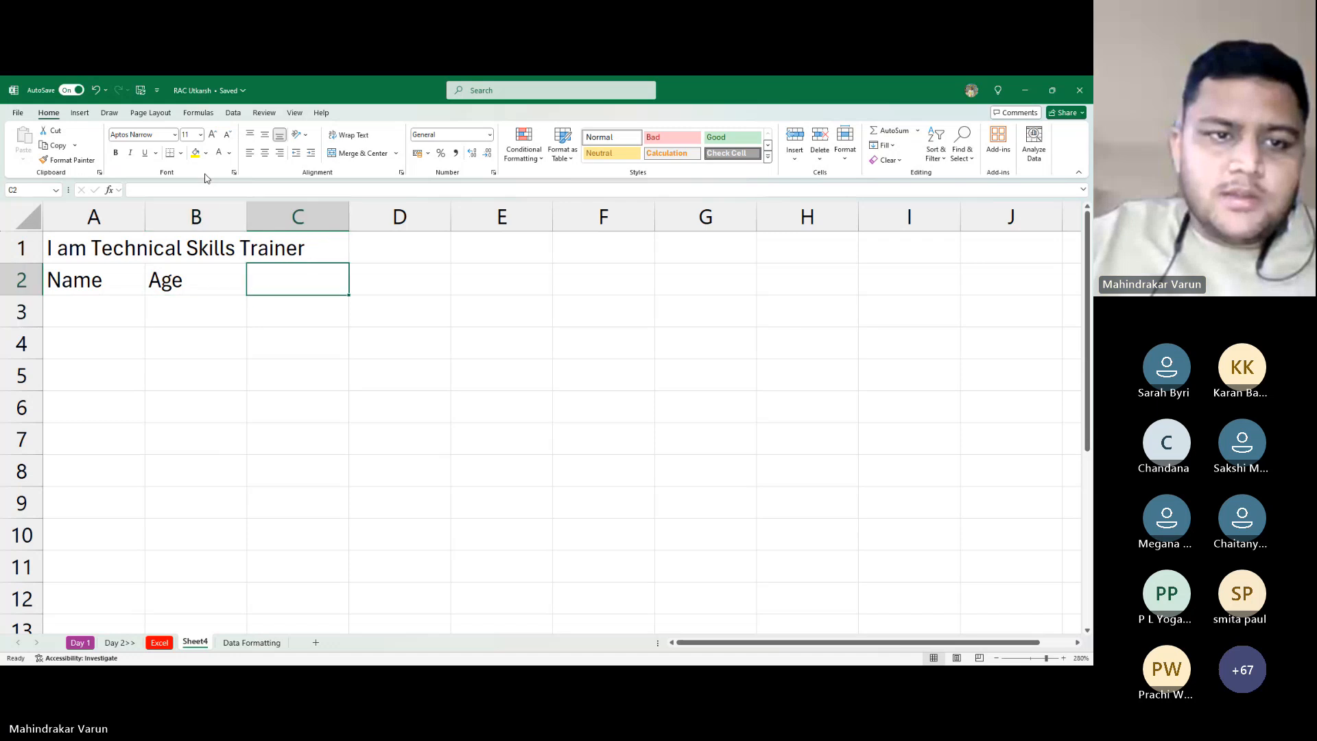
text(Genge)
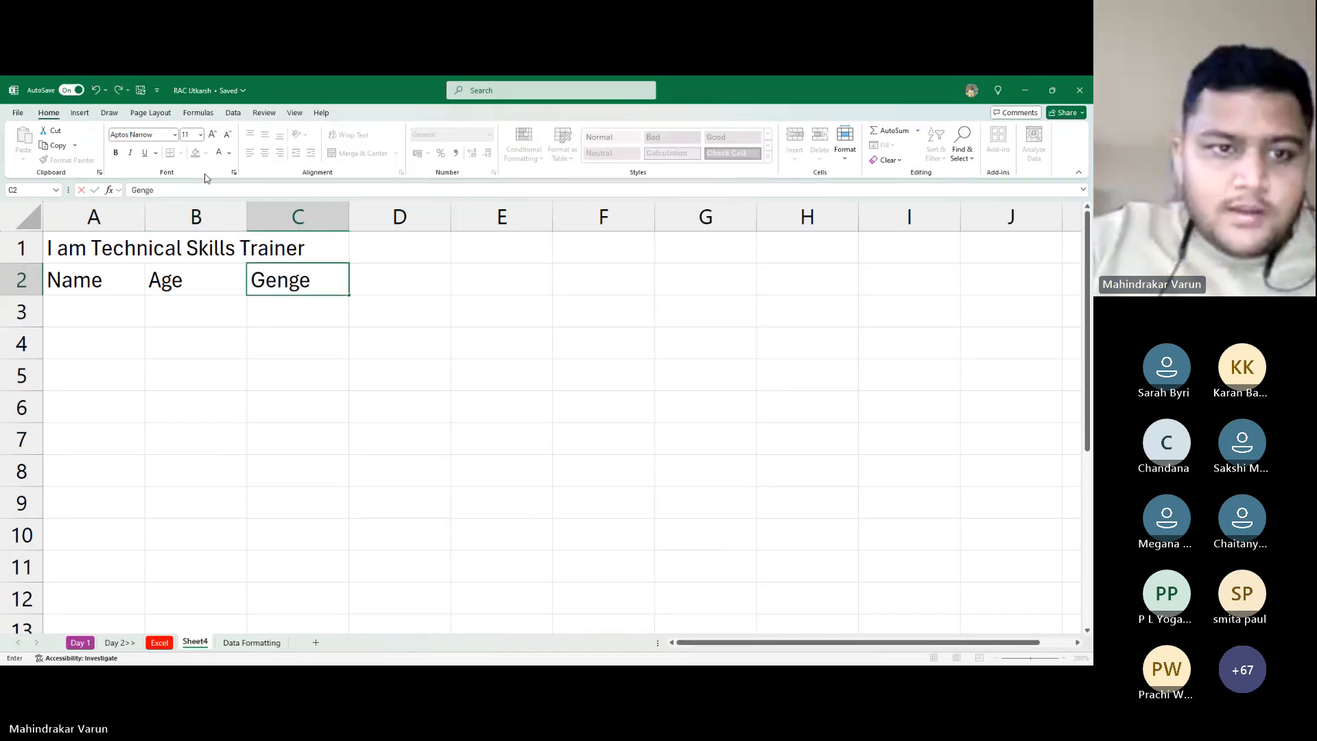
key(BackSpace)
key(BackSpace)
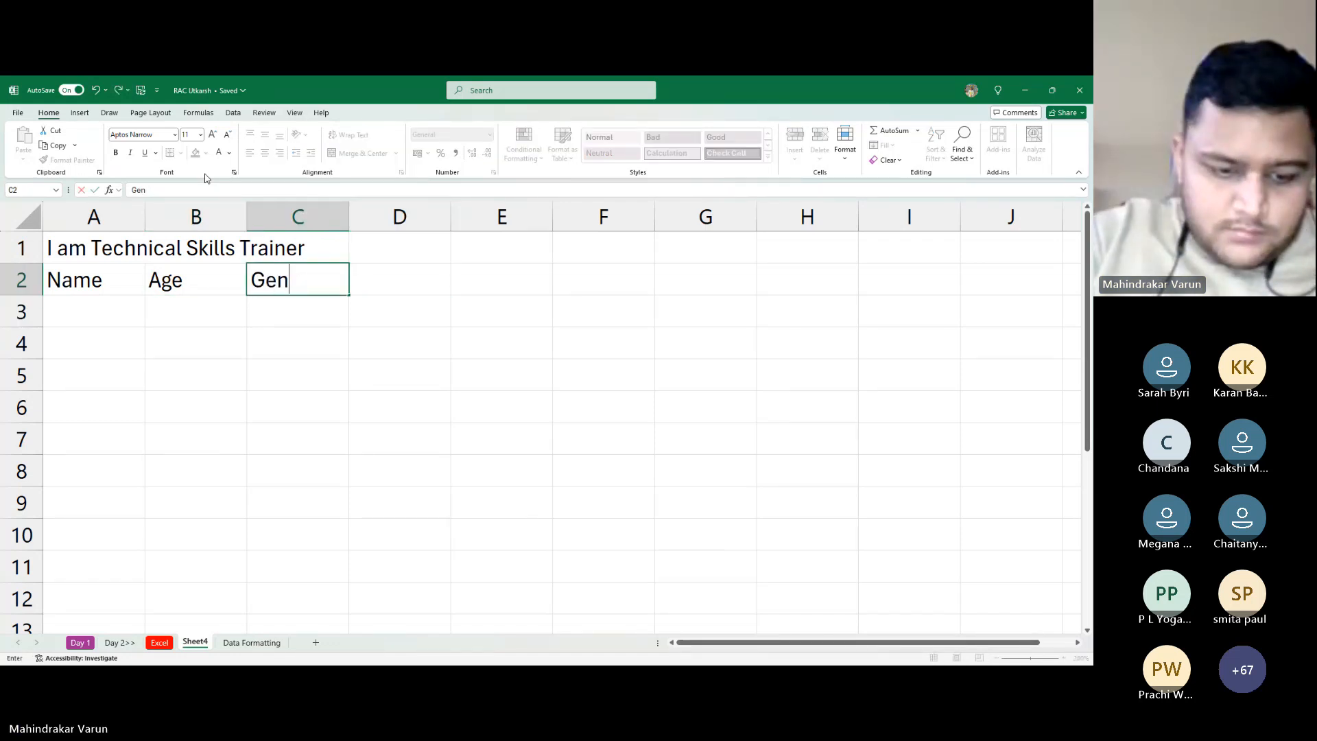
text(der)
key(Tab)
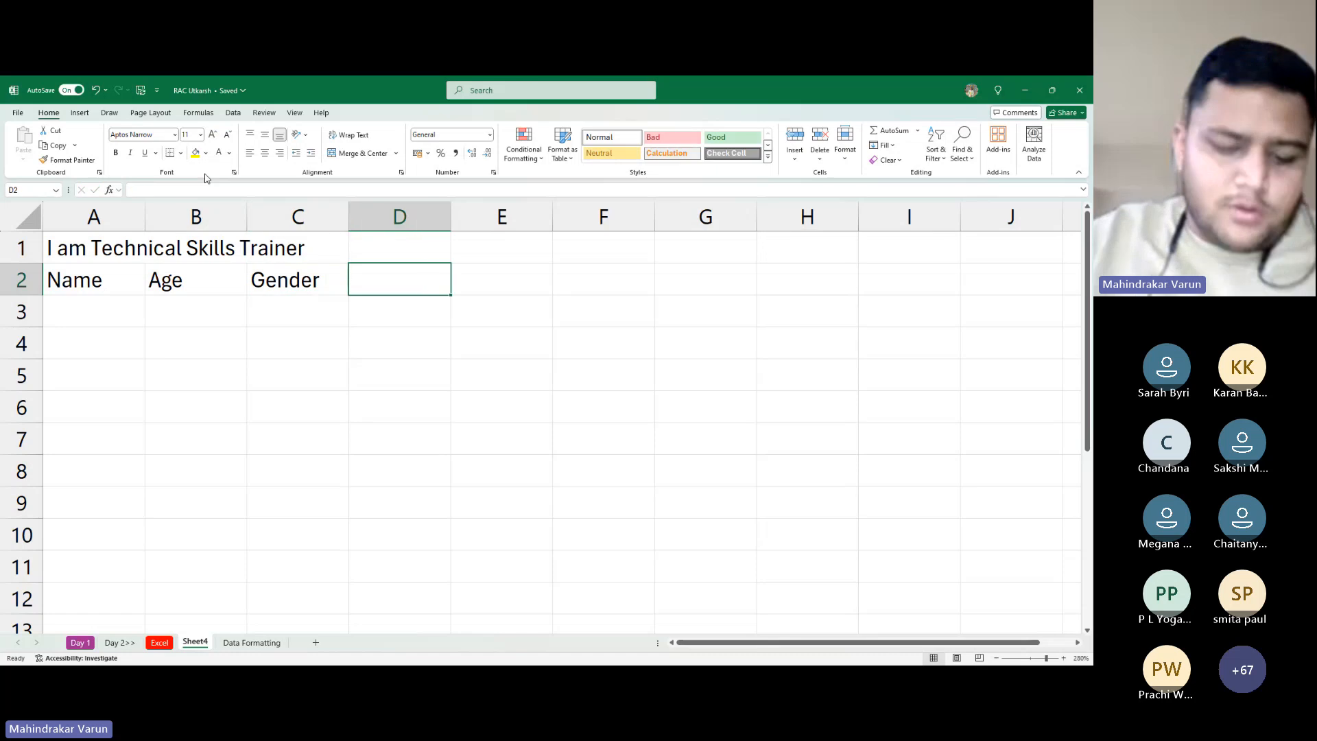
text(Salary)
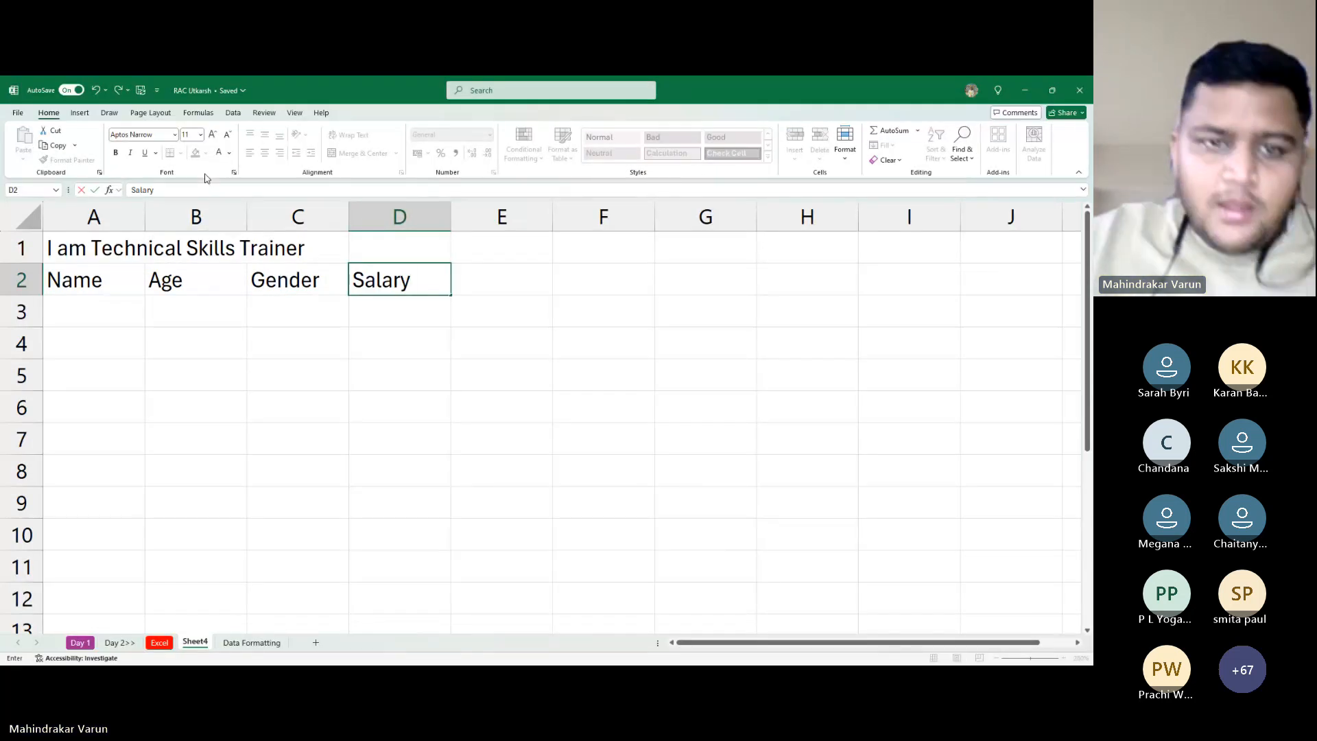
key(Return)
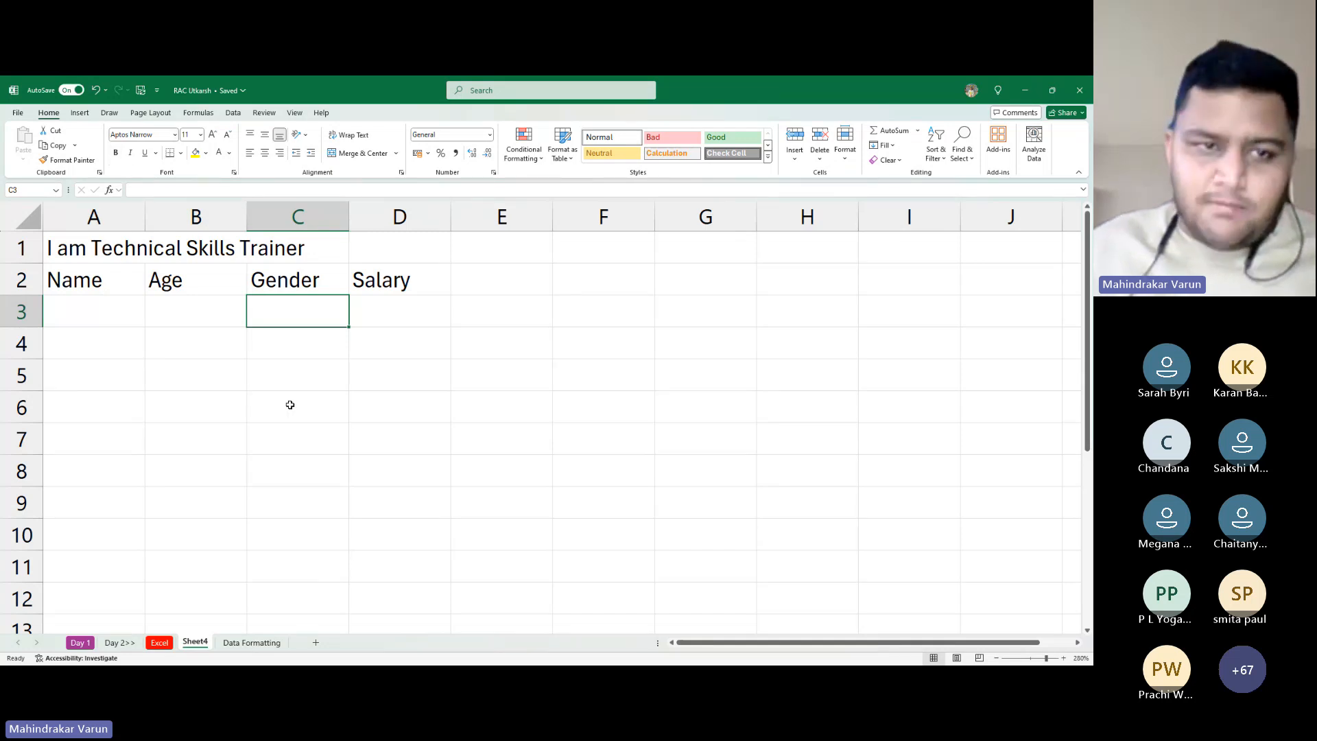
Clear the block A1:F6, removing the title and headers
click(131, 257)
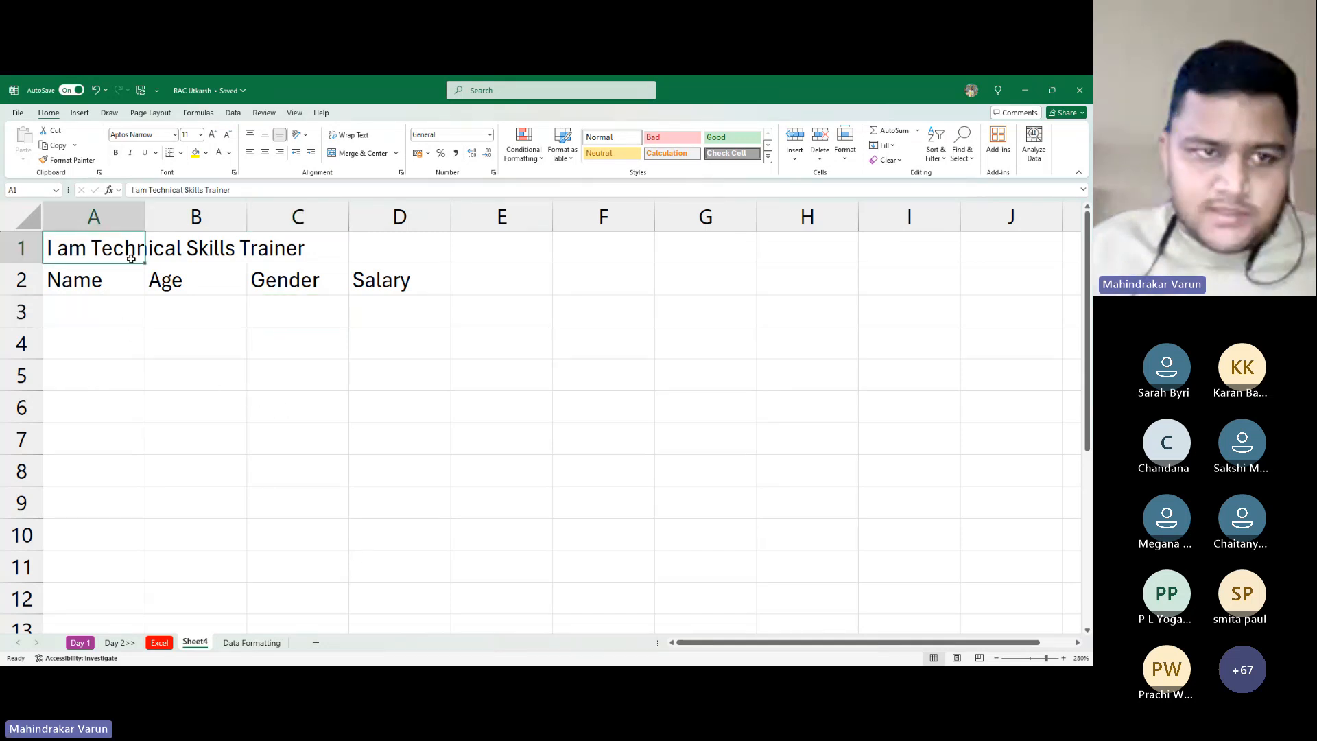
drag(131, 258, 618, 398)
key(Delete)
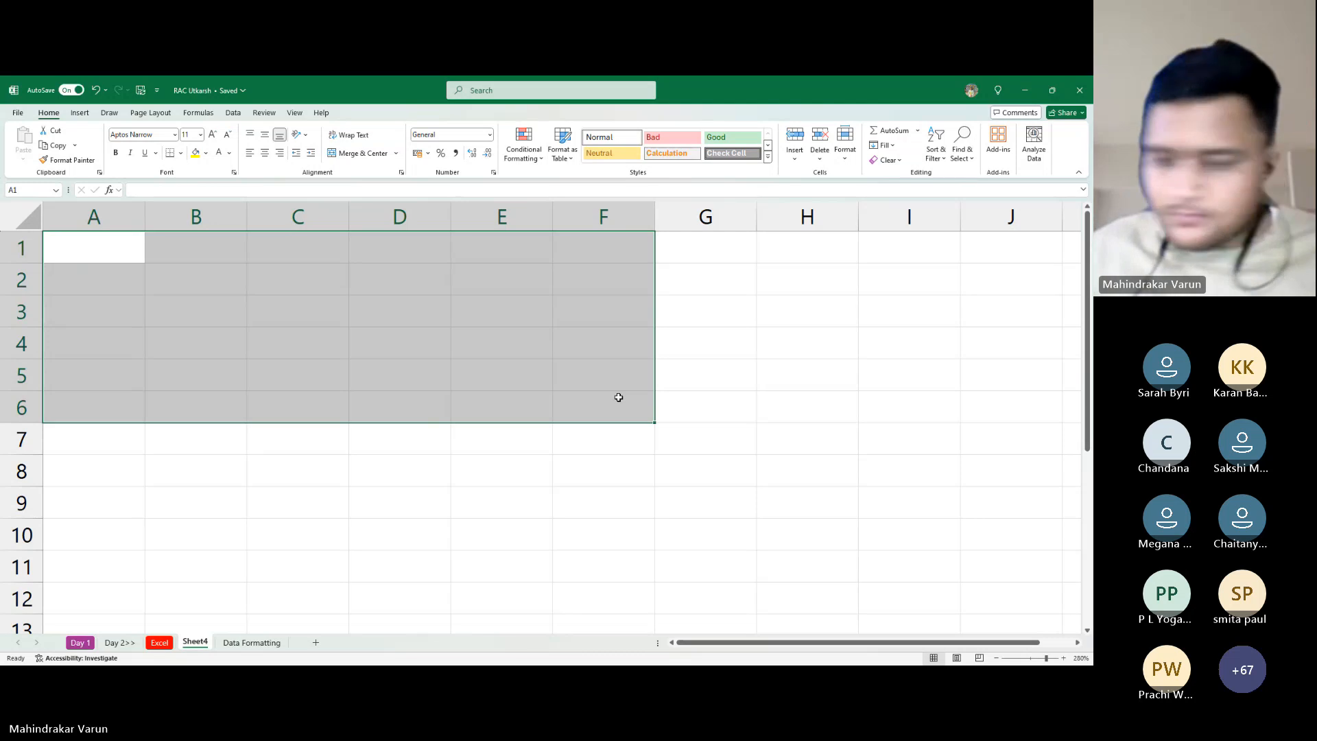
click(545, 401)
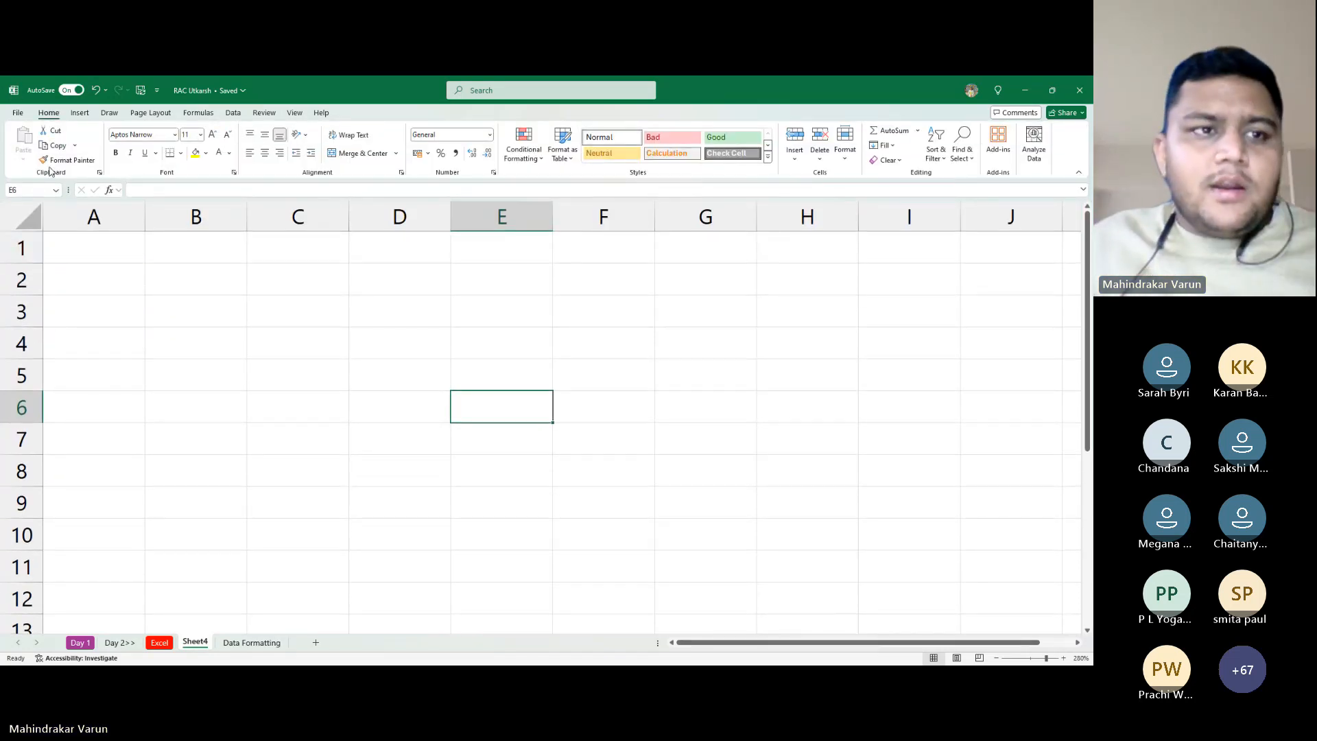
Toggle the ribbon between collapsed and expanded, leaving only tab names visible
double_click(50, 114)
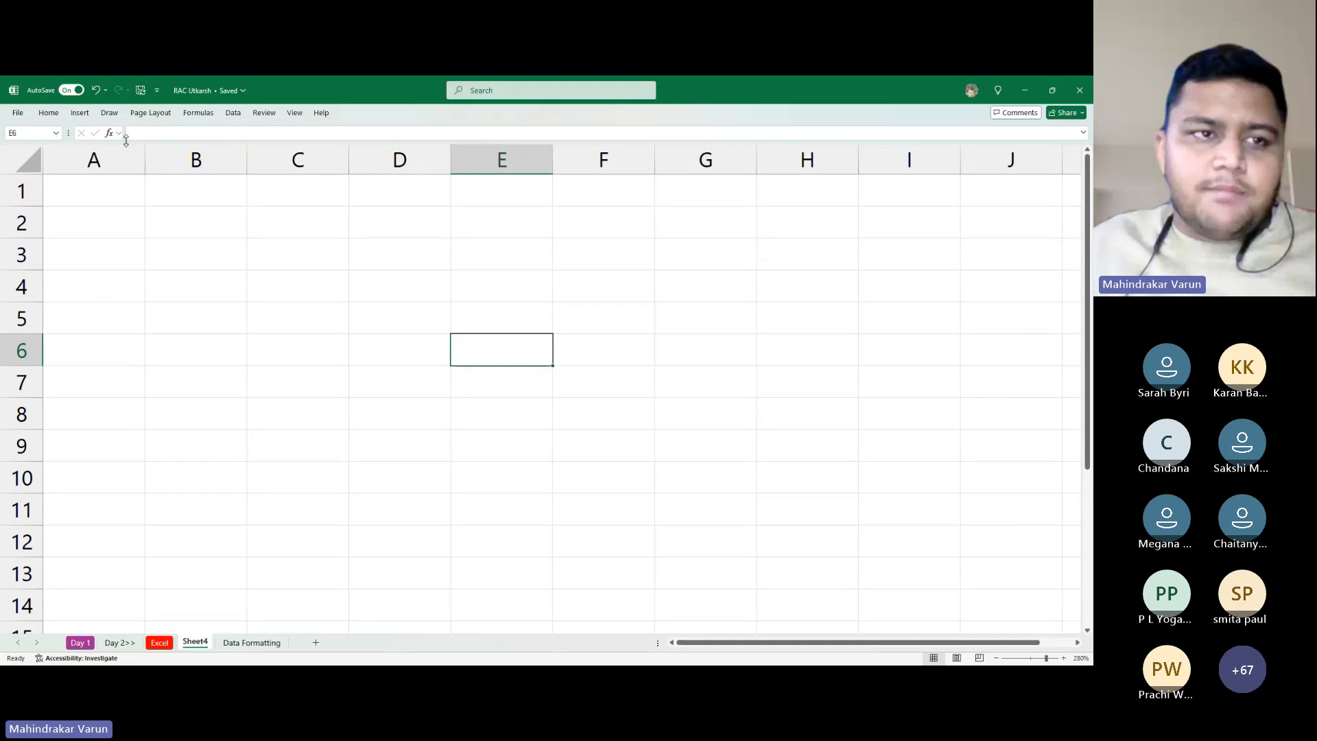
double_click(56, 114)
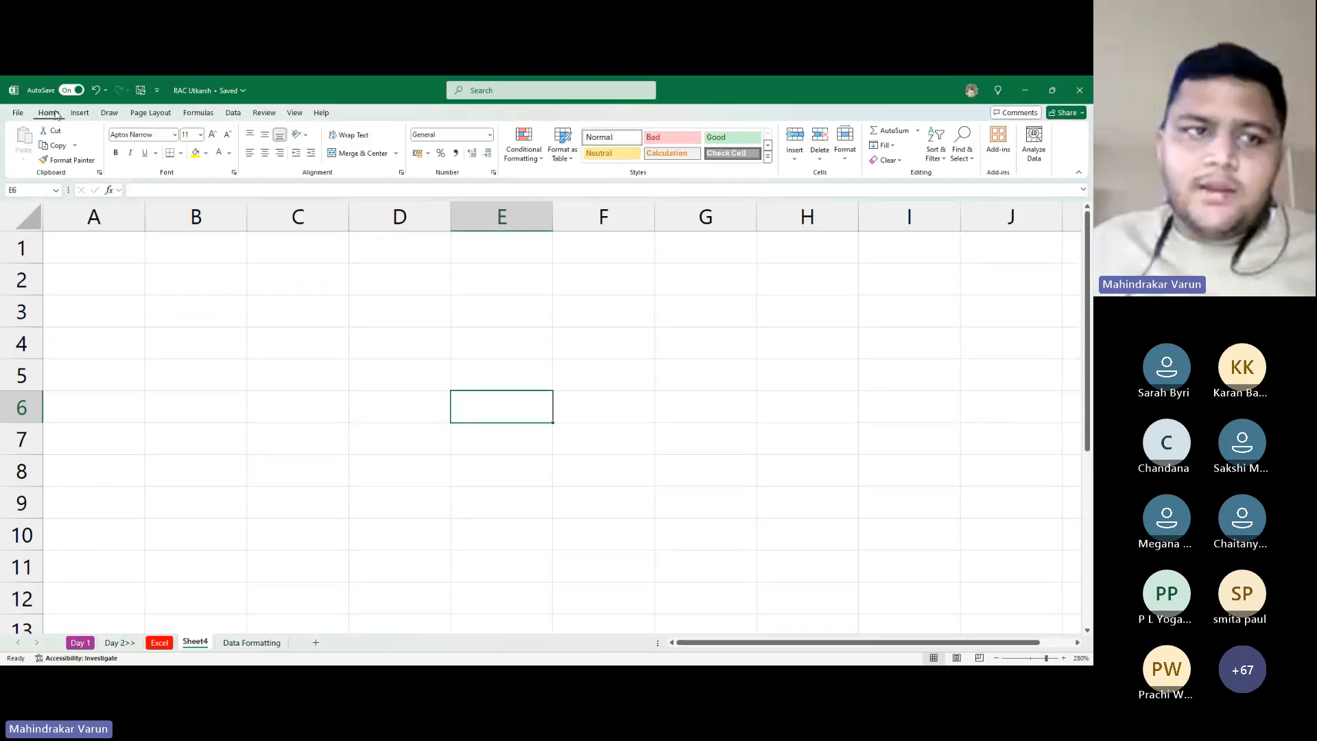
double_click(56, 114)
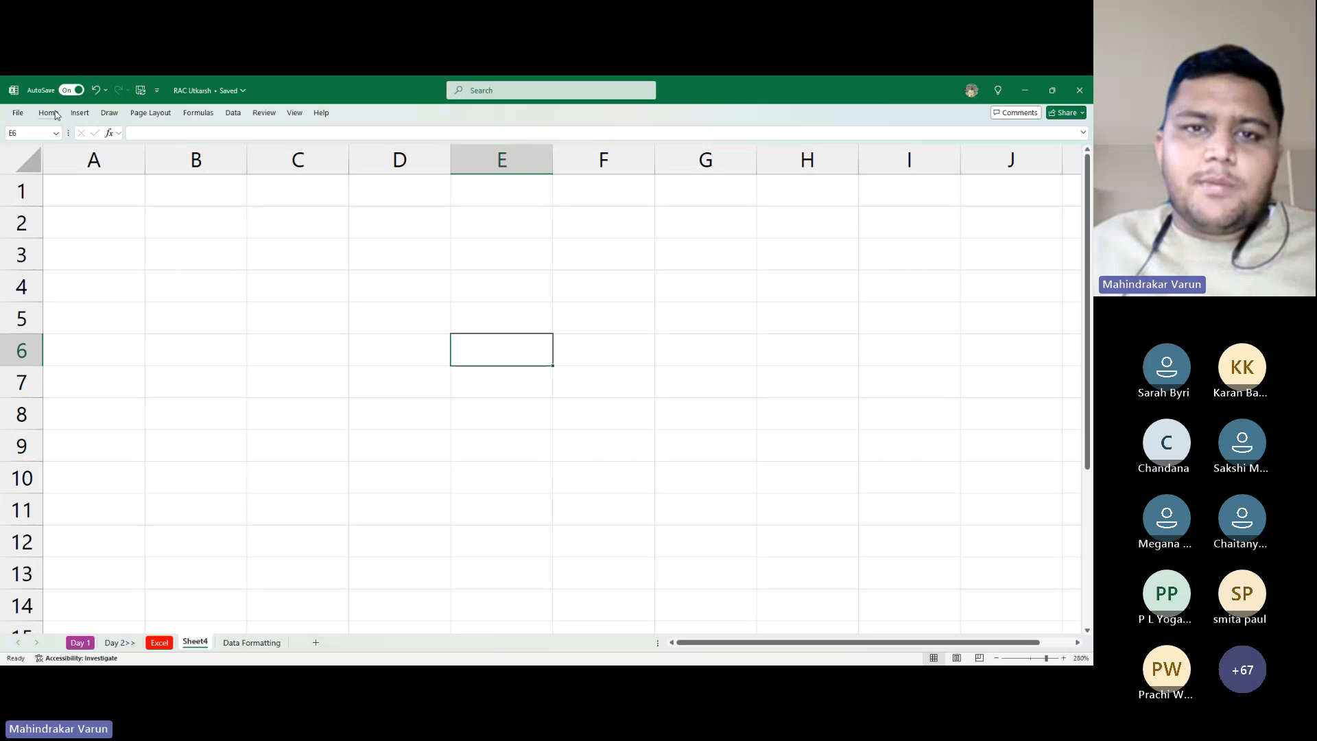
double_click(57, 114)
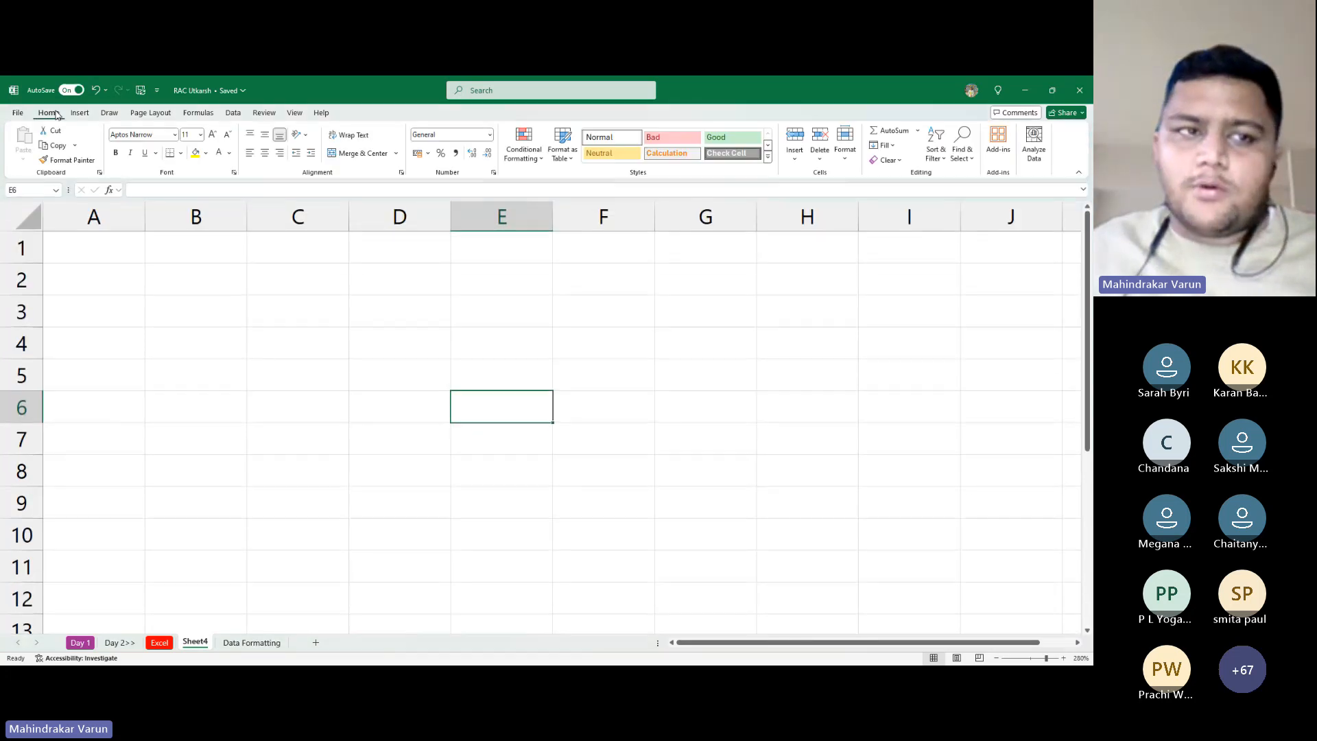
double_click(57, 114)
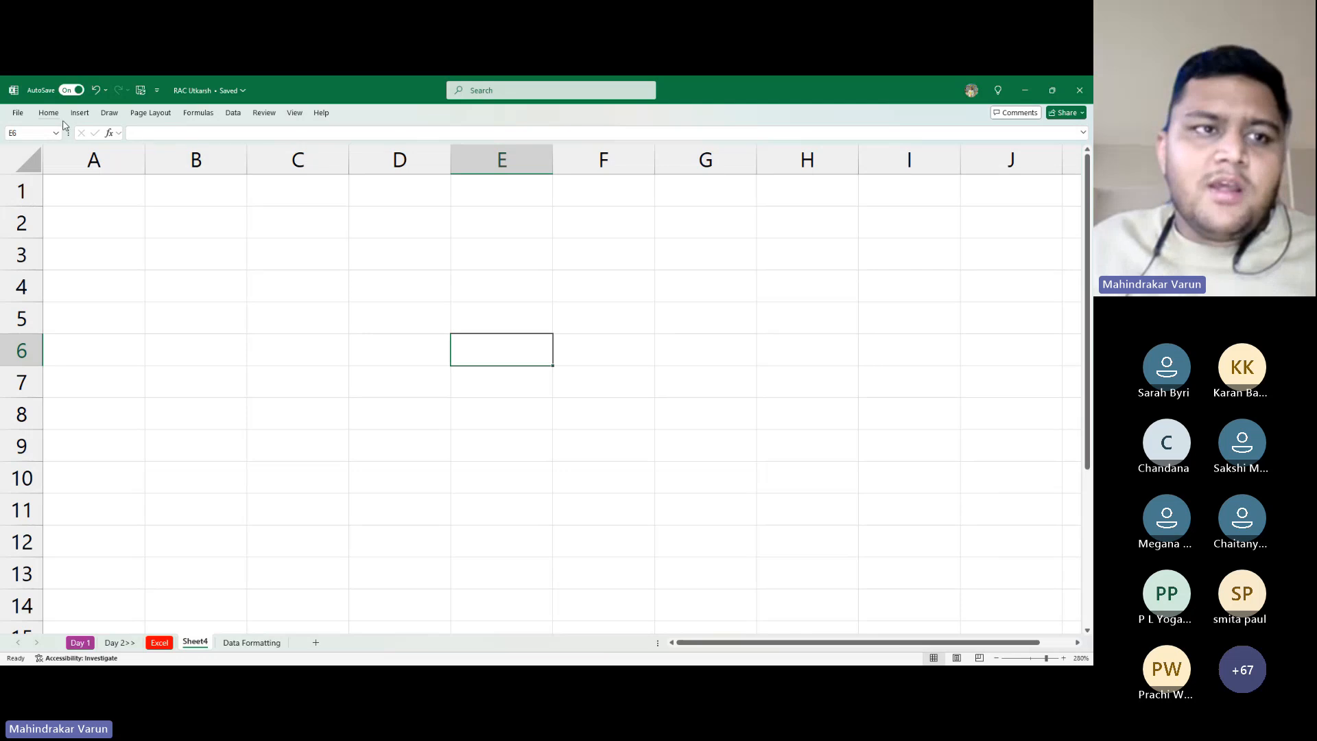
Enter a first name in C3, then expand and re-collapse the ribbon
click(333, 247)
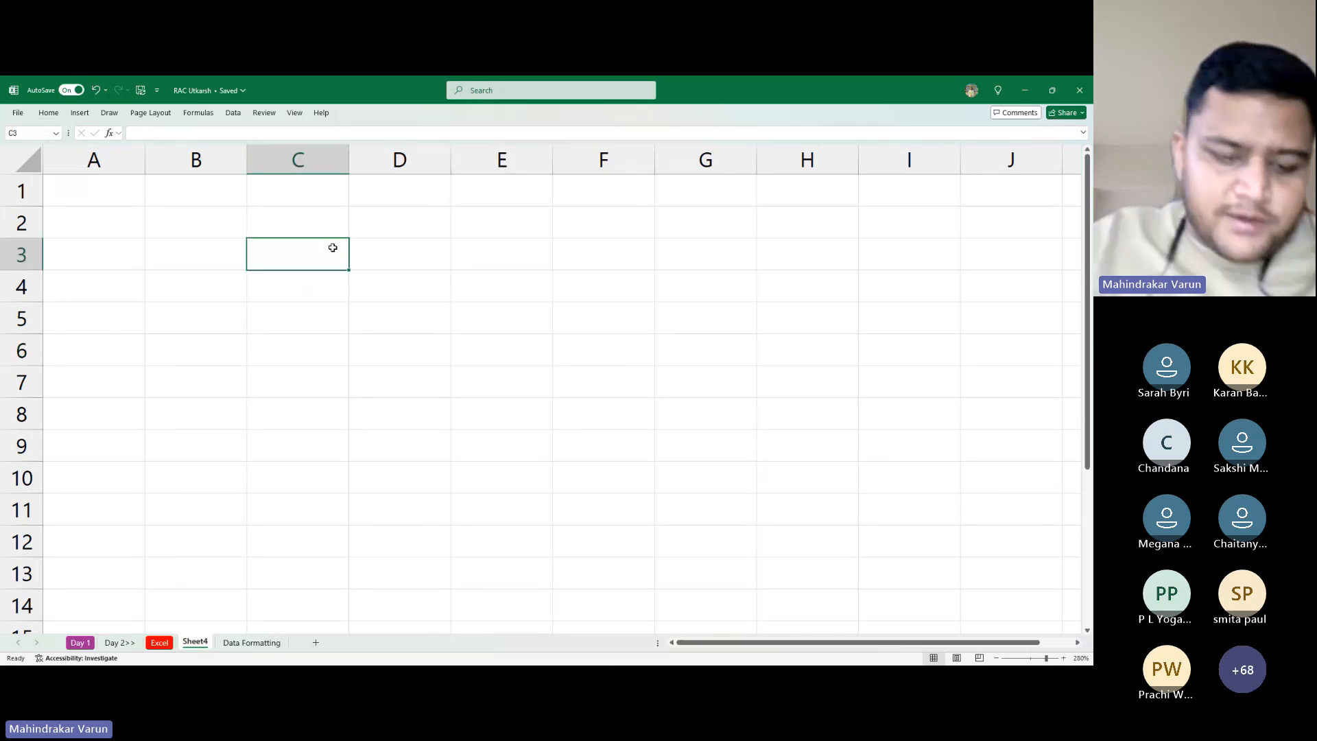
text(Varun)
key(Return)
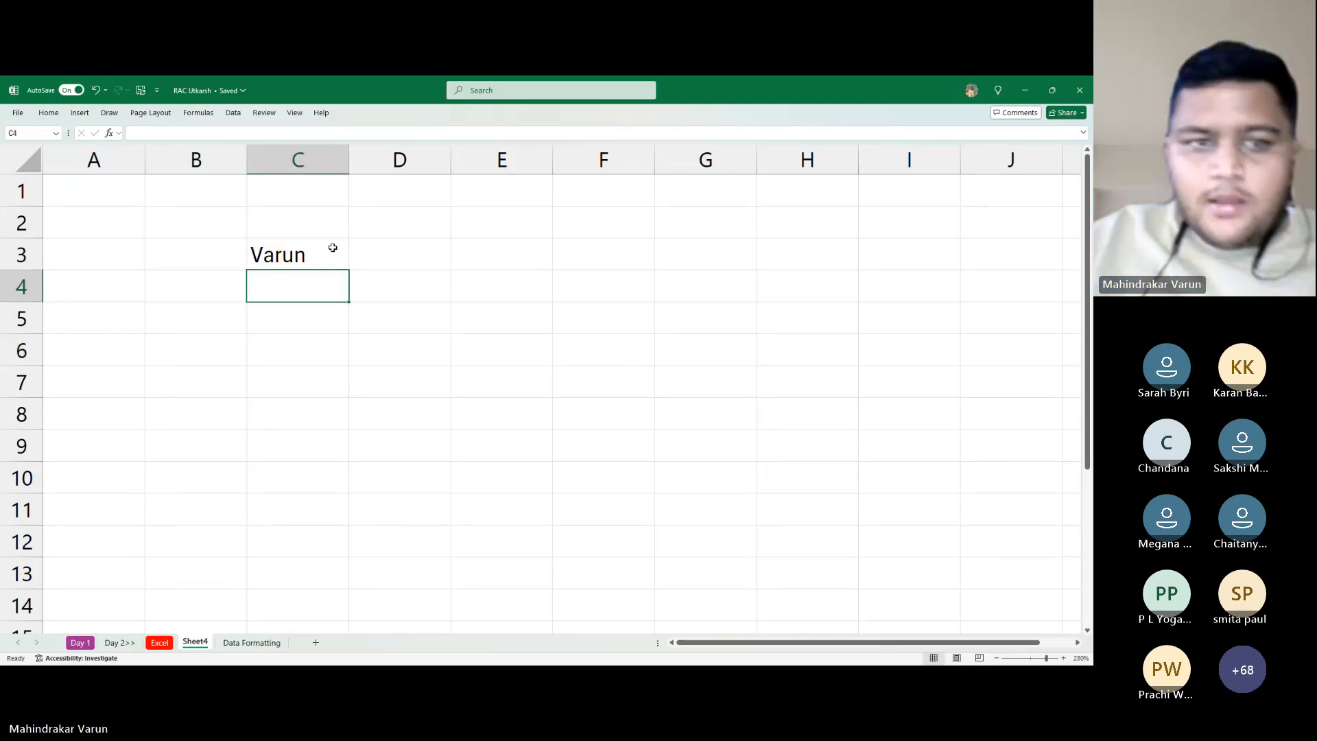
key(alt+Tab)
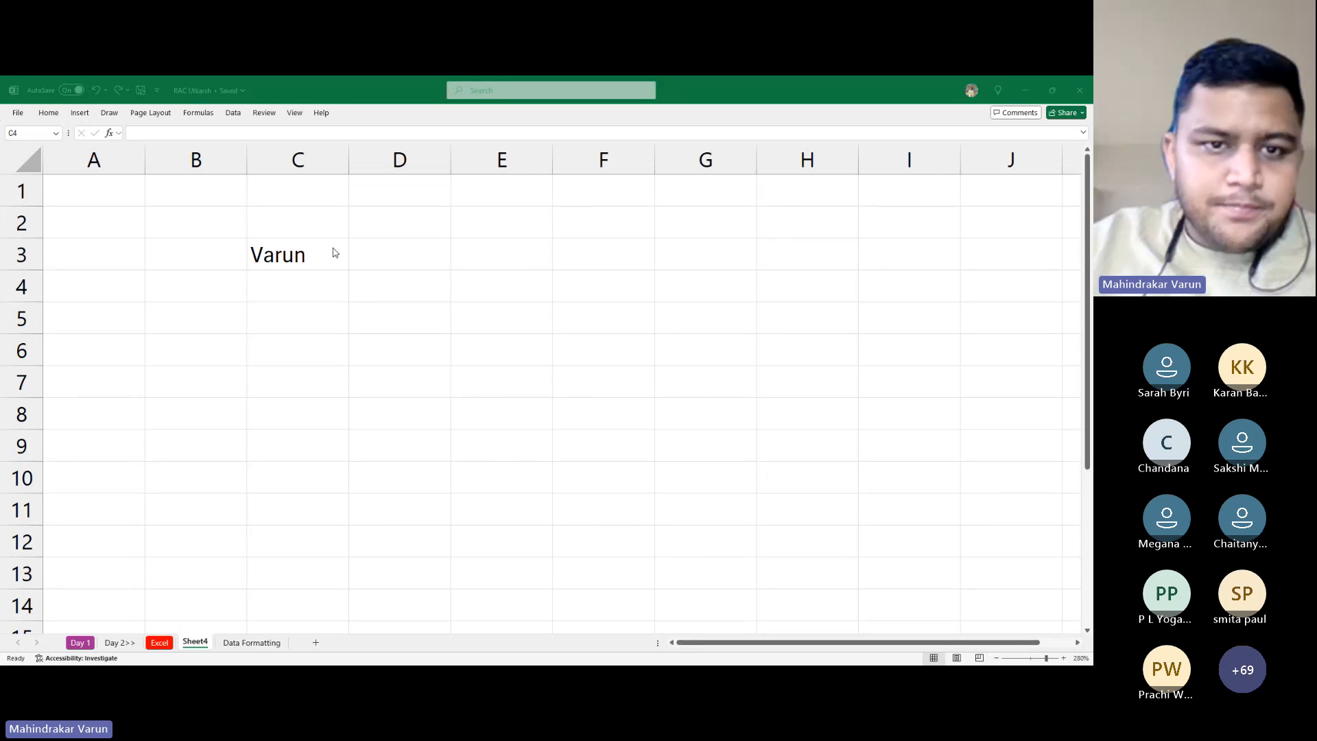
key(alt+Tab)
click(333, 248)
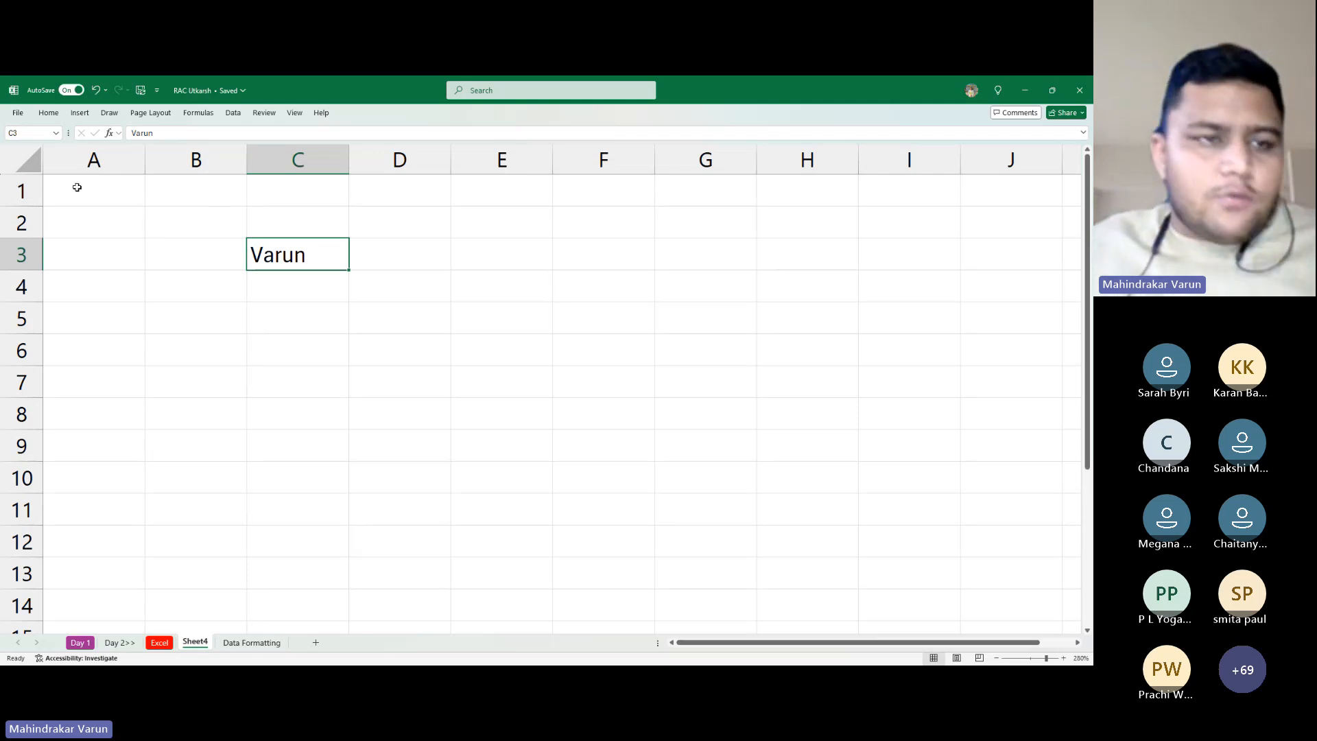
double_click(59, 113)
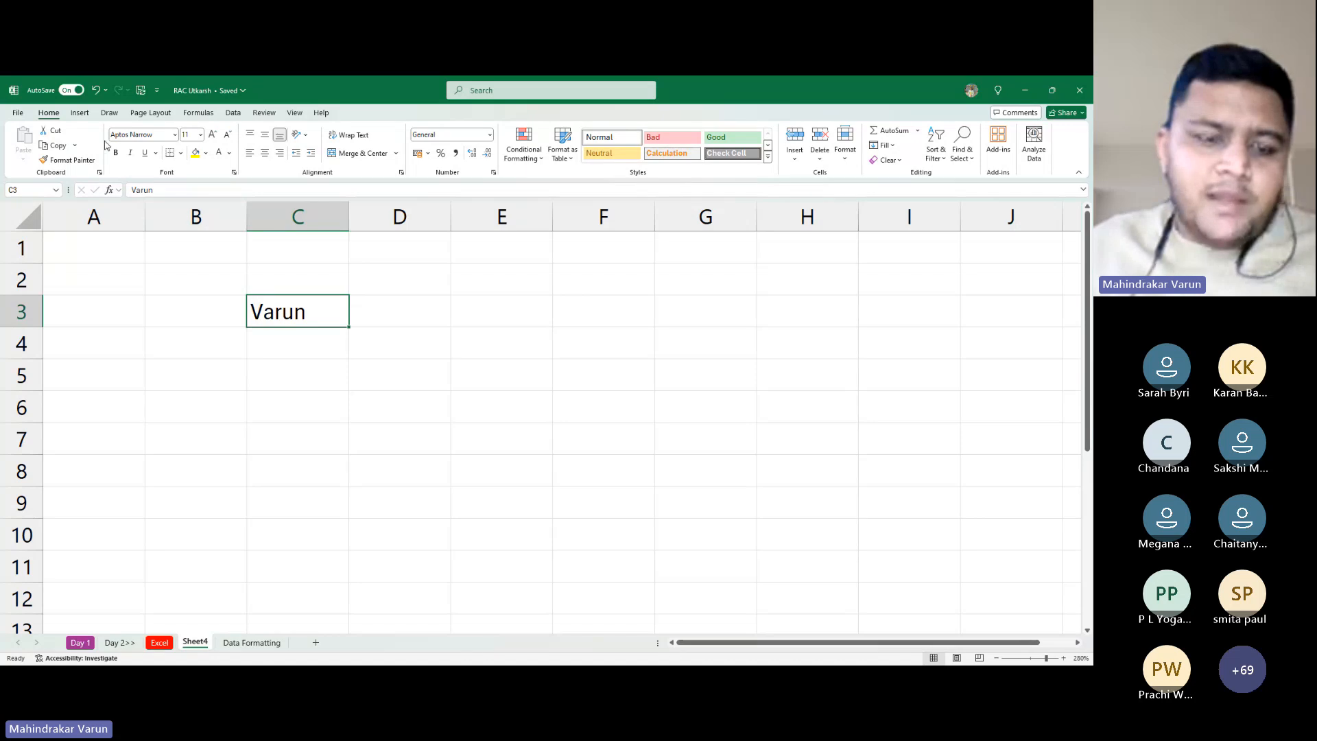
key(ctrl+F1)
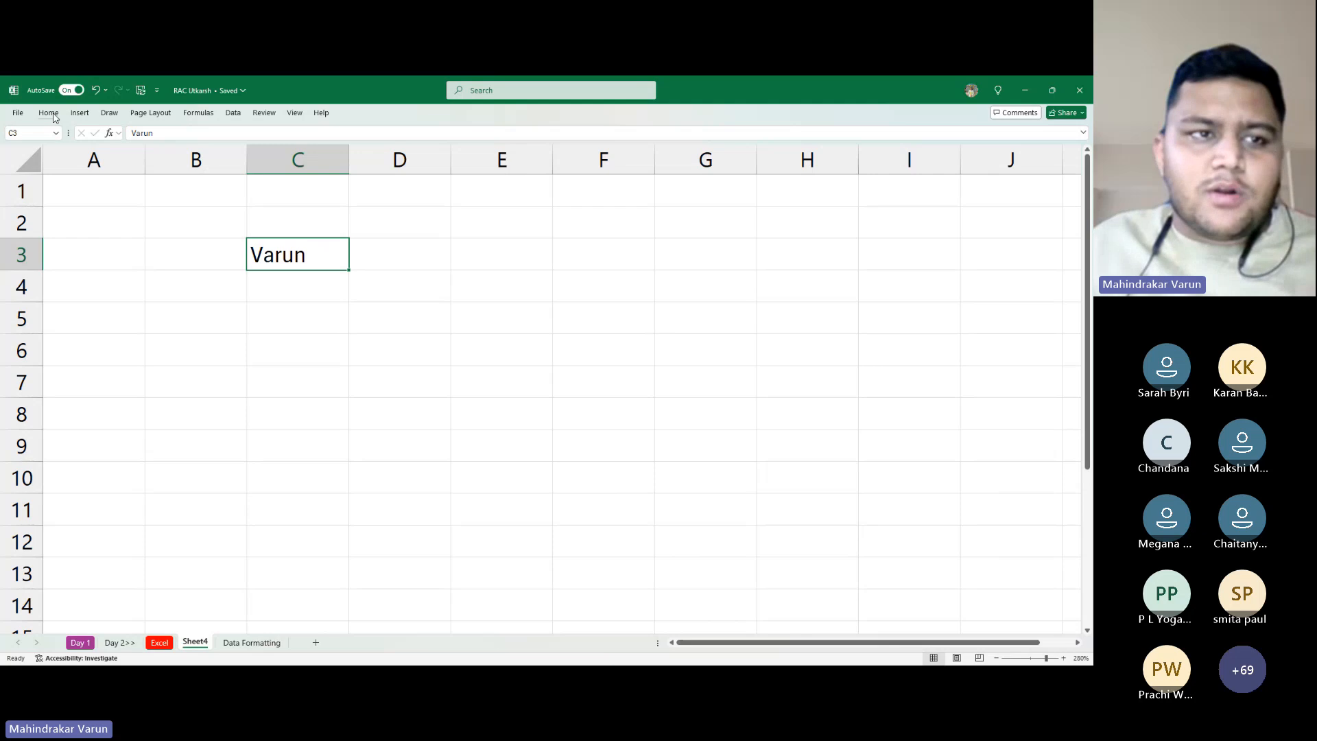
Give cell C3 a yellow fill from the Home commands
click(49, 113)
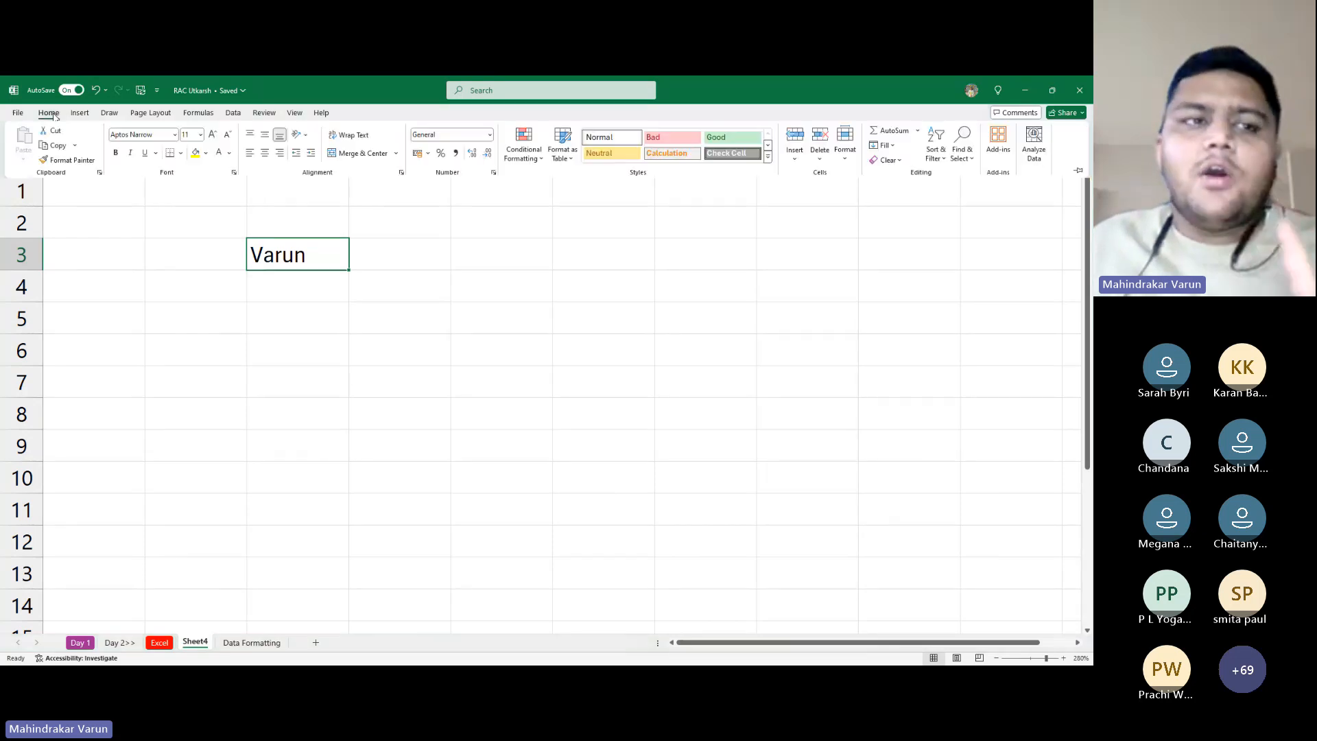
click(195, 154)
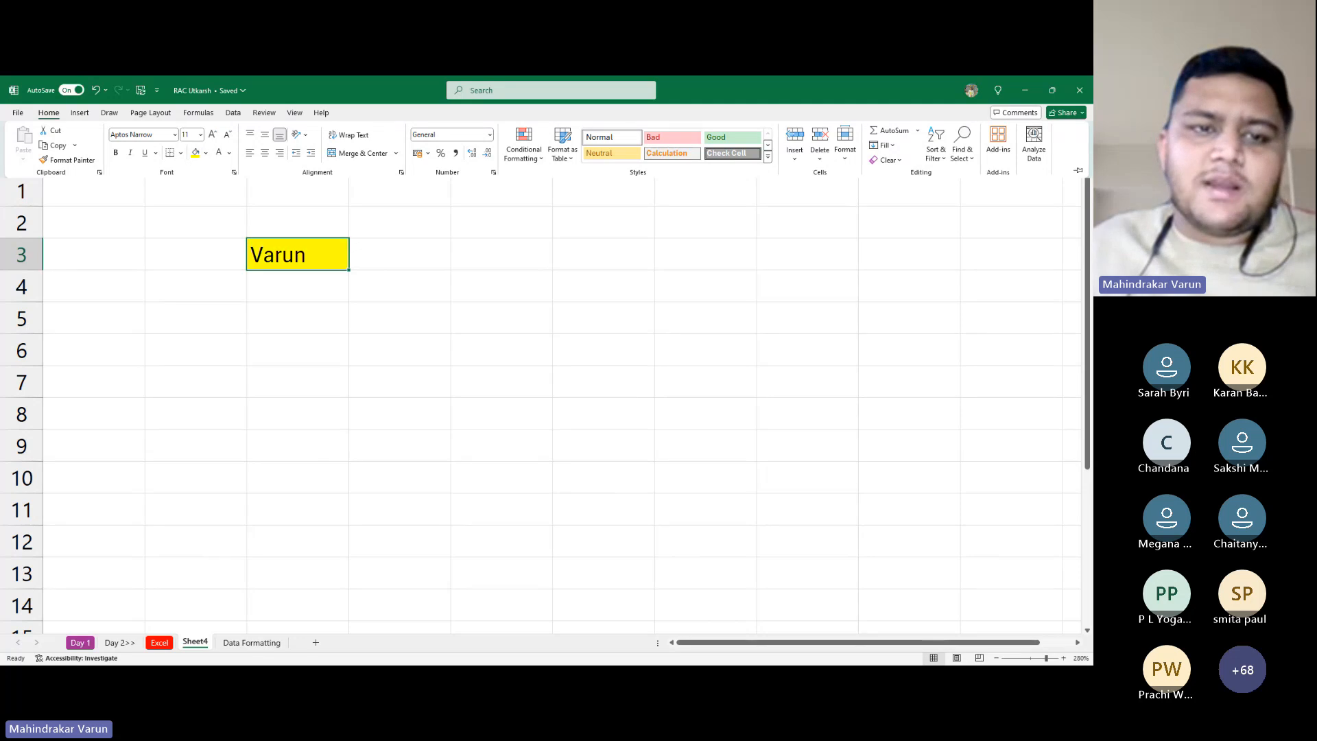
click(277, 266)
Type the same name in C4, delete it, and restore the full ribbon with Ctrl+F1
key(Return)
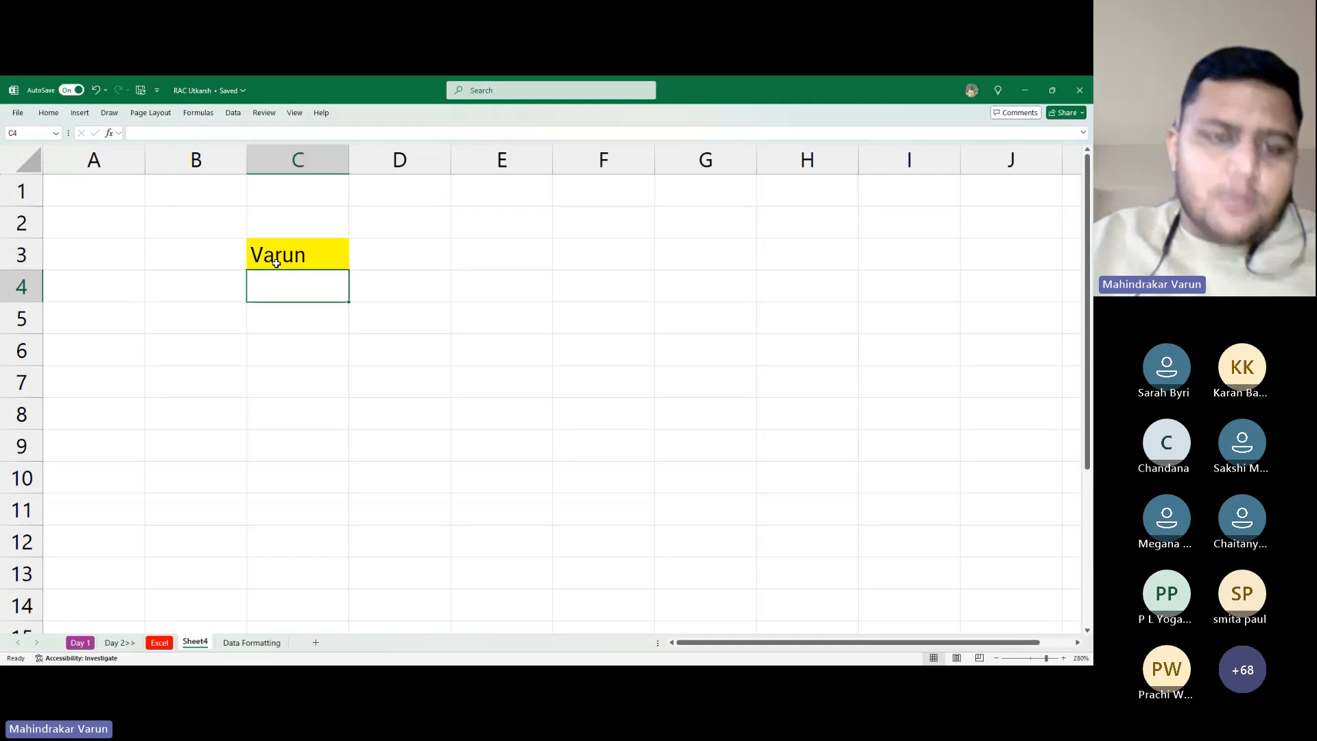
text(Varun)
key(Return)
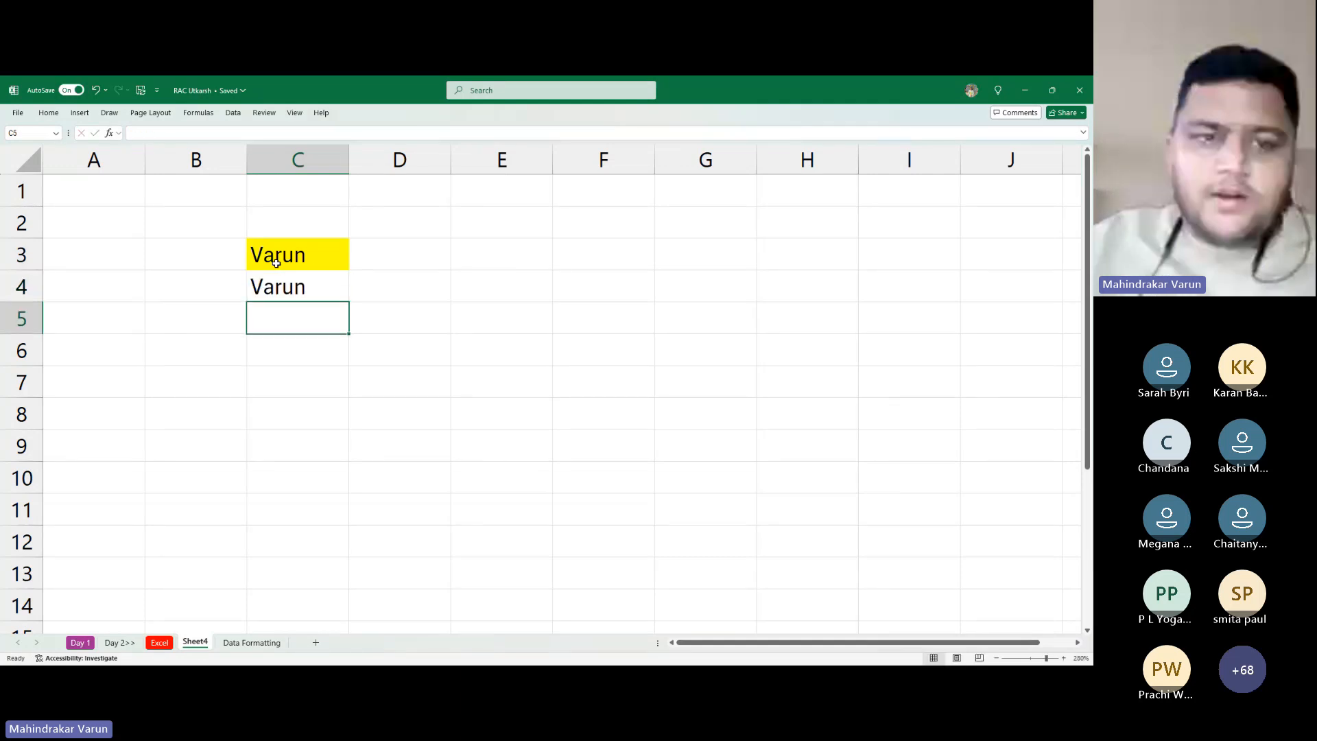
key(Up)
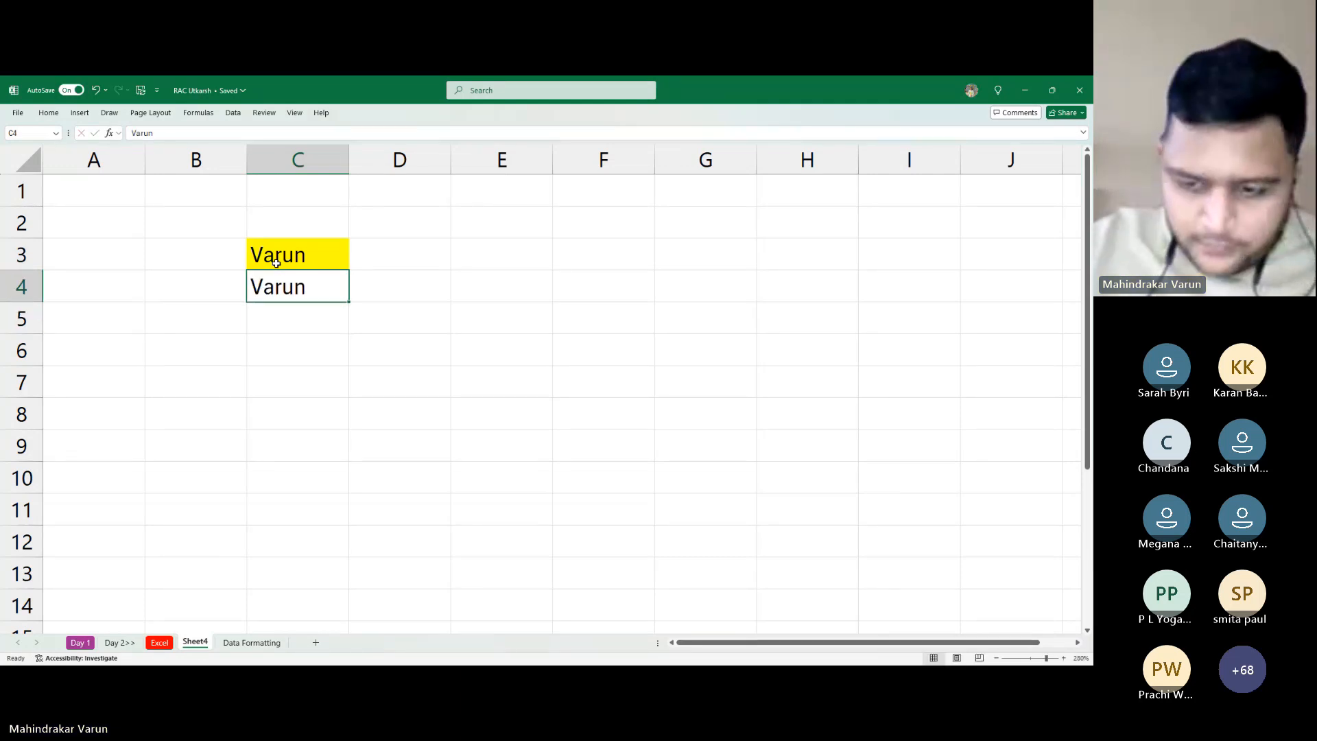
key(Delete)
key(Down)
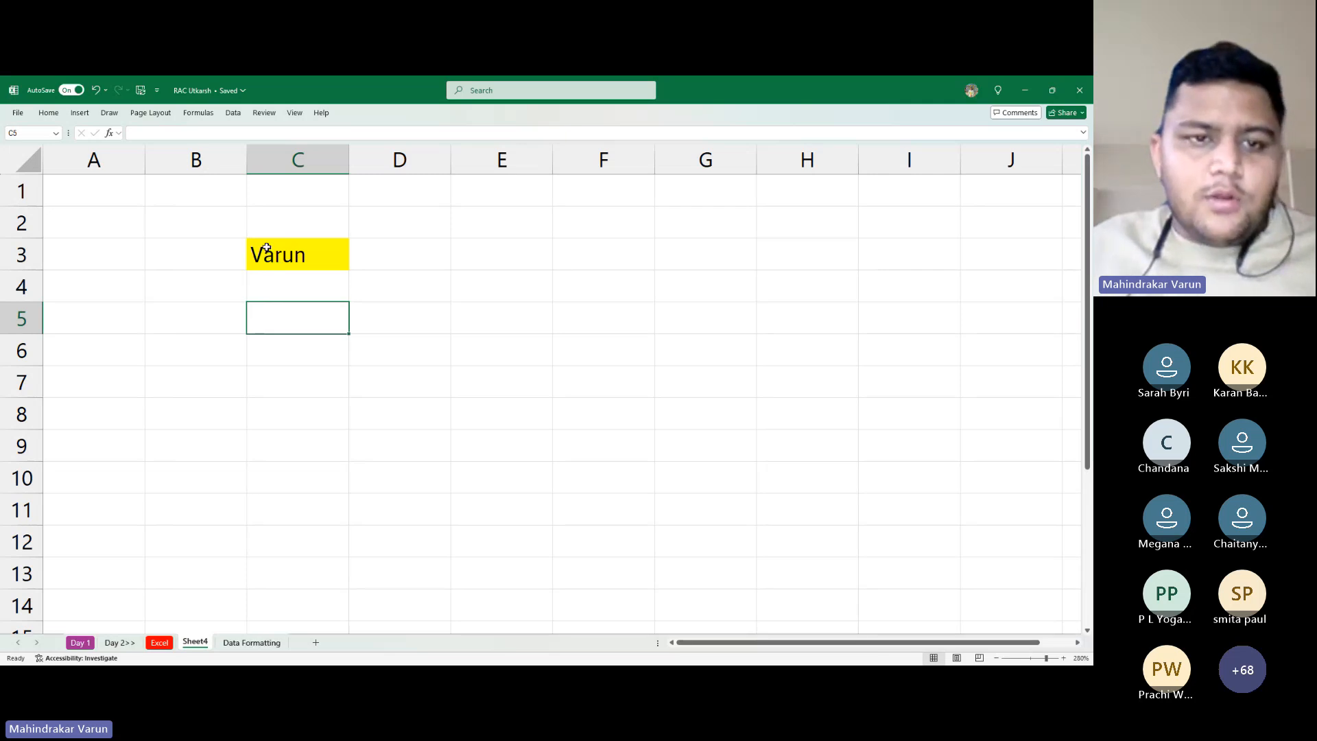
key(ctrl+F1)
click(315, 293)
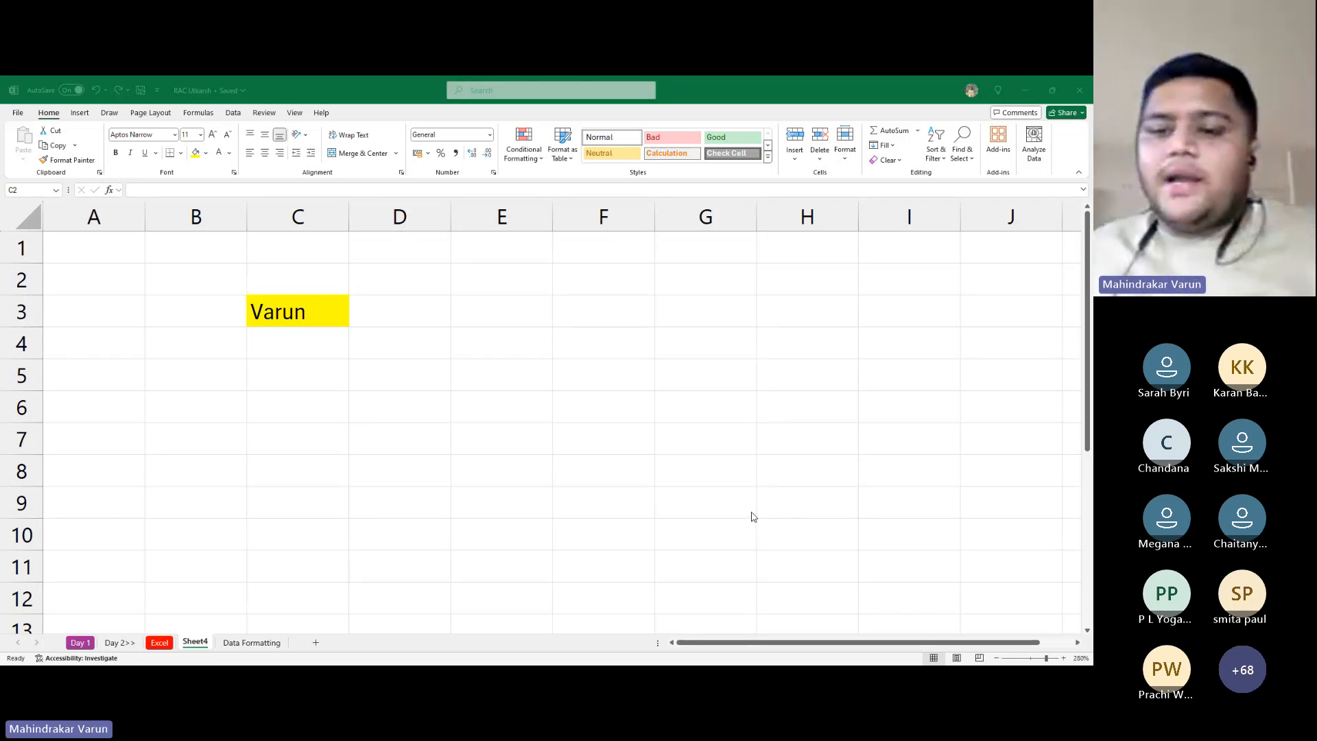
Enter the note 'Ctrl + F1' in cell E3, then move down to cell E5
click(645, 490)
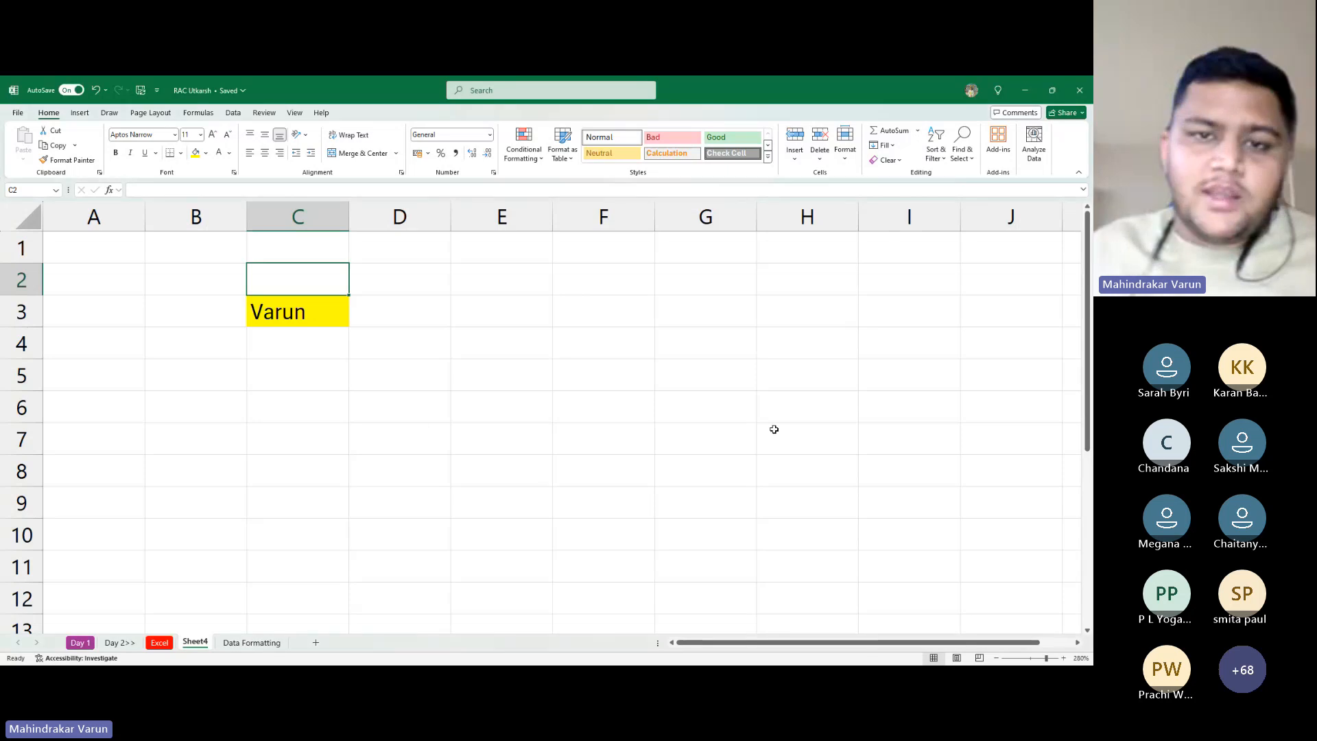
click(519, 300)
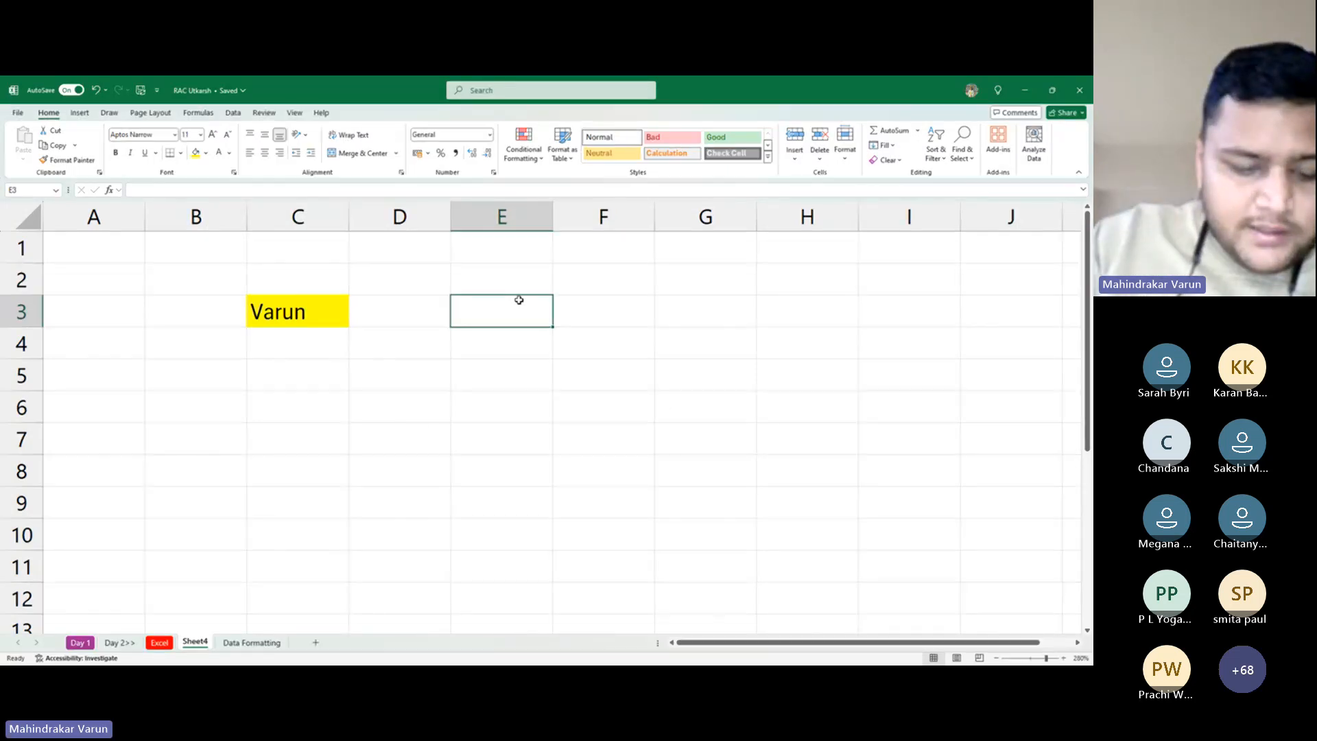
text(Ctrl )
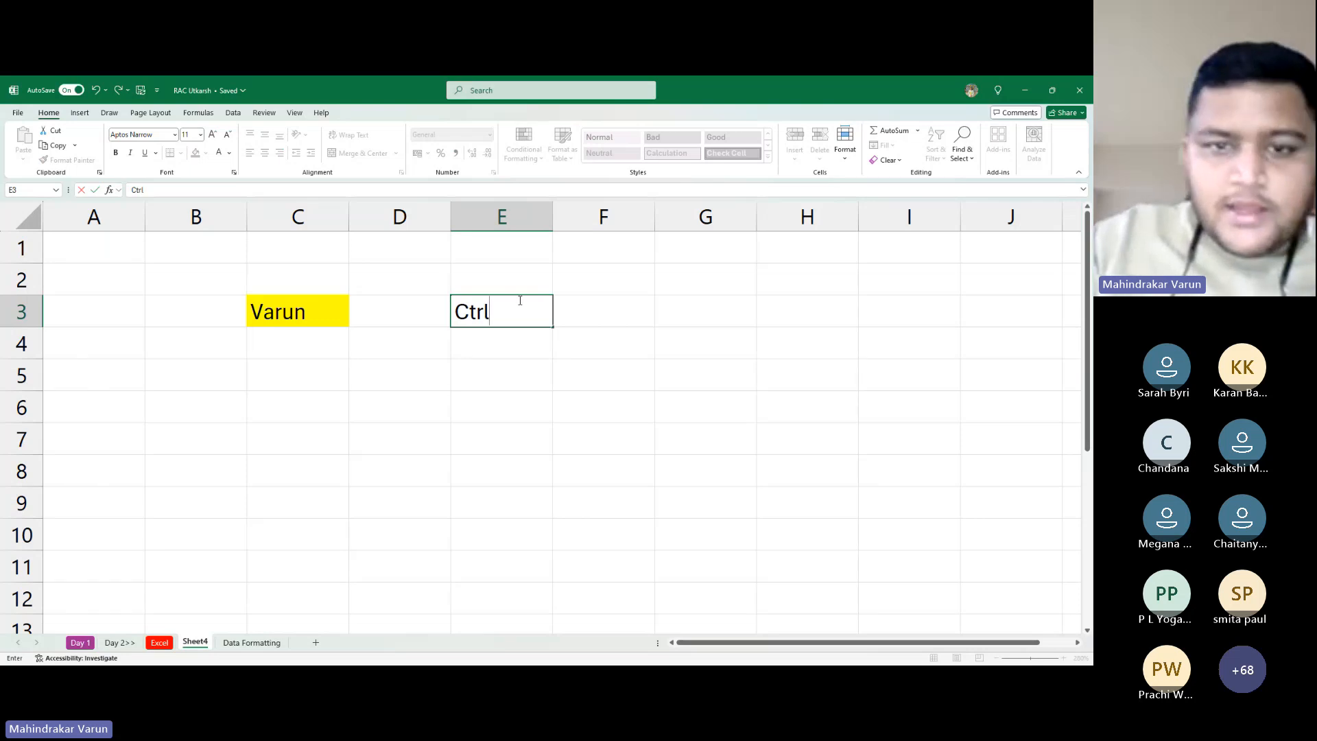
text(+ )
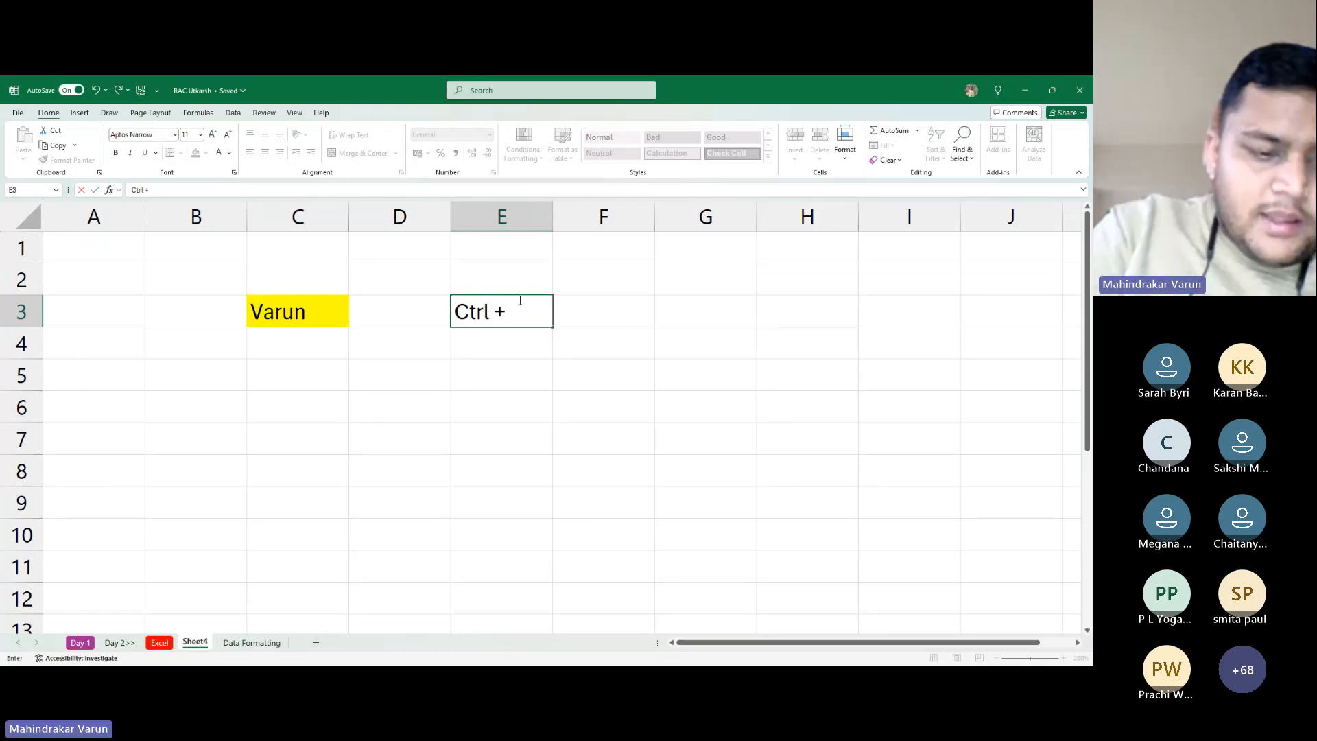
text(F!)
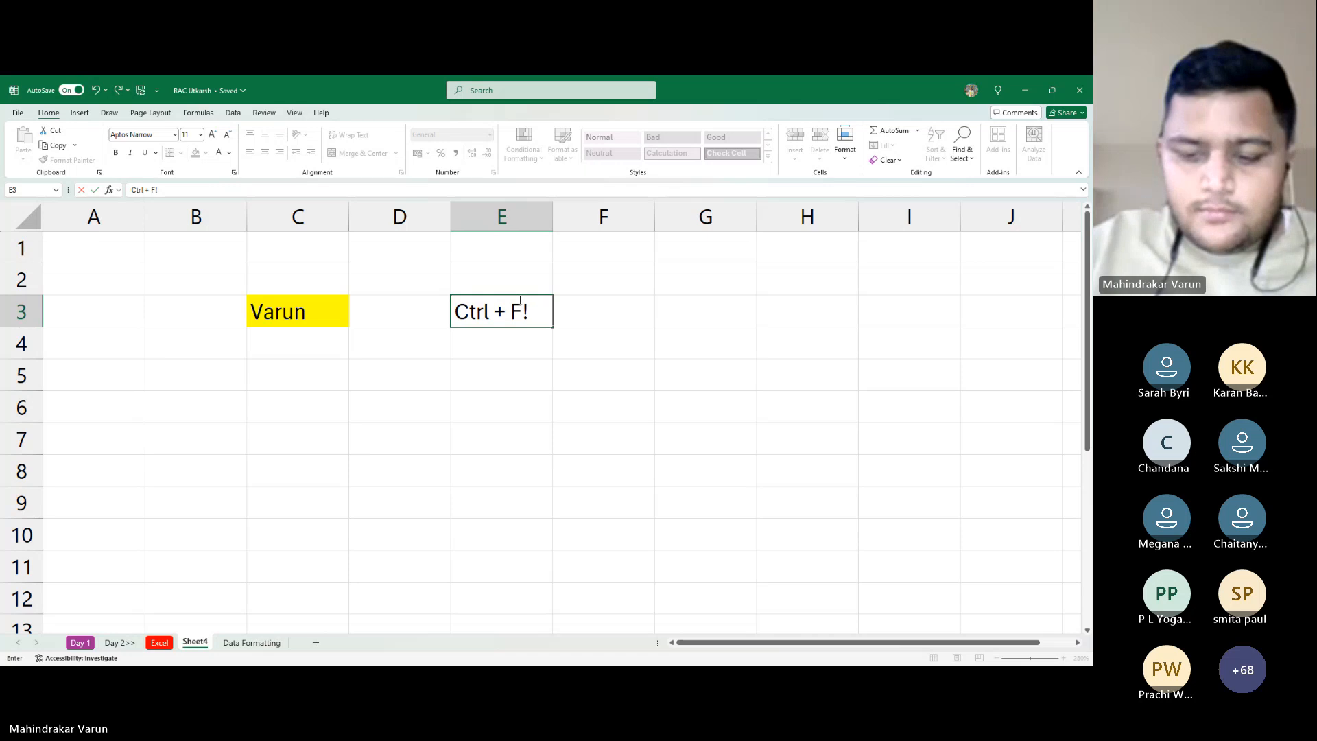
key(BackSpace)
text(1)
key(Return)
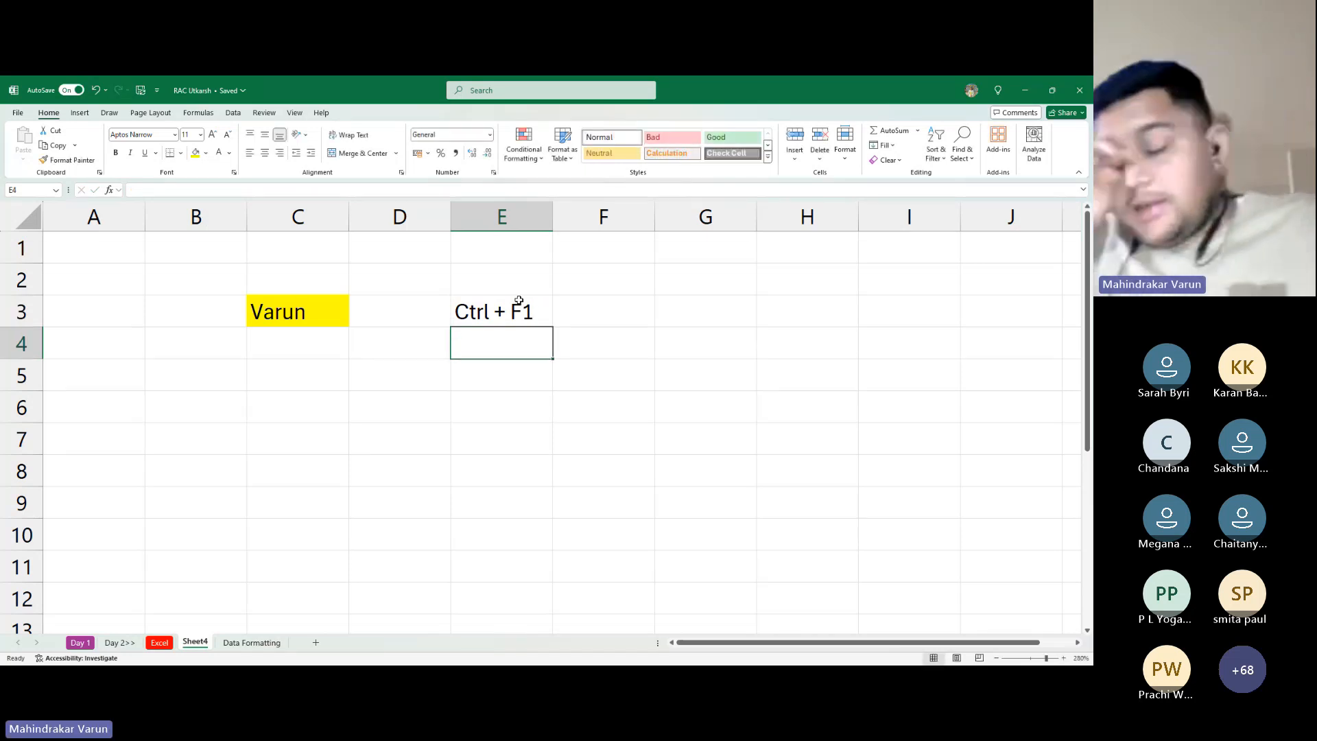
key(alt+Tab)
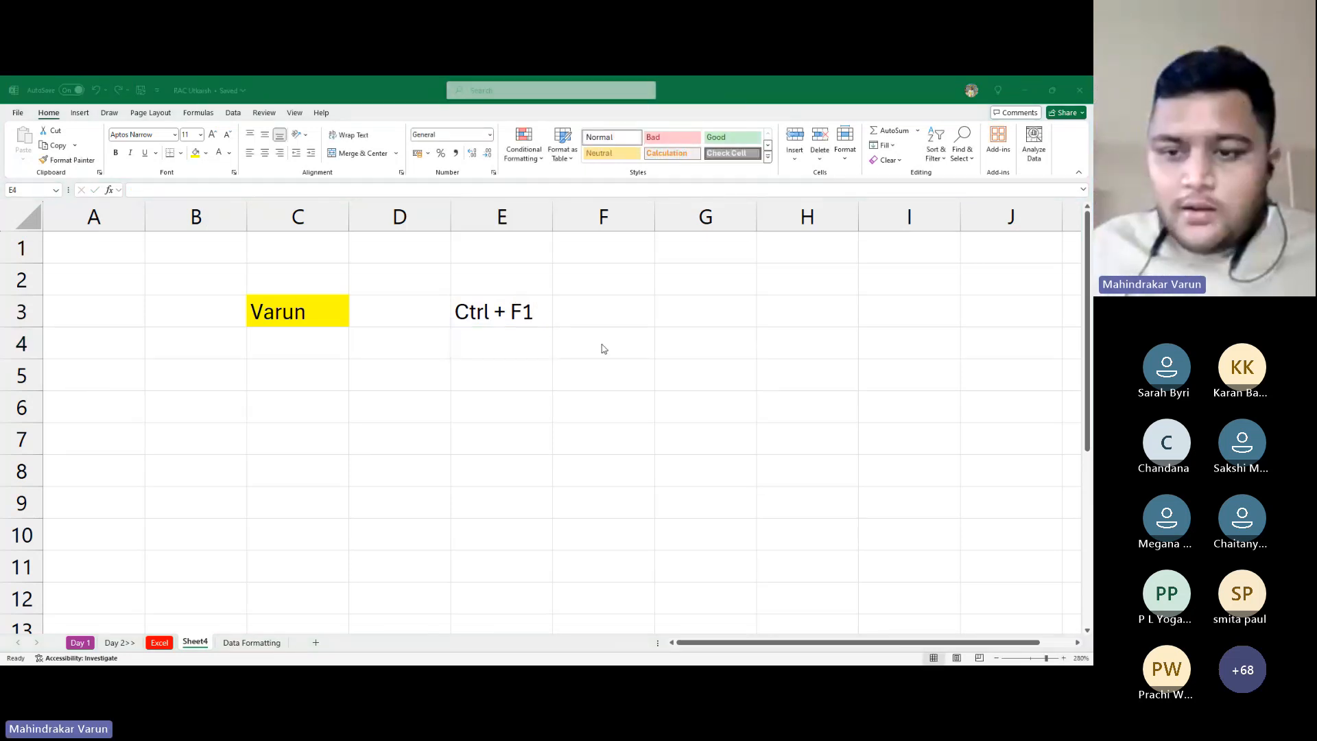
key(alt+Tab)
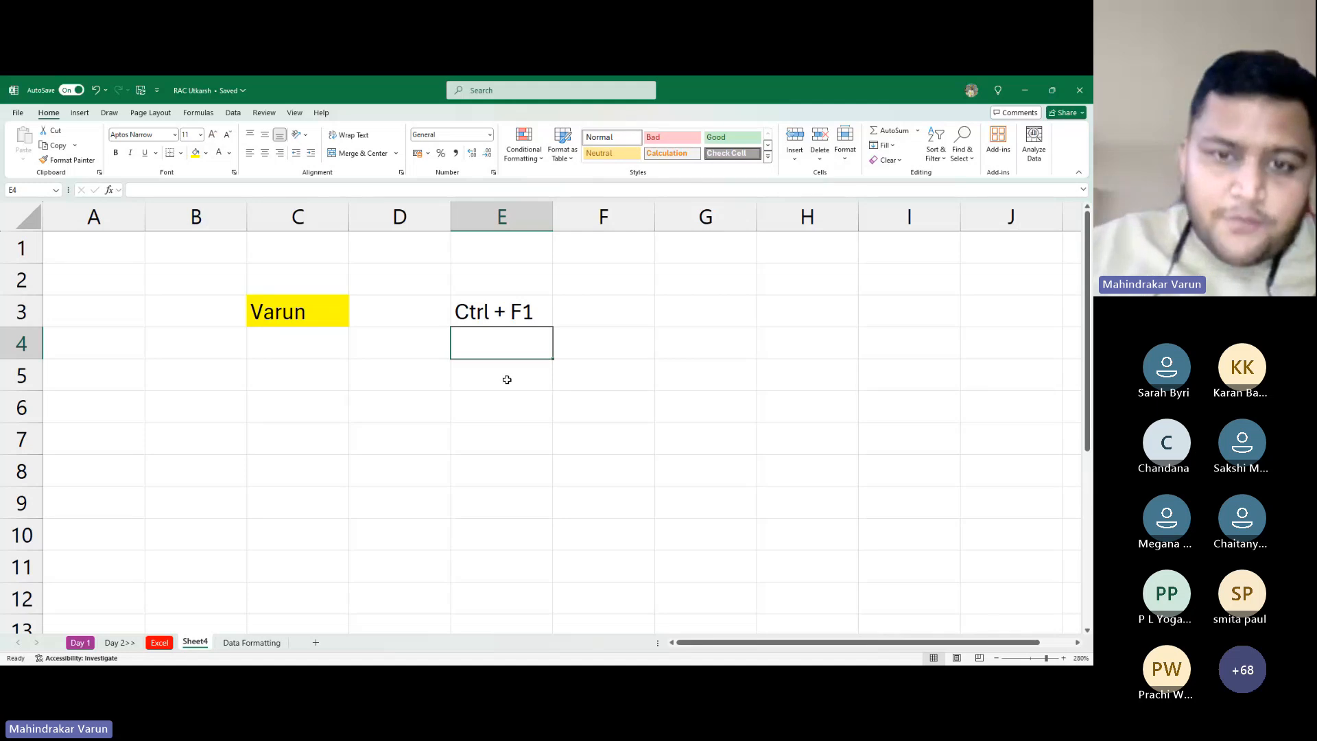
key(Right)
key(Down)
key(Left)
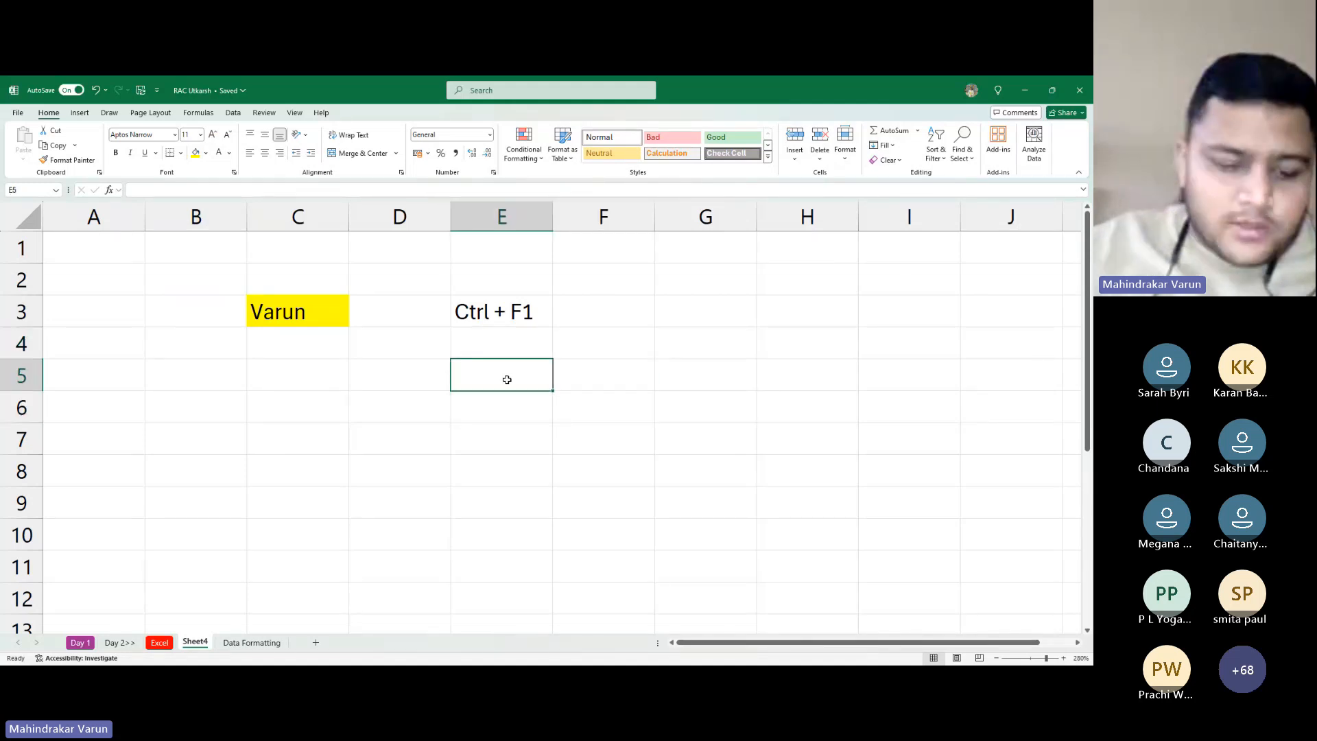
Turn the typed 'Ctrl' in E5 into 'Hold Ctrl then press F1' by editing the cell
text(Ctrl)
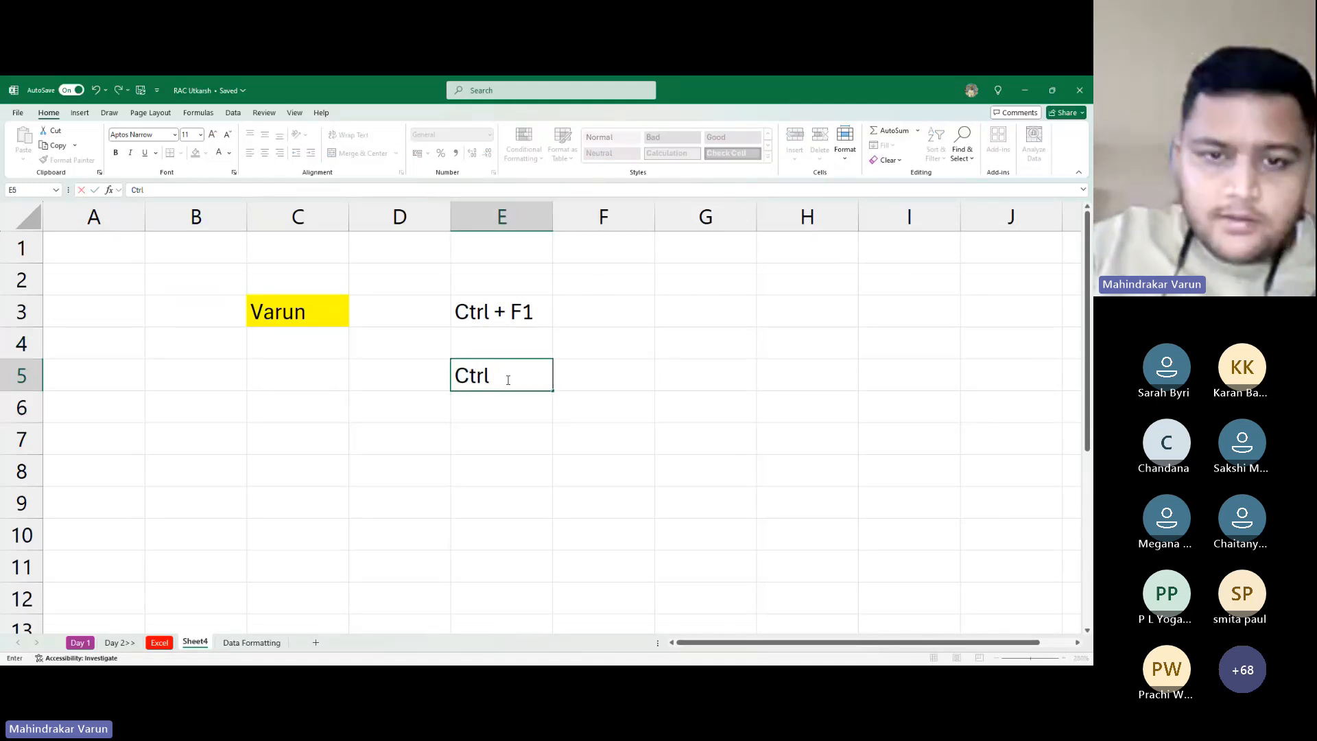
key(Left)
key(Left)
key(Left)
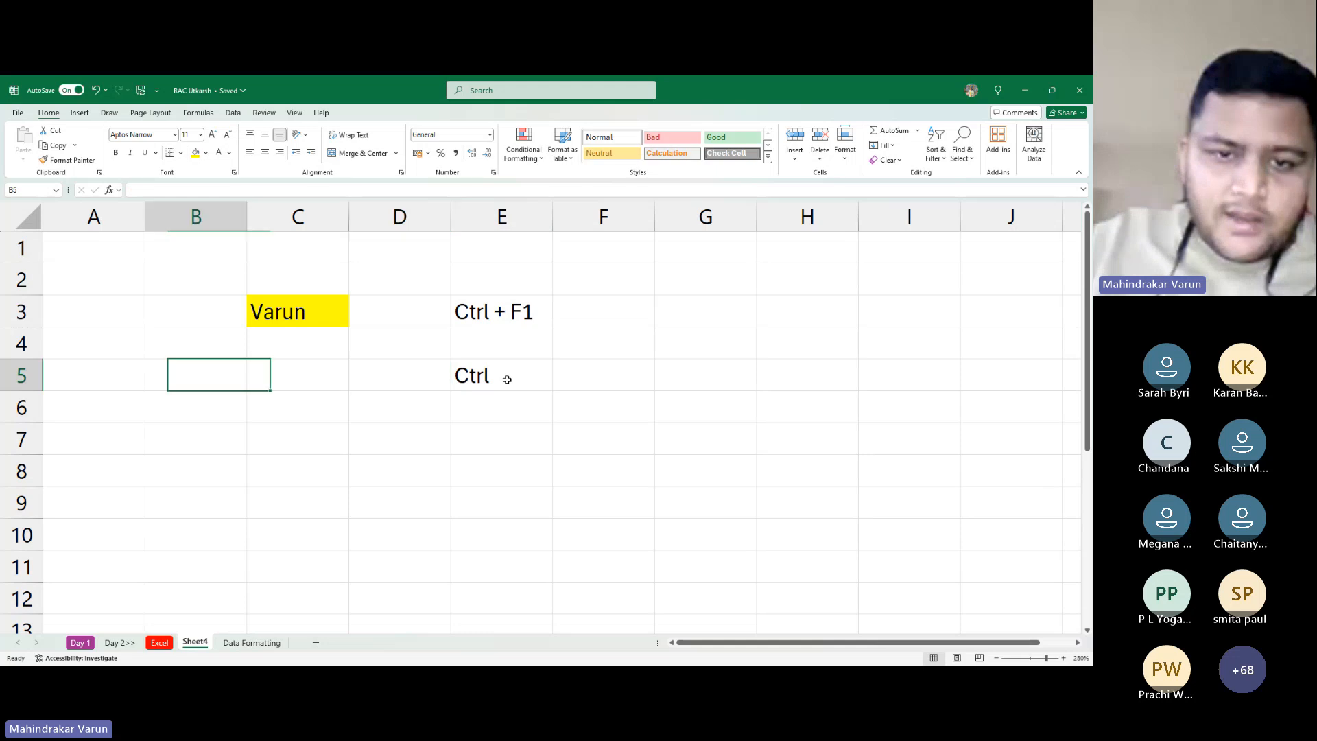
key(Right)
key(Right)
key(Right)
key(F2)
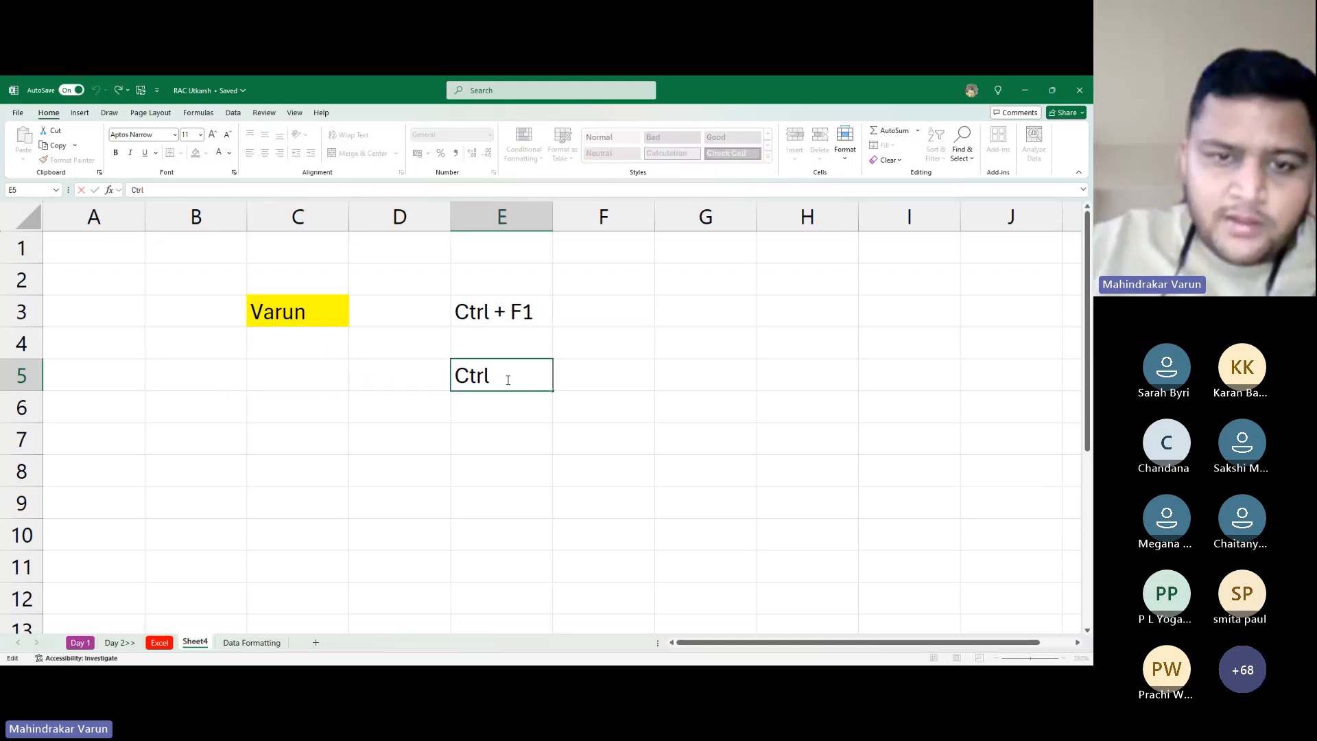
key(Home)
text(Hold)
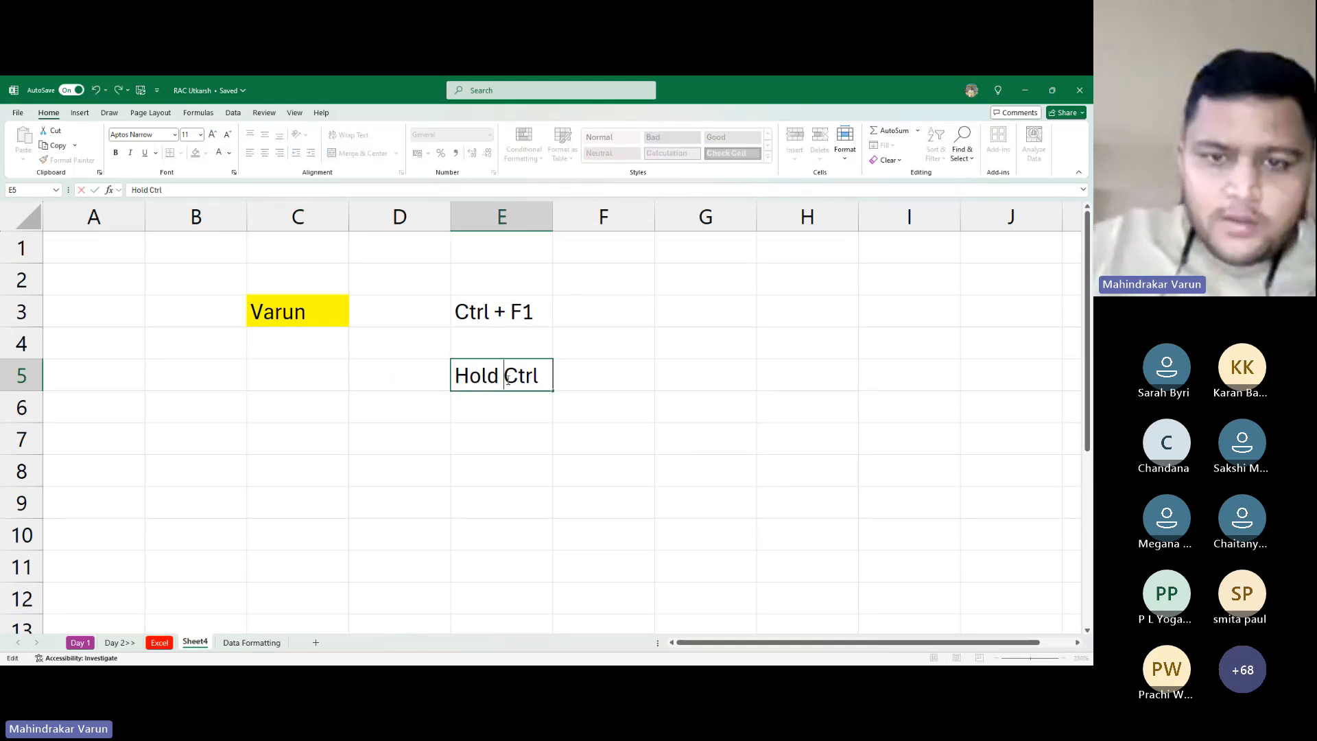
key(End)
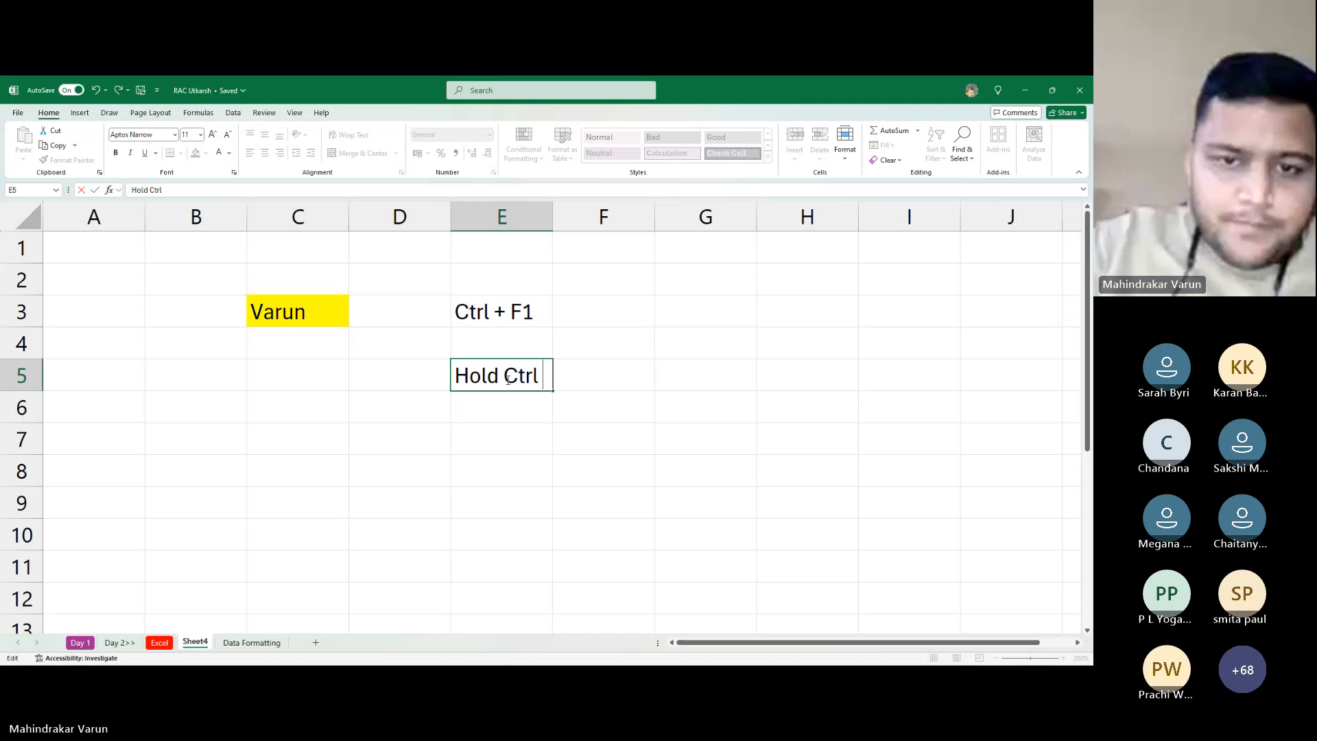
text(then)
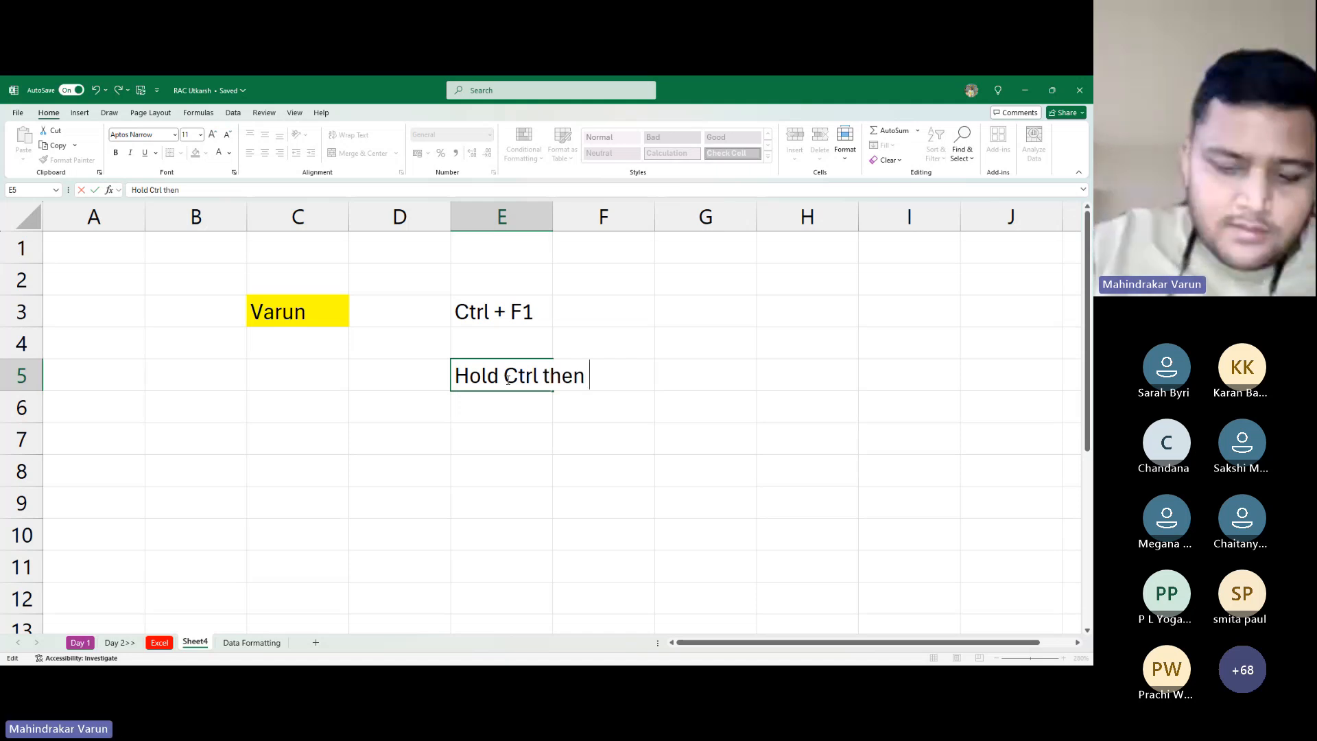
text( press )
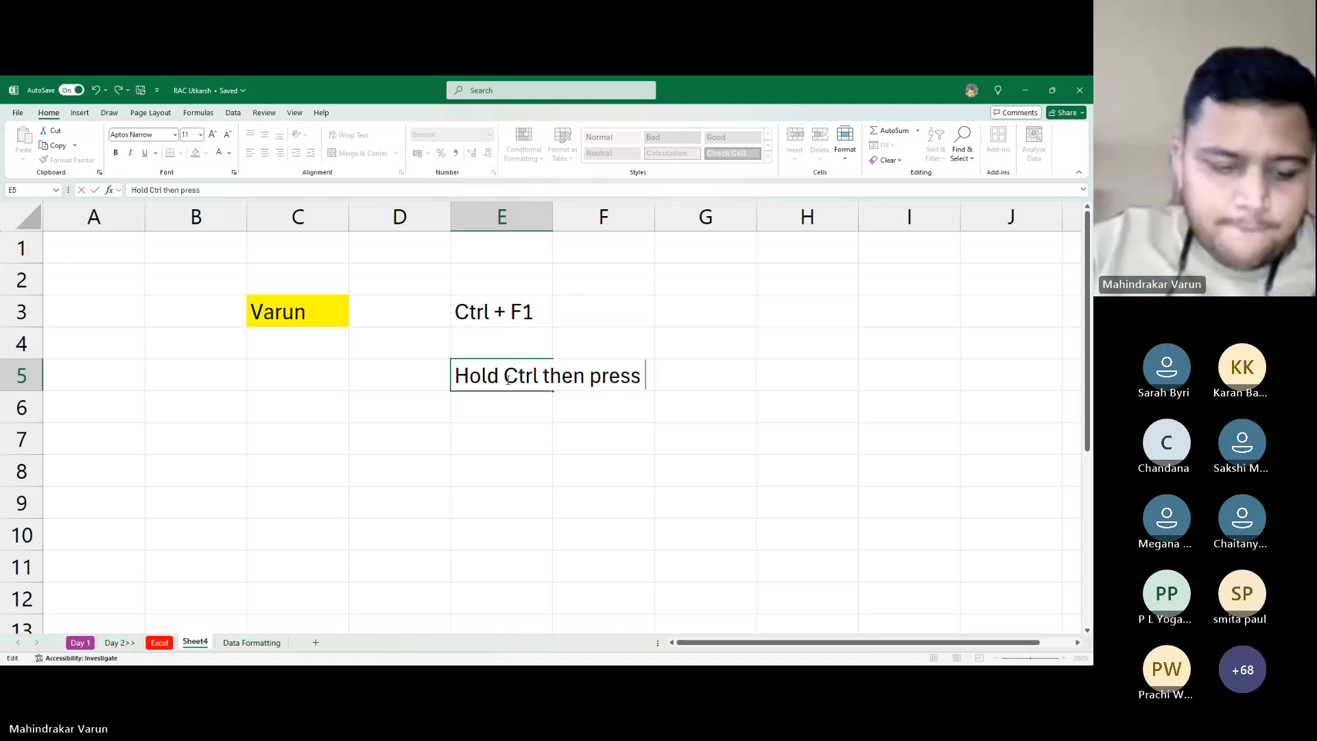
text(F!)
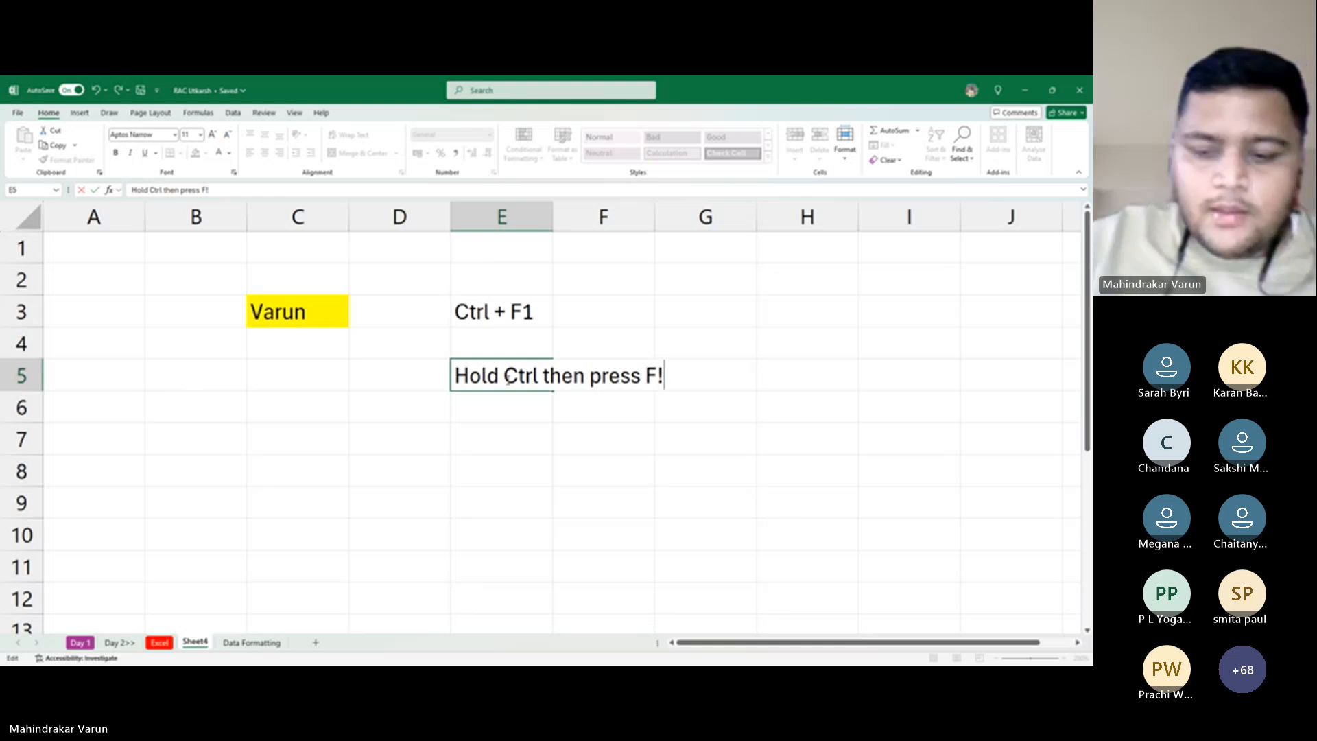
key(BackSpace)
text(1)
key(Return)
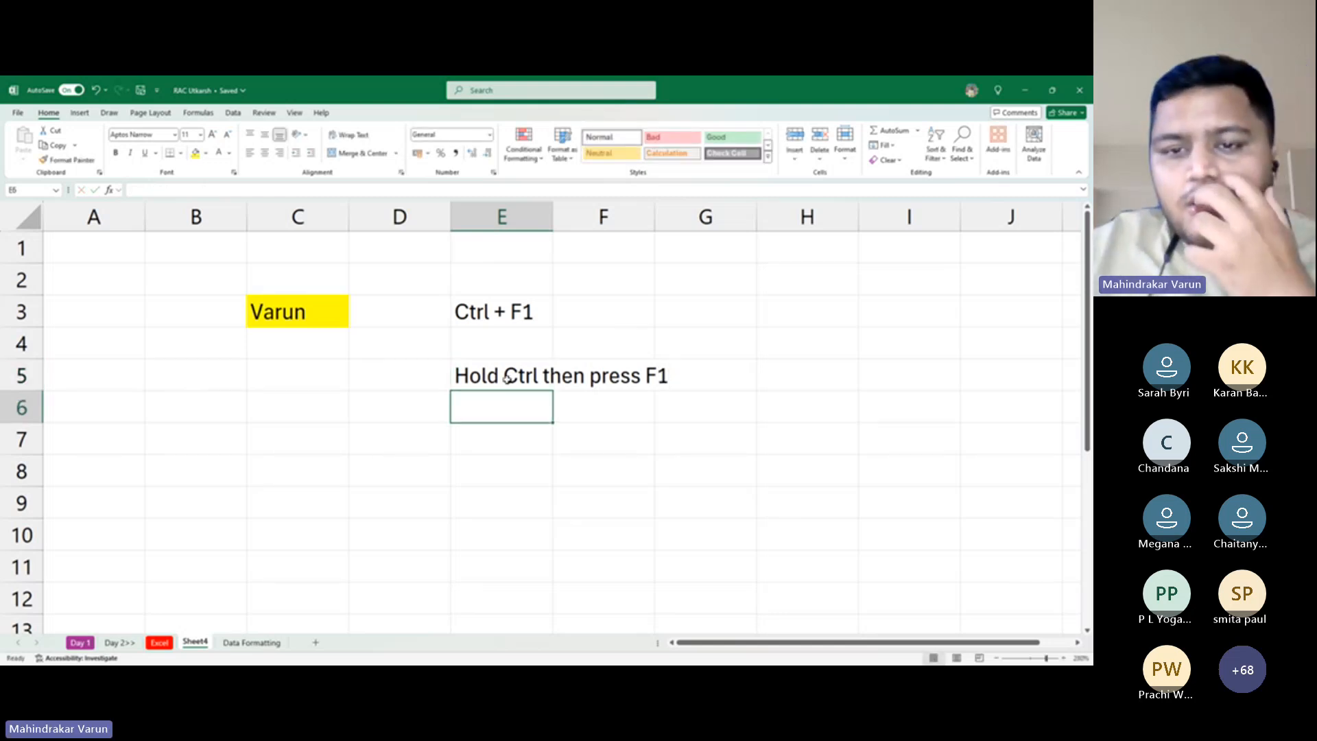
key(Down)
key(Down)
key(Up)
key(Up)
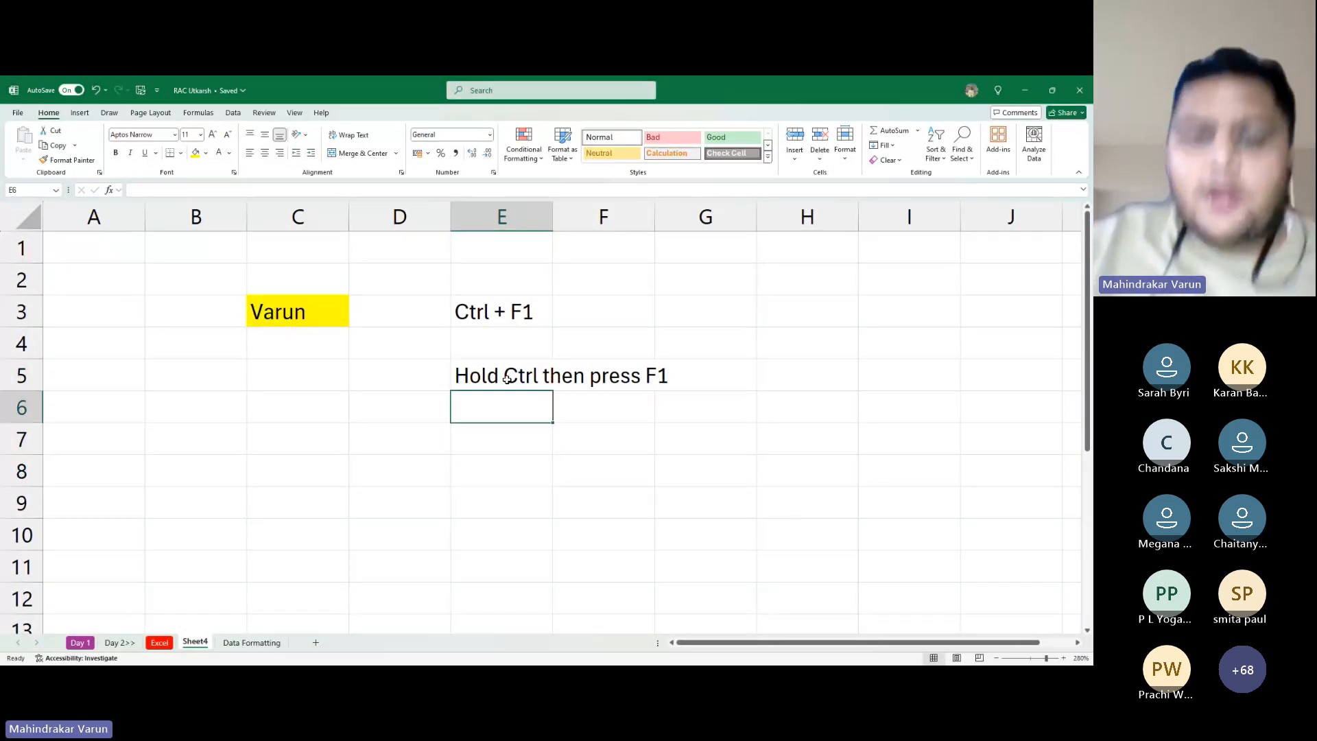
Draw a downward arrow in E4 between the notes, then demo Ctrl + F1 hiding and restoring the ribbon
click(507, 327)
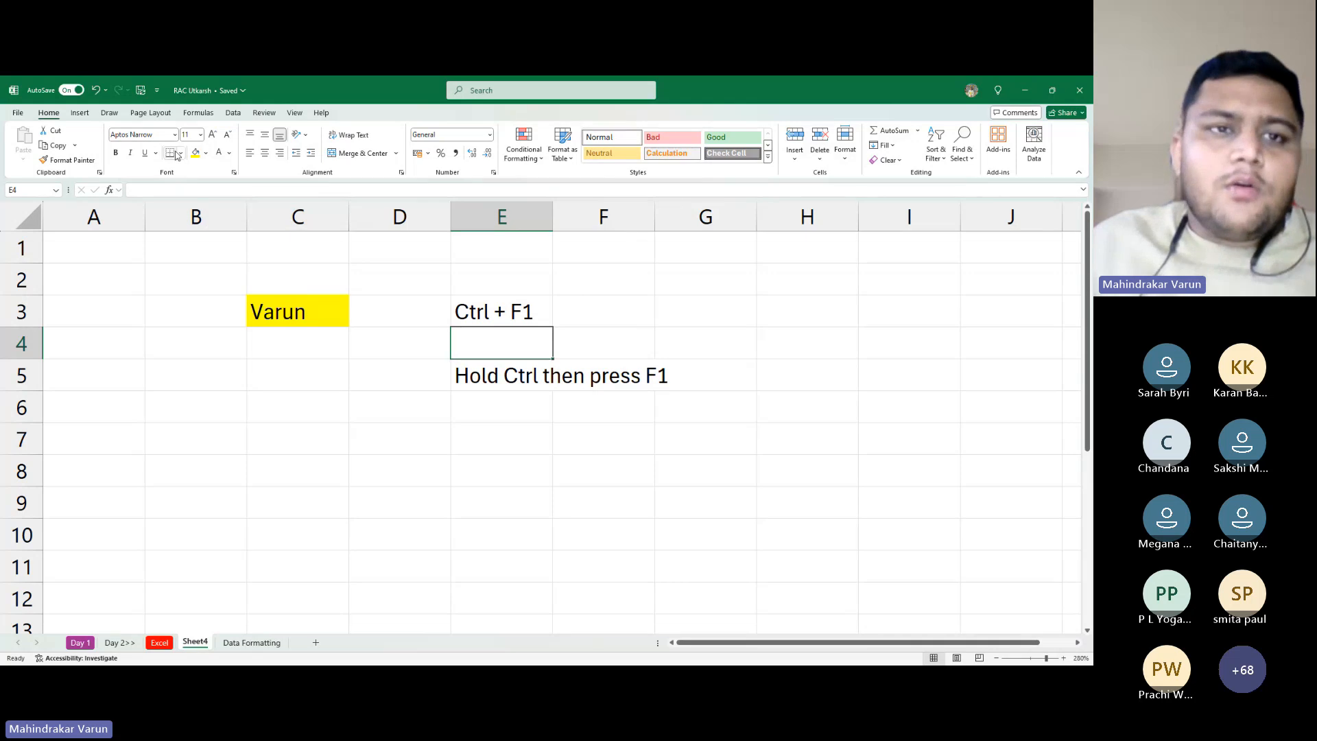
click(78, 113)
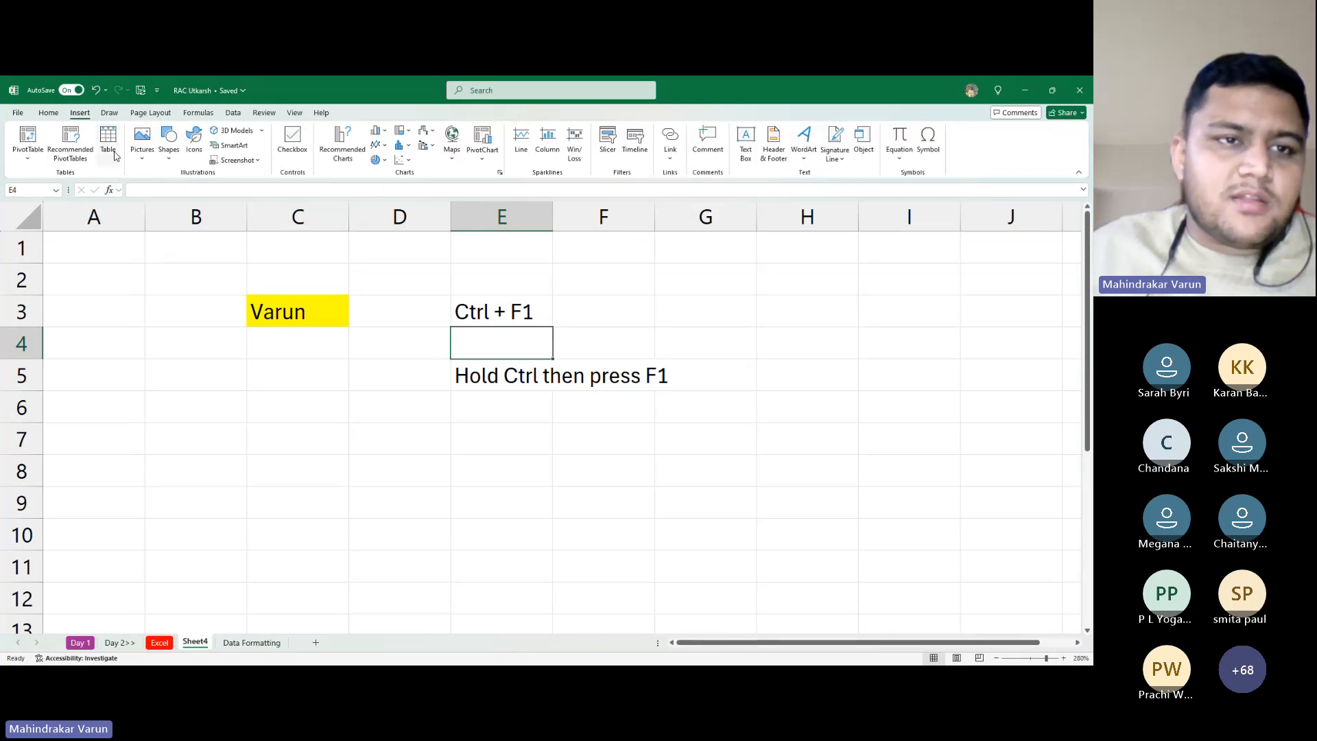
click(169, 146)
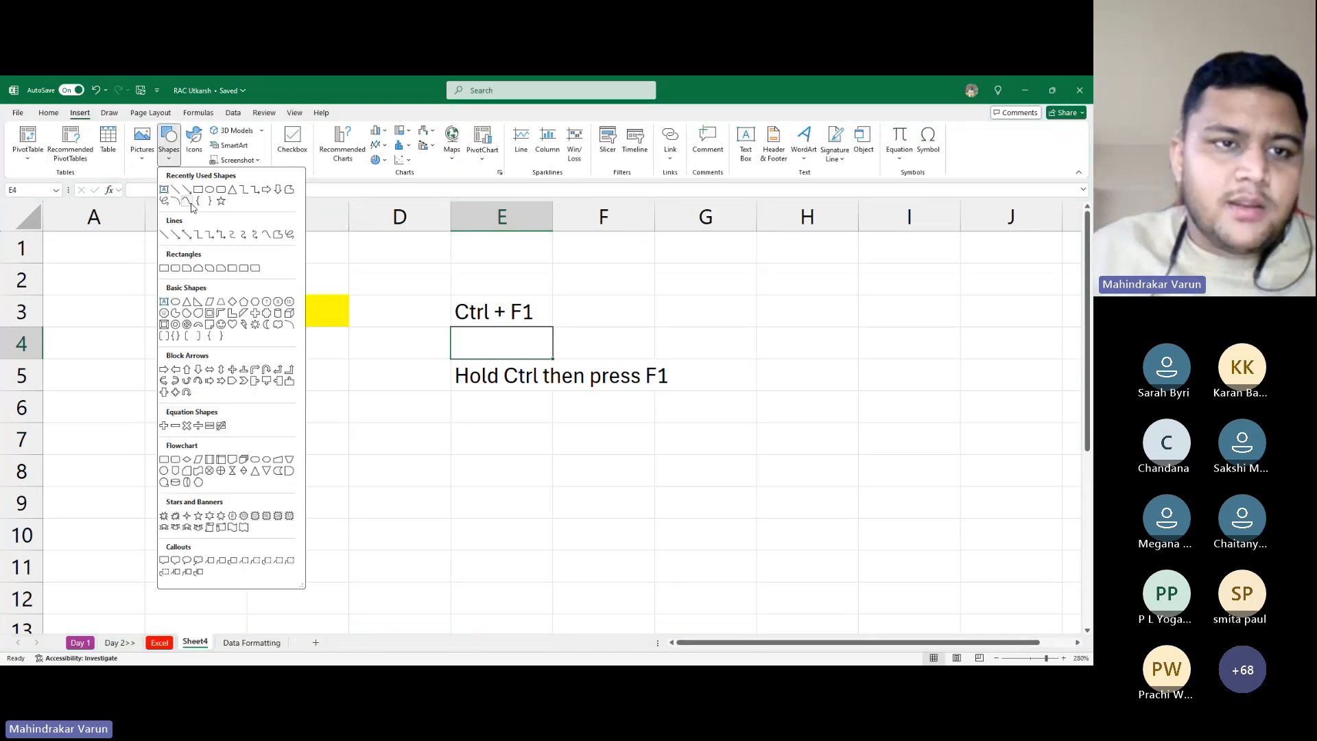
click(187, 200)
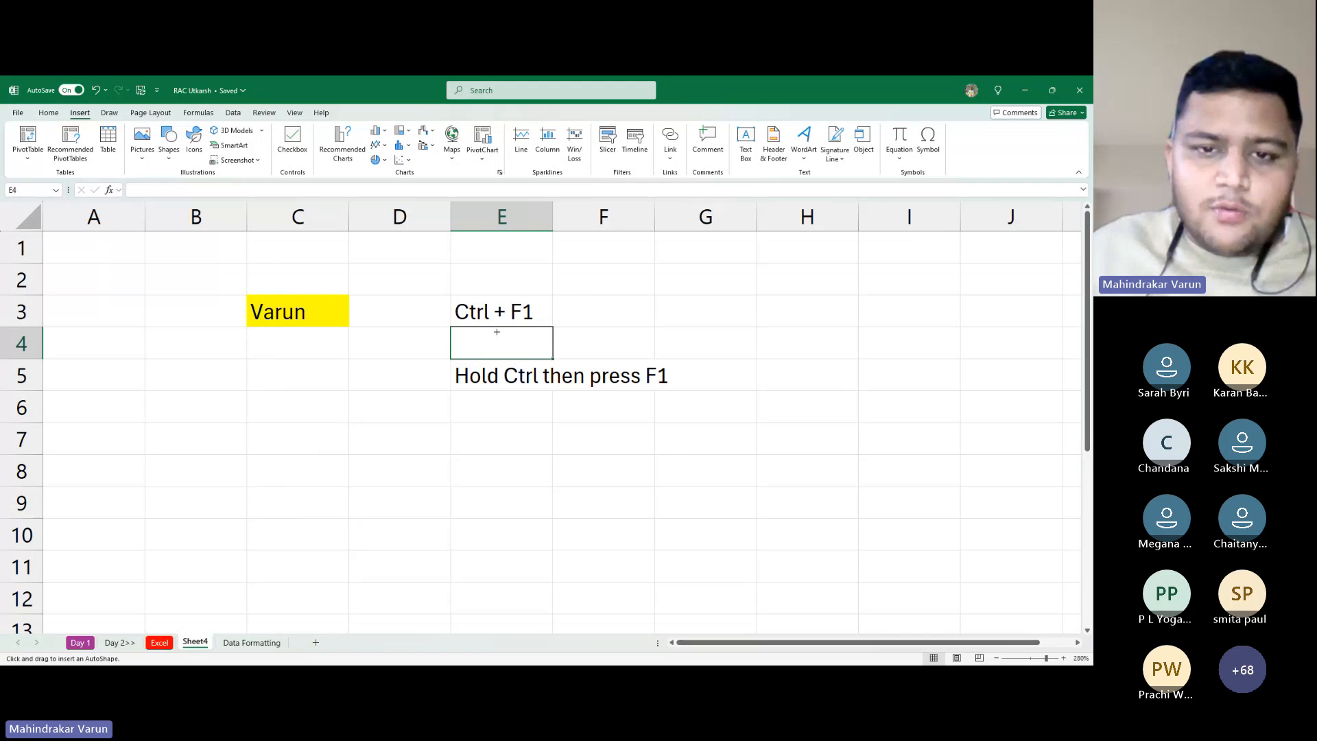
drag(497, 332, 495, 362)
click(532, 446)
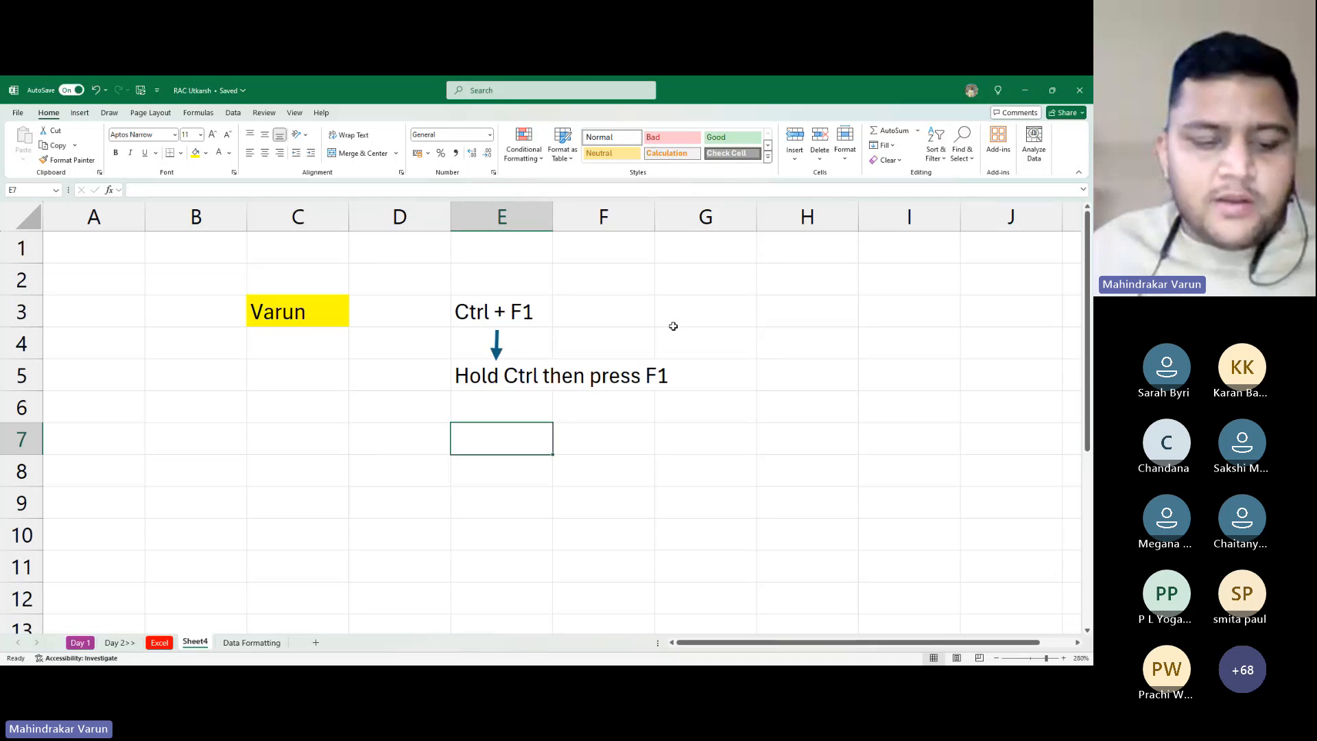
key(ctrl+F1)
key(ctrl+F1)
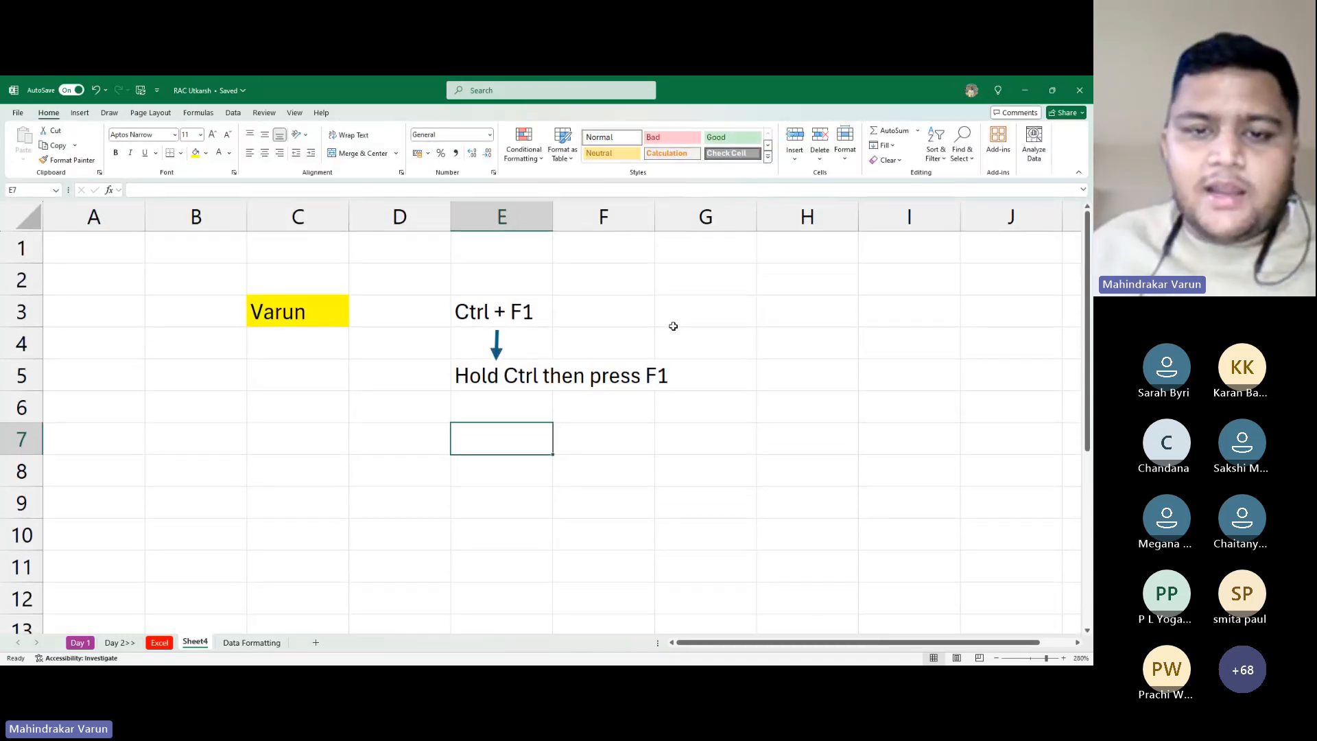
key(ctrl+F1)
key(ctrl+F1)
key(ctrl+F1)
key(ctrl+F1)
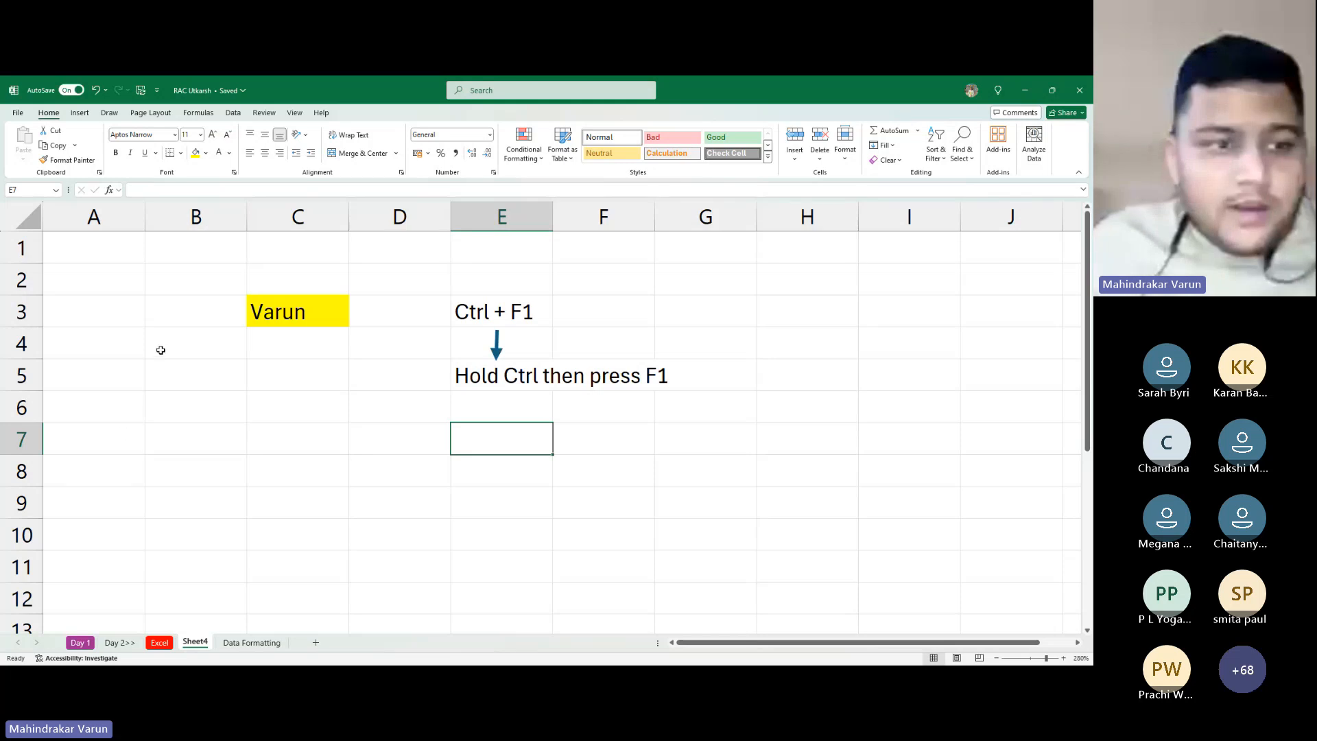
Clear the text and yellow fill from A1:I7, delete the arrow shape, and return to A1
drag(82, 256, 892, 430)
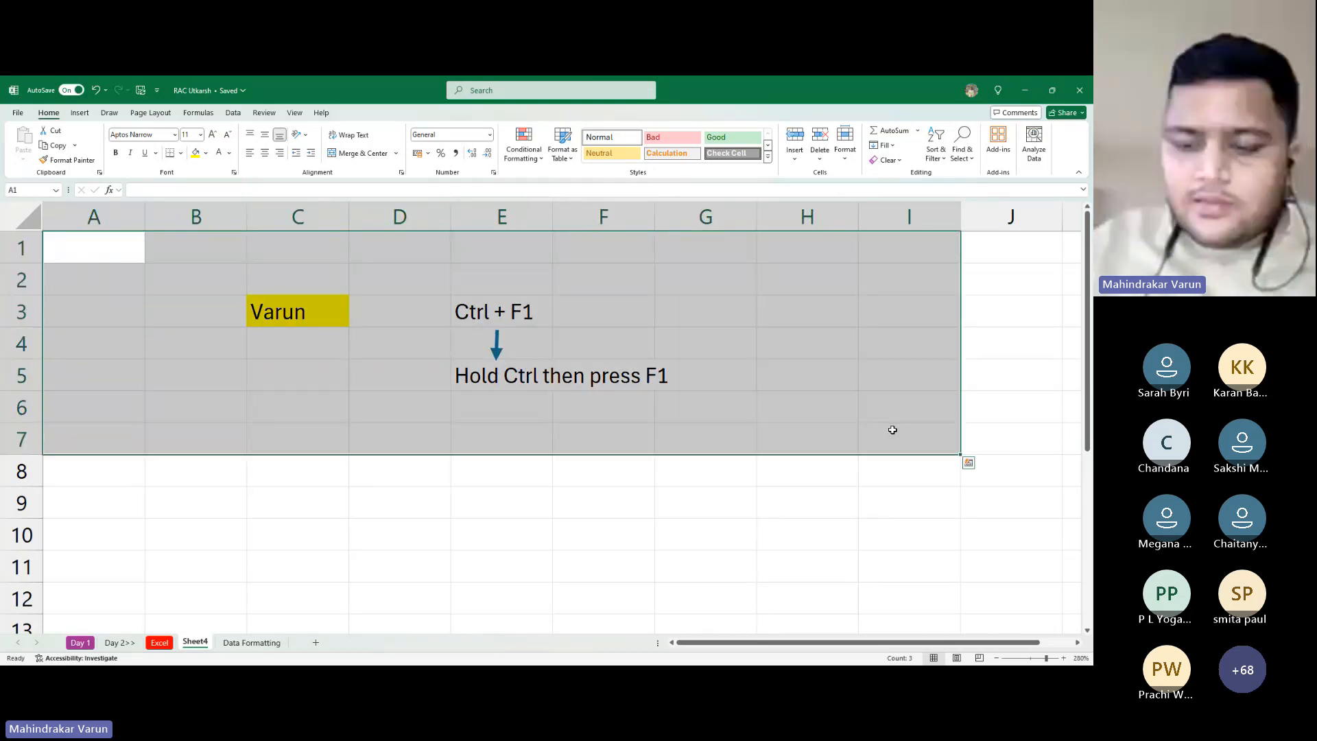
key(Delete)
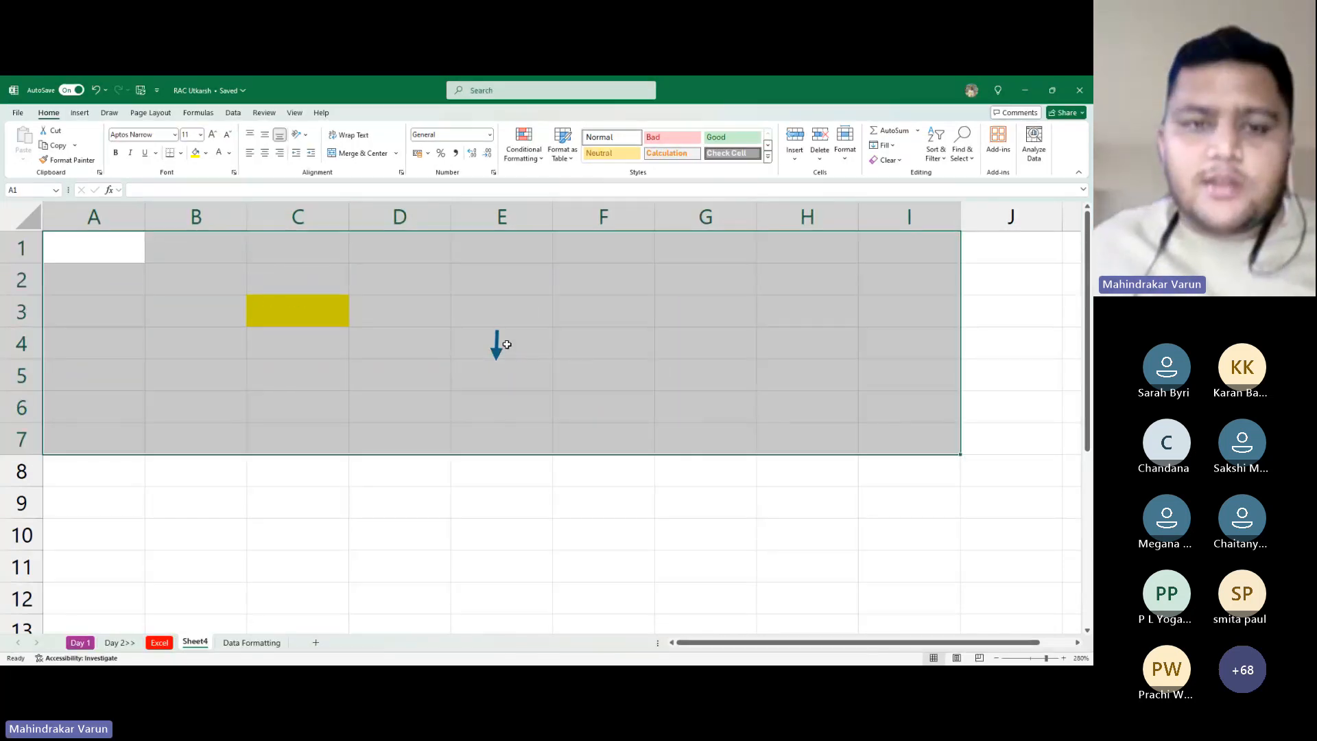
click(206, 153)
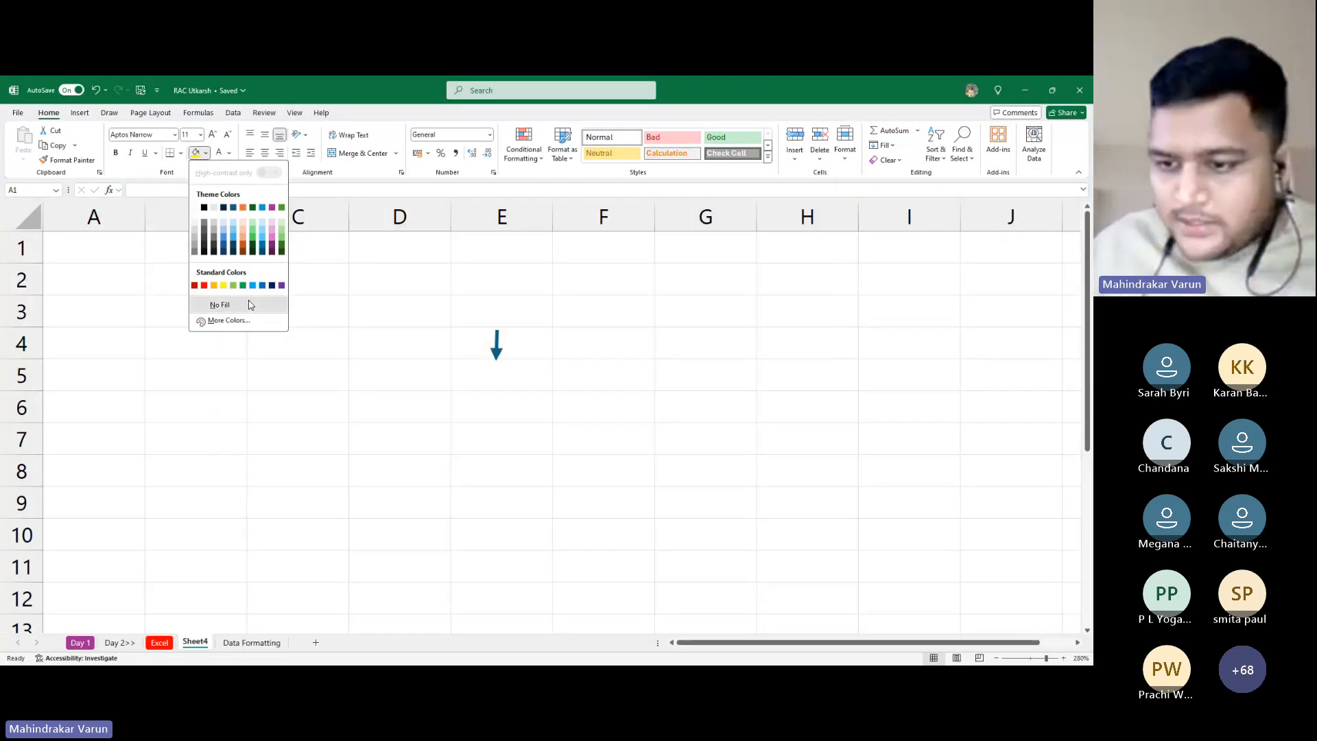
click(245, 303)
click(497, 340)
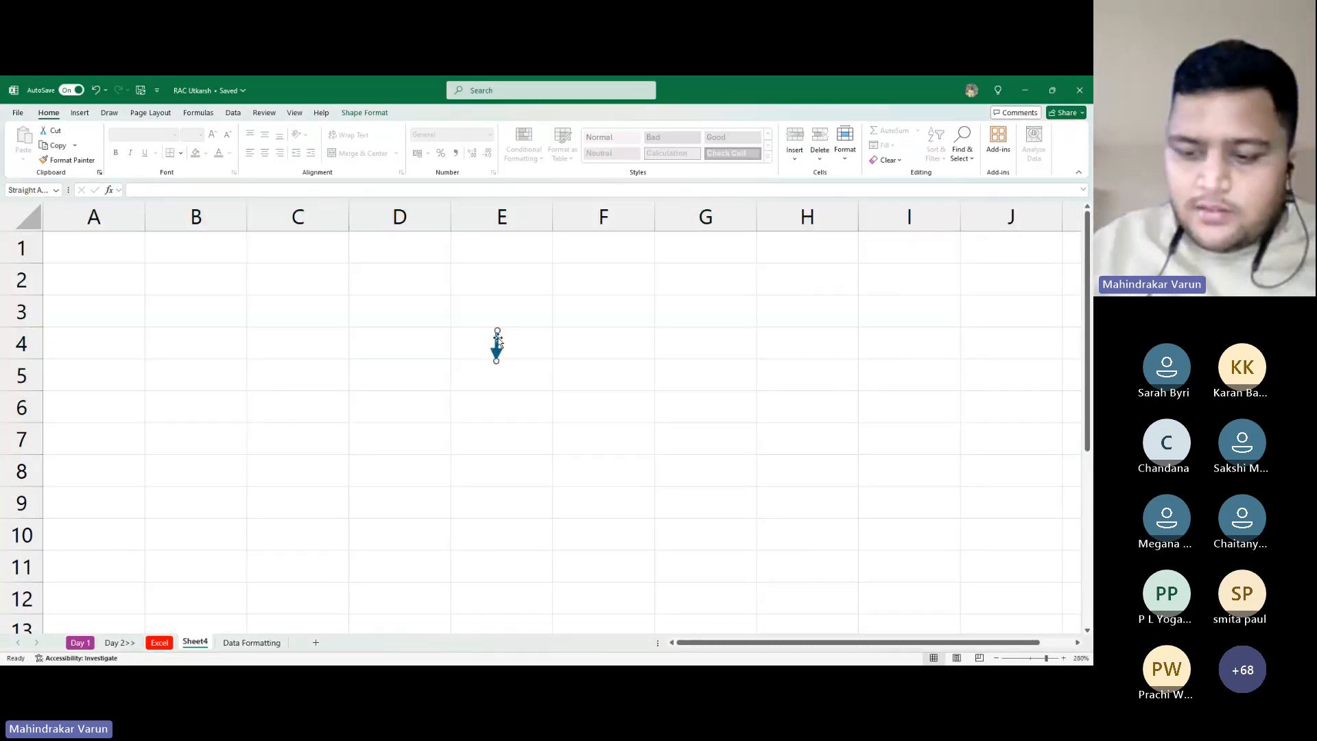
key(Delete)
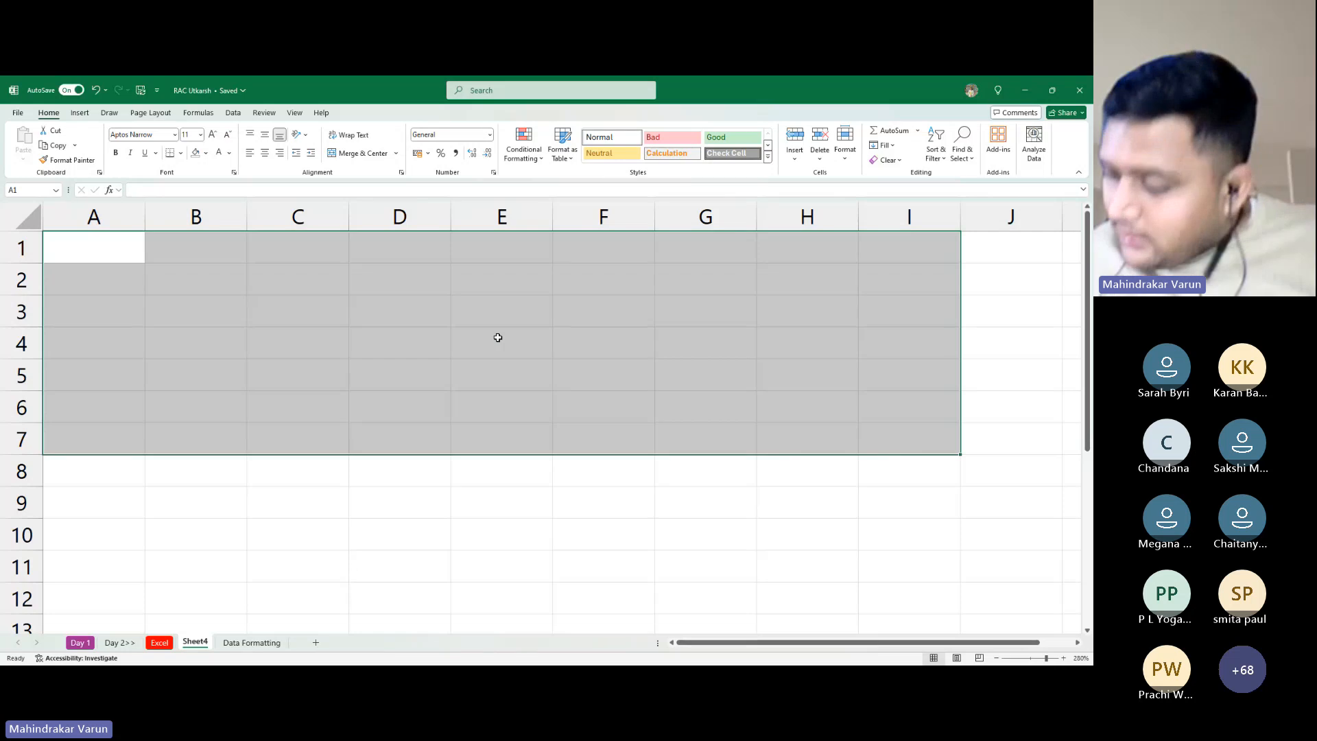
click(96, 266)
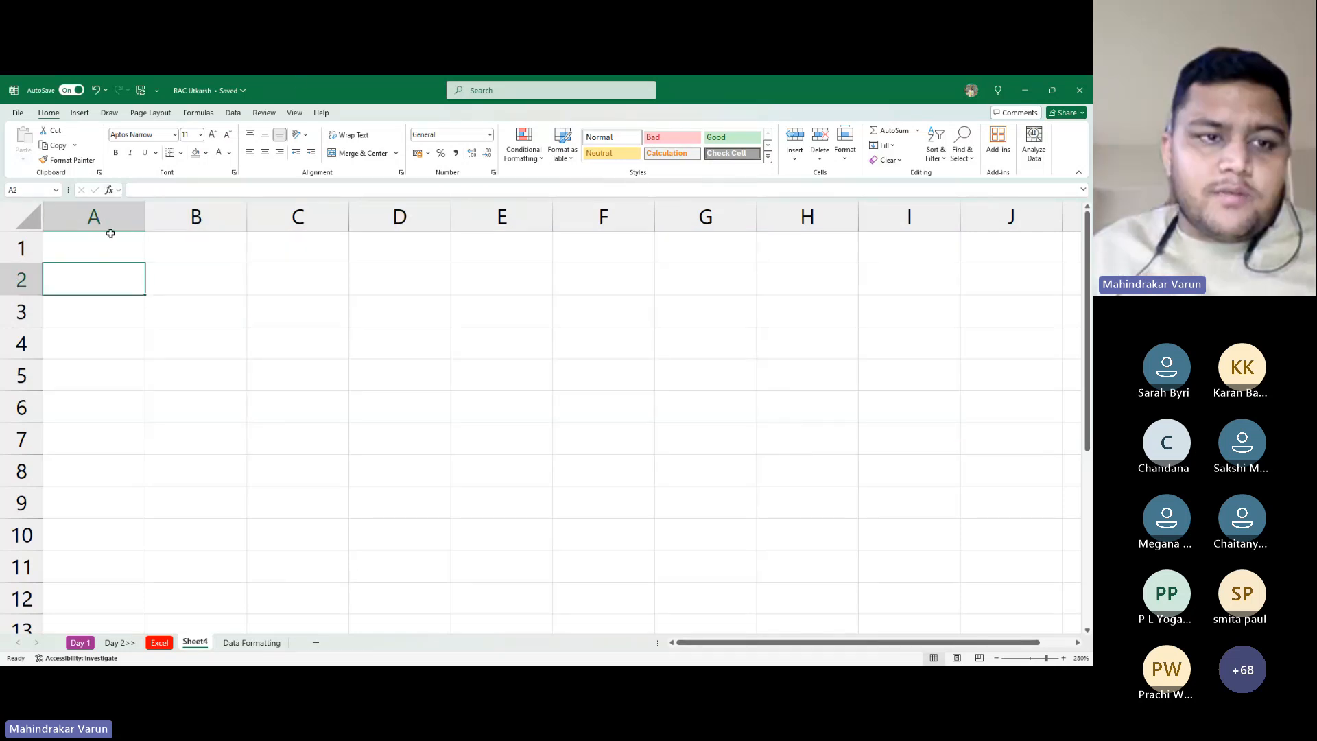
click(107, 244)
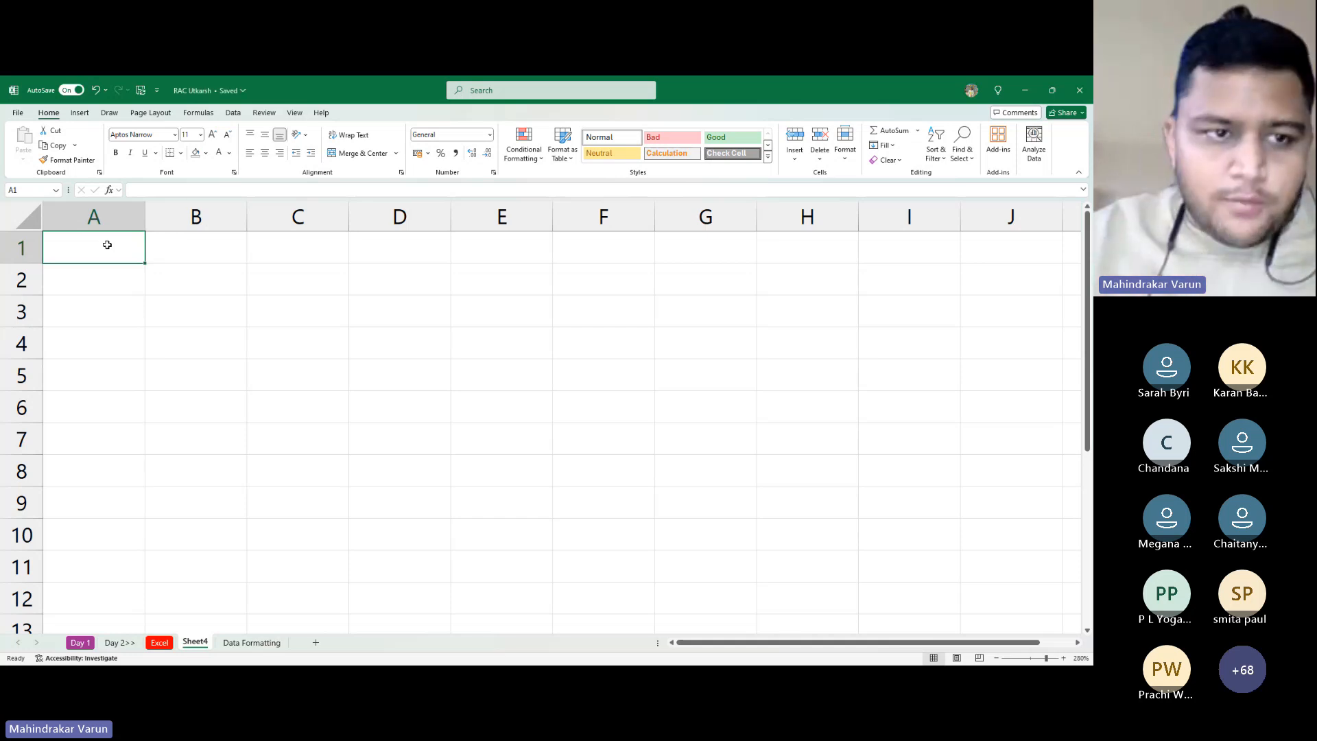
key(alt+Tab)
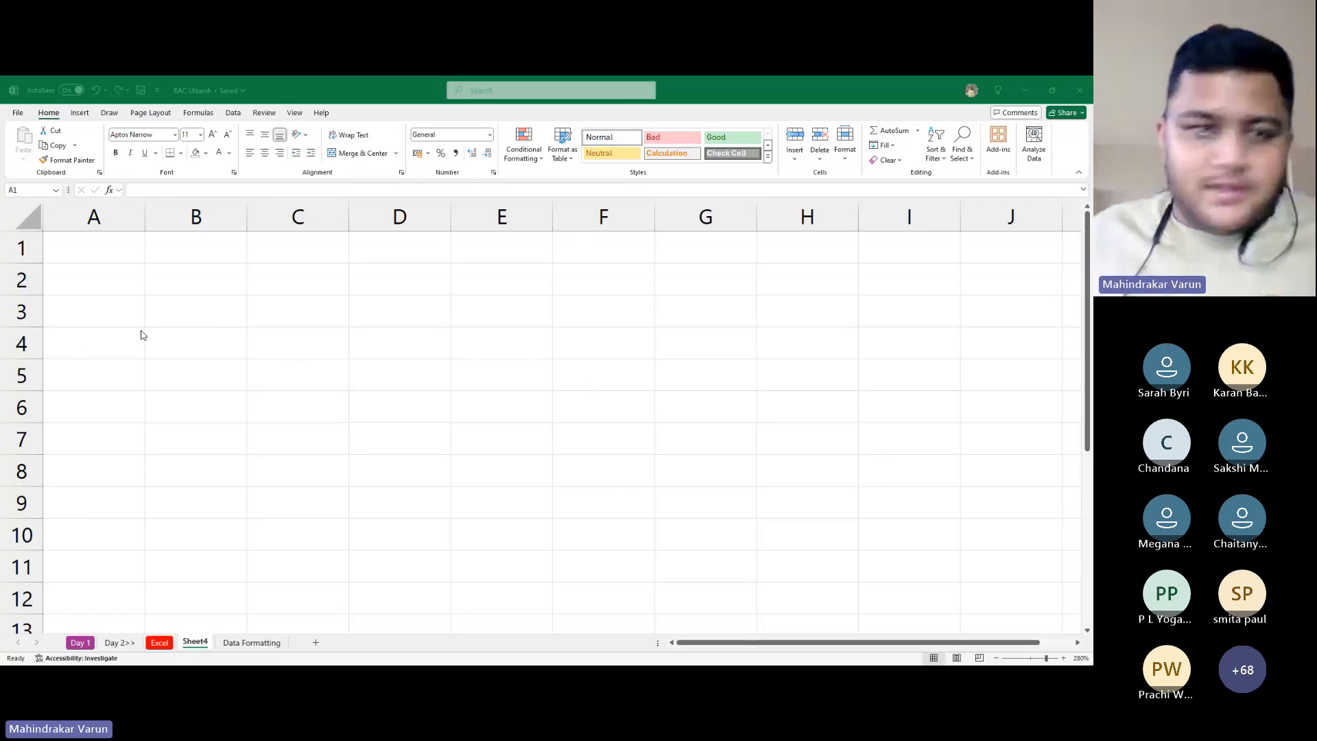
click(282, 310)
click(278, 299)
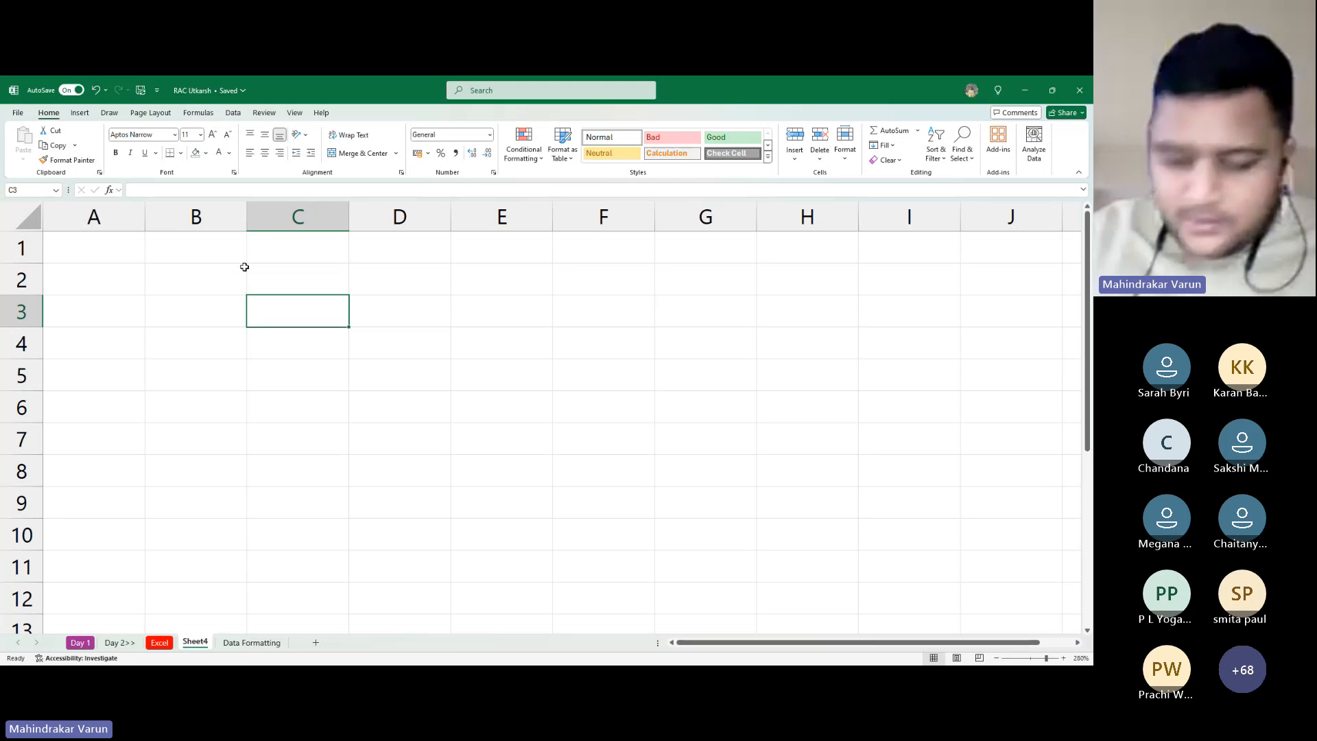
key(Up)
key(Up)
key(Left)
key(Left)
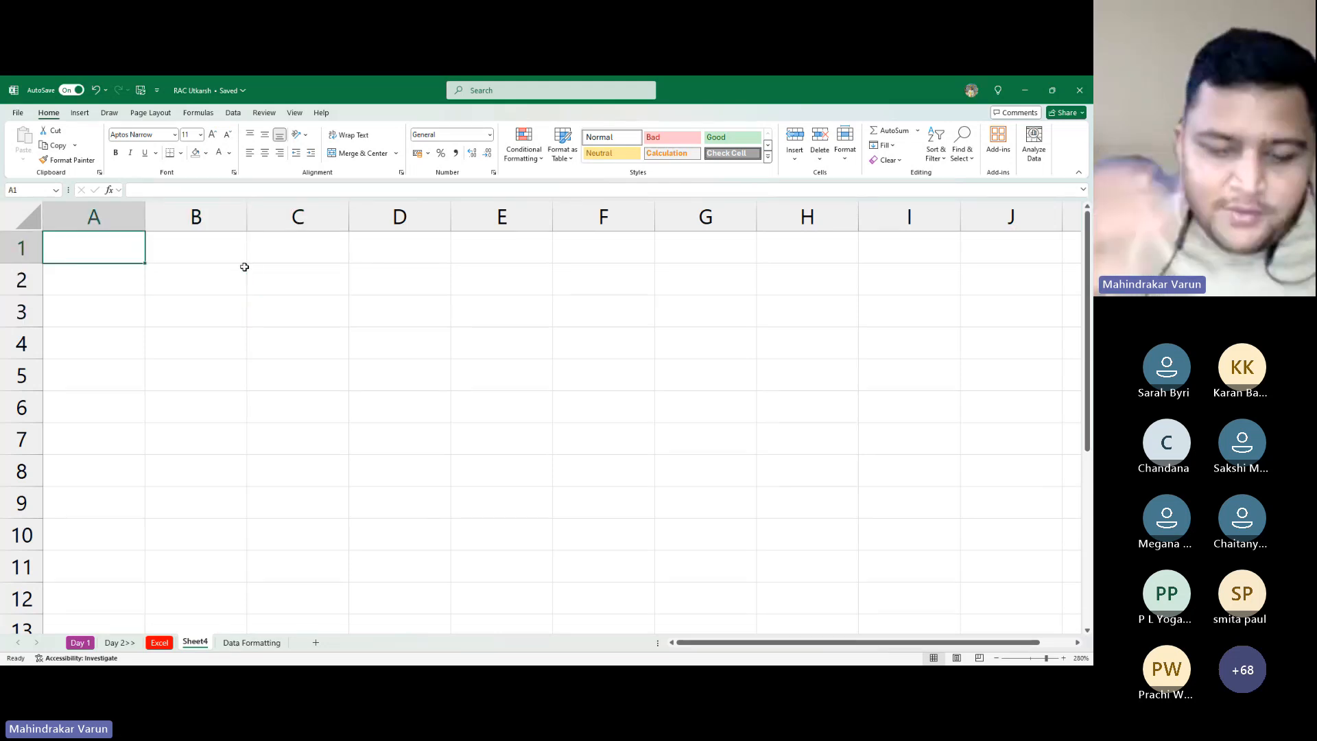
key(alt+Tab)
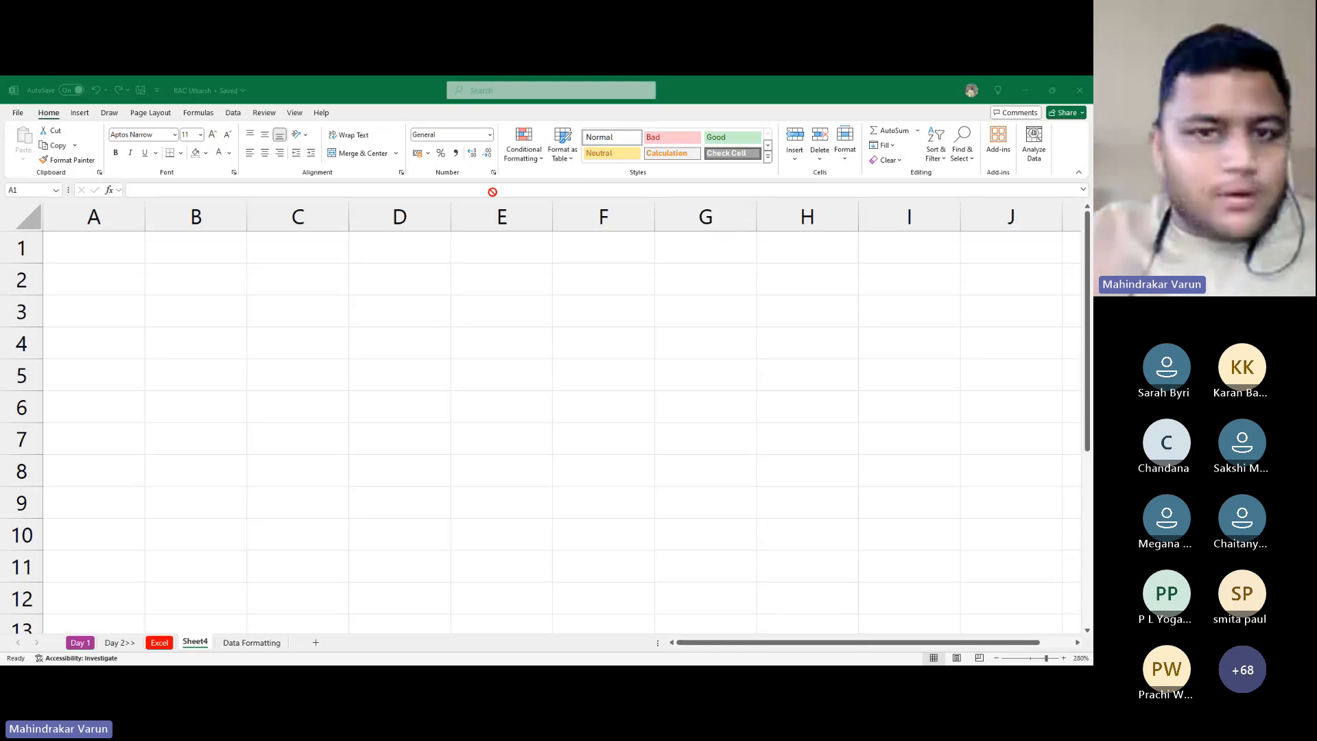
Enter the headers S No, Roll No, Student Name and Gender across A1:D1
key(alt+Tab)
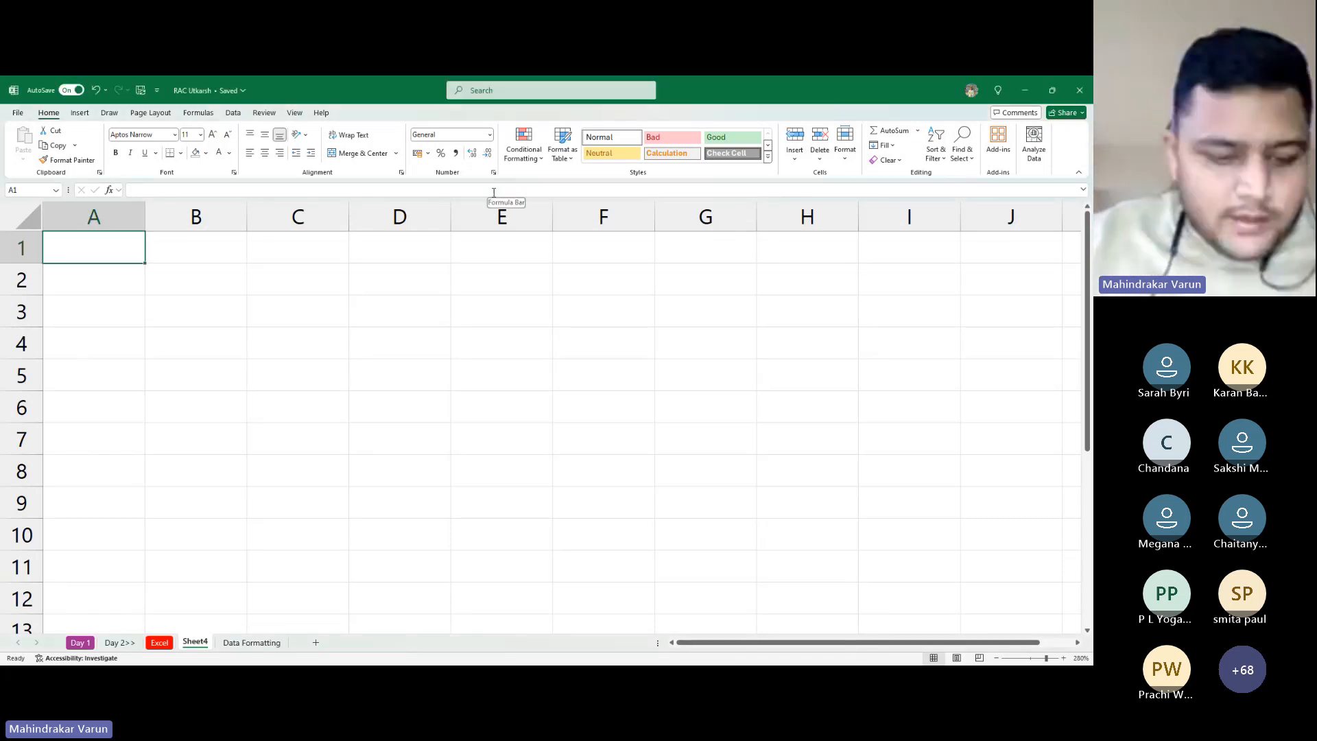
text(Roll)
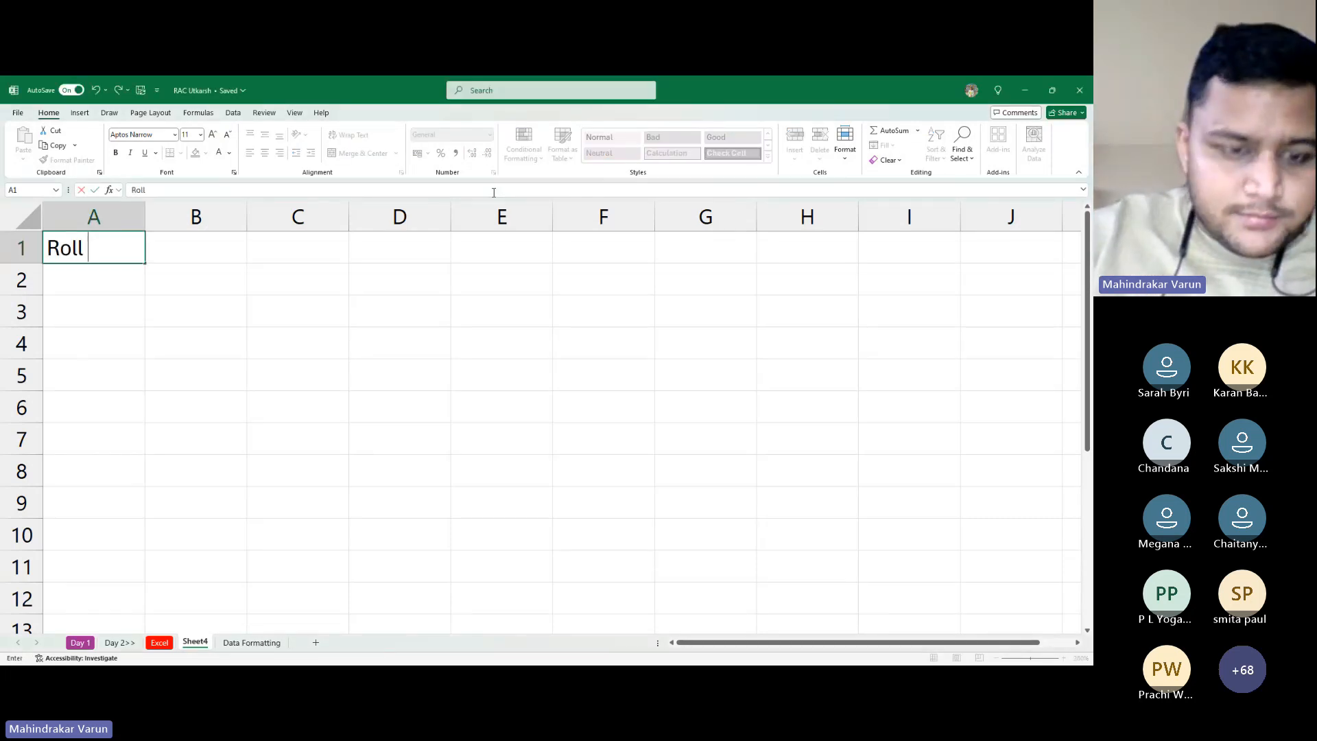
key(Escape)
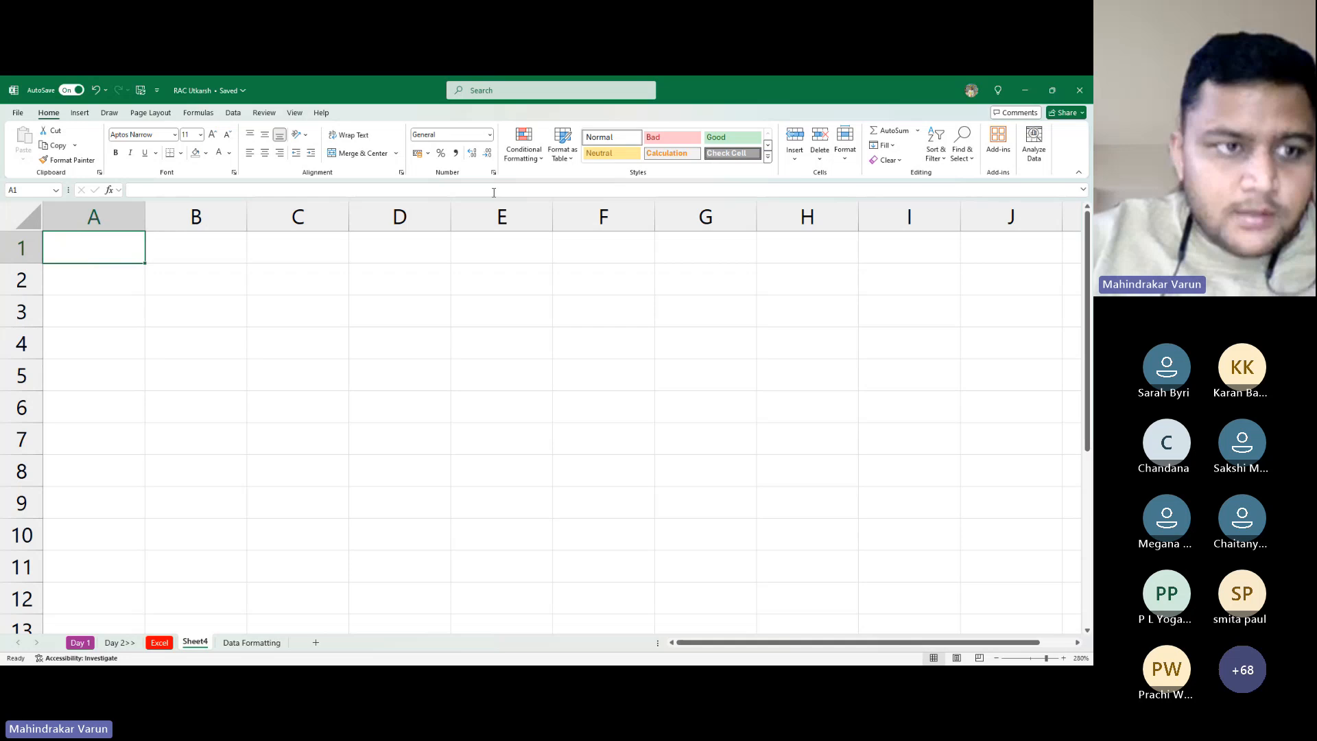
text(S No)
key(Tab)
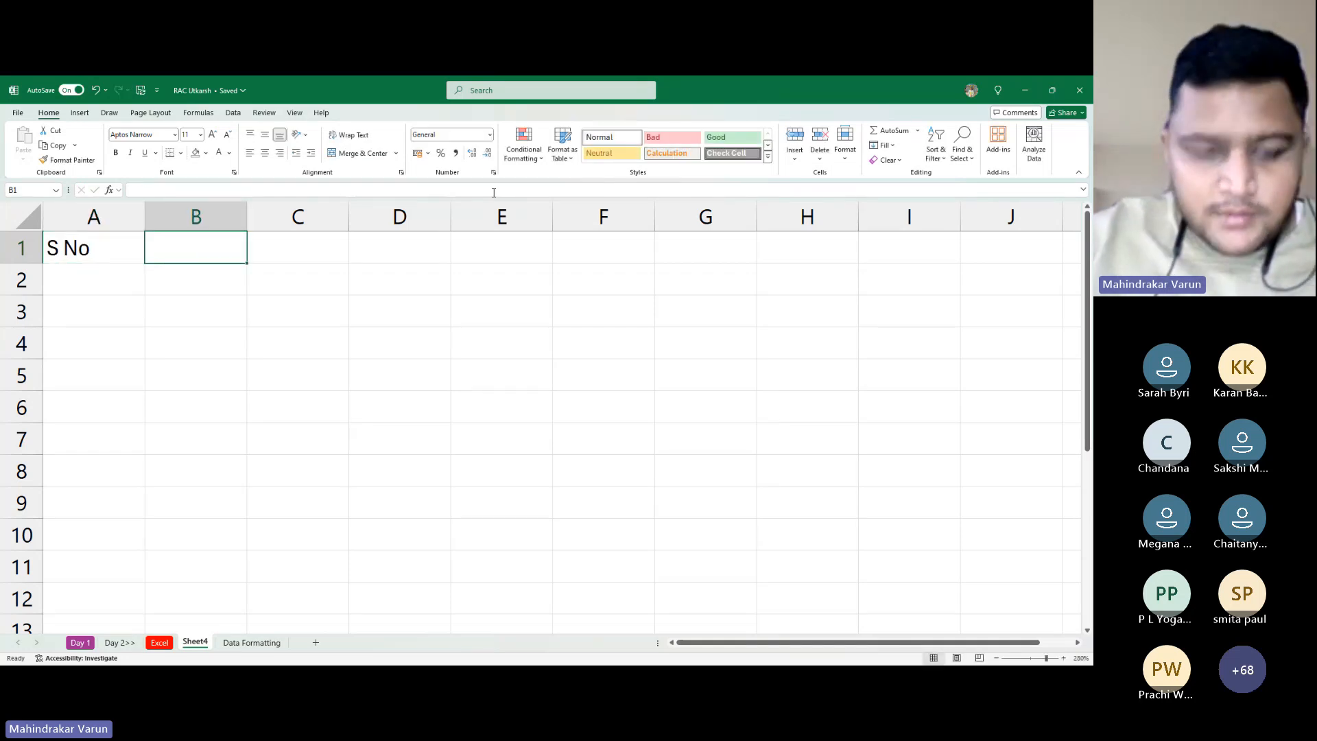
text(Roll )
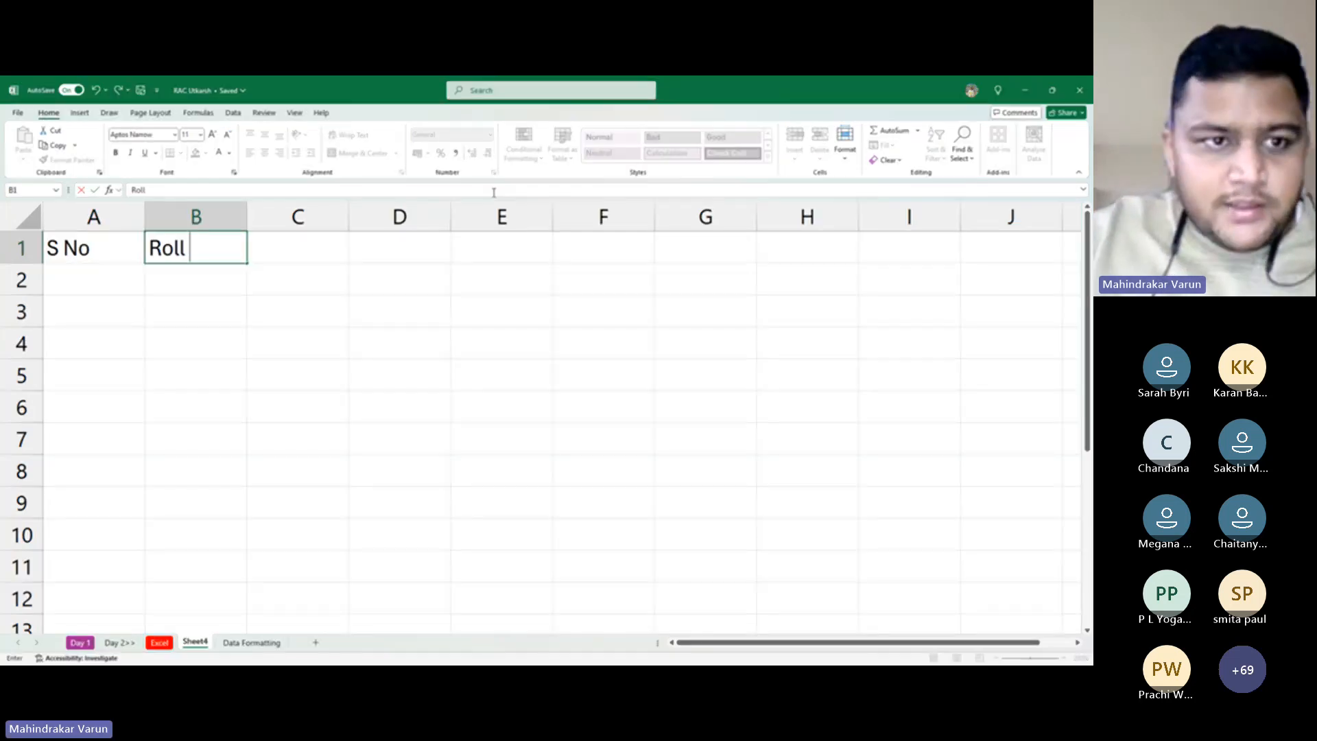
text(No)
key(Tab)
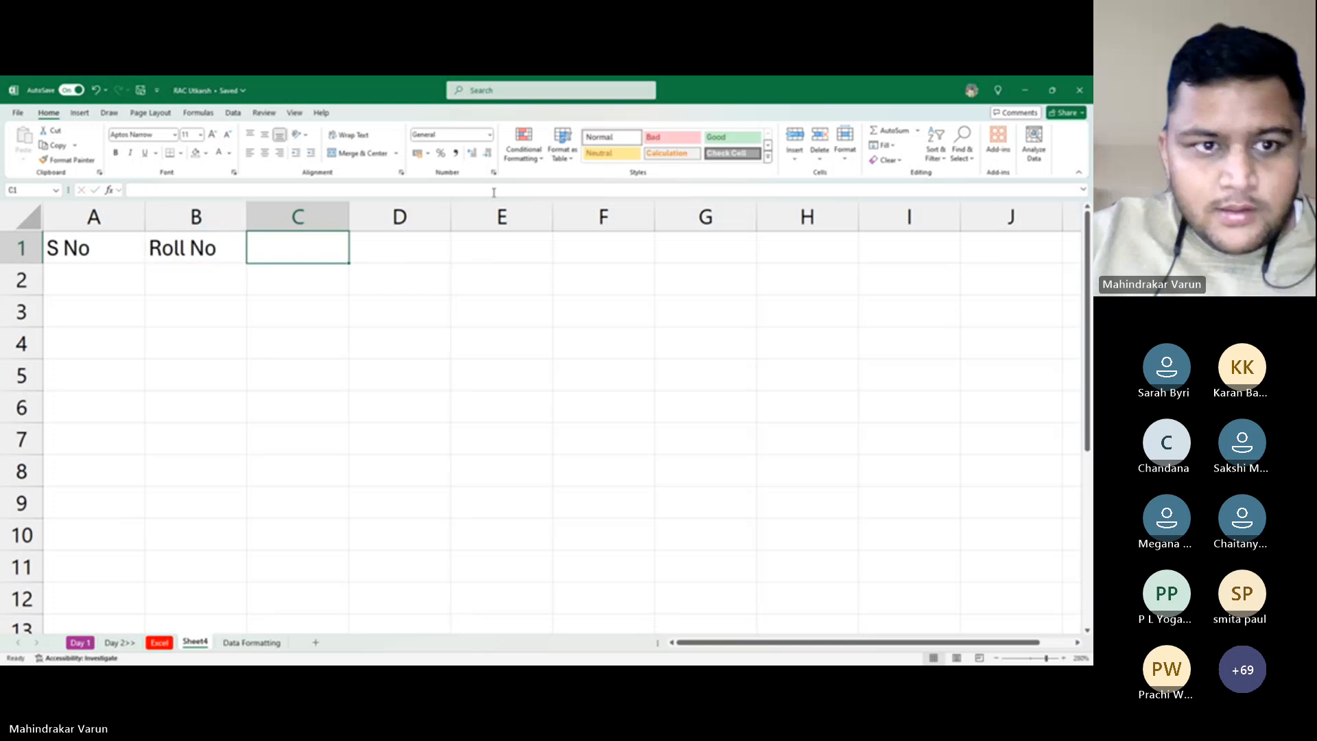
text(St)
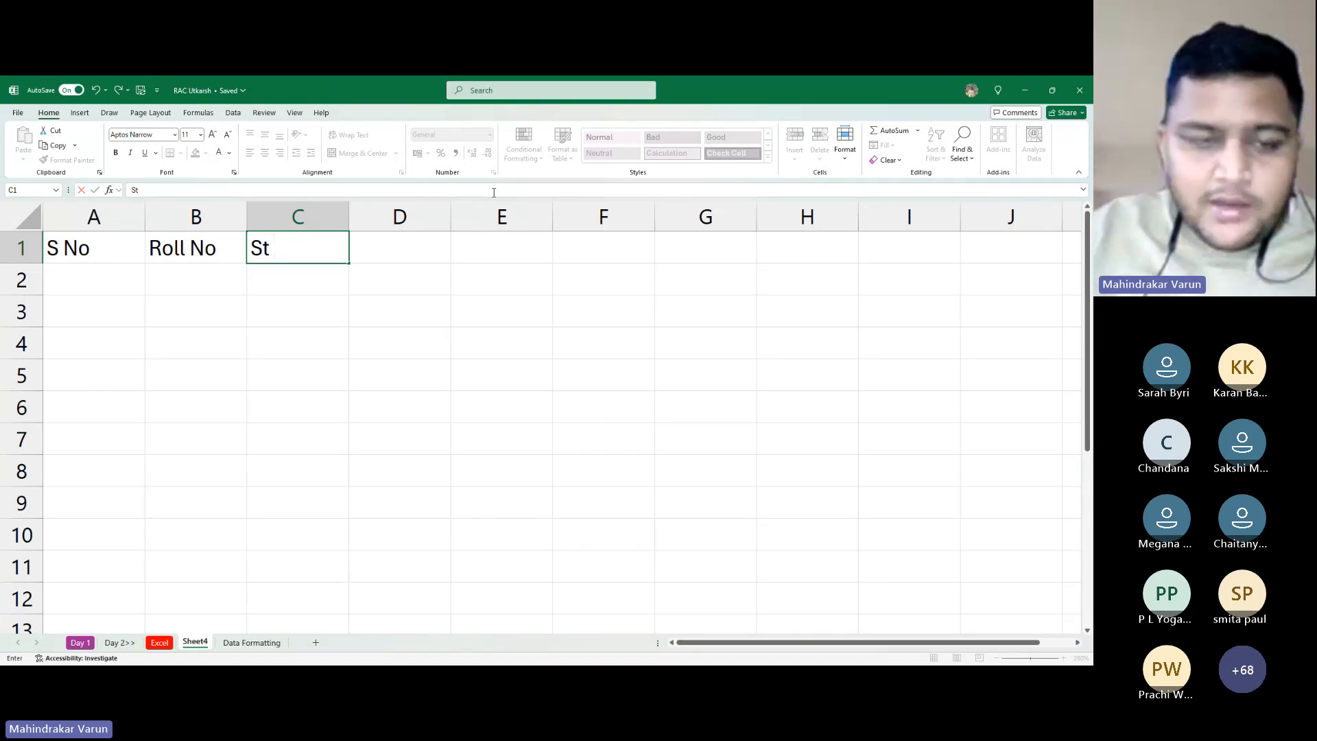
key(BackSpace)
key(BackSpace)
key(BackSpace)
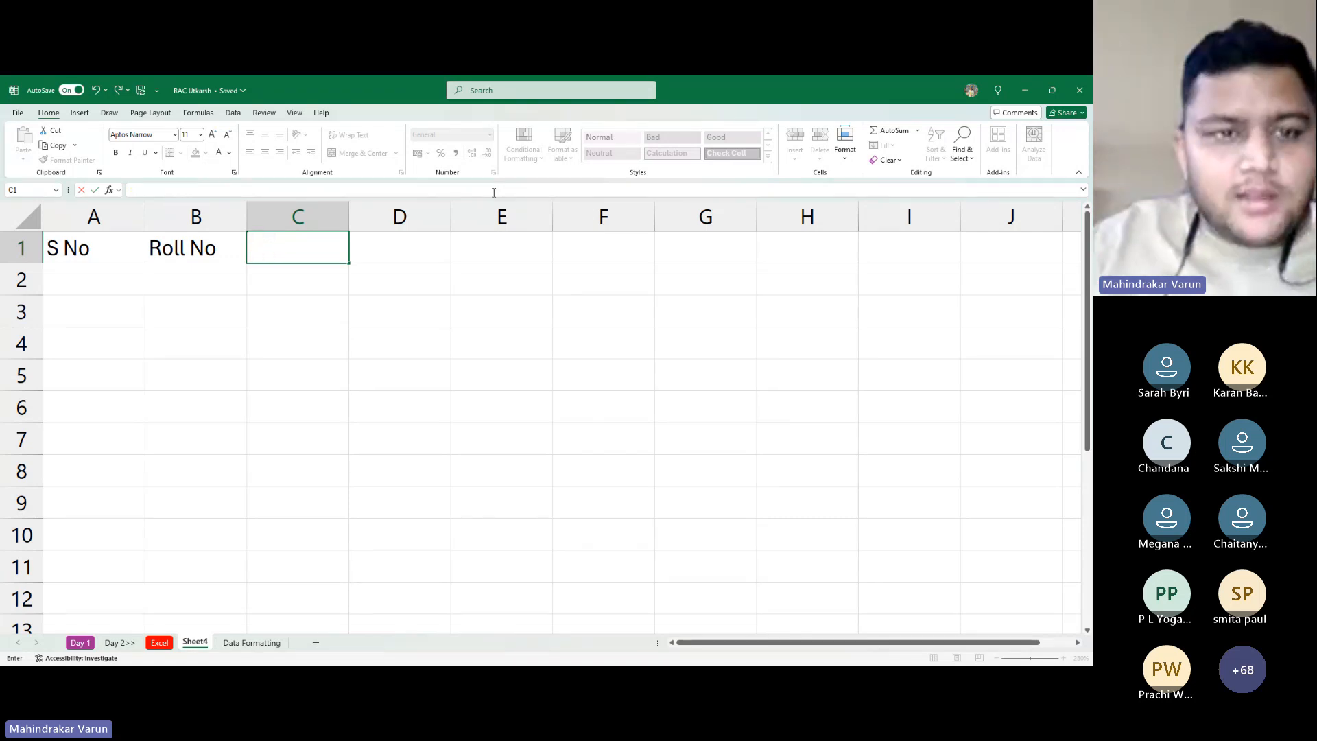
text(Studen)
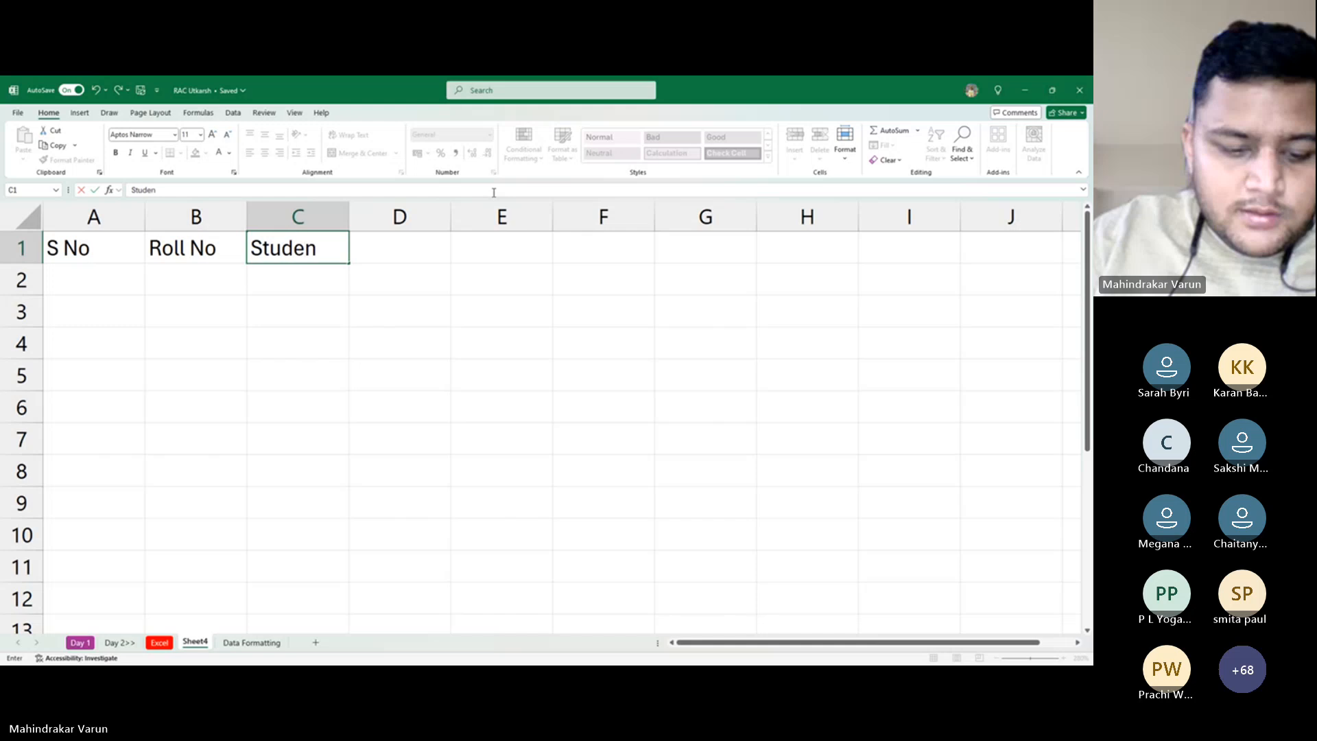
text(t Name)
key(Tab)
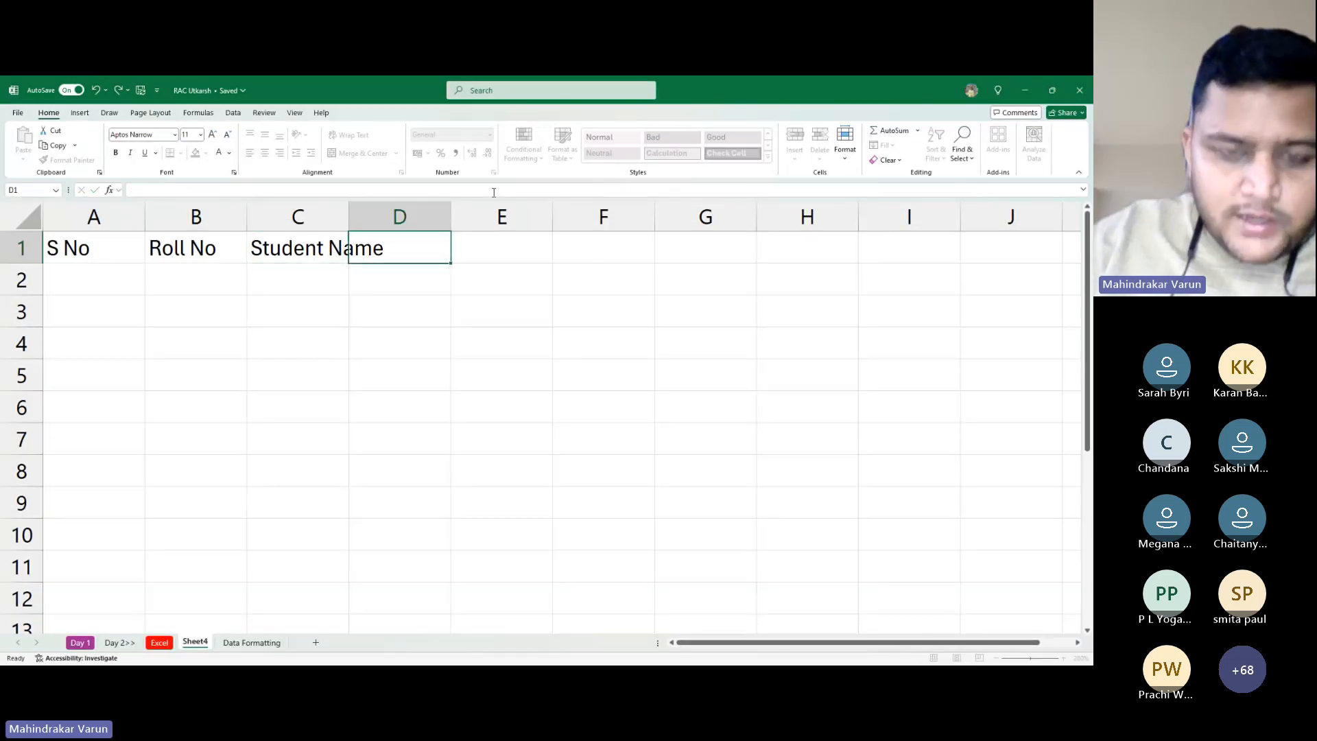
text(Gender)
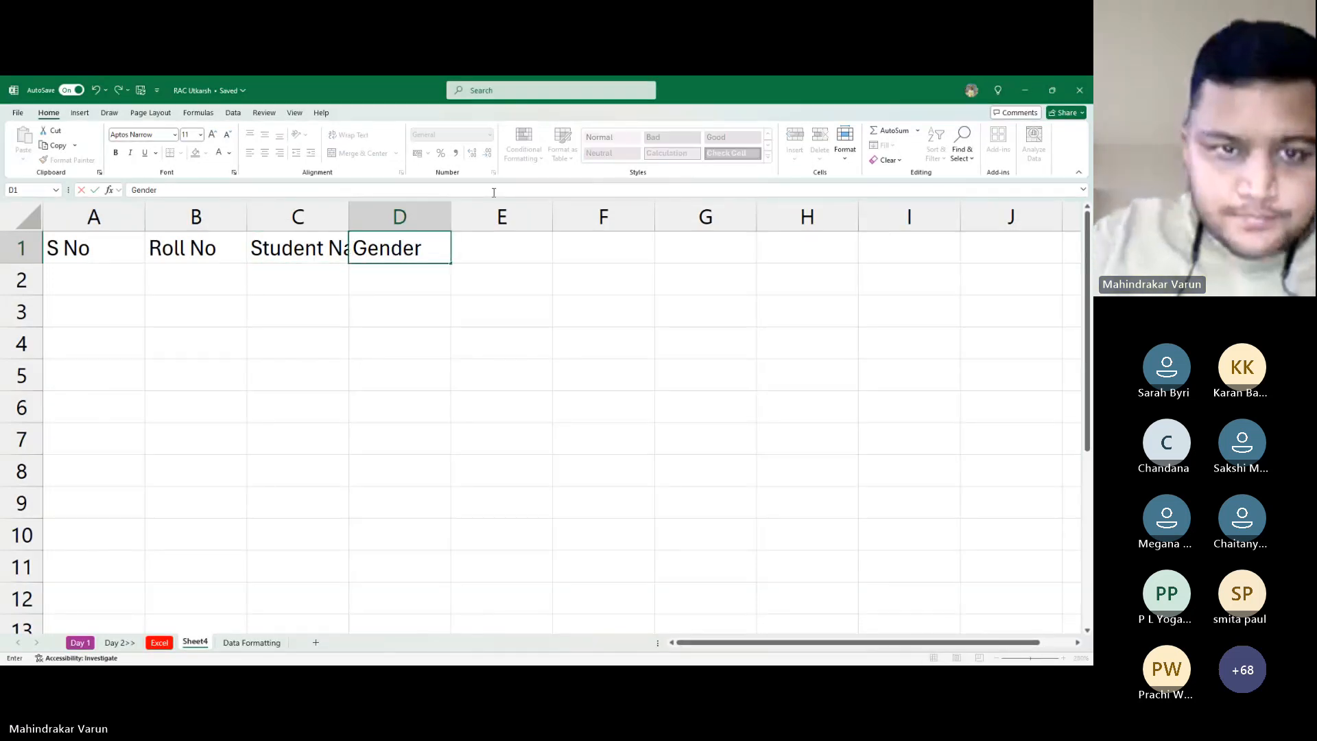
key(Tab)
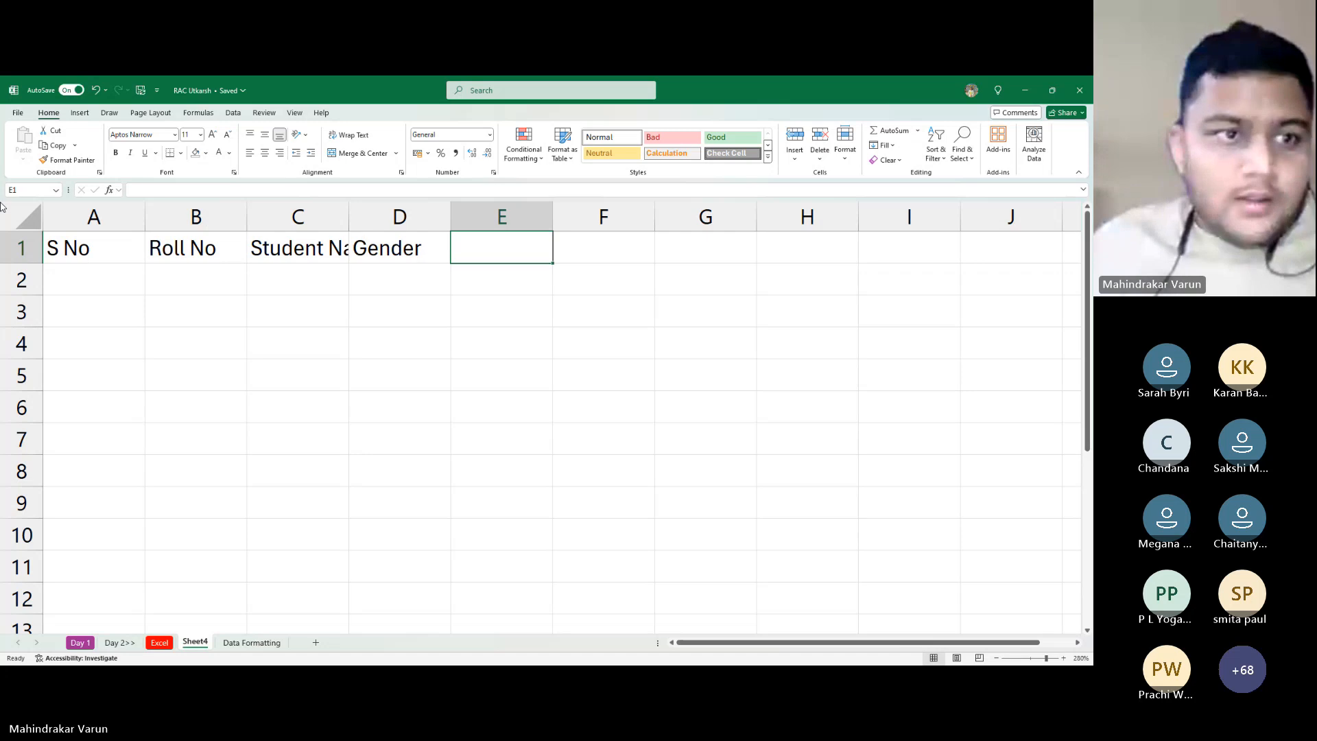
Autofit all columns, add headers Stream and Section in E1:F1, and select column E
click(26, 218)
double_click(145, 220)
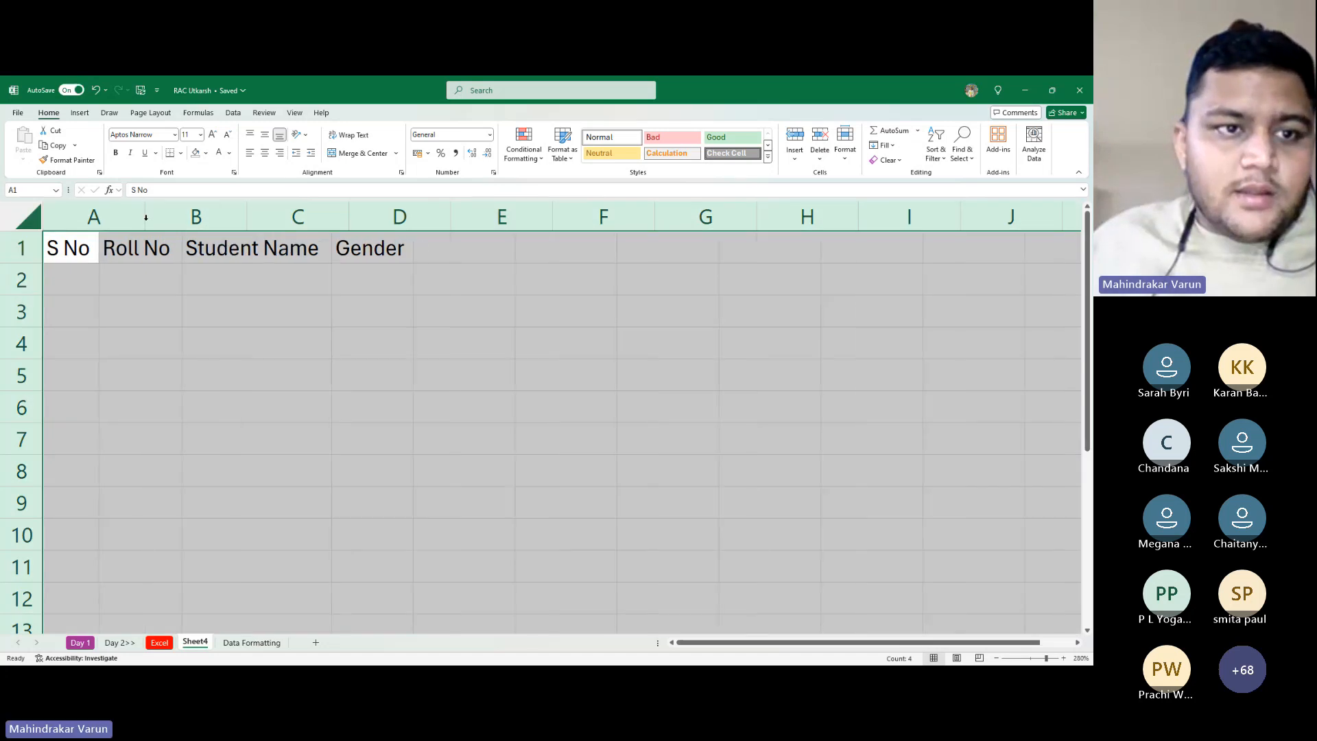
click(248, 268)
click(461, 251)
text(Class)
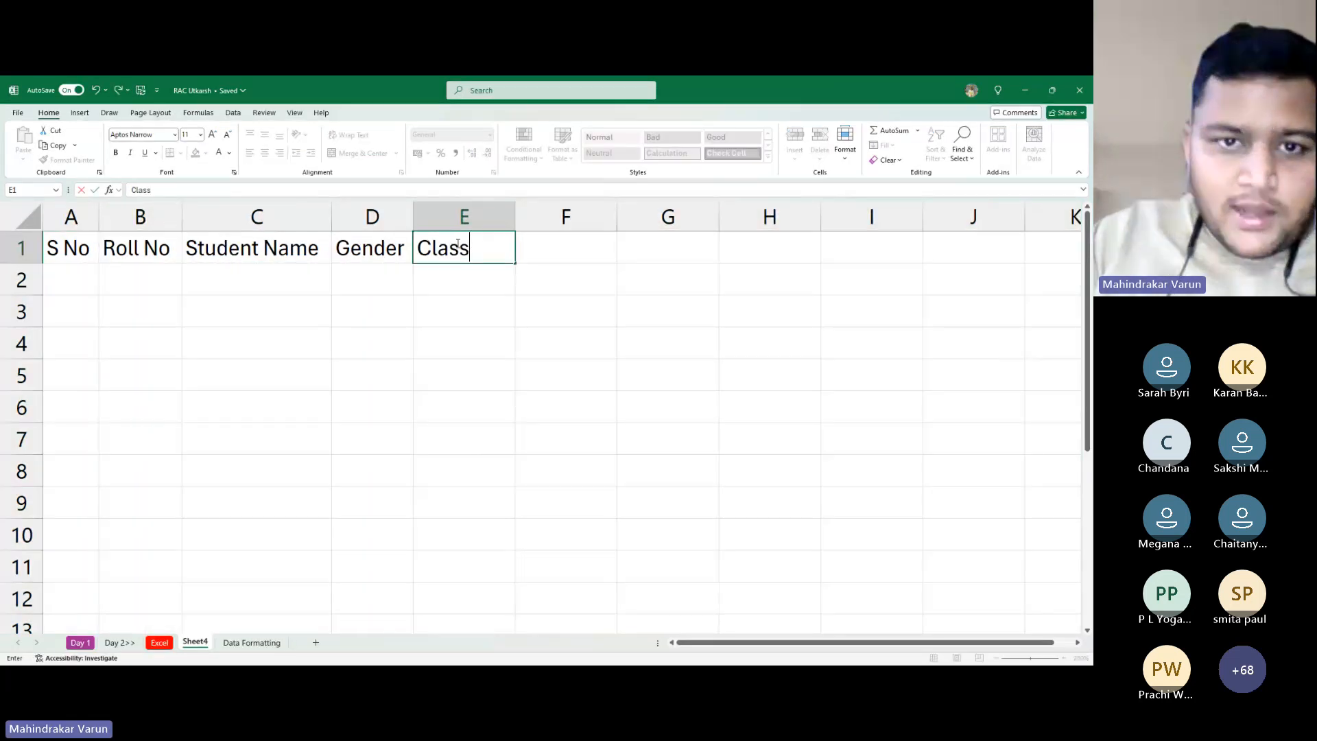
key(Tab)
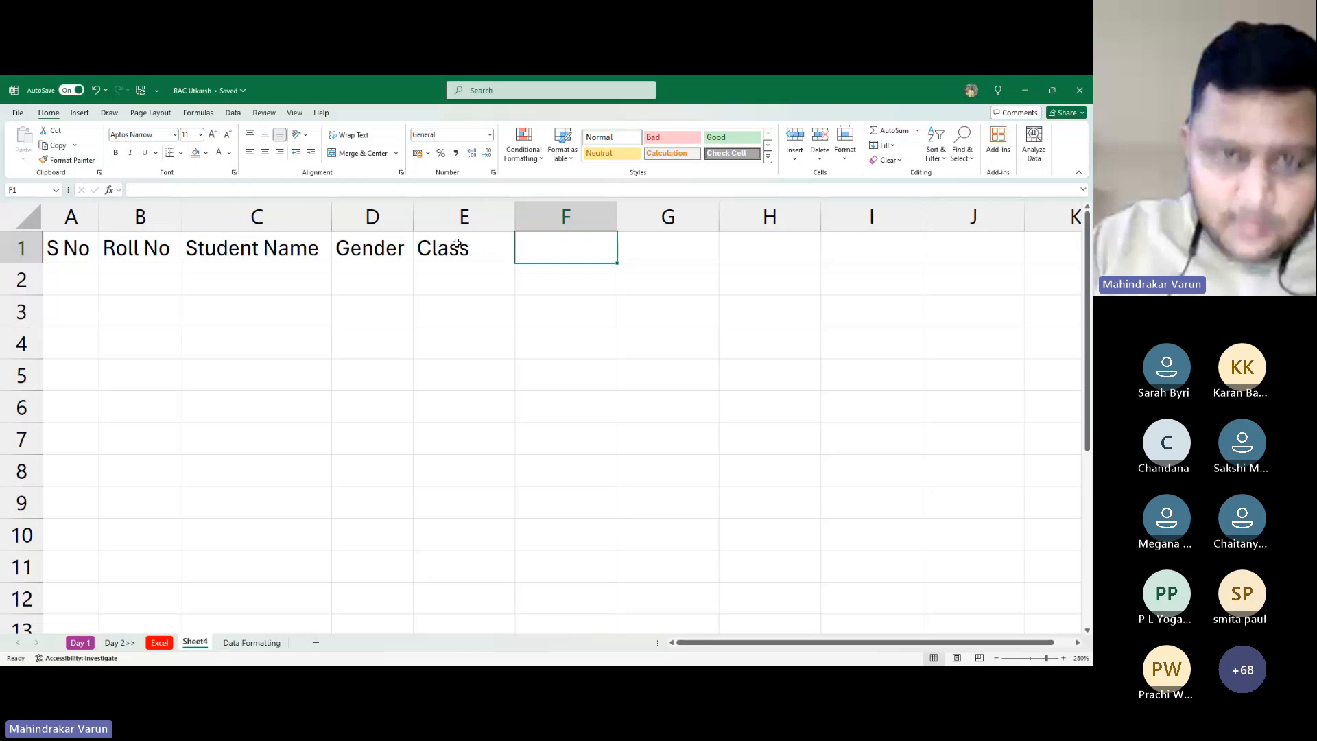
click(457, 244)
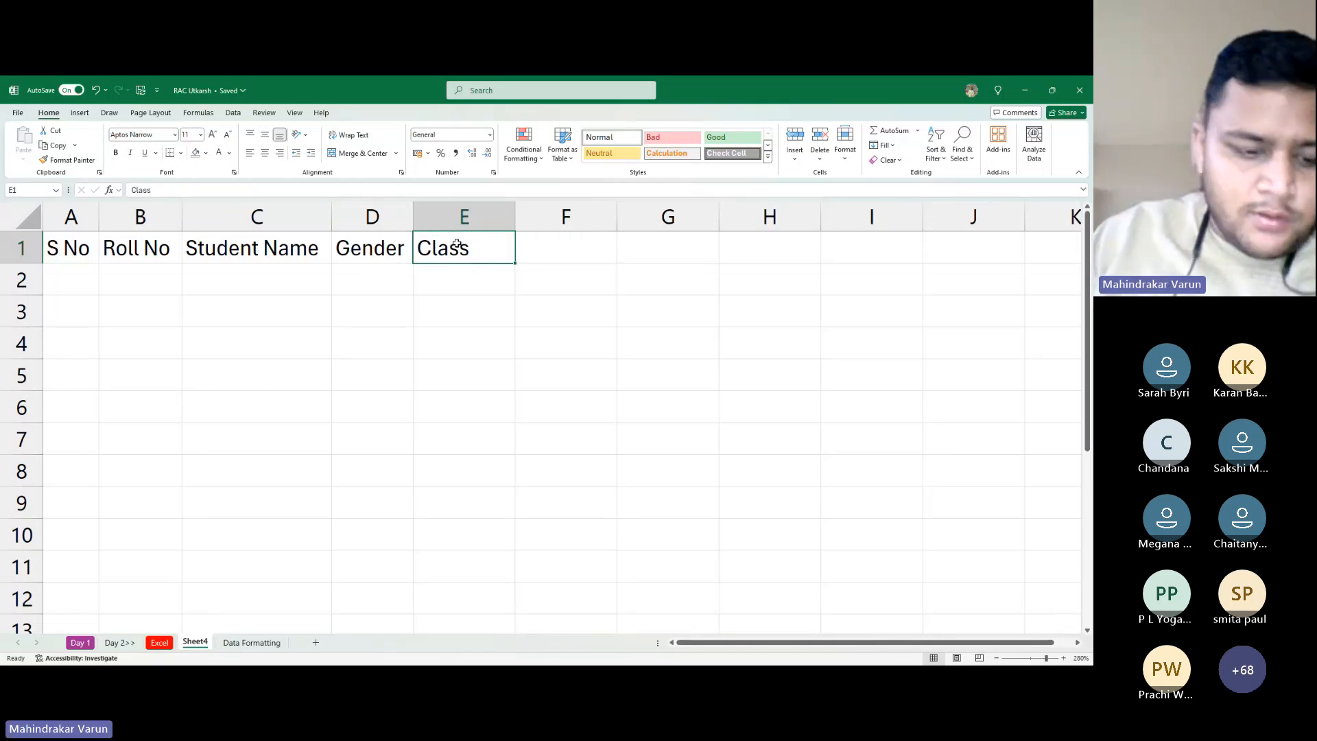
text(Stream)
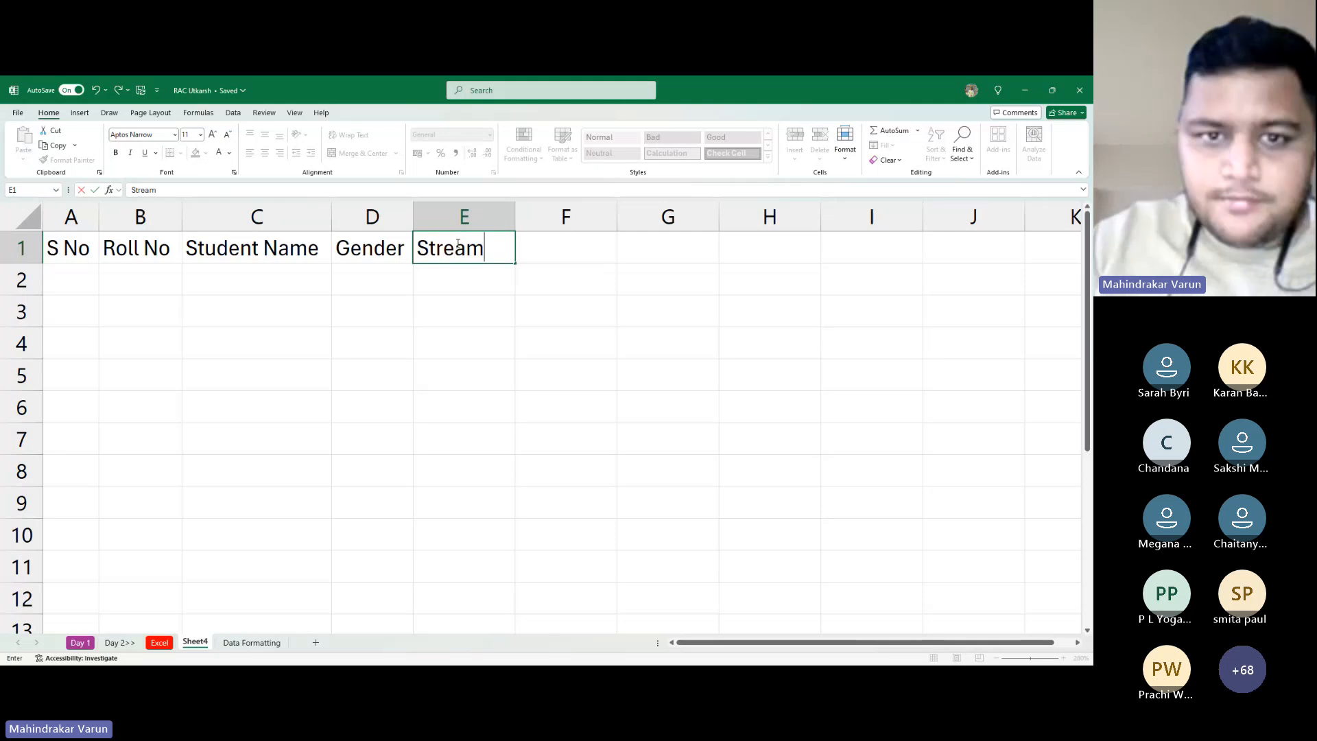
key(Tab)
text(Sec)
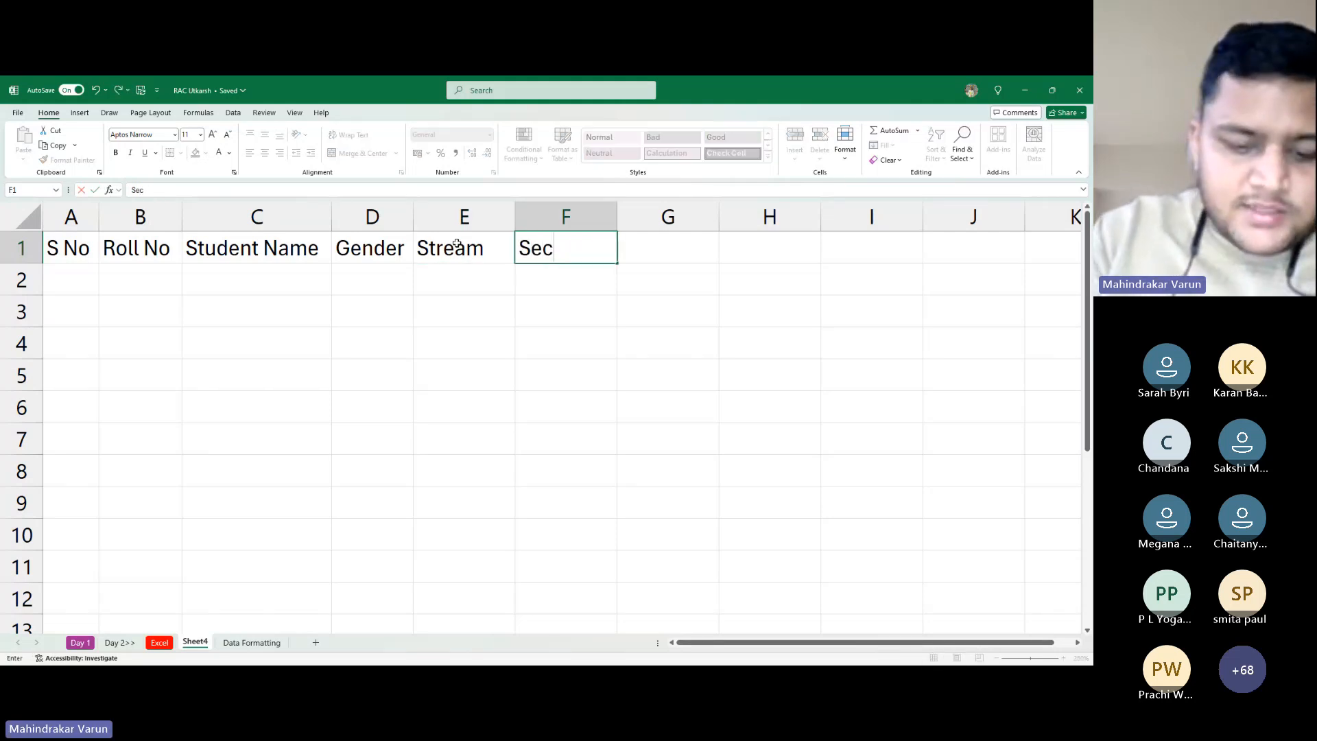
text(tion)
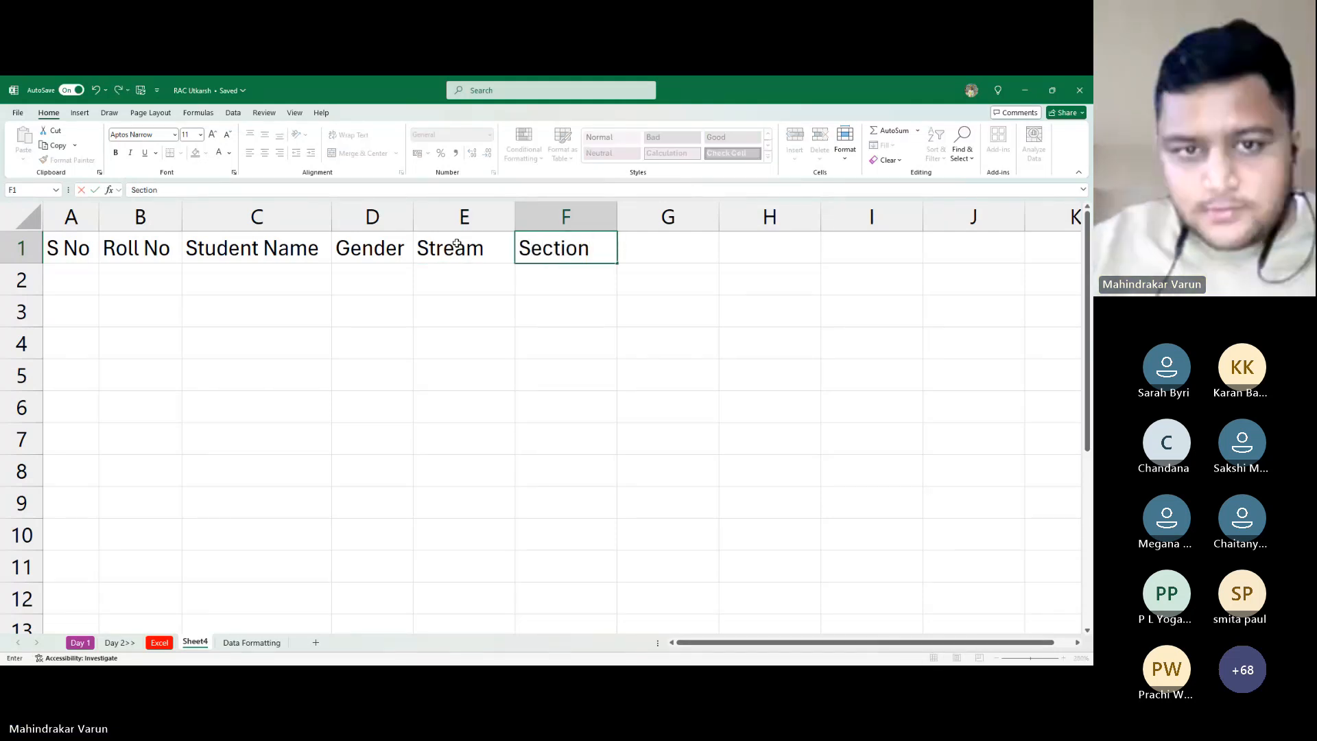
key(Tab)
key(Left)
key(Left)
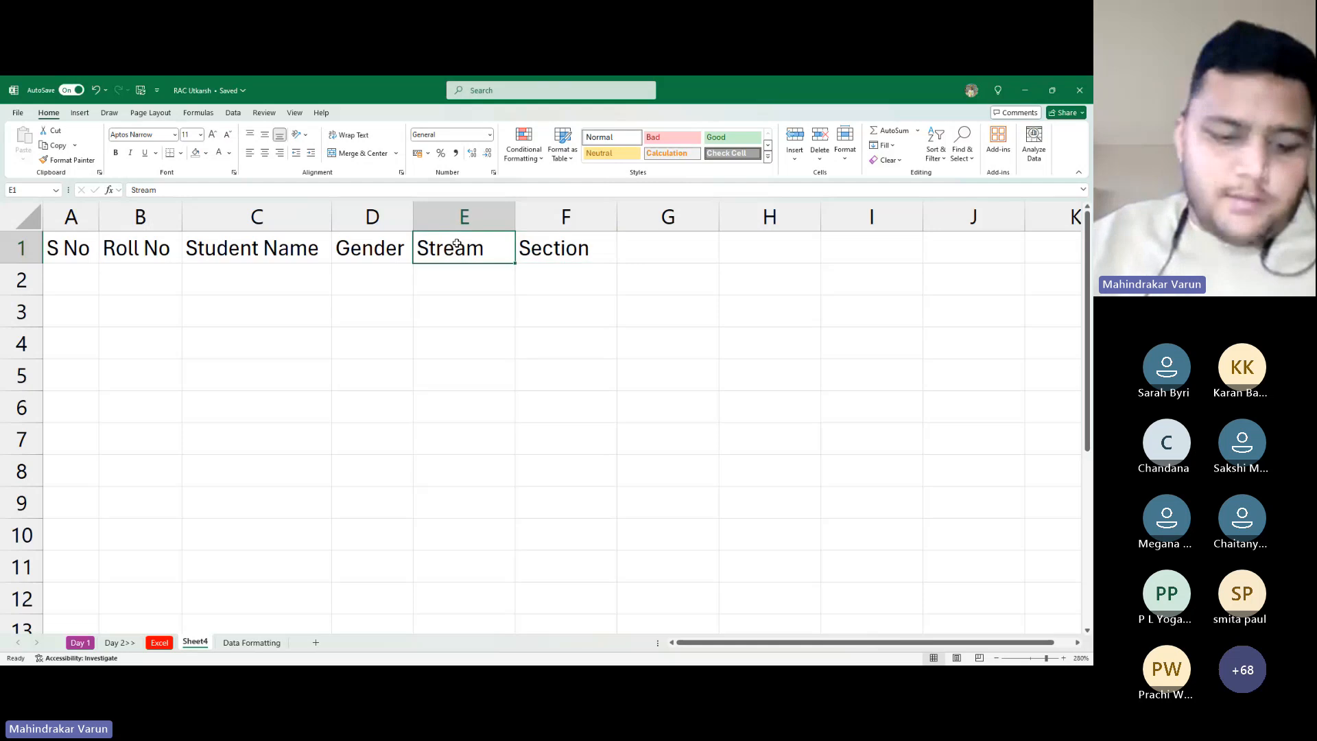
key(ctrl+space)
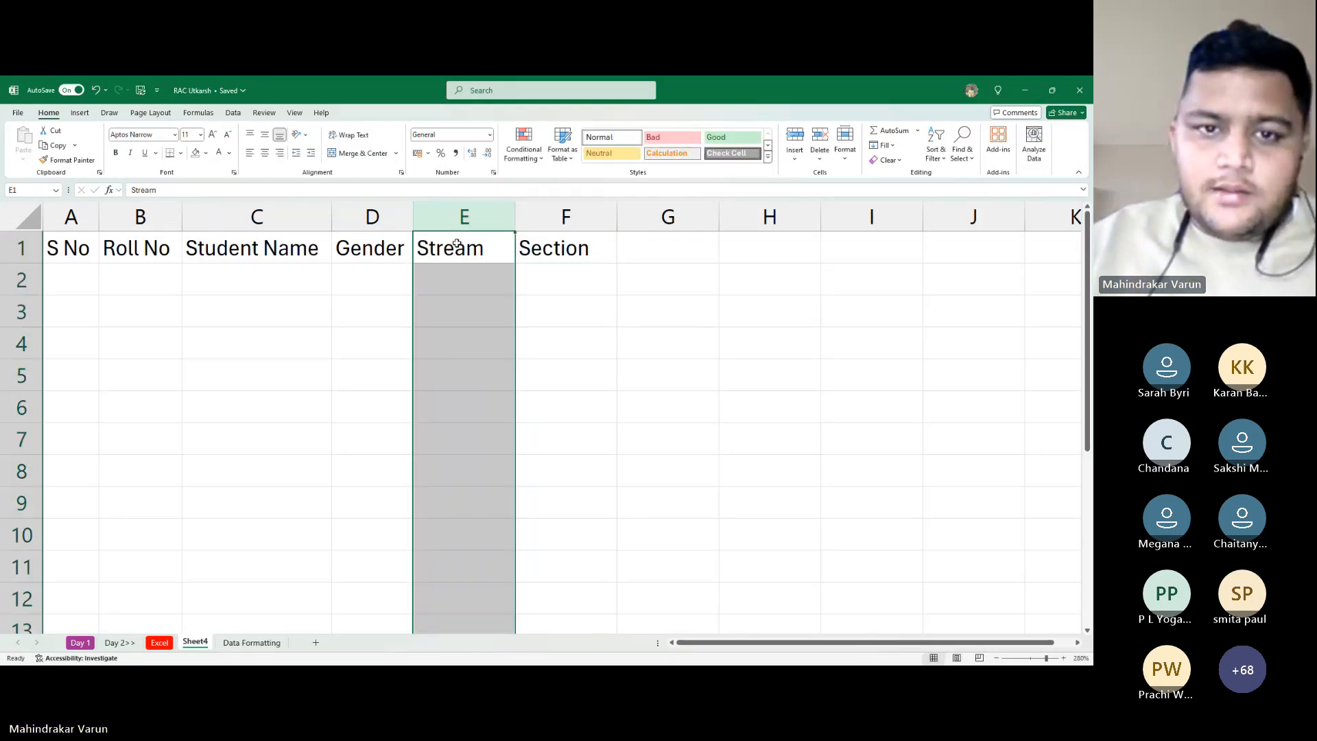
Insert a blank column before Stream and head it College
key(ctrl+shift+plus)
click(456, 244)
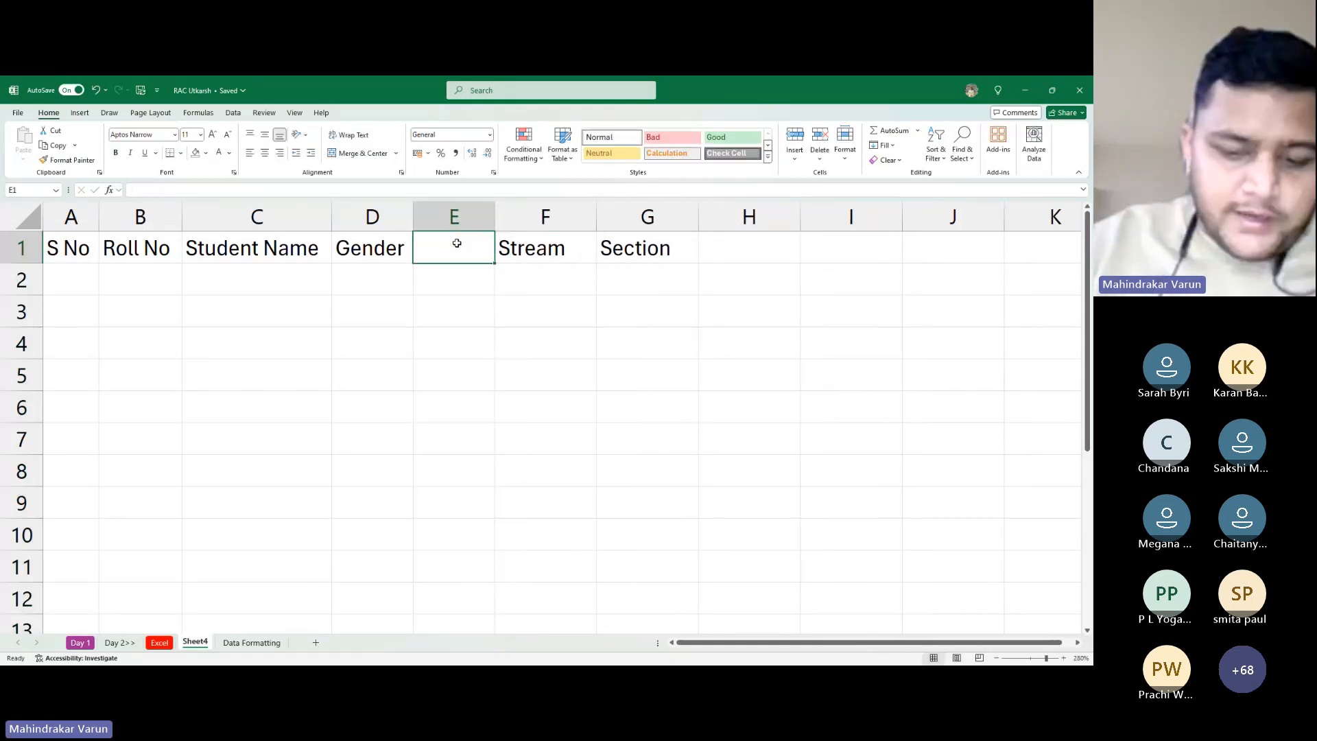
text(College)
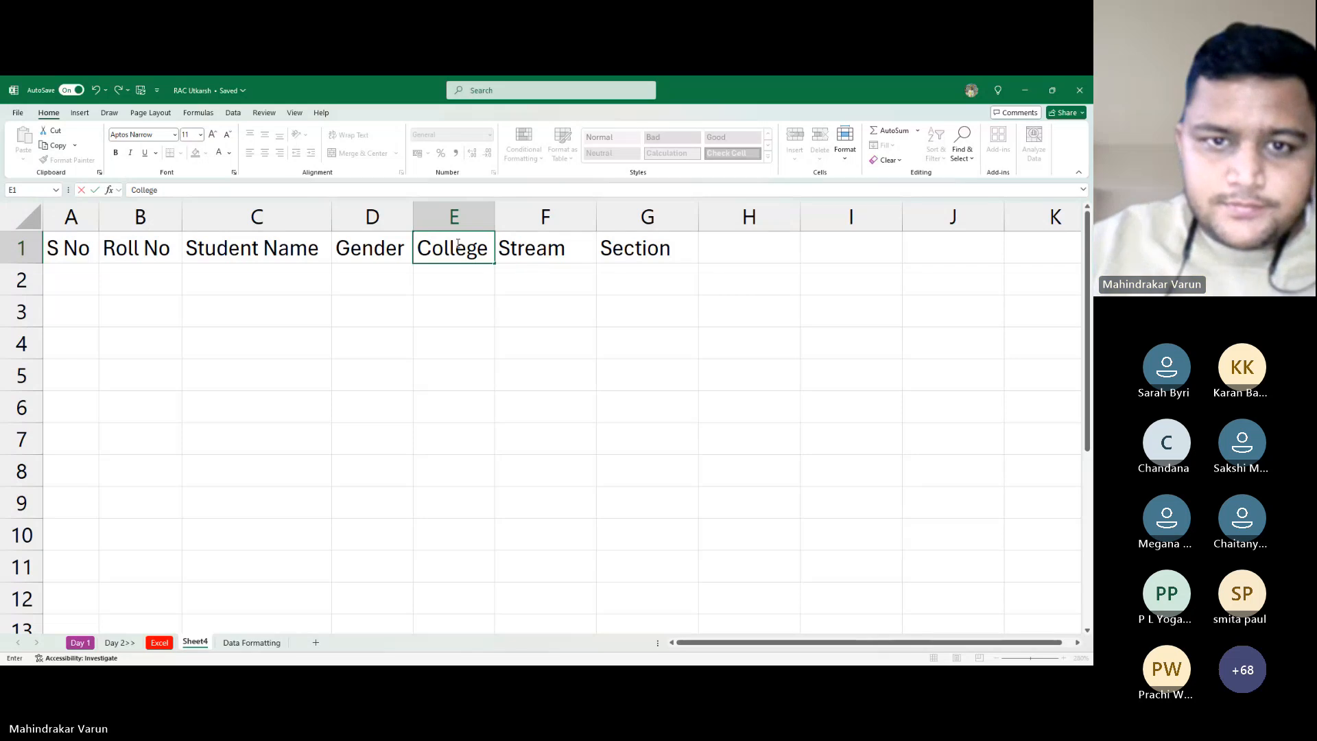
key(Return)
Add the Club Name header in H1 and widen column H to fit it
key(Left)
key(Up)
key(Left)
key(Left)
key(Left)
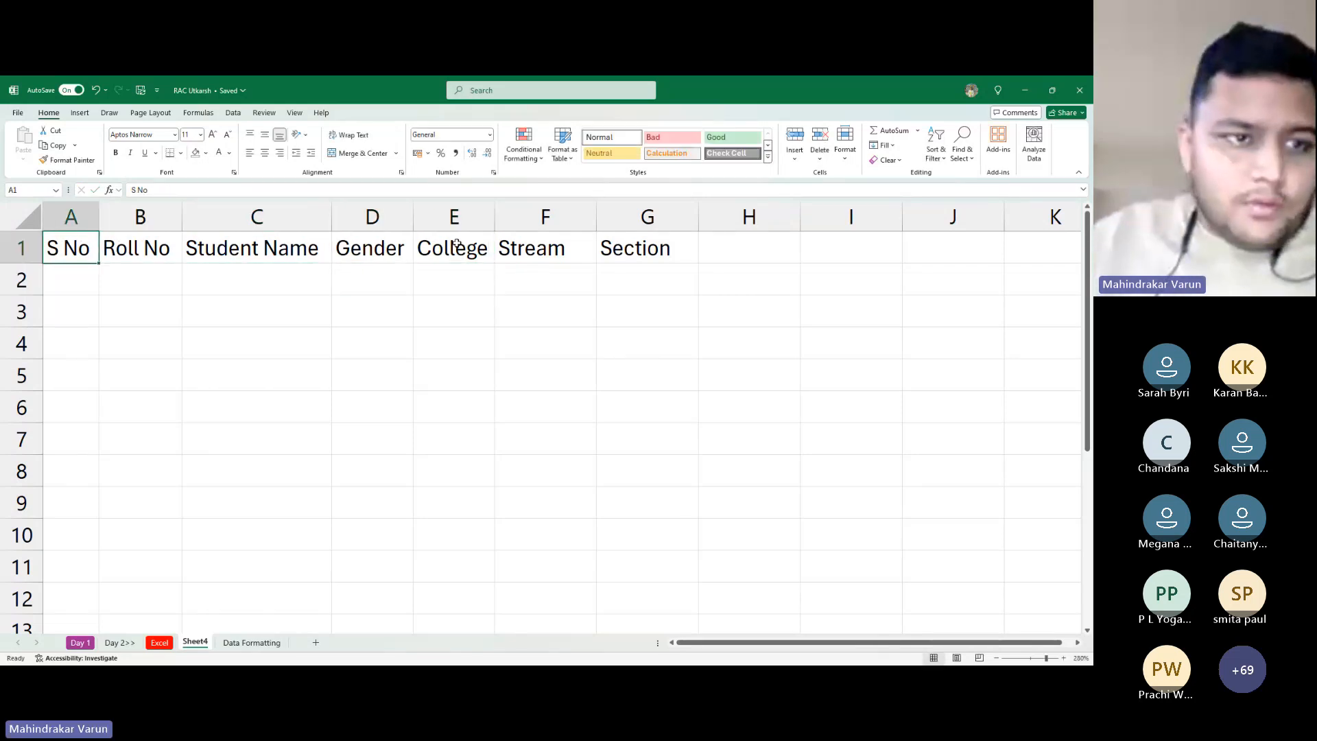
key(Right)
key(Right)
key(Right)
key(Right)
key(Right)
key(Right)
key(Right)
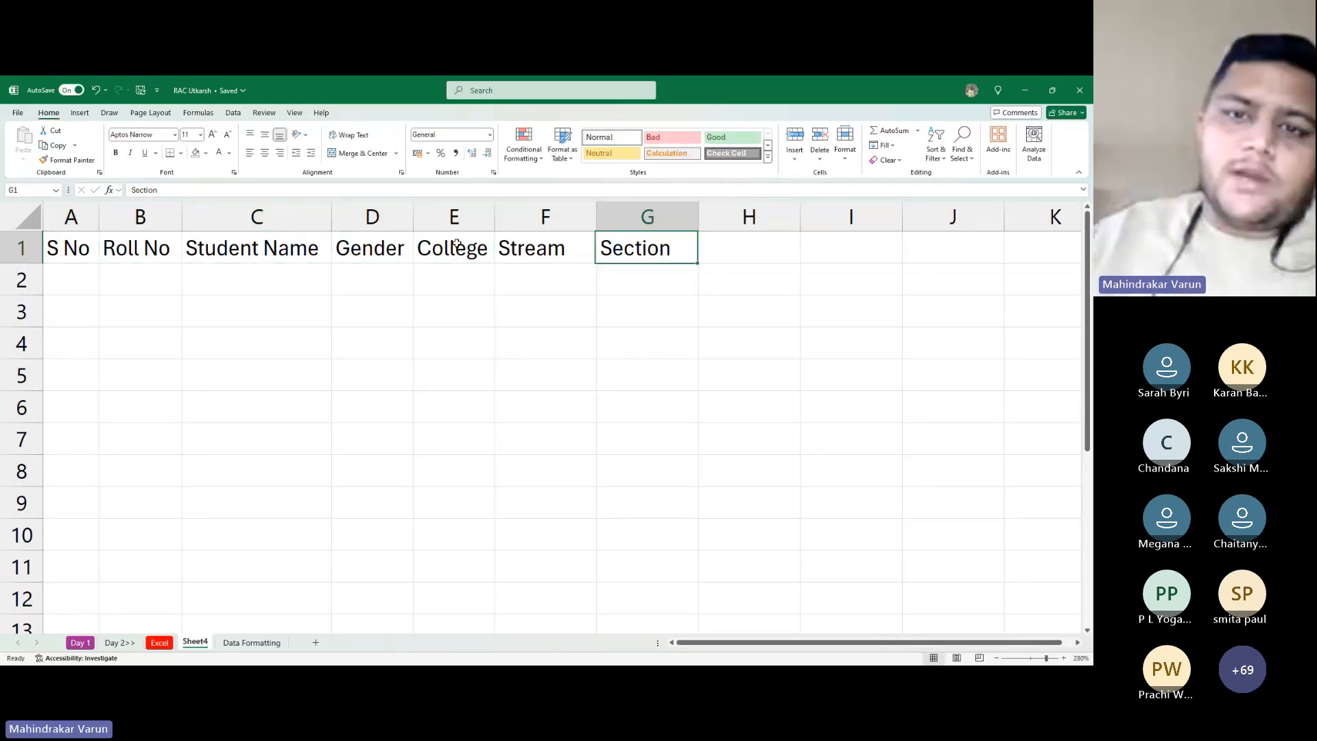
key(Left)
key(Right)
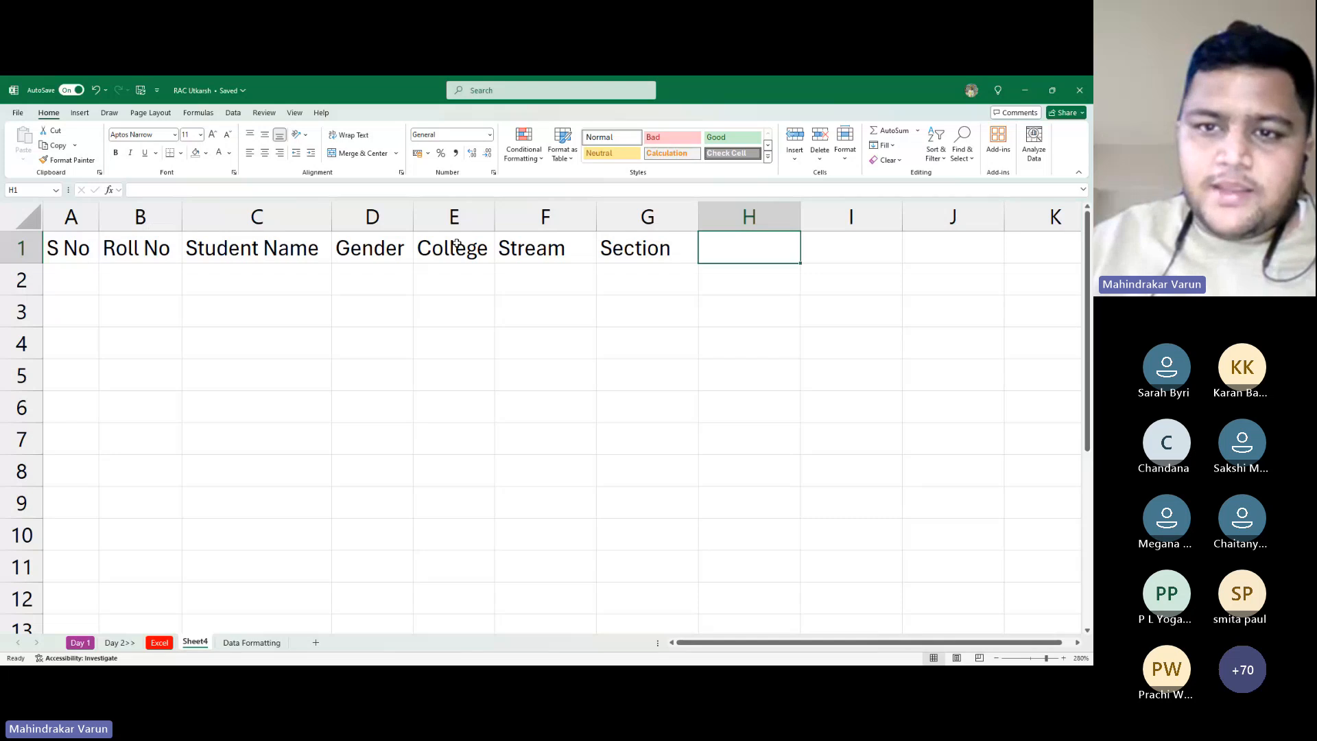
text(Club Name)
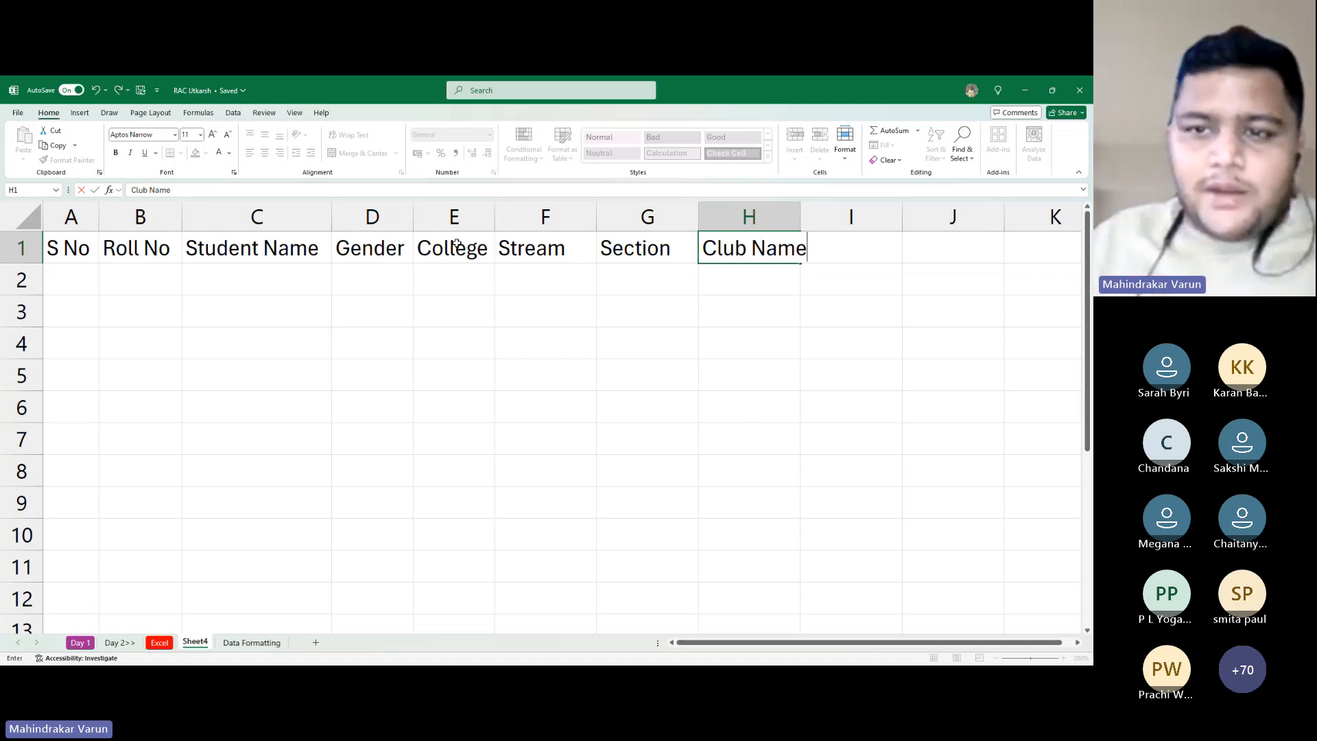
key(Return)
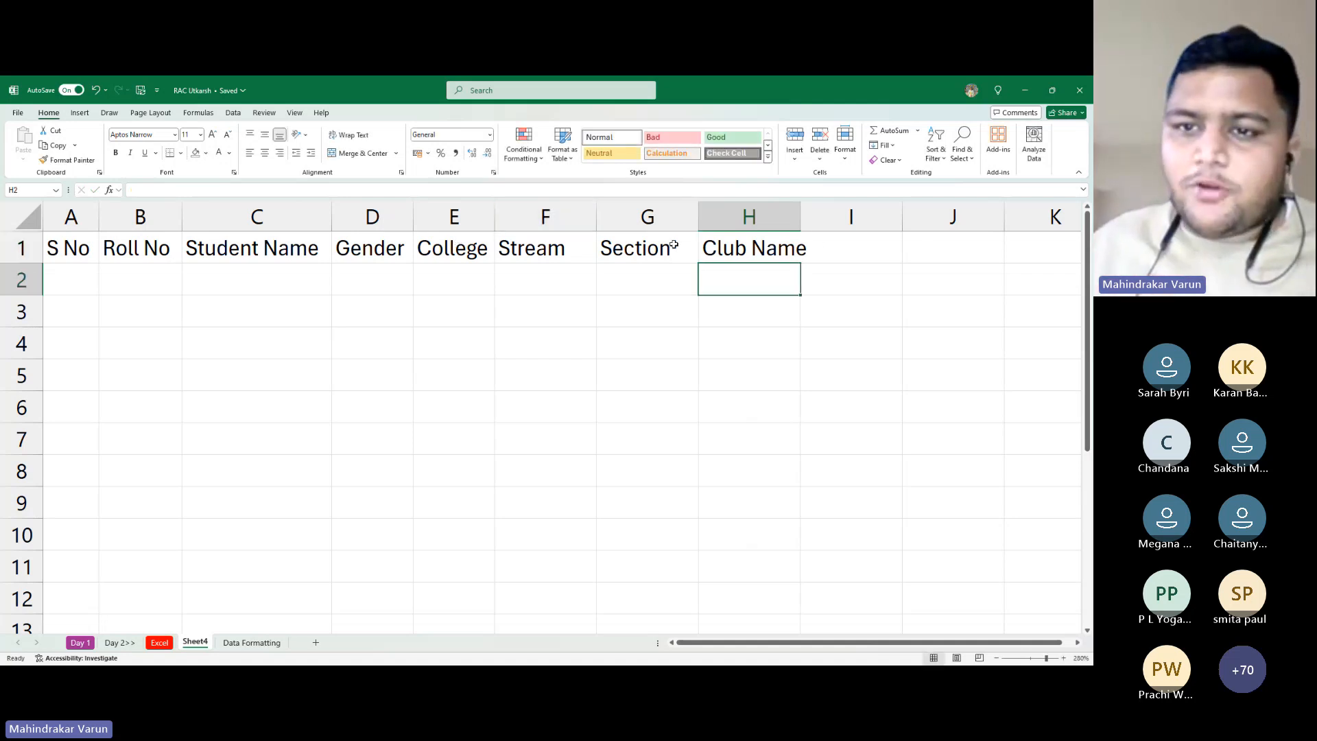
drag(805, 226, 822, 227)
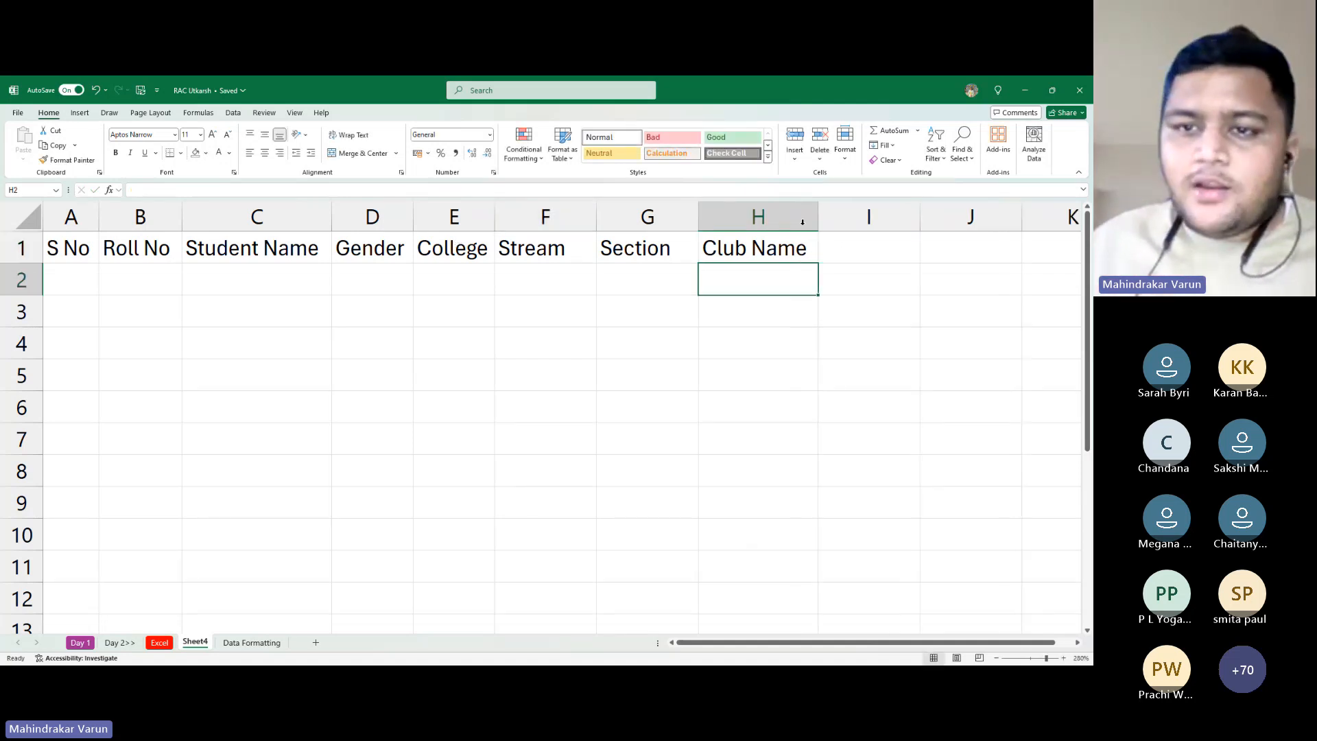
click(83, 270)
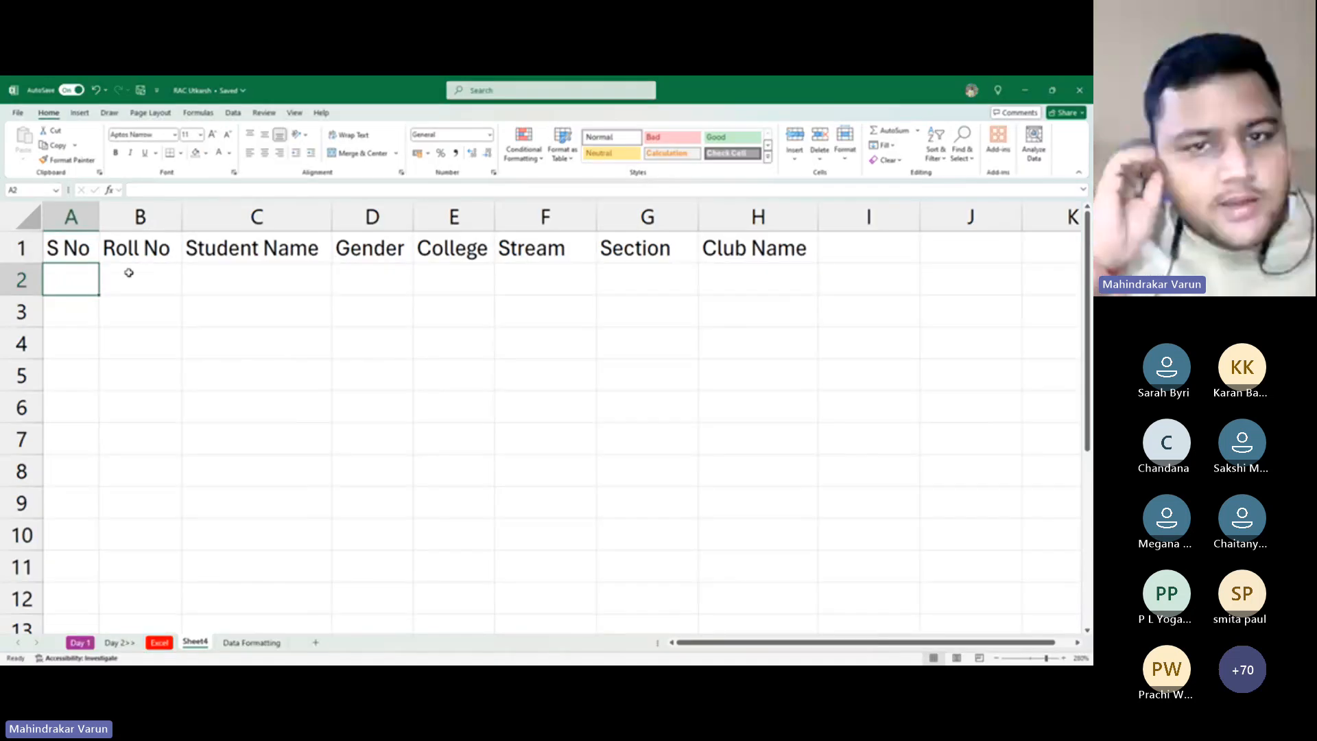
key(alt+Tab)
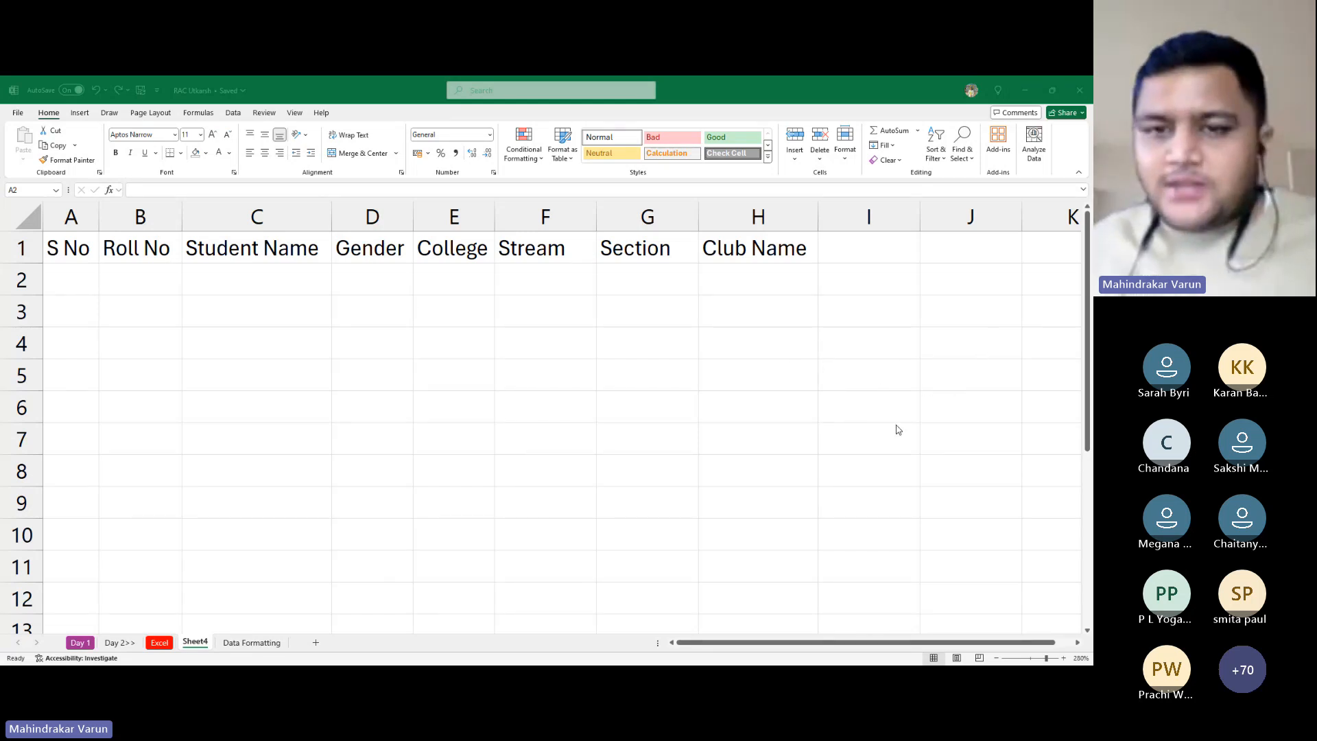
Enter 1 as the S No and St-001 as the Roll No in A2:B2
click(216, 346)
text(1)
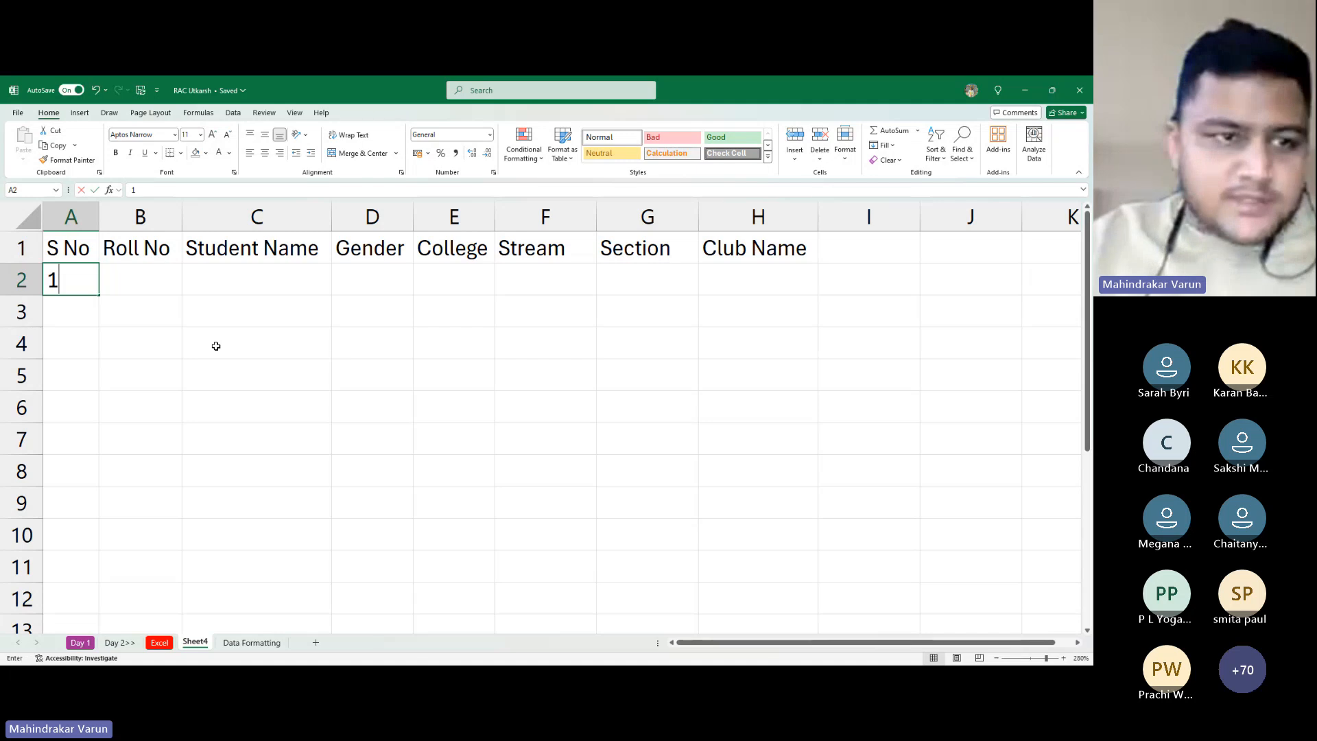
key(Tab)
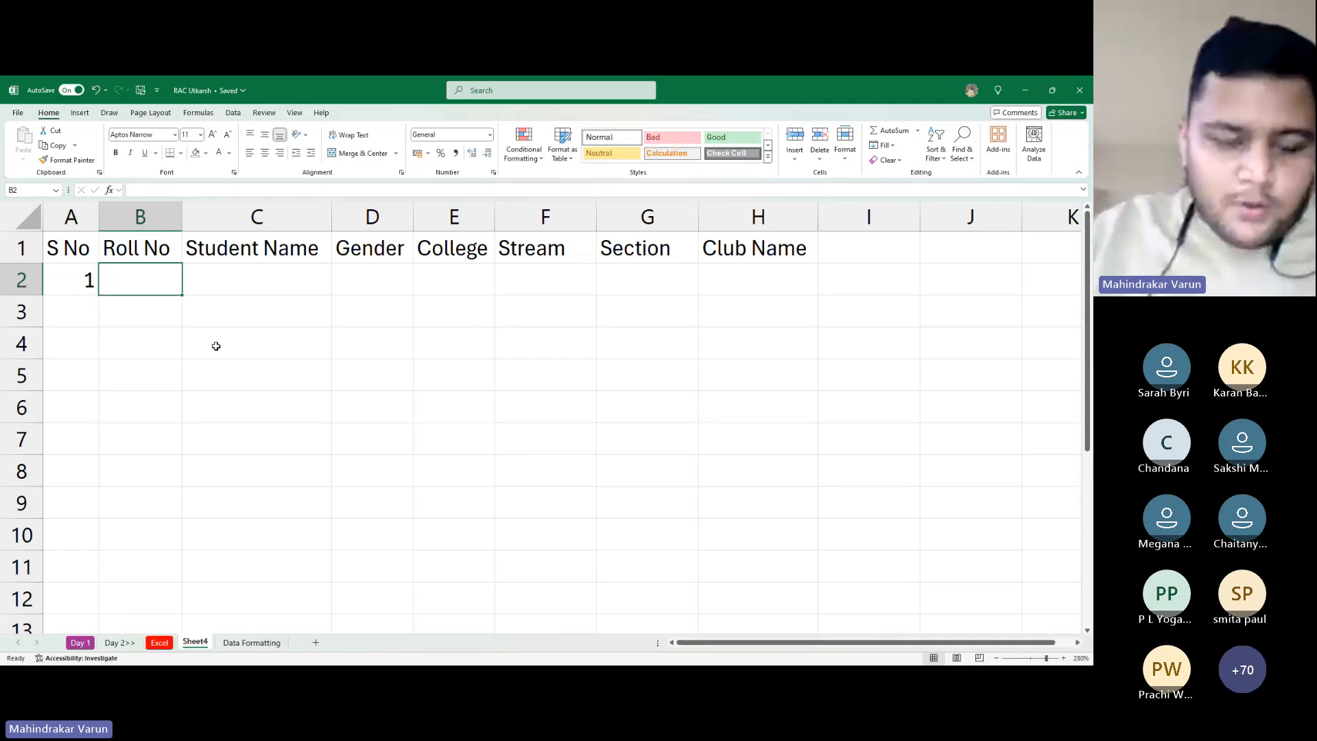
text(St)
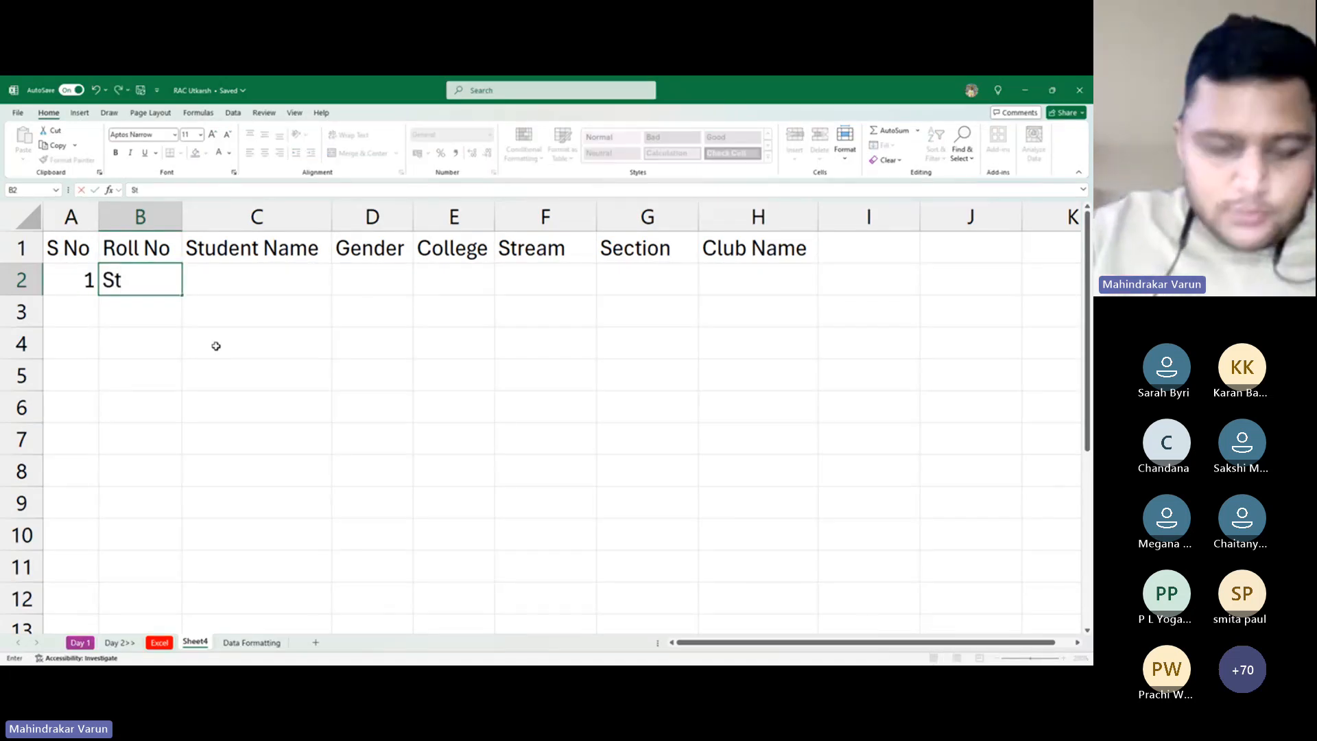
key(BackSpace)
key(BackSpace)
text(St)
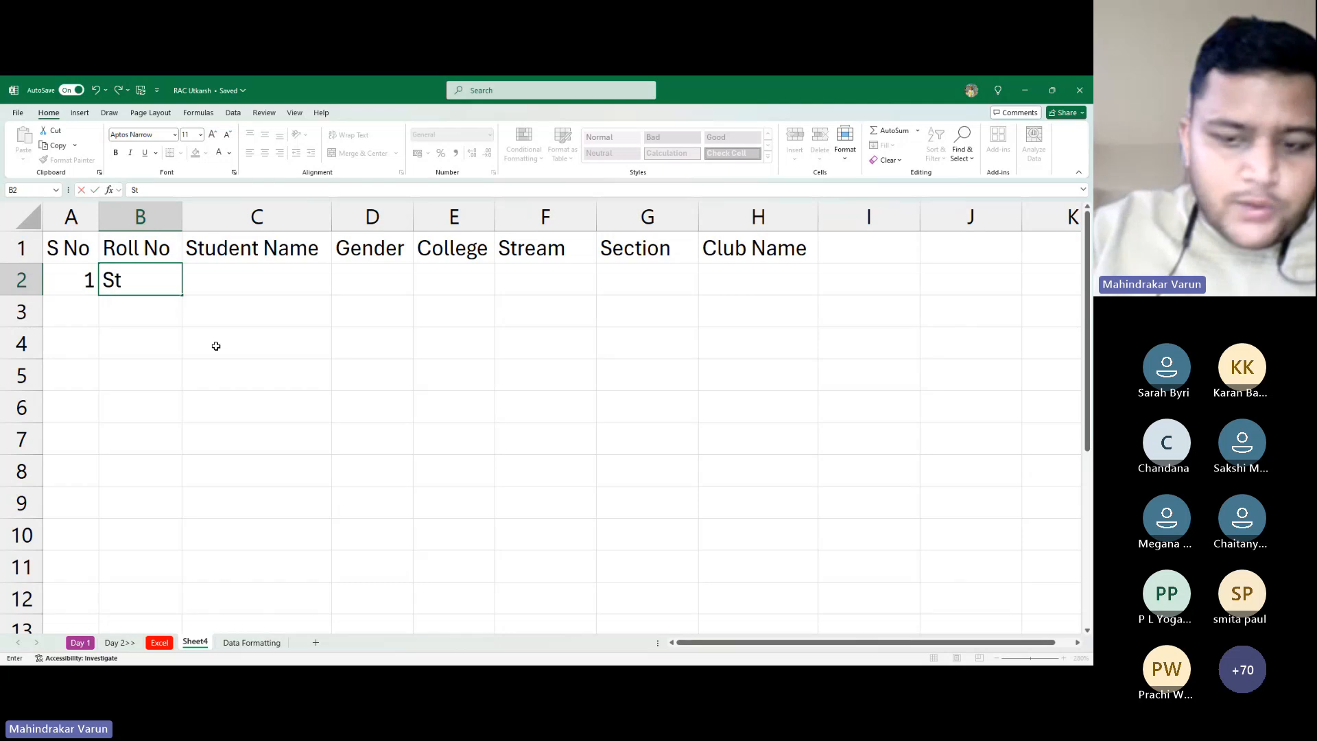
text(-00)
key(End)
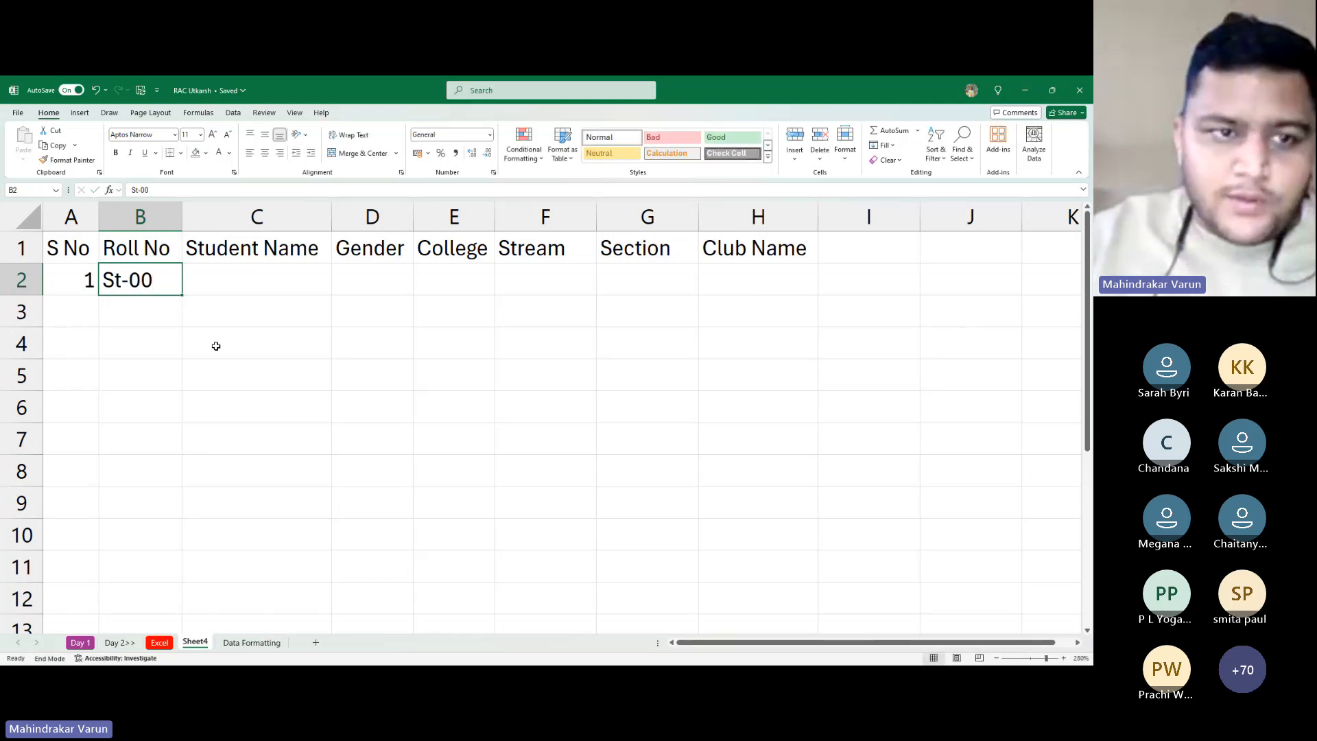
text(1)
key(Escape)
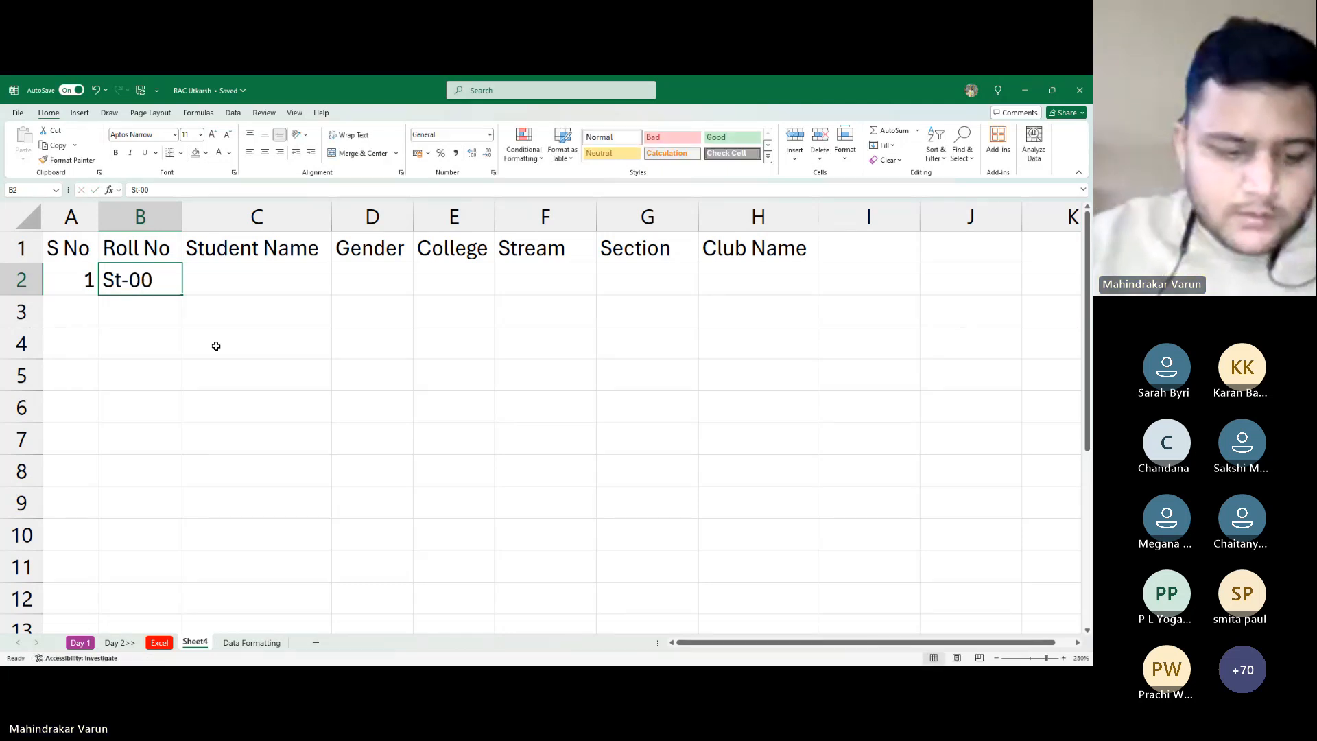
text(St-)
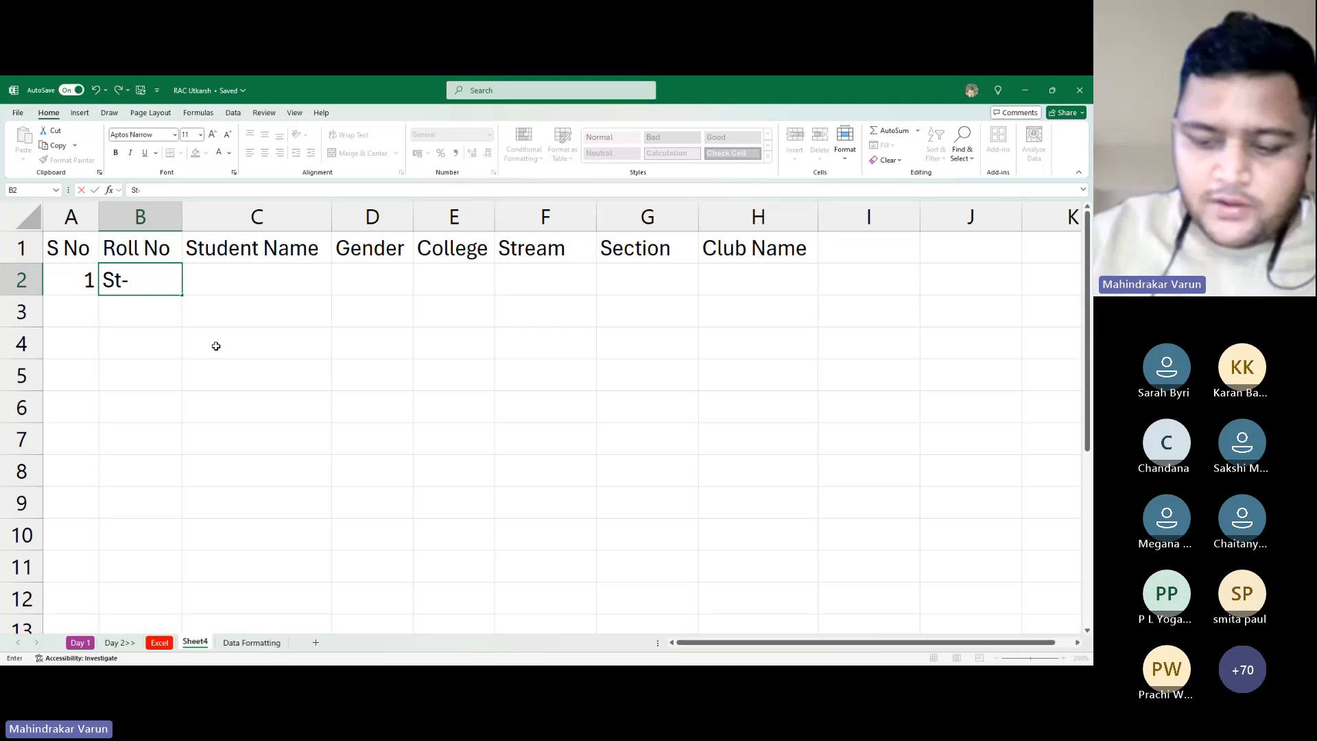
text(001)
key(Tab)
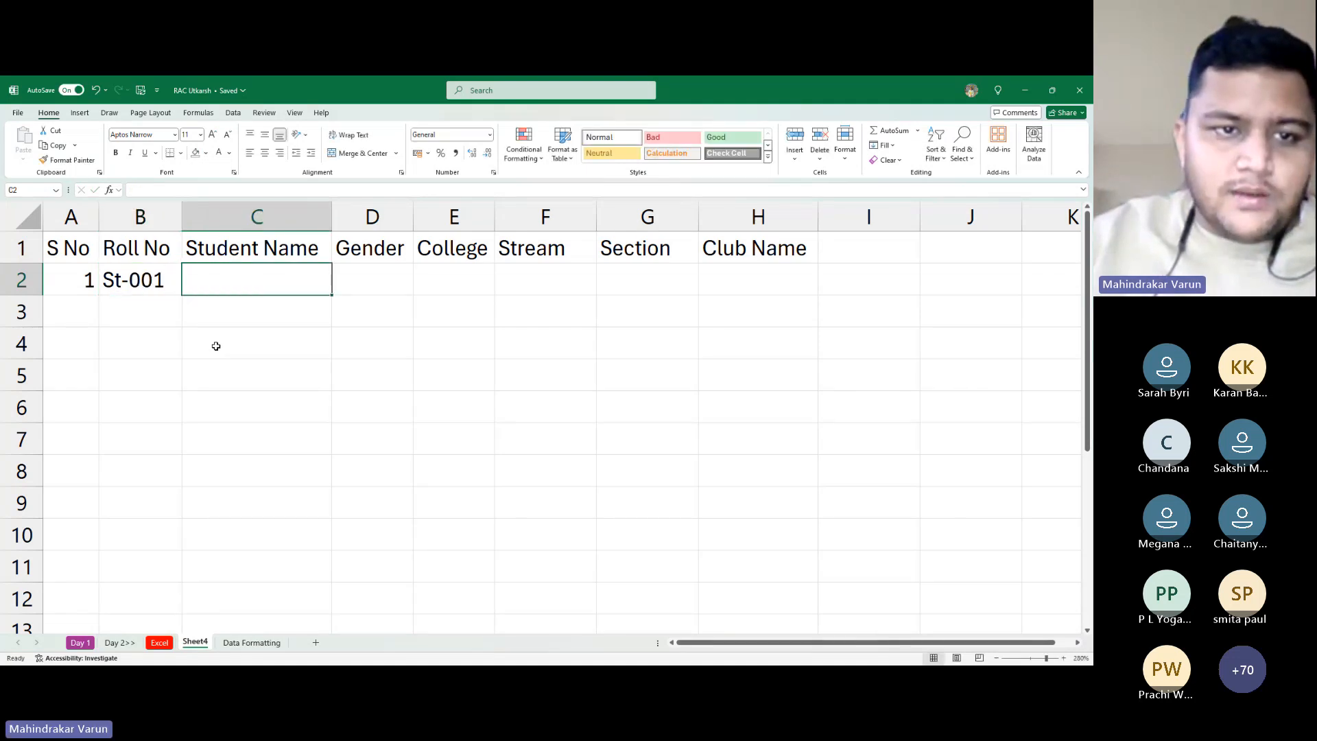
Paste the student's full name into C2, enter Male in D2, and widen the College column
key(alt+Tab)
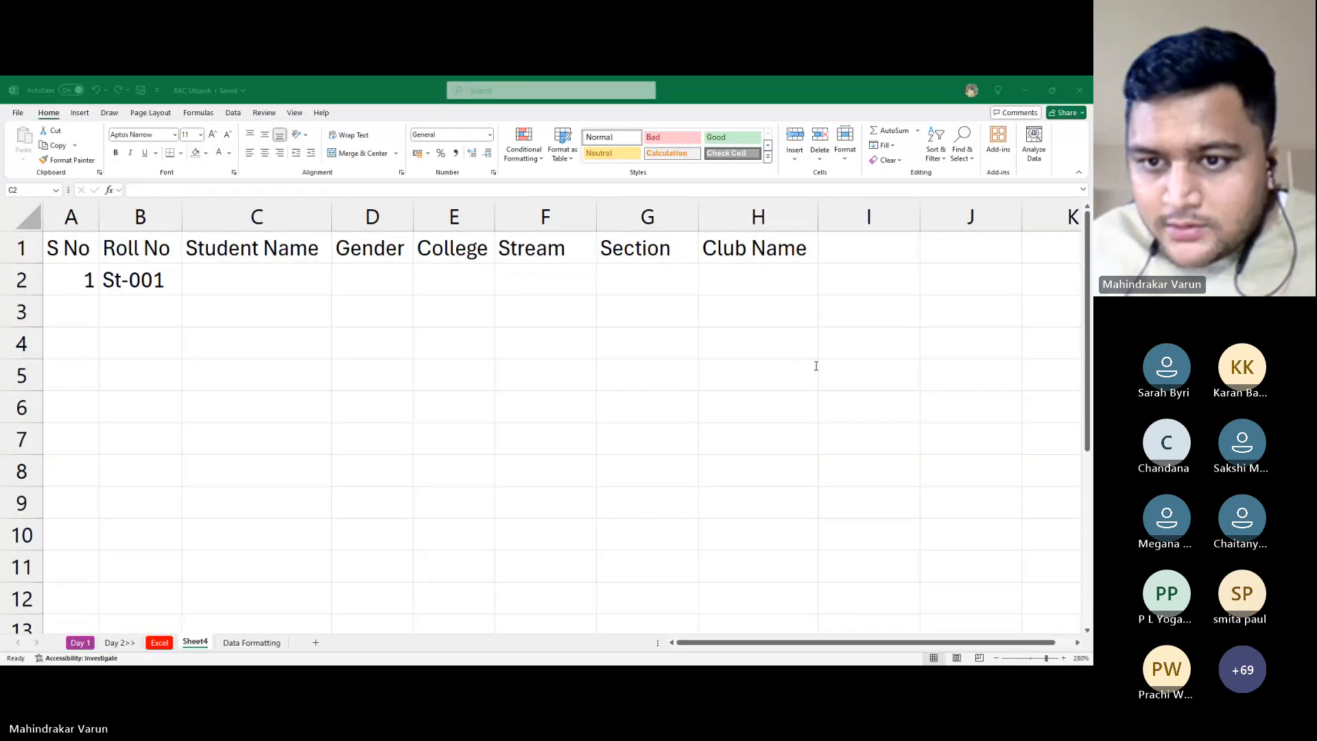
key(alt+Tab)
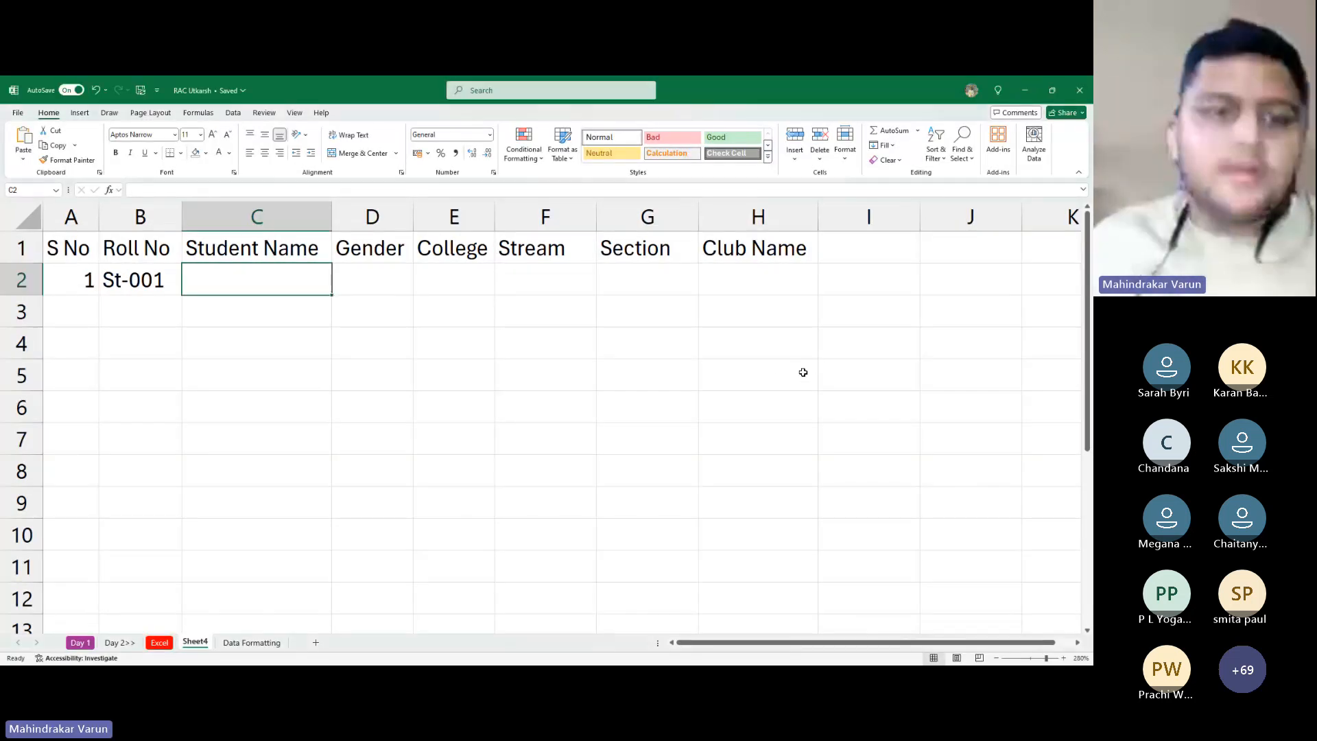
key(F2)
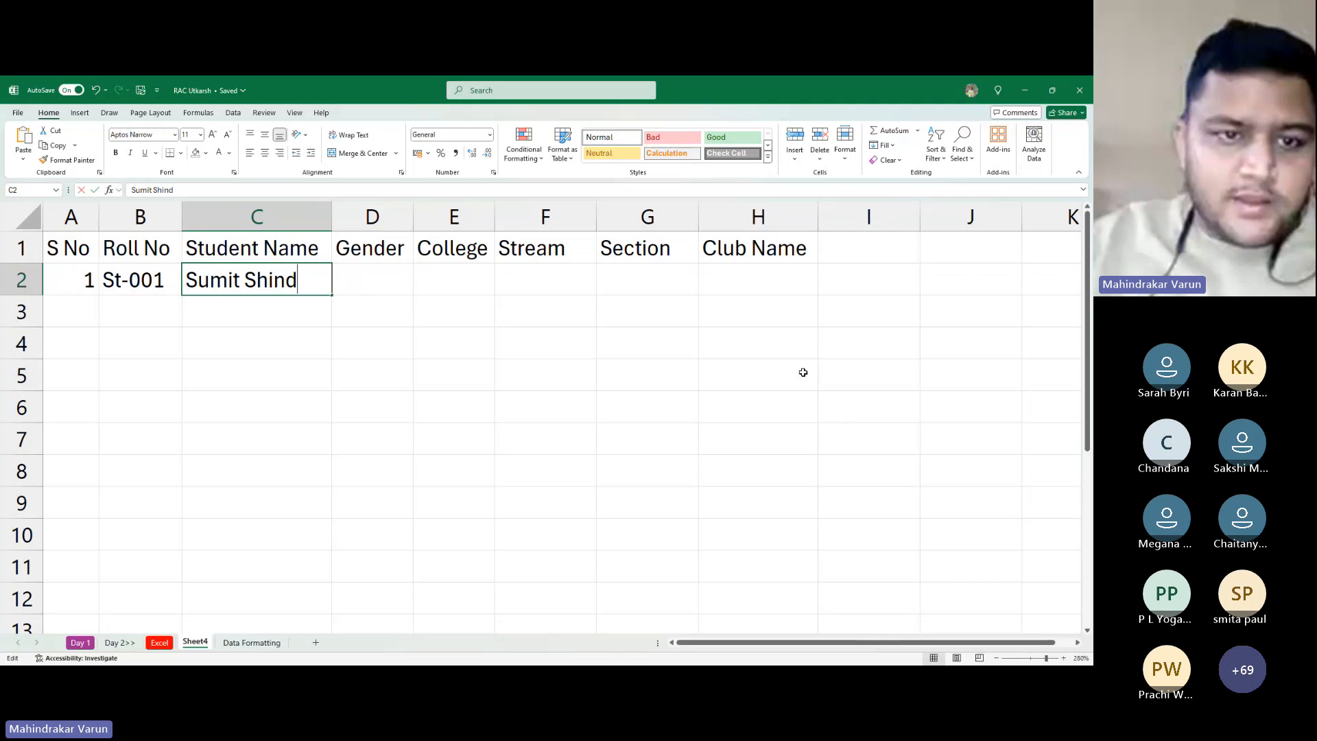
key(Tab)
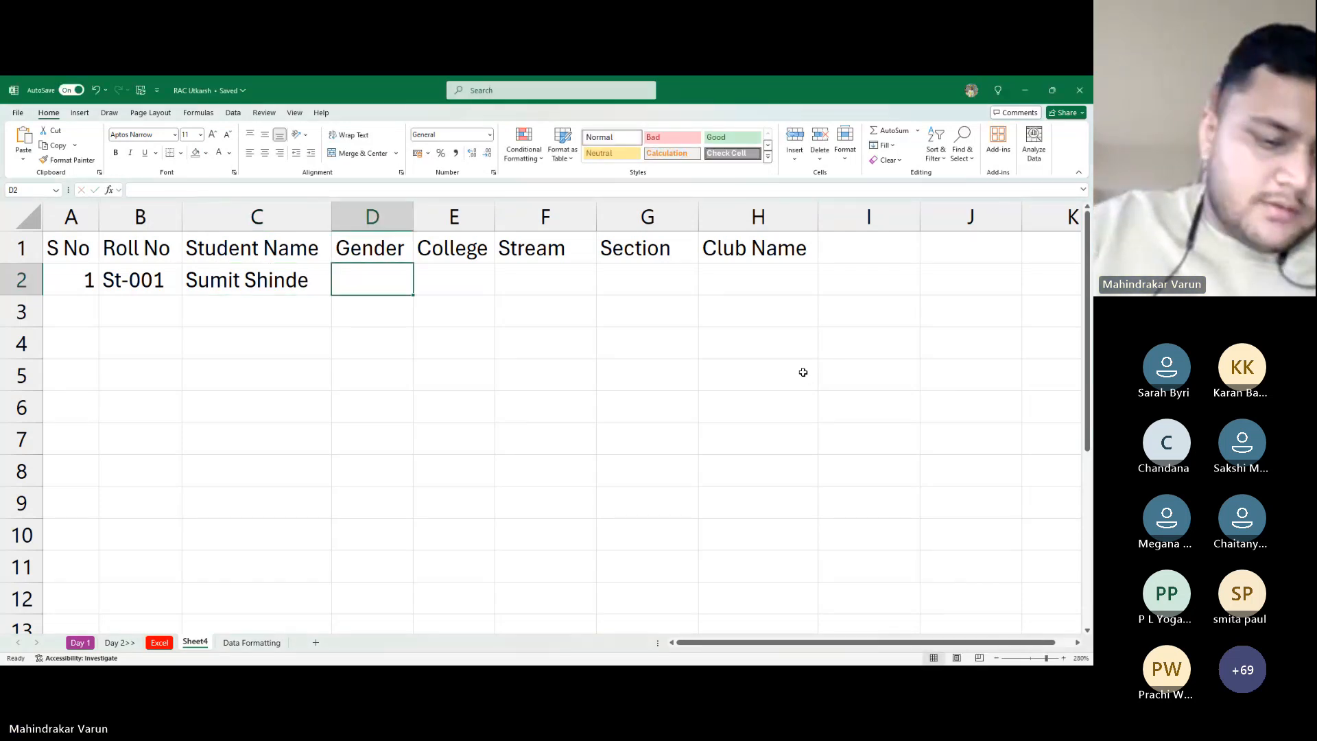
text(Male)
key(Tab)
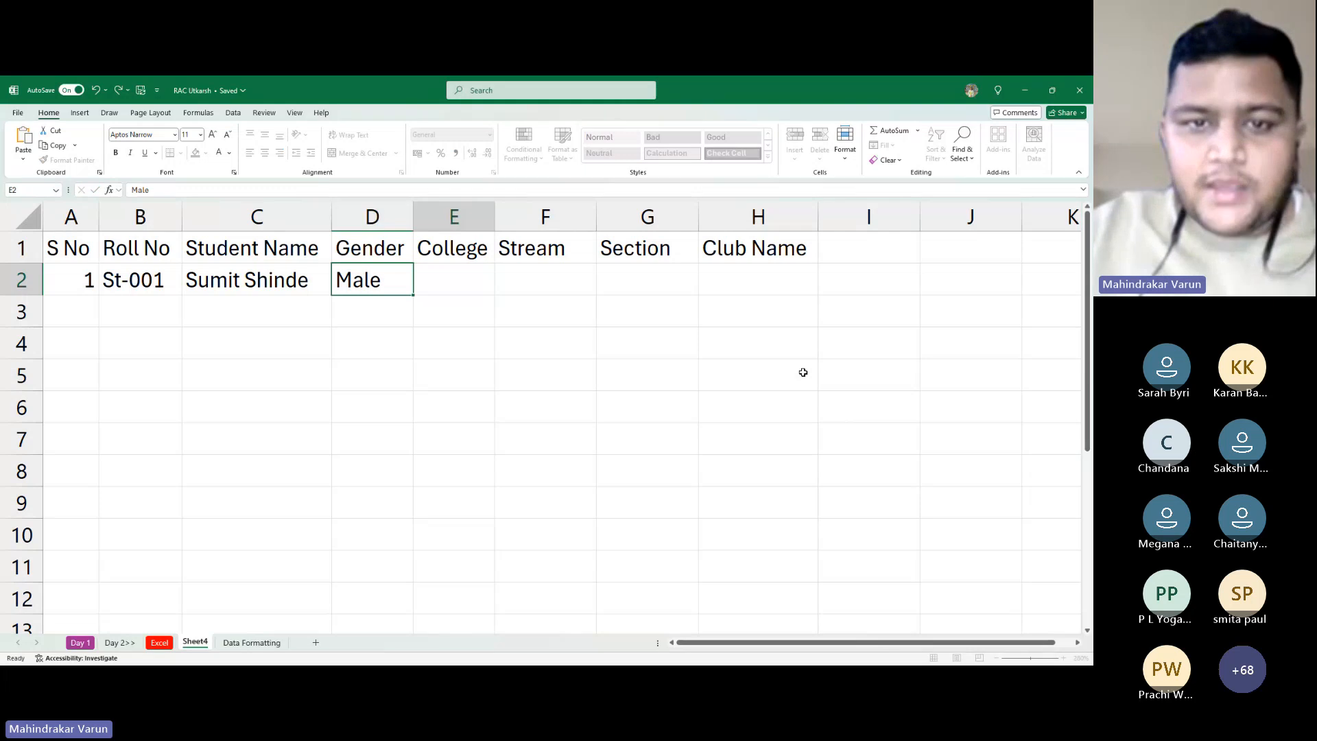
drag(500, 221, 575, 225)
click(632, 288)
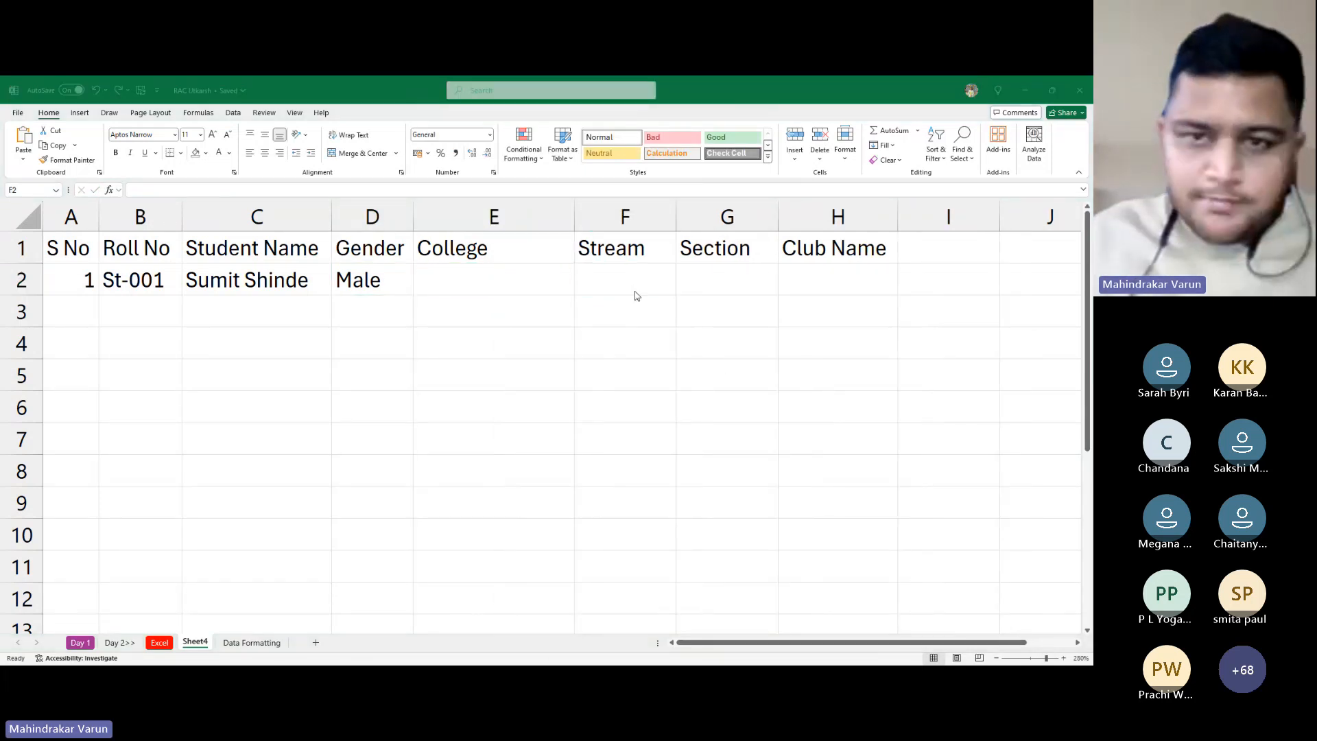
key(Left)
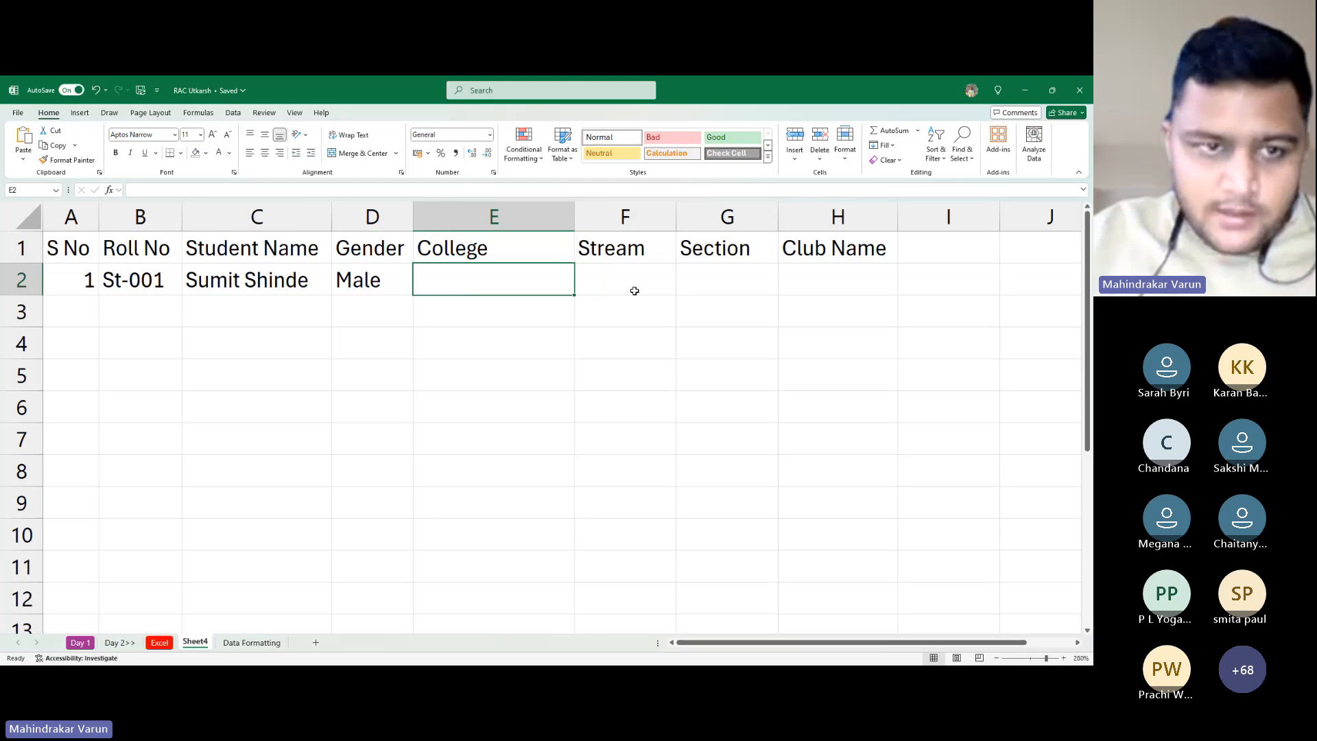
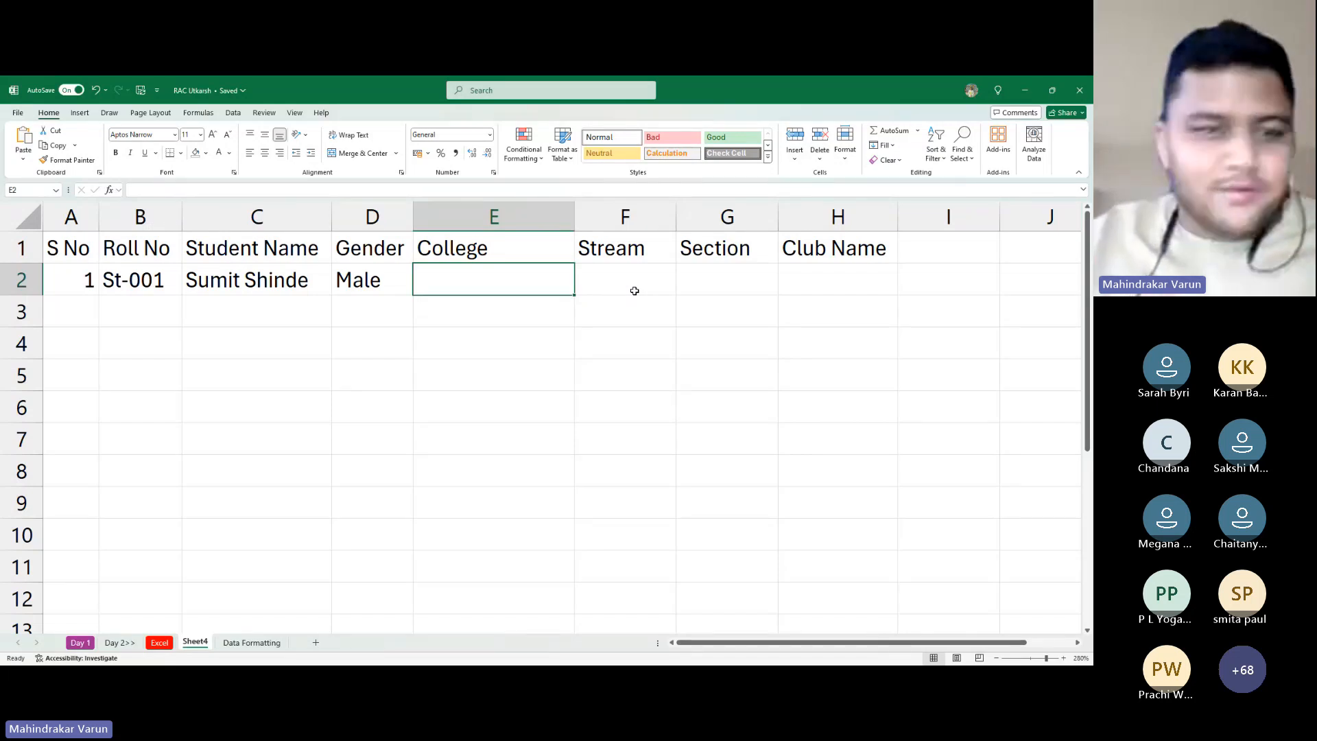
Copy a student name from the other window and paste it into C3
key(alt+Tab)
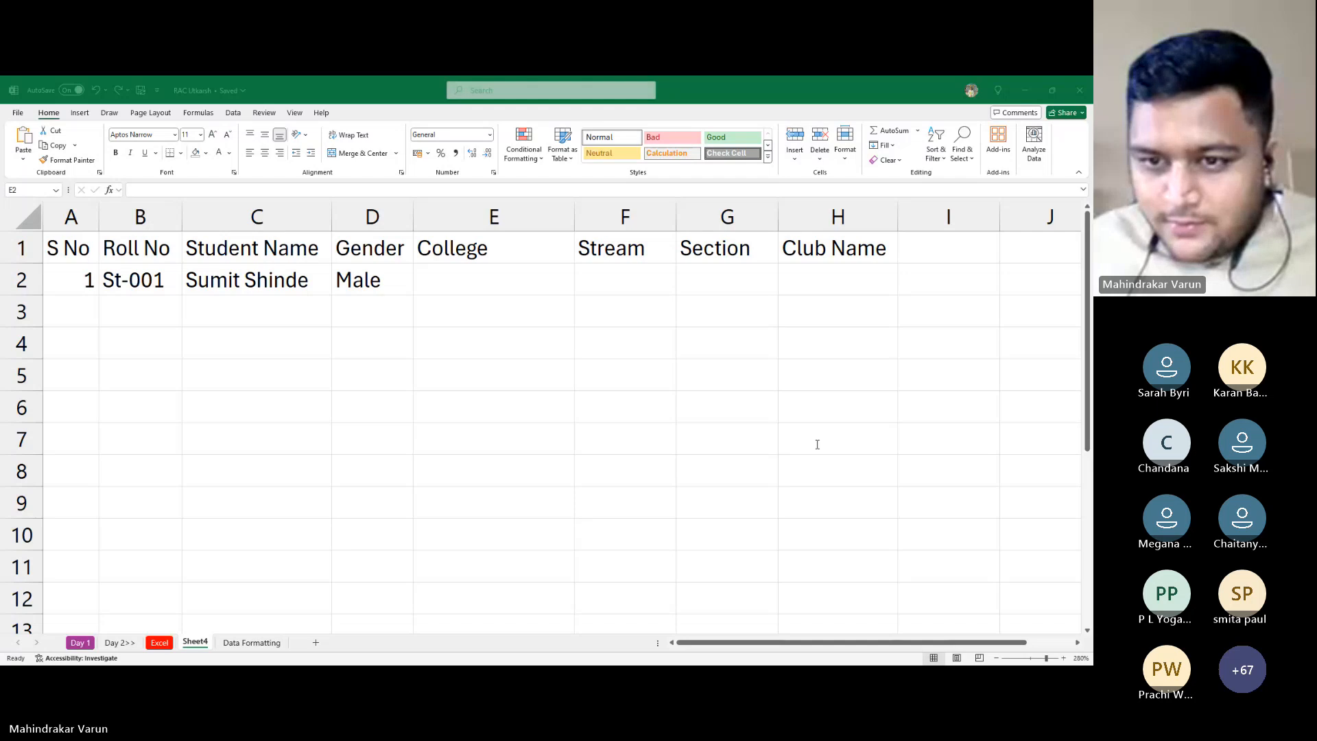
key(alt+Tab)
click(255, 326)
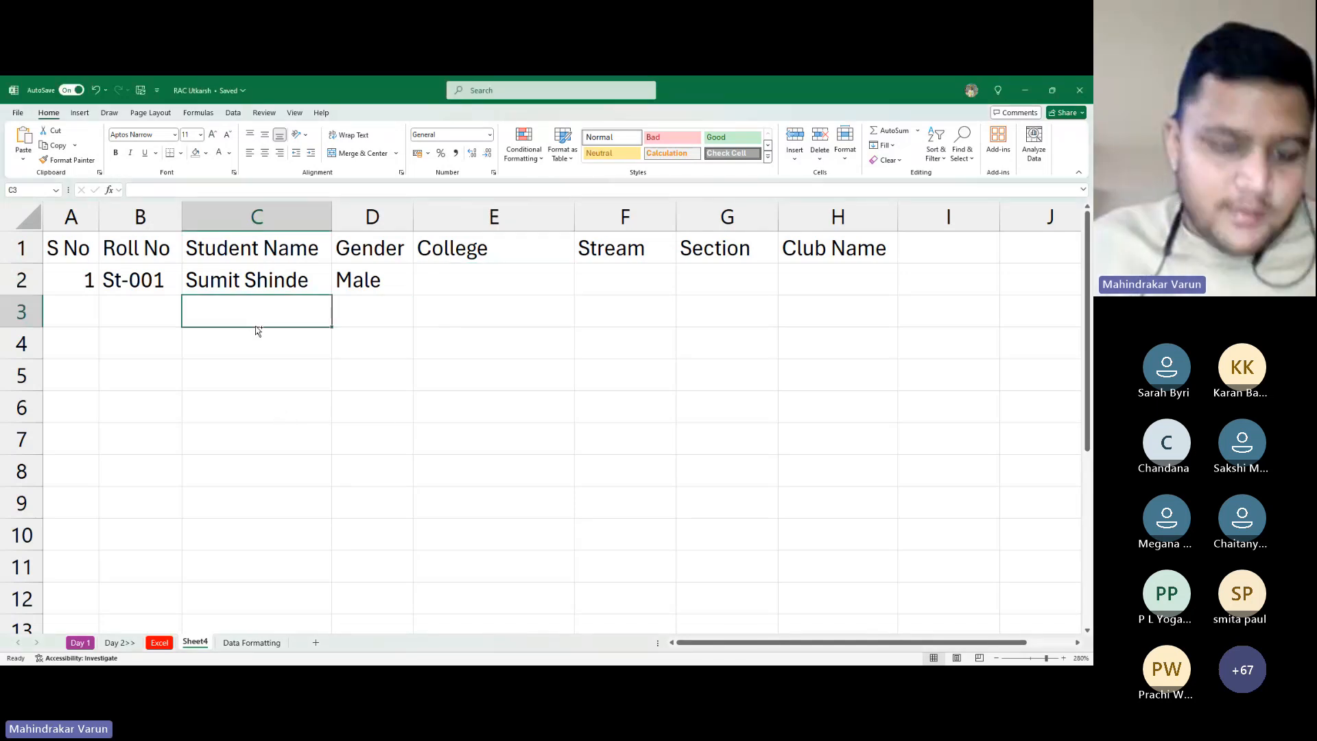
text(Manisha)
Paste the next student's details into C4 and trim it to just the name
key(alt+Tab)
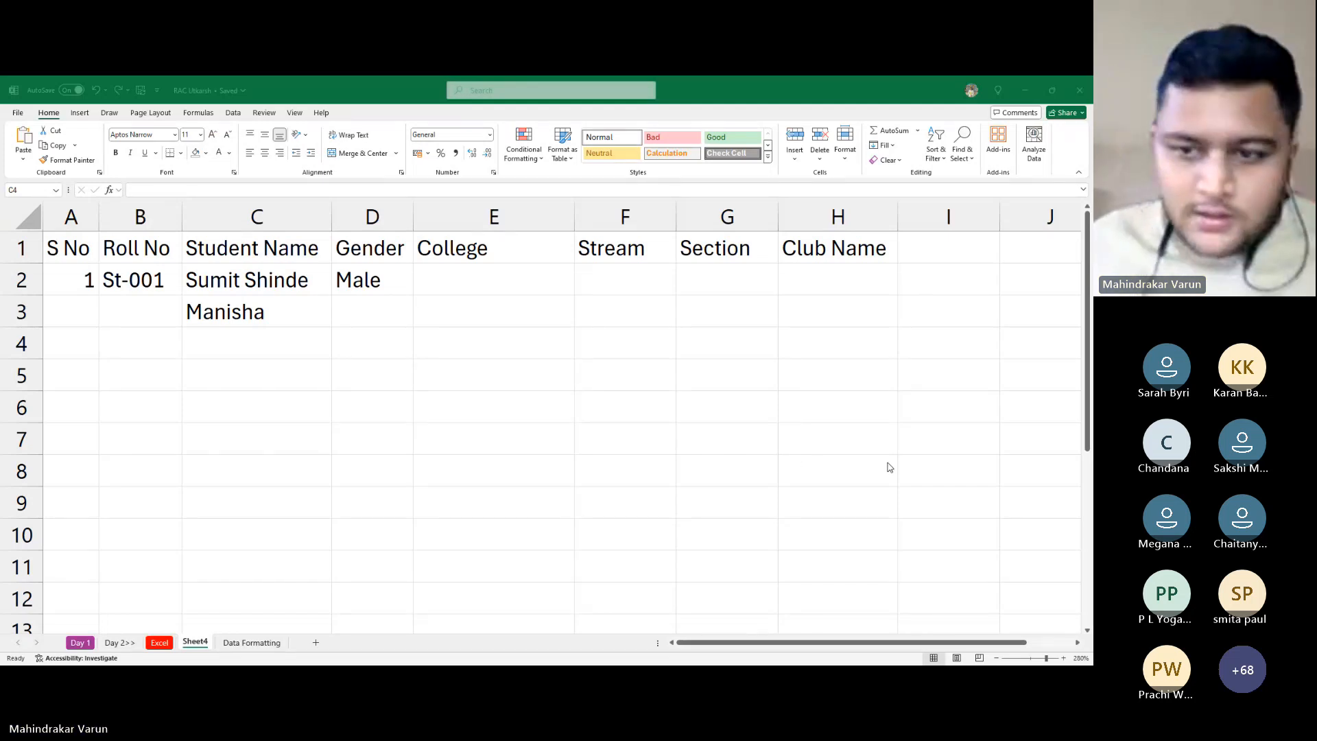
key(alt+Tab)
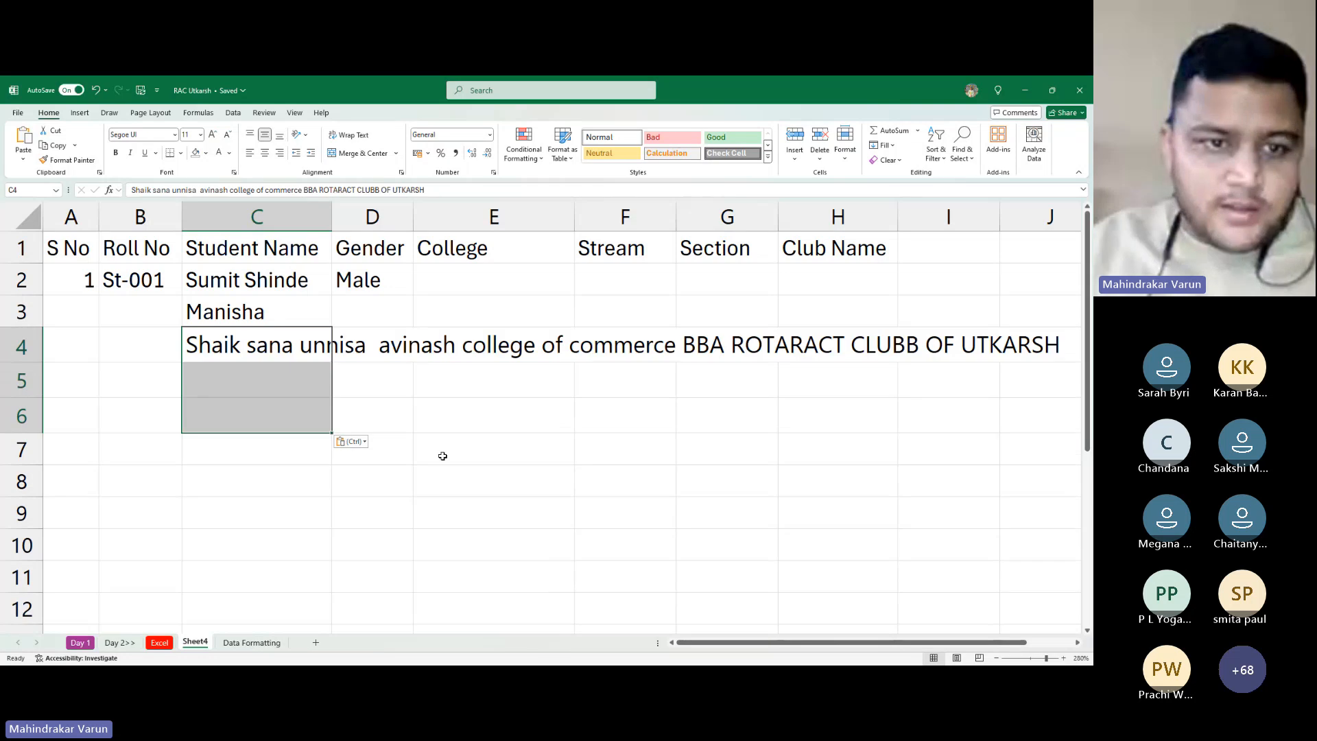
key(Right)
key(Left)
key(Up)
key(Down)
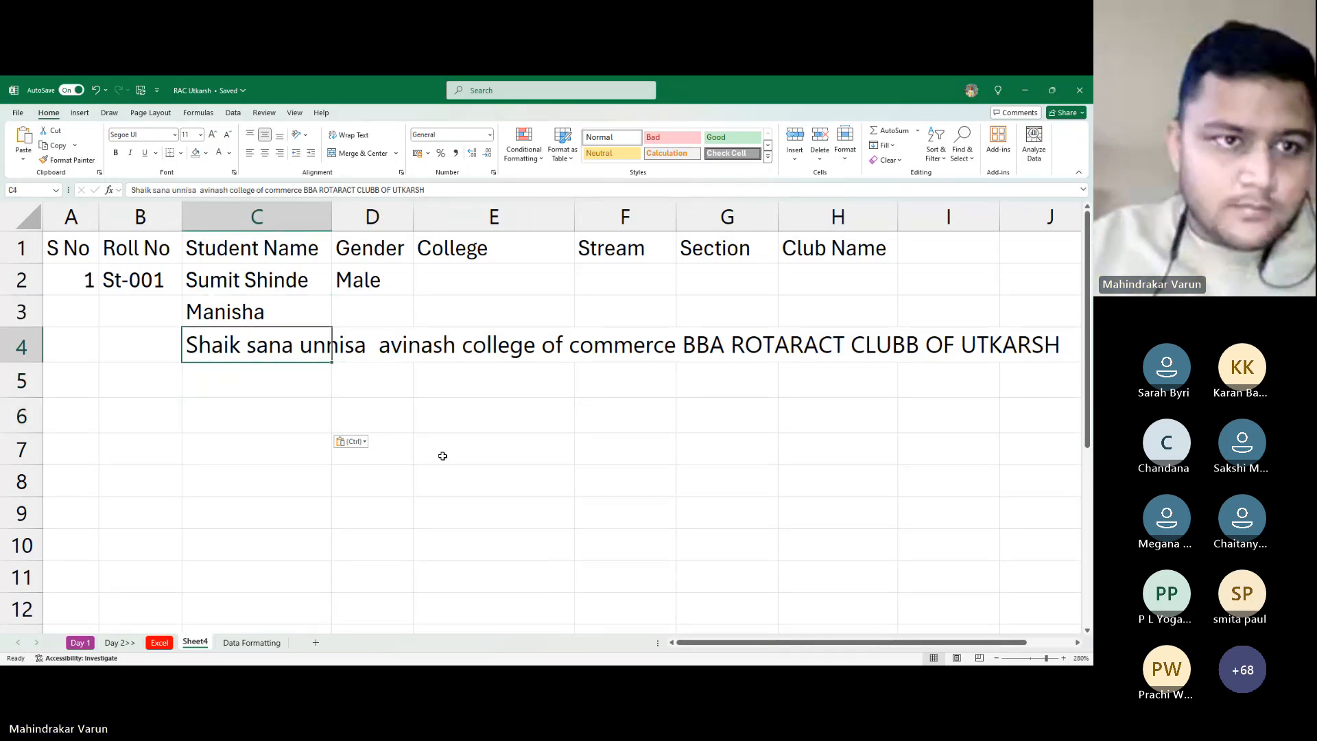
key(F2)
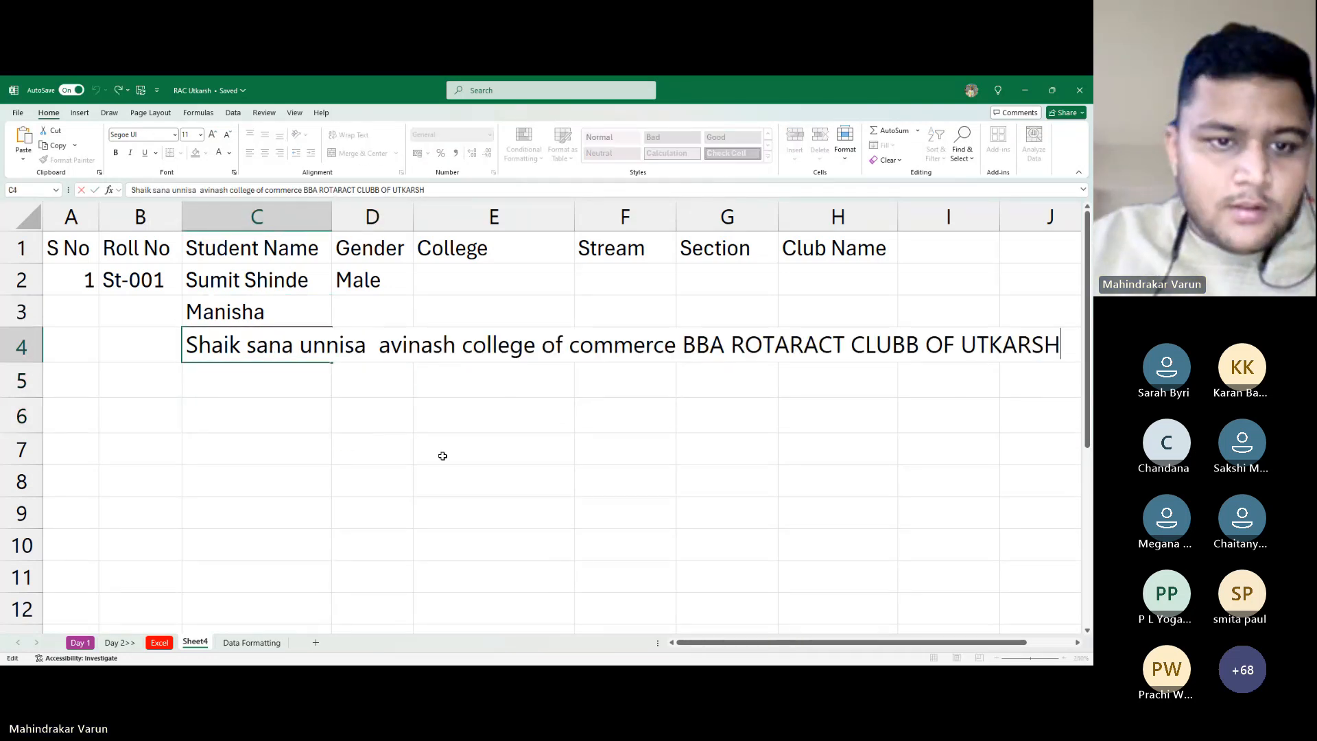
key(Left)
key(Left)
key(Left)
key(Left)
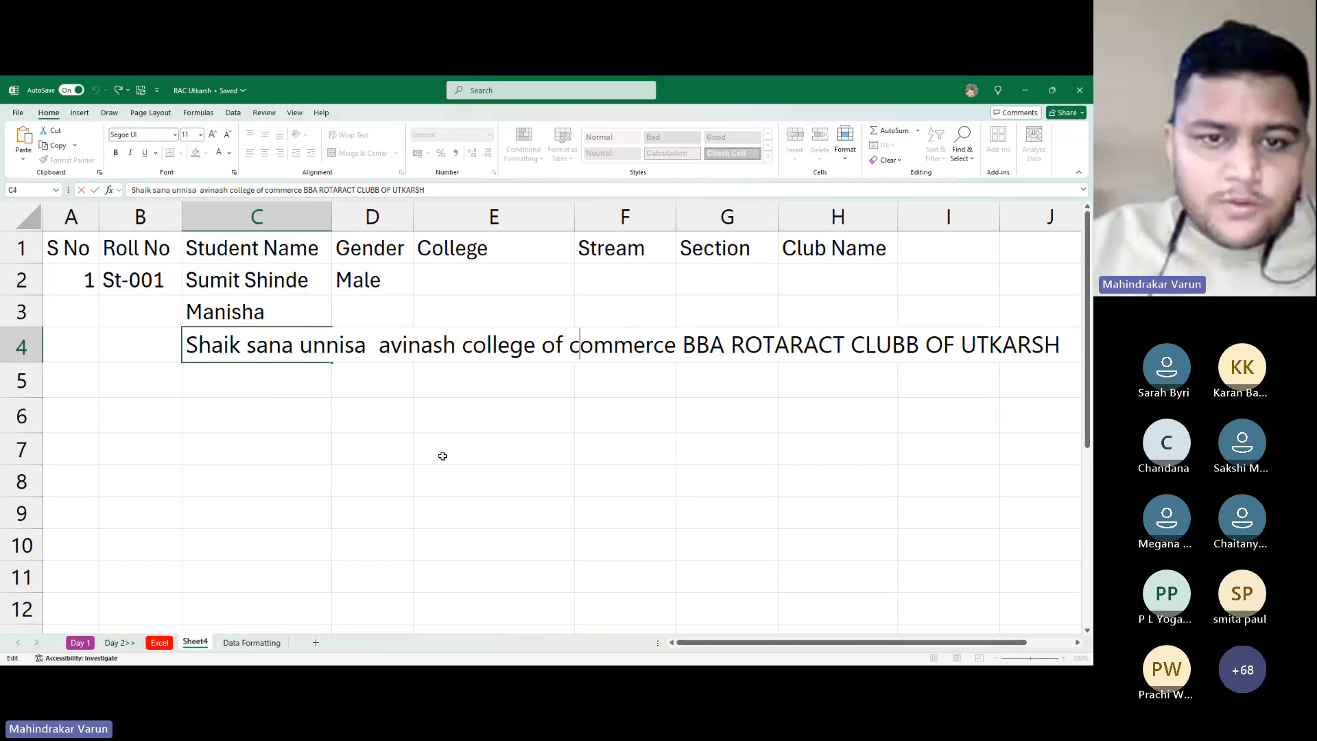
key(shift+End)
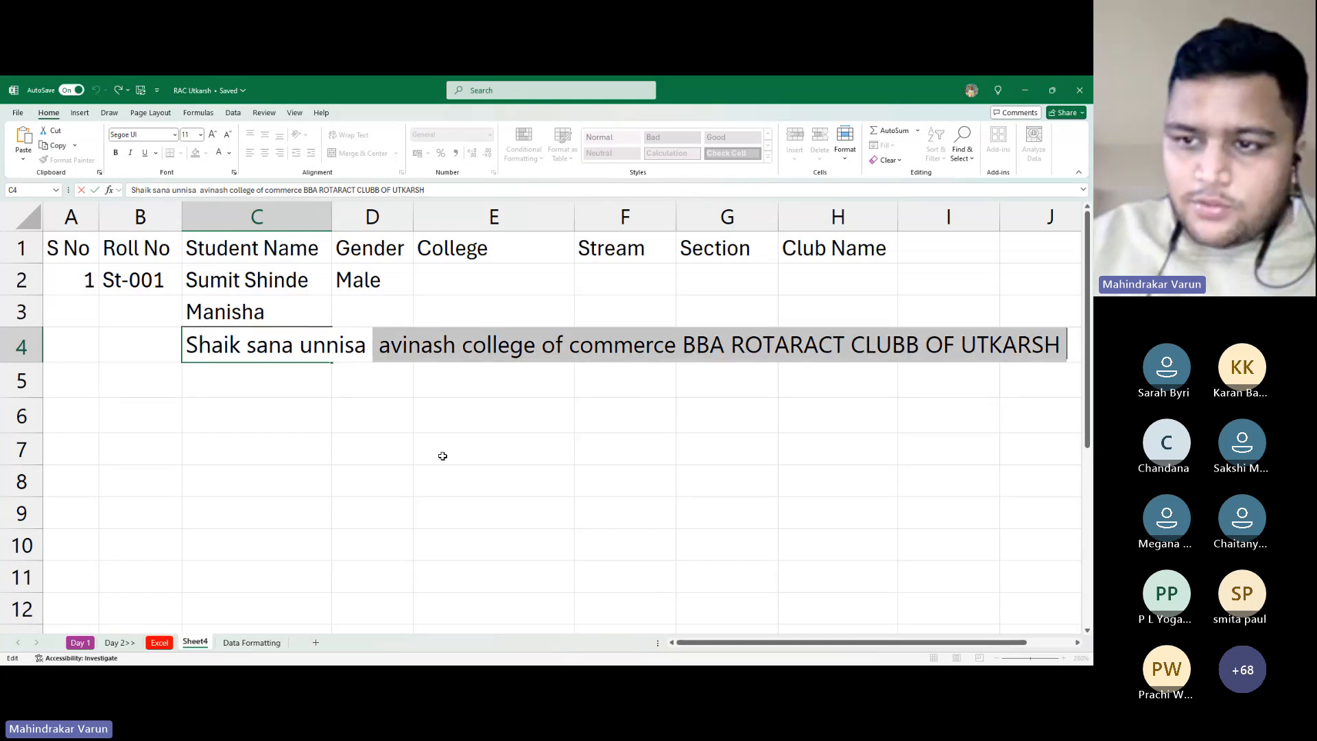
key(Delete)
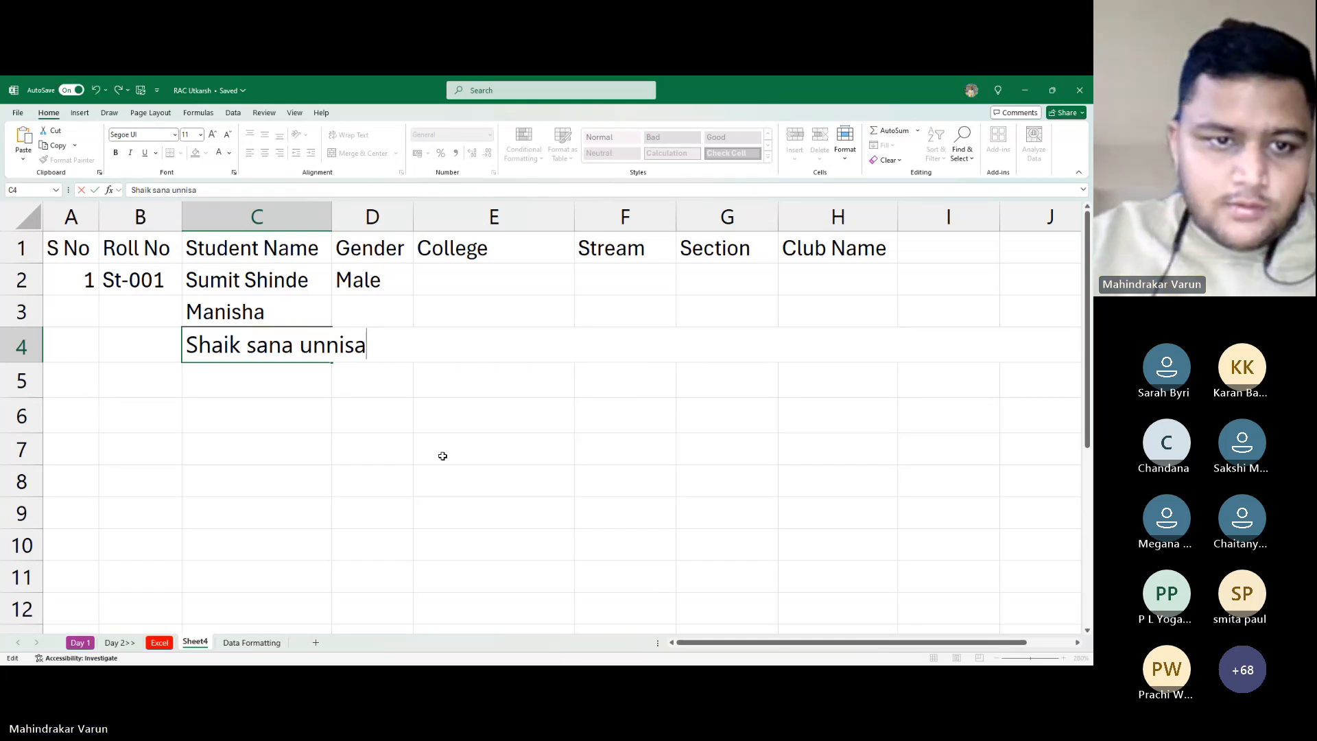
key(Return)
Enter Female as the gender in D3 and Male in D4
key(Up)
key(Up)
key(Right)
text(Fe)
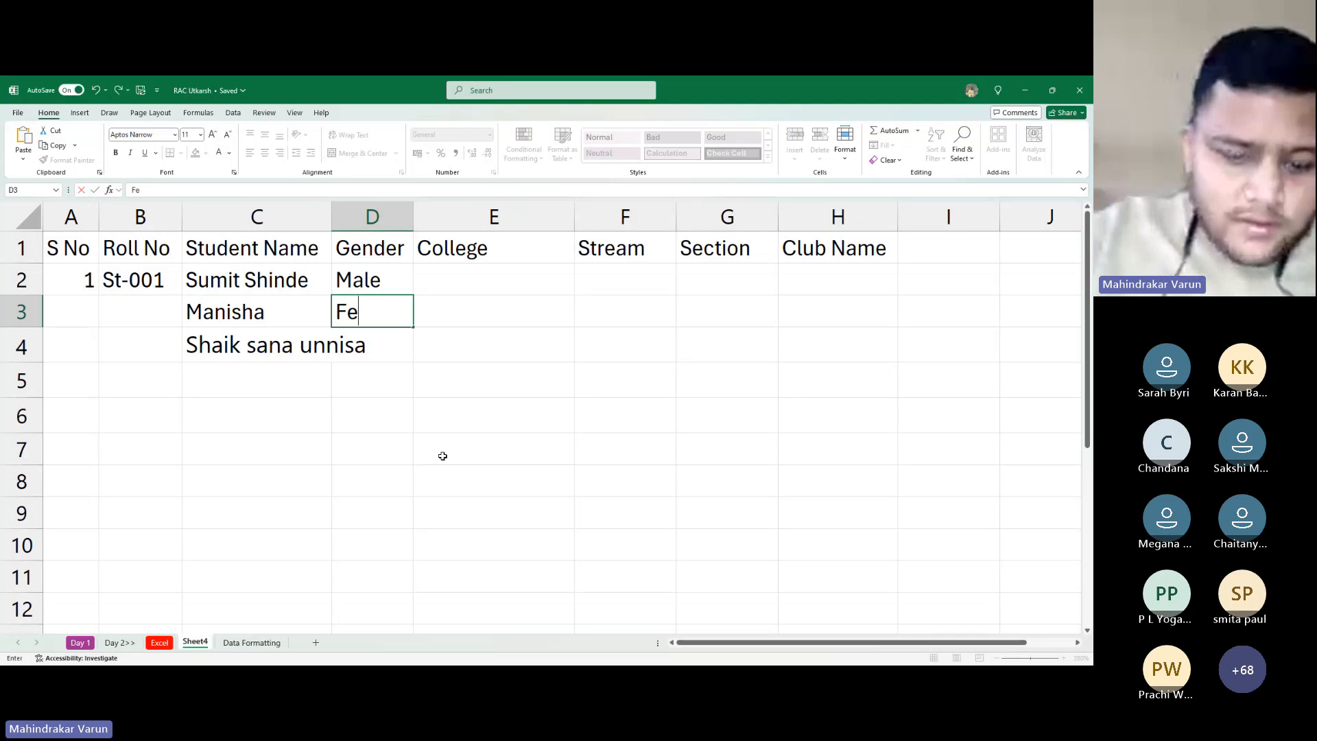
text(male)
key(Return)
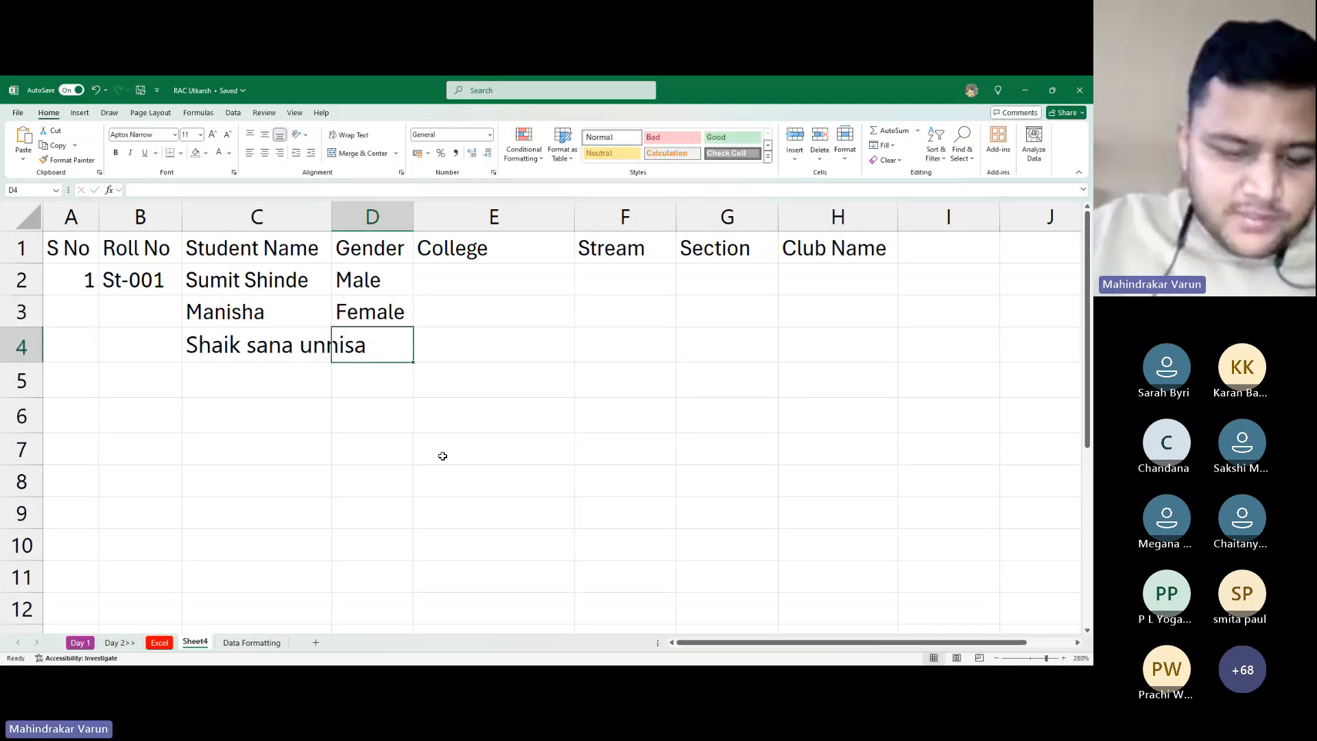
text(Male)
key(Tab)
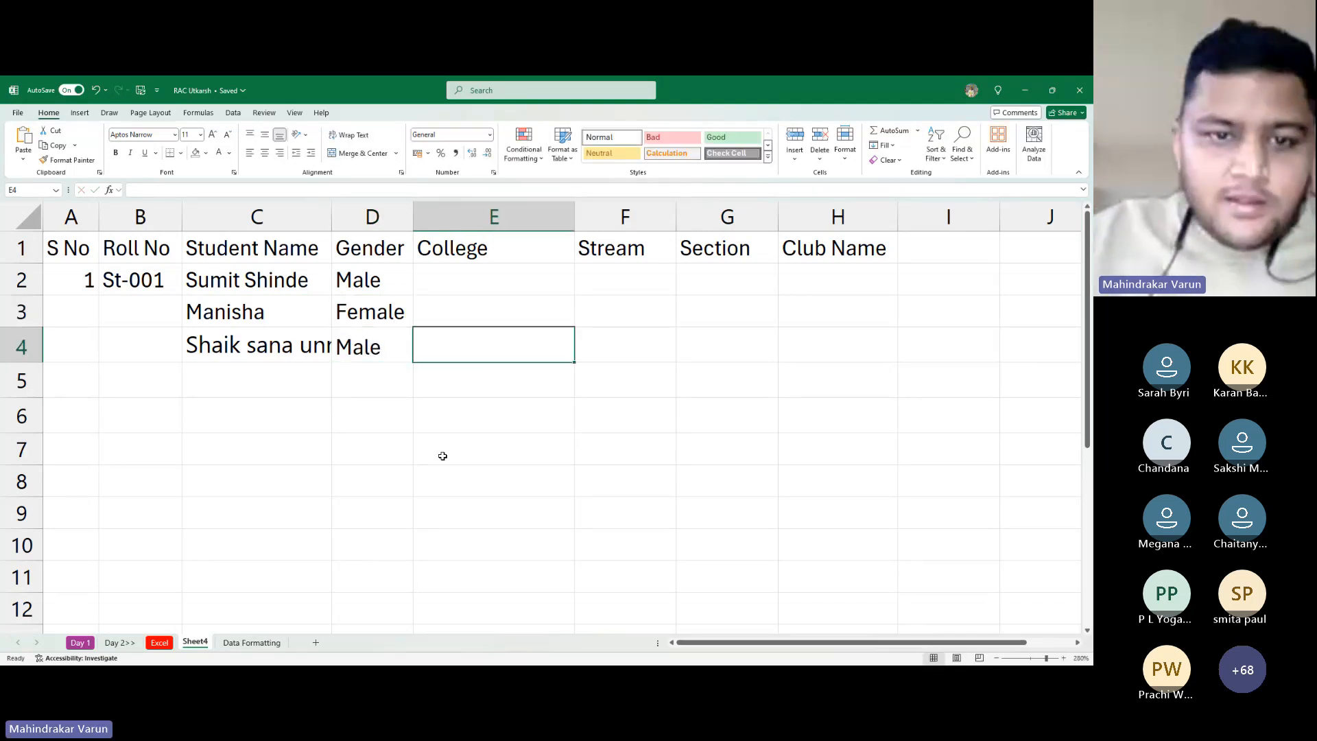
Copy the next student name and paste it into C5
key(alt+Tab)
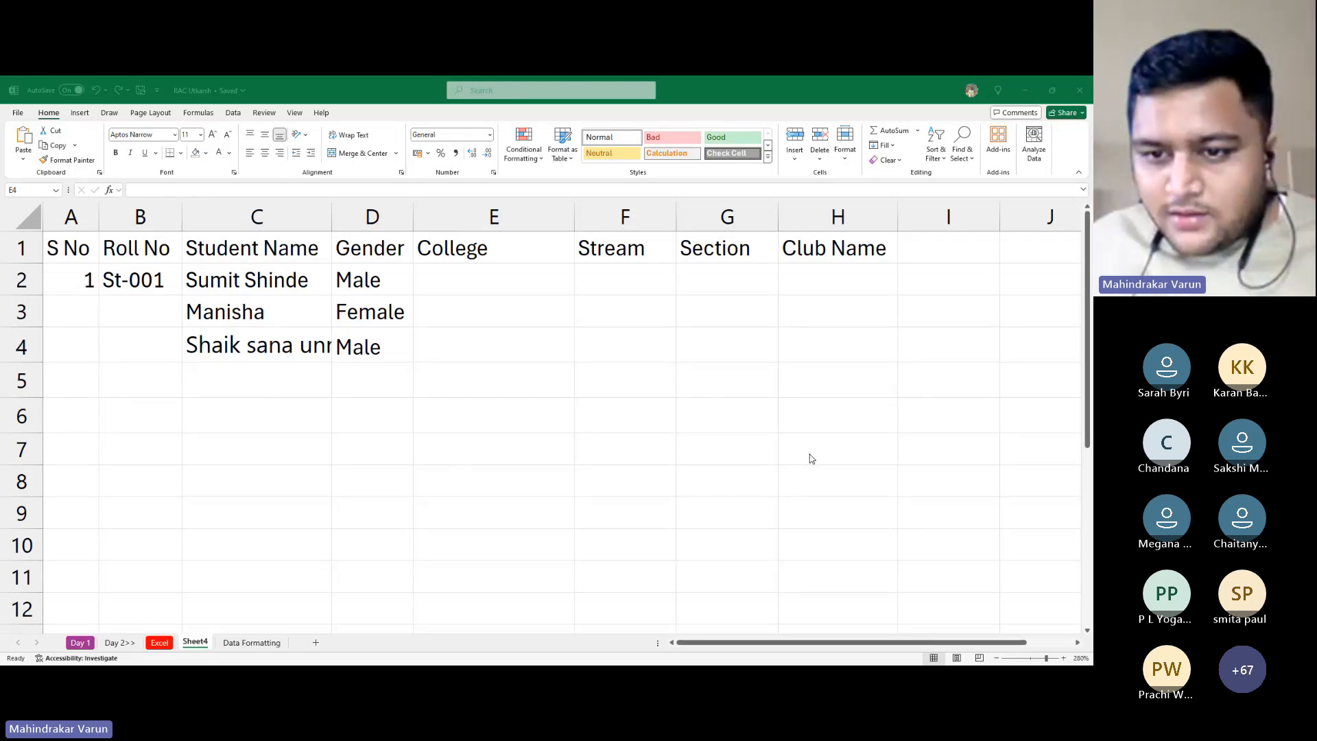
key(alt+Tab)
key(Left)
key(Down)
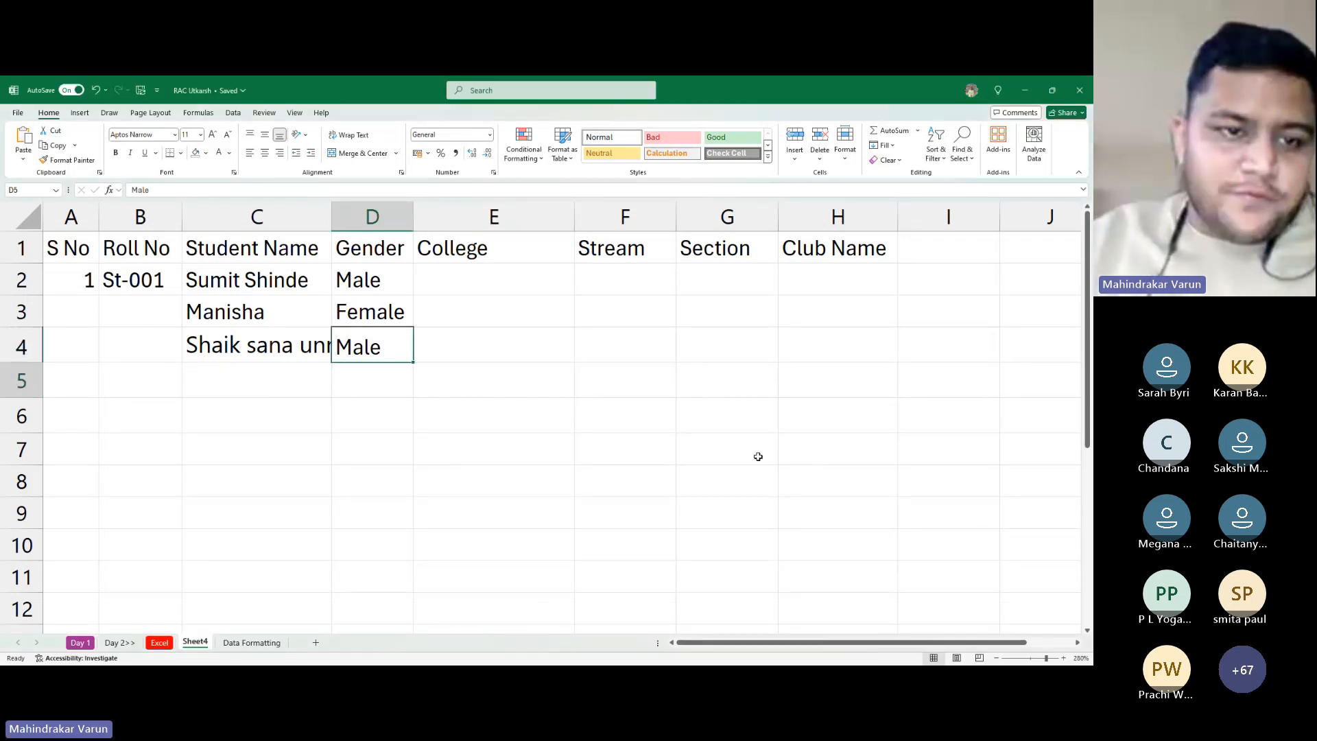
key(alt+Tab)
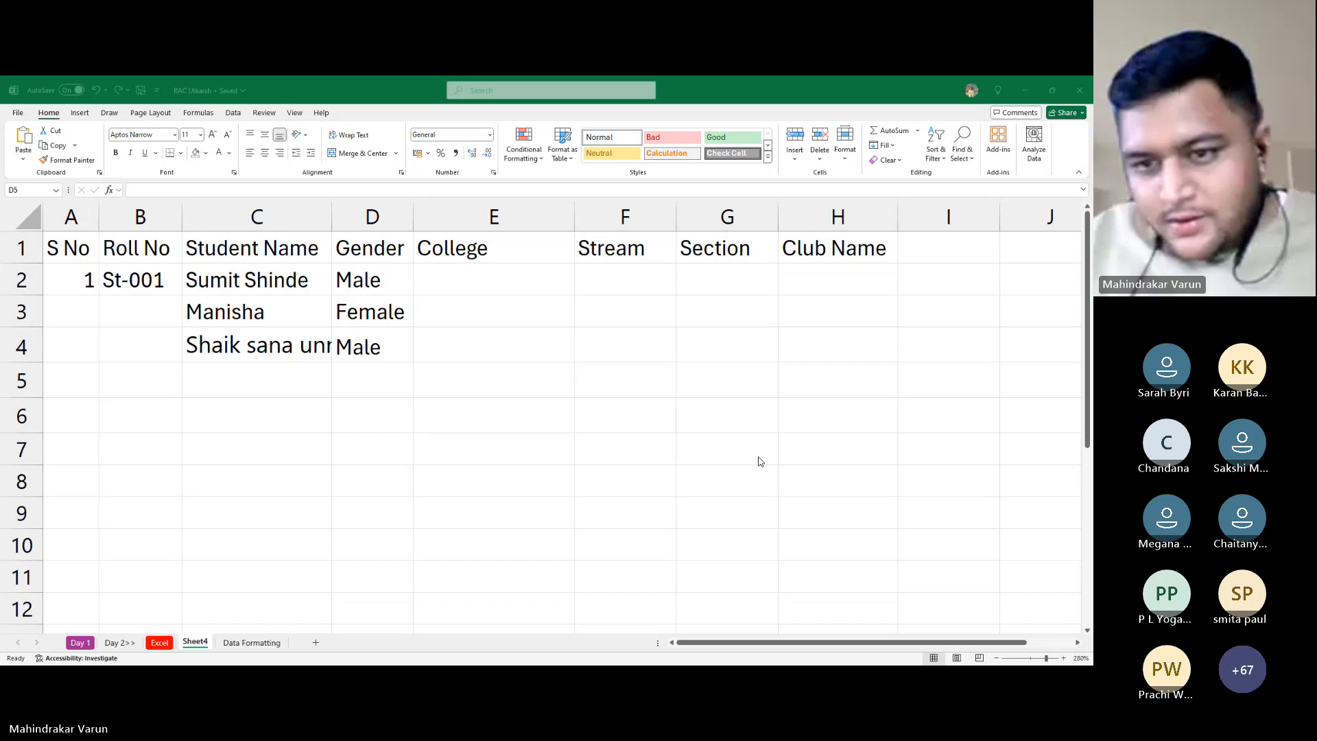
key(alt+Tab)
key(Left)
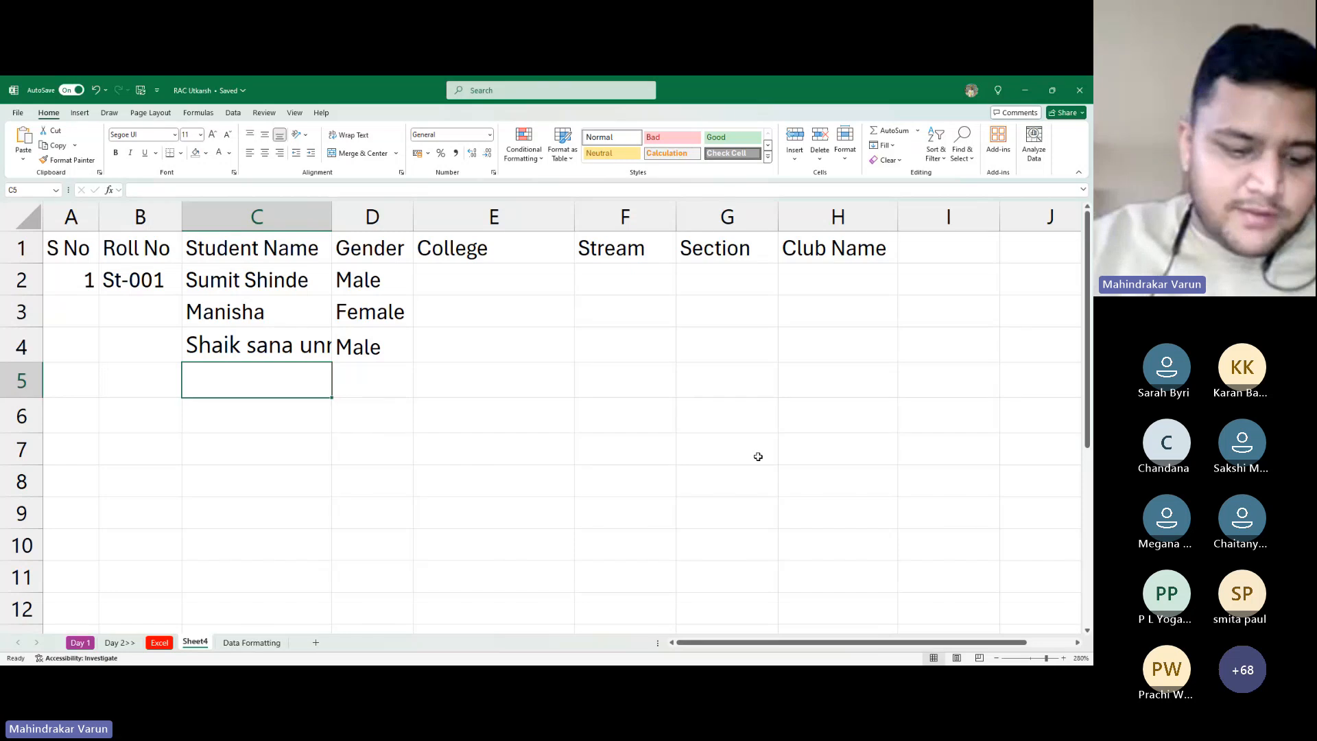
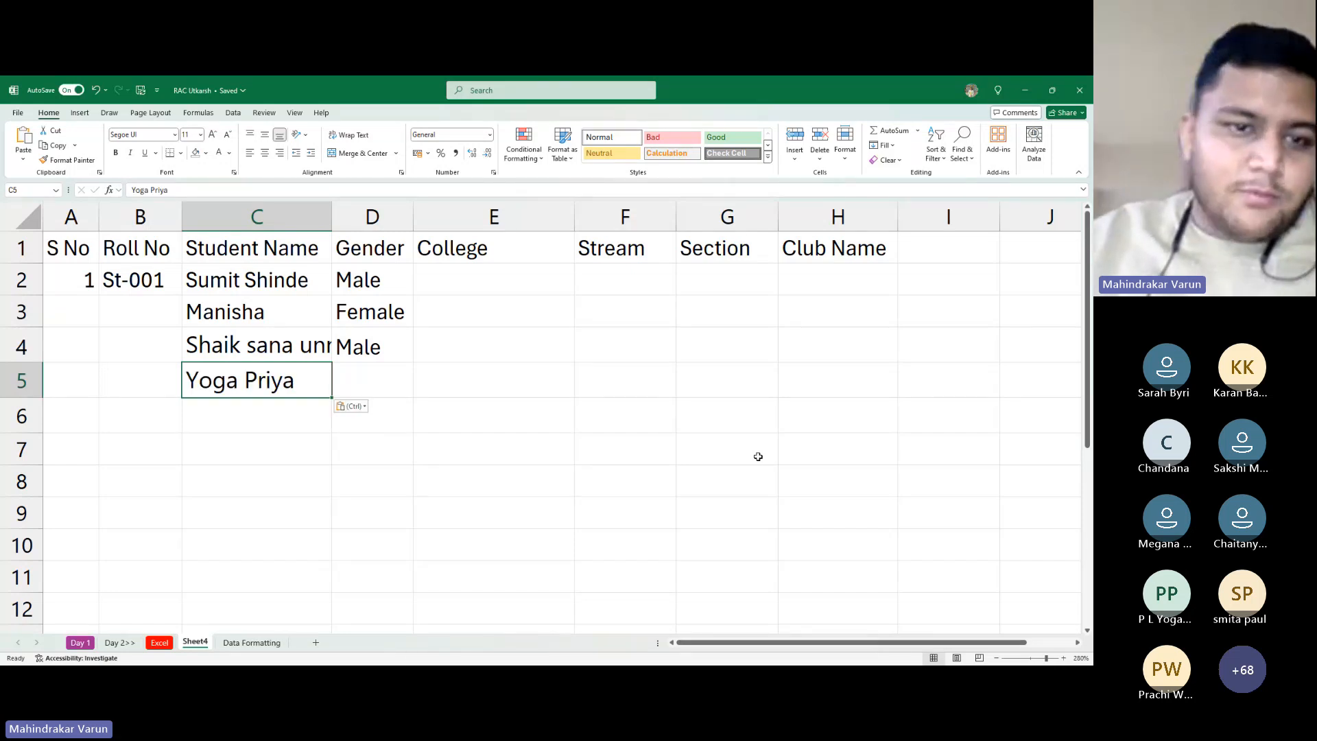
Change D4's gender to Female and set D5 to Female
key(Right)
key(Up)
text(Fema)
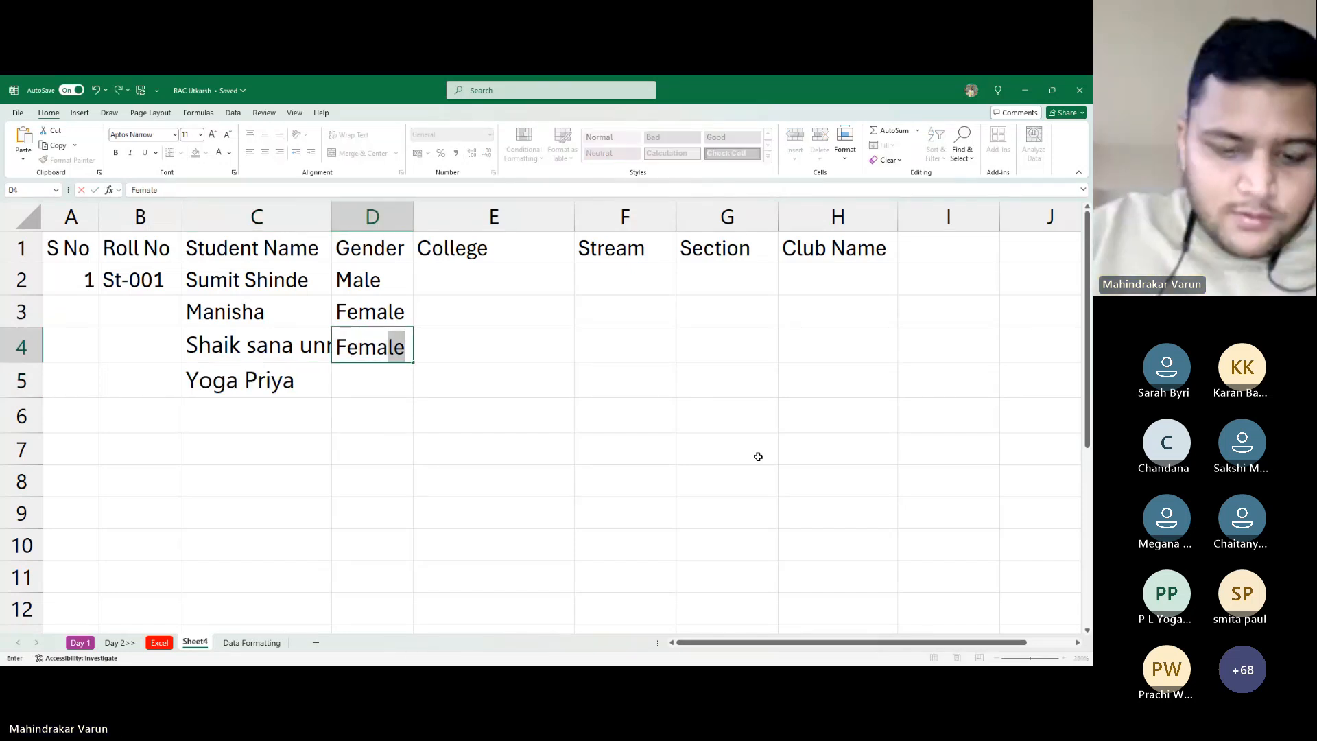
key(Return)
key(Return)
key(Up)
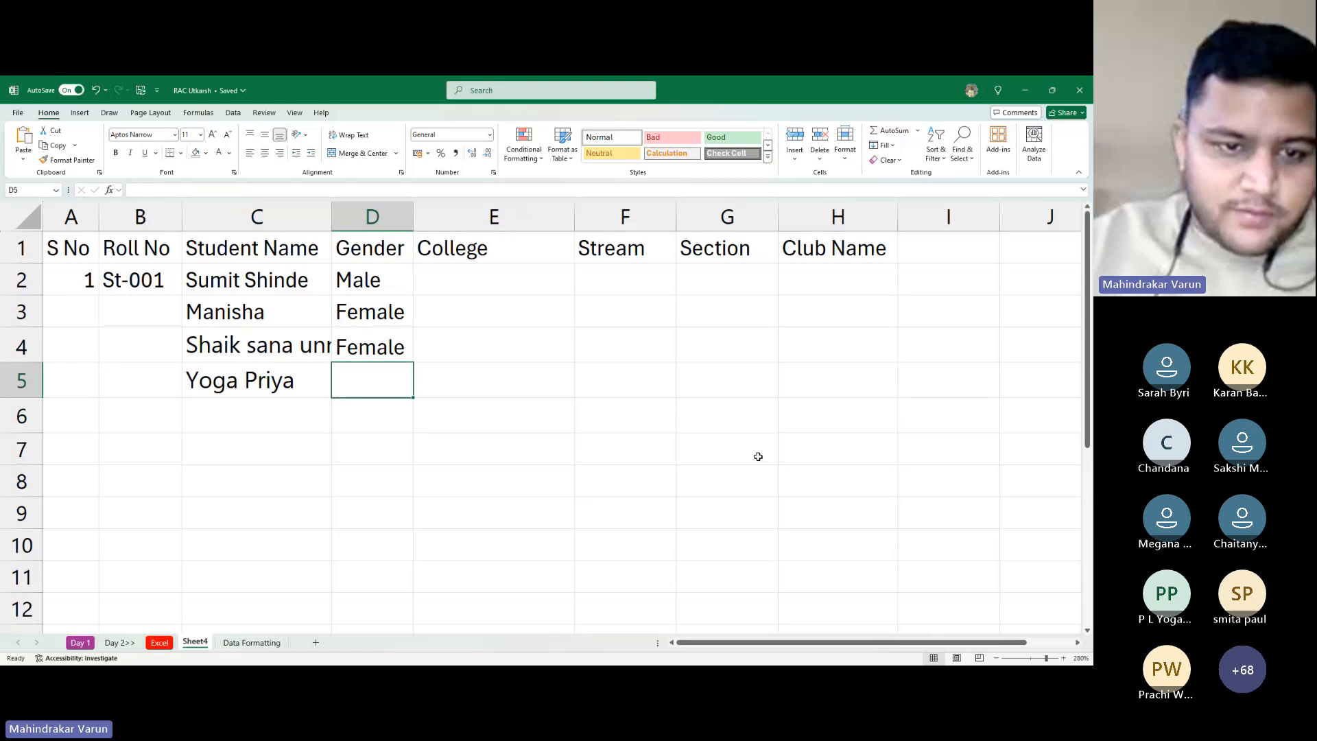
text(Male)
key(Right)
key(Left)
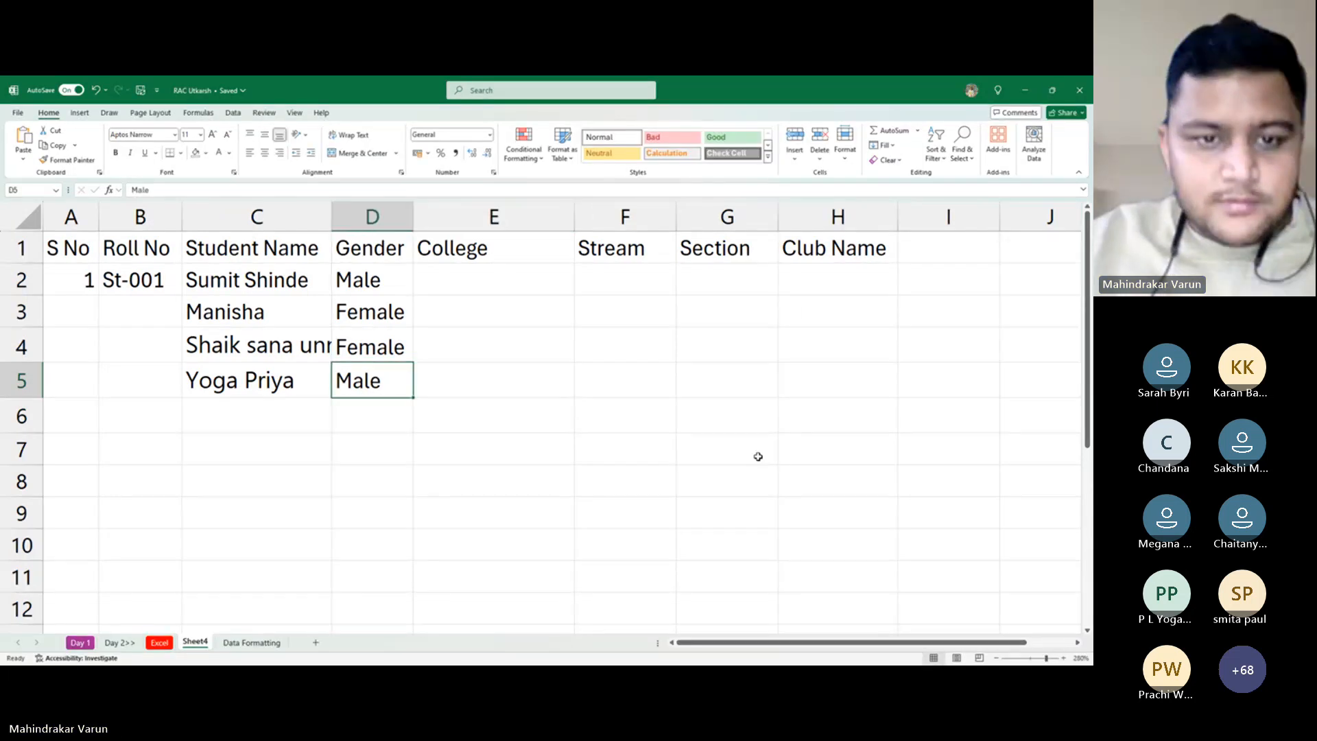
text(Female)
key(Right)
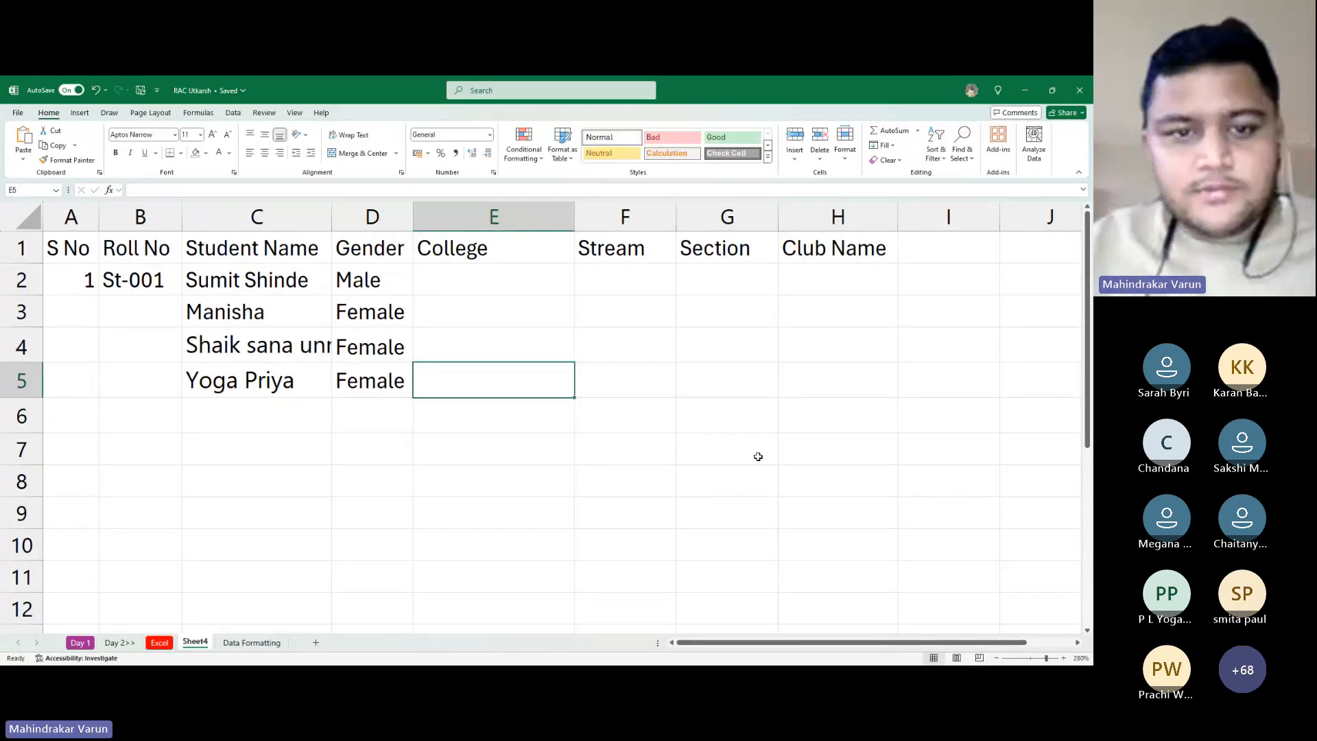
key(Left)
key(Left)
key(Up)
Copy another student name and paste it into C6
key(alt+Tab)
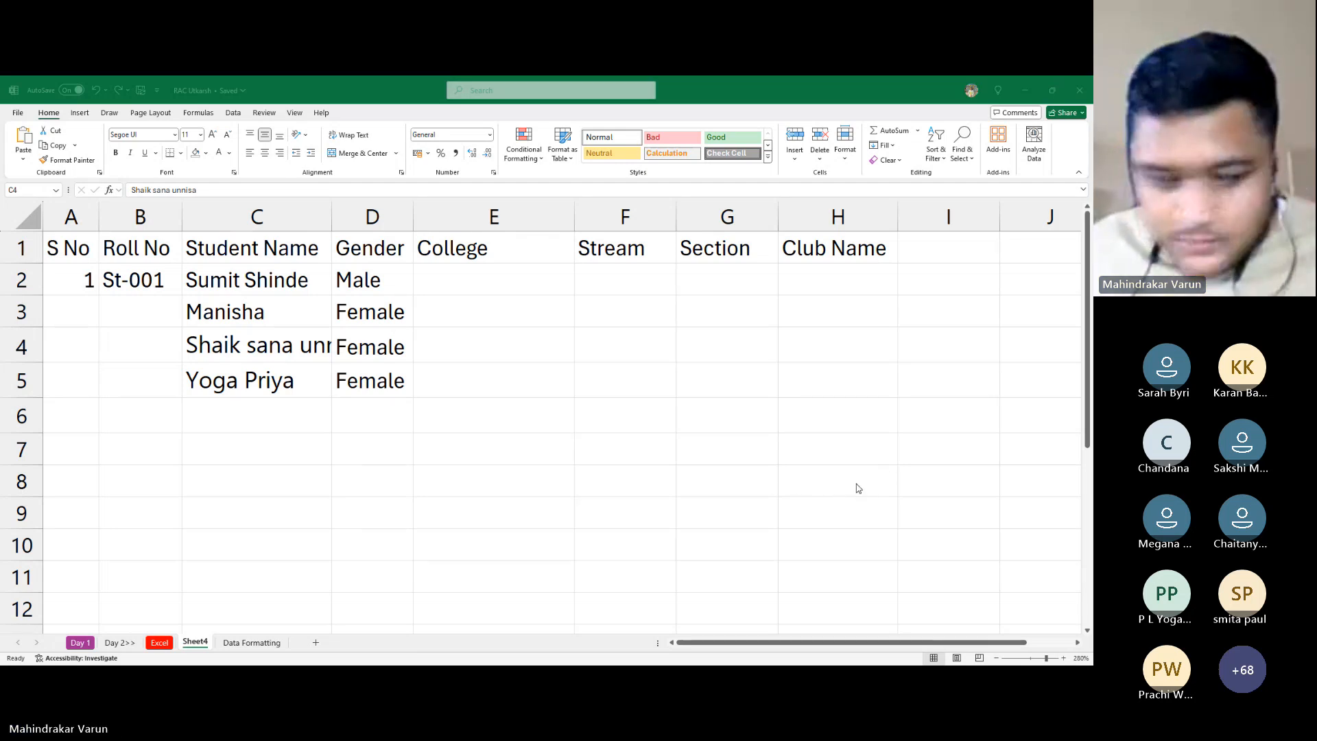
key(alt+Tab)
click(282, 414)
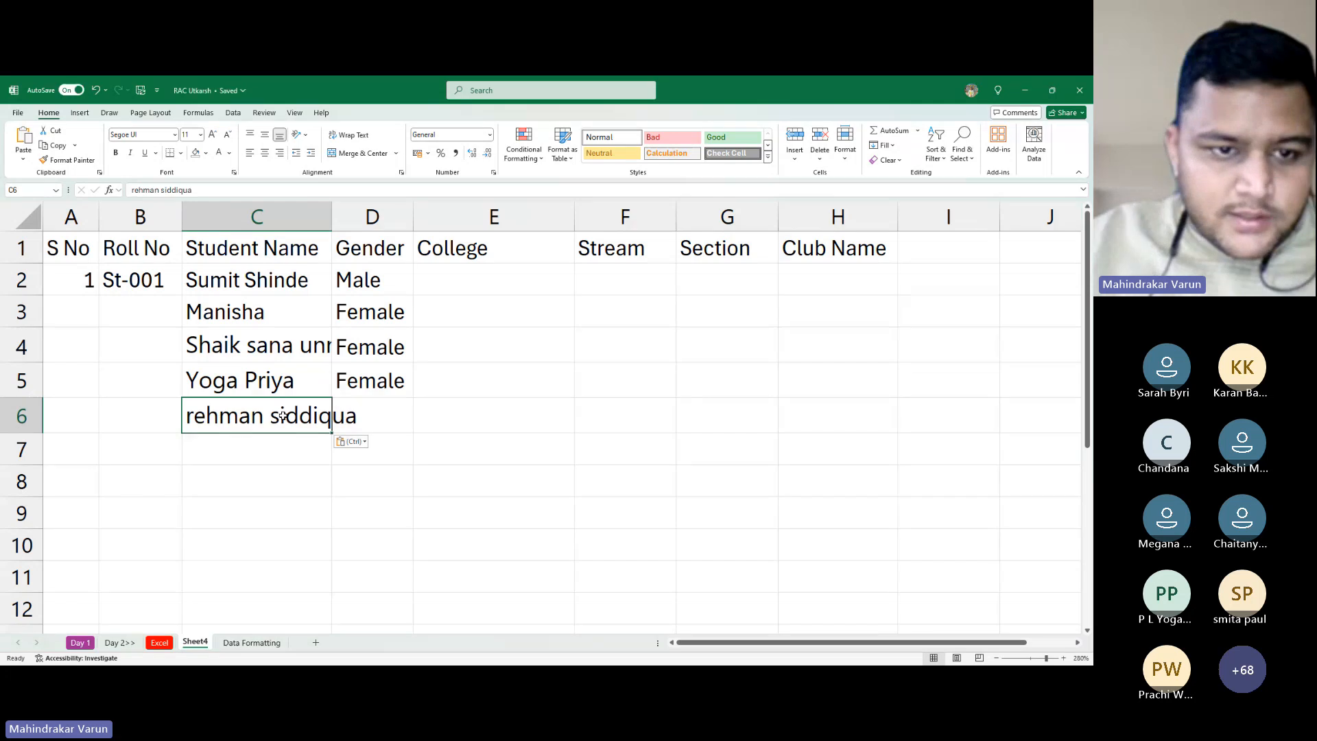
key(Return)
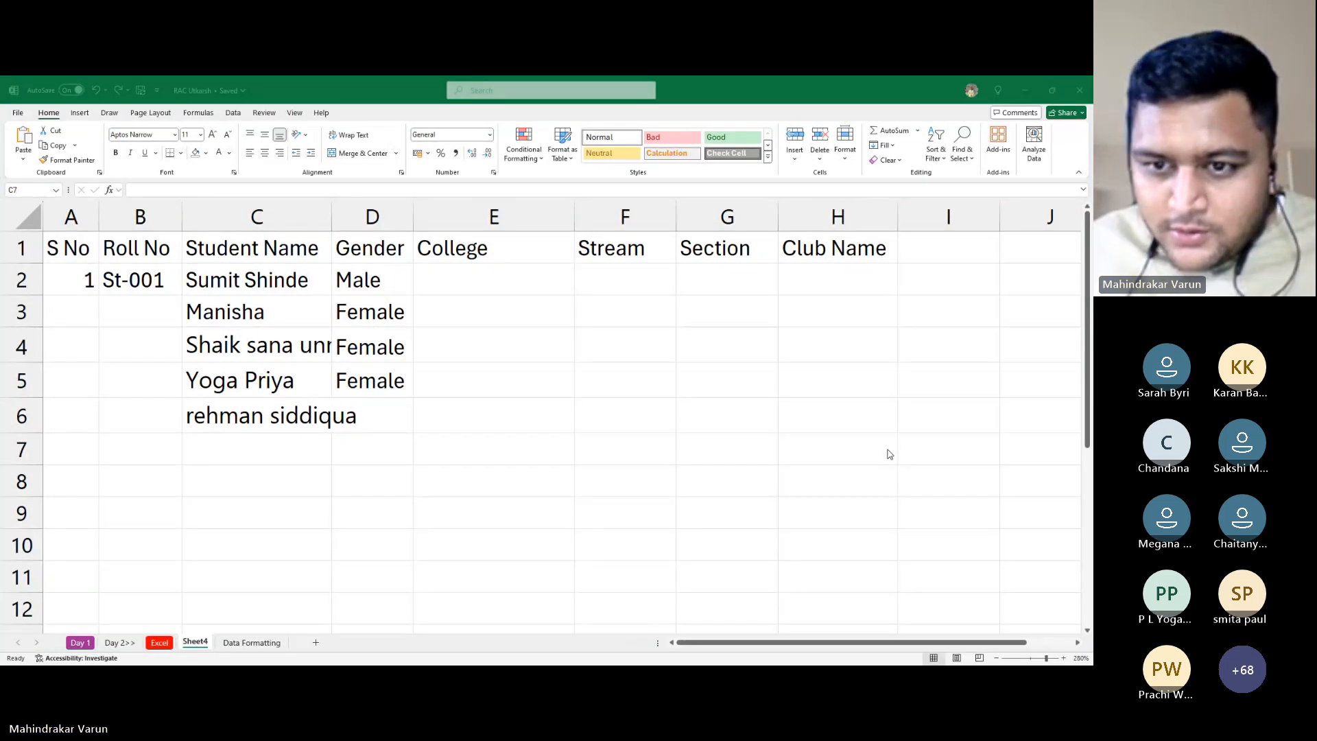
key(alt+Tab)
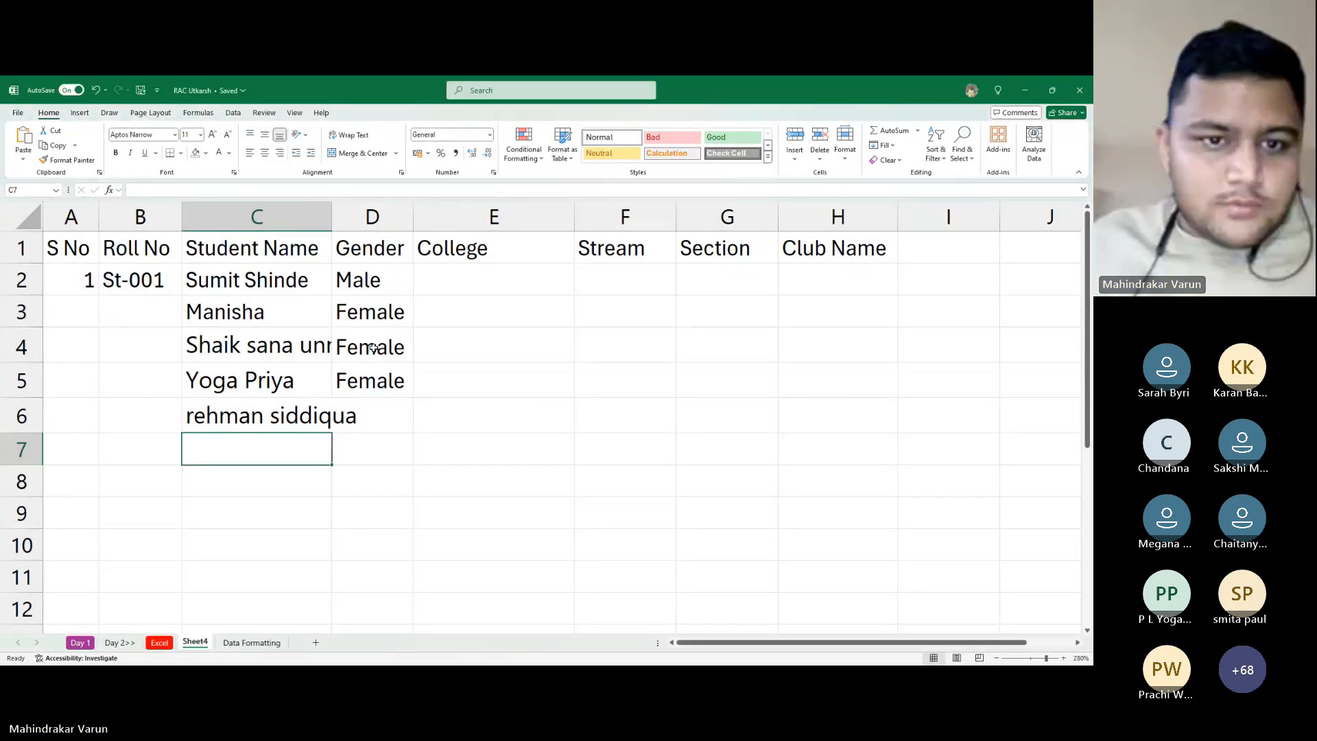
Autofit column C, paste a name into C7, and clear the extra pasted cells C8:C10
double_click(332, 217)
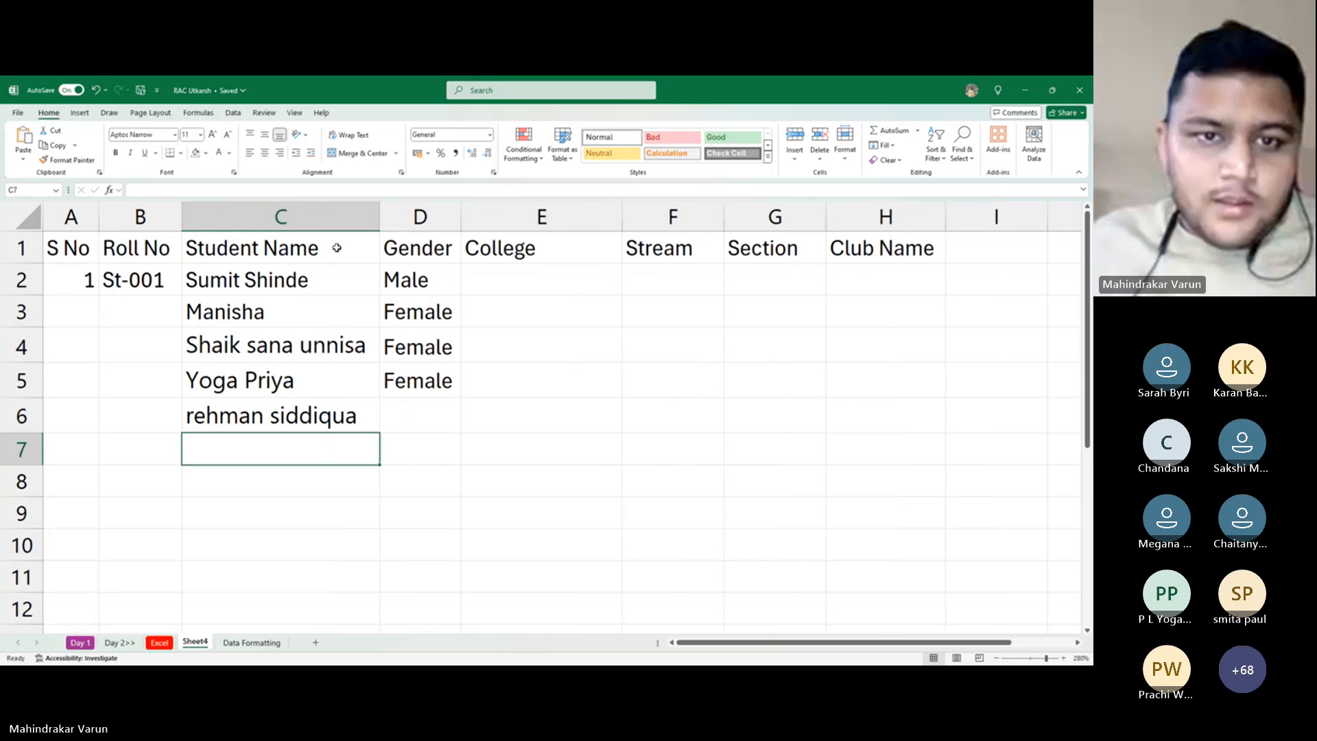
click(431, 414)
click(303, 447)
text(John Male Loyola Academy B.Com BA)
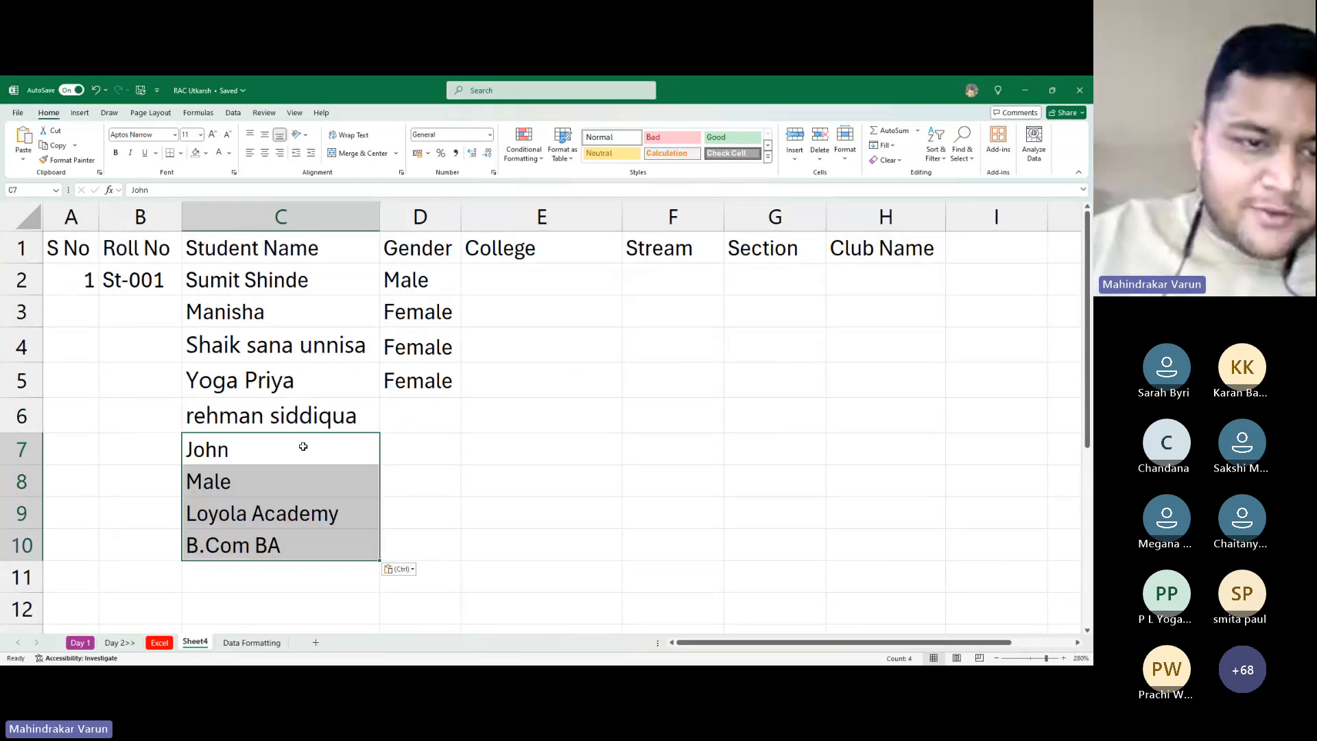
click(303, 446)
key(Down)
key(shift+Down)
key(shift+Down)
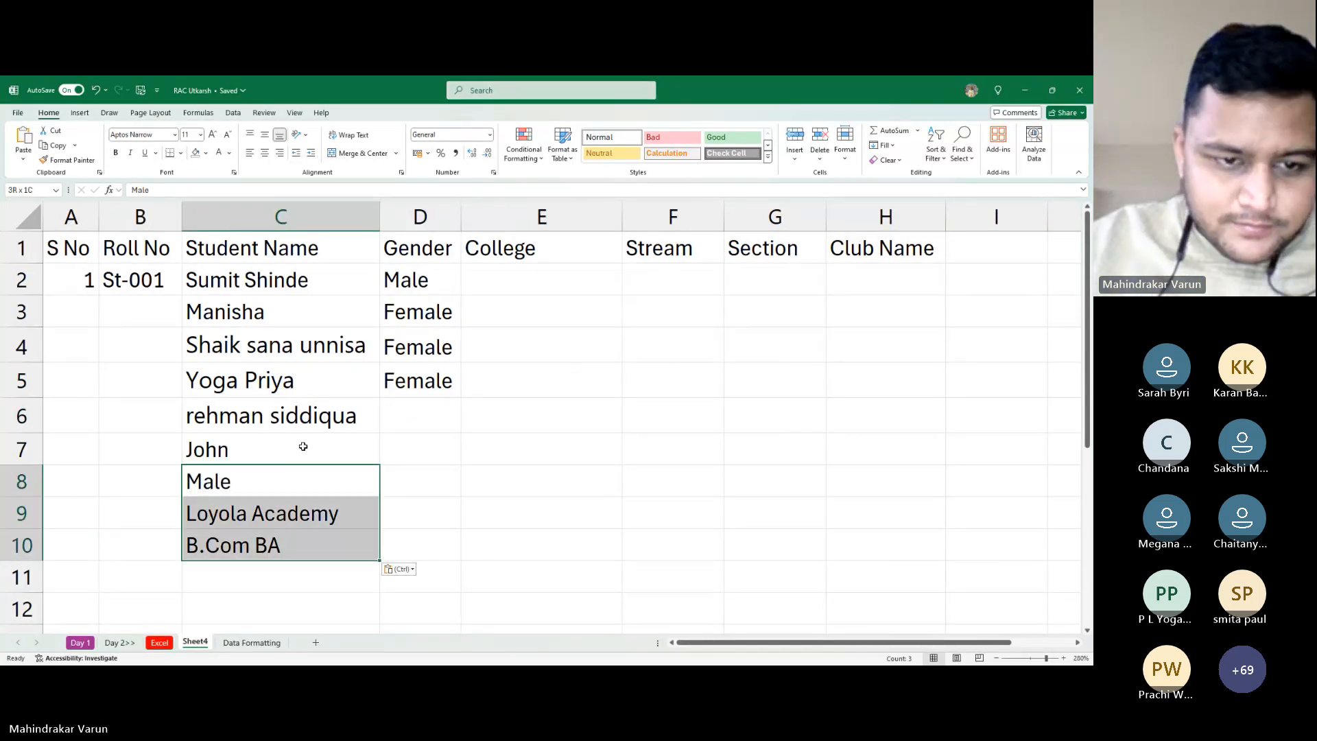
key(Delete)
Enter Male as the gender in D7
key(Up)
key(Right)
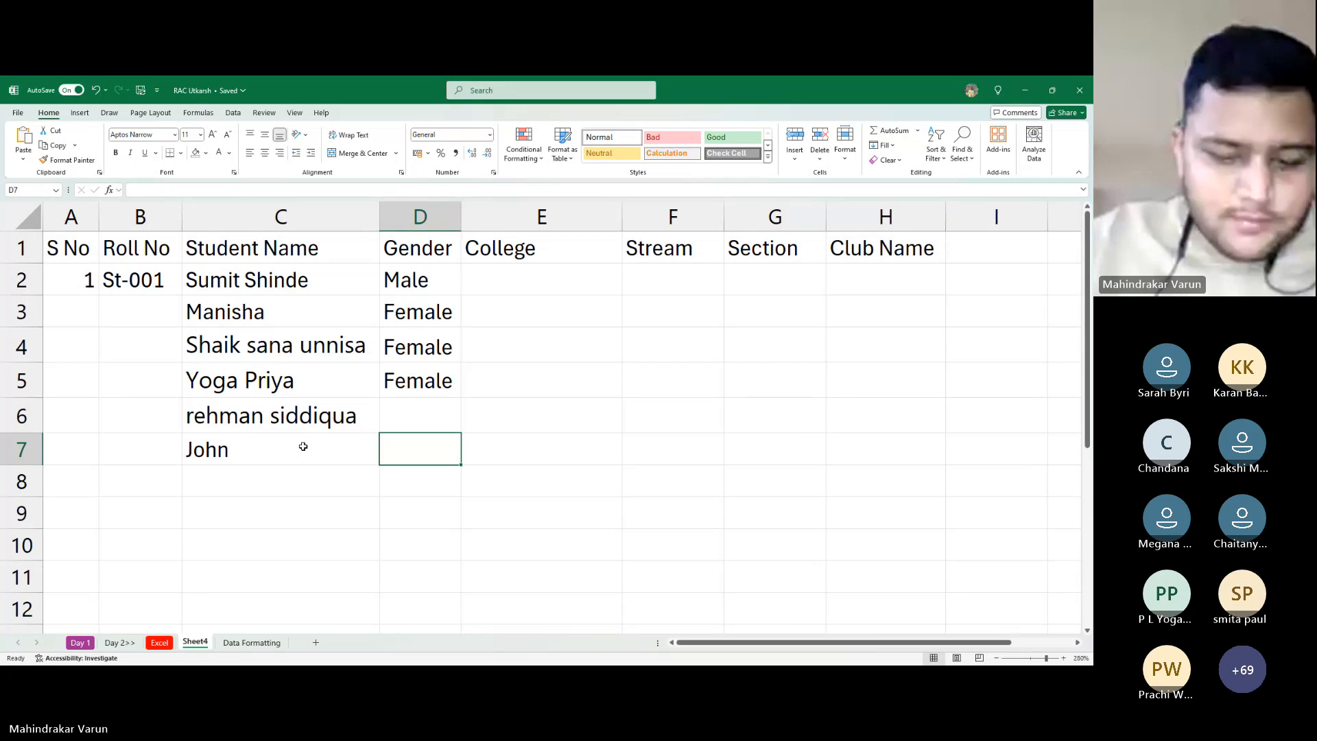
text(Mal)
key(ctrl+Return)
Enter S No 2 in A3 and 10 in A11
key(Up)
key(Up)
key(Right)
key(Left)
key(Left)
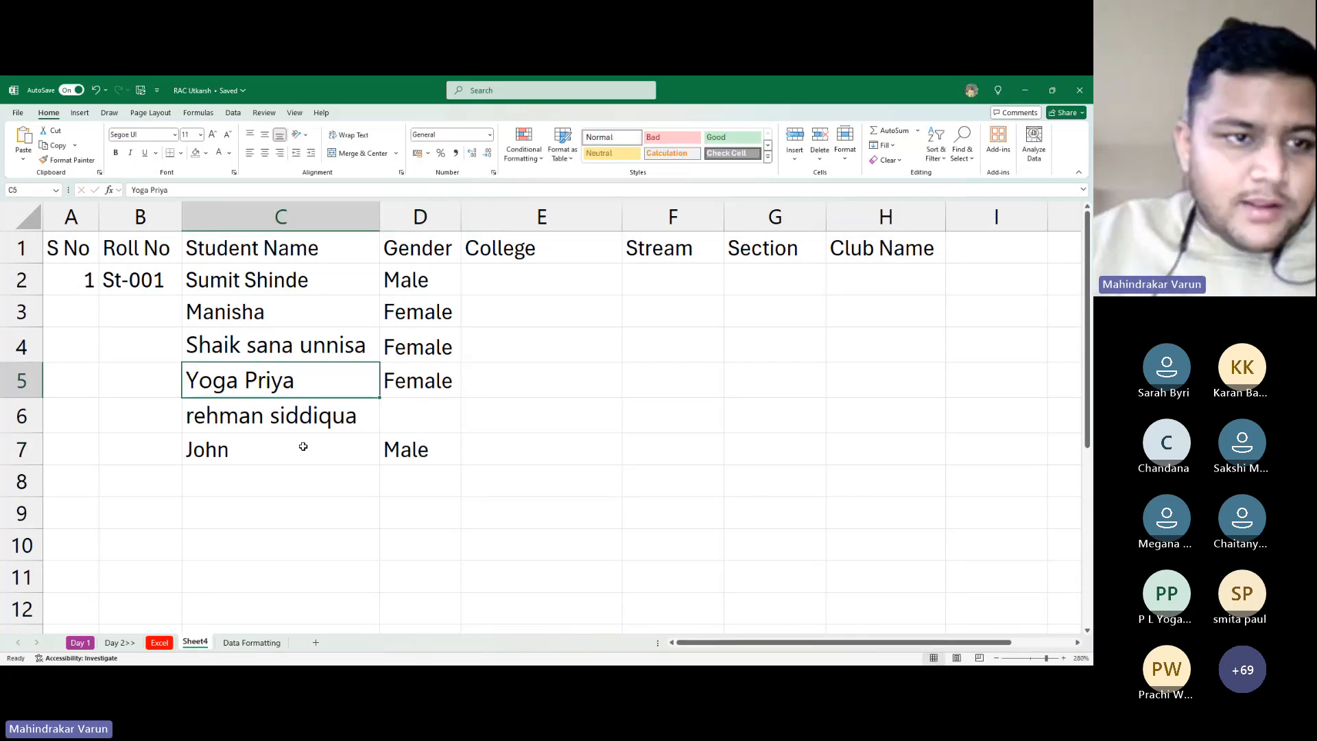
key(Up)
key(Left)
key(Left)
key(Up)
key(Up)
key(Down)
text(2)
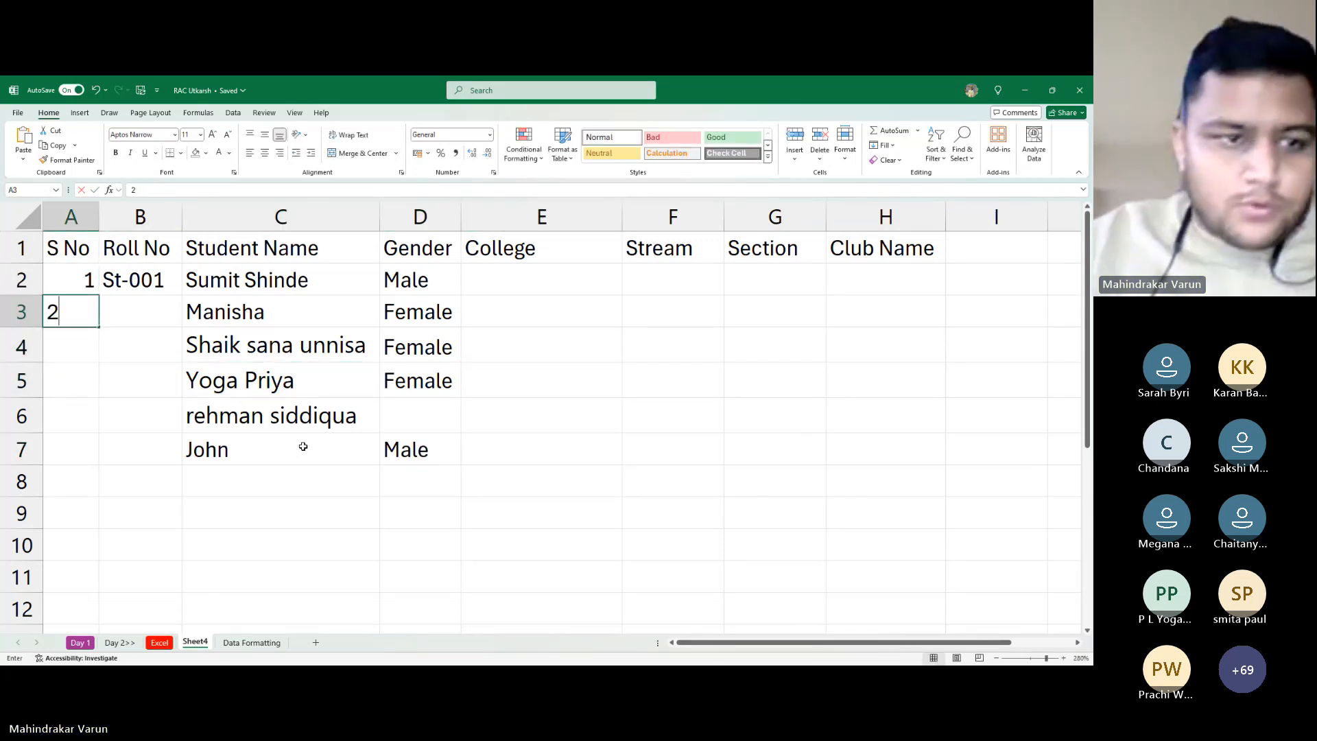
key(Return)
key(Return)
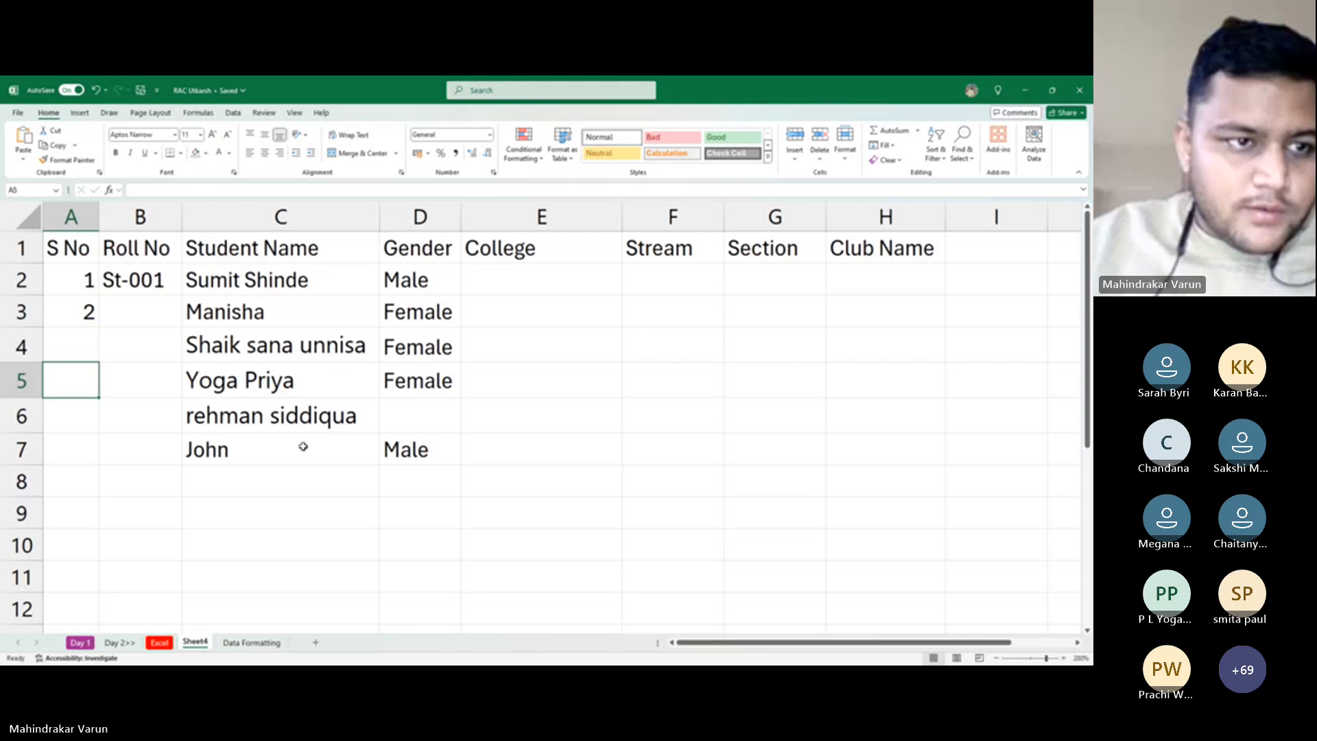
key(Down)
key(Down)
key(Down)
key(Down)
key(Down)
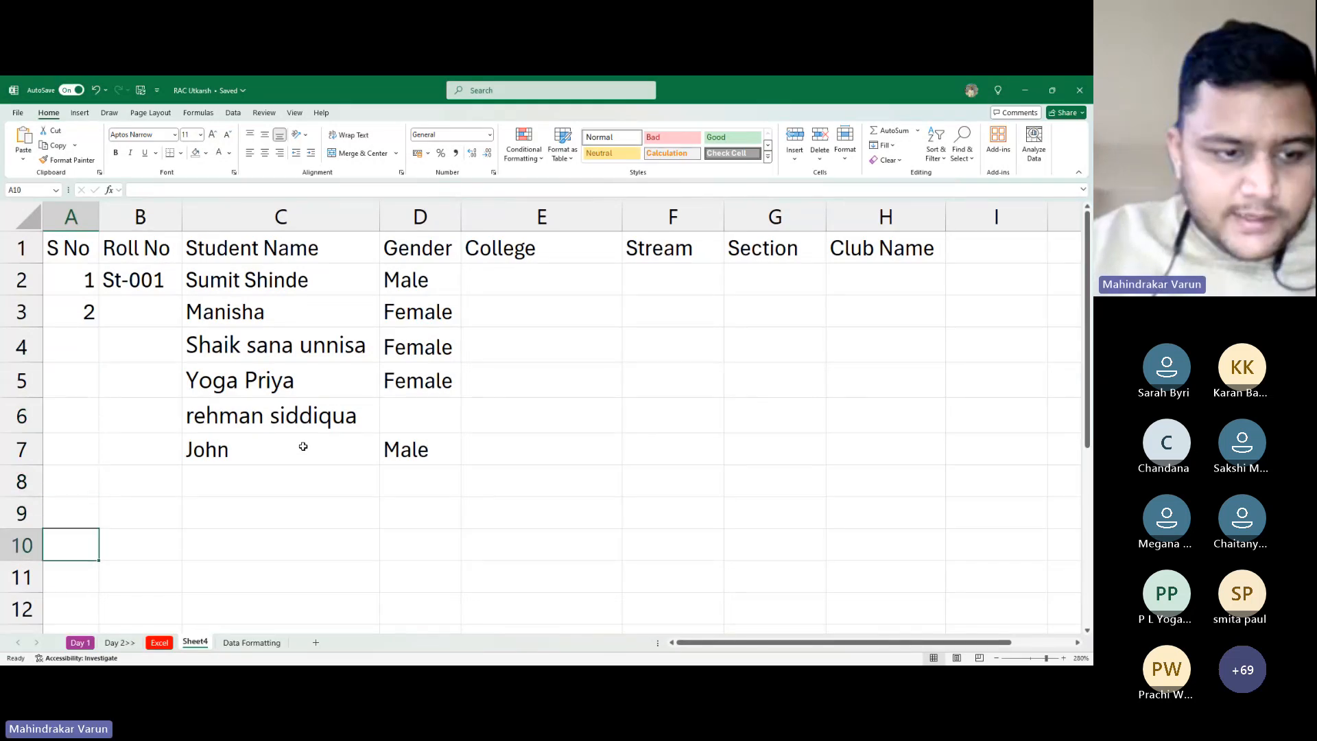
key(Down)
text(10)
key(Return)
Fill in Female as the gender in D6
key(Up)
key(Up)
key(Up)
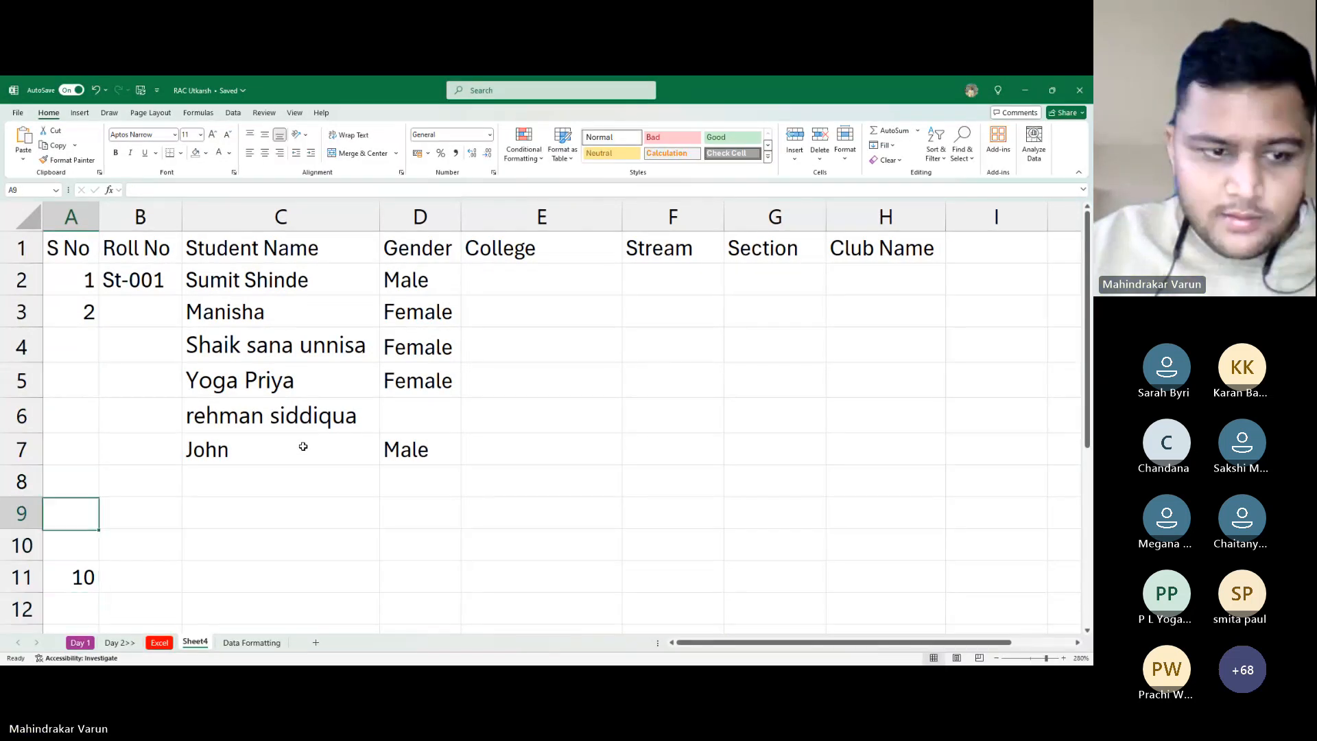
key(Right)
key(Up)
key(Up)
key(Right)
key(Right)
key(Up)
text(F)
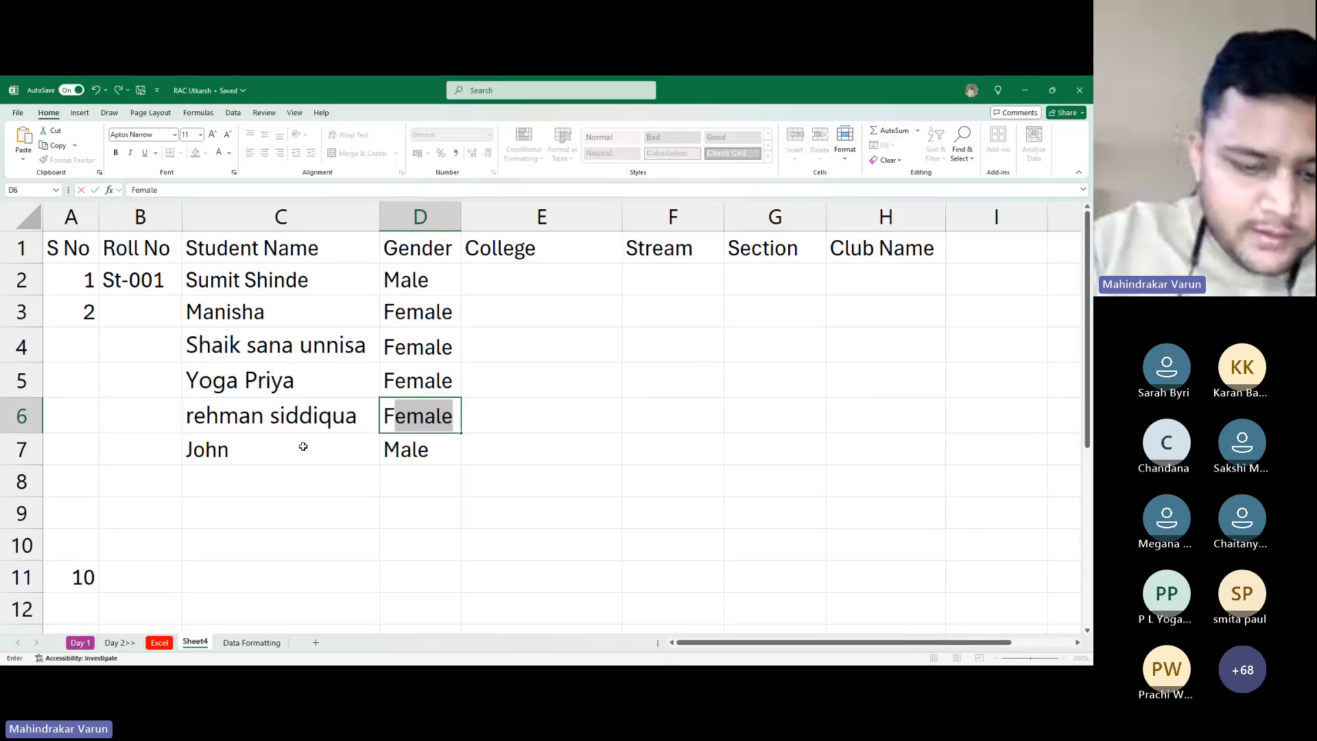
text(emale)
key(Return)
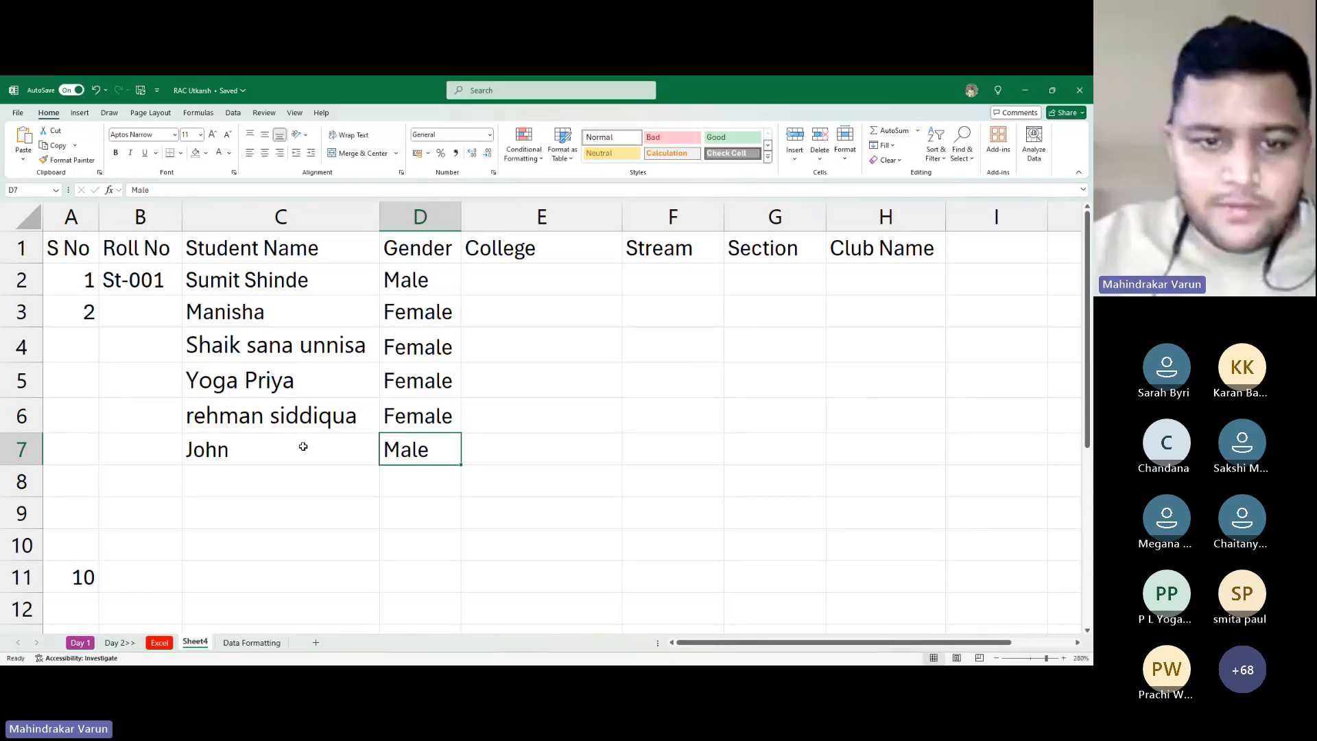
Paste the next student's name and gender into row 8
key(Down)
key(Left)
key(Down)
key(Up)
key(Down)
key(Down)
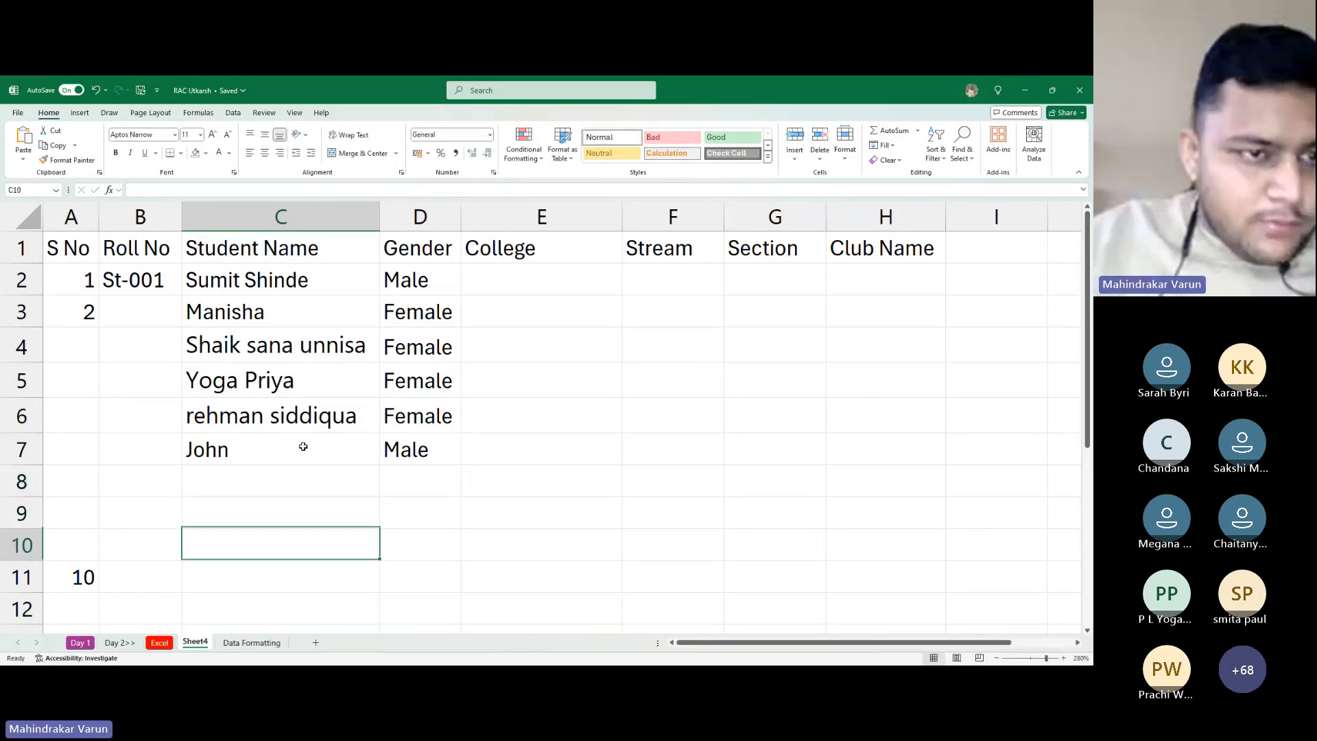
key(Up)
key(Up)
key(Down)
key(Down)
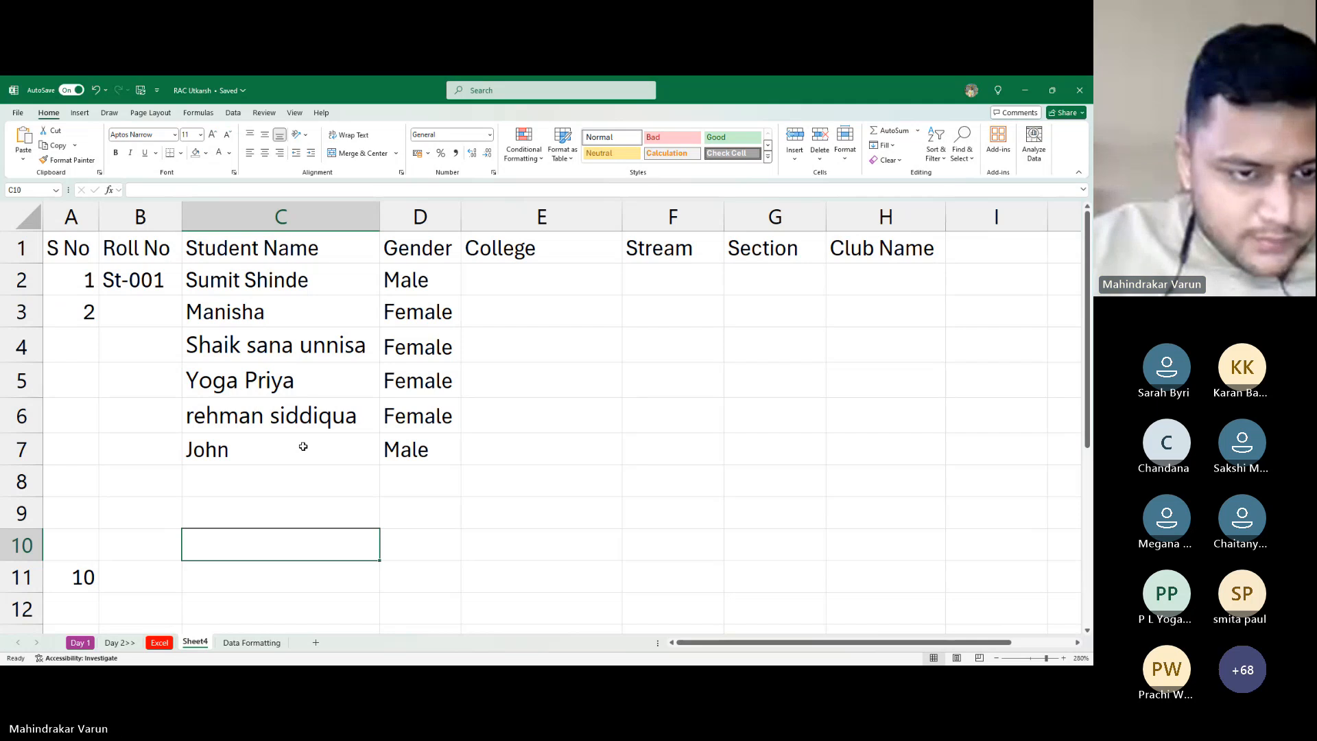
key(Down)
key(Up)
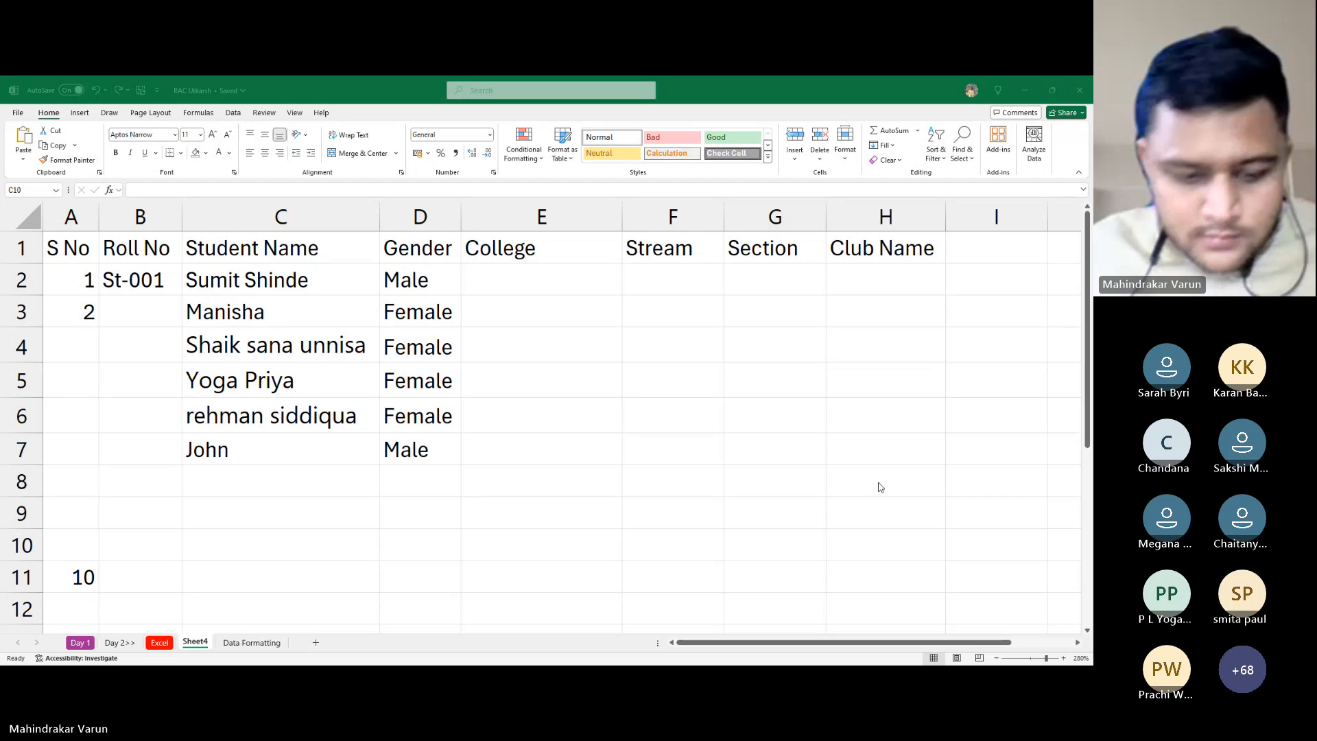
click(290, 507)
click(299, 484)
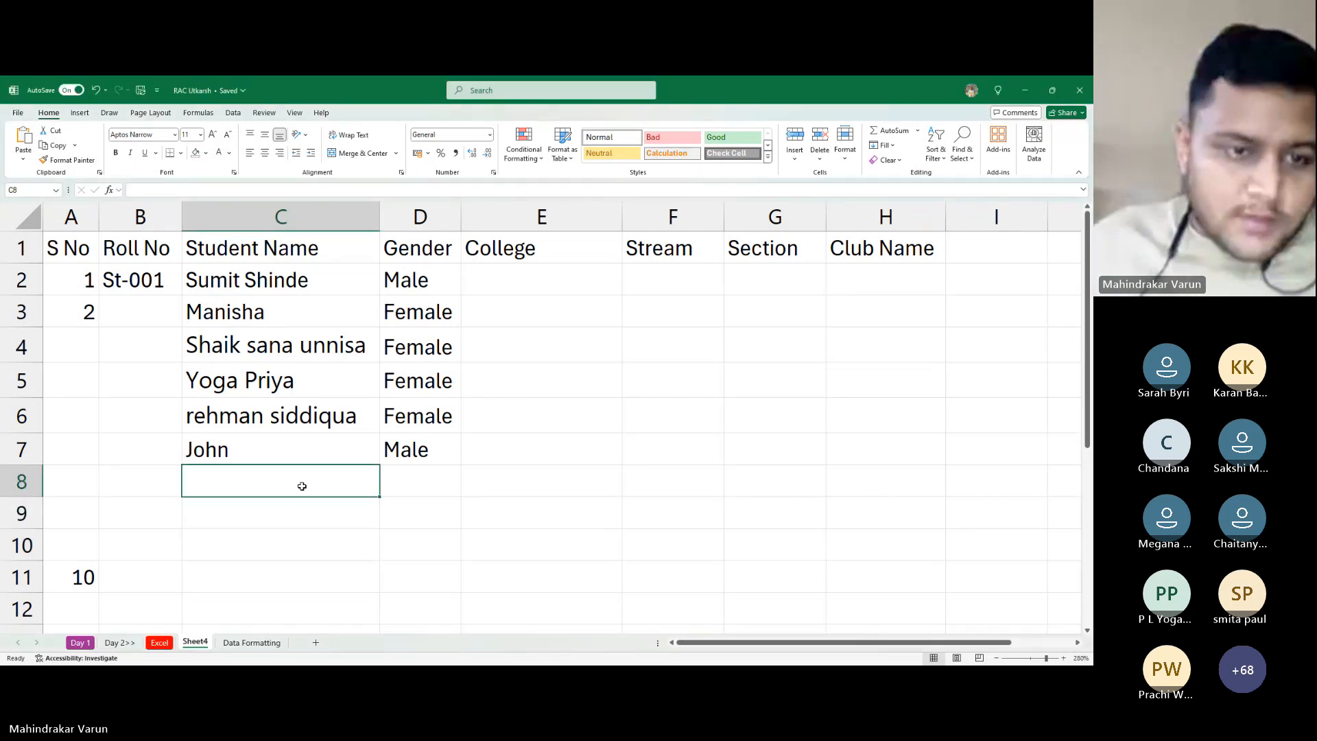
Move the misplaced Female value from column C into D8
key(Down)
key(Down)
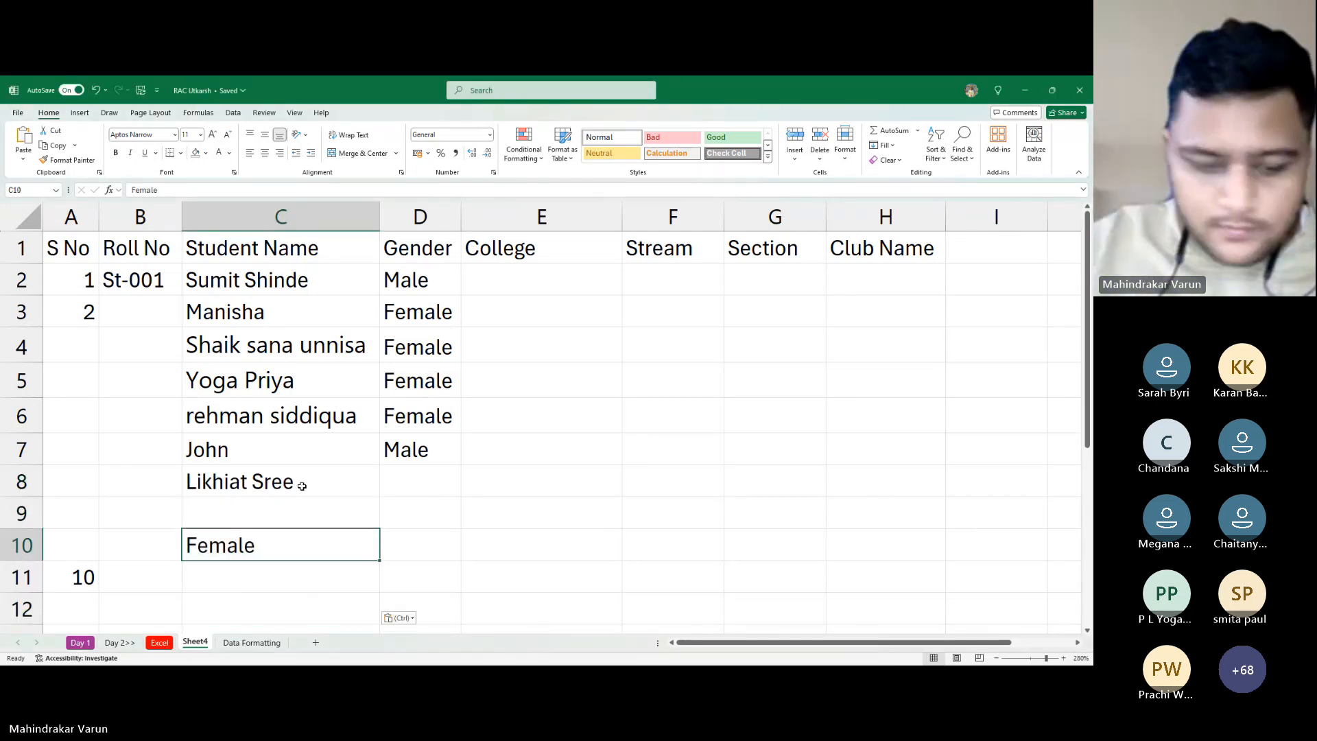
key(ctrl+x)
key(Up)
key(Up)
key(Right)
key(ctrl+v)
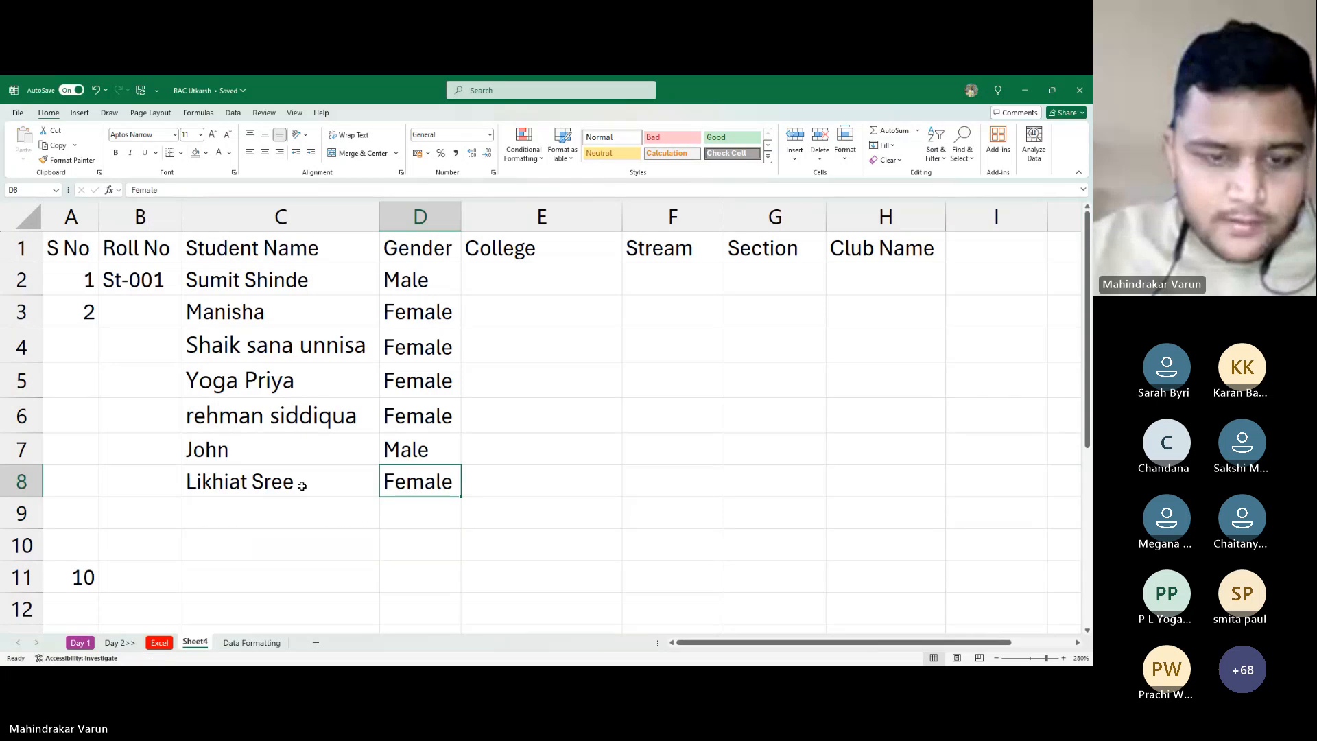
key(Down)
key(Left)
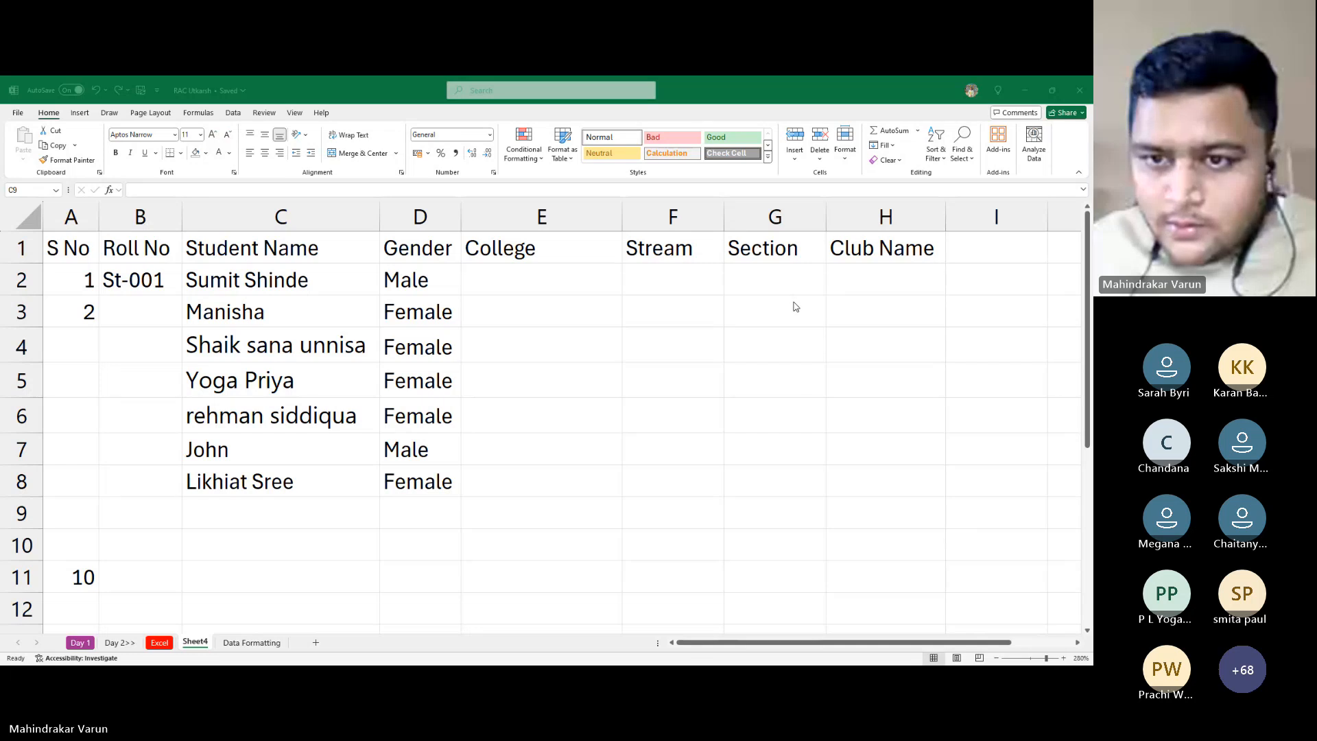
Paste the row 9 student name into C9 and enter Male in D9
click(896, 332)
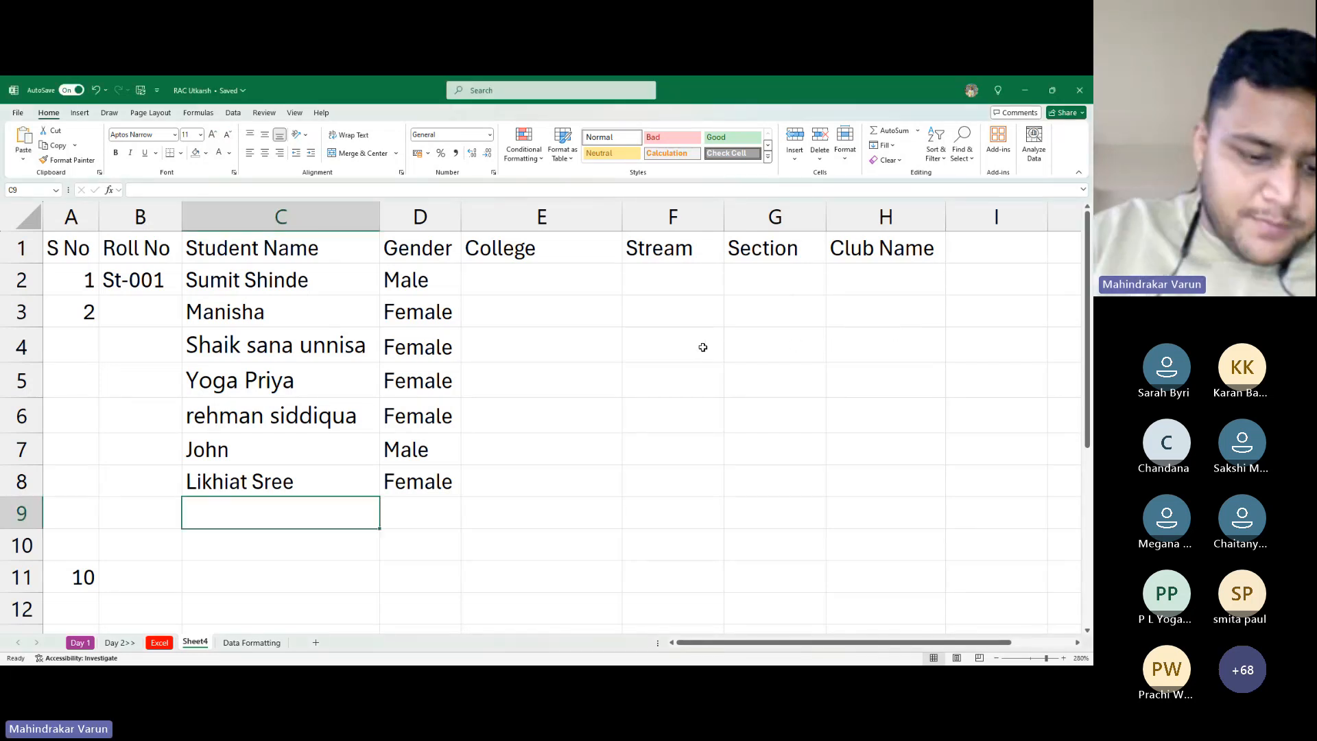
key(ctrl+v)
key(Right)
key(Up)
key(Down)
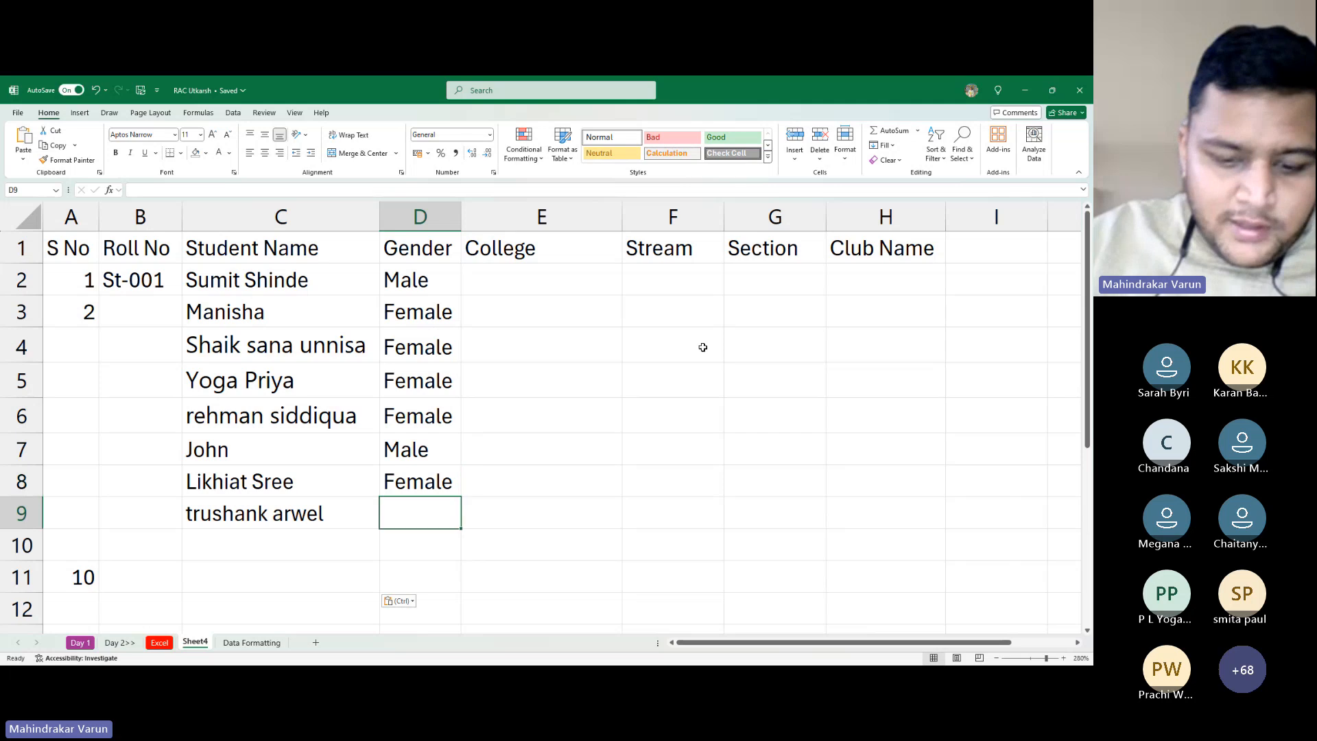
text(Mal)
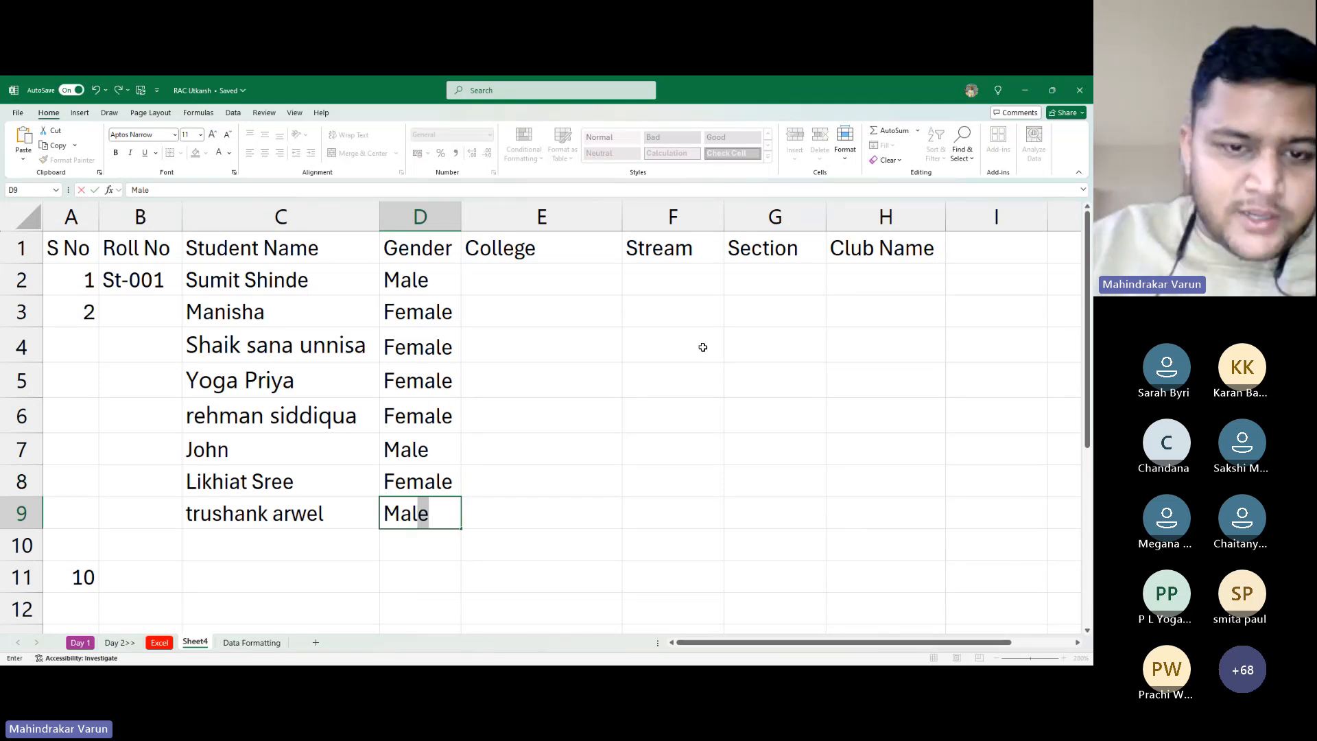
text(e)
key(Return)
key(Left)
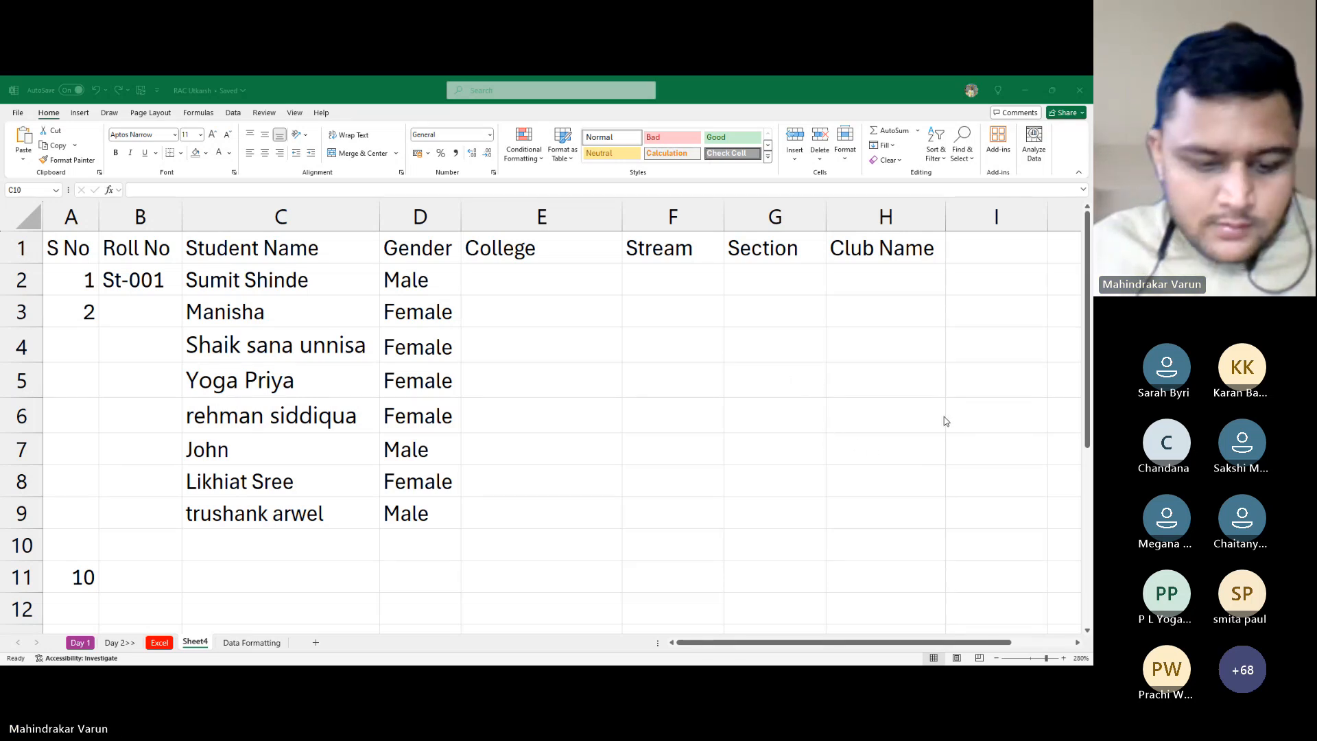
Enter Sanjana as the row 10 name with gender Female
key(alt+Tab)
text(San)
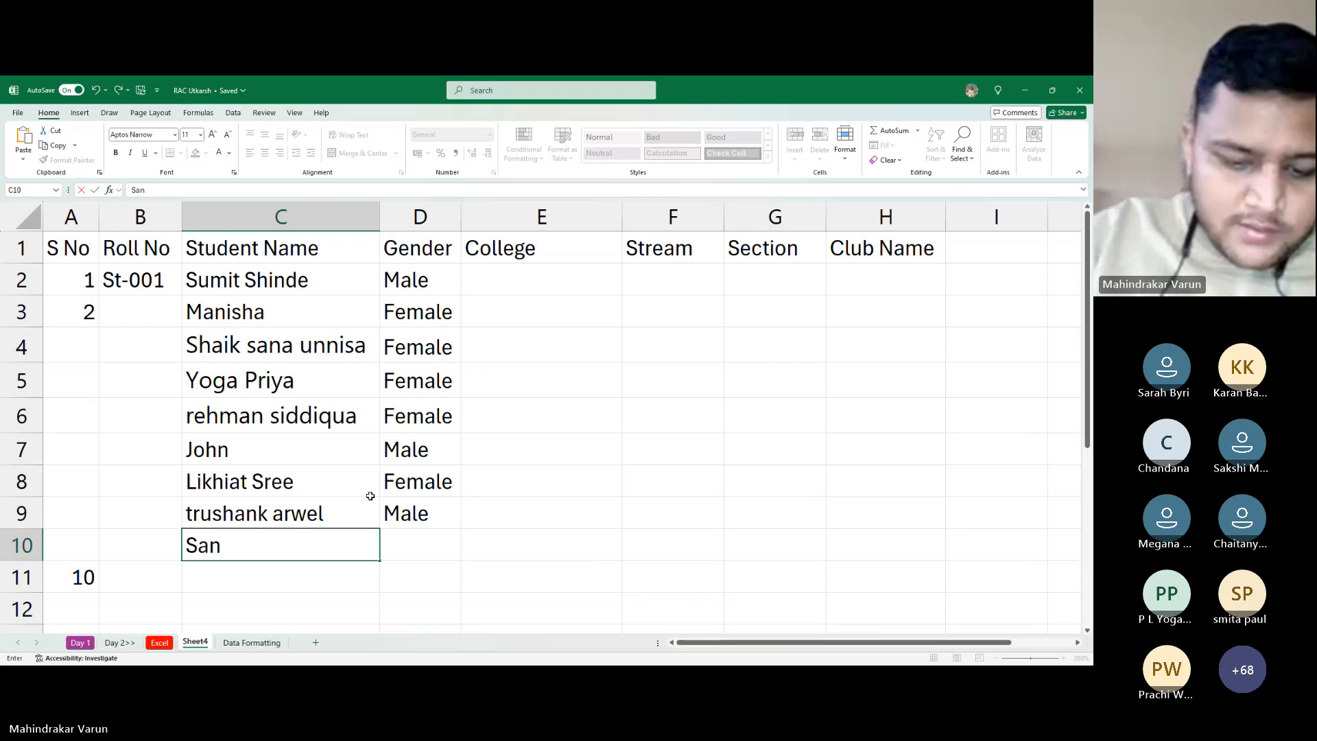
text(jana)
key(Tab)
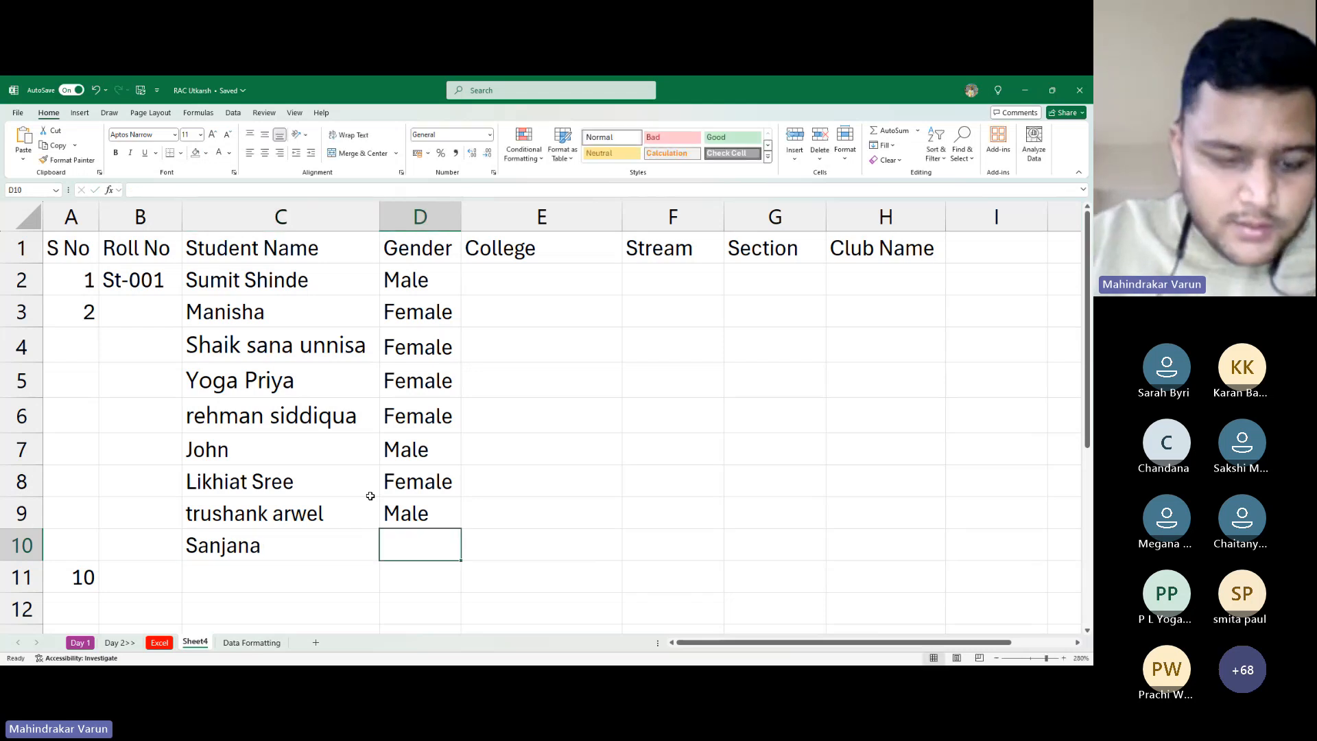
text(Female)
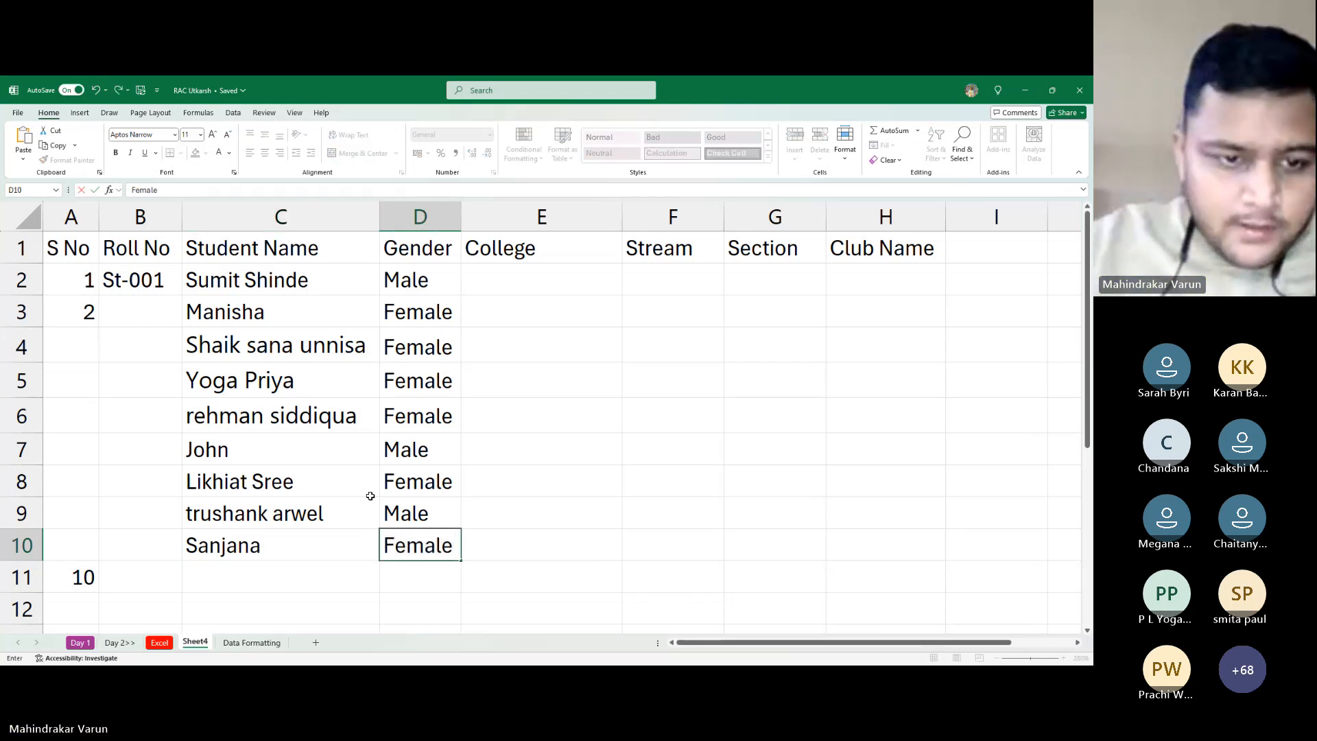
key(Return)
Paste the last student's name into C11 and set its gender to Male
key(alt+Tab)
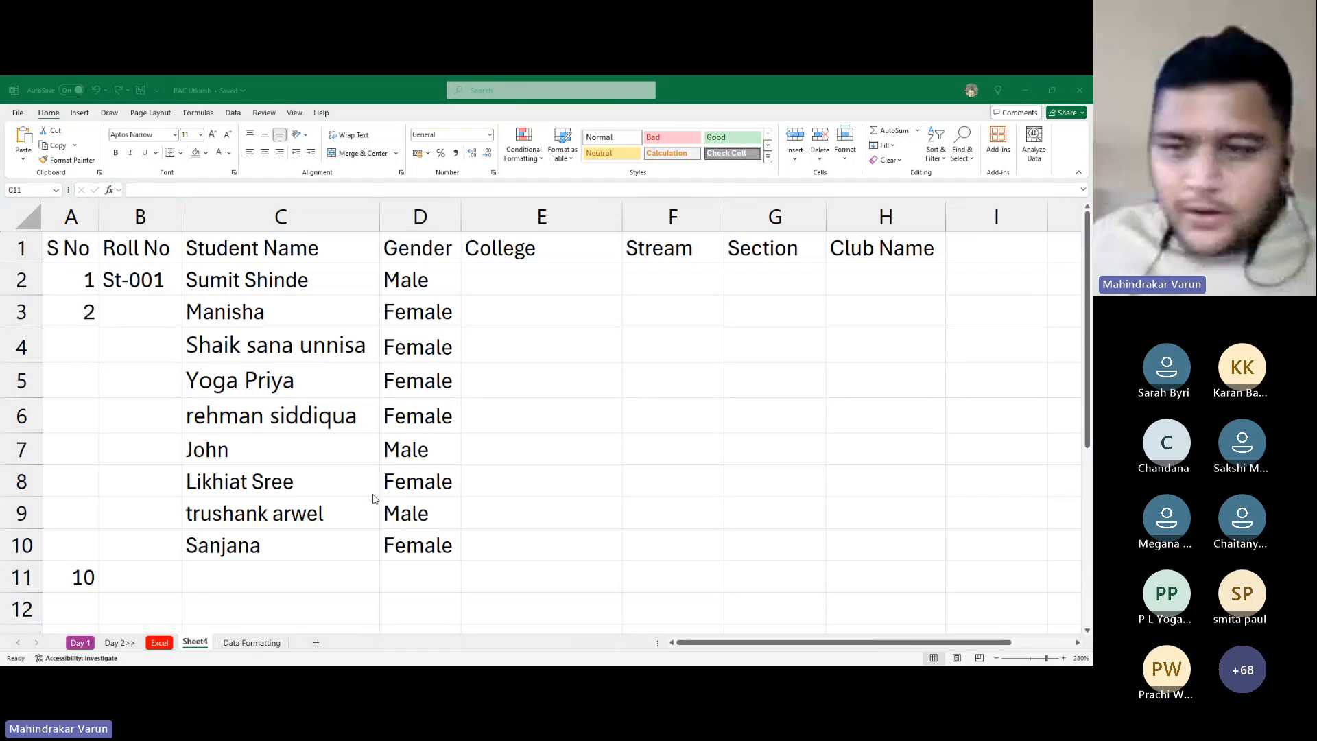
scroll(939, 268, down, 1)
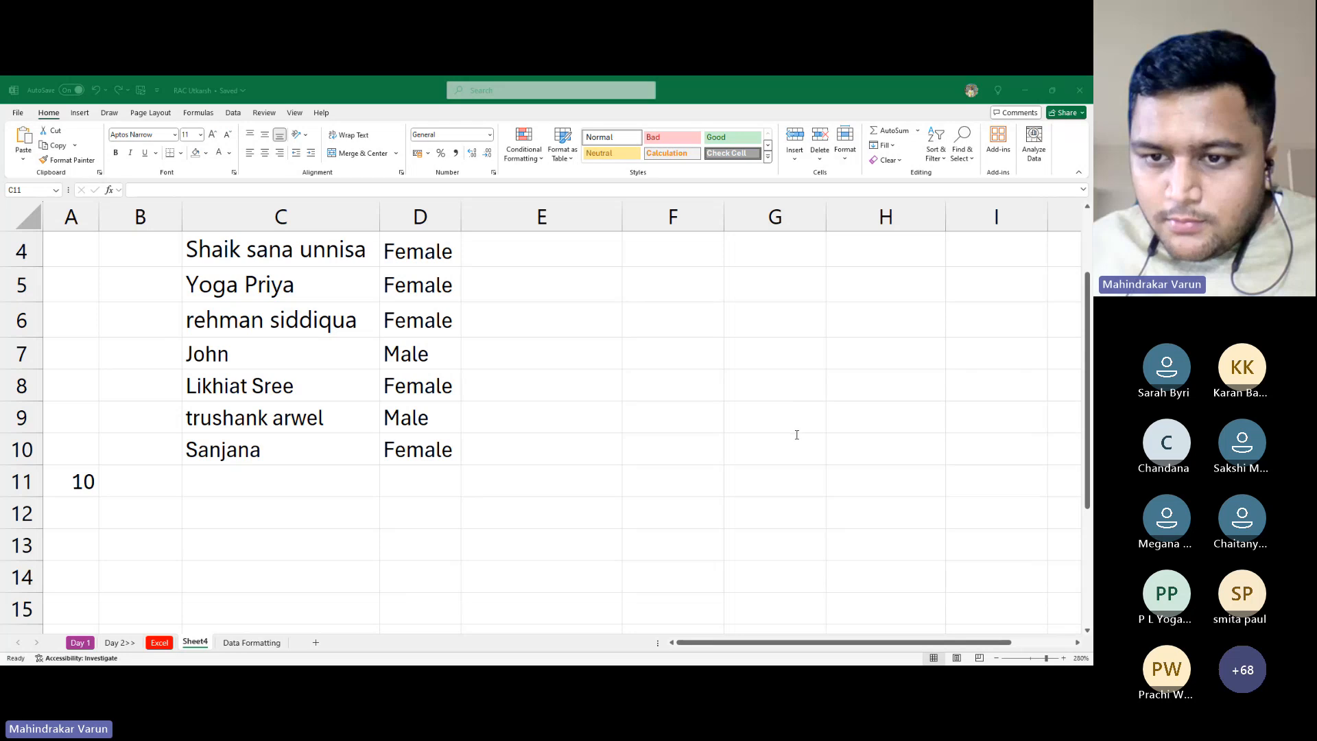
click(860, 450)
key(ctrl+v)
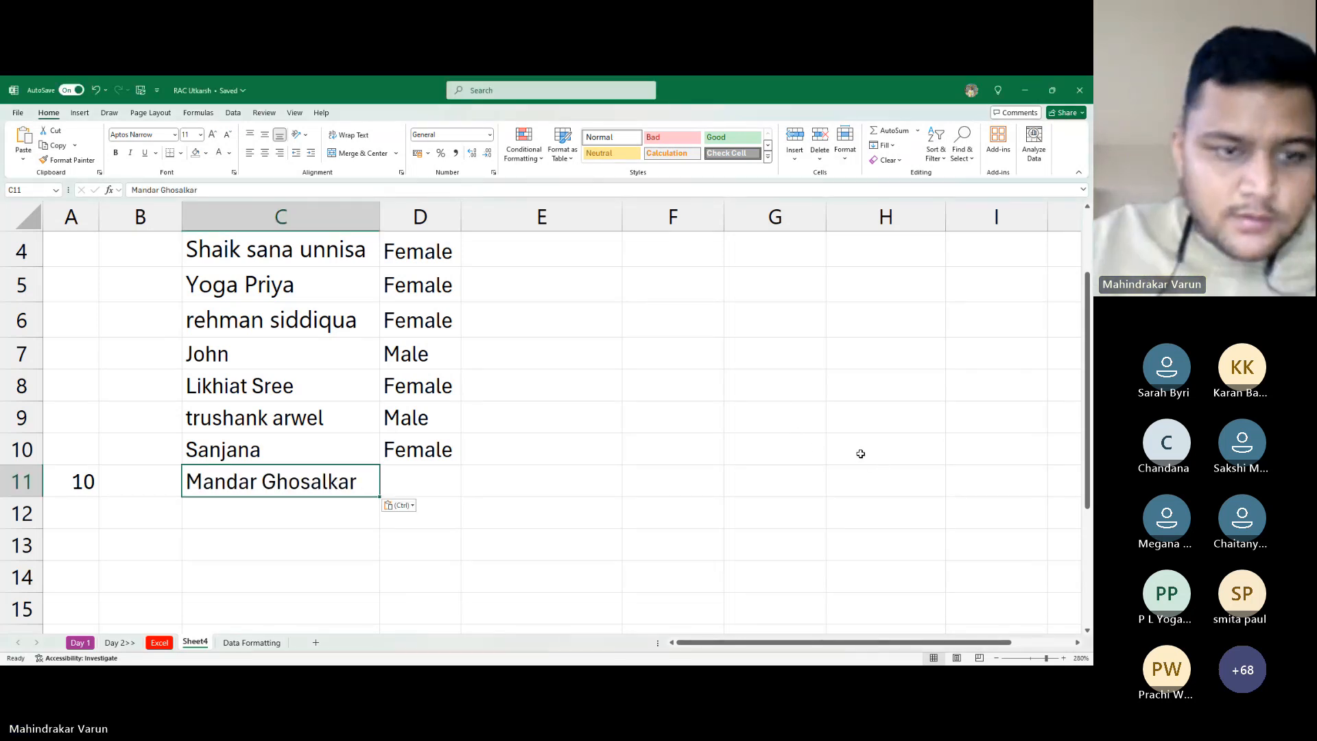
key(Tab)
text(Femal)
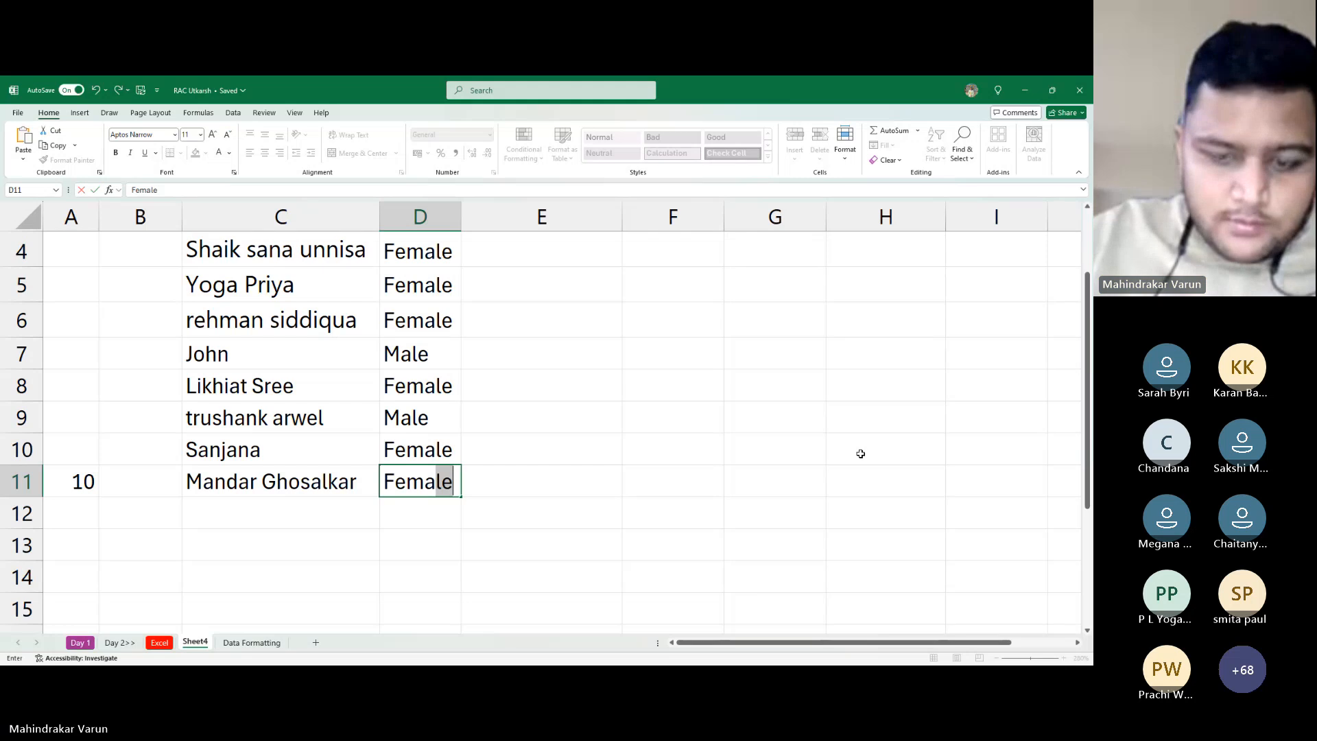
key(BackSpace)
key(BackSpace)
key(BackSpace)
key(BackSpace)
key(BackSpace)
key(BackSpace)
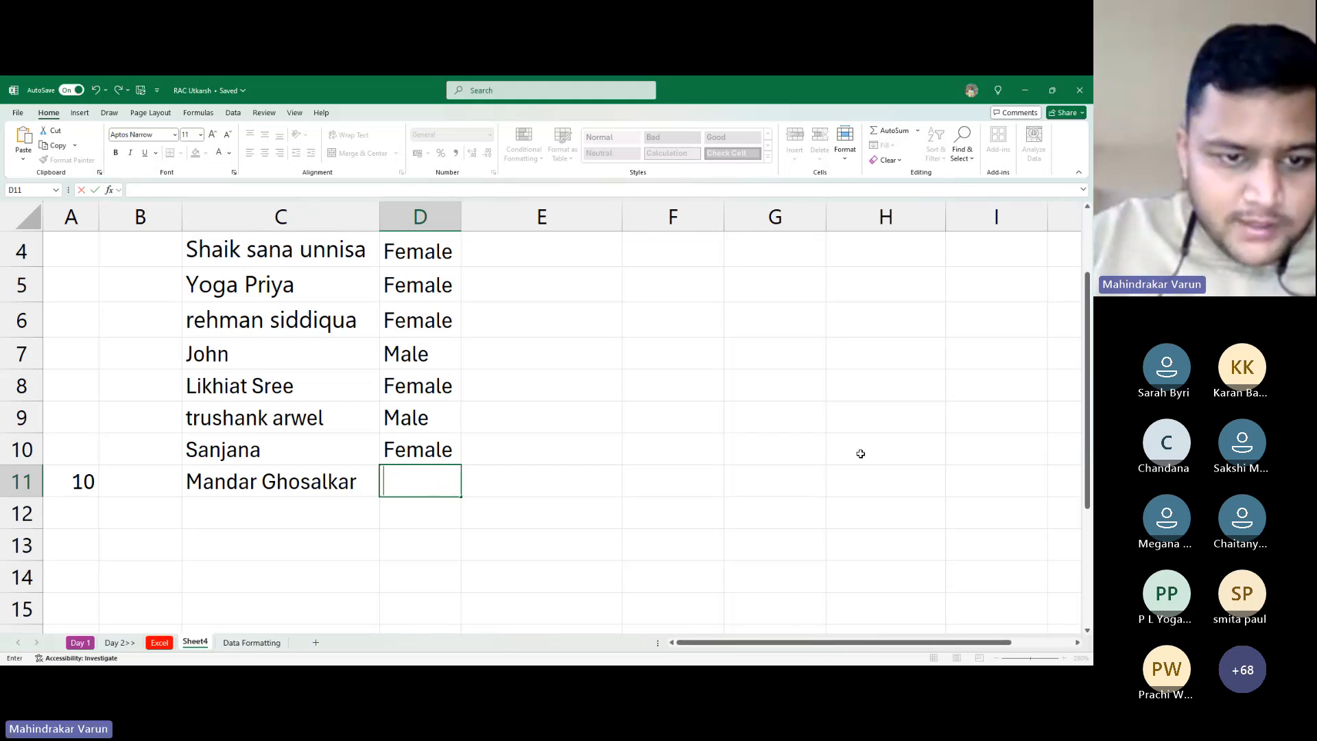
text(Male)
key(Tab)
key(Left)
key(Up)
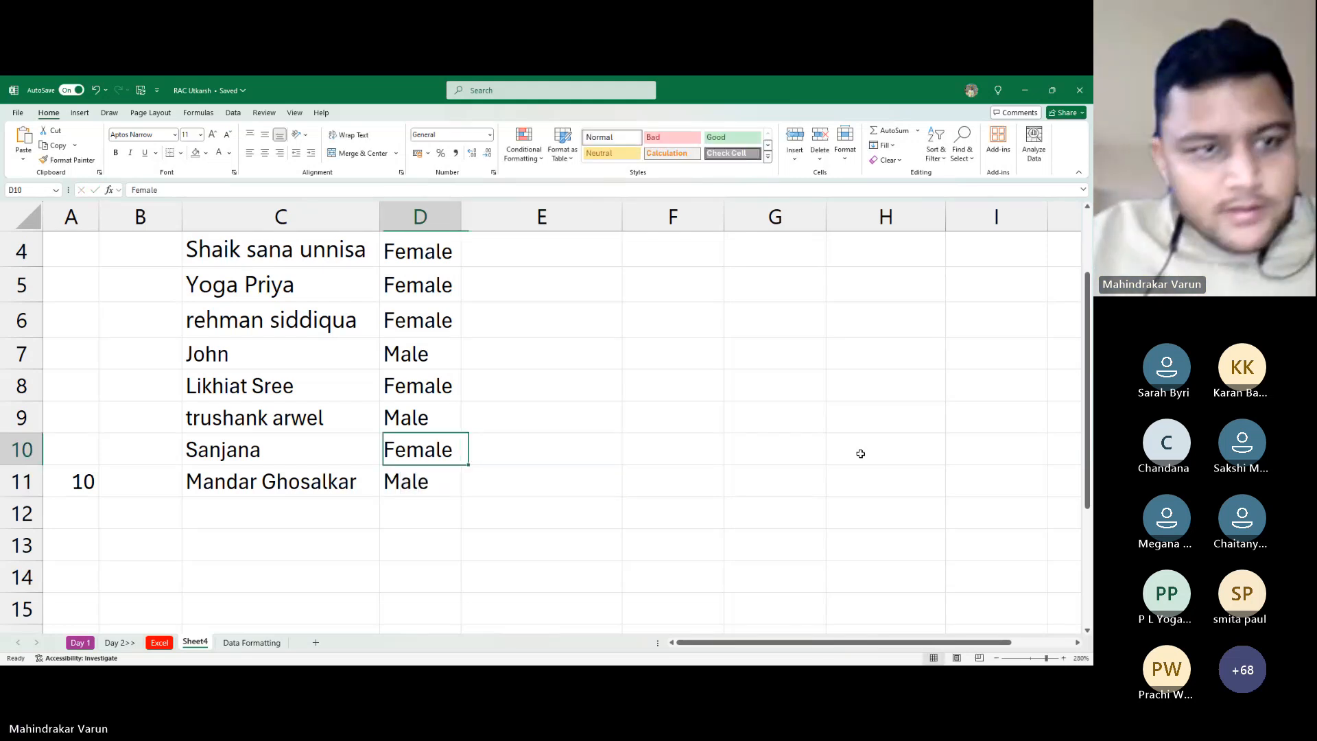
key(Up)
key(Left)
key(Up)
key(Up)
key(Up)
key(Up)
key(Up)
key(Up)
key(Up)
key(Up)
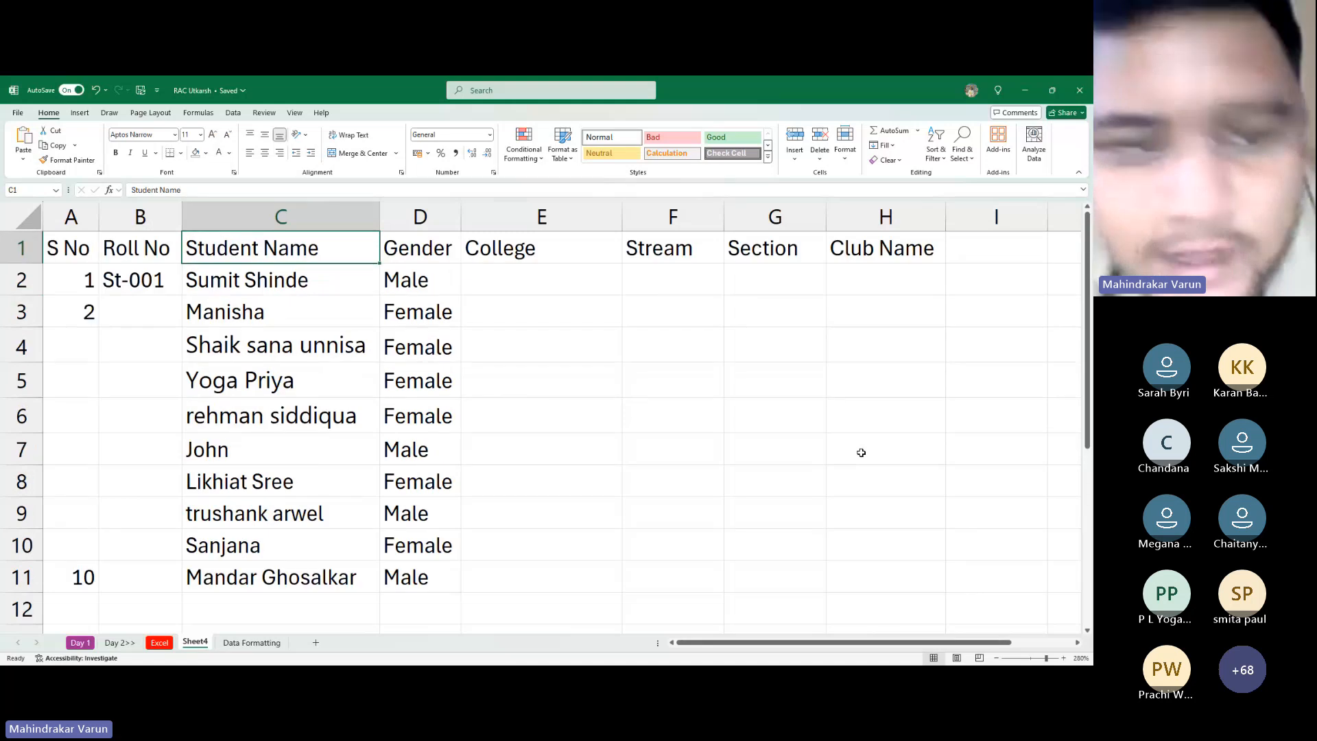
key(Right)
key(Right)
key(Down)
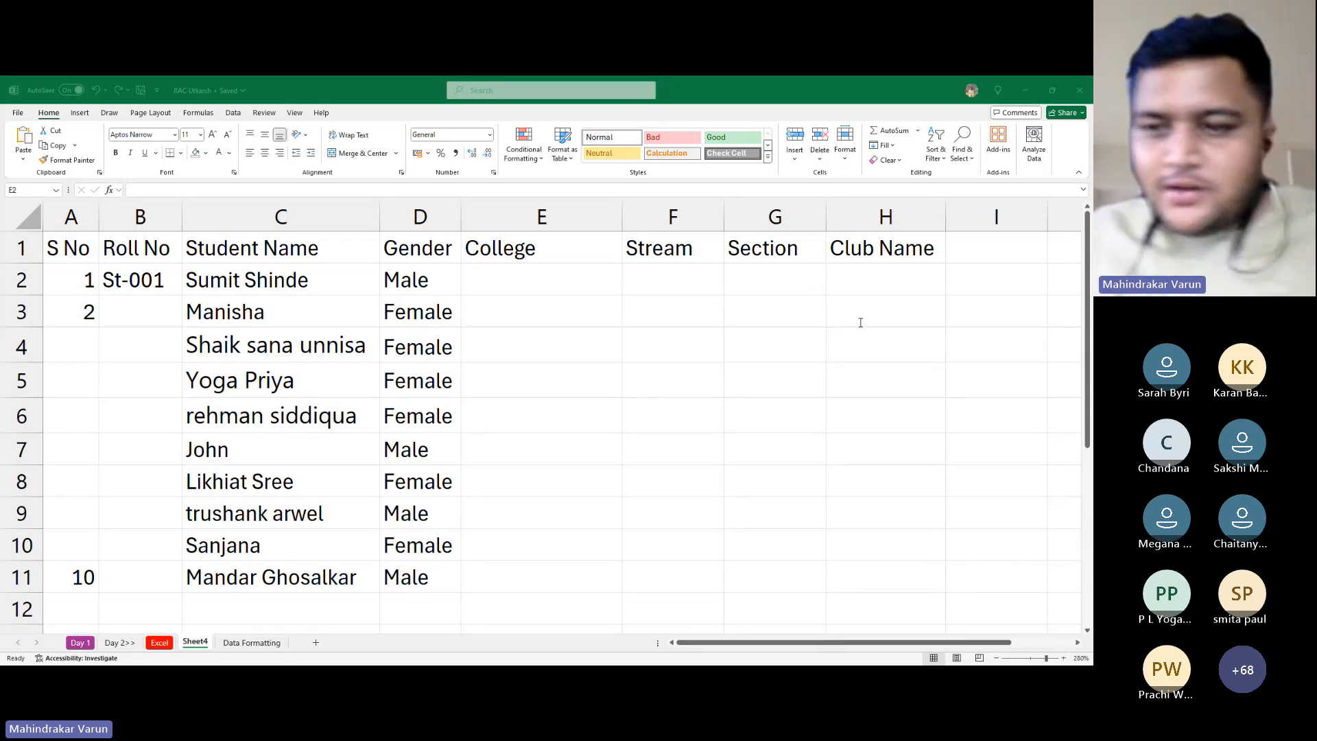
key(Left)
key(Left)
key(Left)
key(Left)
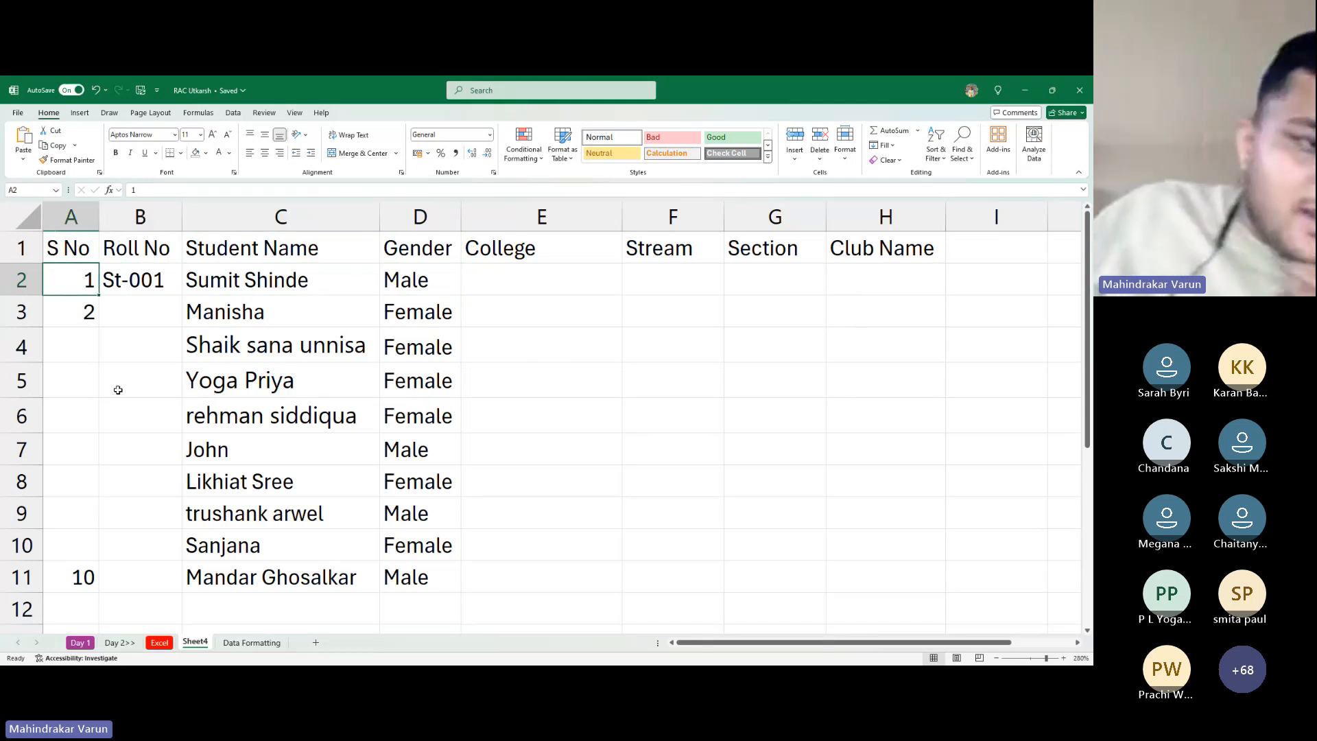
click(90, 572)
key(Delete)
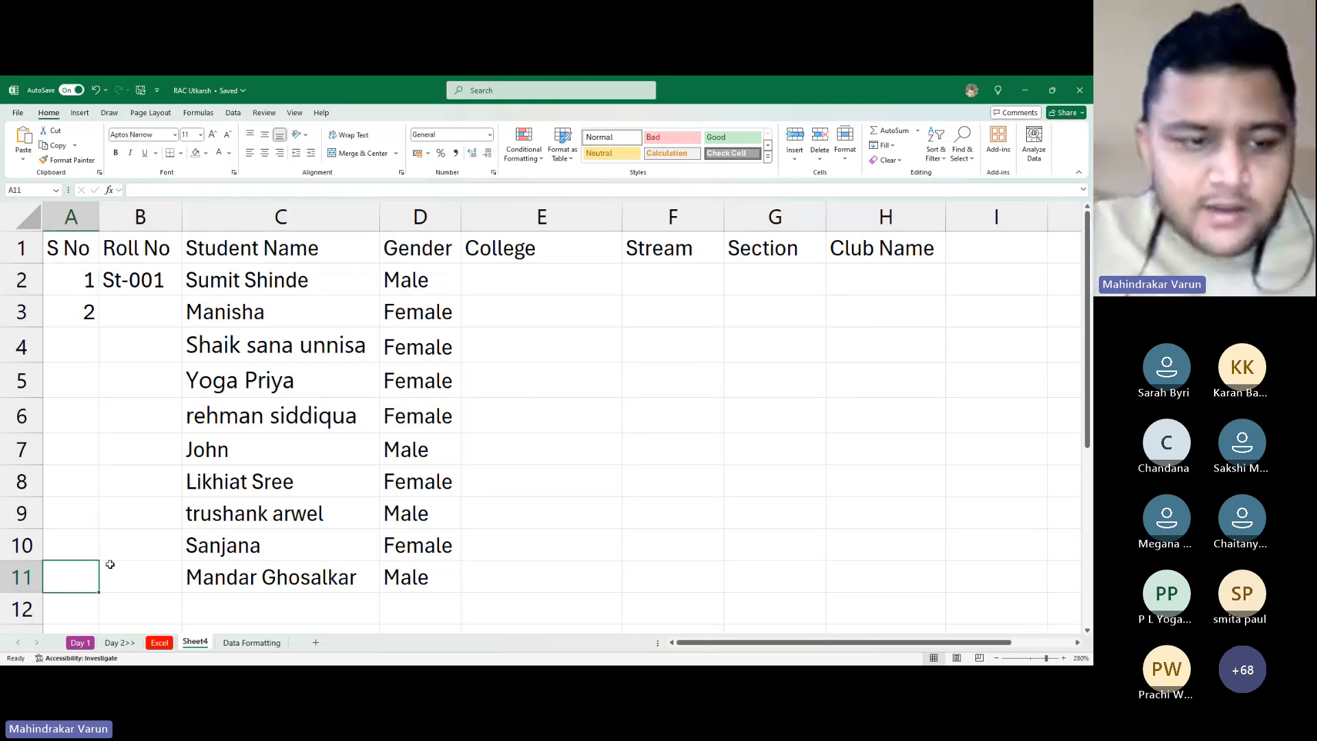
key(Up)
key(Up)
key(Up)
key(Up)
key(Up)
key(Up)
key(Up)
key(Up)
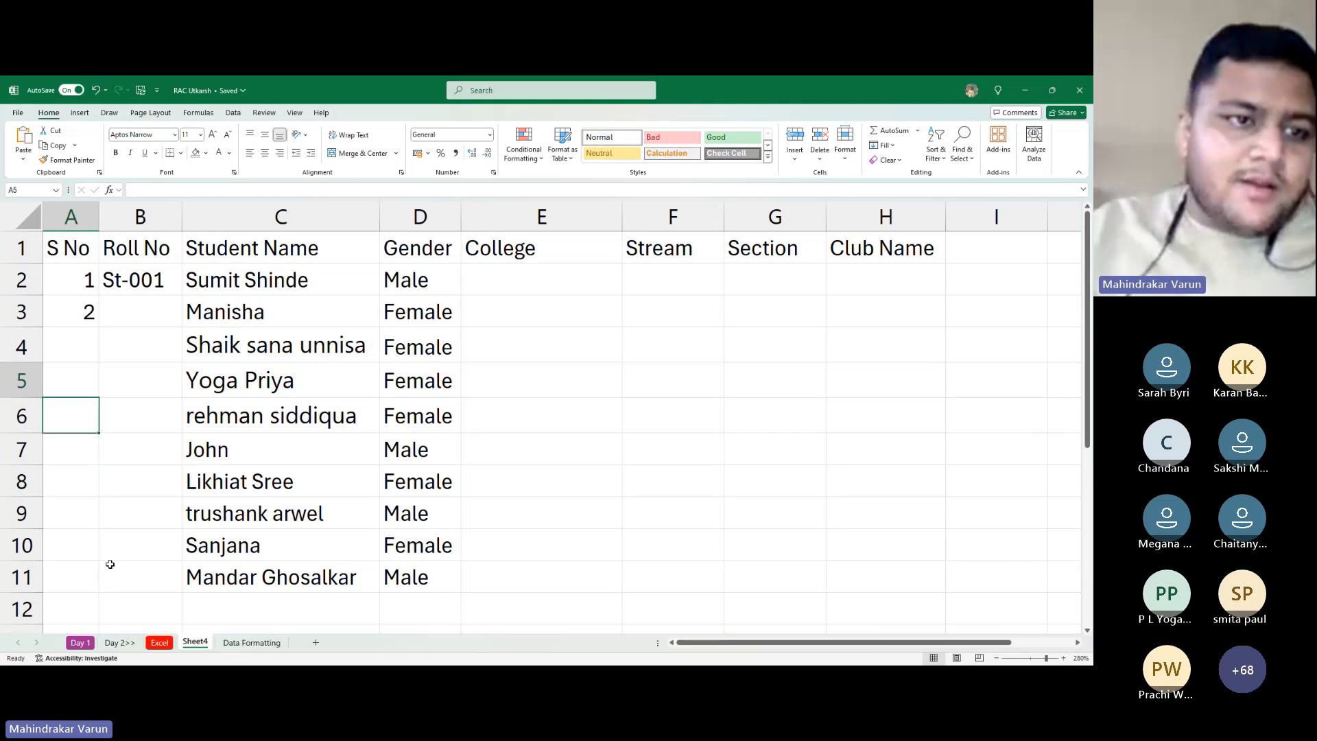
key(Up)
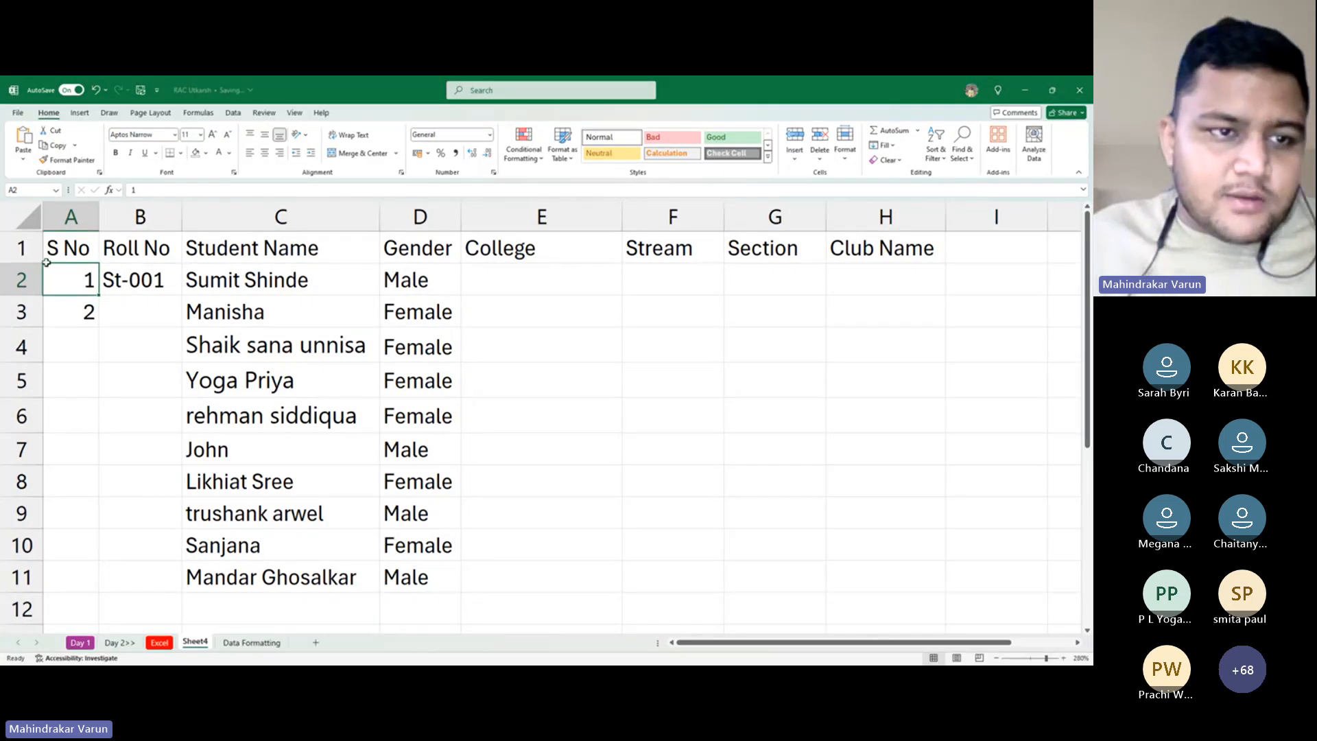
drag(89, 281, 88, 308)
click(85, 282)
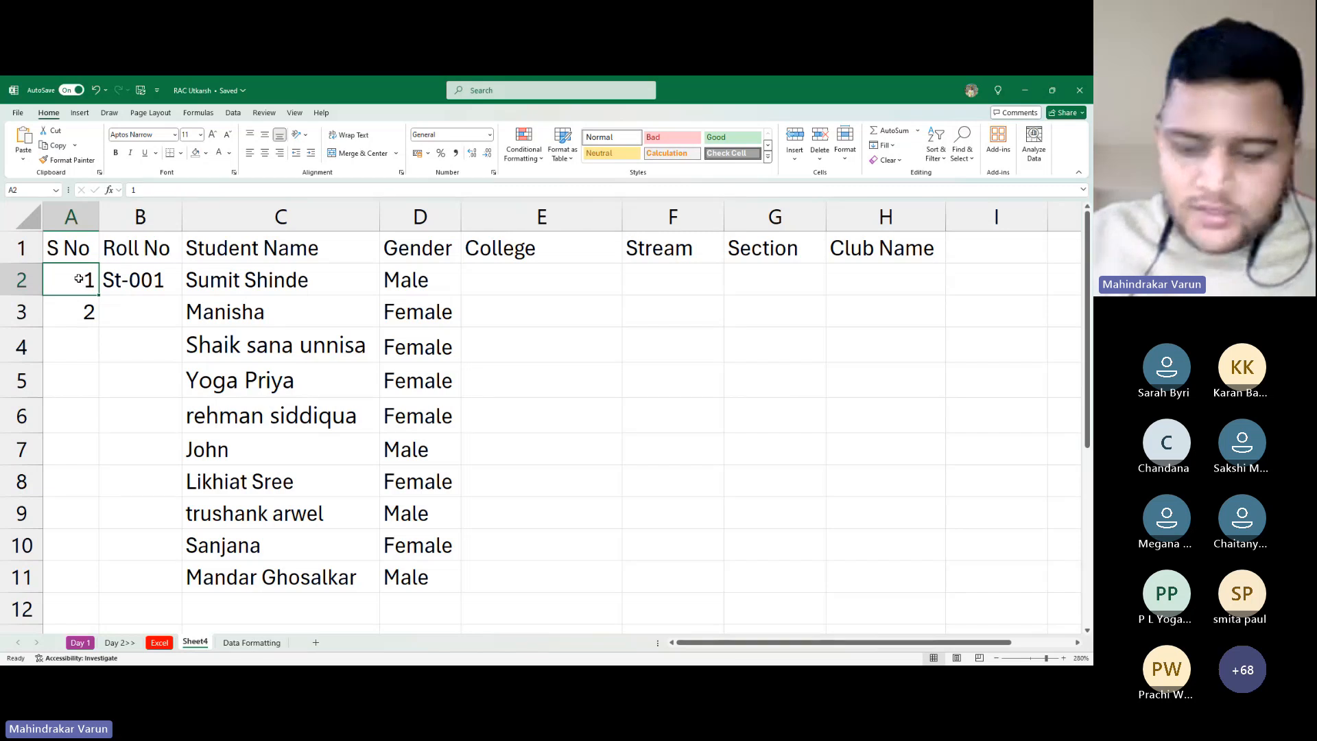
key(shift+Down)
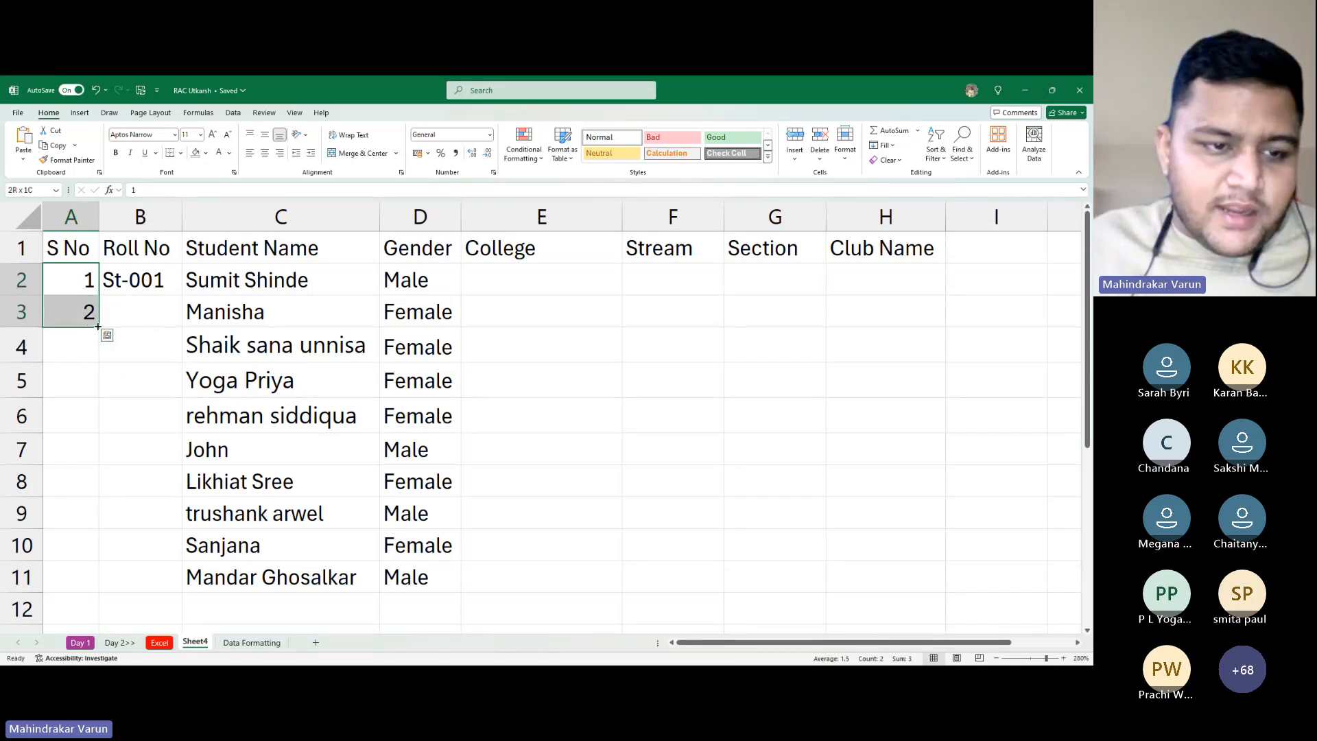
mouse_move(98, 327)
mouse_down()
mouse_move(107, 515)
mouse_move(84, 332)
mouse_move(97, 331)
mouse_up()
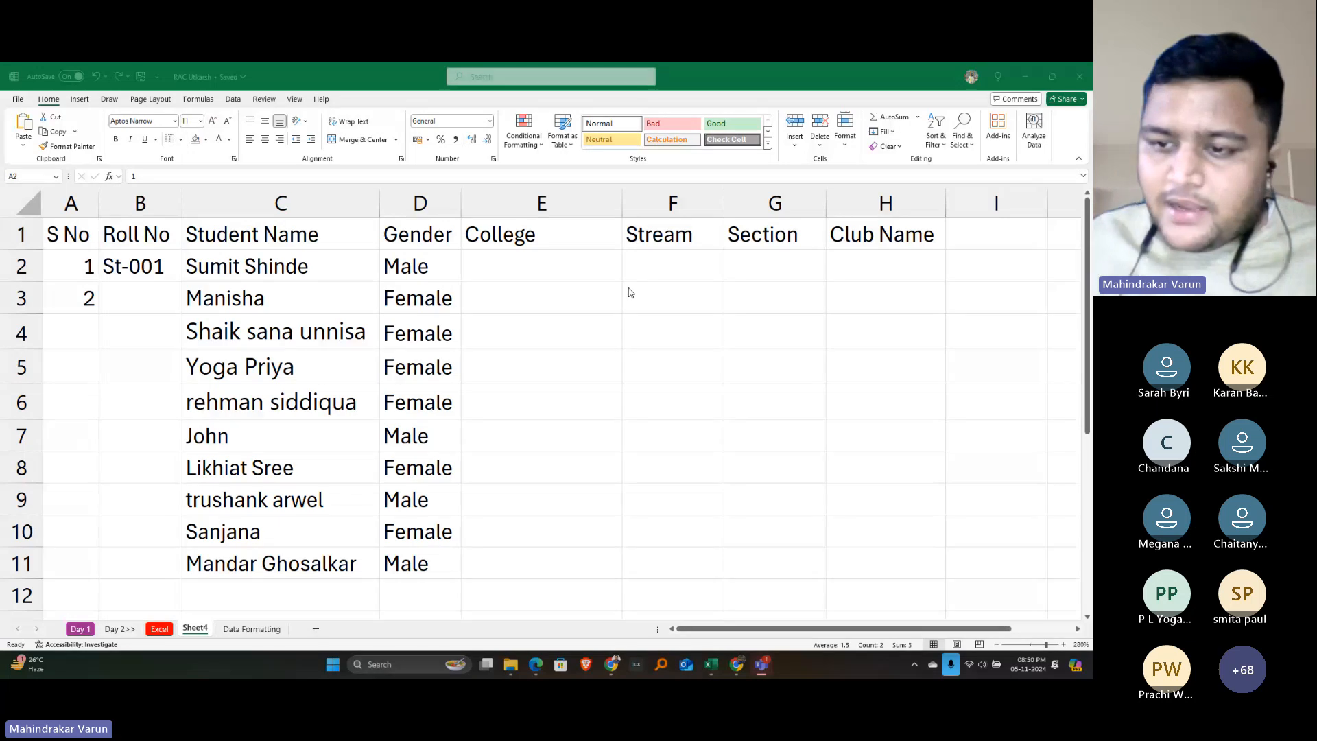
click(1053, 525)
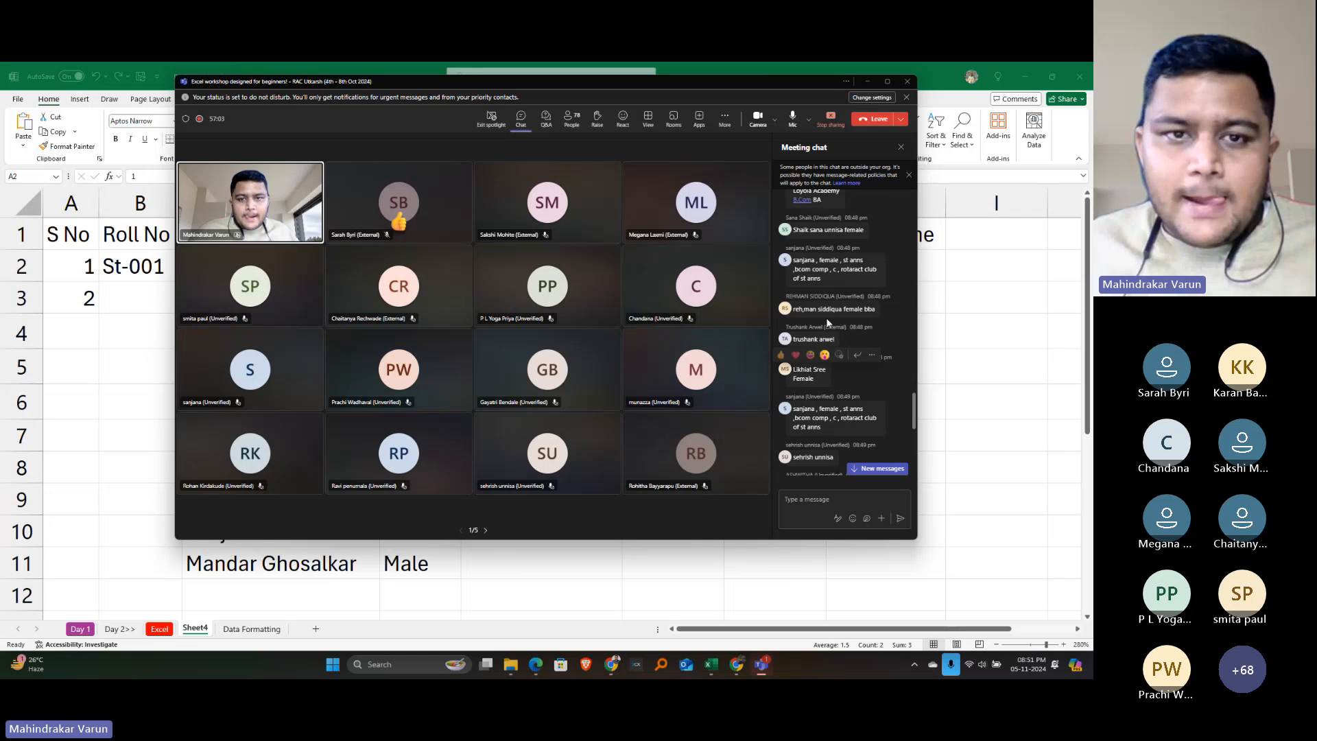
click(864, 80)
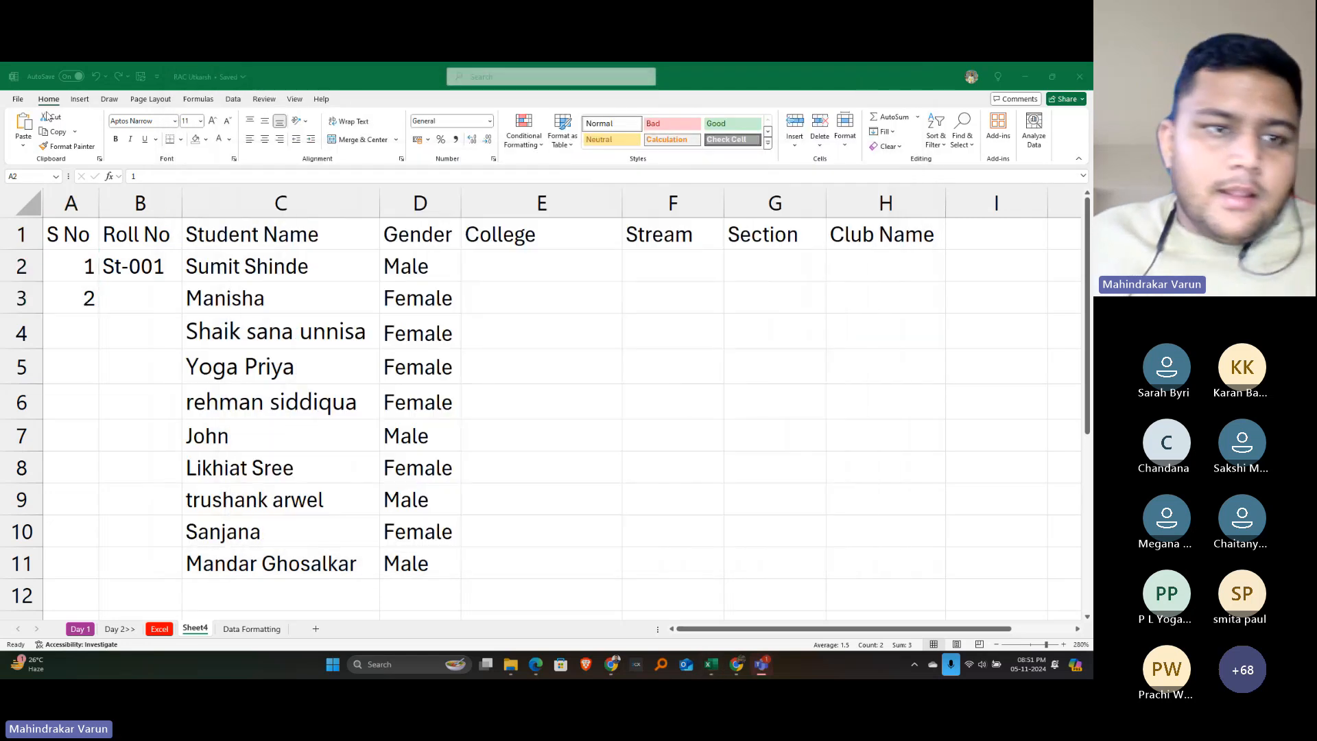
Select serial numbers 1 and 2 in A2:A3 and fill the series down to 10 in A11
click(80, 259)
drag(80, 259, 68, 298)
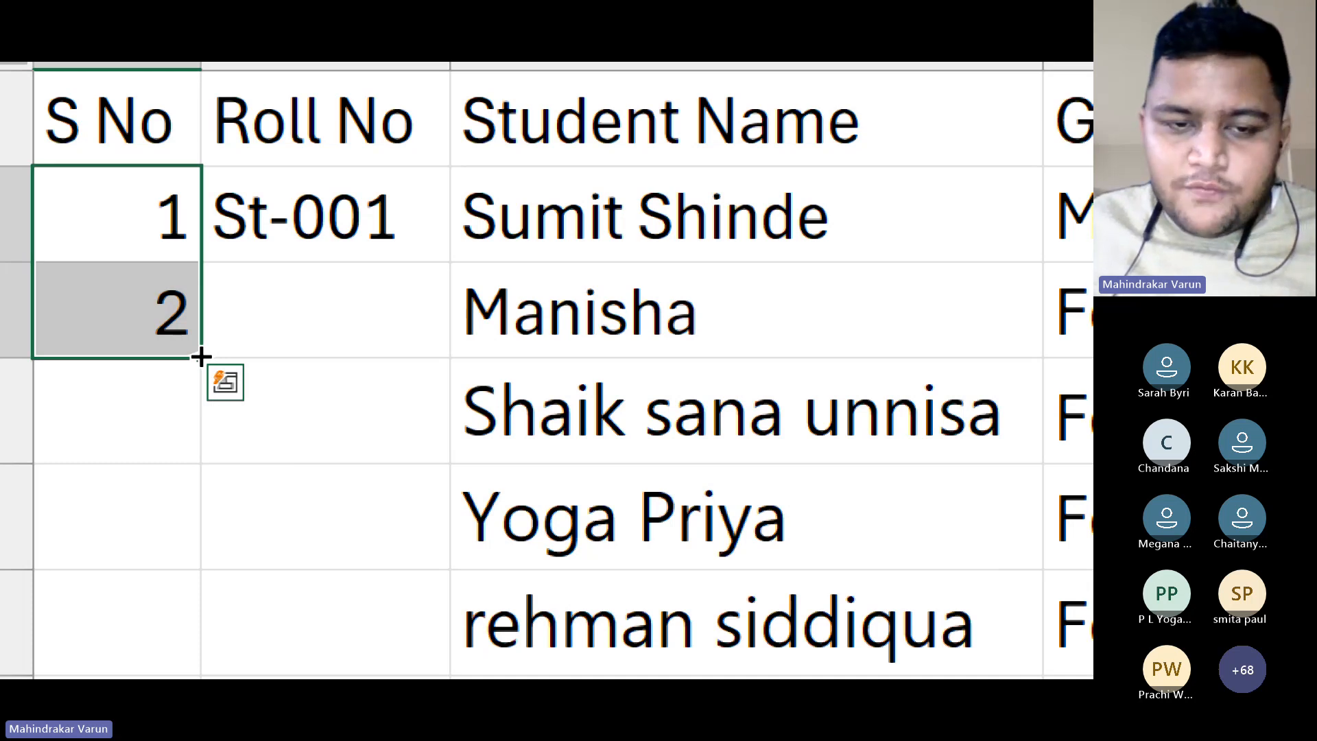
click(225, 382)
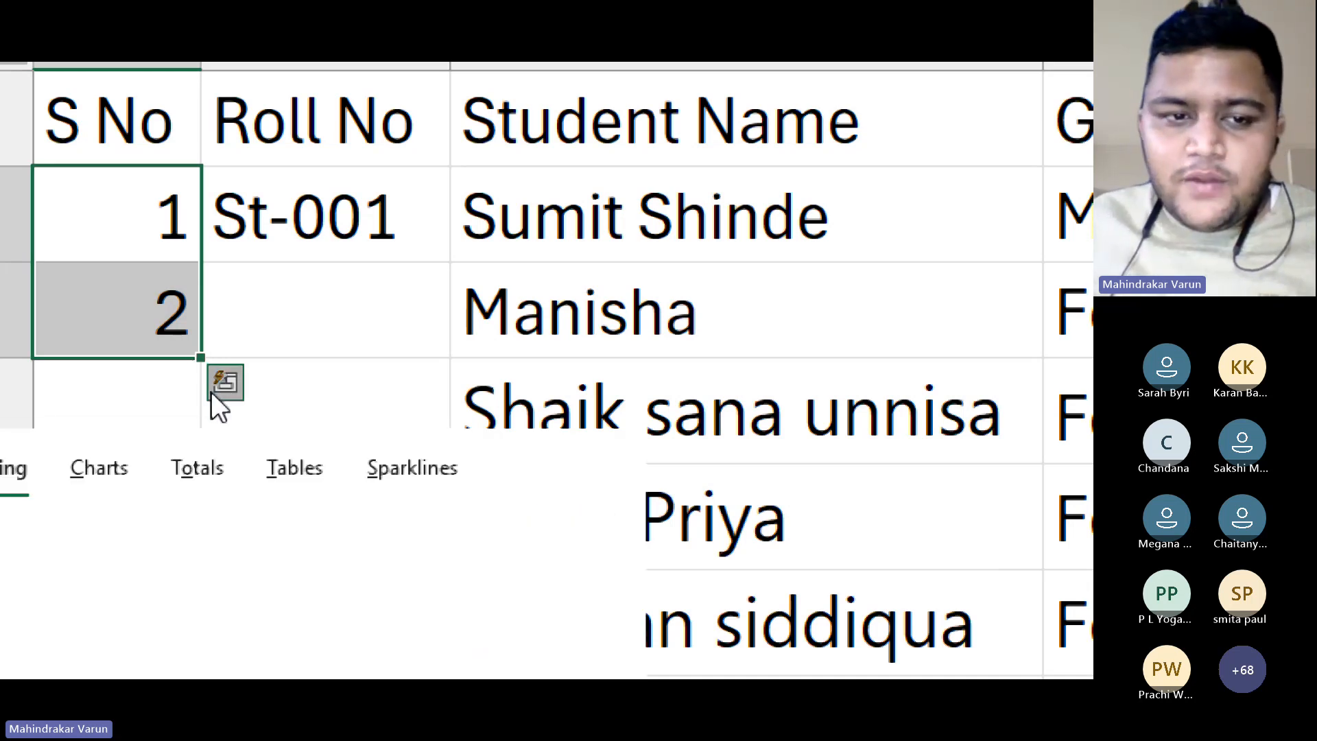
click(265, 274)
drag(130, 233, 151, 308)
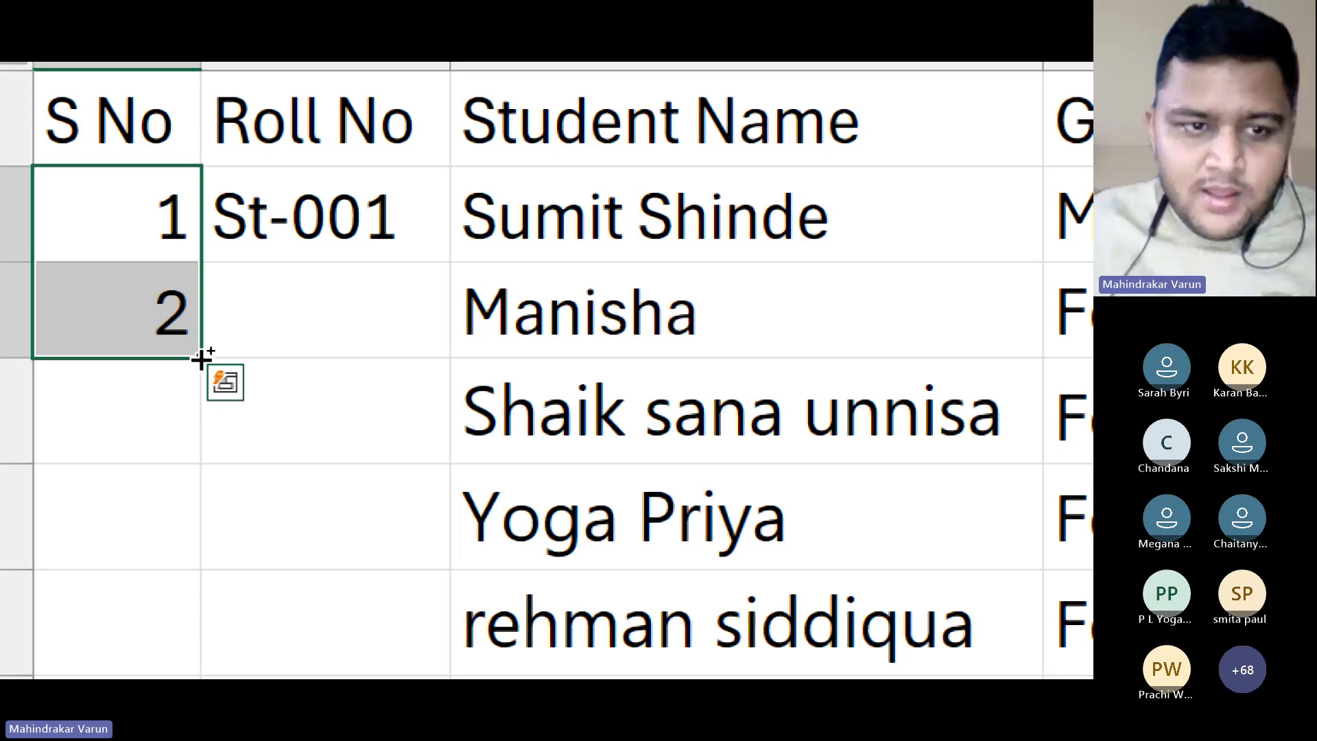
click(225, 382)
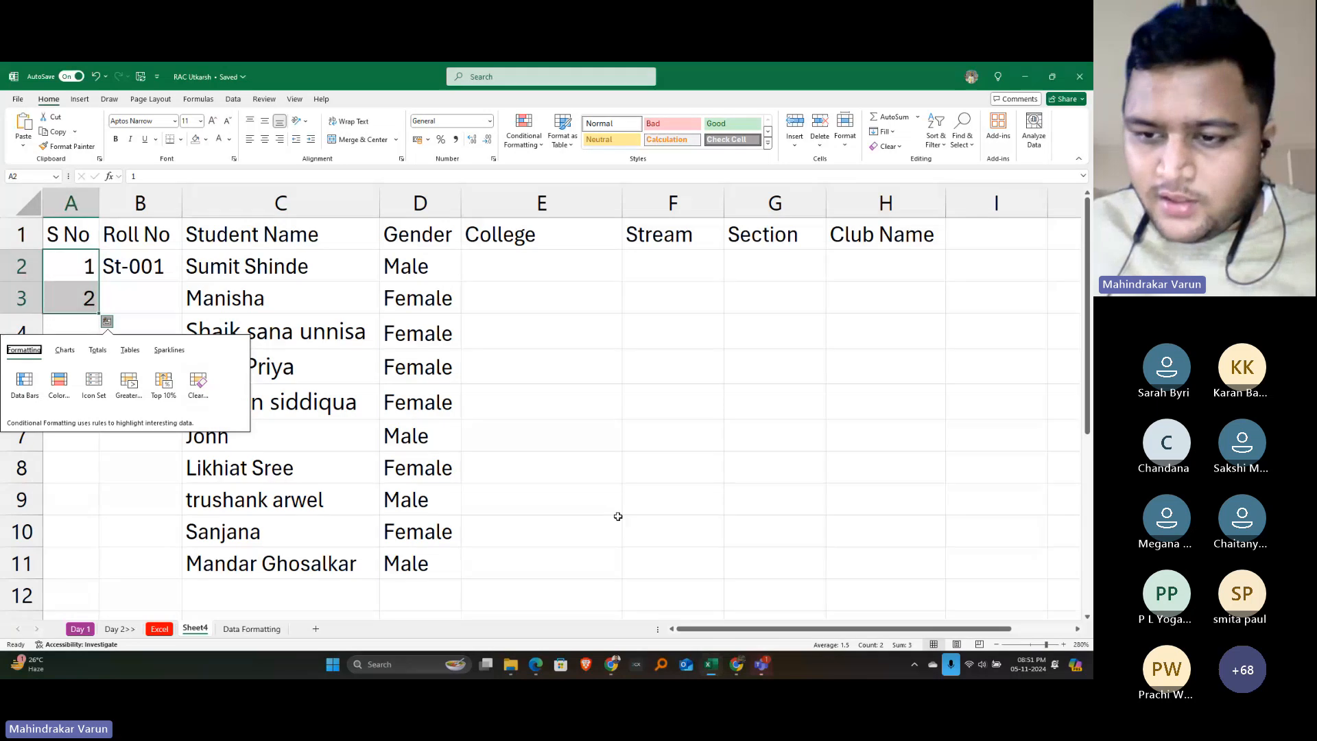
click(598, 458)
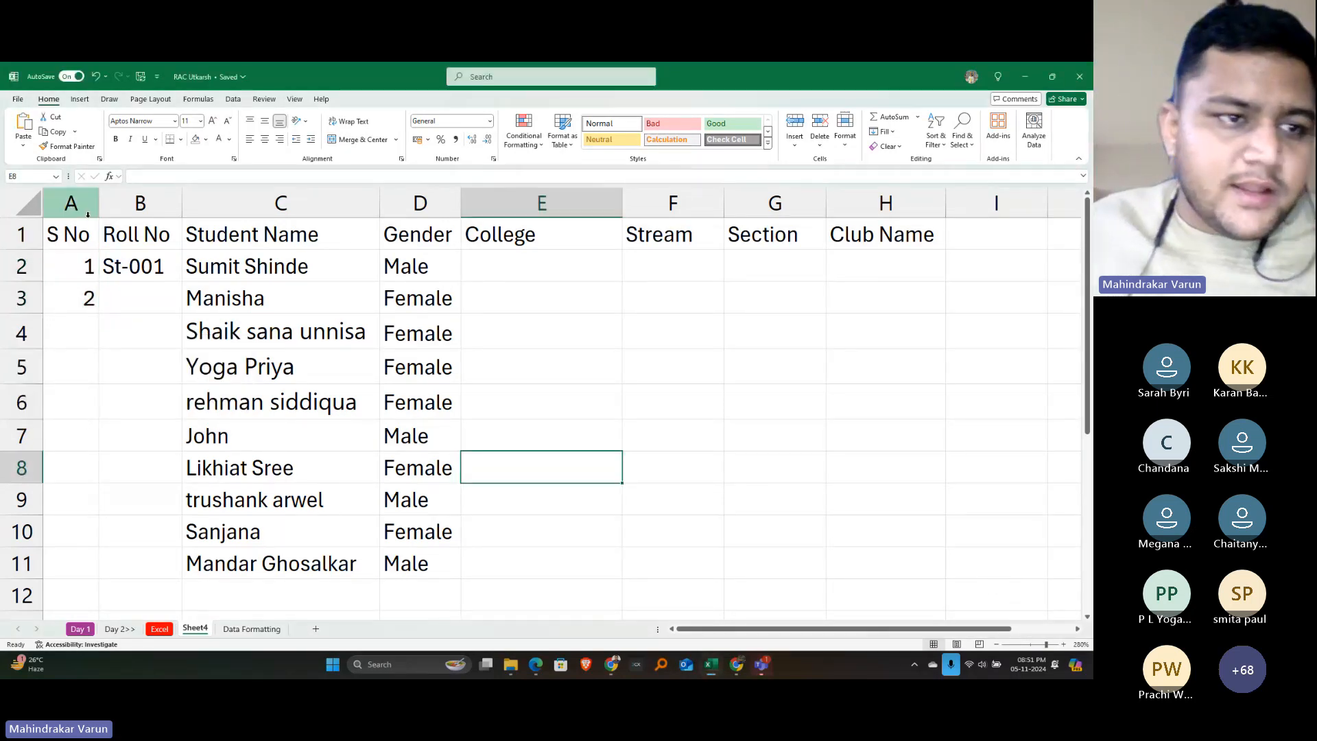
drag(77, 267, 83, 298)
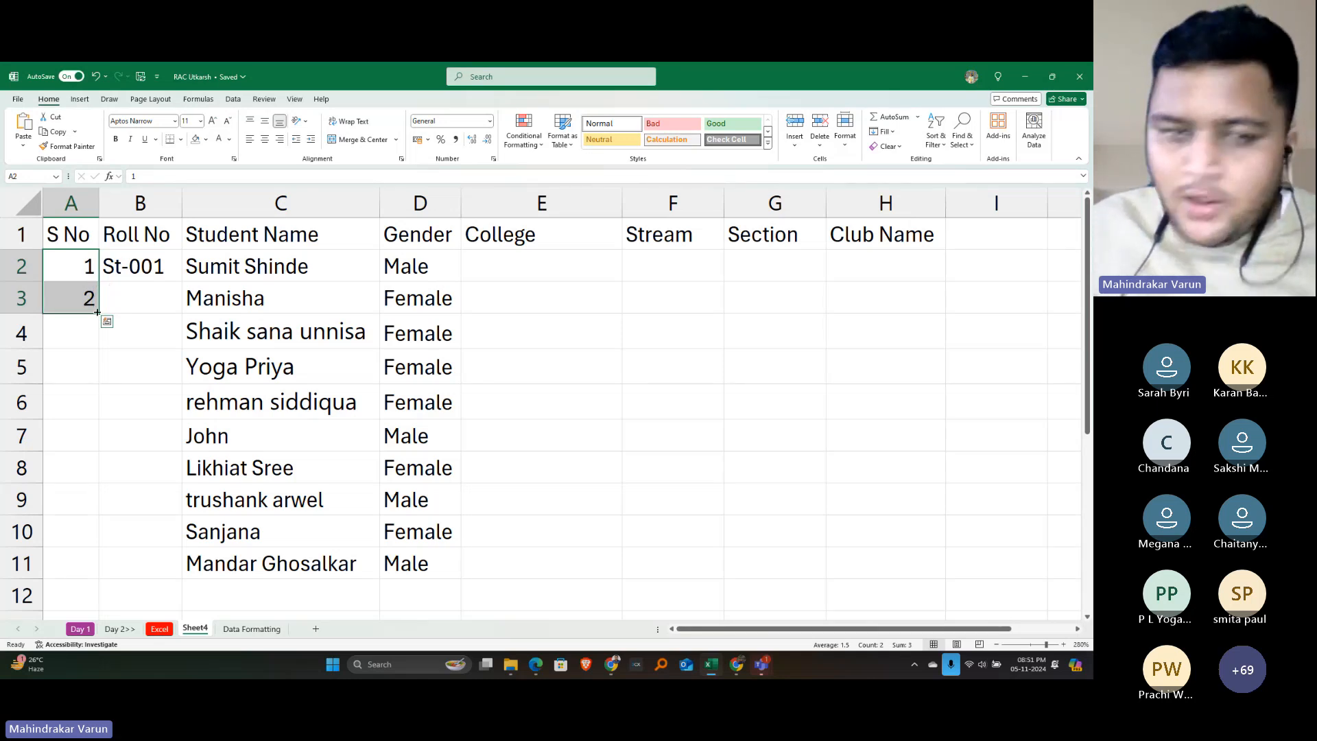
drag(98, 312, 87, 562)
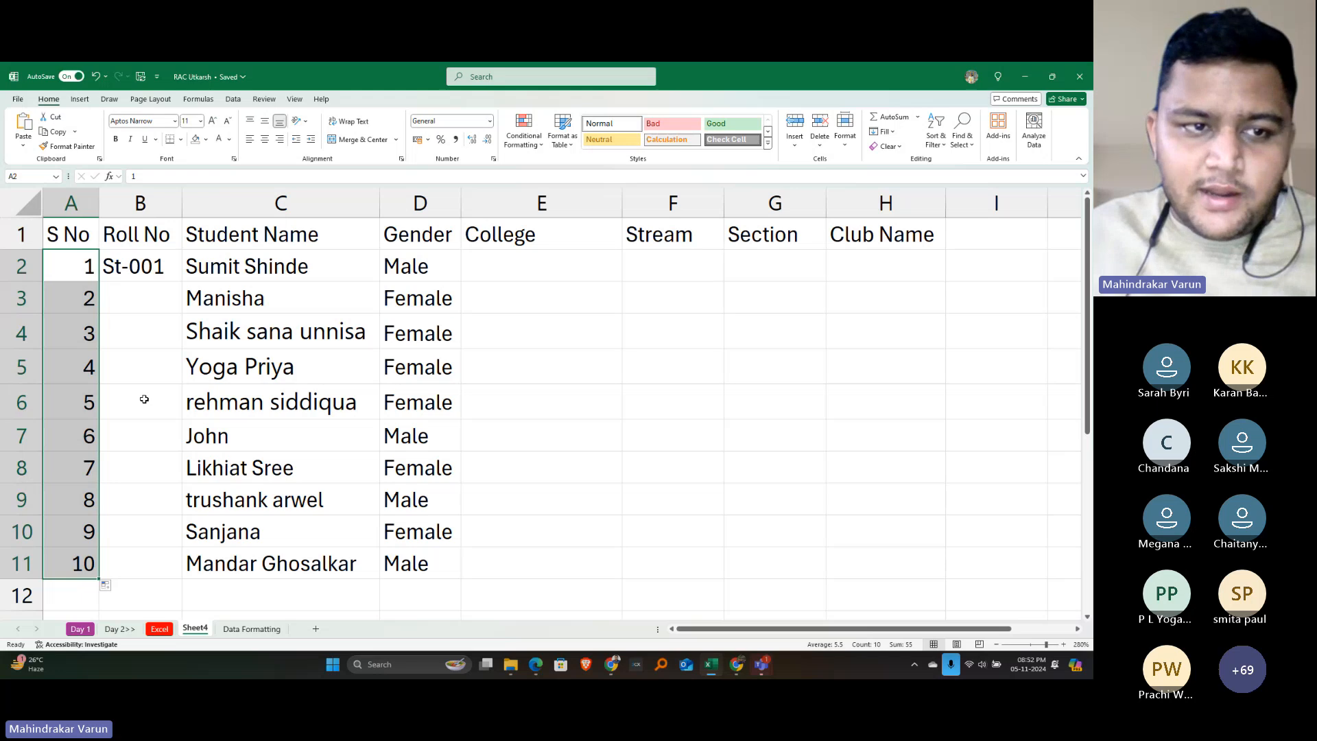
Enter St-002 in B3, correcting the AutoComplete suggestion of St-001
click(135, 308)
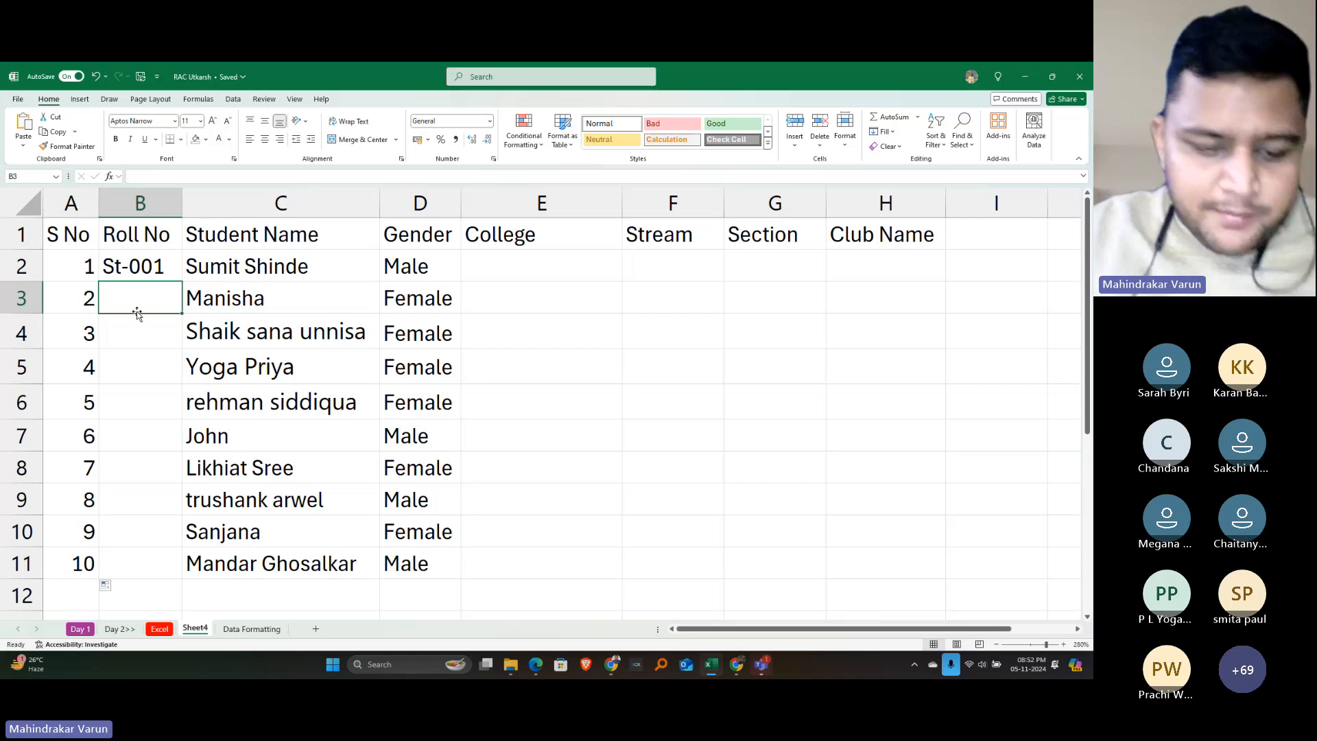
text(St)
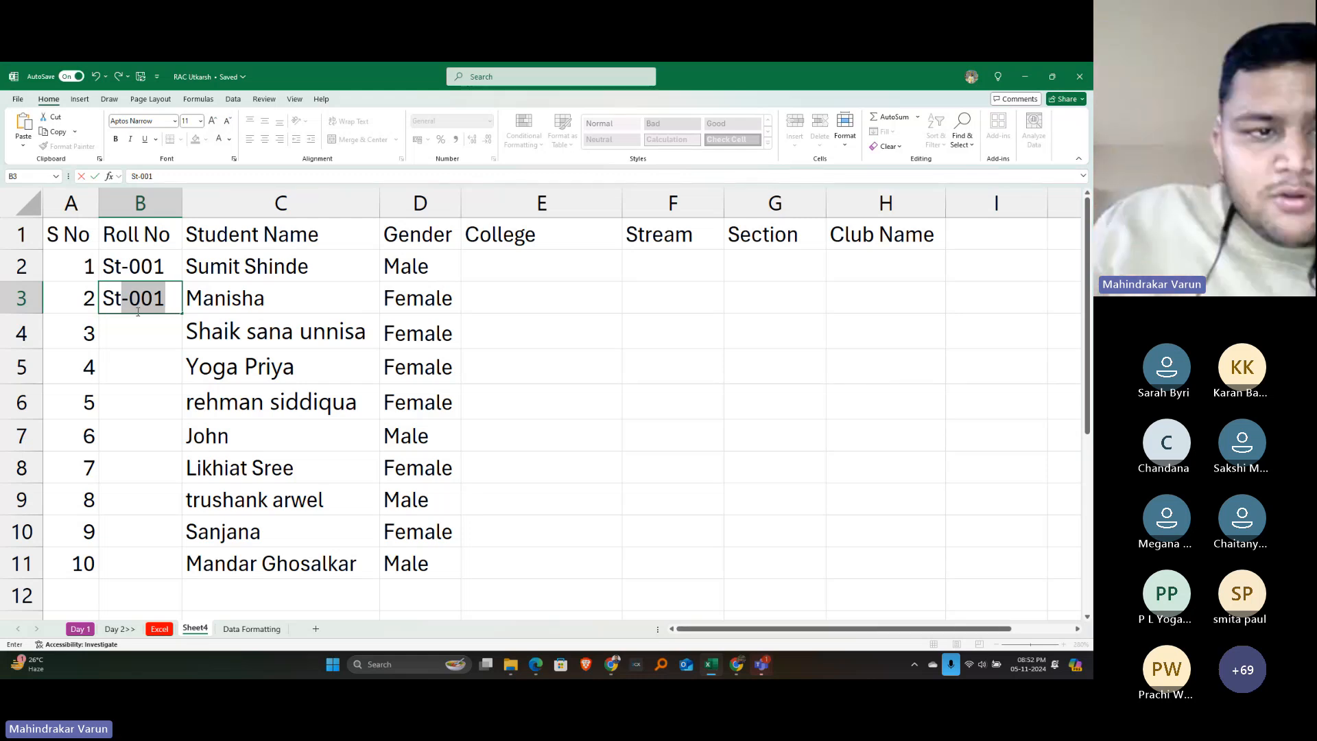
key(BackSpace)
key(BackSpace)
key(BackSpace)
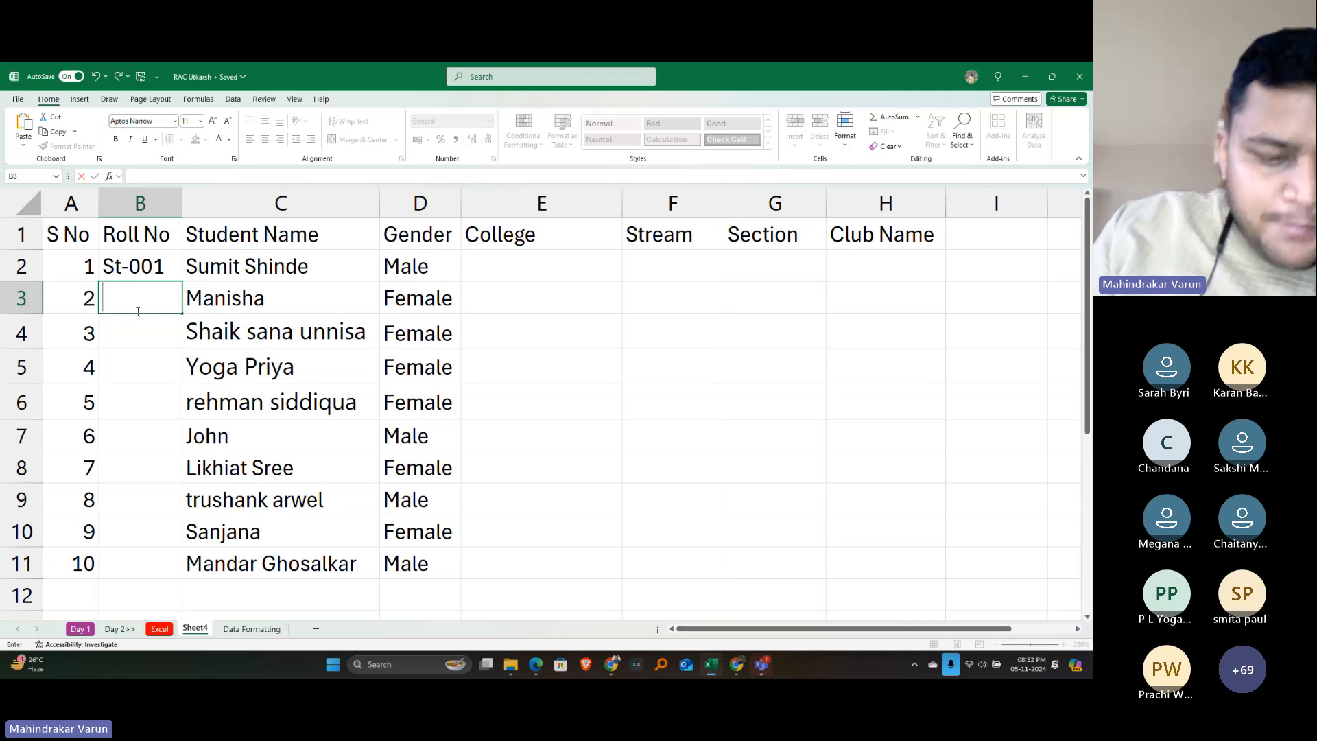
key(Escape)
text(St-001)
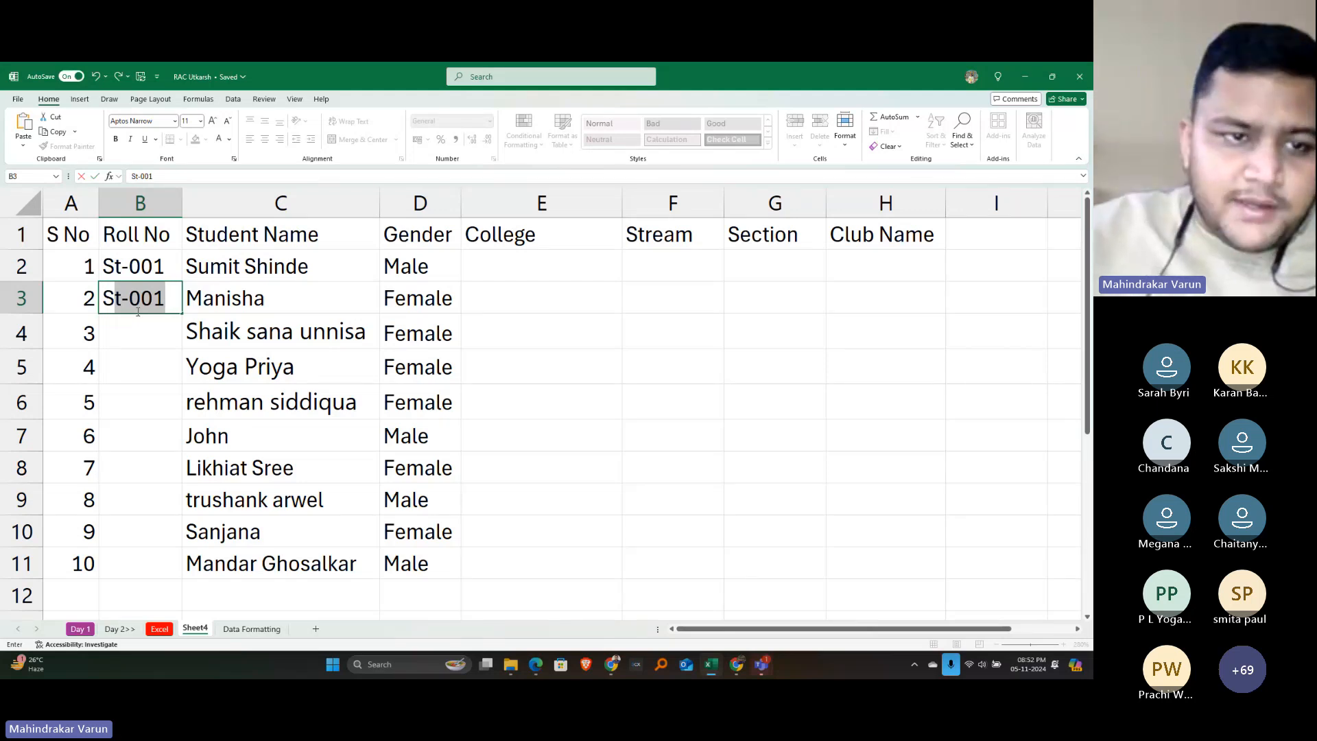
key(F2)
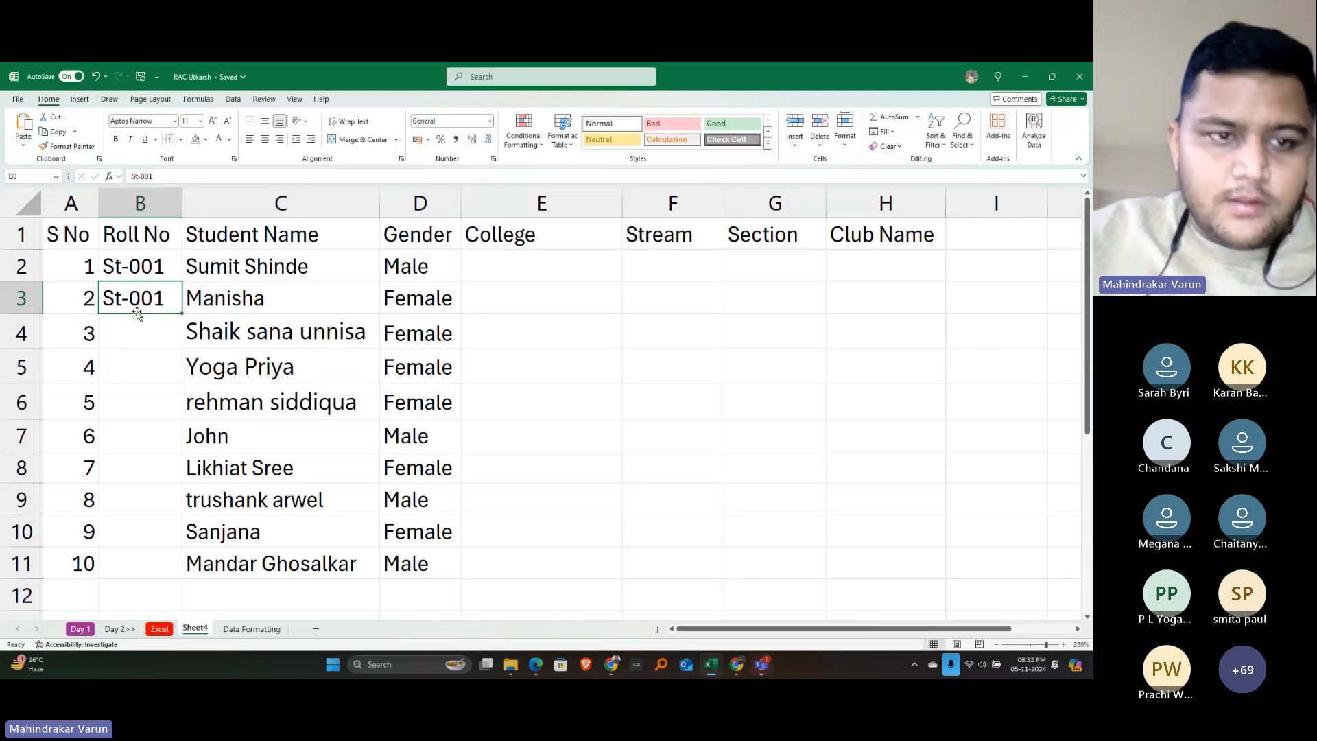
key(BackSpace)
text(2)
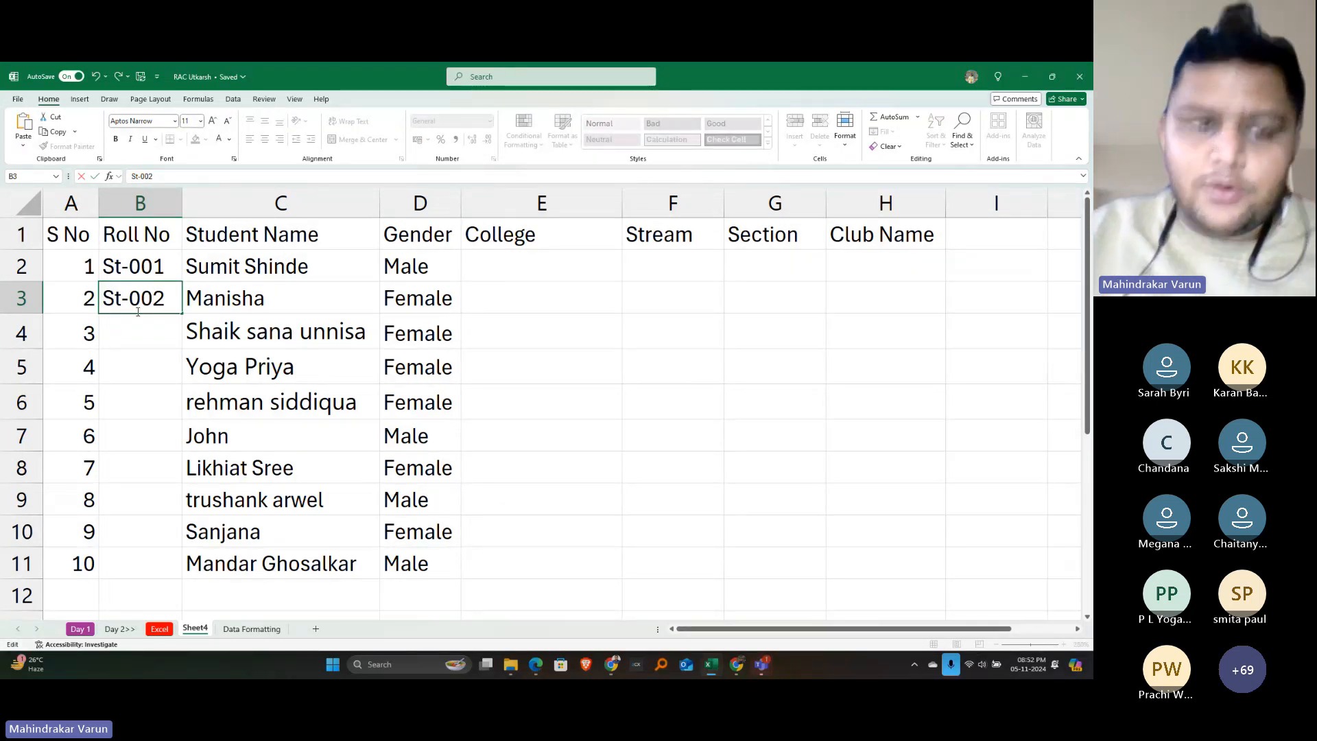
key(Return)
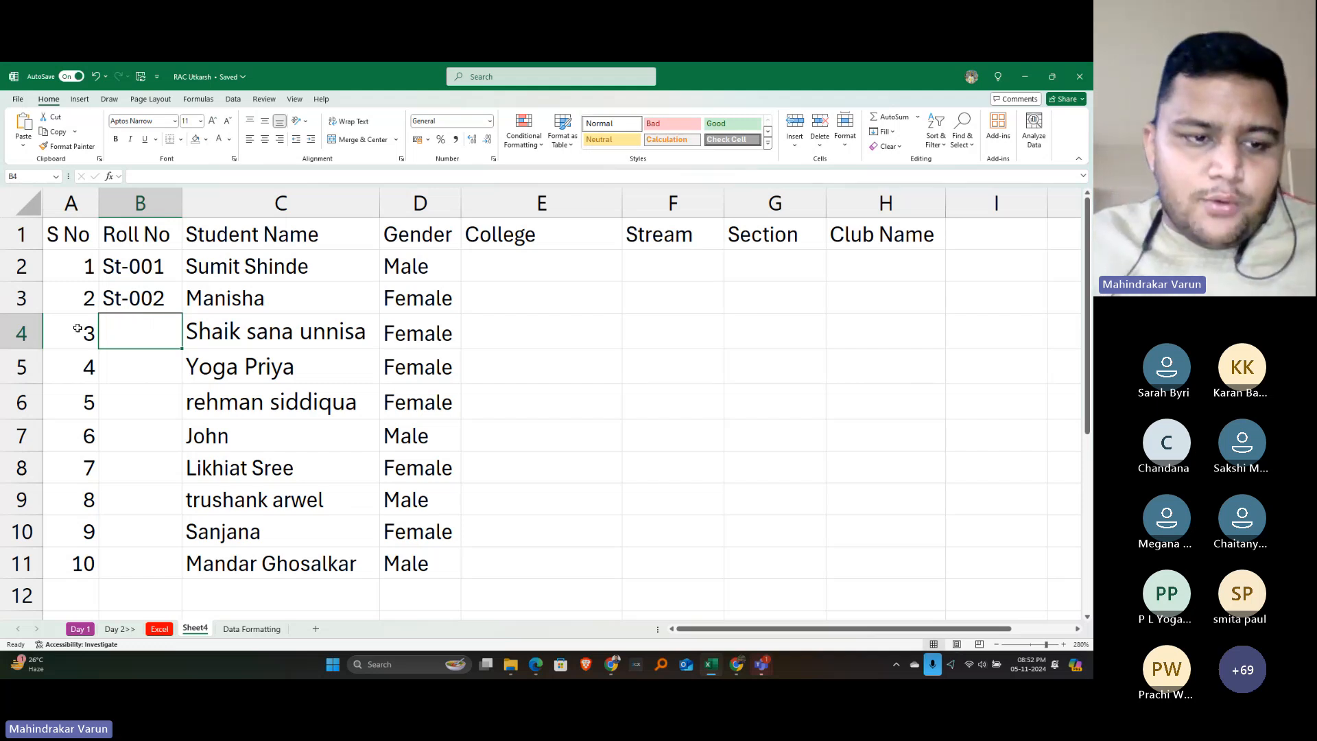
drag(77, 328, 75, 573)
key(Delete)
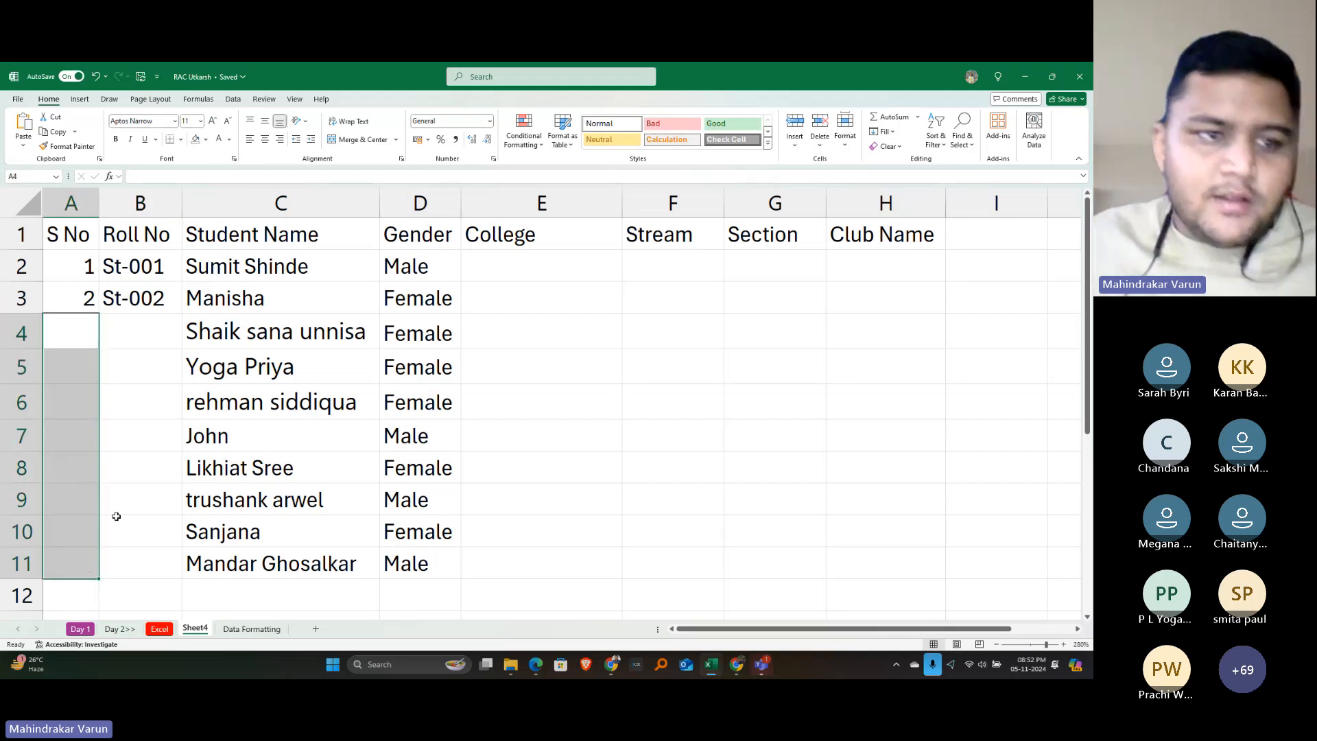
drag(75, 267, 84, 297)
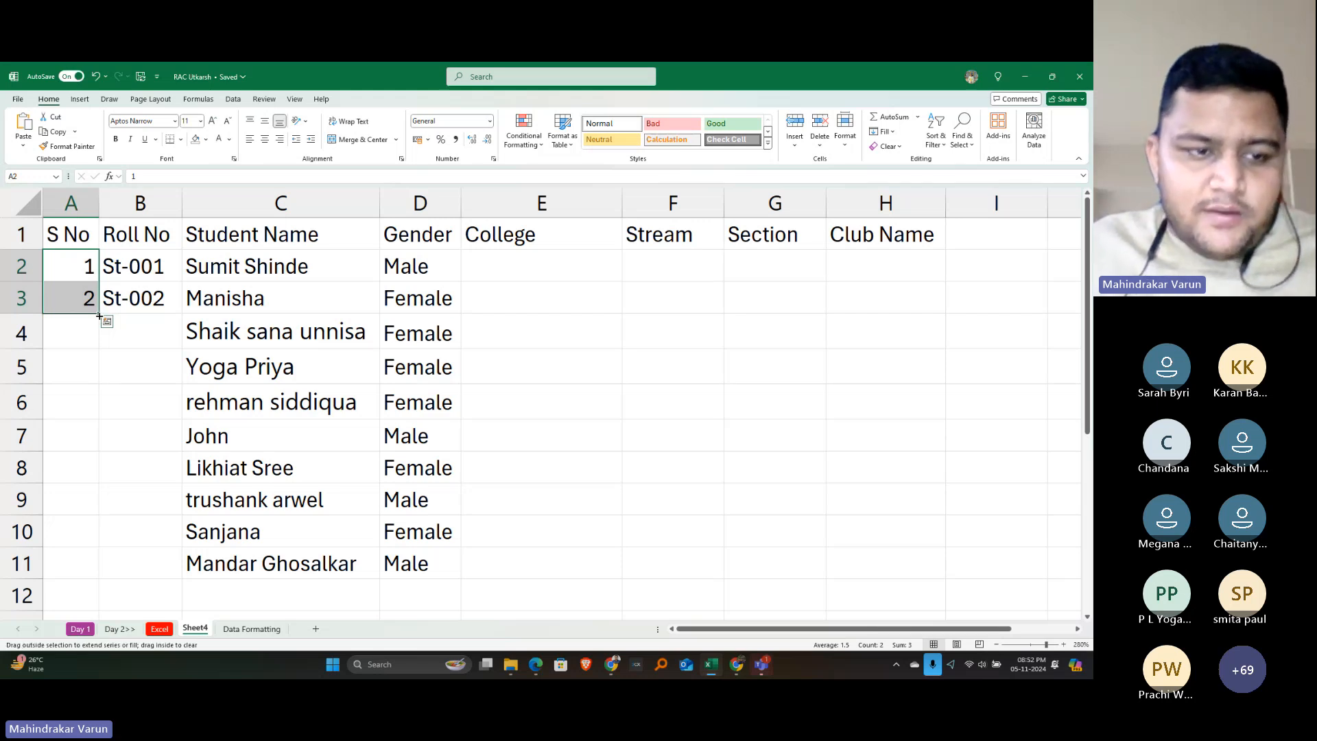
drag(100, 314, 103, 576)
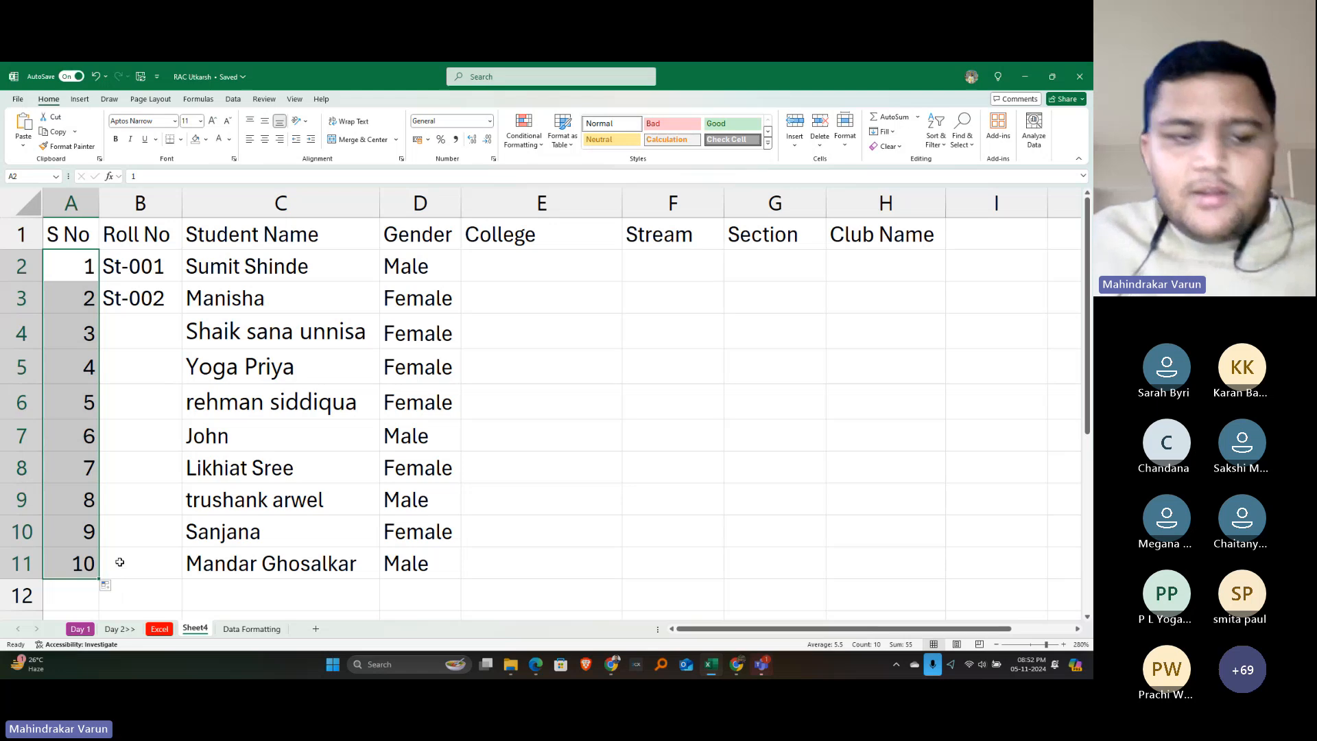
click(138, 261)
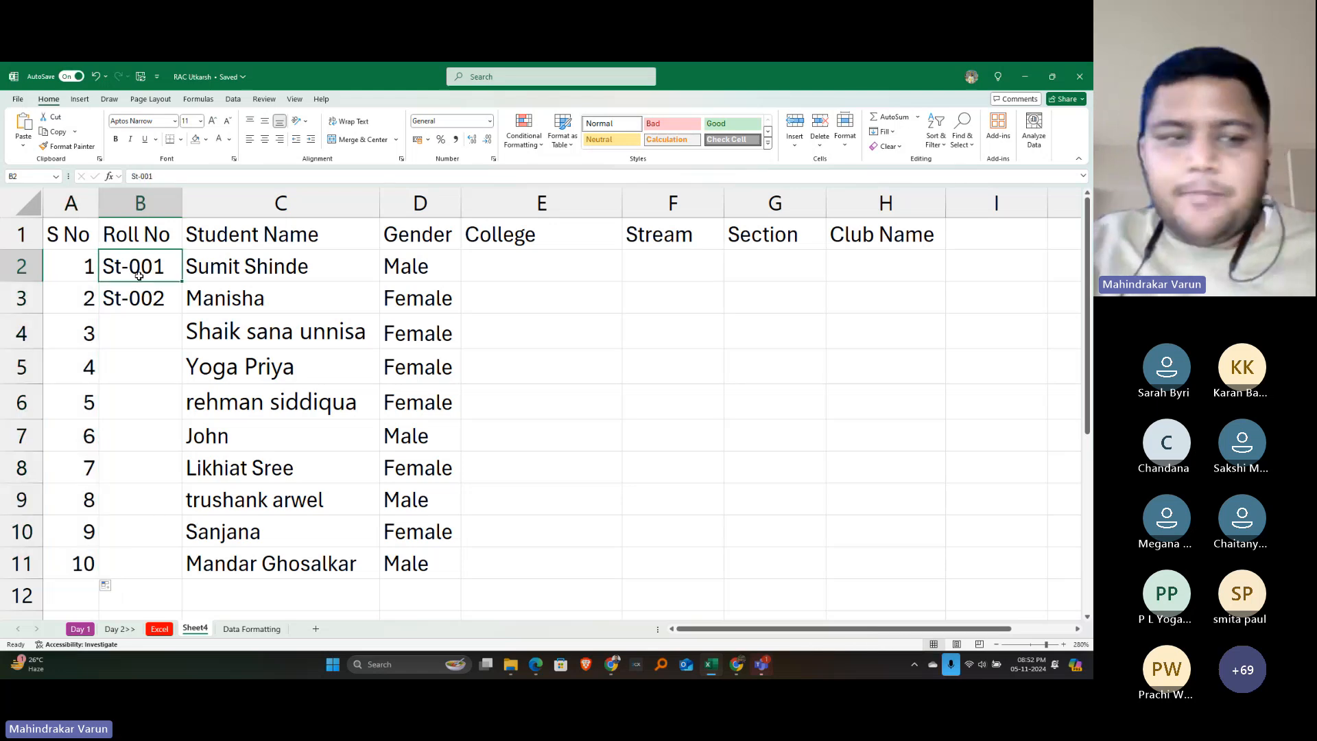
key(alt+Tab)
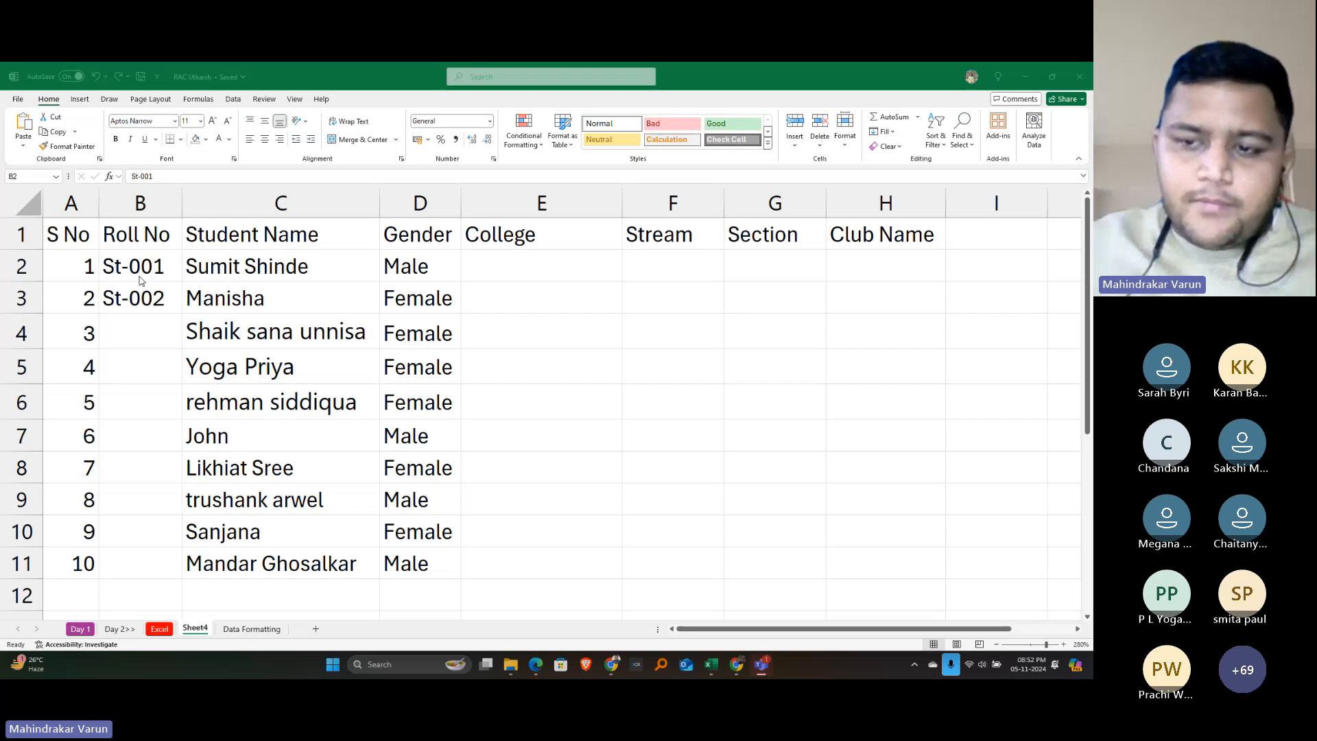
key(alt+Tab)
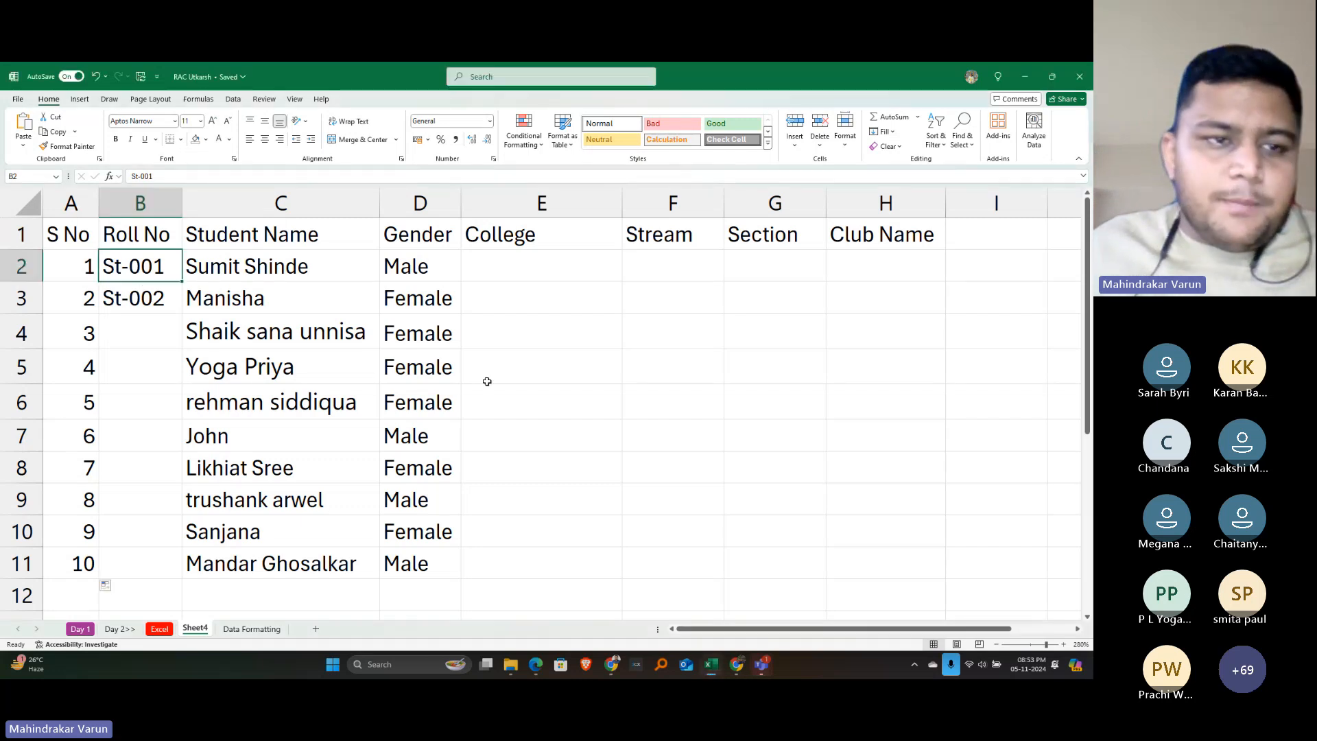
key(alt+Tab)
key(alt+Tab)
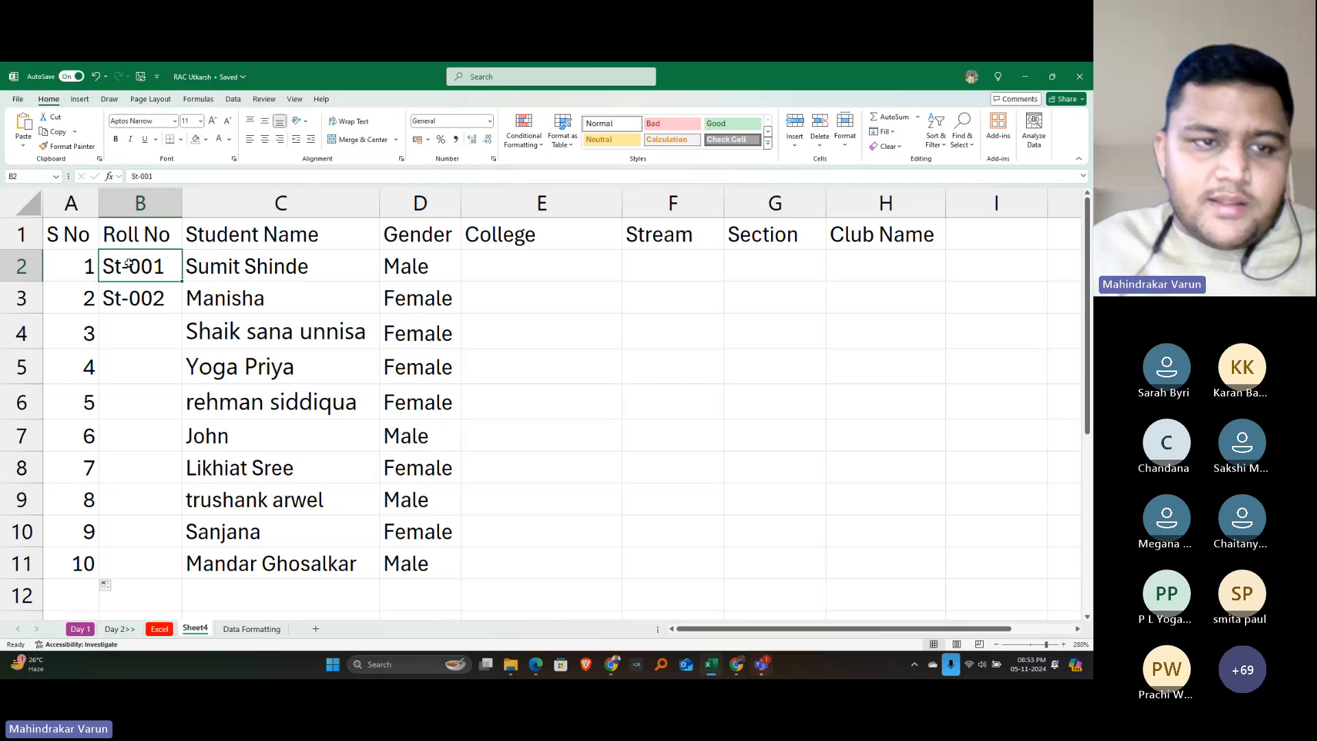
drag(128, 263, 128, 289)
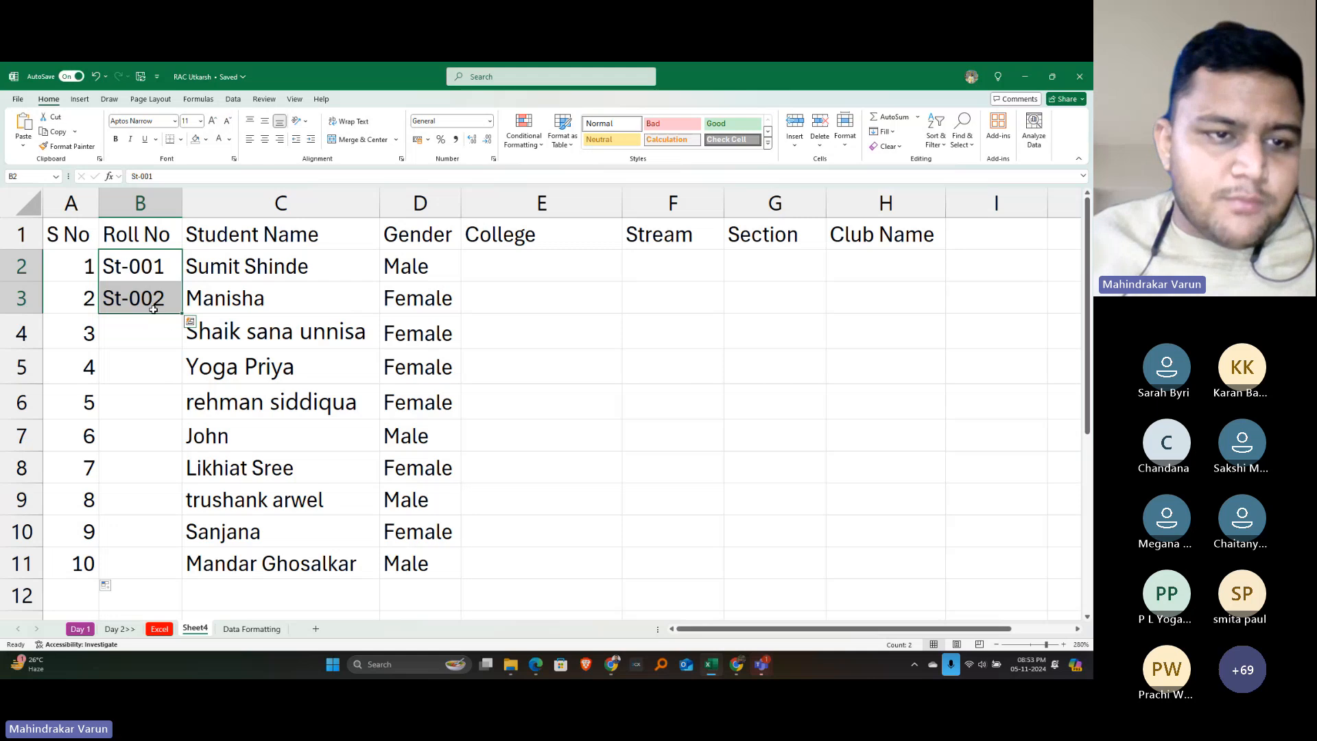
key(ctrl)
key(ctrl)
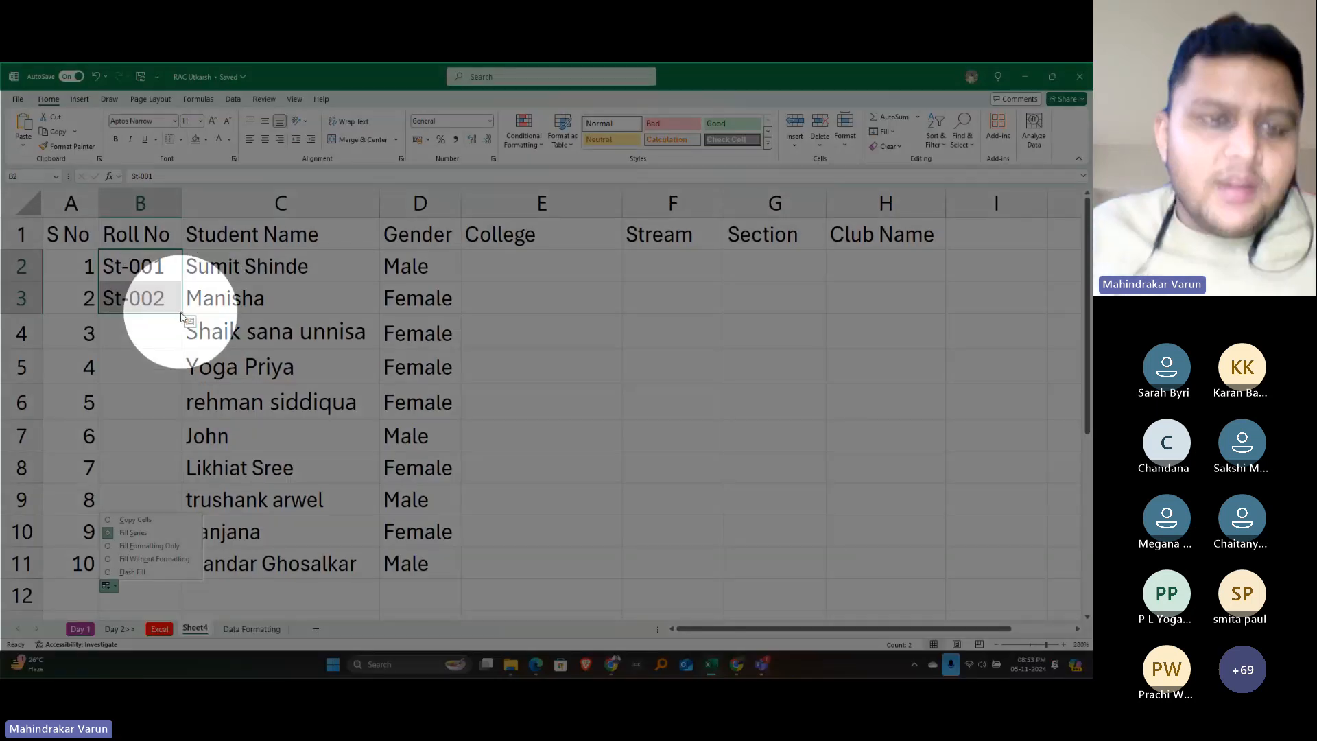
click(181, 313)
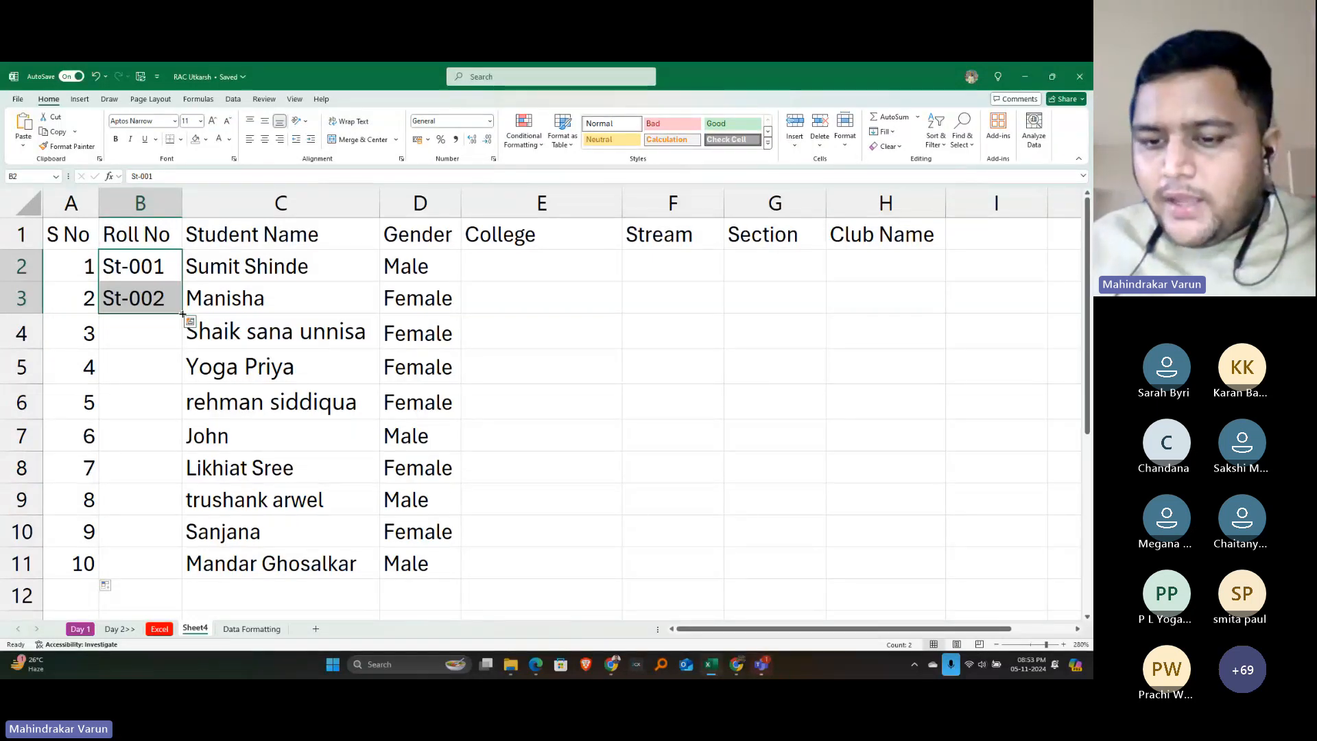
drag(182, 314, 176, 566)
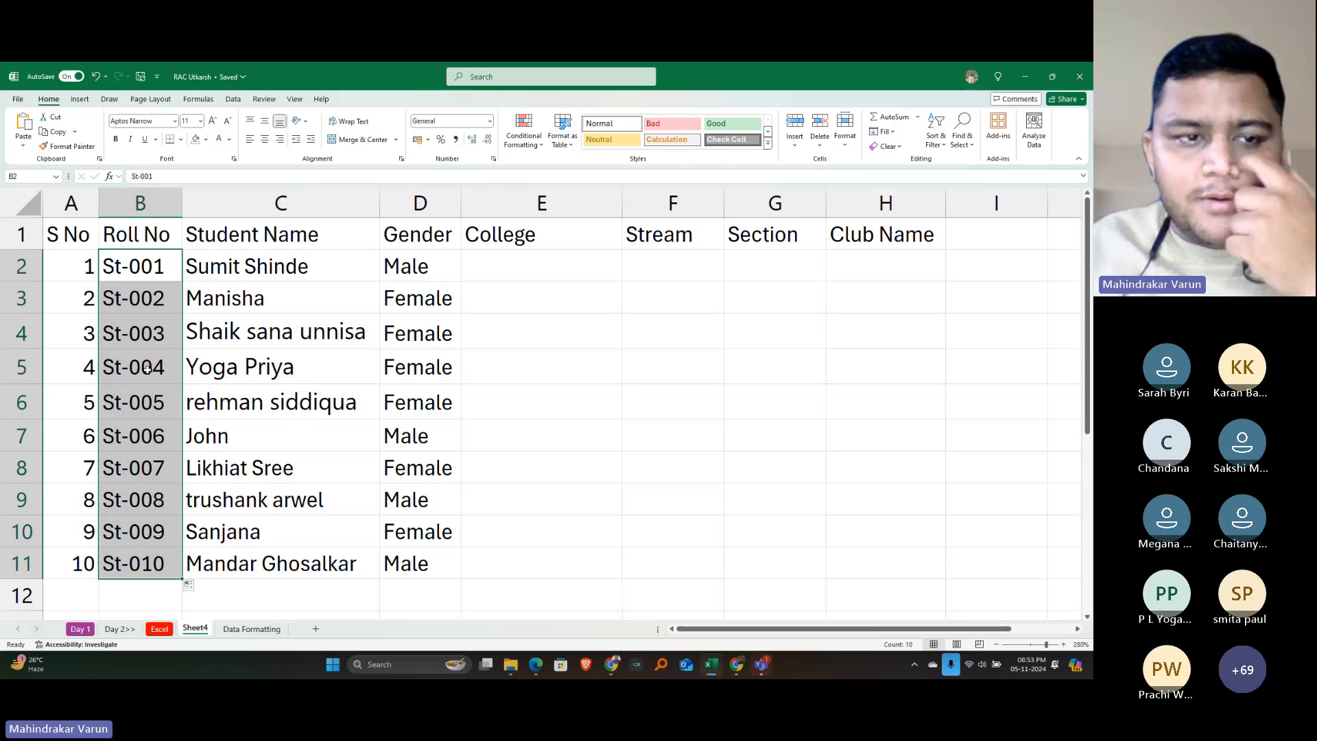
click(133, 302)
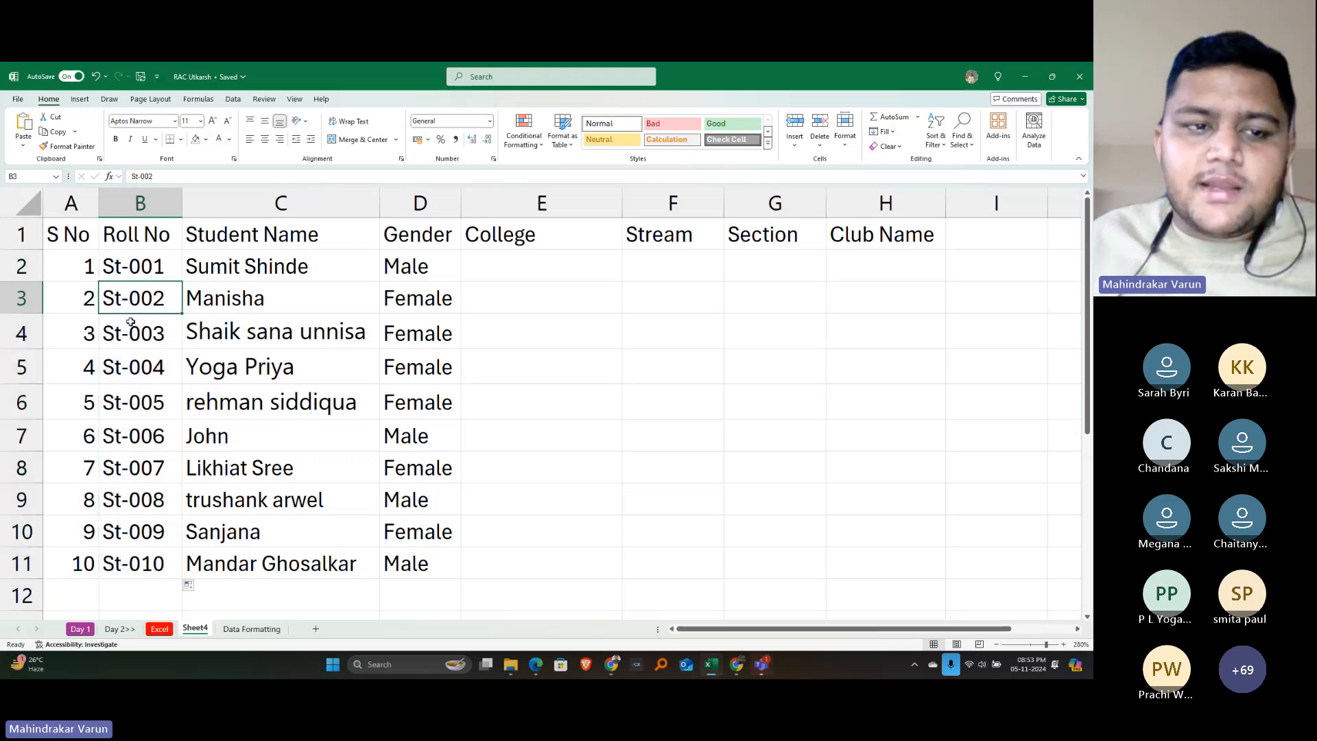
drag(130, 322, 132, 357)
click(161, 320)
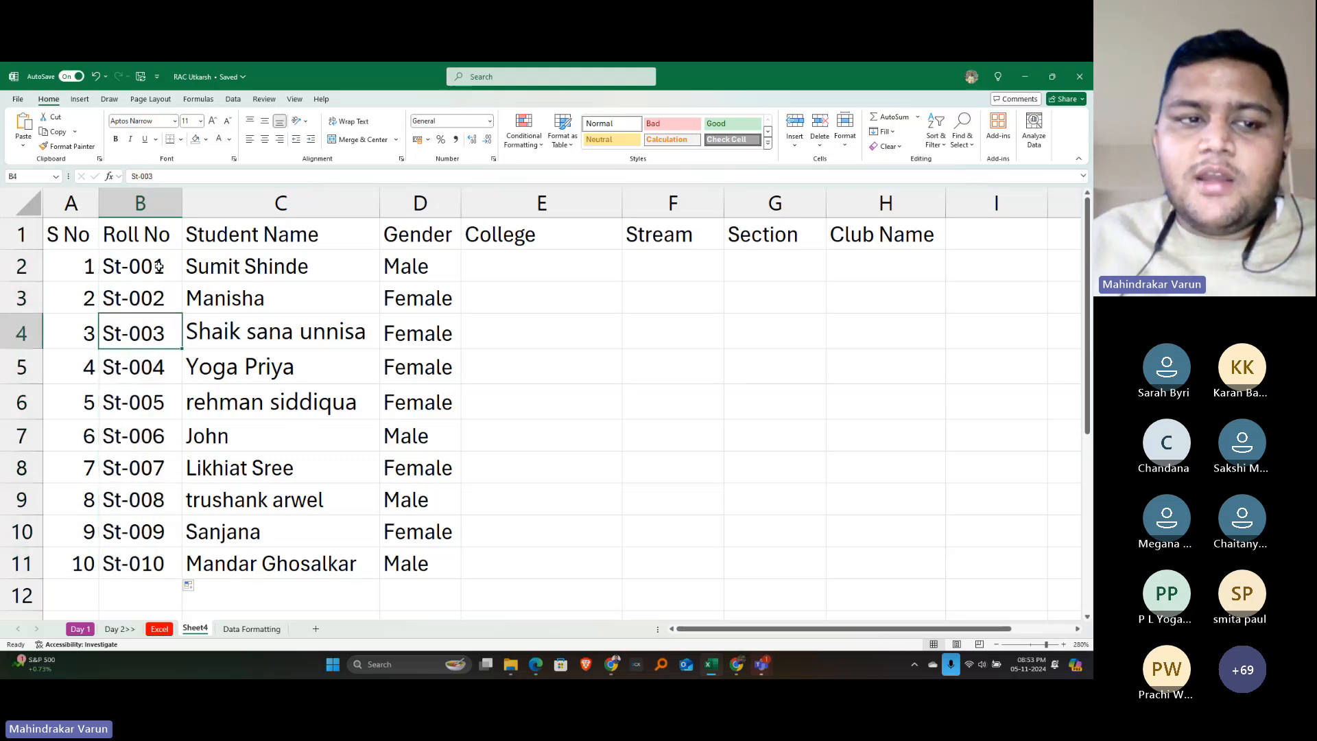
drag(159, 267, 157, 291)
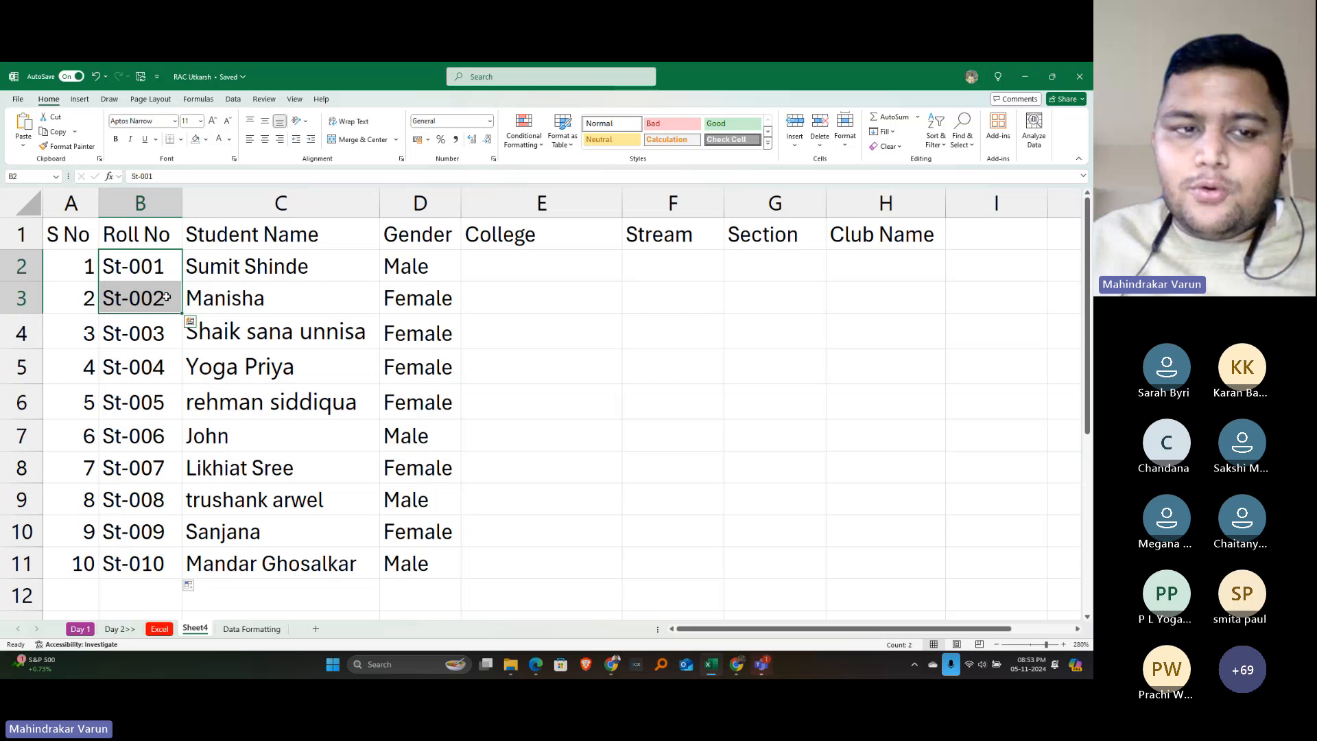
click(87, 264)
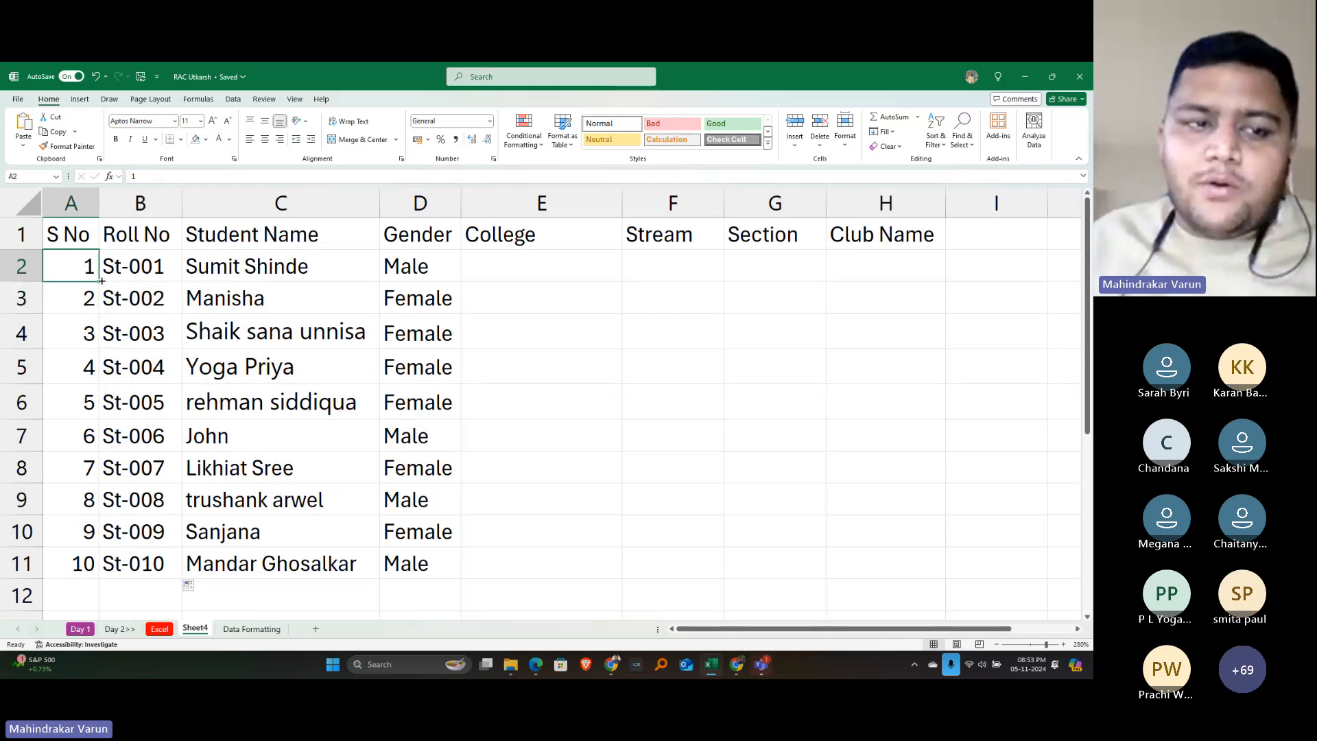
drag(101, 280, 99, 564)
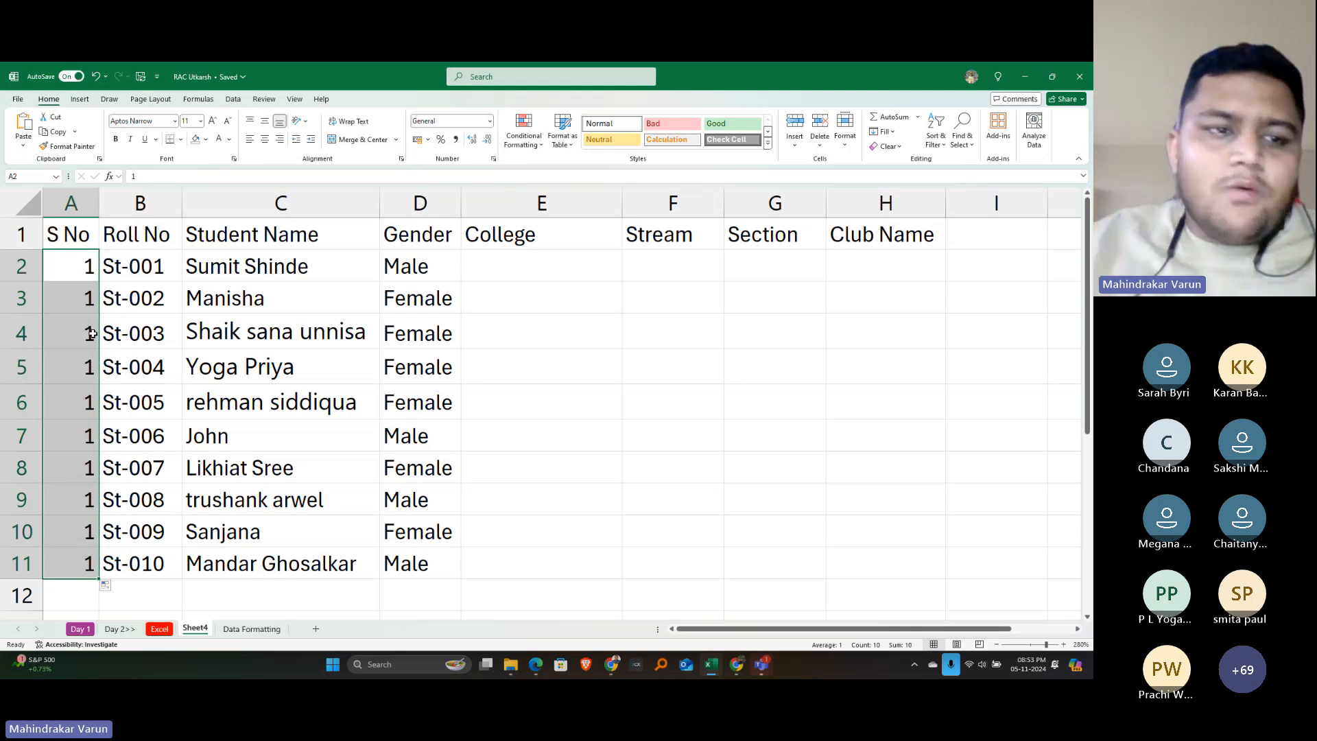
key(ctrl+z)
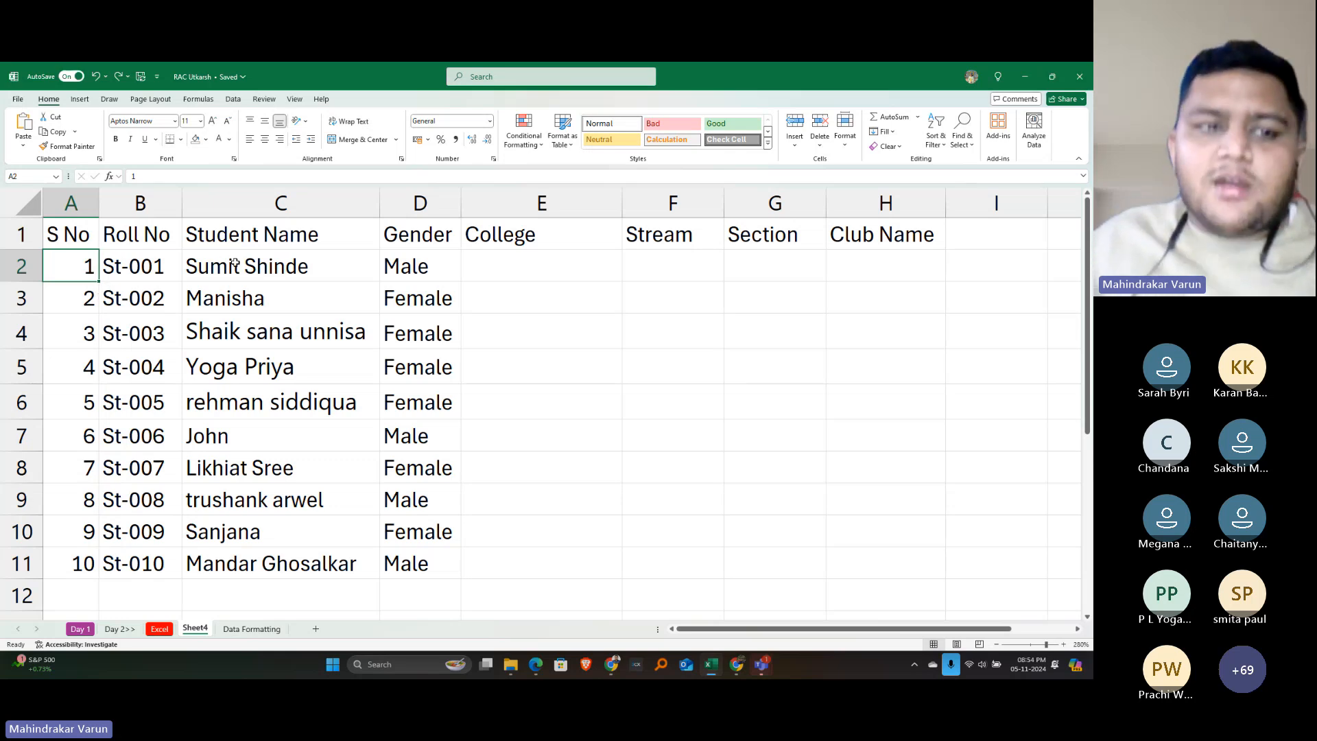
key(alt+Tab)
key(alt+Tab)
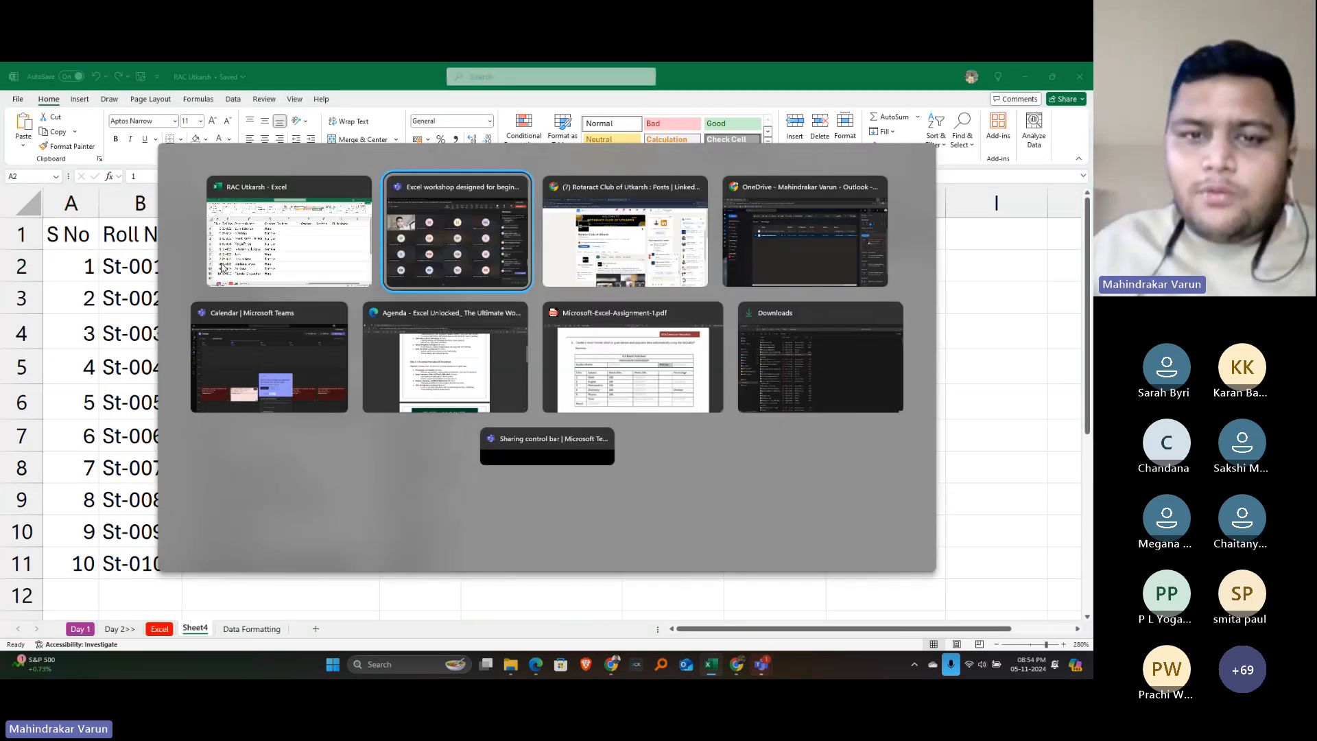
key(alt+Tab)
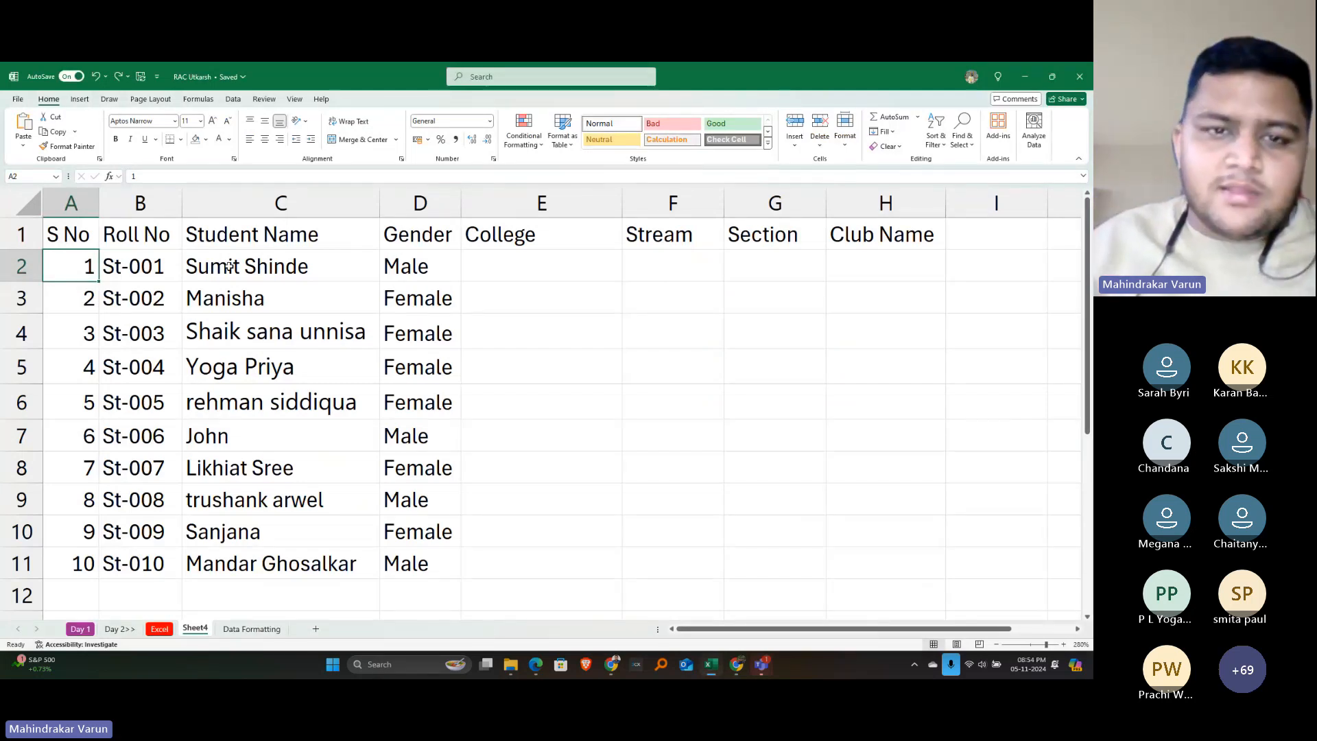
Enter 5 in College cell E2, and 5 and 10 in Stream cells F2 and F3
click(584, 266)
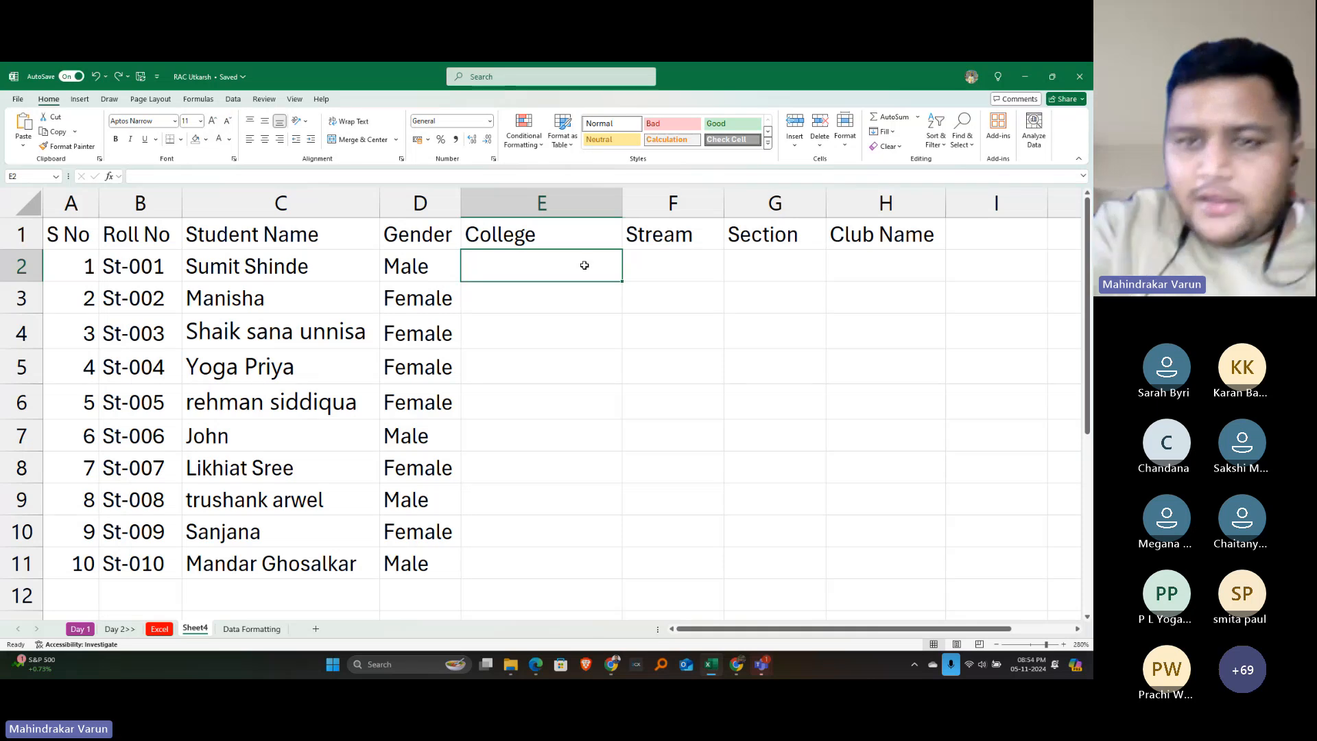
drag(546, 244, 769, 236)
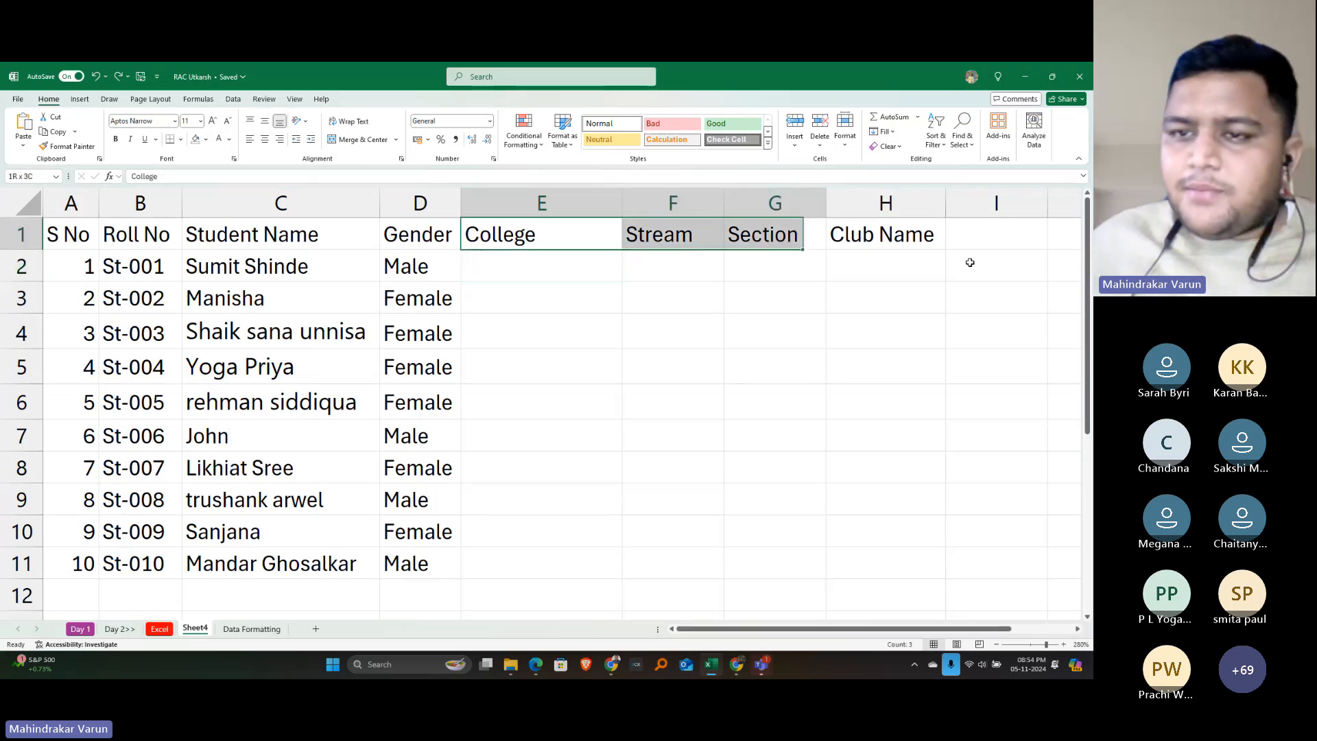
drag(970, 262, 579, 274)
click(577, 274)
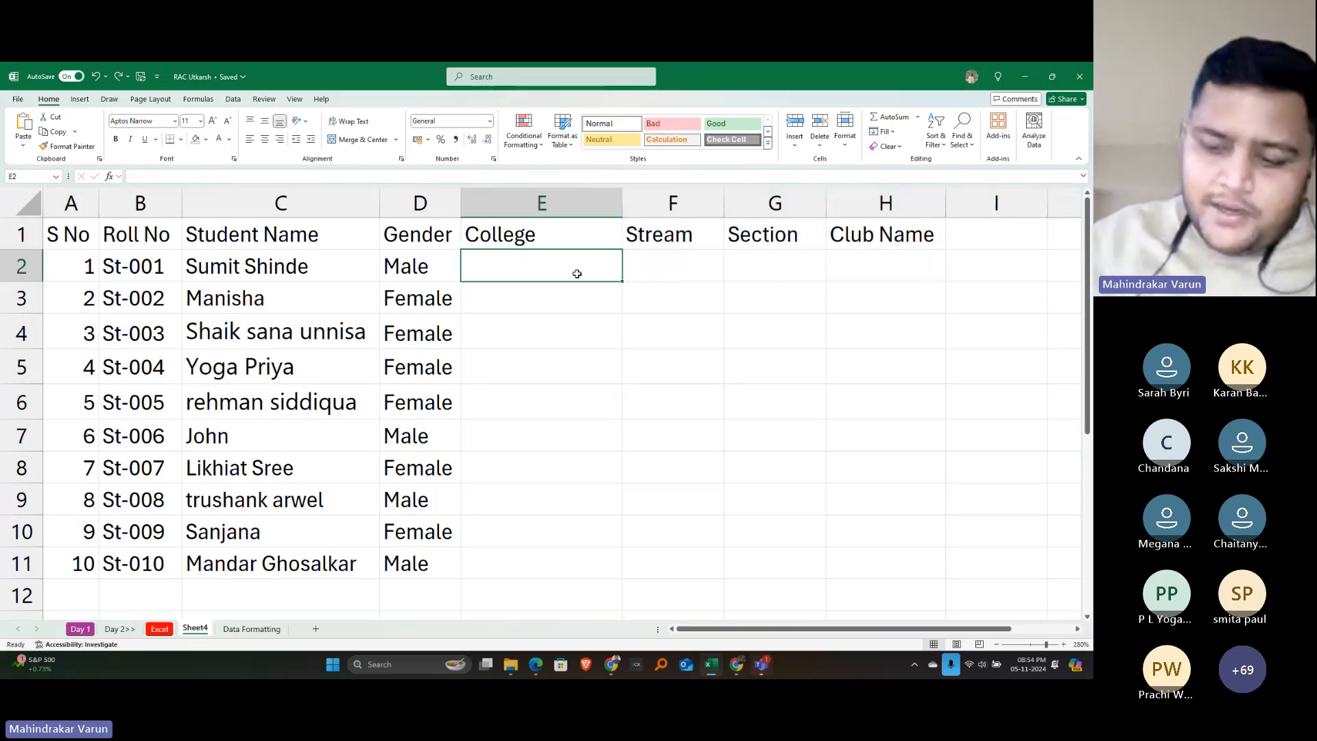
text(5)
key(Return)
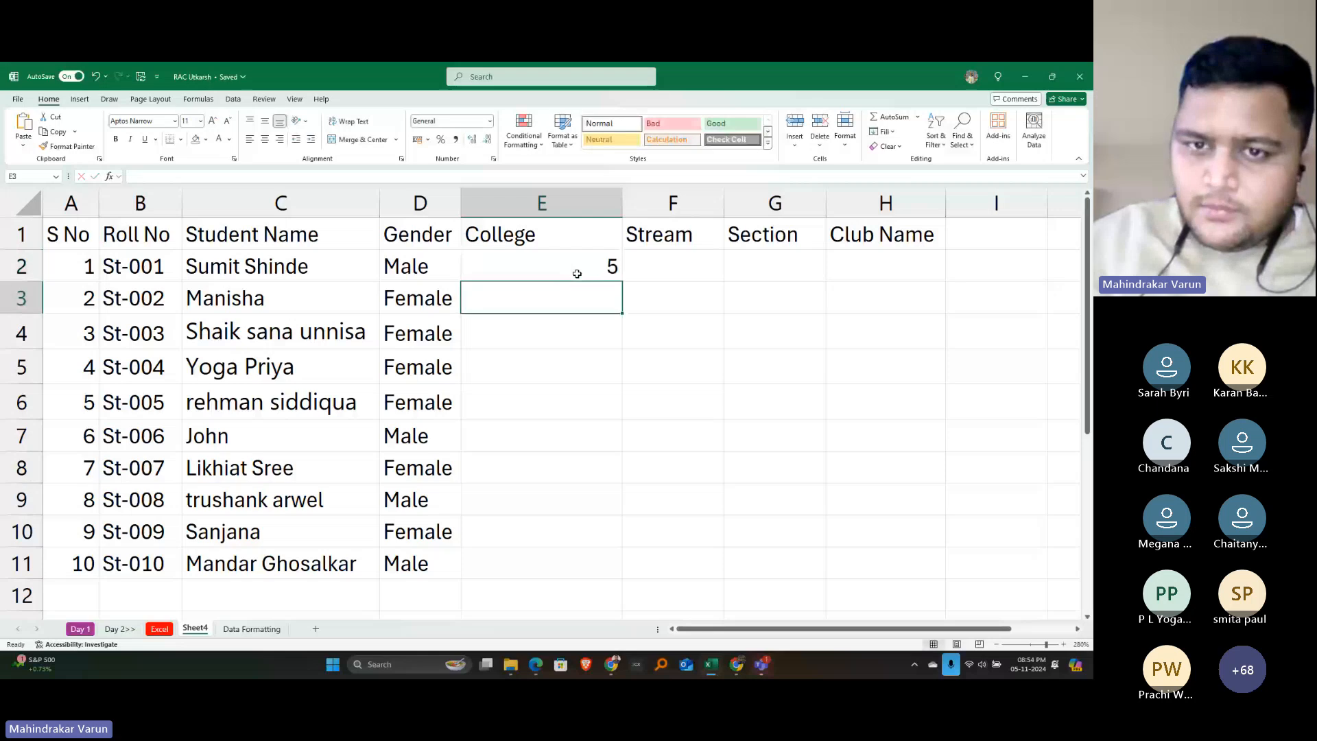
click(577, 274)
key(Tab)
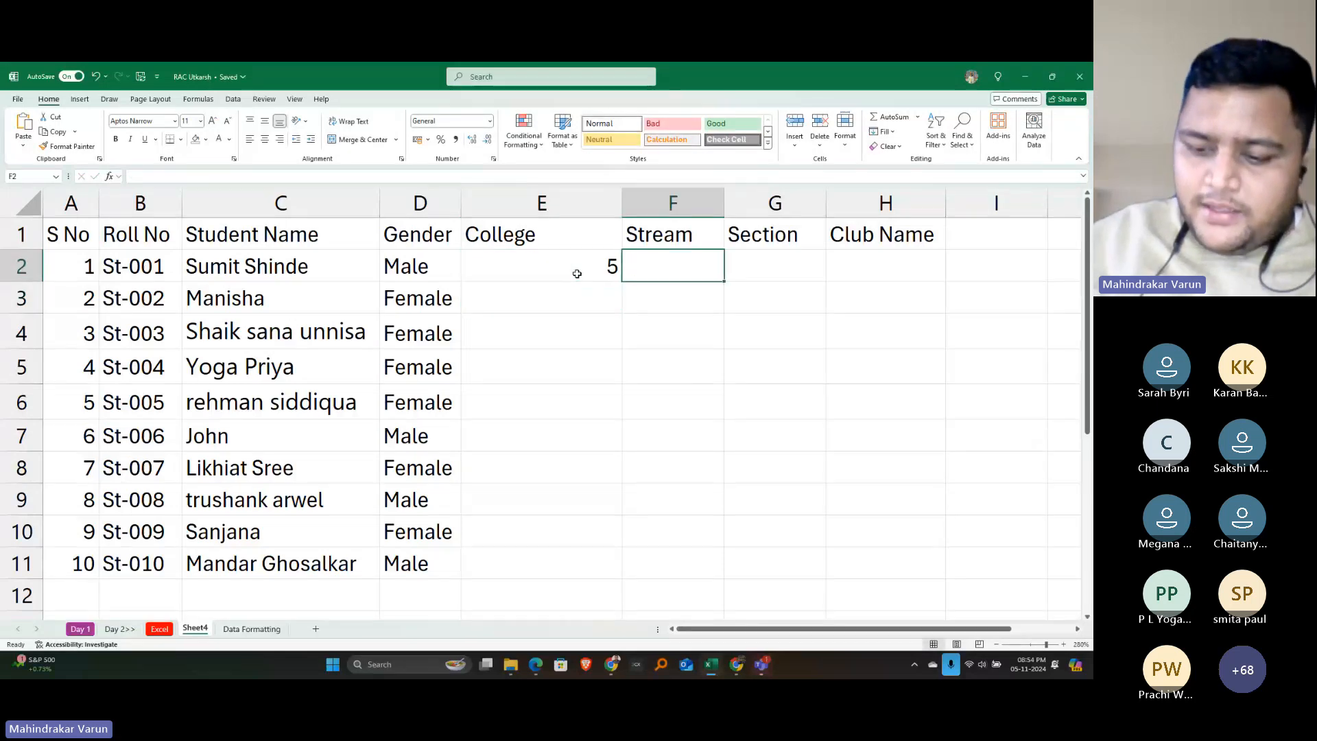
text(5)
key(Return)
text(10)
key(Return)
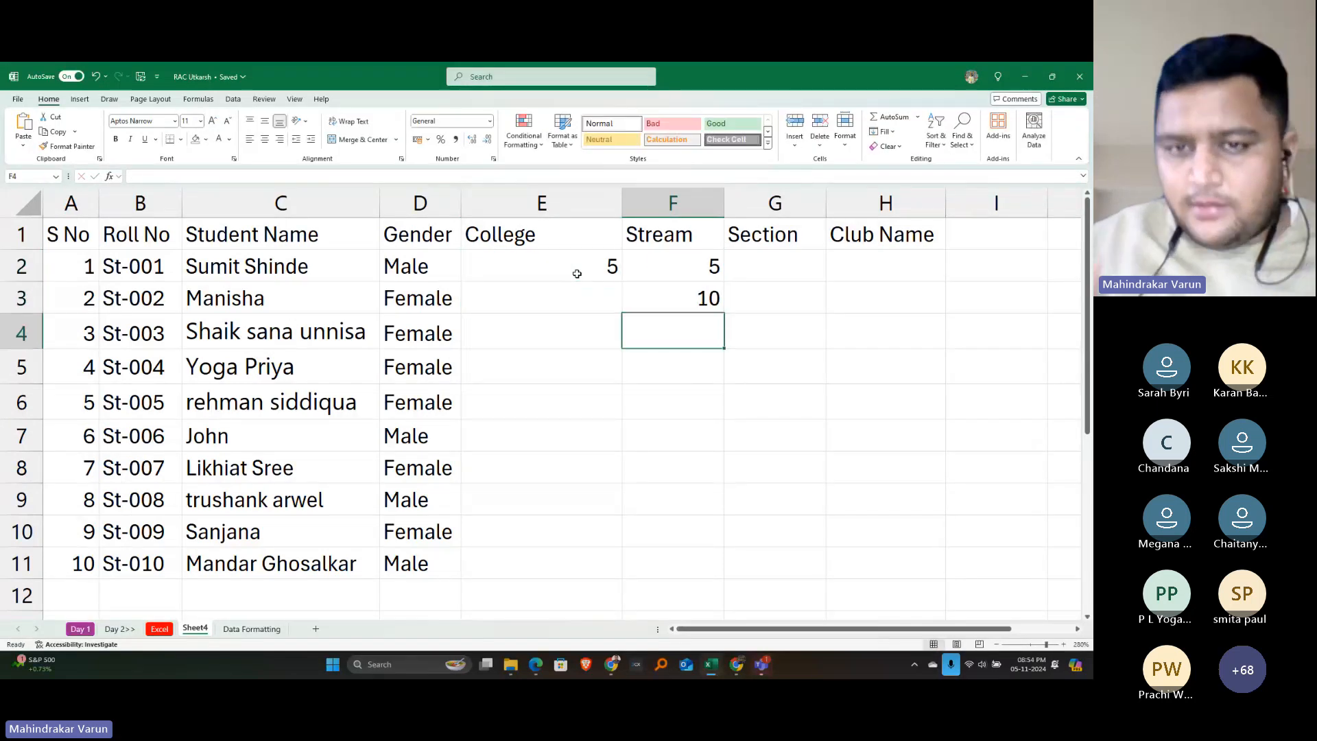
Copy the 5 in E2 down to E11, then select the 5 and 10 in F2:F3
click(510, 258)
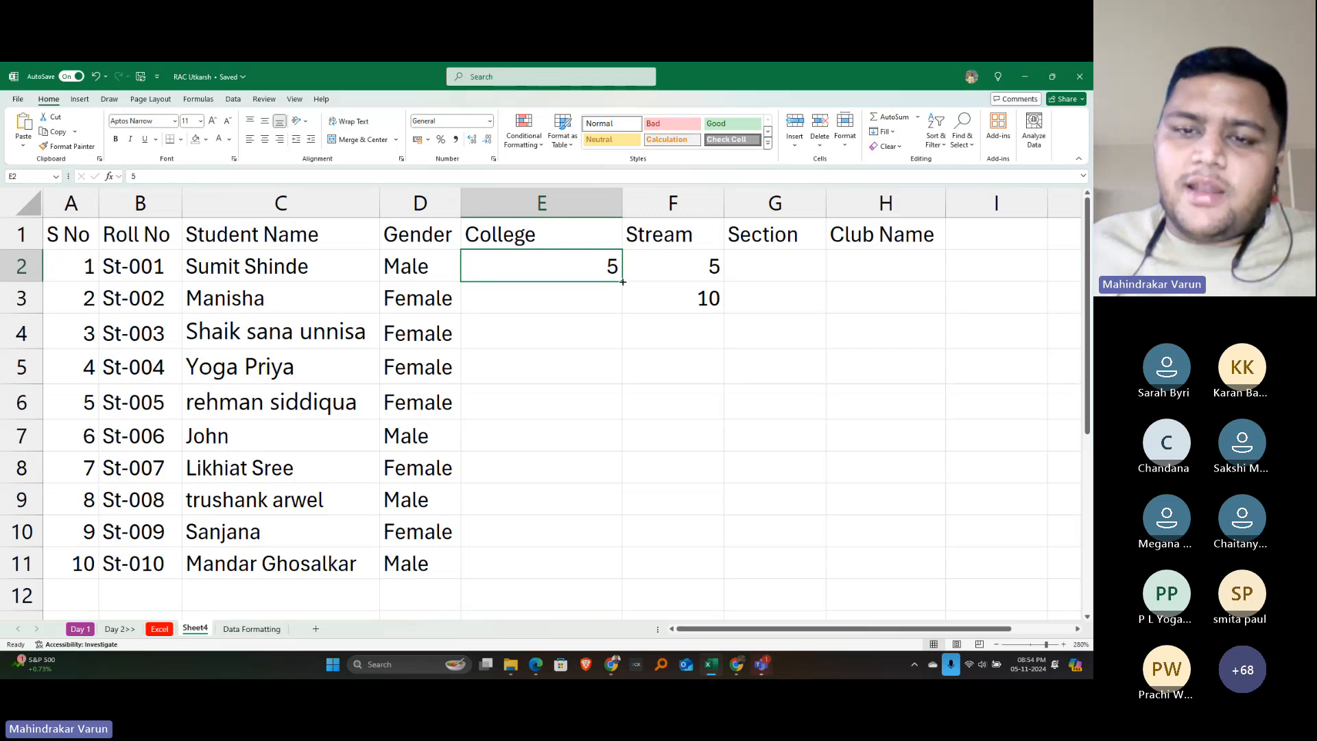
drag(623, 281, 596, 571)
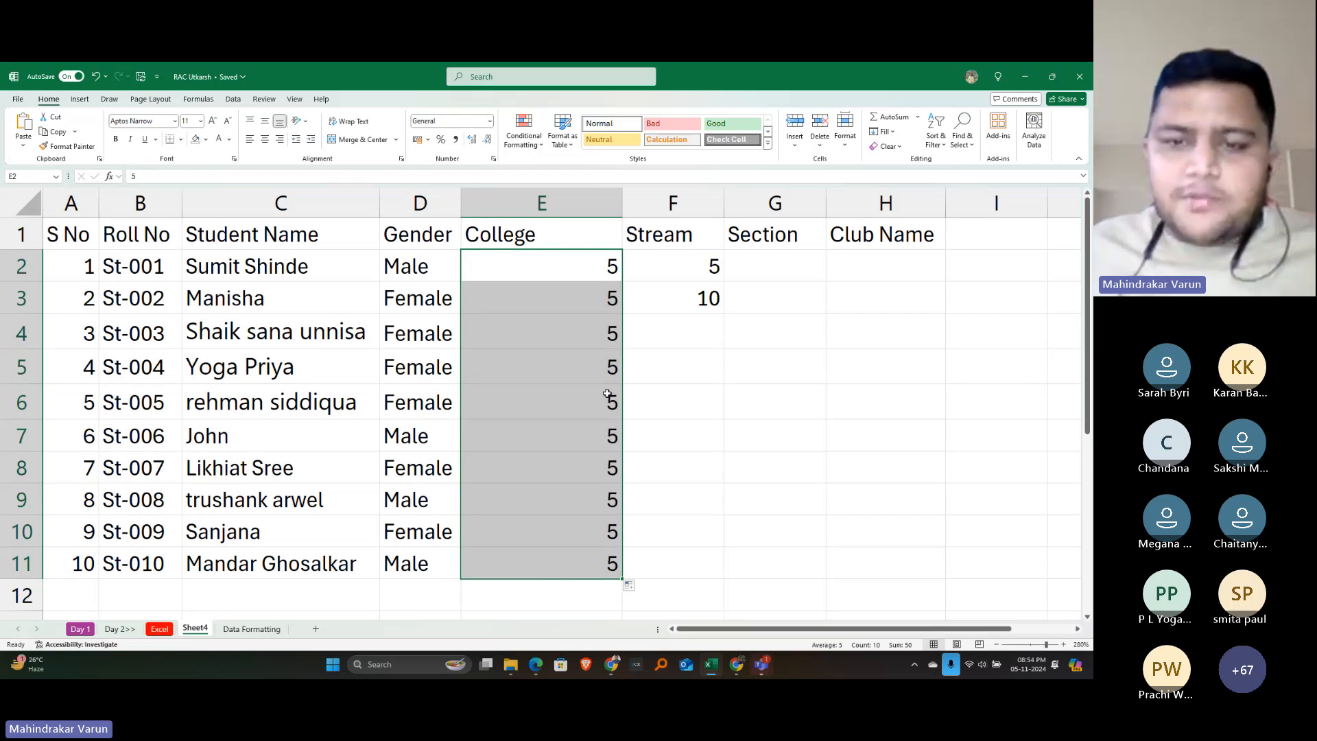
click(688, 255)
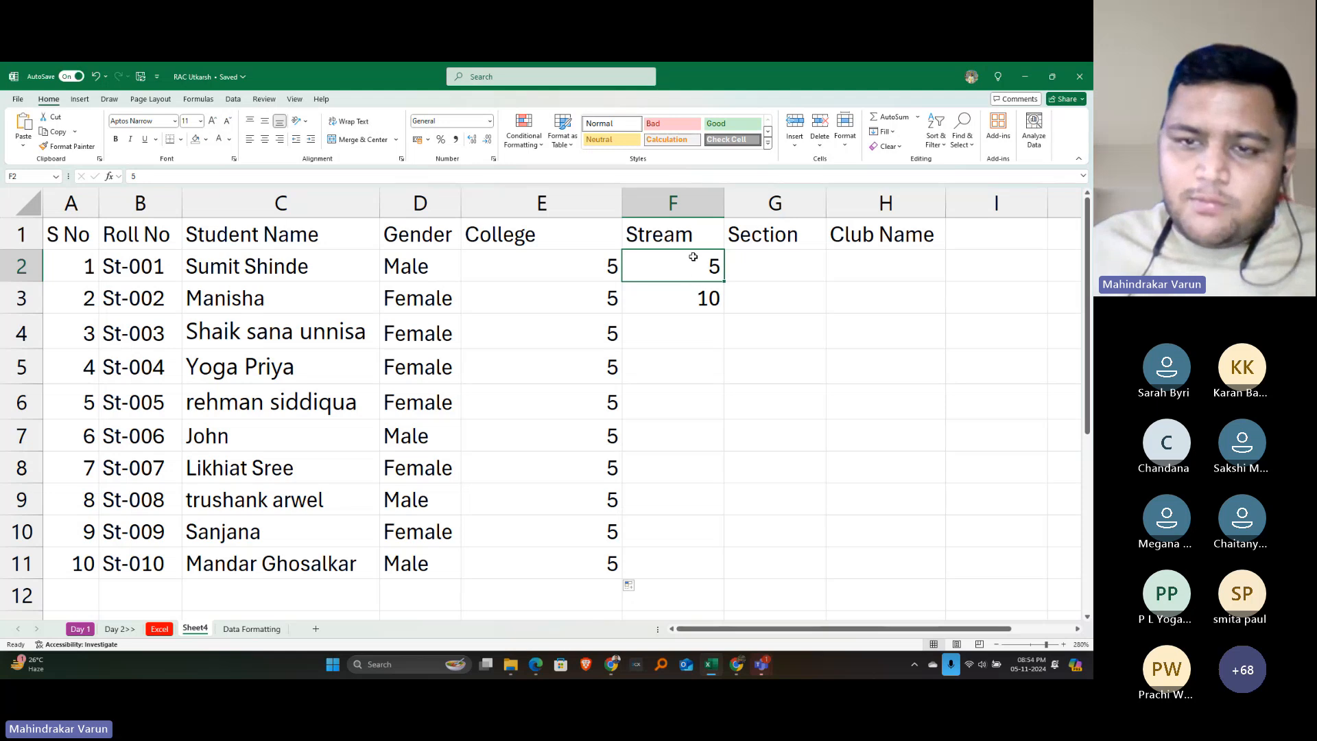
drag(693, 256, 697, 295)
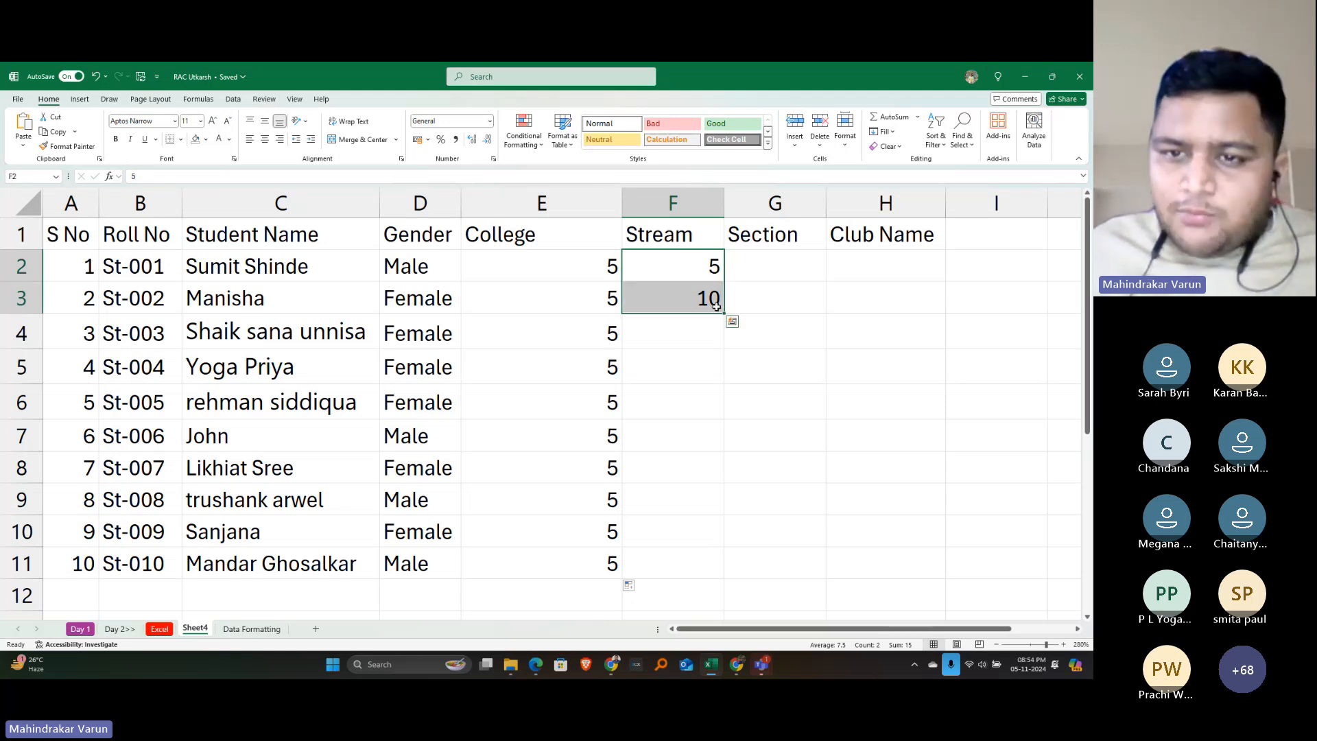
click(691, 261)
drag(693, 261, 694, 300)
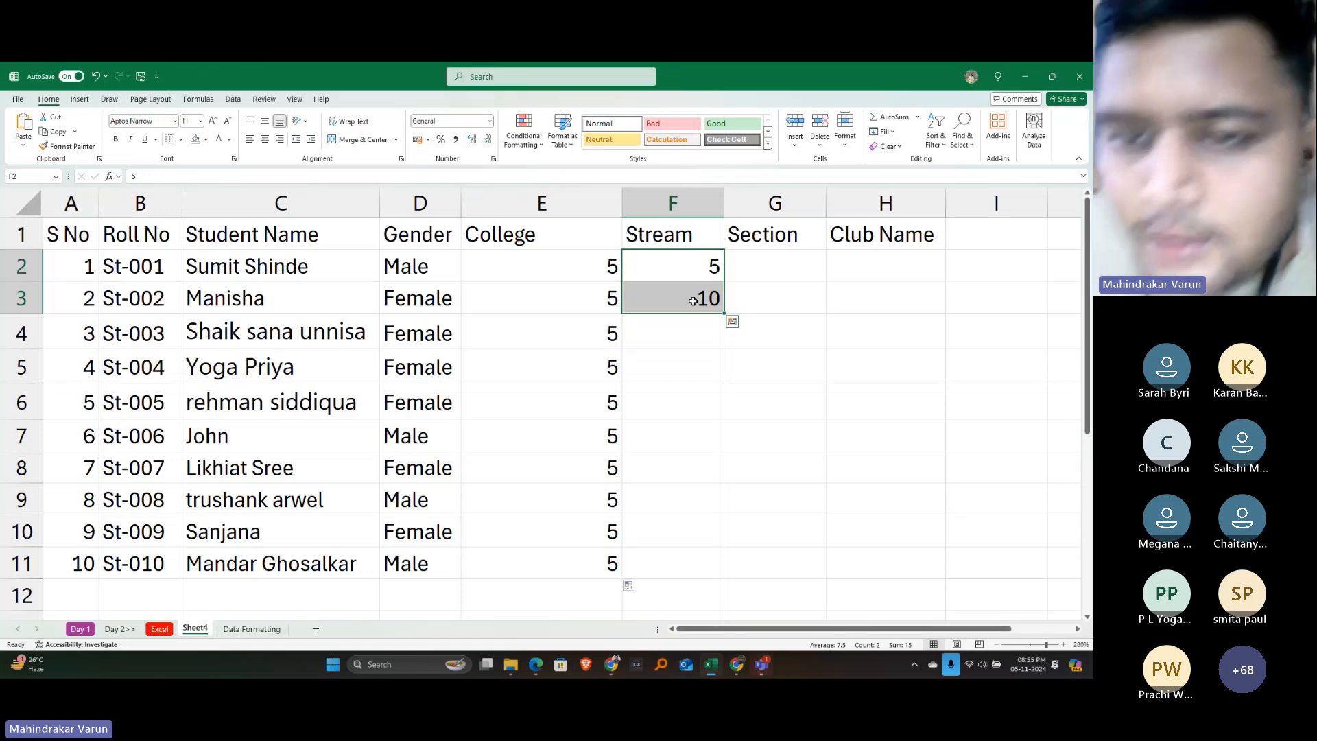
key(alt+Tab)
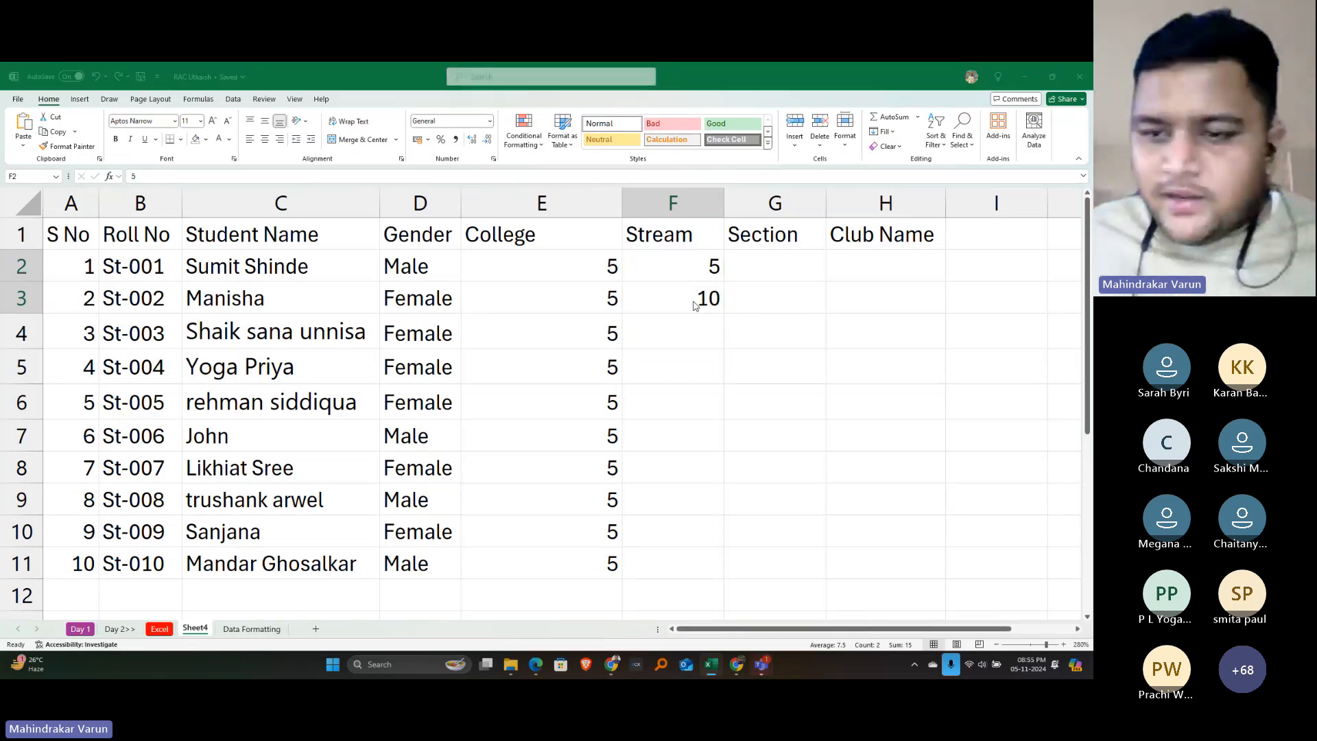
key(alt+Tab)
key(alt+Tab)
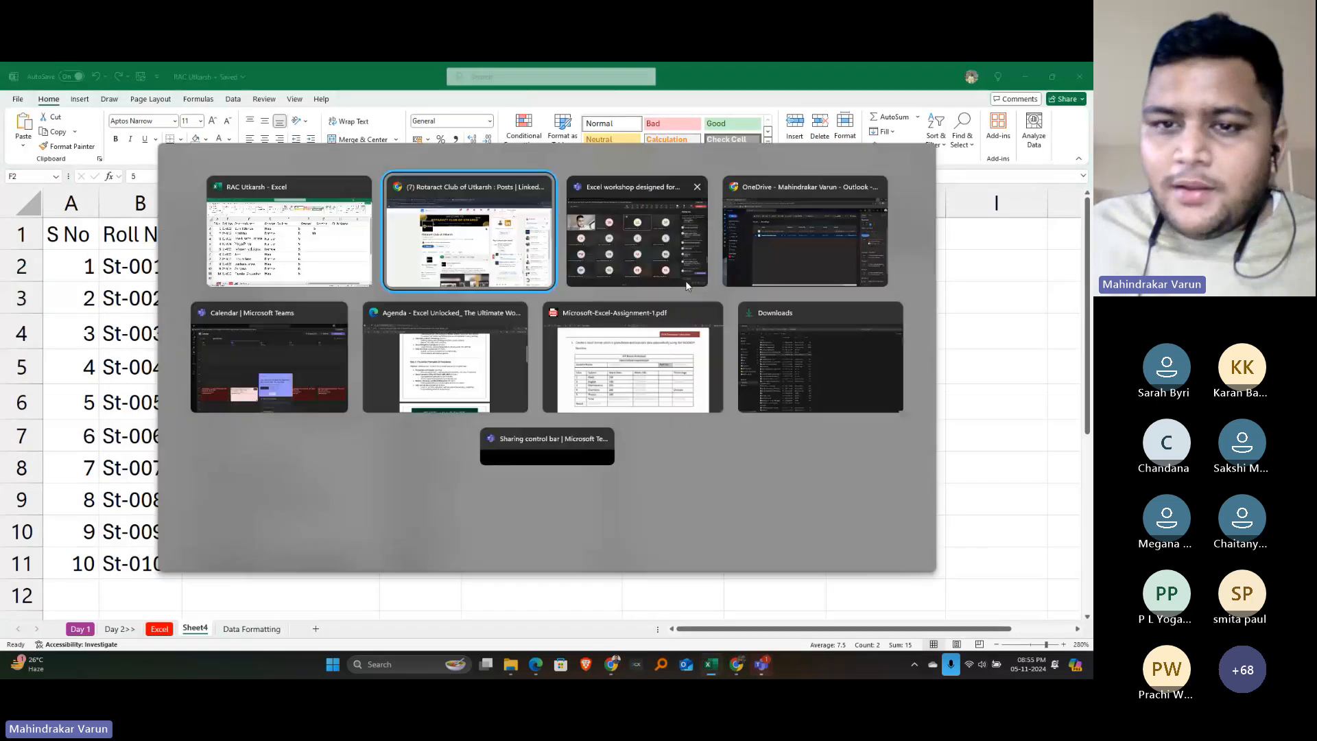
key(alt+Tab)
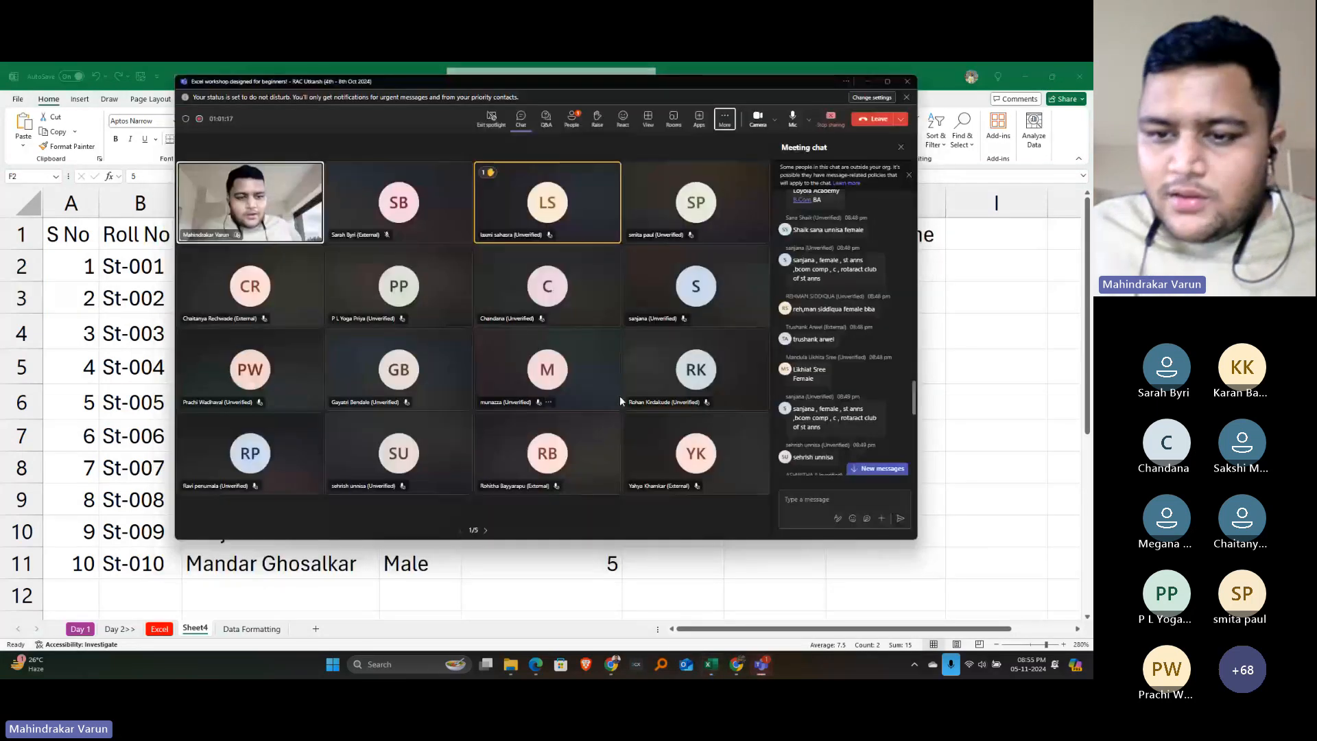
scroll(892, 359, down, 10)
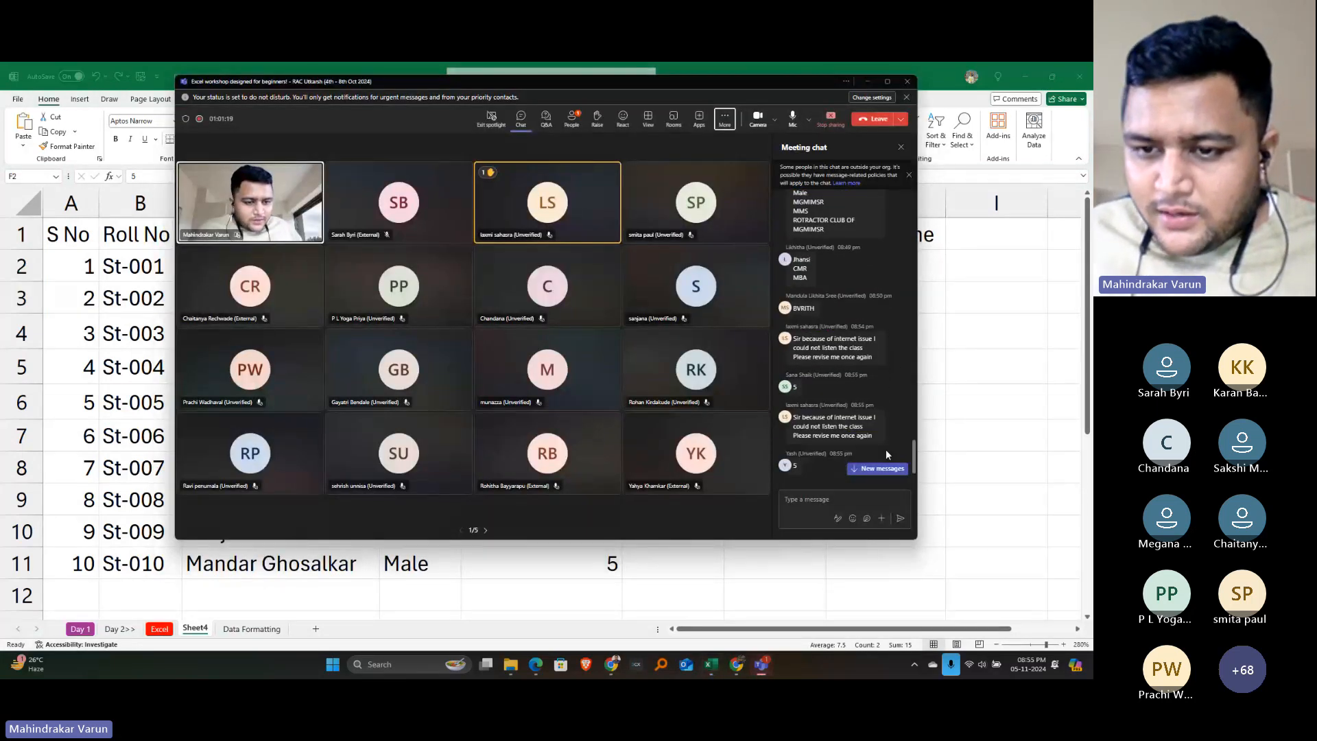
scroll(884, 459, down, 2)
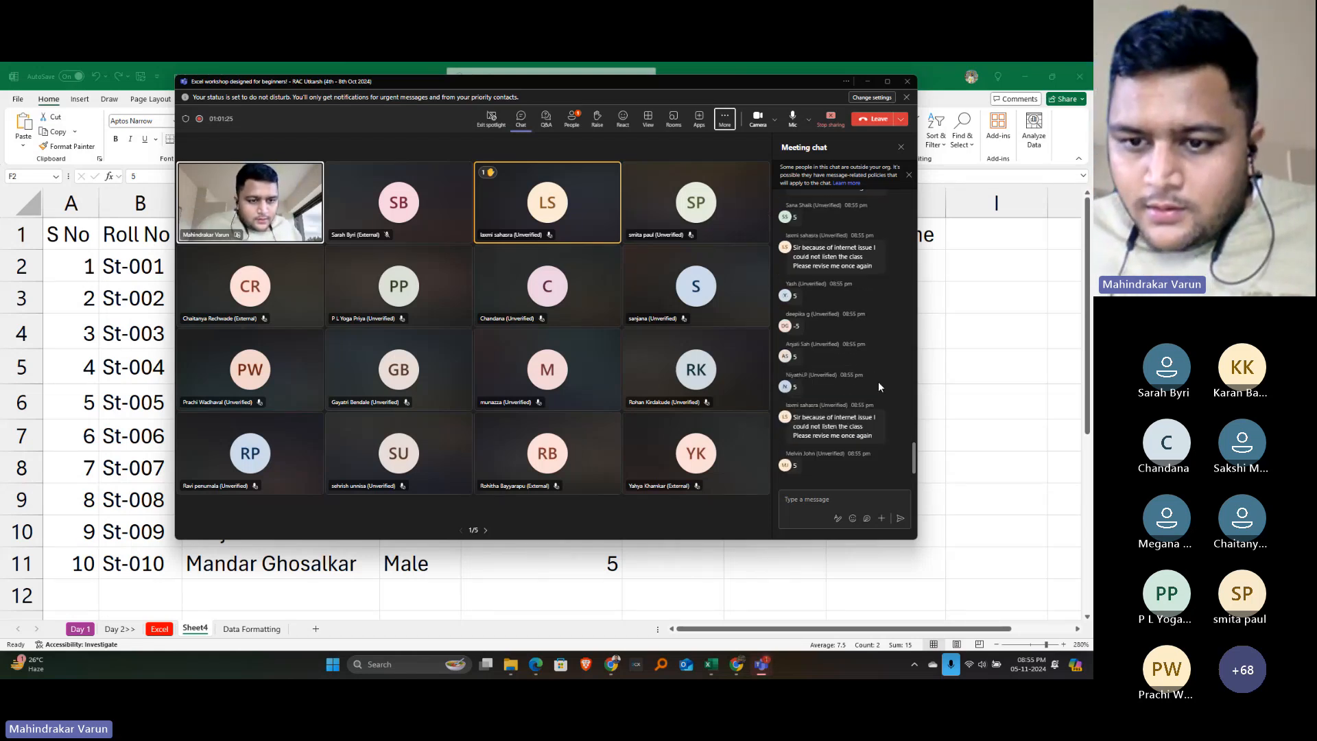
key(alt+Tab)
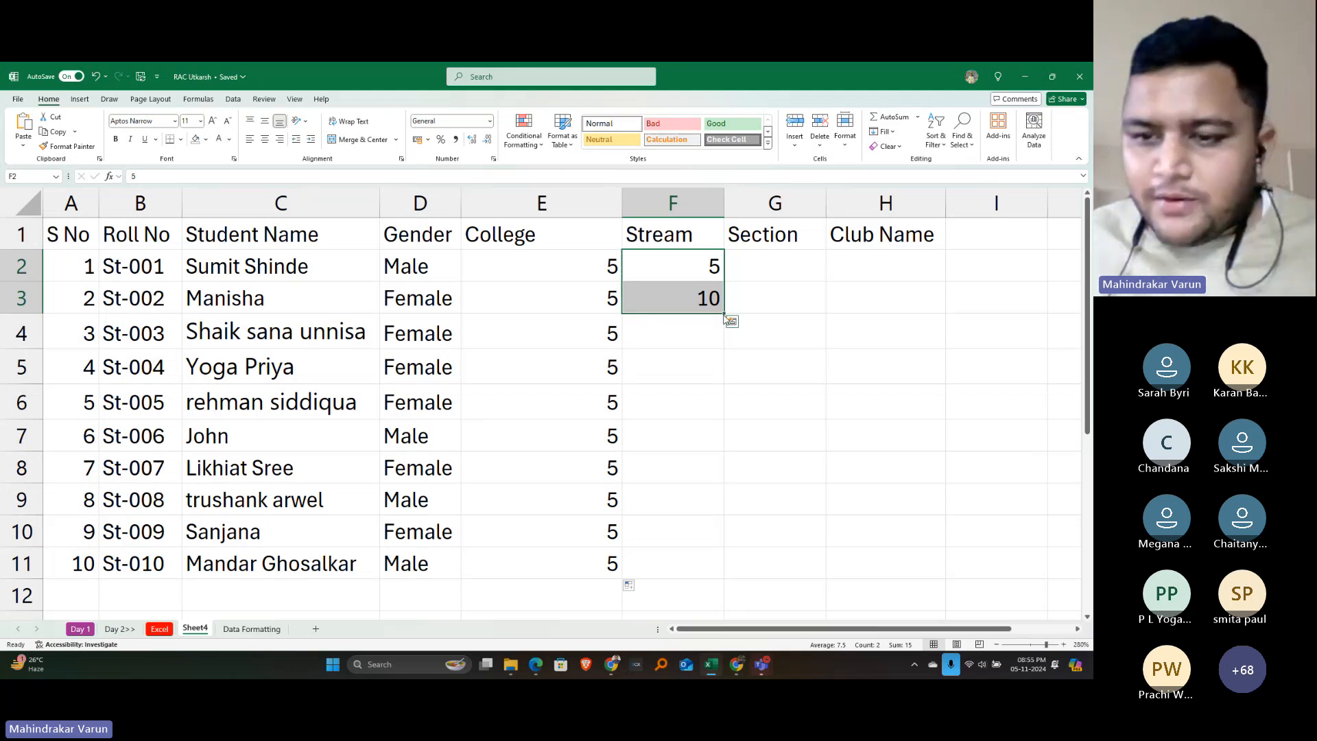
key(alt+Tab)
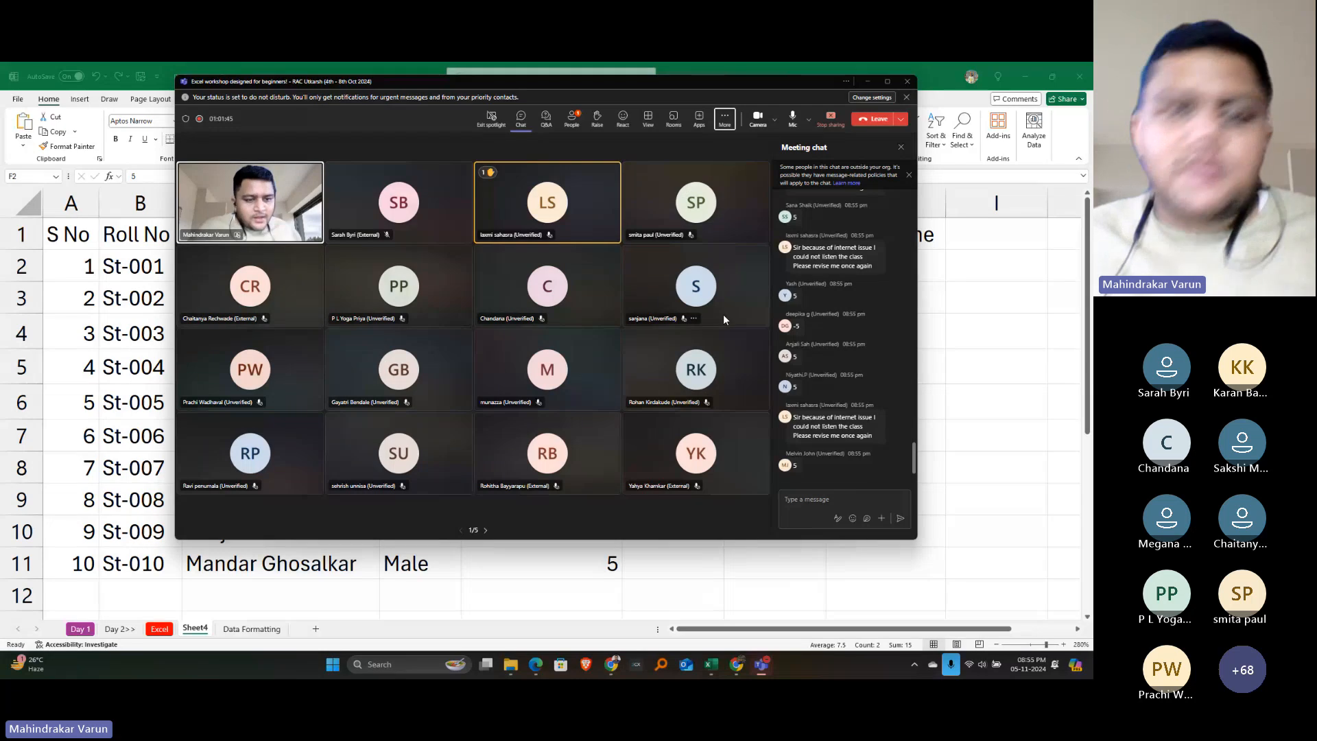
key(alt+Tab)
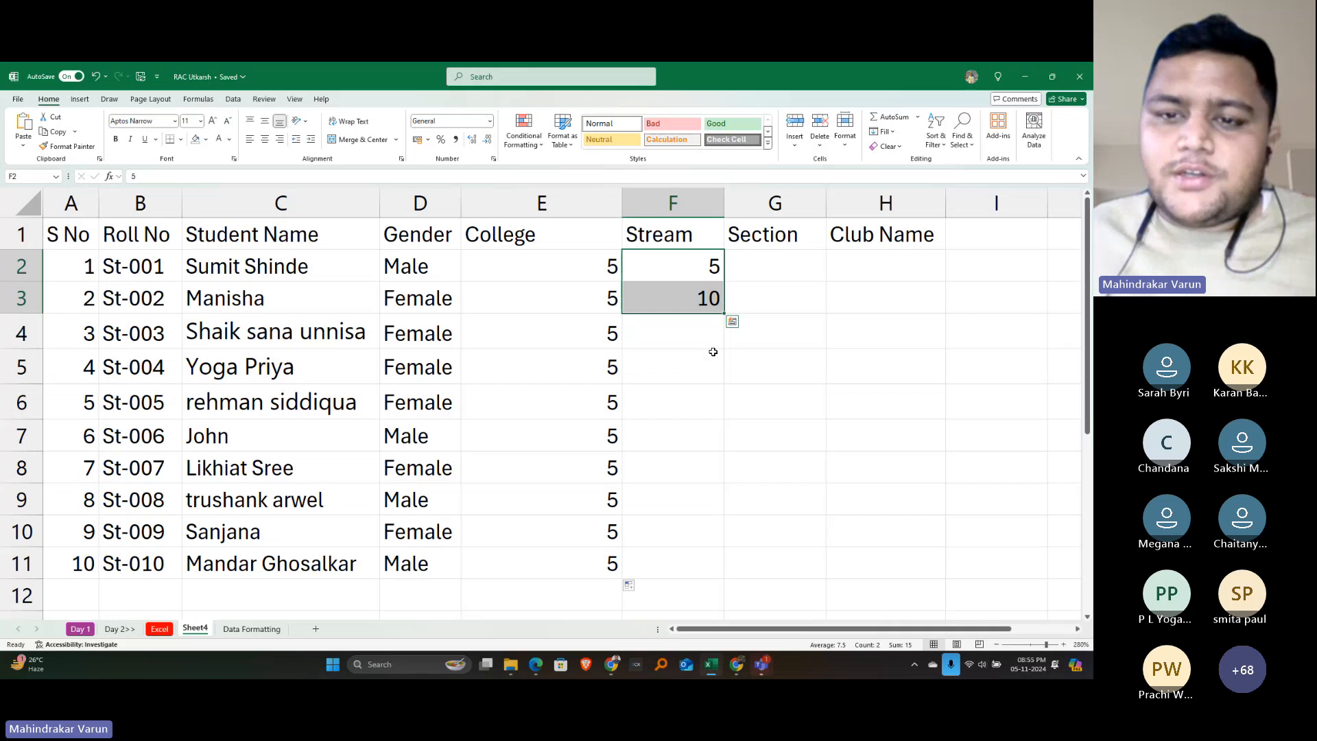
key(alt+Tab)
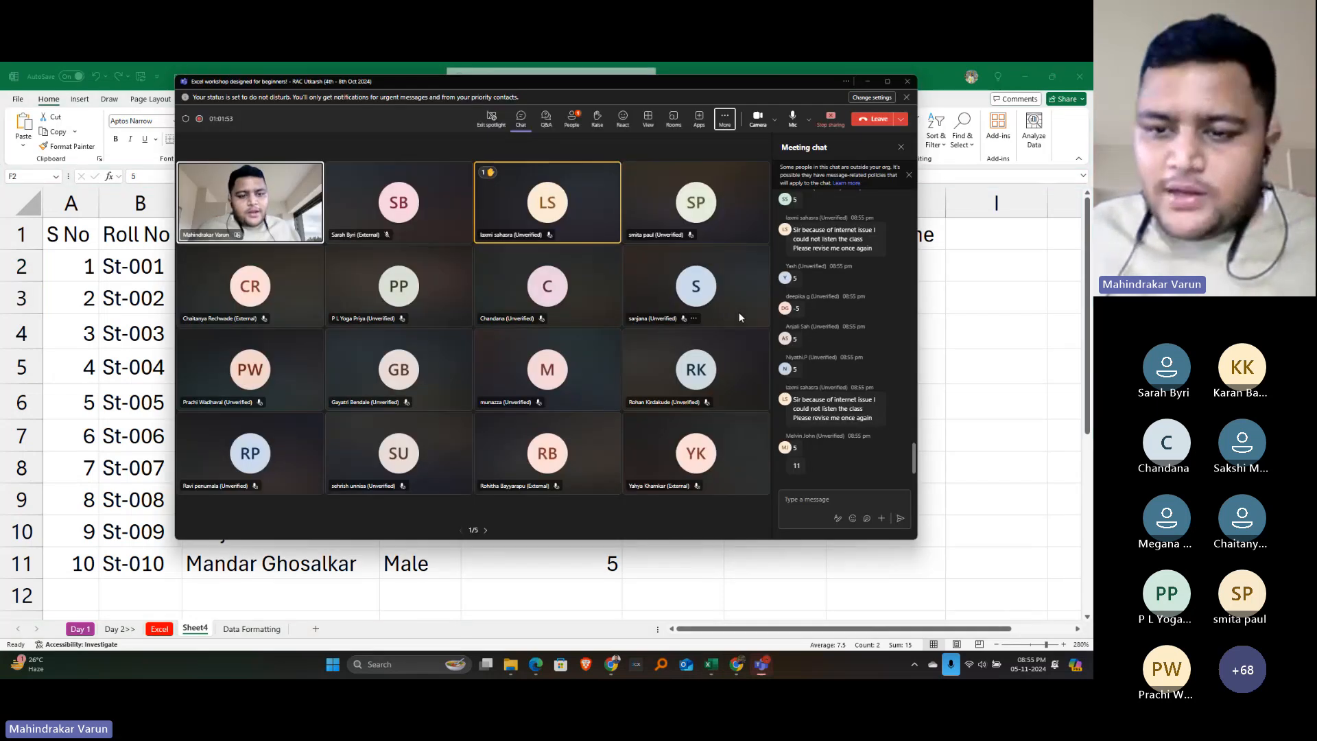
key(alt+Tab)
key(alt+Tab)
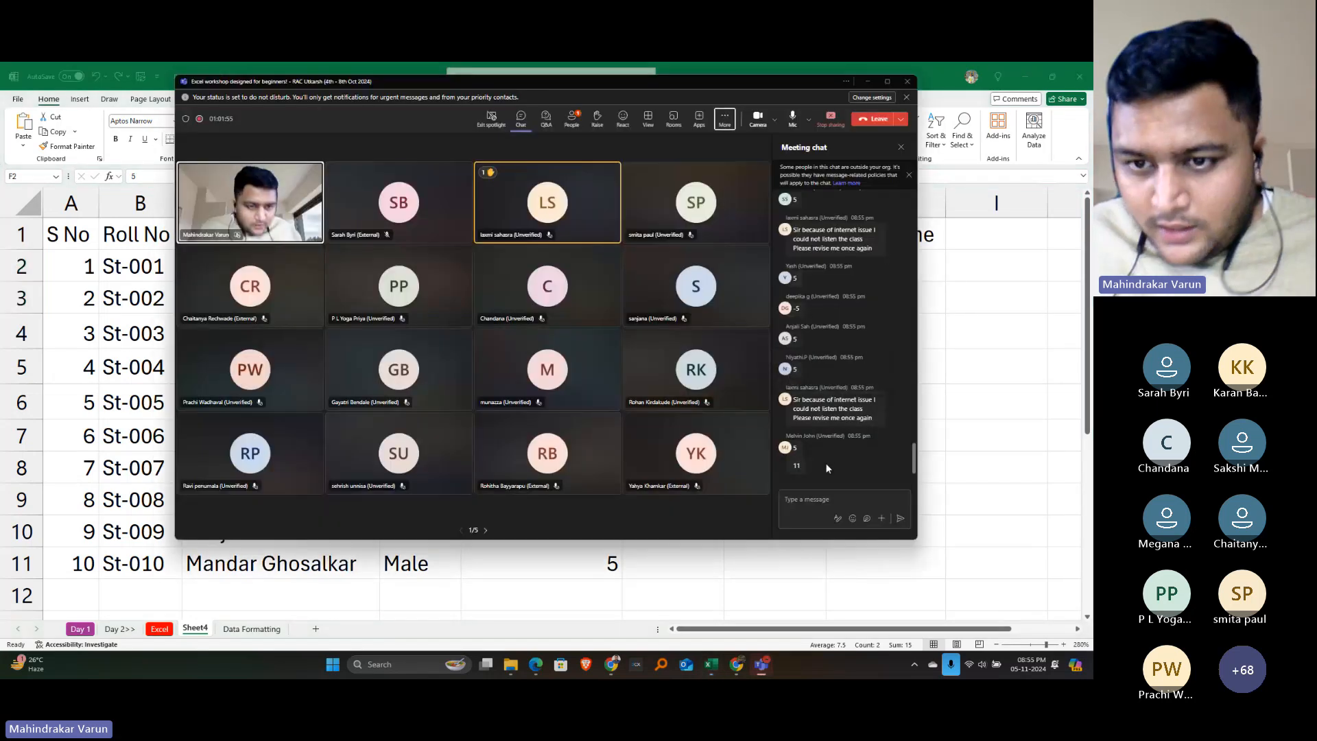
key(alt+Tab)
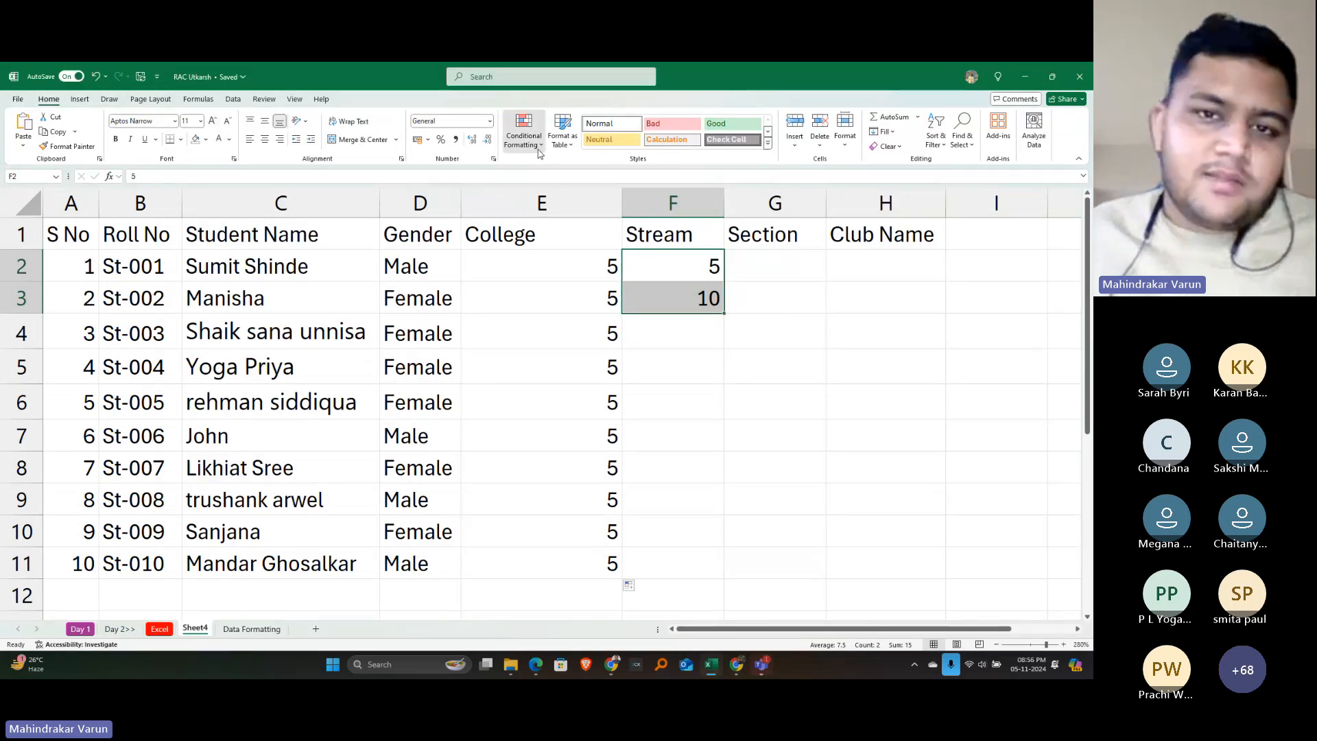
Extend the 5, 10 pattern down to F11 so Stream counts 5 through 50
click(524, 132)
mouse_move(562, 167)
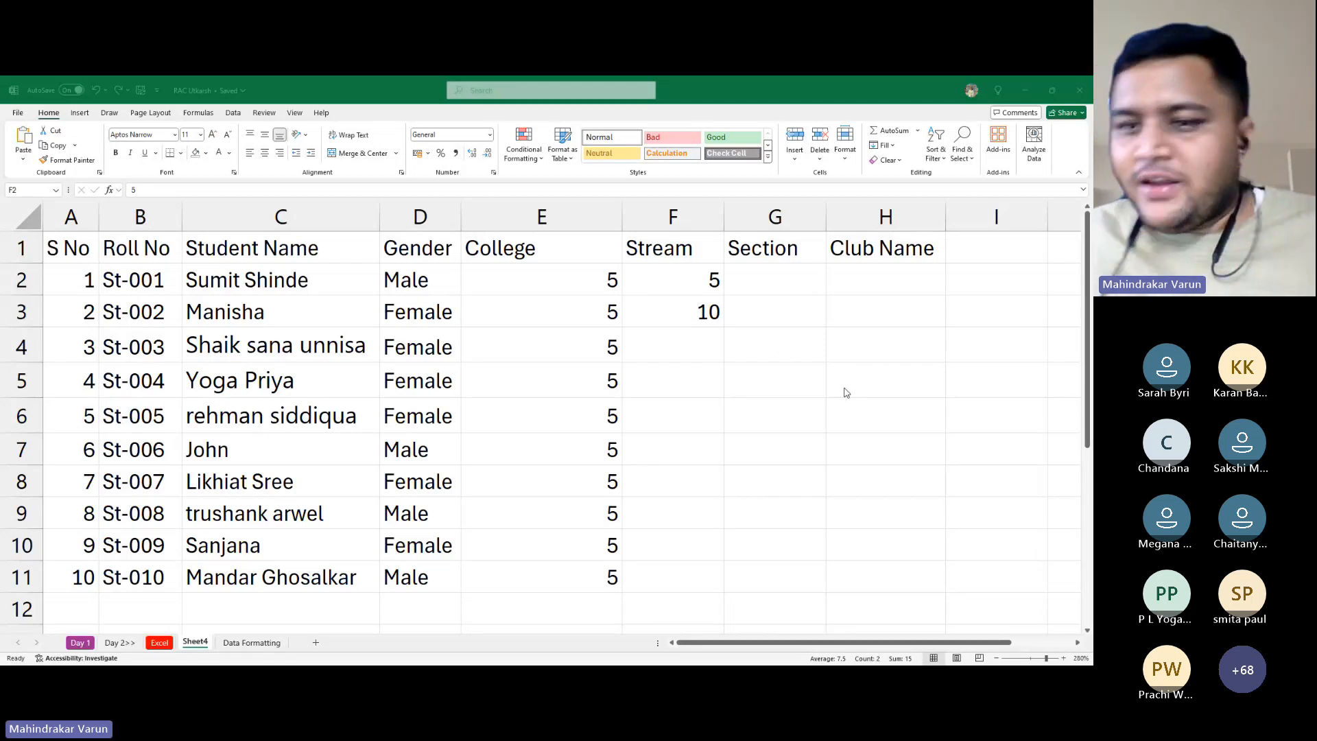
click(862, 375)
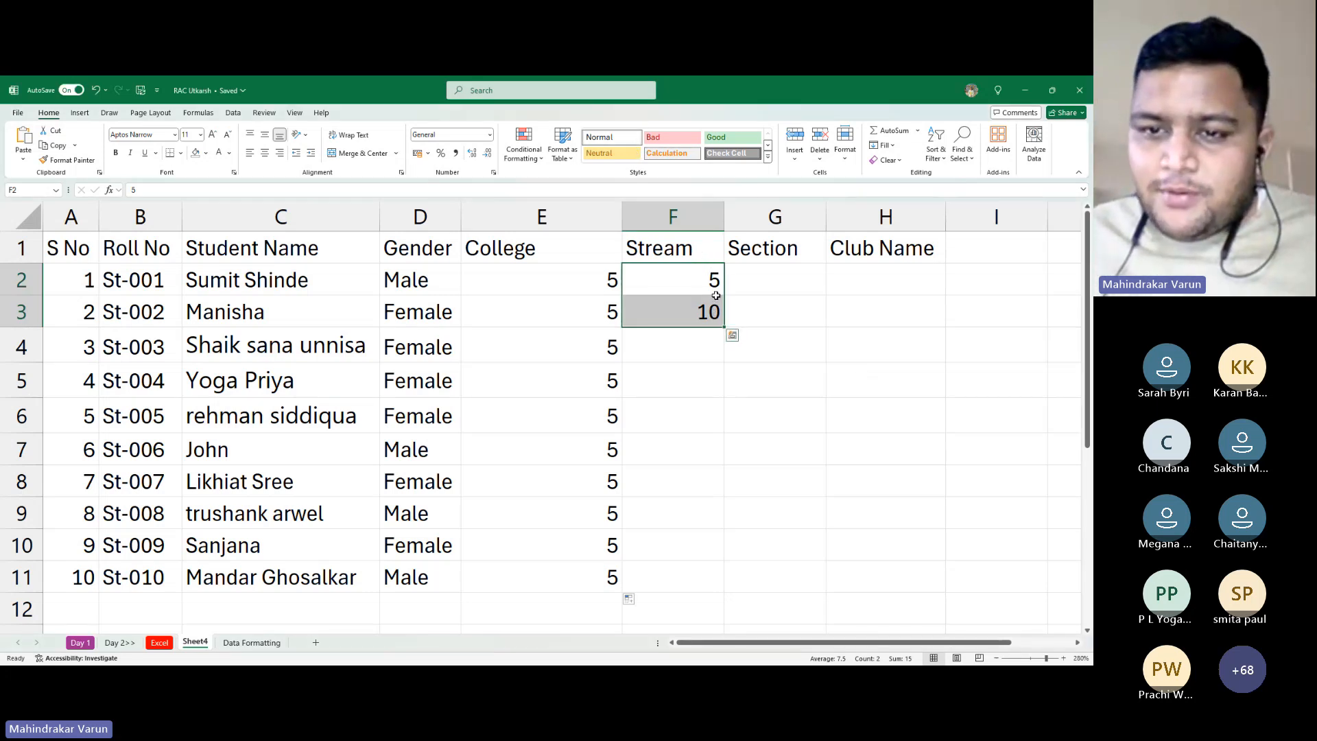
drag(724, 327, 685, 575)
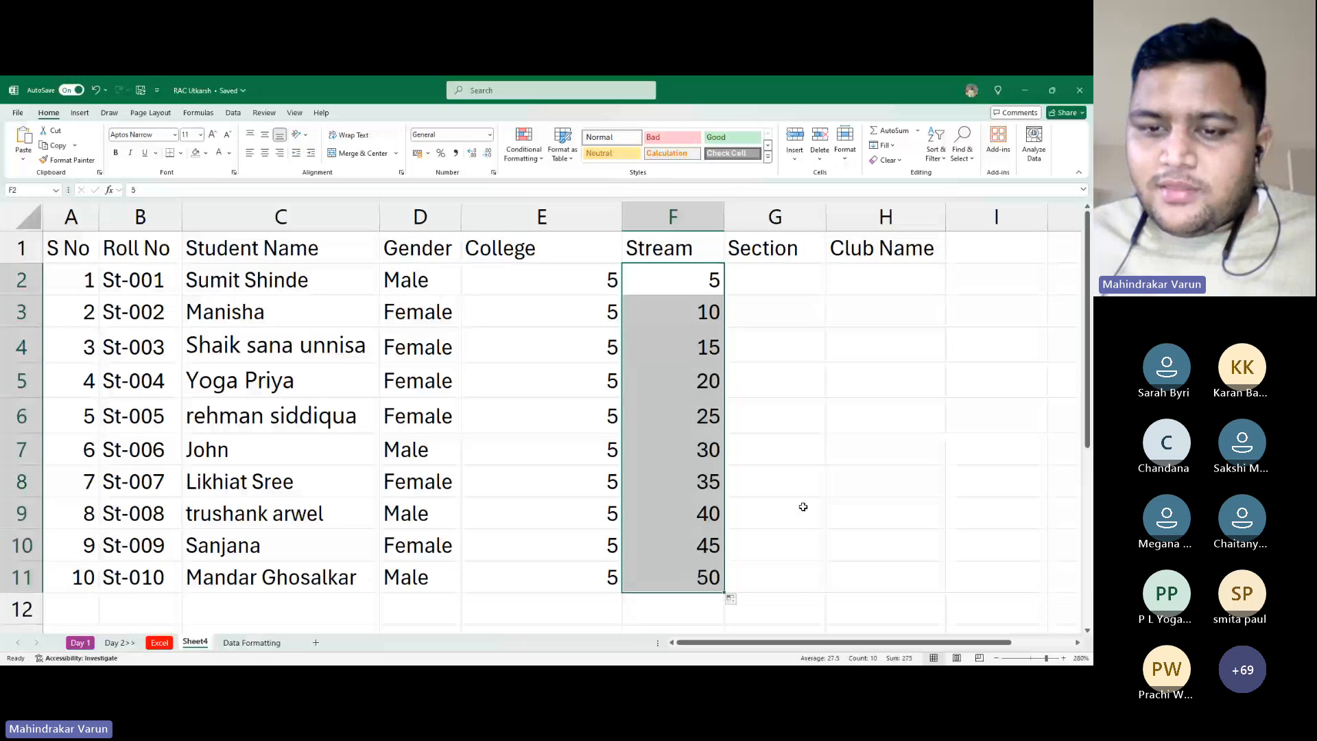
click(703, 367)
click(695, 491)
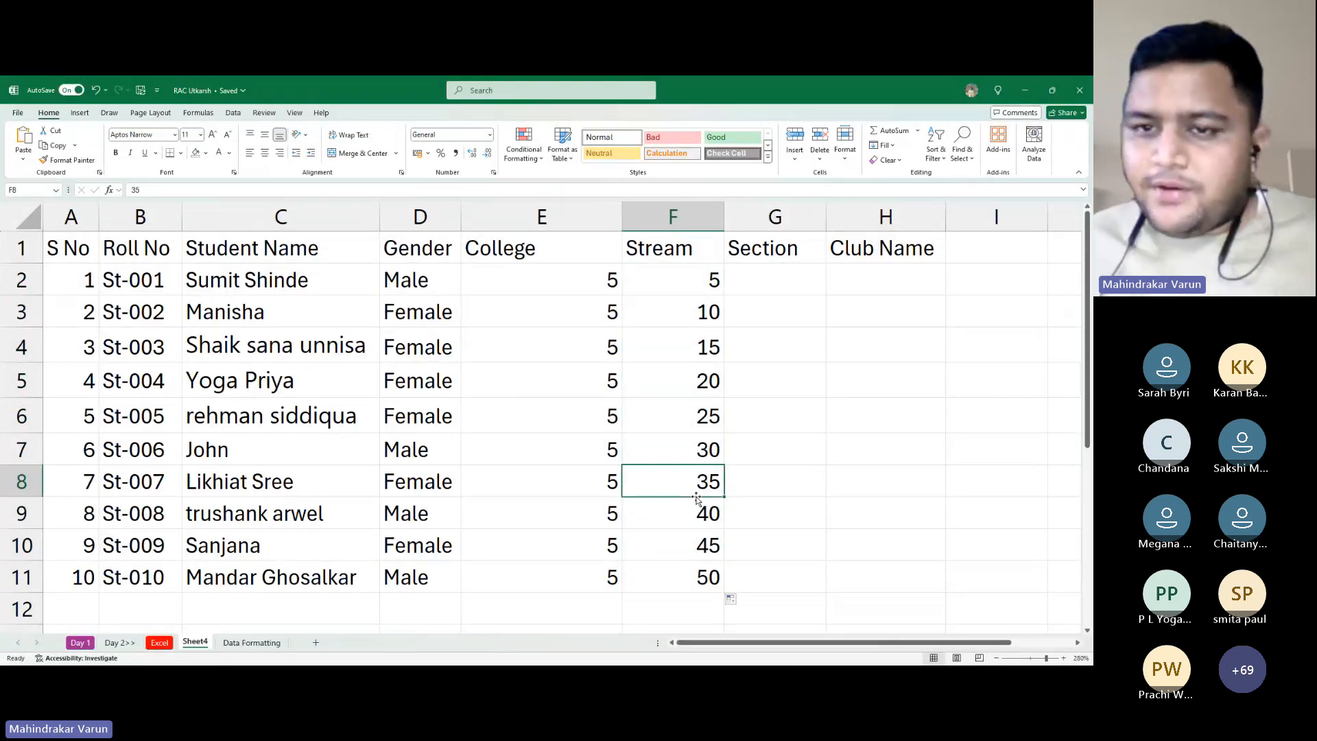
Enter 4 and 7 in Section cells G2 and G3
click(782, 276)
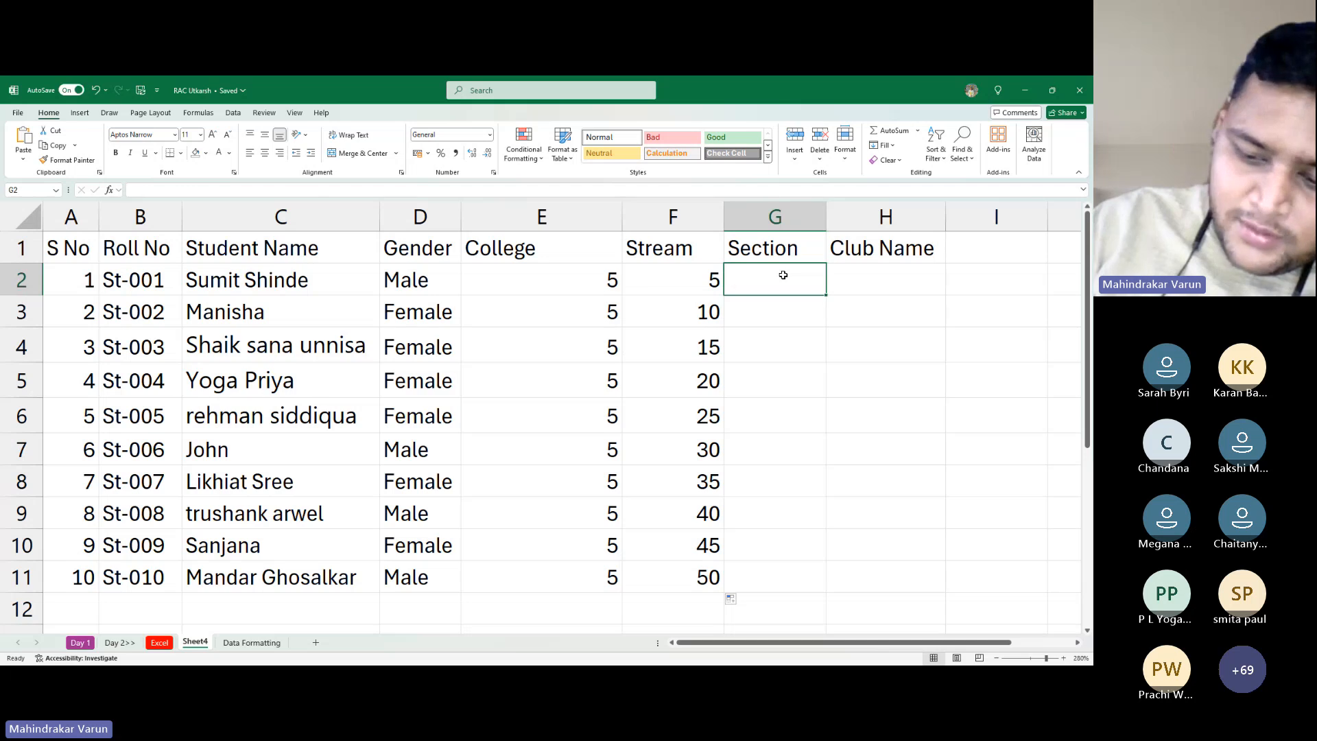
text(4)
key(Return)
text(7)
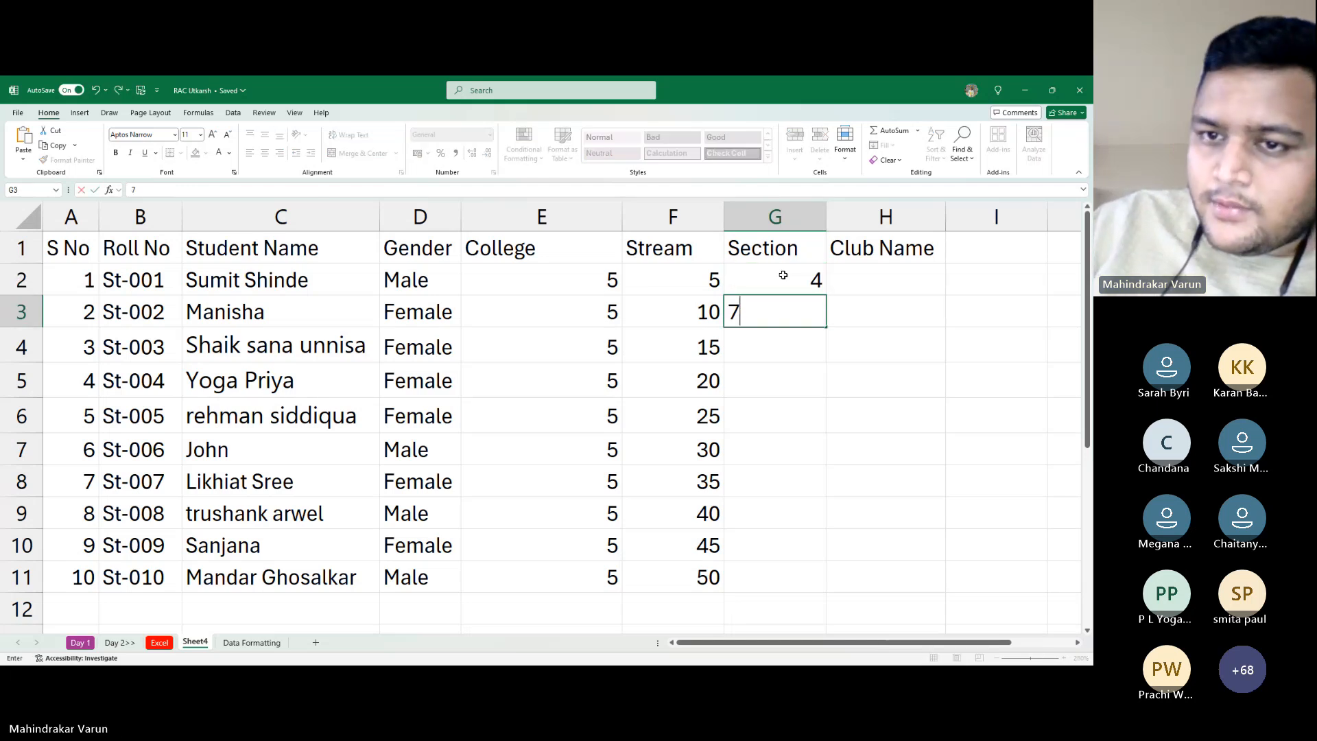
key(Return)
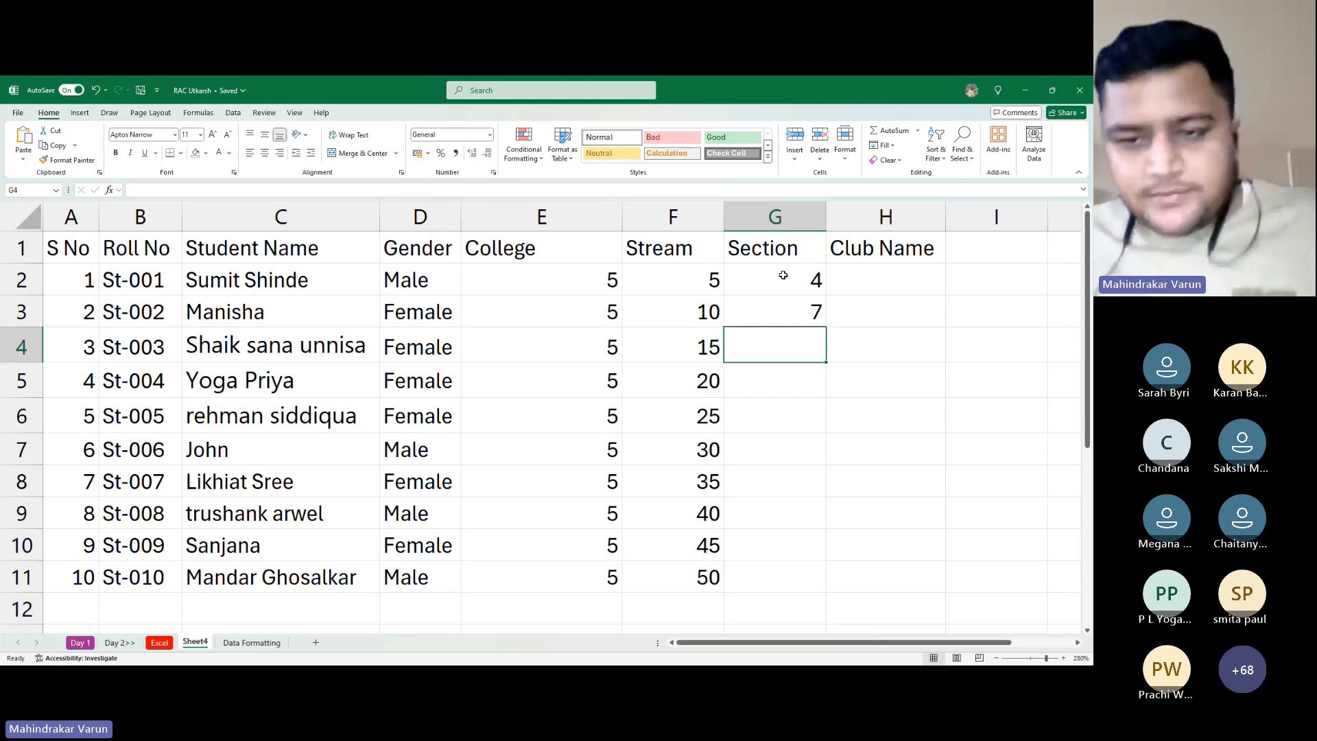
key(alt+Tab)
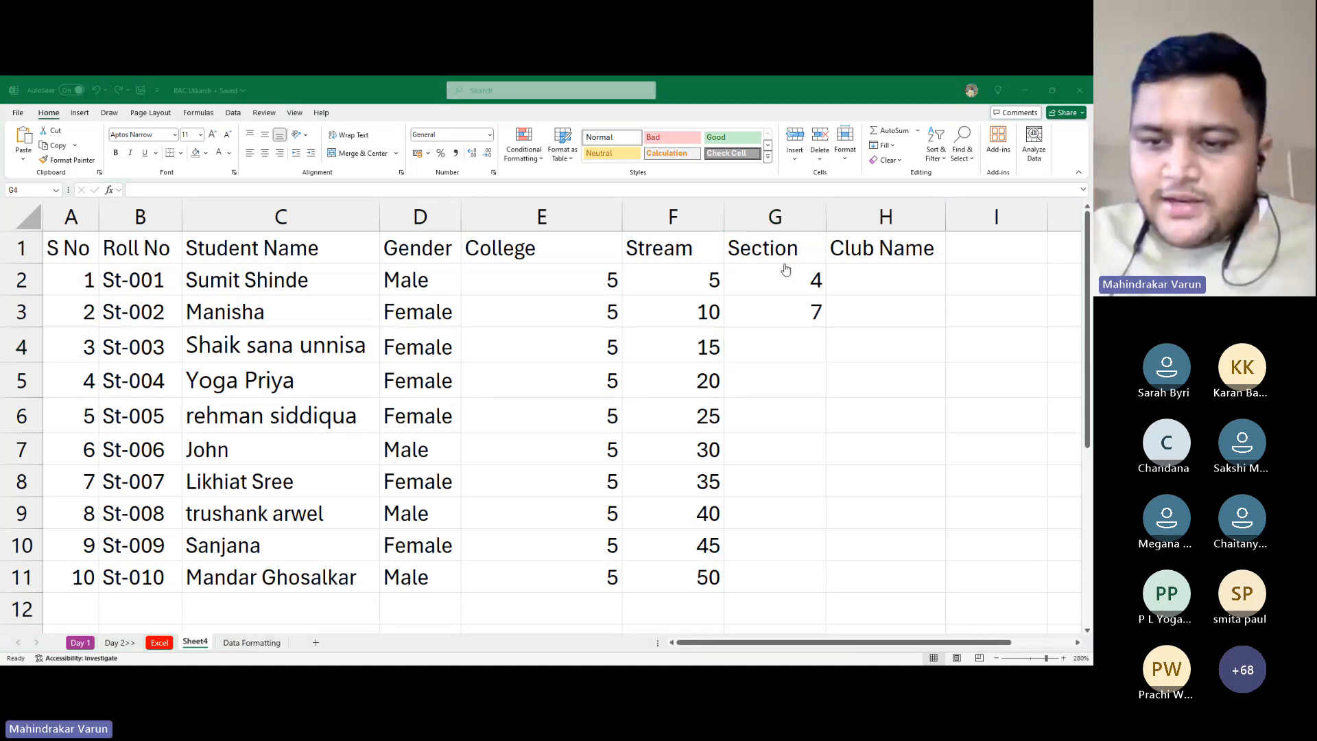
key(alt+Tab)
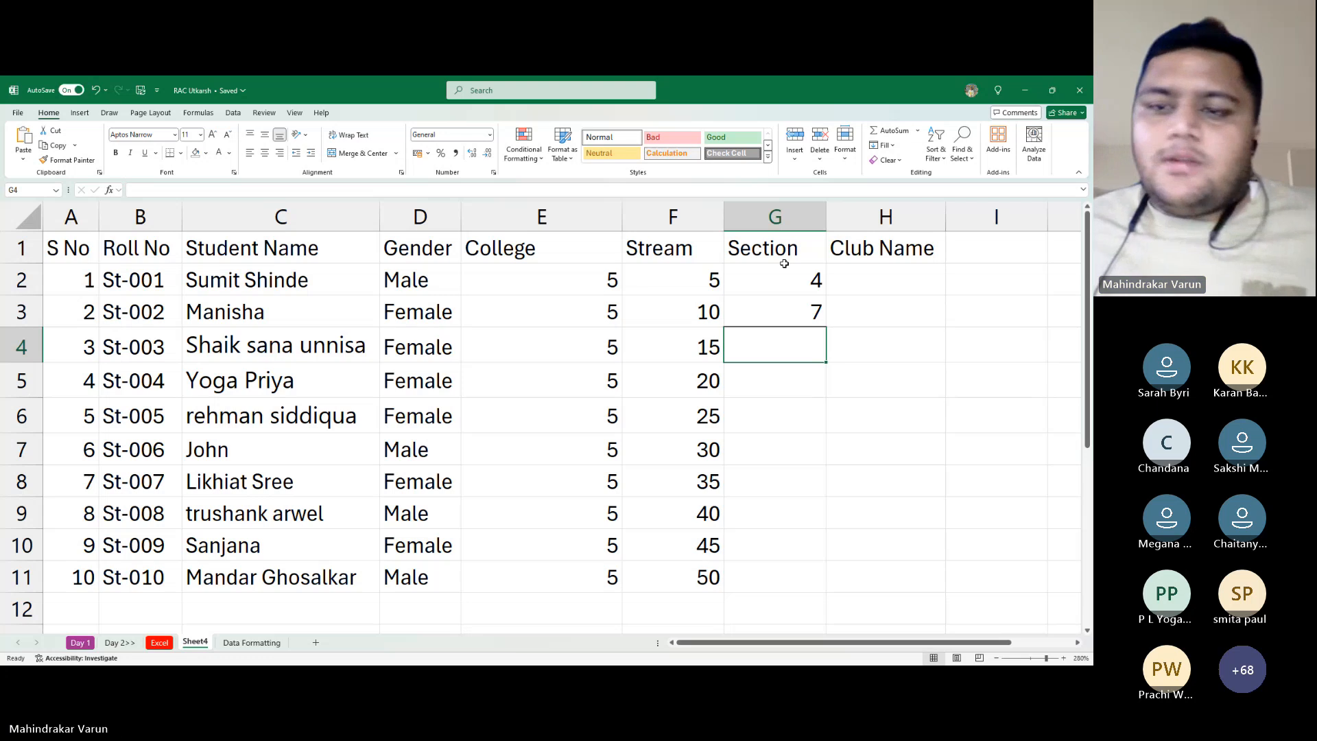
key(alt+Tab)
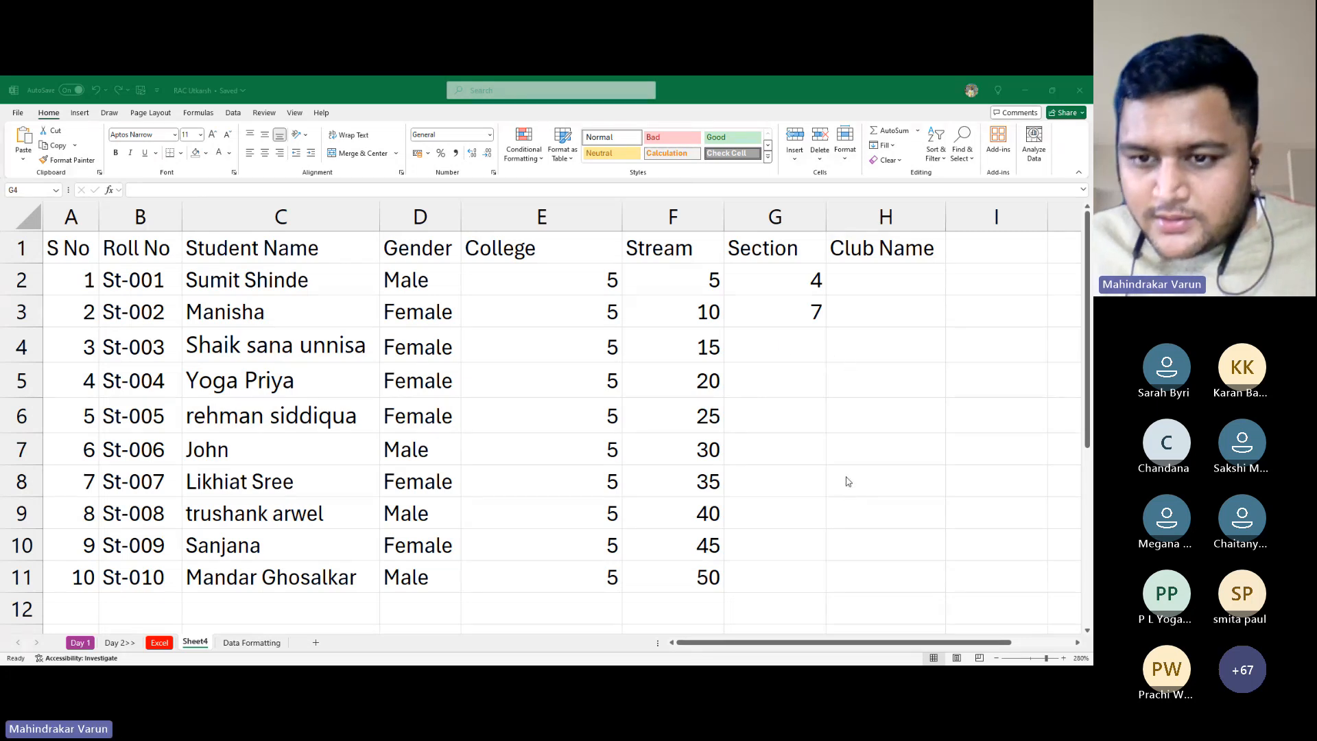
Extend the 4, 7 series to G11 (4 through 31) and bold 10, 13 and 16
click(810, 282)
drag(810, 282, 809, 313)
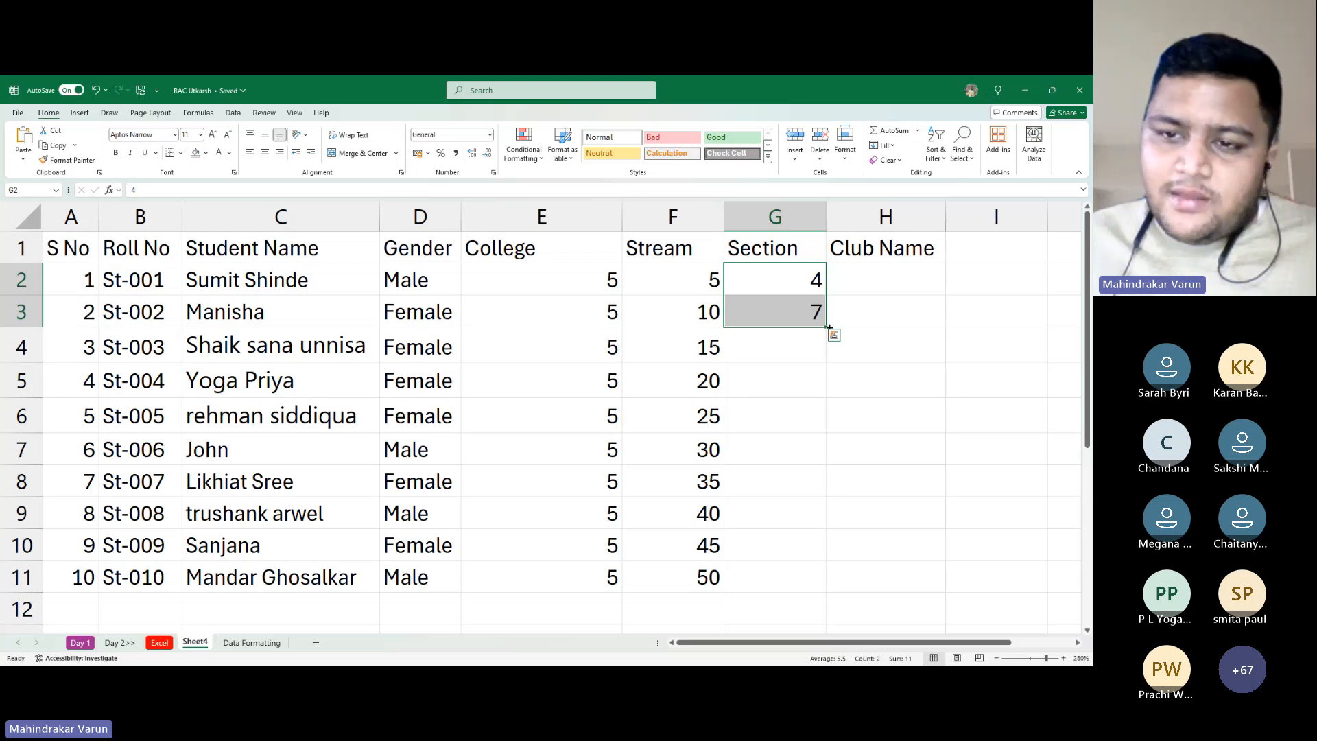
drag(829, 327, 809, 585)
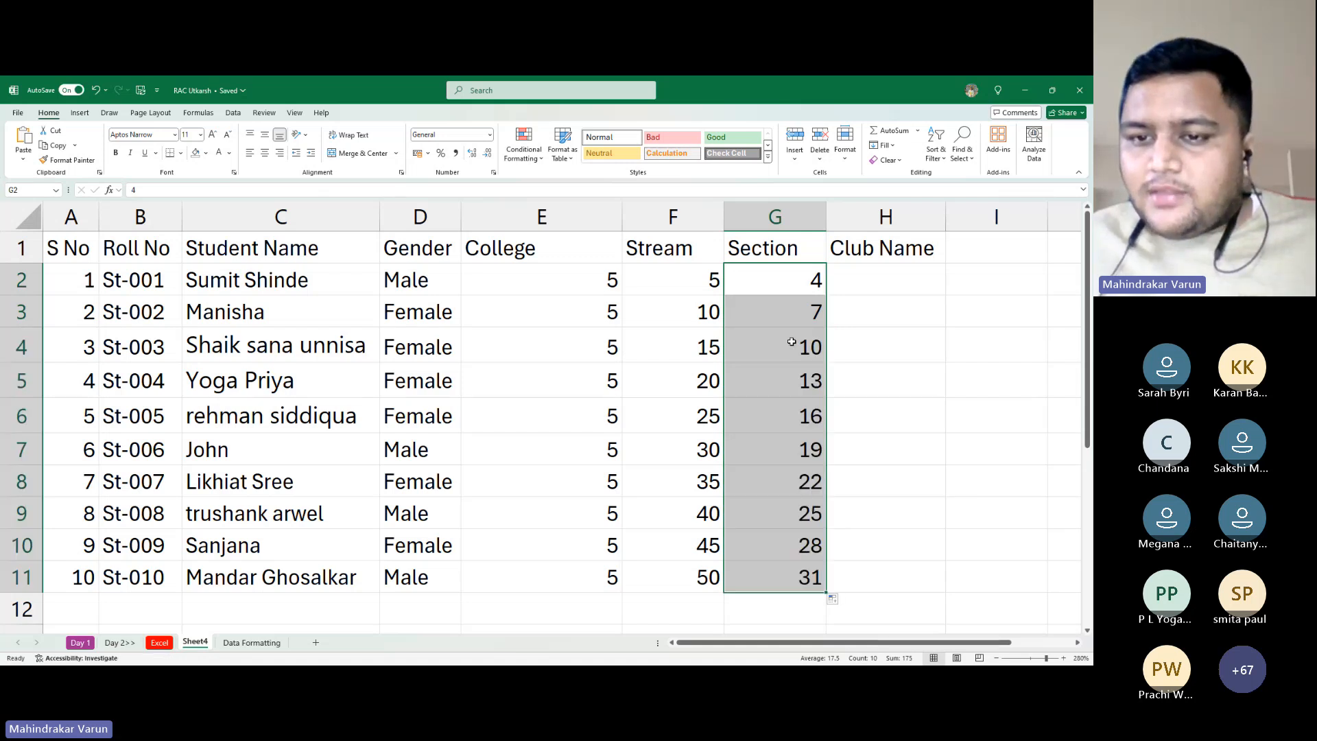
drag(791, 342, 786, 408)
key(ctrl+b)
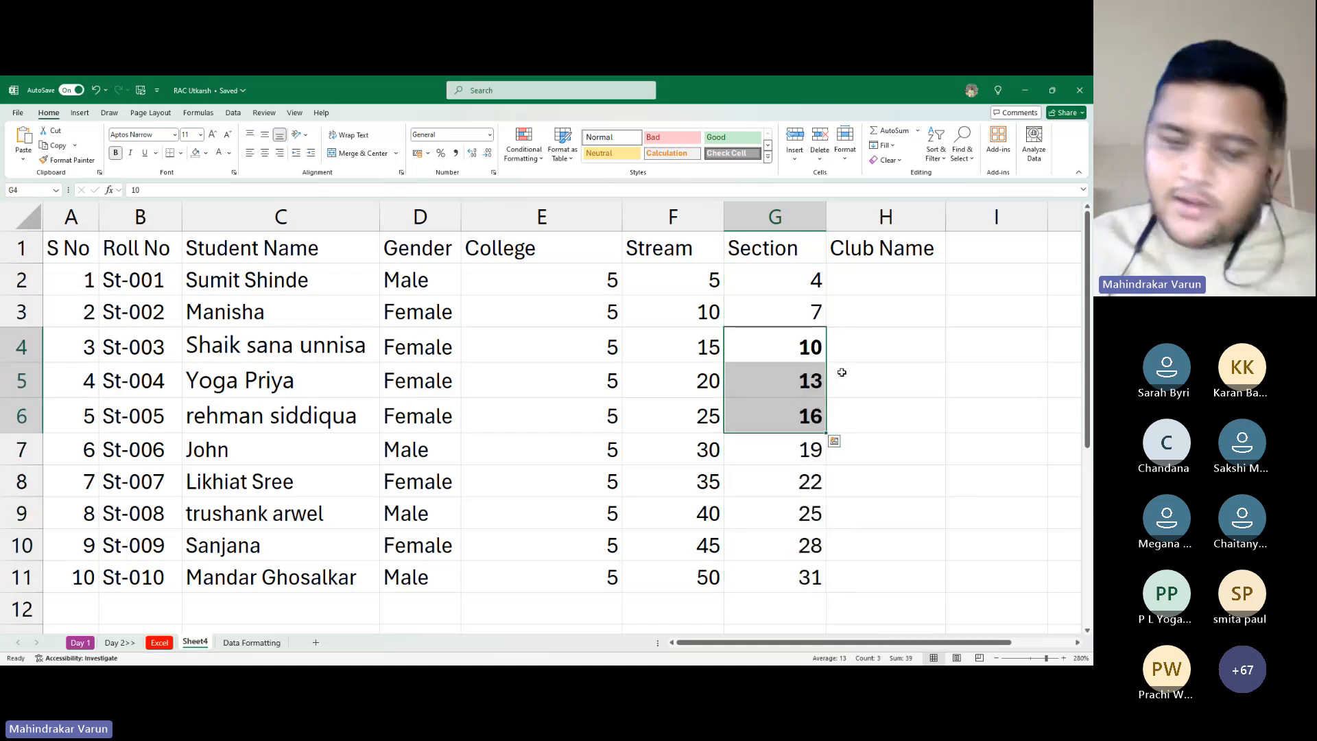
key(alt+Tab)
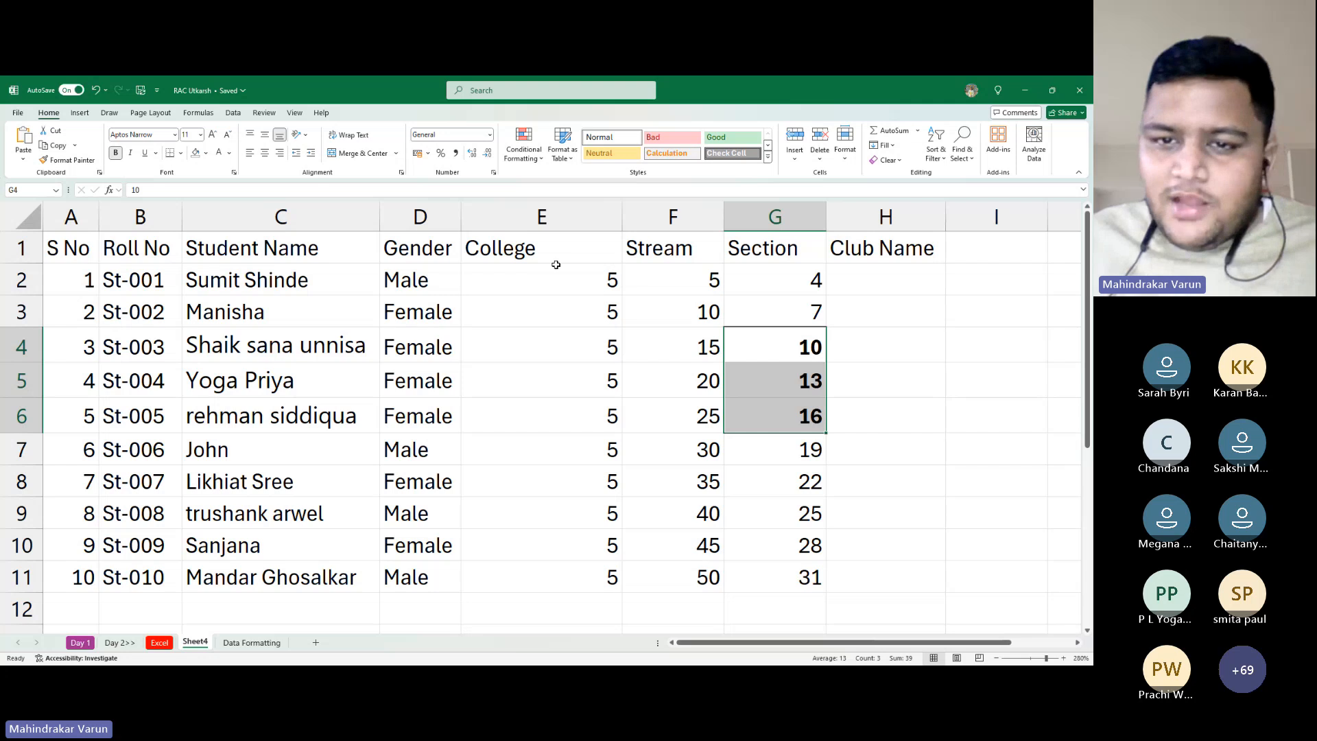
Clear E2:G11, then enter 100 in G3 and 250 in G4
drag(557, 266, 821, 589)
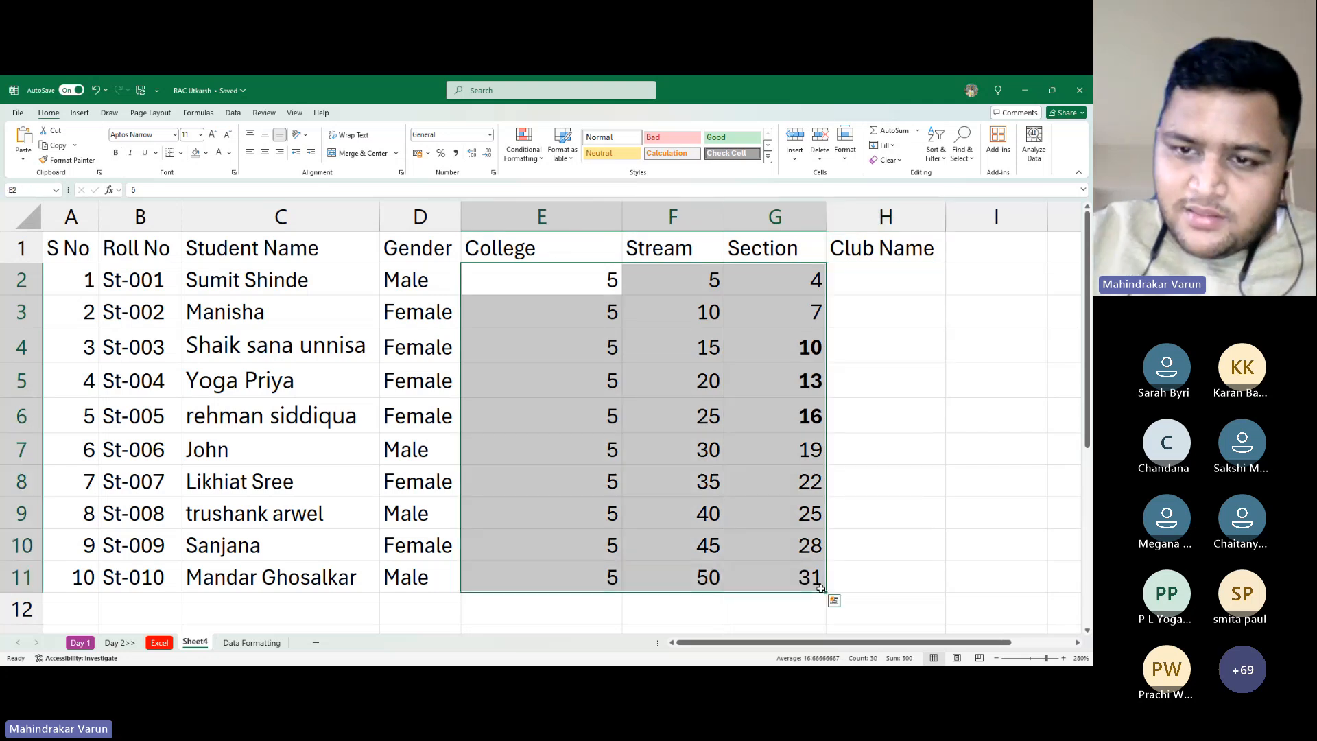
key(Delete)
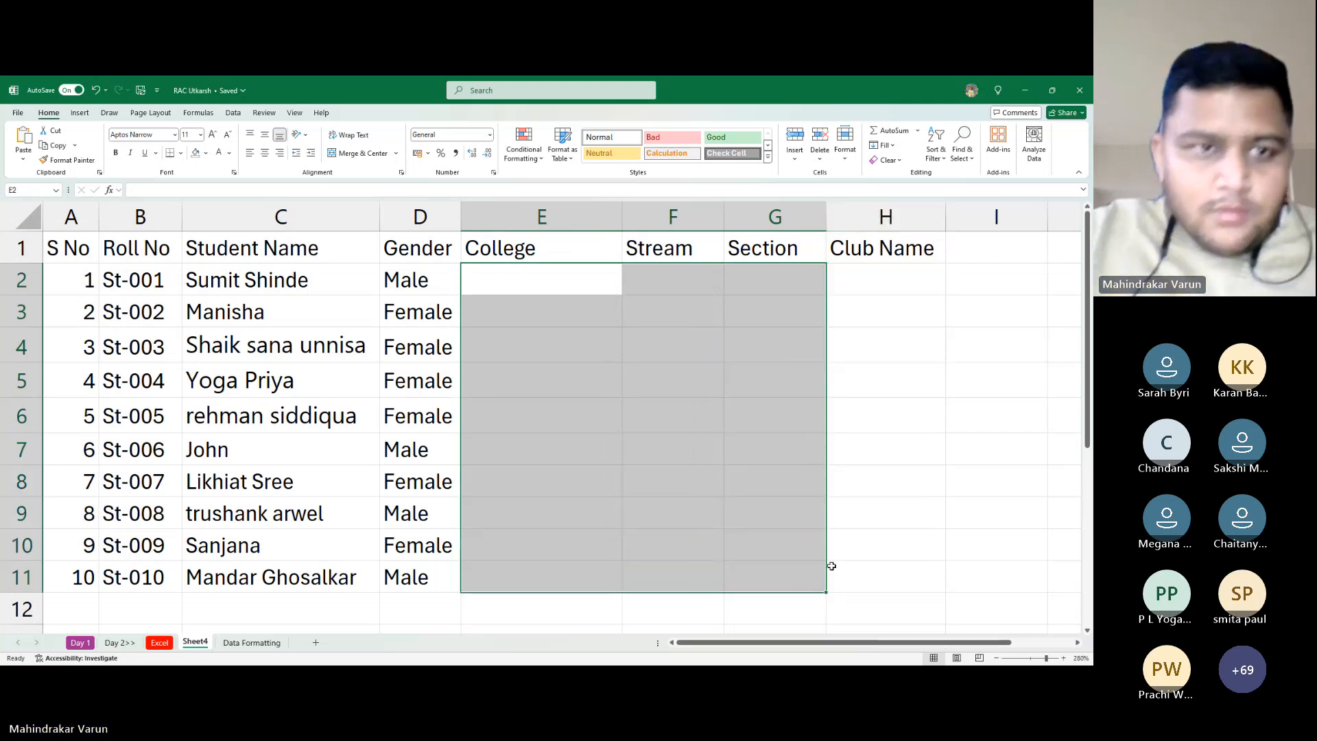
click(784, 301)
text(100)
key(Return)
text(2)
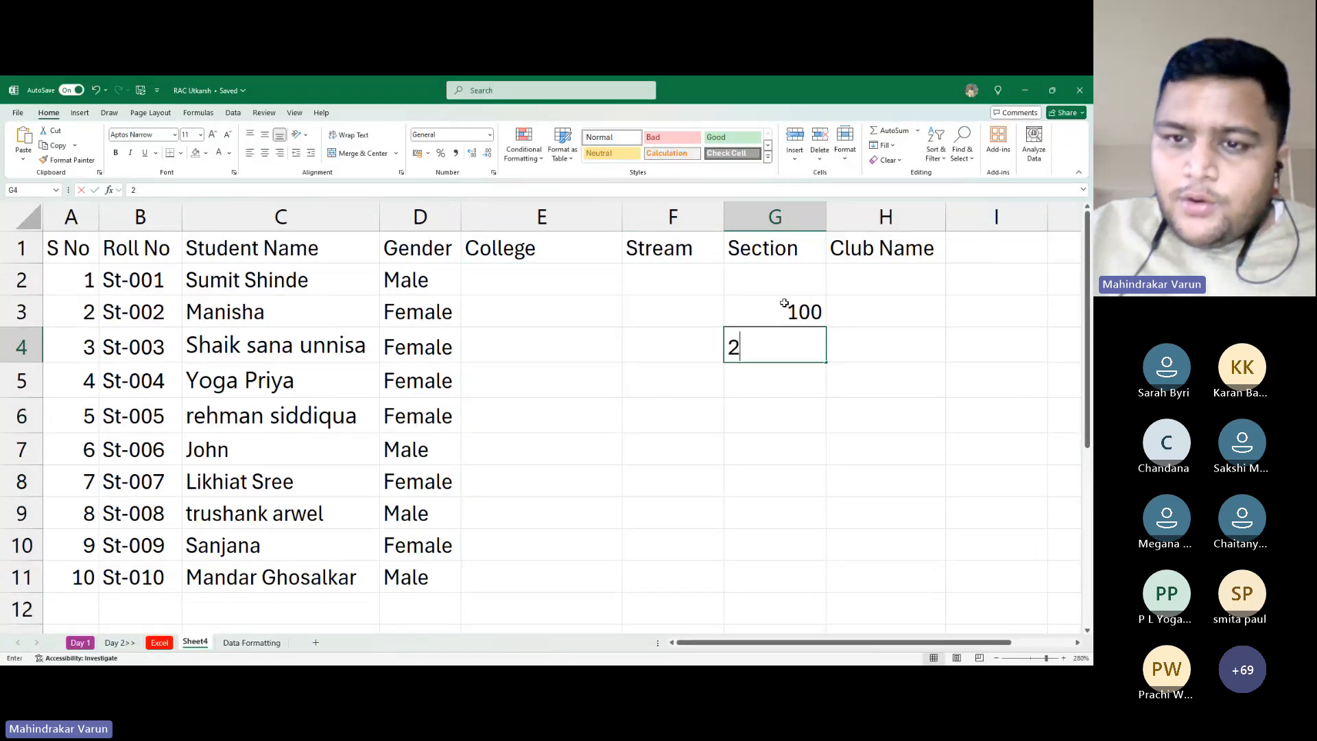
text(50)
key(Return)
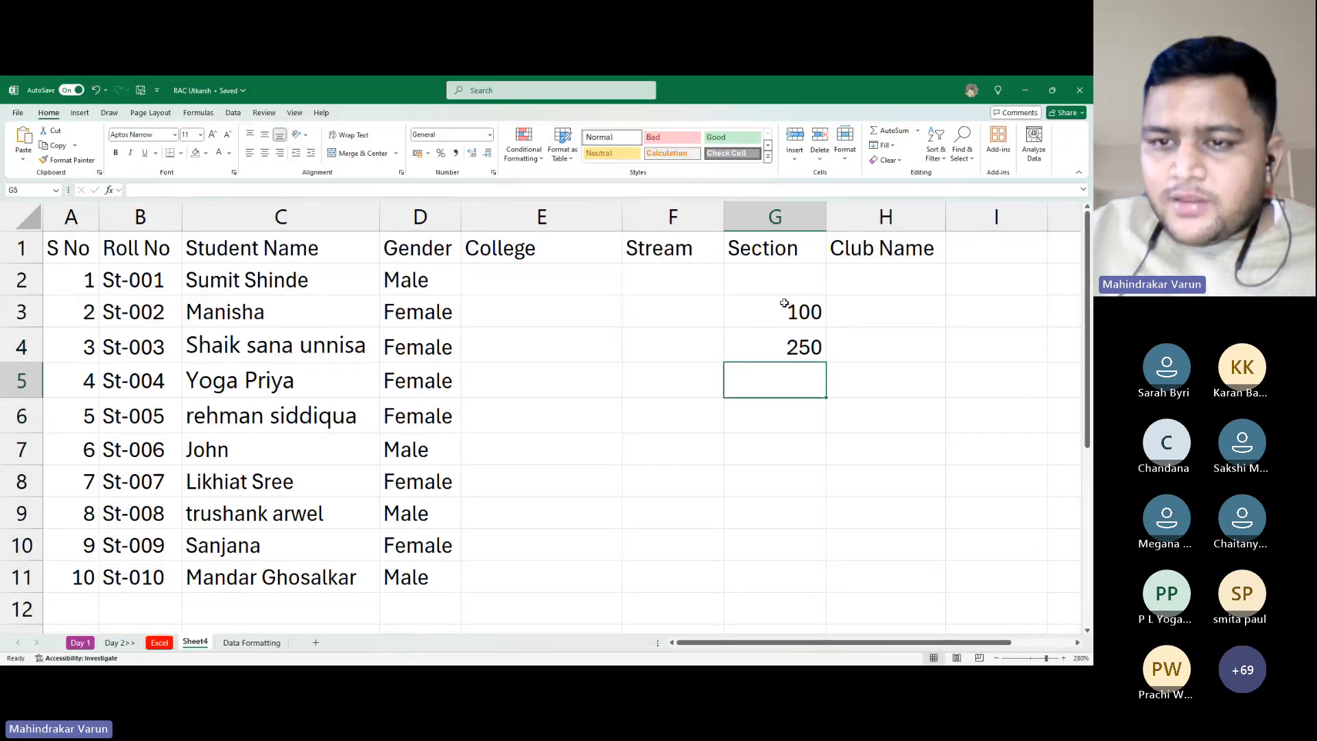
Extend the 100, 250 series down to G6, adding 400 and 550
key(Up)
key(Up)
key(shift+Down)
key(Down)
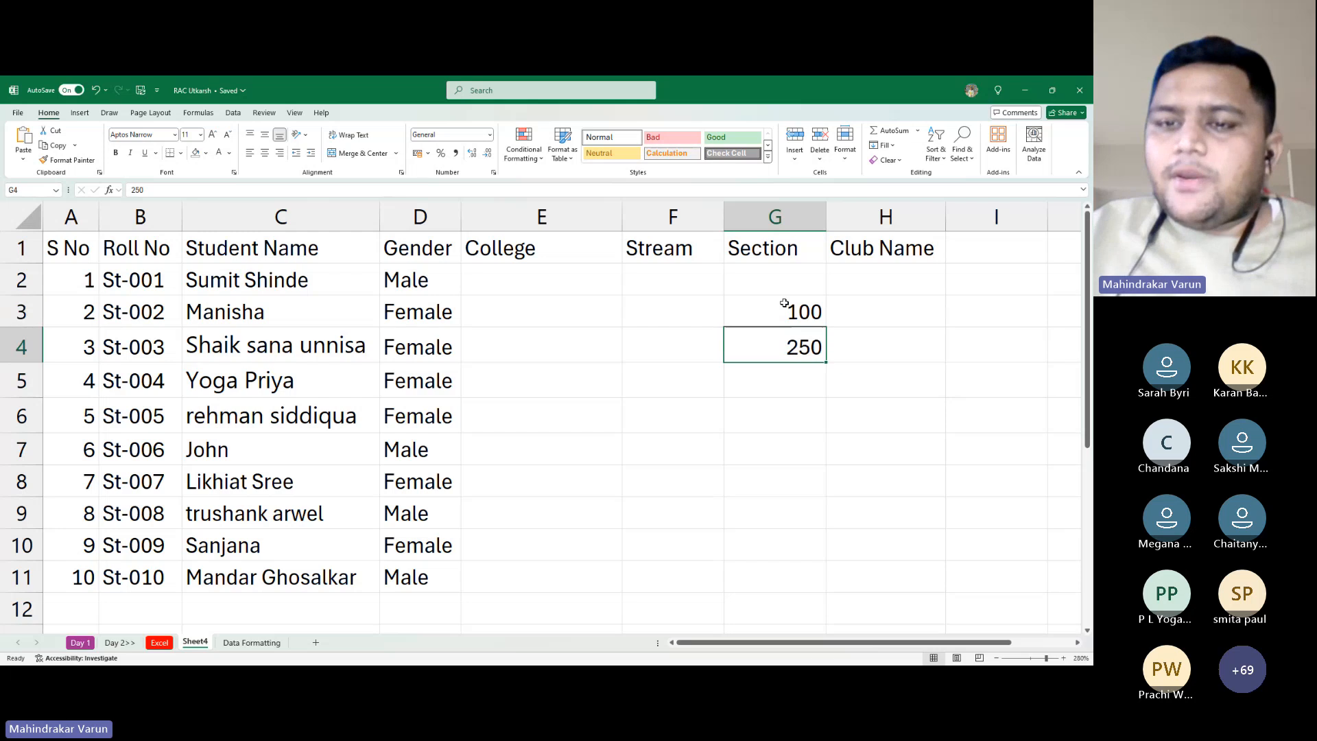
key(Up)
key(shift+Down)
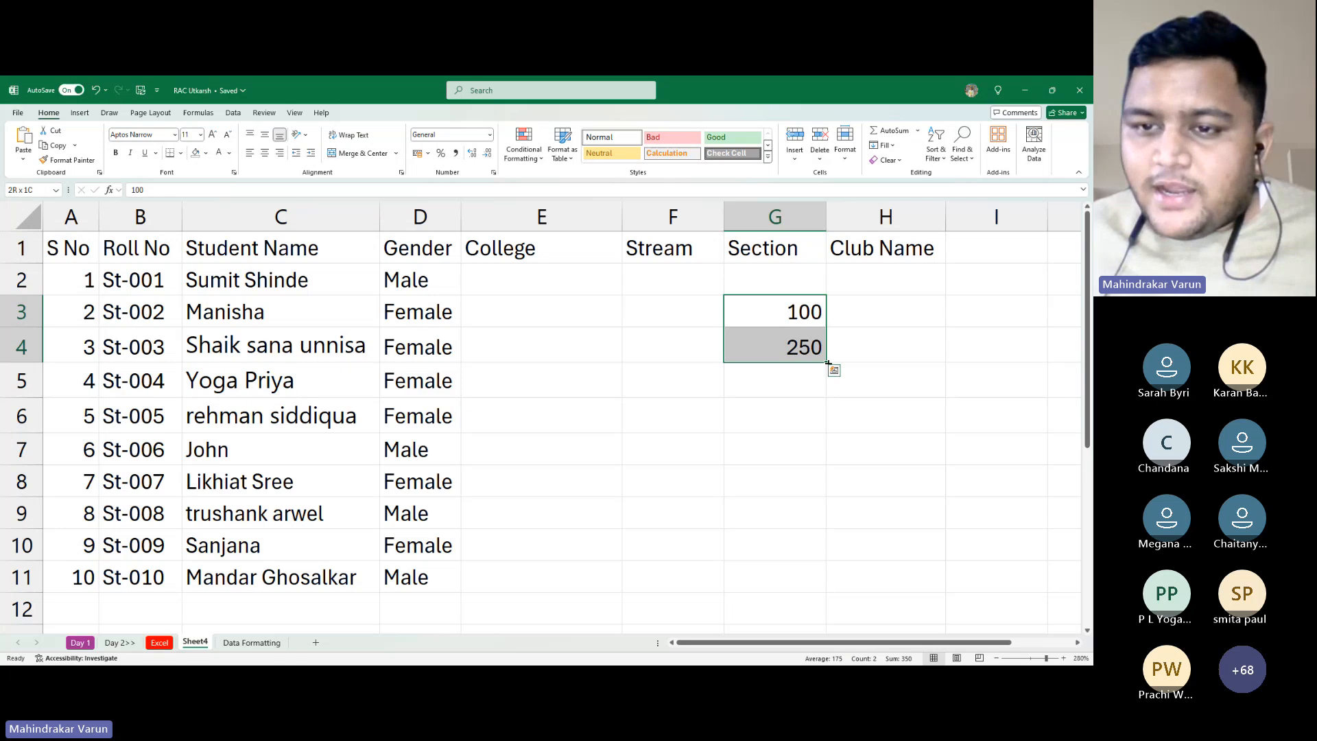
drag(827, 362, 830, 446)
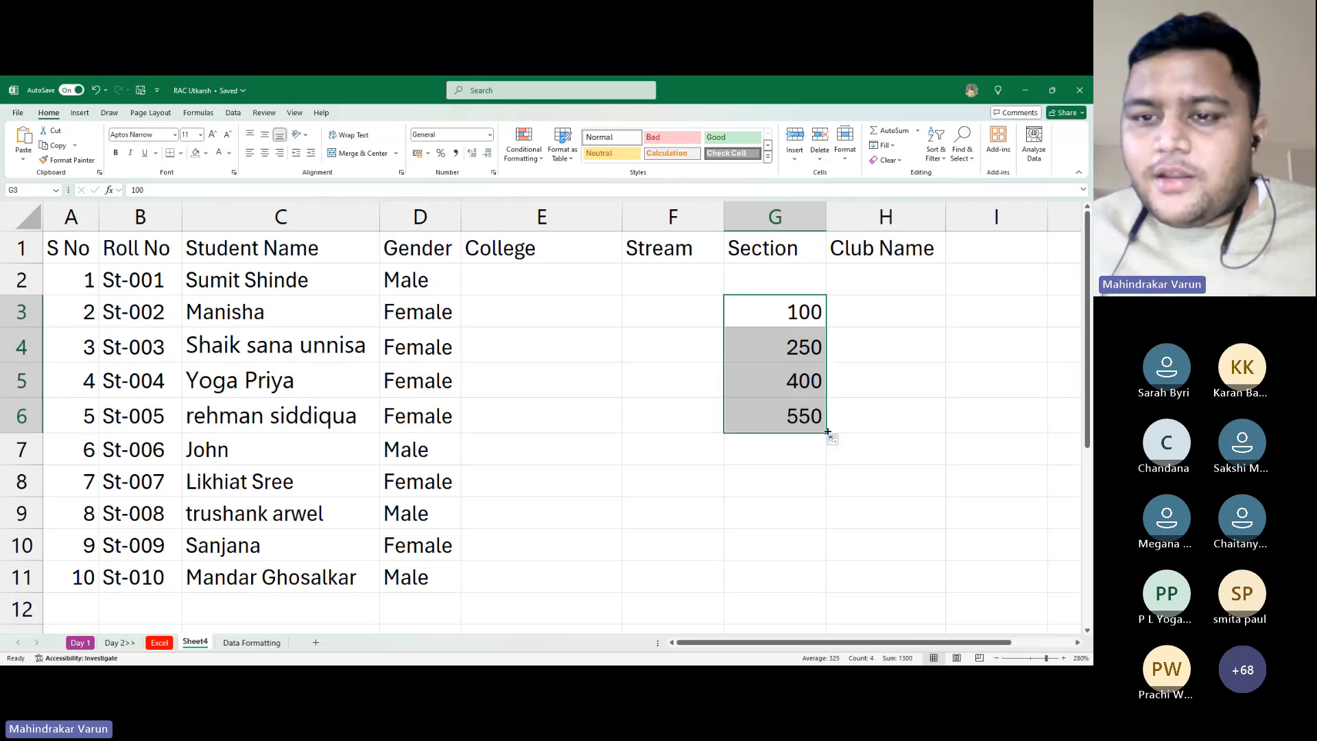
click(806, 340)
drag(808, 316, 811, 434)
key(alt+Tab)
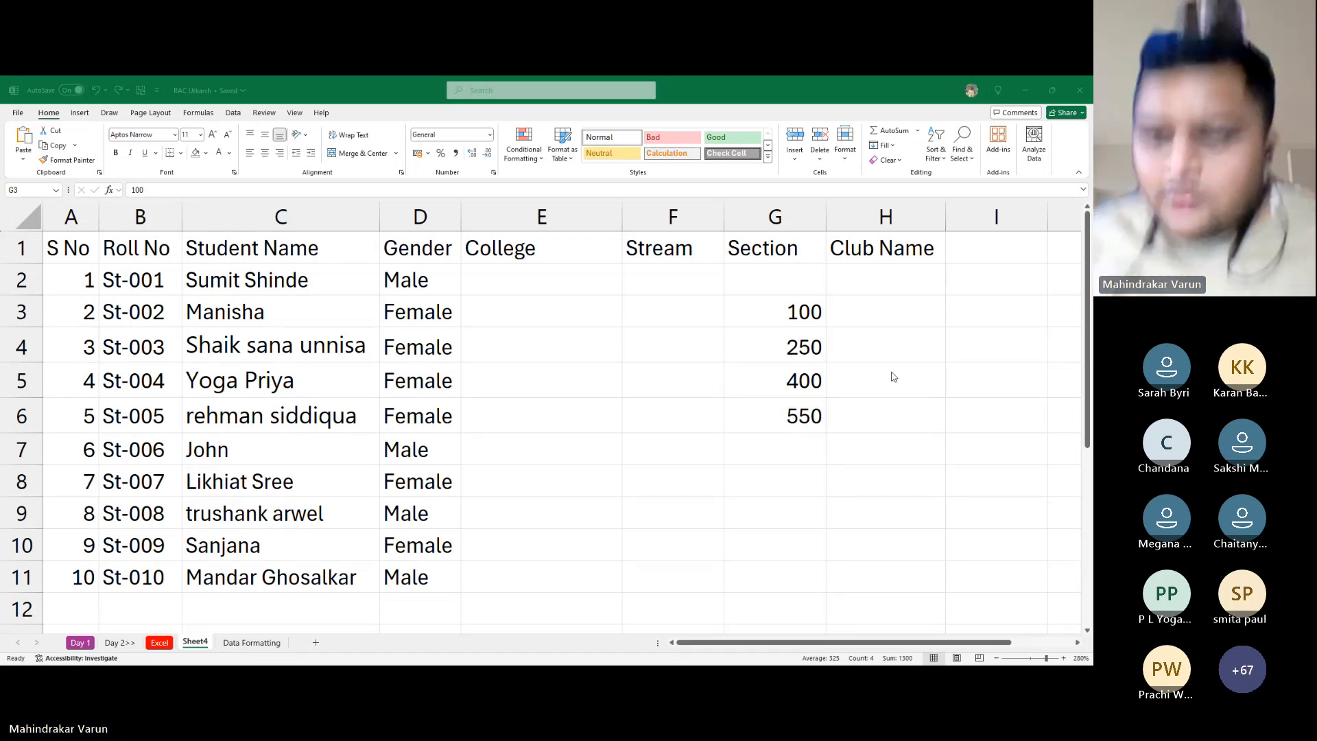
key(alt+Tab)
Clear the old Section values from G2 to G7
click(636, 317)
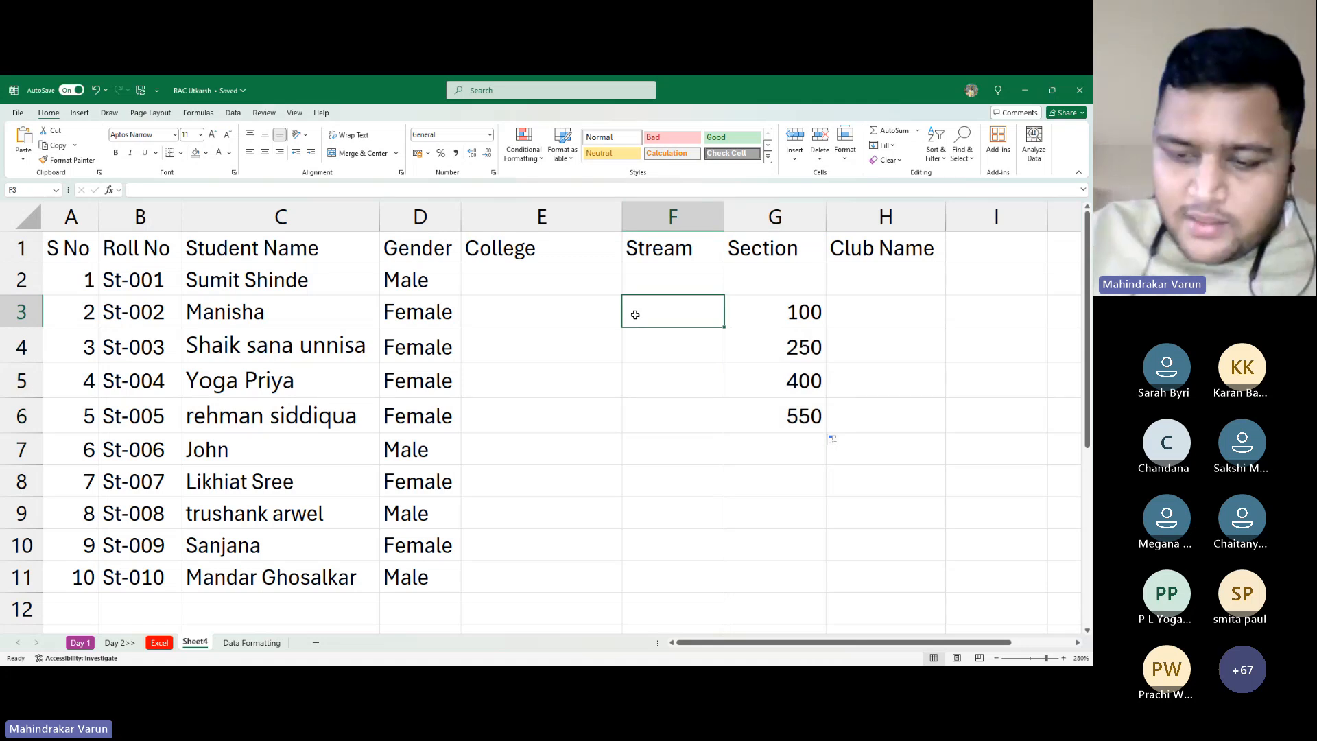
double_click(636, 314)
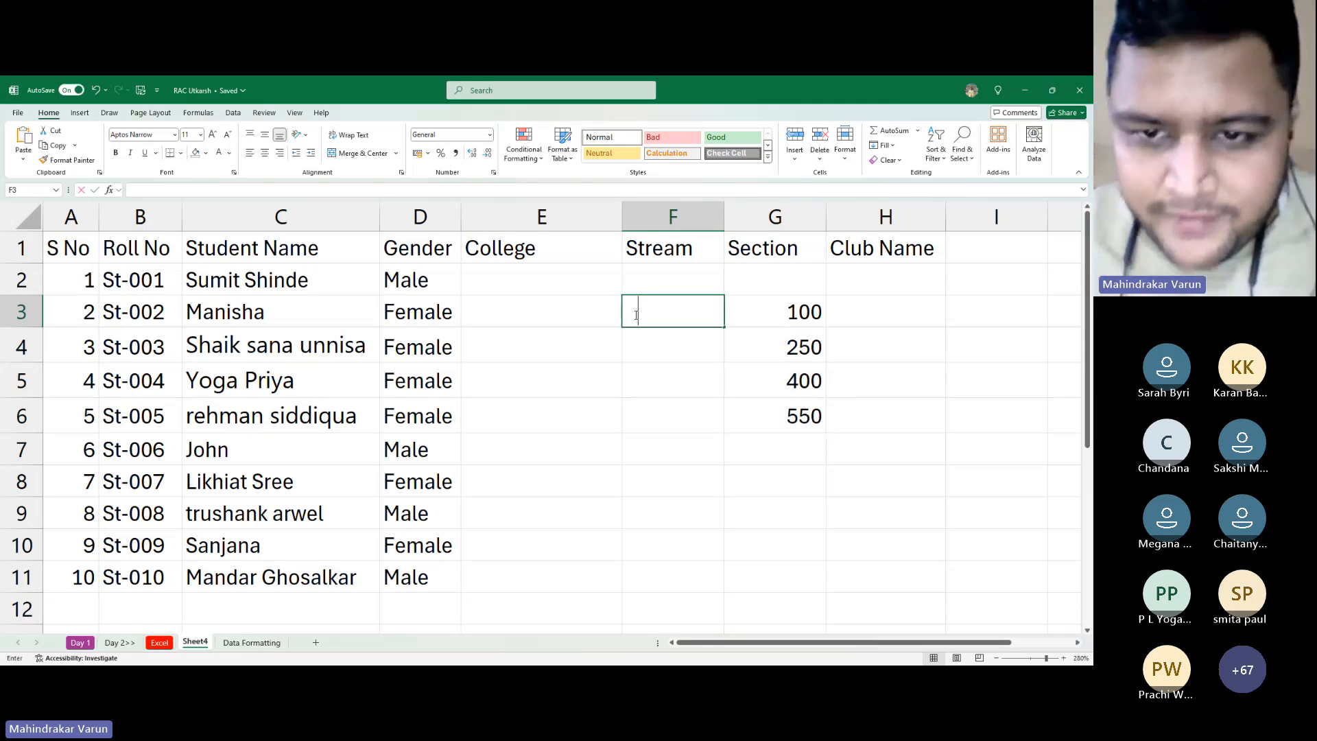
text(1)
key(Escape)
key(Down)
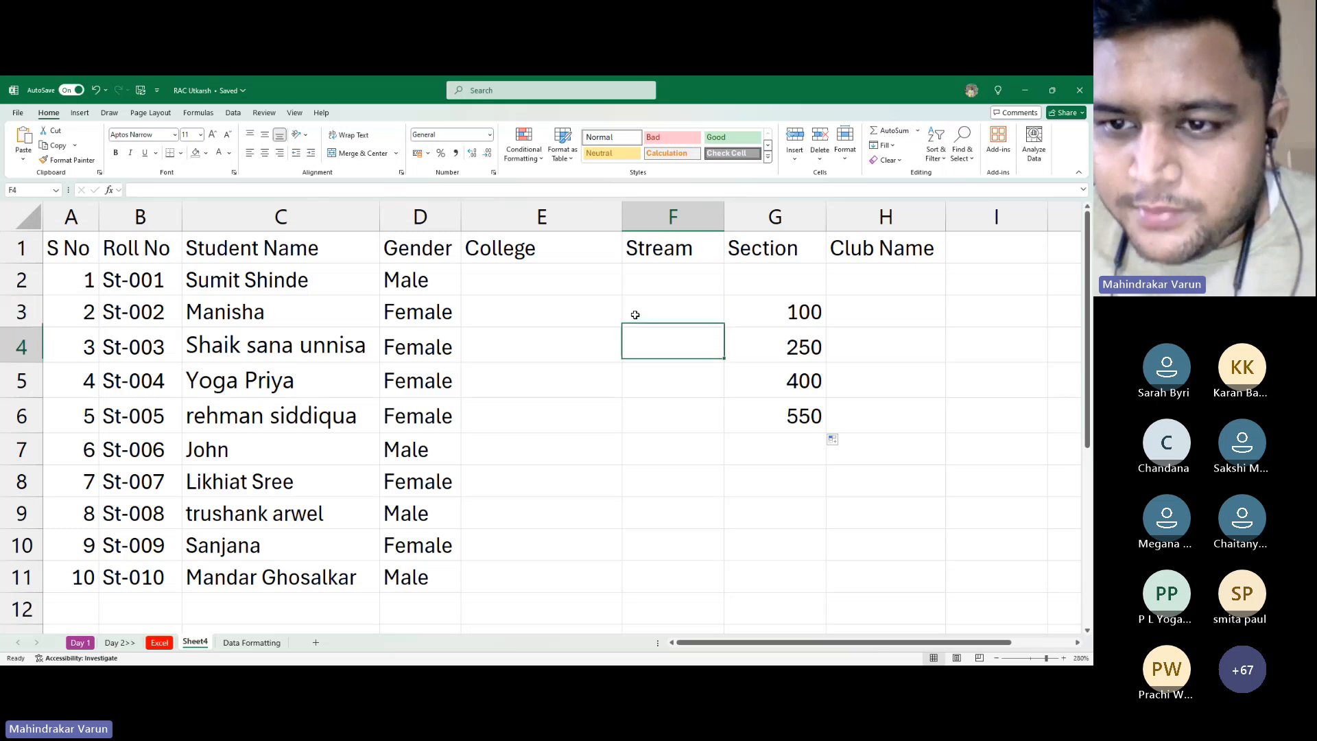
key(Right)
key(Down)
key(Up)
key(Up)
key(Up)
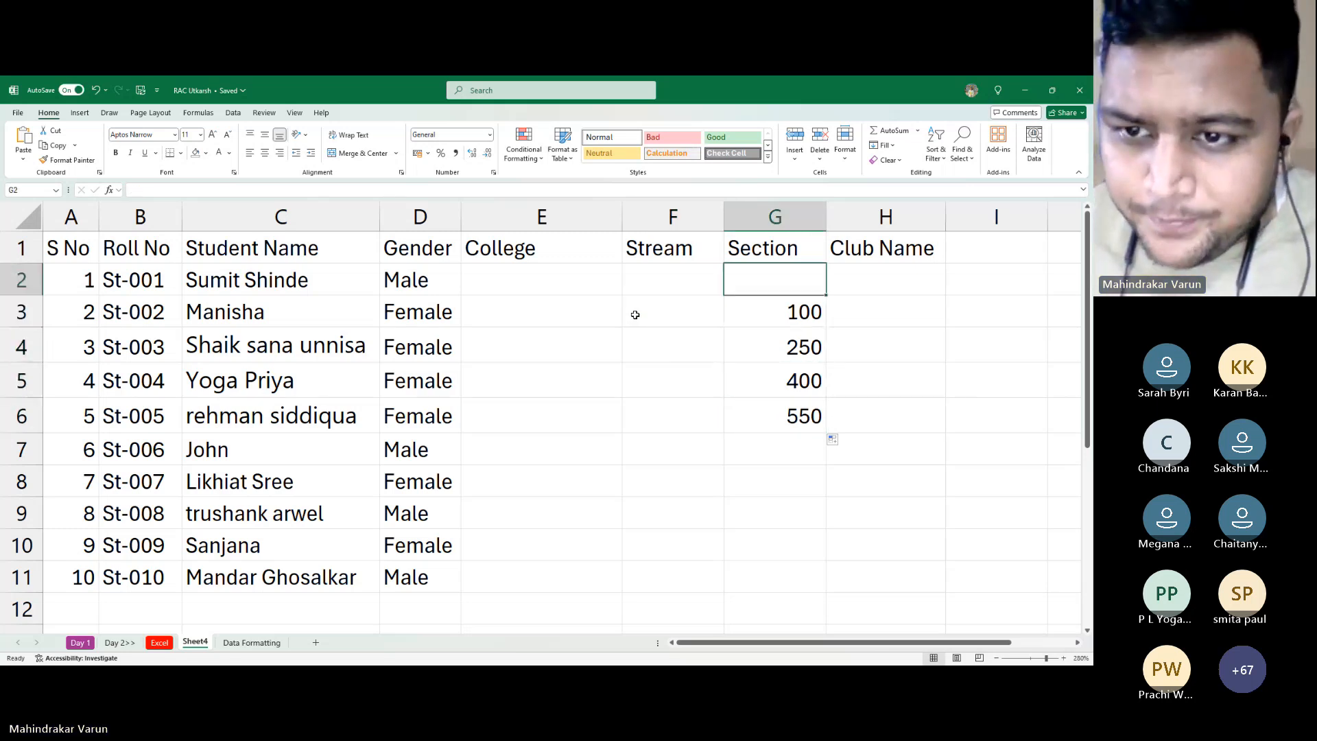
key(shift+Down)
key(shift+Down)
key(shift+Down)
key(shift+Down)
key(shift+Down)
key(Delete)
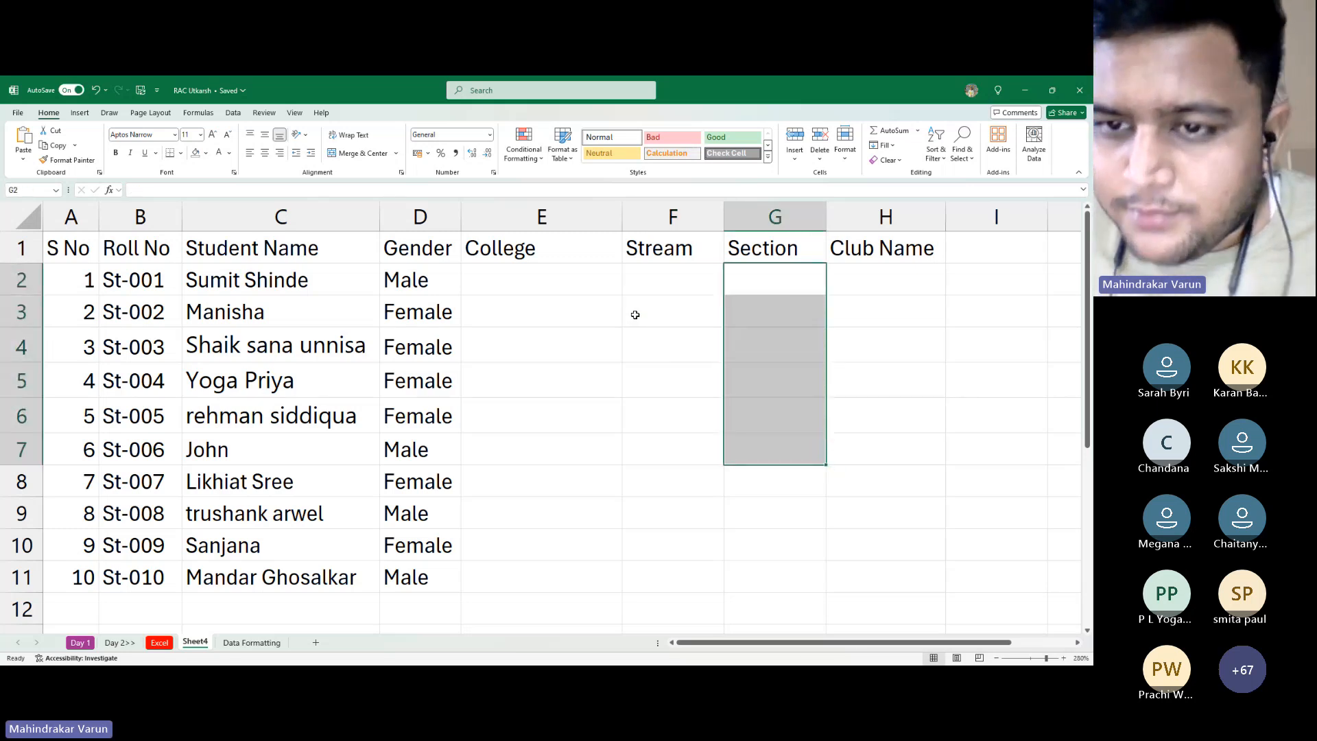
Enter 2 in Stream cell F3, leaving F4 empty
key(Left)
key(Down)
text(1)
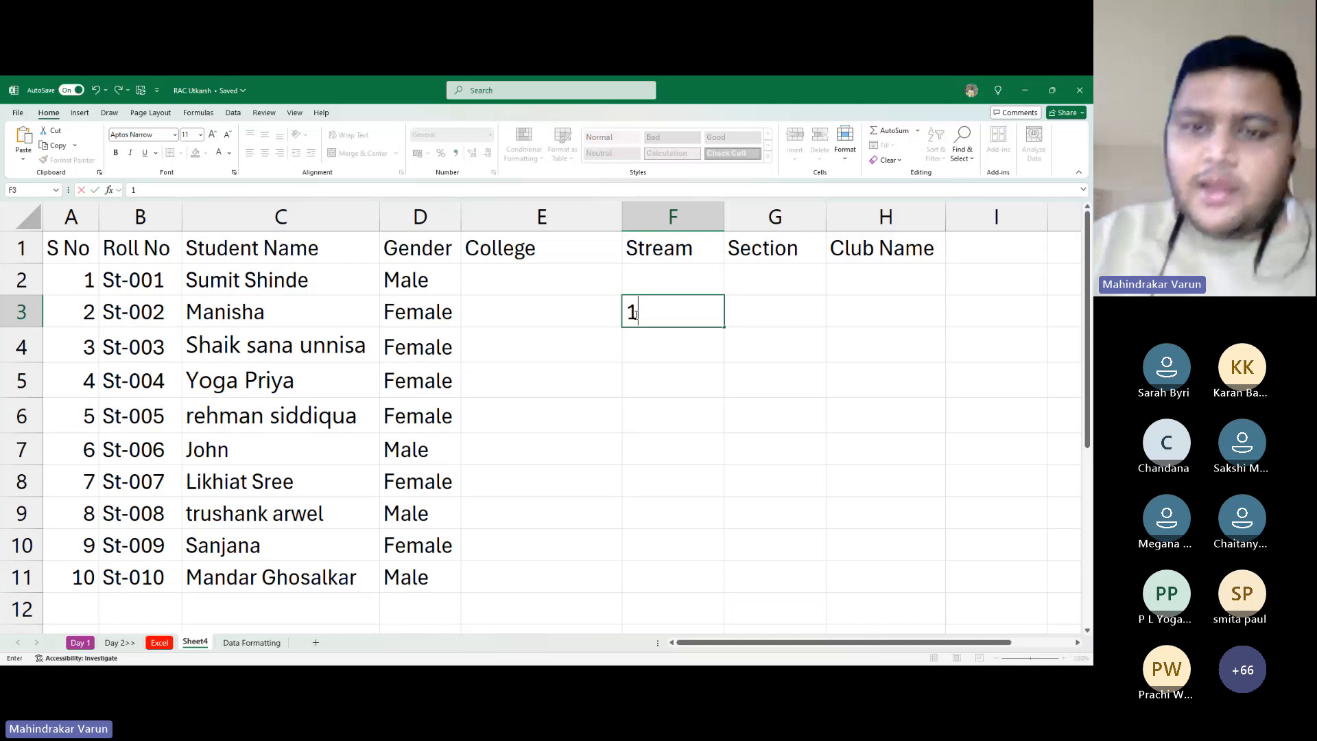
key(Return)
text(2)
key(Return)
text(3)
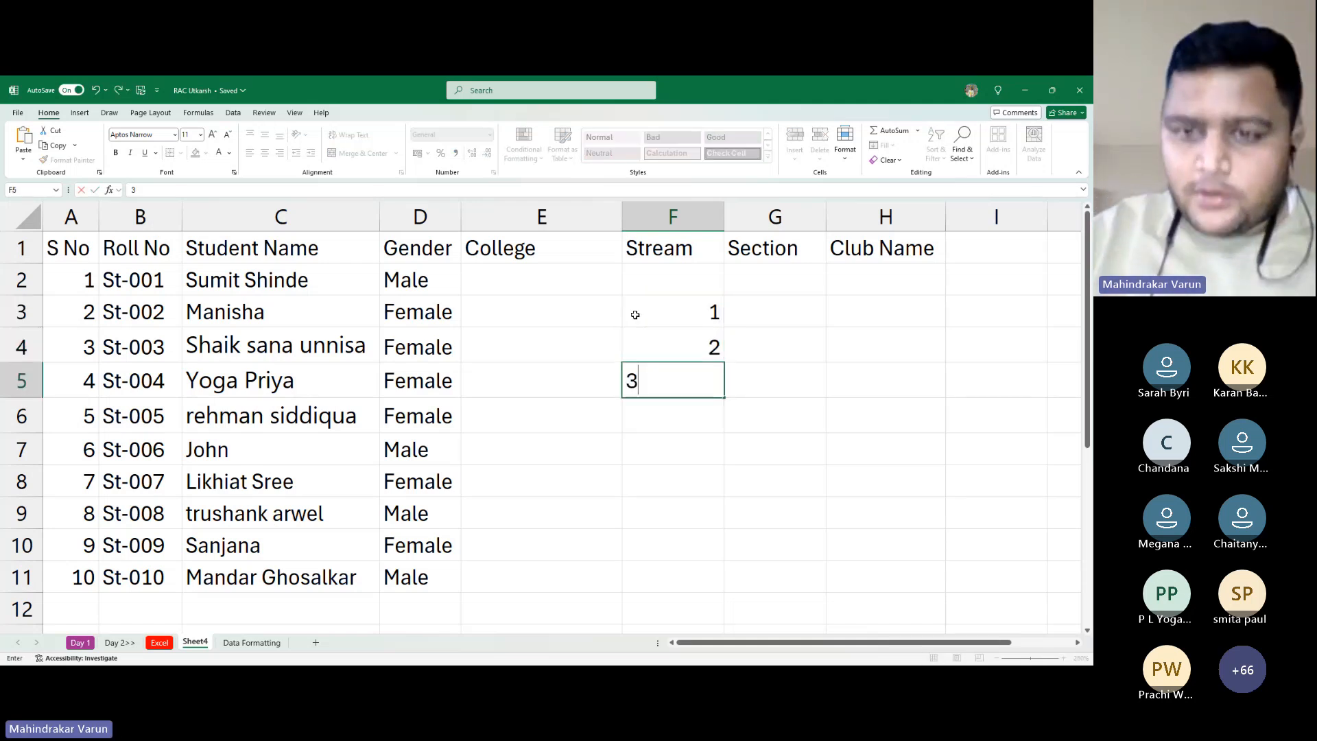
key(Escape)
key(Up)
key(Up)
key(Up)
key(Down)
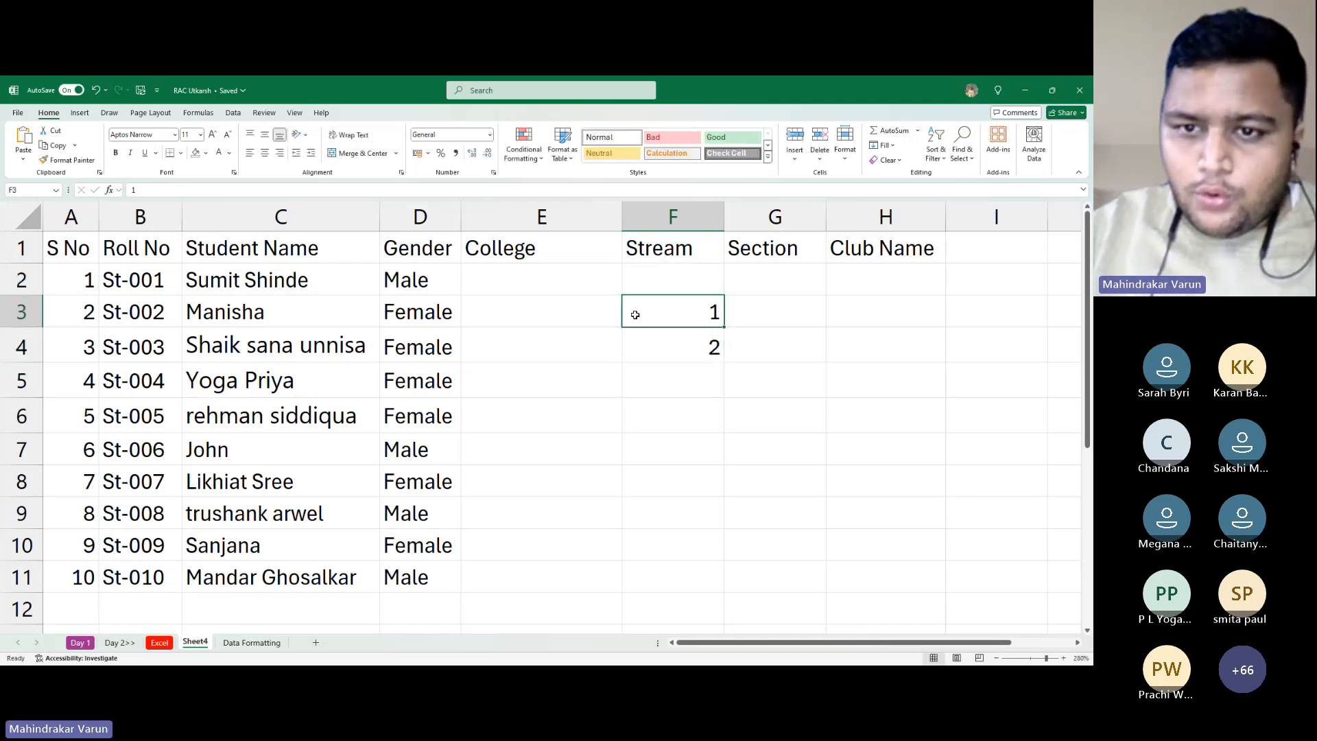
text(2)
key(Return)
key(Delete)
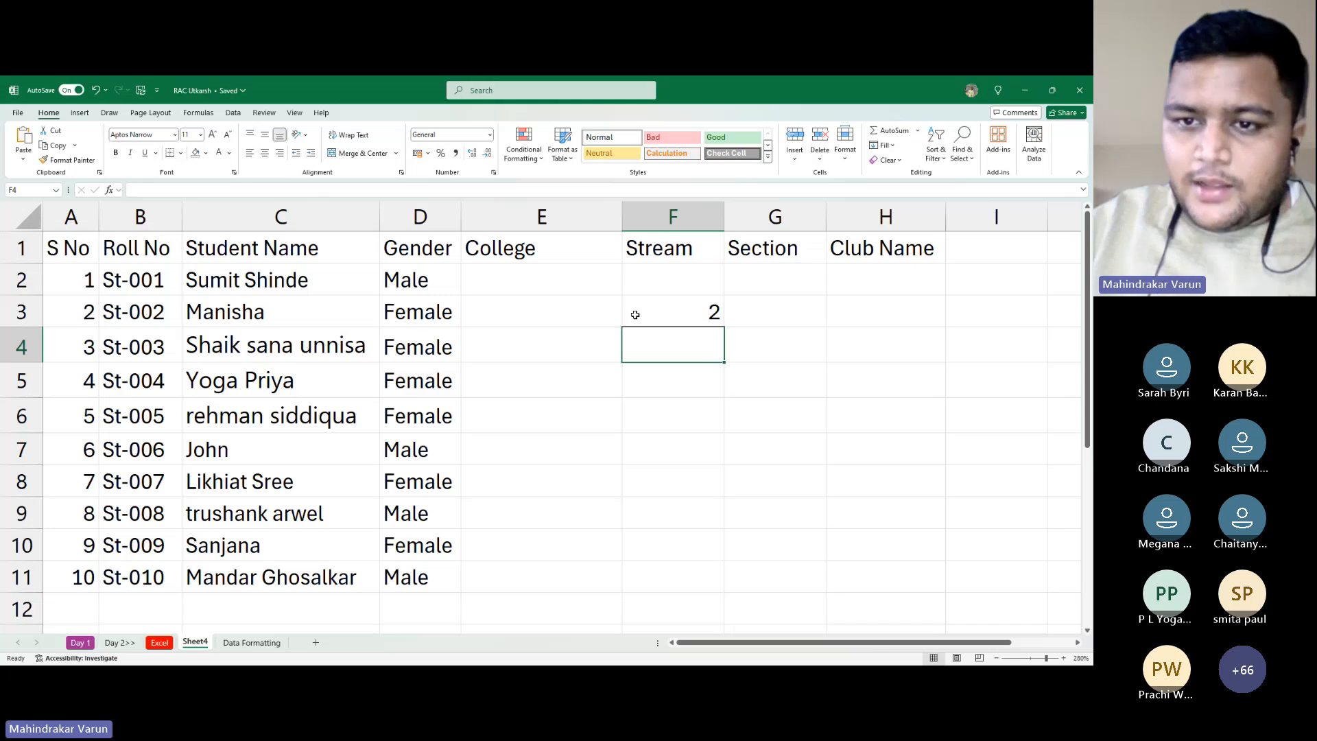
Enter 2 and 4 in Section cells G3 and G4
key(Right)
key(Up)
text(2)
key(Return)
key(Return)
text(4)
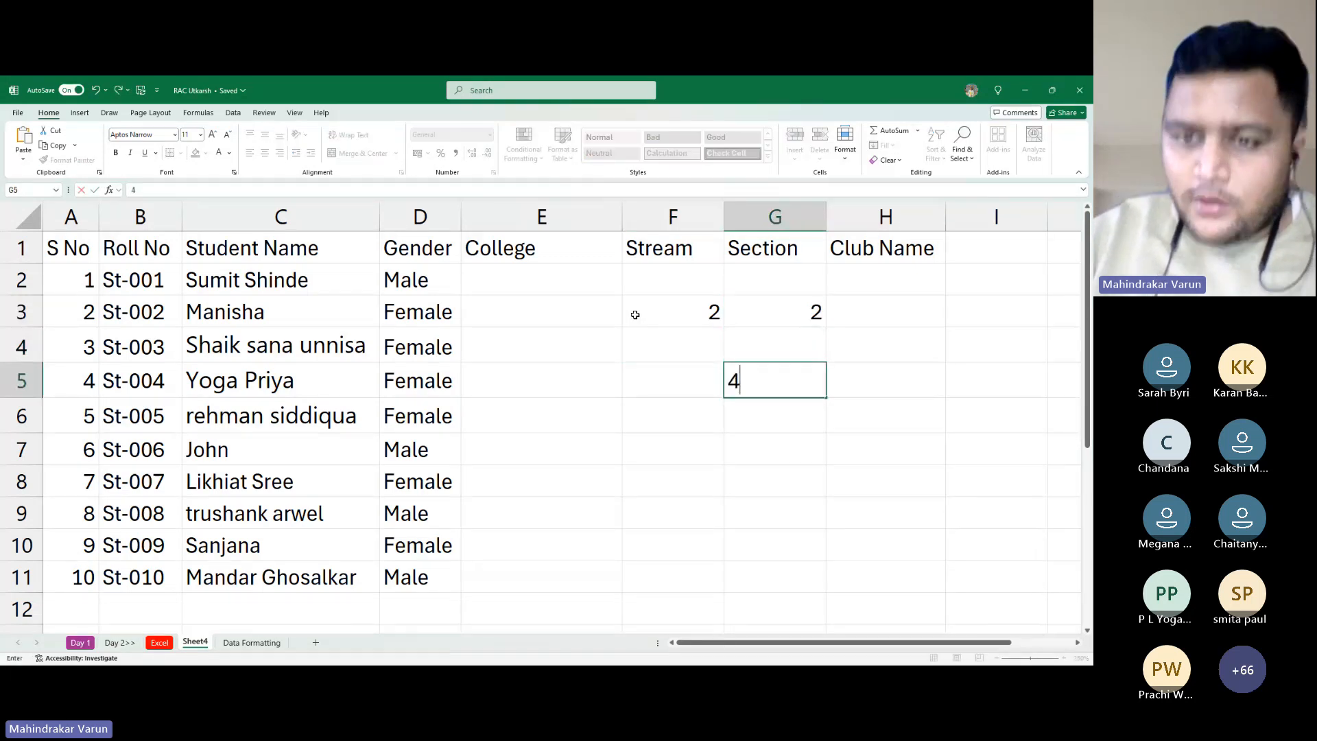
key(Escape)
key(Up)
text(4)
key(Return)
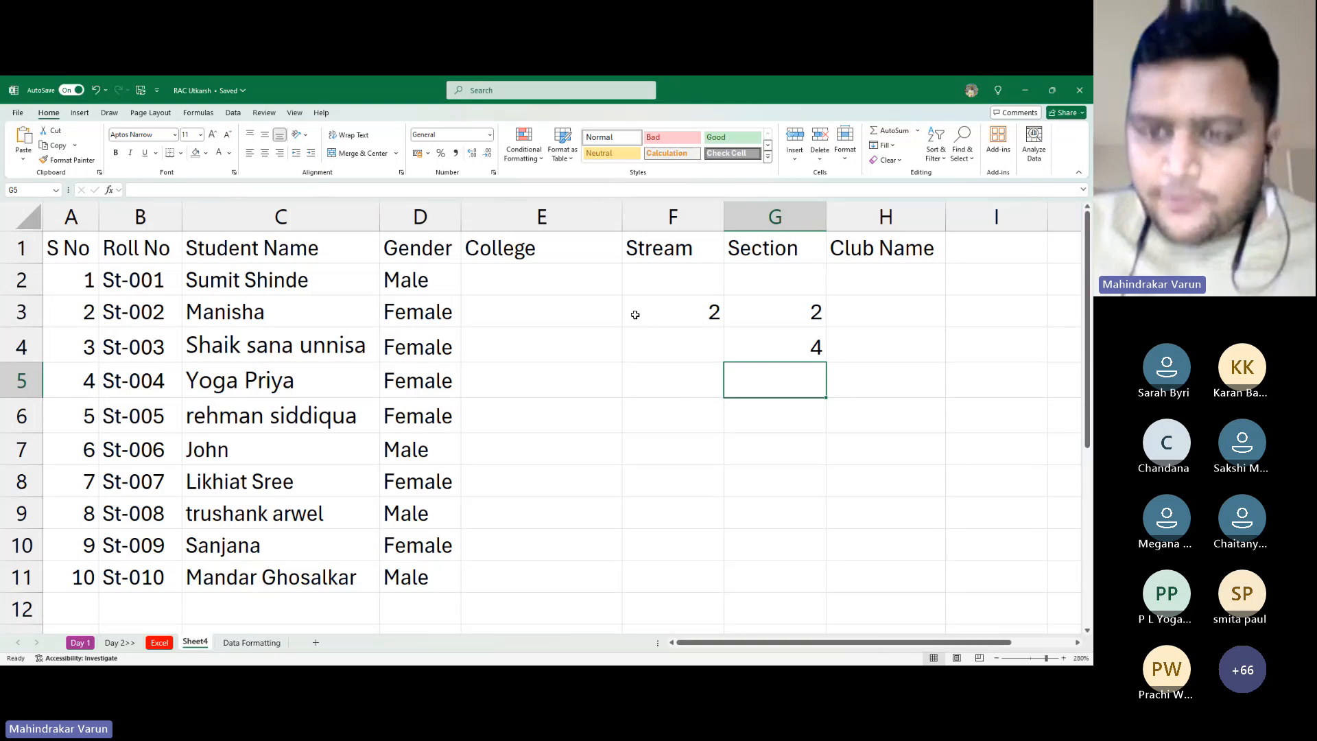
Move the selection back to the 2 in F3
click(635, 314)
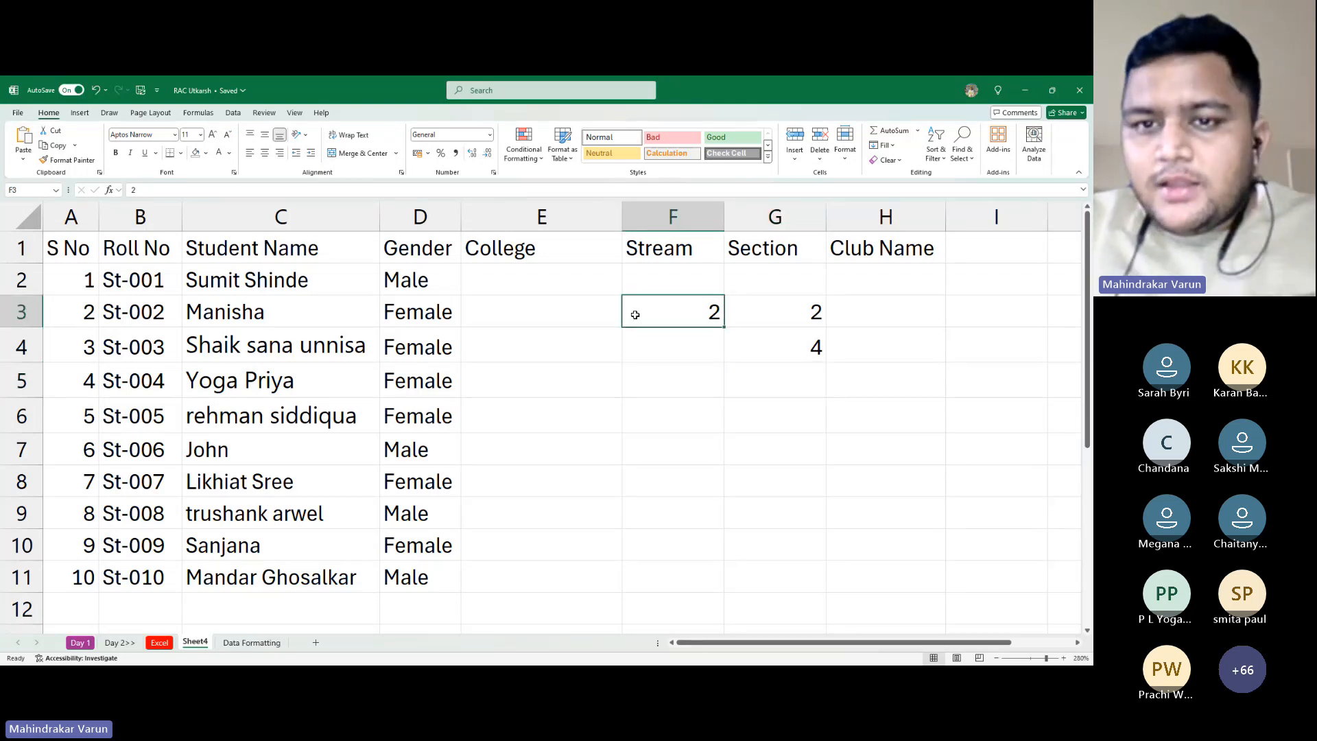
key(Right)
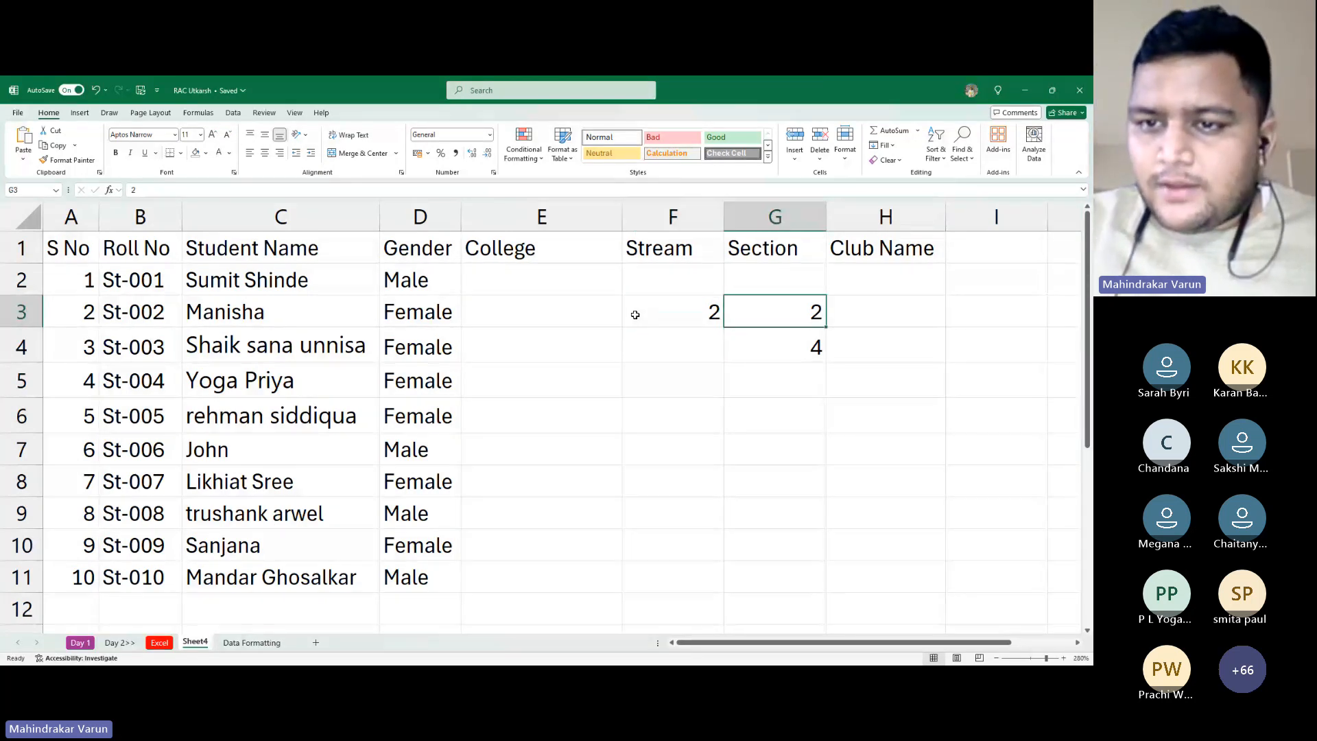
key(Down)
key(Left)
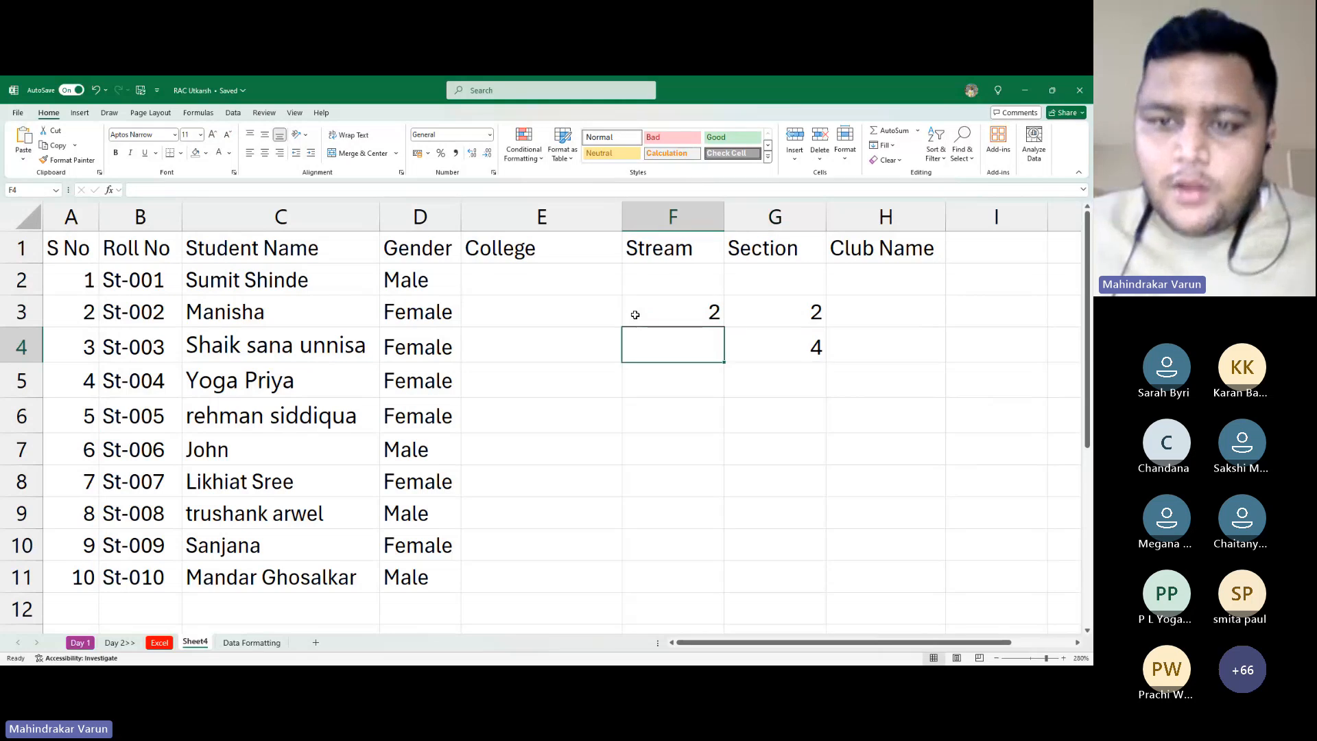
key(Up)
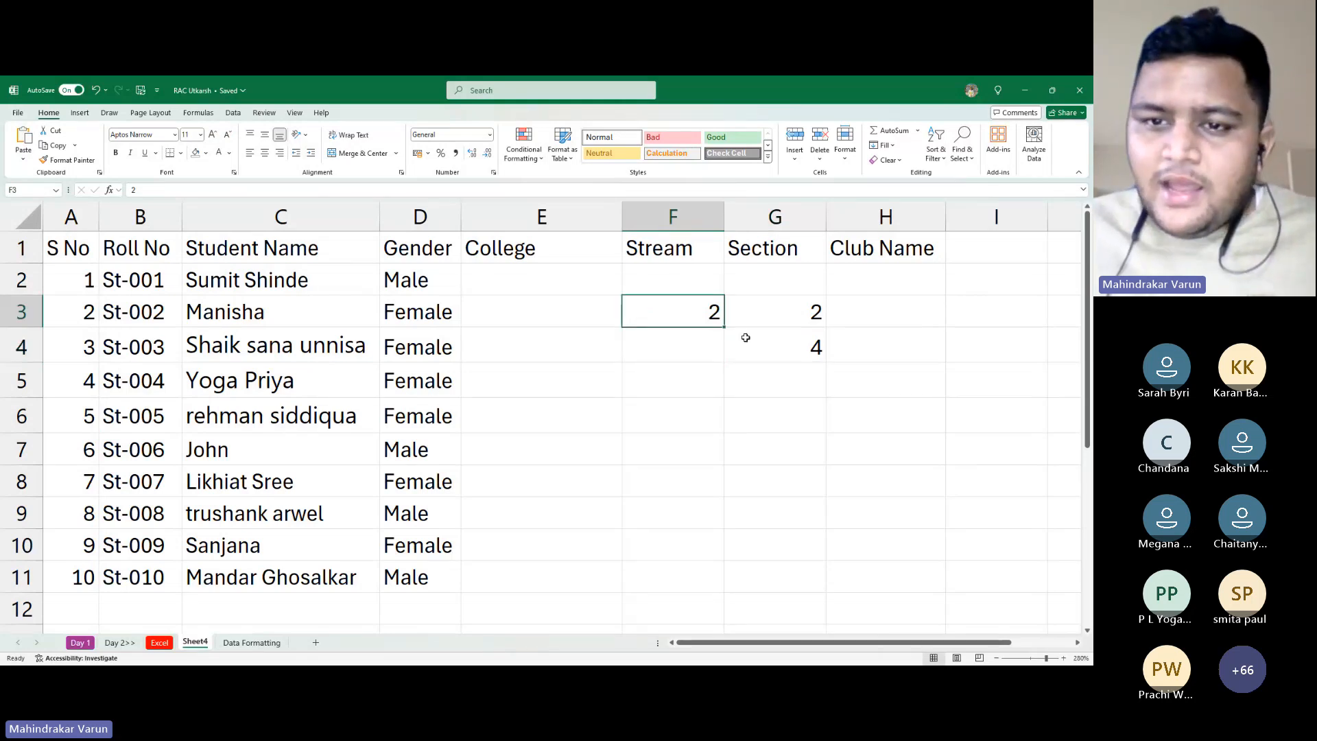
Copy the 2 in F3 down the Stream column to F8
drag(724, 336, 726, 493)
key(alt+Tab)
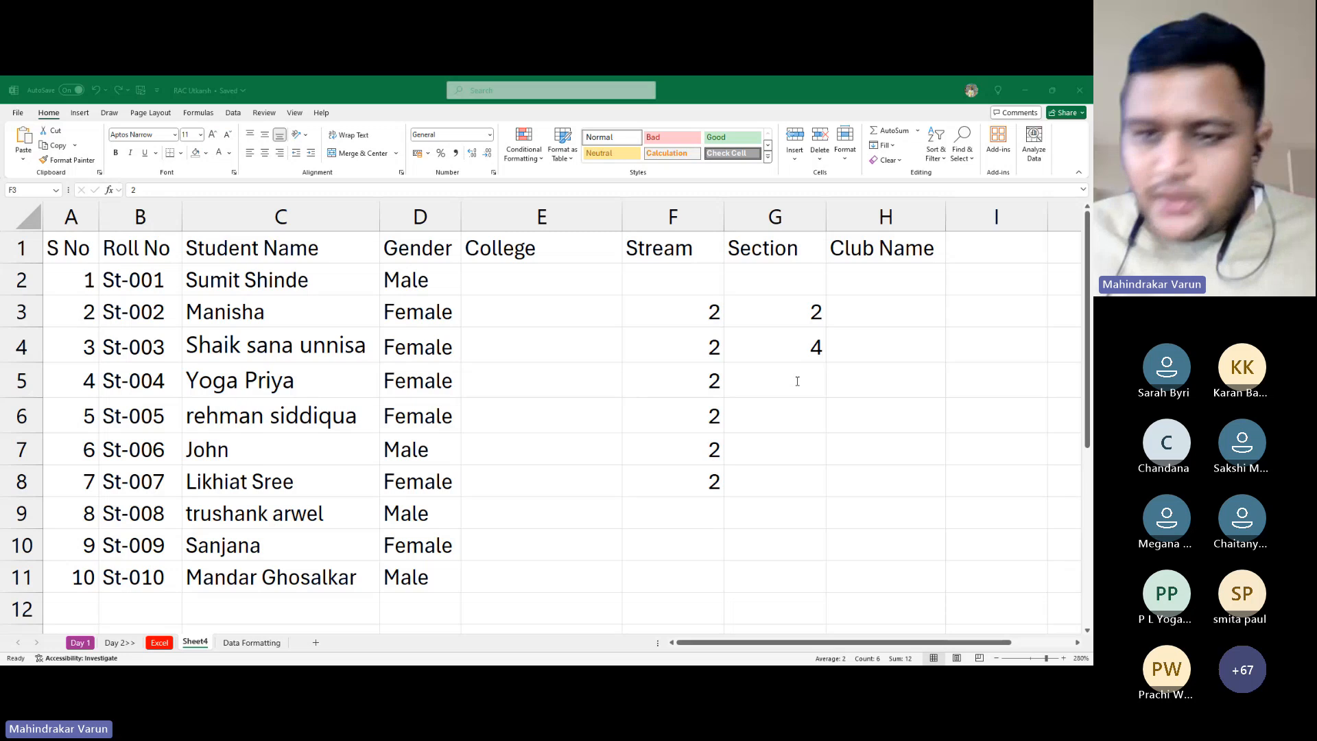
click(857, 446)
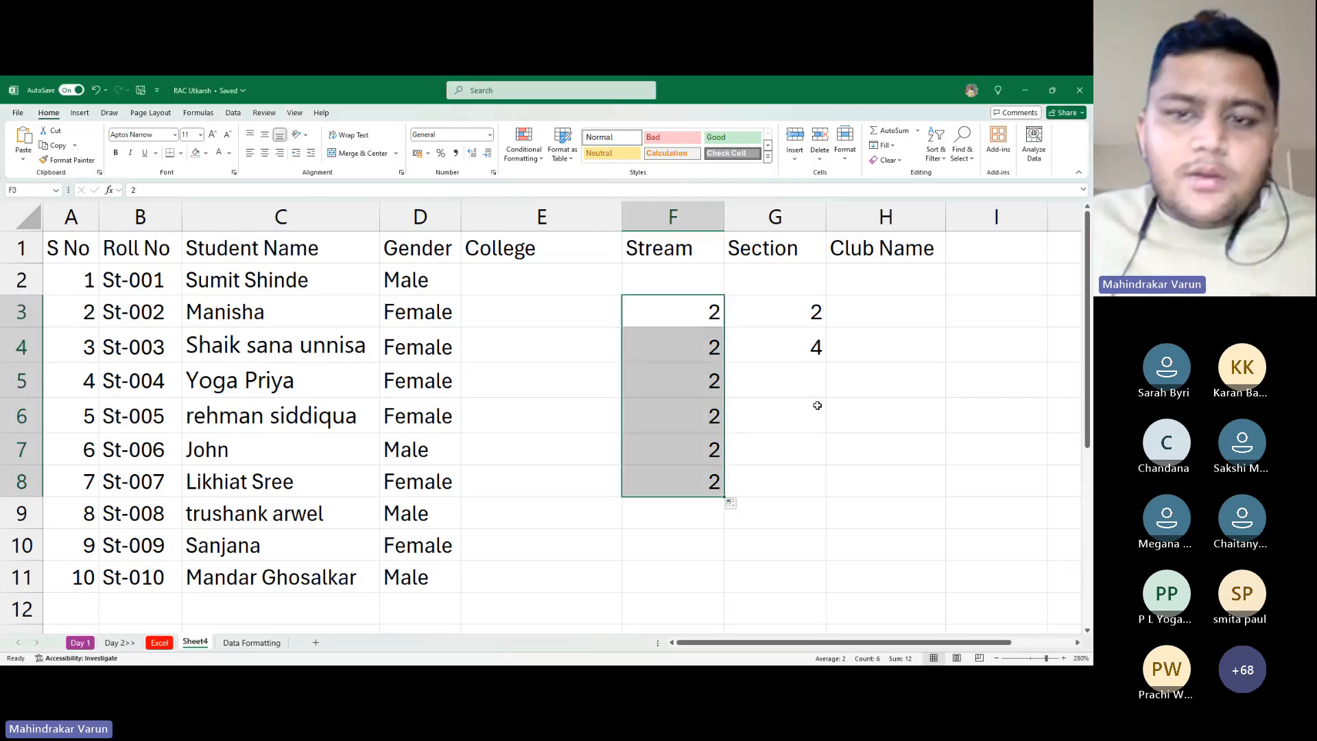
Select the 2 and 4 in Section cells G3:G4
drag(764, 306, 767, 339)
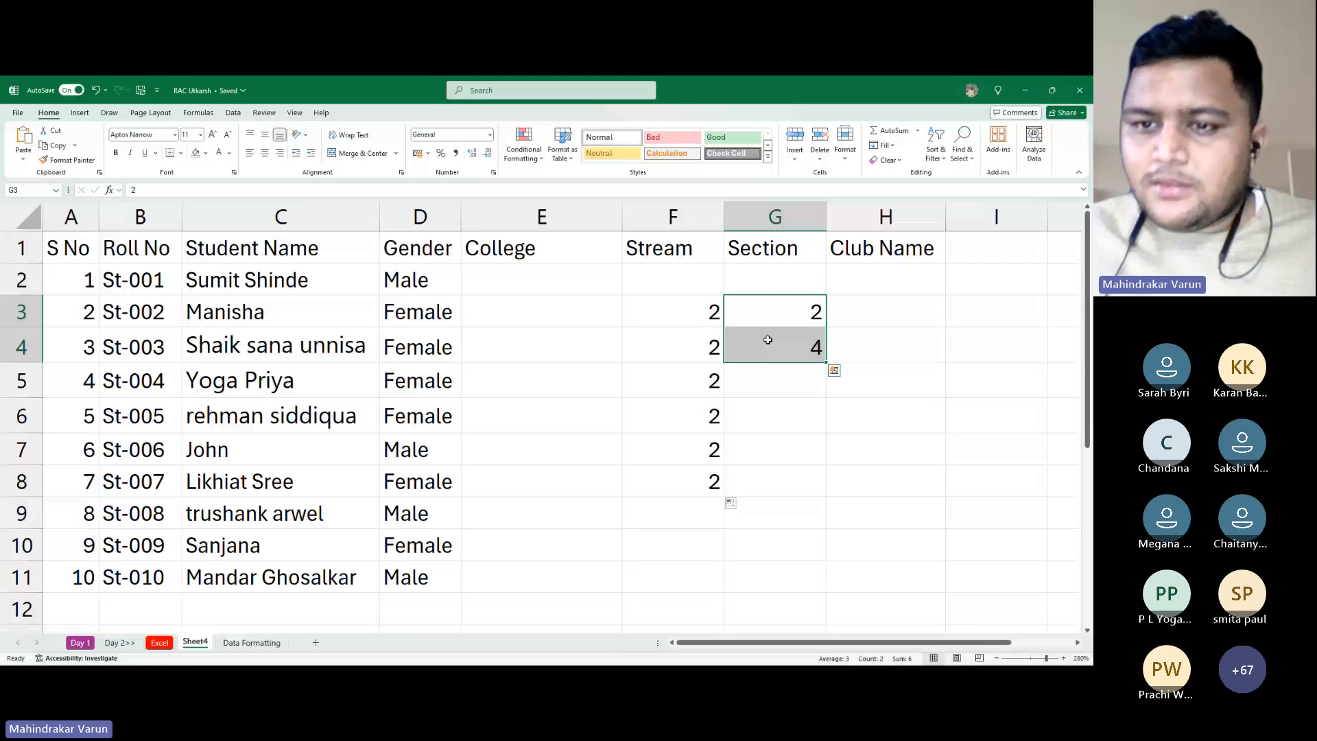
click(771, 350)
click(776, 376)
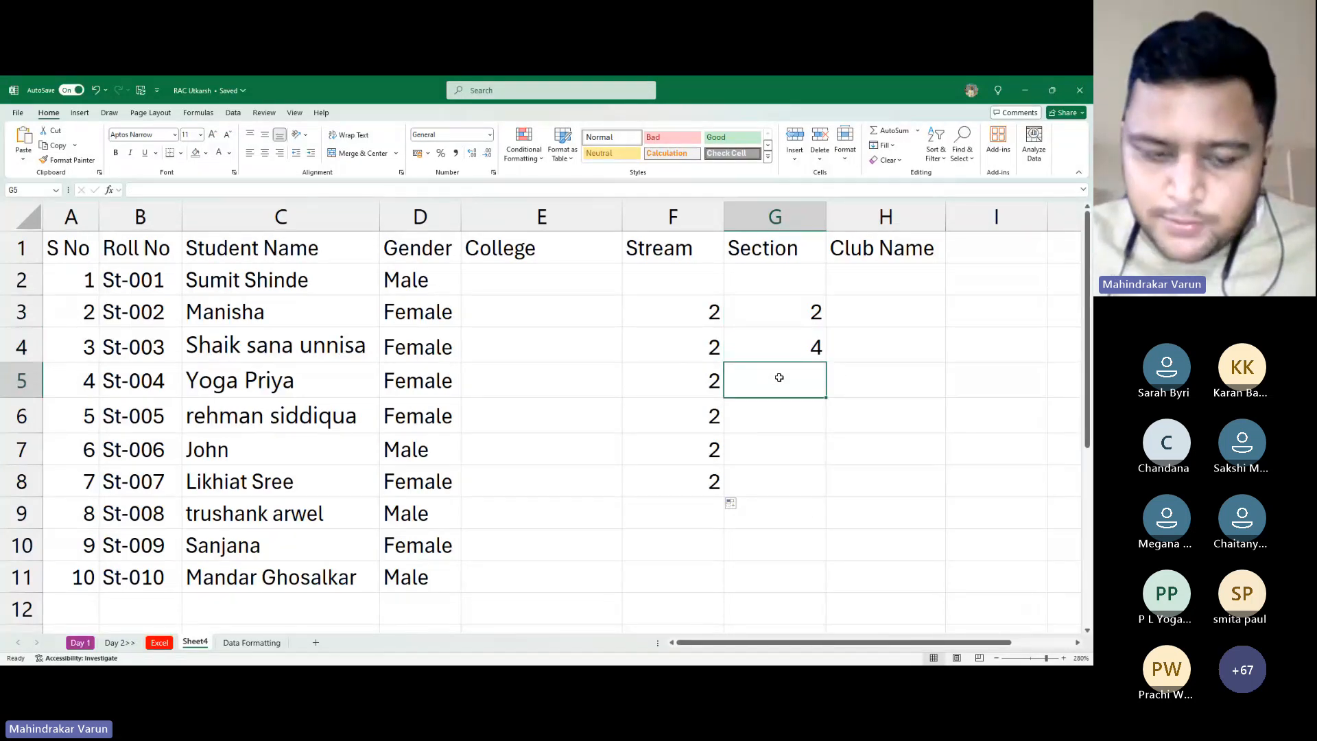
key(alt+Tab)
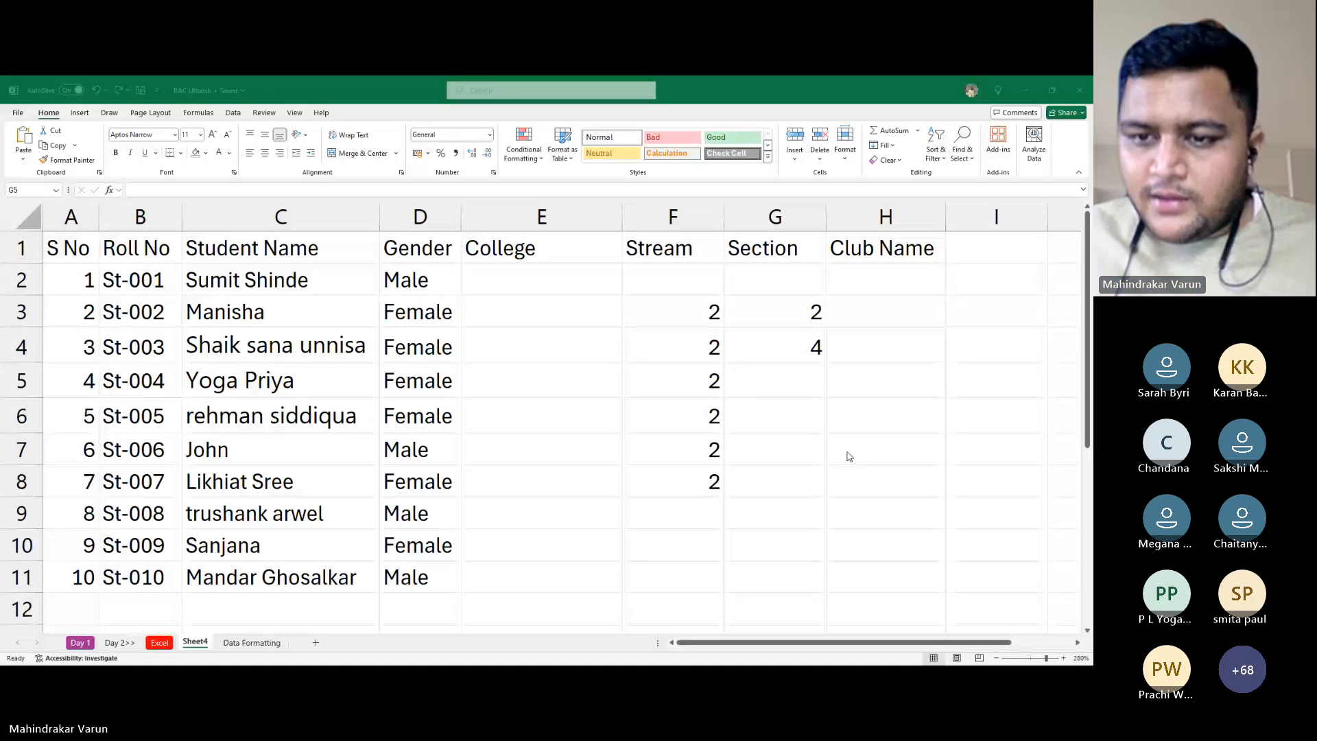
key(alt+Tab)
drag(754, 313, 771, 350)
click(796, 385)
key(alt+Tab)
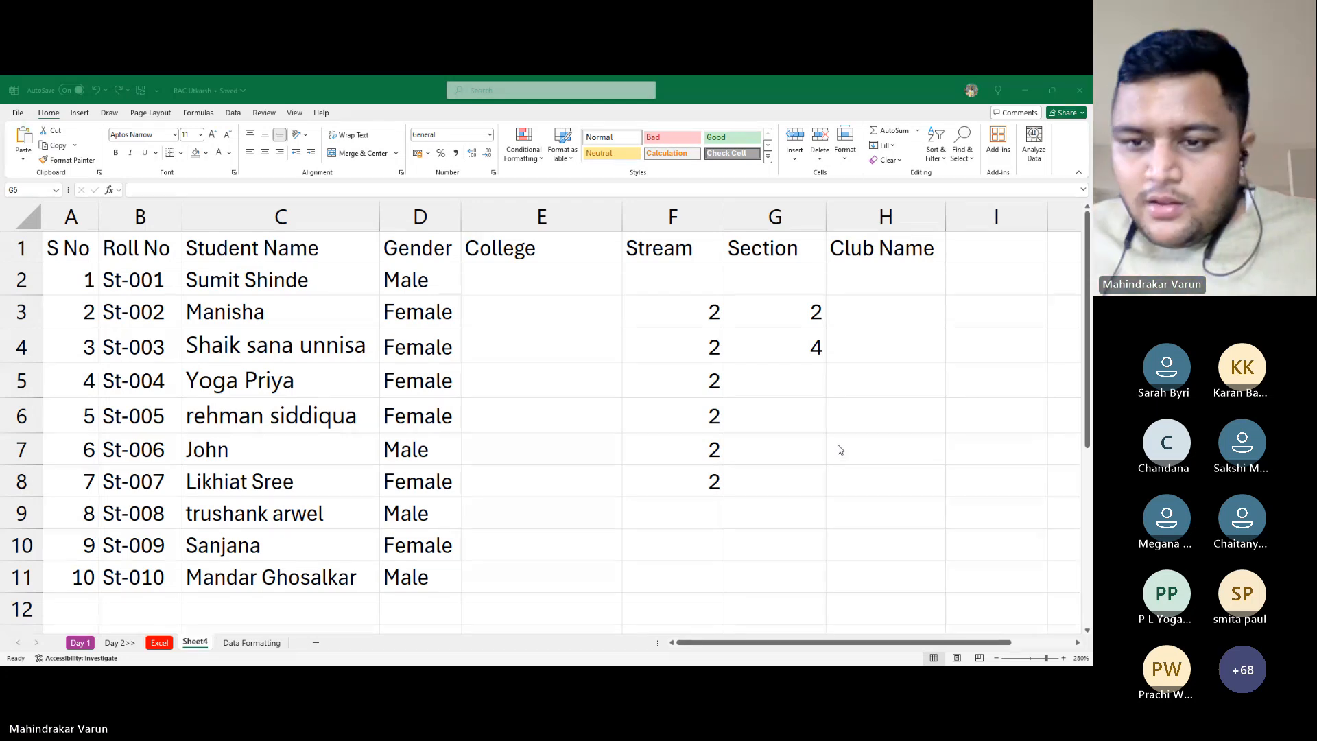
click(789, 395)
Extend the 2, 4 Section series to G8, adding 6, 8, 10 and 12
drag(777, 301, 794, 343)
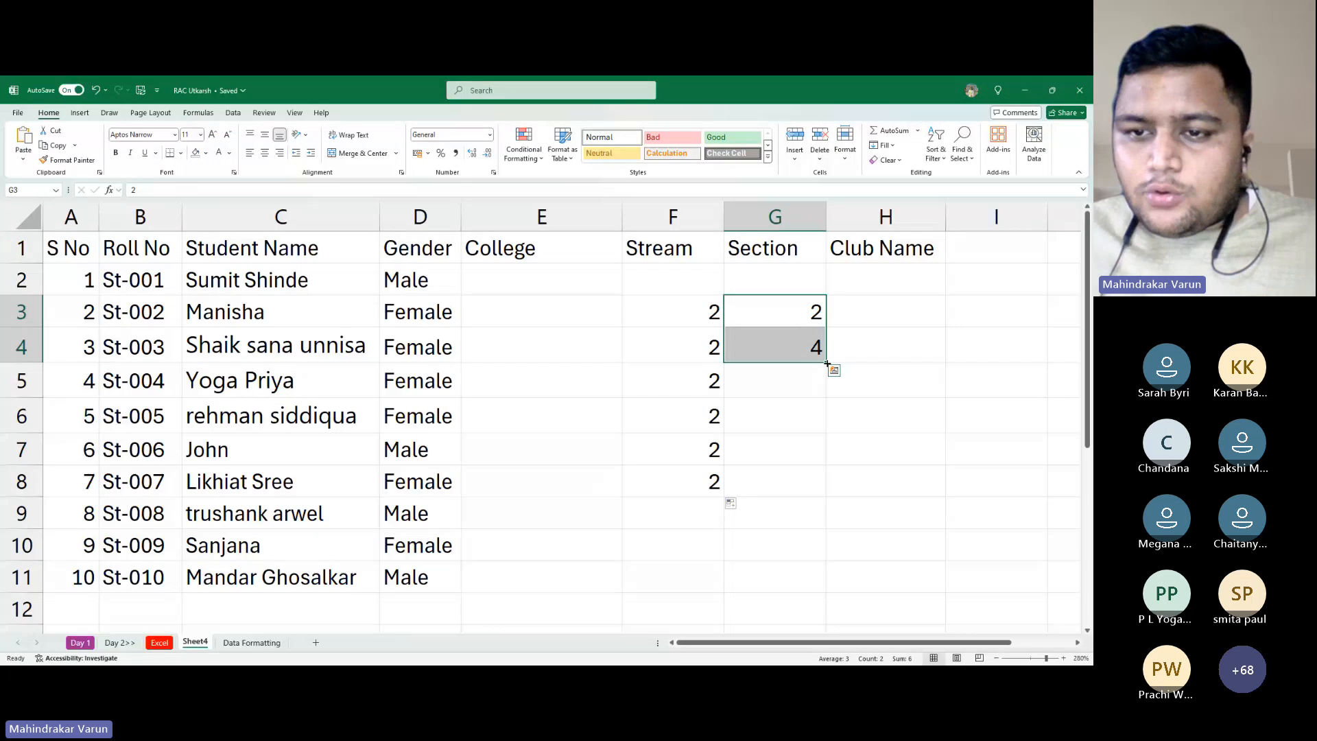
drag(828, 364, 791, 499)
click(791, 381)
click(788, 450)
click(787, 482)
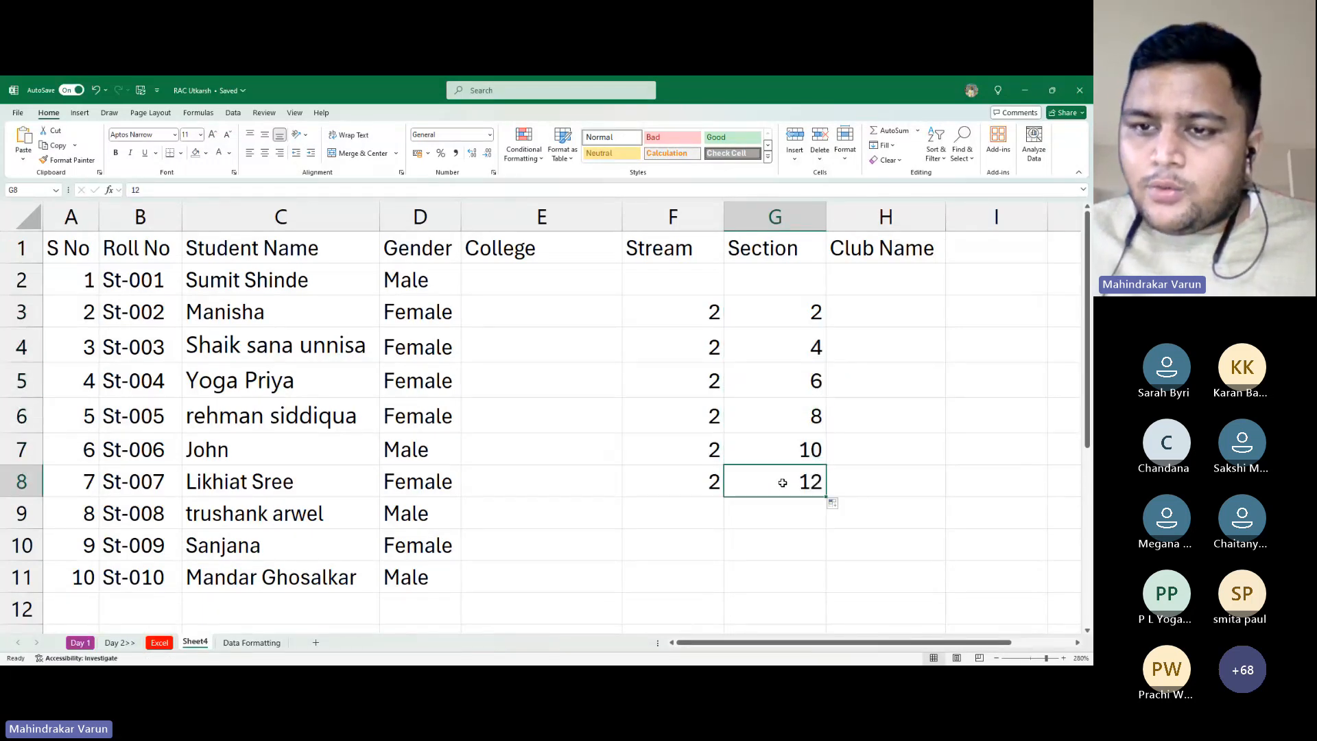
Enter 3 and 6 in Club Name cells H3 and H4, then select F2:I10
click(904, 314)
text(3)
key(Return)
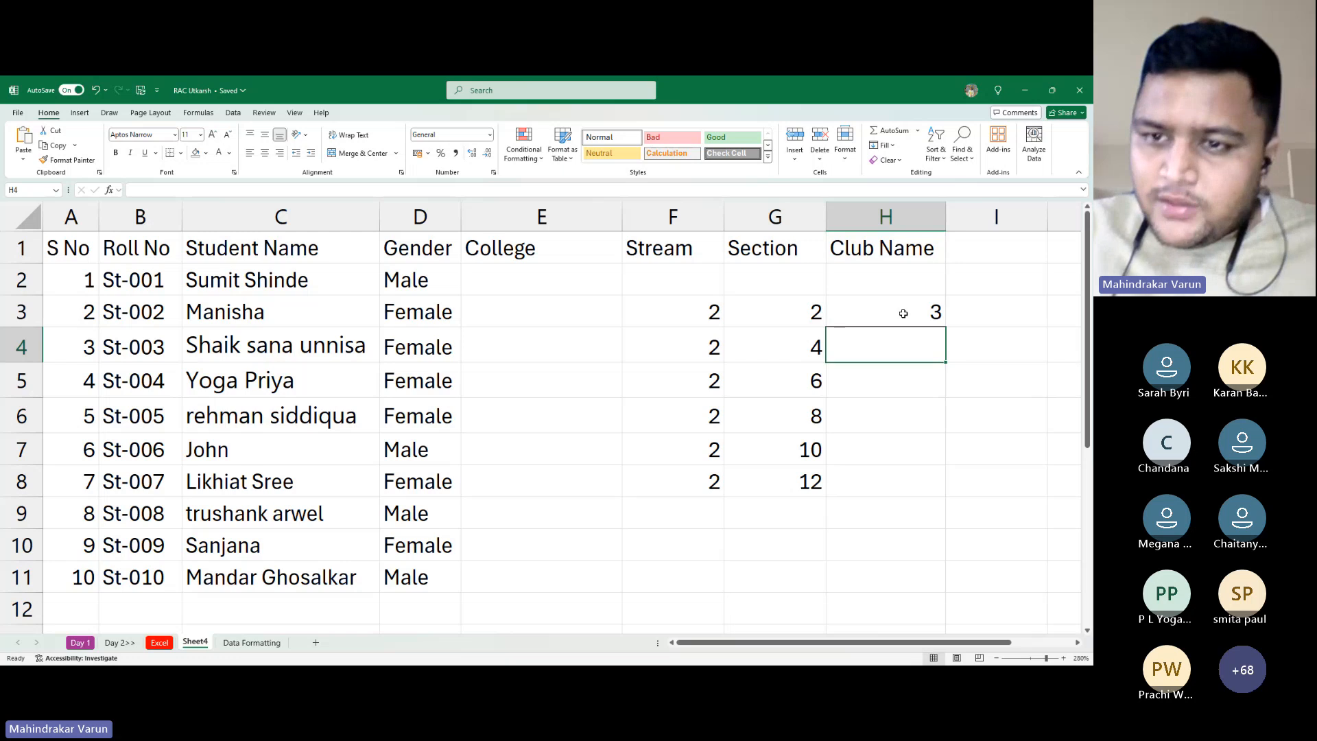
text(6)
key(Return)
key(Down)
key(Down)
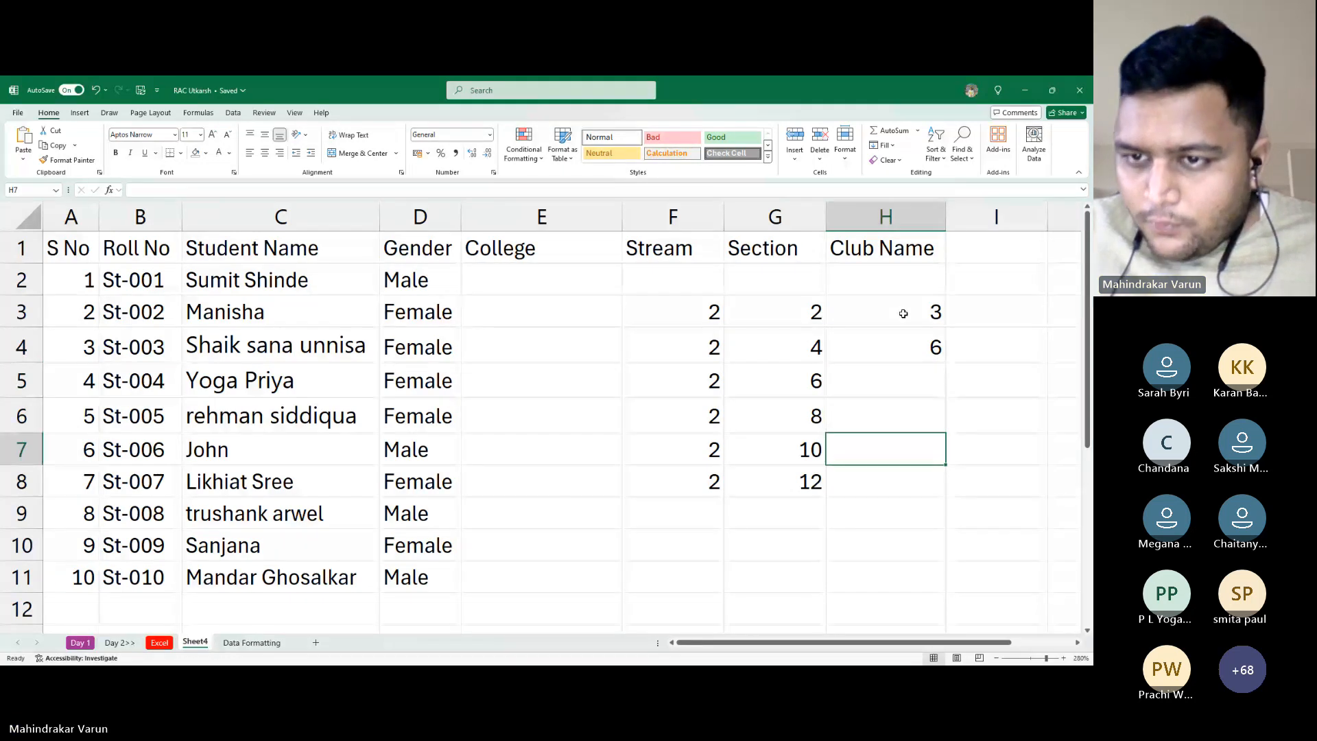
key(Up)
key(Up)
key(shift+Down)
key(shift+Down)
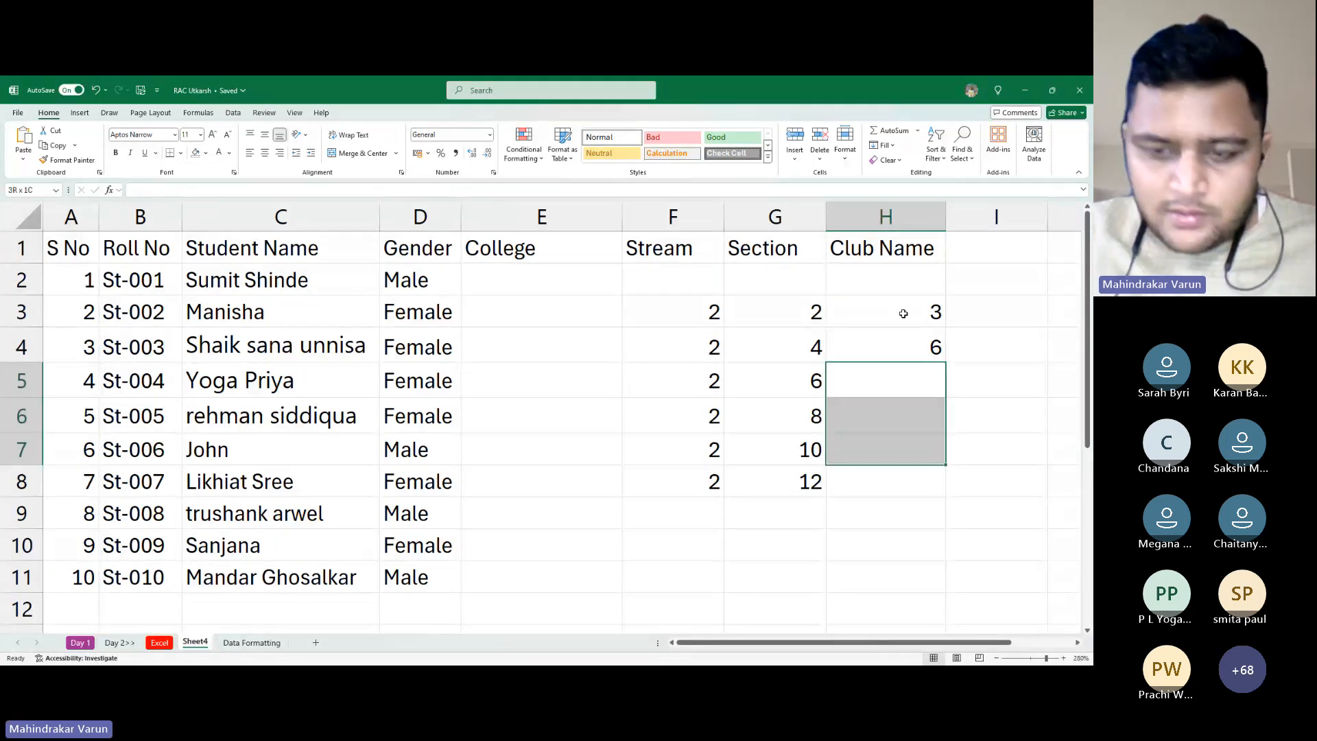
key(alt+Tab)
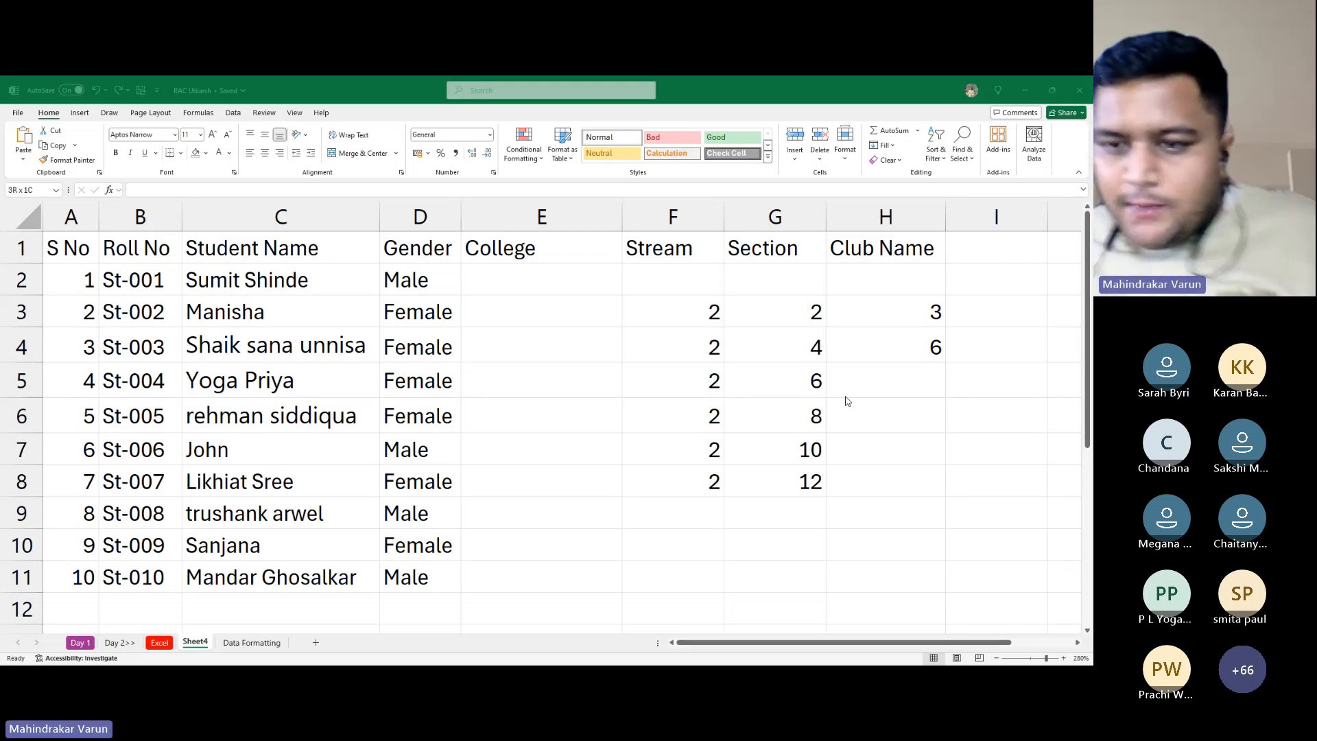
click(846, 402)
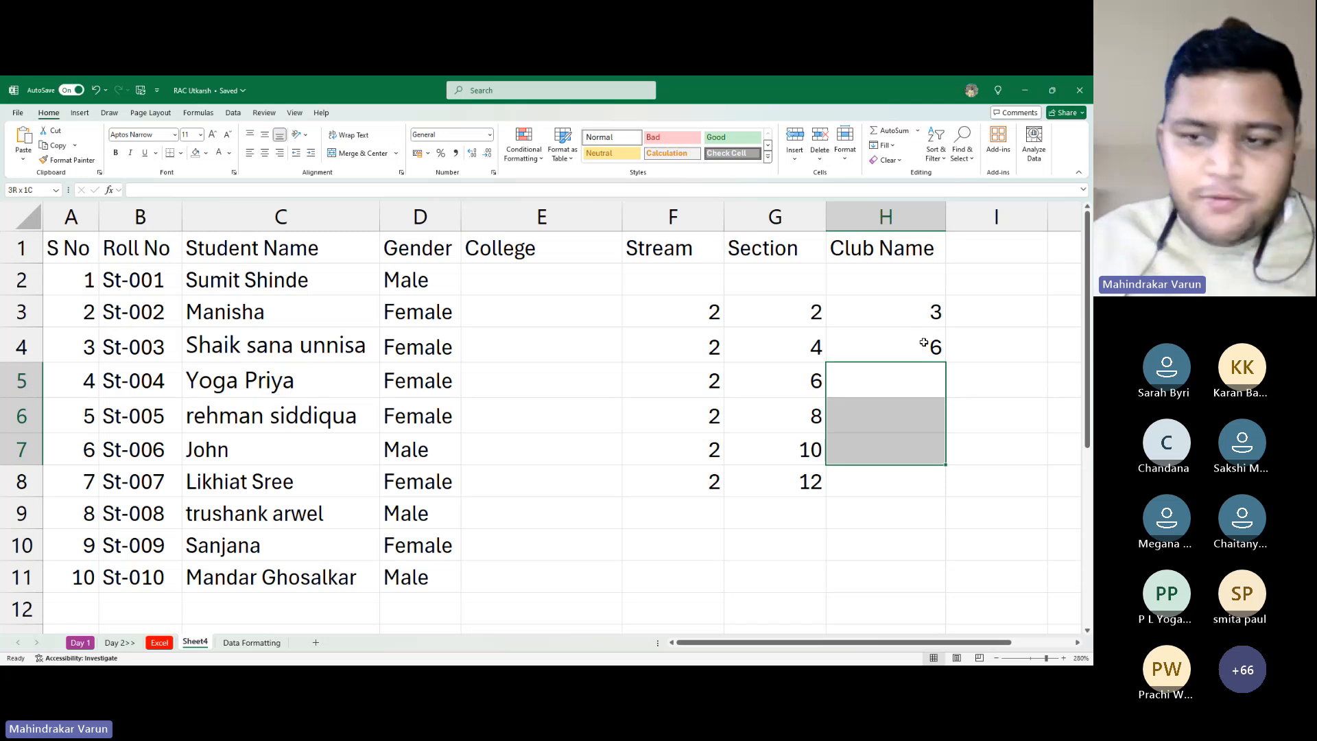
drag(673, 280, 992, 529)
Clear F2:I10 and fill a 3, 6 series in H3 down to H7
key(Delete)
click(868, 303)
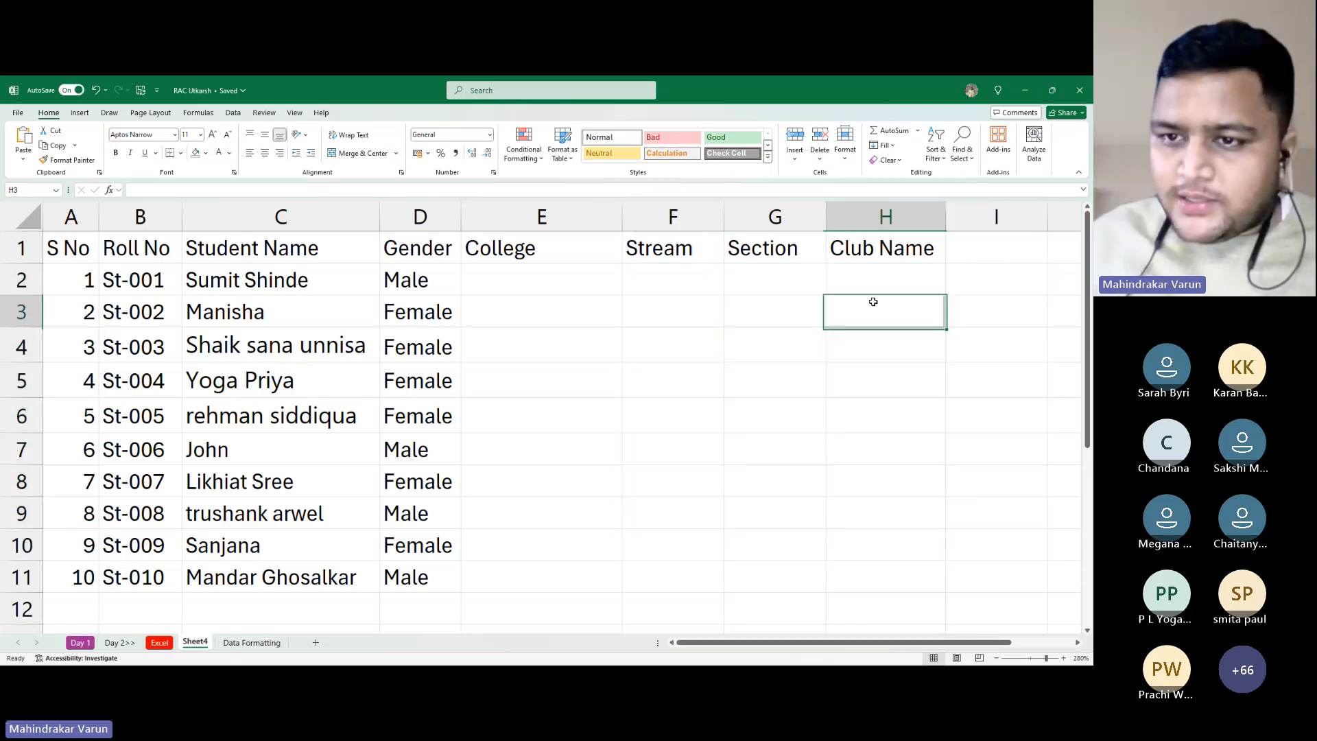
text(3)
key(Return)
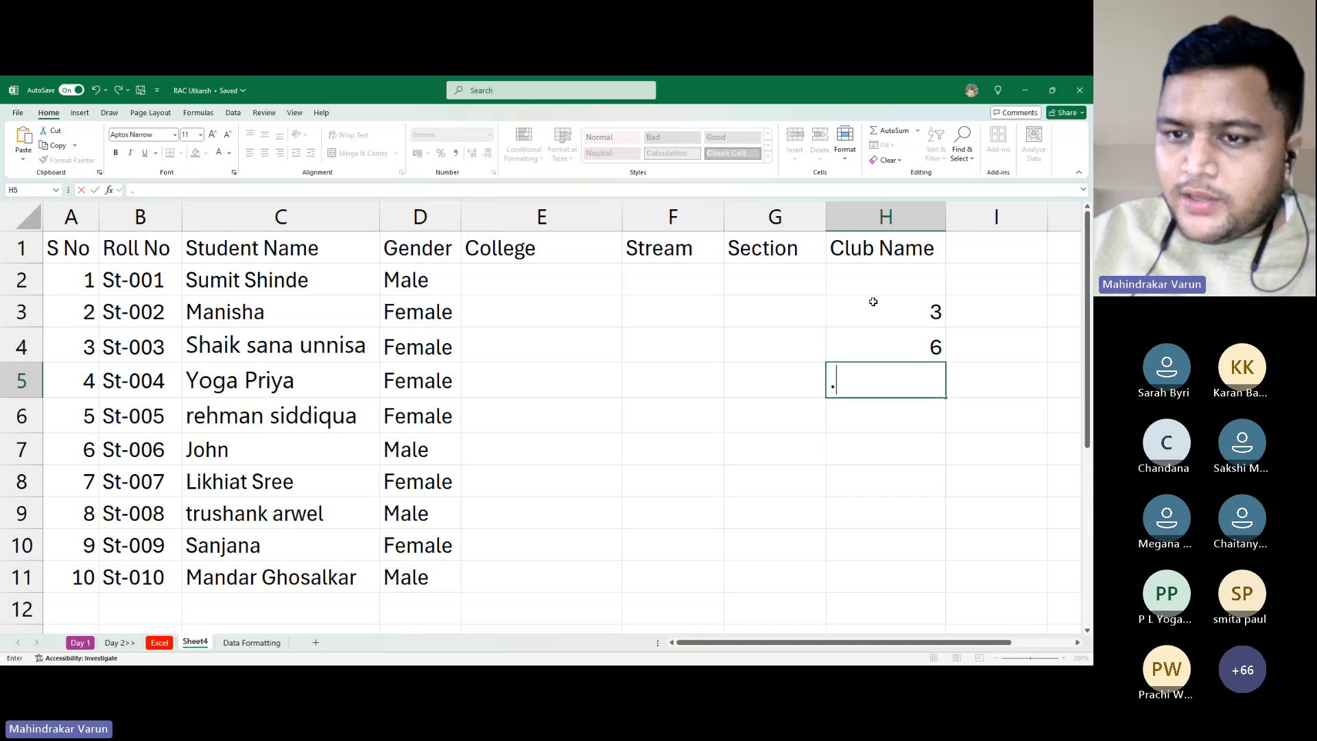
click(873, 302)
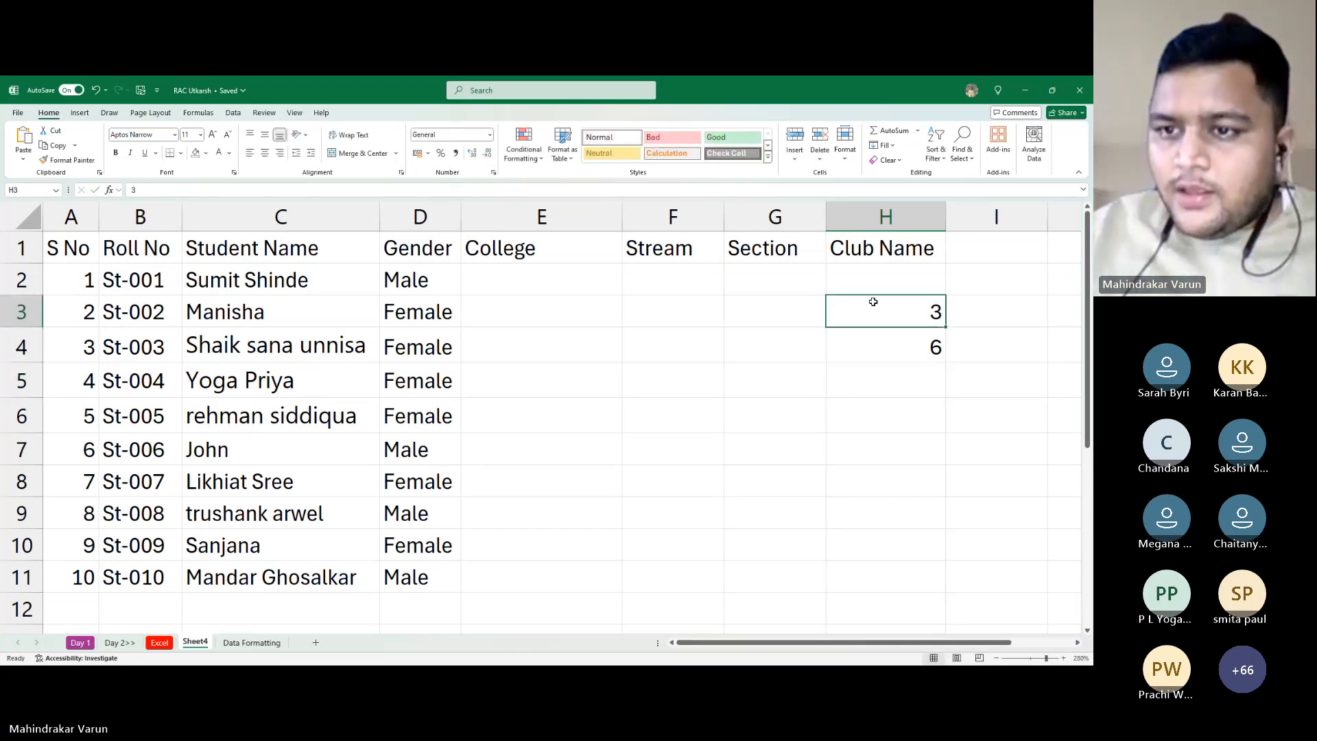
key(shift+Down)
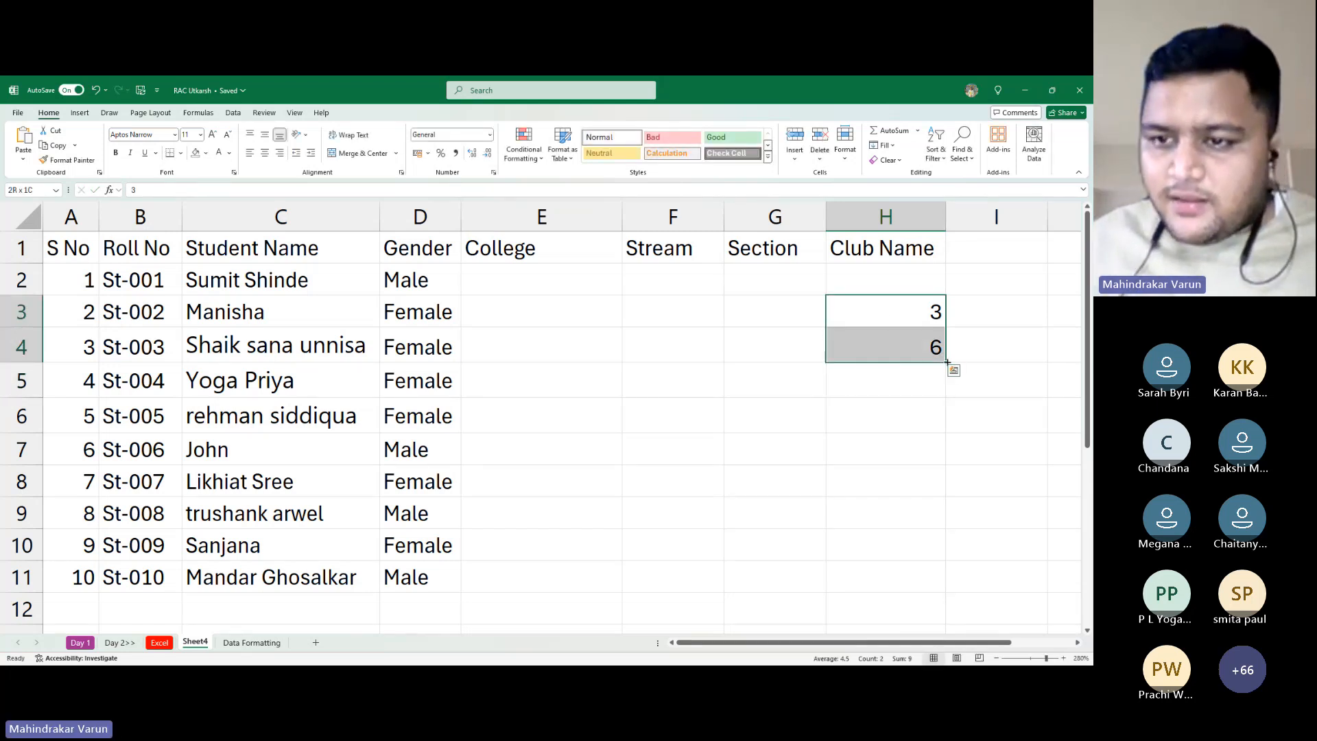
drag(943, 364, 945, 464)
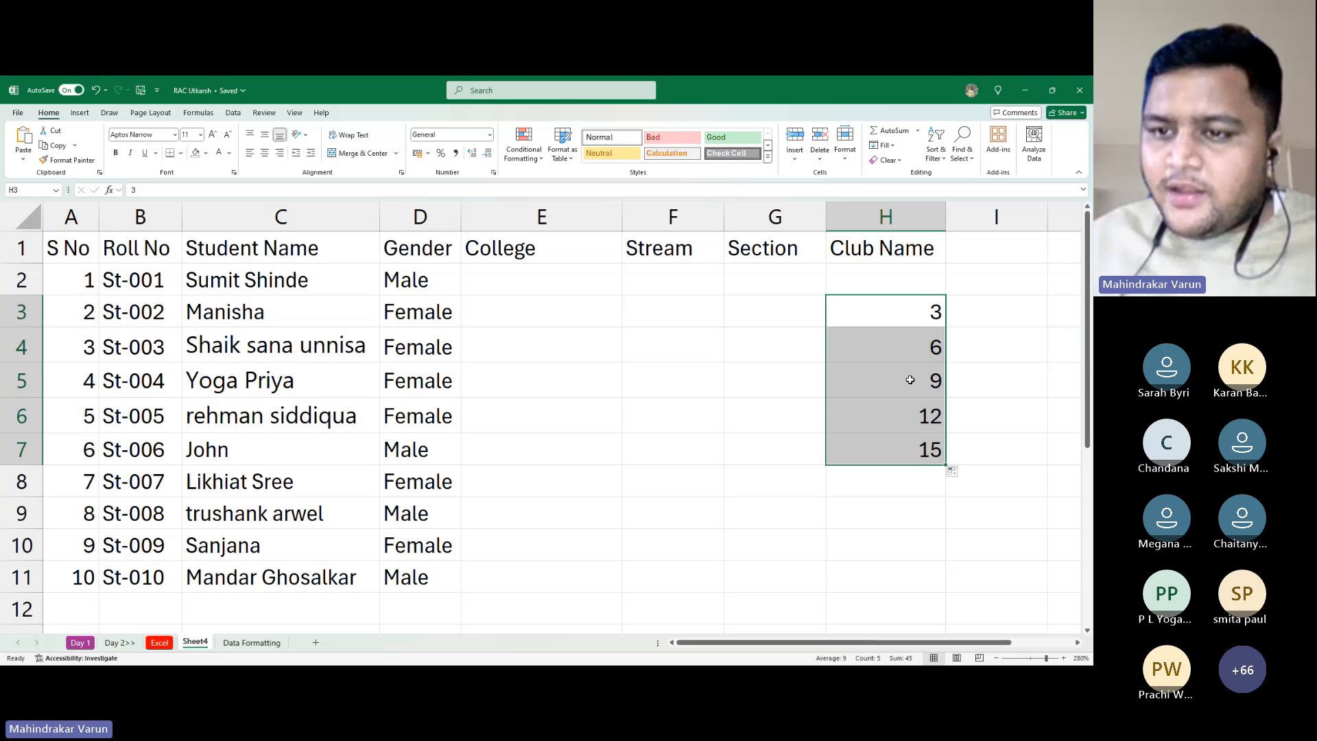
Delete the series values from H2:H9, leaving the Club Name column empty
click(923, 451)
drag(890, 281, 929, 503)
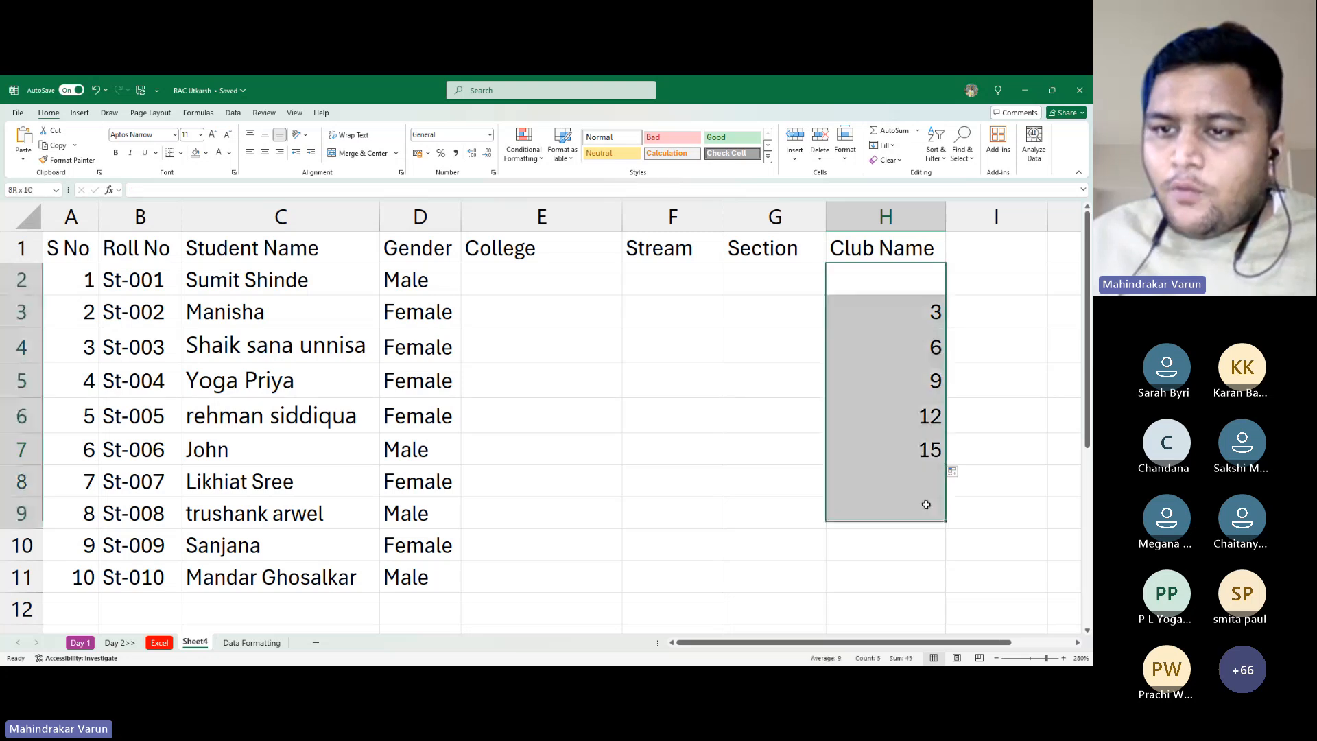
key(Delete)
key(Down)
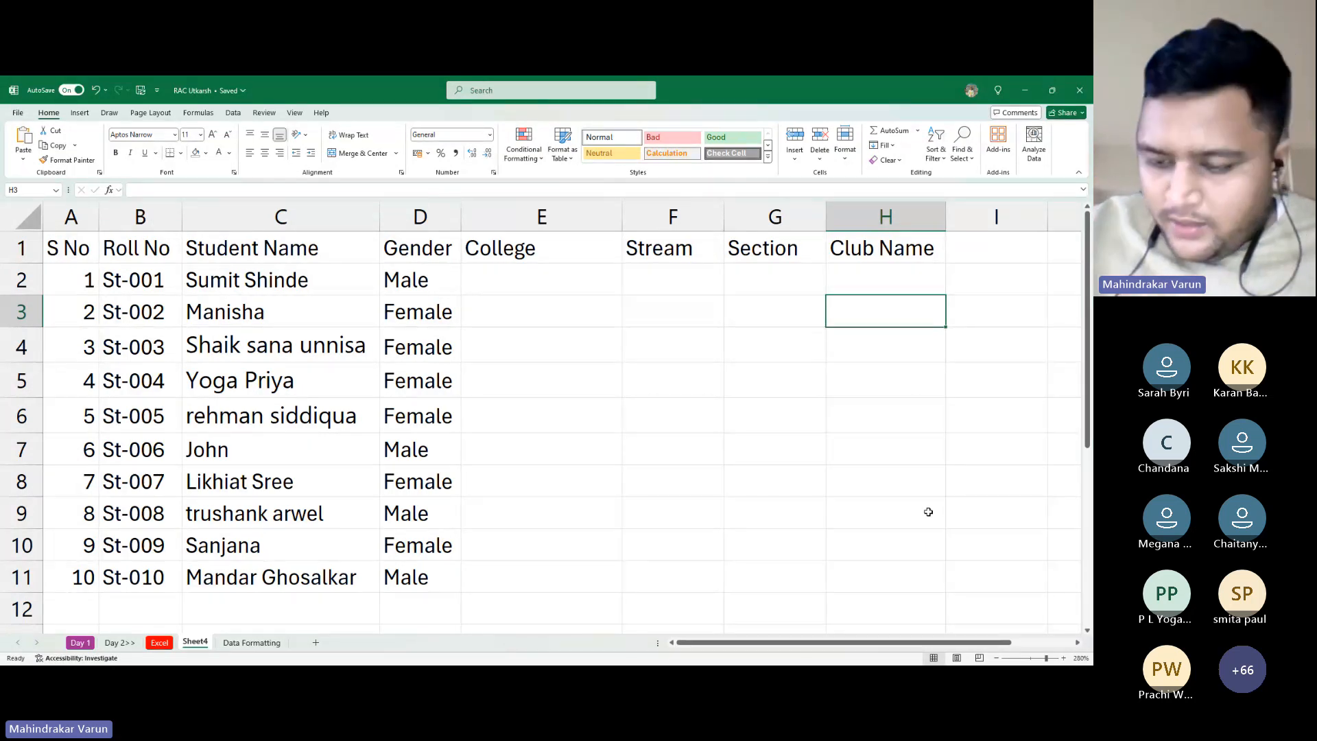
Enter 5461 and 561 in H3:H4 and extend the pattern into H5, giving -4339
text(5461)
key(Return)
text(561)
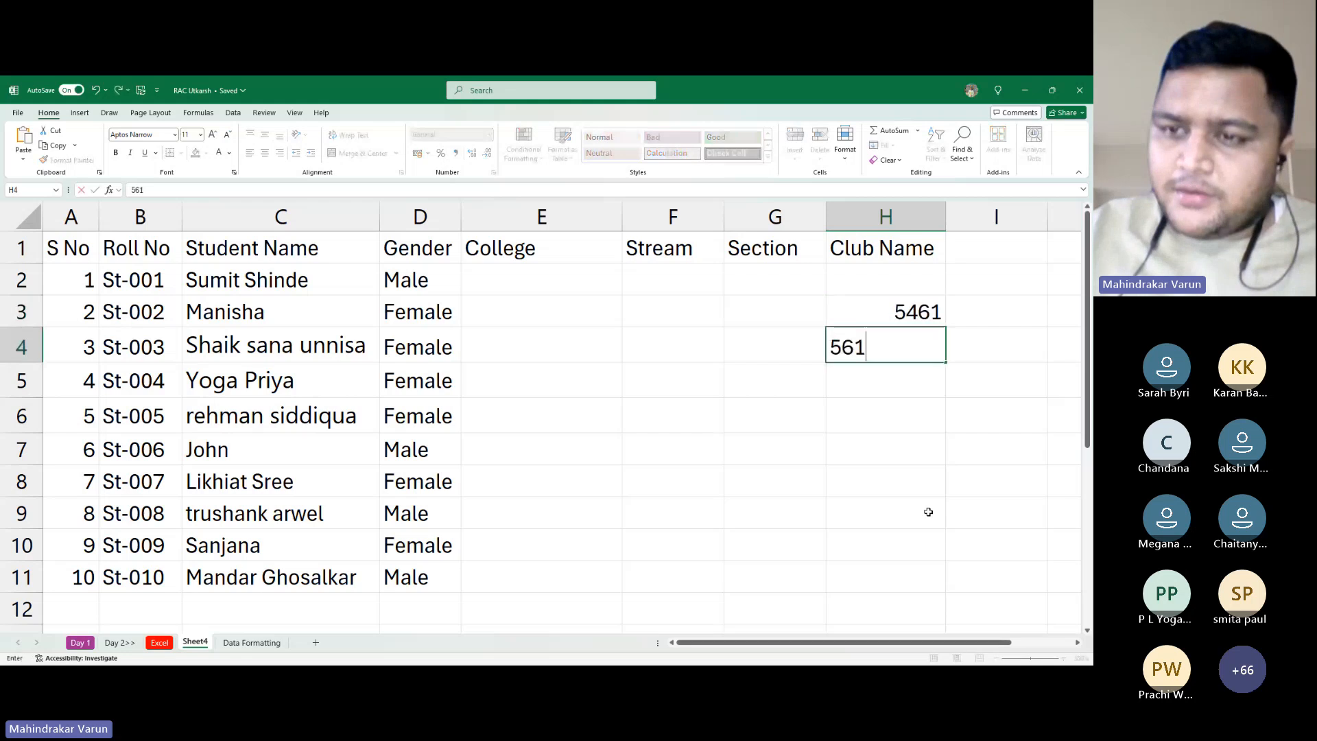
key(Return)
text(3)
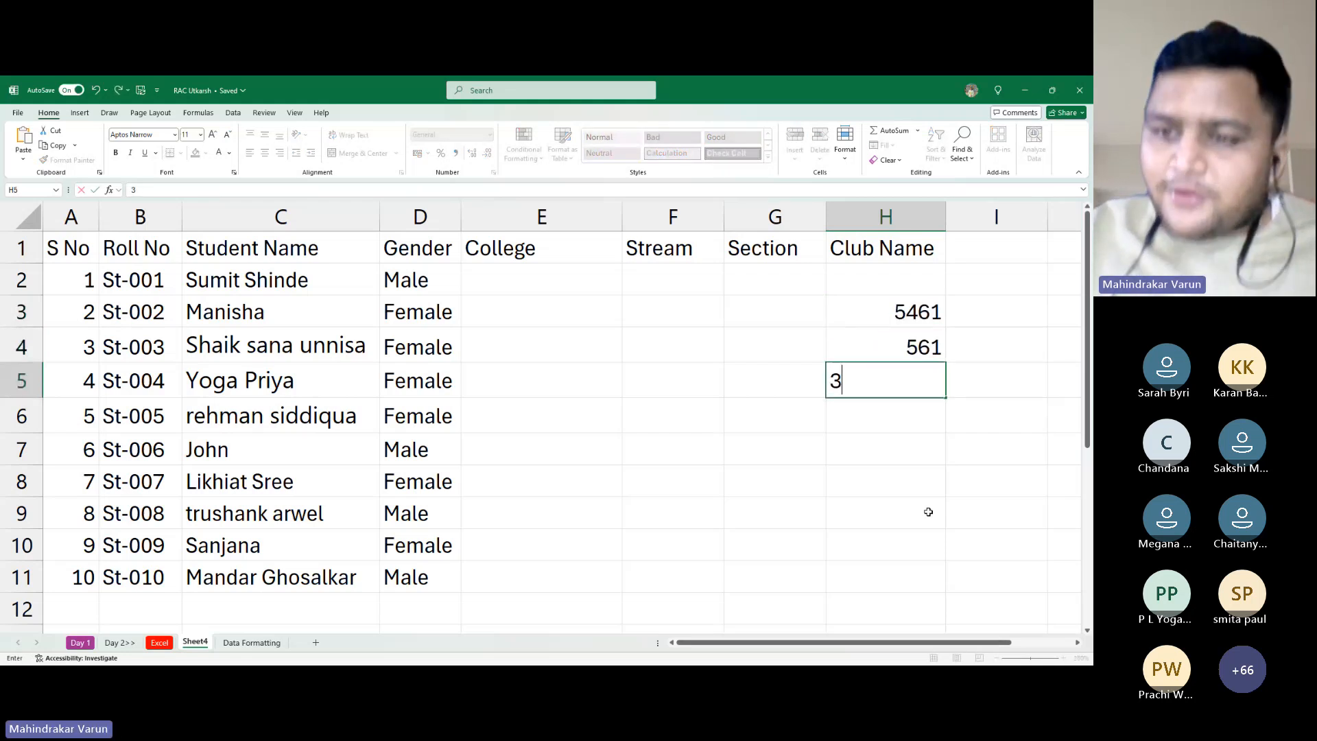
key(Escape)
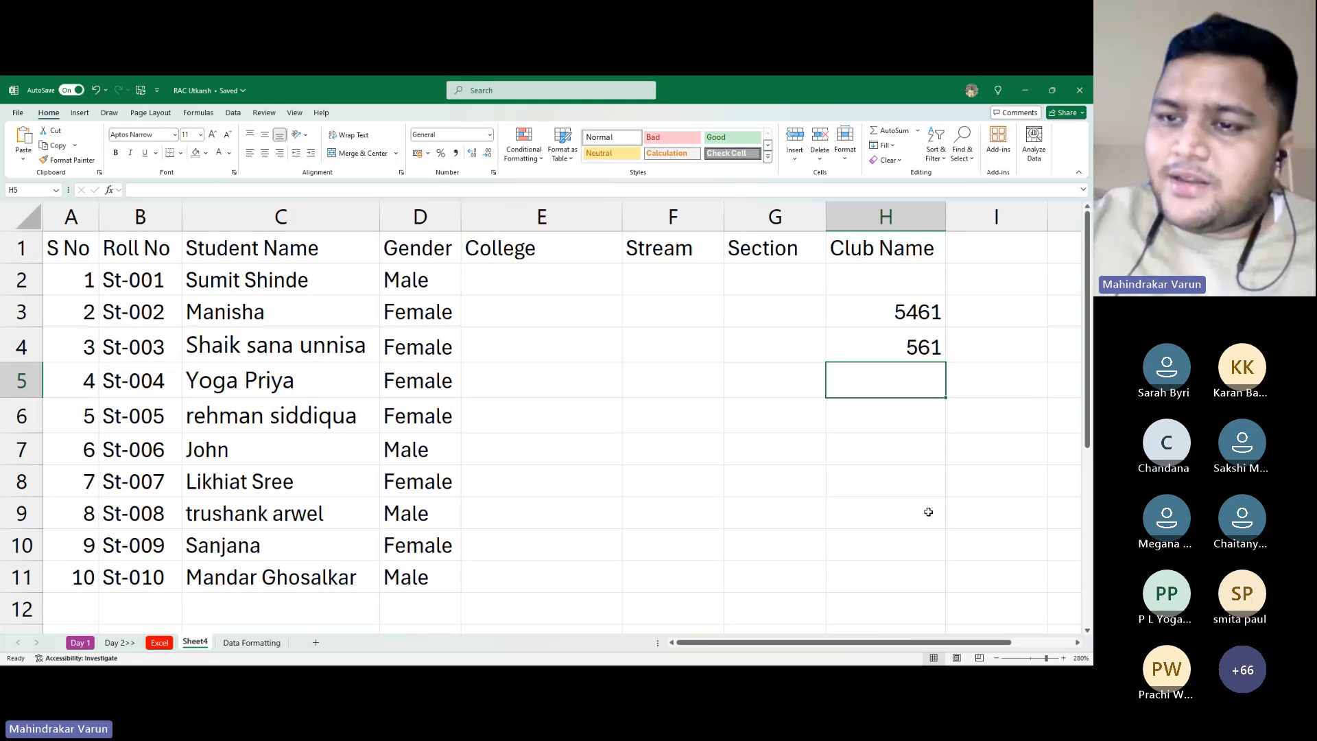
key(Up)
key(Up)
key(shift+Down)
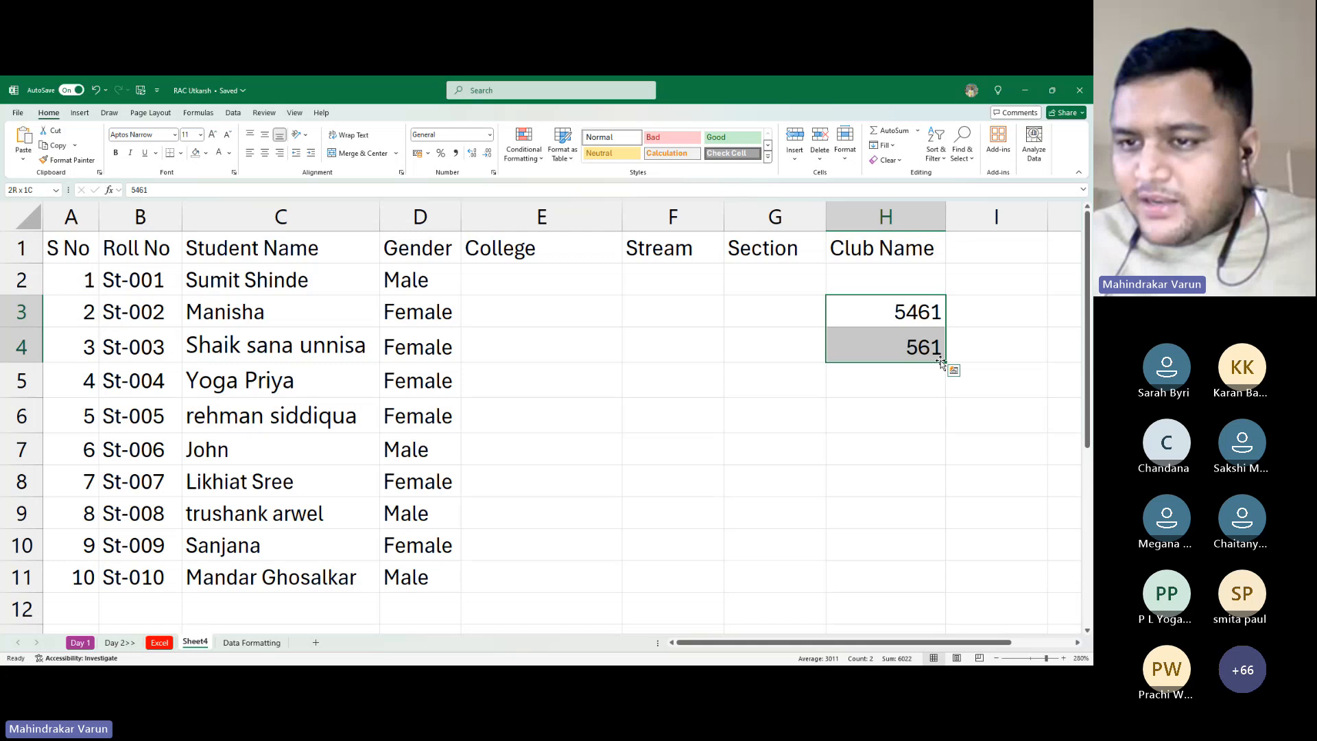
drag(945, 362, 936, 415)
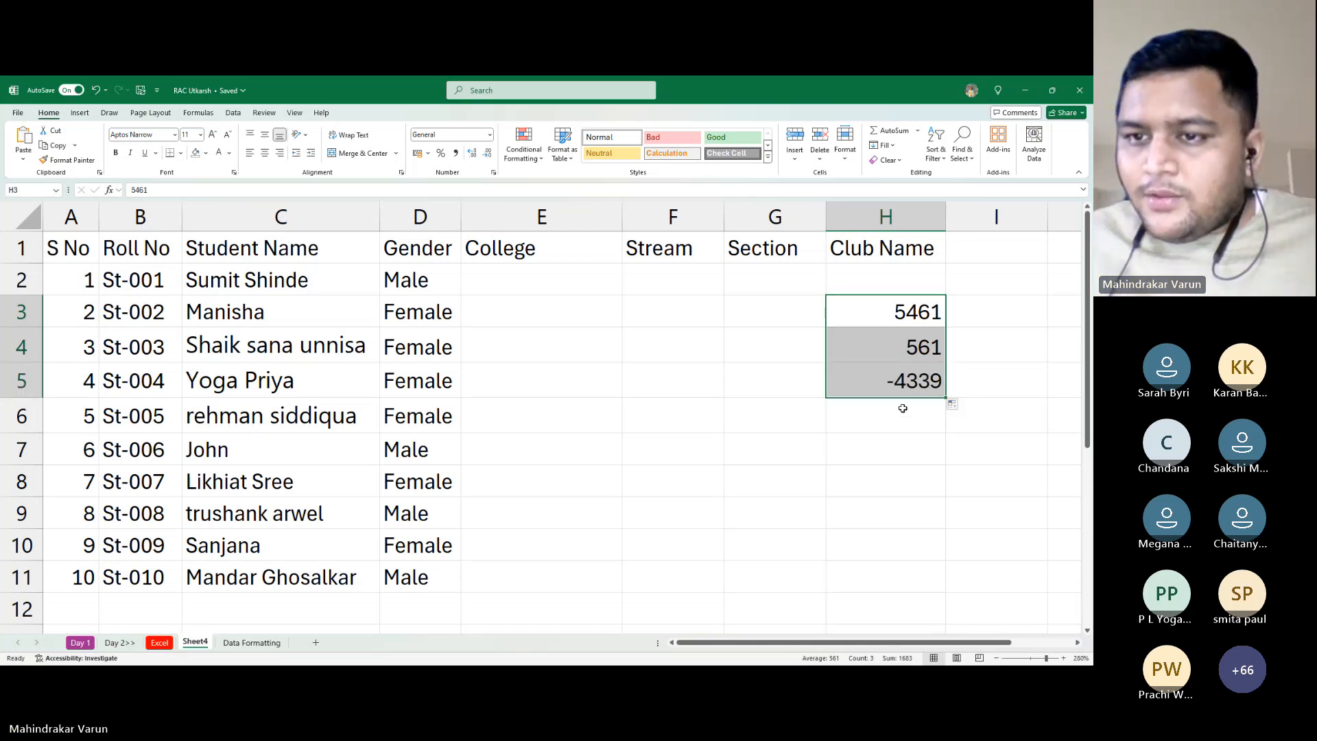
click(893, 379)
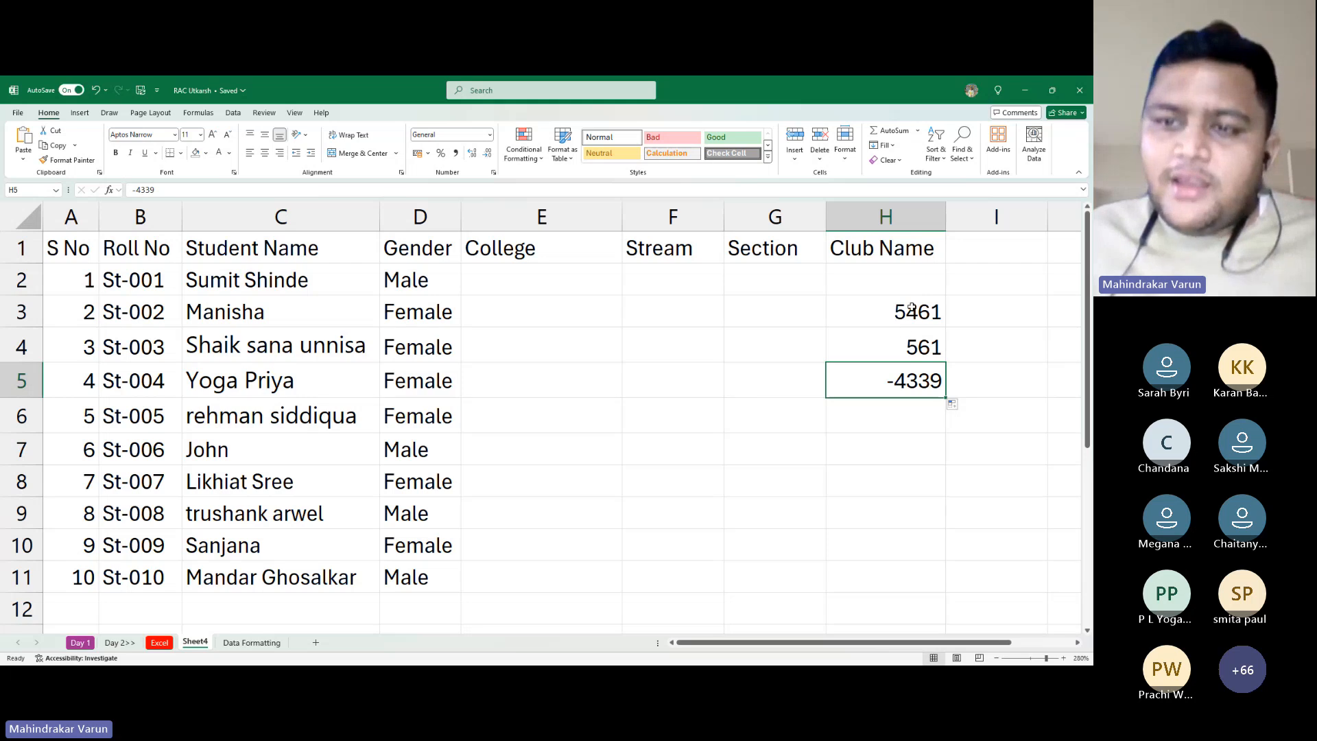
Select H2:I7 and delete the test numbers 5461, 561 and -4339
drag(870, 292, 929, 426)
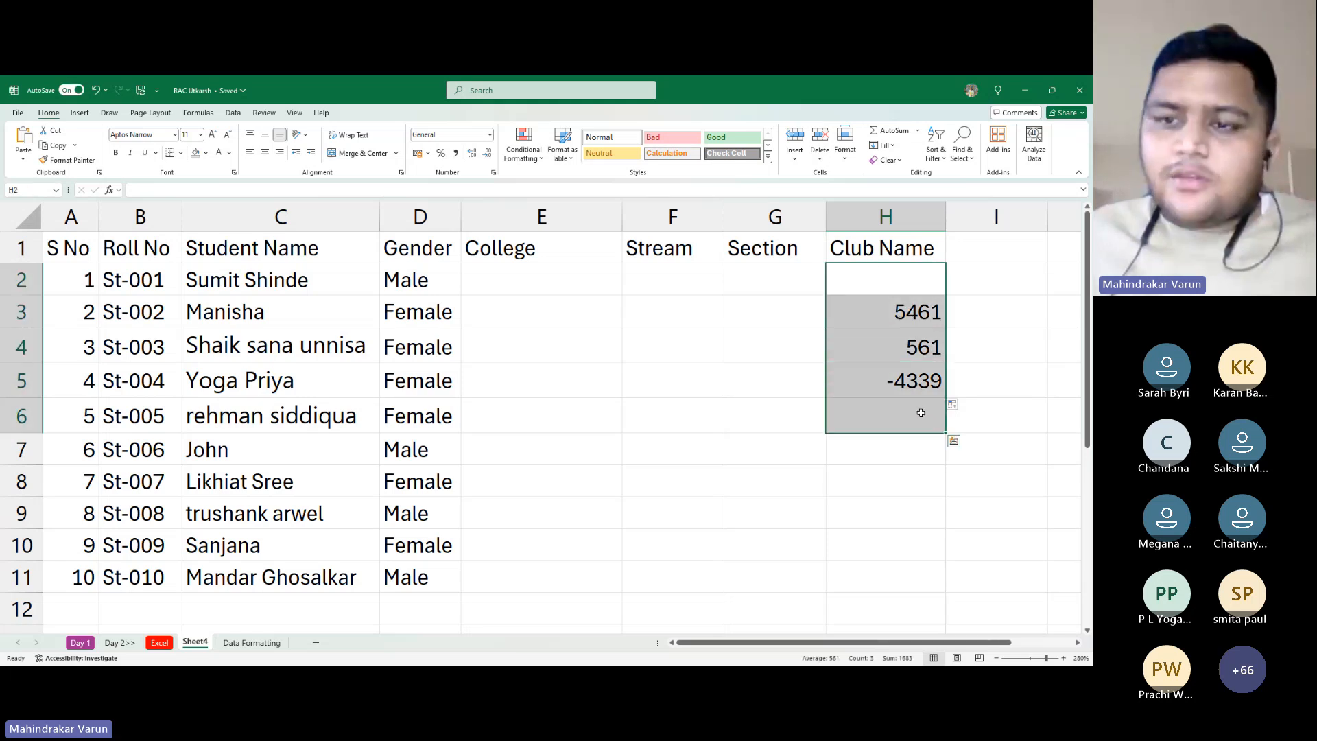
click(913, 352)
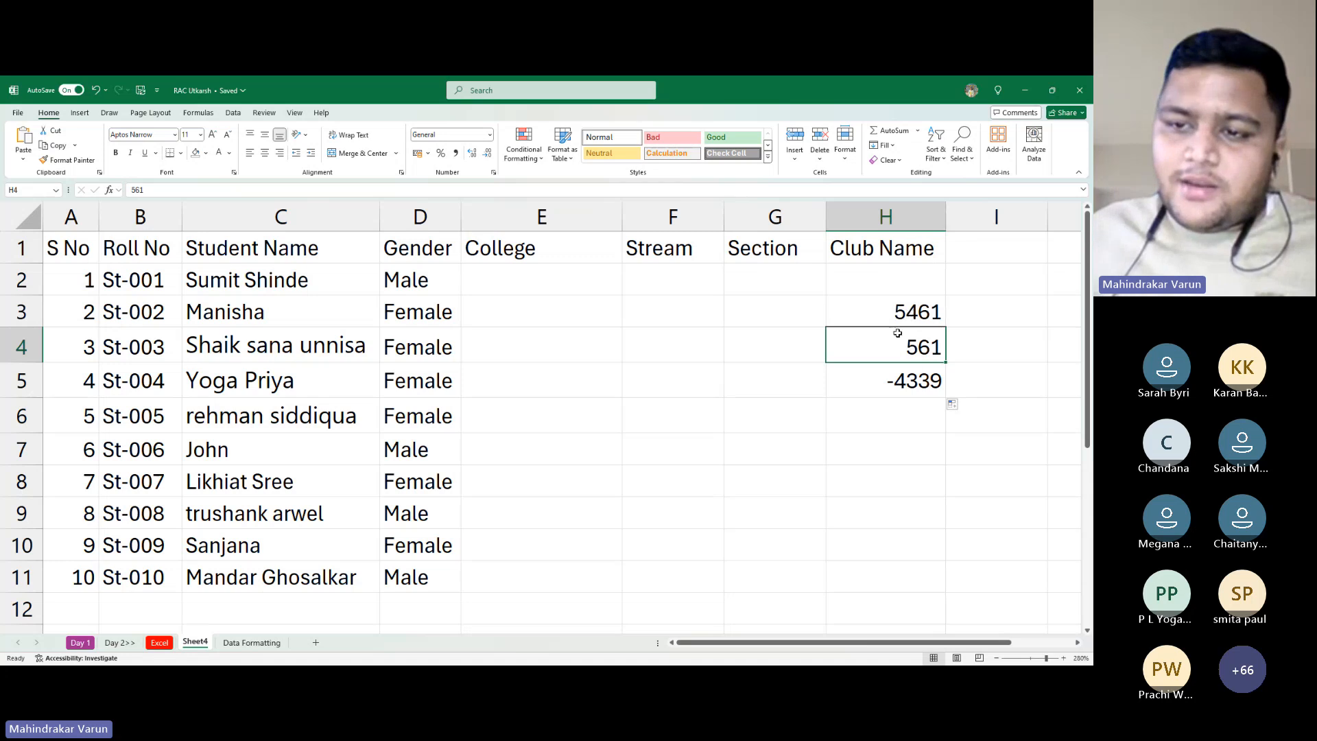
drag(871, 291, 948, 437)
key(Delete)
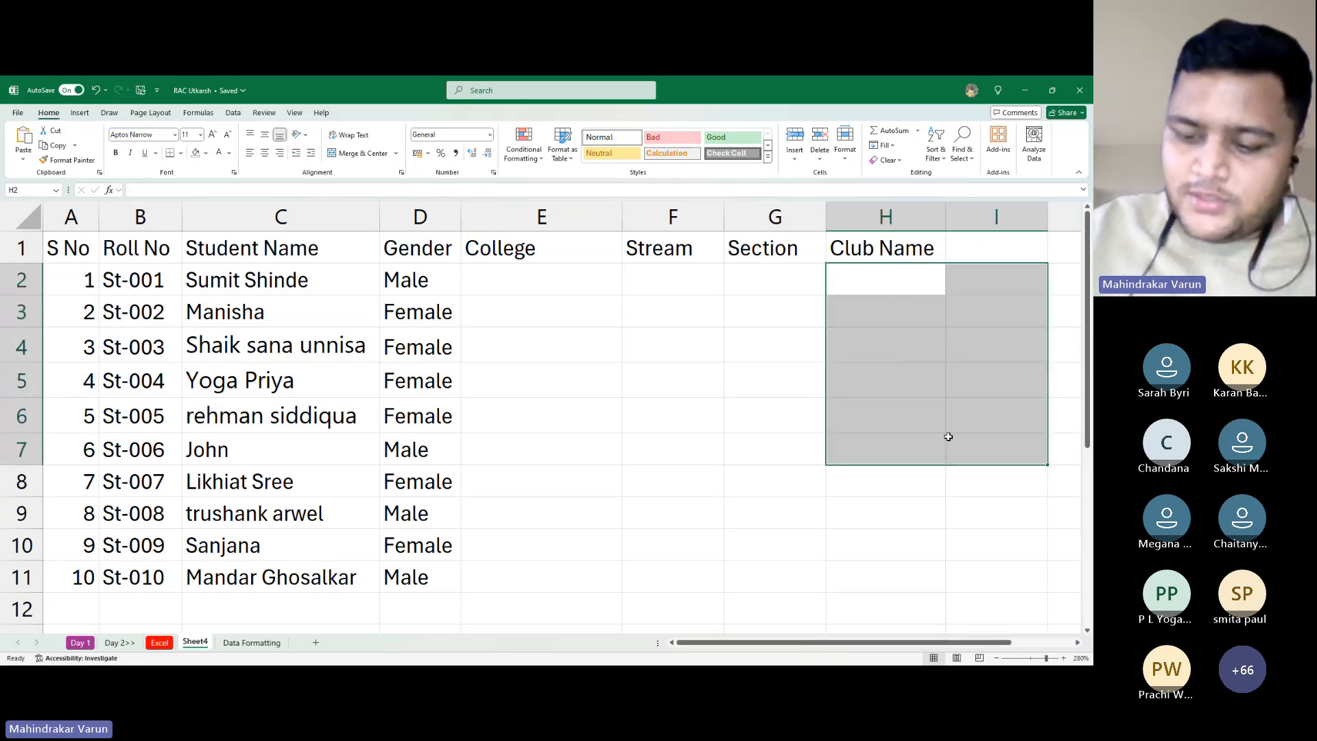
Enter -100 in H3 and -200 in H4, then select both cells
key(Down)
text(100)
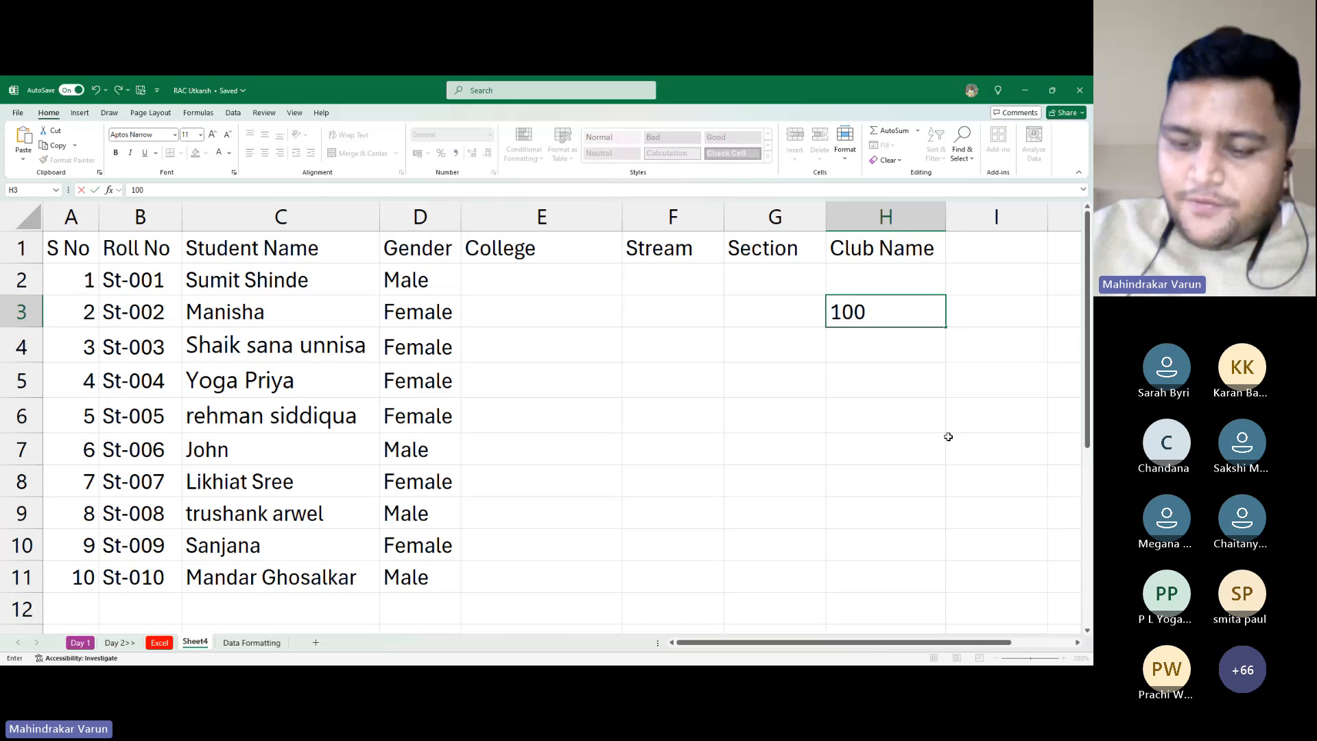
key(Escape)
text(-100)
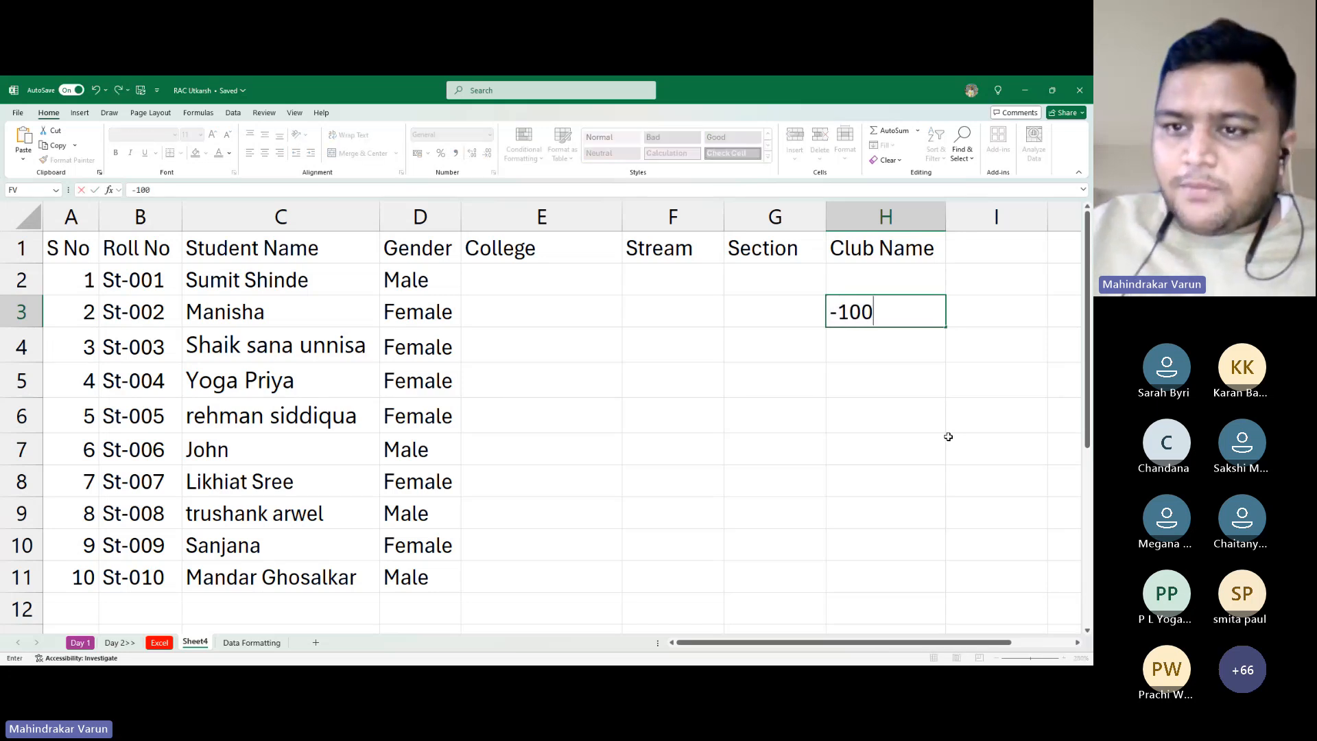
key(Return)
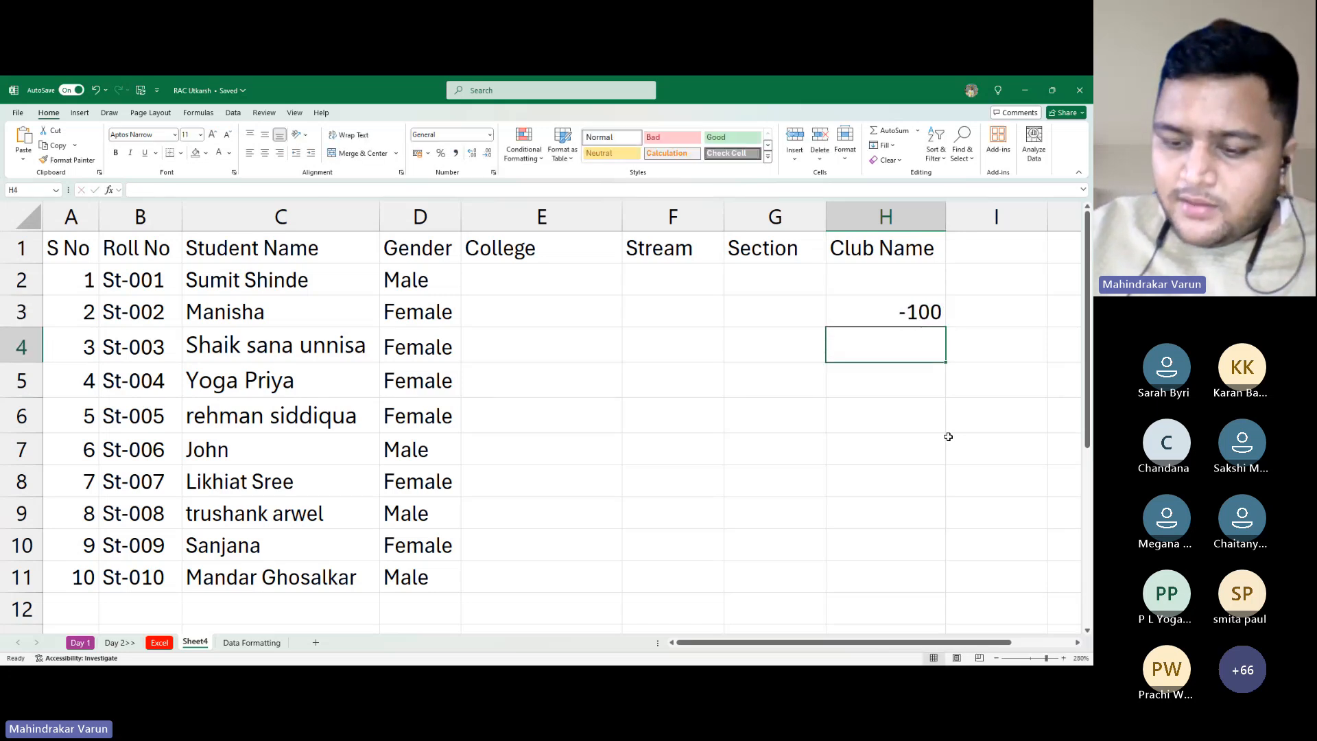
text(-200)
key(ctrl+Return)
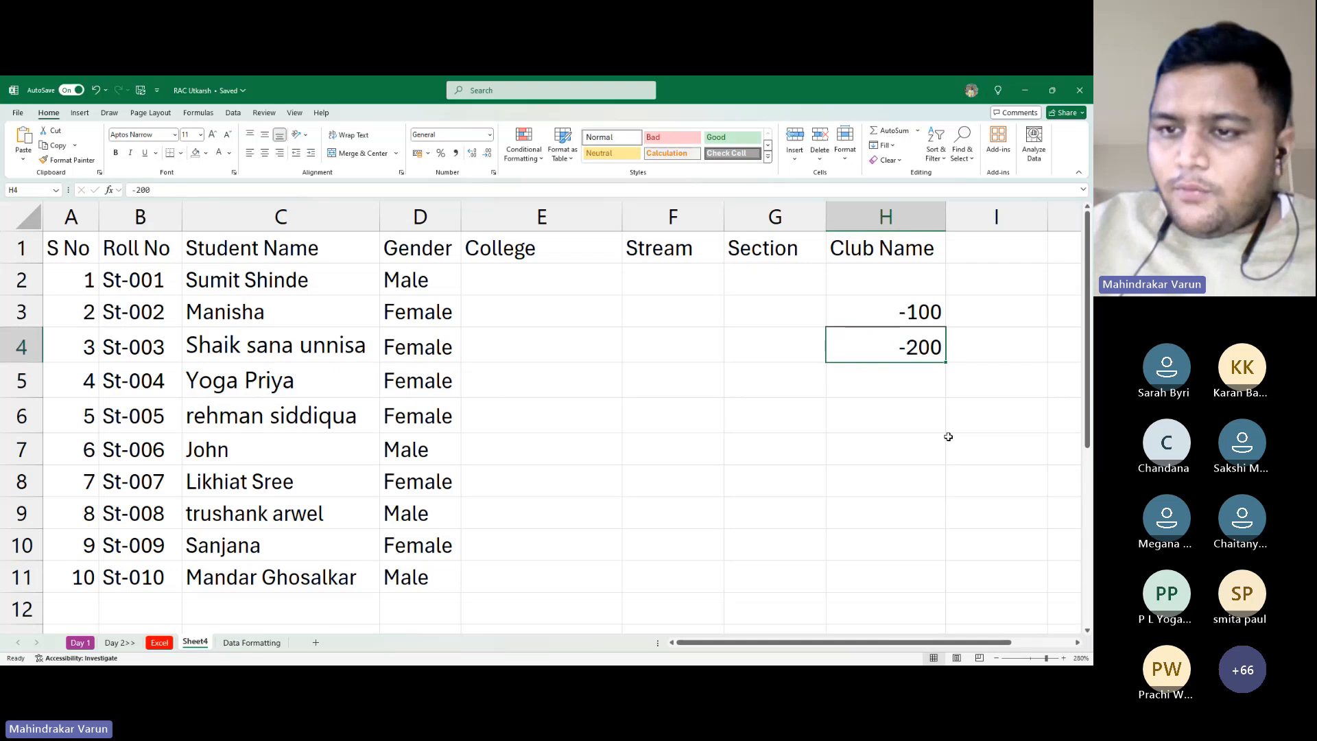
key(Up)
key(shift+Down)
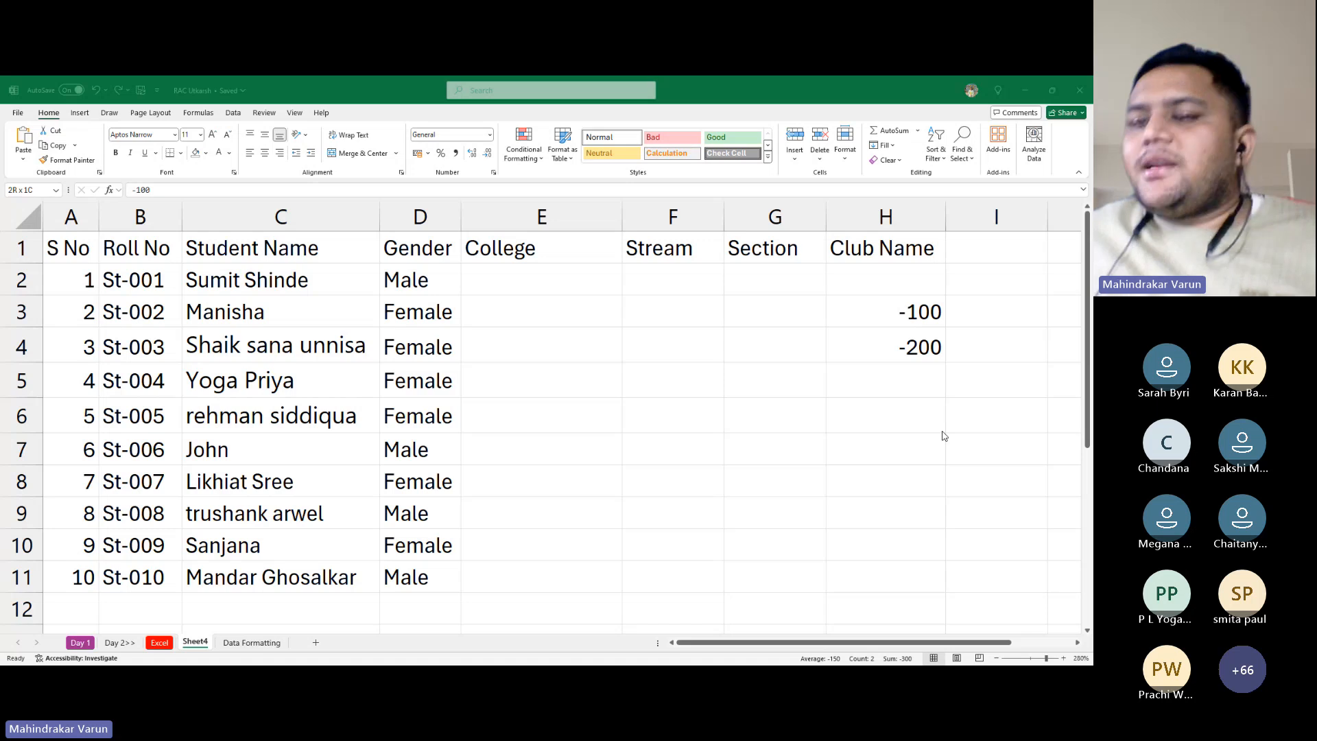
Autofill the series down to H7, producing -300, -400 and -500
click(943, 433)
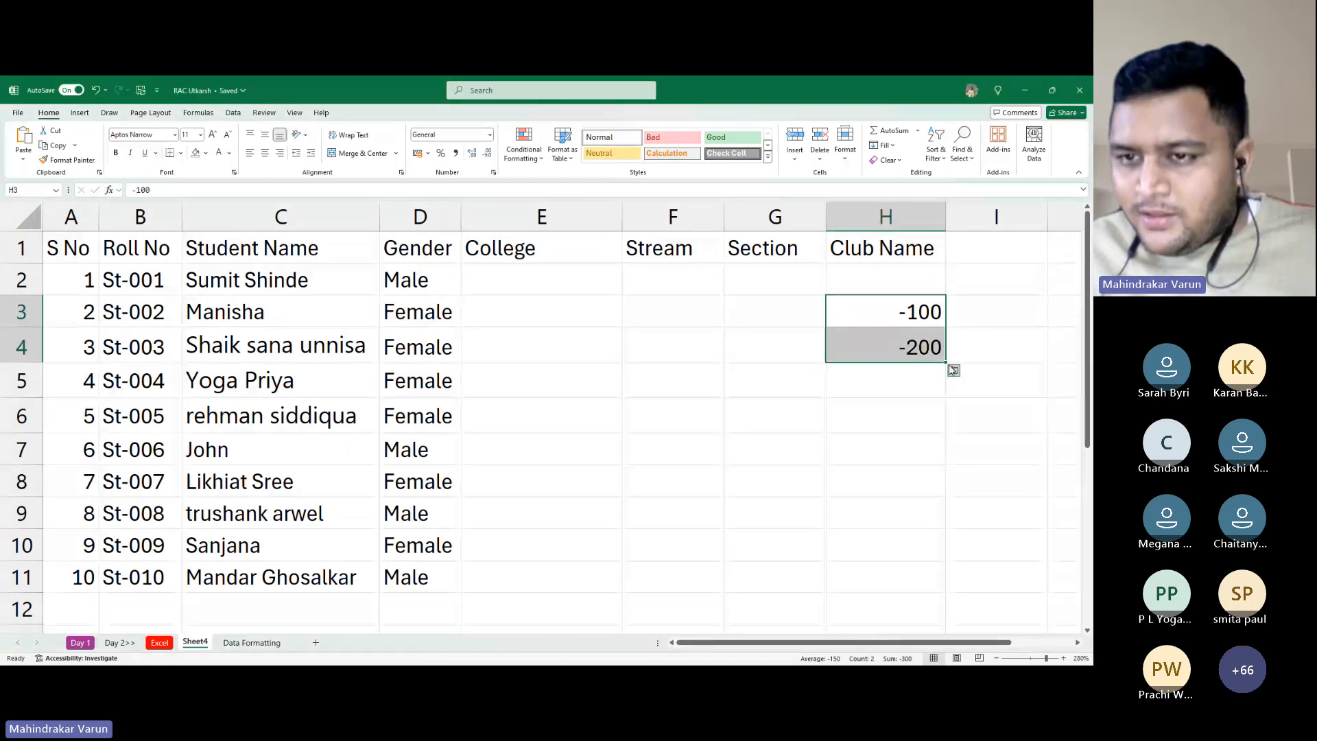
key(alt+Tab)
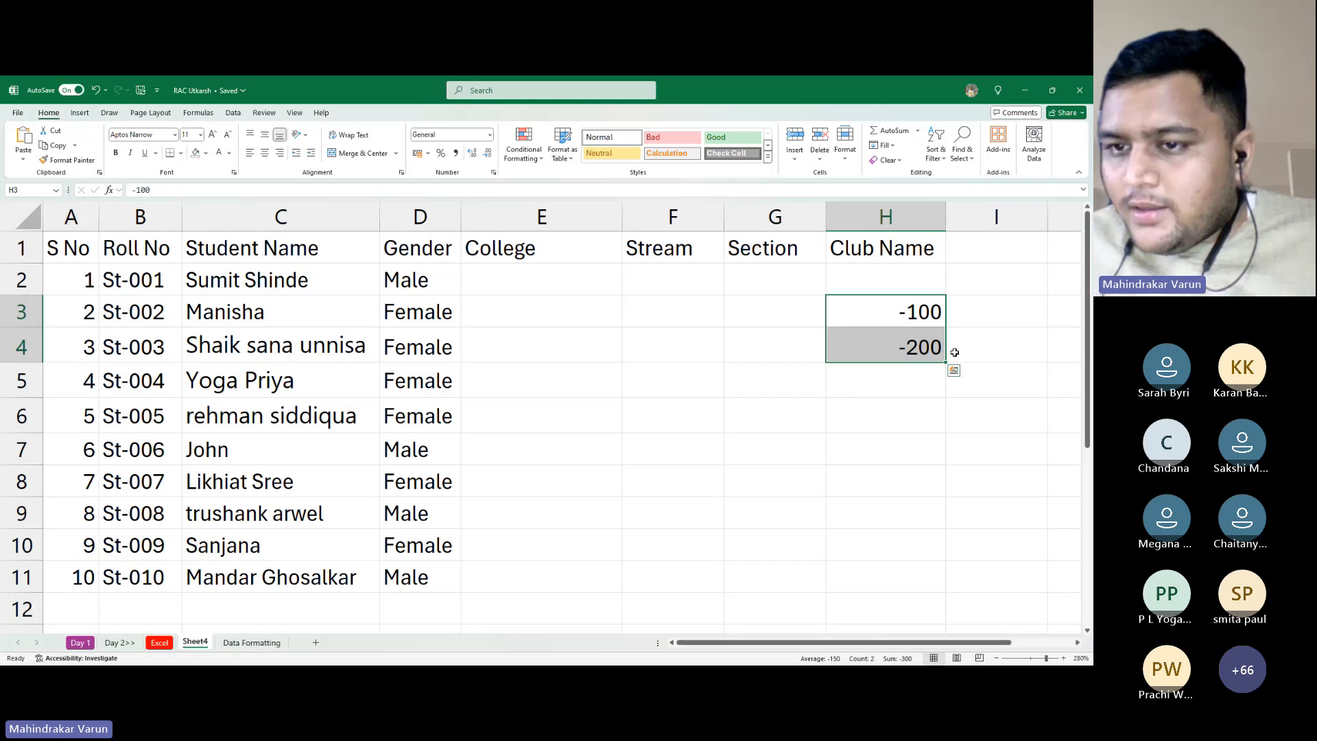
drag(946, 361, 944, 469)
click(886, 373)
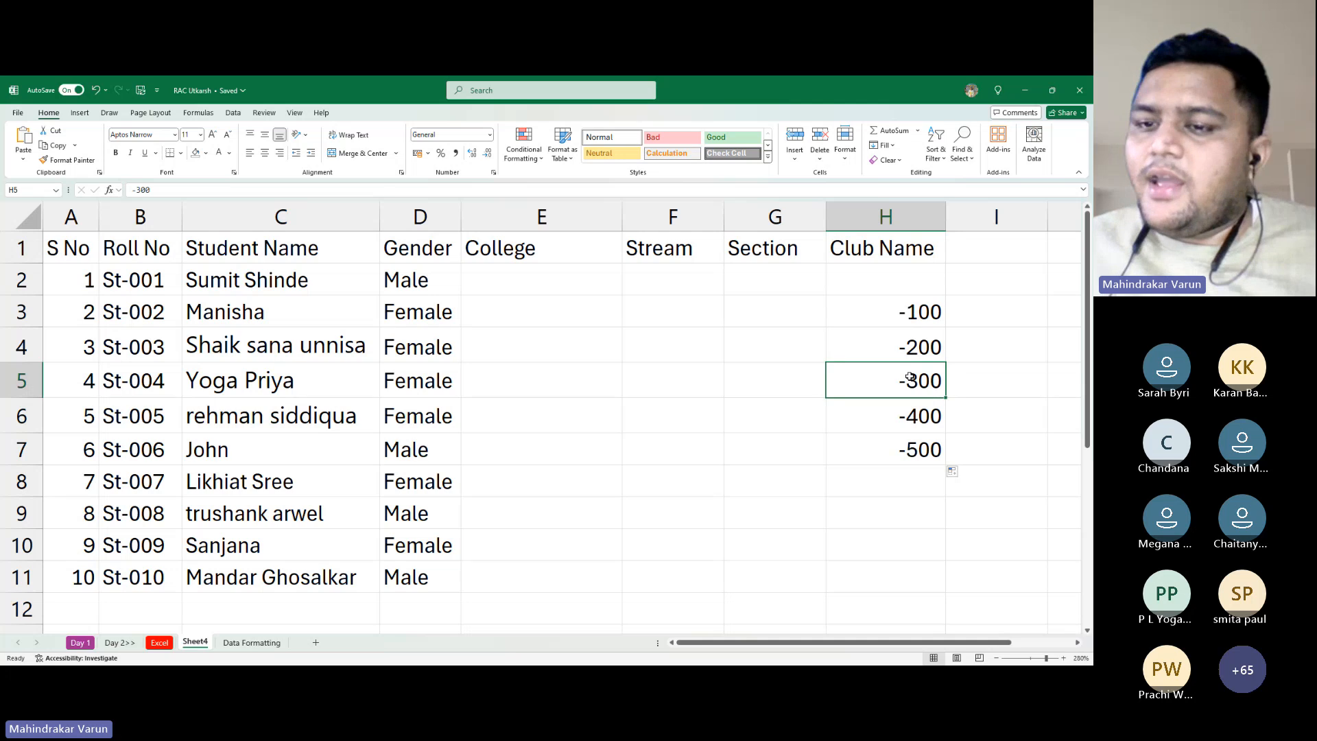
click(900, 418)
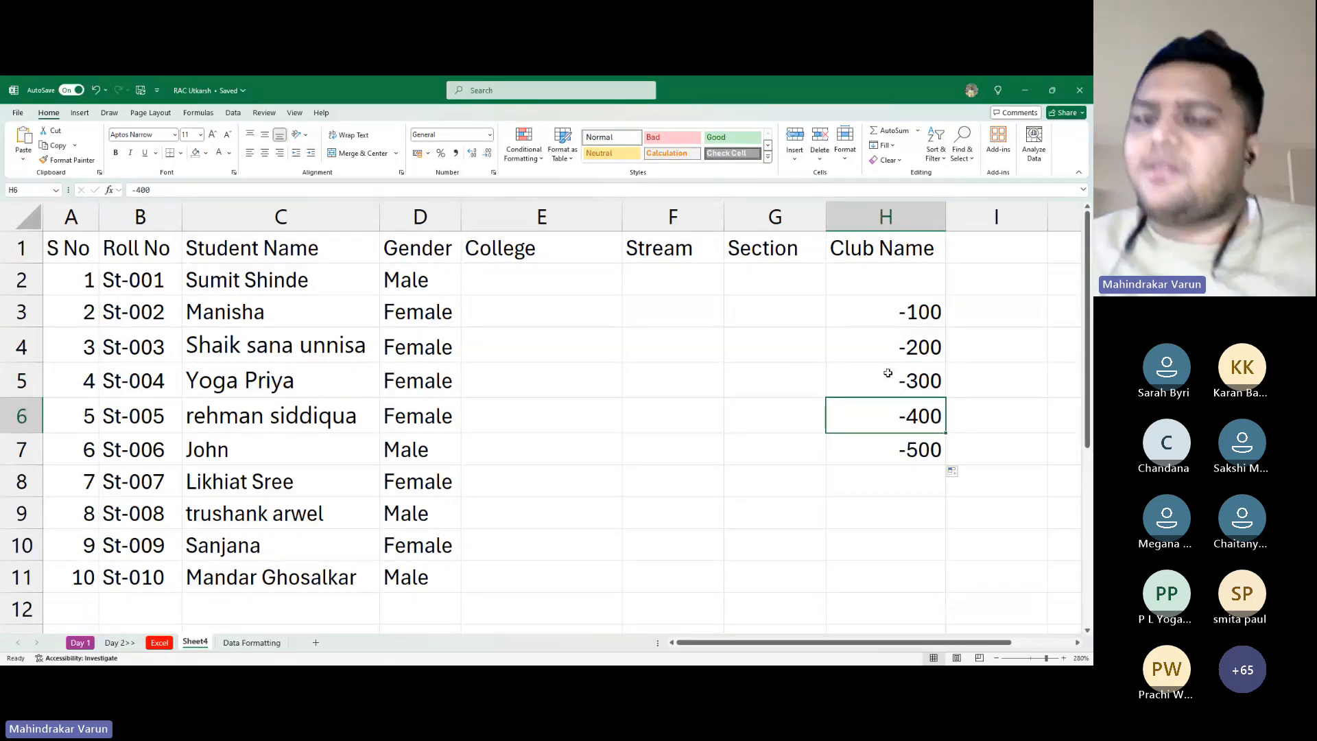
Enter 10 and 5 in H3:H4 and clear -300, -400, -500 from below
click(890, 297)
text(10)
key(Return)
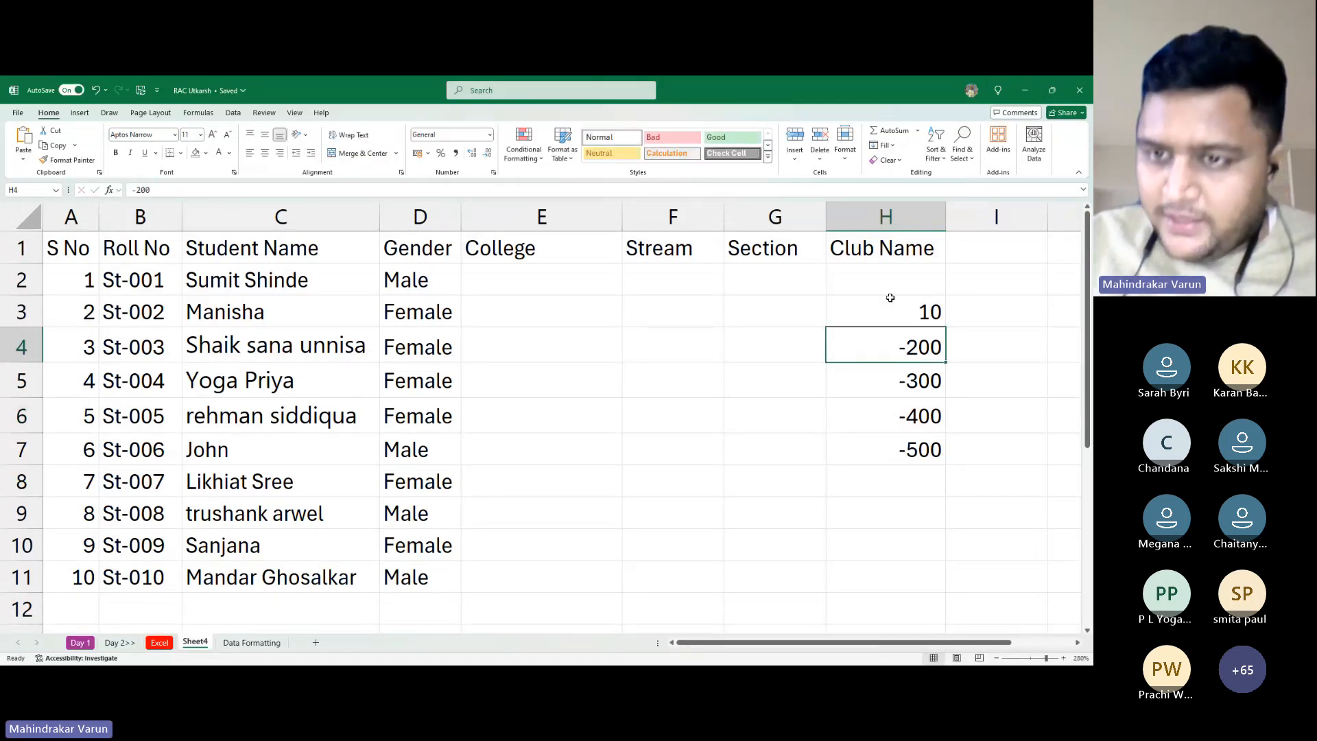
text(5)
key(Return)
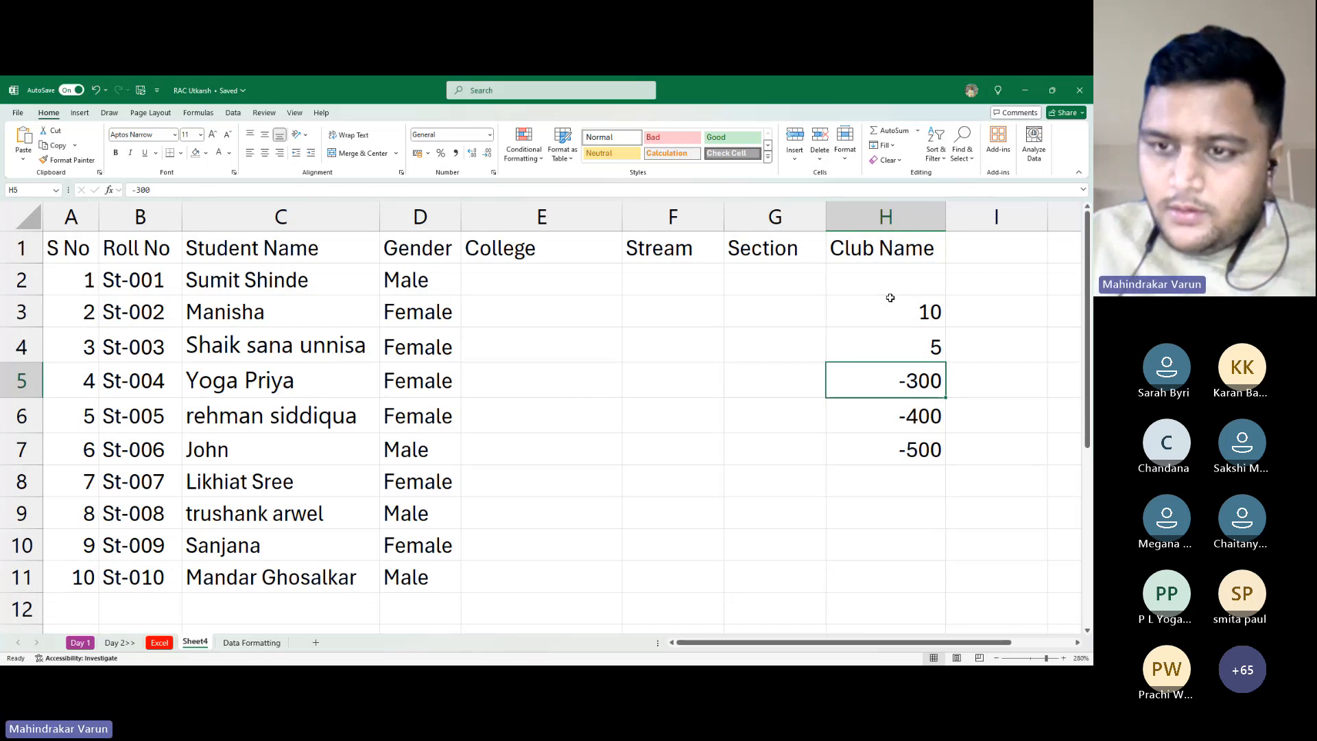
key(shift+Down)
key(shift+Down)
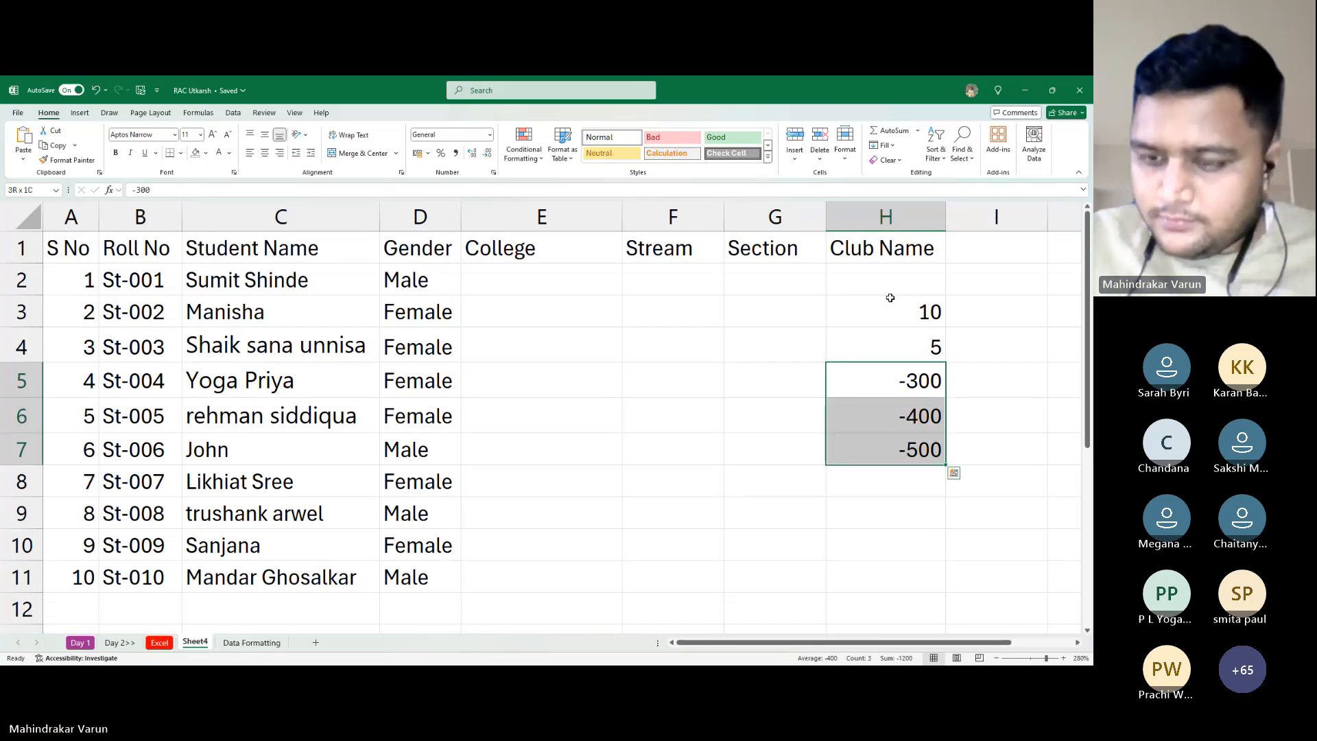
key(Delete)
key(Up)
key(Up)
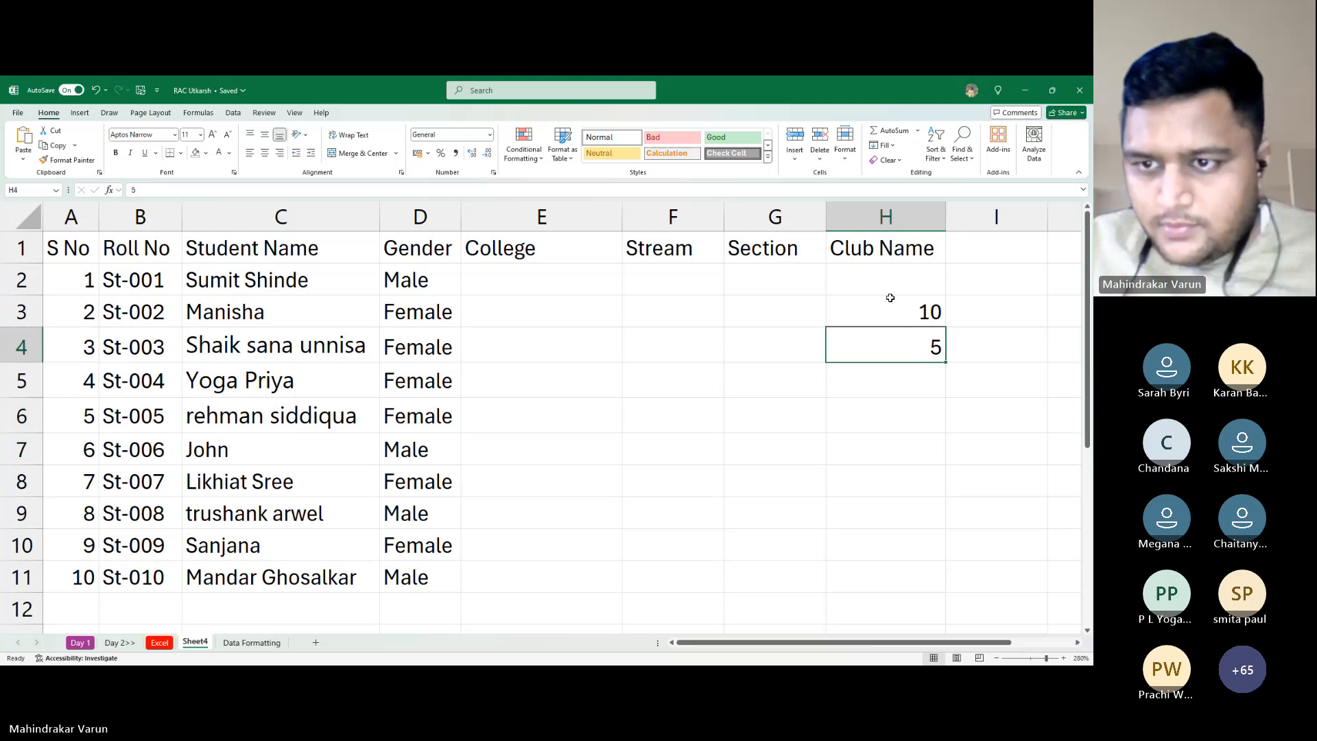
Retype H3:H5 as 10, 3 and 2 and select the three cells
text(10)
key(Return)
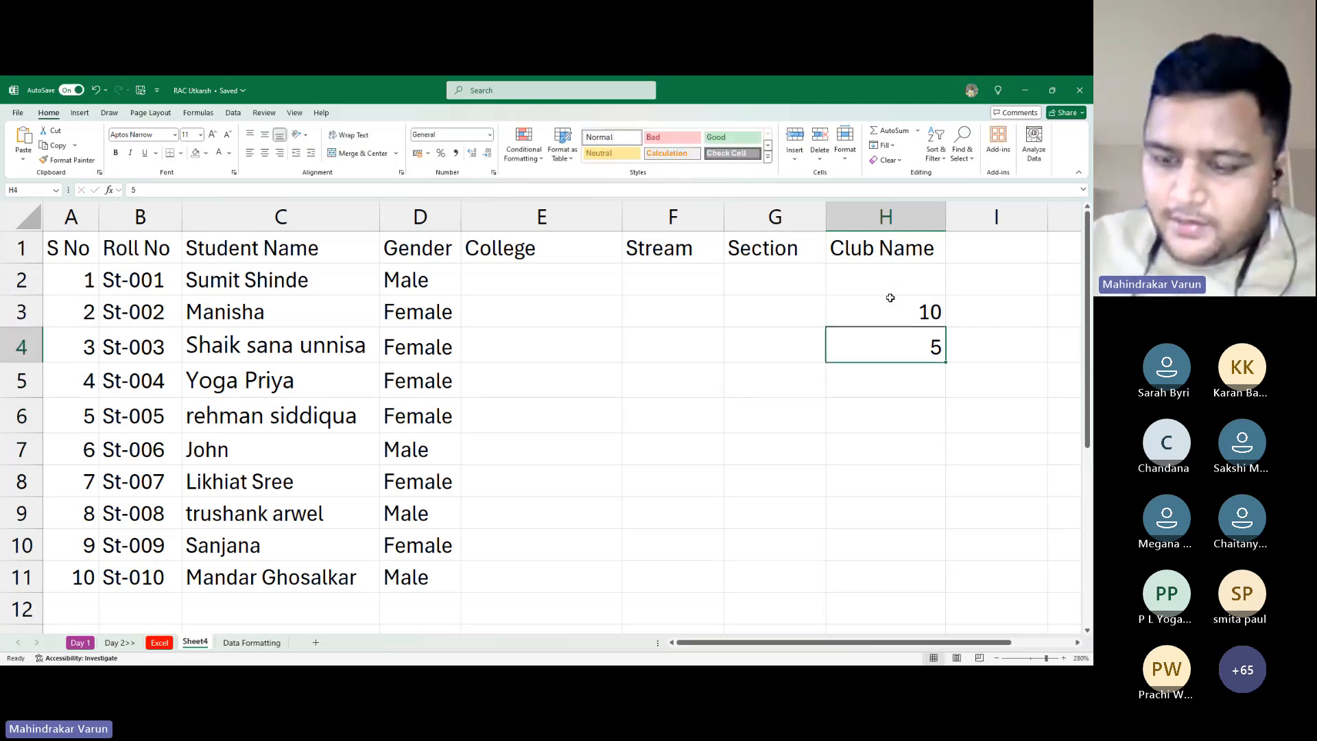
text(3)
key(Return)
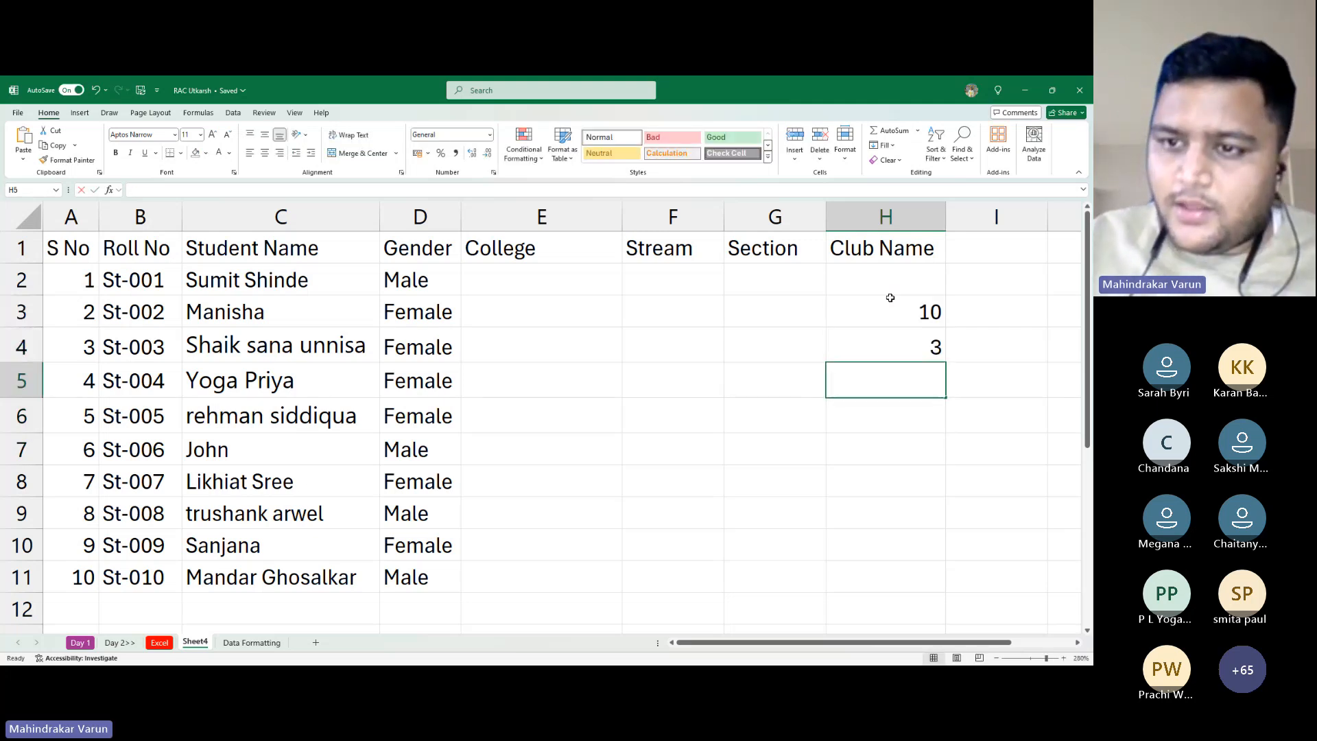
text(5)
key(BackSpace)
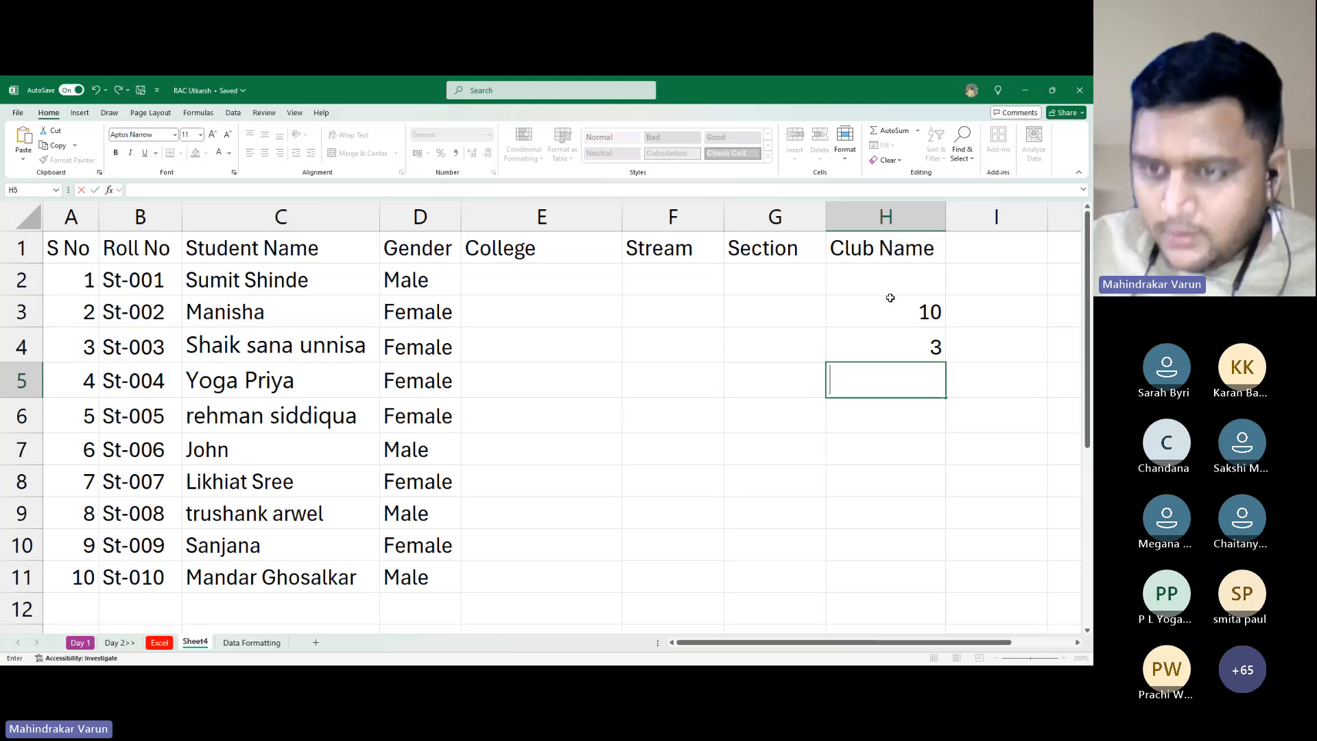
text(2)
key(Return)
click(890, 298)
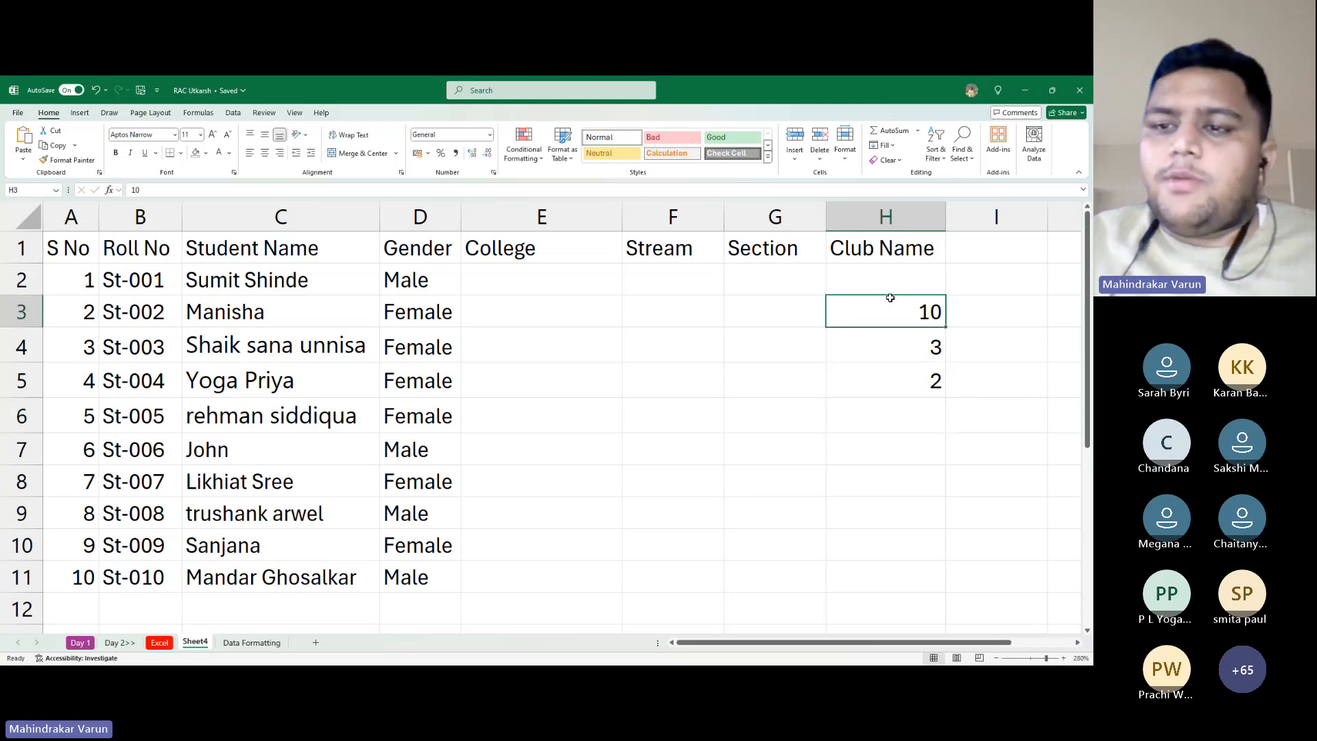
key(shift+Down)
key(shift+Down)
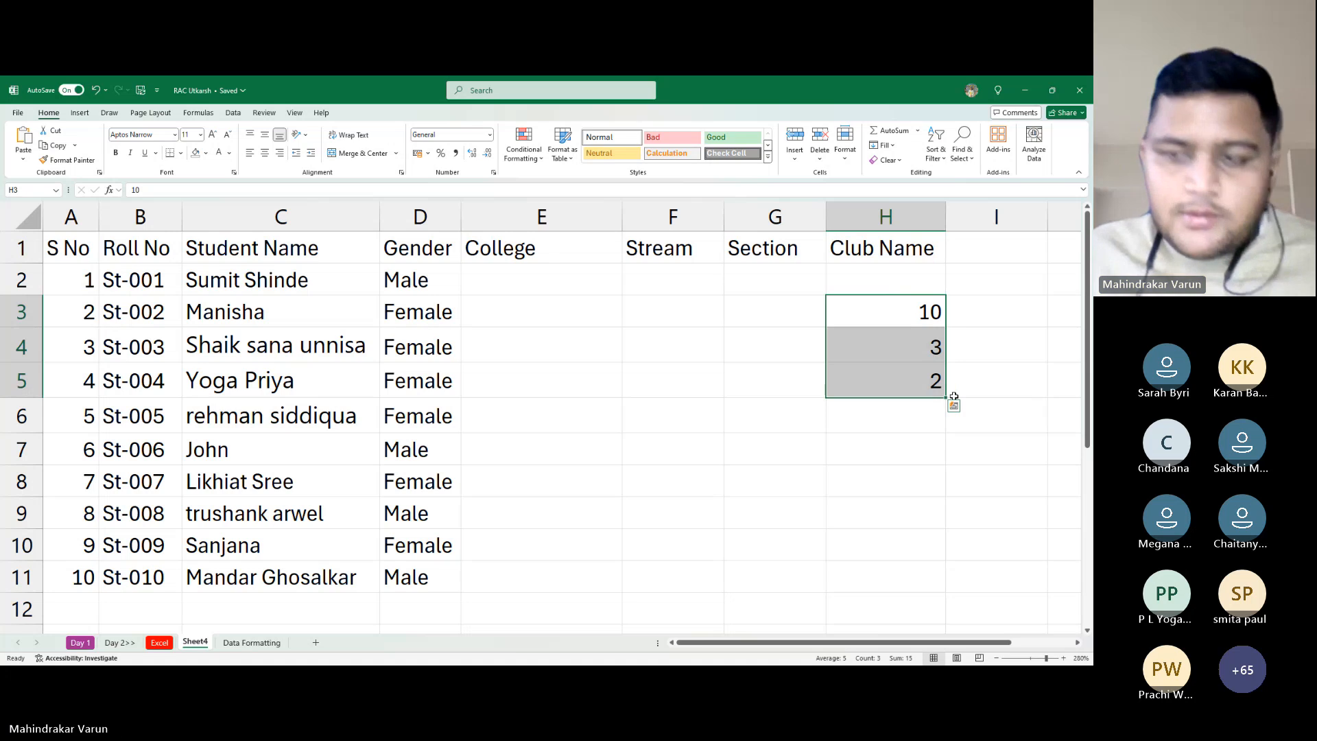
Autofill the 10, 3, 2 pattern down to row 8, adding -3, -7, -11
key(alt+Tab)
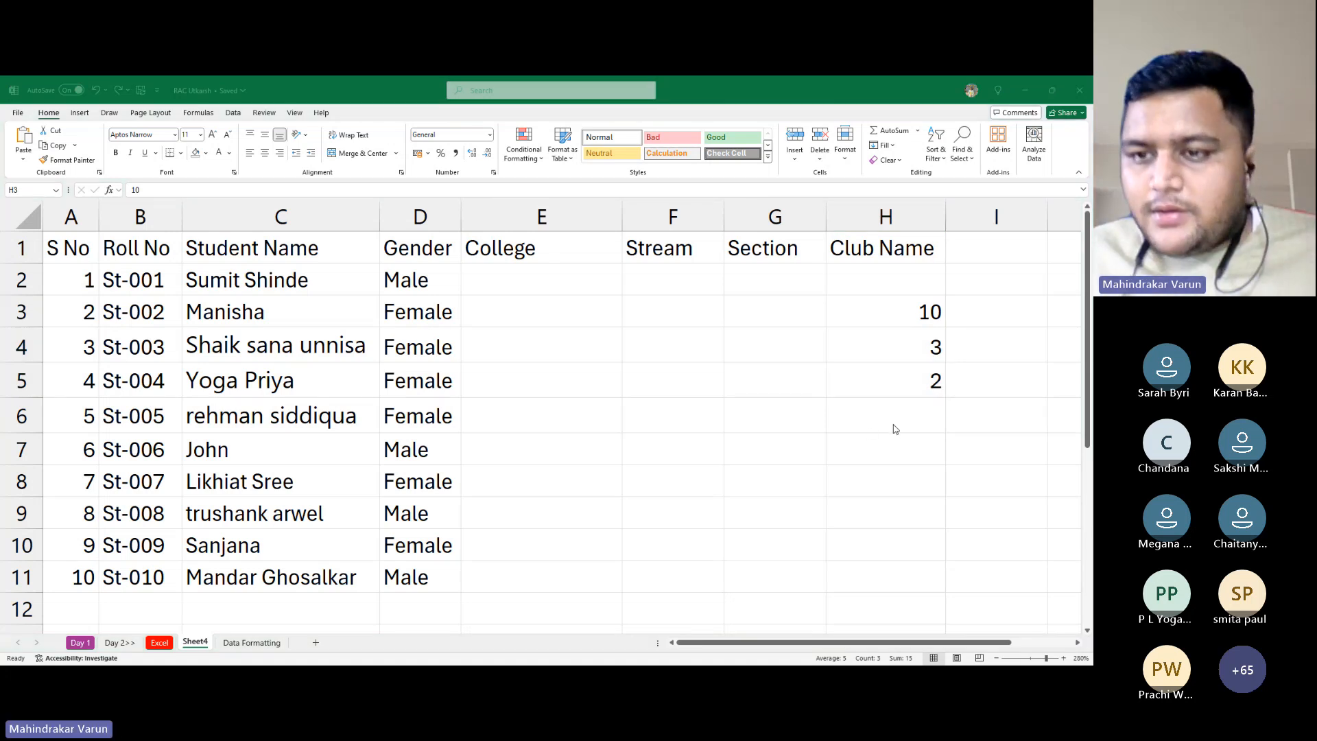
key(alt+Tab)
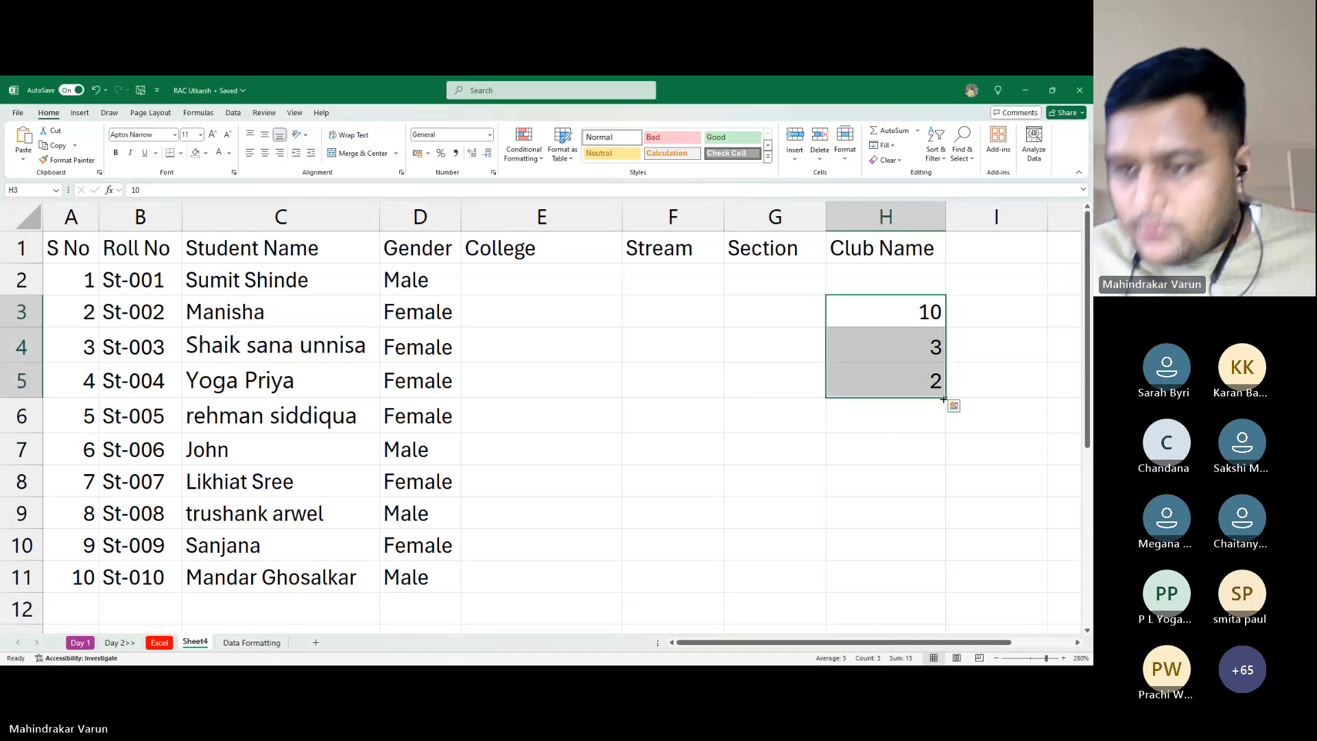
mouse_move(948, 396)
mouse_down()
mouse_move(935, 420)
mouse_move(939, 396)
mouse_move(949, 403)
mouse_up()
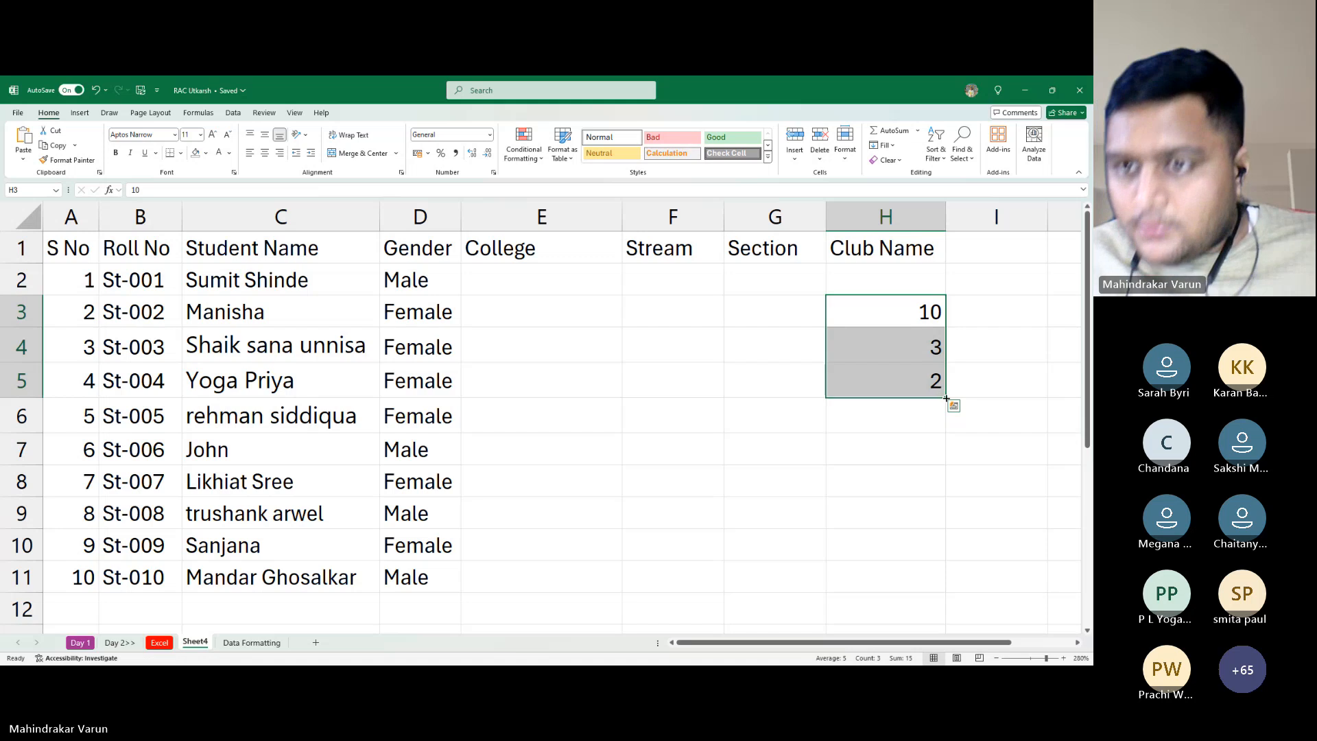
key(alt+Tab)
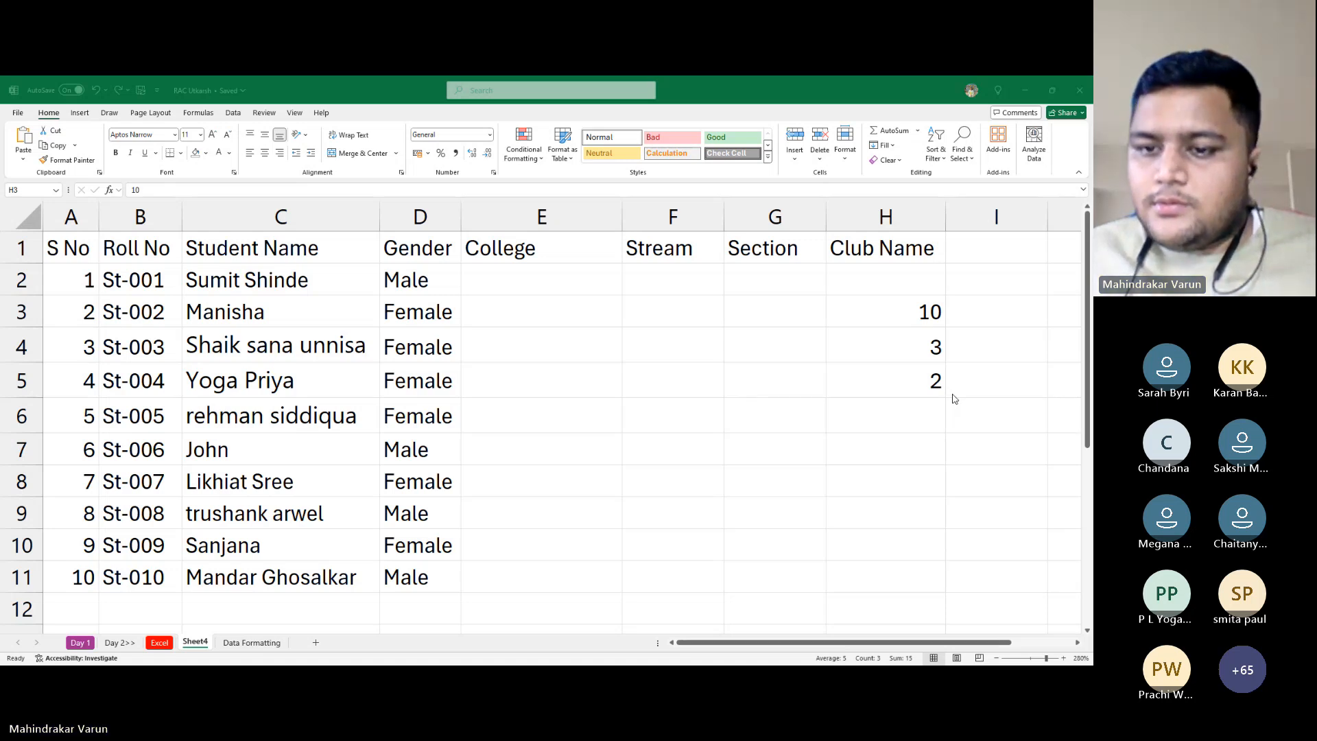
click(931, 352)
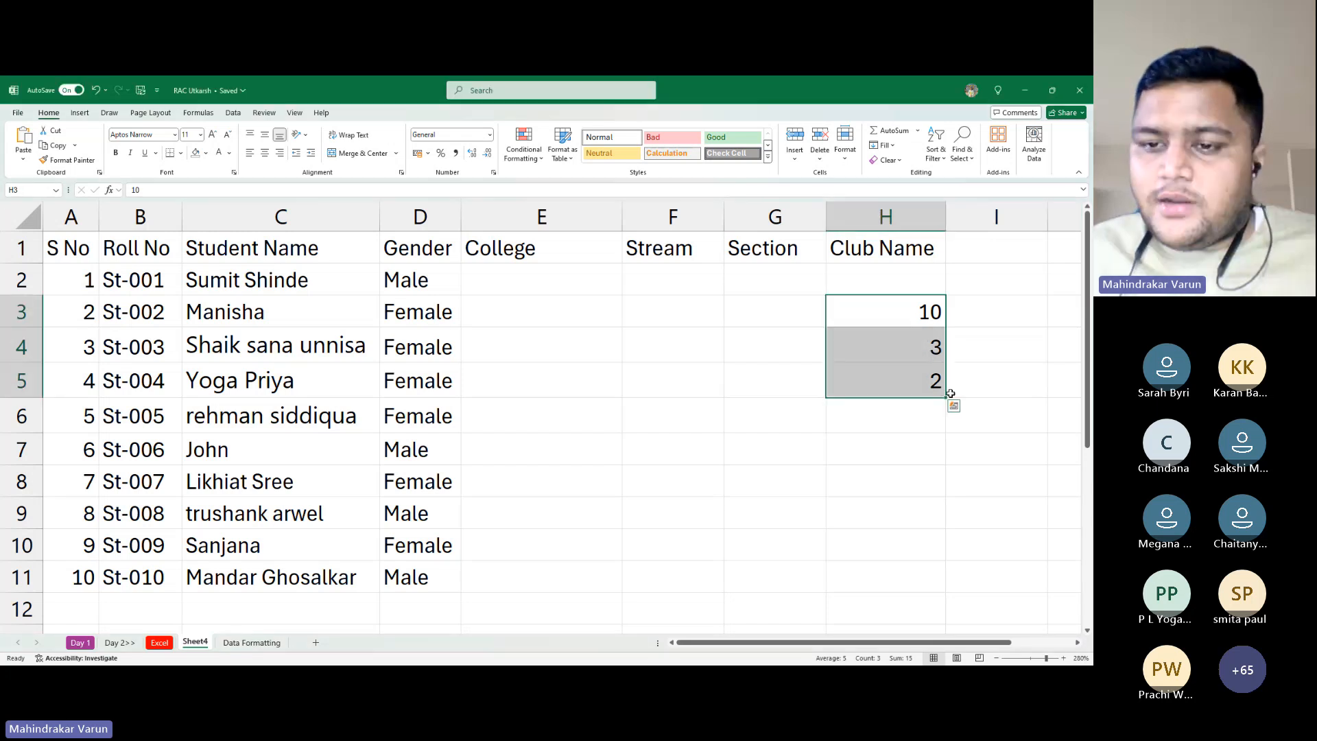
drag(949, 396, 949, 504)
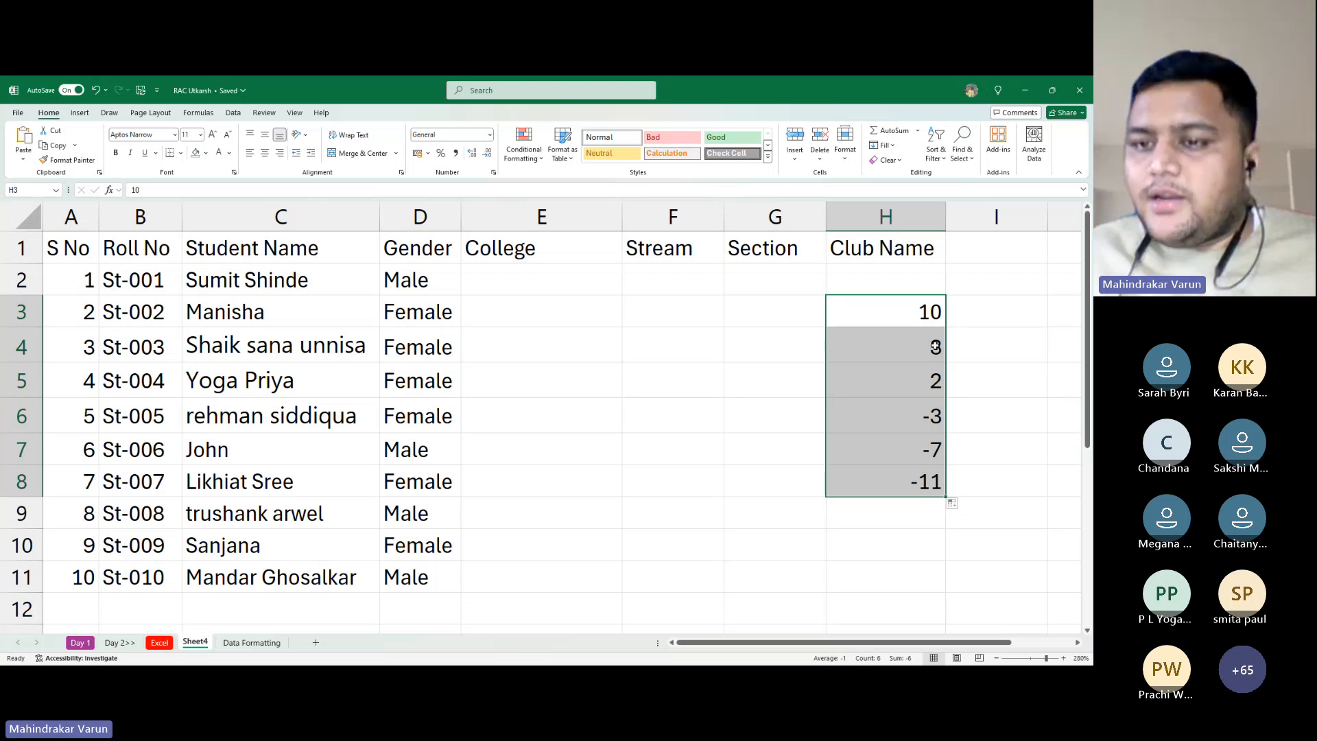
Select H3:H10 and delete all the series values
click(929, 317)
drag(940, 347, 924, 376)
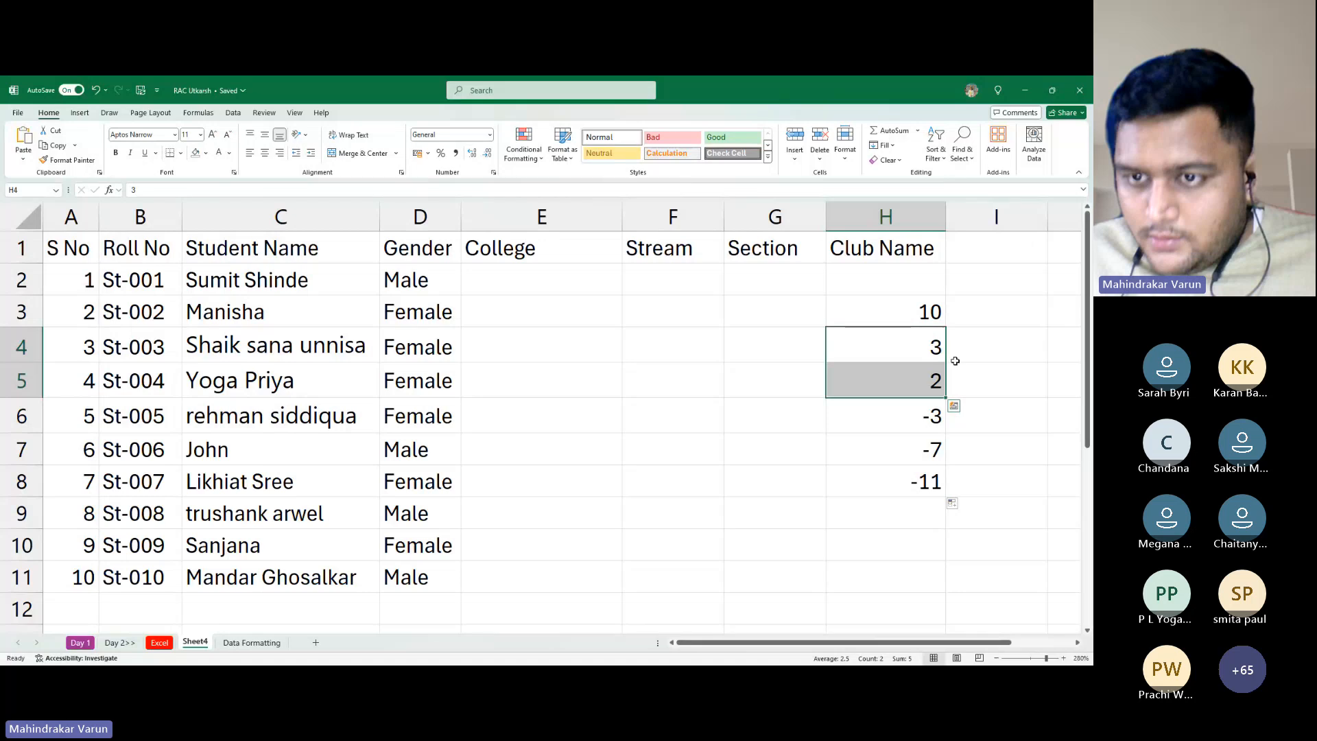
drag(920, 312, 904, 528)
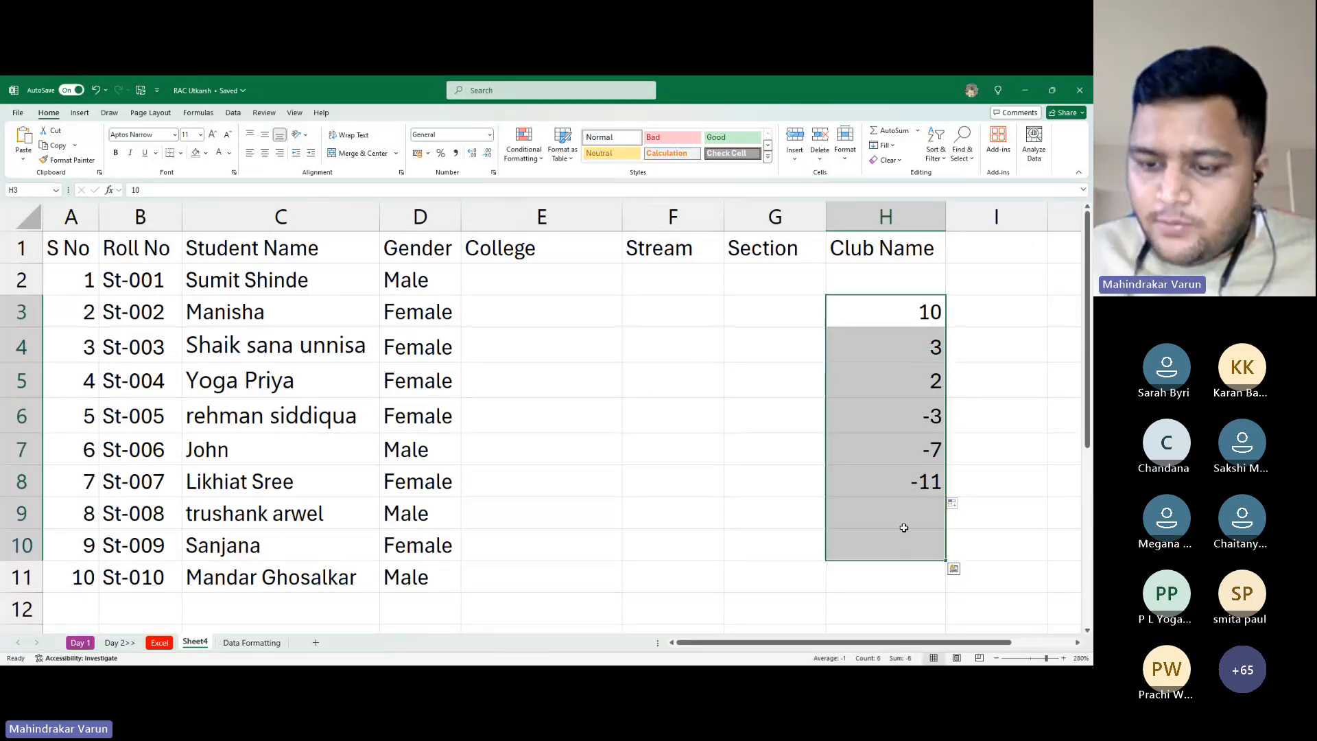
key(Delete)
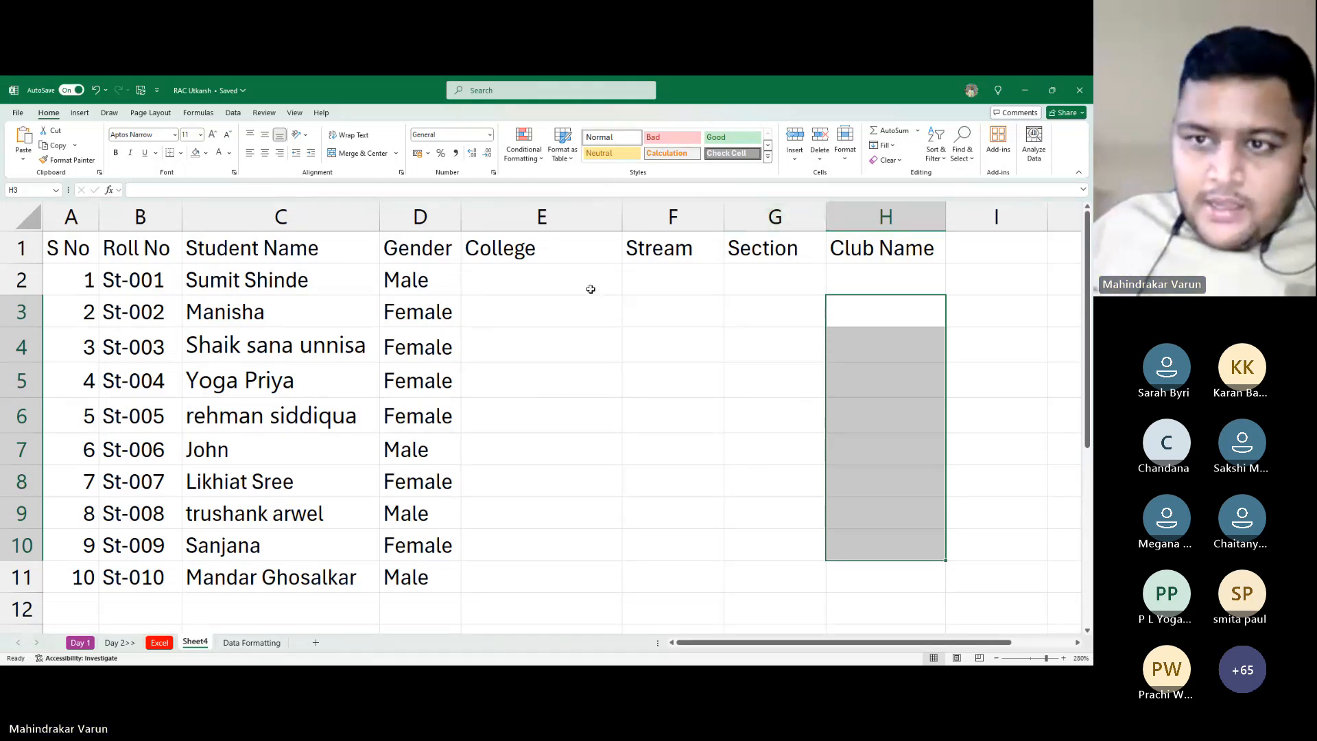
key(Left)
key(Left)
key(Left)
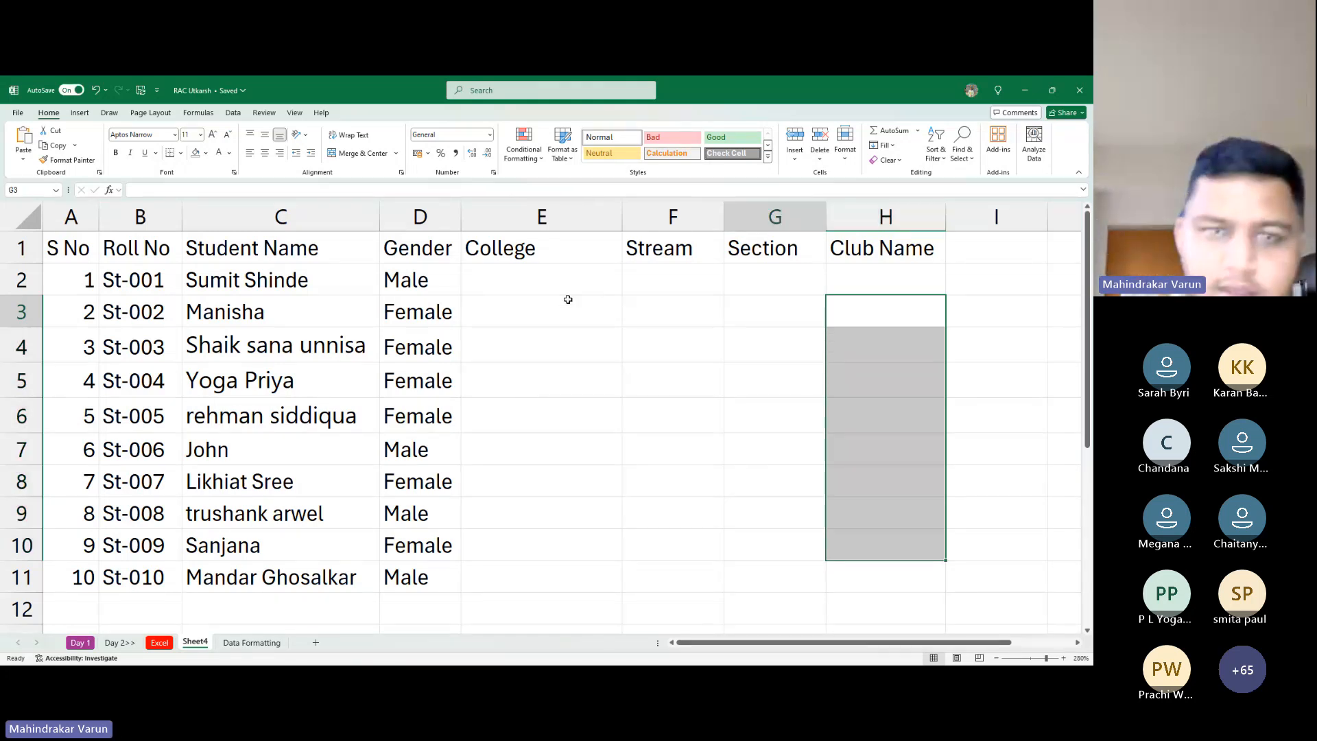
key(Up)
key(Up)
key(Left)
key(Down)
key(Right)
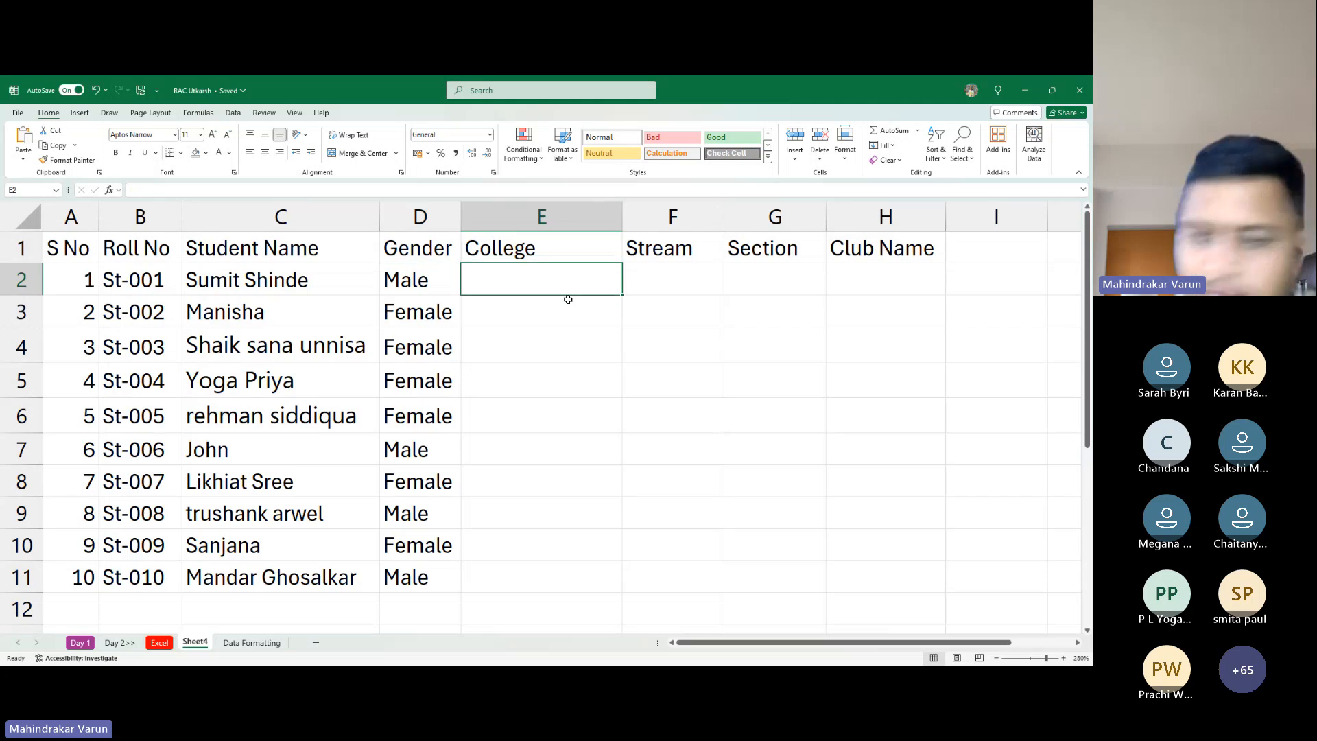
key(Down)
key(Up)
key(Up)
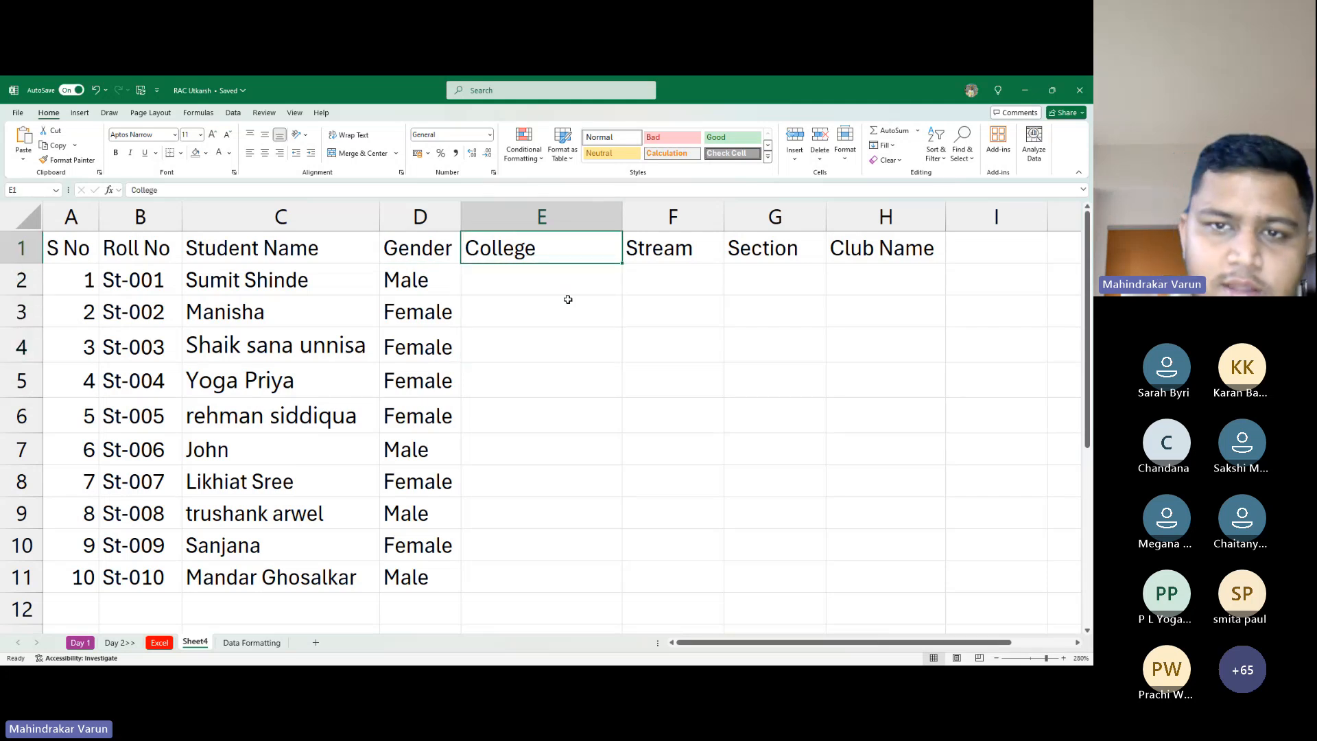
key(Down)
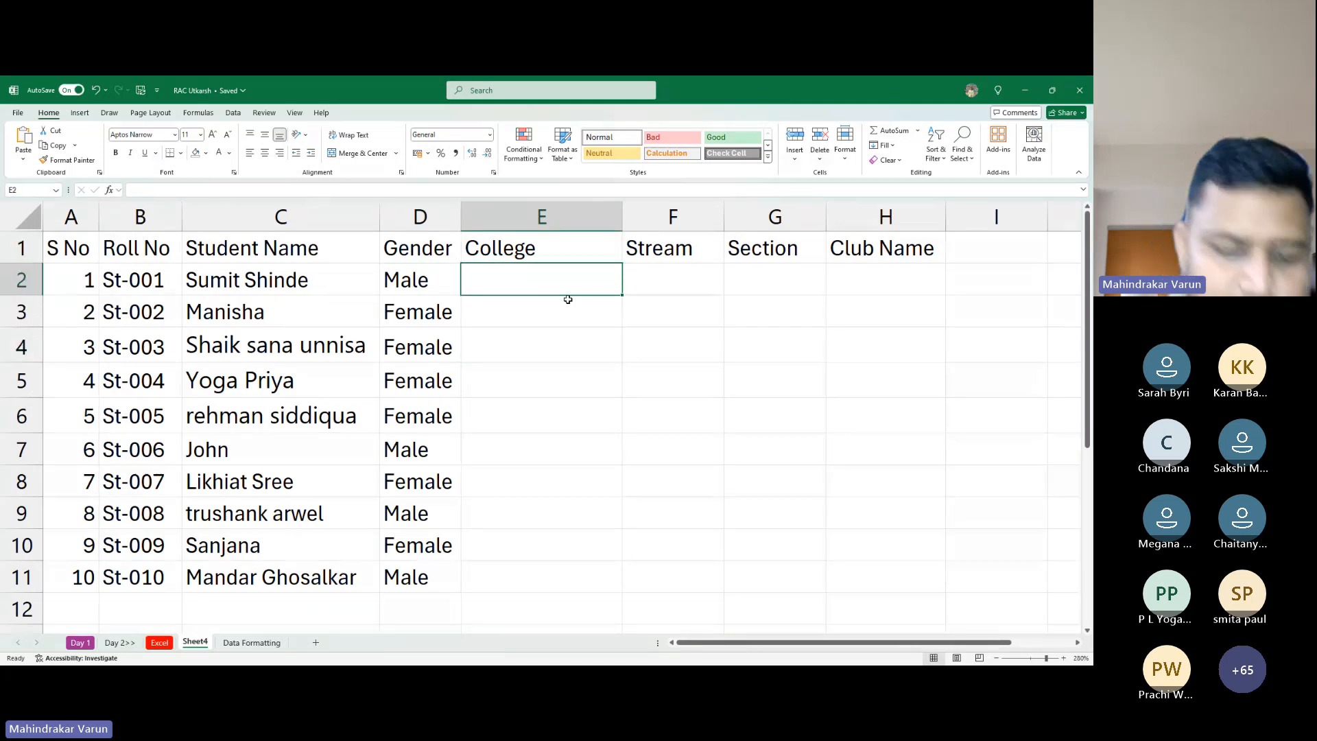
text(acC)
key(BackSpace)
key(BackSpace)
key(BackSpace)
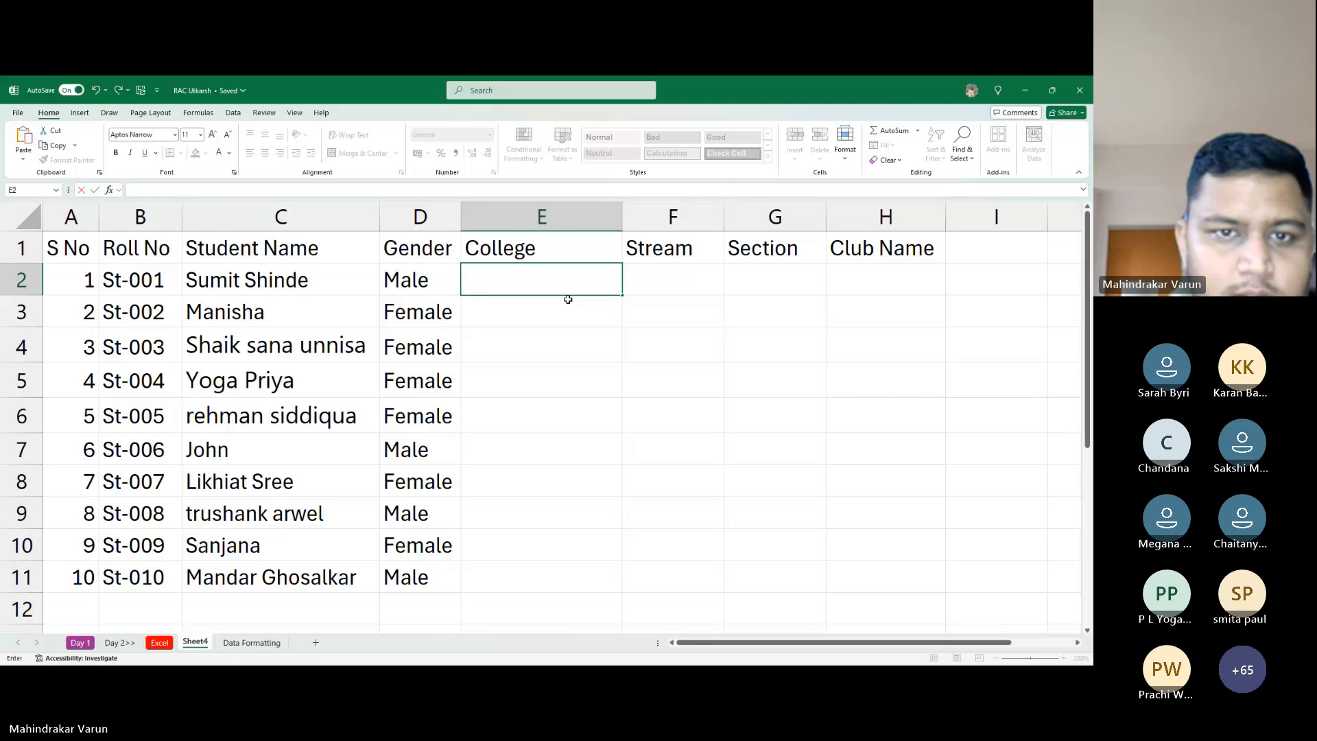
key(alt+Tab)
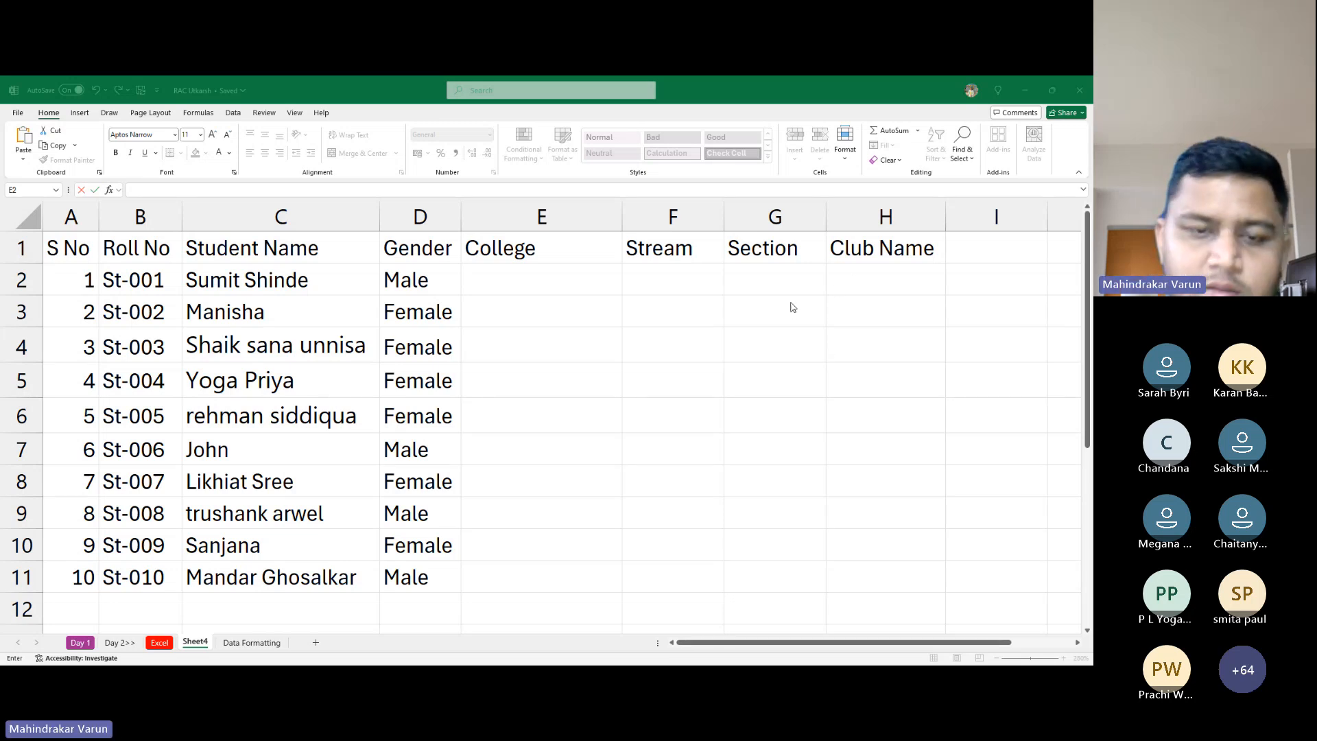
Paste MGMIMSR into cell E11
key(alt+Tab)
click(496, 577)
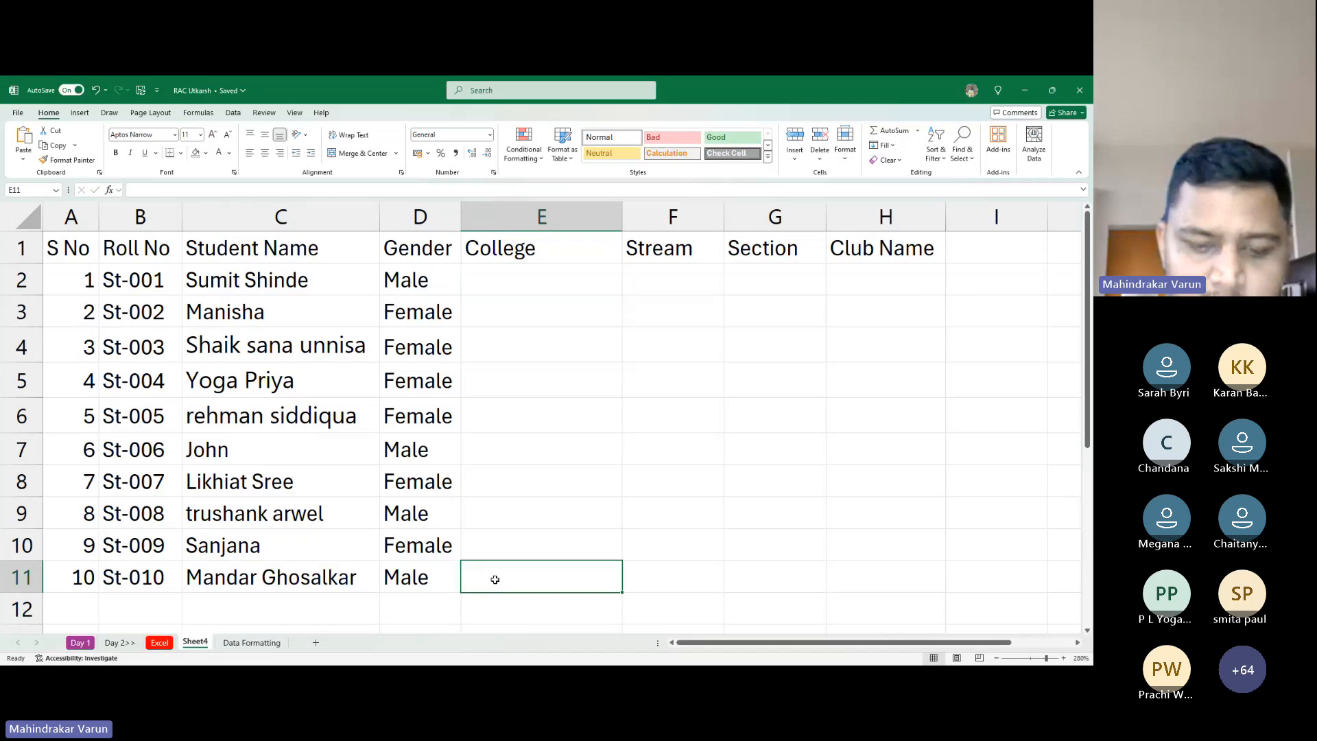
text(MGMIMSR)
key(Up)
Correct the college in cell E10 to read CMR
key(alt+Tab)
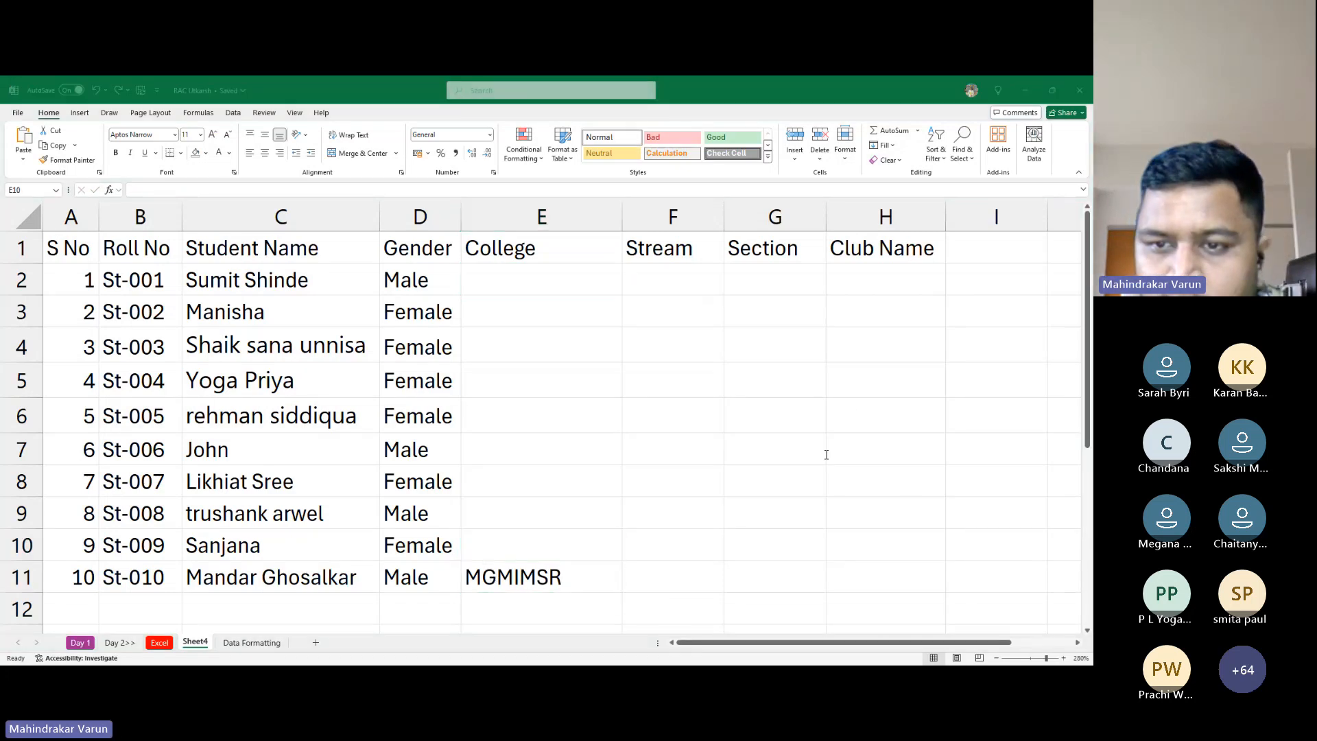
key(alt+Tab)
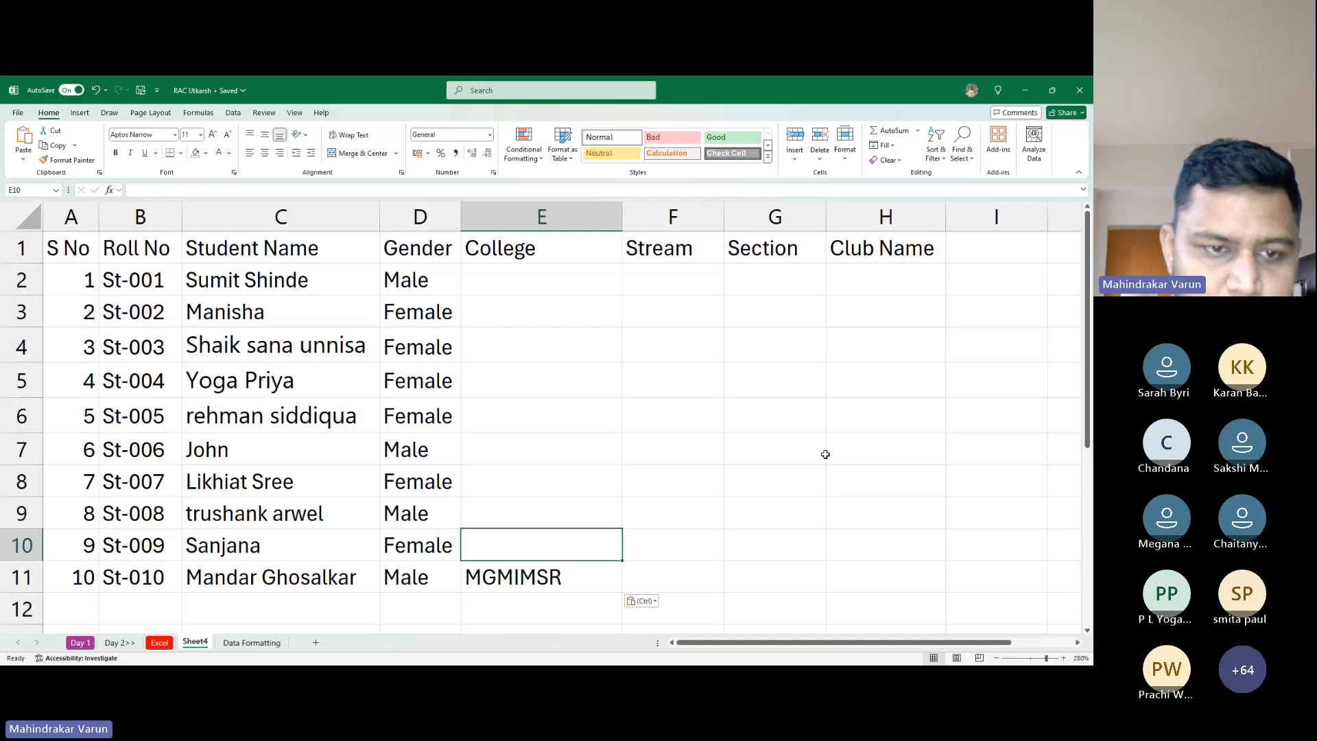
key(F2)
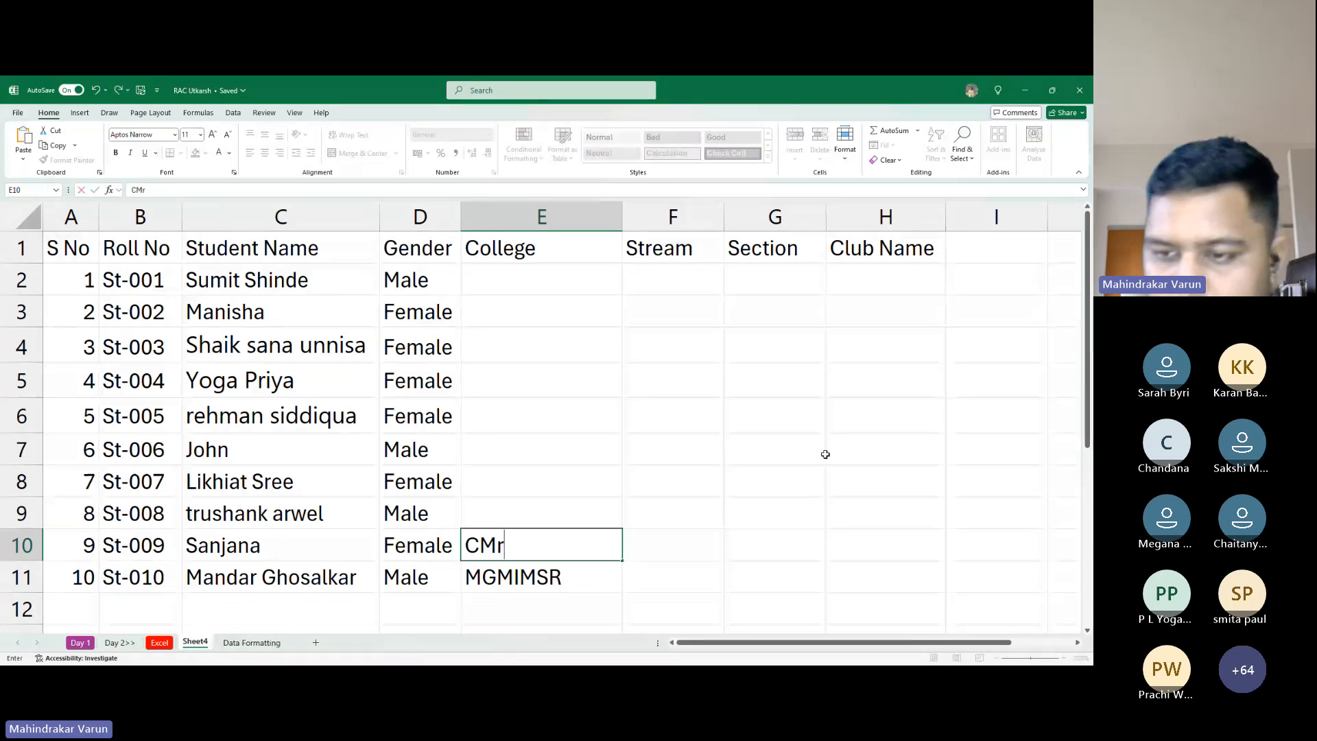
key(BackSpace)
text(R)
key(Tab)
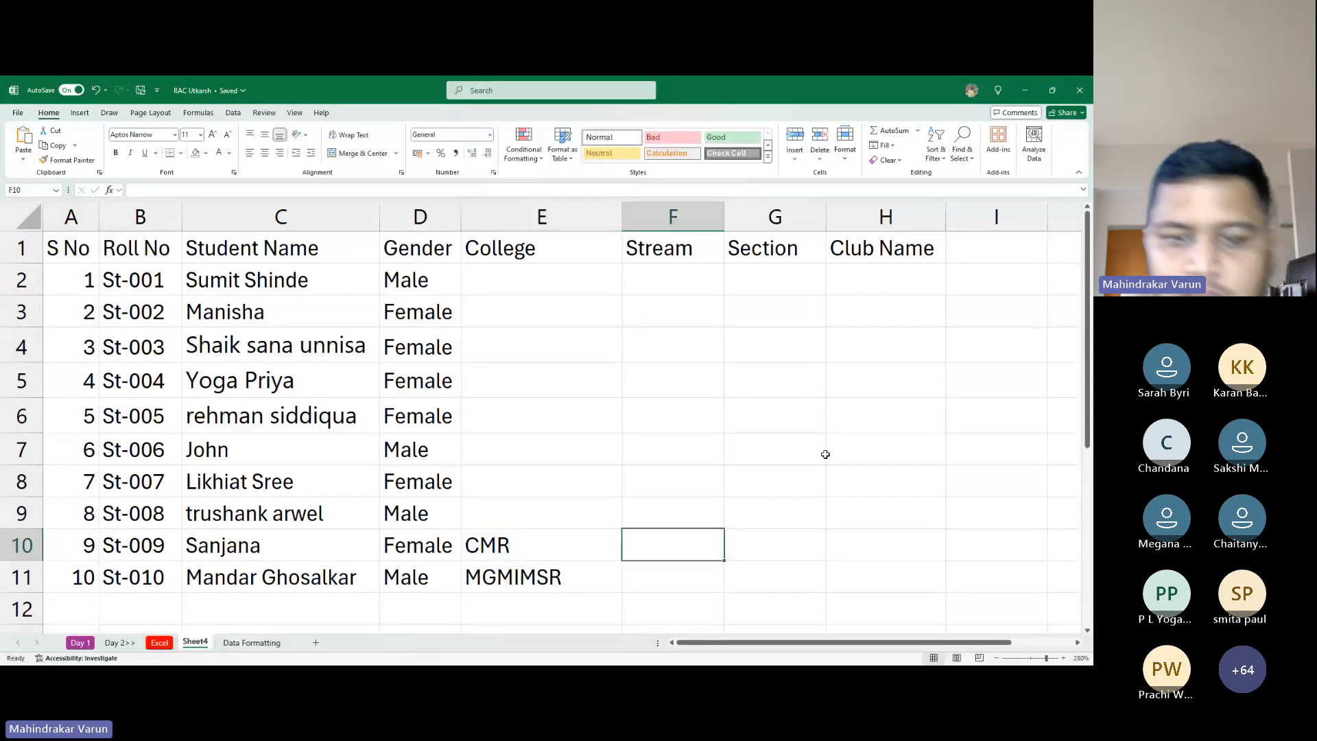
key(Left)
key(Up)
key(Up)
key(Up)
key(Up)
key(Up)
key(Up)
key(Up)
key(Up)
key(Up)
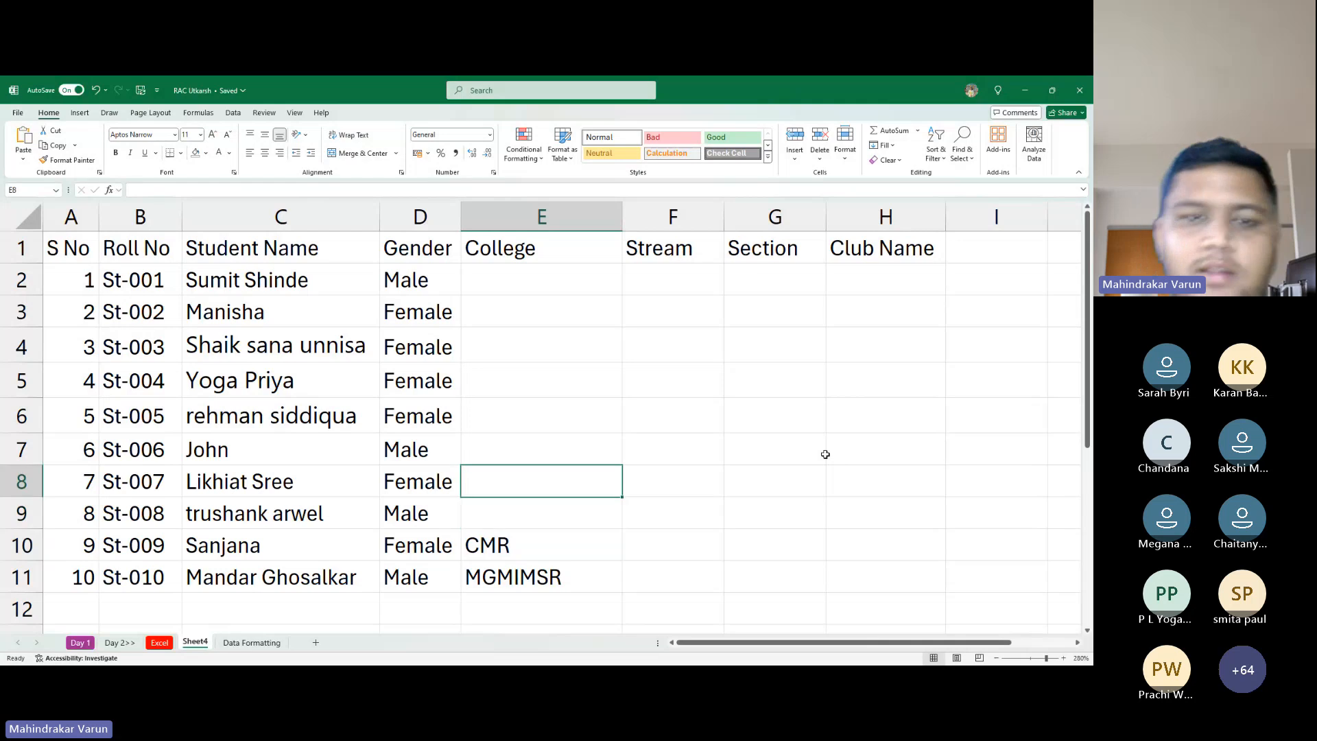
key(Down)
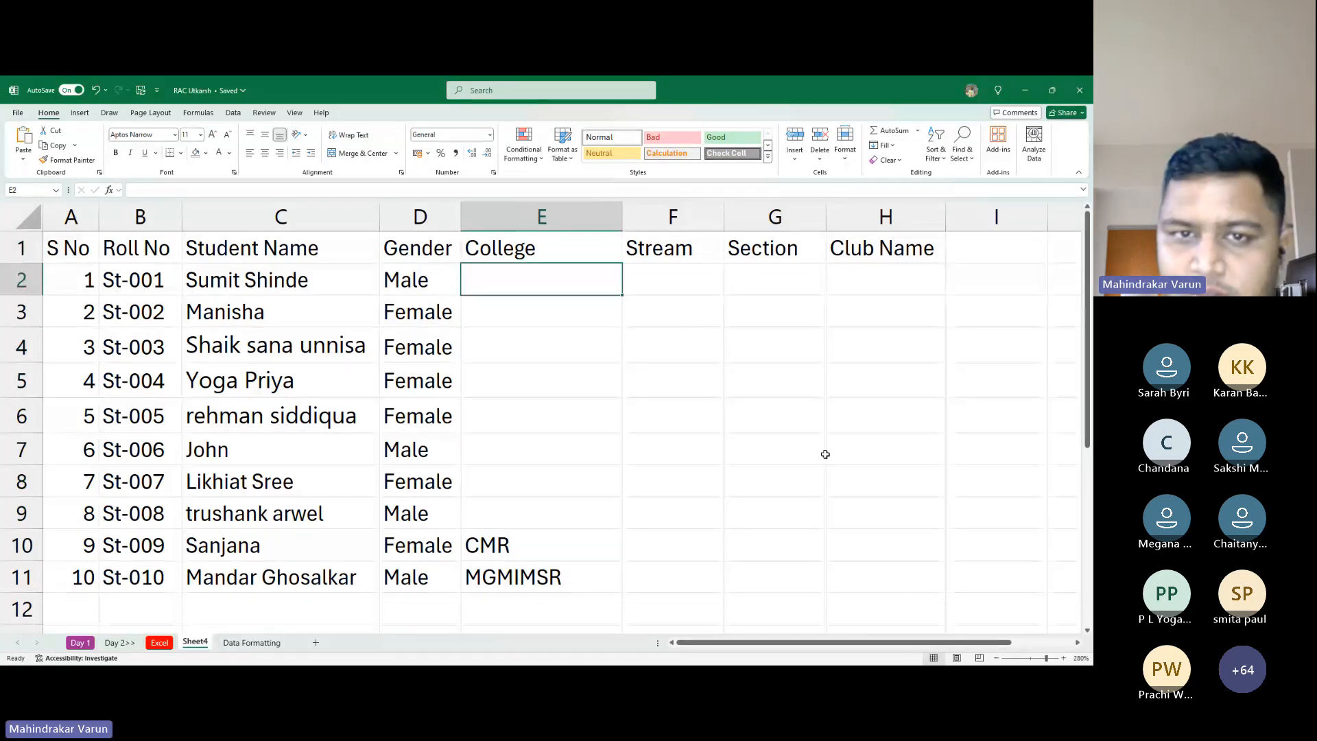
key(Down)
key(Up)
key(Up)
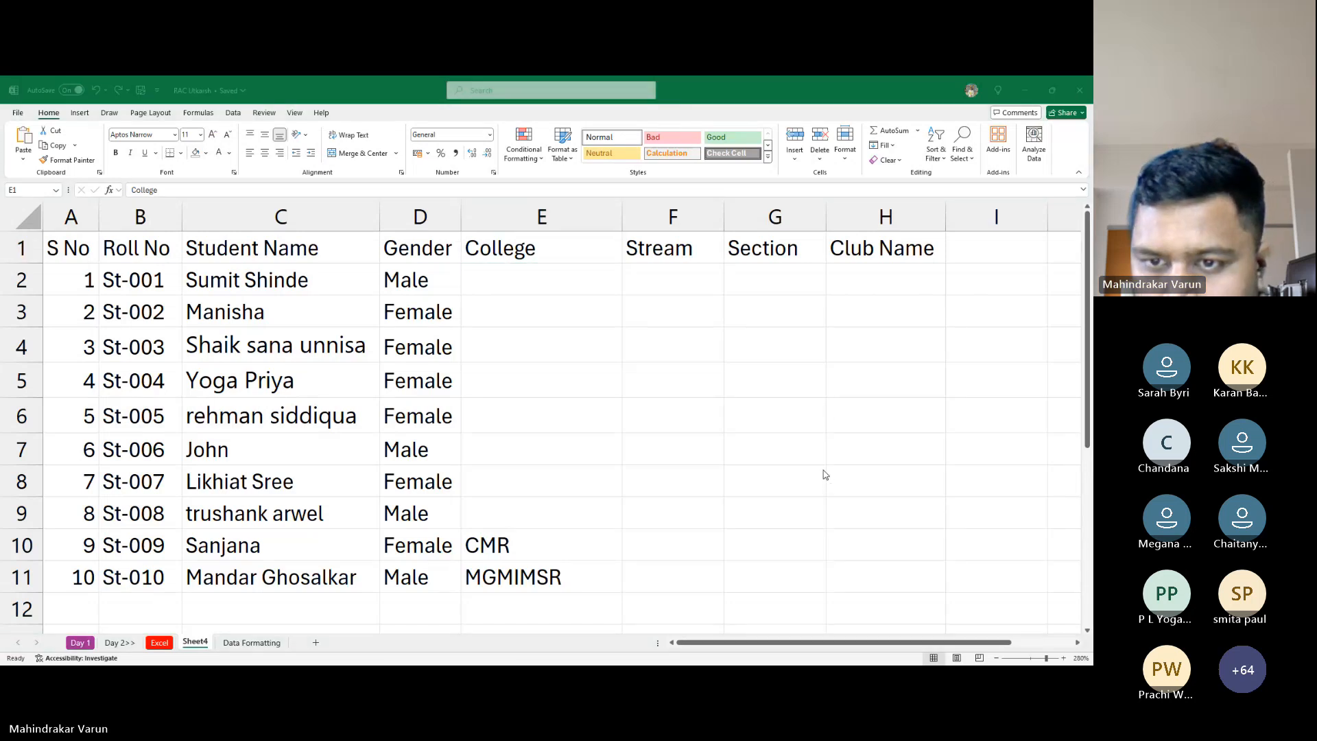
click(804, 477)
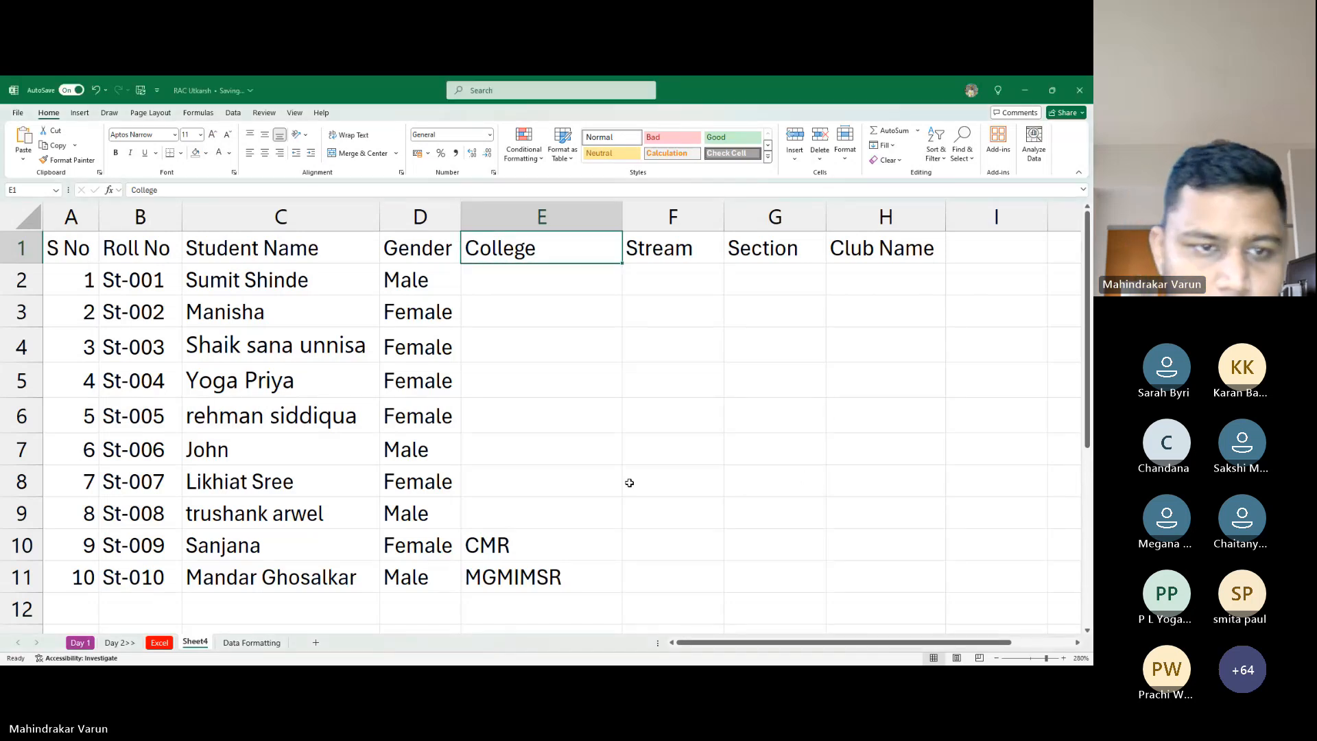
Paste BVRITH into E3 and enter ACC in E4 and E5
click(476, 319)
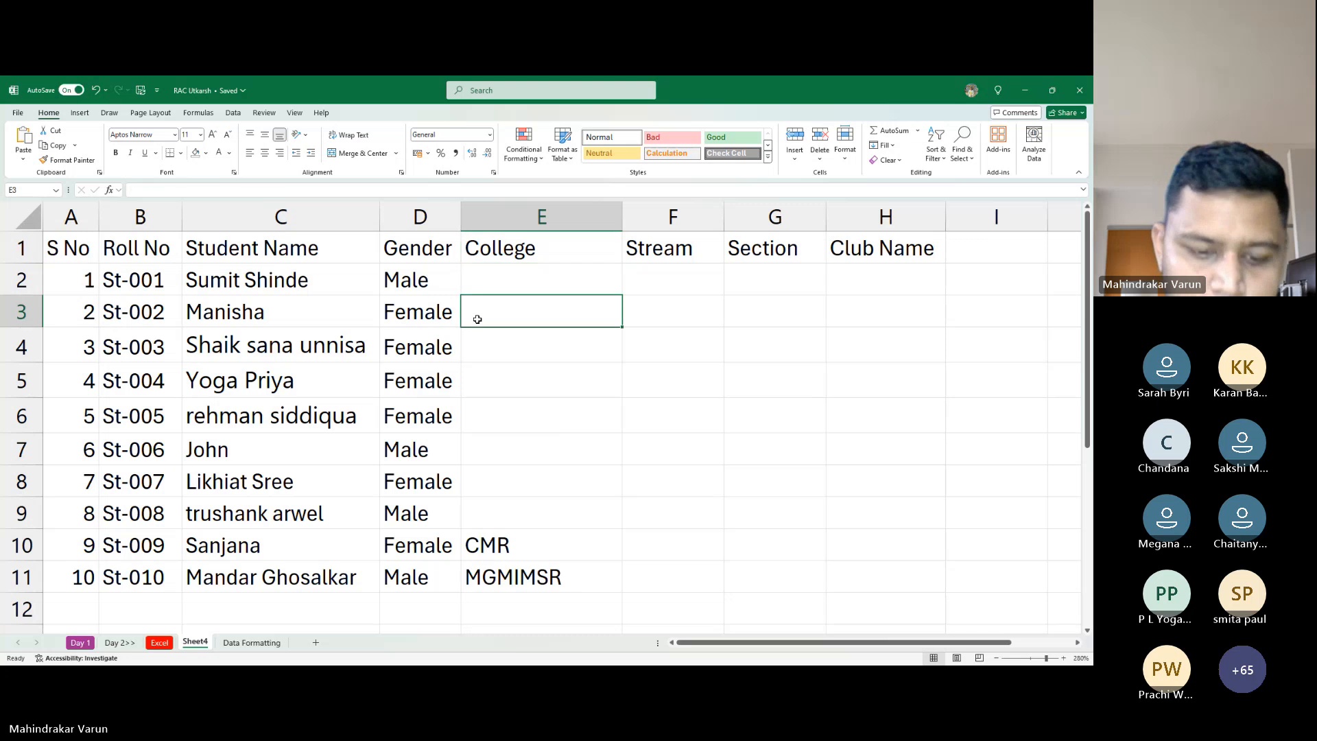
text(BVRITH)
key(Down)
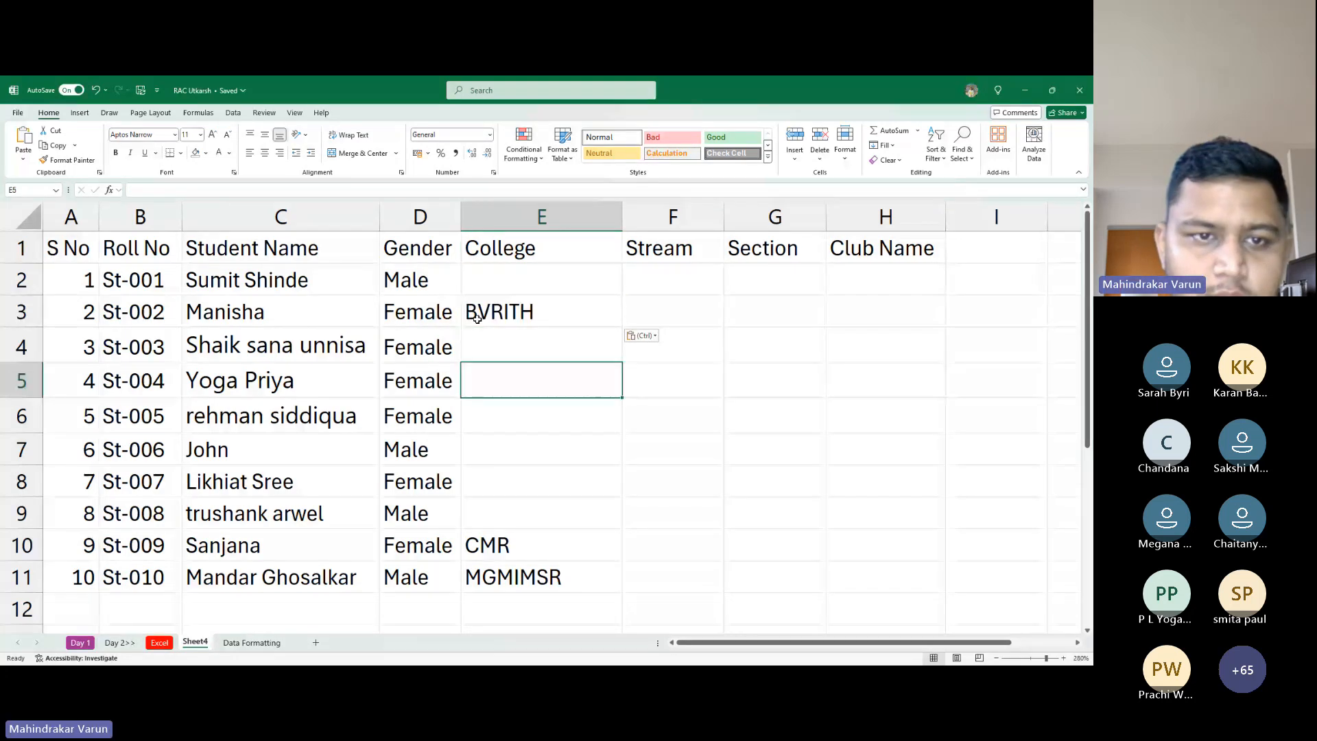
text(ACC)
key(Return)
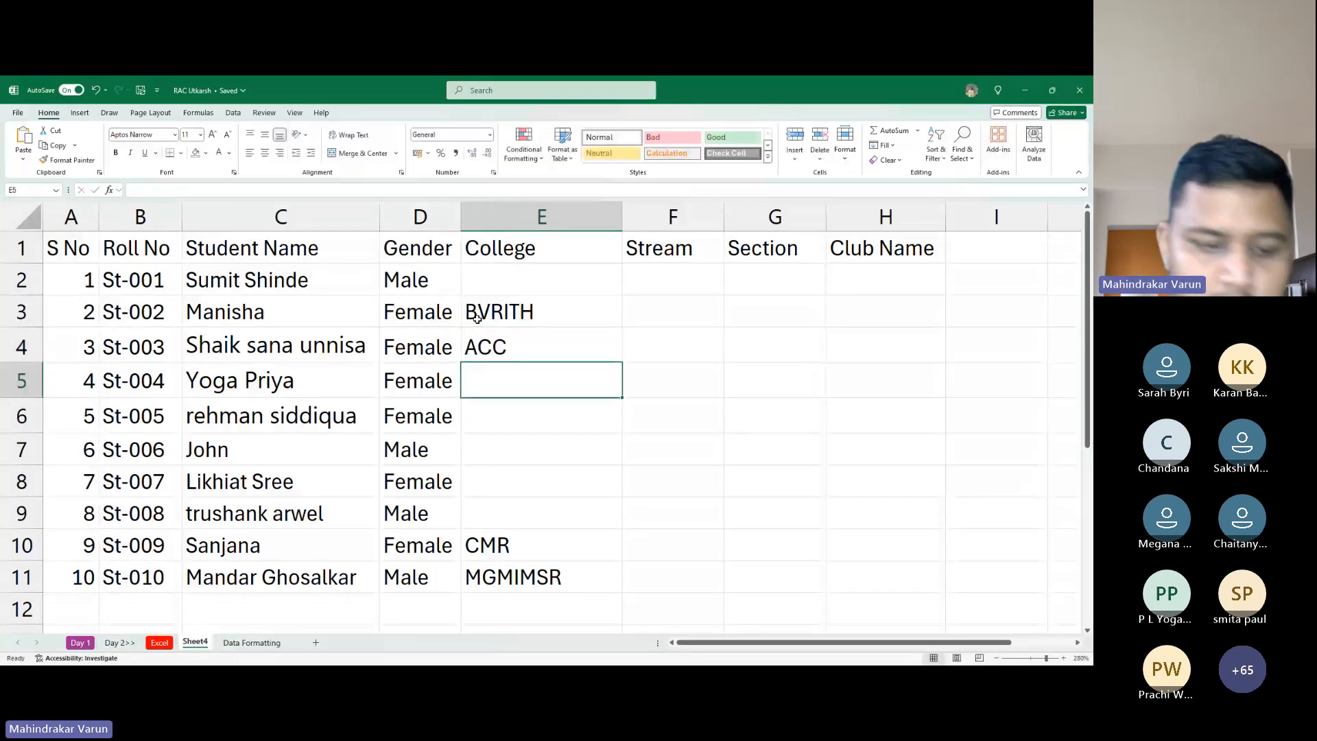
text(AC)
key(Return)
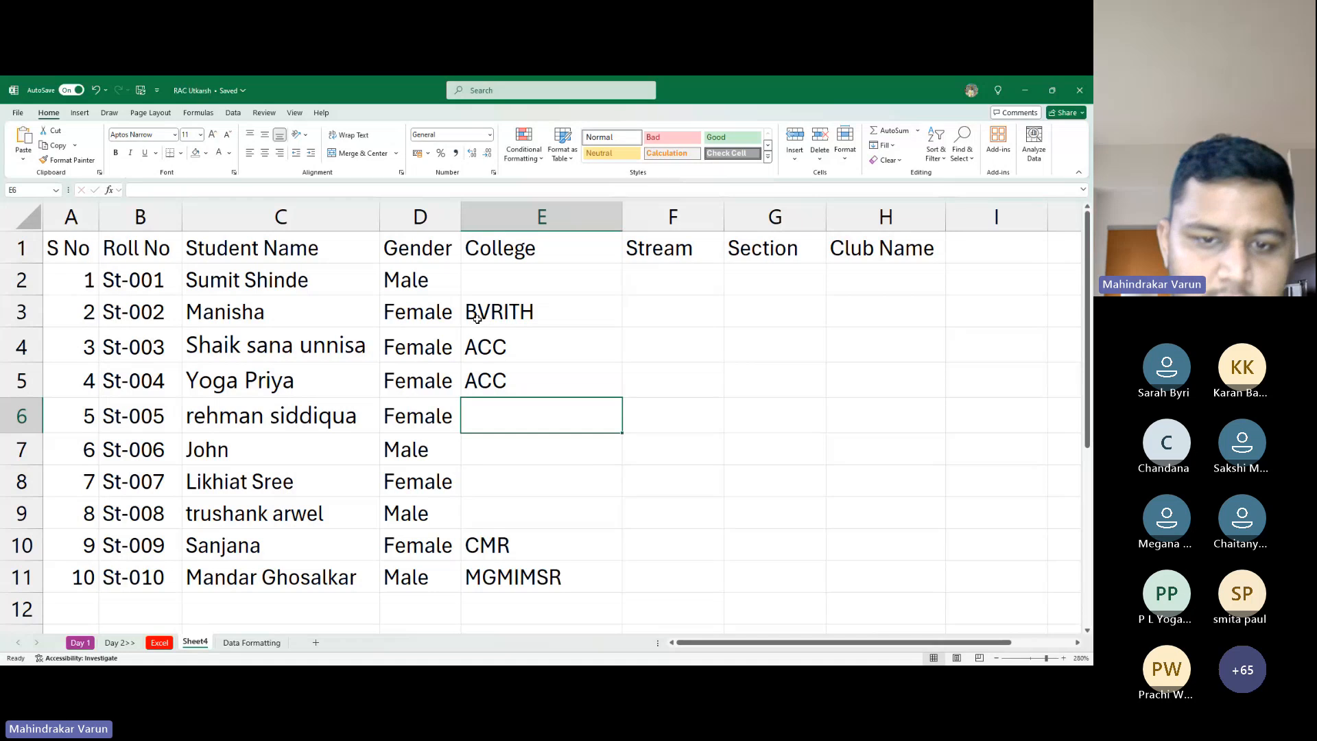
Enter St Anns as the college in cell E8
scroll(946, 371, down, 4)
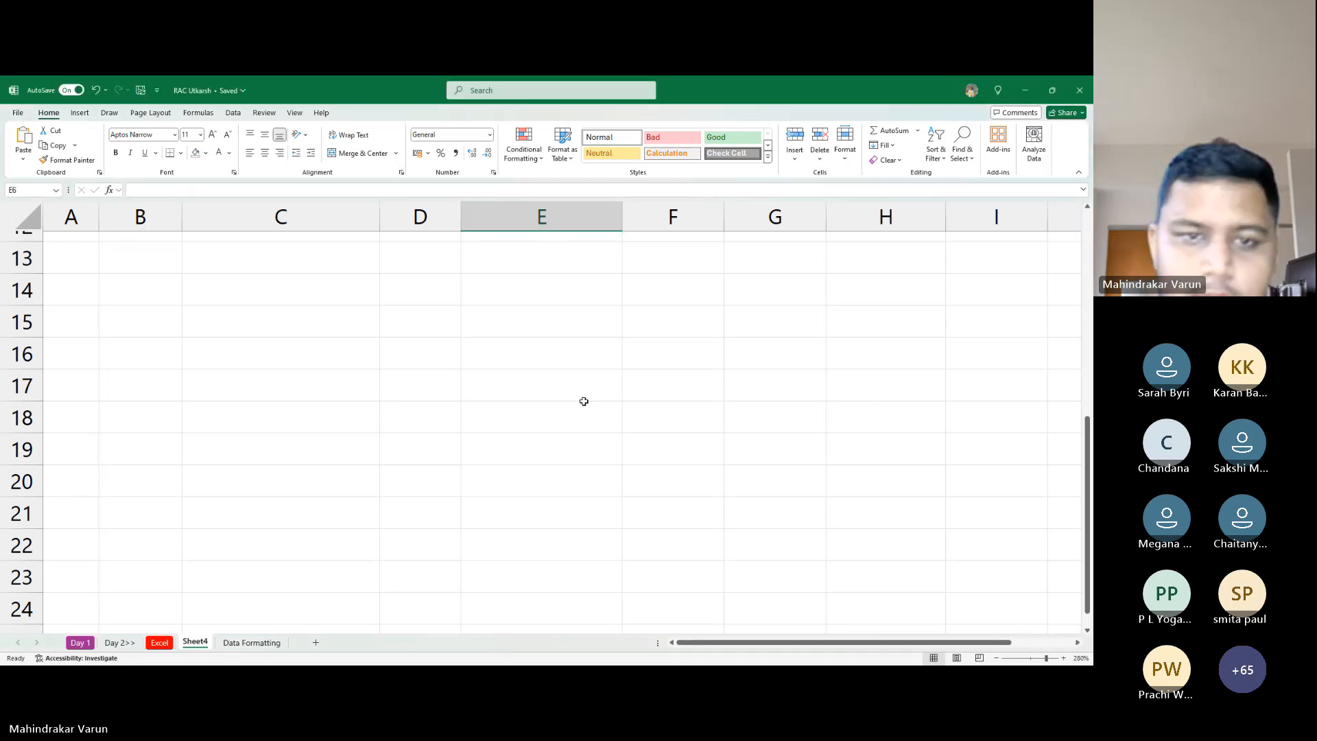
scroll(408, 371, up, 4)
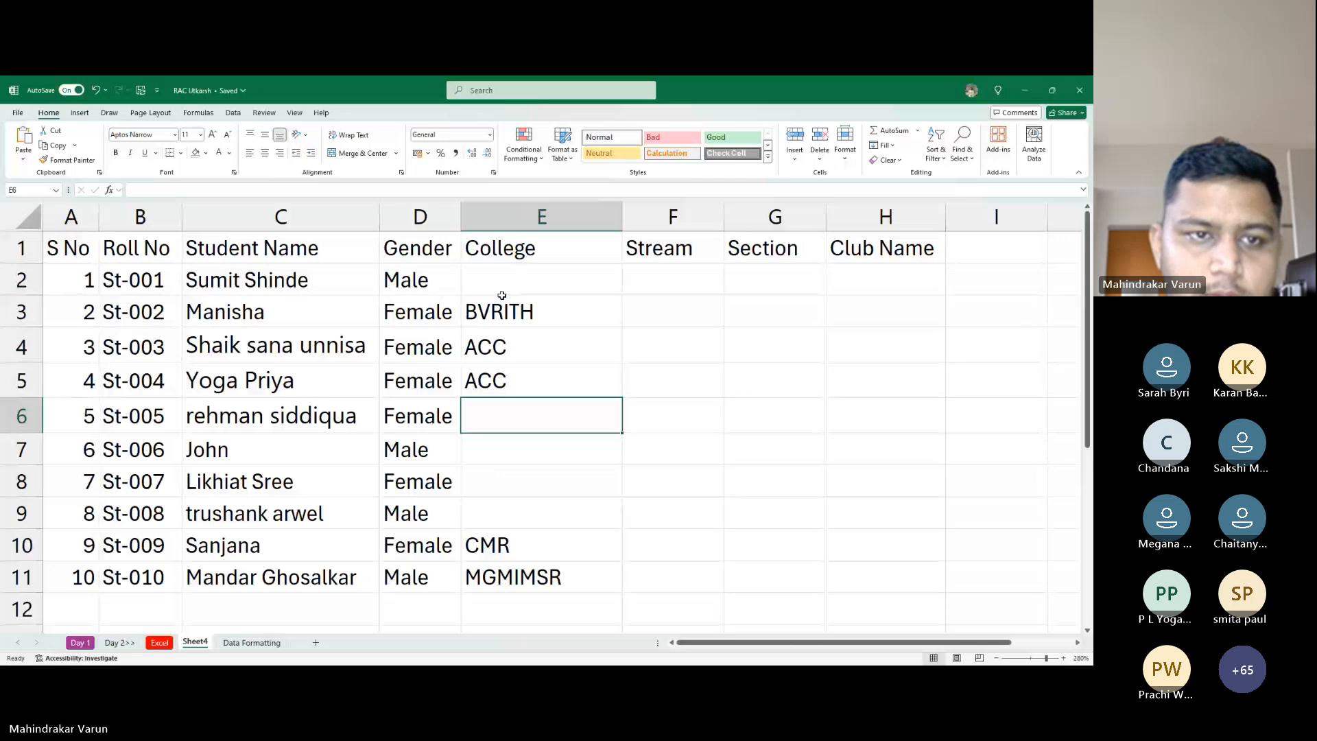
click(524, 521)
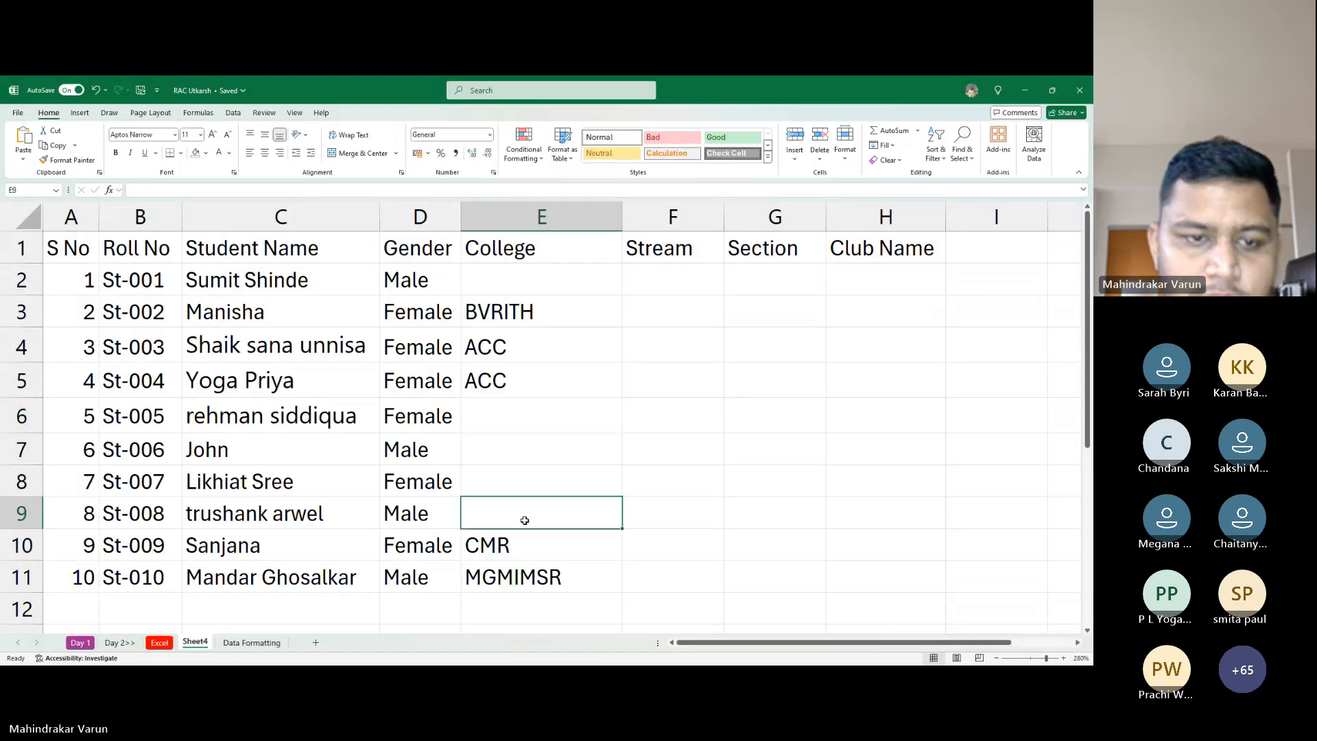
click(554, 478)
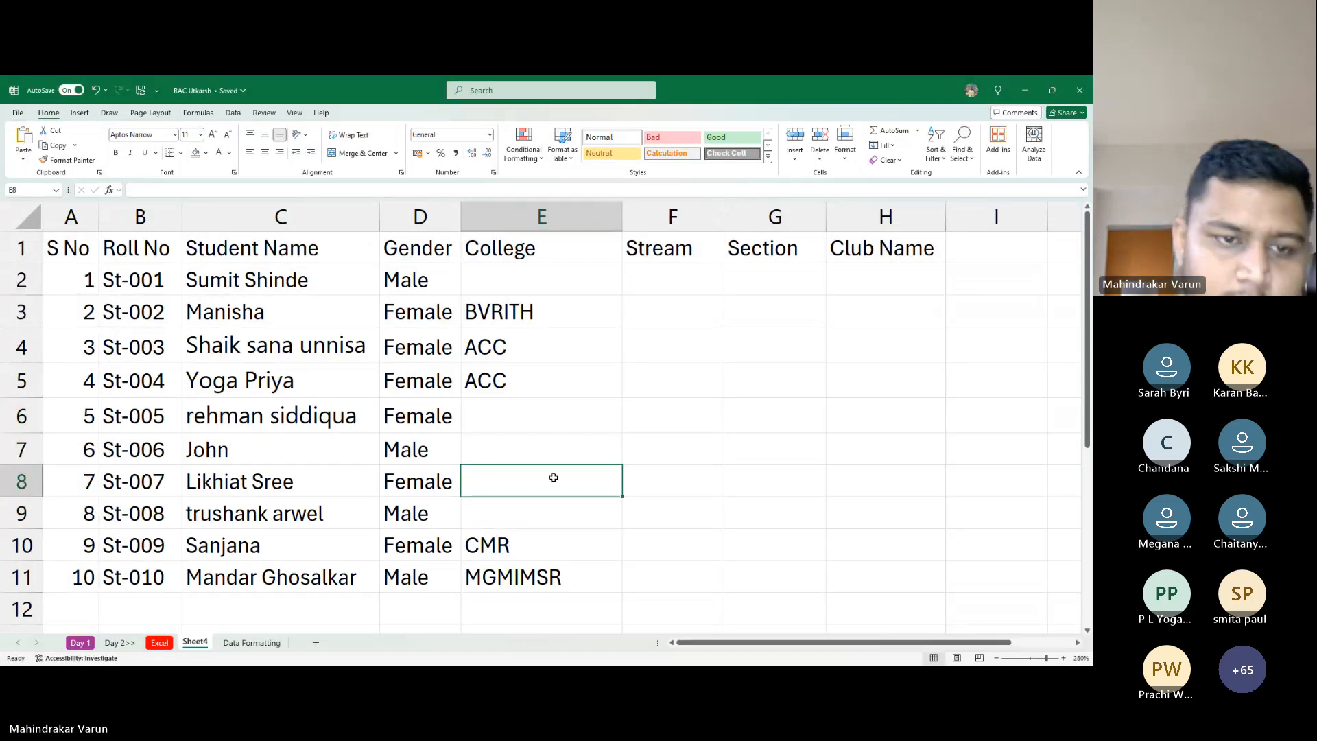
text(St Anna)
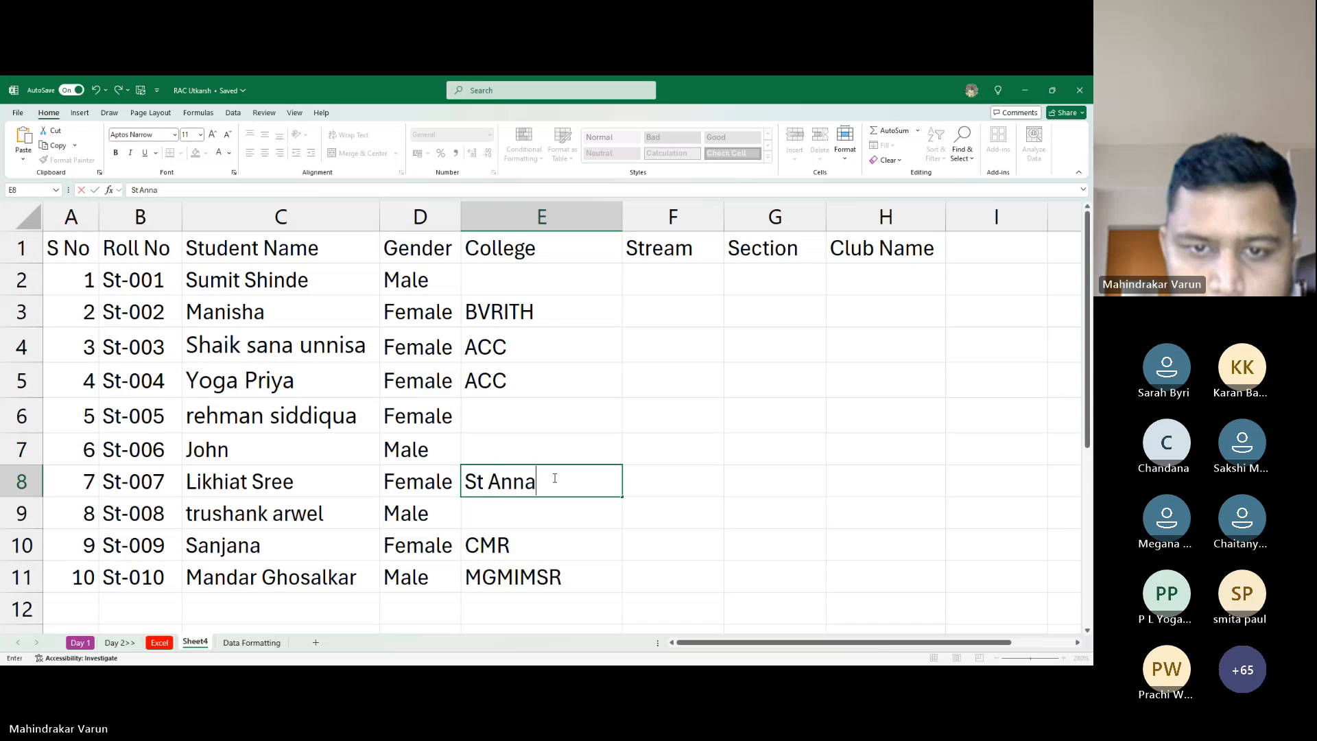
key(BackSpace)
text(s)
key(Return)
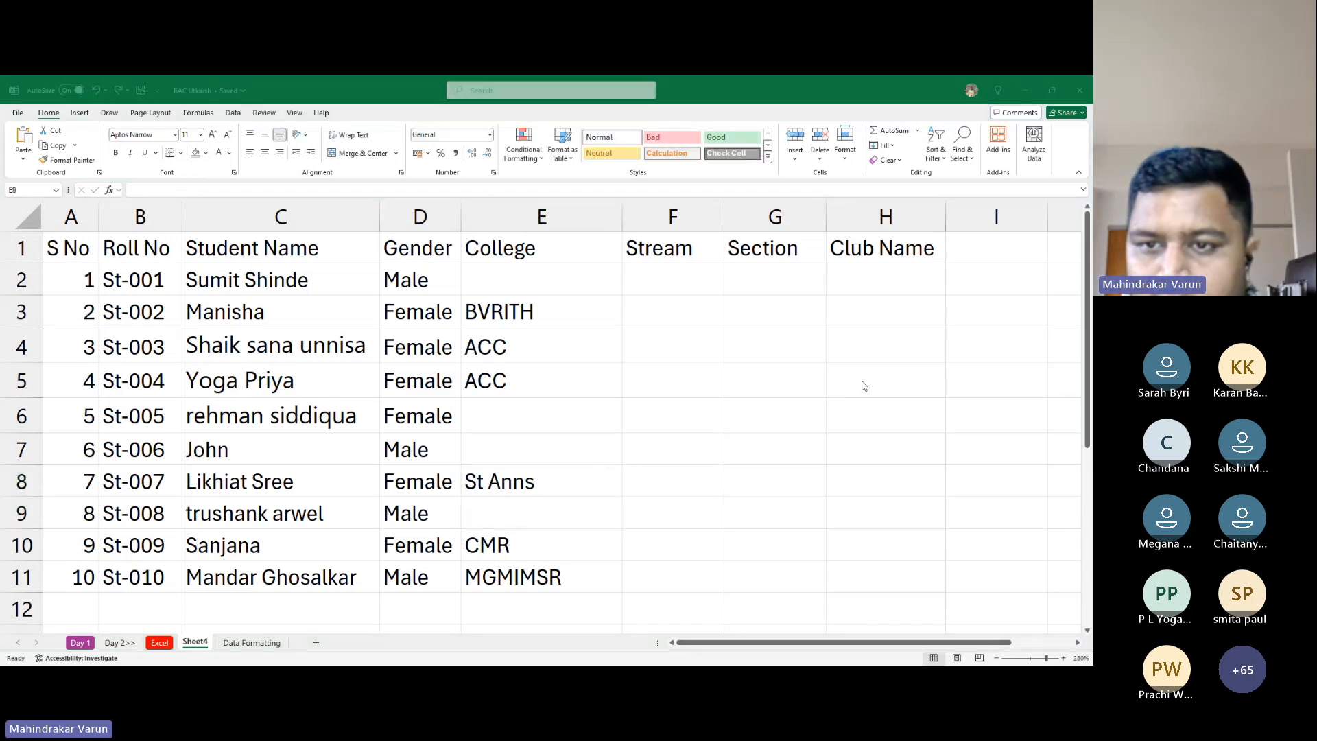
Copy St Anns from E8 into cell E6
key(alt+Tab)
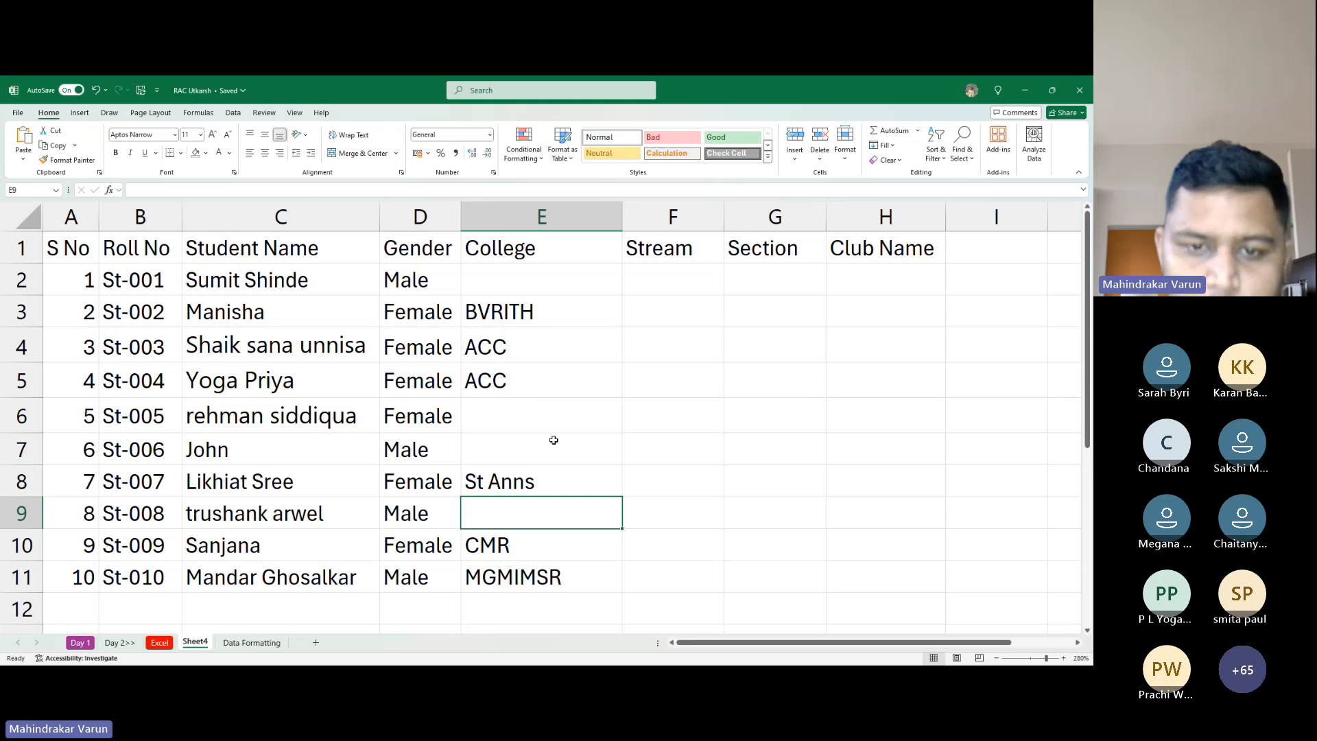
click(496, 480)
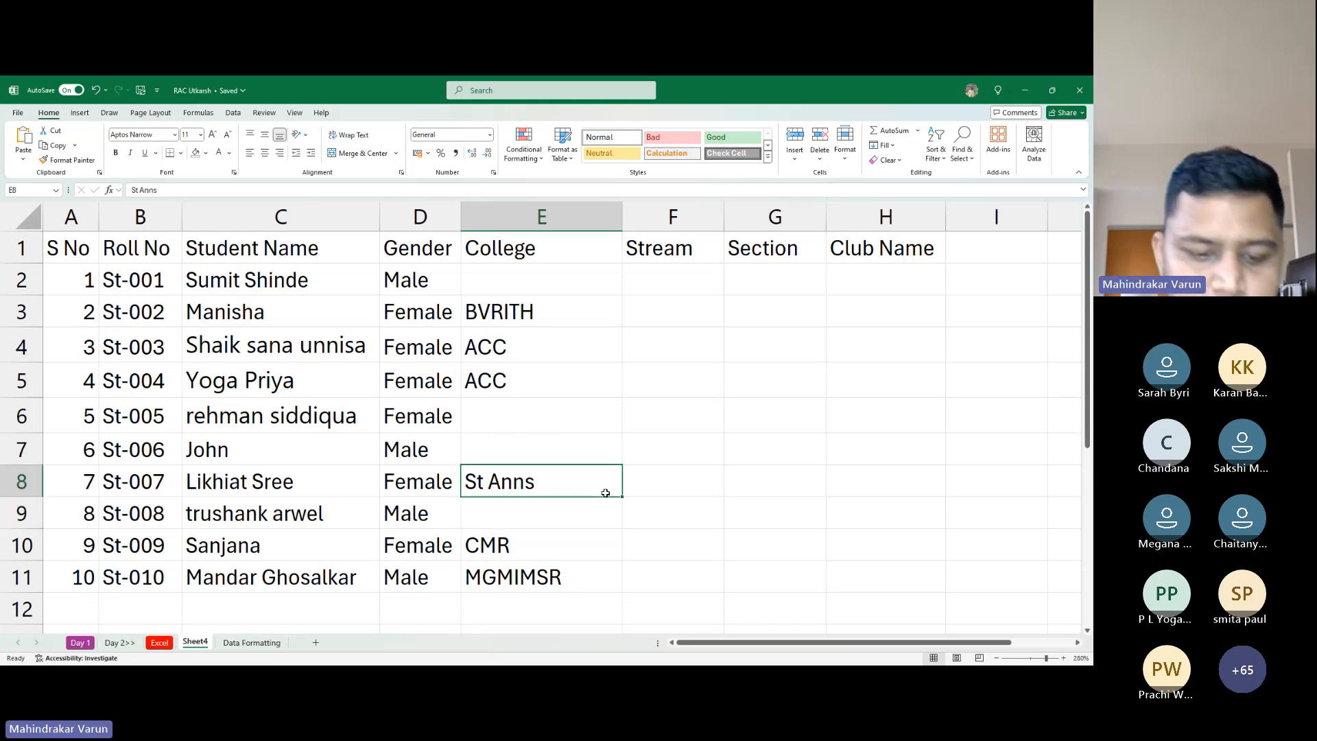
key(ctrl+c)
click(523, 269)
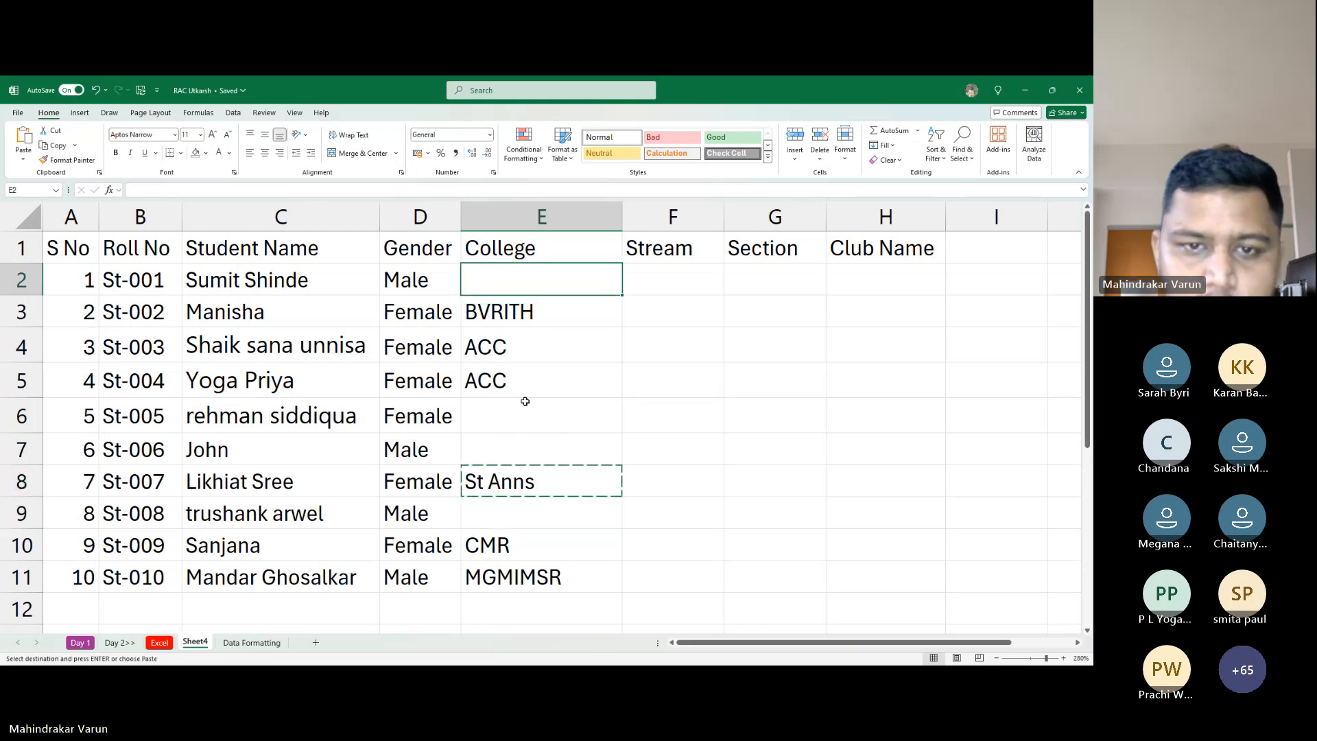
click(500, 408)
key(ctrl+v)
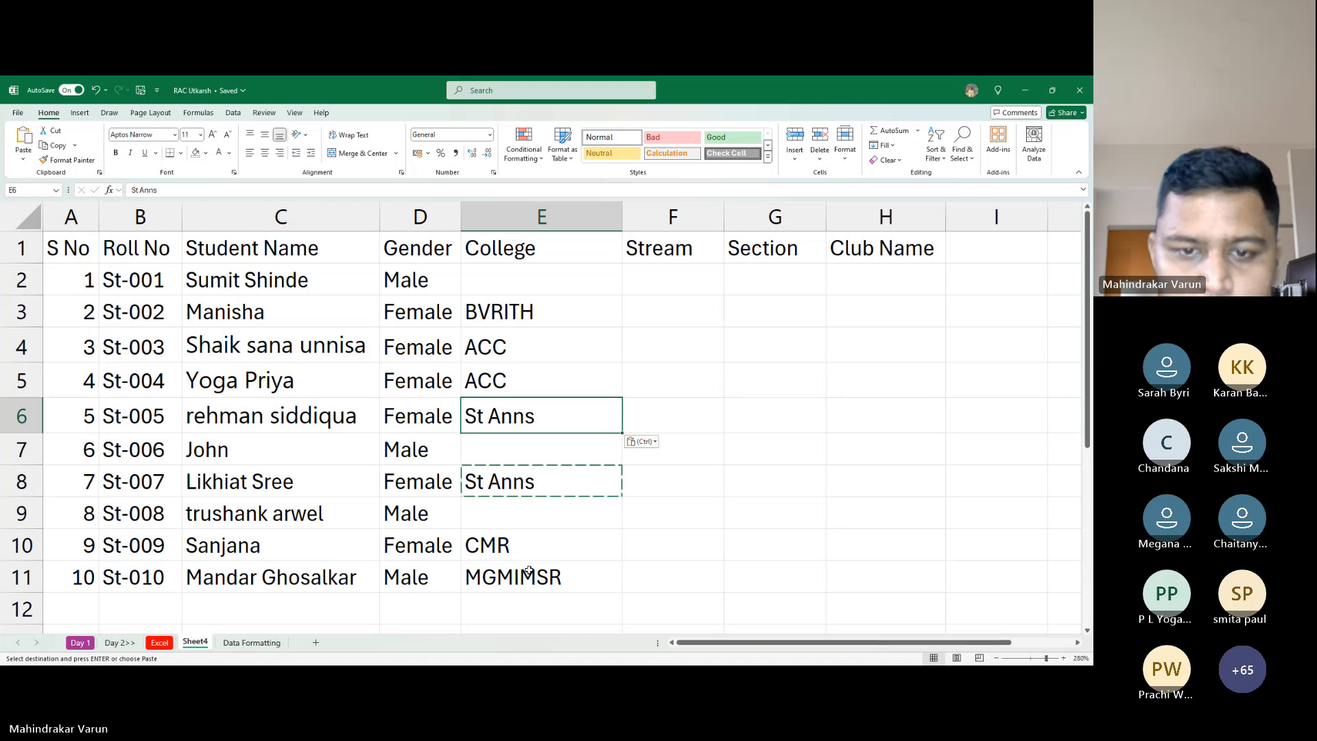
Keep CMR in E10 and copy it into cells E9 and E7
click(531, 551)
key(ctrl+v)
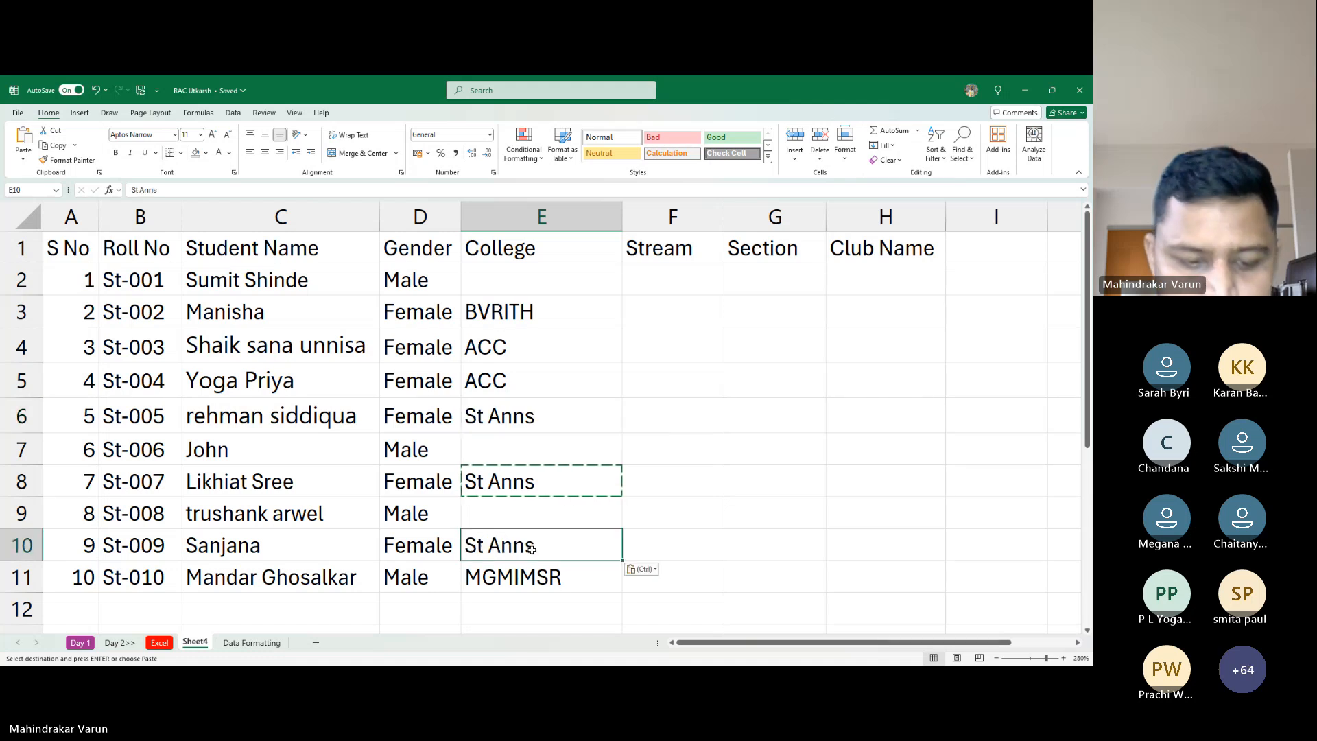
key(ctrl+z)
key(ctrl+c)
click(530, 512)
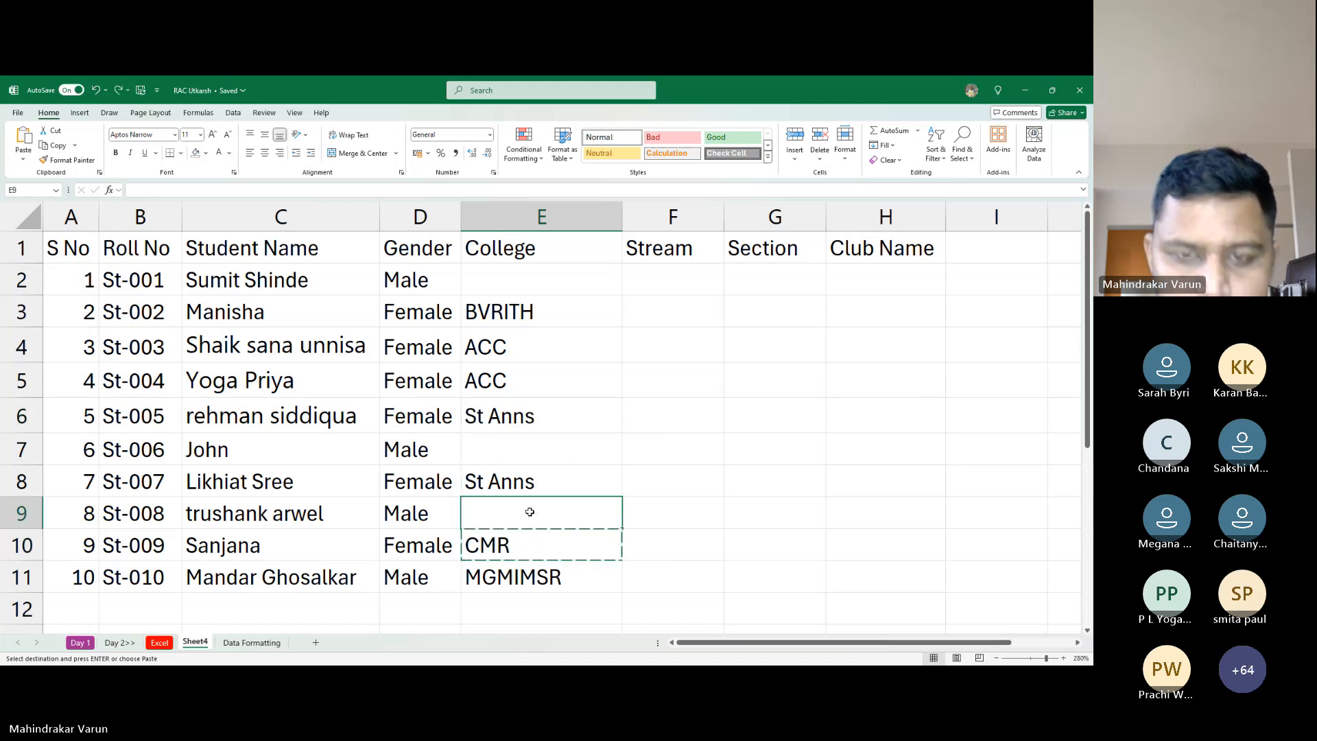
key(ctrl+v)
click(505, 436)
key(ctrl+v)
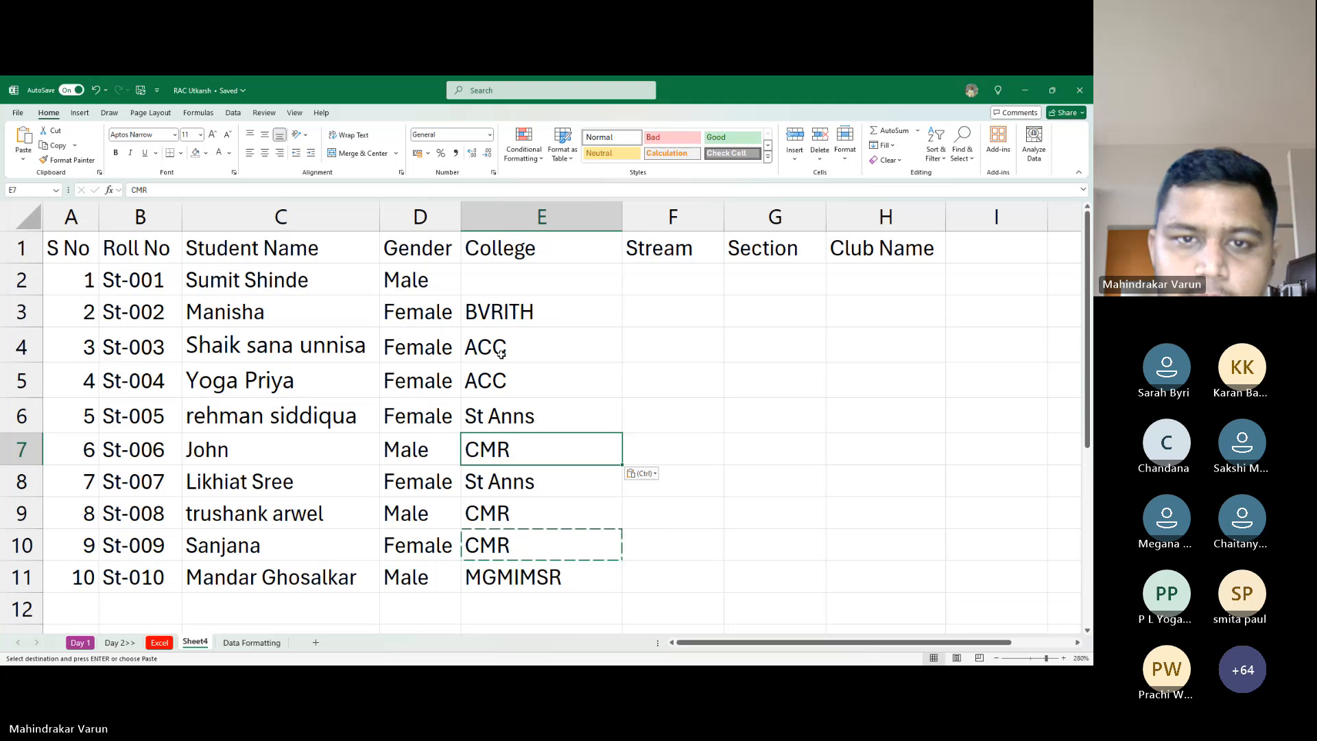
Enter ACC as the college in cell E2
click(508, 284)
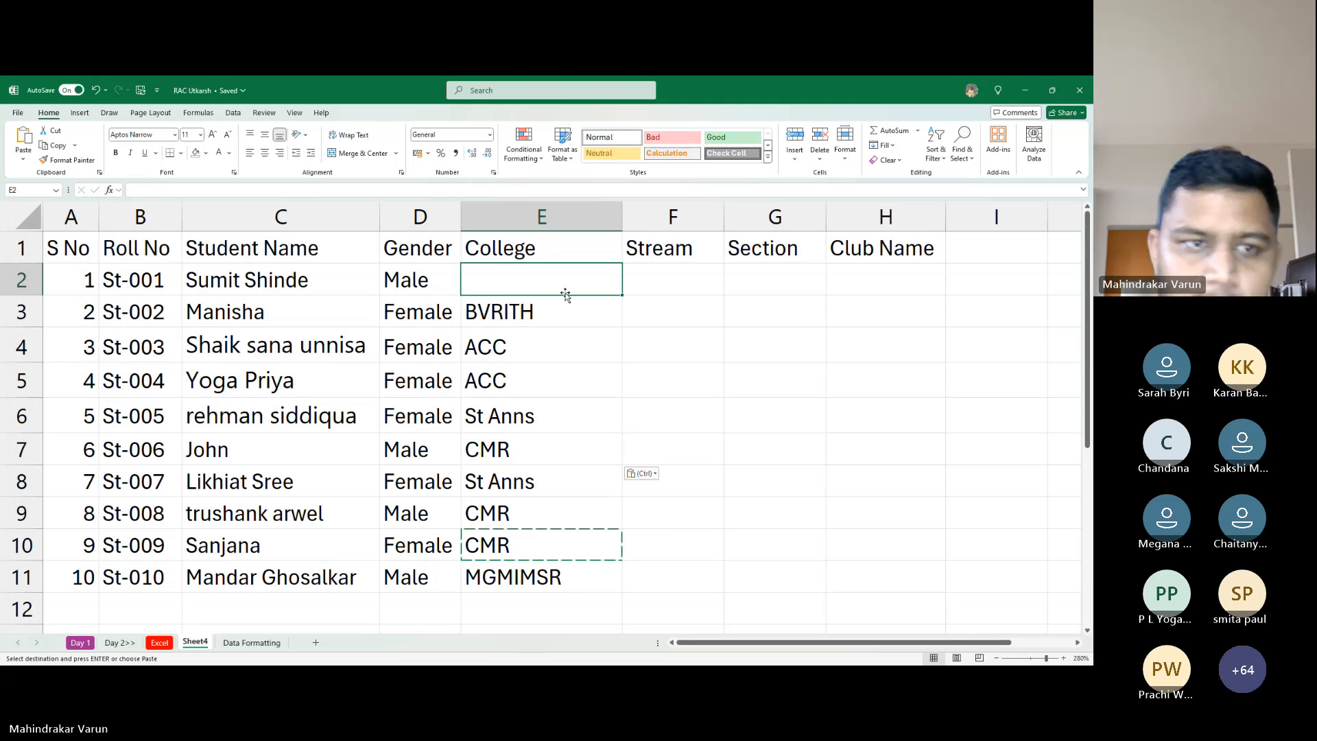
text(Acc)
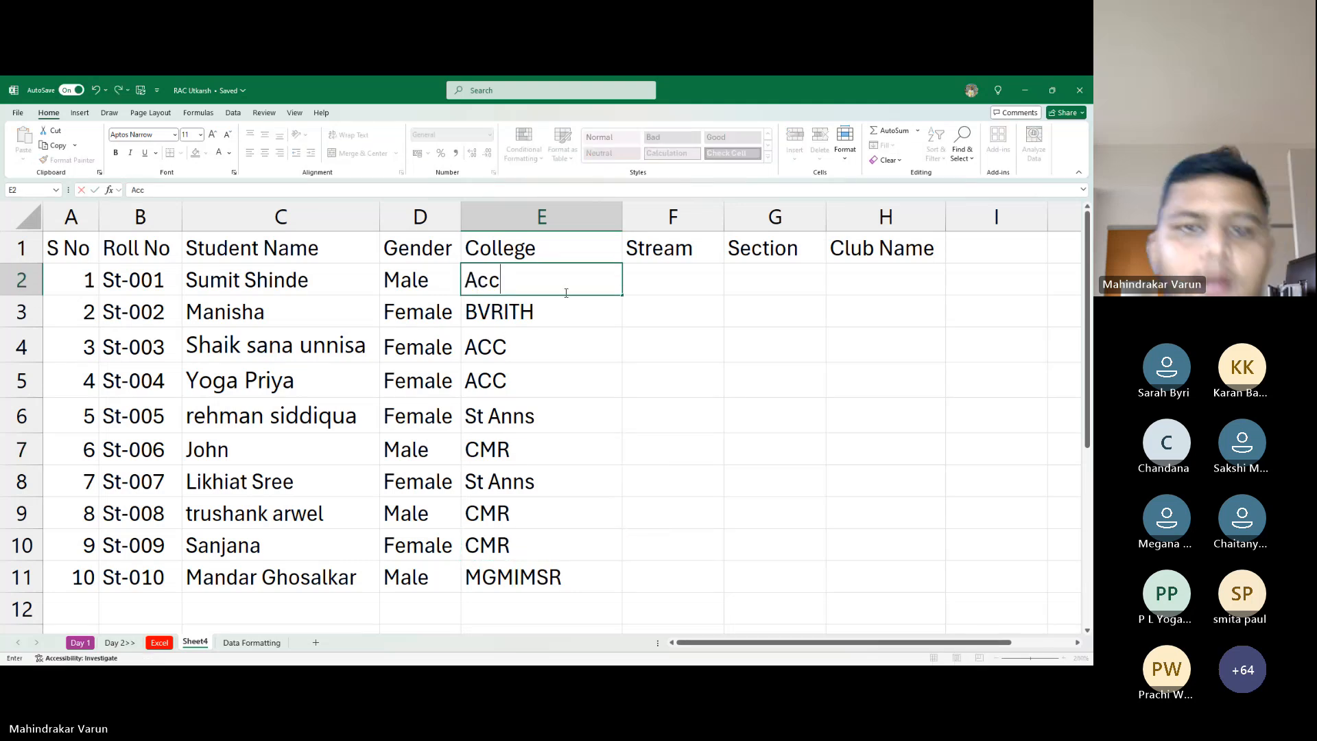
key(Return)
click(566, 293)
text(ACC)
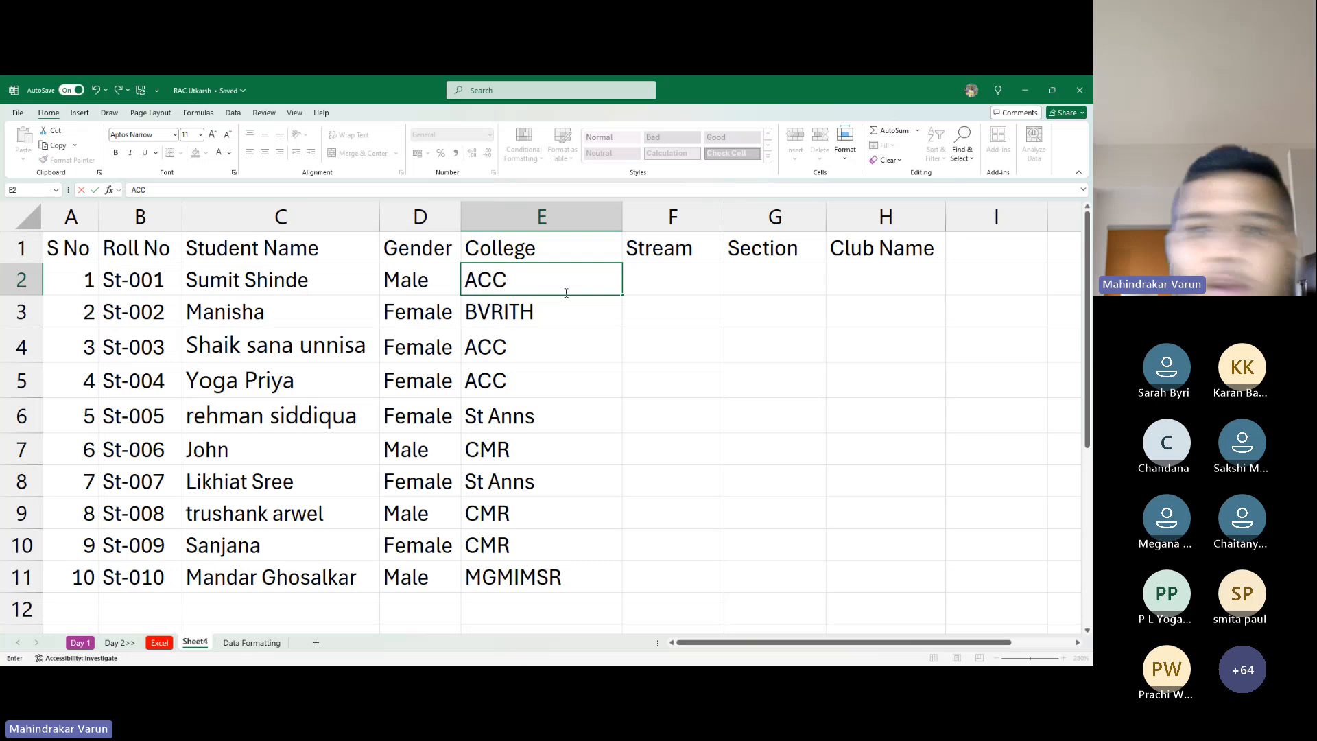
key(Return)
key(Right)
key(Right)
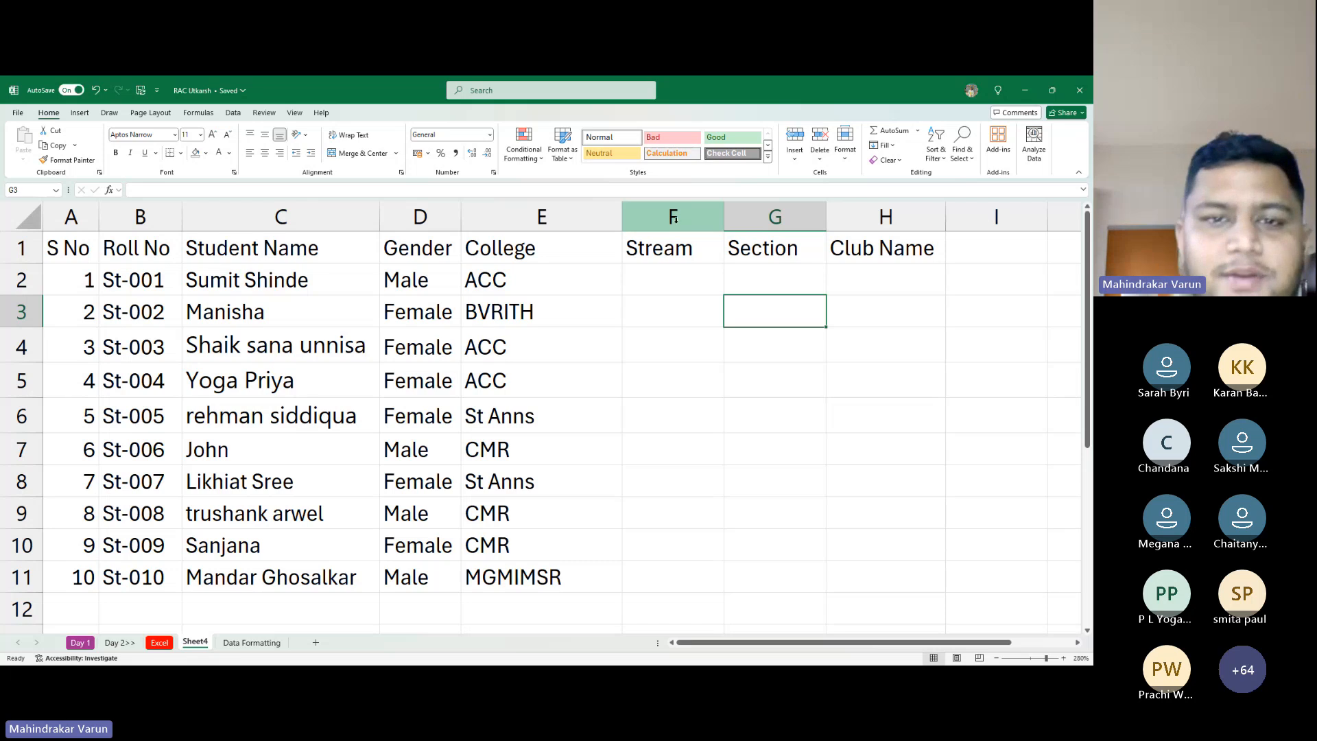
Insert three blank columns at F:H ahead of Stream, then return to cell A1
drag(674, 218, 915, 218)
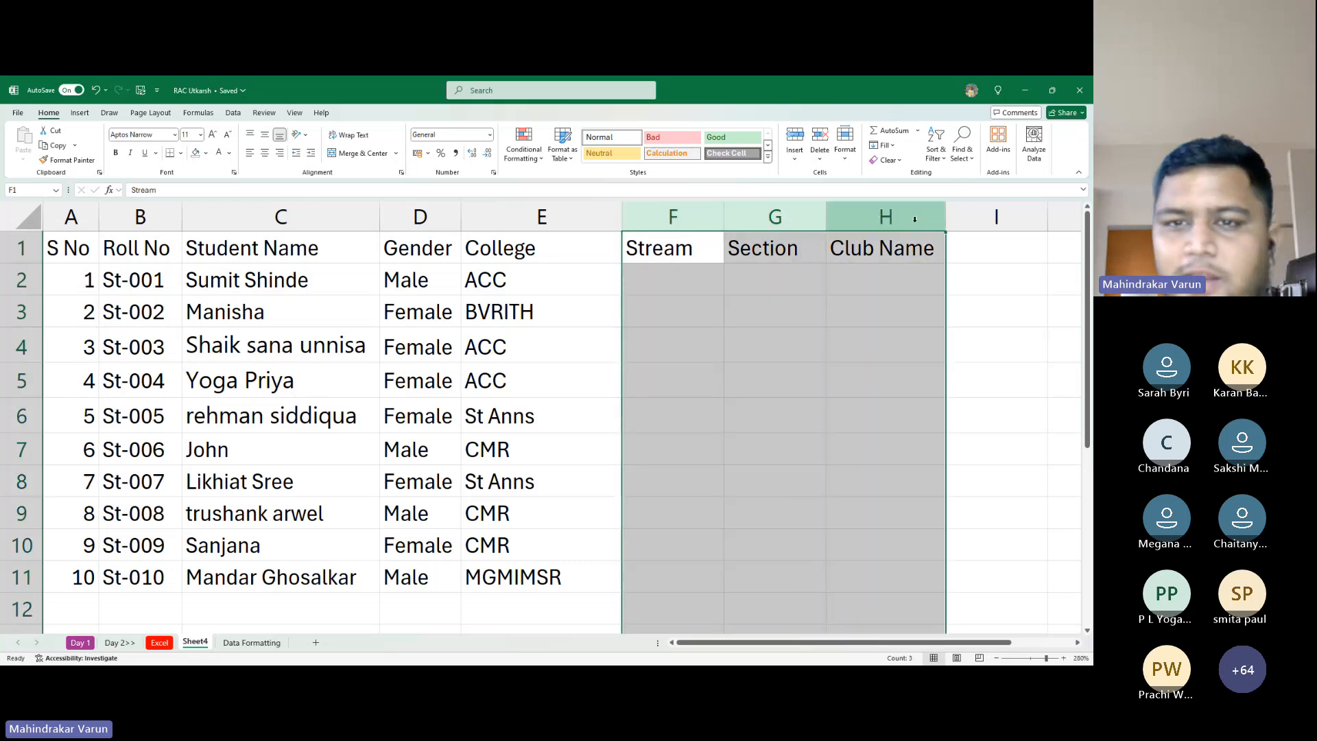
key(ctrl+plus)
key(Right)
key(Left)
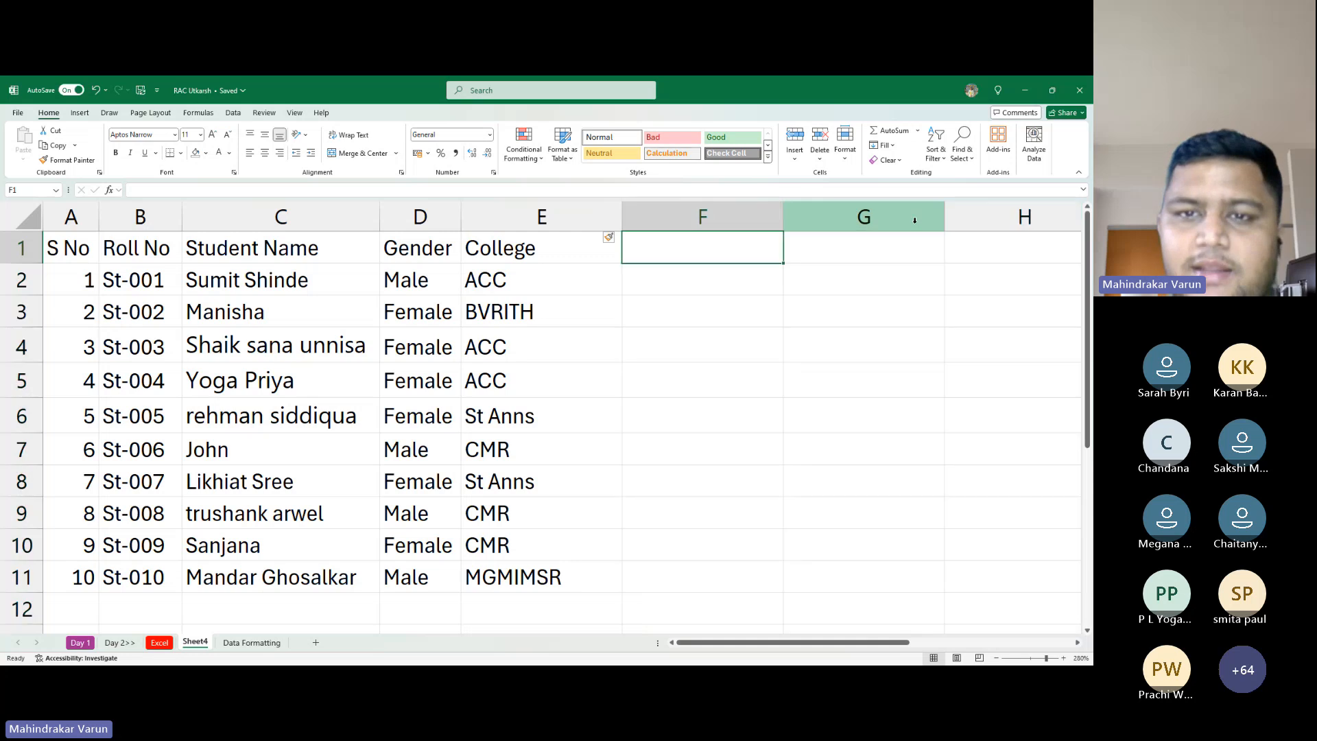
key(Left)
key(Right)
key(Right)
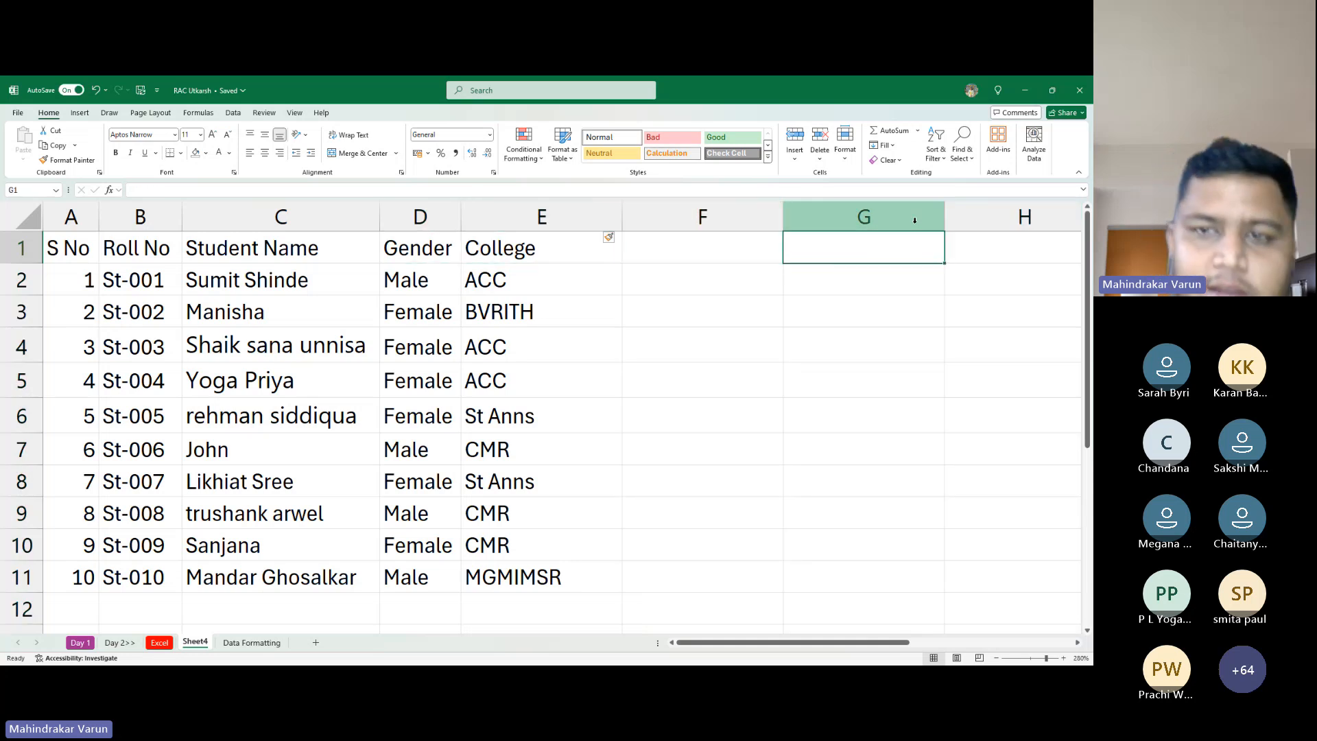
key(Left)
key(shift+Right)
key(shift+Right)
key(shift+Right)
key(shift+Right)
key(shift+Right)
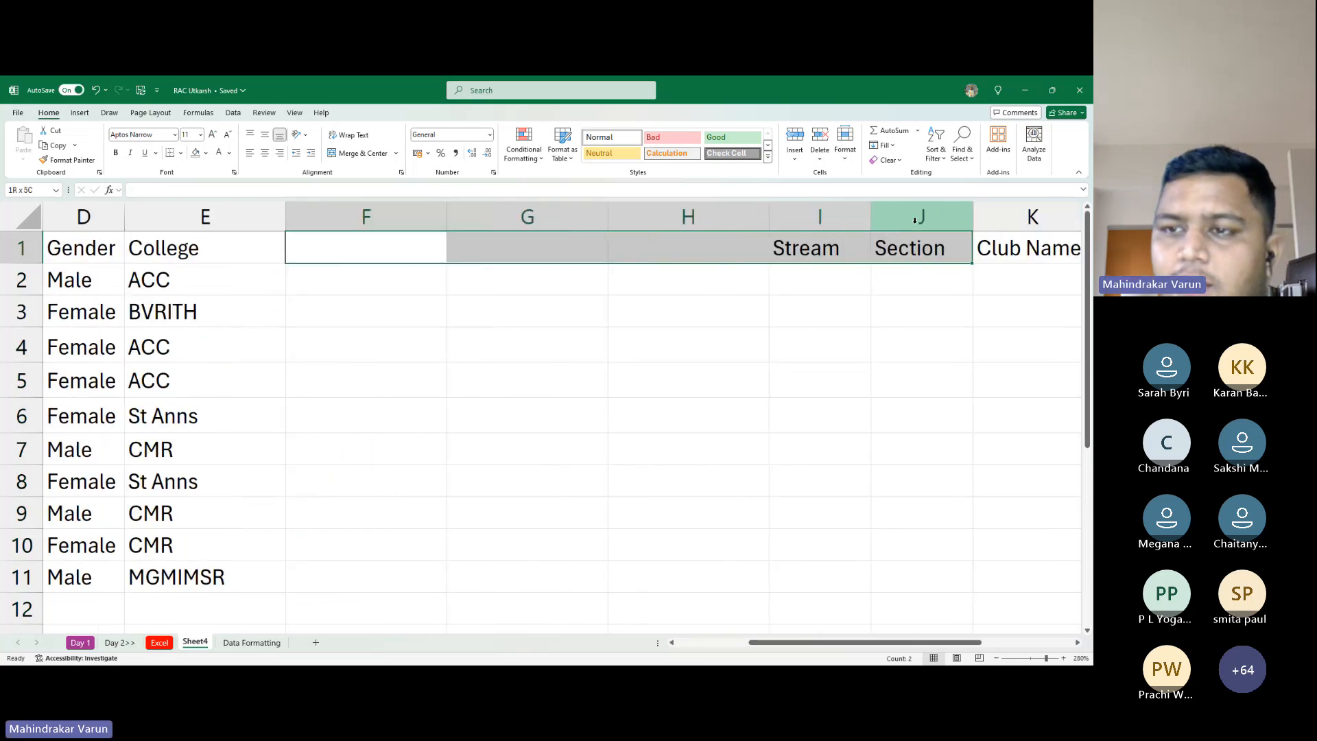
key(ctrl+Home)
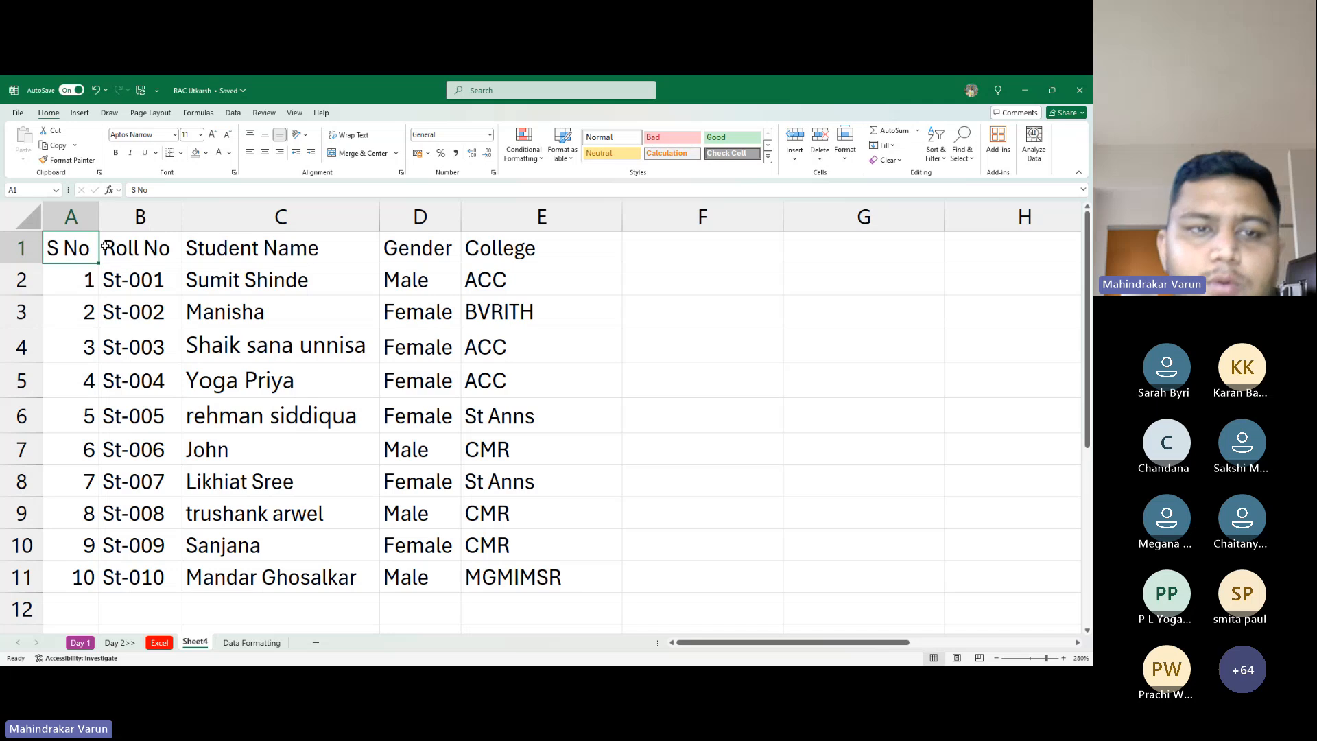
drag(117, 245, 554, 238)
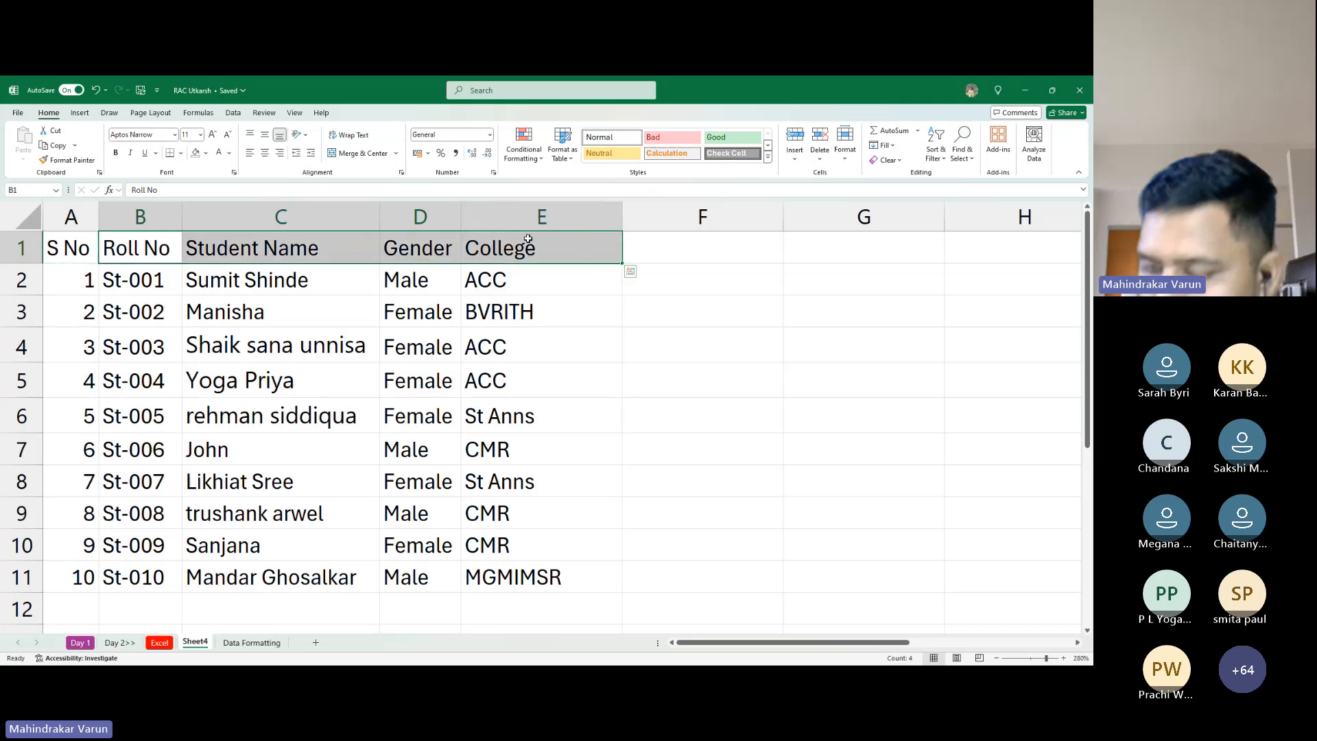
key(alt+Tab)
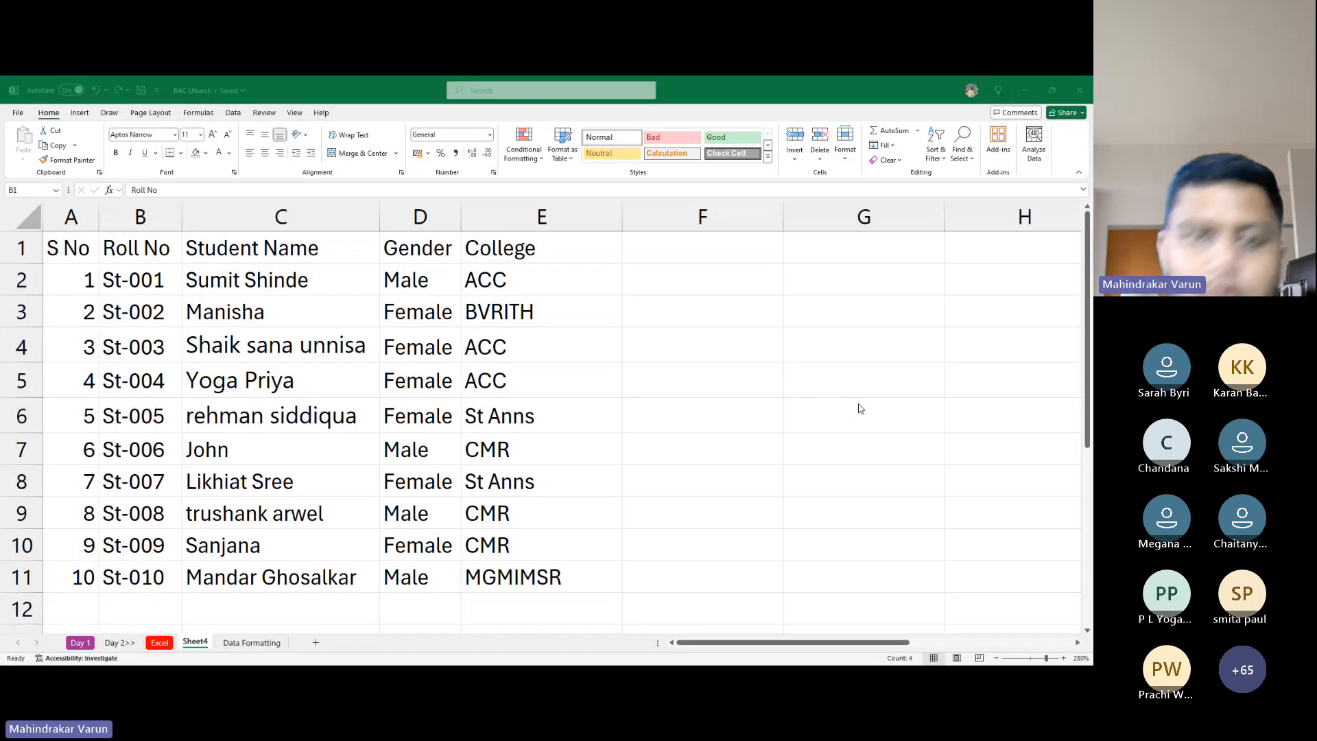
key(alt+Tab)
click(157, 357)
click(67, 248)
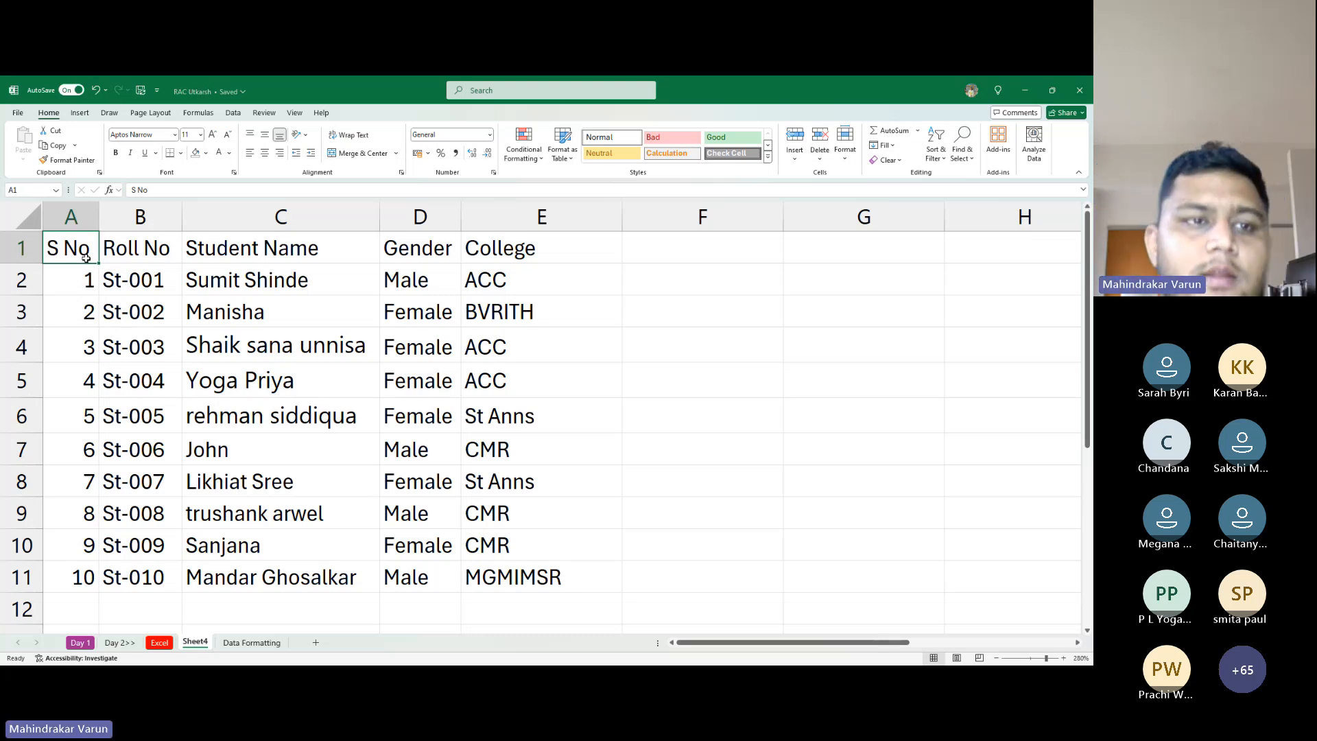
Select the header cells A1:E1 and make them bold and italic
drag(61, 245, 529, 257)
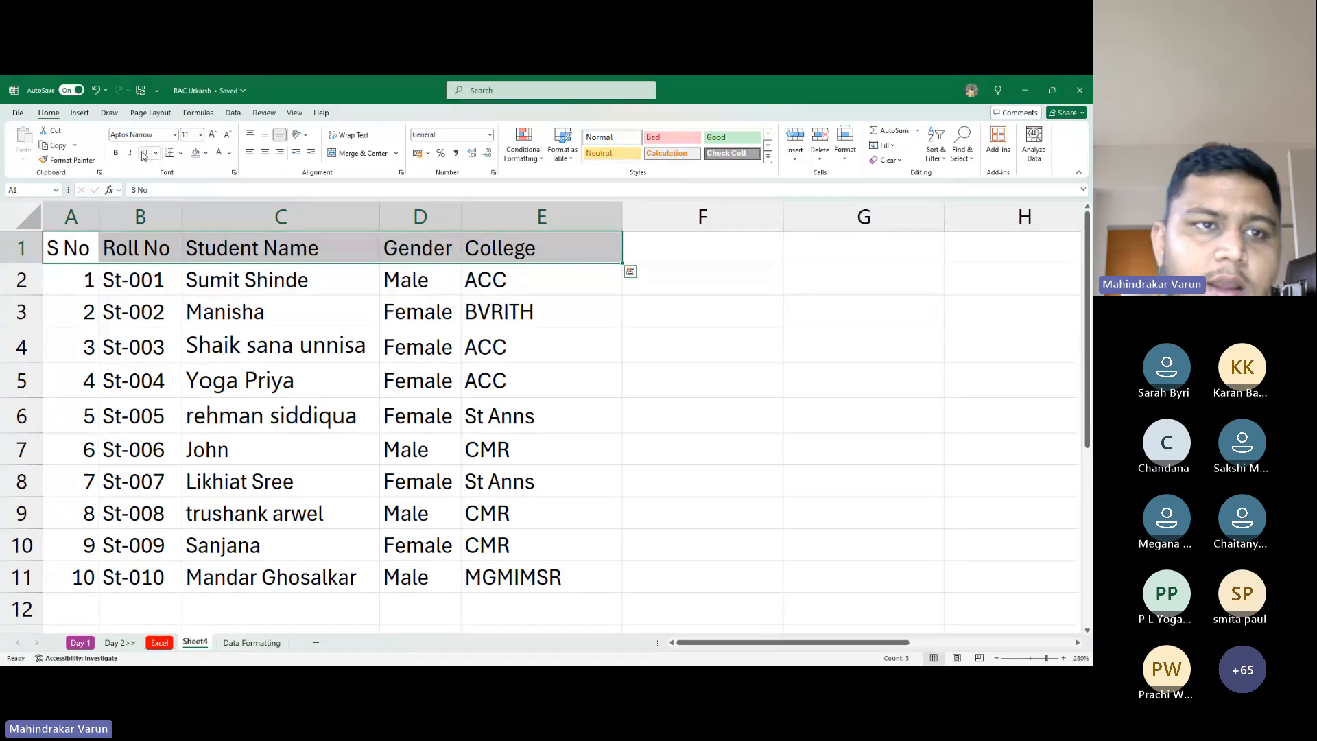
click(115, 152)
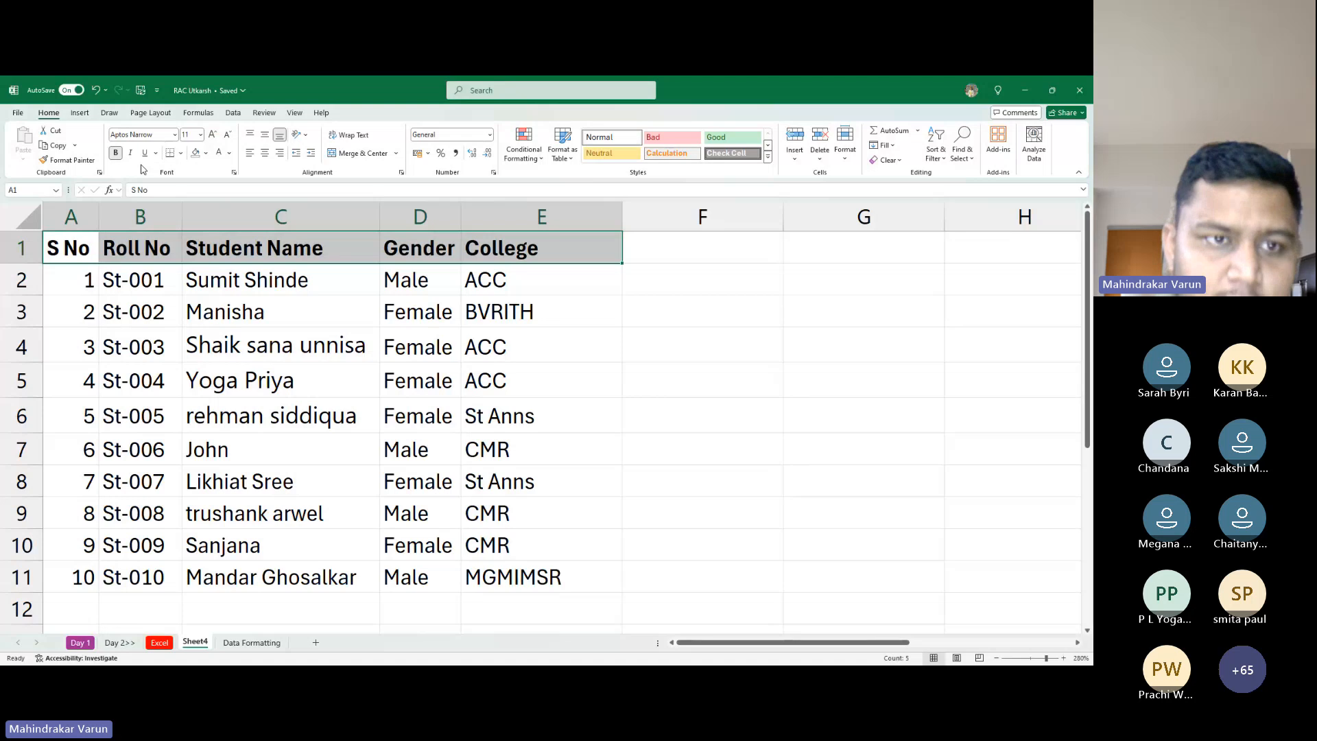
key(ctrl+i)
key(ctrl+i)
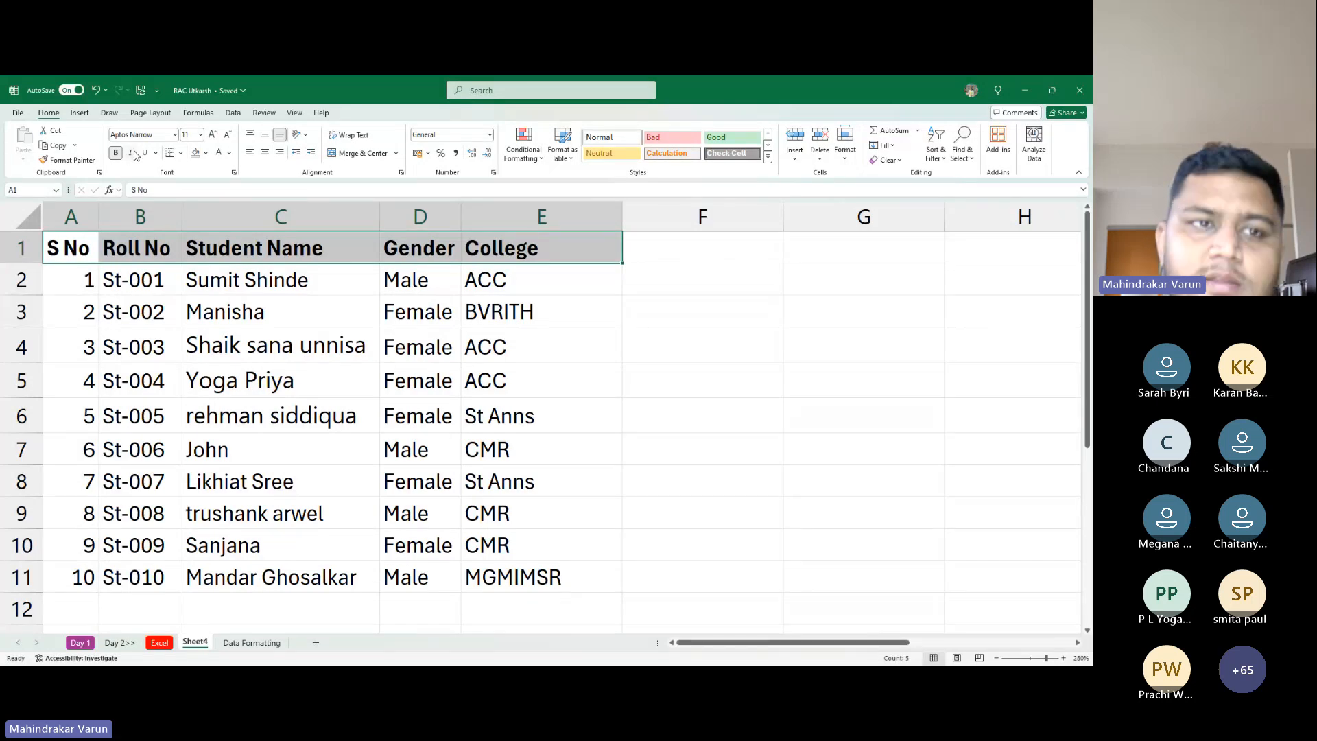
Reselect the header row A1:E1 to remove the bold and italic, returning to A1
click(87, 250)
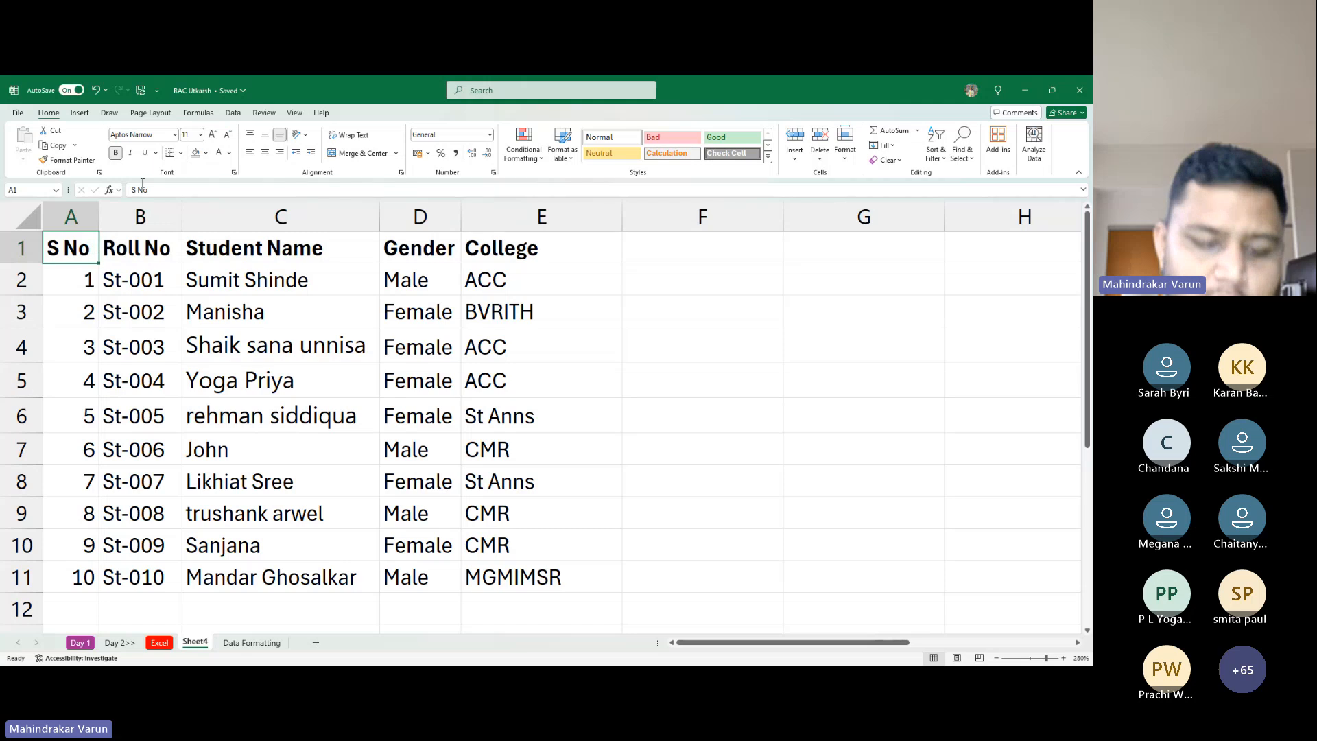
key(ctrl+shift+Right)
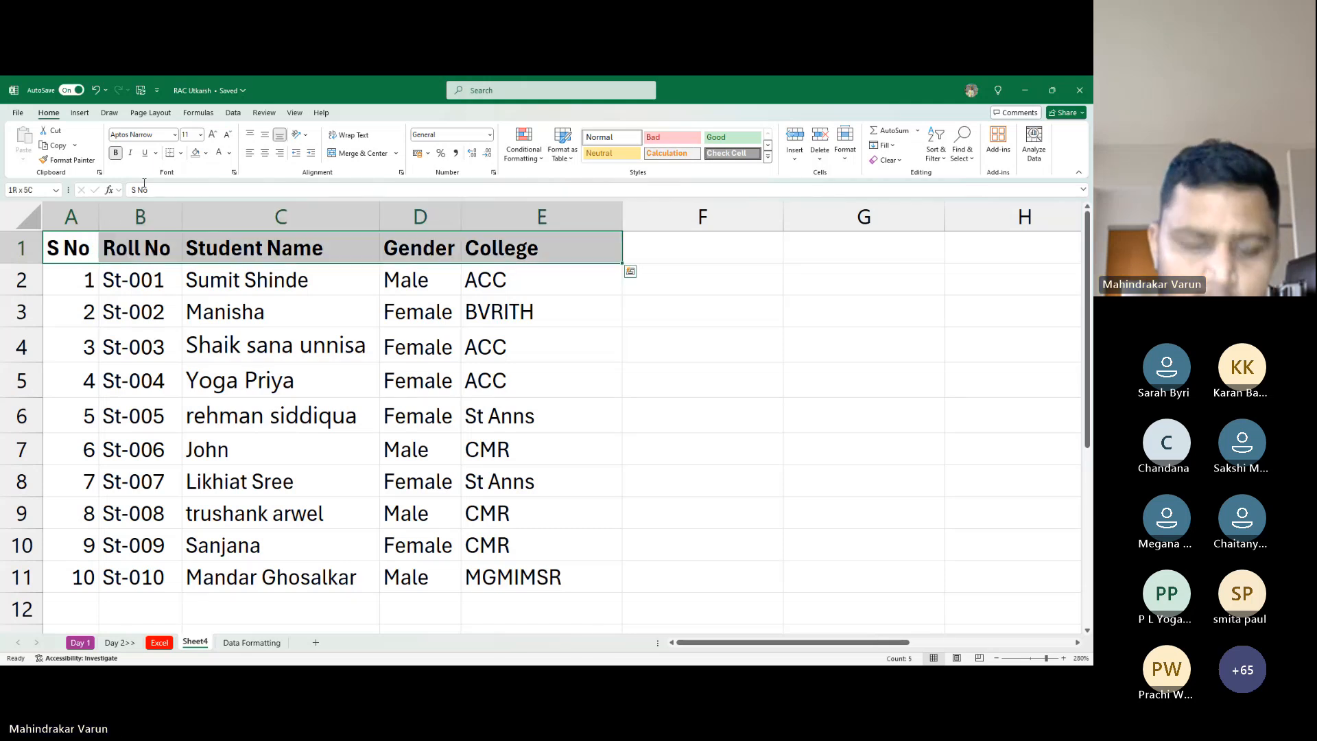
key(ctrl+b)
key(Left)
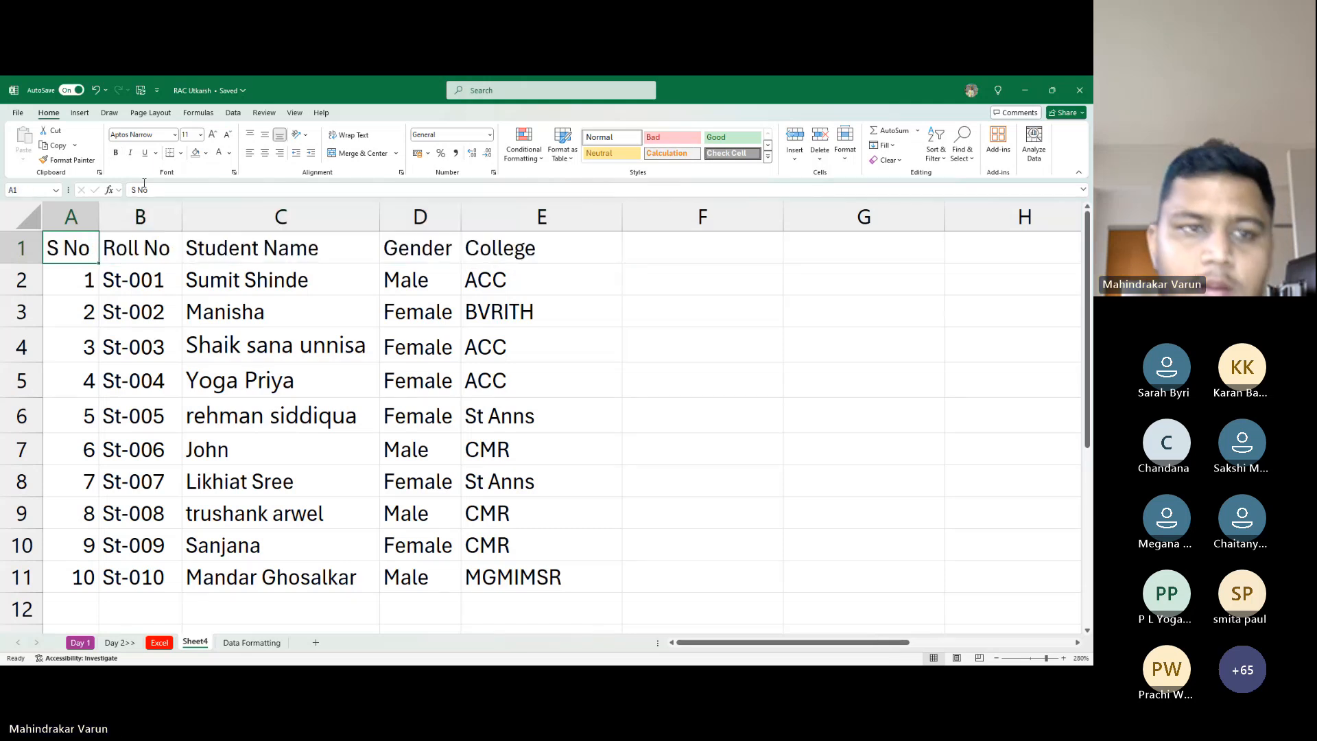
Bold the S No heading, then italicize Roll No and undo that italic
click(115, 152)
click(134, 245)
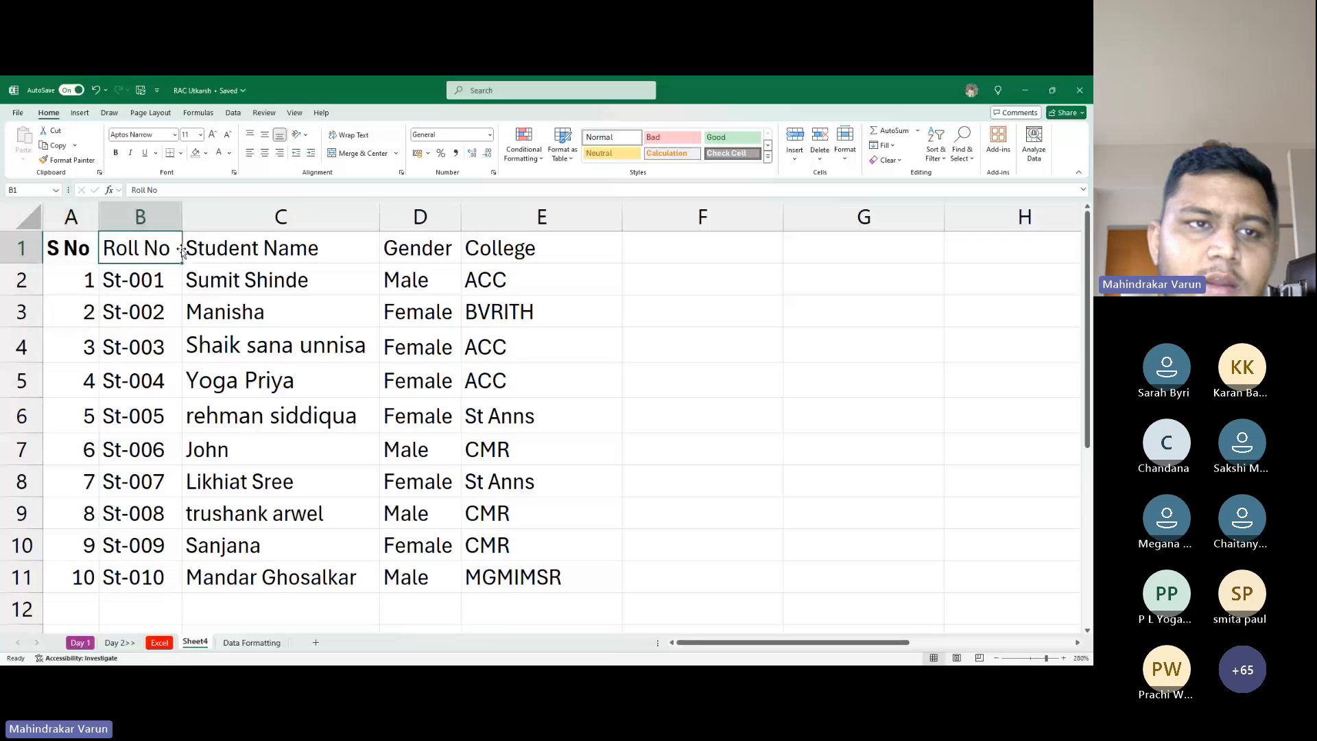
click(130, 153)
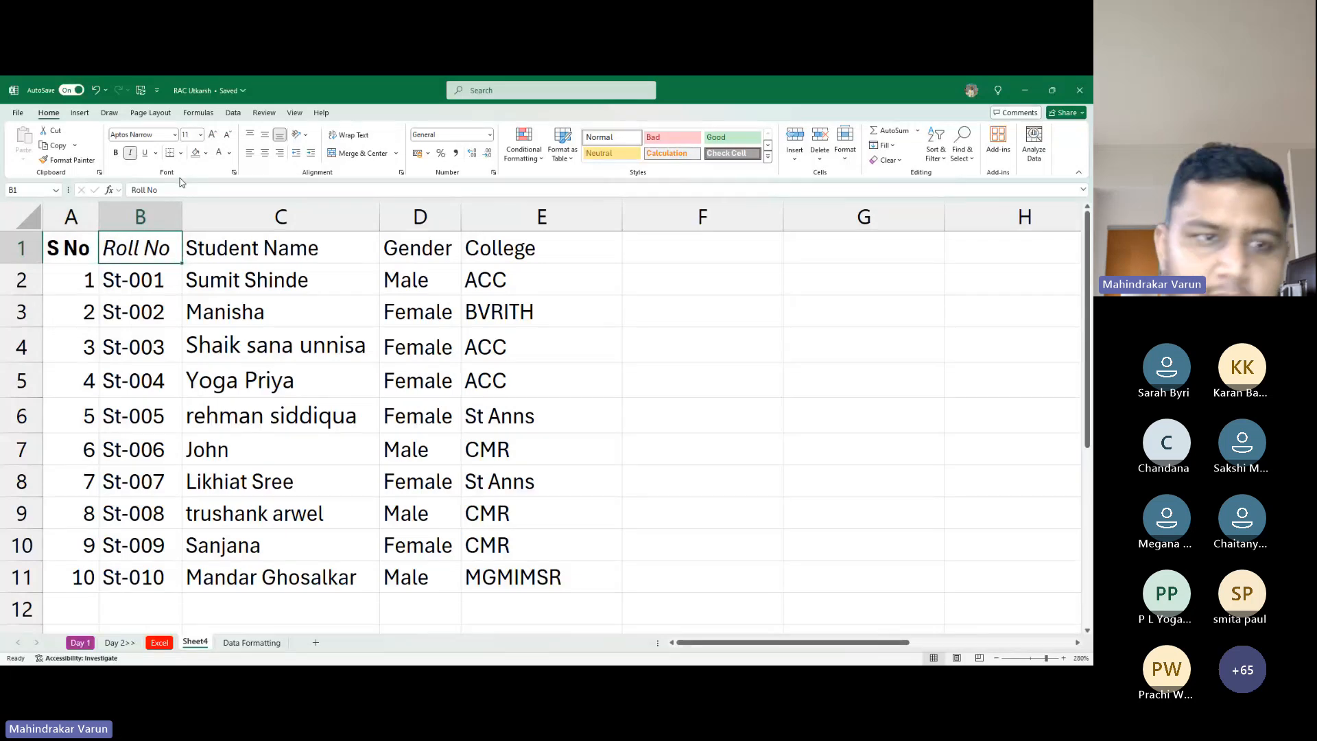
key(ctrl+i)
key(Left)
Select the whole header row A1:E1 and apply bold, italic and underline to it
key(ctrl+shift+Right)
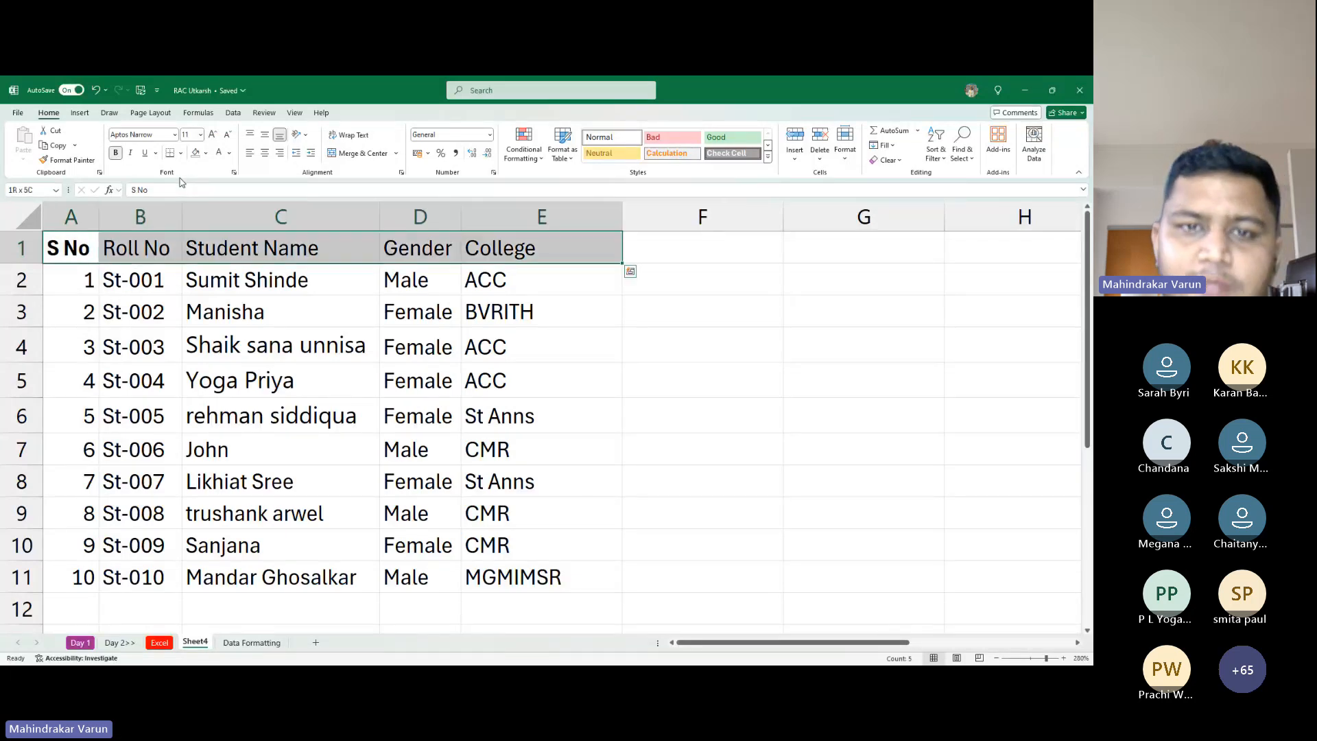
key(Left)
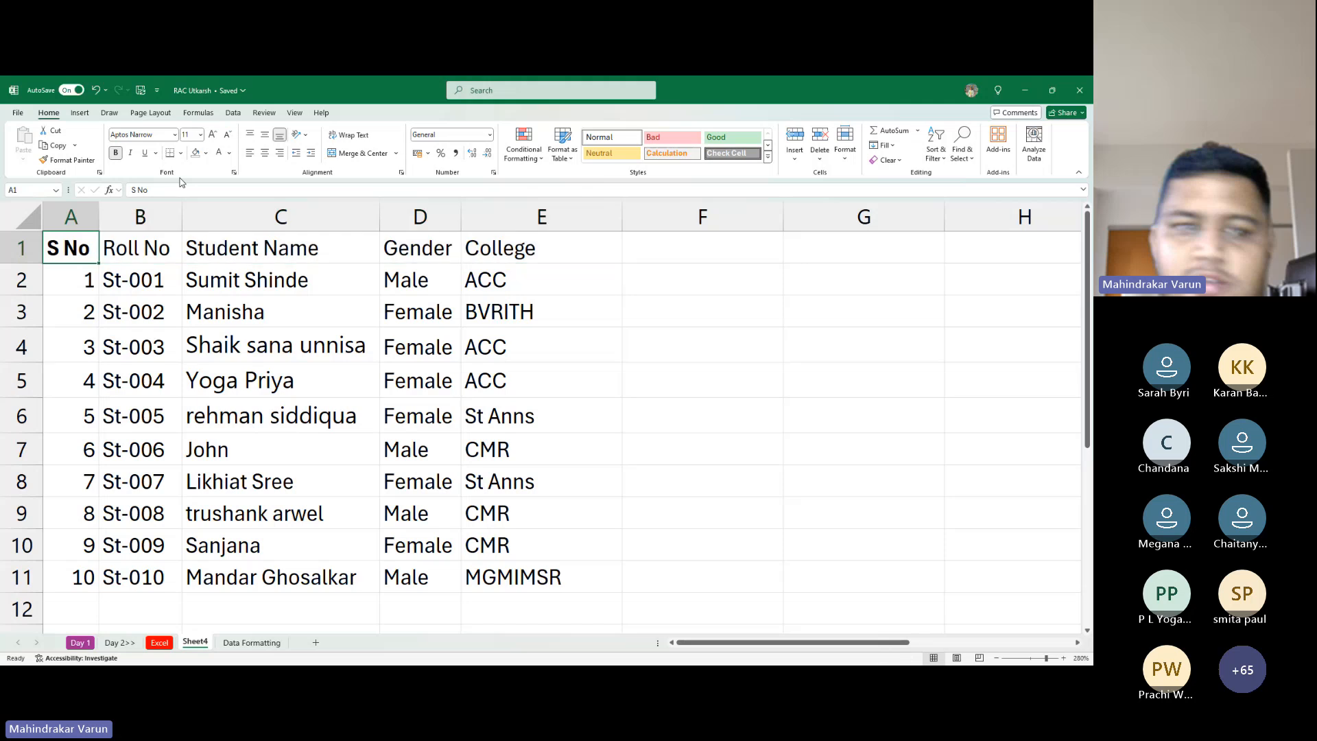
key(shift+Right)
key(shift+Right)
key(shift+Right)
key(shift+Right)
key(Left)
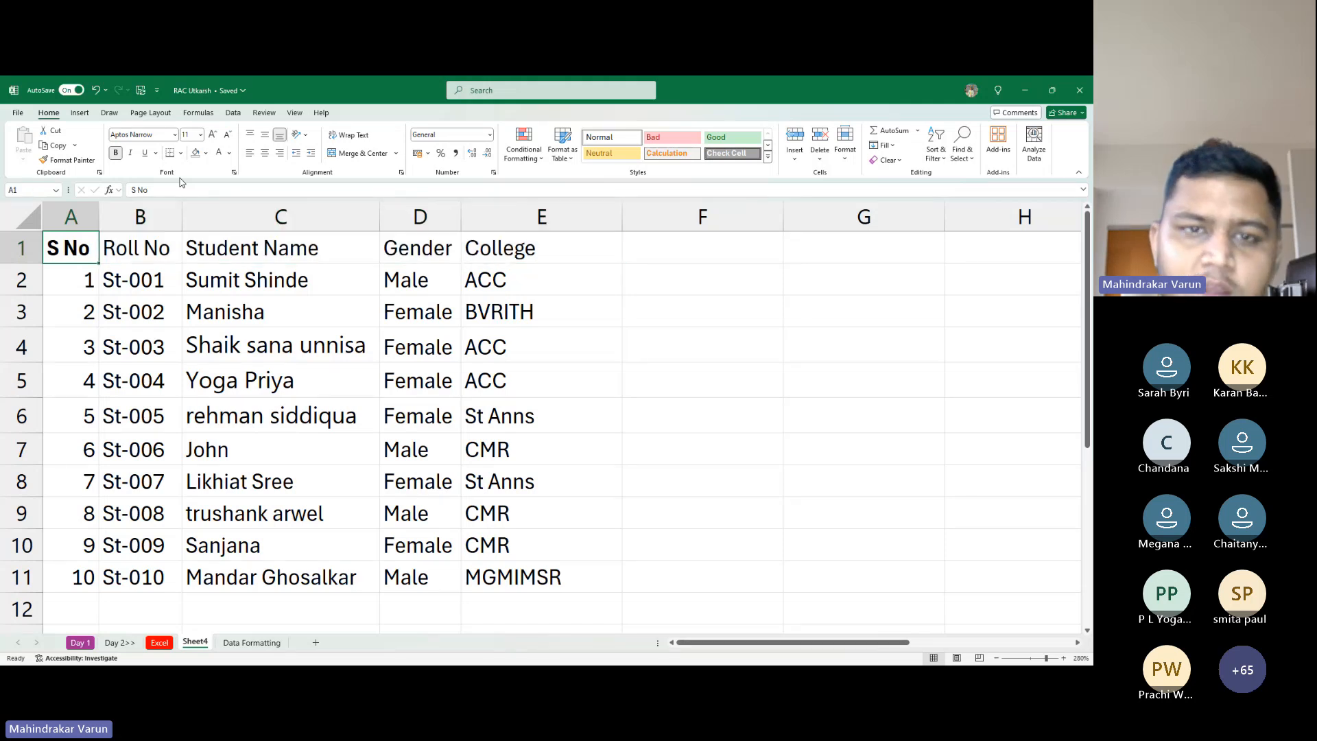
key(ctrl+shift+Right)
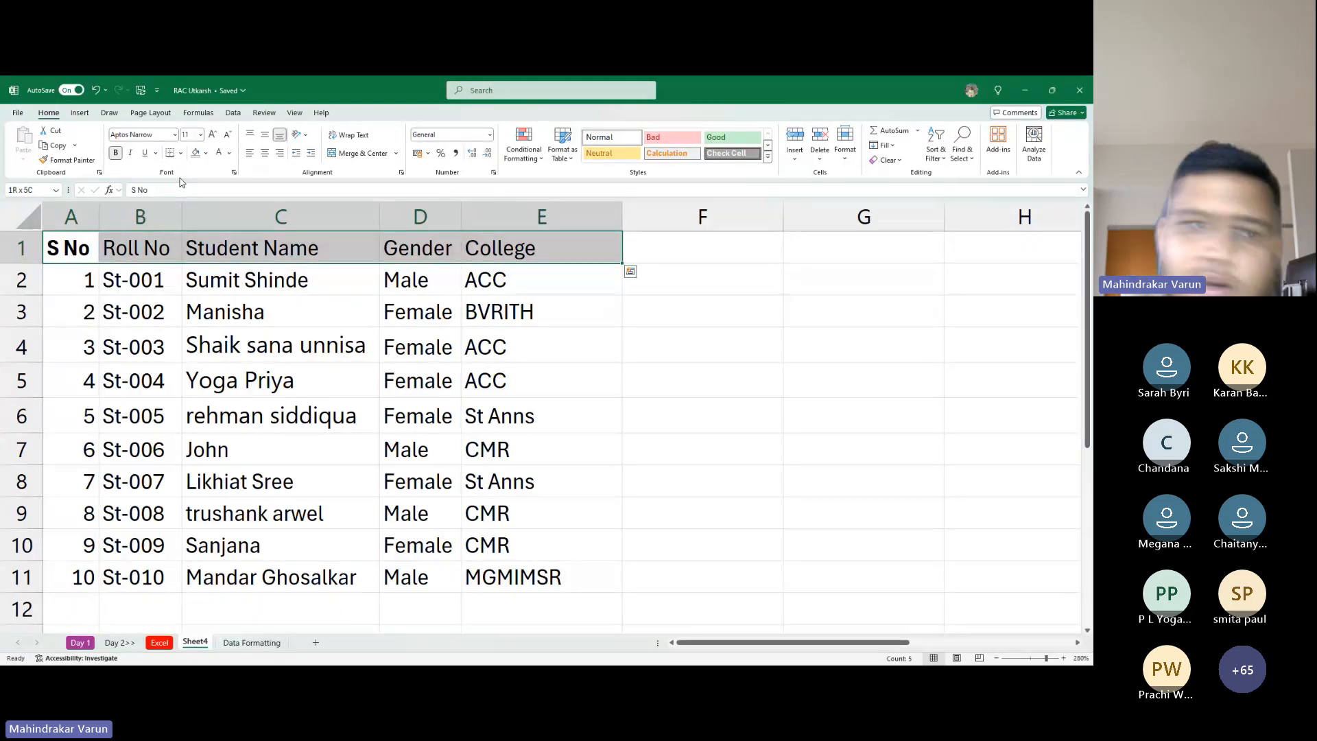
click(116, 158)
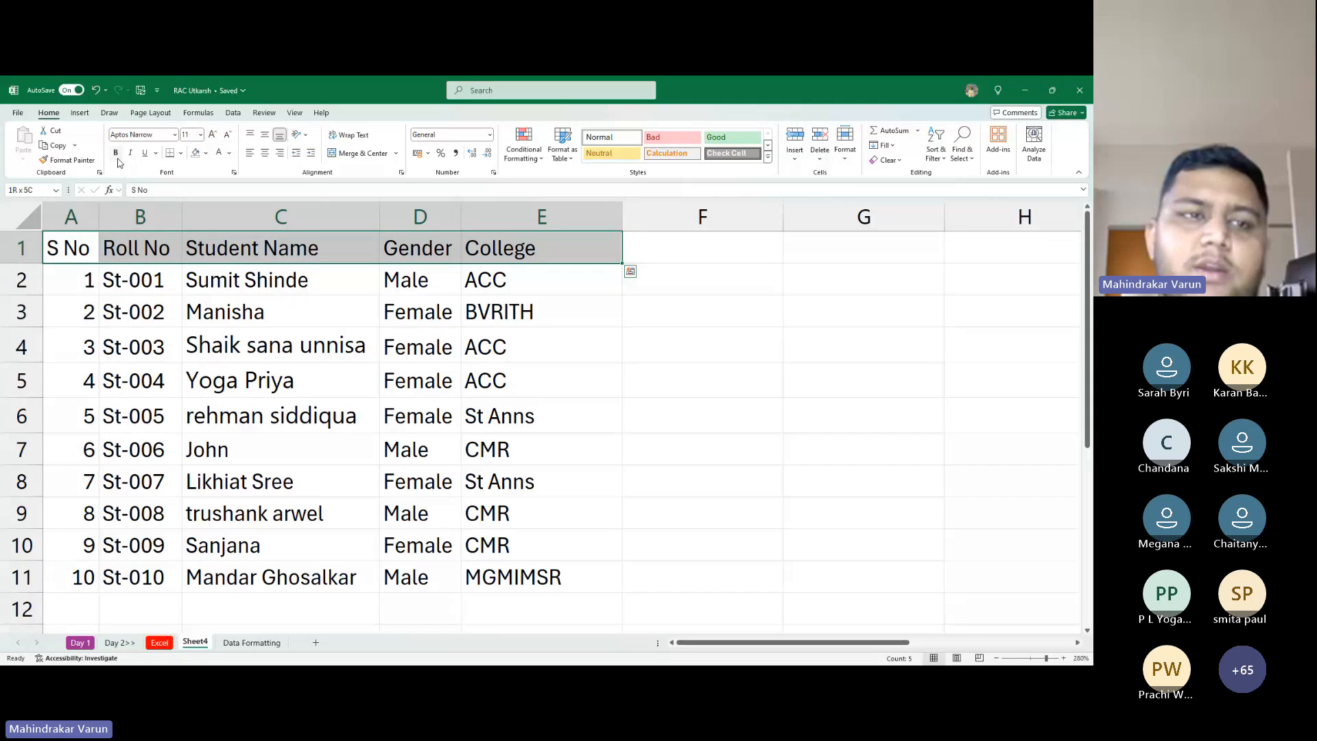
click(116, 157)
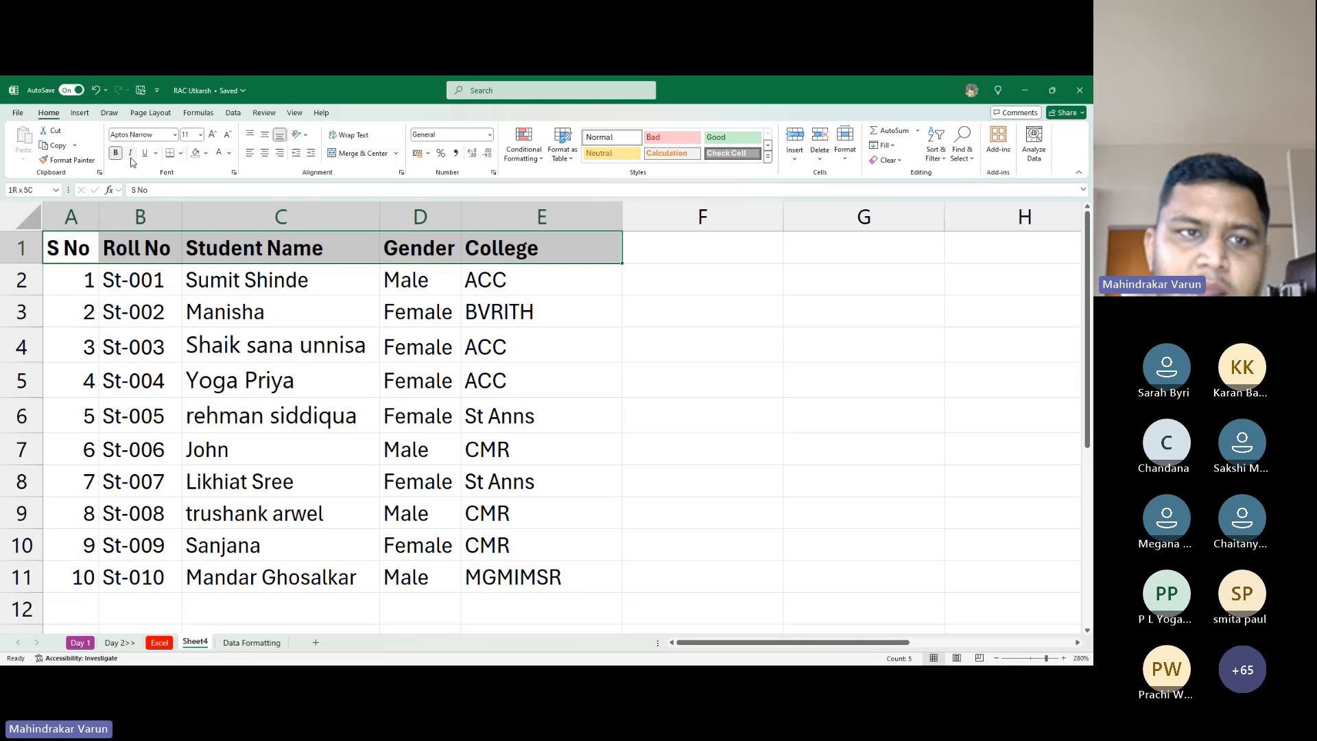
click(129, 154)
click(144, 153)
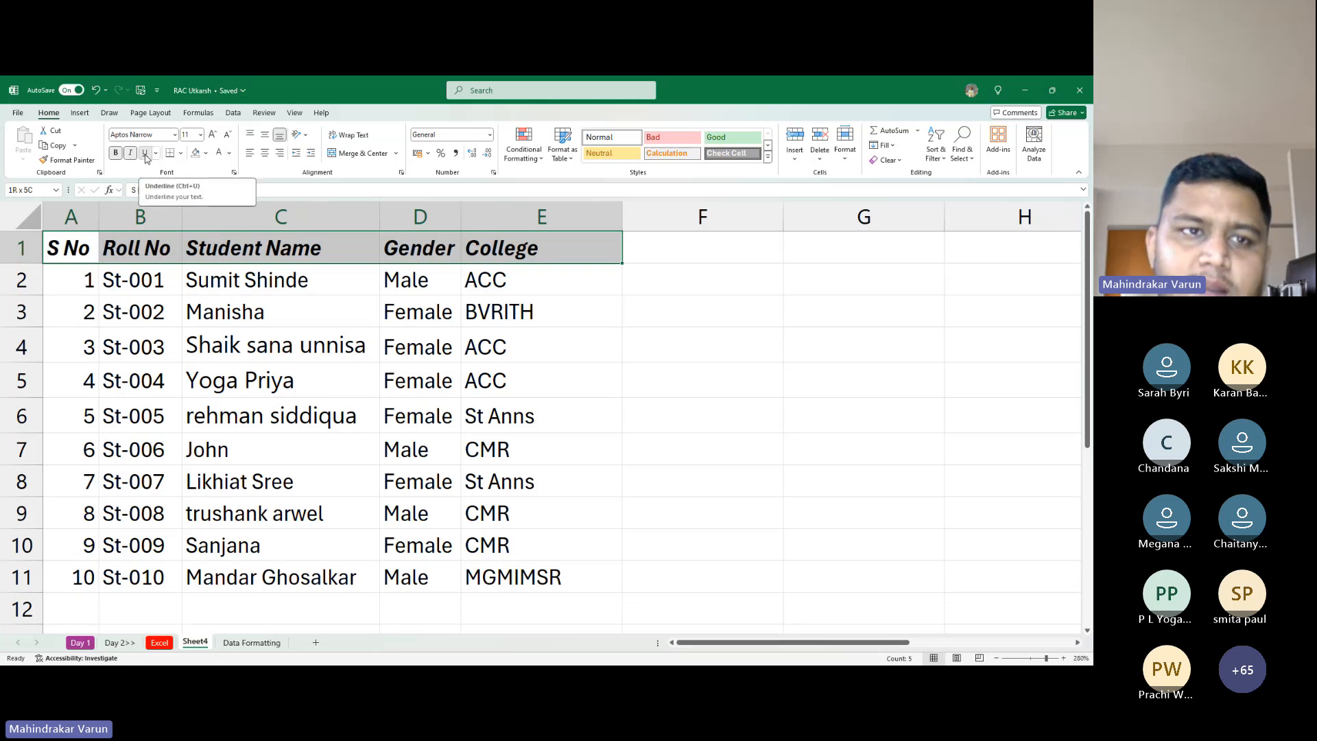
Deselect the header row by moving to A2 and back to A1, then switch away from Excel
click(97, 272)
key(Up)
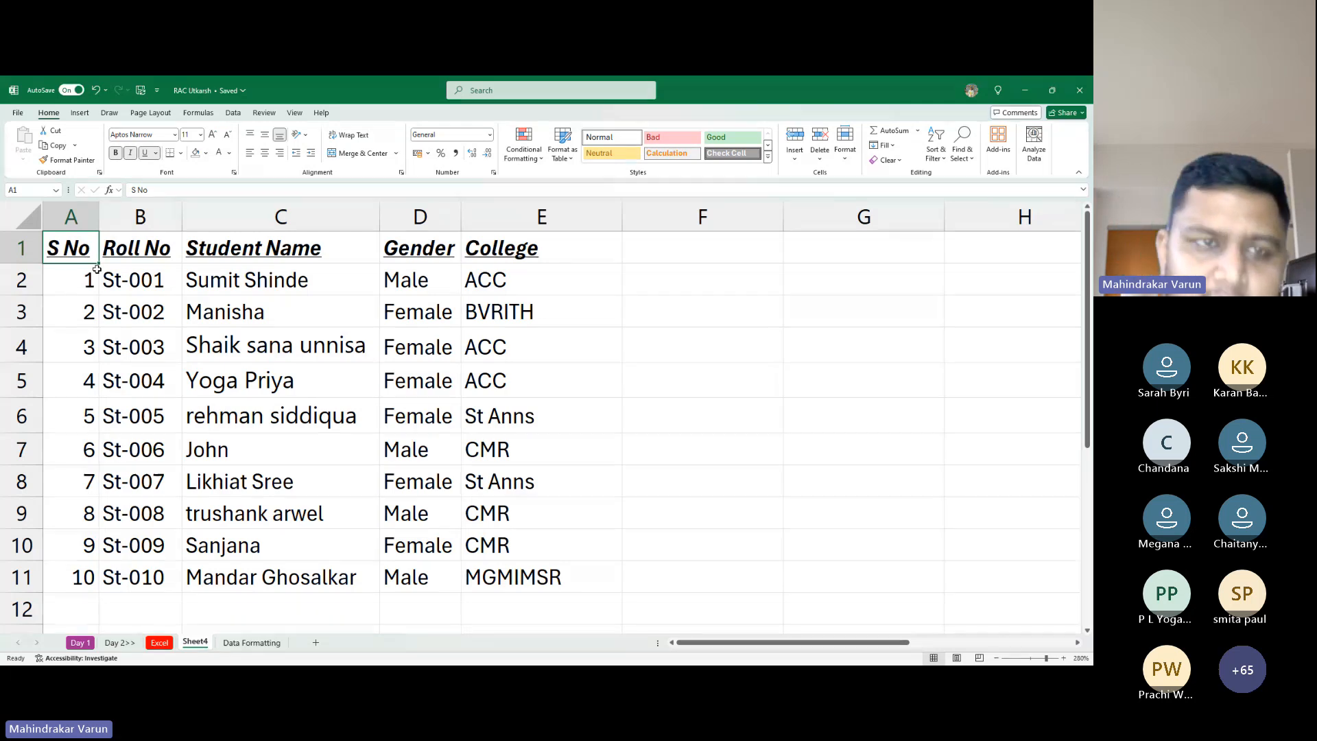
key(alt+Tab)
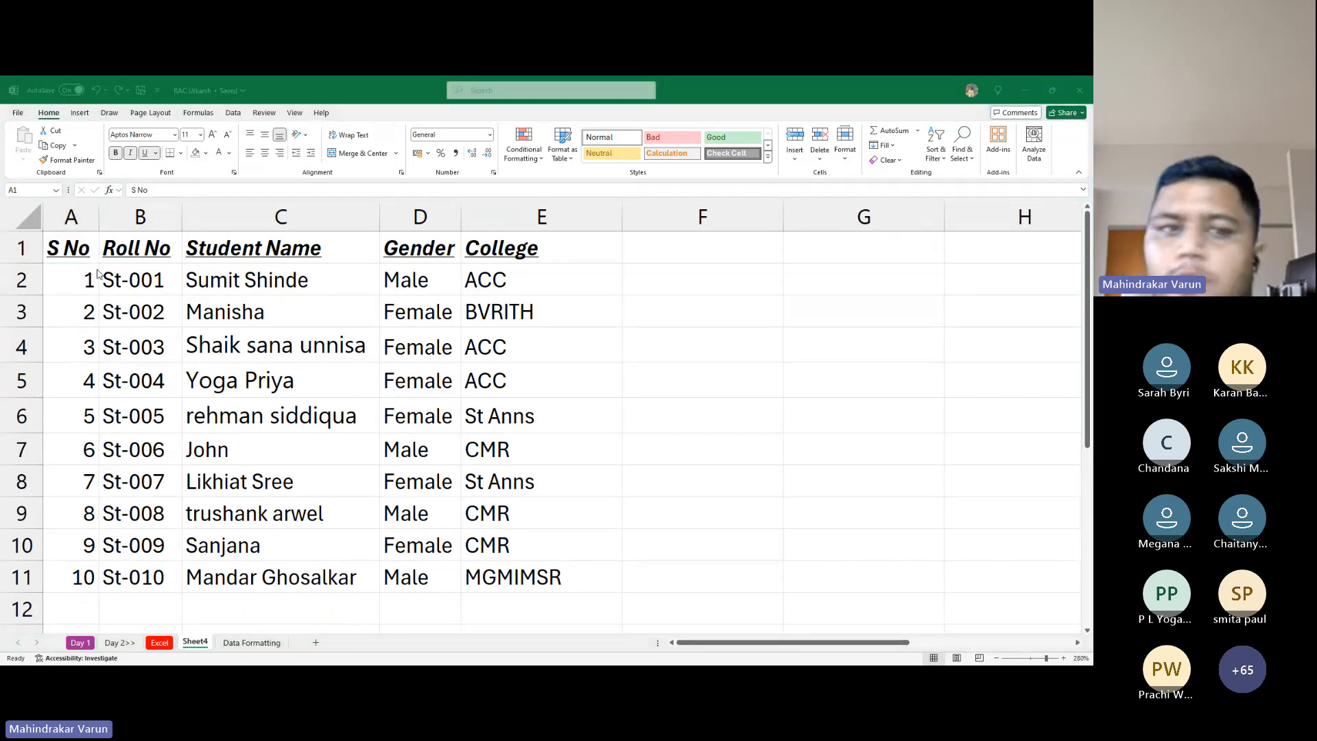
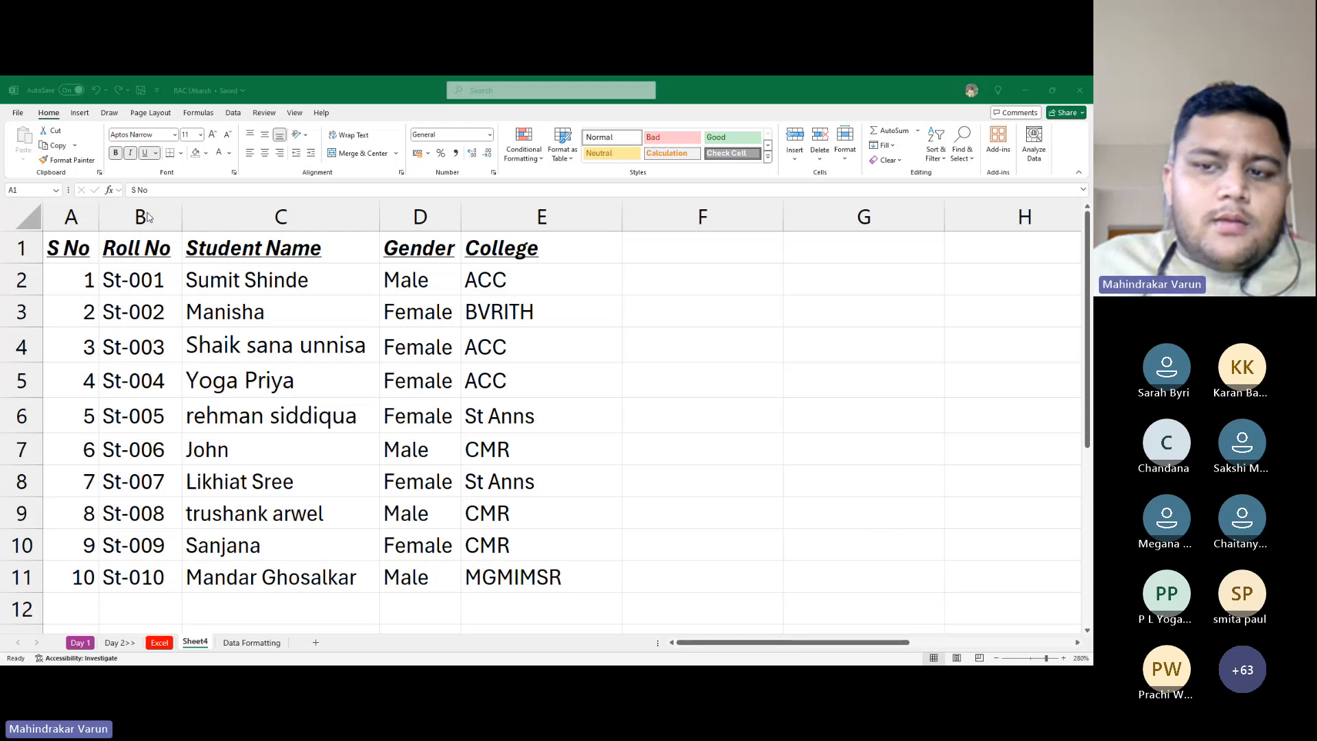
Select header row A1:E1 and remove its bold, italic and underline
click(239, 254)
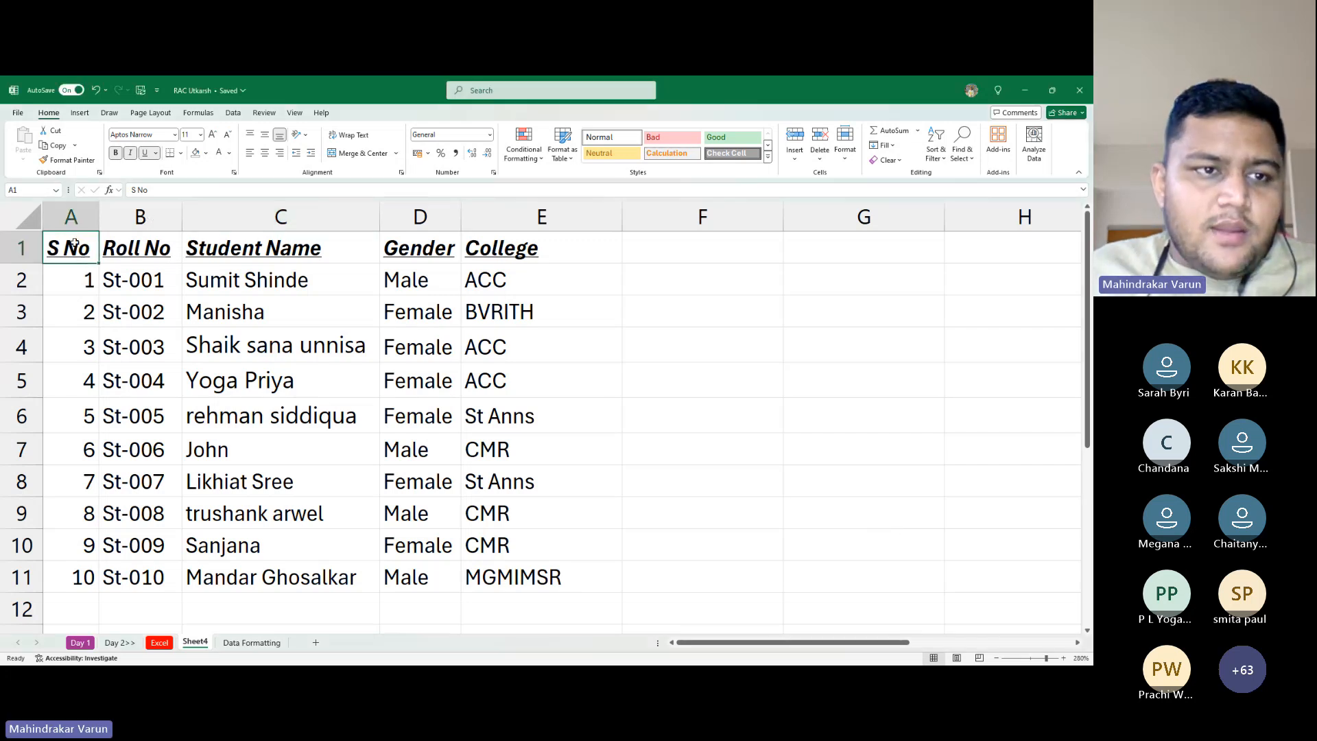
key(ctrl+shift+Right)
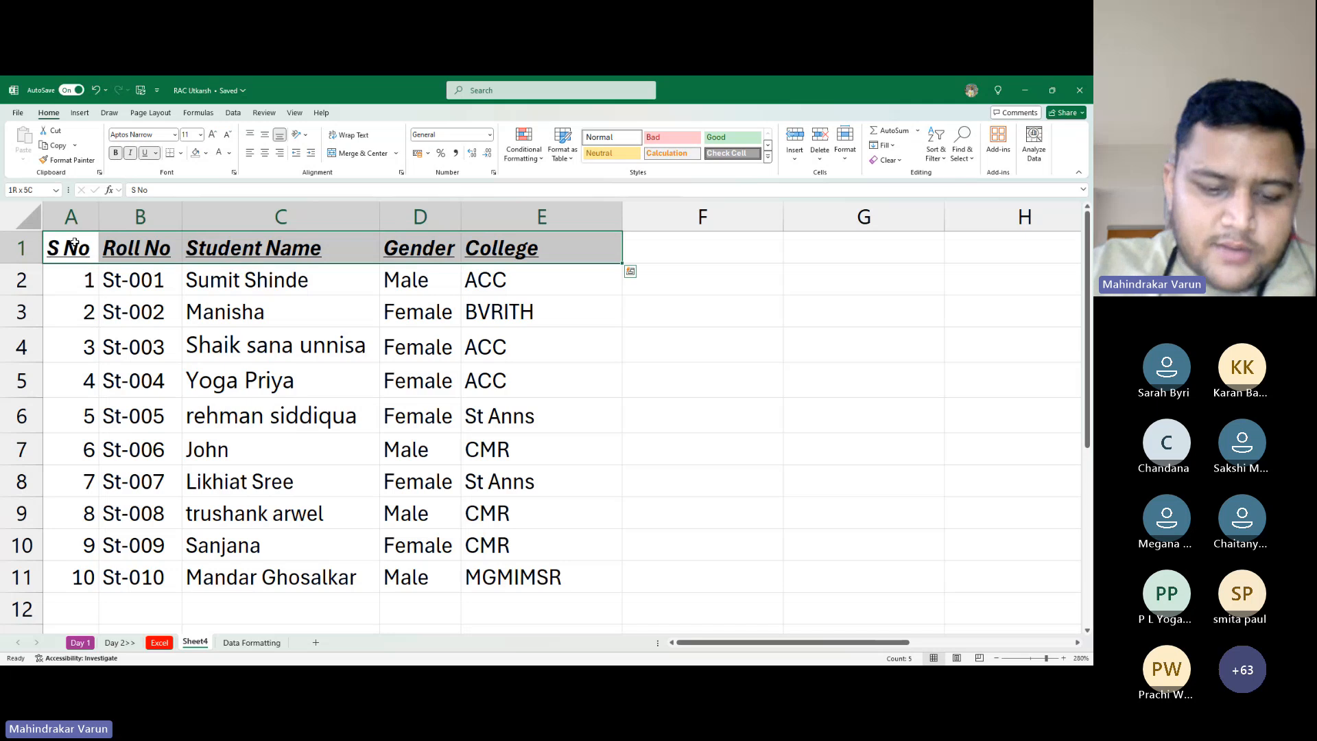
key(ctrl+q)
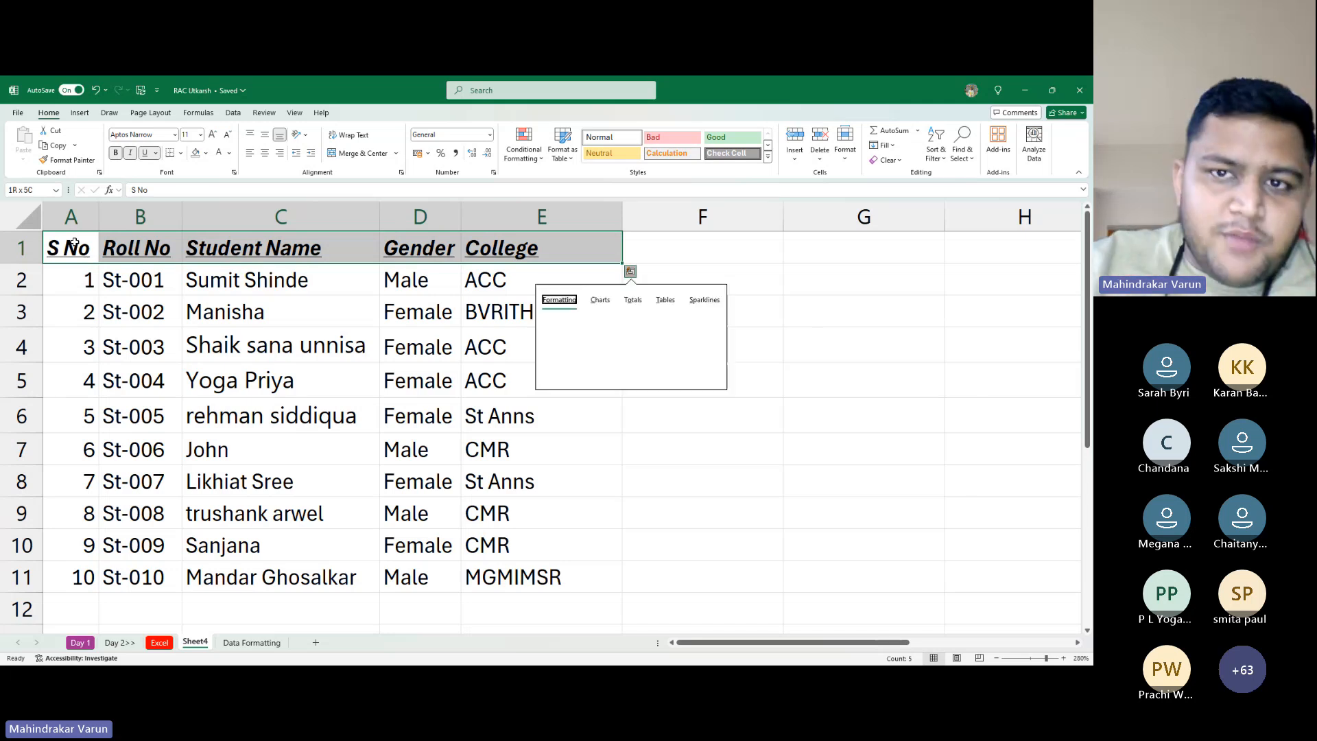
key(Escape)
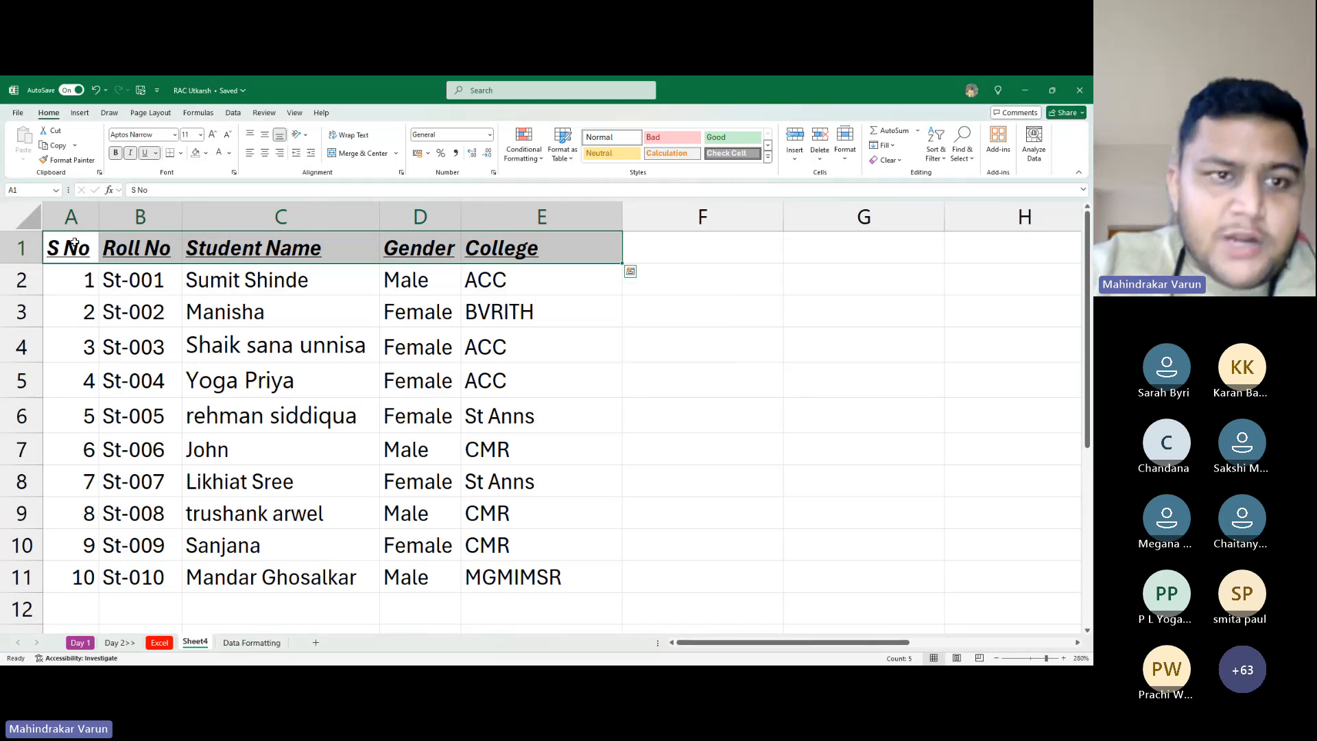
key(ctrl+b)
key(ctrl+i)
key(ctrl+u)
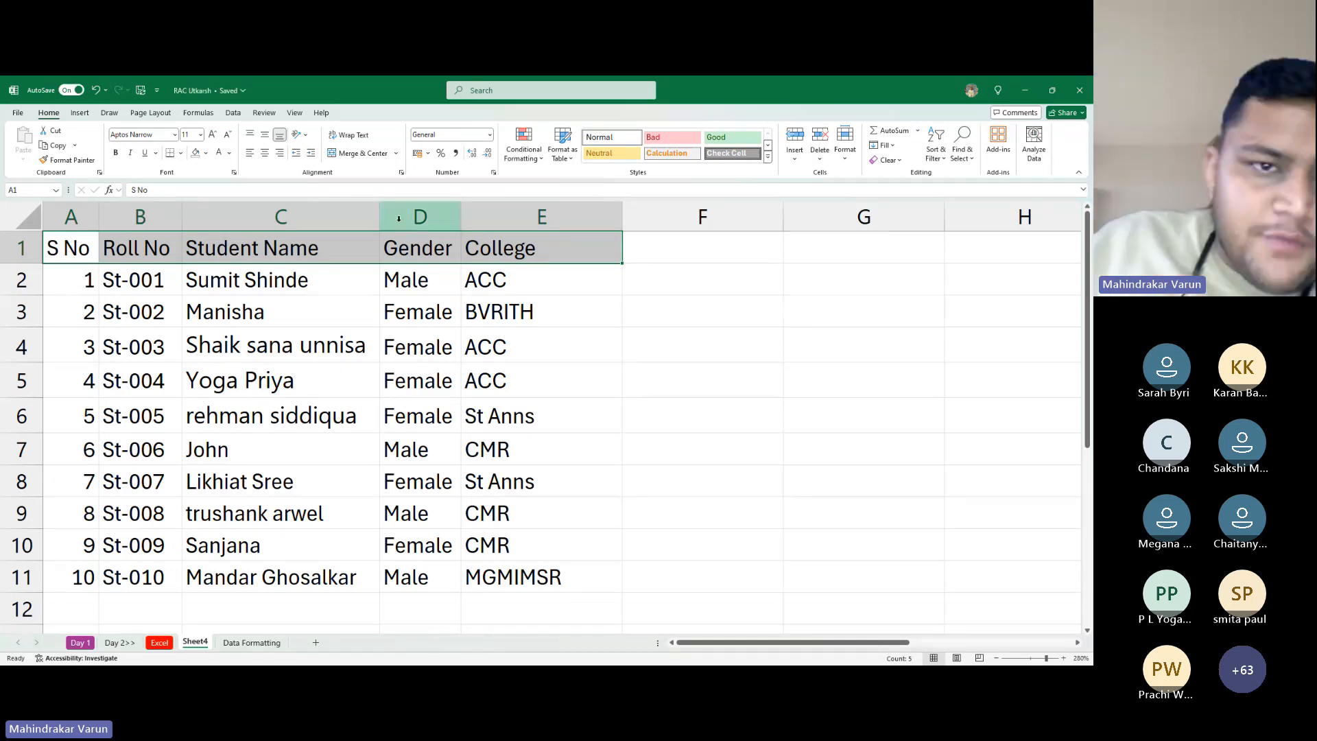
Narrow the Student Name column so longer names are cut off, then bold header row A1:E1
drag(379, 217, 327, 217)
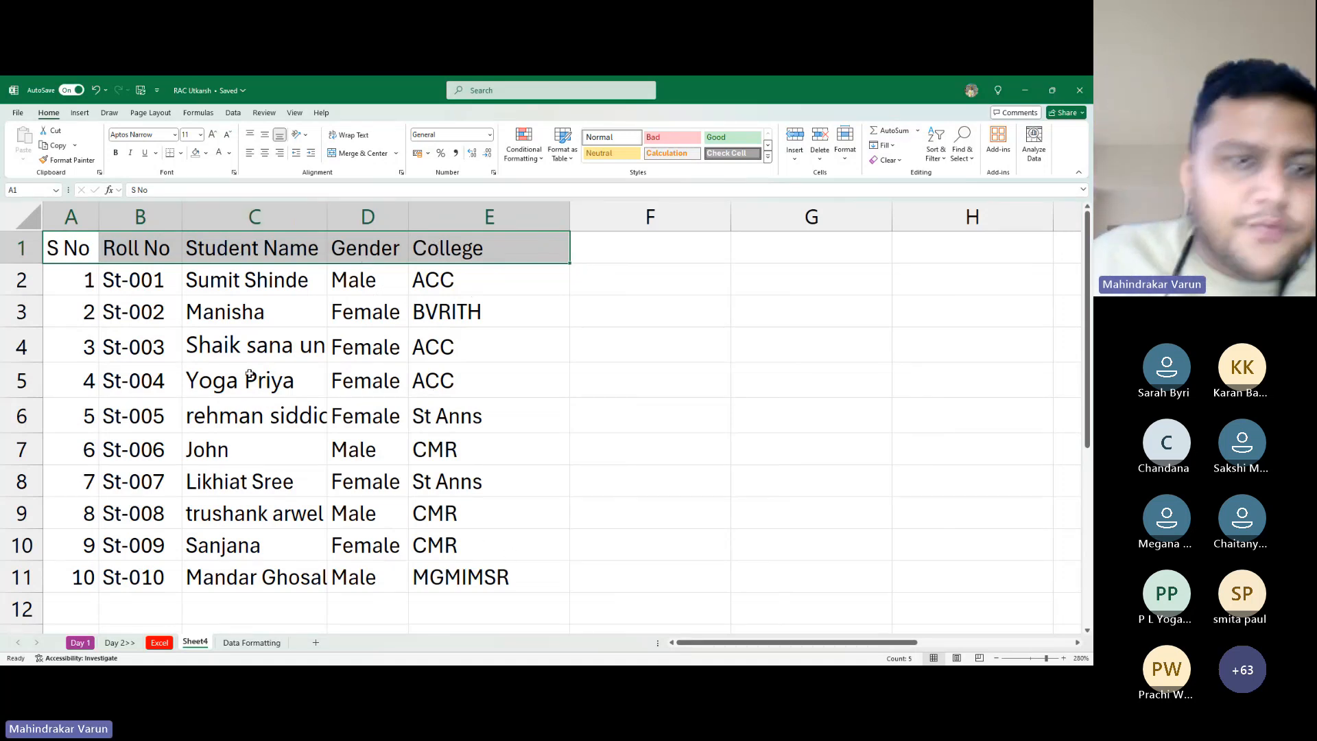
click(275, 300)
click(297, 411)
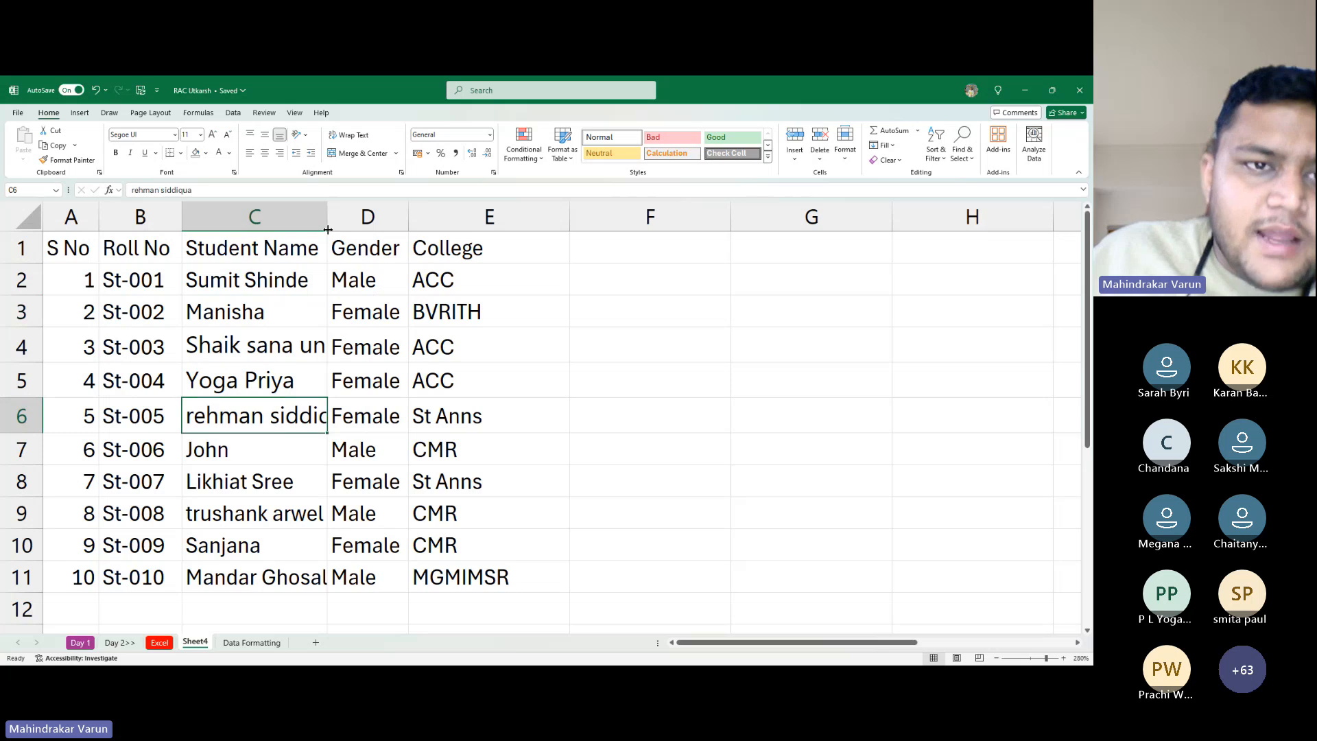
drag(328, 229, 321, 229)
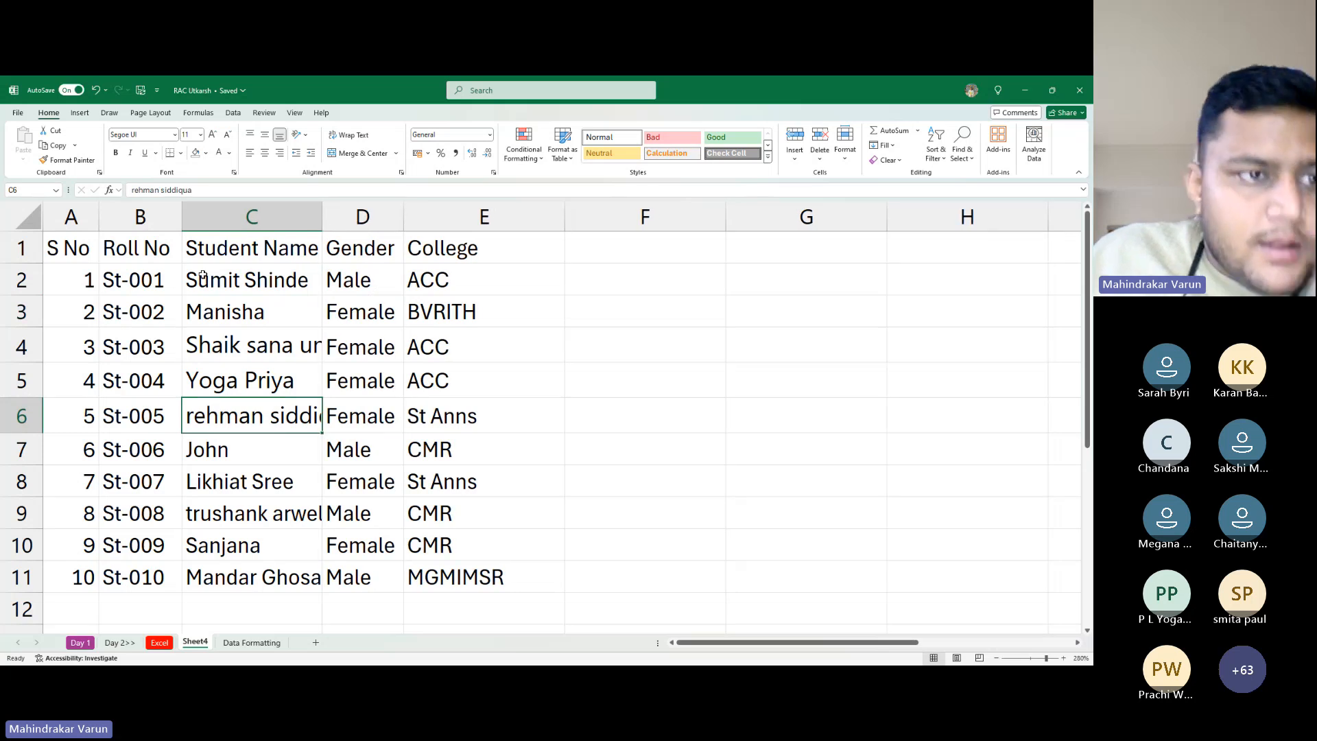
drag(96, 254, 483, 255)
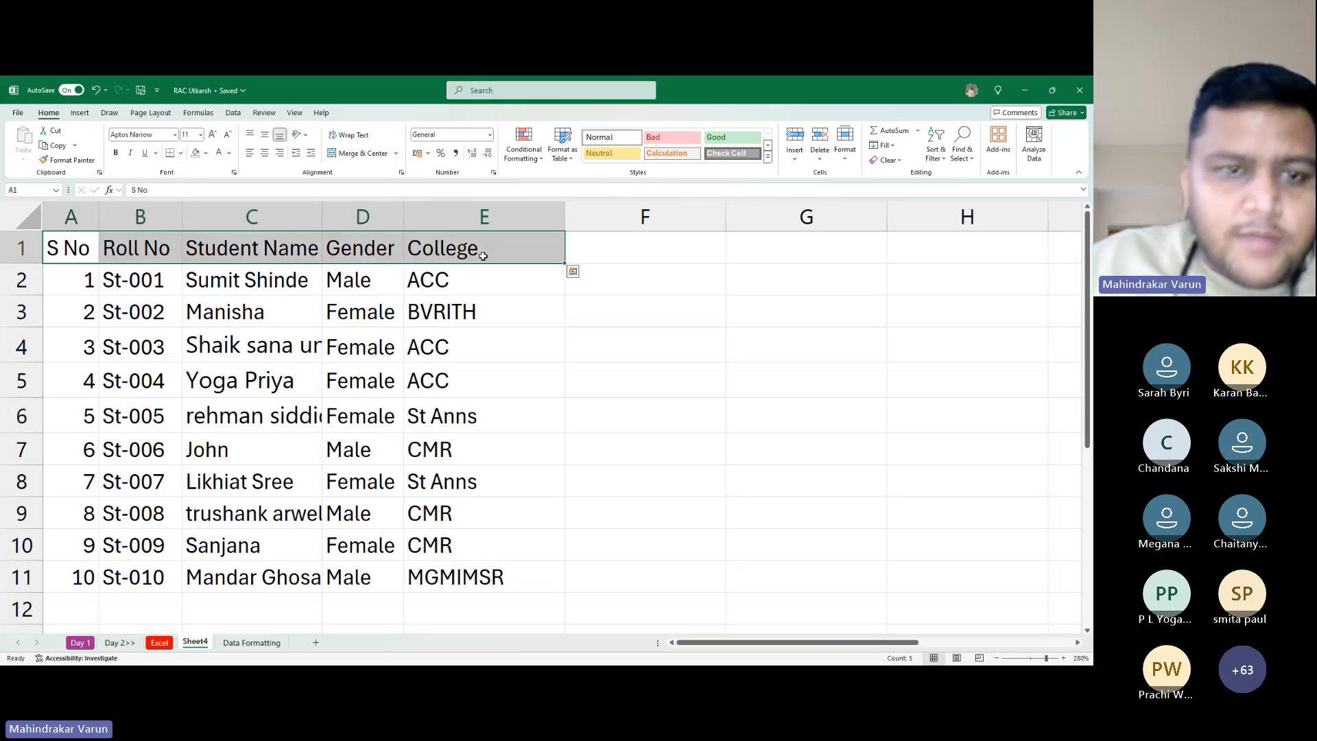
key(ctrl+b)
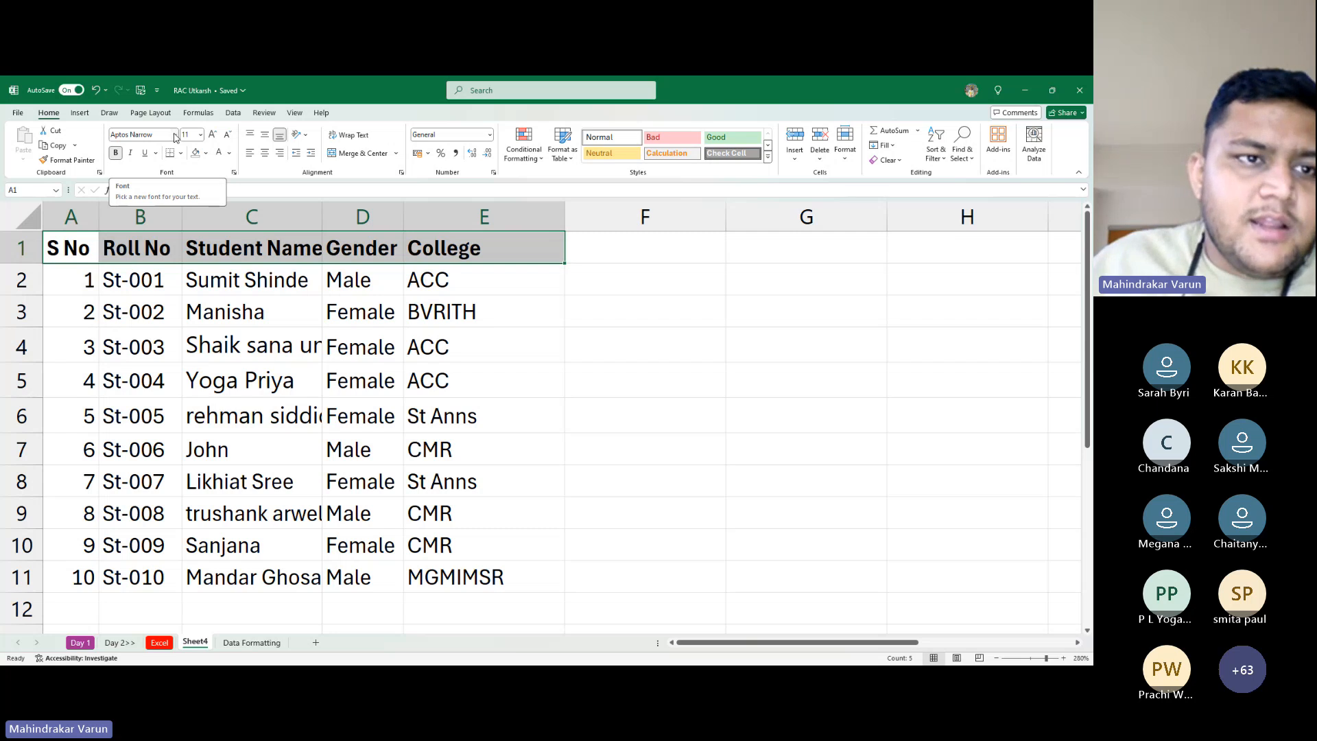
Set header row A1:E1 to the Aparajita font and compare it with the student names' font
click(175, 135)
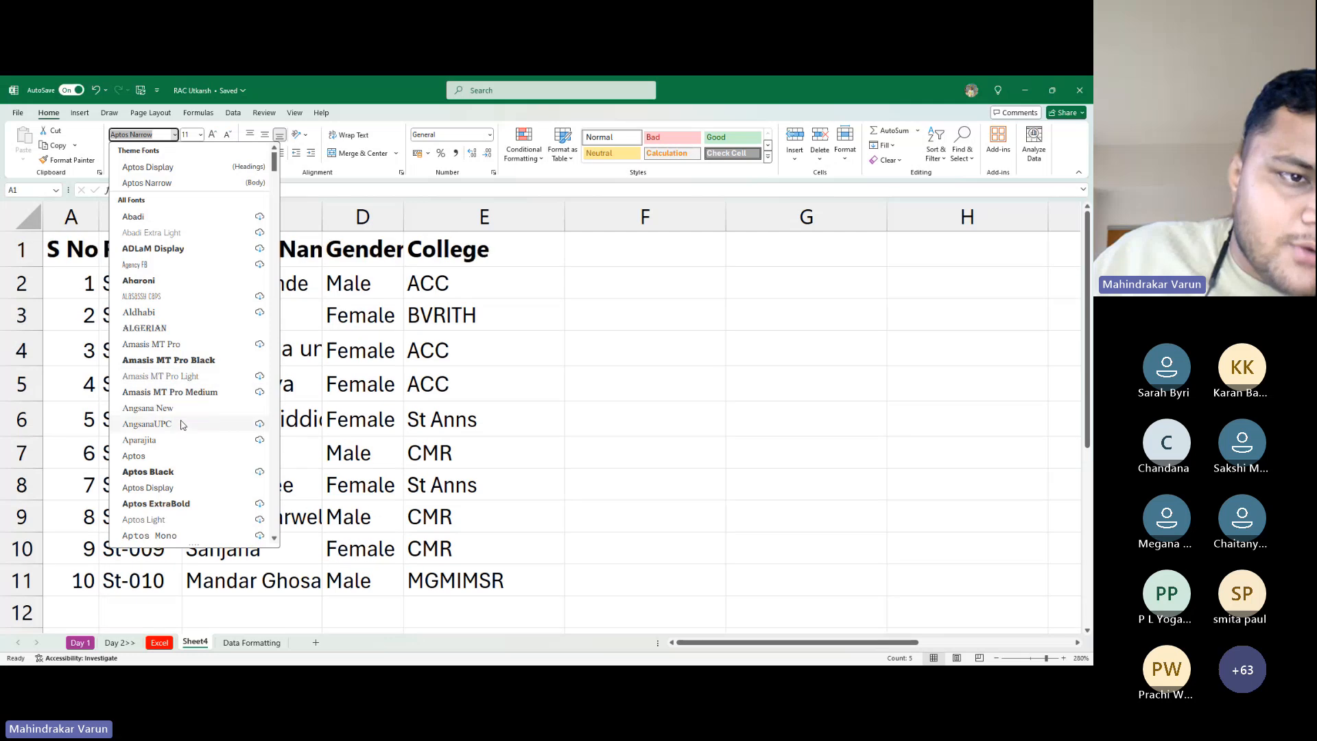
click(144, 440)
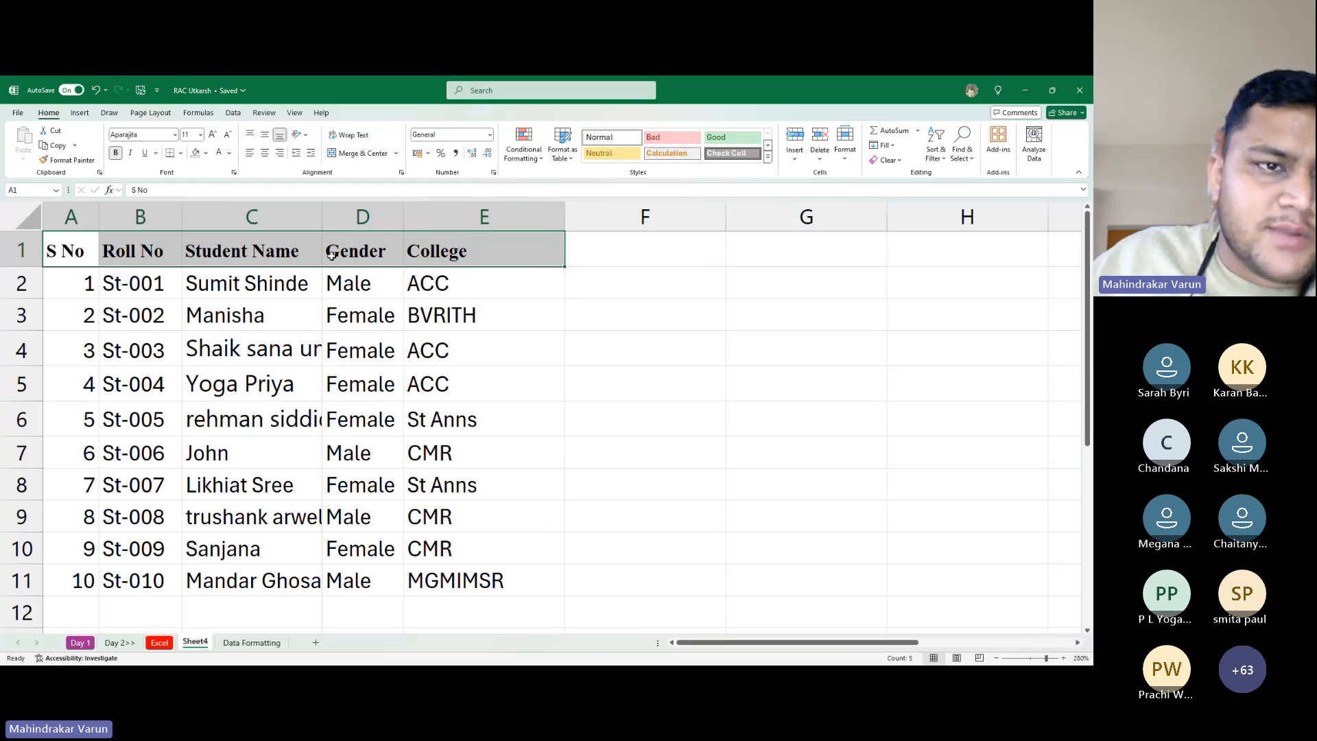
drag(170, 274, 179, 270)
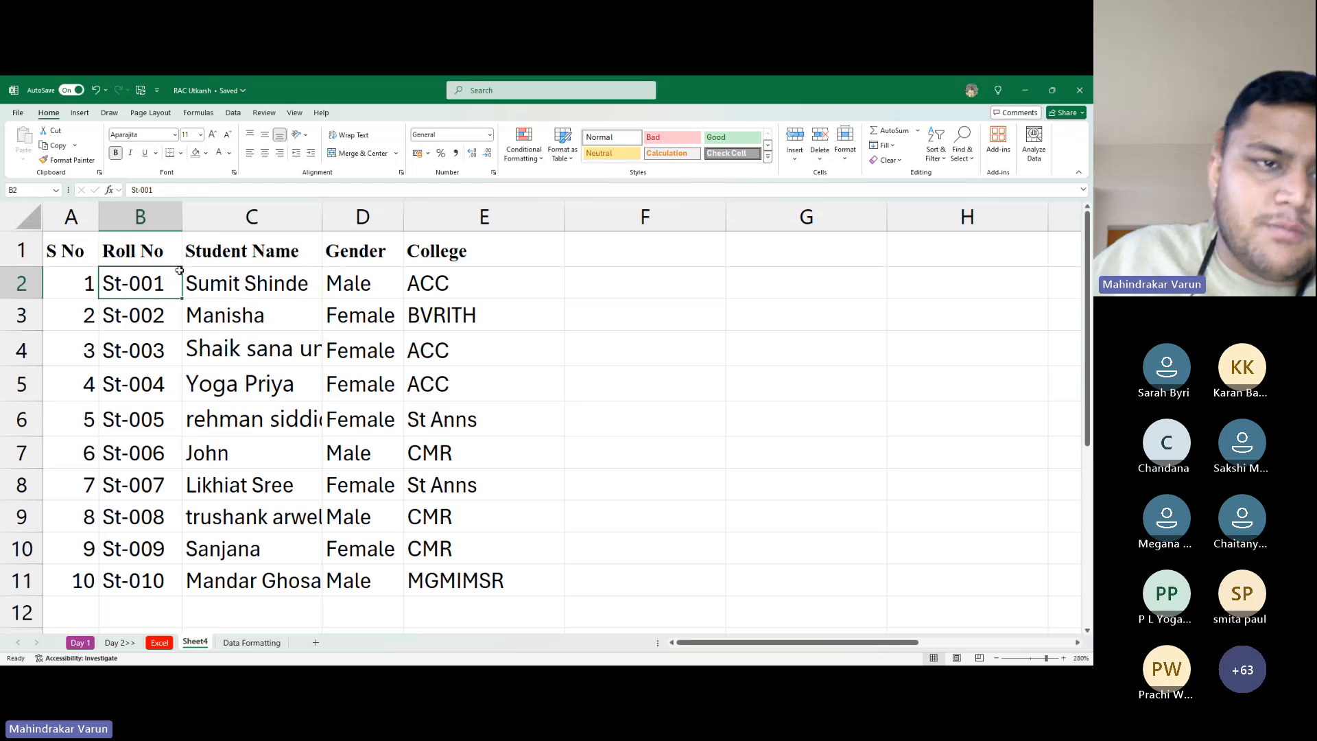
click(237, 276)
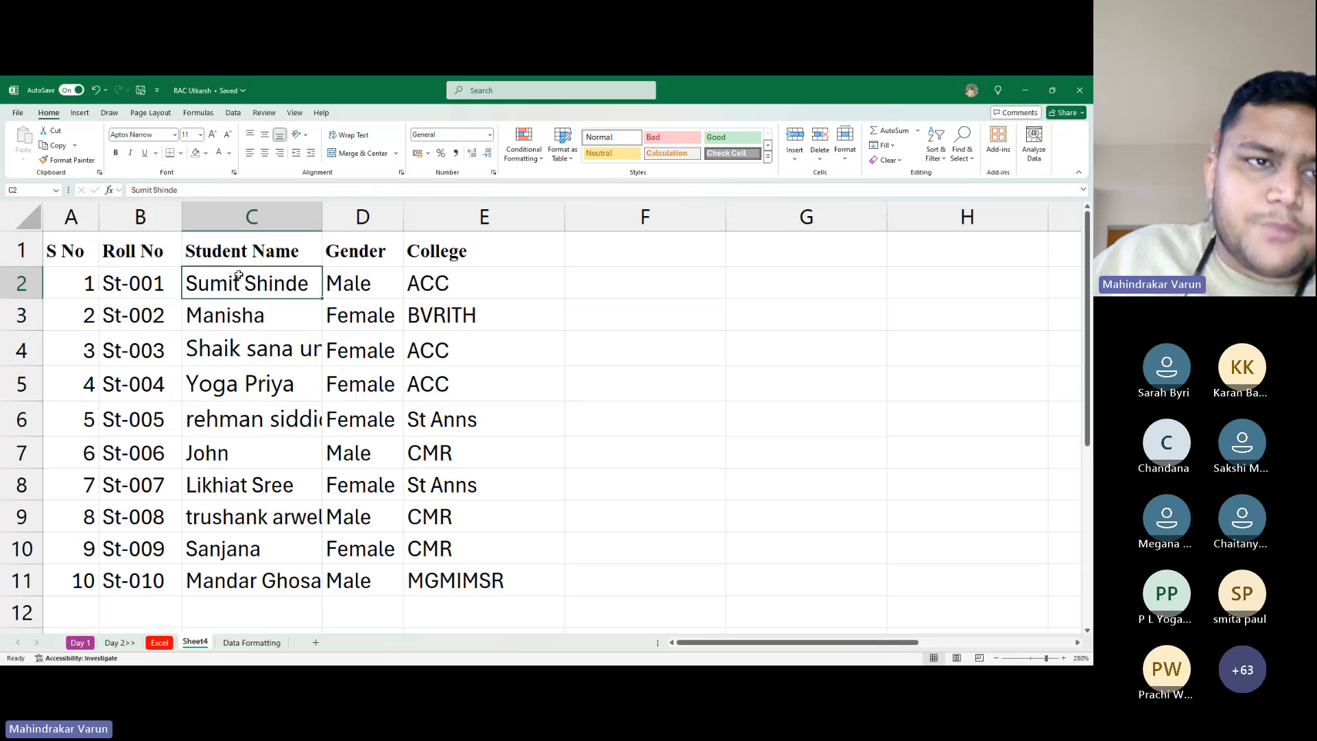
click(209, 240)
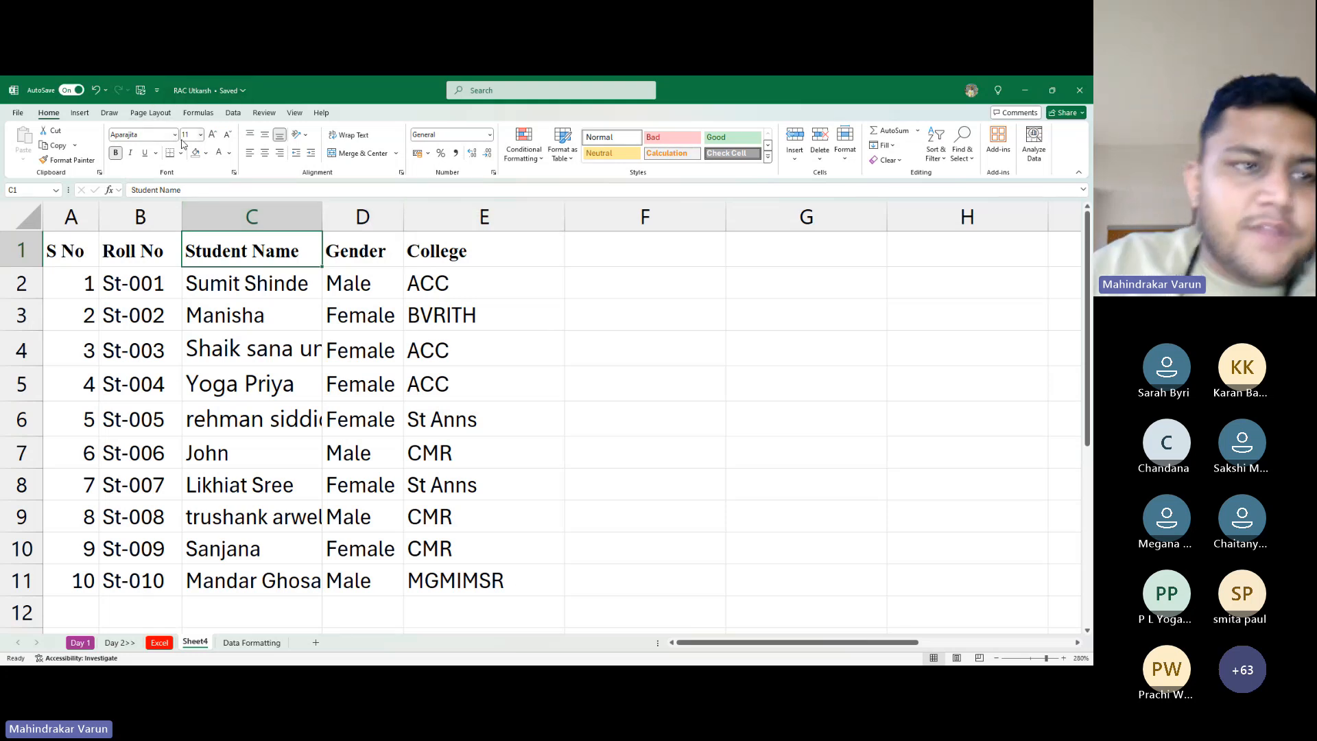
key(Home)
key(ctrl+shift+Right)
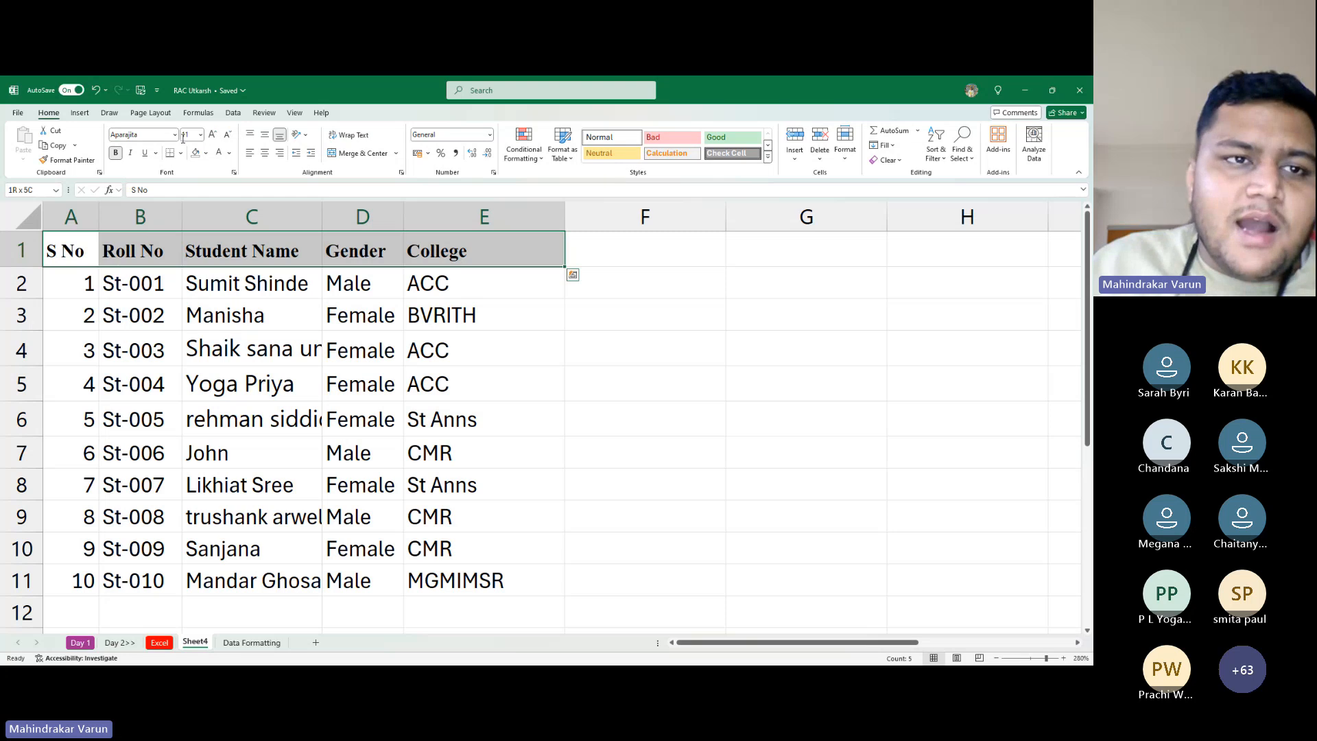
Change the header row font to Algerian by typing 'Alger' in the Font box
click(174, 135)
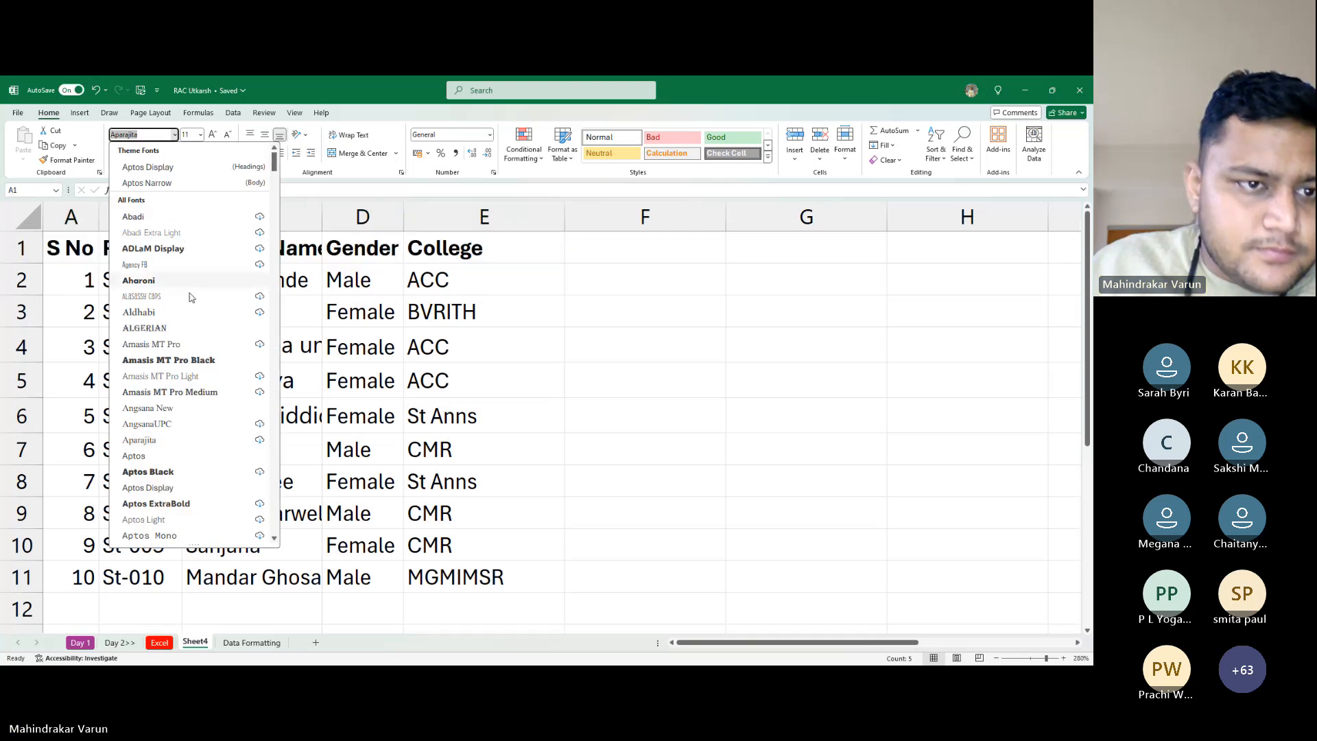
scroll(185, 343, down, 5)
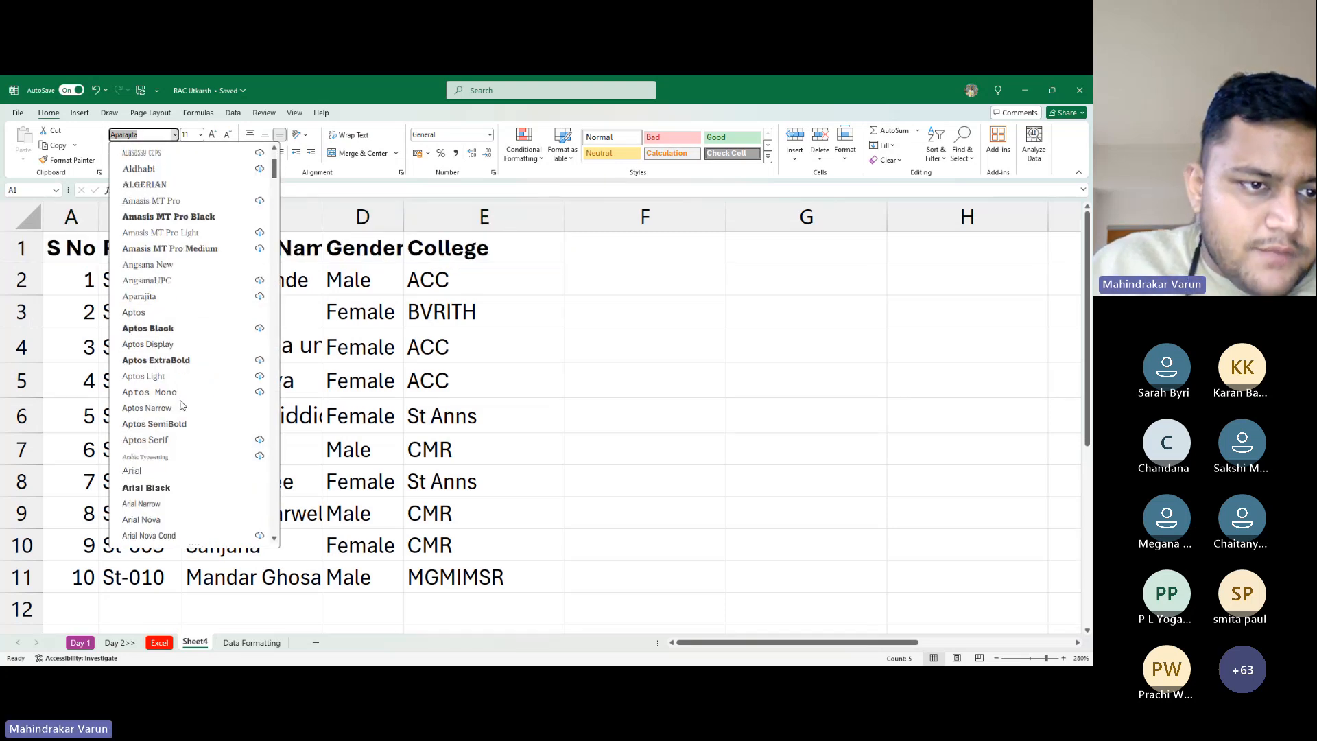
scroll(179, 406, down, 7)
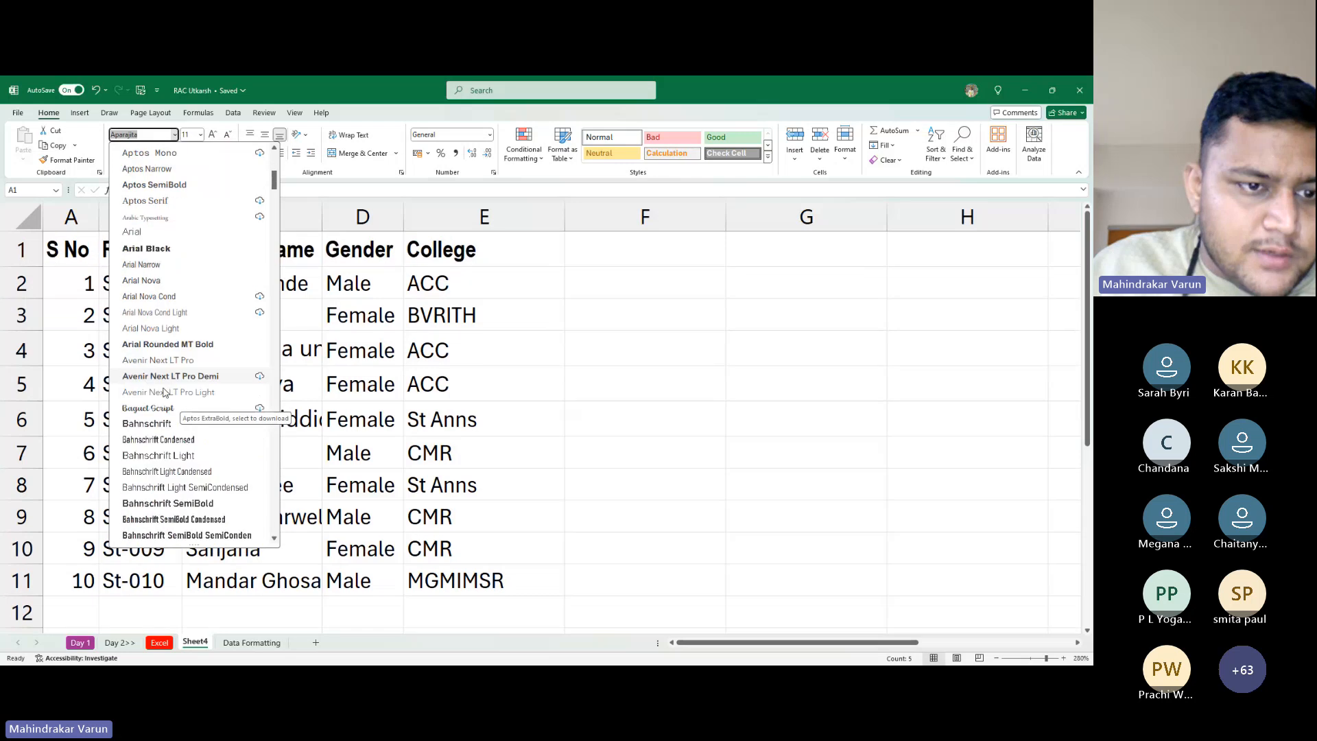
scroll(173, 405, up, 10)
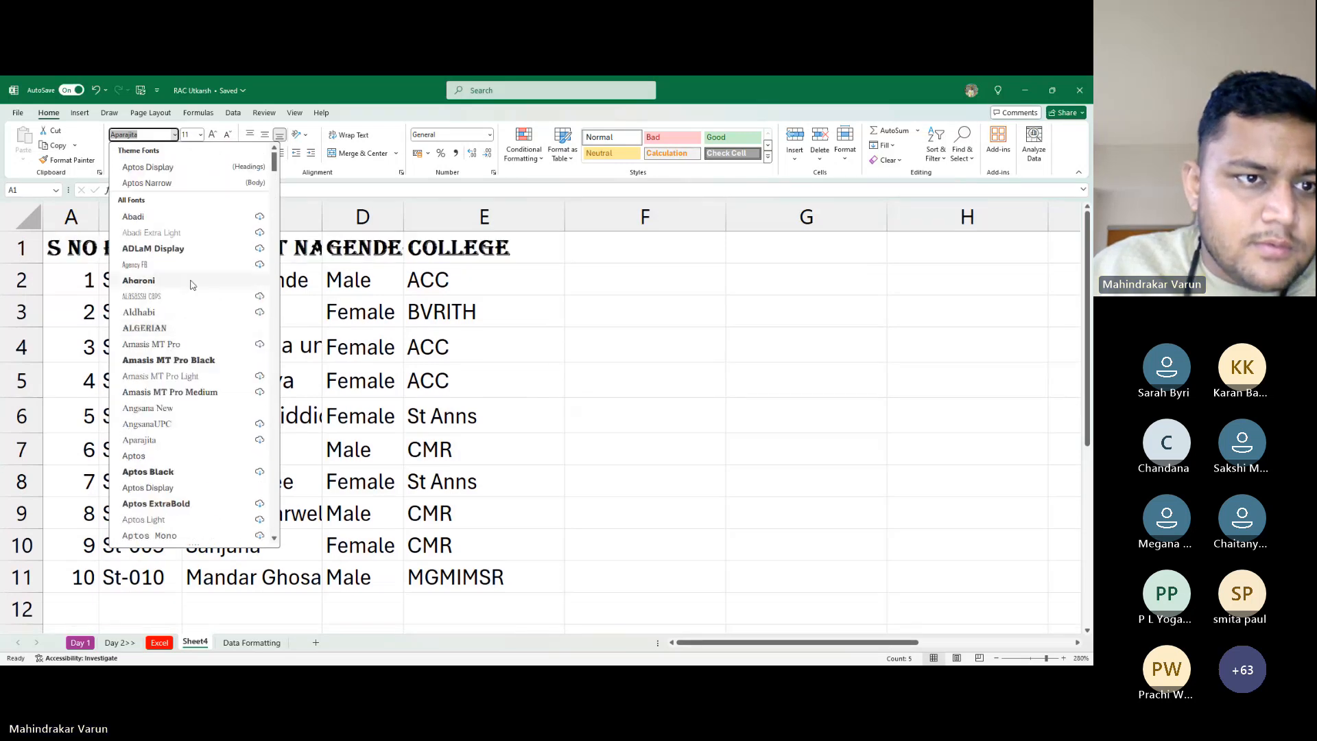
scroll(185, 384, down, 3)
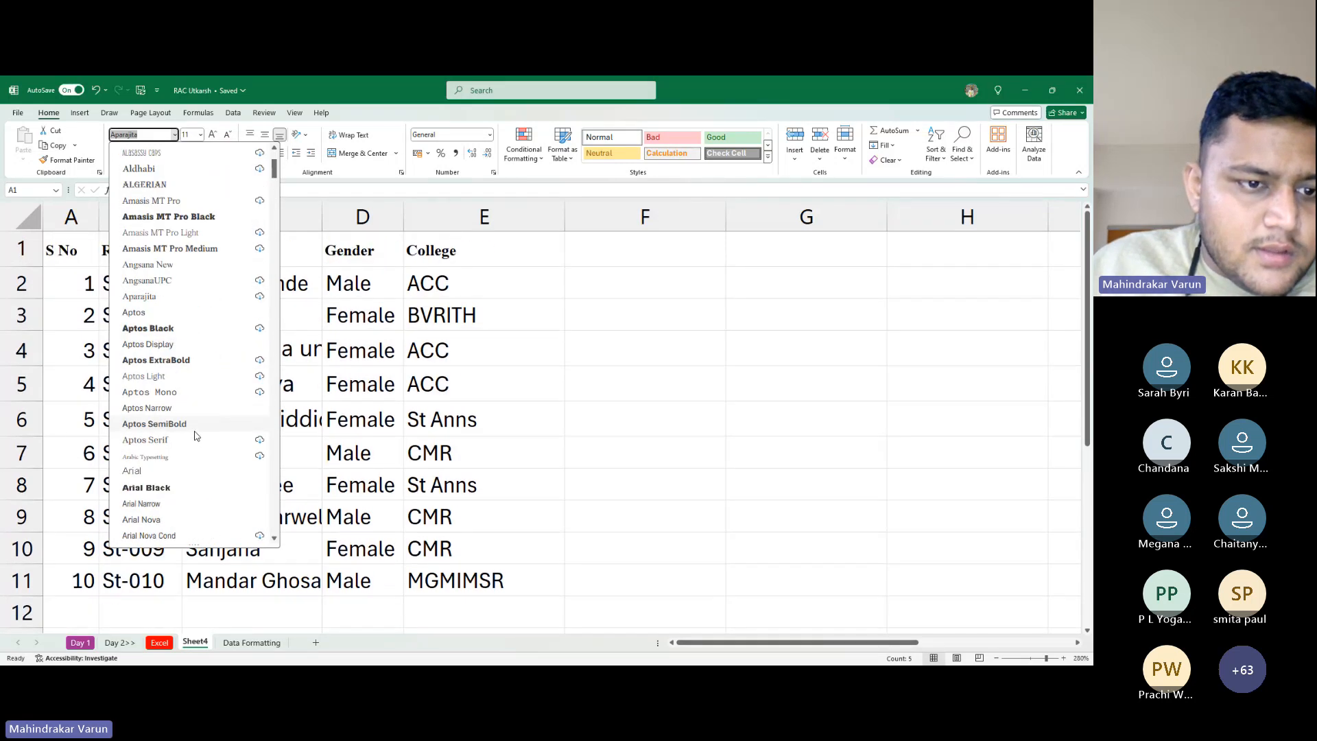
scroll(195, 413, up, 3)
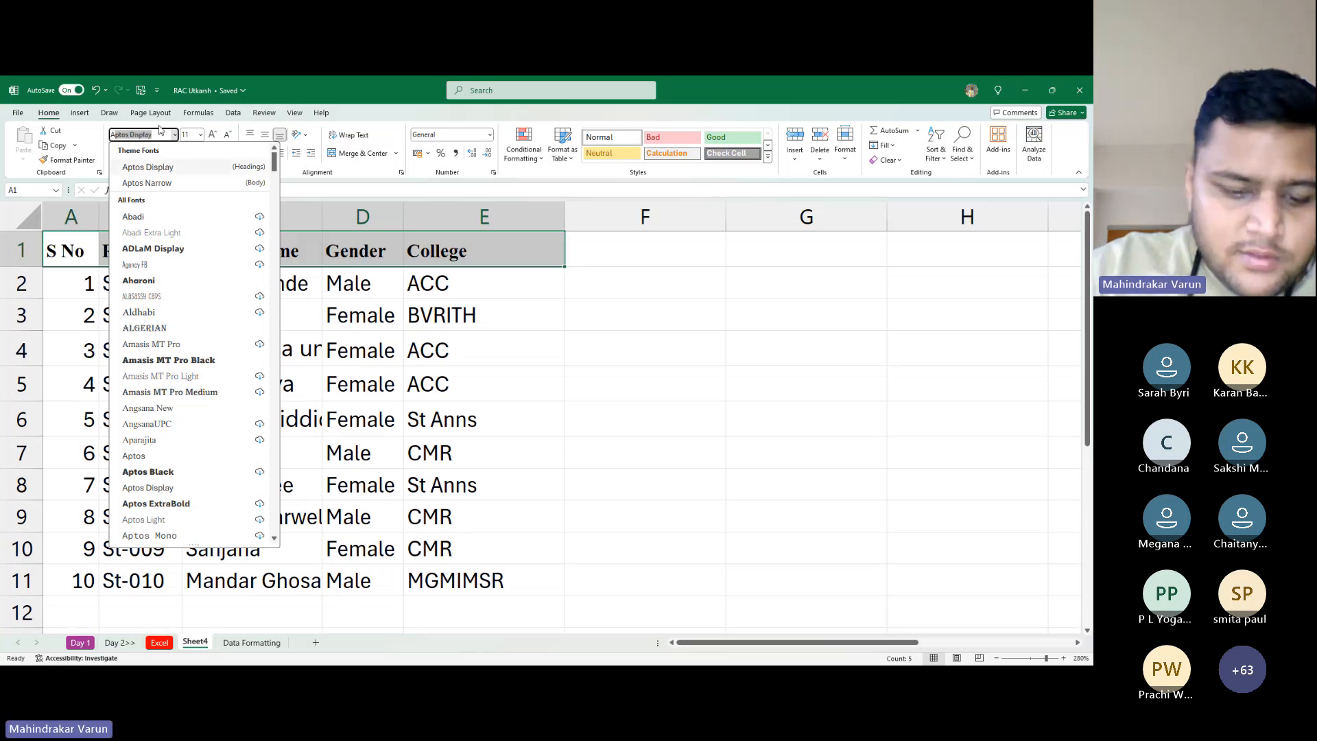
text(Algerian)
key(Return)
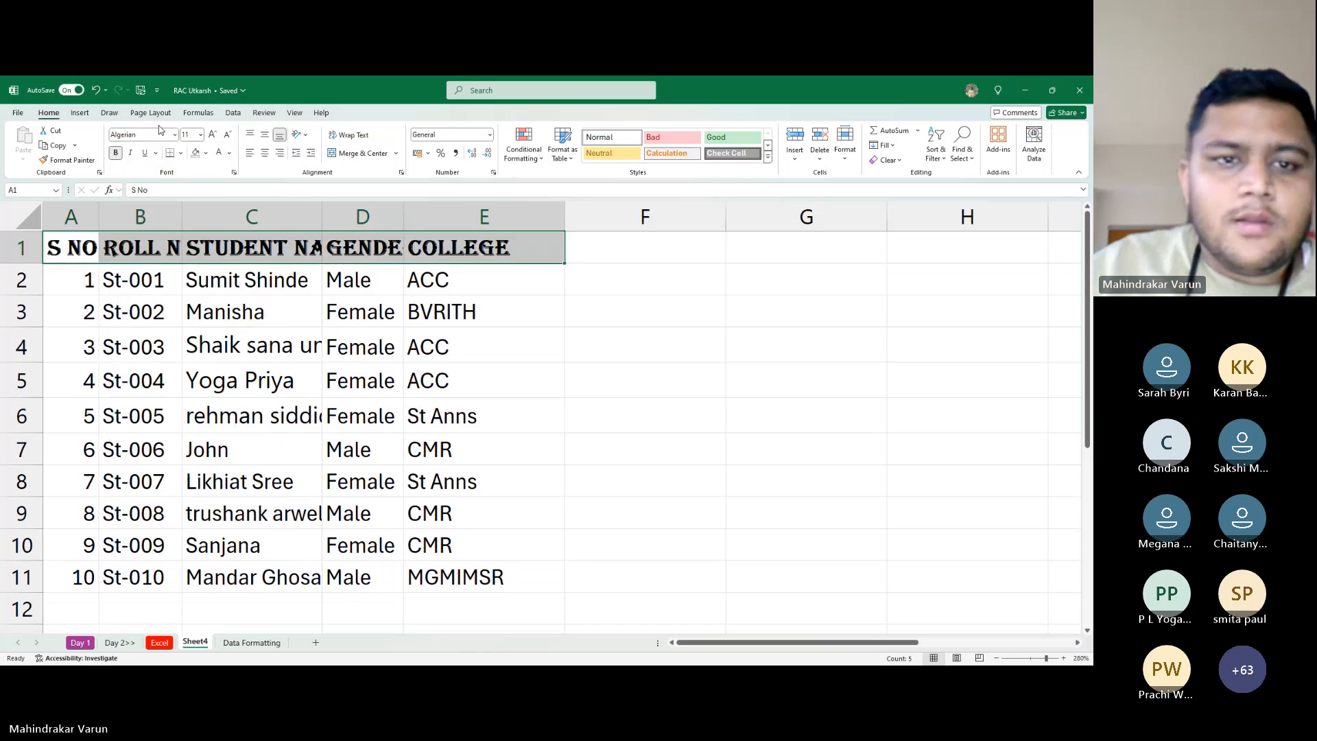
click(27, 216)
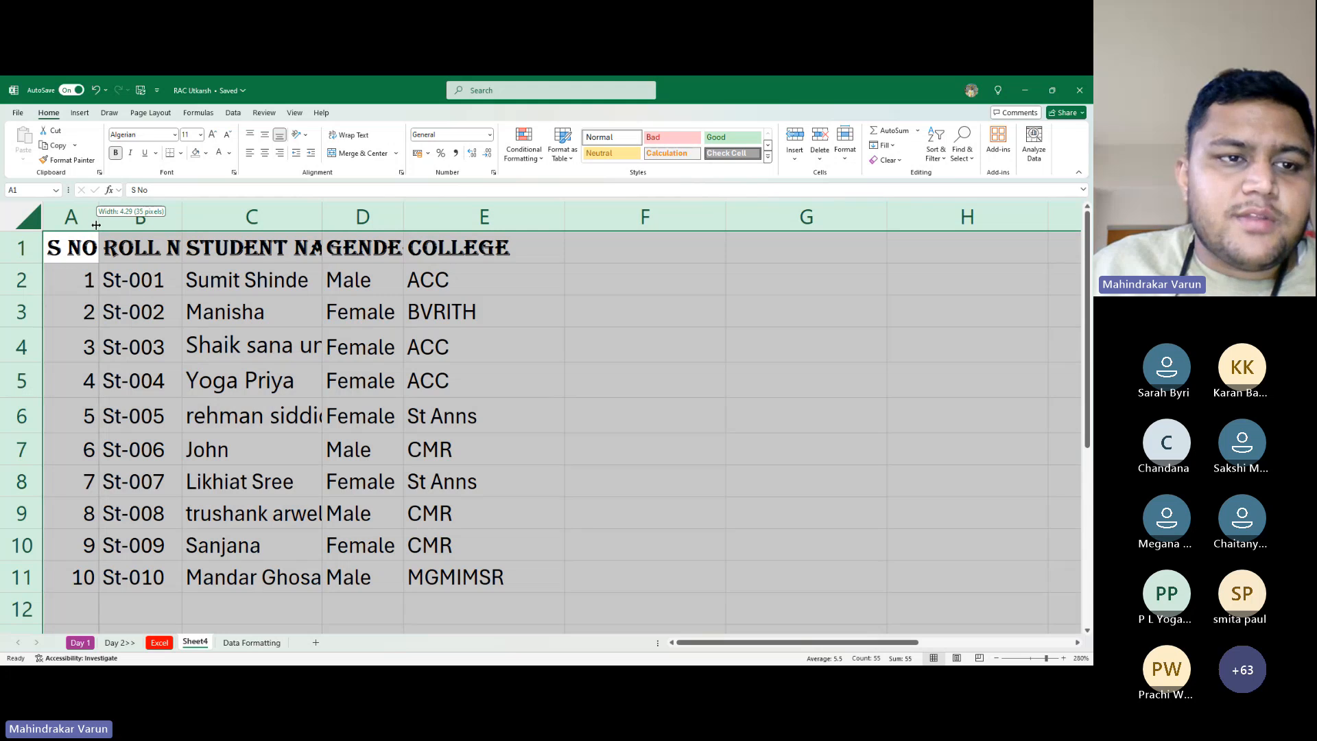
Try auto-fitting and equalising all column widths, then widen columns C and D
double_click(98, 219)
click(274, 315)
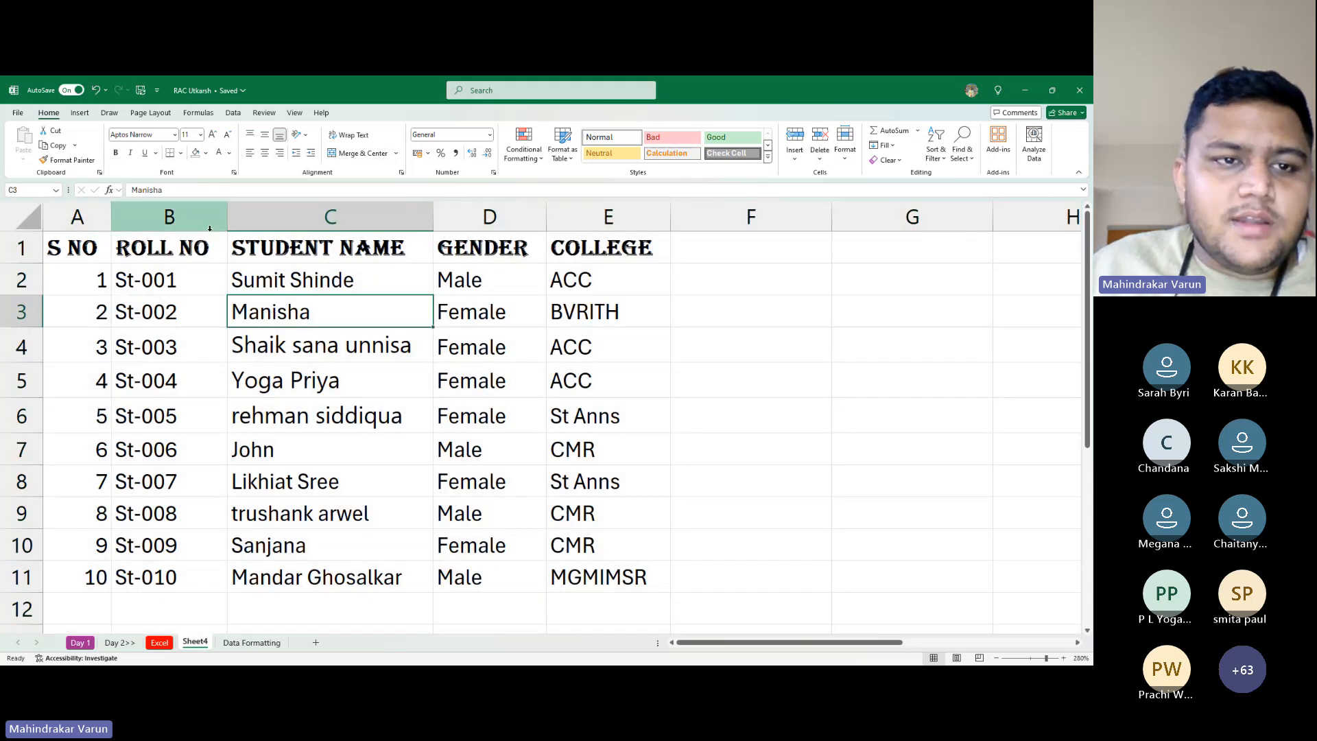
click(28, 217)
drag(112, 220, 104, 219)
click(267, 248)
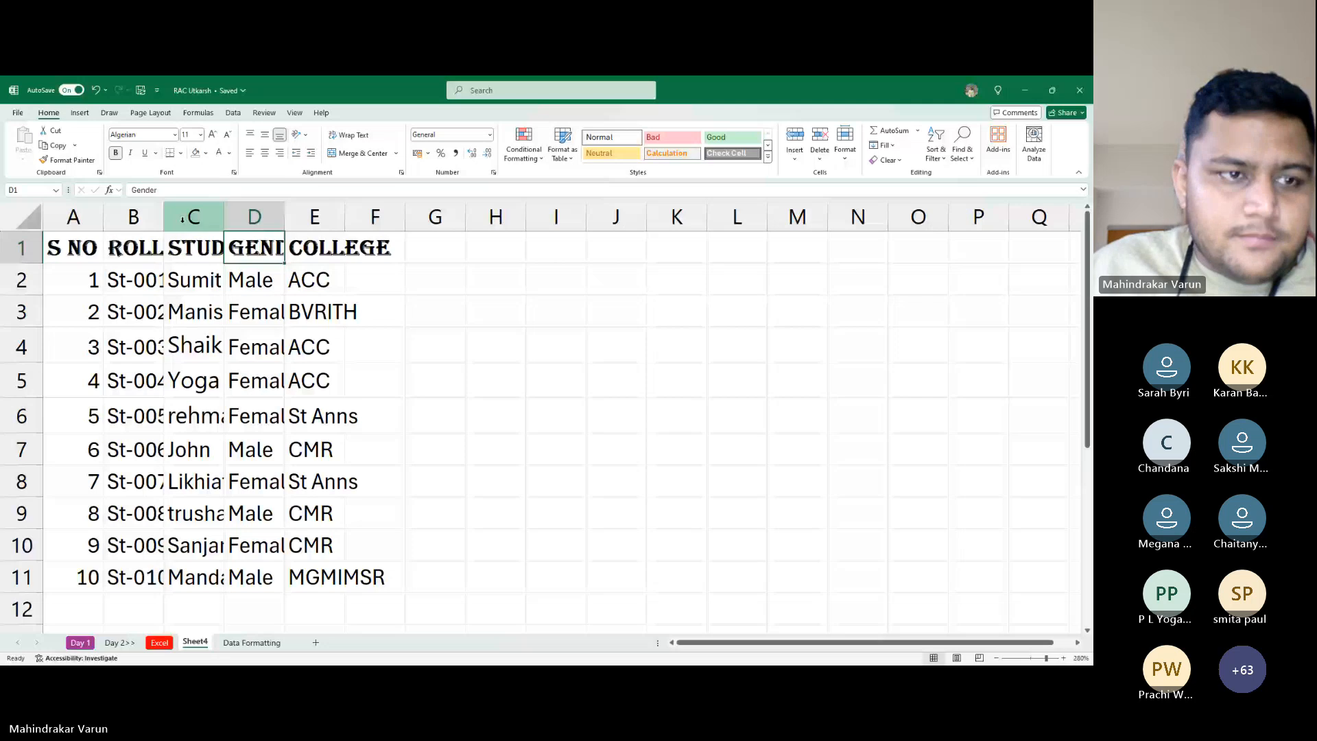
click(69, 217)
click(28, 218)
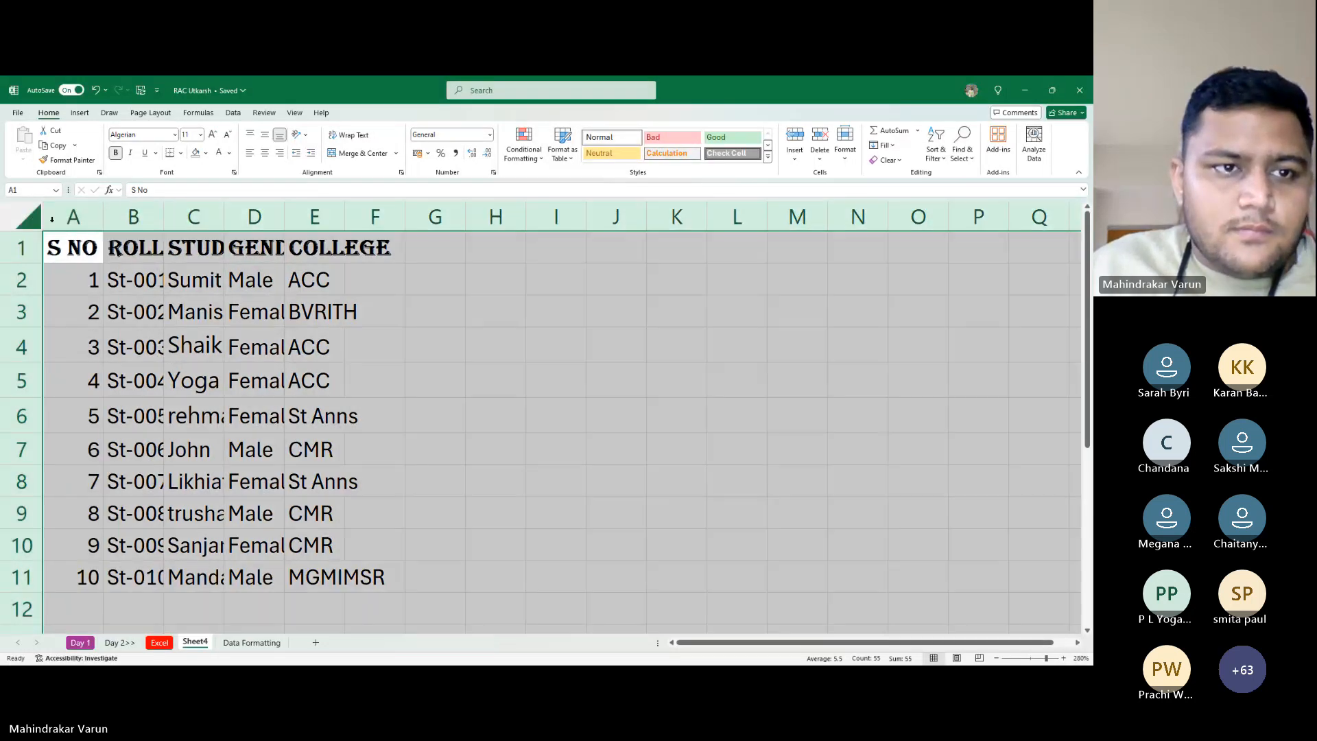
drag(163, 218, 278, 218)
click(341, 333)
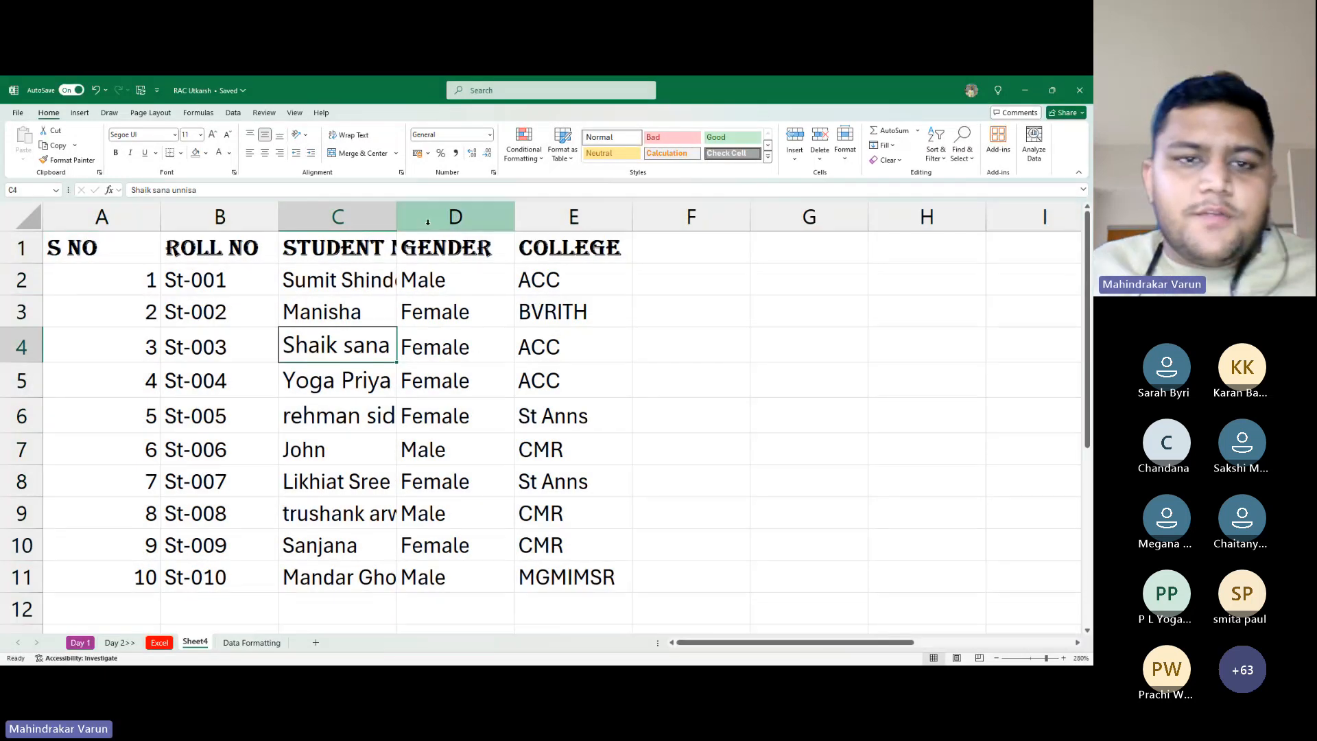
drag(386, 217, 410, 220)
click(442, 312)
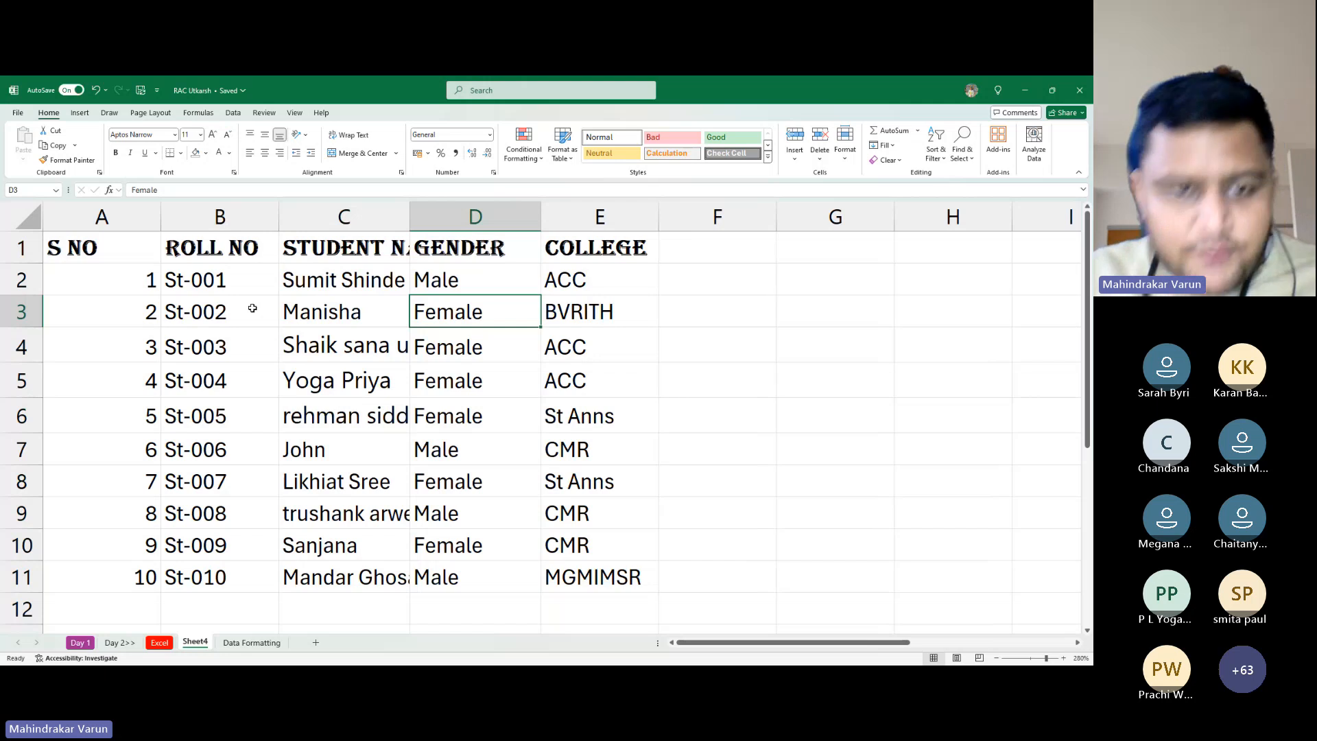
Narrow column A to fit S NO and its serial numbers, then inspect the cut-off names
key(Left)
key(Left)
key(Left)
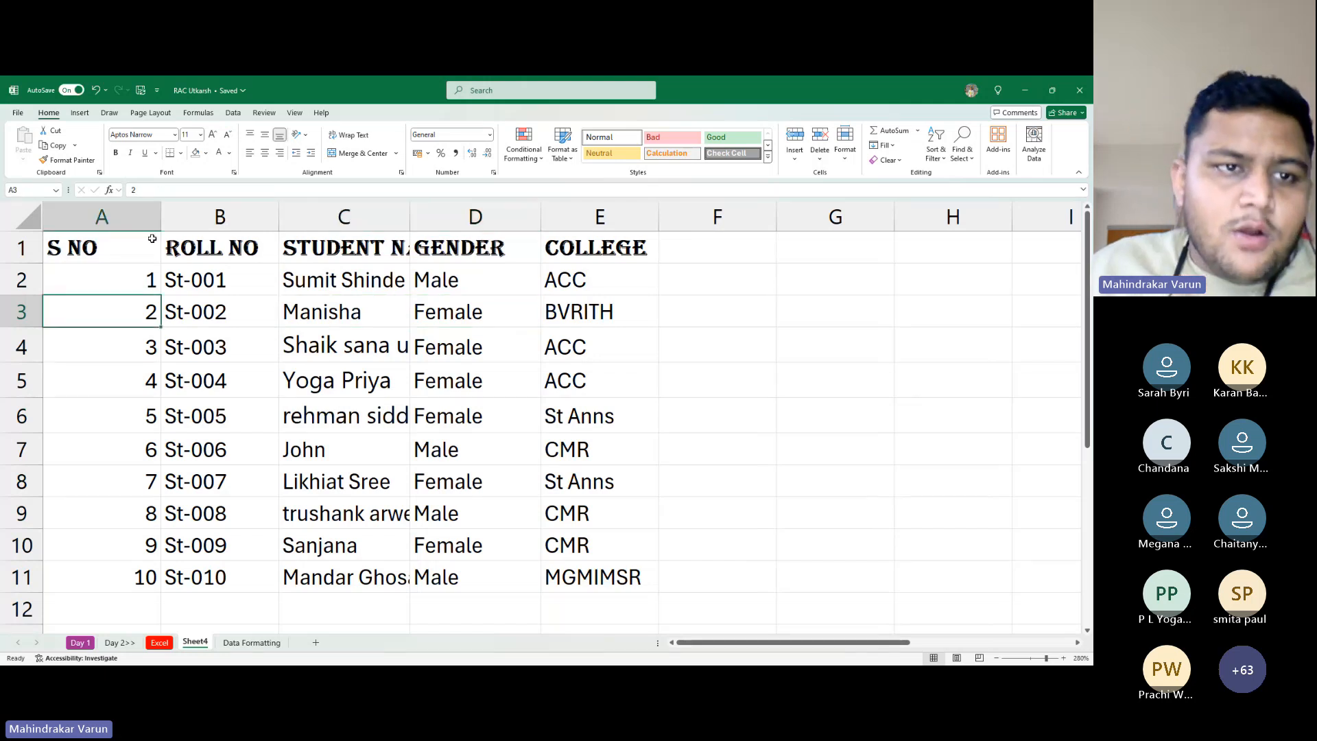
drag(161, 218, 106, 228)
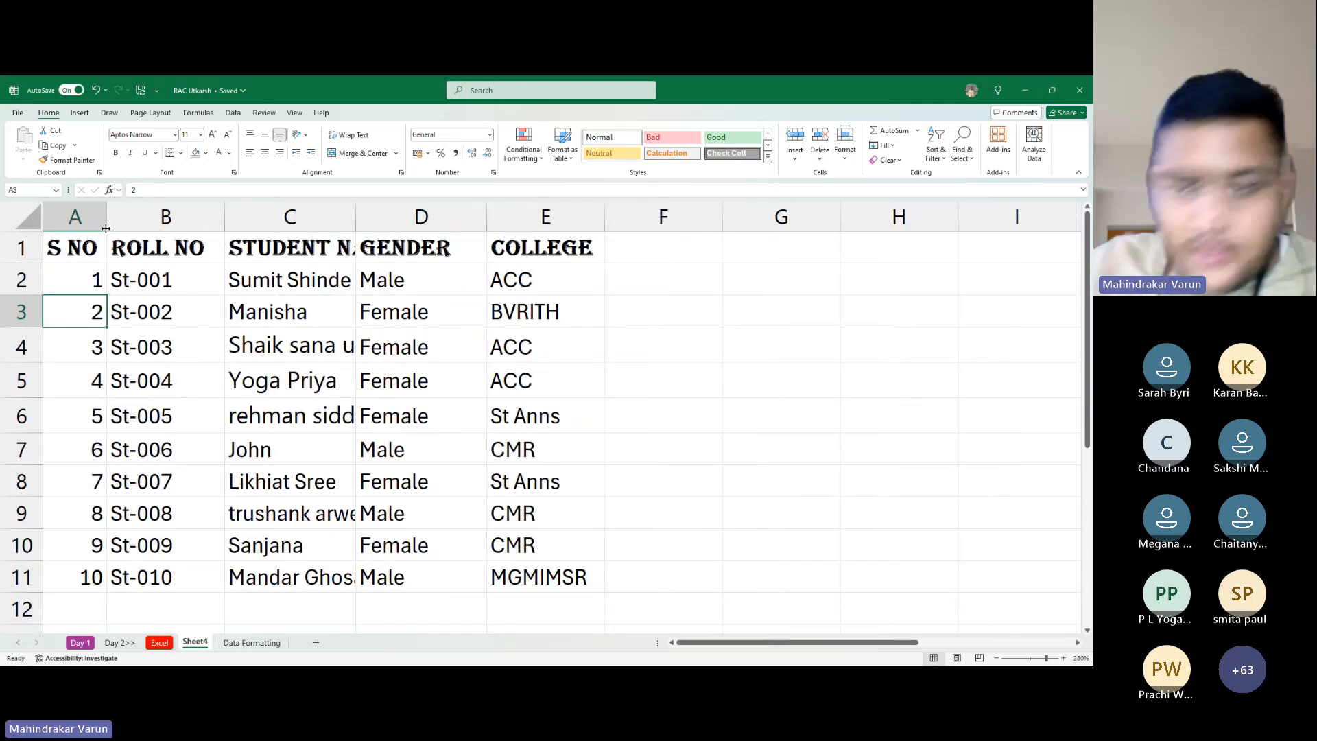
click(304, 309)
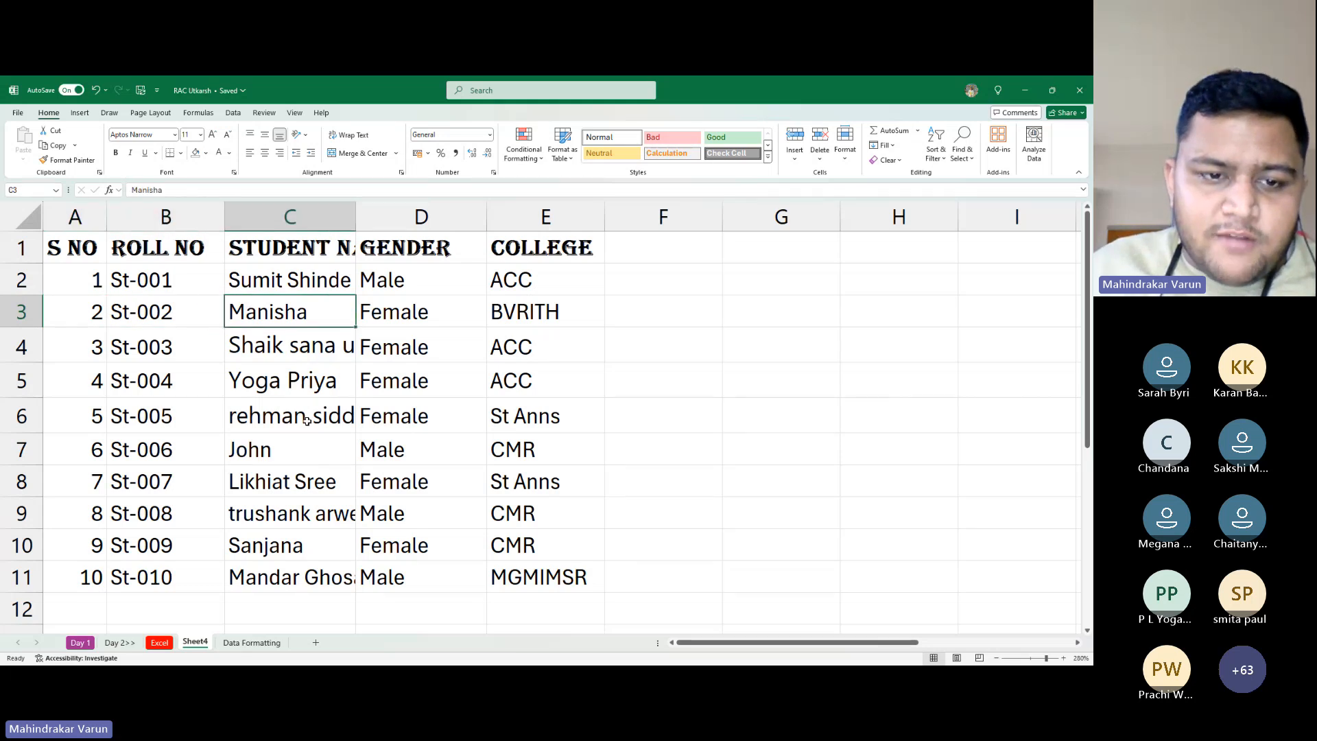
click(323, 513)
drag(258, 519, 298, 531)
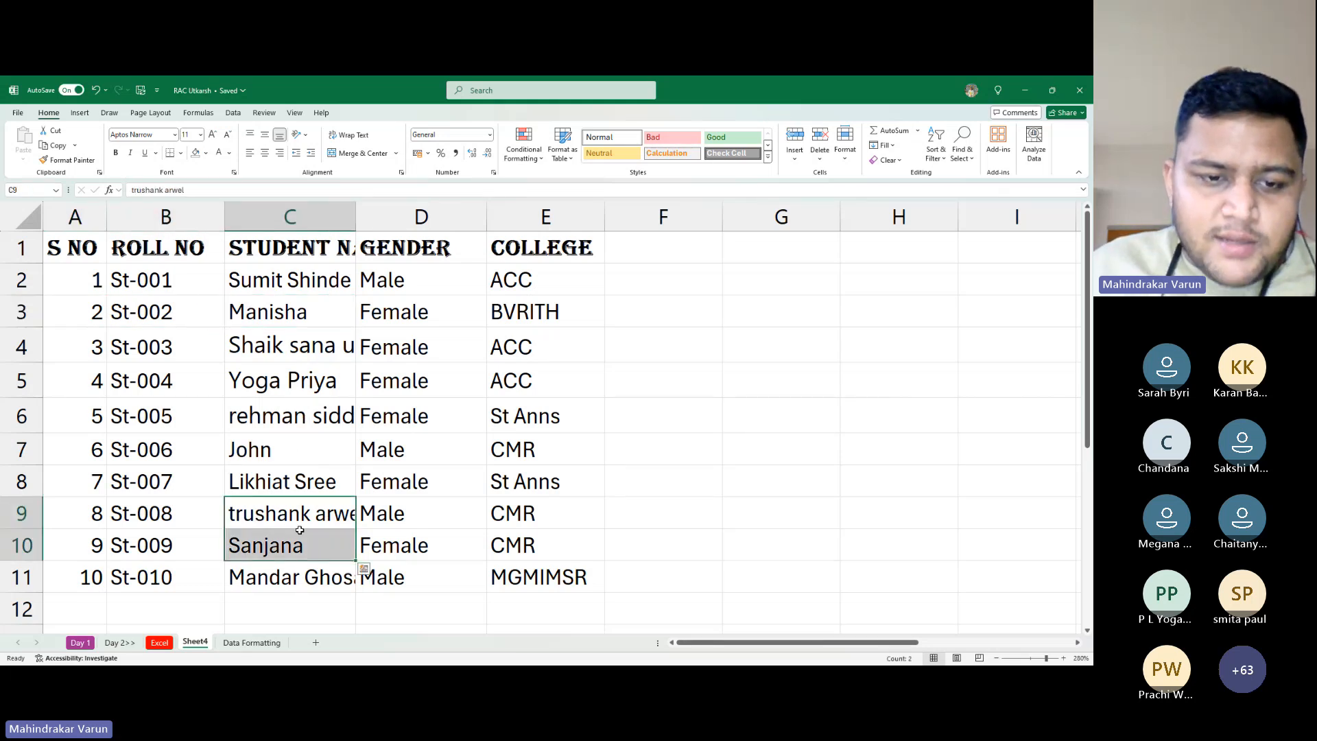
click(292, 584)
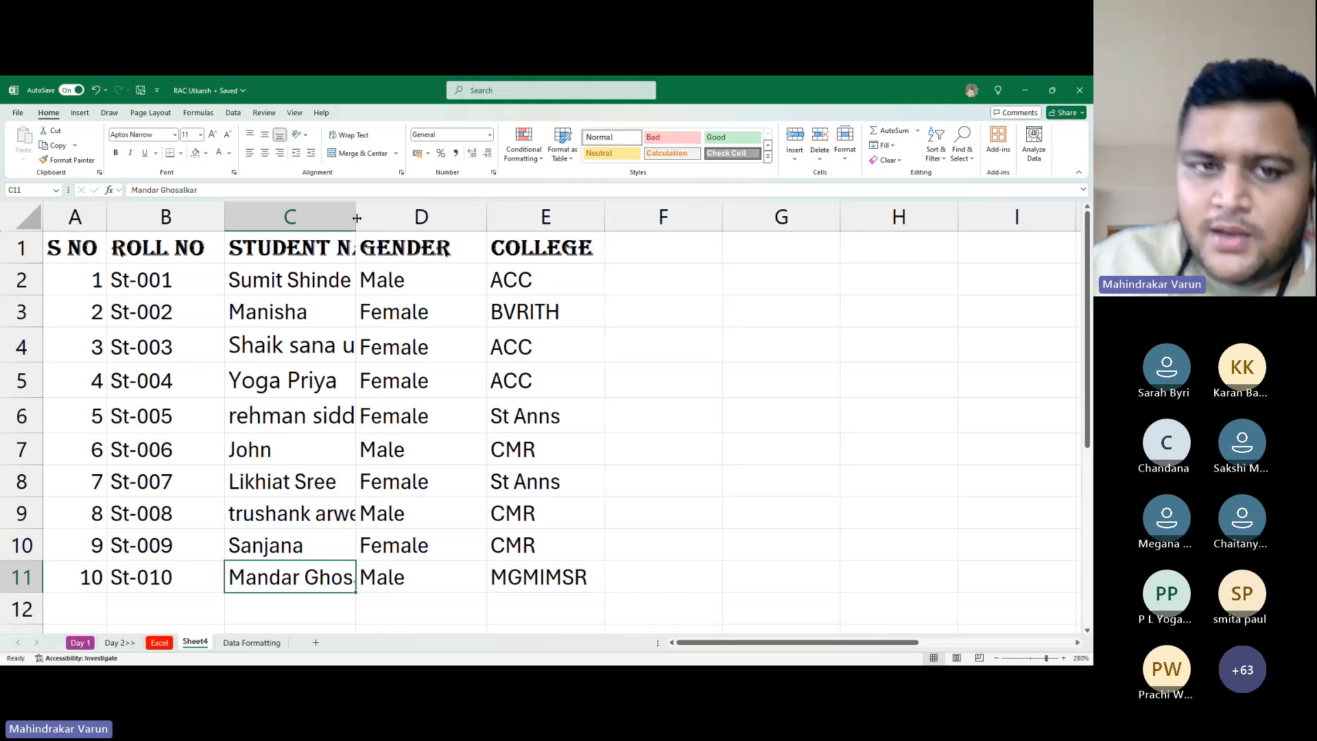
Resize column C, then auto-fit it to about 17.71 so every full name shows
drag(357, 217, 471, 217)
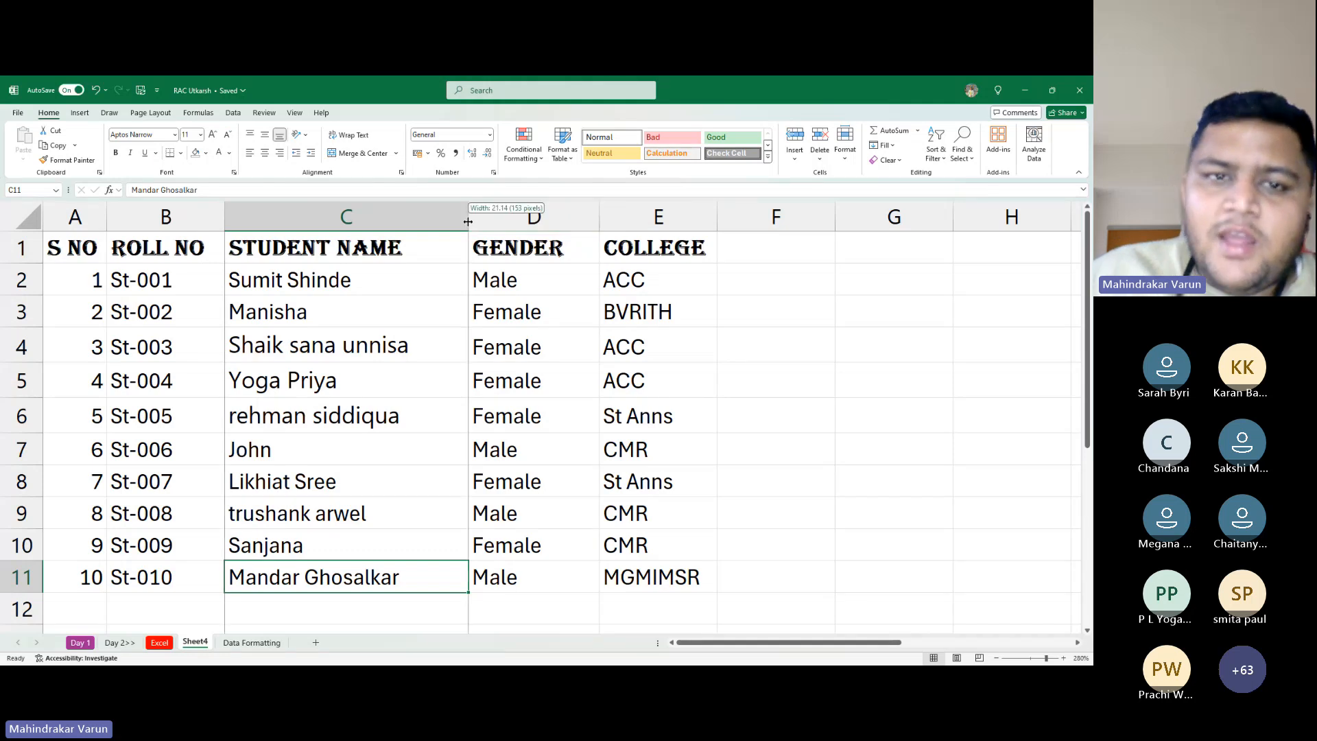
drag(467, 218, 387, 225)
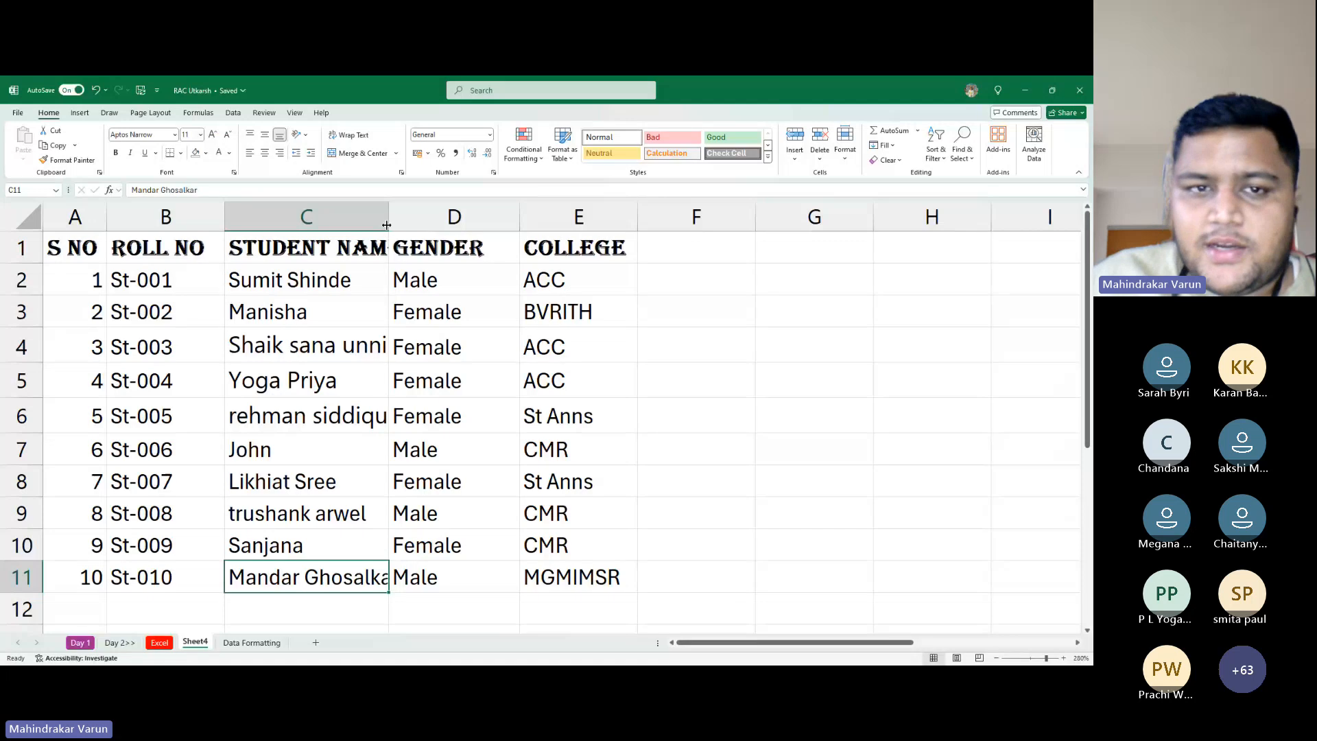
mouse_move(387, 220)
mouse_down()
mouse_move(451, 220)
mouse_move(384, 220)
mouse_up()
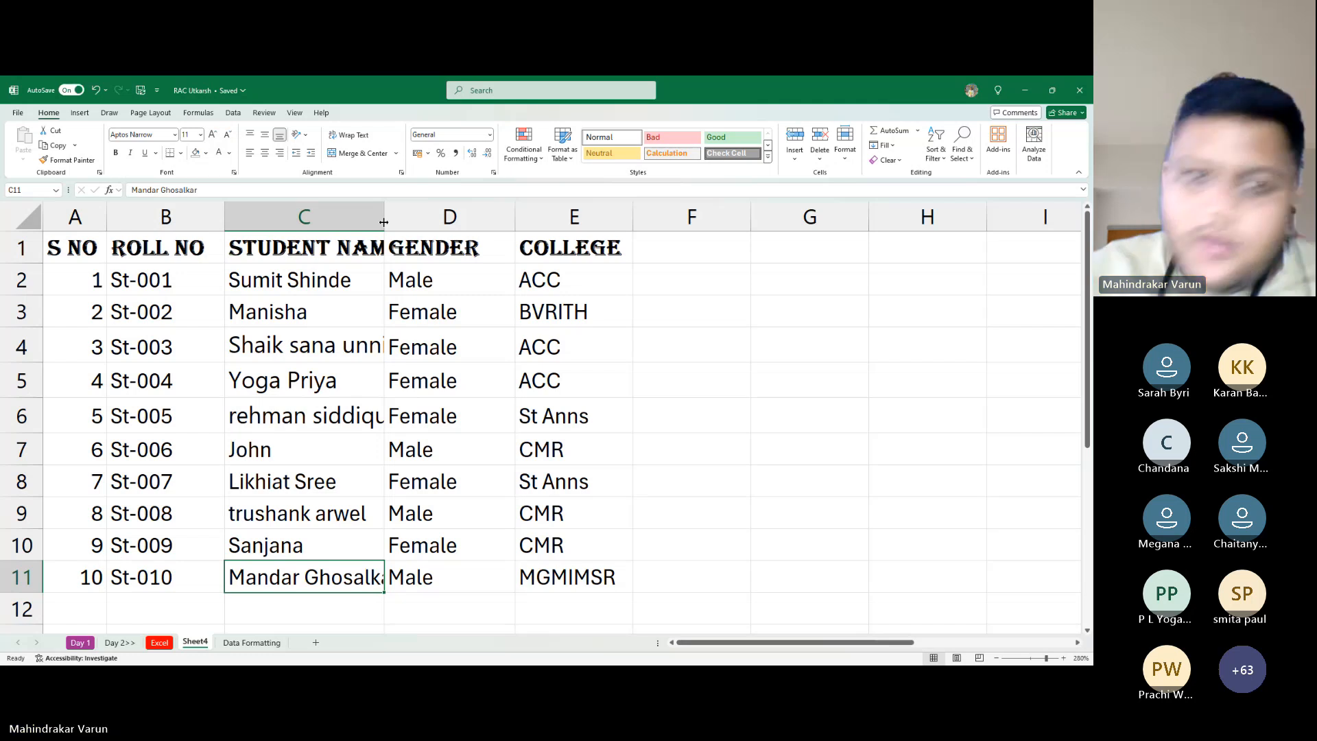
drag(384, 222, 448, 222)
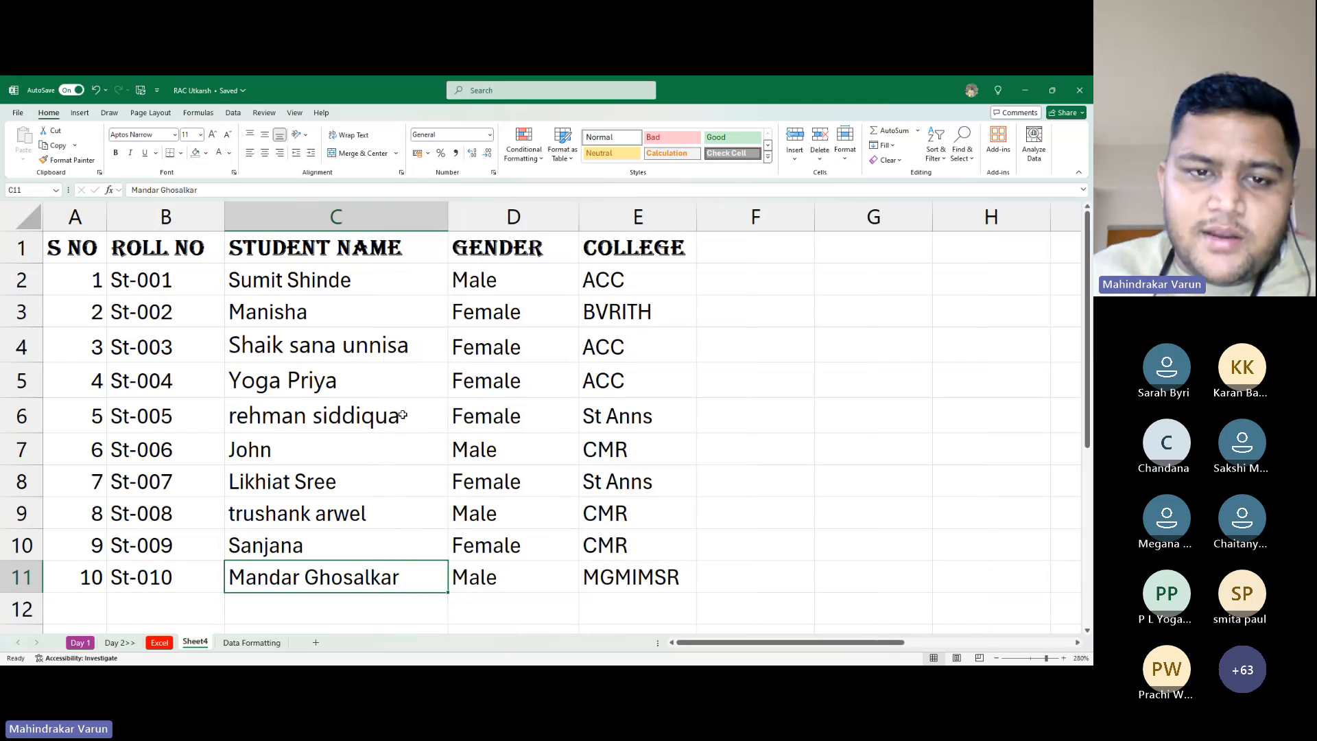
drag(420, 347, 439, 415)
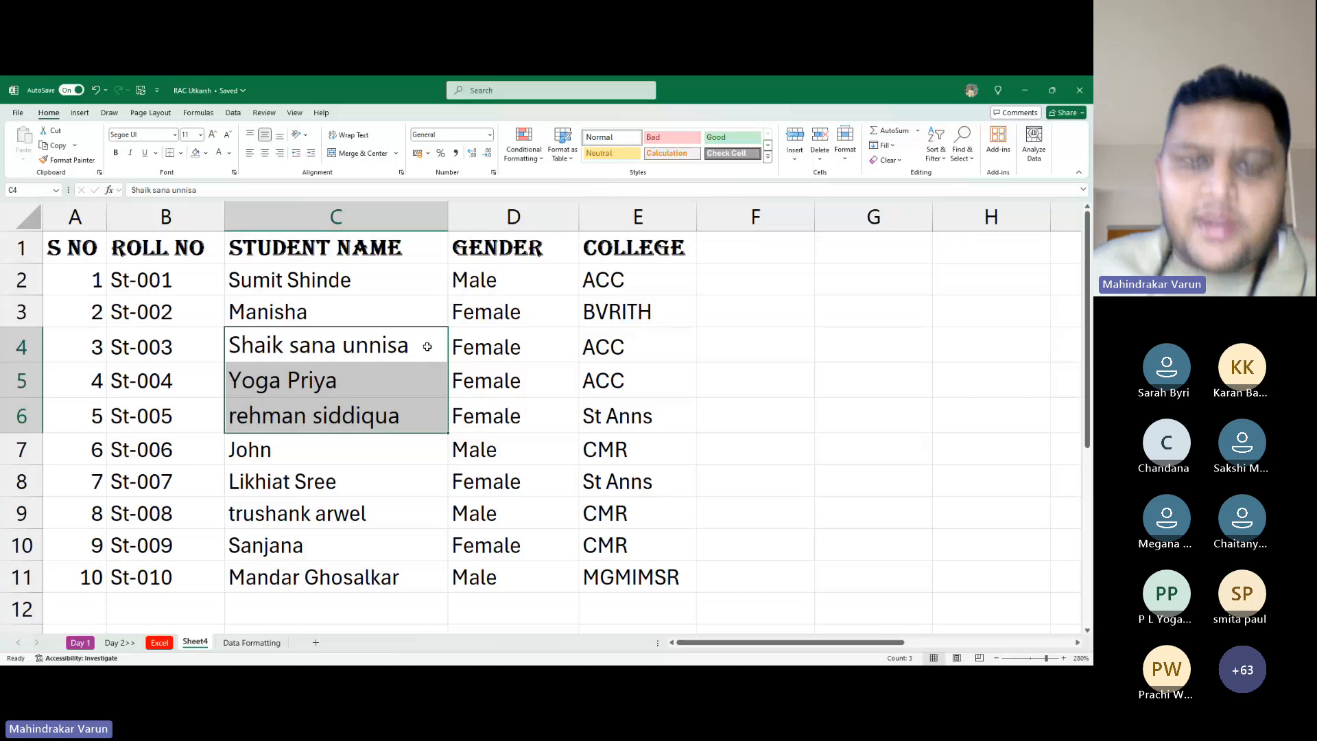
drag(448, 221, 409, 236)
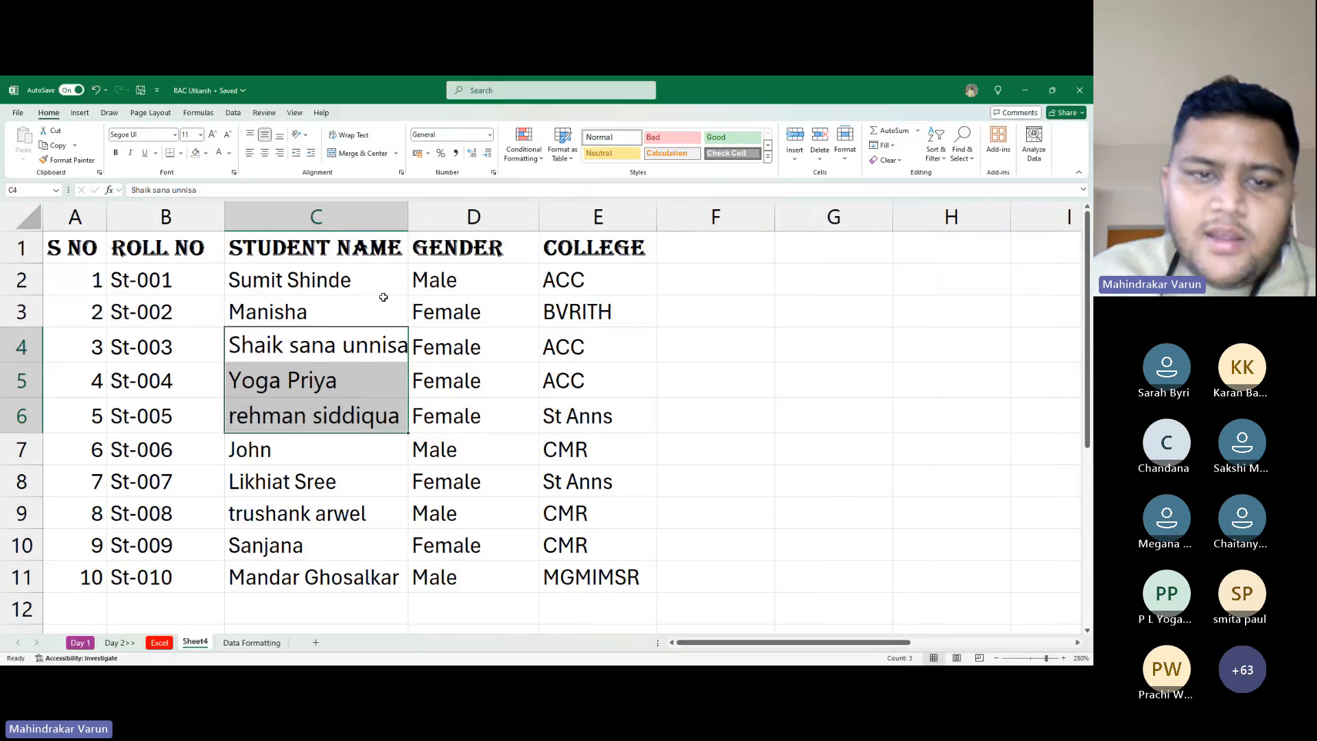
click(512, 441)
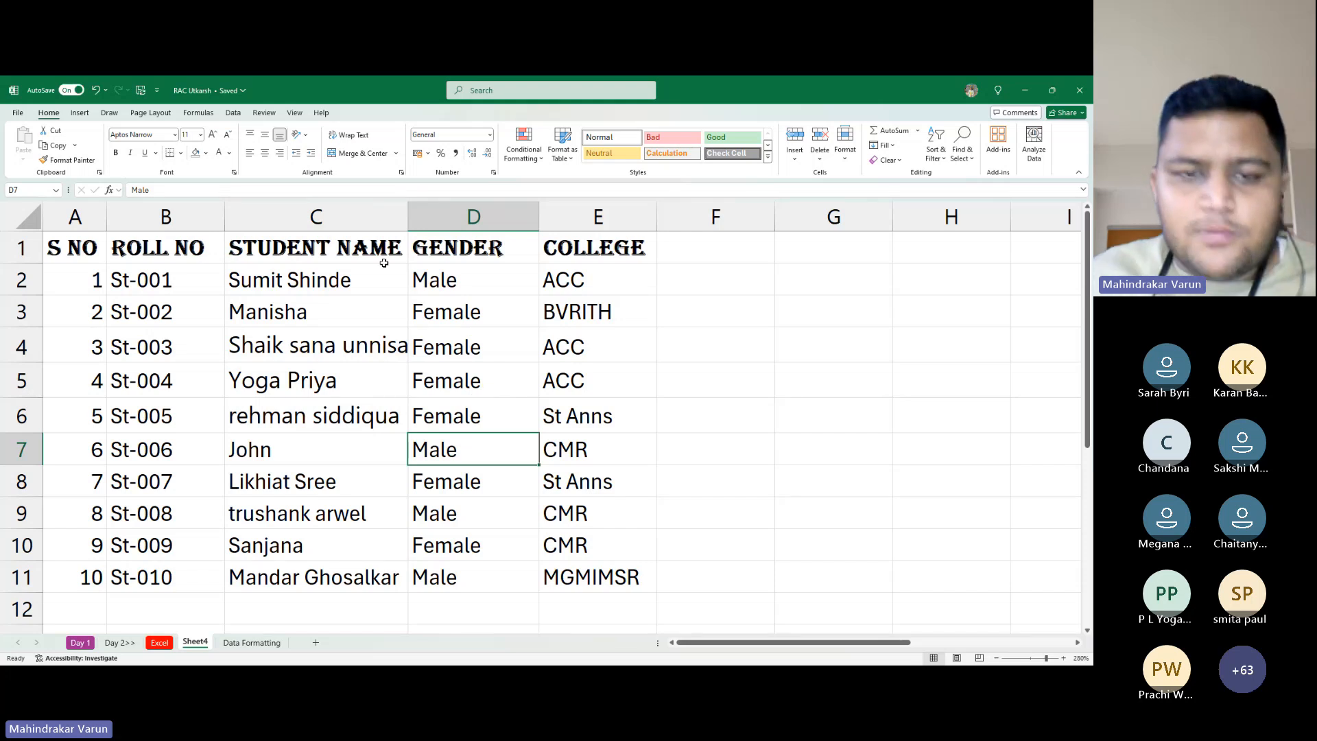
drag(408, 217, 378, 217)
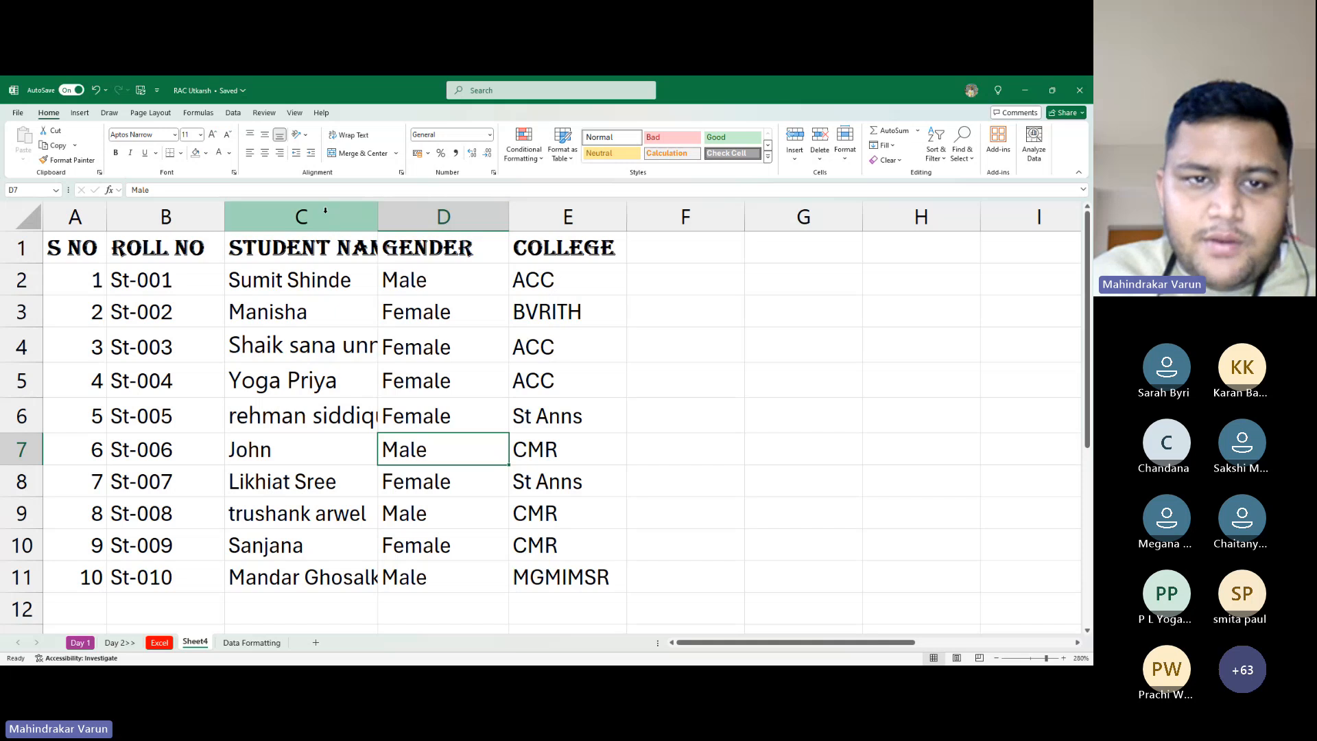
double_click(377, 216)
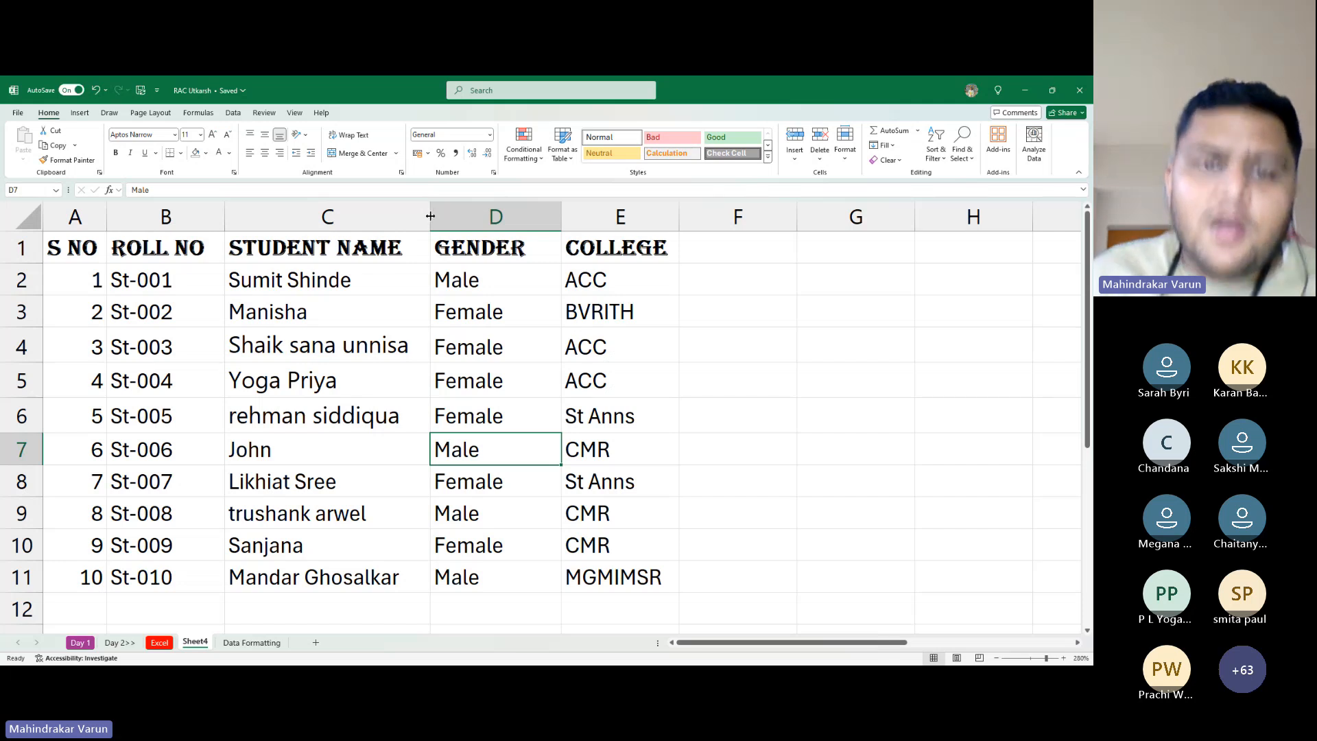
click(217, 306)
click(334, 351)
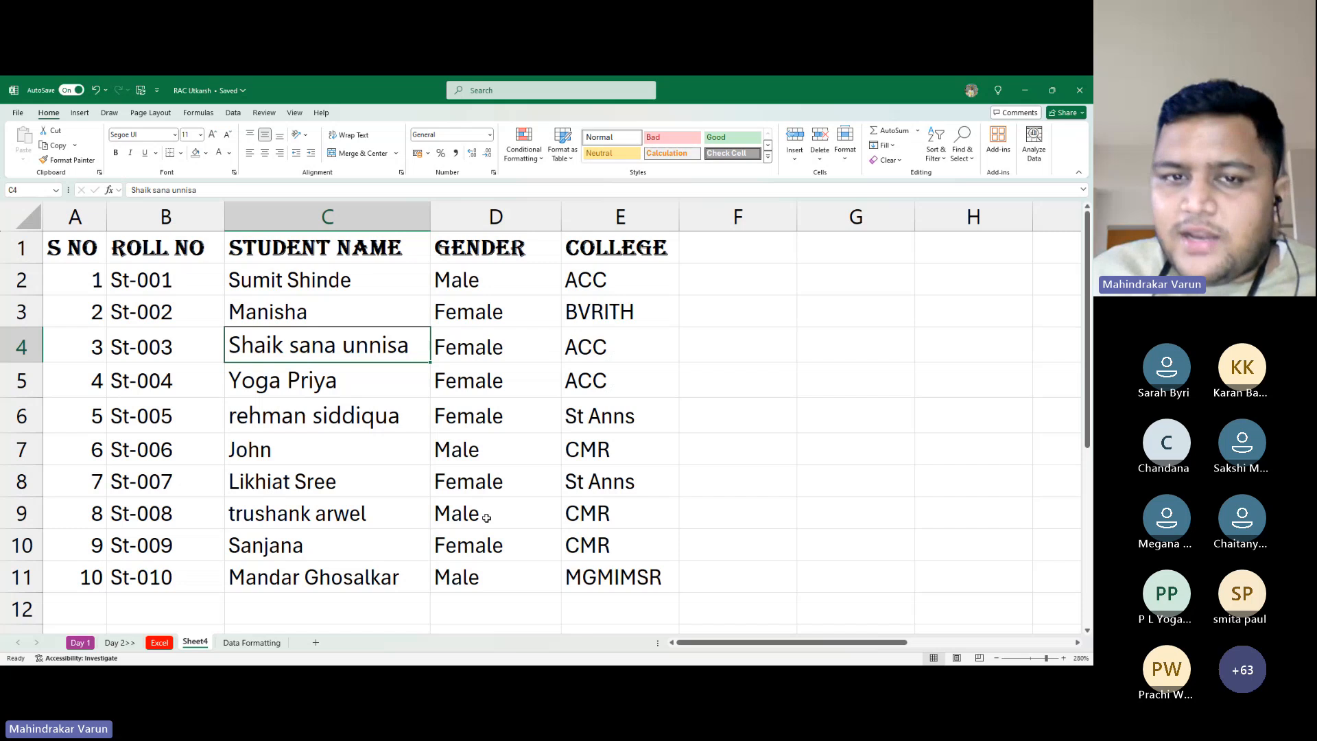
drag(74, 249, 566, 531)
drag(63, 238, 199, 251)
drag(278, 271, 636, 574)
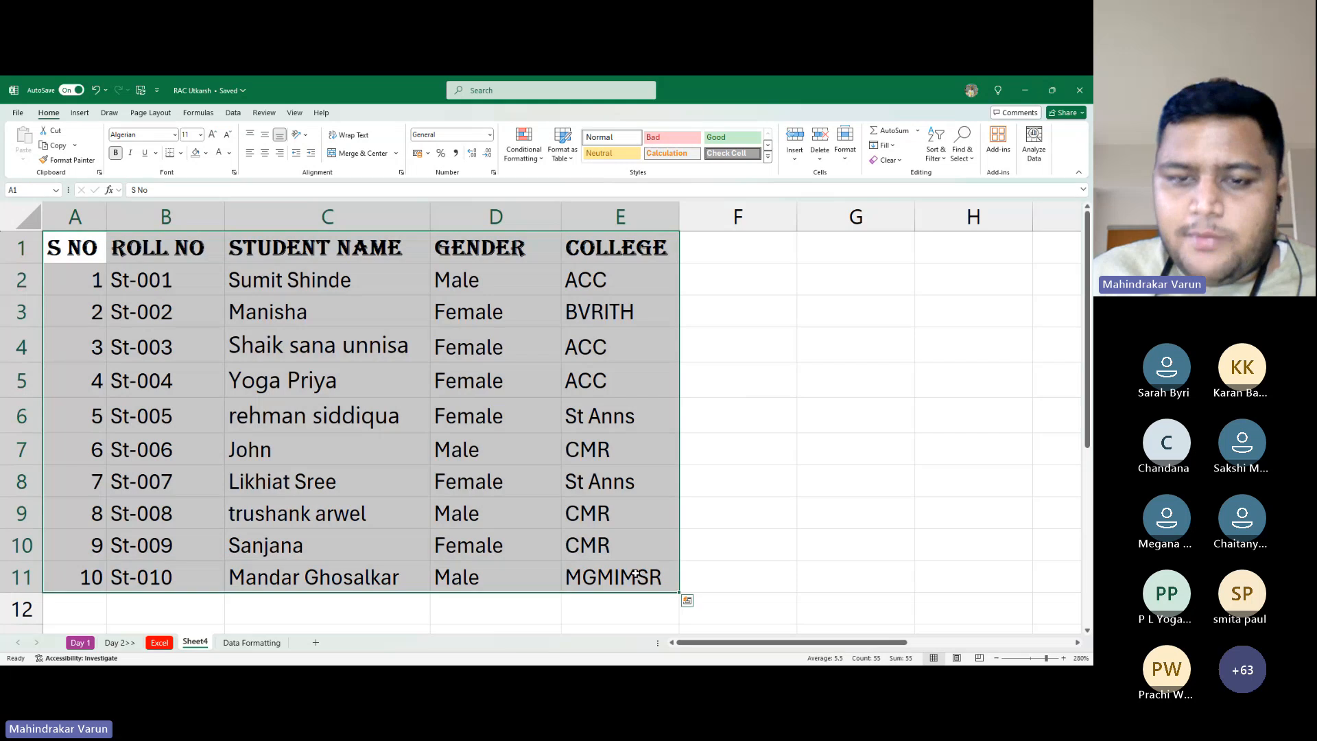
click(156, 270)
click(105, 248)
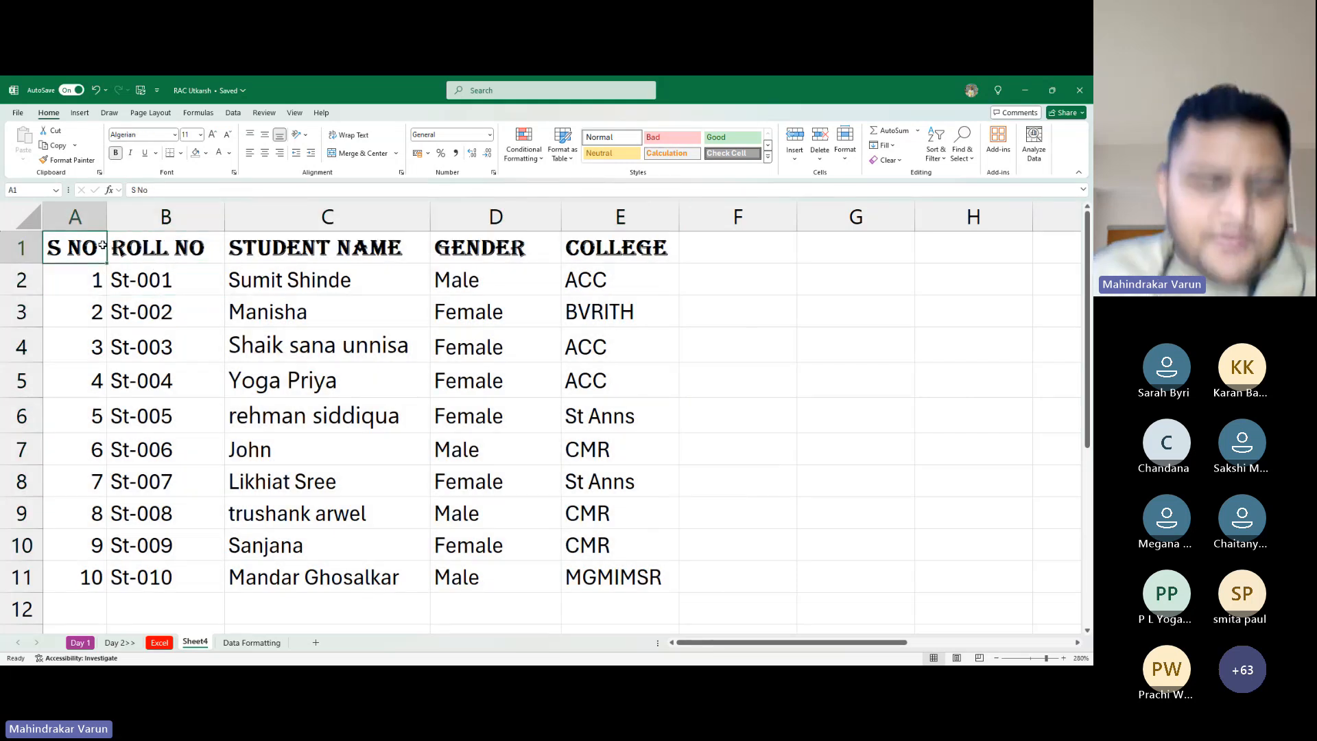
key(ctrl+a)
key(ctrl+q)
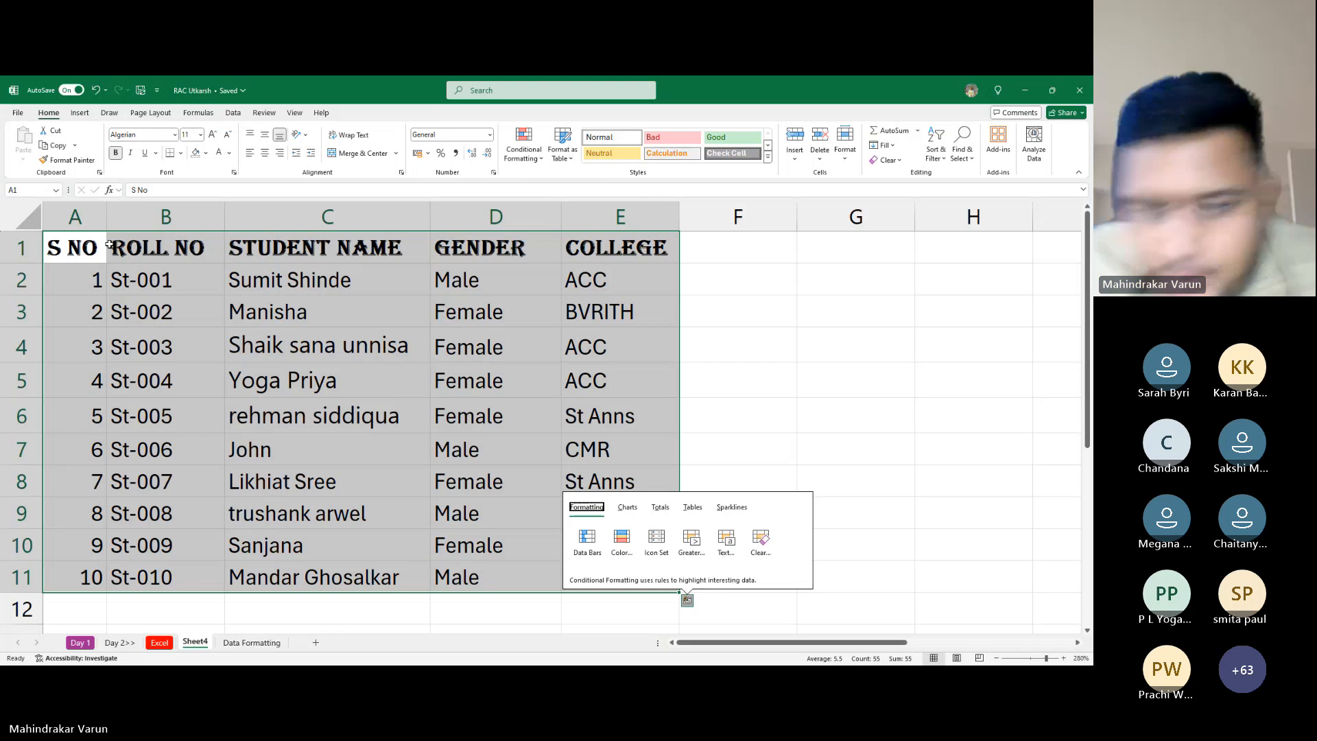
key(Escape)
click(243, 343)
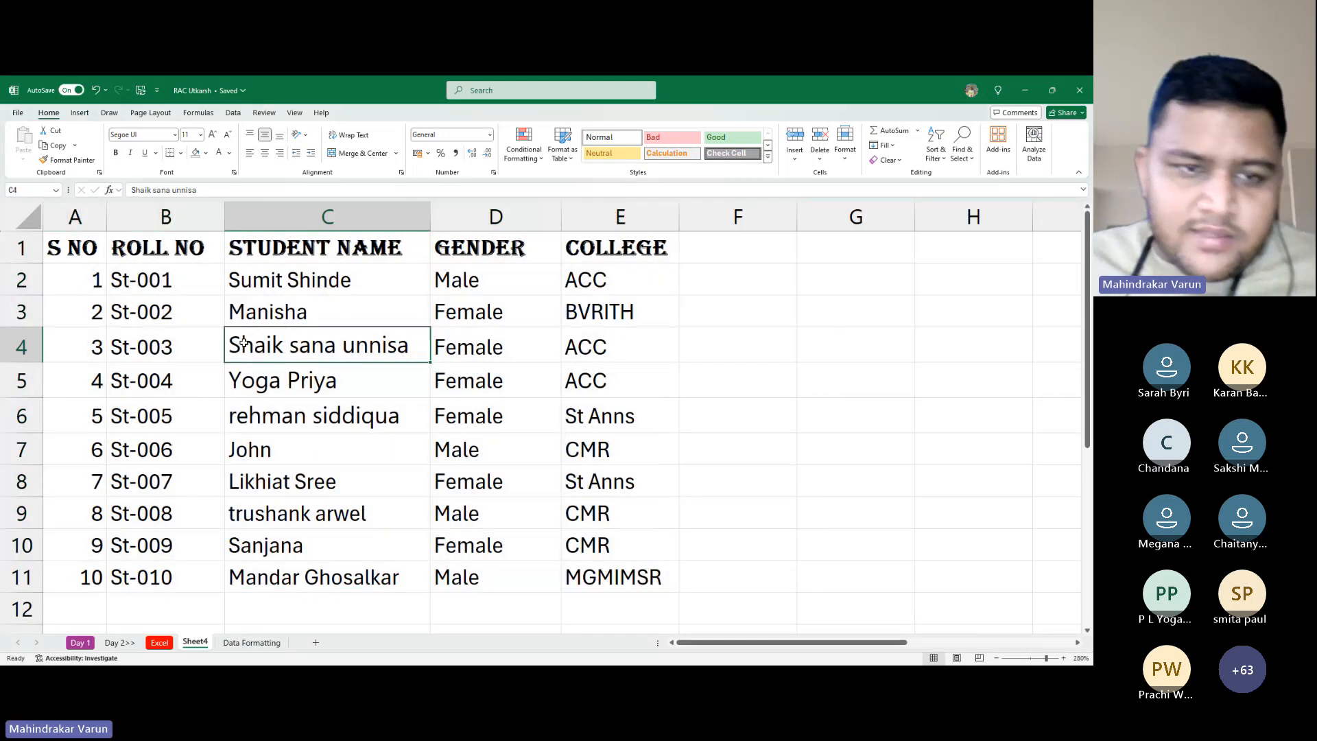
key(ctrl+a)
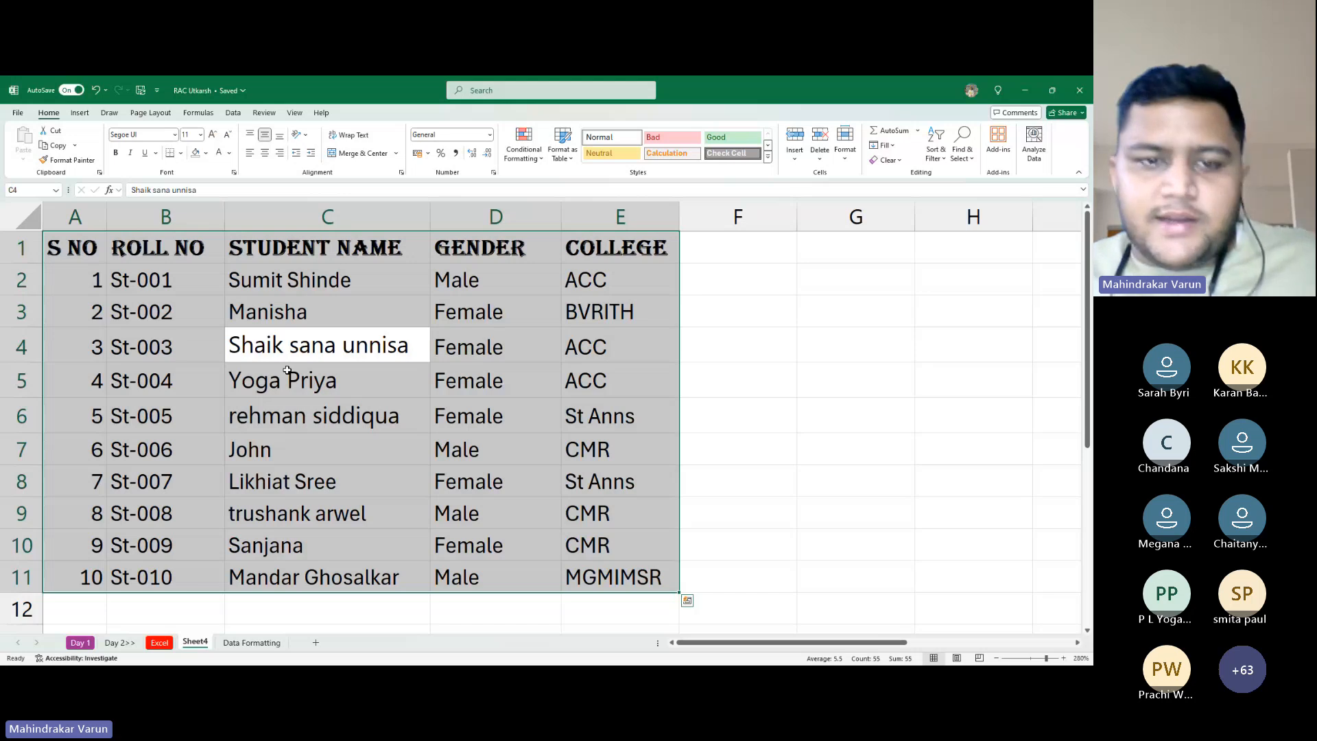
click(287, 370)
click(913, 371)
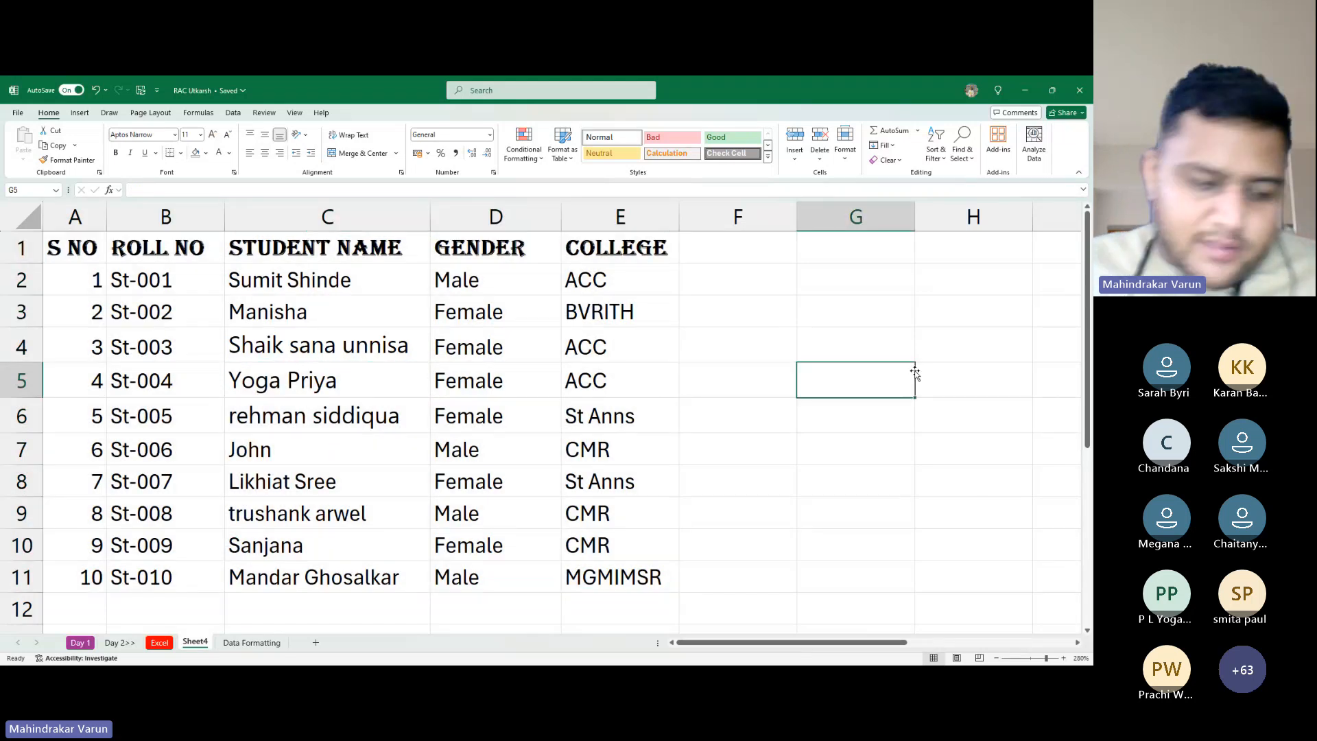
key(ctrl+a)
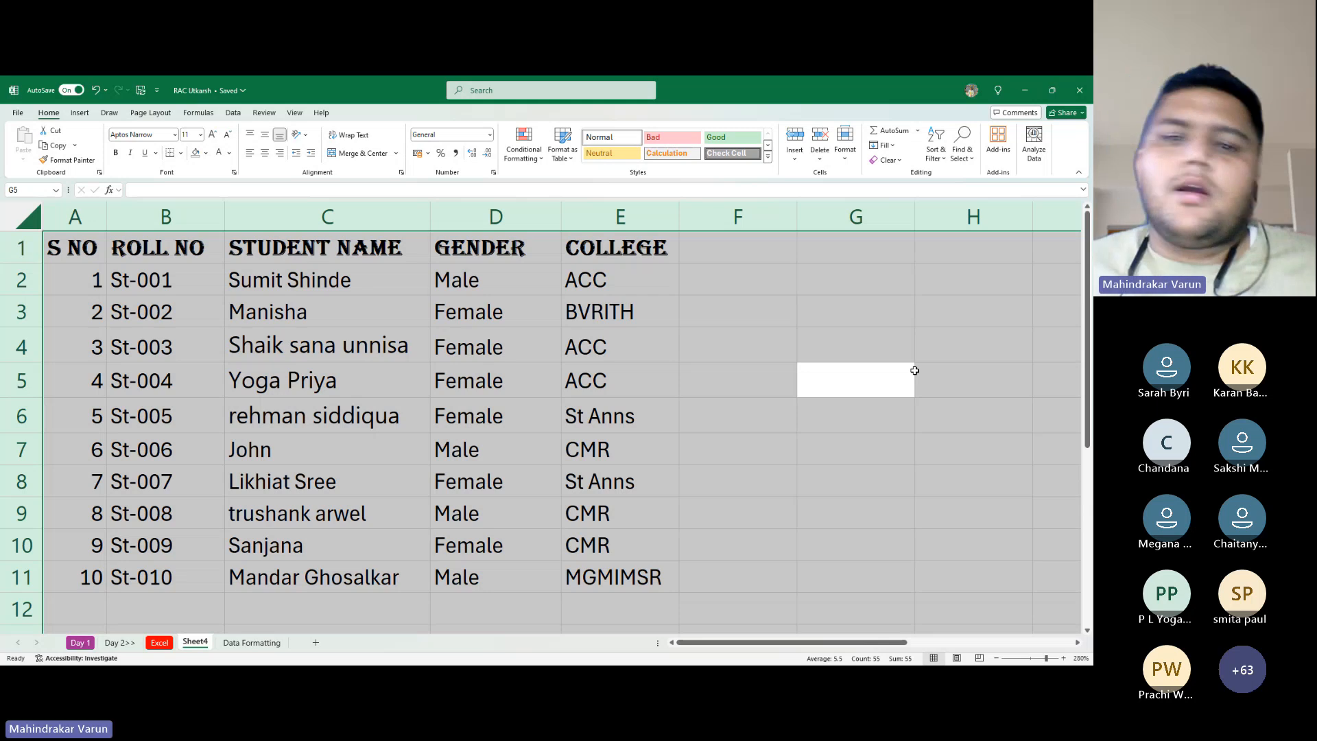
click(499, 351)
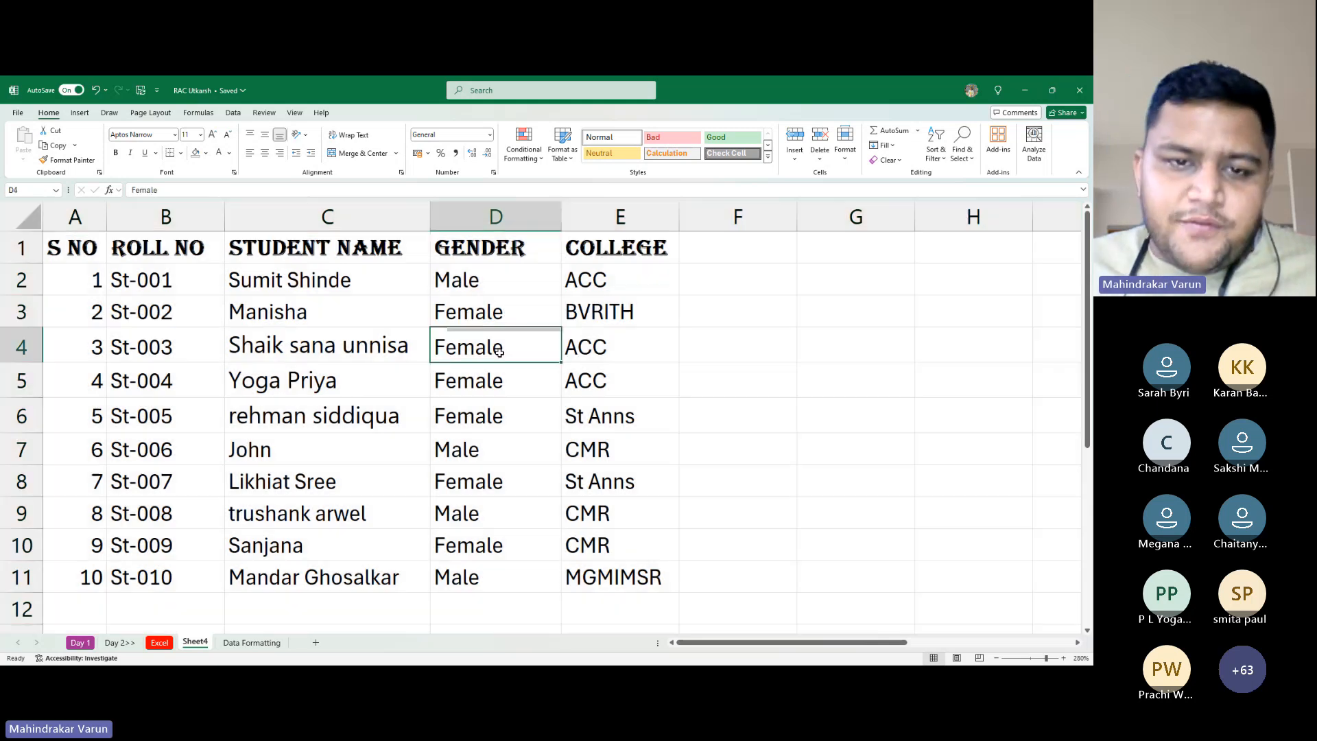
key(ctrl+a)
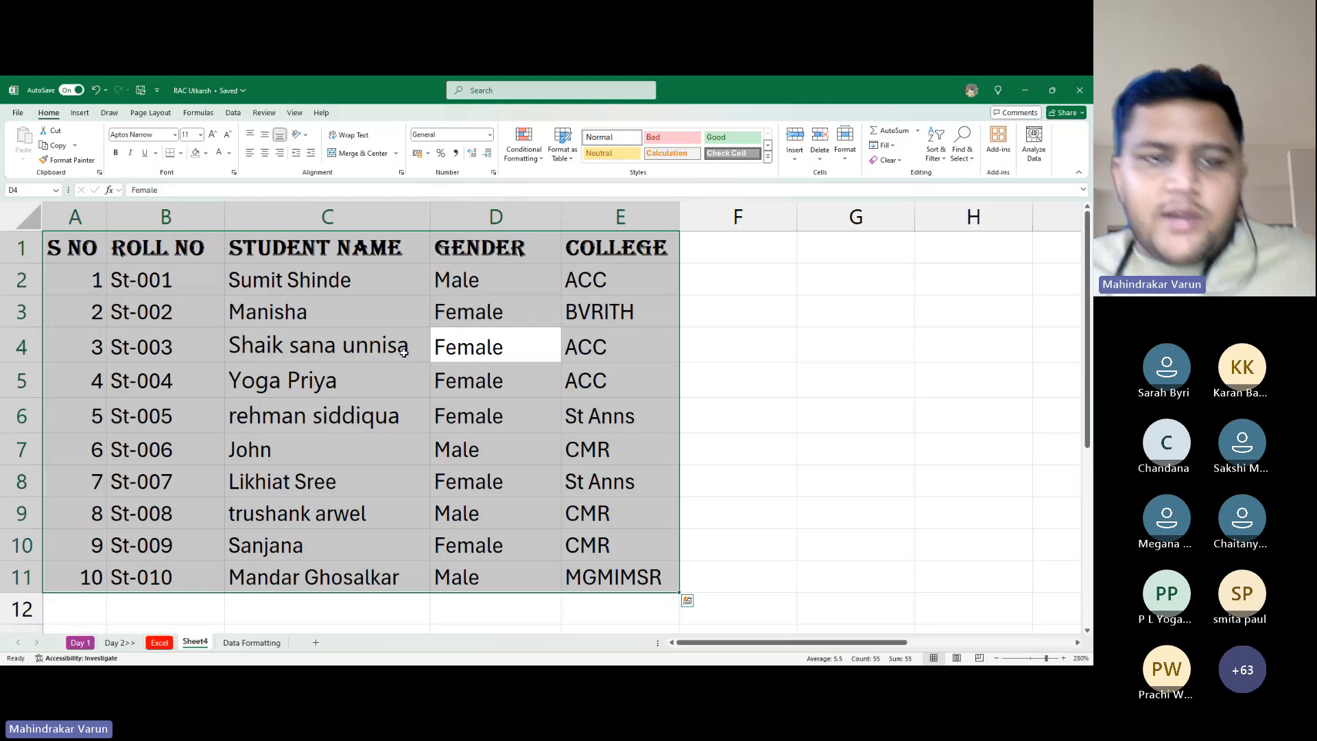
click(792, 336)
click(857, 343)
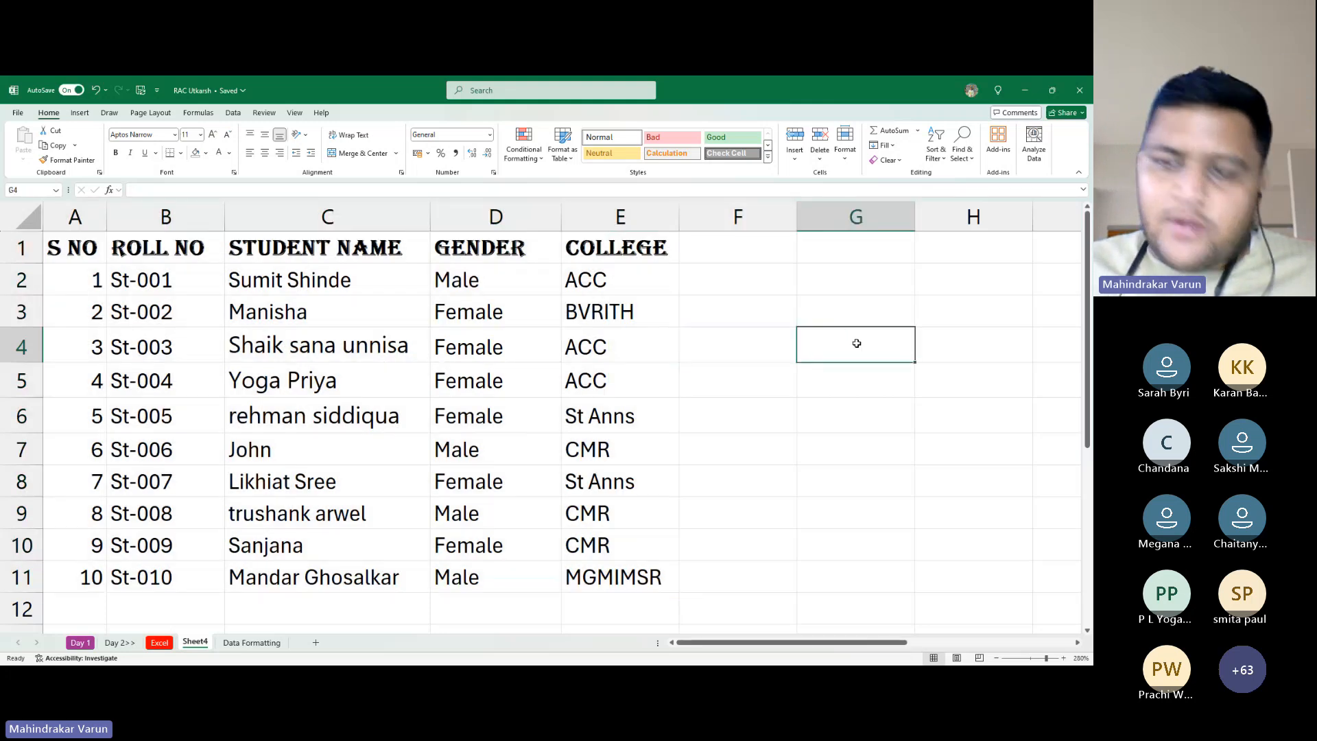
key(ctrl+a)
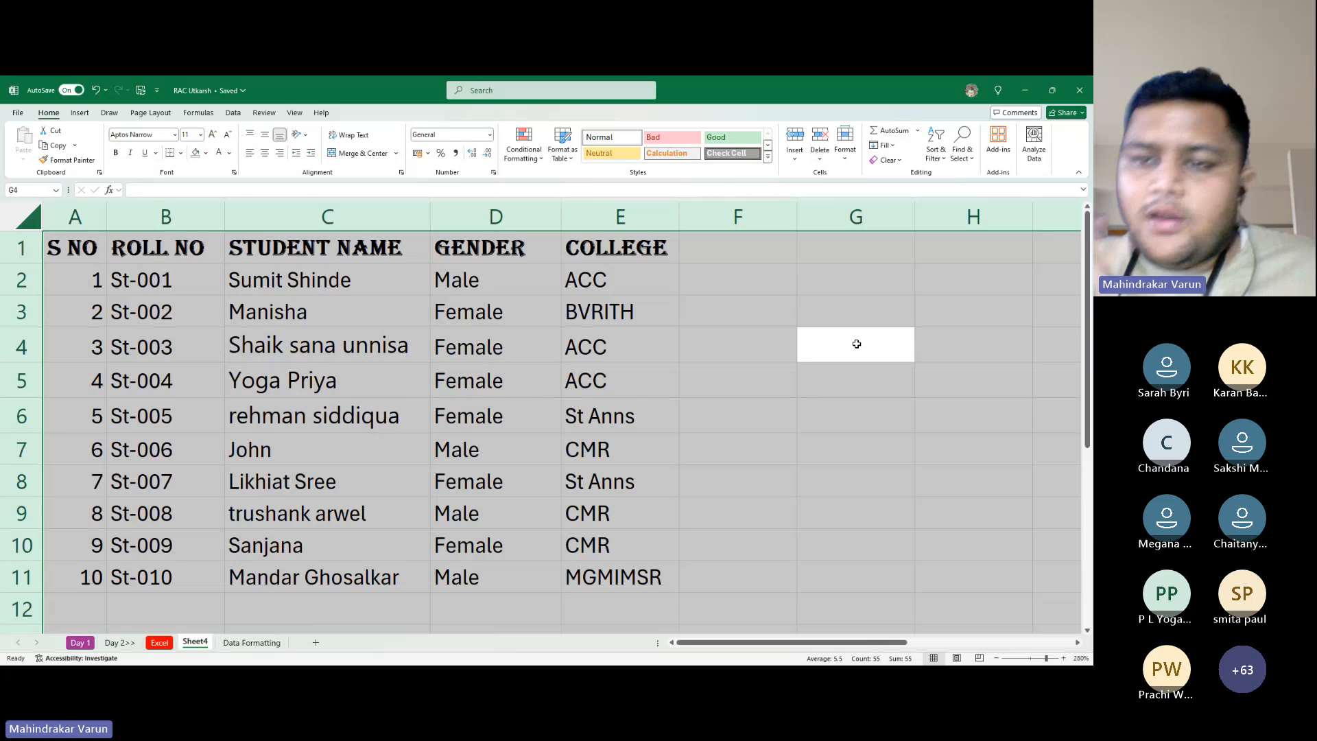
click(465, 341)
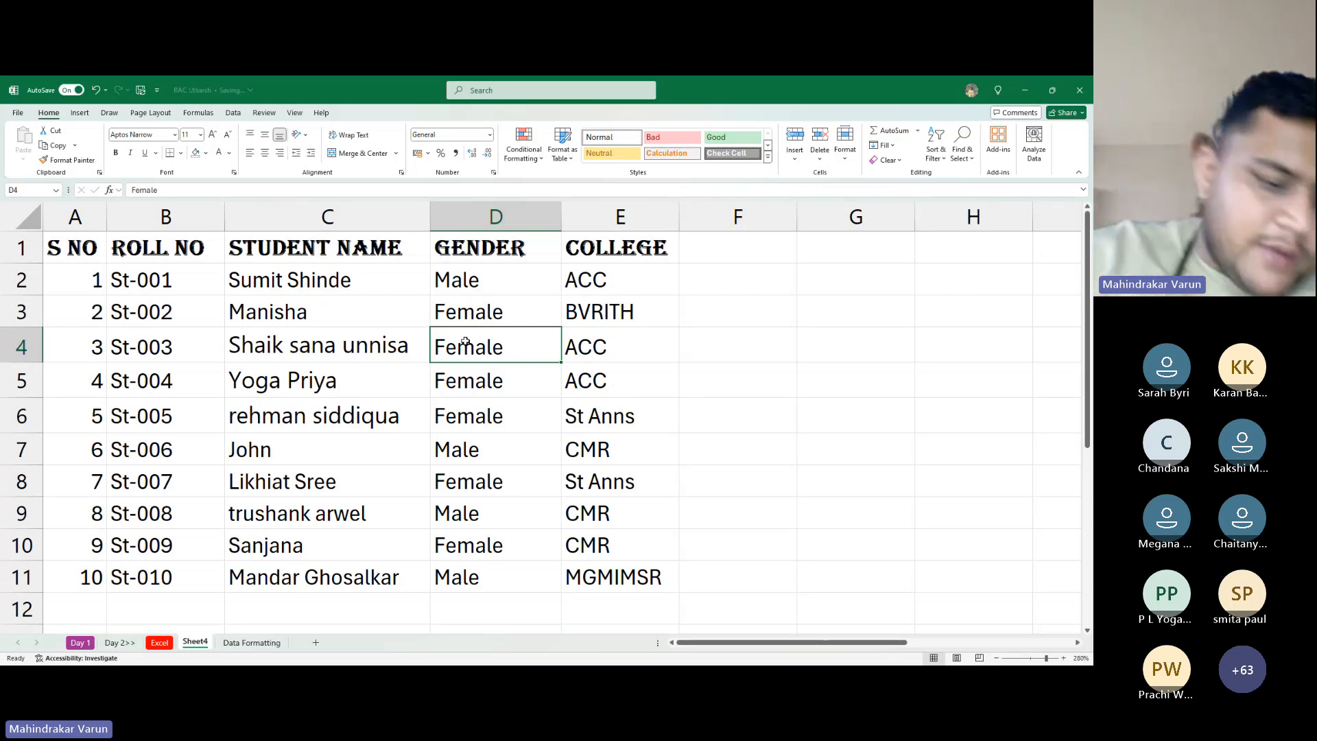
Select the whole sheet with Ctrl+A and auto-fit all columns, narrowing Gender and College
key(ctrl+a)
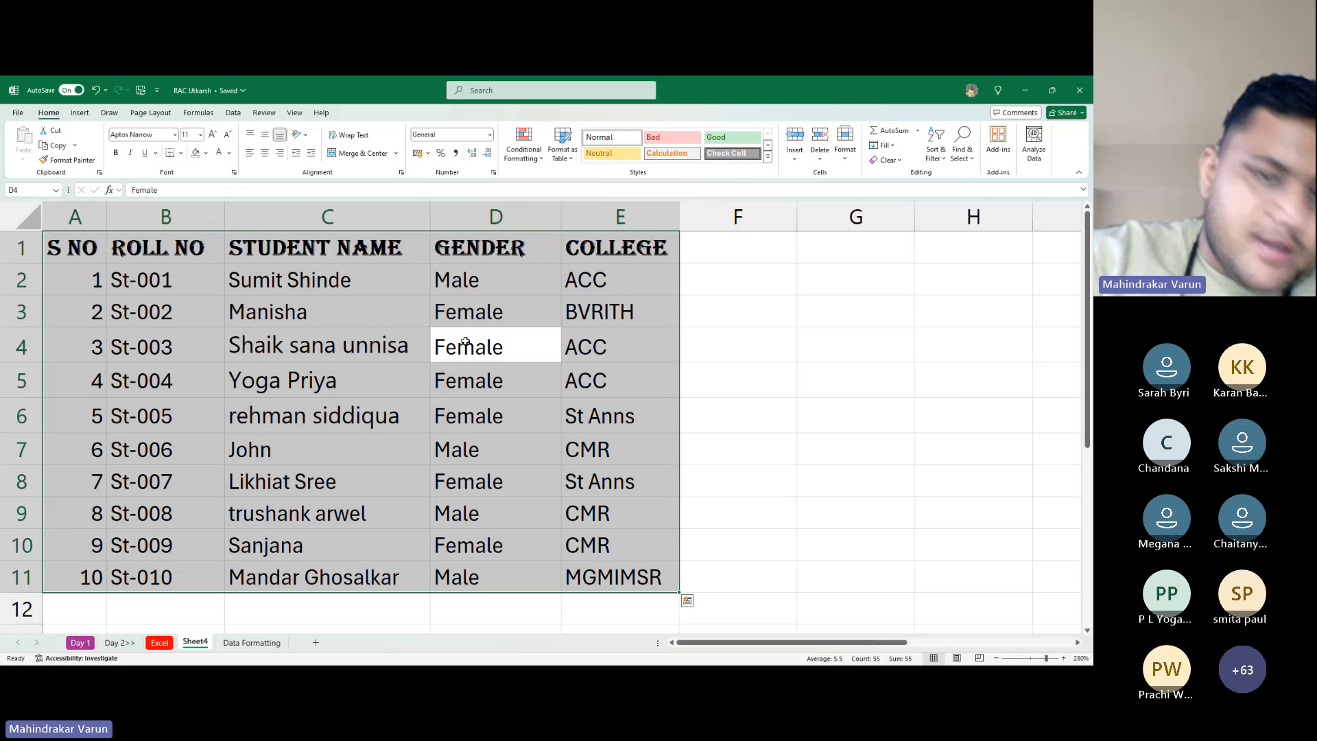
key(ctrl+a)
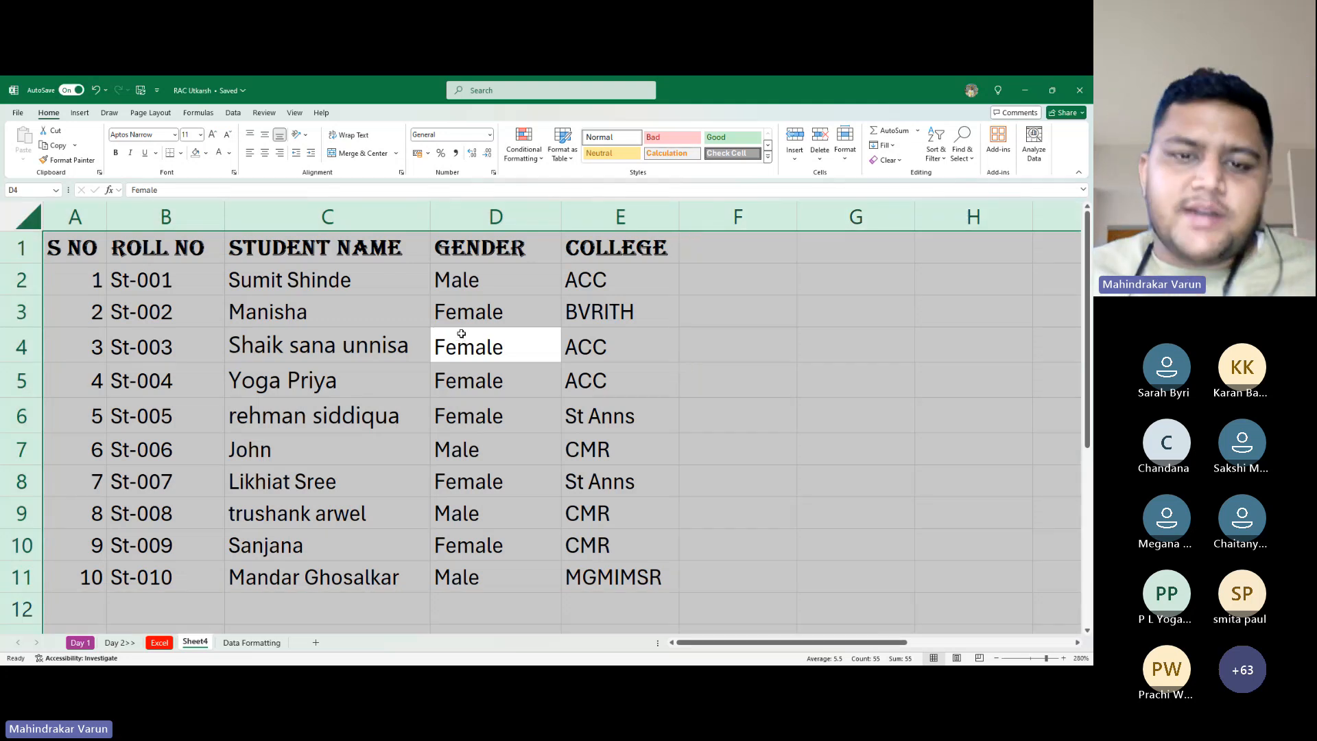
click(461, 333)
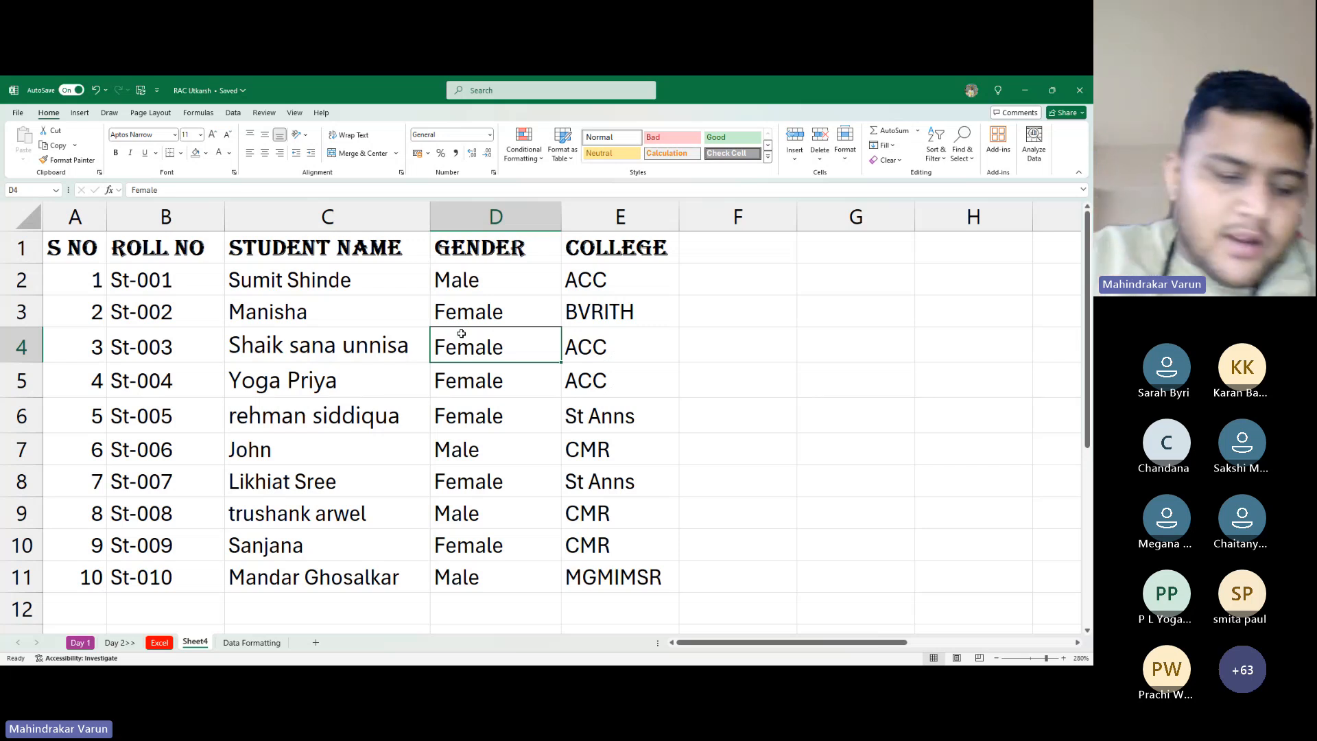
key(ctrl+a)
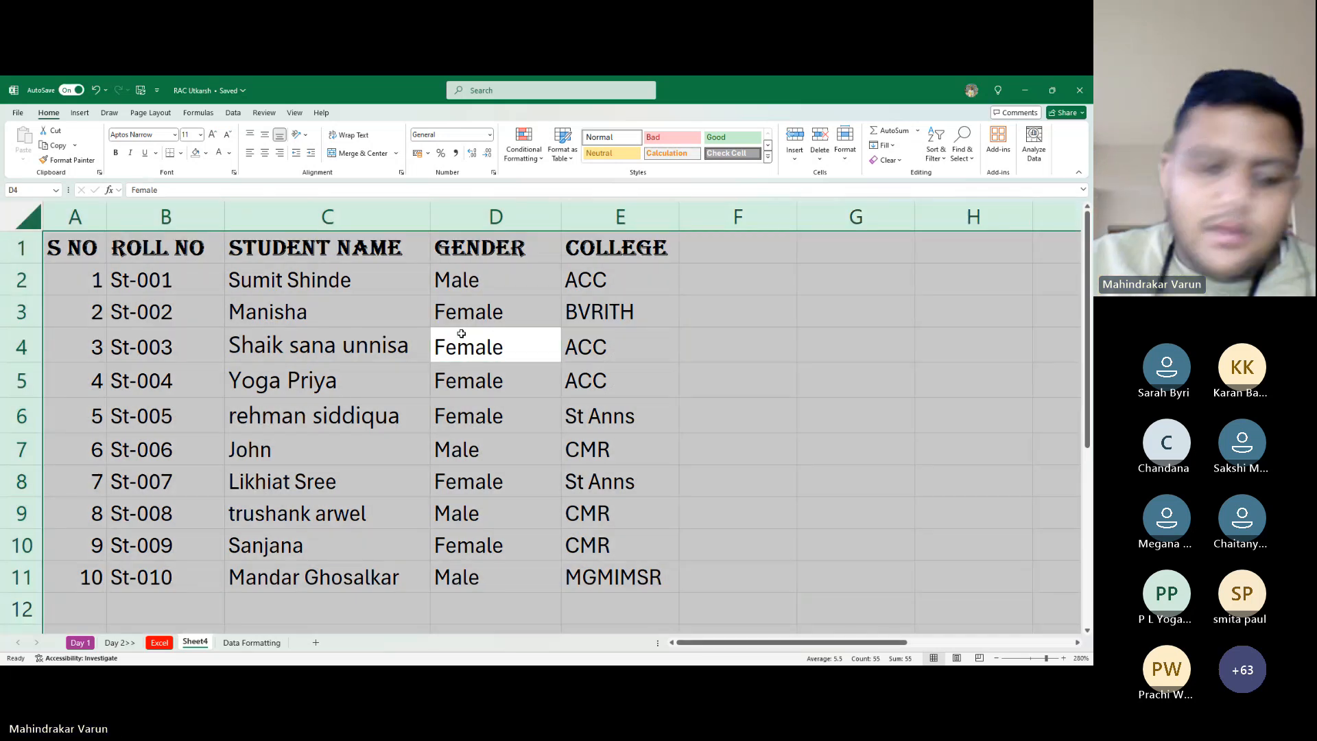
click(857, 339)
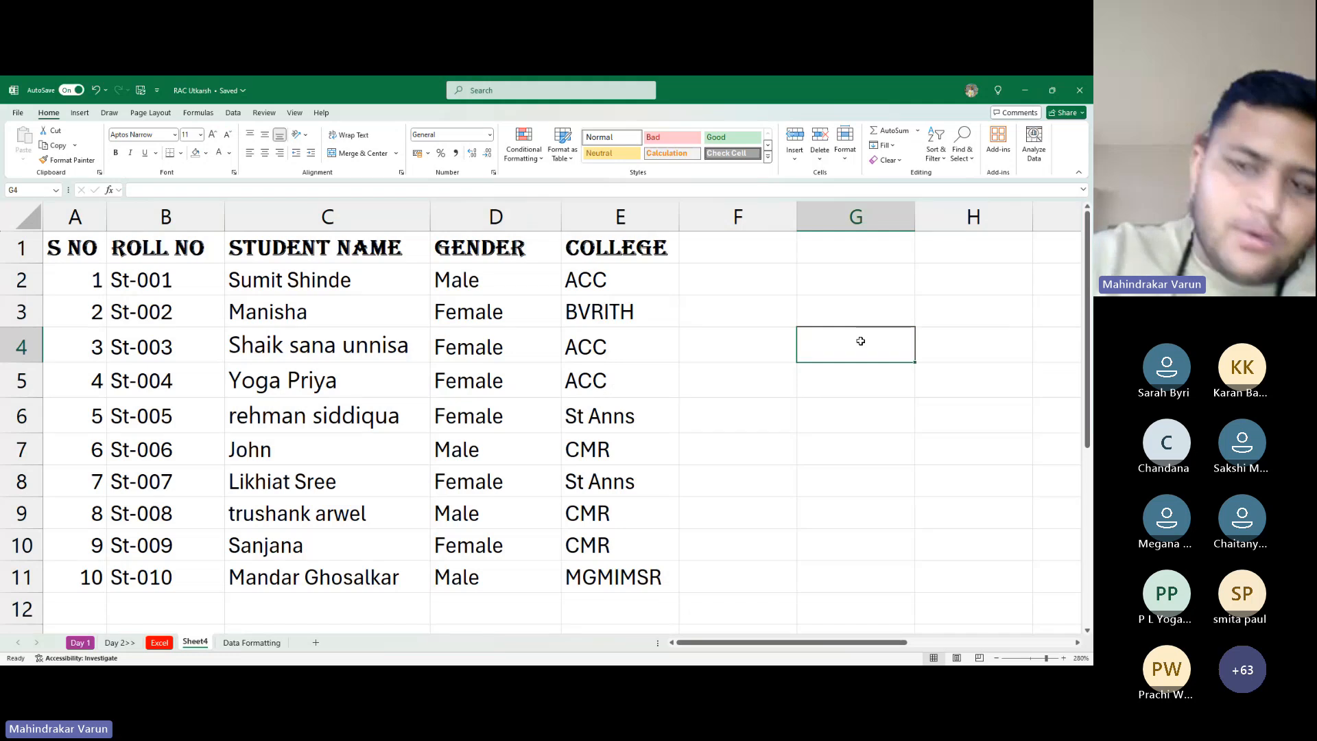
key(ctrl+a)
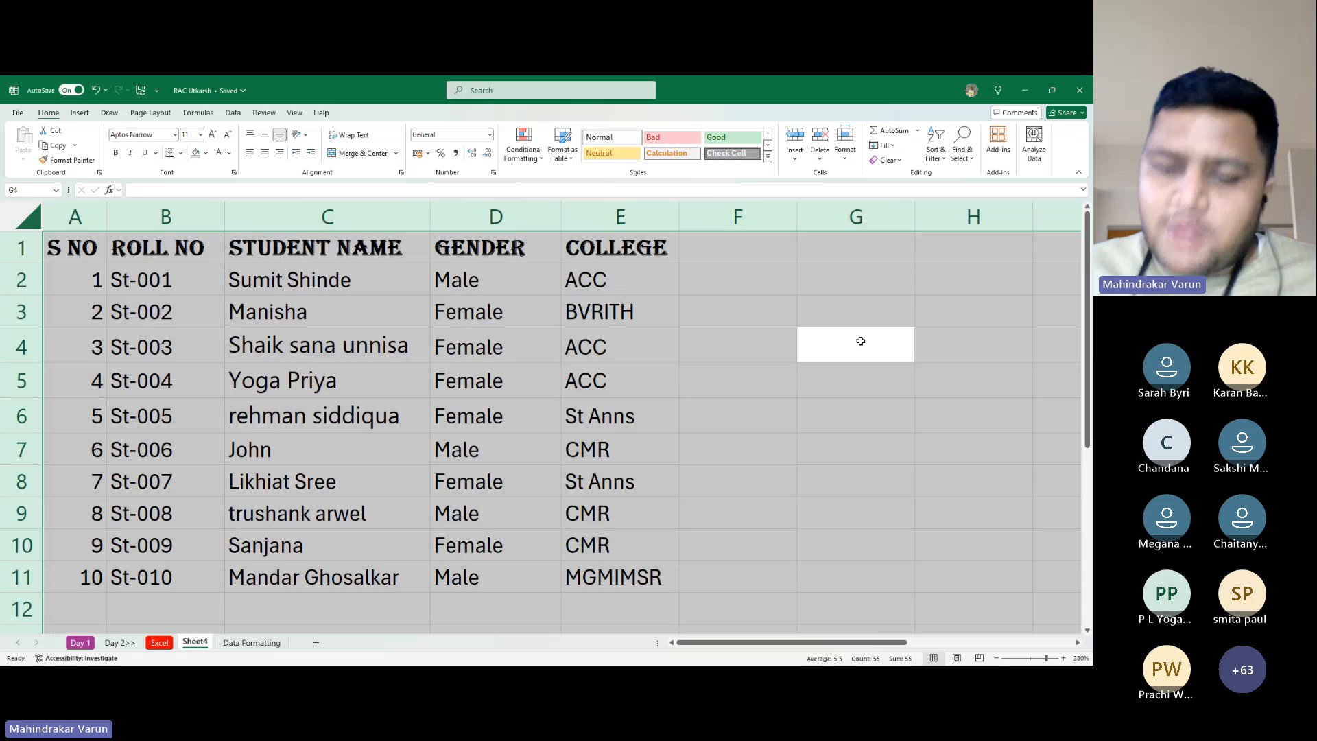
click(258, 344)
key(ctrl+a)
key(ctrl+a)
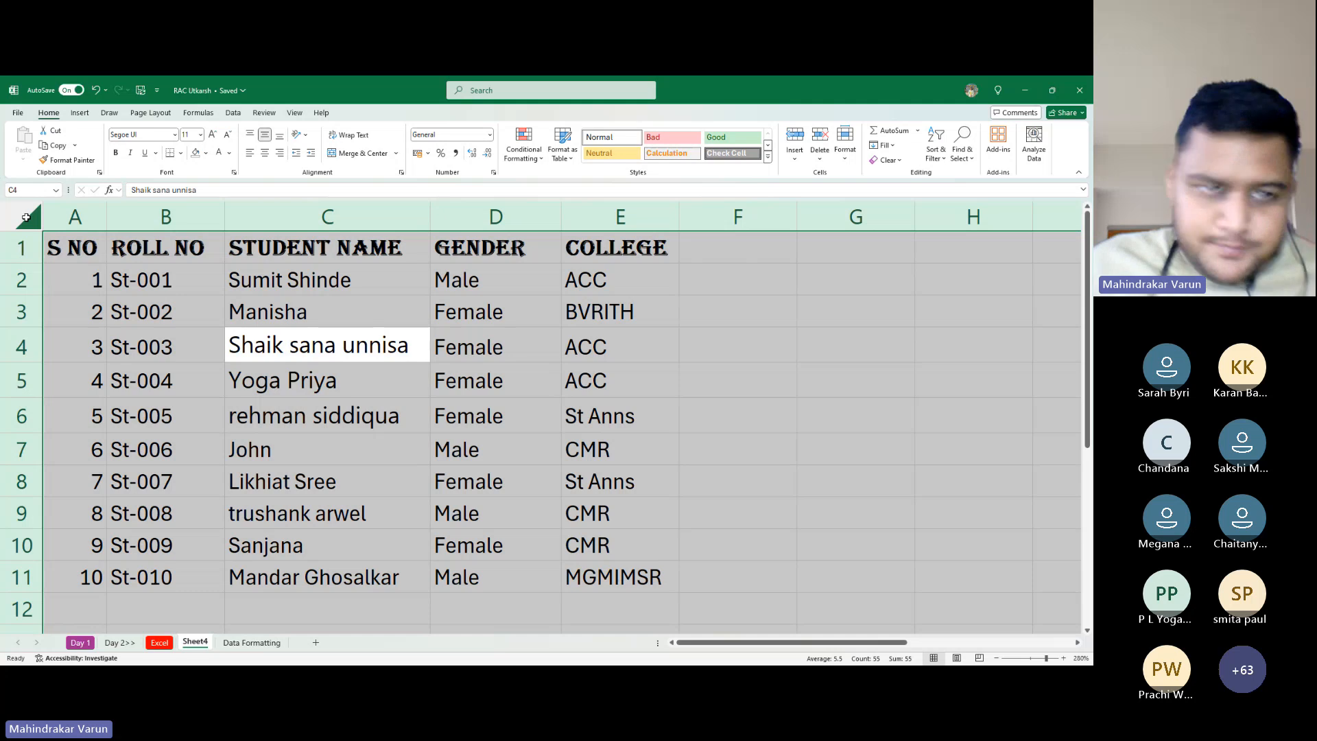
double_click(105, 214)
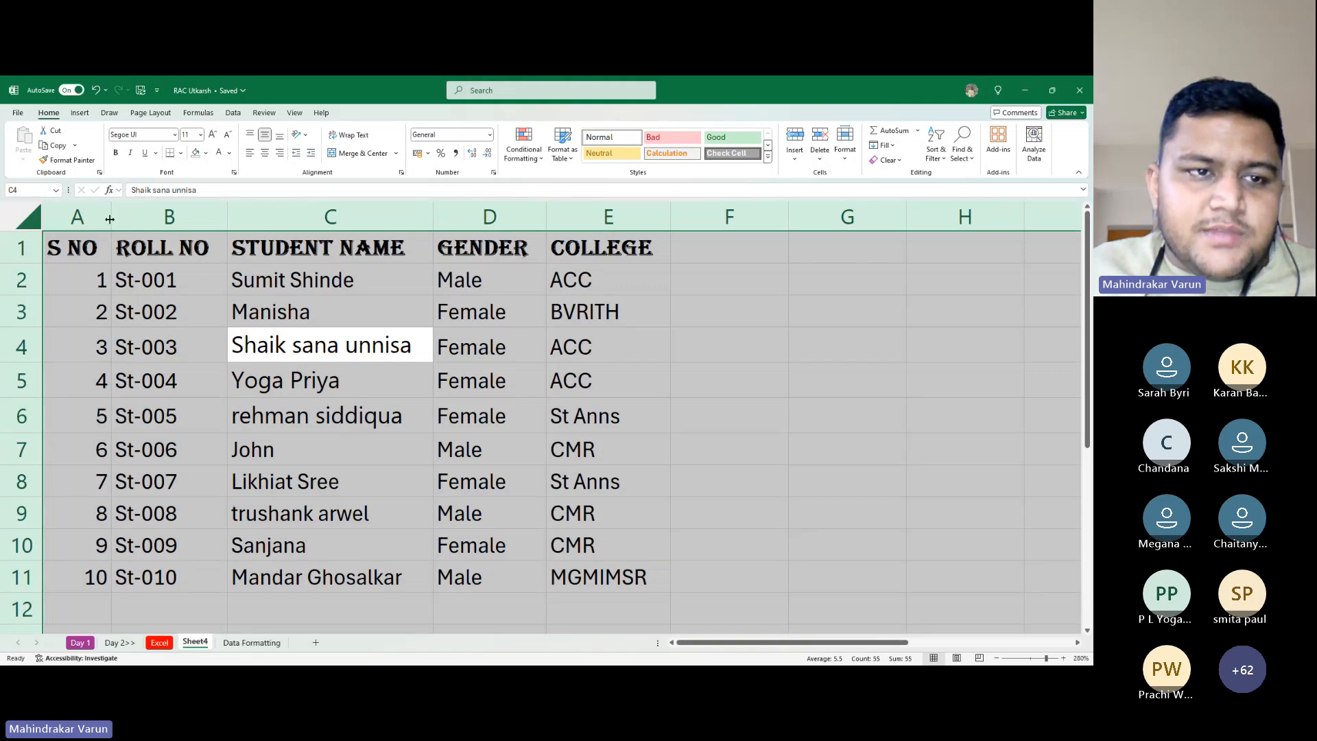
drag(110, 219, 85, 219)
click(243, 302)
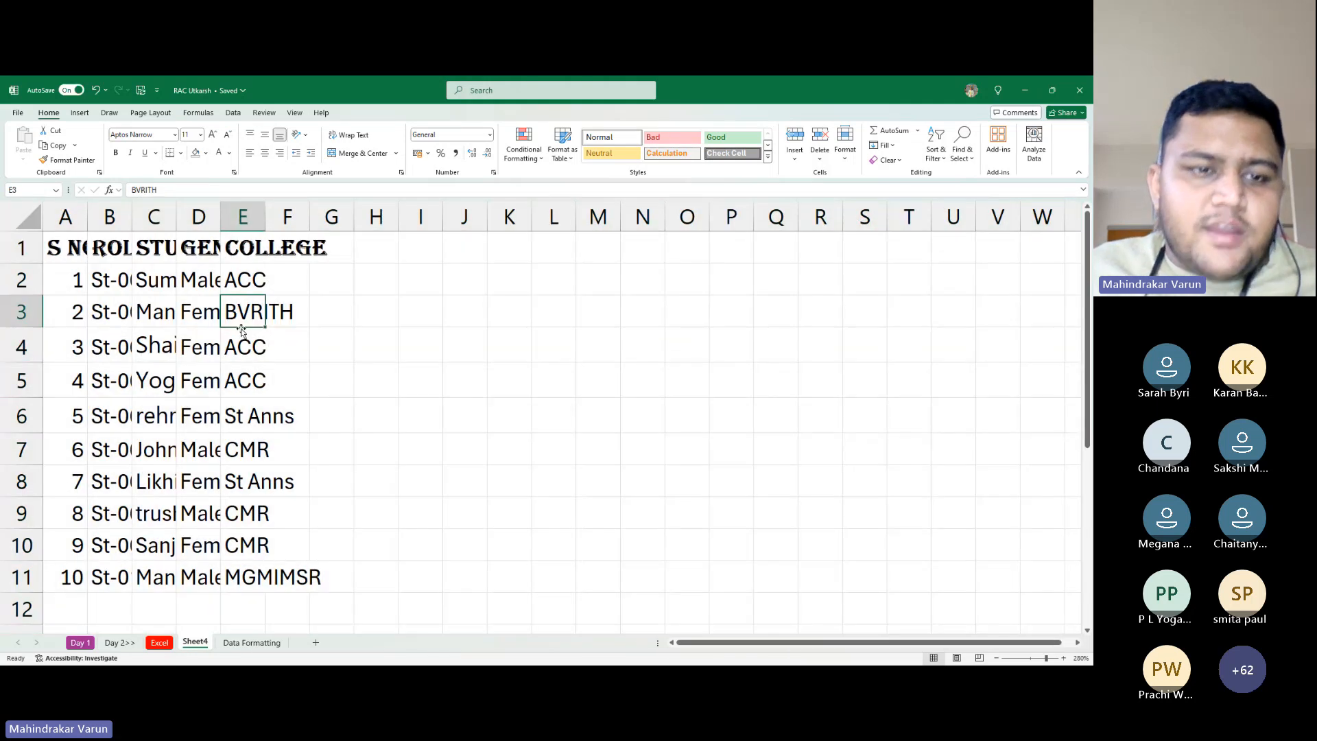
drag(183, 319, 180, 338)
click(153, 394)
click(164, 312)
drag(157, 384, 159, 416)
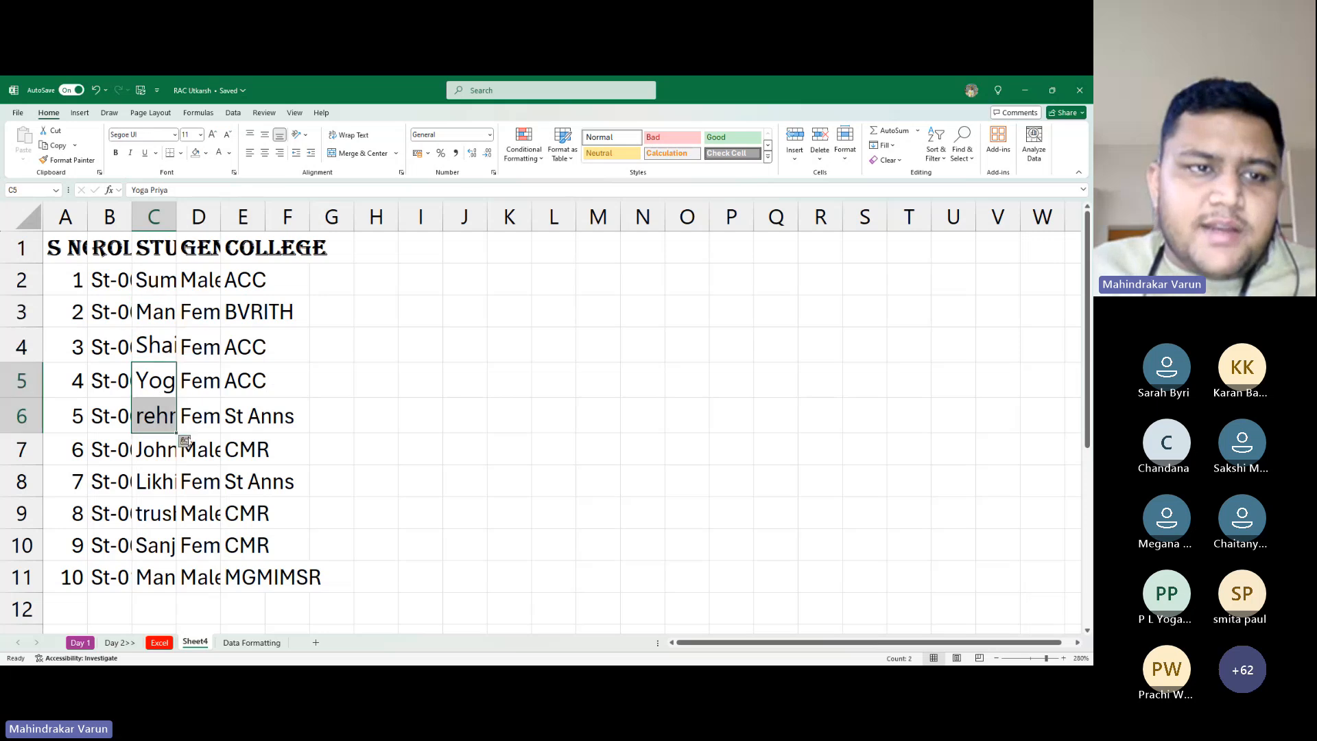
click(247, 446)
click(154, 345)
click(207, 417)
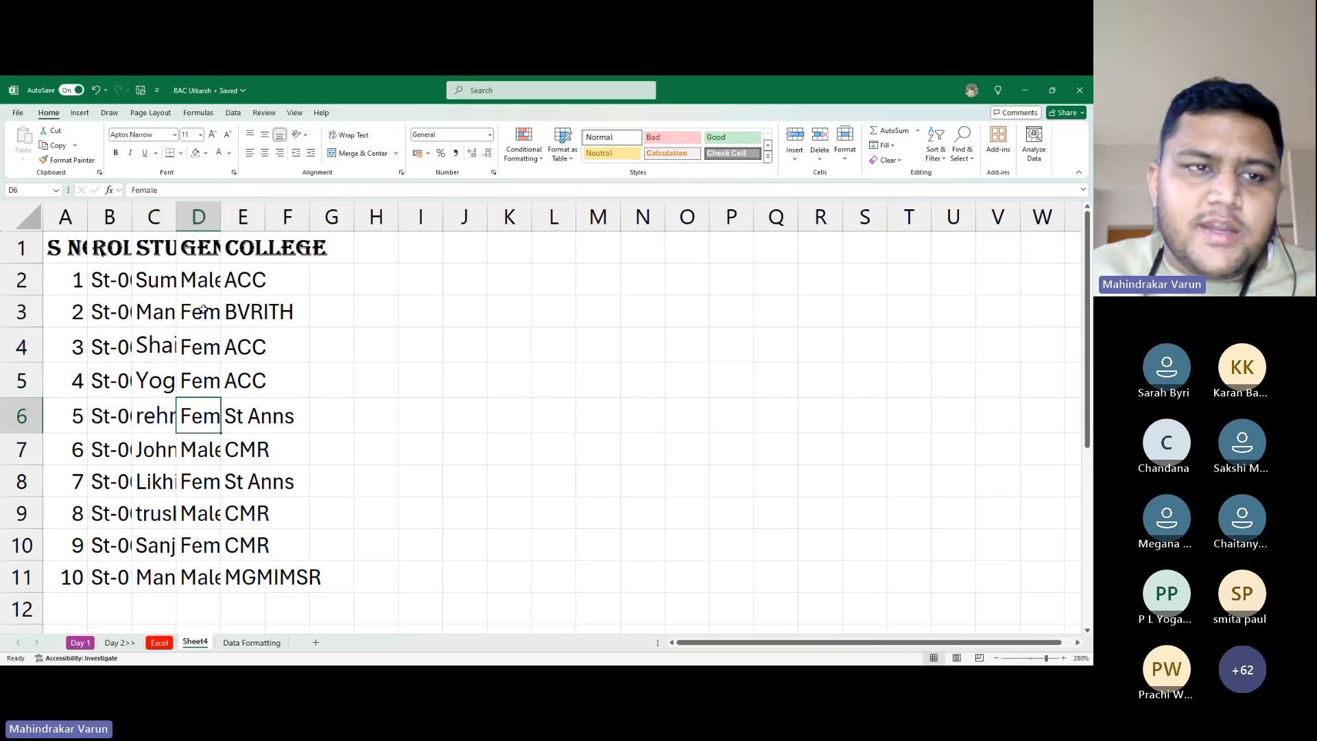
click(523, 315)
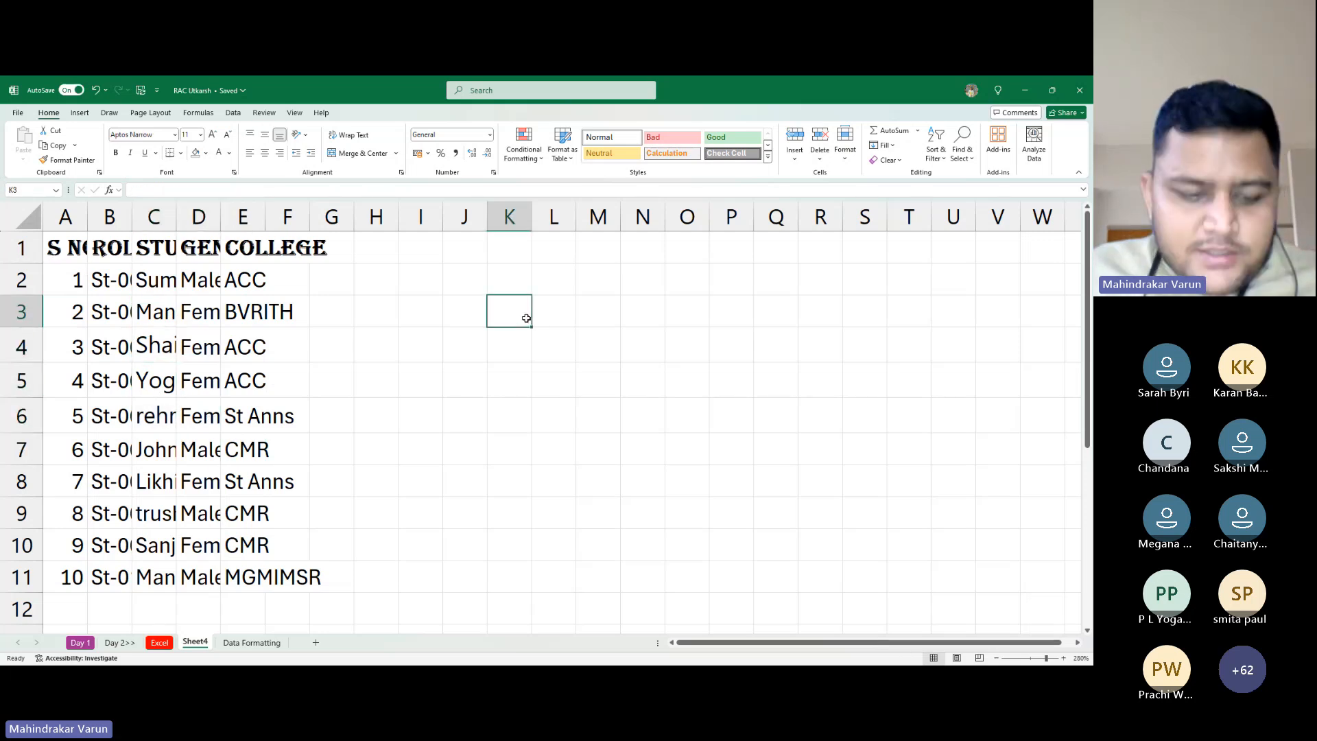
key(ctrl+a)
click(520, 377)
click(198, 312)
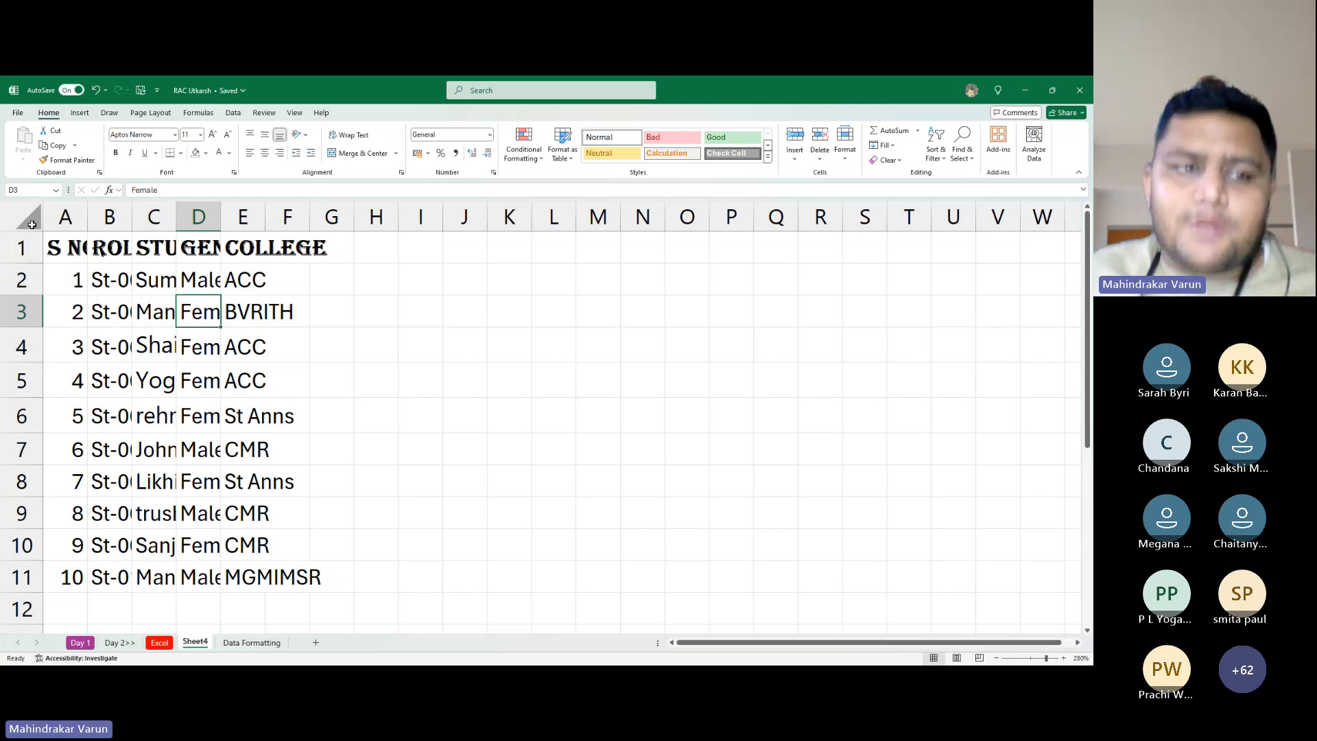
key(alt+Tab)
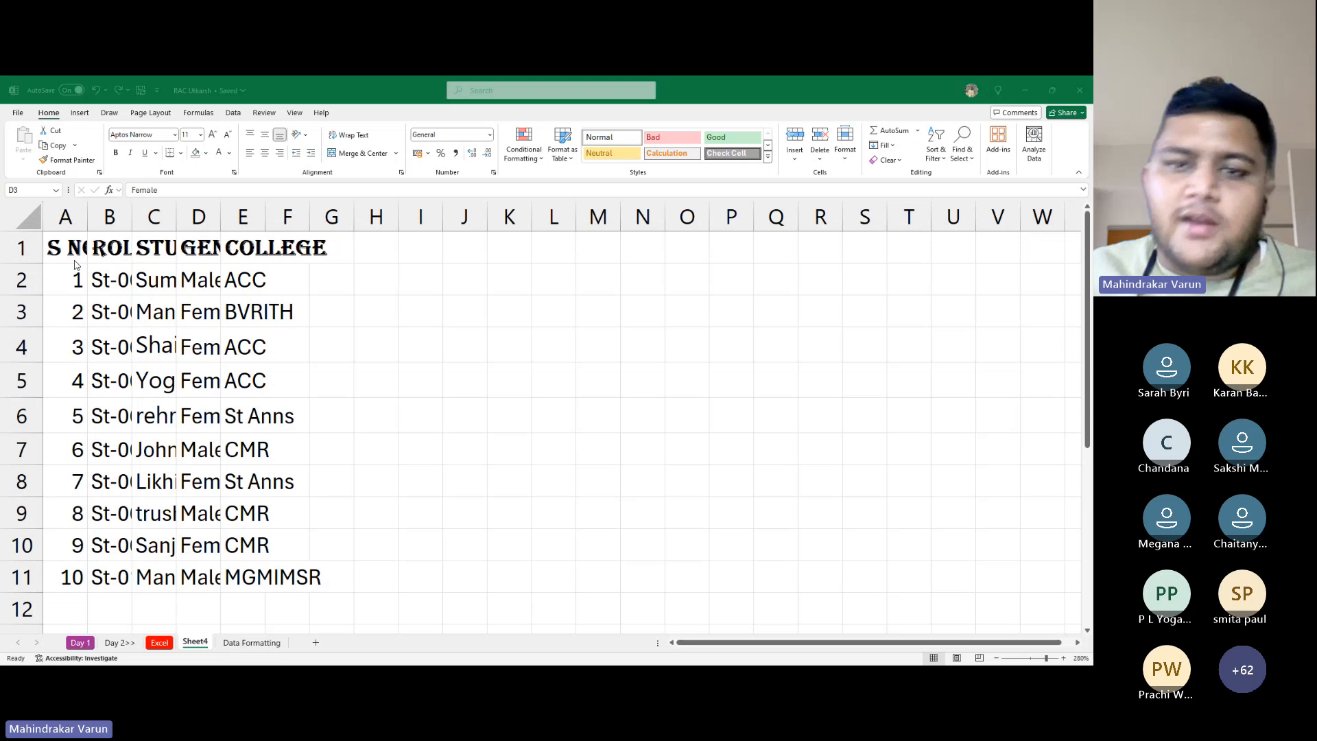
click(34, 224)
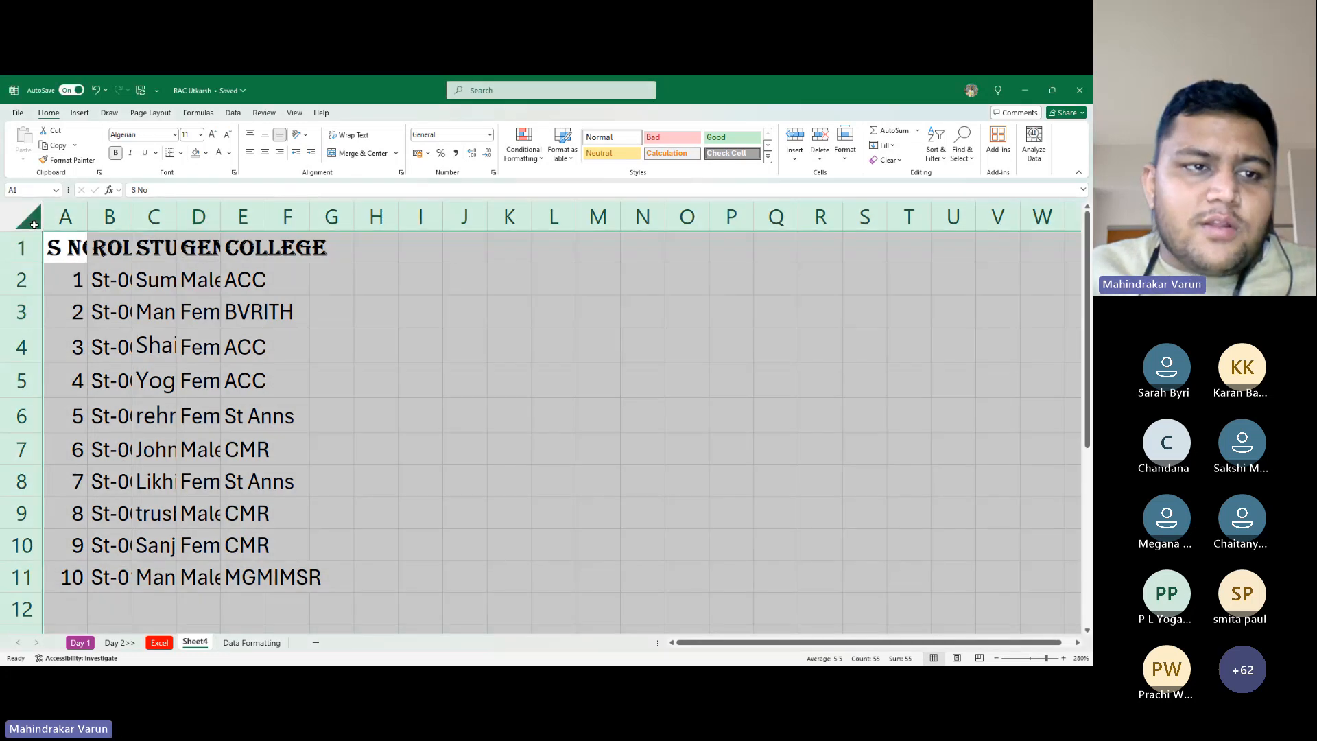
double_click(130, 221)
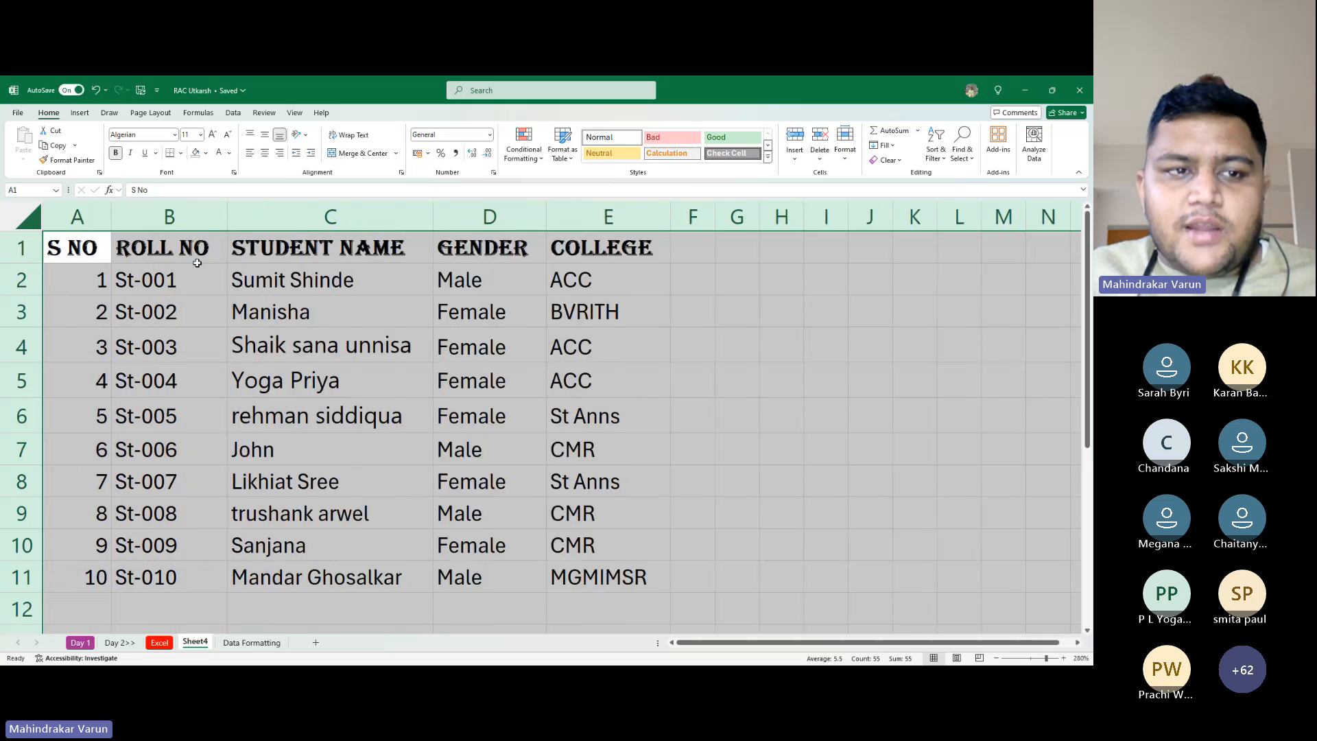
key(ctrl+z)
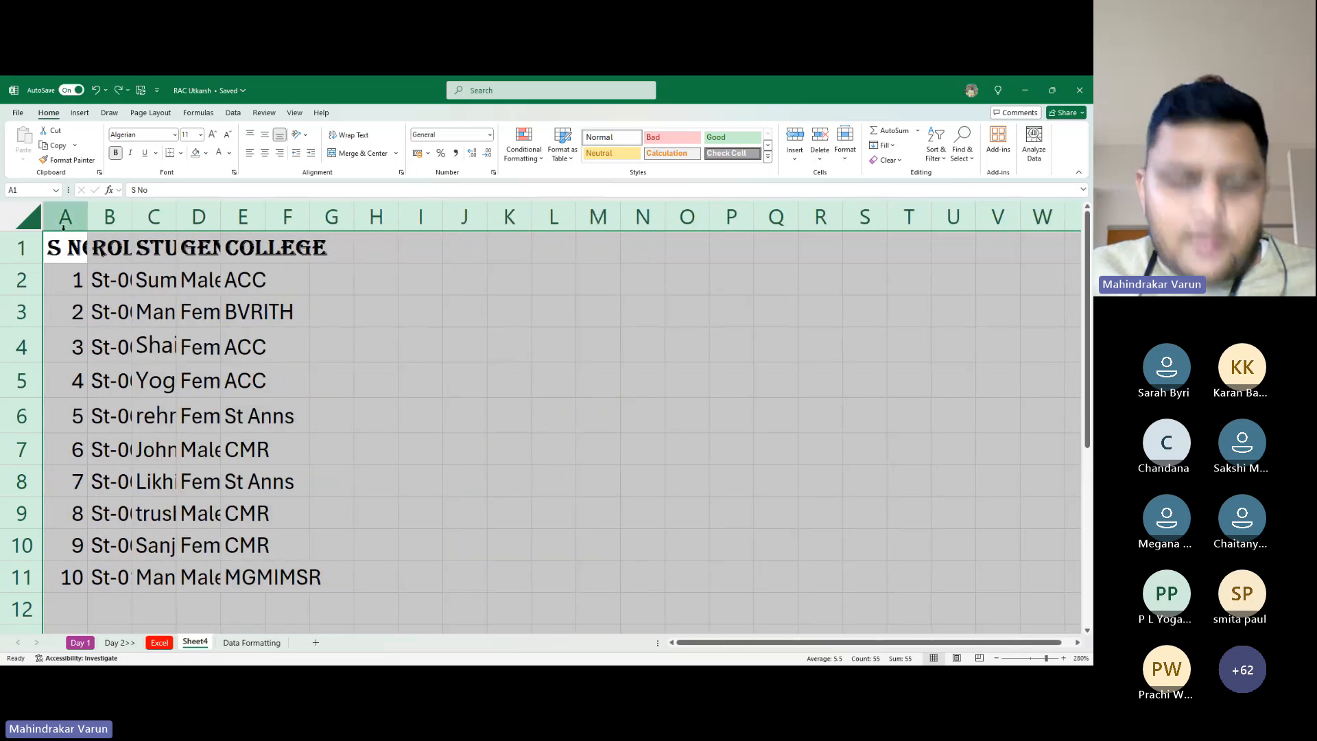
click(40, 219)
click(421, 381)
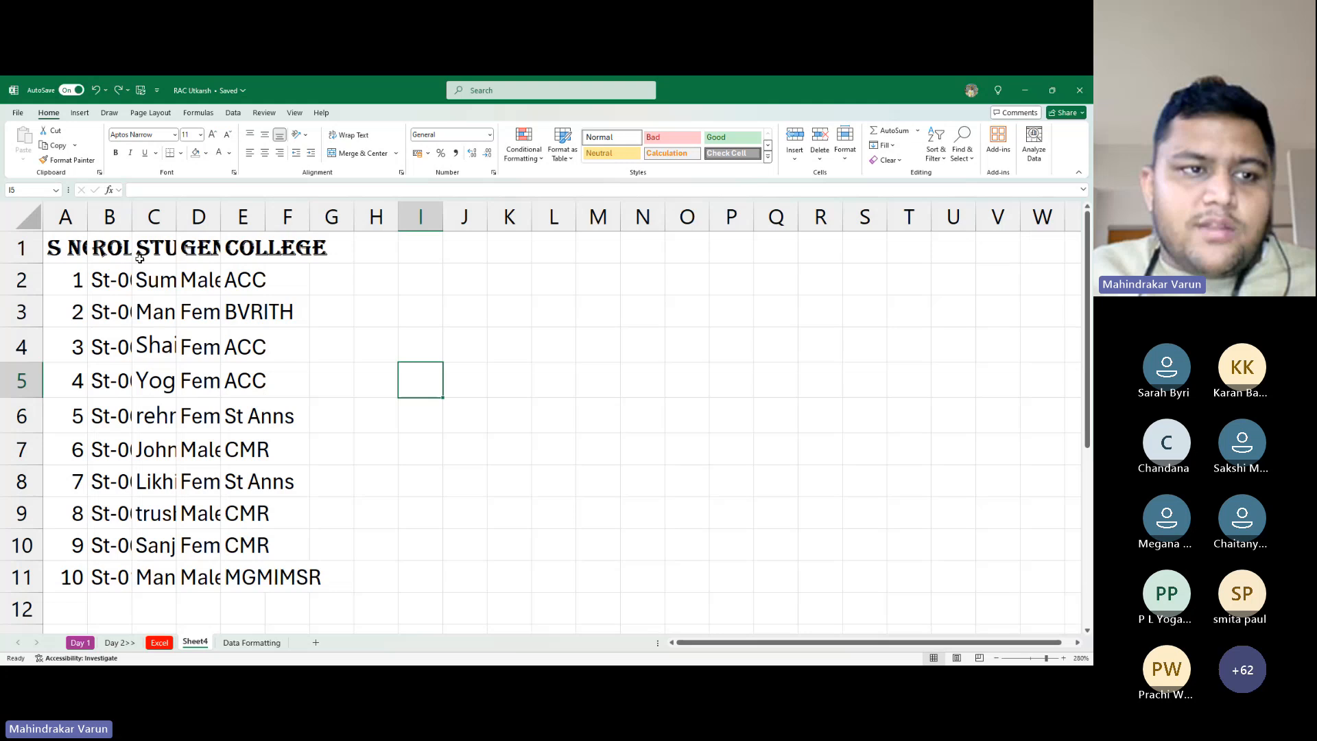
click(44, 226)
click(42, 224)
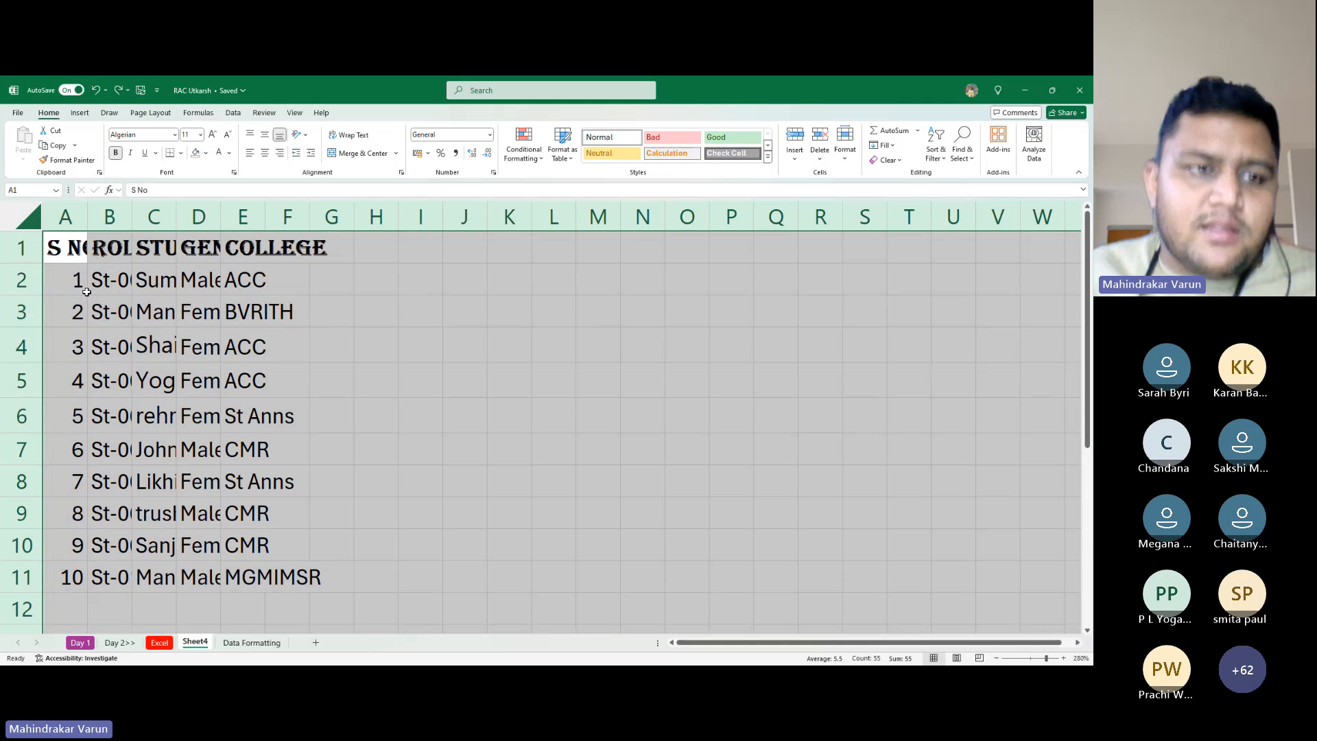
double_click(88, 212)
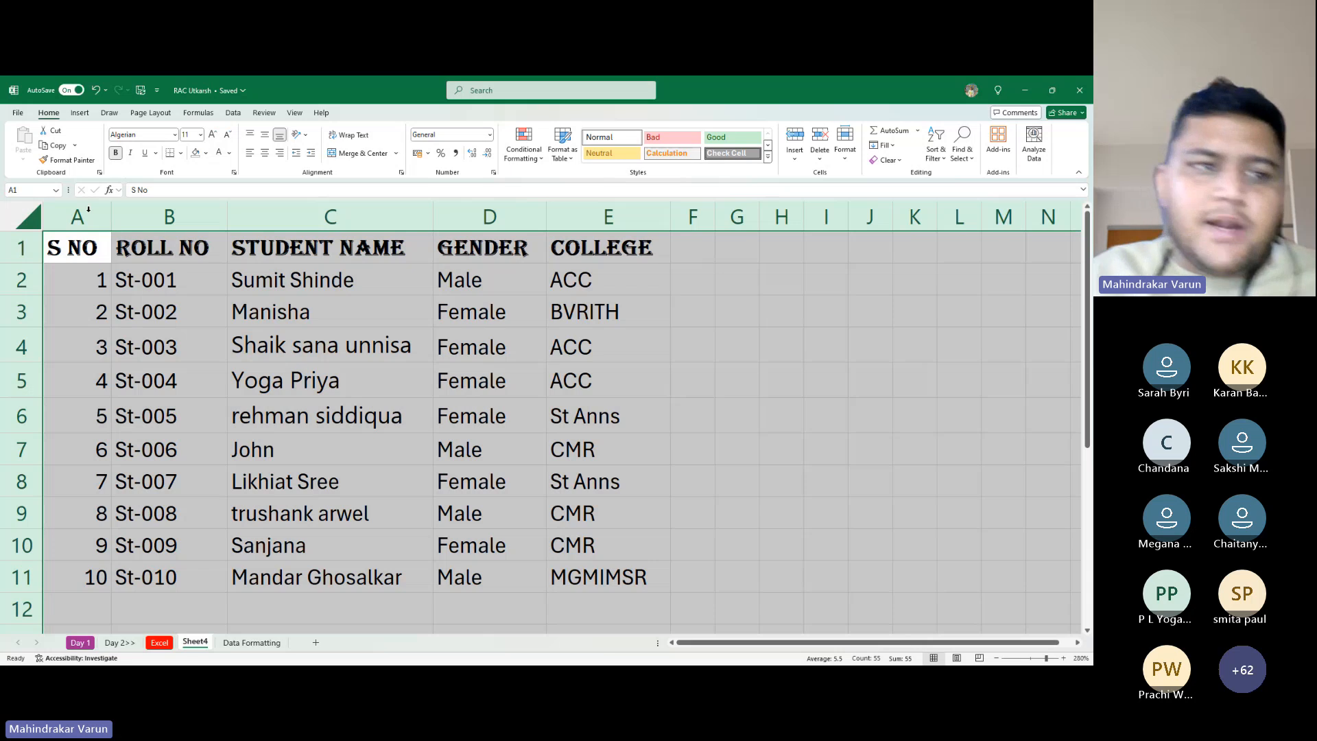
click(317, 446)
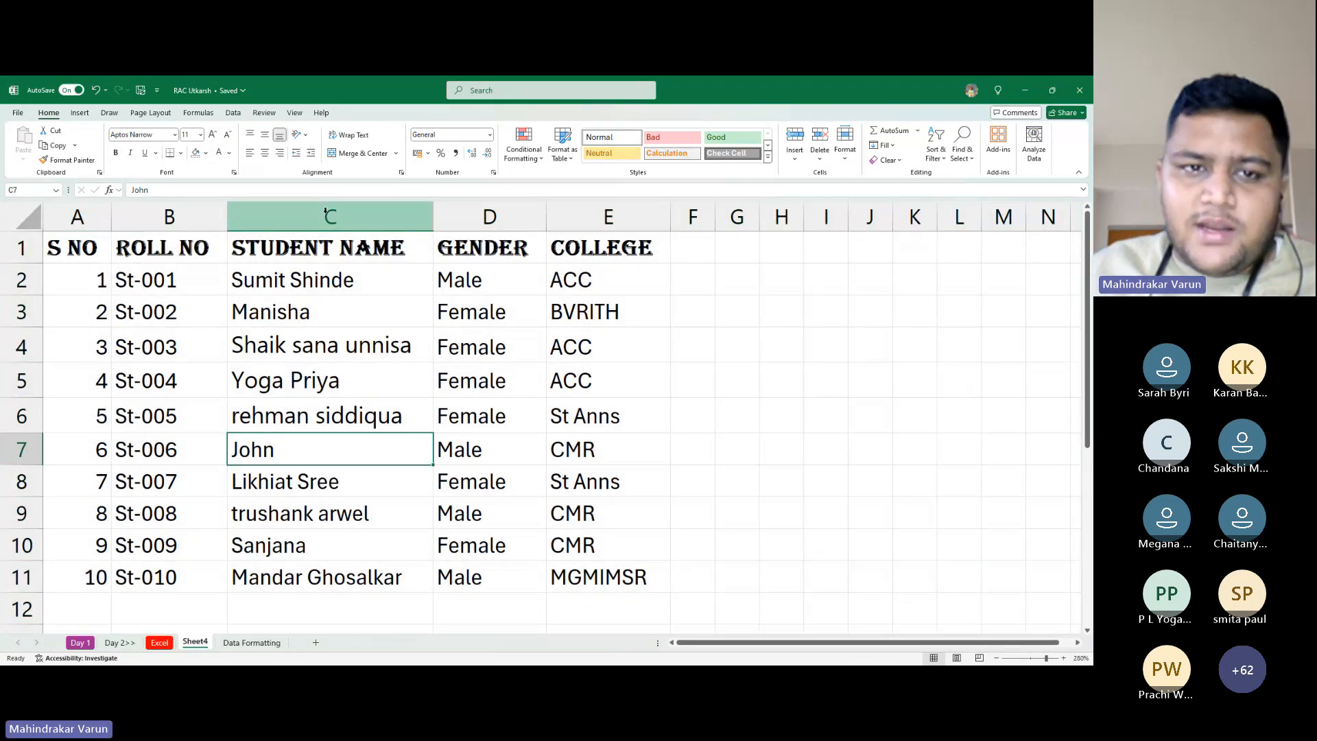
Fill the entire Student Name column C with green
drag(360, 255, 393, 585)
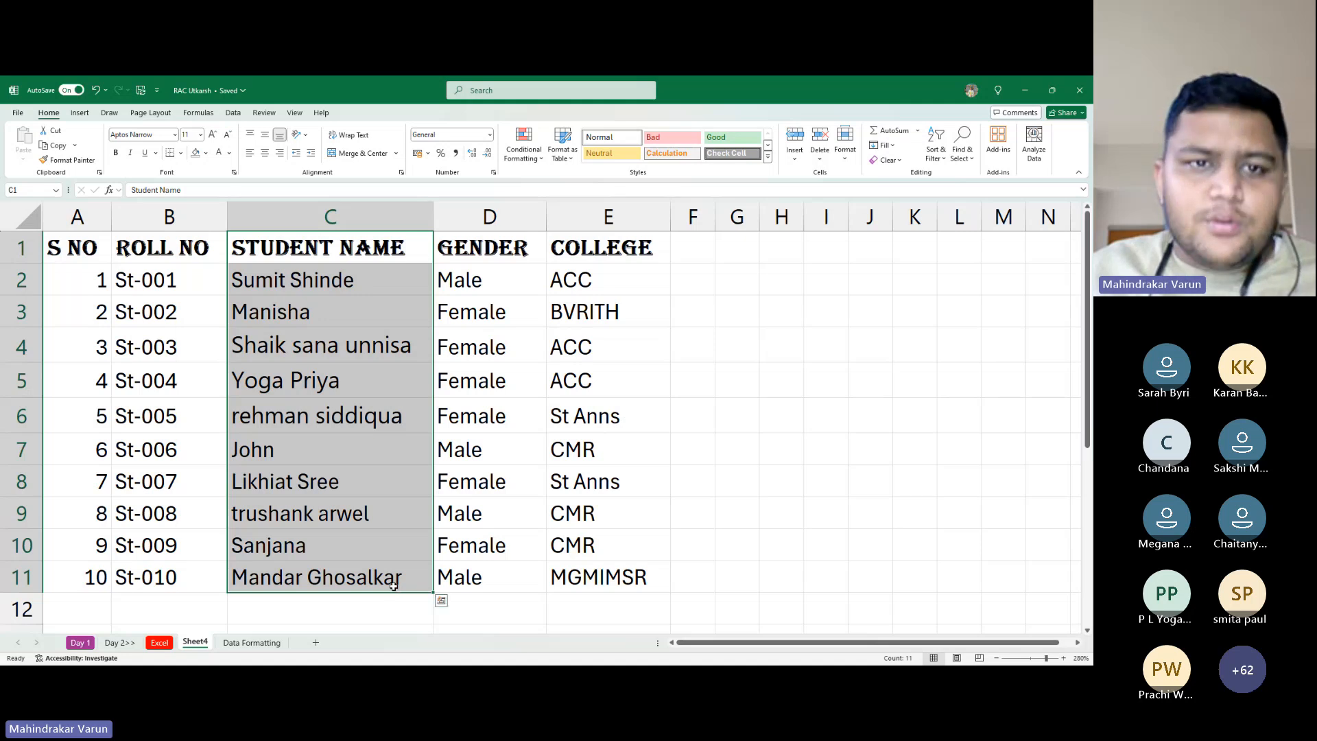
click(309, 216)
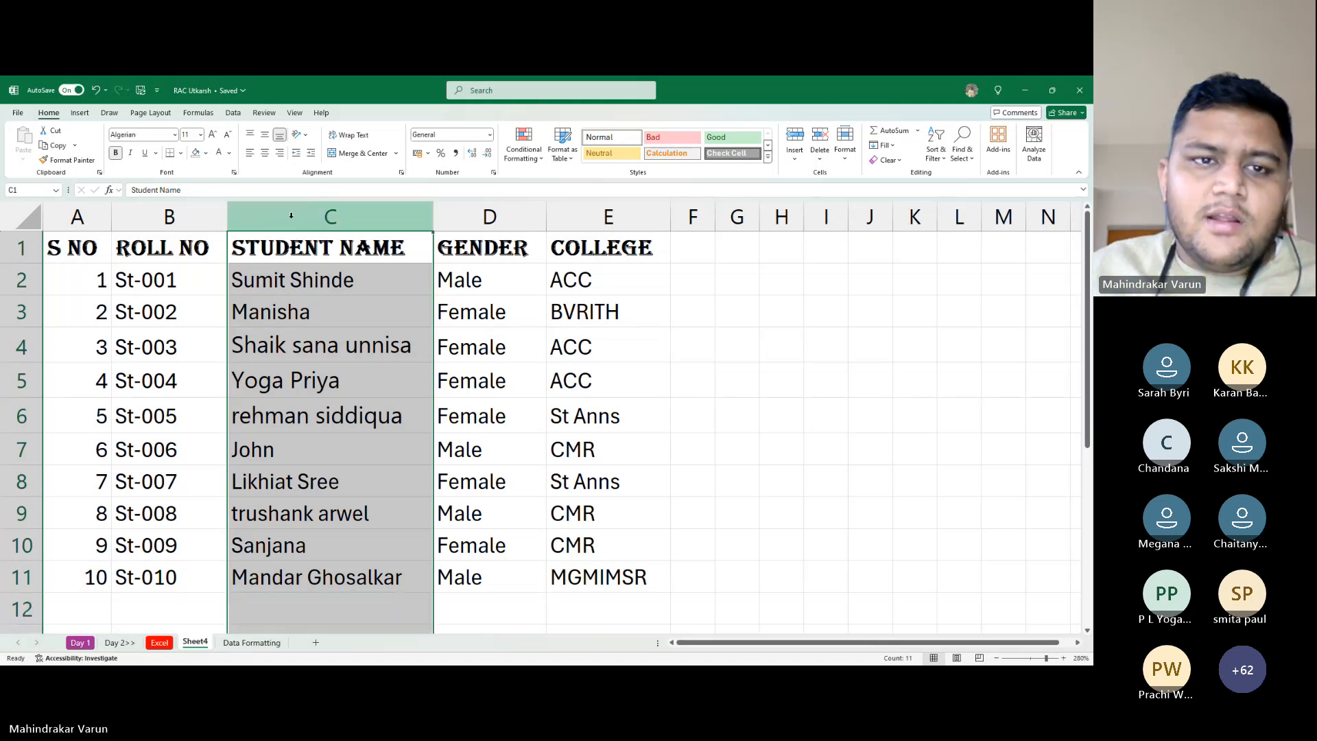
click(474, 316)
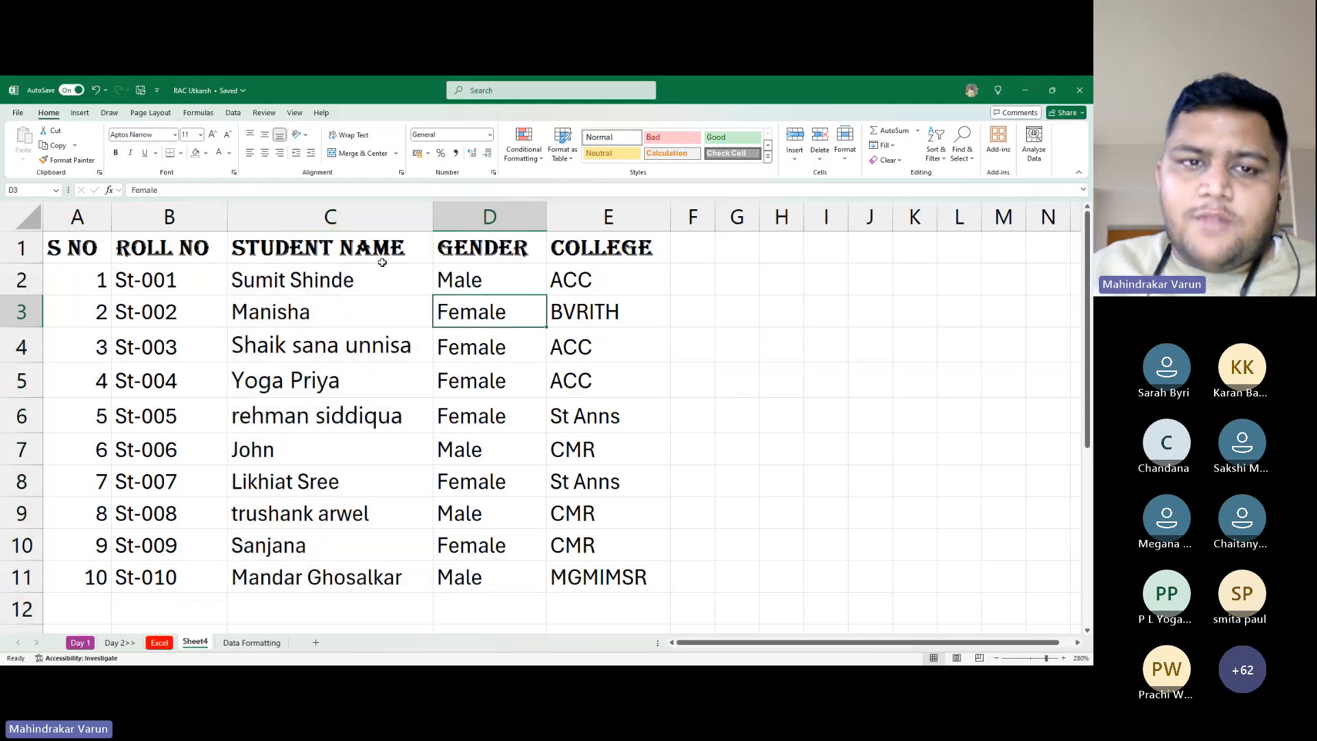
click(373, 217)
click(206, 155)
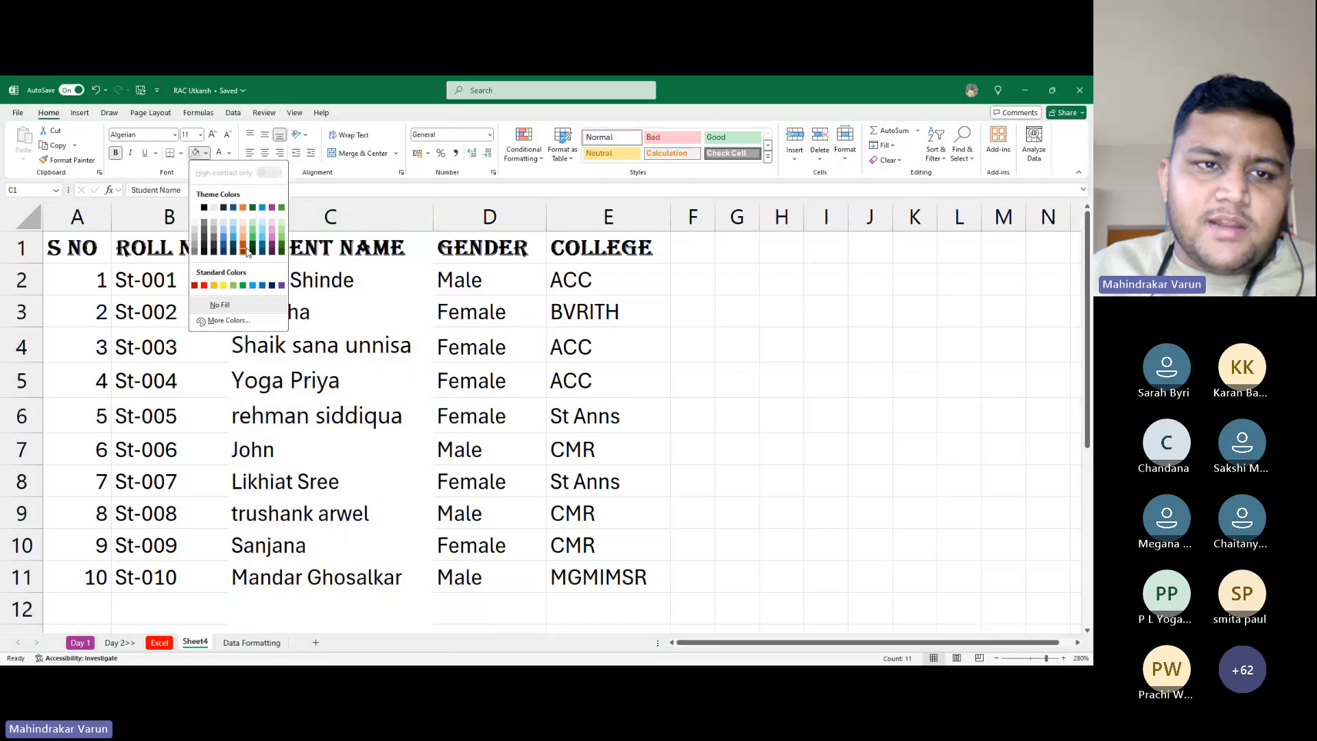
click(253, 236)
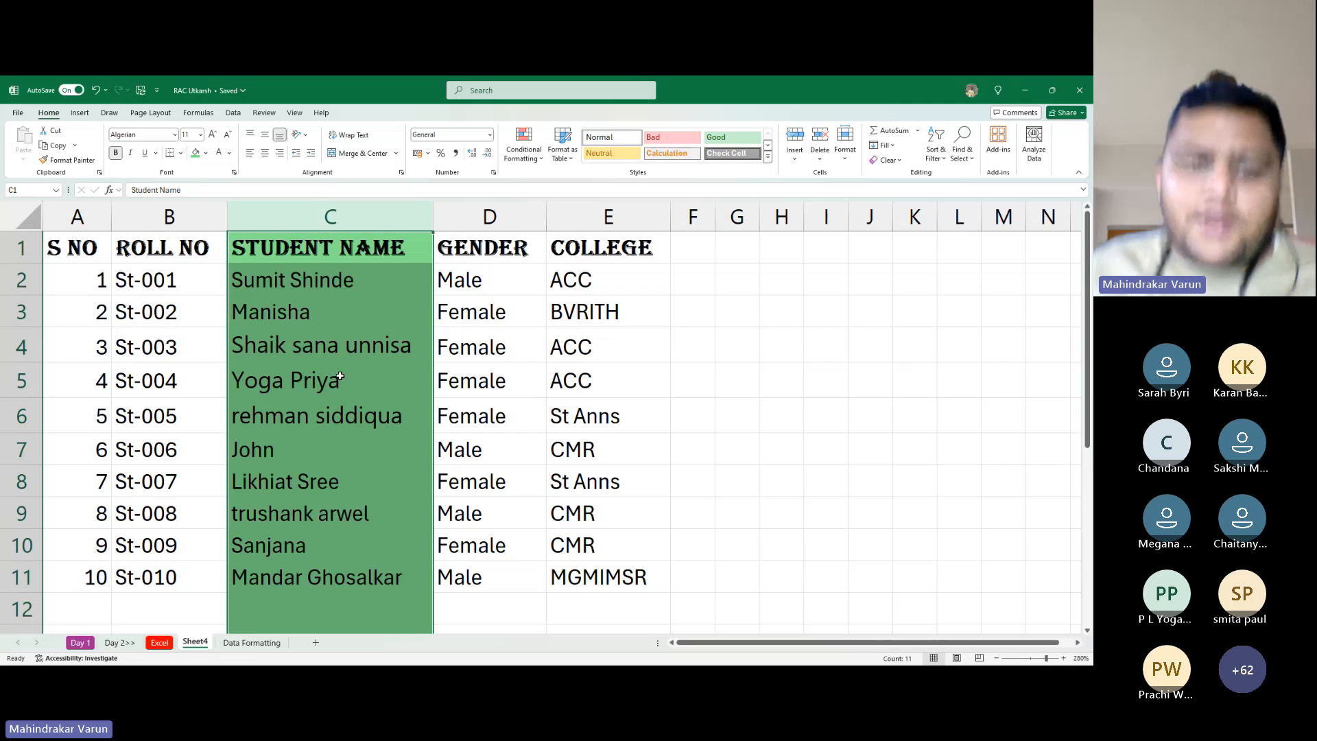
Check how far the green fill extends by jumping to column C's last row and back
scroll(334, 386, down, 2)
scroll(334, 385, down, 7)
scroll(335, 326, up, 9)
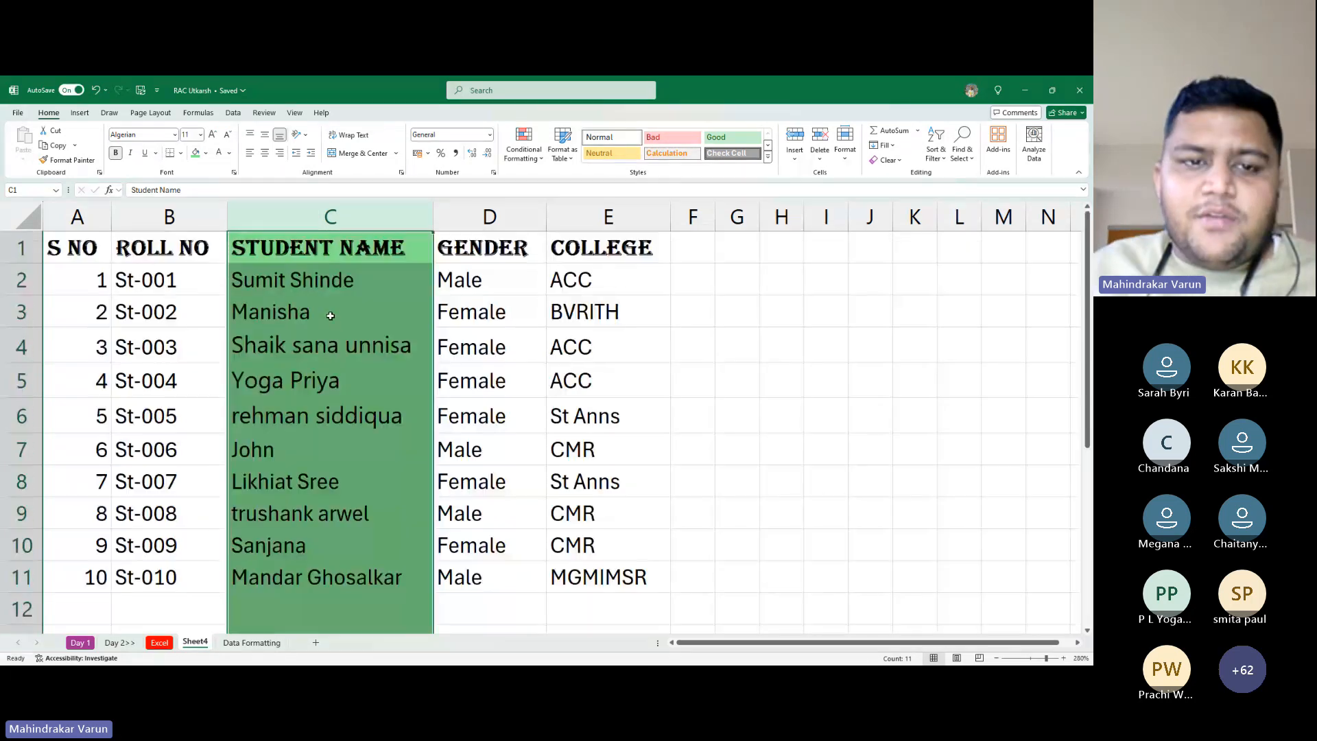
scroll(335, 274, down, 10)
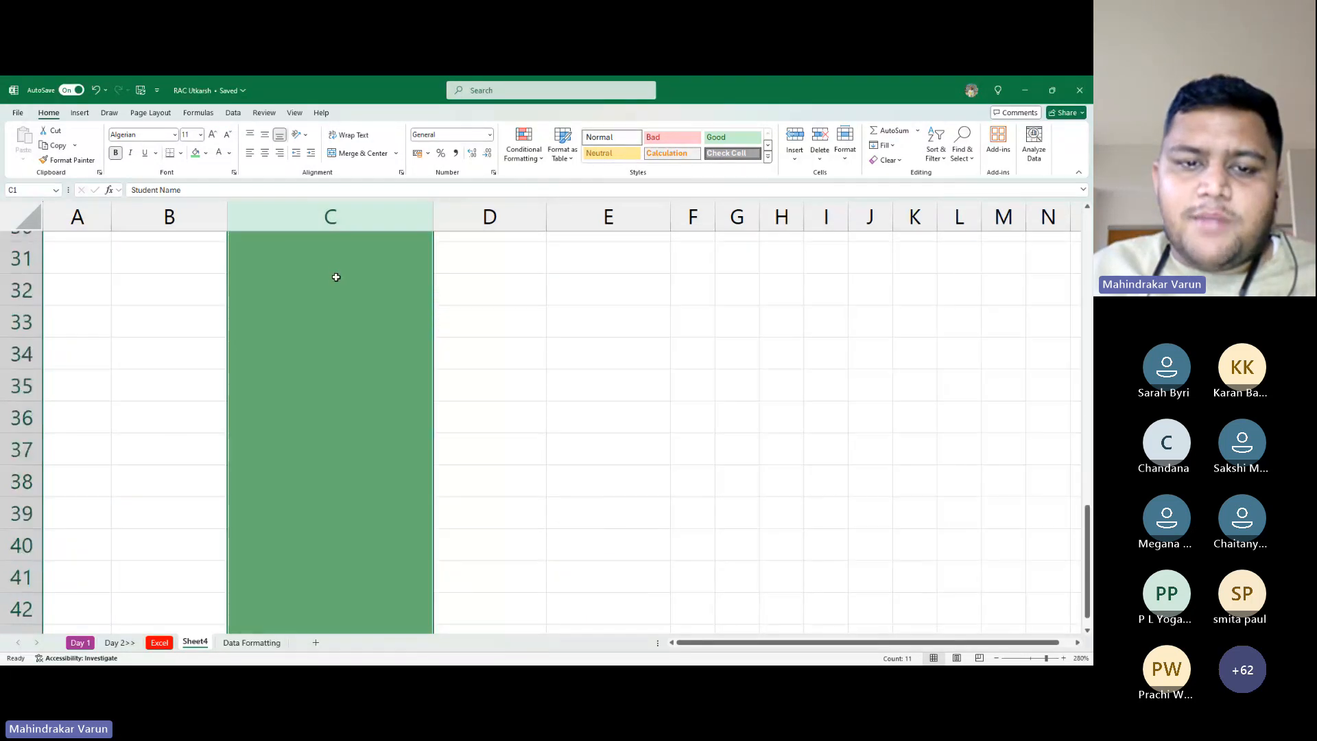
scroll(332, 271, up, 10)
click(330, 267)
scroll(341, 332, down, 20)
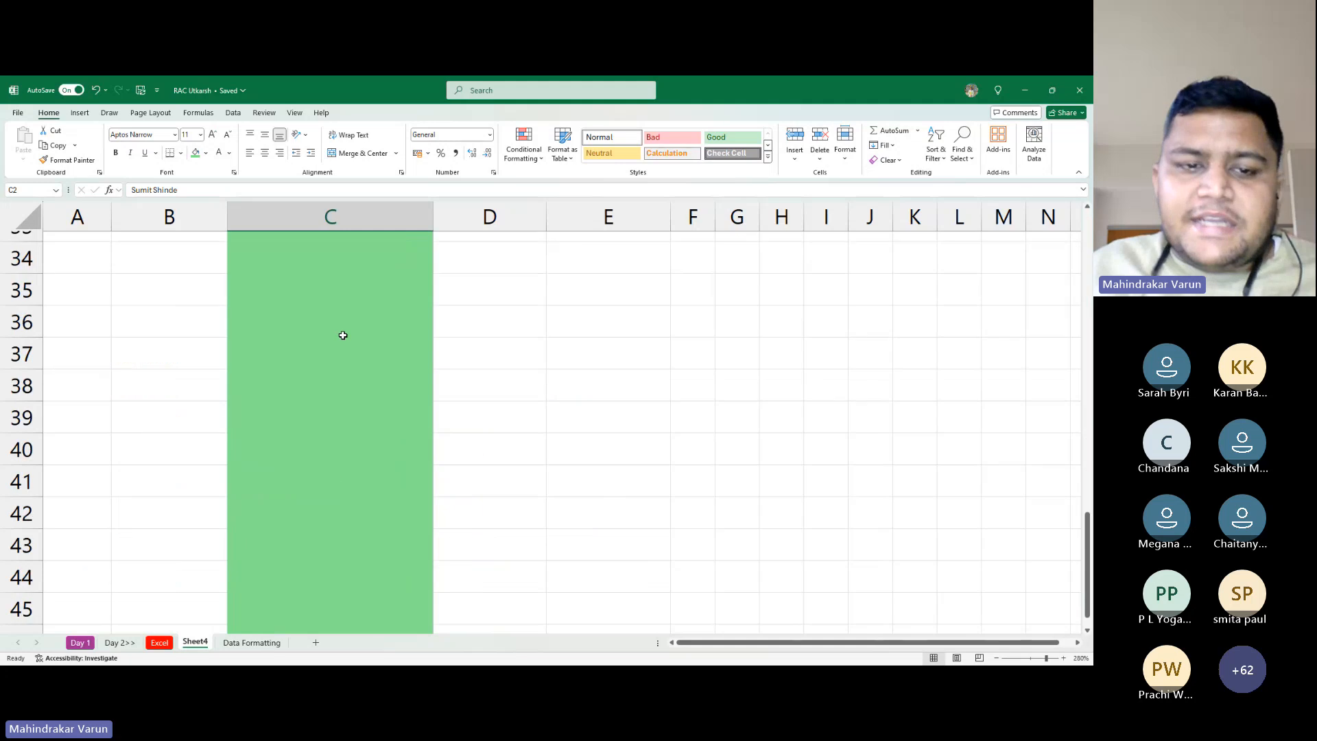
scroll(348, 355, down, 7)
click(323, 336)
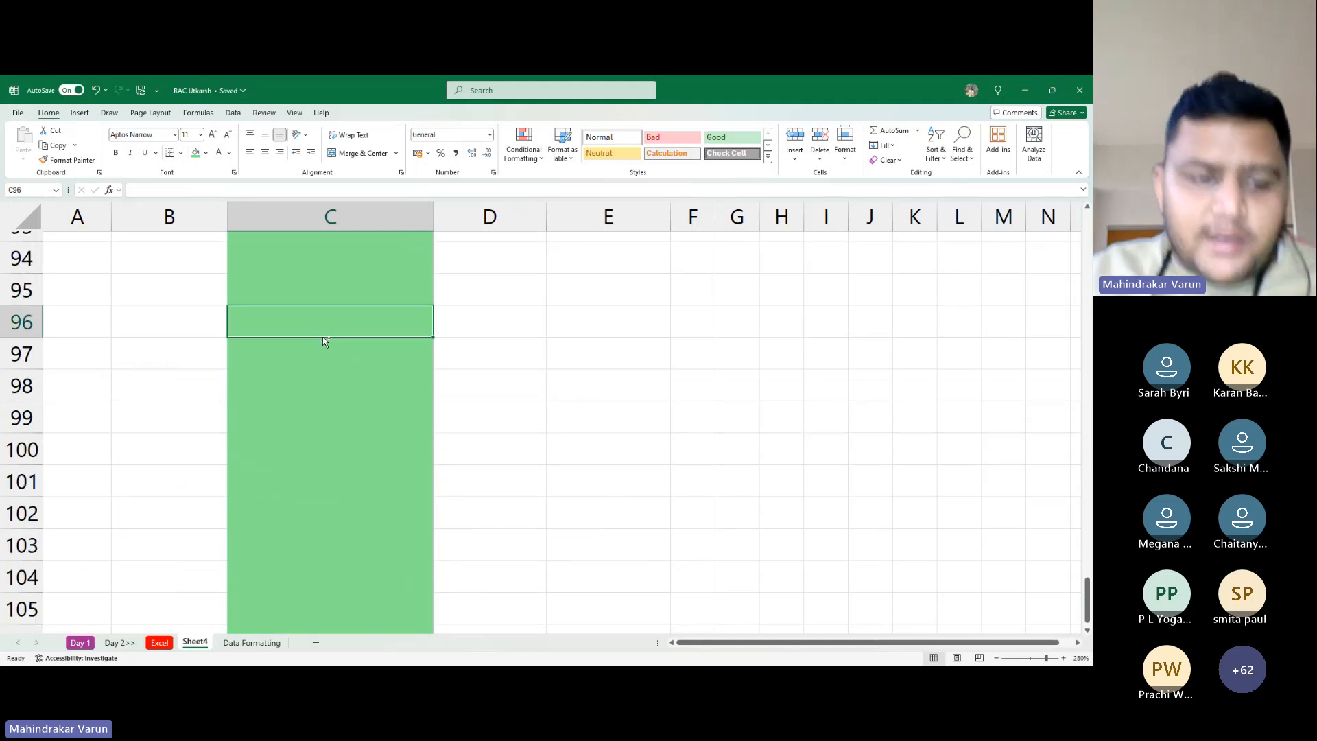
key(ctrl+Down)
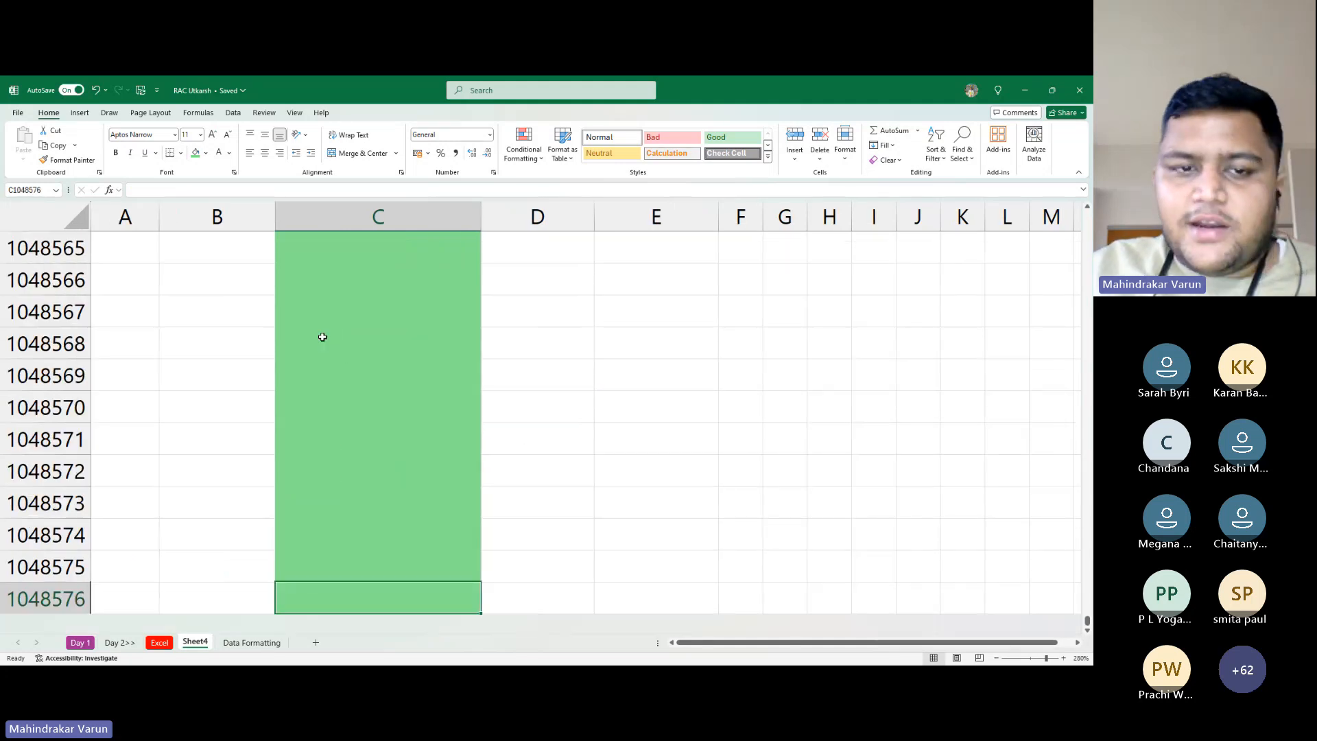
key(ctrl+Up)
key(ctrl+Up)
key(ctrl+Down)
key(ctrl+Down)
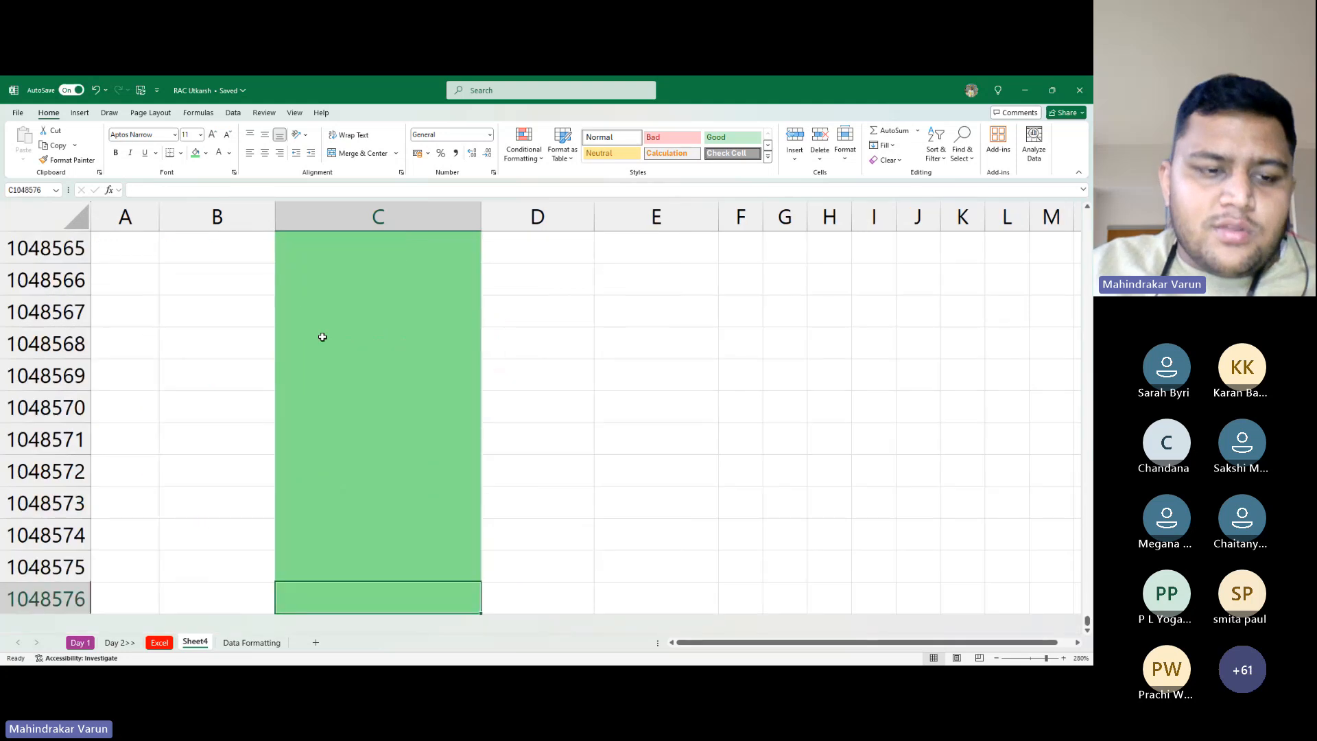
key(ctrl+Up)
key(ctrl+Up)
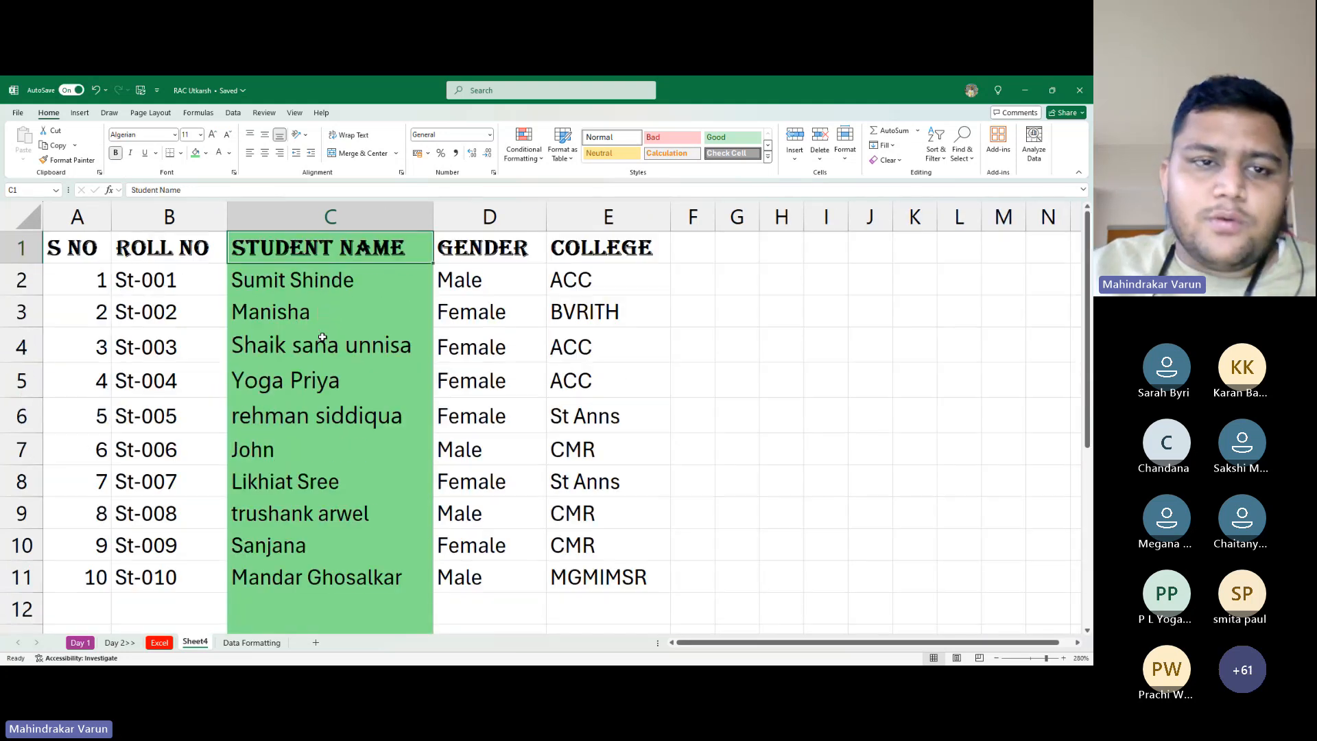
Remove column C's green fill and give names C2:C11 a light fill instead
click(281, 213)
click(206, 153)
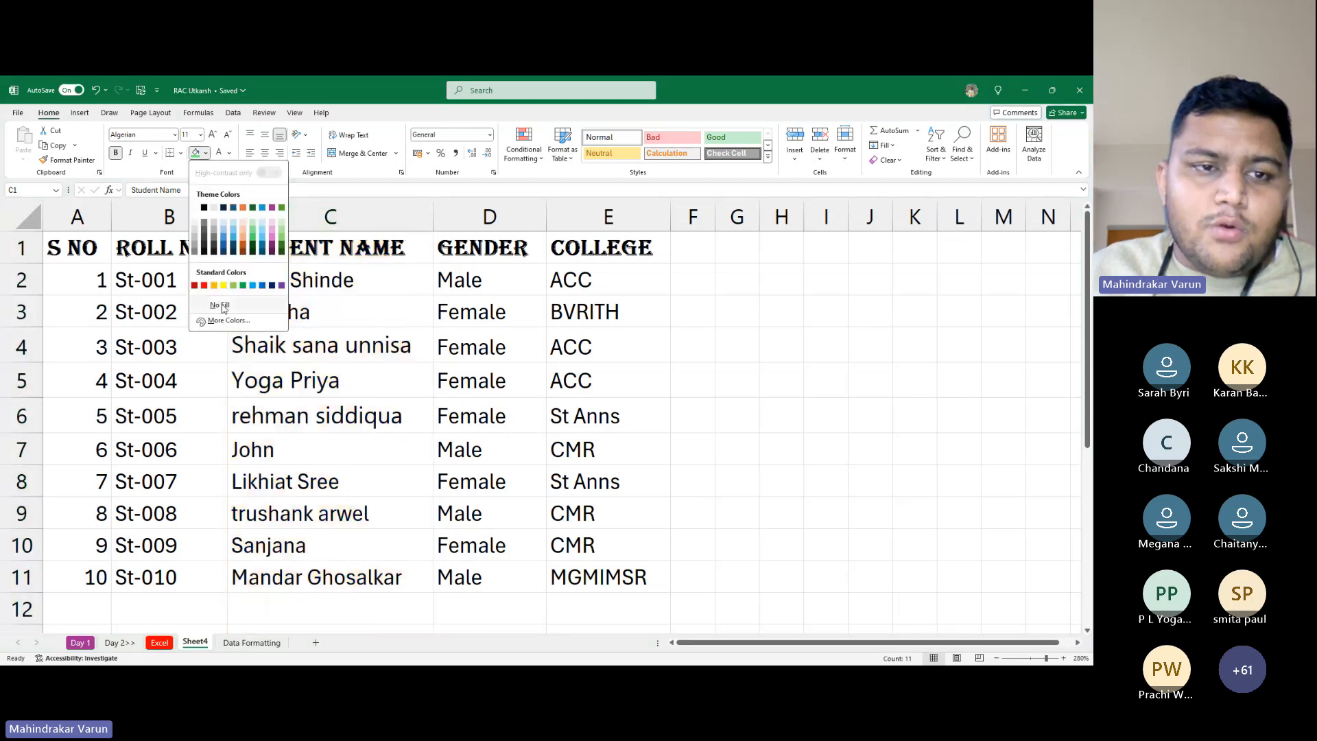
click(285, 304)
scroll(290, 304, down, 5)
scroll(289, 329, up, 4)
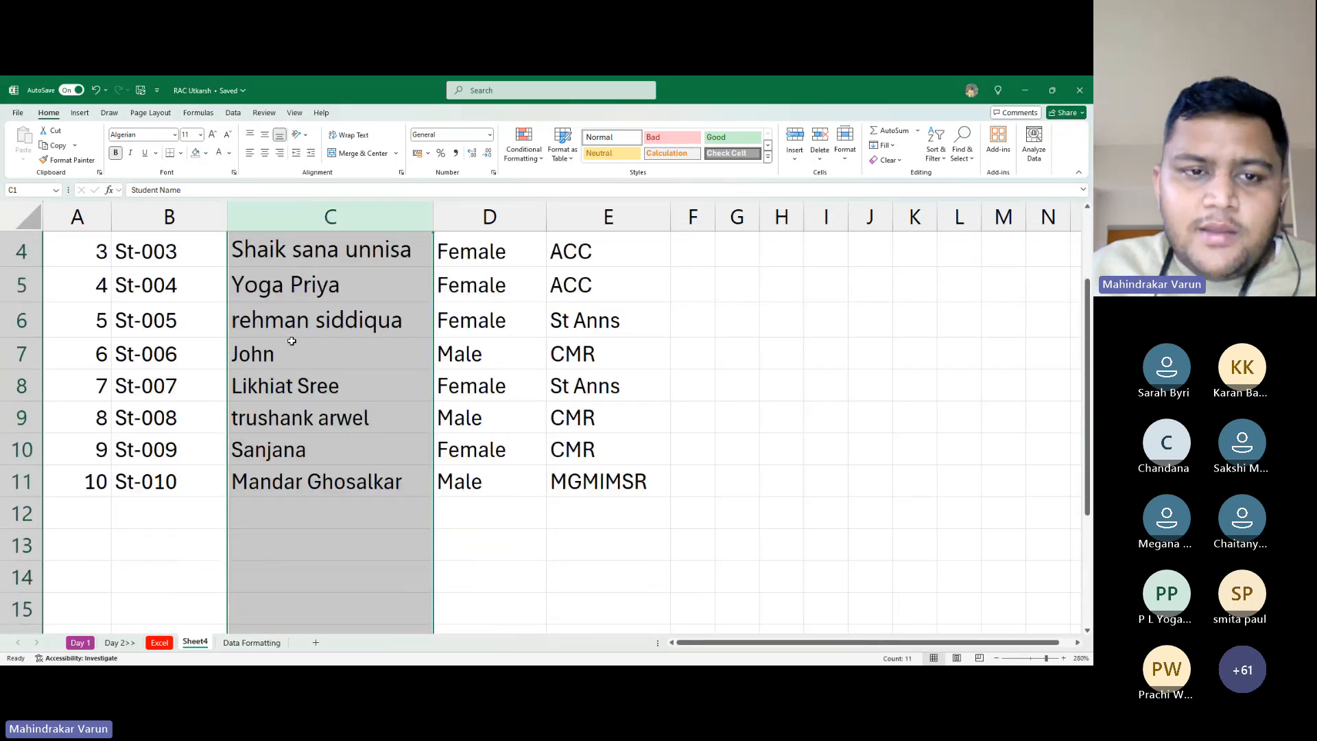
scroll(292, 340, up, 1)
drag(303, 280, 304, 577)
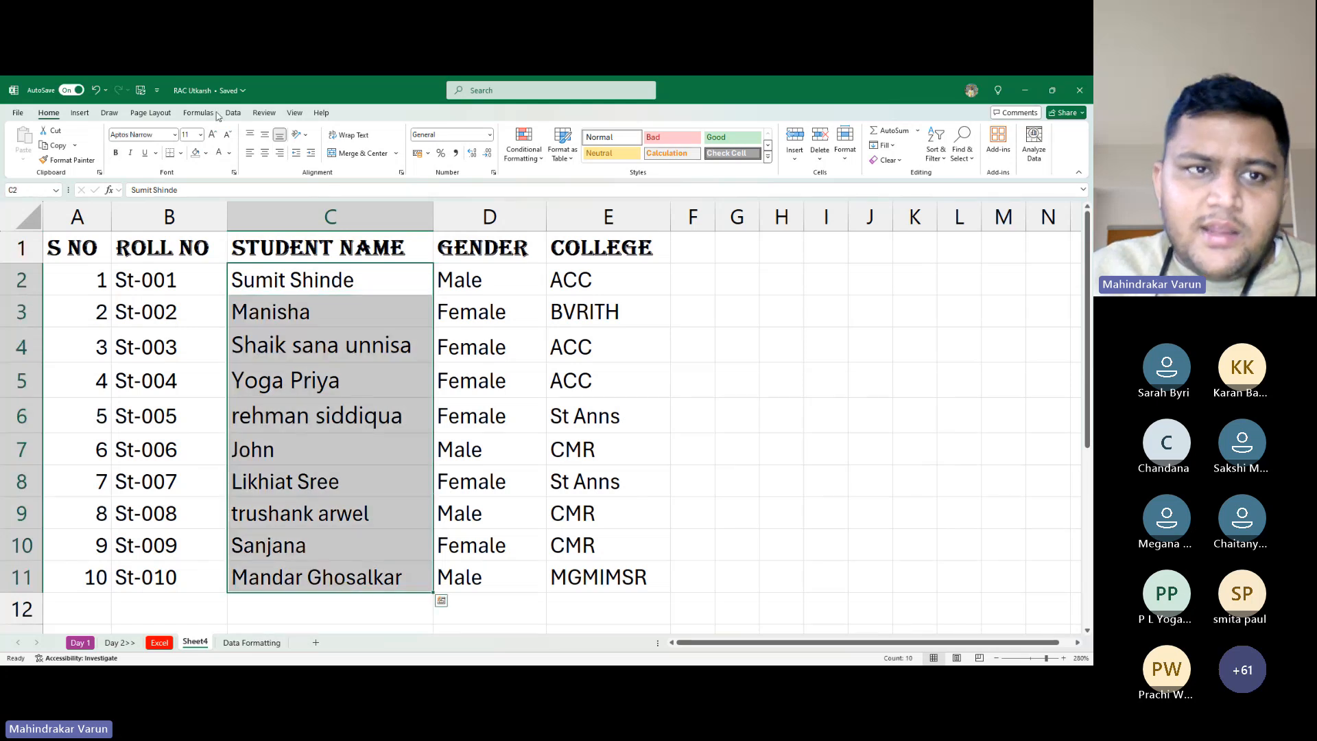
click(206, 153)
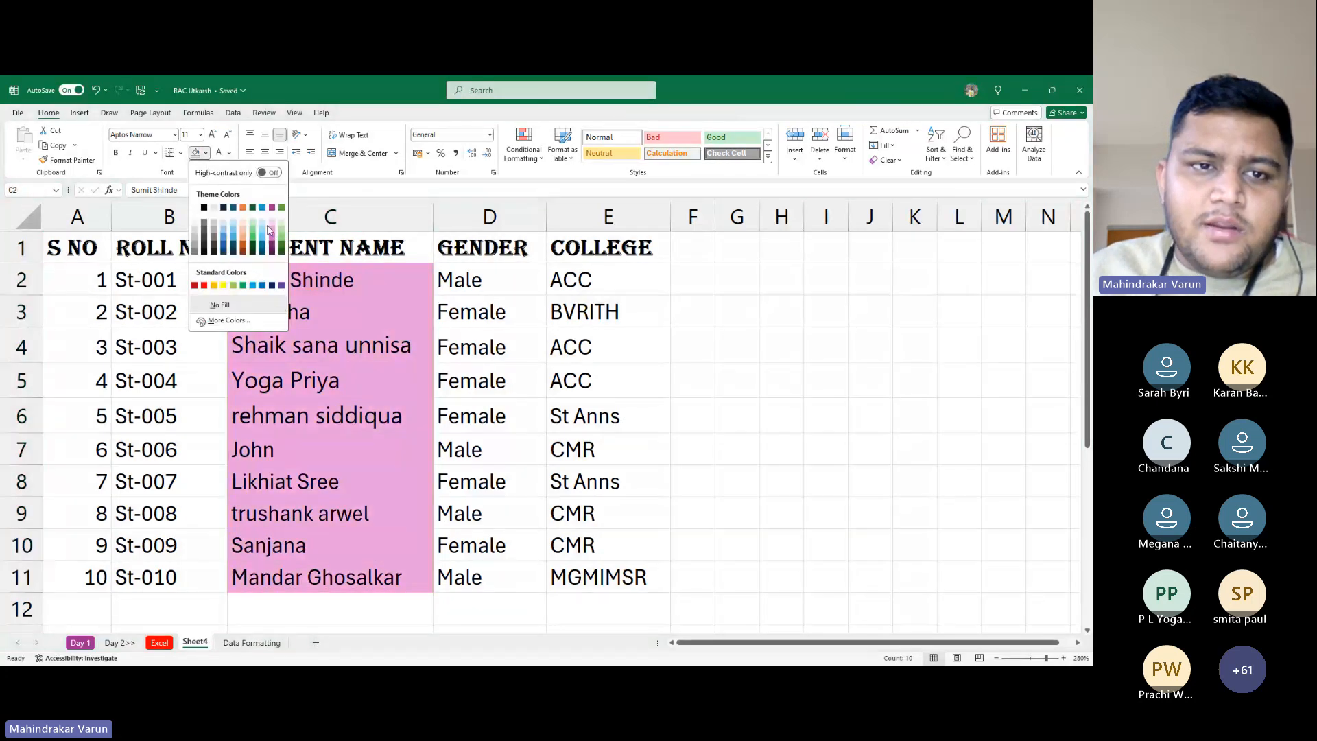
click(265, 228)
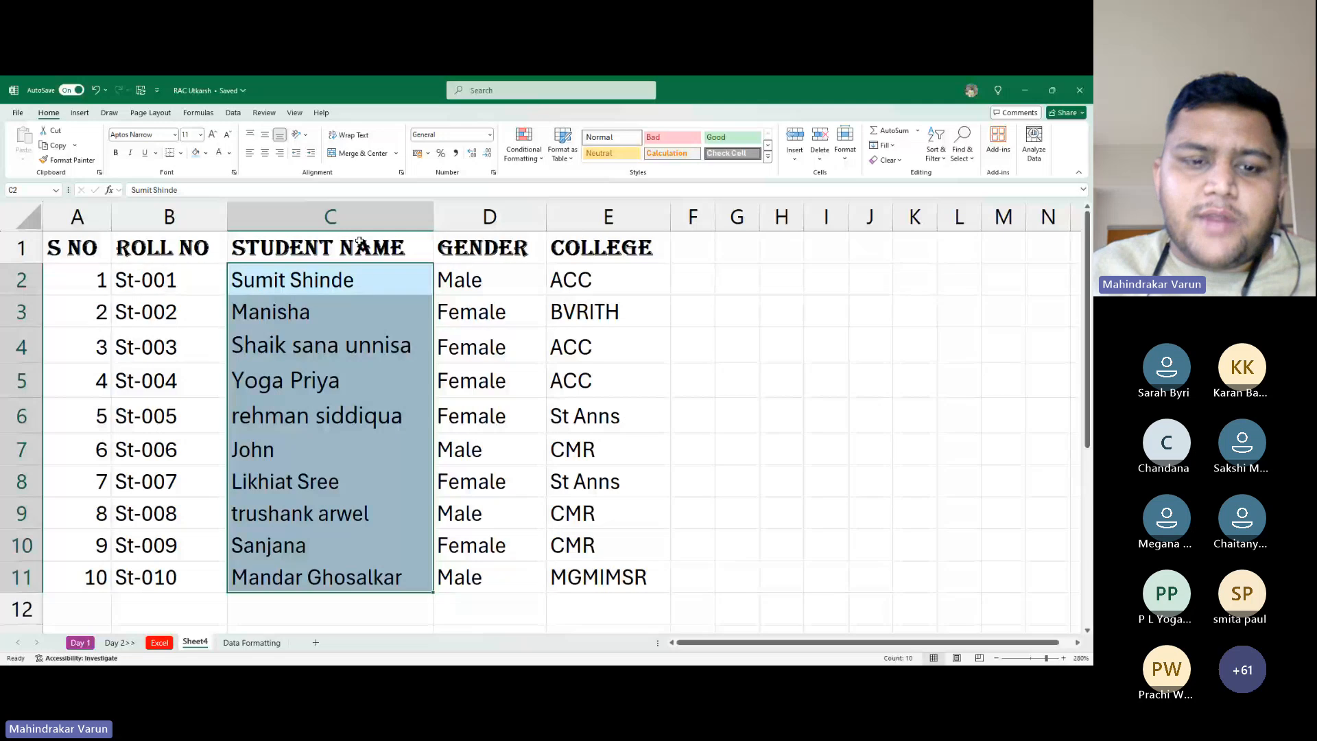
scroll(365, 426, down, 3)
click(342, 401)
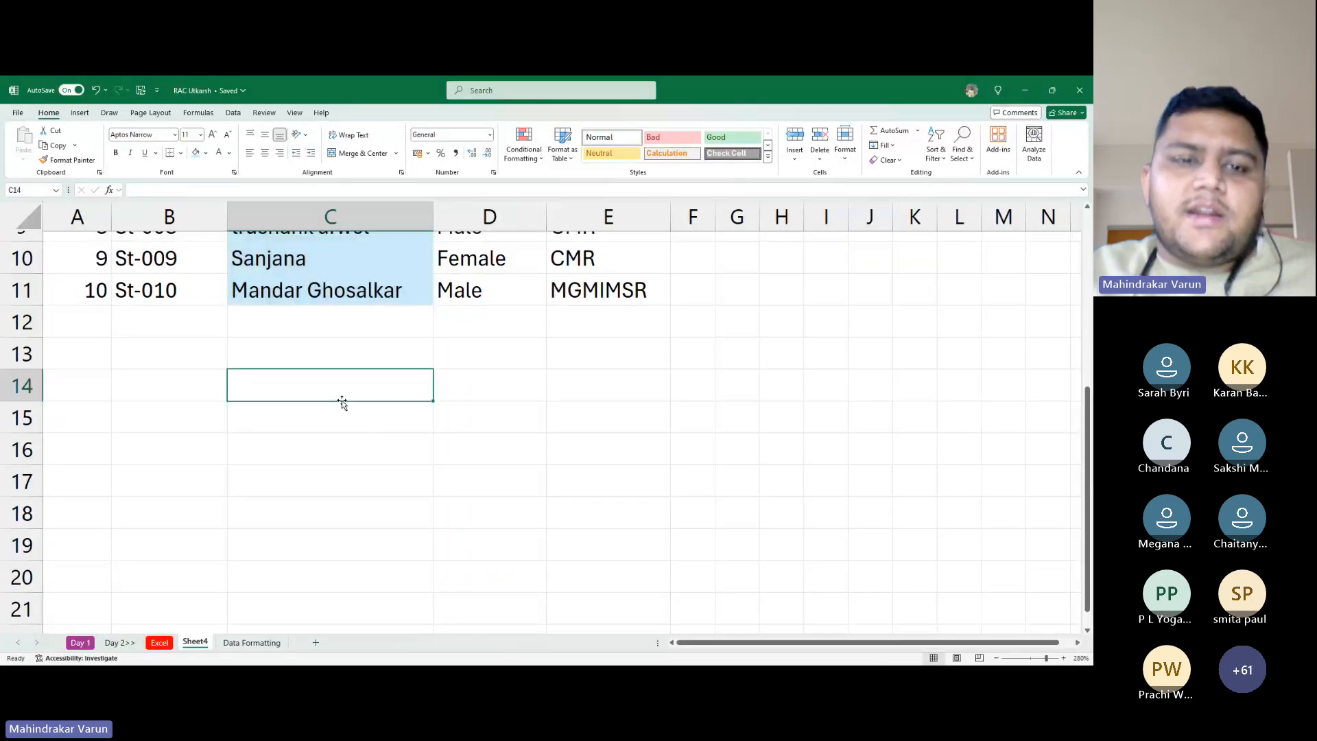
Fill serial numbers A2:A11 black with white text
key(ctrl+Up)
key(ctrl+Up)
key(Down)
key(Down)
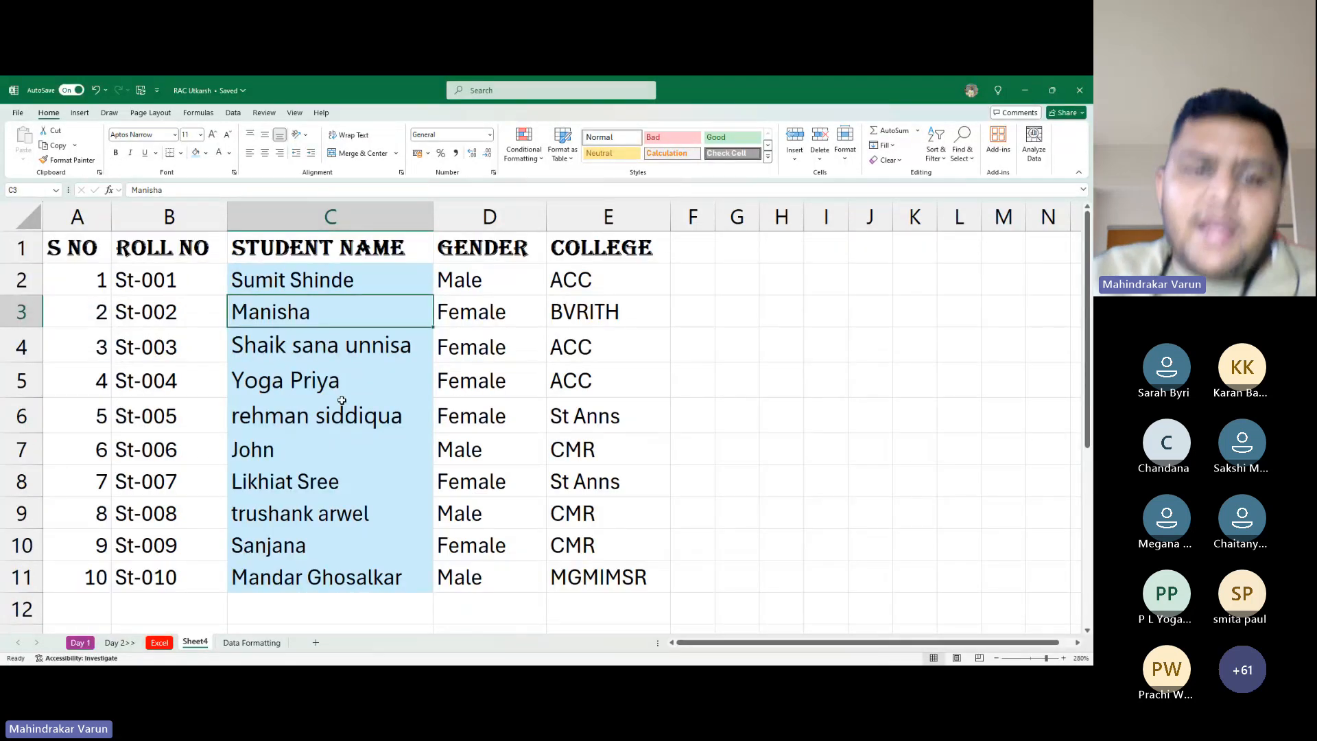
key(ctrl+Left)
key(Up)
key(ctrl+shift+Down)
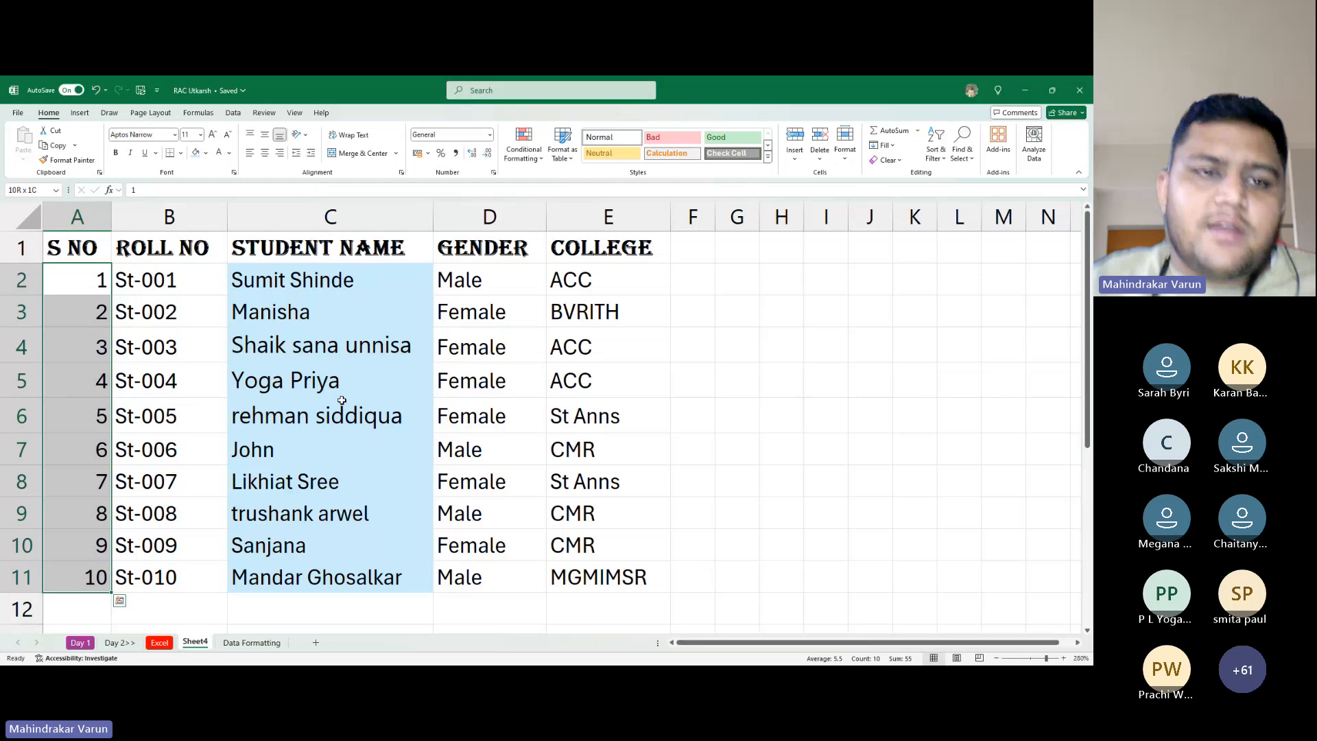
click(206, 153)
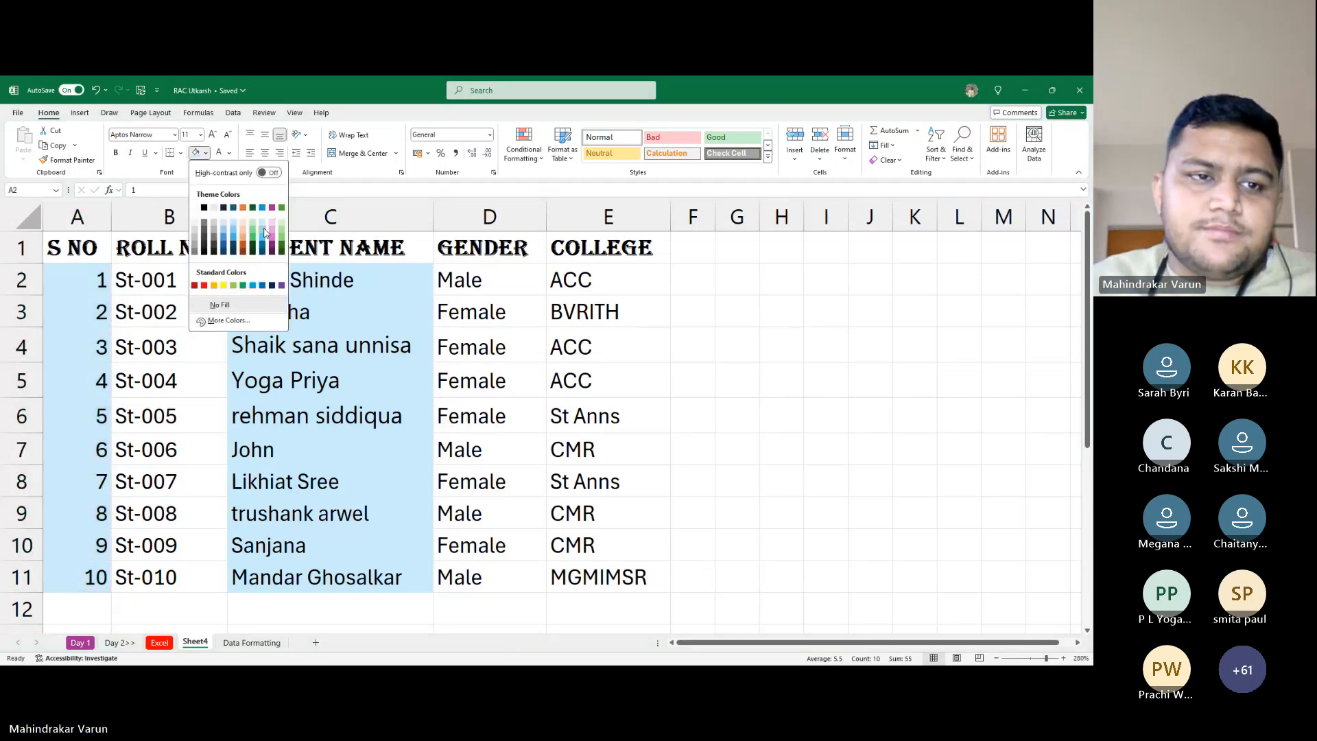
click(205, 252)
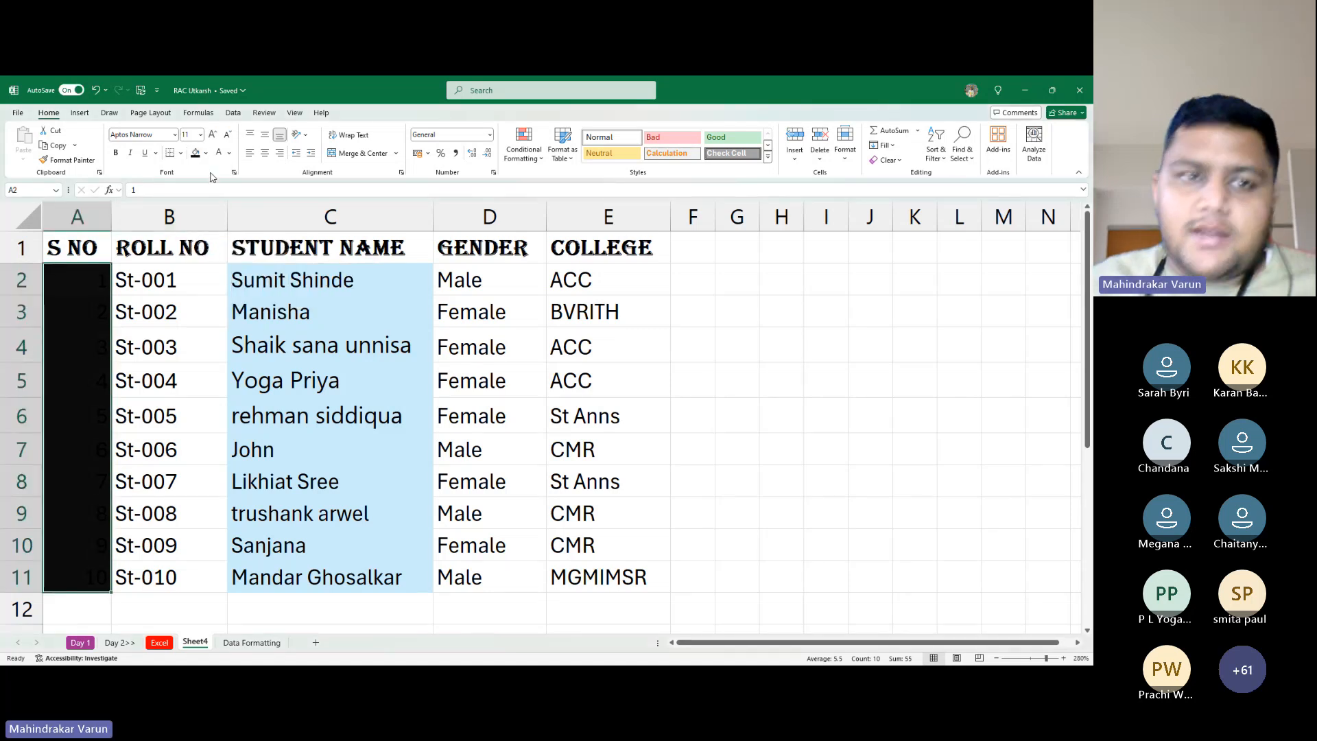
click(218, 152)
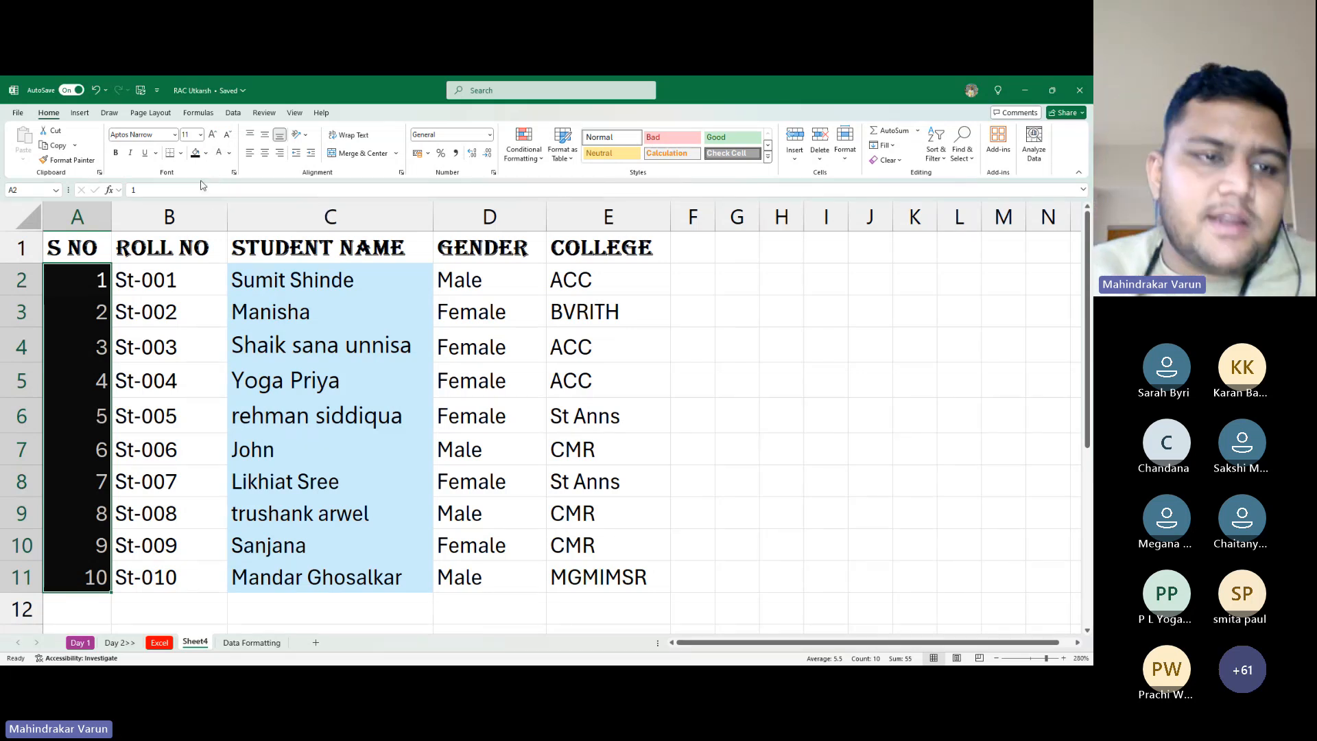
click(170, 280)
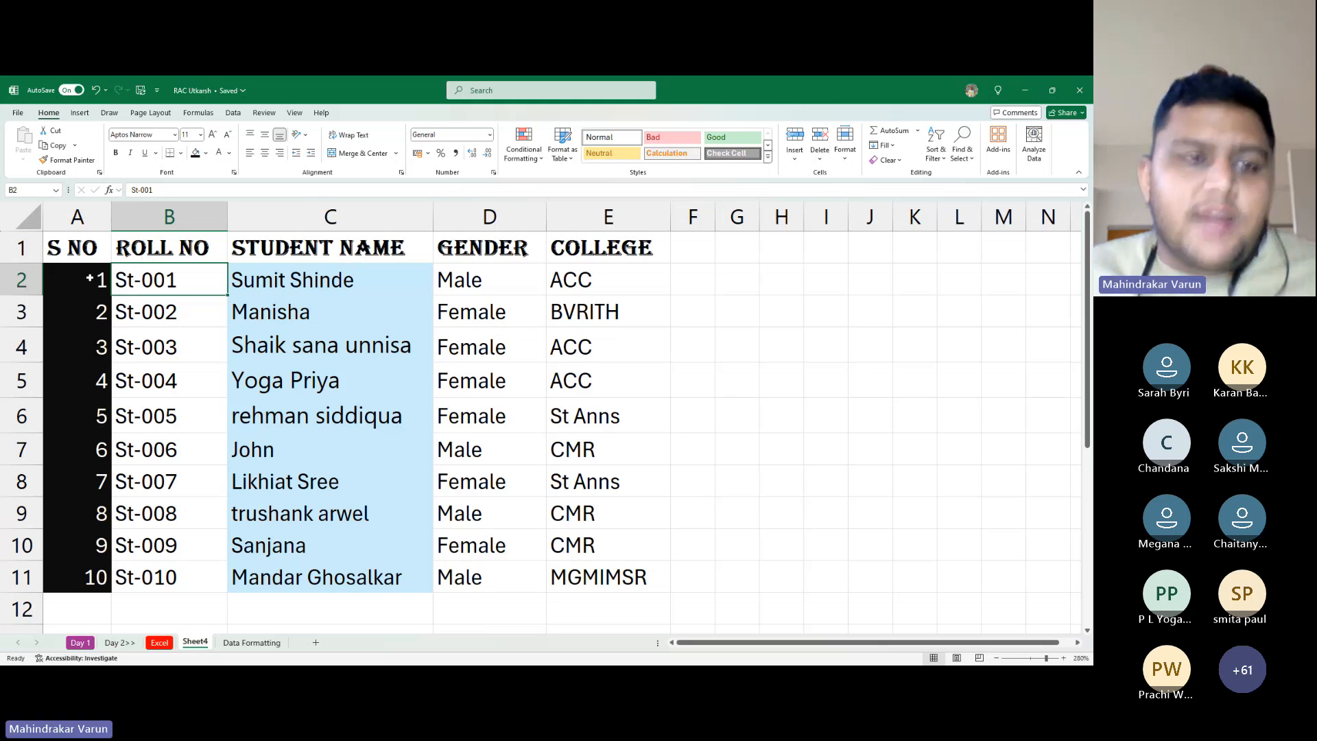
Set student rows A2:E11 to No Fill with Automatic black text
drag(89, 278, 665, 571)
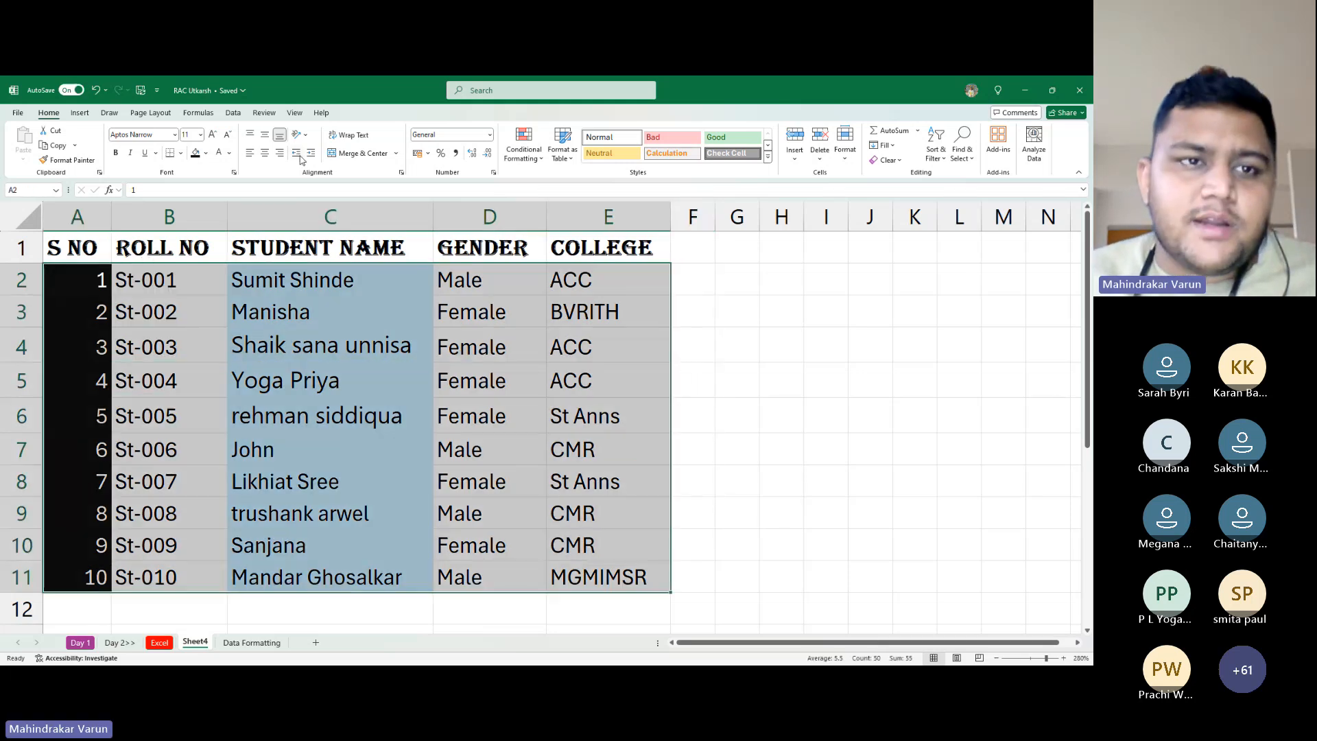
click(206, 153)
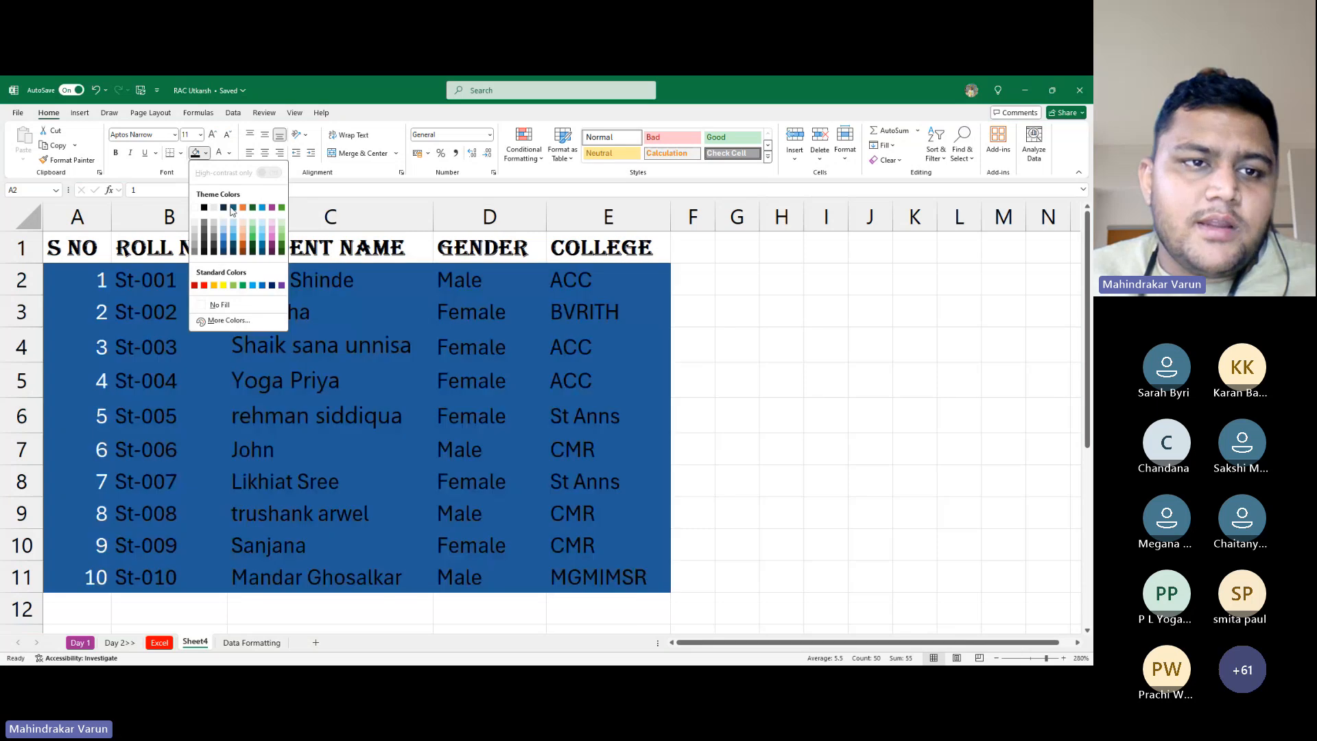
click(219, 304)
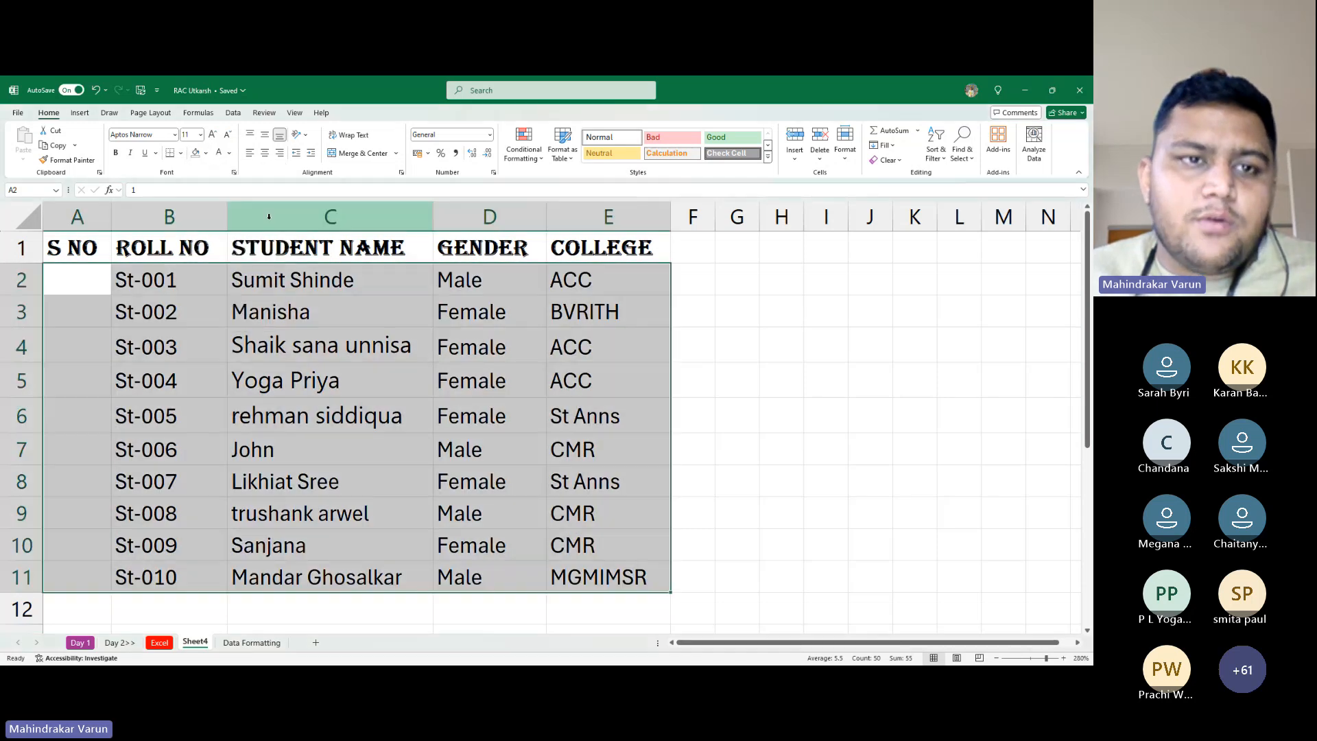
click(229, 153)
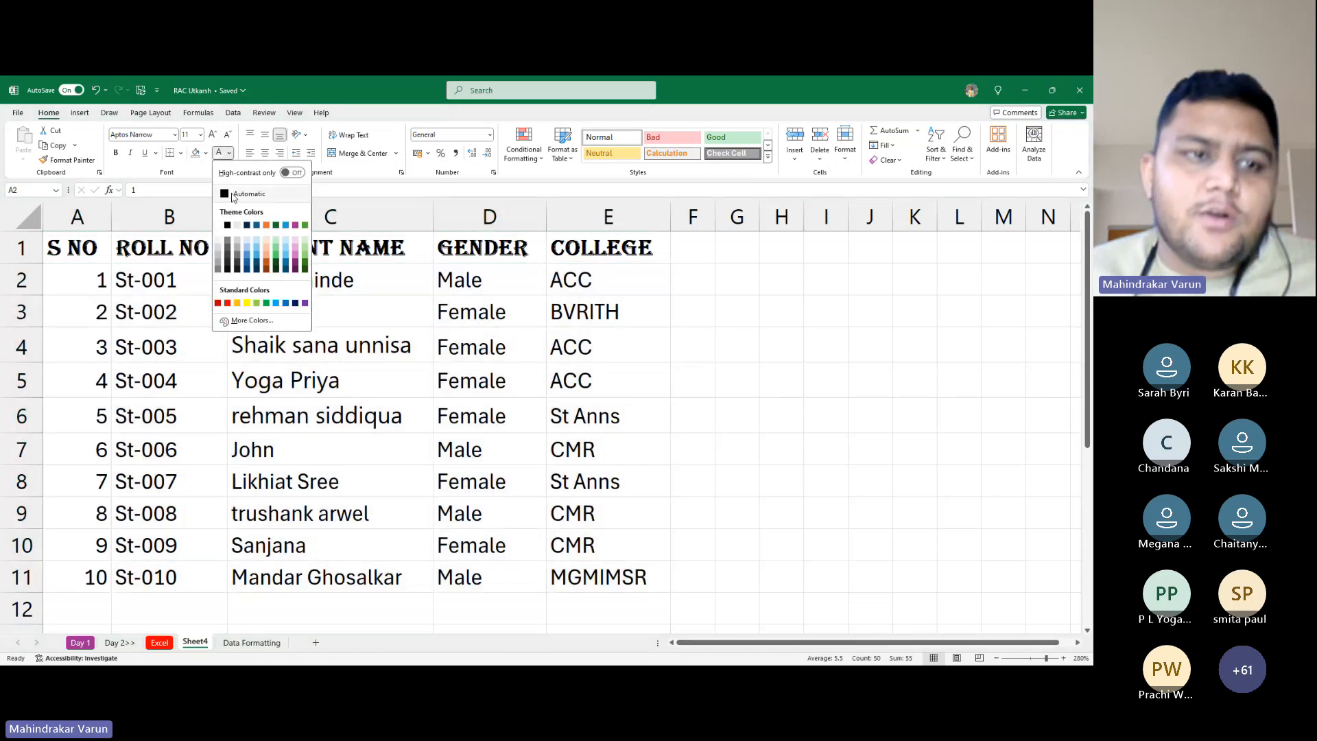
click(233, 195)
click(295, 448)
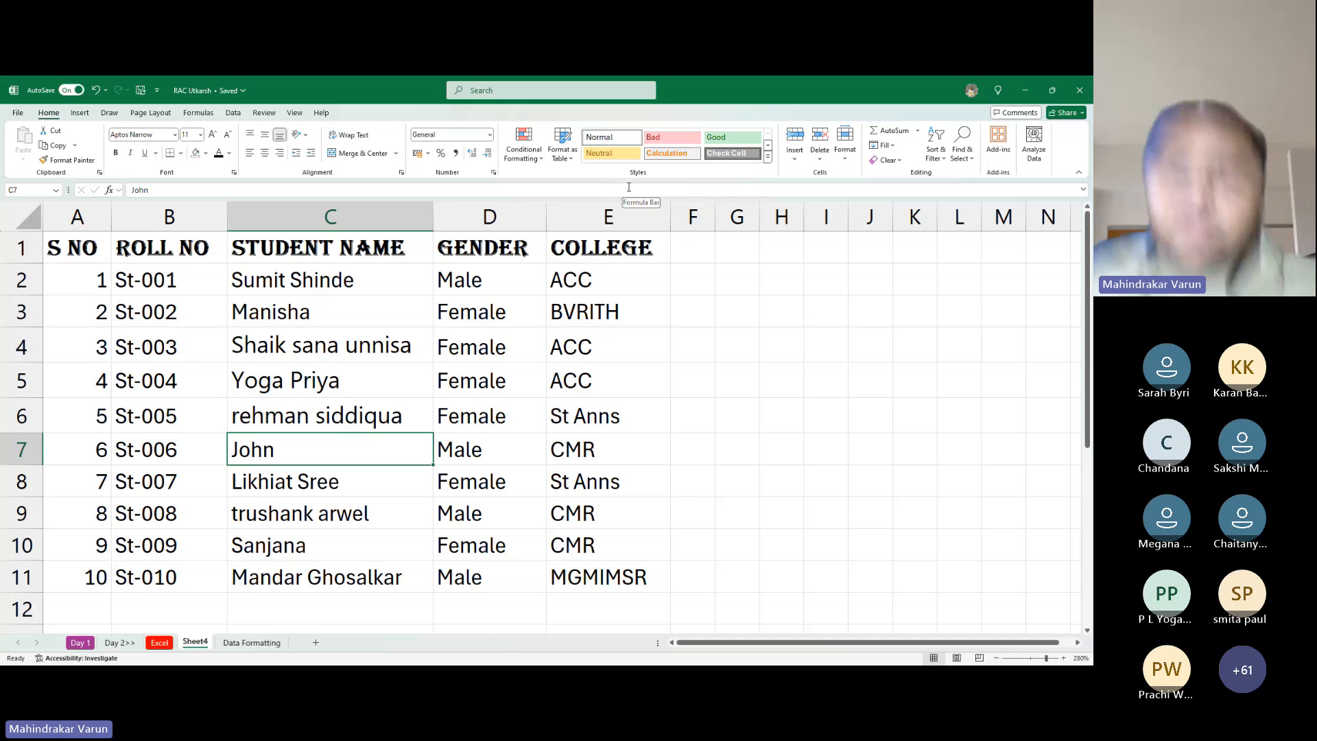
Widen column F and enter the CITY heading in F1
drag(715, 217, 773, 218)
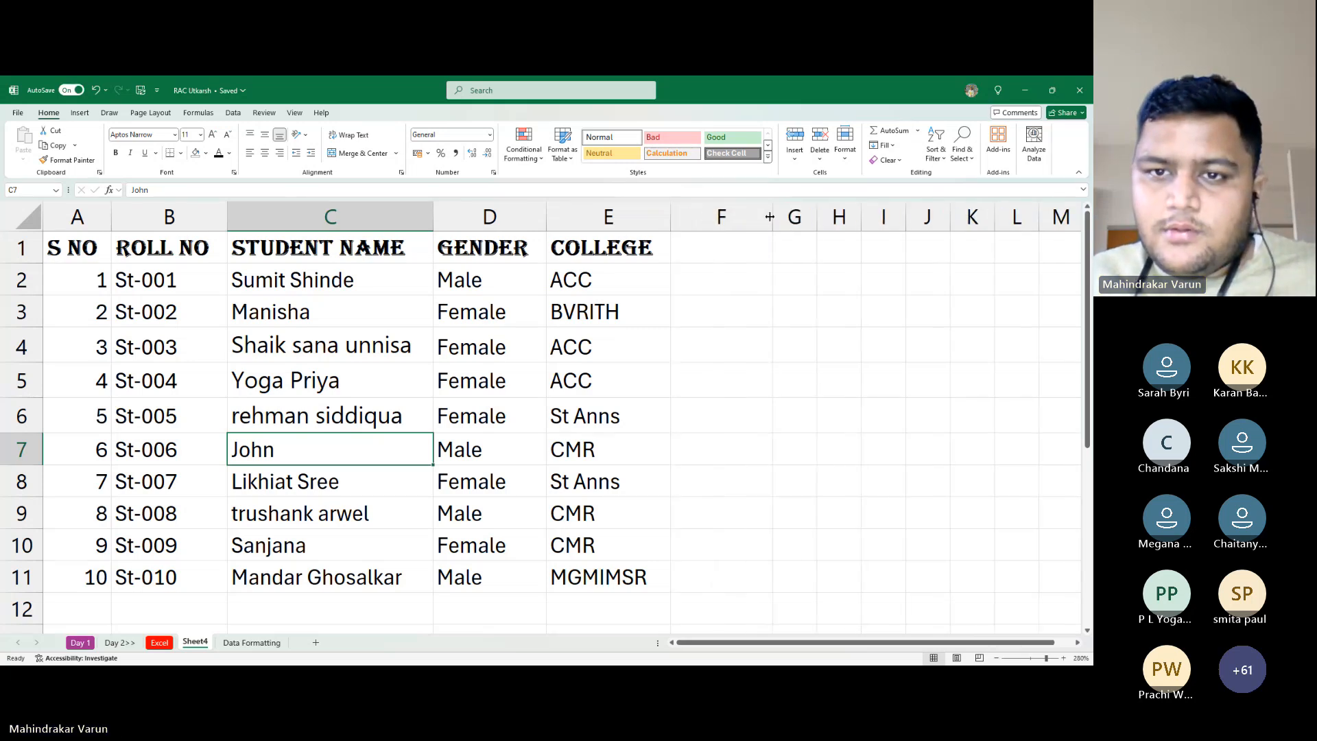
click(728, 263)
text(Ci)
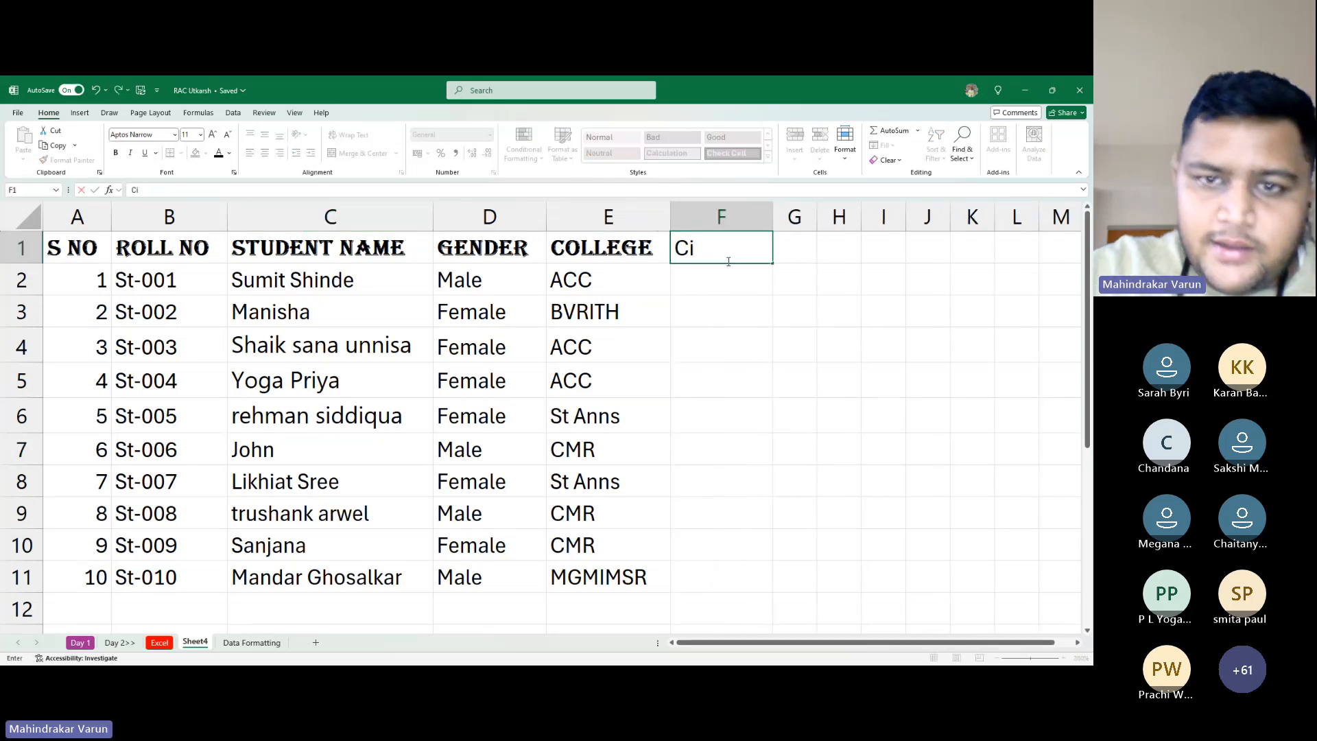
text(ty)
key(Tab)
key(Left)
key(Left)
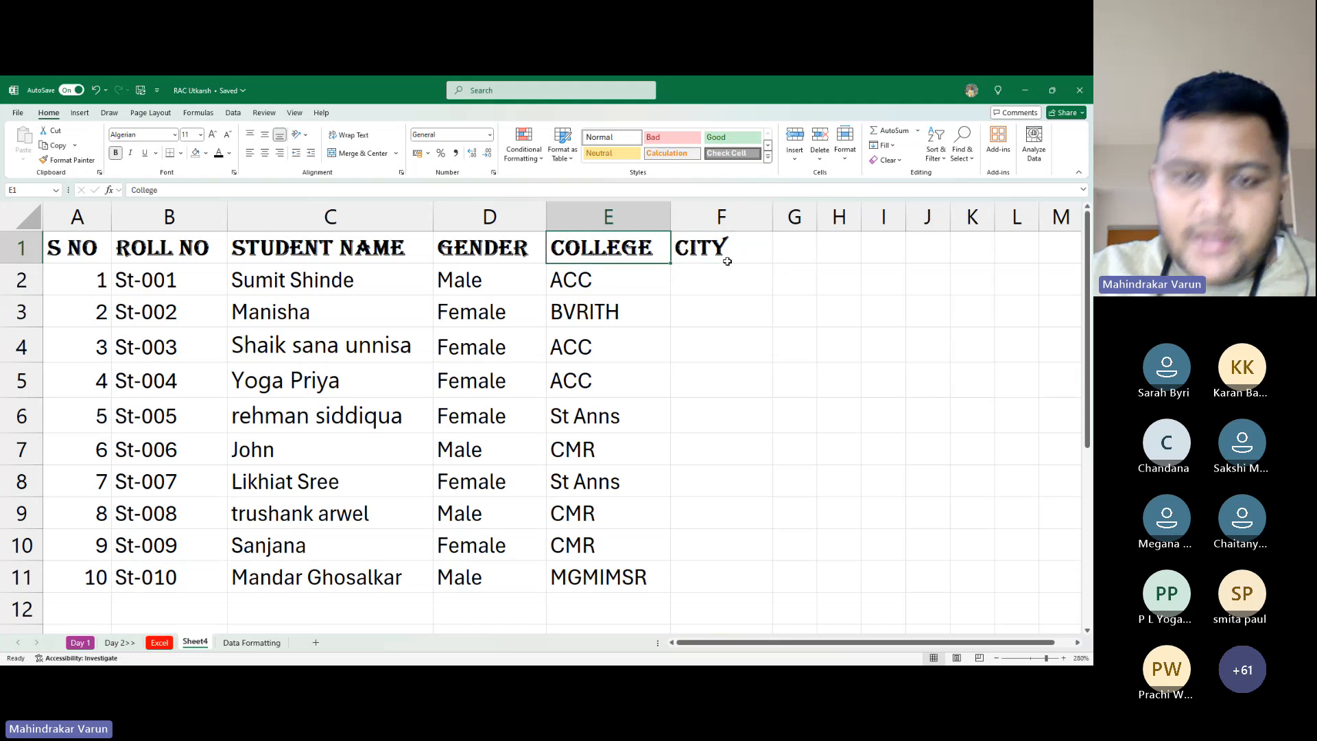
key(Left)
key(Left)
key(Right)
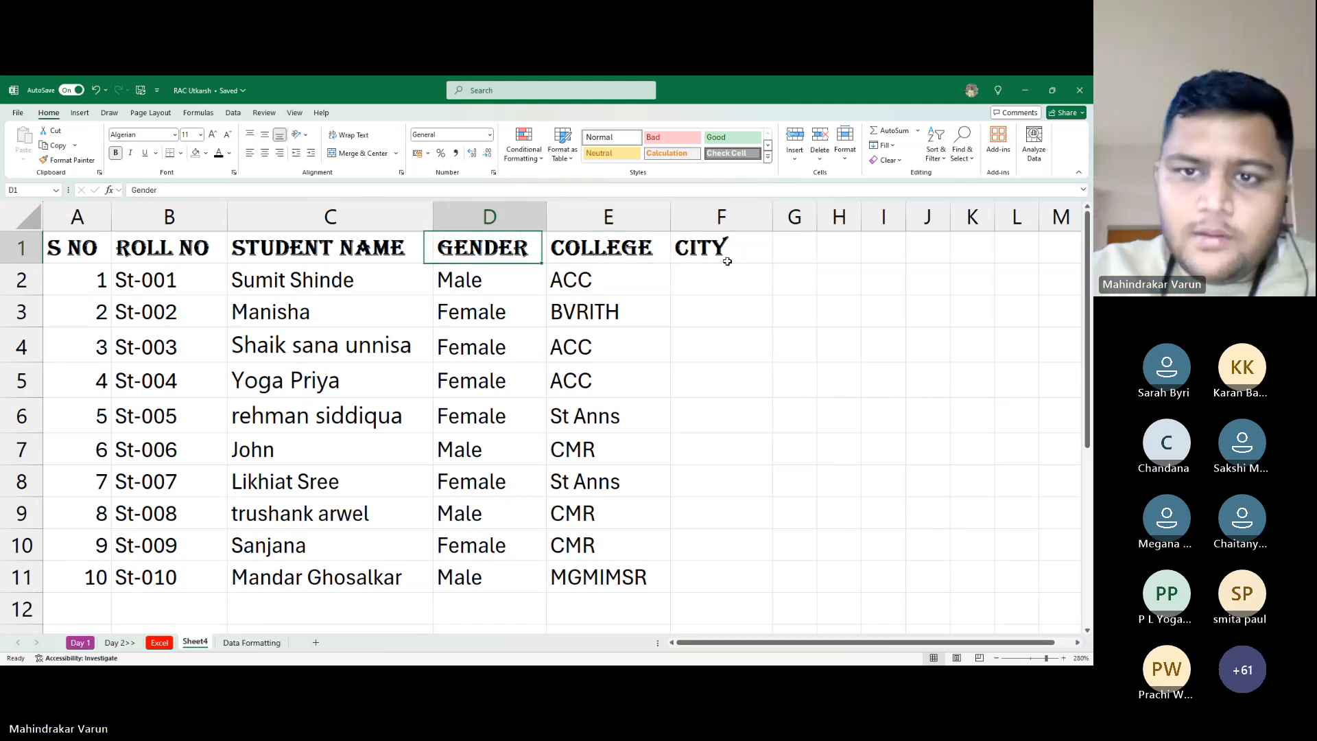
key(Right)
key(Right)
key(Right)
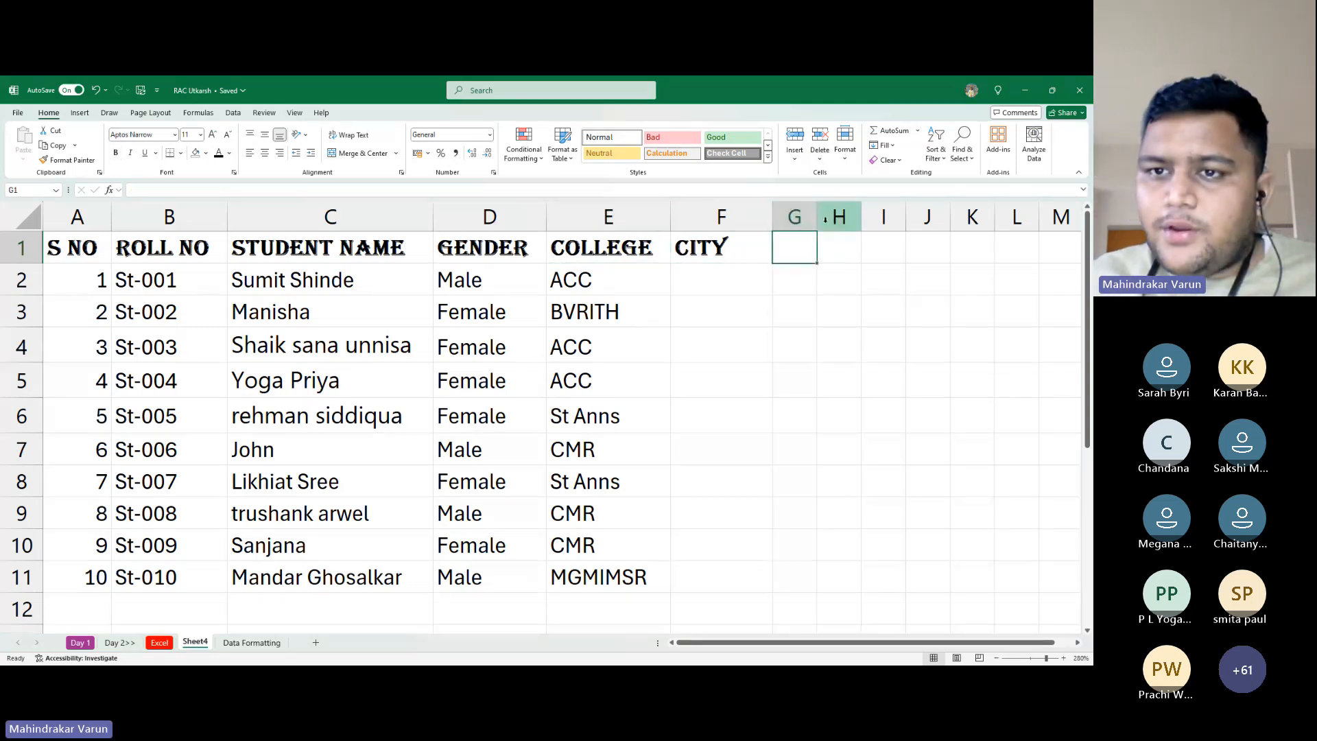
Widen column G and enter the COLLEGE FEES heading in G1
drag(817, 218, 866, 226)
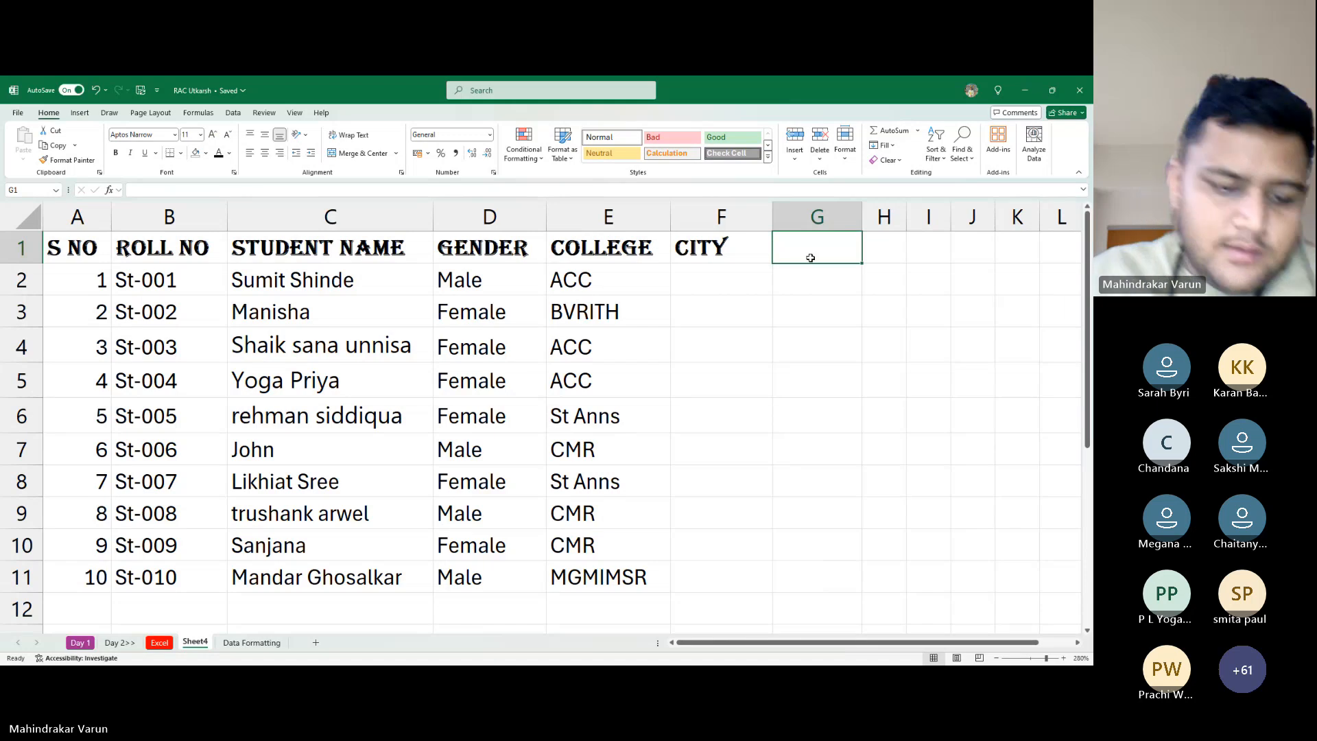
text(Sala)
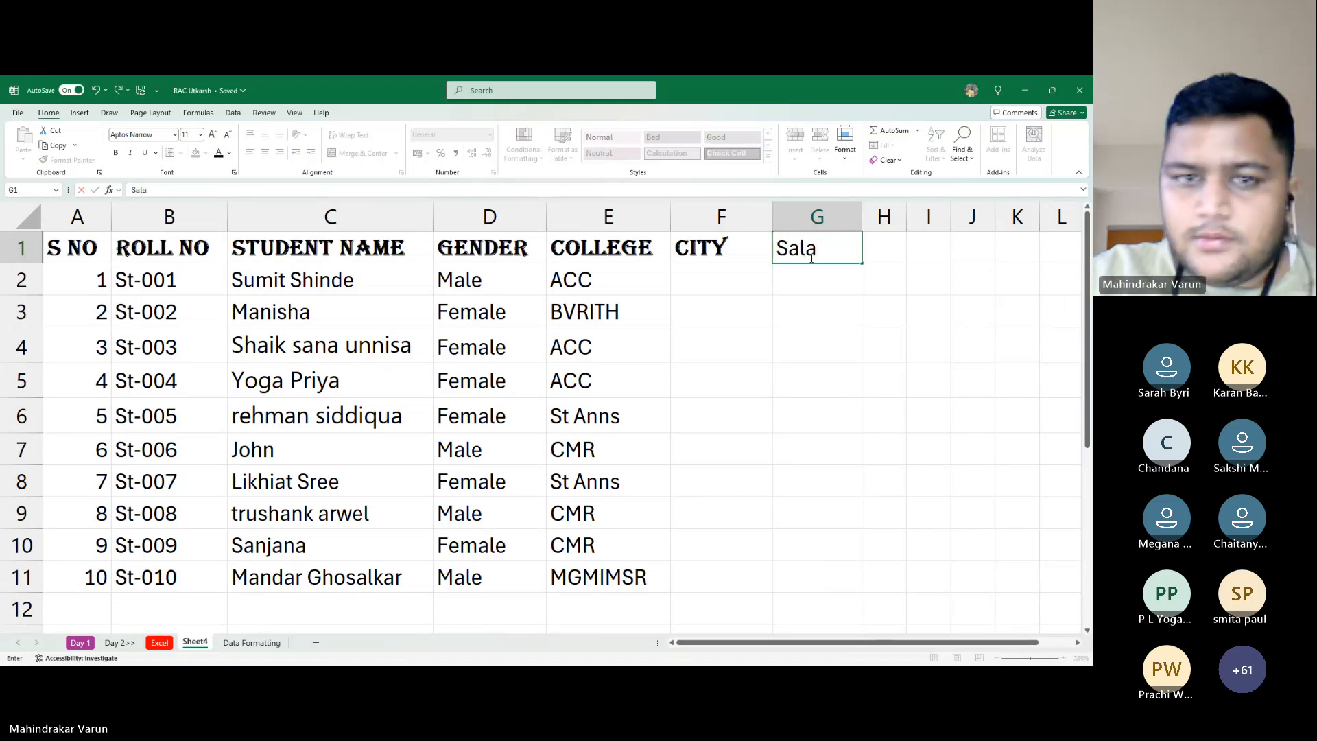
key(Escape)
key(Left)
key(Right)
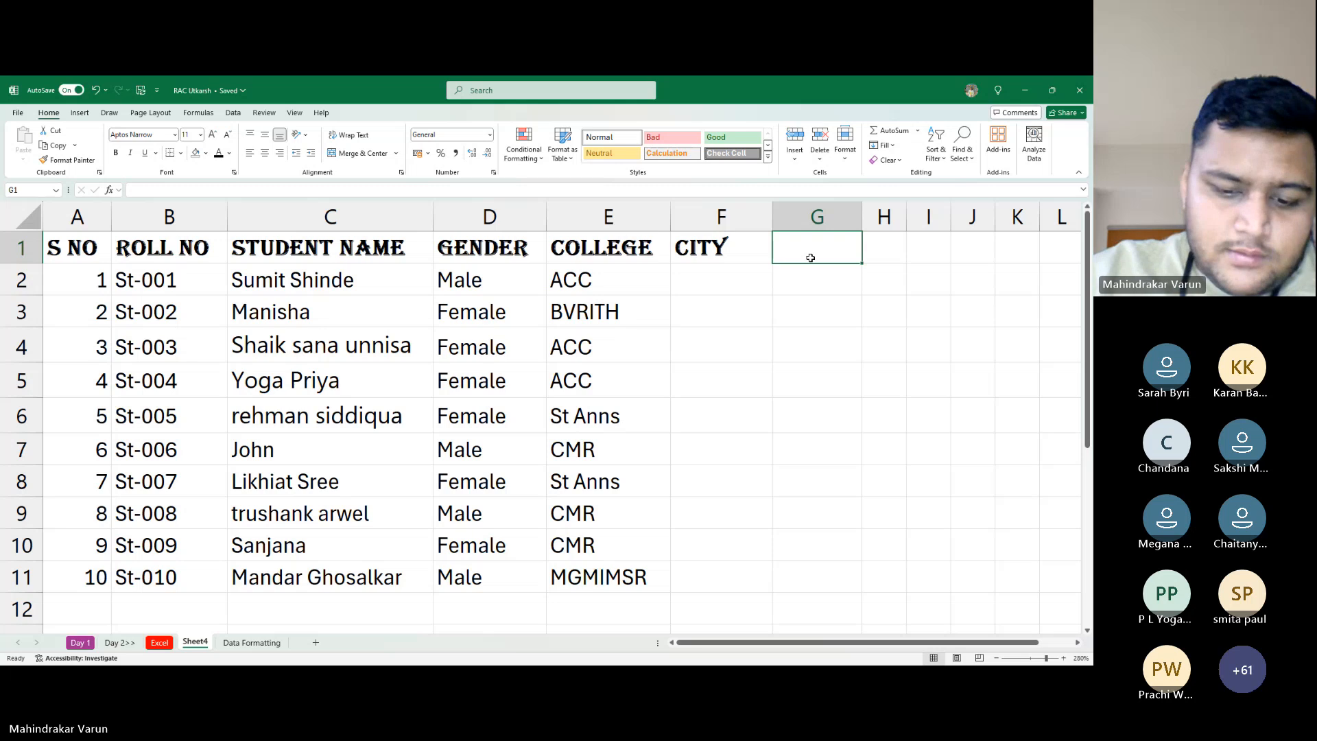
text(Sala)
key(BackSpace)
key(BackSpace)
key(BackSpace)
key(BackSpace)
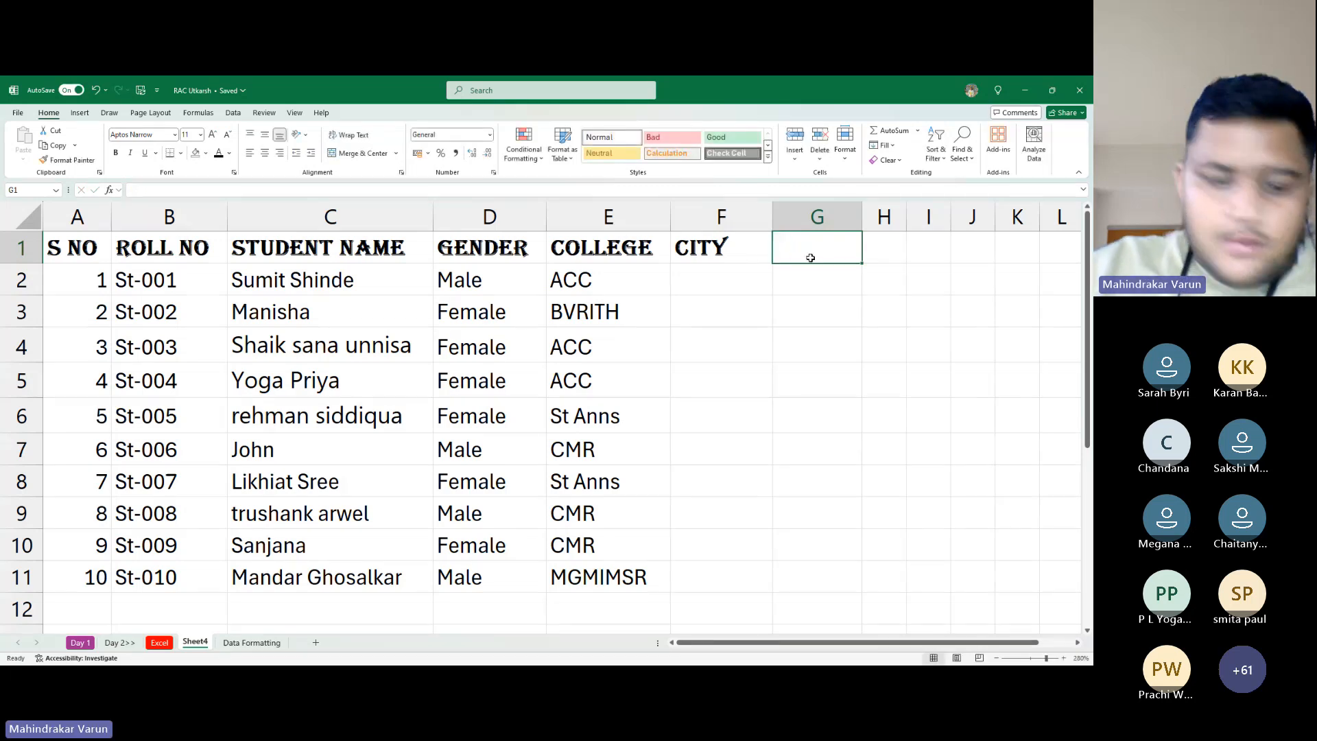
text(Fees)
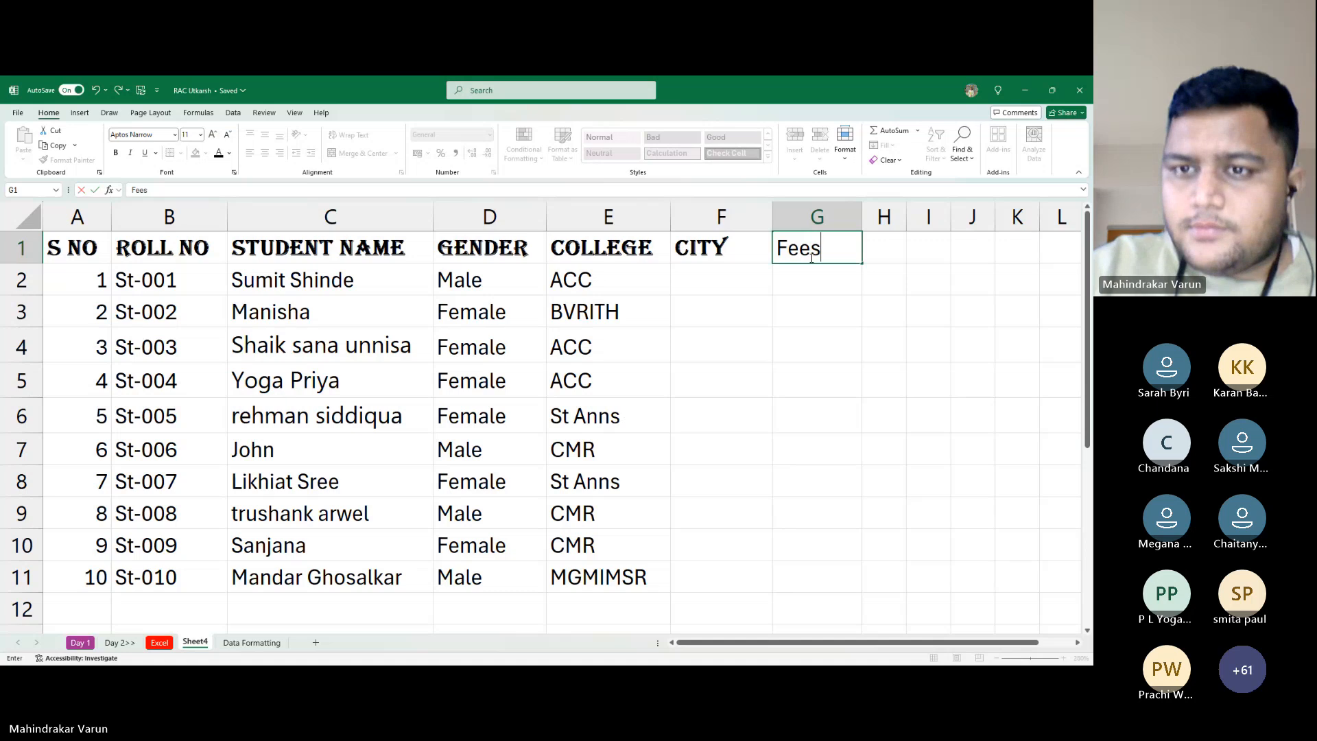
key(Return)
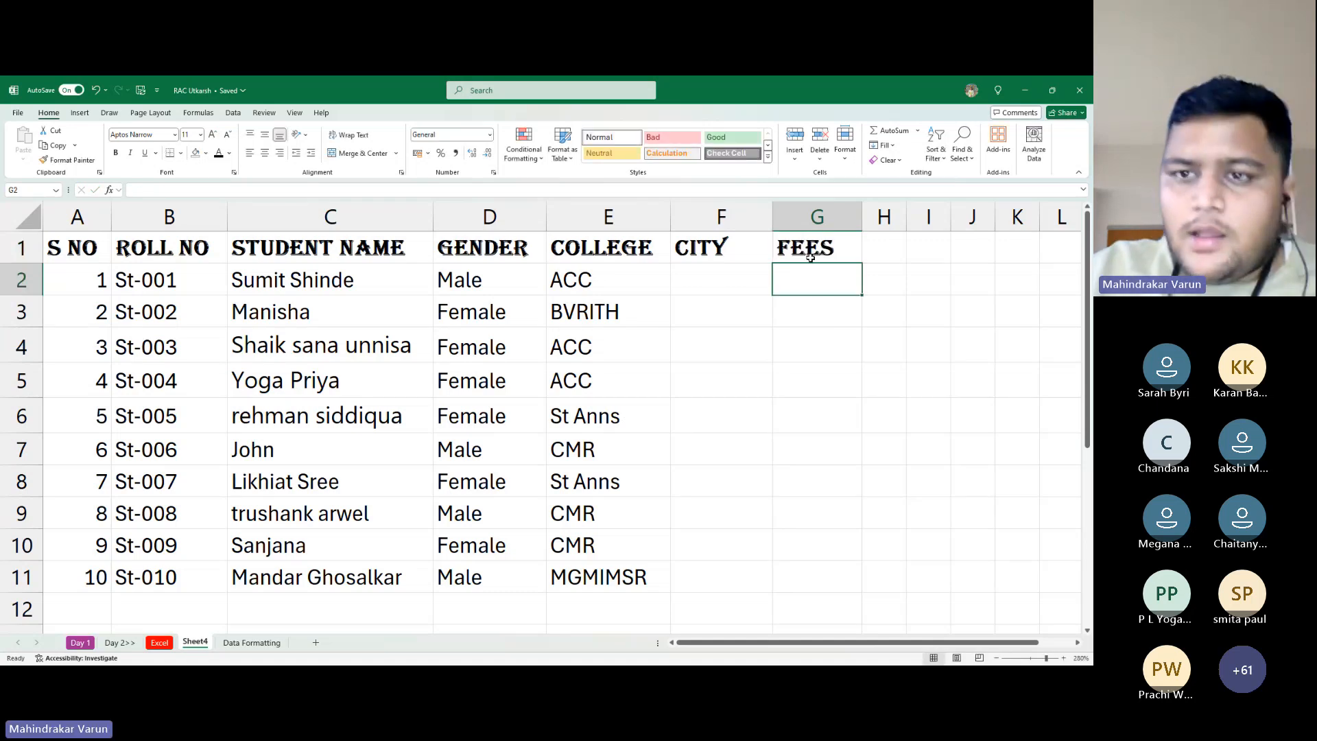
click(810, 258)
double_click(811, 257)
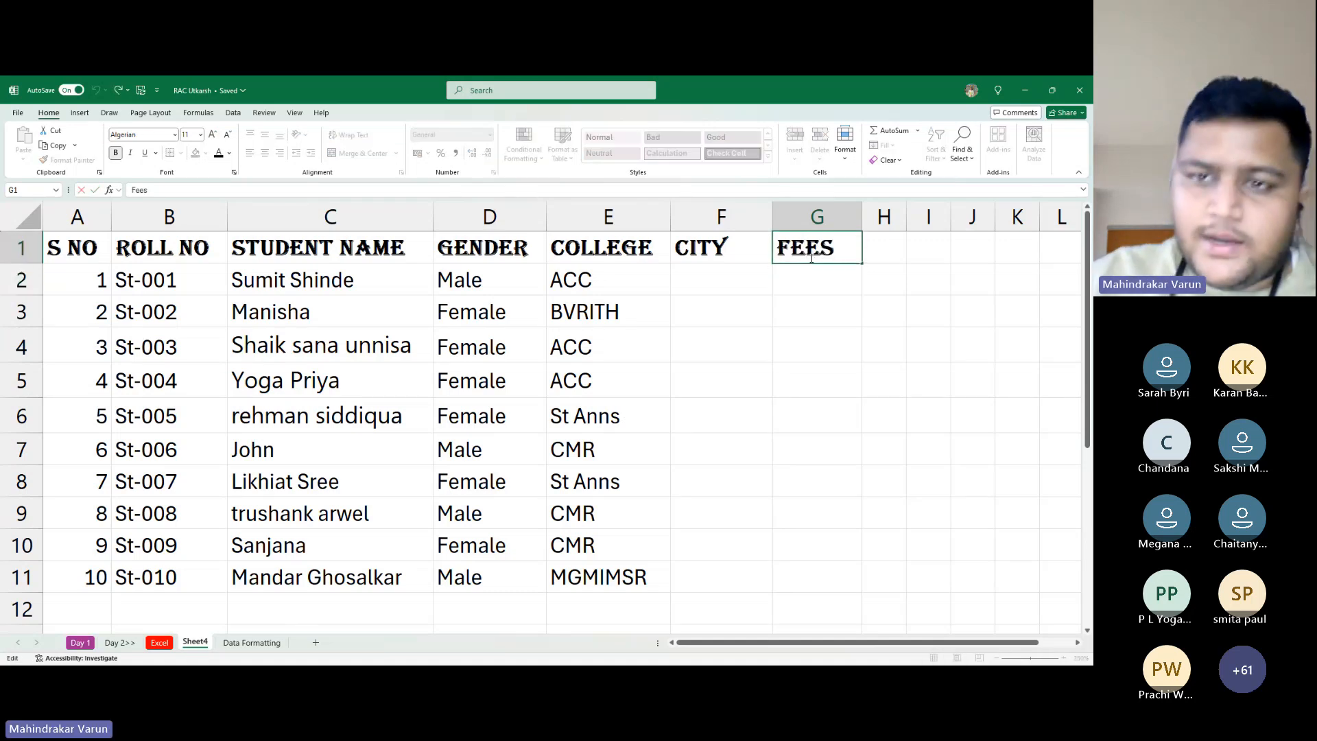
text(Coll)
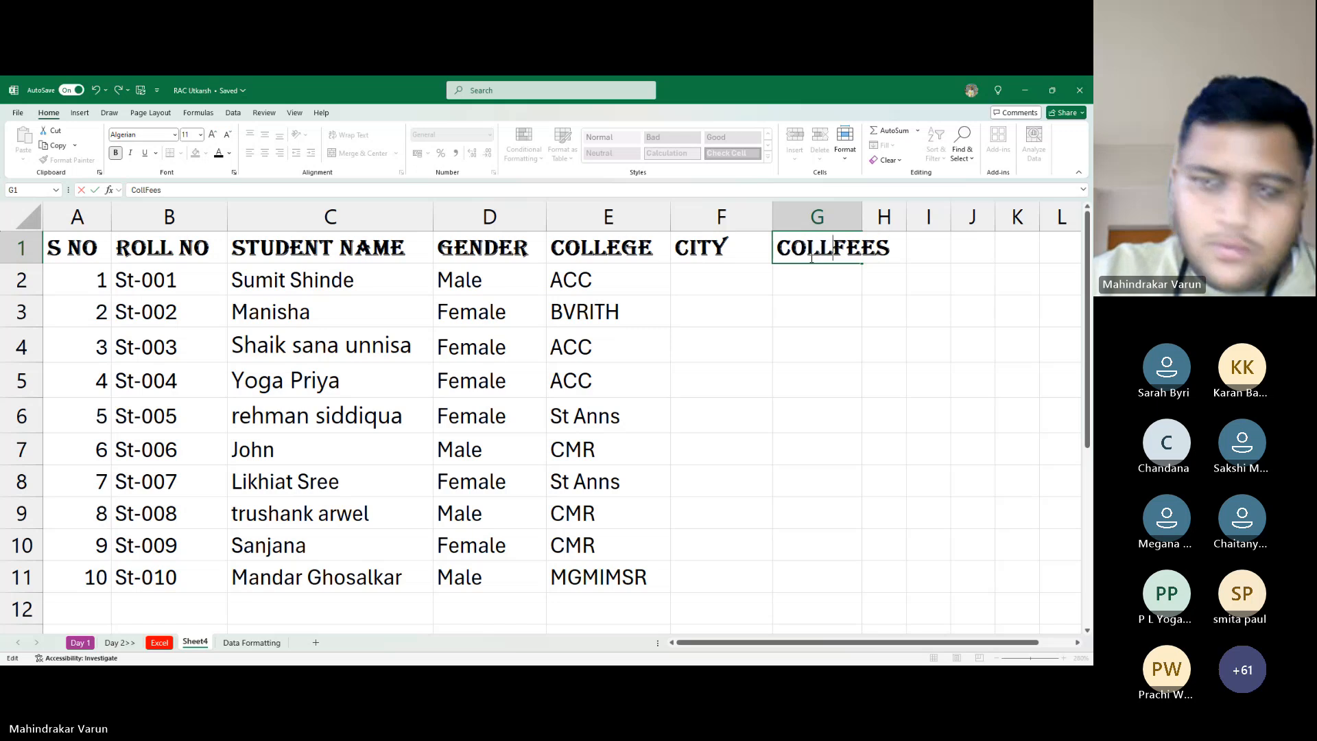
text(ege)
key(Return)
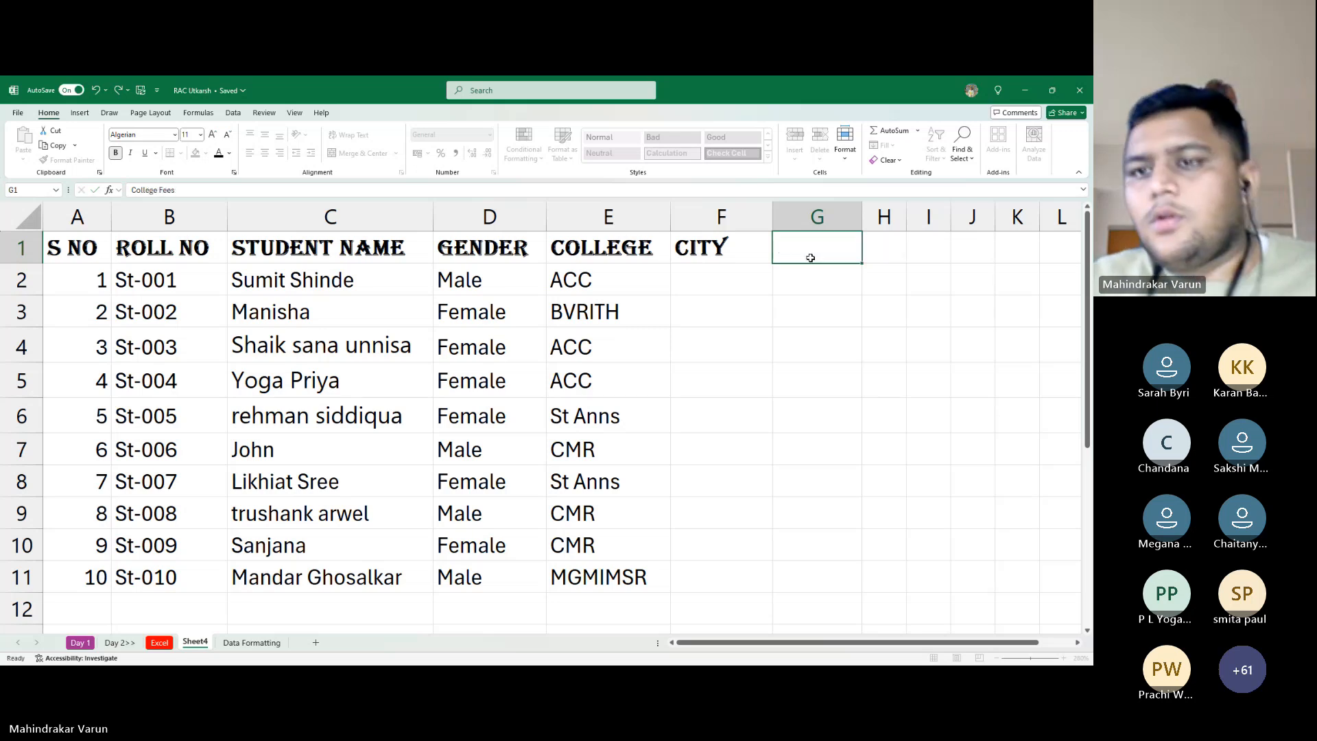
Adjust column G's width to fit the COLLEGE FEES heading
double_click(863, 223)
click(956, 345)
drag(968, 217, 890, 232)
click(853, 302)
click(852, 250)
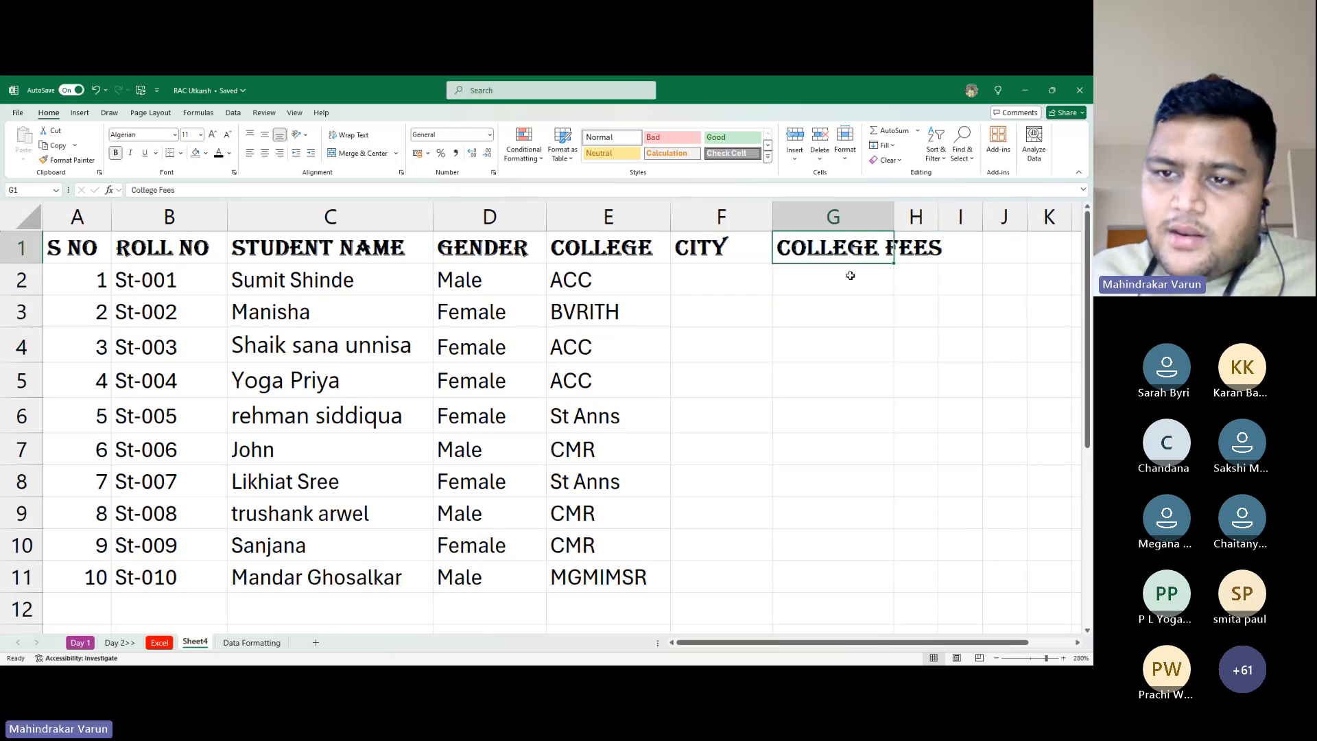
Clear the accidental 'wtudwv' entry typed into H1
click(913, 244)
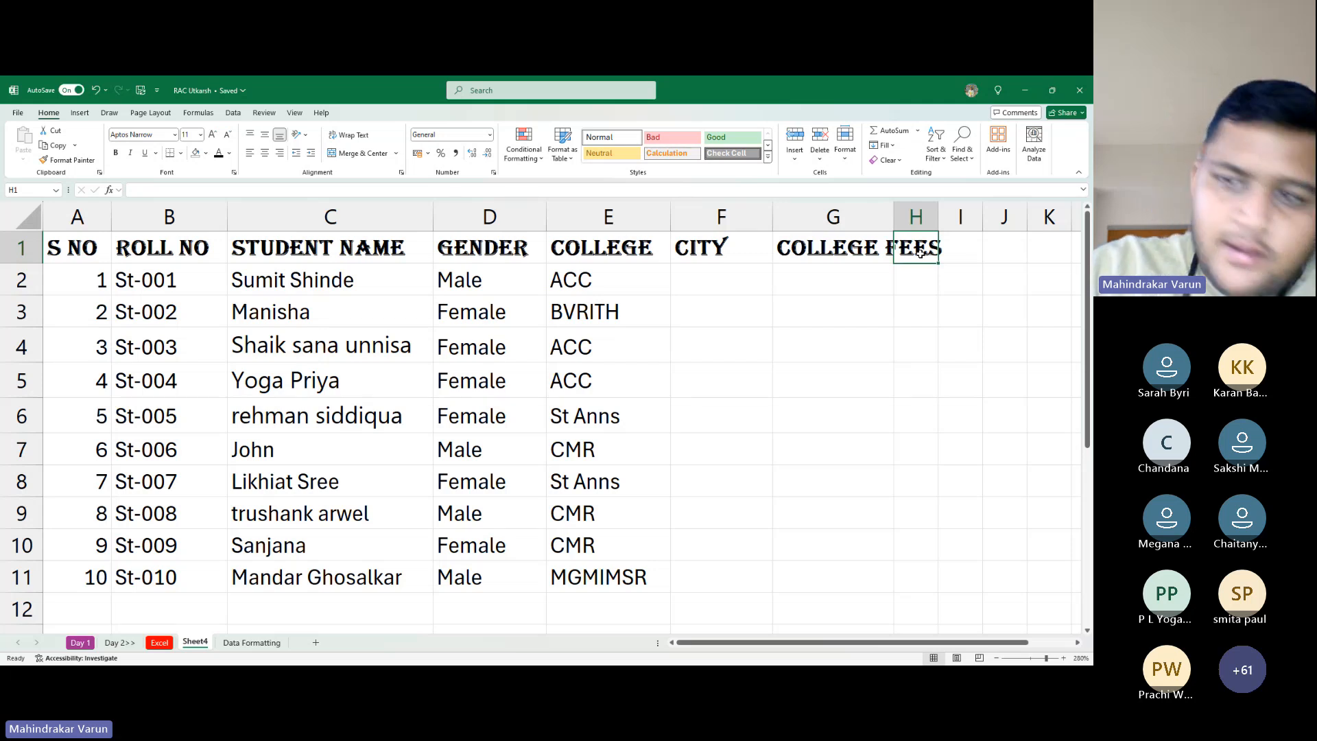
text(wtudwv)
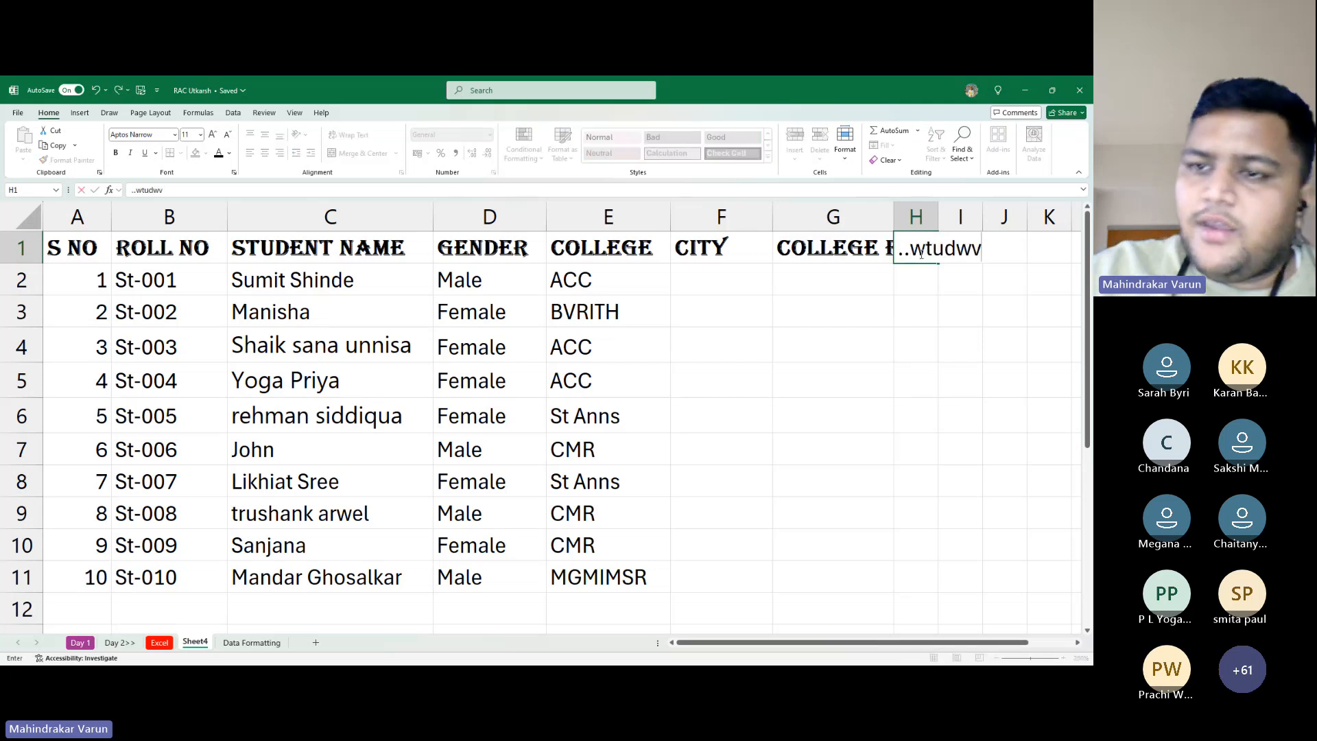
key(Return)
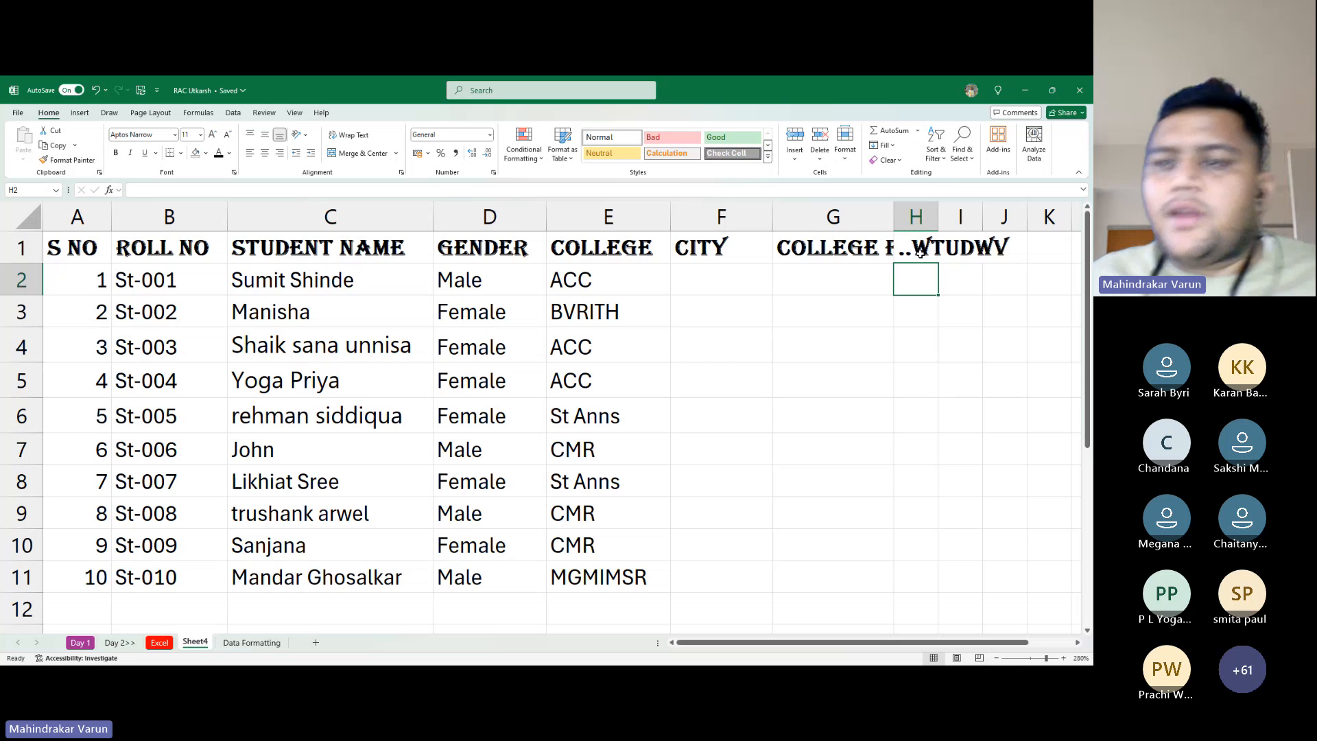
click(907, 249)
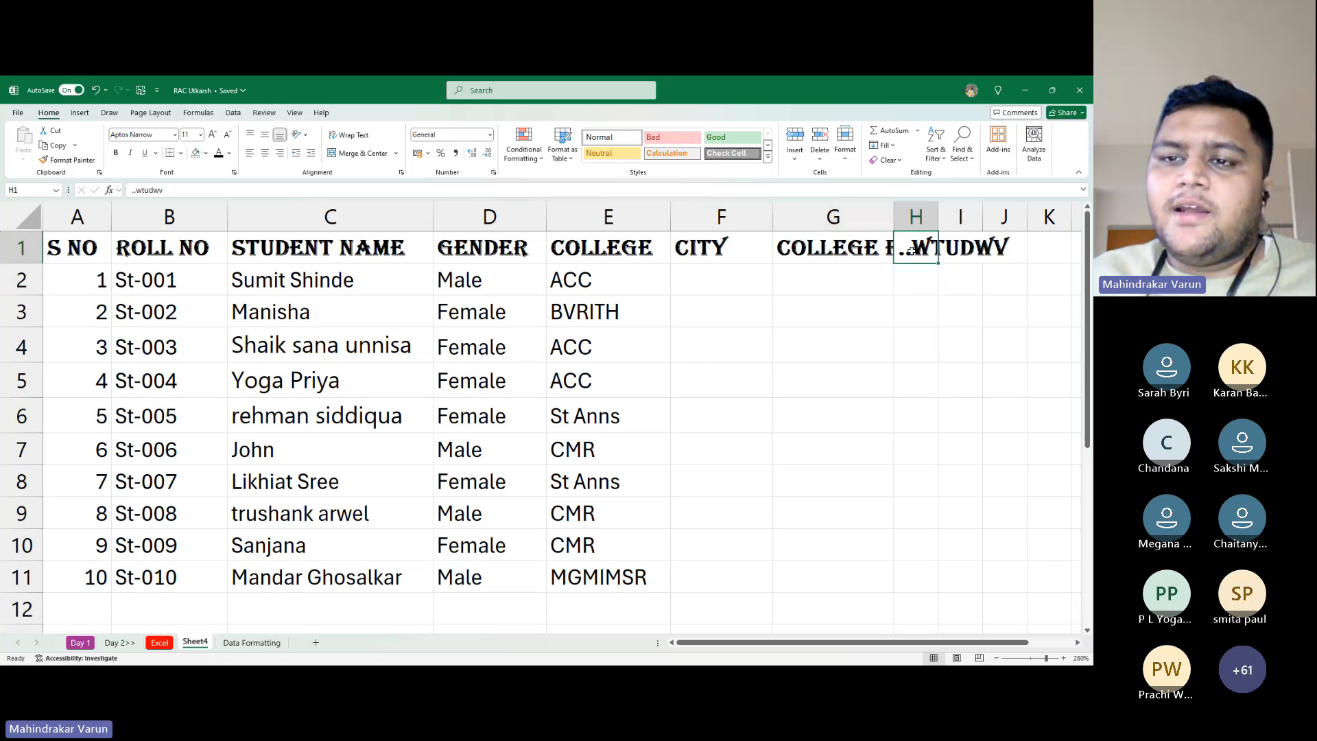
key(Delete)
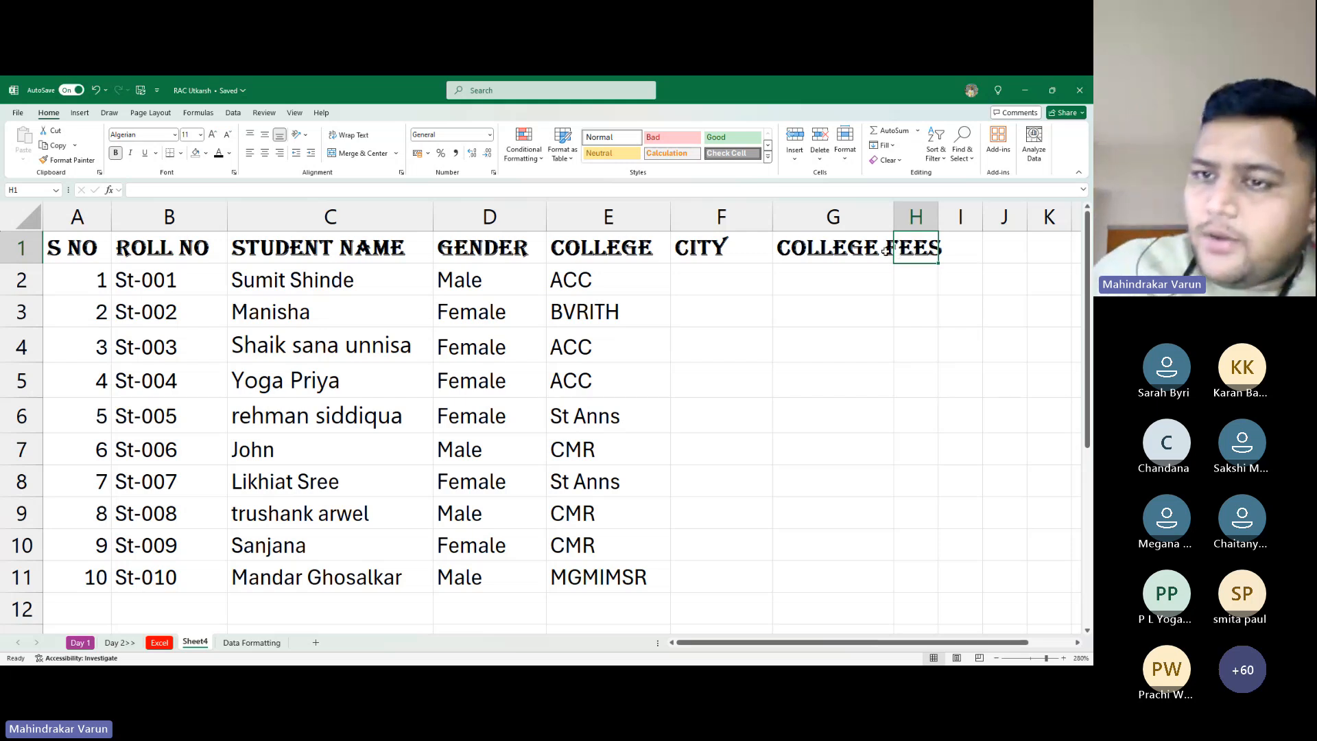
click(852, 266)
key(Up)
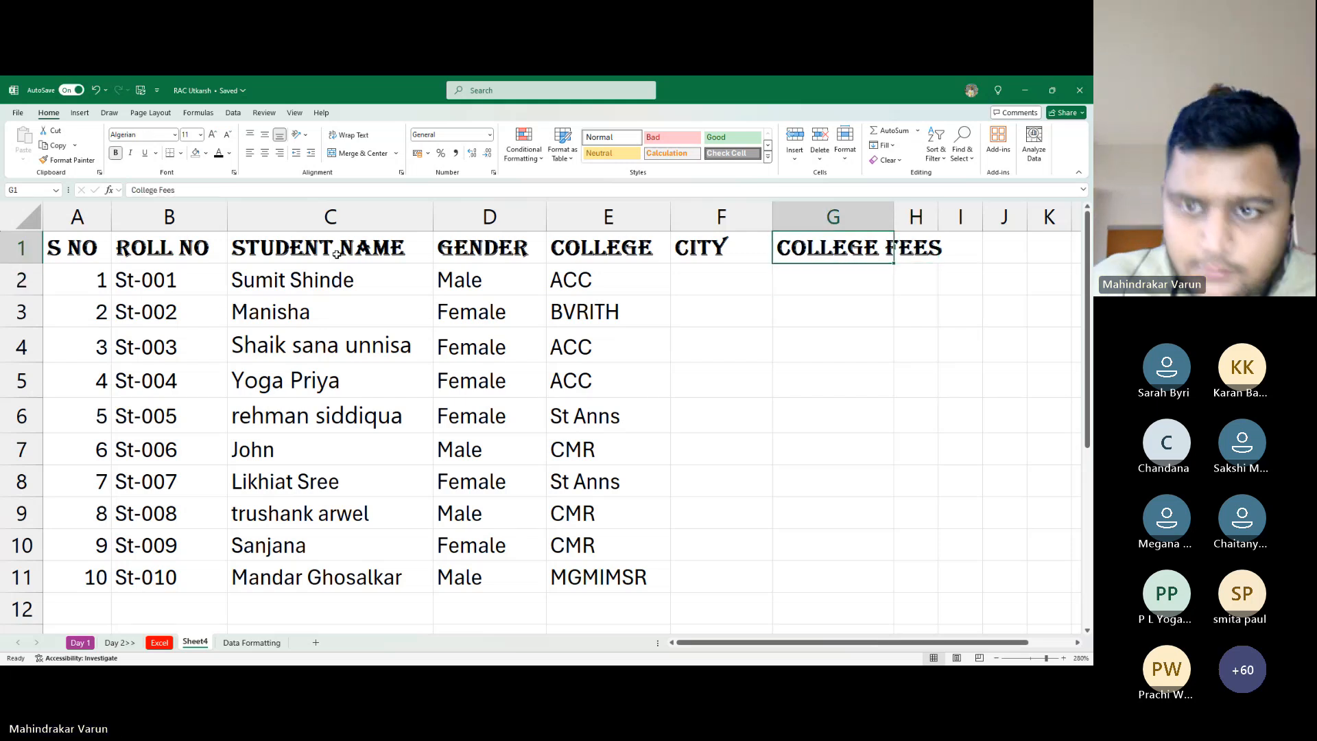
key(Down)
key(Down)
click(669, 280)
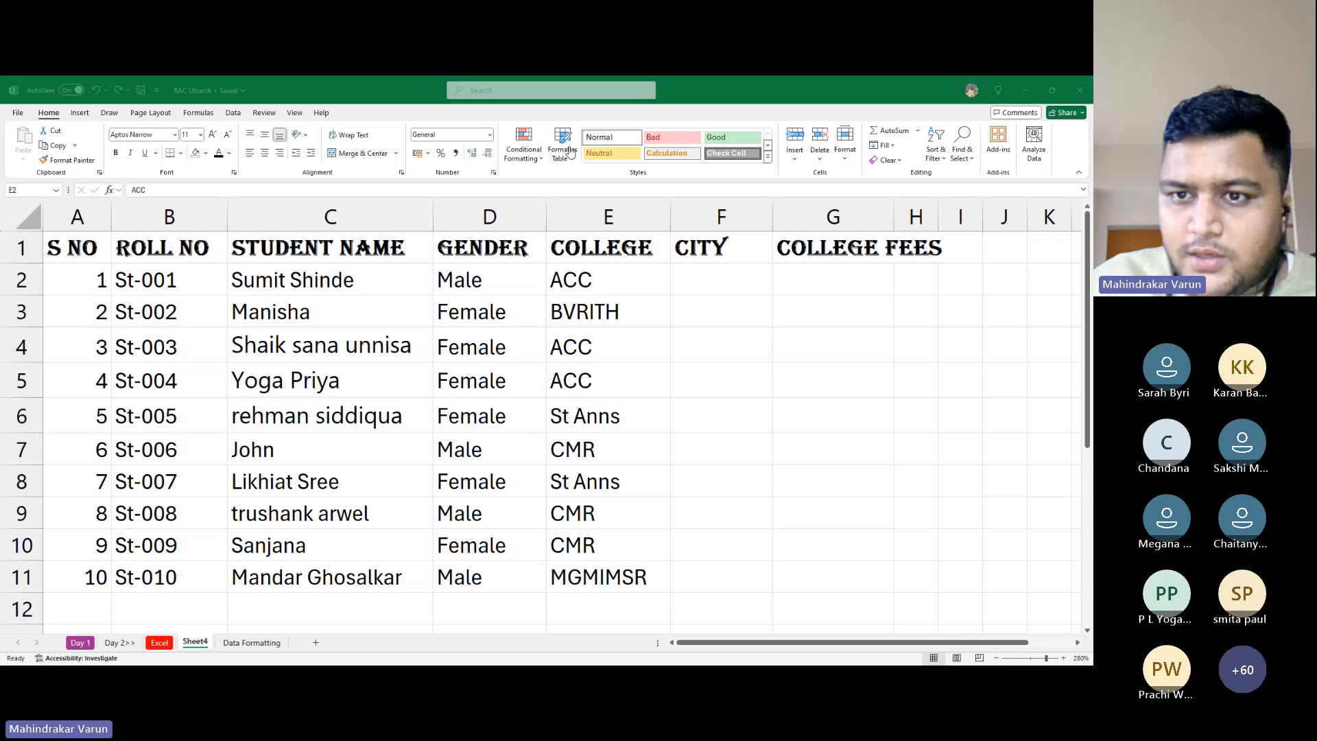
click(575, 265)
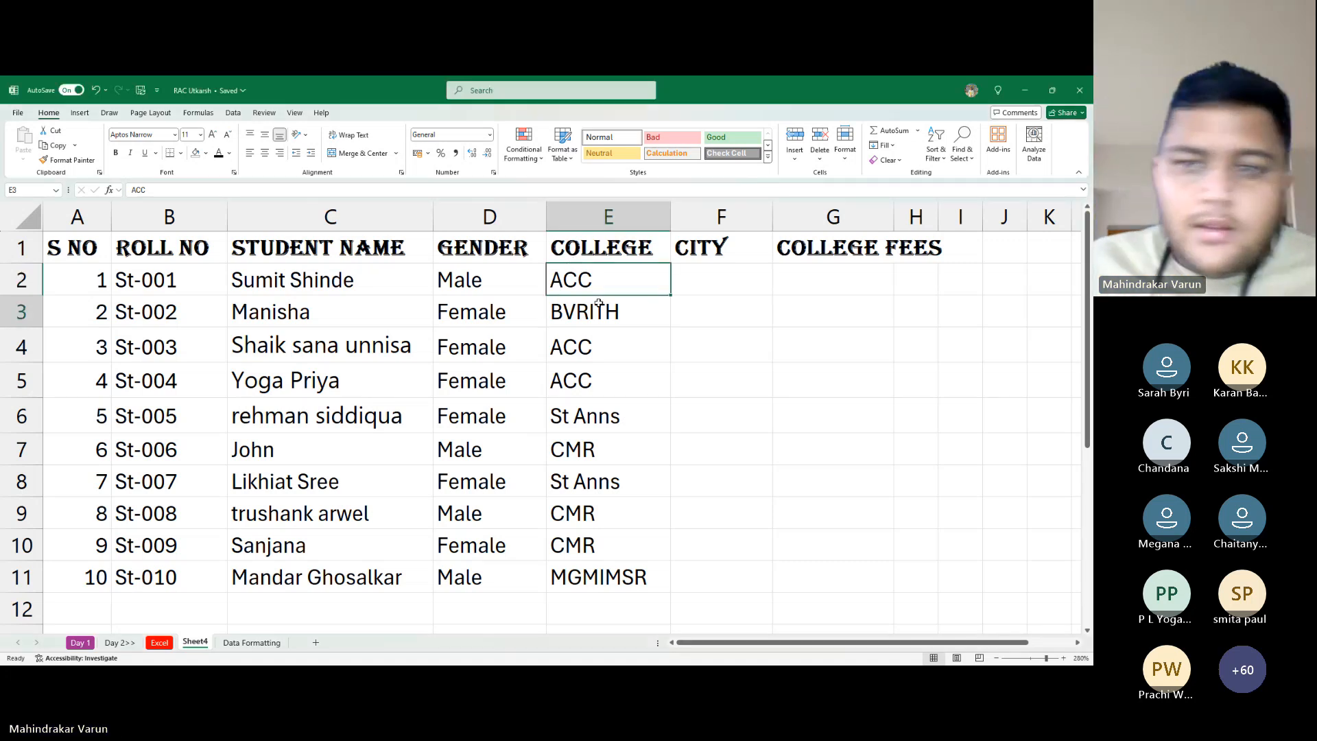
Enter Hyderabad, Mumbai and Delhi in F2:F4 and autofit column F to Hyderabad
click(698, 292)
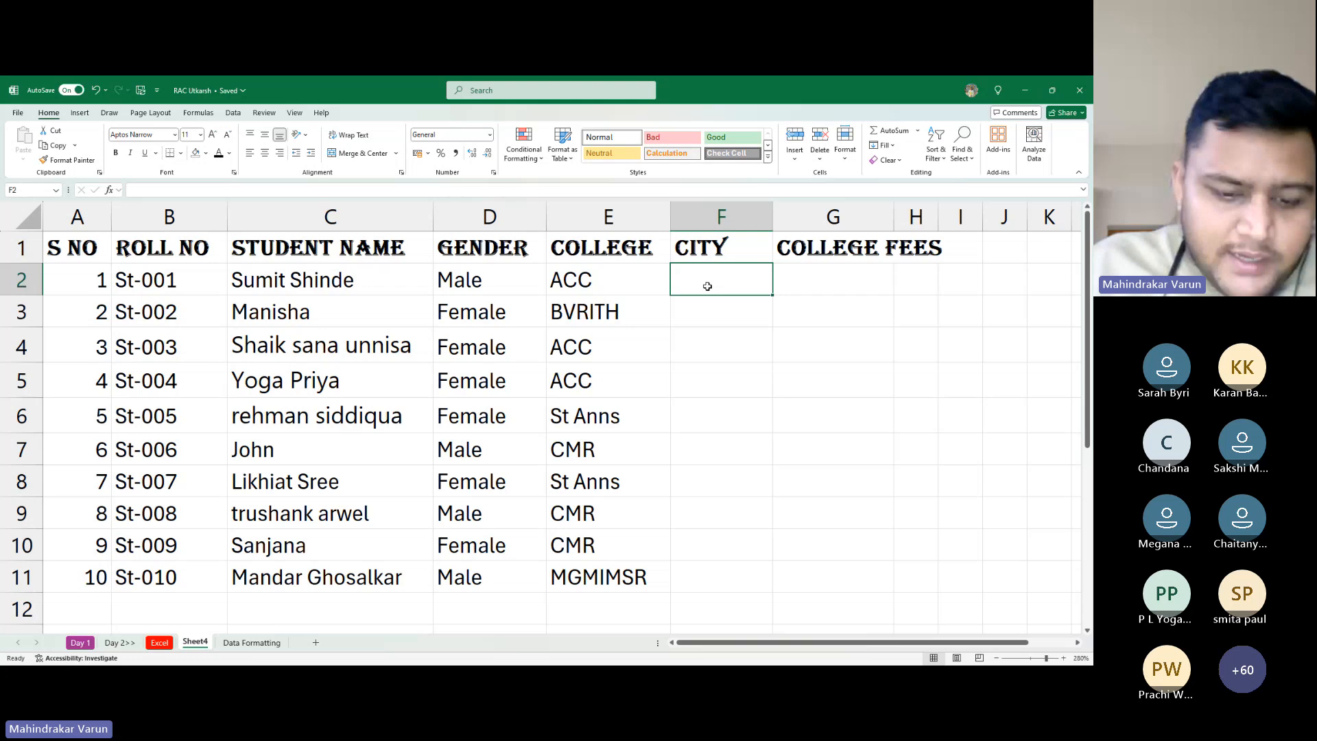
text(Hyd)
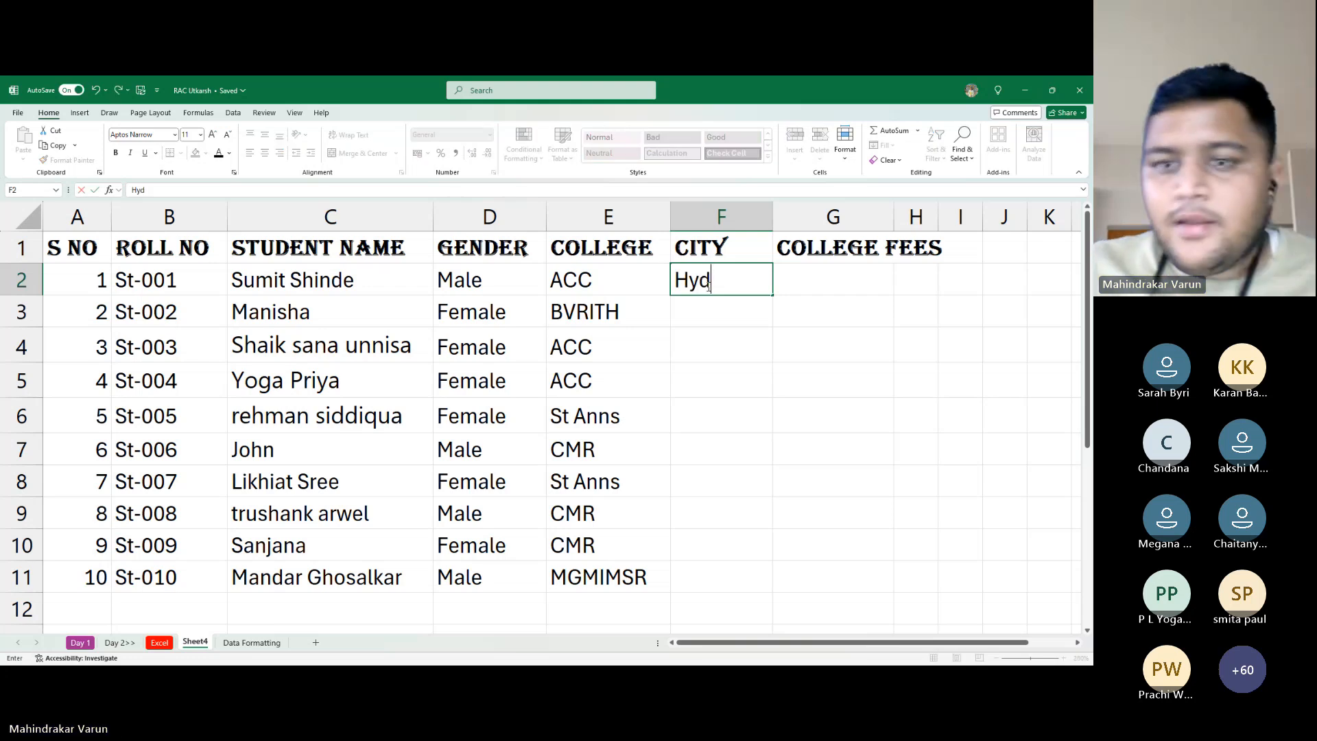
key(Return)
text(Mum)
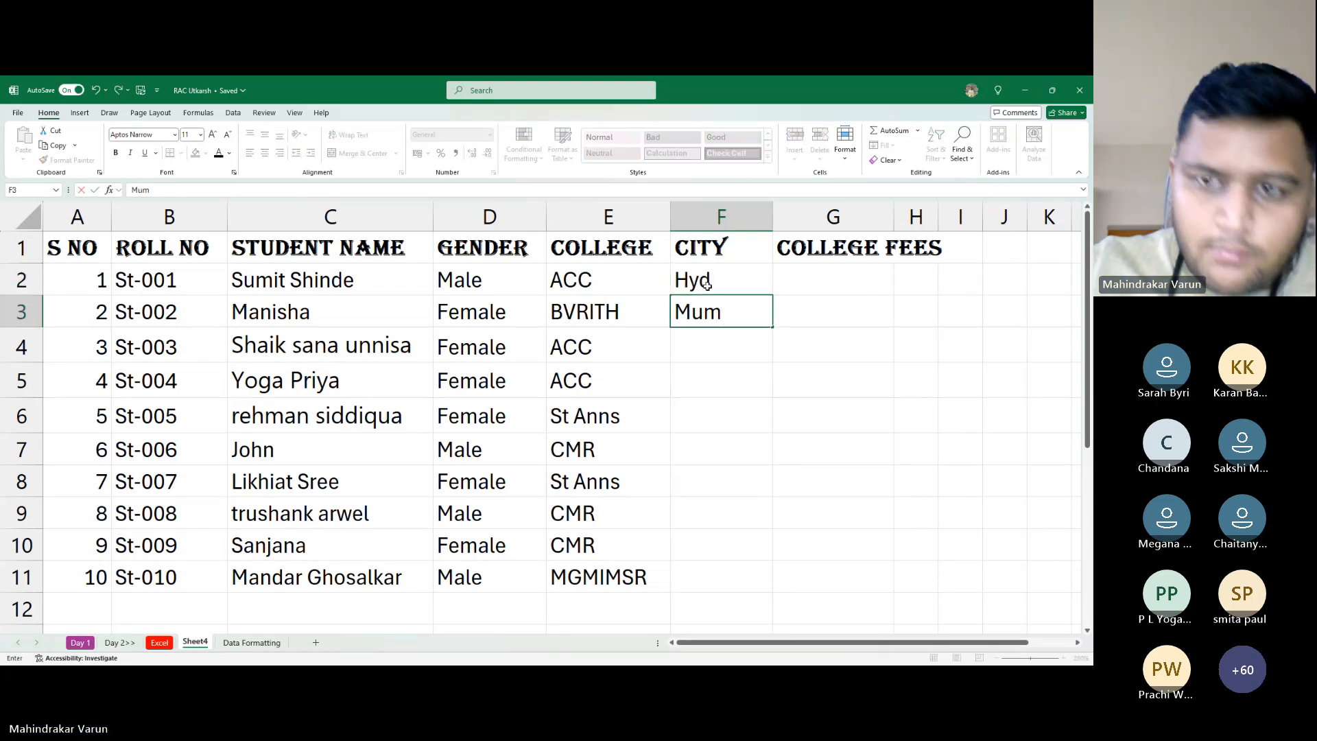
text(bai)
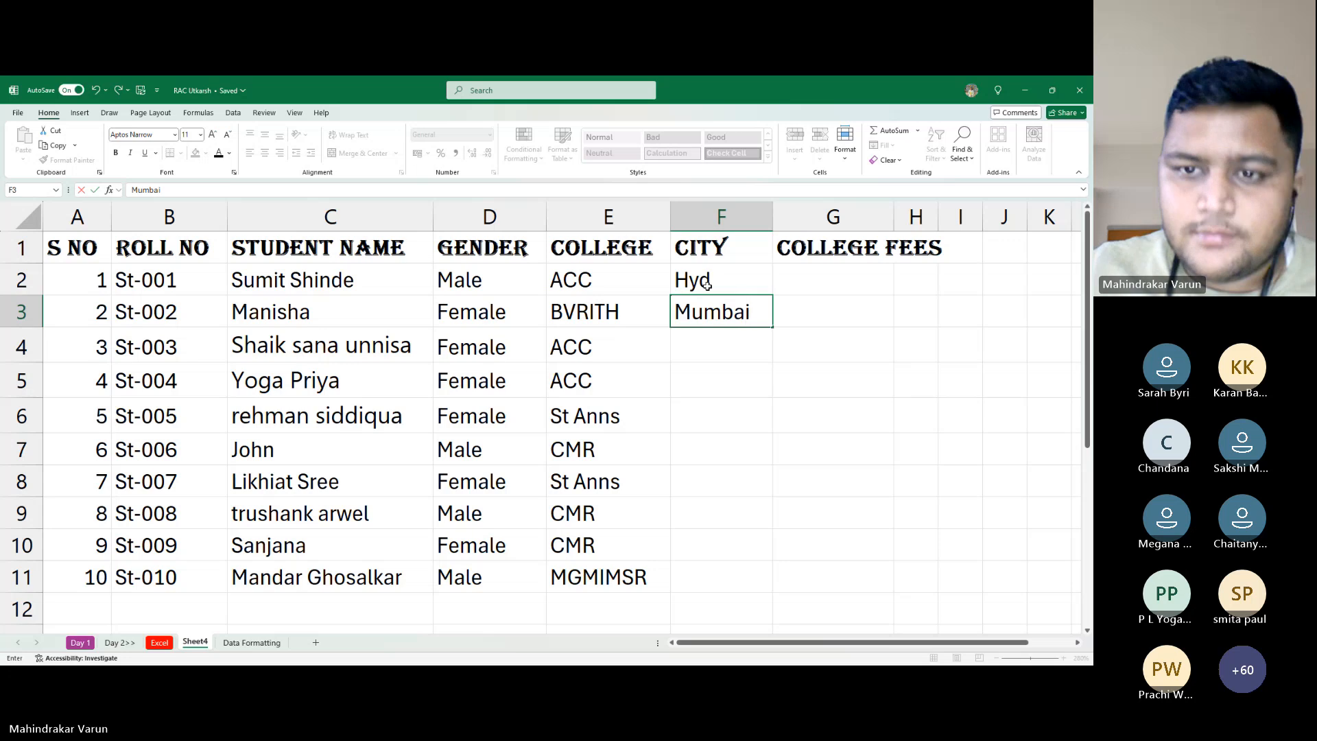
key(Return)
text(Del)
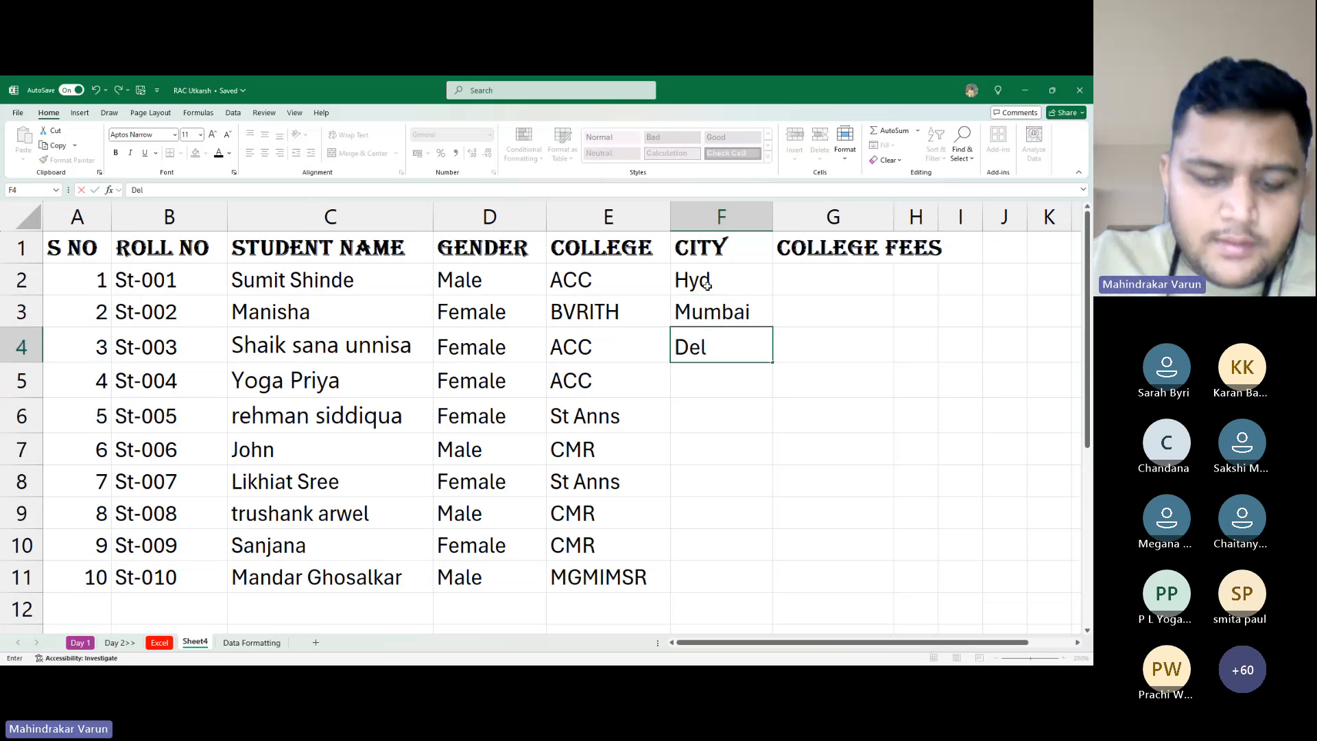
text(hi)
key(Return)
key(Up)
key(Up)
key(Up)
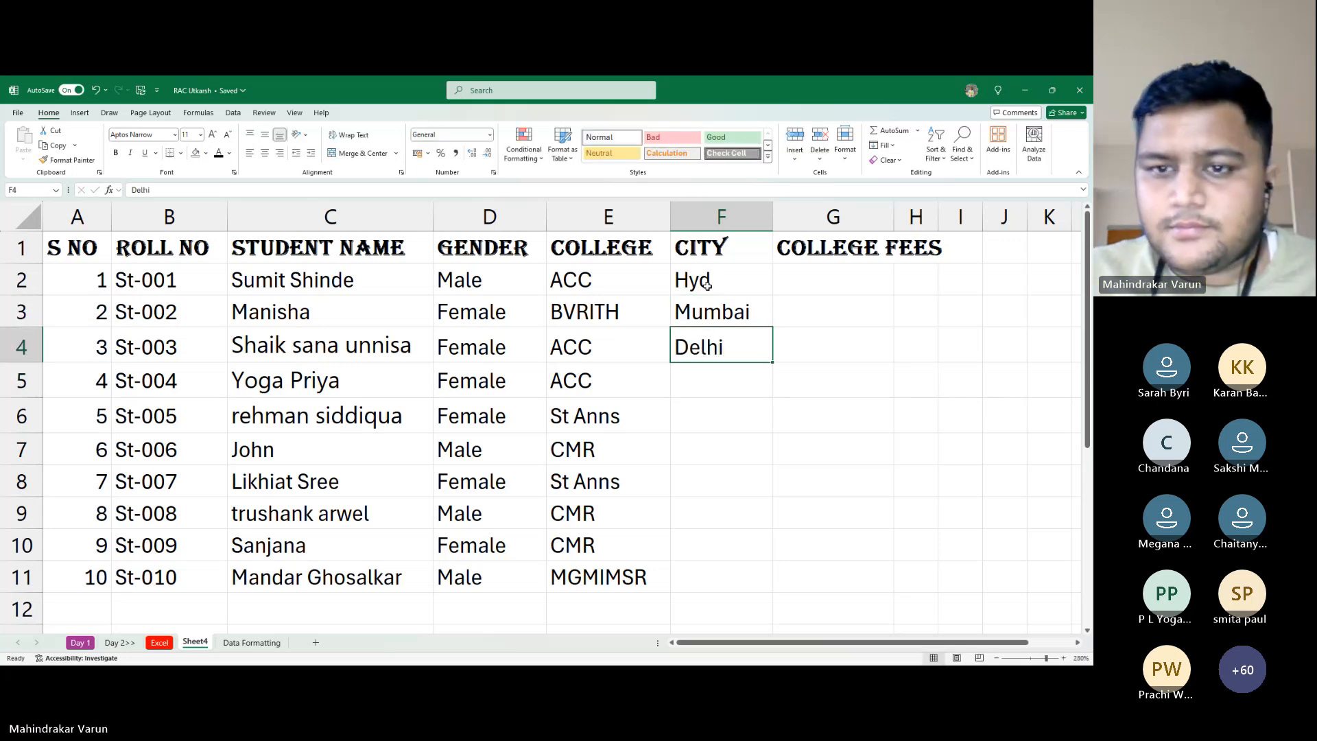
text(H)
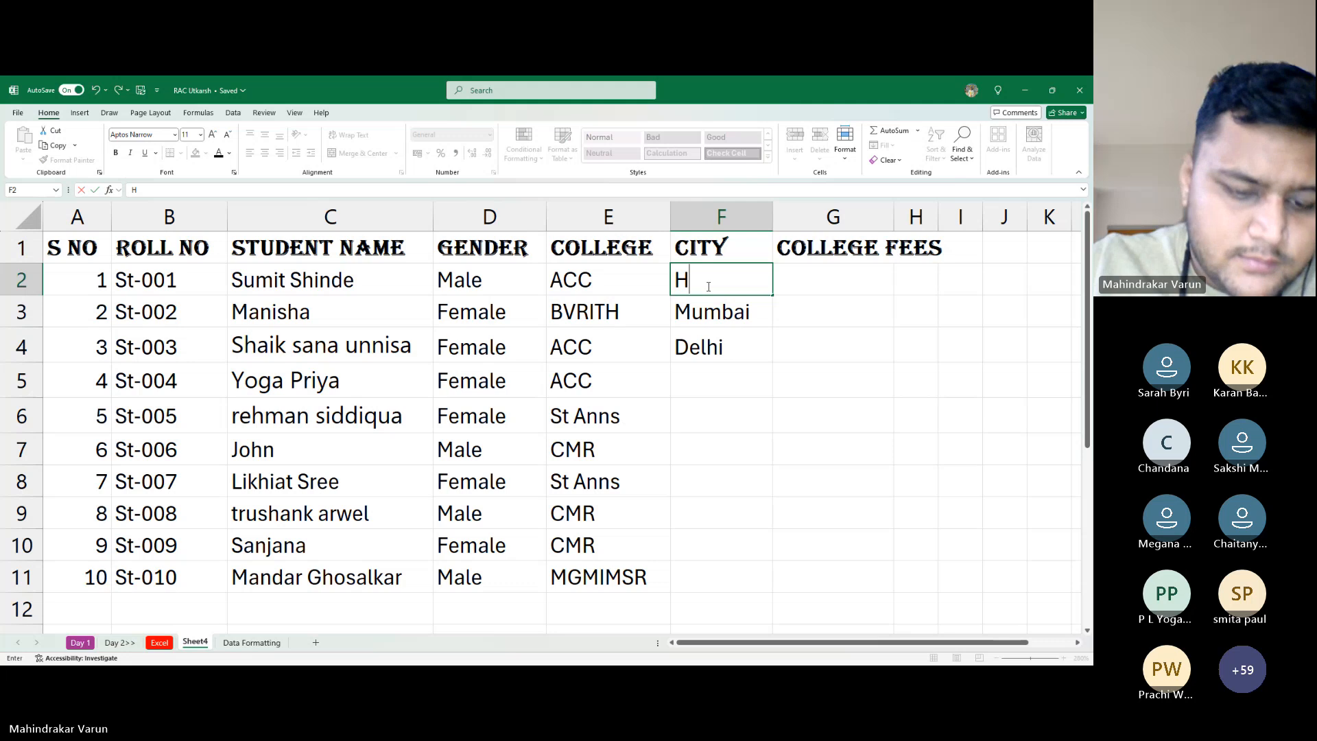
text(yderabad)
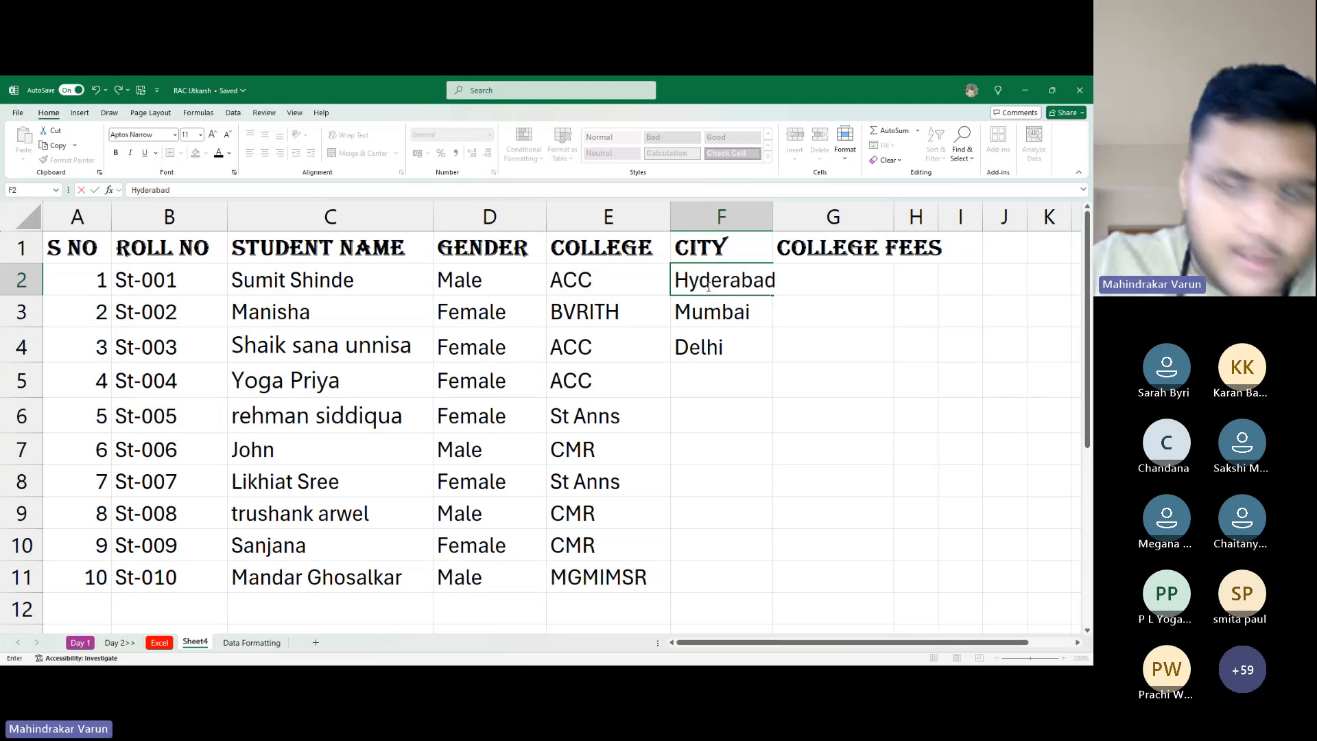
key(Return)
key(Down)
key(Down)
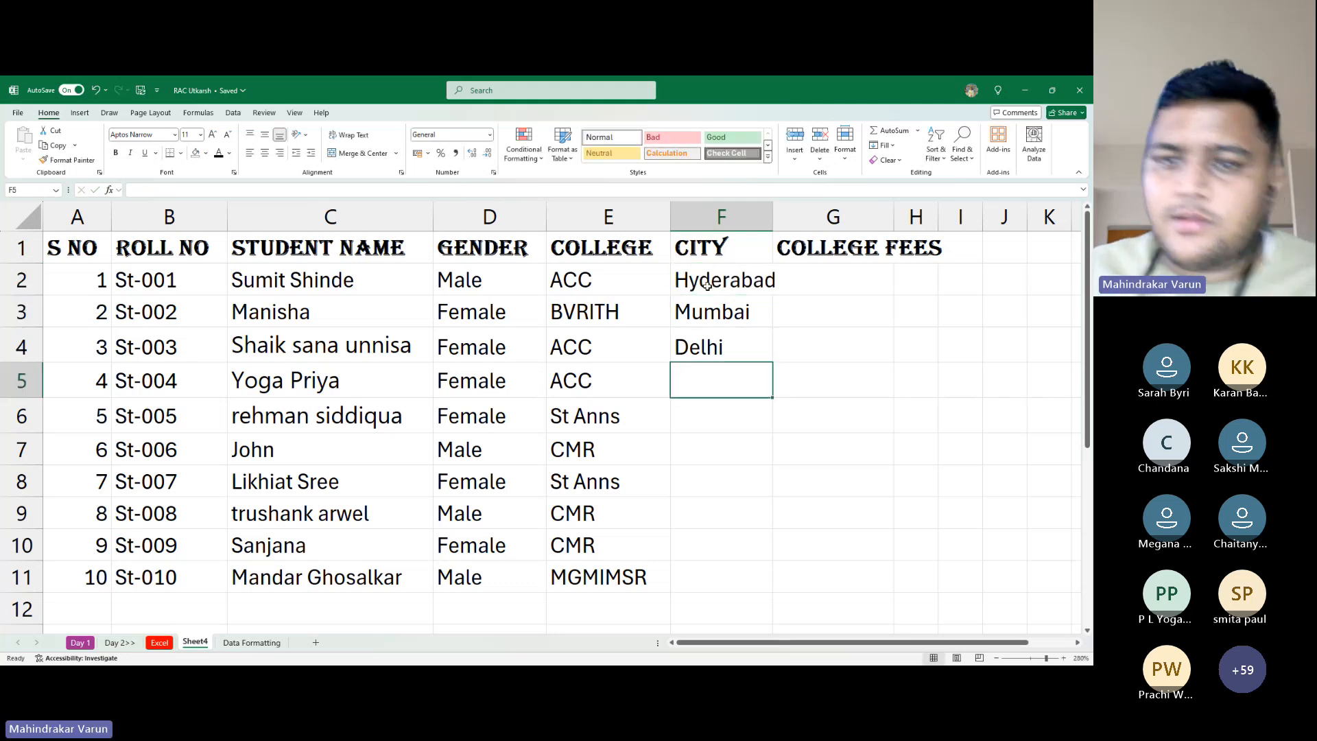
double_click(771, 212)
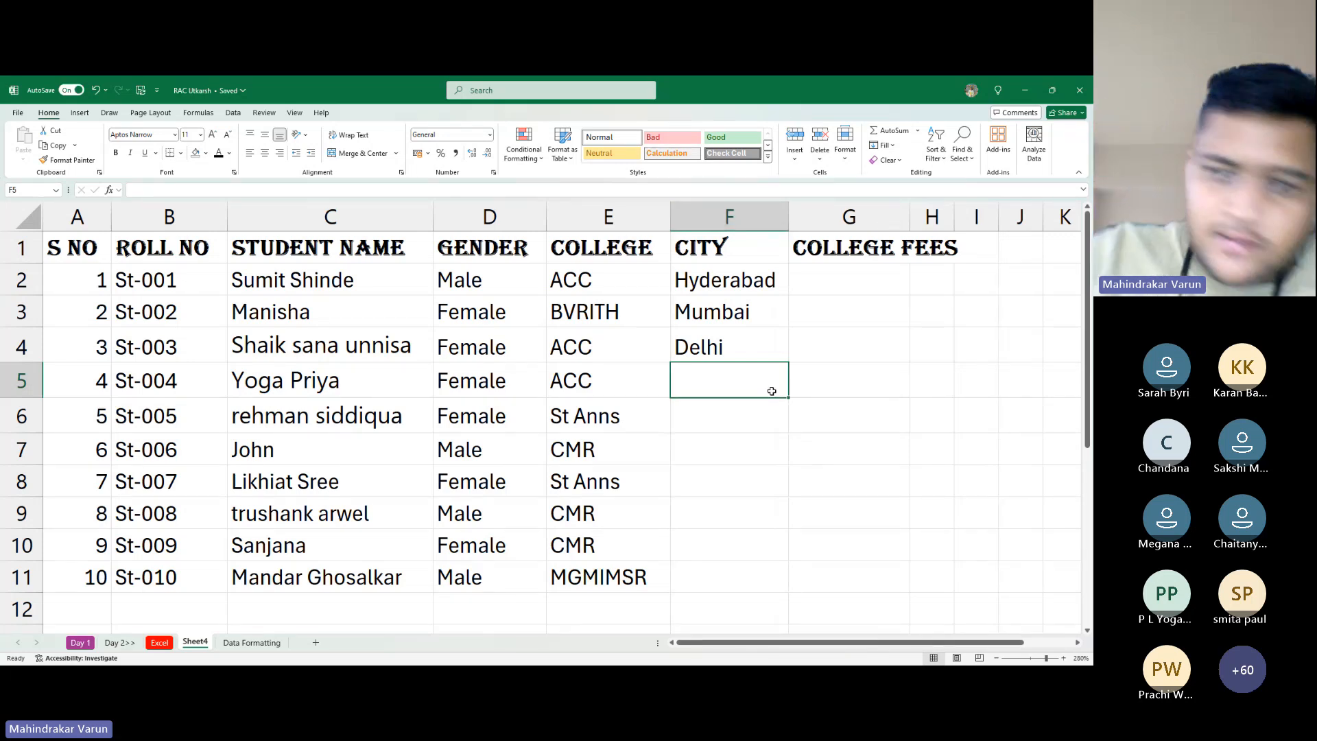
Add Kerala in F5 and extend the city pattern down to row 11
text(Kerala)
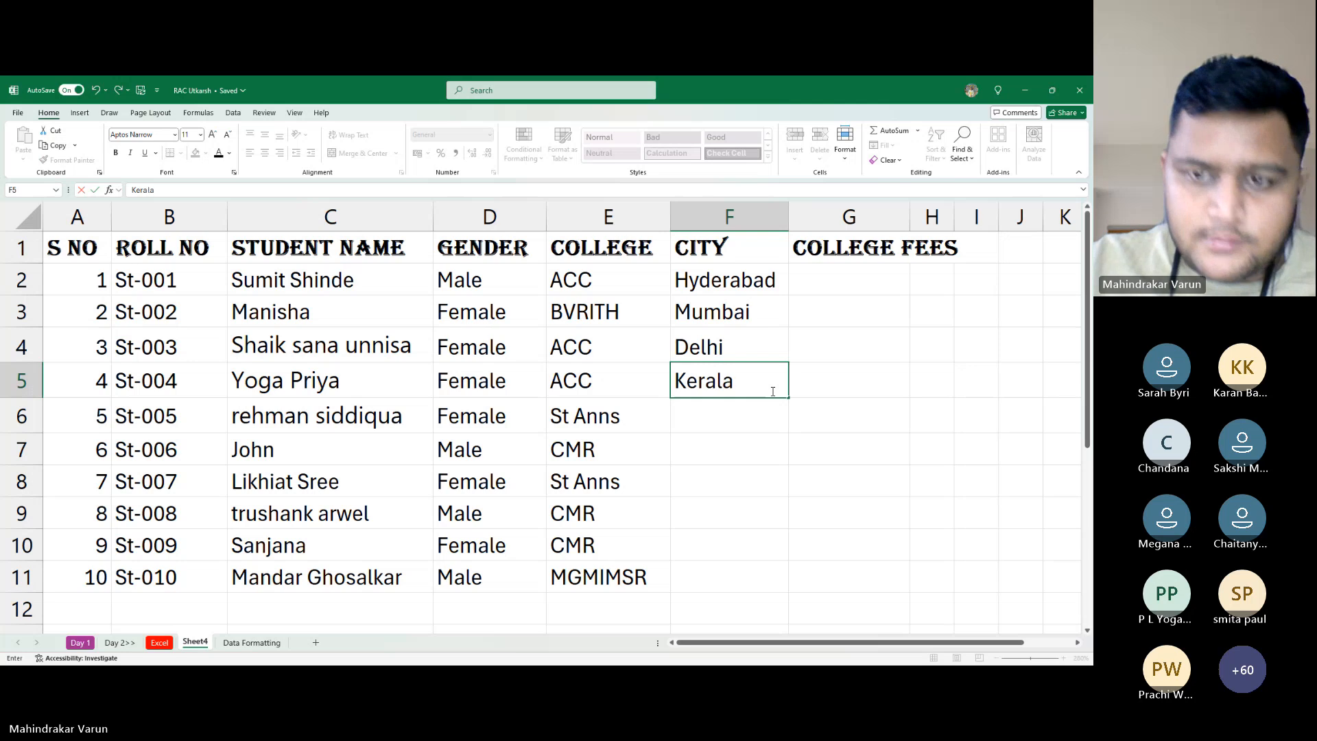
key(Return)
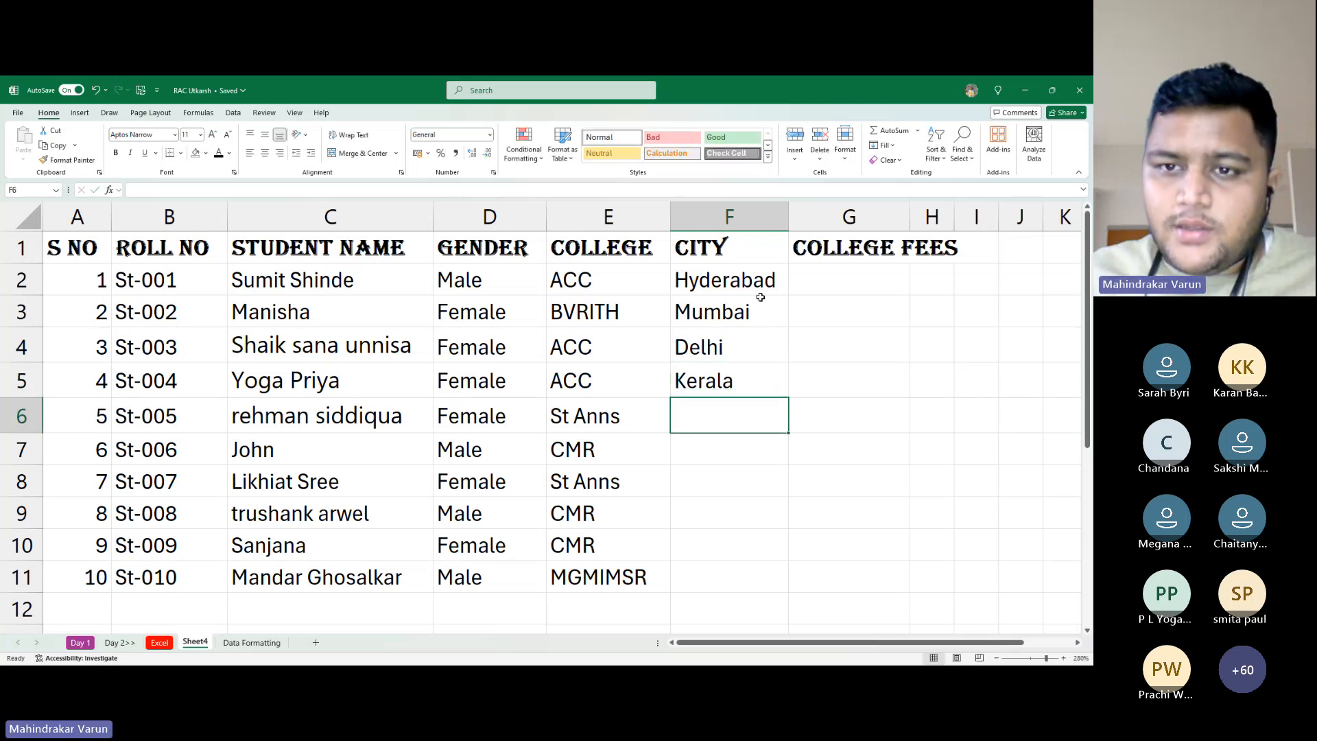
drag(759, 288, 833, 568)
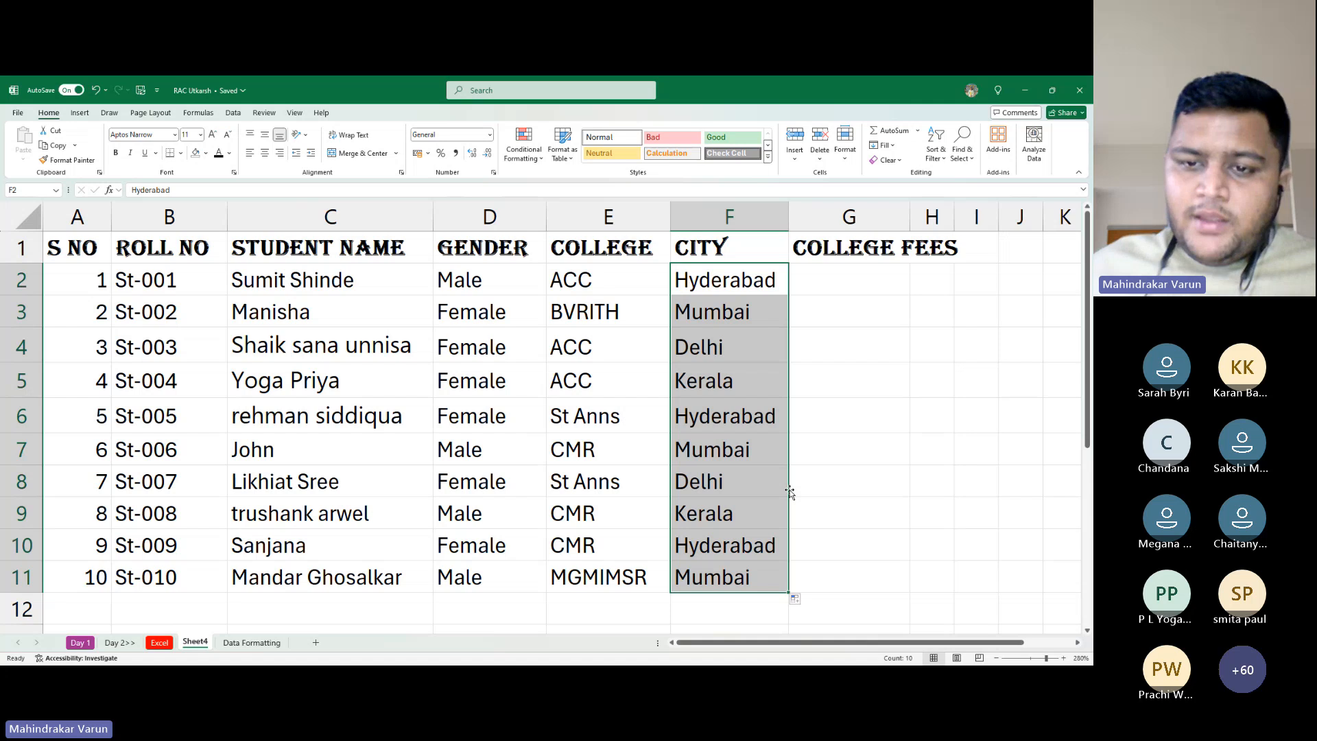
key(alt+Tab)
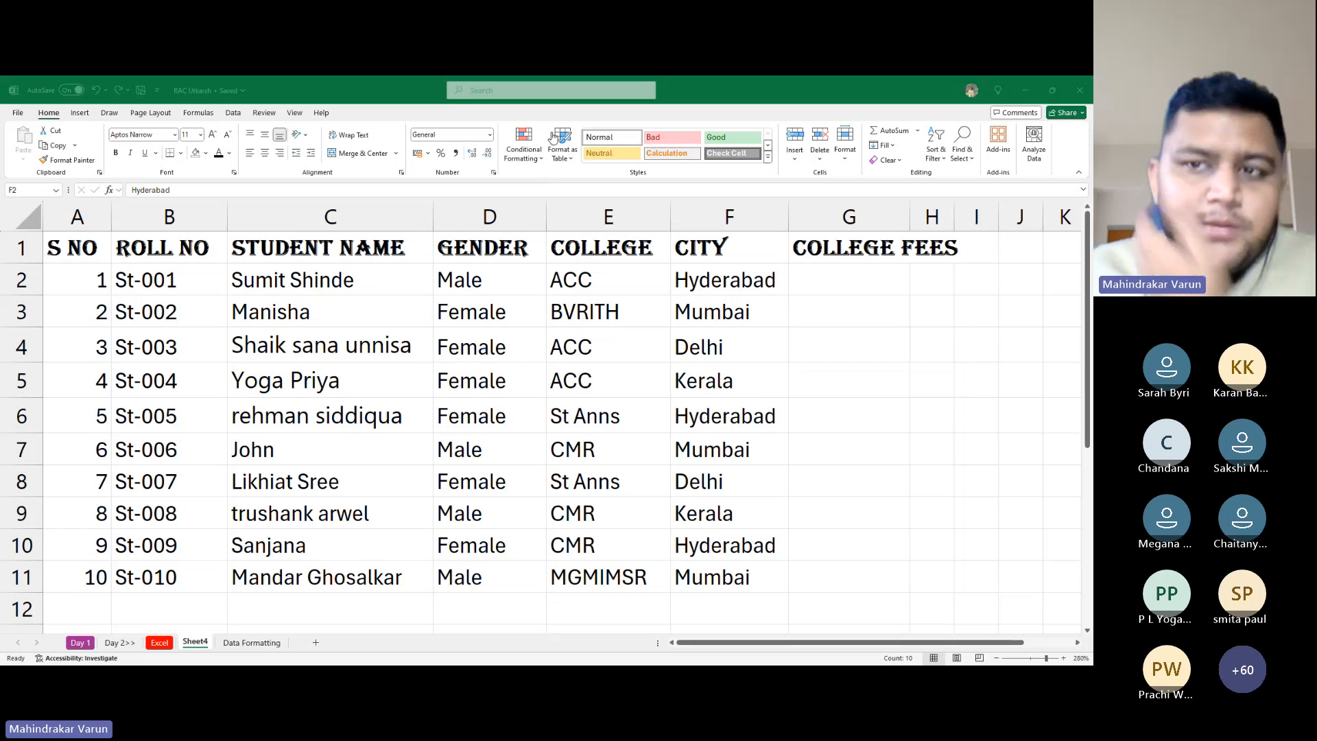
Replace the COLLEGE FEES heading in G1 with FEES
click(591, 161)
click(762, 374)
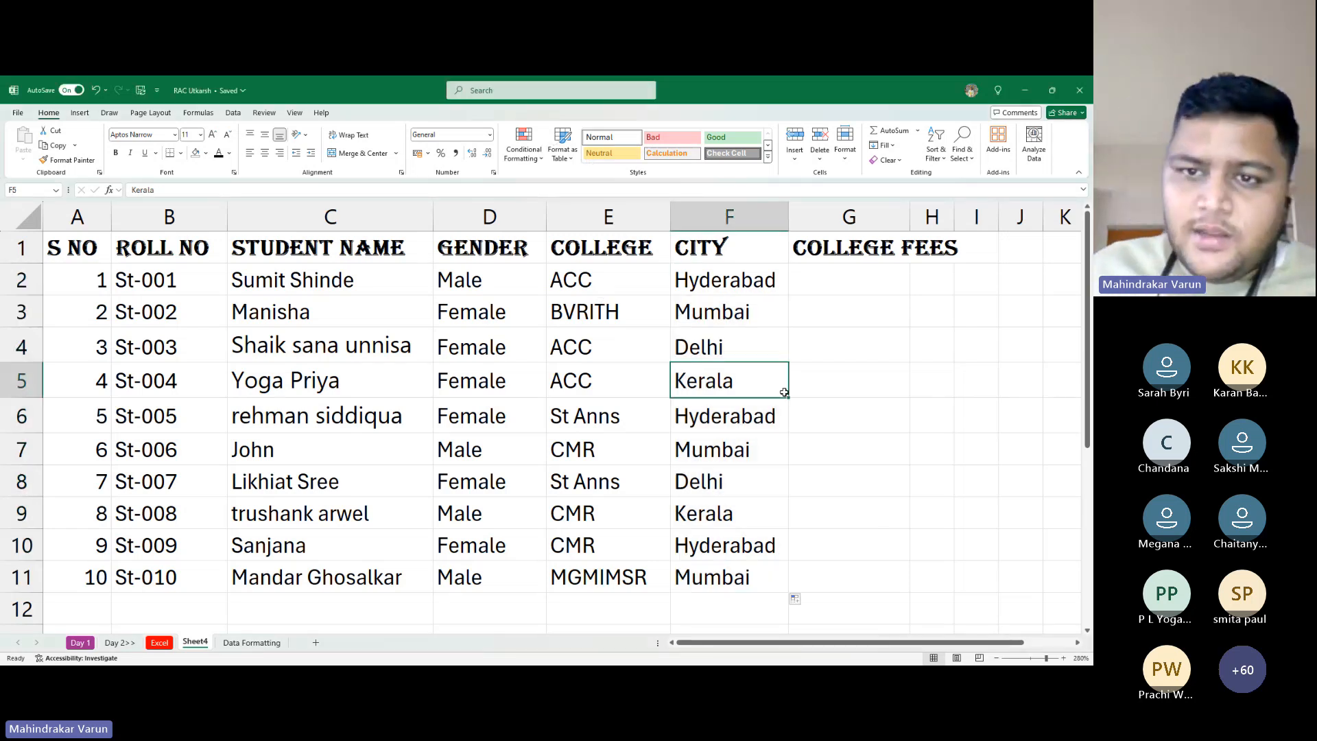
click(710, 253)
click(769, 307)
click(821, 302)
click(823, 280)
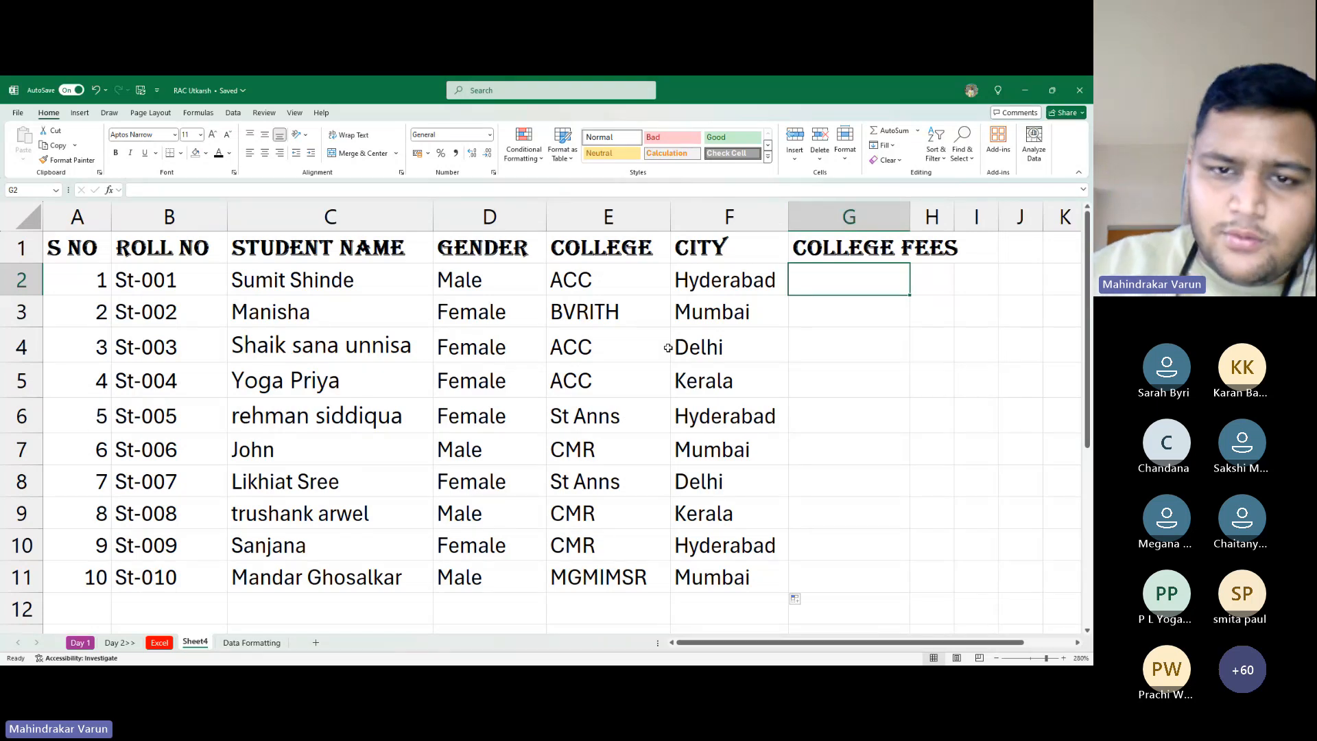
key(Left)
key(Left)
key(Up)
key(Right)
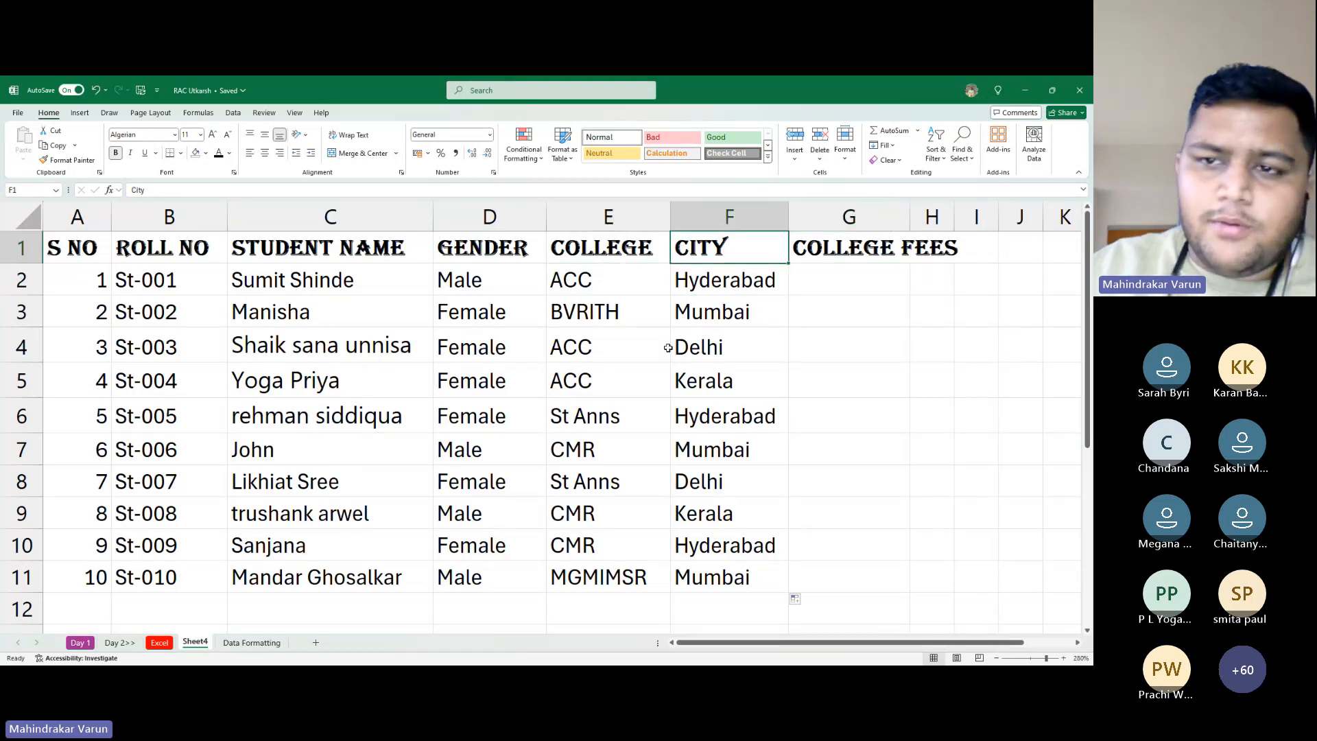
key(Right)
text(FEES)
key(Return)
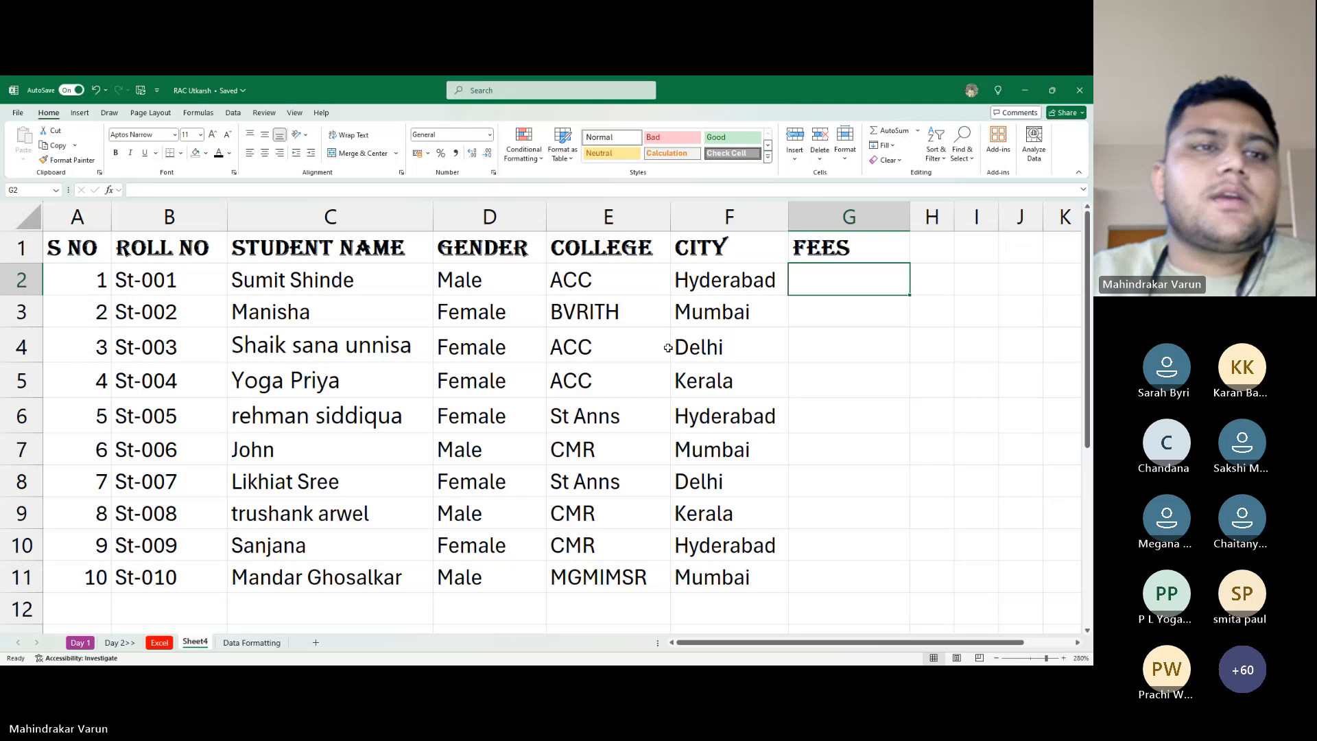
Select the header row A1:G1 with the keyboard
key(Left)
key(Left)
key(Up)
key(Home)
key(ctrl+shift+Right)
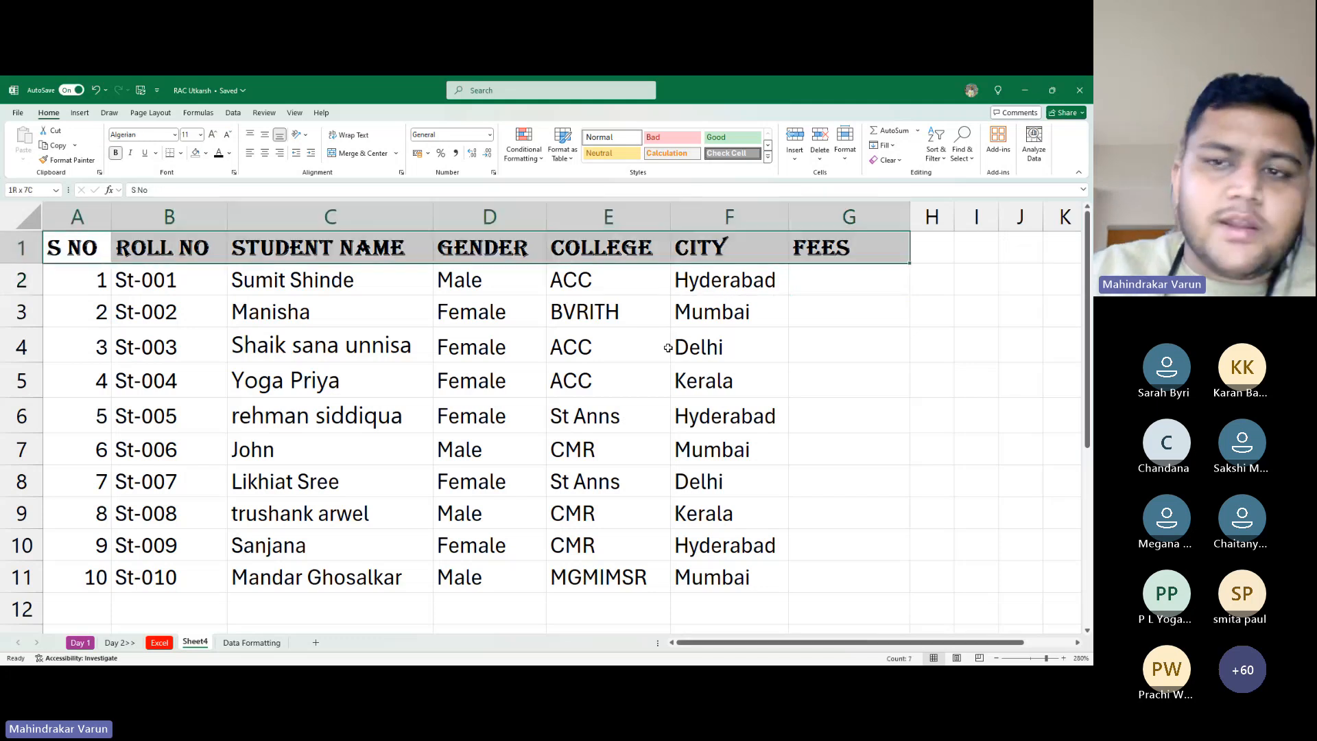
click(210, 138)
click(211, 139)
click(229, 137)
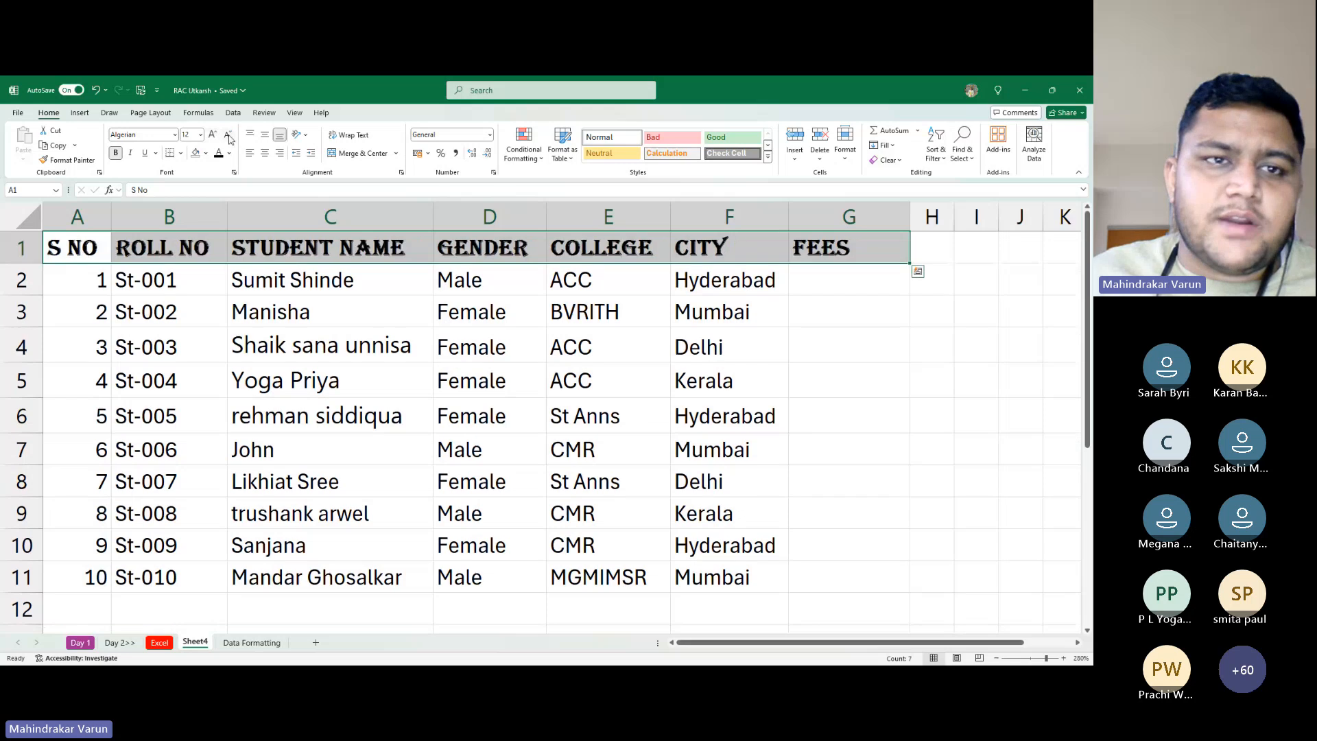
click(227, 138)
click(225, 139)
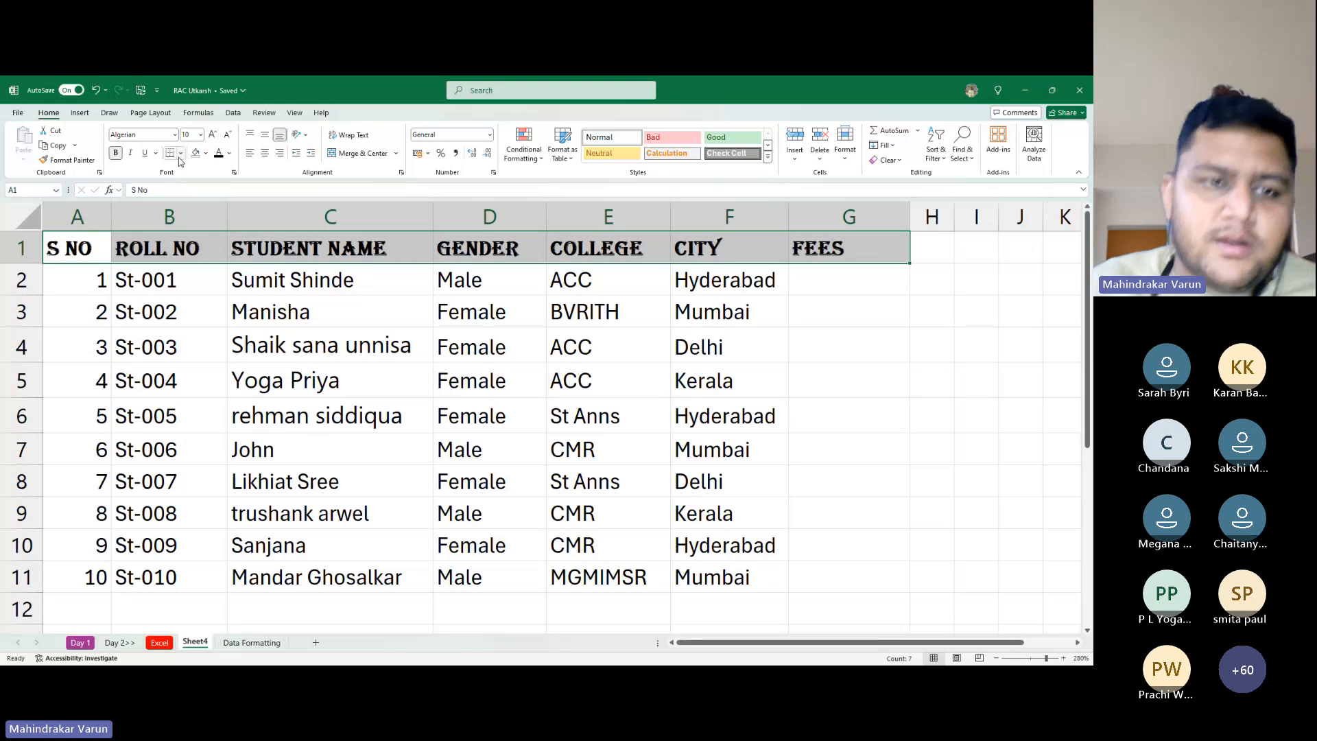
click(90, 249)
key(ctrl+a)
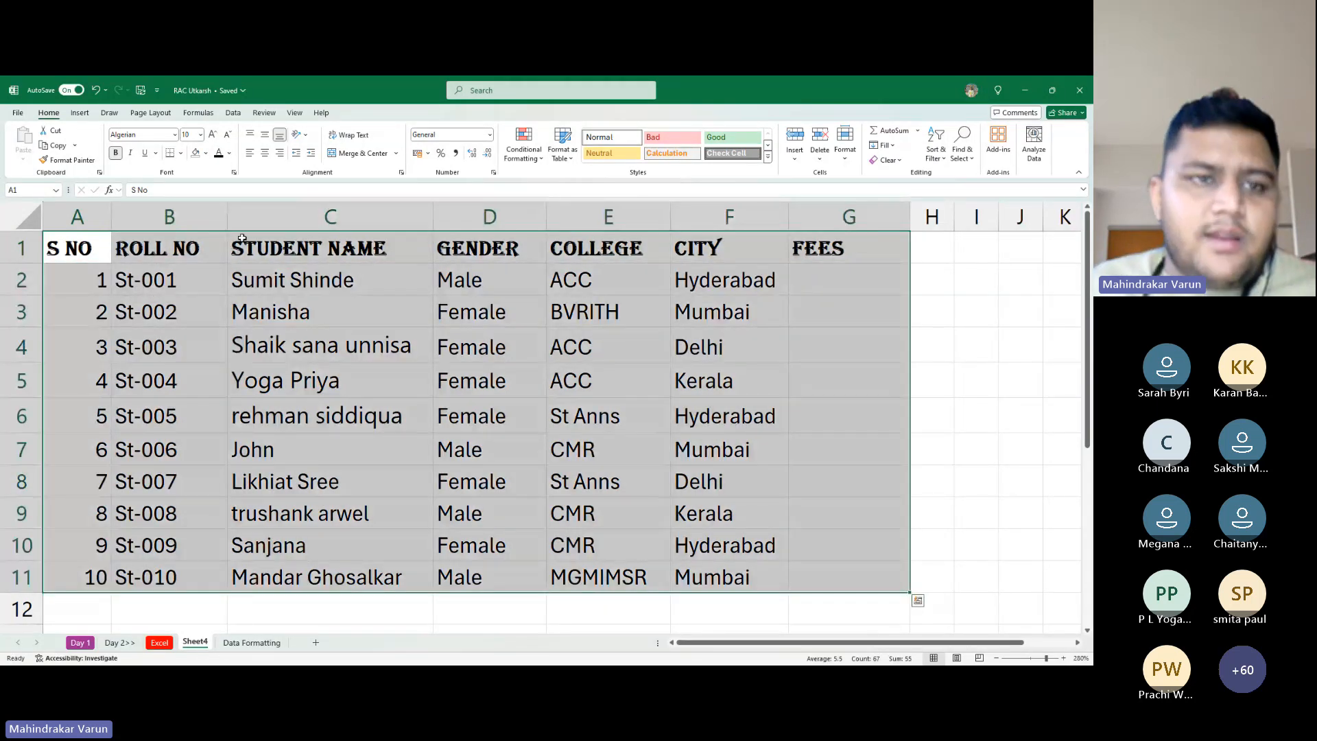
click(180, 153)
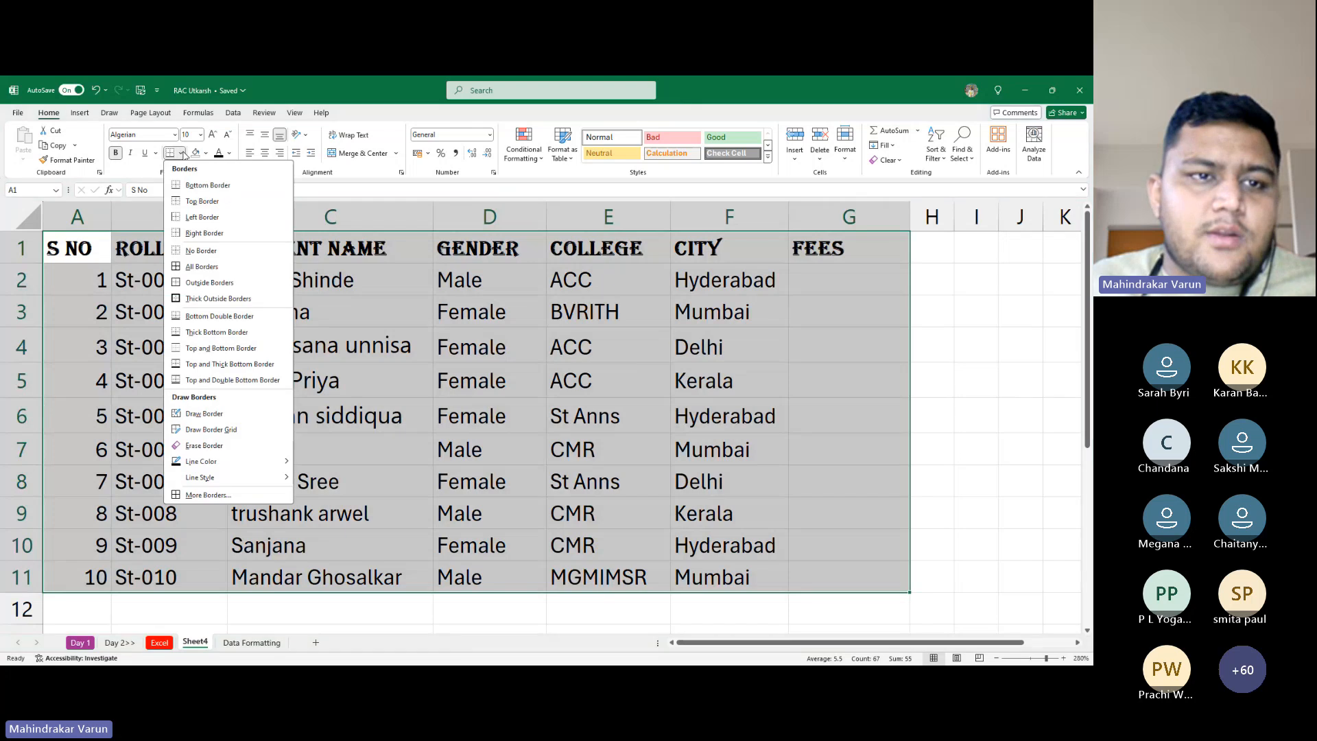
click(202, 271)
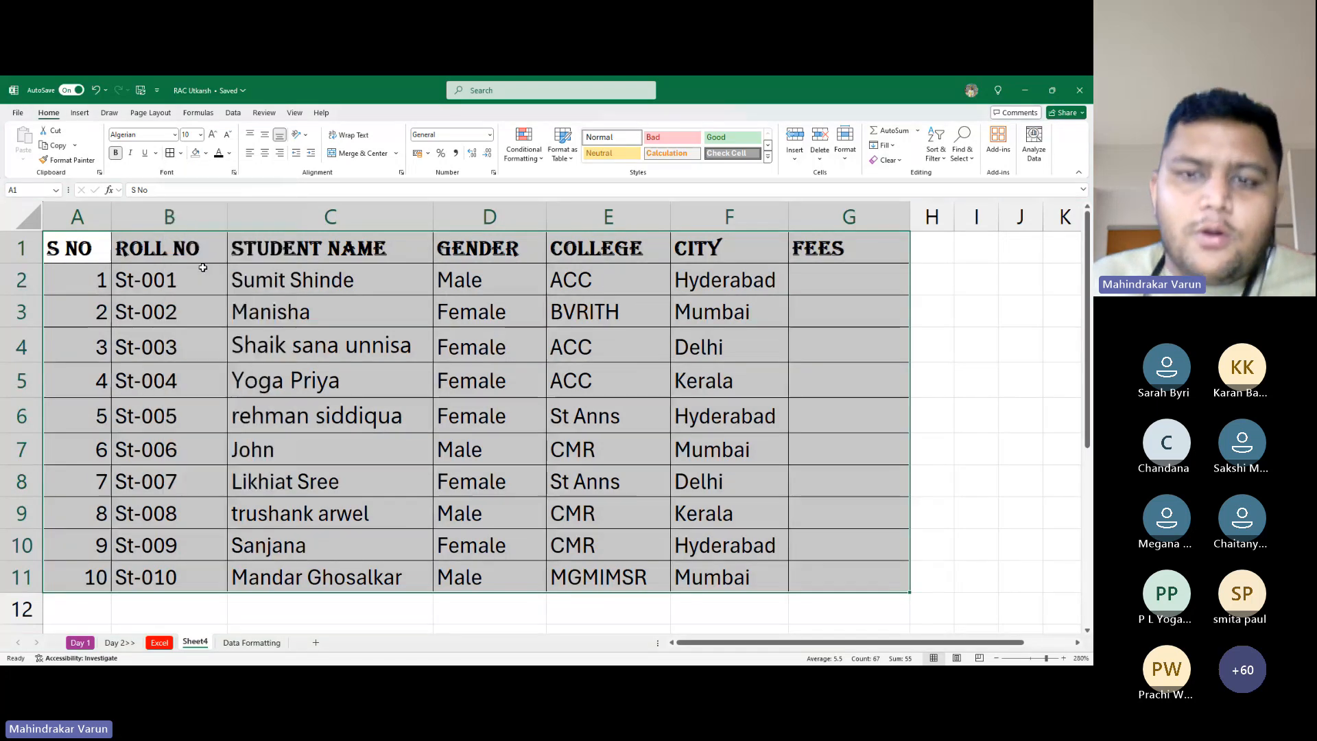
click(183, 158)
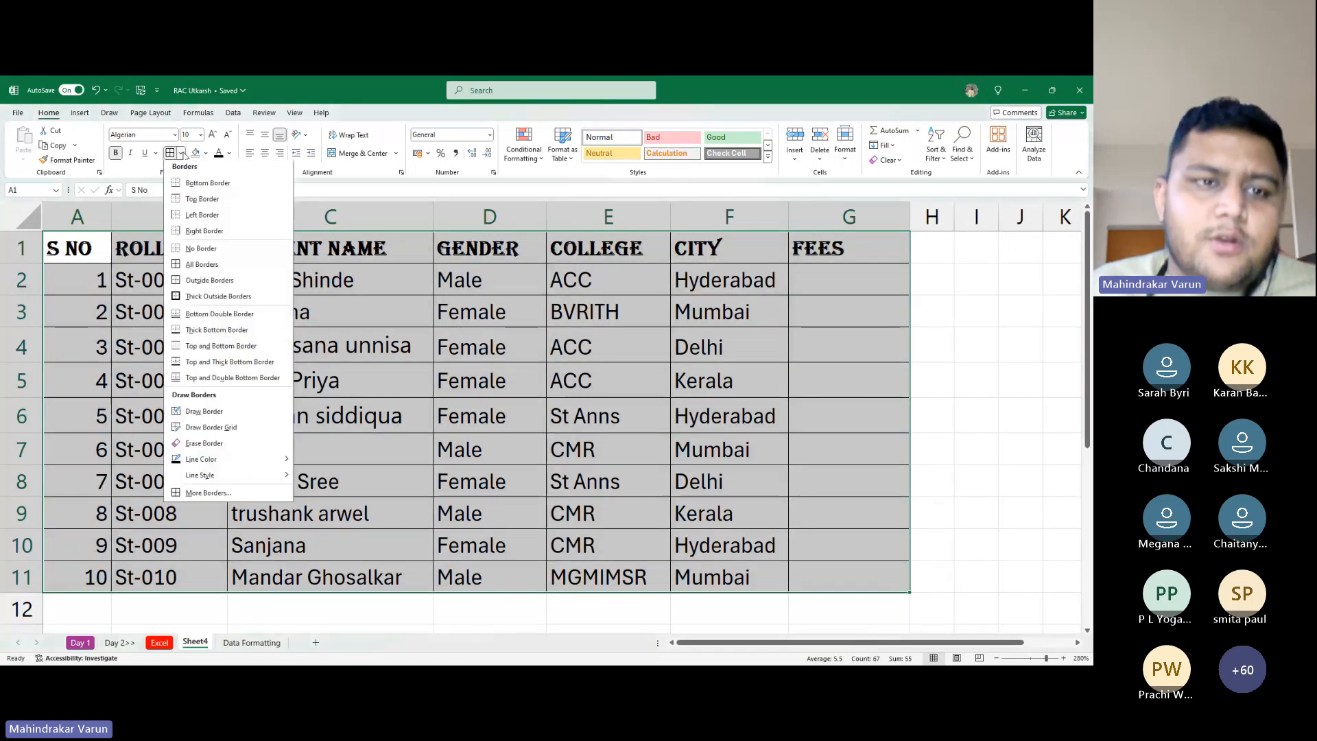
click(386, 350)
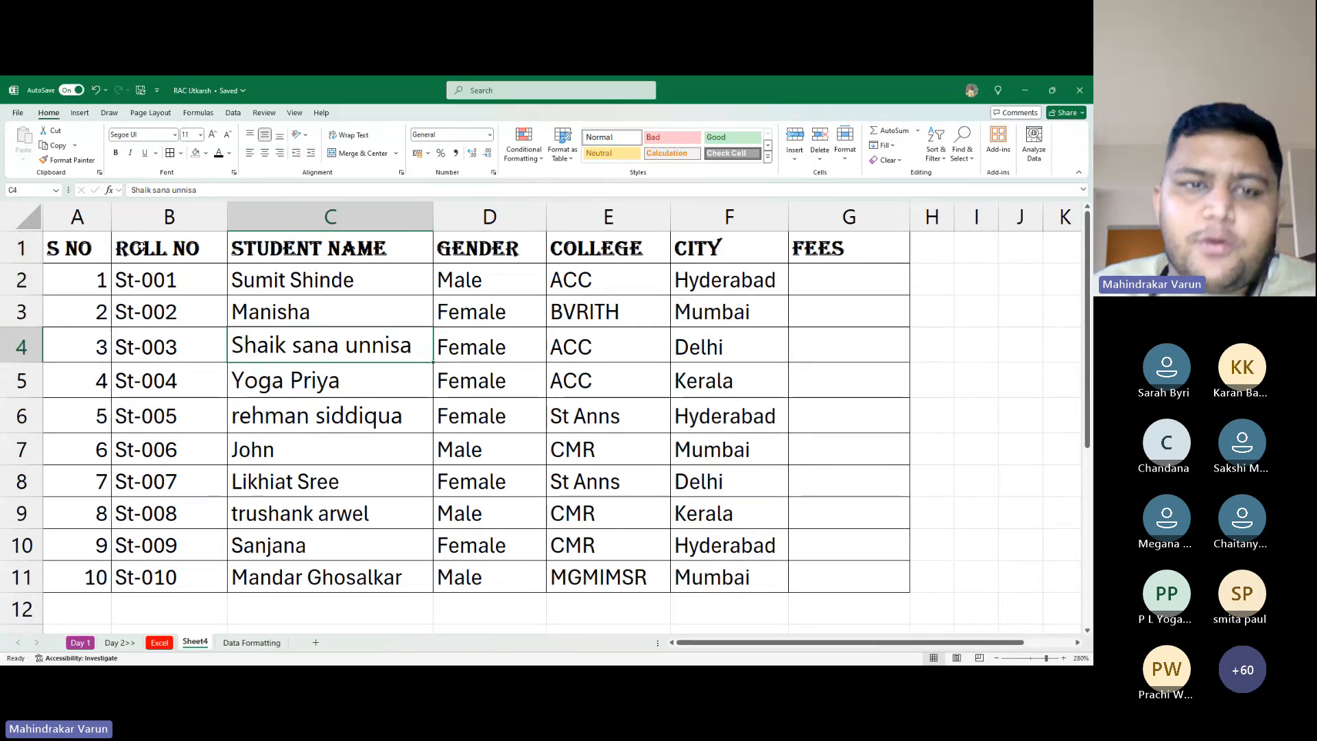
Drag row 1 to about 44.25 height and select the header cells A1:G1
mouse_move(433, 217)
mouse_down()
mouse_move(401, 217)
mouse_move(436, 218)
mouse_up()
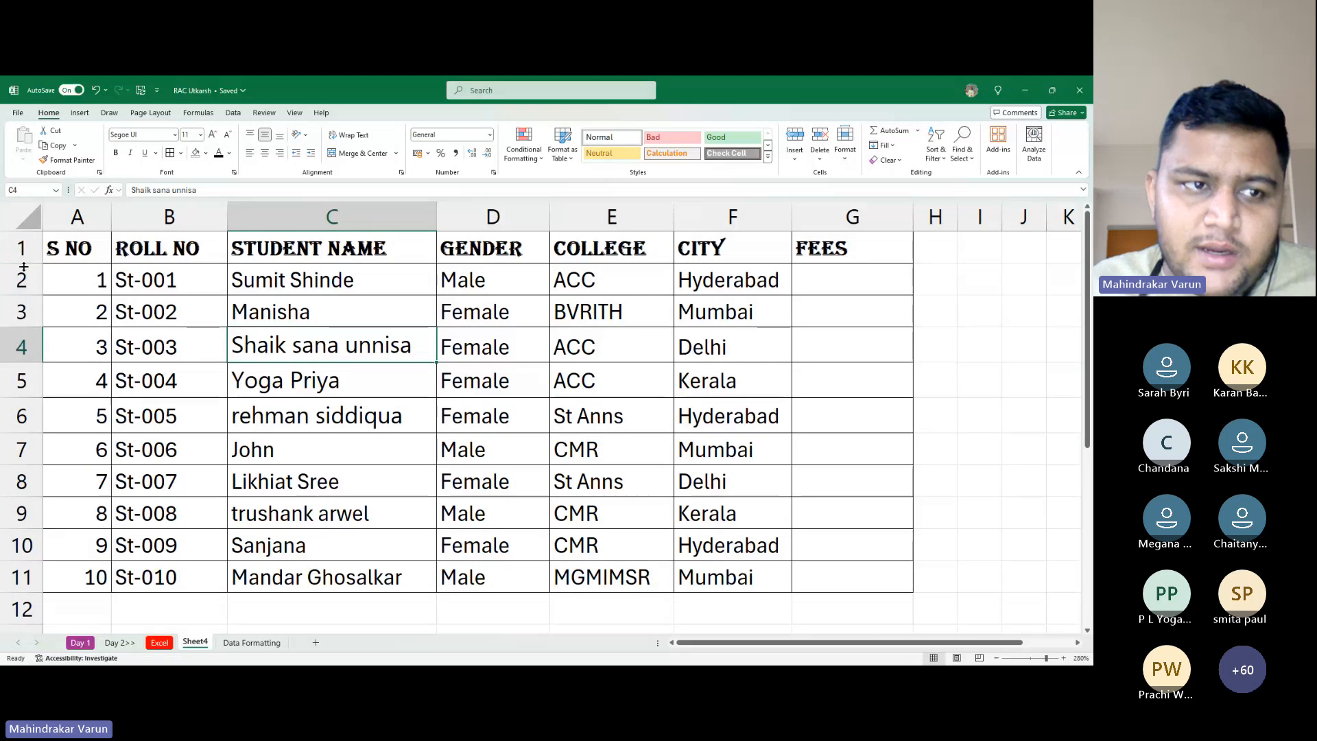
drag(23, 265, 28, 326)
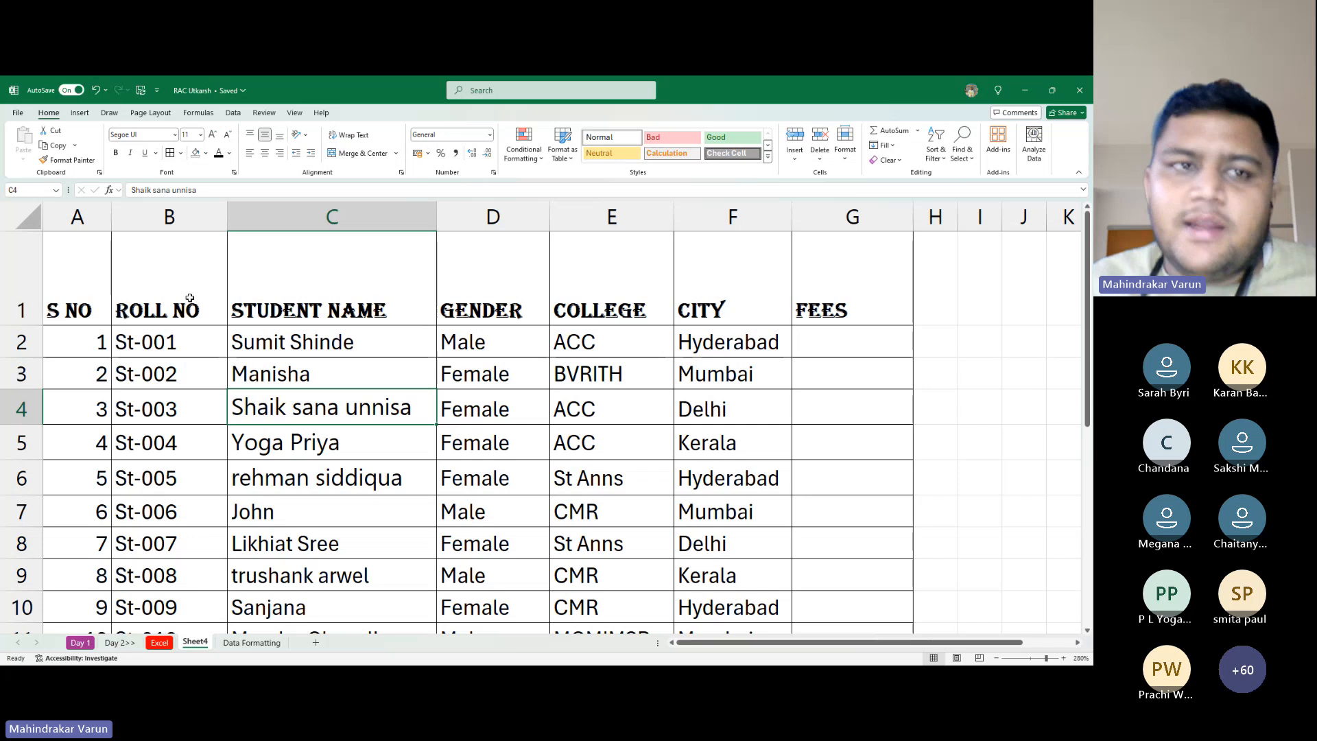
drag(81, 296, 878, 293)
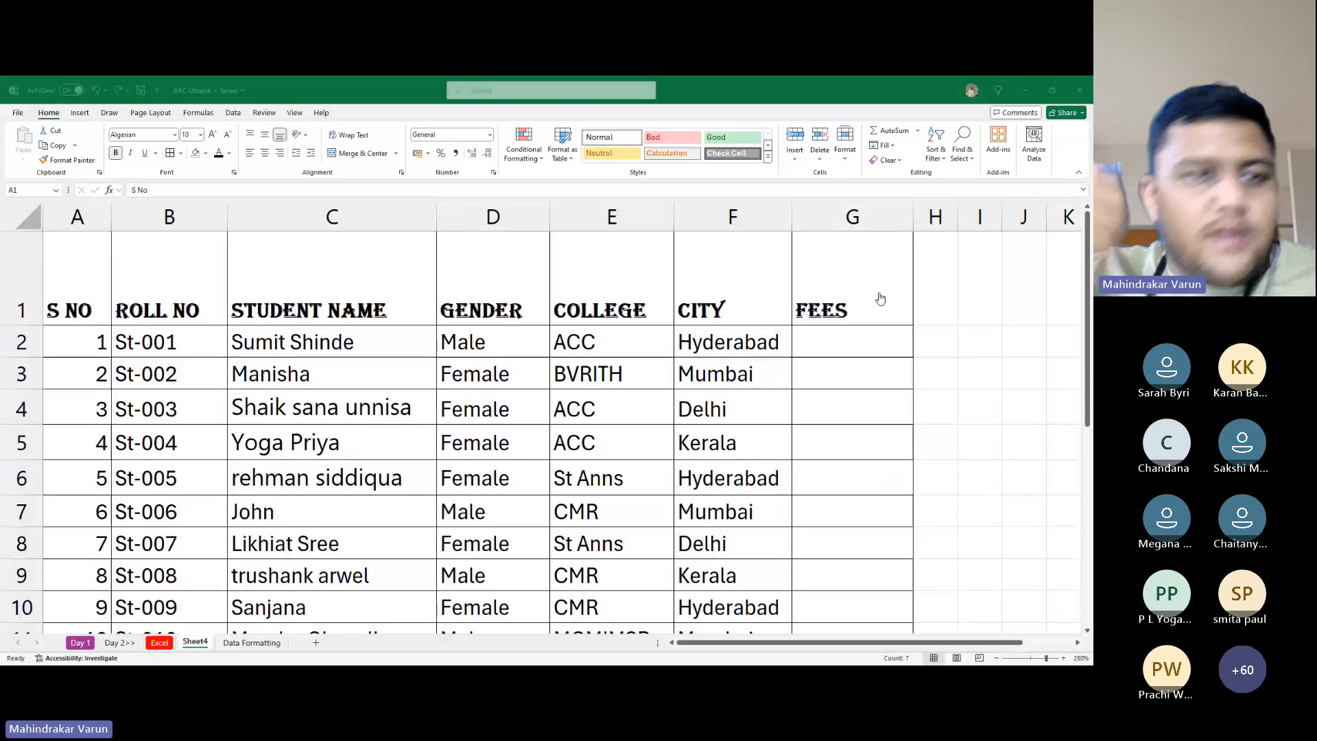
Set the header row font size to 11
key(alt+Tab)
key(ctrl+q)
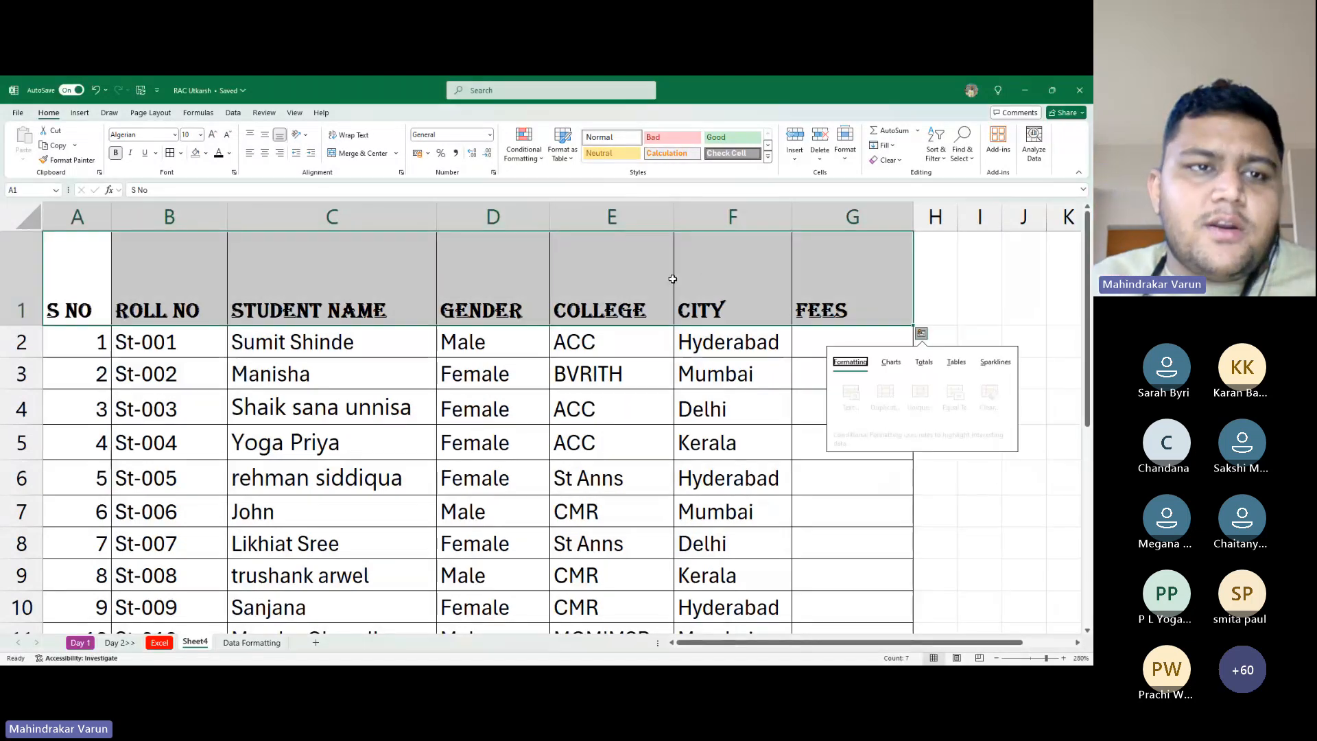
key(Escape)
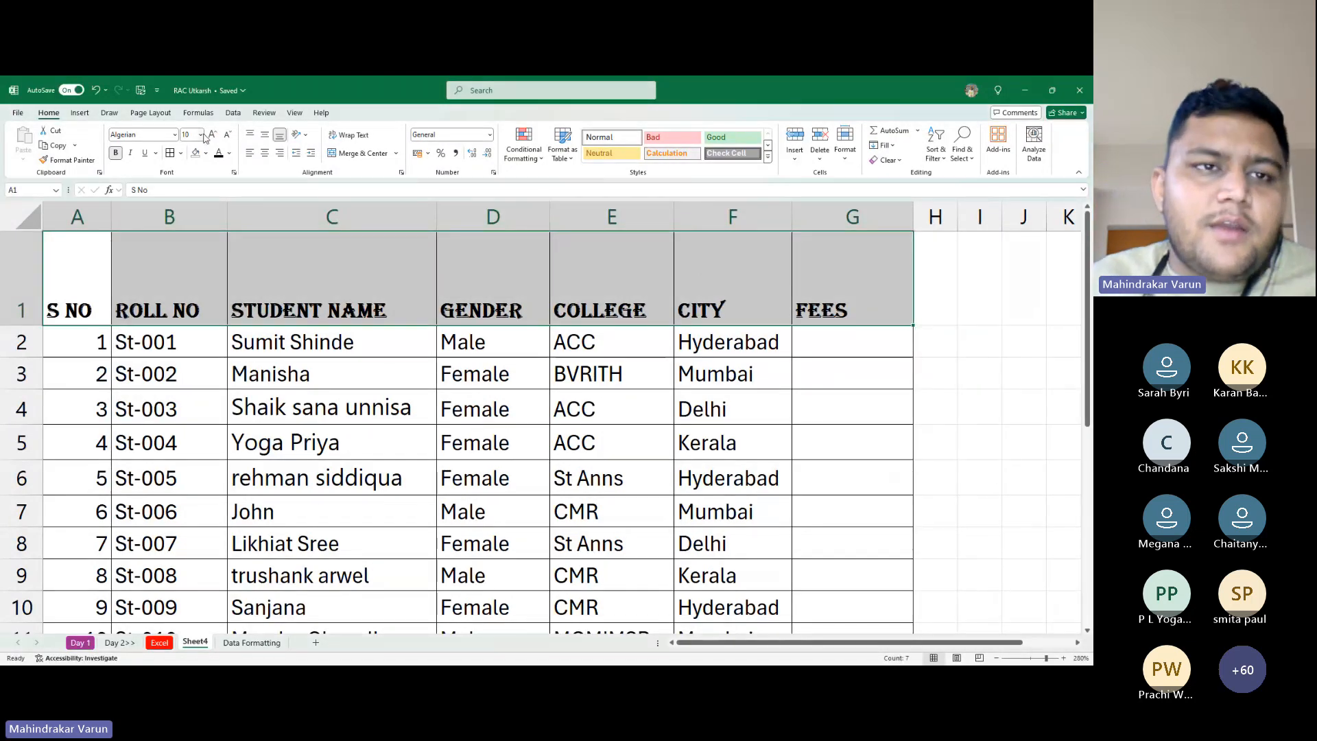
click(201, 135)
click(191, 201)
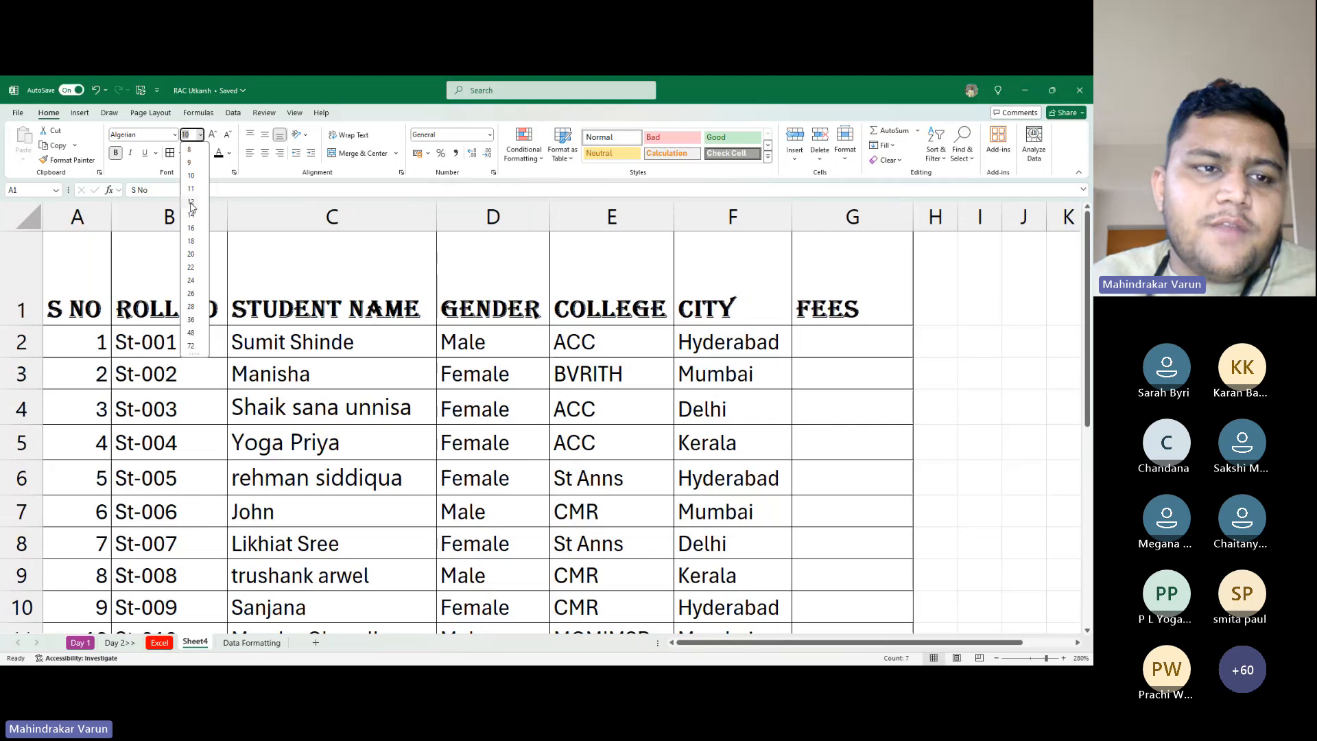
click(227, 135)
click(199, 134)
click(199, 134)
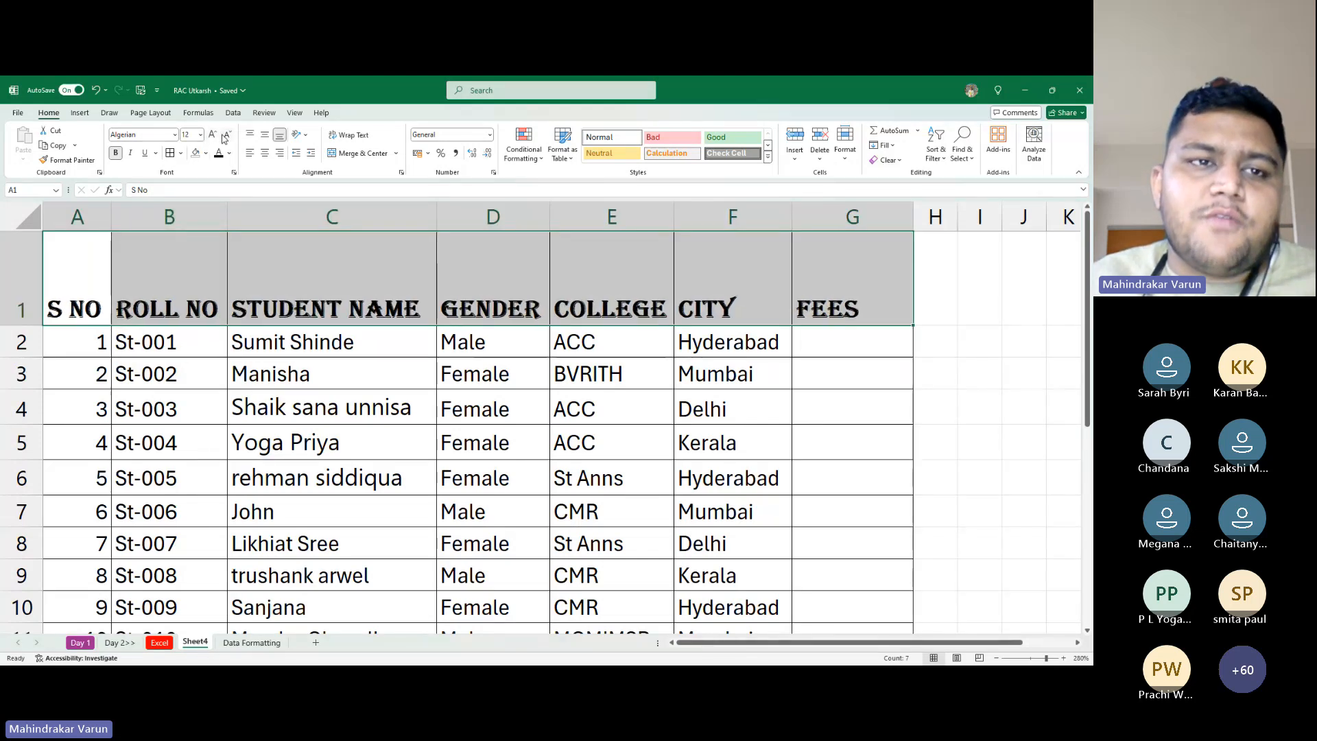
click(214, 136)
click(227, 135)
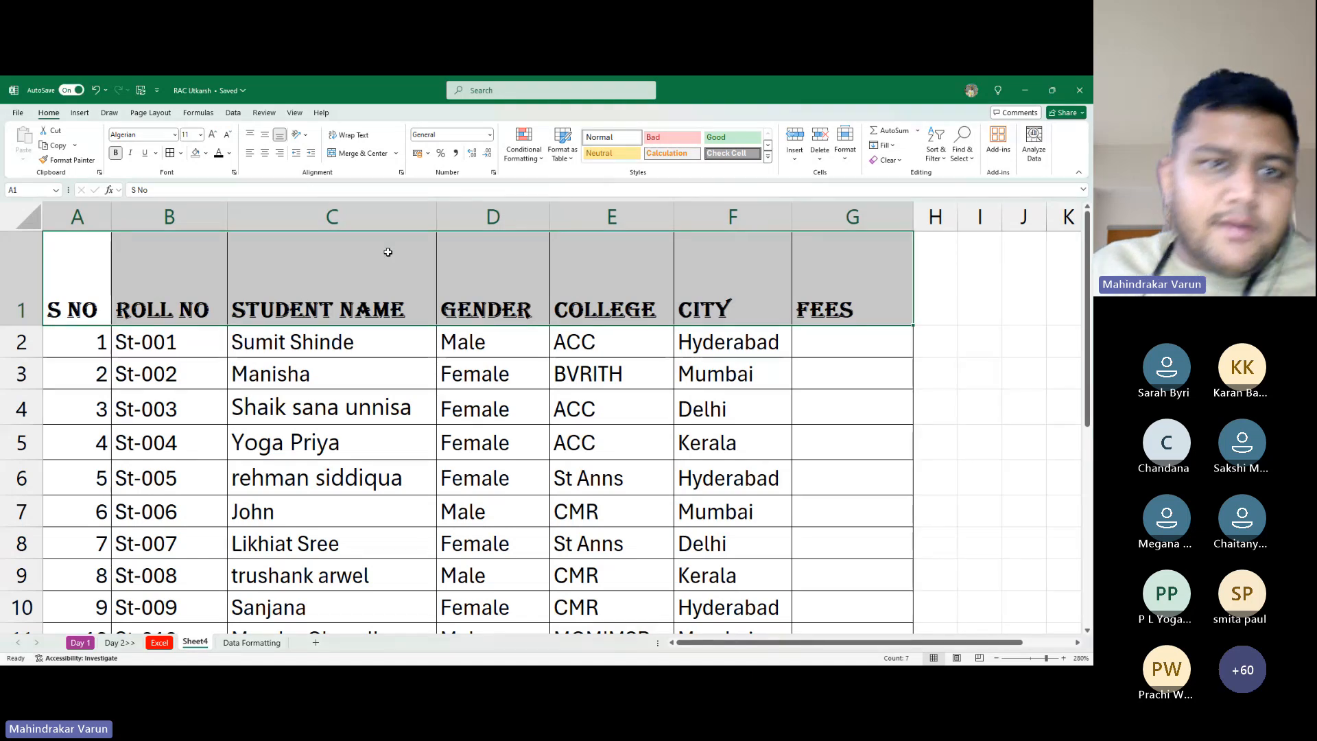
Centre the header labels both vertically and horizontally
click(251, 135)
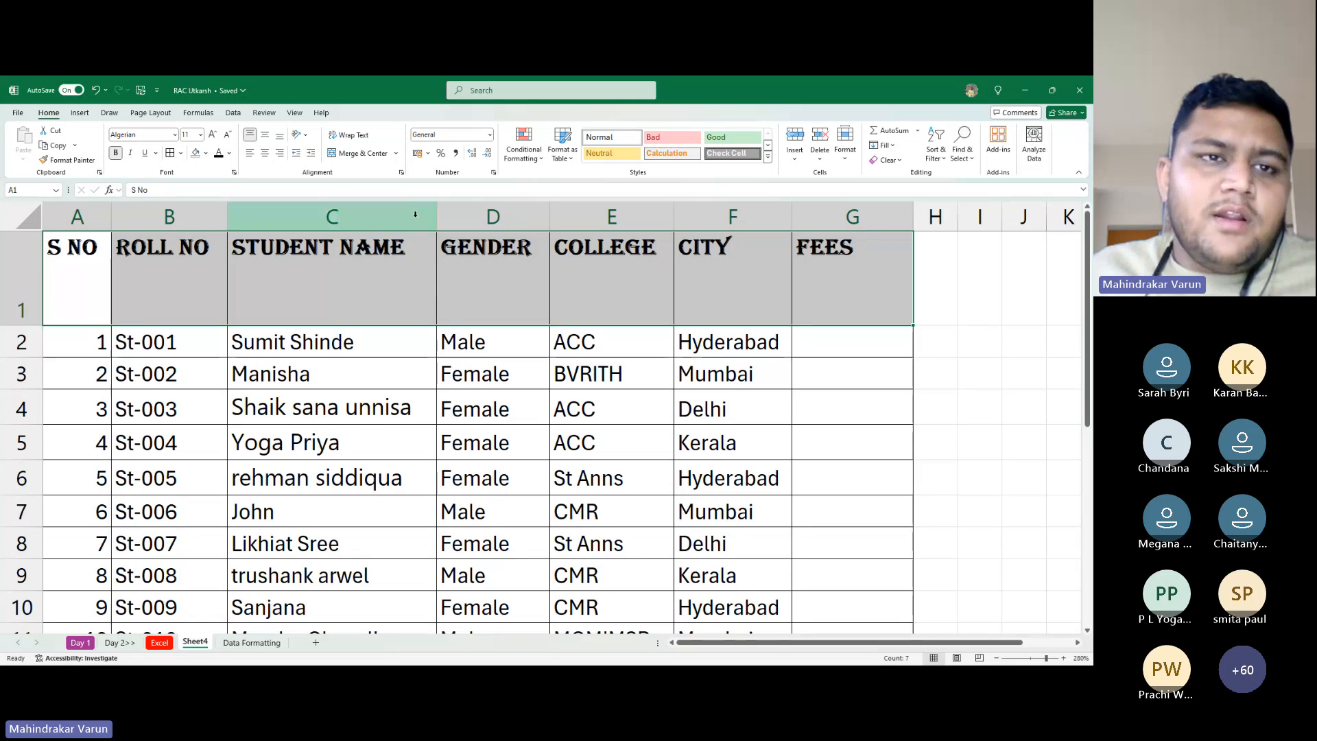
click(266, 138)
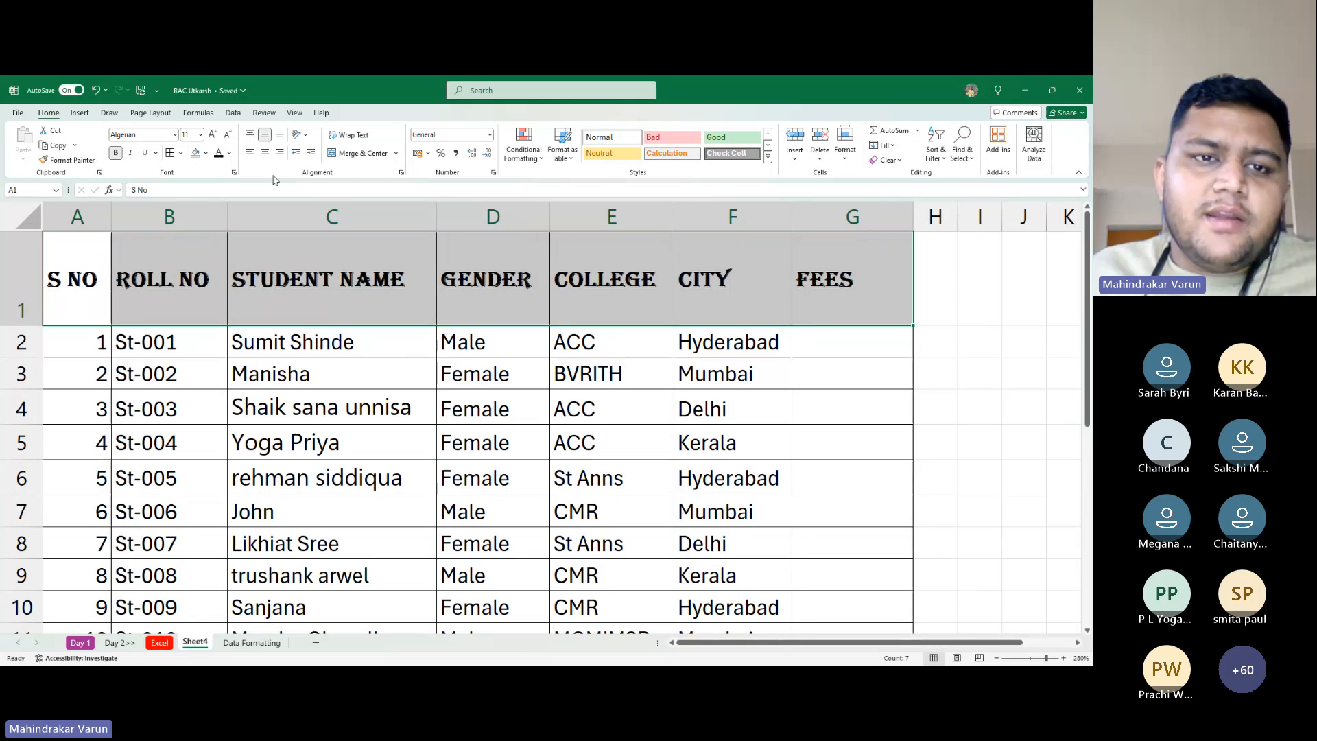
click(280, 140)
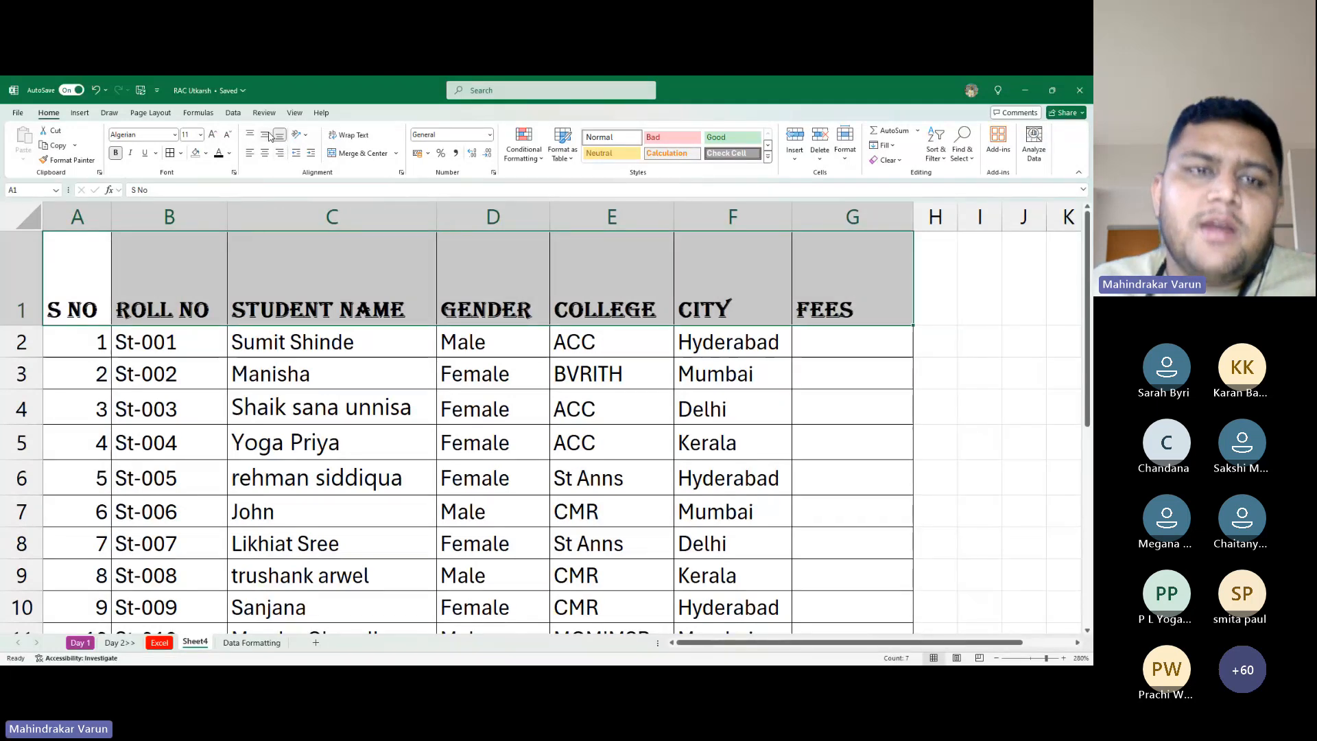
click(267, 135)
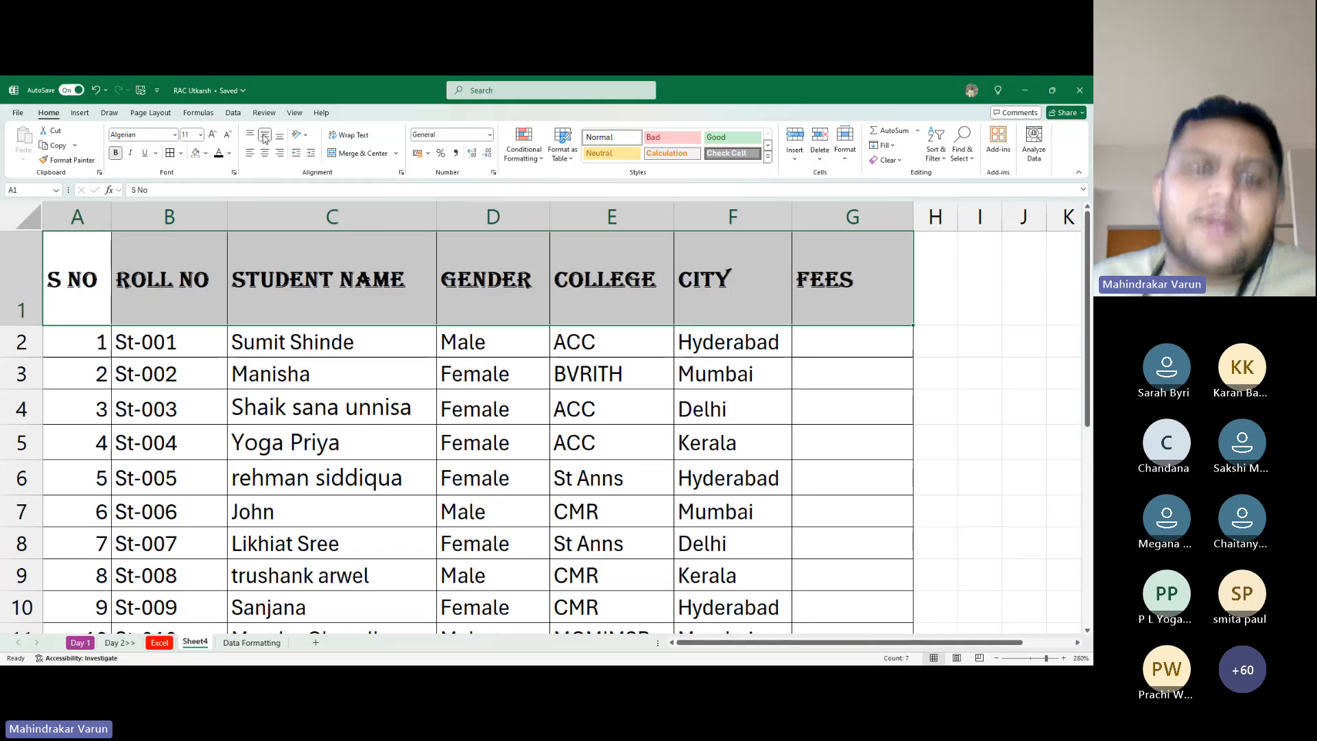
click(250, 135)
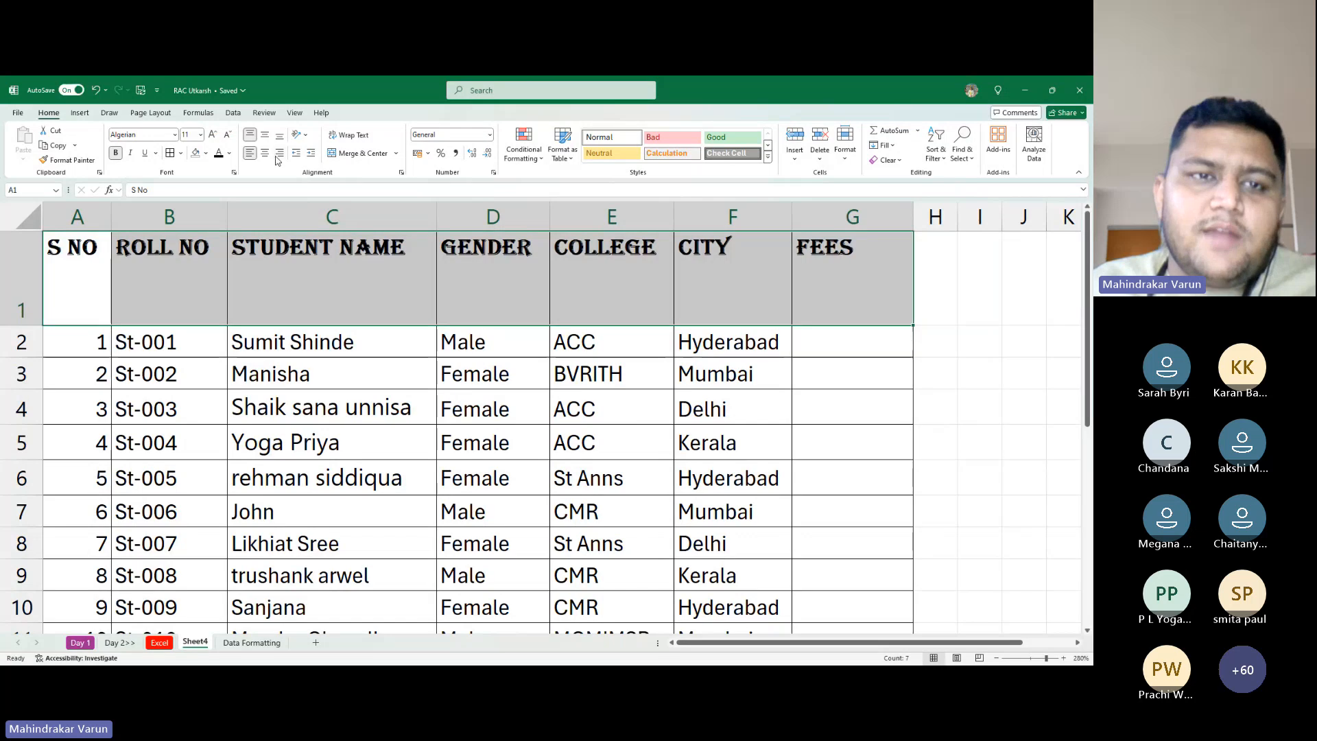
click(269, 157)
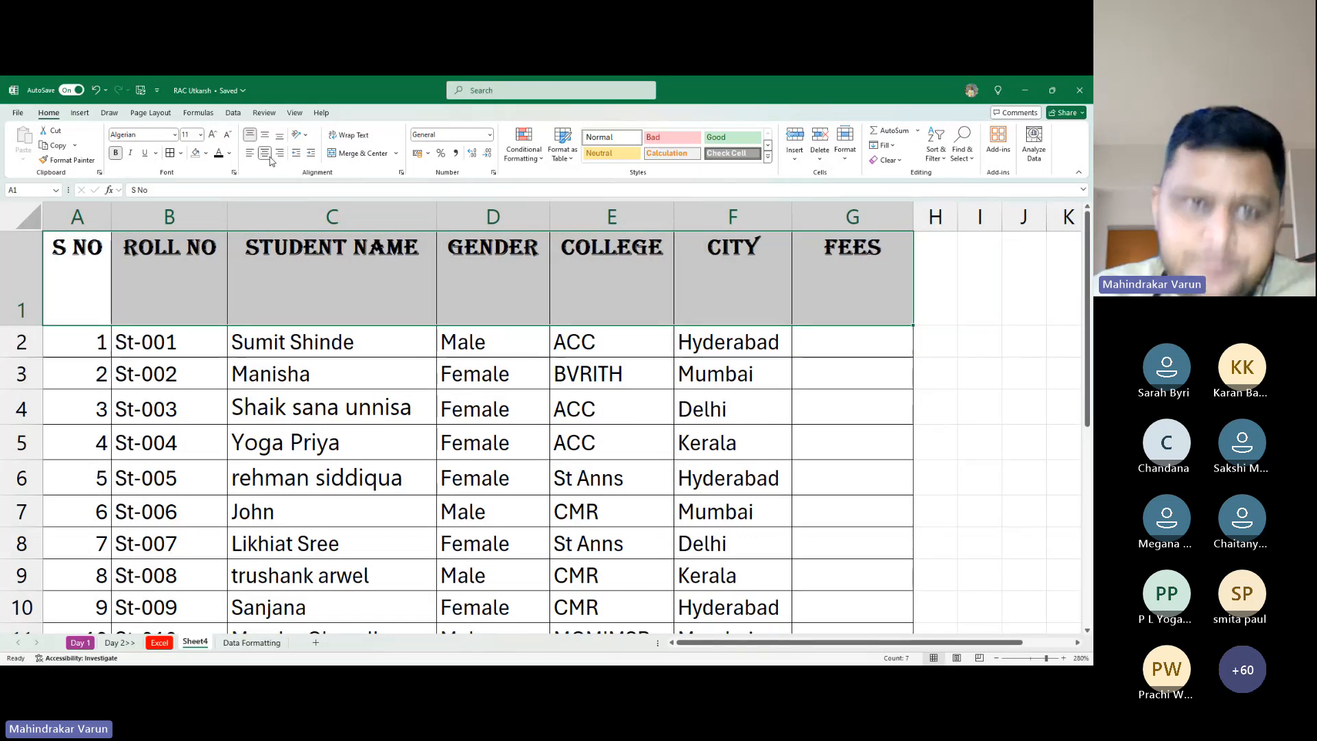
click(279, 153)
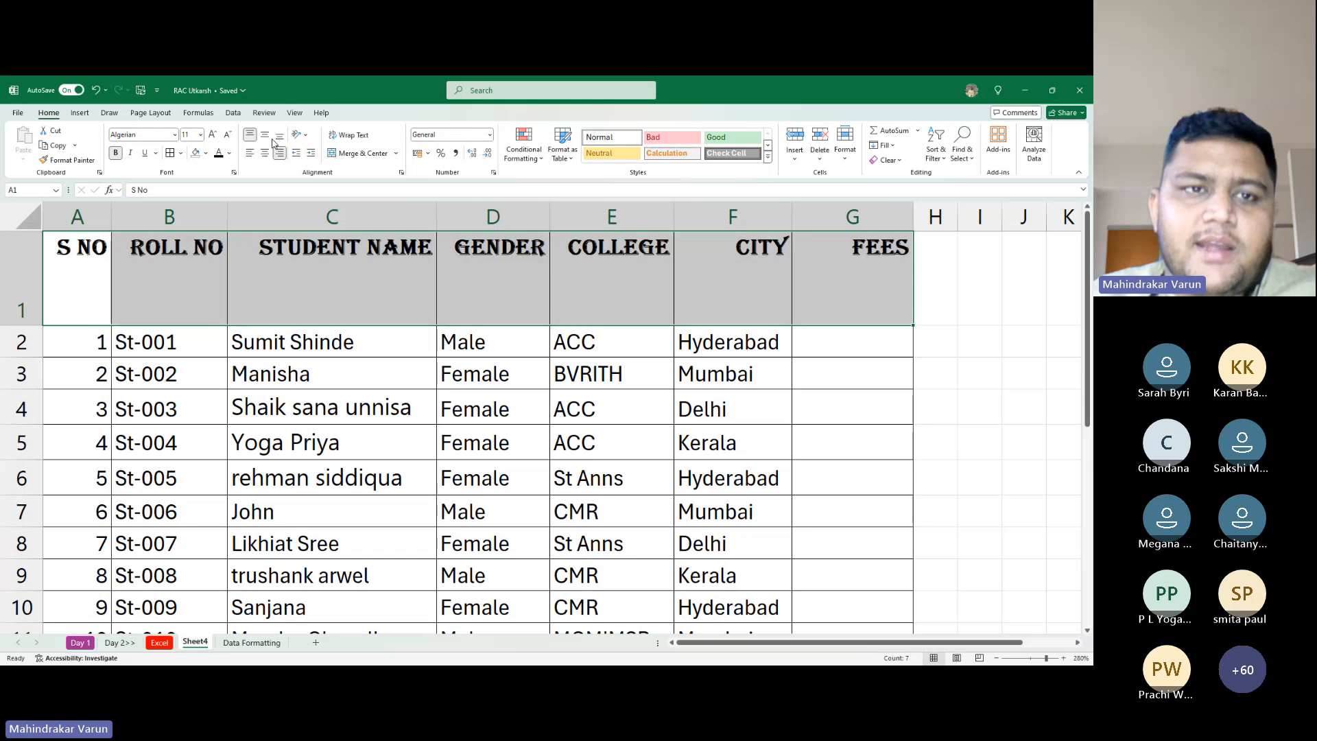
click(265, 136)
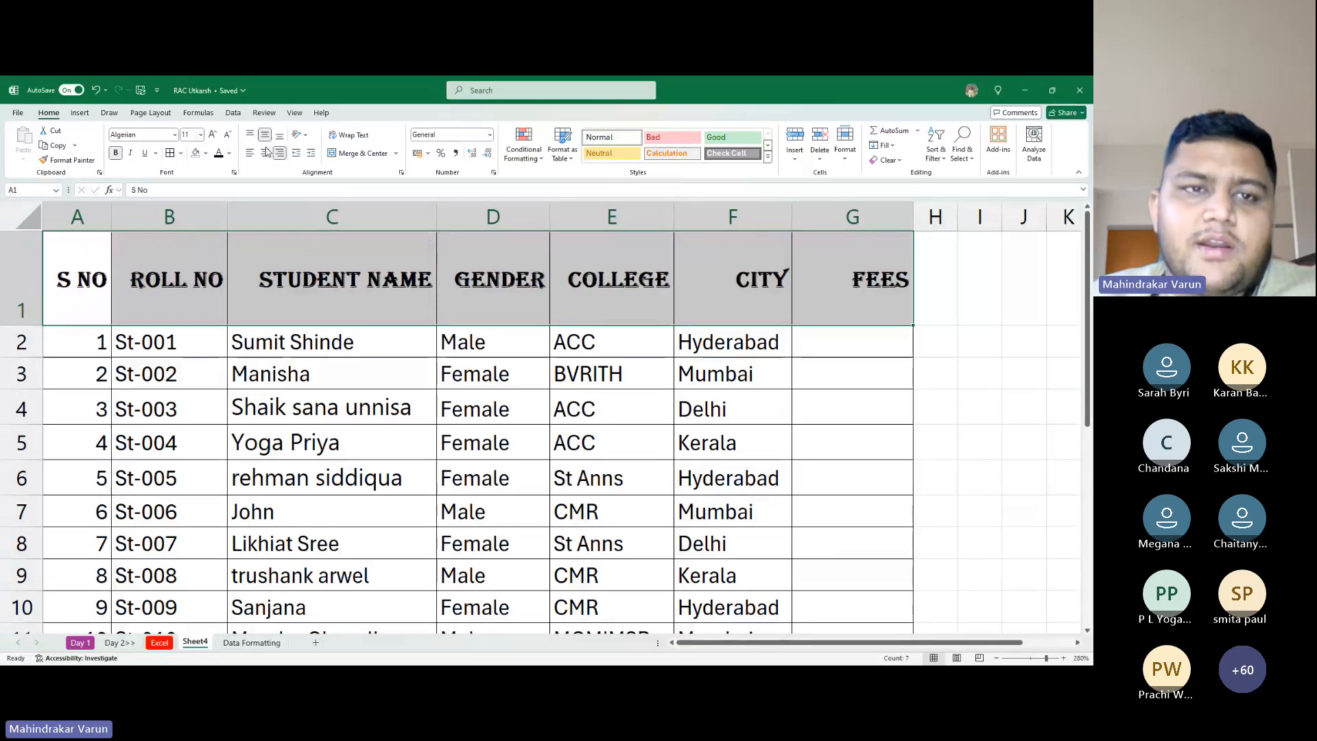
click(266, 153)
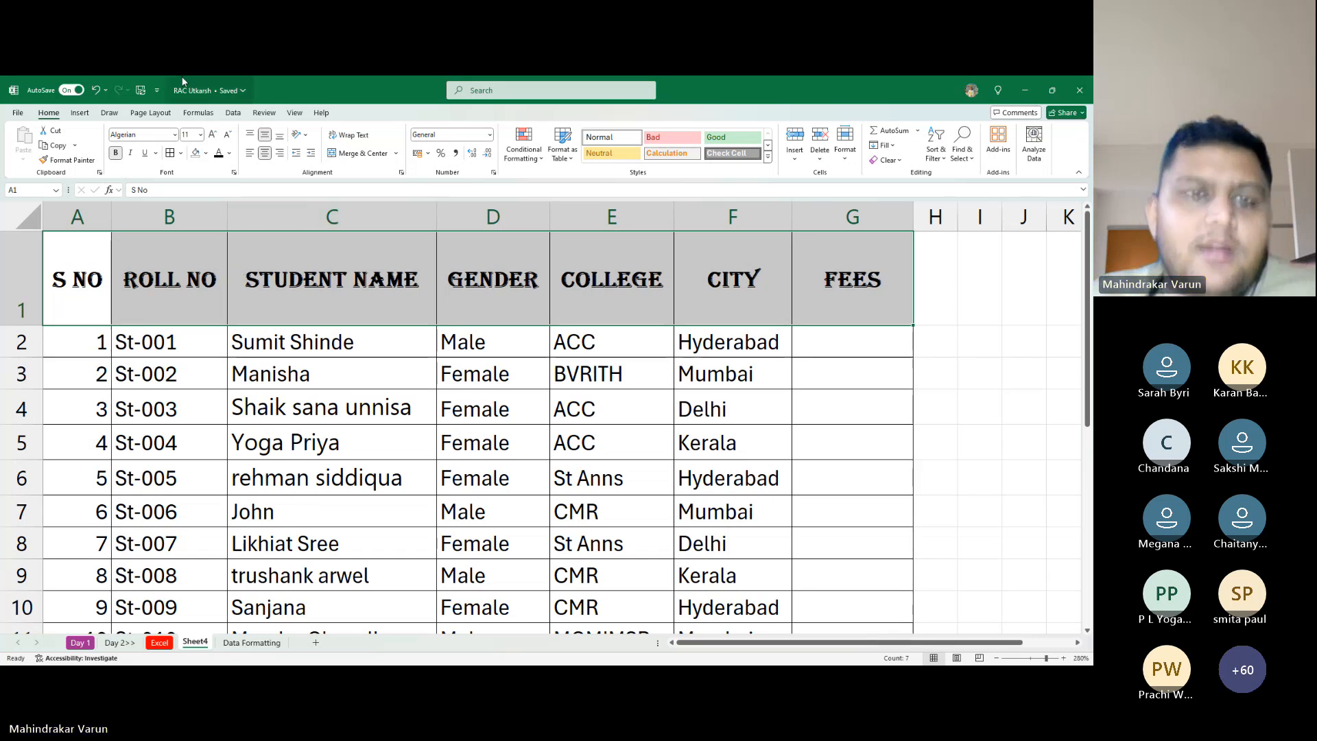
Narrow the STUDENT NAME column to width 12.57 and reselect headers A1:G1
scroll(382, 323, down, 2)
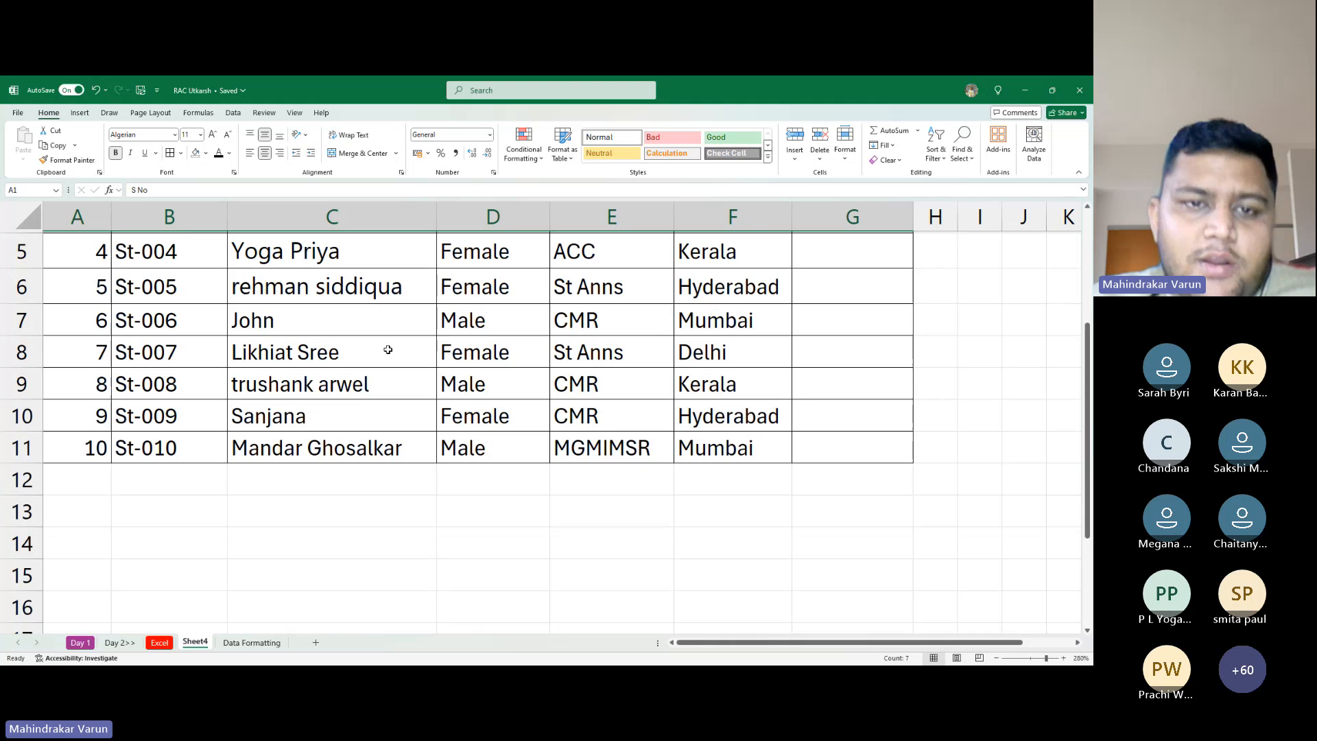
scroll(433, 349, up, 2)
click(404, 409)
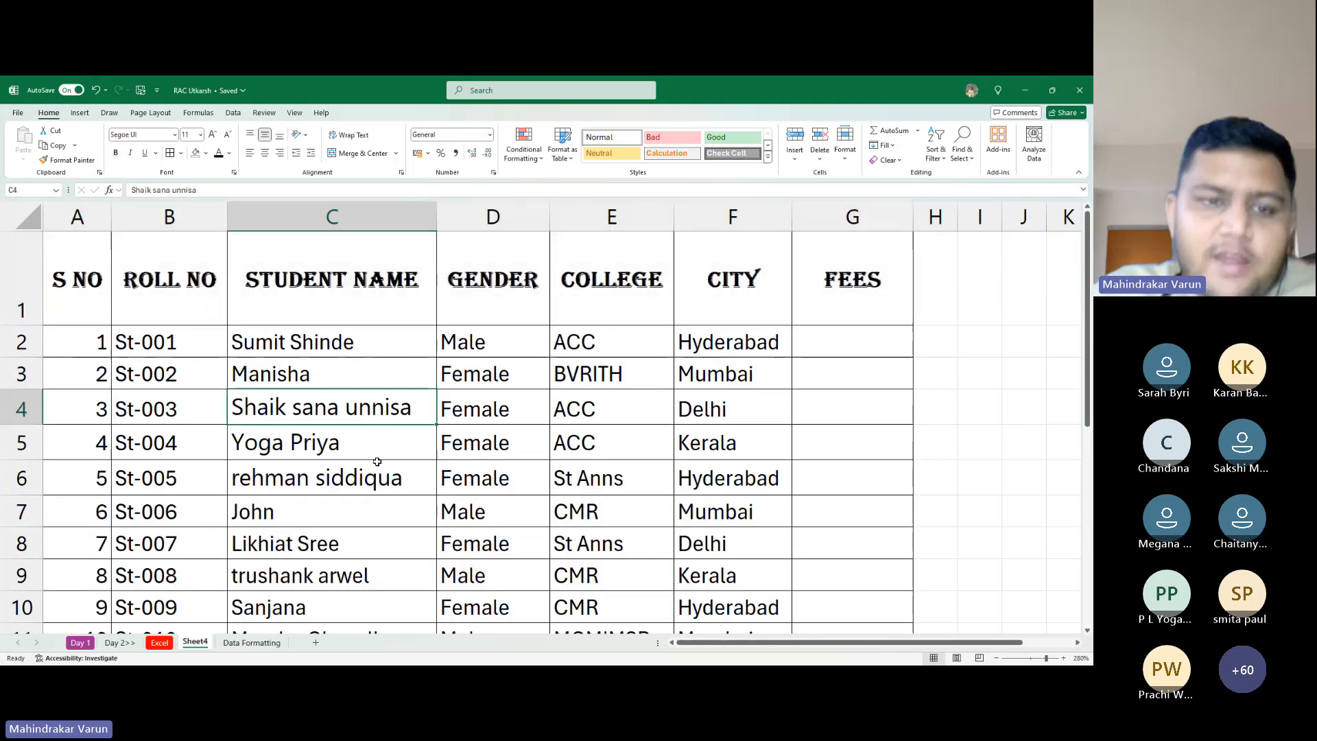
click(361, 350)
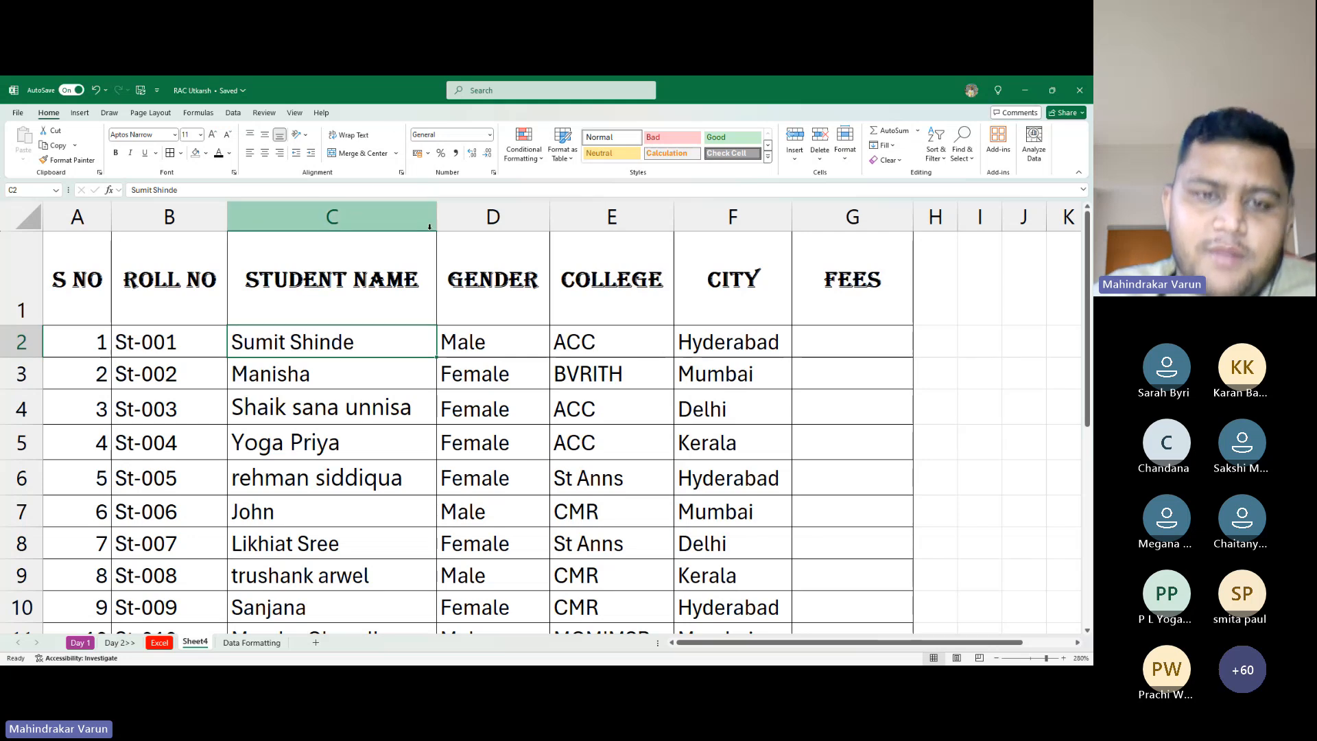
drag(435, 198, 374, 235)
scroll(363, 254, down, 4)
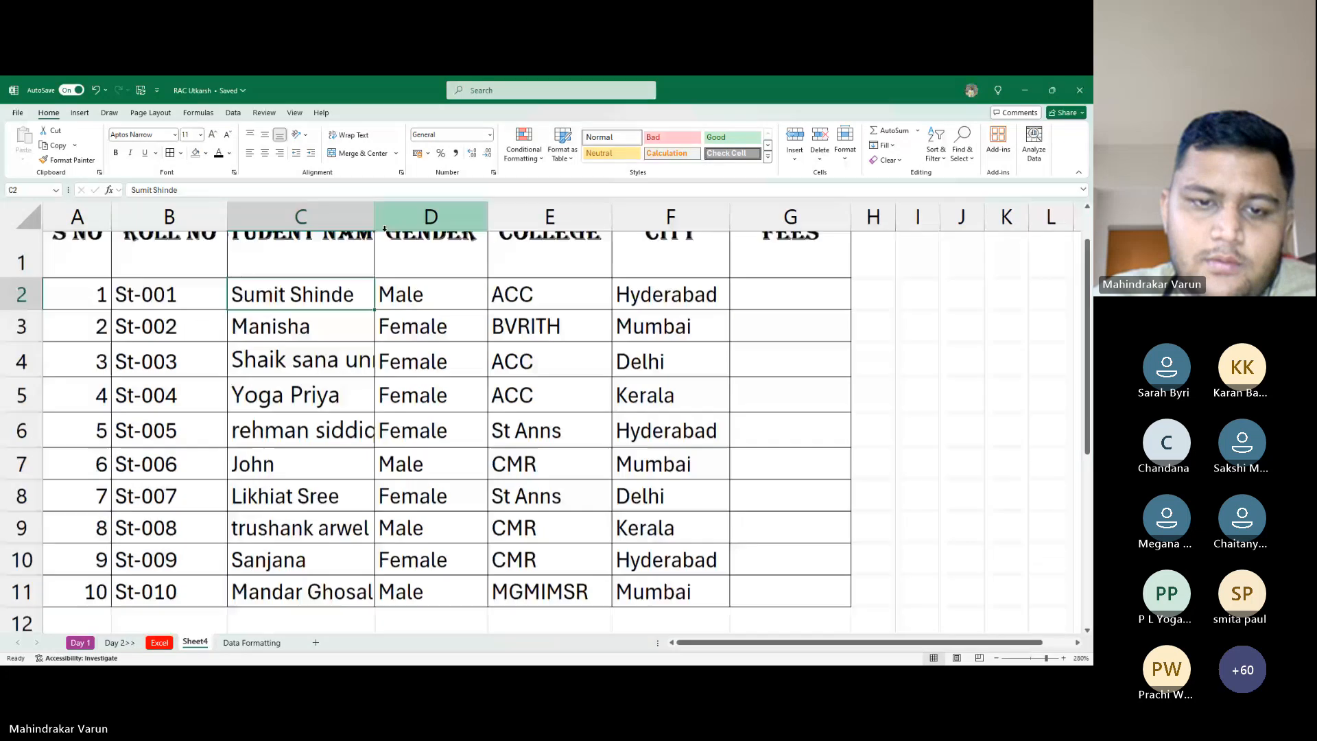
scroll(357, 259, up, 4)
scroll(367, 252, down, 4)
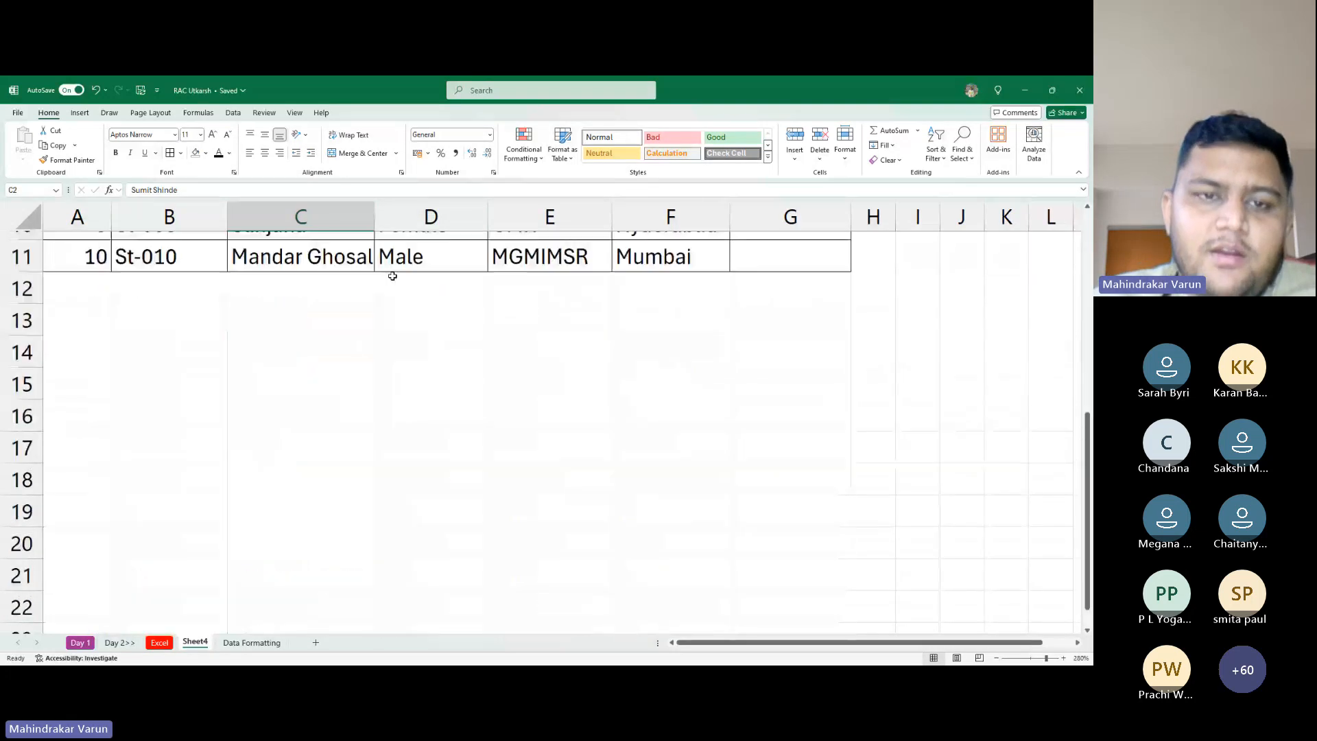
scroll(385, 259, up, 4)
click(370, 261)
click(22, 278)
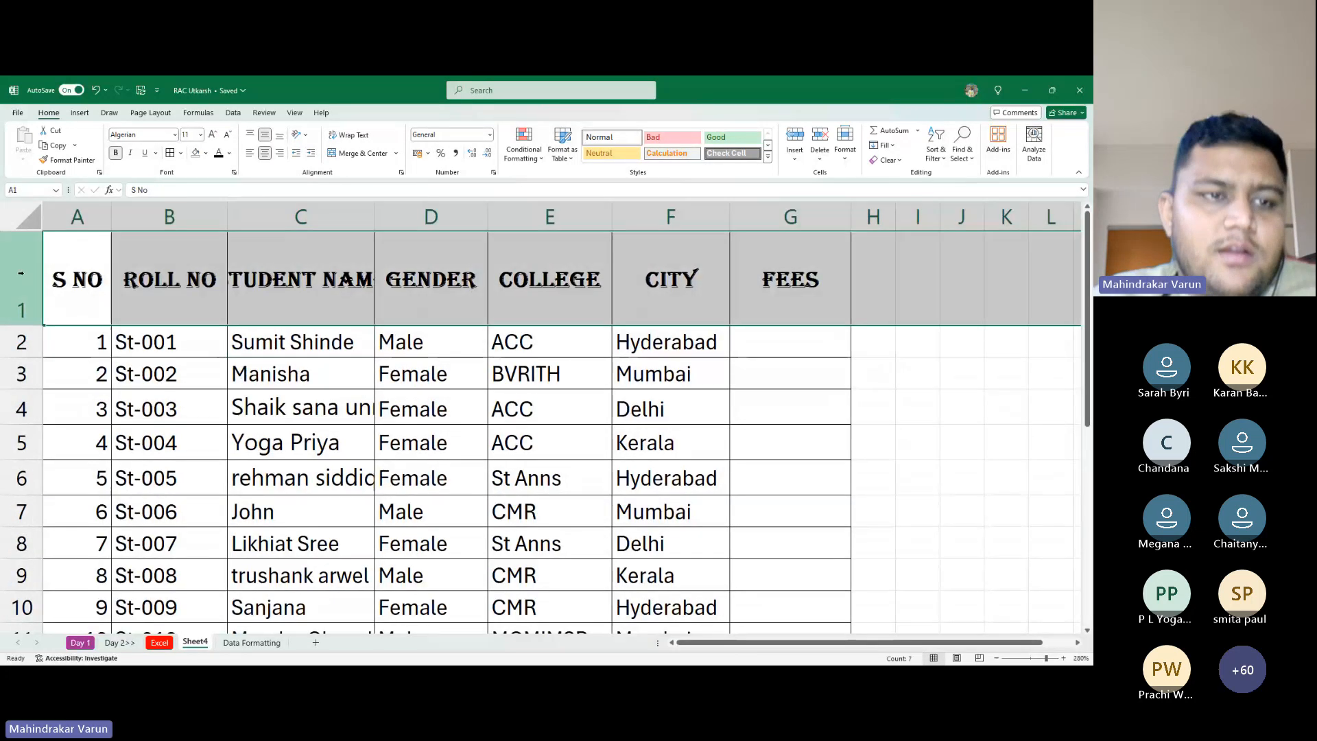
drag(69, 261, 665, 245)
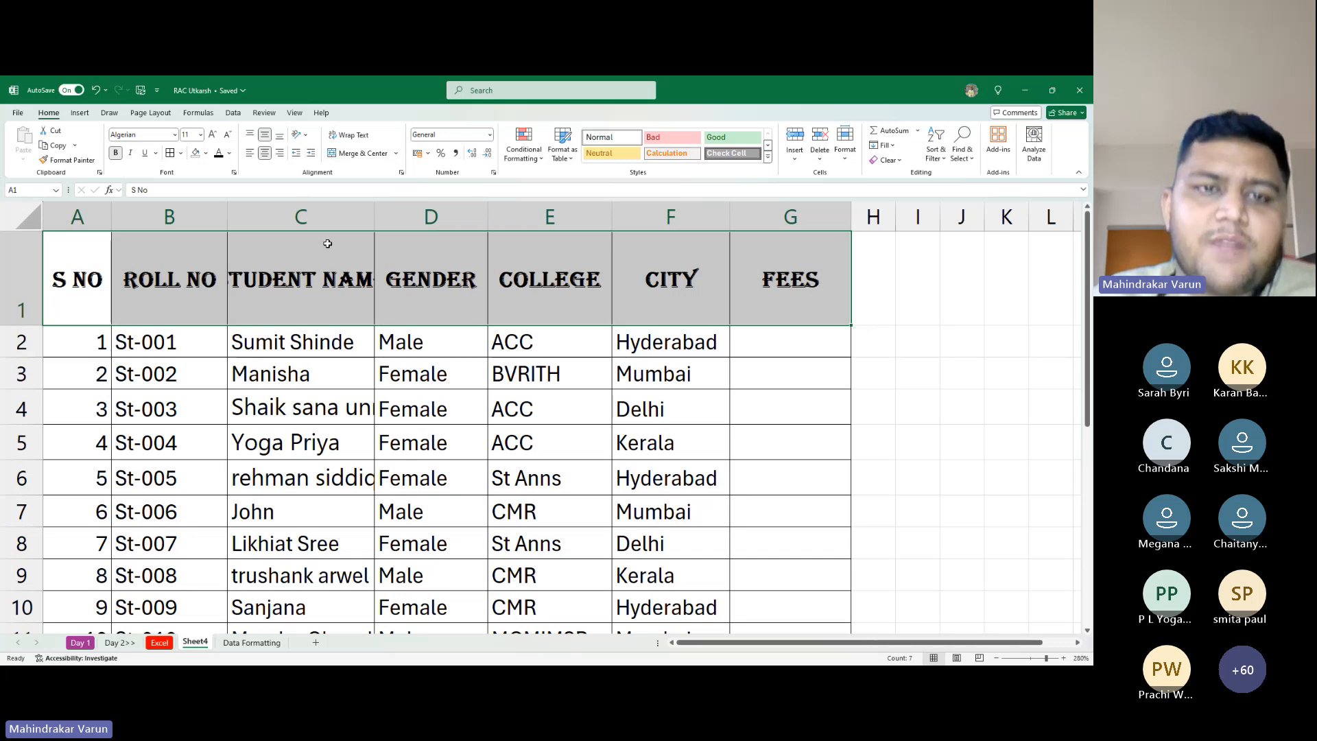
Apply Wrap Text to A1:G1 so STUDENT NAME wraps onto two lines
click(348, 134)
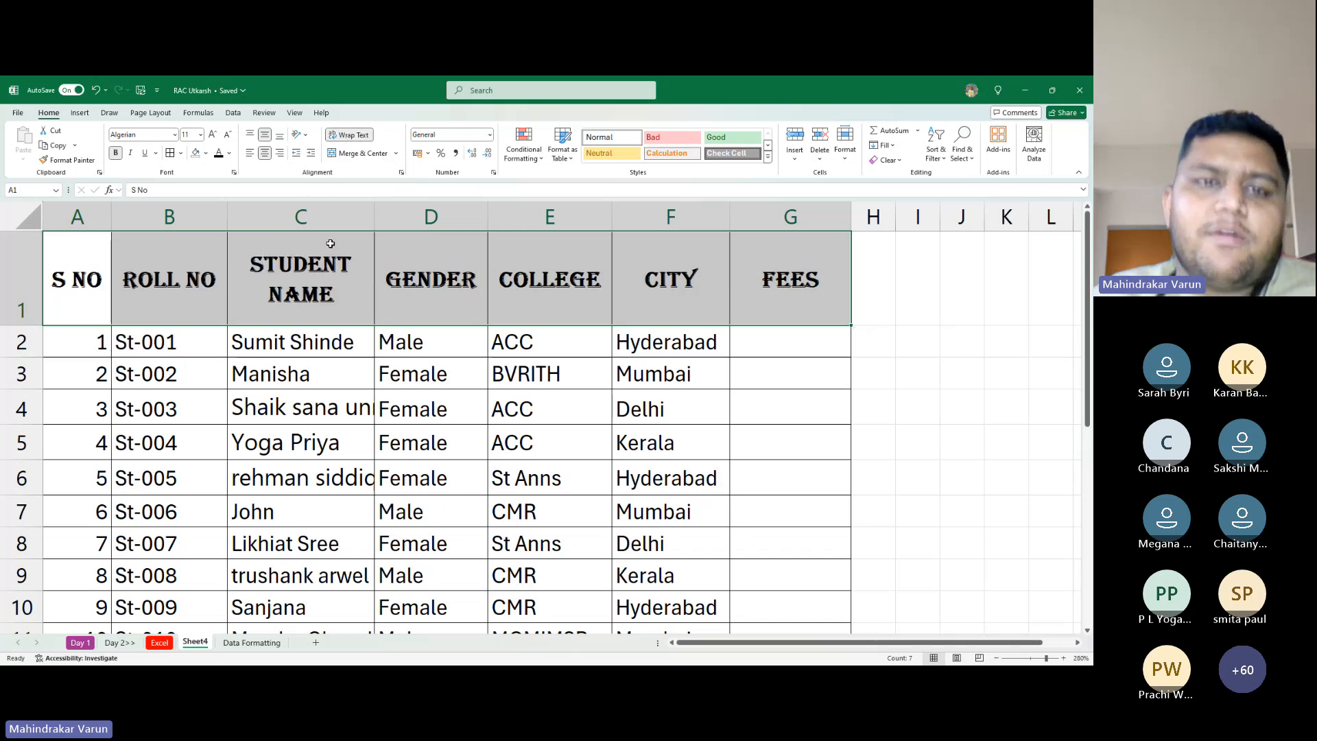
click(350, 136)
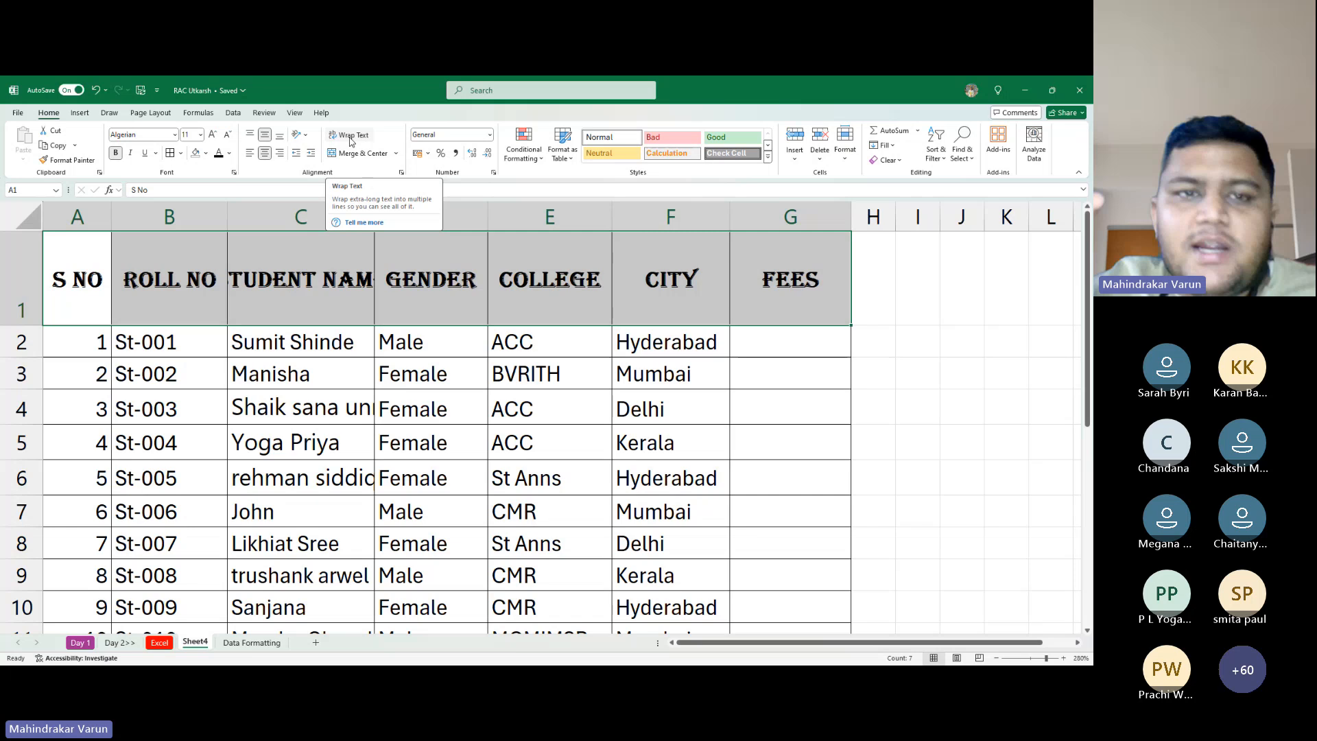
click(350, 137)
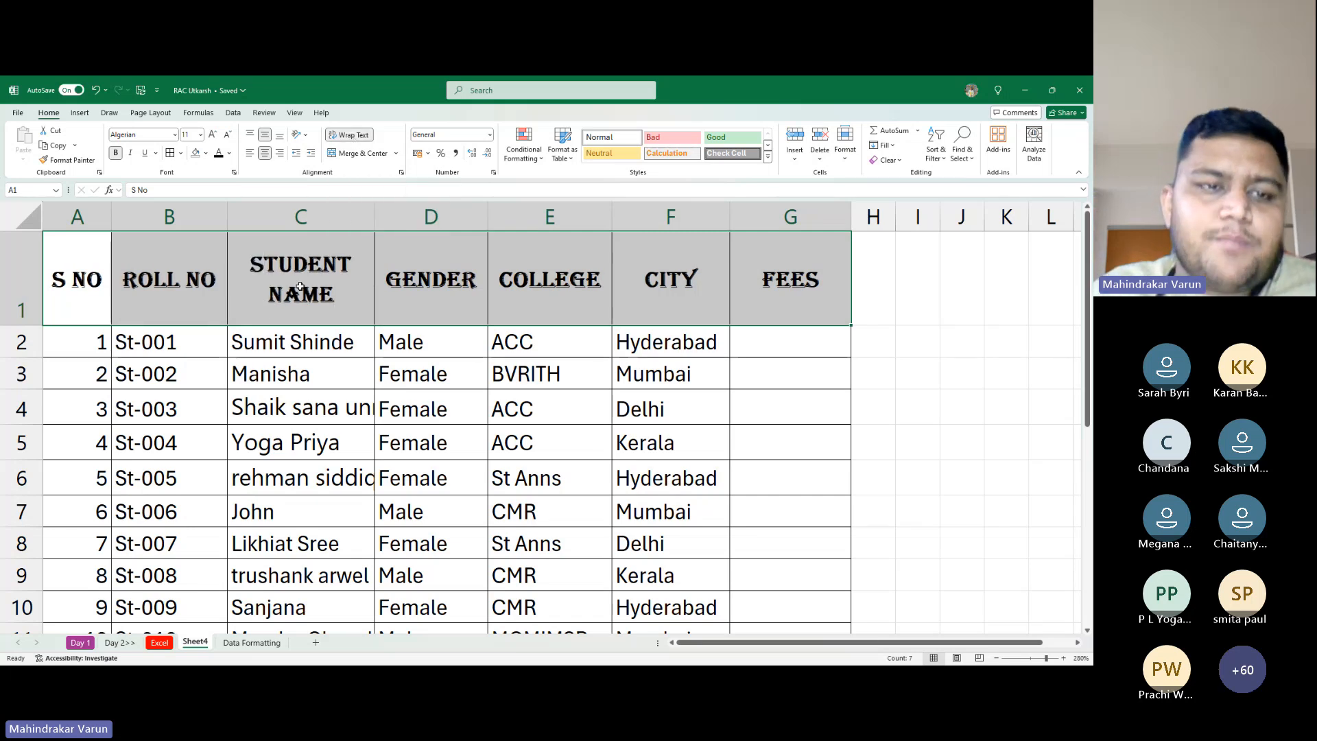
key(alt+Tab)
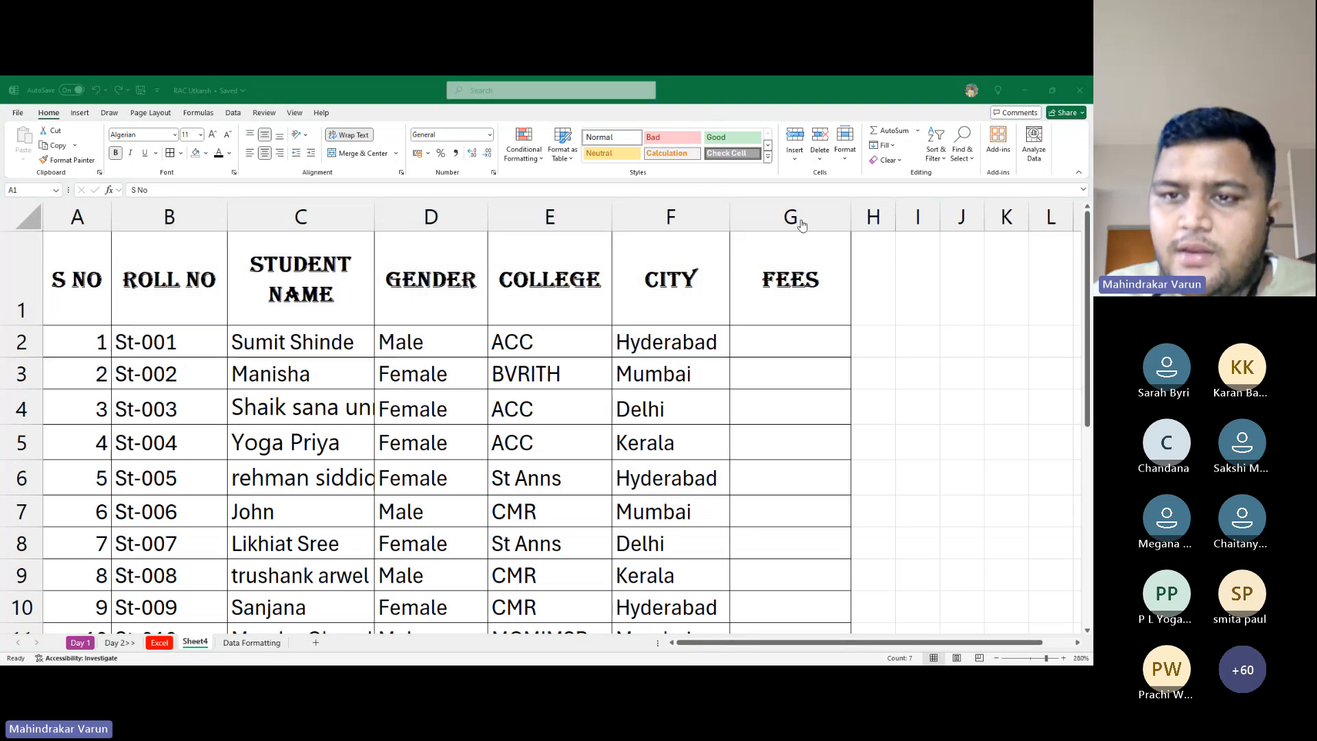
key(alt+Tab)
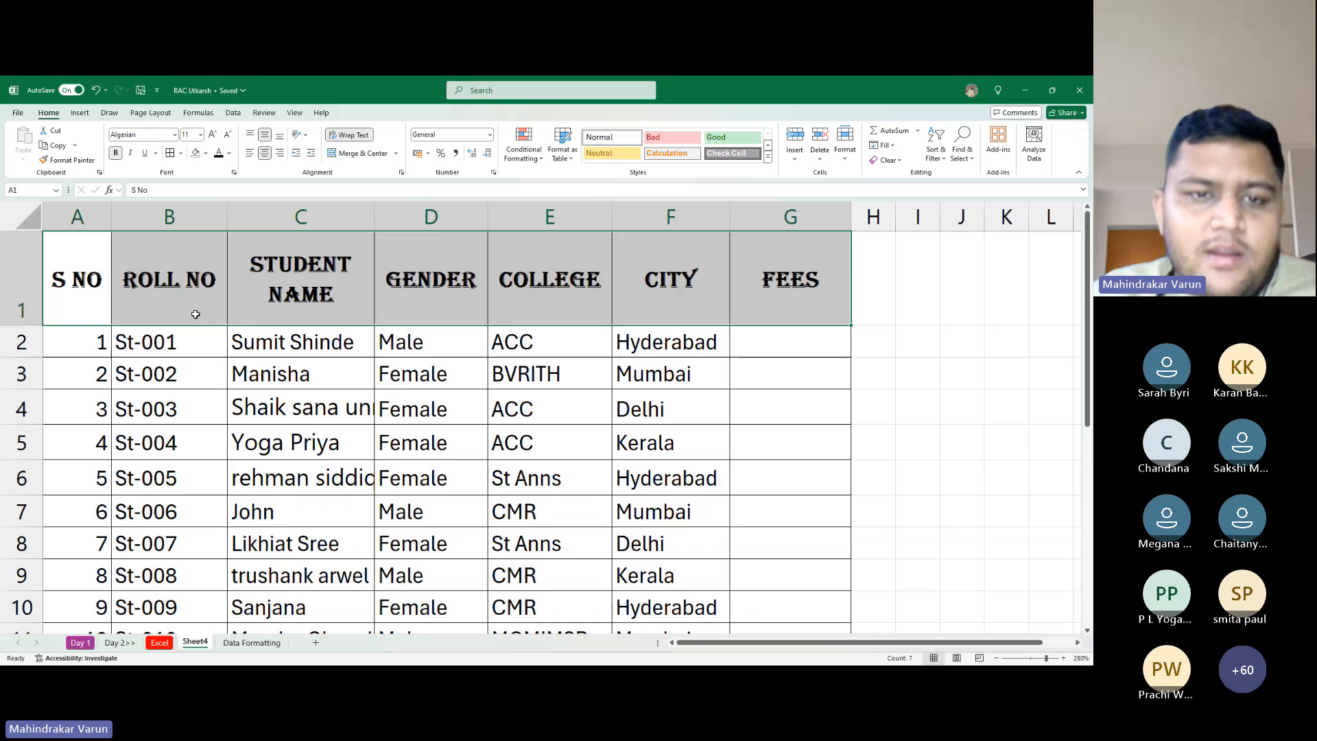
Slant the headers with Angle Counterclockwise and make row 1 taller
click(307, 138)
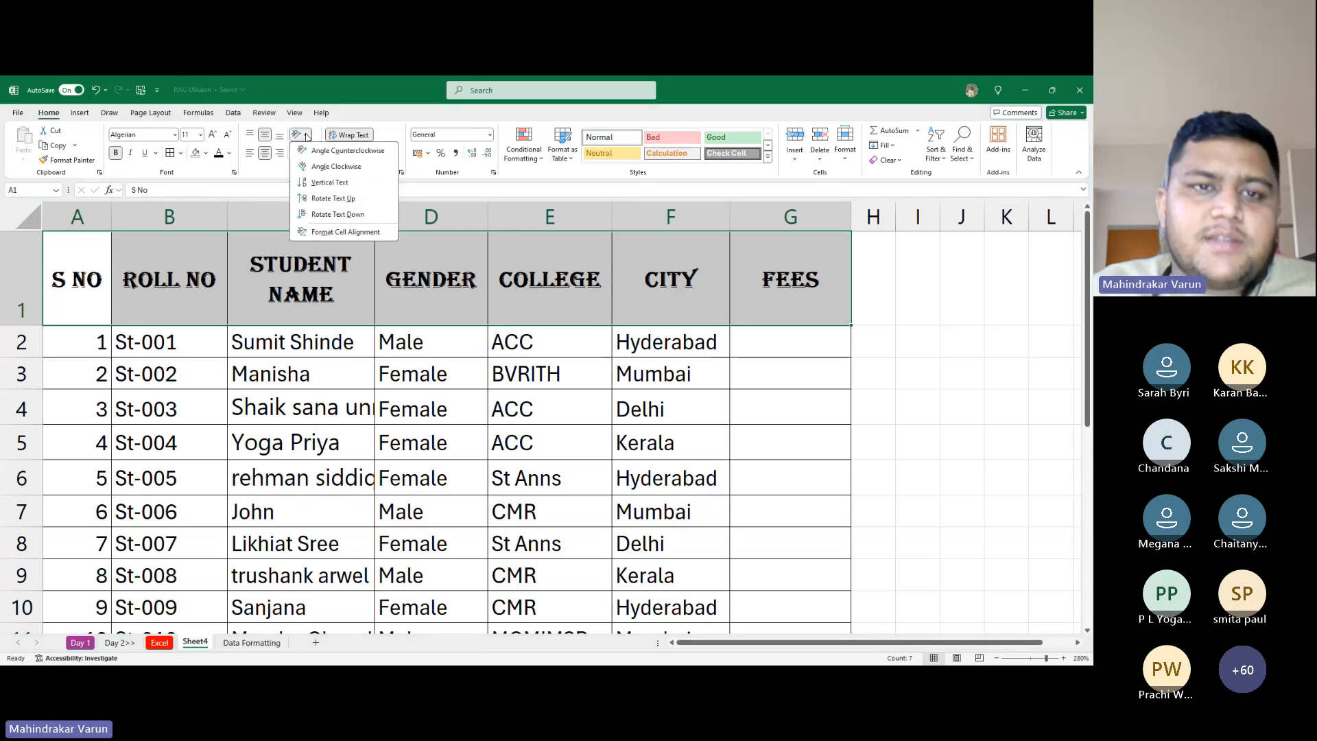
click(311, 153)
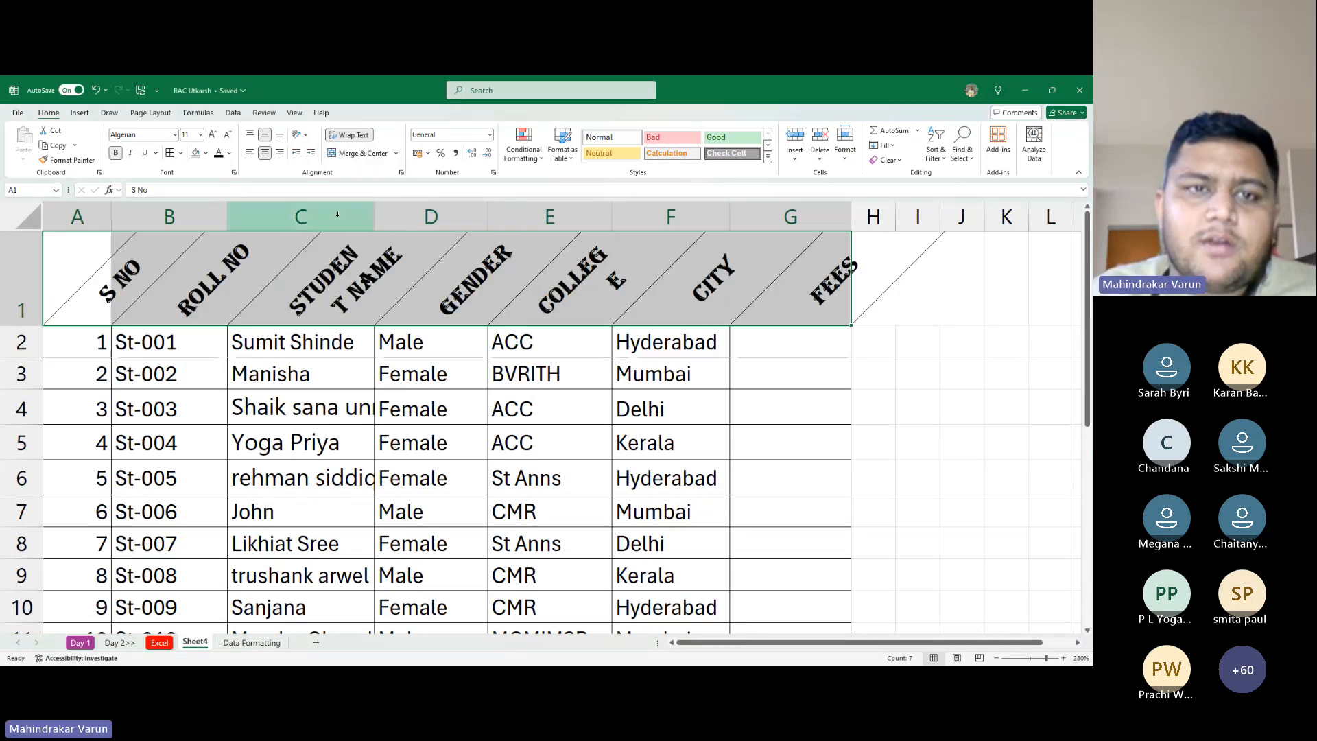
click(300, 134)
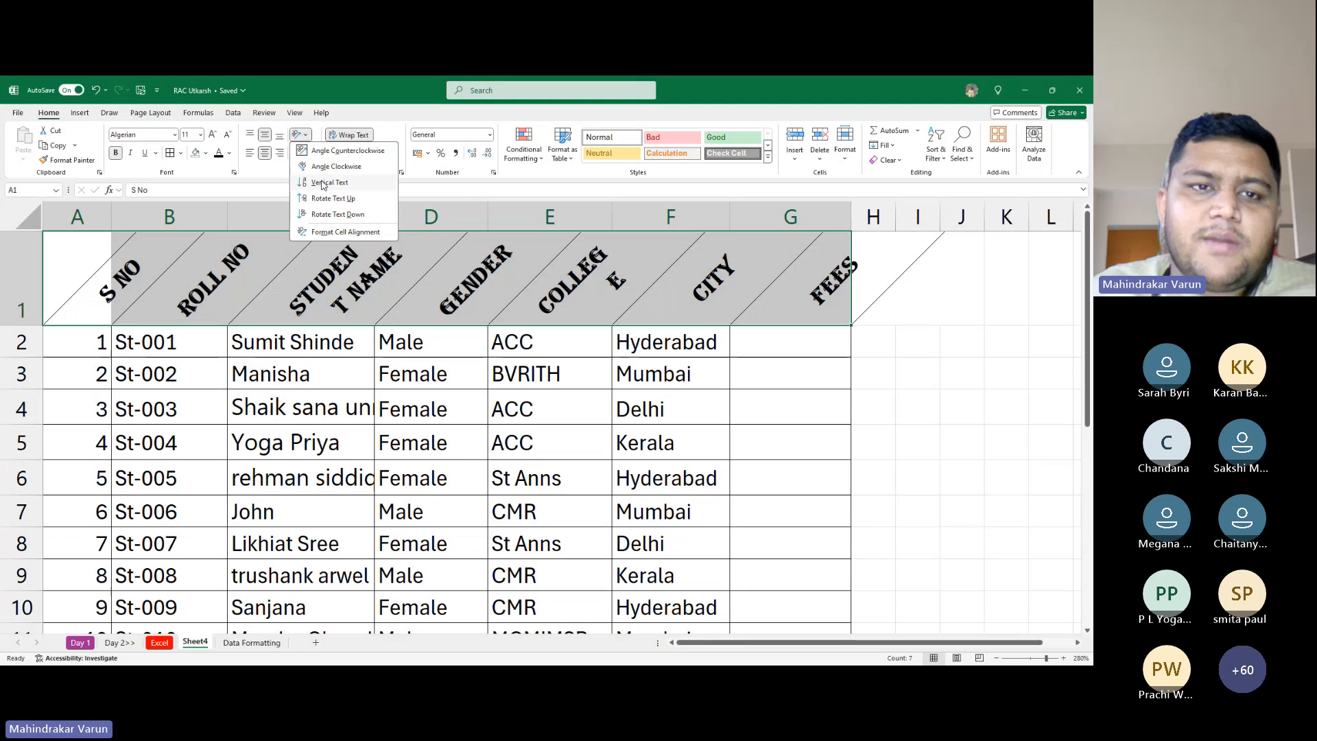
click(331, 167)
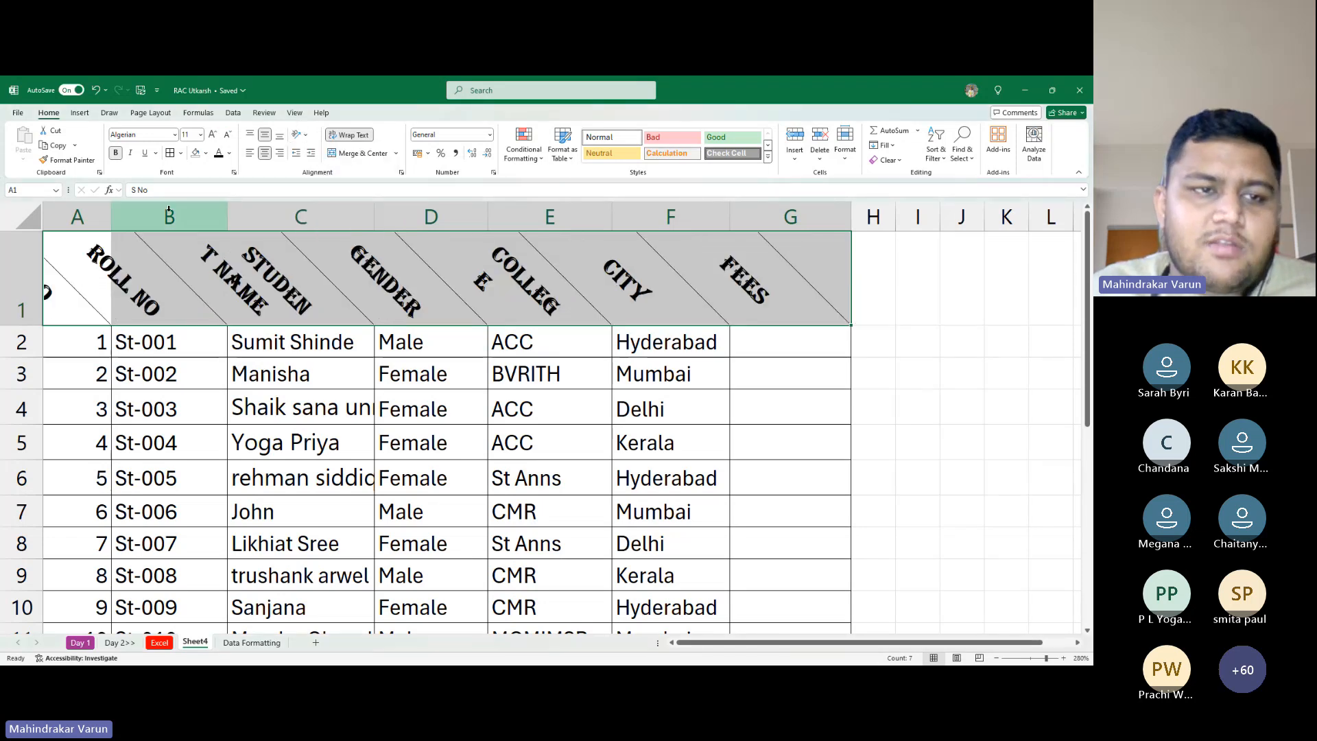
click(302, 134)
click(331, 153)
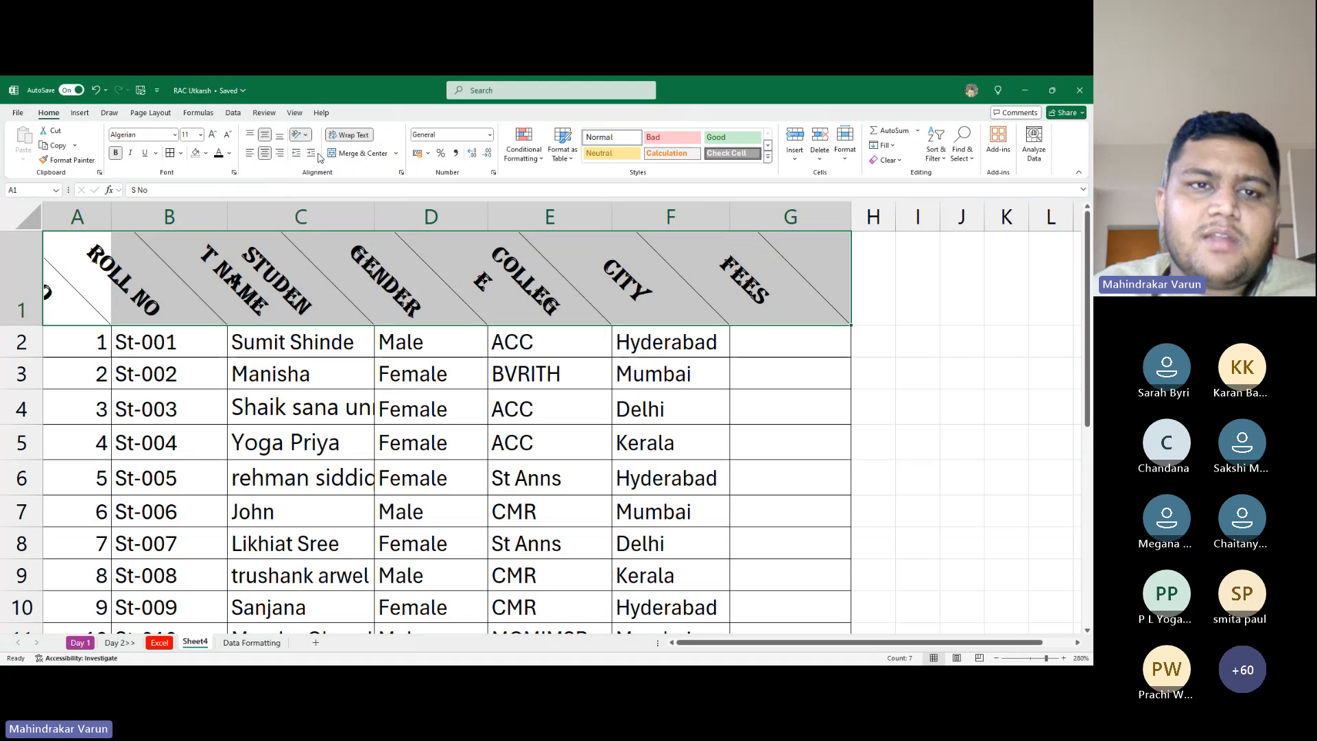
drag(21, 326, 21, 386)
click(820, 405)
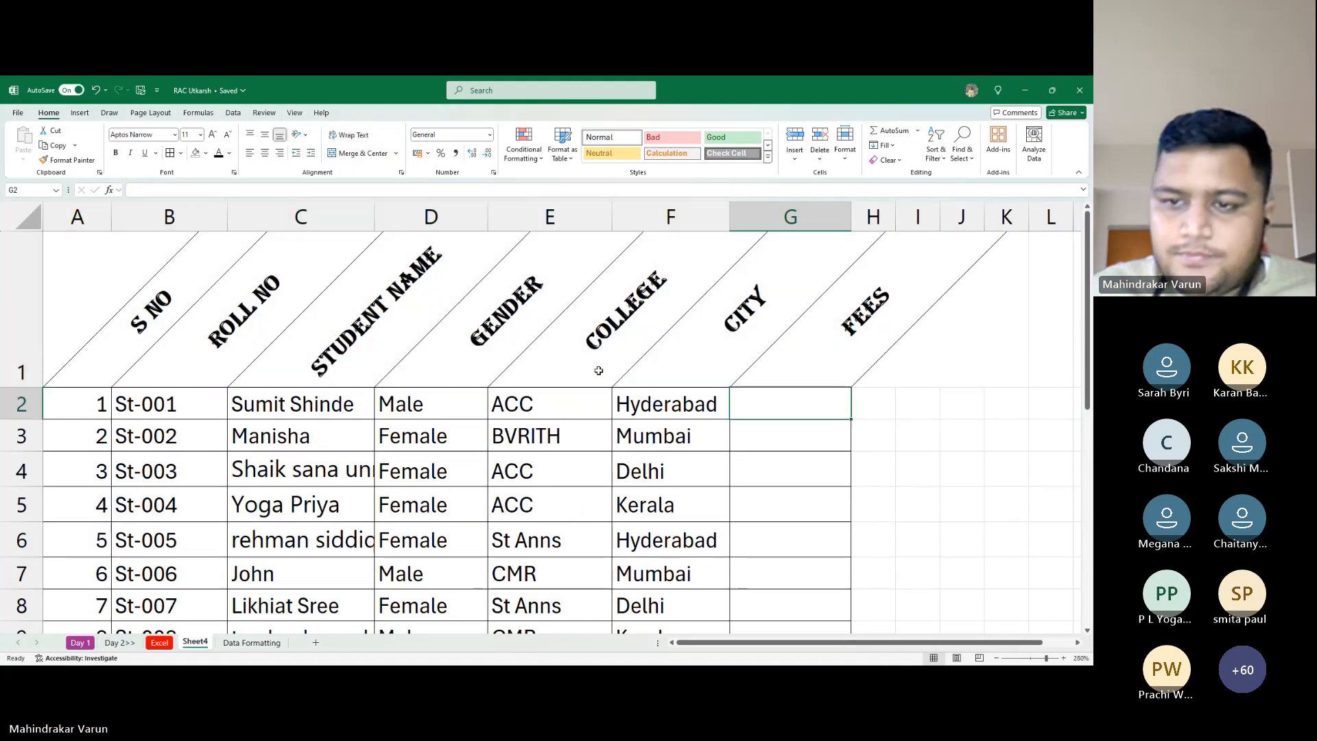
Fill the header cells A1:G1 light blue
click(216, 319)
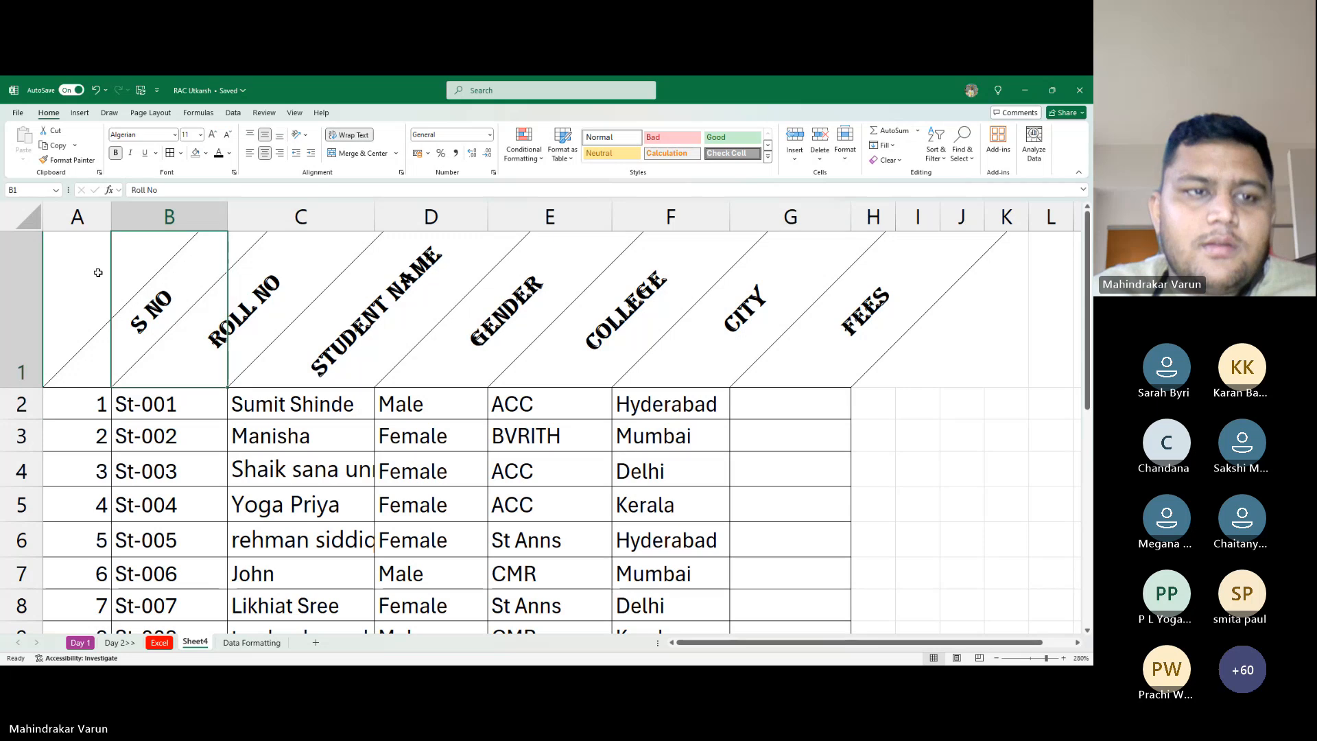
drag(89, 309, 867, 312)
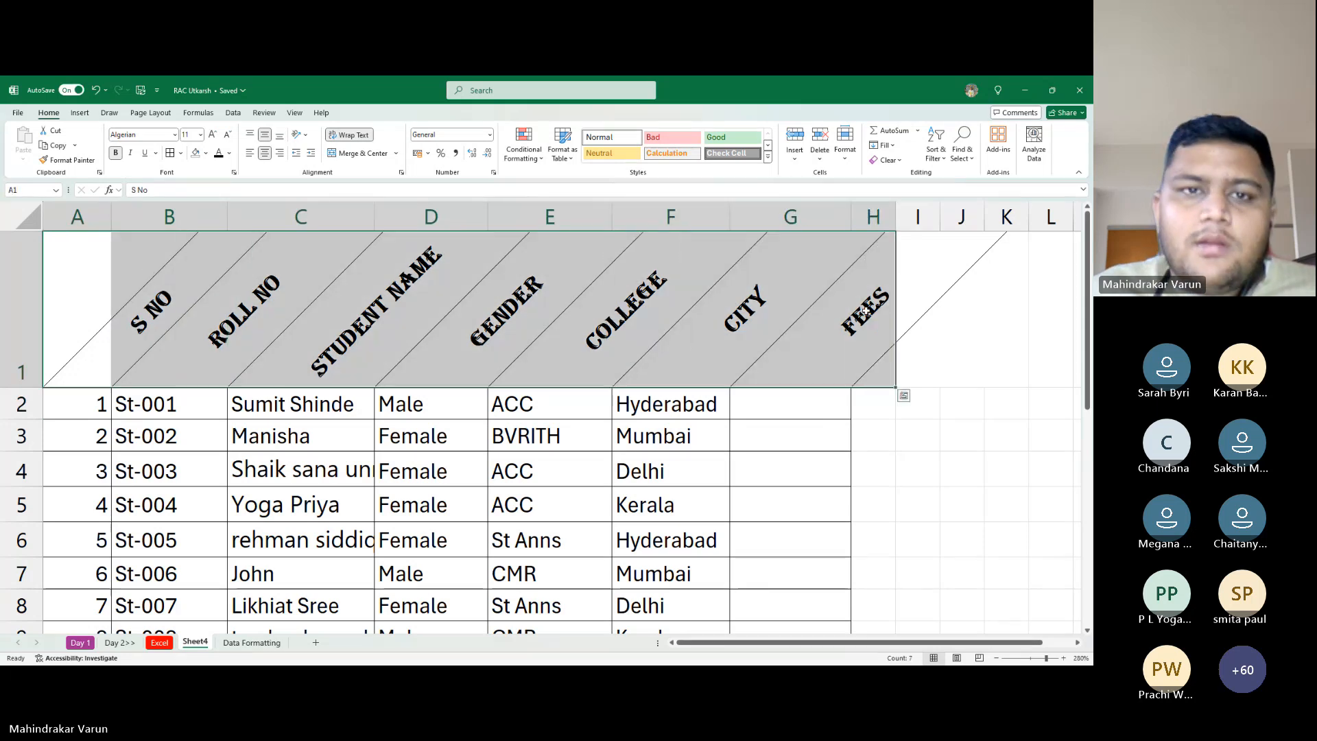
key(shift+Left)
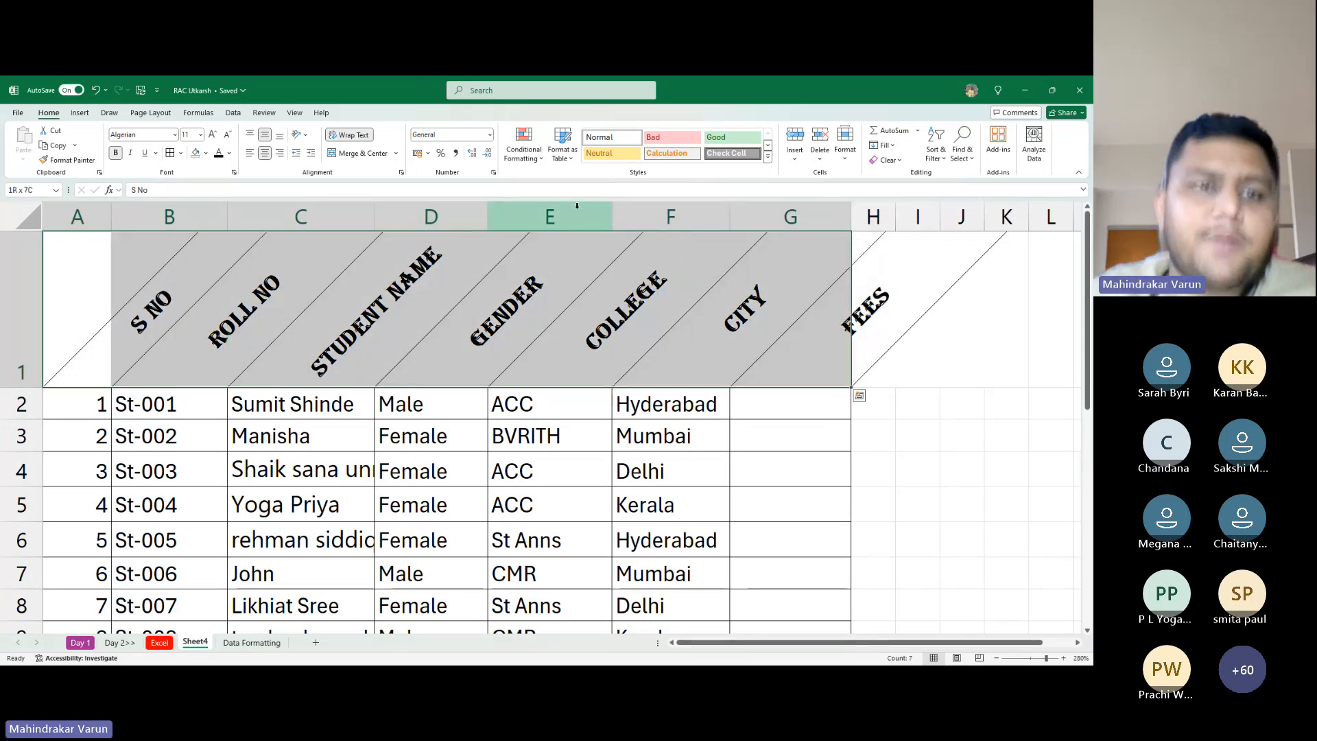
click(205, 154)
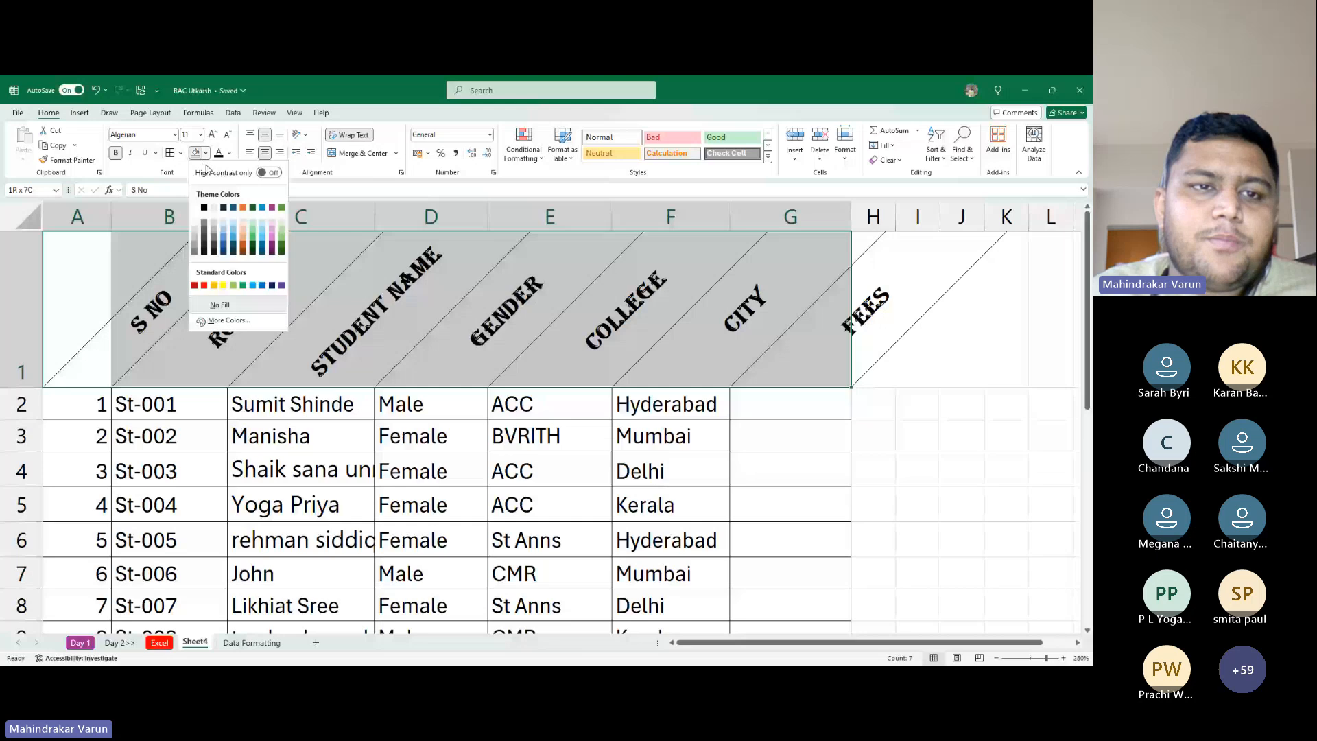
click(263, 223)
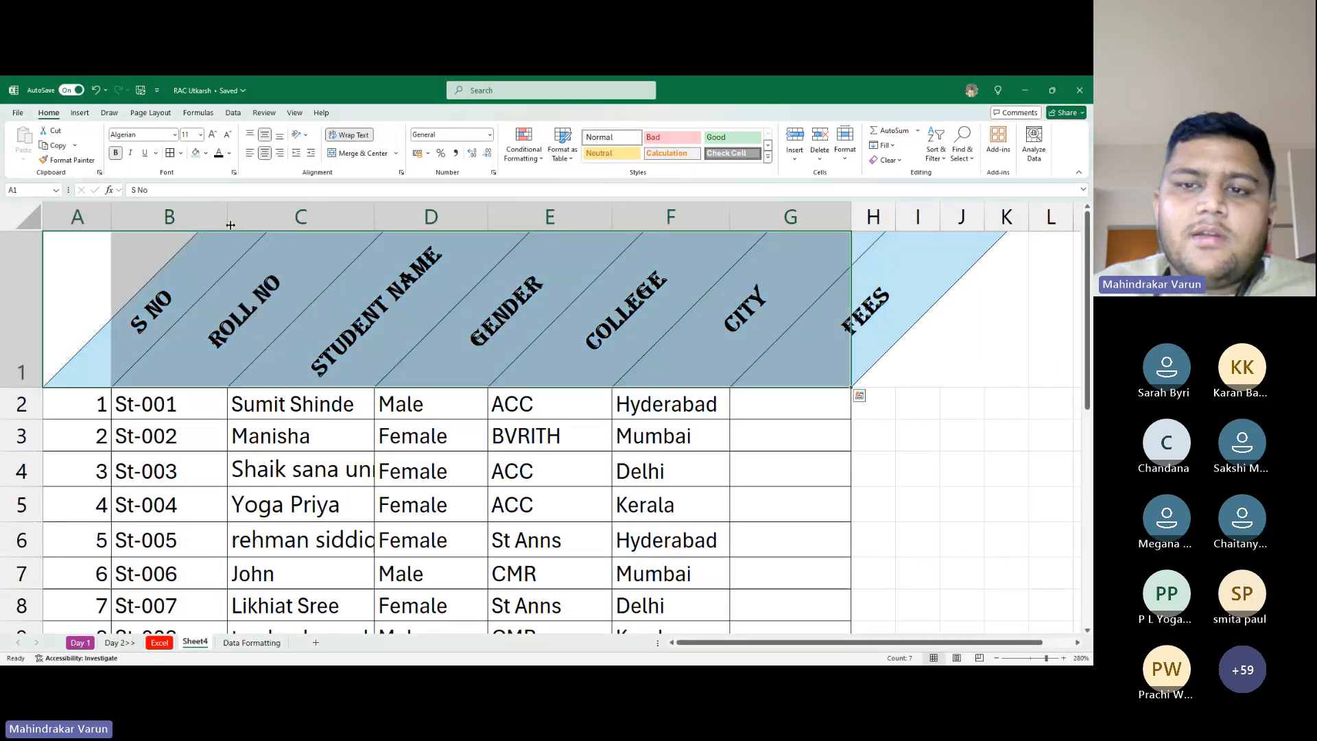
click(408, 308)
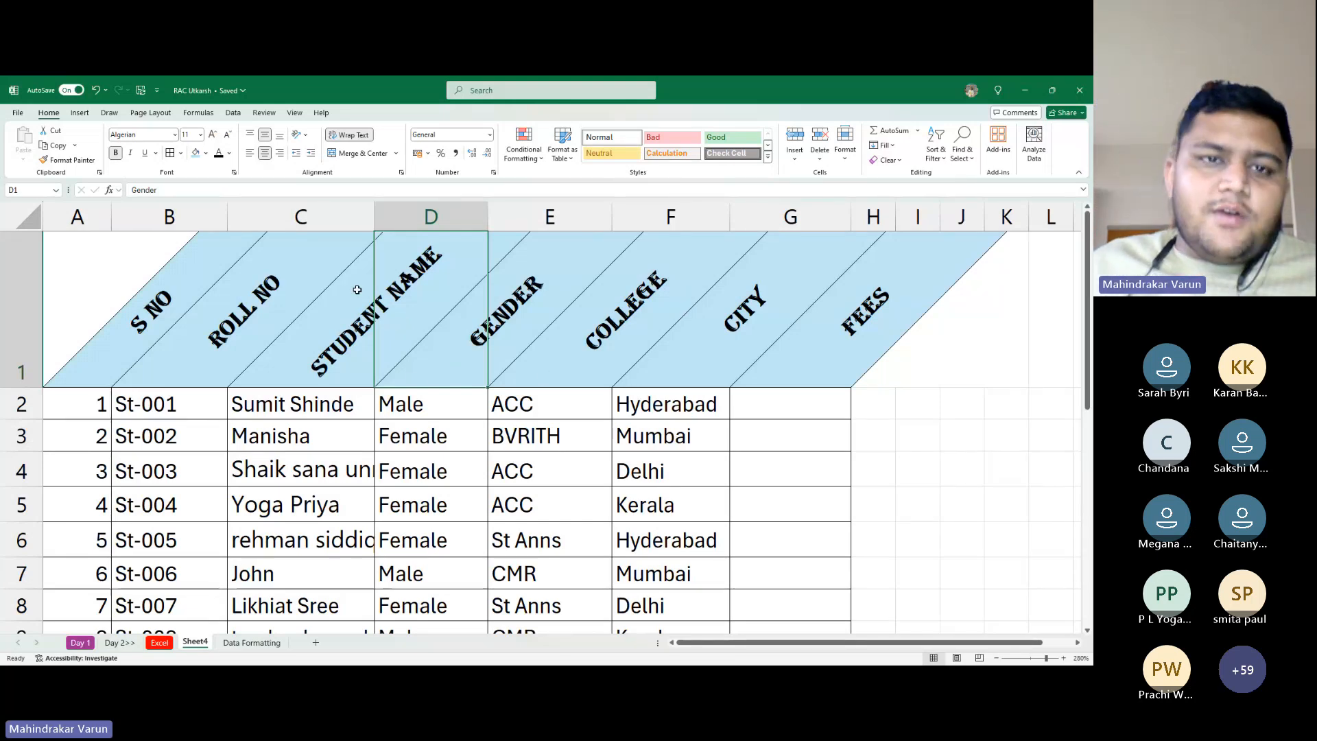
Toggle Angle Counterclockwise on and off for A1:G11 so labels read horizontally
click(302, 135)
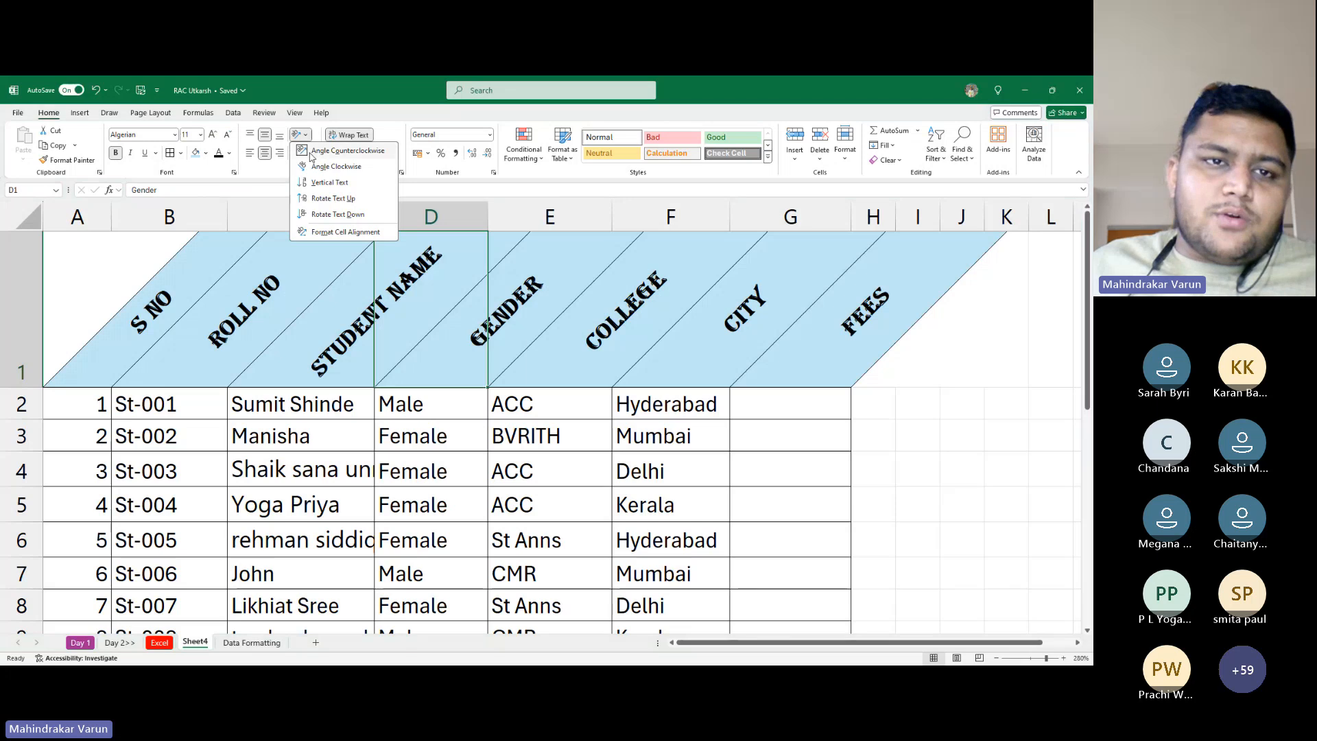
click(310, 156)
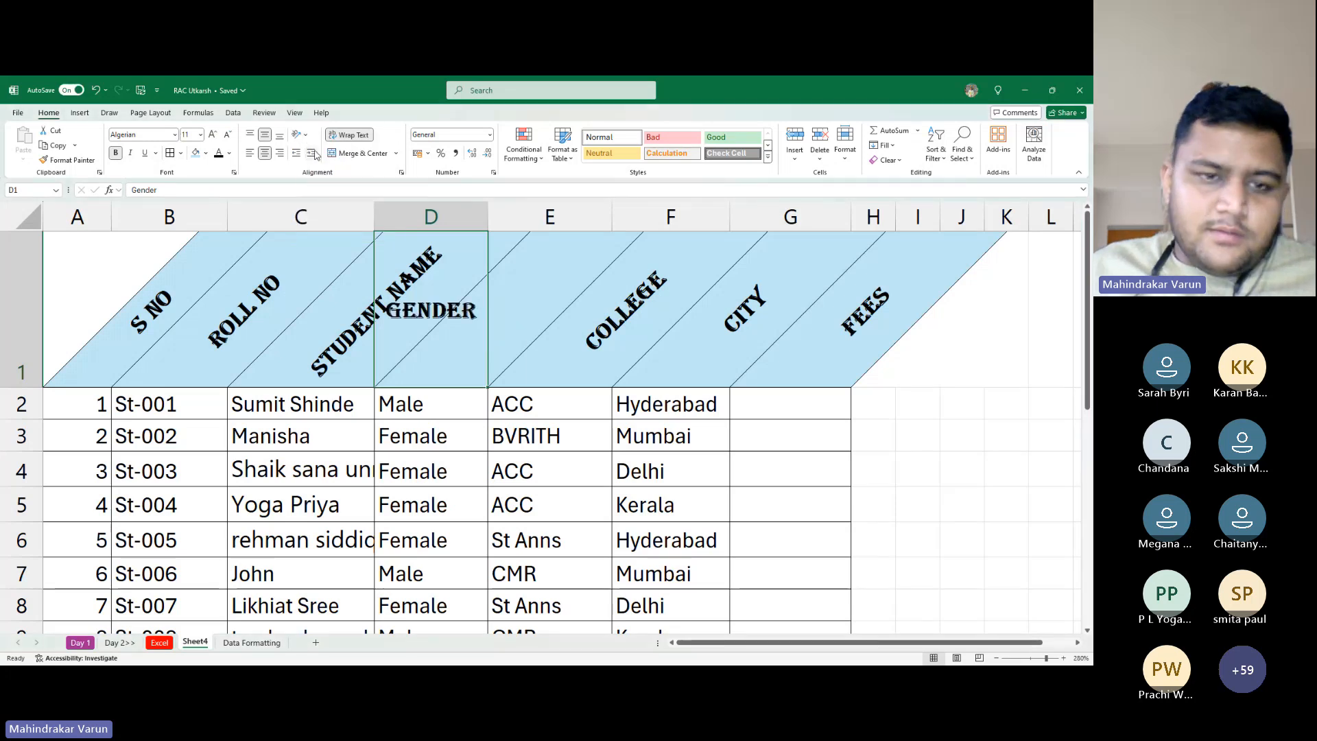
key(ctrl+a)
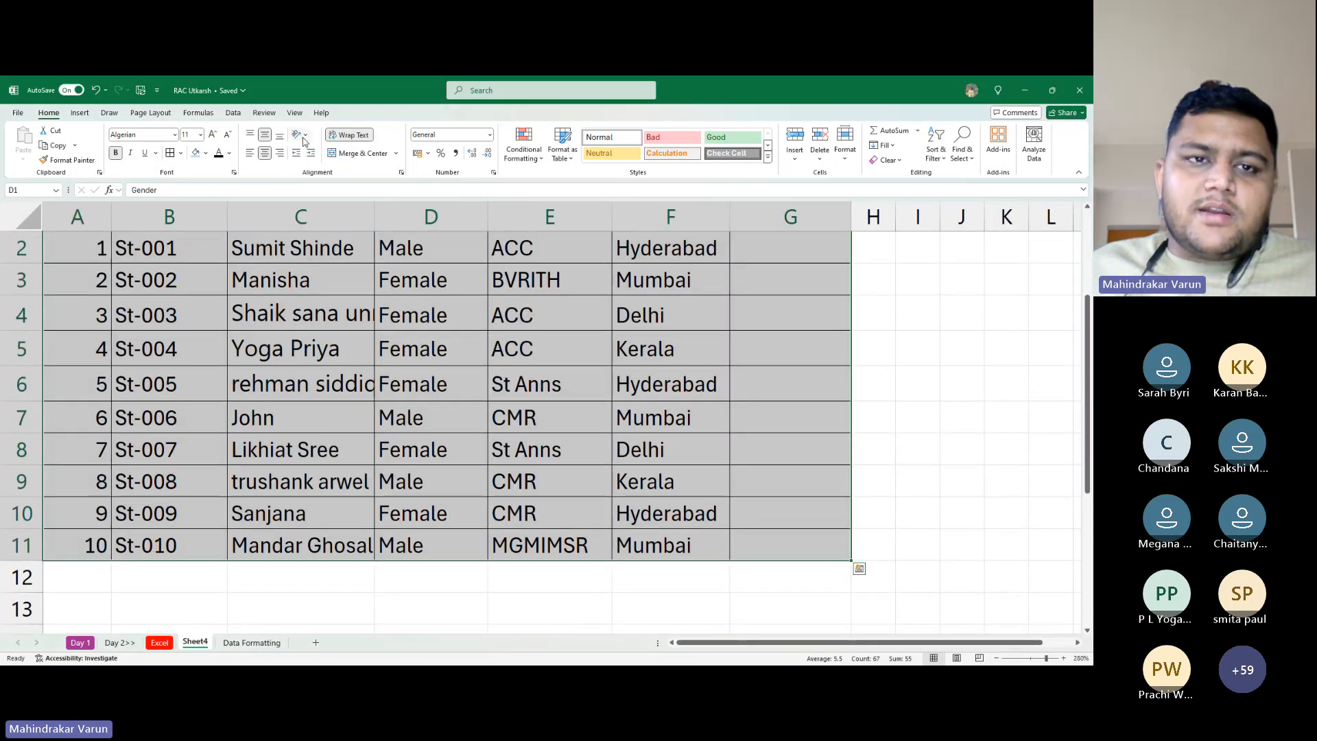
click(302, 134)
click(343, 150)
click(301, 135)
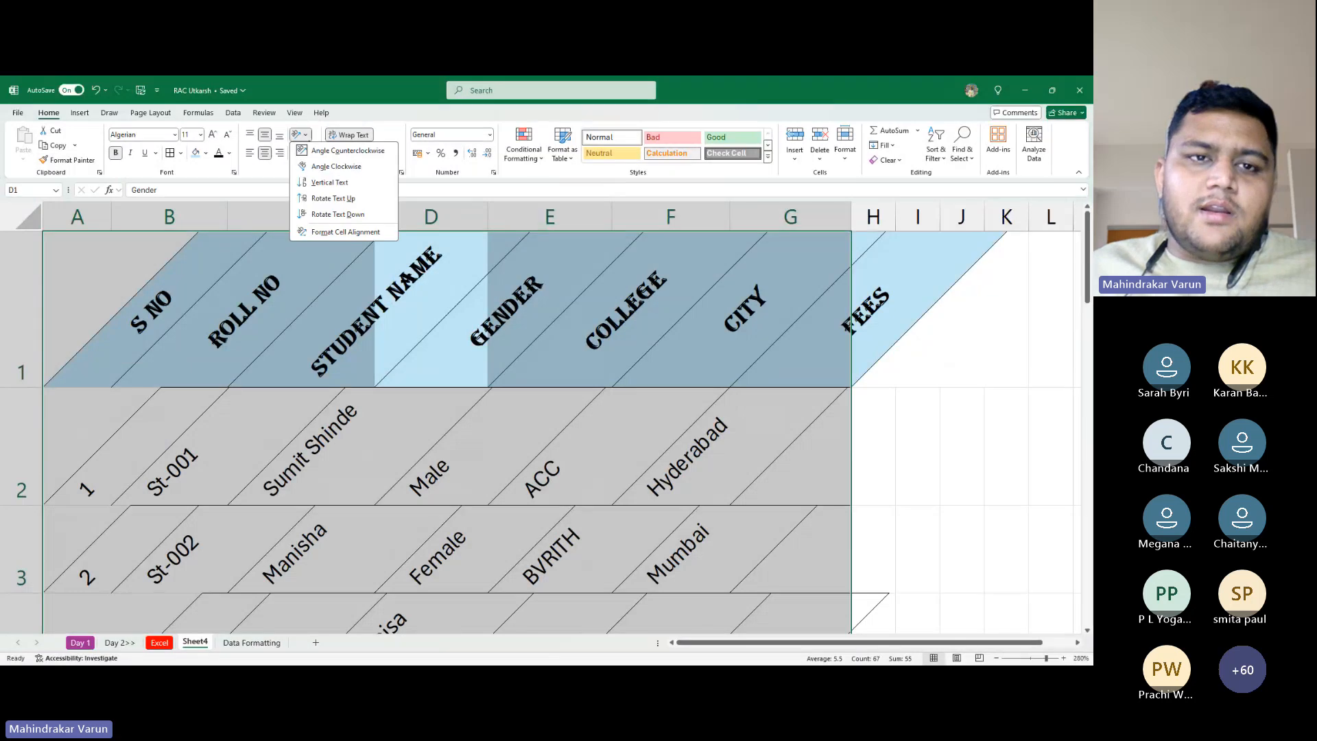
click(343, 150)
click(426, 432)
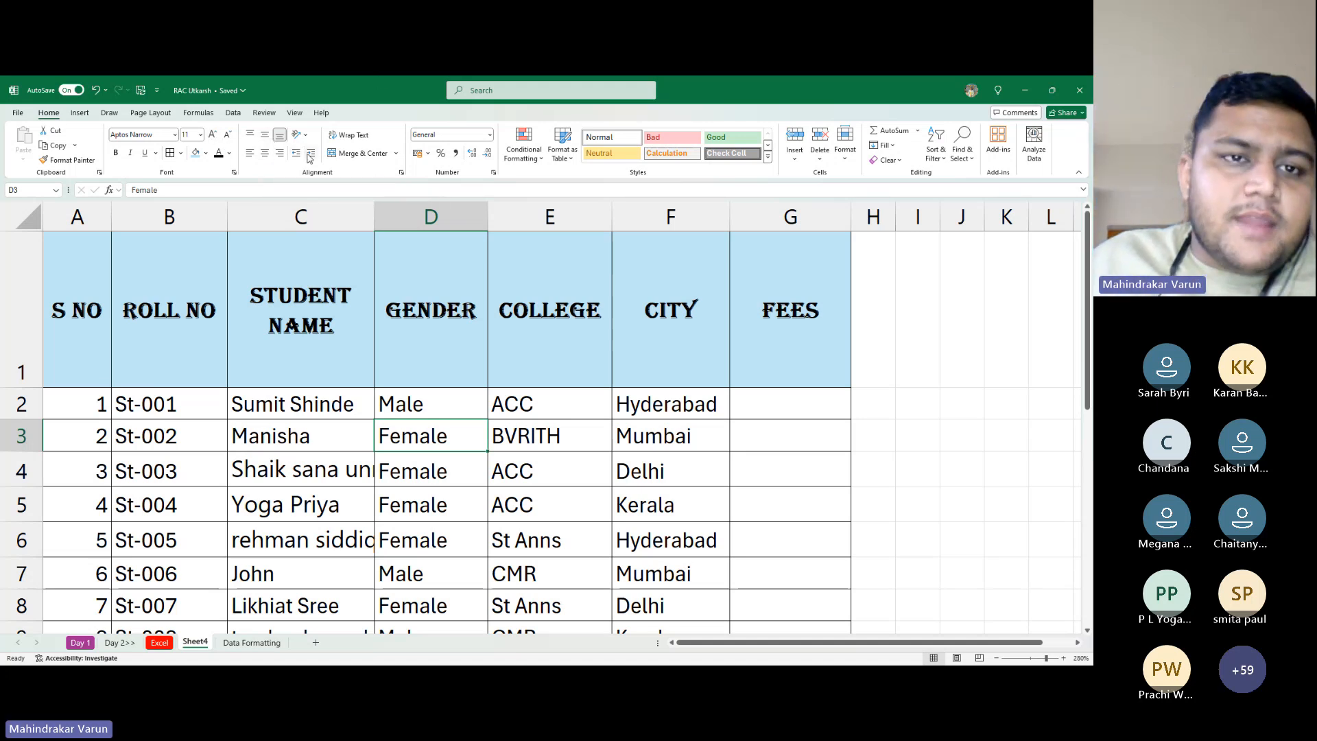
Select the student names in column C, ending on C2
click(328, 344)
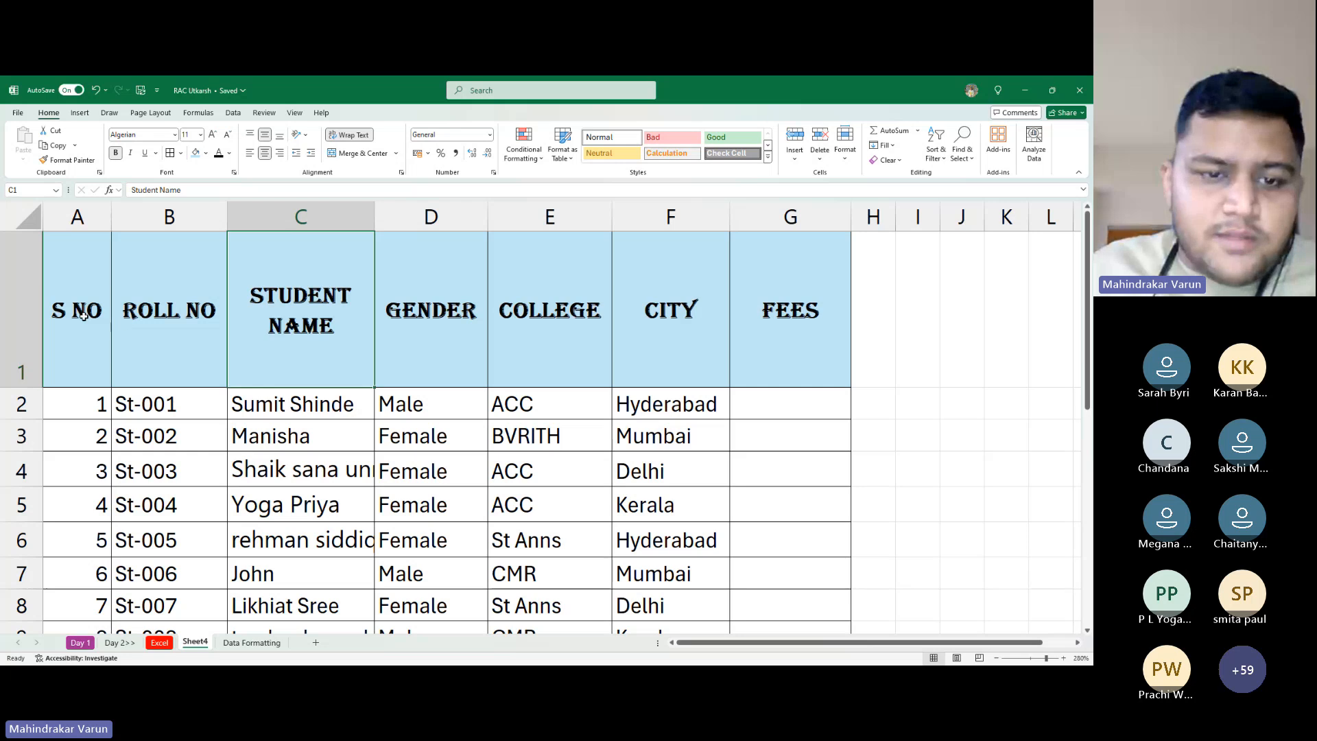
scroll(332, 407, down, 1)
drag(328, 312, 340, 480)
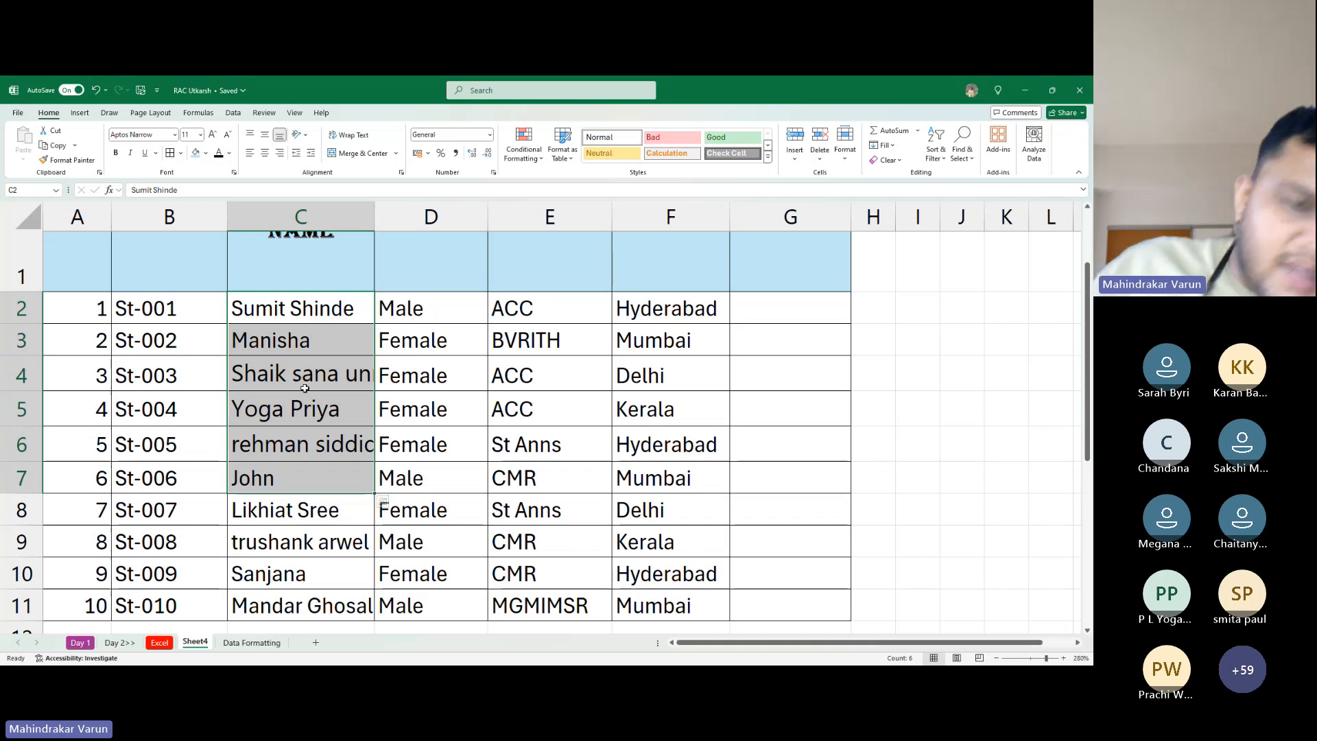
scroll(304, 388, down, 2)
scroll(302, 387, up, 2)
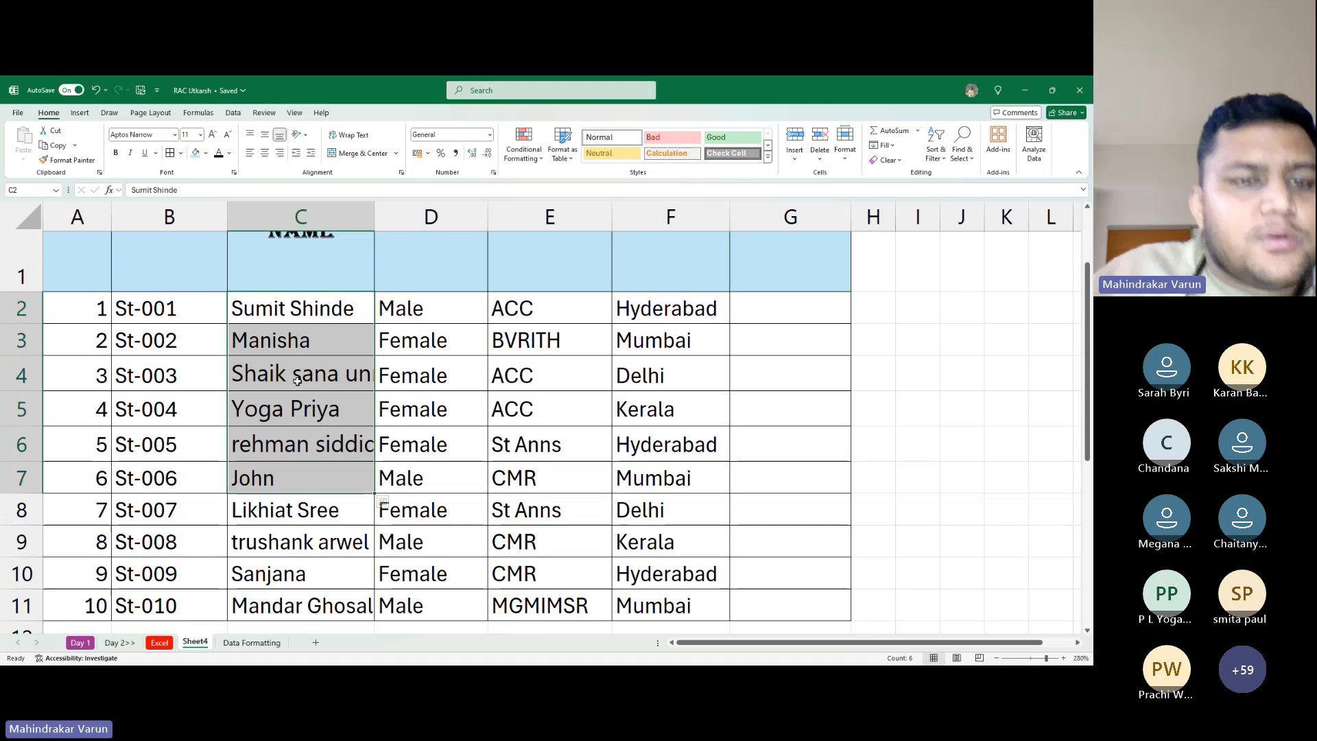
click(324, 298)
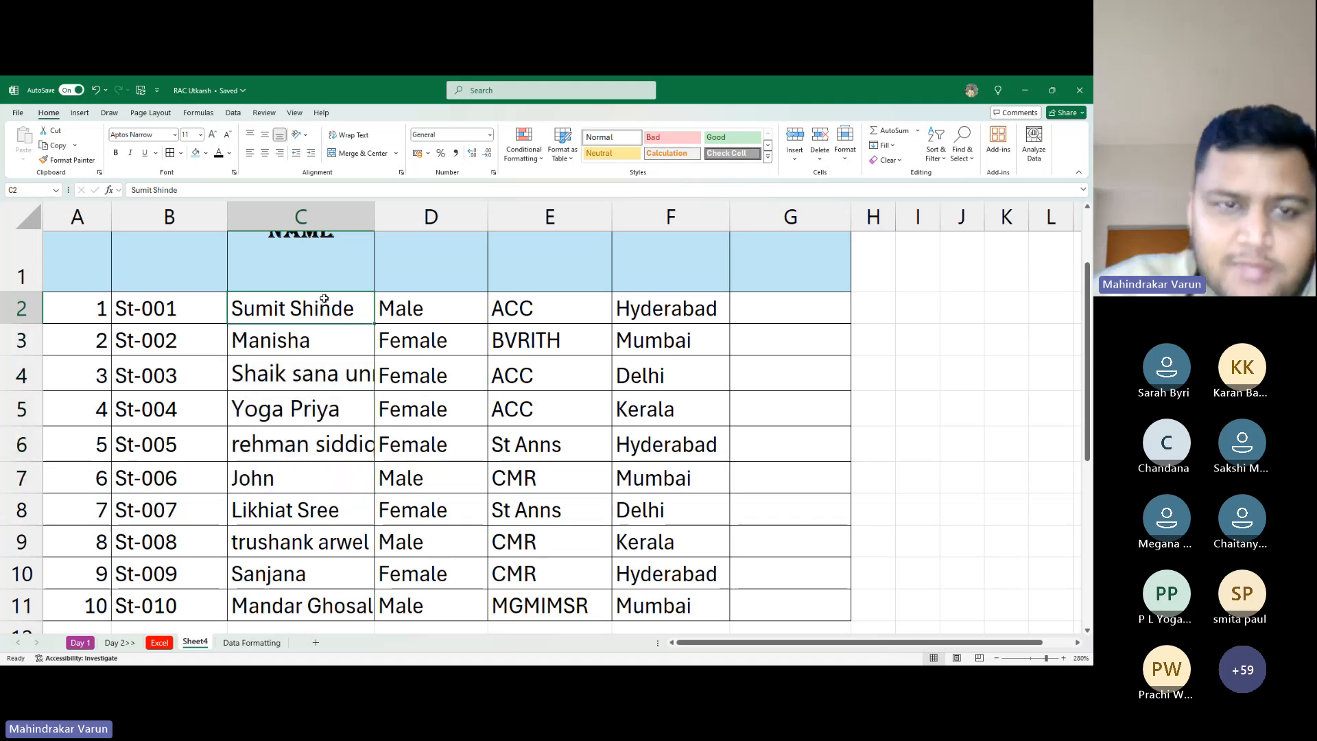
Select C2:C11 and zoom the sheet out to 250% around the shortened header row
drag(324, 297, 295, 603)
scroll(277, 393, down, 2)
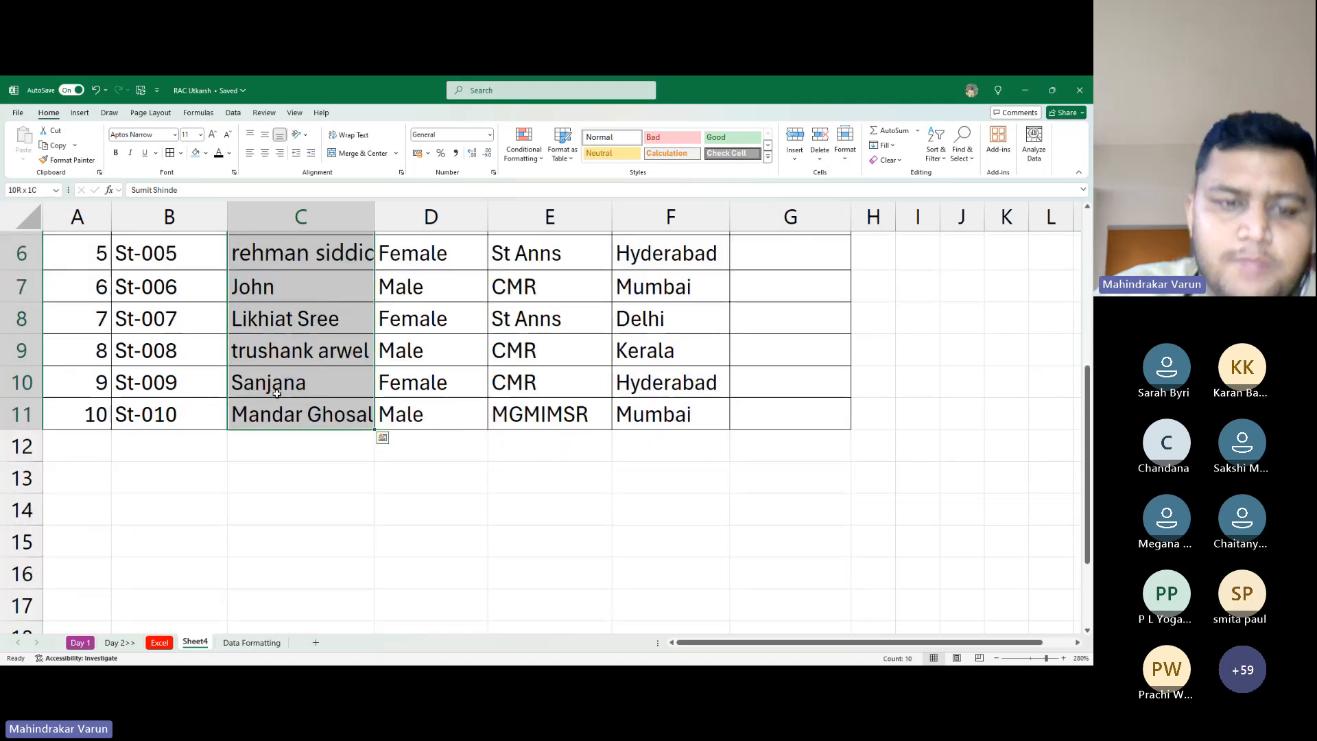
scroll(343, 504, up, 2)
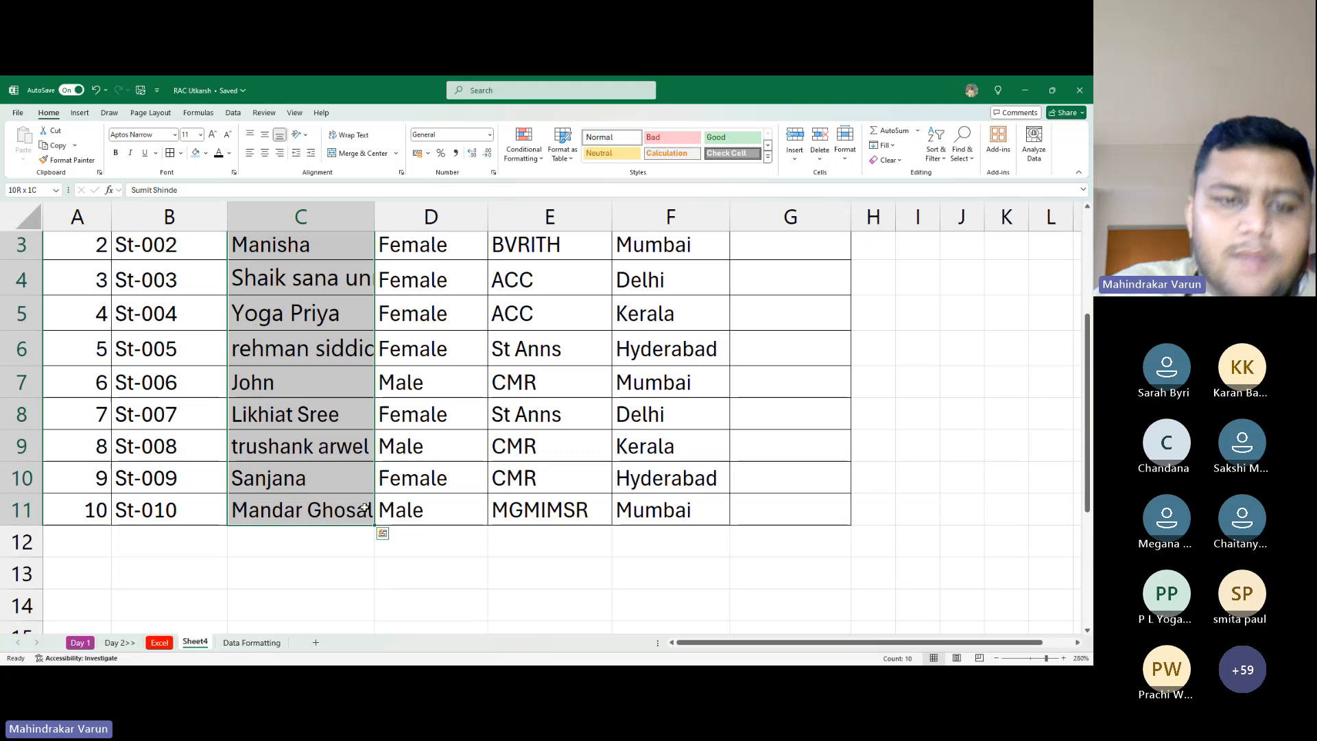
scroll(377, 531, up, 2)
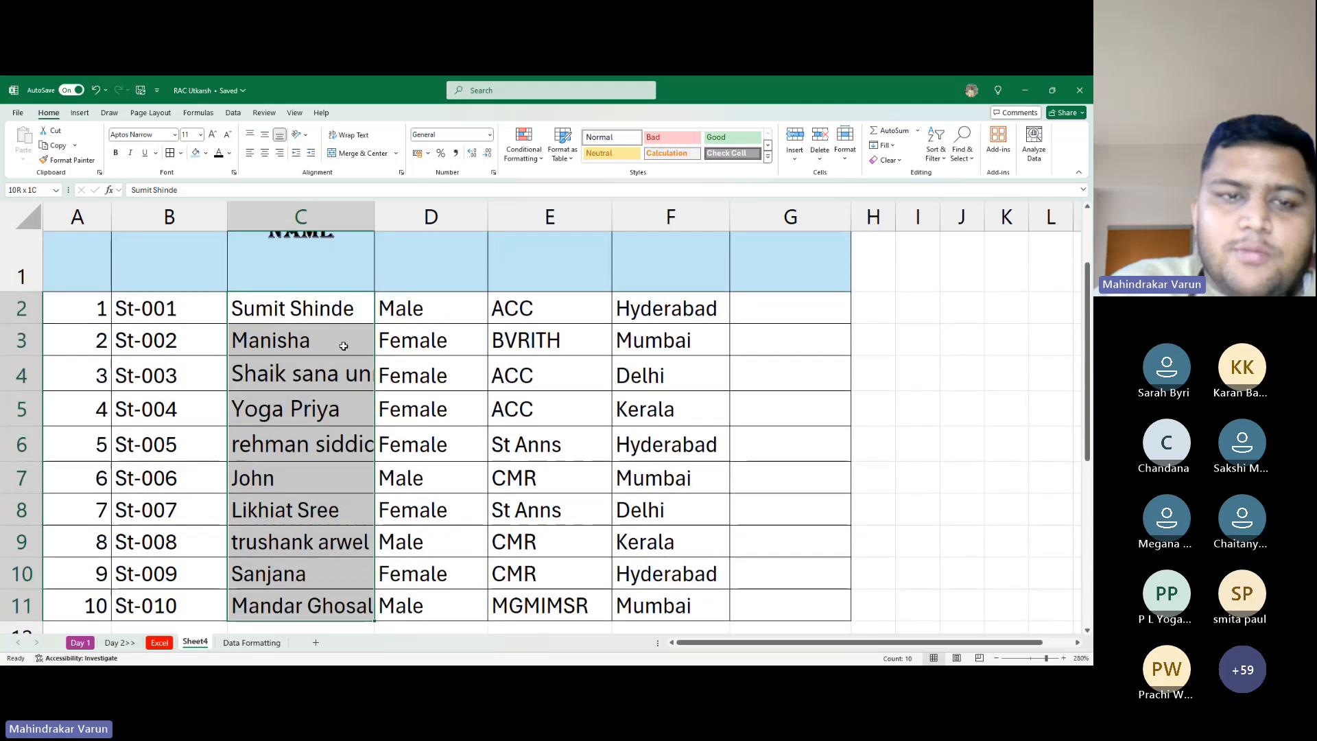
ctrl+scroll(343, 346, down, 2)
scroll(343, 346, up, 1)
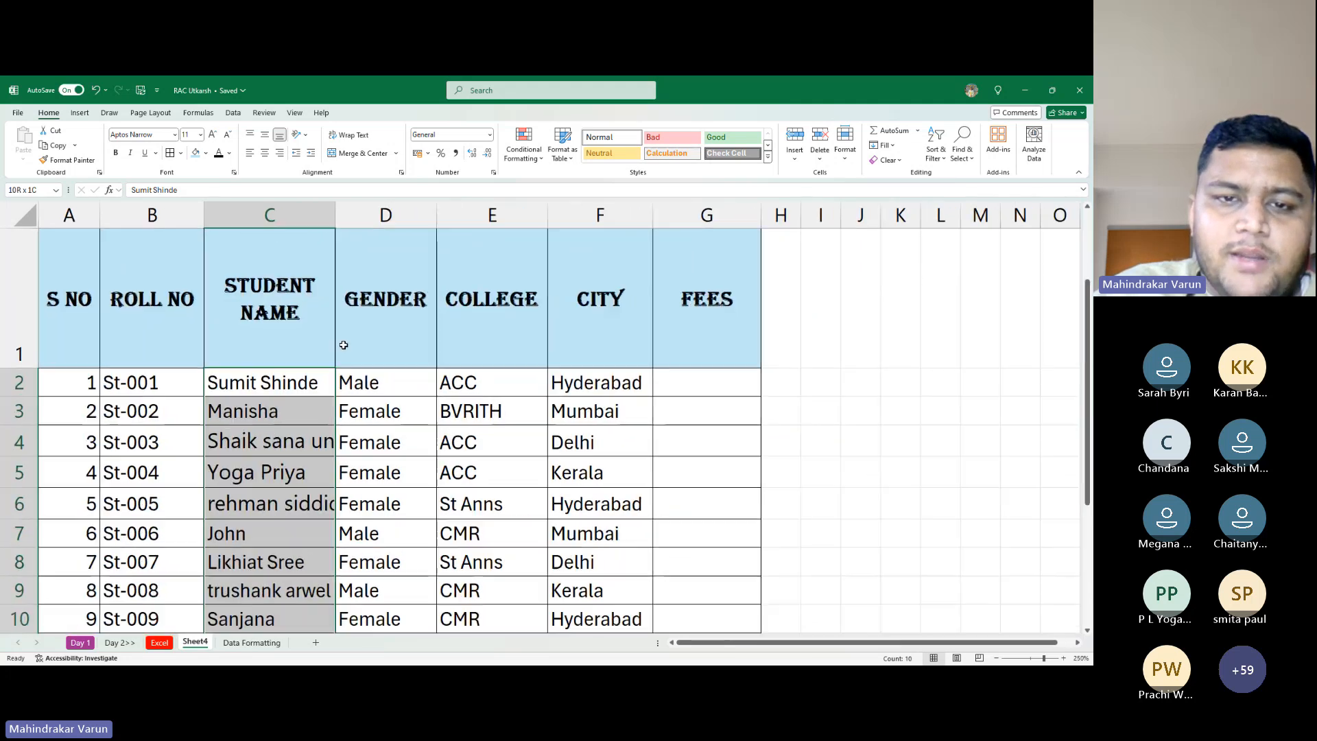
ctrl+scroll(343, 346, down, 1)
ctrl+scroll(341, 347, up, 1)
scroll(271, 349, up, 1)
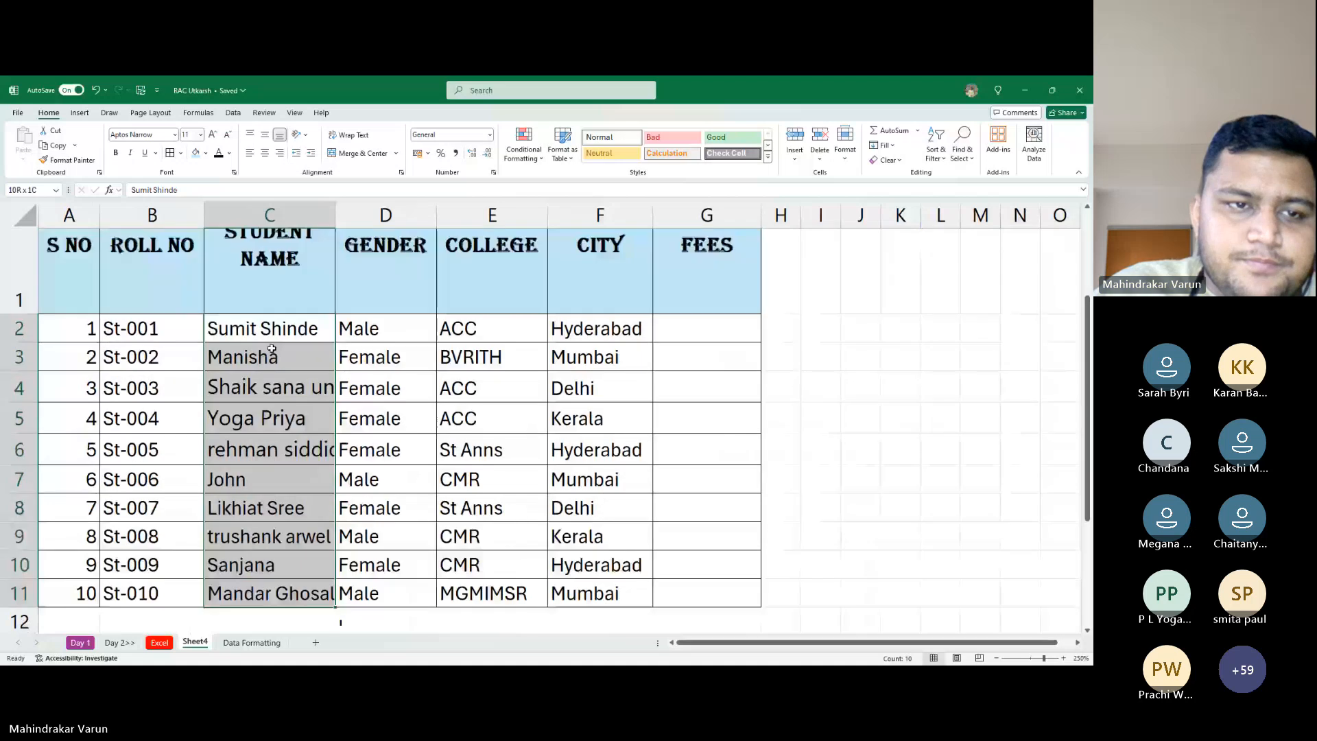
scroll(272, 348, up, 1)
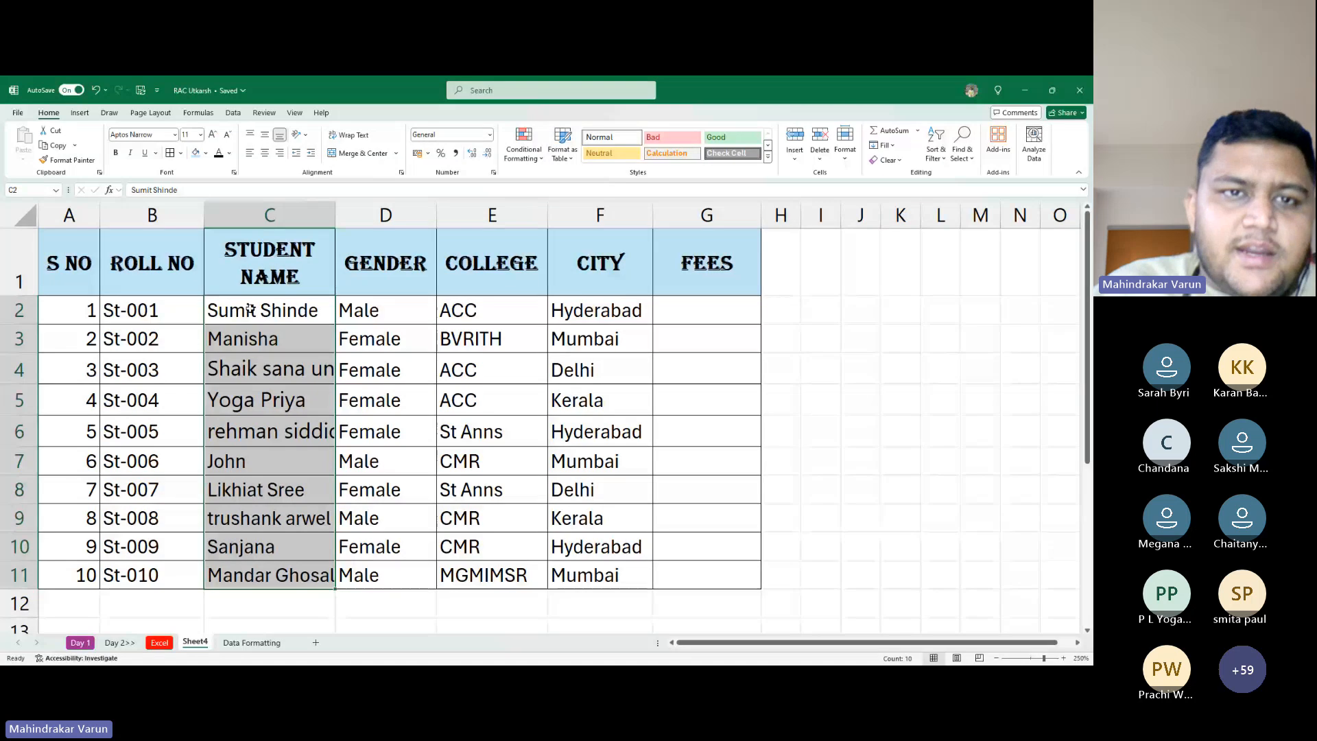
click(354, 136)
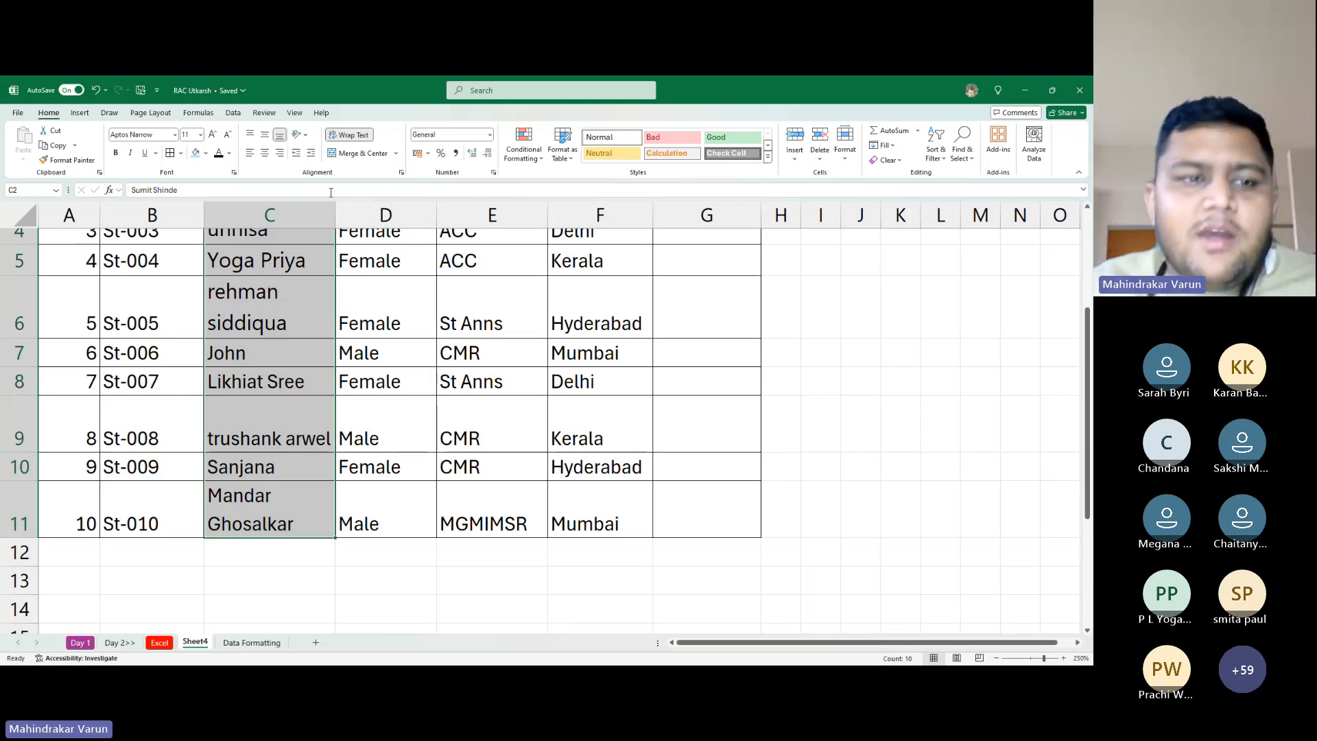
click(260, 303)
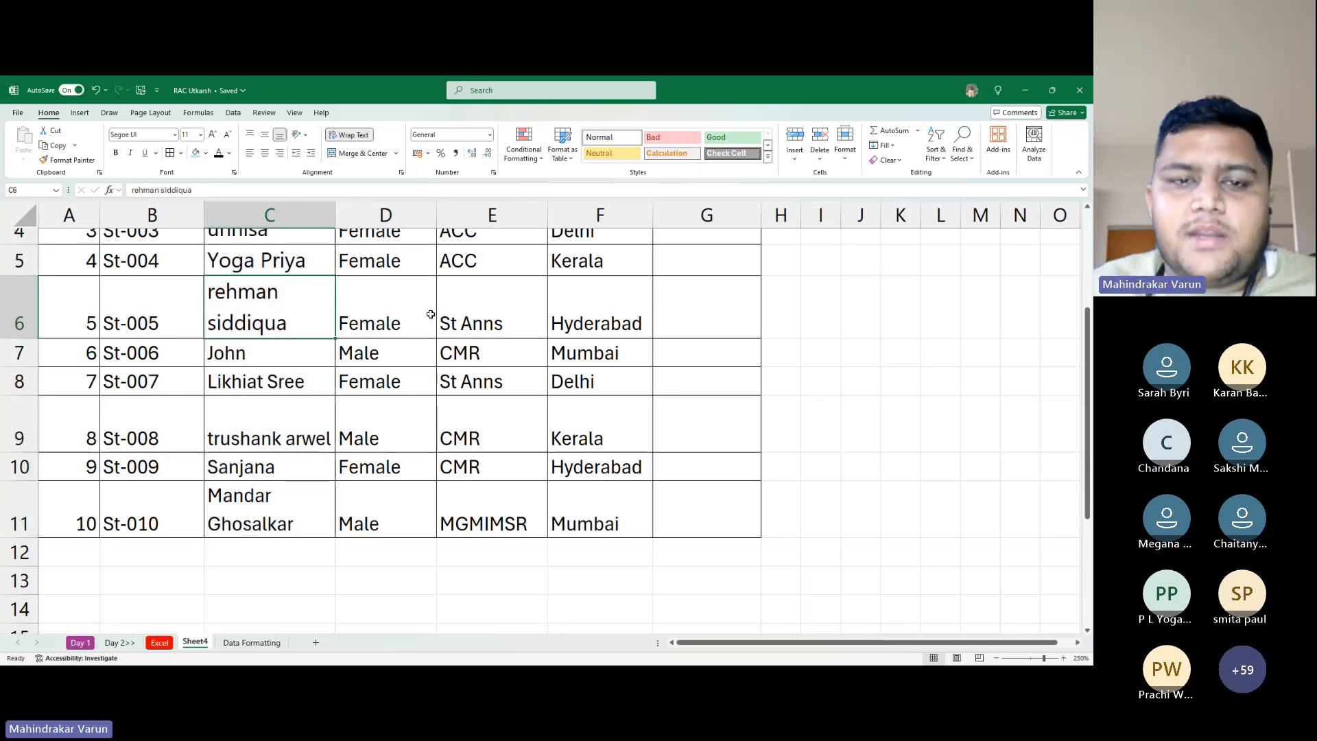
click(29, 293)
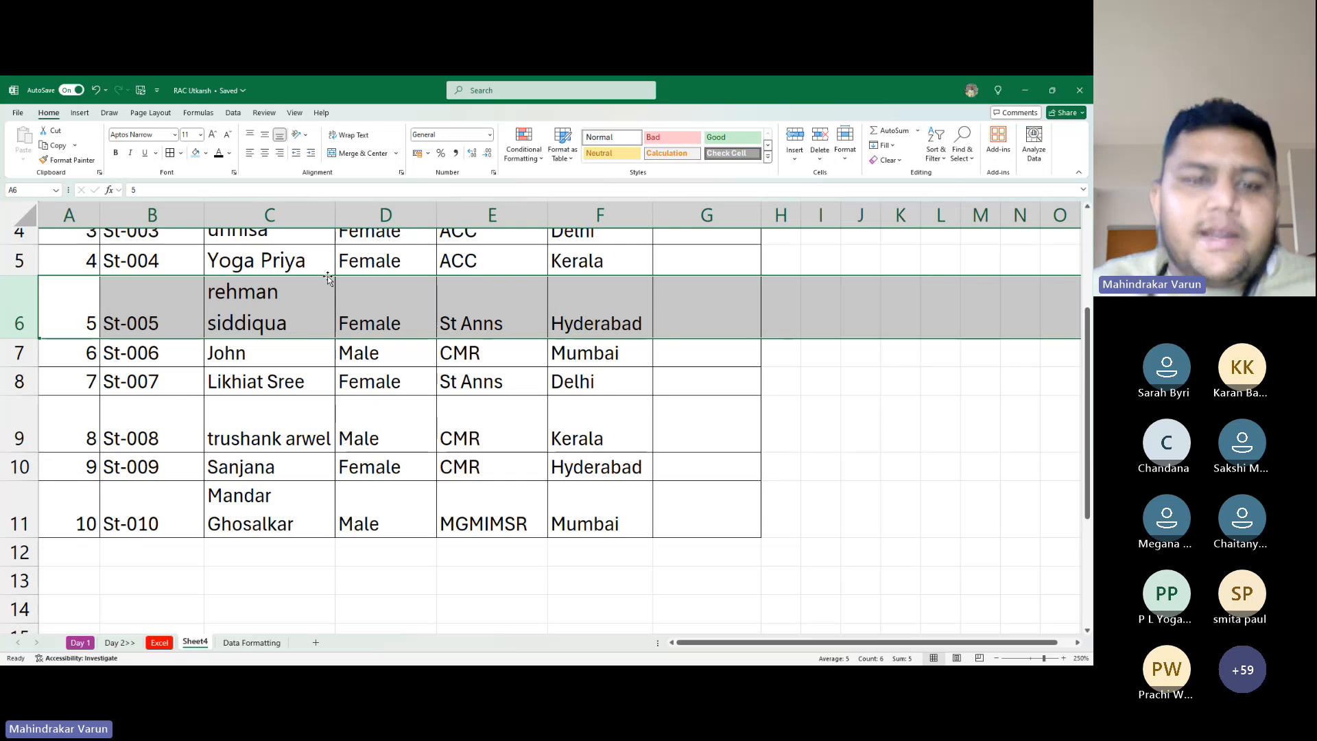
scroll(297, 341, up, 1)
click(21, 381)
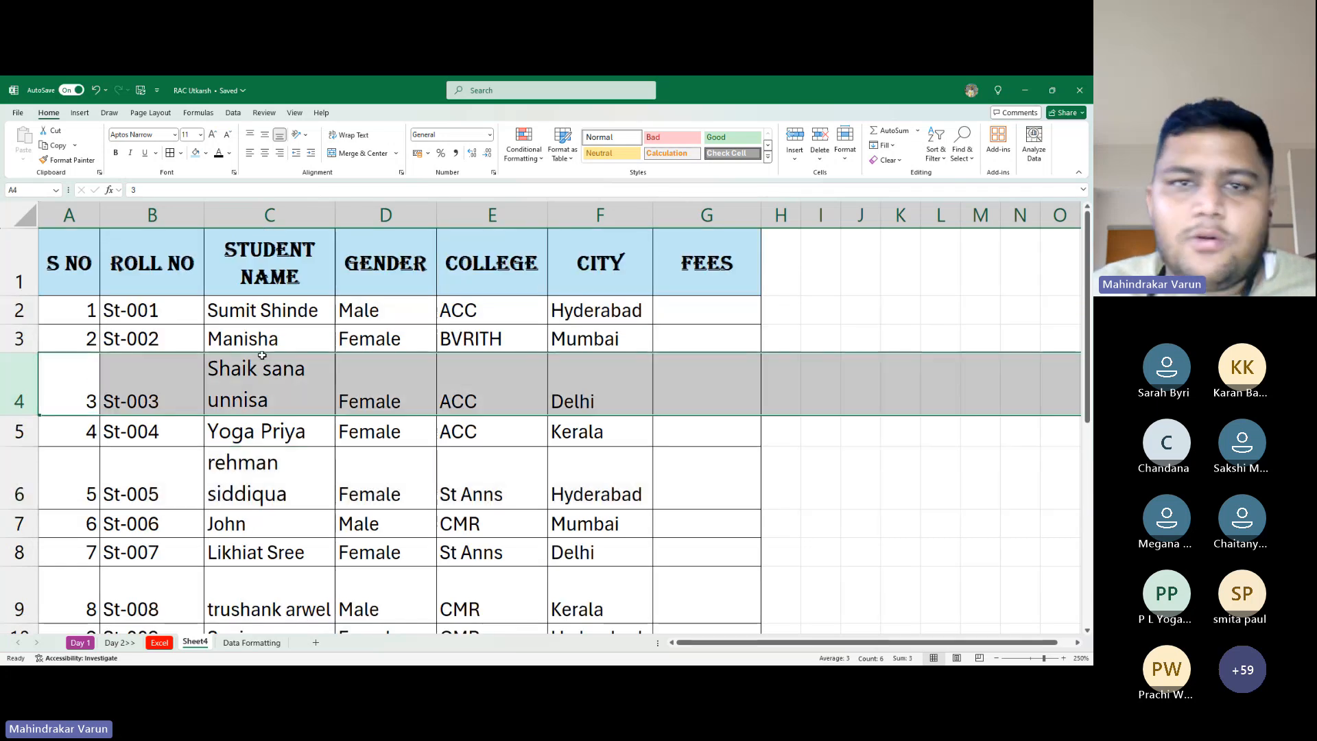
key(alt+Tab)
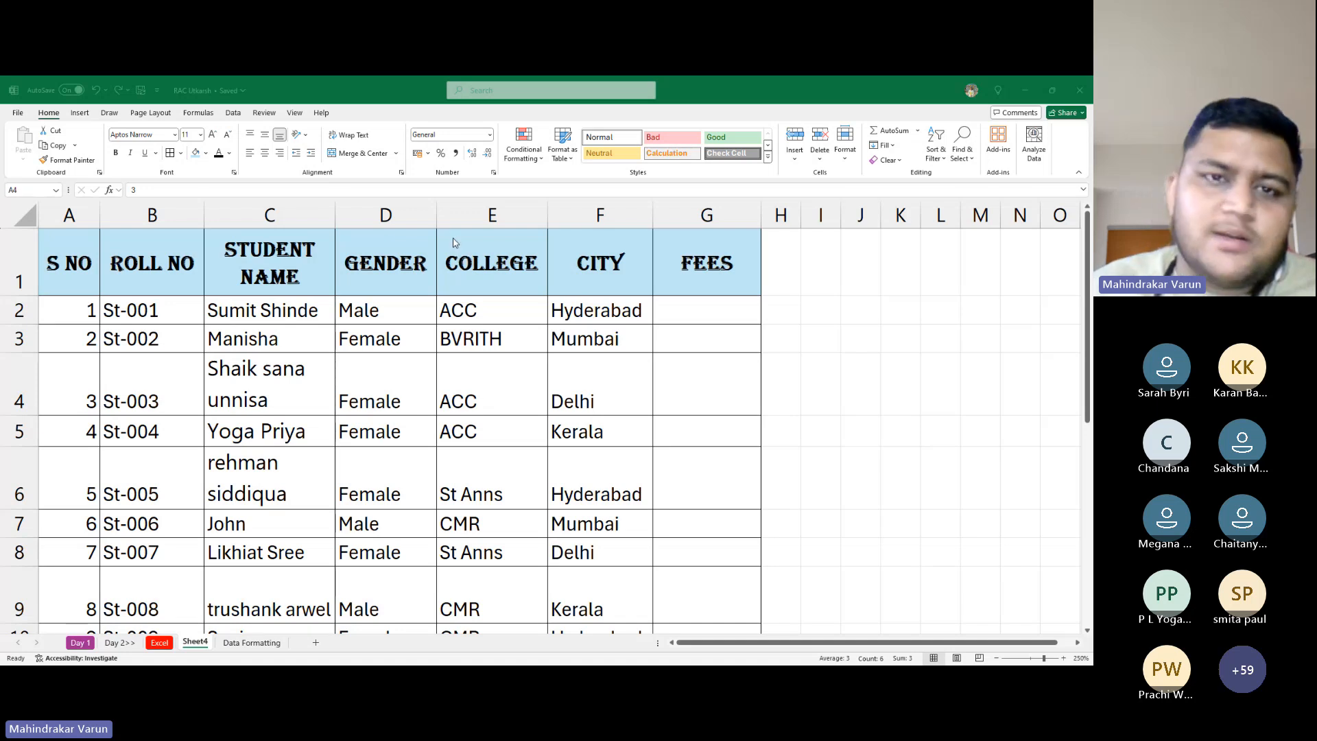
key(alt+Tab)
click(374, 380)
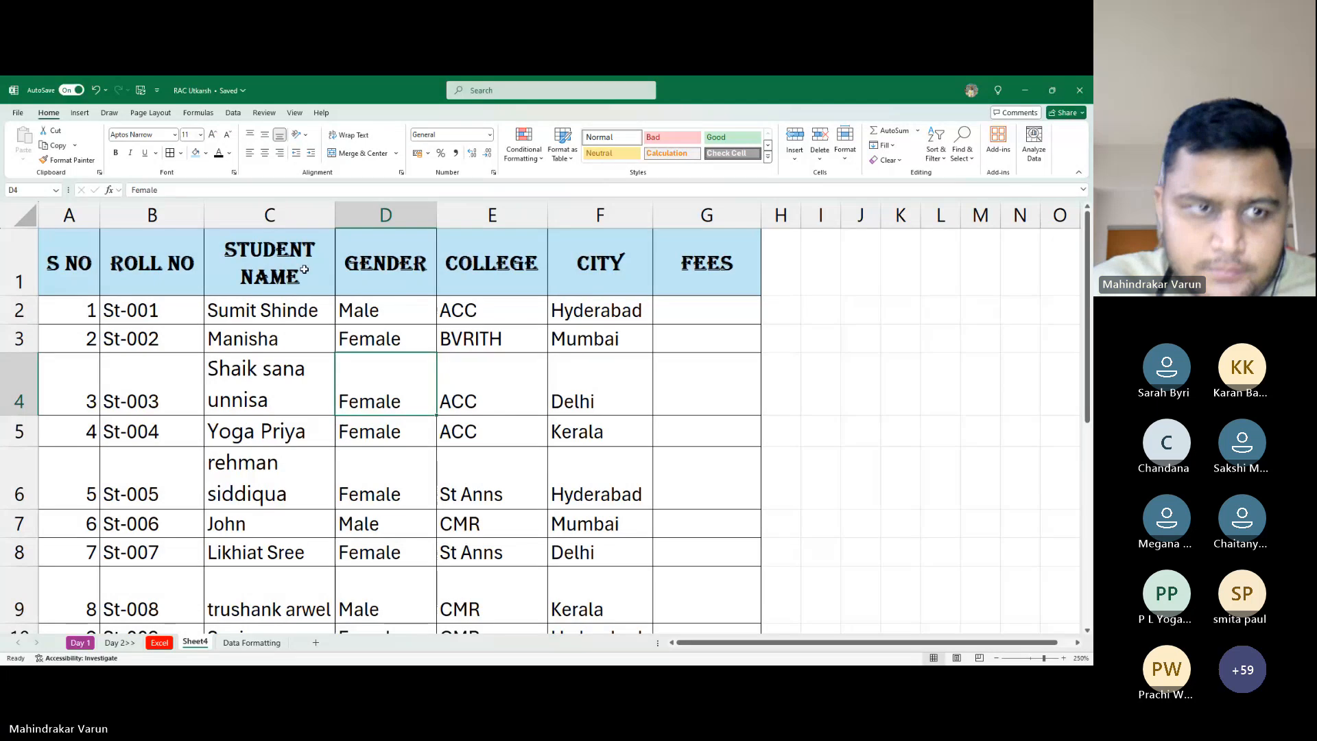
click(87, 274)
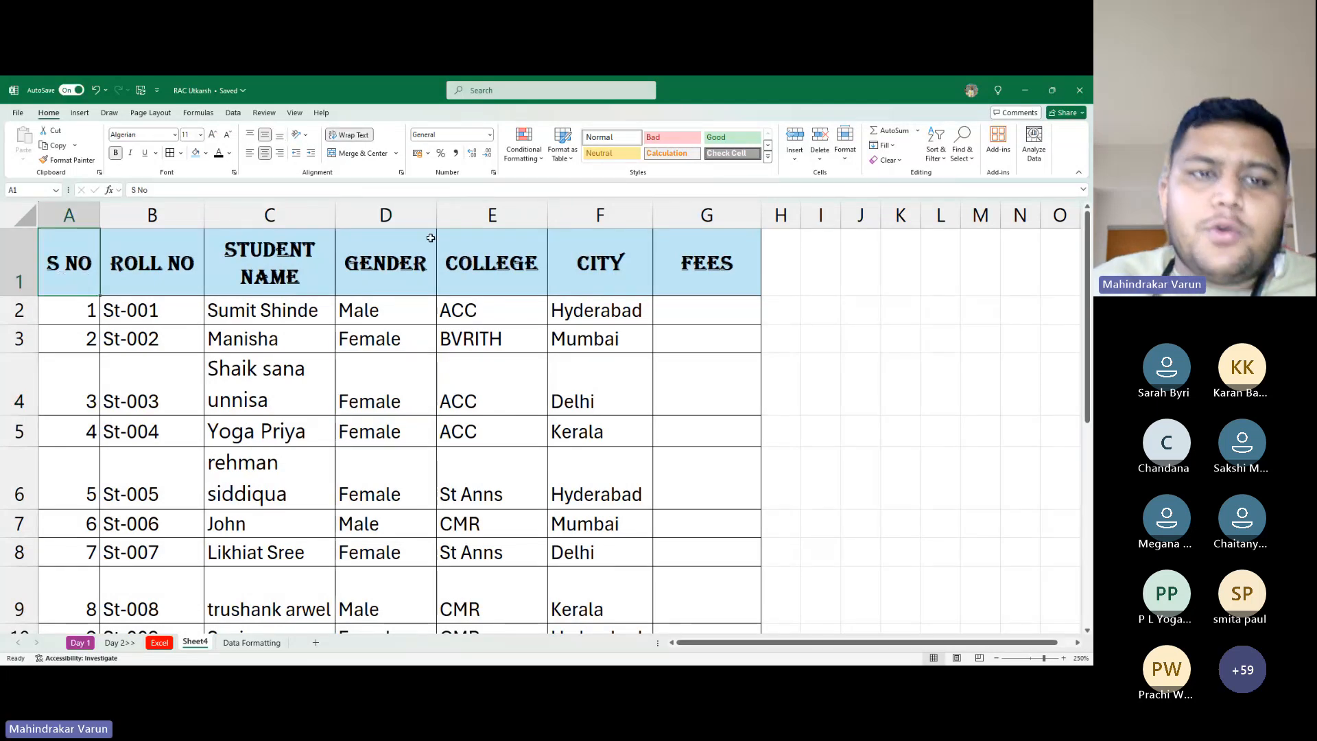
click(353, 259)
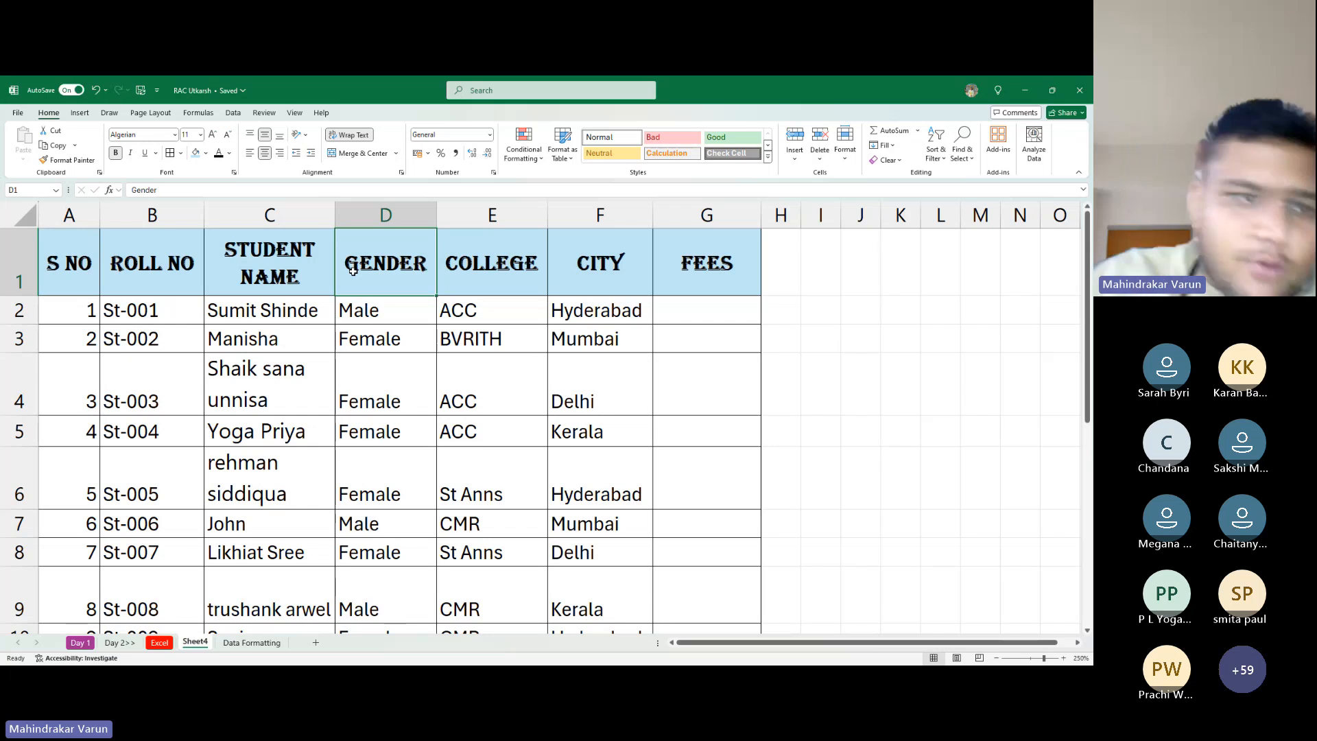
click(68, 254)
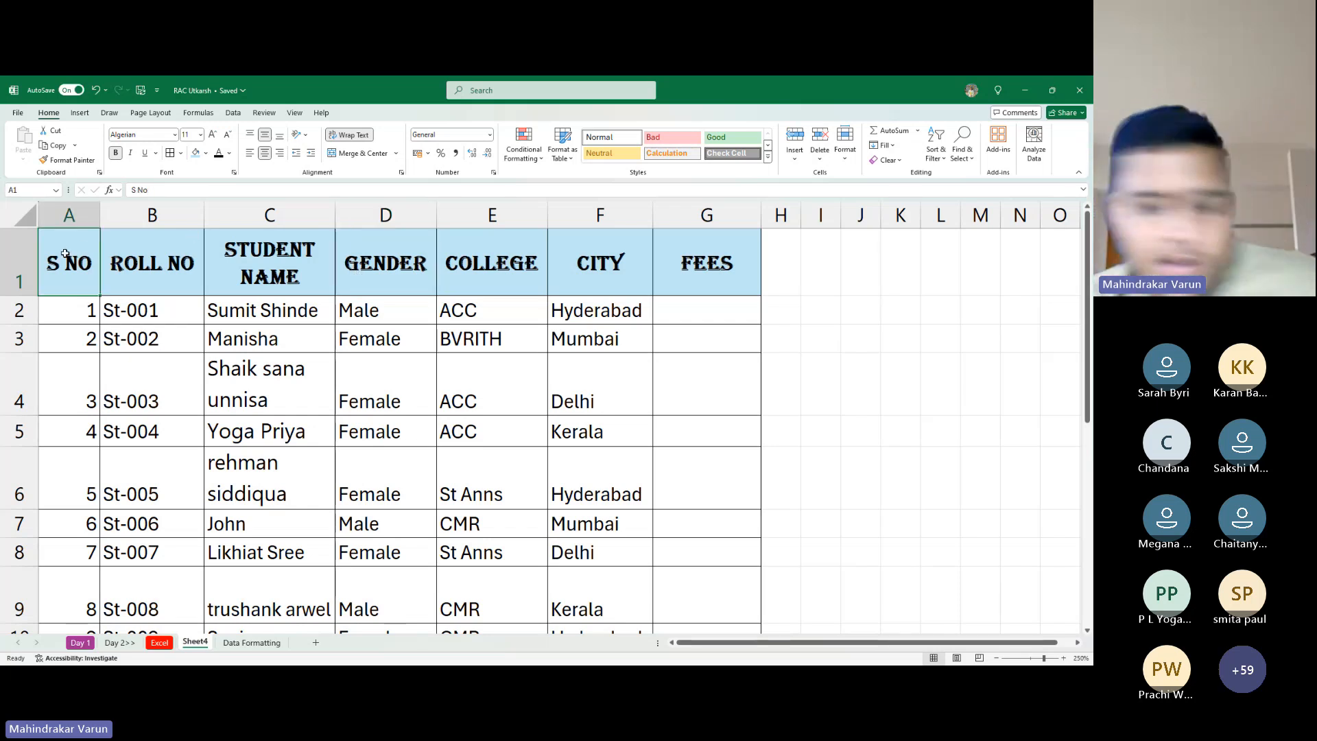
key(alt+Tab)
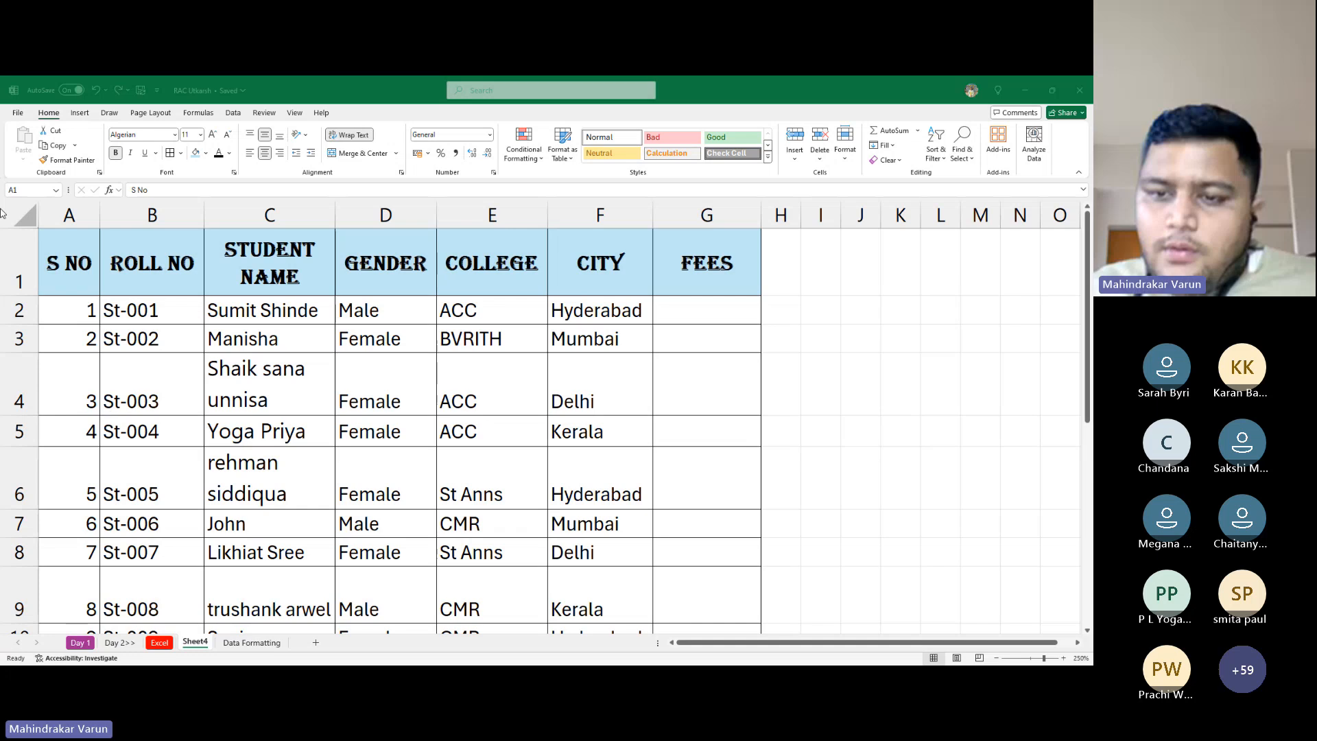
click(78, 183)
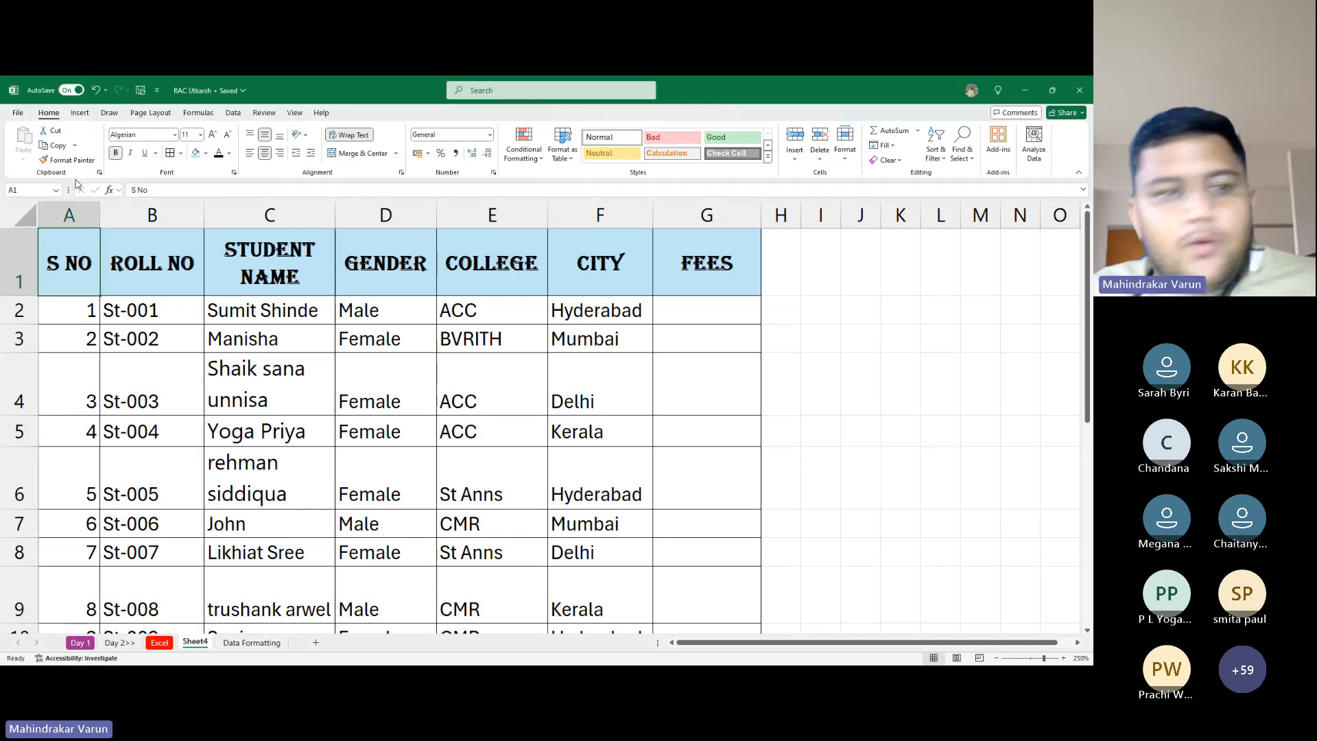
key(alt+Tab)
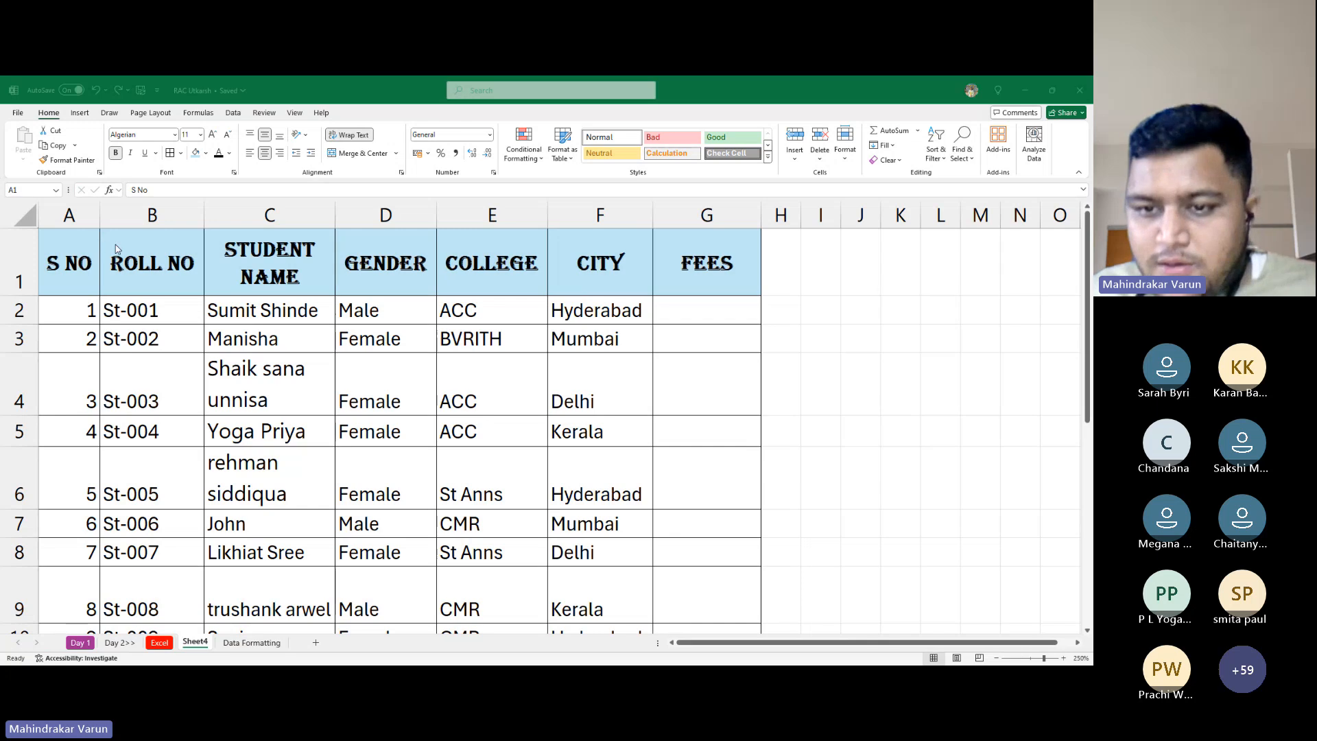
key(alt+Tab)
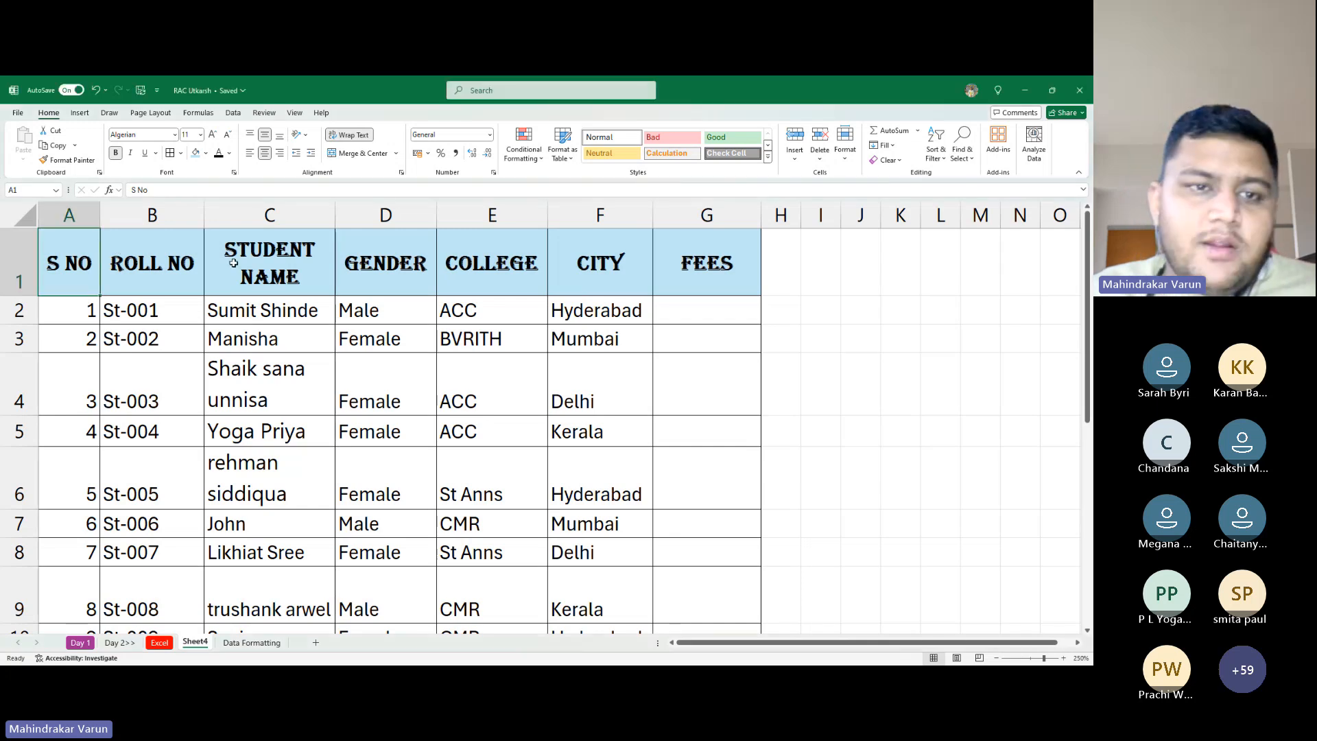
click(272, 254)
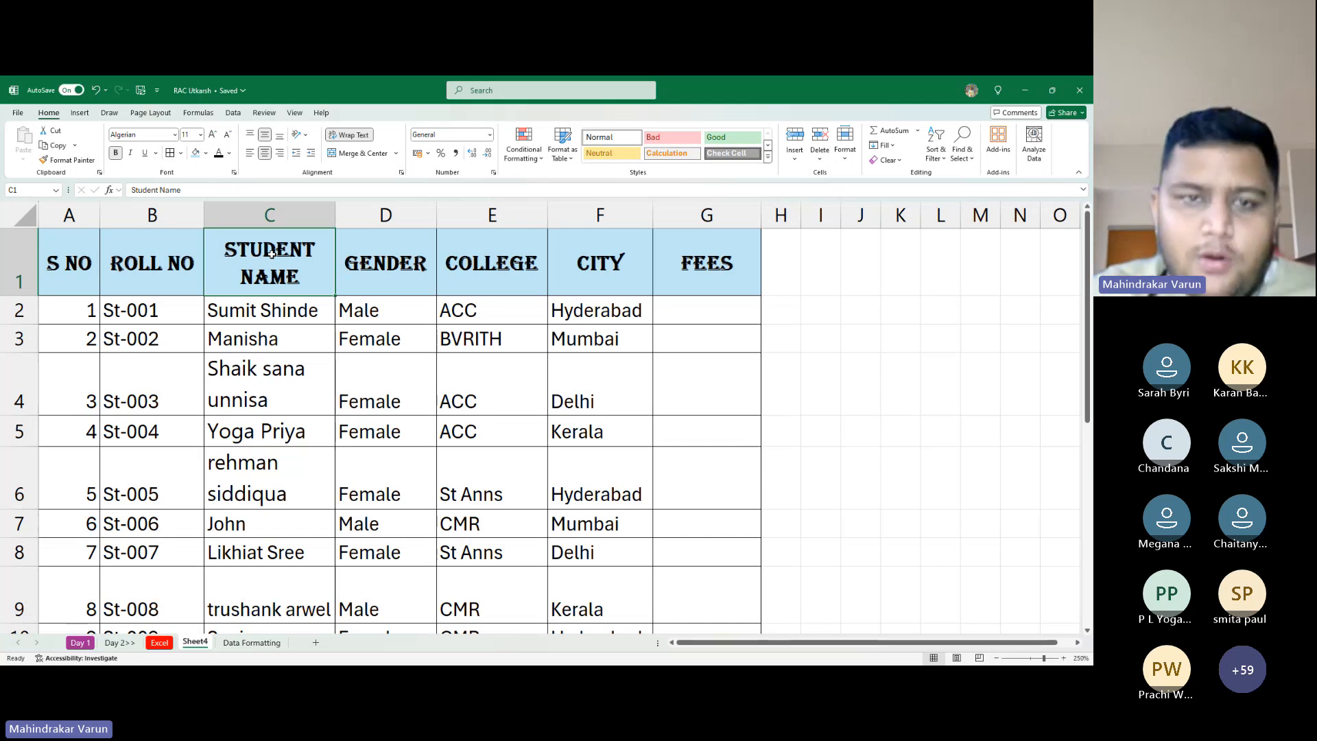
key(alt)
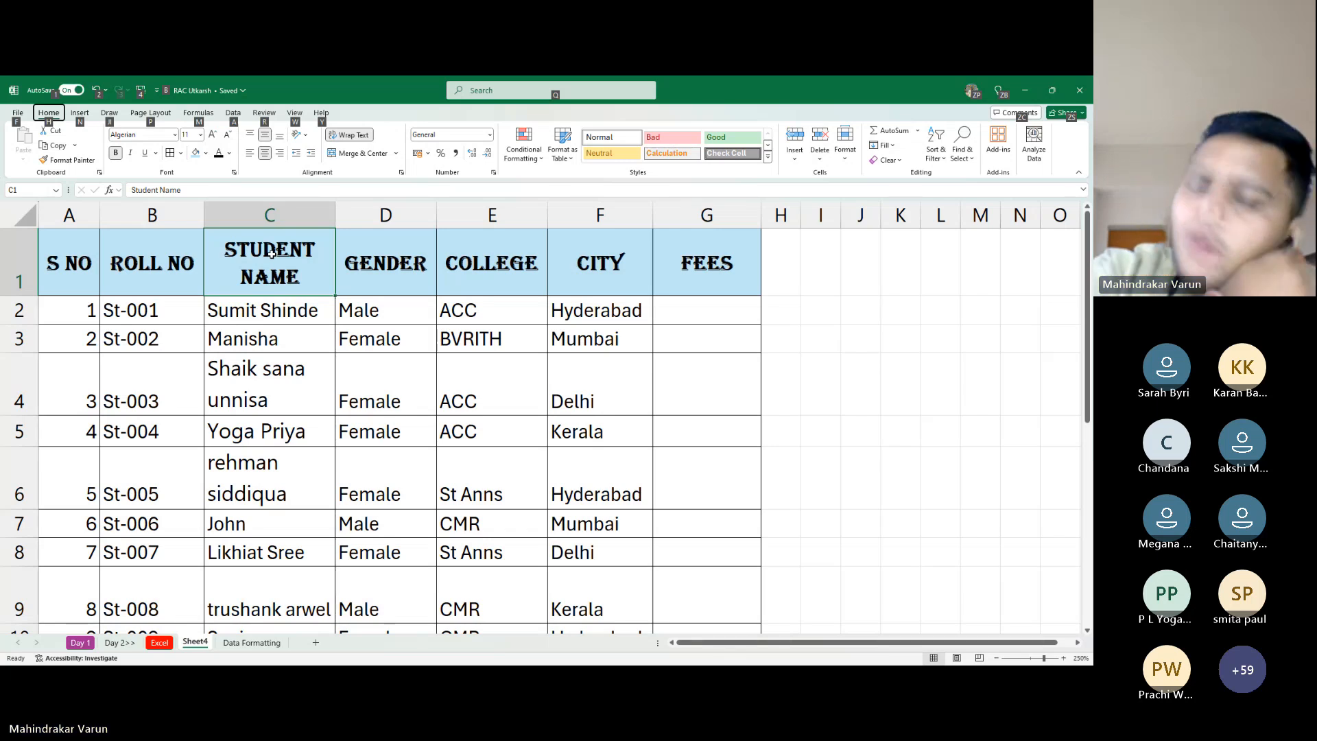
key(i)
key(r)
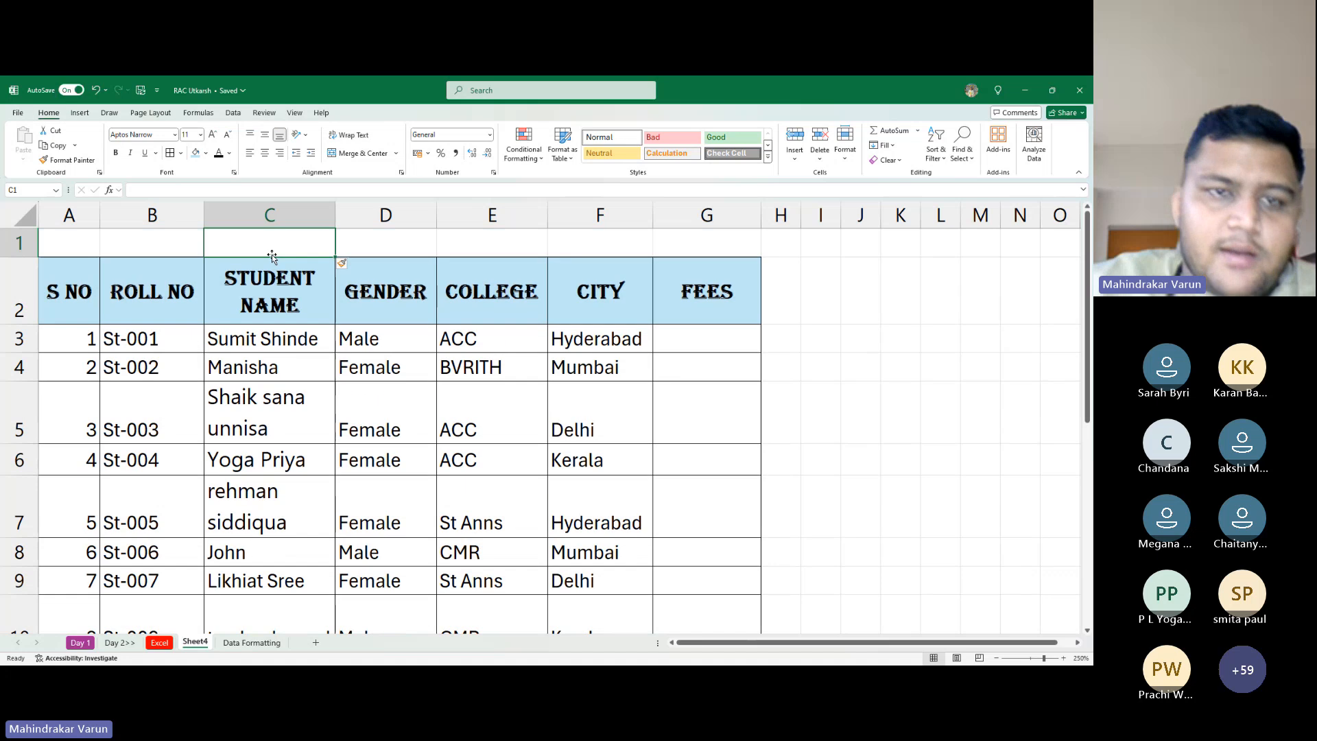
key(ctrl+z)
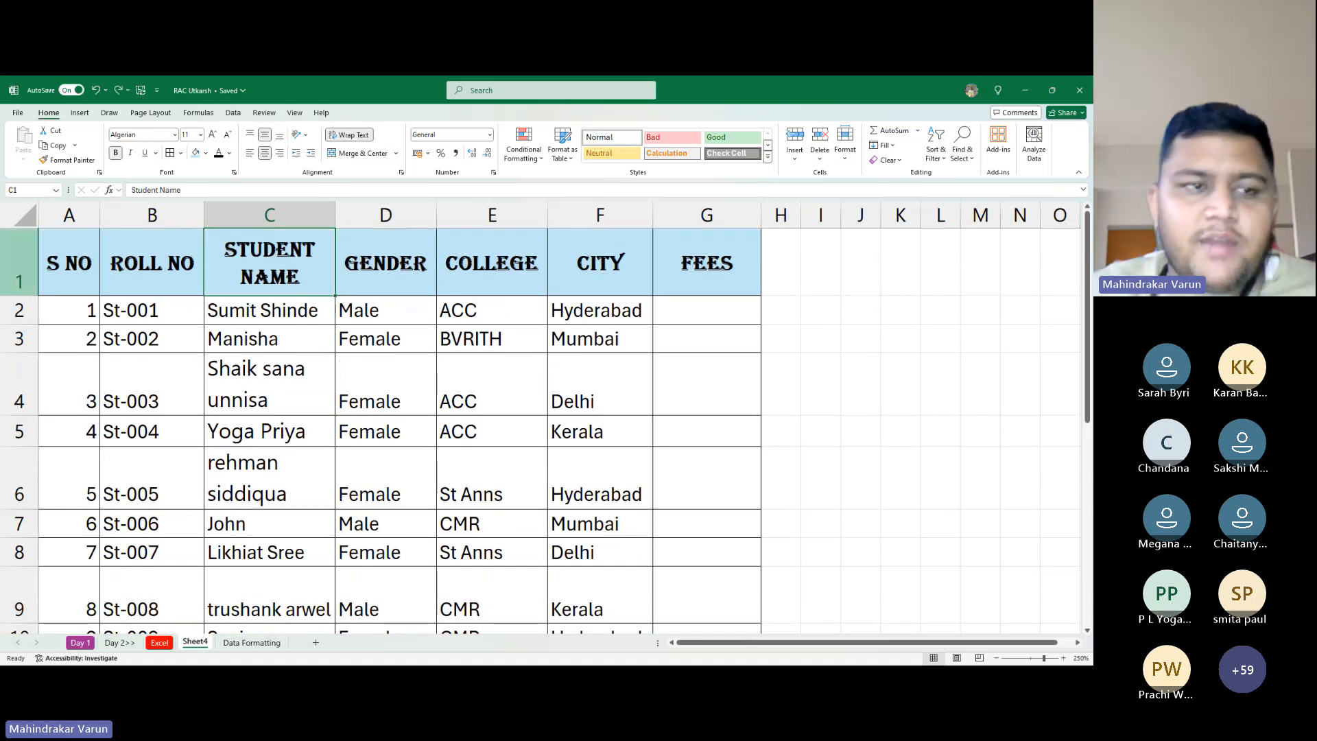
Insert a blank row above the header from the row 1 context menu, then select cell C4
right_click(14, 264)
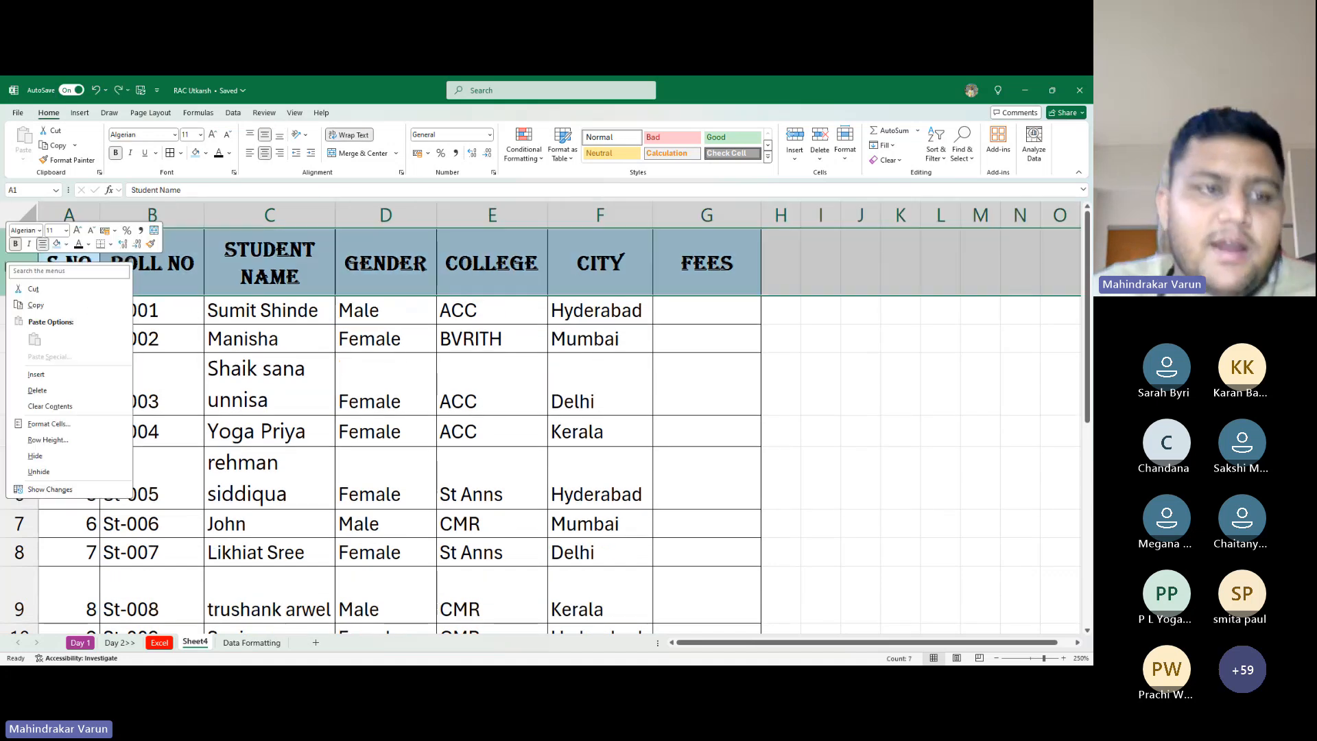
click(38, 374)
click(226, 248)
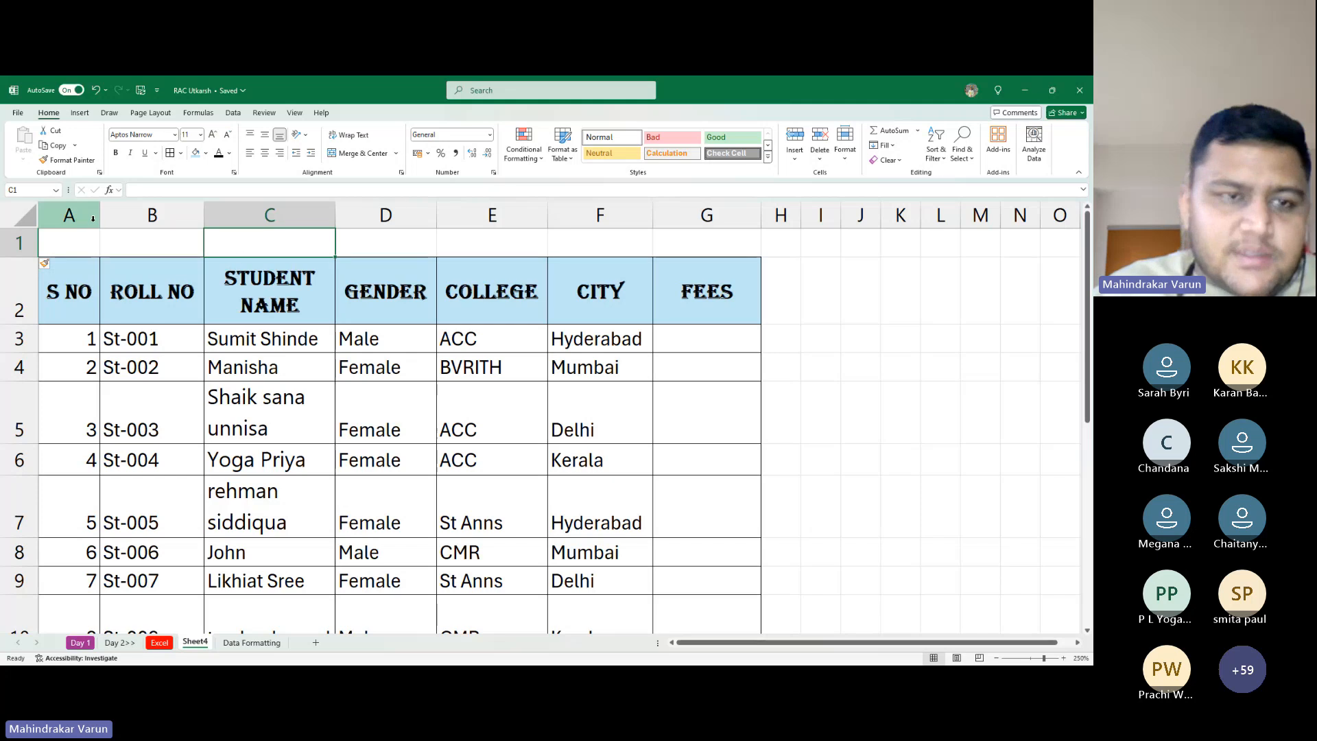
scroll(205, 357, down, 2)
scroll(206, 357, up, 2)
click(321, 367)
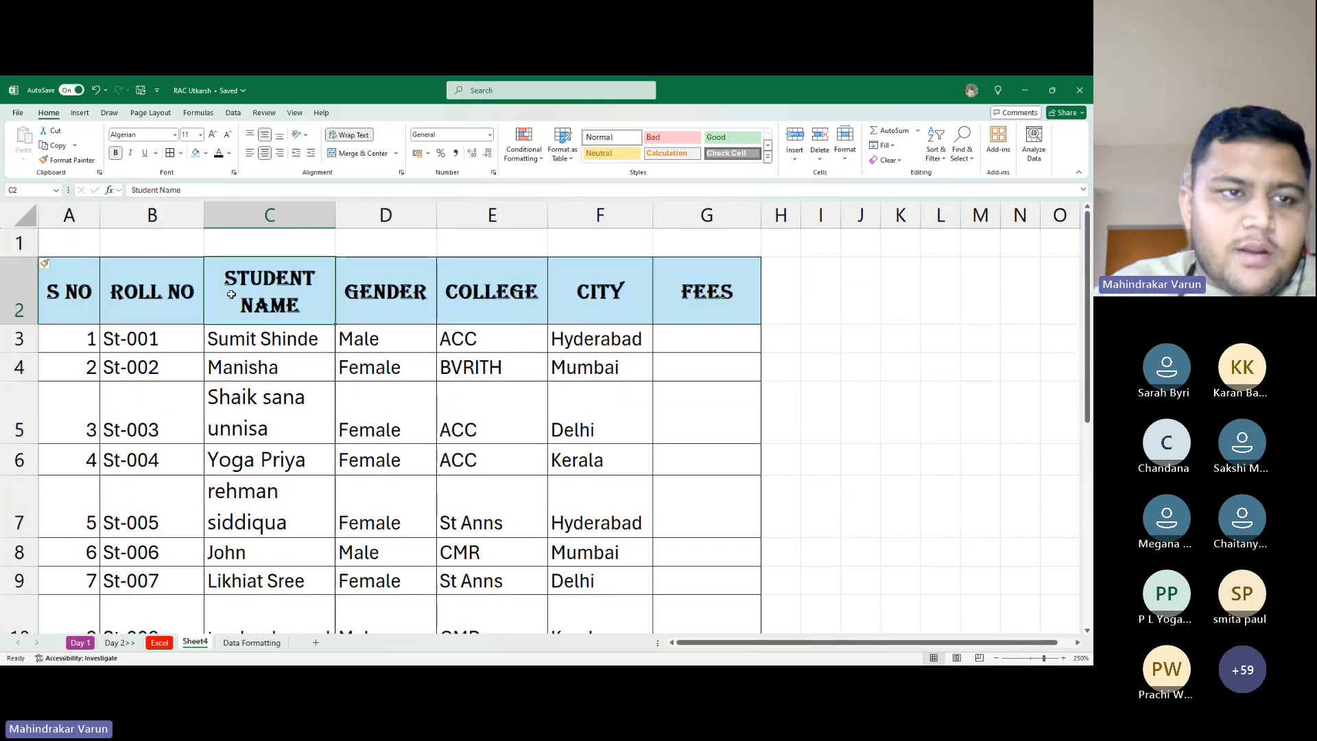
Type 'Student Database' into cell A1, then move to cell D5 in the Gender column
click(76, 217)
click(80, 239)
text(S)
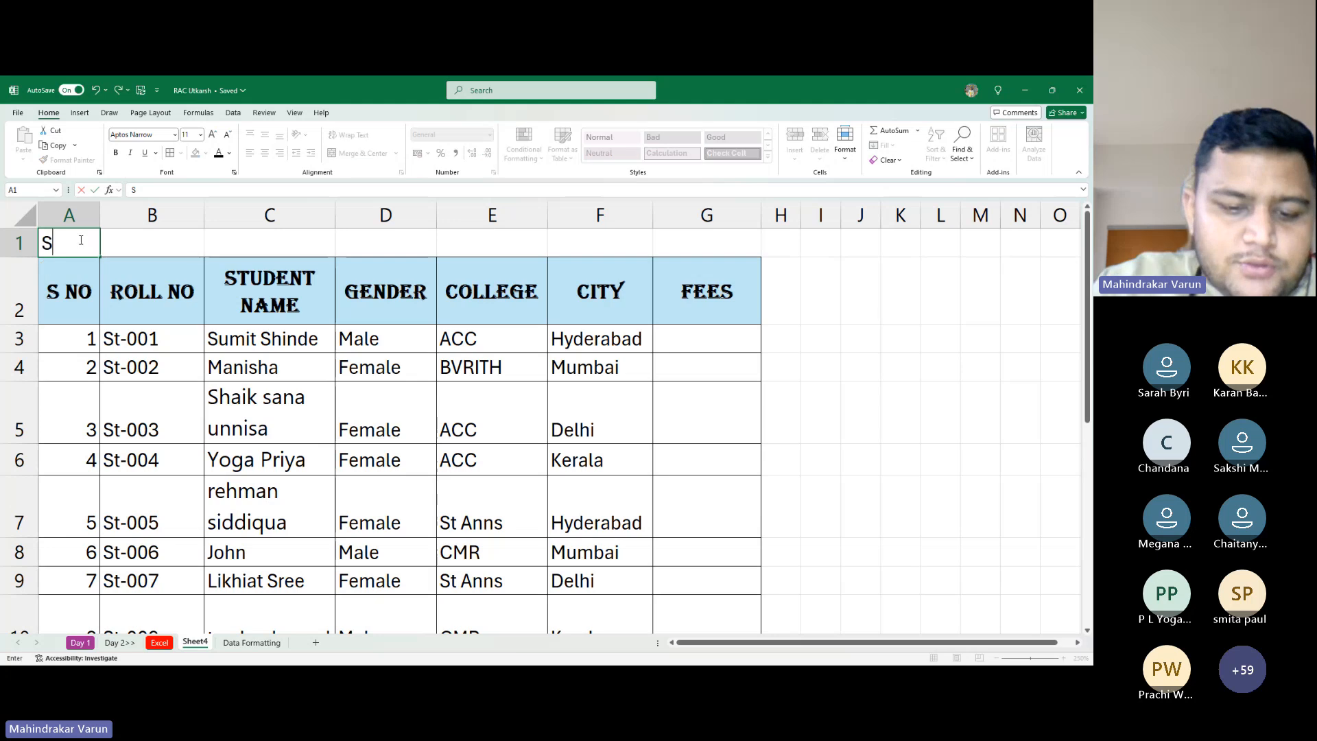
text(tudent)
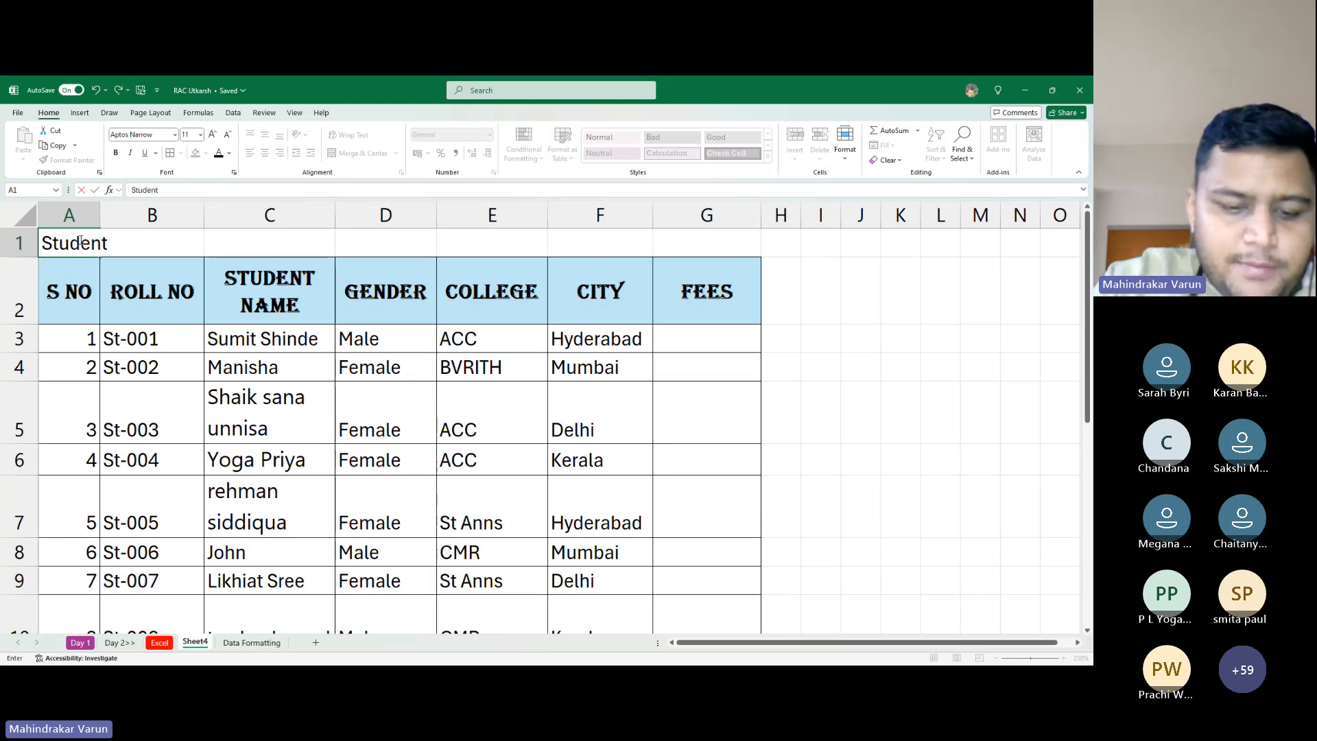
text( Database)
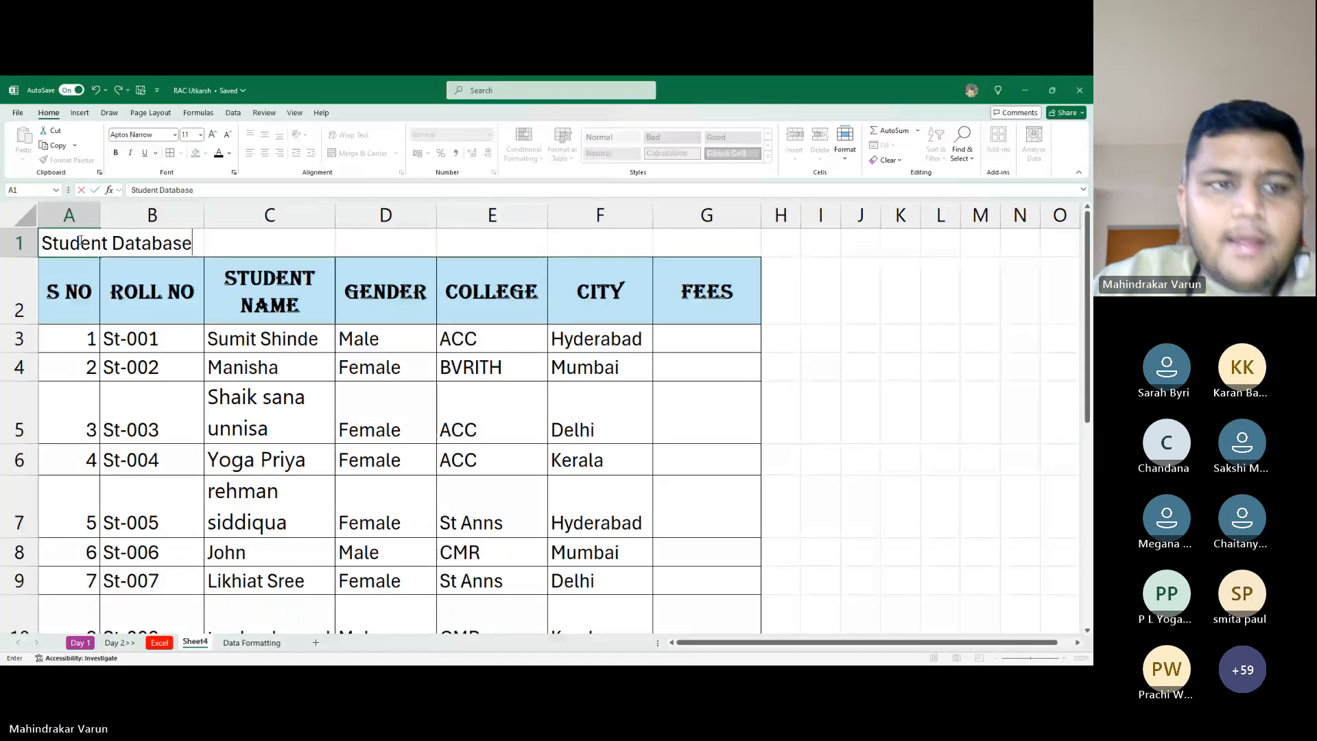
key(Return)
key(Down)
key(Right)
key(Right)
key(Right)
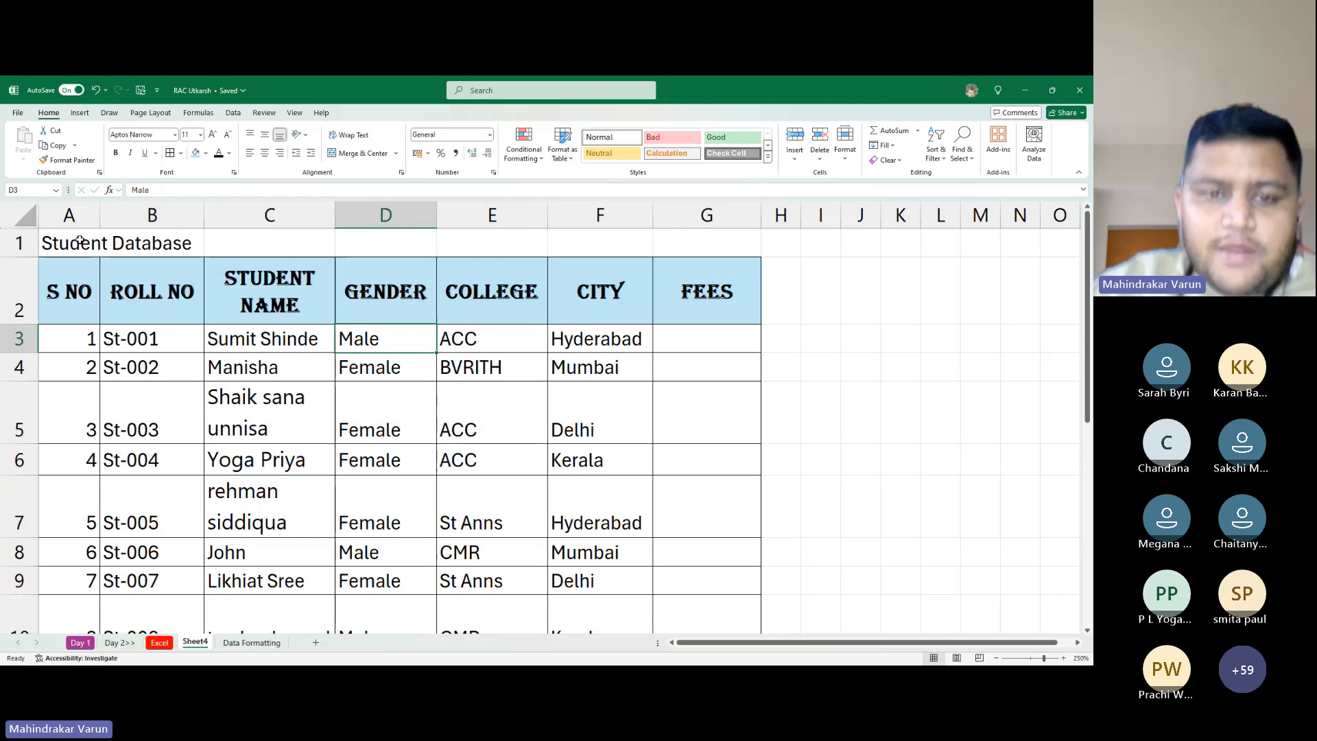
key(Down)
key(Down)
Select the Gender column and row 5 with shortcuts, then select the title range A1:G1
key(ctrl+space)
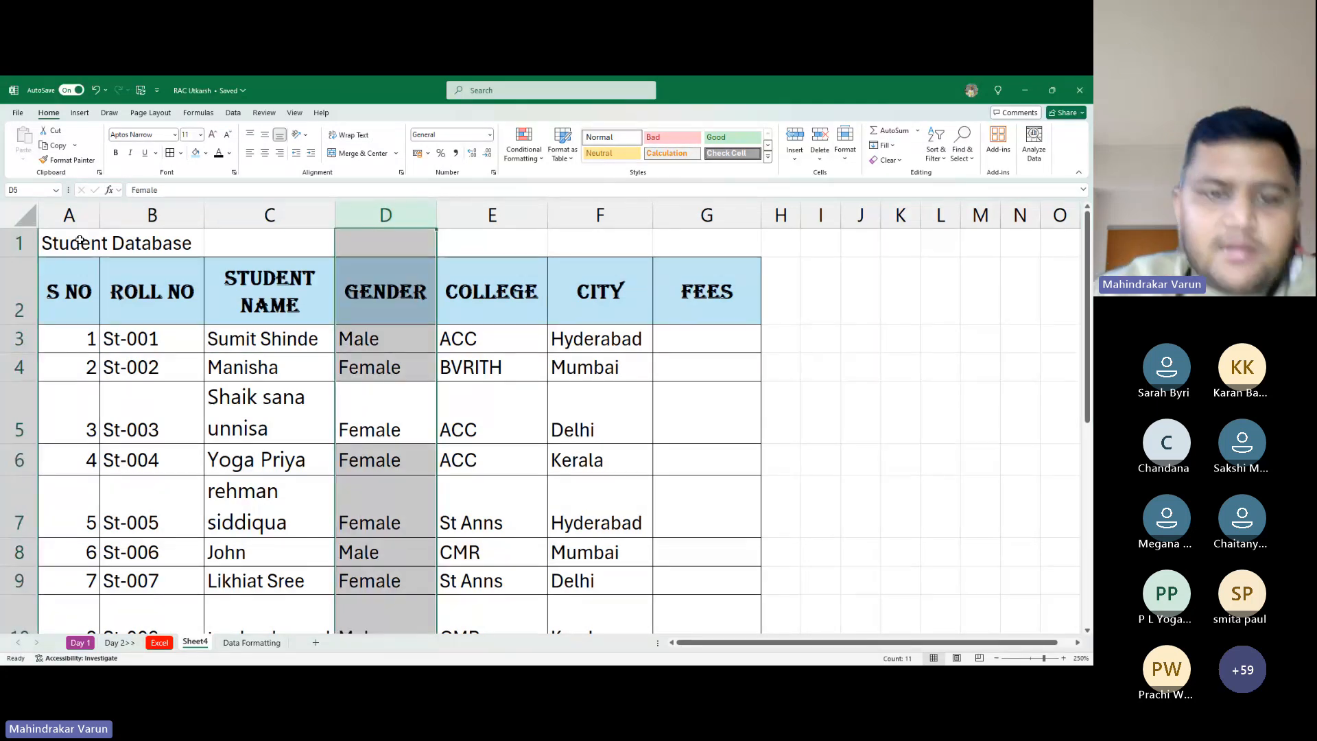
key(Left)
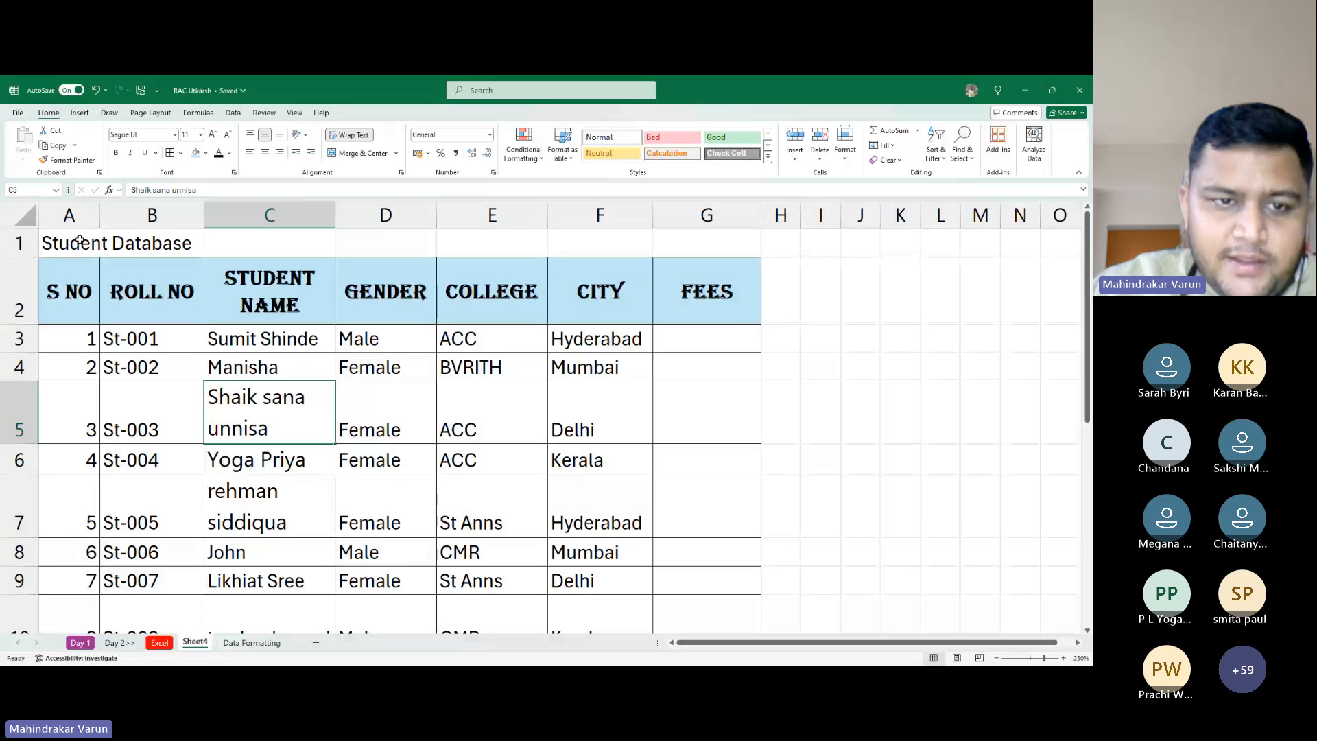
key(shift+space)
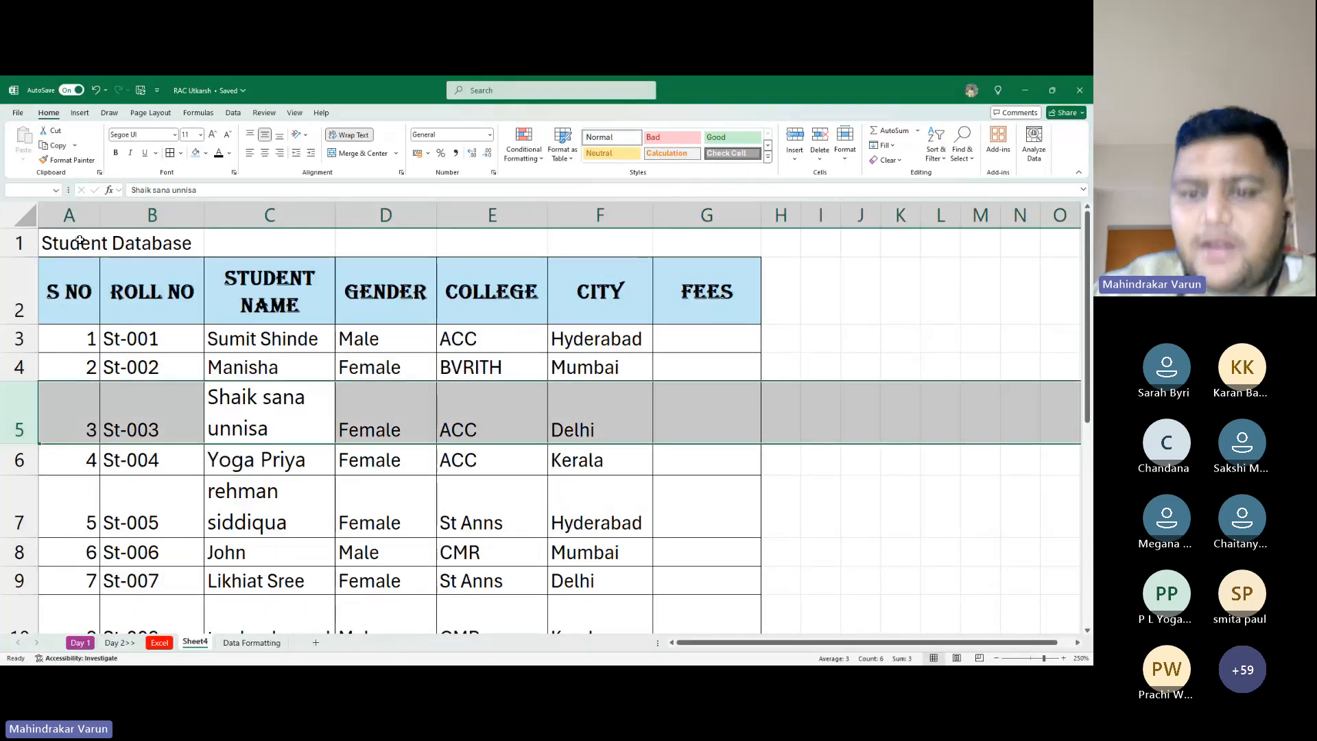
key(Left)
key(Left)
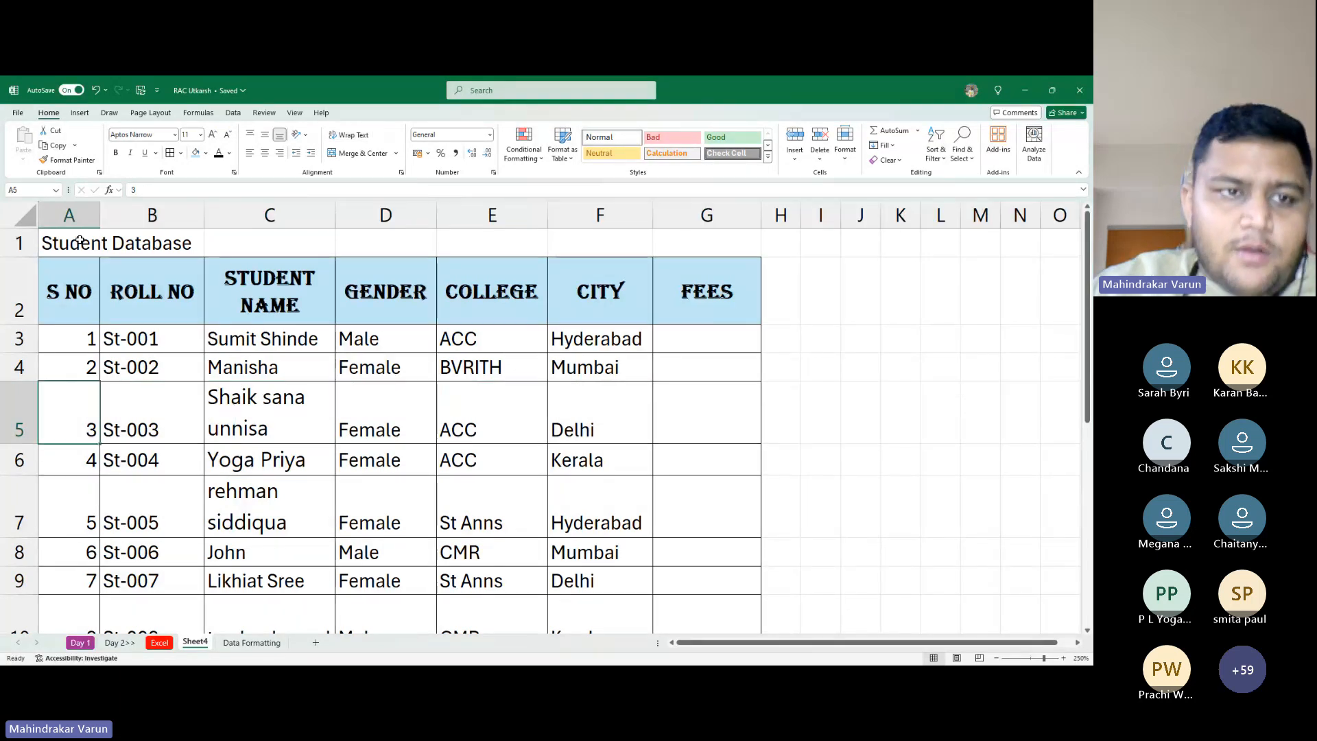
key(Up)
key(Up)
key(Up)
key(Up)
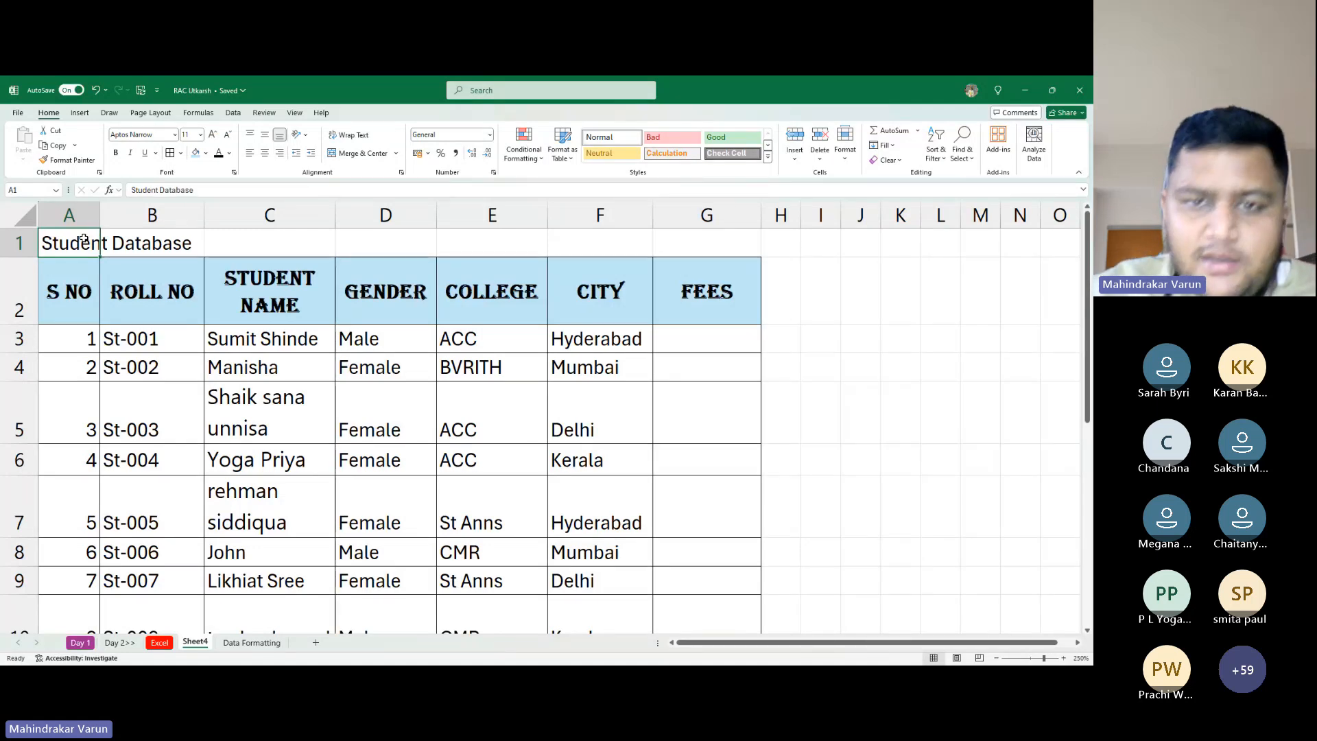
key(shift+Right)
key(shift+Right)
key(shift+Right)
key(shift+Right)
key(shift+Right)
key(shift+Right)
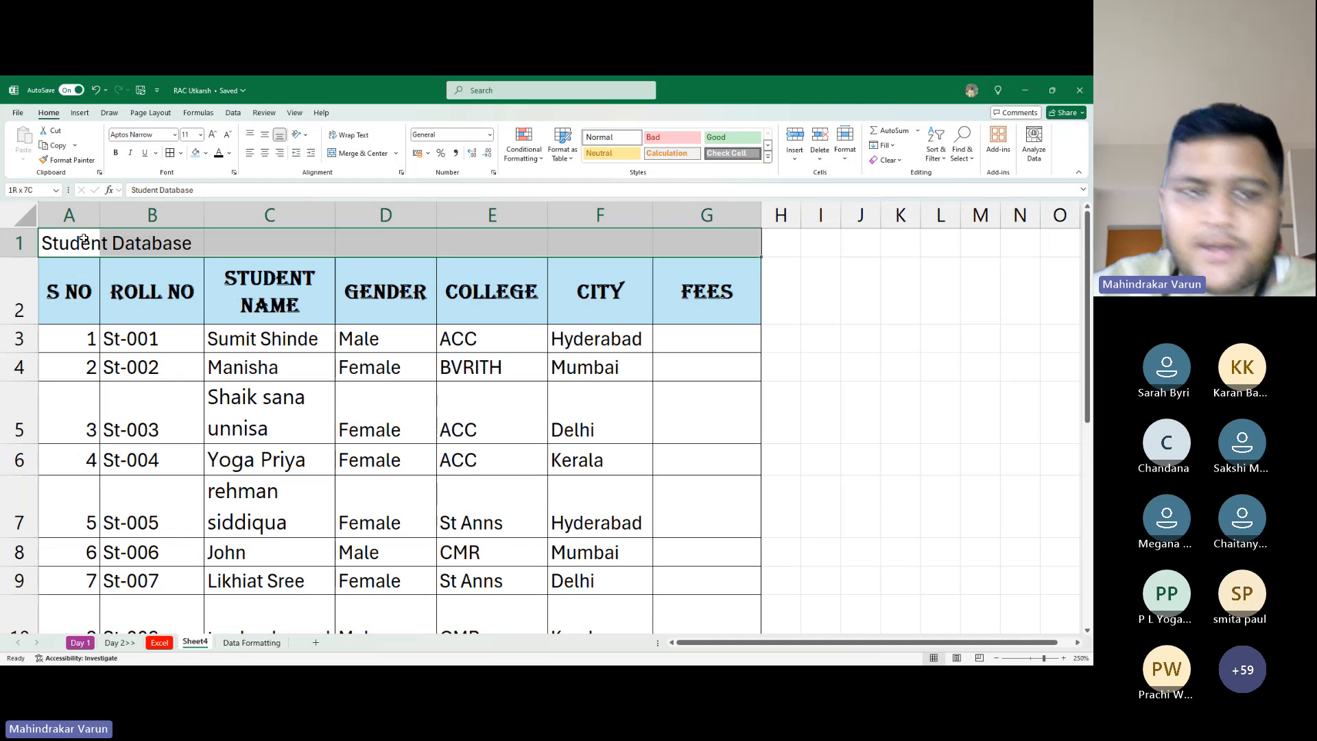
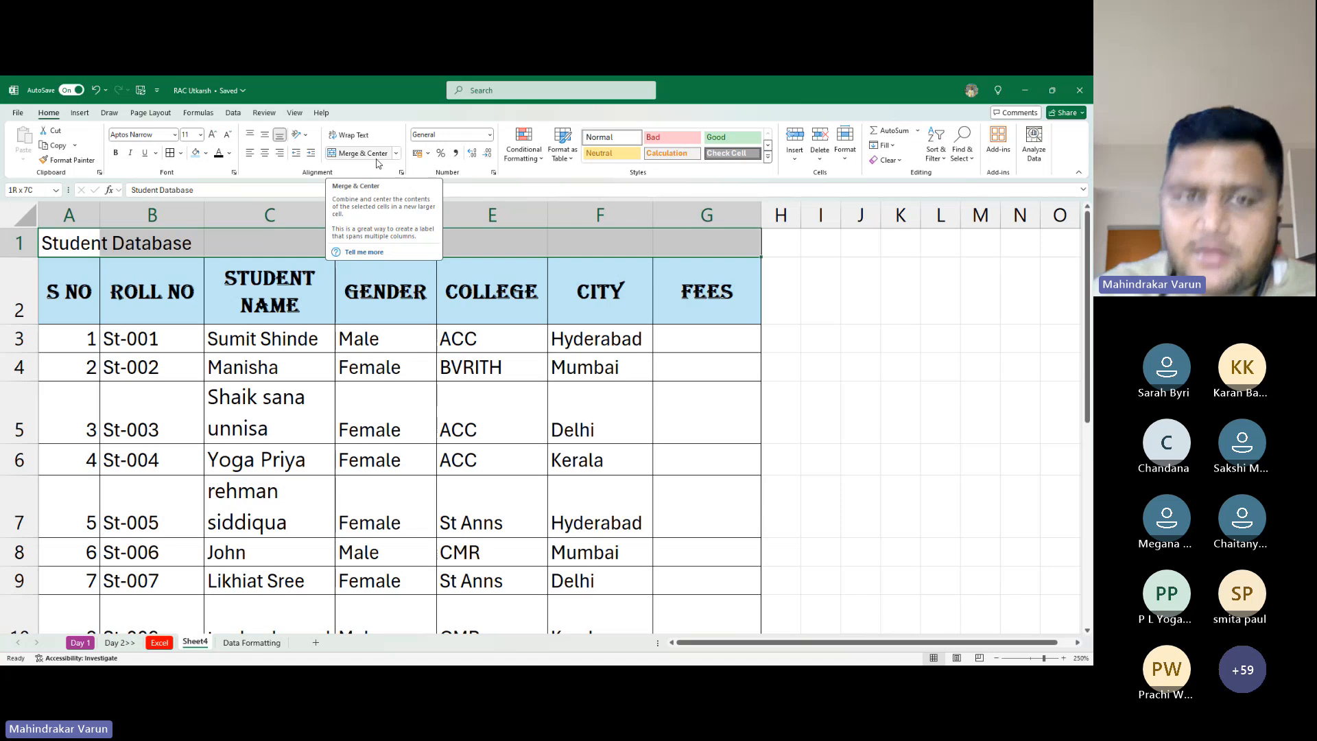
Merge and centre 'Student Database' across A1:G1, then reselect the merged title cell
click(377, 162)
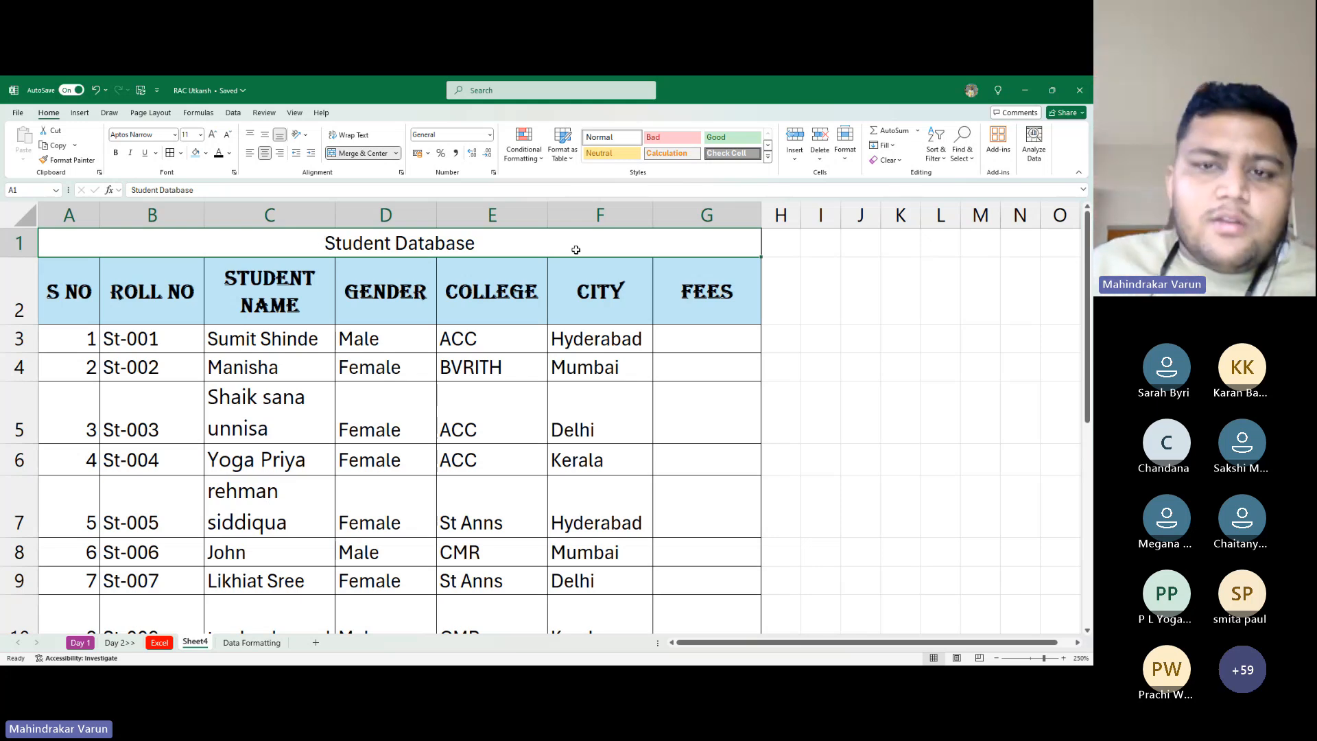
click(339, 367)
click(385, 415)
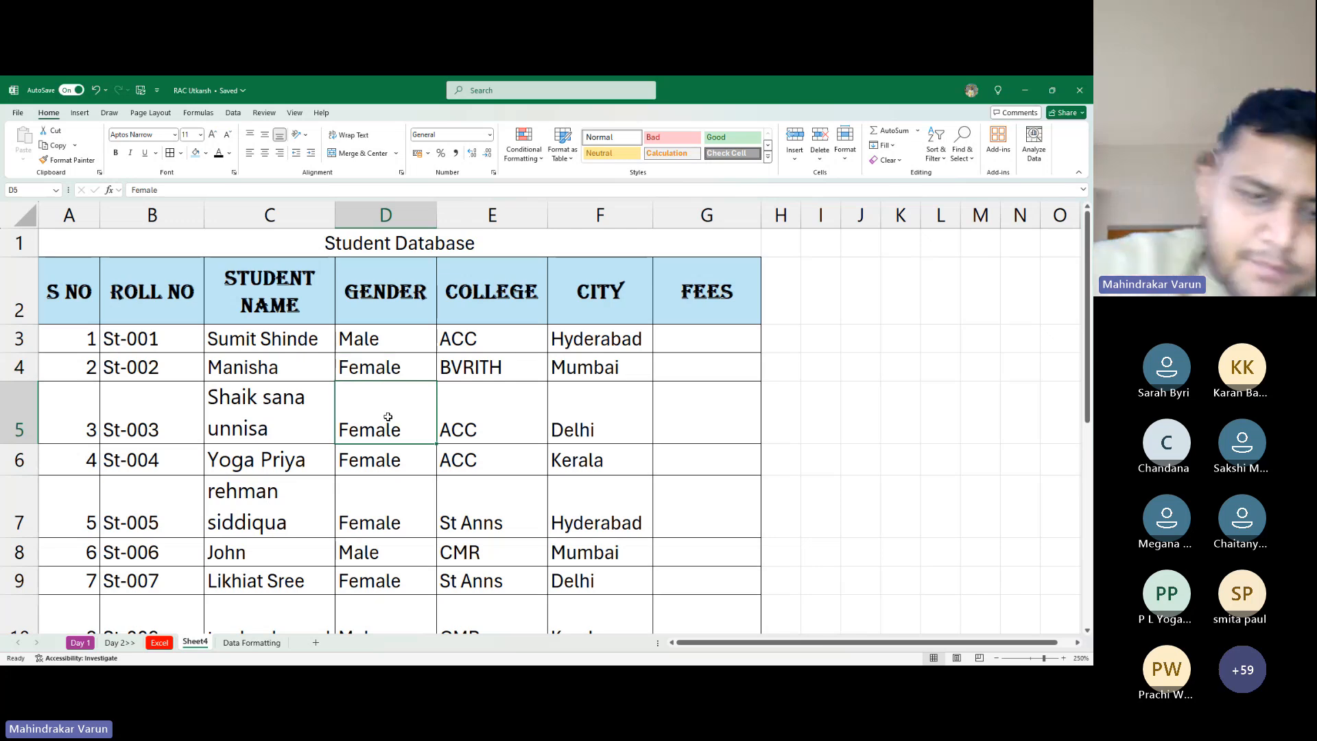
key(ctrl+space)
scroll(414, 405, down, 9)
scroll(417, 413, up, 6)
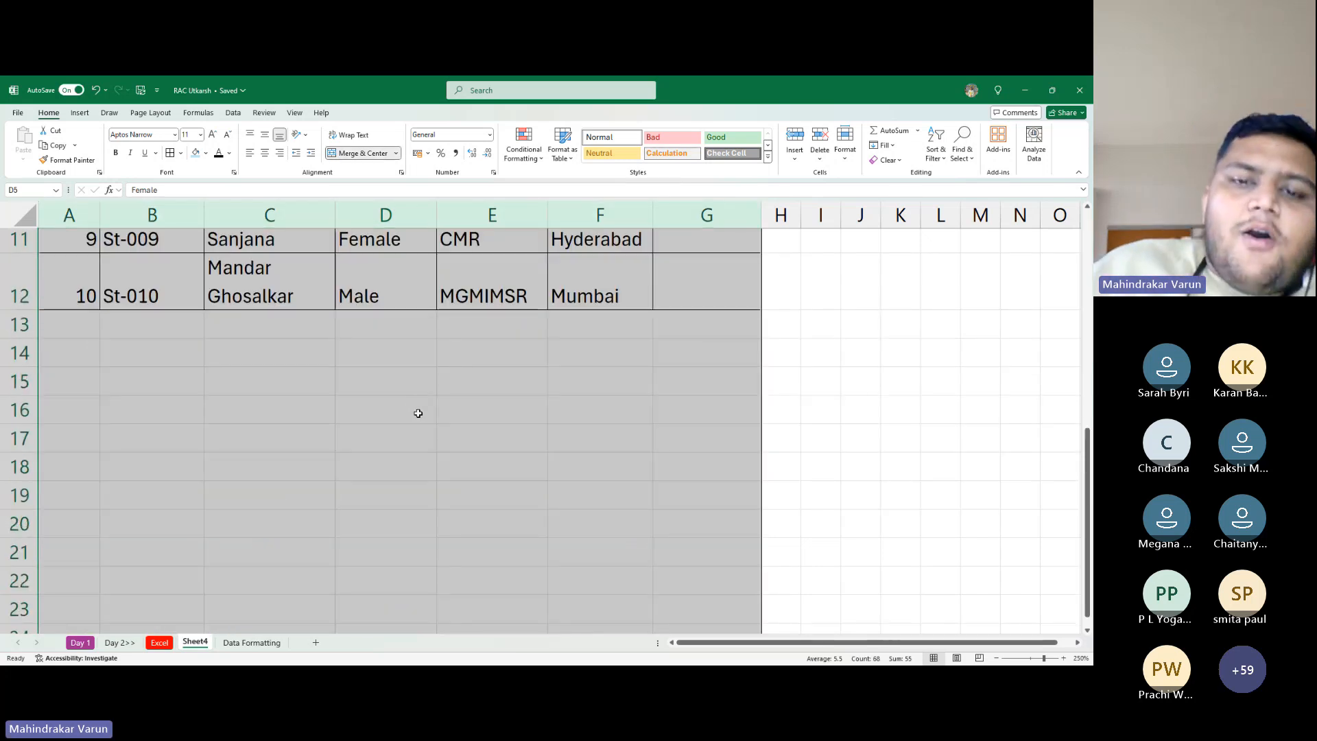
scroll(418, 413, up, 10)
click(390, 388)
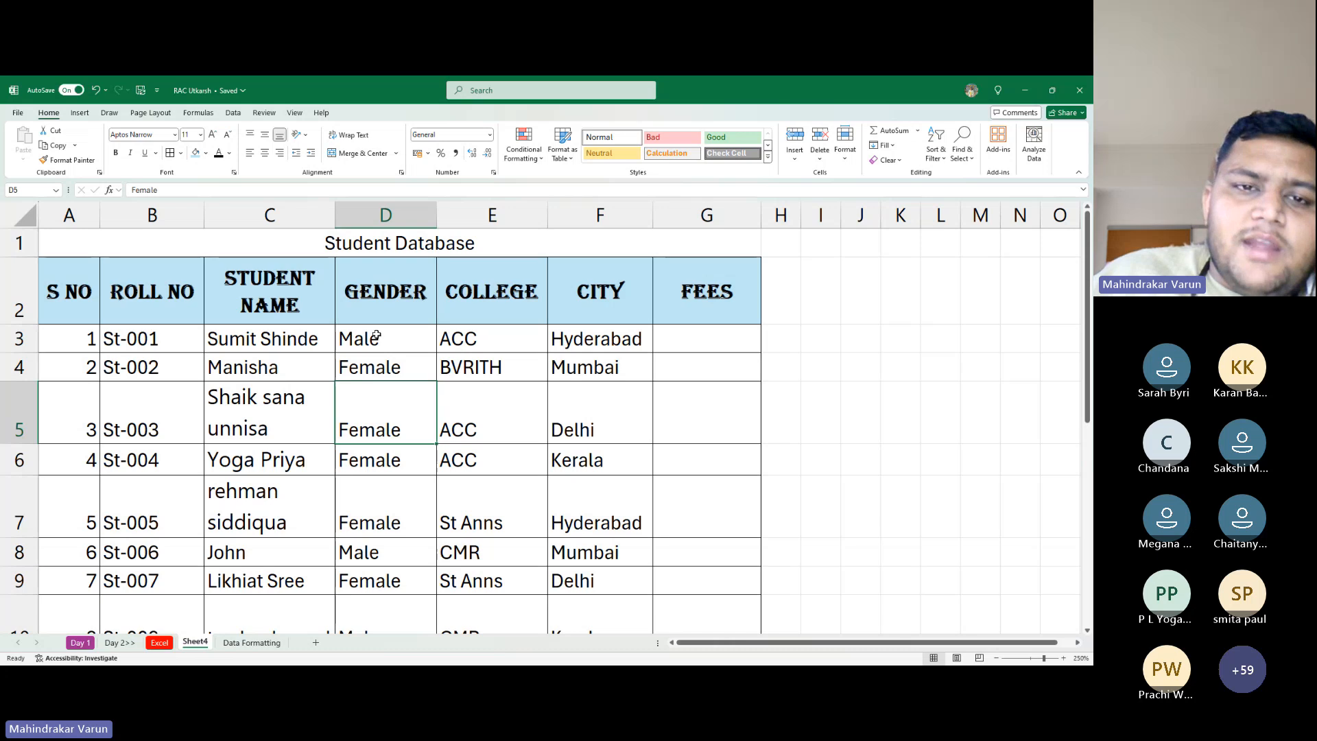
click(377, 240)
Bold the title, give it a blue fill and make its text white
key(ctrl+b)
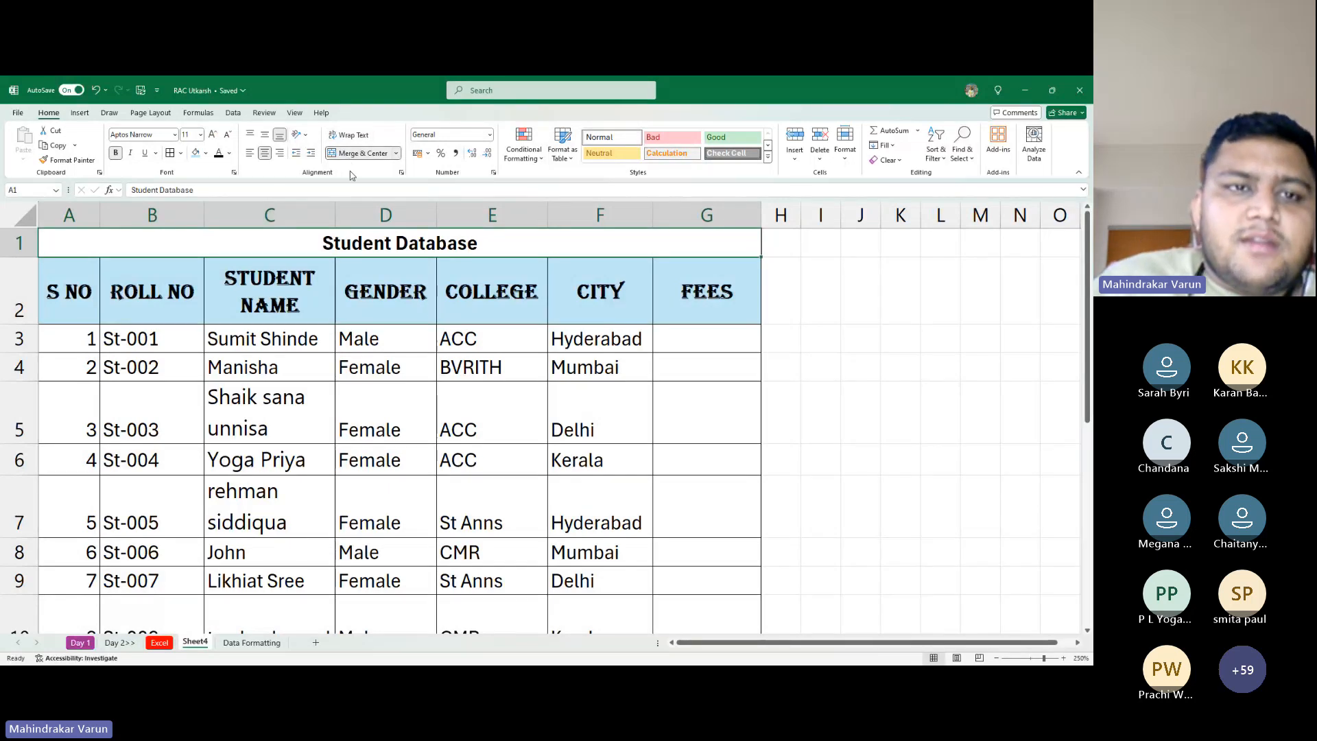
click(207, 153)
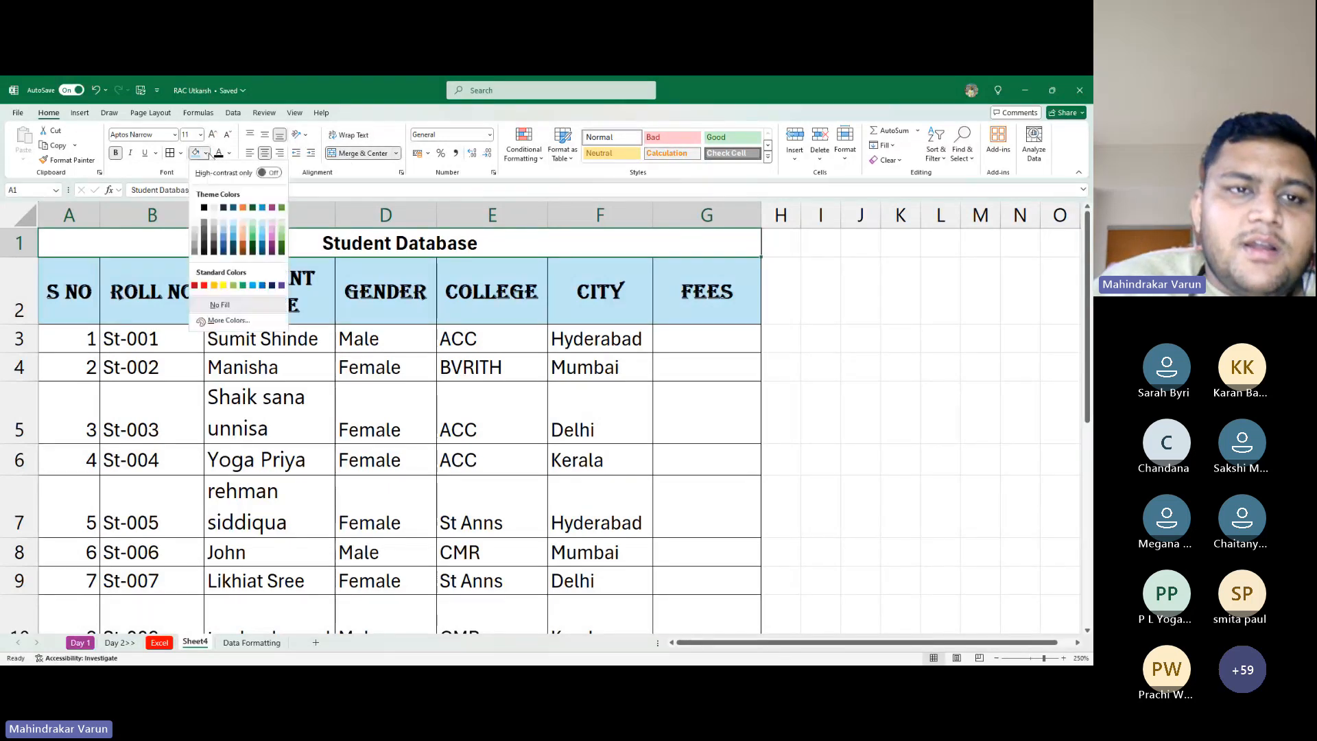
click(233, 234)
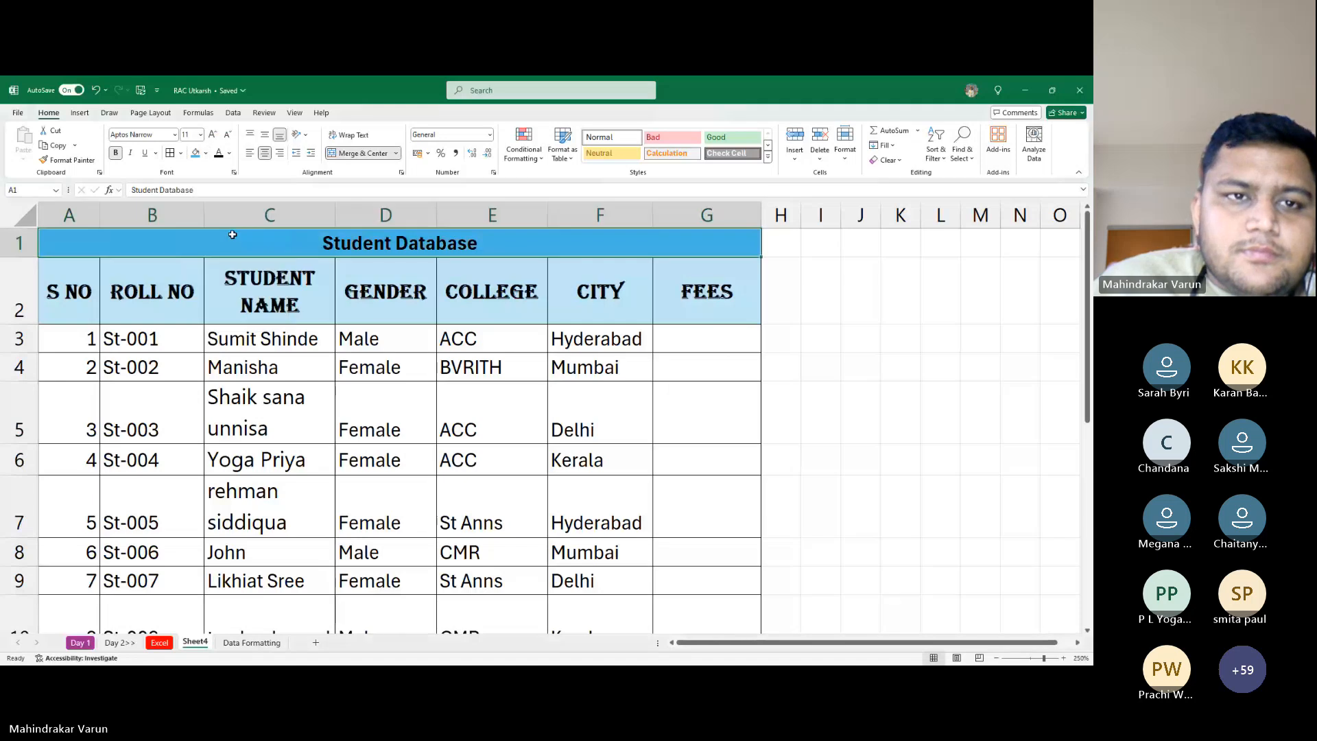
click(229, 153)
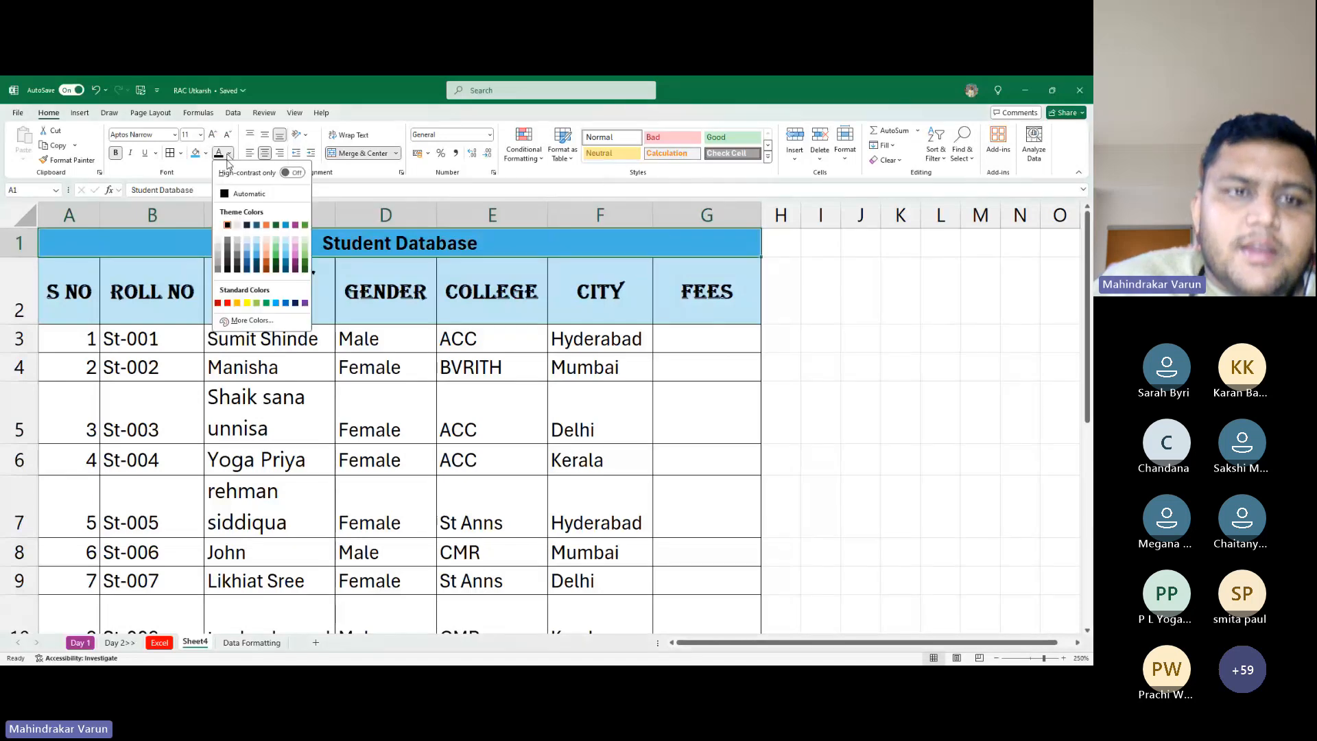
click(227, 225)
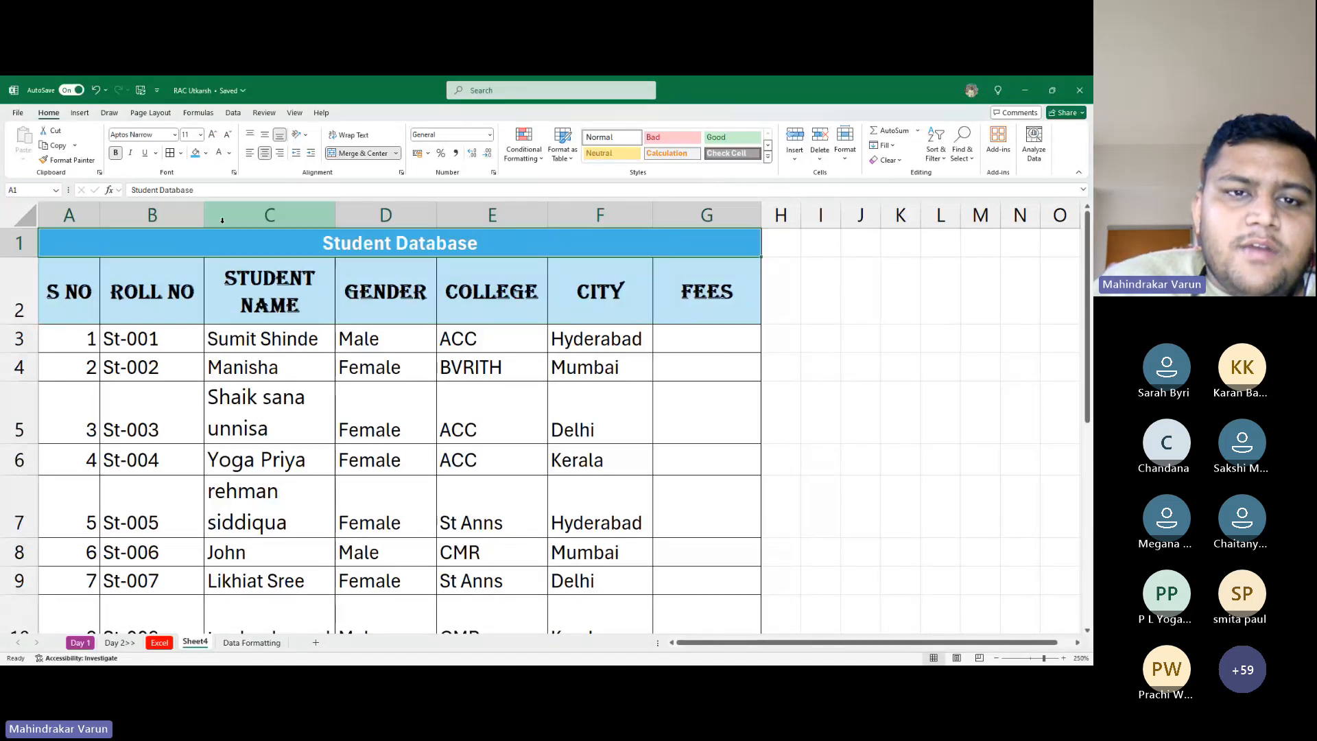
Change the title row's fill from blue to pink, keeping the white text
click(229, 153)
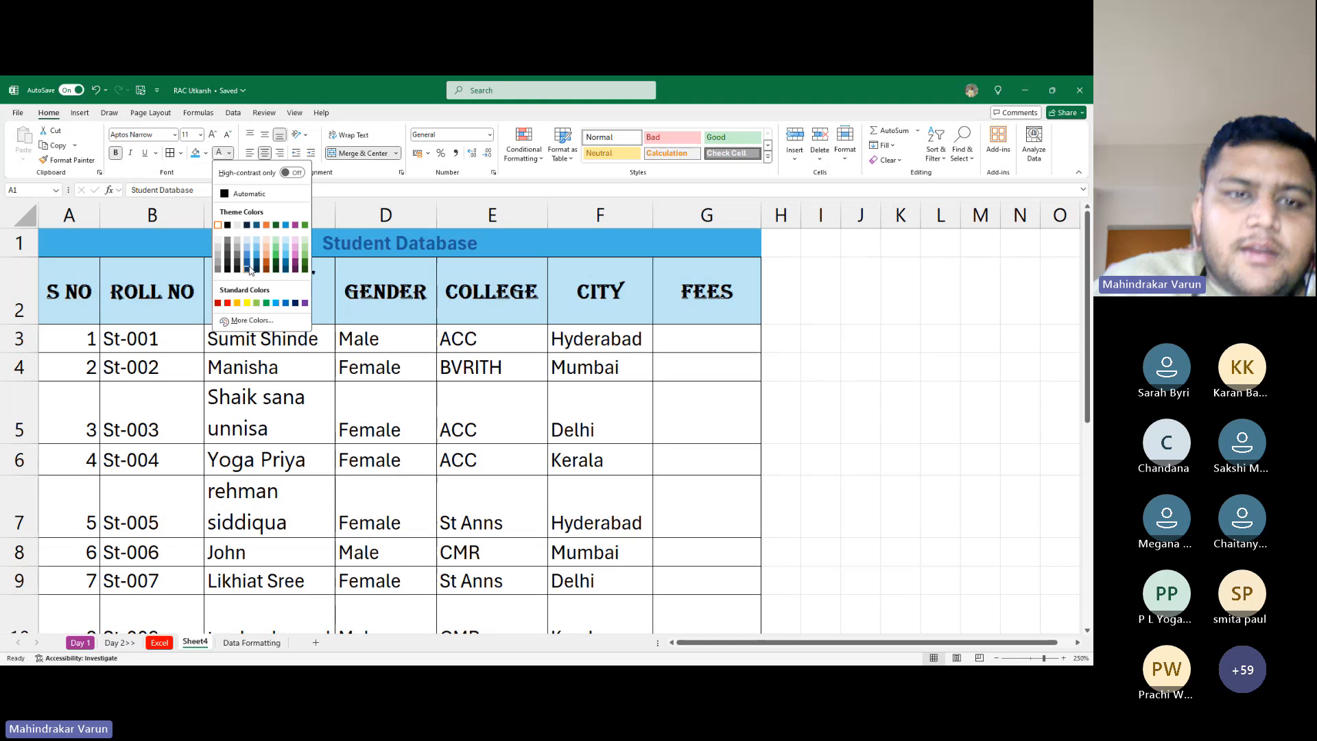
click(204, 155)
click(205, 155)
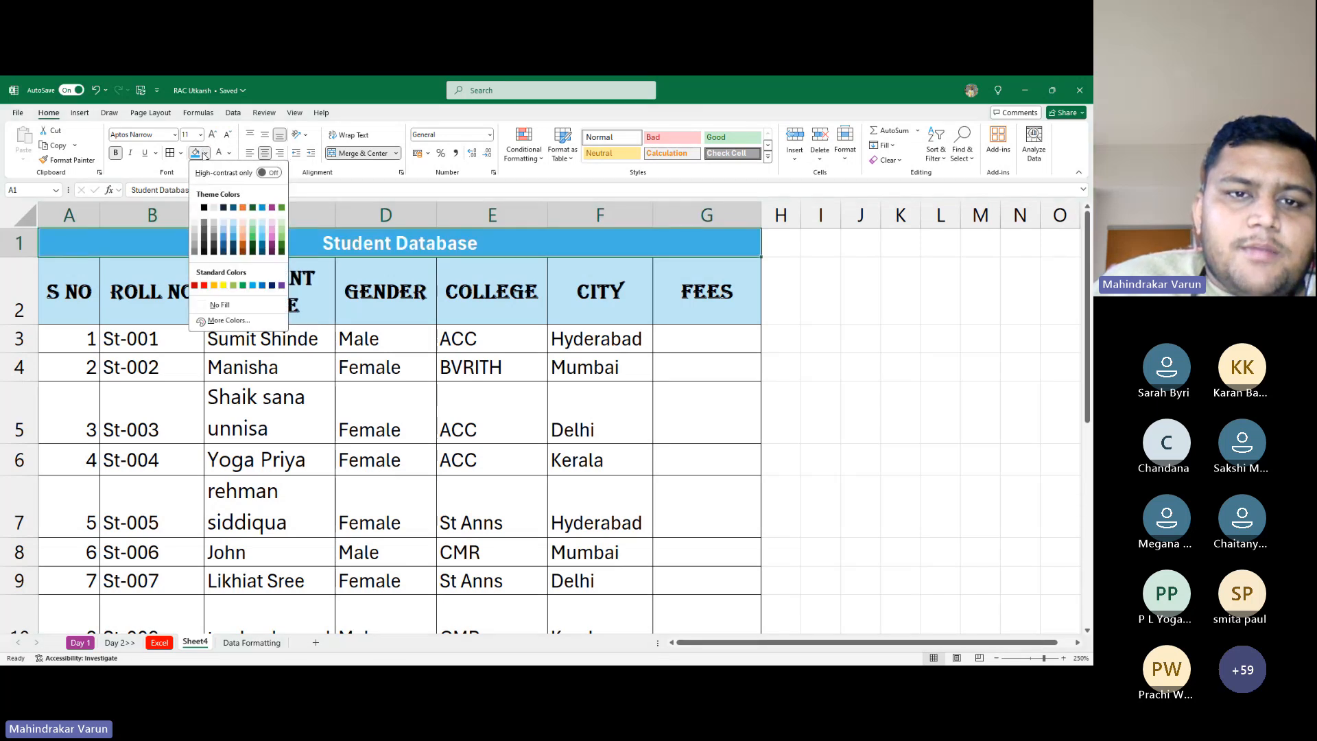
click(272, 236)
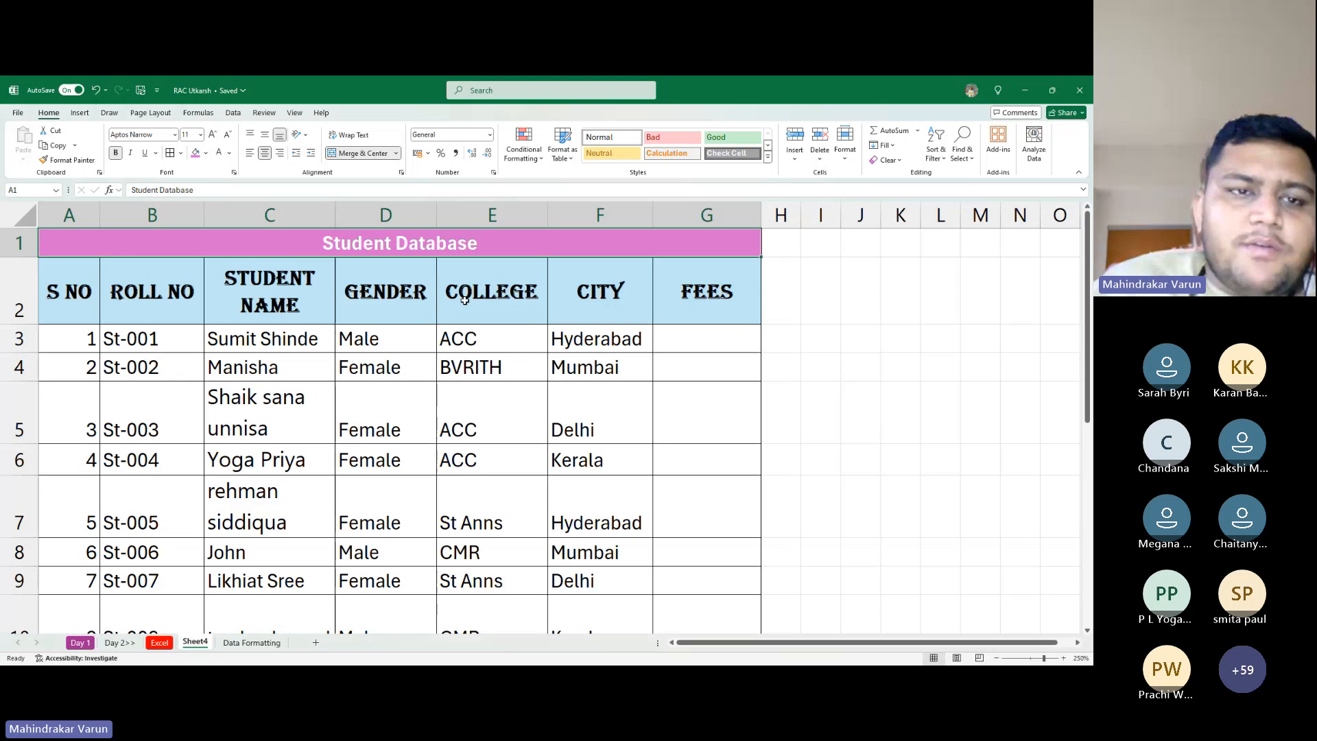
scroll(325, 328, down, 3)
scroll(326, 328, down, 3)
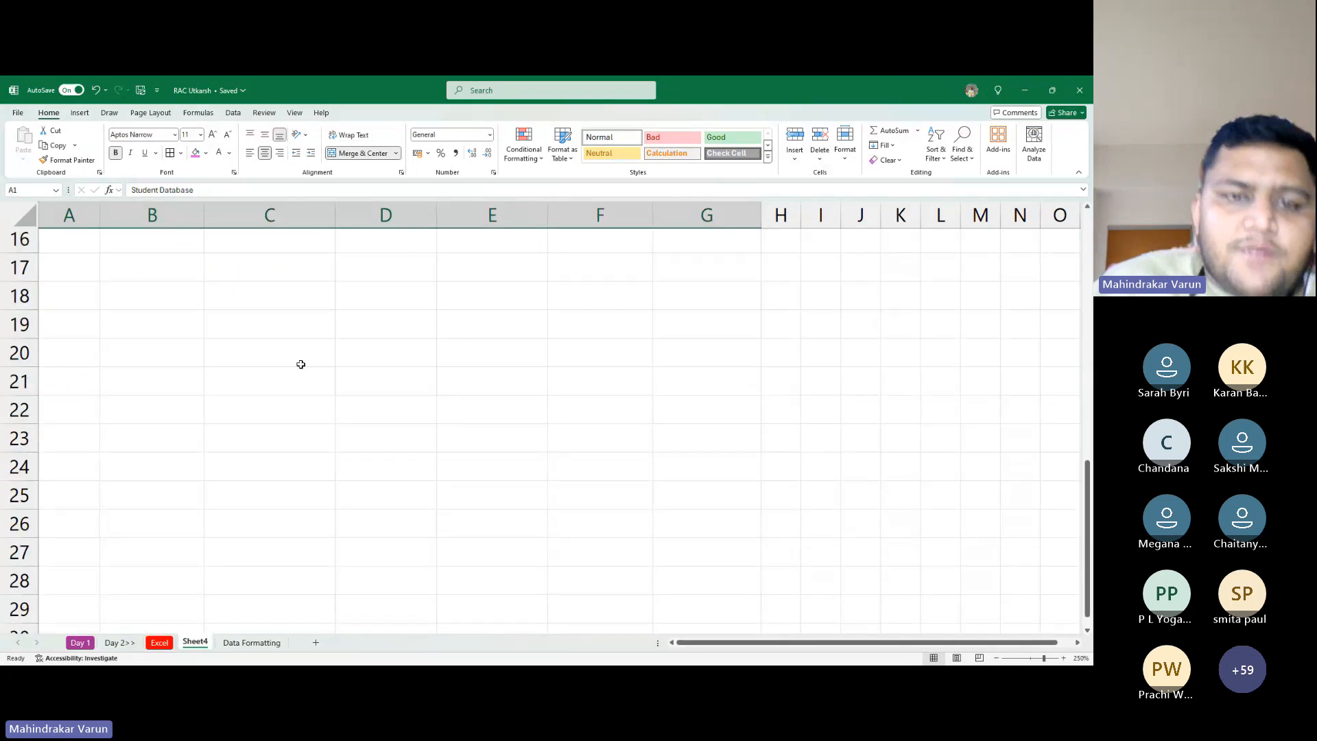
scroll(300, 364, up, 6)
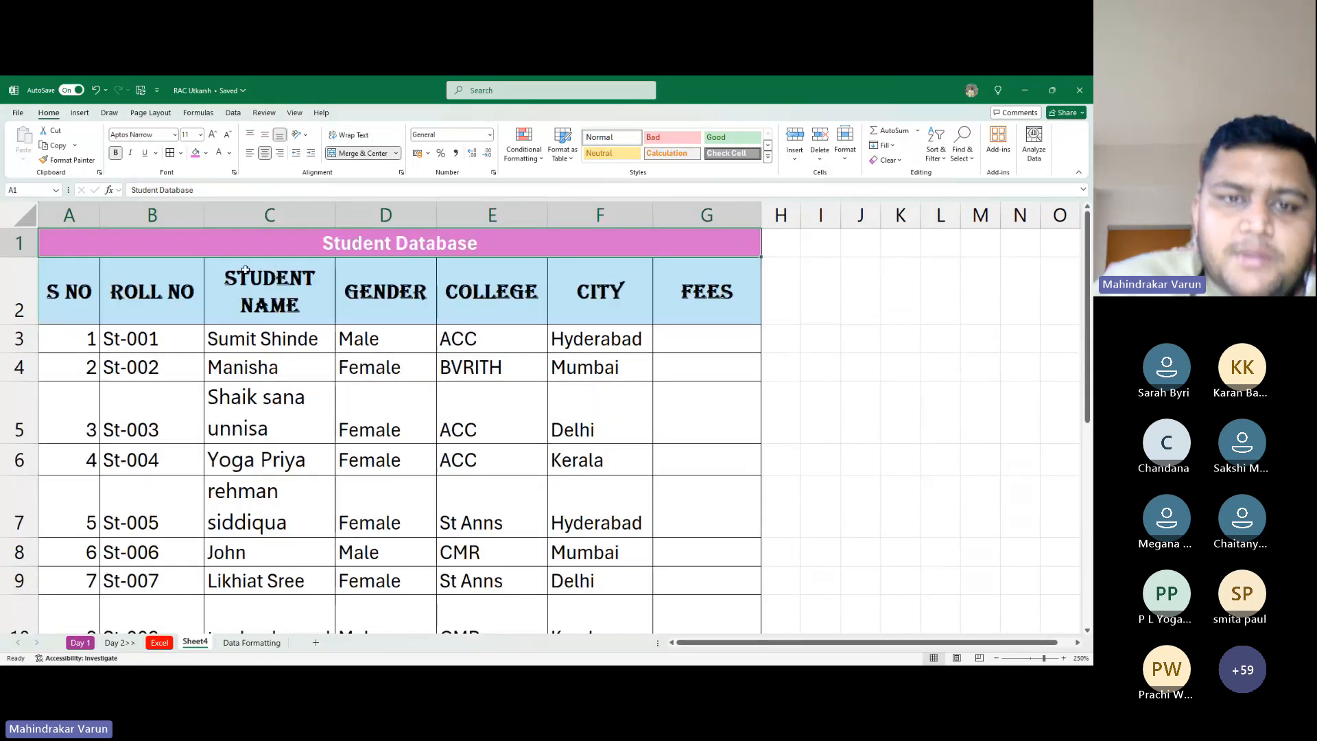
scroll(415, 264, down, 5)
scroll(434, 380, up, 5)
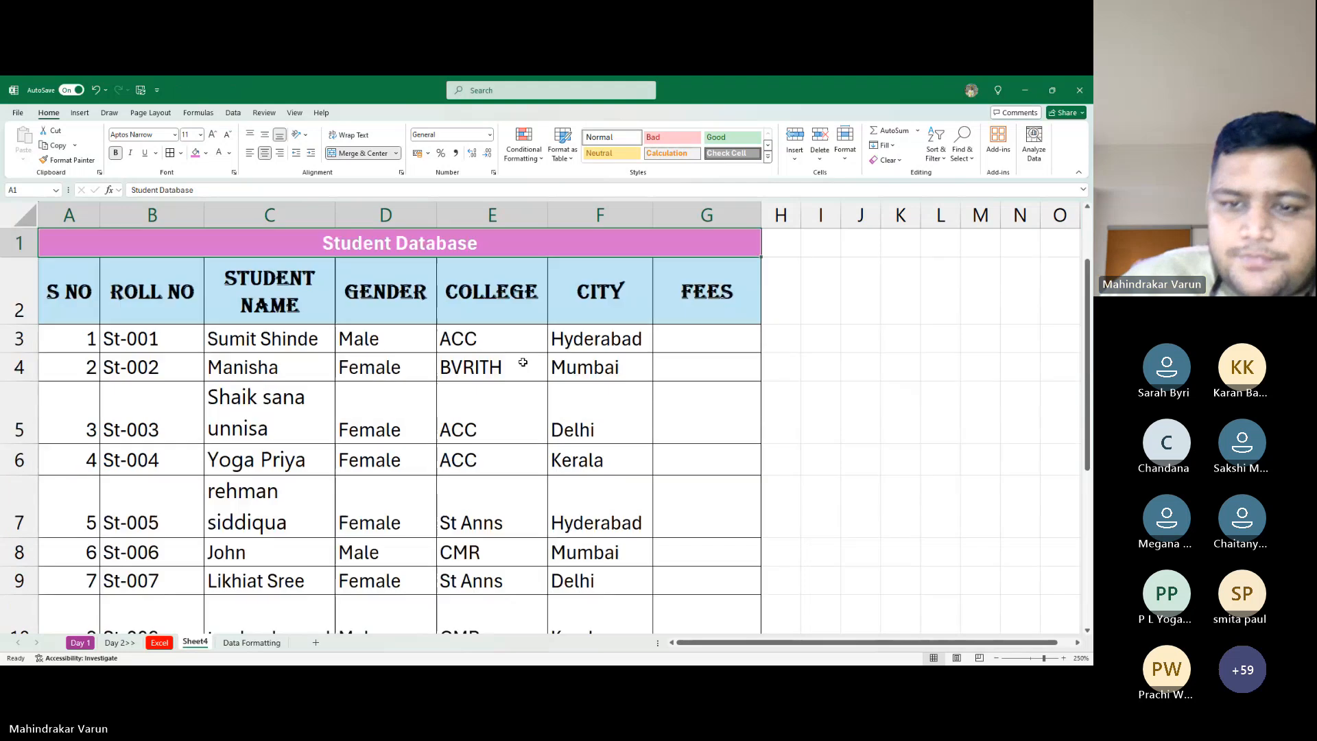
click(432, 468)
scroll(432, 469, down, 4)
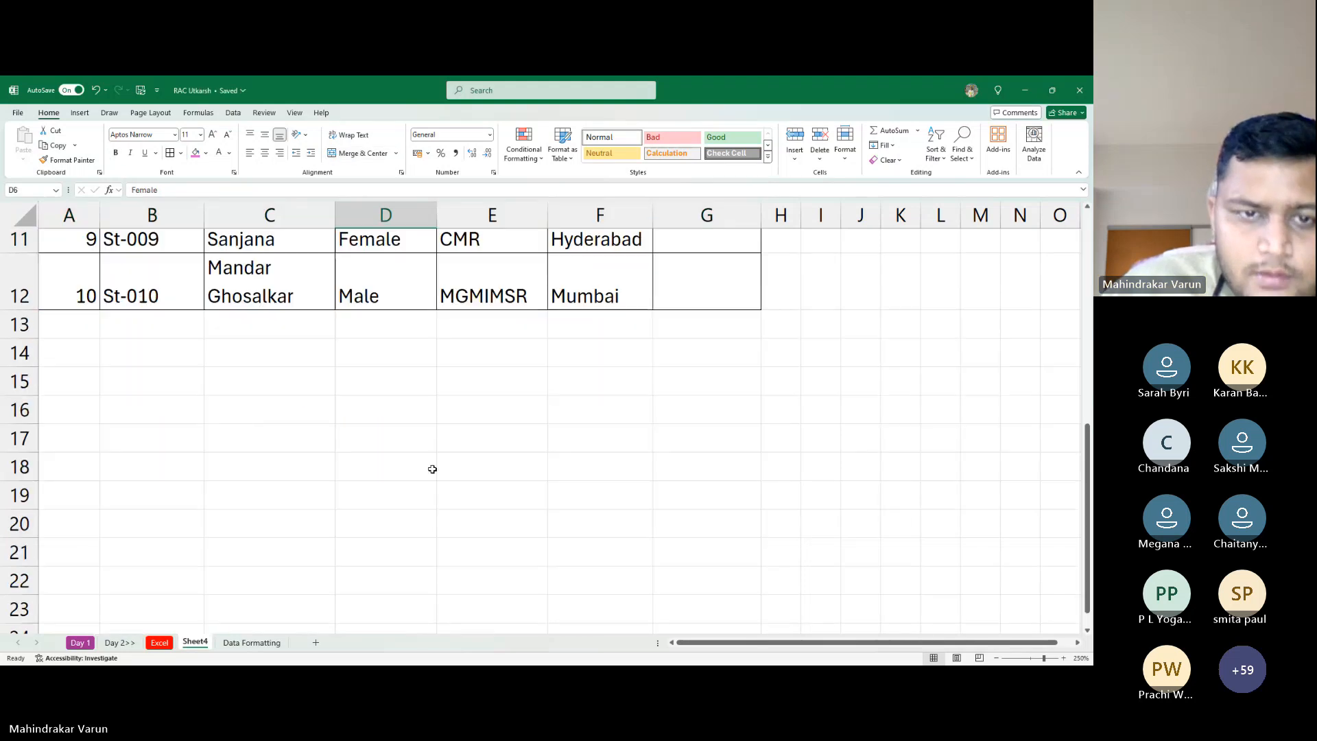
click(384, 320)
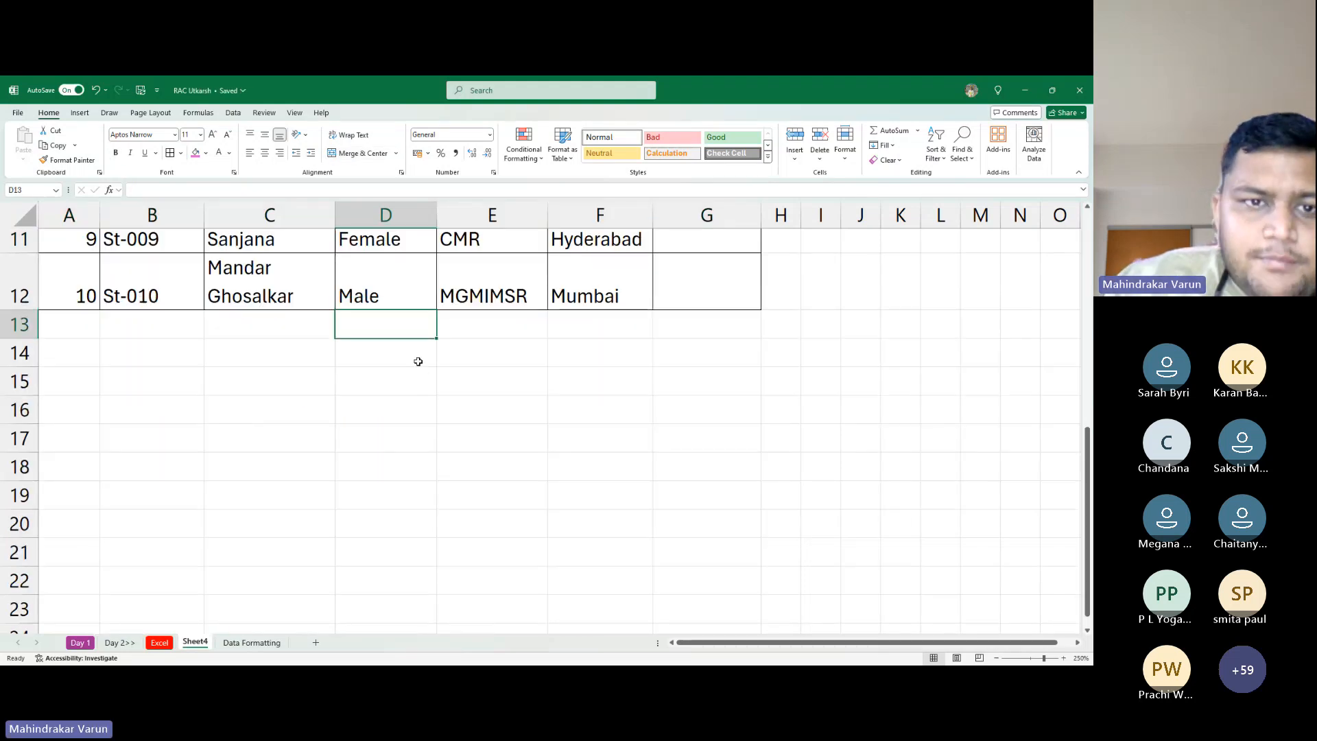
key(ctrl+Home)
key(ctrl+c)
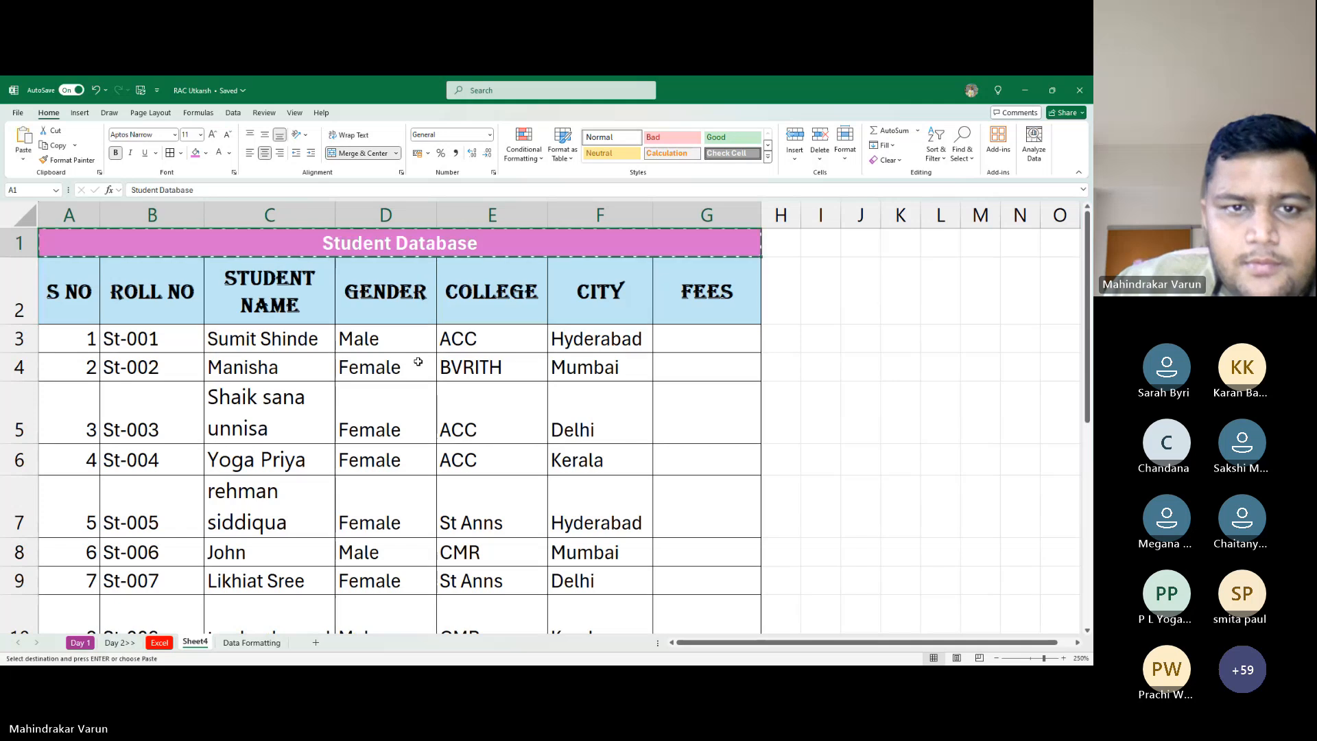
key(Down)
key(Down)
key(Down)
key(Down)
key(Down)
key(Down)
key(Down)
key(Down)
key(Down)
key(Down)
key(Down)
key(Down)
key(Down)
key(Down)
key(Up)
key(Up)
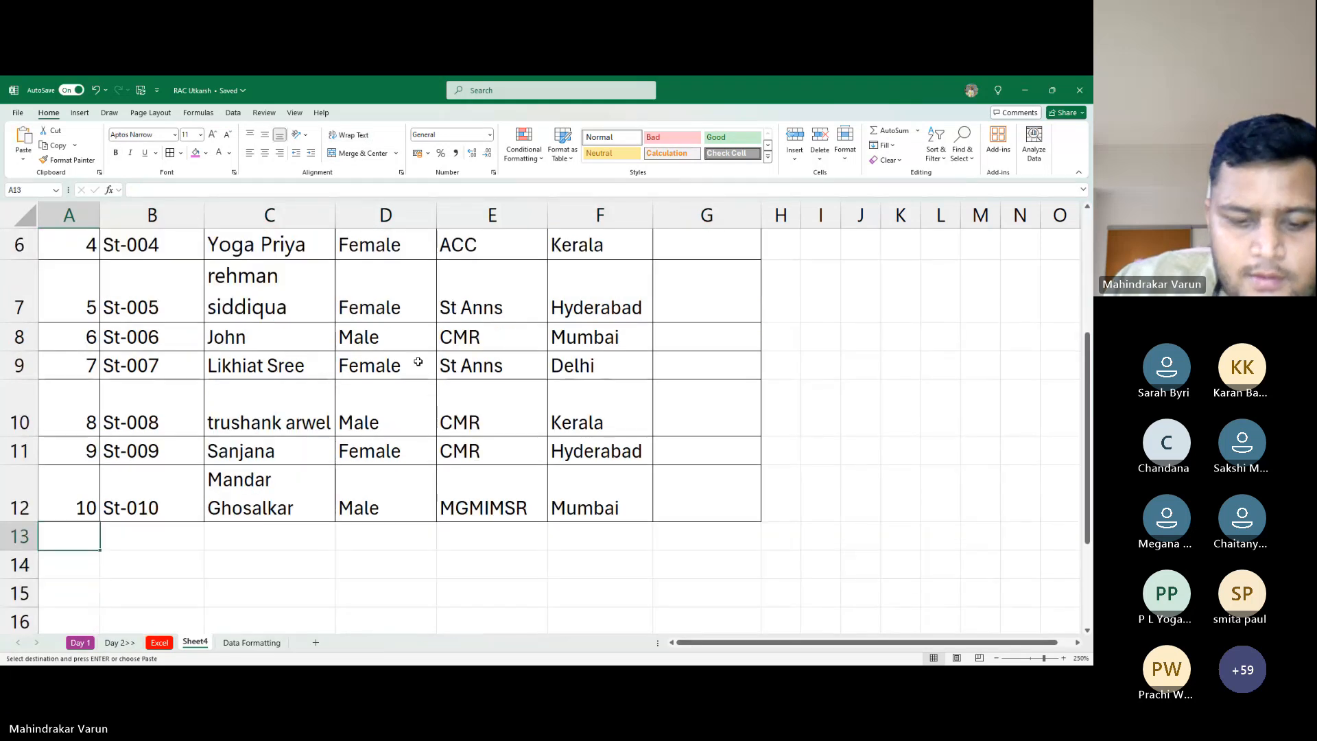
key(ctrl+v)
key(Down)
key(Up)
key(Up)
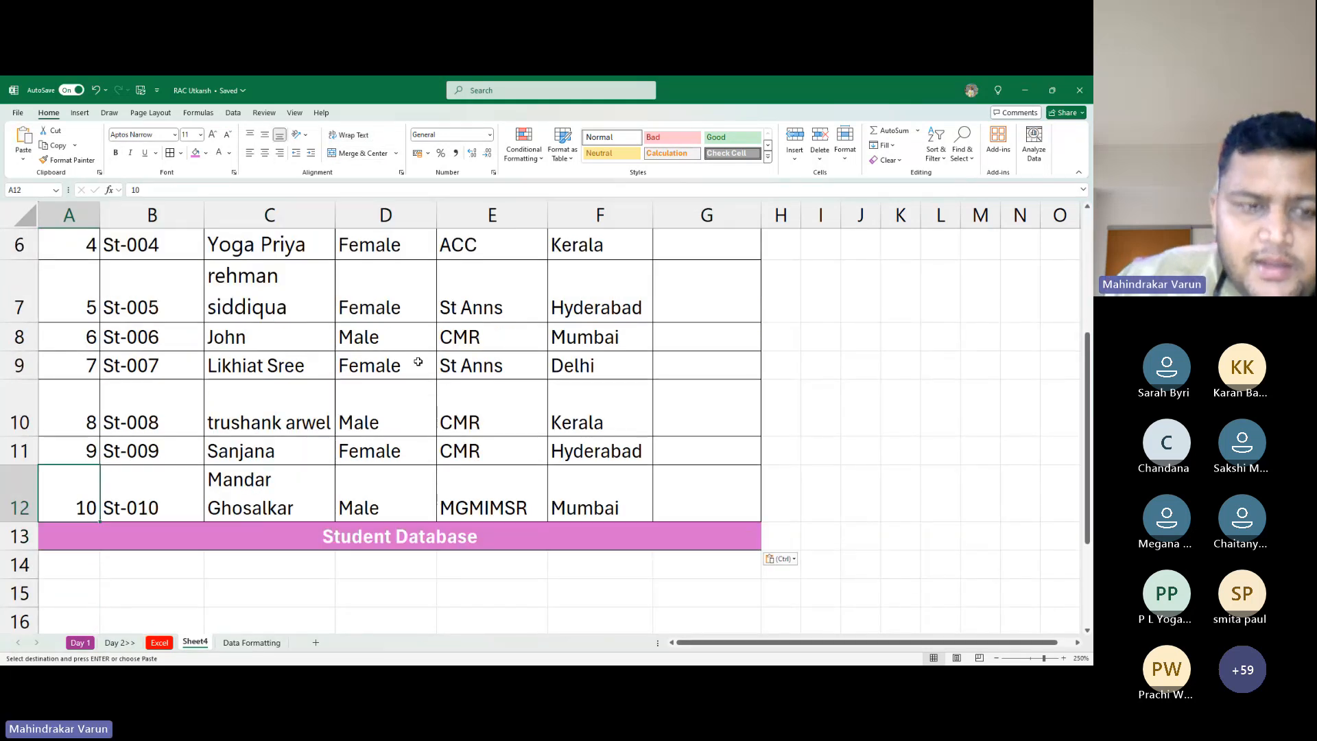
key(Up)
key(ctrl+Home)
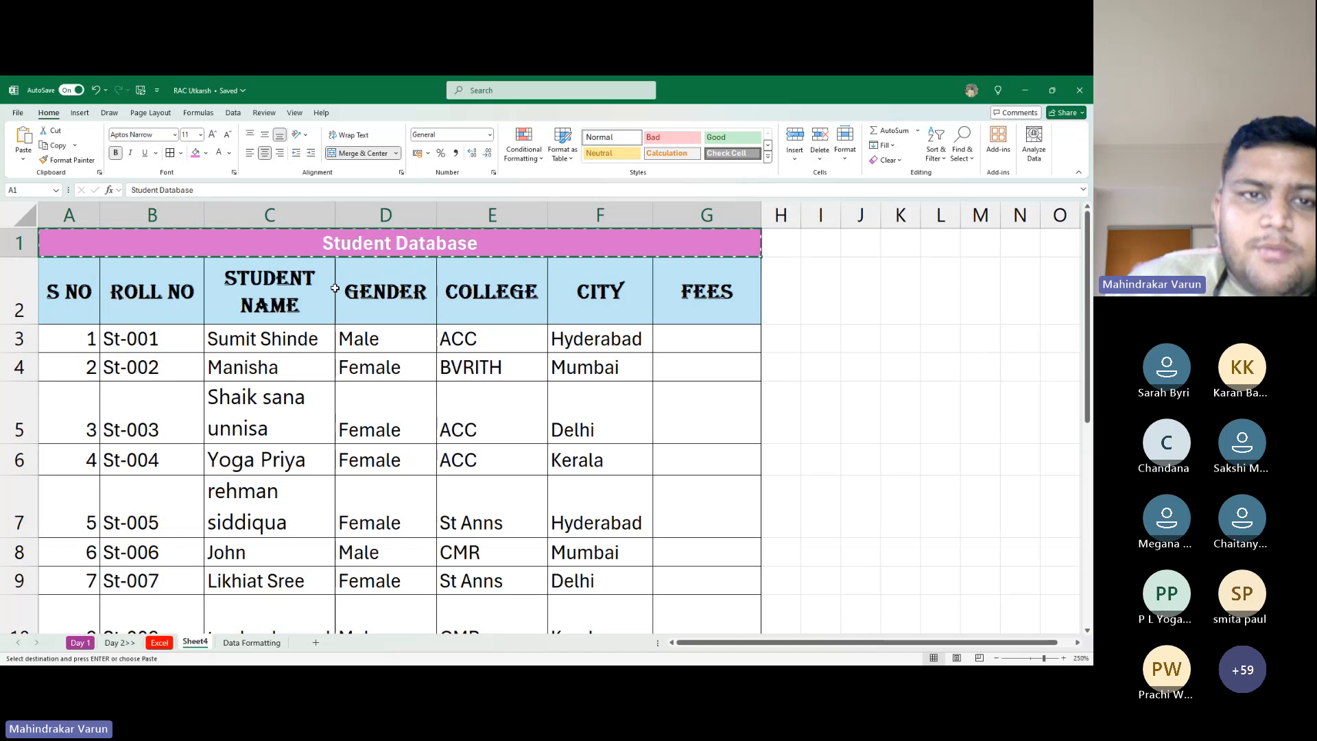
key(Escape)
scroll(332, 355, down, 4)
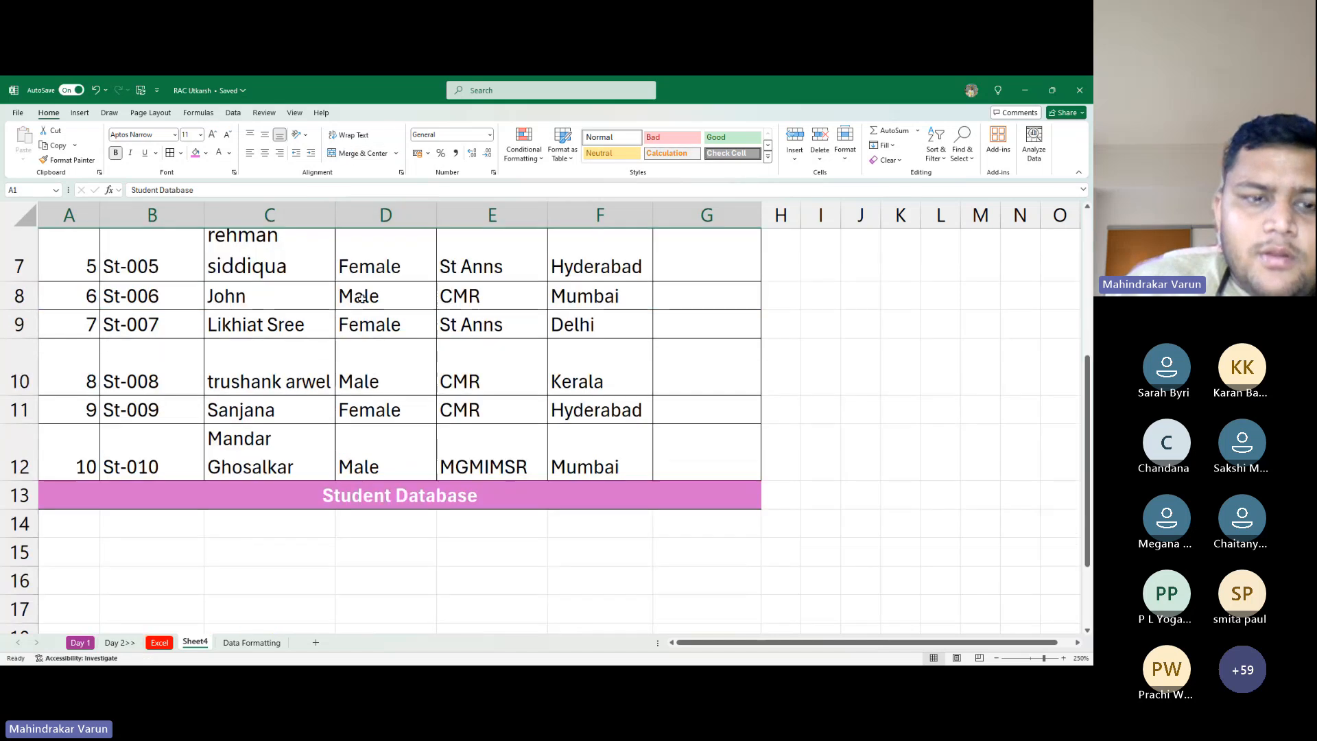
click(373, 308)
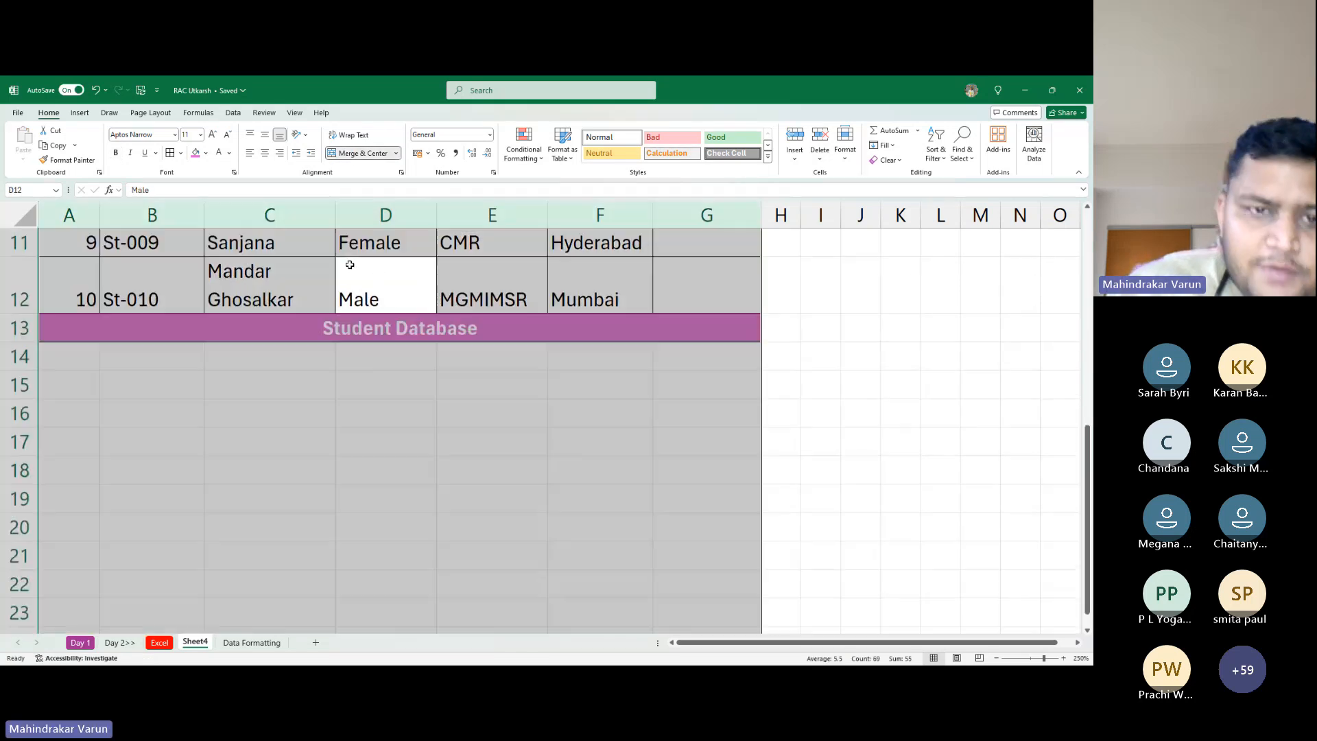
key(ctrl+a)
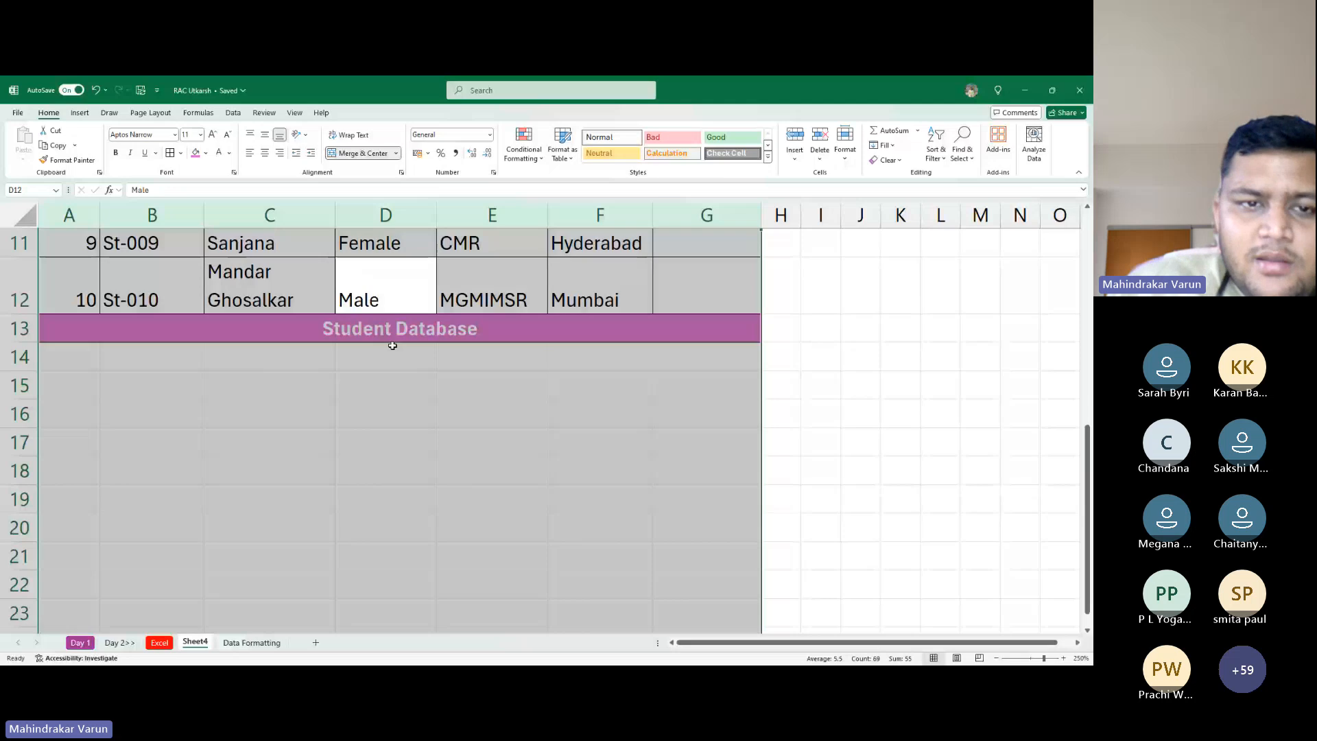
scroll(393, 345, up, 4)
scroll(429, 274, down, 5)
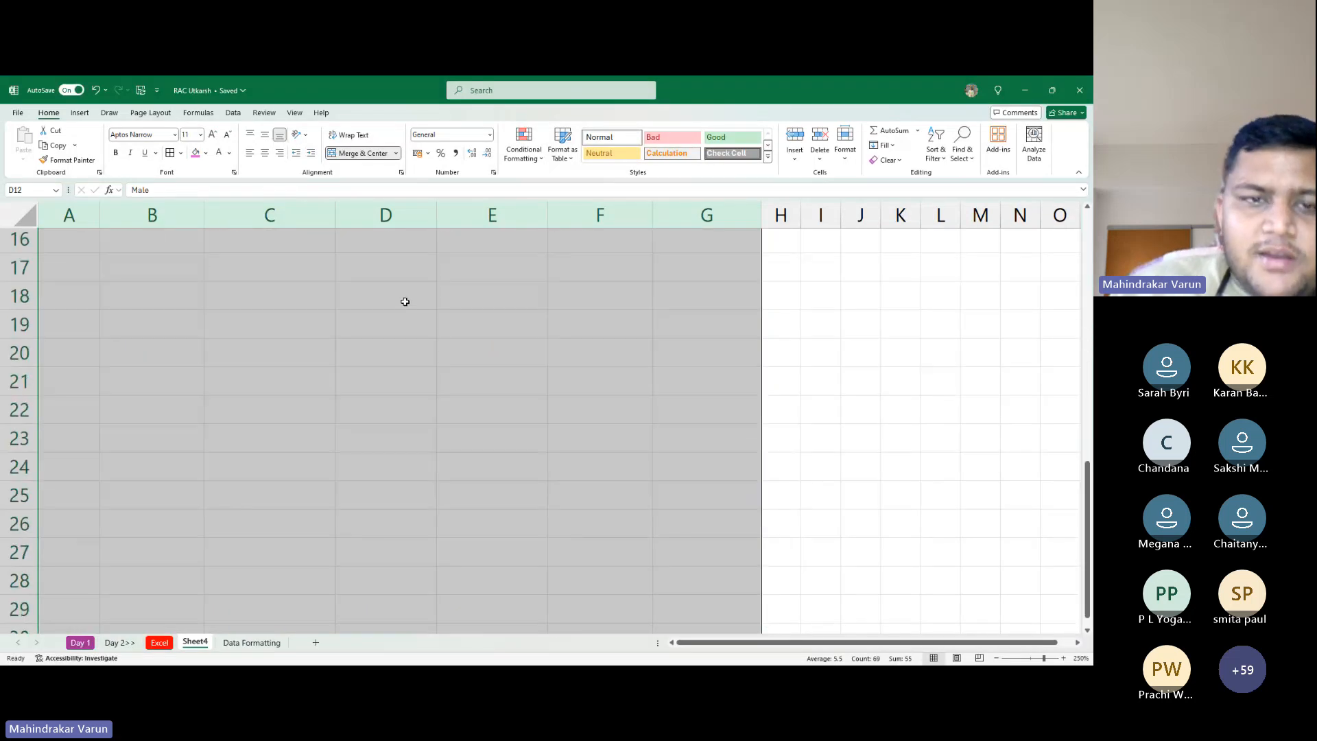
scroll(409, 288, up, 5)
key(ctrl+z)
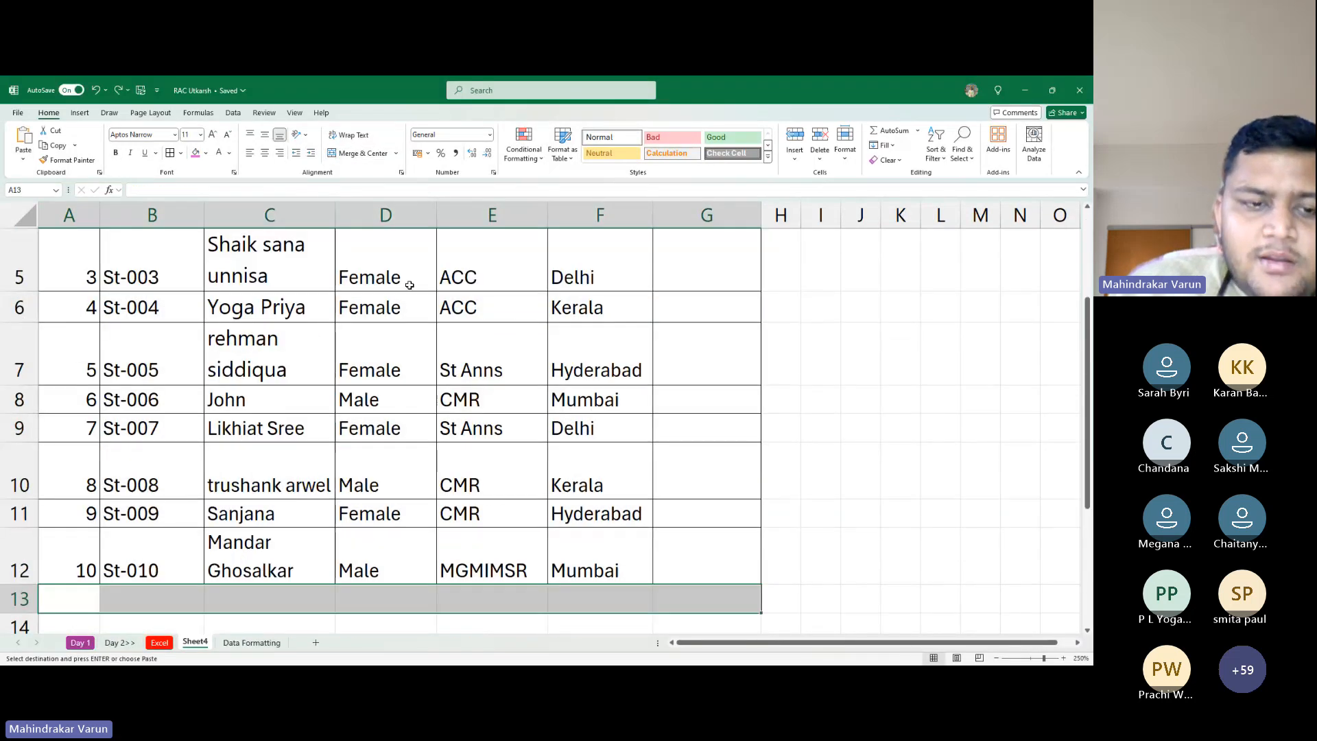
scroll(288, 371, down, 4)
scroll(166, 386, up, 3)
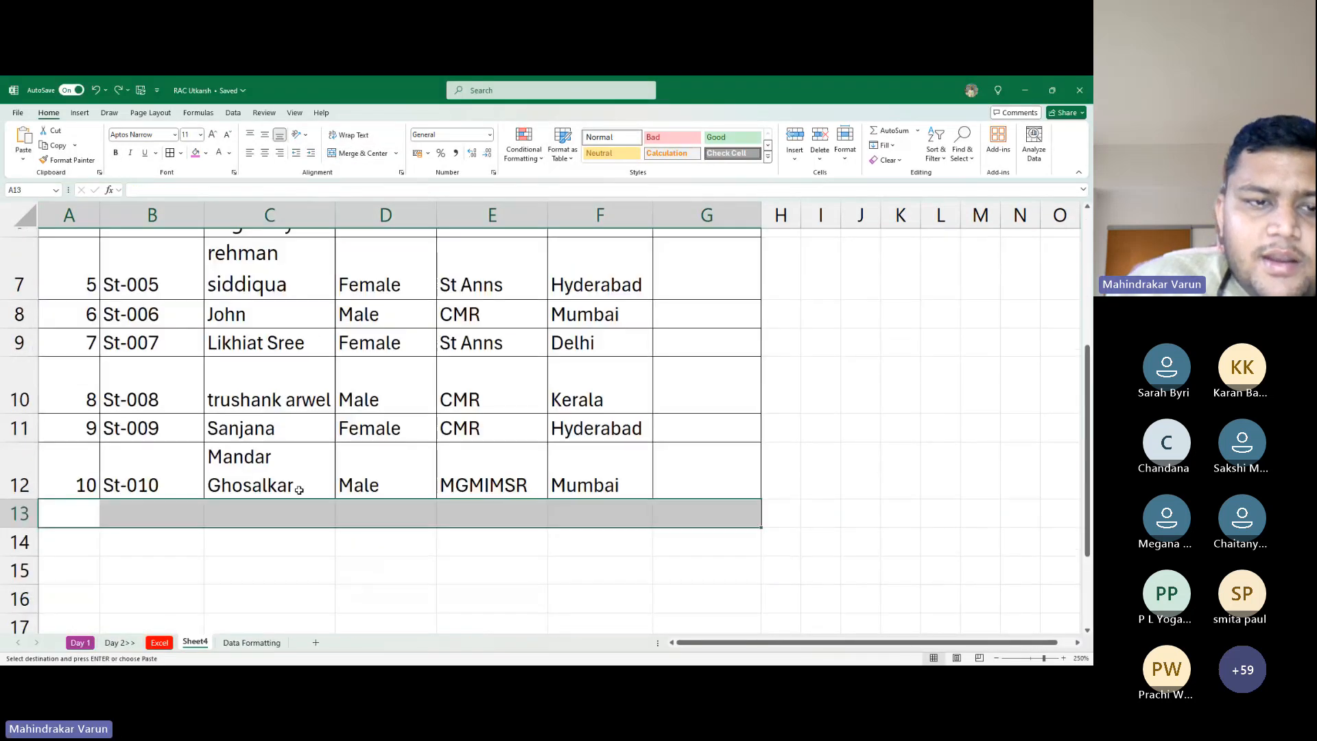
Enter 'Student Database' in cell A13 below the table
click(78, 523)
text(Student)
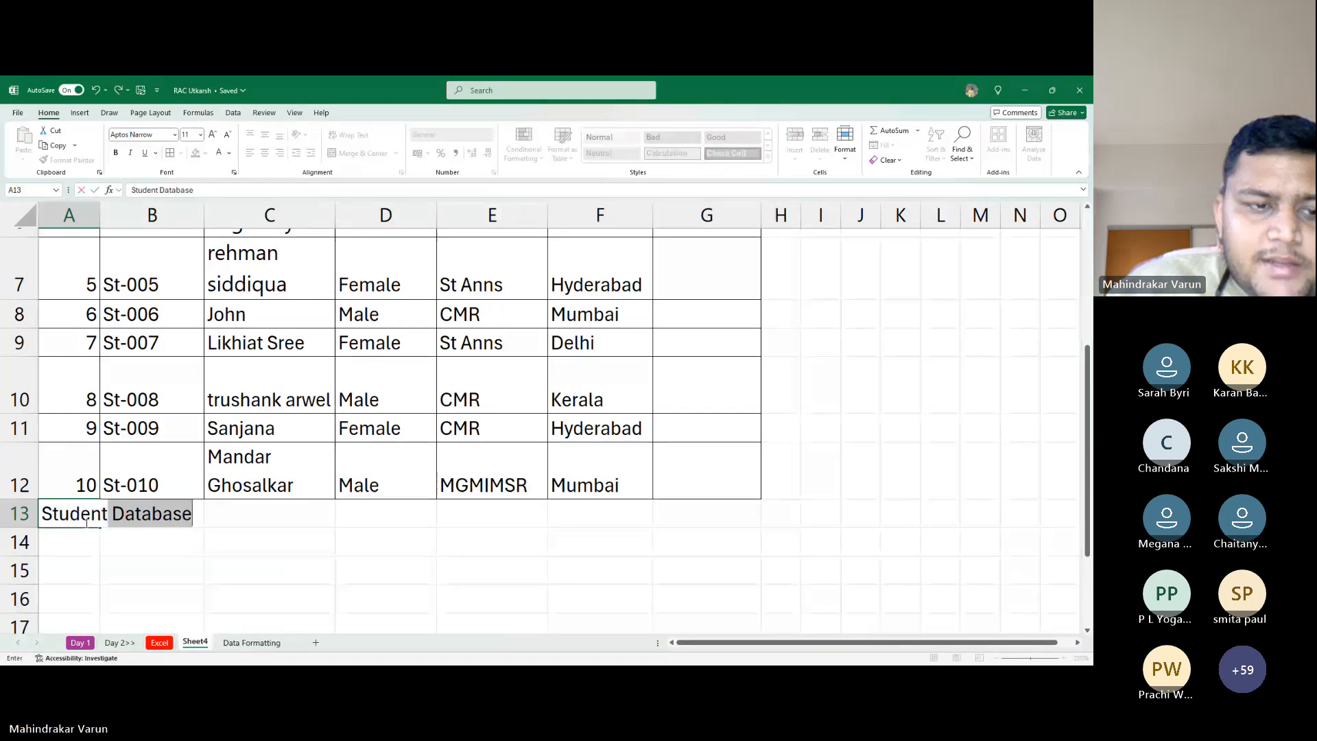
text( Data)
key(ctrl+Return)
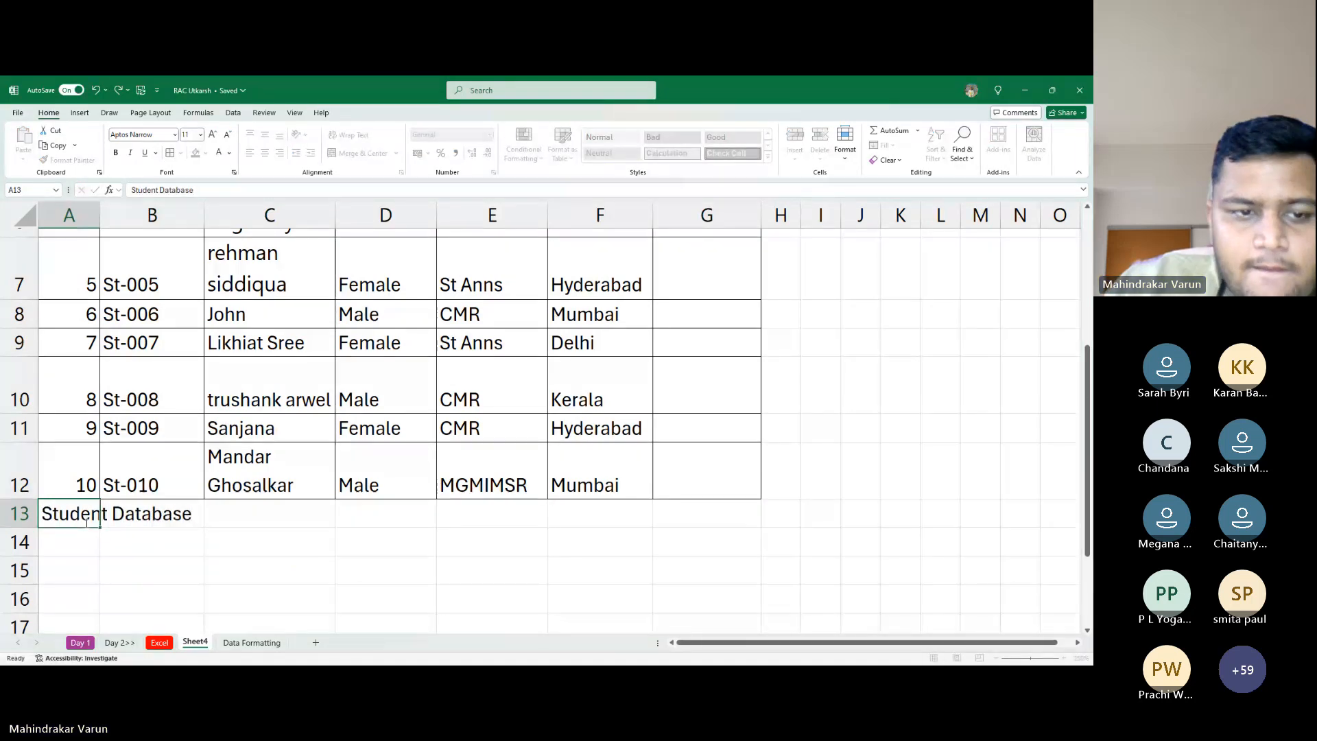
key(Tab)
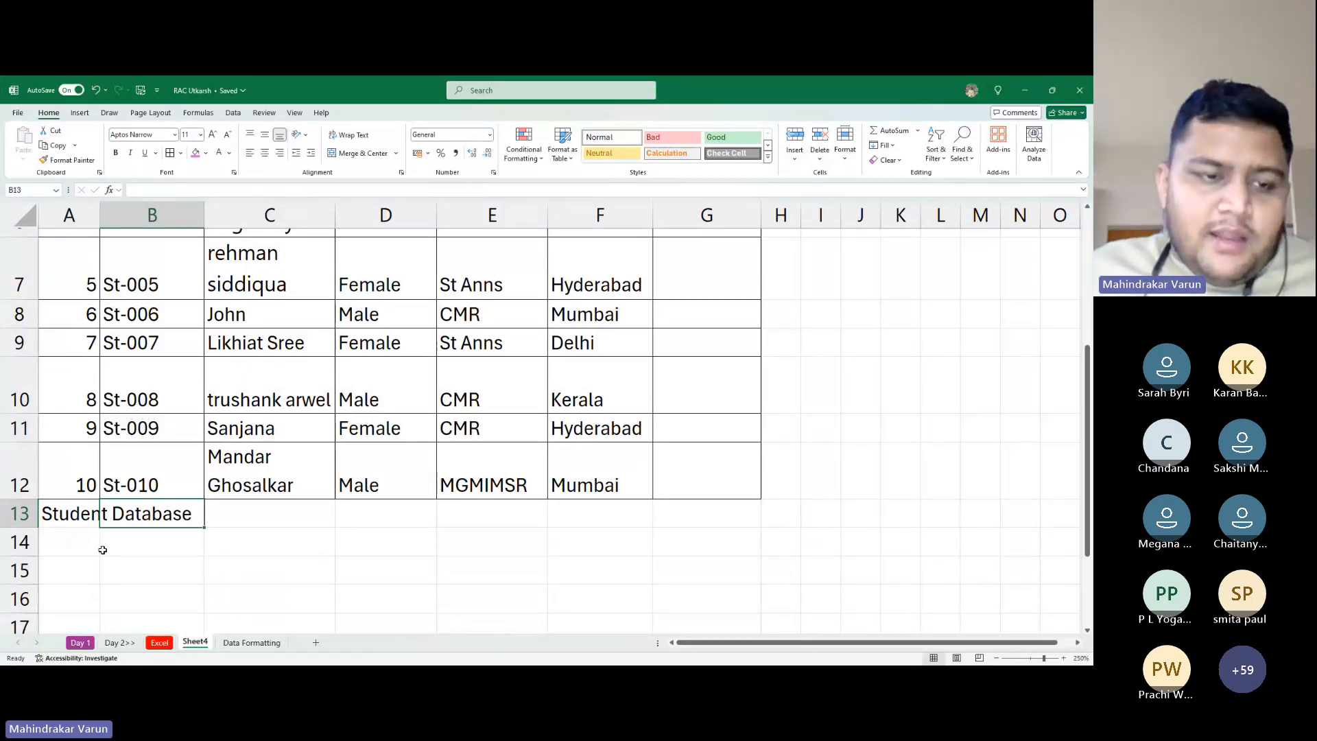
Append the date 05-11-2024 to the text in A13
click(79, 508)
double_click(77, 524)
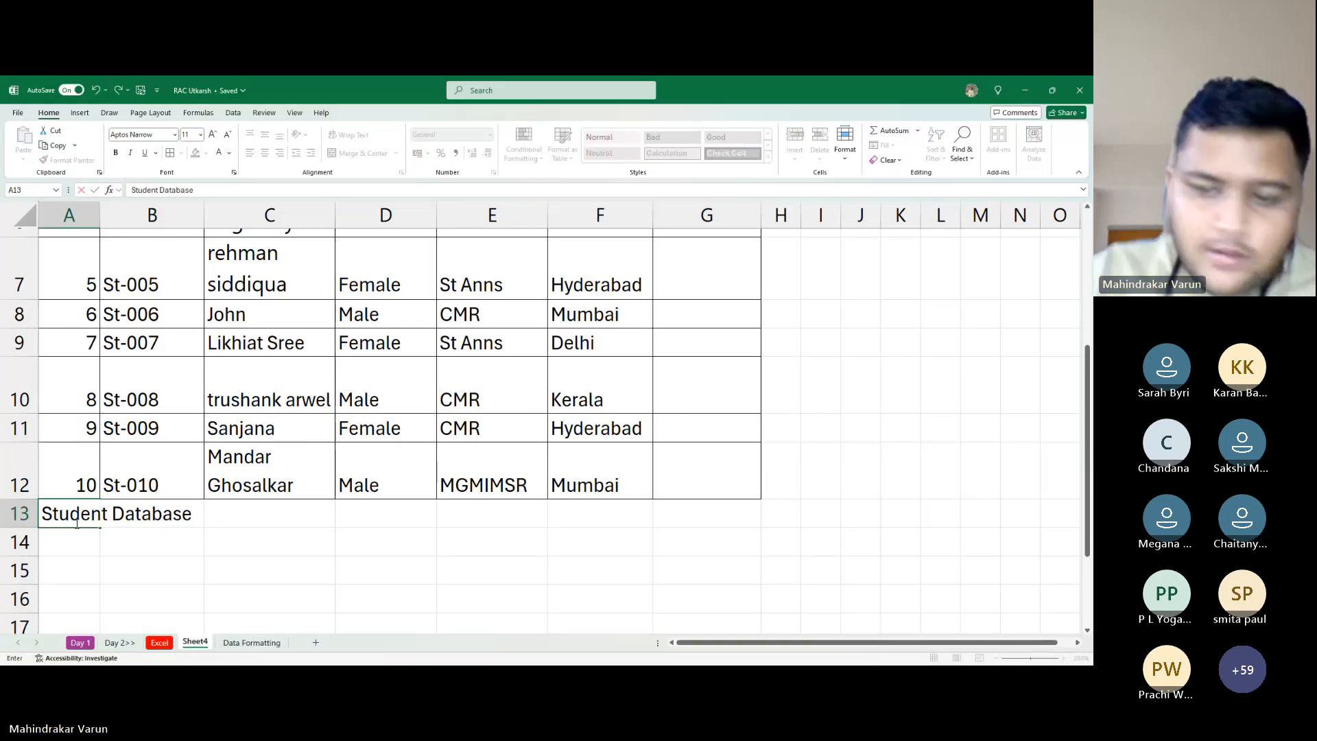
text(05-11-2024)
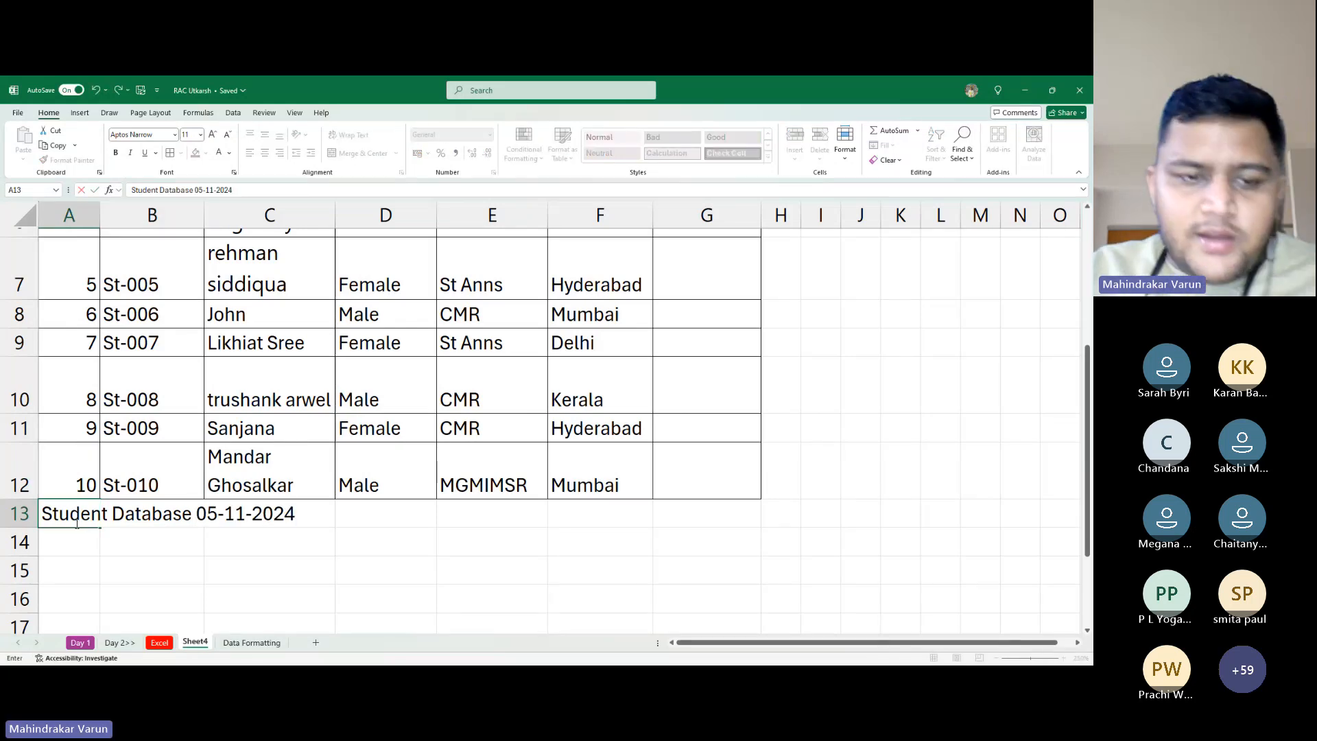
key(Return)
click(76, 523)
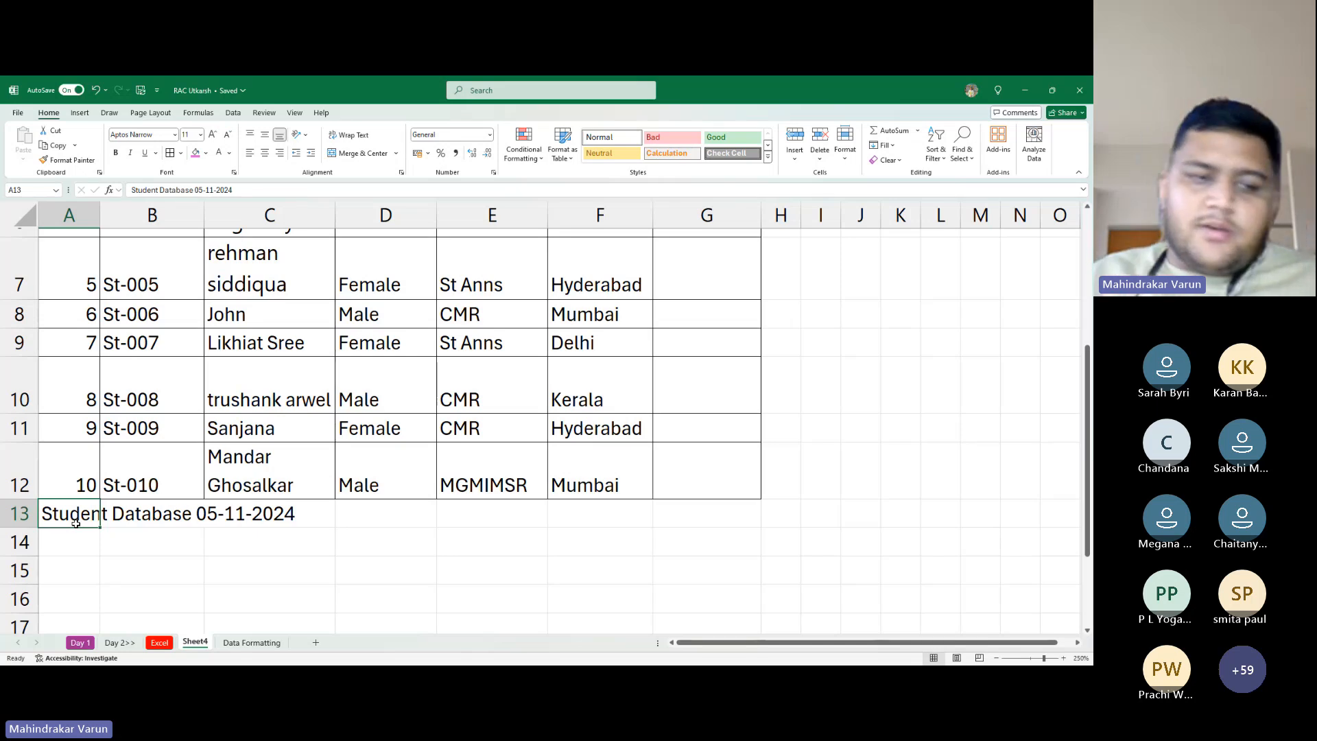
Centre 'Student Database 05-11-2024' over A13:G13 with Center Across Selection alignment
drag(76, 523, 707, 518)
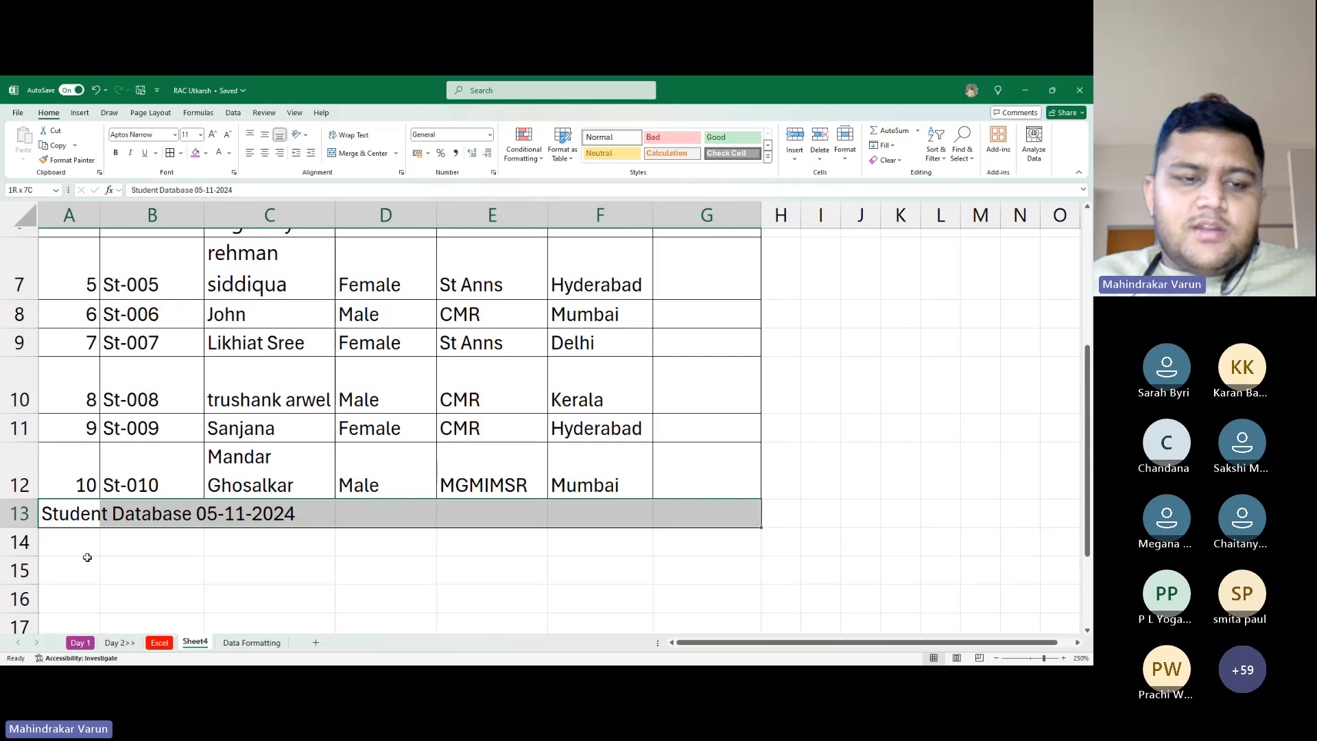
click(301, 134)
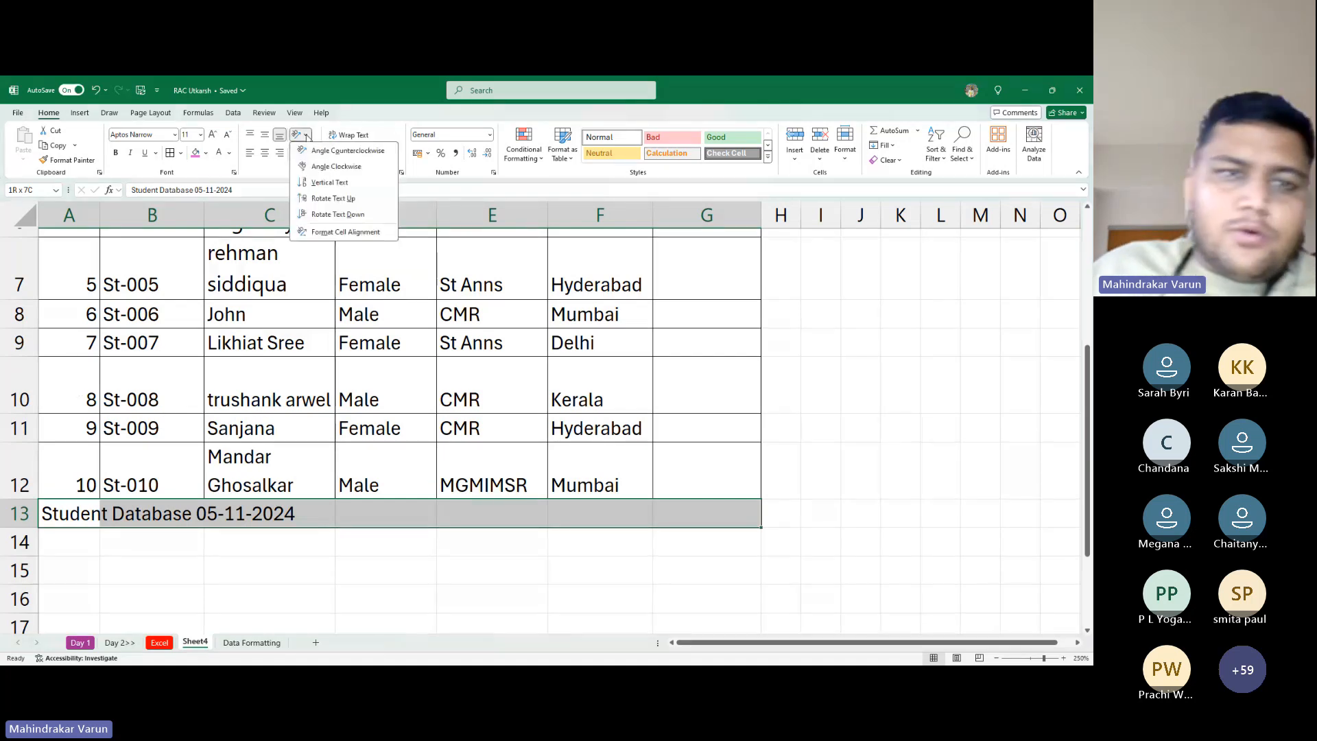
click(337, 236)
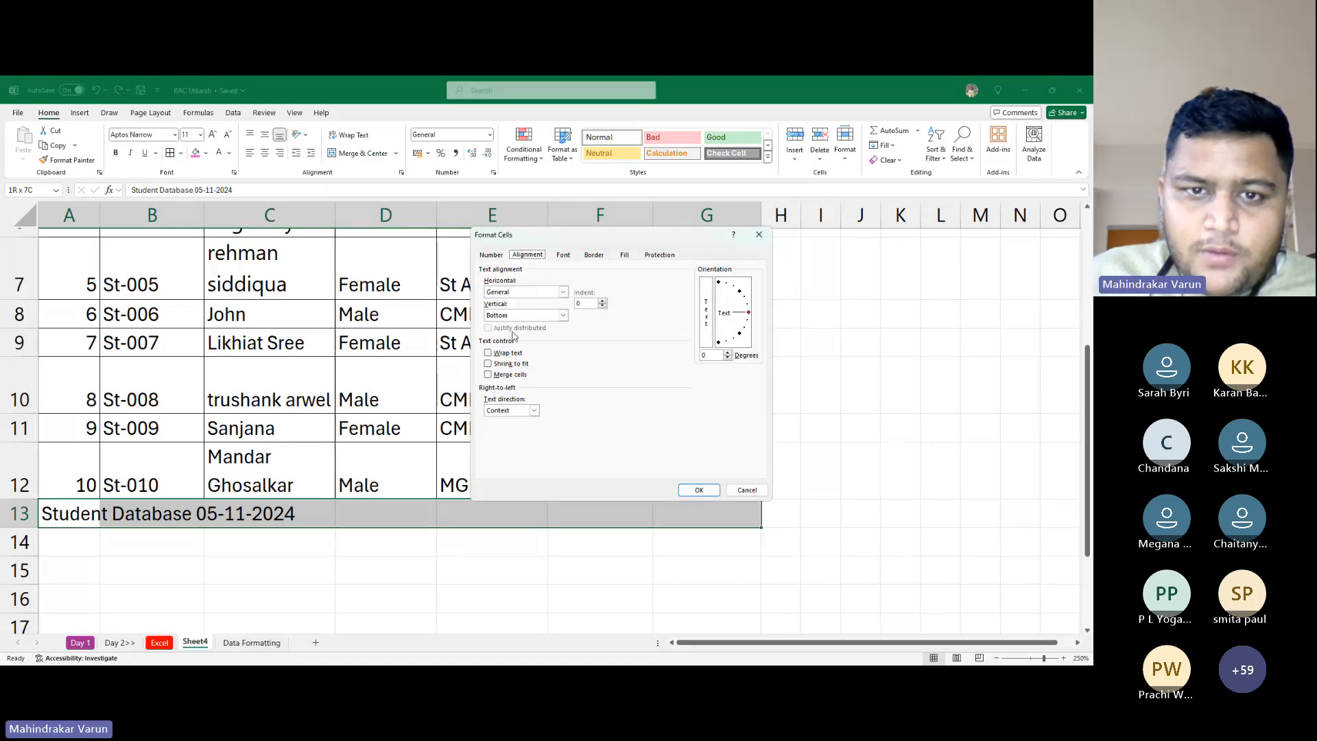
click(547, 296)
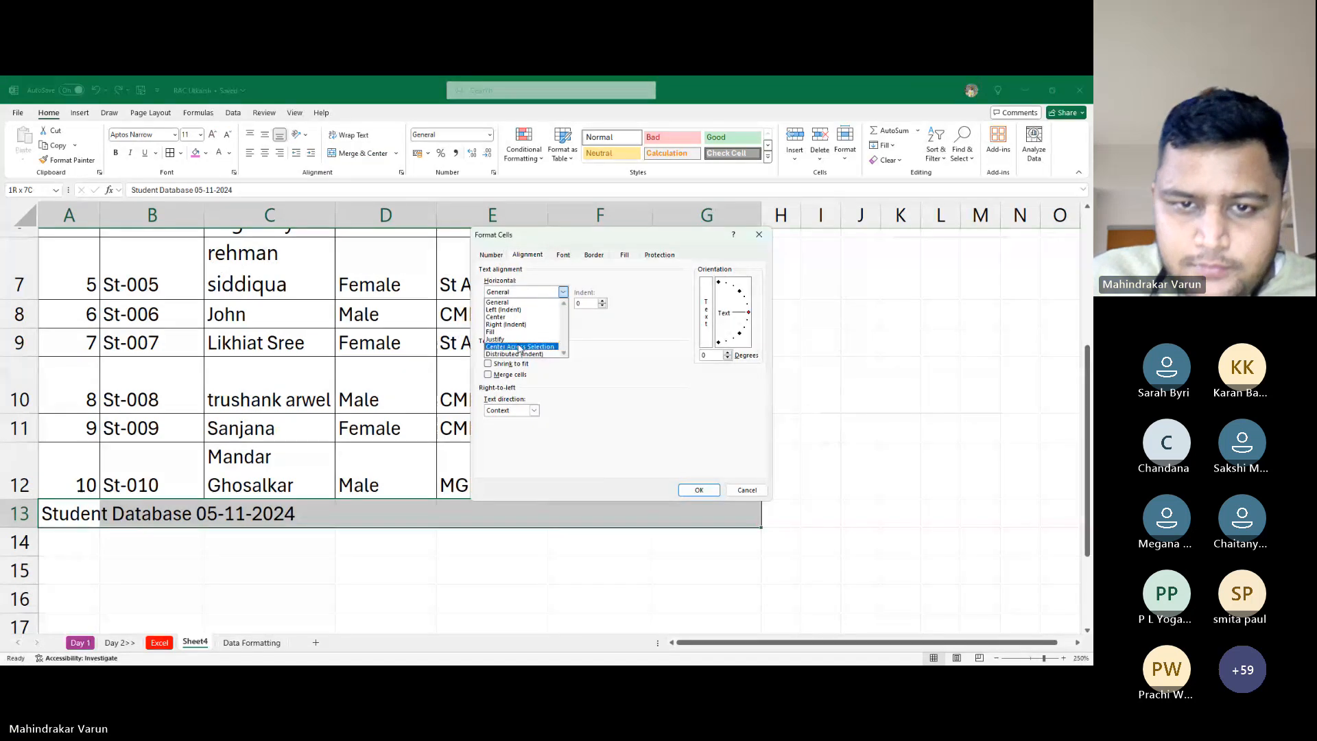
click(542, 303)
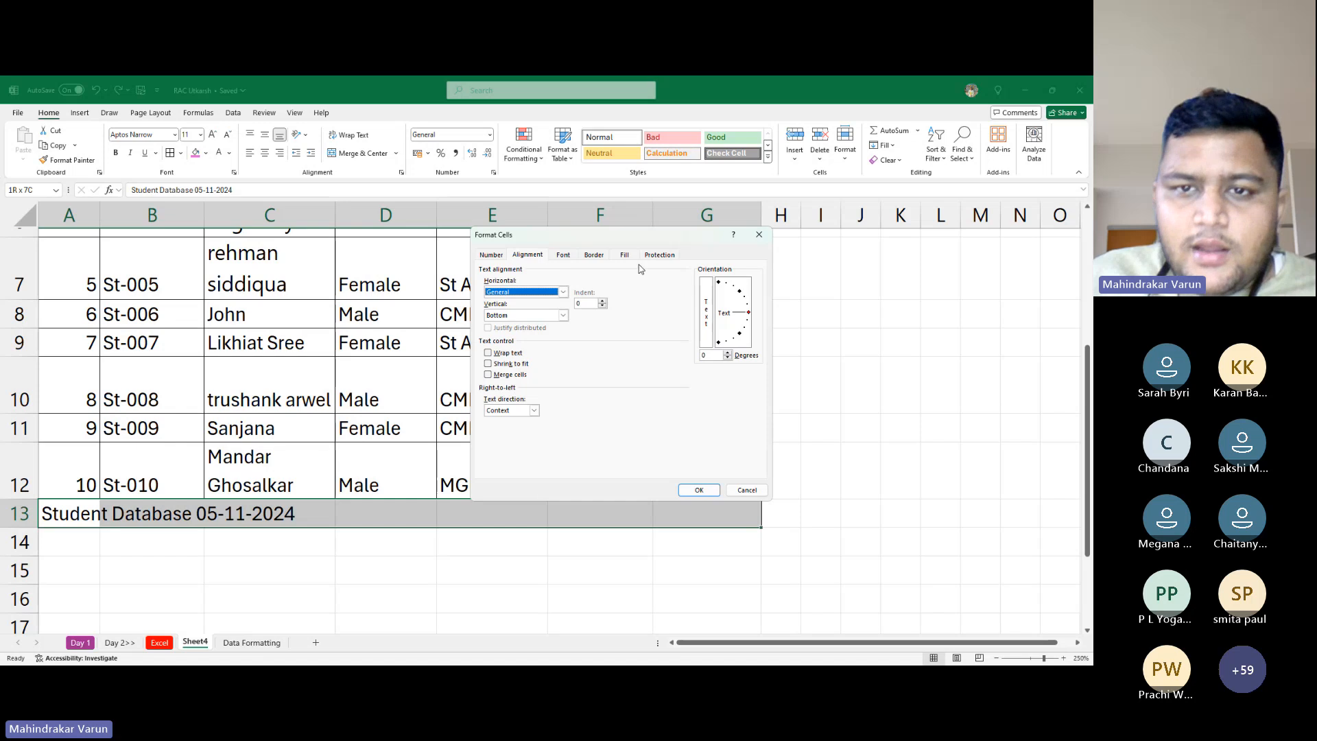
click(514, 295)
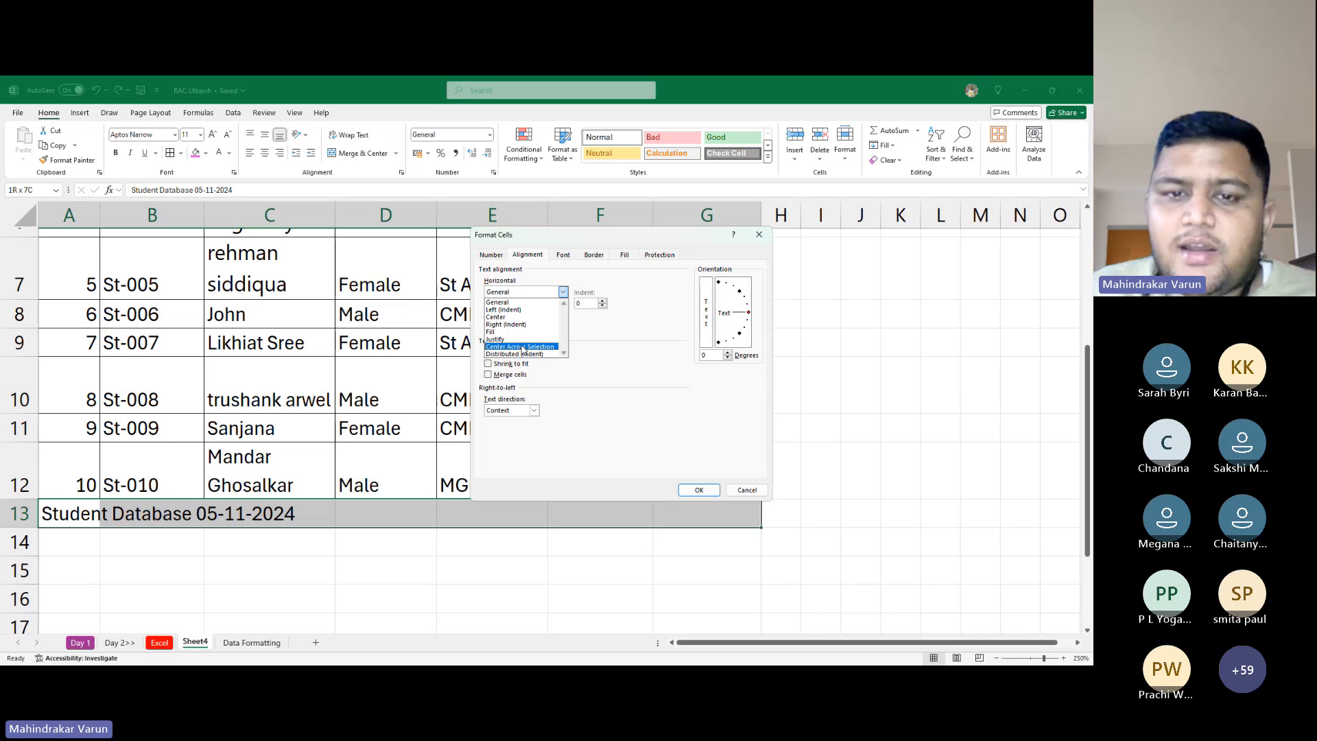
click(522, 348)
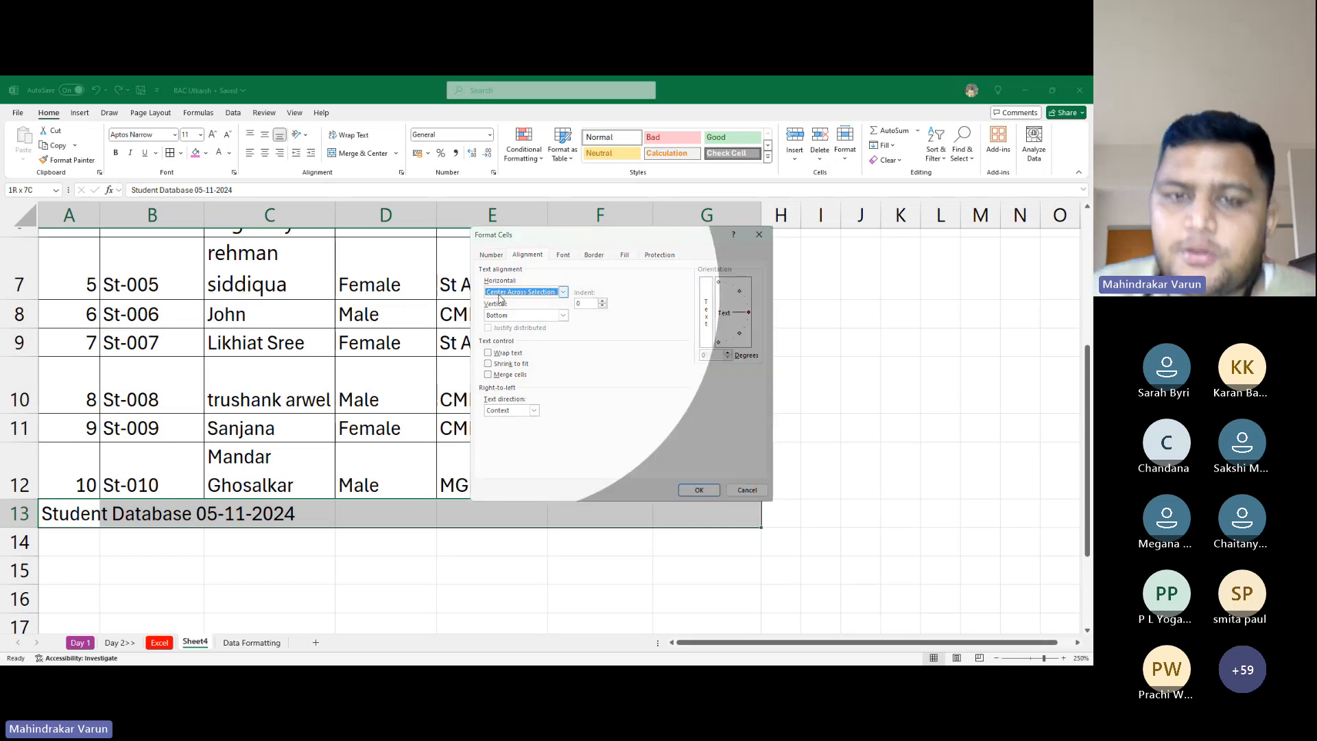
click(498, 294)
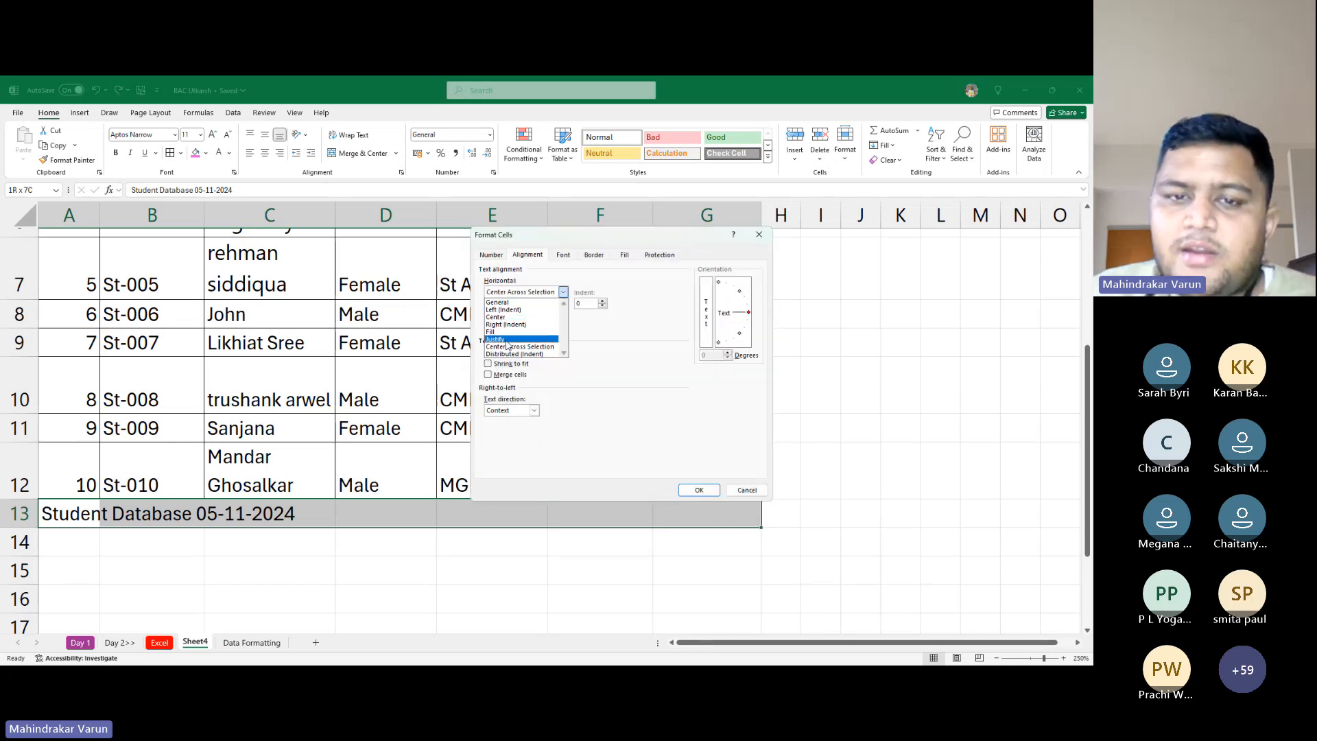
click(511, 347)
click(699, 490)
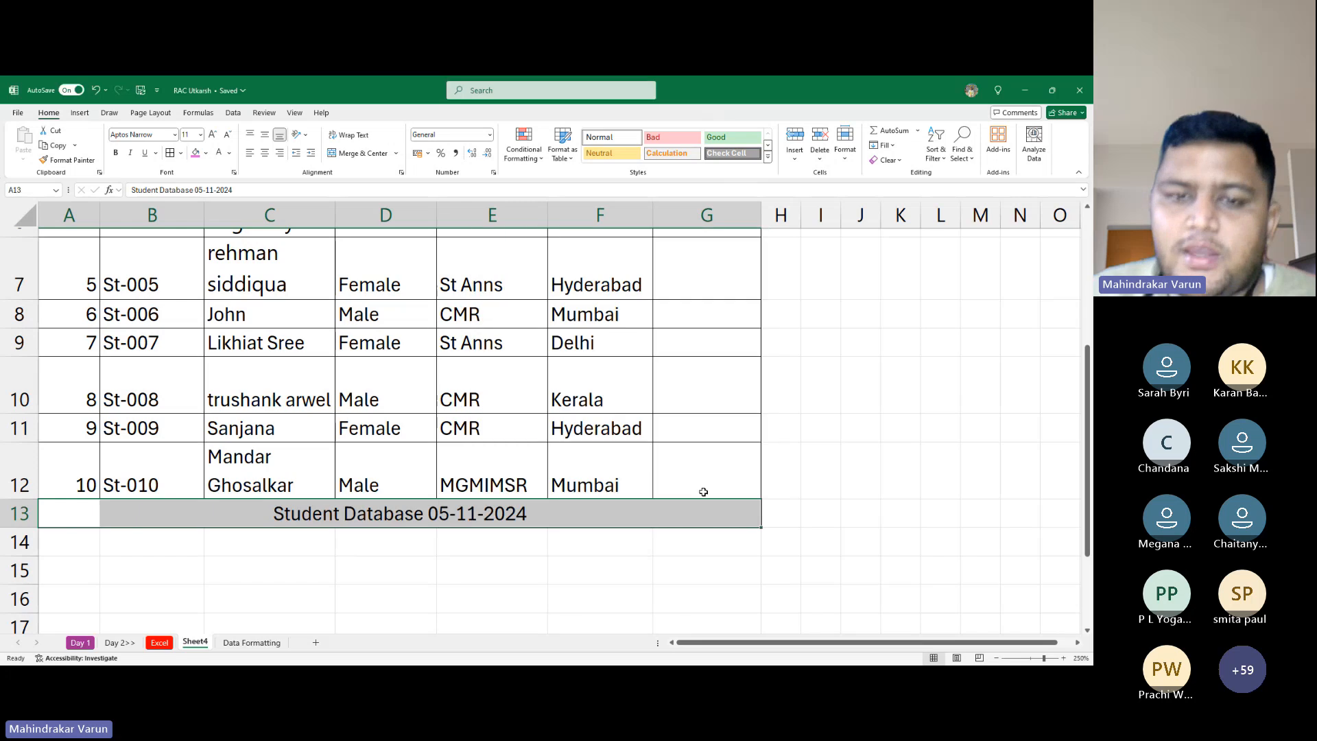
scroll(507, 451, up, 2)
Unmerge the Student Database title in row 1
scroll(492, 429, down, 4)
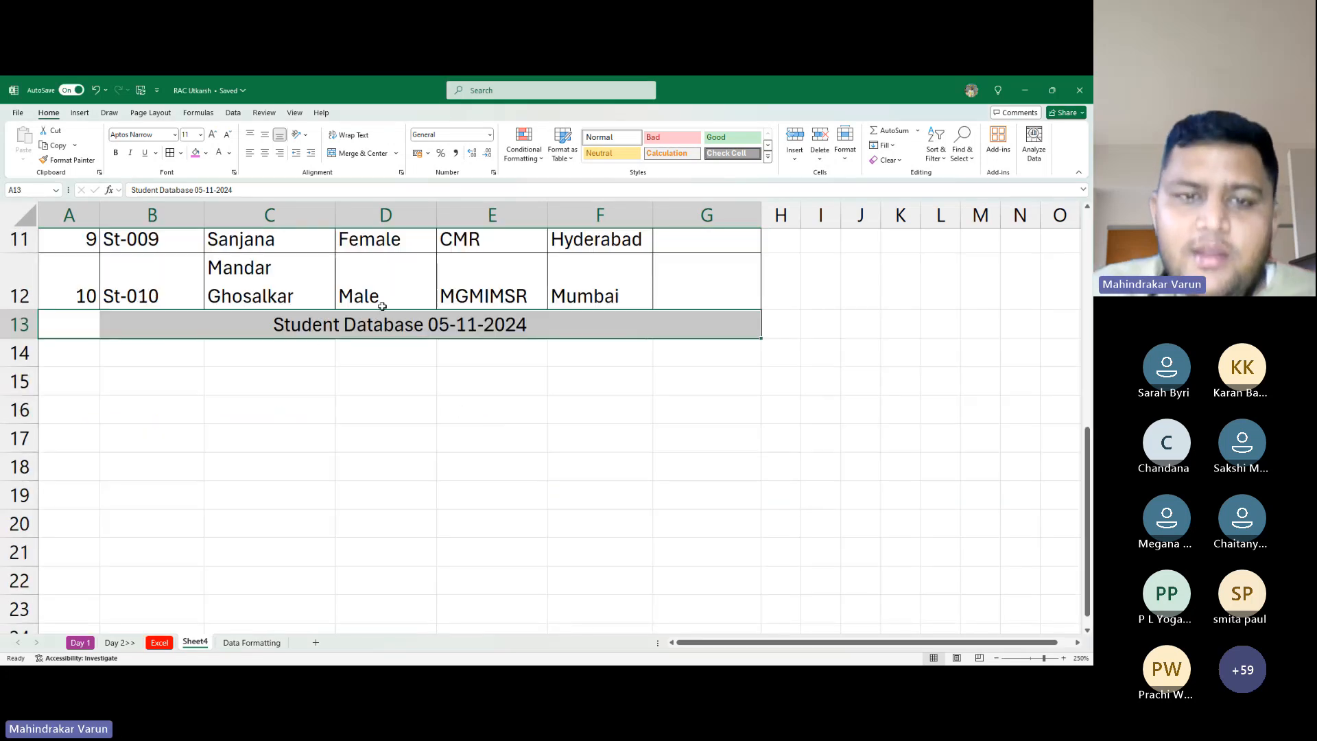
click(382, 306)
drag(265, 323, 568, 340)
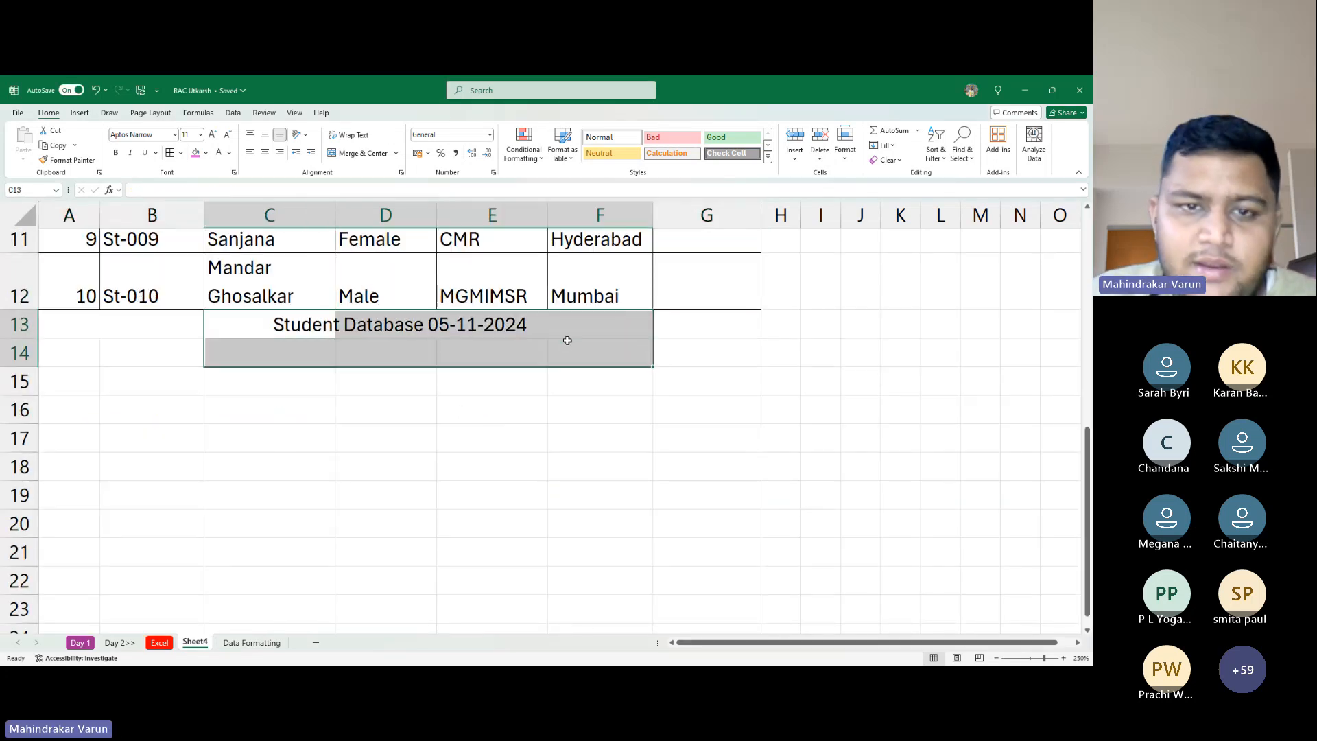
click(422, 328)
scroll(319, 312, up, 3)
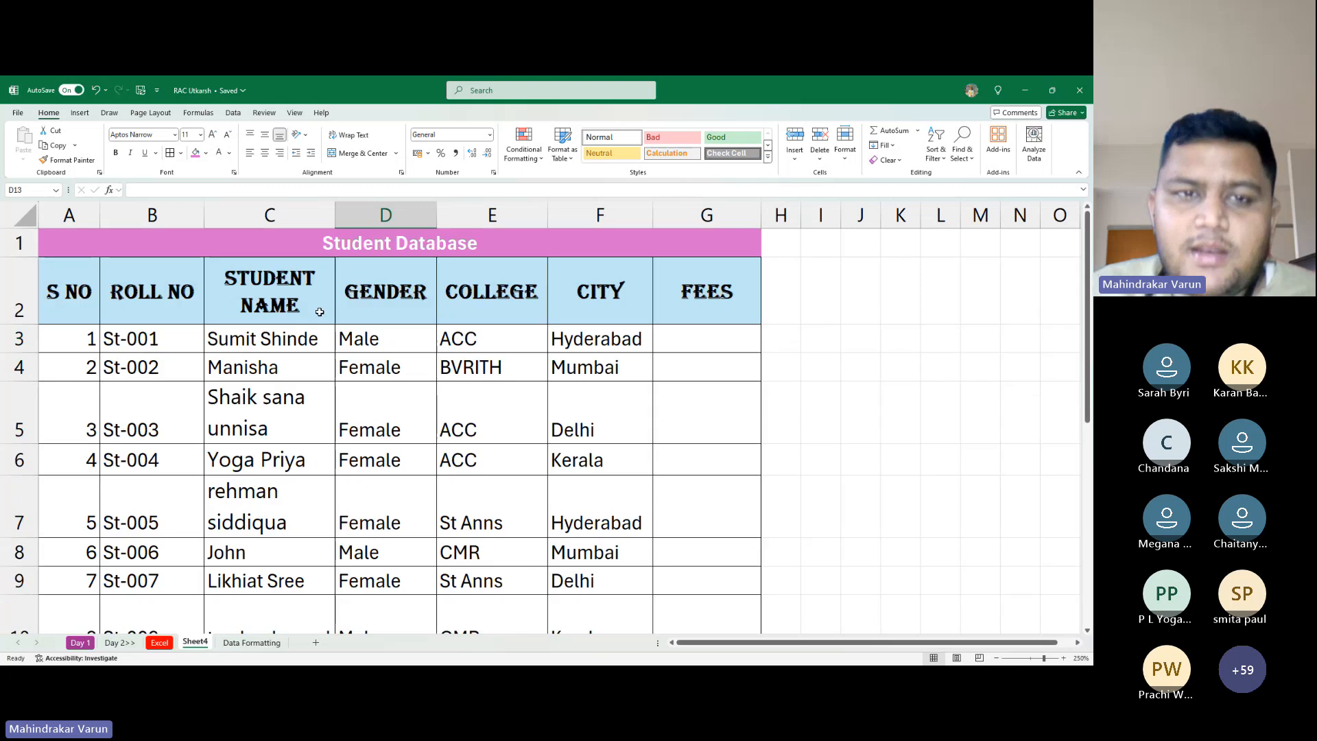
click(346, 244)
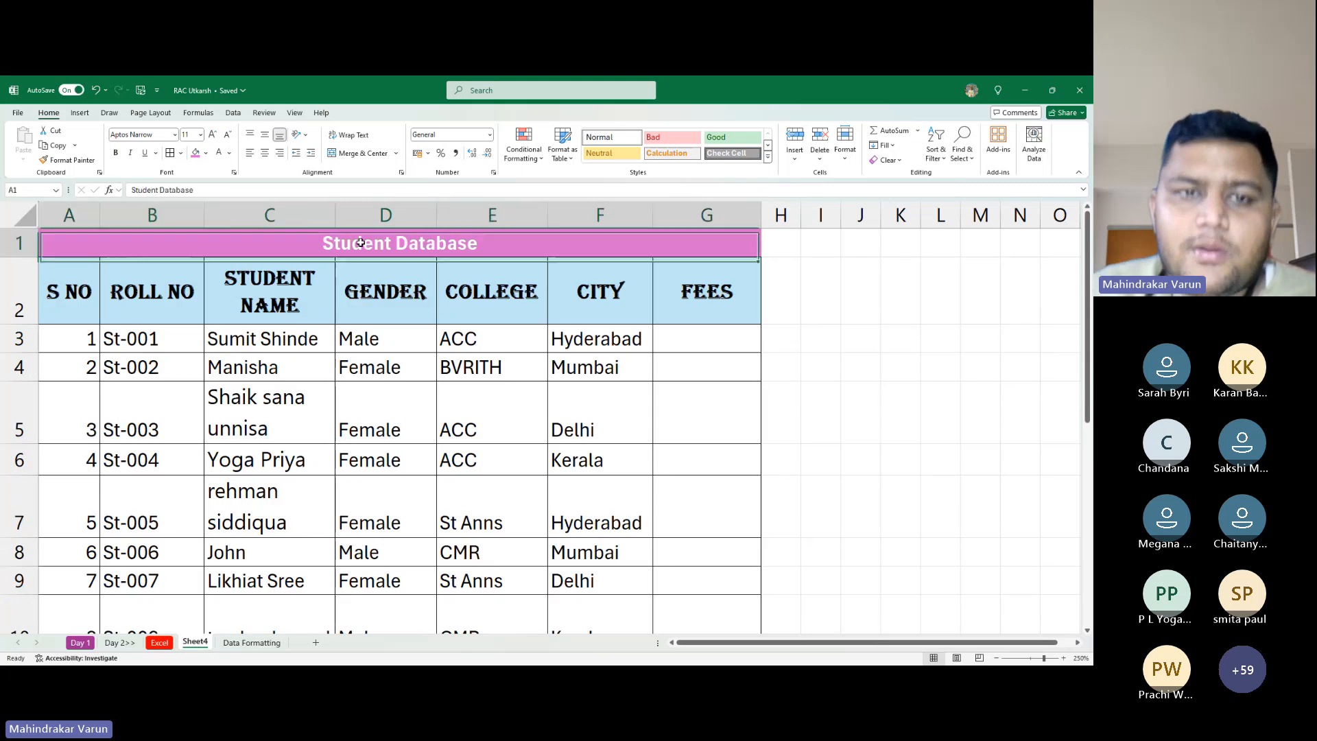
click(363, 153)
Select columns D, E and F one at a time from inside the table
scroll(384, 426, down, 3)
click(400, 365)
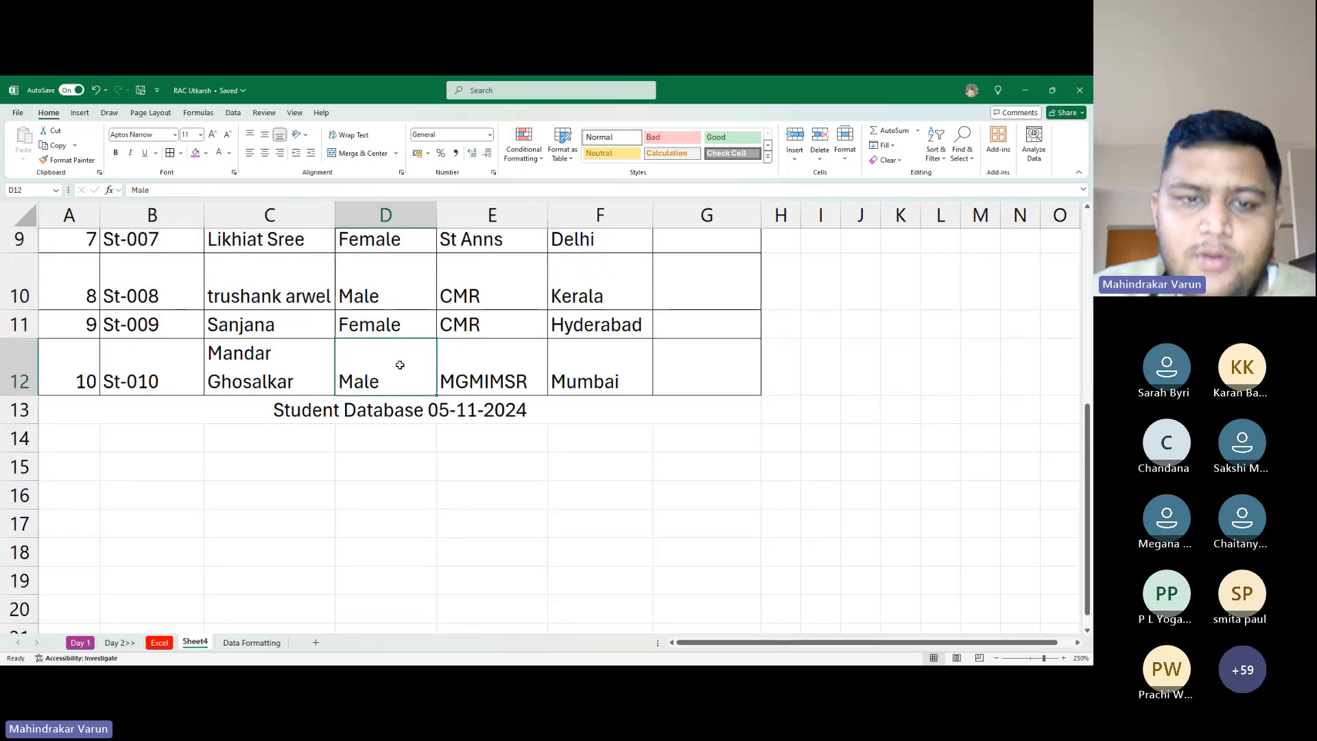
key(ctrl+space)
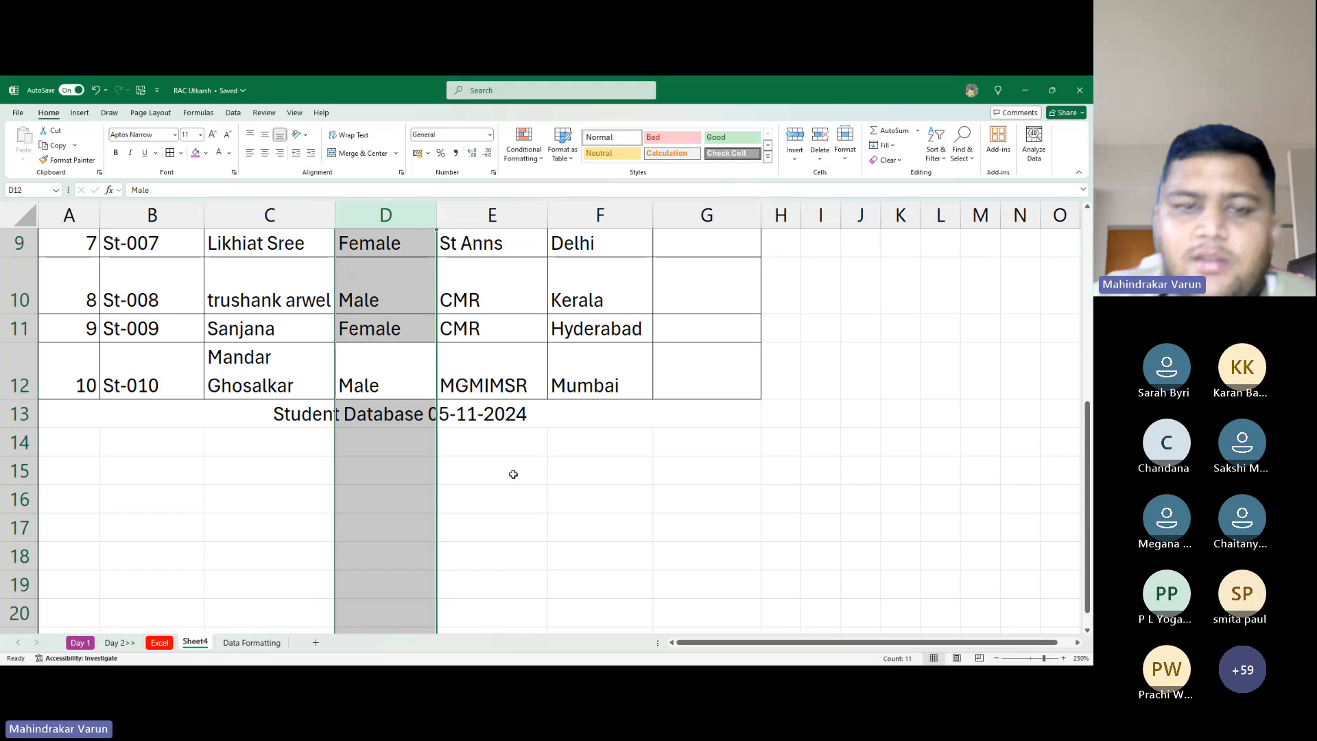
key(Down)
key(Right)
key(Right)
key(Up)
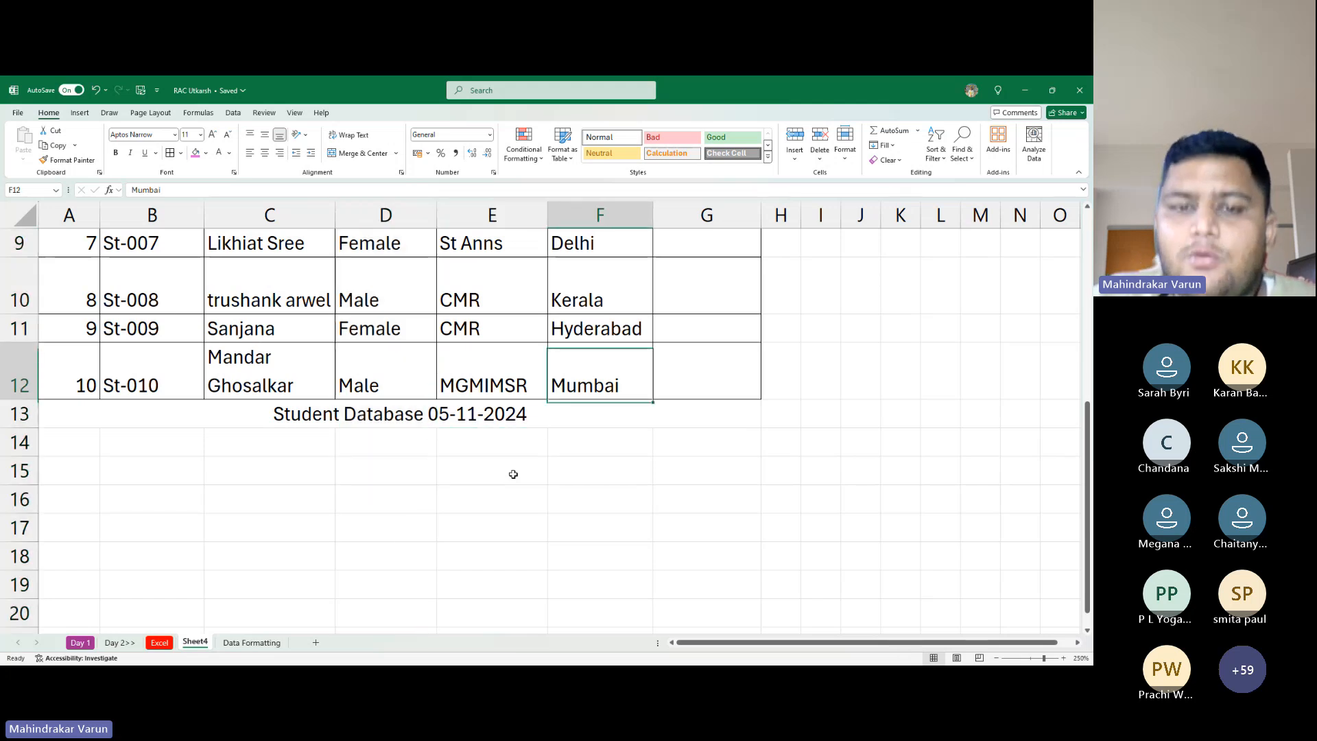
key(Left)
key(ctrl+space)
key(Right)
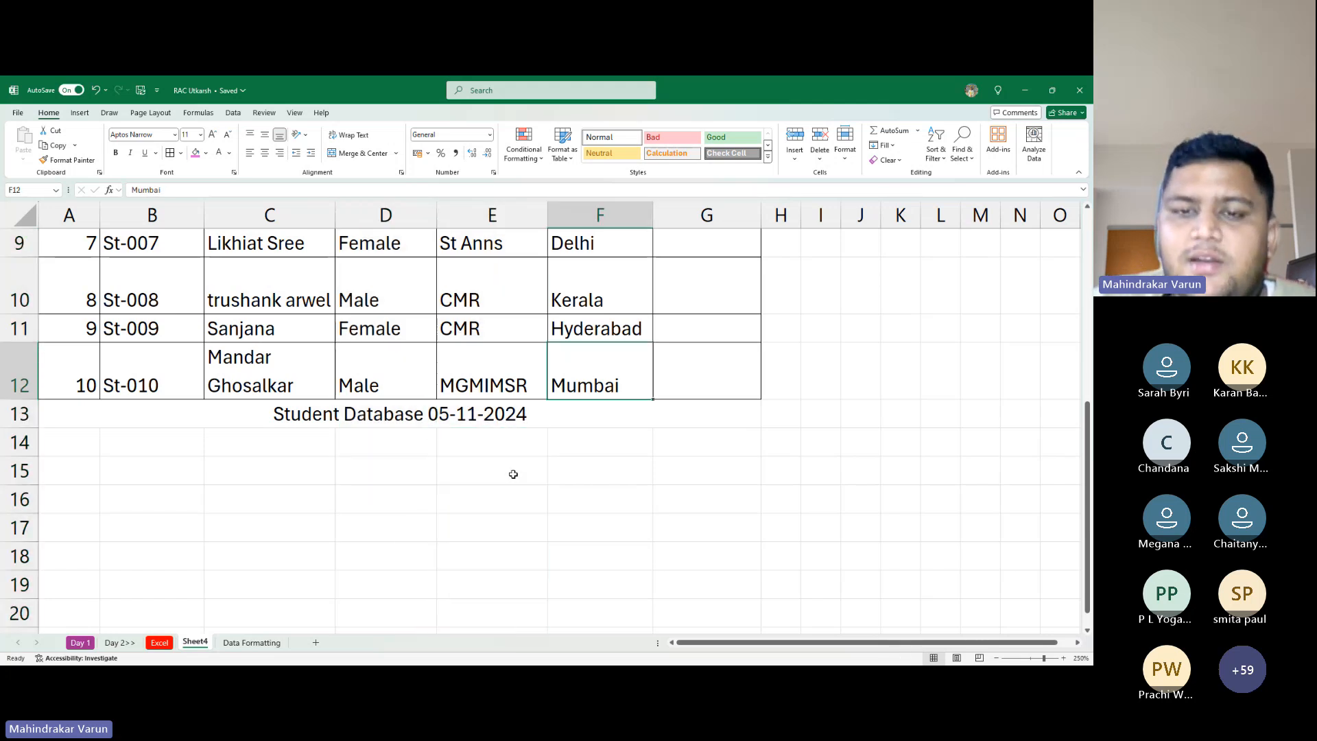
key(ctrl+space)
Re-merge and centre the Student Database title in row 1 with Alt+H, M, C
key(ctrl+Up)
key(Up)
key(Left)
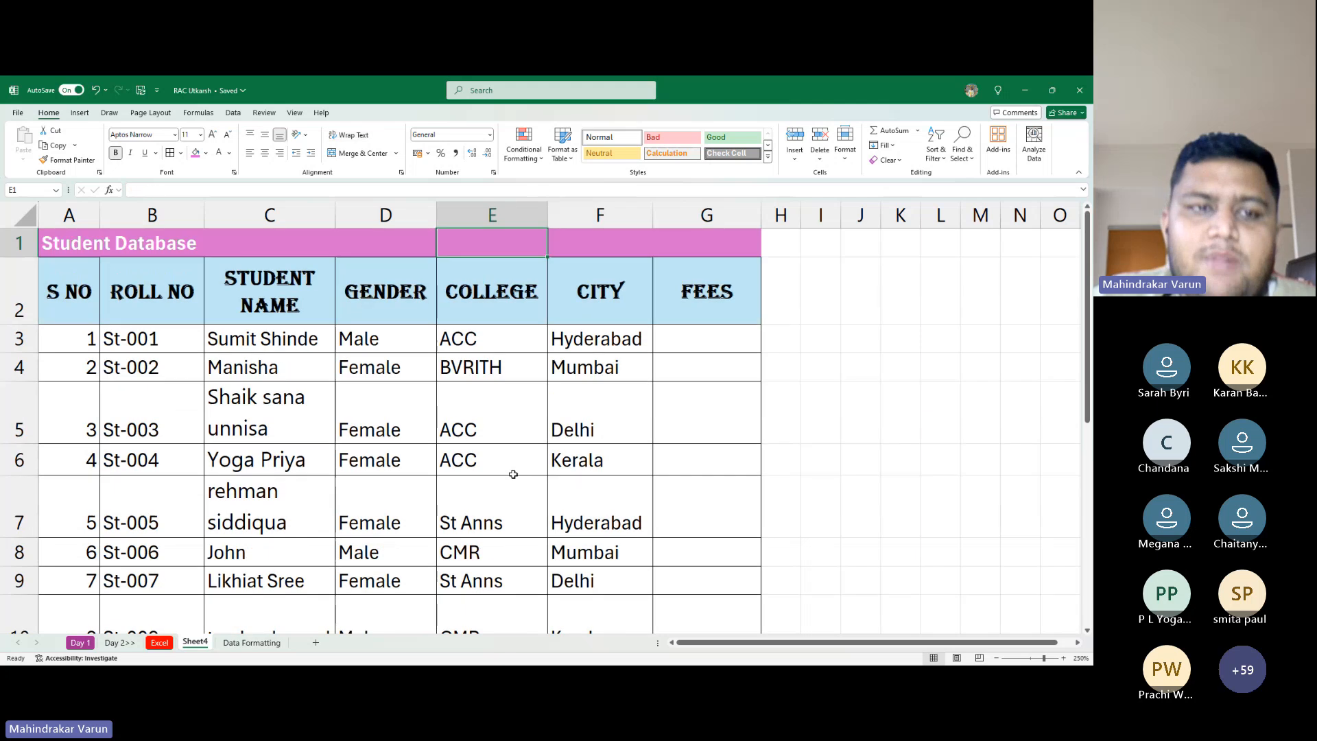
key(Home)
key(shift+Right)
key(shift+Right)
key(shift+Right)
key(shift+Right)
key(shift+Right)
key(shift+Right)
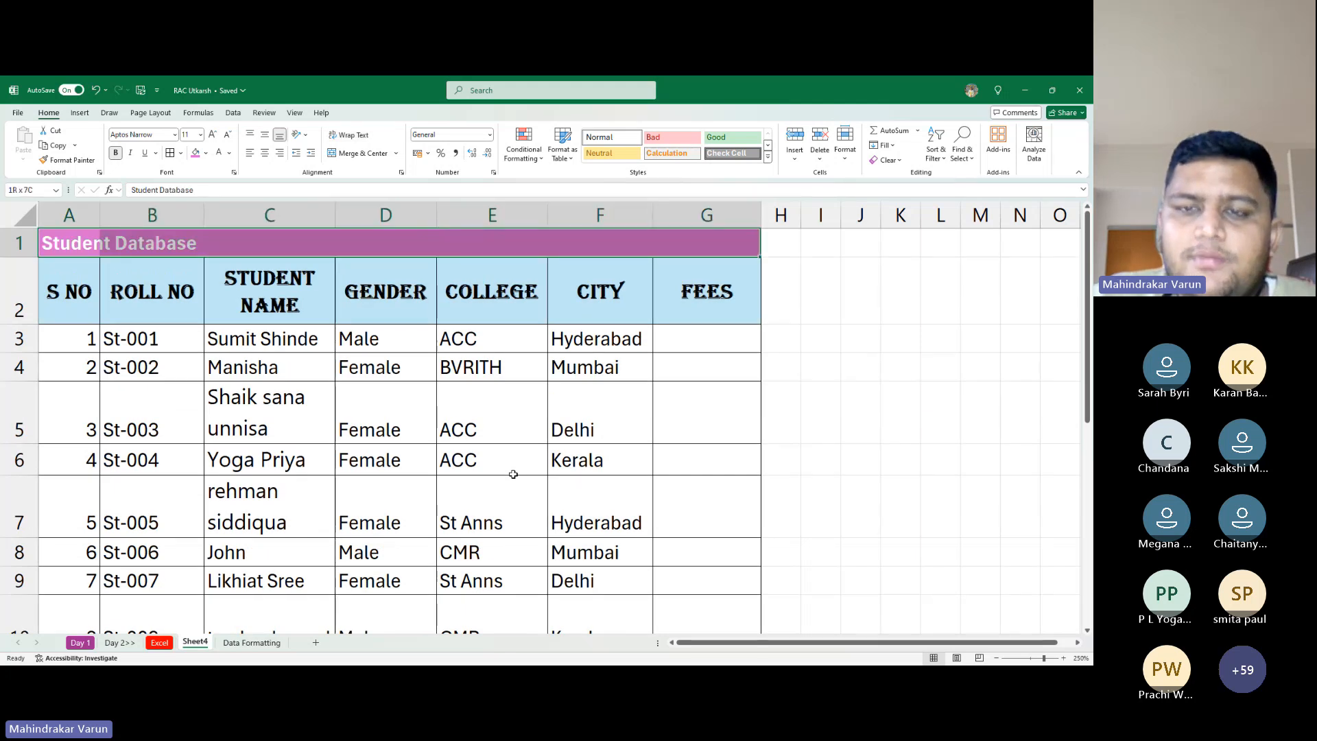
key(alt+h)
key(m)
key(c)
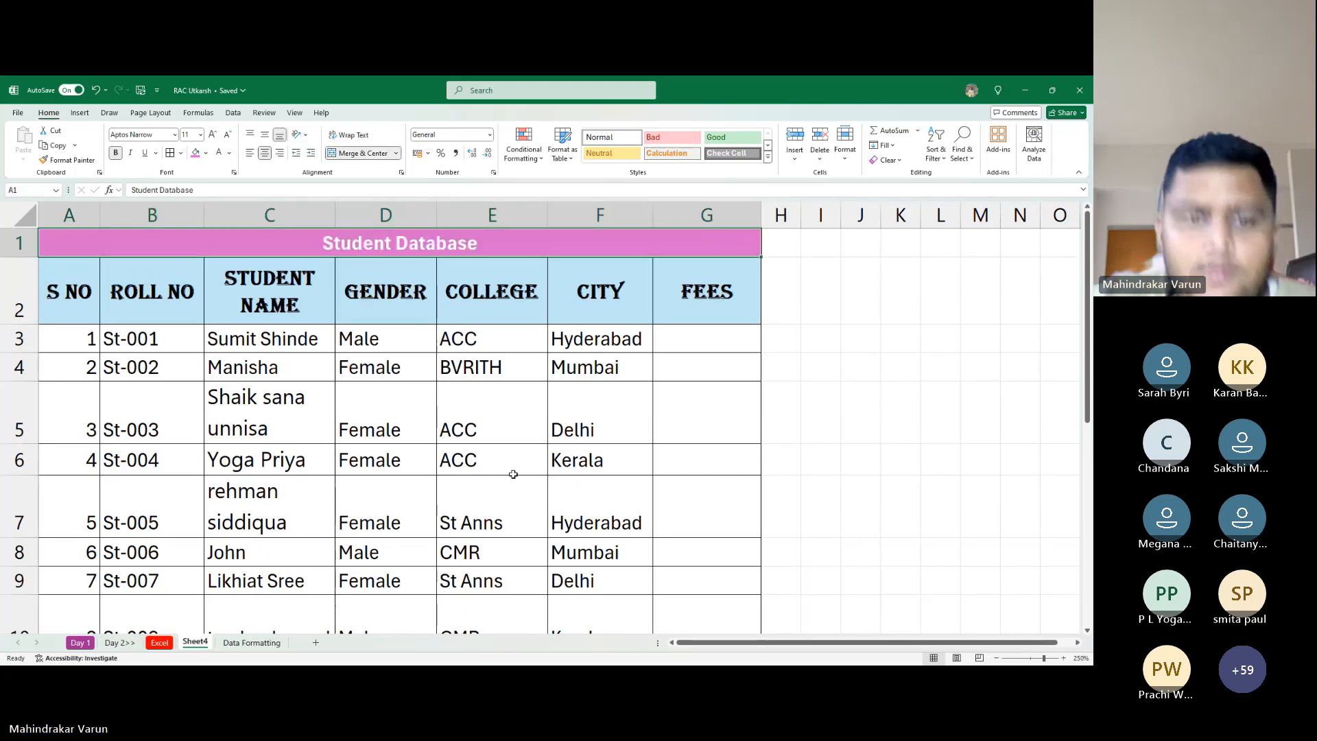
Move through the student rows, select the whole data block, and return to A1
key(Down)
key(Down)
key(Down)
key(Right)
key(Down)
key(Down)
key(Right)
key(Down)
key(Down)
key(Down)
key(Down)
key(Down)
key(Down)
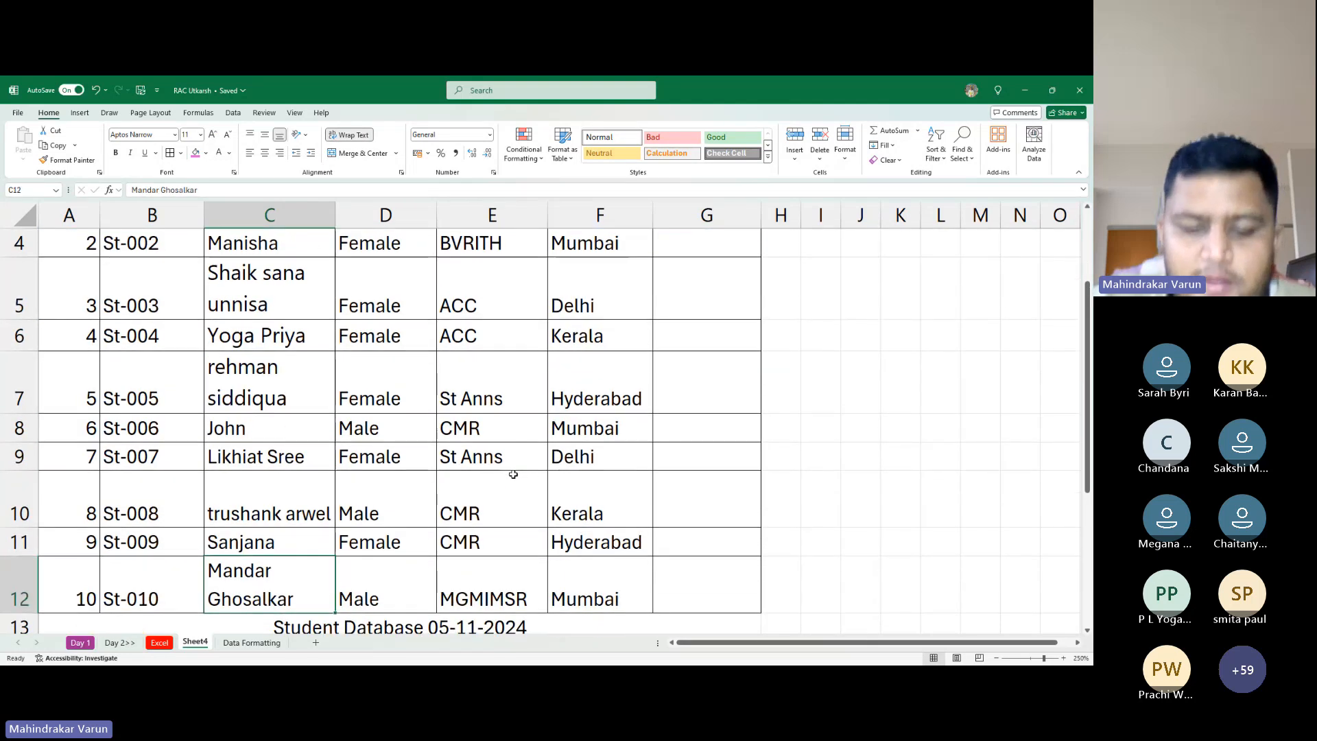
key(ctrl+a)
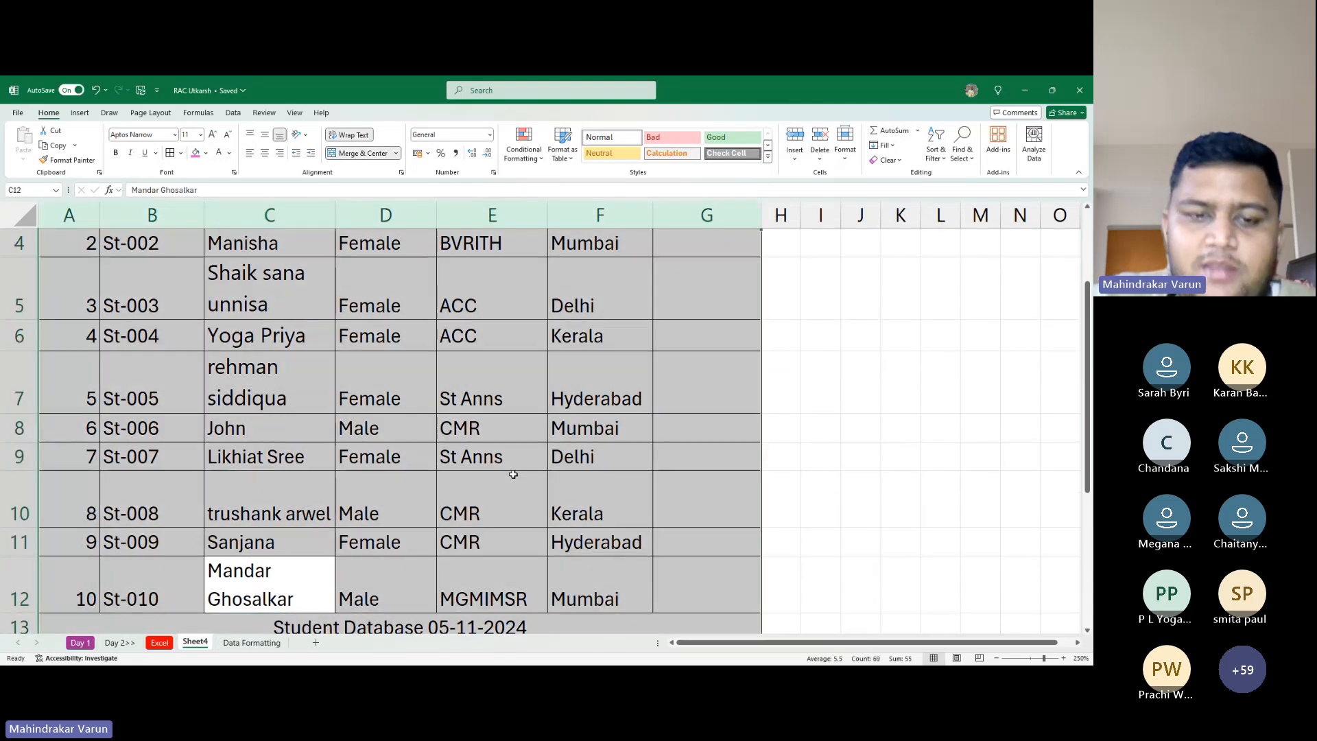
key(ctrl+Home)
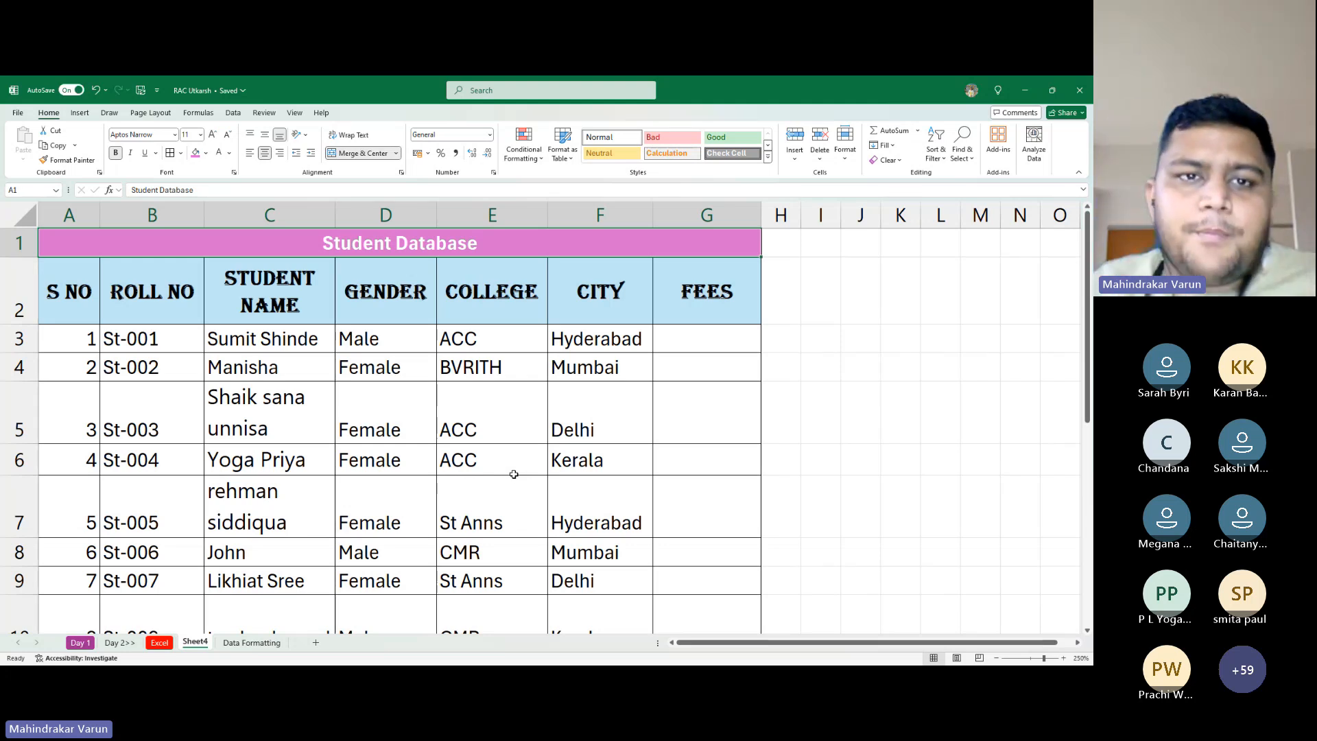
Delete the leftover 'Student Database 05-11-2024' text in A13
scroll(518, 250, down, 3)
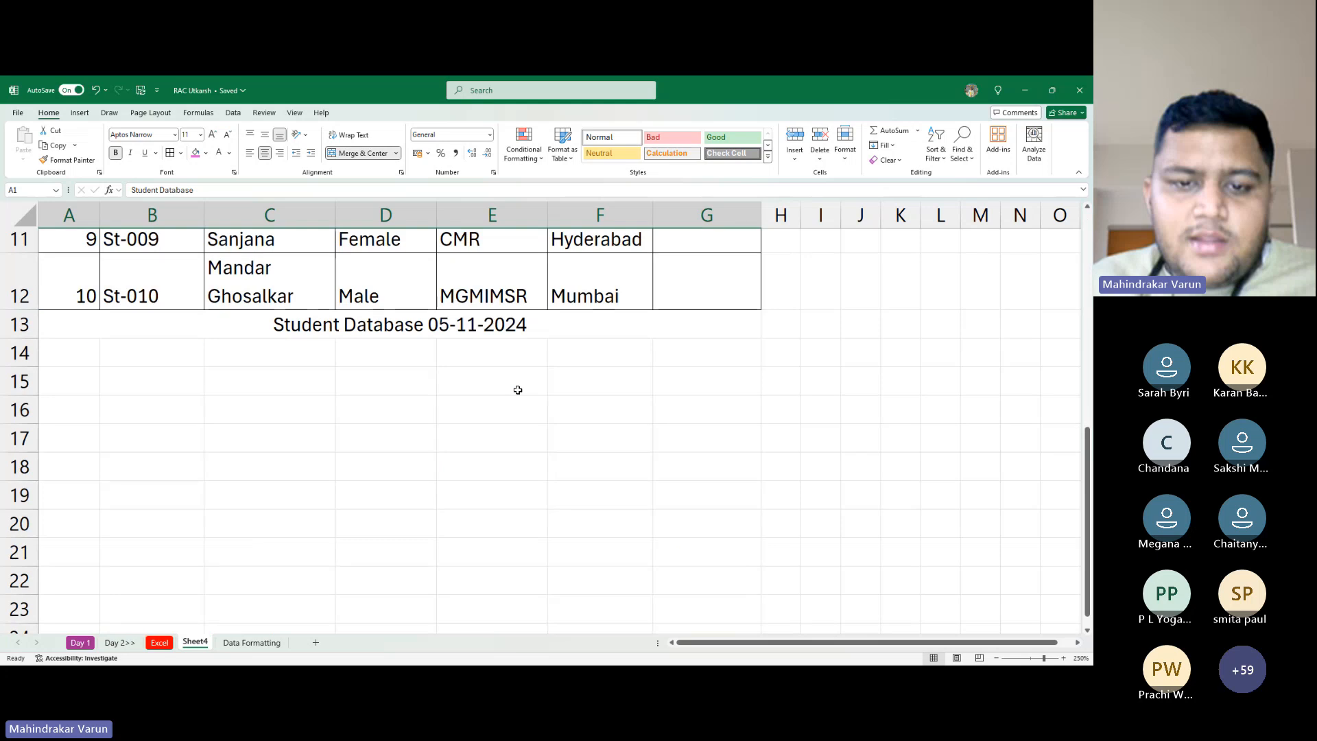
scroll(517, 389, up, 3)
scroll(535, 384, down, 3)
click(245, 329)
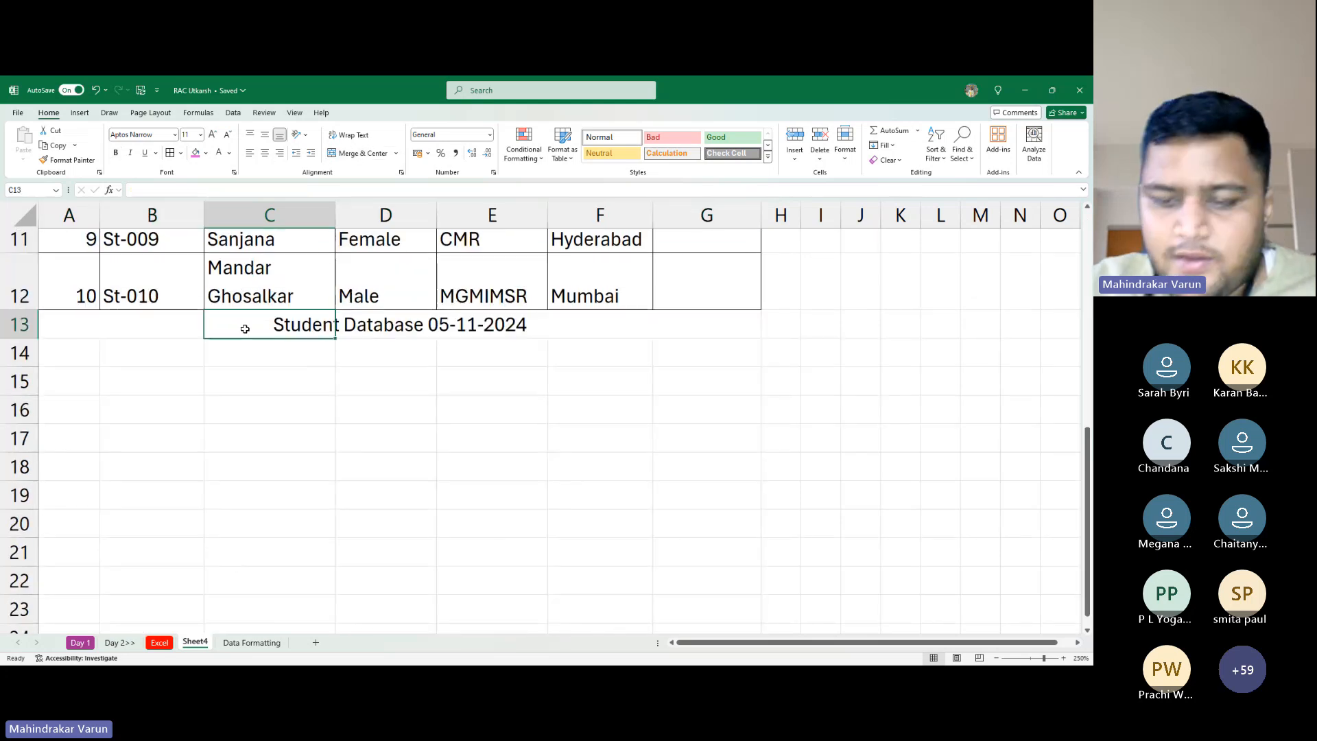
key(Left)
key(Left)
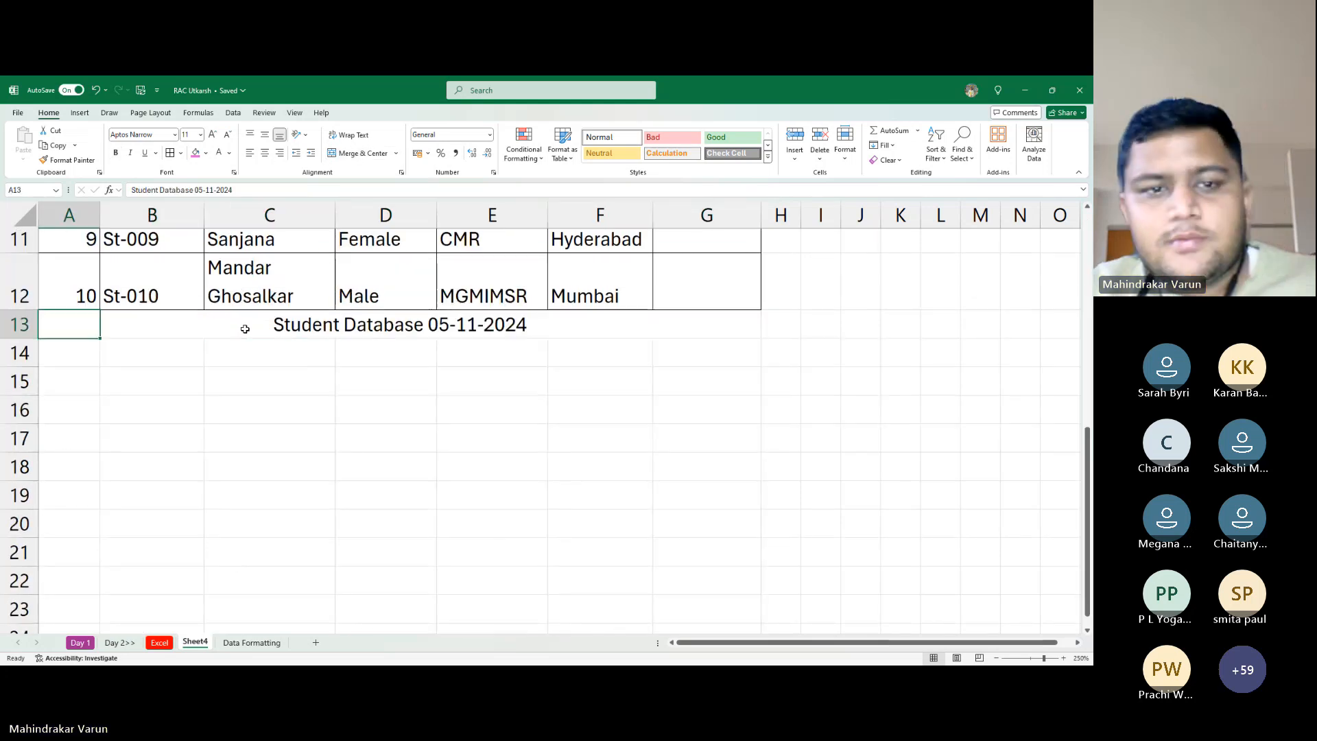
key(Delete)
key(Right)
key(ctrl+Up)
key(ctrl+Up)
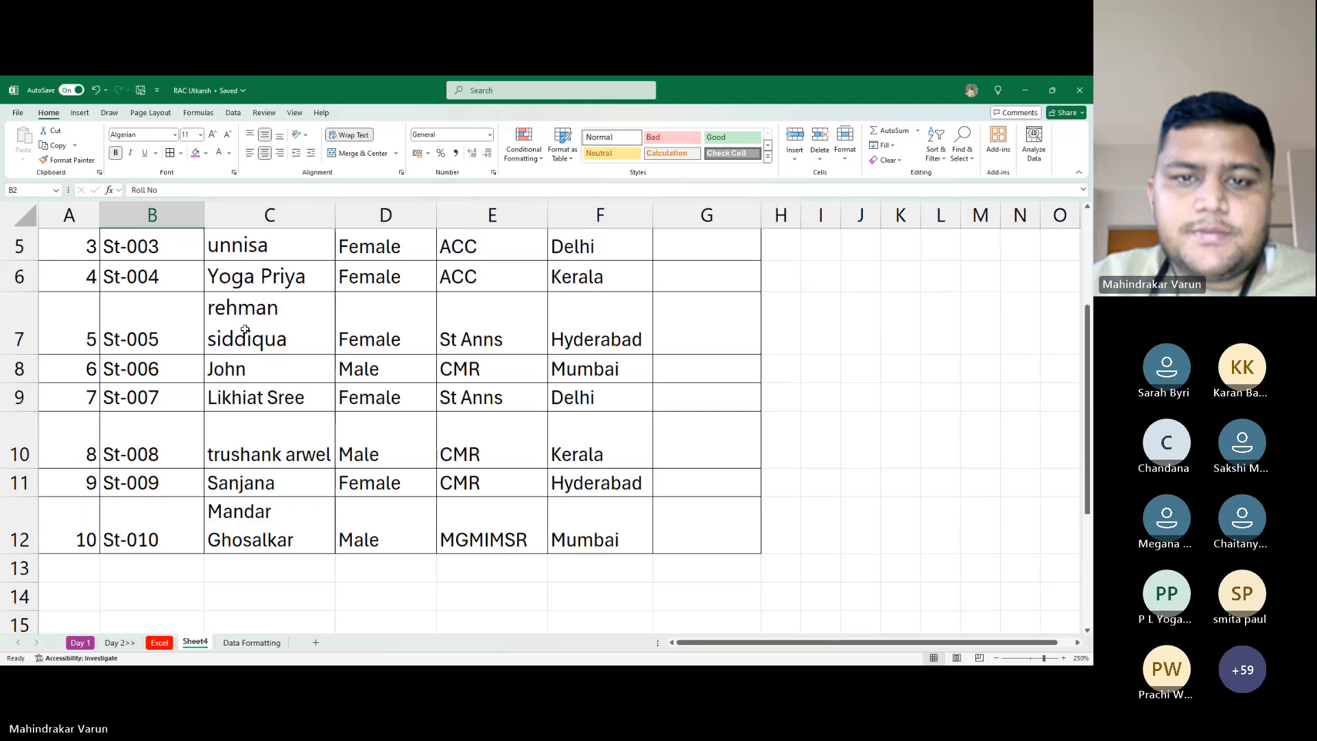
key(ctrl+Up)
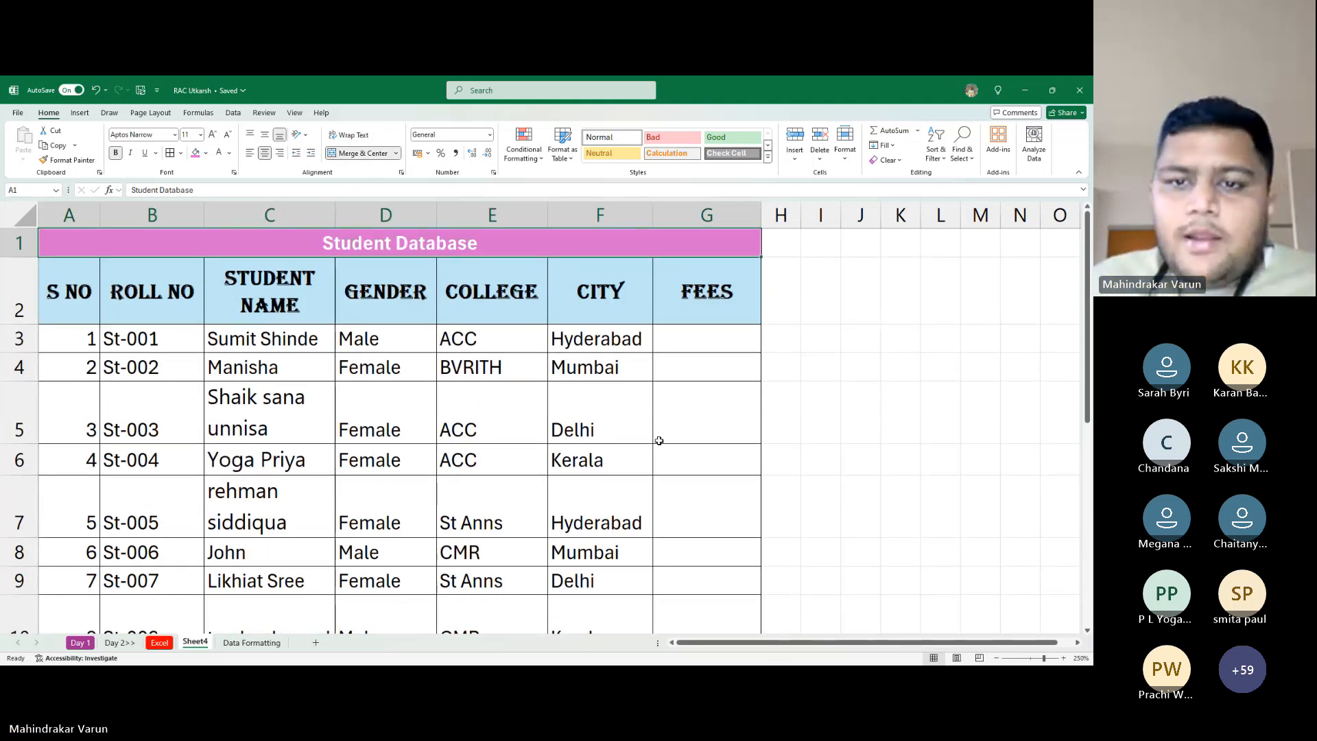
Enter fees 10000, 15000, 14000, 20000 and 18000 for the first five students
click(709, 338)
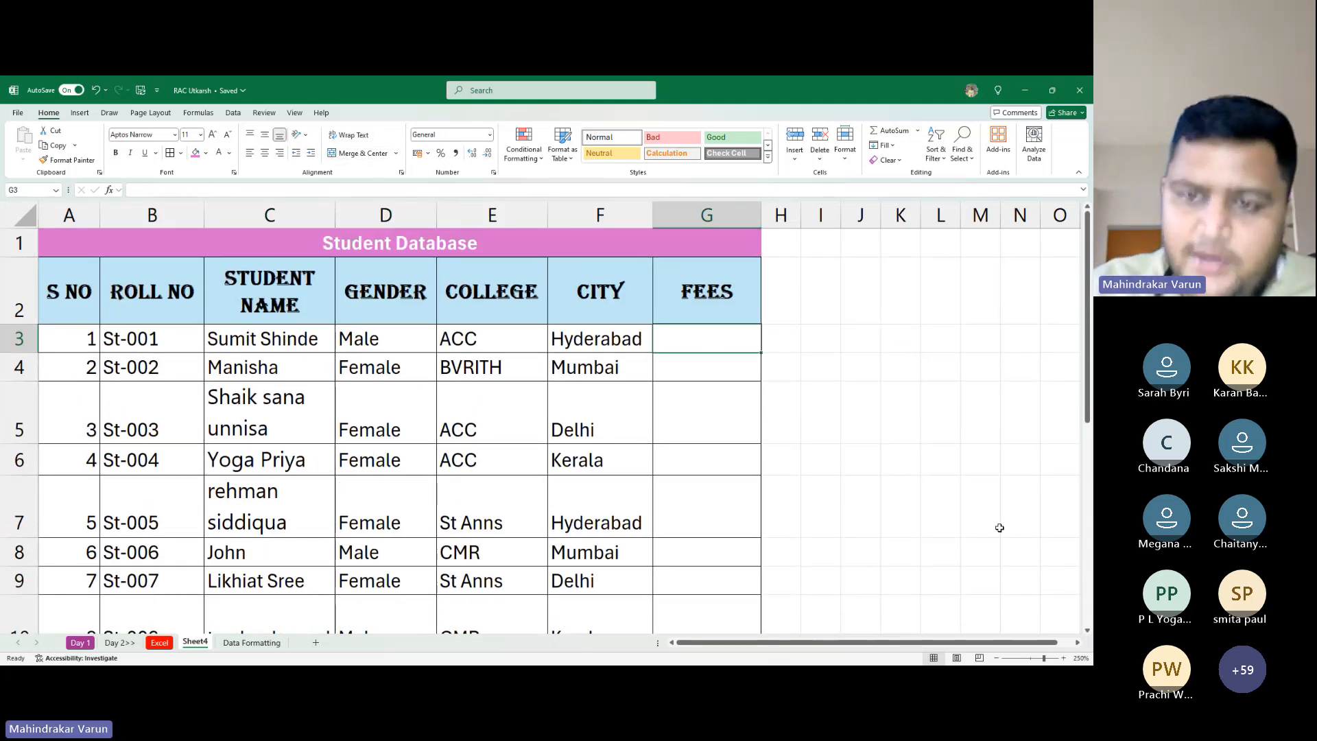
text(10000)
key(Return)
text(15000)
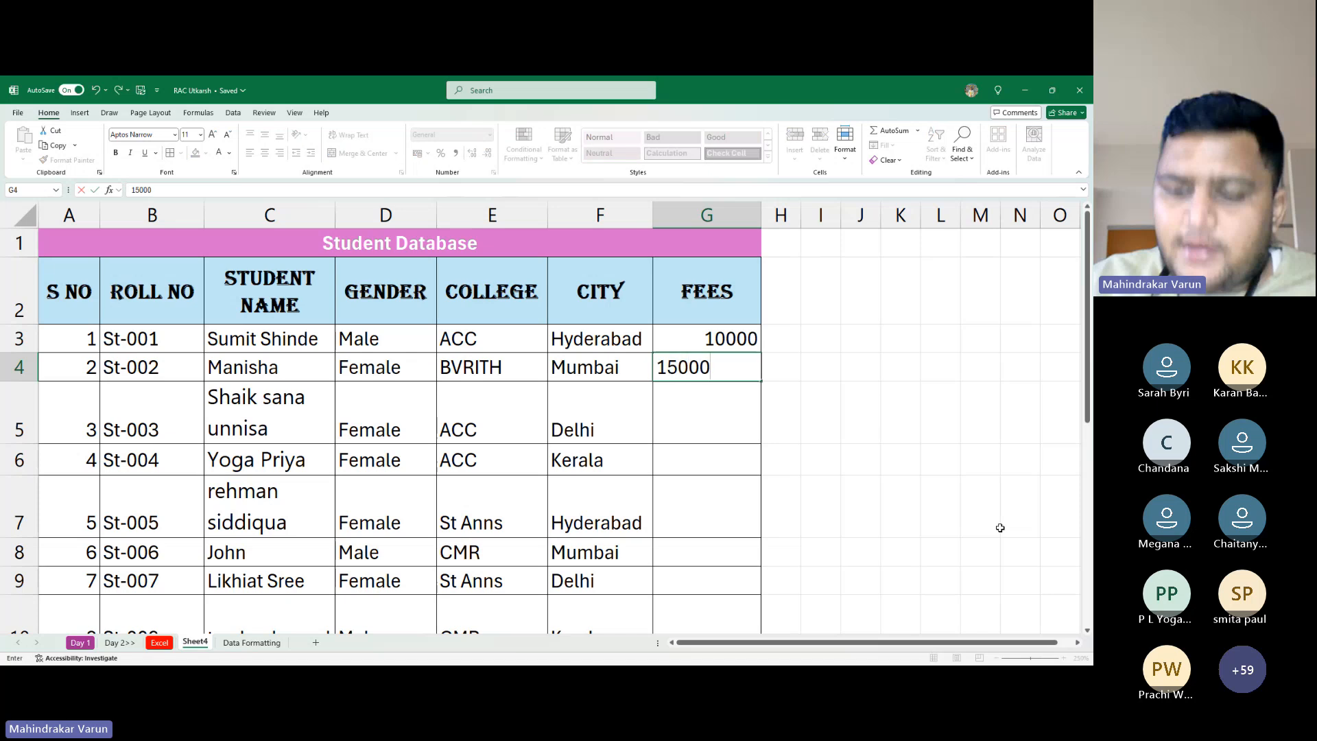
key(Return)
text(14000)
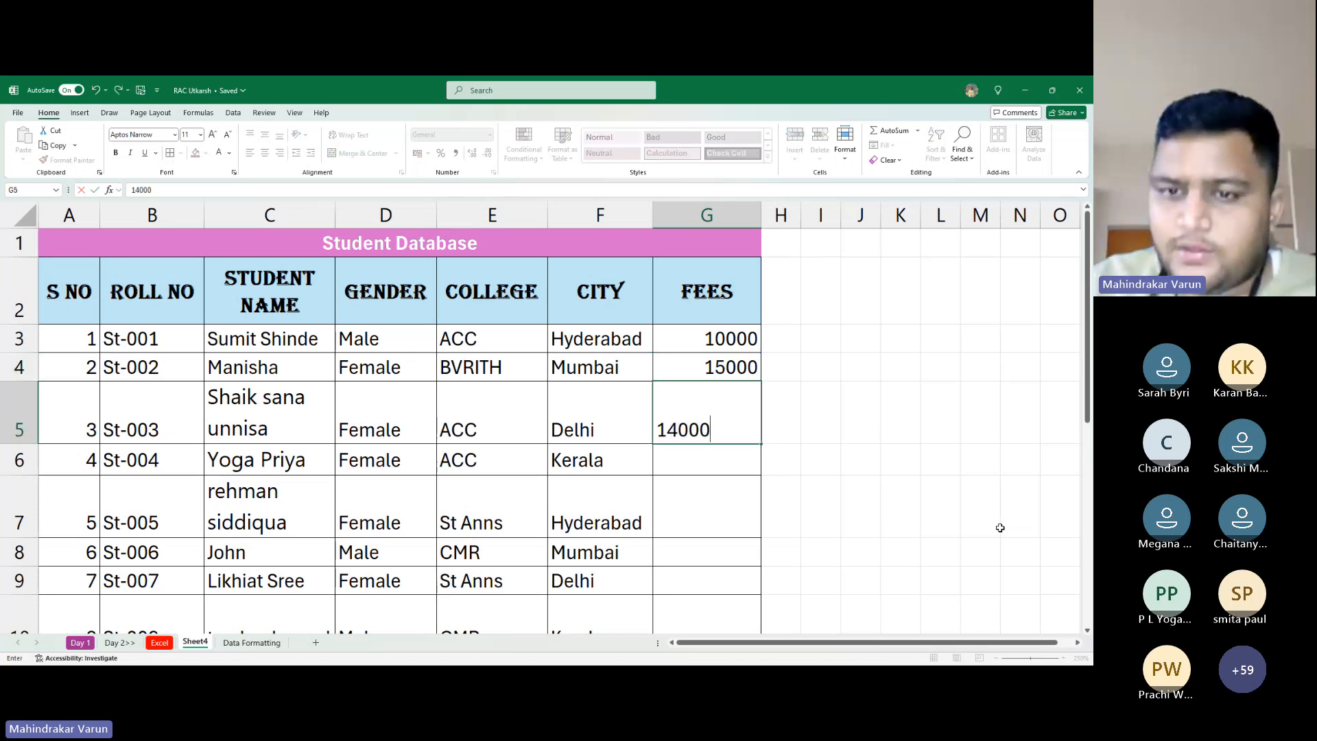
key(Return)
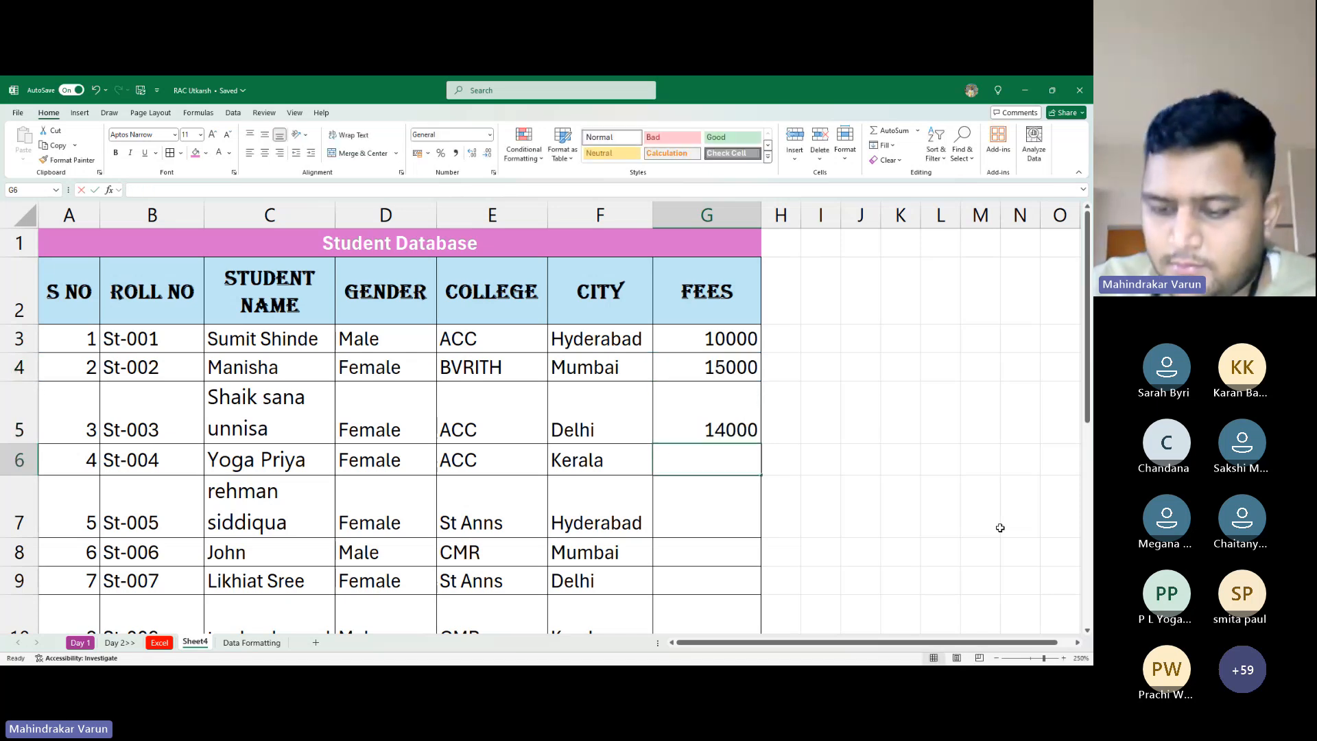
text(70000)
key(Return)
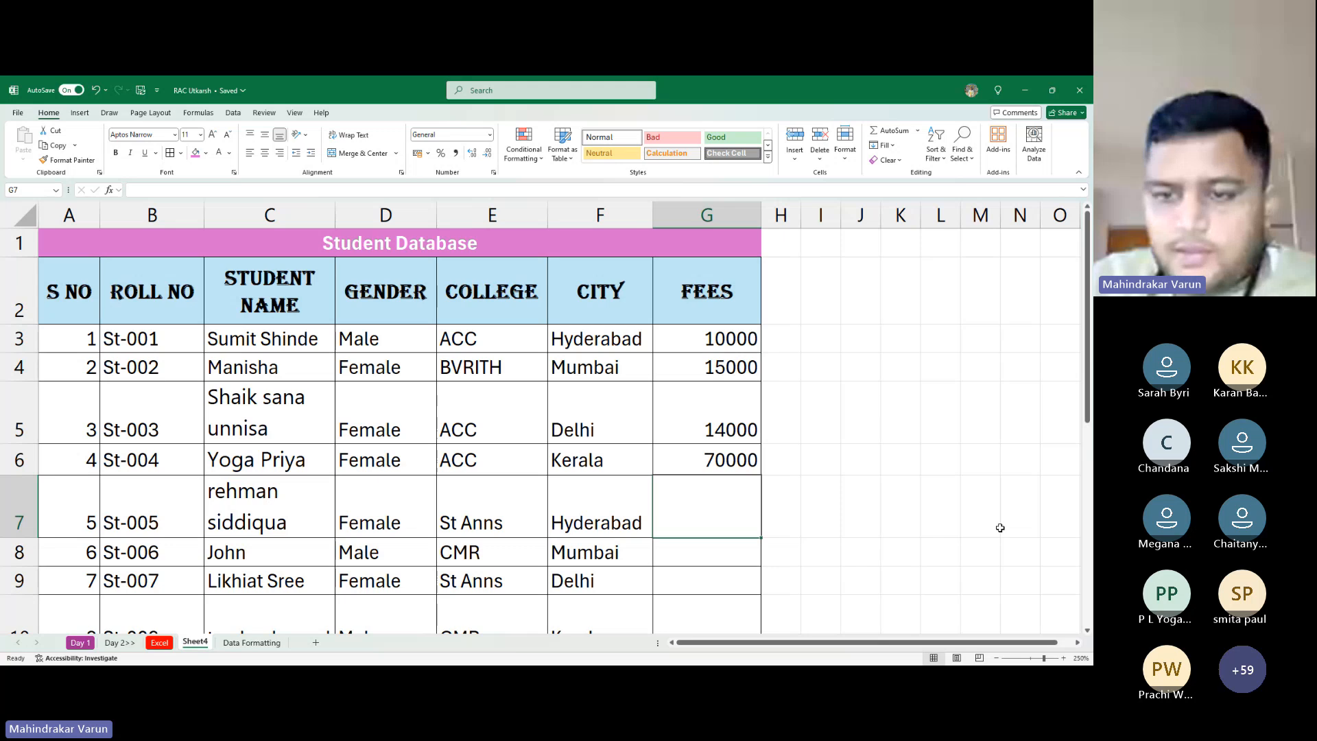
key(Up)
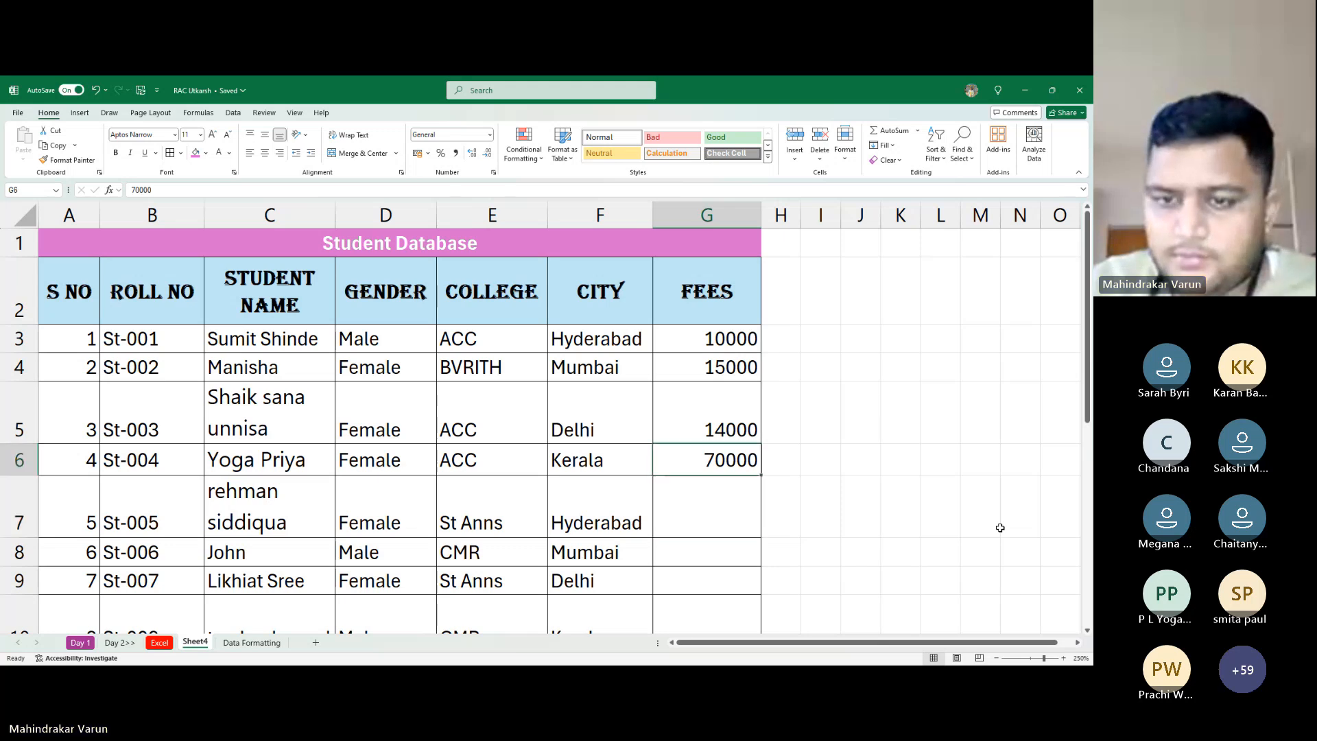
text(20000)
key(Return)
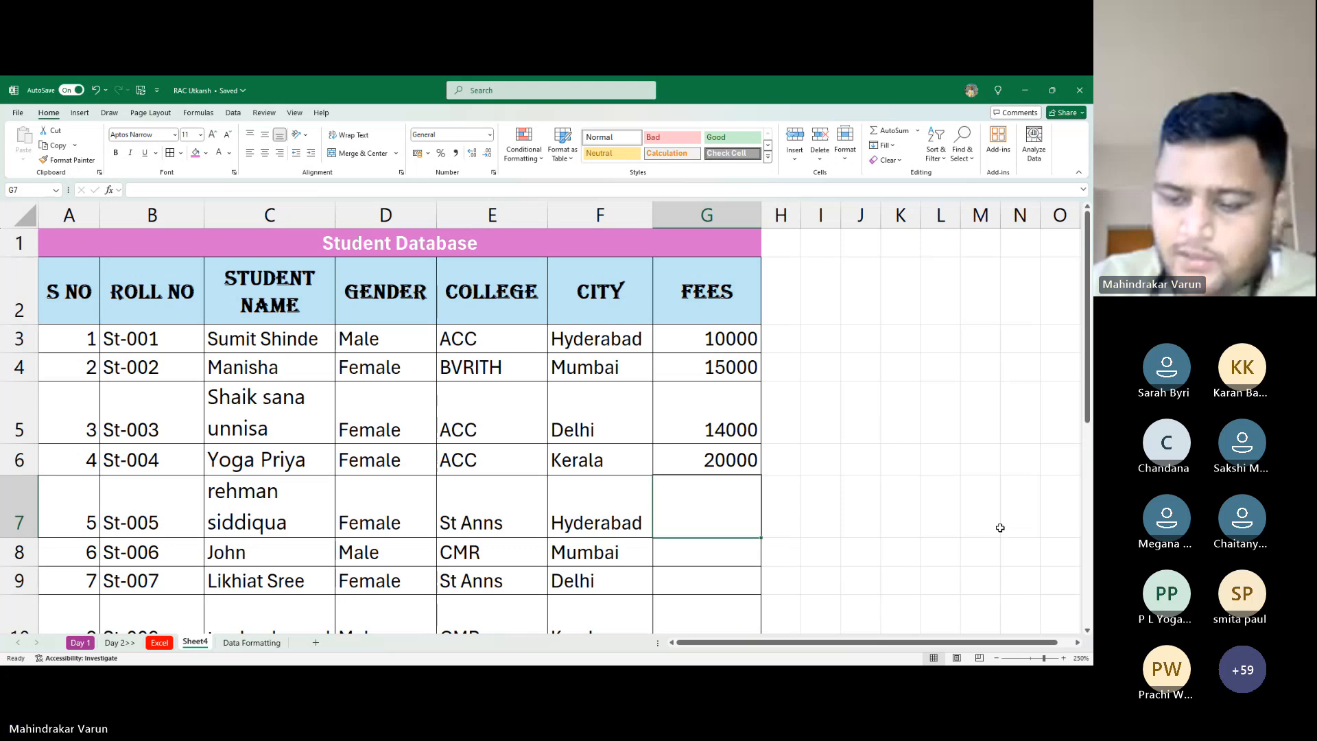
text(180000)
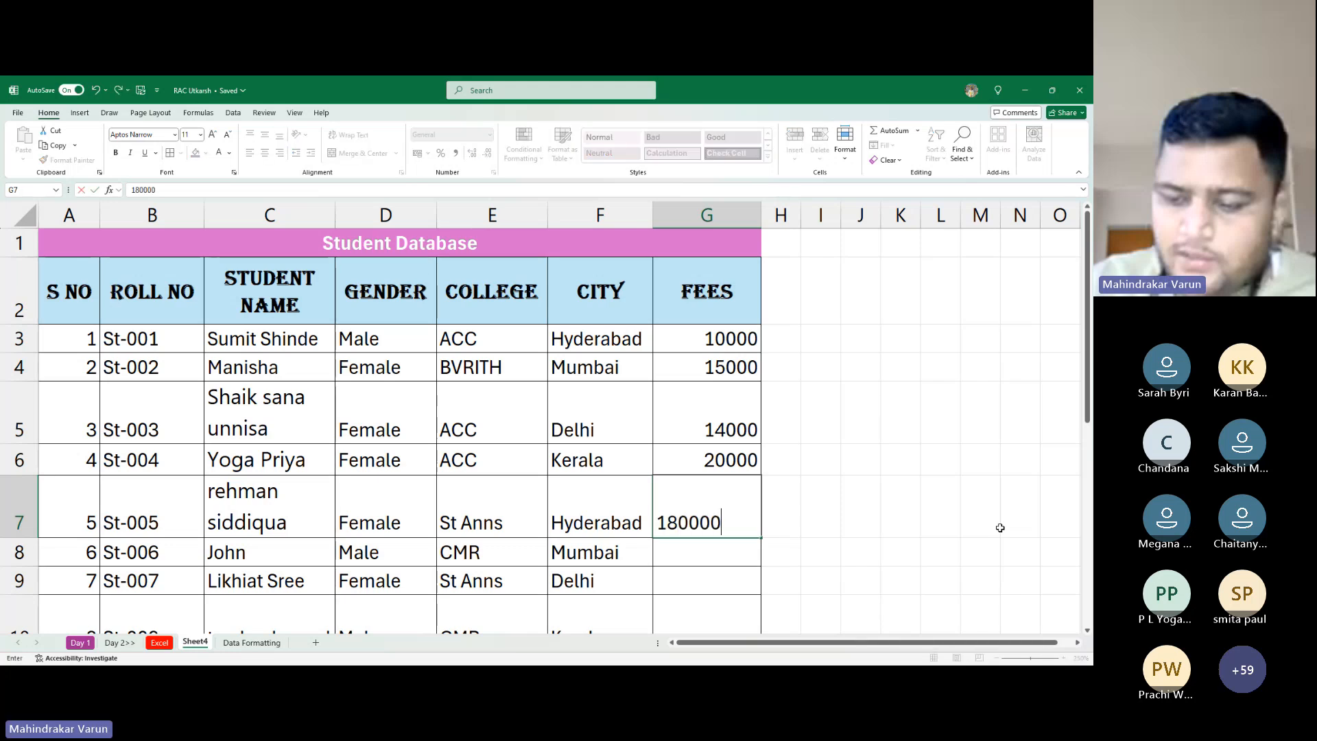
key(BackSpace)
key(Return)
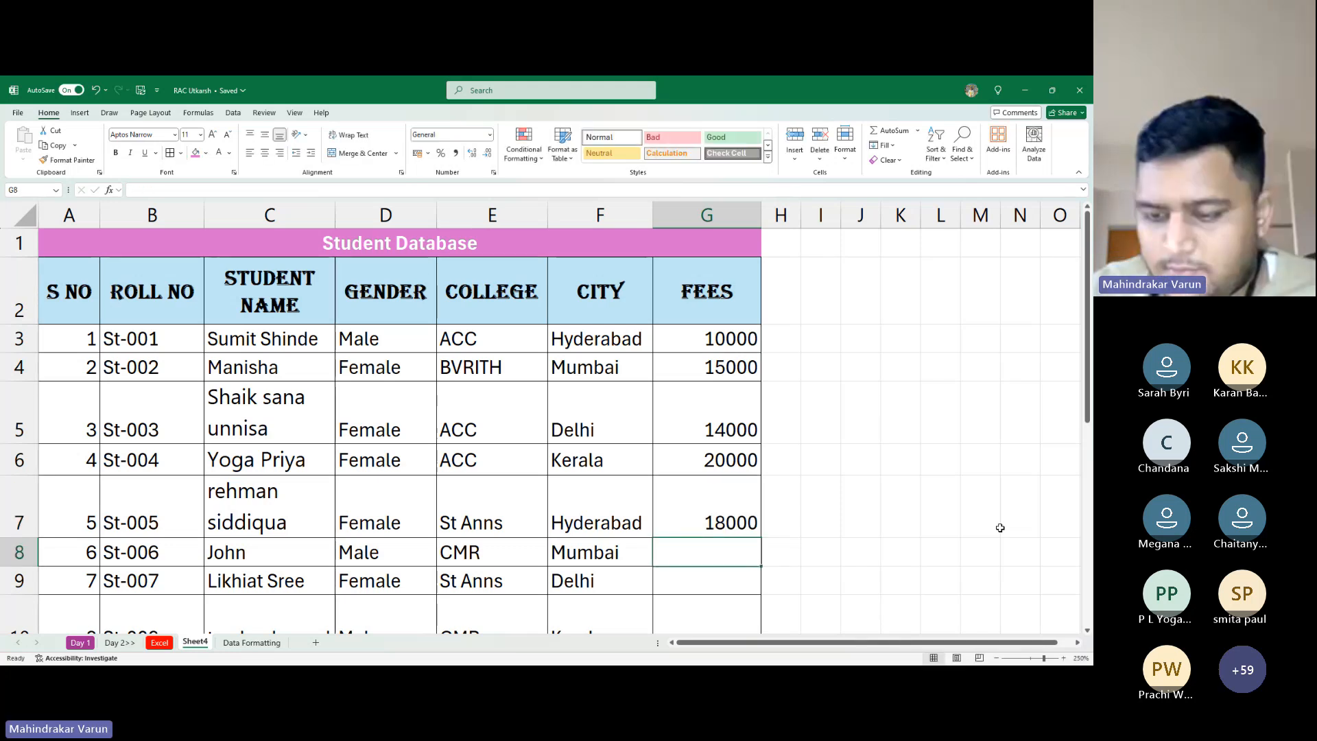
Enter fees 35000, 40000, 80000, 81000 and 100000 for the remaining students
text(35000)
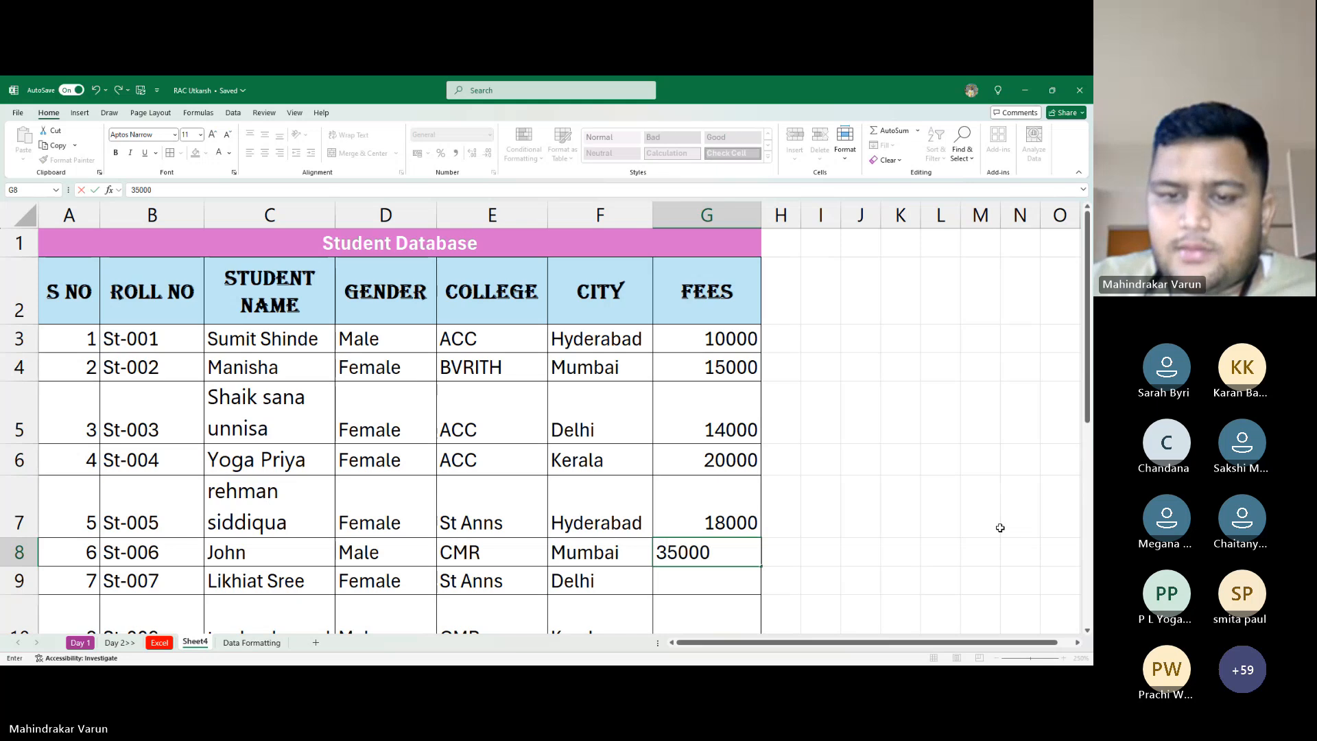
key(Return)
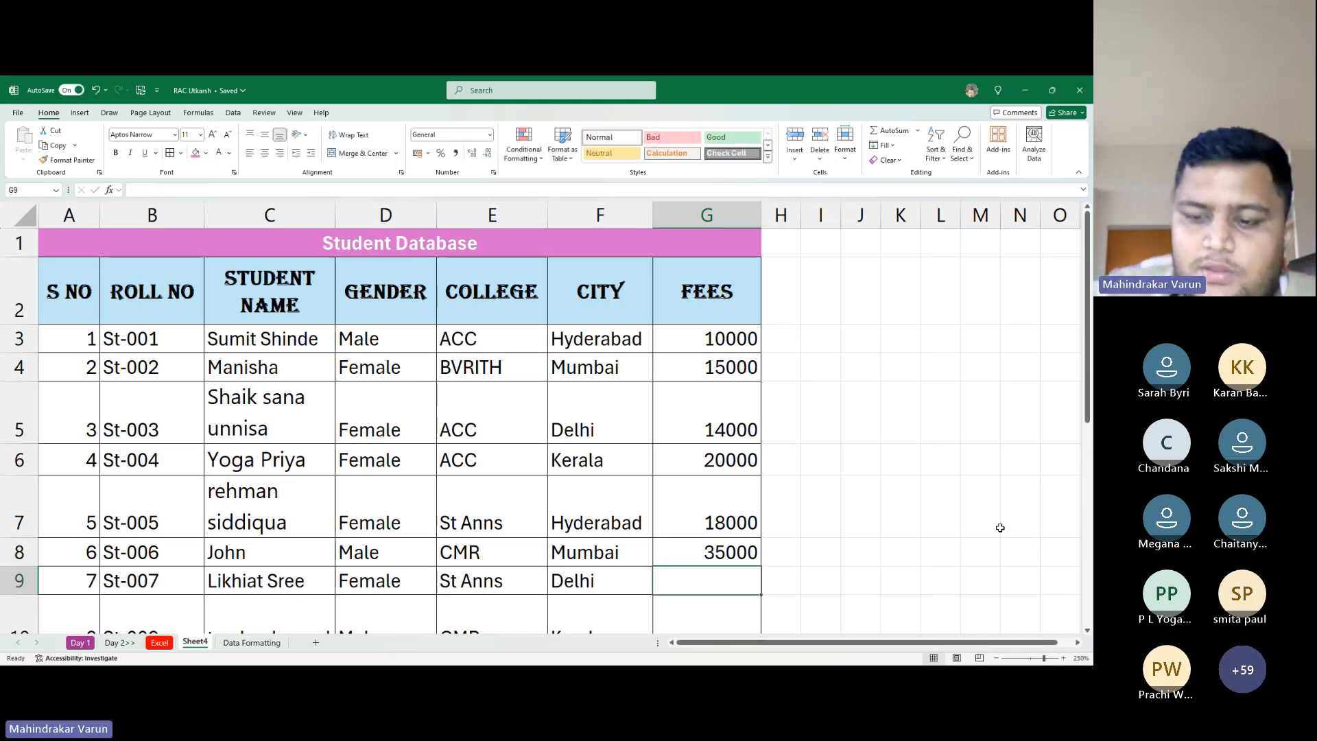
text(4000)
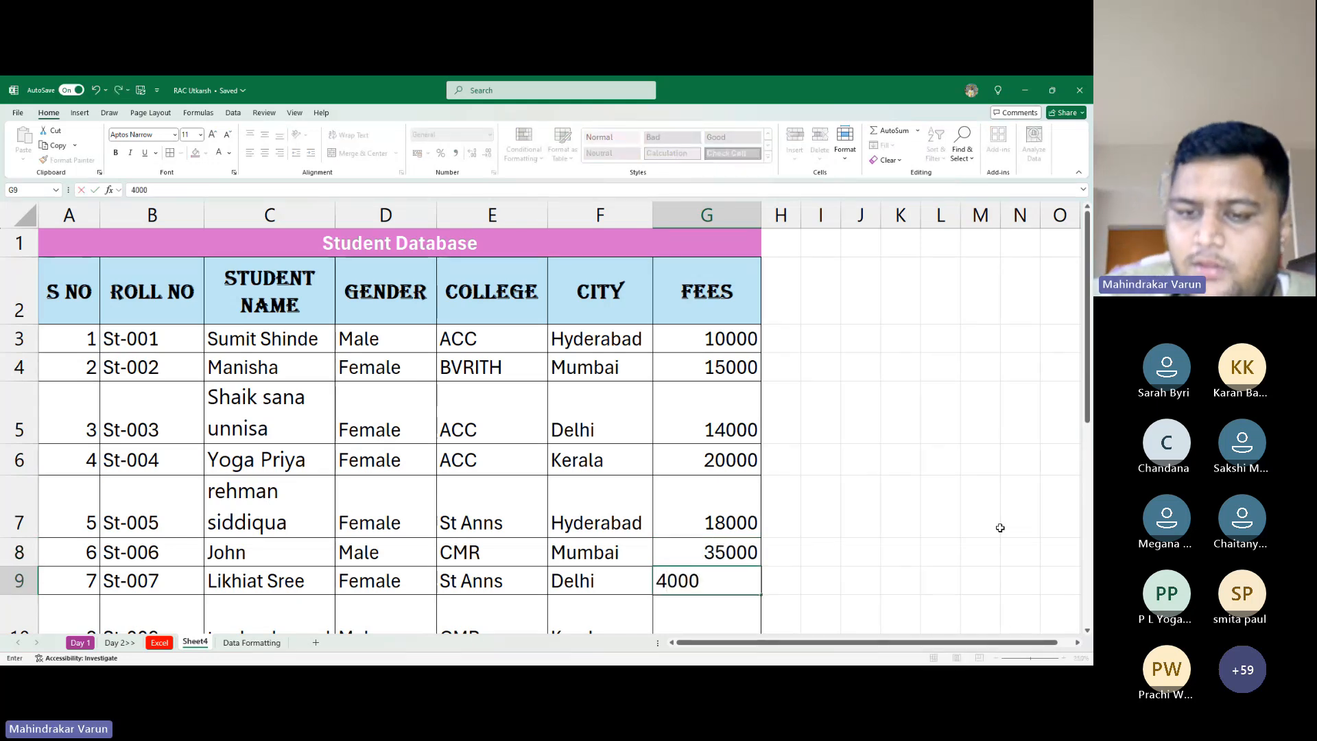
text(0)
key(Return)
key(Return)
key(Return)
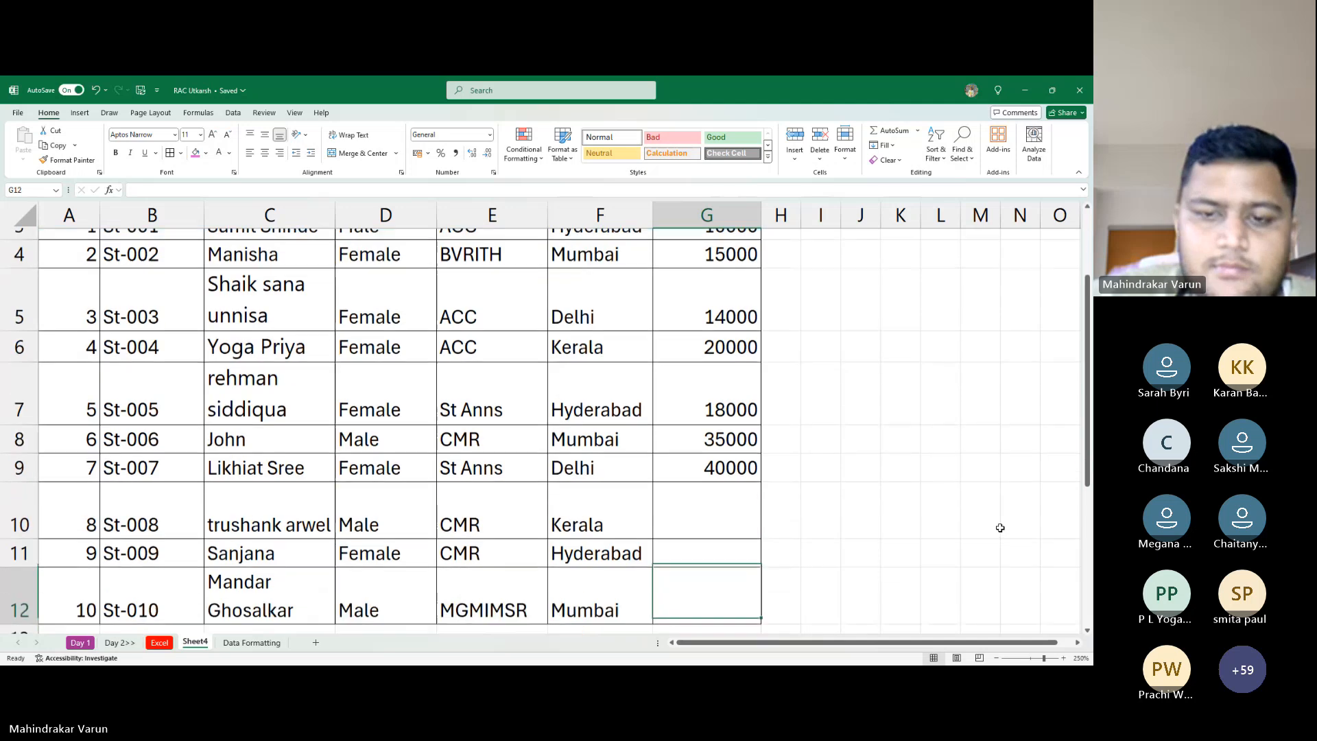
key(Up)
key(Up)
text(8000)
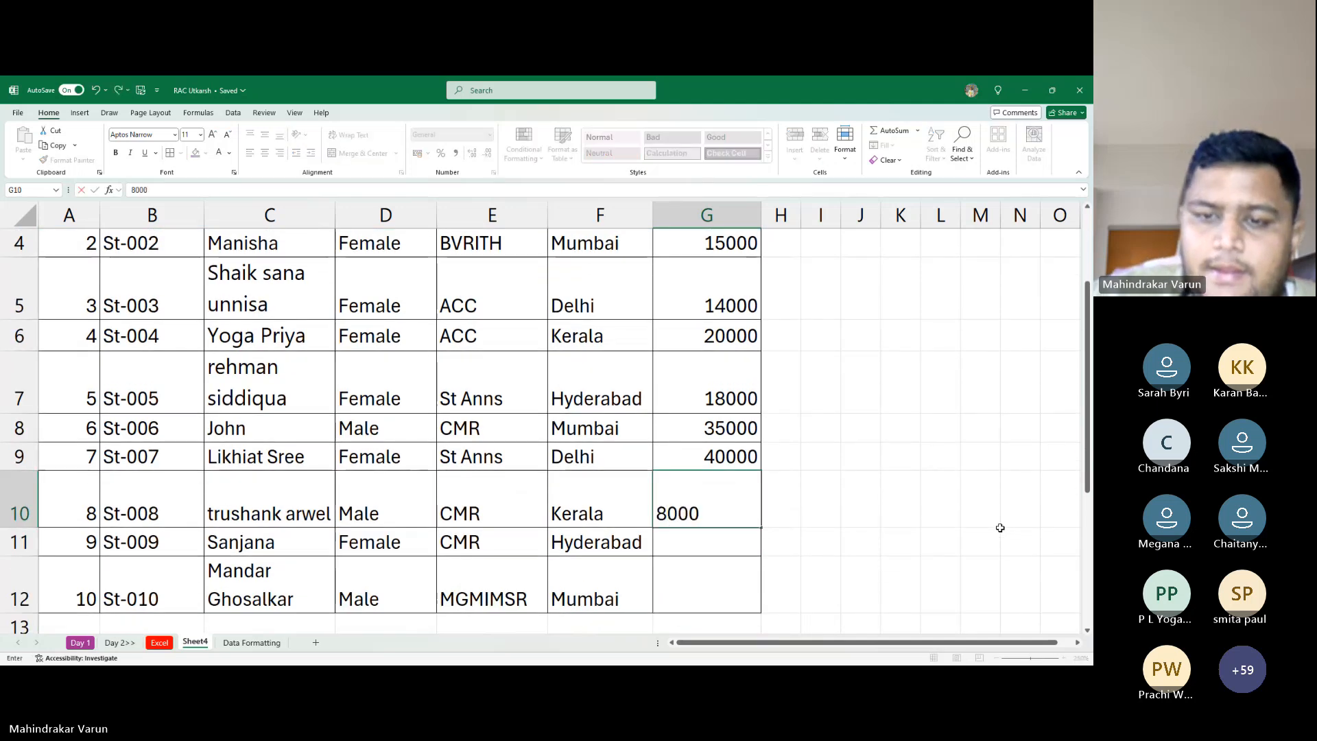
text(0)
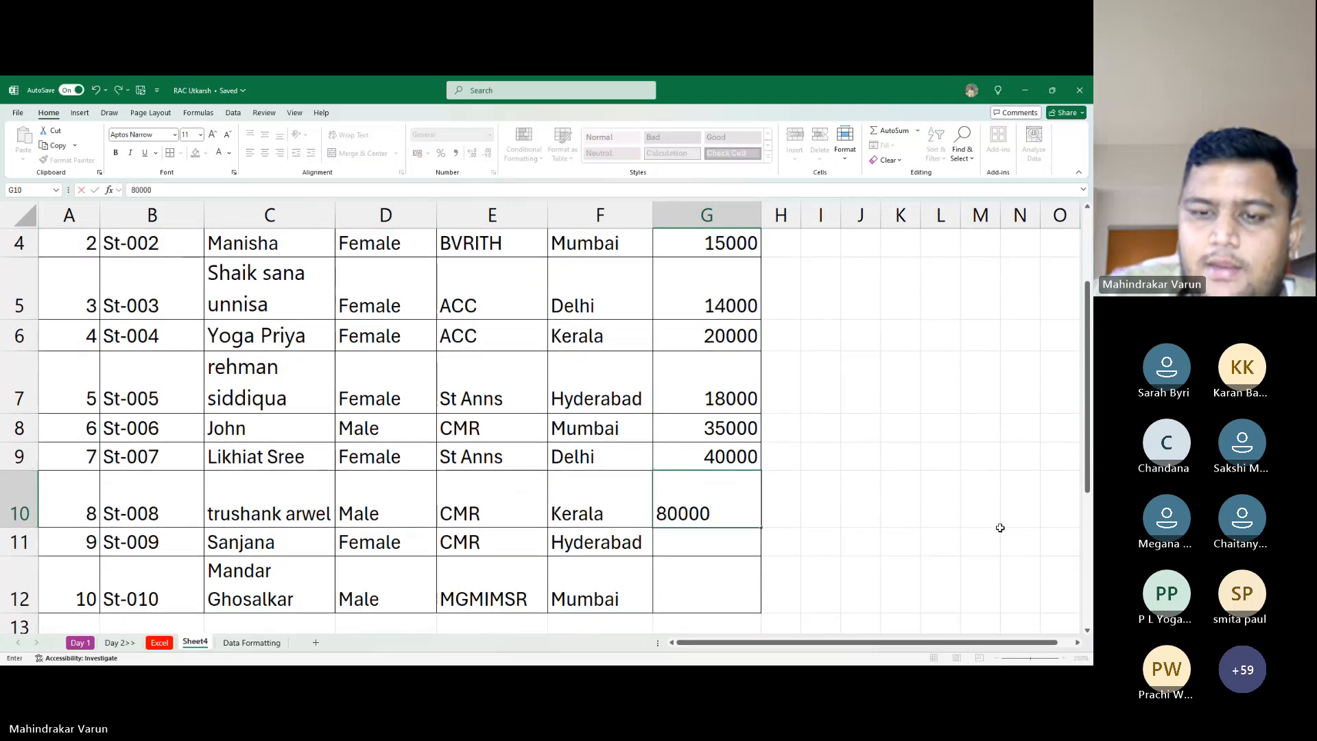
key(Return)
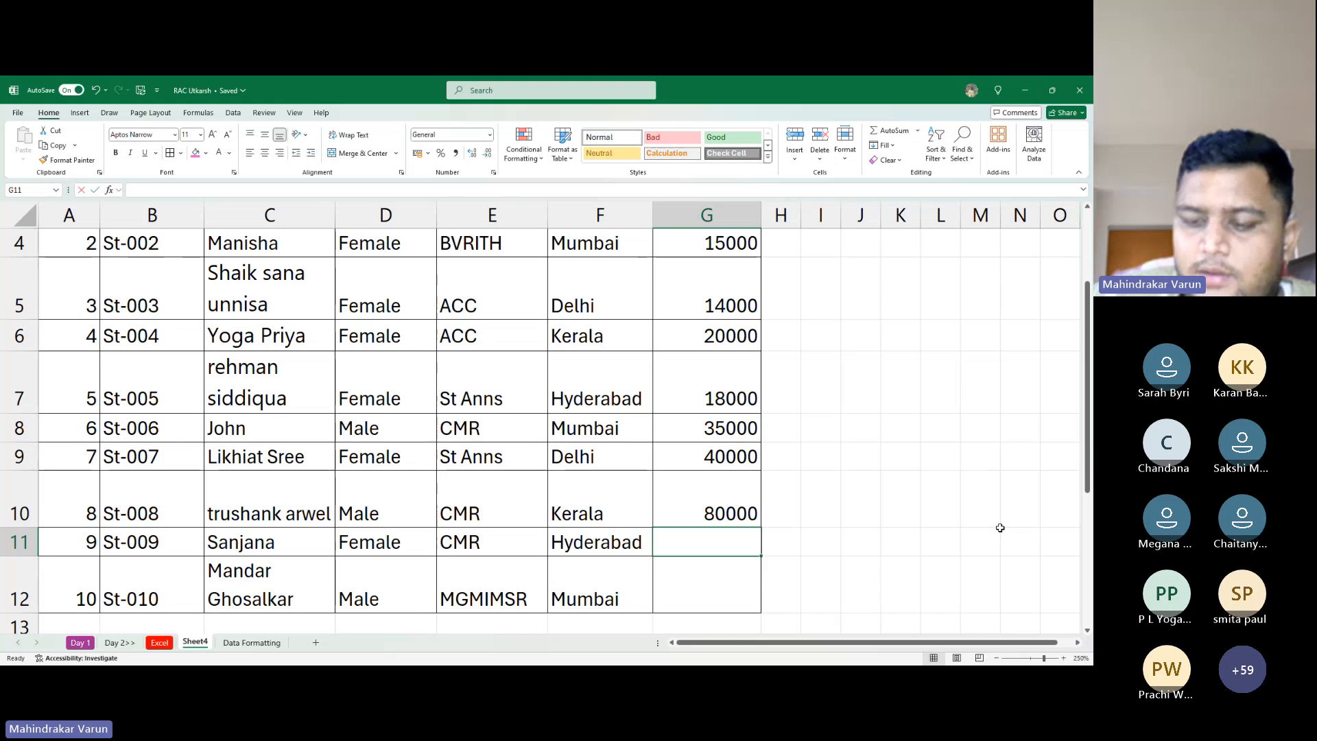
text(81)
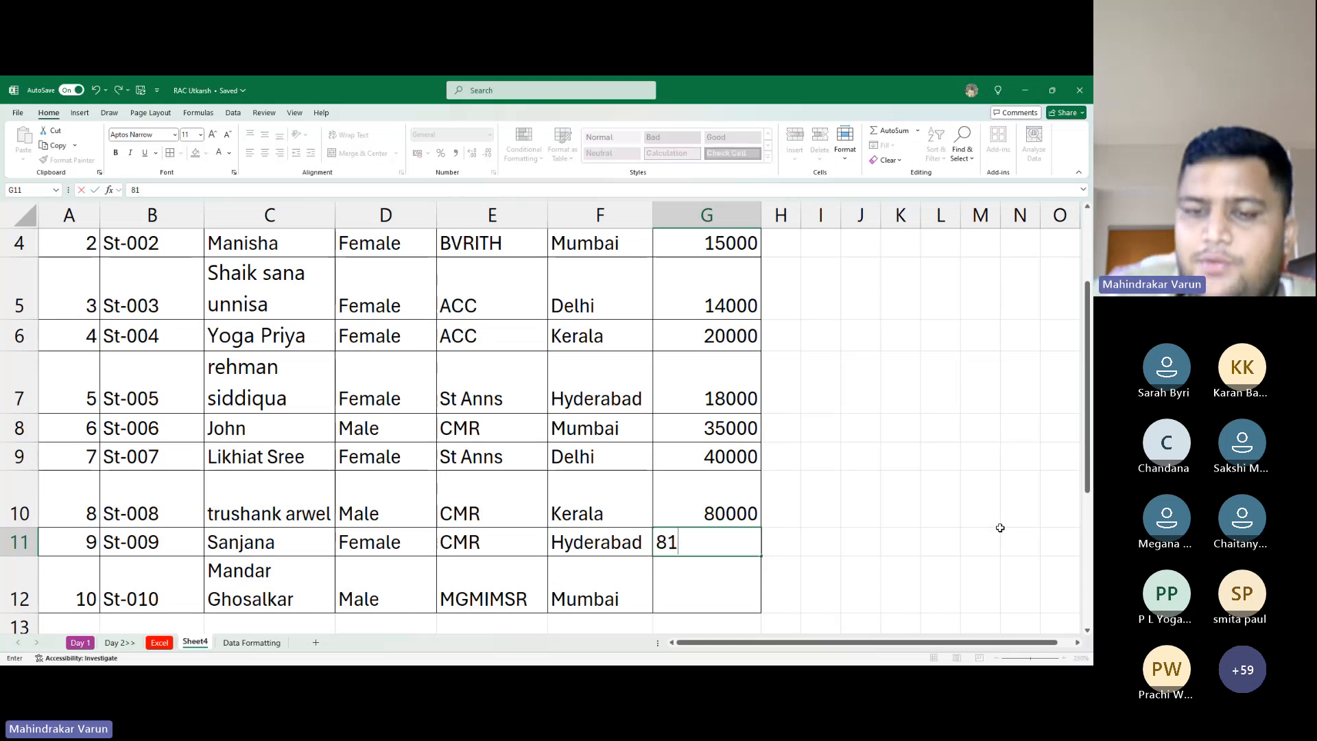
text(000)
key(Return)
text(10)
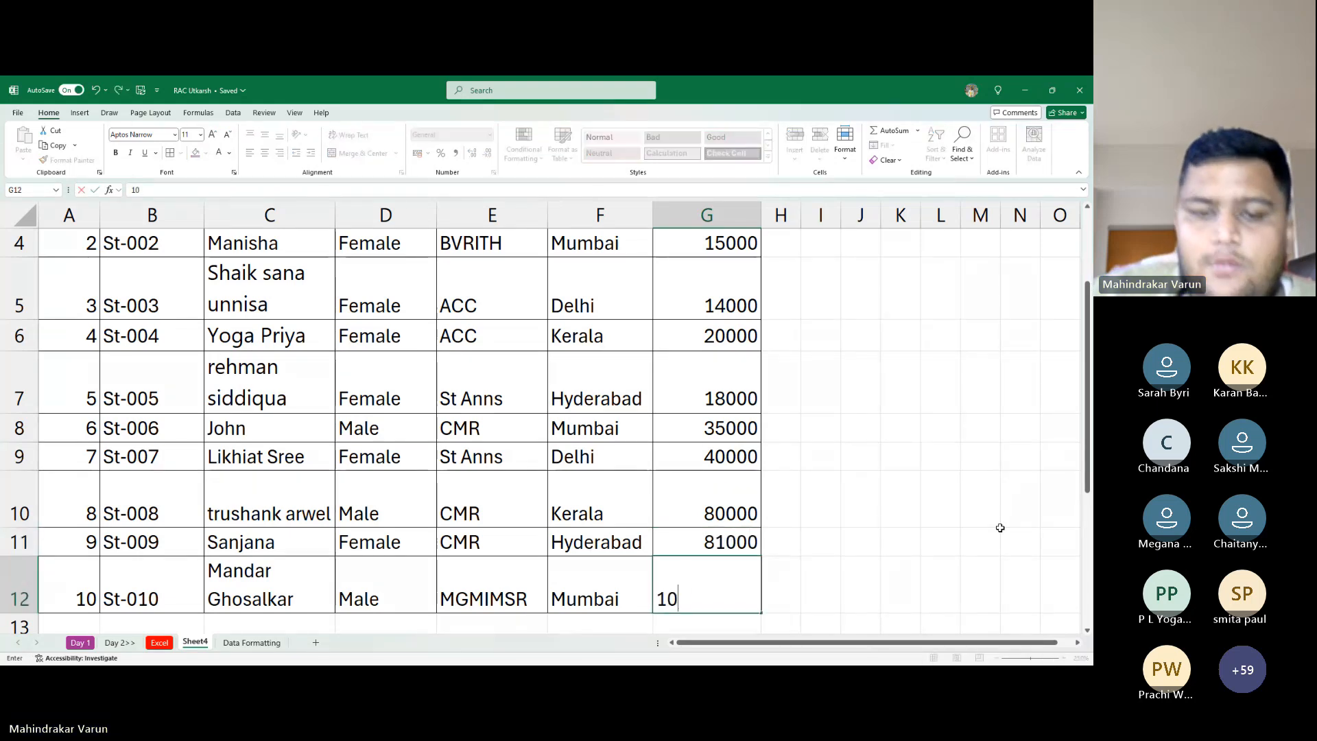
text(0000)
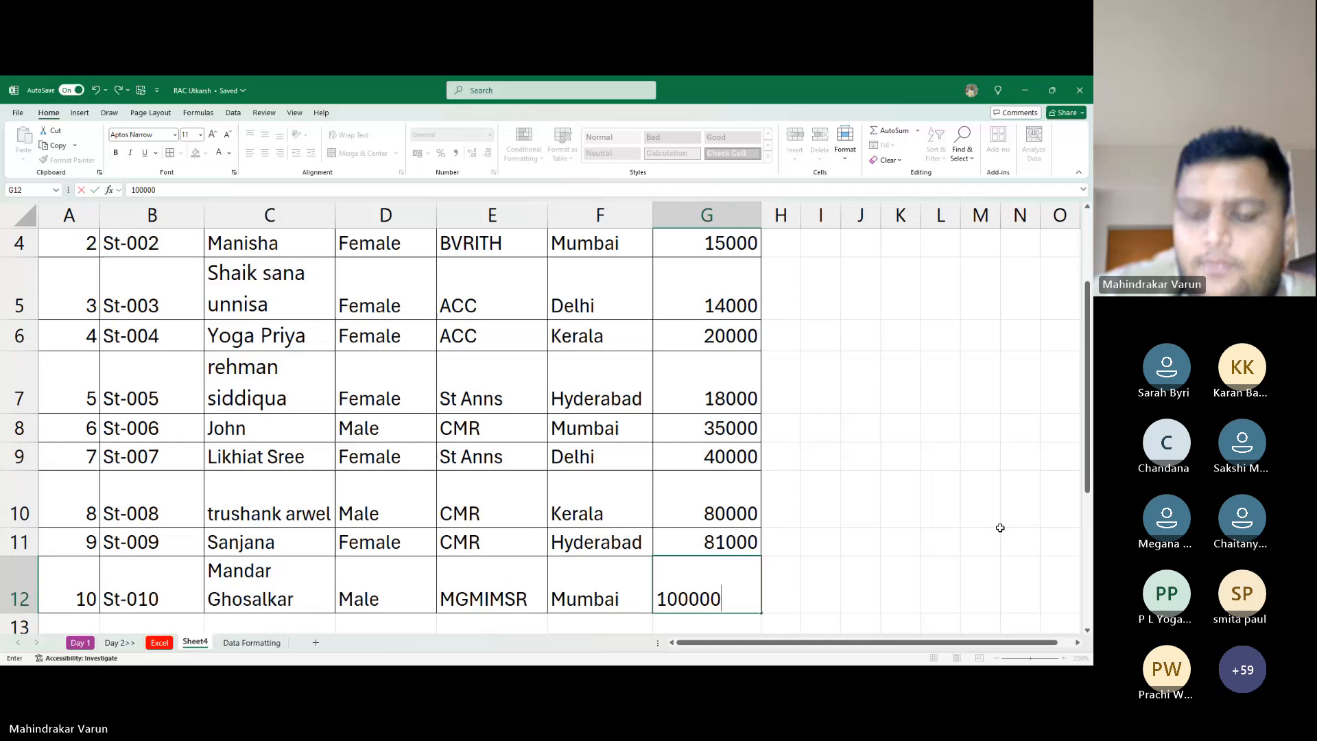
key(Return)
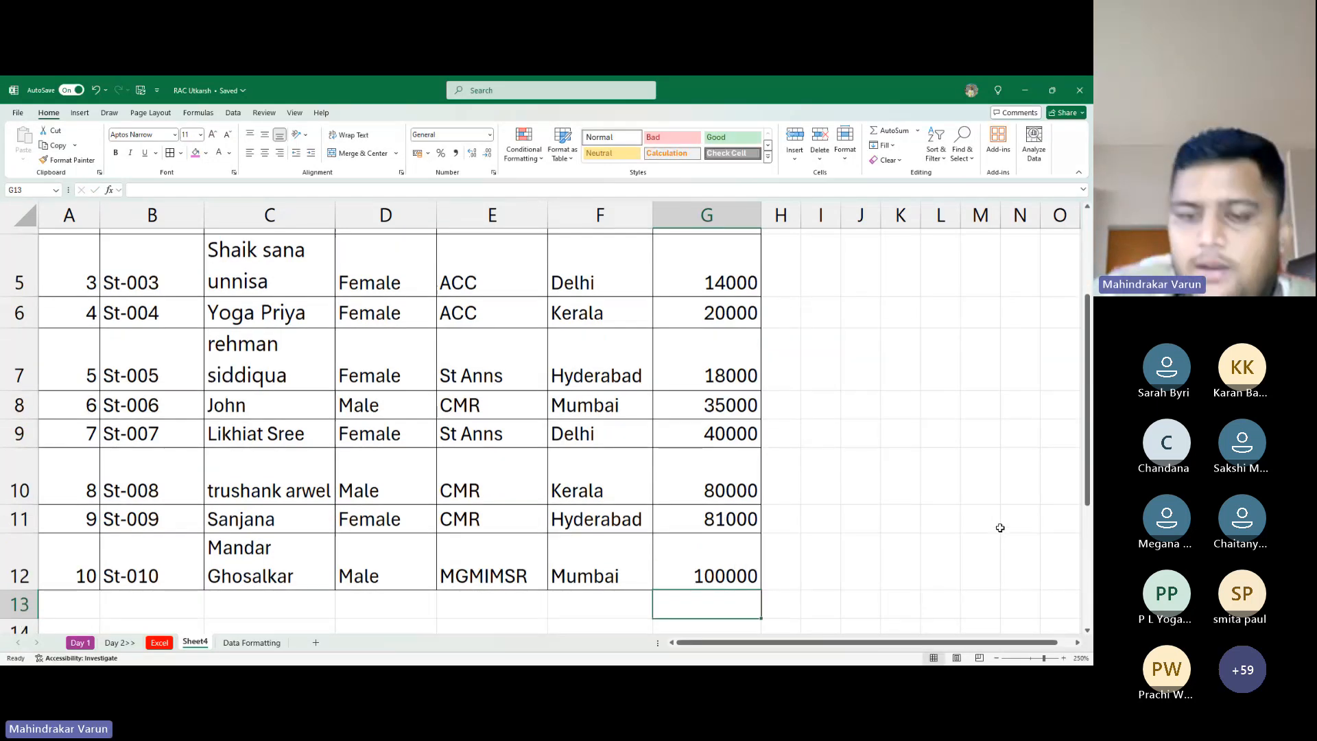
key(Up)
key(ctrl+Home)
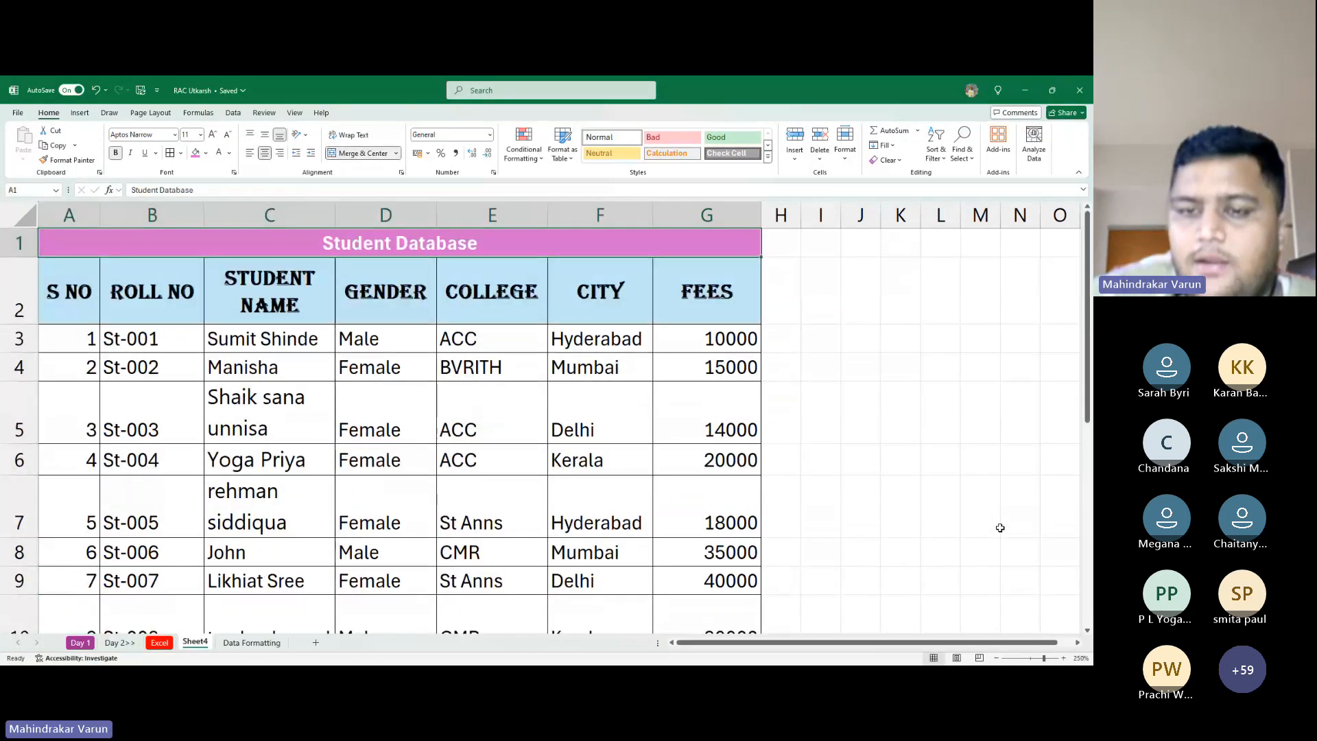
scroll(794, 503, down, 2)
scroll(794, 503, up, 2)
scroll(483, 417, down, 3)
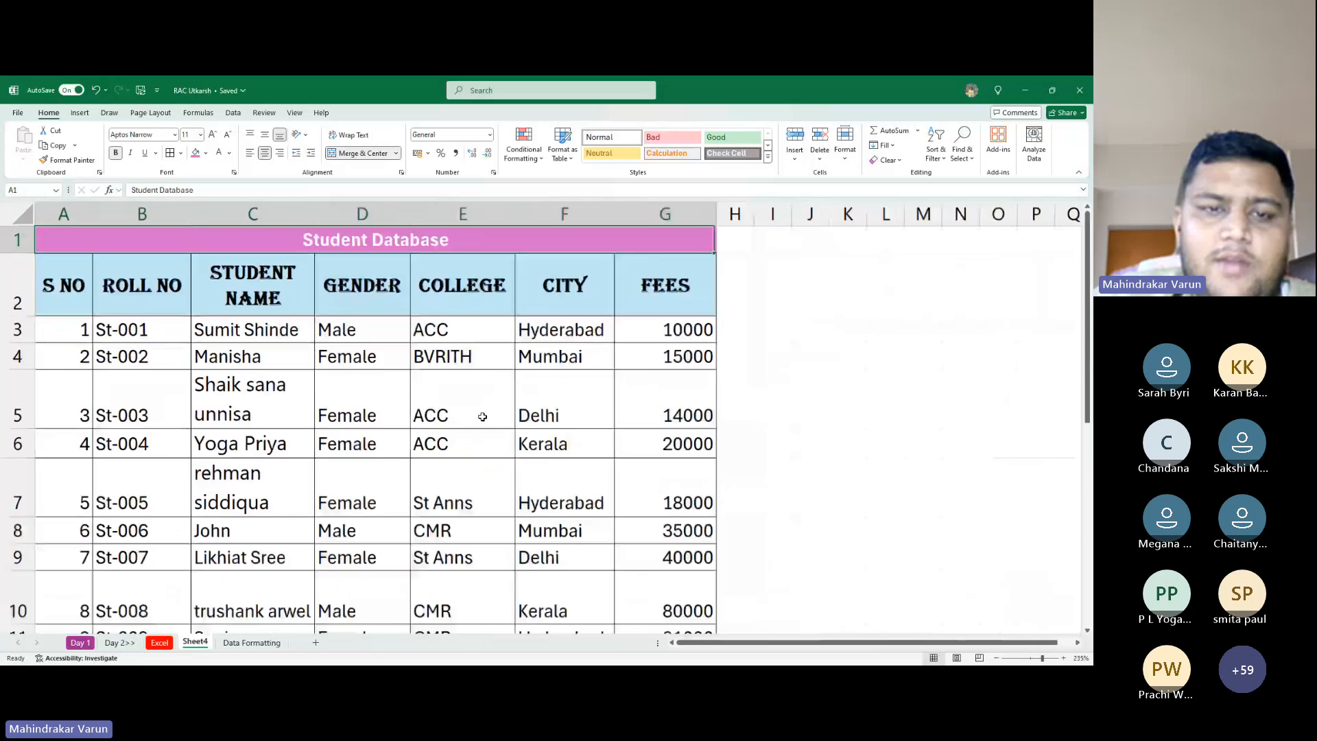
scroll(482, 417, down, 3)
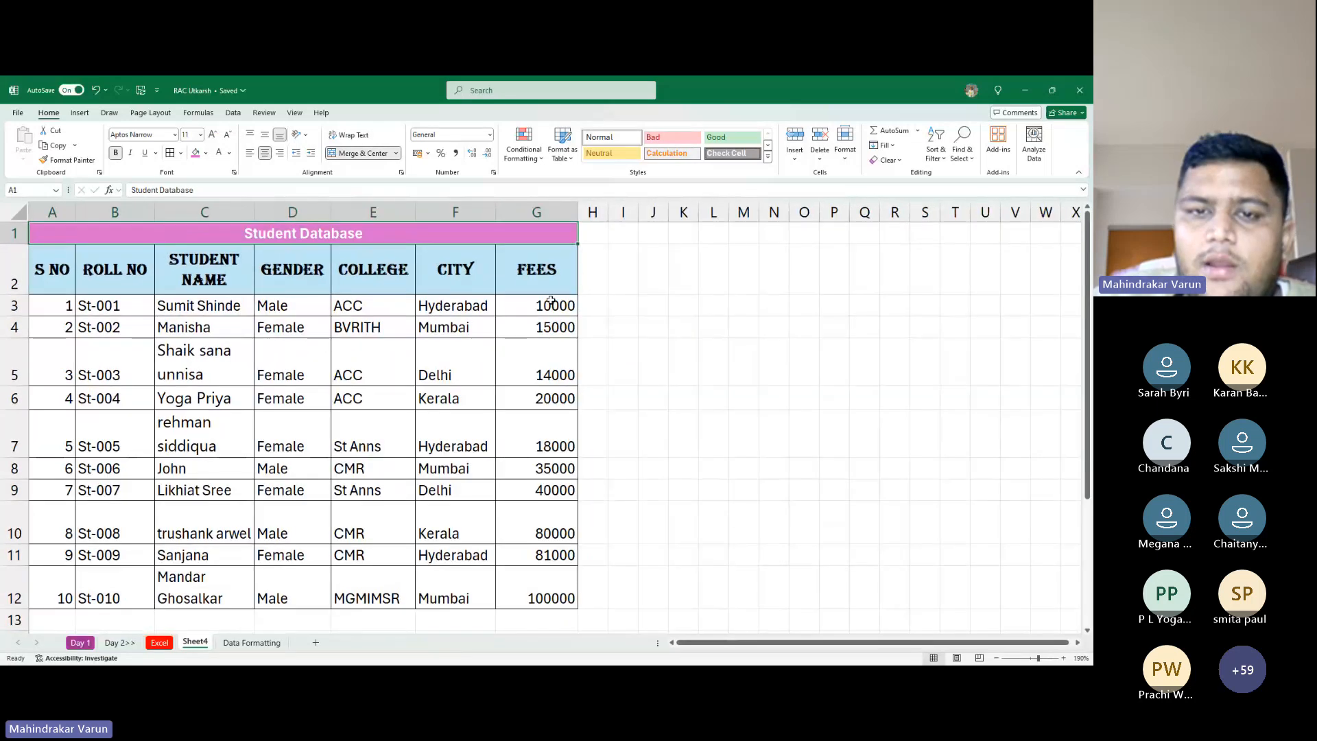
drag(550, 302, 570, 604)
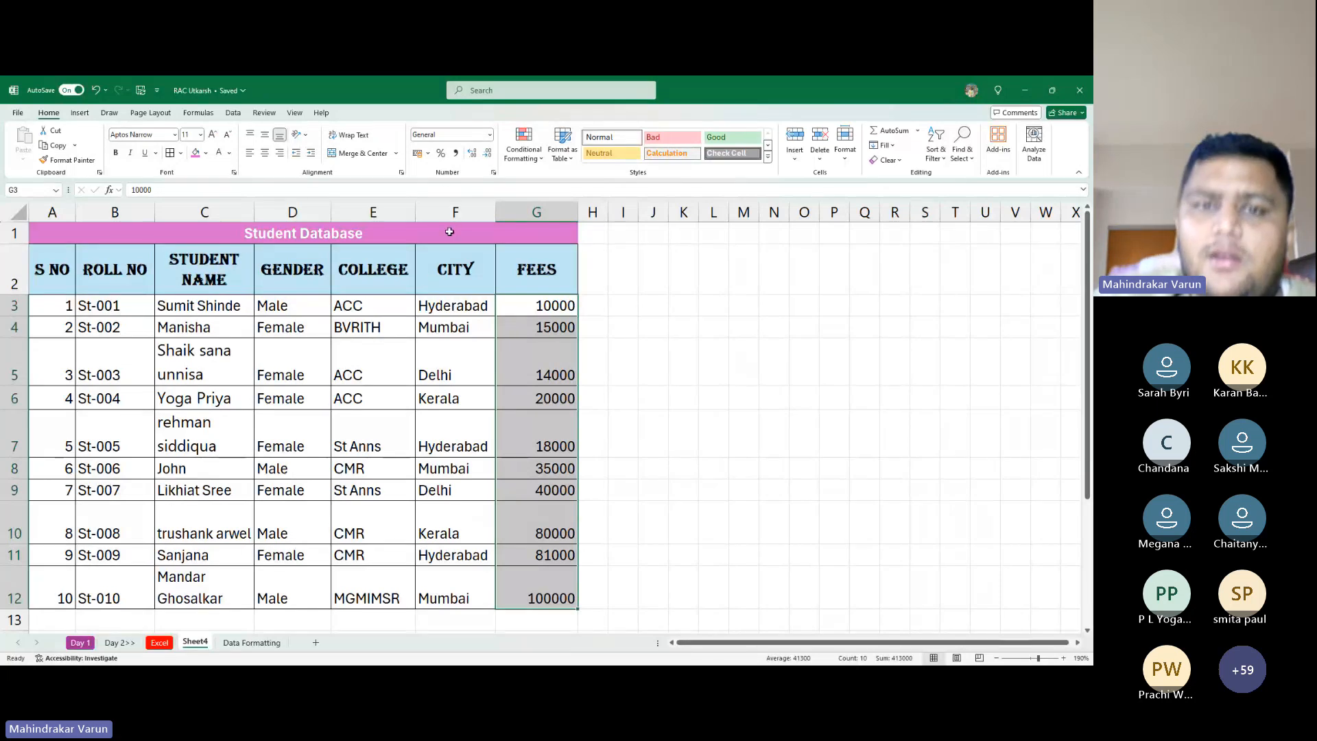
click(491, 135)
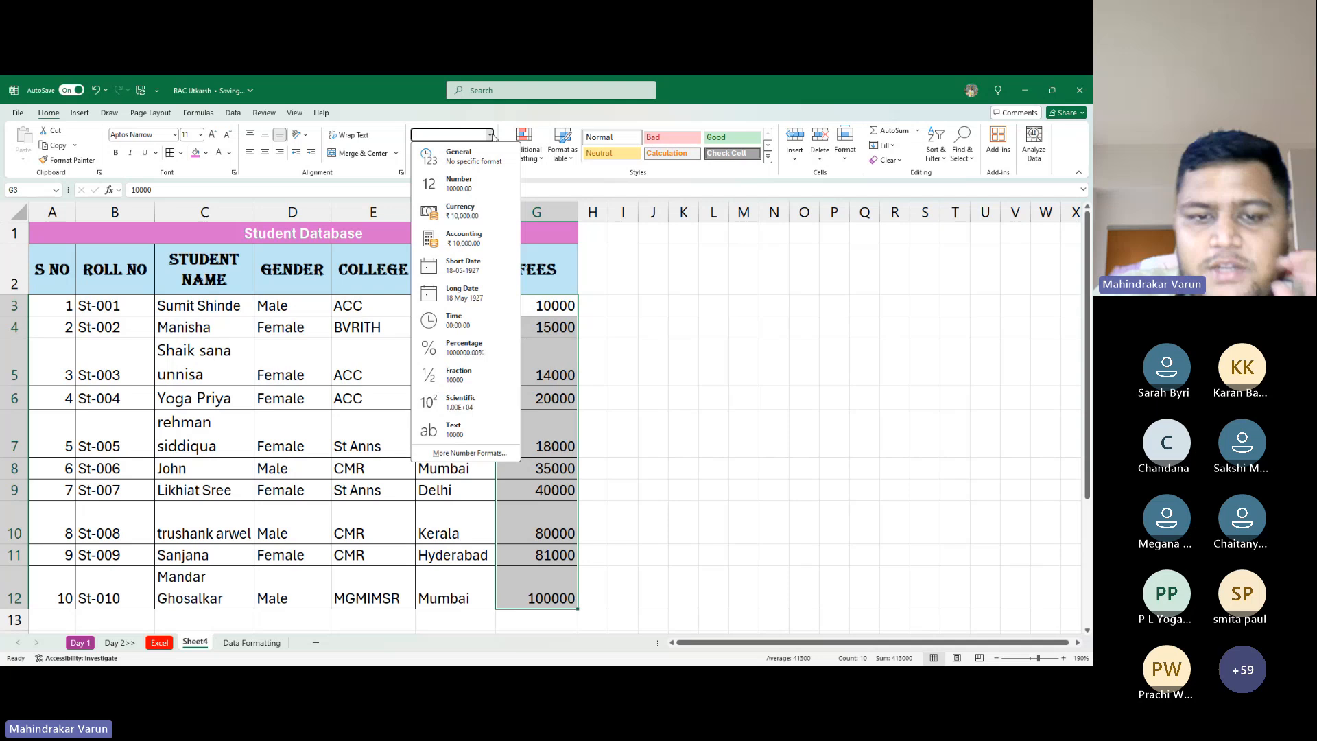
click(466, 218)
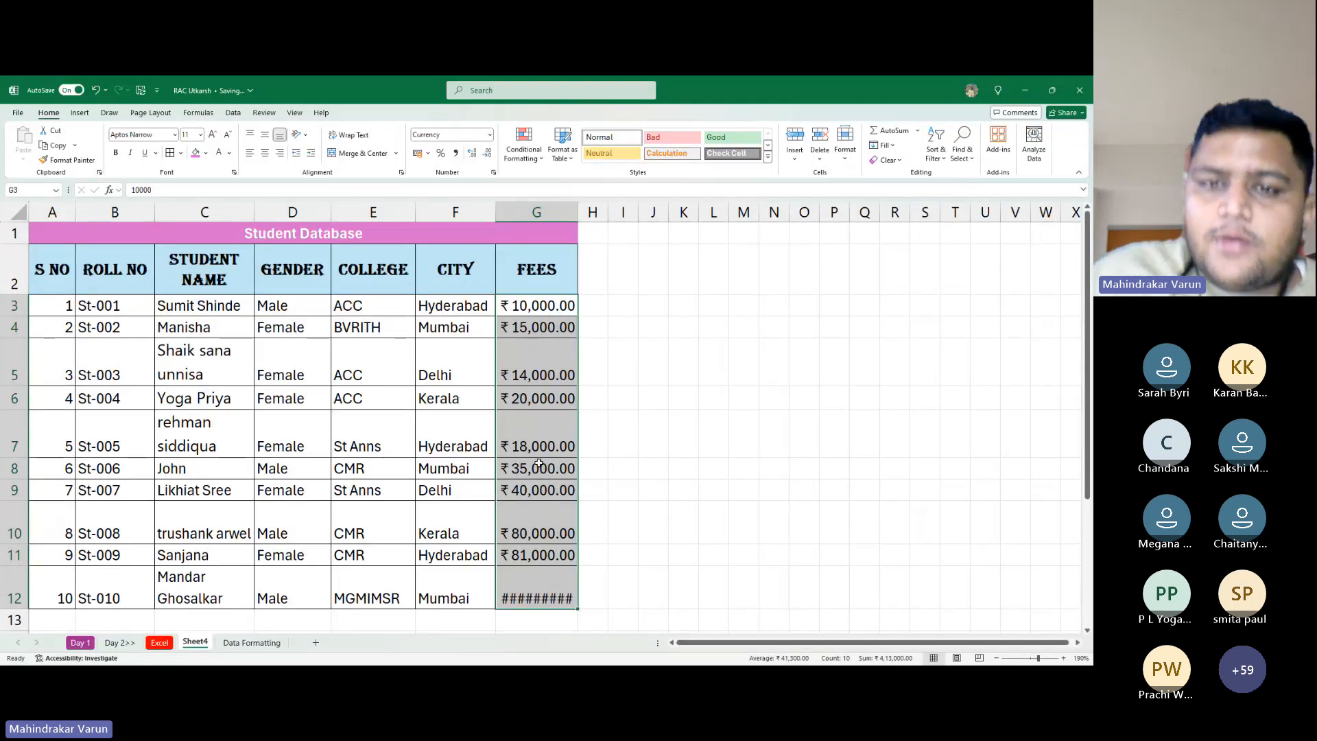
scroll(539, 464, down, 2)
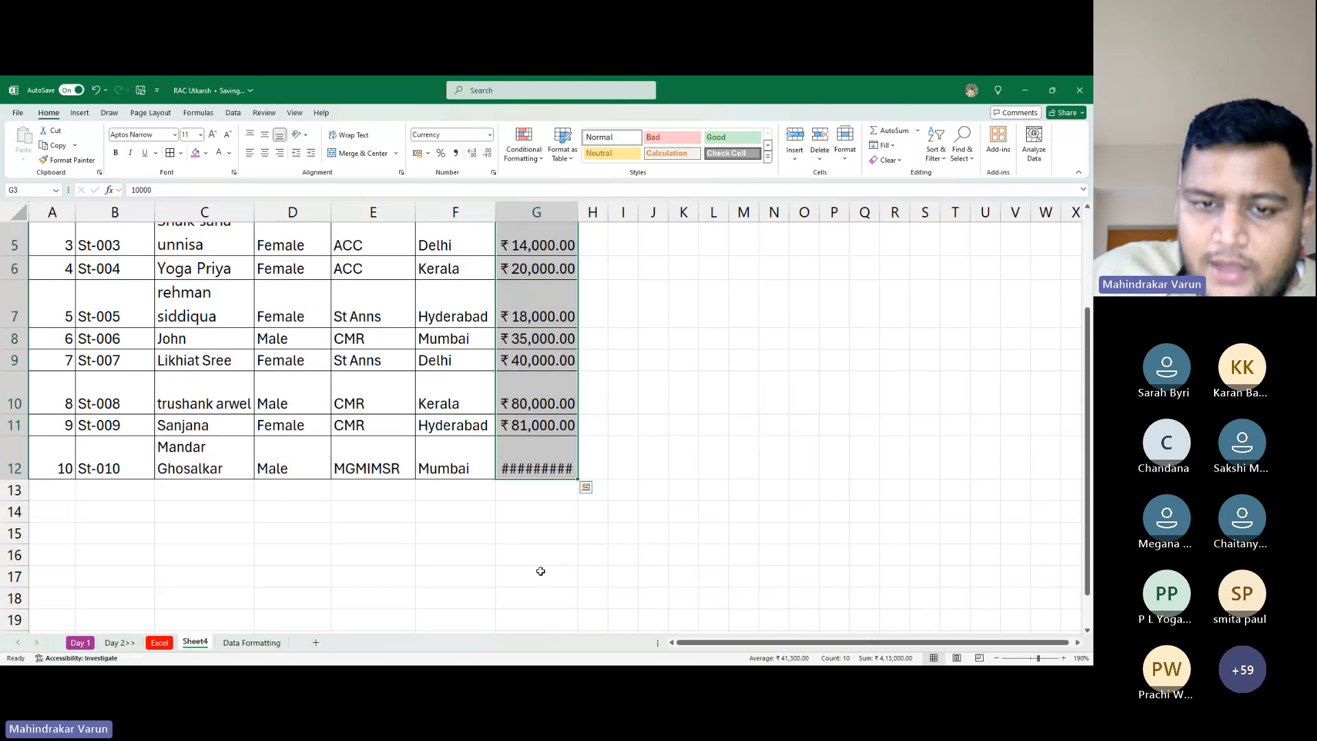
click(532, 472)
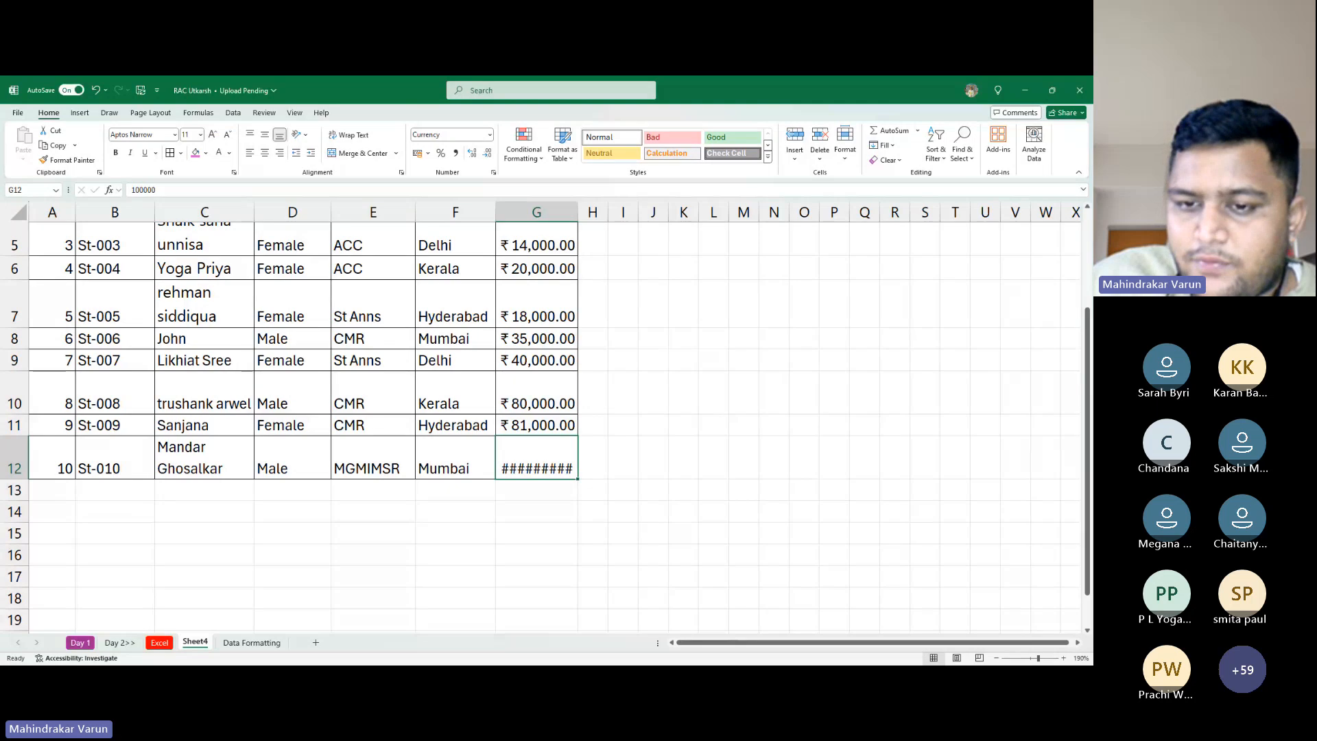
click(769, 605)
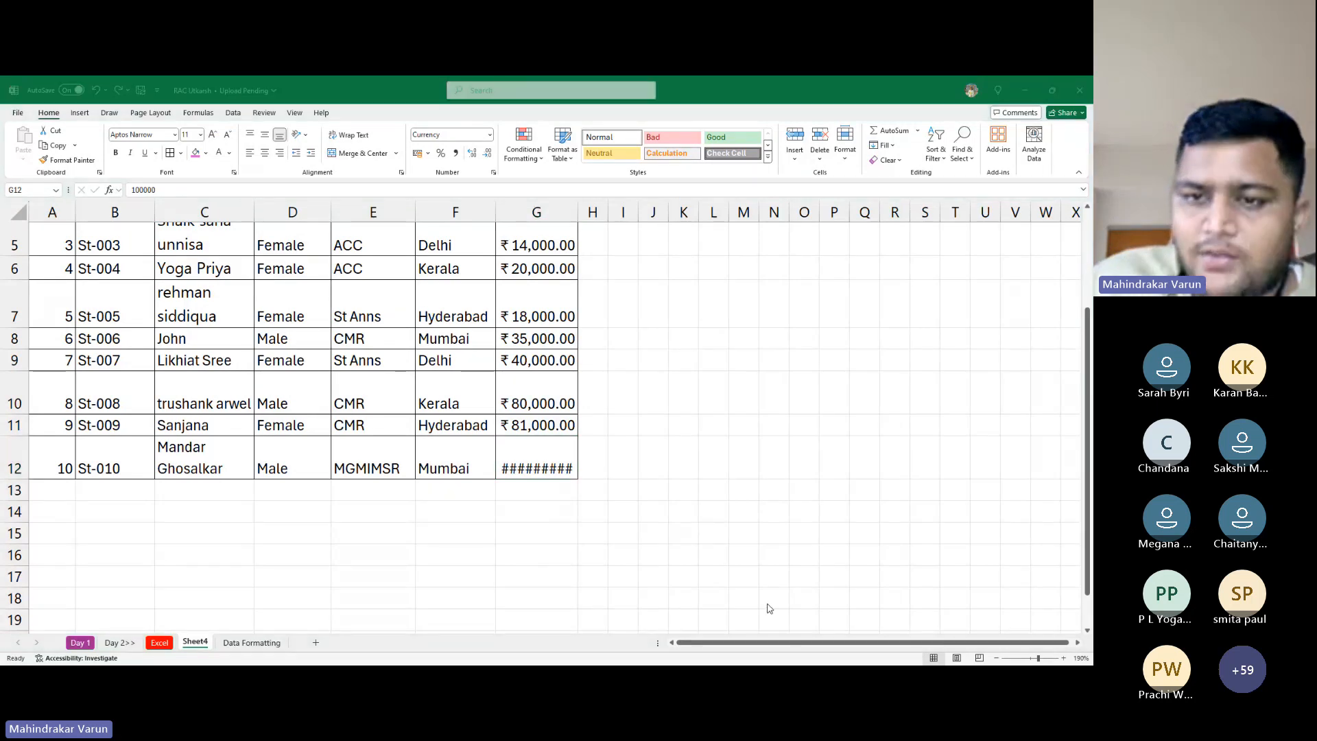
click(936, 514)
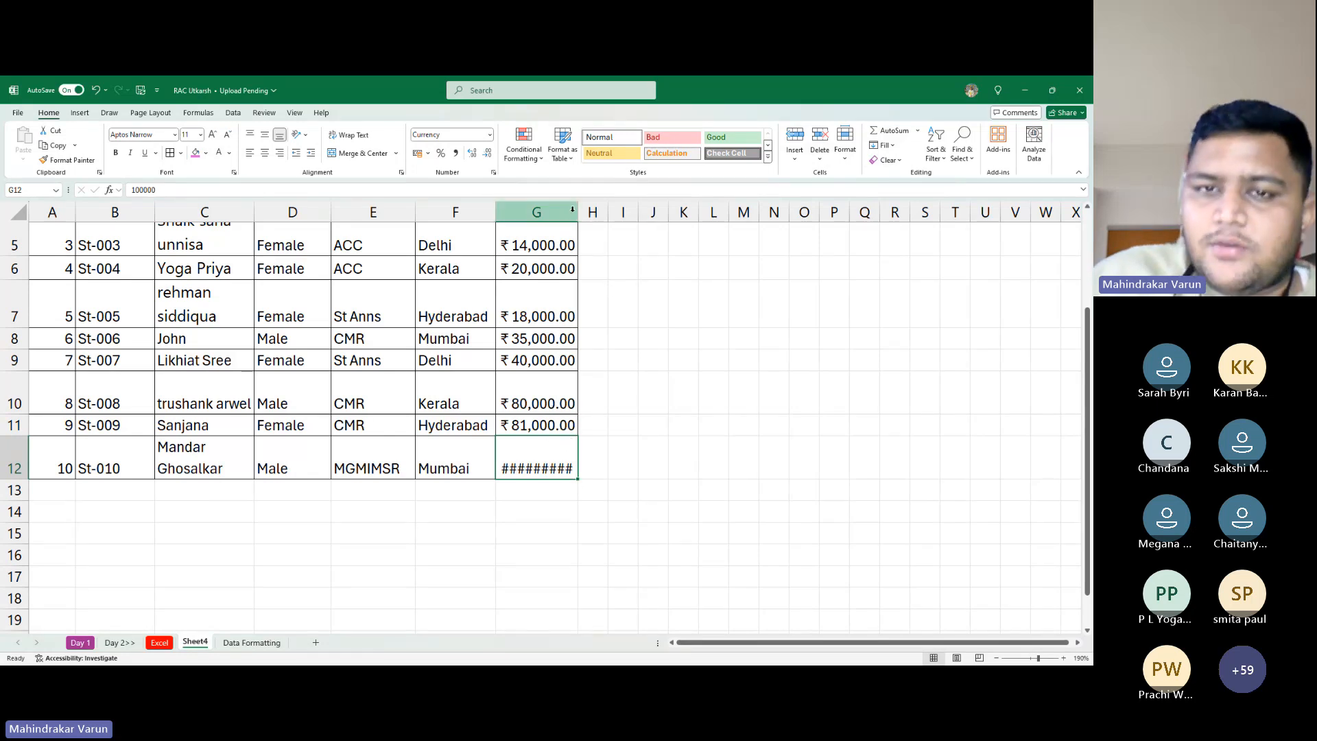
Widen column G so ₹ 1,00,000.00 displays fully, then select fees G3:G12
drag(572, 212, 599, 212)
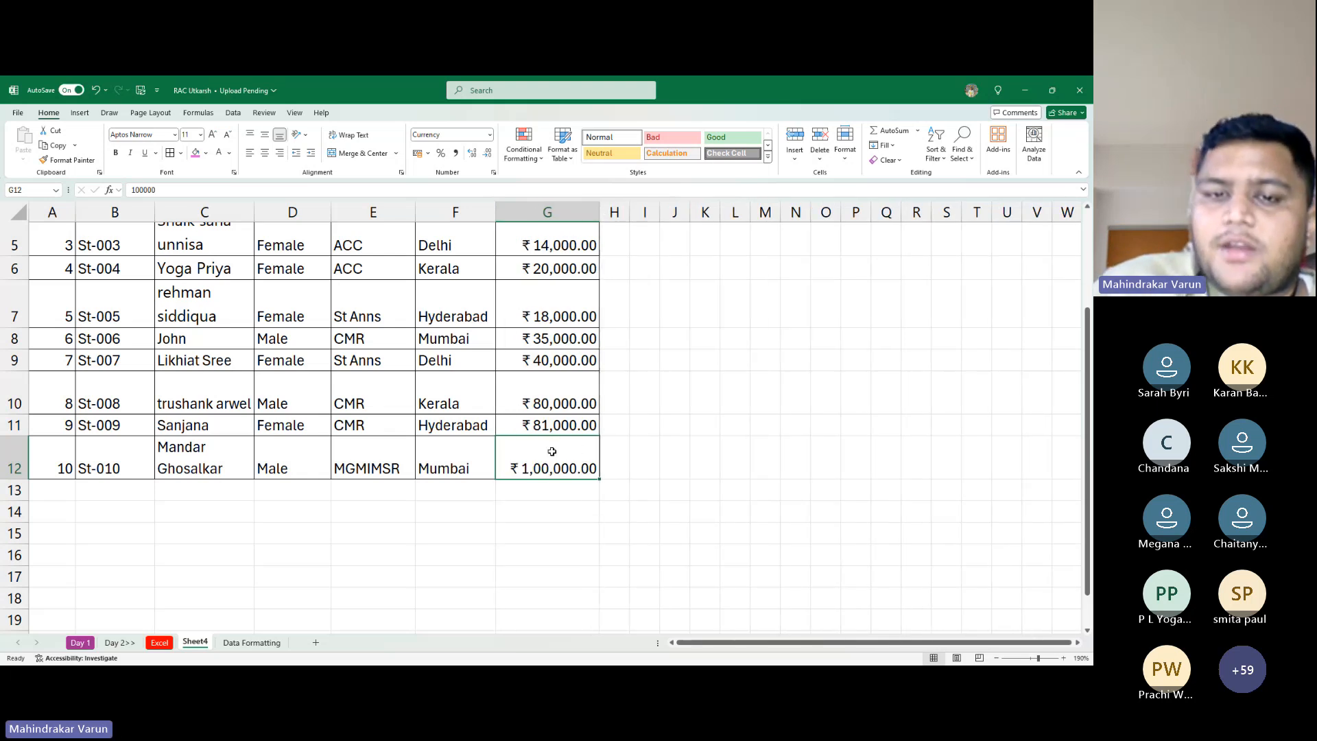
scroll(571, 437, up, 2)
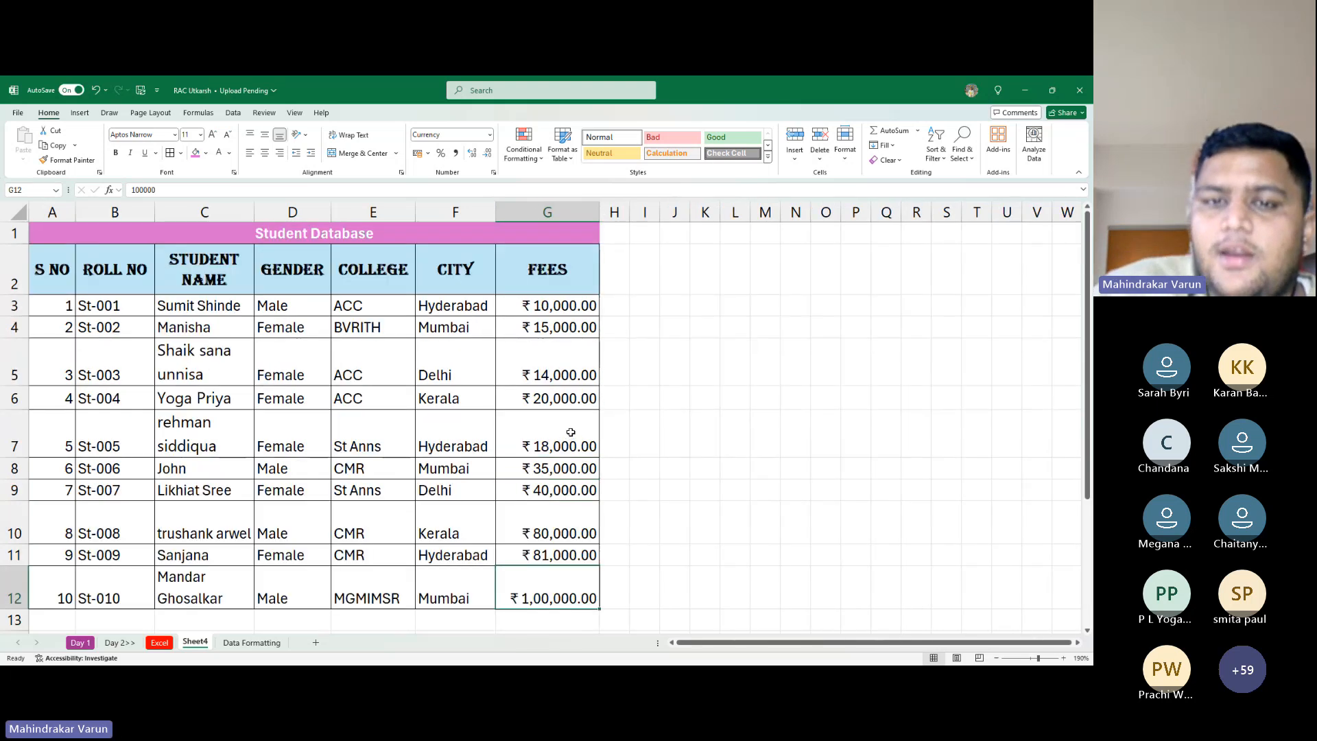
click(554, 310)
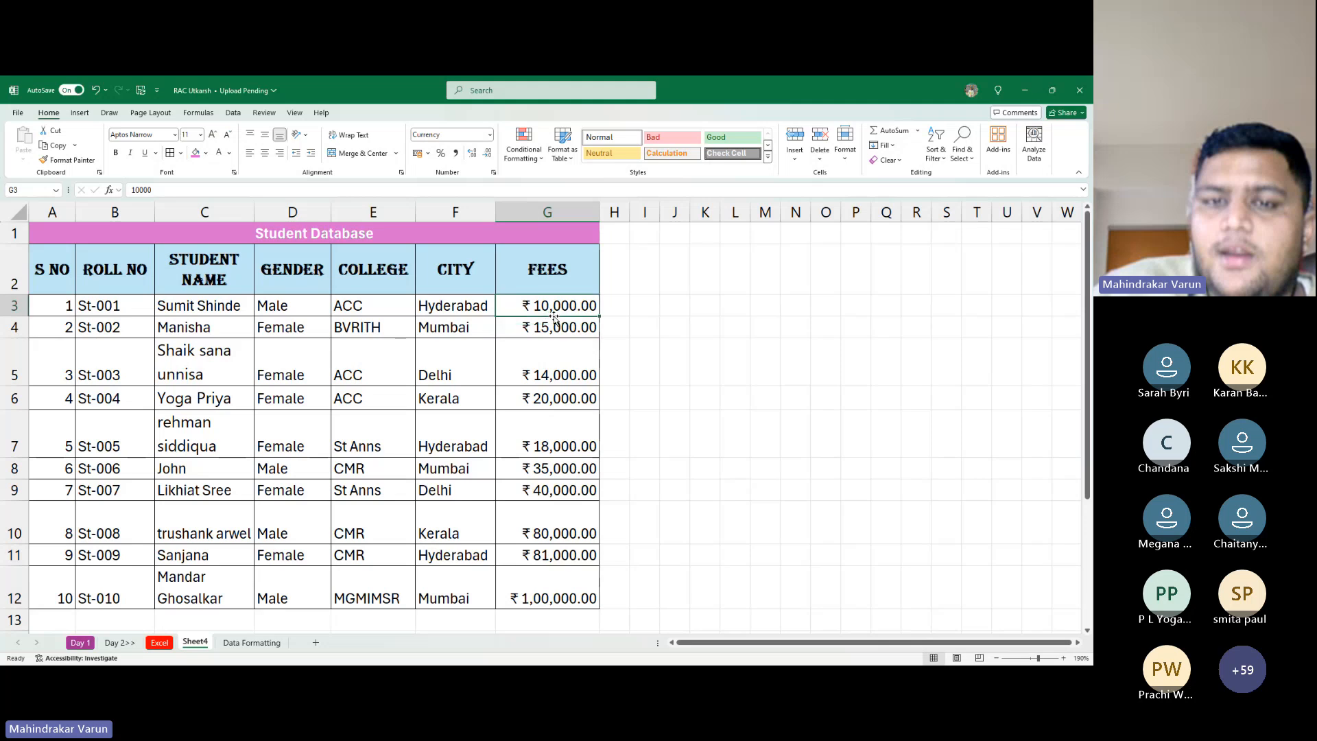
key(ctrl+shift+Down)
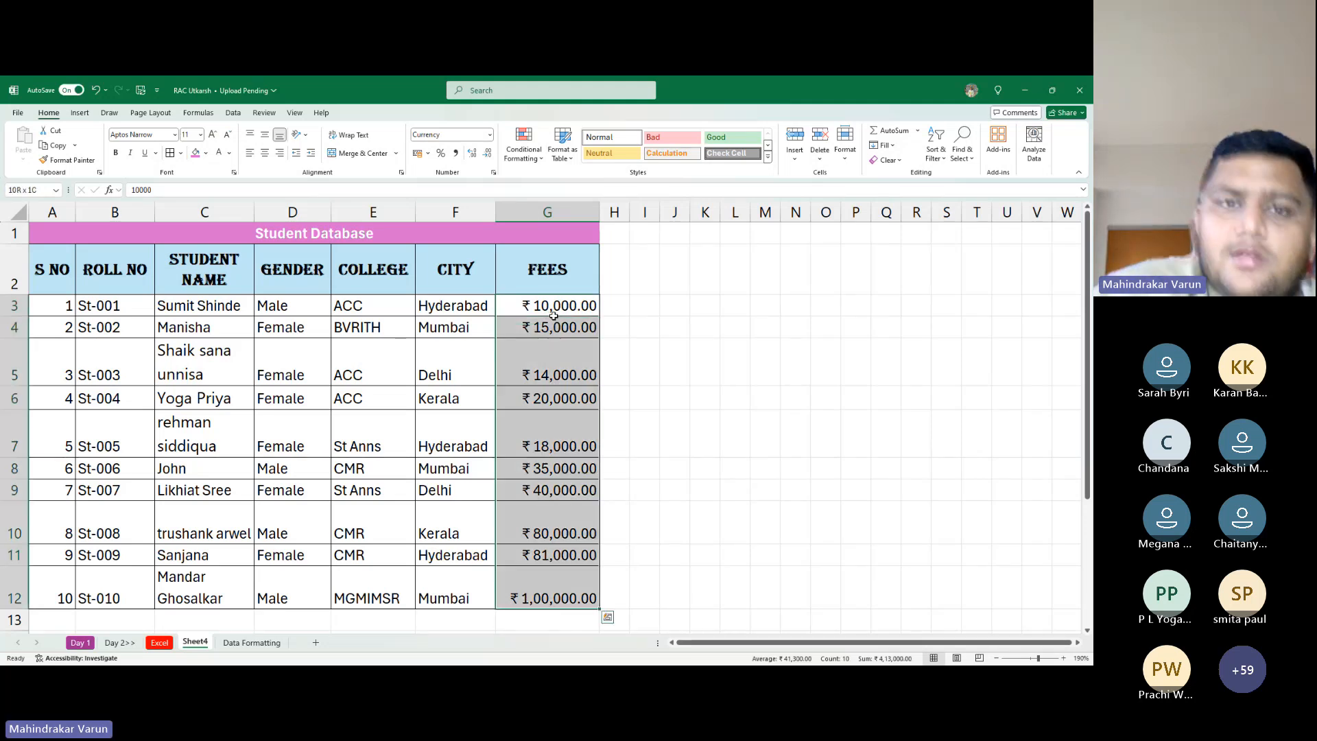
Switch the fees in G3:G12 to General, then to rupee Currency format
click(489, 134)
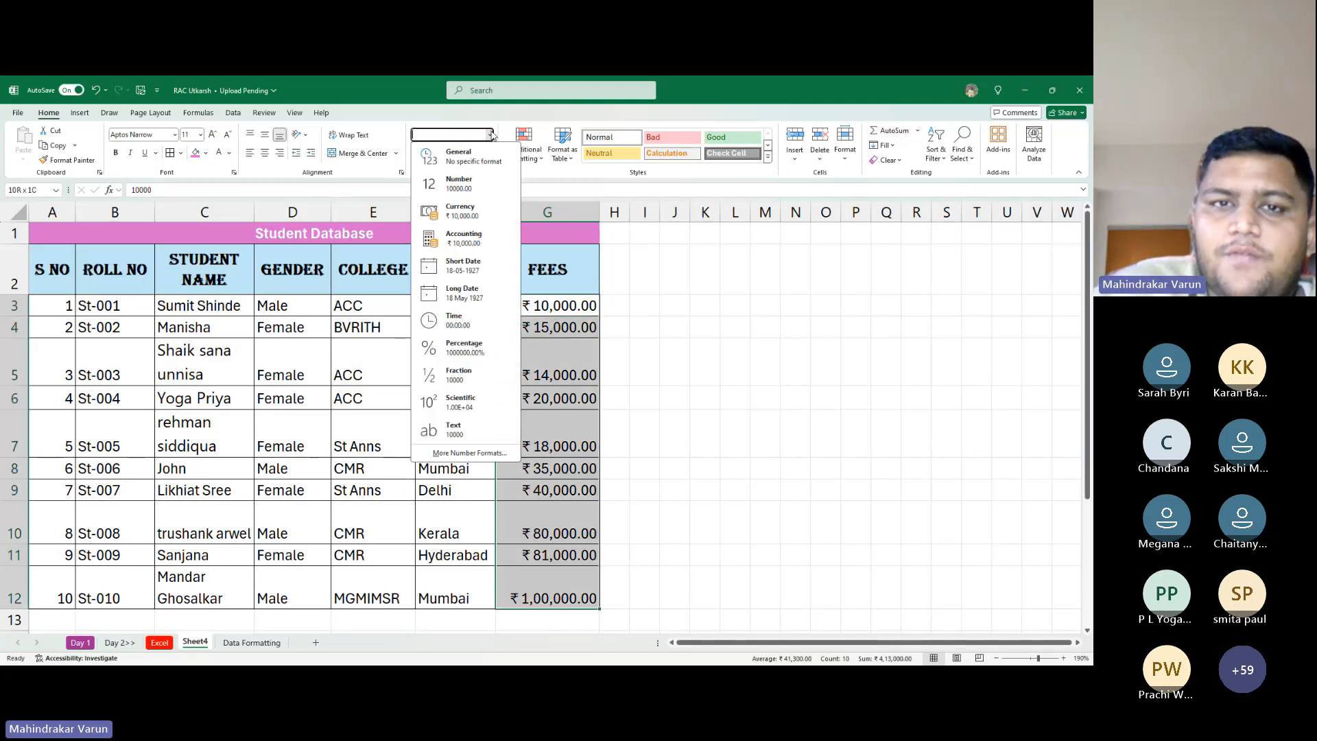
click(458, 156)
click(583, 530)
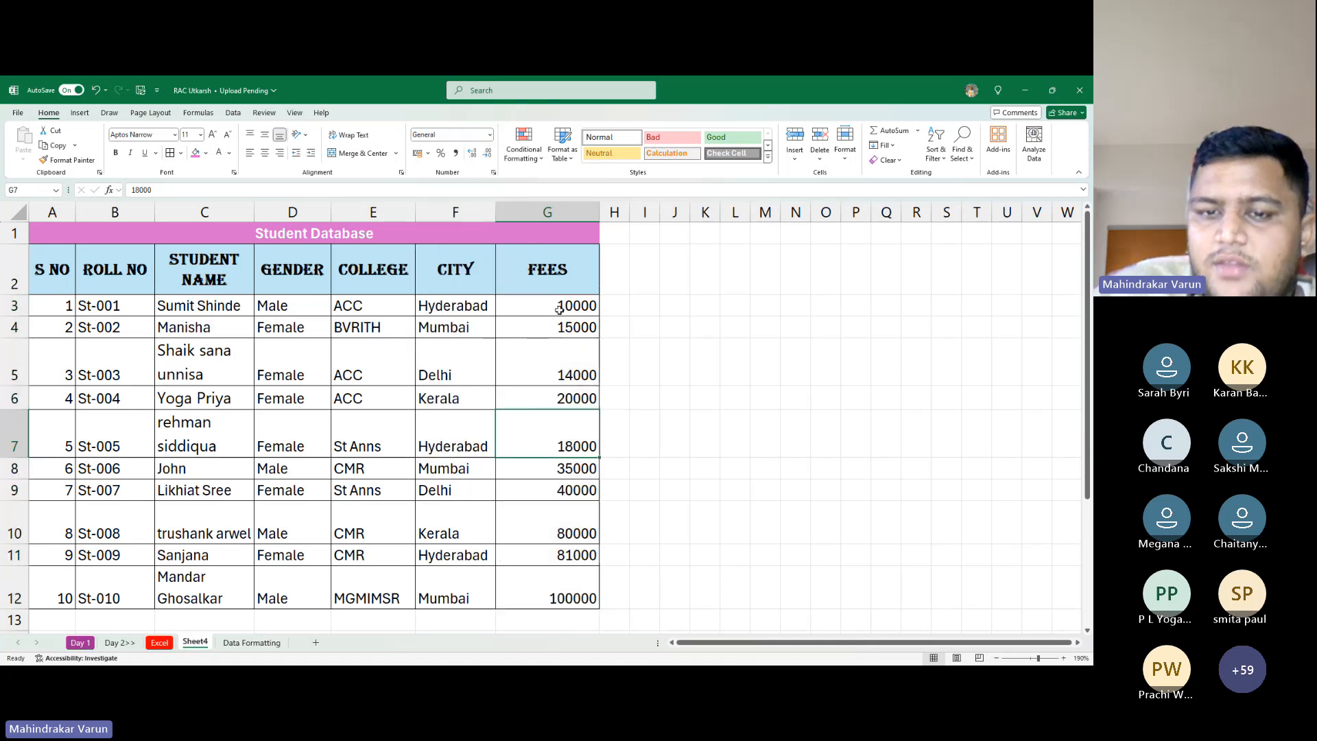
drag(559, 306, 568, 602)
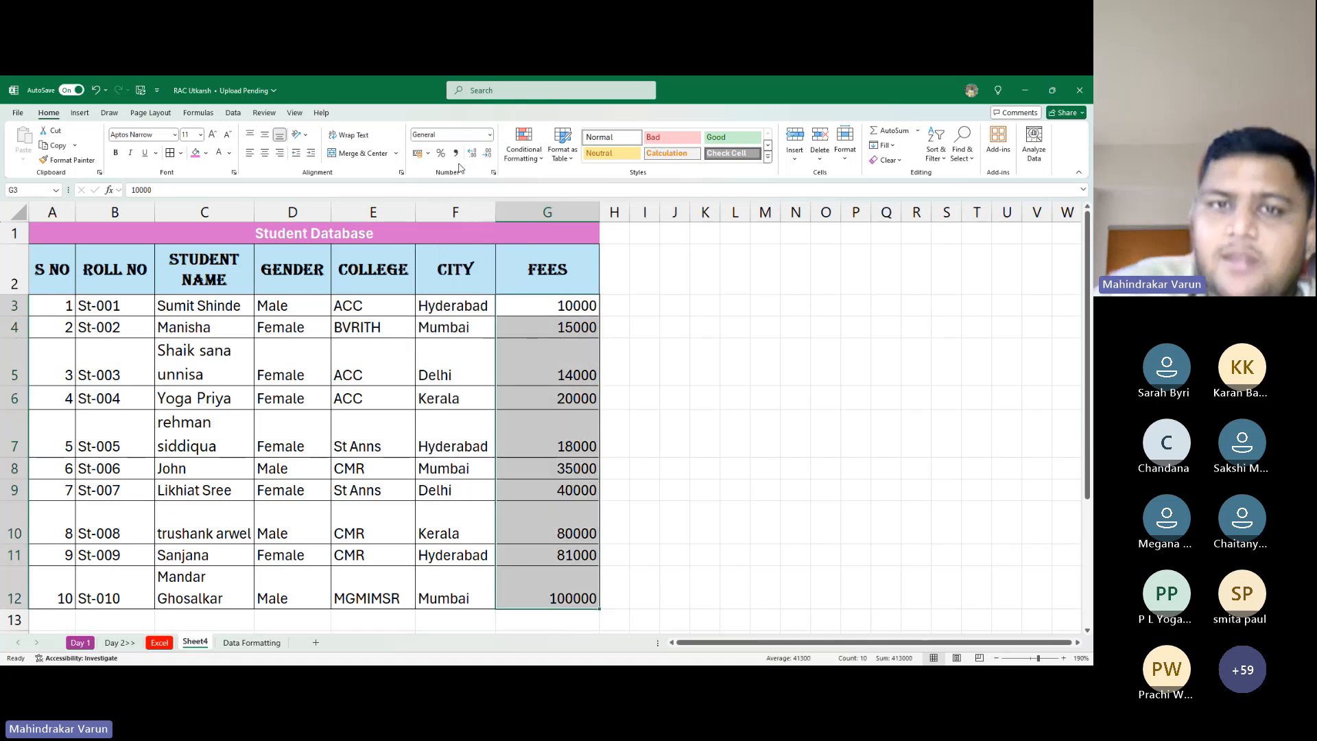
click(490, 135)
click(480, 209)
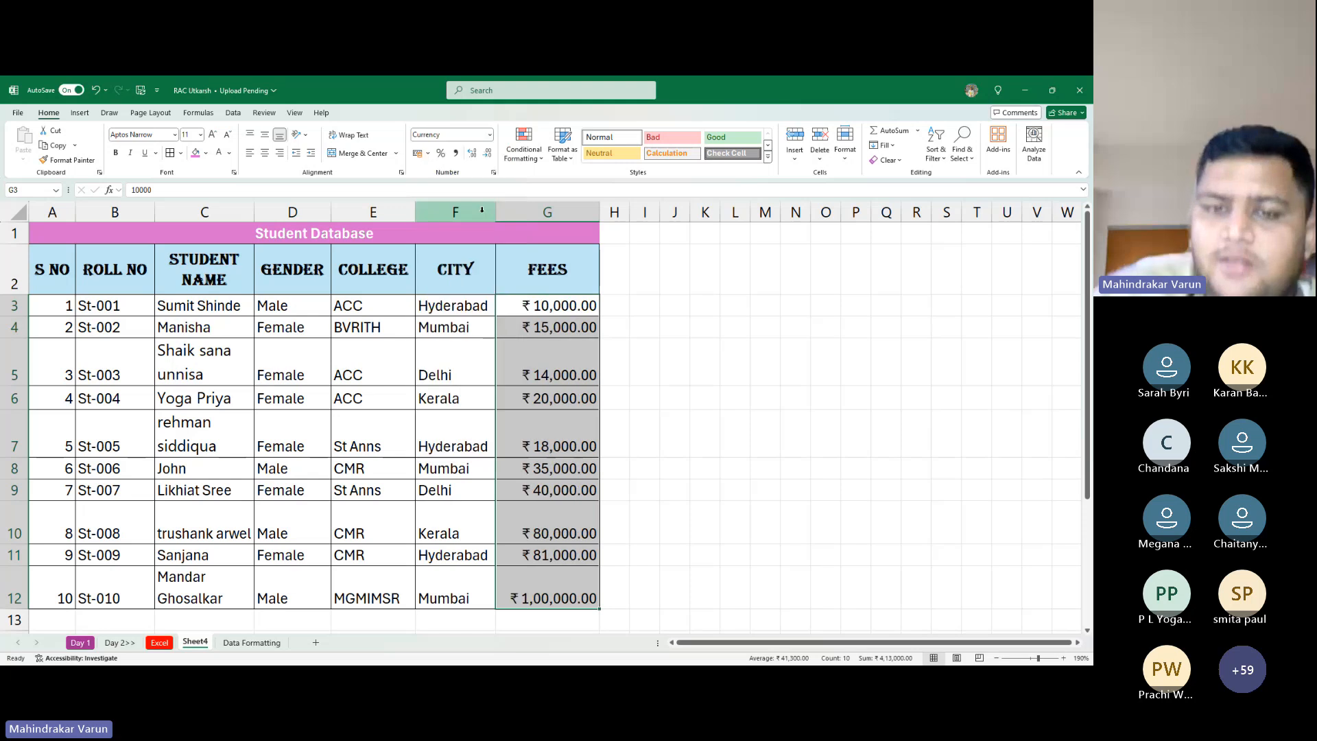
Try Number format on the fees, then settle back on General
click(490, 134)
click(473, 157)
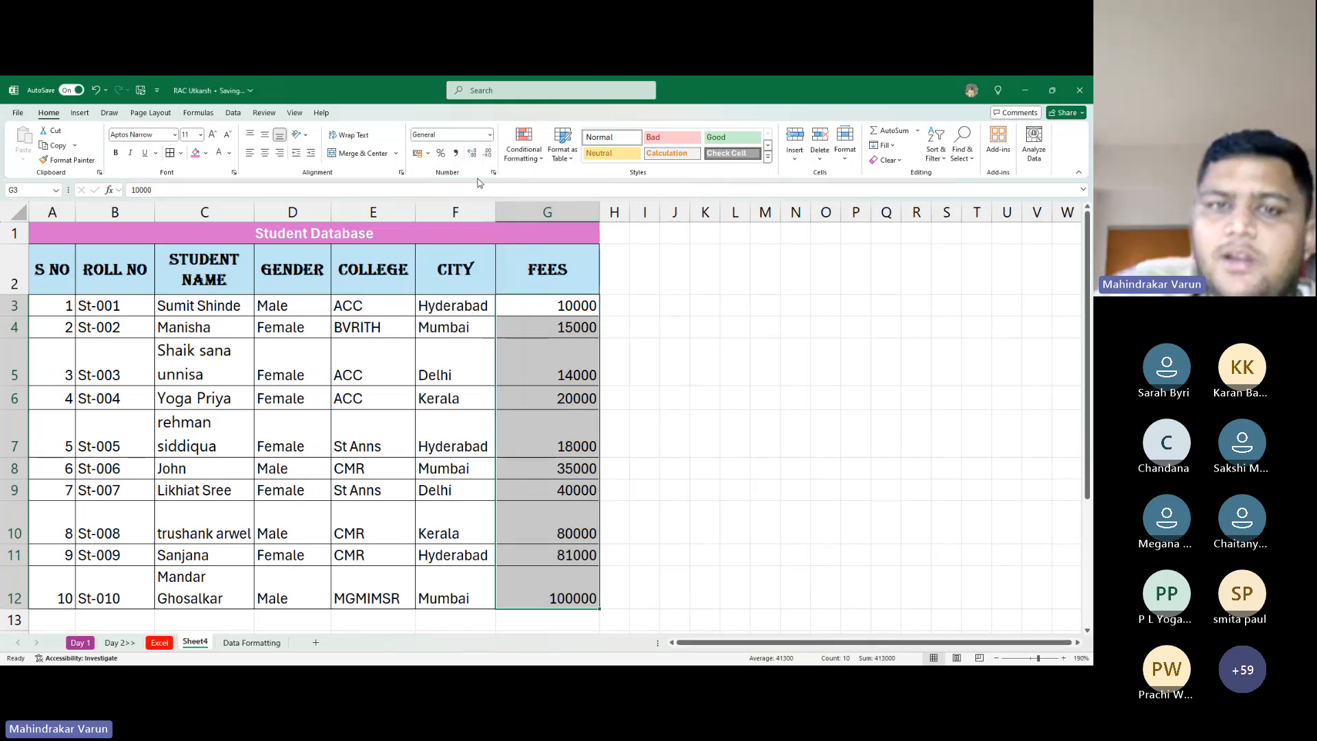
click(490, 135)
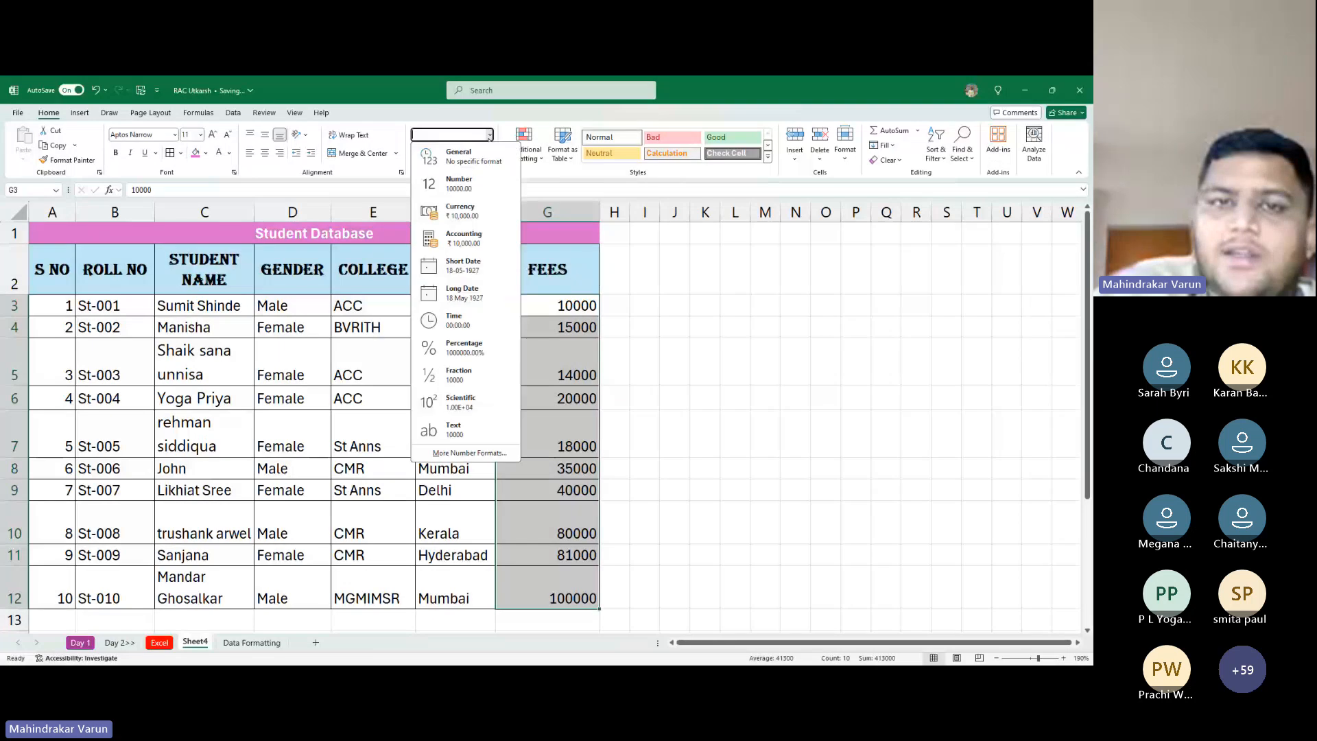
click(449, 186)
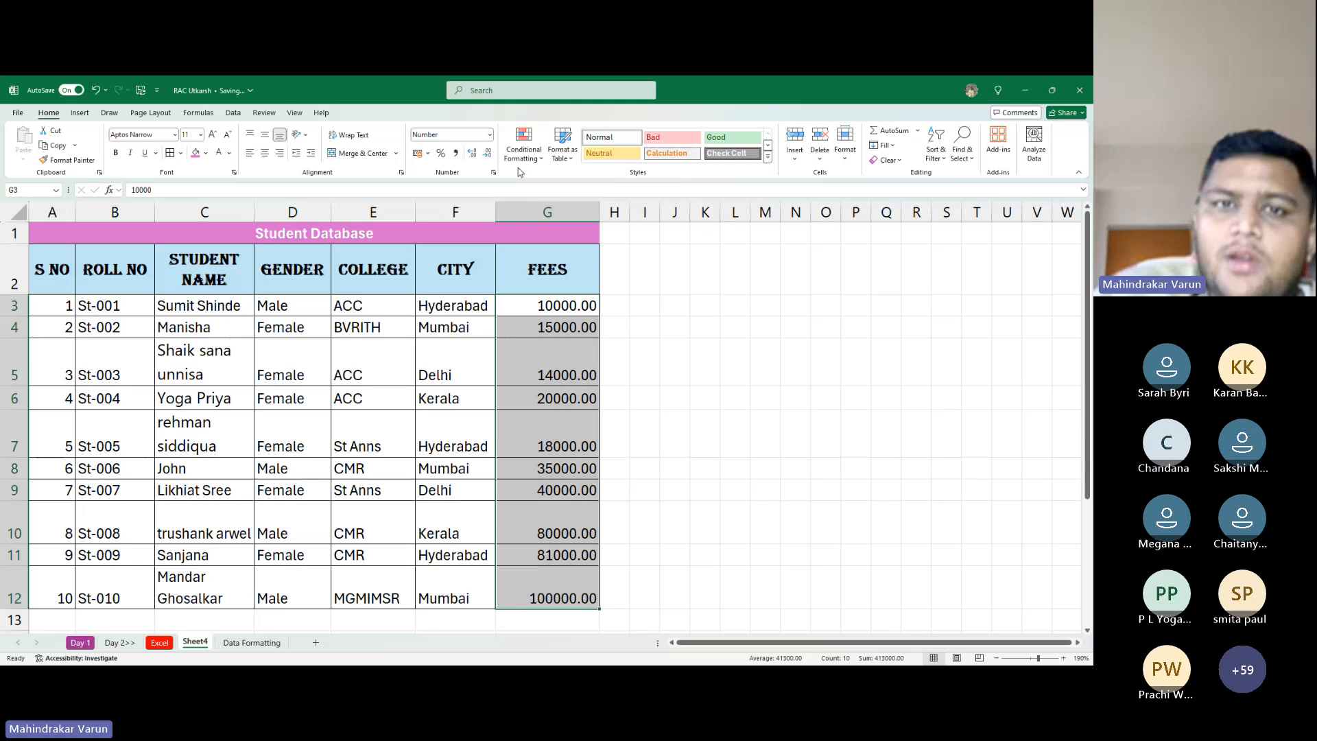
click(490, 136)
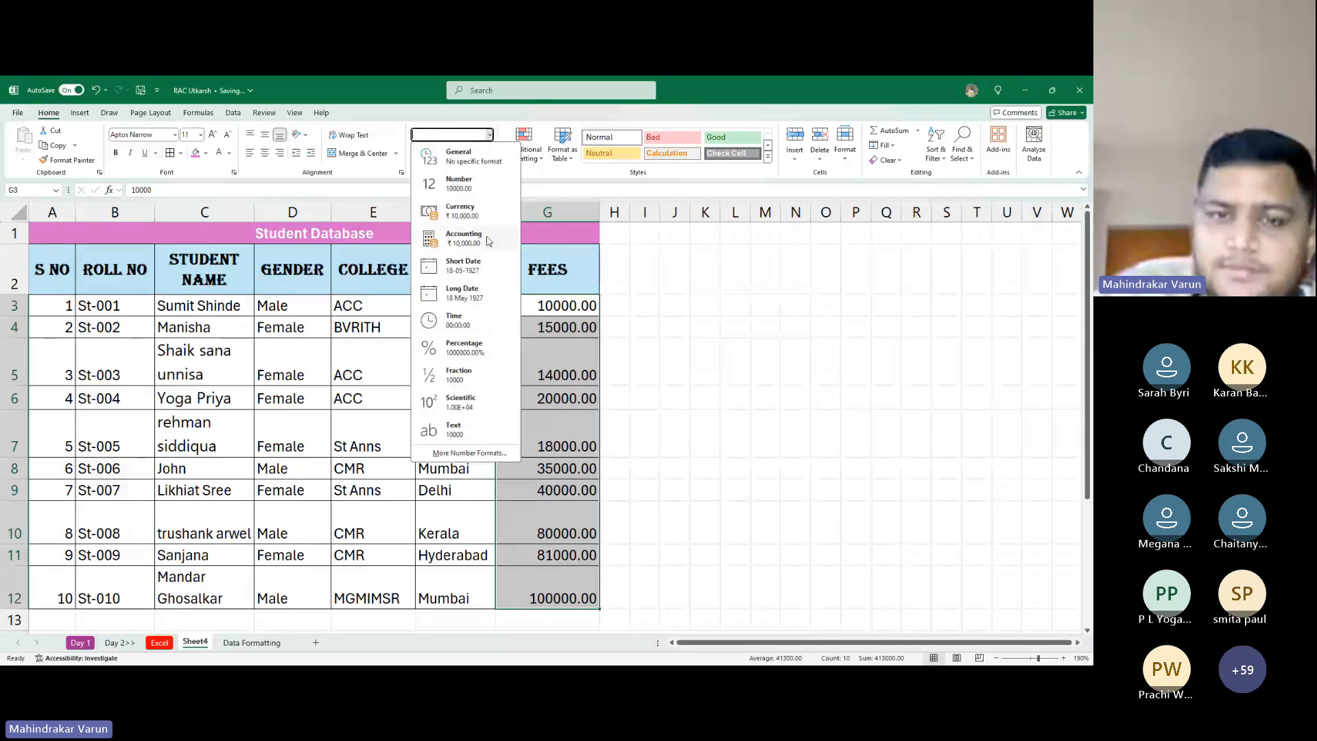
click(479, 164)
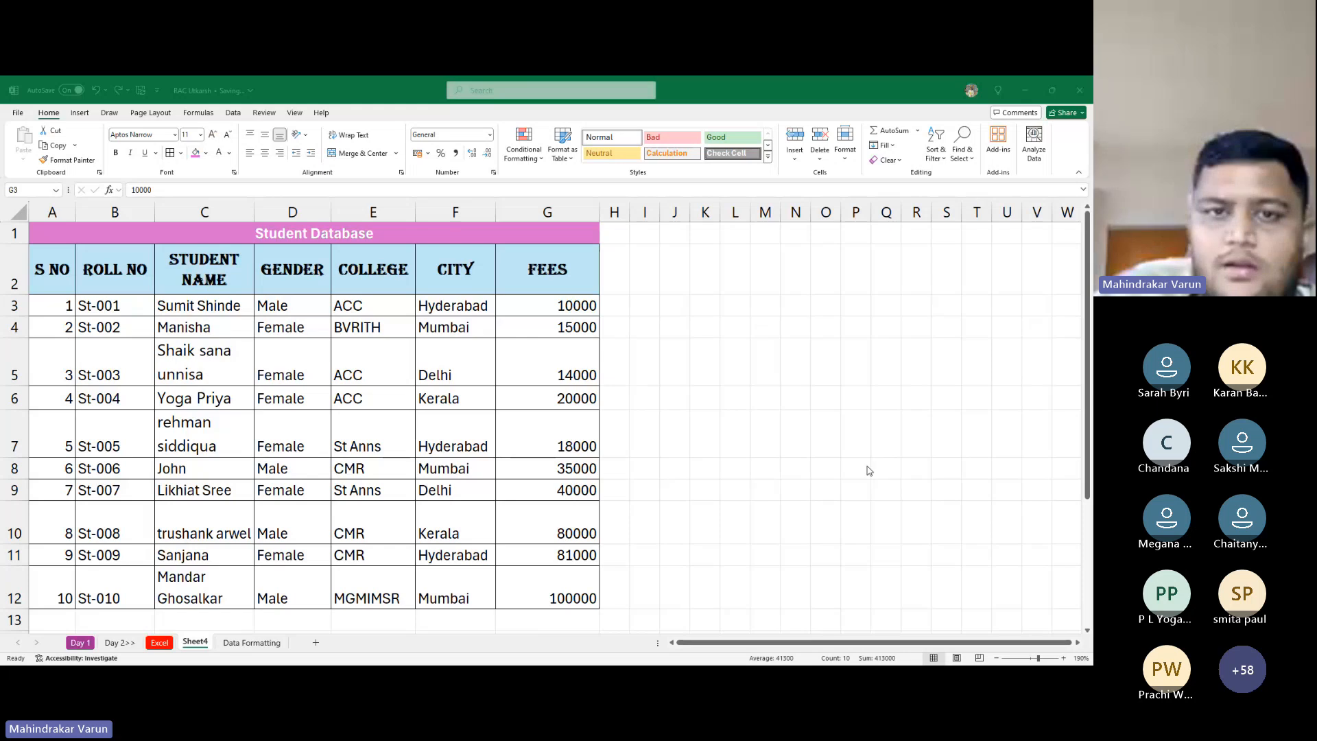
click(507, 198)
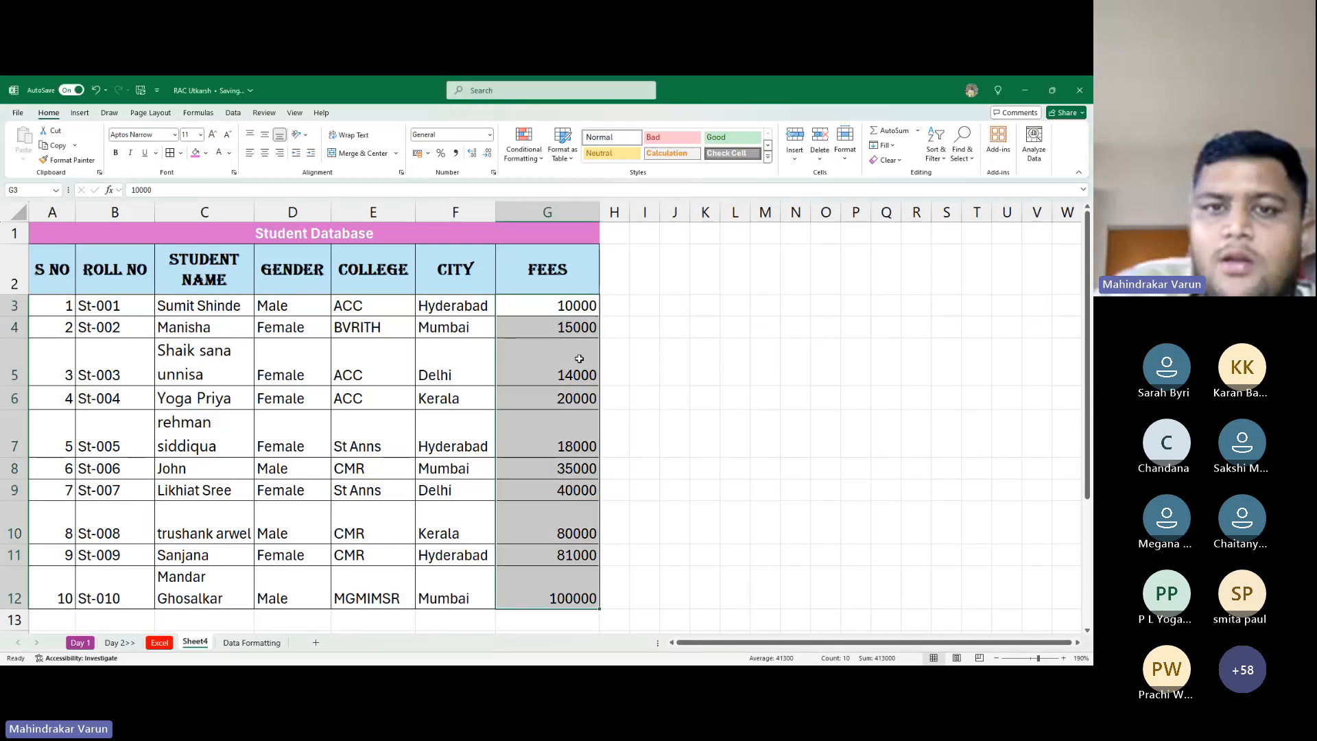
click(584, 306)
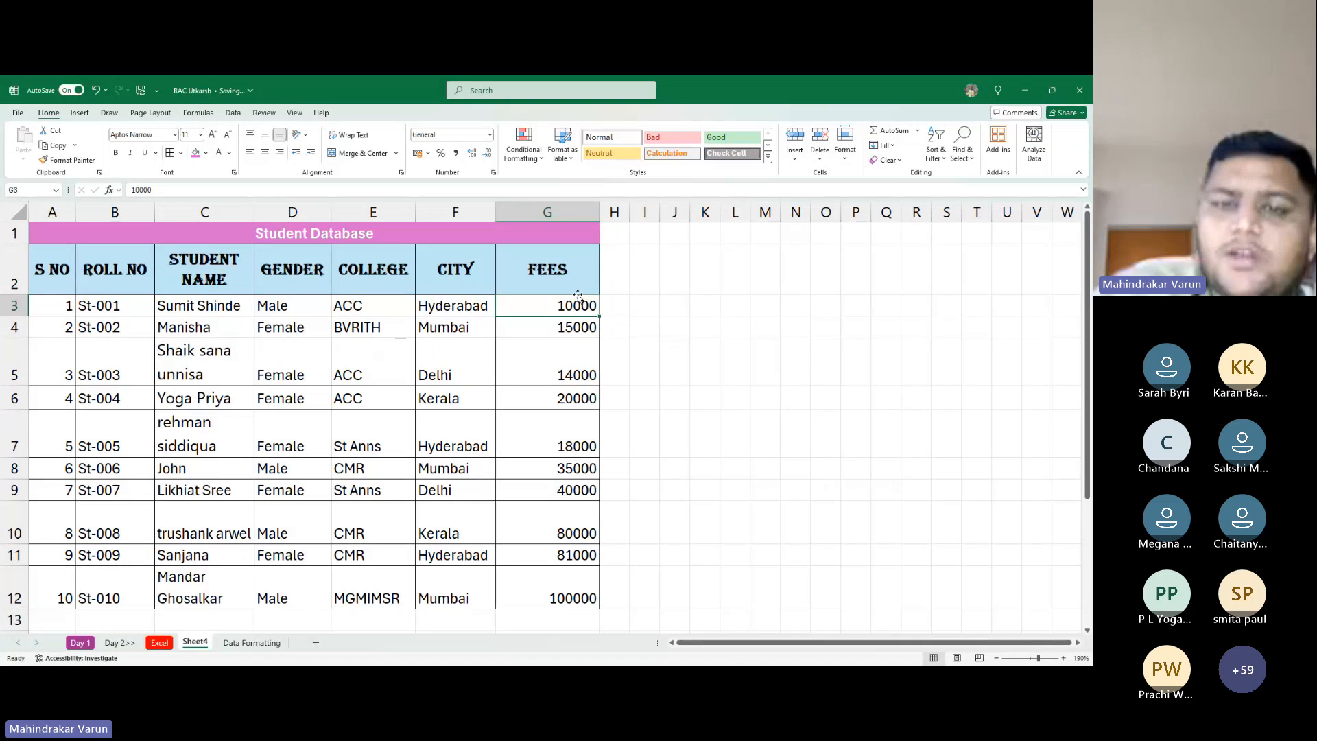
mouse_move(585, 306)
mouse_down()
mouse_move(576, 358)
mouse_move(581, 317)
mouse_up()
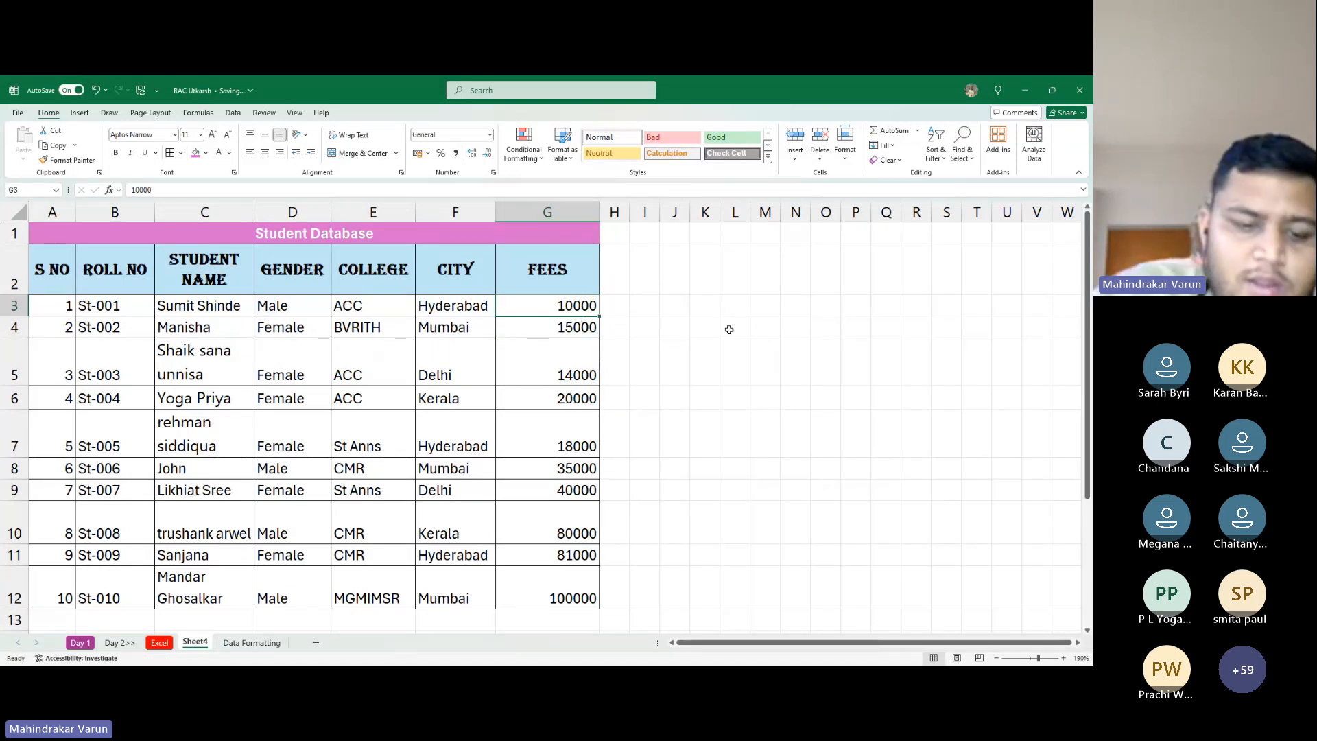
click(762, 328)
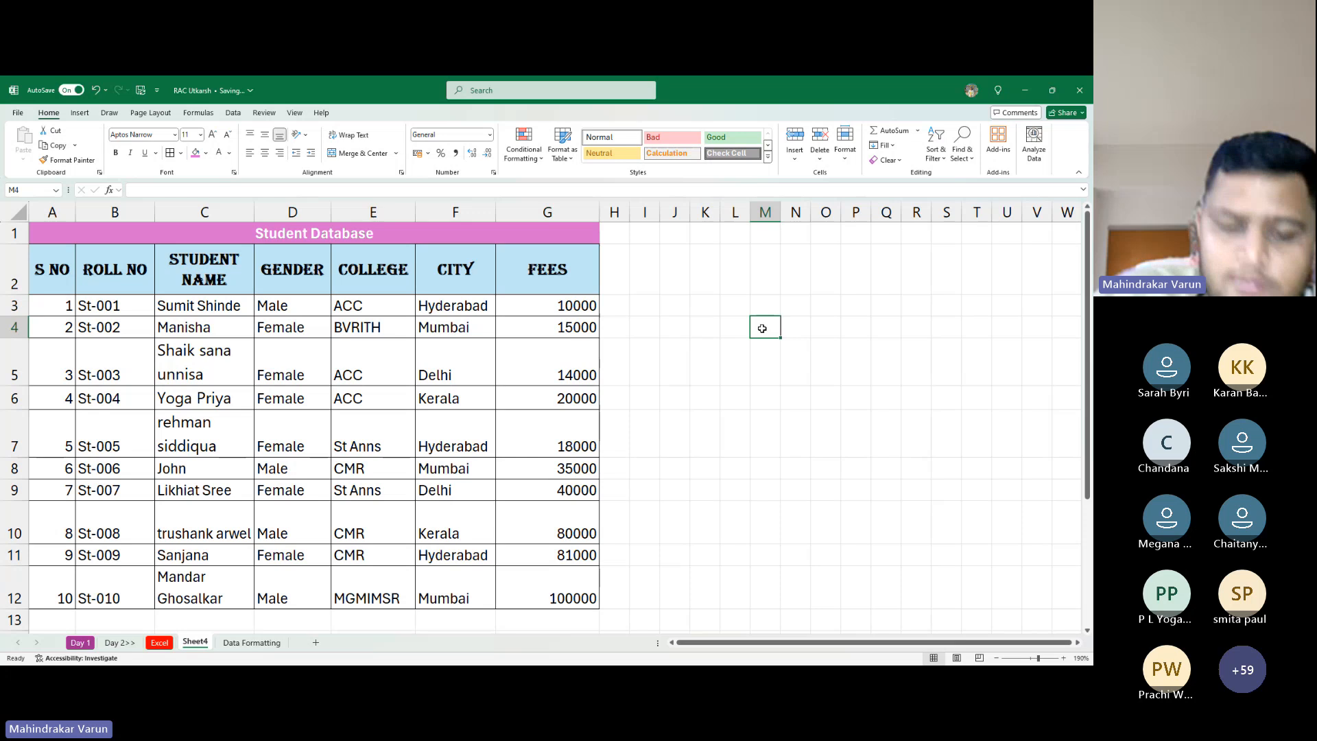
key(Up)
key(Left)
key(Left)
key(Left)
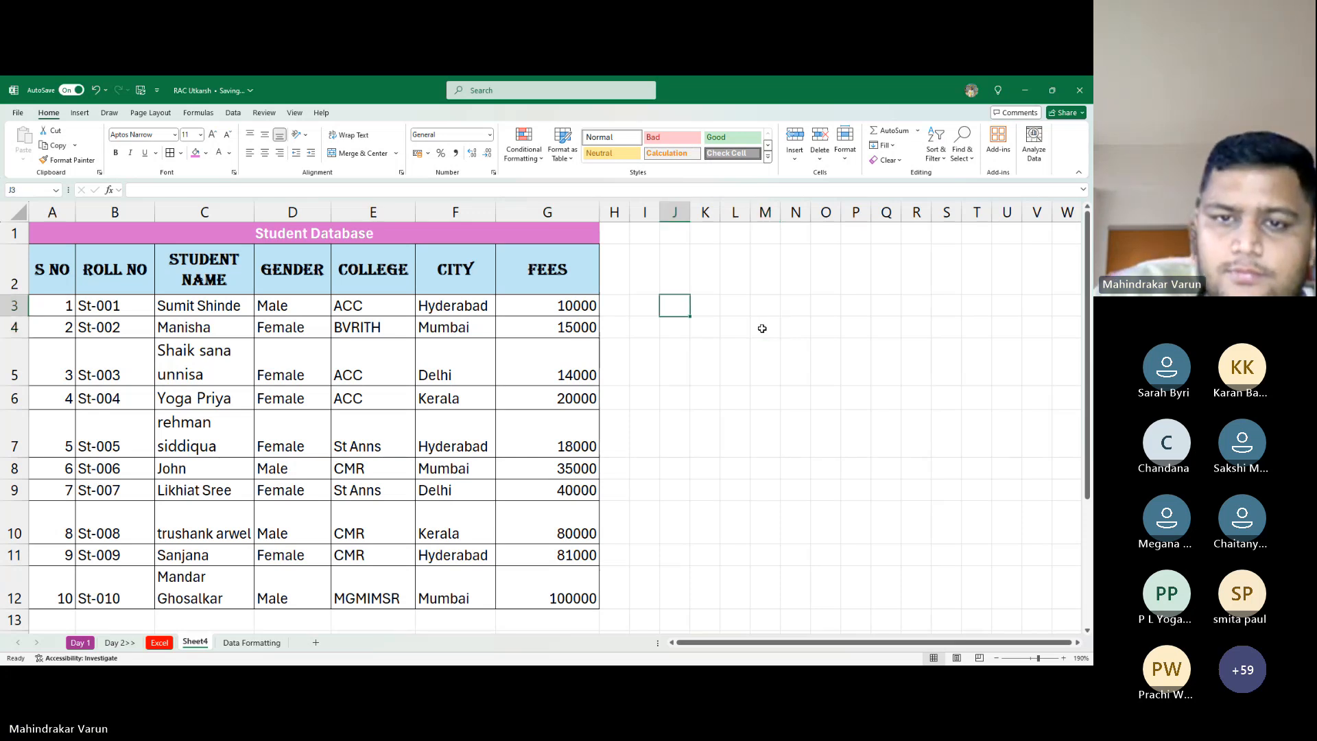
key(Left)
key(Left)
key(Left)
key(ctrl+shift+Down)
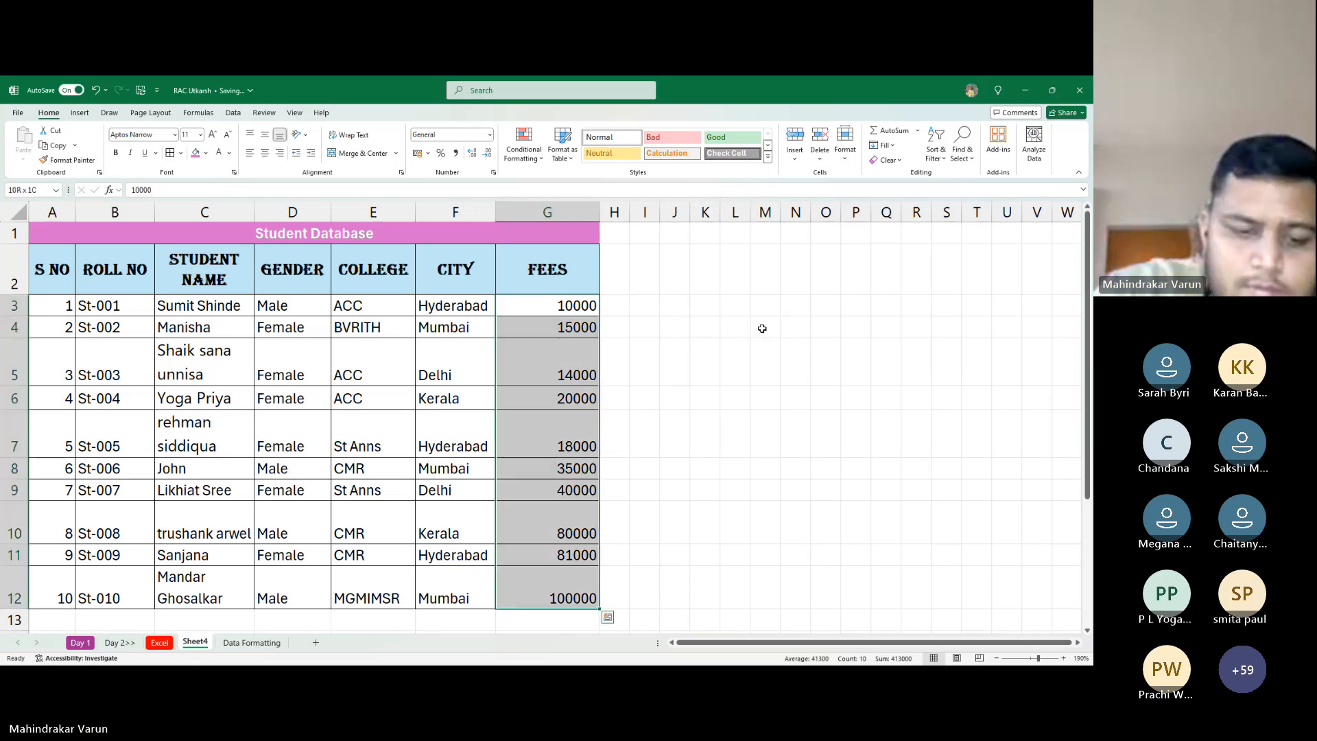
key(ctrl+shift+4)
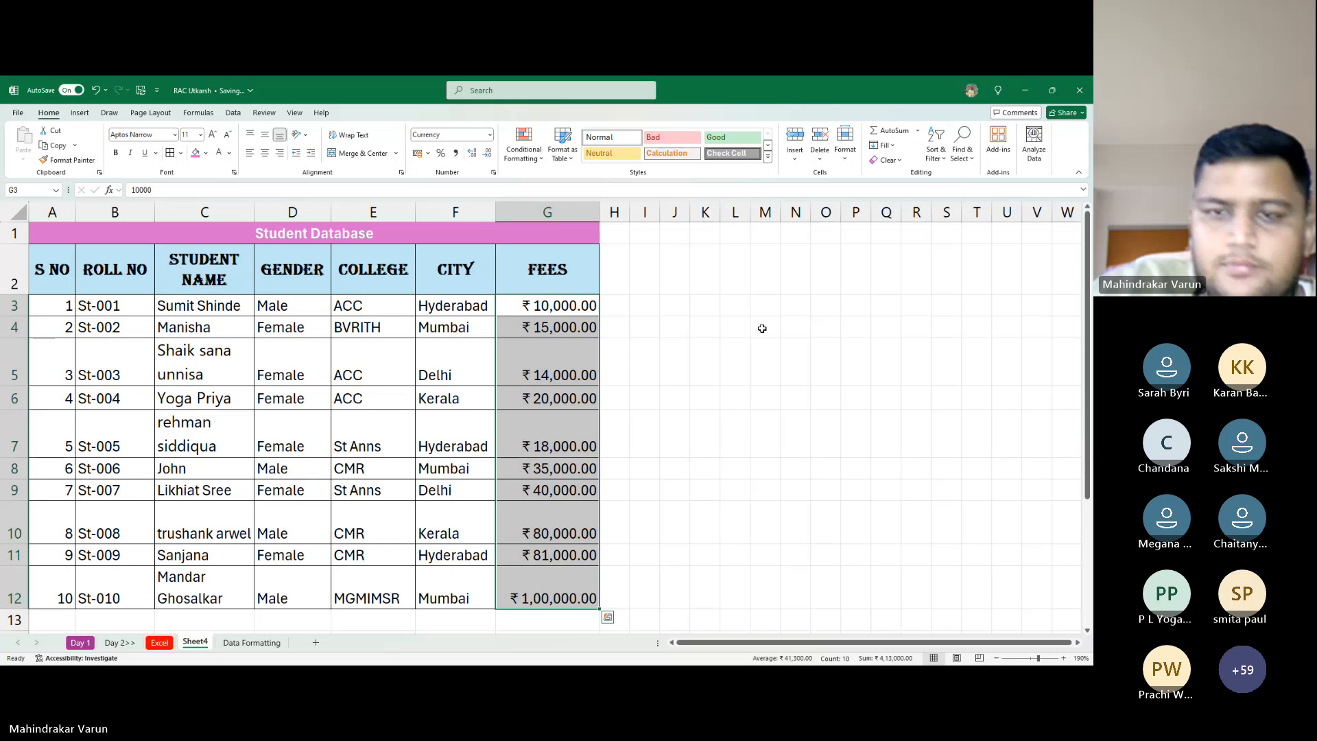
key(ctrl+z)
key(Right)
key(Right)
key(Right)
key(Right)
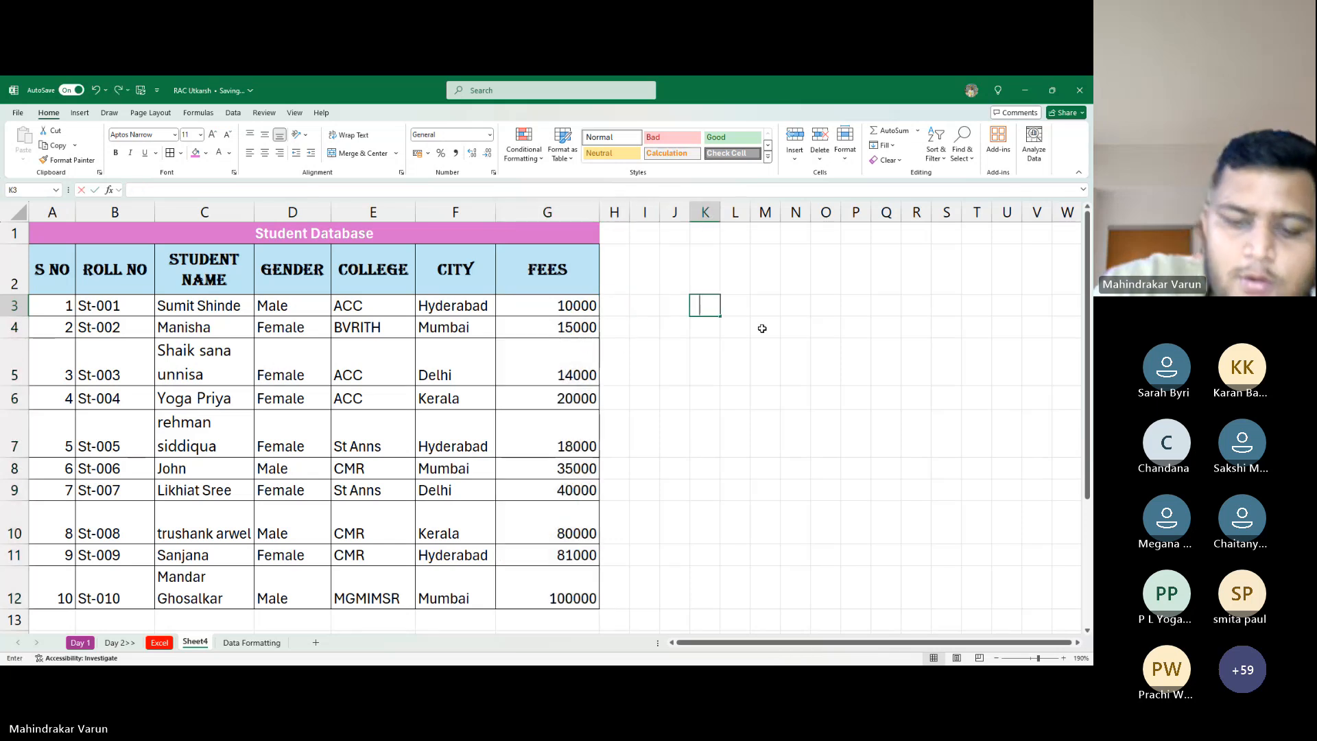
Type the note 'To Apply Currency' beside the table
text(To App)
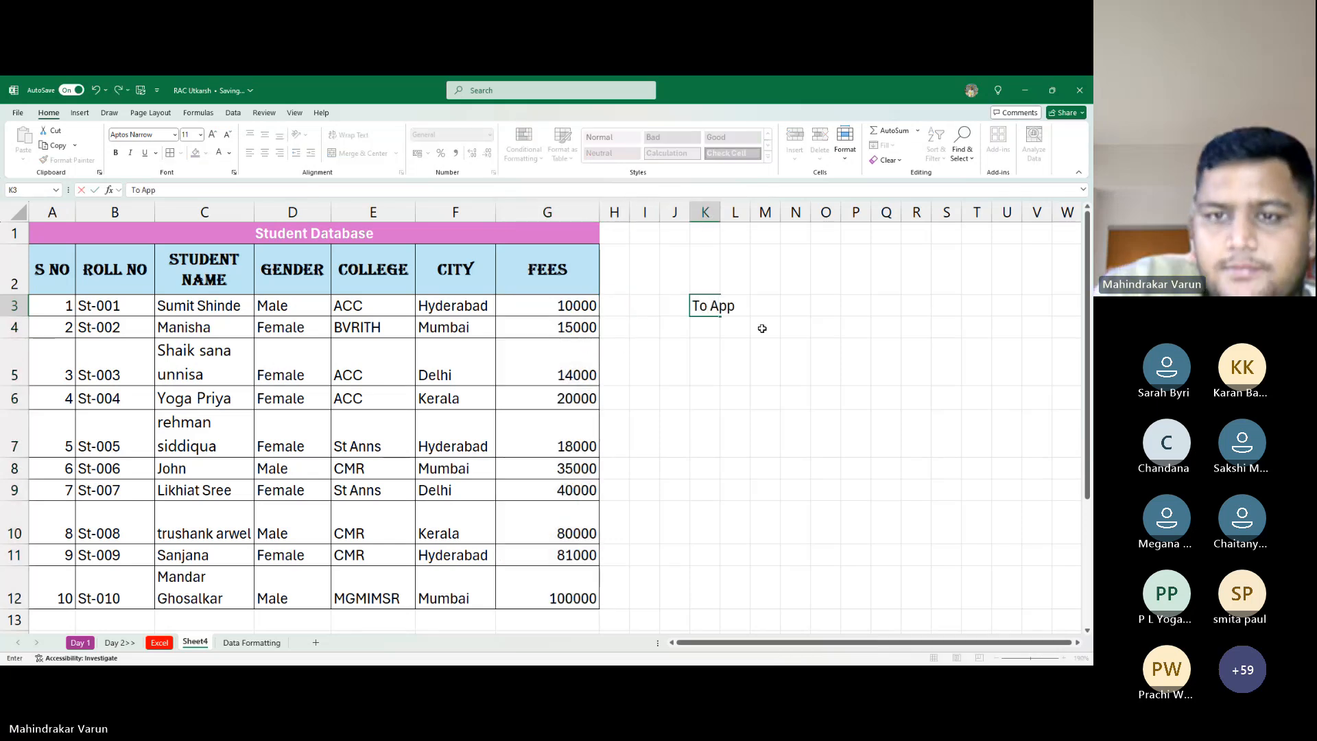
text(ly C)
text(urrency)
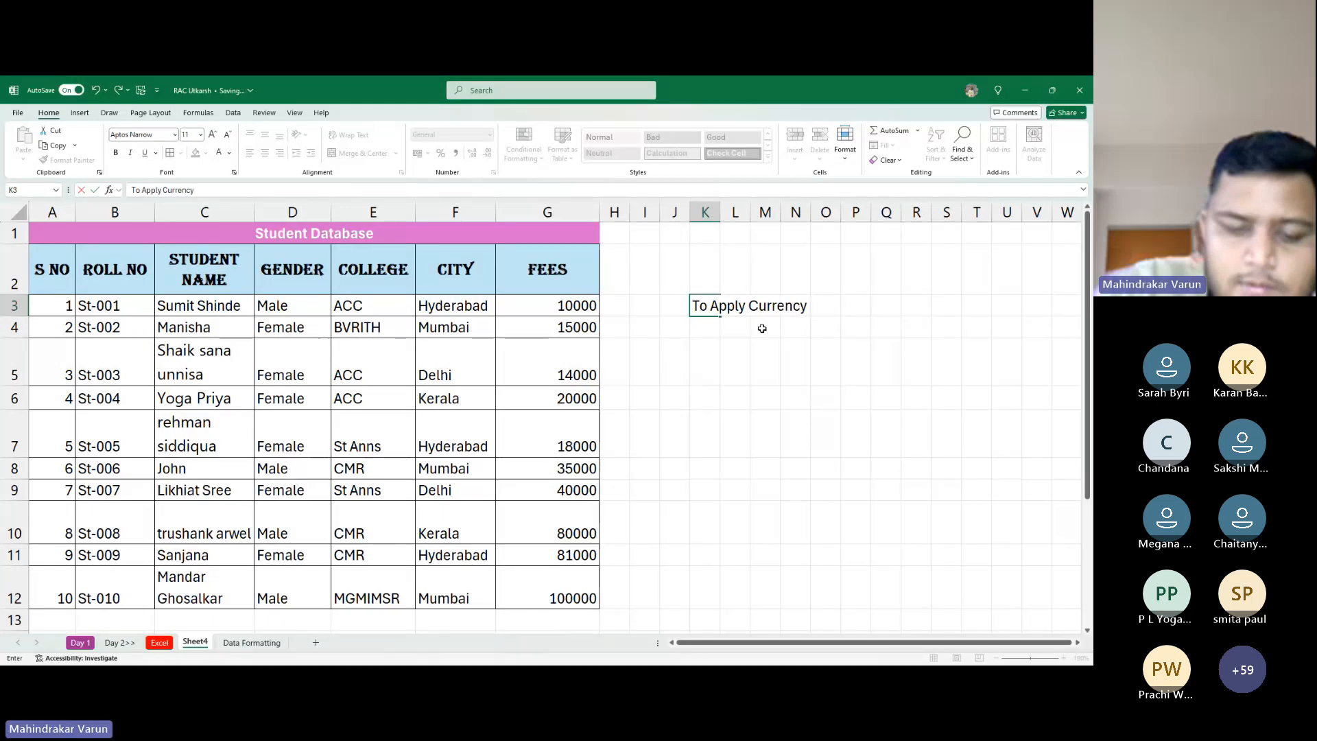
key(Return)
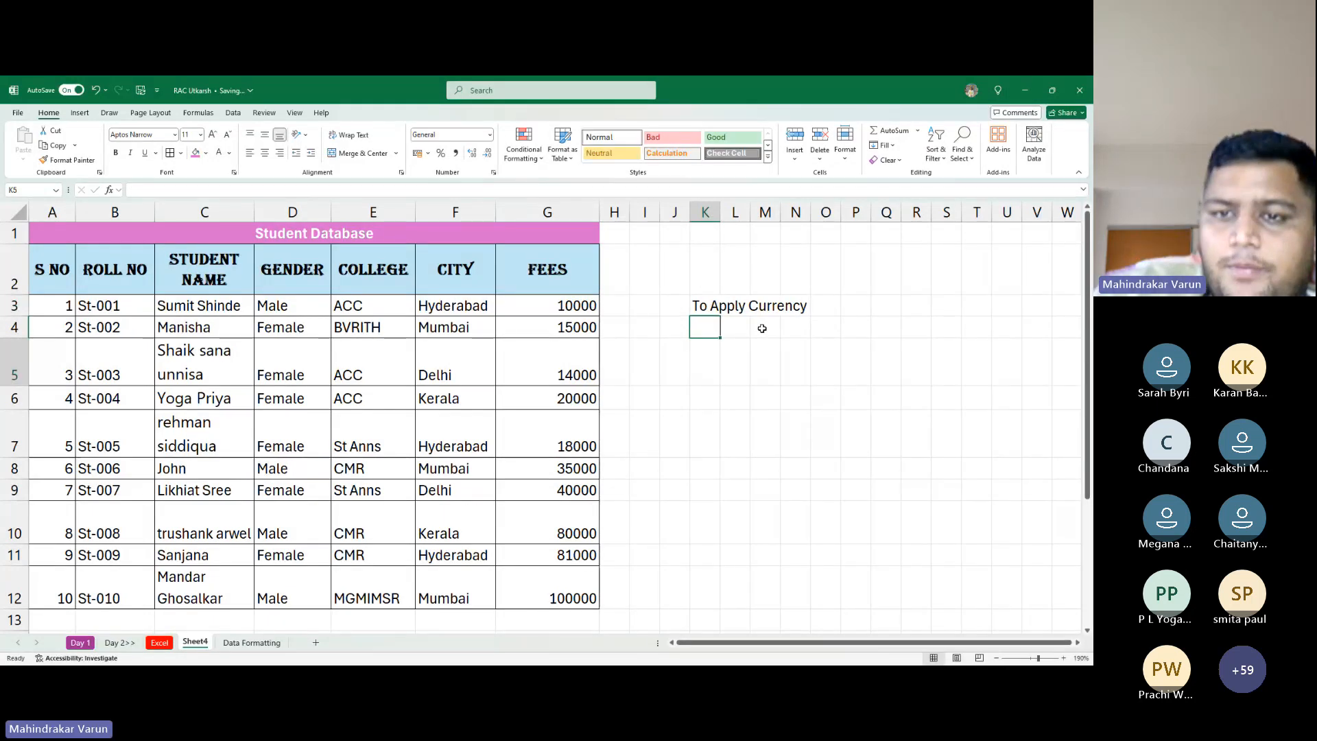
text(=)
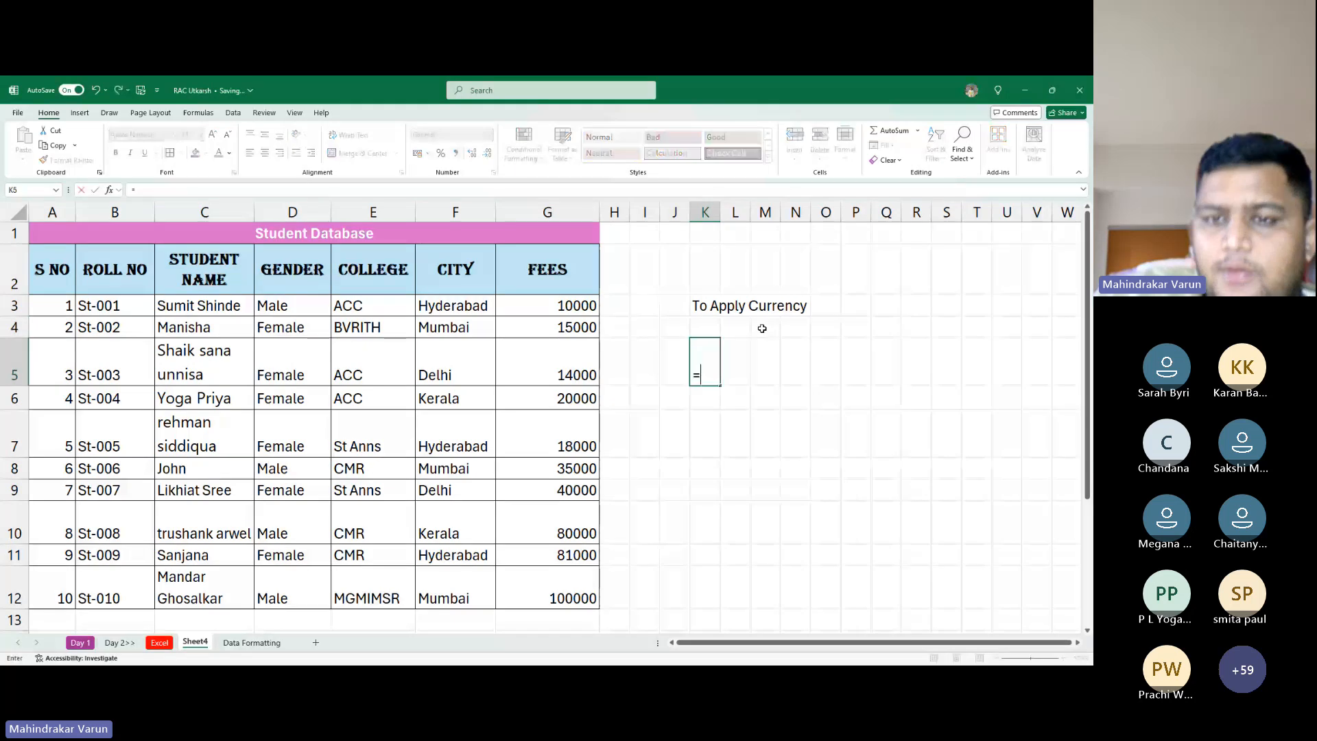
key(Escape)
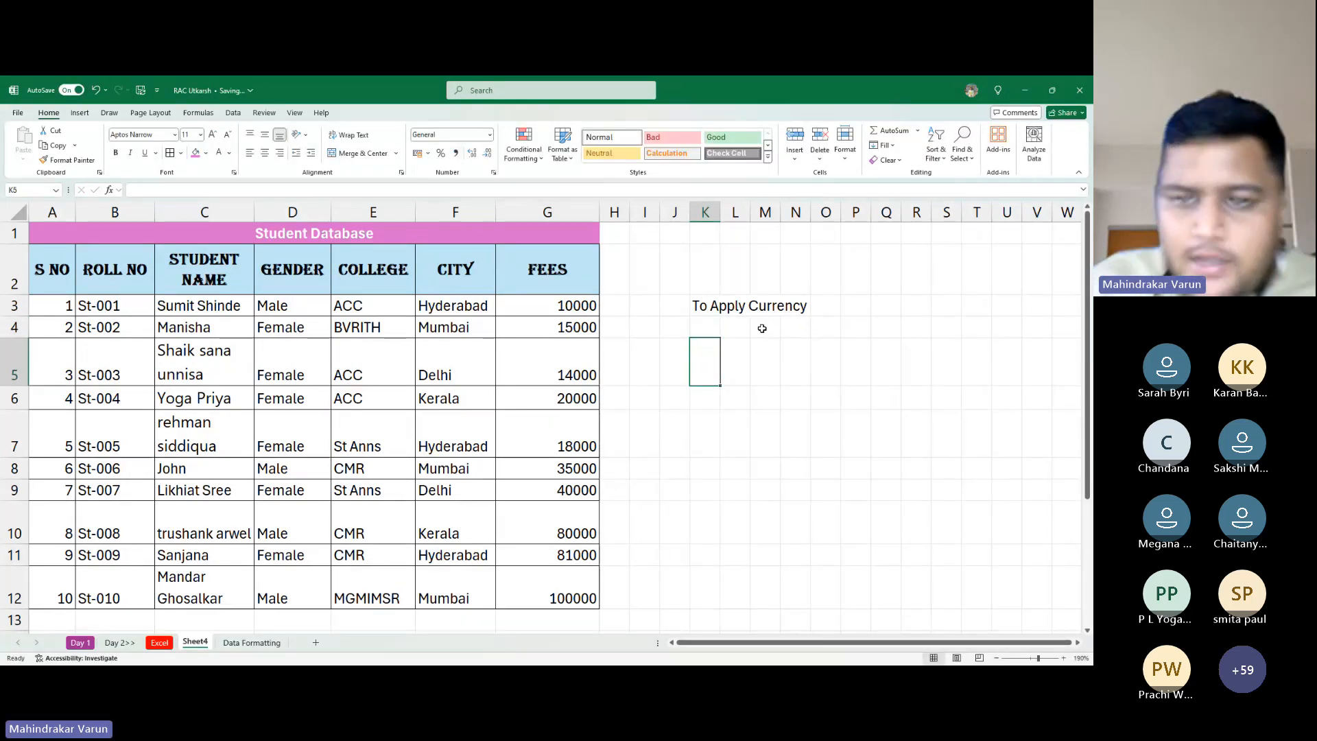
Add the notes 'Short Cut key is' and 'Ctrl Shift $' below it
click(701, 328)
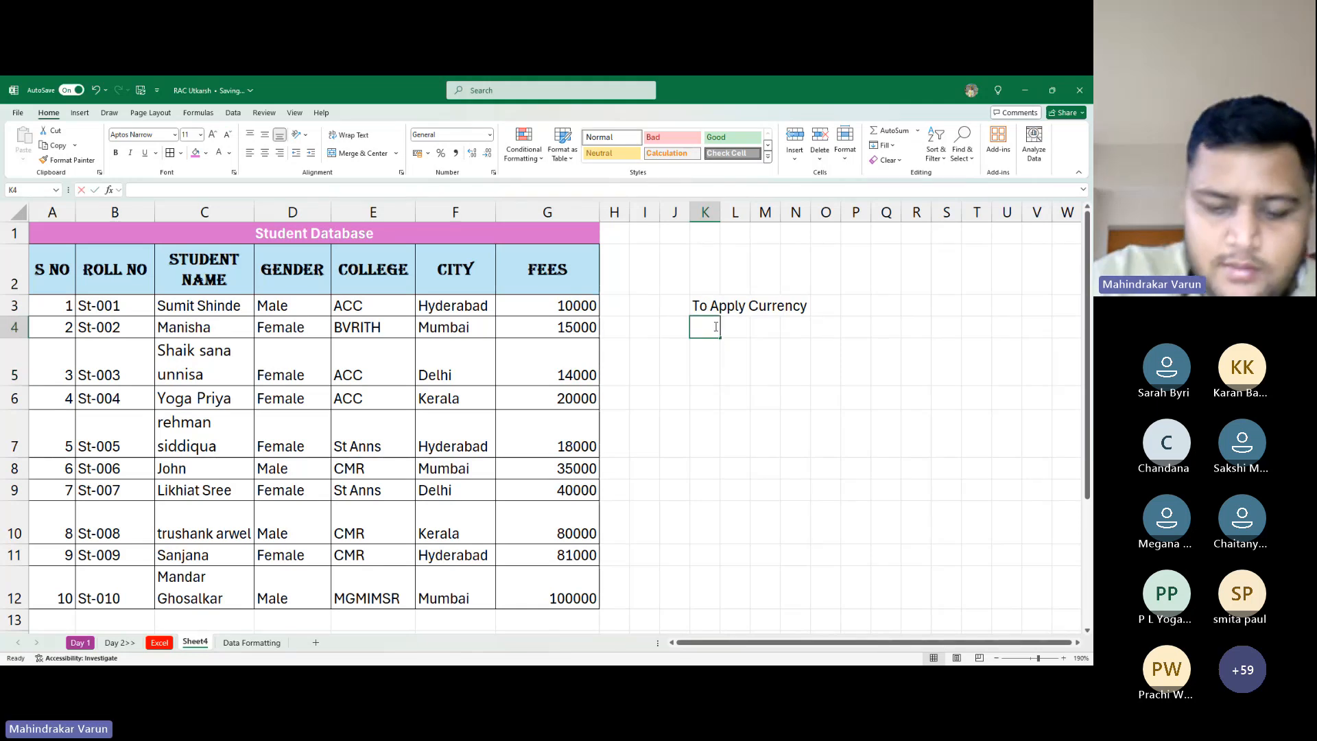
text(Short Cut)
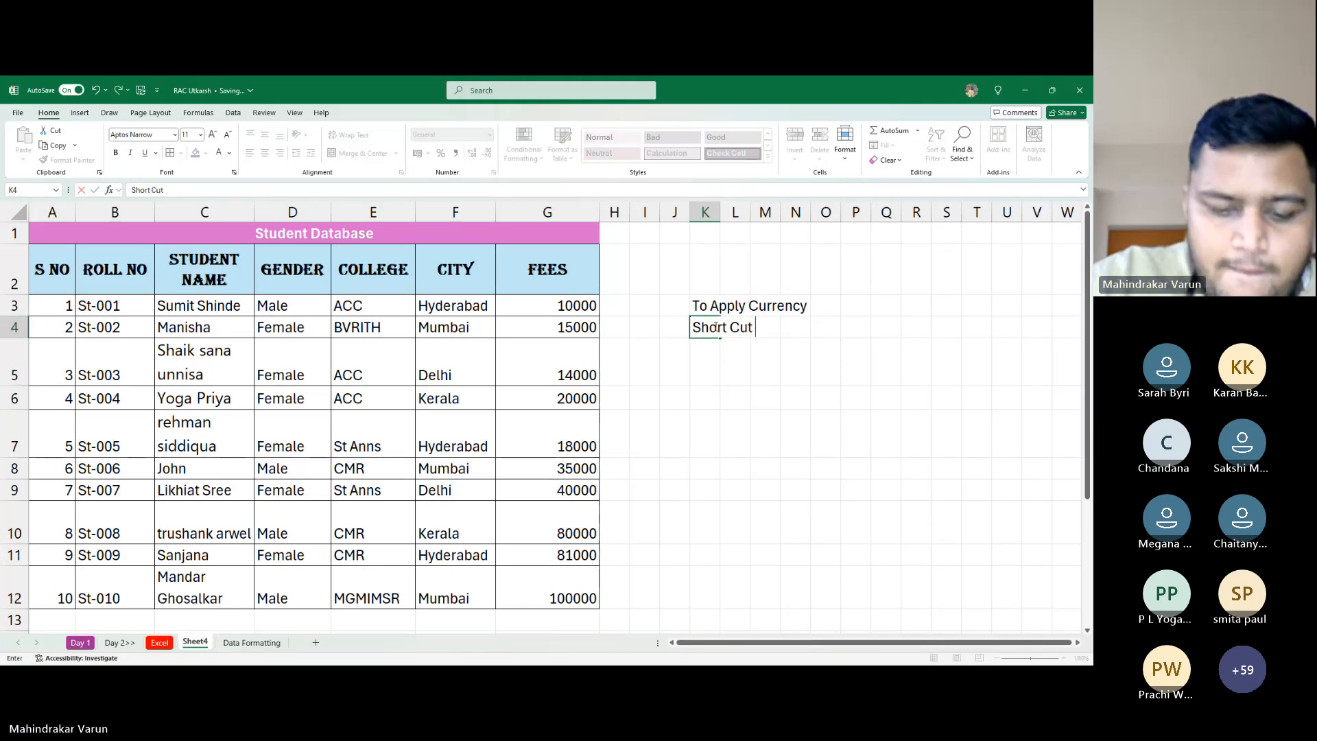
text( key is)
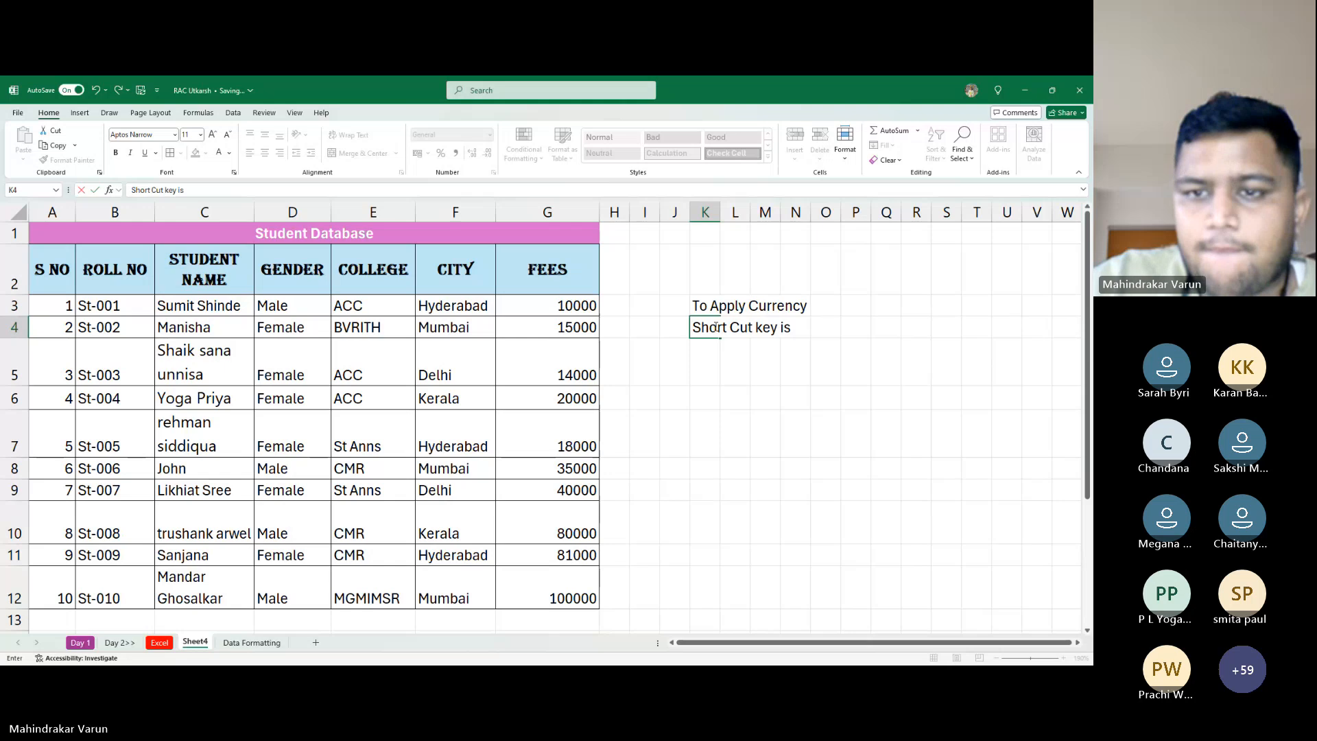
key(Return)
key(Return)
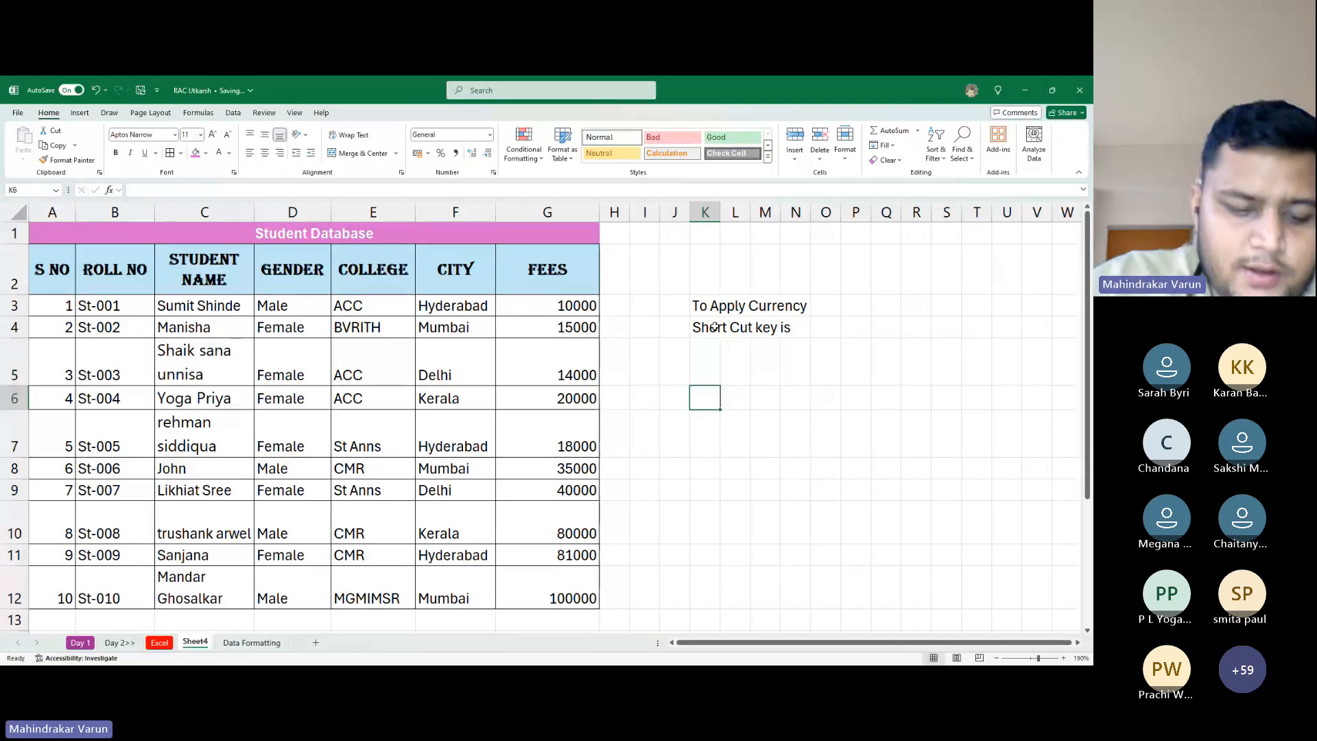
text(Ctrl)
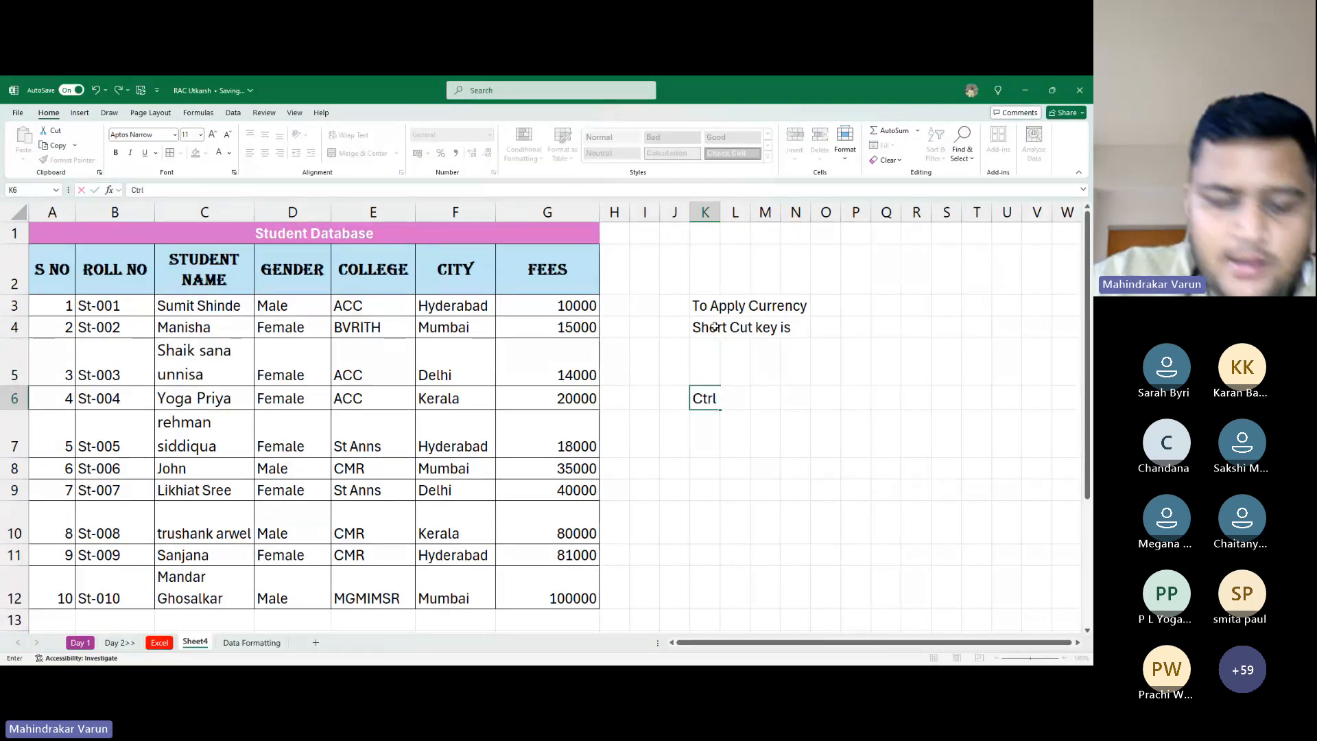
text( Shift)
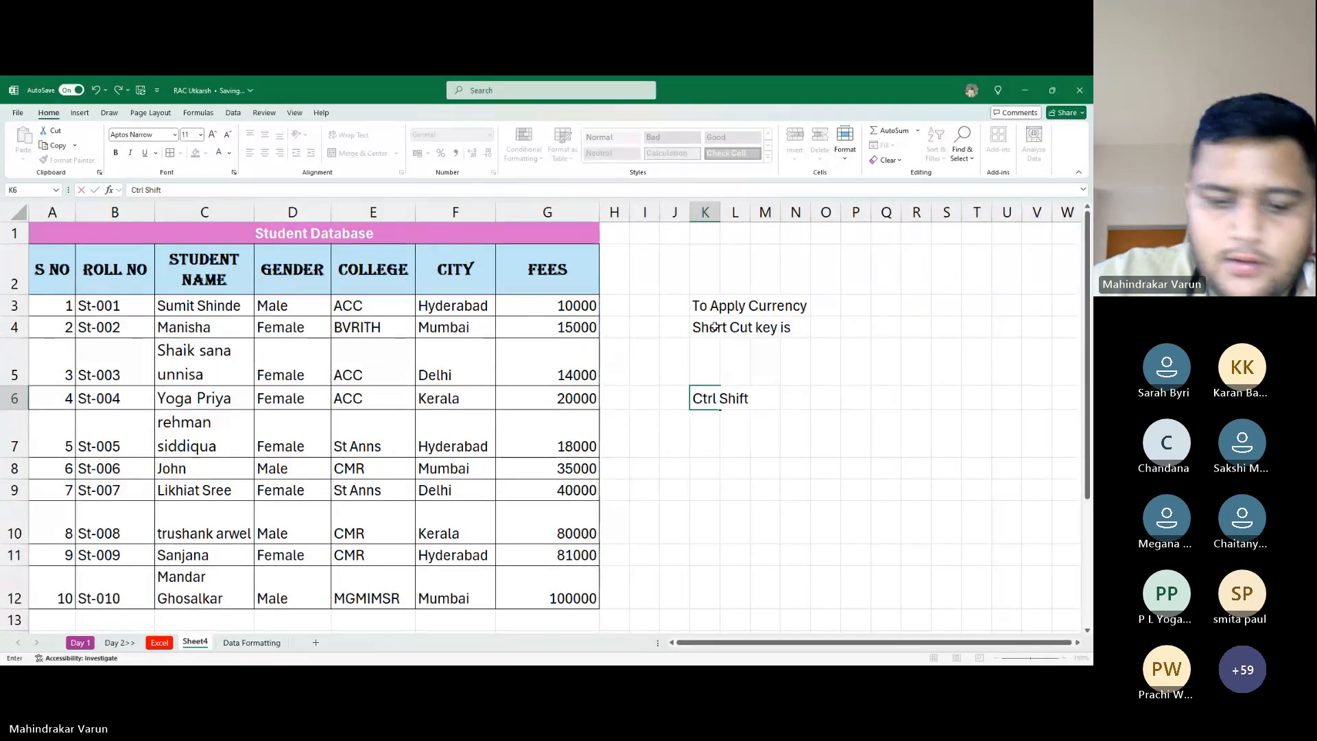
text( $)
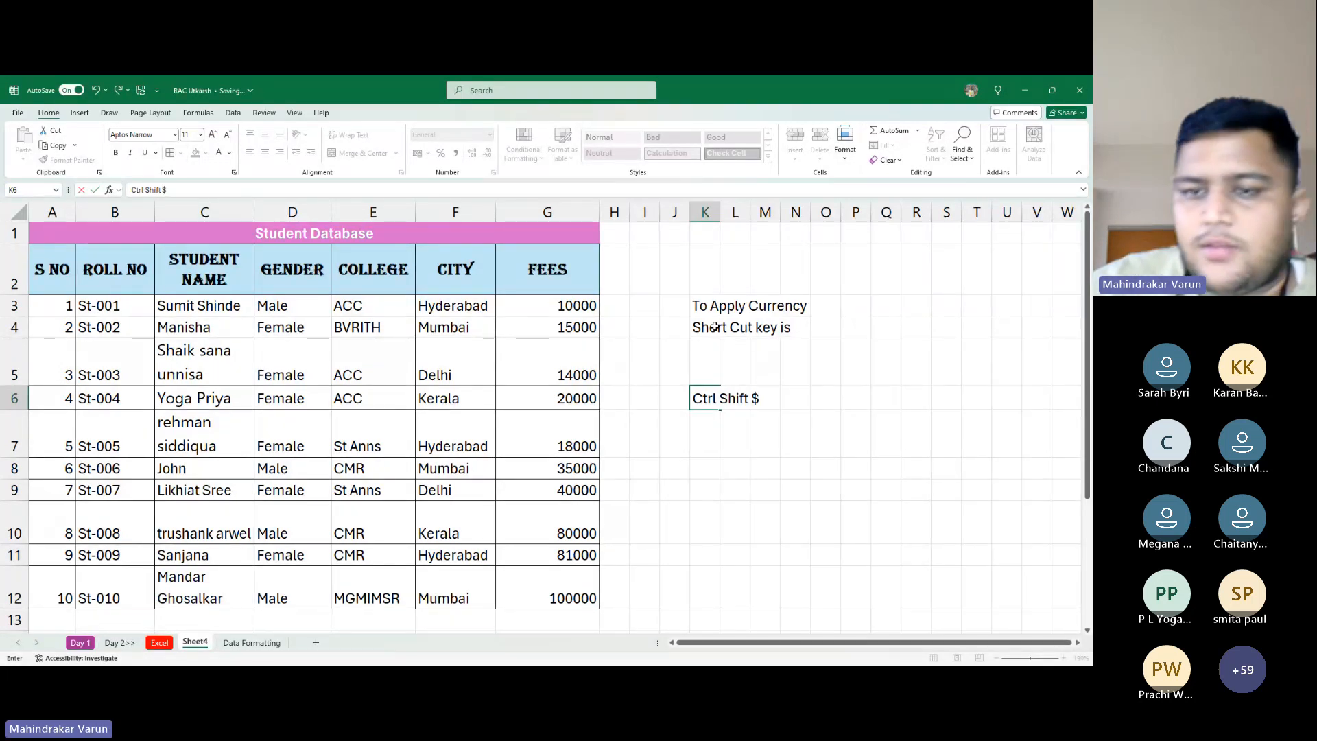
key(Return)
key(Up)
key(Up)
key(Up)
key(Left)
key(Left)
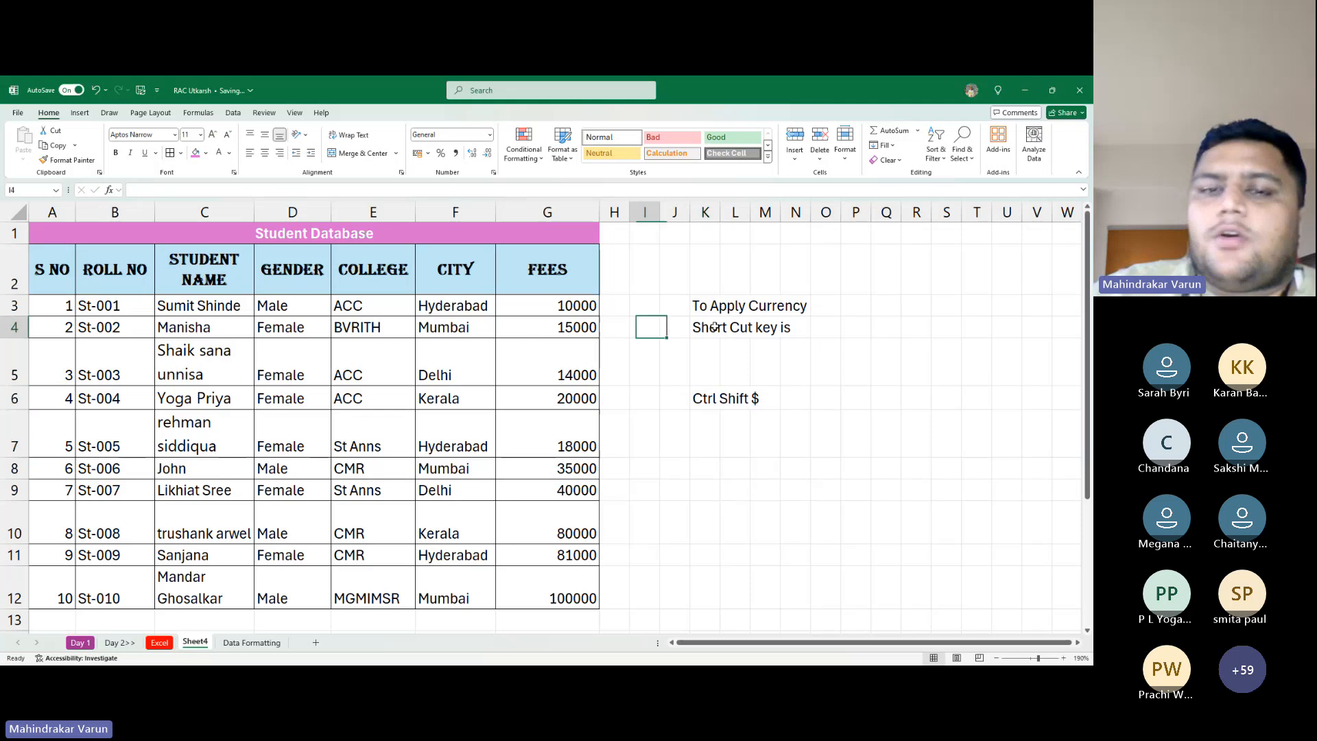
key(Left)
key(Left)
key(Up)
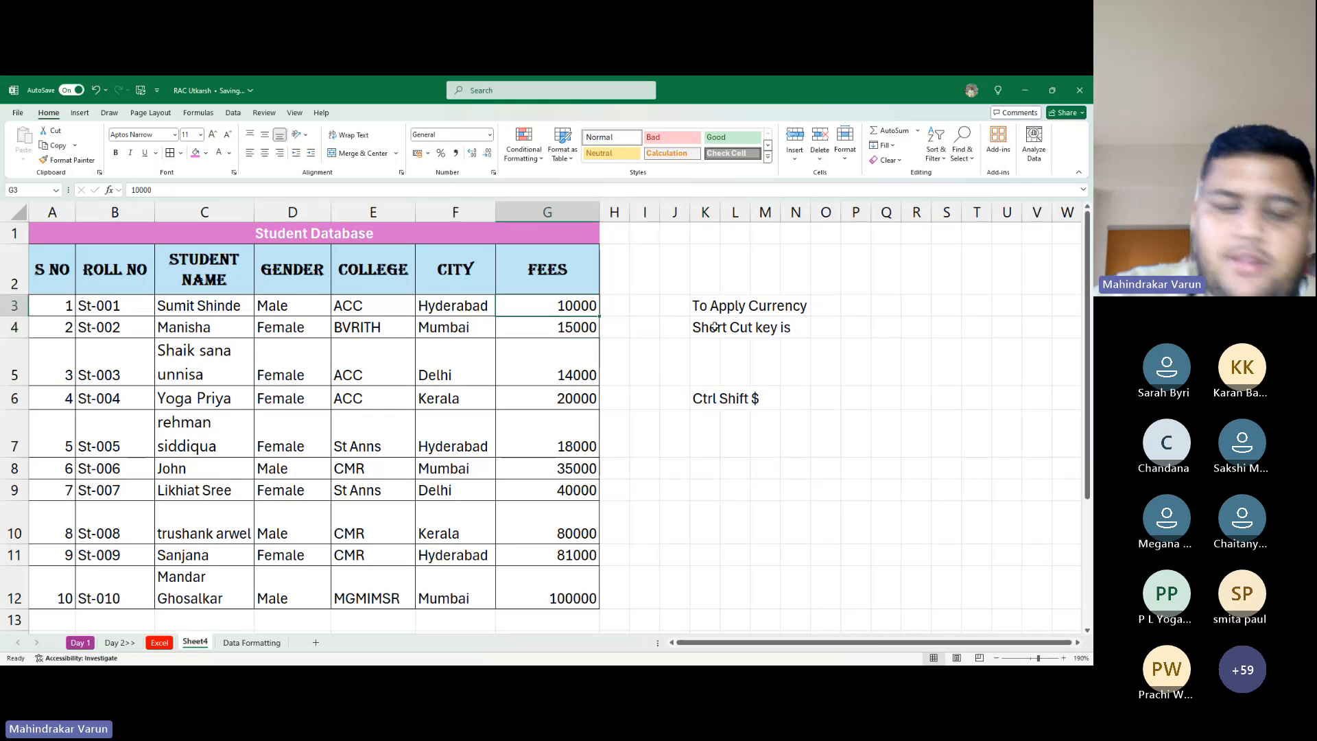
Select the fees G3:G12 and apply rupee Currency format, showing ₹ 10,000.00
key(ctrl+shift+Down)
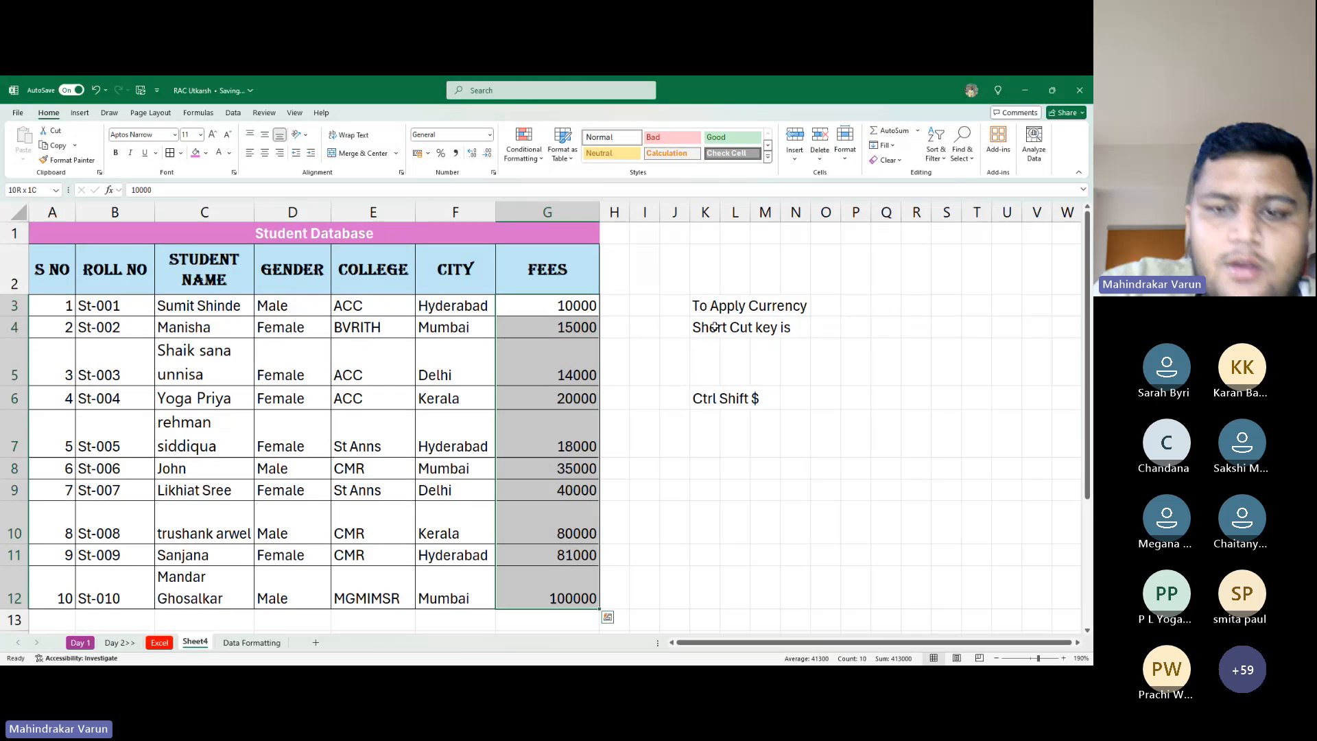
key(ctrl+shift+4)
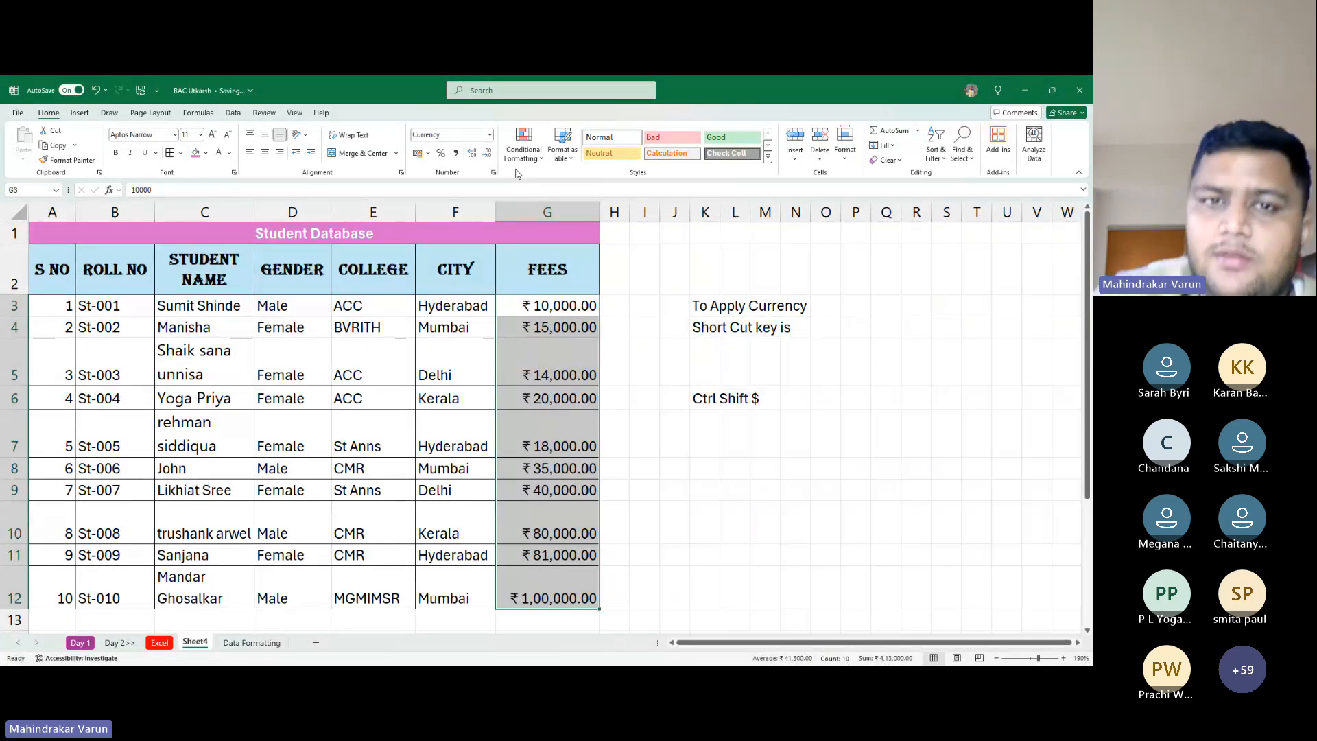
click(489, 142)
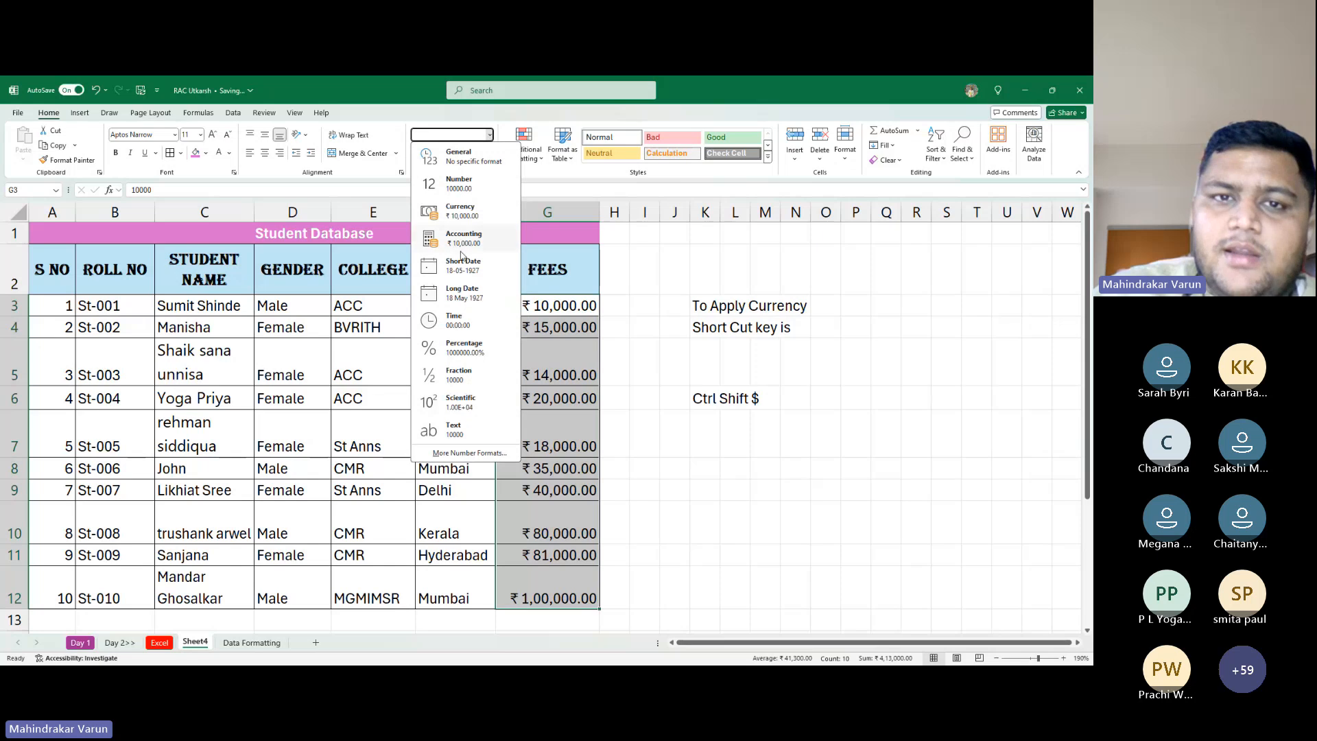
Reset the fees to General and set up Accounting format with 0 decimal places
click(485, 156)
click(489, 136)
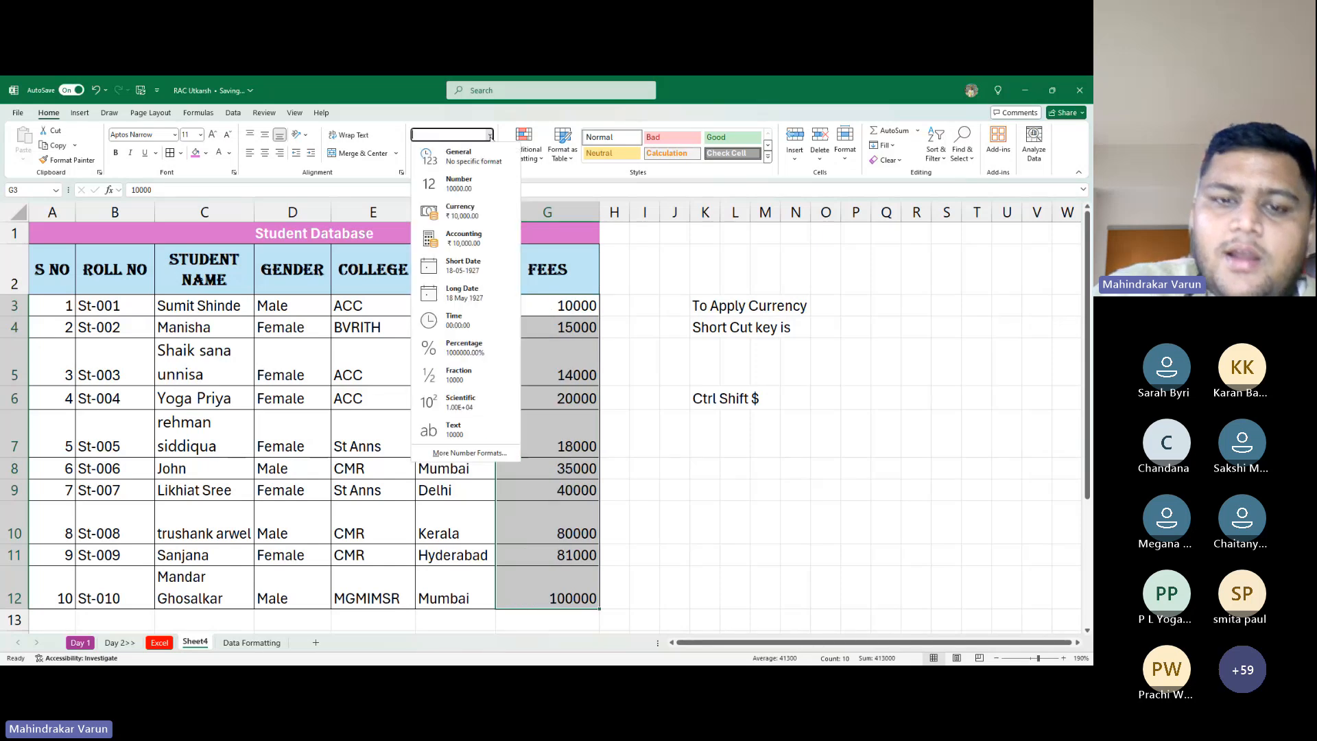
click(469, 454)
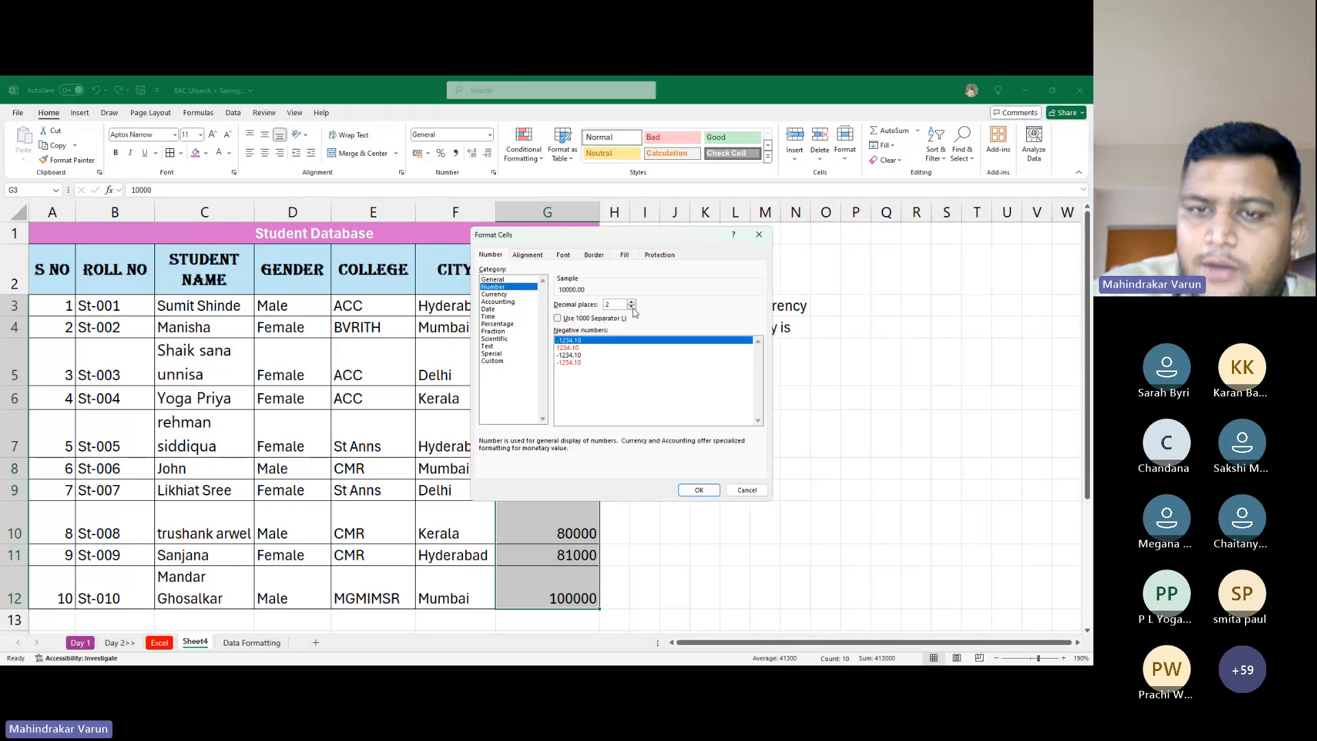
click(631, 307)
click(631, 307)
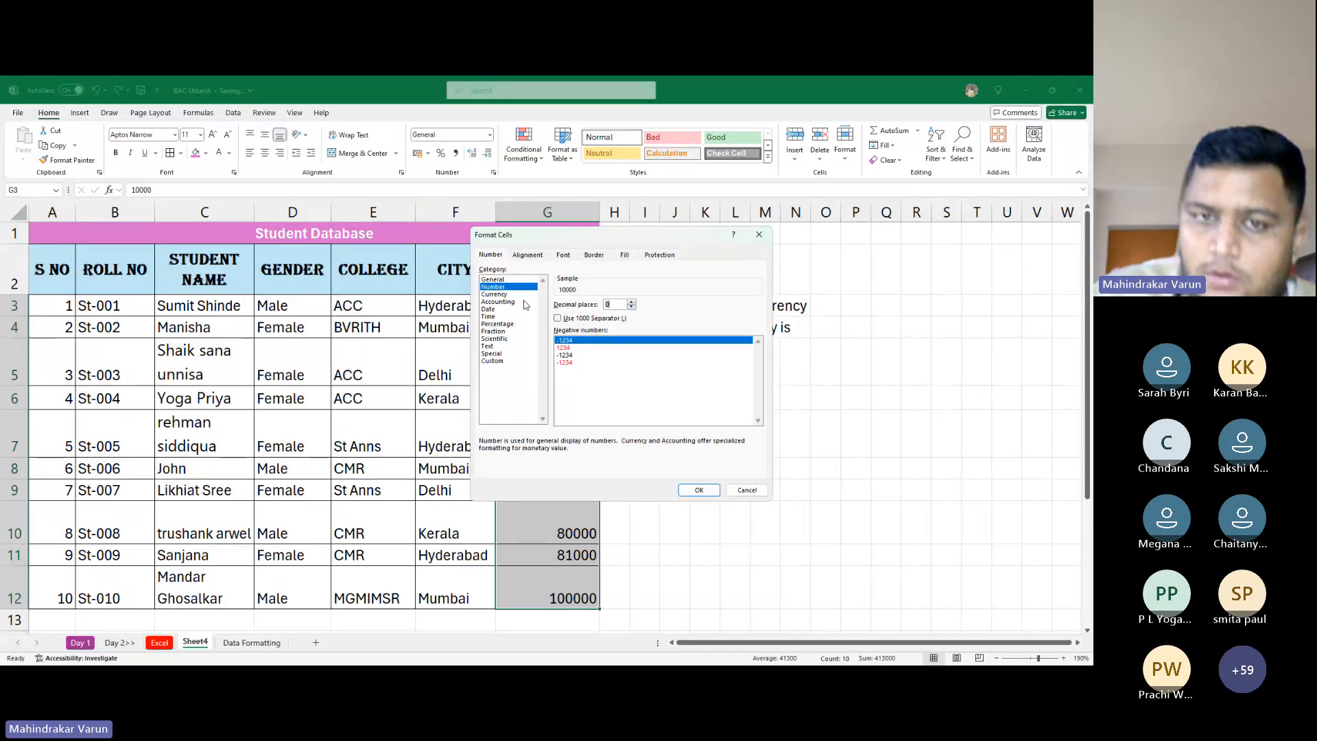
click(527, 302)
click(632, 307)
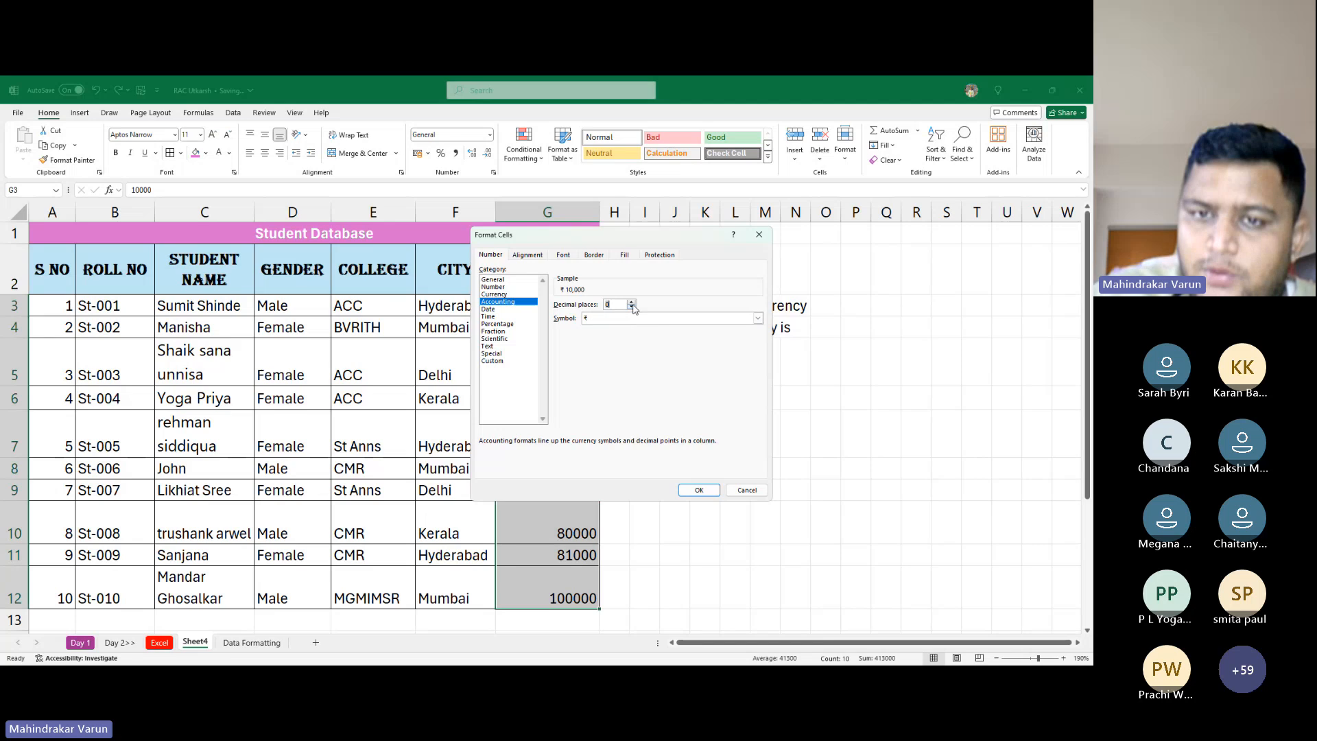
Apply ₹ Accounting format to the fees, then switch them back to rupee Currency
click(631, 318)
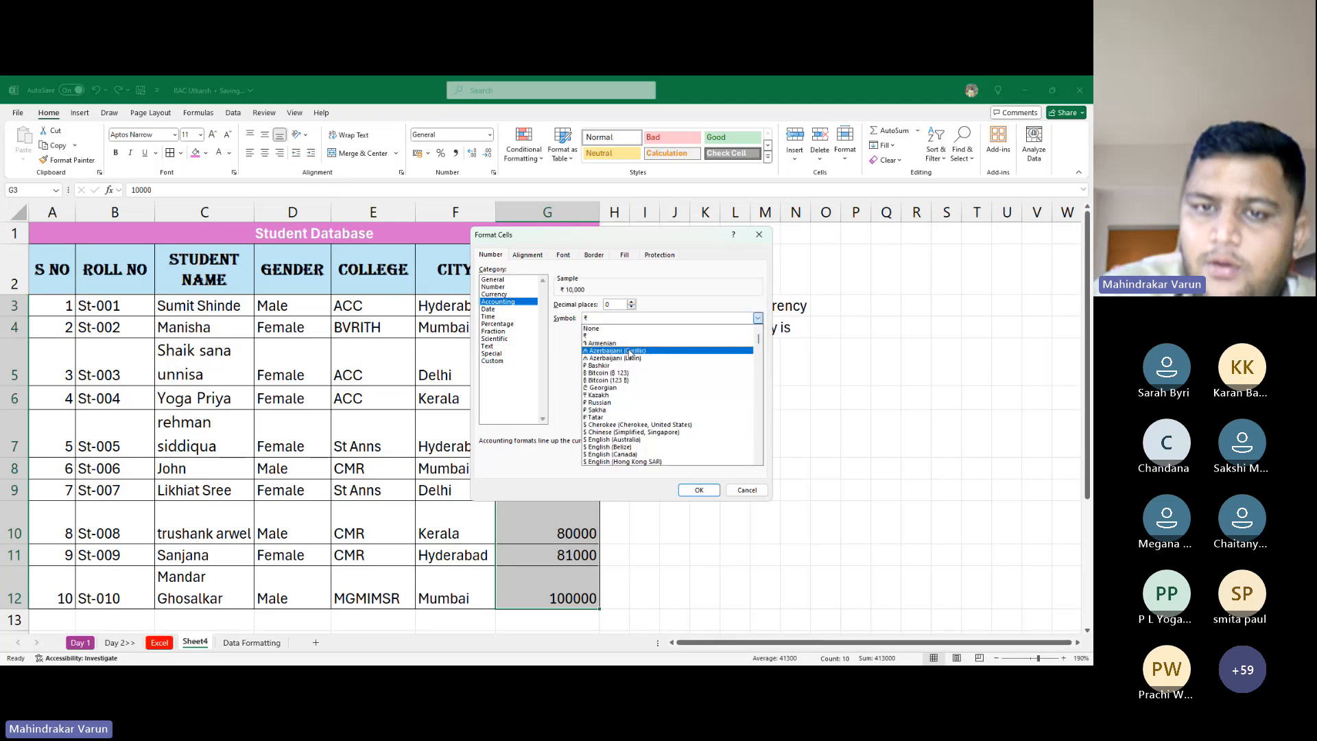
scroll(630, 353, down, 15)
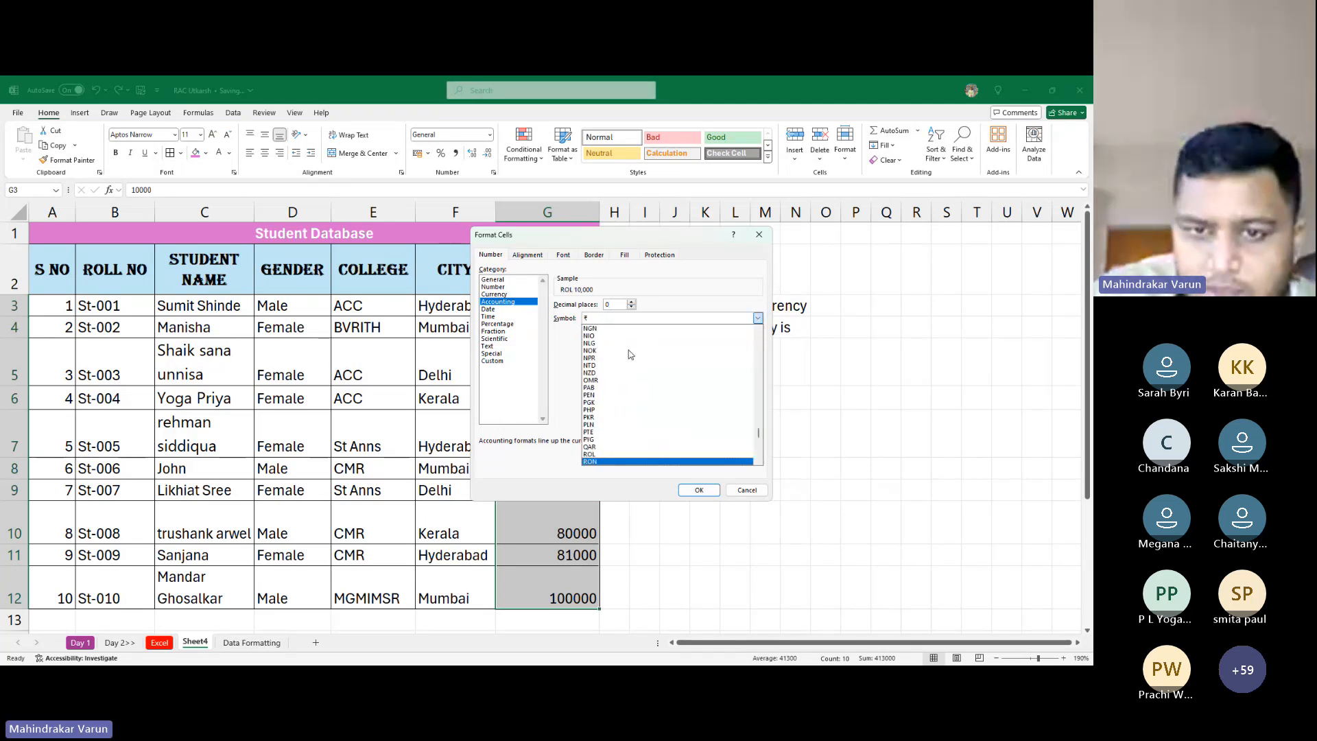
scroll(638, 354, up, 15)
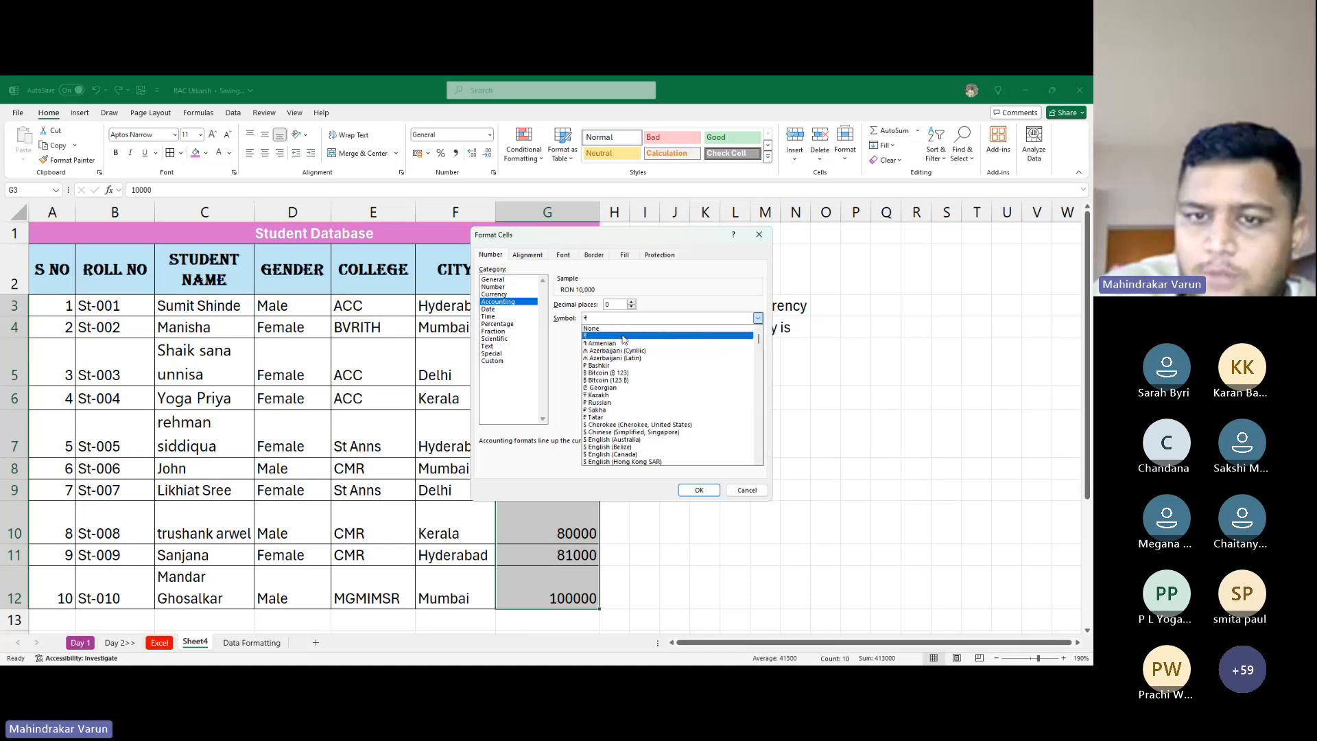
click(624, 336)
click(699, 490)
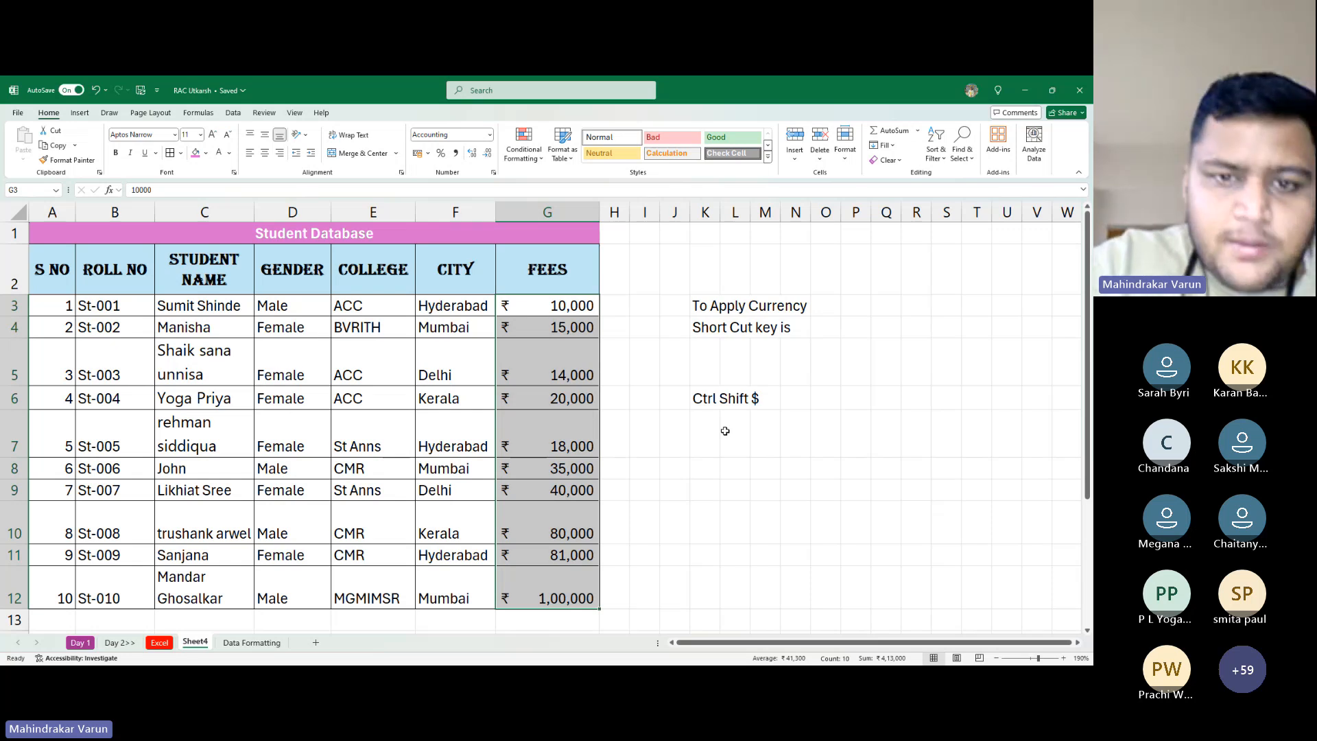
key(ctrl+shift+4)
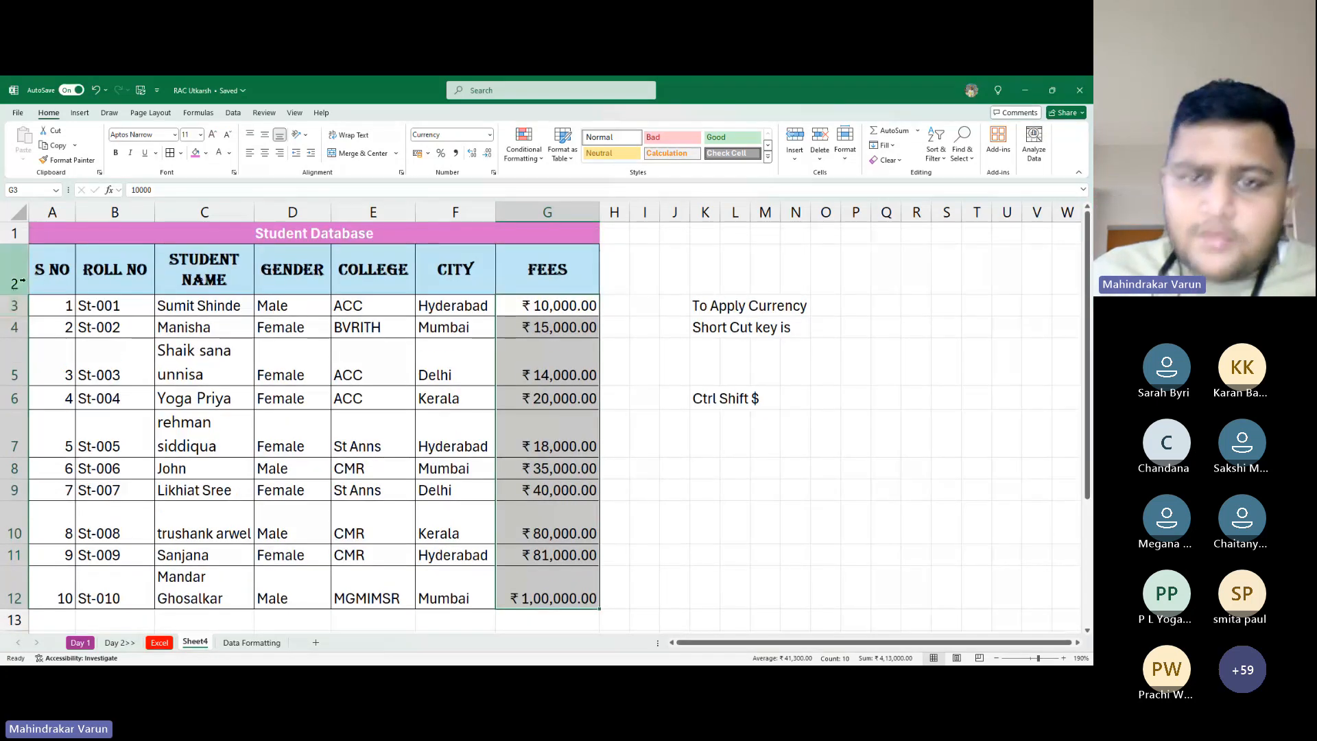
Toggle the fee decimals with Decrease and Increase Decimal, ending at two decimals, and reselect G3:G12
click(487, 157)
click(486, 158)
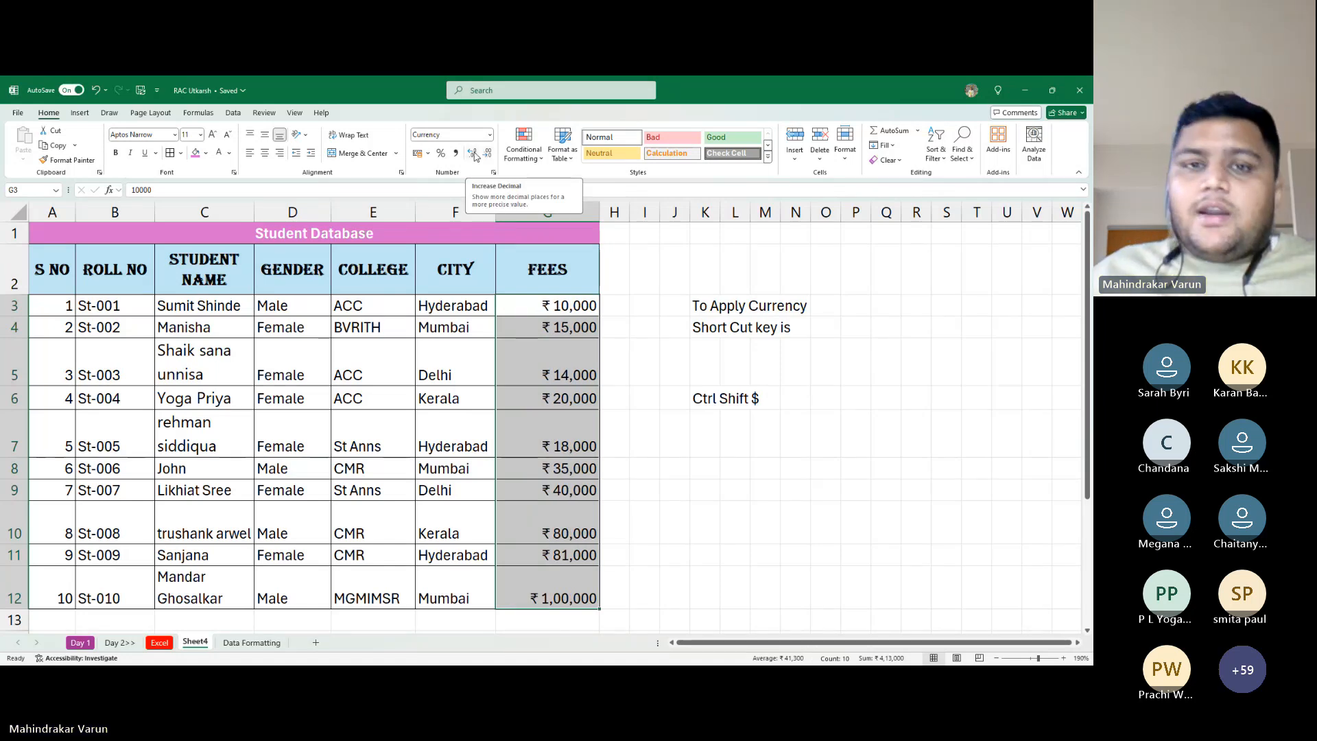
click(475, 157)
click(475, 157)
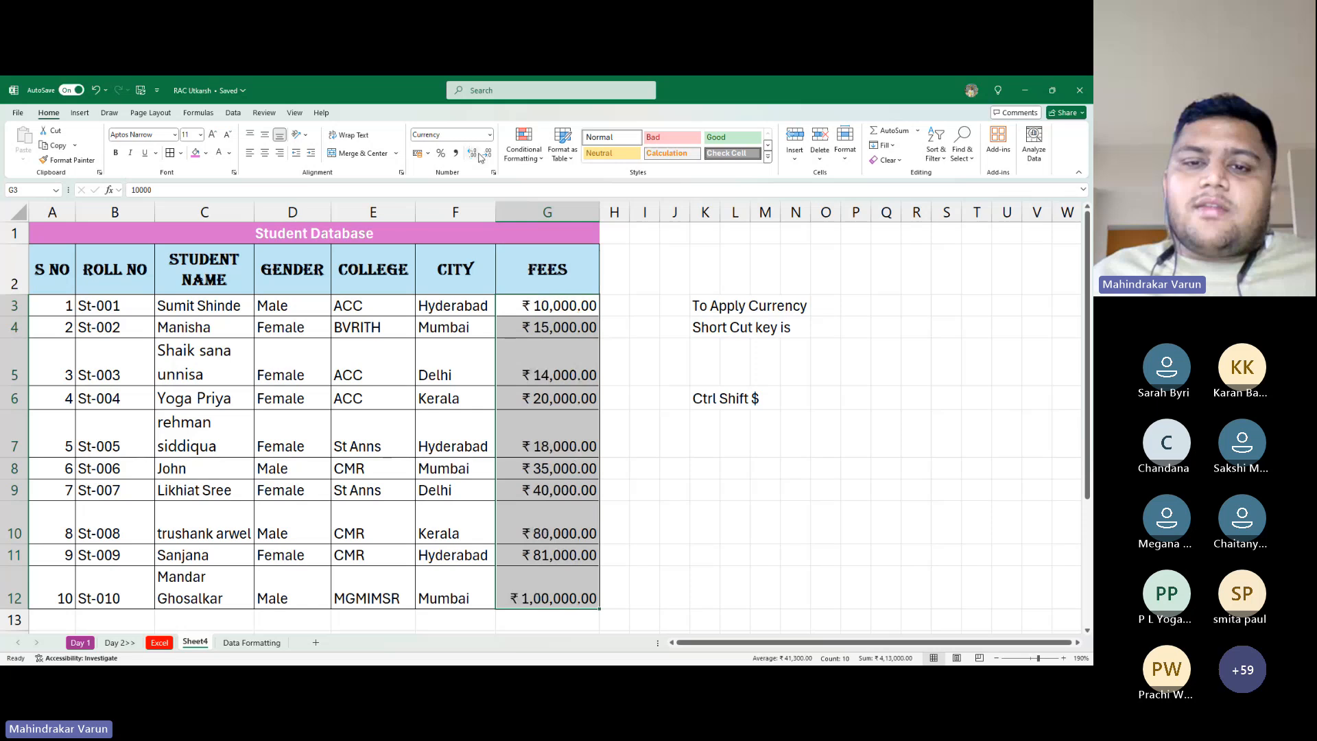
click(484, 157)
click(484, 157)
click(473, 157)
click(474, 157)
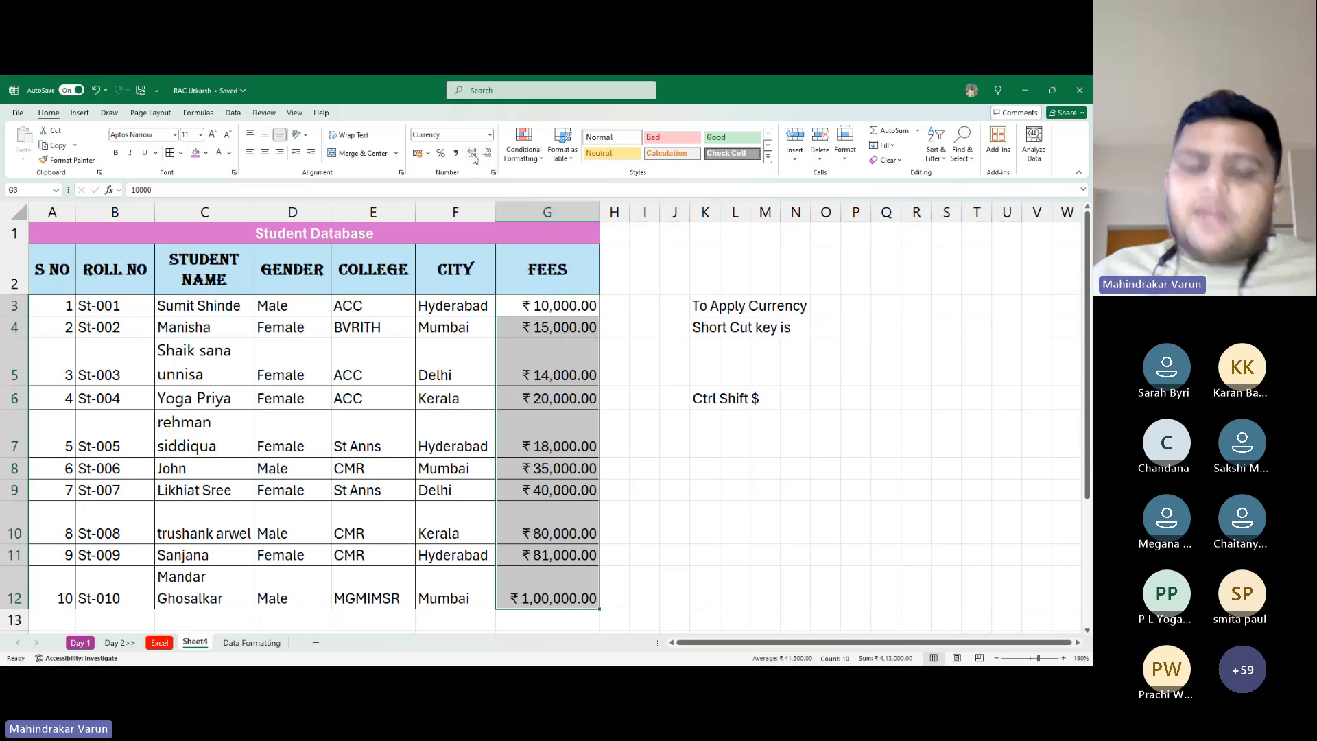
key(alt+Tab)
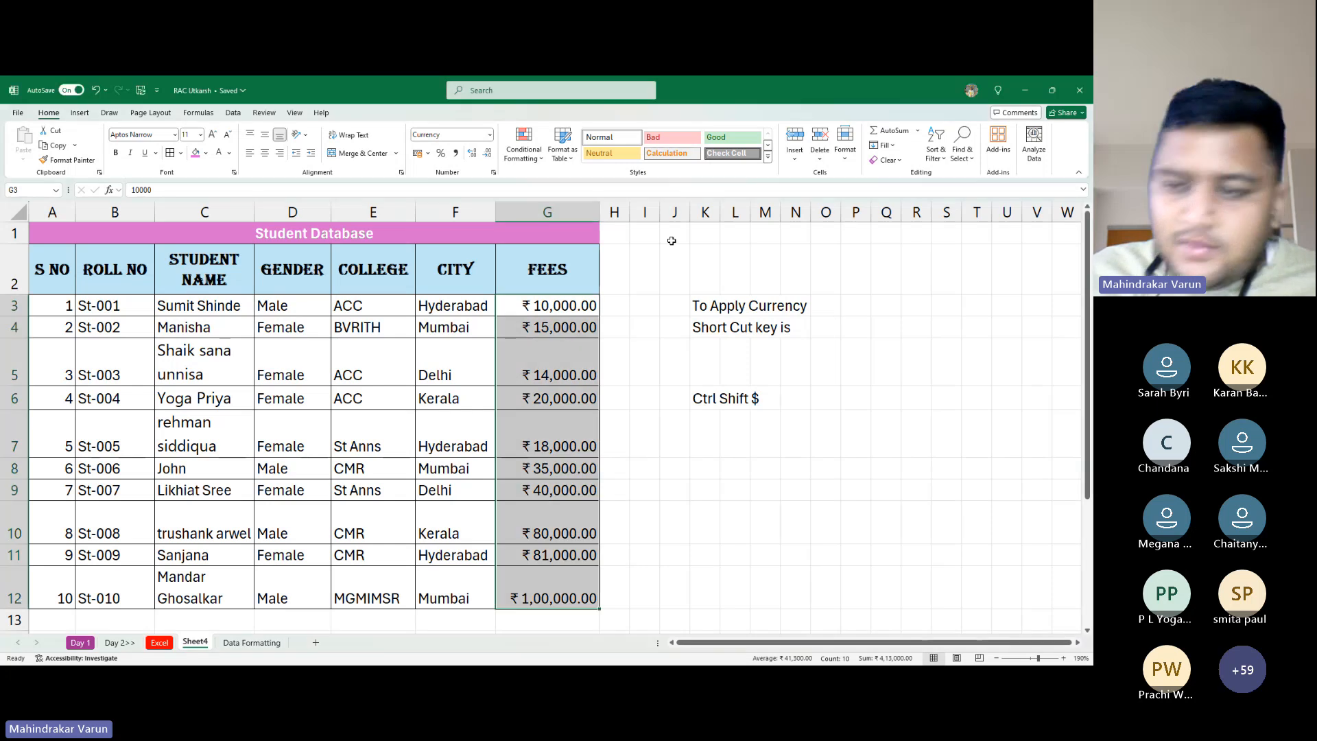
key(ctrl+shift+Down)
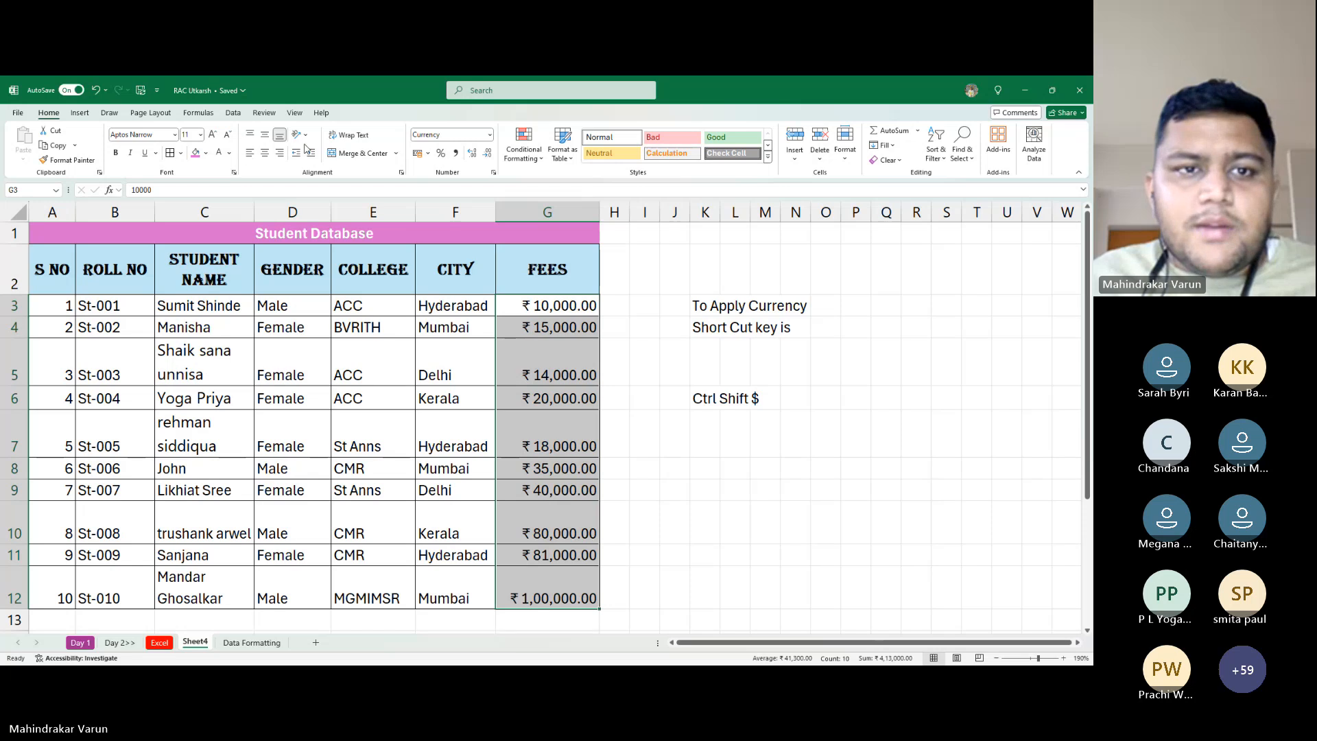
Widen column F and try indenting the city names F3:F12, ending with no indent
click(490, 369)
drag(505, 219, 573, 218)
drag(473, 305, 484, 596)
key(ctrl+q)
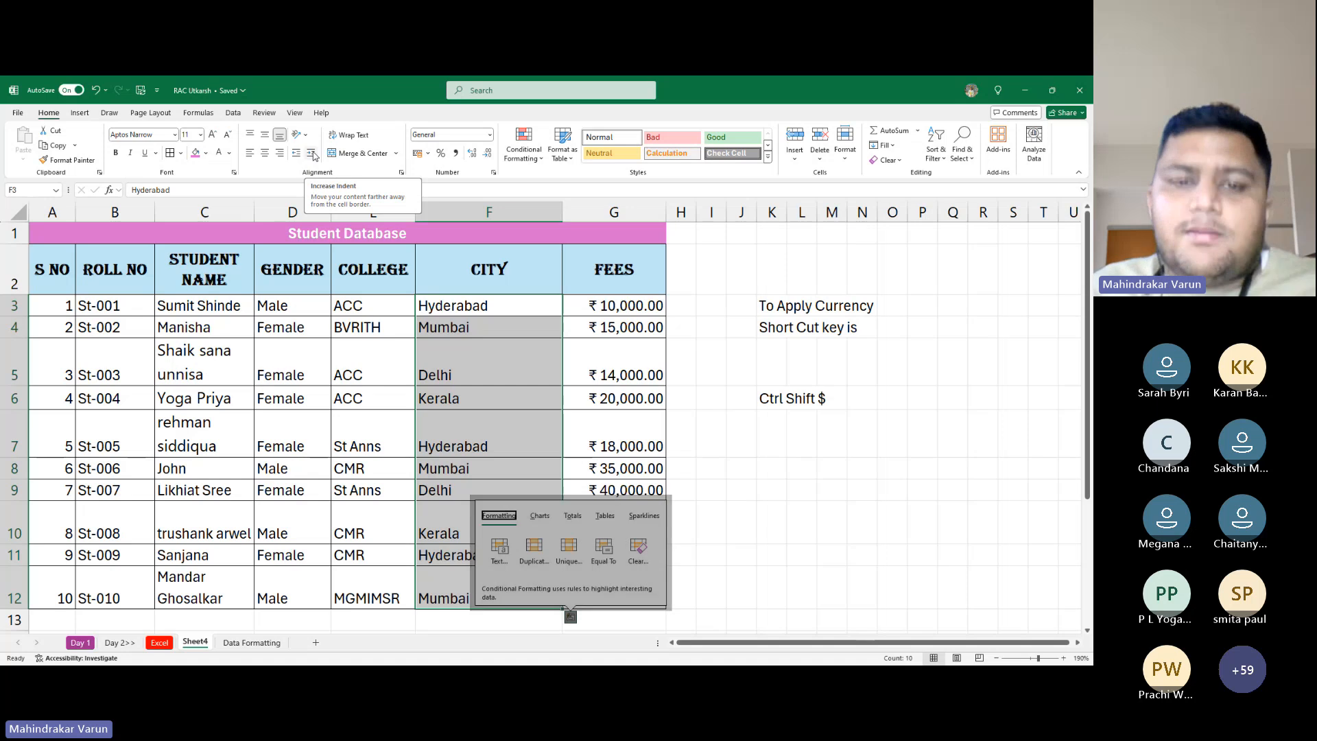
click(313, 157)
click(313, 156)
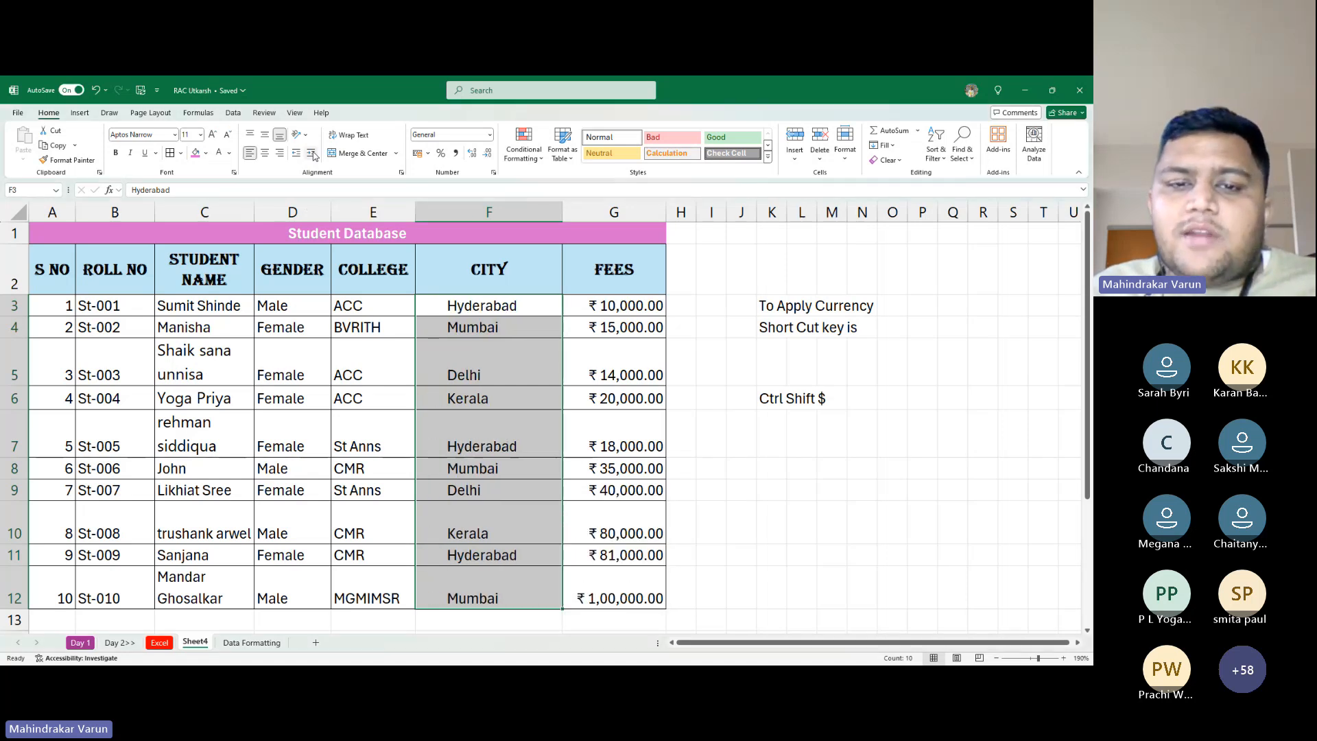
click(314, 156)
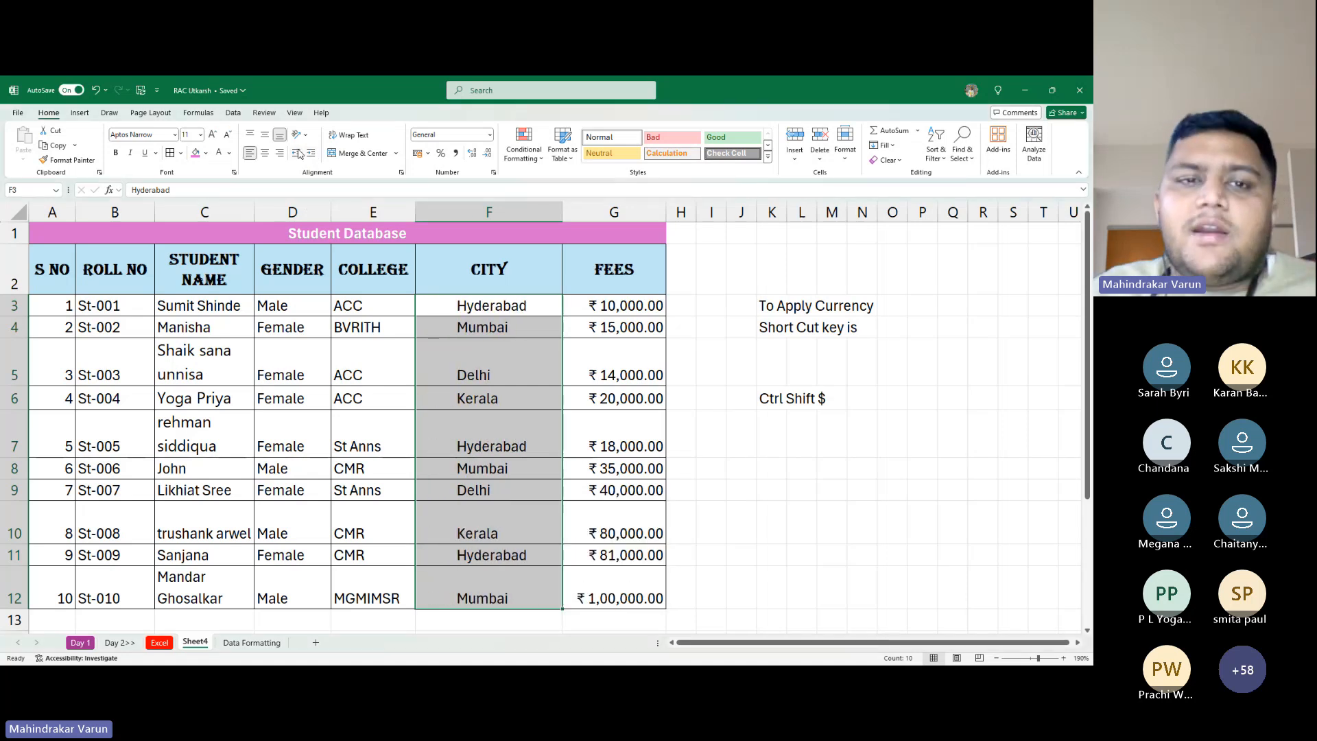
click(299, 153)
click(299, 153)
click(299, 154)
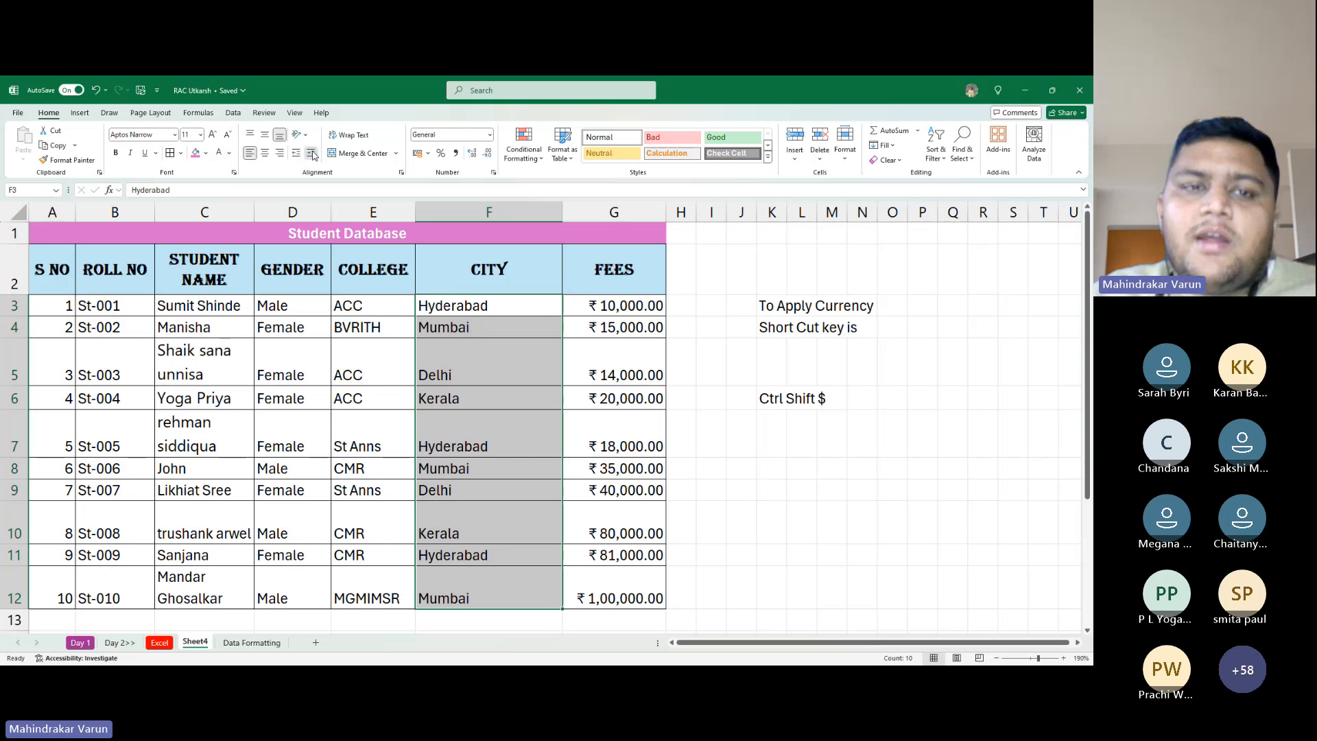
click(312, 152)
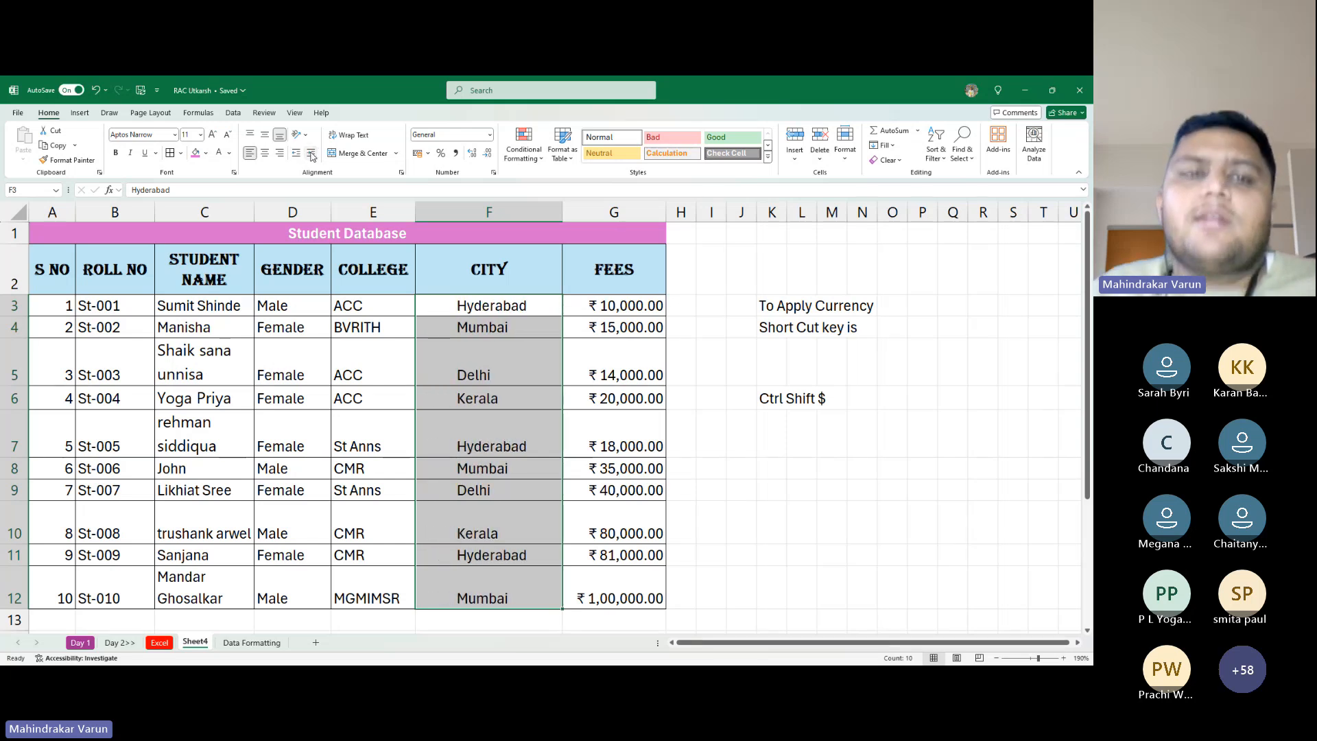
click(298, 154)
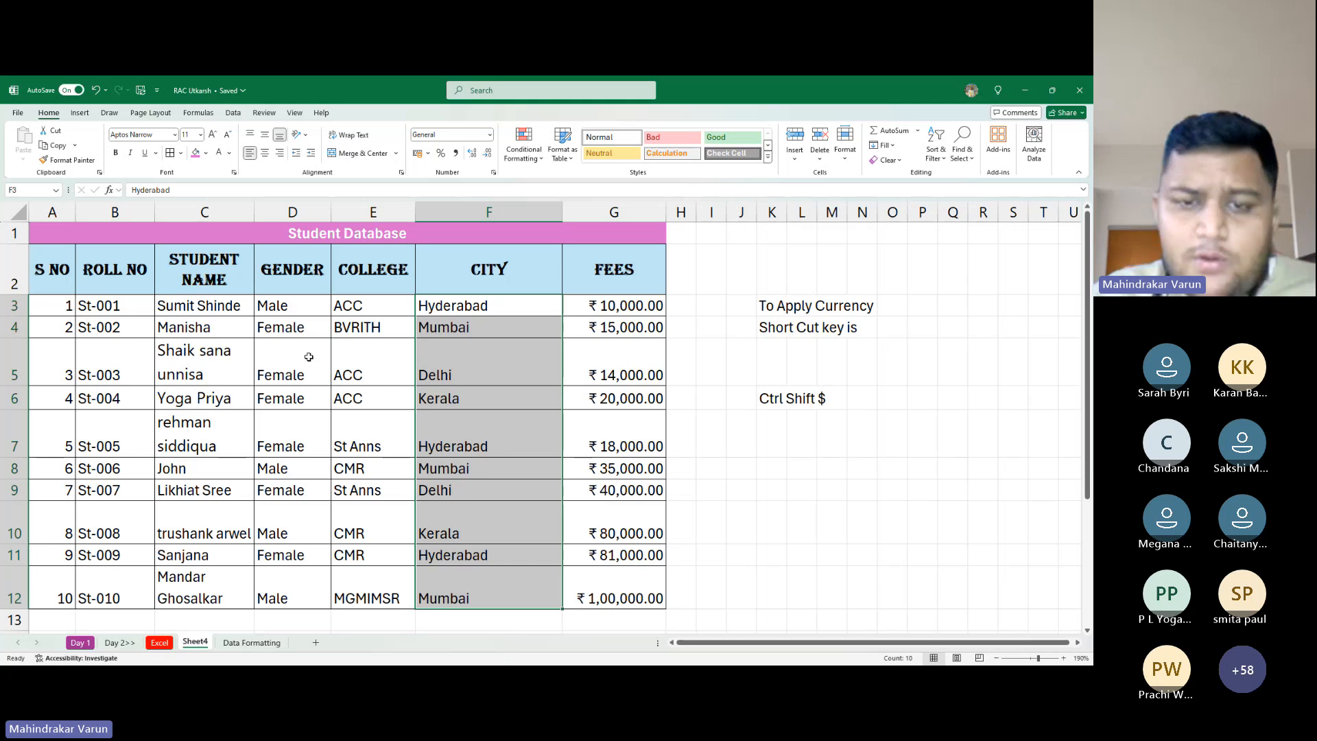
Select the currency shortcut notes block I2:Q10
scroll(490, 336, down, 3)
scroll(447, 308, up, 3)
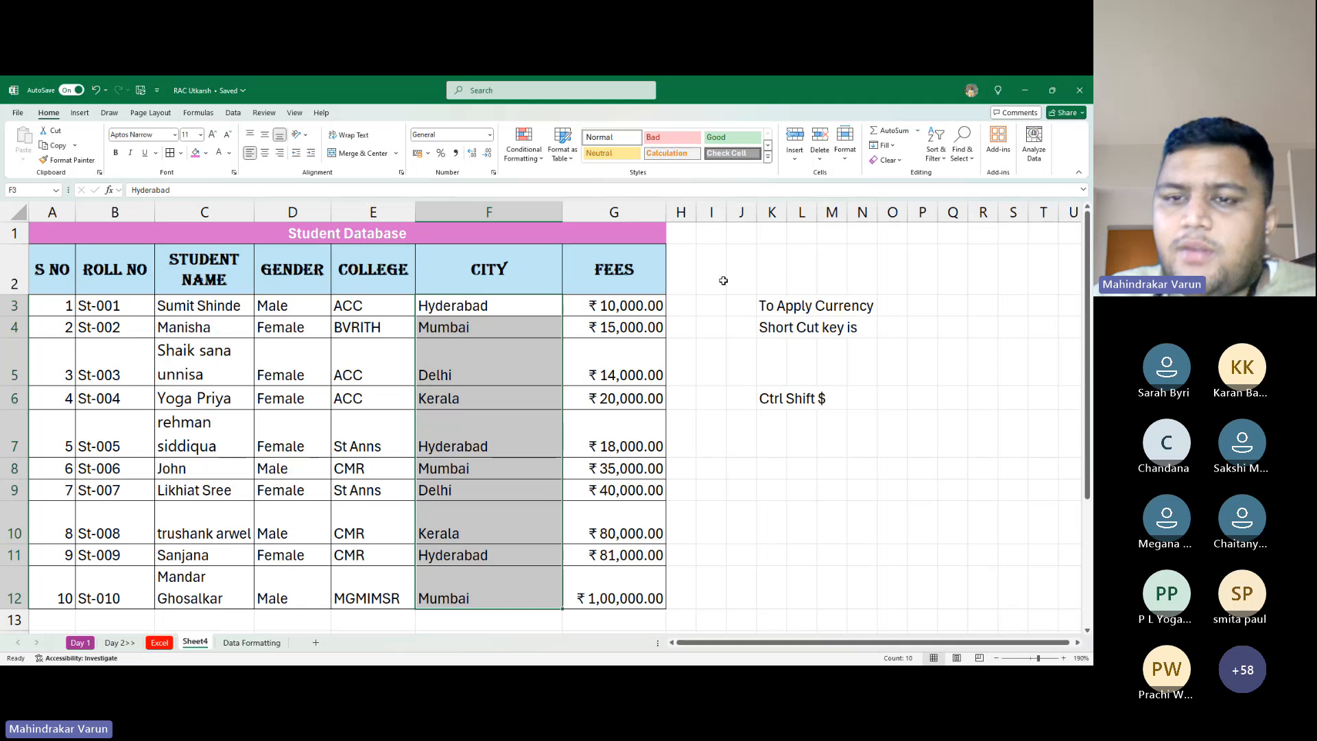
drag(723, 281, 945, 521)
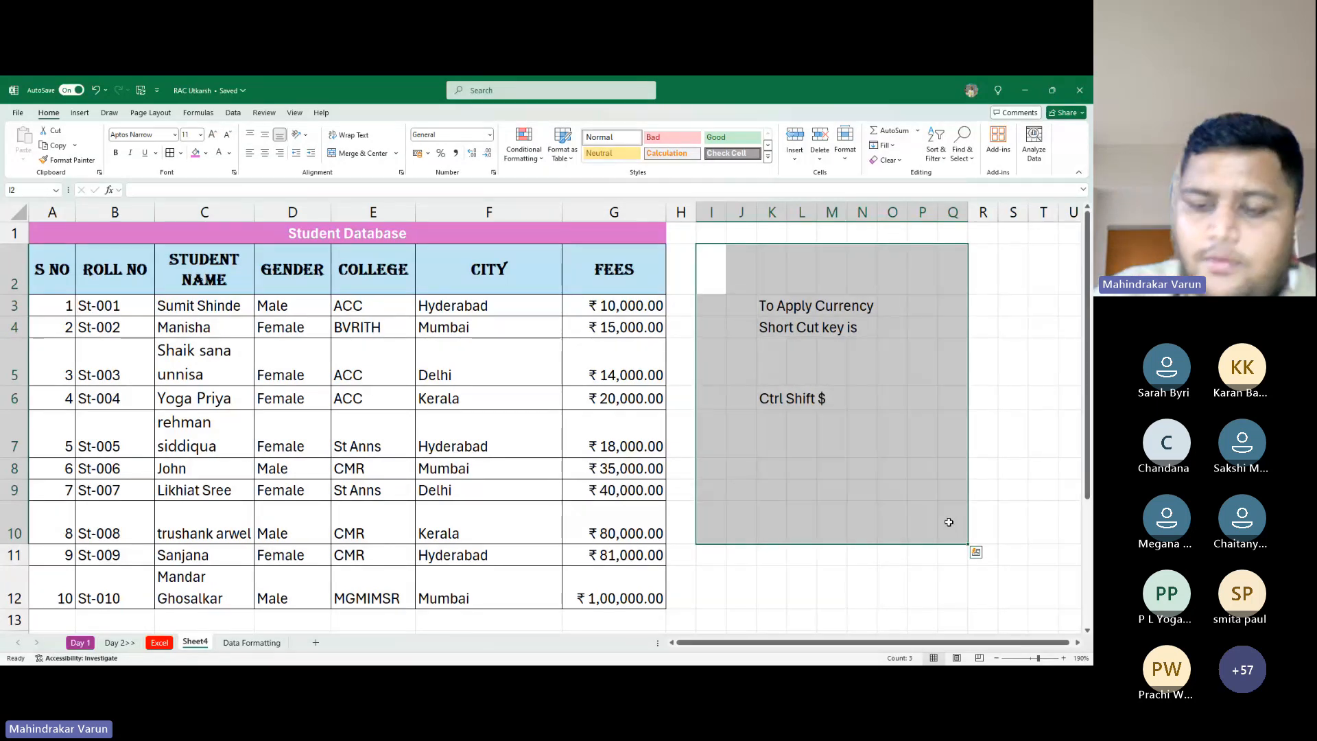
Clear the shortcut notes and add a DOB header in H2 styled like FEES
key(Delete)
key(Left)
key(Left)
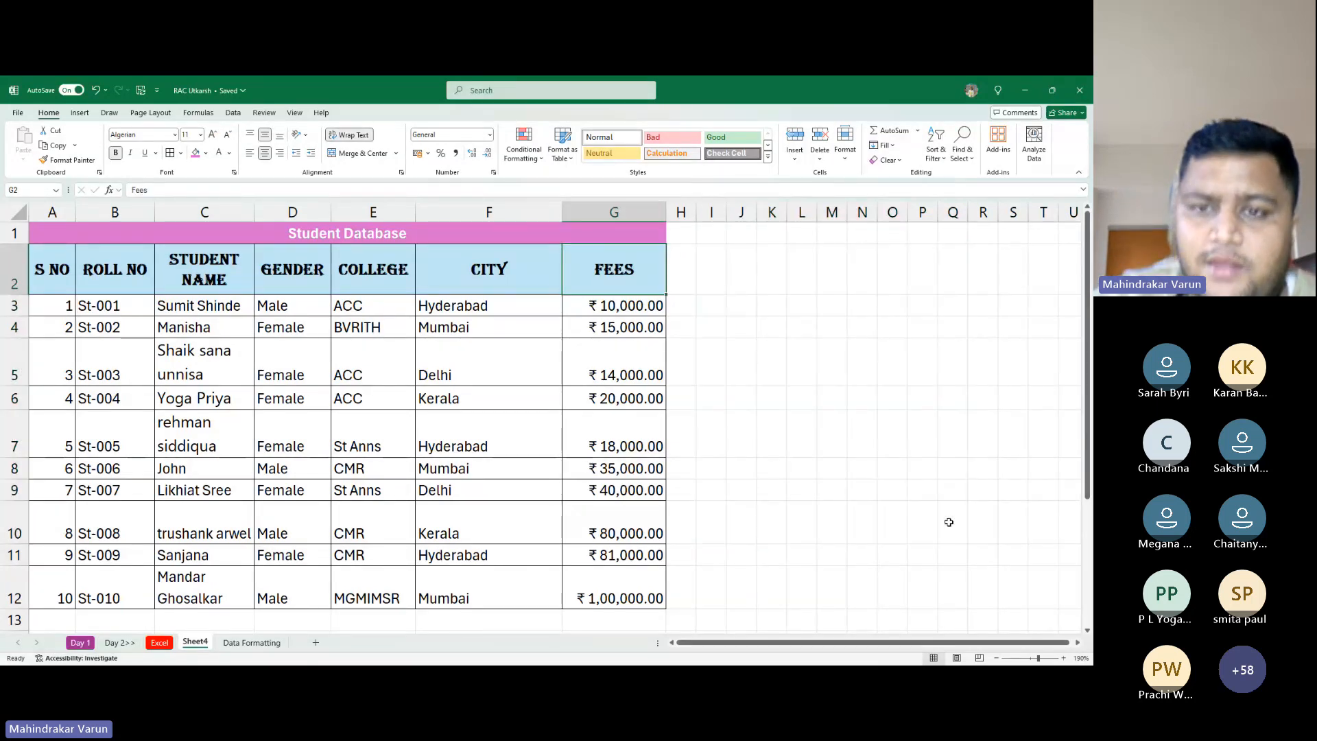
key(Right)
text(DOB)
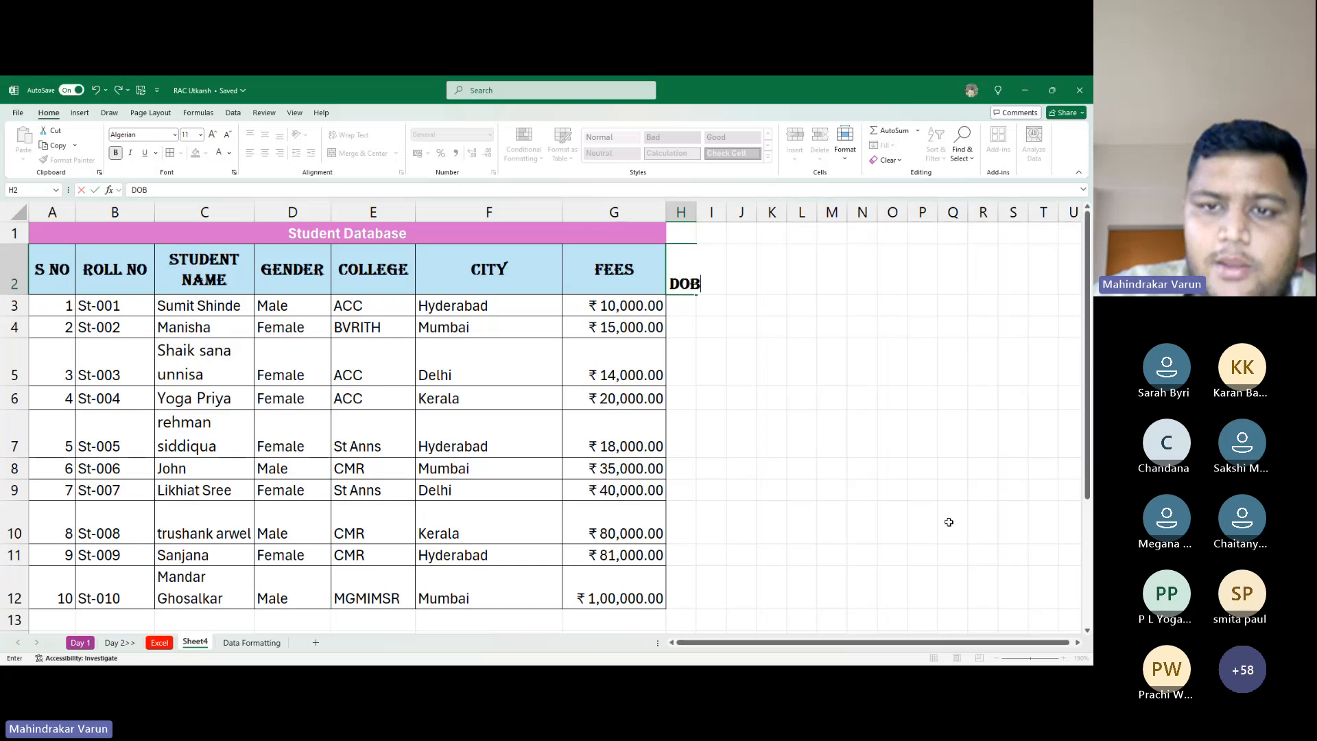
key(Return)
key(Up)
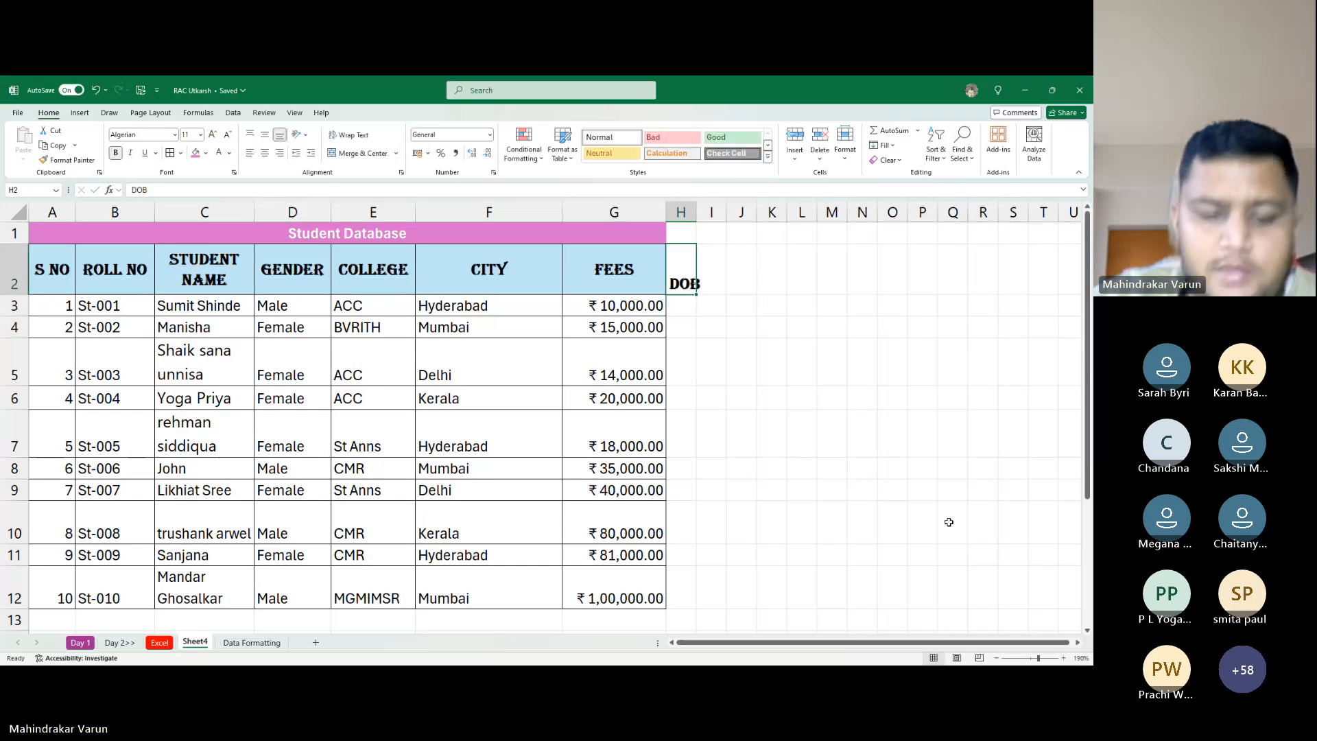
key(ctrl+r)
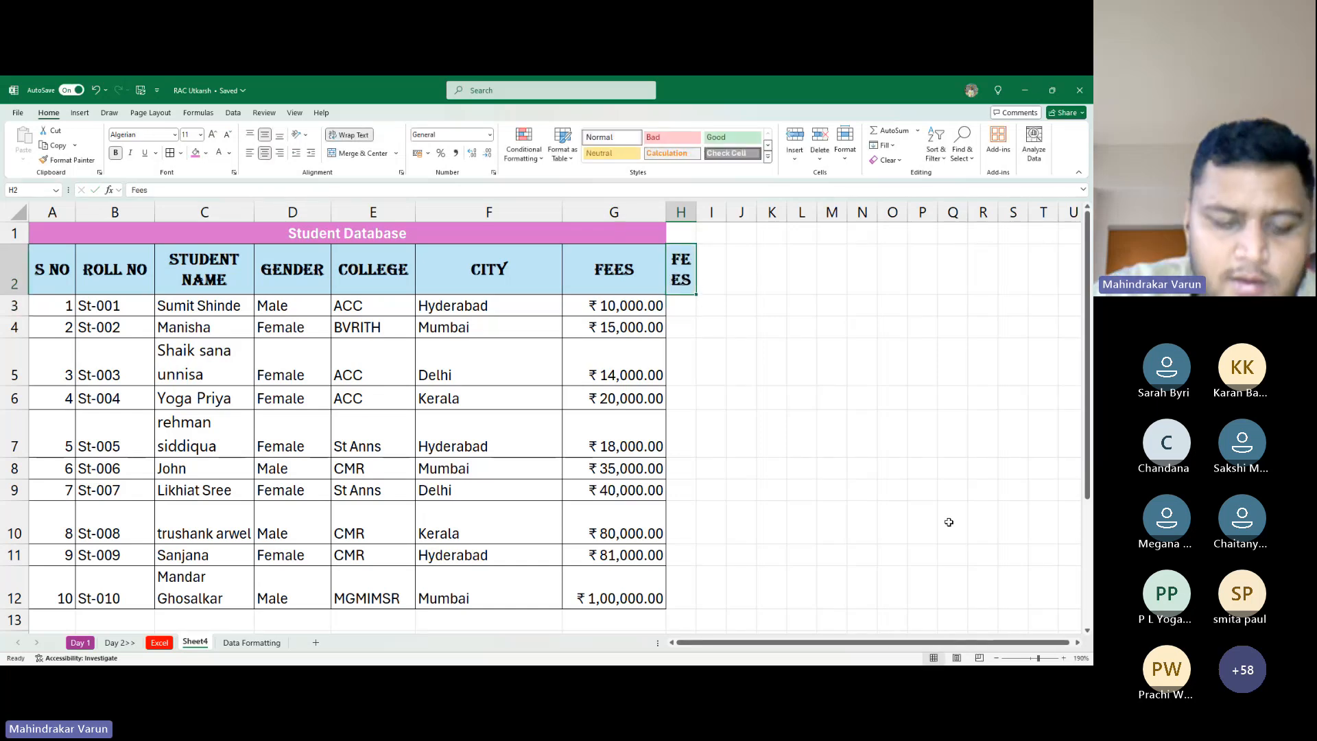
key(F2)
key(Escape)
key(ctrl+z)
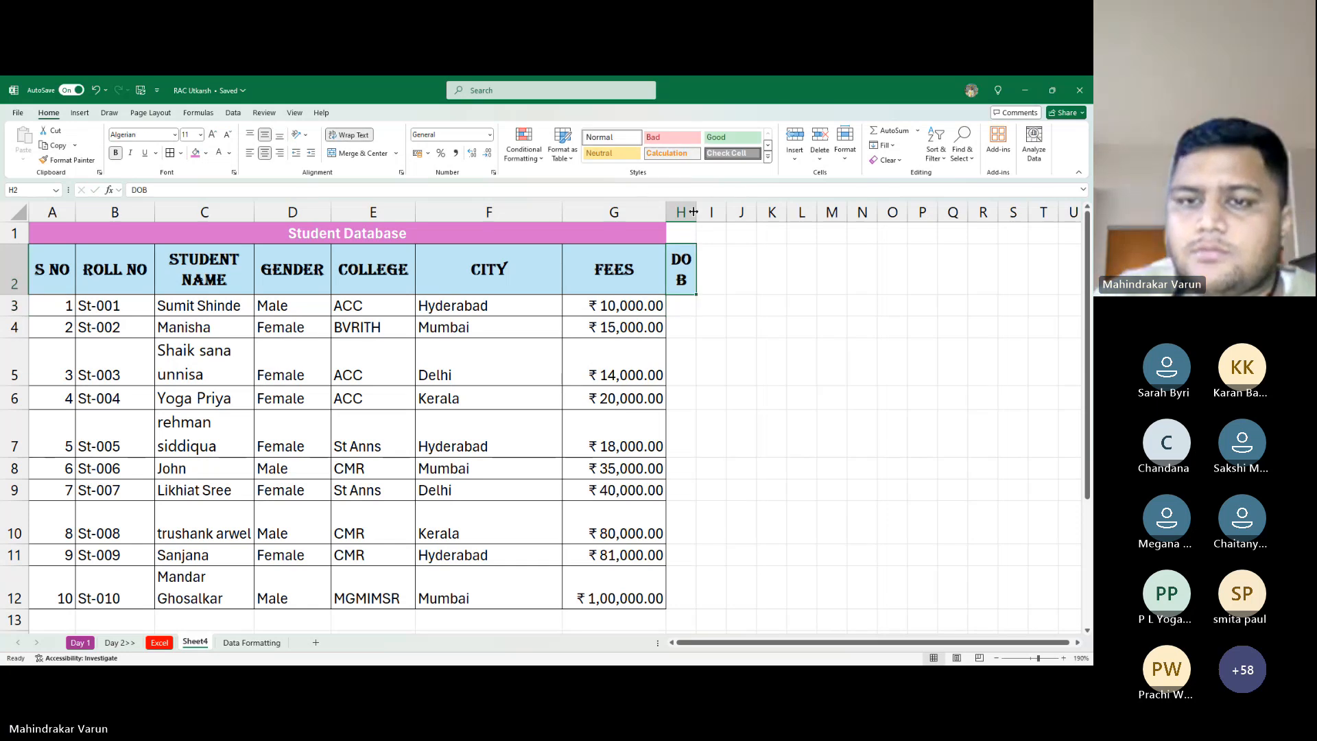
Widen column H and merge and center the Student Database title across A1:H1
drag(694, 212, 725, 212)
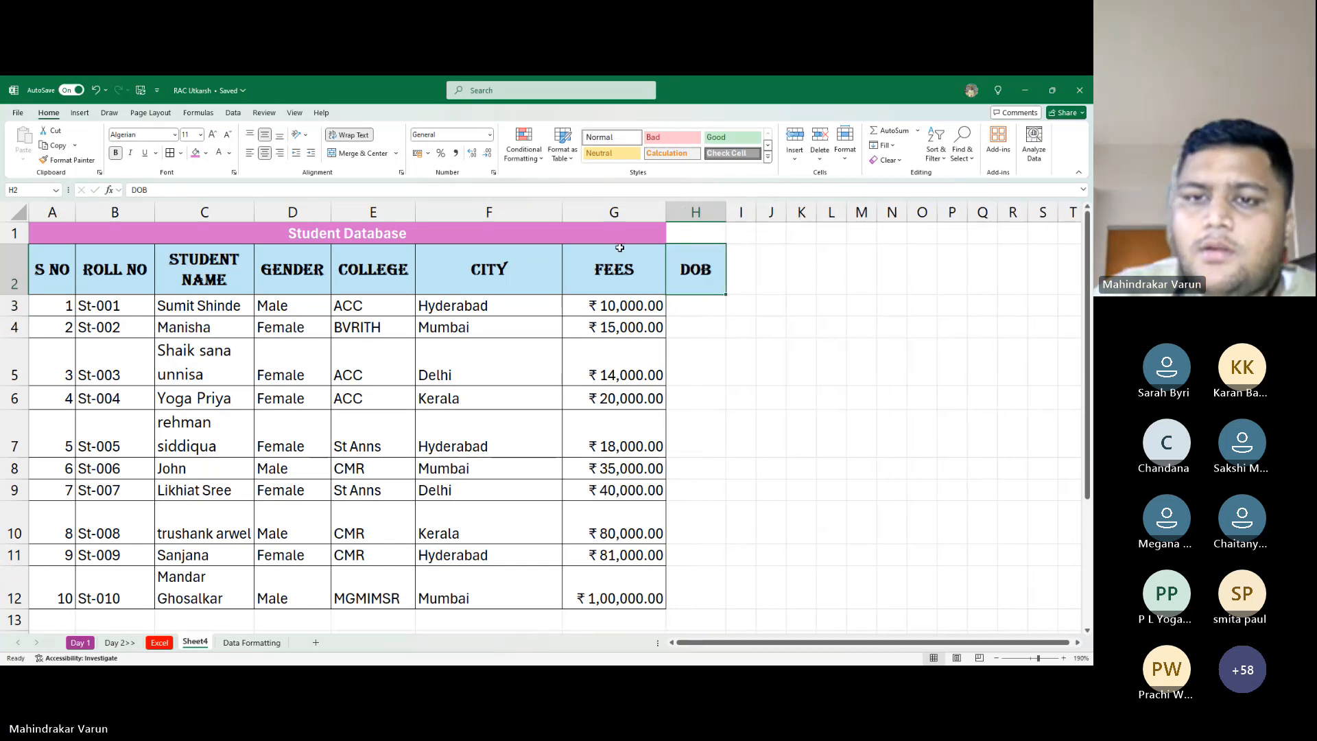
drag(645, 233, 686, 233)
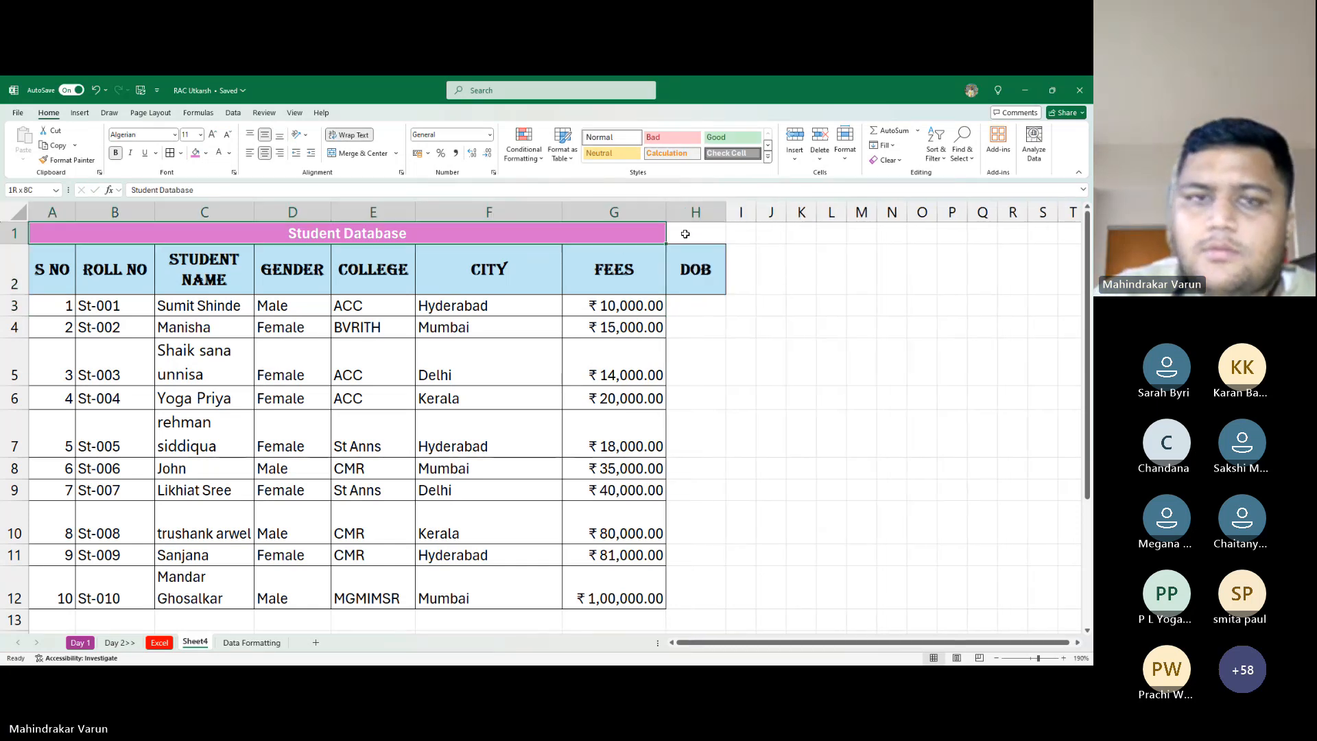
click(361, 152)
click(361, 152)
click(694, 371)
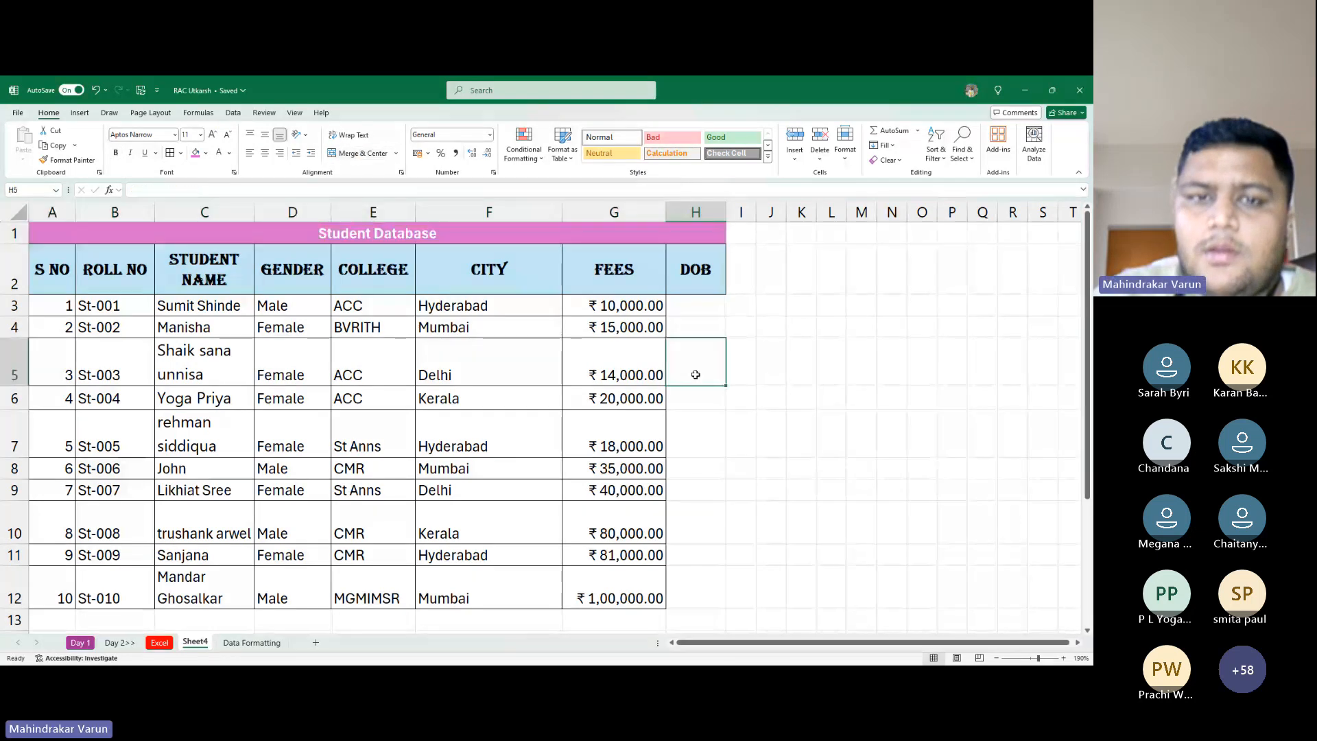
click(697, 328)
drag(726, 212, 760, 216)
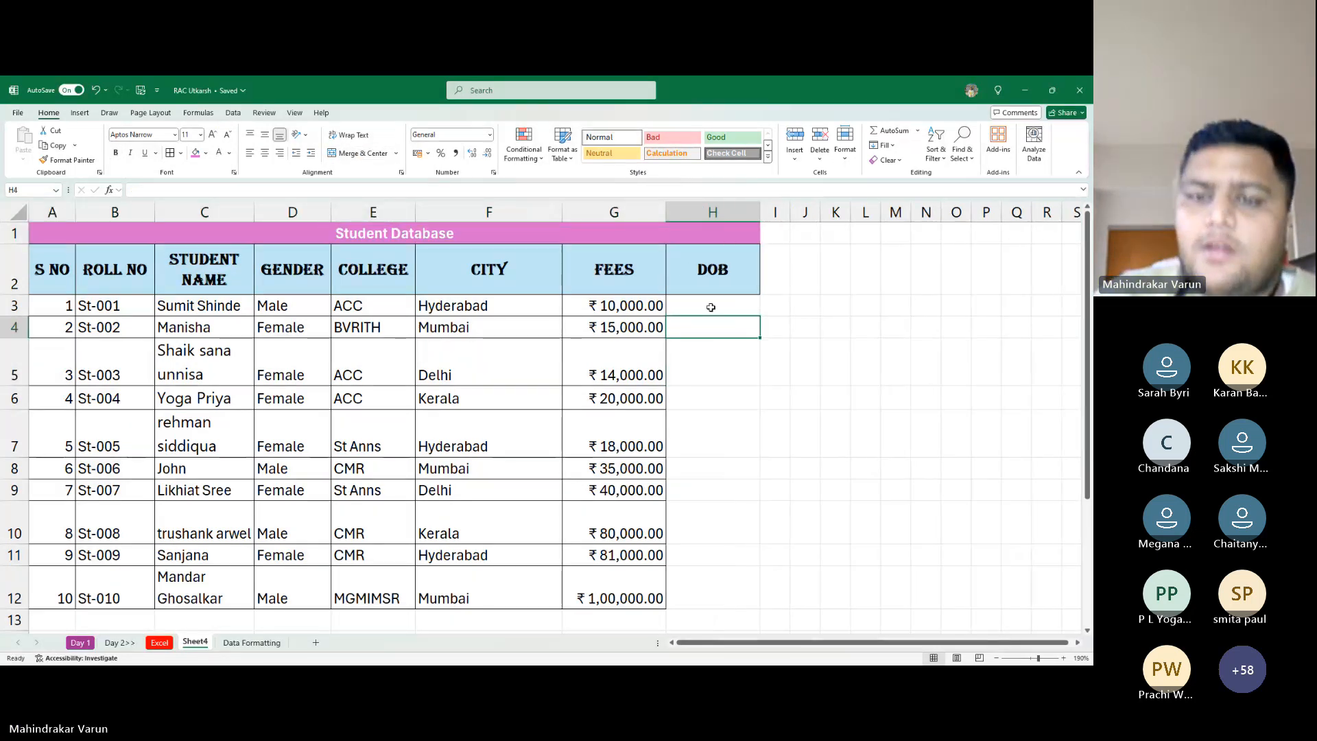
Enter 10/09/2001 as the first student's date of birth in H3
click(710, 306)
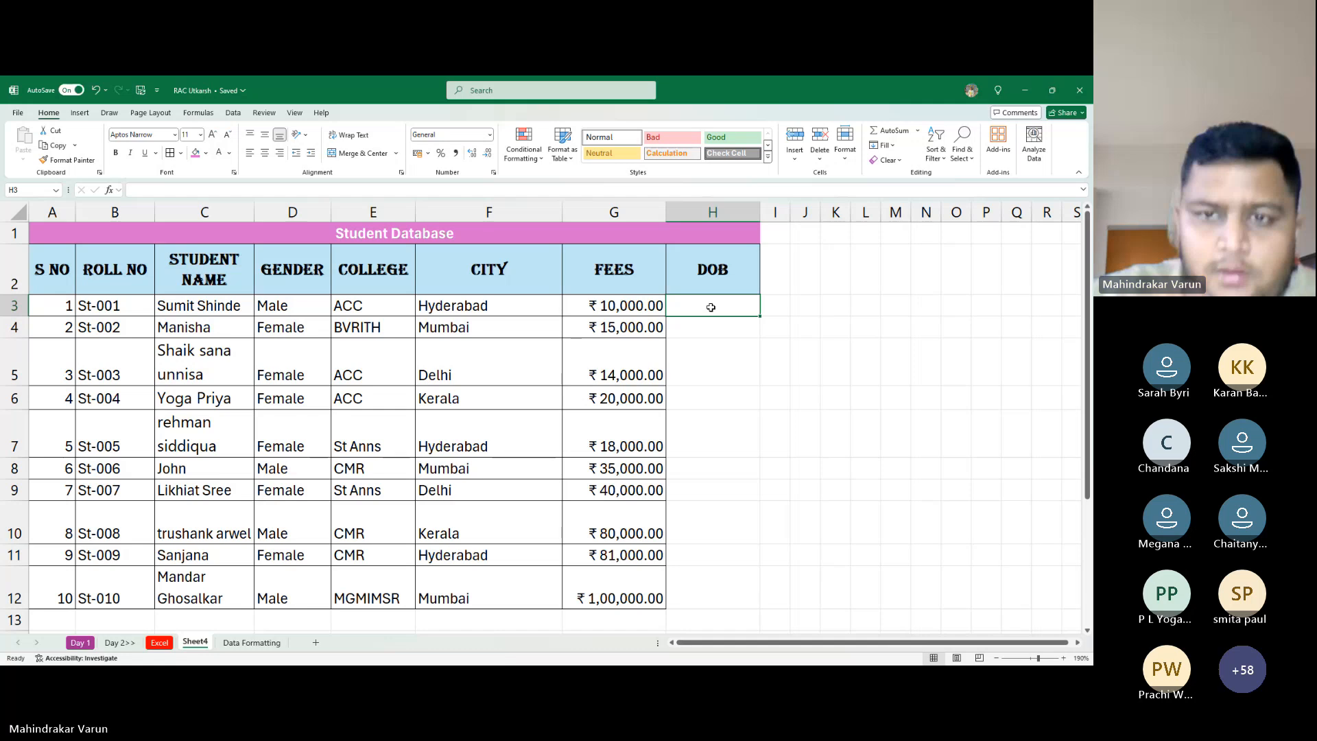
text(10/)
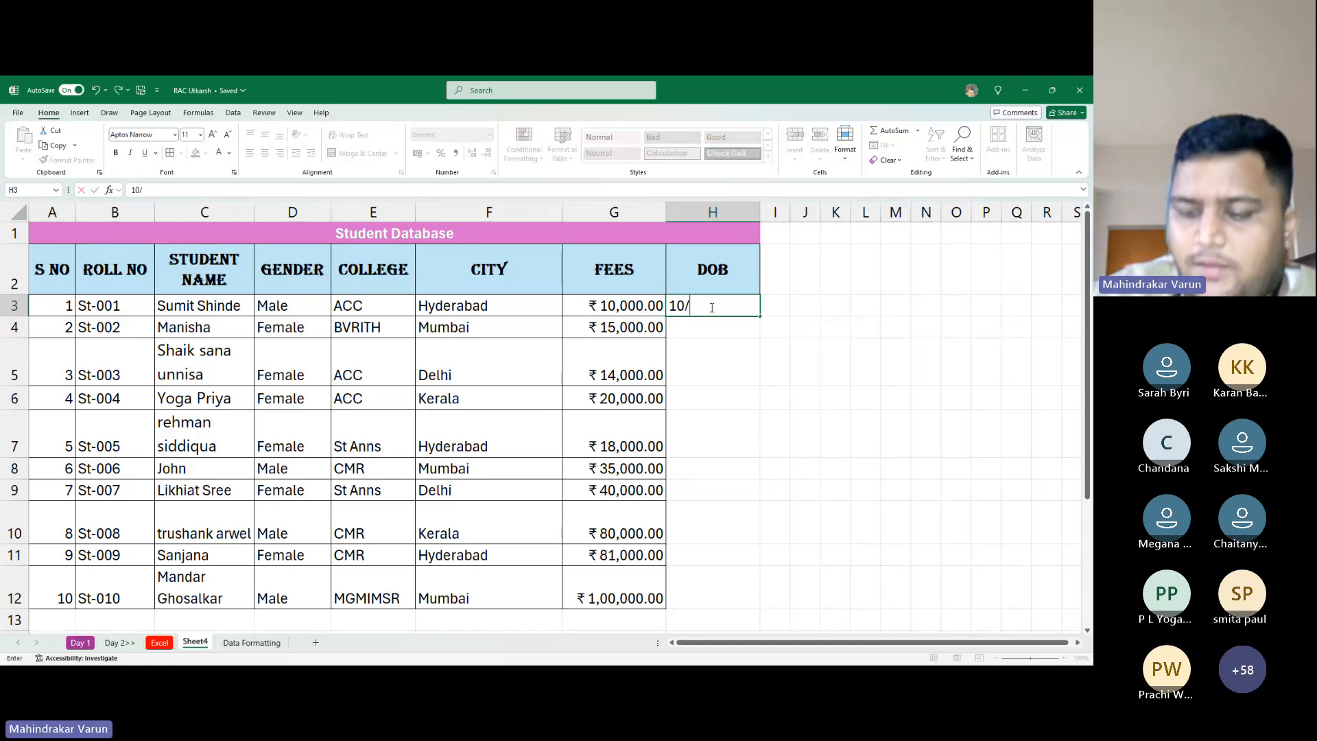
text(09/2001)
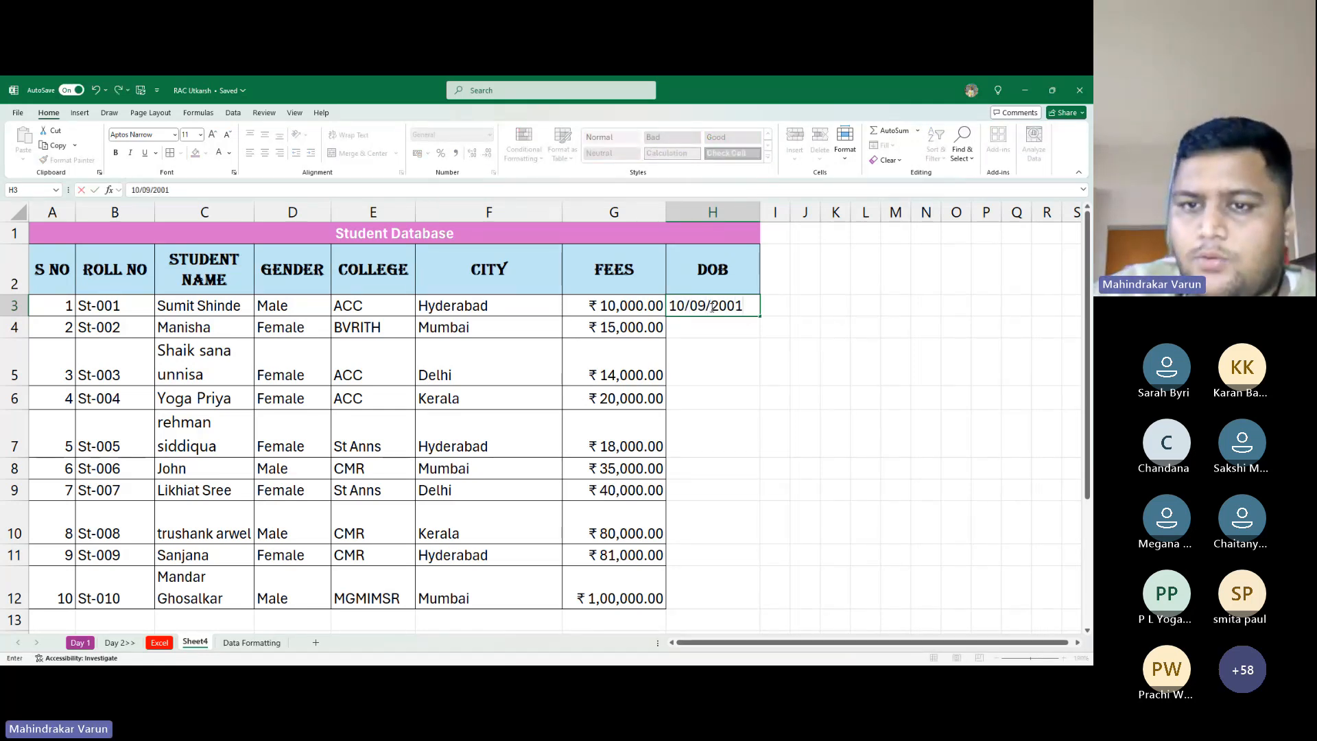
key(Return)
text(=)
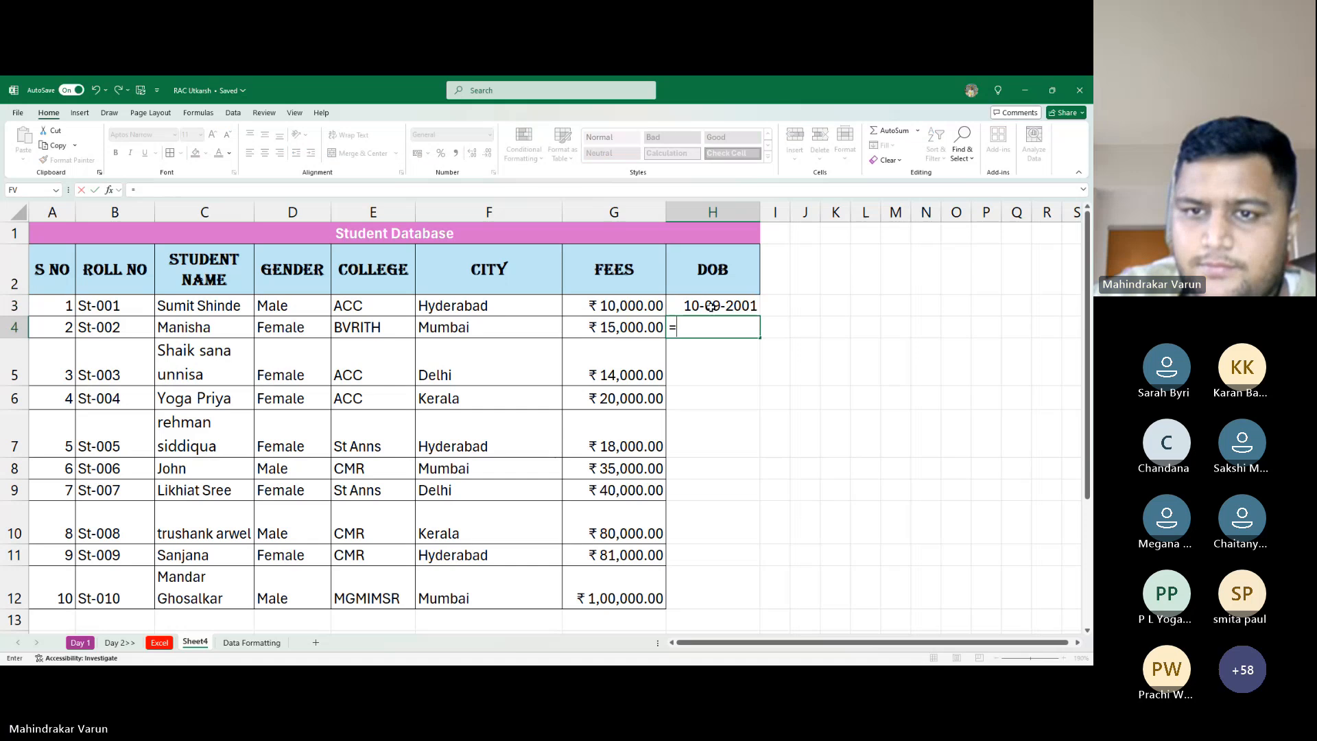
key(Escape)
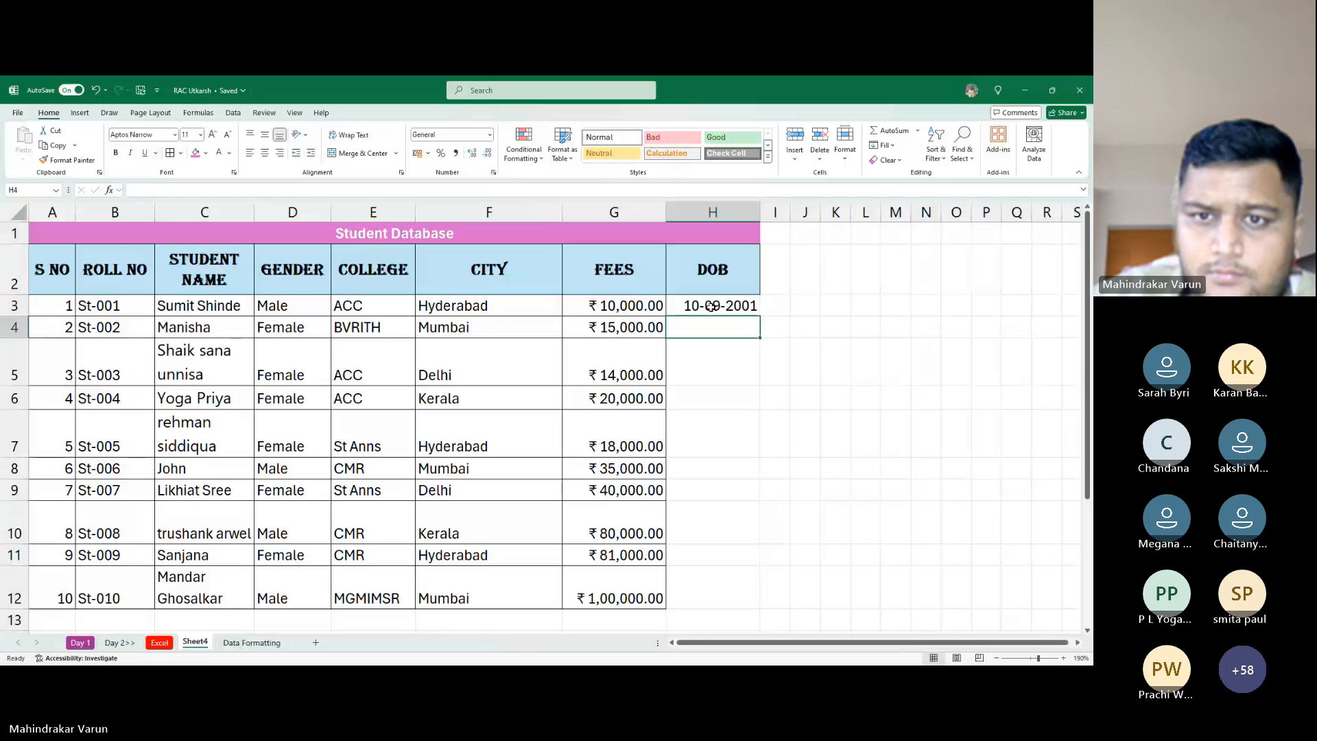
key(alt+Tab)
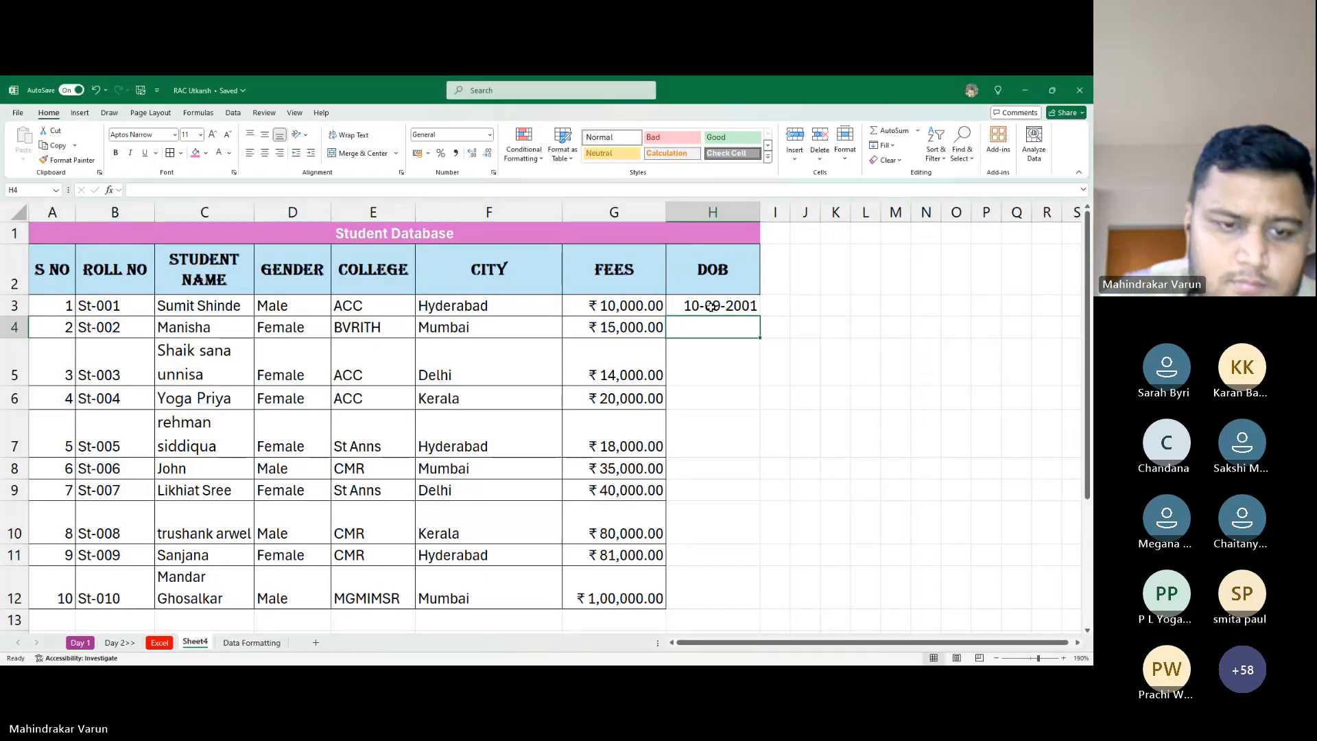
key(Left)
key(Left)
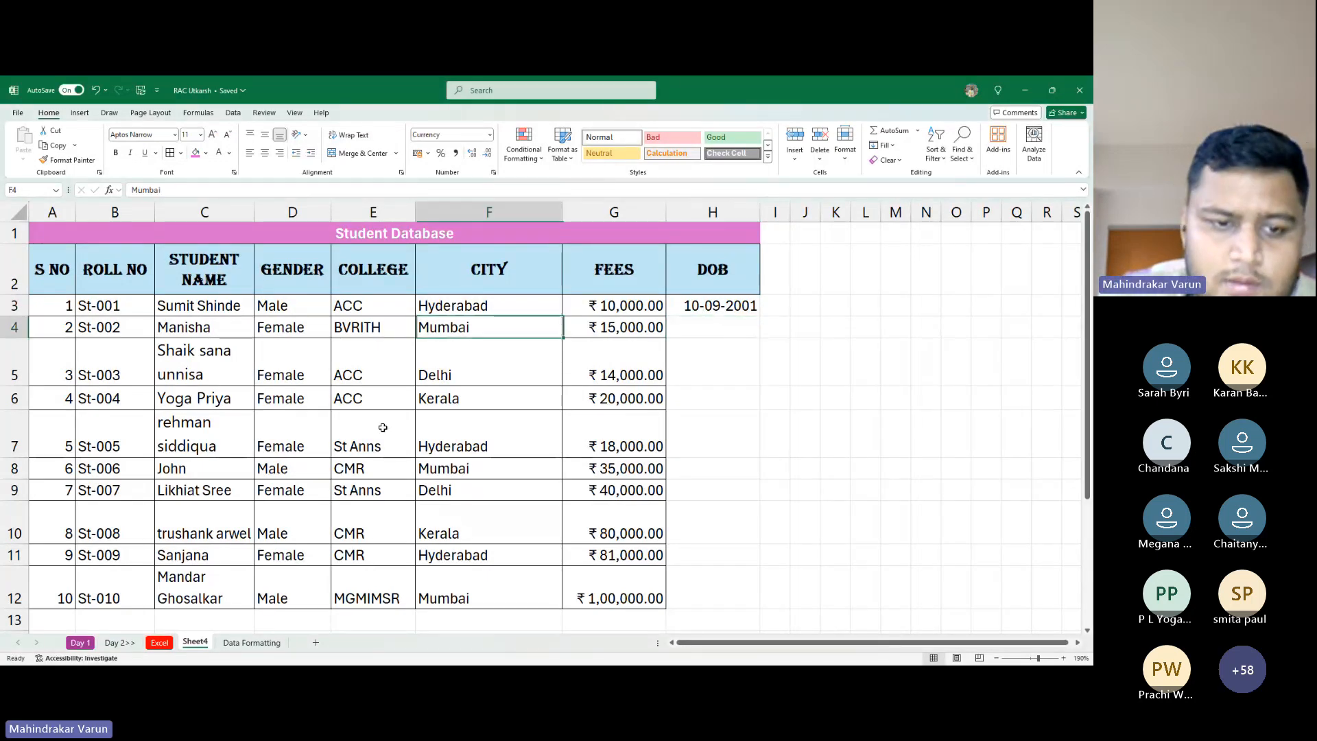
key(Left)
key(ctrl+Down)
key(ctrl+Down)
key(ctrl+Up)
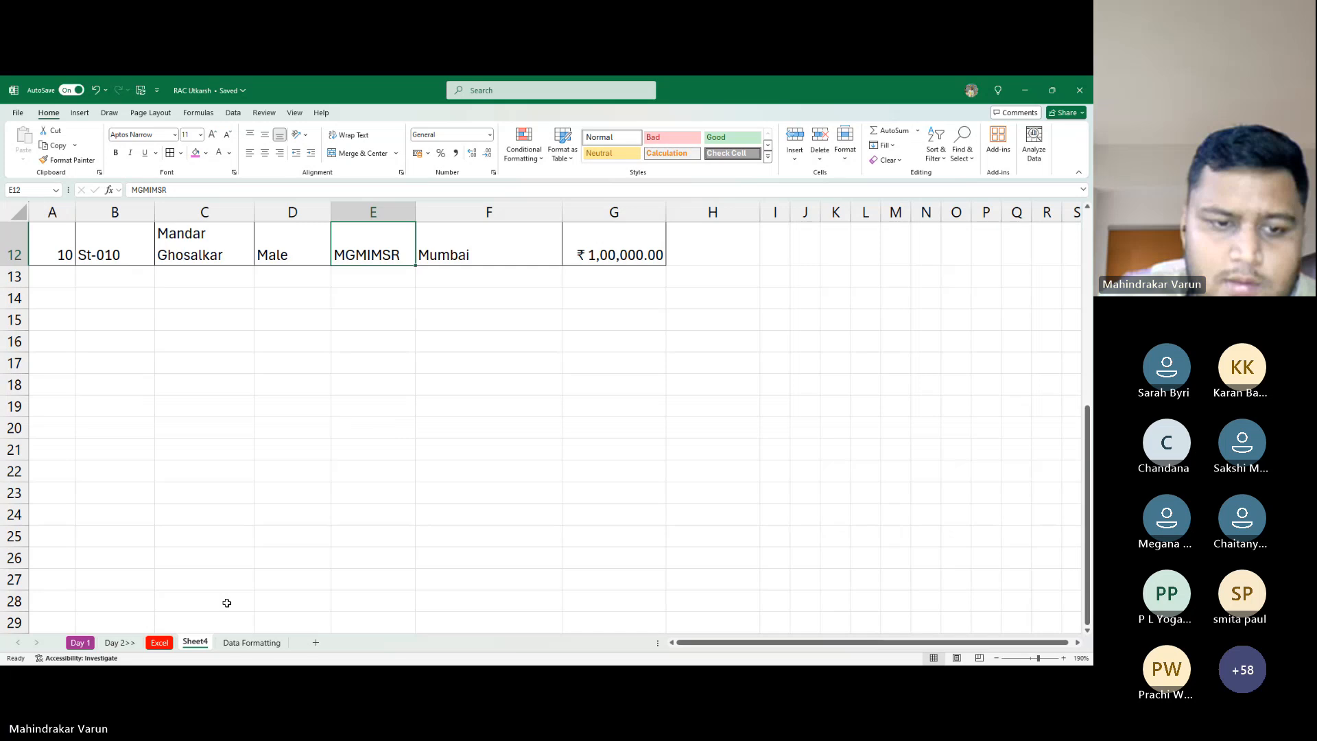
click(251, 643)
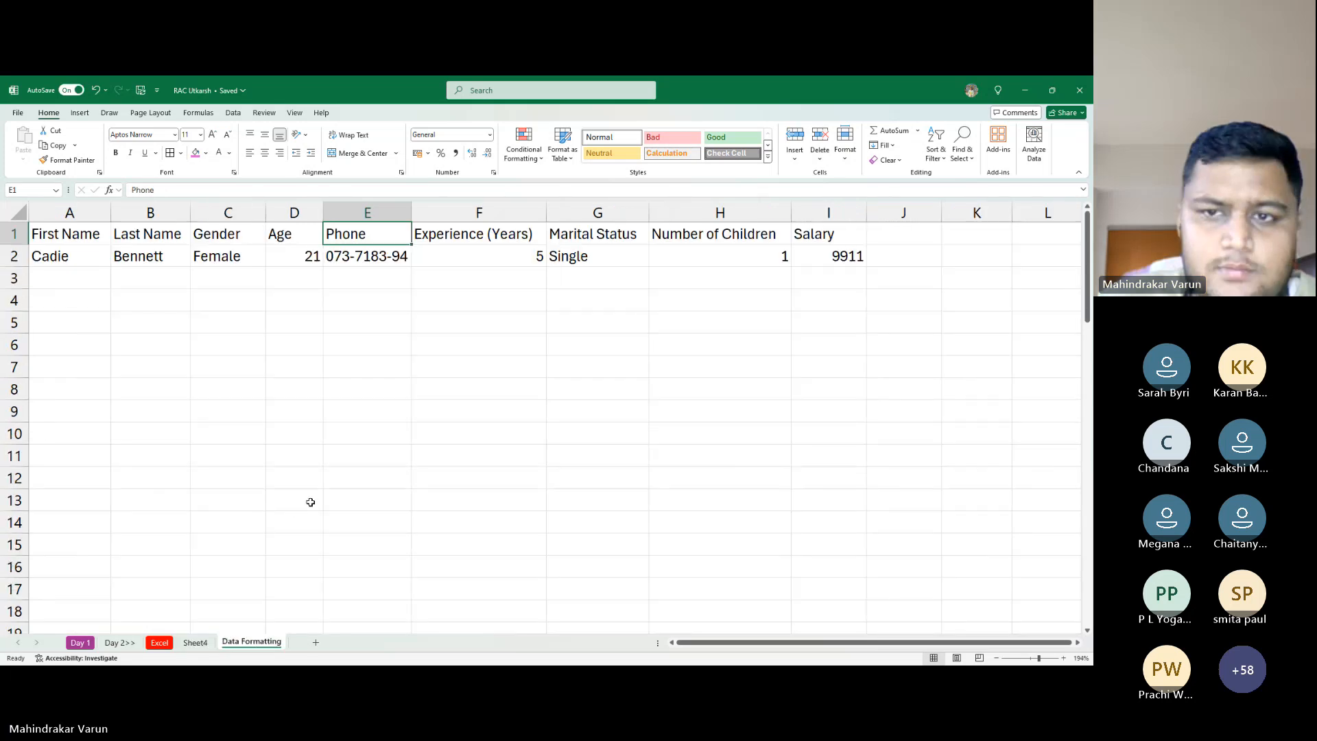
key(ctrl+Down)
key(ctrl+Down)
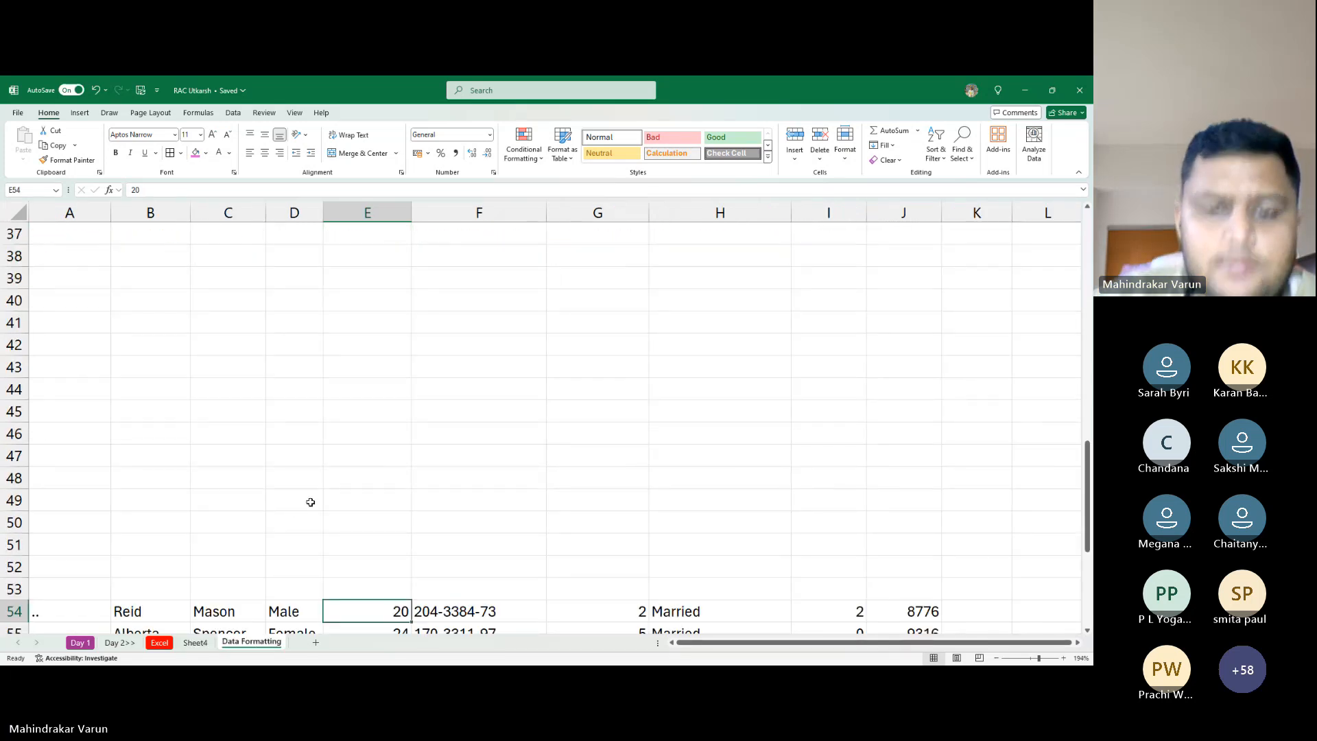
key(Down)
key(Down)
key(Down)
key(Down)
key(Down)
key(Down)
key(Down)
key(Down)
key(Down)
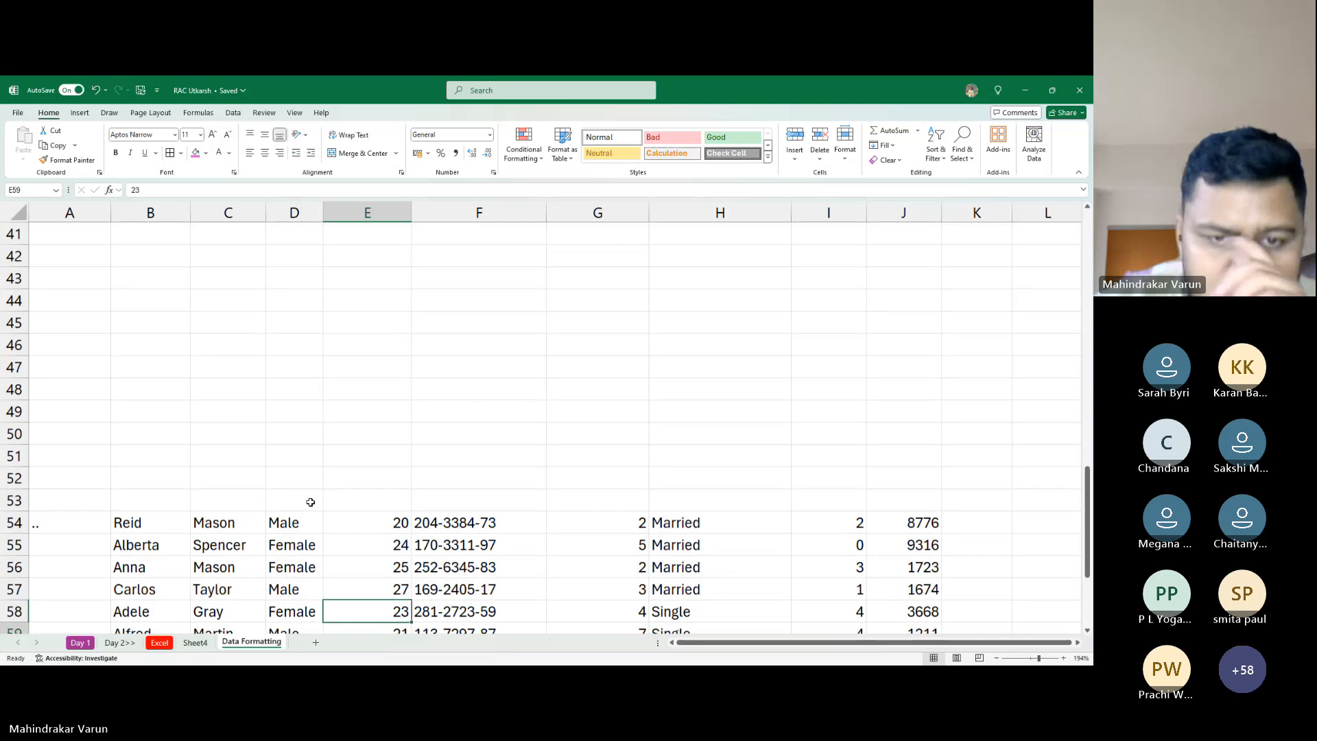
key(Right)
key(Right)
key(Down)
key(Down)
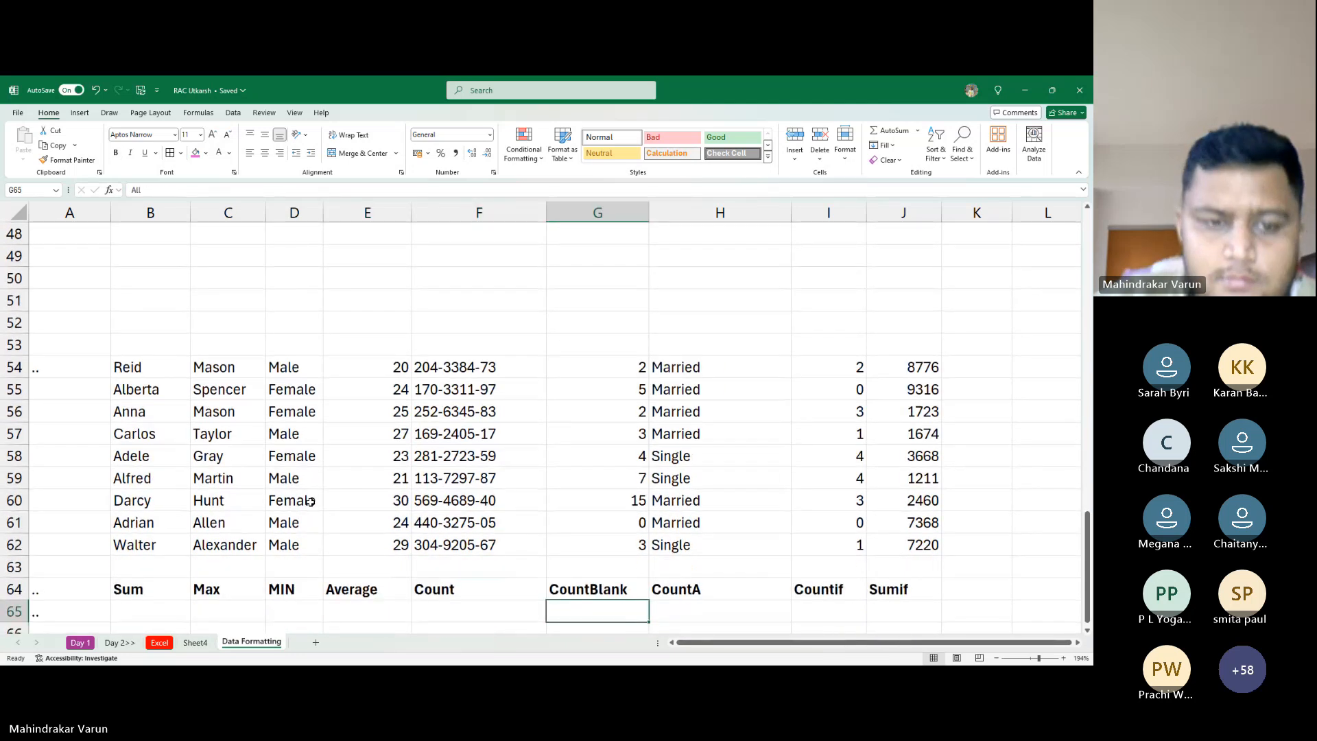
key(Up)
key(ctrl+Up)
key(ctrl+Up)
key(ctrl+Up)
key(ctrl+Up)
key(Left)
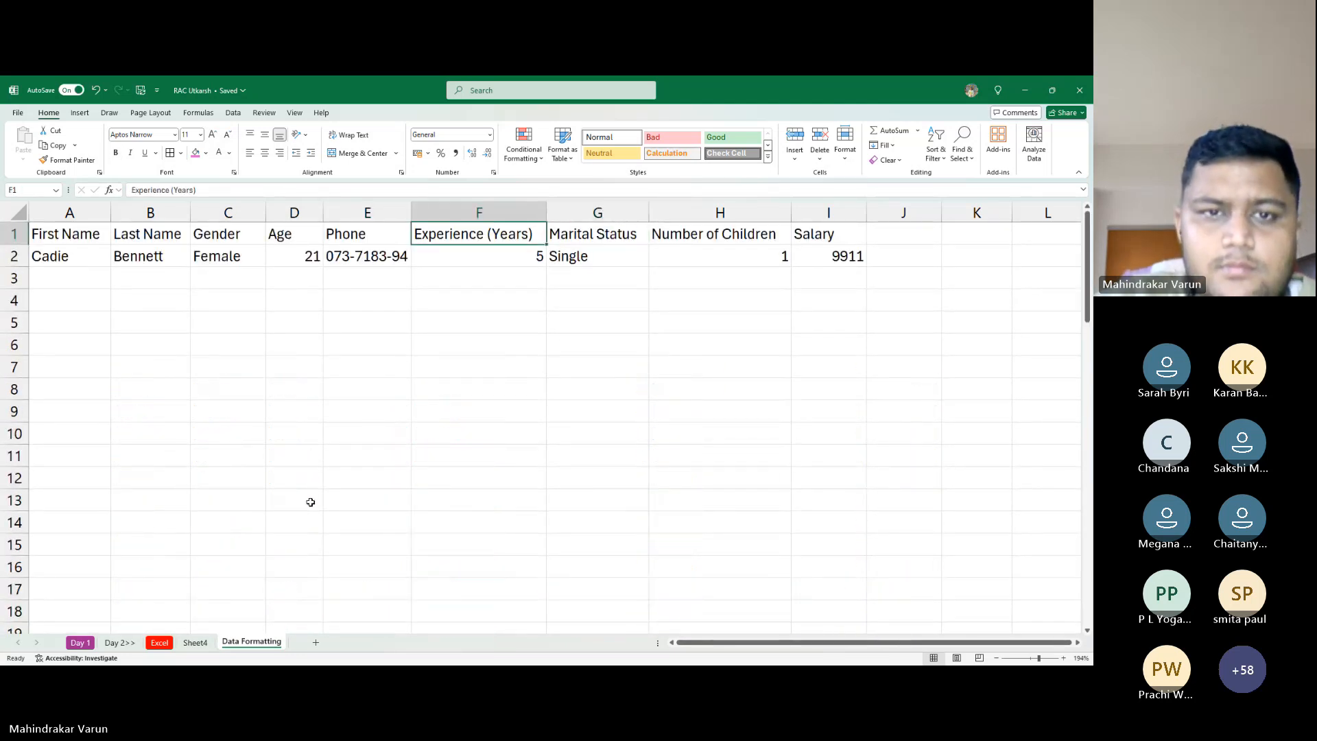
key(ctrl+Left)
key(alt+Tab)
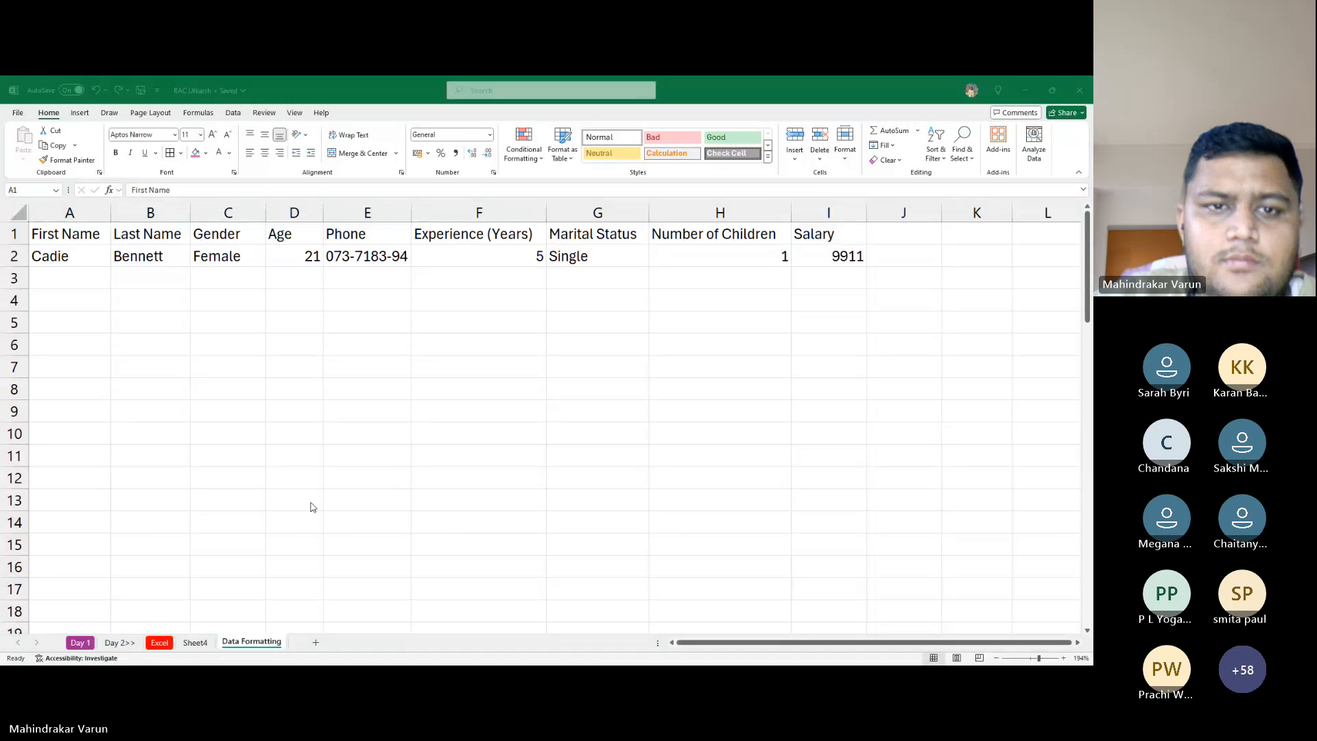
key(alt+Tab)
key(alt+Tab)
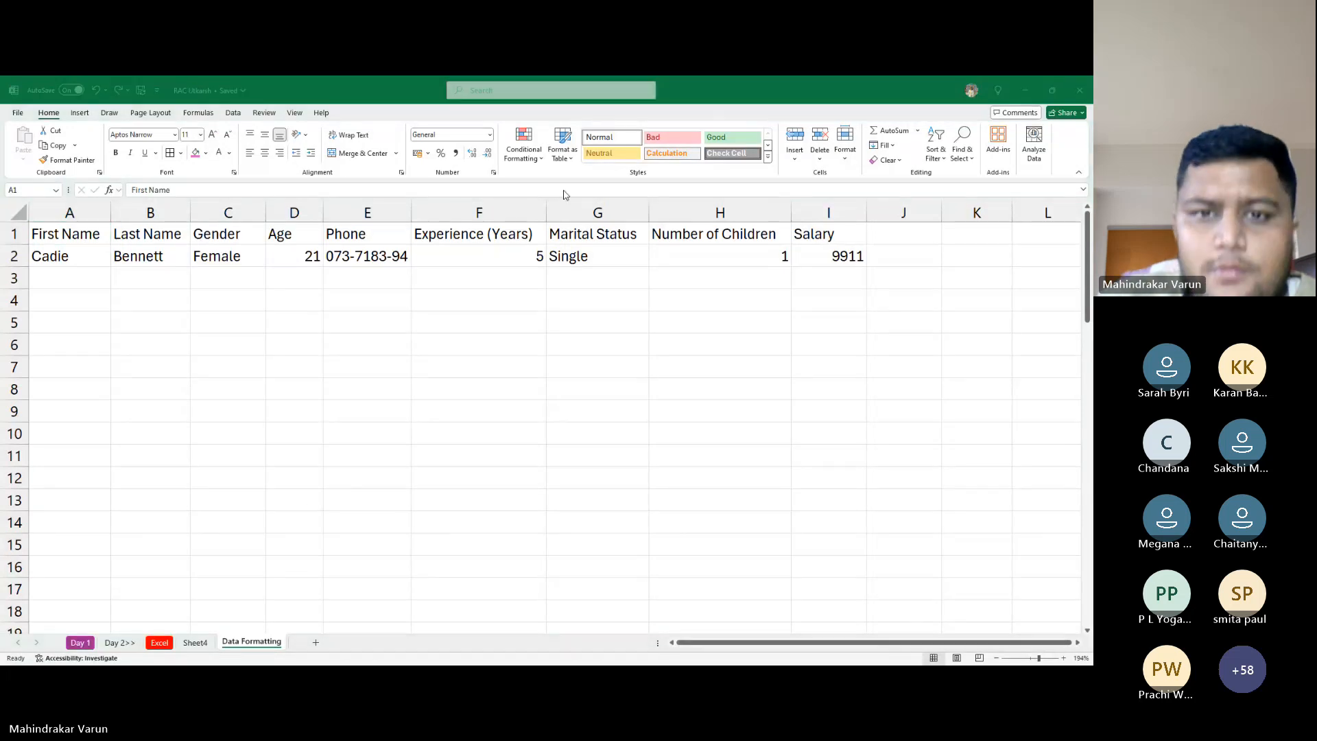
key(alt+Tab)
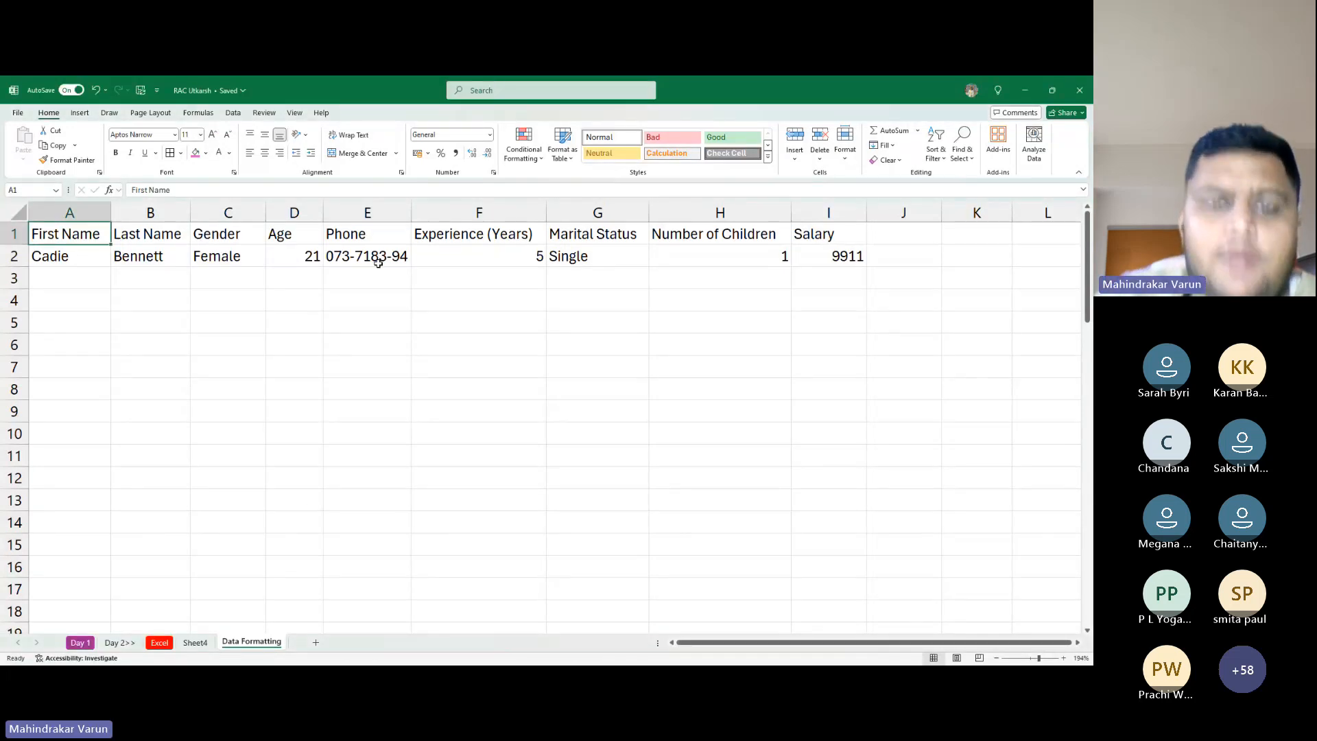
click(195, 642)
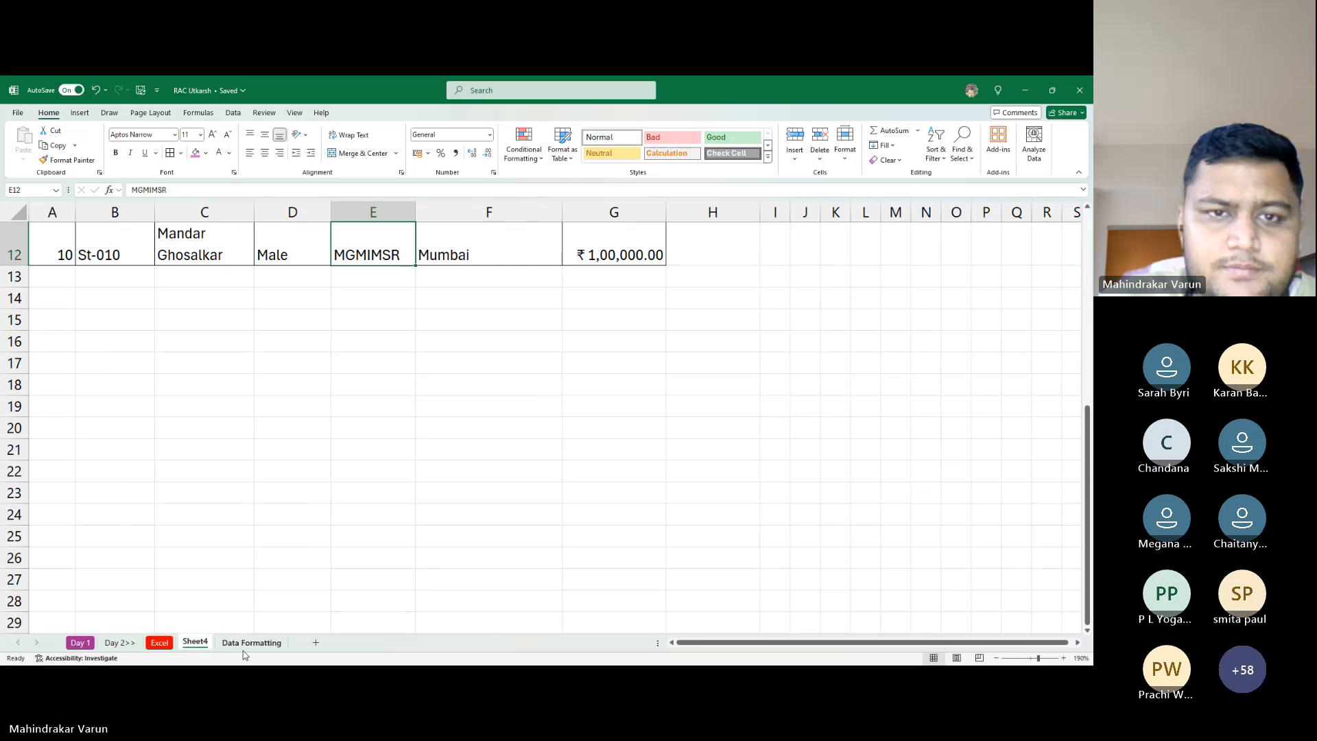
click(247, 644)
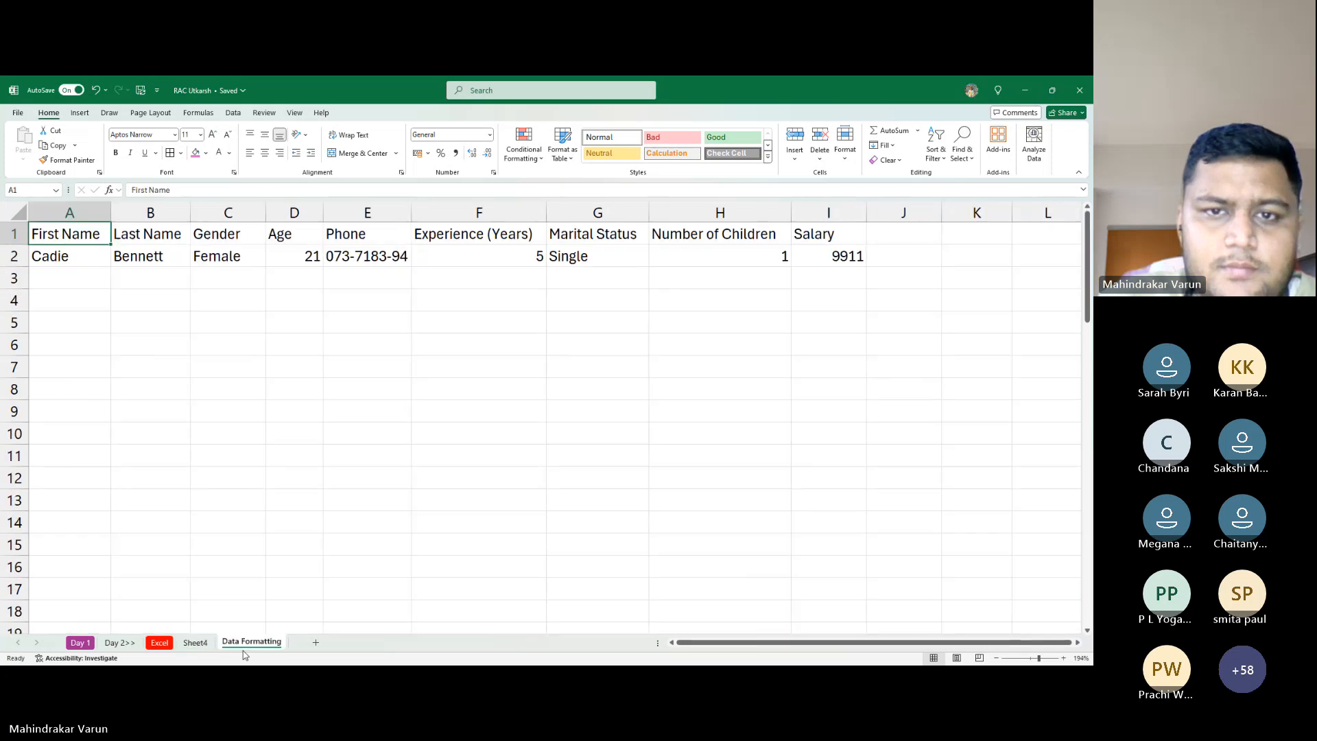
click(197, 642)
scroll(379, 364, up, 4)
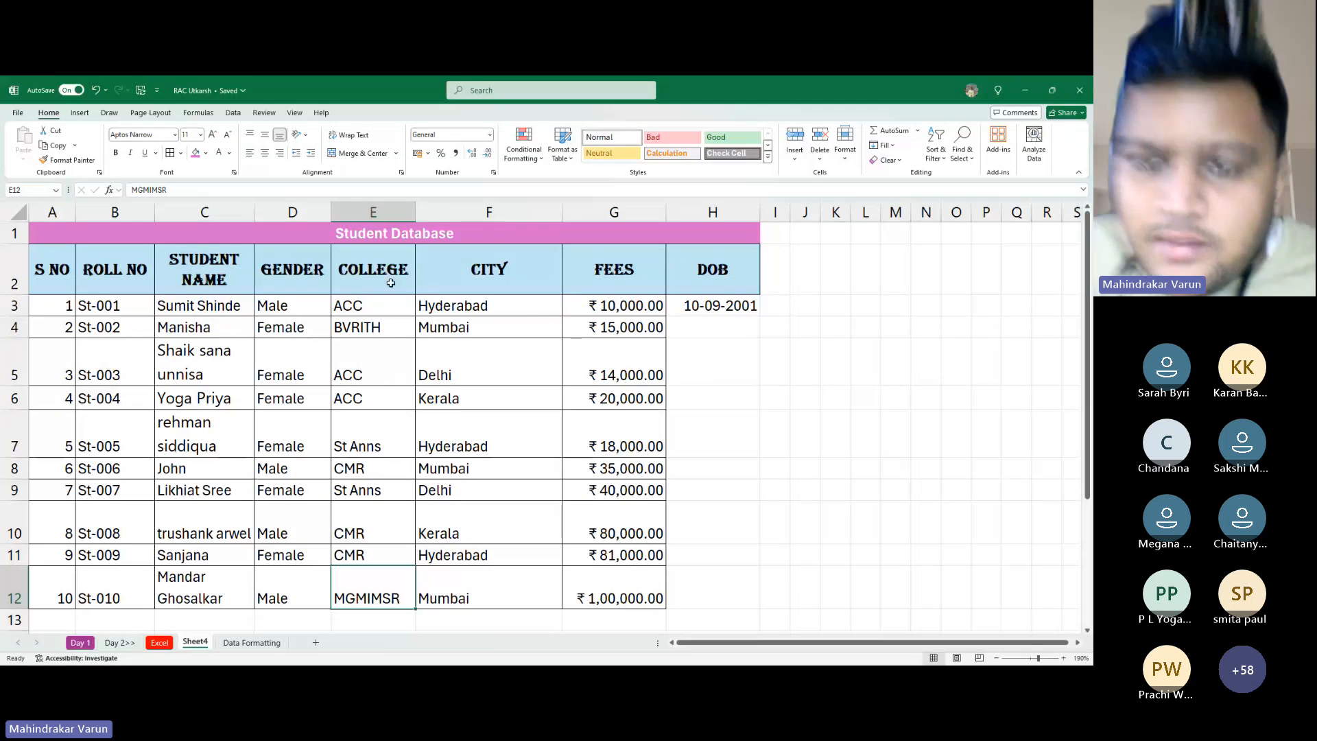
Enter dates of birth 15-10-2005 in H4 and 23-11-2002 in H5
click(714, 331)
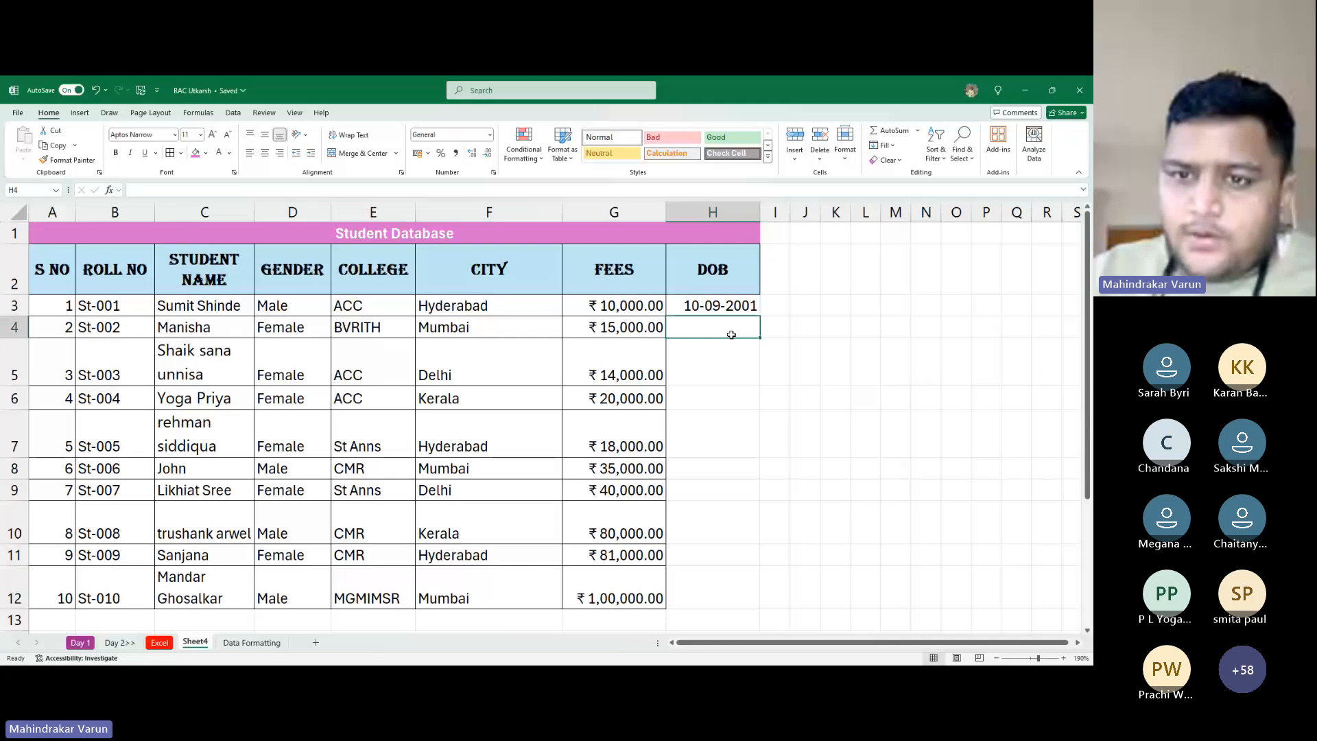
text(15-10-2005)
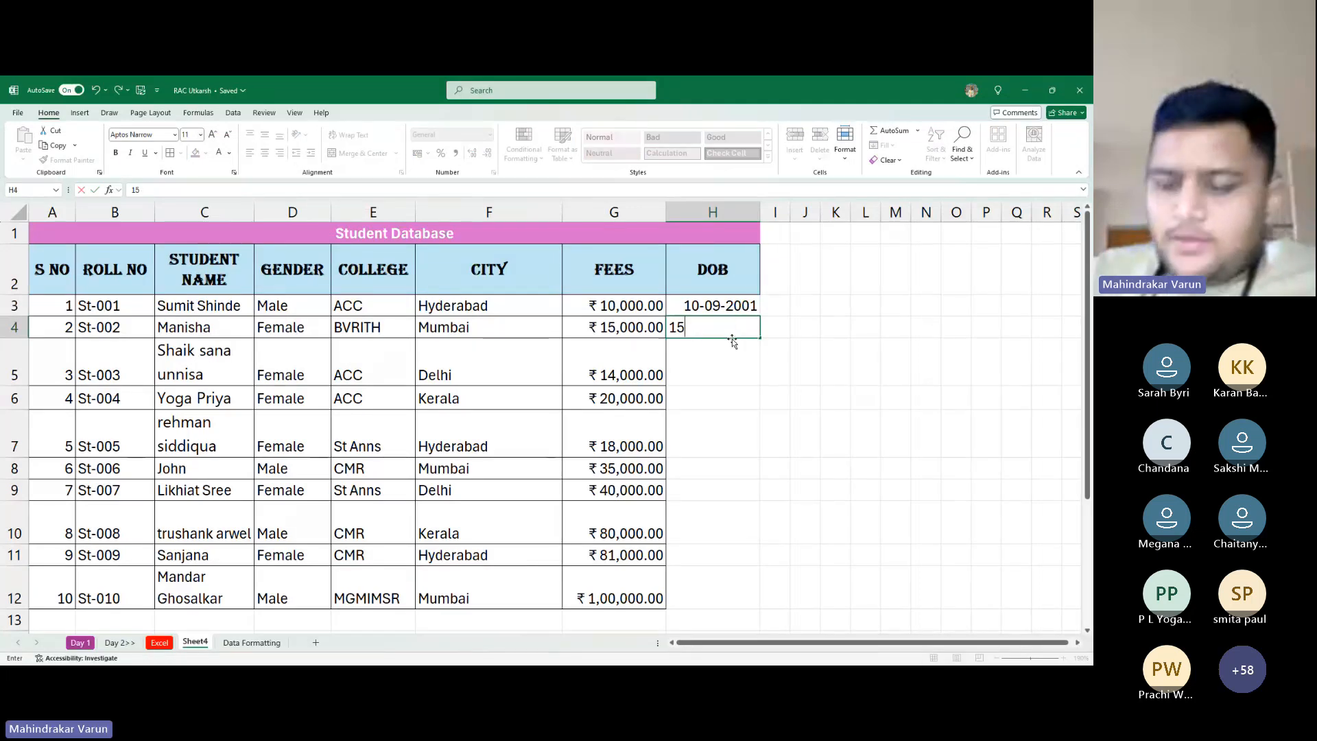
key(Return)
text(16)
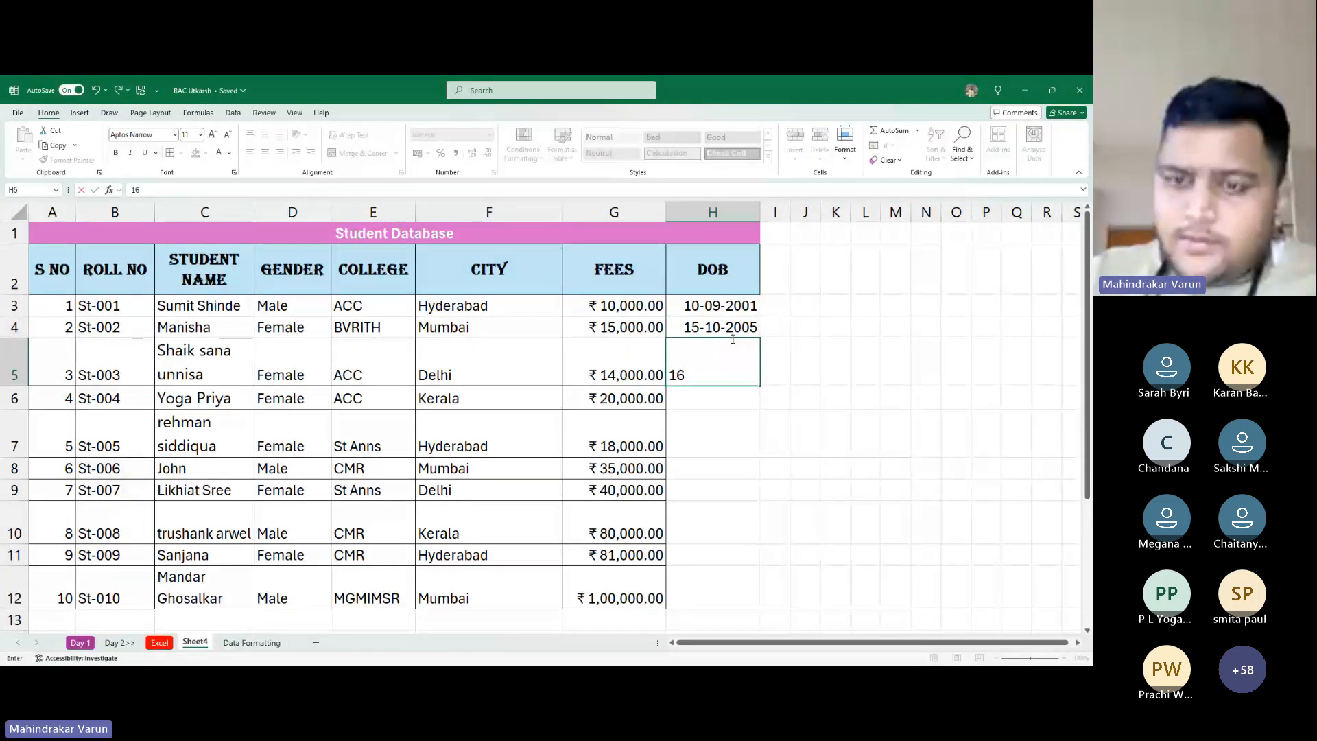
key(BackSpace)
key(BackSpace)
text(20)
key(BackSpace)
key(BackSpace)
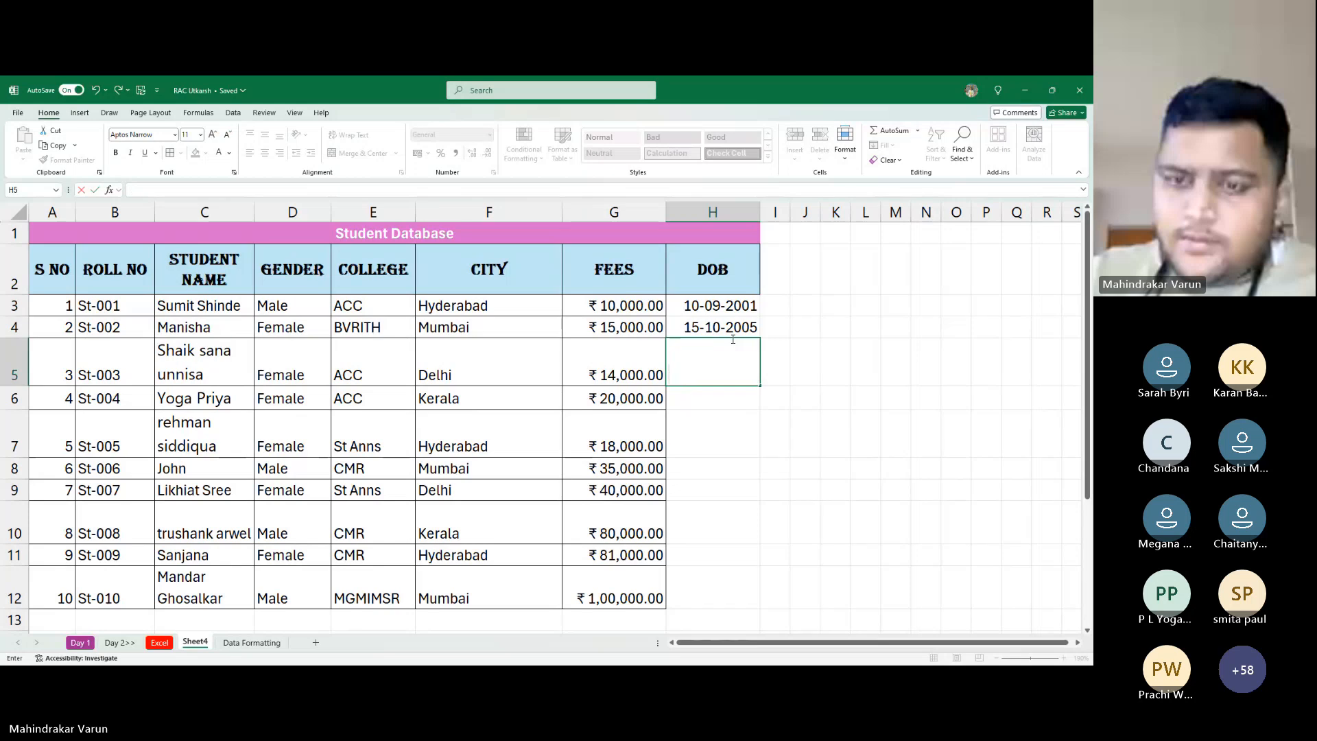
text(23)
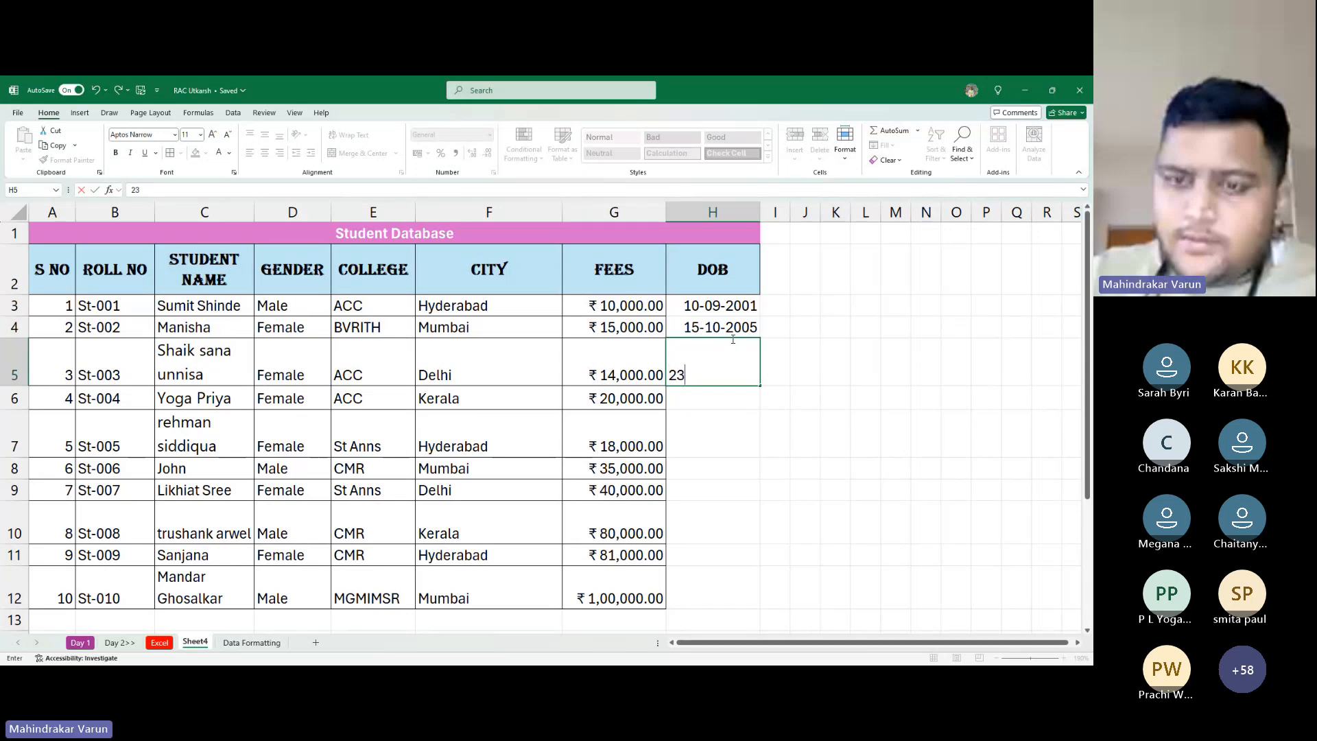
text(-11-2002)
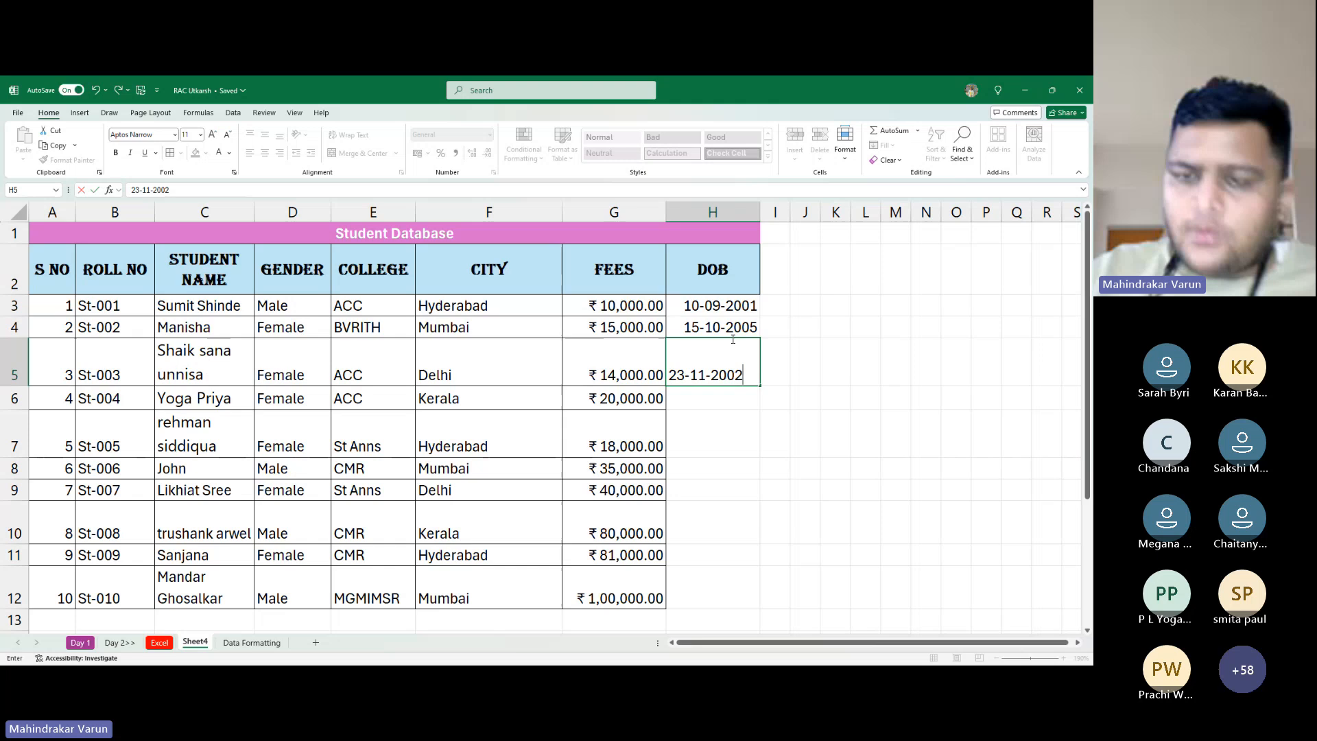
key(Return)
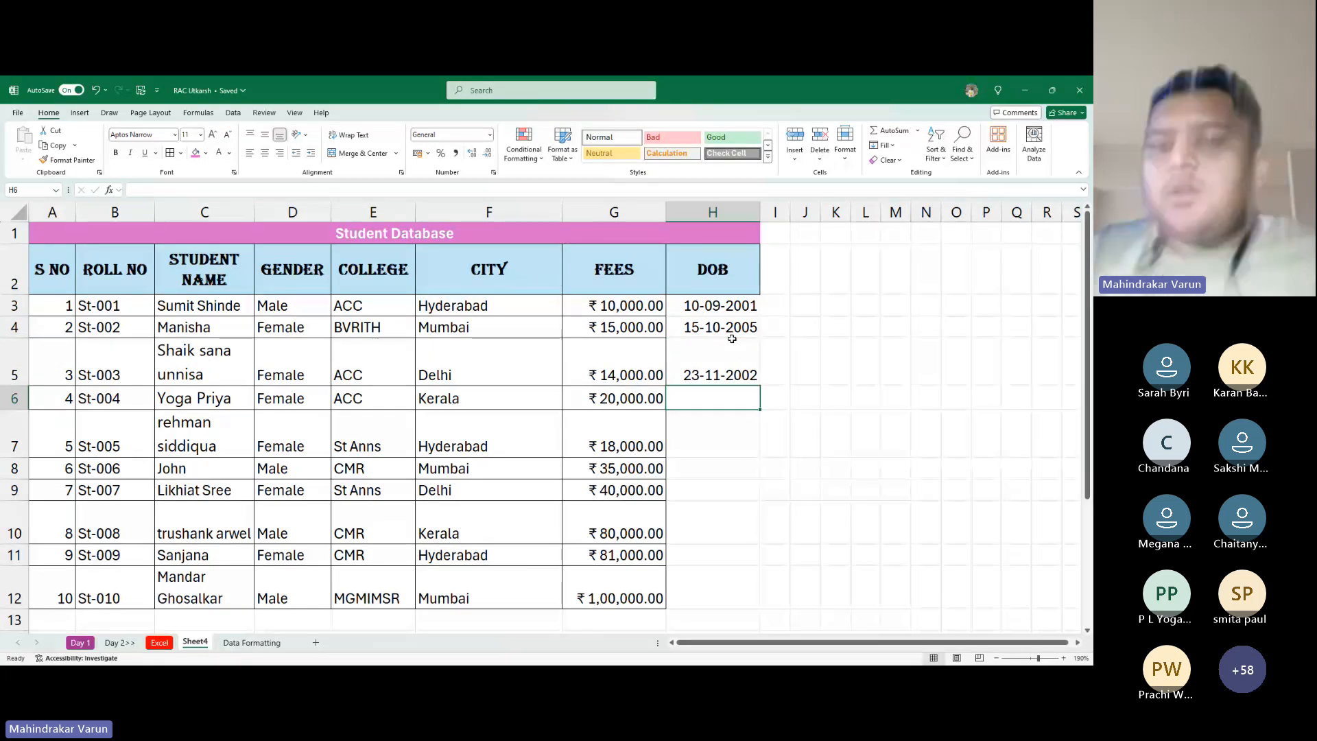
click(732, 334)
key(Down)
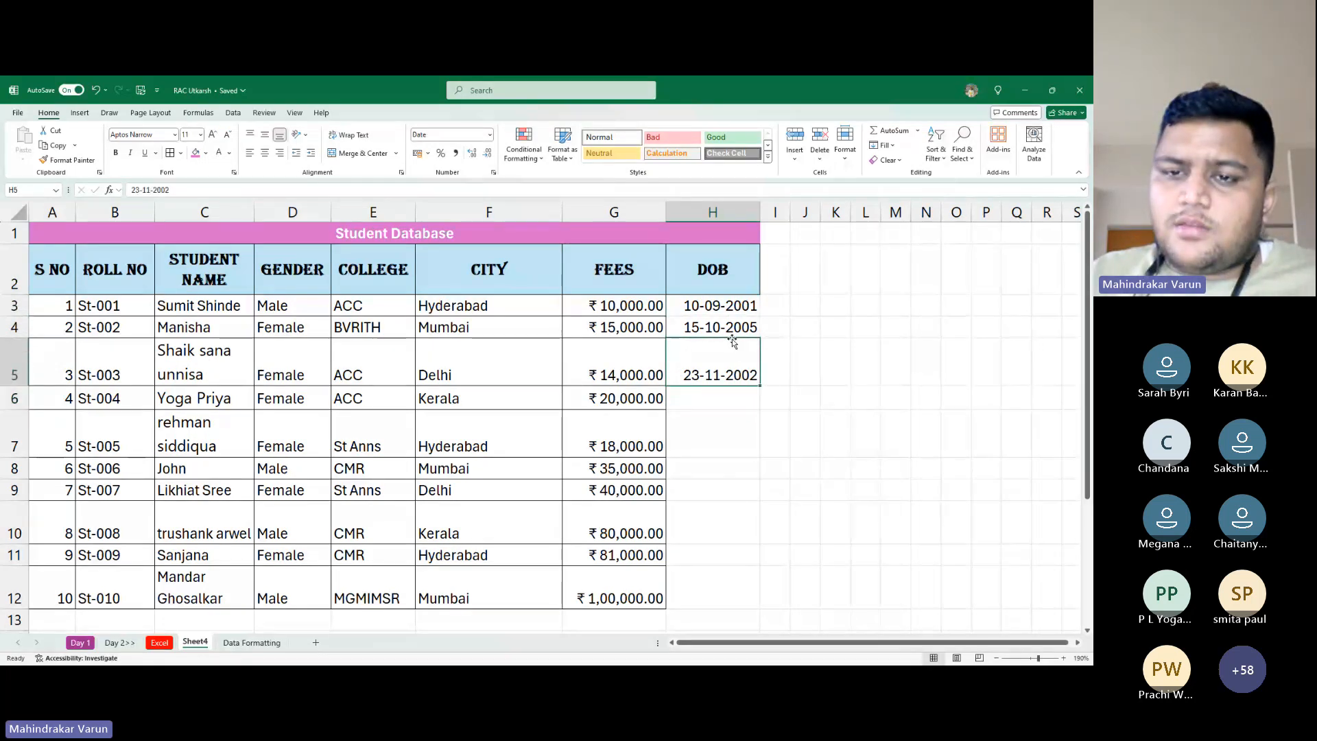
click(731, 336)
Fill the three dates from H3:H5 down to H12 and select all DOB cells
drag(720, 305, 730, 399)
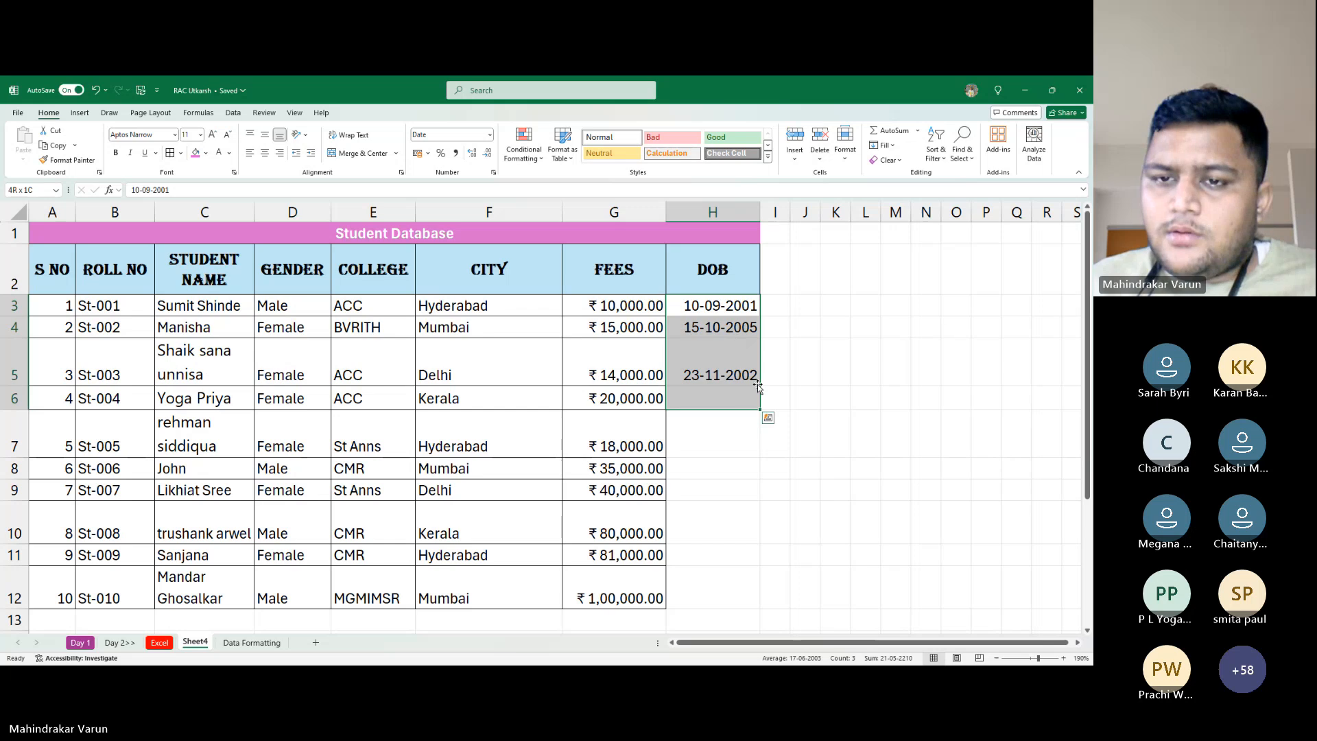
drag(747, 309, 755, 601)
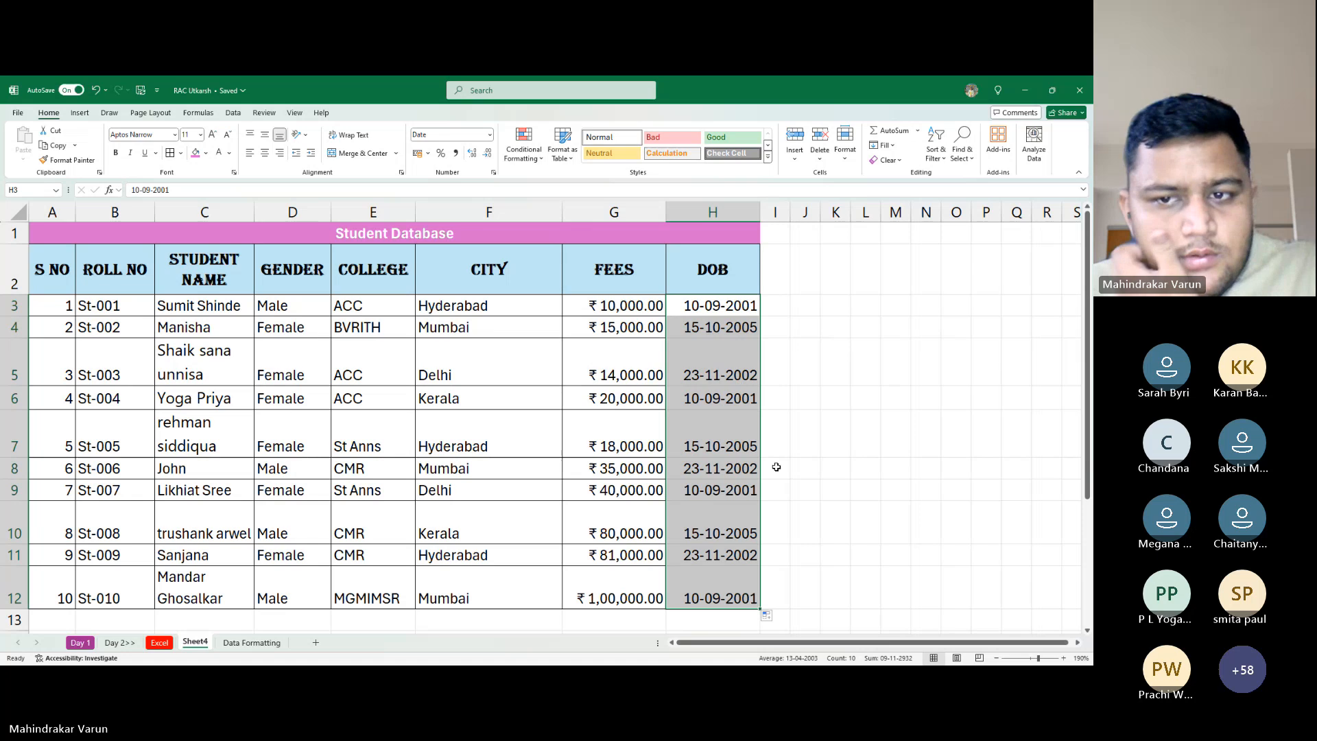
click(717, 447)
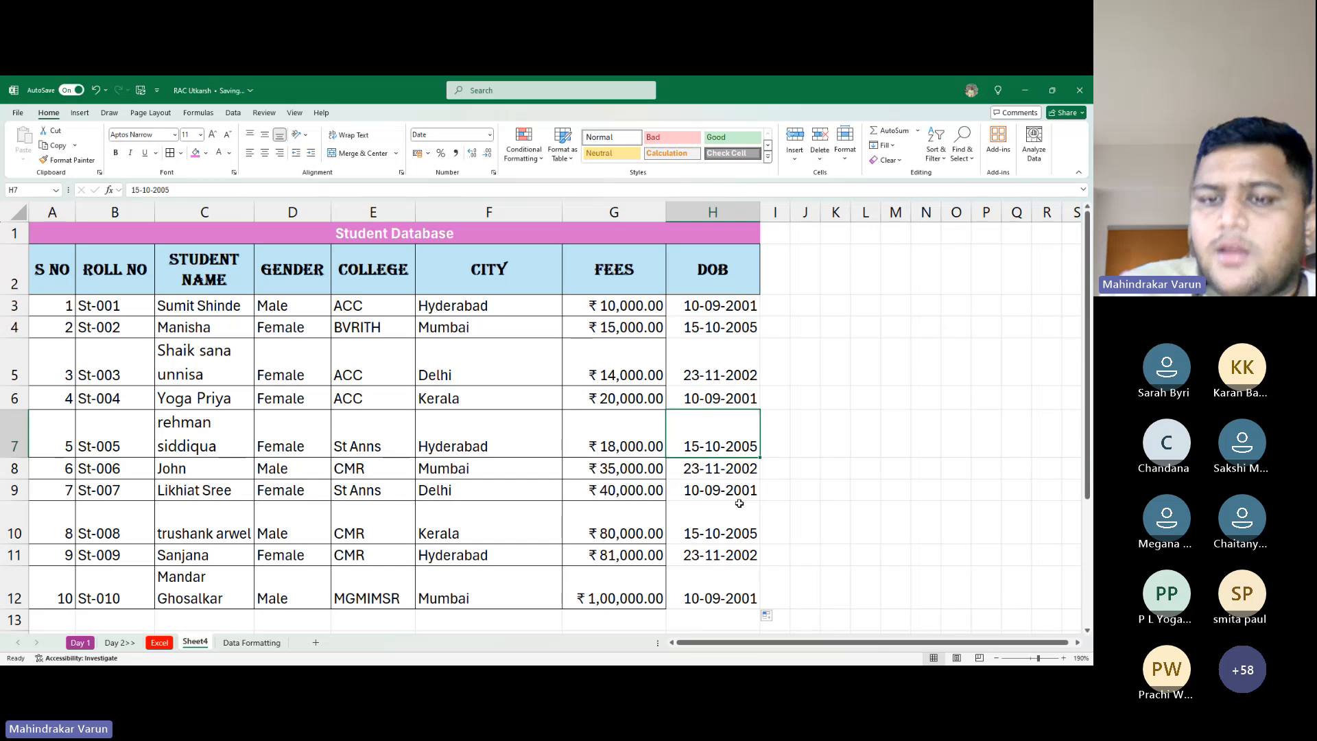
drag(726, 309, 741, 598)
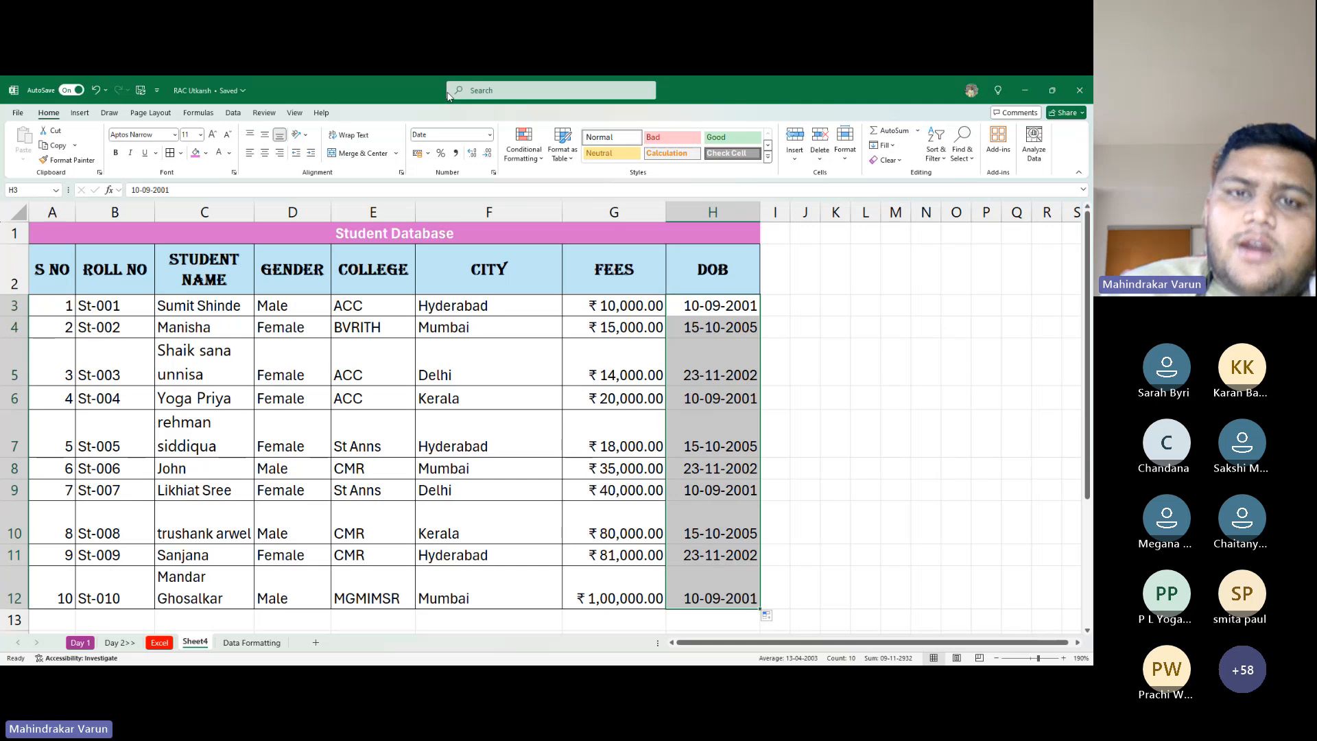
Apply Long Date format to the DOB dates H3:H12, which now show as hash marks
click(489, 135)
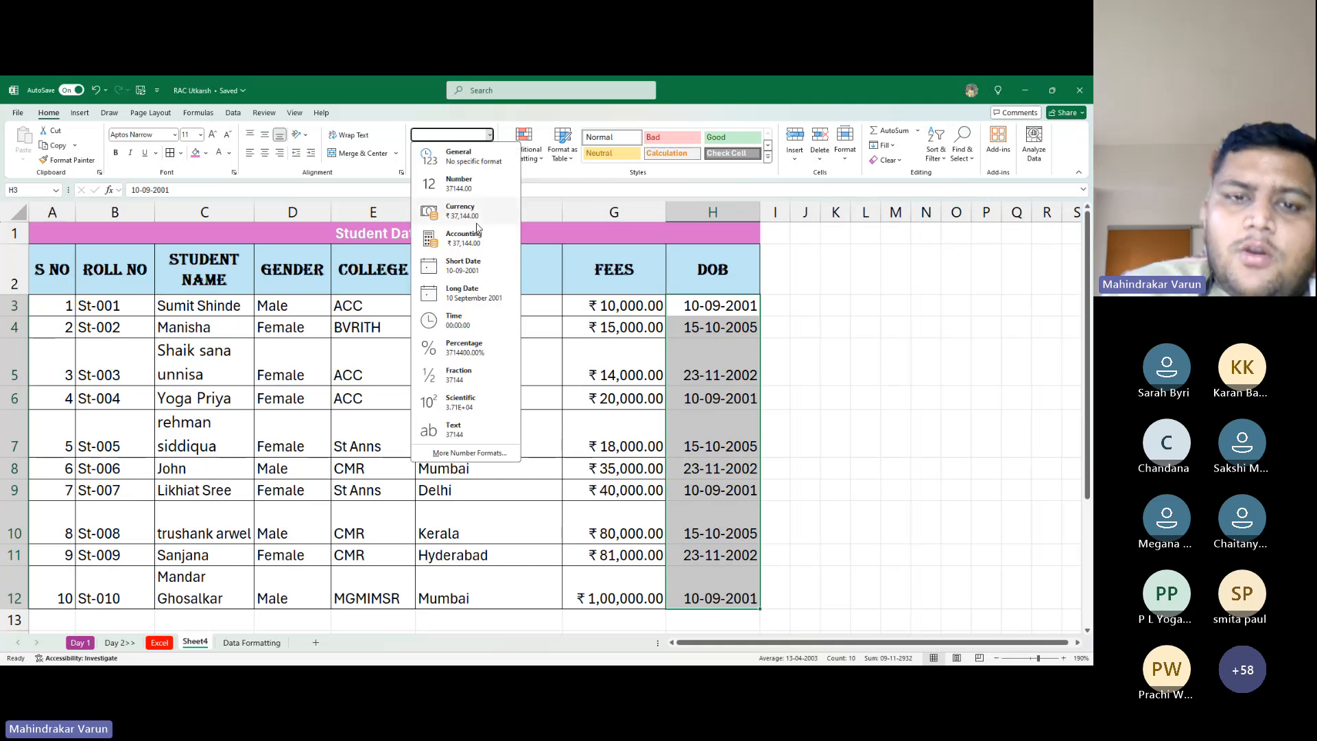
click(462, 293)
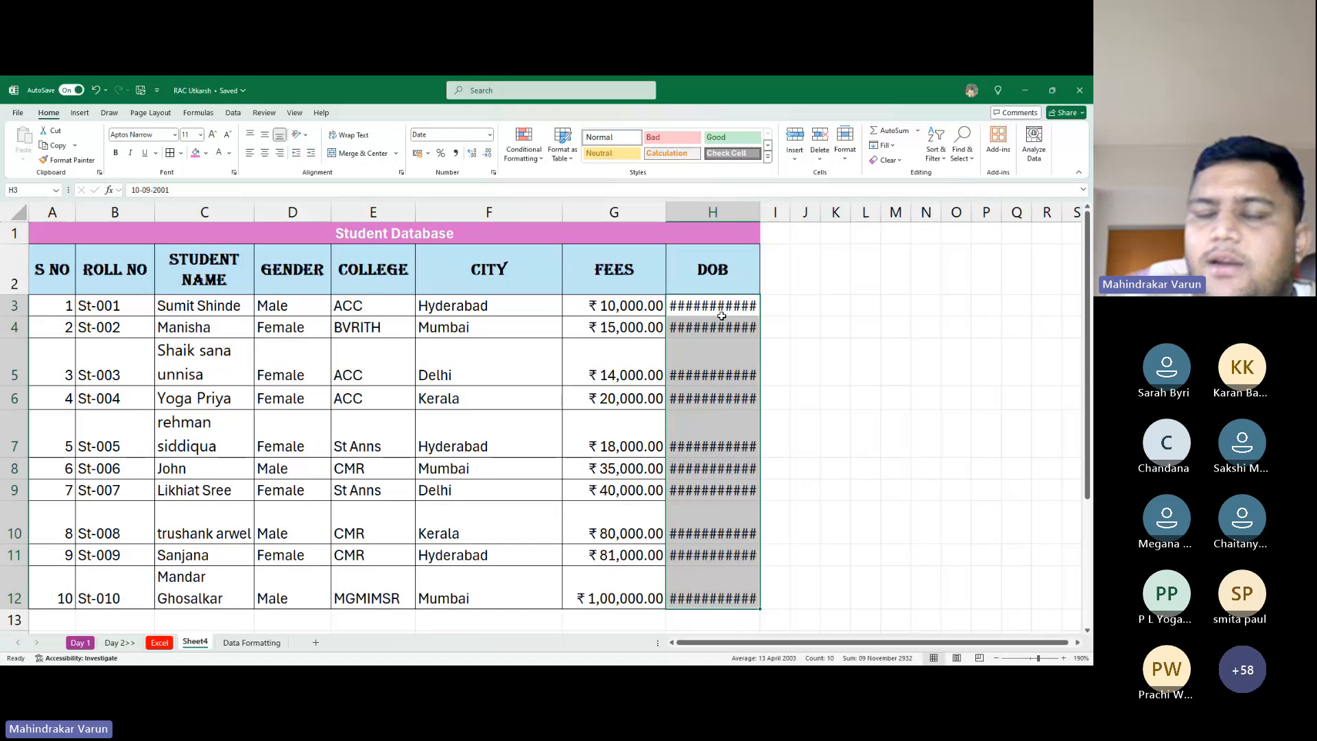
key(alt+Tab)
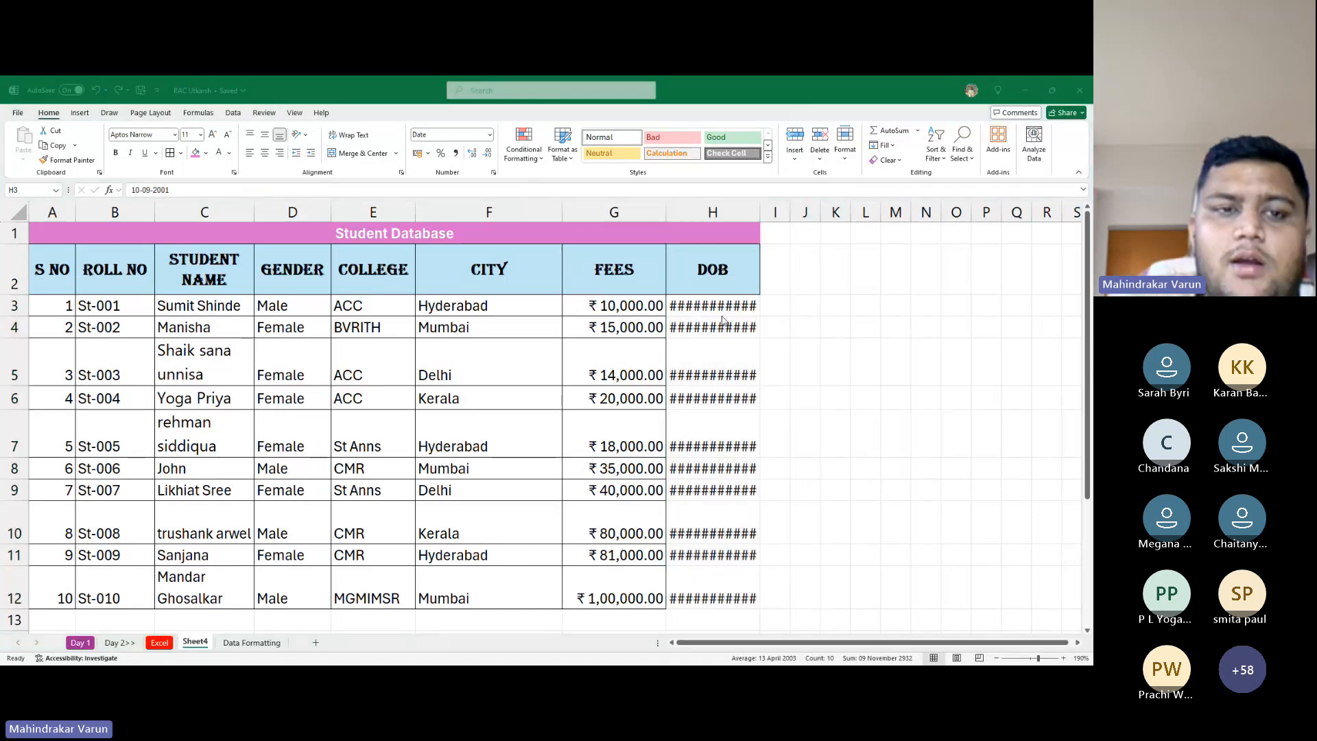
key(alt+Tab)
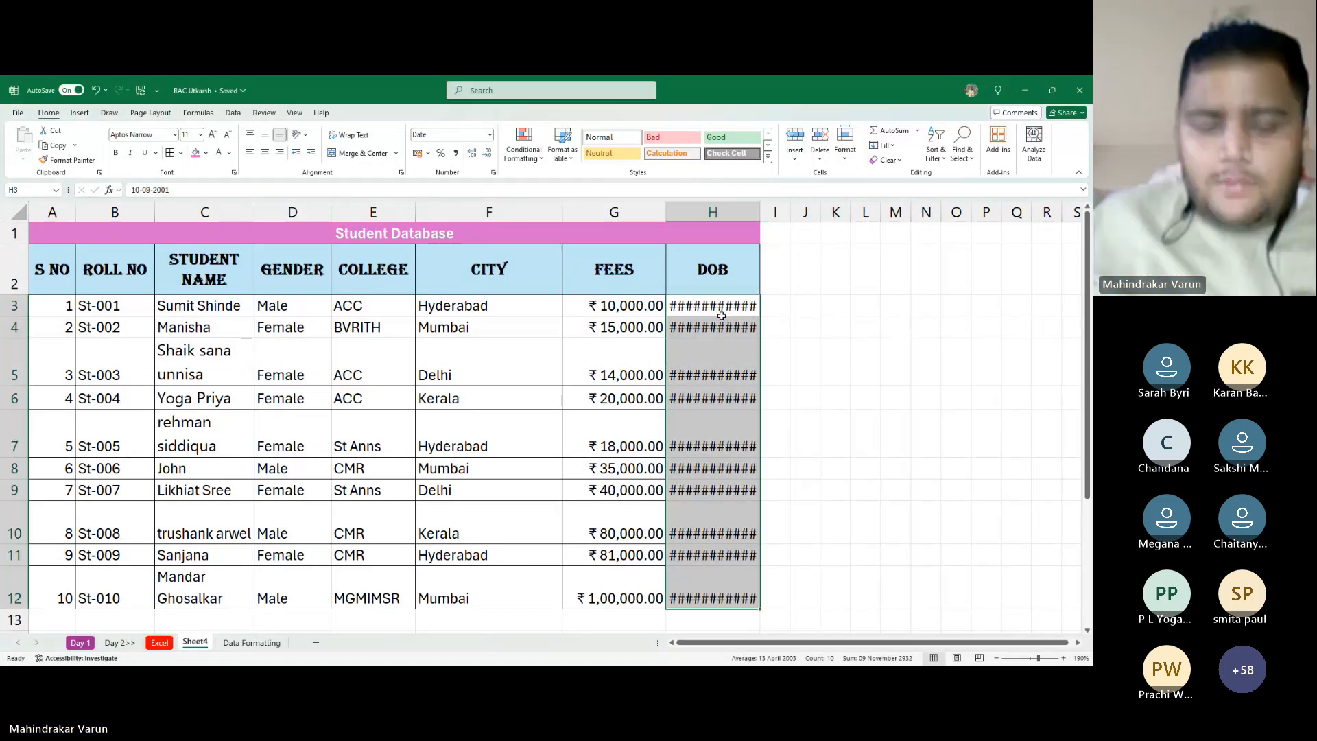
key(alt+Tab)
key(alt+Tab)
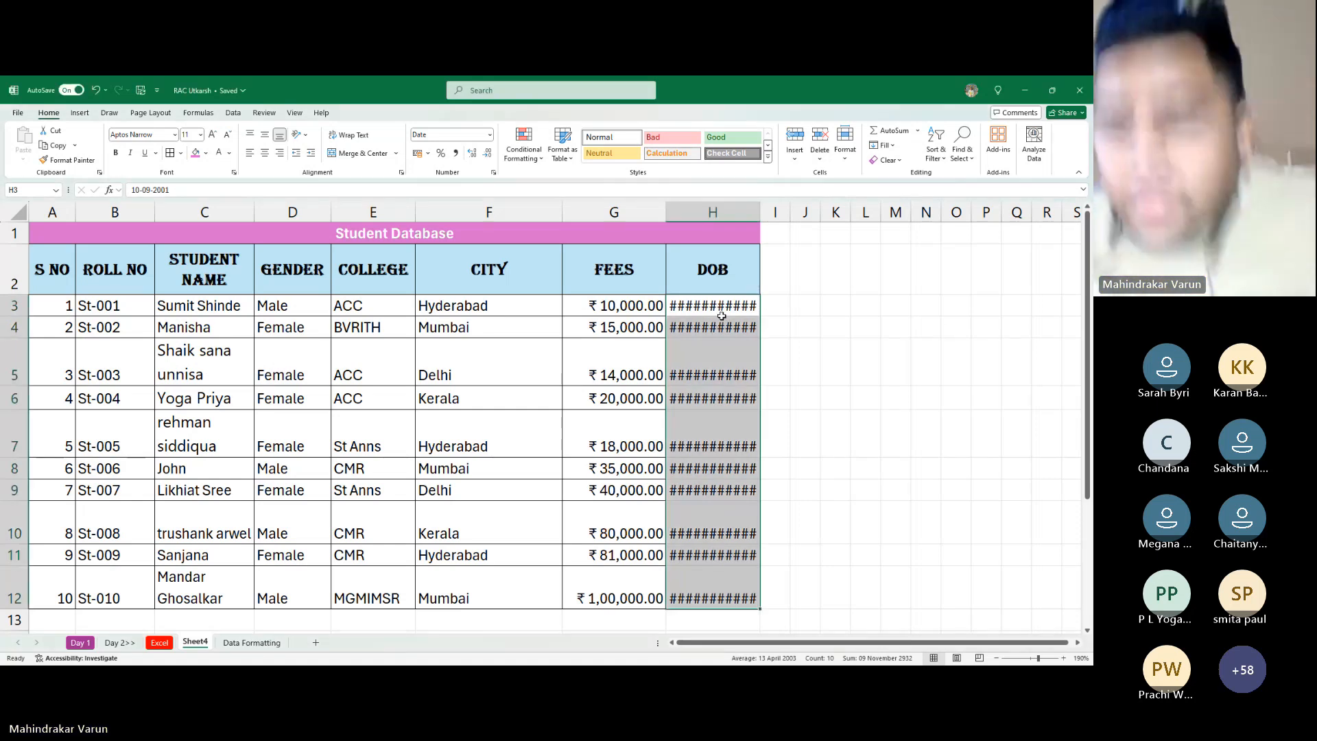
key(alt+Tab)
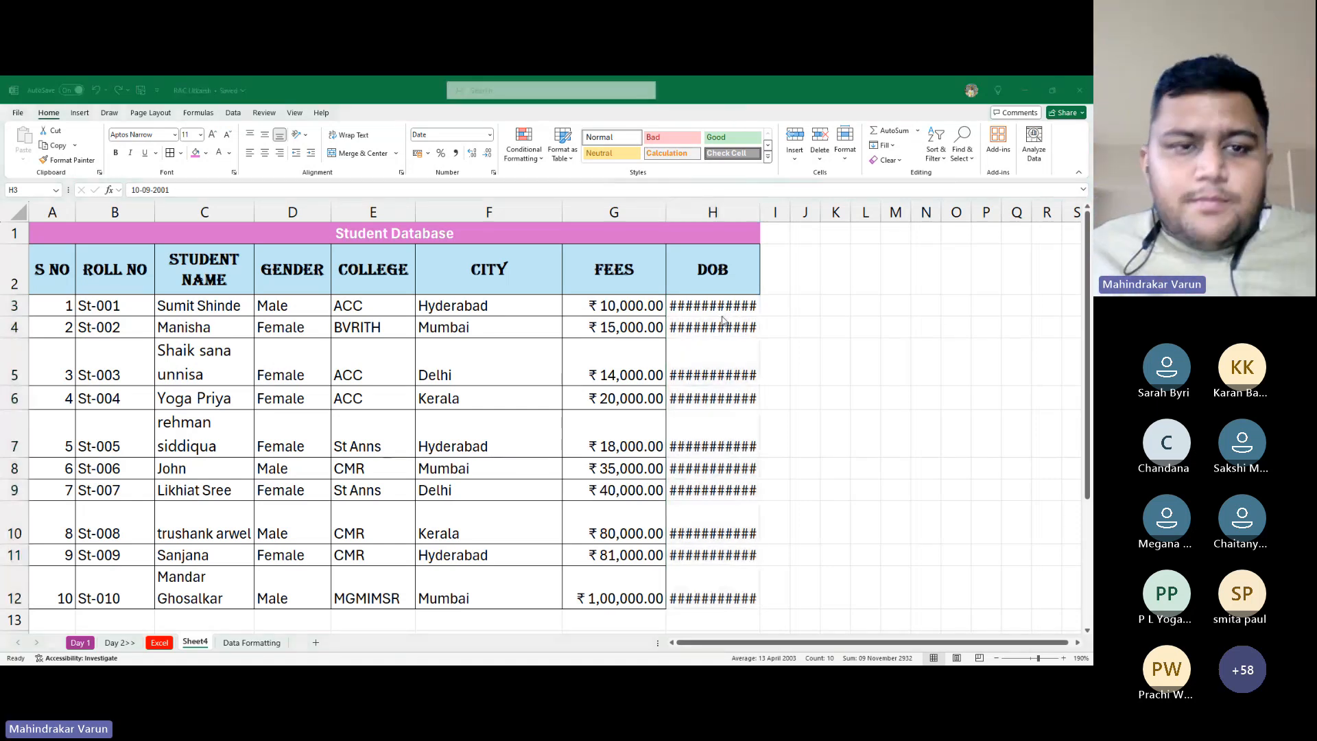
key(alt+Tab)
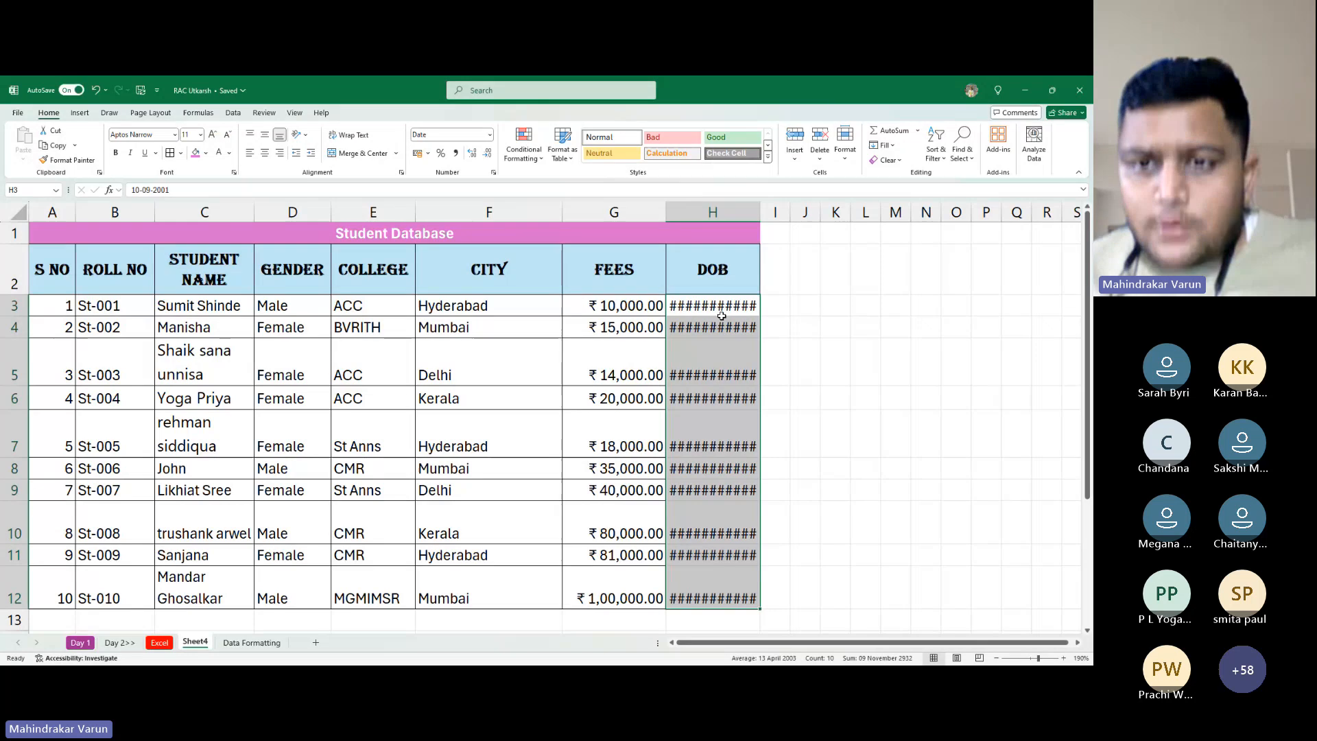
key(alt+Tab)
key(alt+Tab)
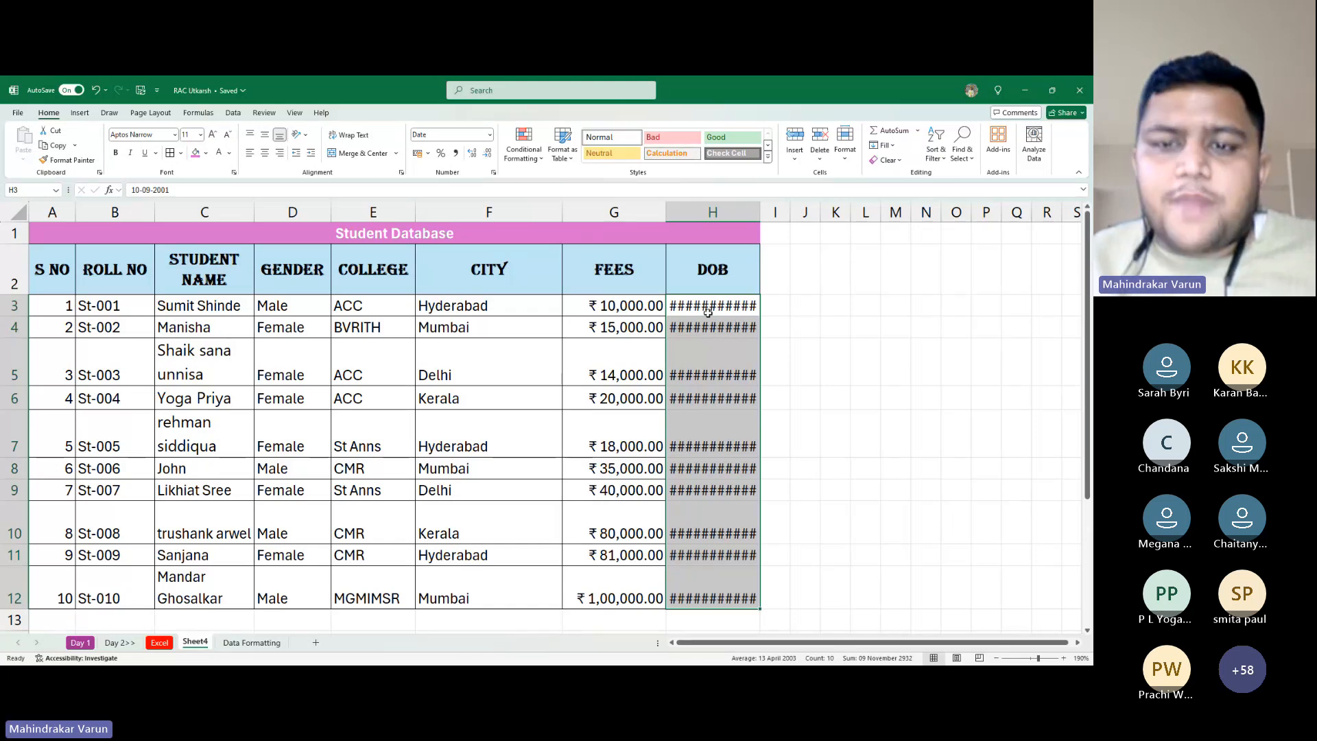
AutoFit column H and switch the DOB dates to Short Date, such as 10-09-2001
double_click(760, 215)
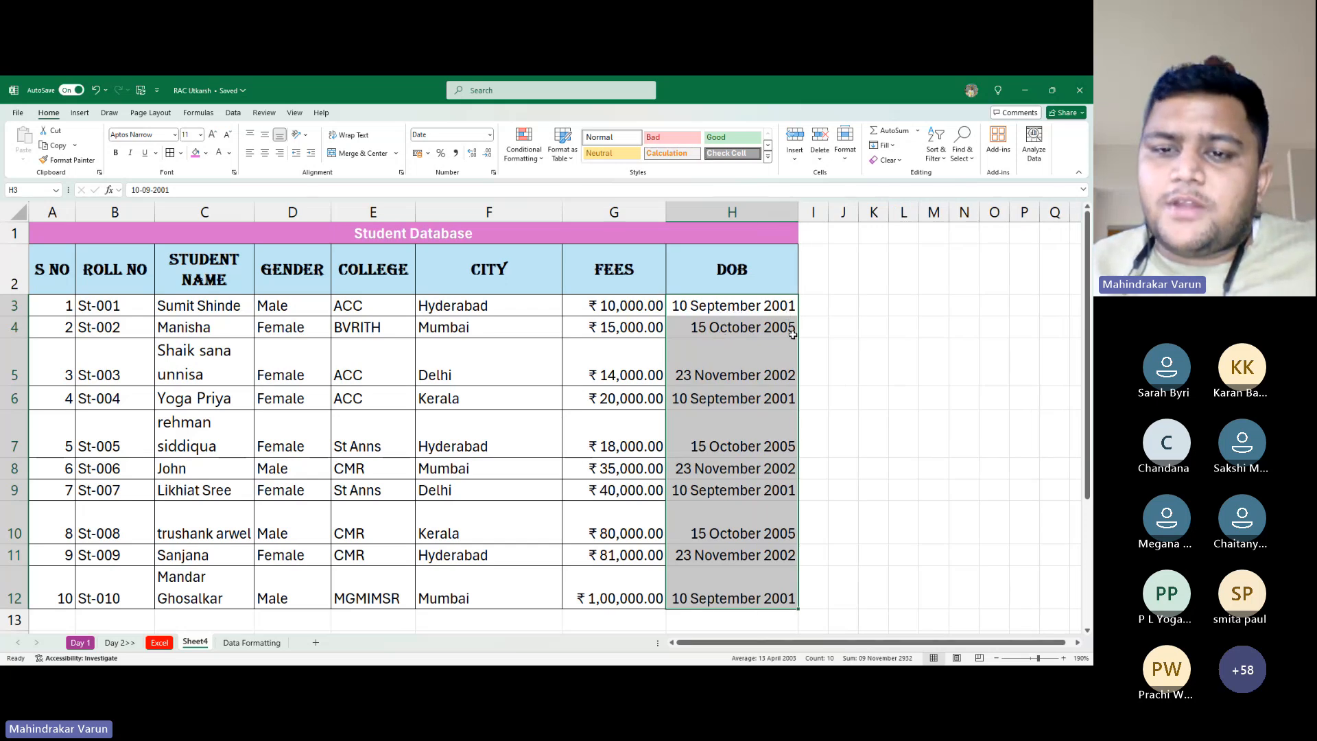
click(490, 134)
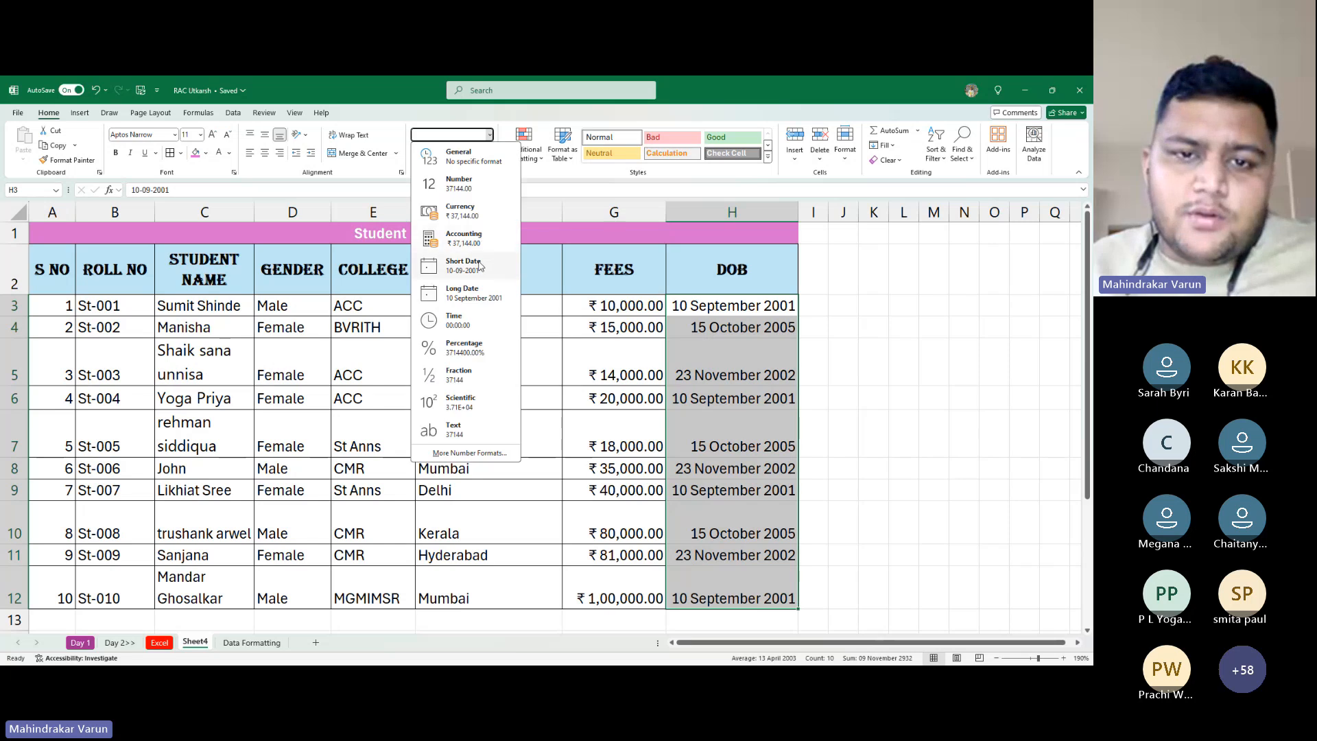
click(481, 265)
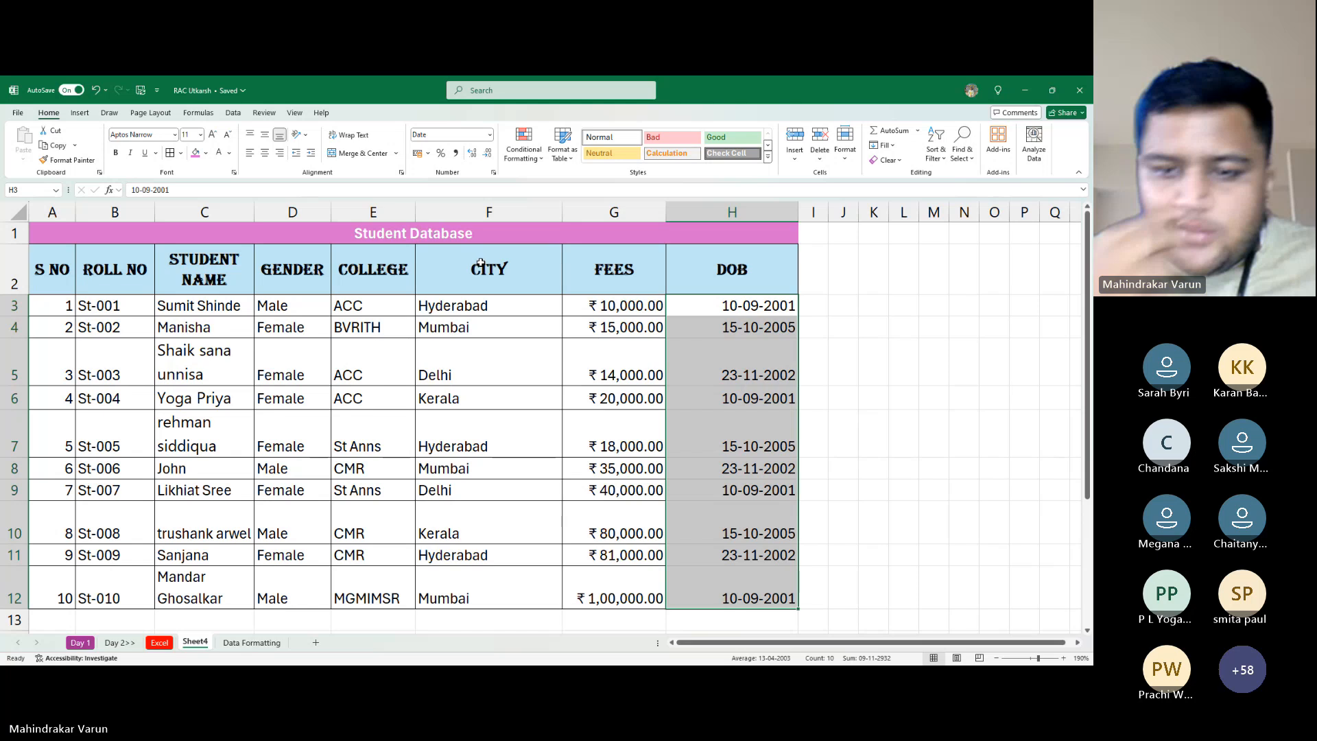
click(904, 306)
drag(755, 306, 755, 599)
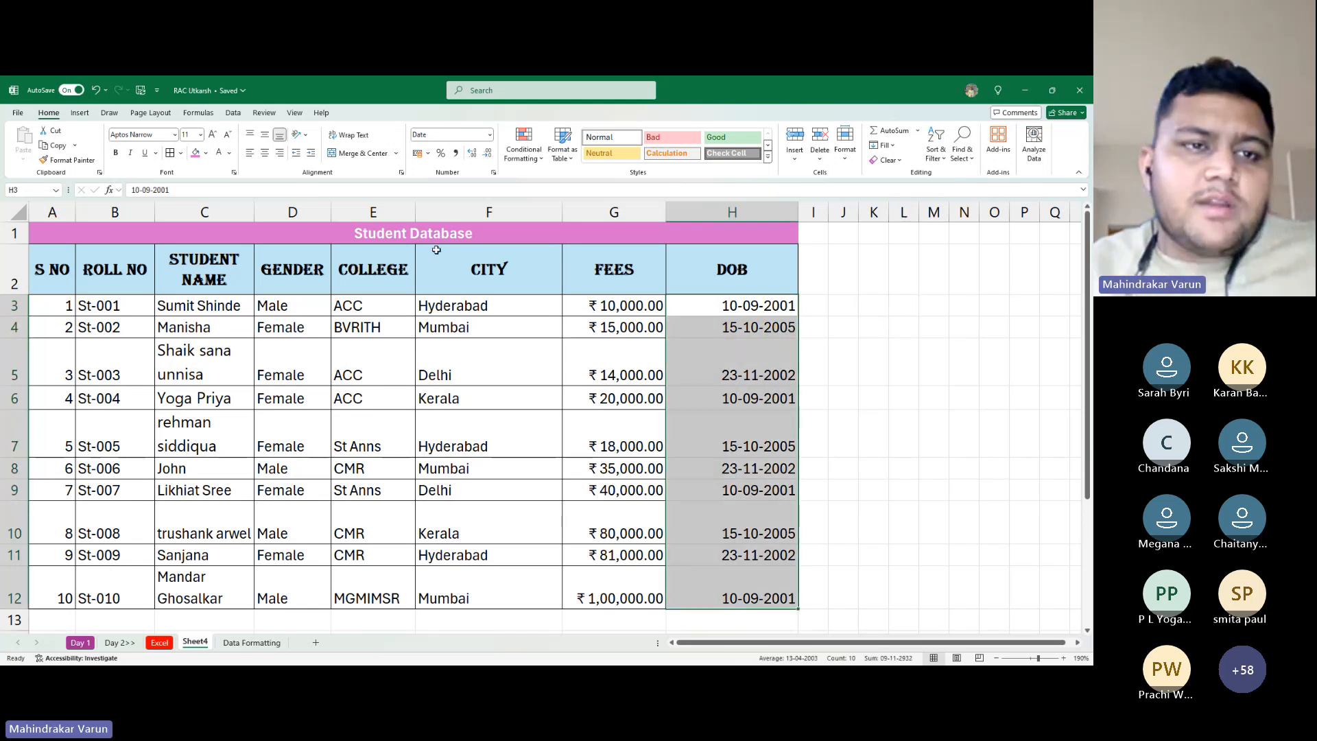
Reselect the DOB dates, then the whole Student Database table with Ctrl+A
click(904, 432)
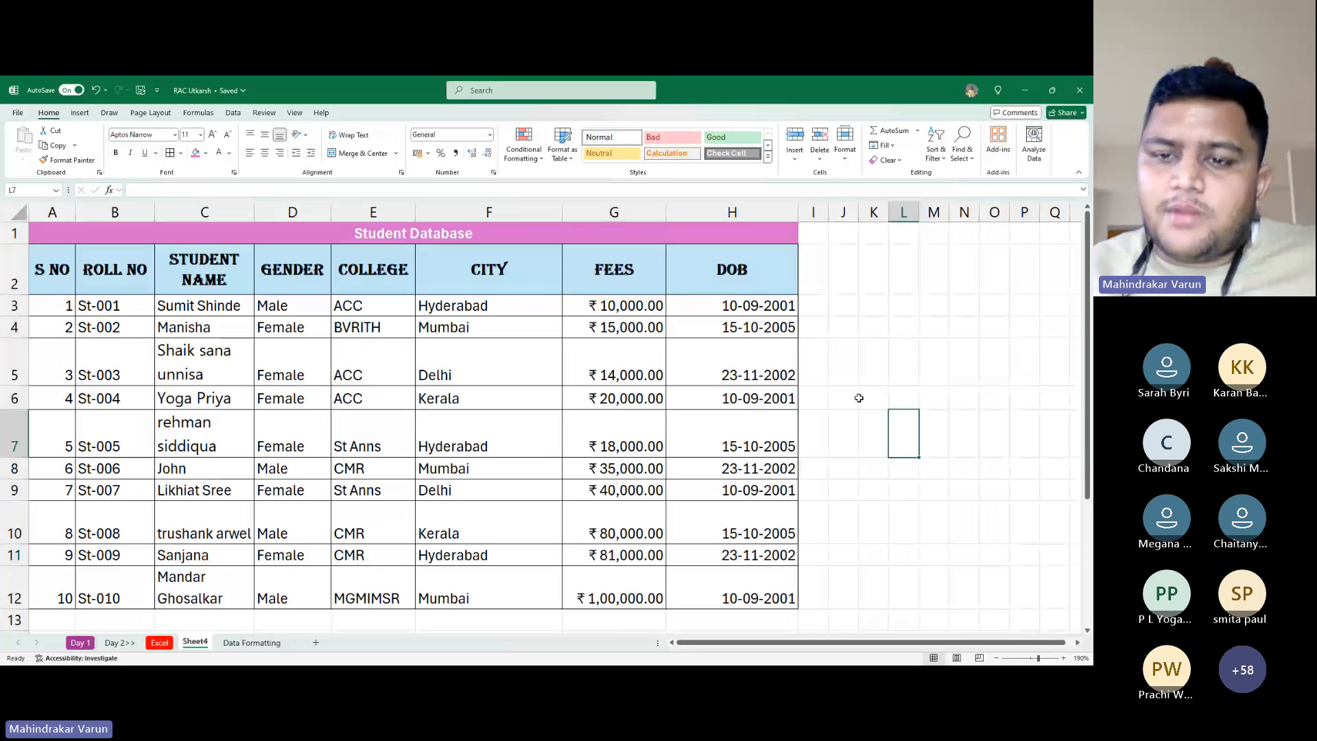
drag(754, 306, 755, 598)
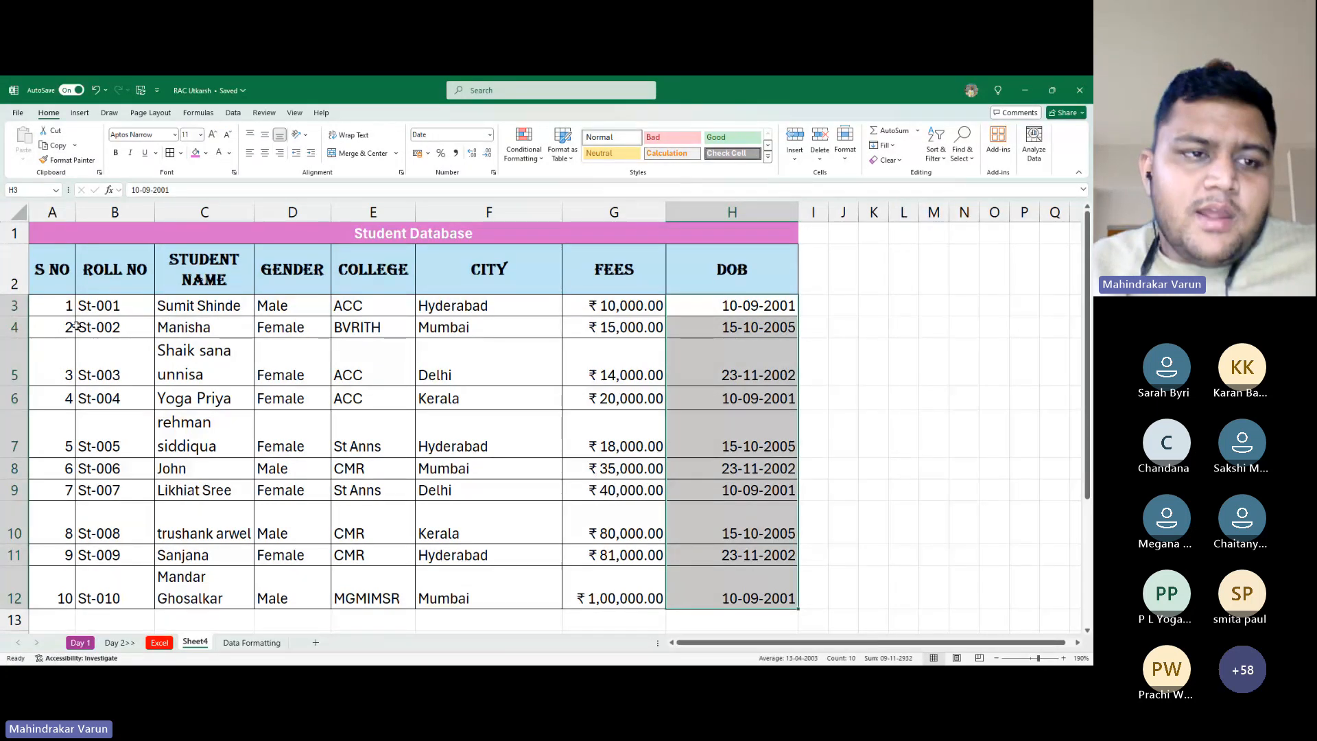
click(65, 281)
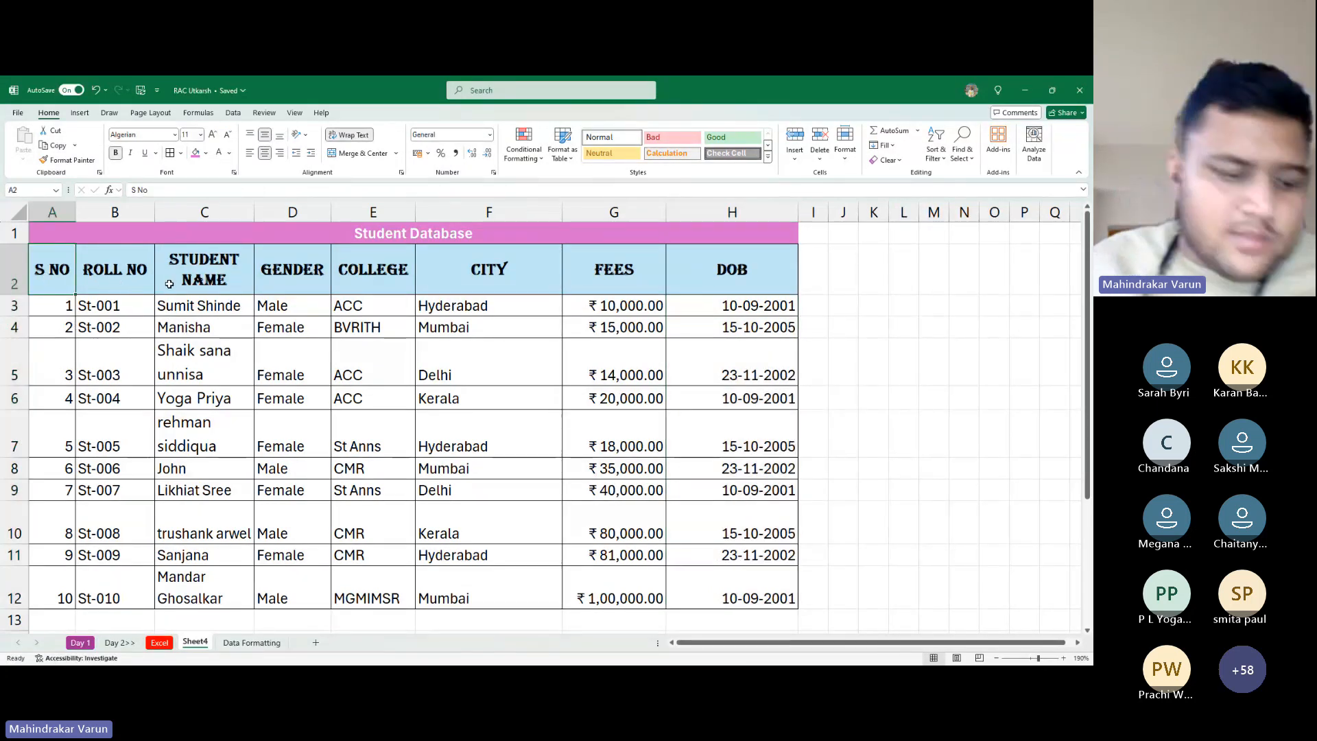
key(ctrl+a)
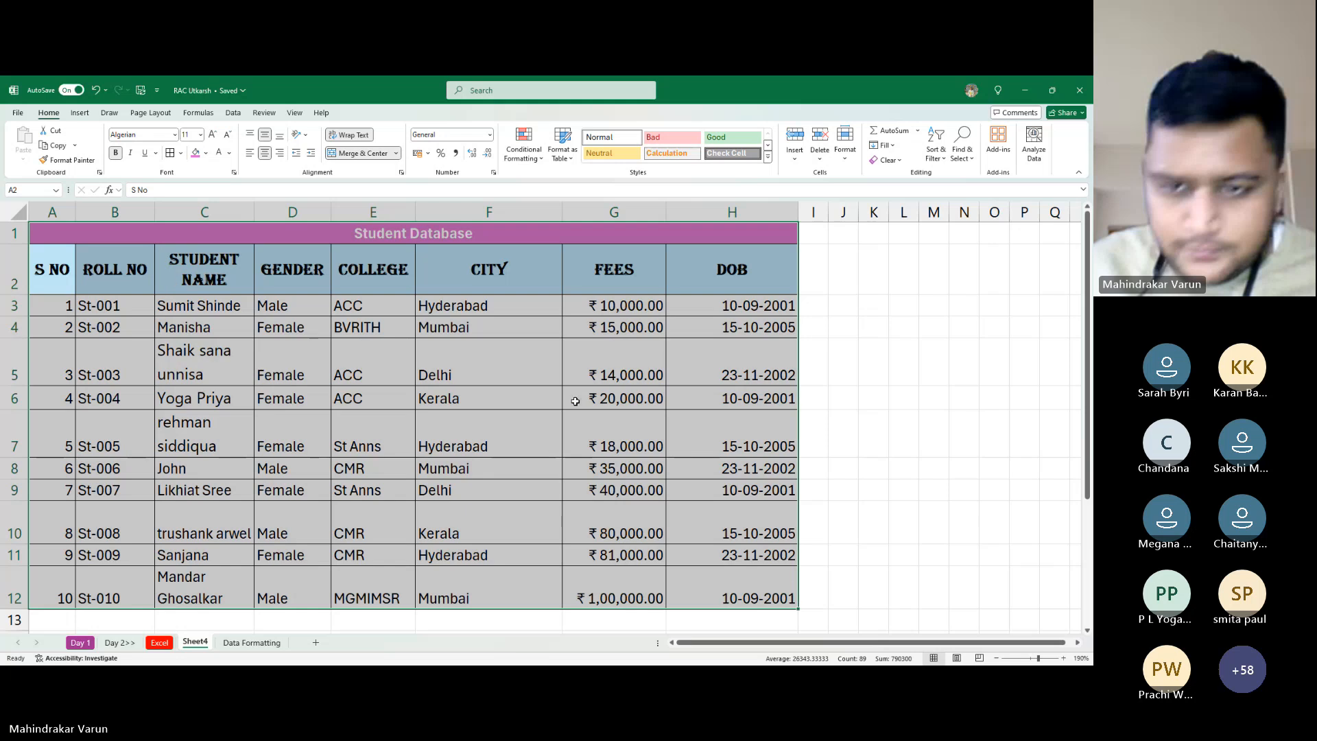
click(574, 399)
click(56, 303)
key(ctrl+a)
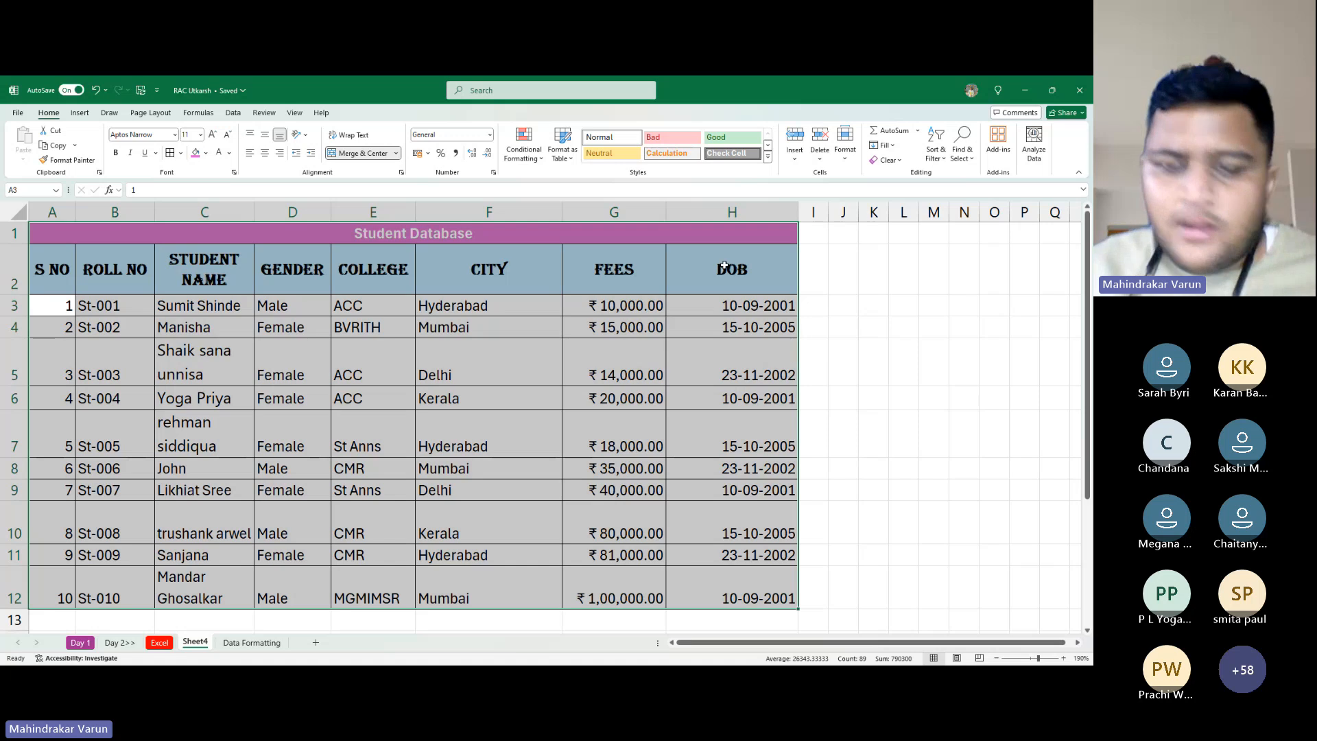
Unmerge the Student Database title in A1:H1 so it sits left-aligned in A1
click(678, 212)
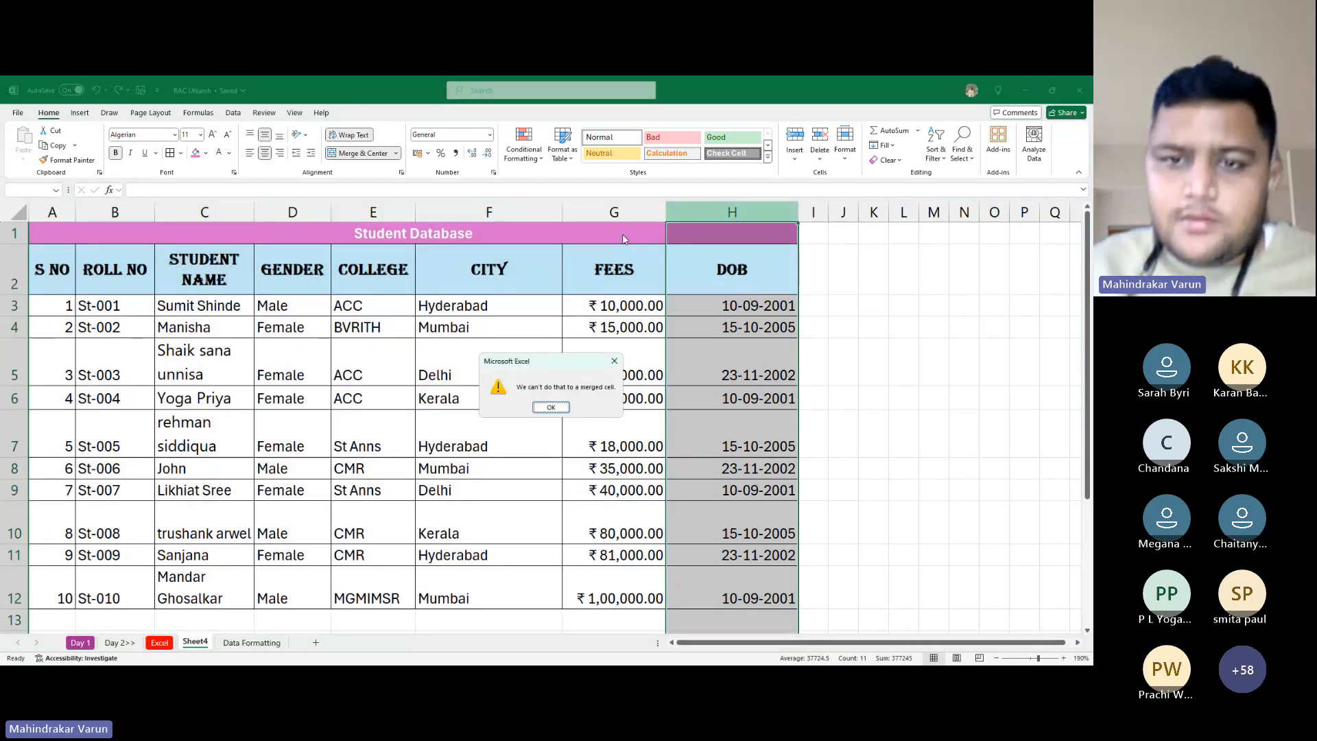
key(Return)
drag(655, 225, 732, 233)
click(359, 154)
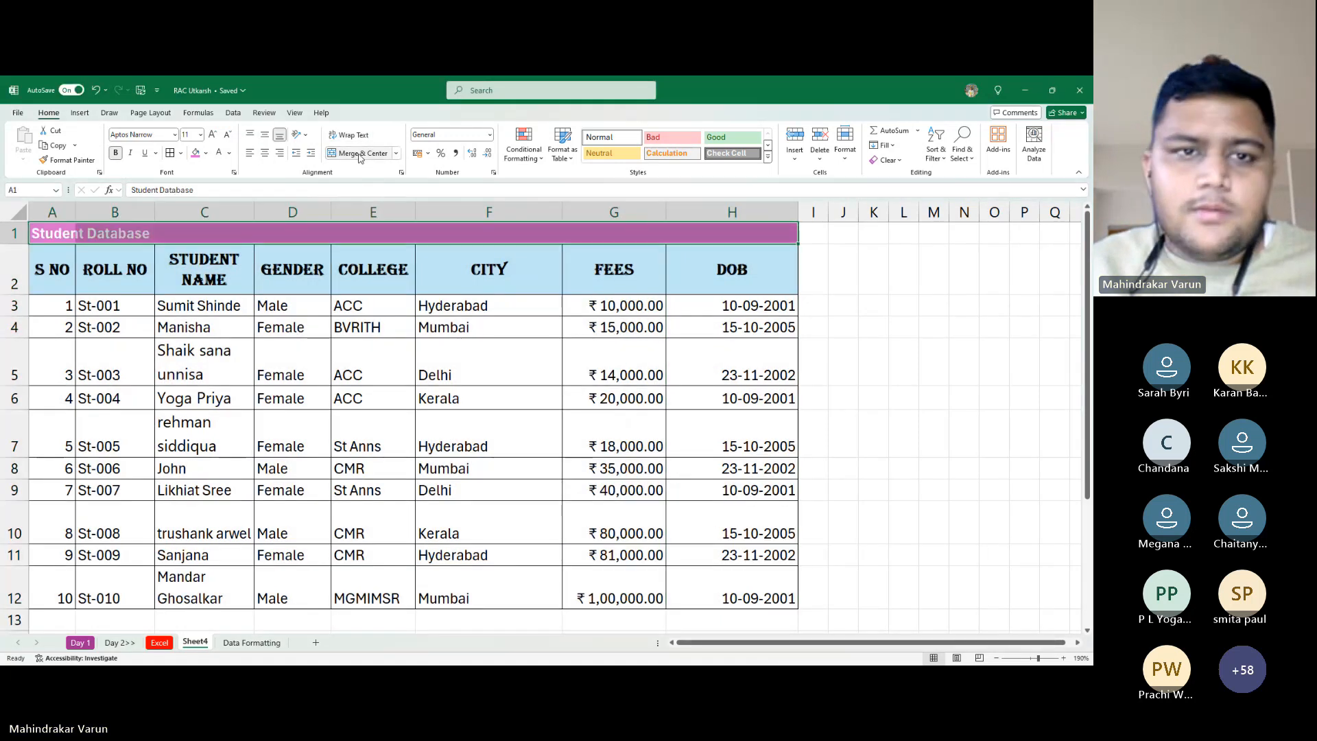
Move the DOB column in front of FEES as column G and auto-fit it to the dates
click(774, 216)
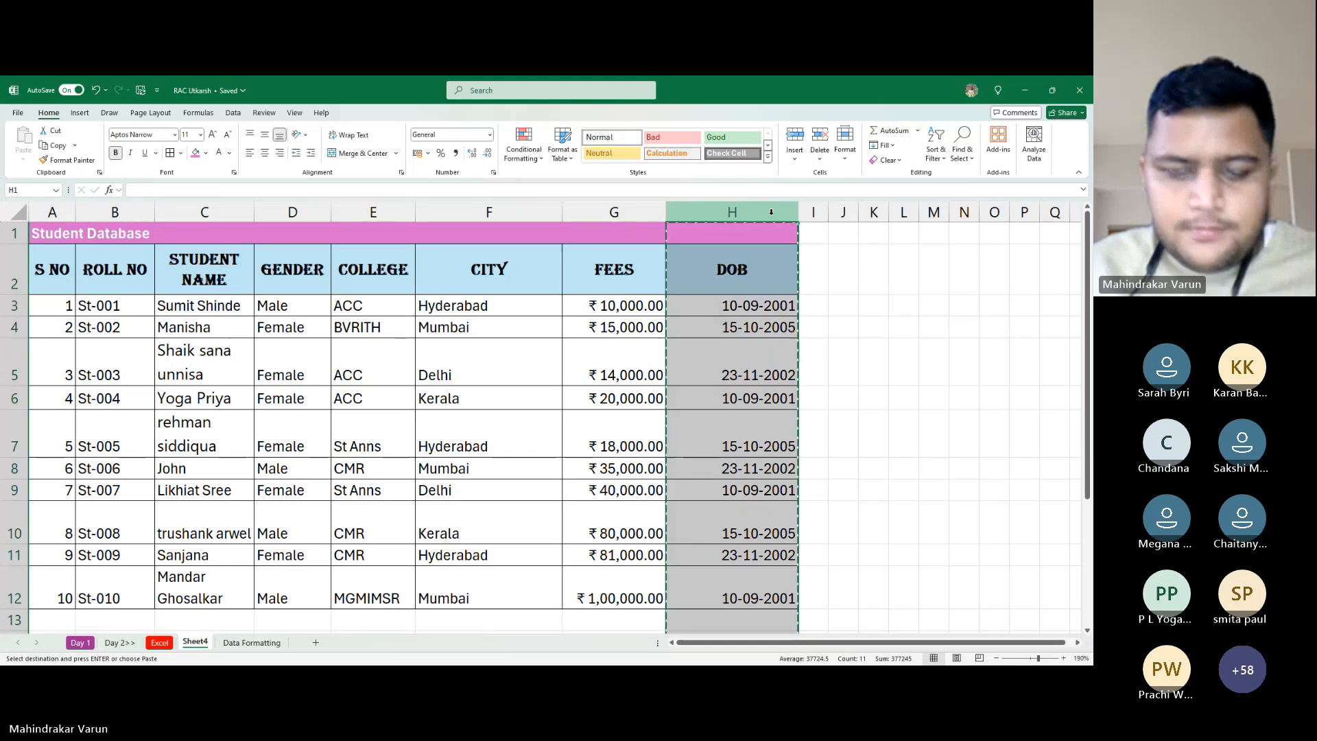
key(ctrl+x)
click(654, 215)
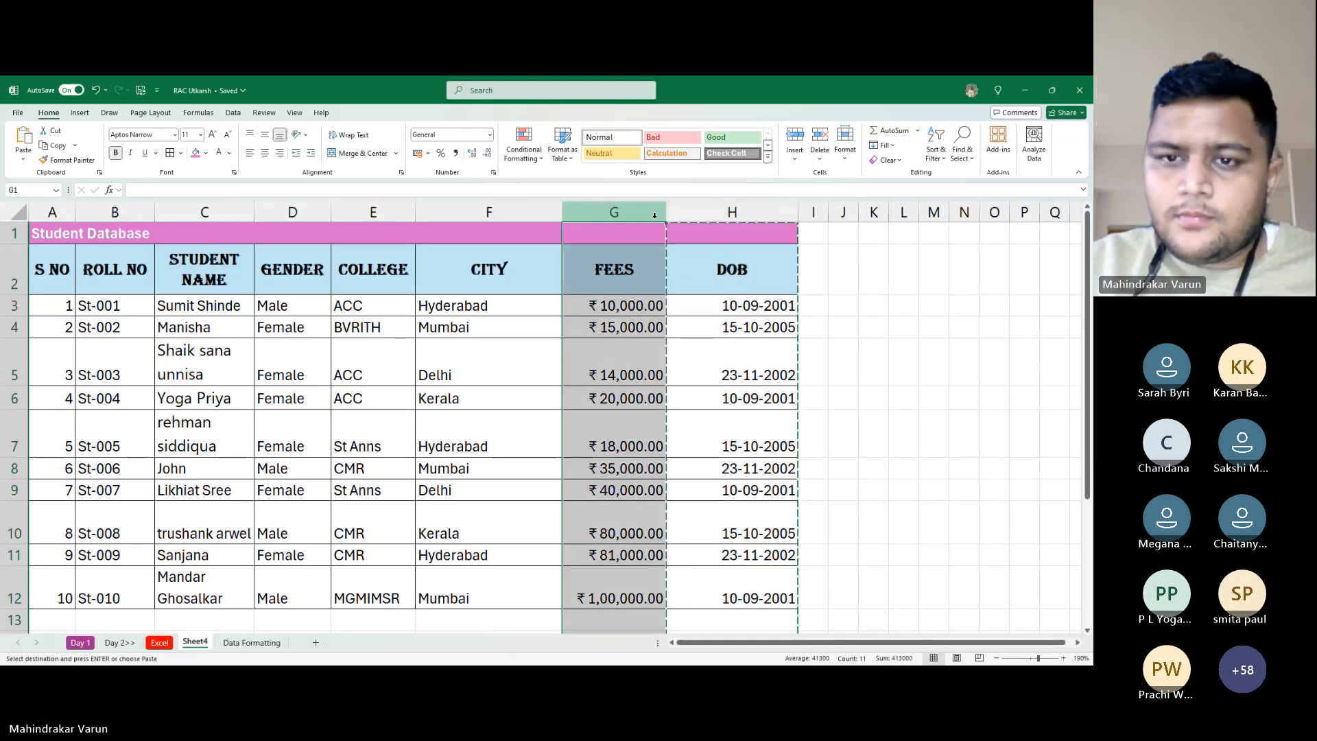
key(ctrl+plus)
key(Down)
key(Down)
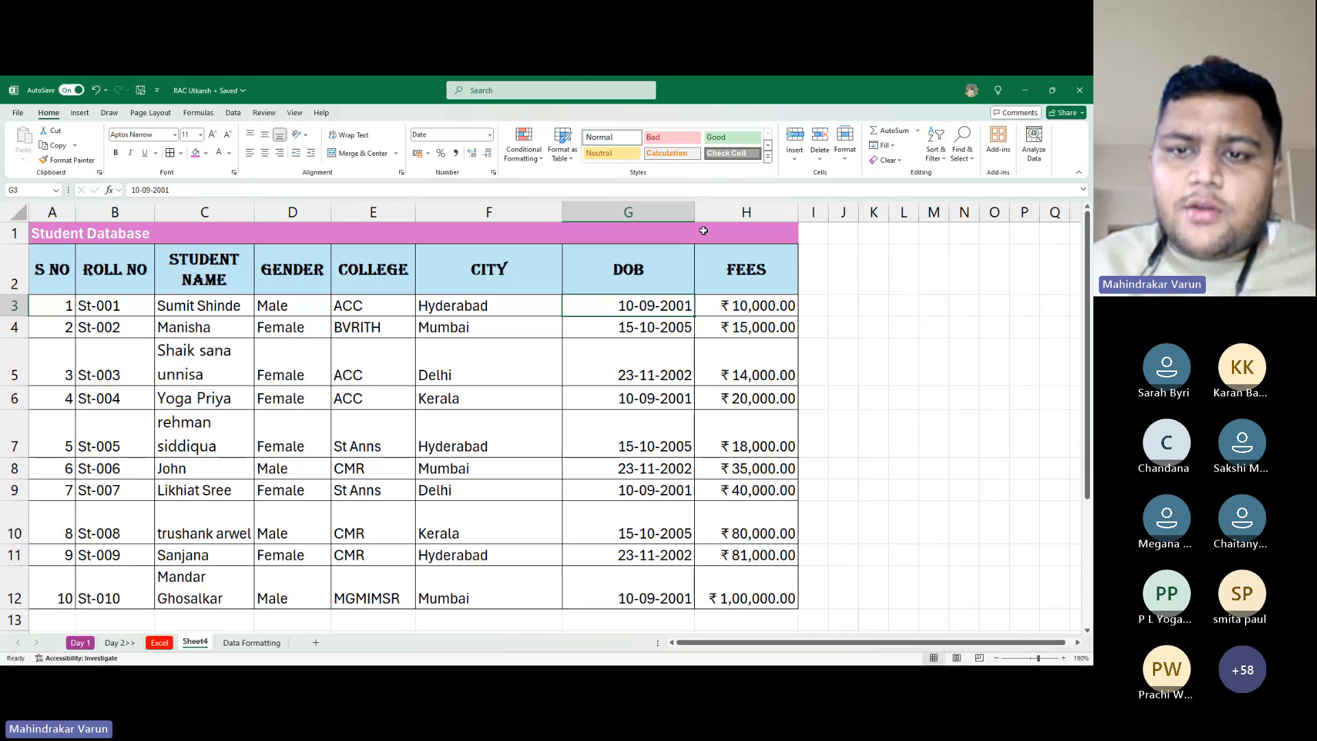
double_click(694, 212)
key(Home)
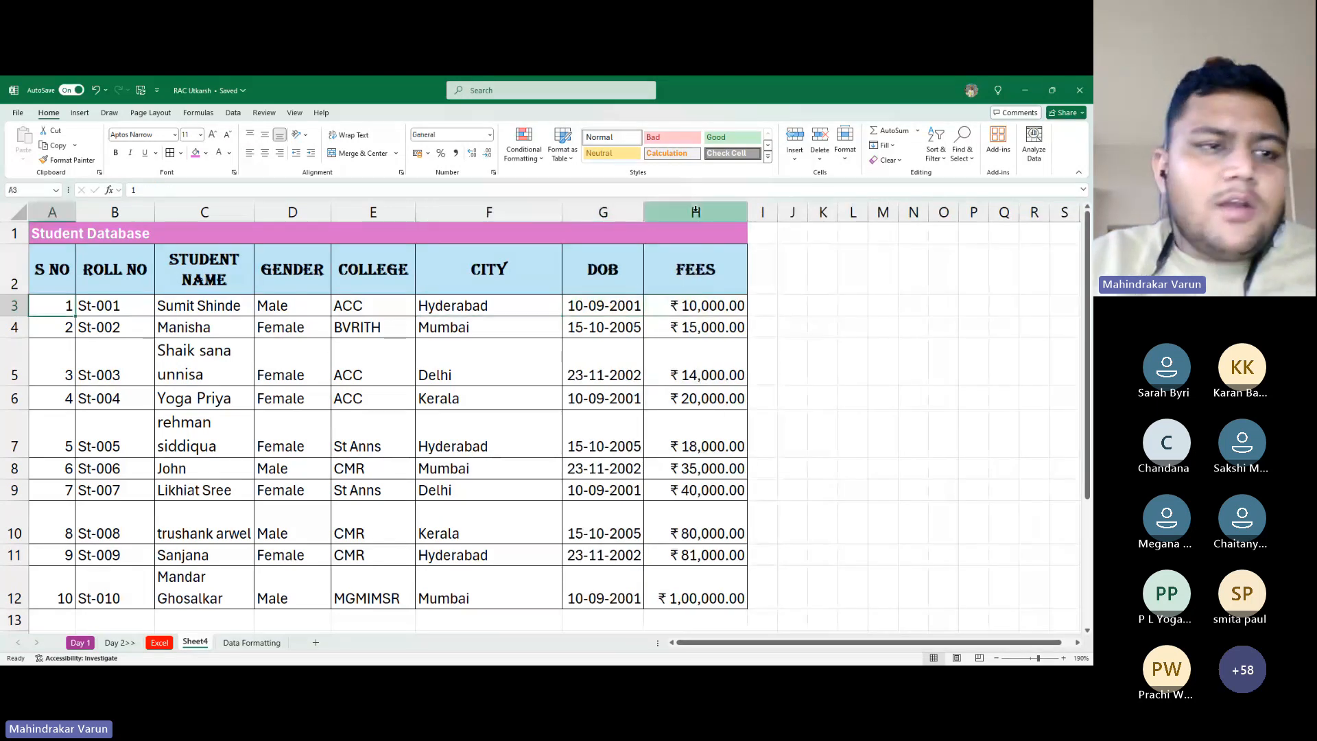
key(Up)
key(Up)
Merge and centre the Student Database title across A1:H1 with Alt, H, M, C
key(shift+Right)
key(shift+Right)
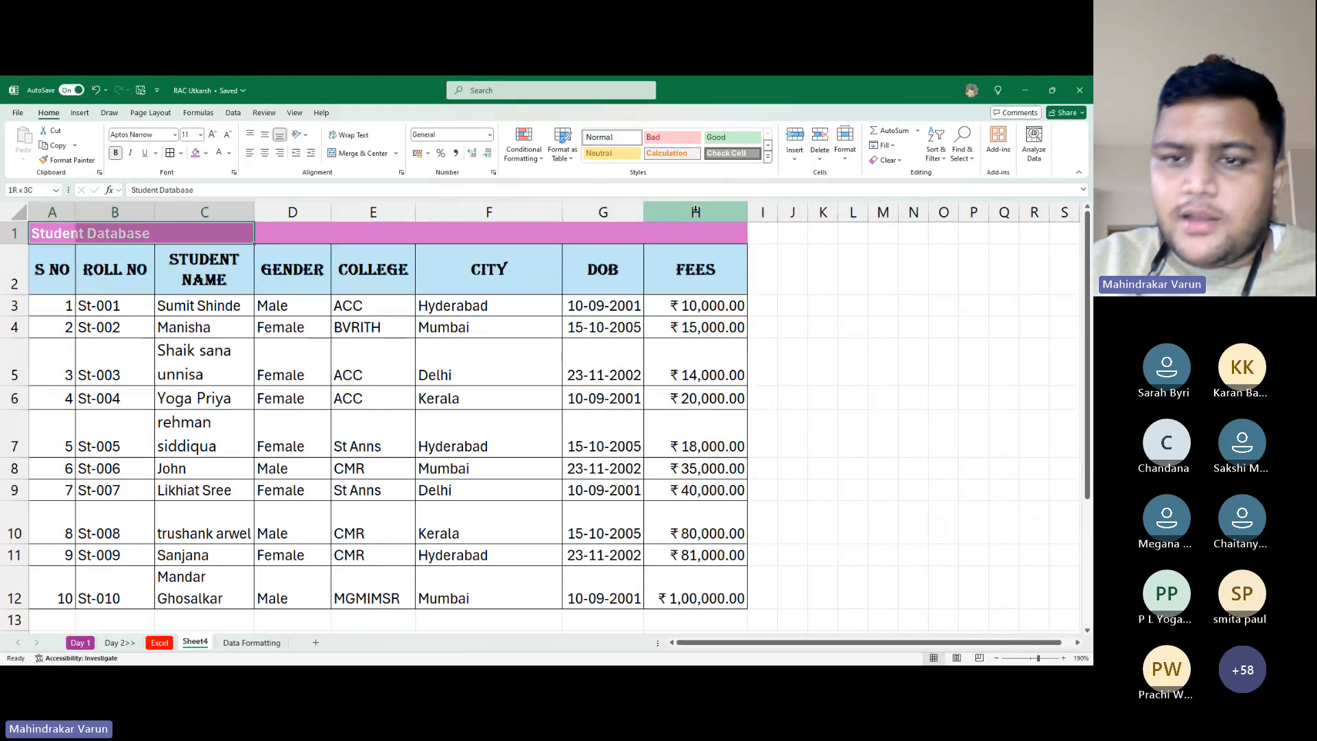
key(shift+Right)
key(shift+Right)
key(shift+Right)
key(shift+Right)
key(shift+Right)
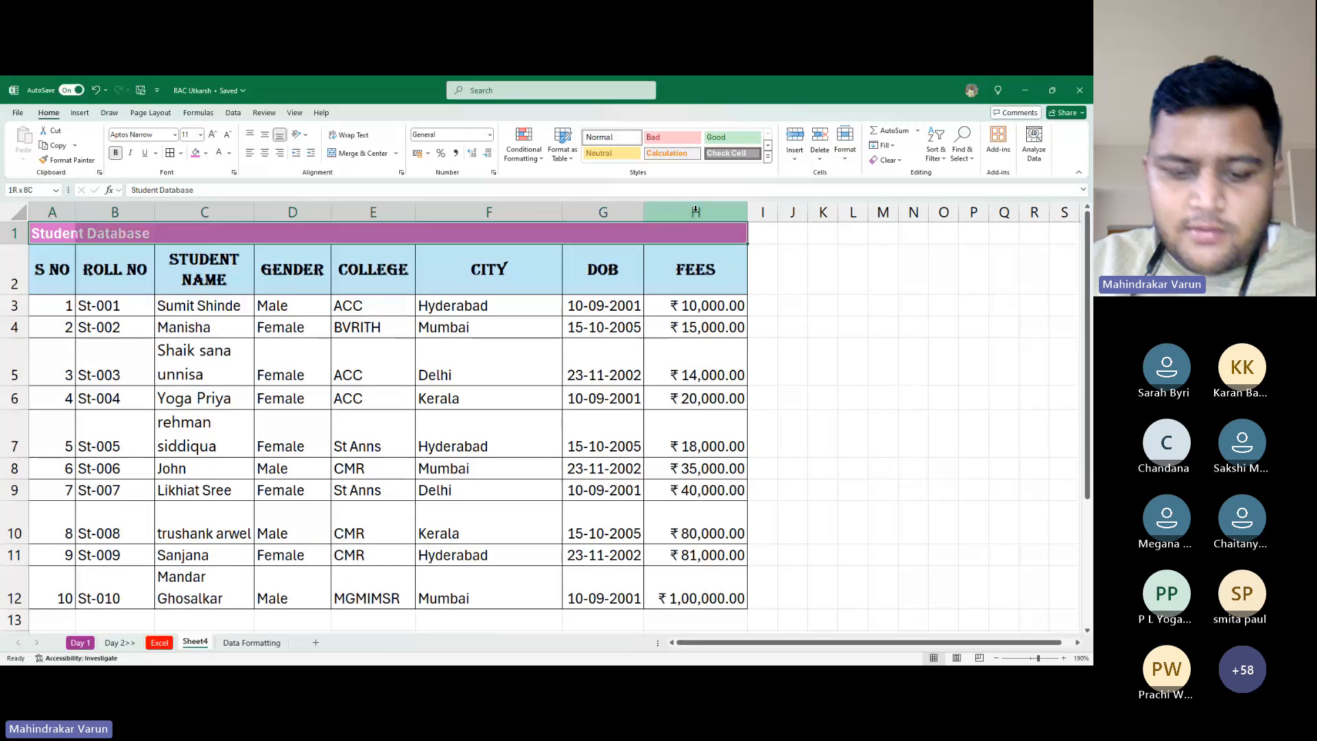
key(alt+h)
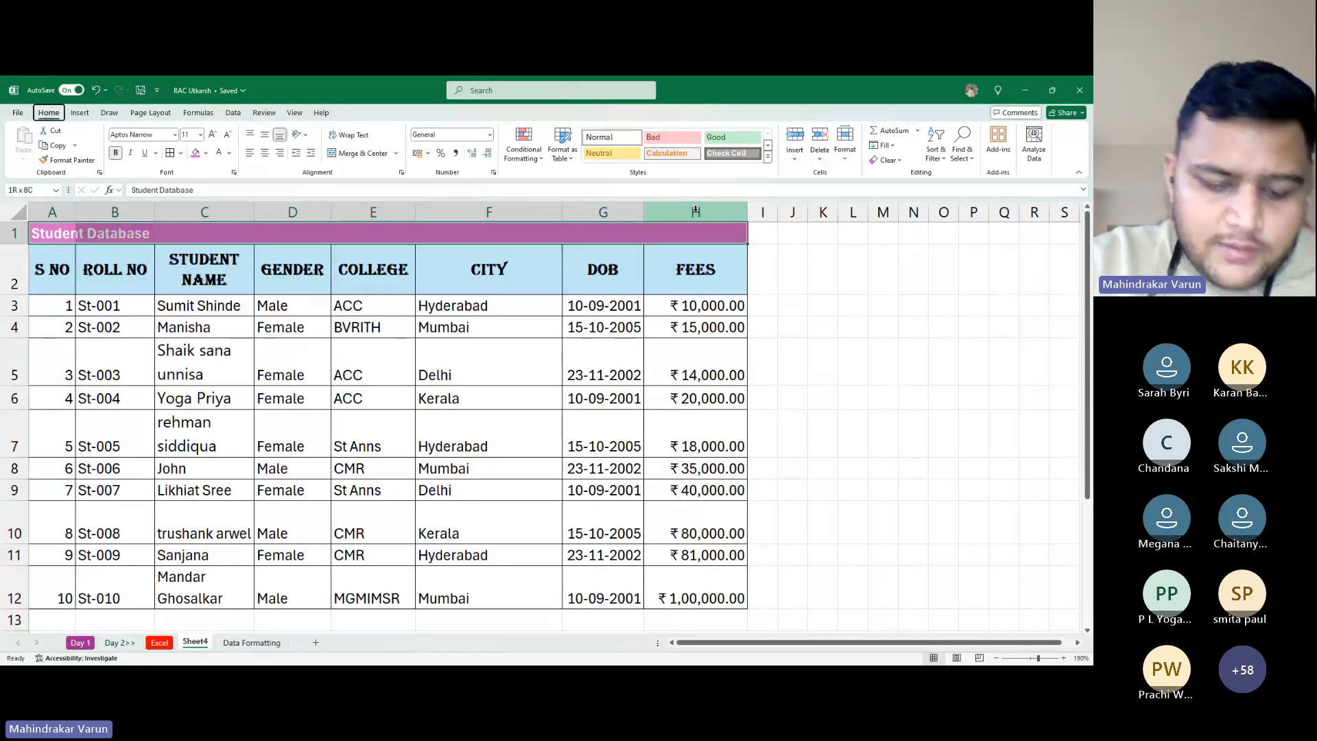
key(m)
key(c)
key(Down)
key(Down)
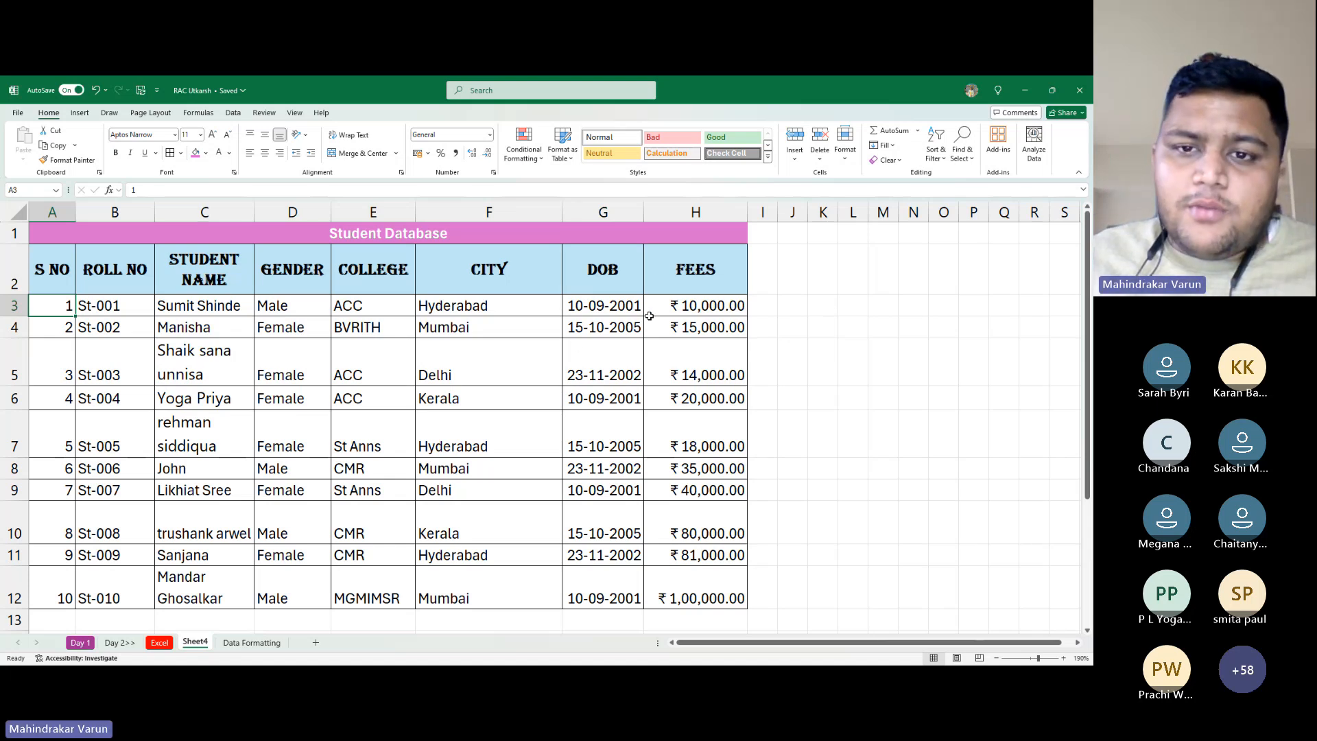
Strip the rupee currency format from fees H3:H12 with Ctrl+Shift+~, then reapply it with Ctrl+Shift+$
drag(655, 315, 690, 588)
key(ctrl+shift+grave)
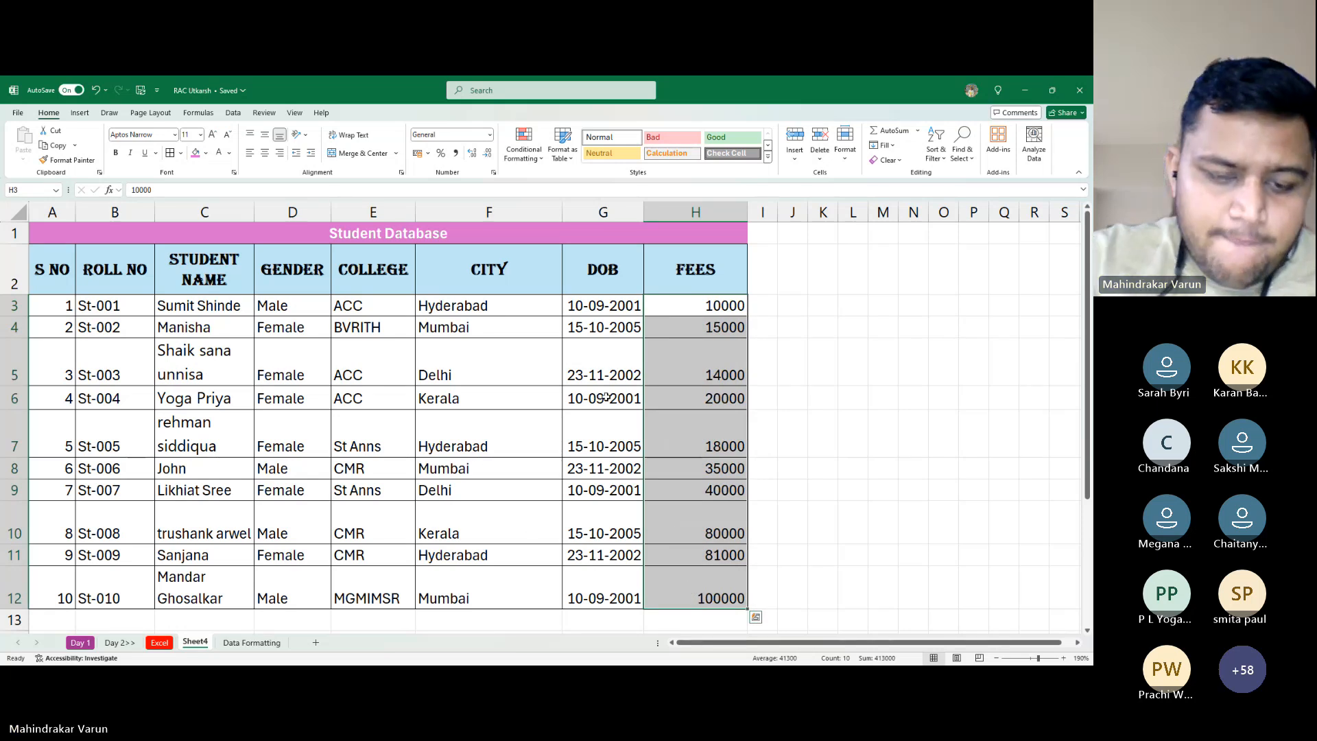
key(ctrl+shift+4)
Give the Delhi cell F5 a pink fill matching the title row
click(853, 352)
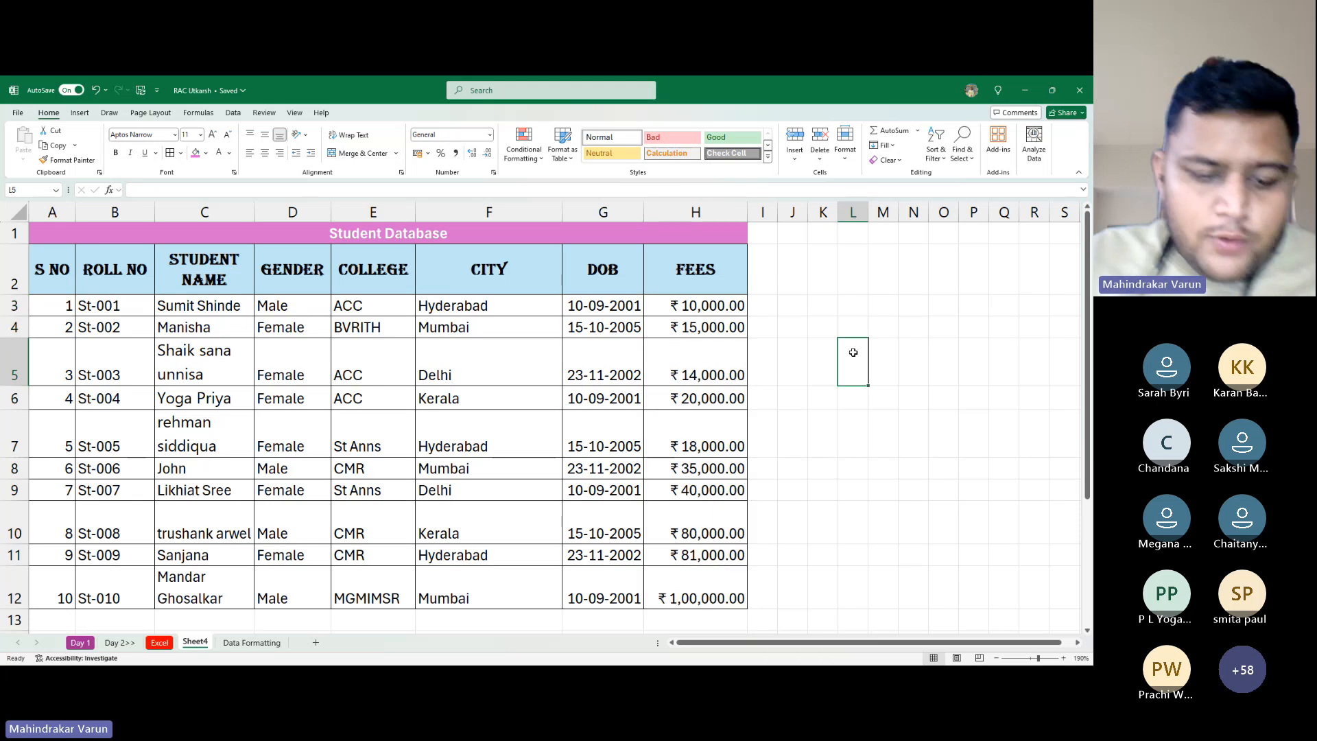
text(t)
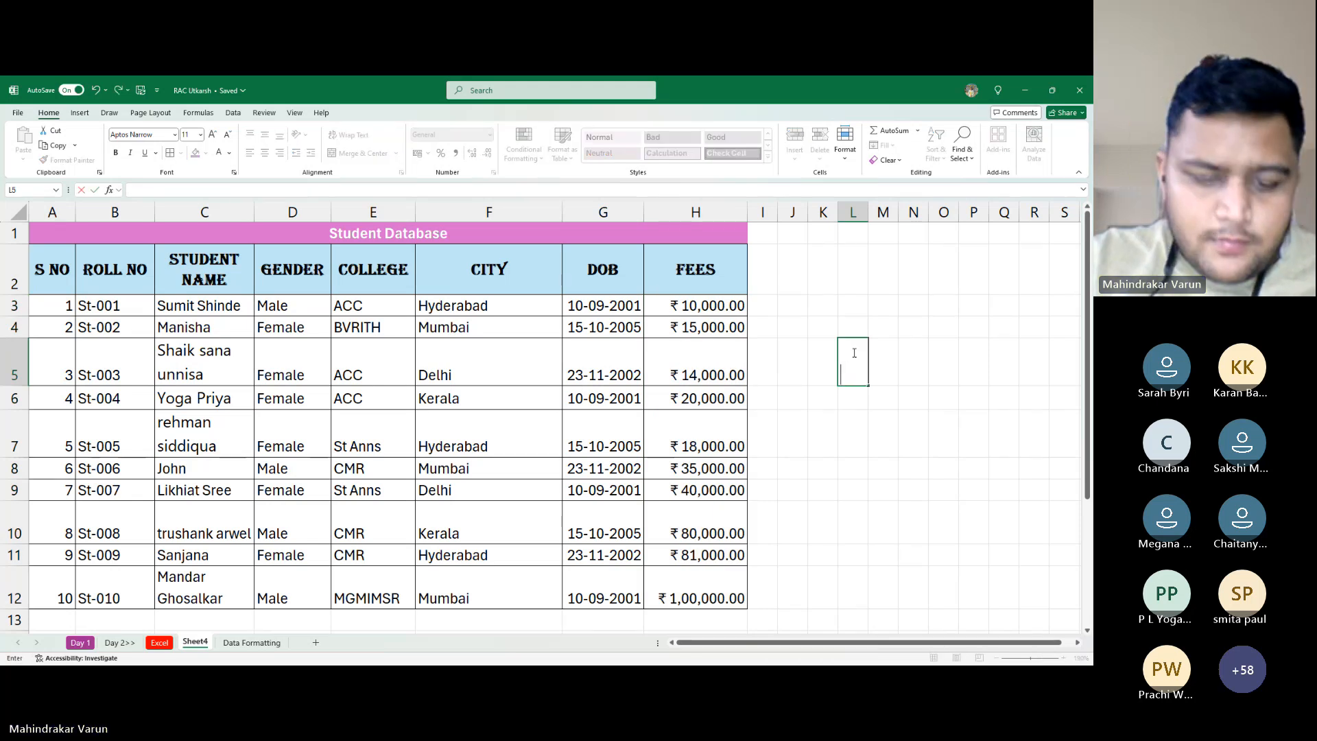
key(Escape)
key(Left)
key(Left)
key(Left)
key(Left)
key(Left)
key(Left)
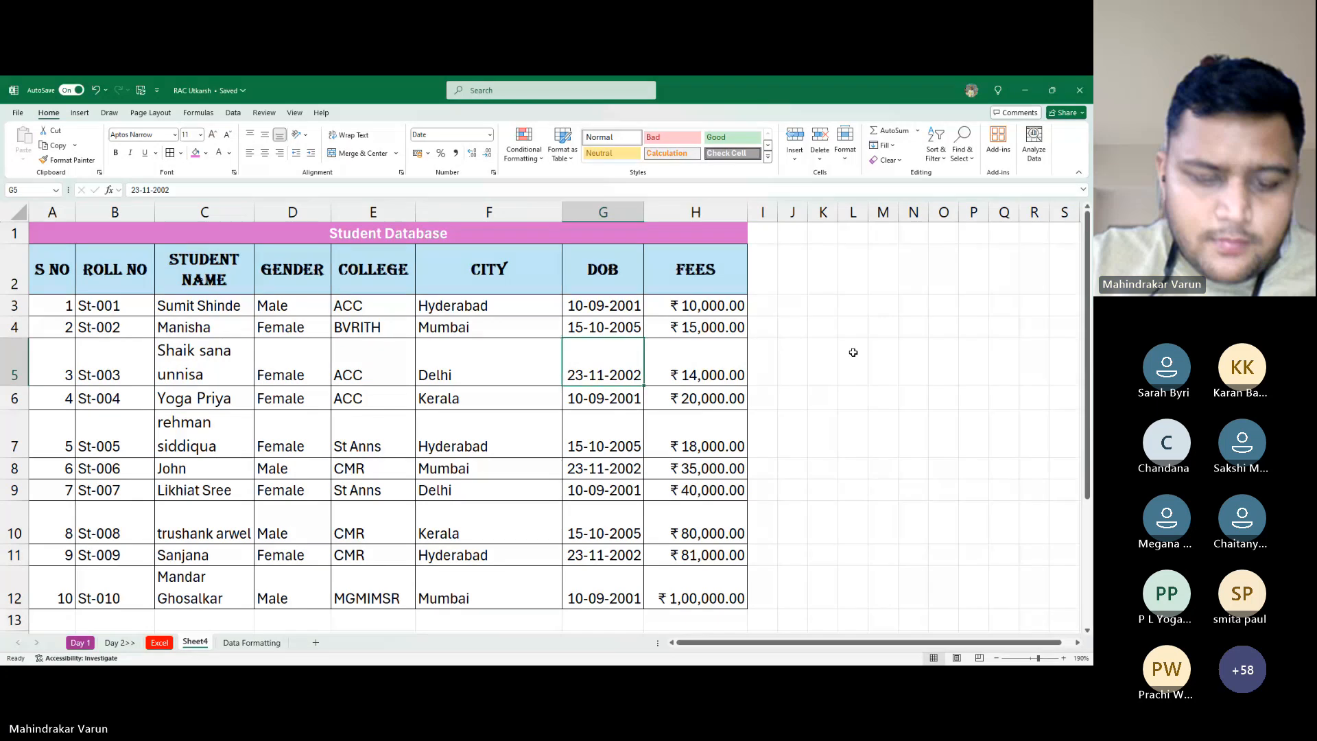
click(195, 152)
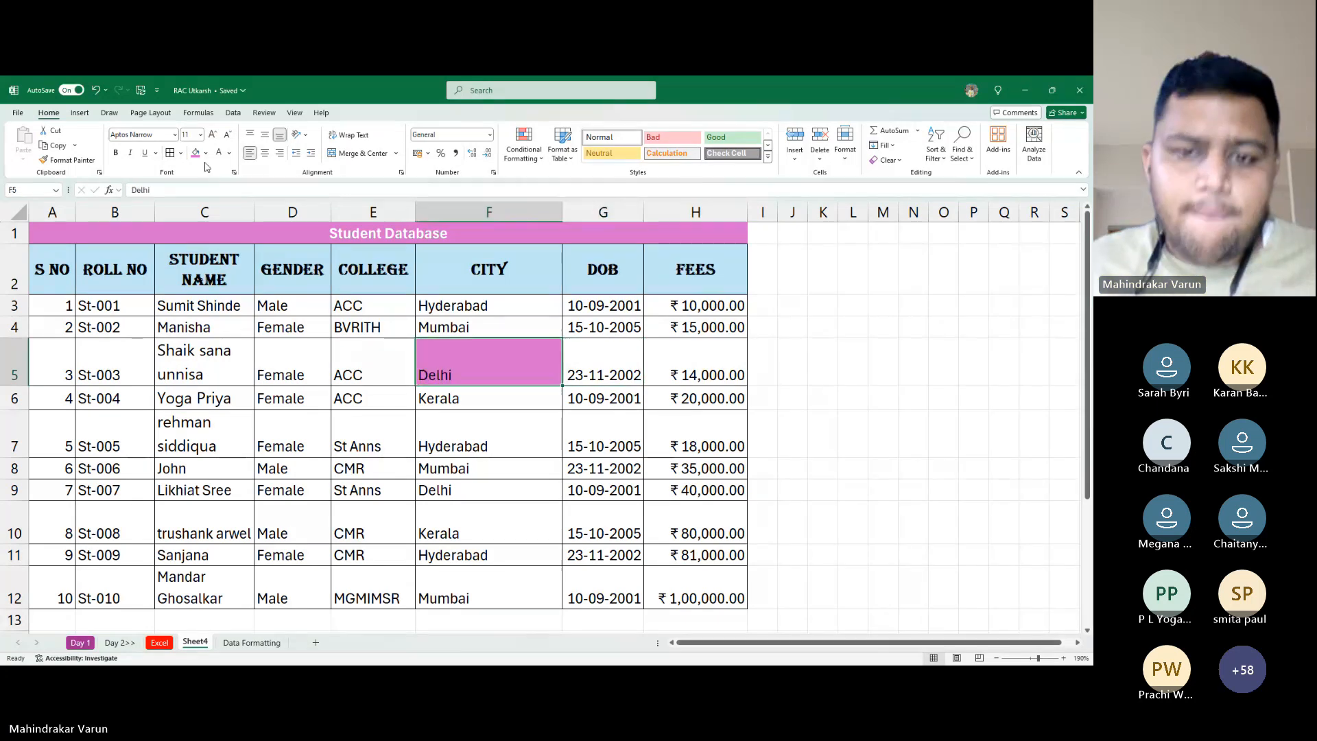
key(alt+Tab)
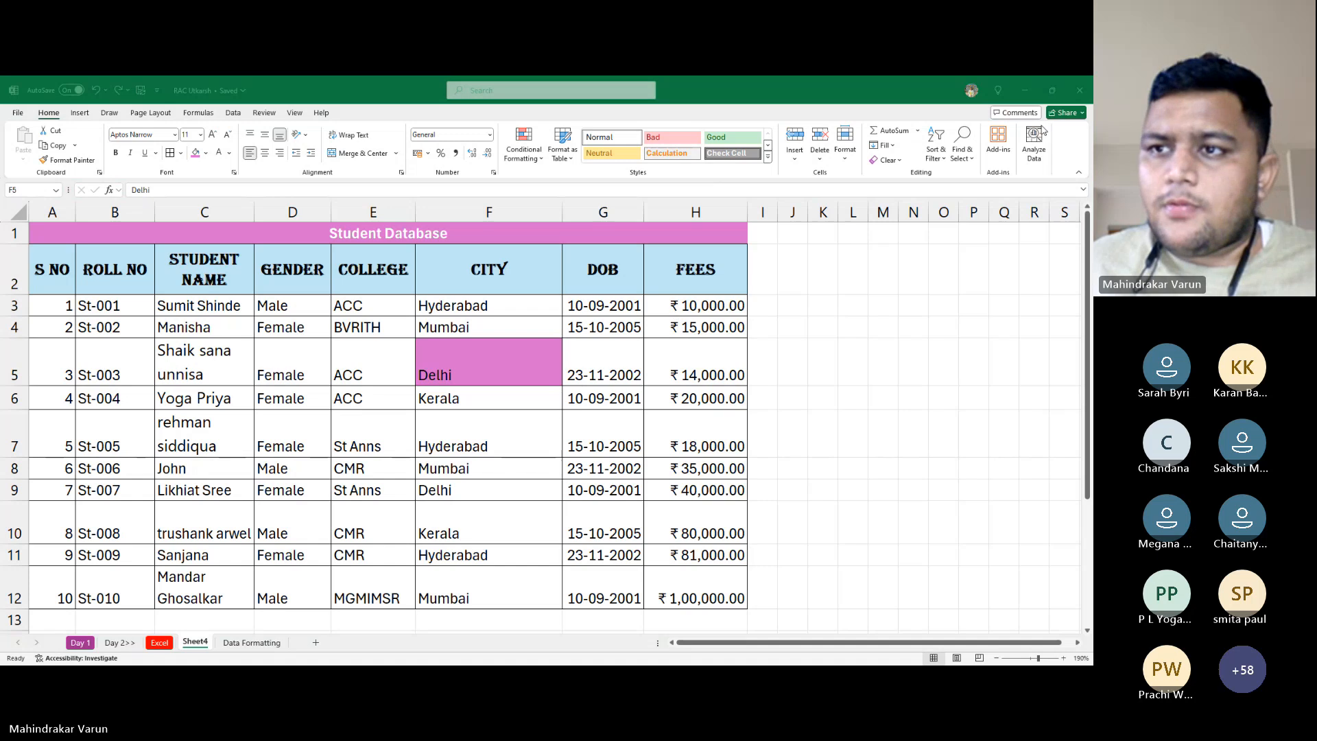
click(501, 341)
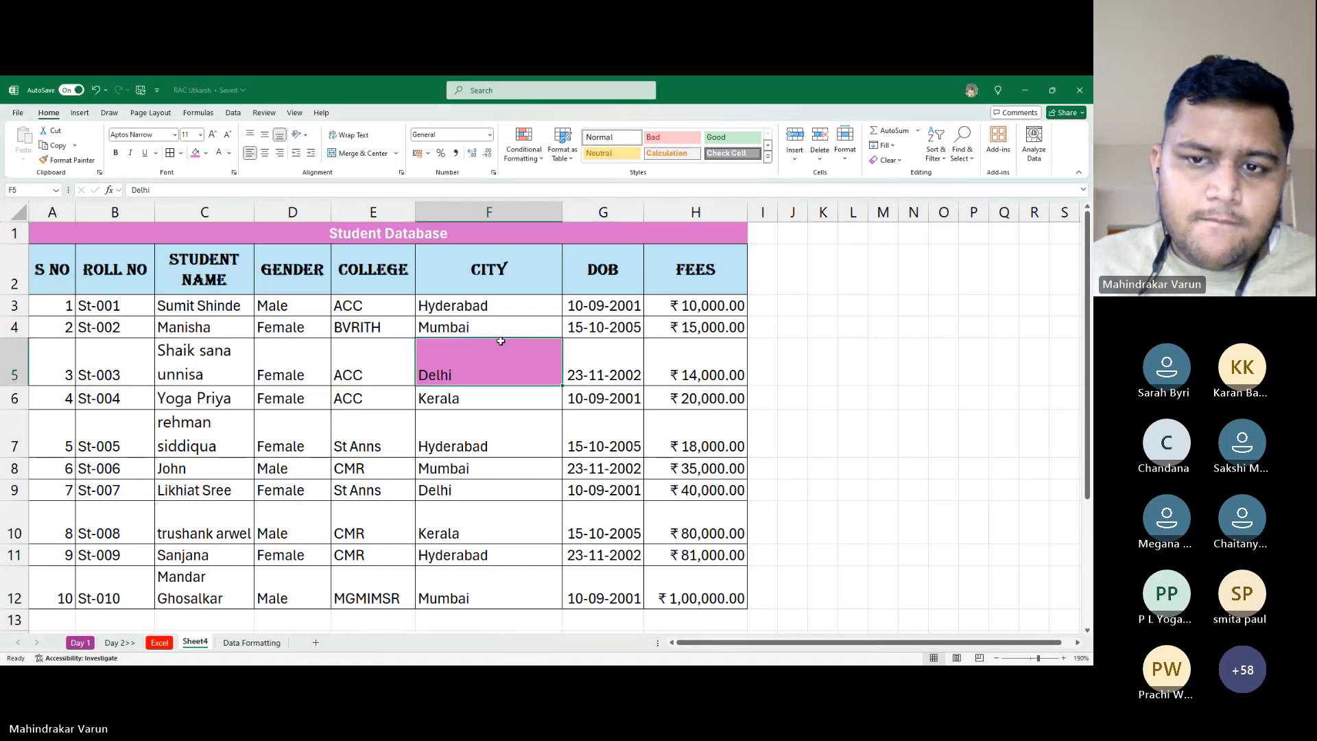
click(852, 305)
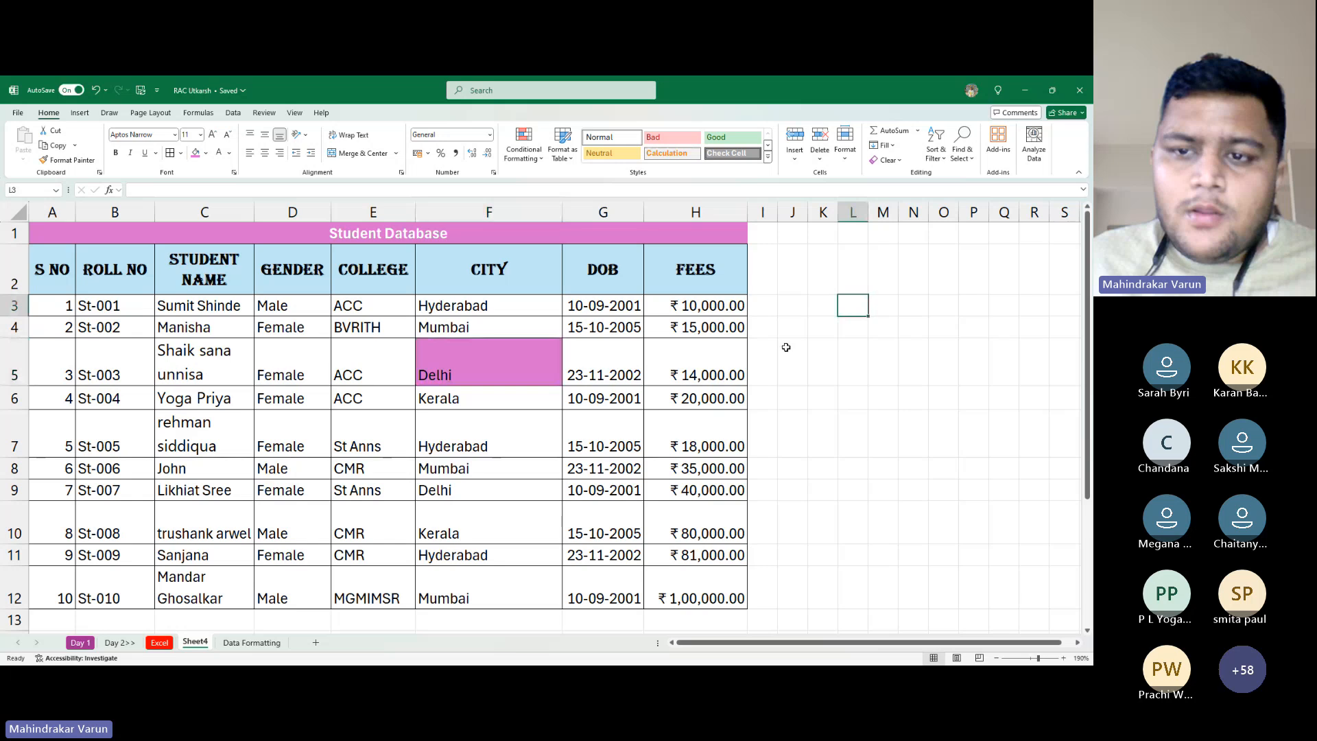
Add the notes 'To remove formatting from numbers' in L3 and 'CTrl Shift ~' in L6
text(To ro)
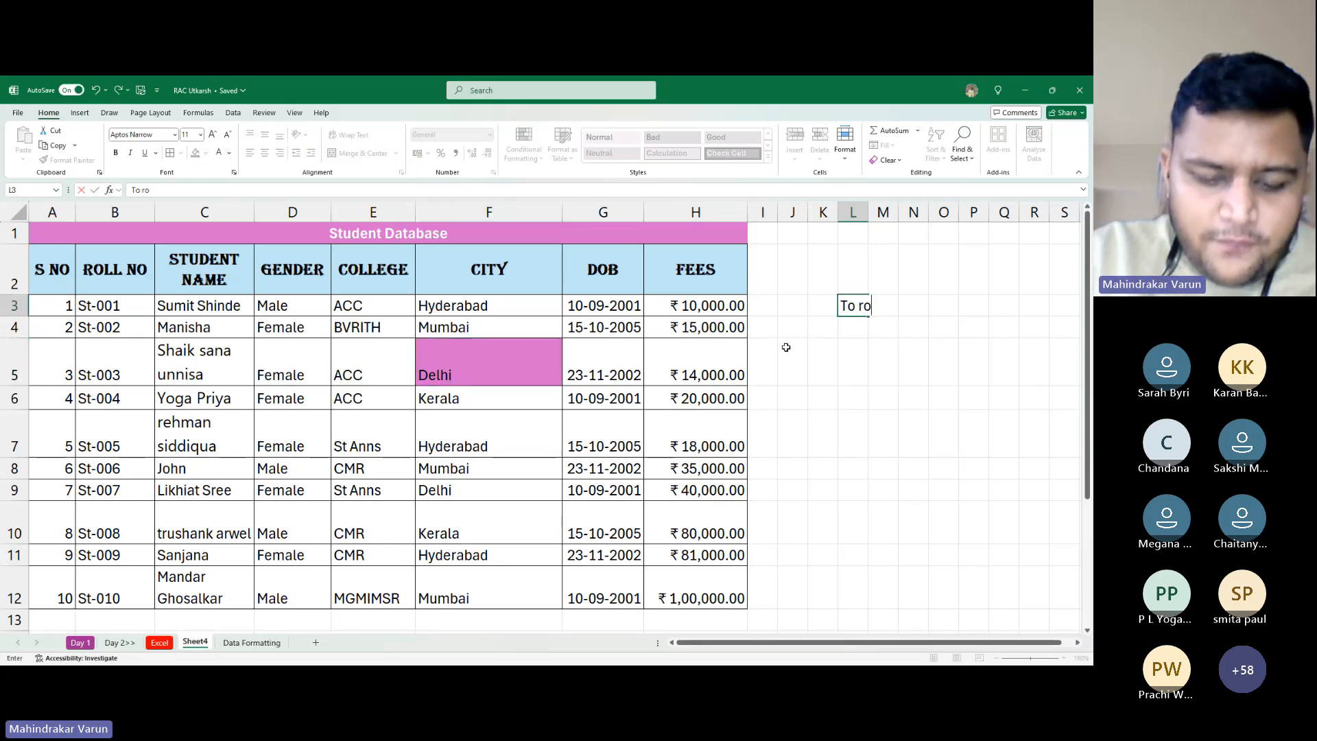
text(mve)
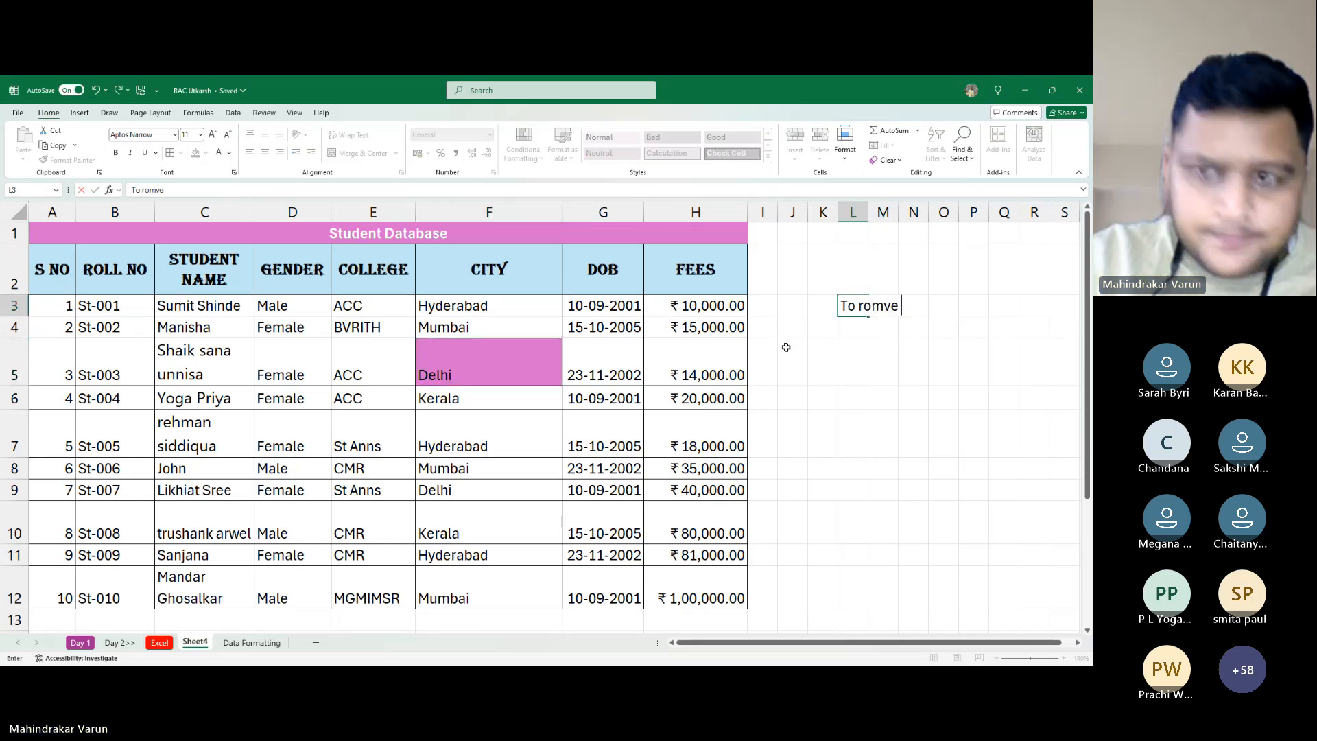
key(BackSpace)
key(BackSpace)
text(em)
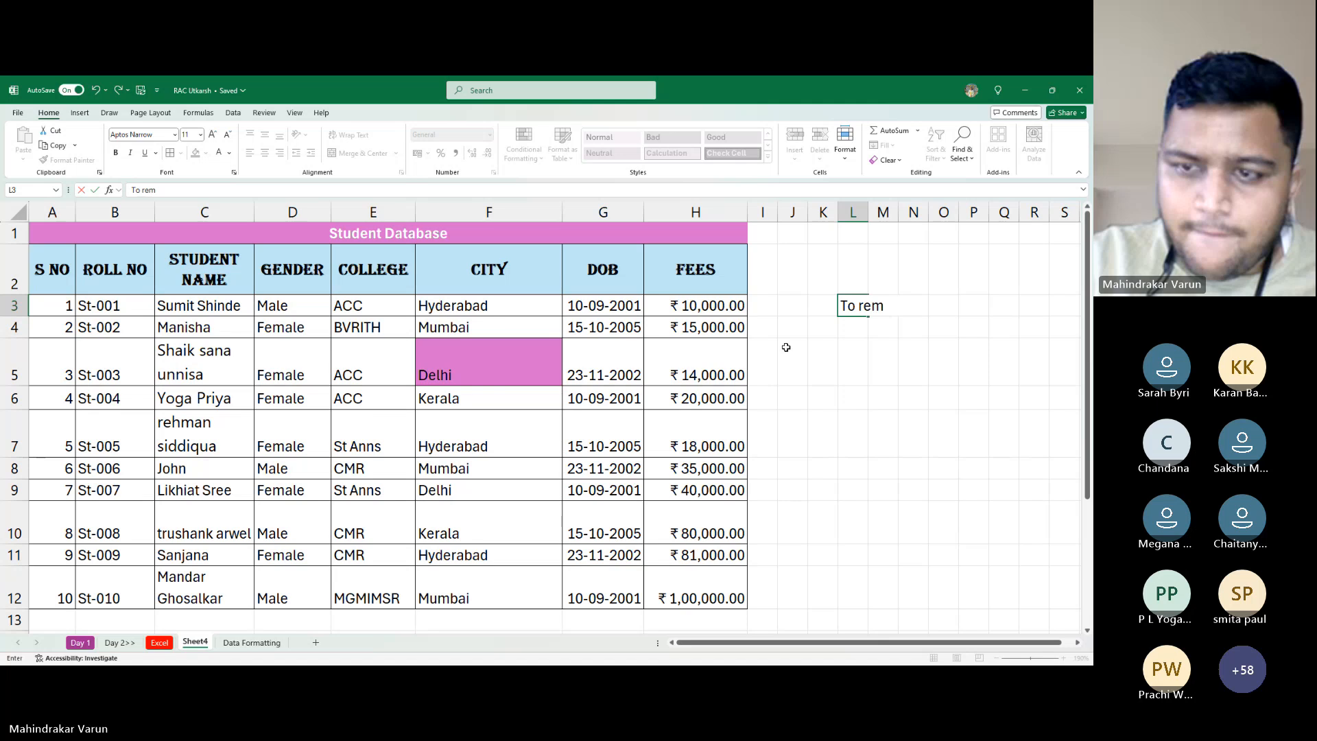
text(ove forma)
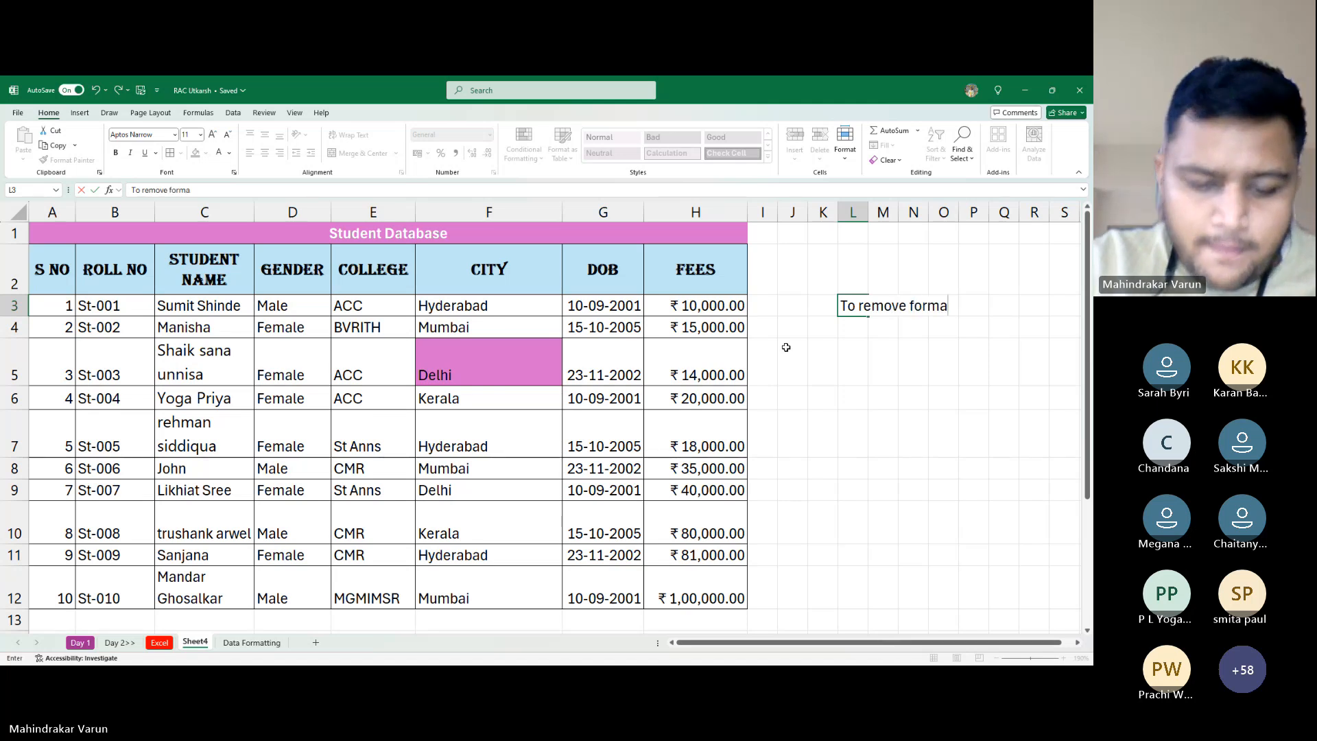
text(tting)
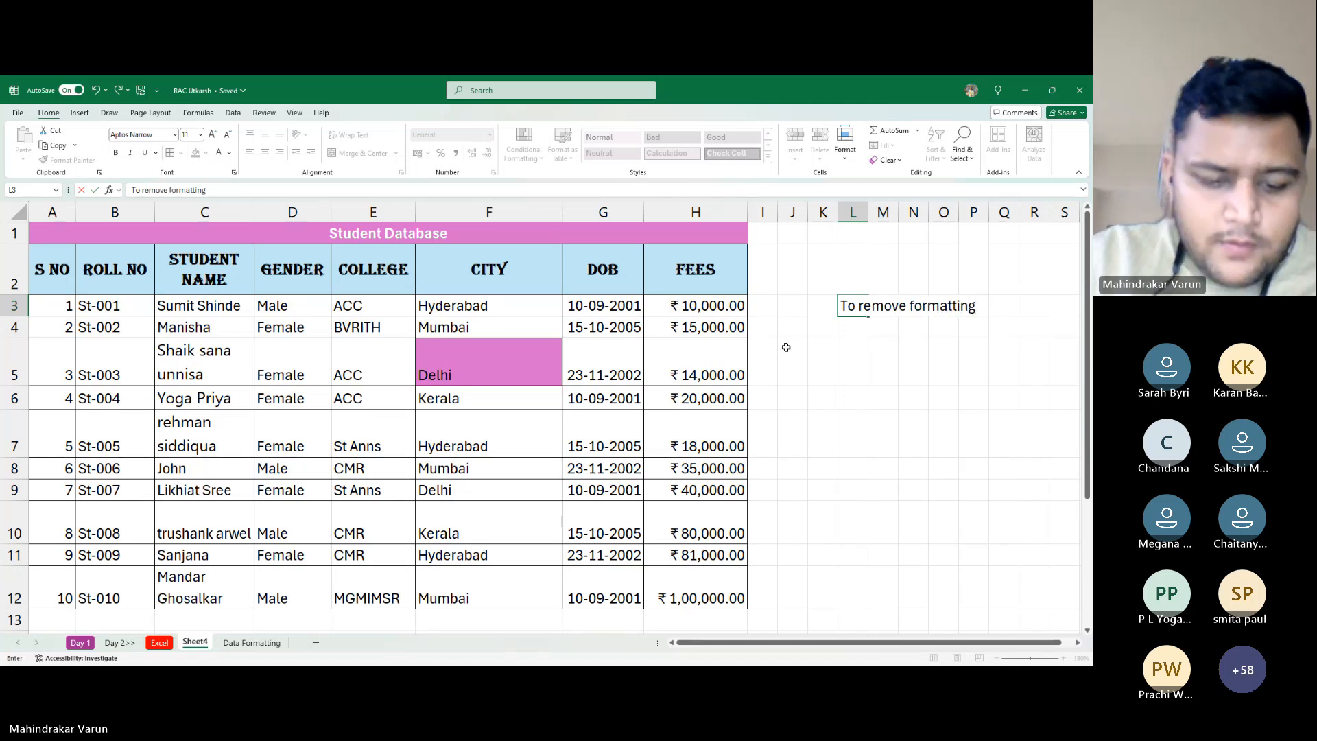
text( from numbers)
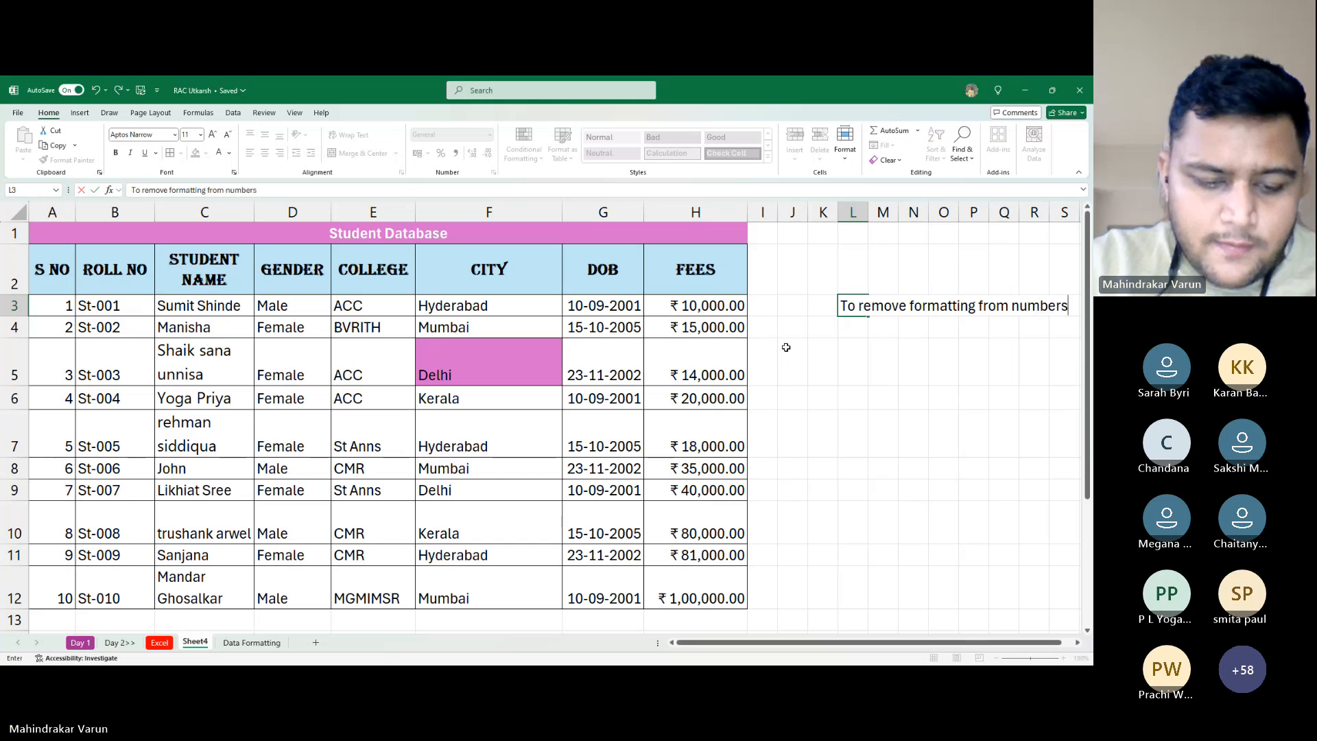
key(Return)
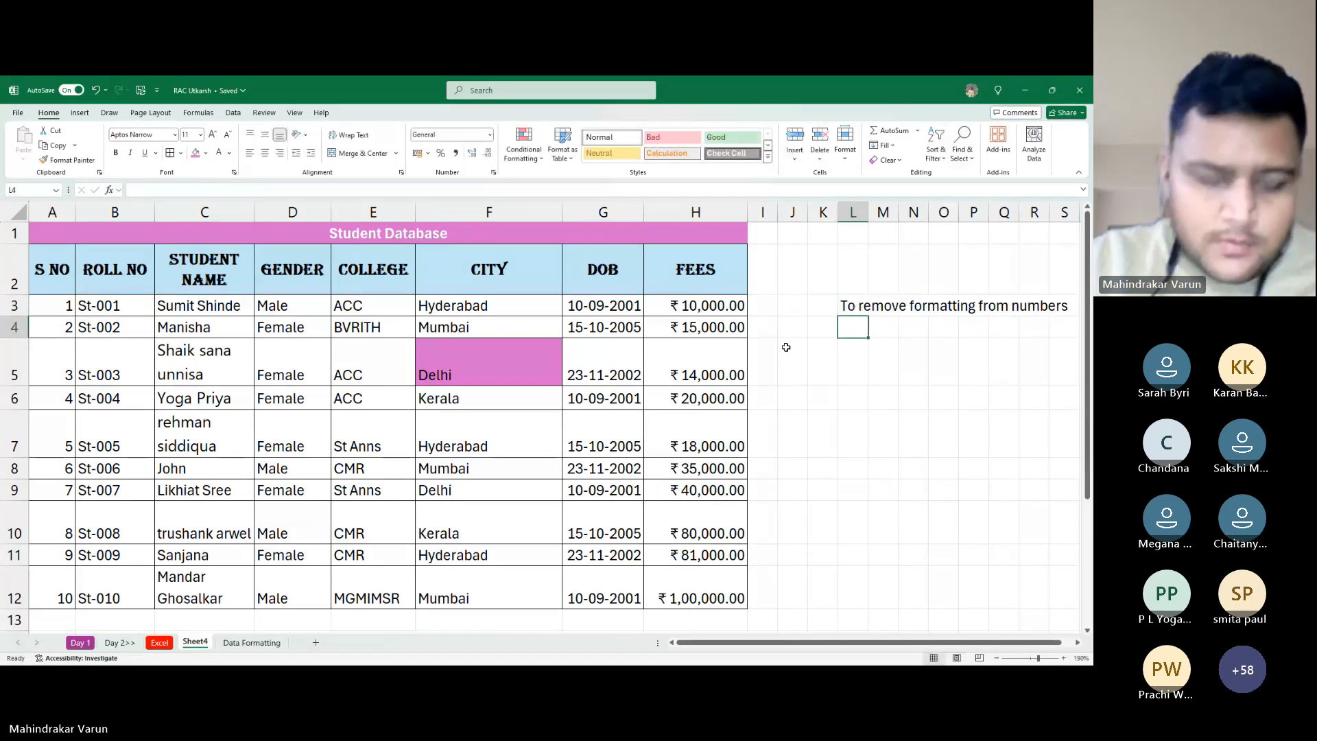
key(Down)
key(Down)
text(C)
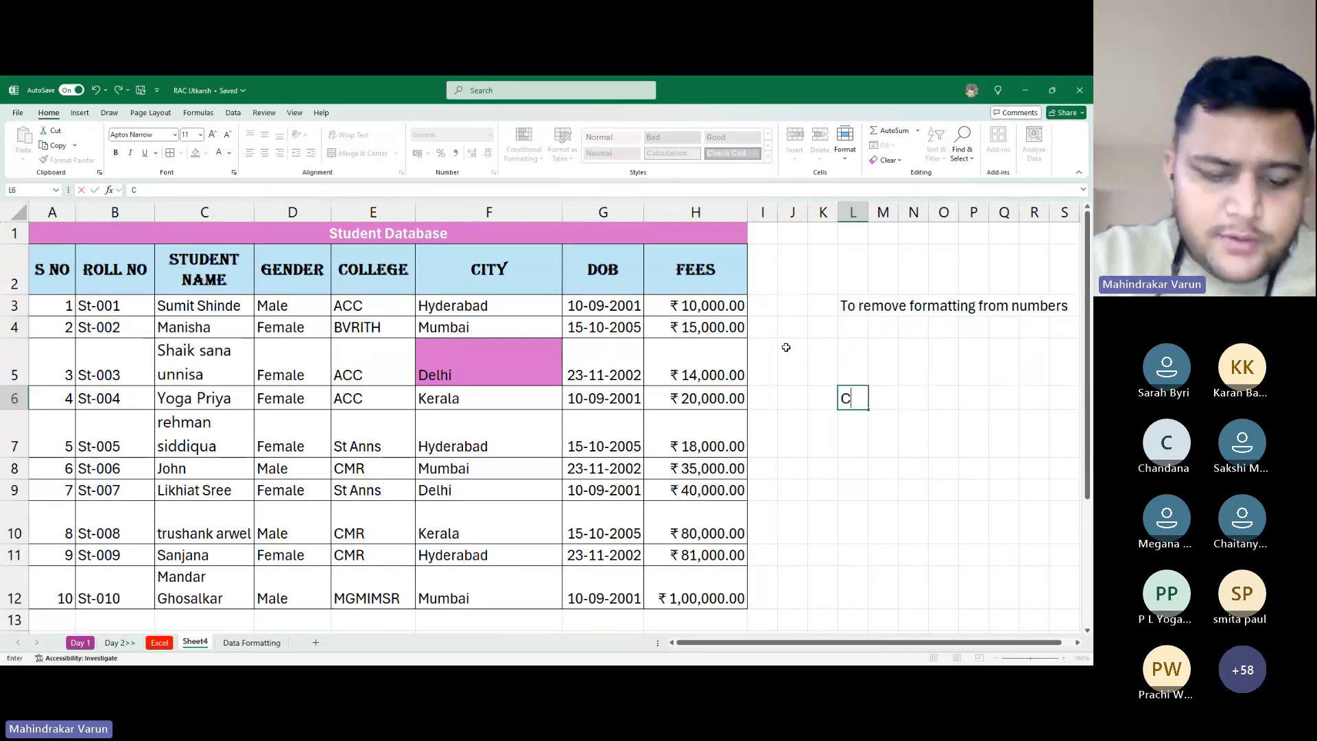
text(Trl Sh)
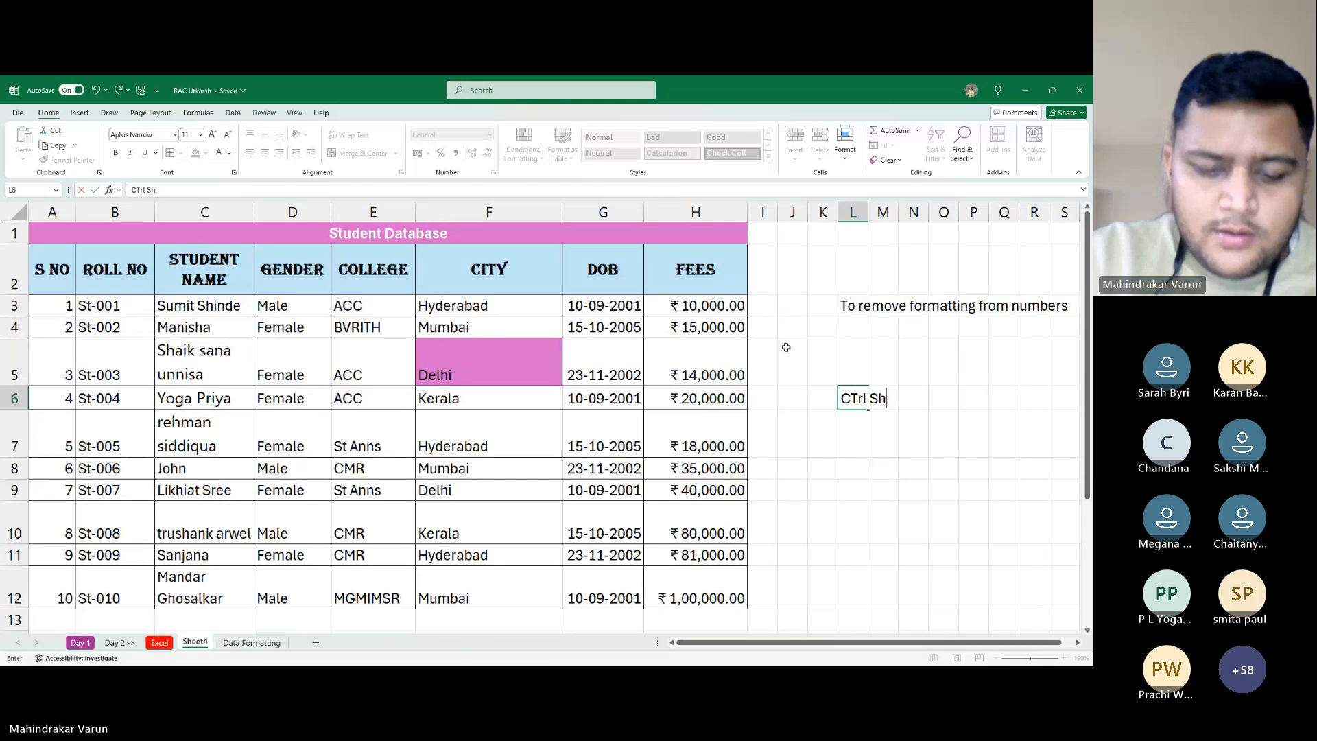
text(ift ~)
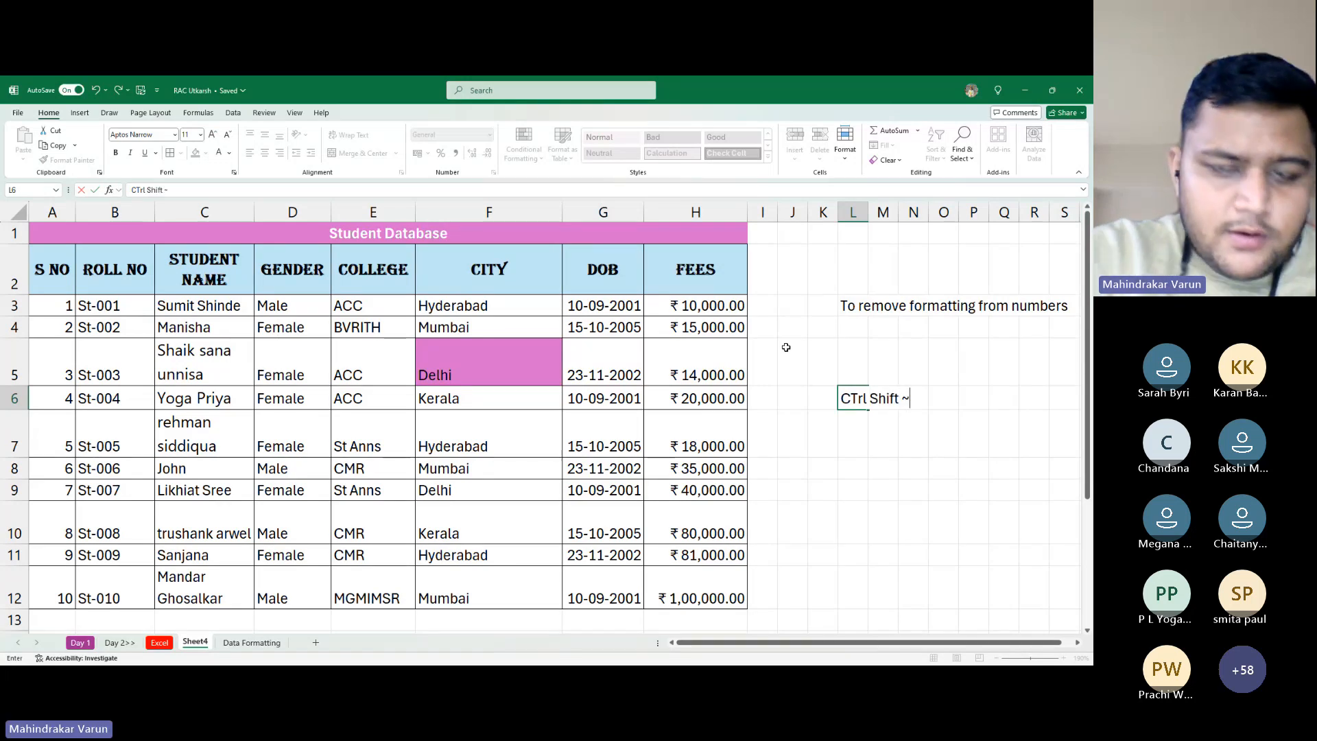
key(ctrl+Return)
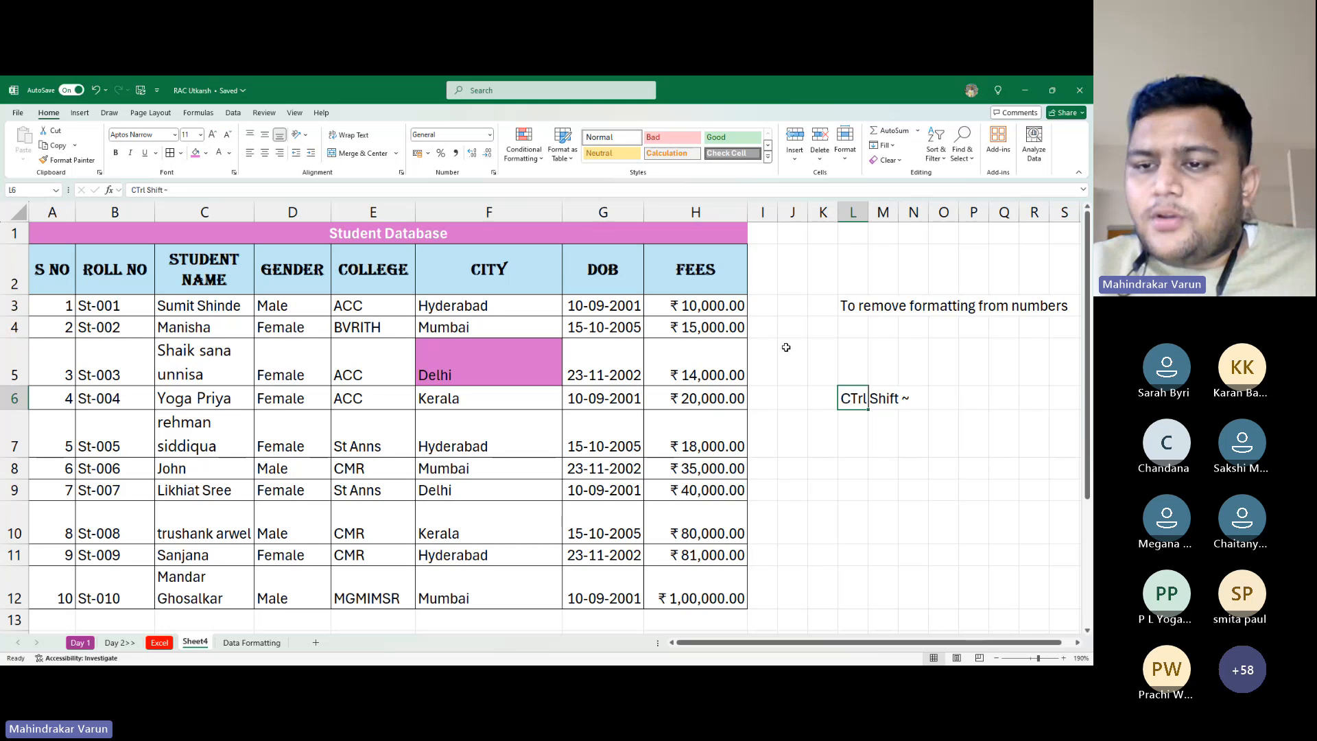
Enter '~' in L7 and 'Tilda' beside it in M7
click(858, 438)
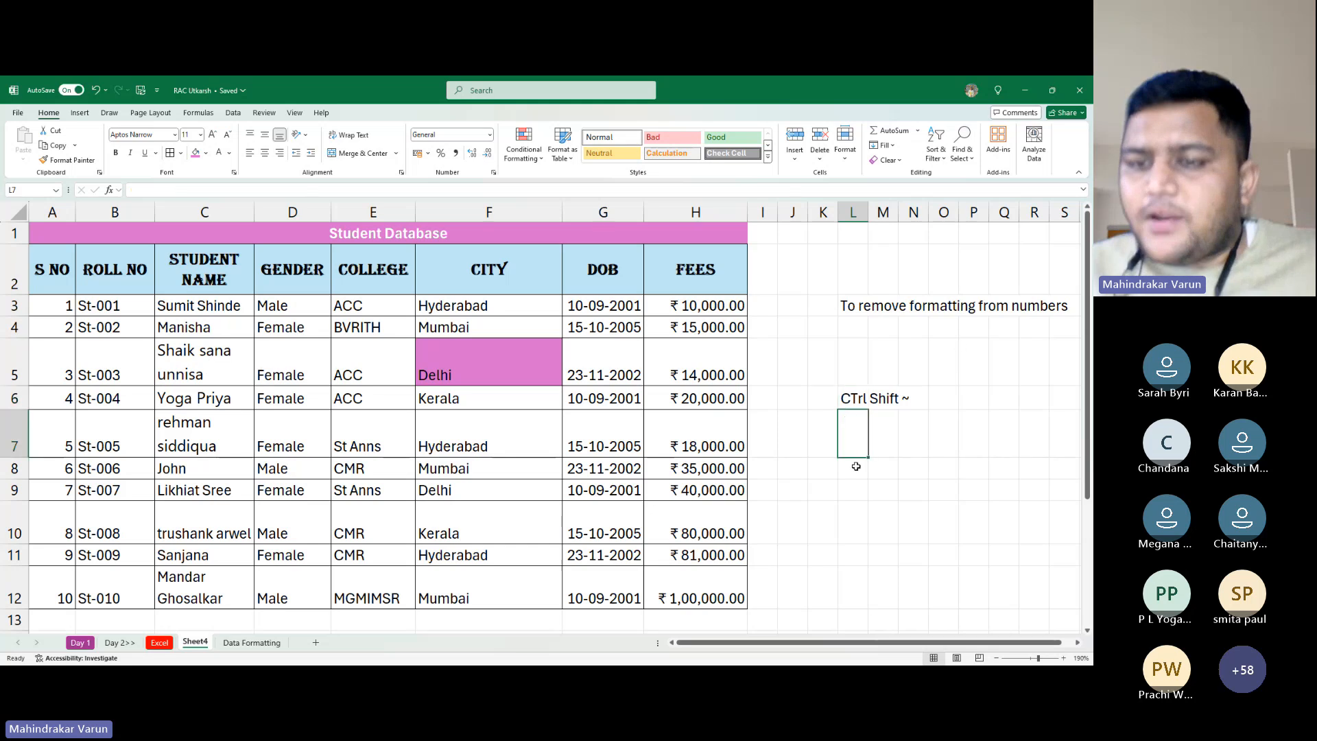
text(~)
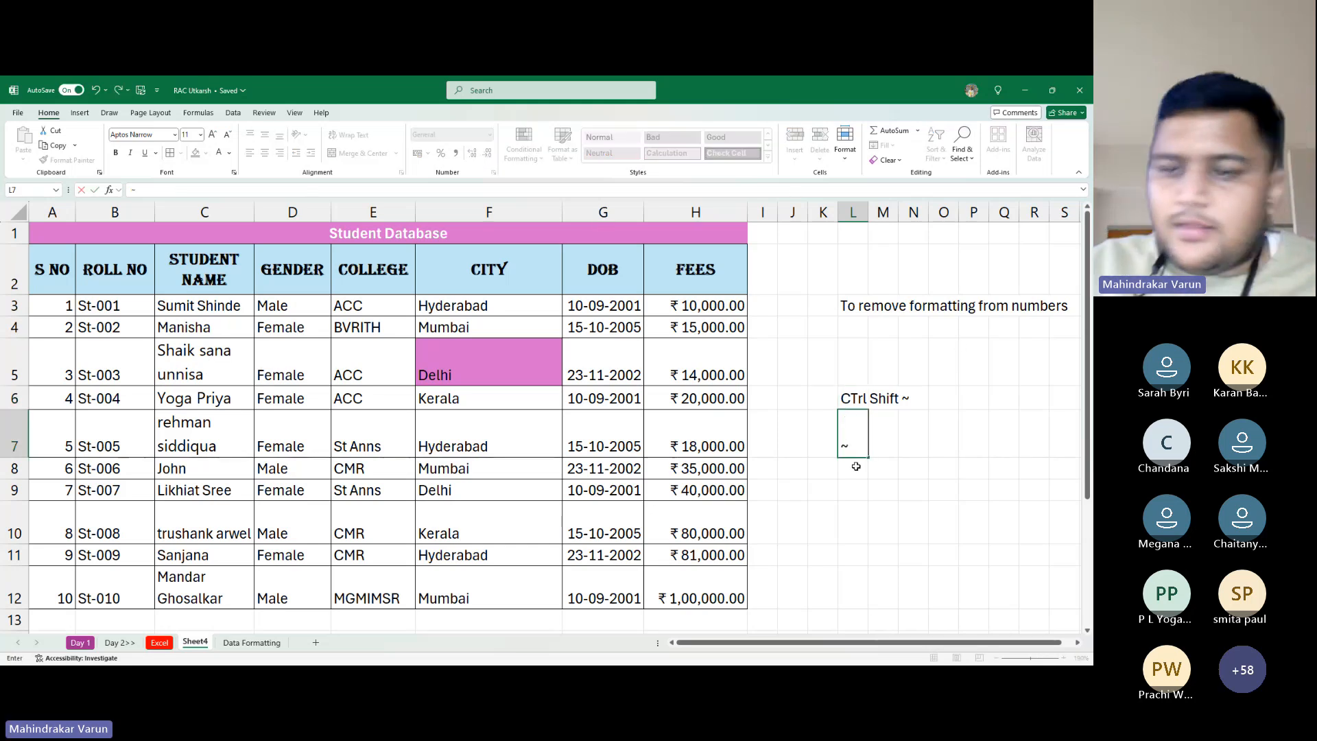
key(Tab)
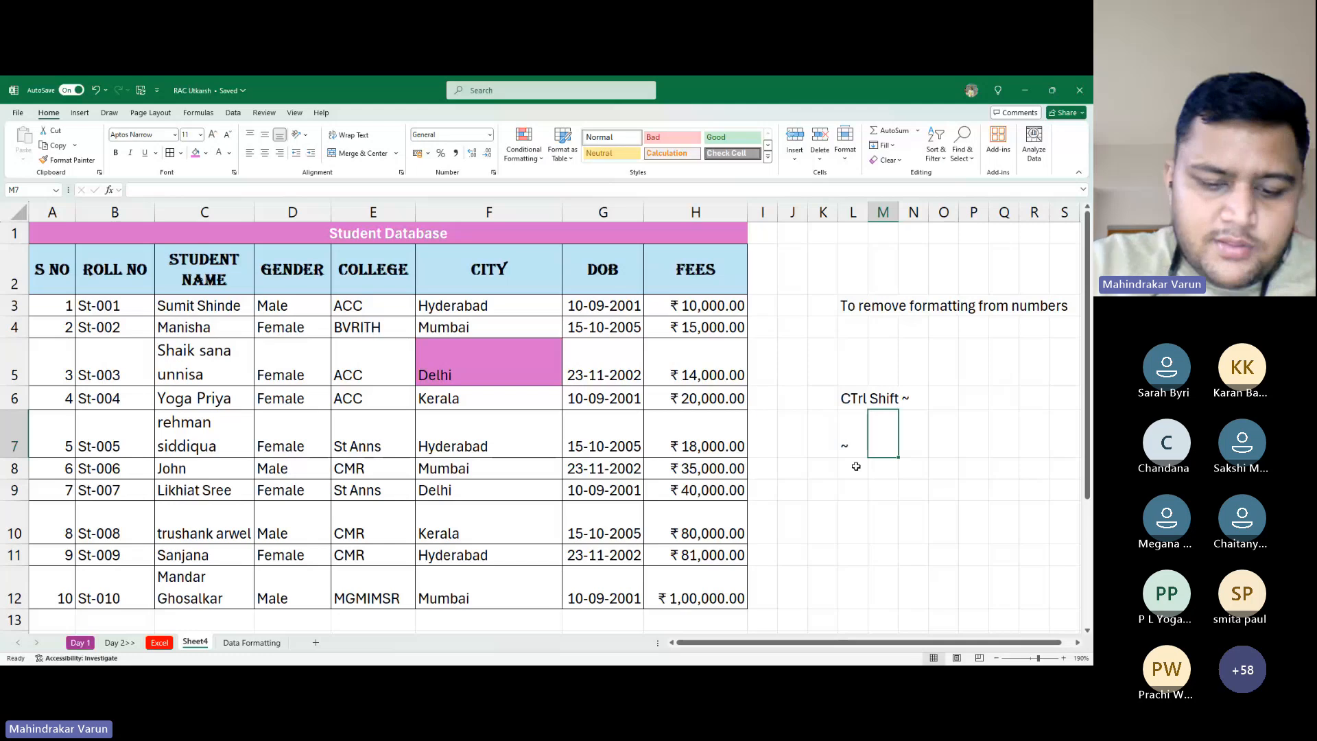
text(Tilda)
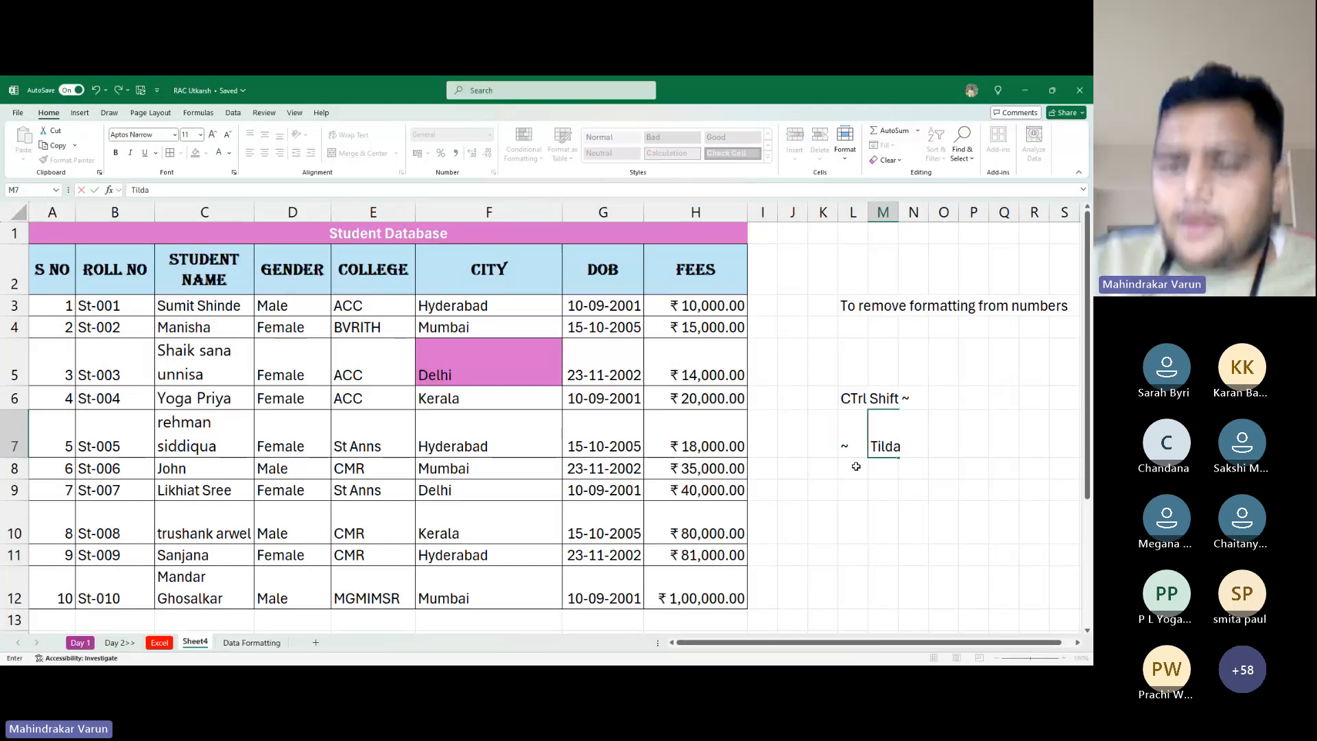
key(Left)
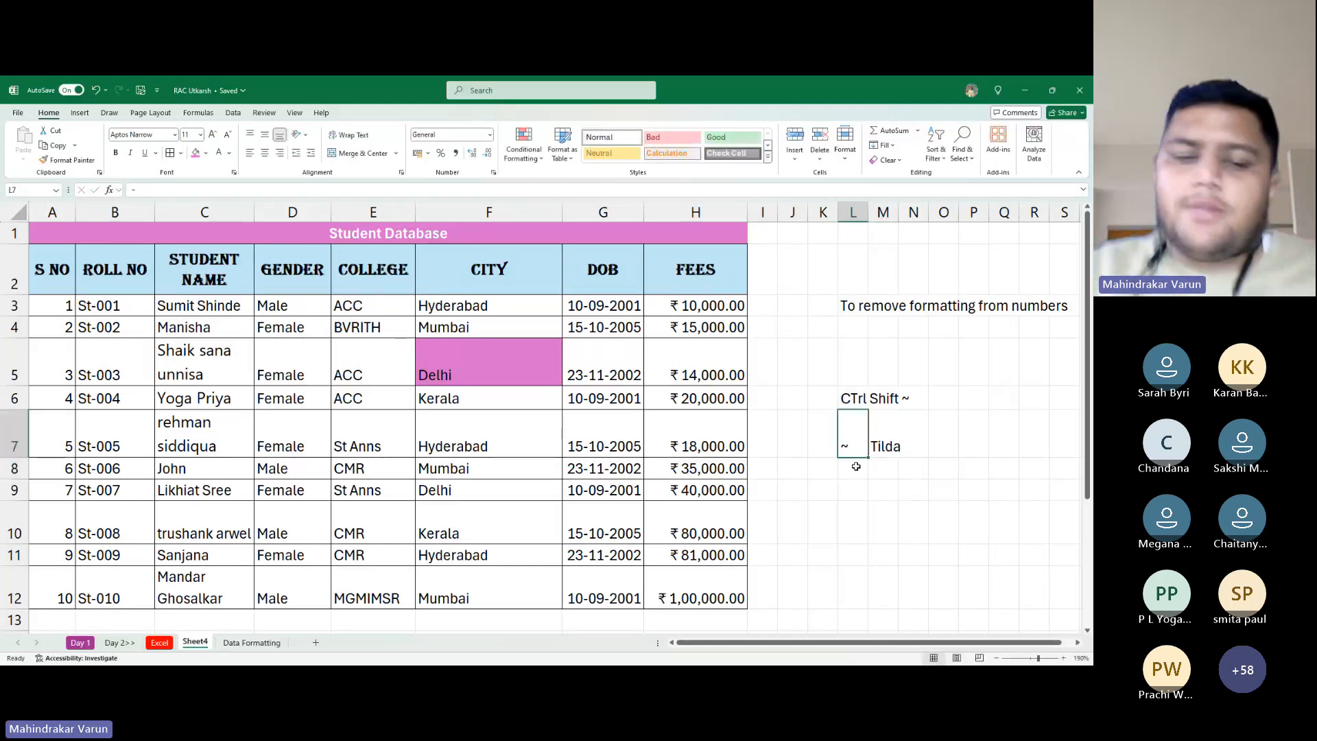
Strip the currency format from fees H3:H12 with Ctrl+Shift+~, then restore rupee currency
key(Left)
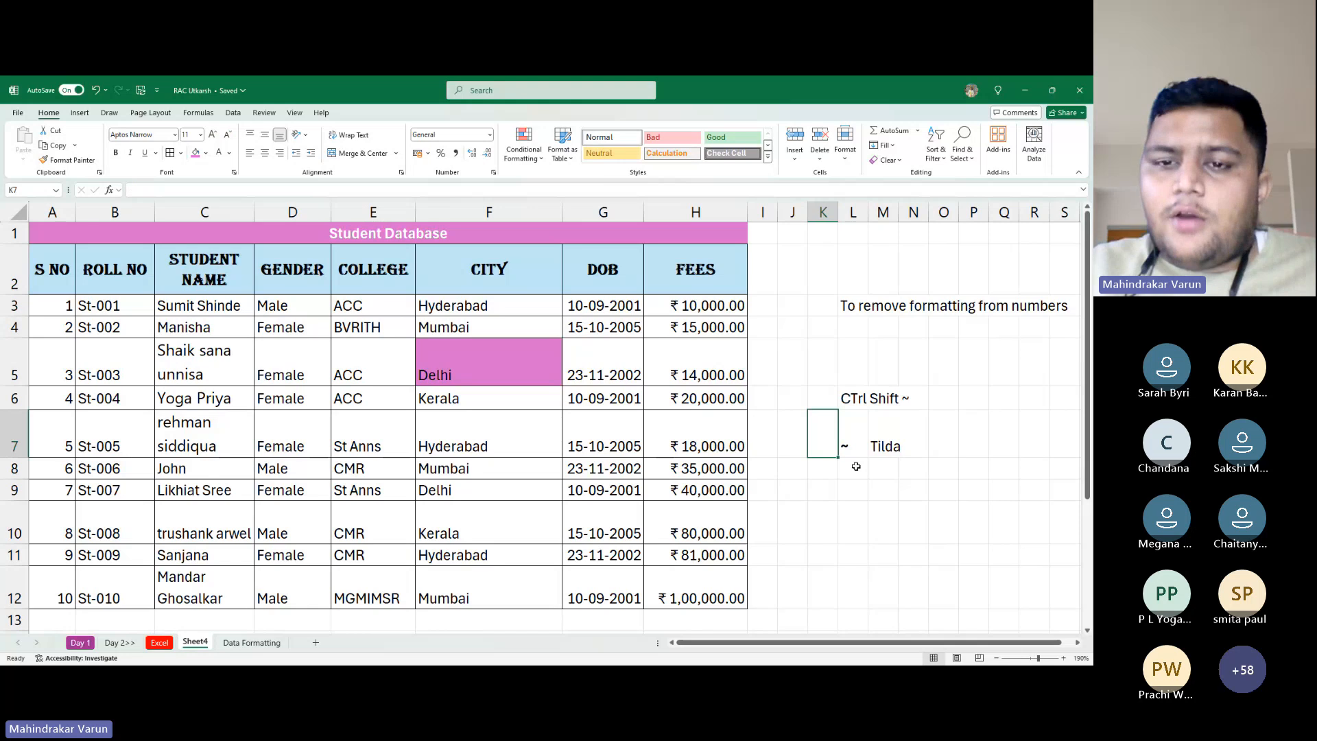
key(Left)
key(Left)
key(Left)
key(Up)
key(Up)
key(Up)
key(Up)
key(ctrl+shift+Down)
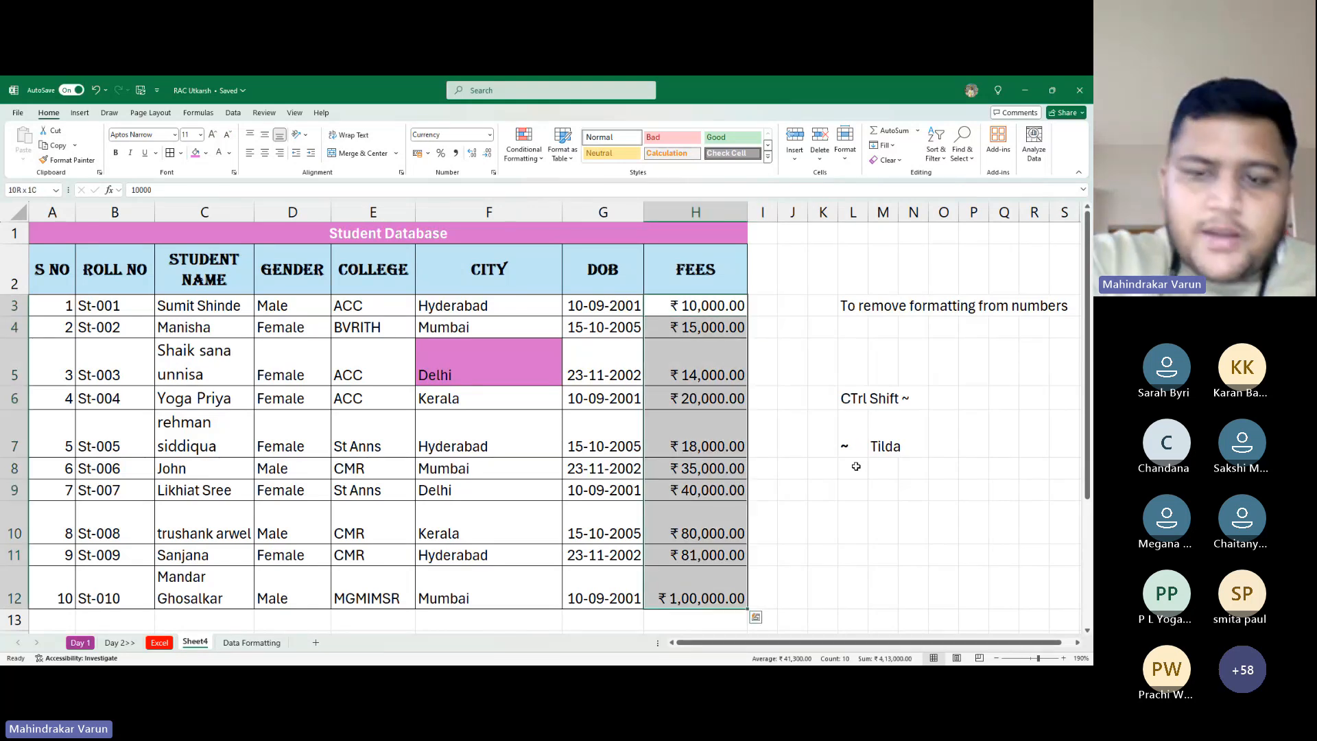
key(ctrl+shift+grave)
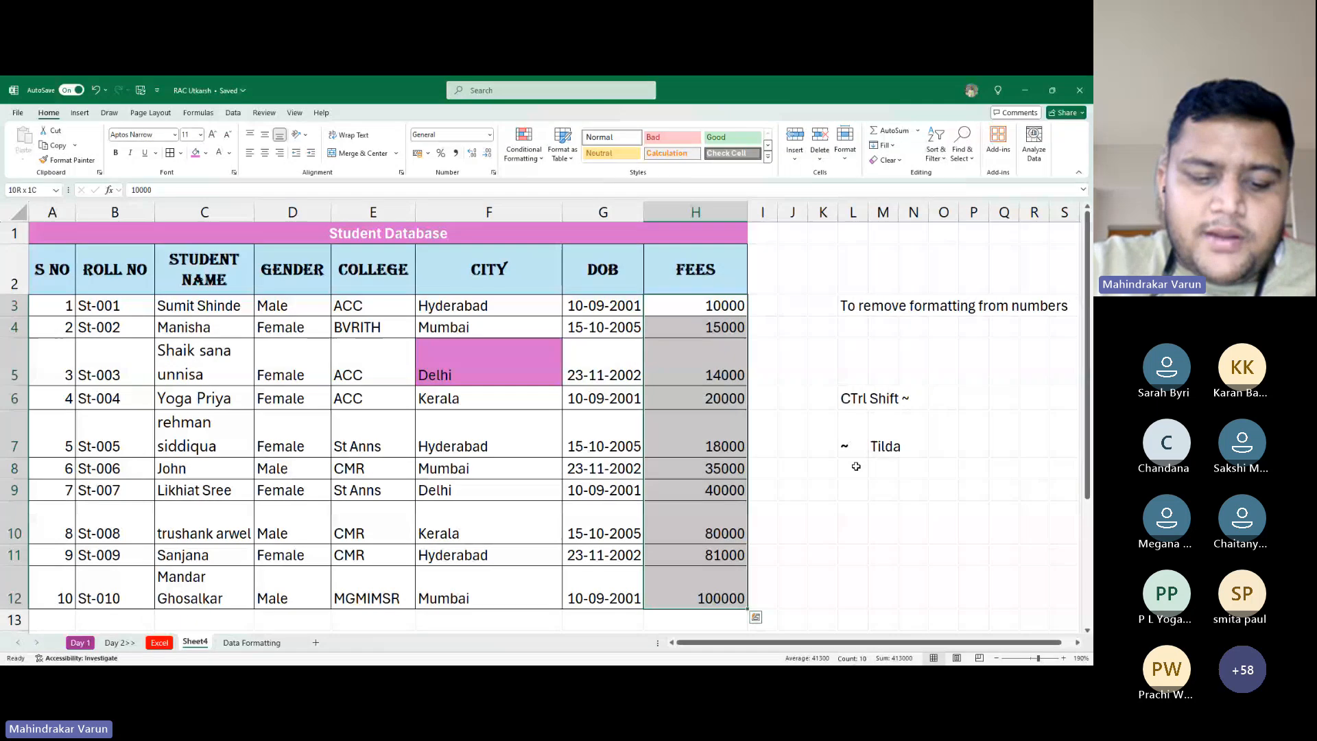
key(ctrl+shift+4)
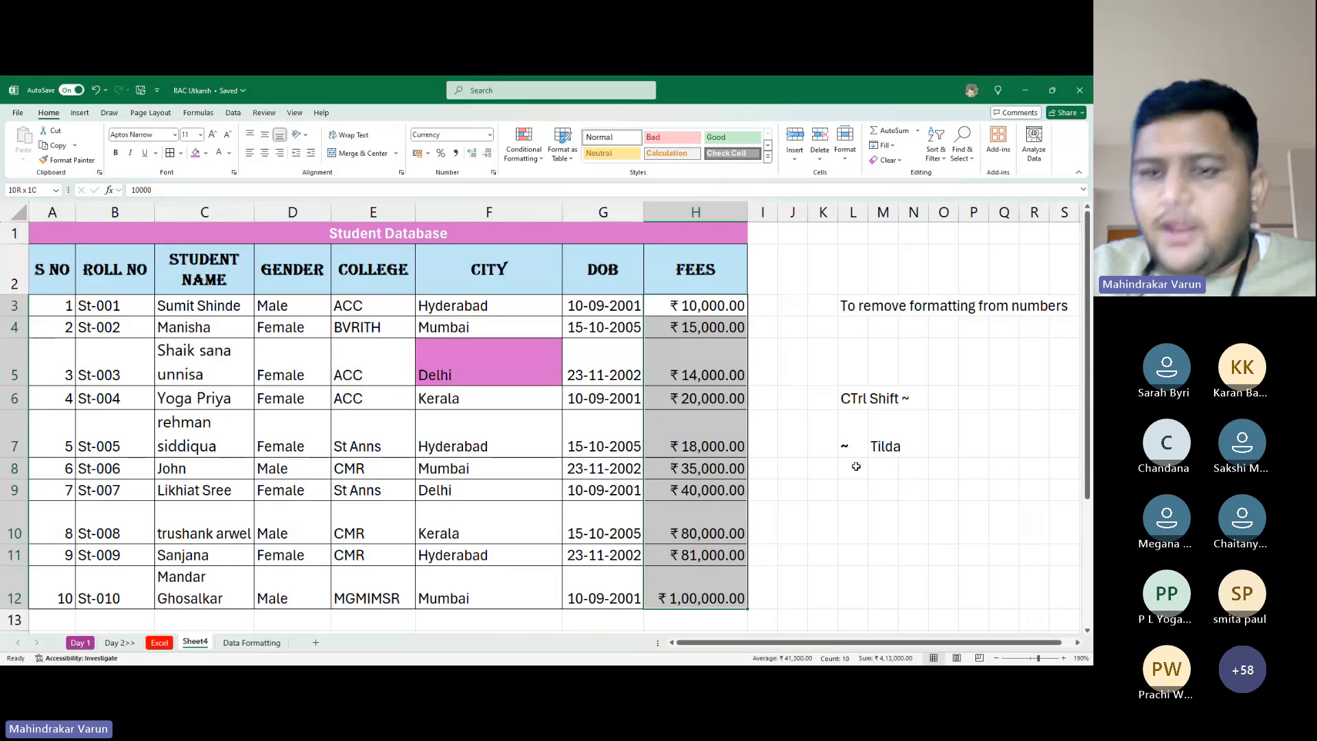
key(Home)
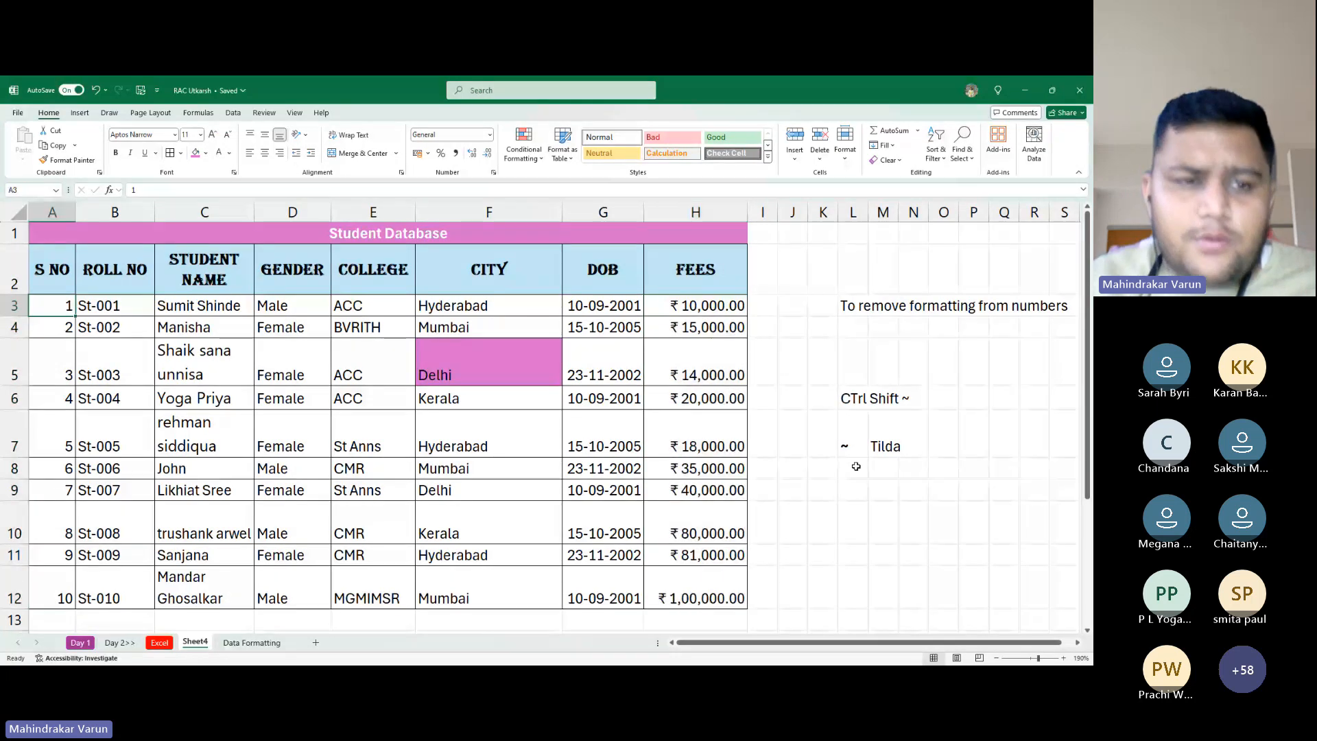
click(503, 388)
Delete the notes beside the table in K2:R12
click(503, 344)
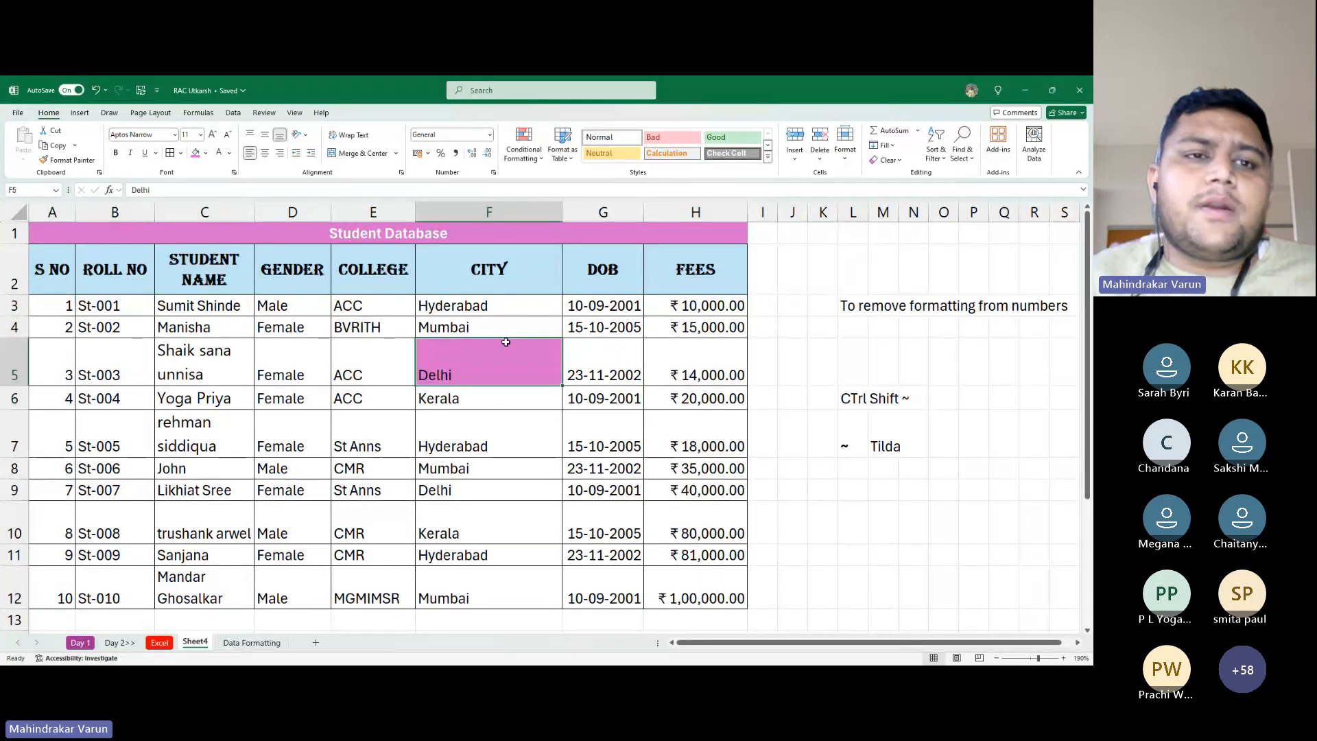
click(206, 153)
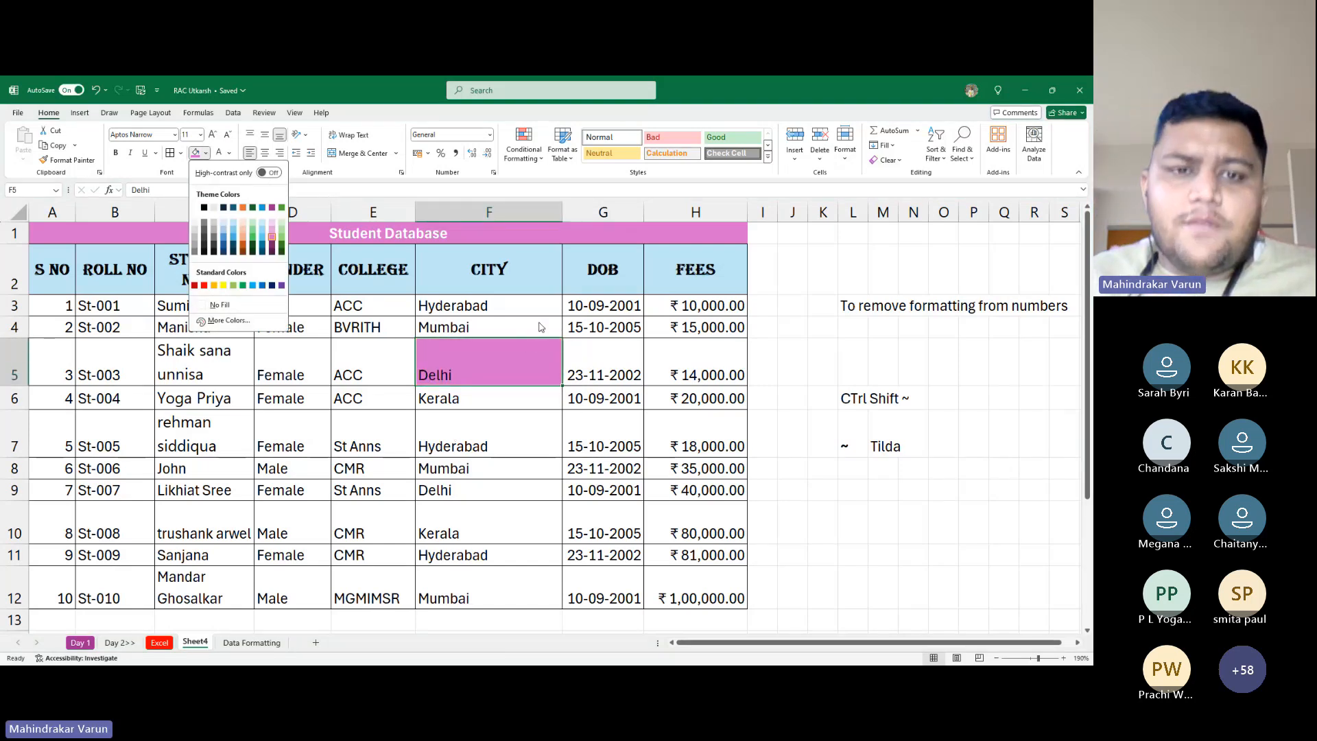
click(395, 359)
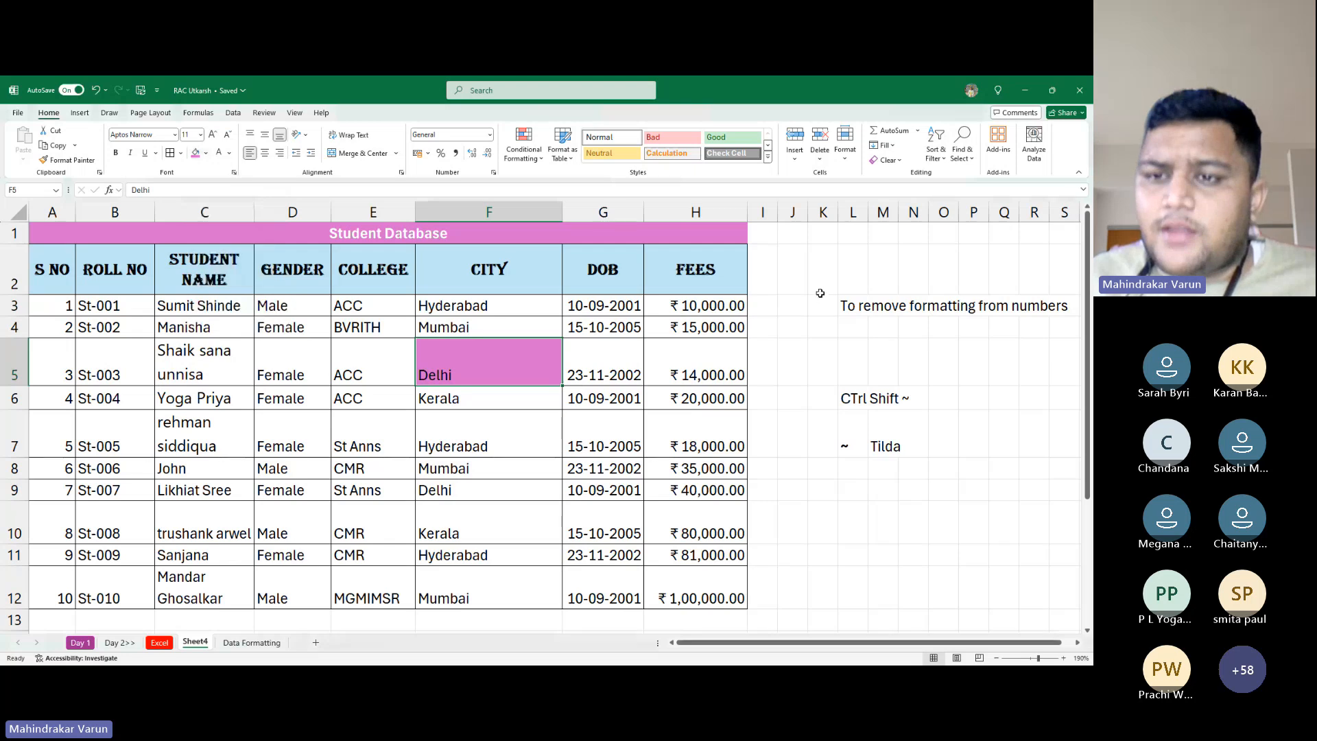
drag(819, 292, 1093, 603)
key(Delete)
key(Left)
key(Left)
key(Left)
key(Left)
key(Left)
key(Left)
key(Left)
key(Left)
key(Left)
key(Left)
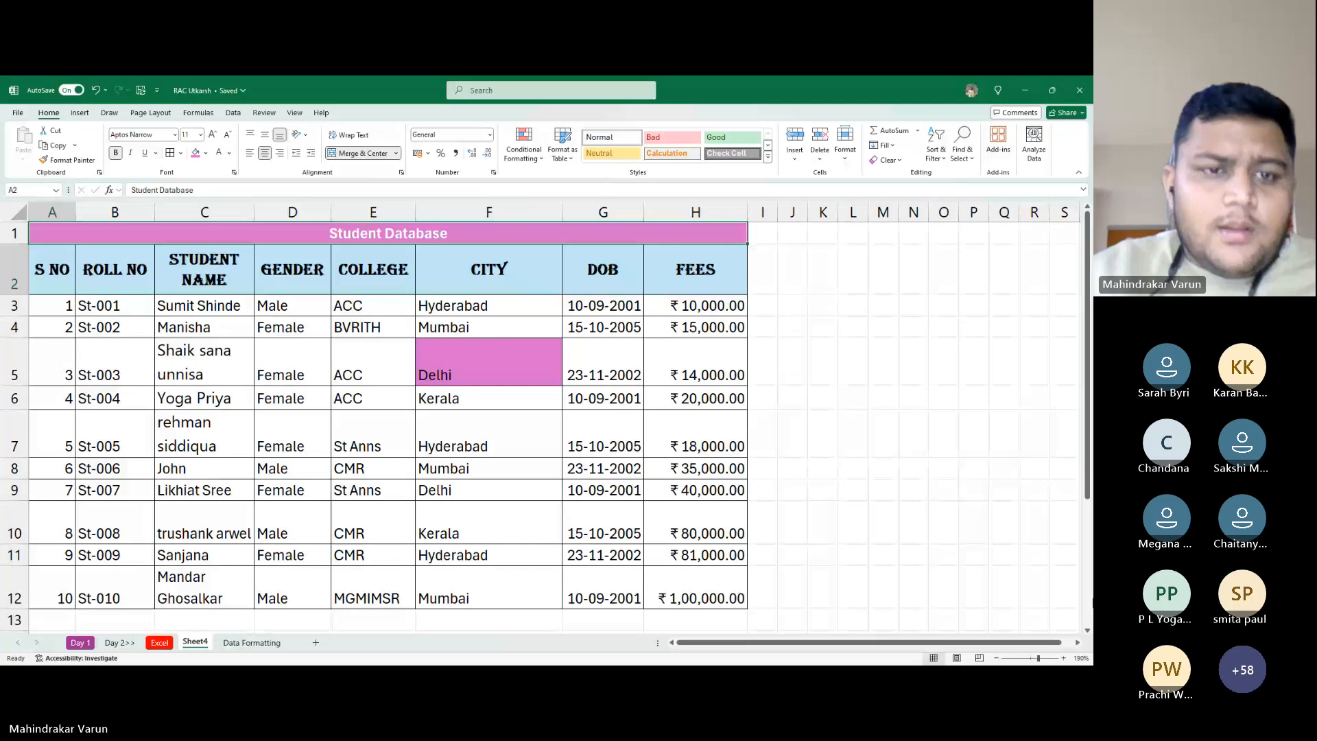
Remove the pink fill from Delhi cell F5 with No Fill and switch to the Data Formatting sheet
scroll(577, 561, down, 2)
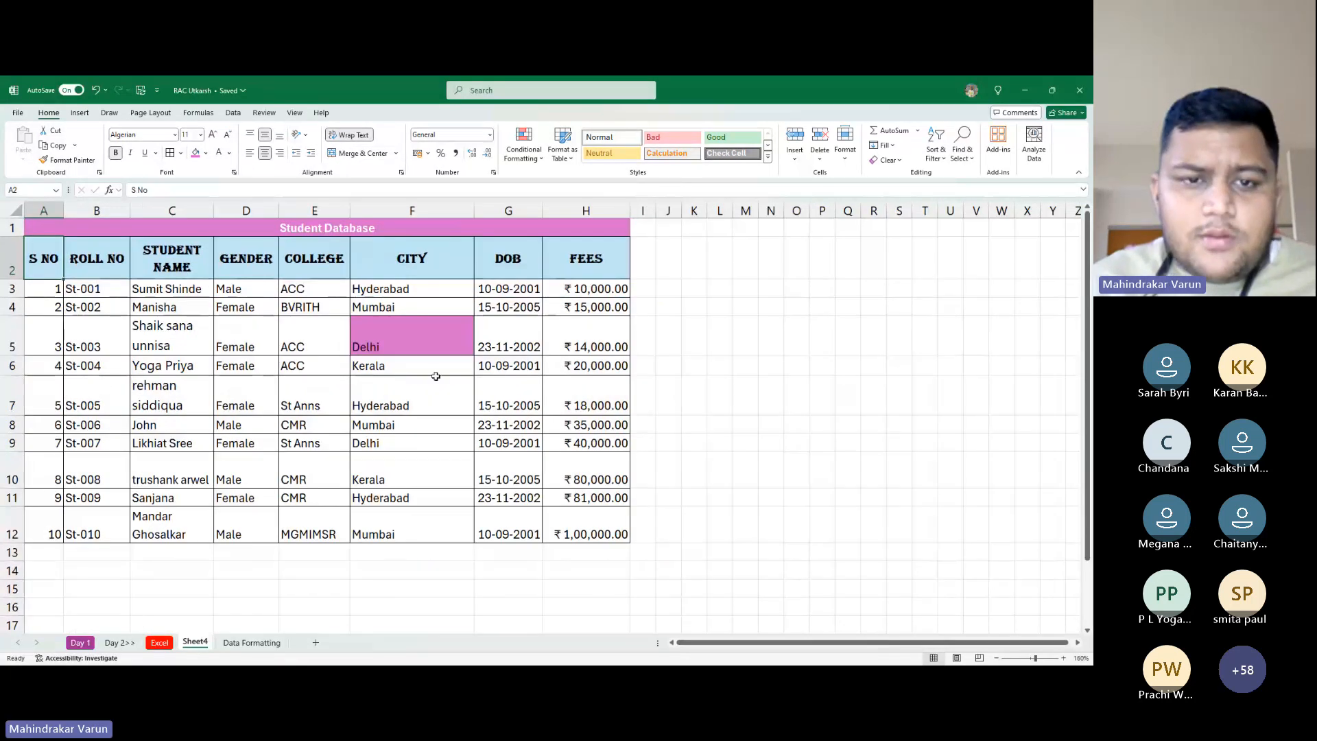
click(411, 350)
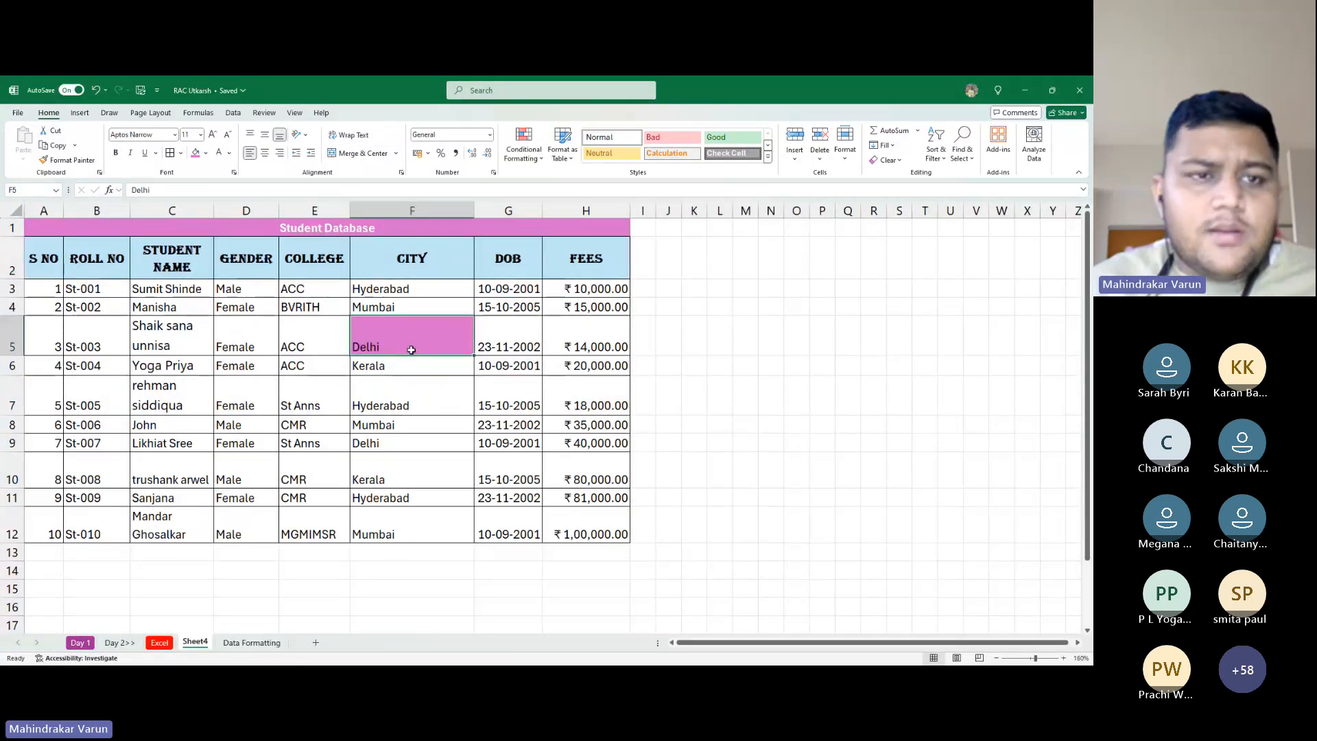
click(205, 152)
click(219, 304)
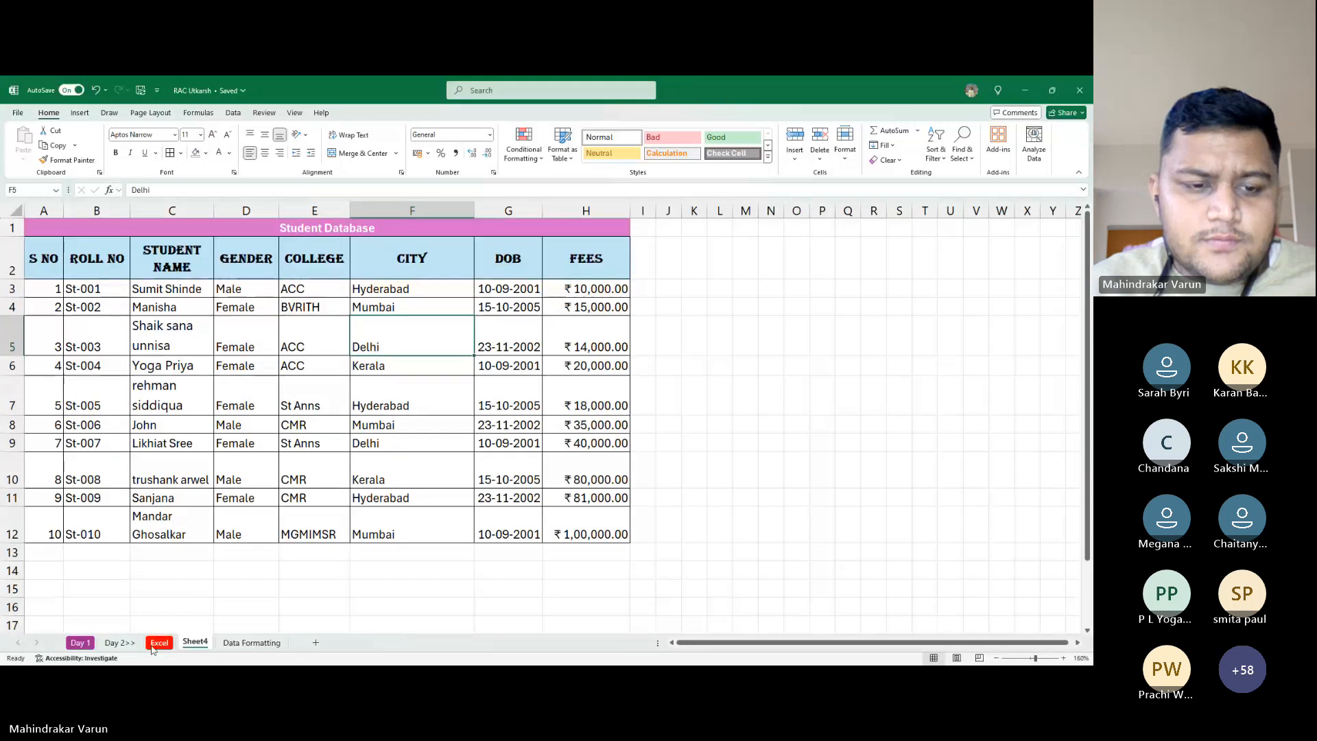
click(251, 642)
Copy the formula name headings Sum through Sumif from B64:J64
key(ctrl+Down)
key(ctrl+Down)
key(ctrl+Down)
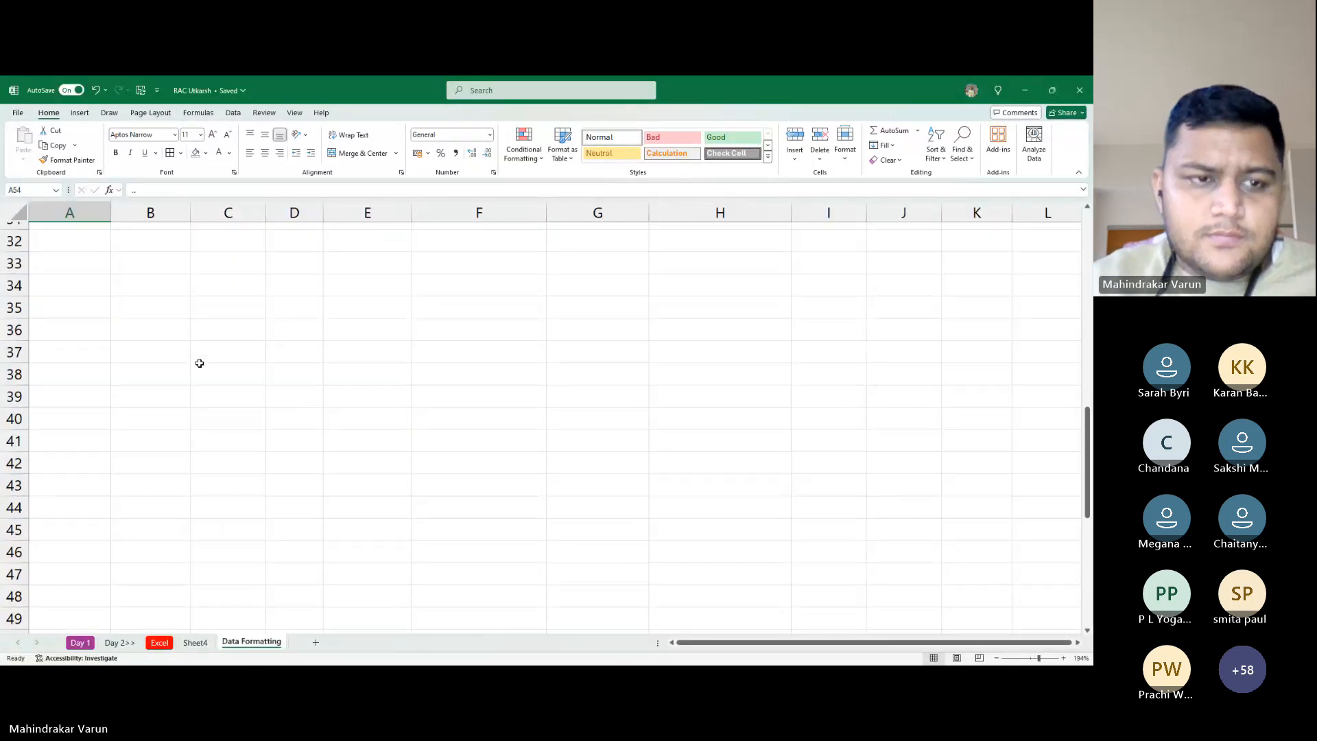
key(ctrl+Down)
key(Up)
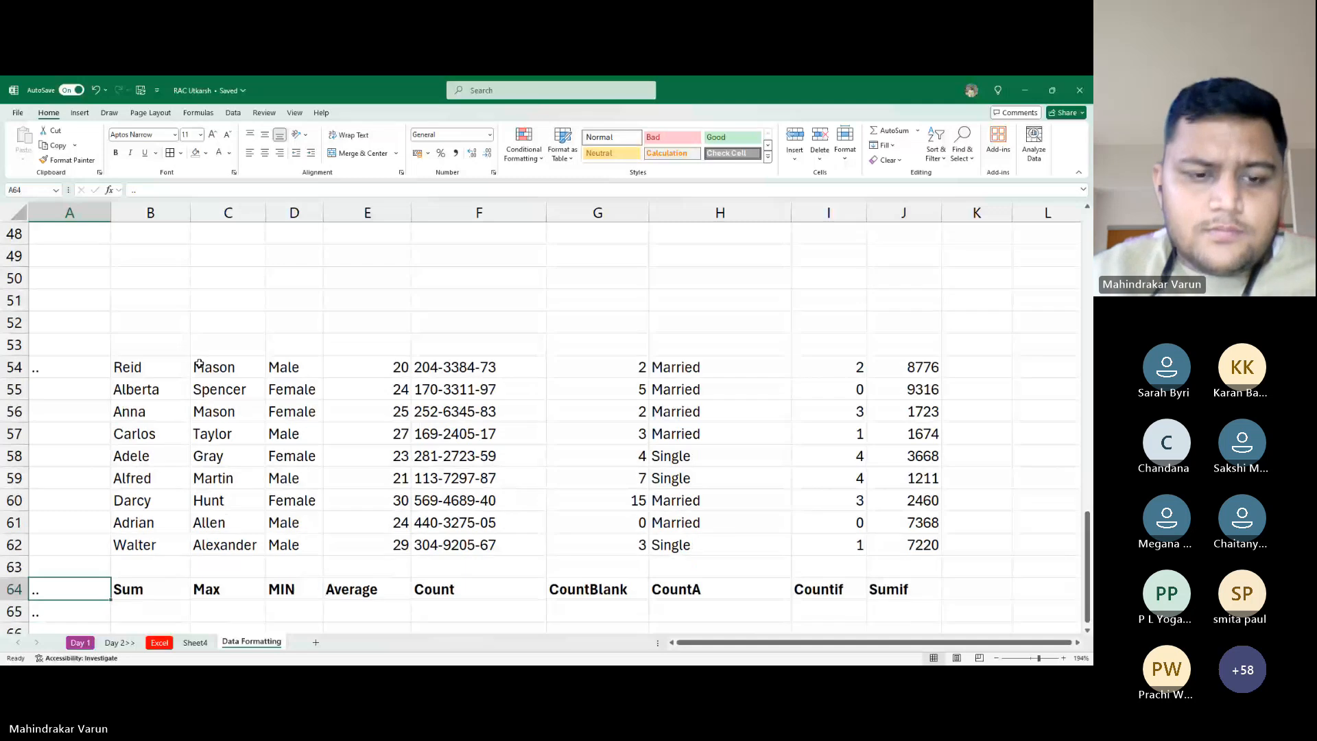
key(Right)
key(ctrl+shift+Right)
key(ctrl+c)
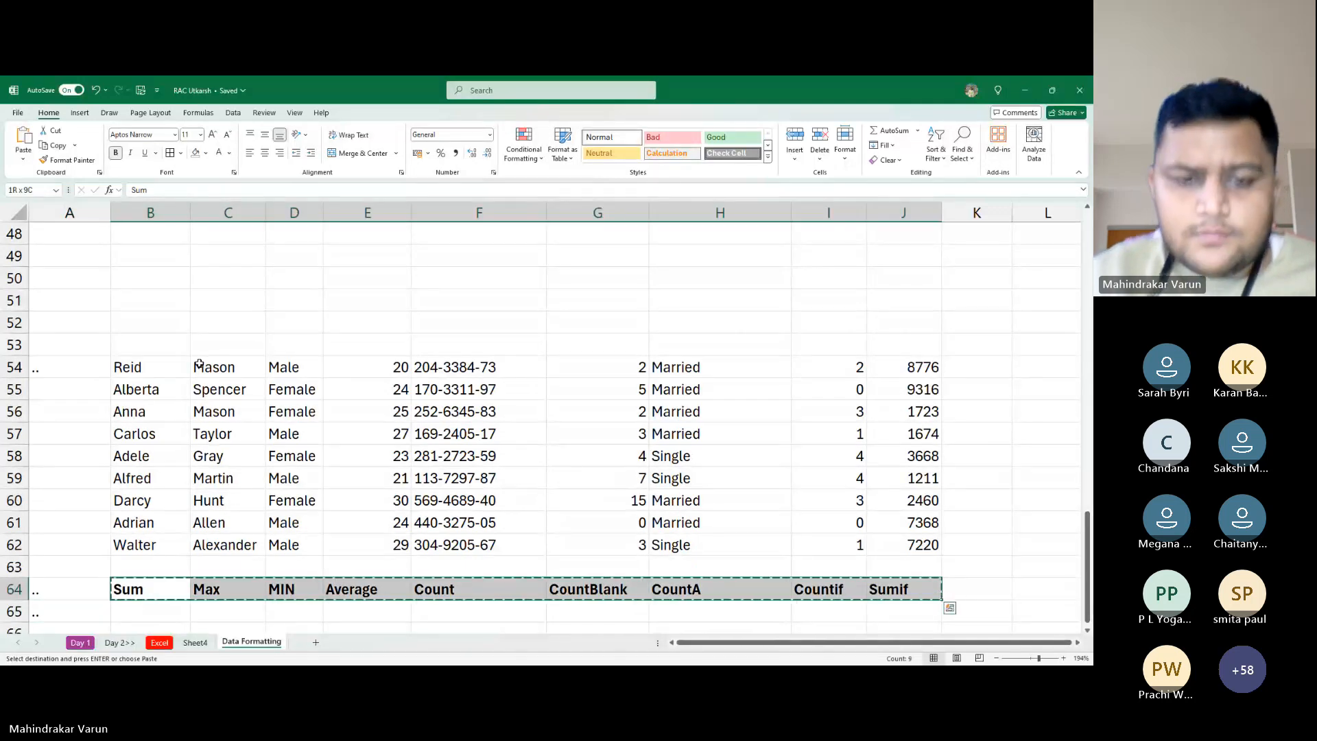
Widen FEES column H and paste the headings transposed down column L from L3, widening column L
click(197, 643)
scroll(197, 538, down, 2)
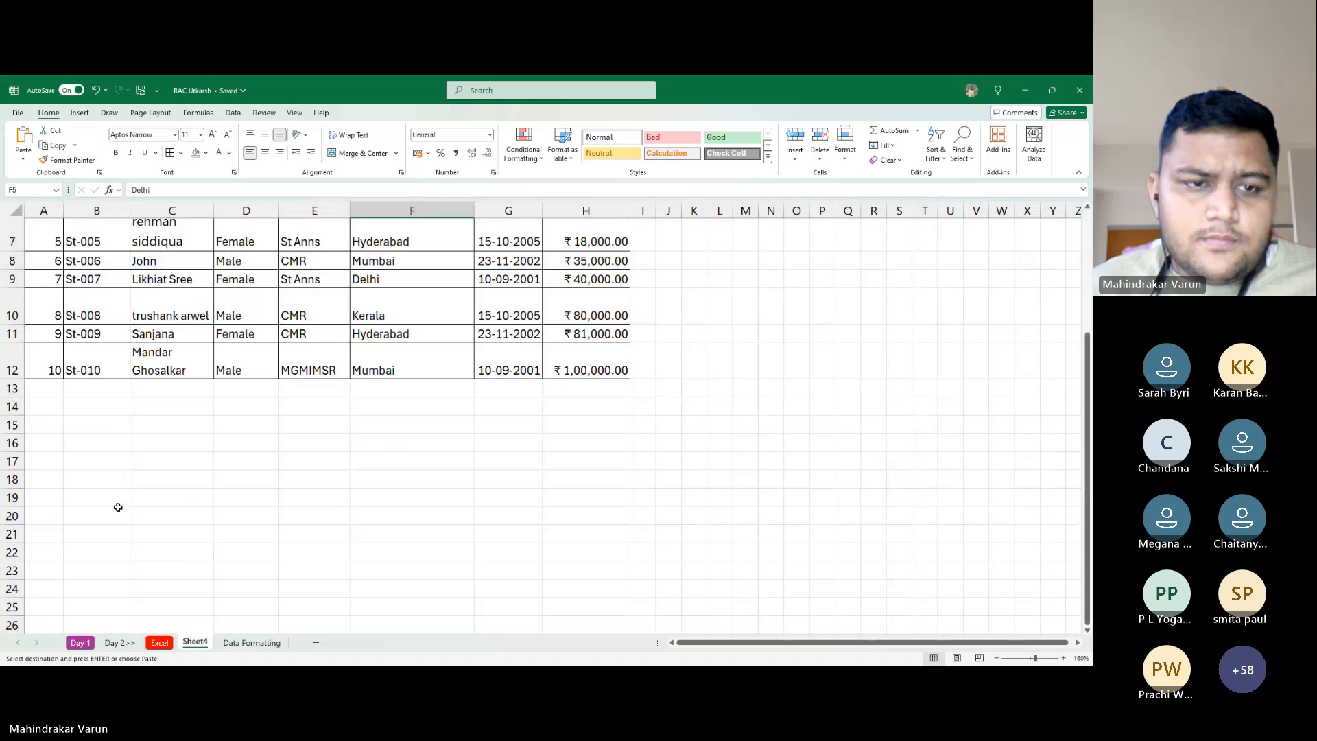
scroll(215, 336, up, 2)
ctrl+scroll(753, 277, down, 1)
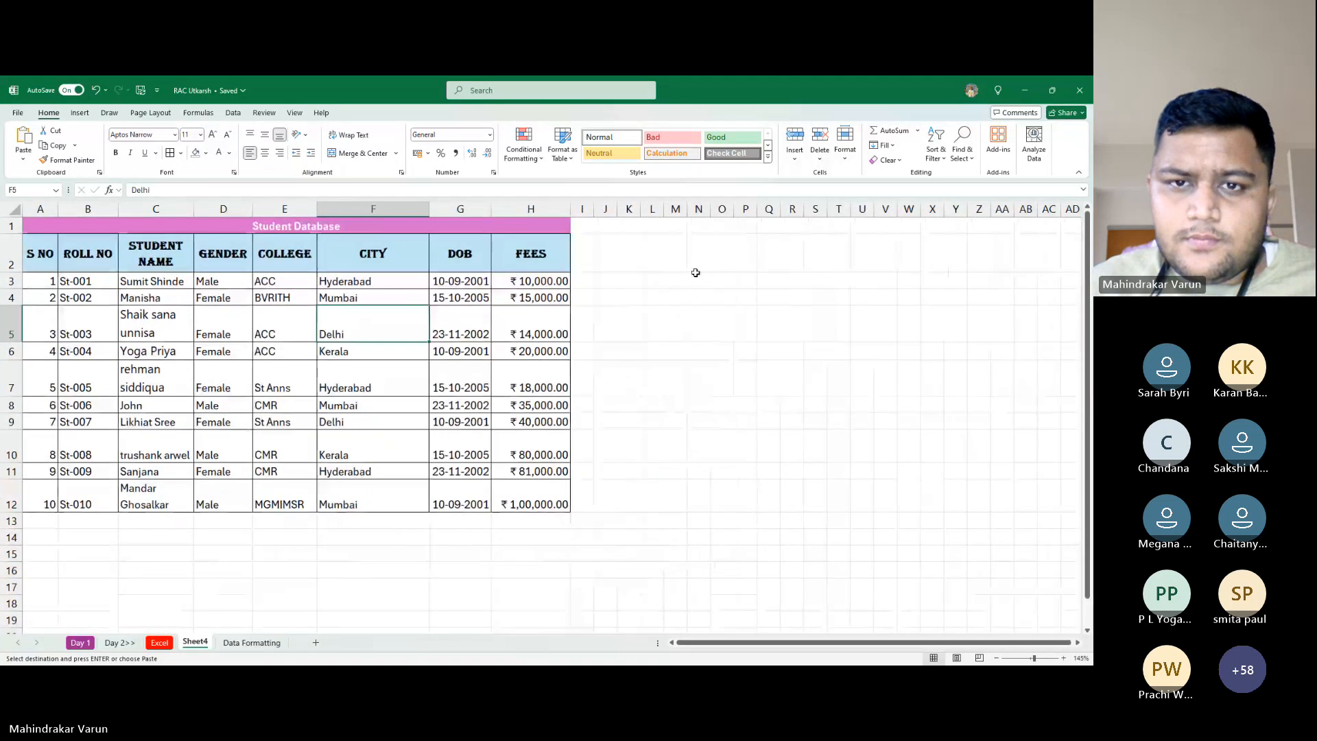
drag(571, 210, 604, 209)
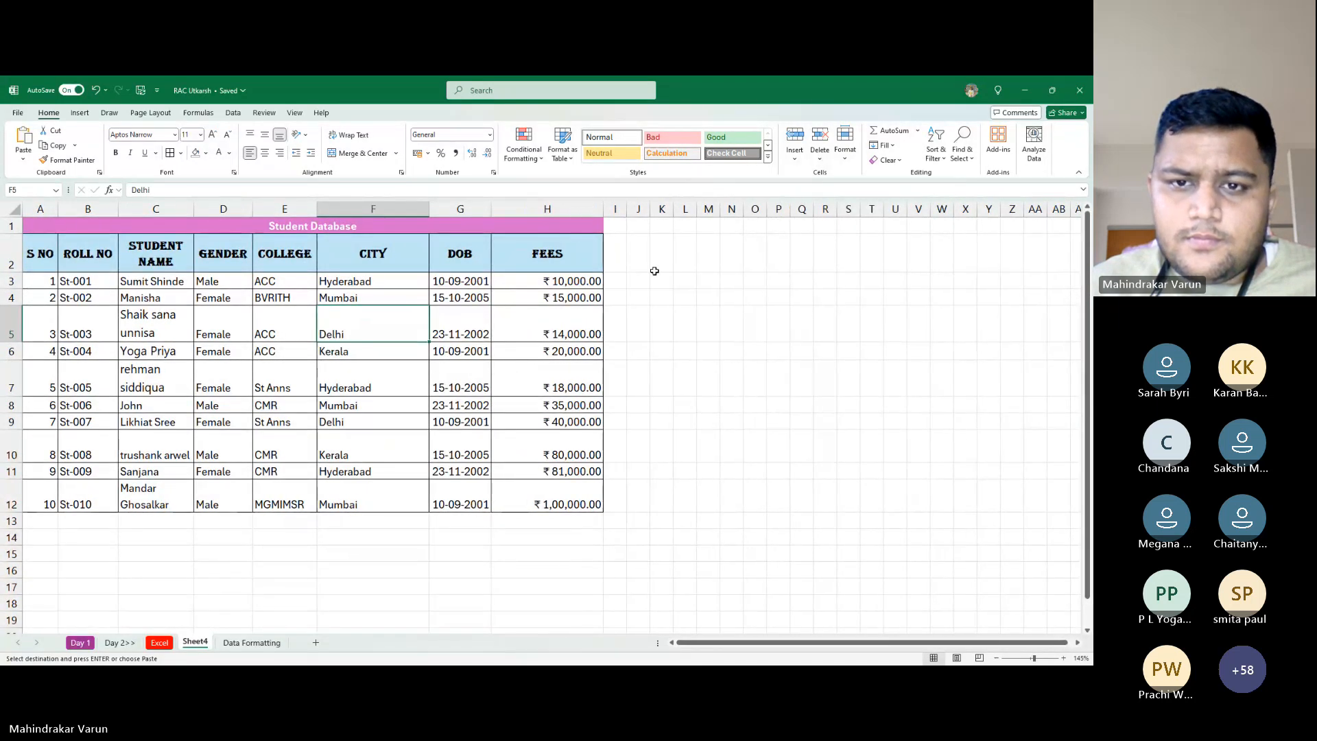
click(684, 240)
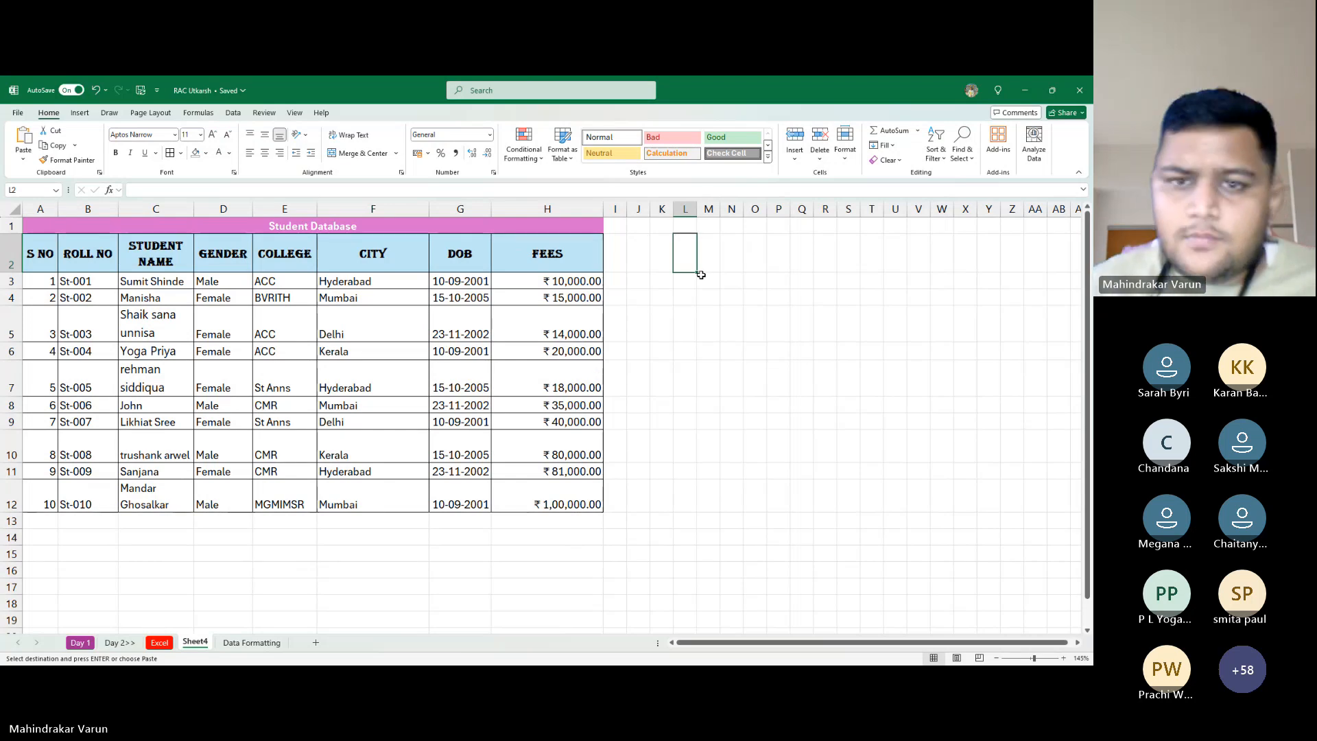
right_click(677, 285)
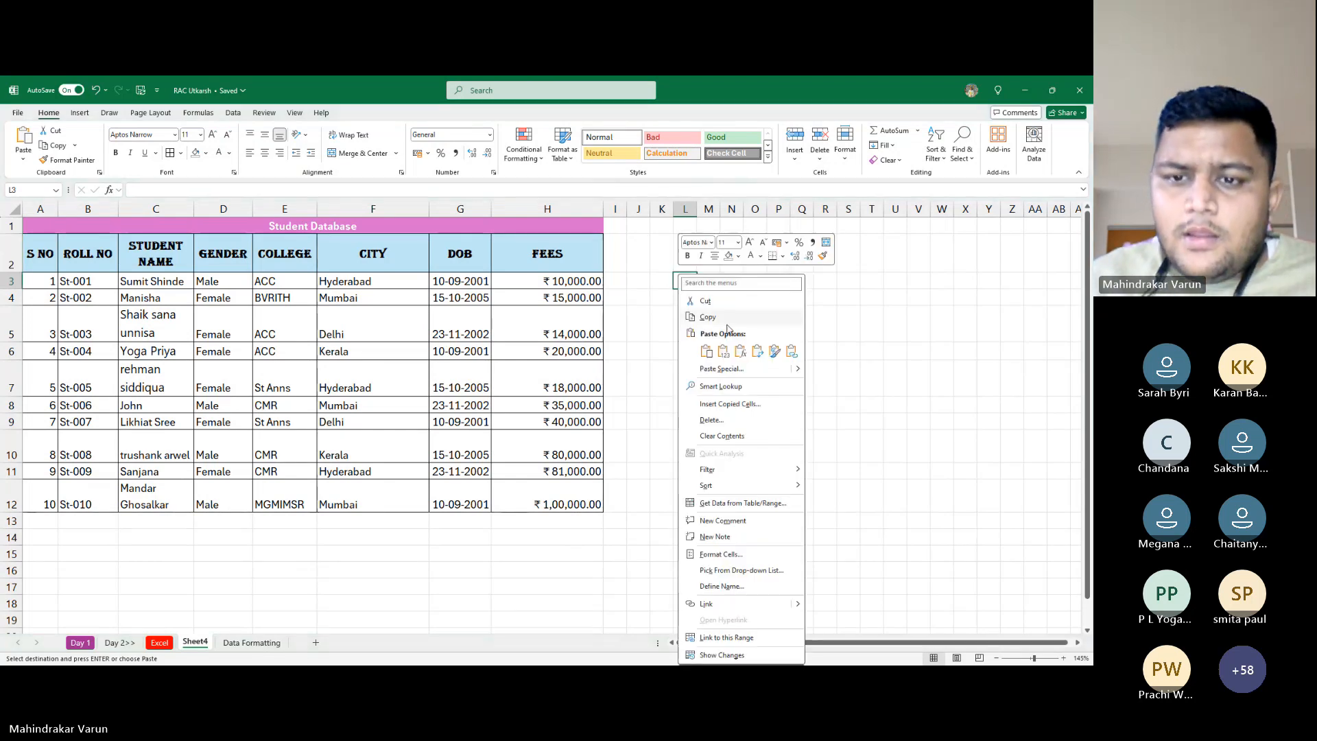
click(752, 355)
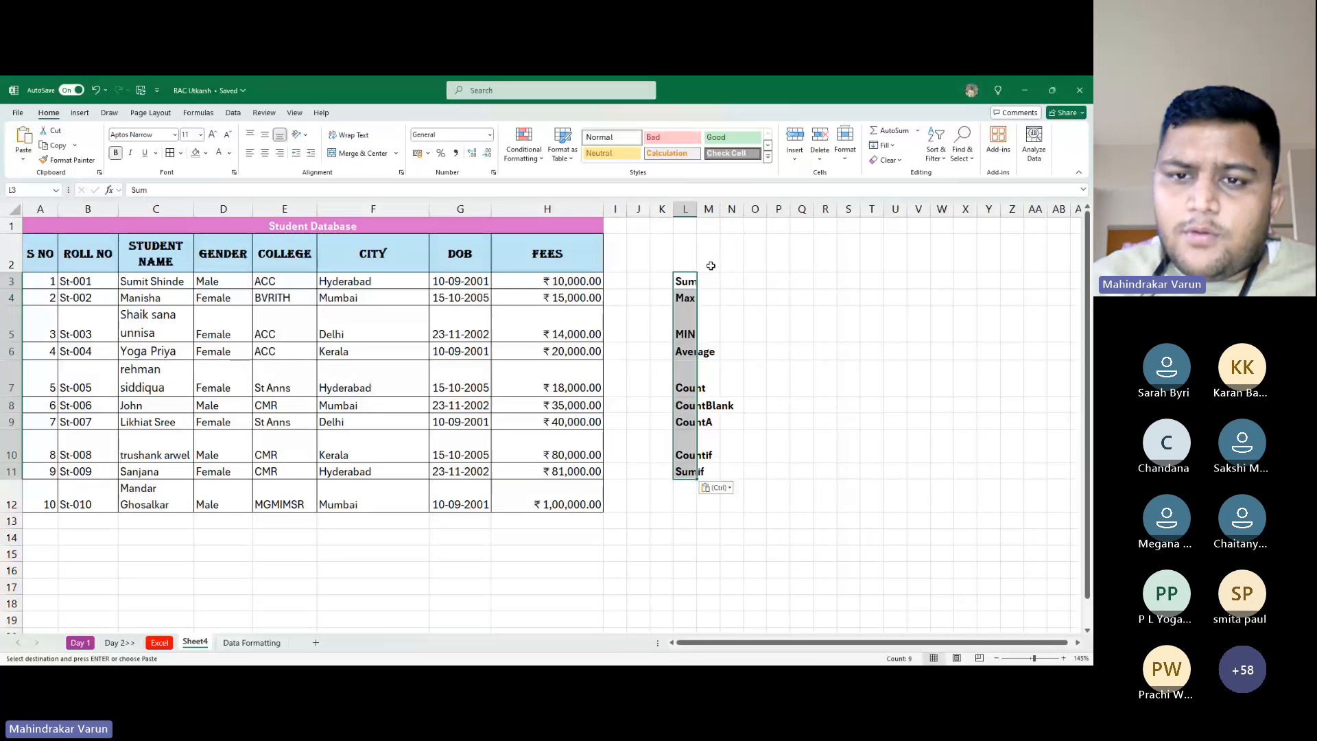
double_click(697, 209)
click(774, 378)
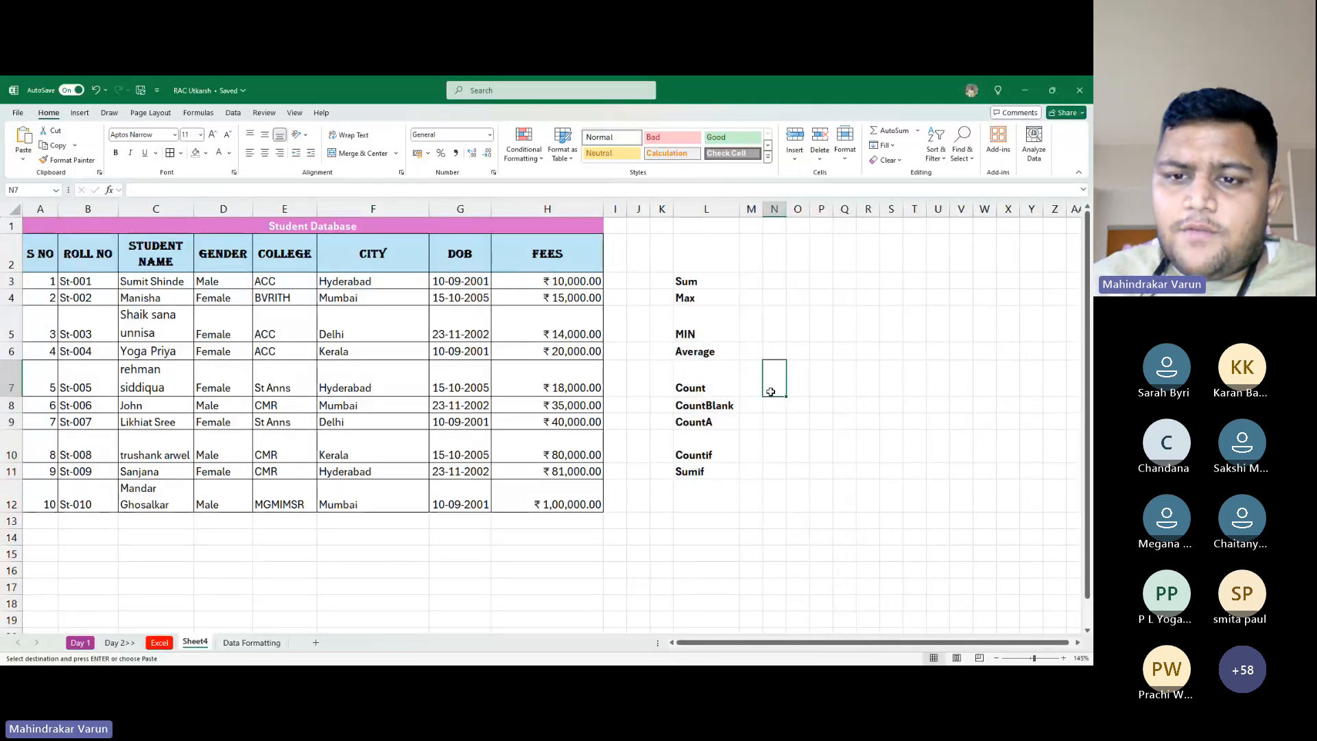
drag(740, 210, 775, 210)
Enter the heading 'Important Formulas In Excels' in cell L2
click(711, 250)
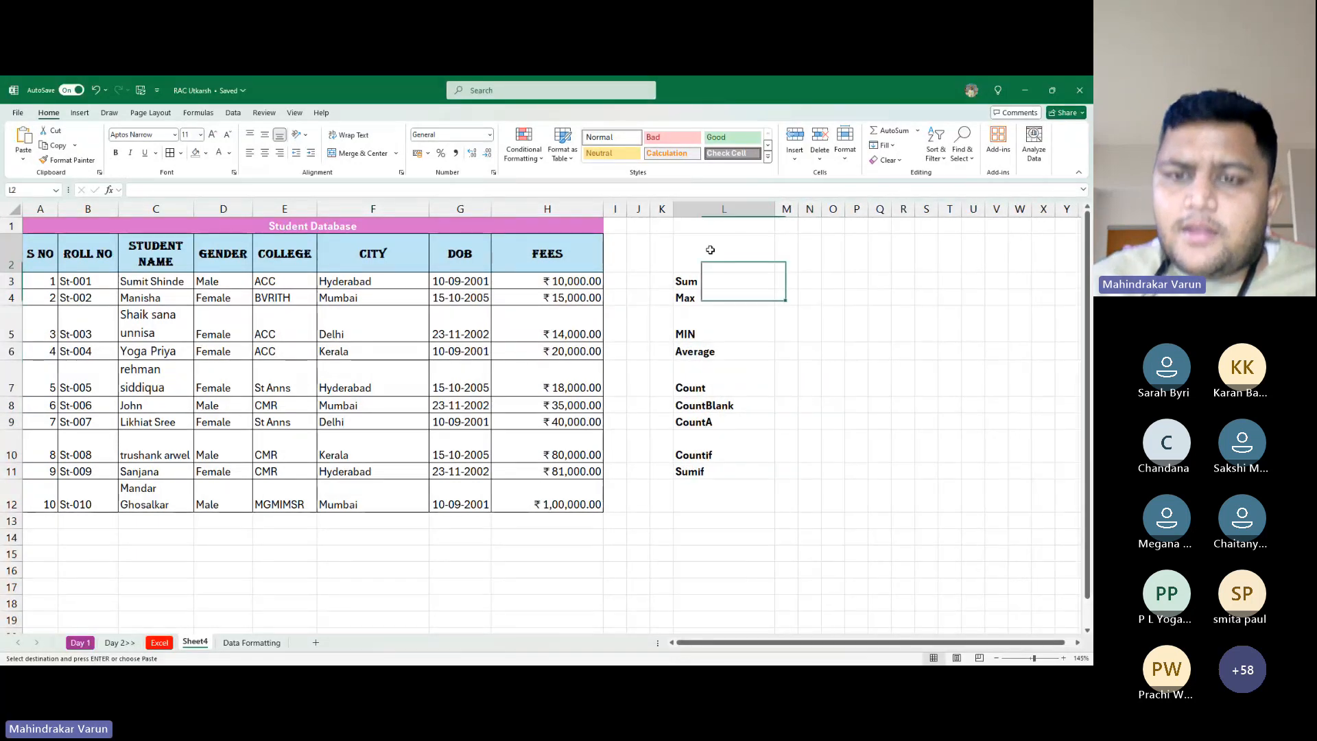
text(Some)
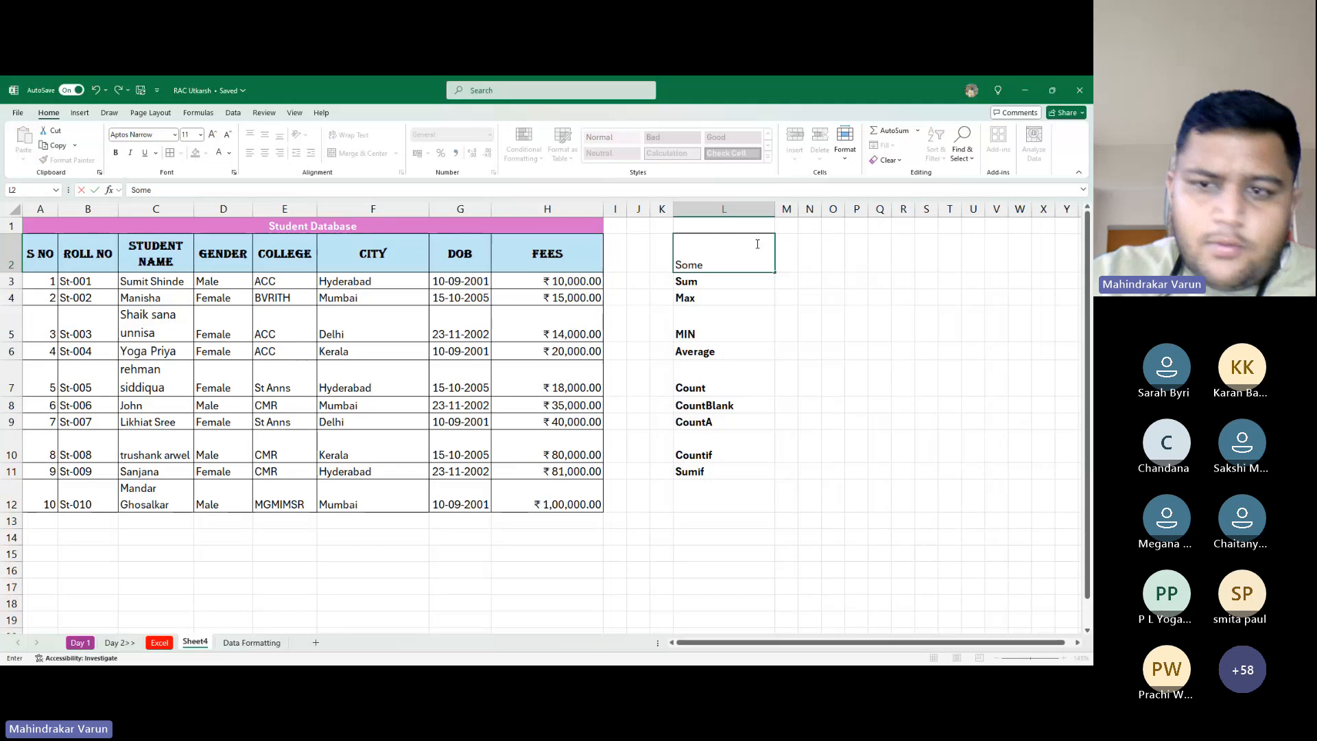
key(Escape)
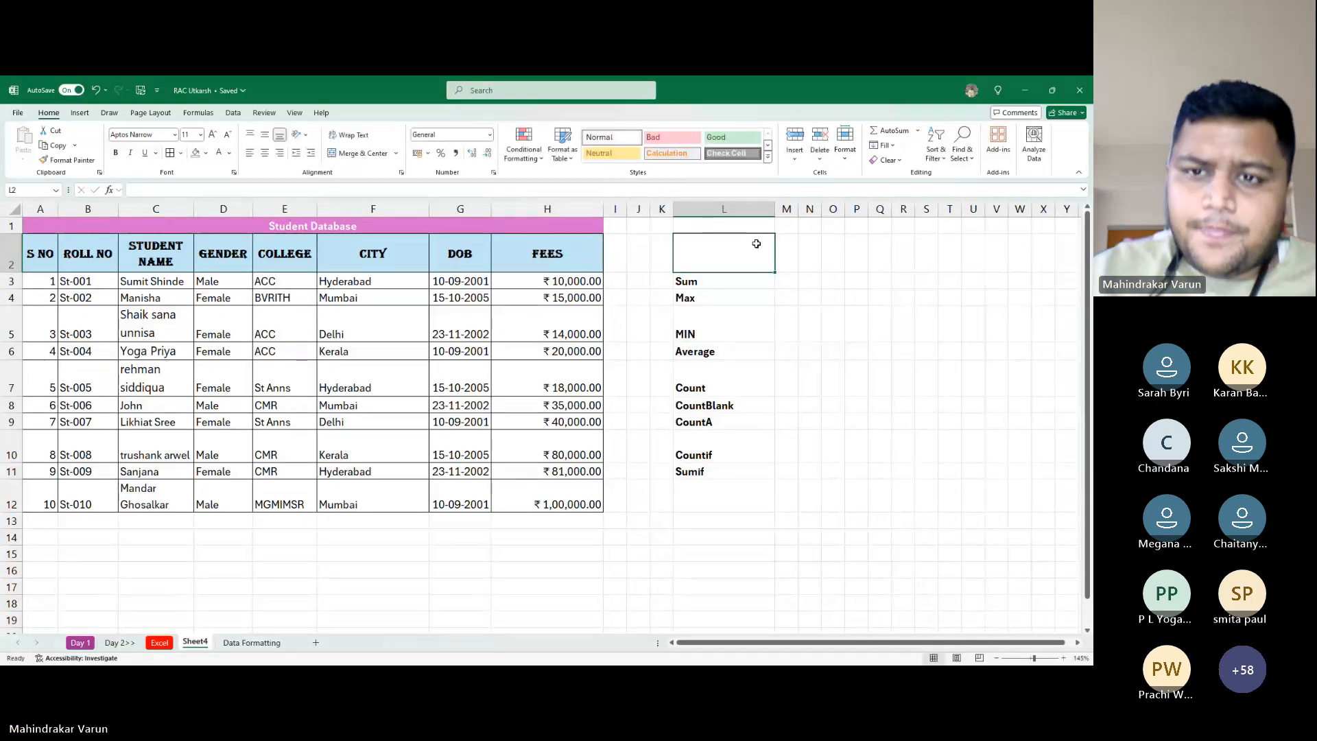
text(Imp)
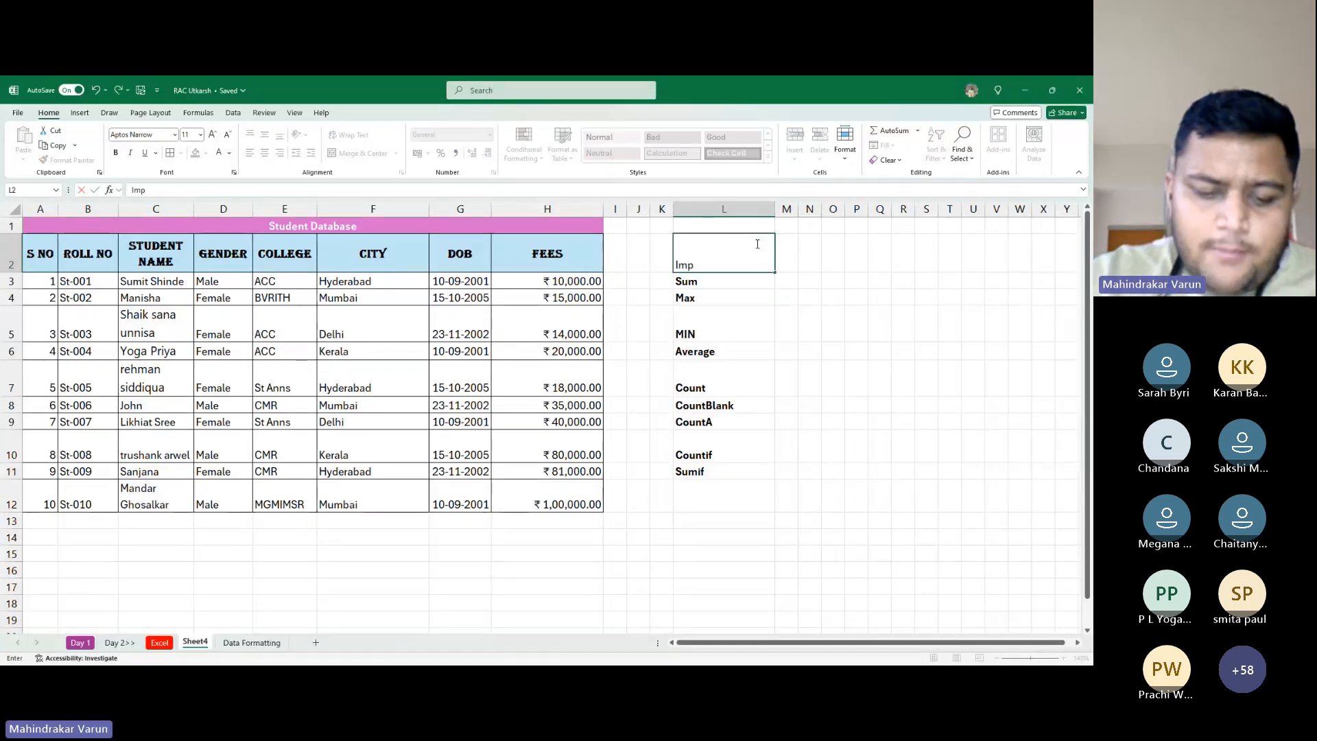
text(ortant)
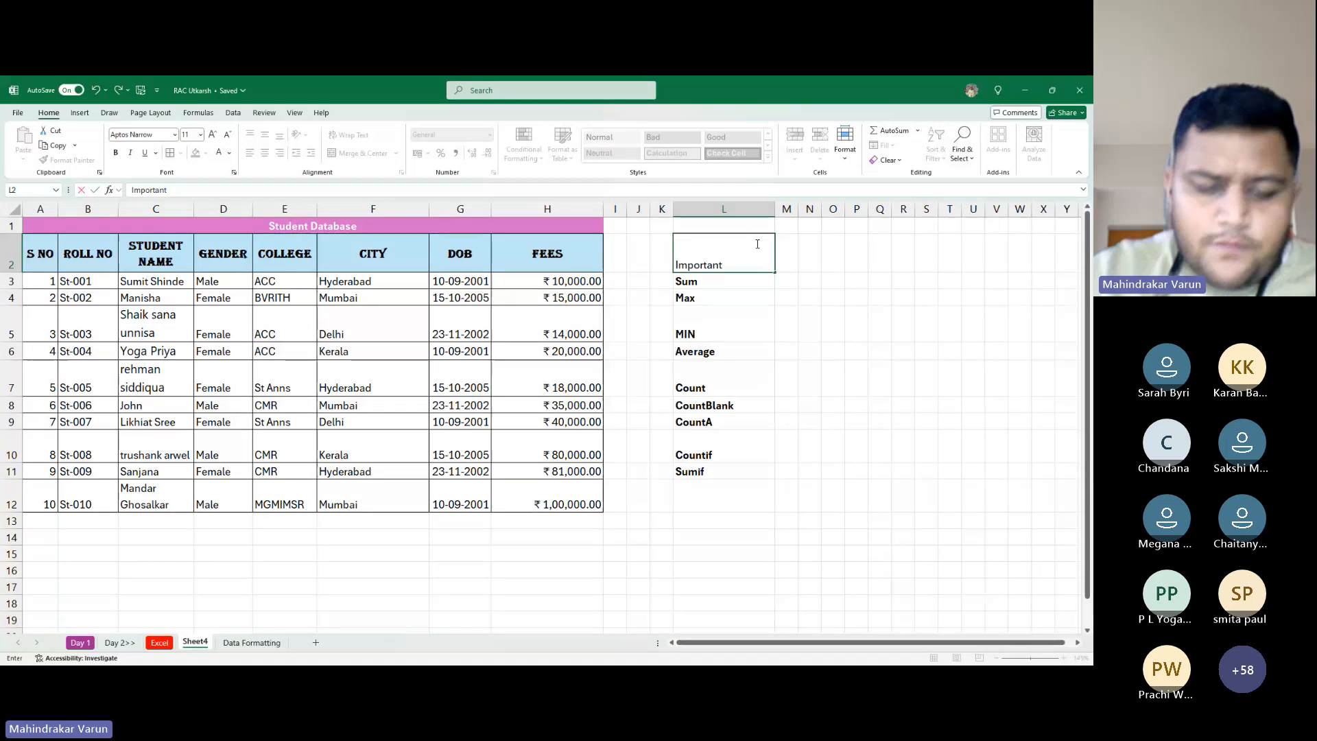
text( Formula)
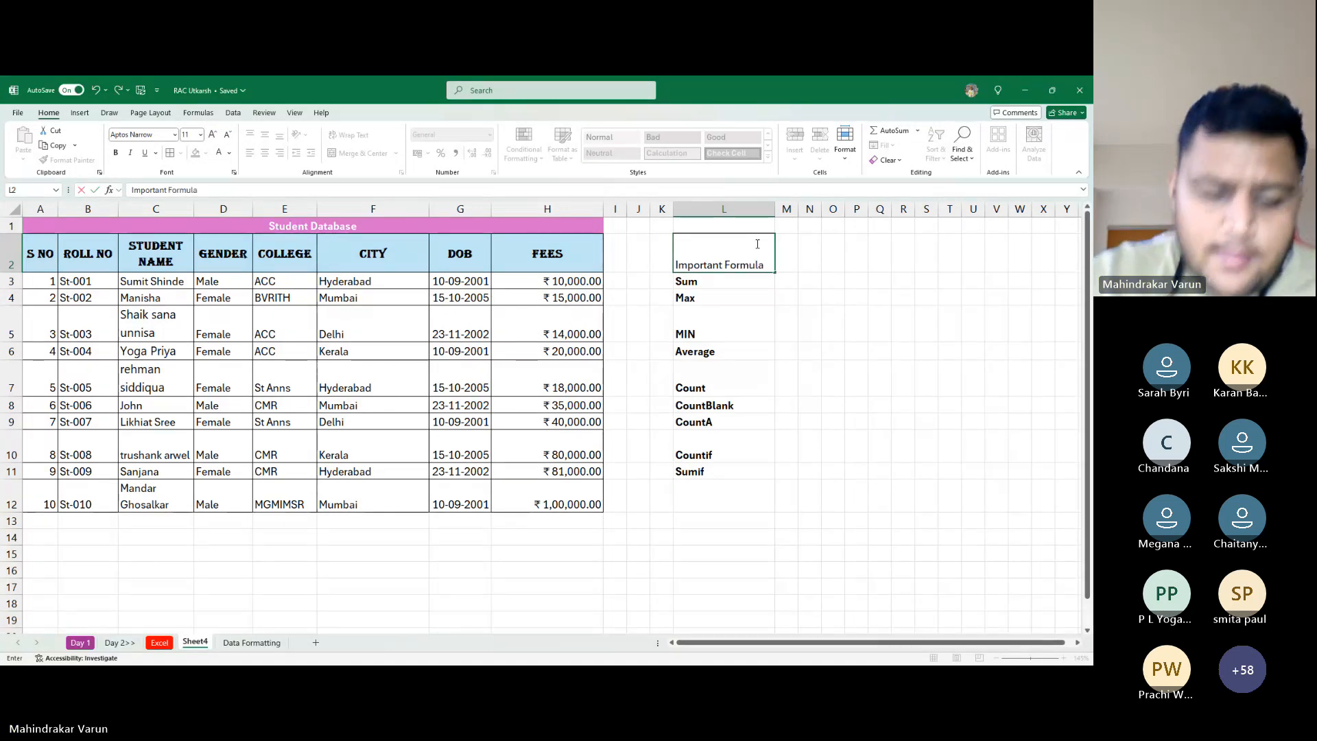
text(s In E)
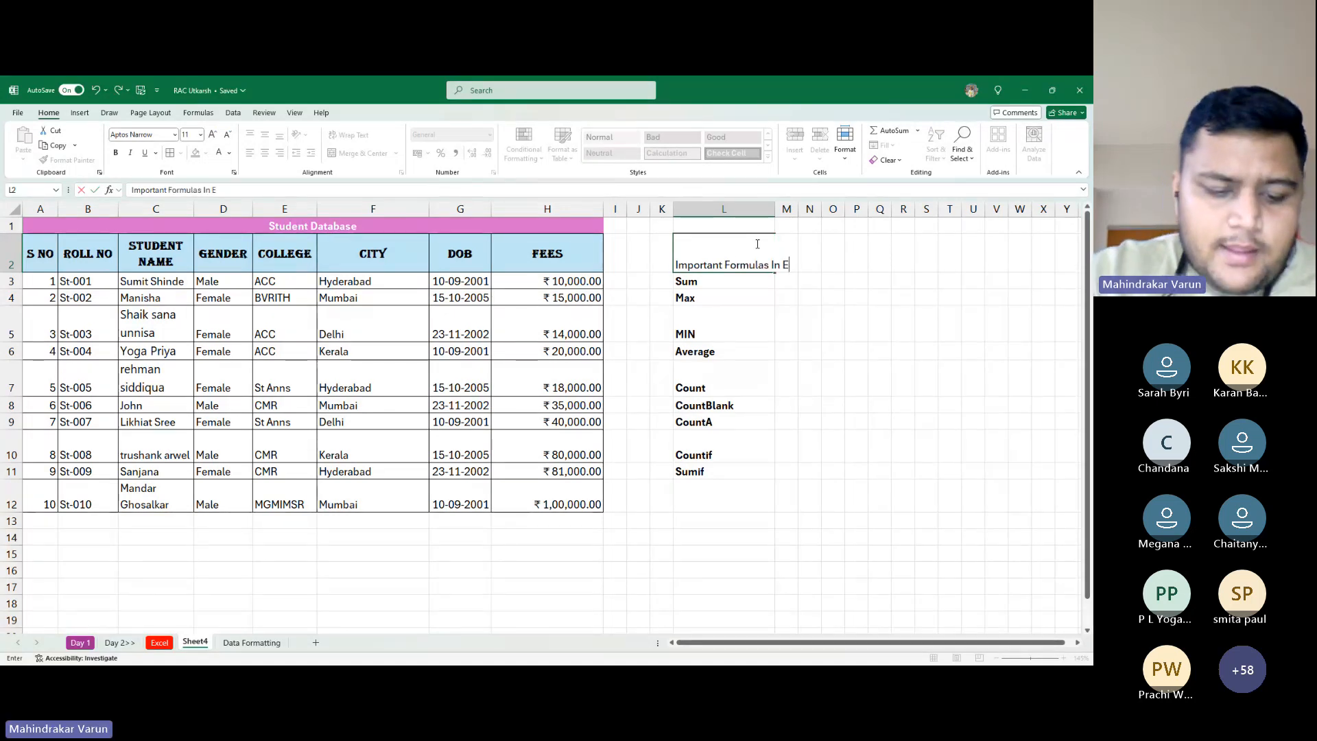
text(ce)
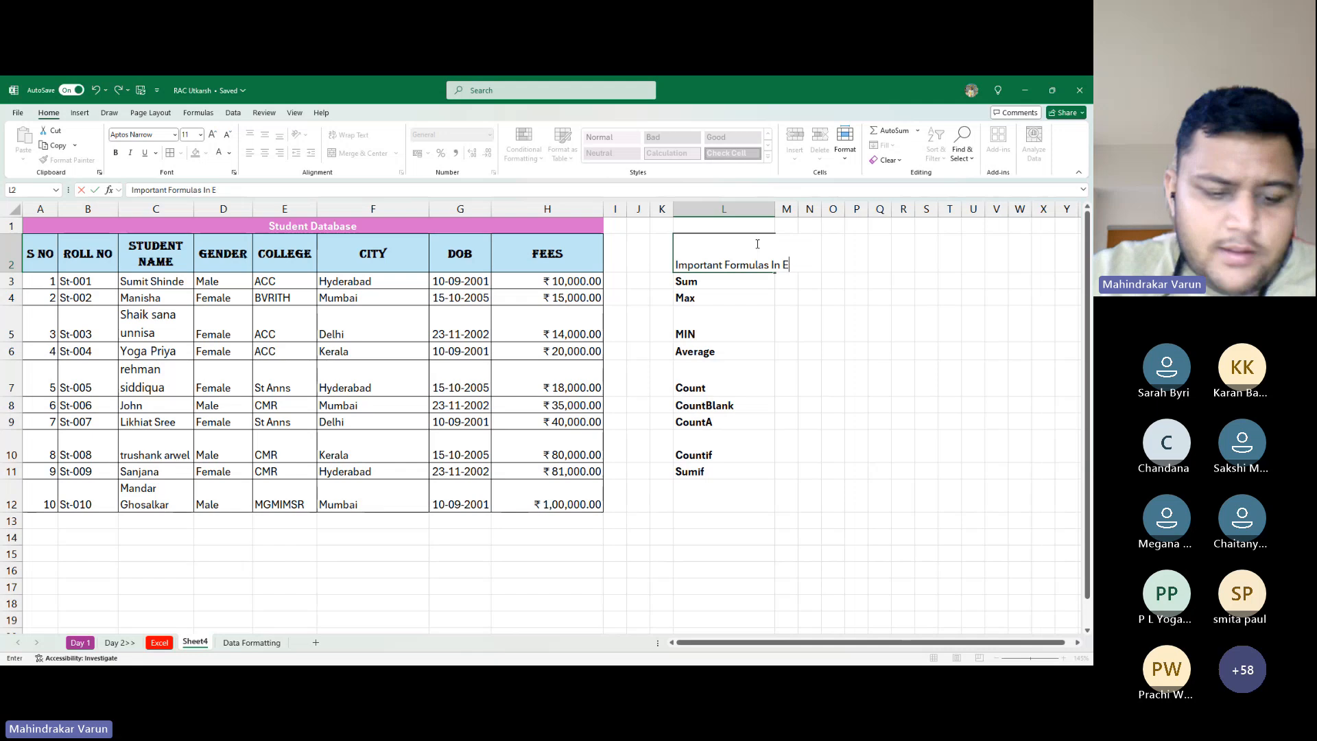
text(xcels)
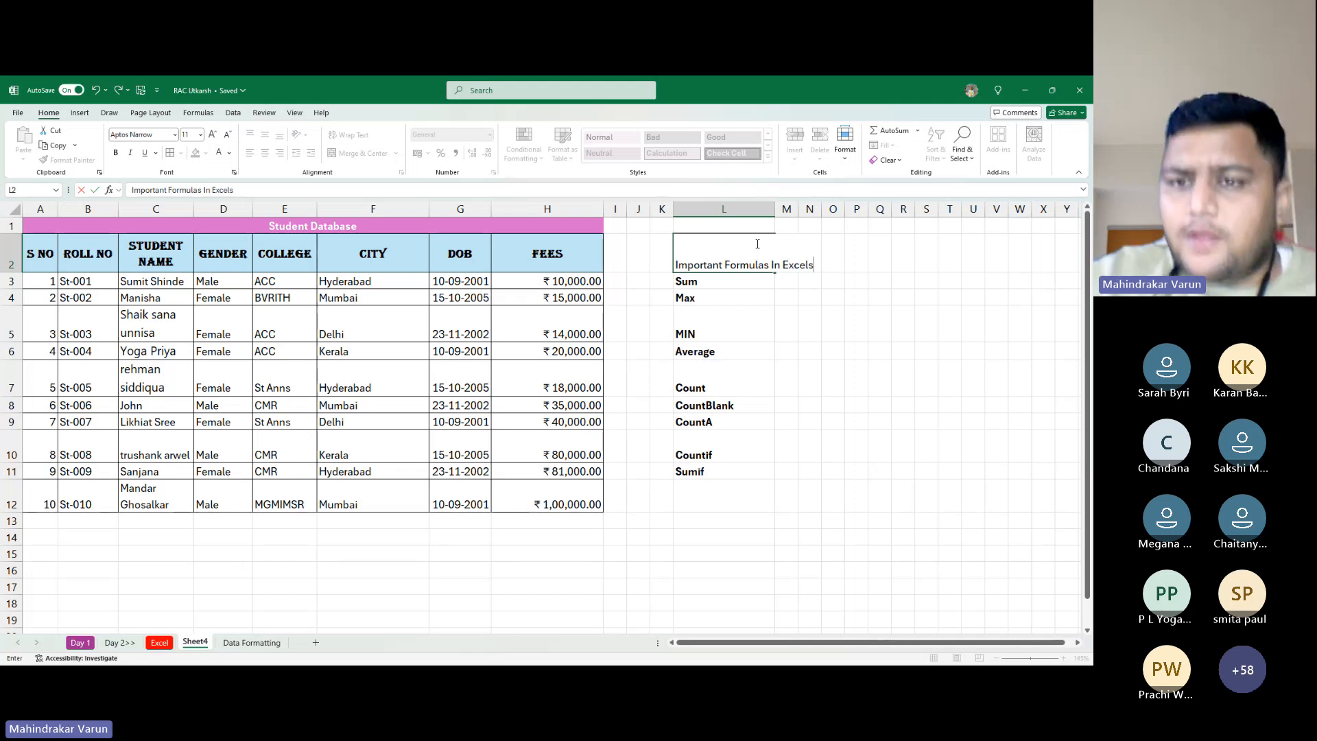
key(ctrl+Return)
Make the L2 heading bold, wrapped, and centred both vertically and horizontally
key(ctrl+b)
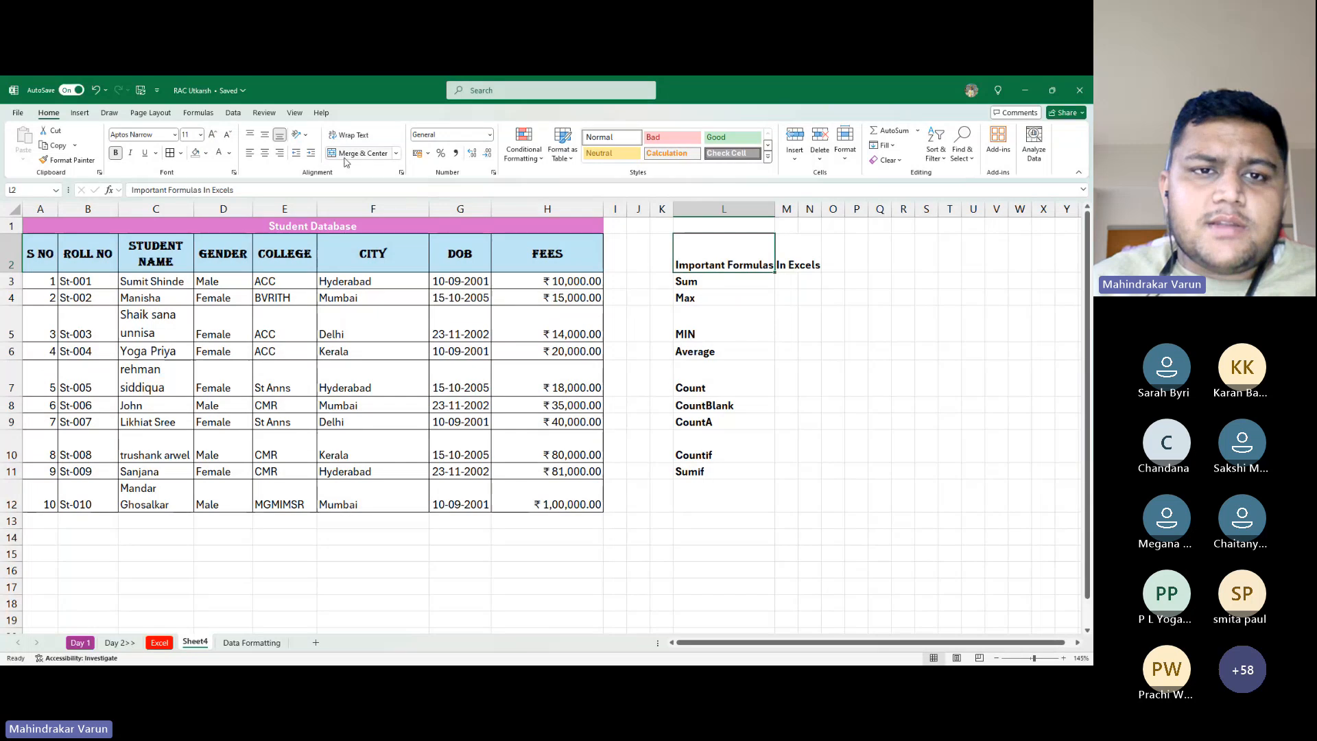
click(350, 136)
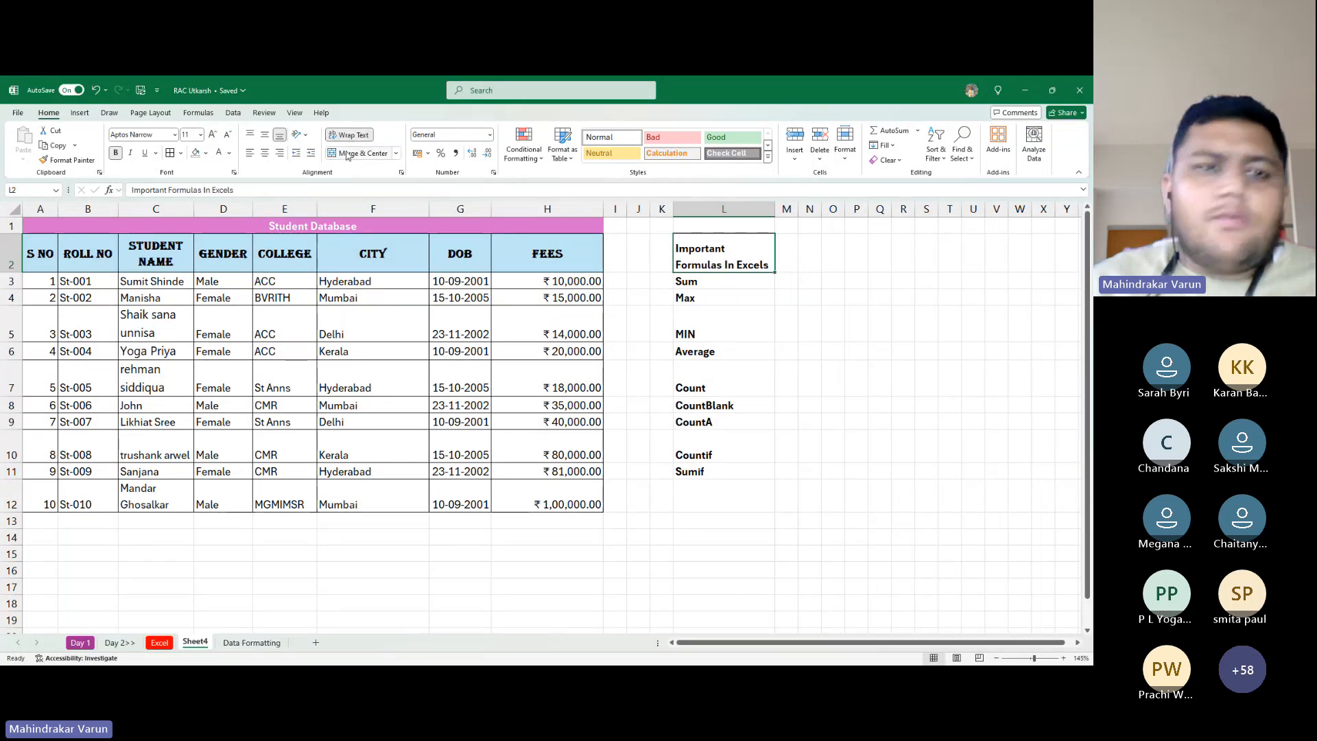
click(266, 134)
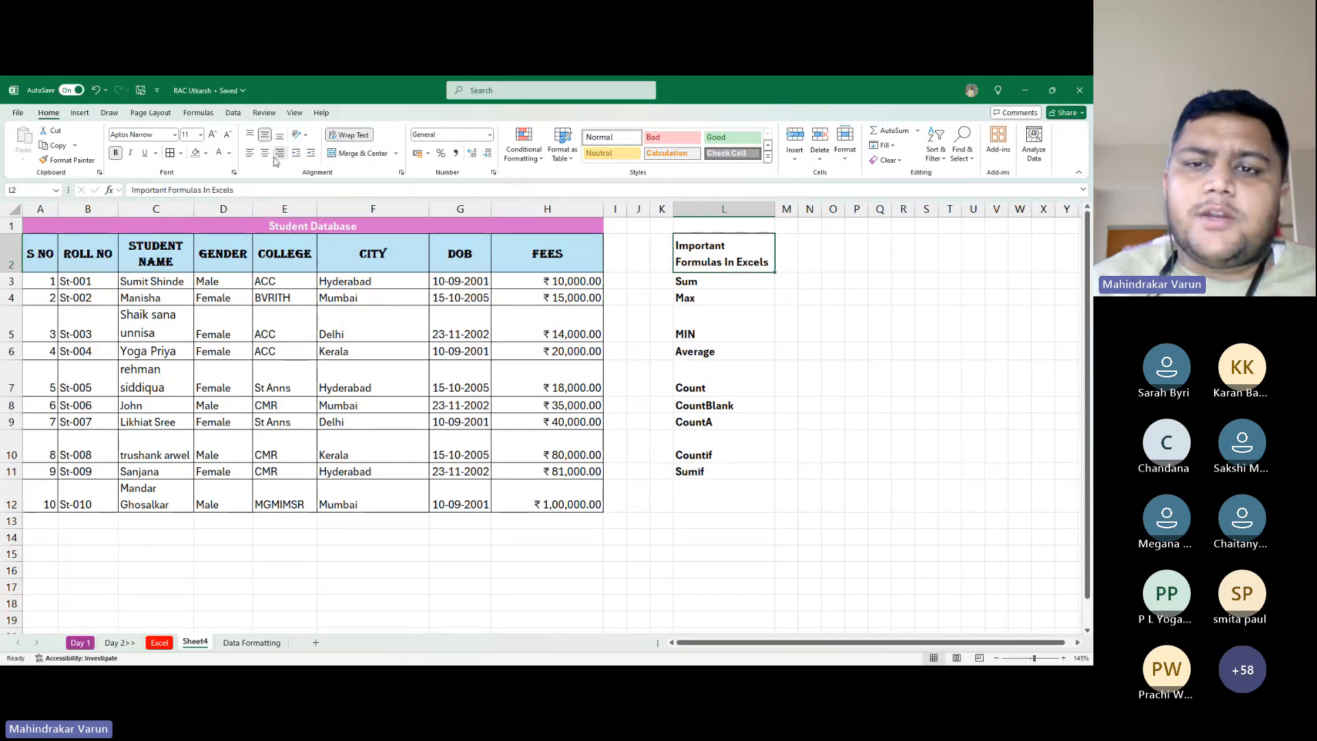
click(280, 153)
click(264, 153)
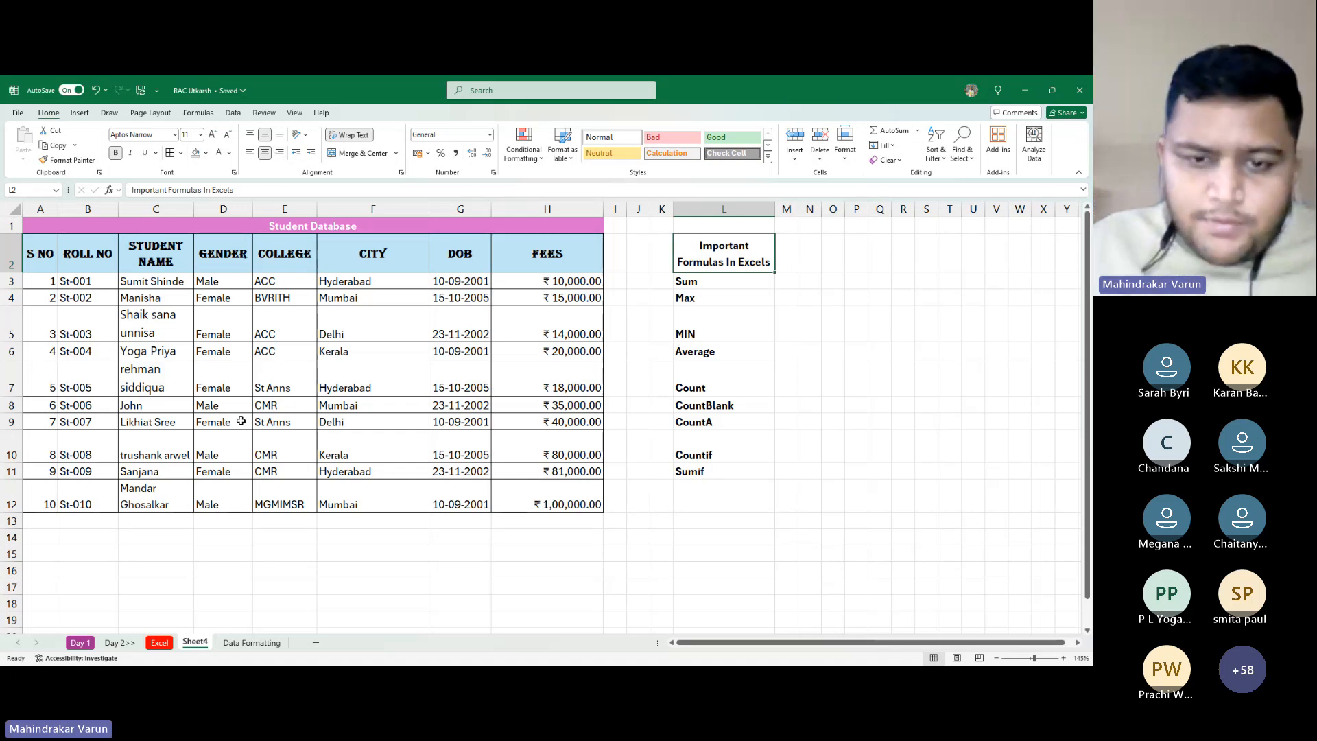
Type 'Imp Question' in cell D16 below the student table
scroll(224, 441, down, 2)
scroll(375, 444, up, 3)
scroll(374, 444, down, 3)
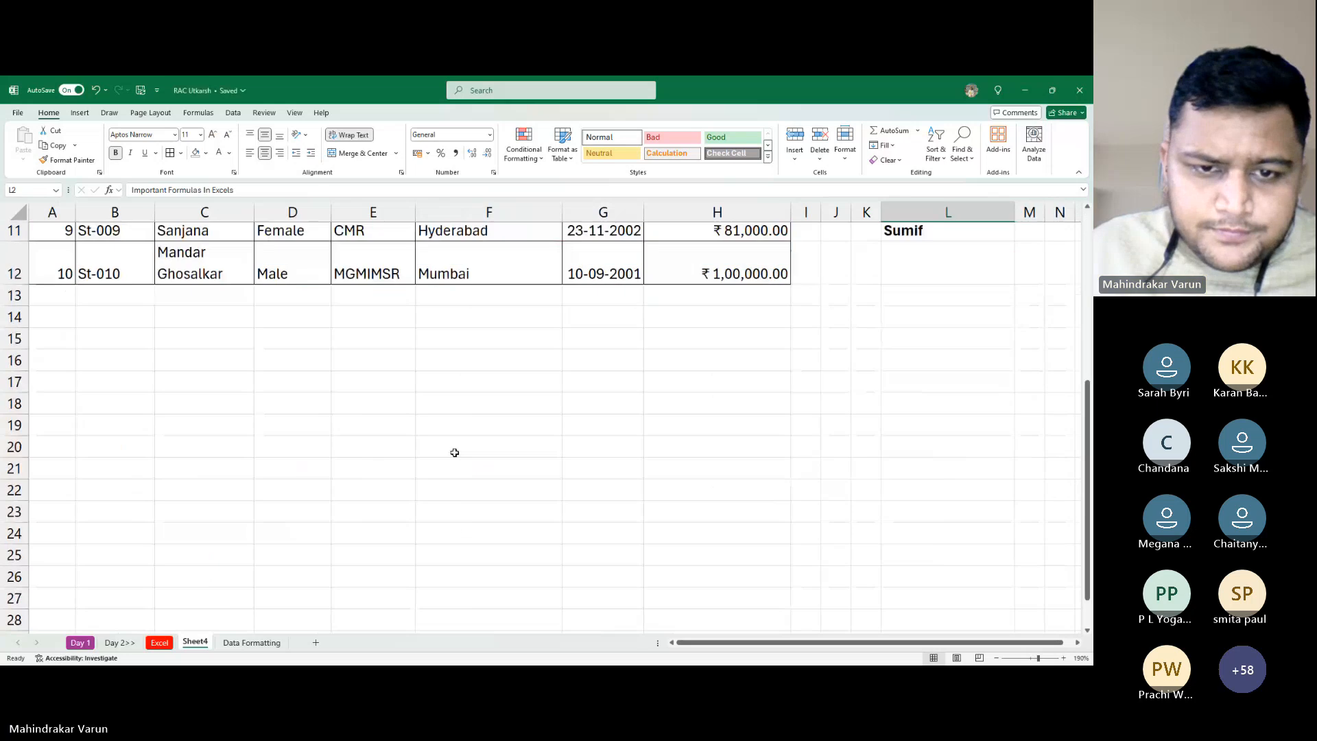
click(484, 403)
click(499, 362)
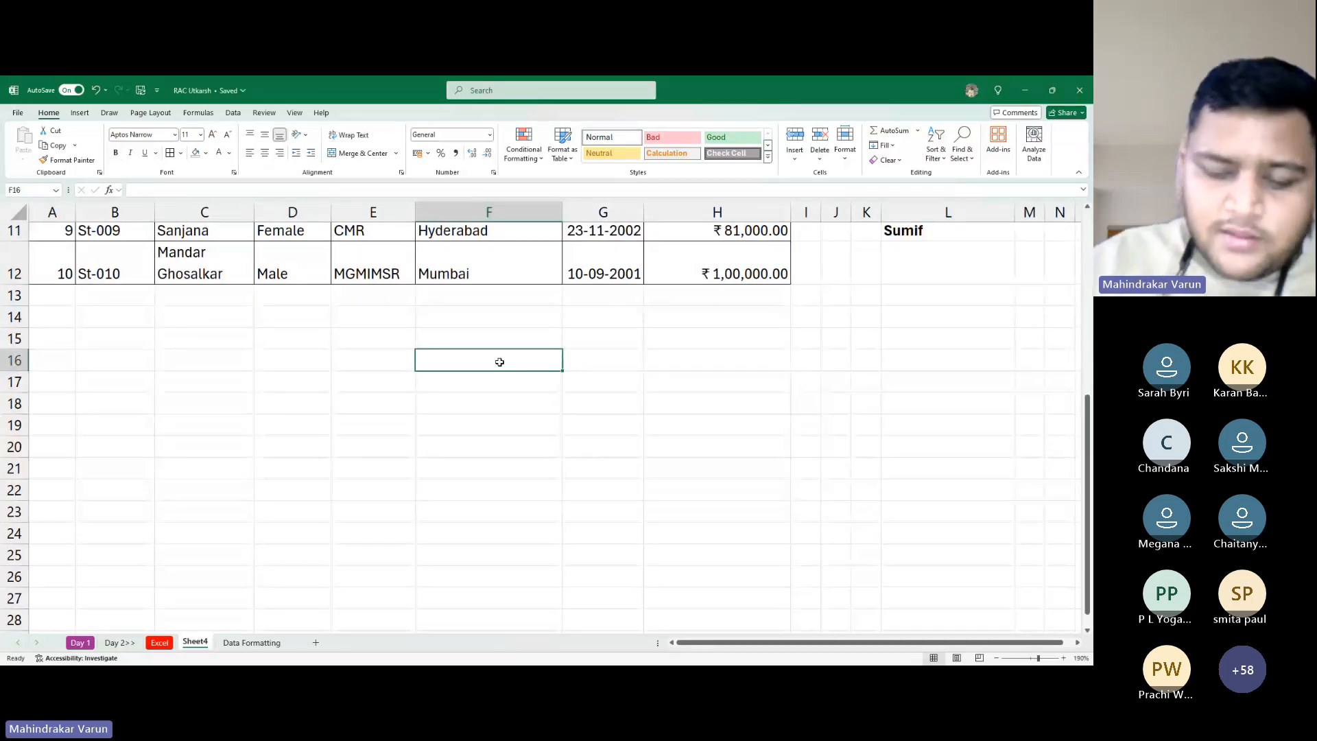
key(Left)
key(Left)
key(Left)
key(Right)
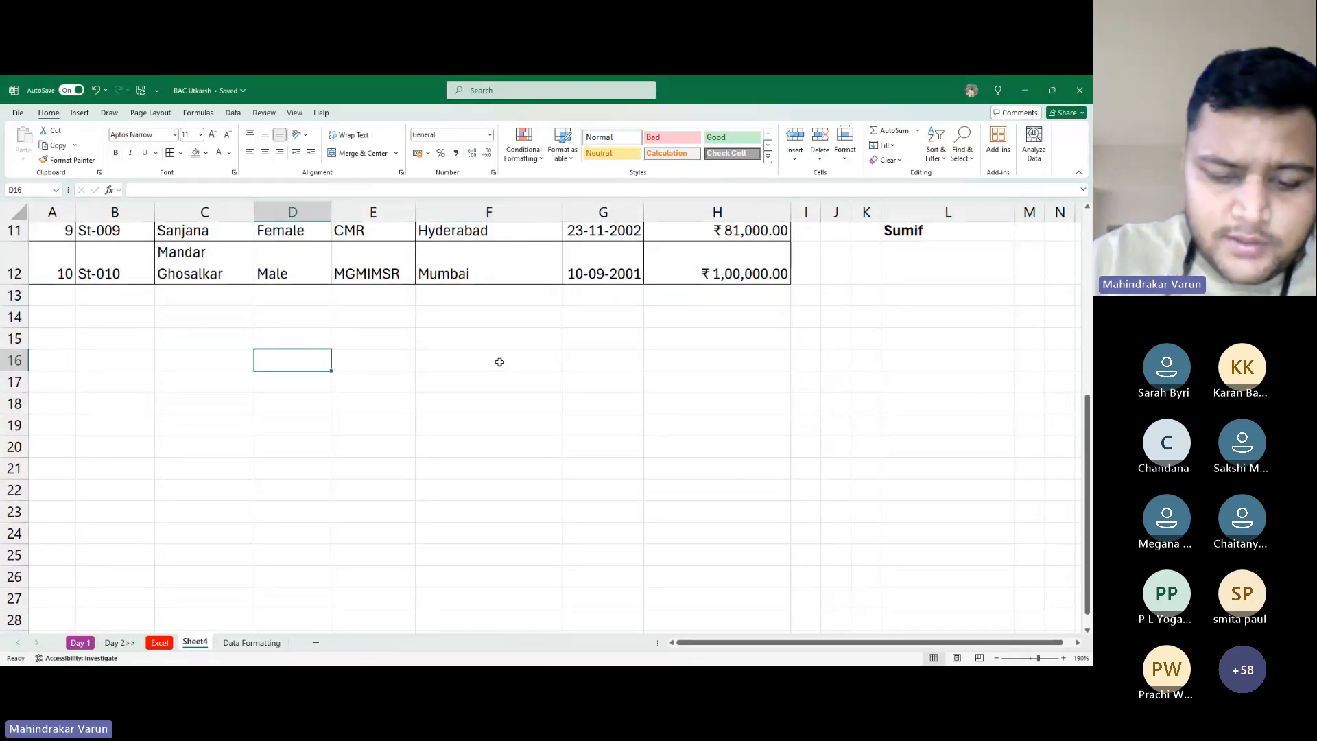
text(K)
key(BackSpace)
text(I)
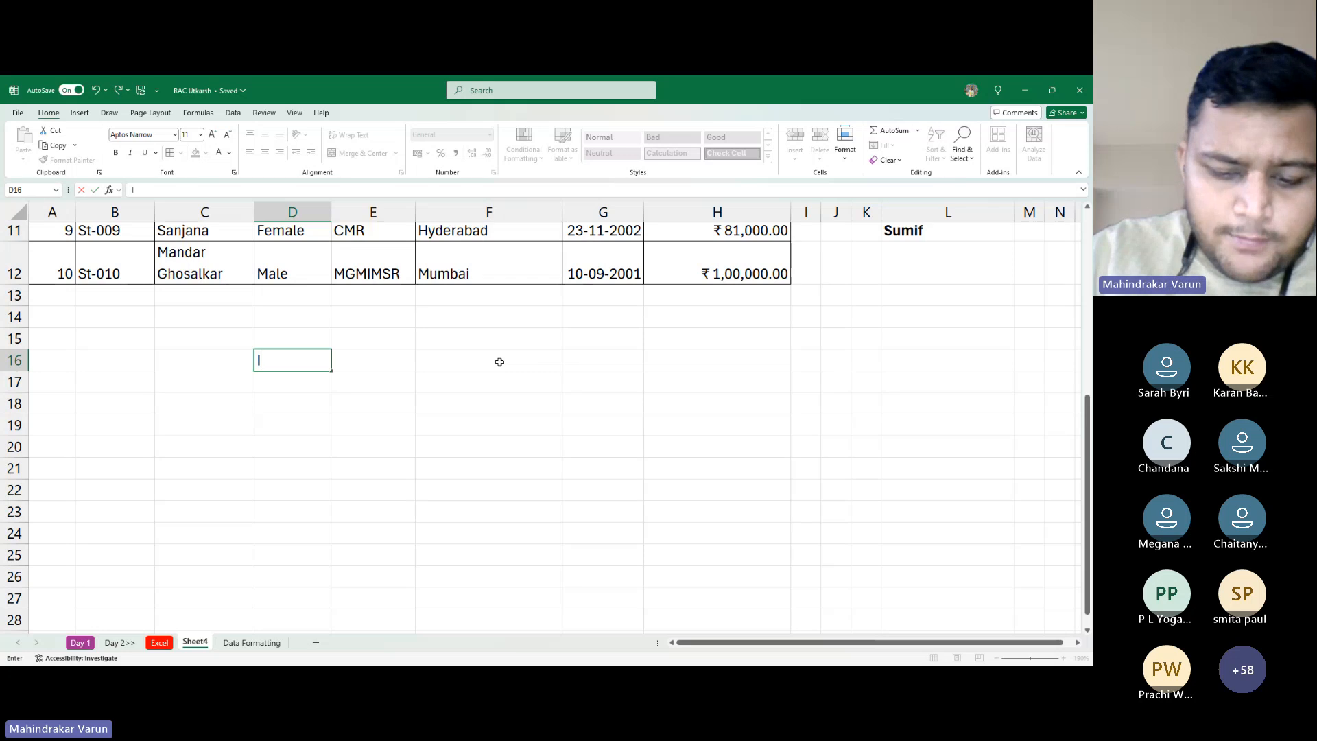
text(mp )
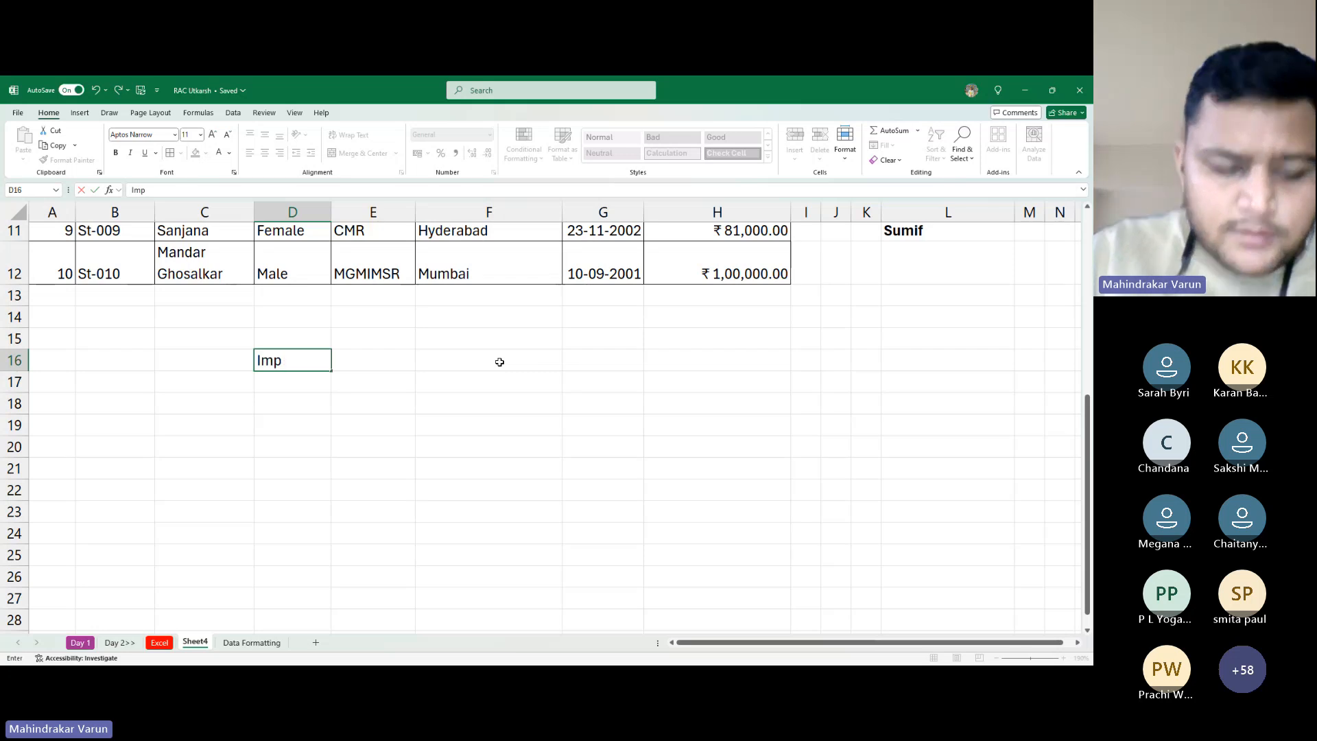
text(Question)
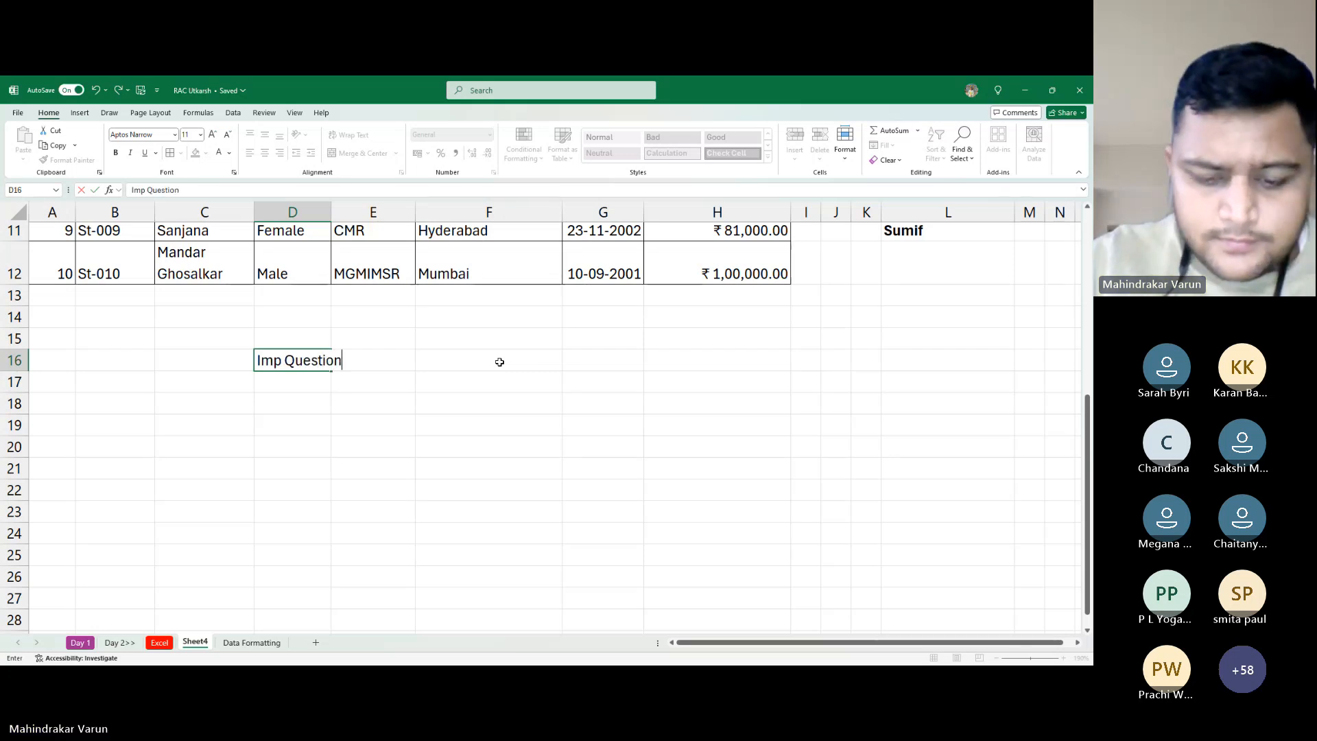
key(Return)
Enter a first name in E18 and 123 in E19
key(Down)
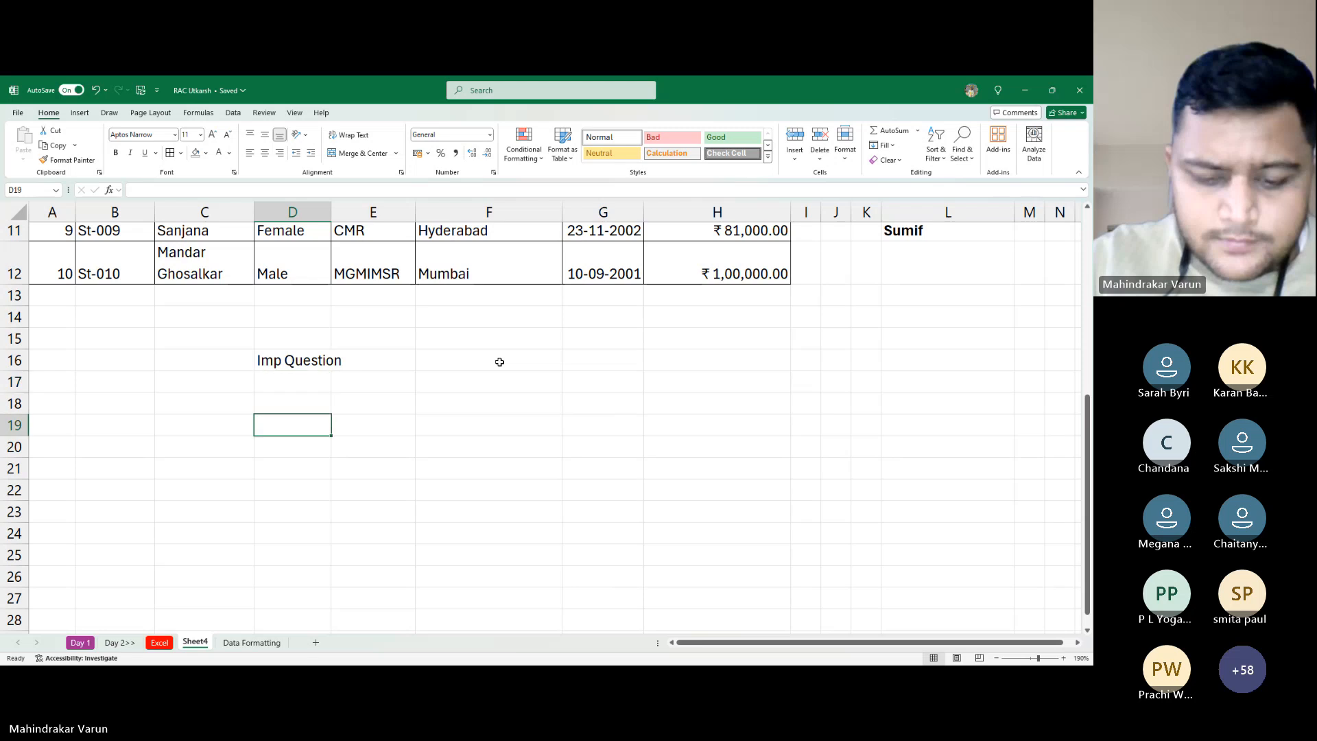
key(Right)
text(ABC)
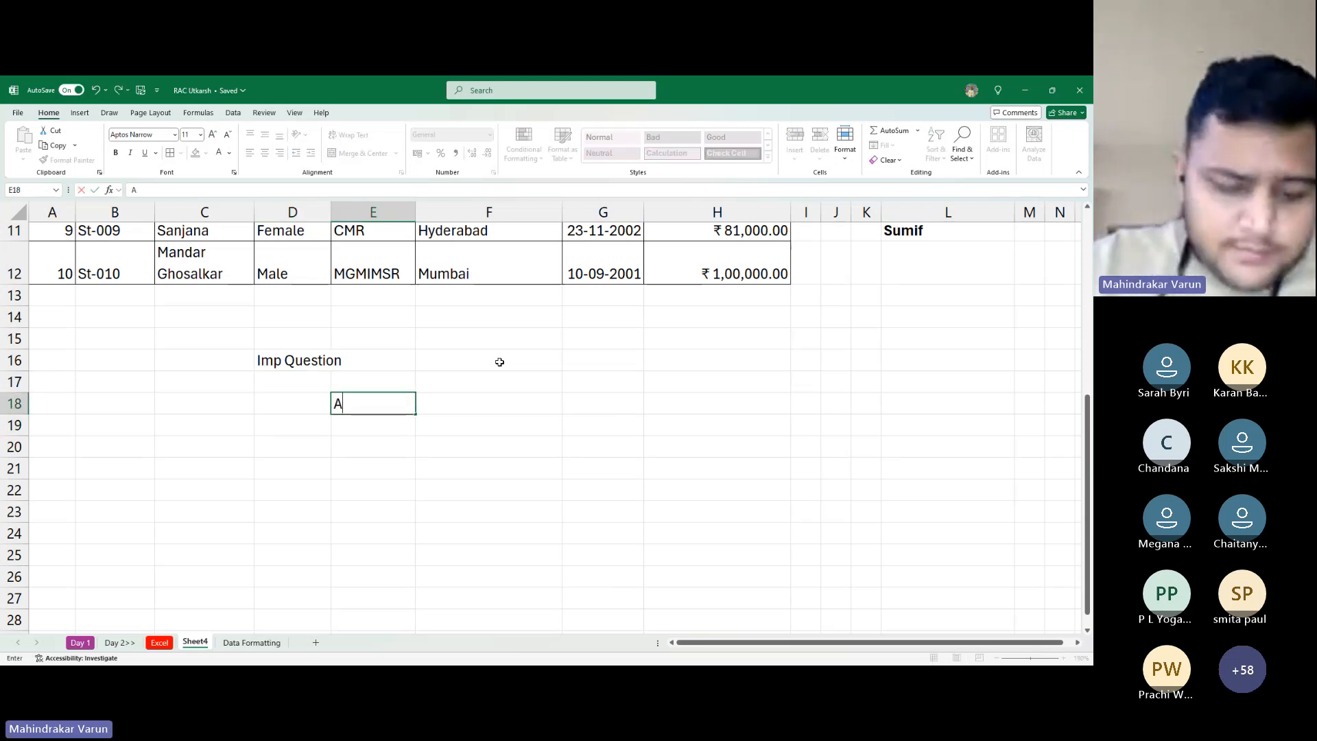
key(BackSpace)
key(BackSpace)
key(BackSpace)
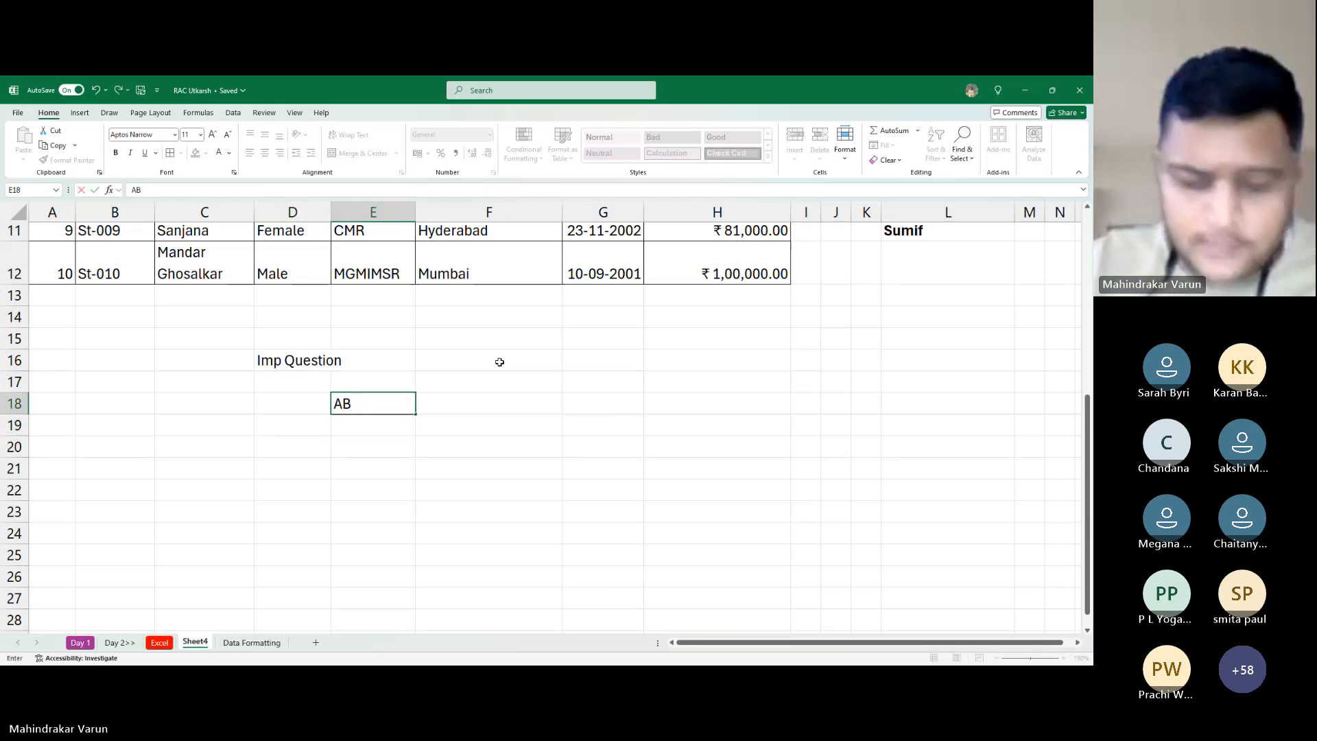
text(Varun)
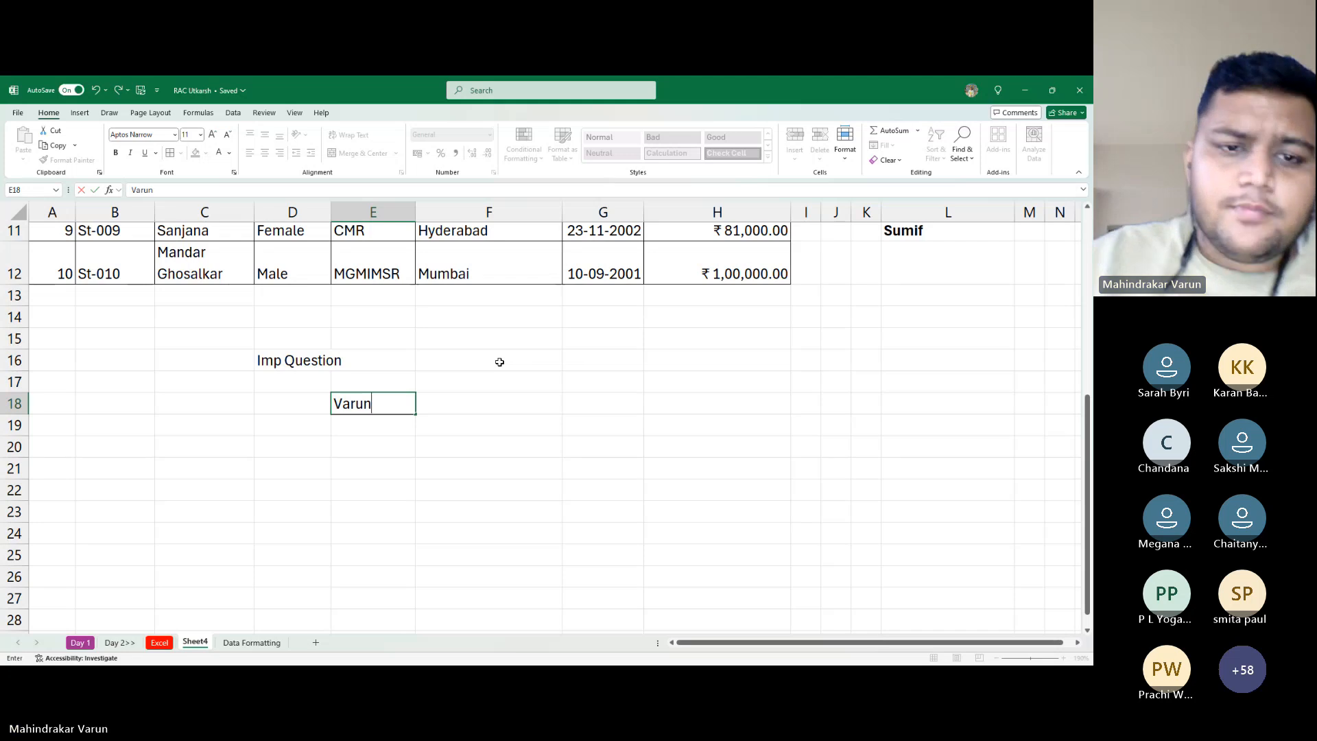
key(Return)
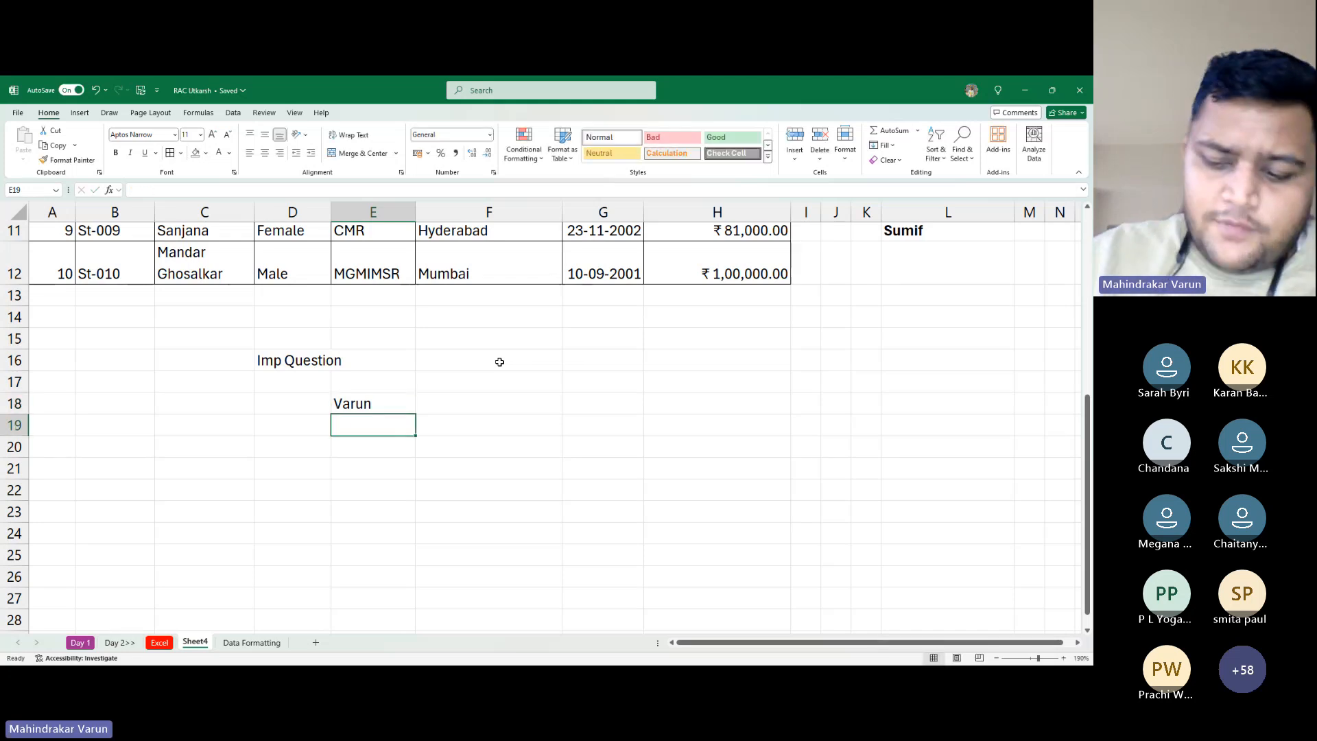
text(123)
key(Return)
key(alt+Tab)
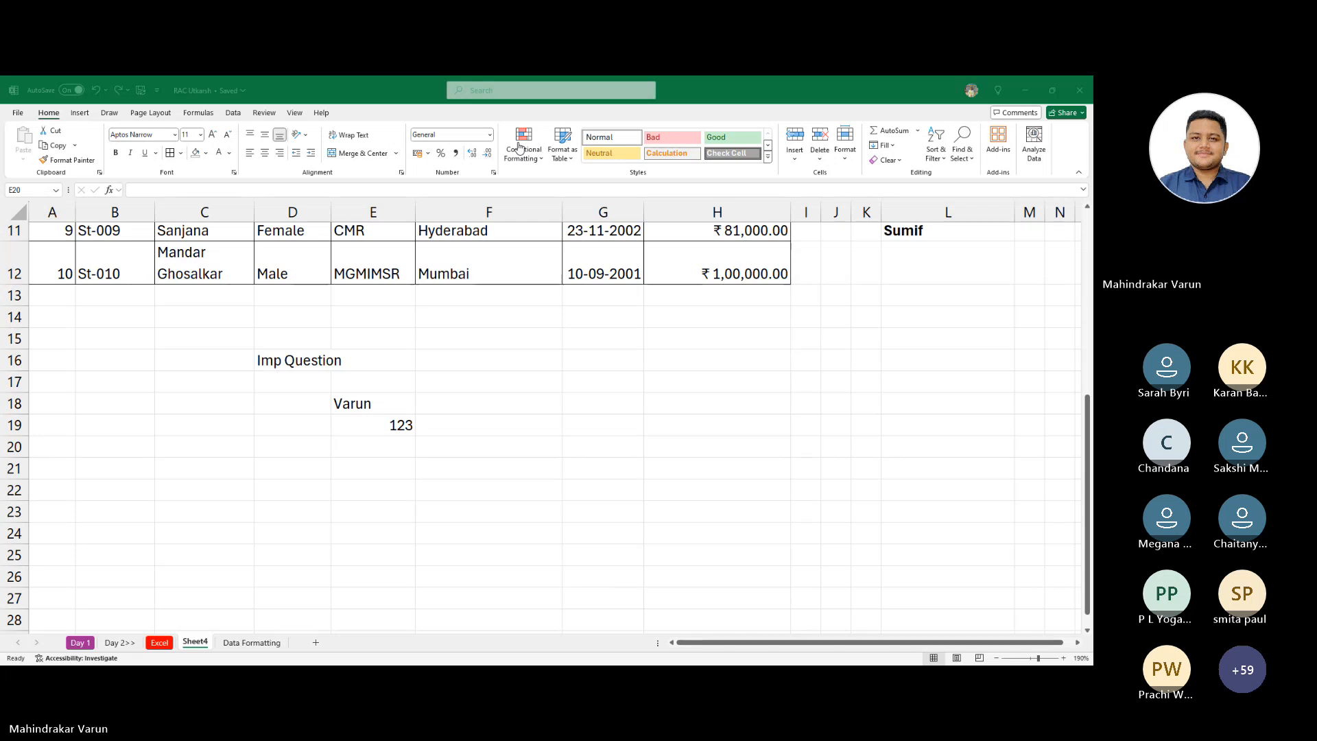
key(alt+Tab)
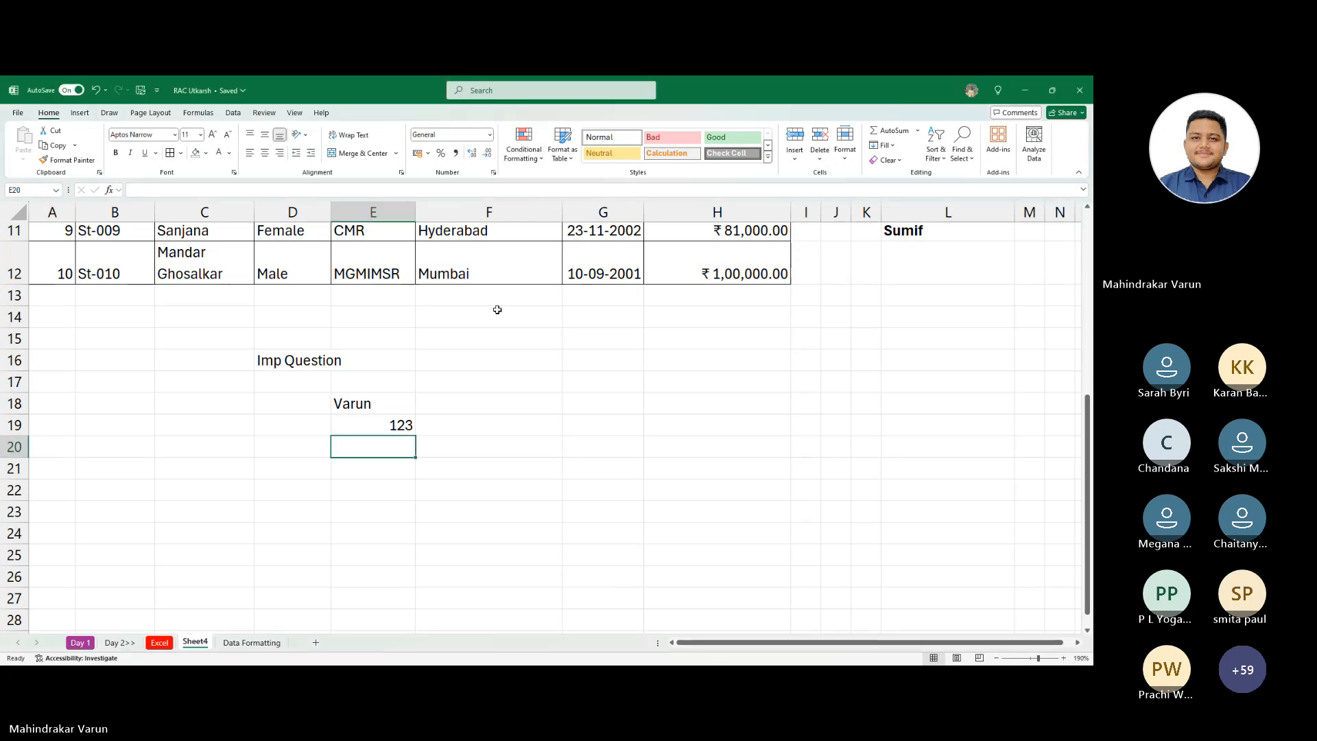
drag(322, 397, 432, 465)
drag(363, 408, 400, 426)
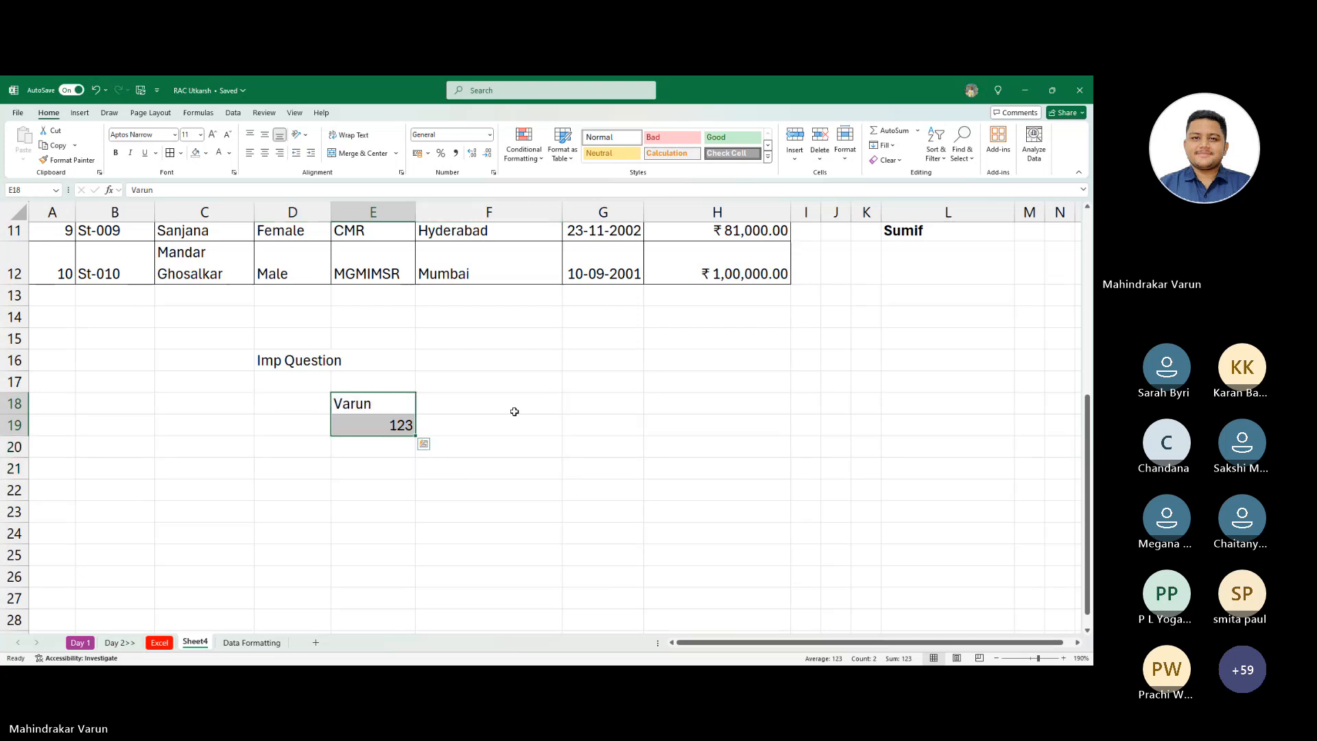
key(alt+Tab)
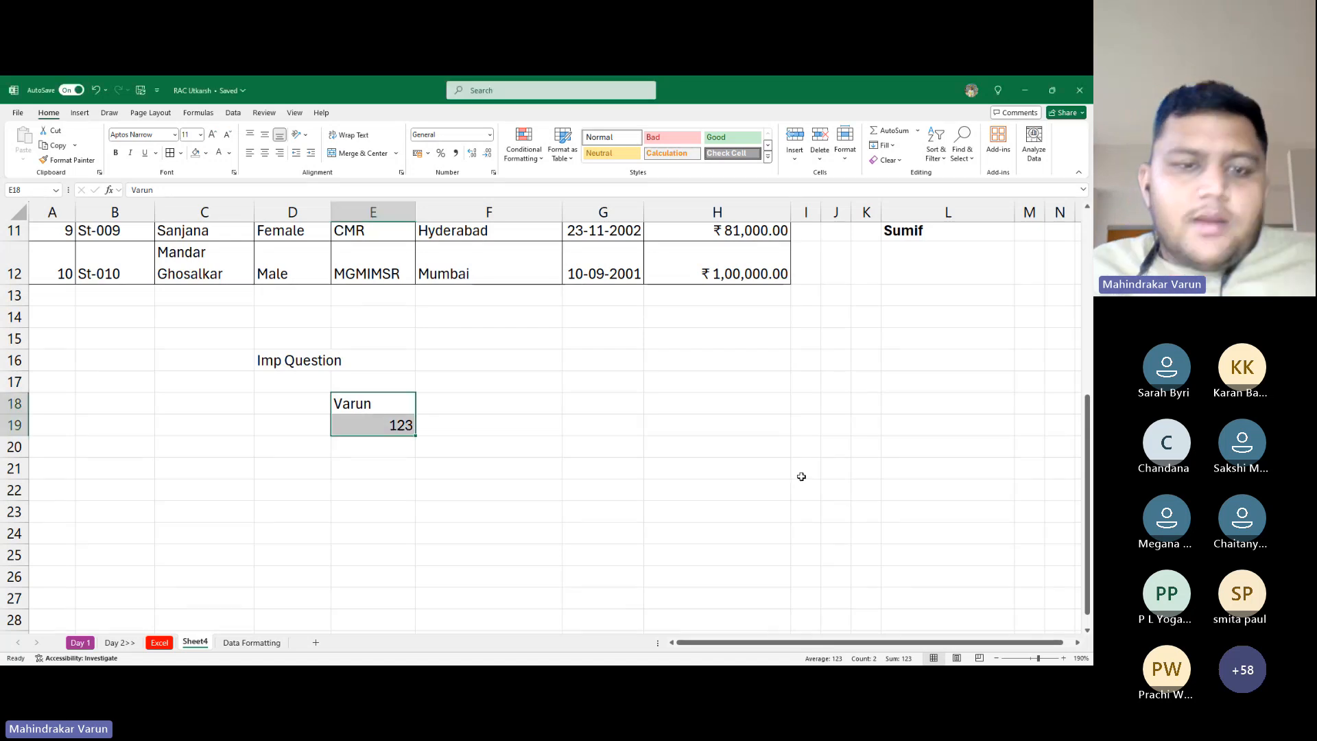
click(296, 443)
click(510, 406)
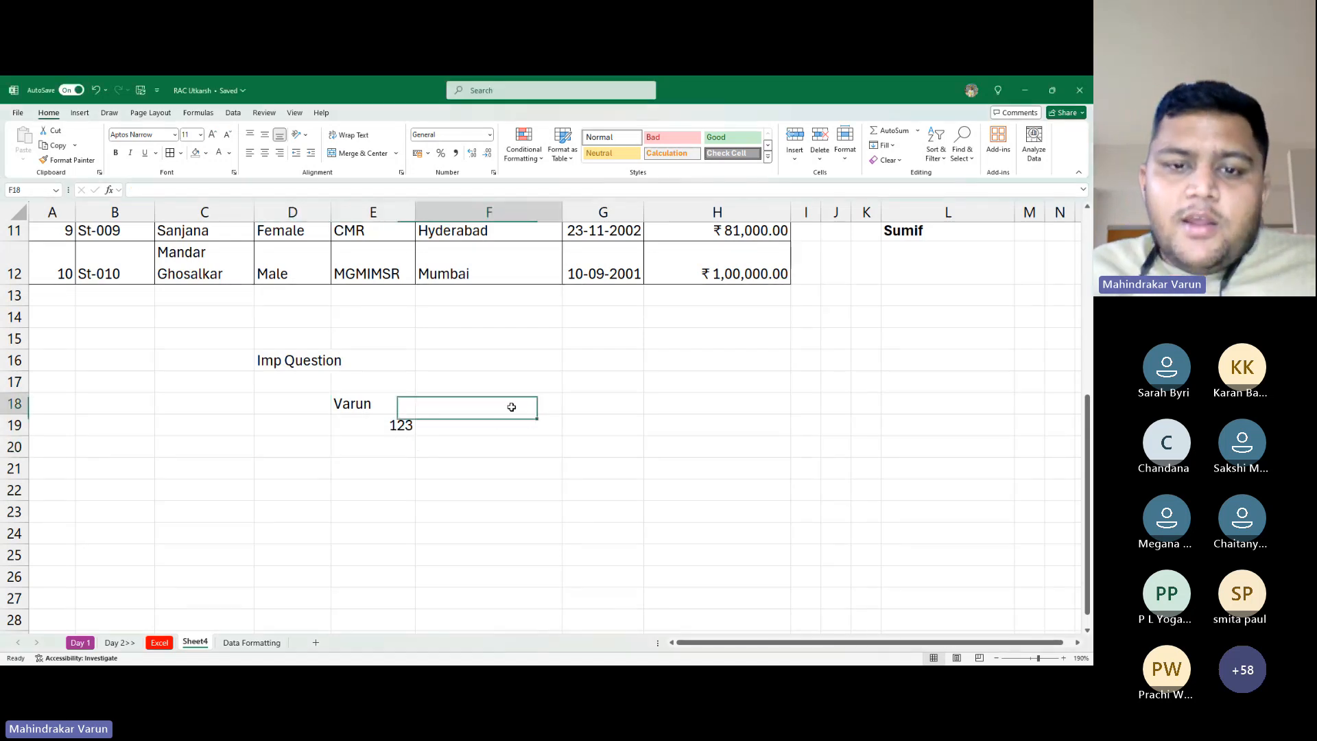
click(672, 410)
click(507, 421)
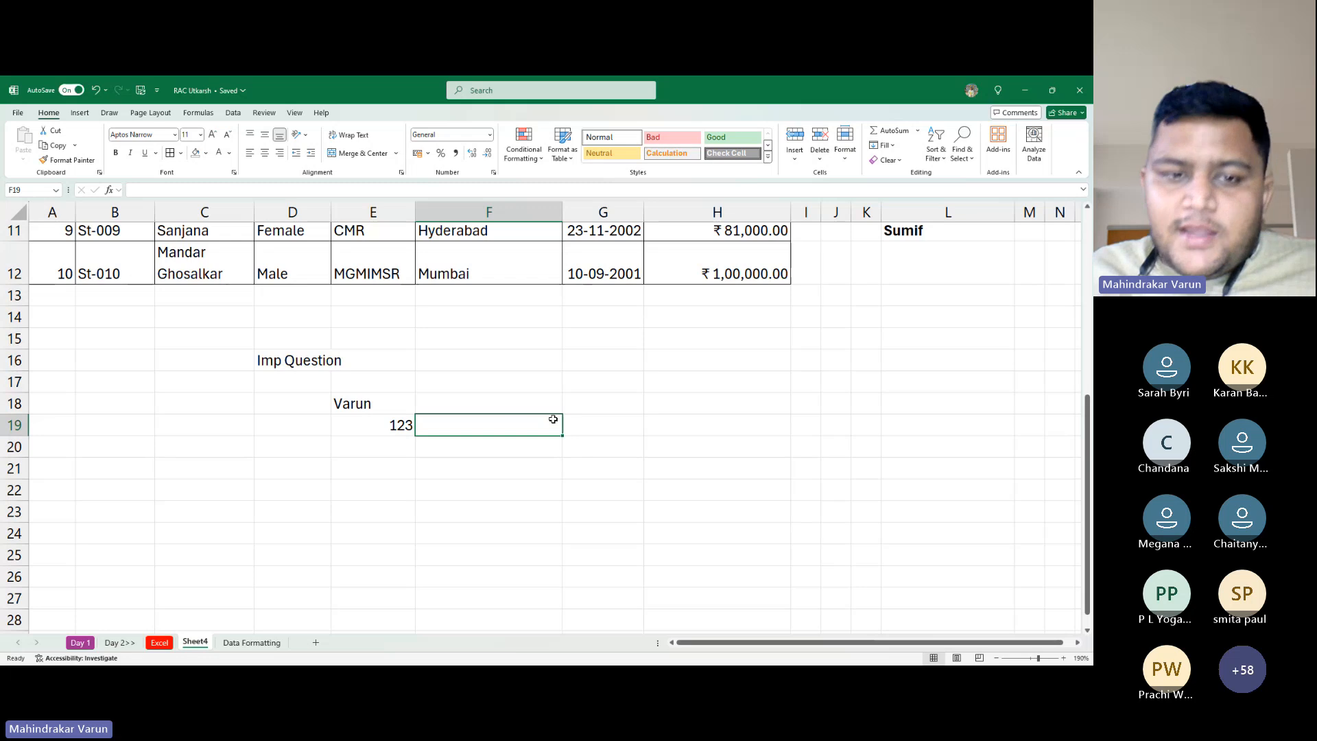
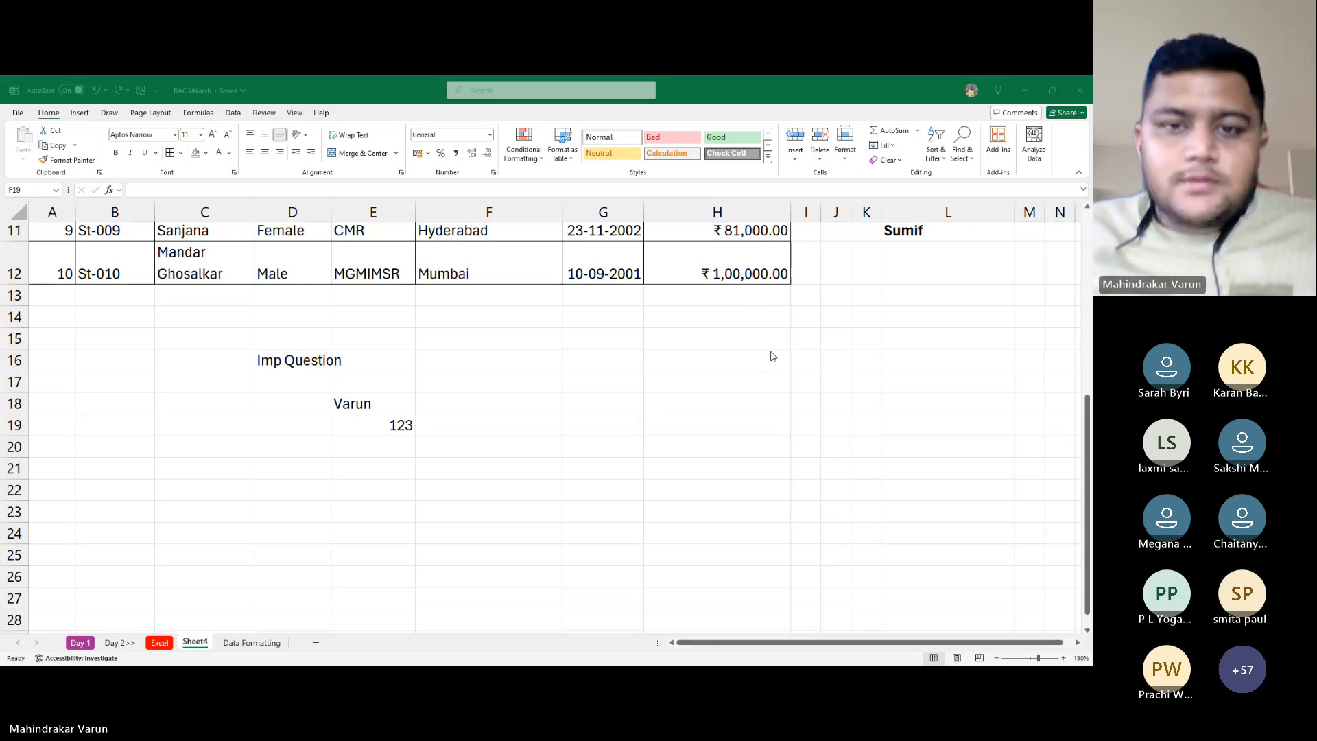
Locate the sample name and 123 entries, then move to the corner of the scratch area
click(387, 401)
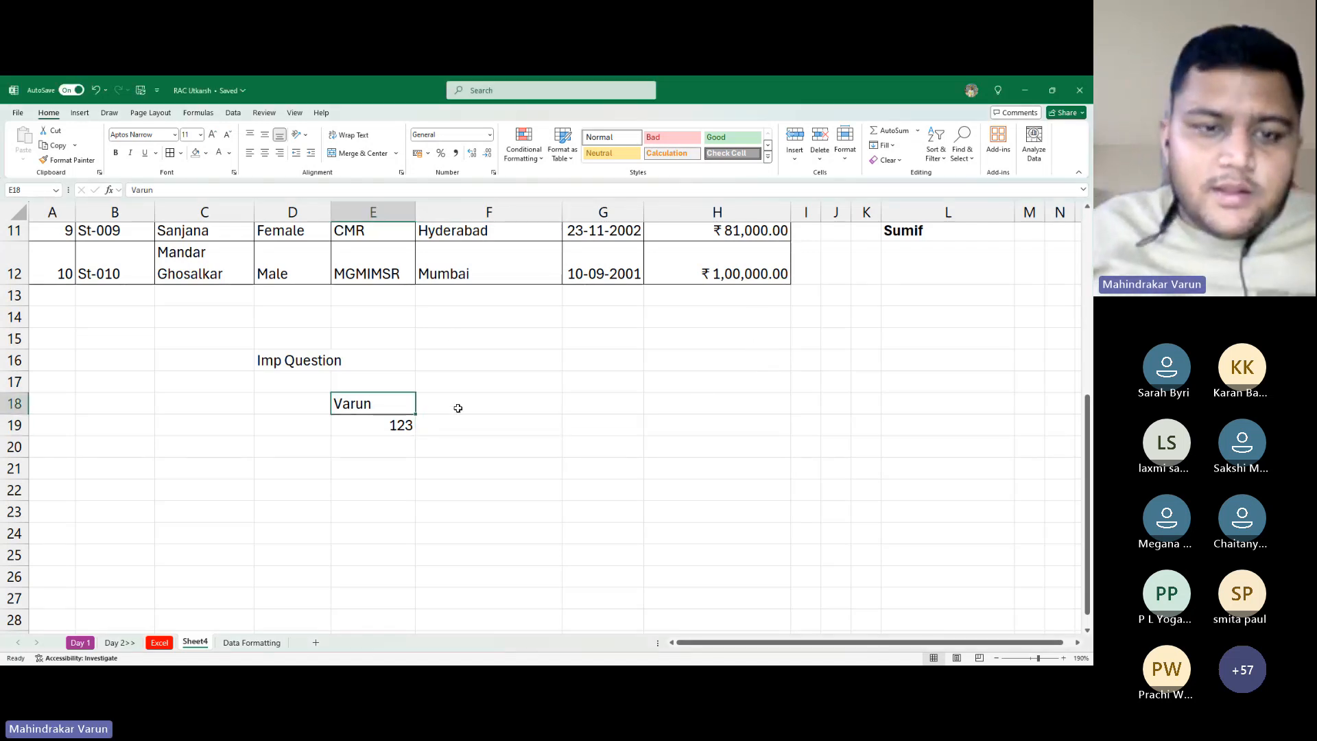
key(Down)
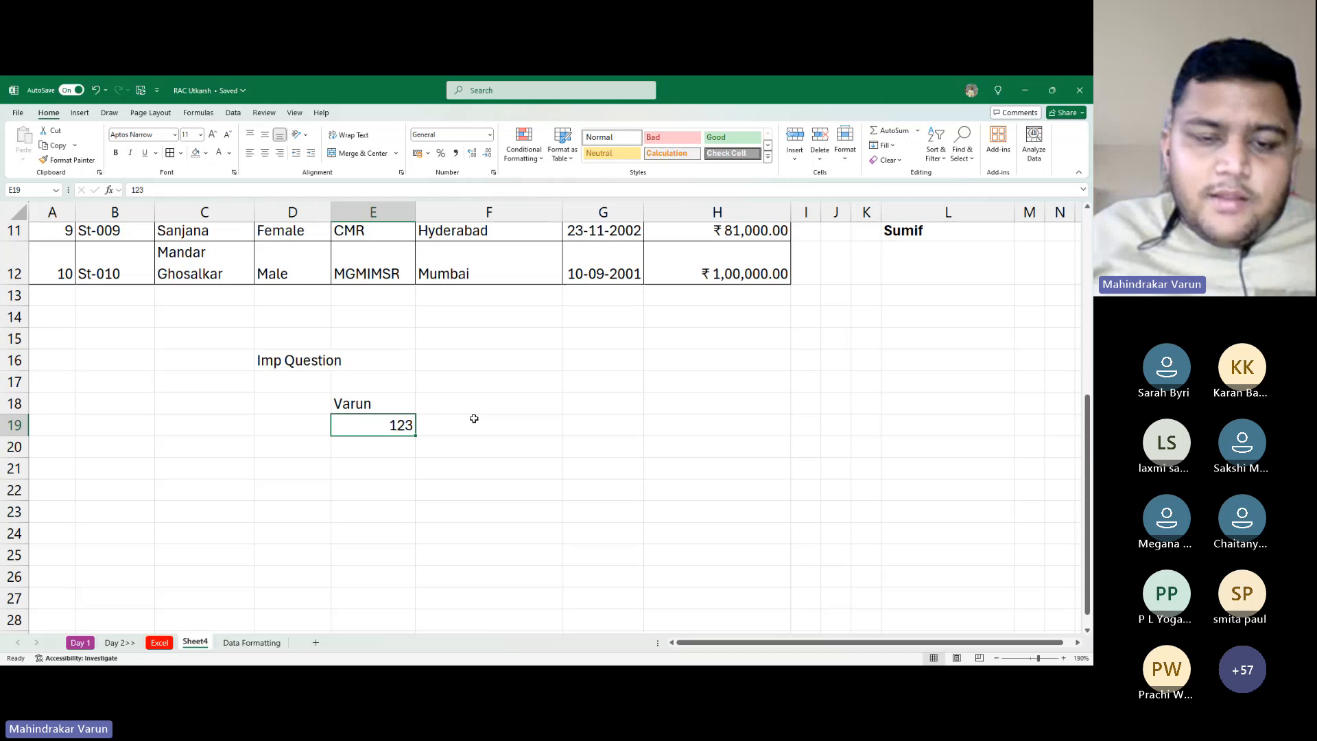
key(Up)
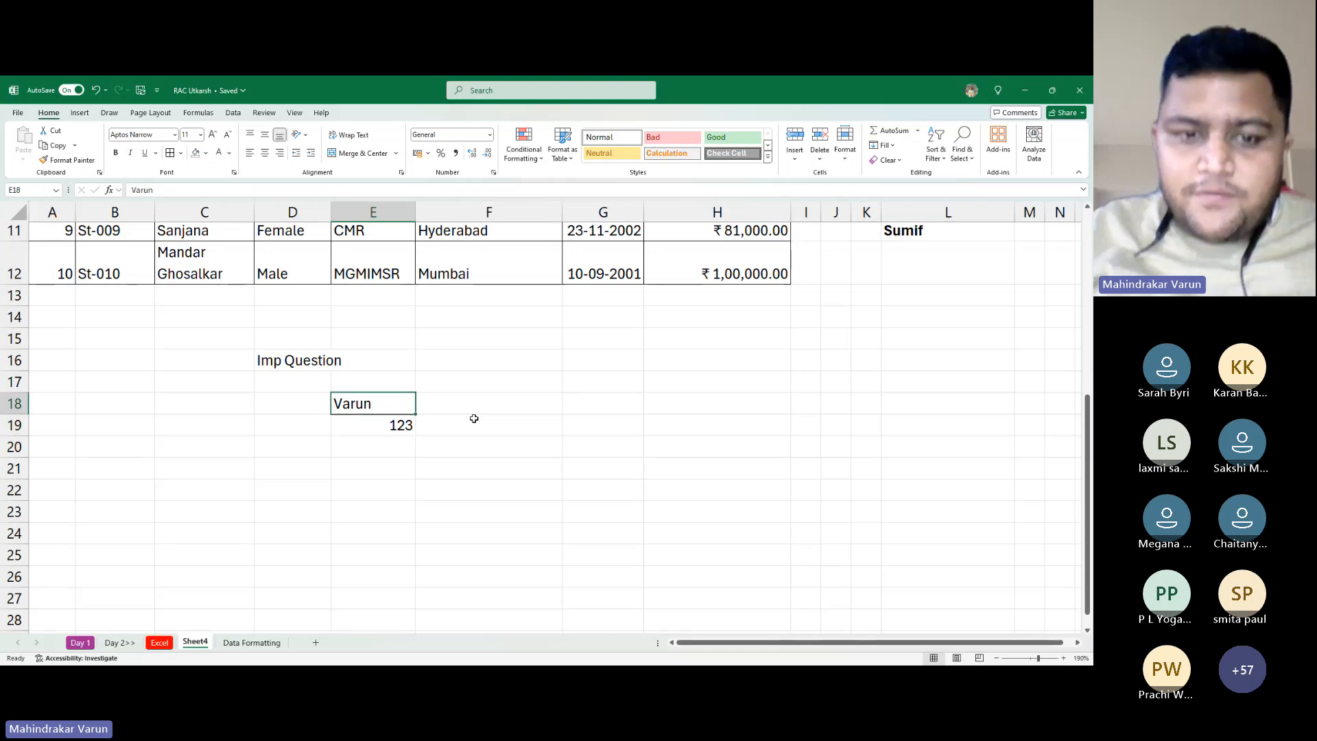
key(Down)
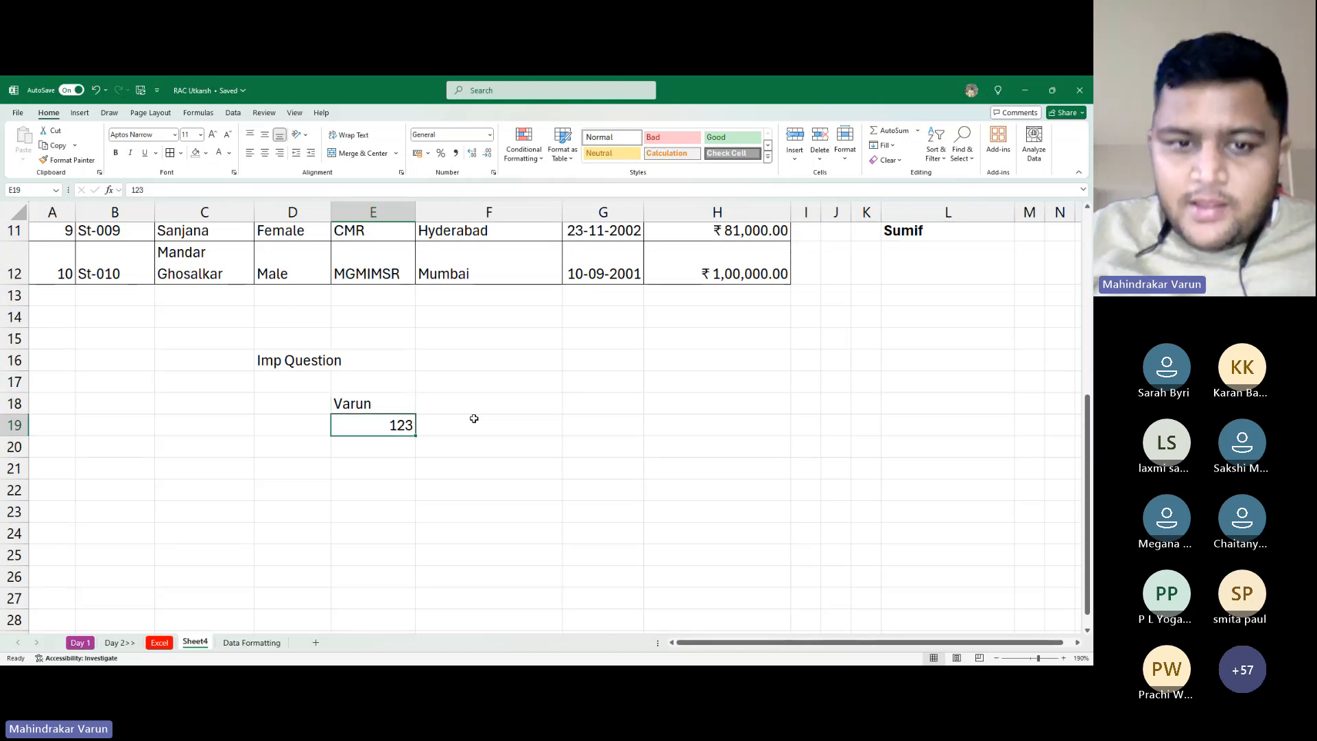
key(Left)
key(Left)
key(Up)
key(Up)
key(Up)
key(Up)
key(Up)
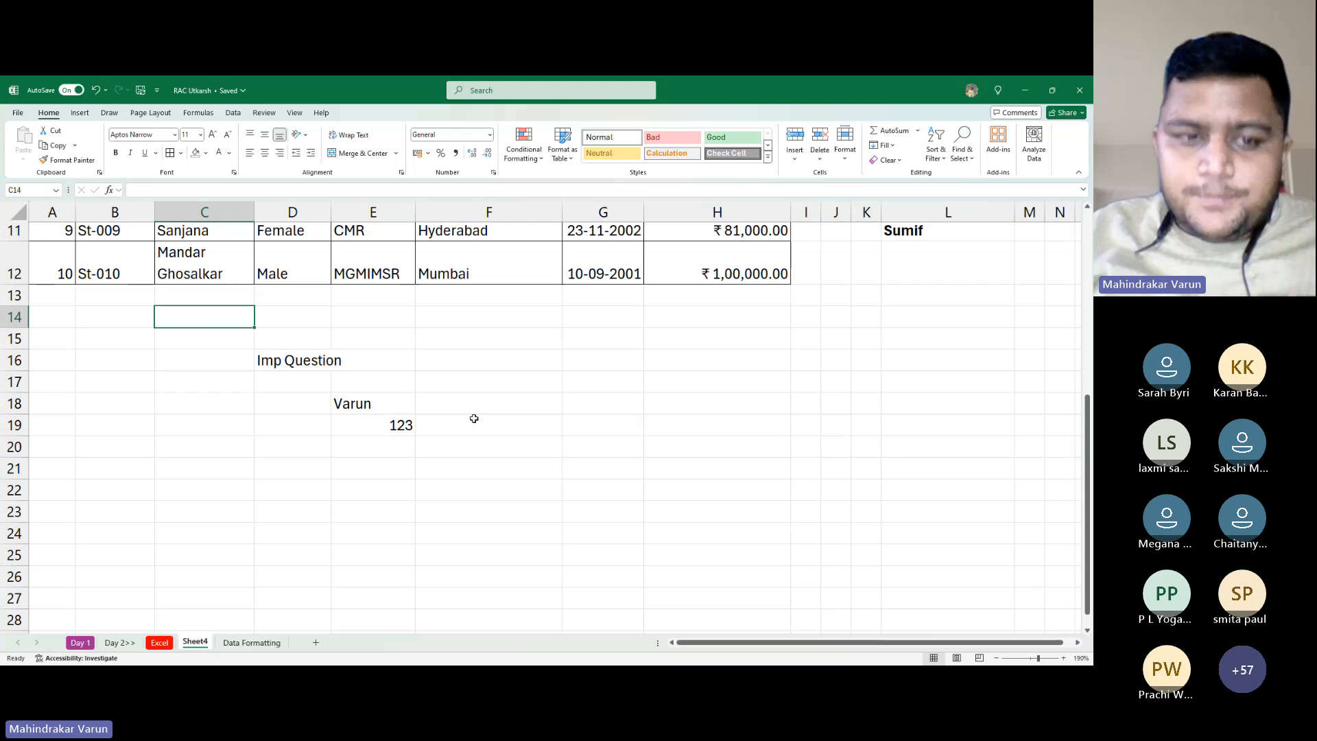
Select C14:G20 and clear the scratch entries, then return to A1
key(shift+Right)
key(shift+Down)
key(shift+Down)
key(shift+Right)
key(shift+Down)
key(shift+Down)
key(shift+Down)
key(shift+Right)
key(shift+Right)
key(shift+Down)
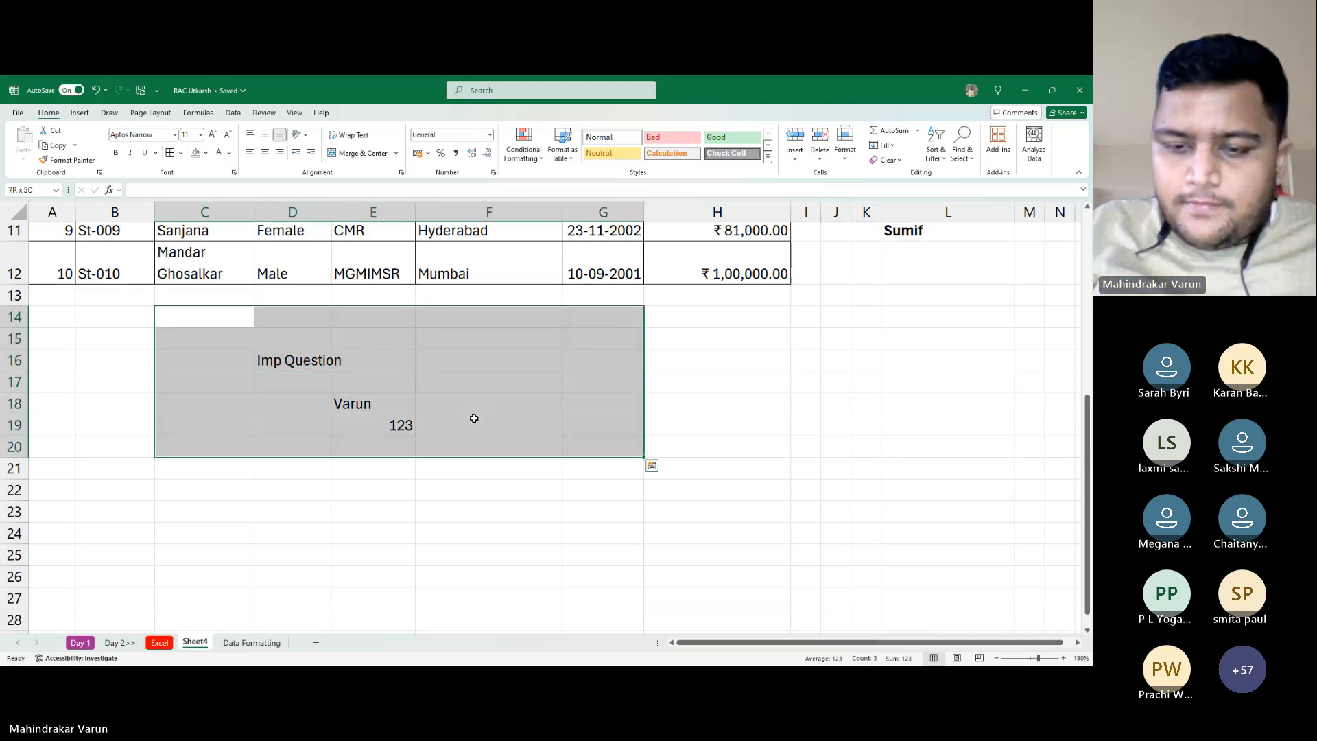
key(Delete)
key(Left)
key(Left)
key(Up)
key(Up)
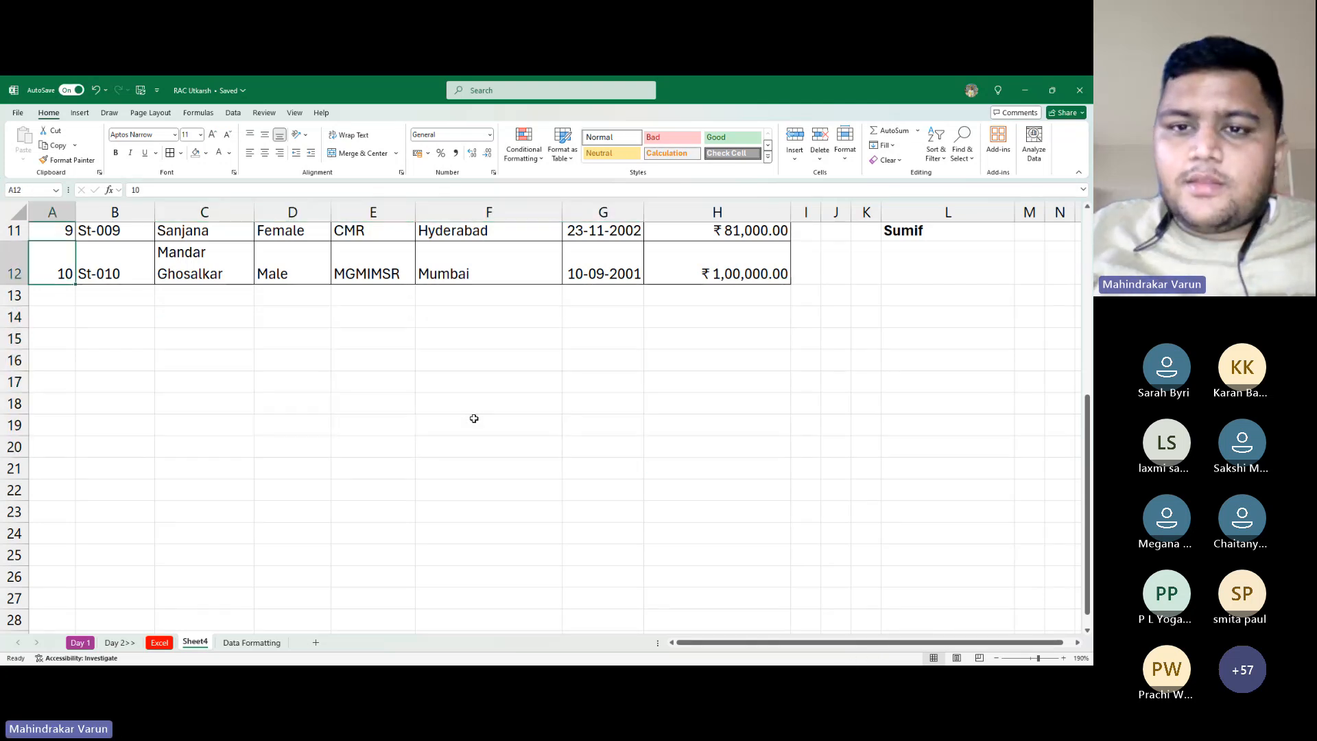
key(ctrl+Home)
Fill the Important Formulas list in L2:M11 with light blue
ctrl+scroll(876, 474, down, 2)
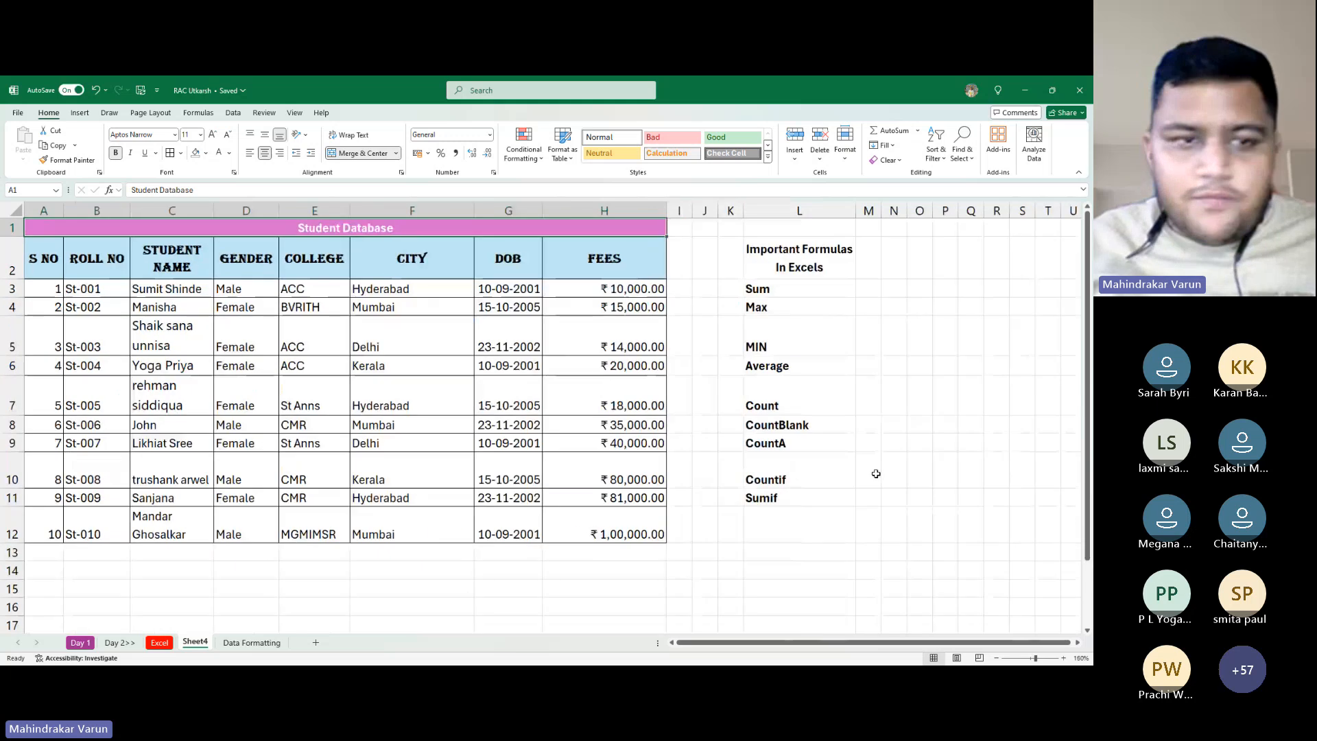
ctrl+scroll(876, 473, down, 1)
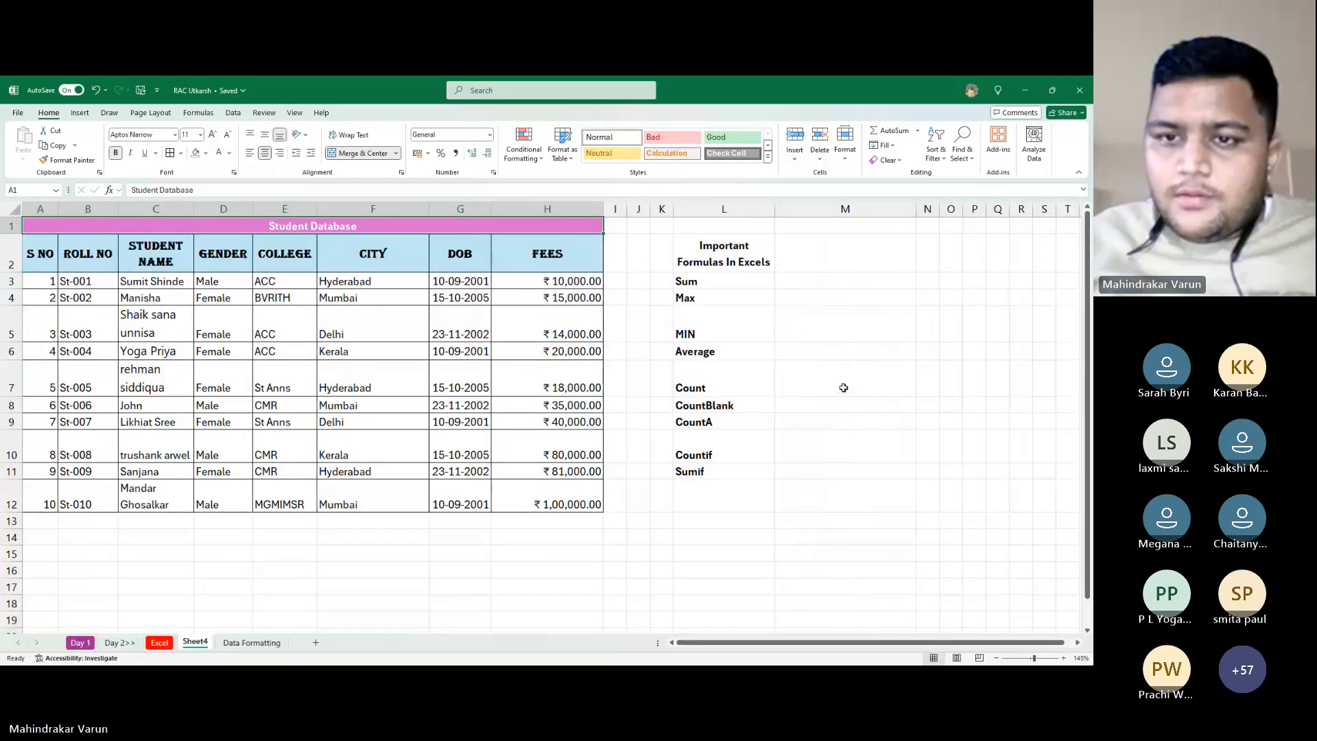
ctrl+scroll(846, 394, up, 1)
drag(823, 261, 960, 501)
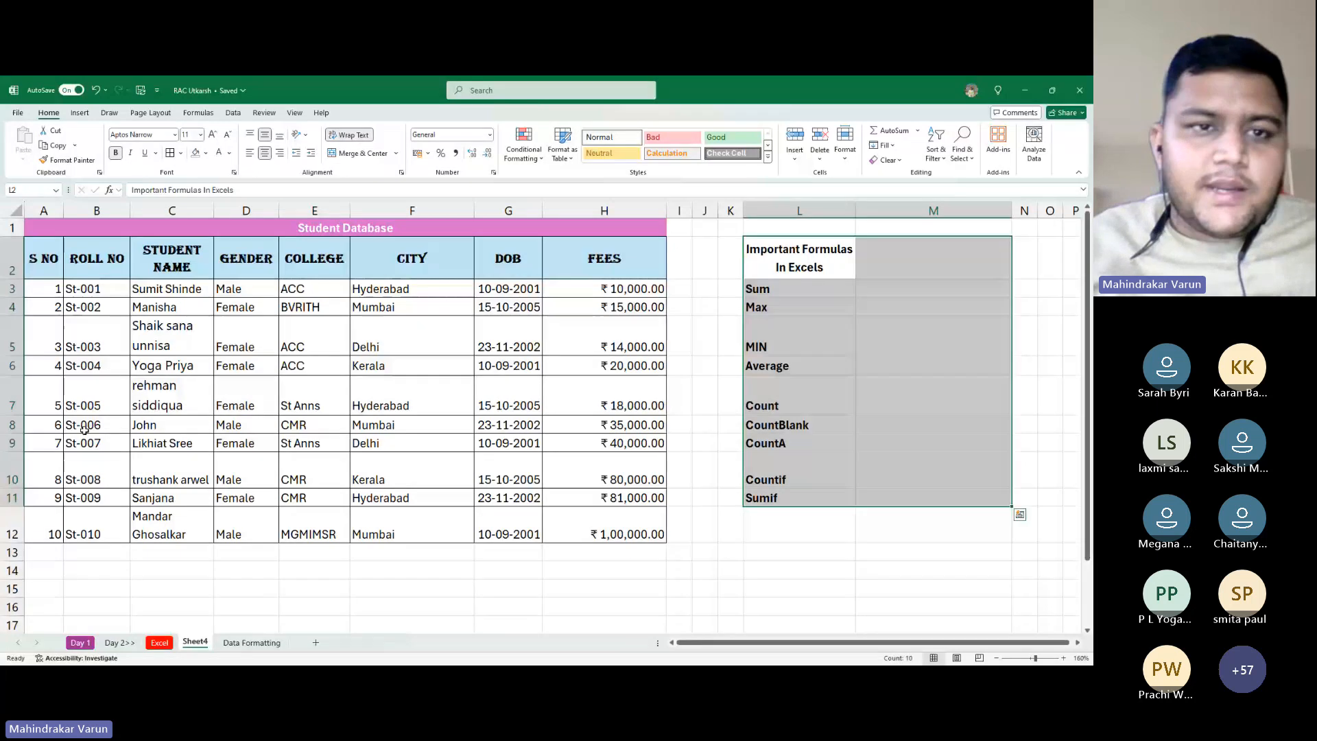
click(205, 153)
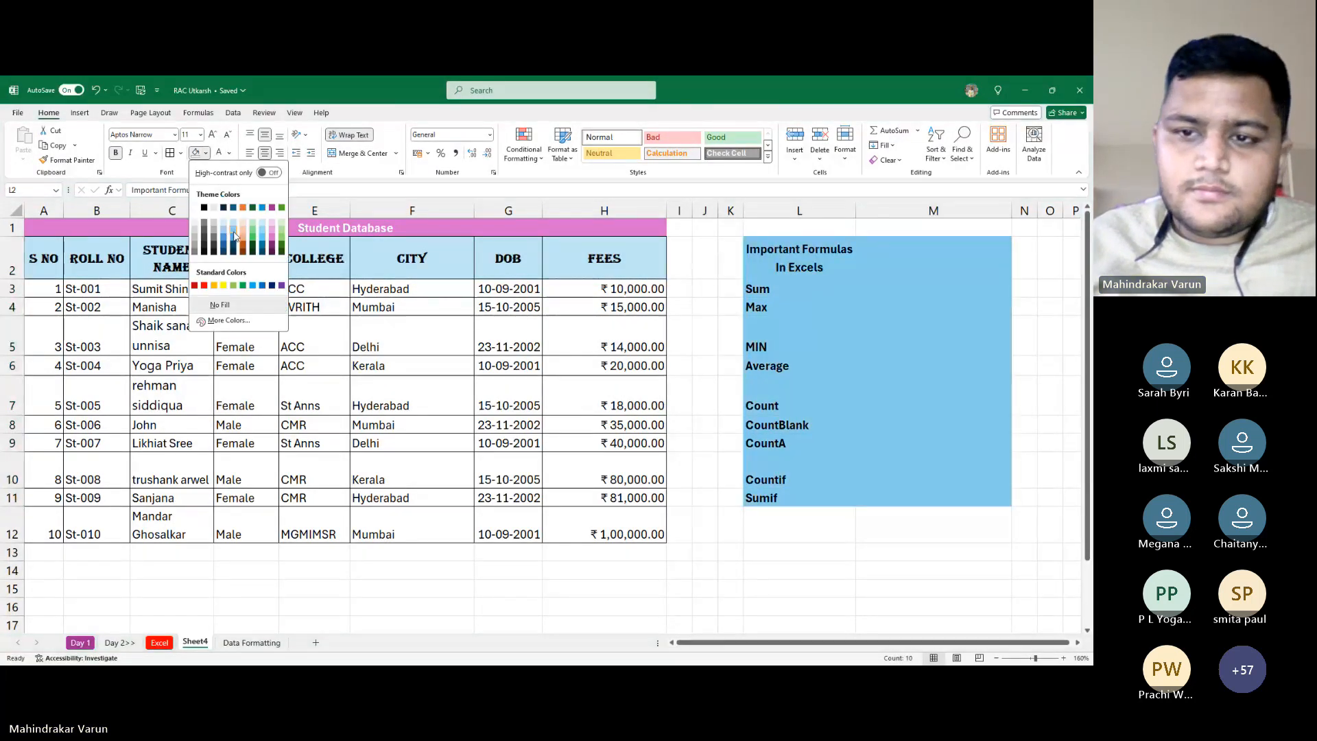
click(234, 237)
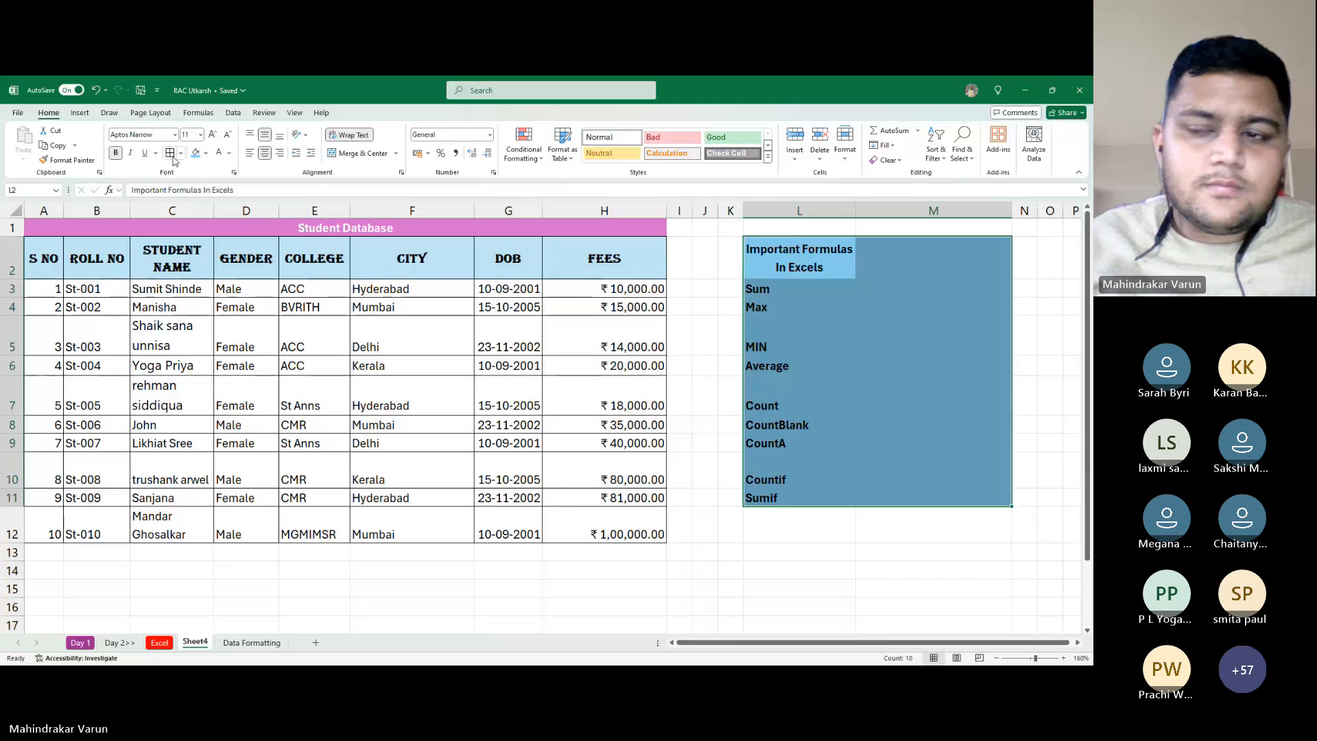
click(782, 443)
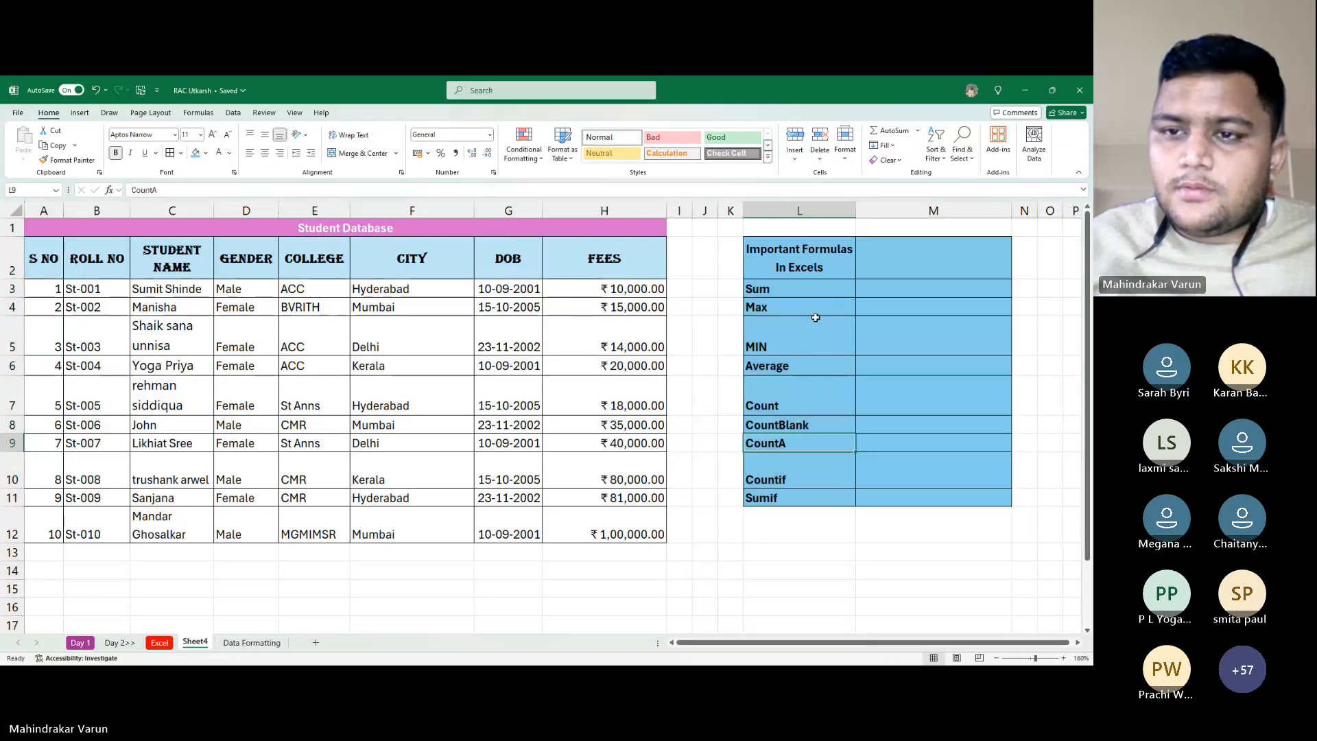
Merge and centre the list heading across L2:M2
drag(809, 259, 904, 255)
click(357, 153)
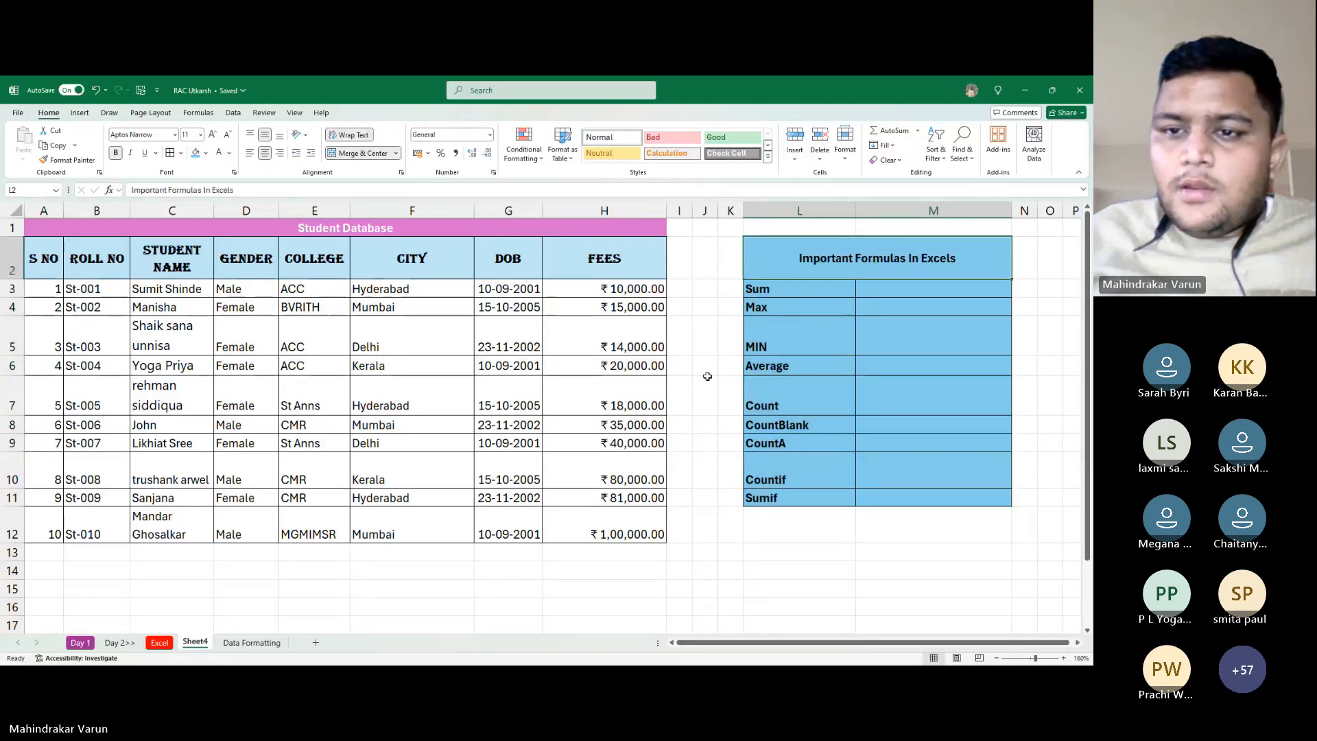
click(926, 394)
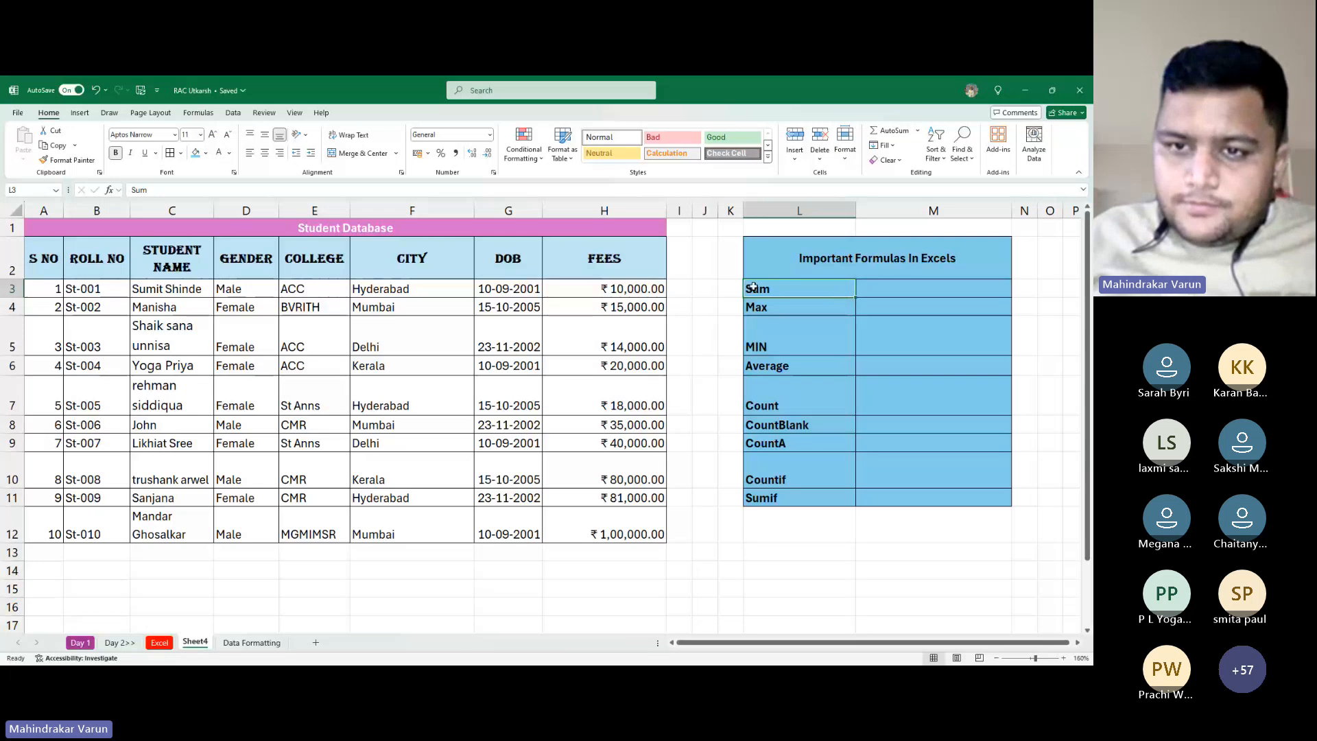
drag(730, 289, 731, 446)
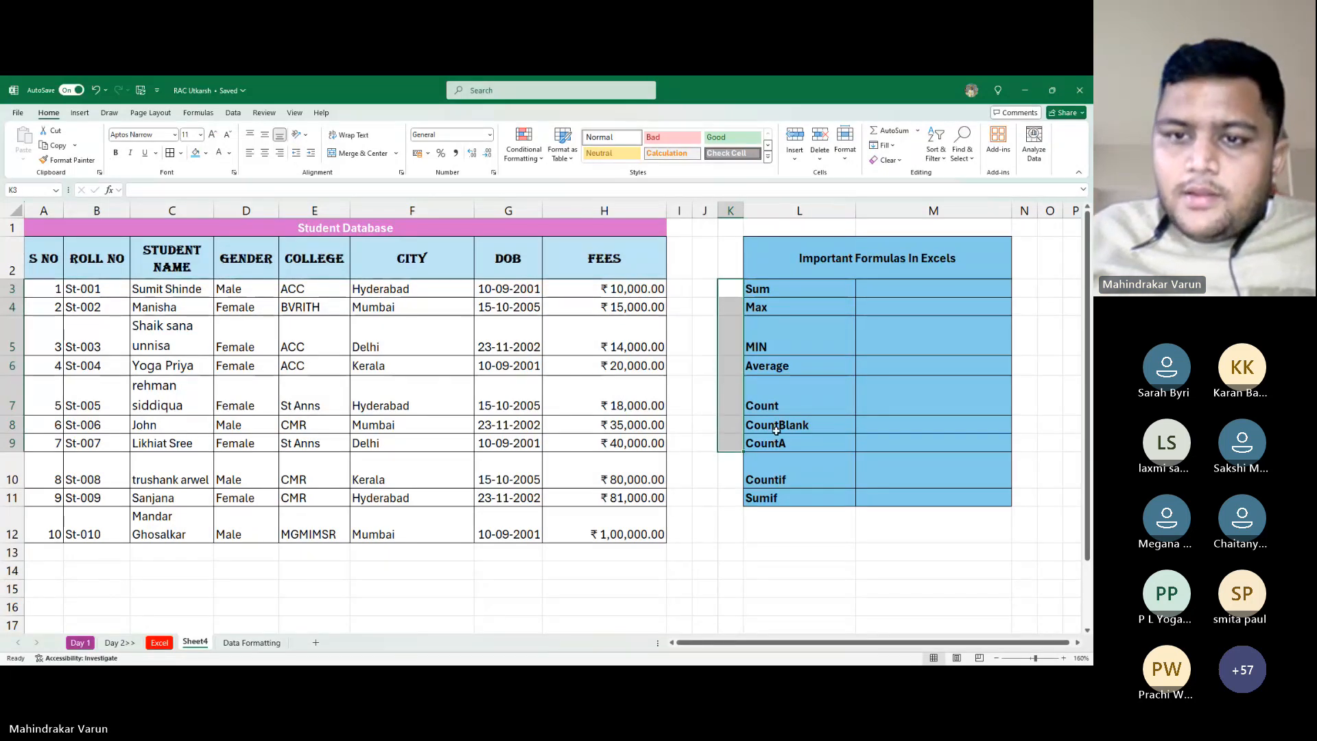
click(919, 297)
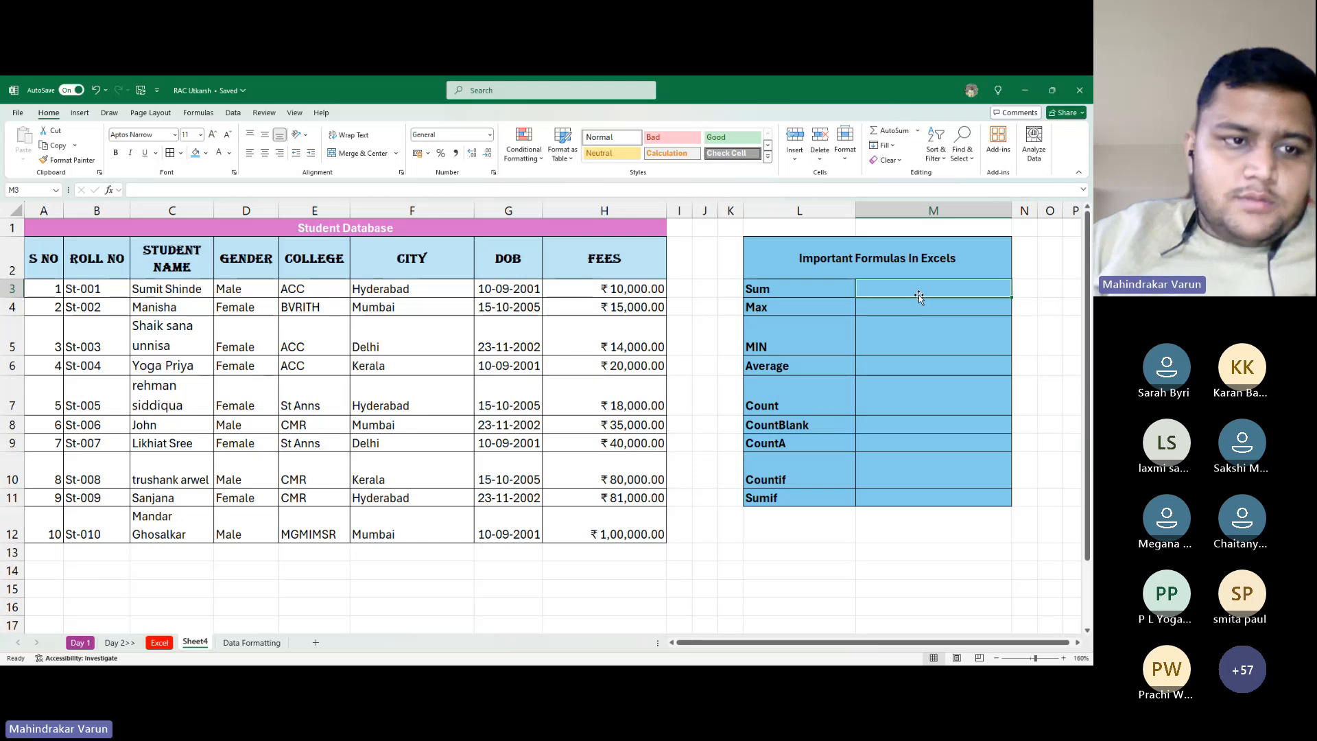
Type the note 'To start a formula' in the empty cell below the table
key(Left)
key(Left)
key(Left)
key(Left)
key(Left)
key(Left)
key(Left)
key(Left)
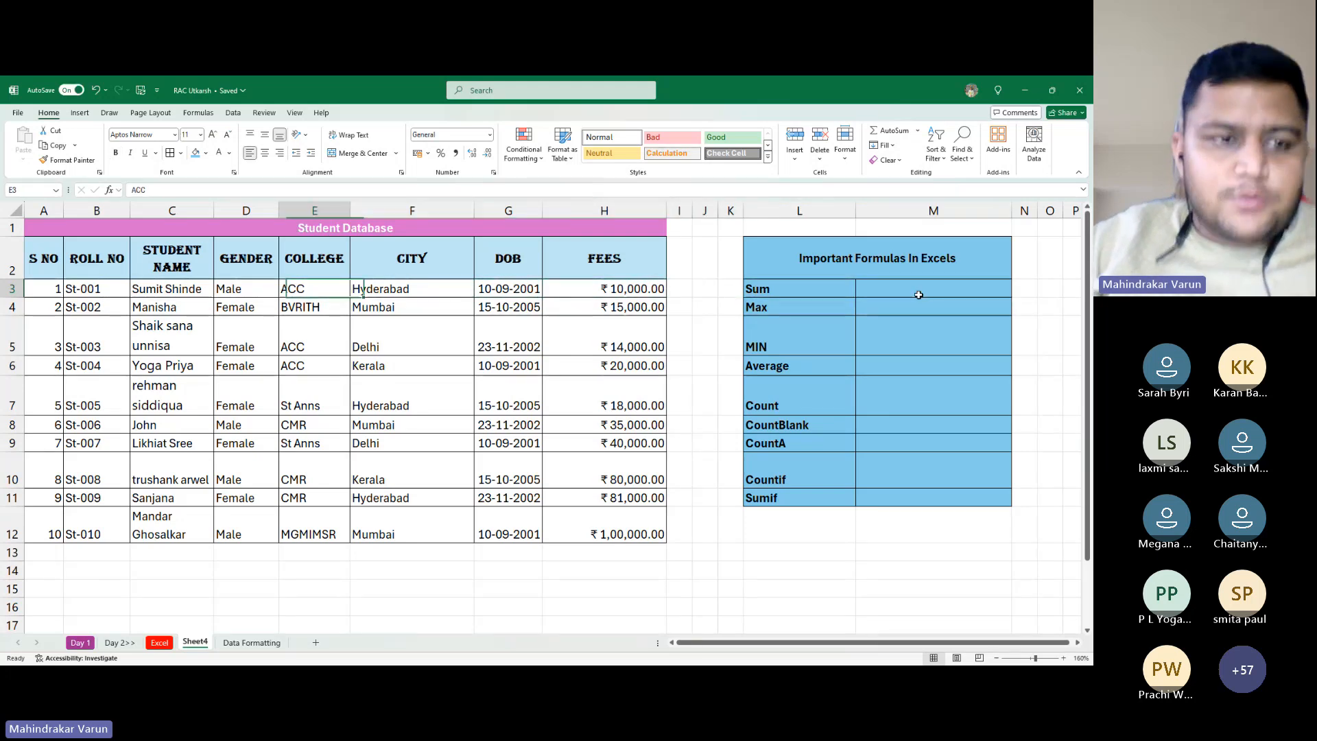
key(Left)
key(Left)
key(Left)
key(Left)
key(Right)
key(Right)
key(Right)
key(Right)
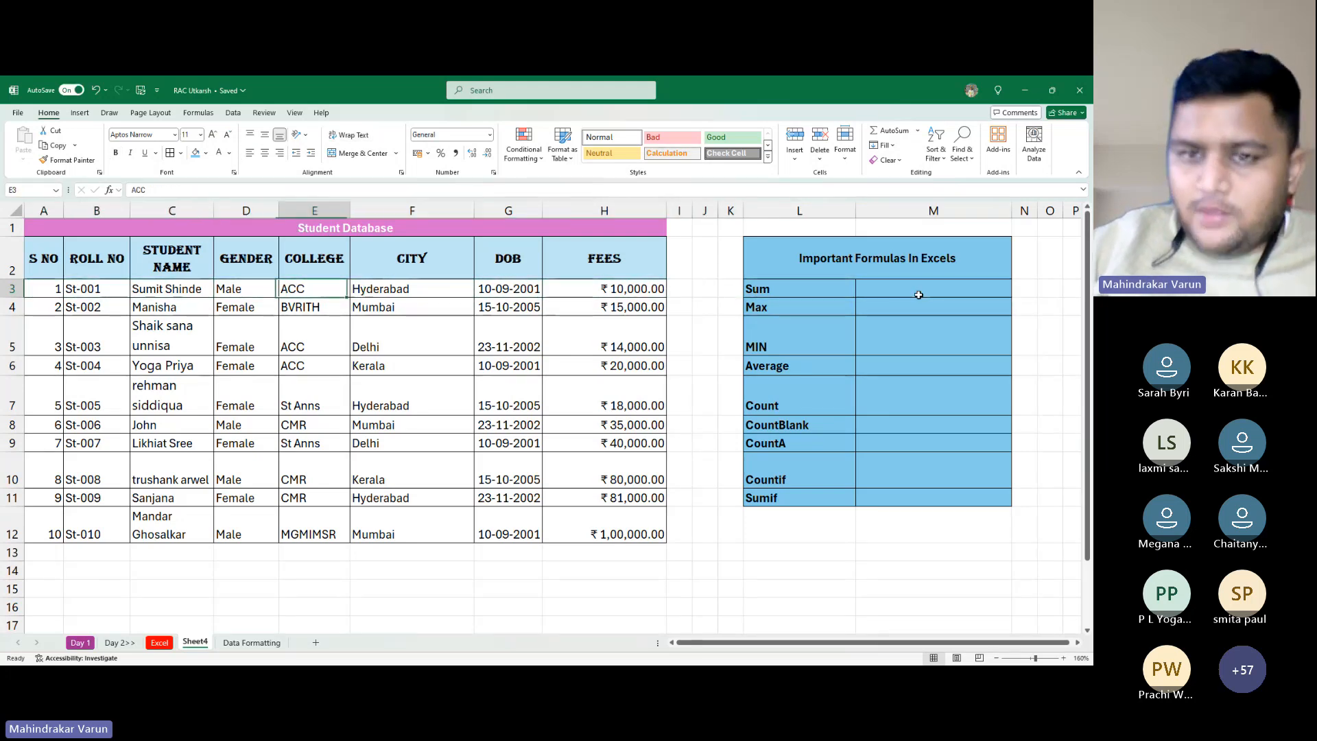
key(Right)
key(Right)
key(Right)
key(Right)
key(Right)
key(Right)
key(Down)
key(Down)
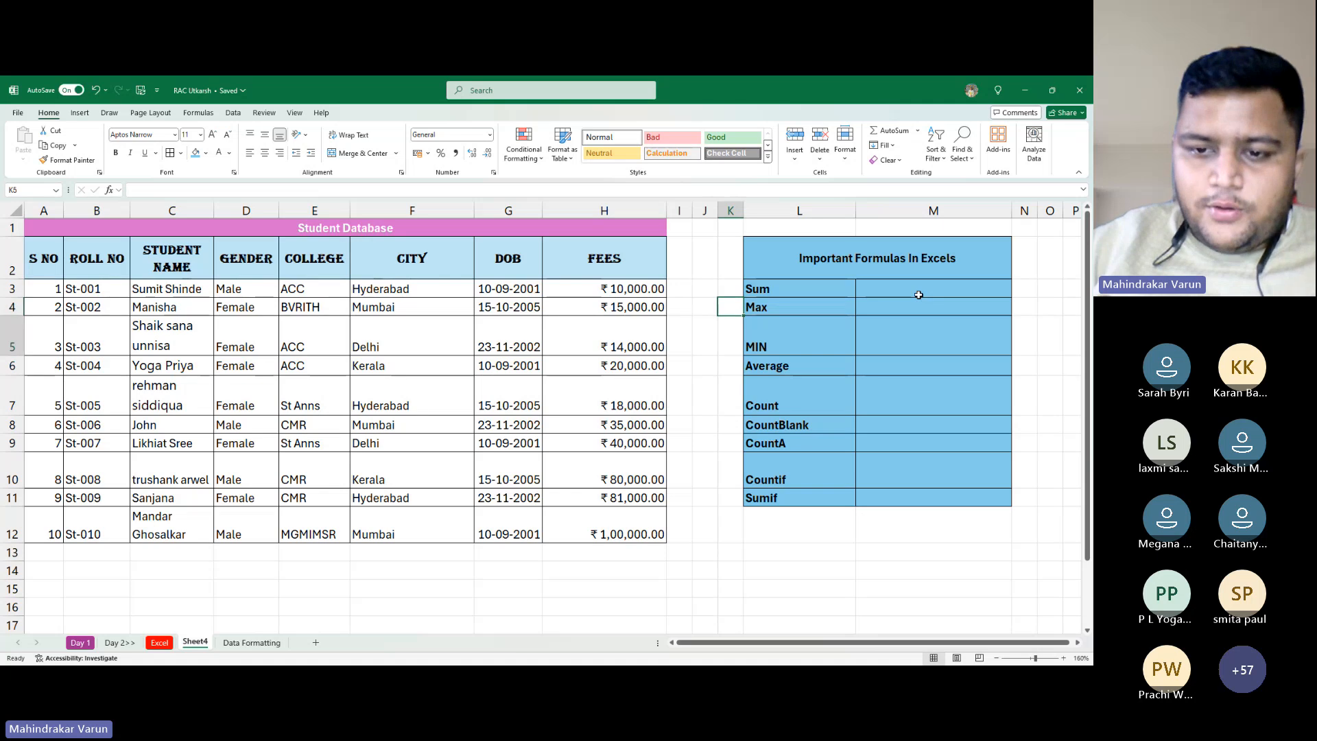
key(Down)
key(Down)
key(Down)
key(Down)
key(Down)
key(Down)
key(Down)
key(Down)
key(Down)
key(Down)
key(Down)
key(Left)
key(Left)
key(Left)
key(Left)
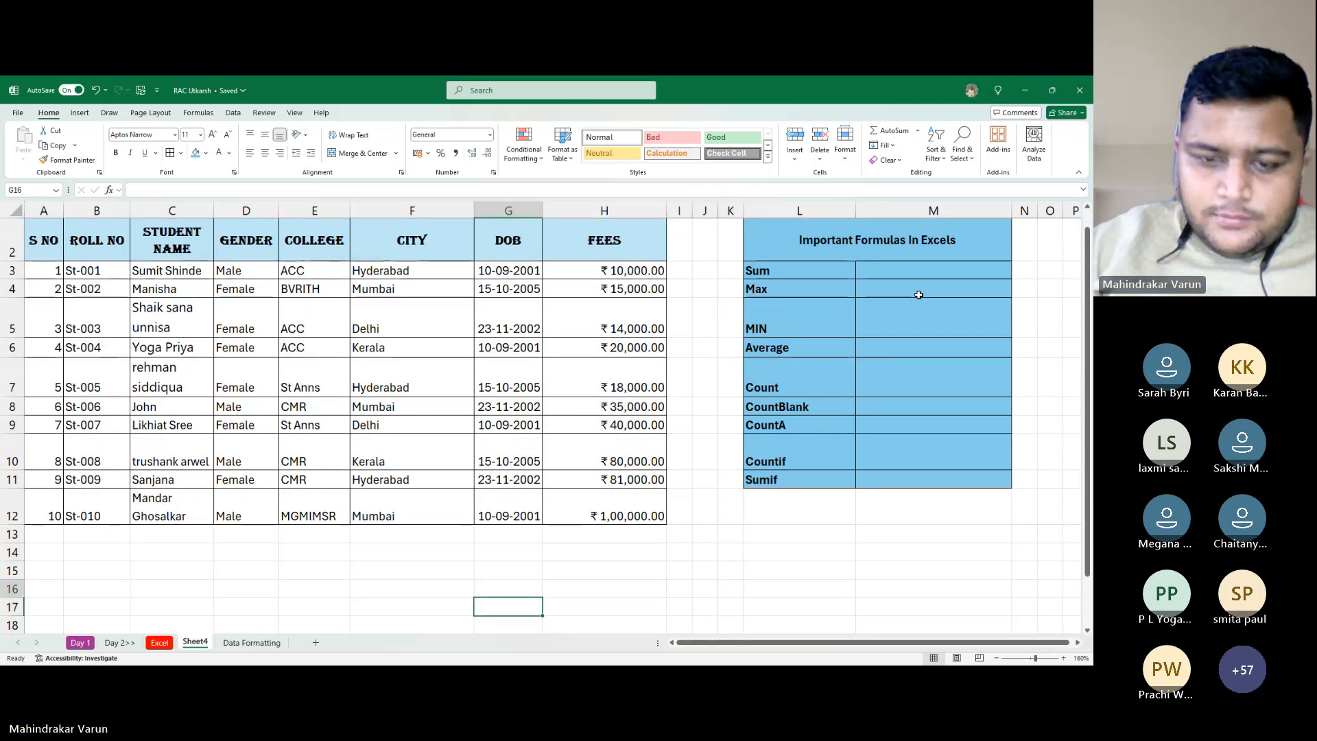
key(Up)
text(To start)
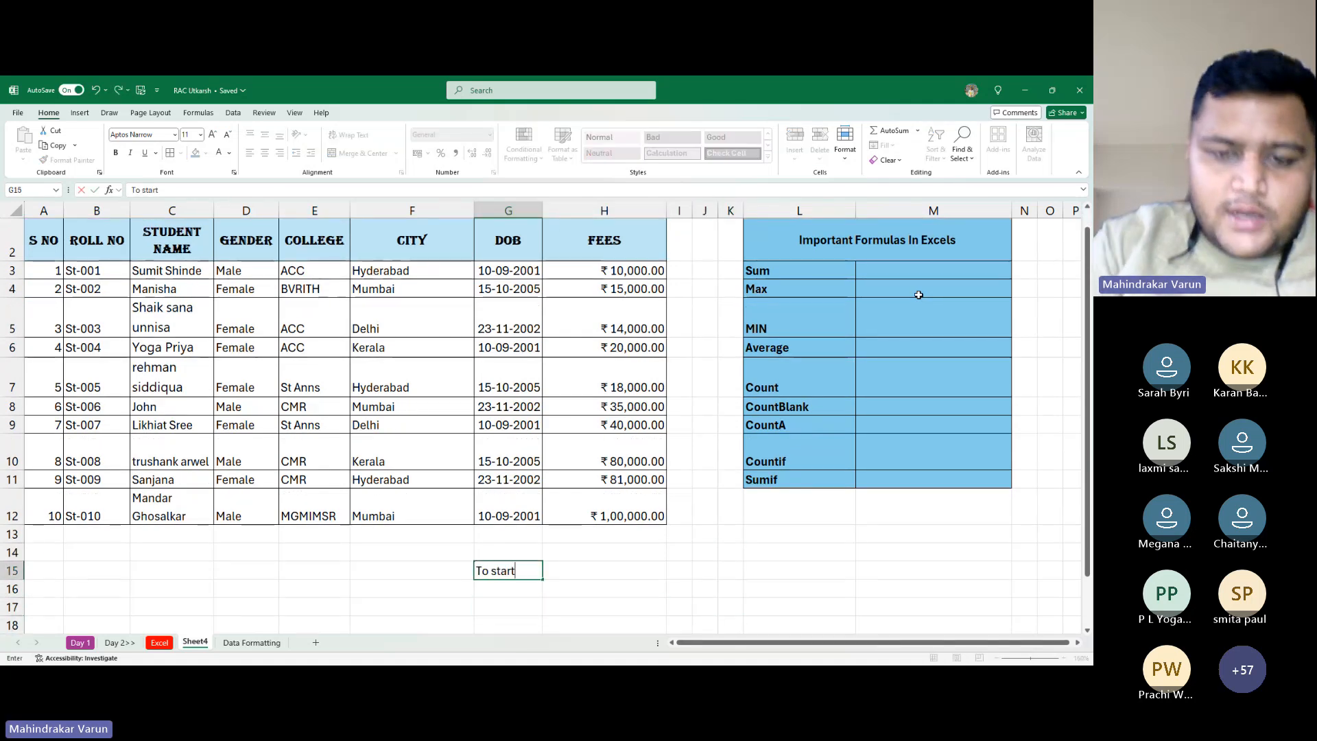
text( a form)
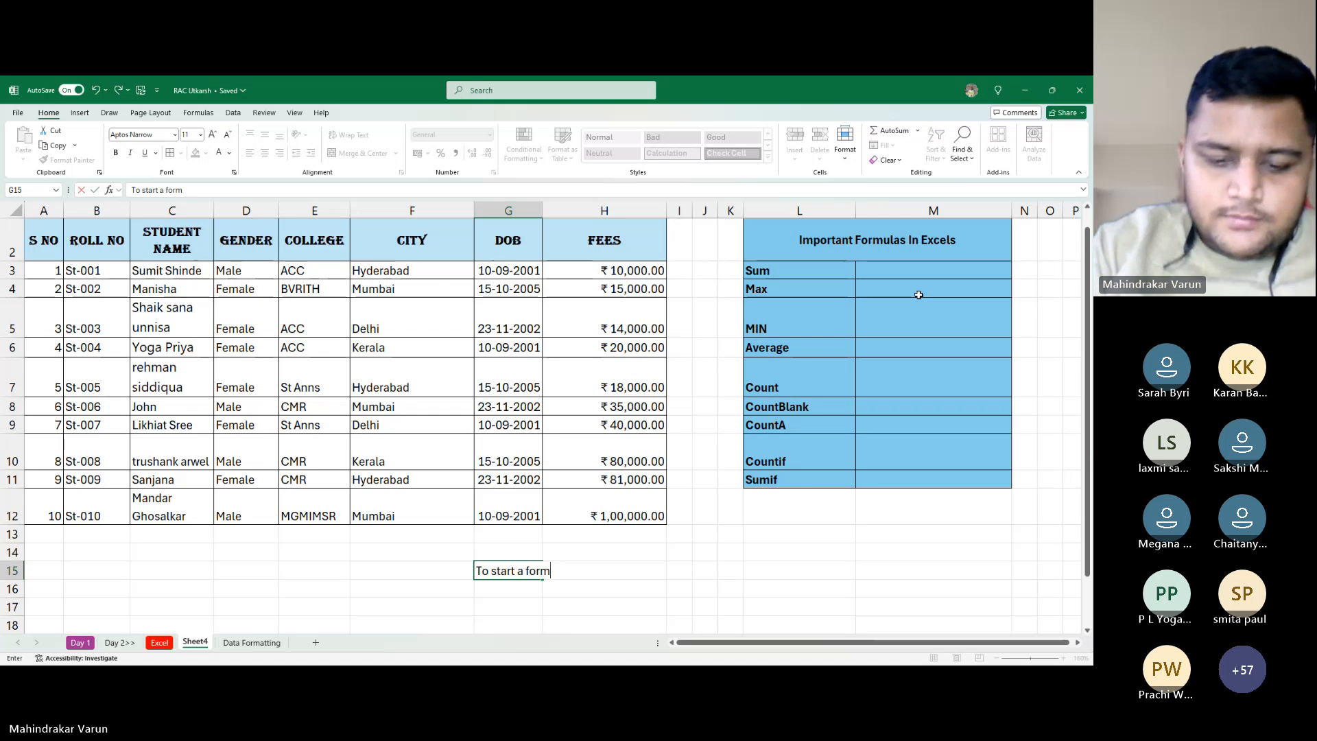
text(ula)
key(Return)
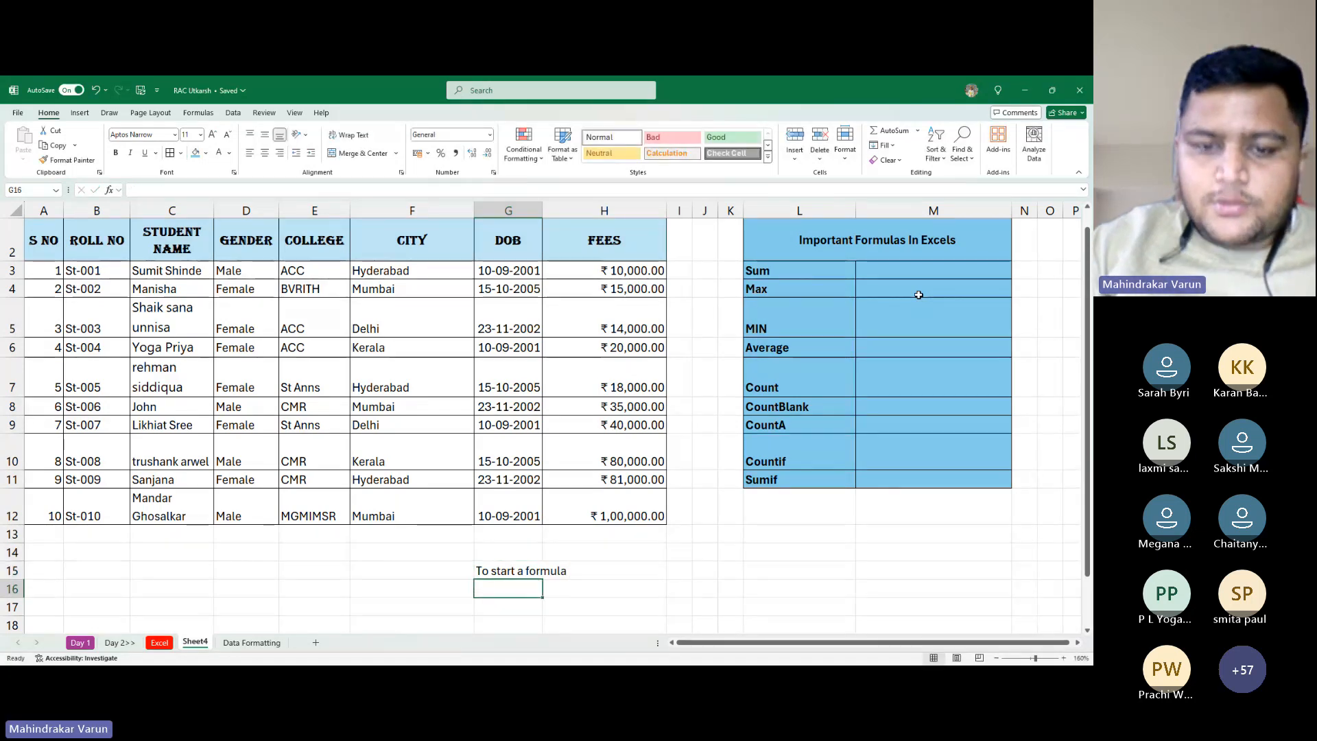
Enter '= + -' in G16 and enlarge its font size three steps
text(')
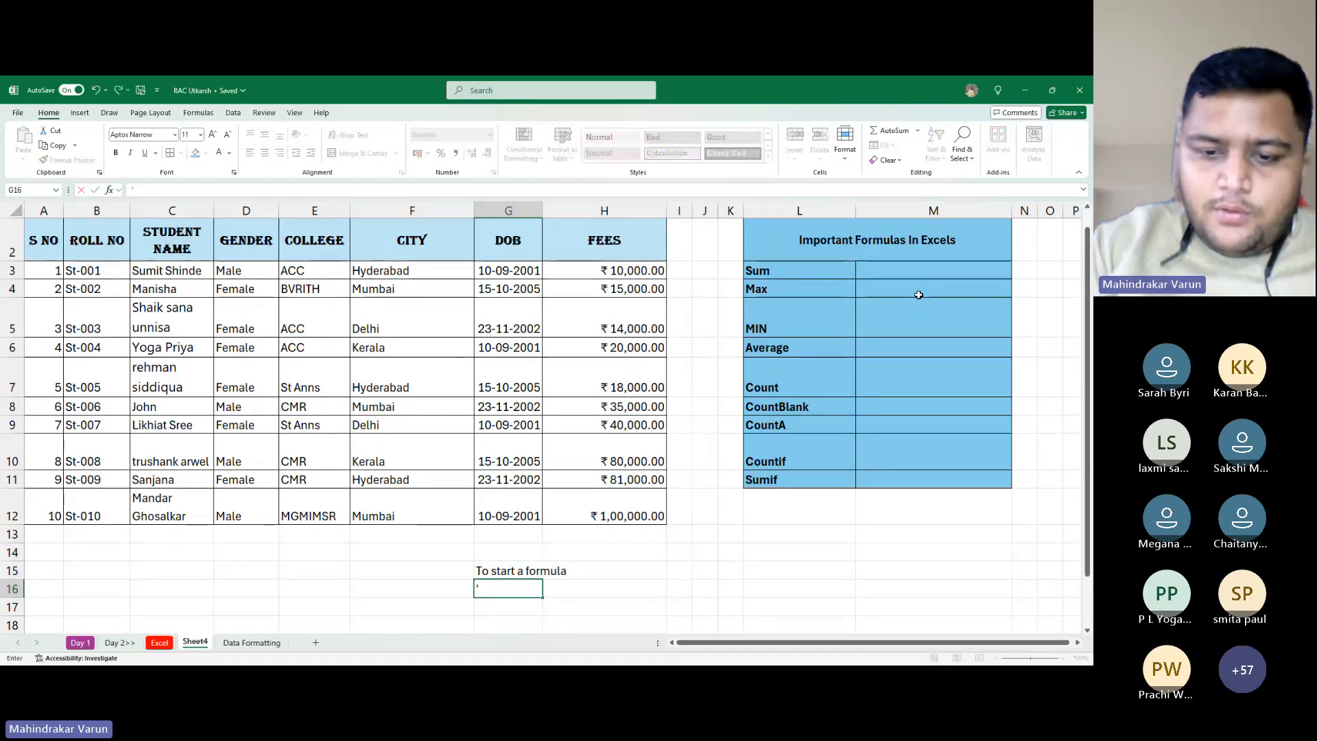
text( = + -)
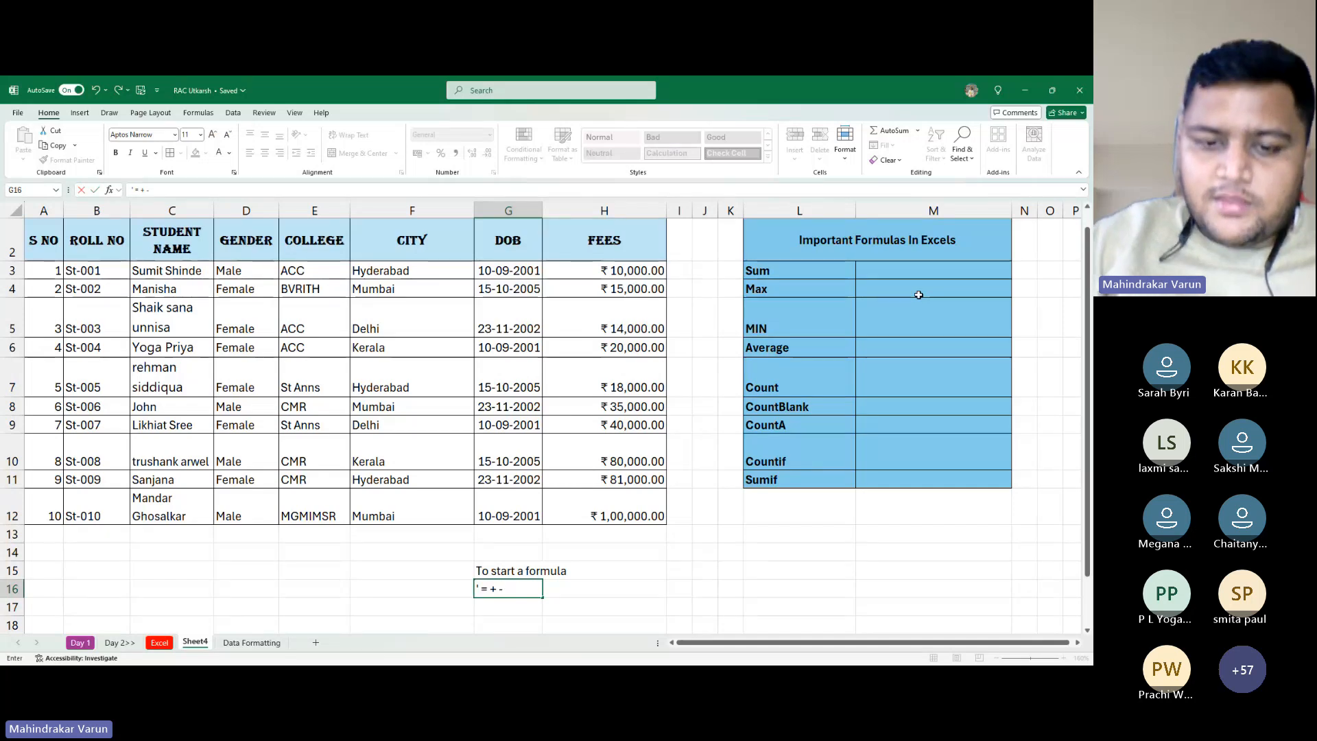
key(Return)
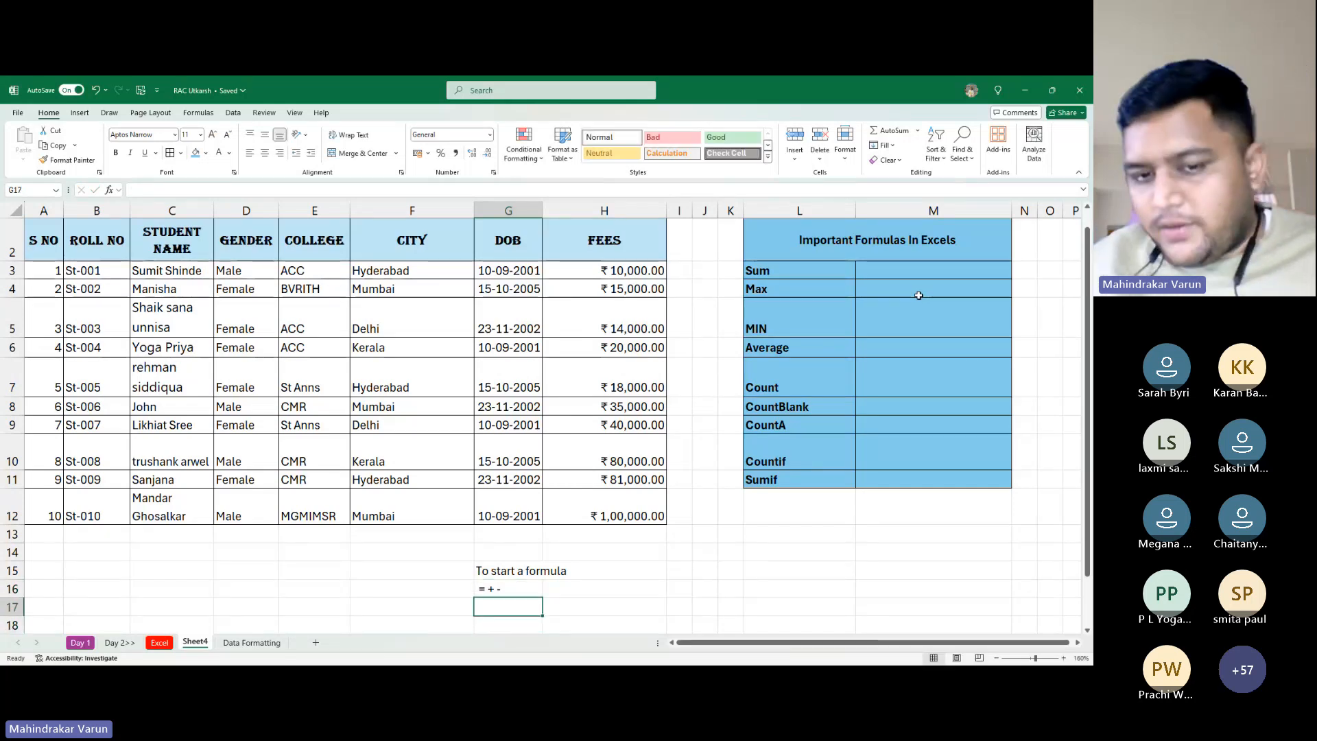
key(Up)
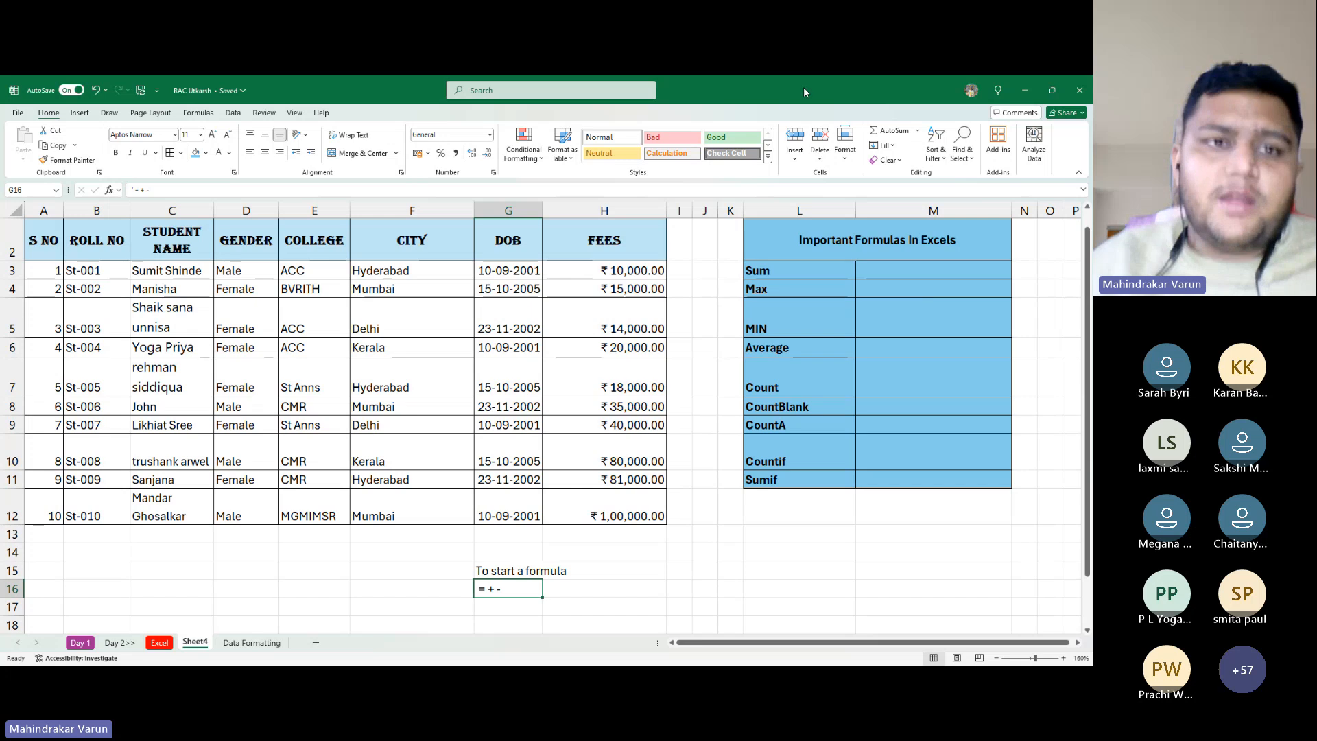
click(214, 136)
click(214, 136)
click(213, 136)
click(213, 136)
click(214, 135)
click(214, 136)
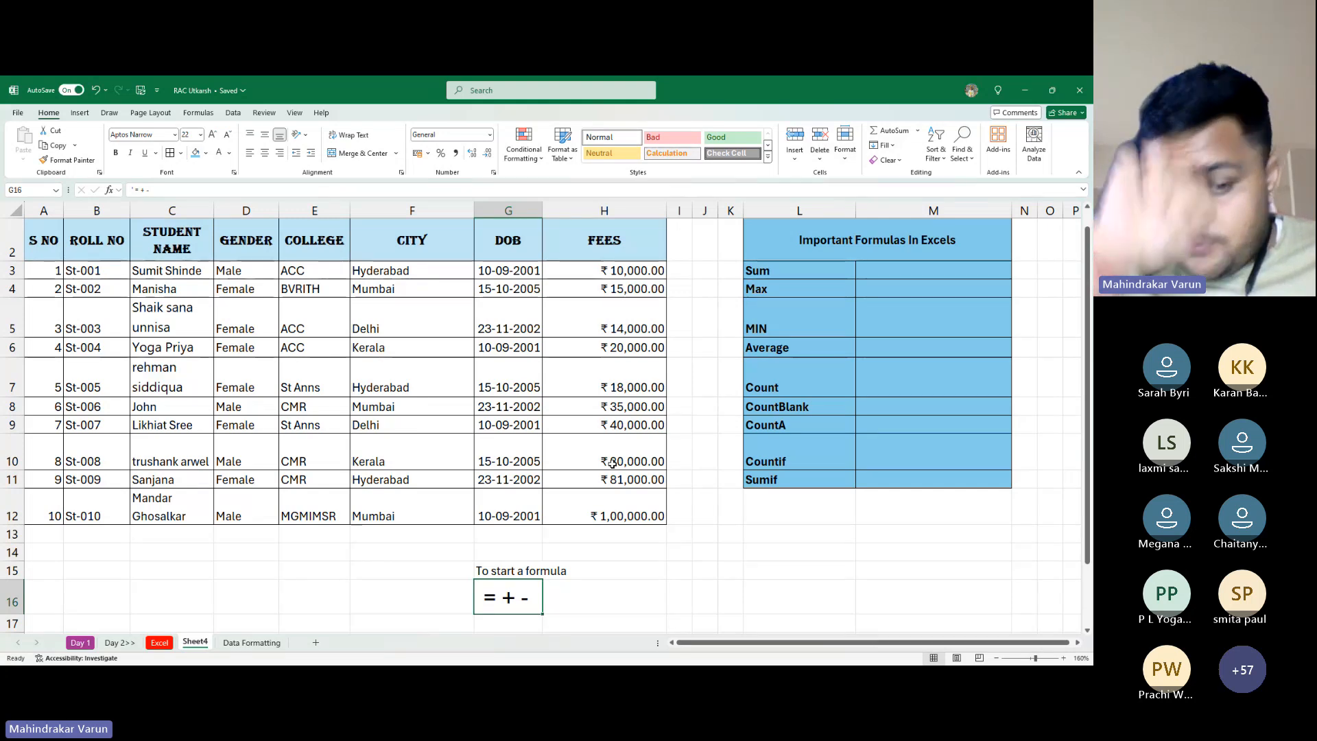
Return to the spreadsheet, reselect the '= + -' cell and scroll back up
key(alt+Tab)
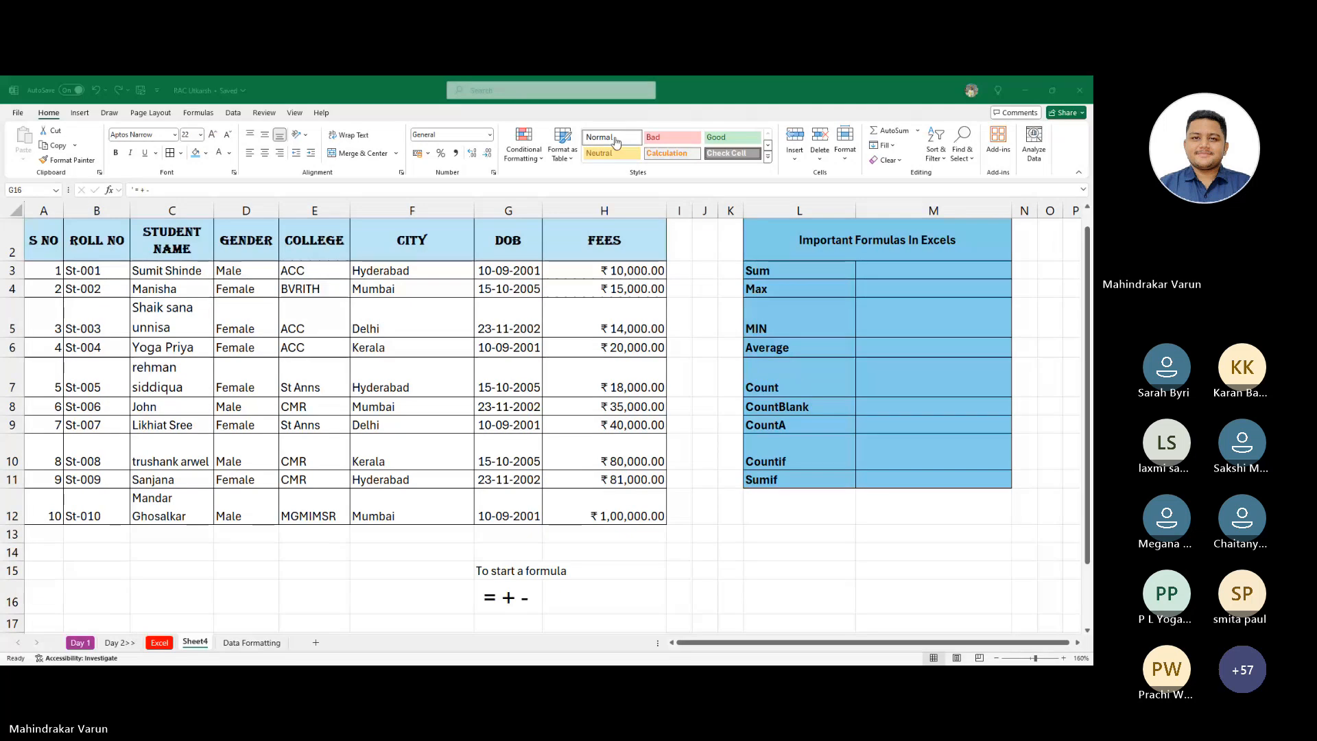
click(755, 153)
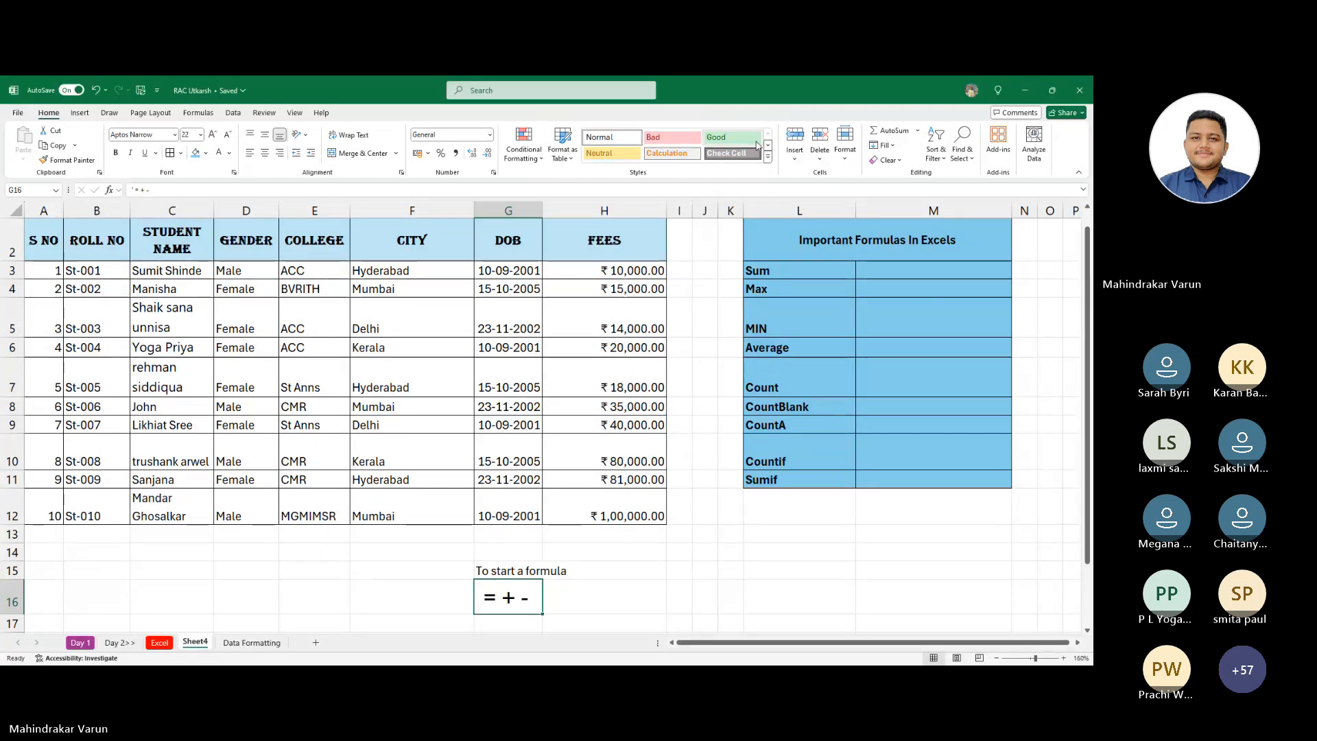
key(Down)
key(Down)
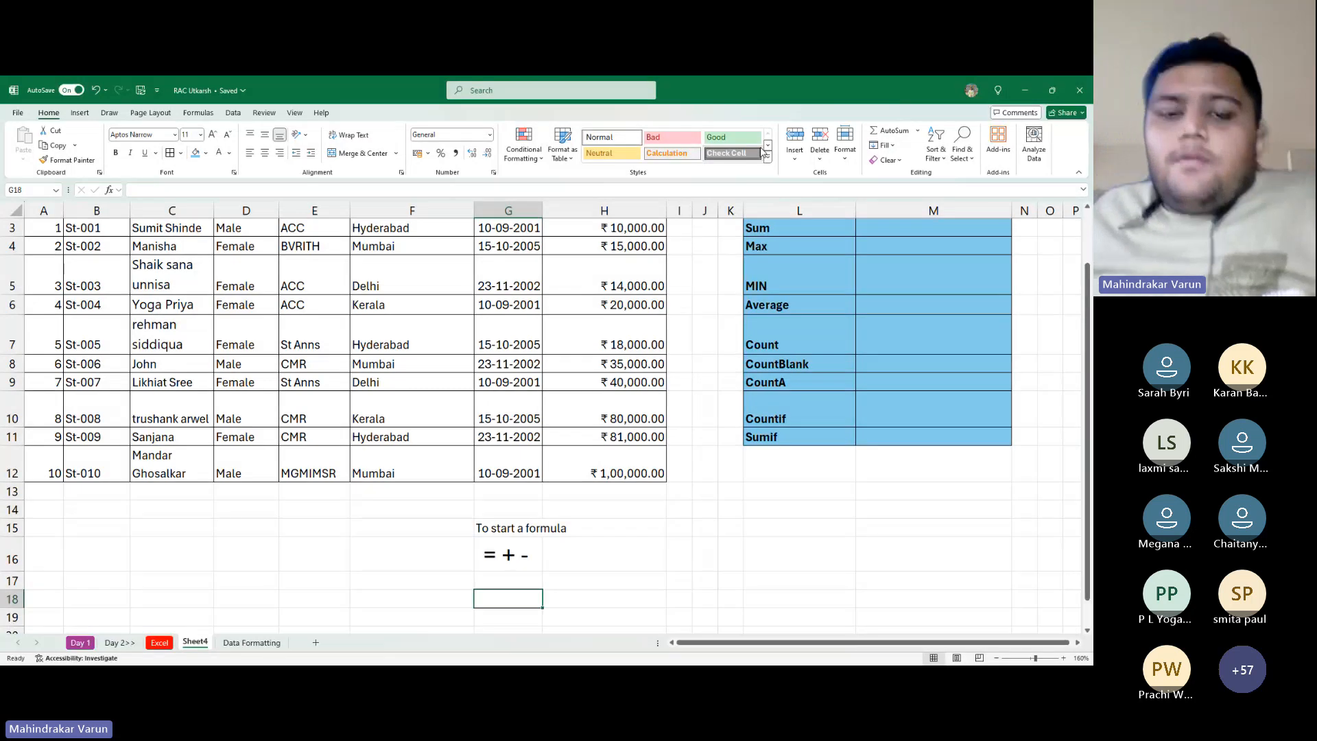
key(alt+Tab)
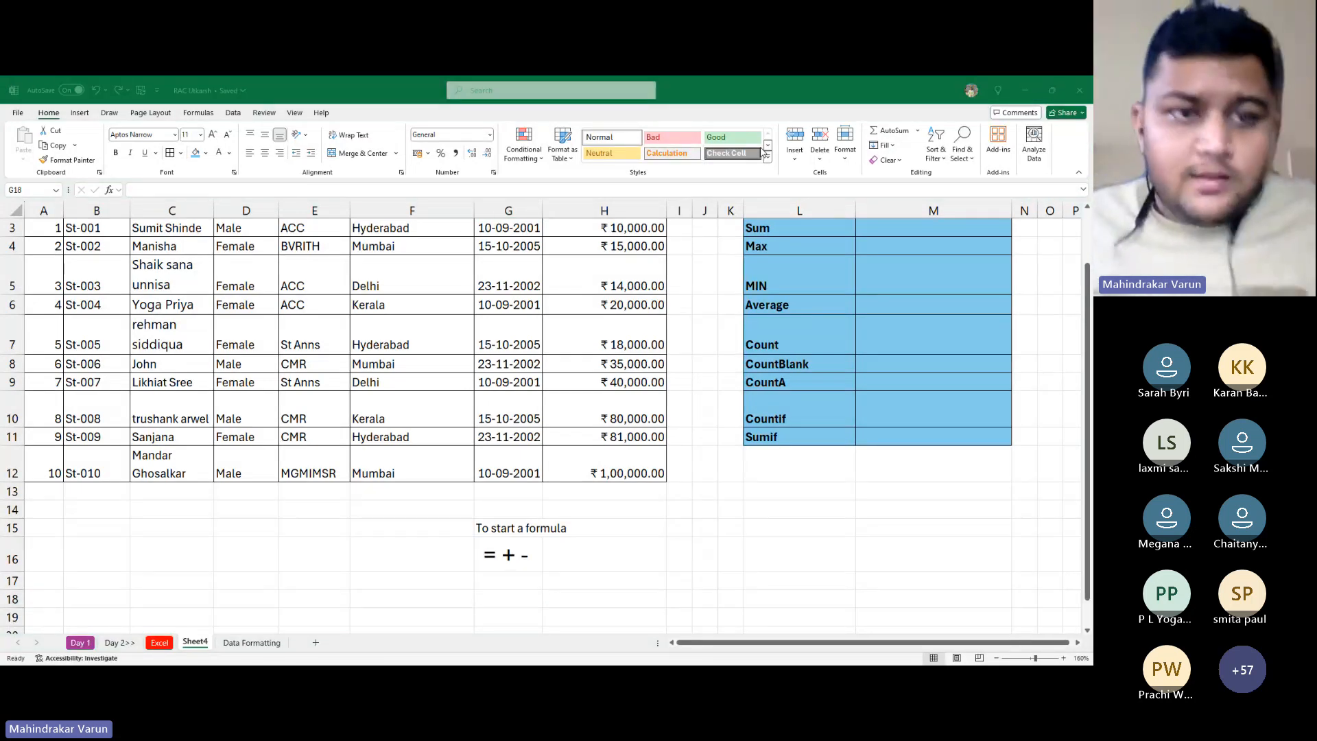
key(alt+Tab)
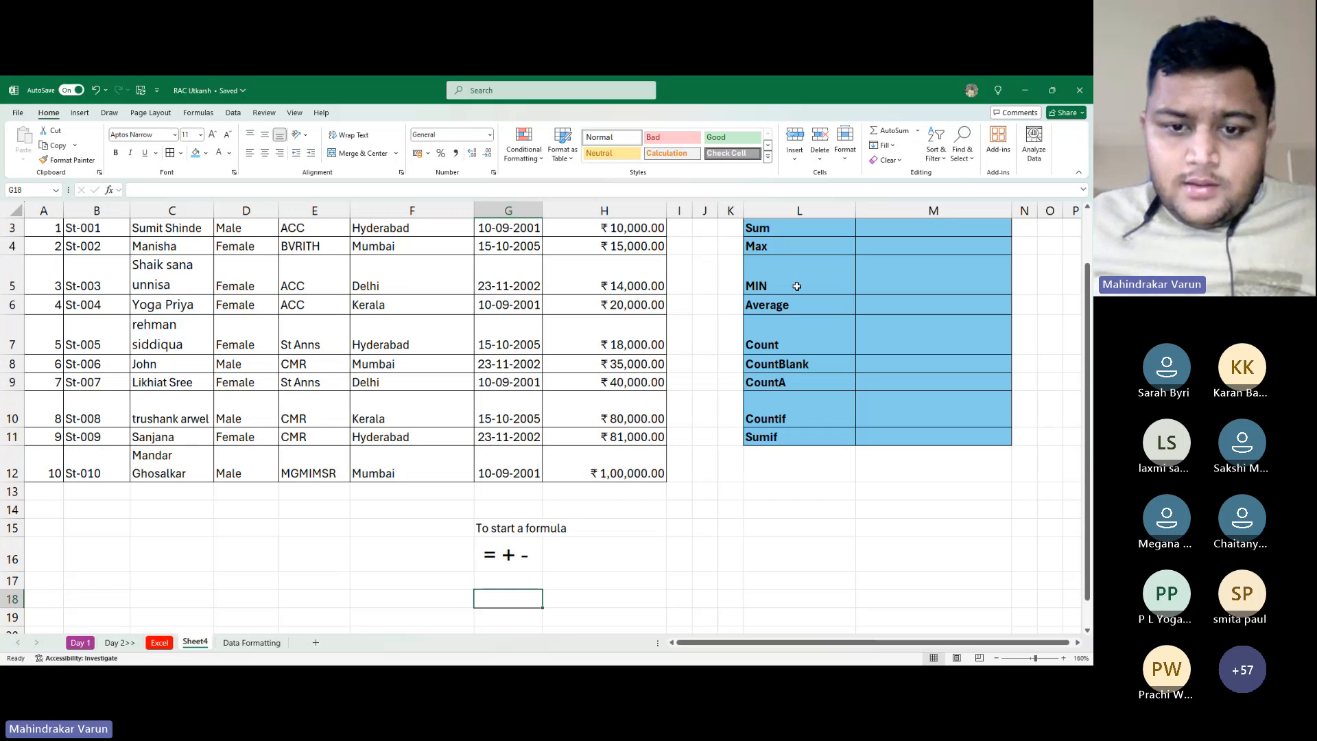
click(520, 559)
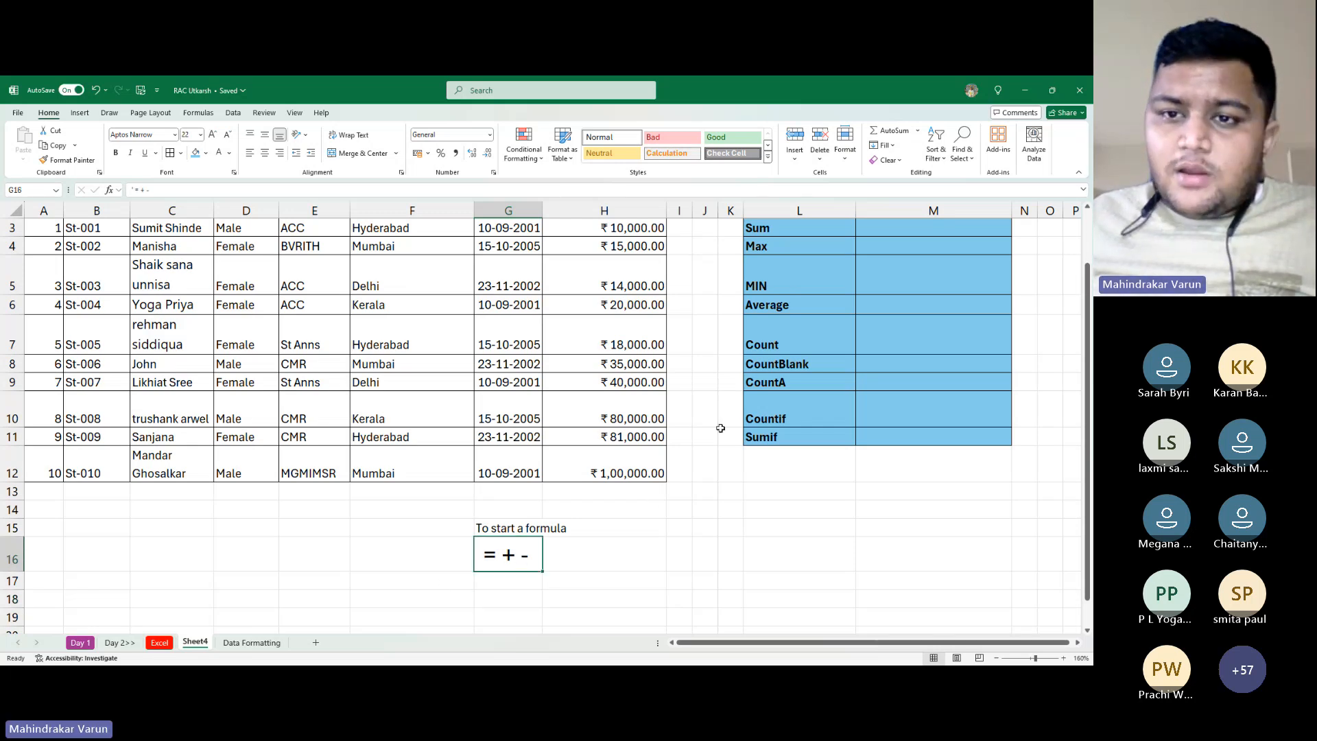
scroll(720, 429, up, 1)
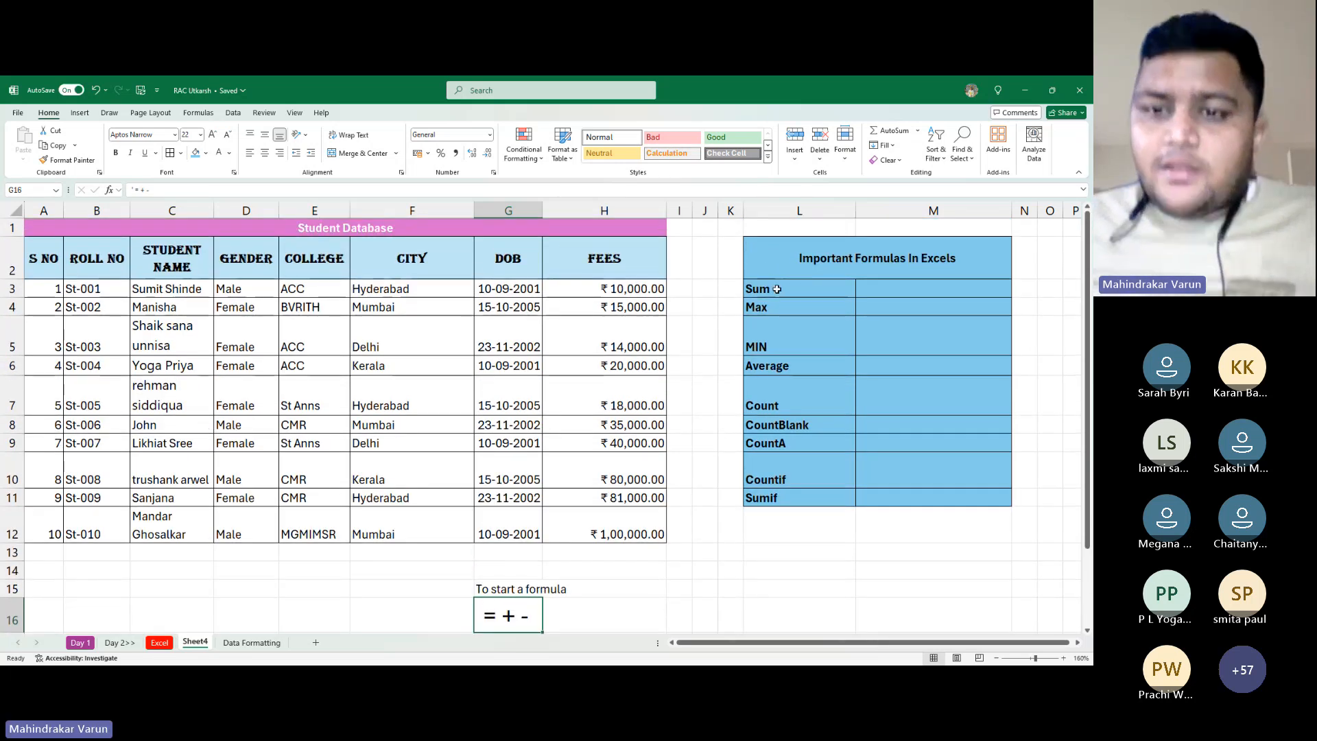
Start a formula in M3 adding the fees H3+H4+H5+H6+H7
drag(777, 289, 803, 498)
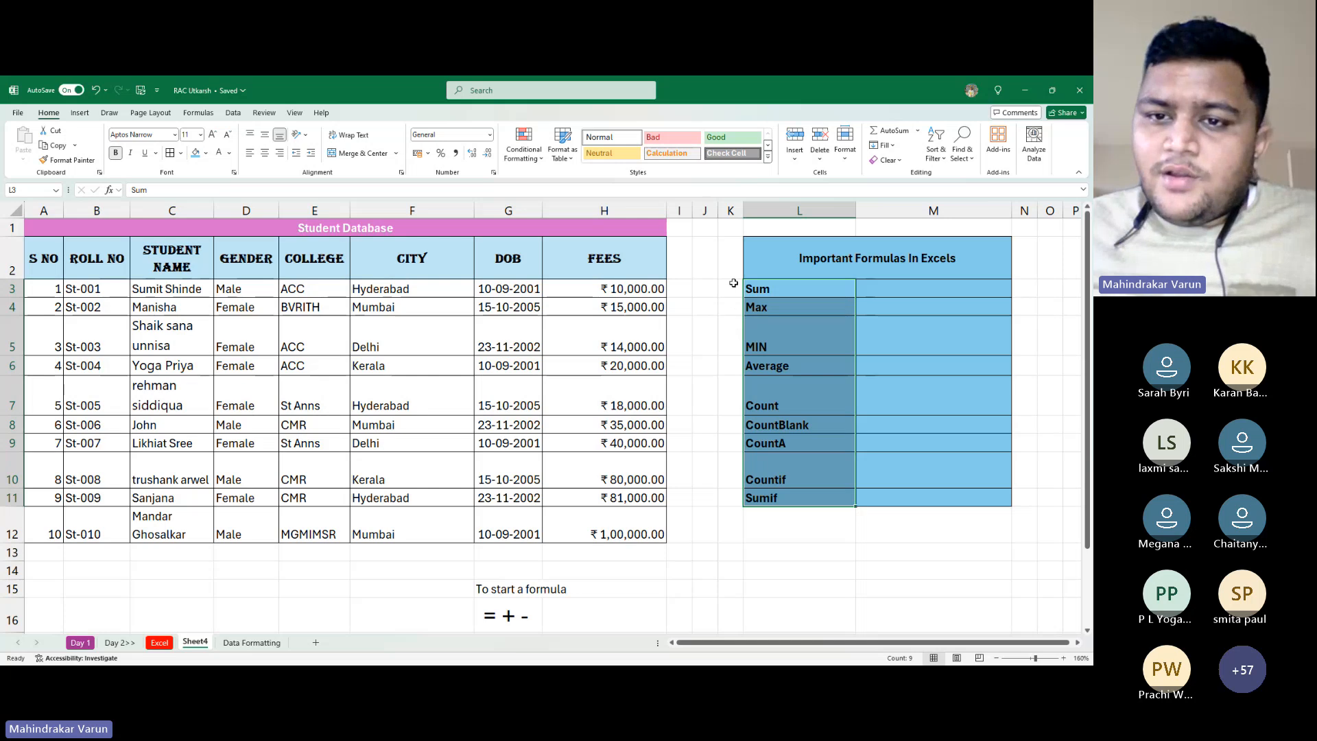
drag(734, 284, 793, 523)
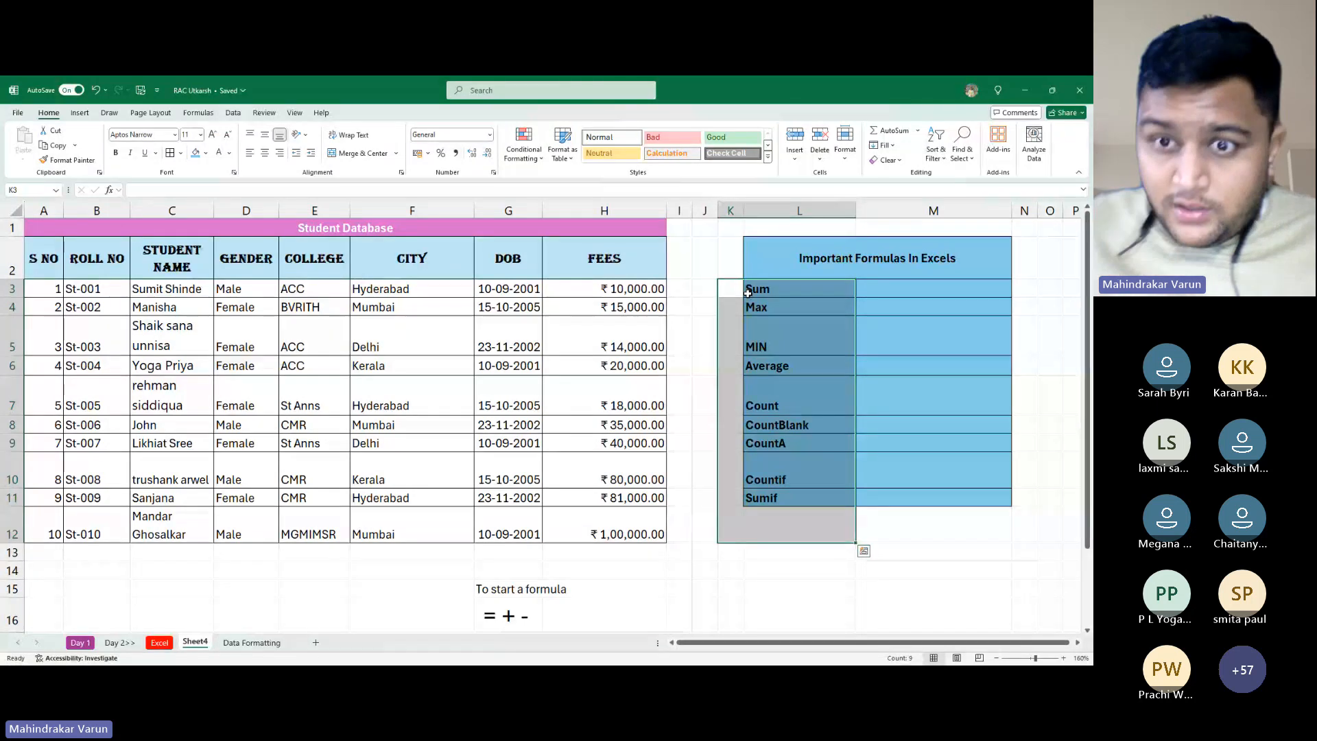
click(910, 289)
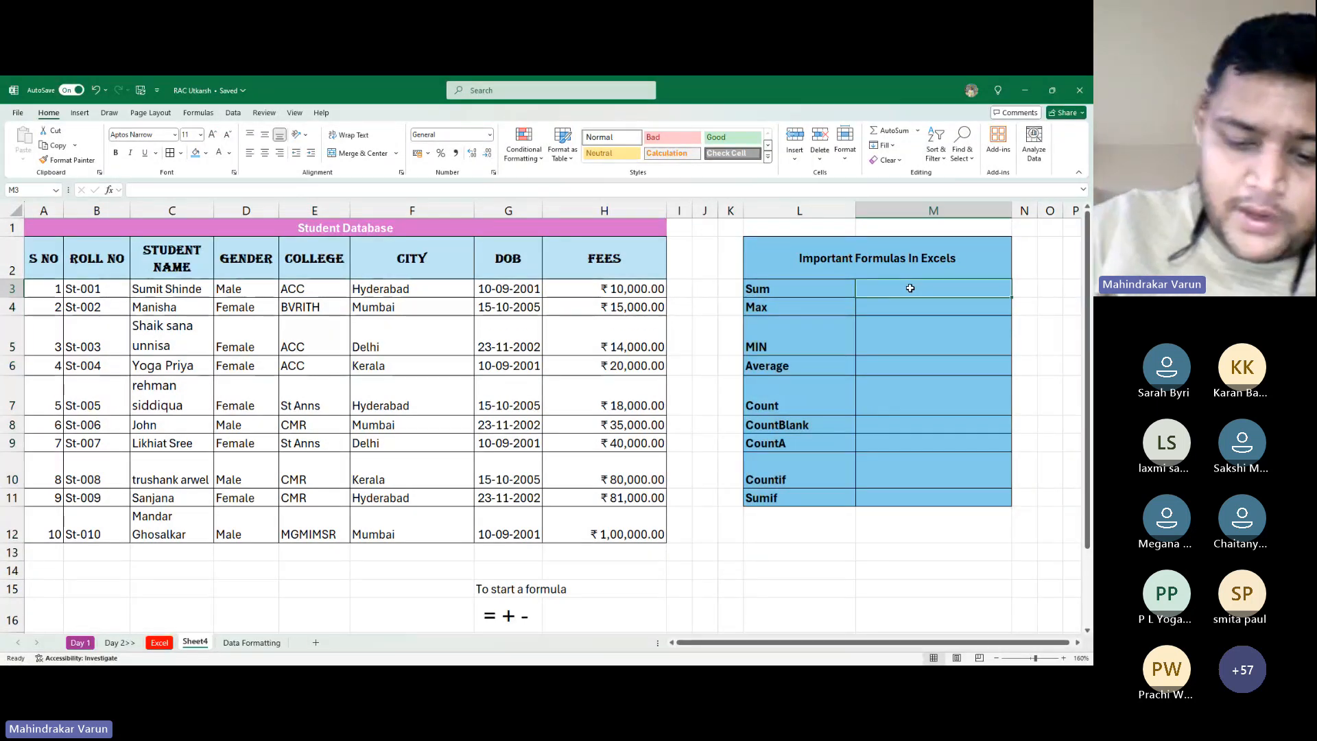
text(=)
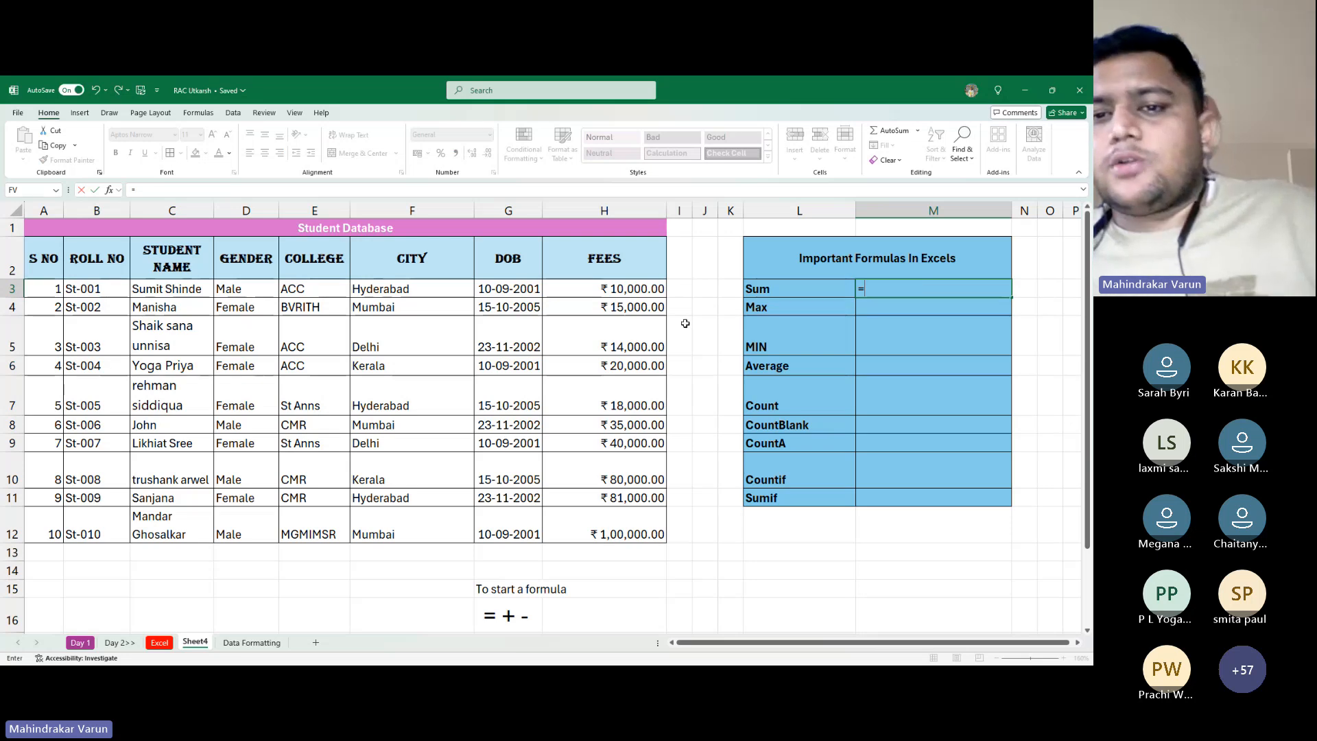
click(649, 288)
text(+)
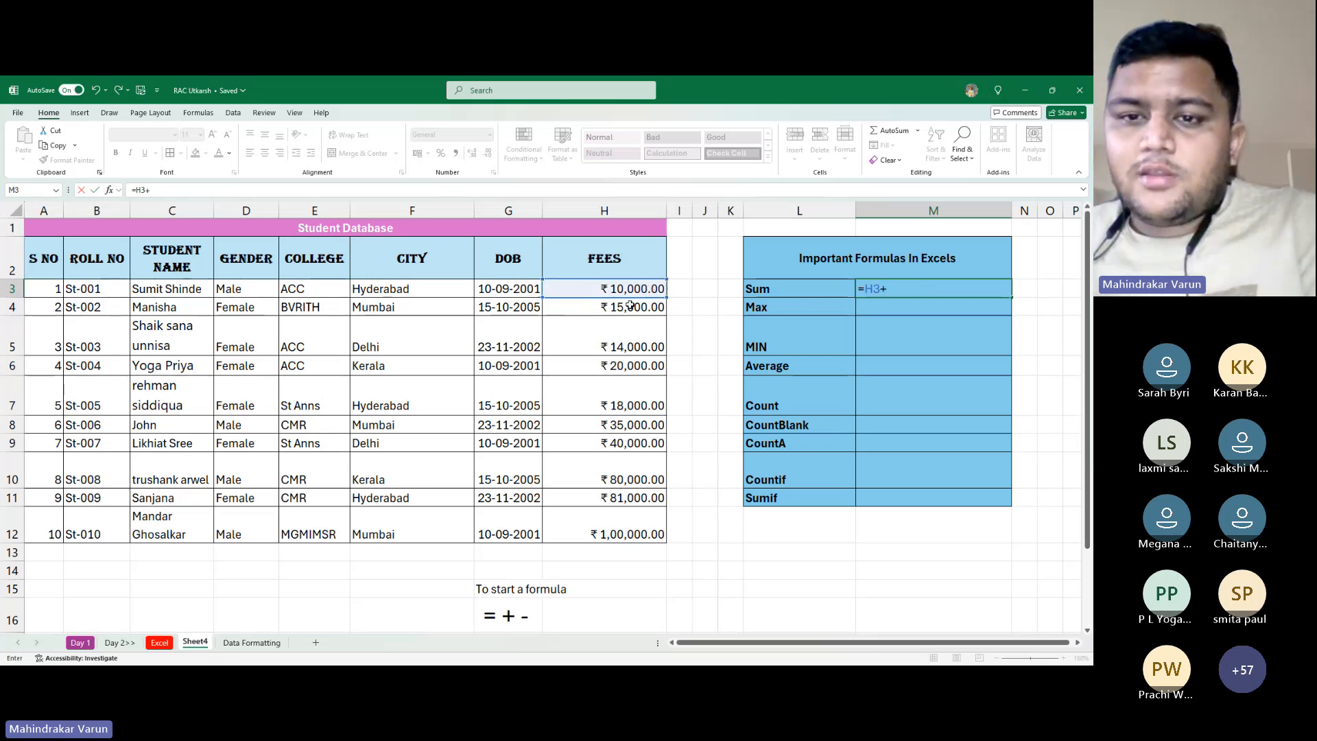
click(630, 306)
text(+)
click(628, 335)
text(+)
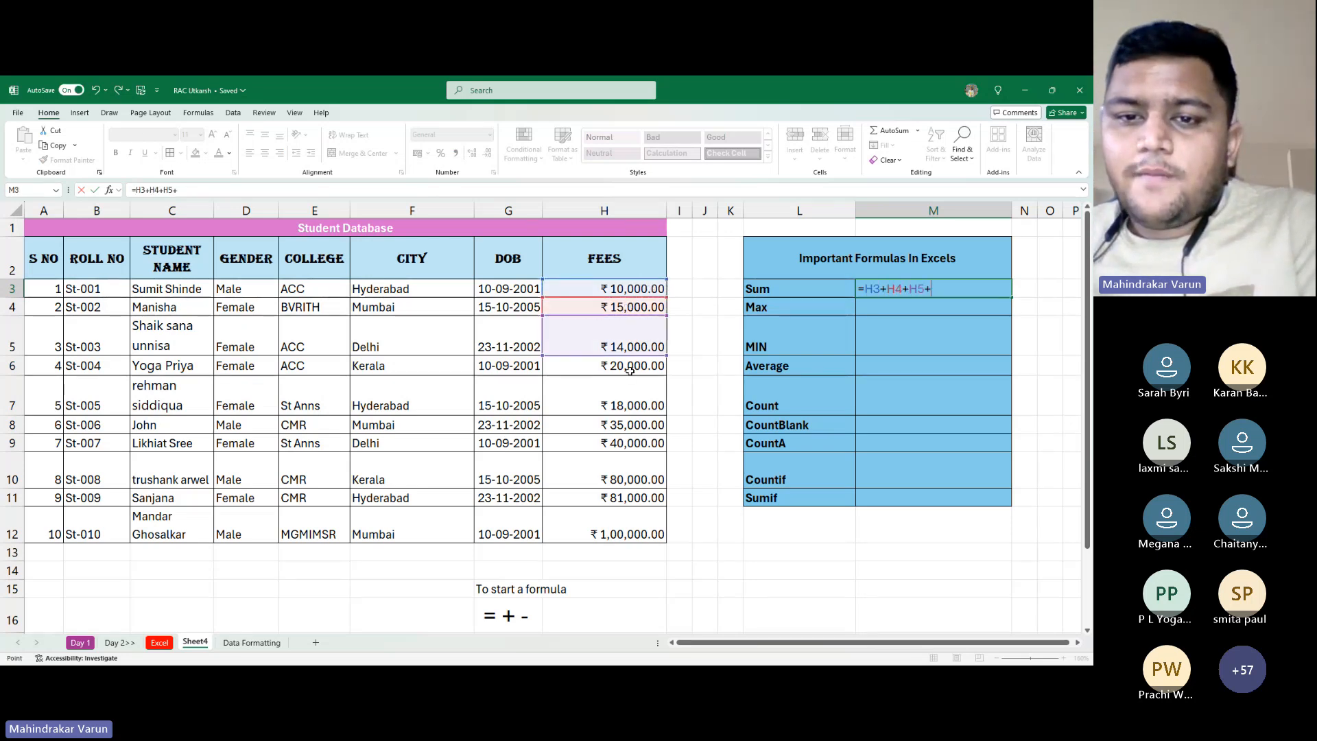
click(629, 367)
text(+)
click(641, 405)
Add H8 through H12, drop the trailing plus and commit the ₹4,13,000.00 total
text(+)
click(642, 425)
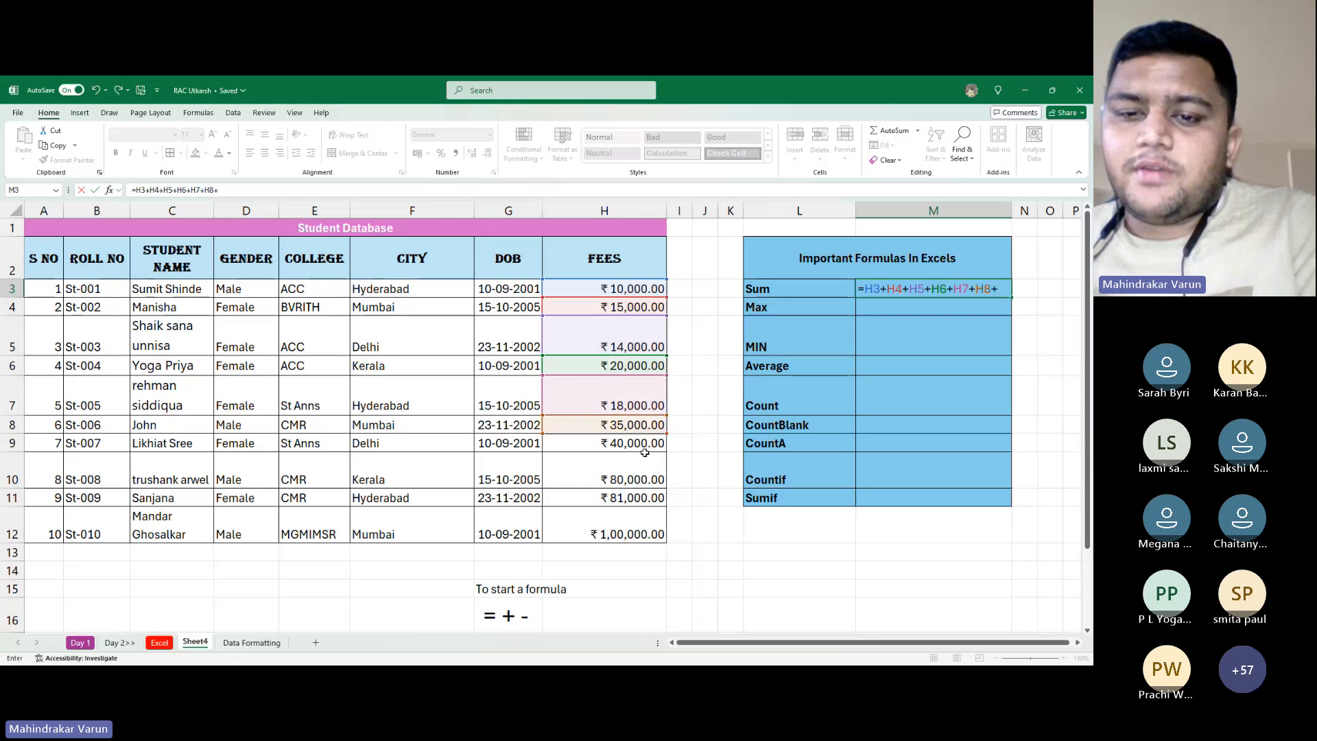
text(+)
click(642, 443)
text(+)
click(638, 474)
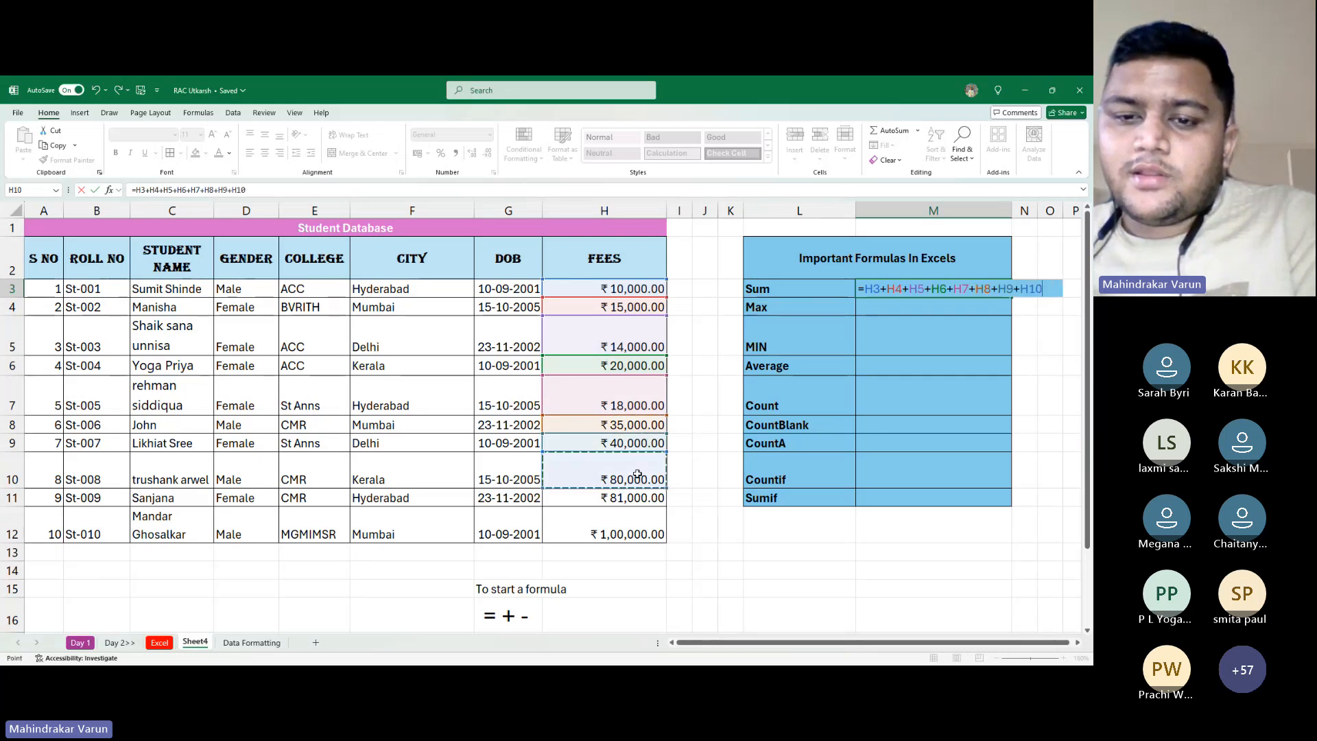
text(+)
click(640, 497)
text(+)
click(649, 525)
text(+)
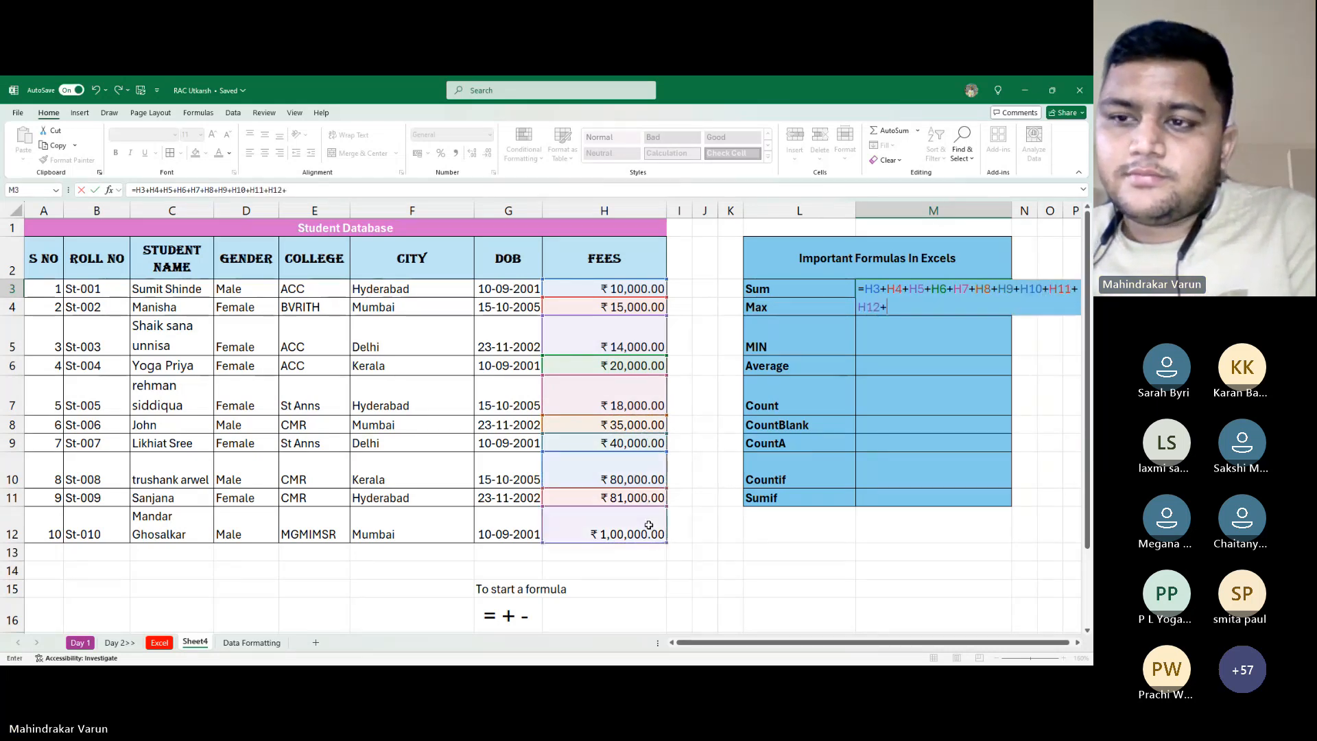
key(BackSpace)
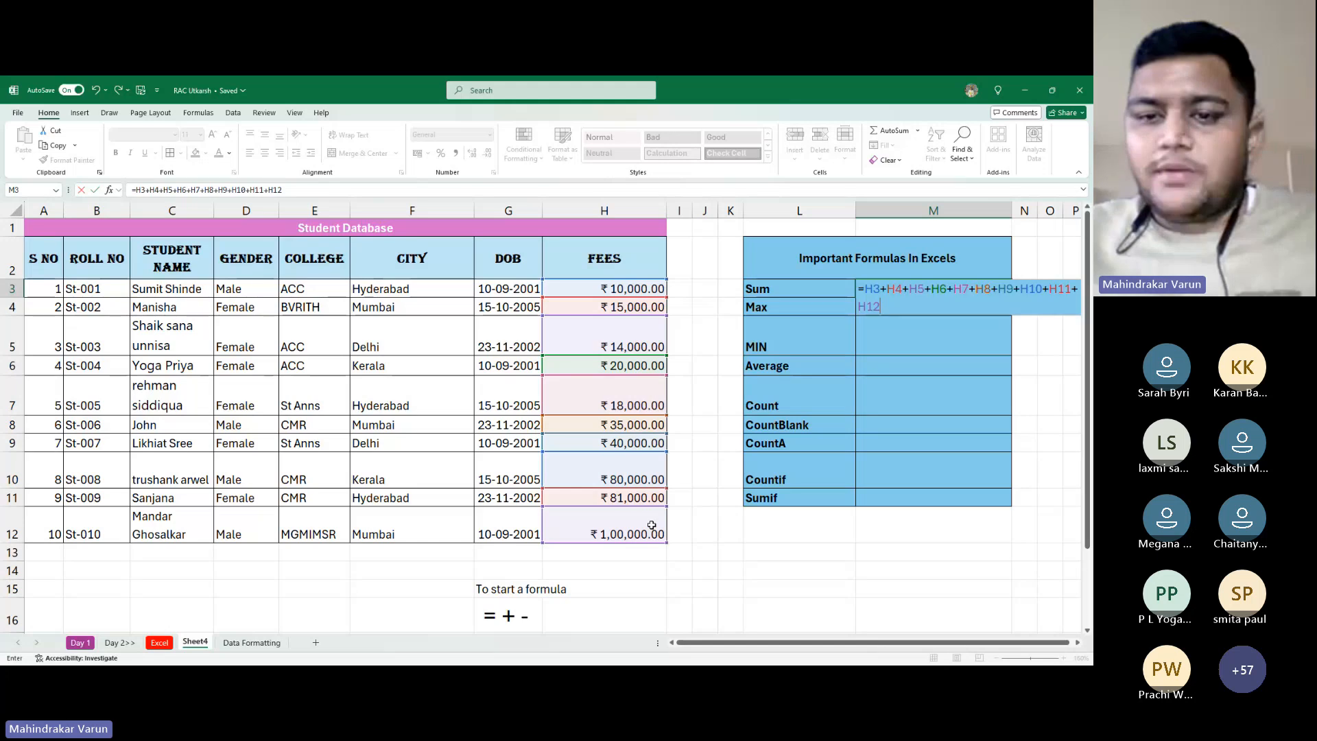
key(alt+Tab)
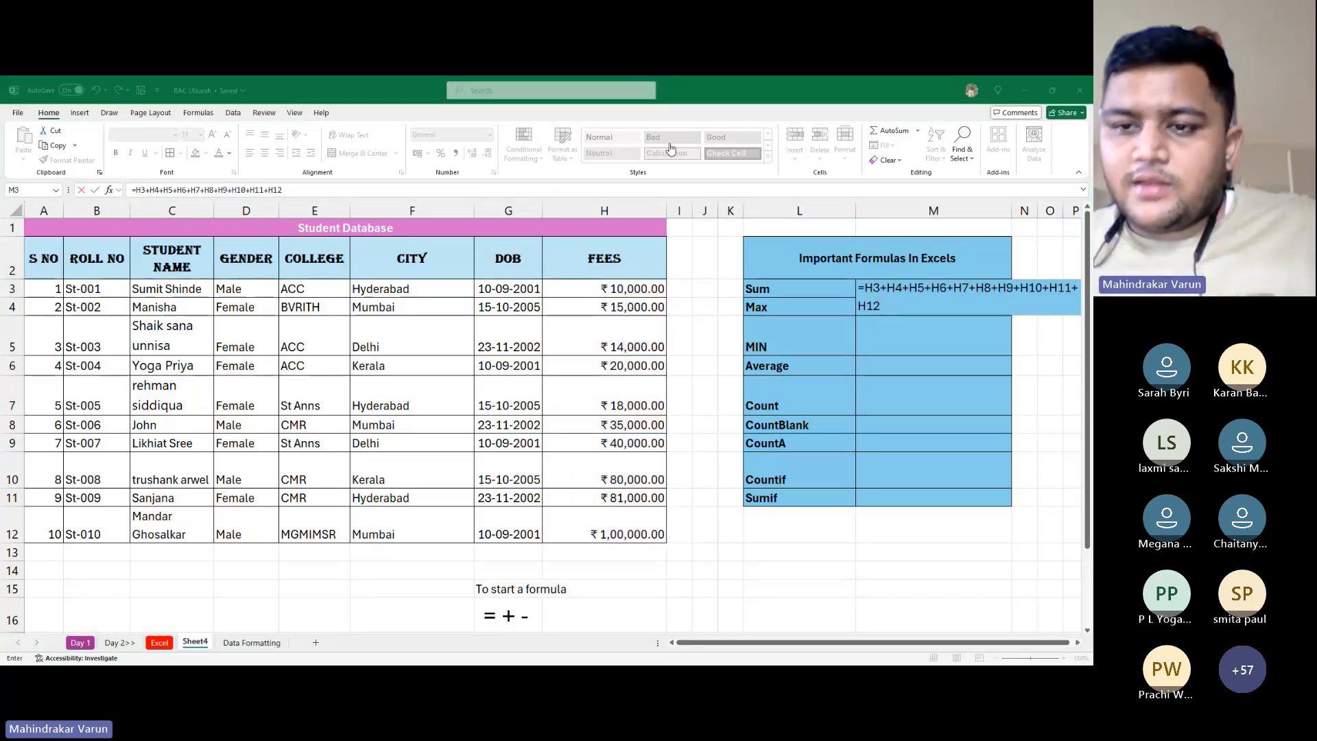
click(897, 382)
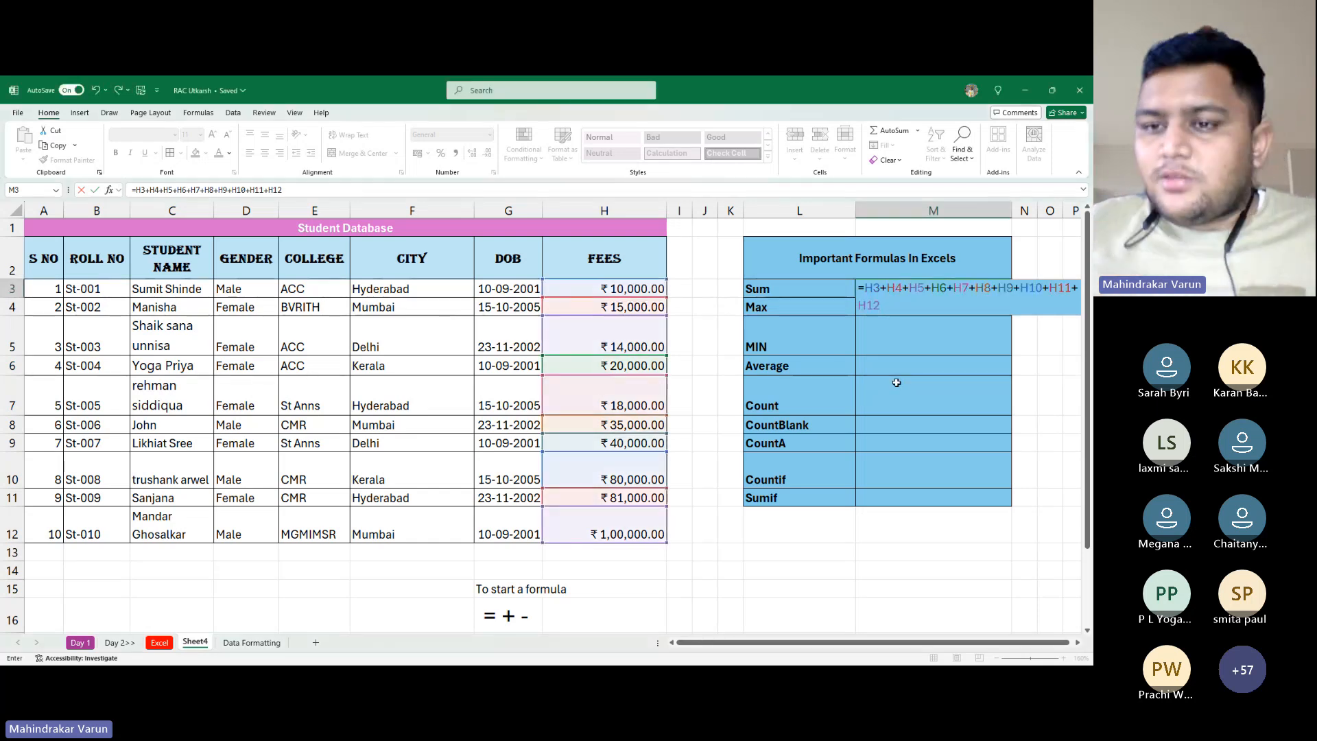
key(ctrl+Return)
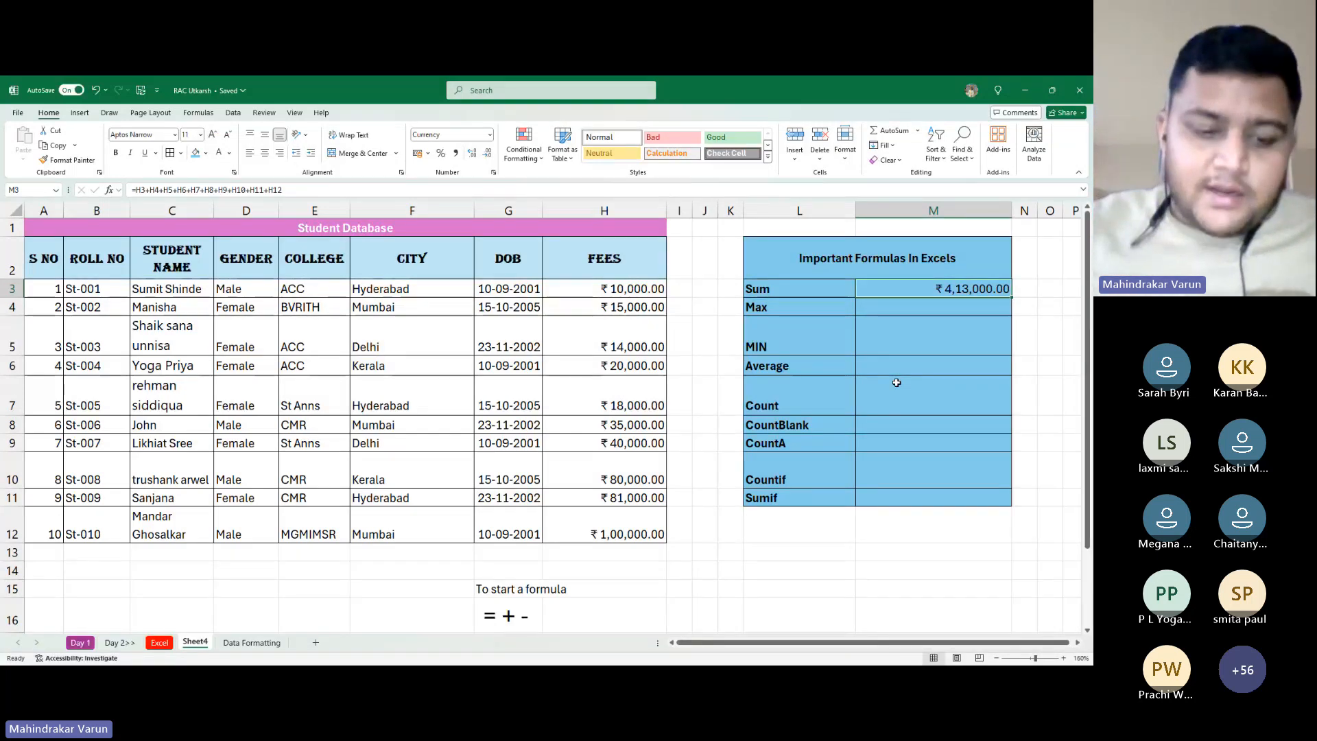
Retype the H12 reference in M3's formula, then delete the ₹4,13,000.00 total
key(F2)
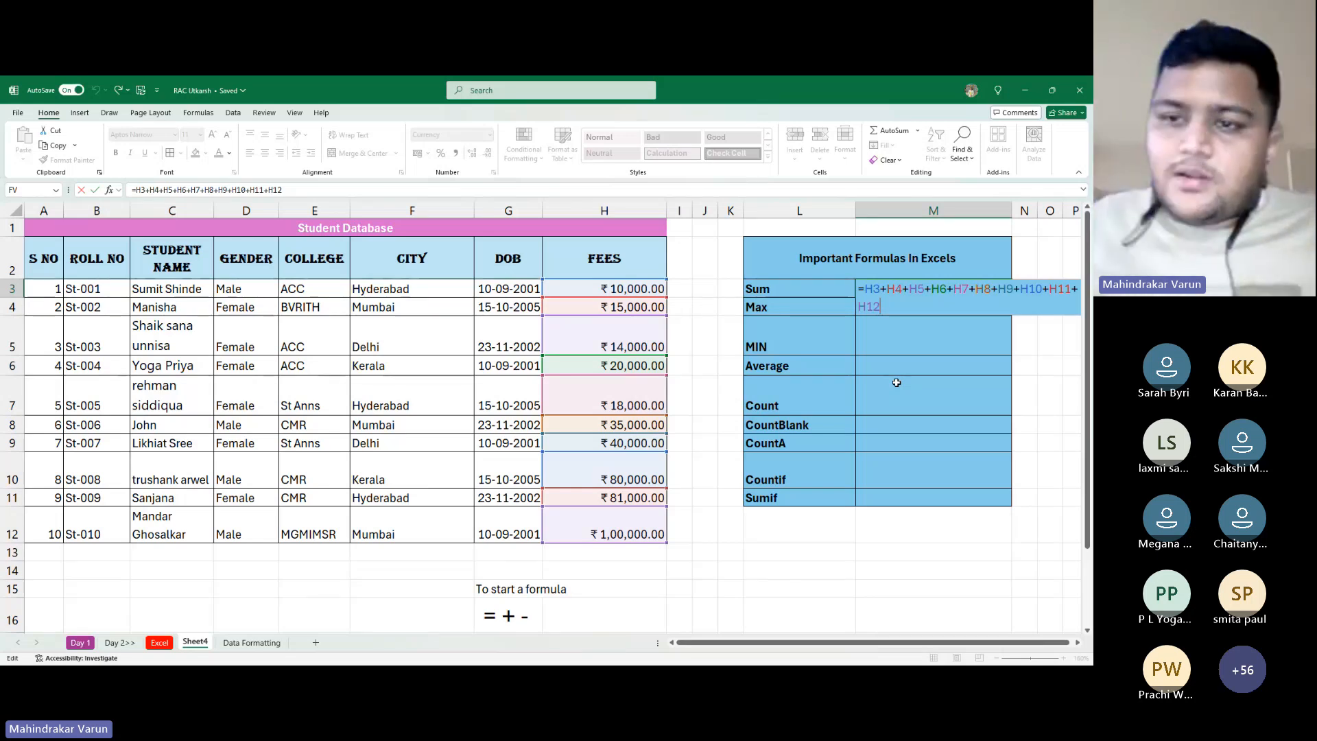
key(BackSpace)
key(BackSpace)
key(BackSpace)
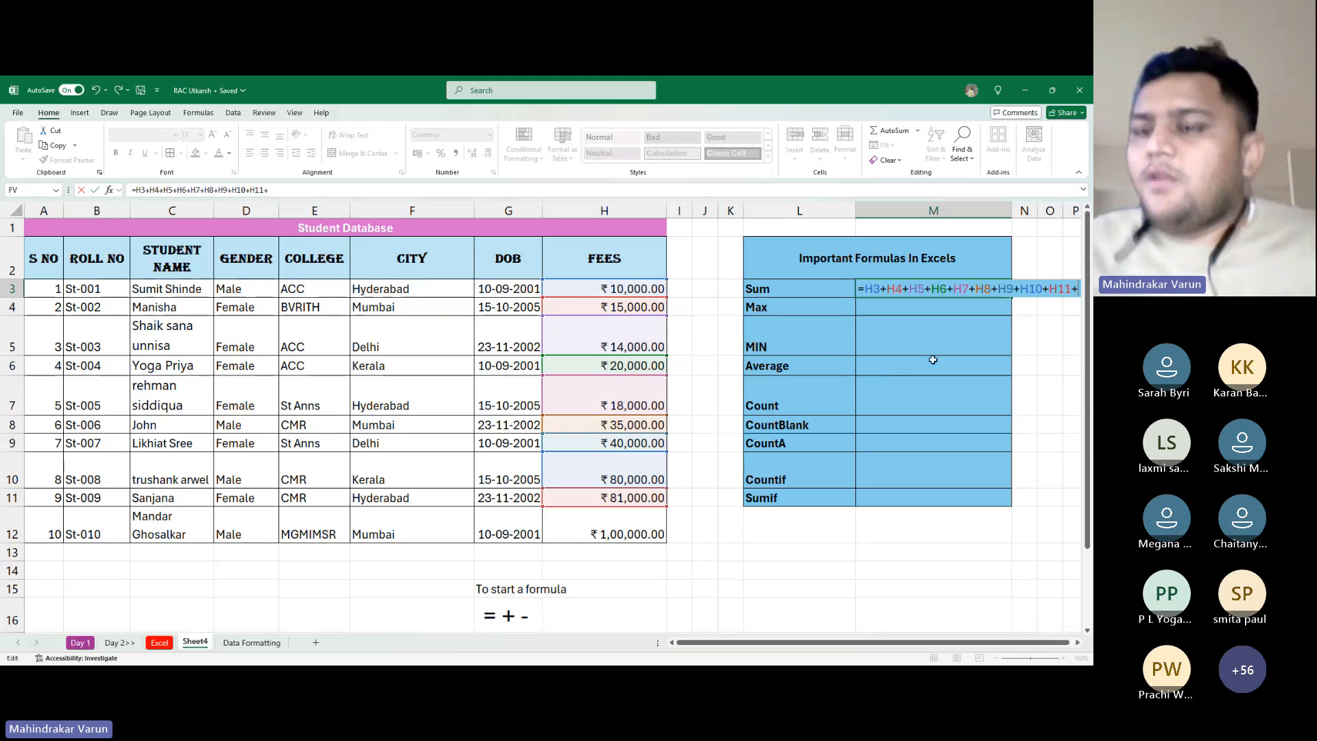
text(H12)
key(ctrl+Return)
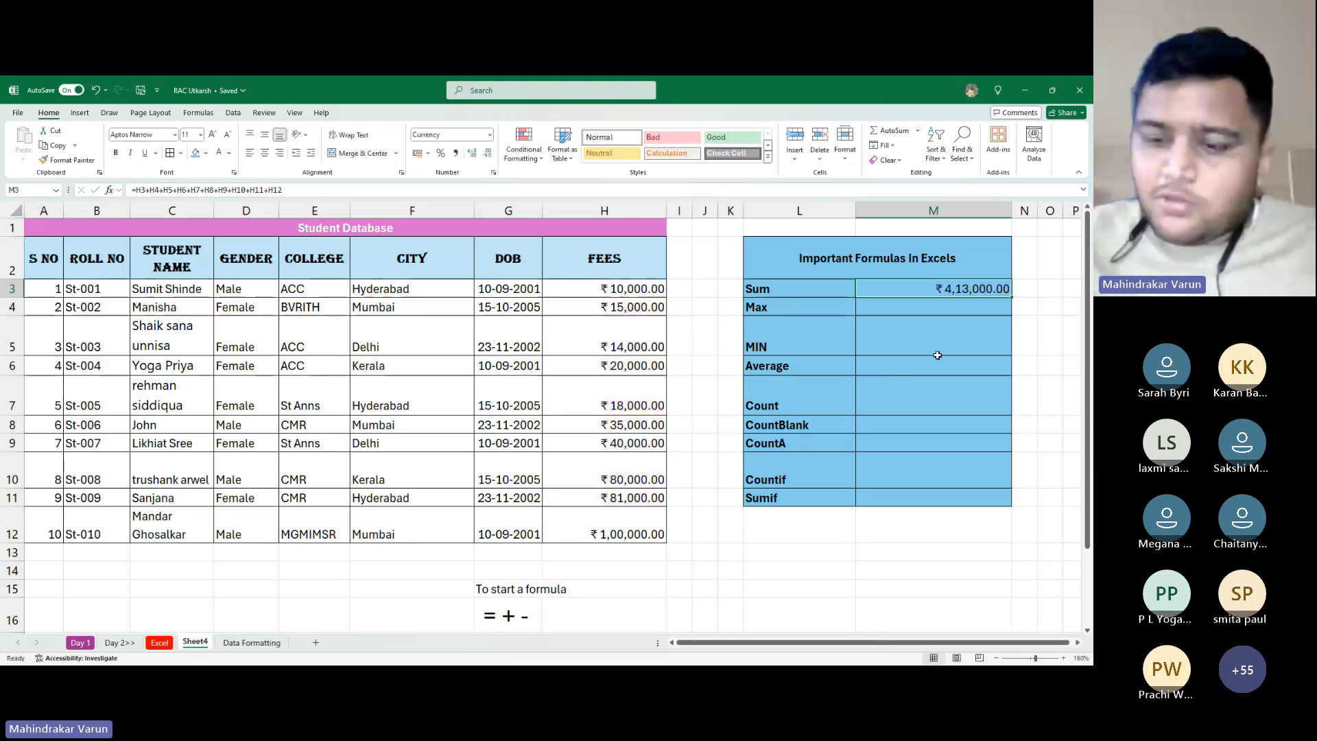
key(Delete)
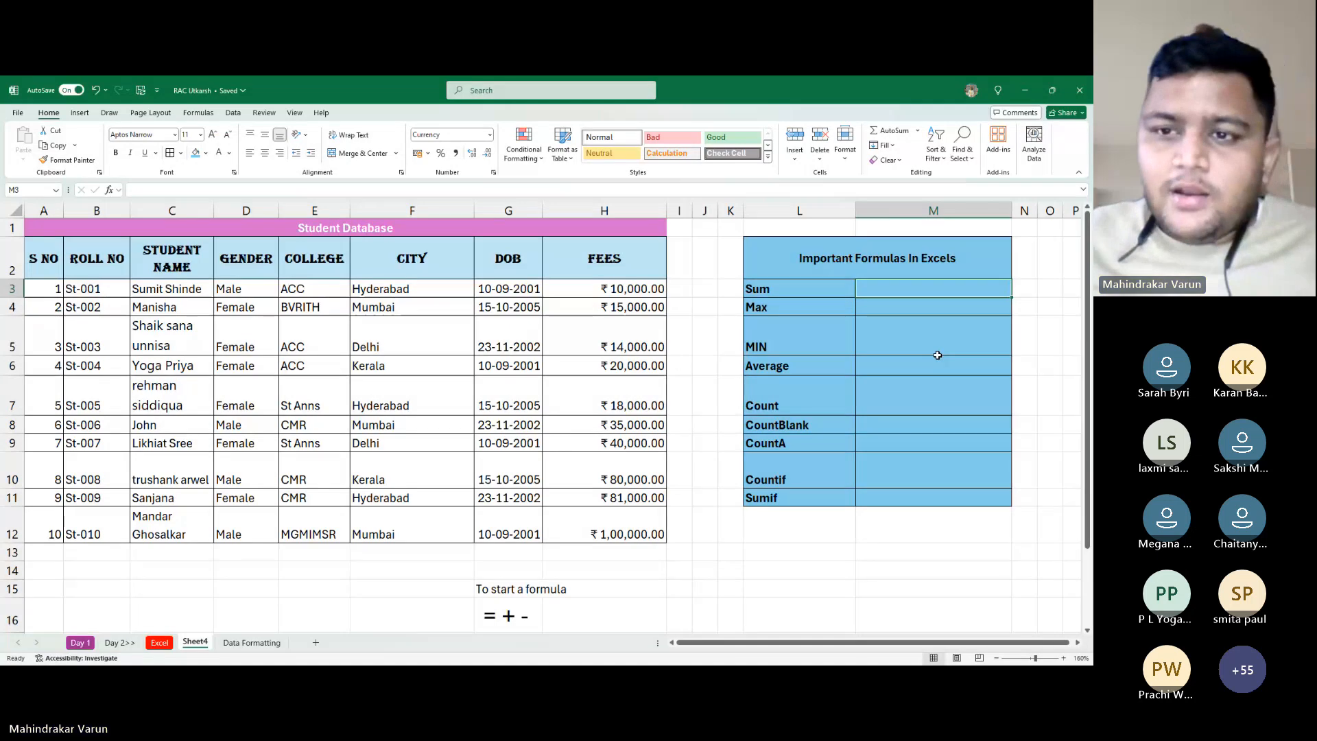
key(alt+Tab)
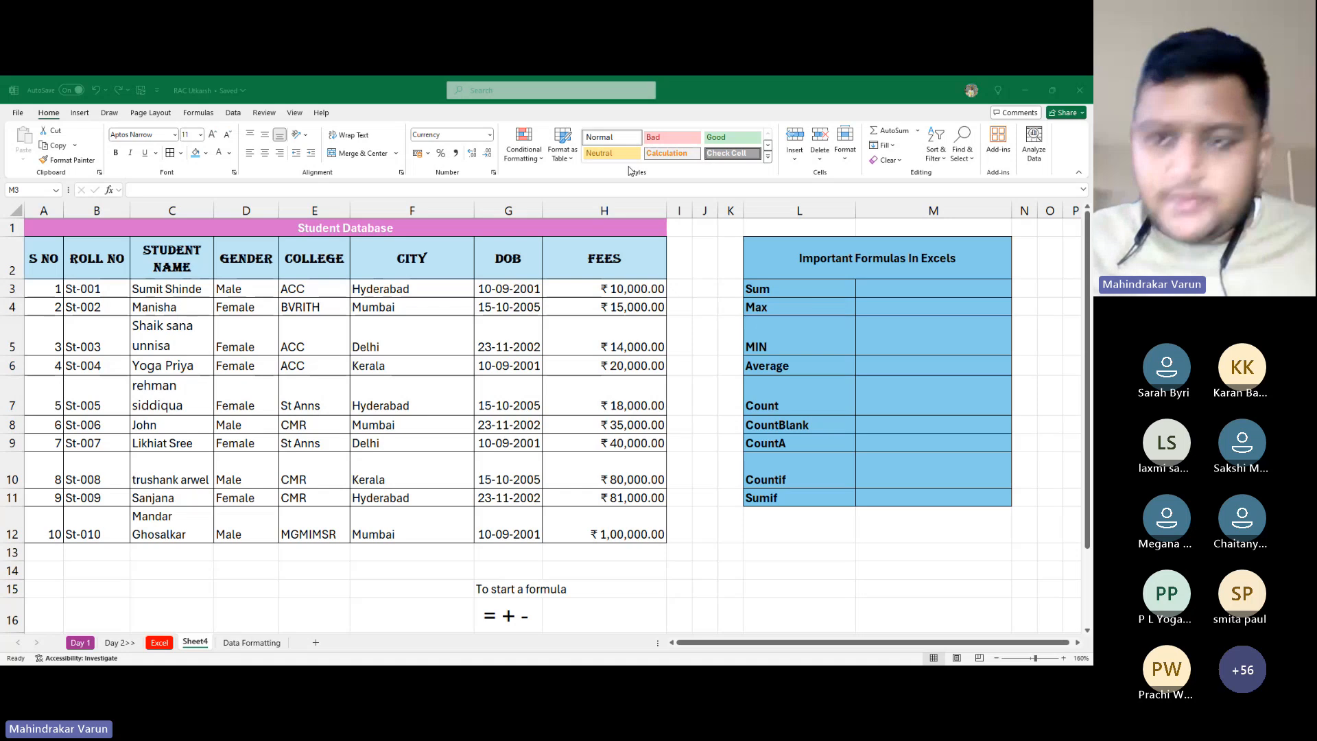
key(alt+Tab)
Begin =sum( in M3 with H3 and H4, removing a wrongly added reference
text(V)
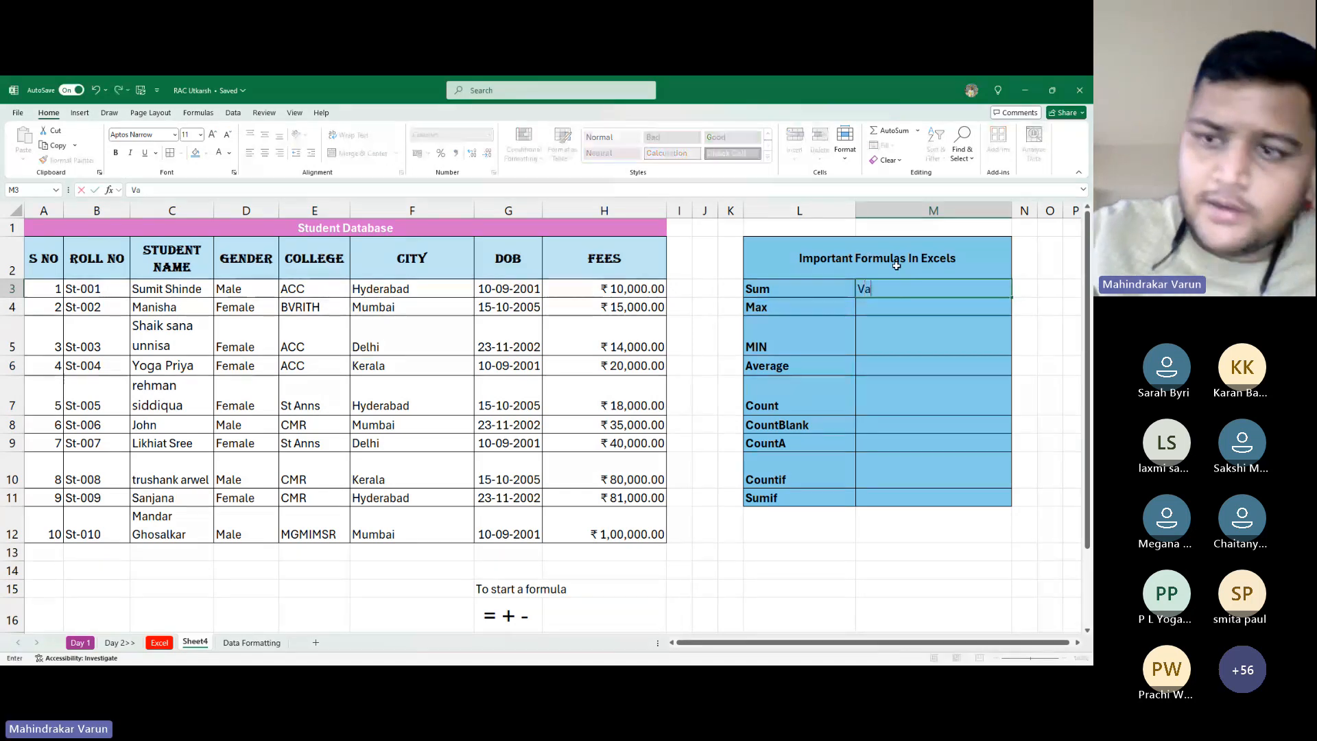
key(BackSpace)
text(=)
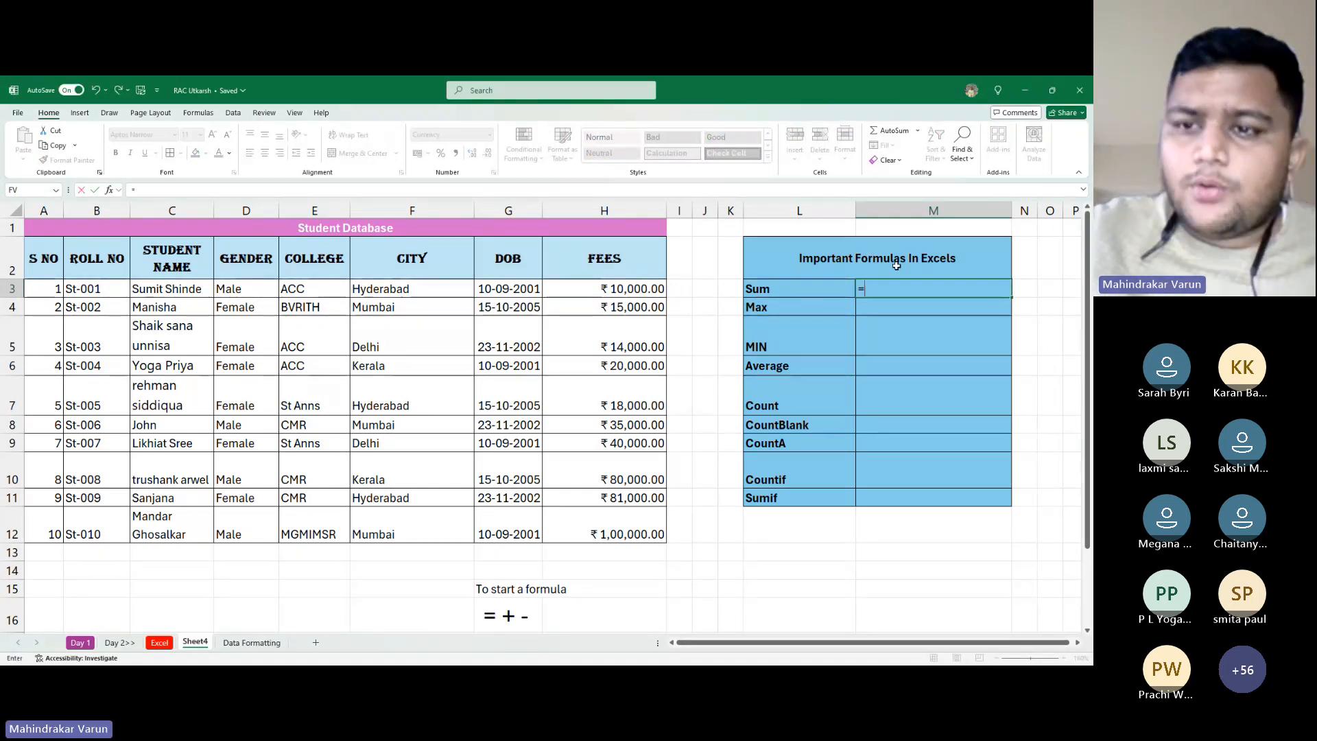
text(sum)
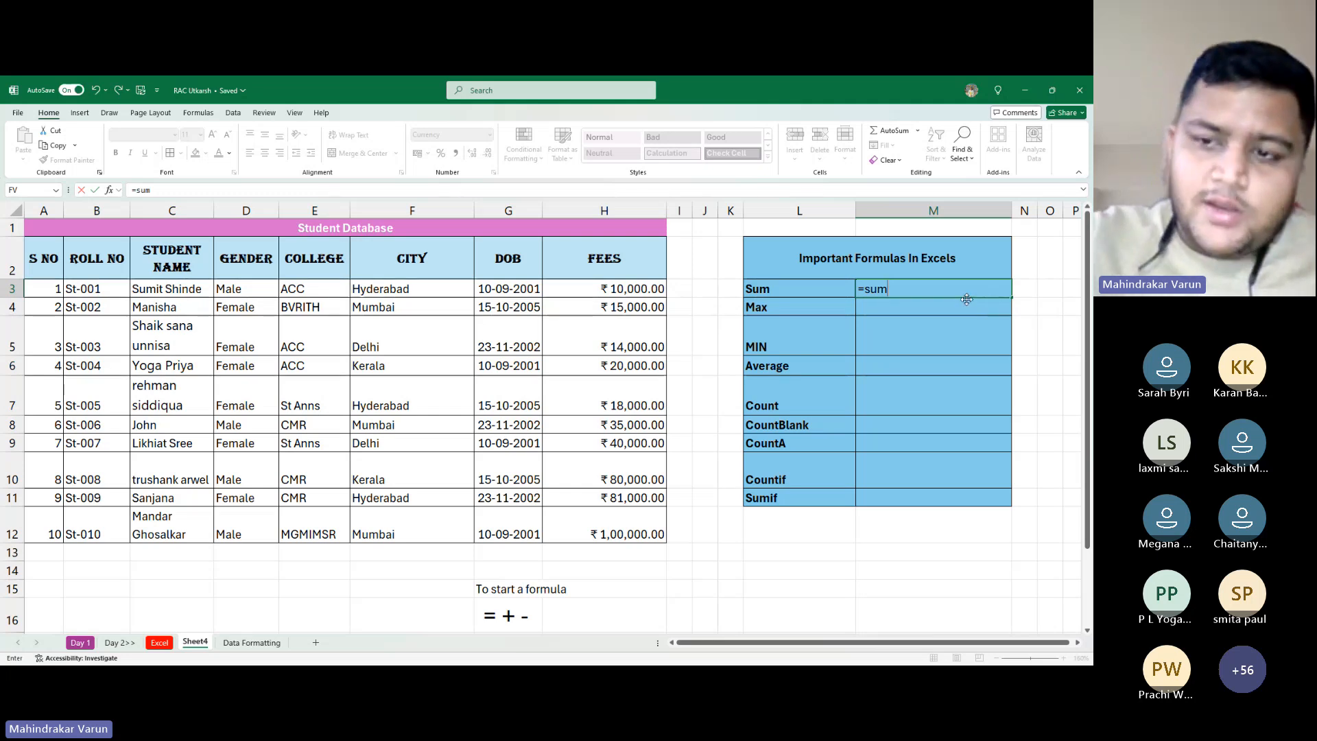
text(()
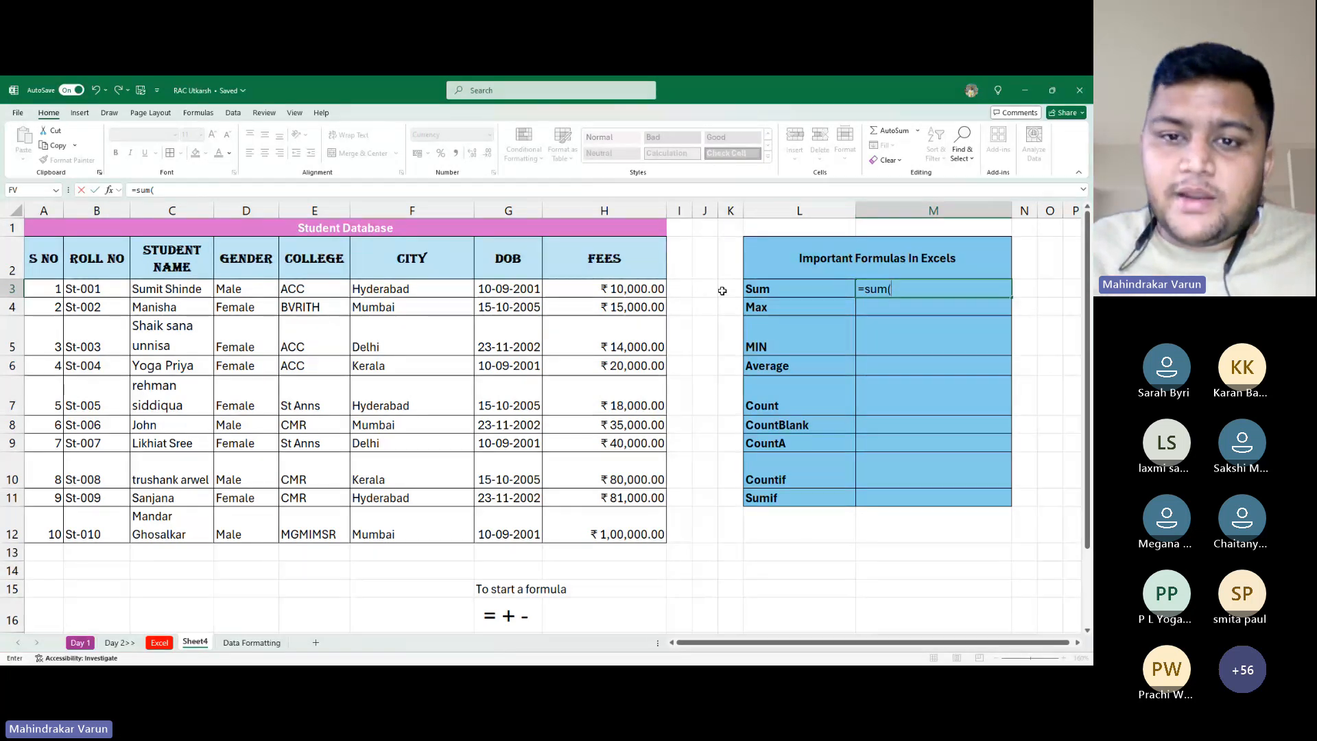
click(641, 289)
text(,)
click(641, 307)
text(,)
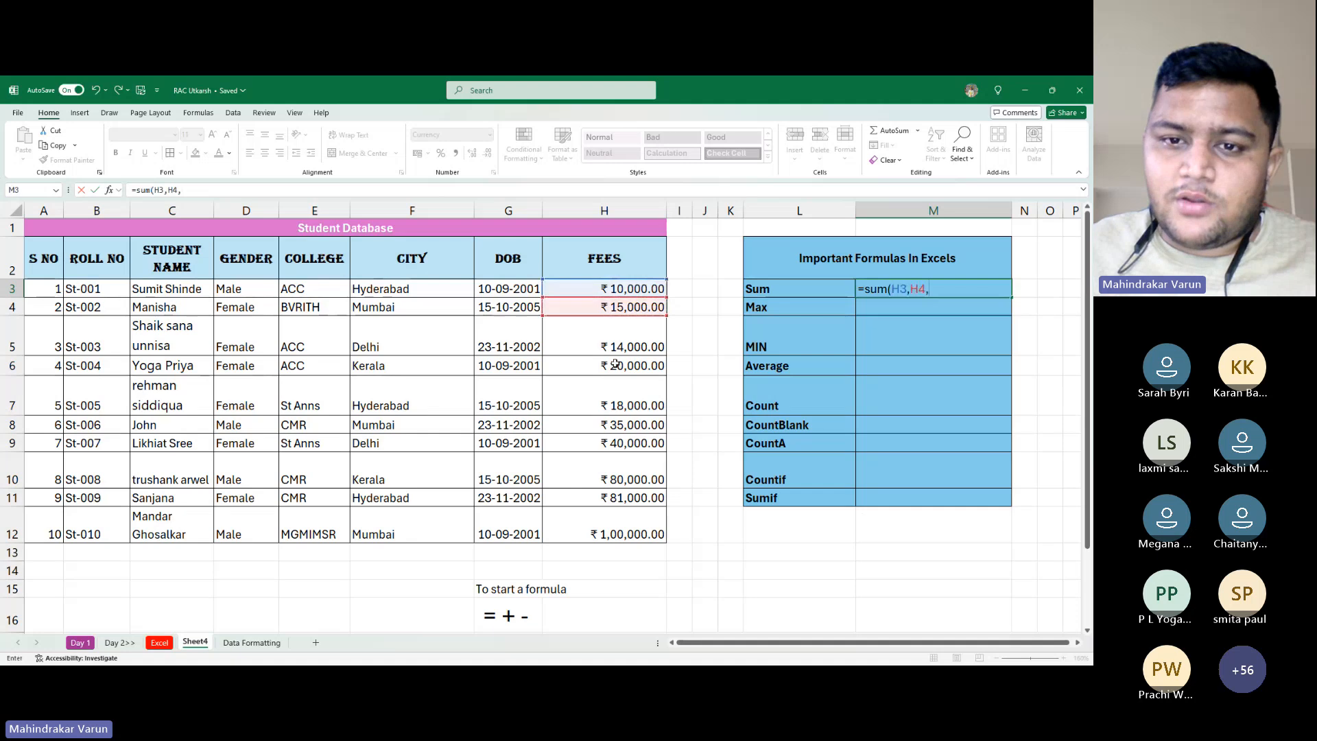
click(631, 343)
key(BackSpace)
key(BackSpace)
key(BackSpace)
key(BackSpace)
key(BackSpace)
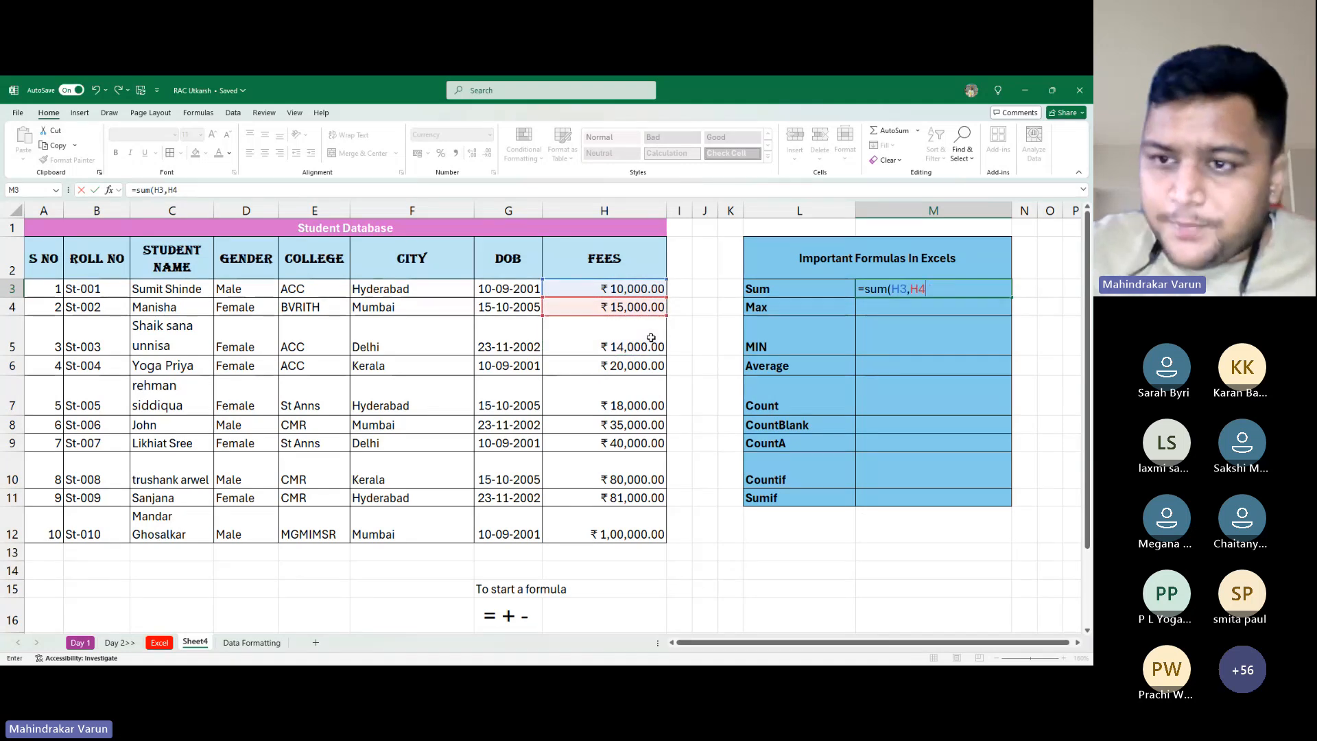
key(BackSpace)
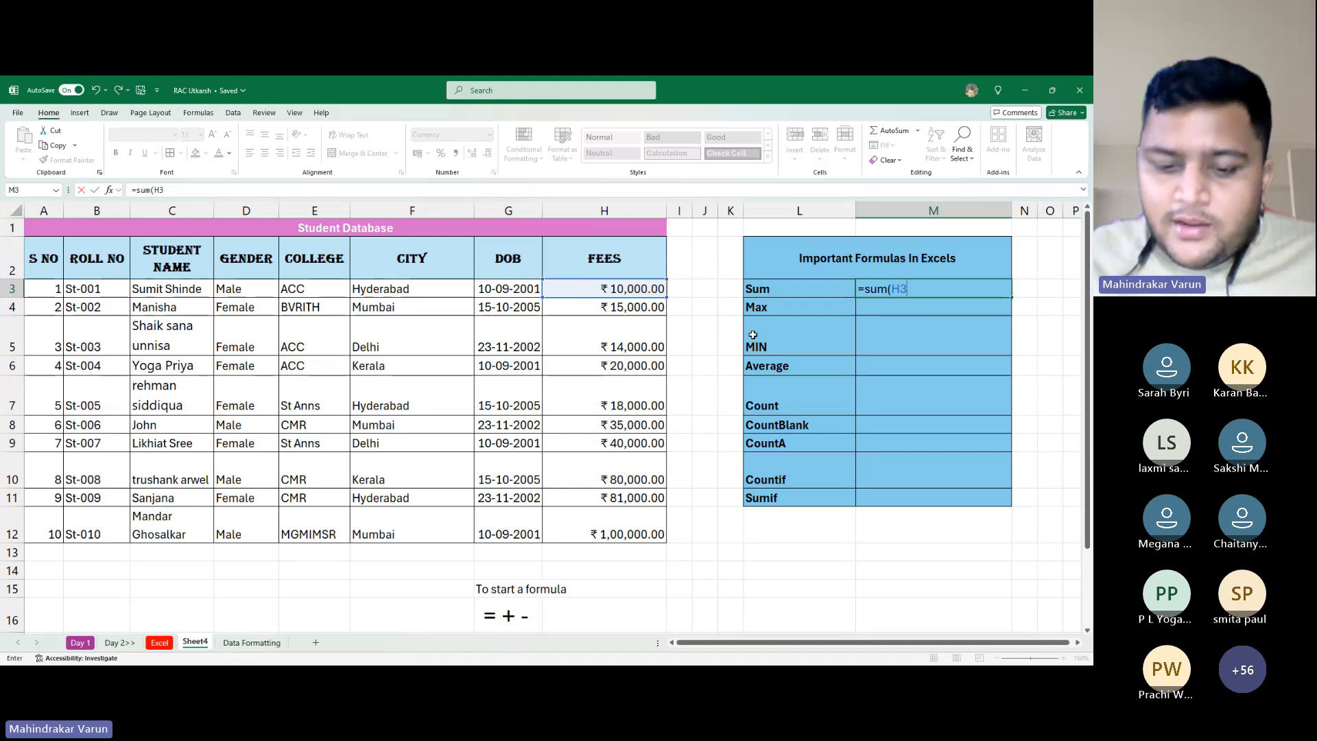
Add H4 through H9 to the SUM as comma-separated arguments
text(,)
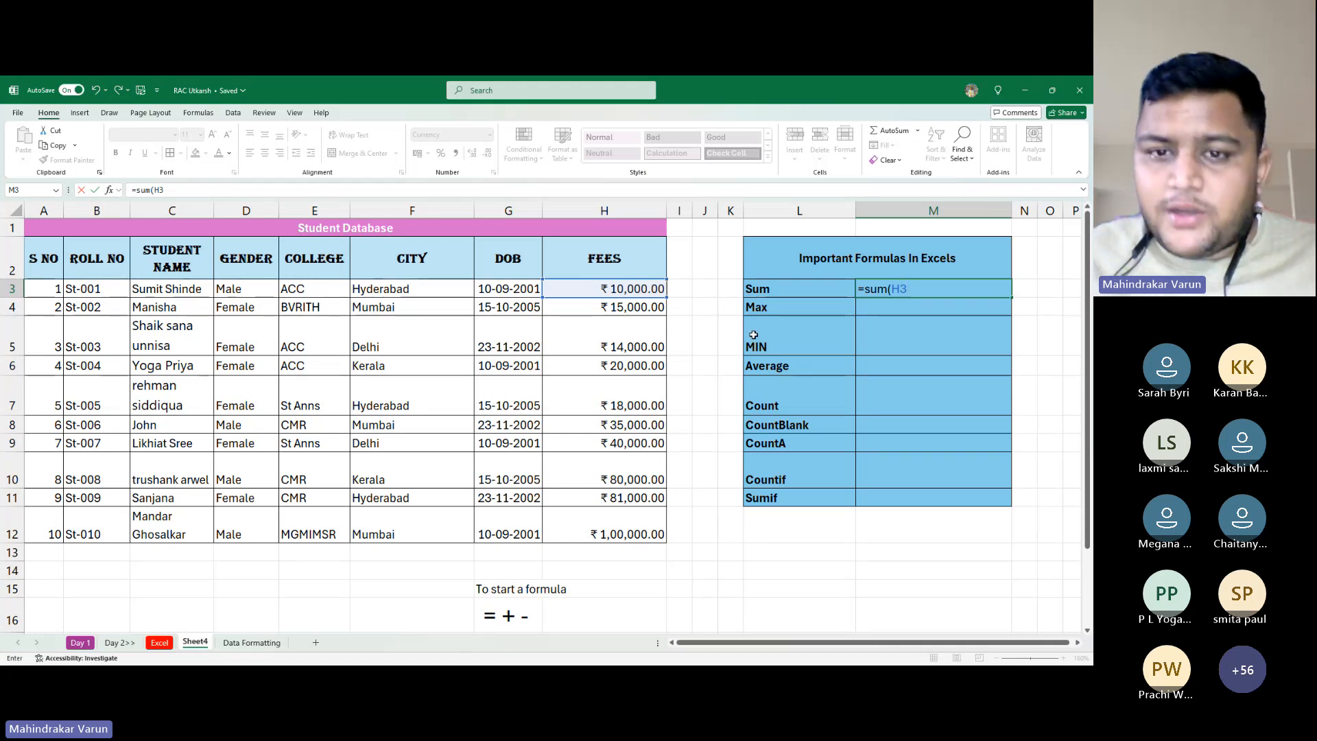
click(616, 342)
click(630, 306)
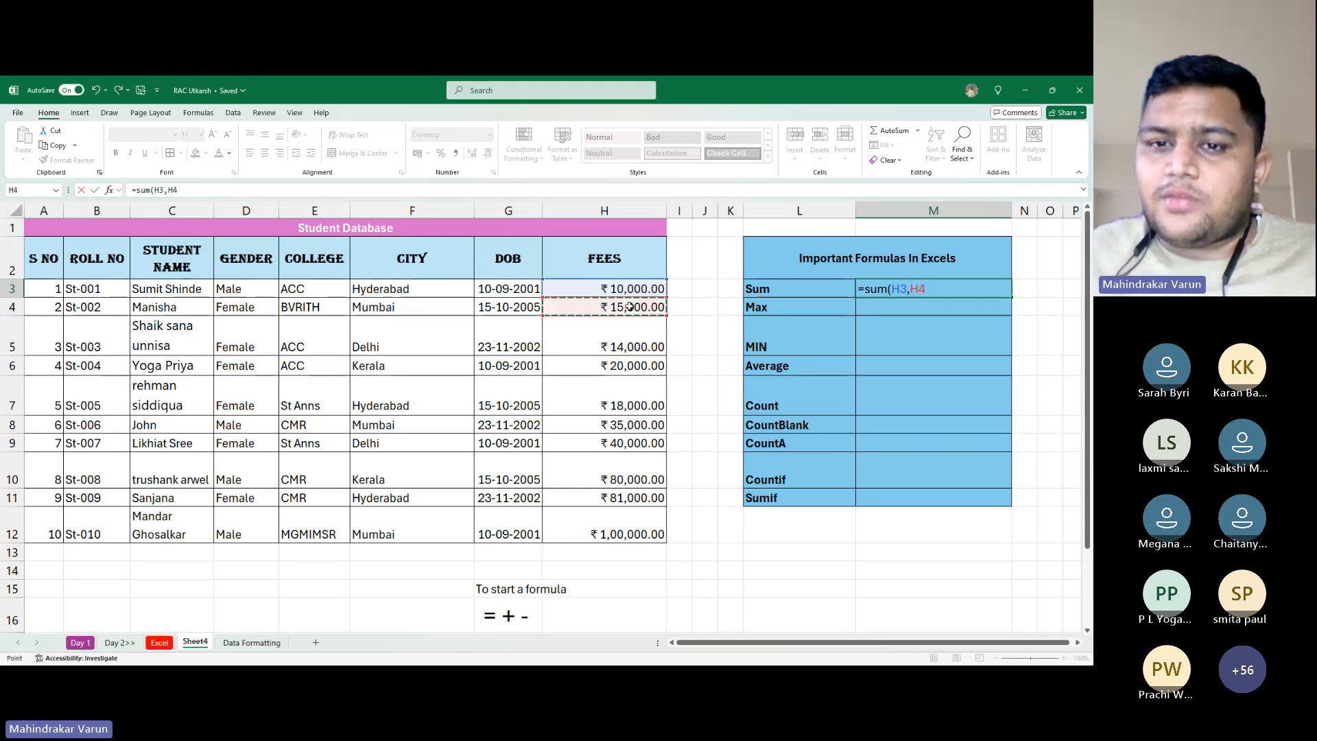
text(,)
click(635, 336)
text(,)
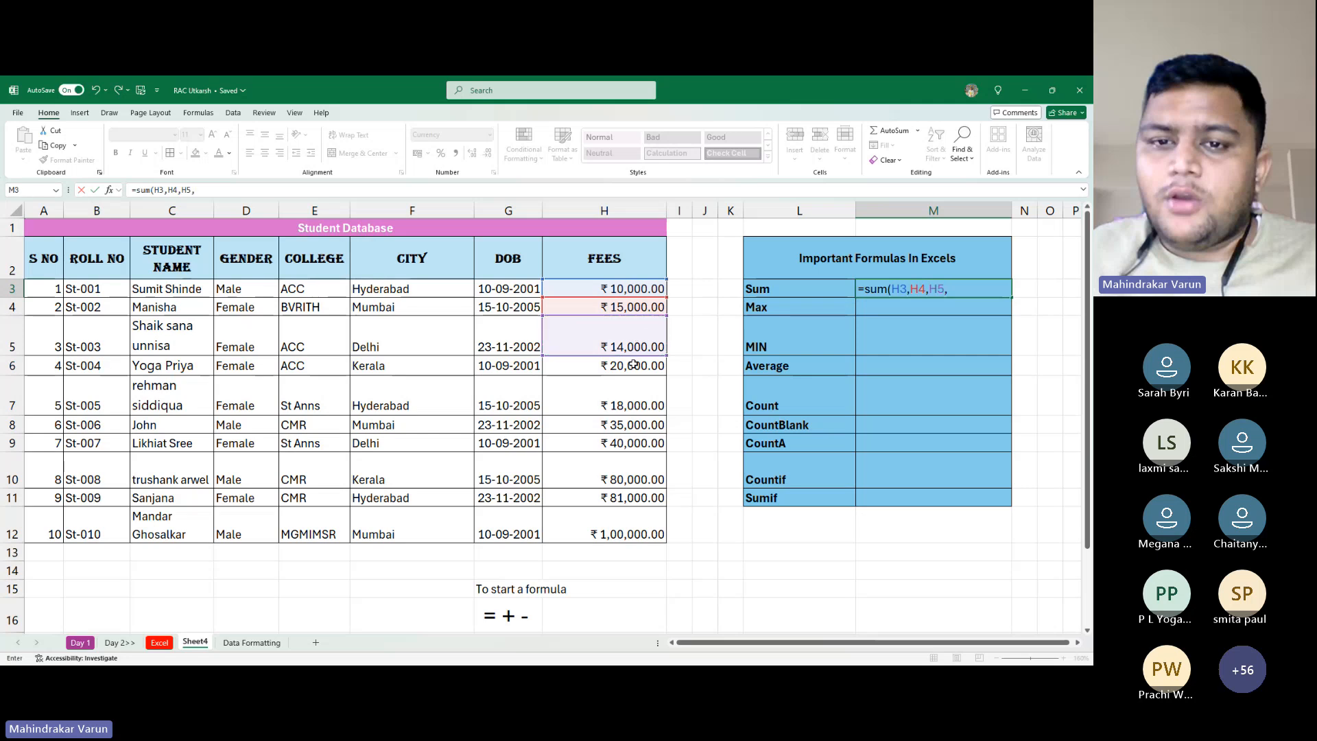
click(636, 366)
text(,)
click(637, 403)
text(,)
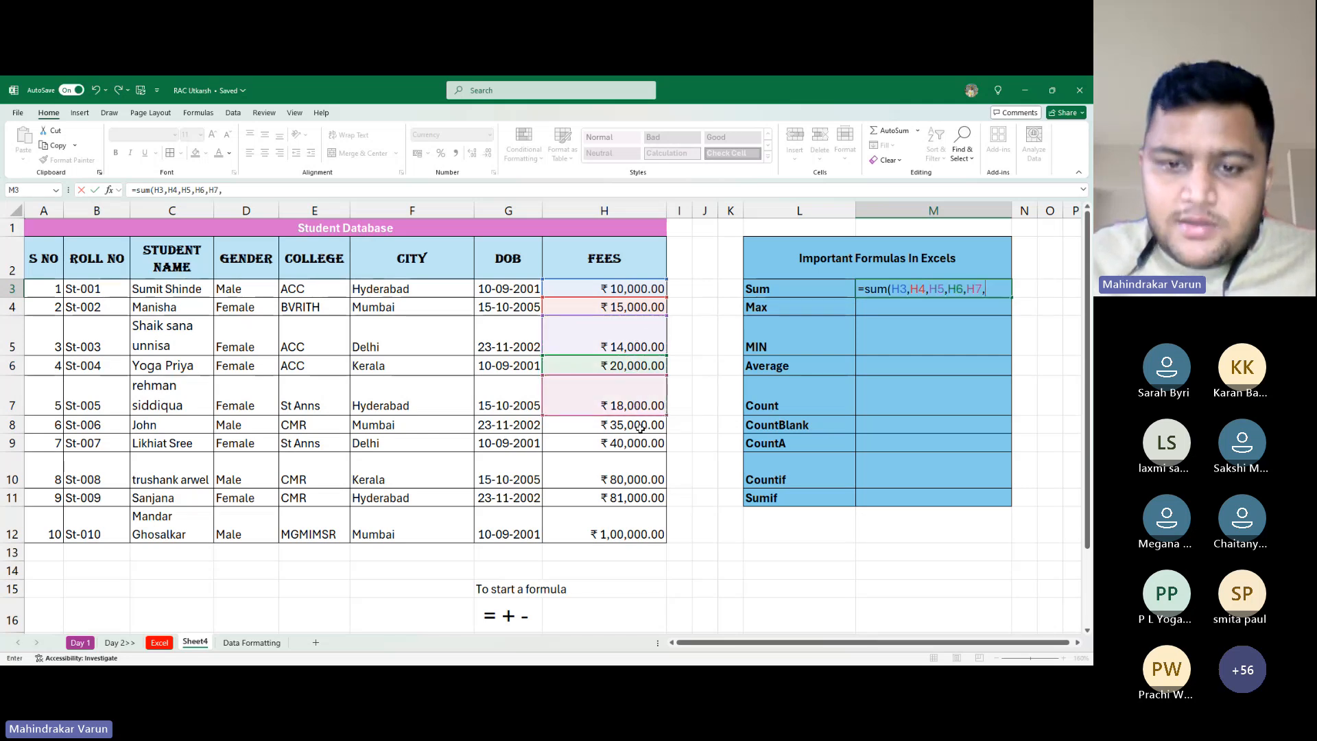
click(641, 431)
text(,)
click(638, 445)
Add H10, H11 and H12, close the parenthesis and commit the ₹4,13,000.00 sum
text(,)
click(636, 475)
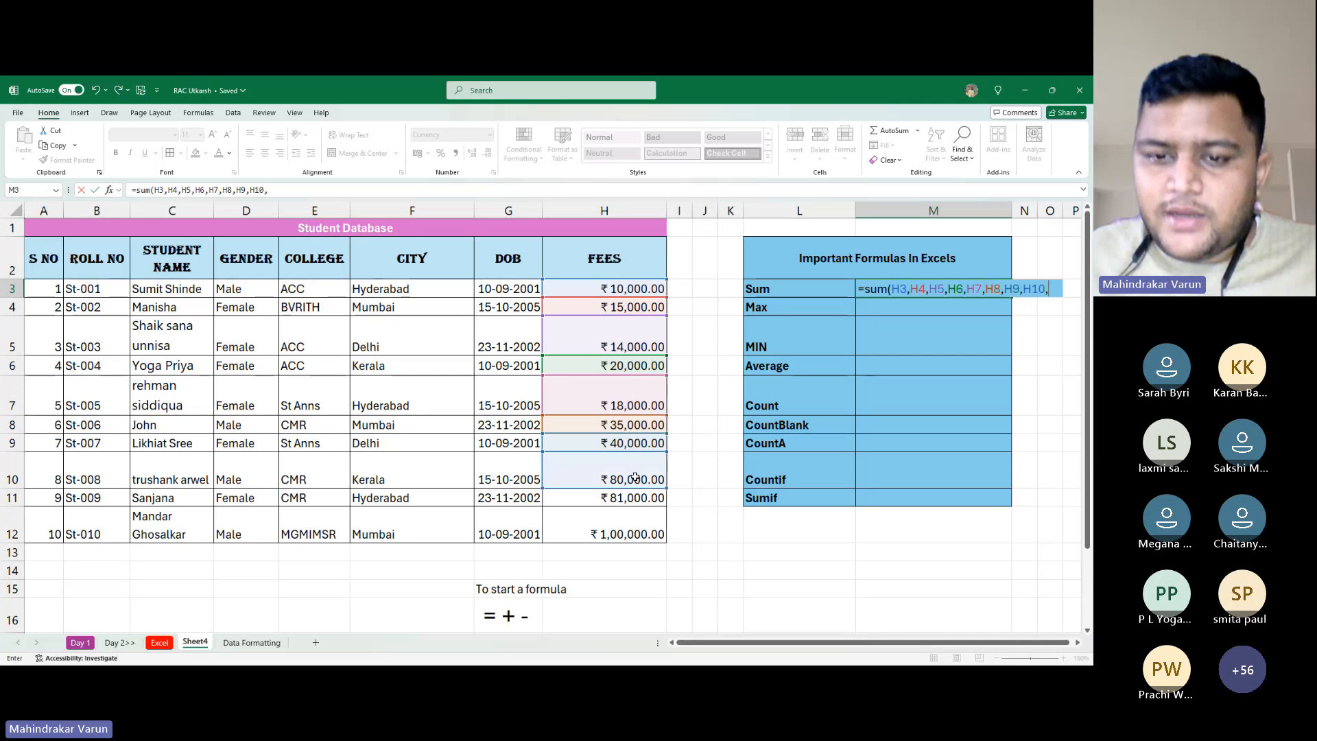
text(,)
click(636, 498)
text(,)
click(641, 520)
text(,)
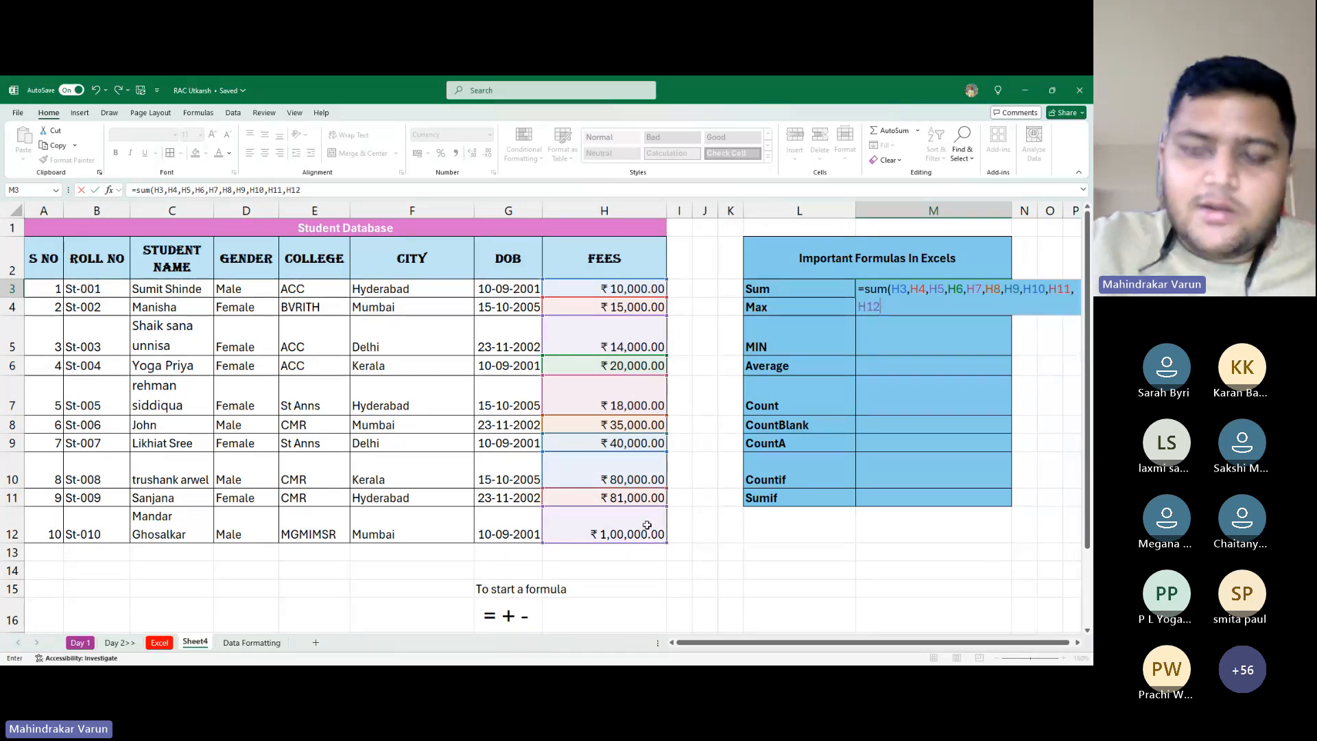
key(BackSpace)
text())
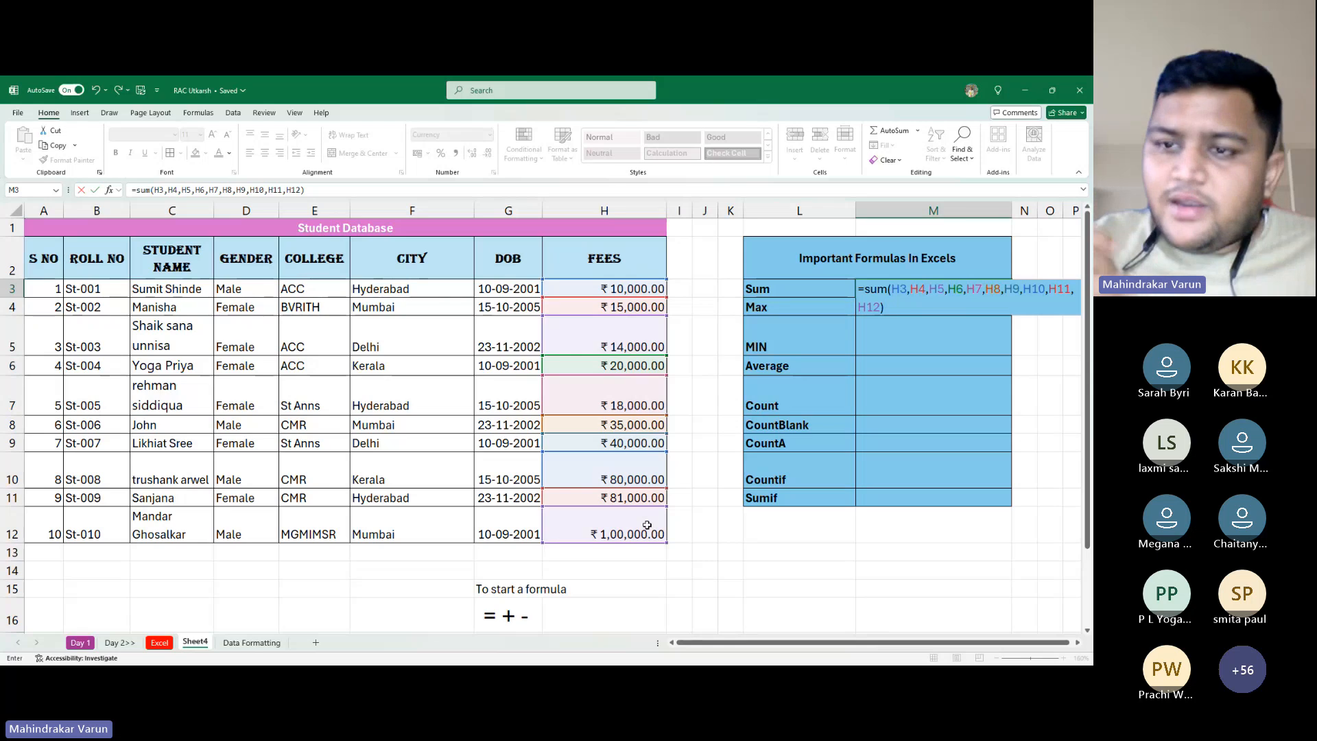
key(alt+Tab)
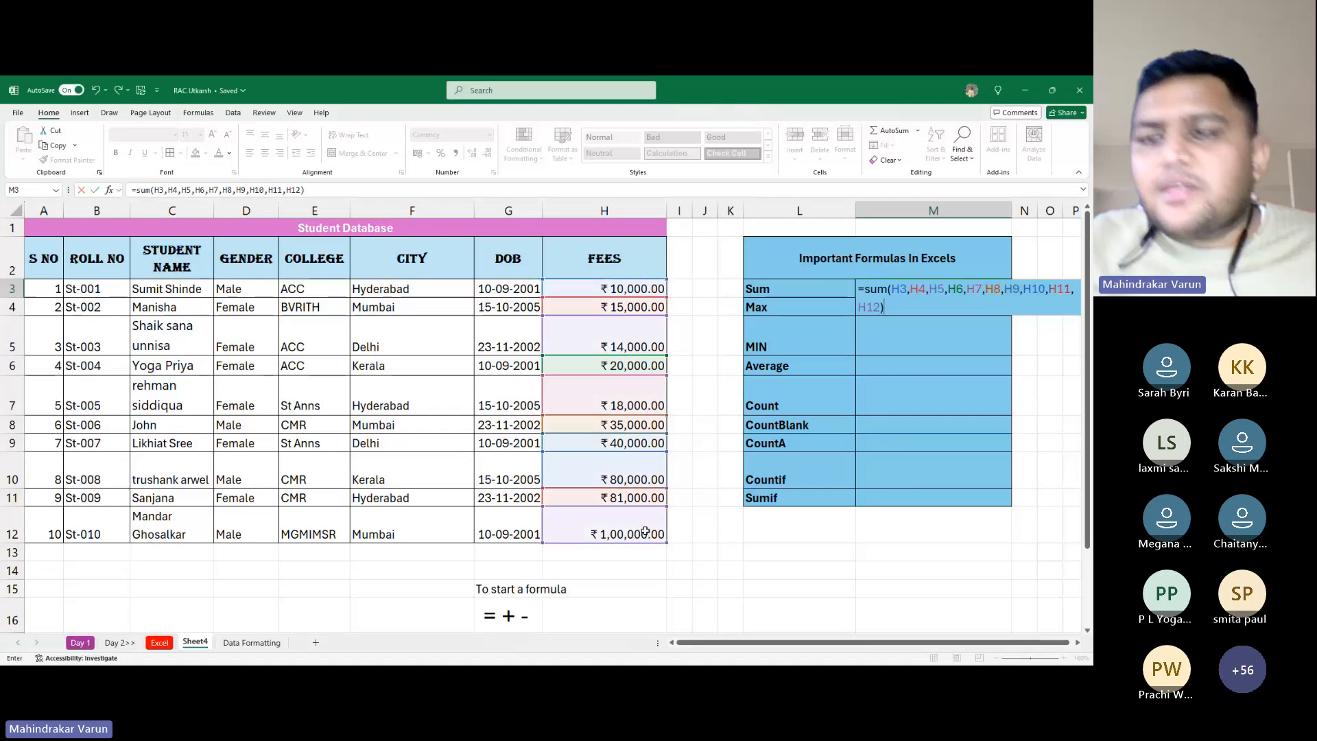
key(Return)
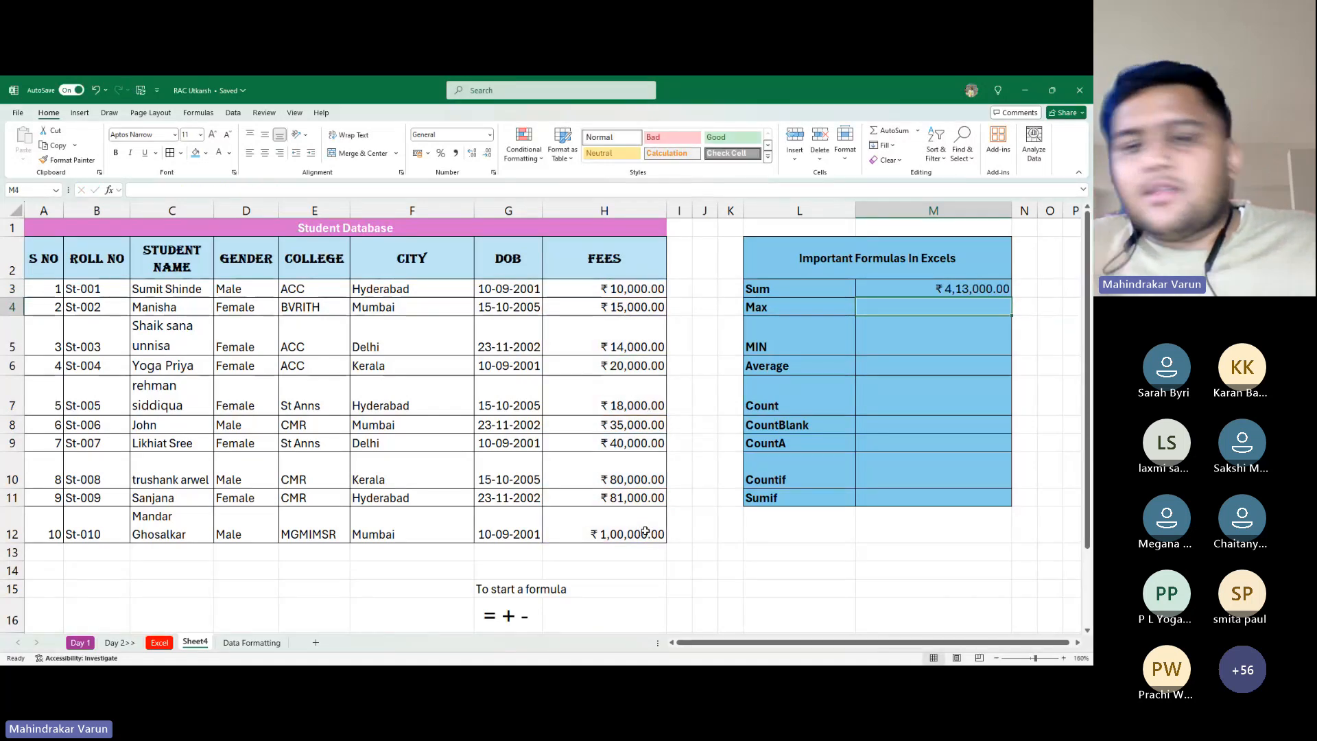
Review M3's comma-separated SUM formula in edit mode and recommit it
key(Down)
key(Up)
key(Up)
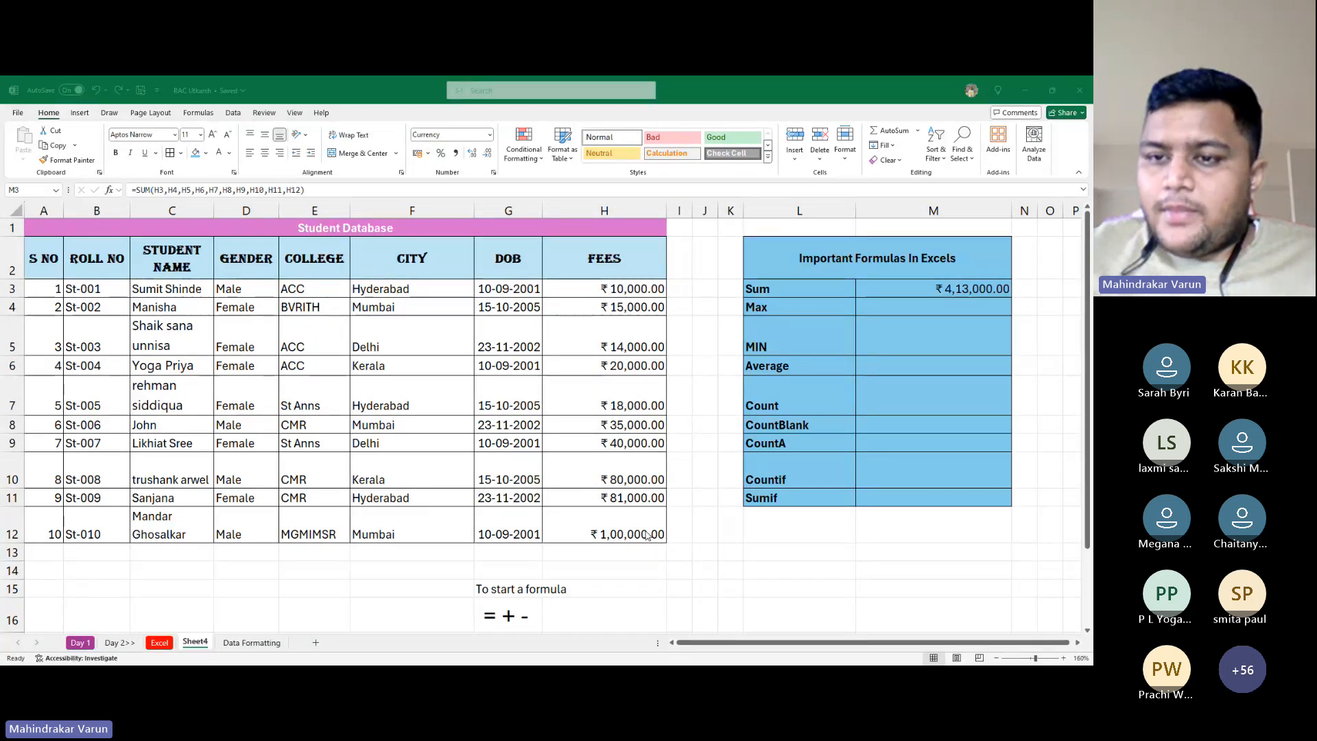
click(645, 531)
key(F2)
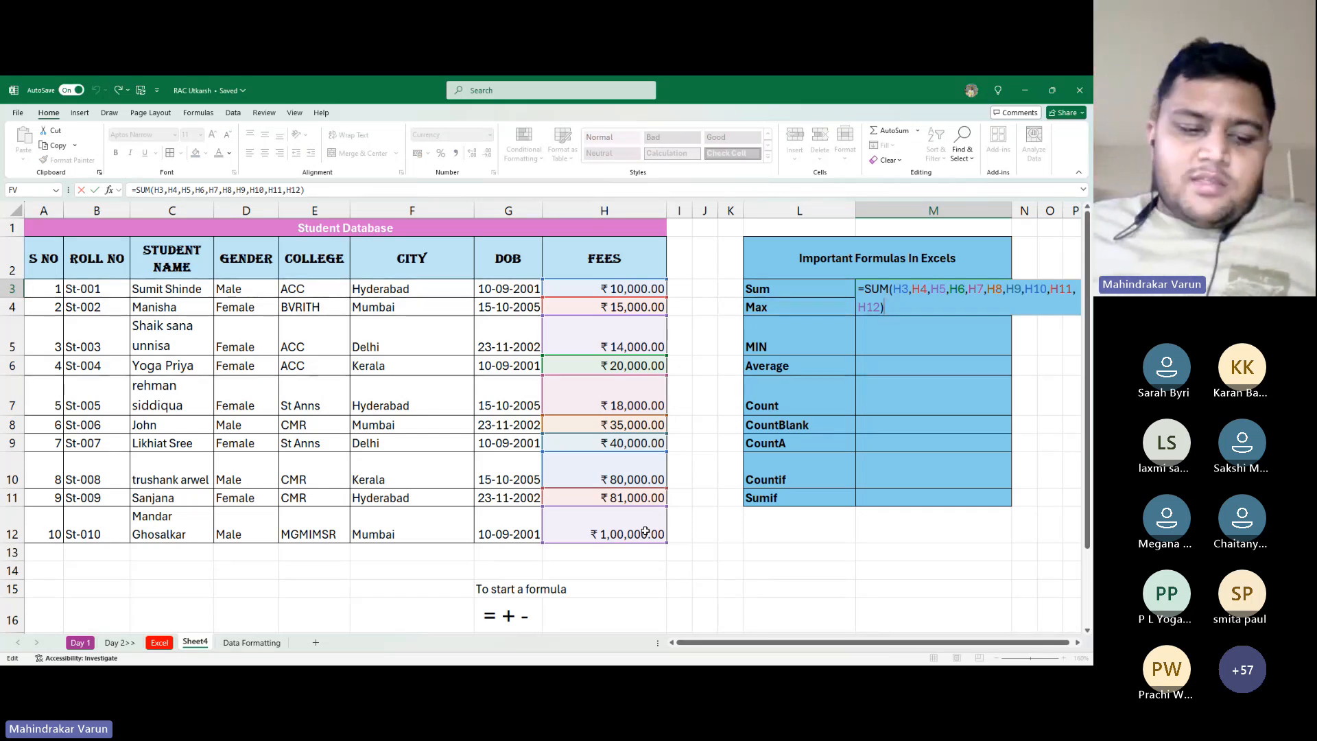
key(ctrl+Return)
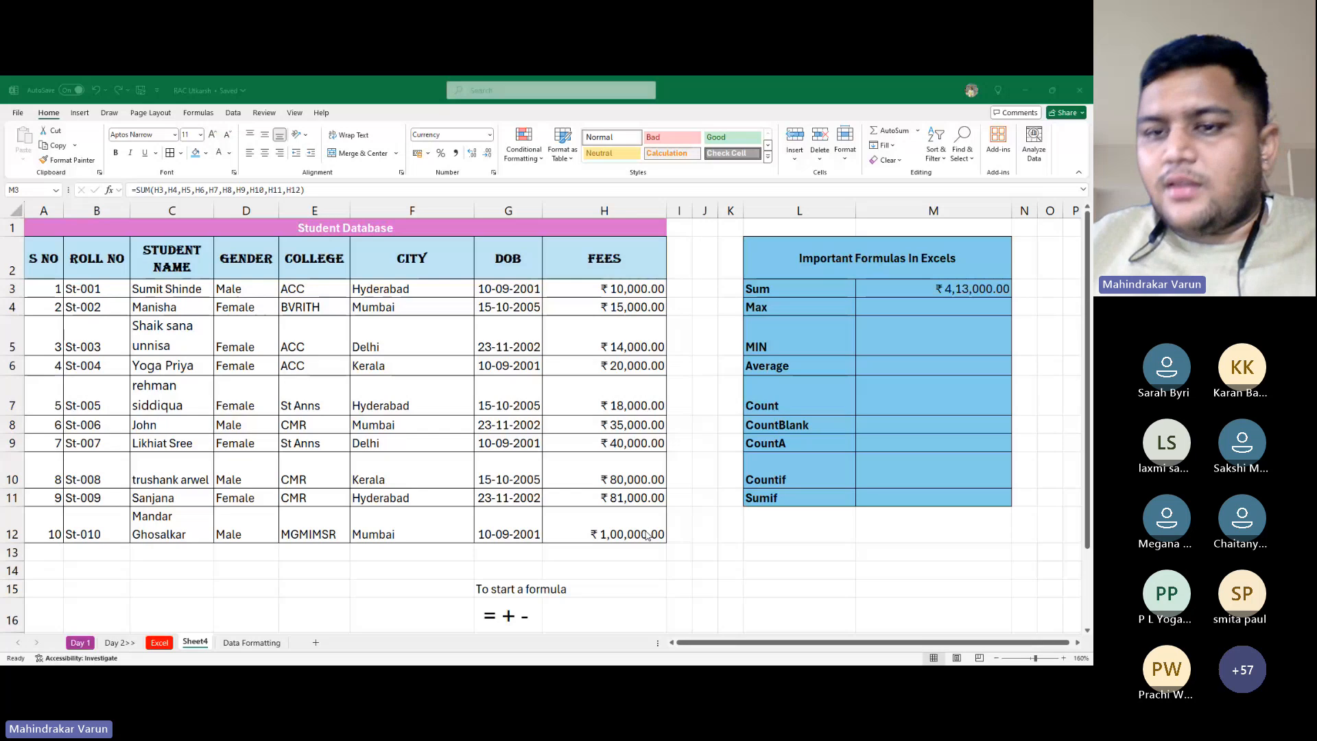
key(alt+Tab)
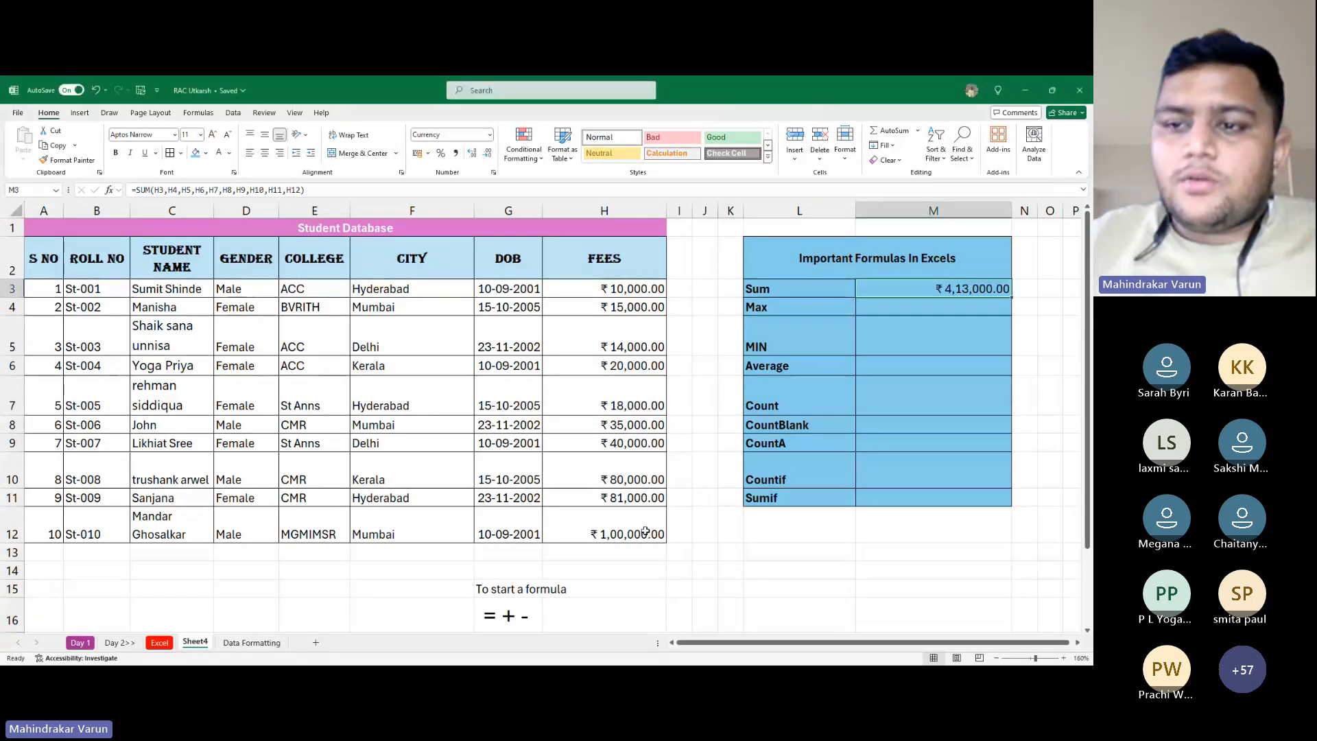
key(Down)
key(Up)
Replace M3 with =SUM(H3:H12) by dragging the fee range, then recheck it with F2
key(Delete)
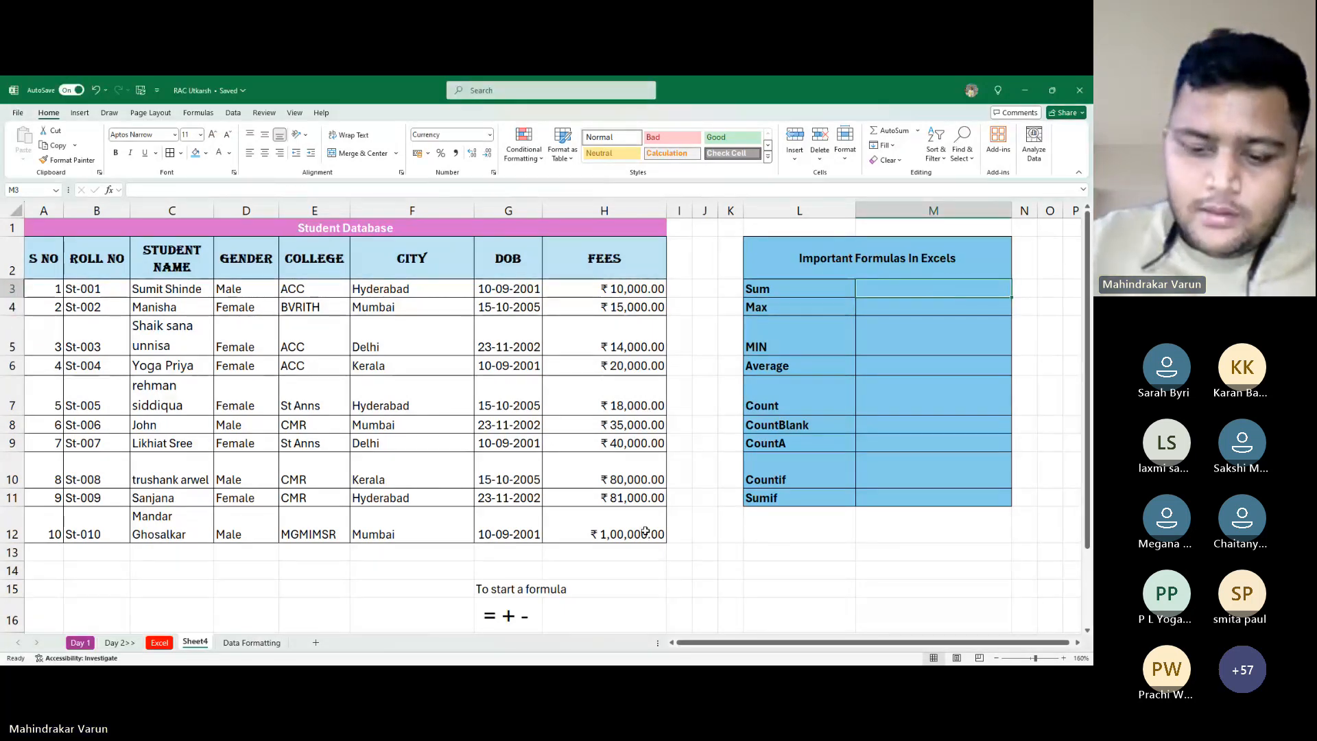
text(=s)
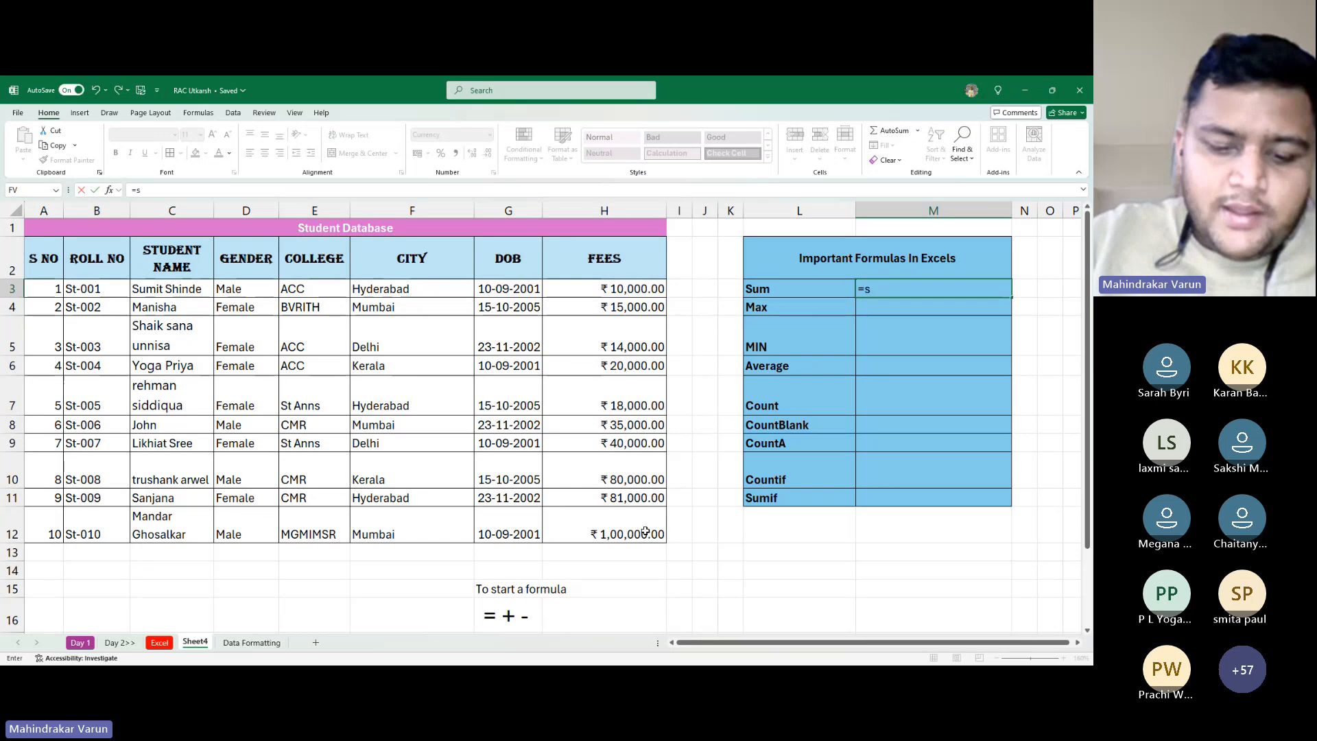
text(um)
key(Tab)
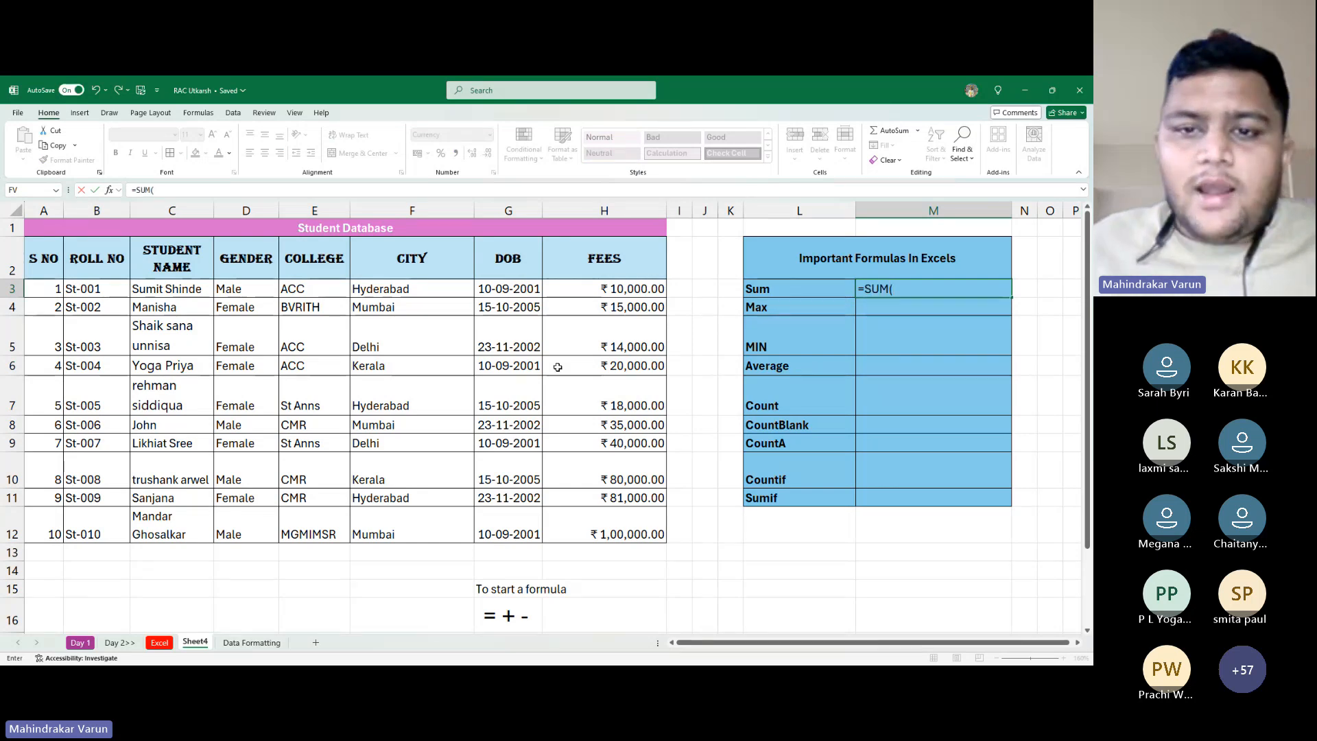
click(627, 289)
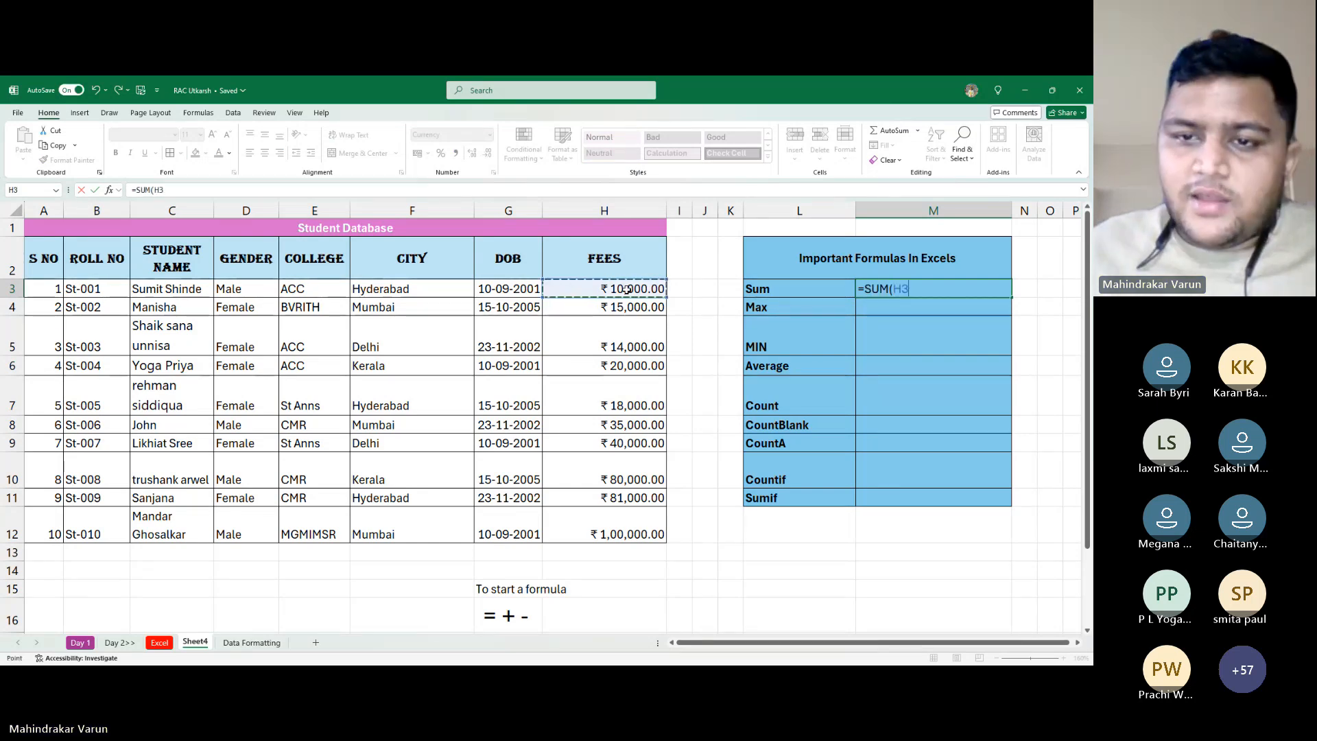
drag(627, 289, 686, 522)
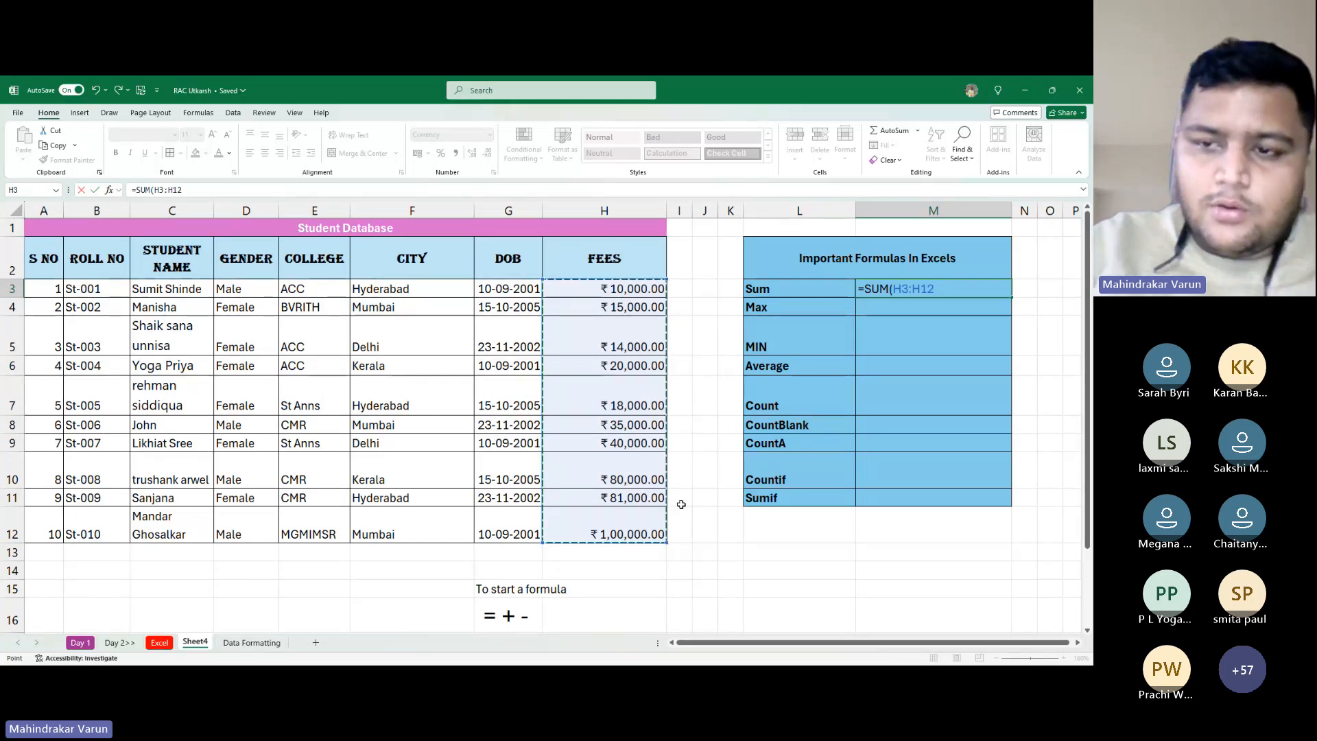
text())
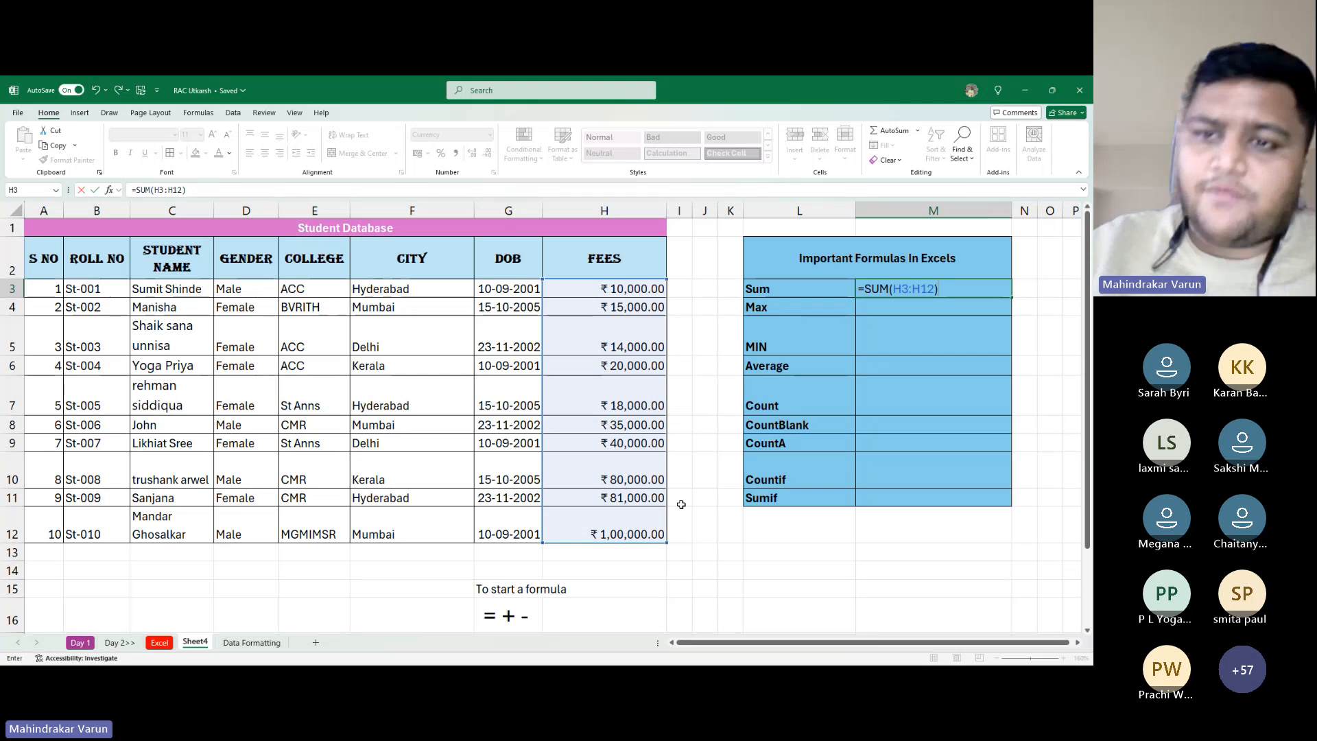
key(Return)
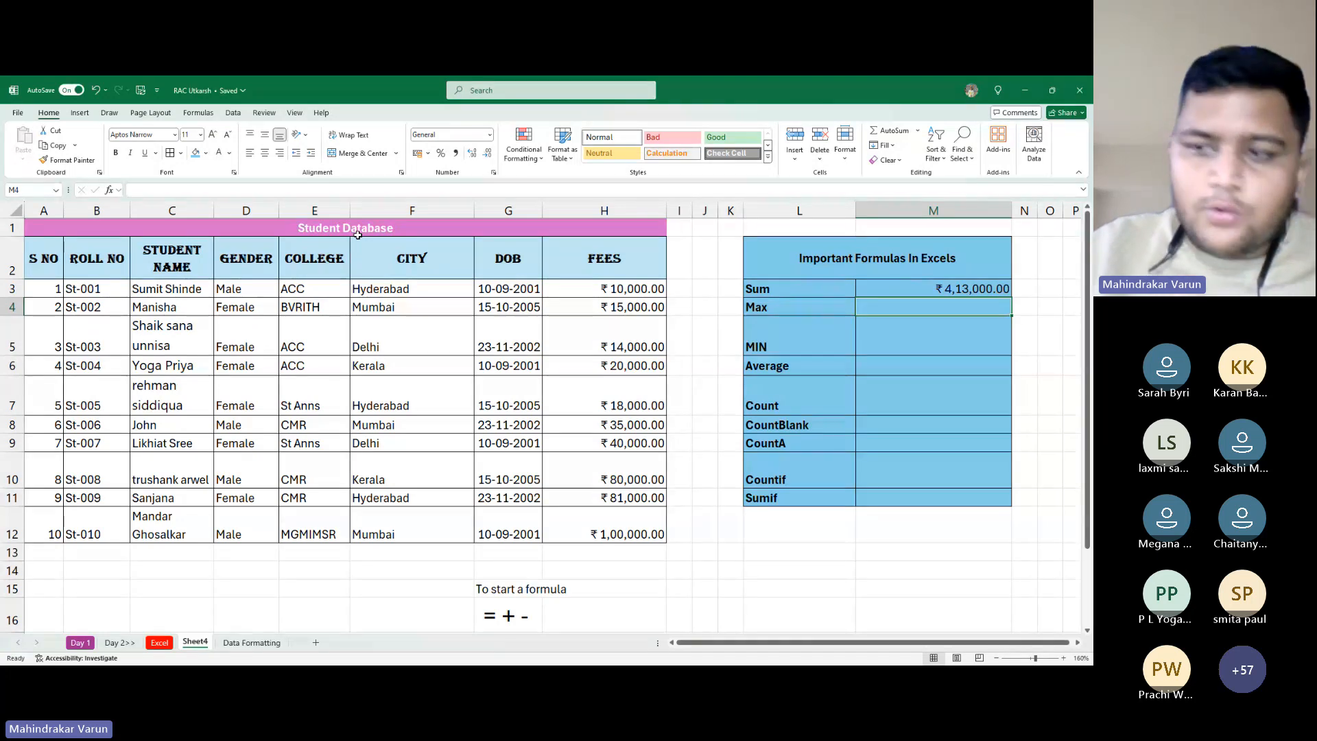
key(Up)
key(F2)
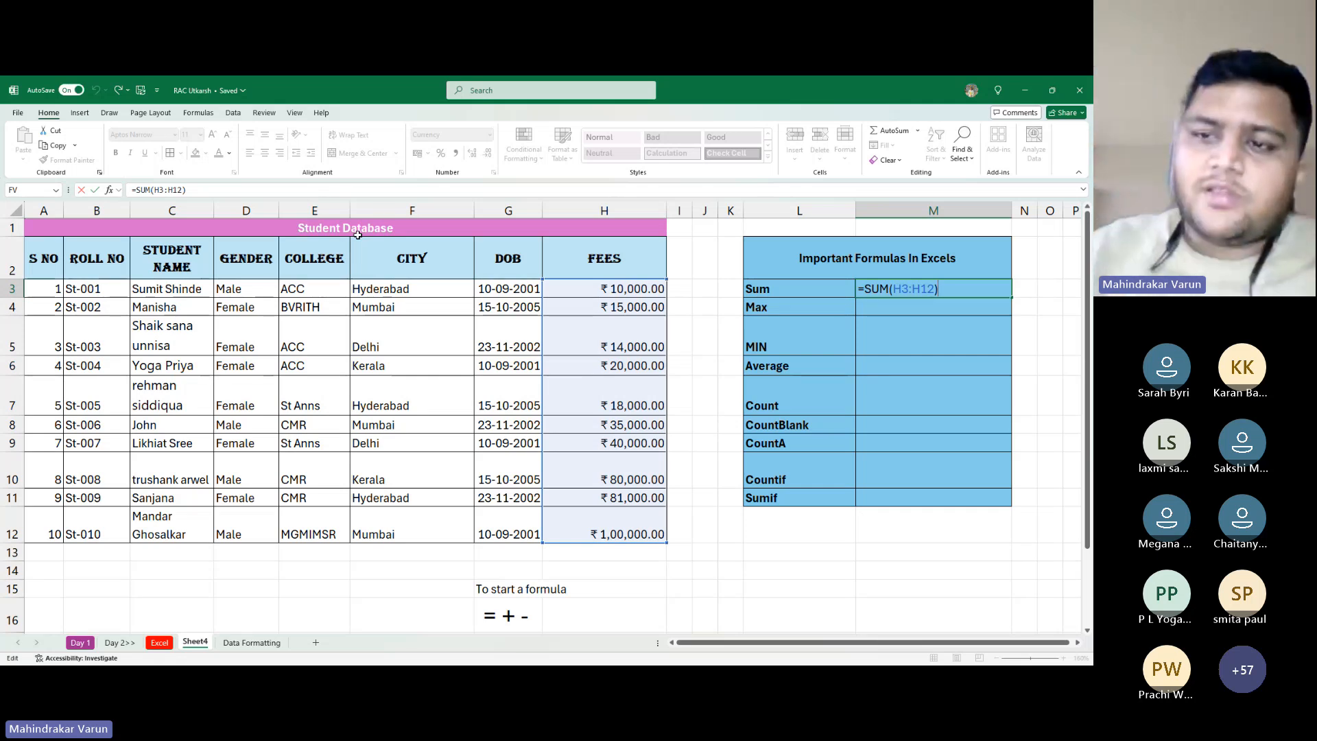
key(ctrl+Return)
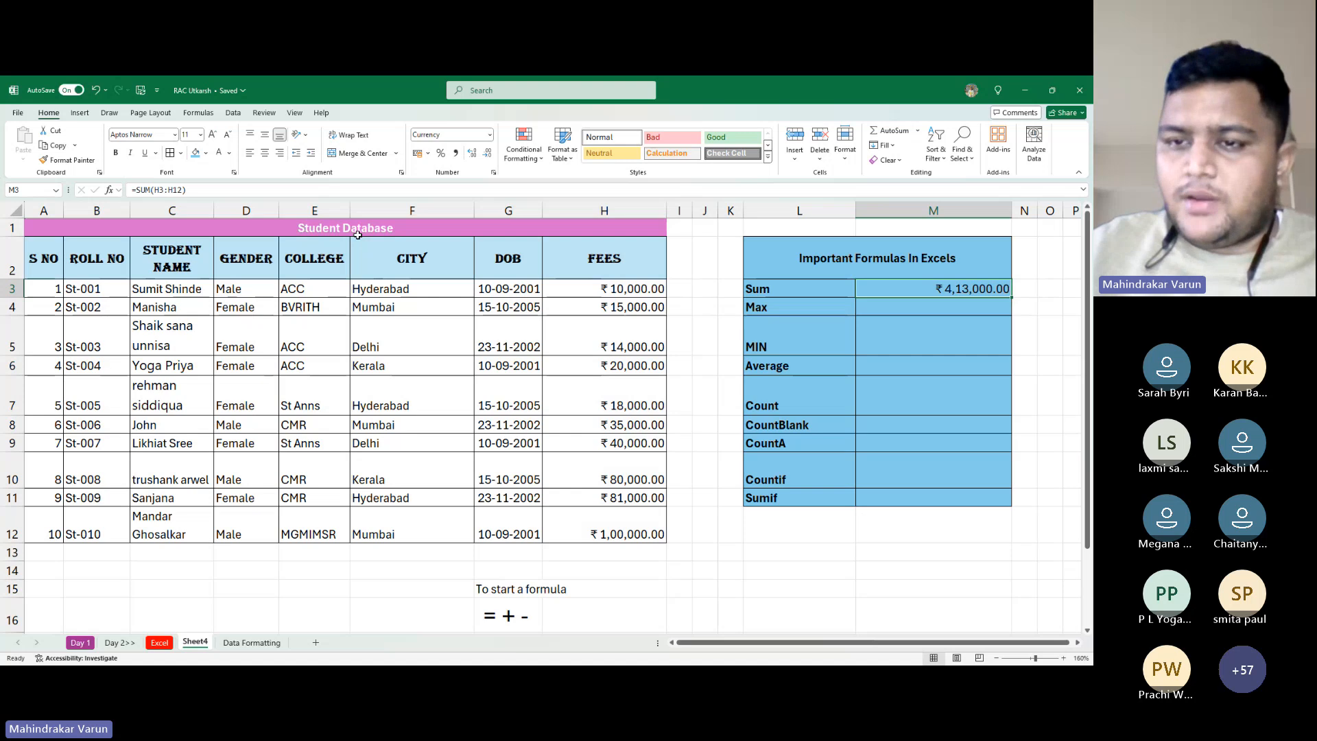
key(Down)
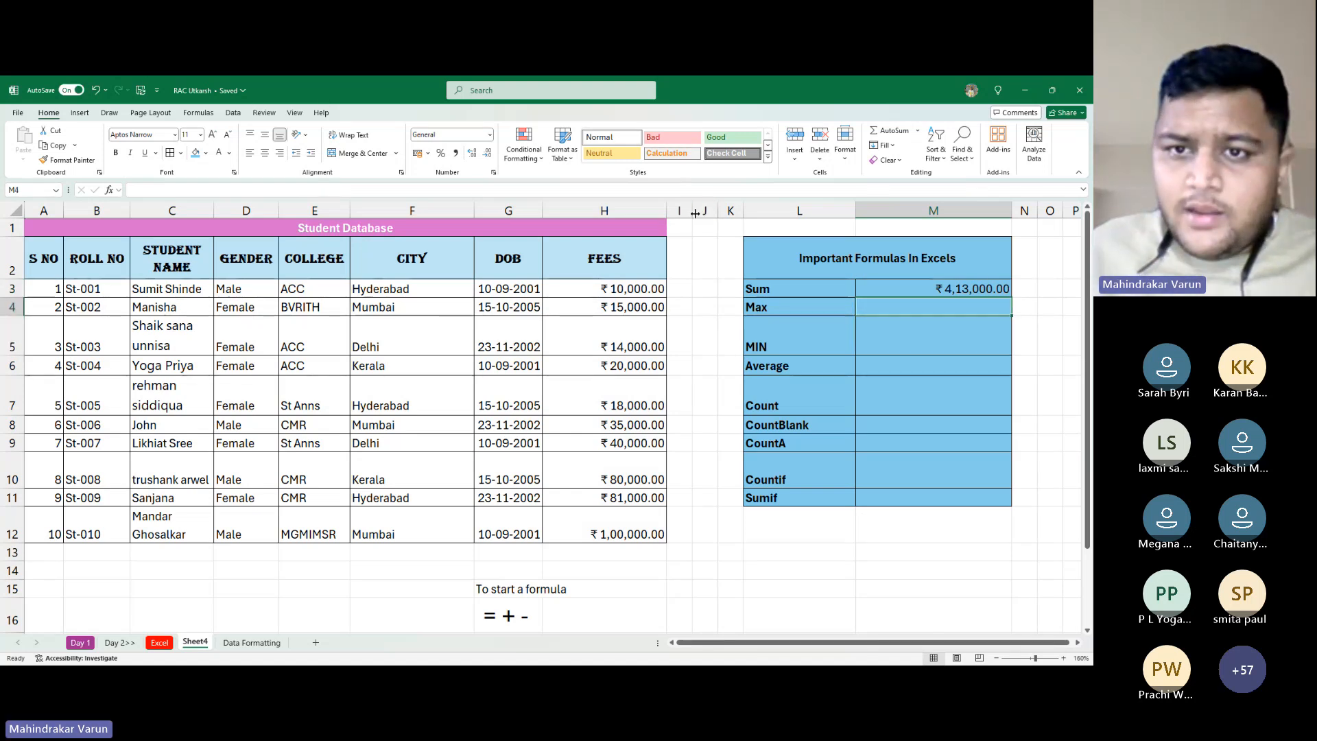
Widen column I to shift the Important Formulas table right, then select fee cell H3
drag(695, 213, 771, 214)
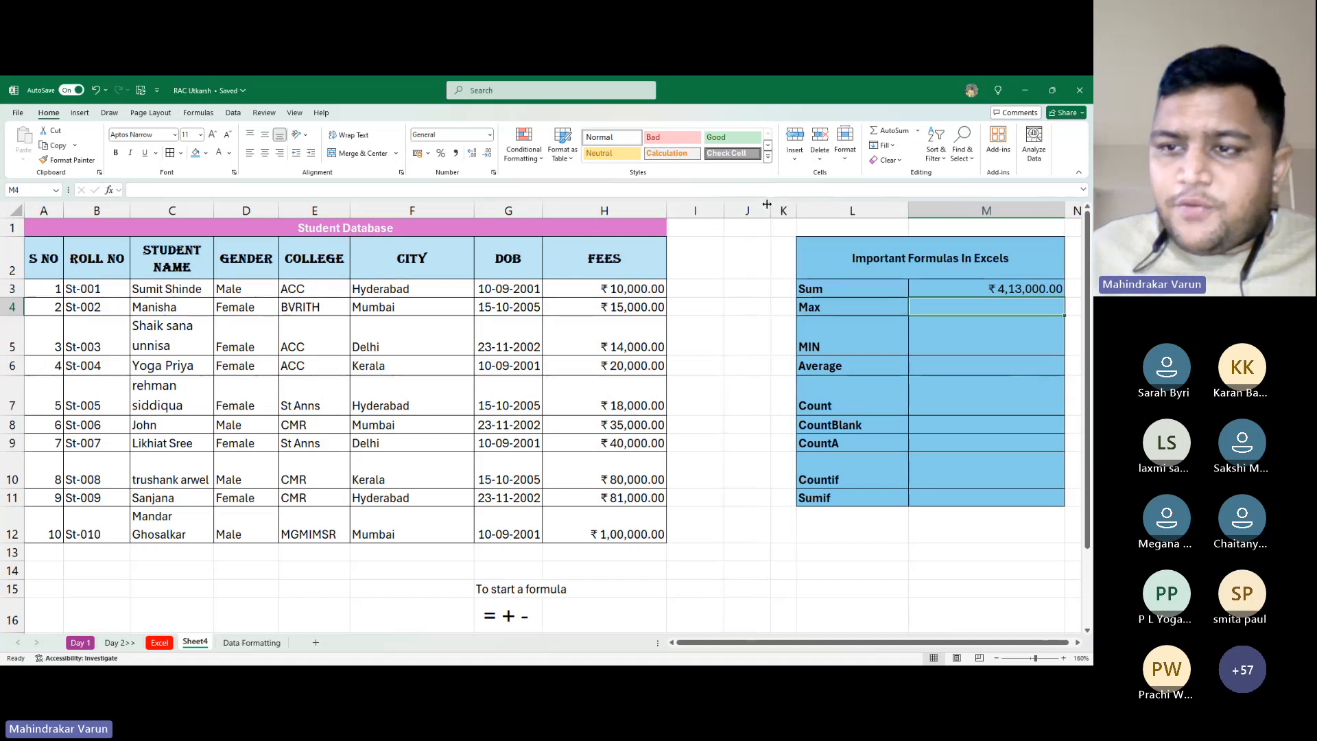
click(901, 309)
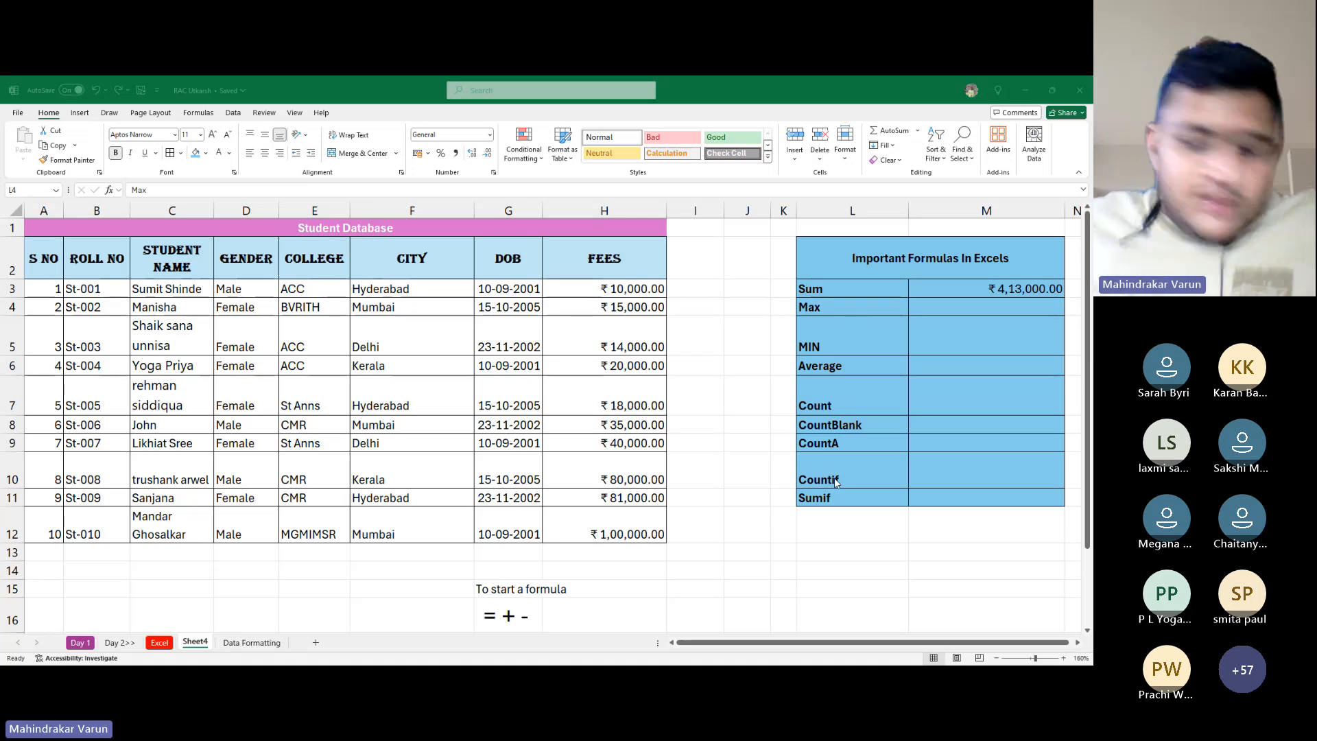
key(alt+Tab)
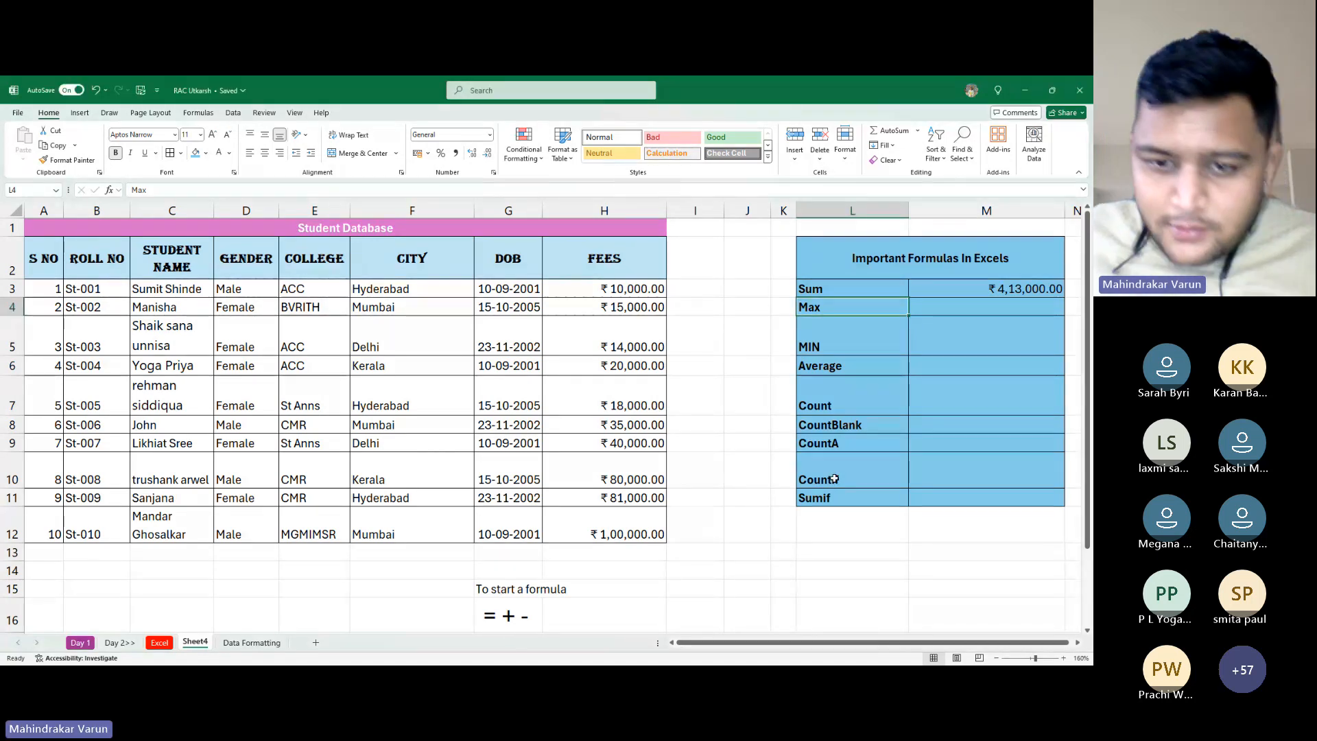
key(Right)
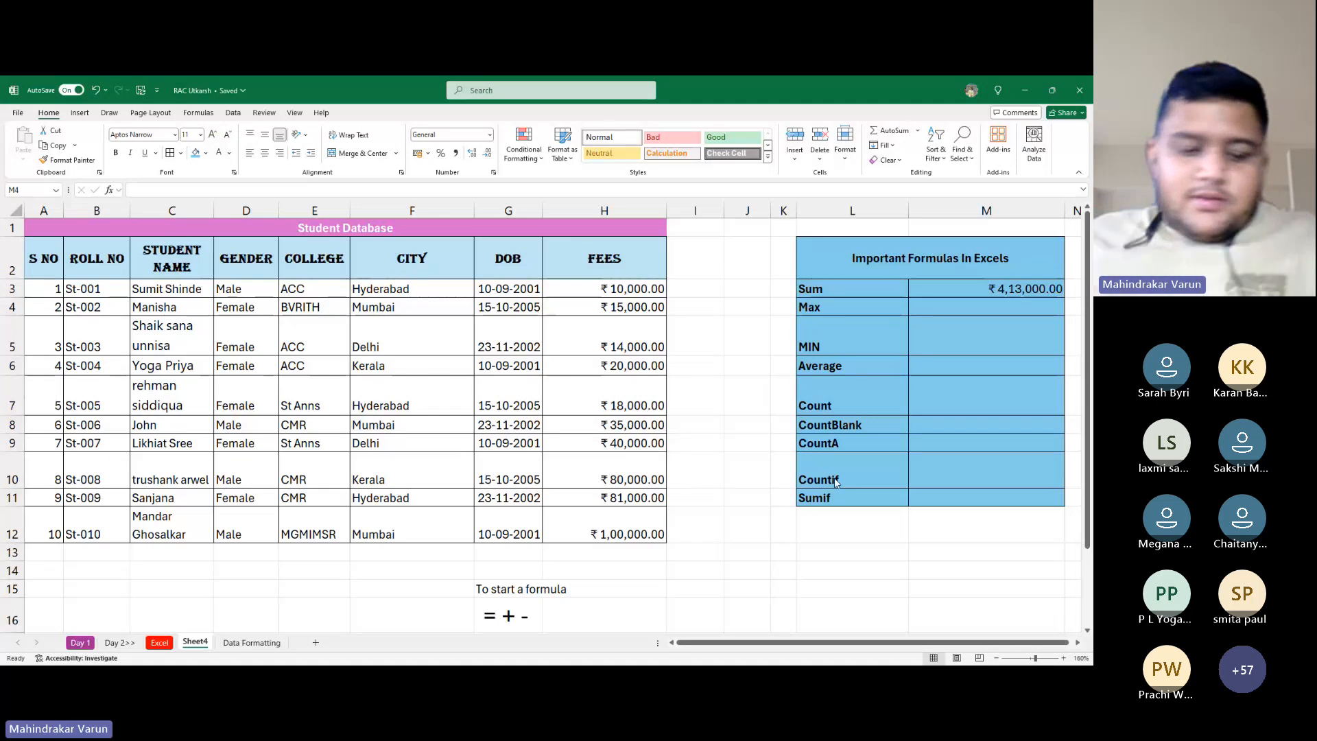
click(834, 479)
click(627, 293)
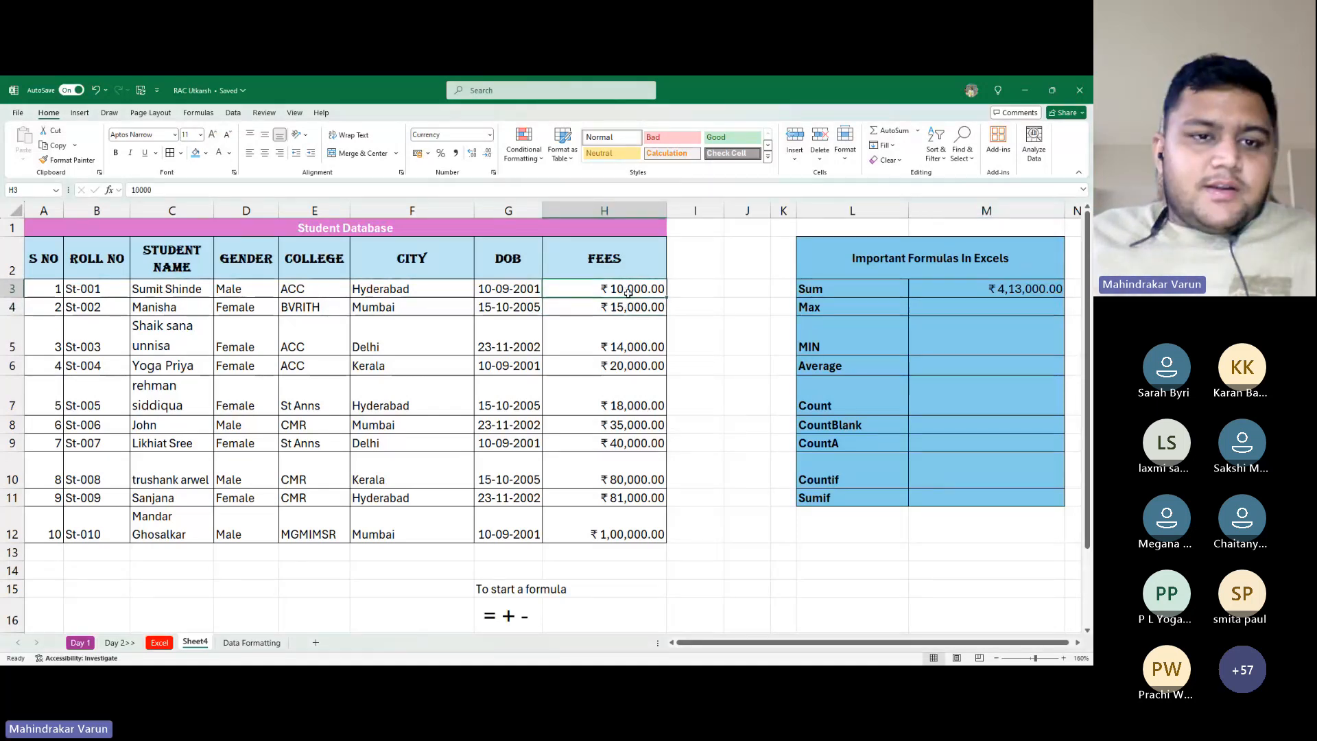
Change St-002's fee in H4 to 1234
click(606, 312)
text(1234)
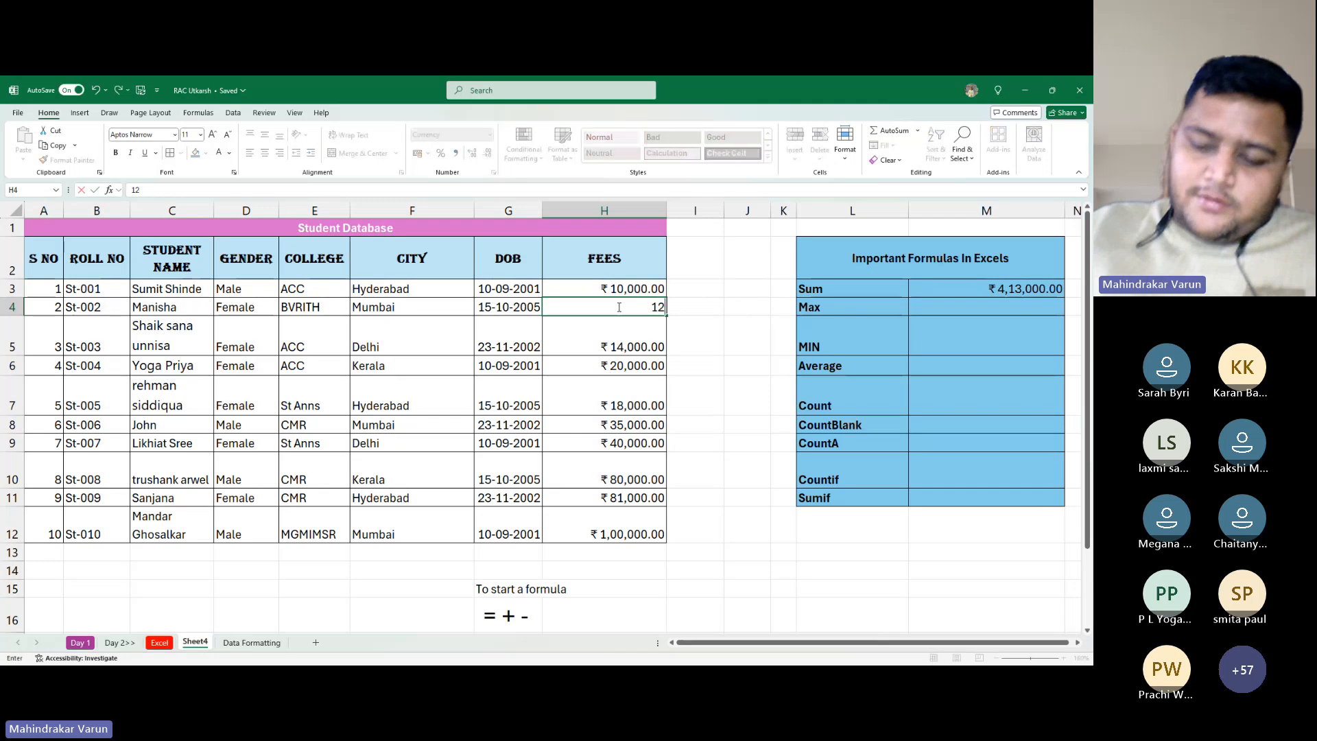
key(Return)
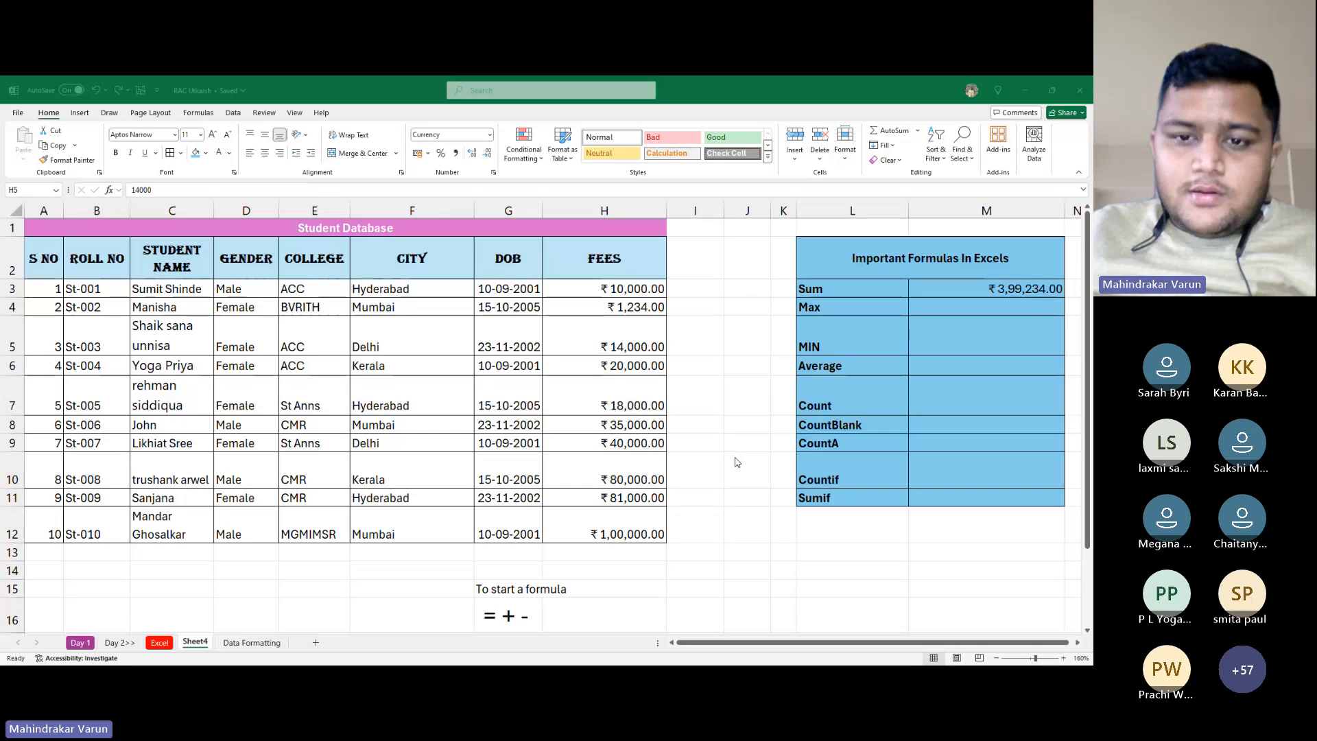
Change St-010's fee in H12 to 91000 so the Sum recalculates
key(alt+Tab)
key(Down)
key(Down)
key(Down)
key(Down)
key(Down)
key(Down)
key(Down)
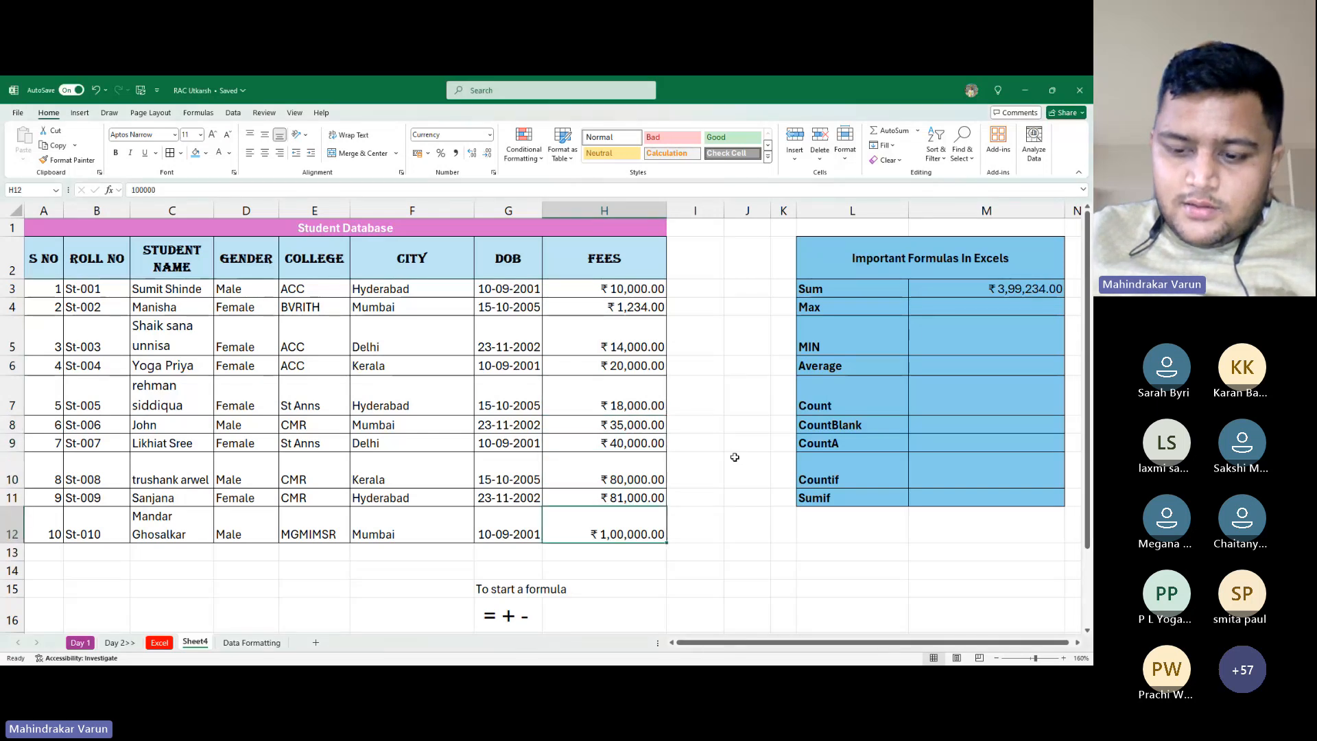
text(91000)
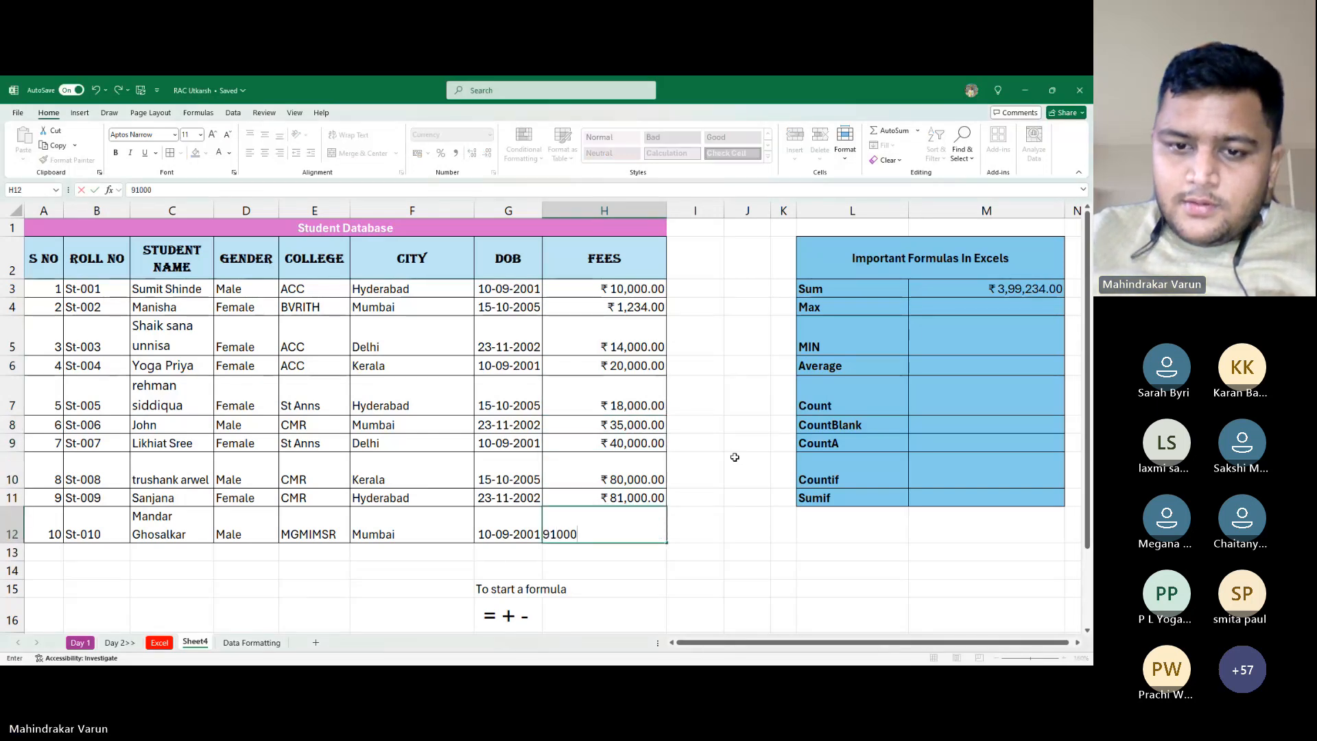
key(Return)
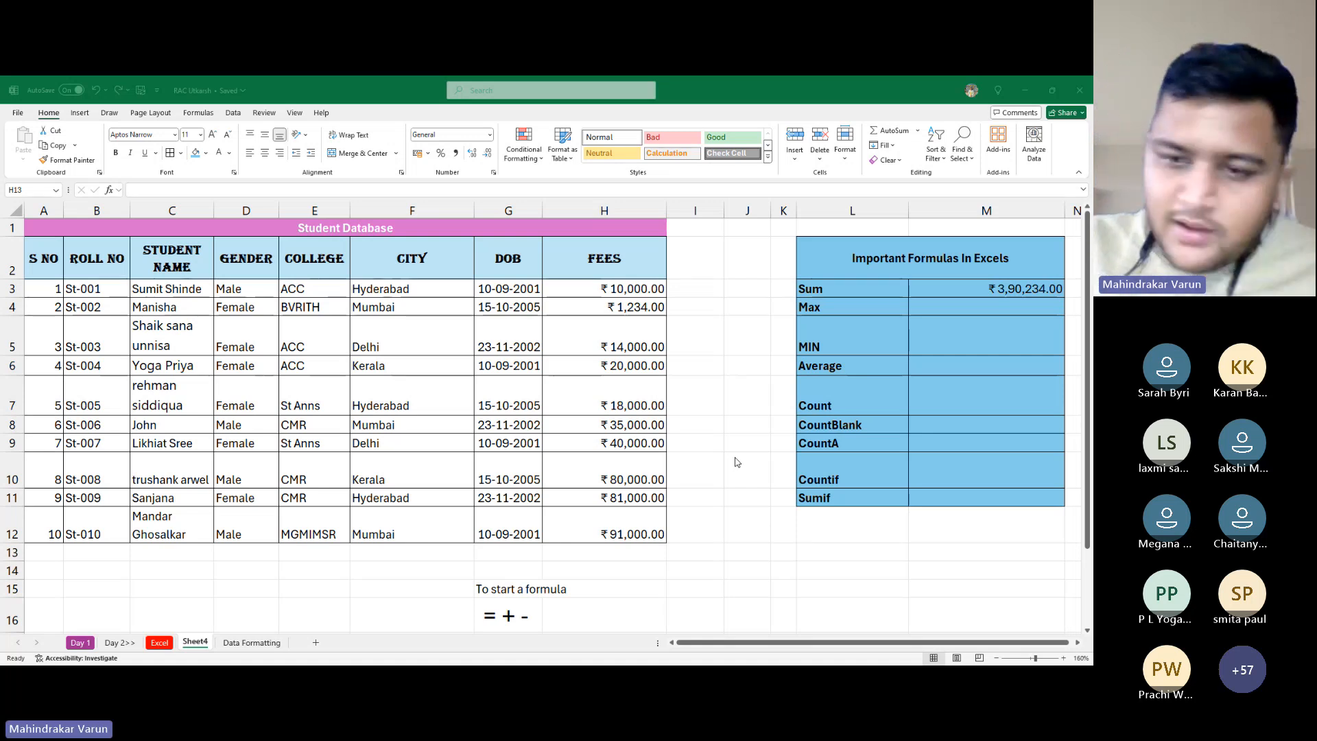
click(736, 458)
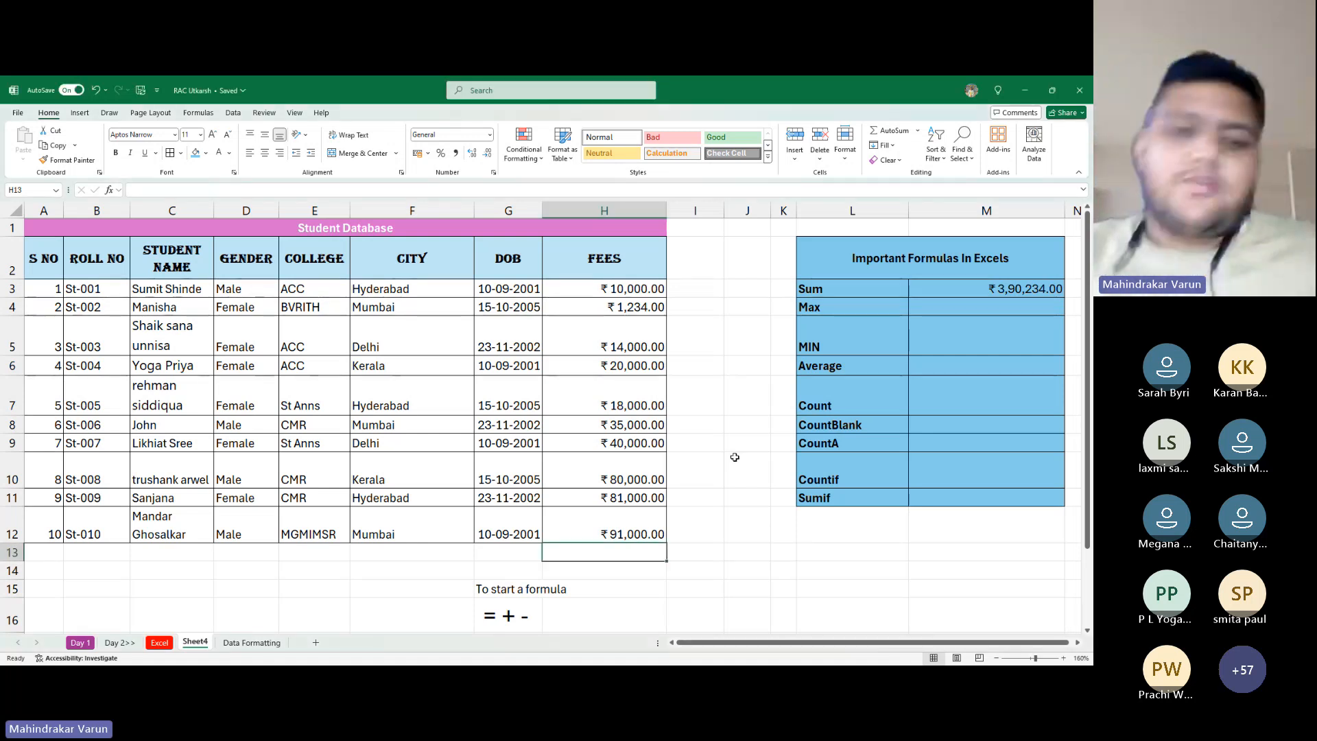
key(alt+Tab)
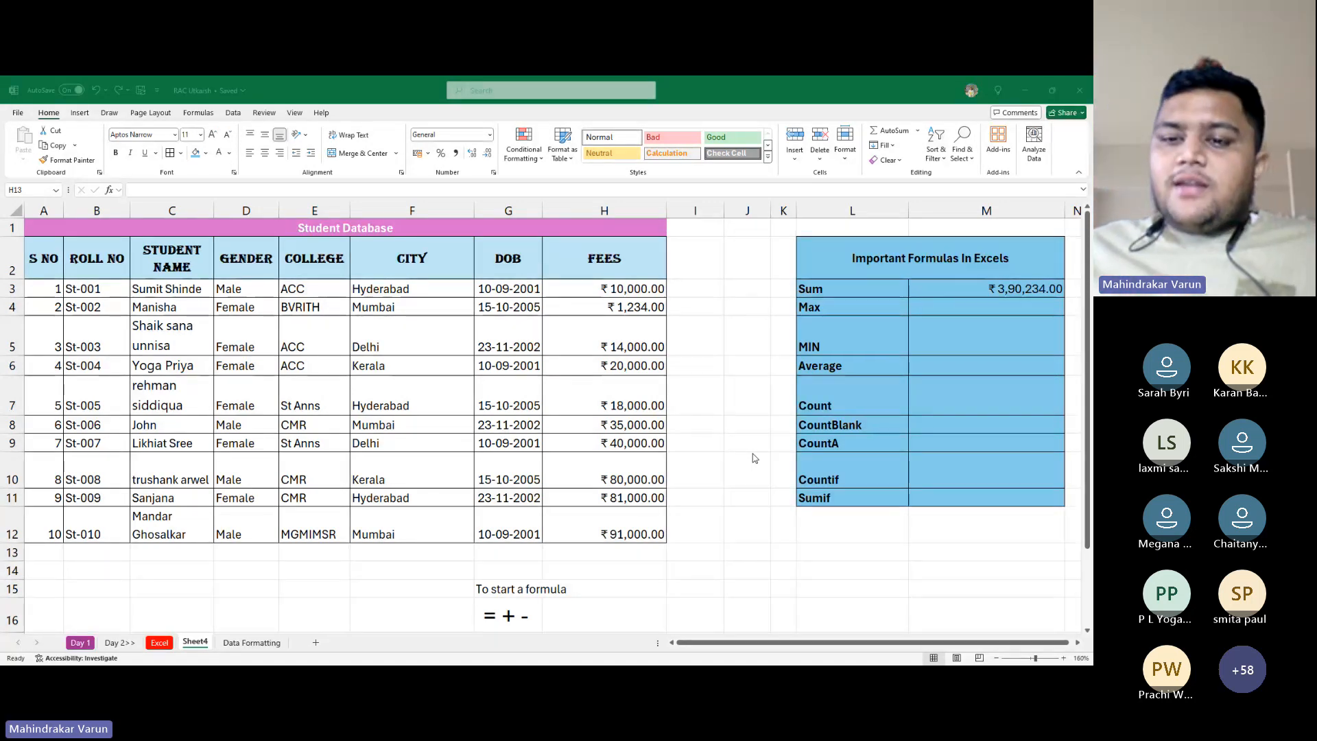
click(883, 453)
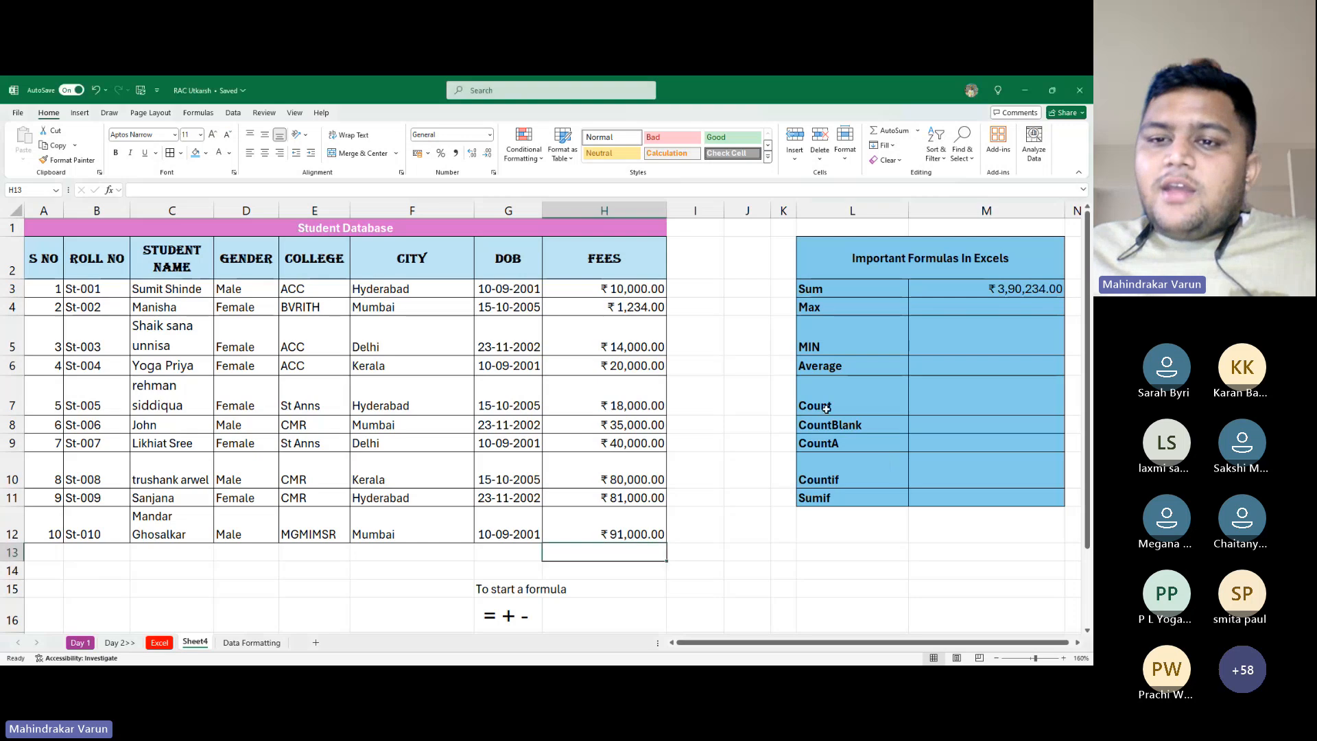
drag(839, 307, 840, 341)
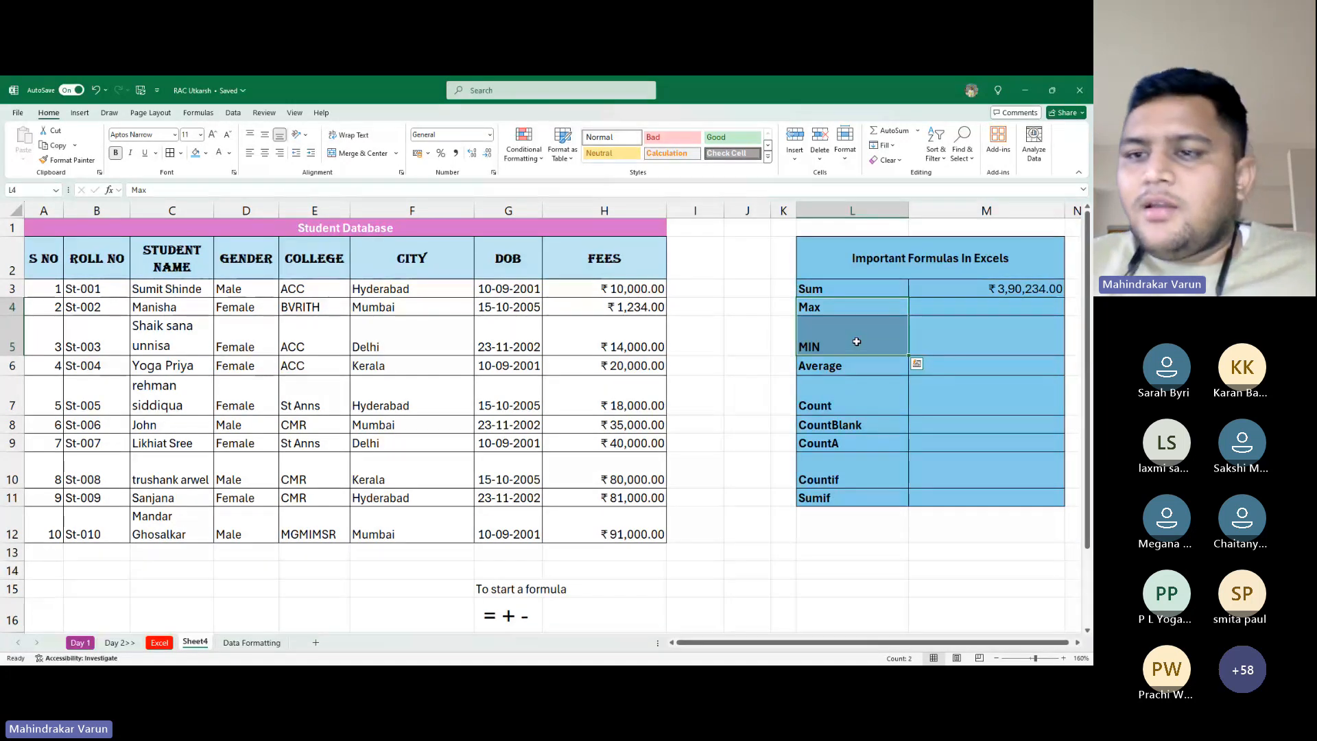
key(Right)
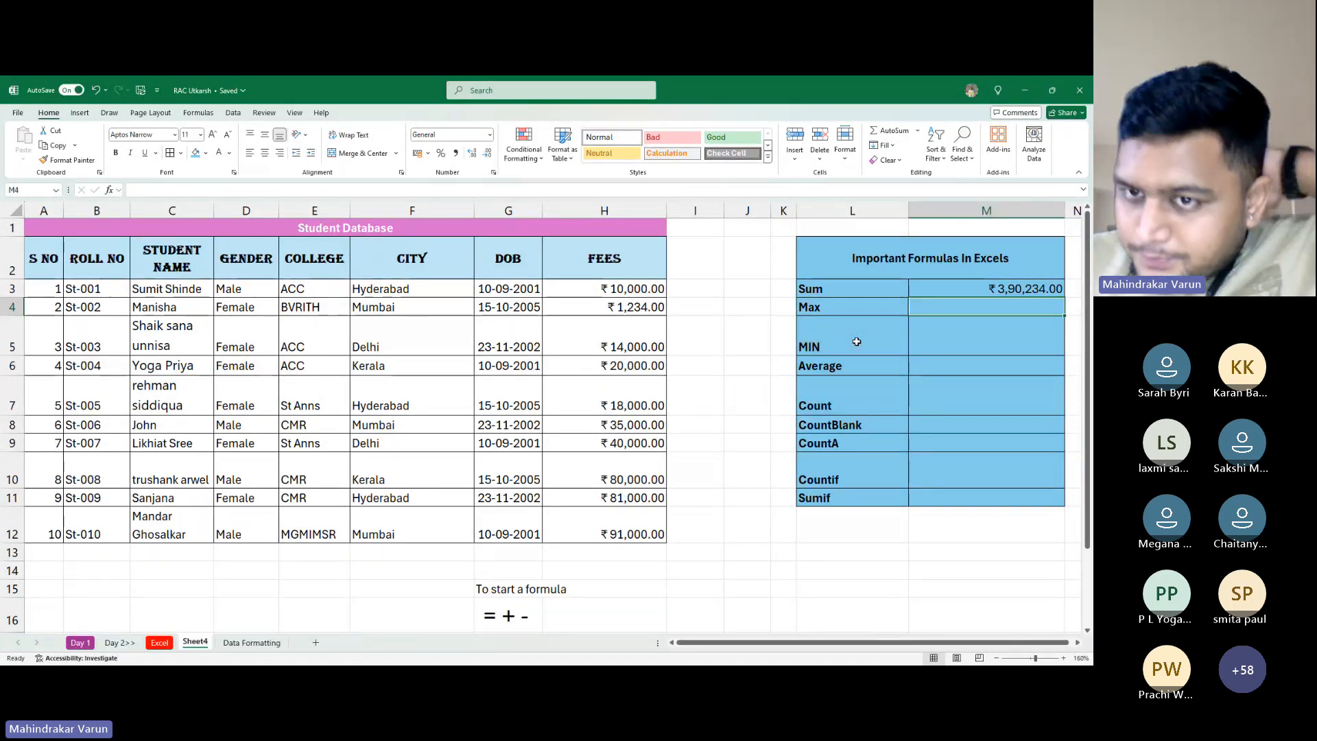
Enter =MAX(H3:H12) in M4 to show the highest fee, ₹91,000.00
text(=max)
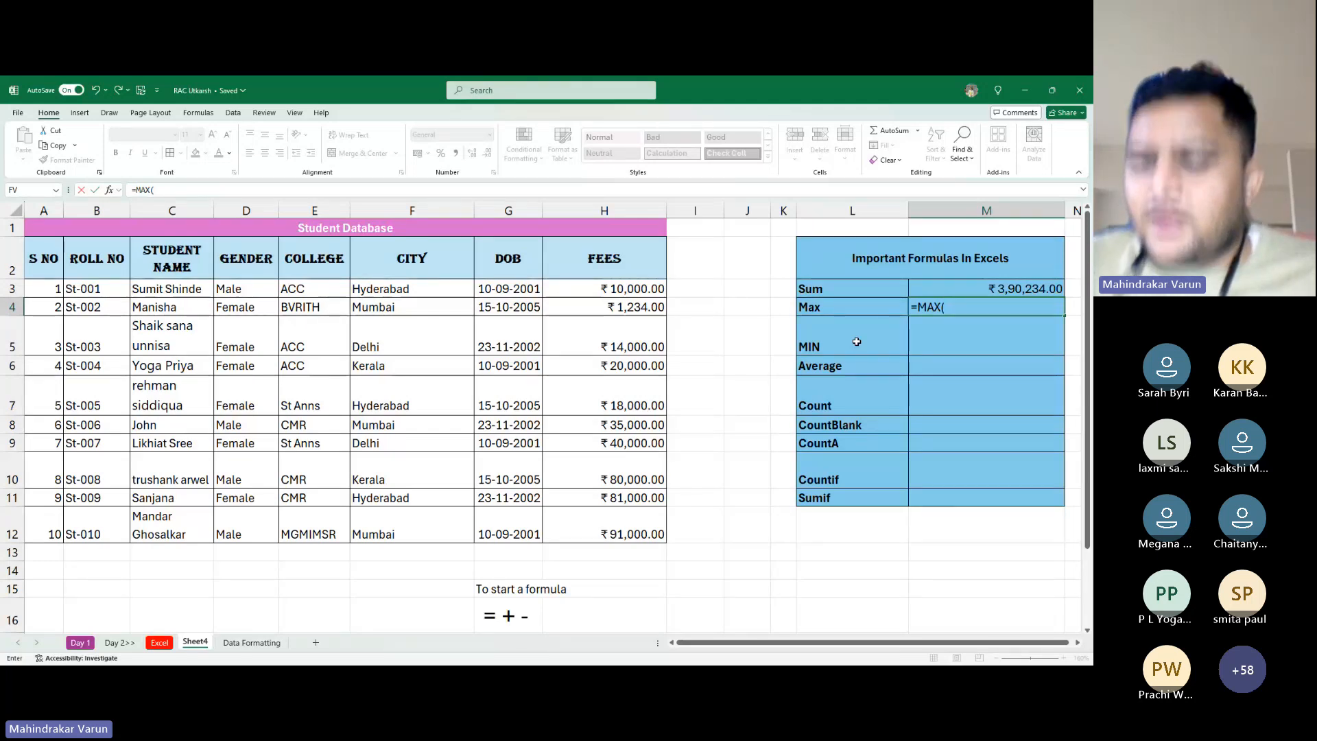
key(BackSpace)
key(BackSpace)
key(BackSpace)
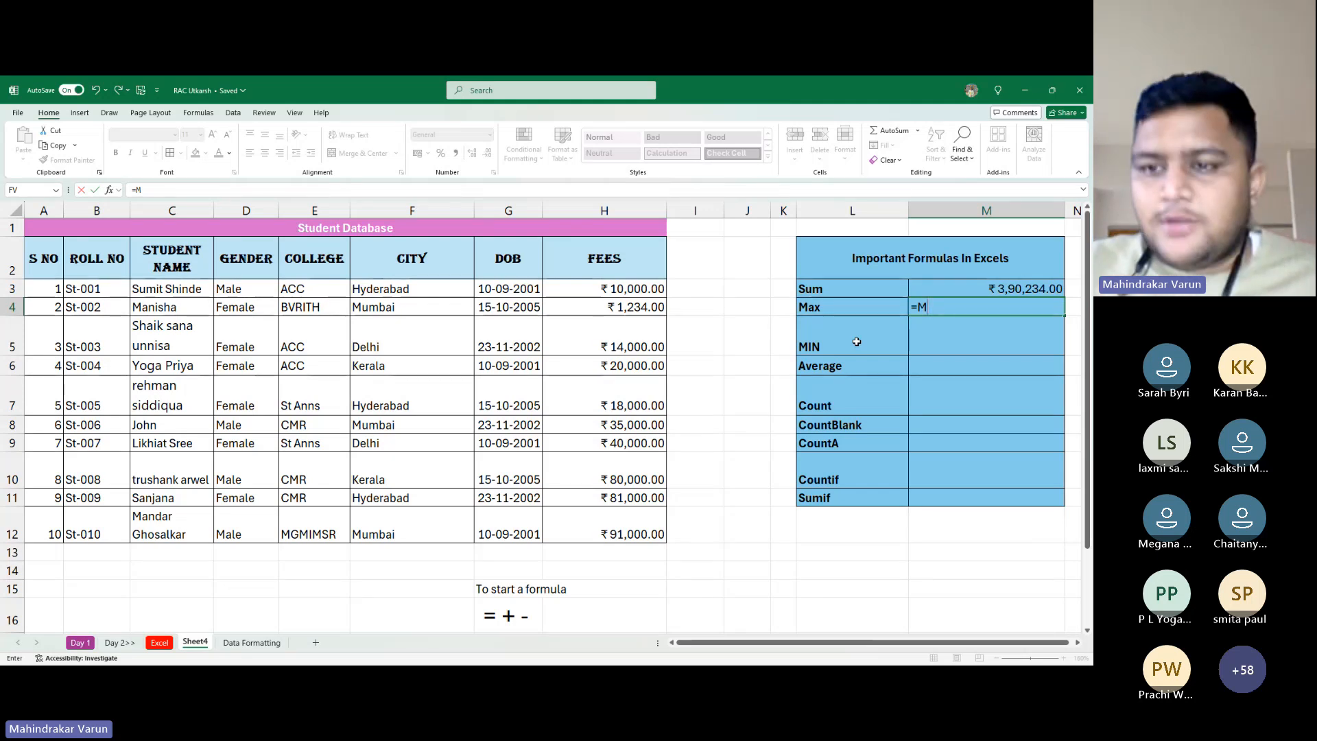
text(ax)
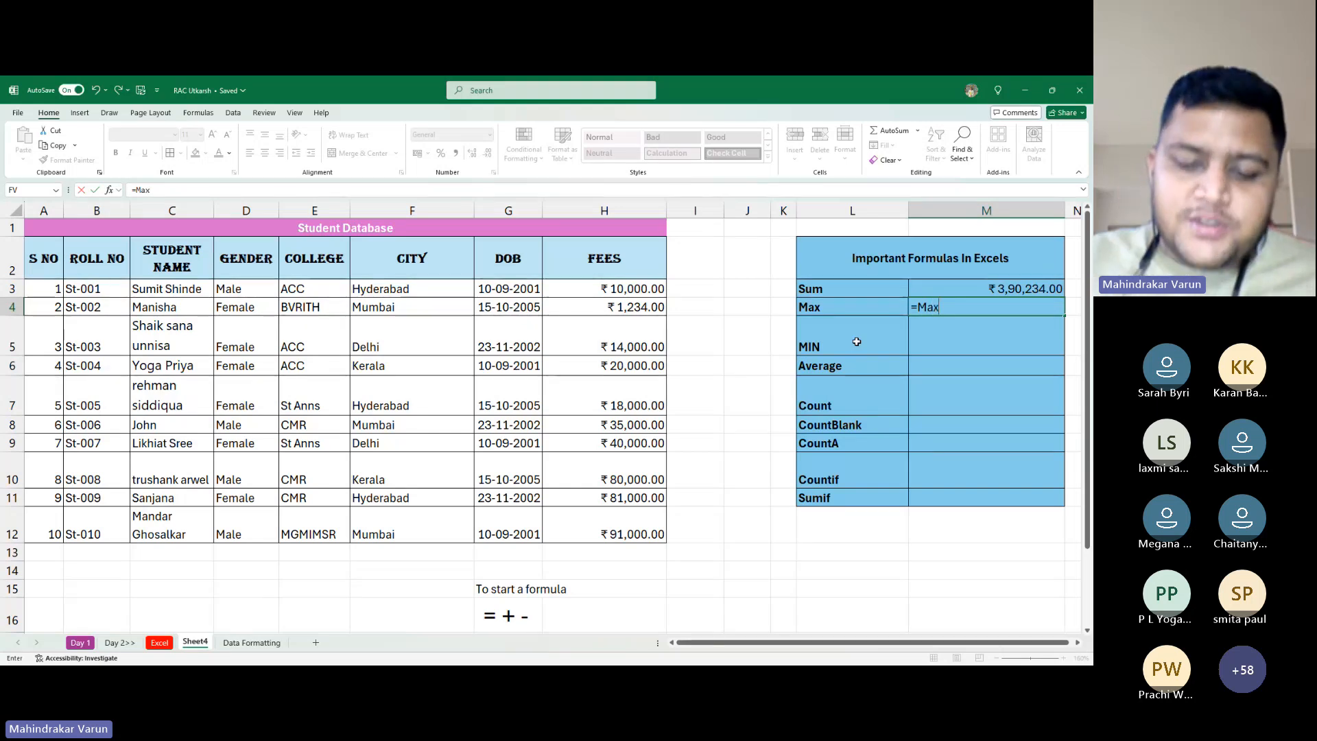
text(()
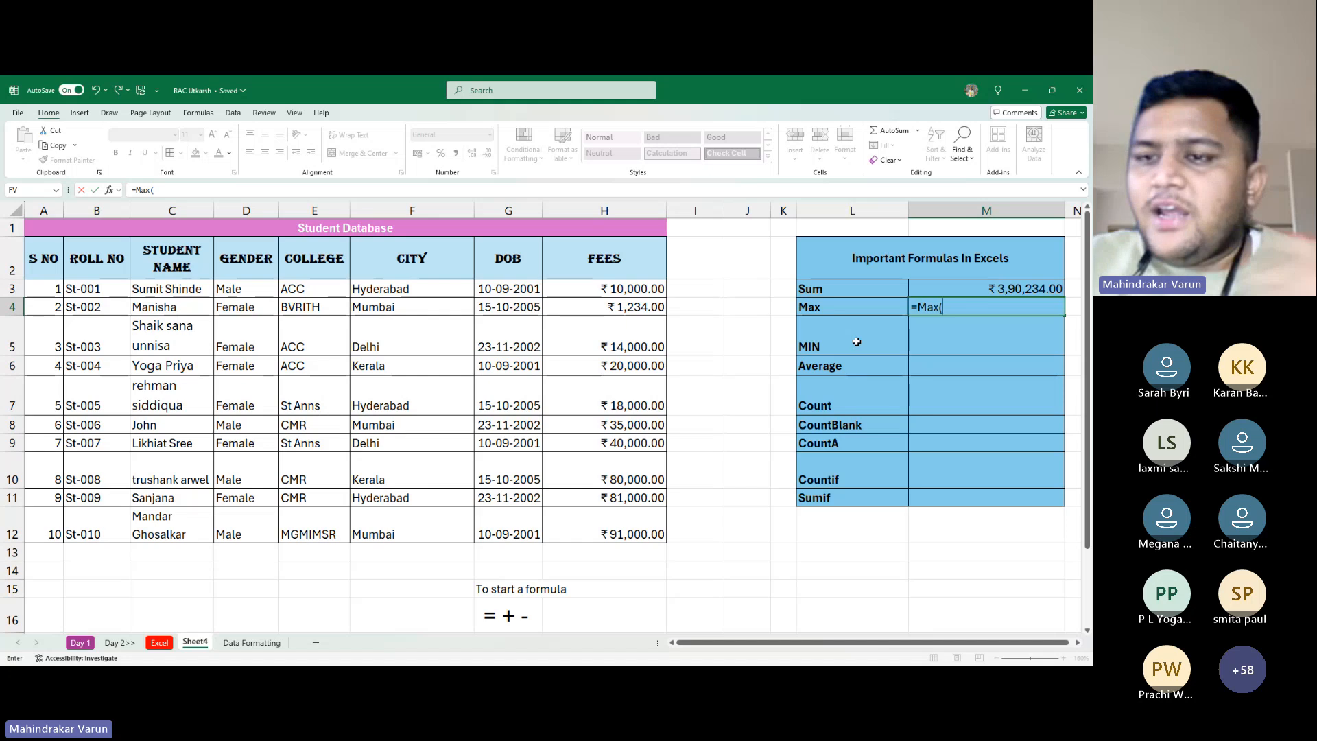
key(BackSpace)
key(BackSpace)
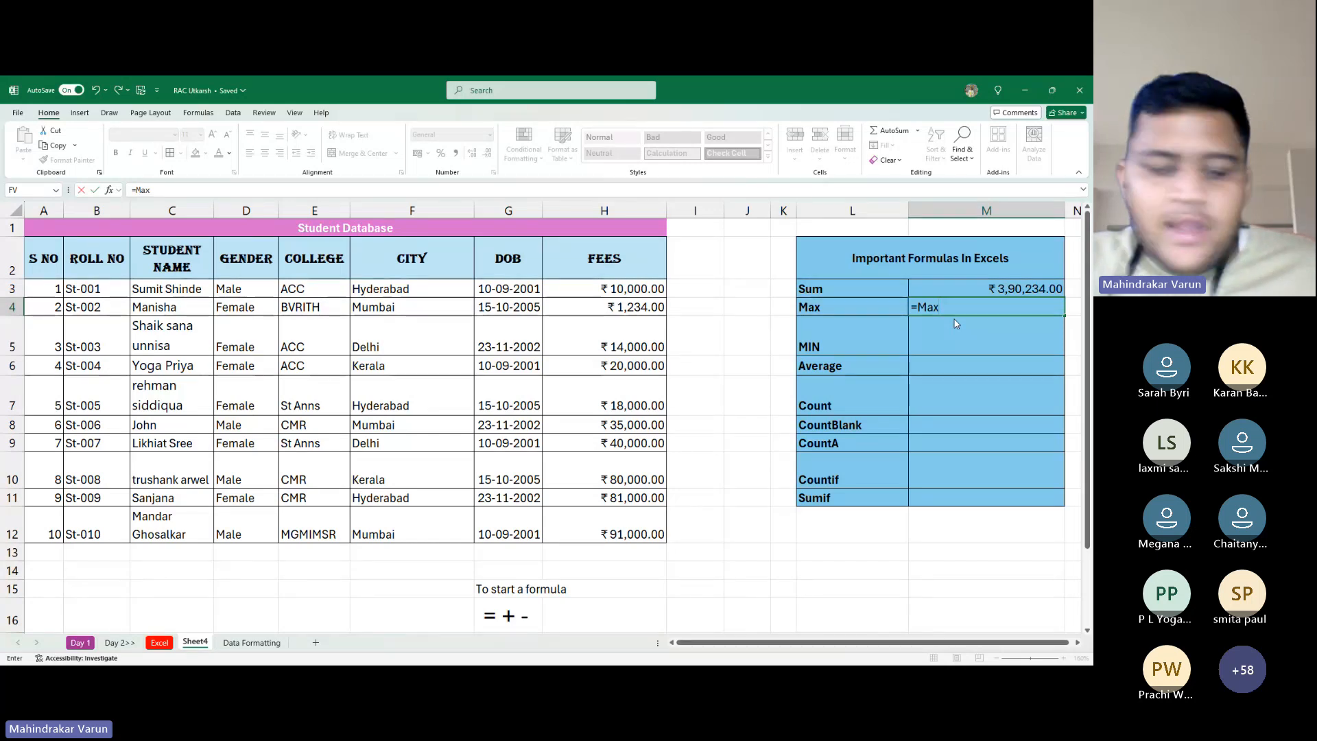
key(Tab)
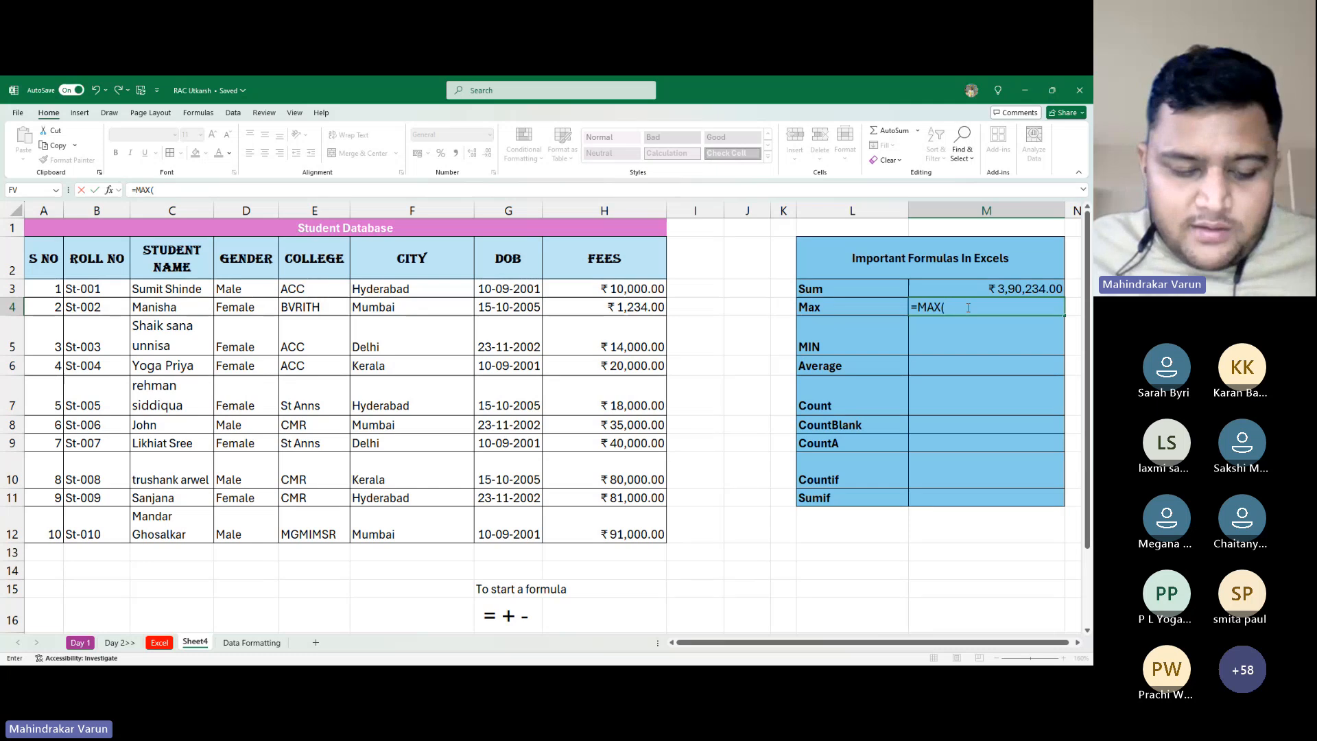
key(alt+Tab)
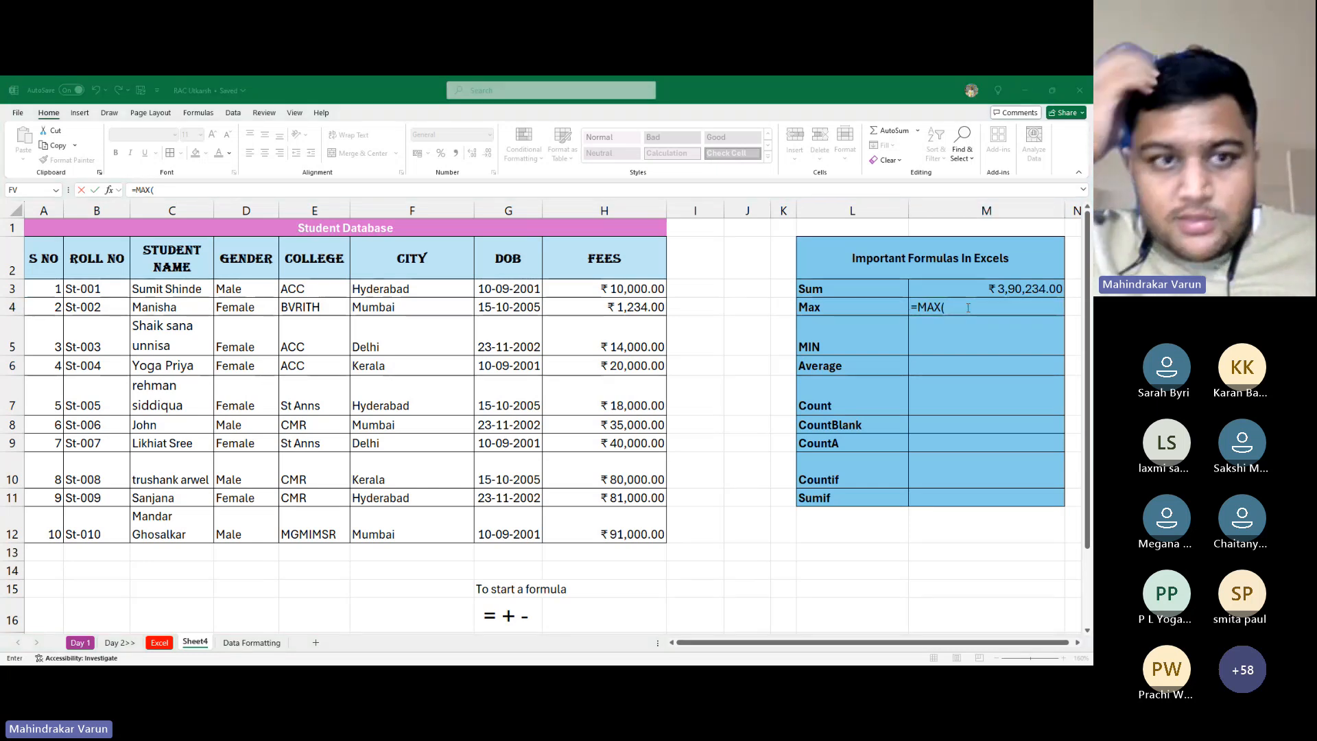
key(alt+Tab)
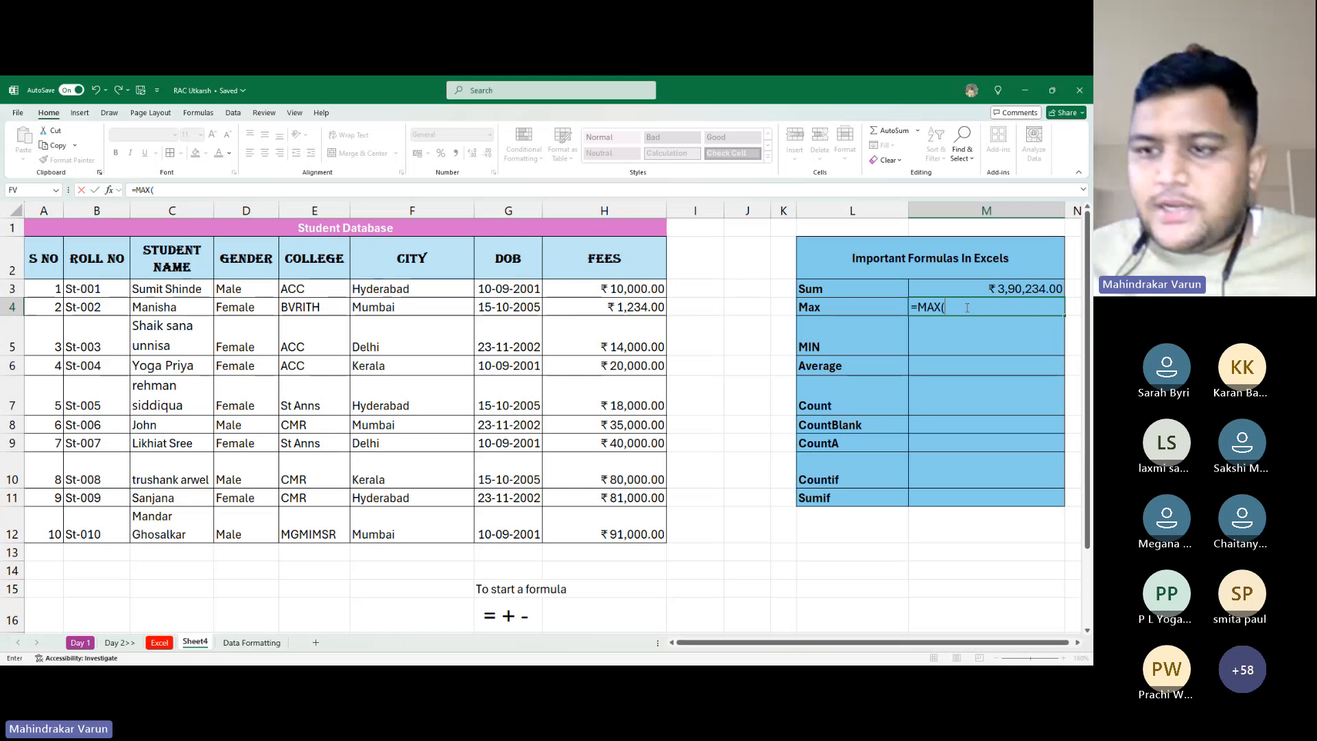
drag(627, 291, 618, 534)
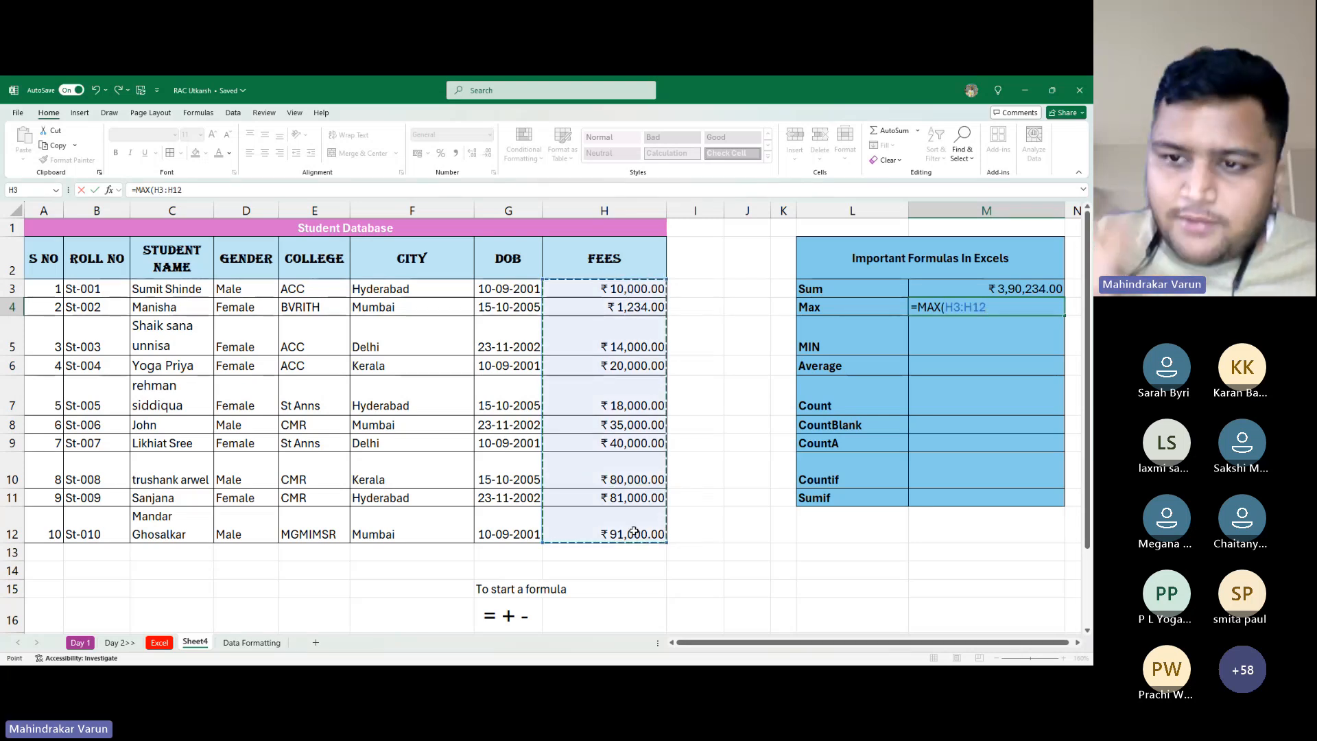
text())
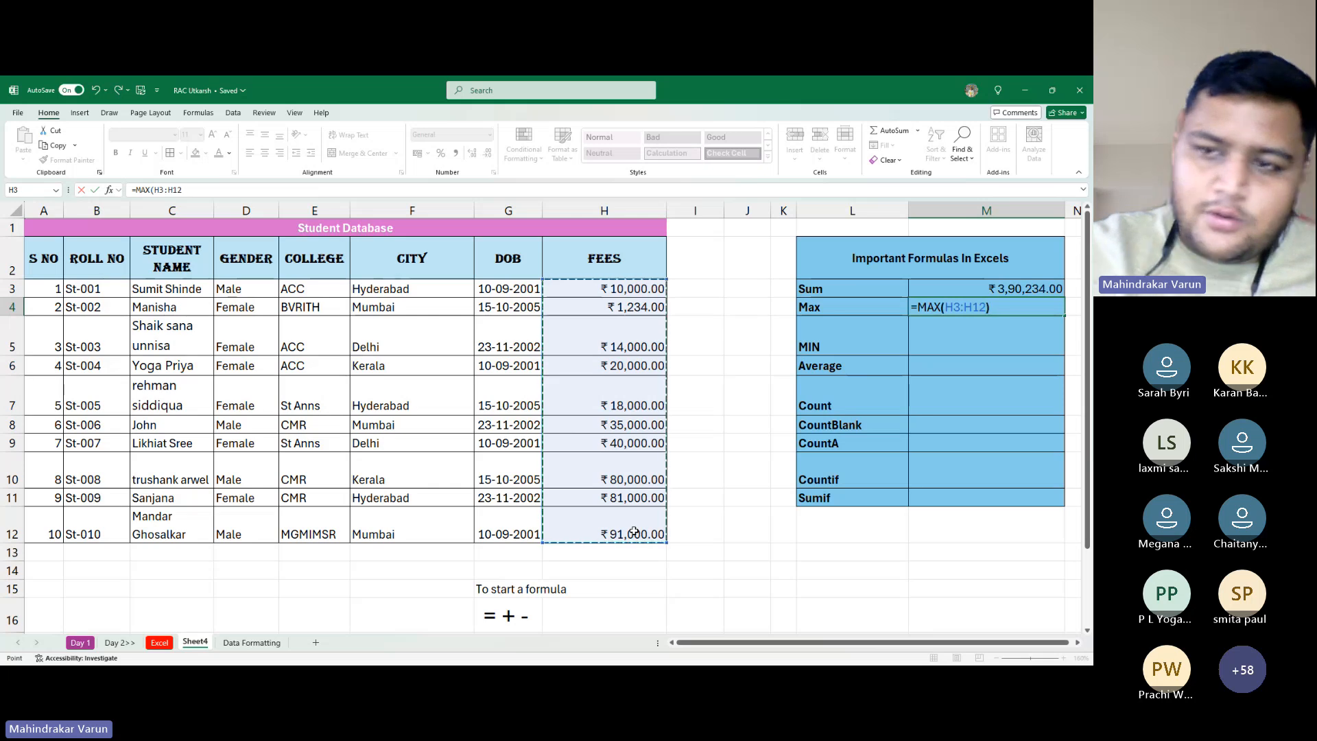
key(Return)
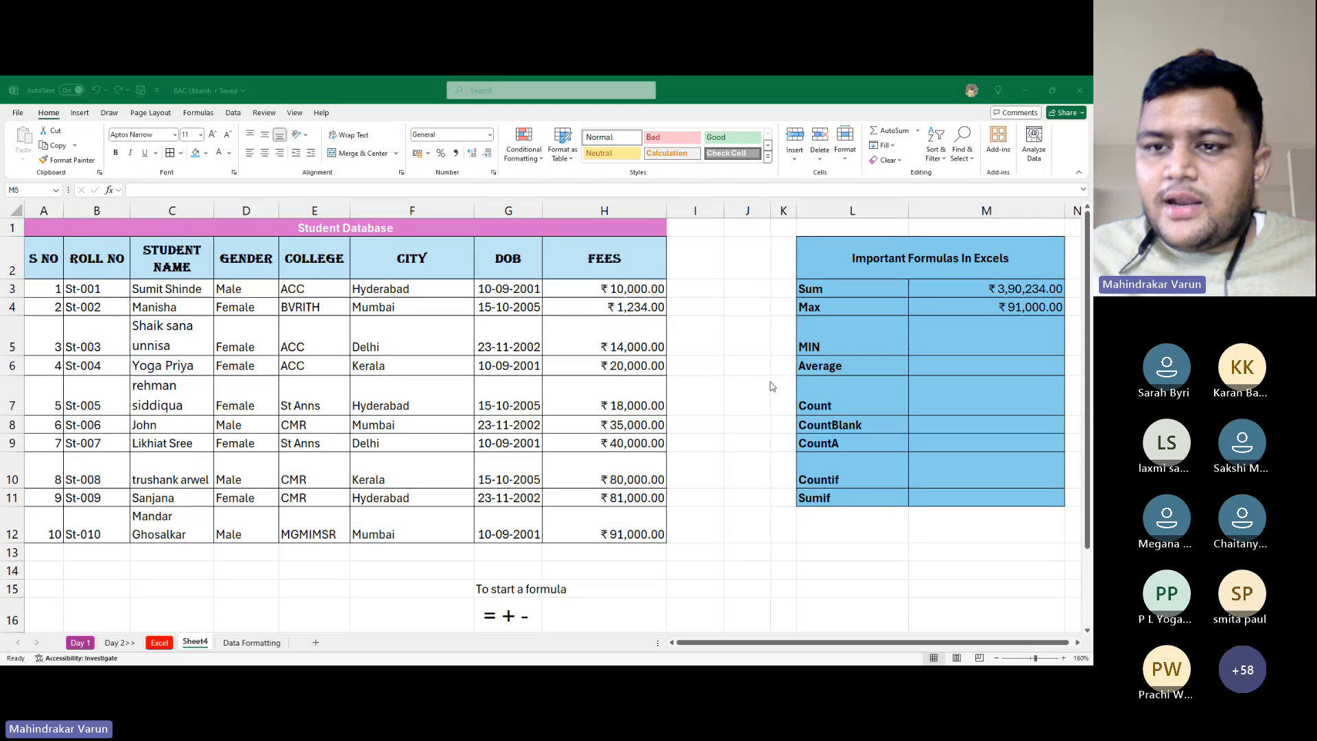
Relabel L4 as 'Maximum (Max)' and start typing 'Minimum ()' over the L5 label
click(1009, 352)
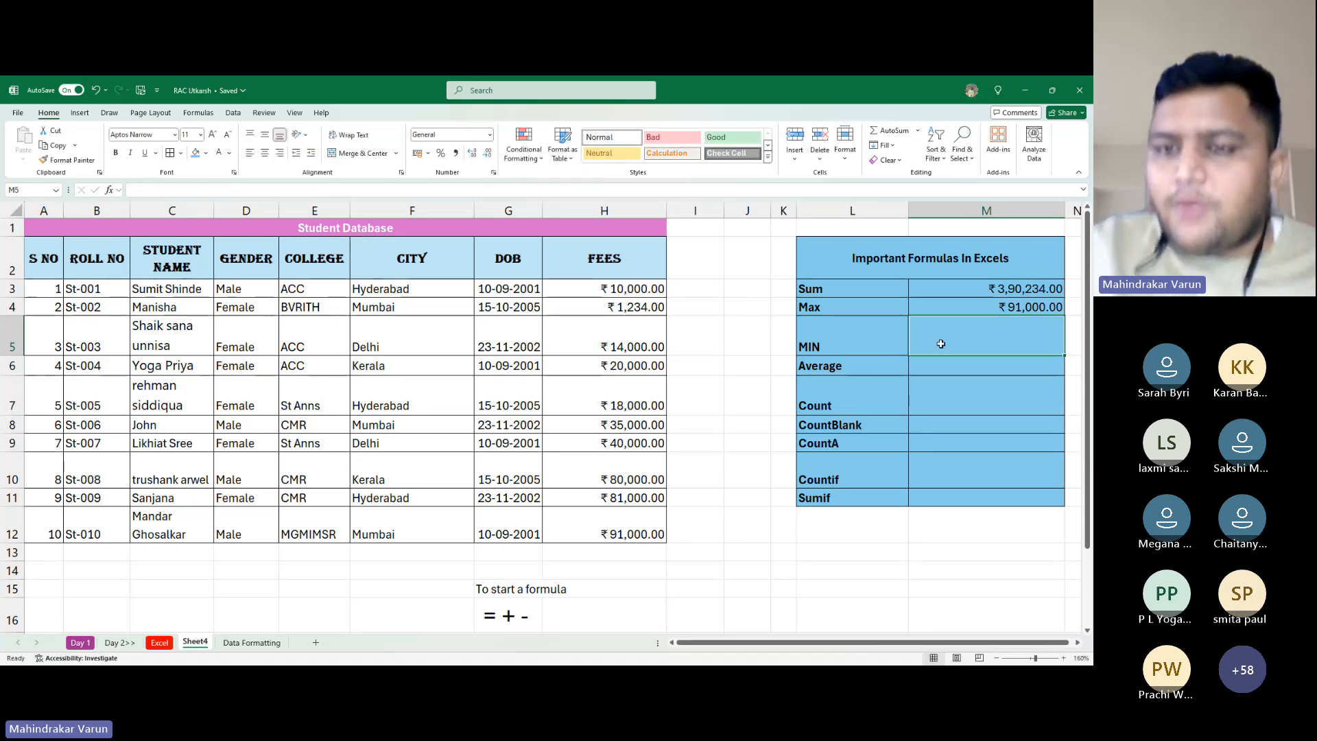
key(Left)
key(Up)
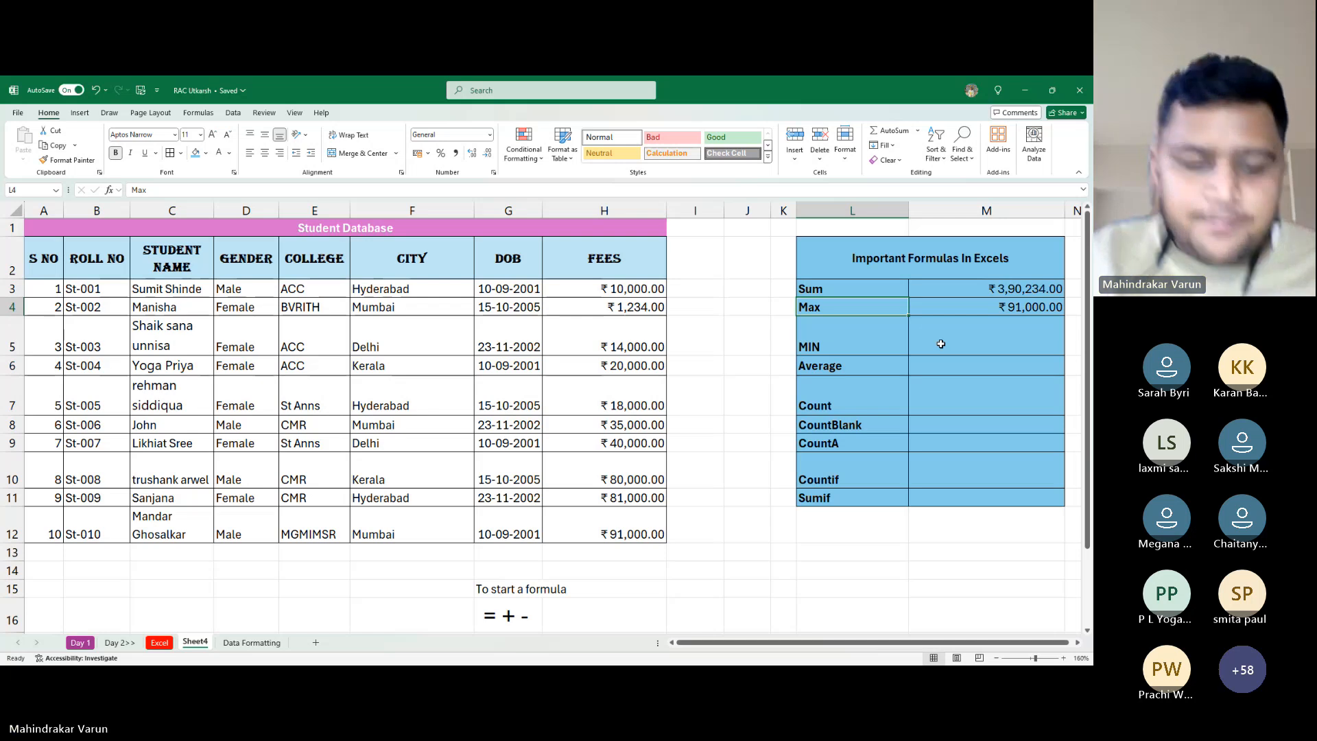
key(F2)
text(i)
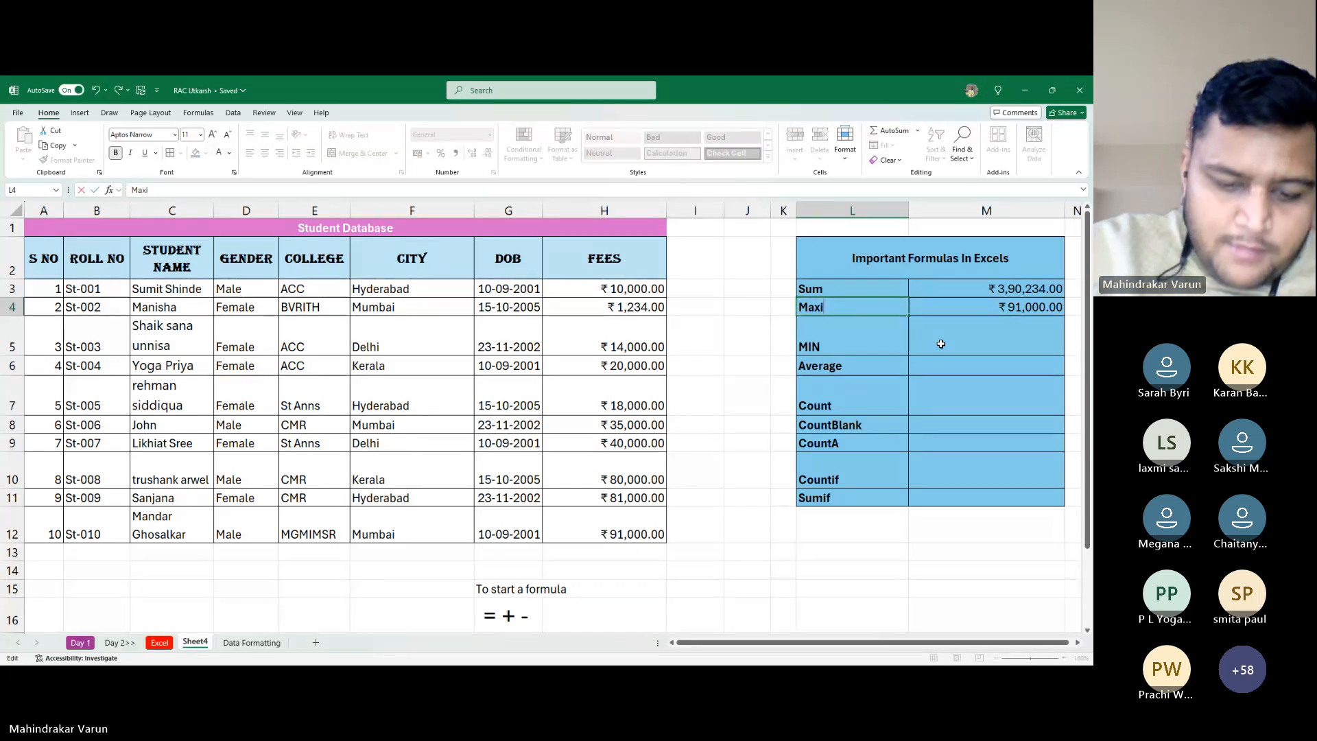
text(mum ()
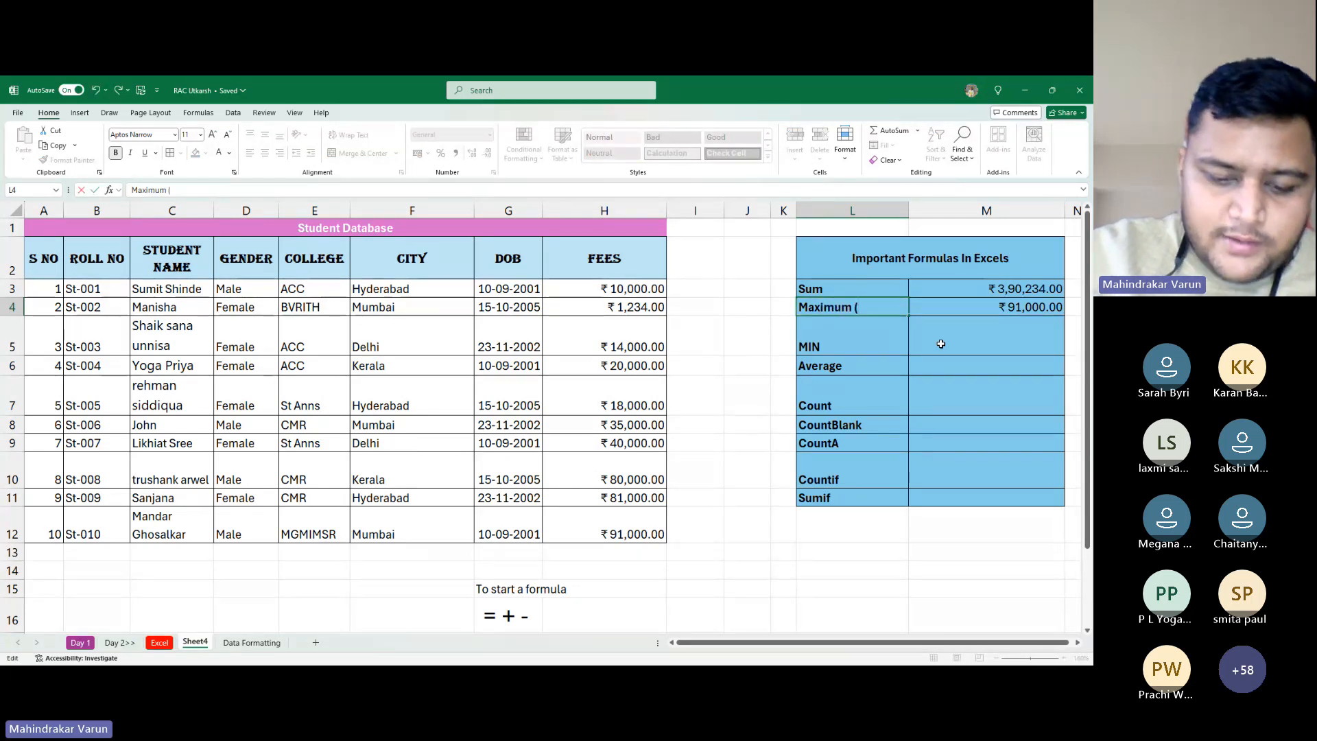
text(Max))
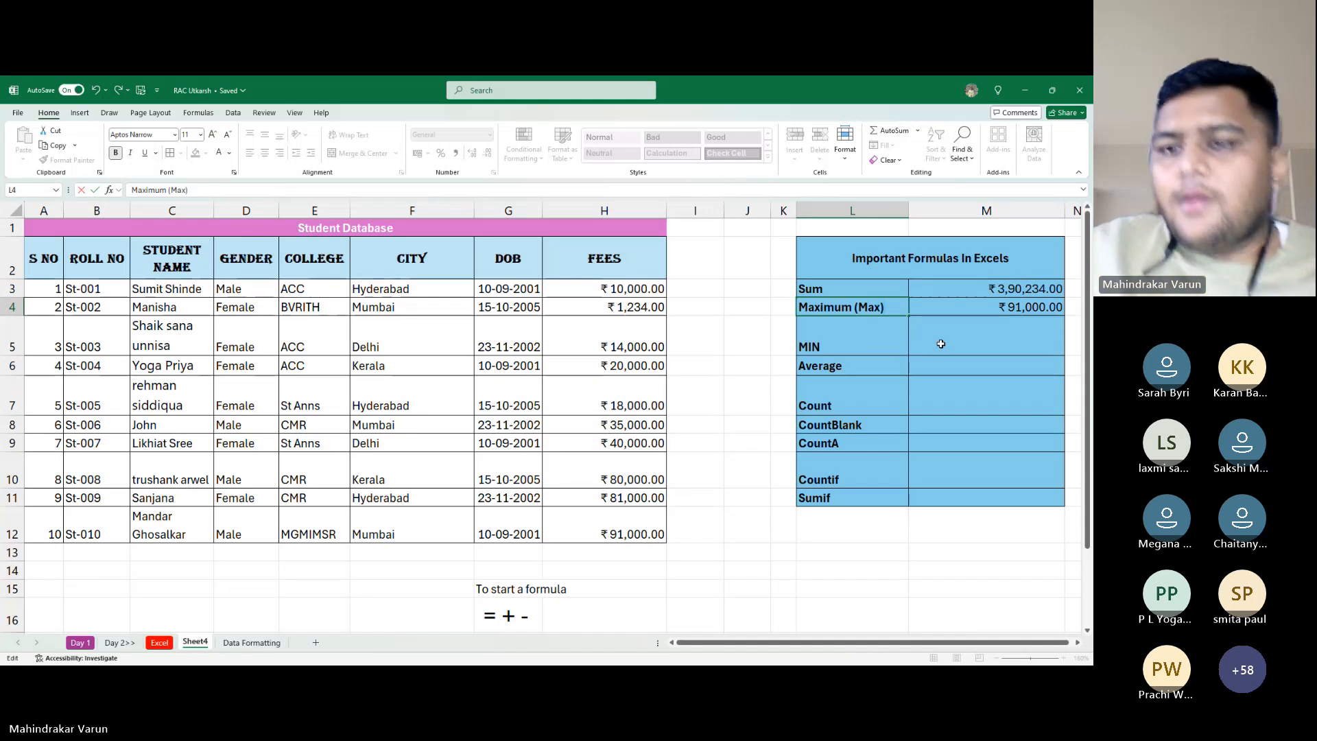
key(Return)
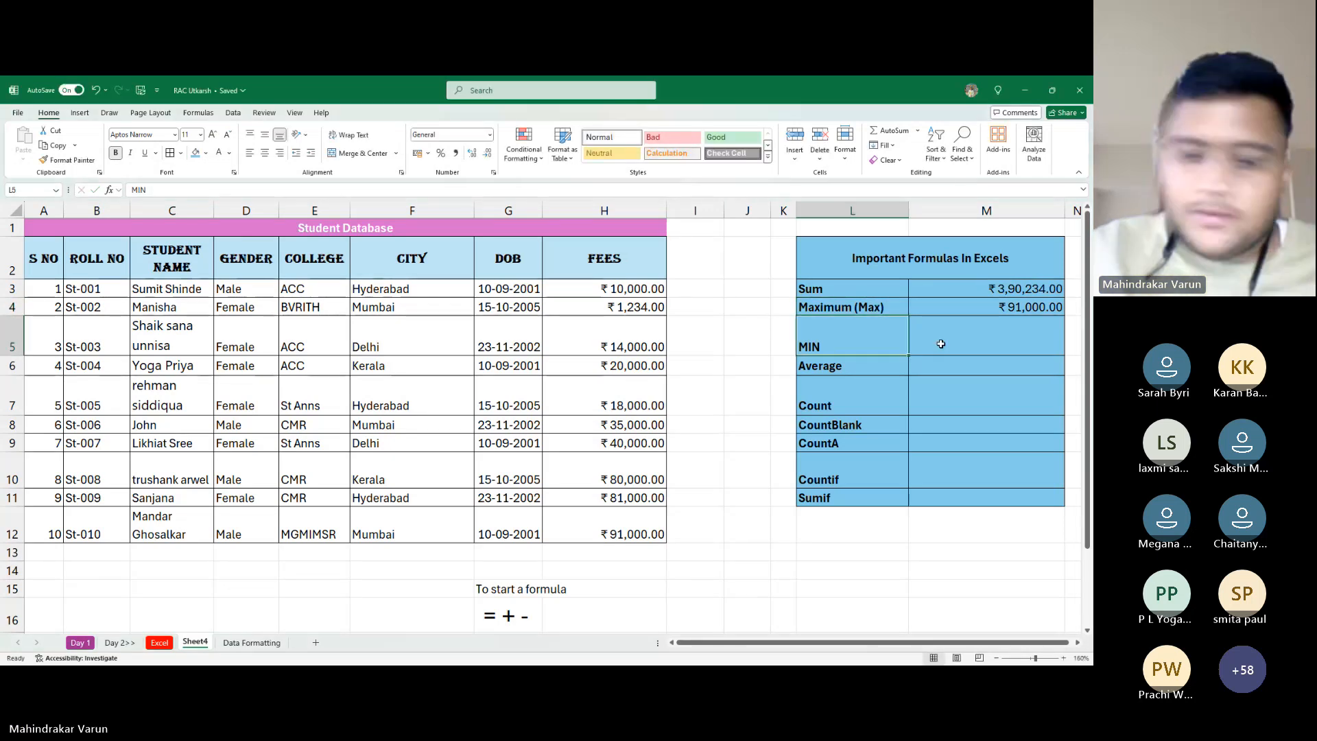
text(Mi)
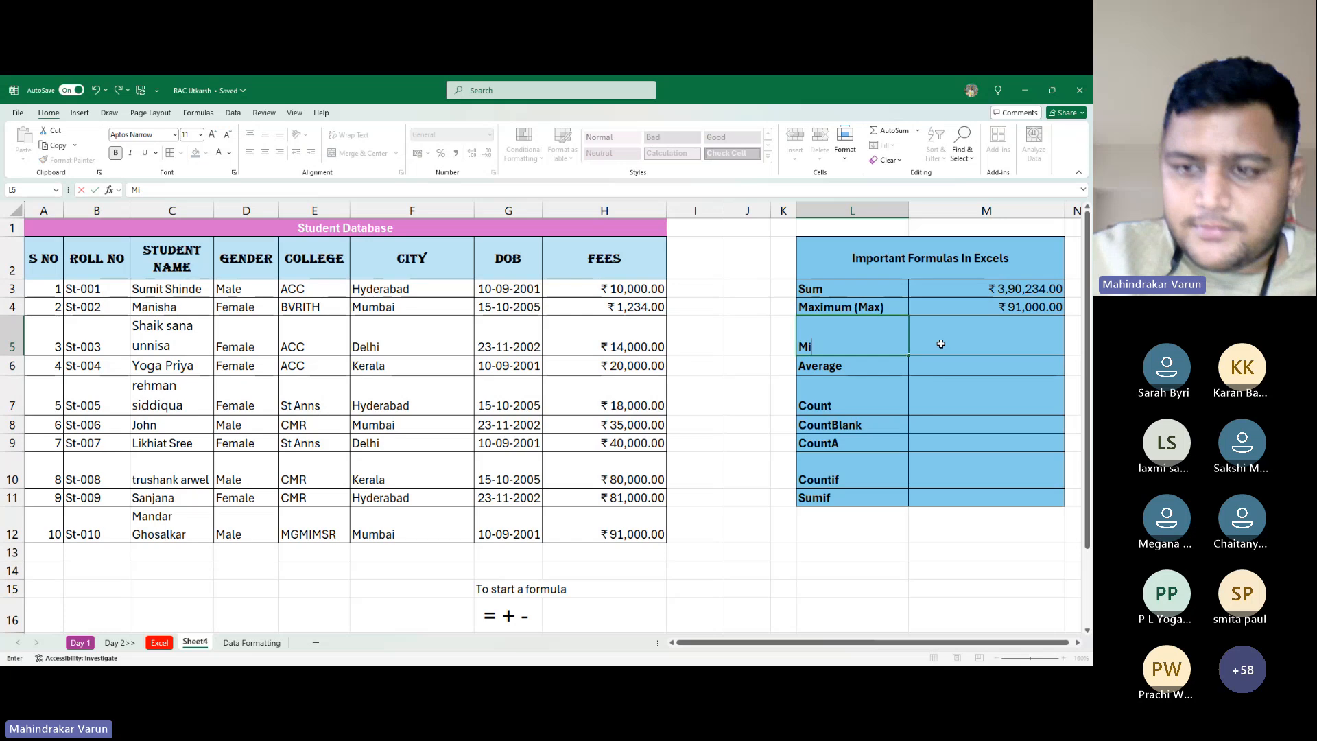
text(ni)
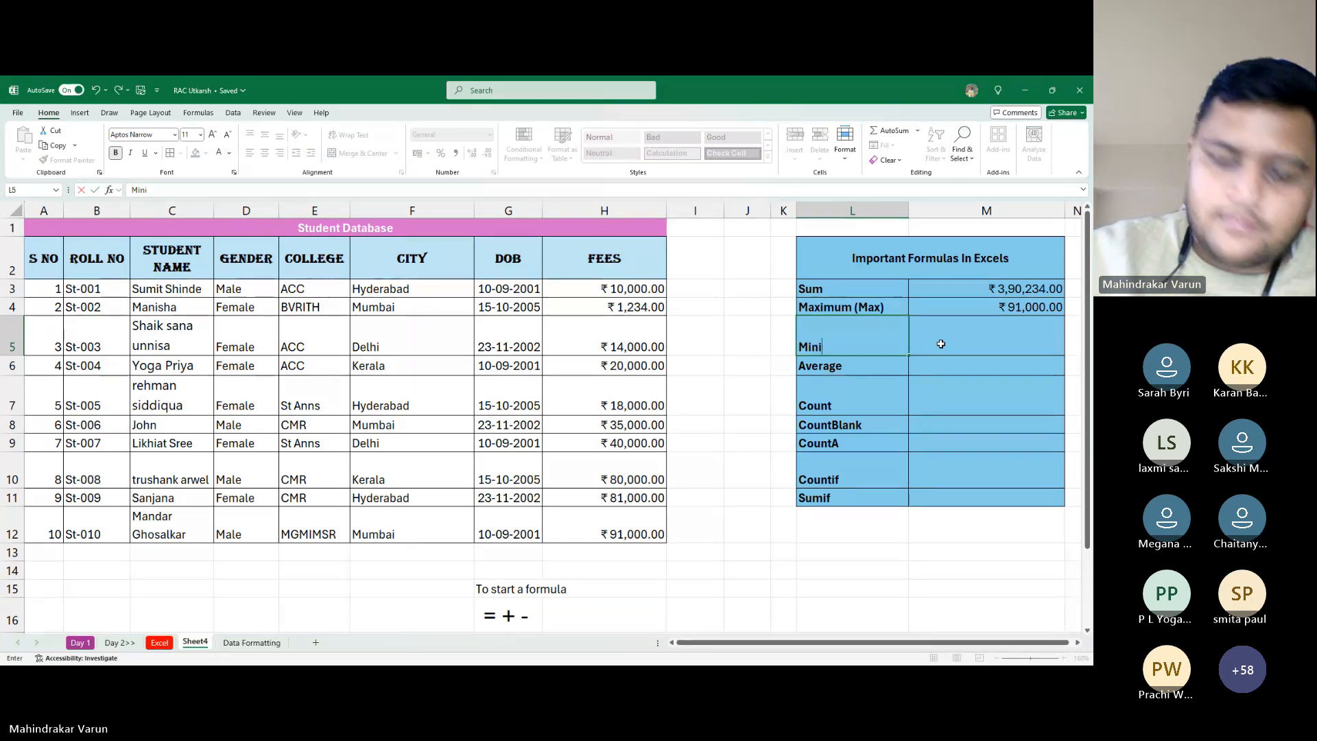
text(mum )
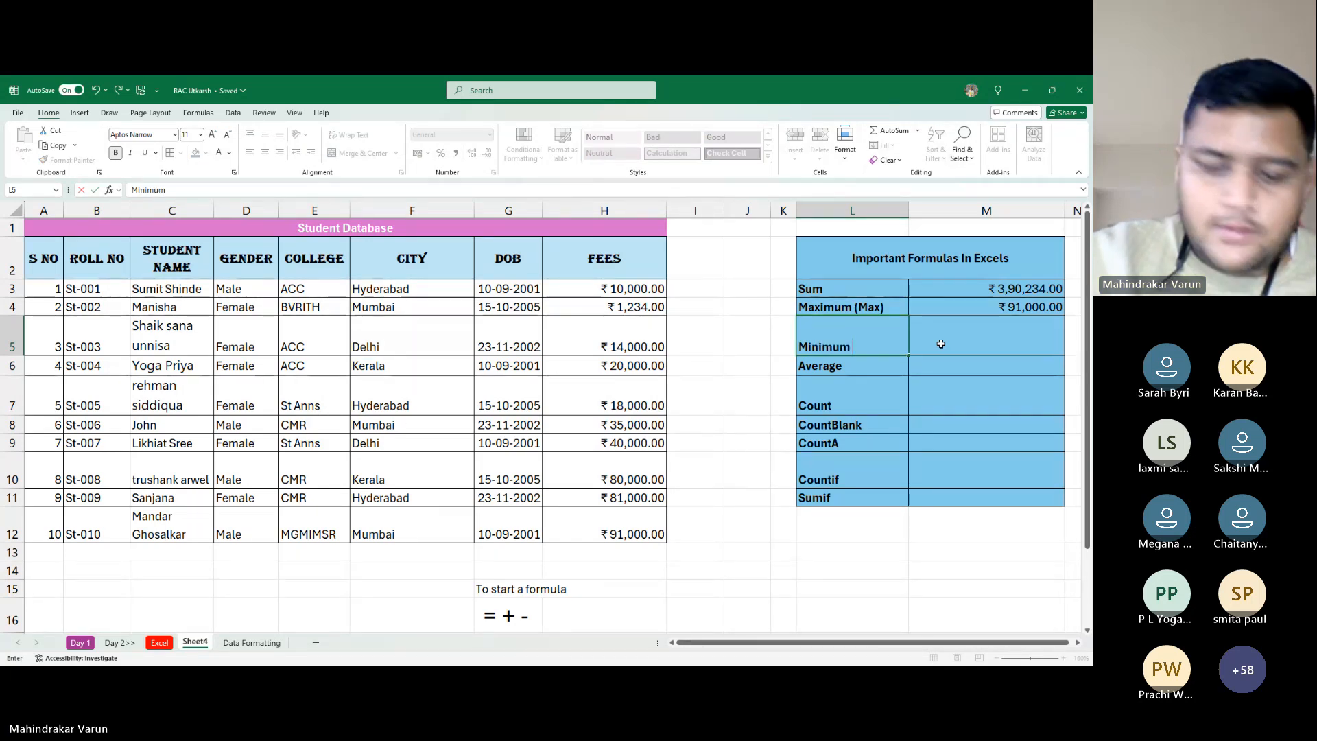
text(())
Commit the 'Minimum ()' label in L5 and move back around the formulas table
key(Left)
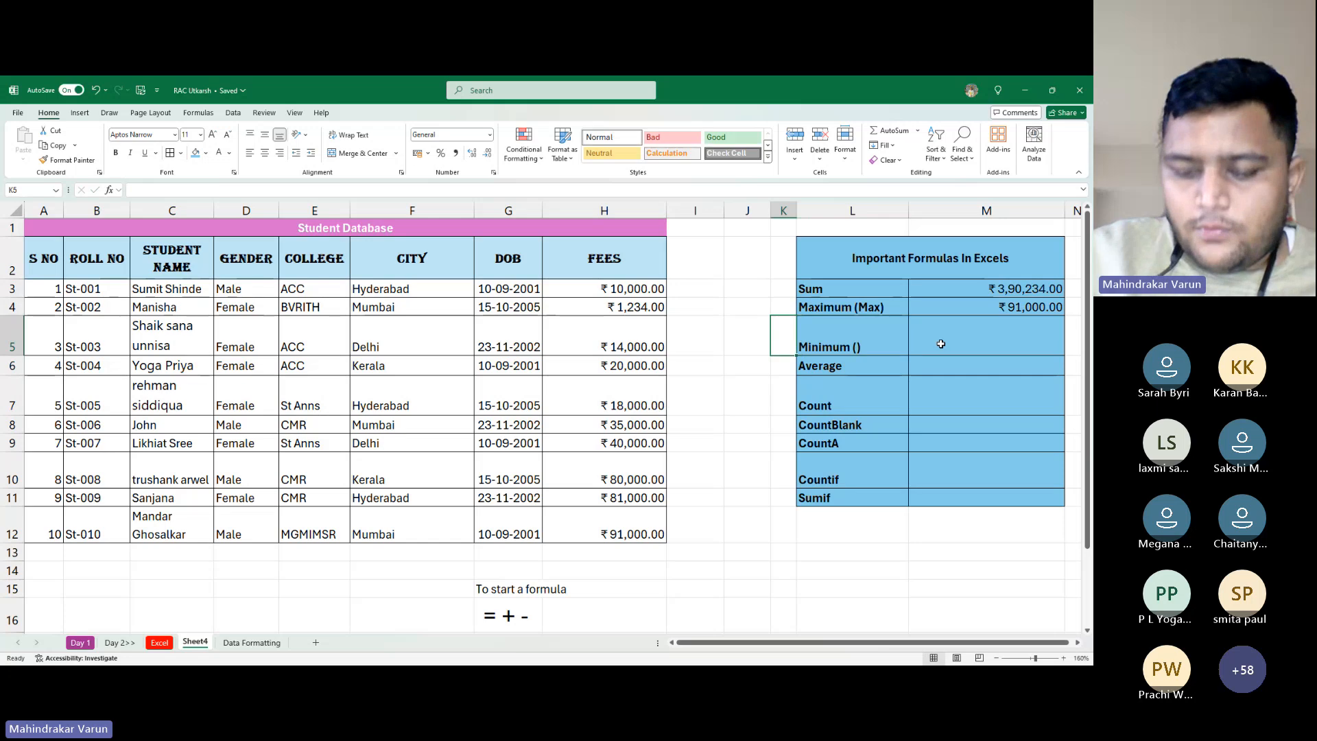
text(?)
key(Return)
key(Left)
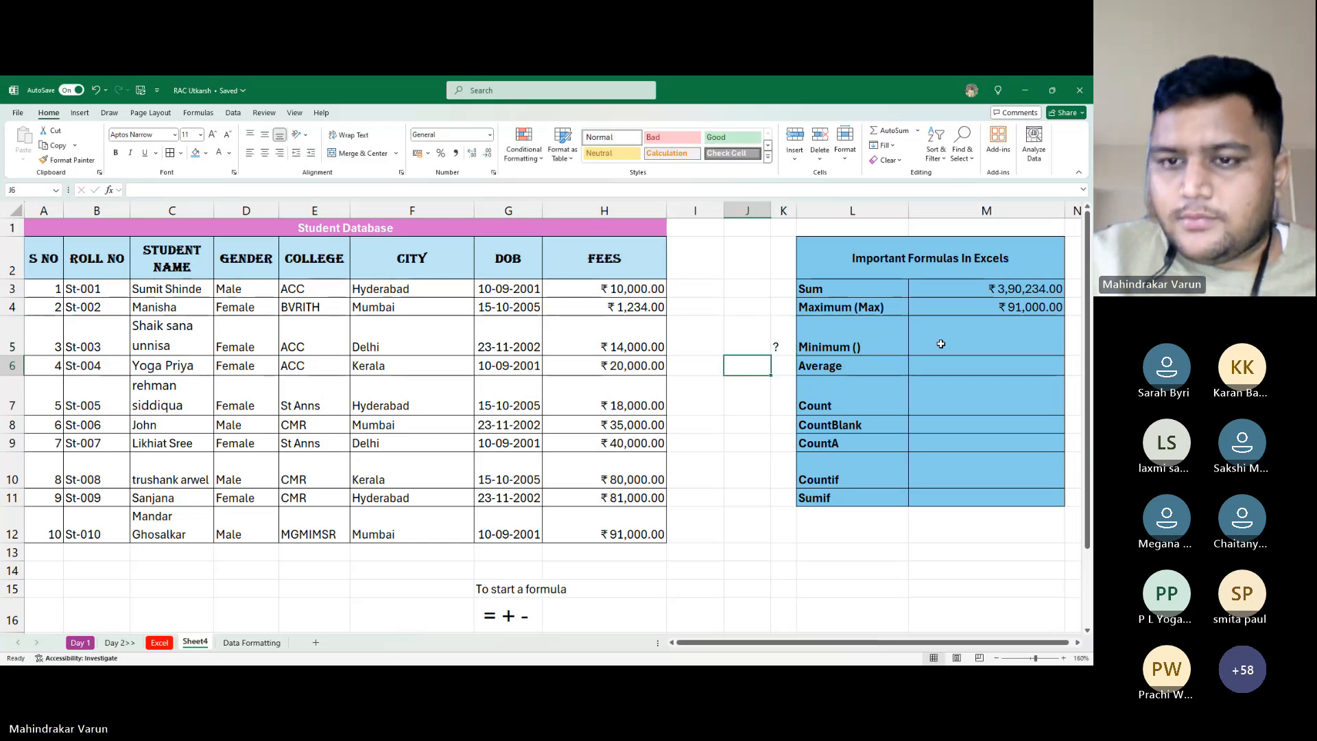
key(alt+Tab)
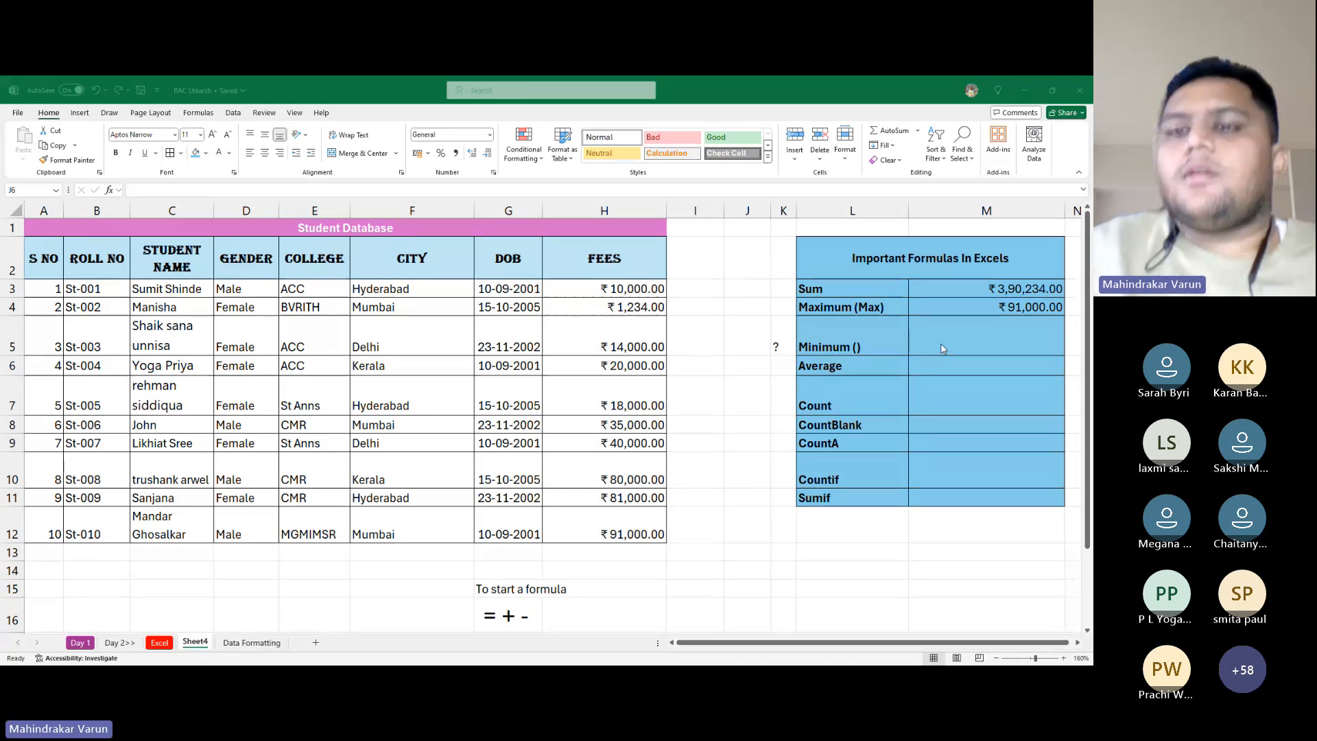
key(alt+Tab)
key(Up)
key(Right)
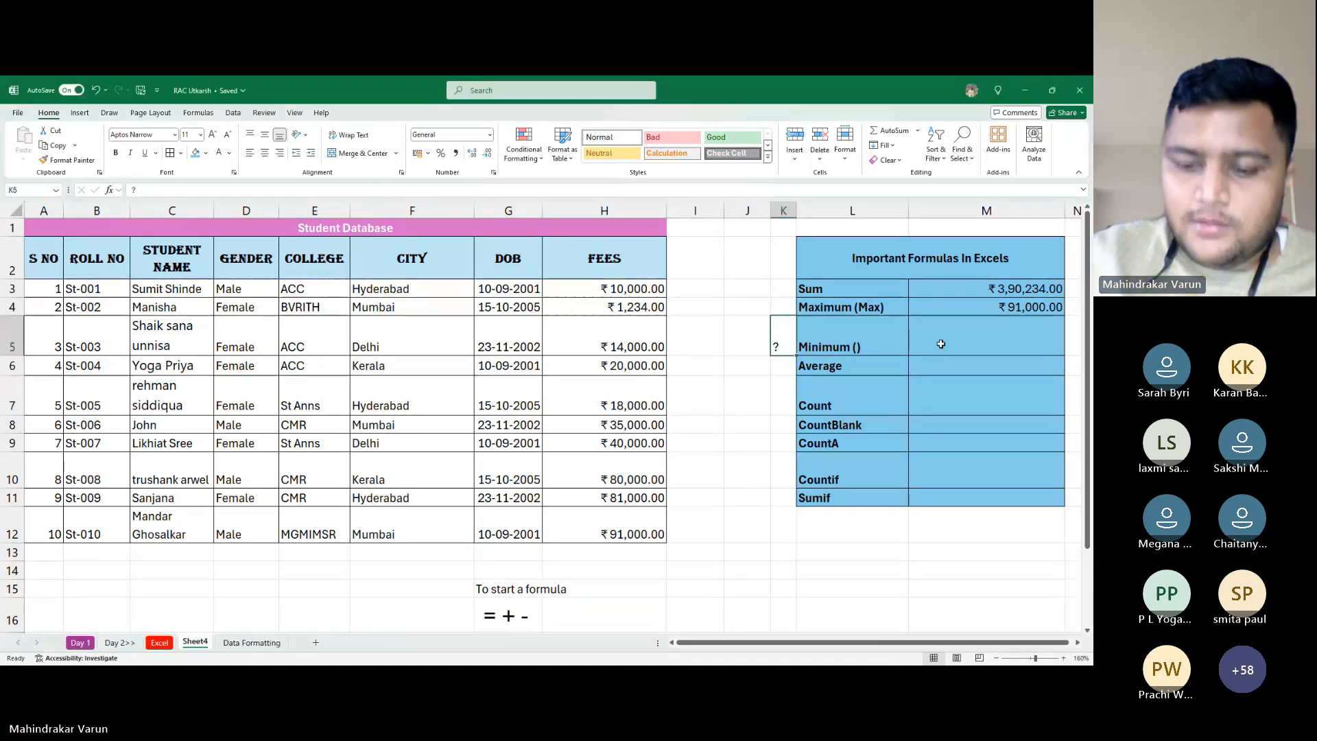
Enter =MIN(H3:H12) in M5, showing the lowest fee ₹1,234.00
click(942, 344)
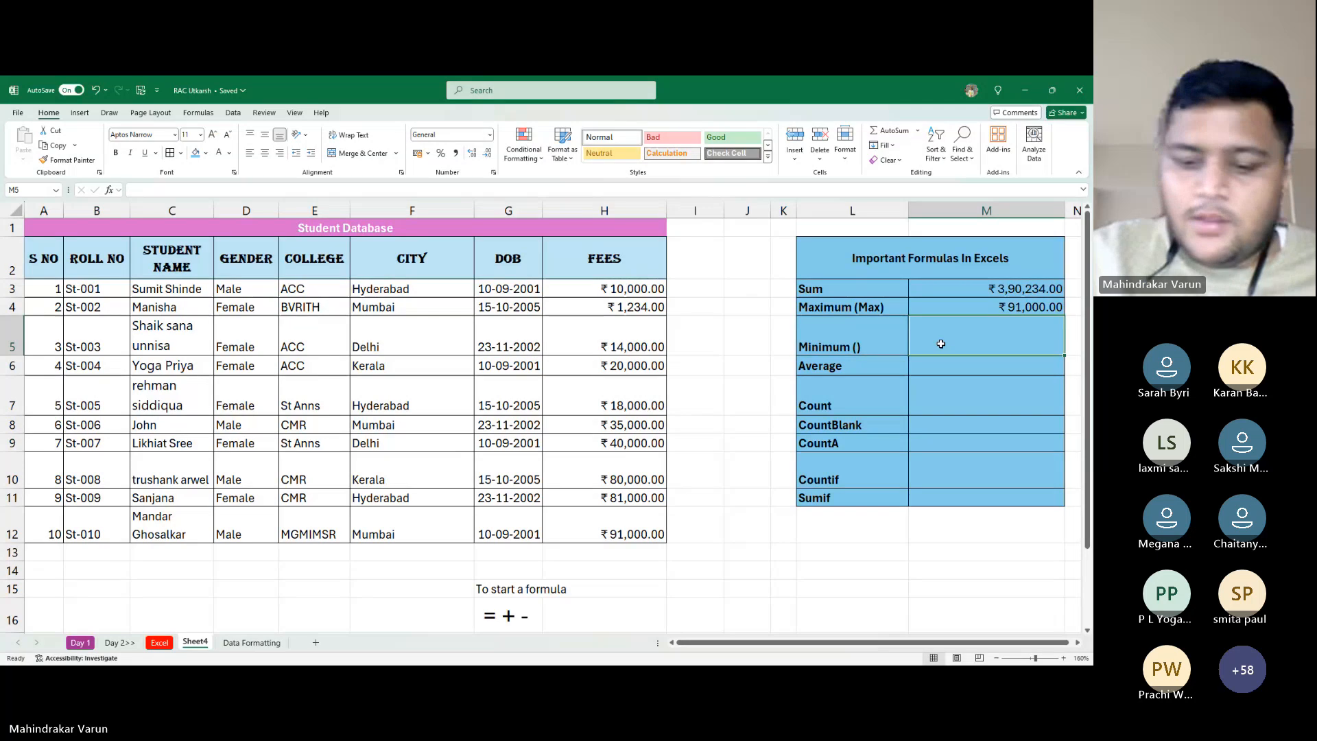
text(=,)
key(BackSpace)
text(MIN()
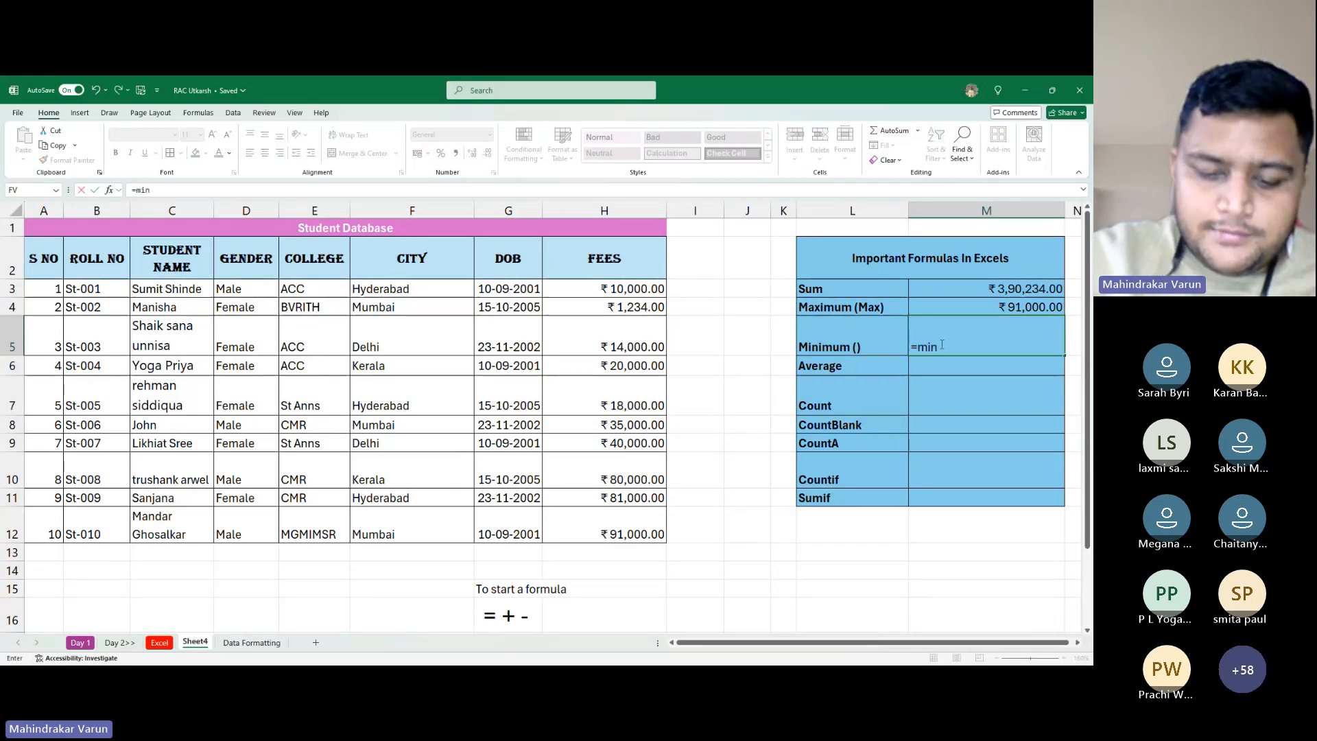
key(Left)
key(Left)
key(Left)
key(Left)
key(Left)
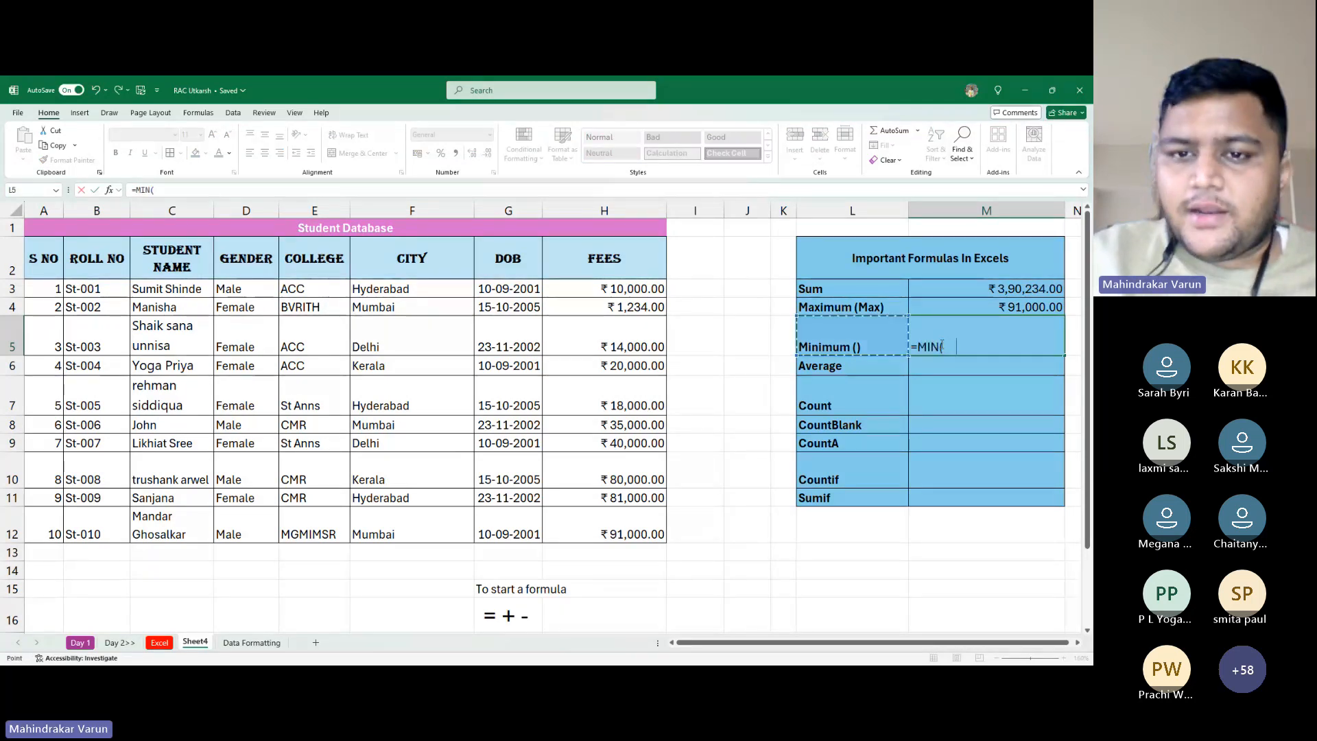
key(Up)
key(Up)
key(ctrl+shift+Down)
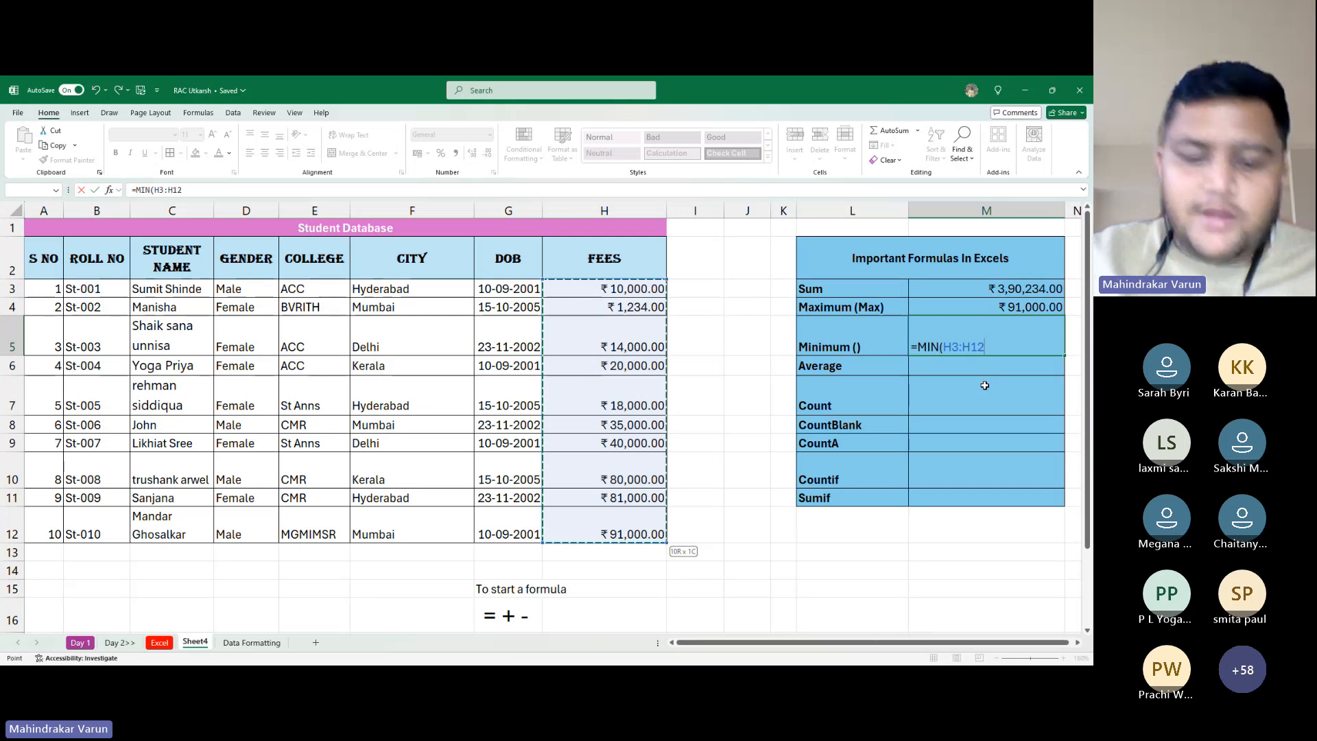
text())
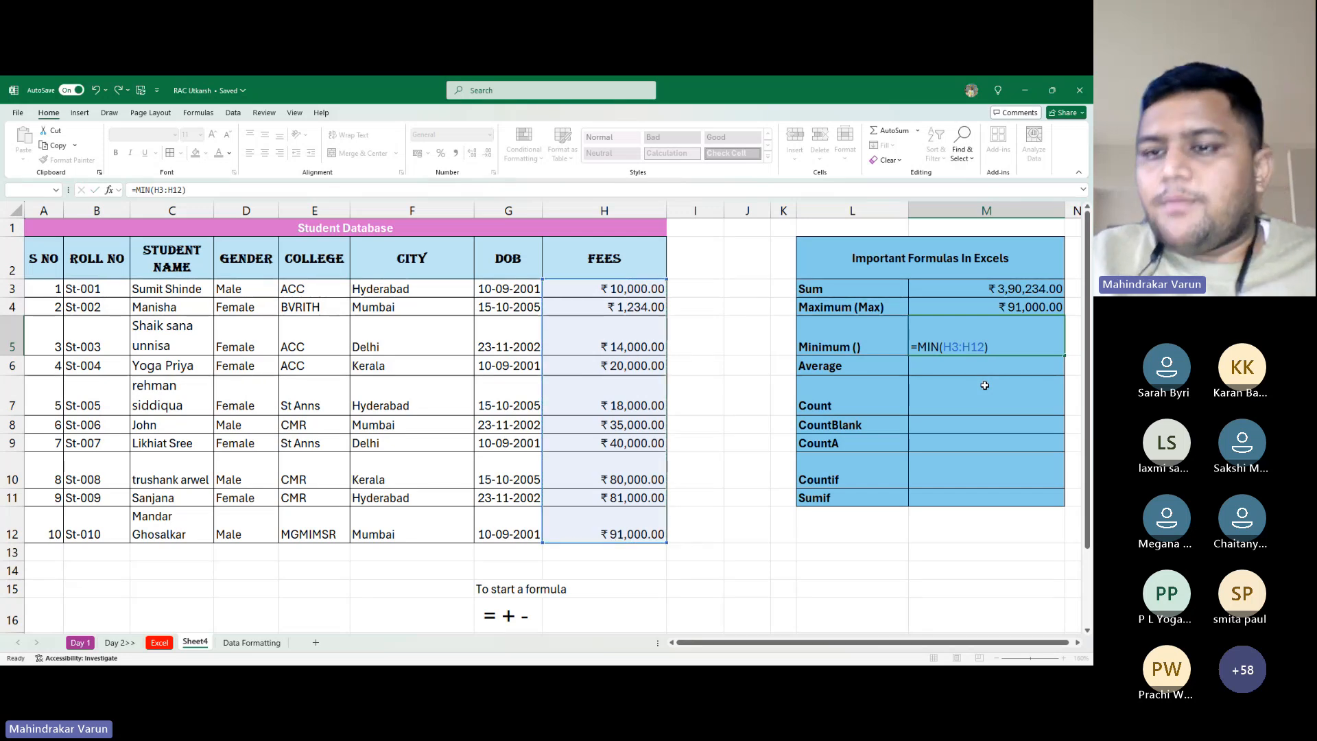
key(Return)
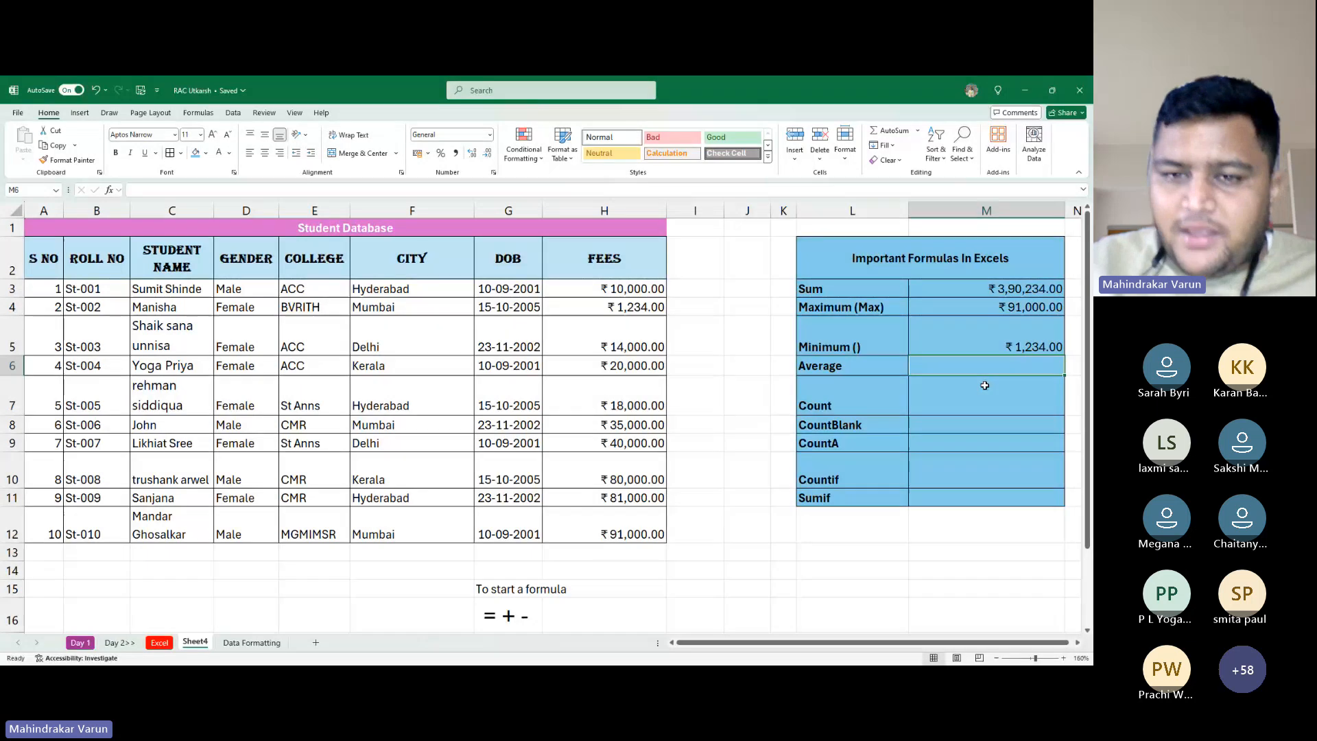
key(alt+Tab)
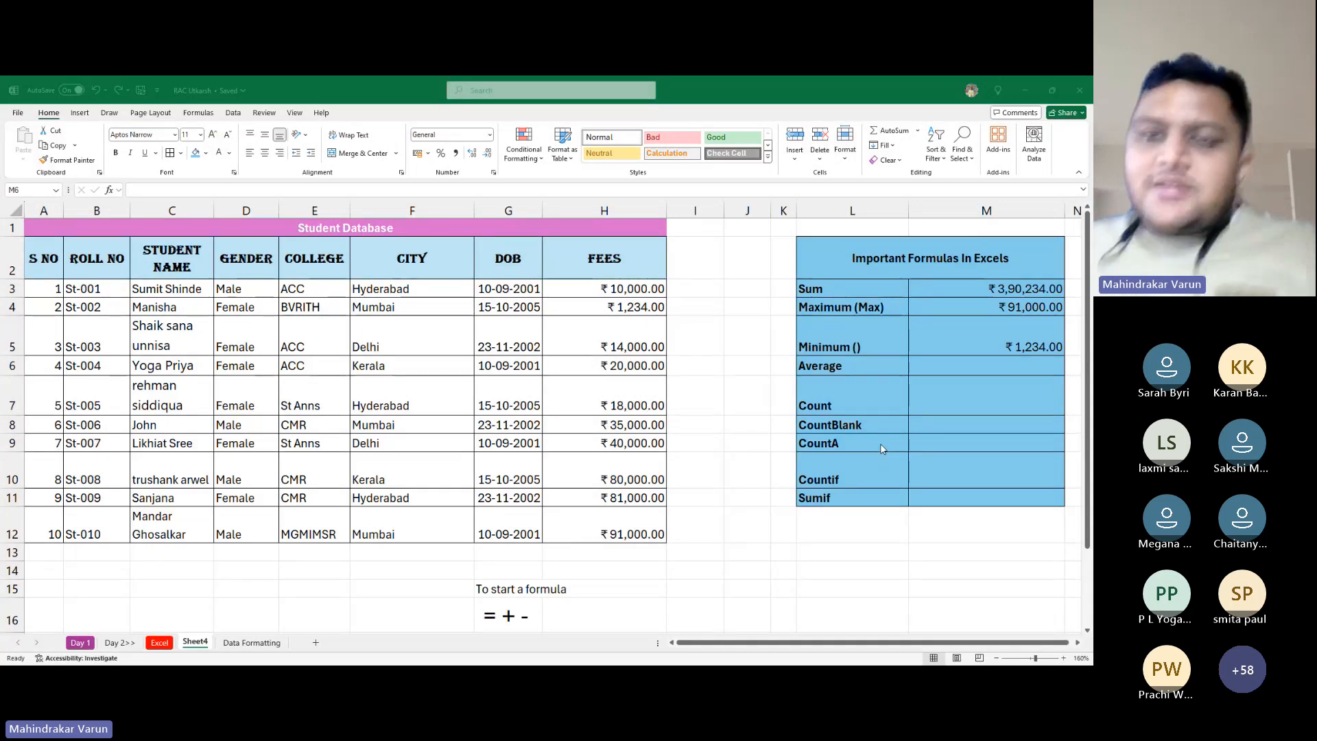
Change St-005's fee in H7 from 18,000 to 999
click(894, 469)
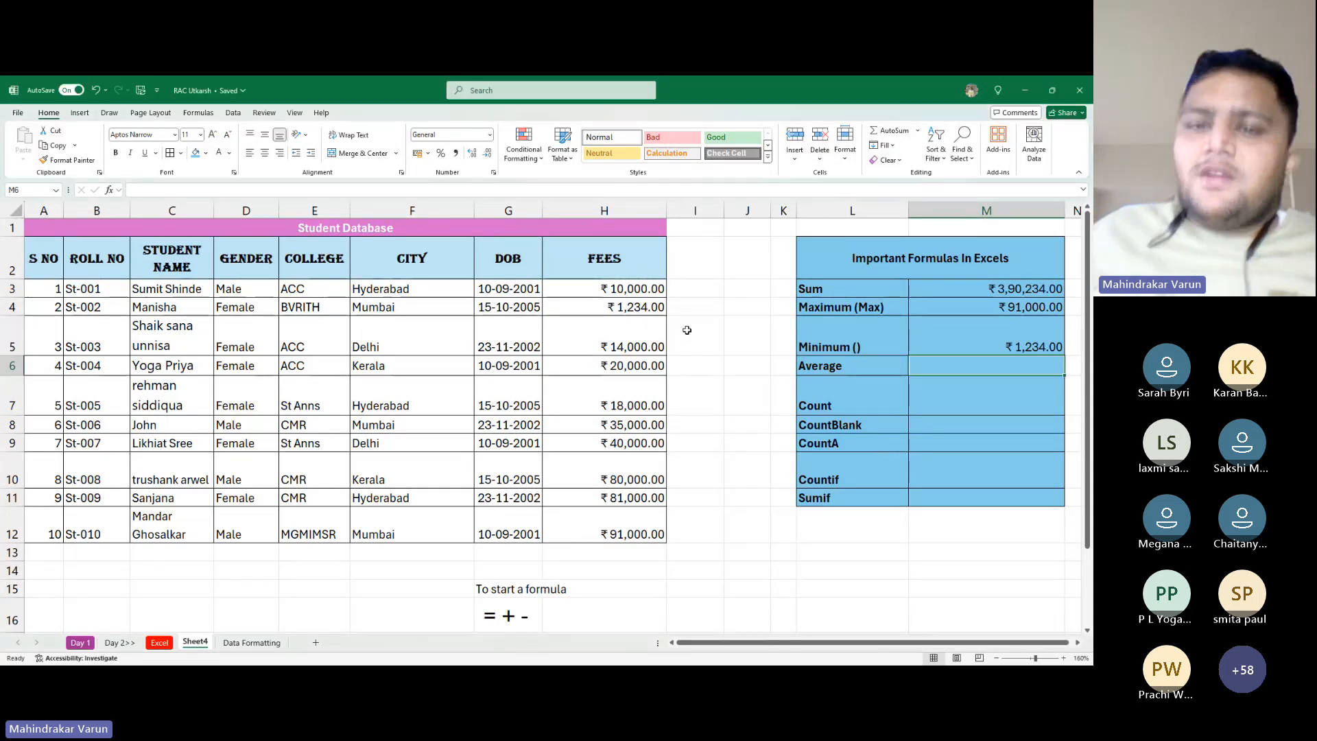
click(645, 311)
click(629, 387)
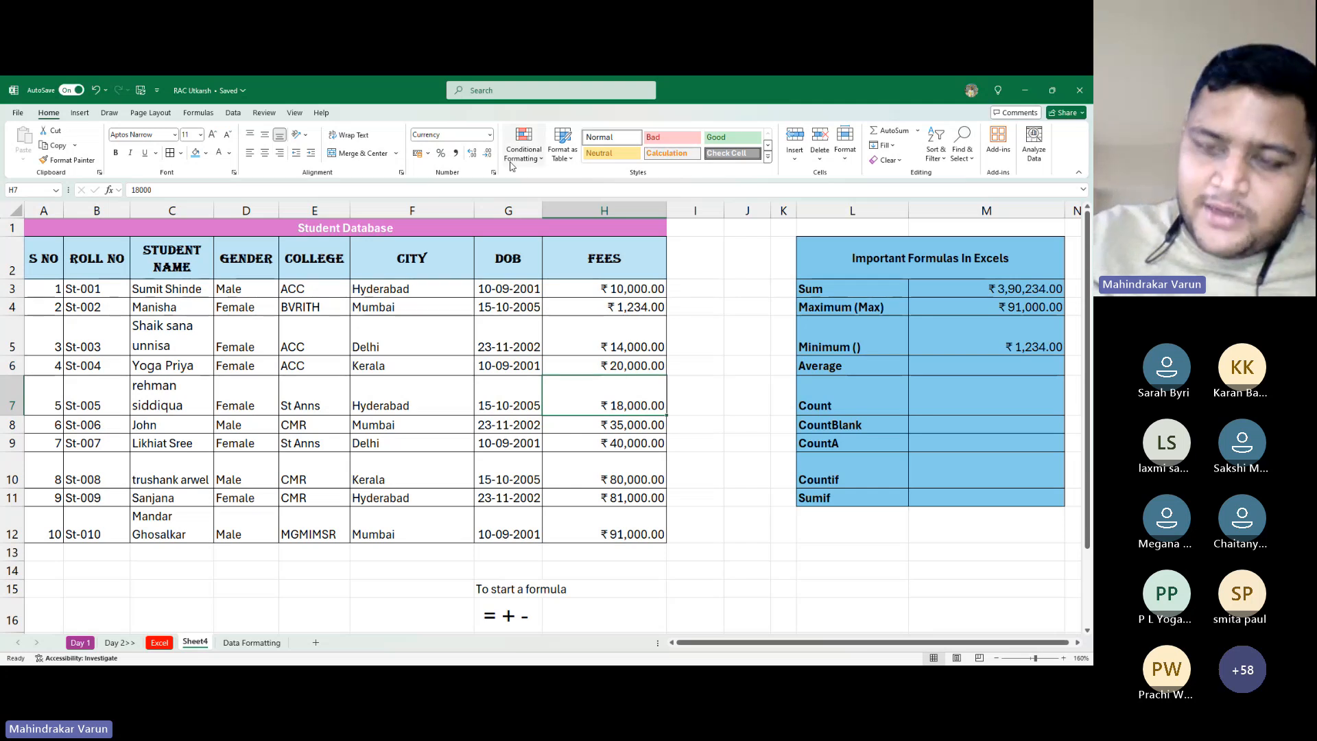
text(1)
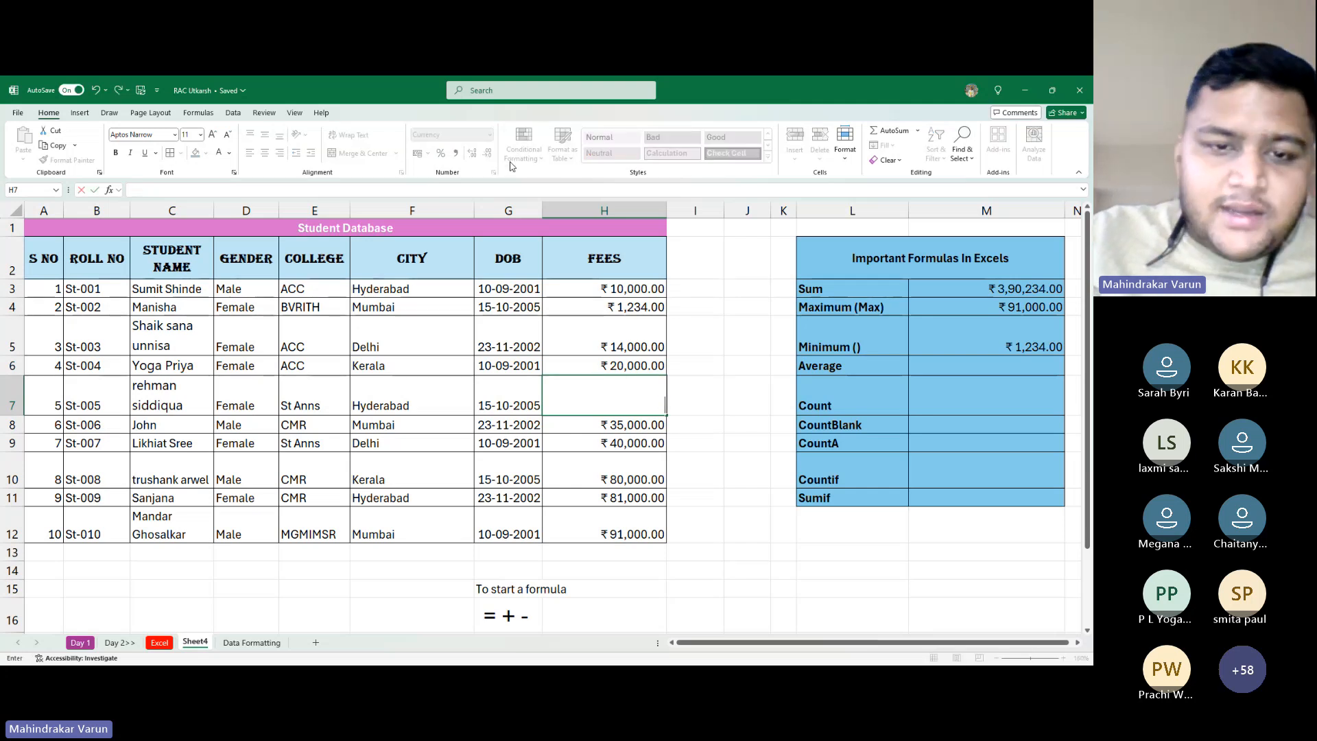
text(999)
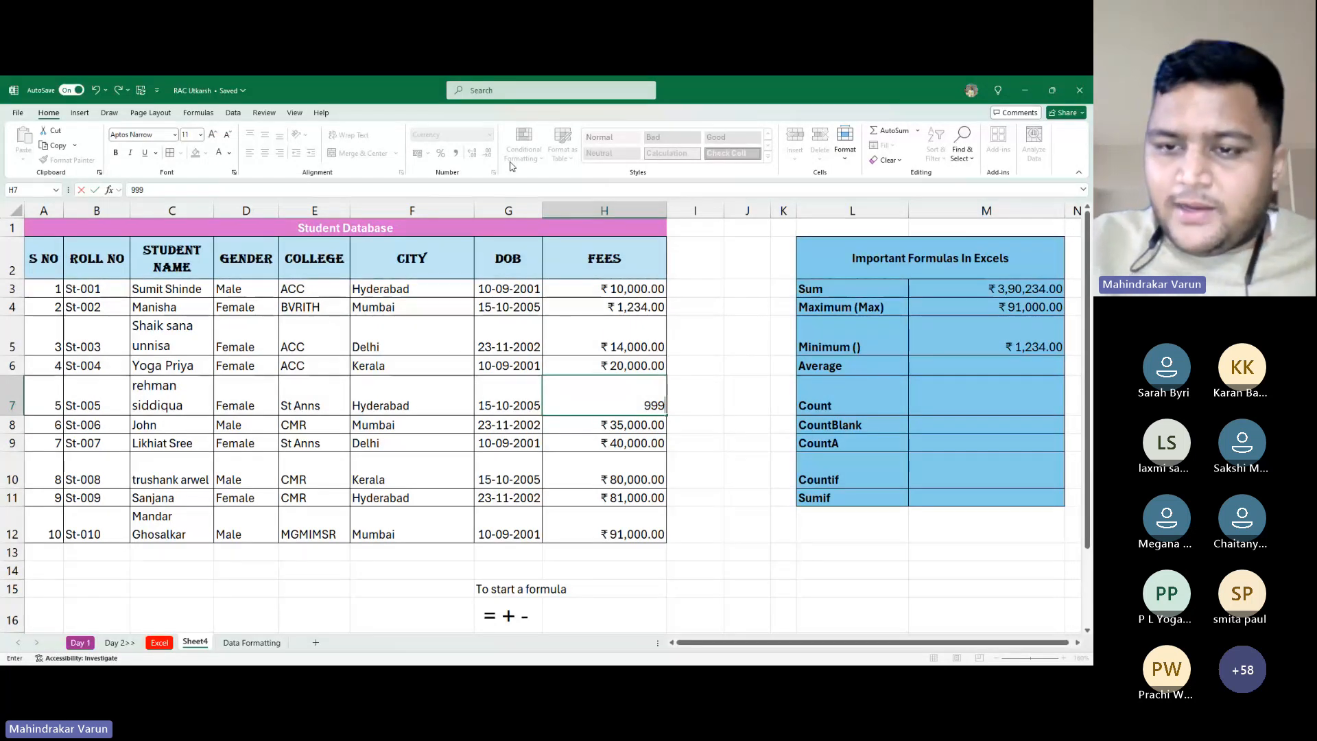
key(Return)
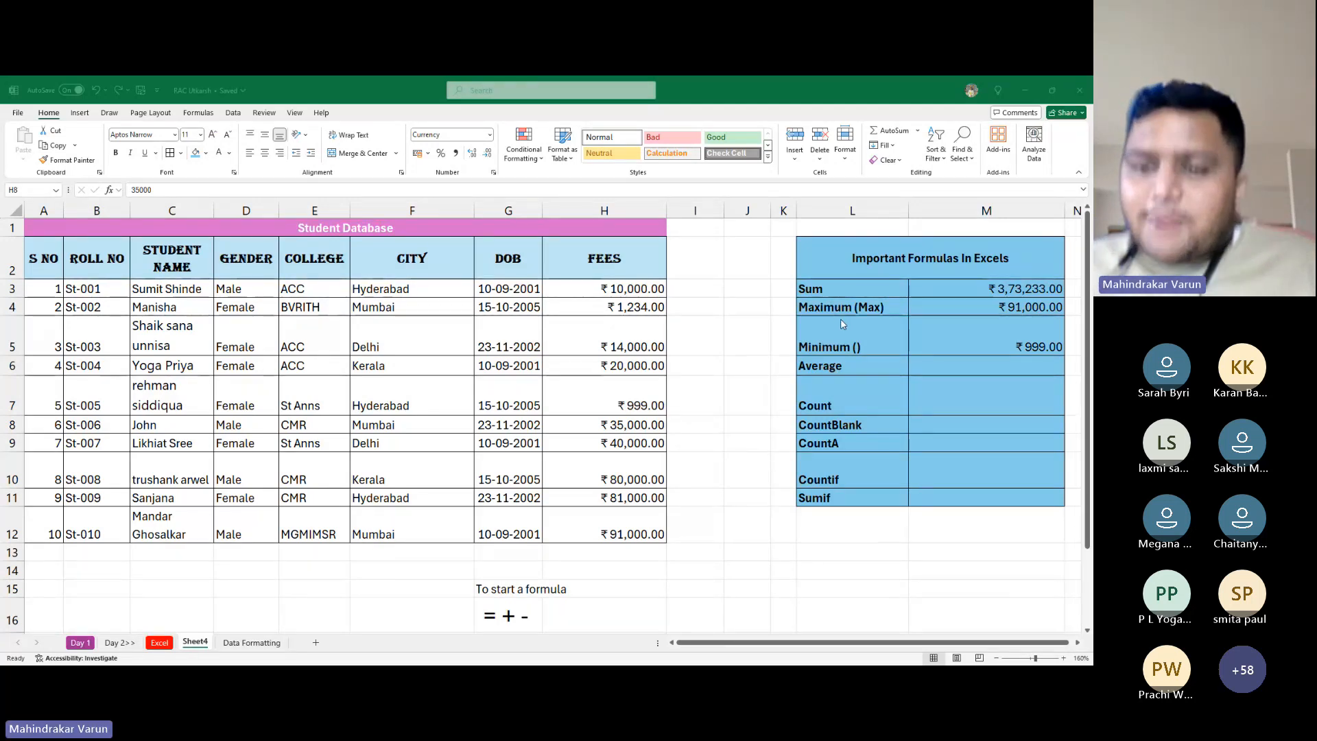
Replace St-002's 1,234 fee in H4 with 95123
click(881, 355)
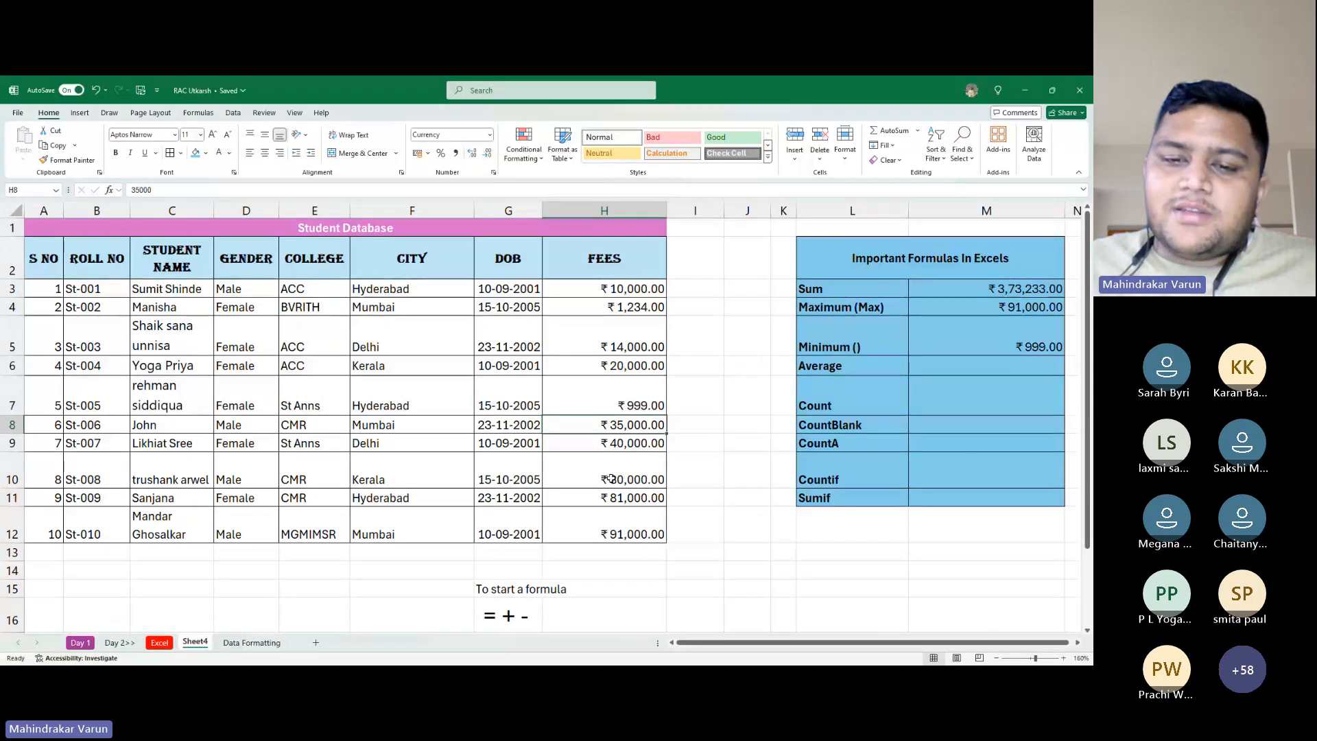
key(Down)
key(Down)
key(Down)
key(Down)
click(641, 500)
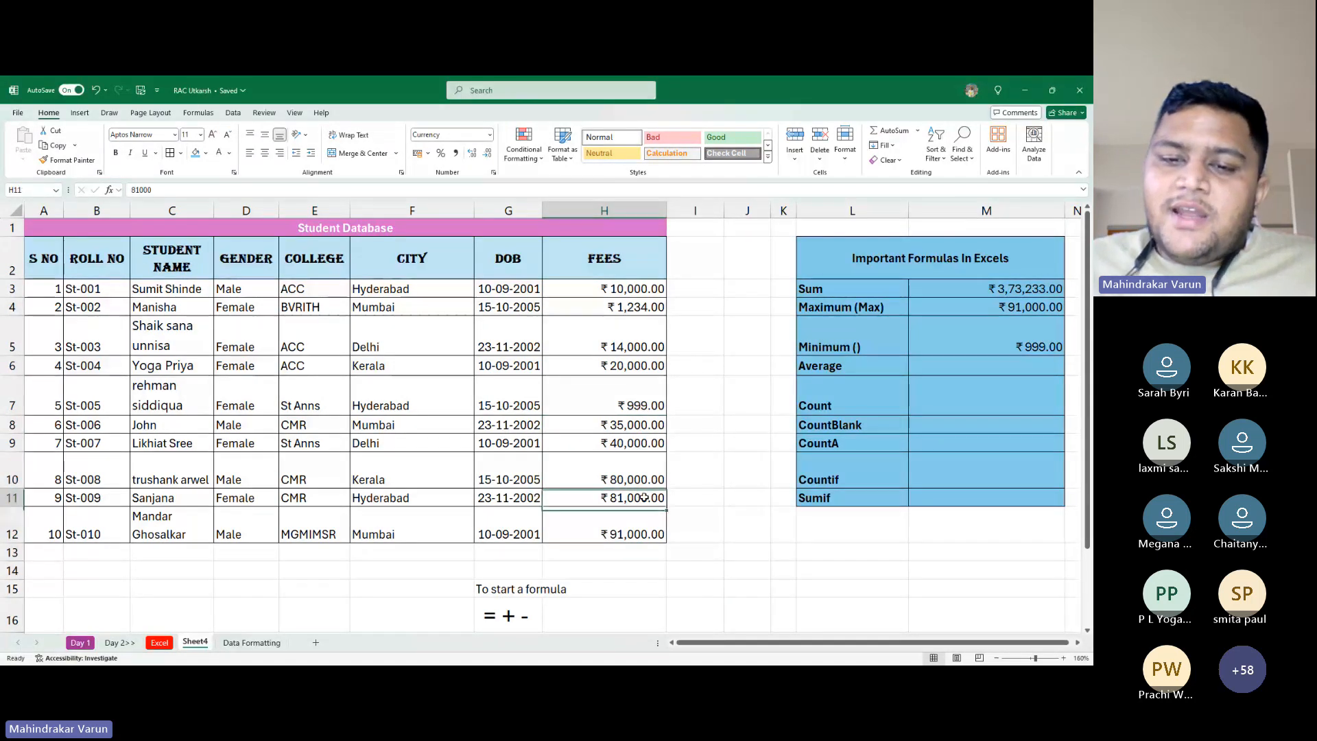
click(624, 313)
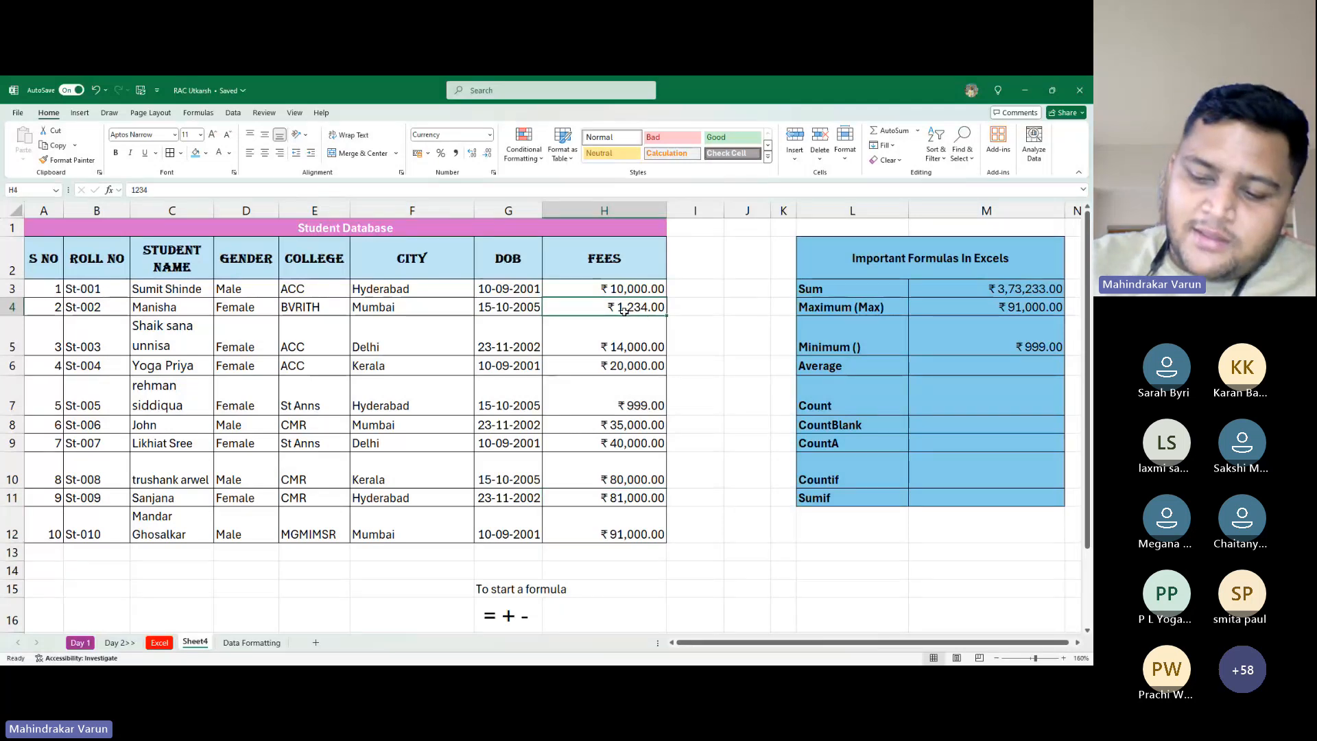
text(9)
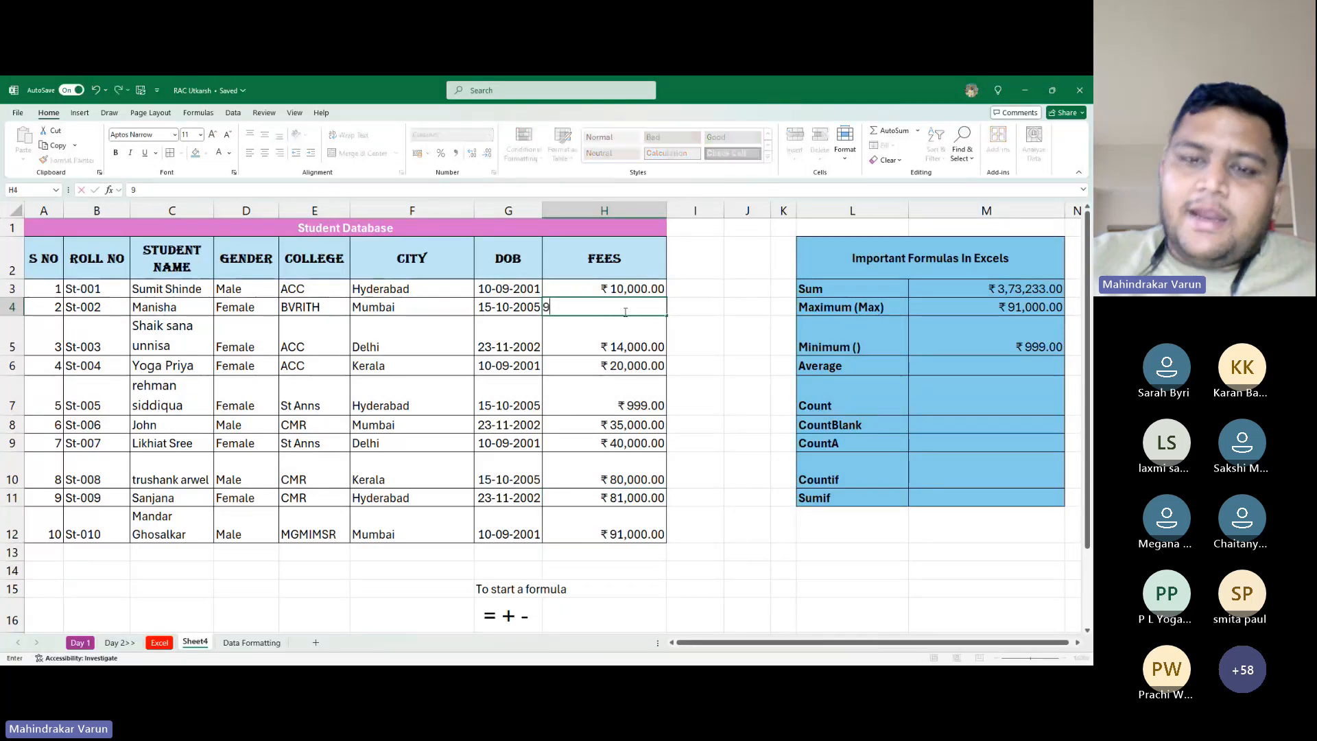
key(Escape)
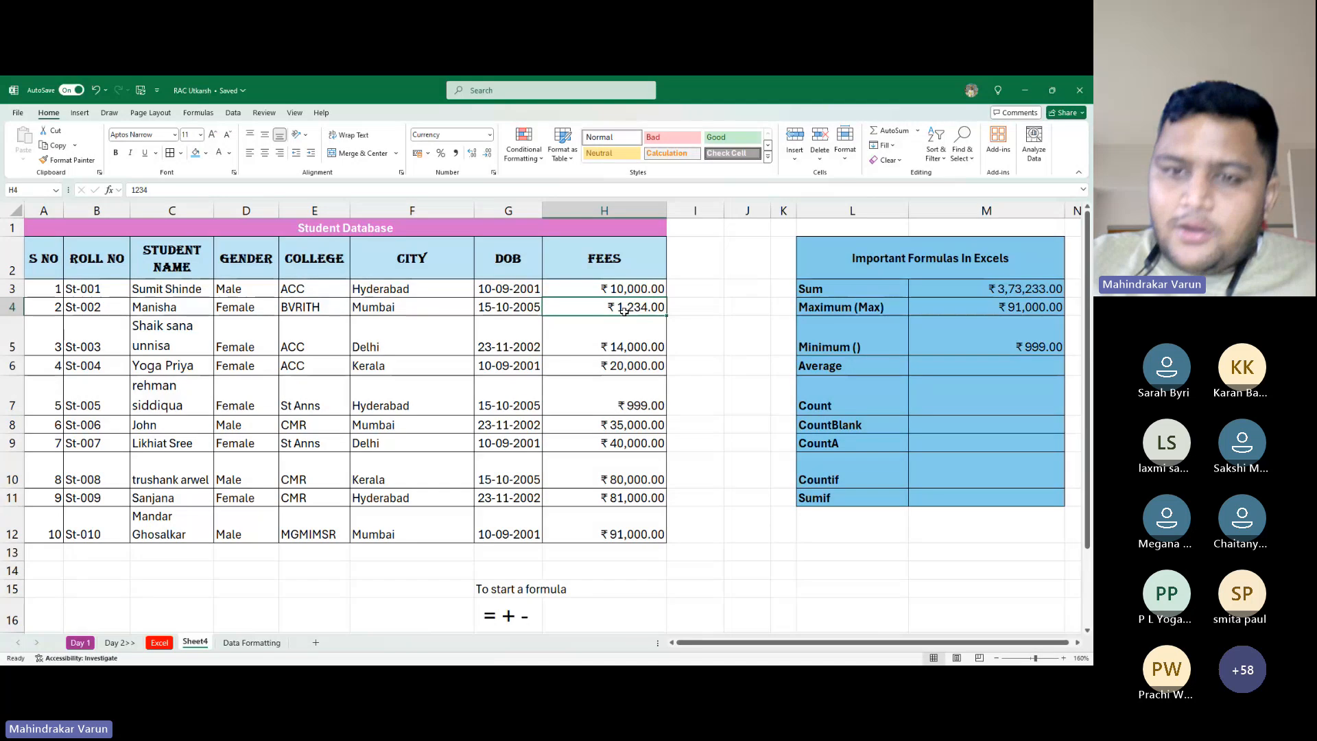
text(950)
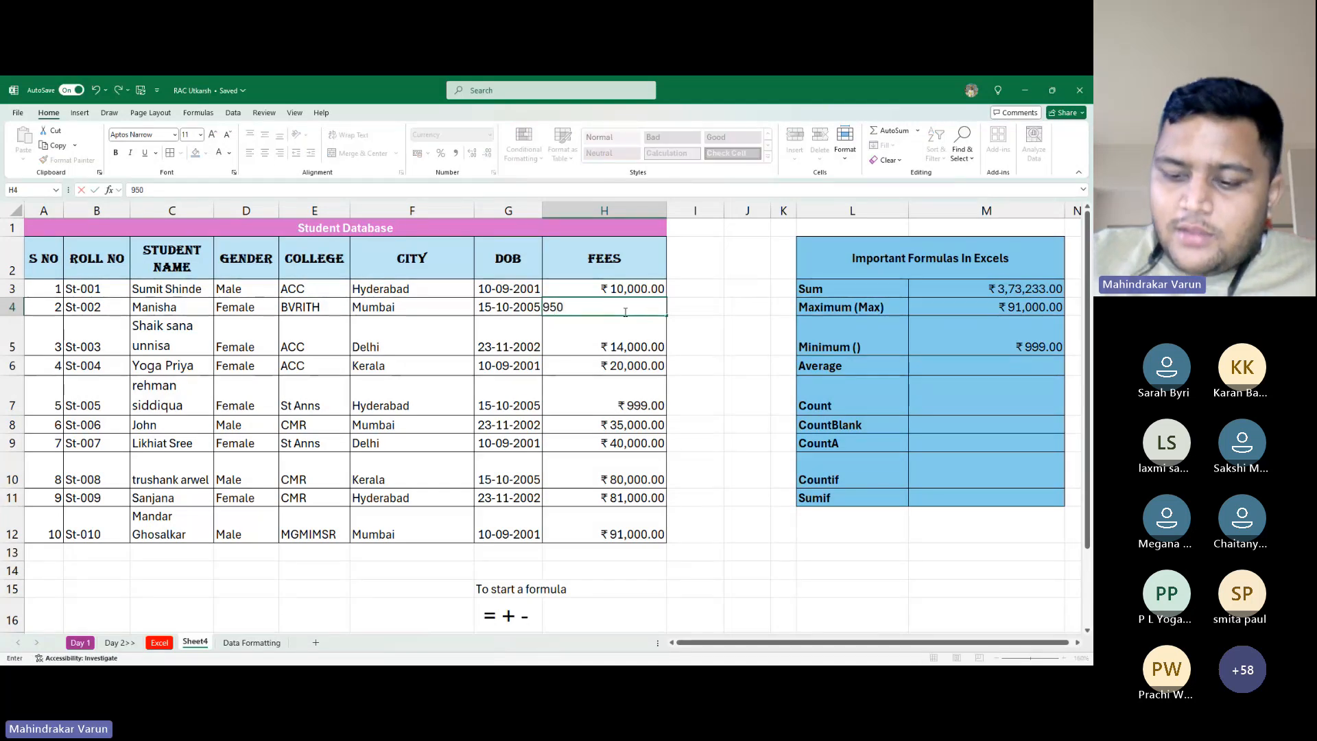
key(BackSpace)
text(1234)
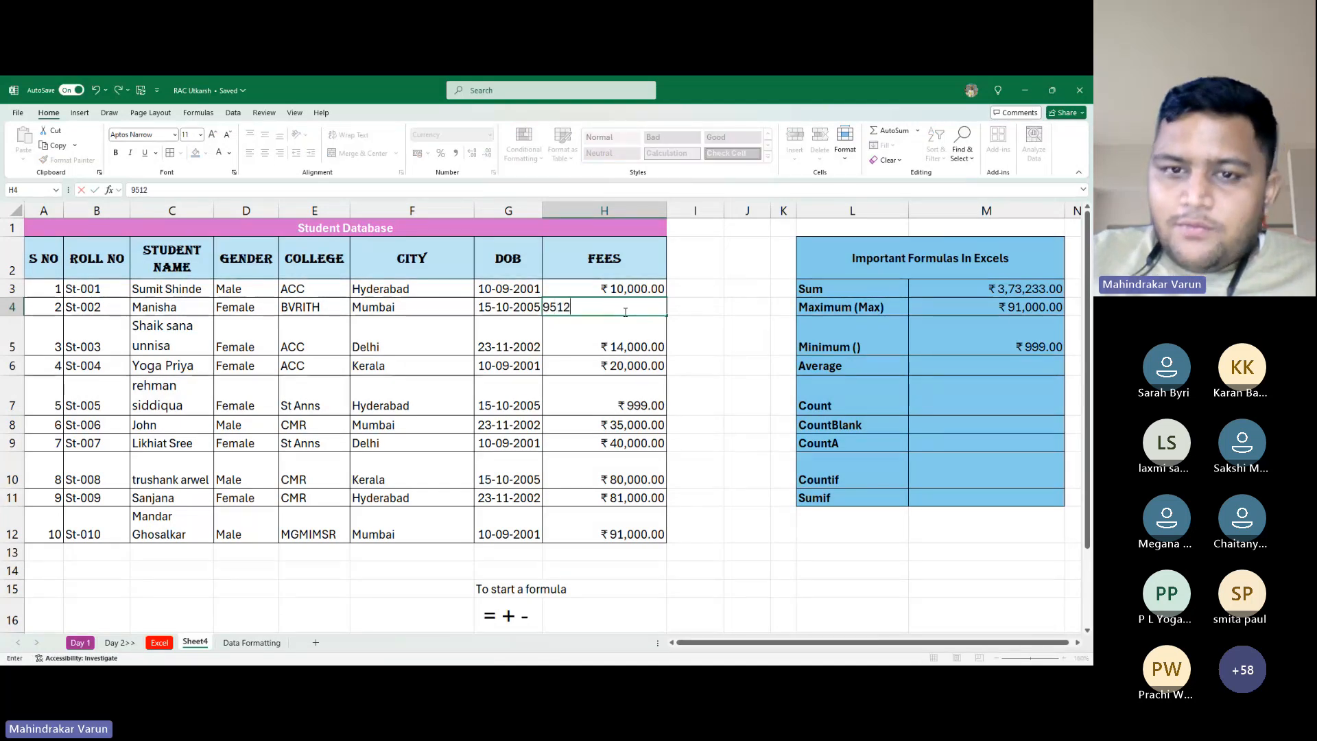
key(BackSpace)
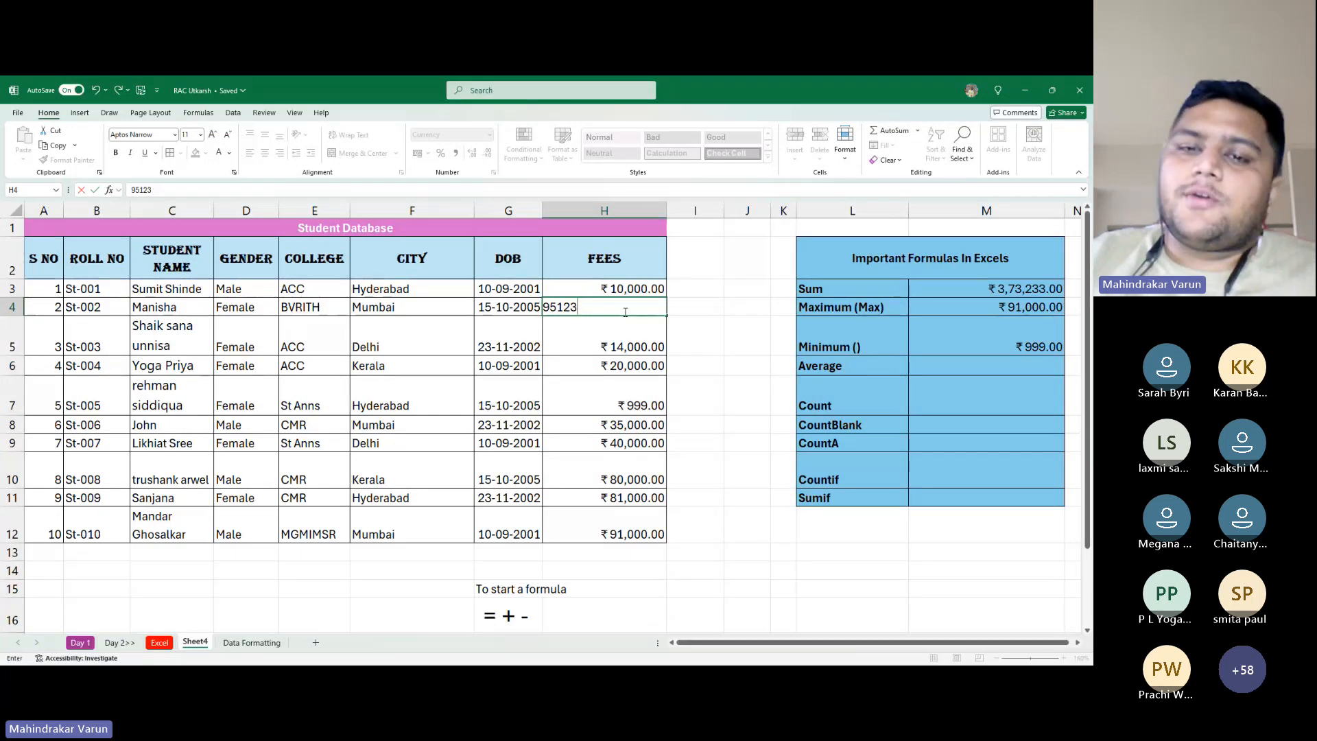
key(Return)
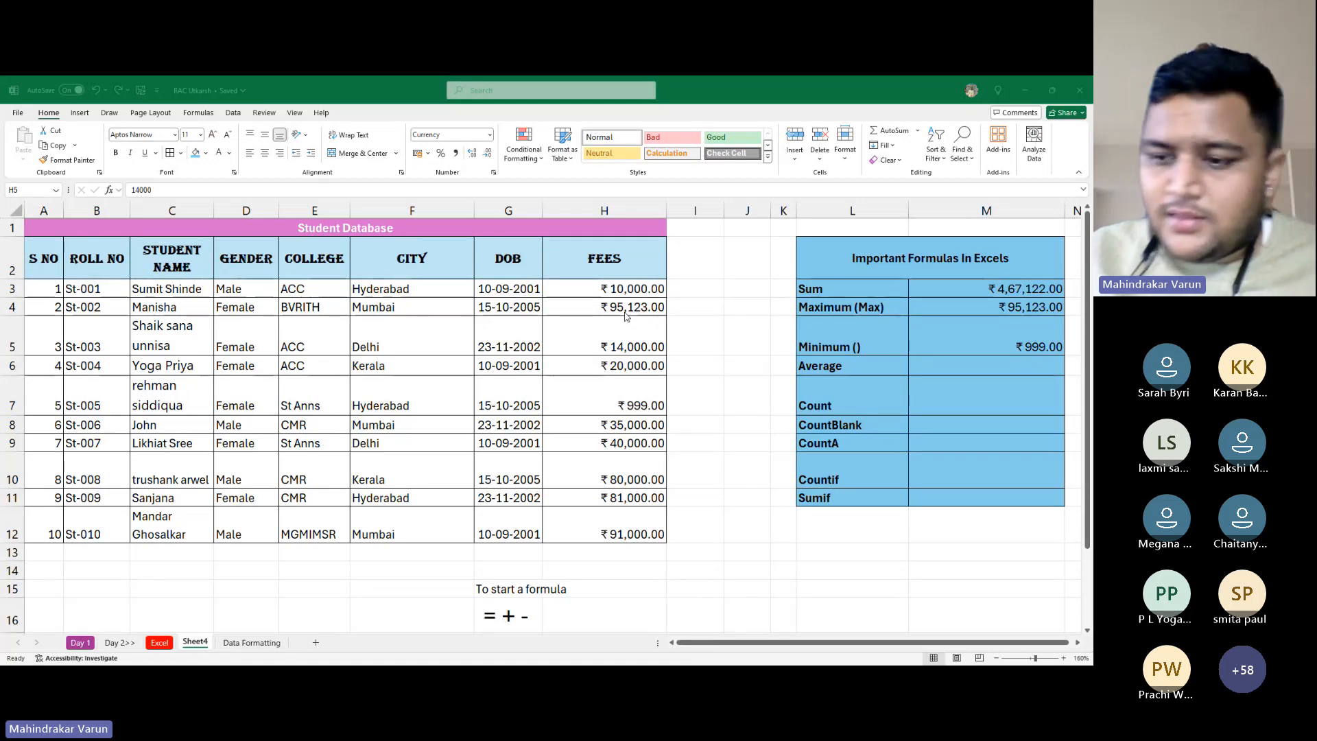
Edit the minimum row's label in L5, swapping Avg for M to read 'Minimum (Min)'
key(alt+Tab)
key(Right)
key(Right)
key(Right)
key(Right)
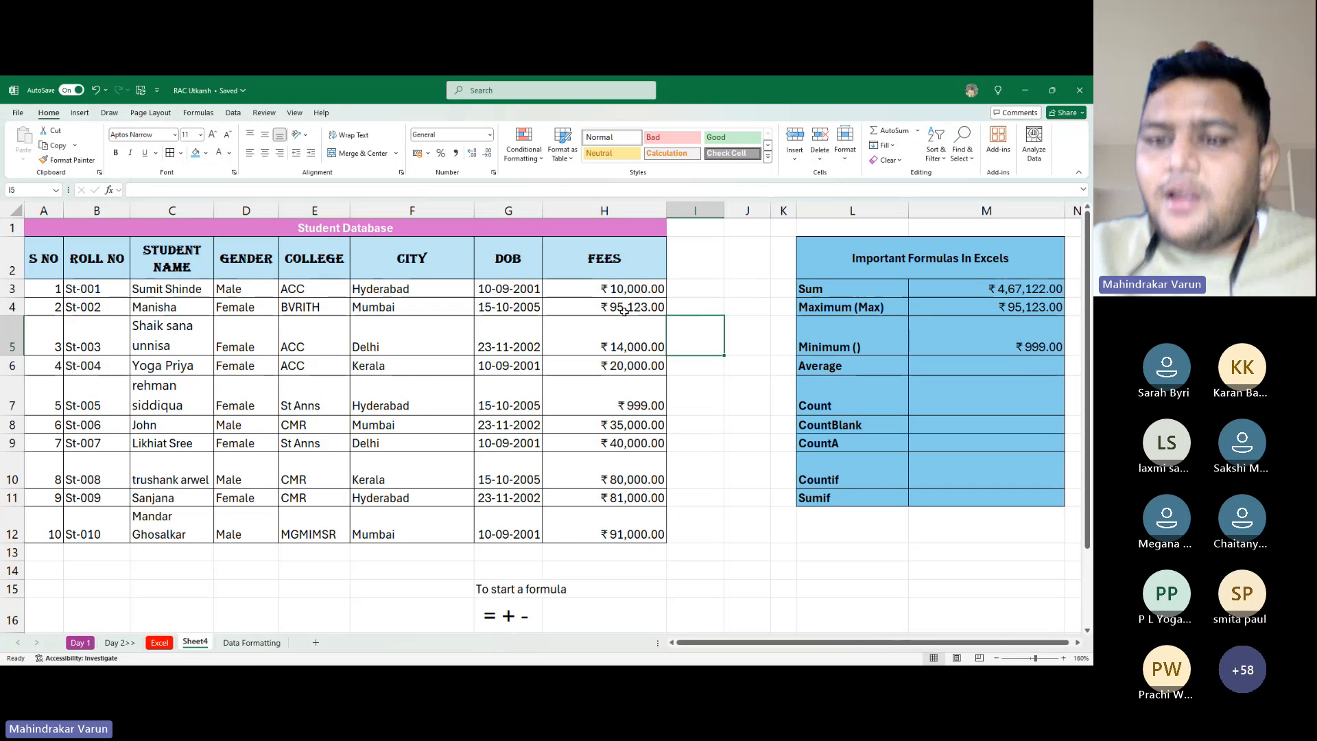
key(Down)
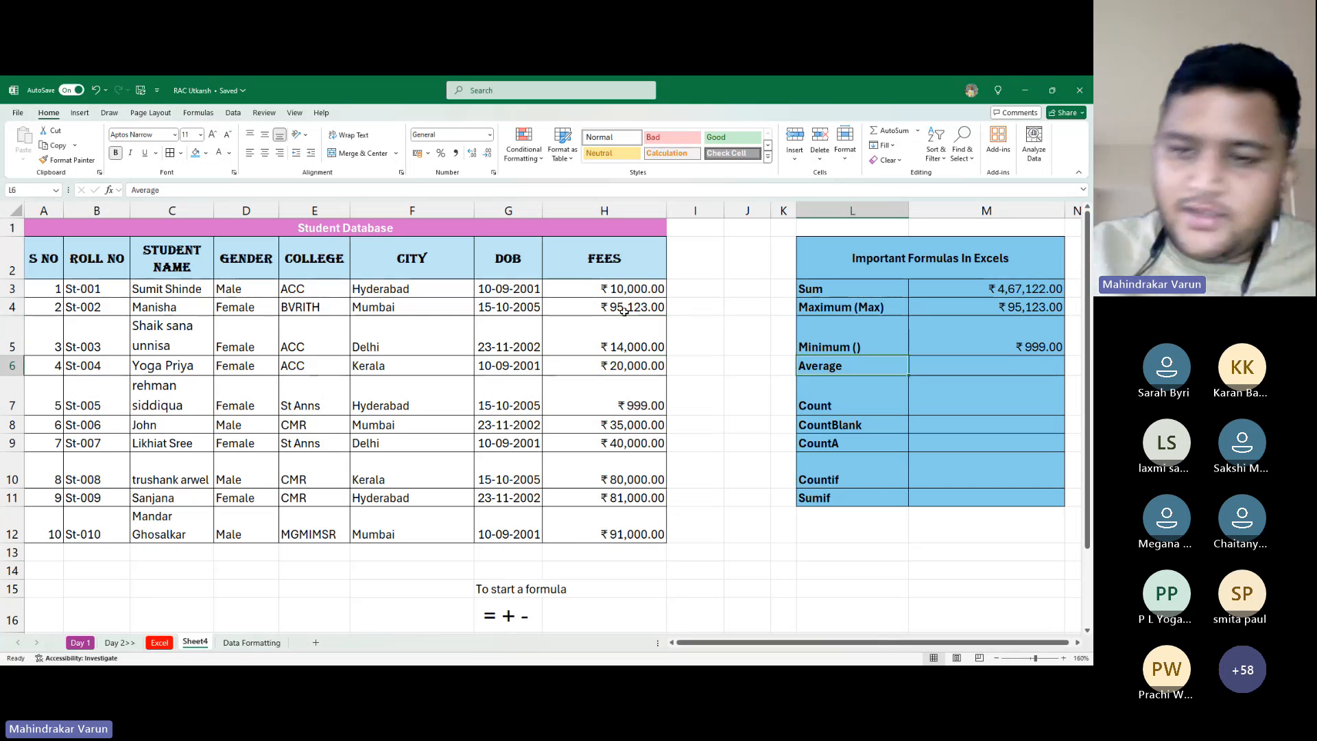
key(Up)
key(F2)
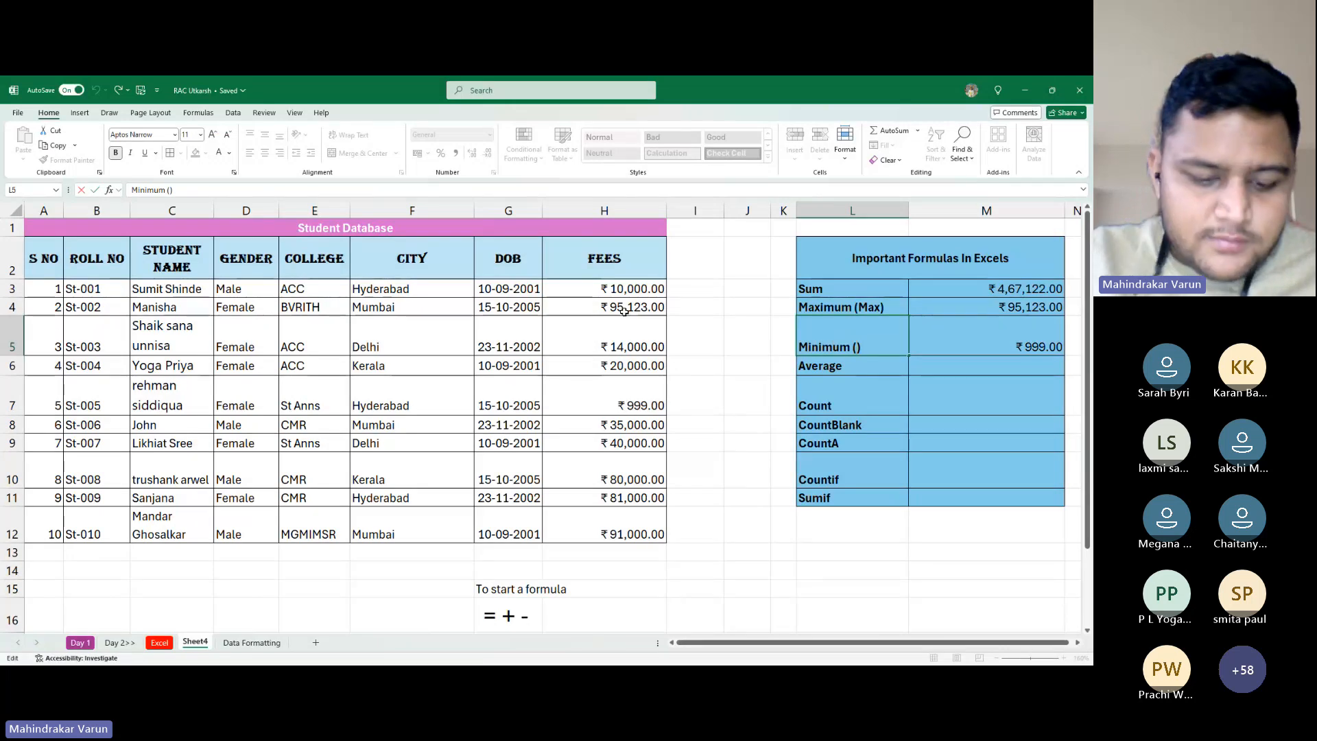
text(Avg)
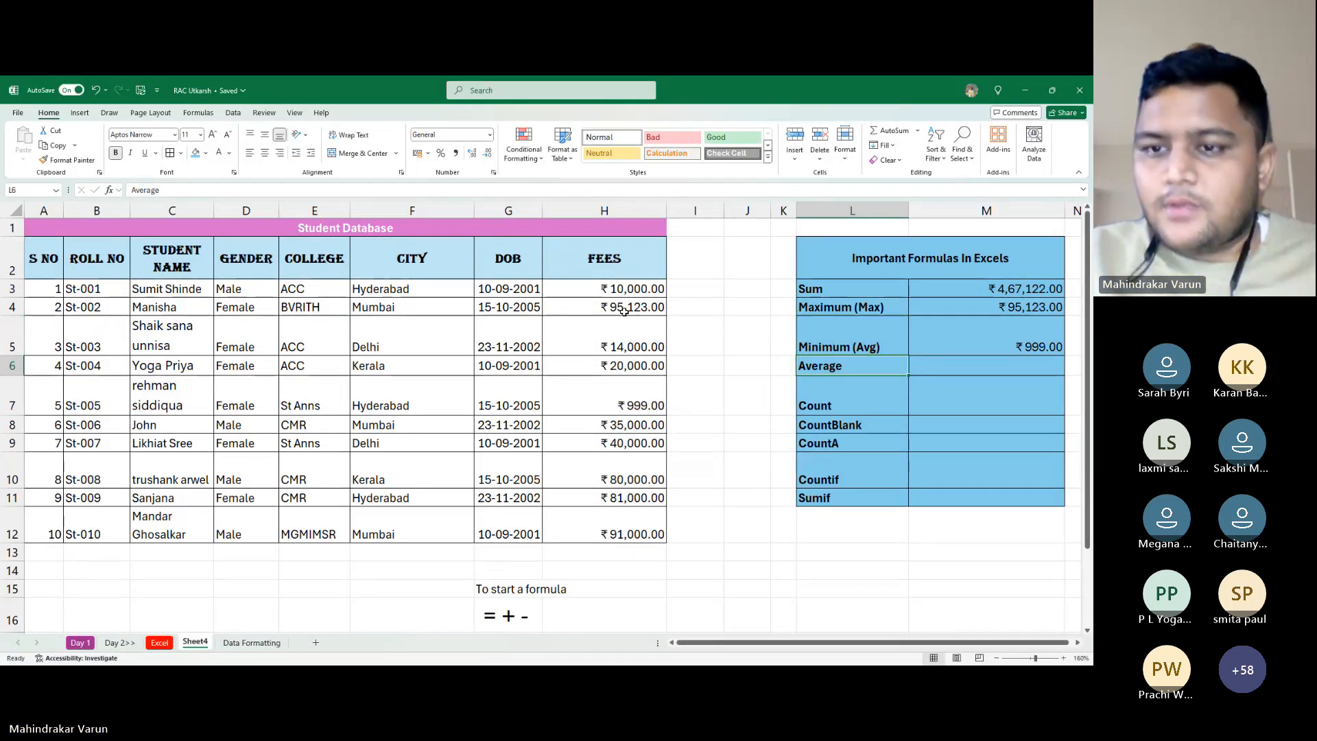
key(Right)
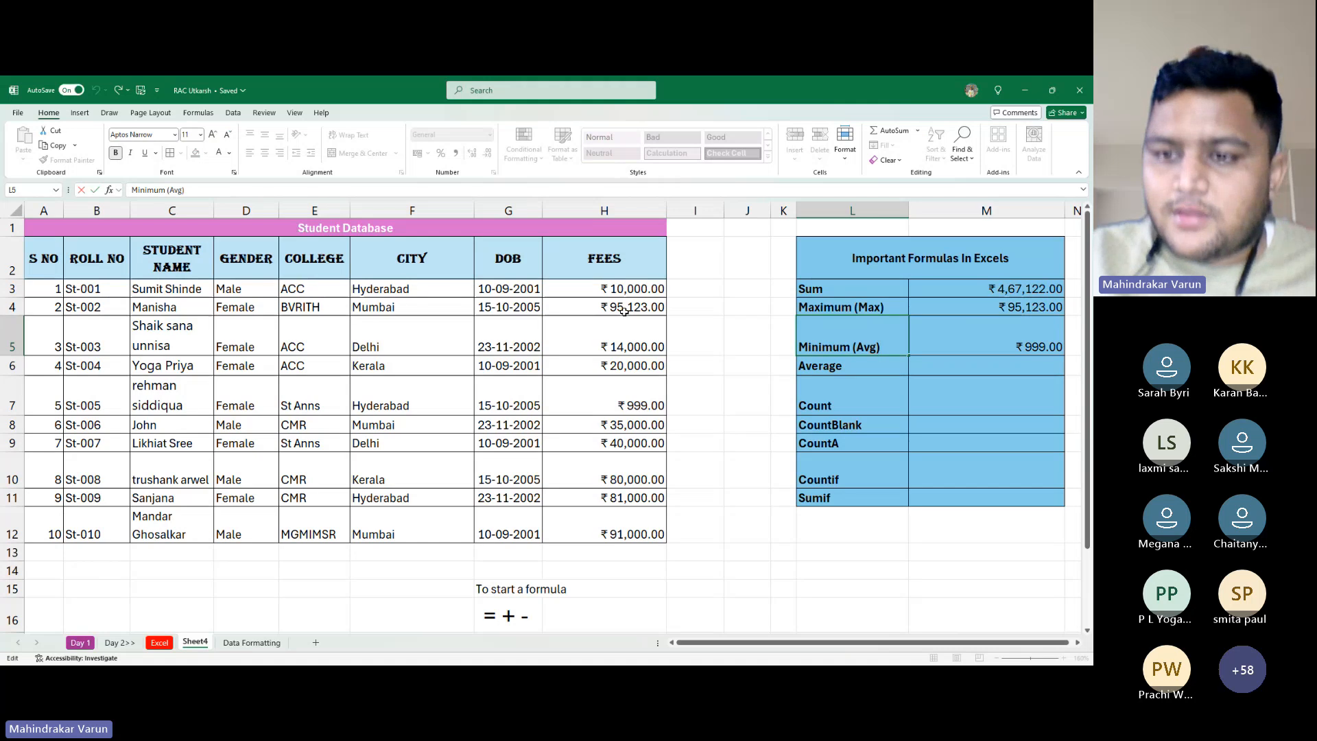
key(Left)
key(BackSpace)
key(BackSpace)
key(BackSpace)
text(M)
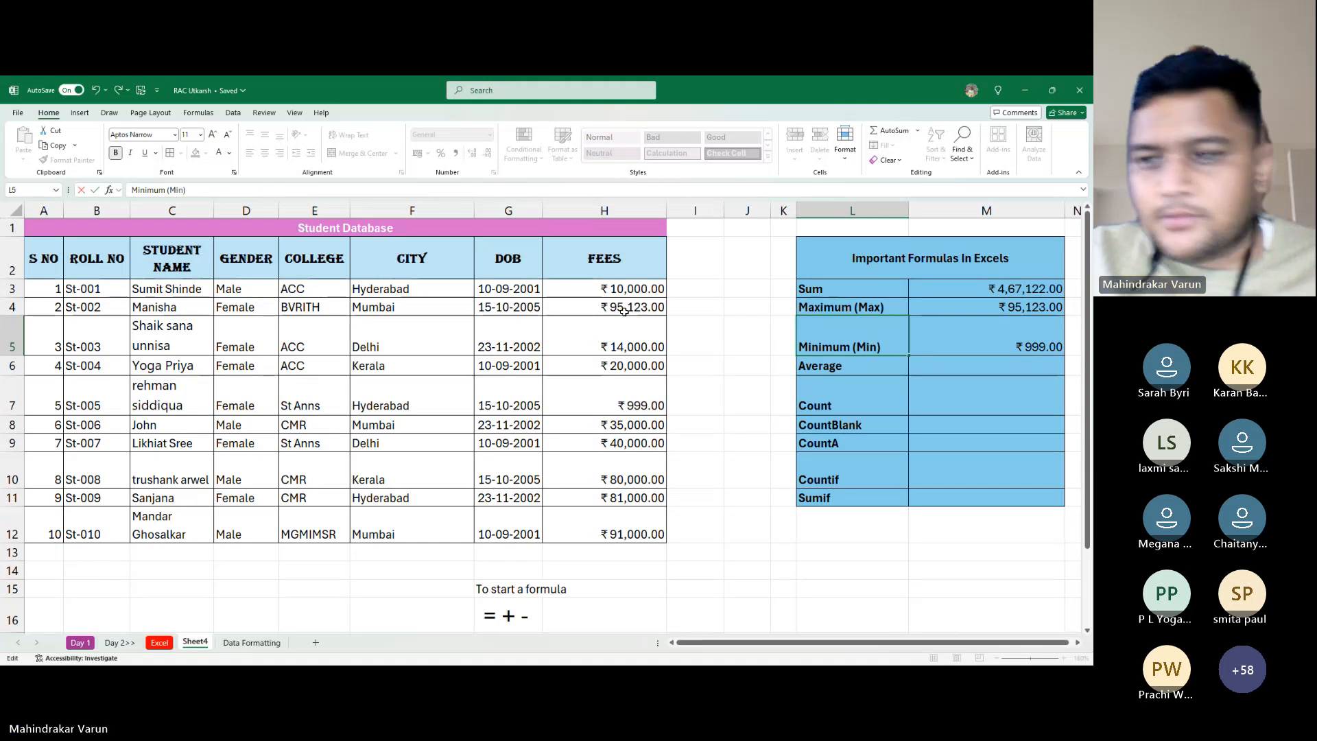
key(Return)
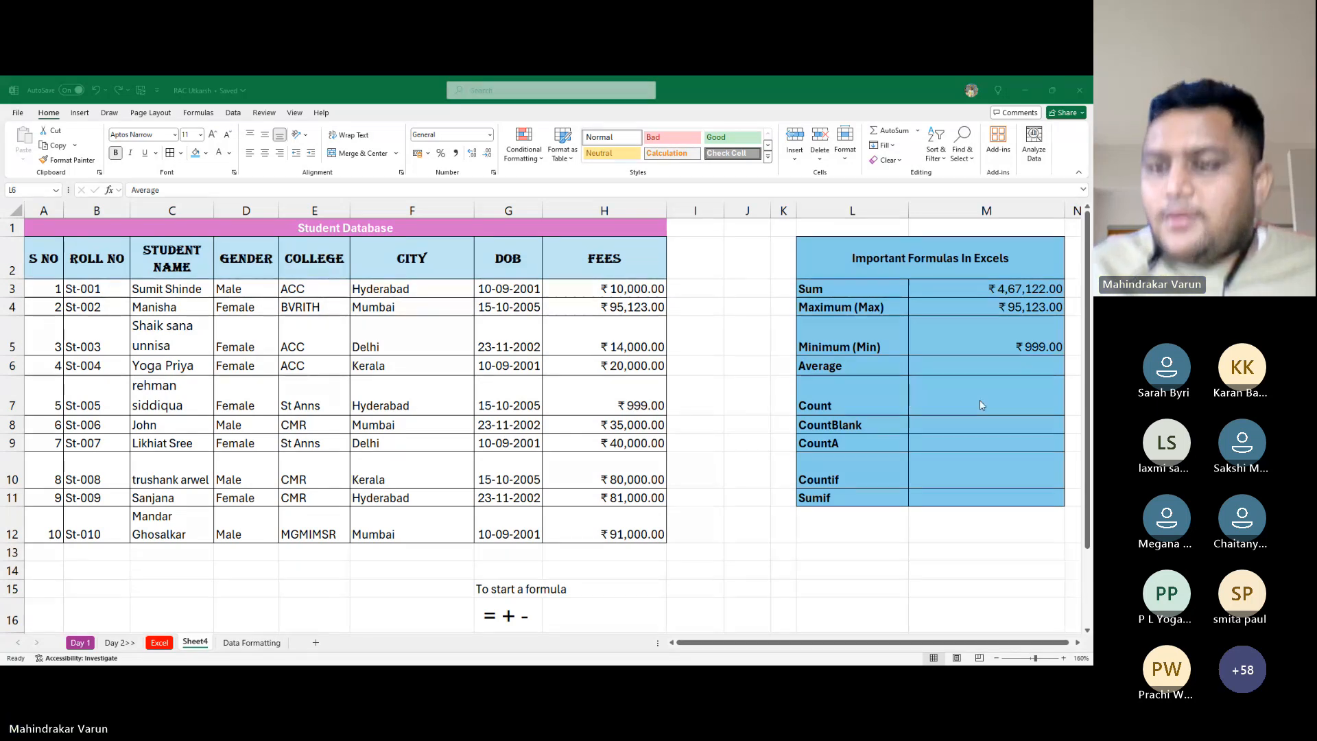
click(958, 378)
click(940, 360)
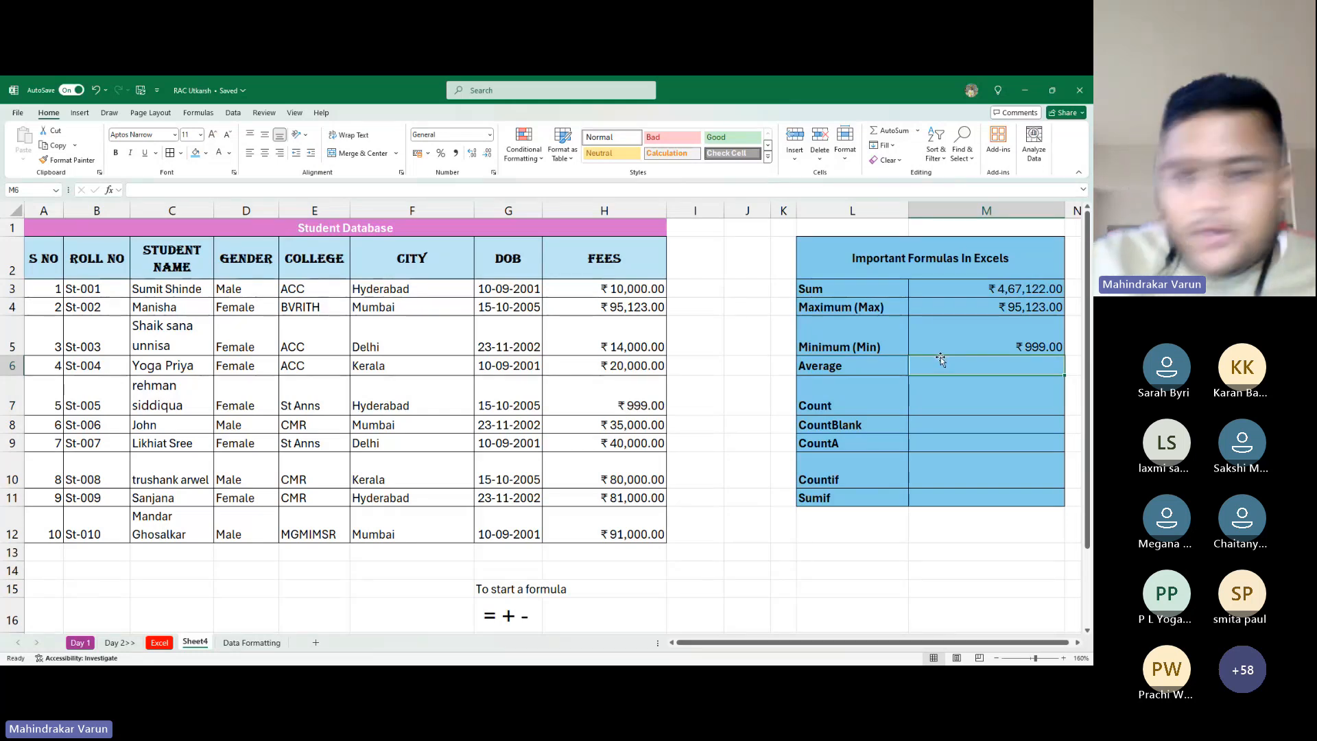
key(alt+Tab)
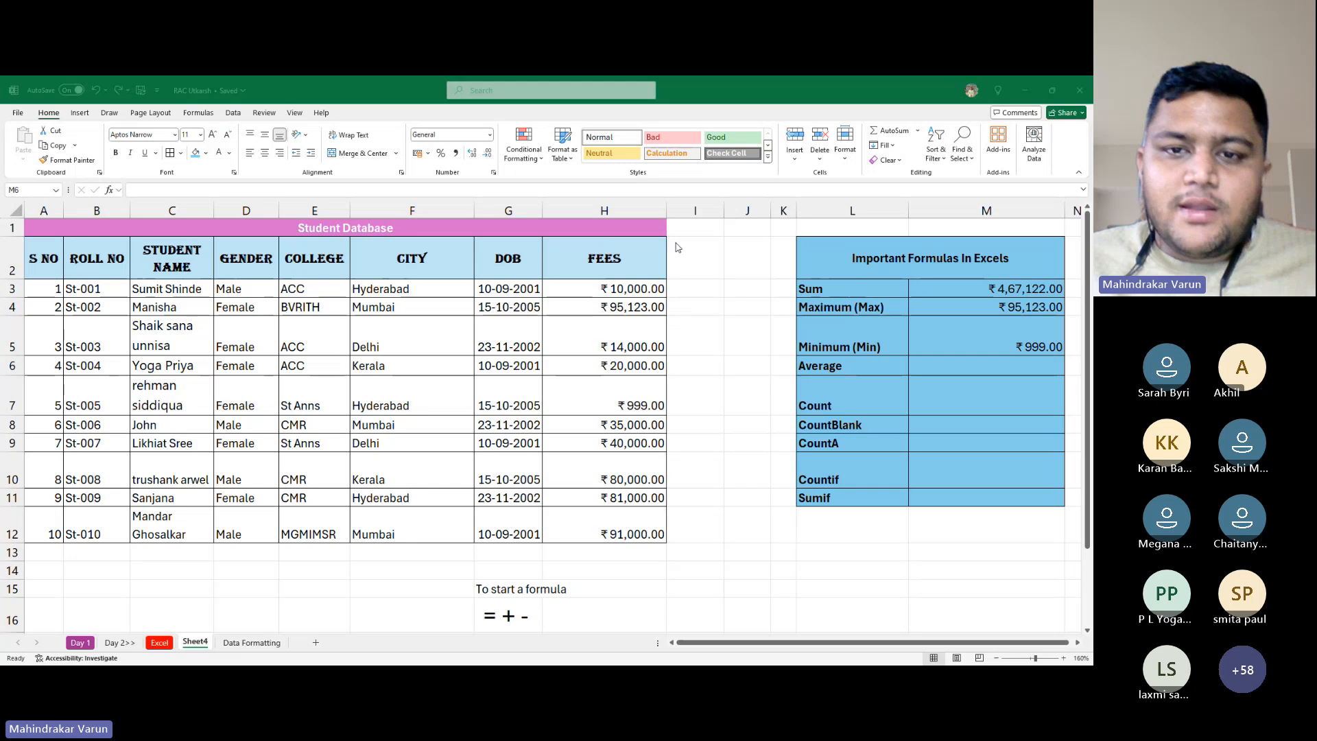
click(734, 299)
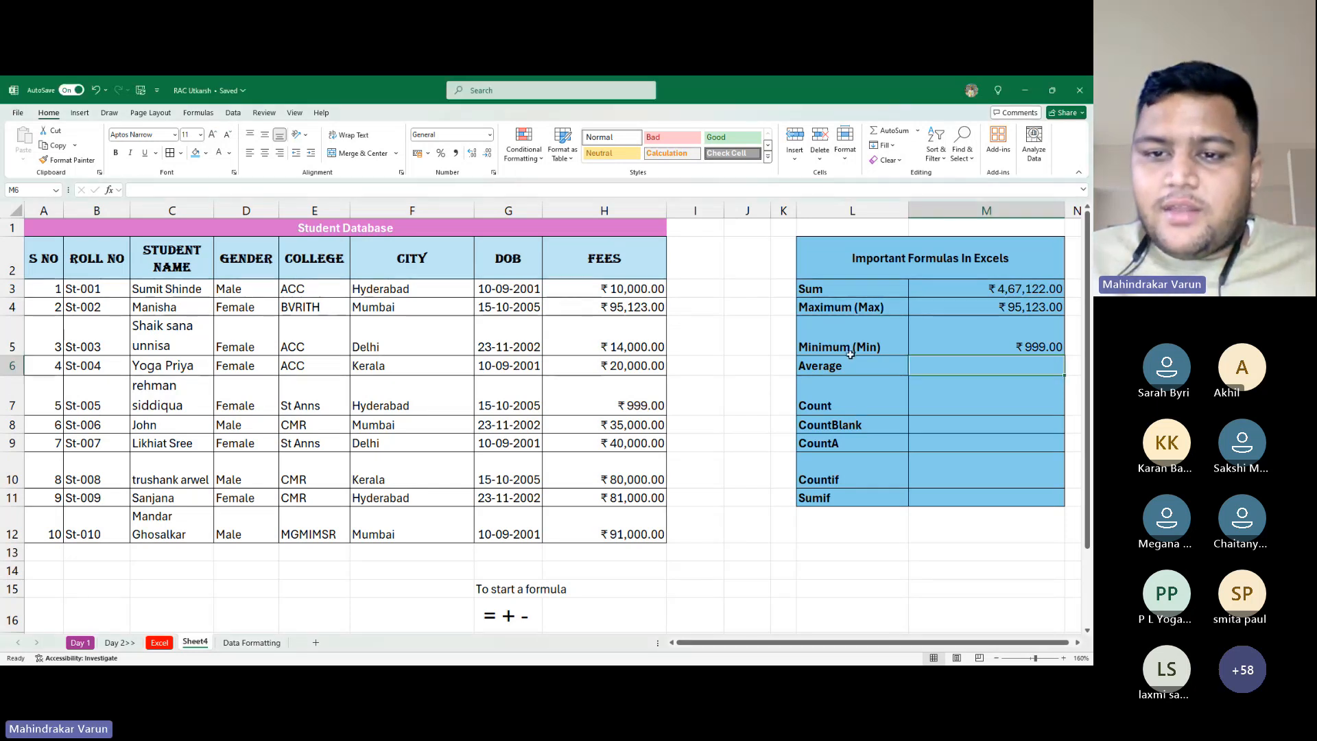
click(694, 365)
drag(641, 289, 641, 535)
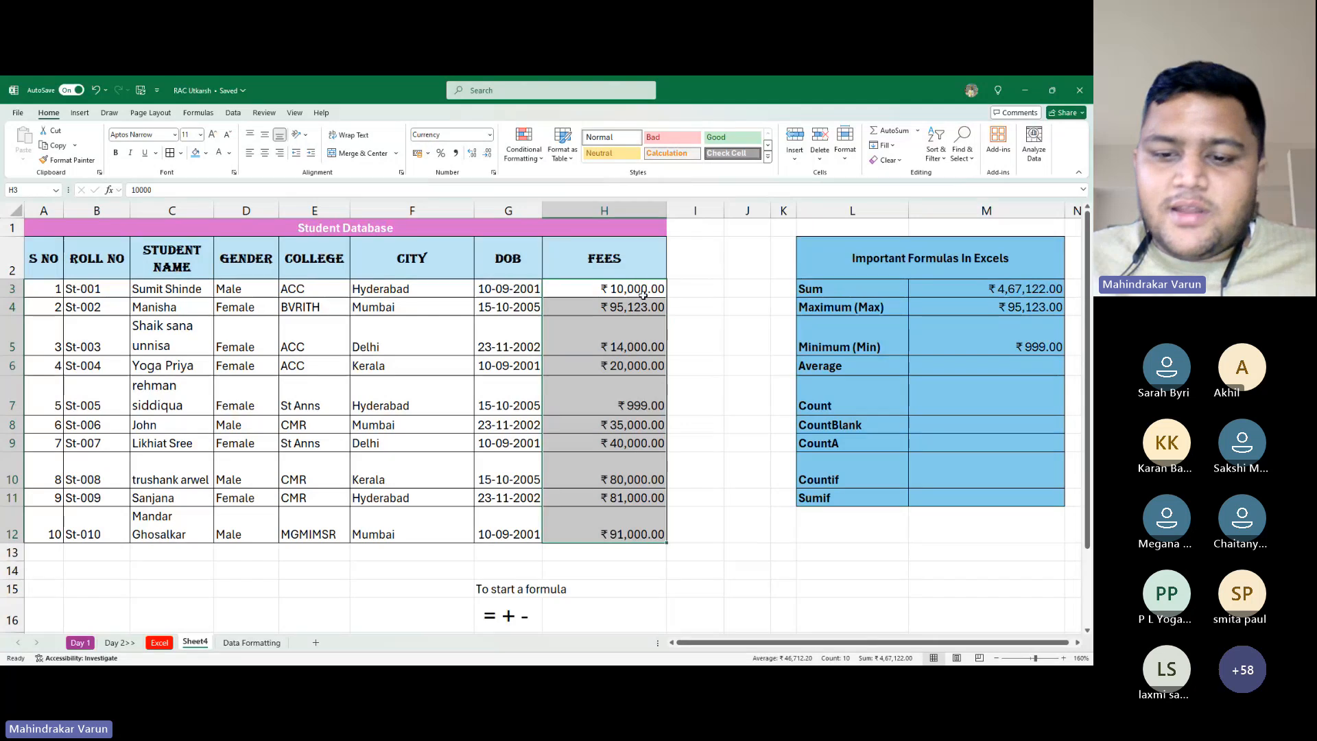
key(alt+Tab)
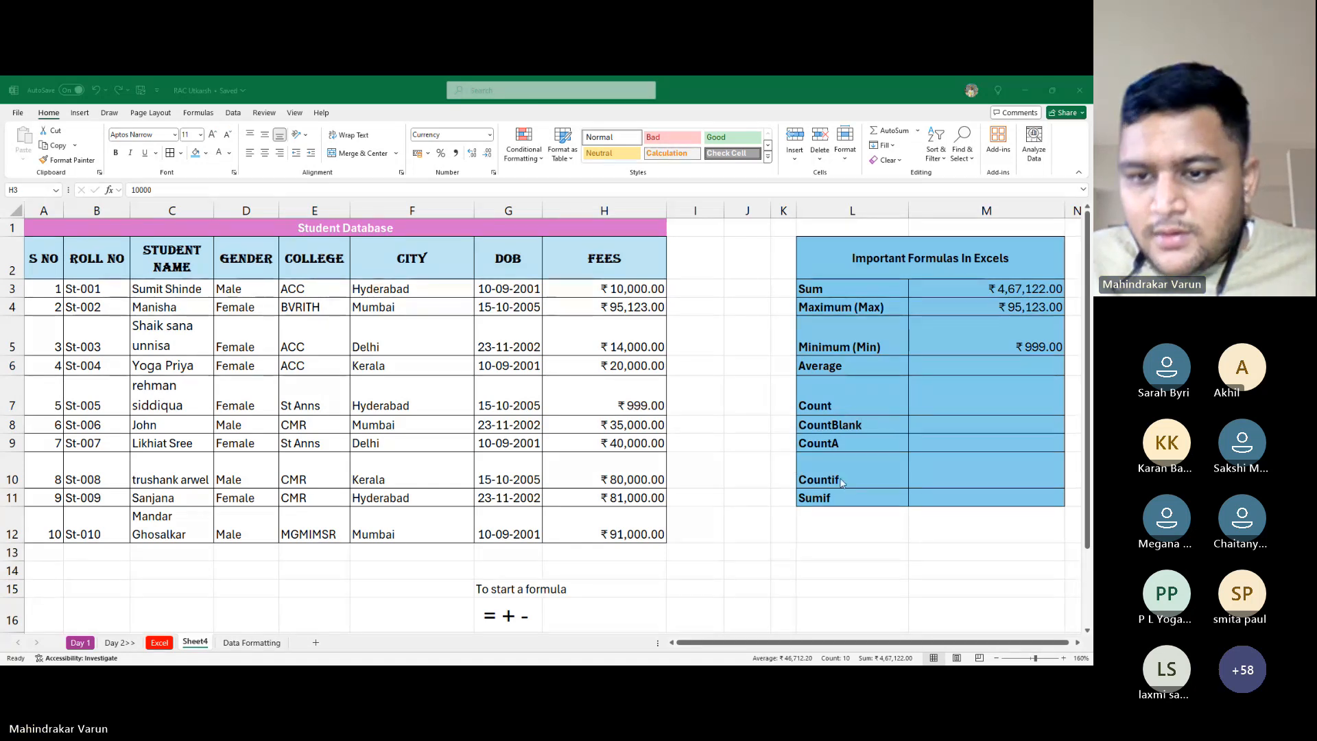
click(638, 320)
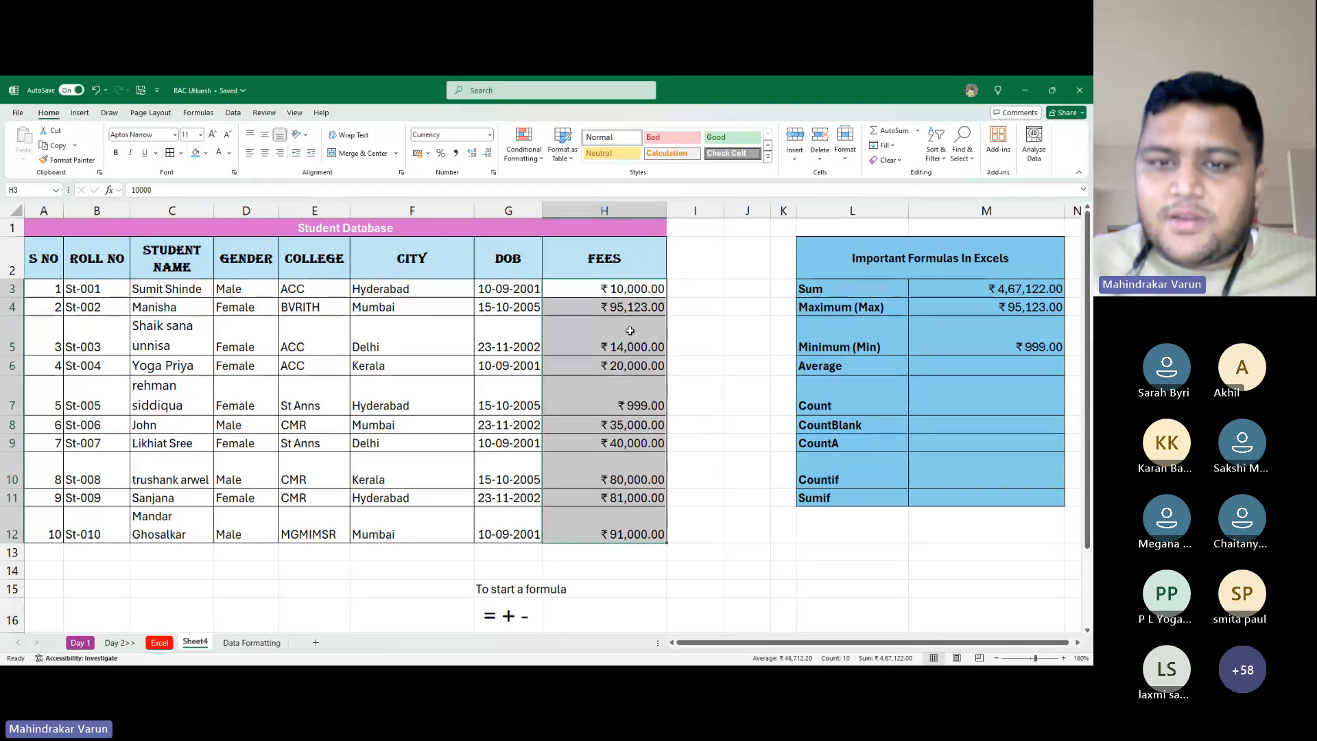
key(alt+Tab)
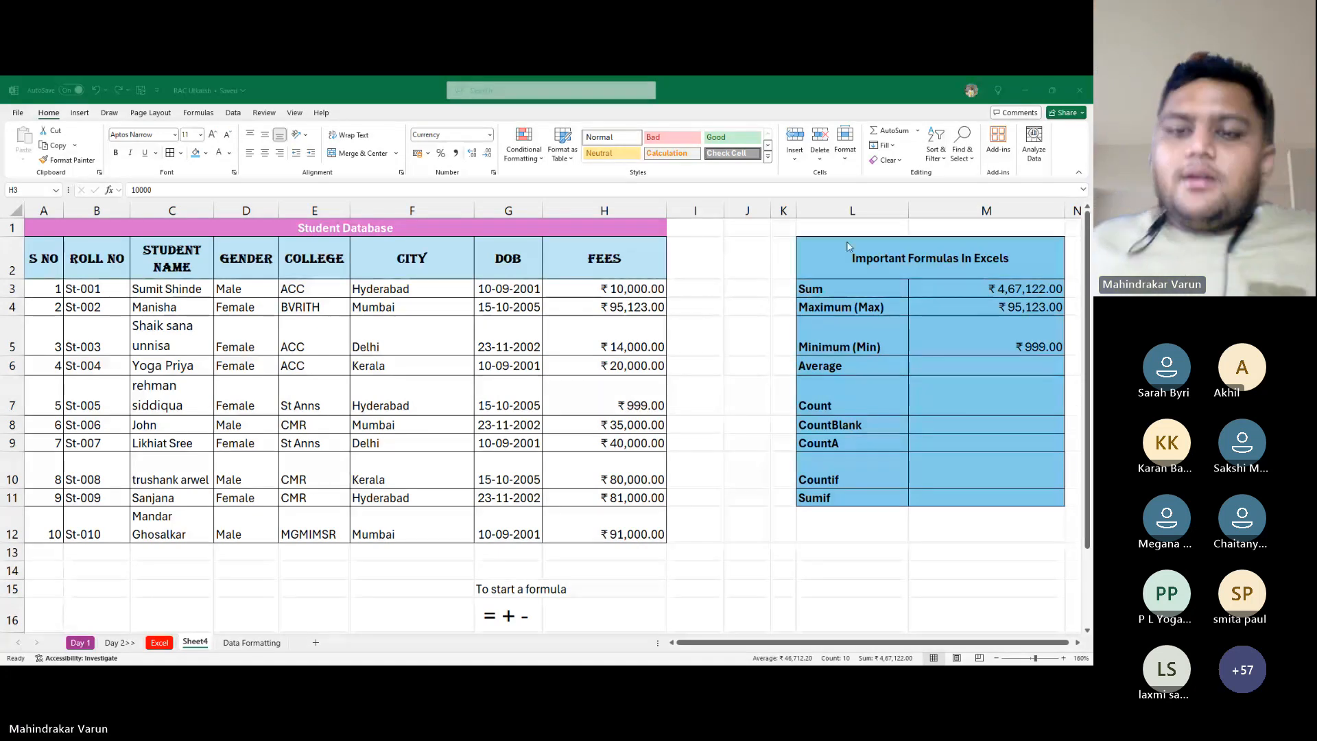
click(875, 405)
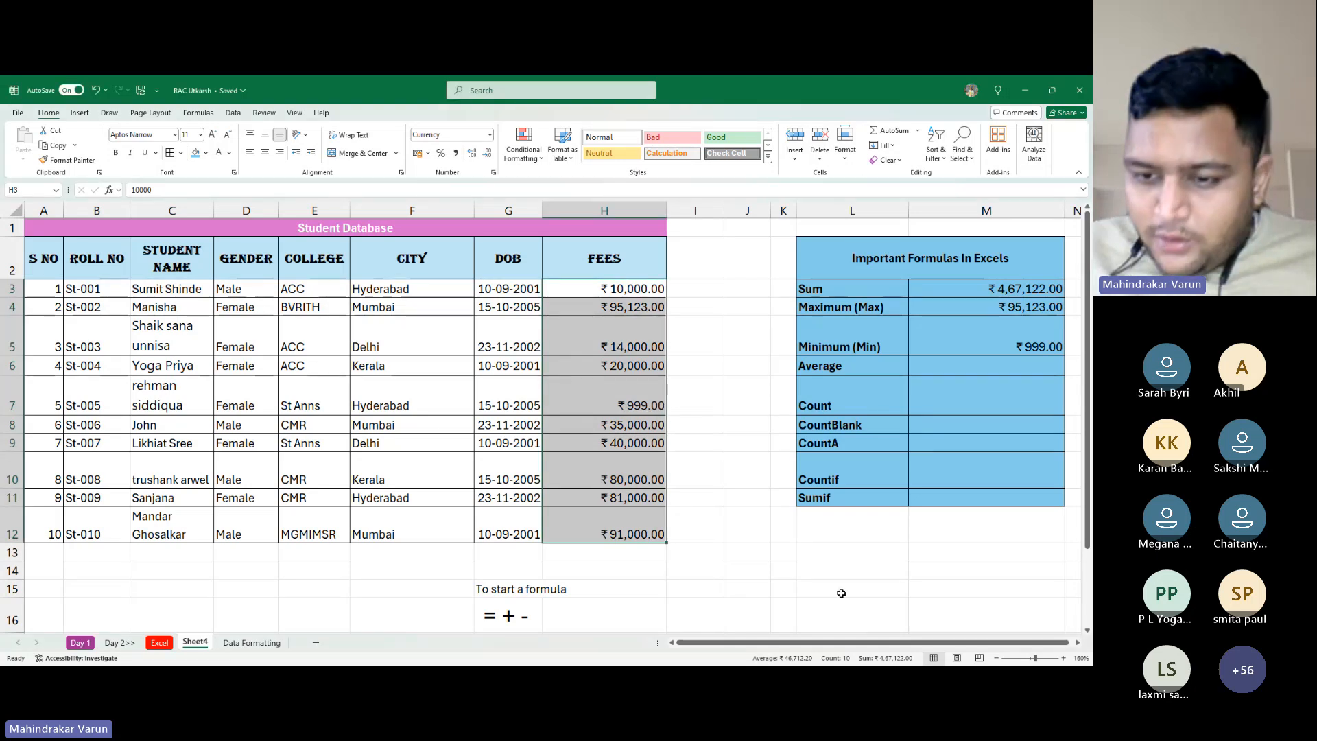
key(ctrl+q)
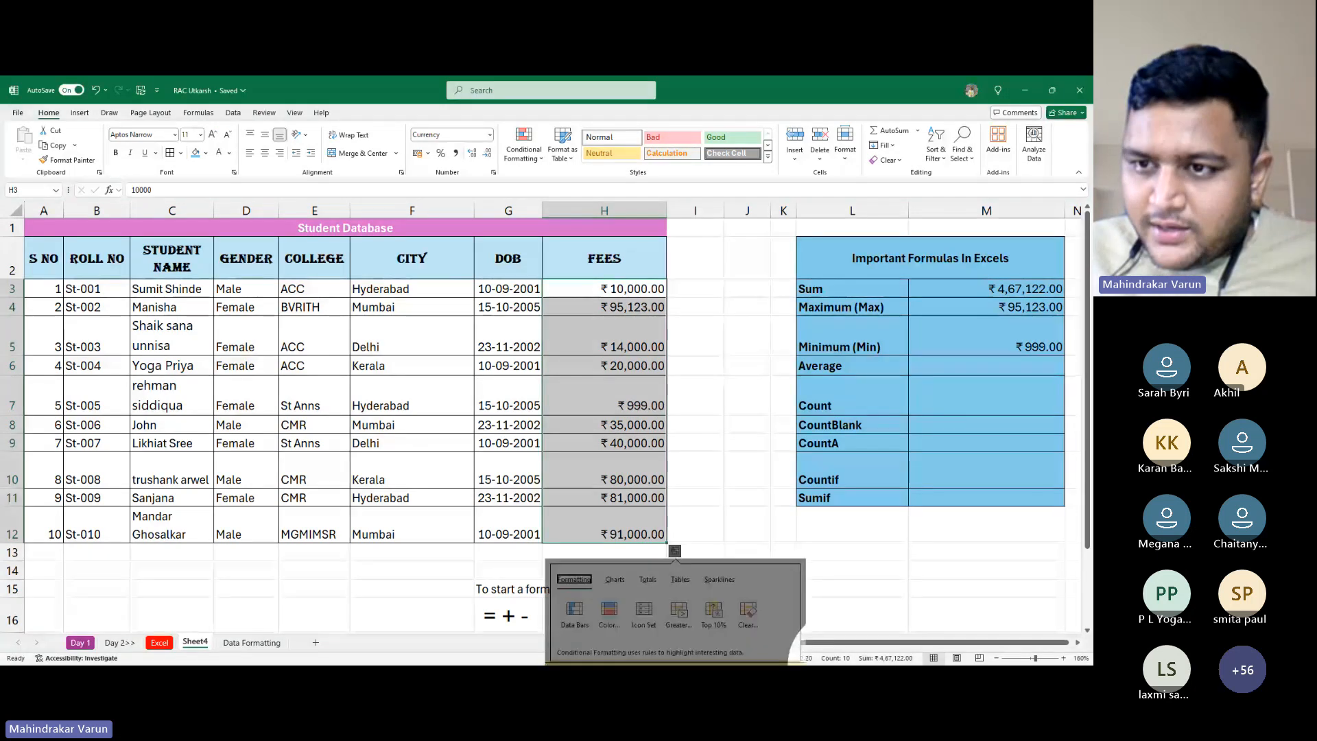
key(Escape)
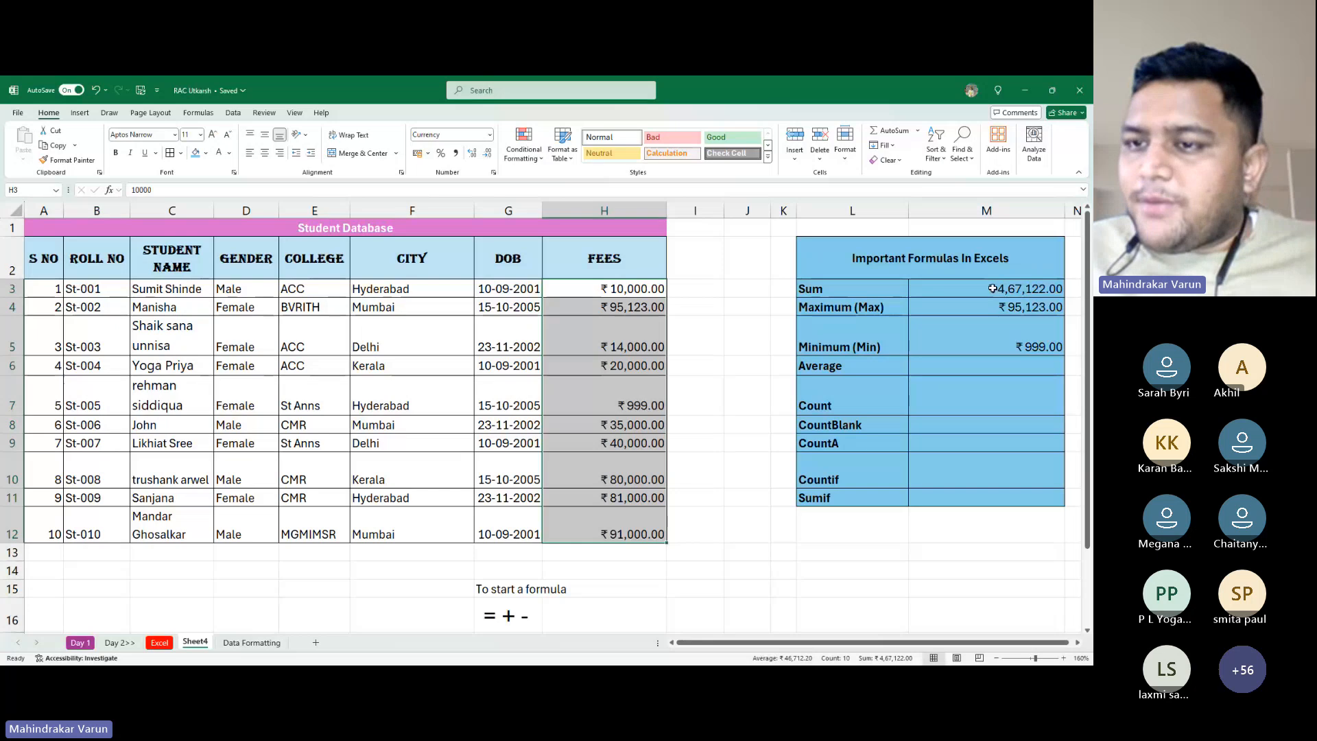
click(1053, 294)
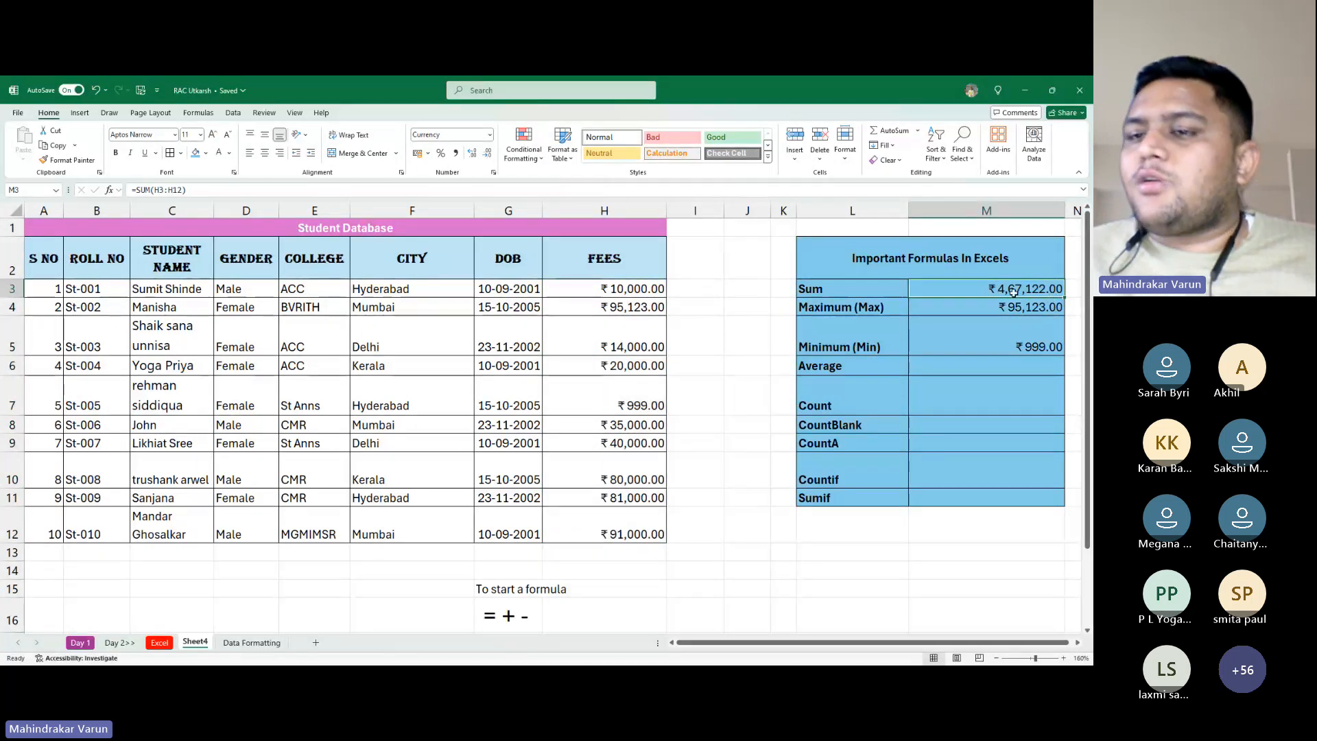
Try =avg(H3:H12) in M6 and decline Excel's suggested correction
click(966, 378)
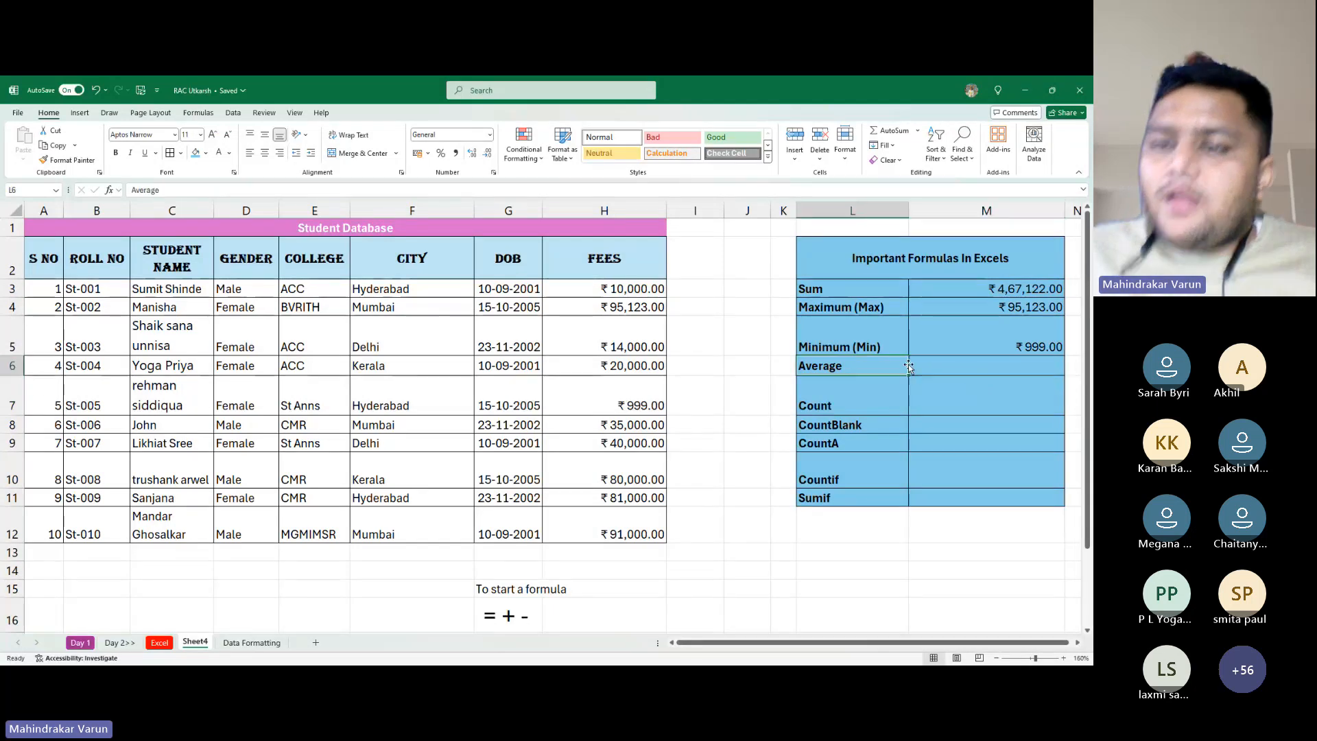
click(972, 367)
text(=)
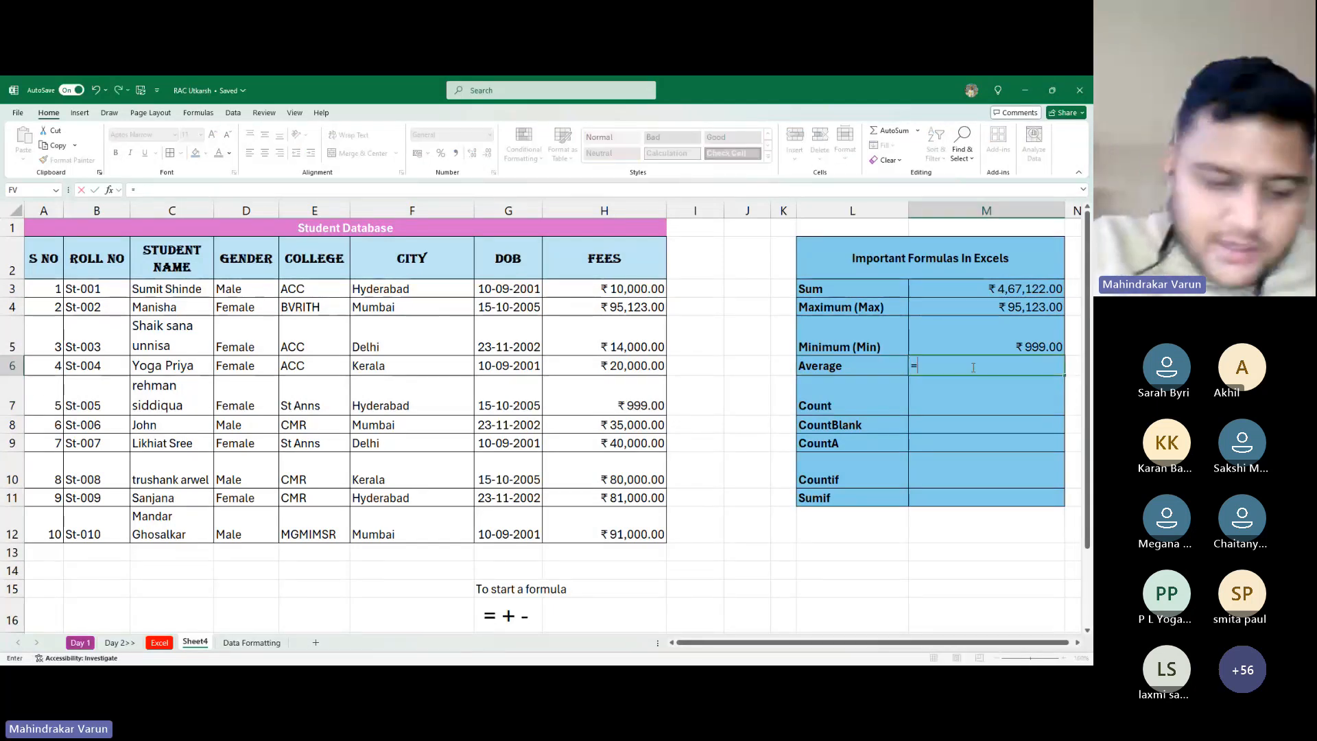
text(av)
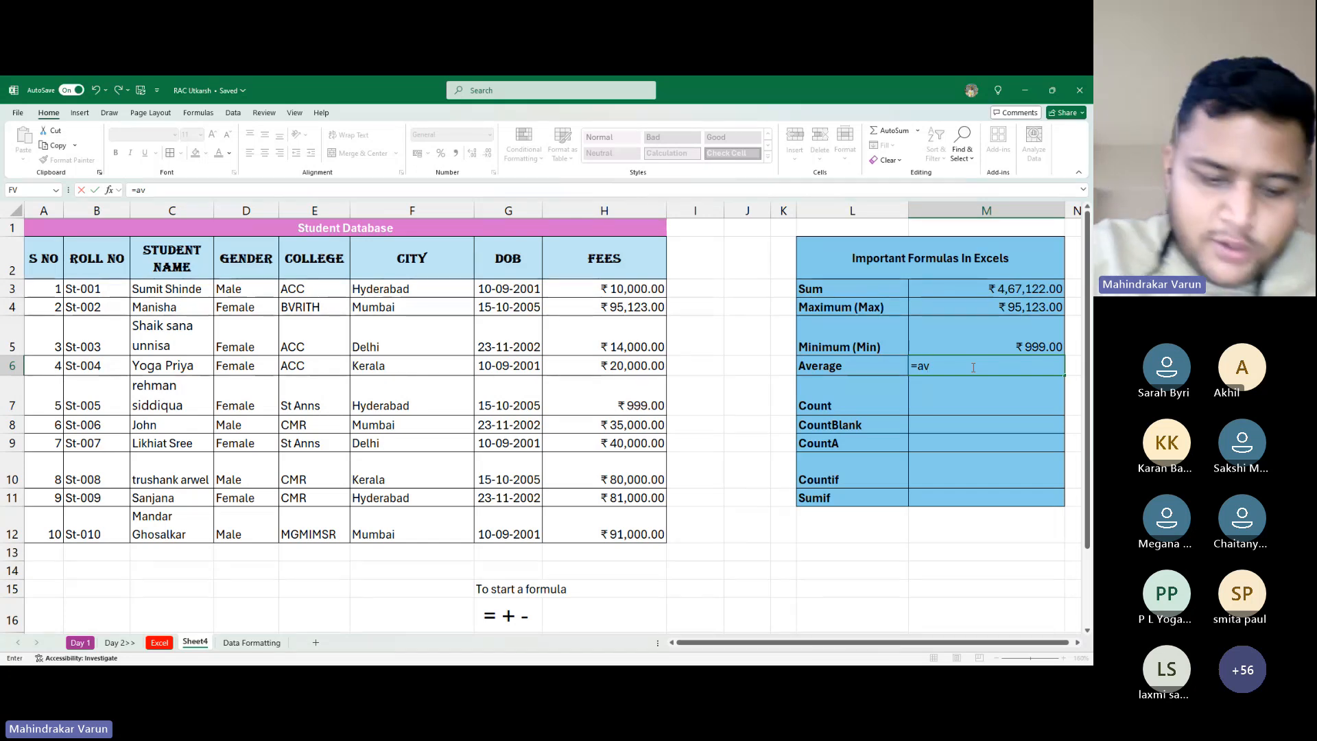
text(g()
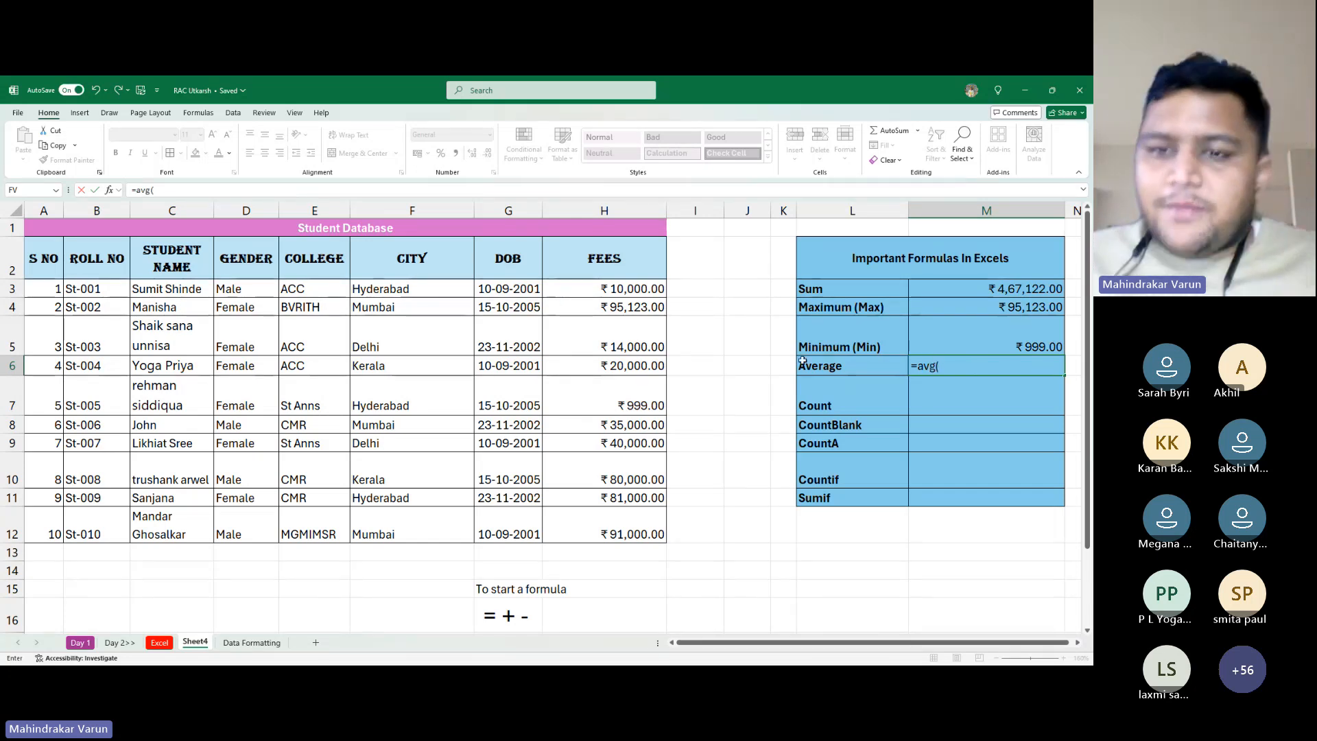
drag(631, 291, 623, 534)
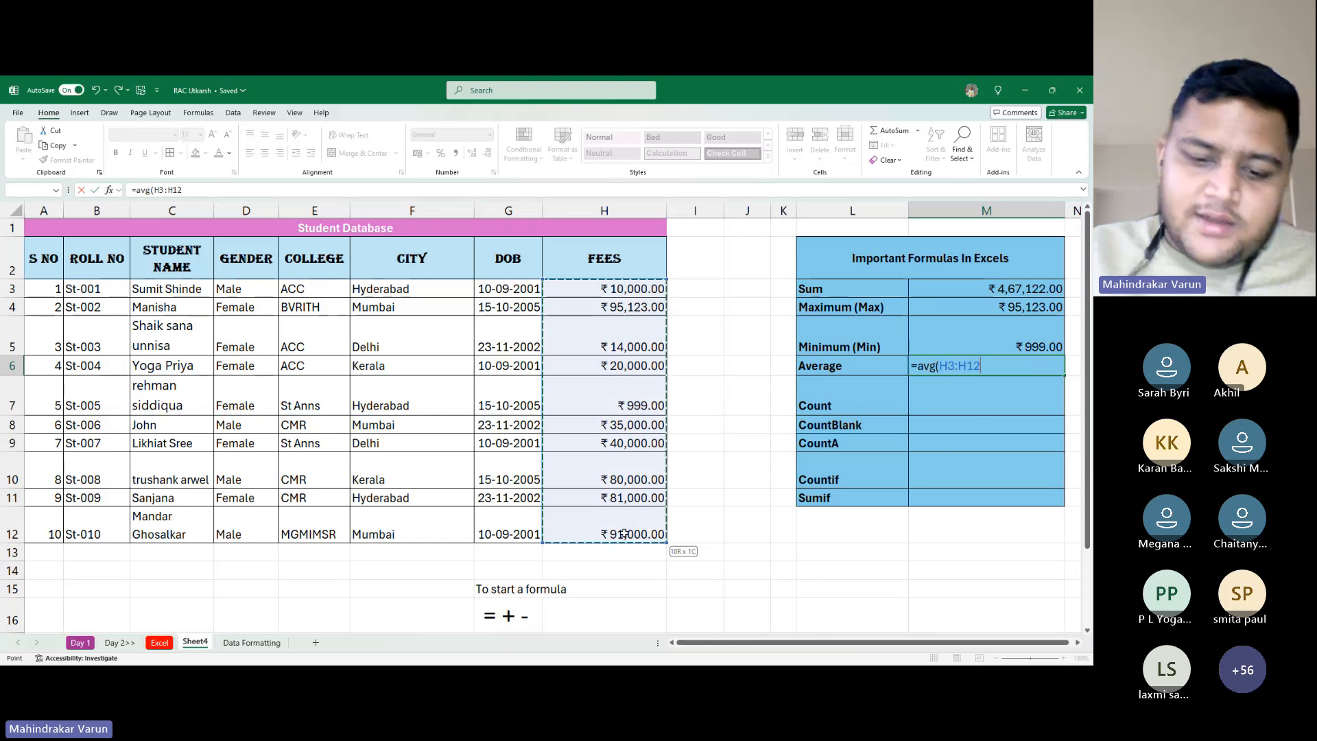
text())
key(Return)
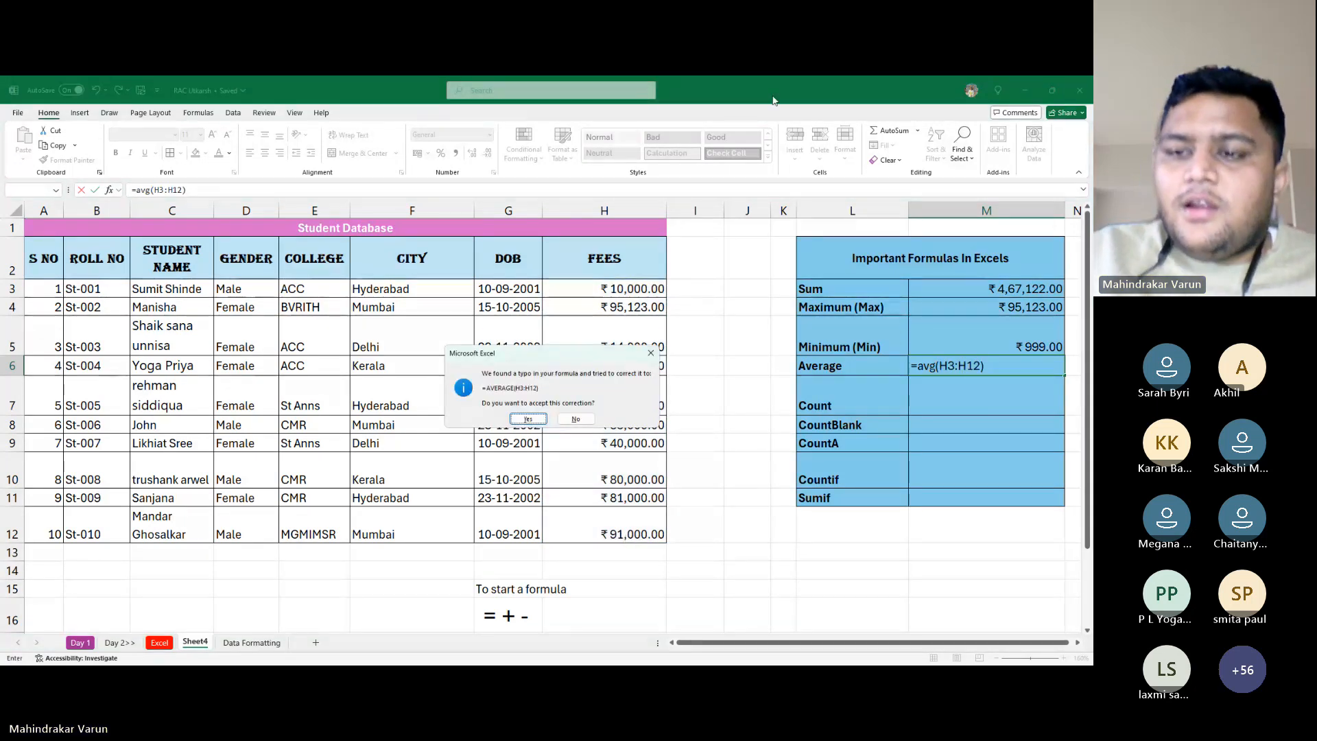
key(n)
key(Up)
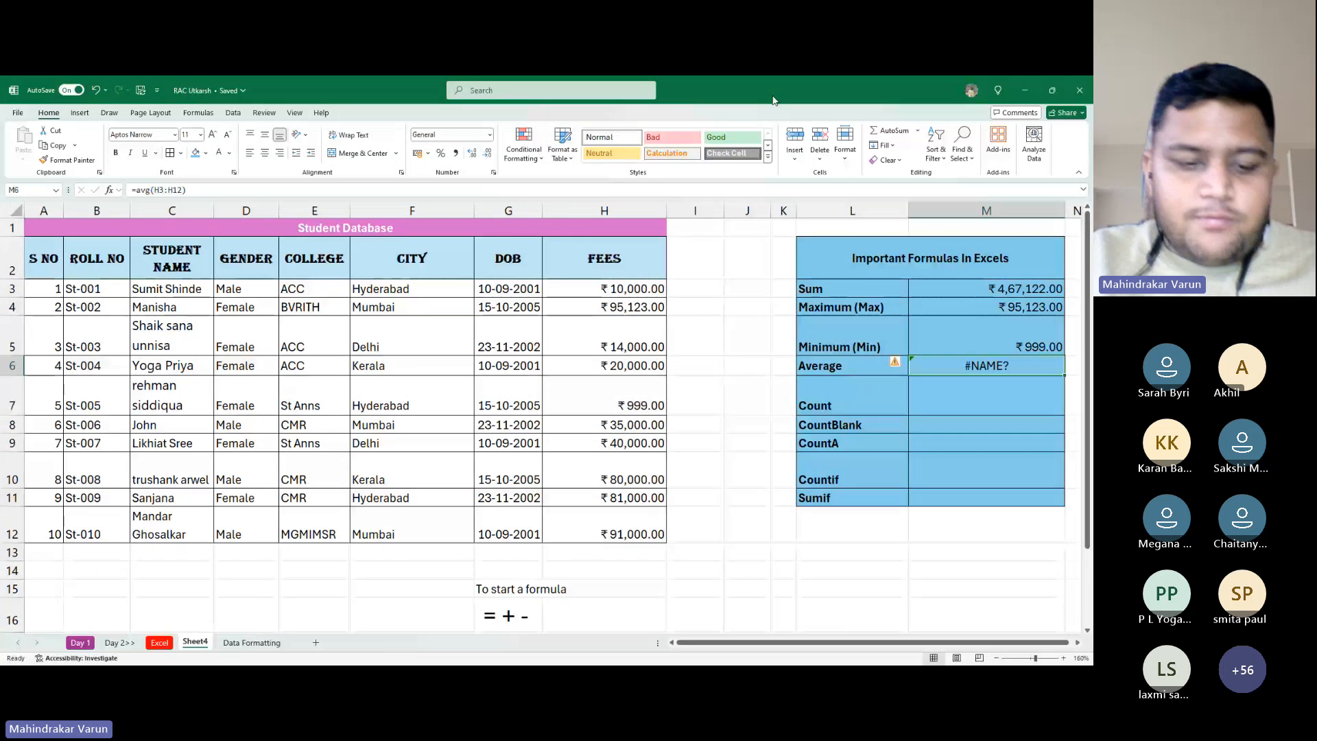
key(F2)
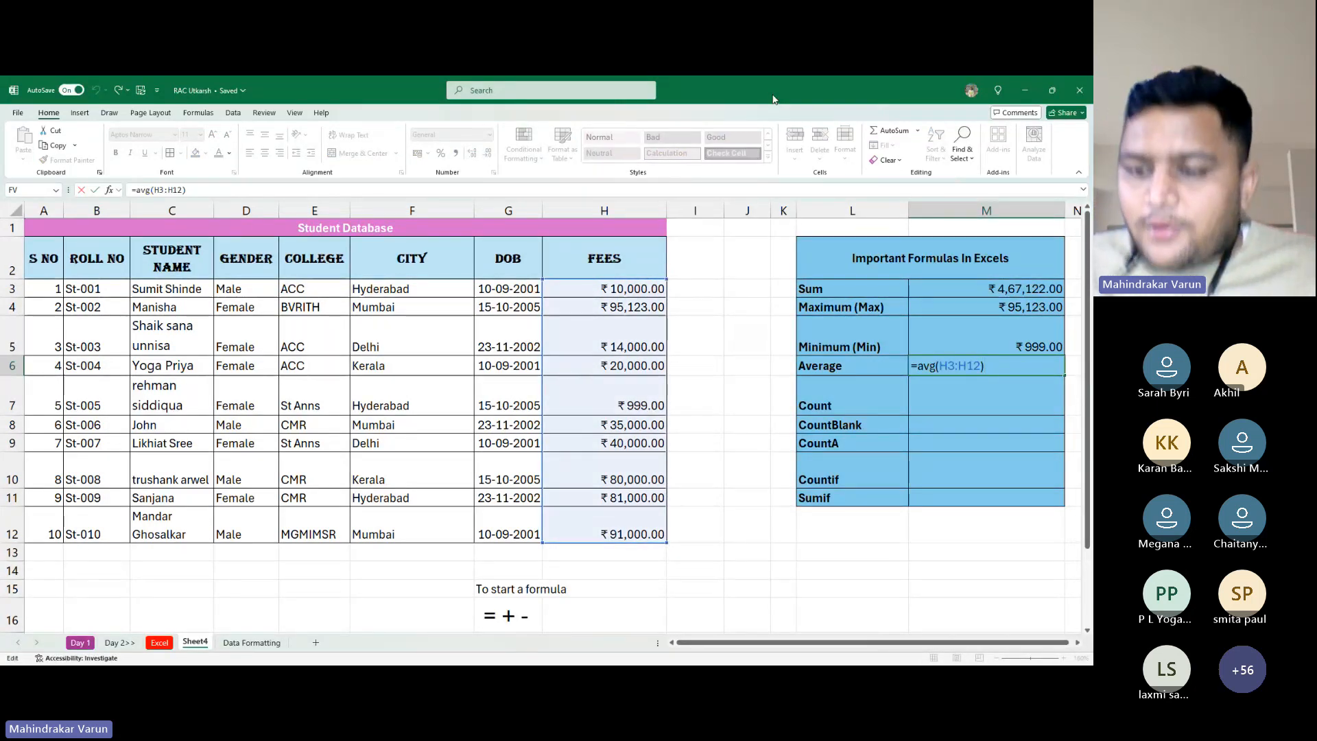
key(Escape)
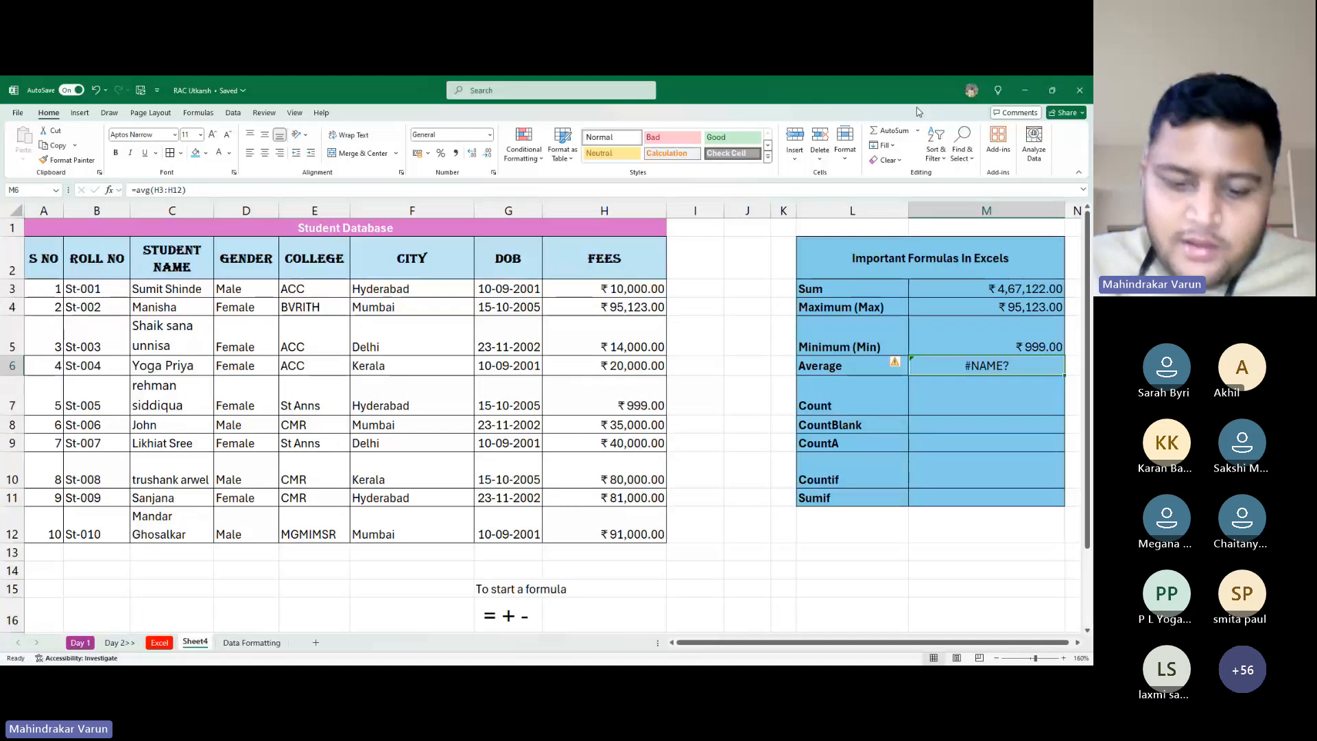
Enter =AVERAGE(H3:H12) in M6, giving ₹46,712.20
text(=)
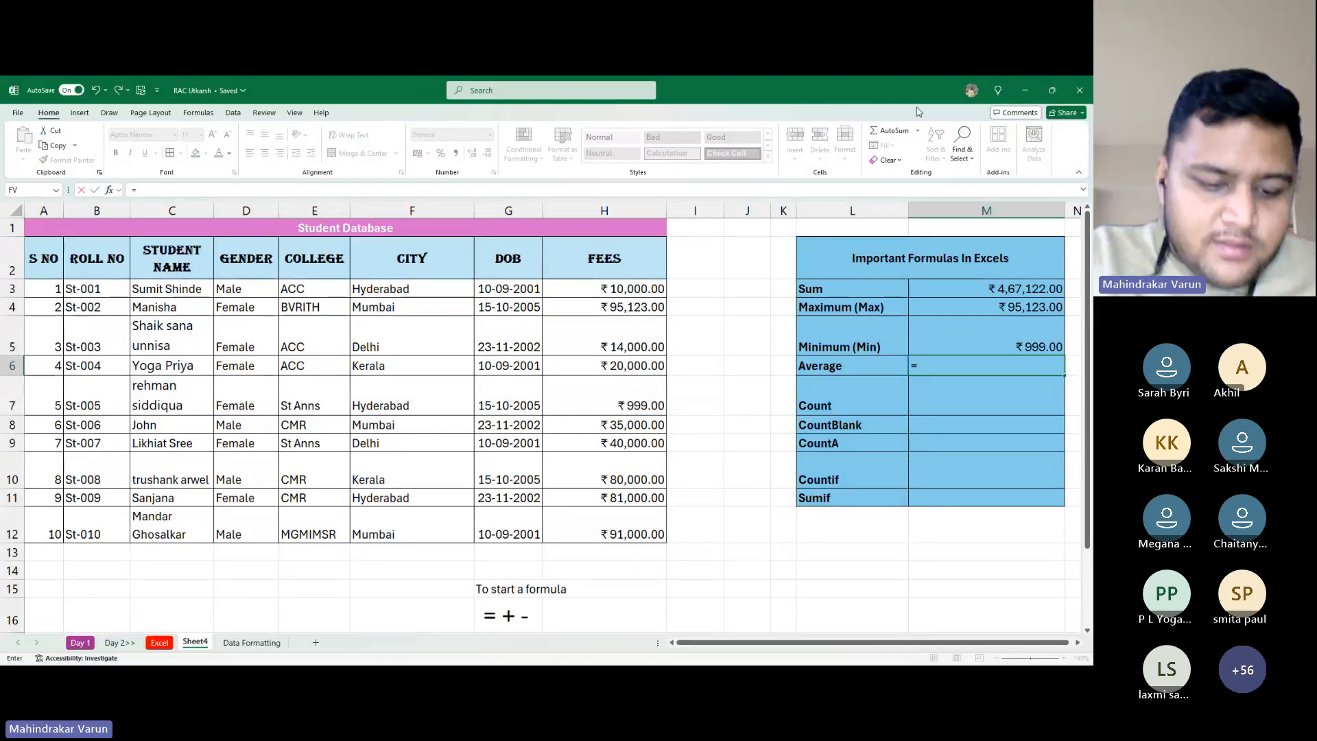
text(average)
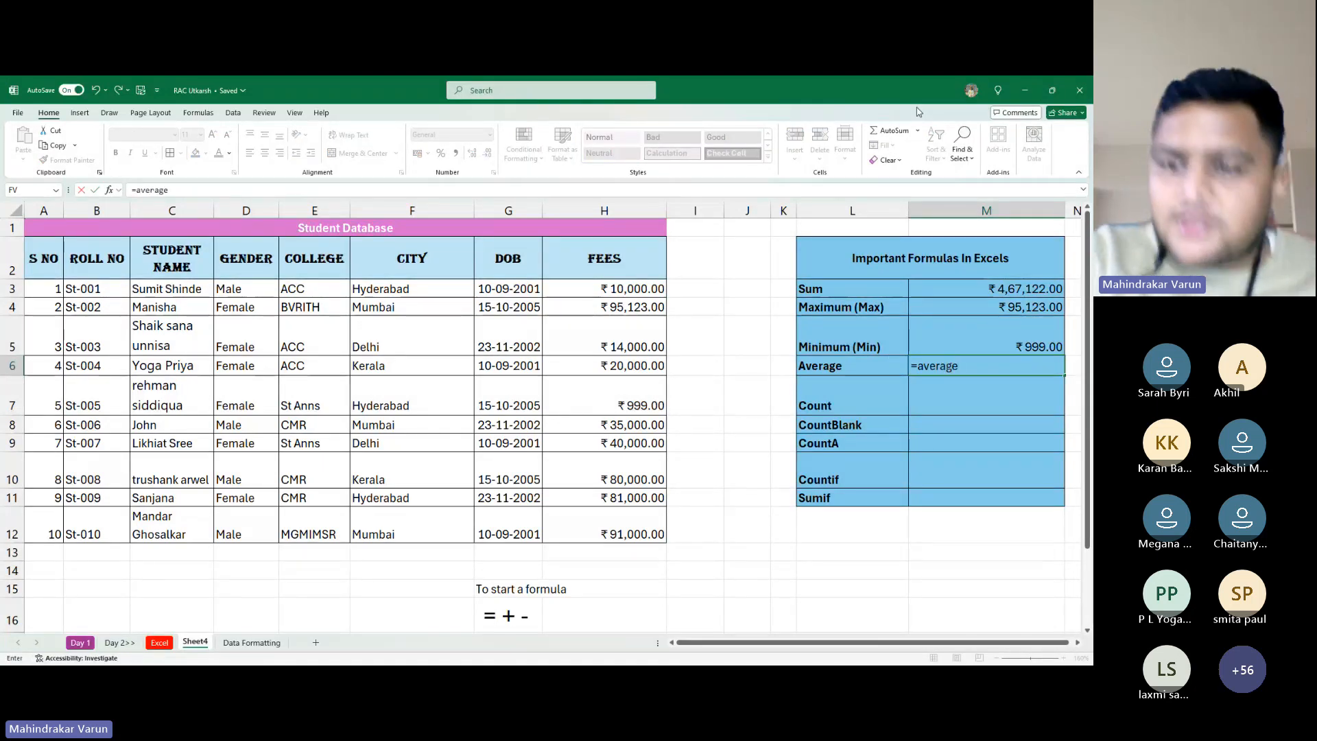
key(Tab)
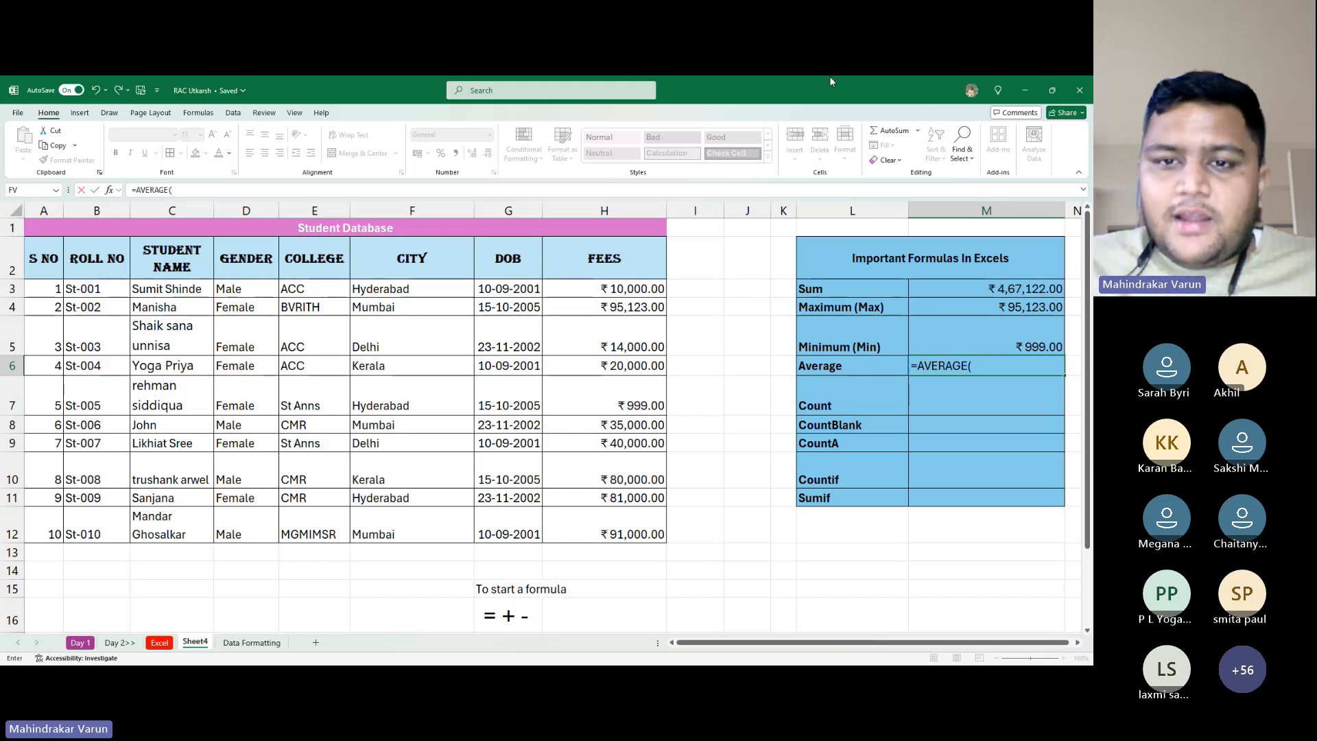
drag(668, 282, 592, 521)
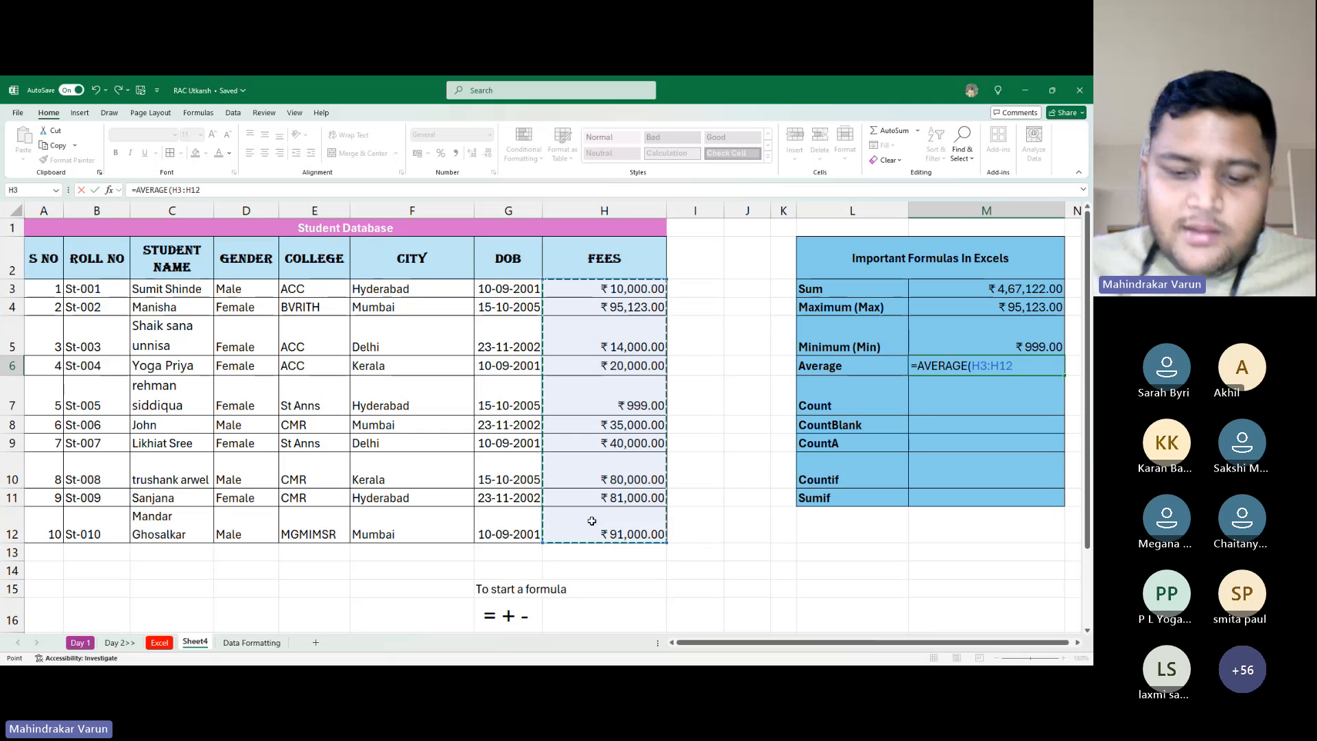
key(Return)
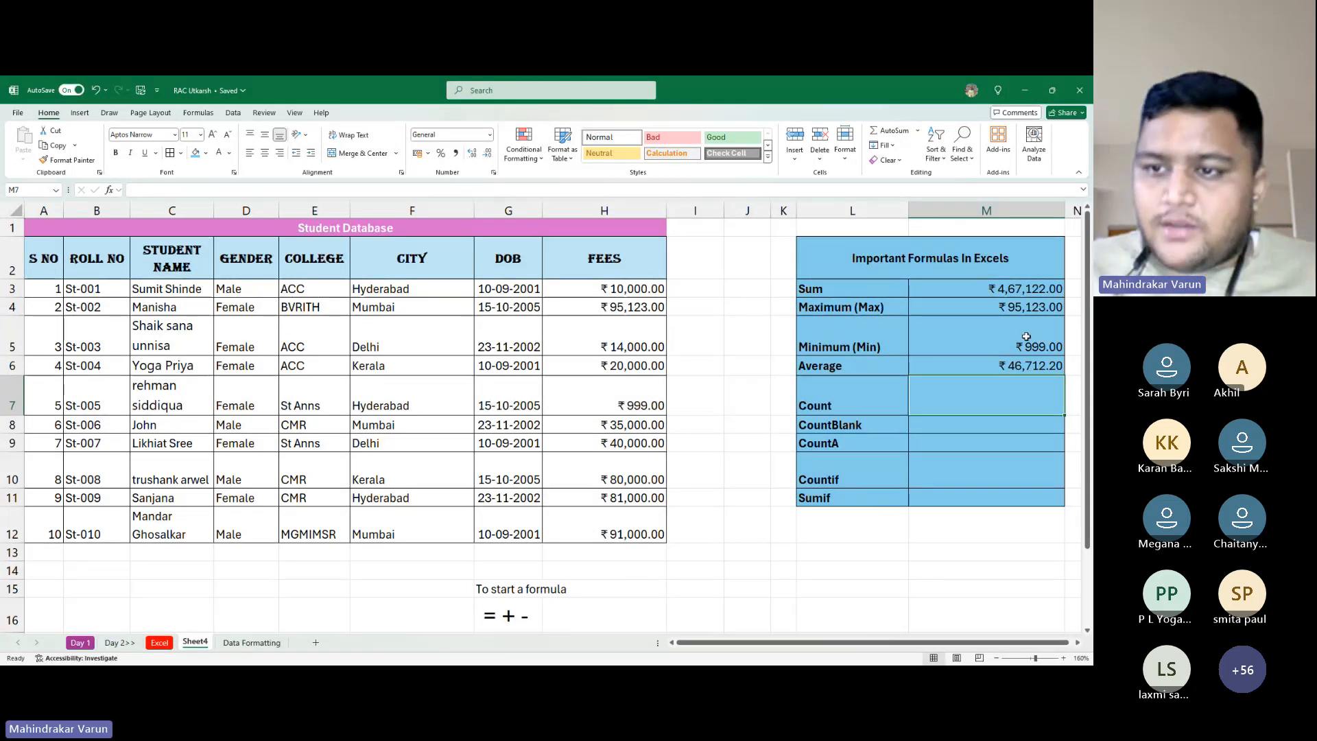
key(Up)
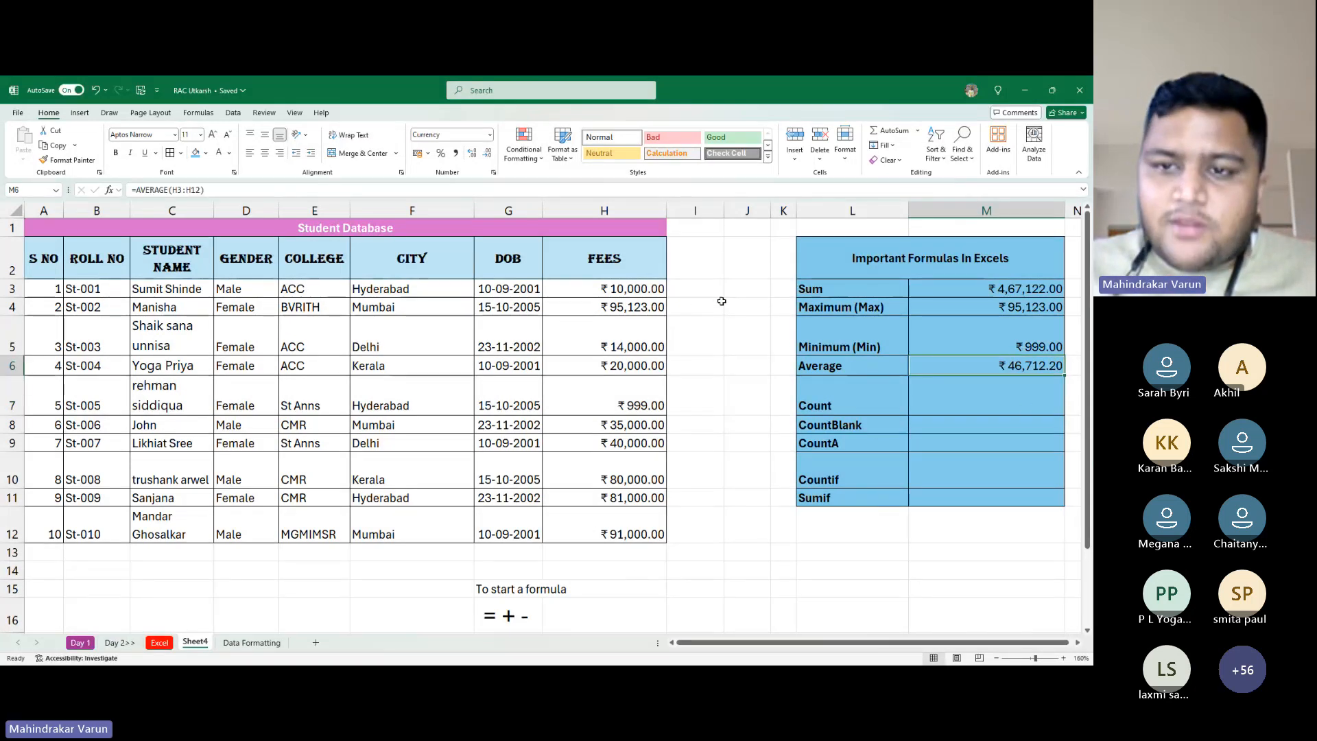
Enter a trial =SUM(H3:H12) in J5 and autofit column J to show the total
click(747, 341)
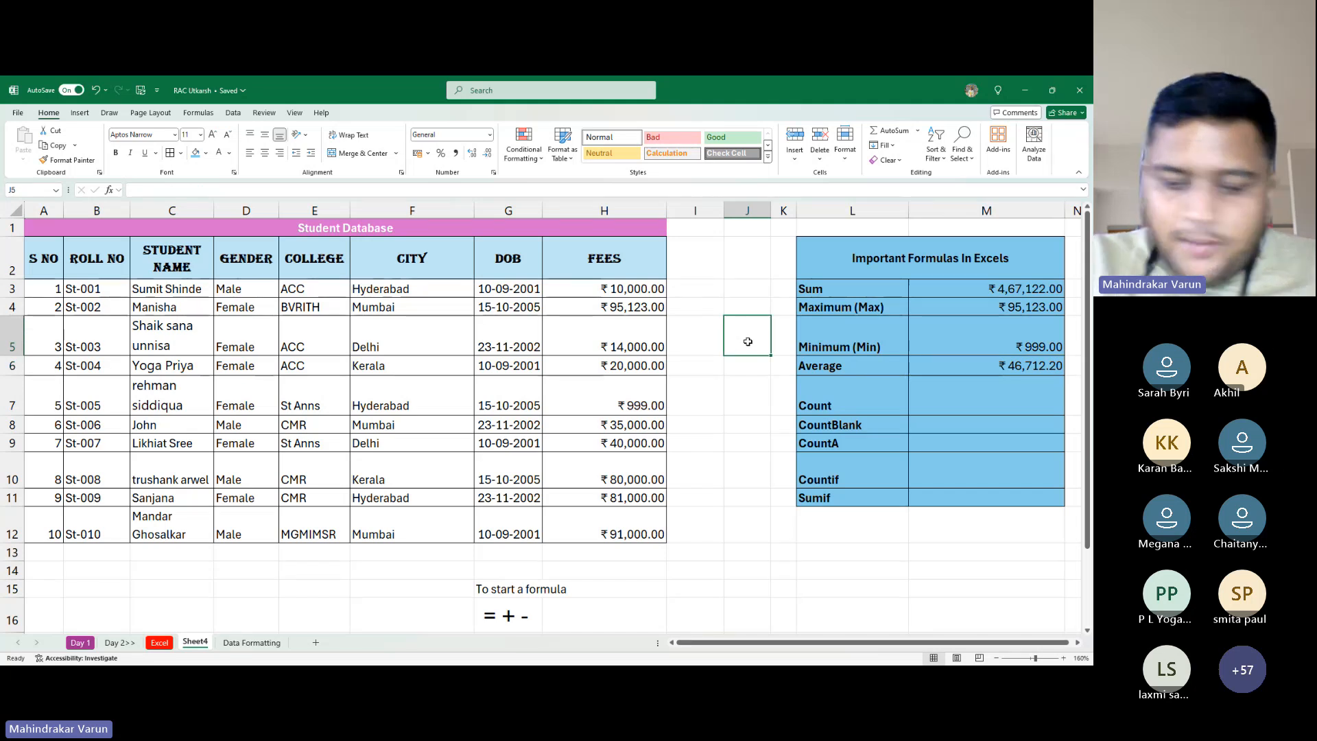
text(=sum)
key(Tab)
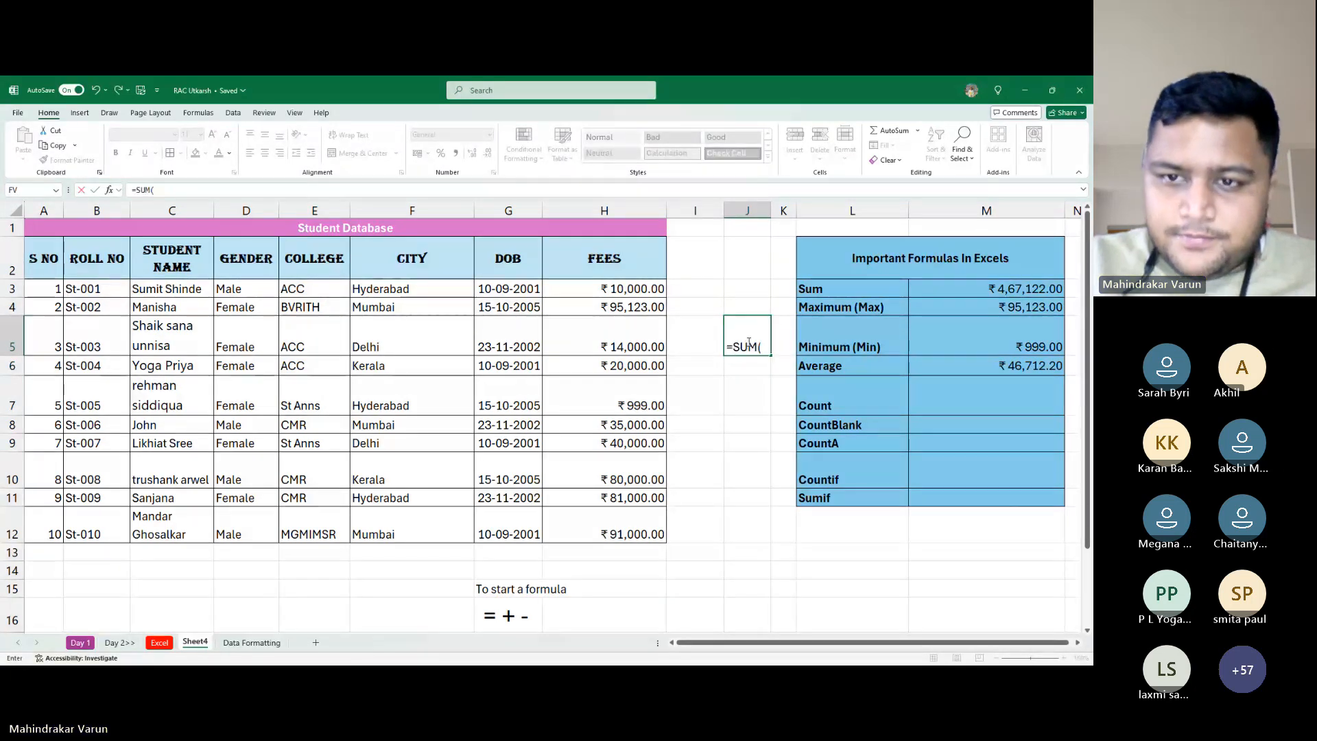
key(Left)
key(Up)
key(Left)
key(Up)
key(ctrl+shift+Down)
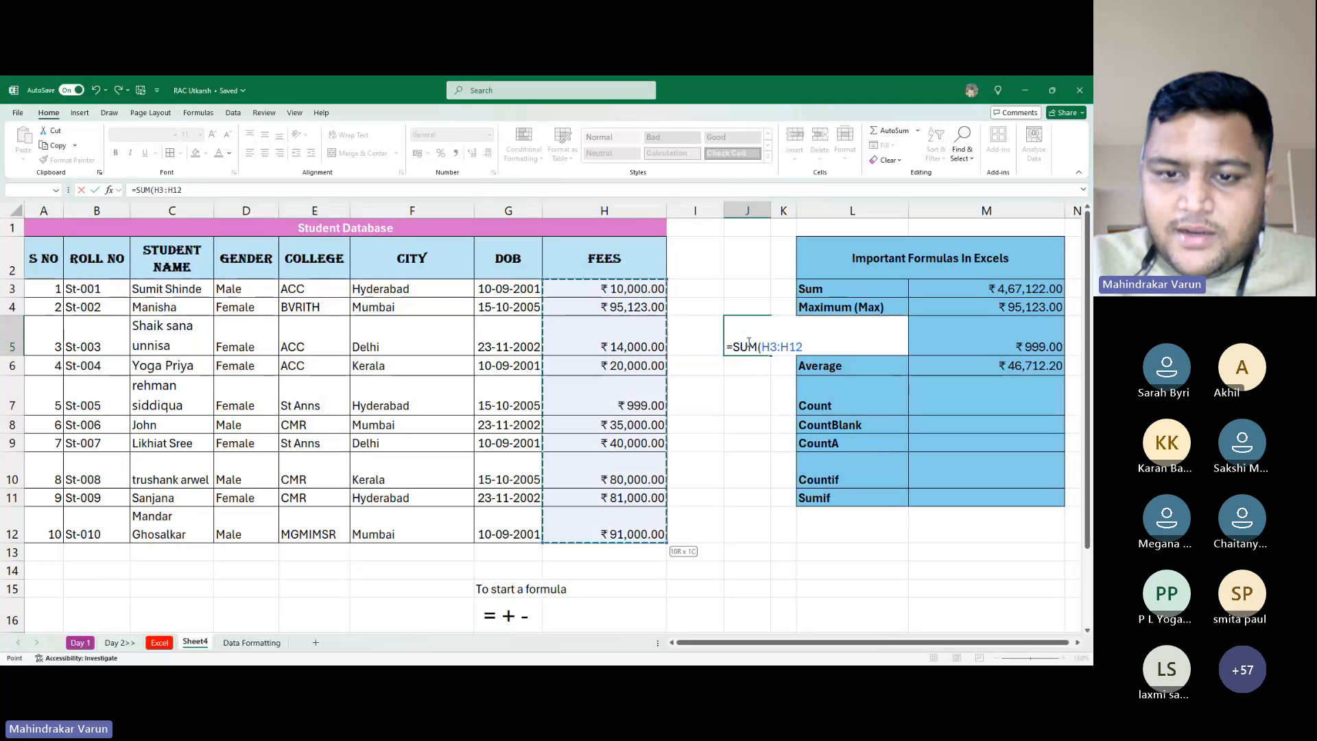
key(Return)
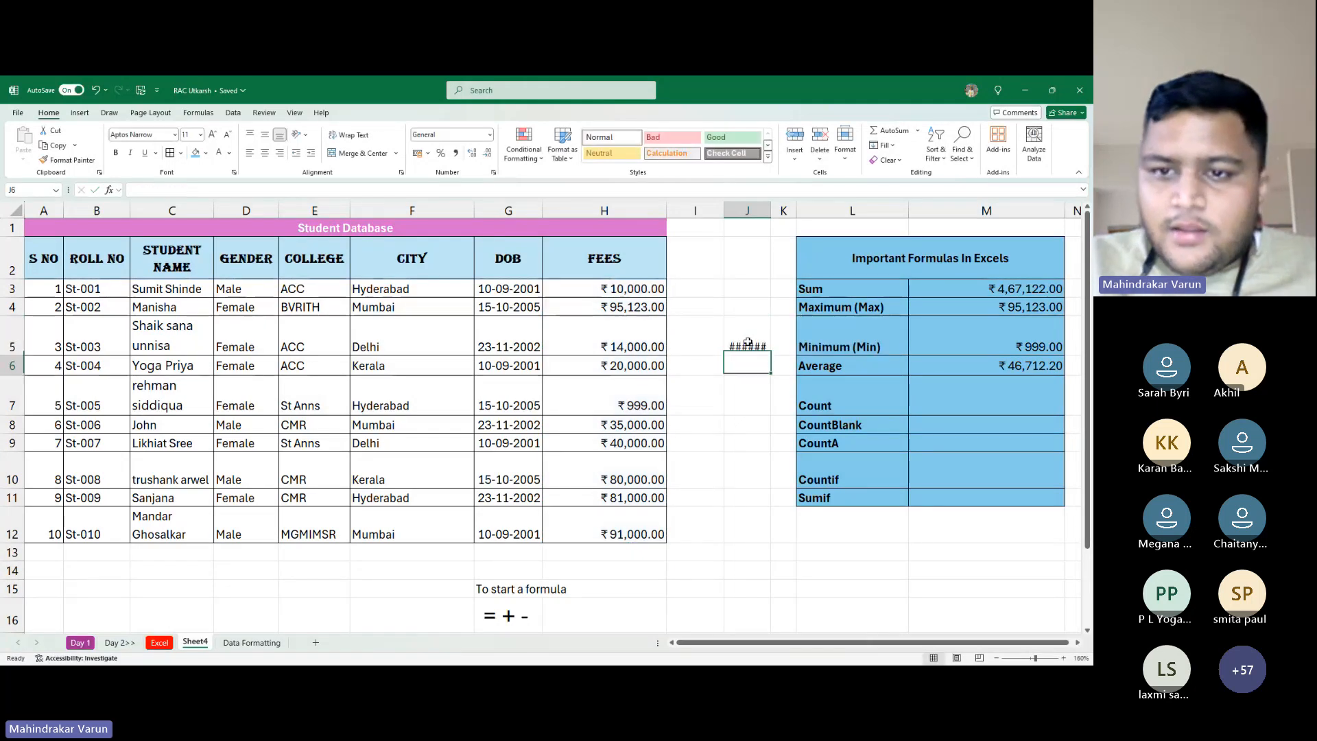
click(747, 343)
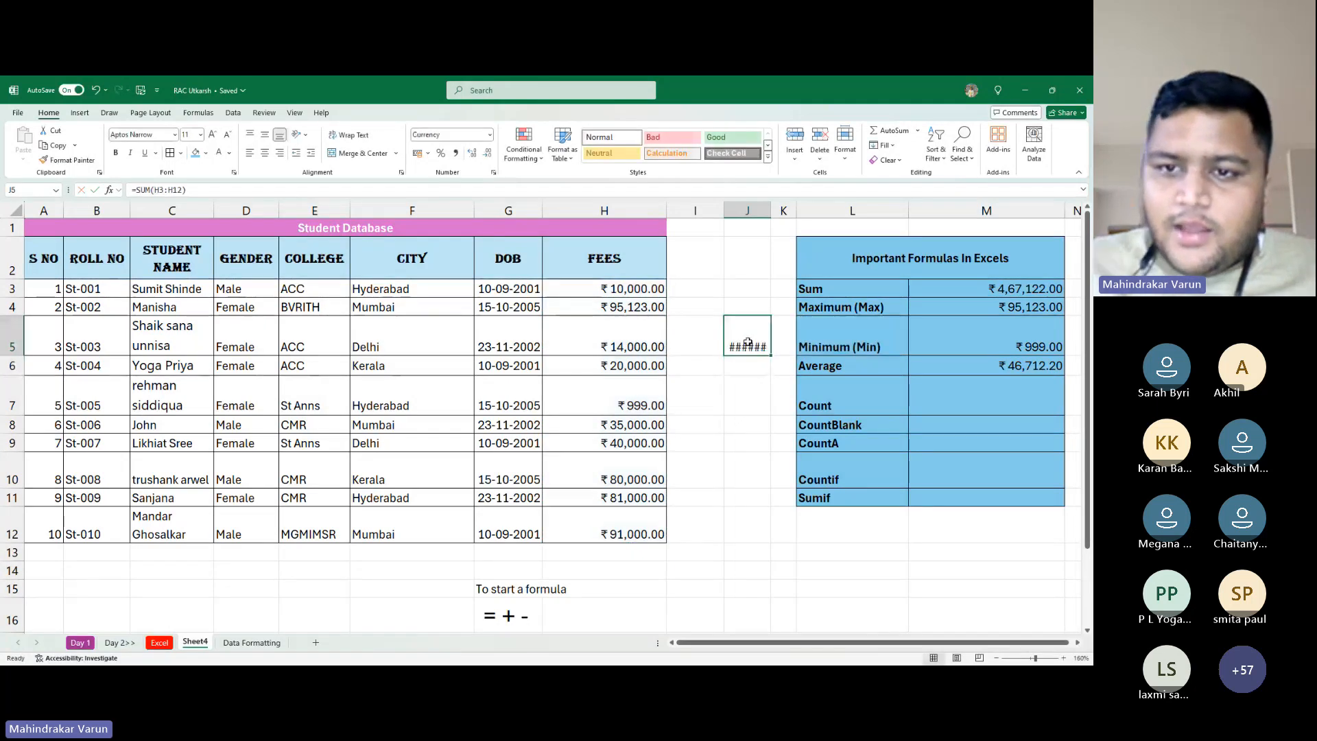
double_click(771, 211)
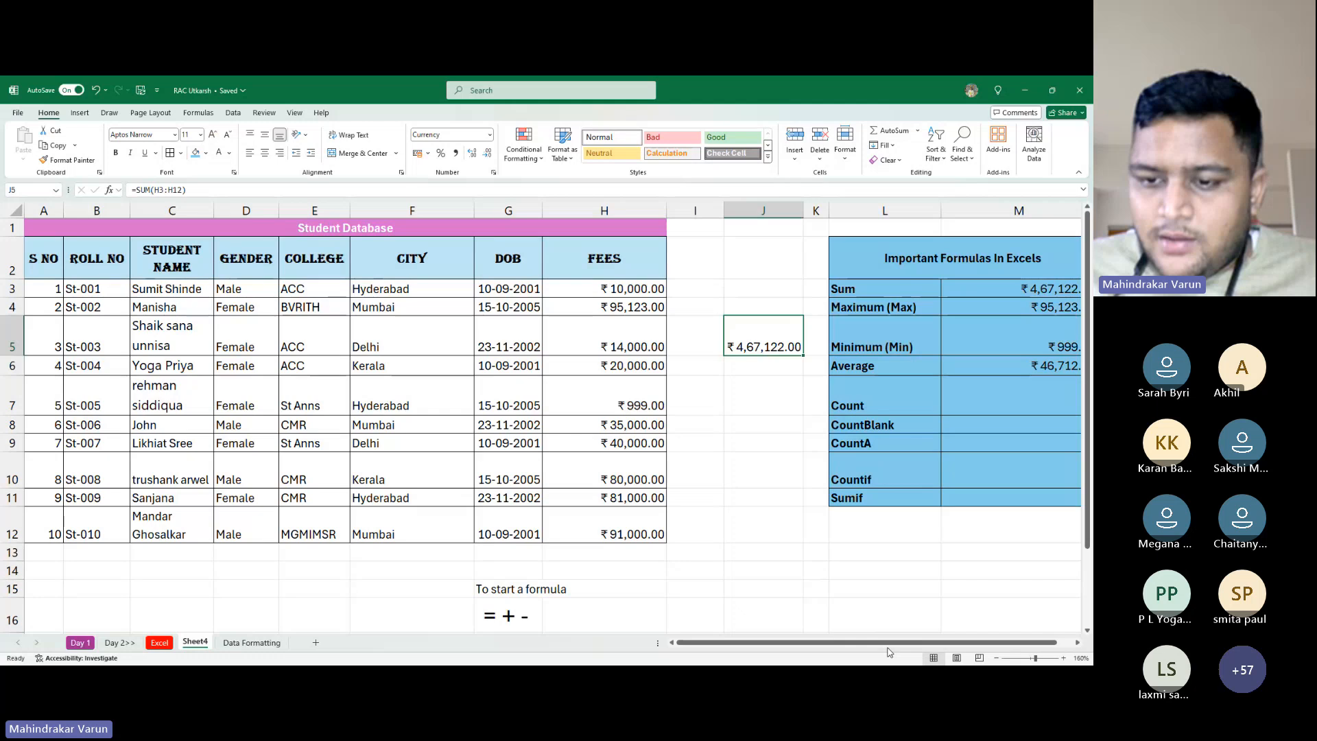
drag(883, 644, 948, 645)
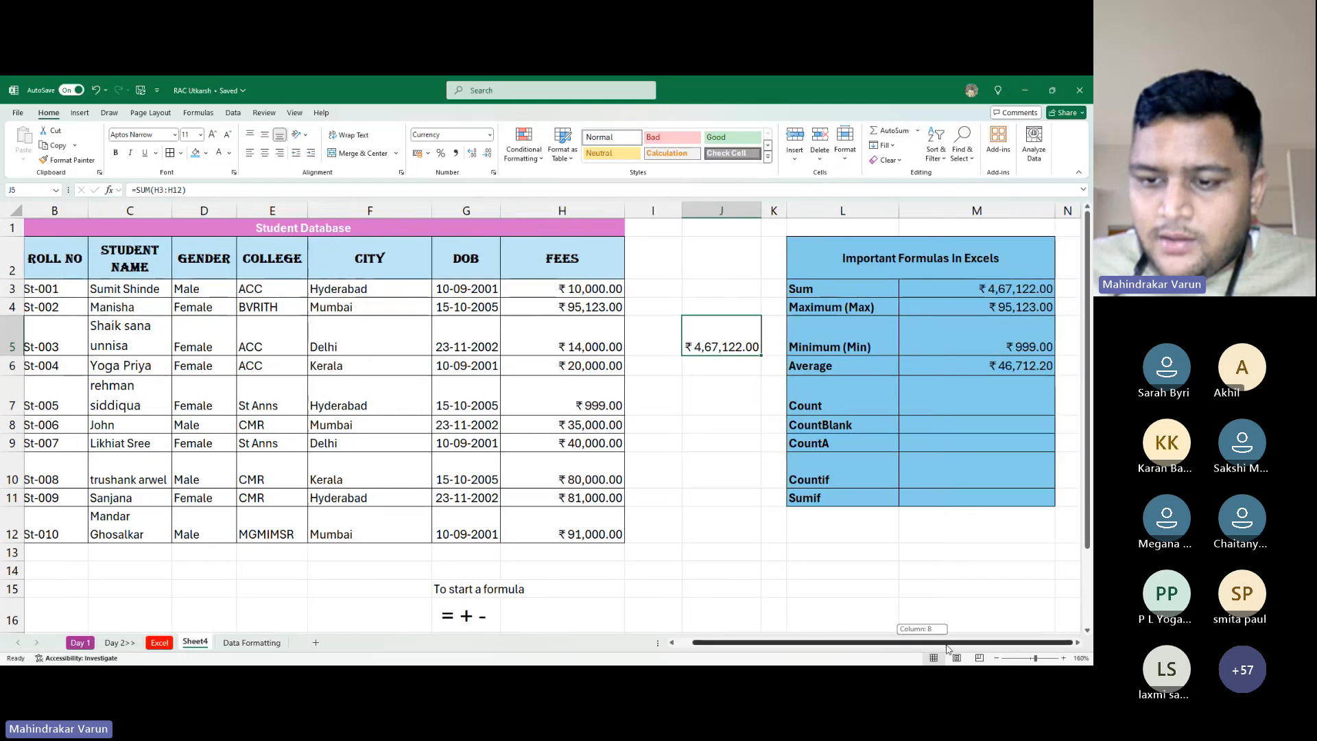
Add a trial =J5/10 in J6, compare it with the Average formula, then select J5:J7
click(737, 365)
text(=)
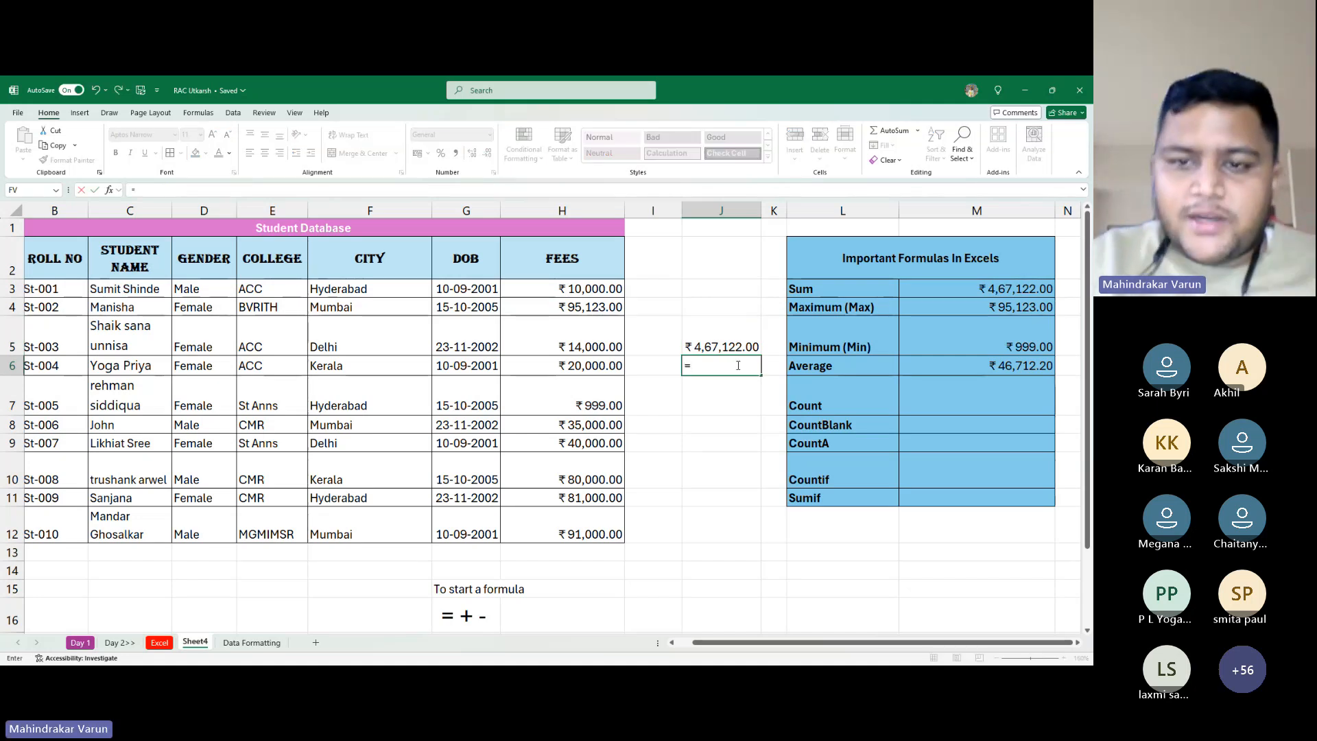
key(Up)
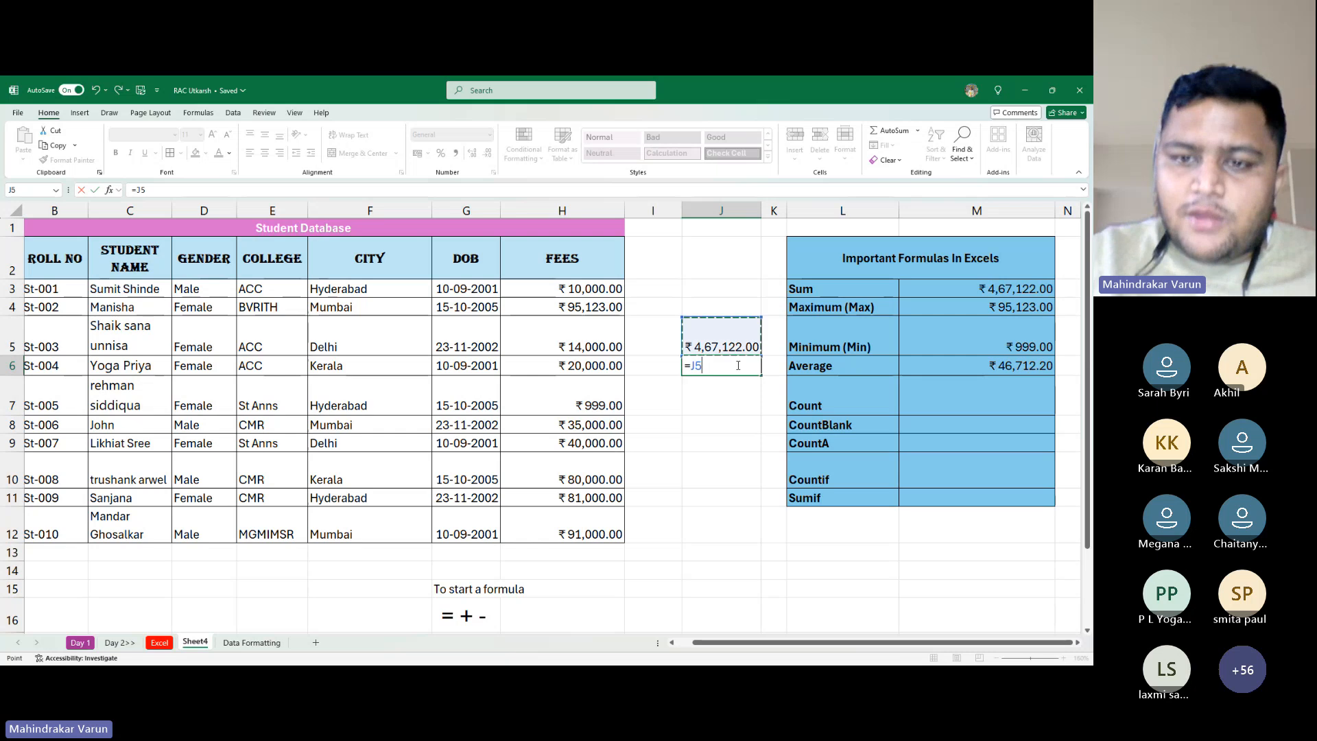
text(/)
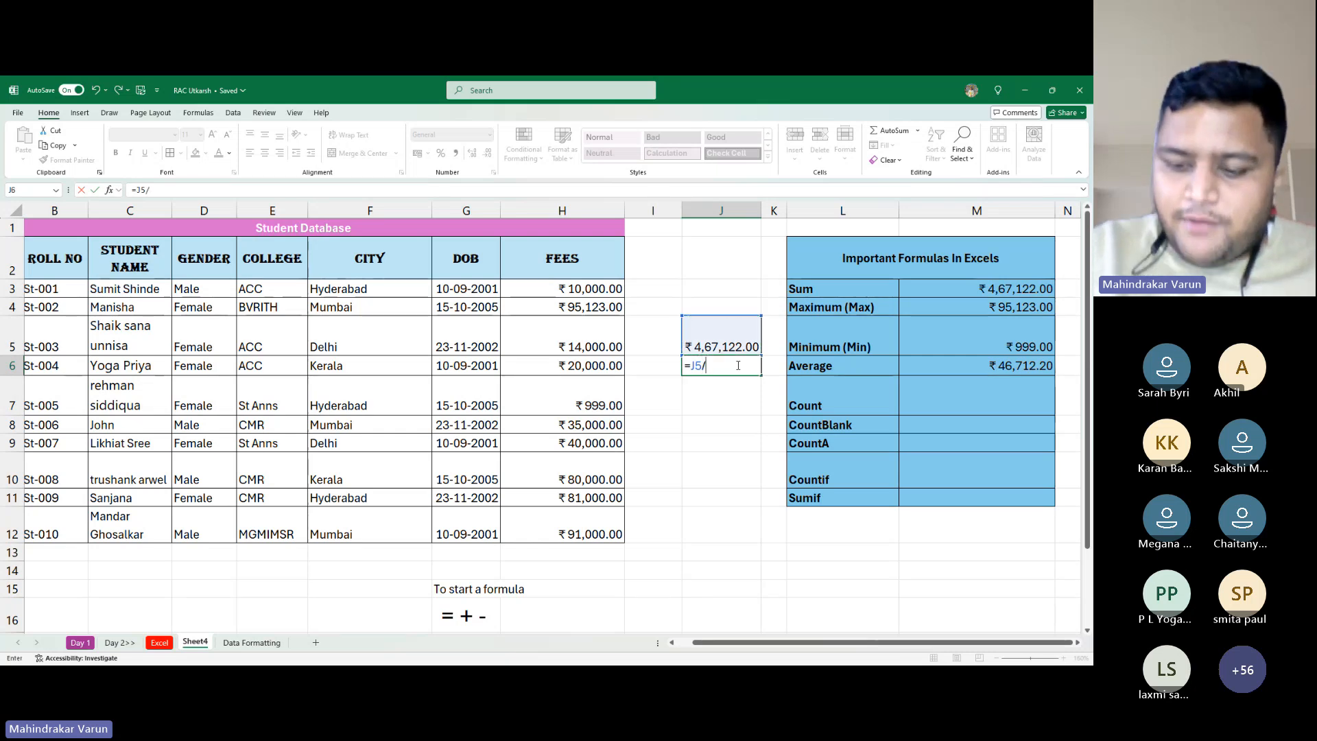
text(10)
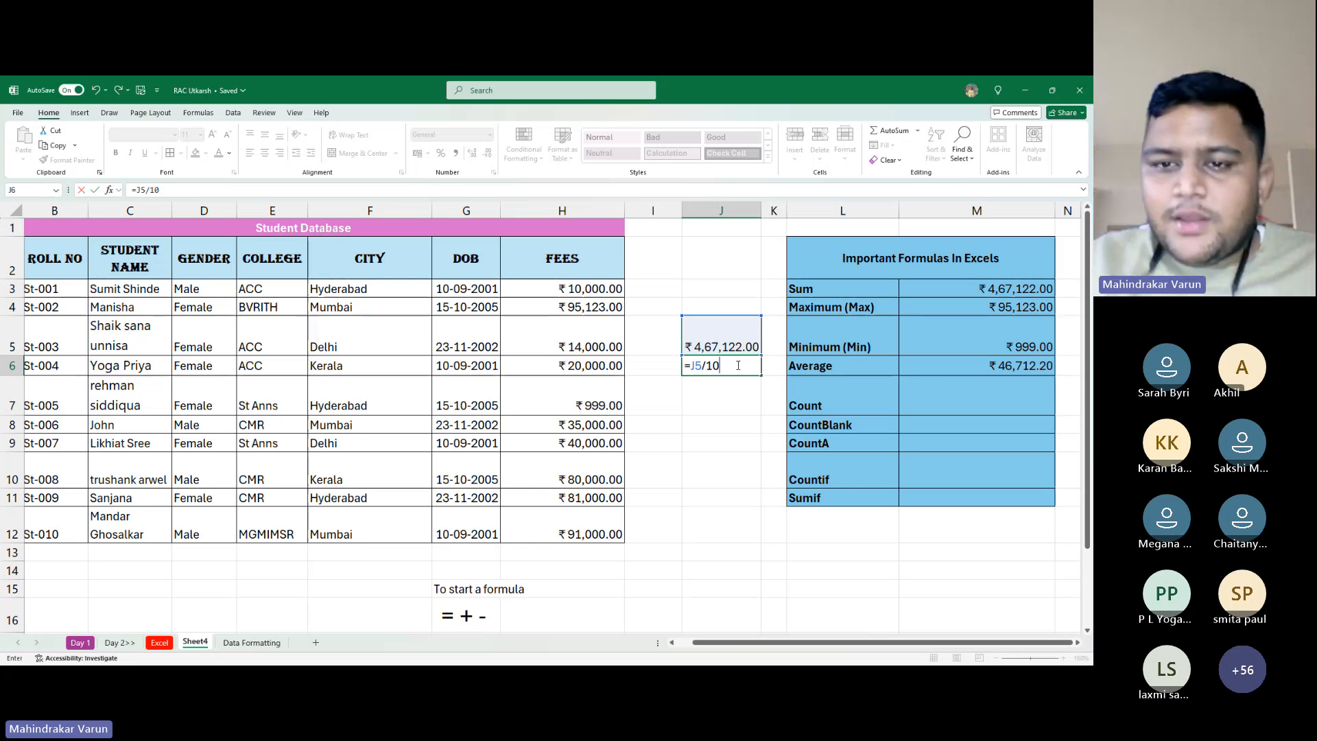
key(alt+Tab)
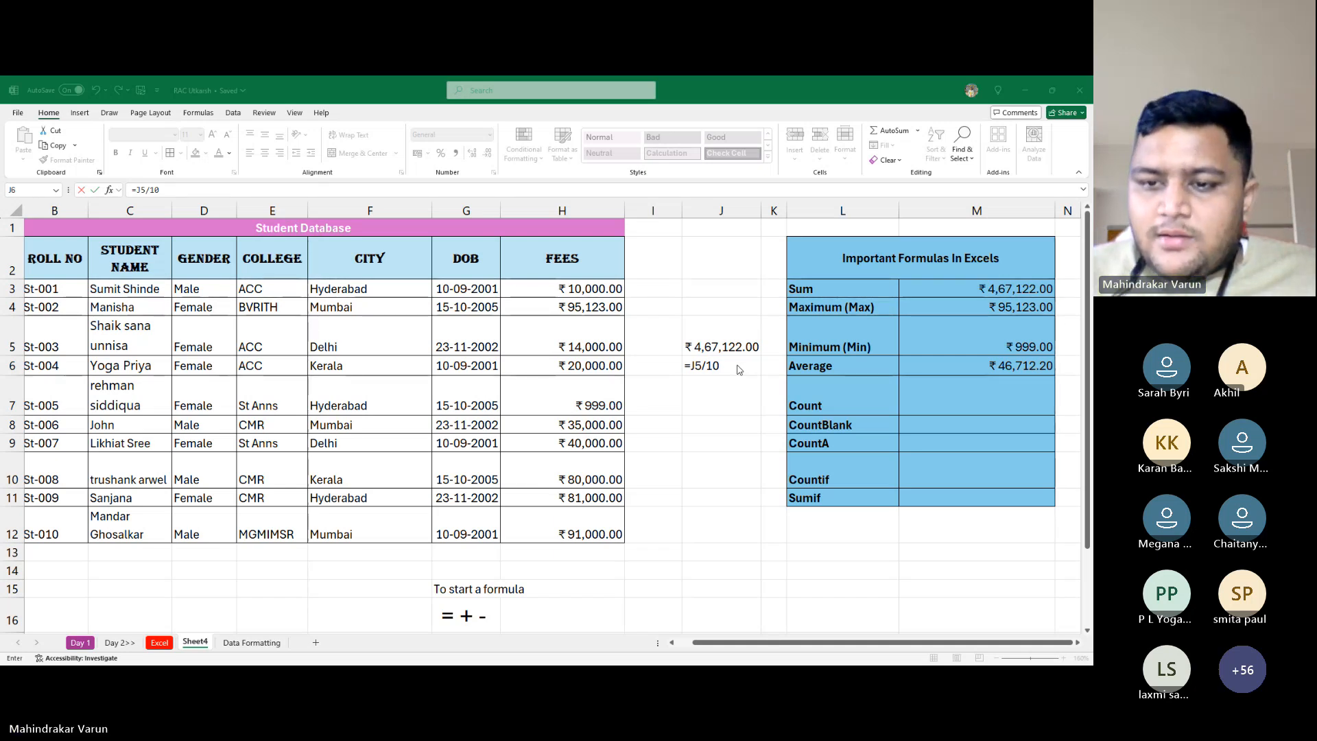
click(739, 369)
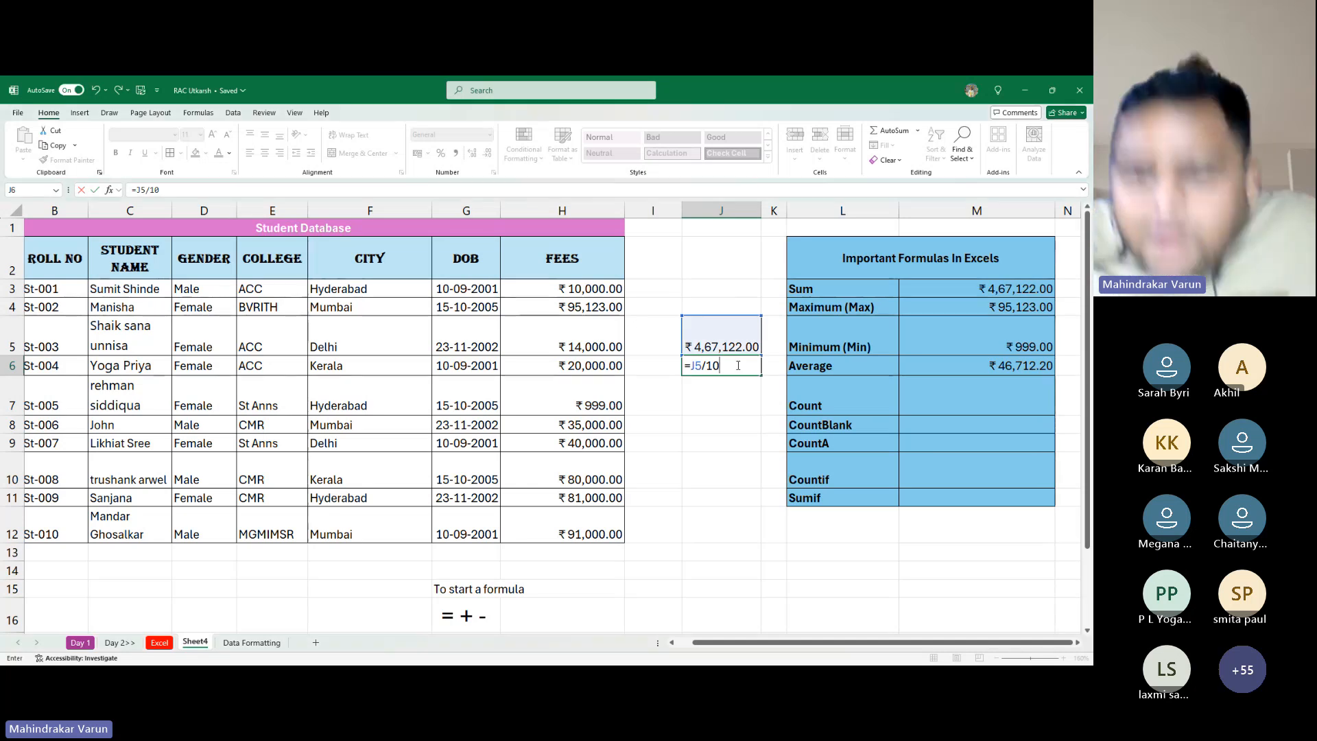
key(Return)
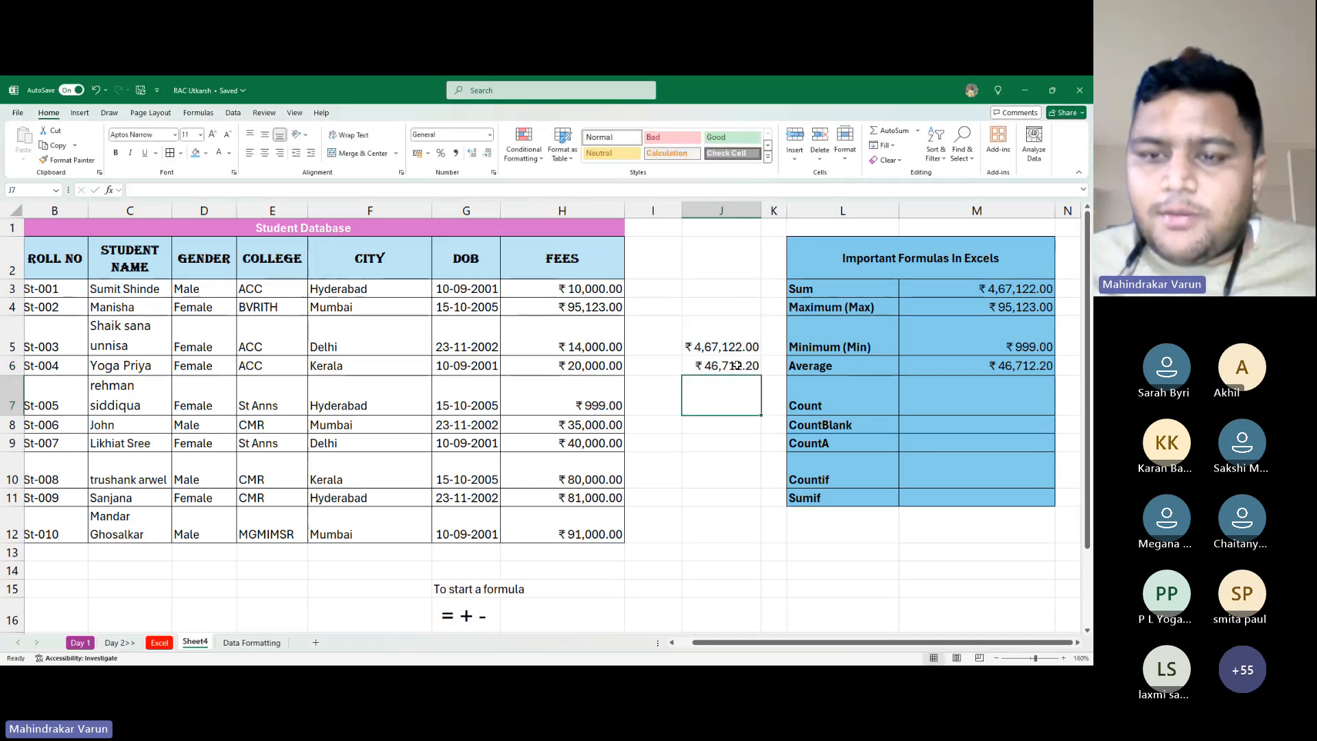
click(731, 360)
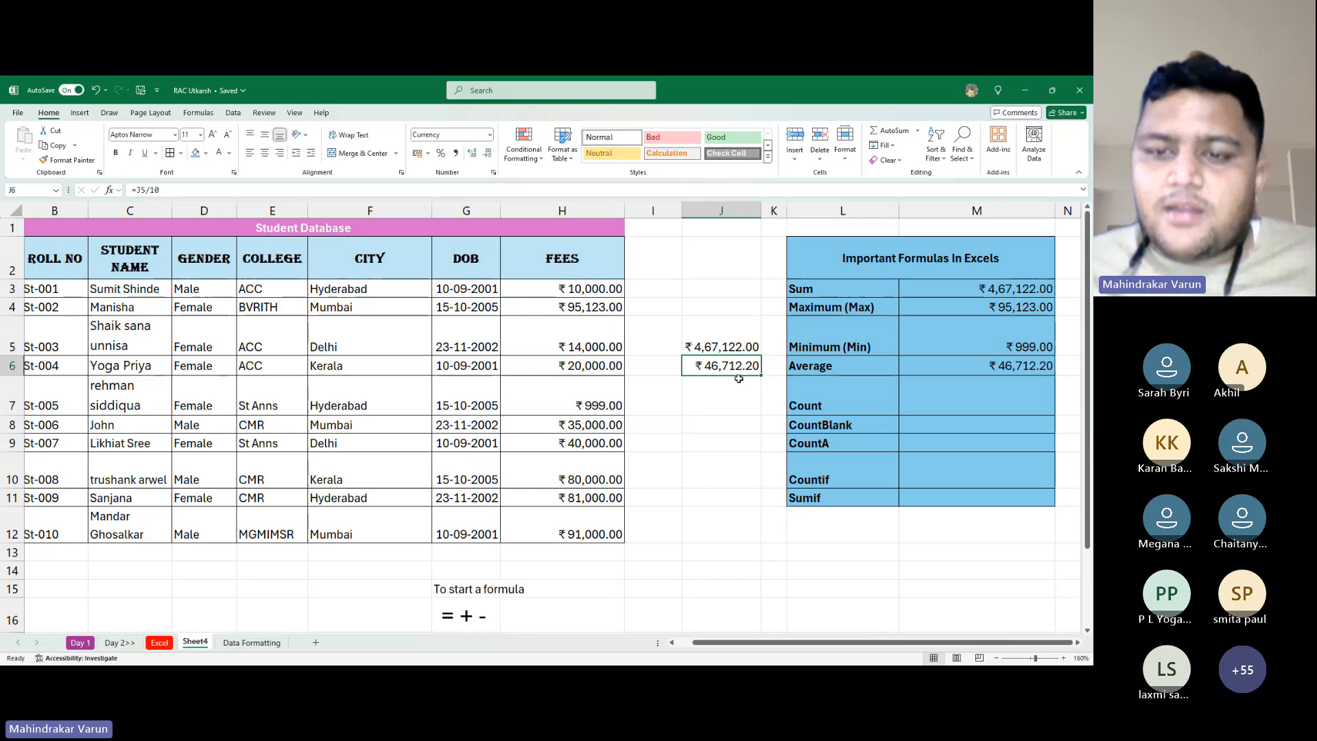
click(926, 349)
double_click(926, 374)
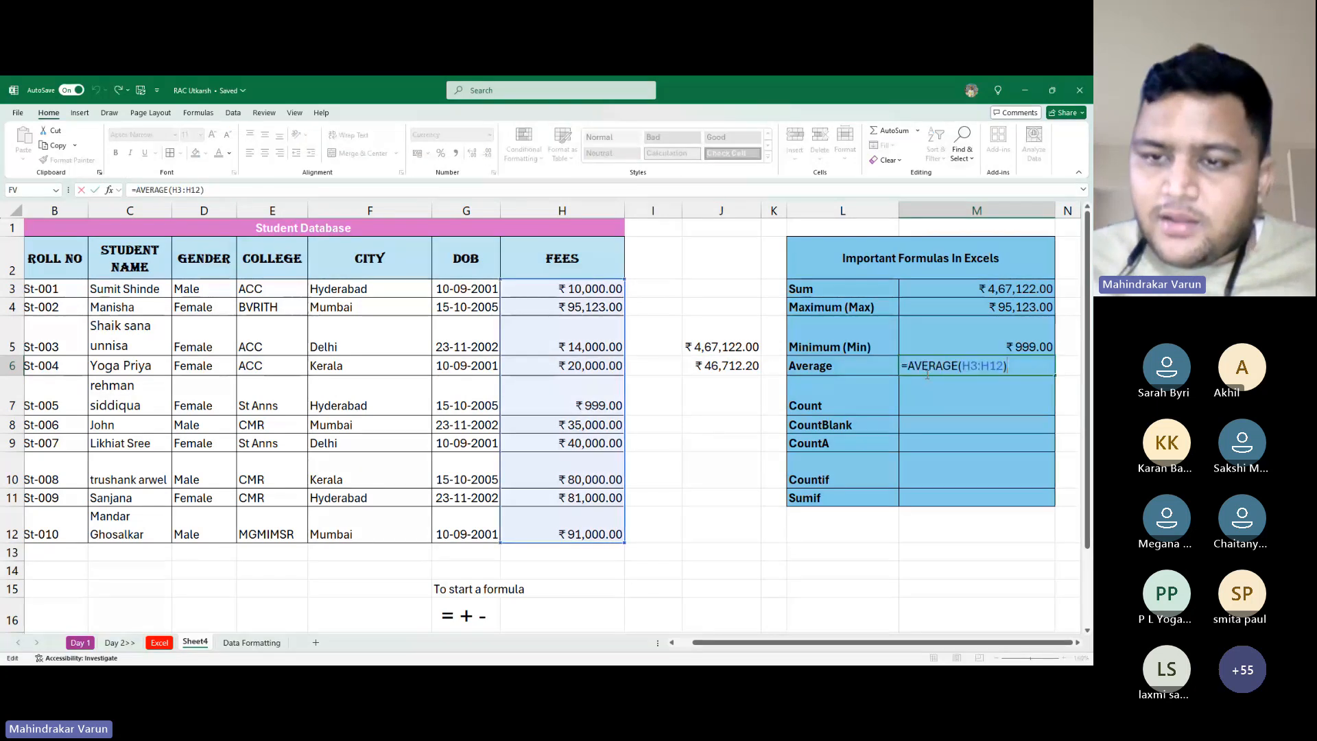
double_click(756, 365)
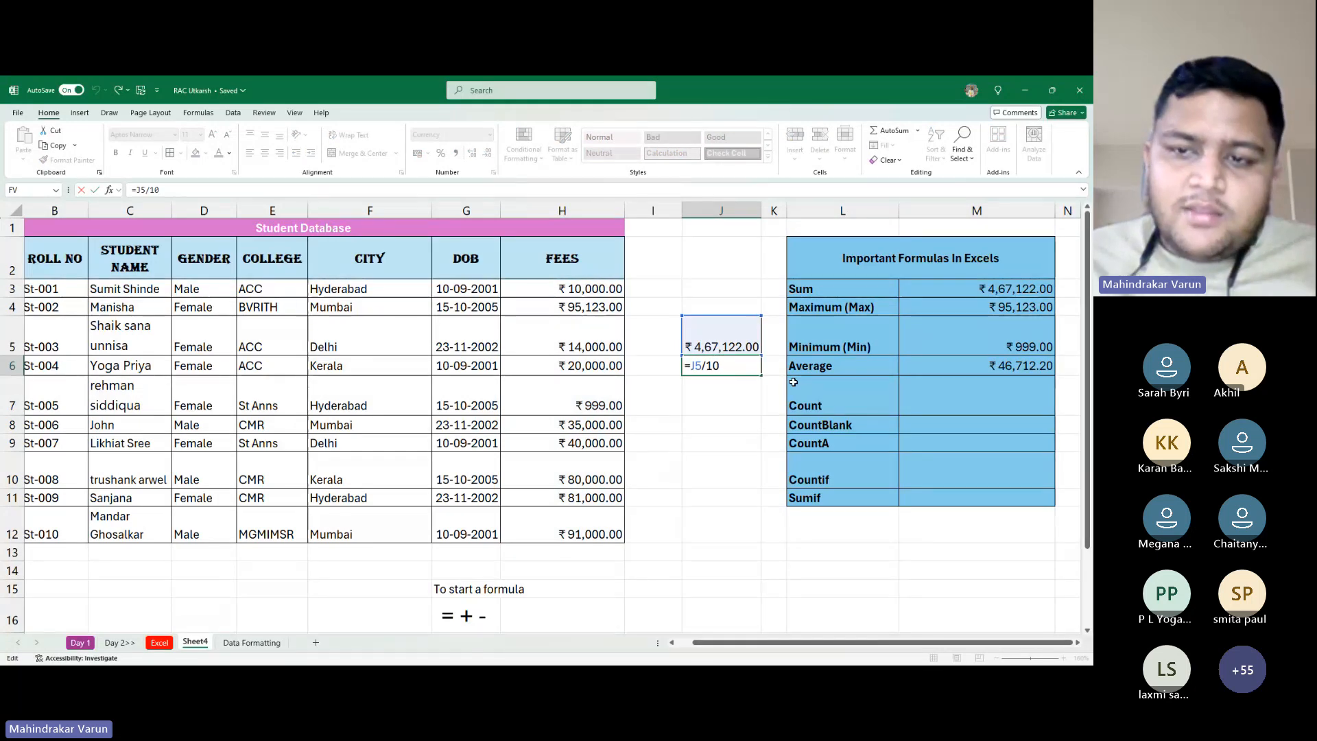
key(Return)
drag(720, 340, 724, 396)
Clear the trial values in column J and enter =COUNT(H3:H12) in M7, returning 10
key(Delete)
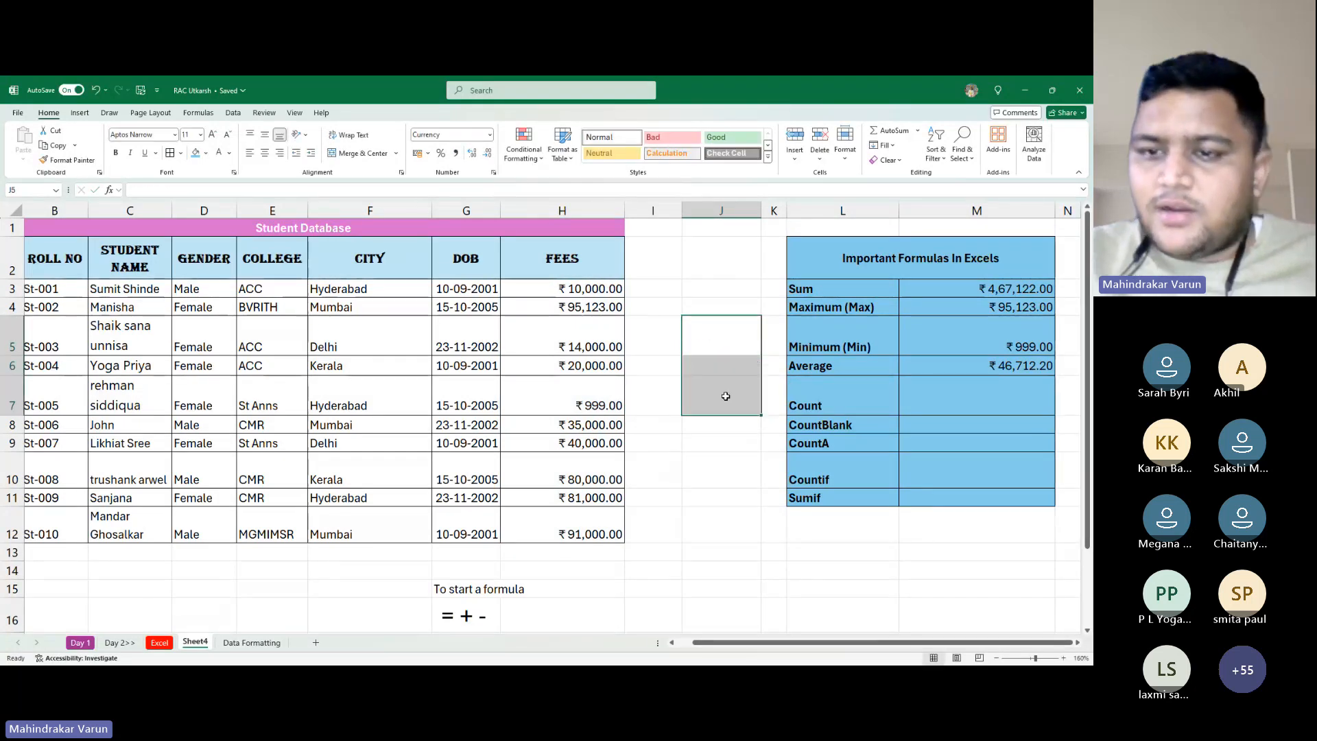
key(Right)
key(Right)
key(Right)
key(Down)
key(Down)
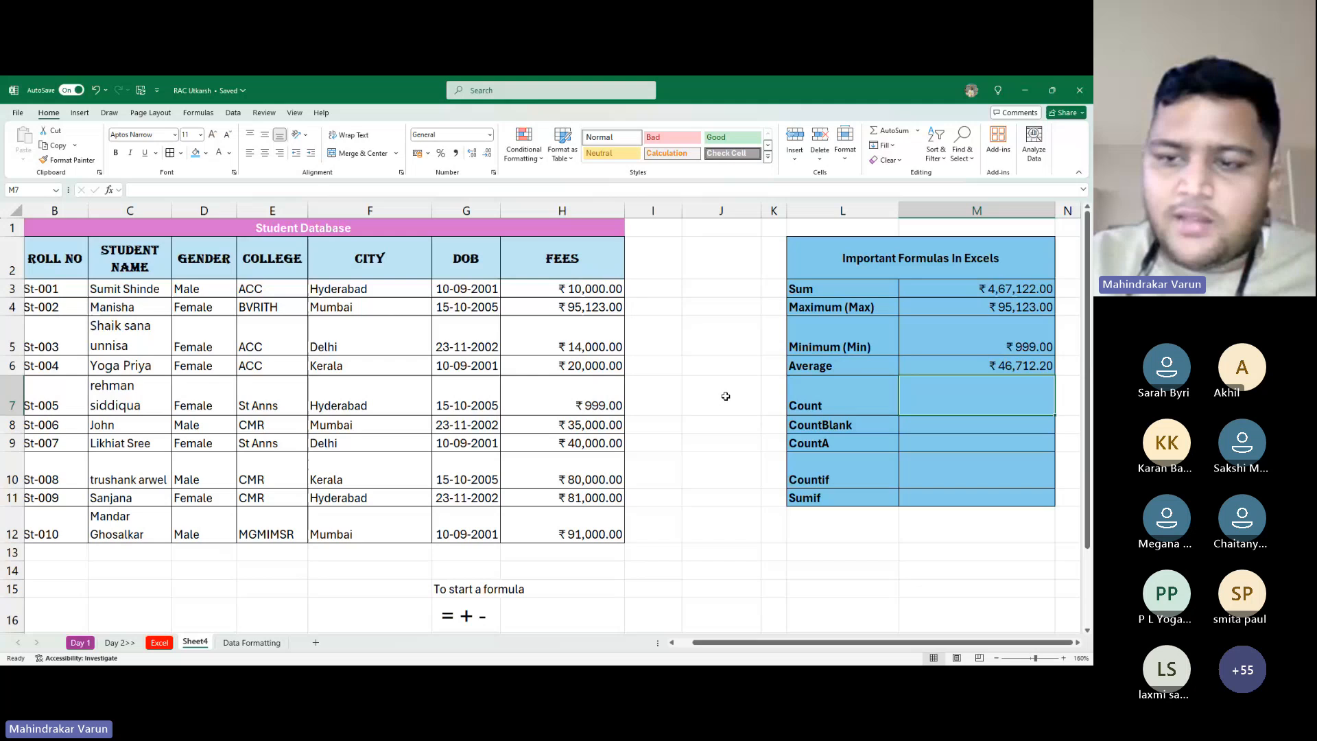
key(Home)
key(Right)
key(Right)
key(Right)
key(Right)
key(Right)
key(Right)
key(Right)
key(Right)
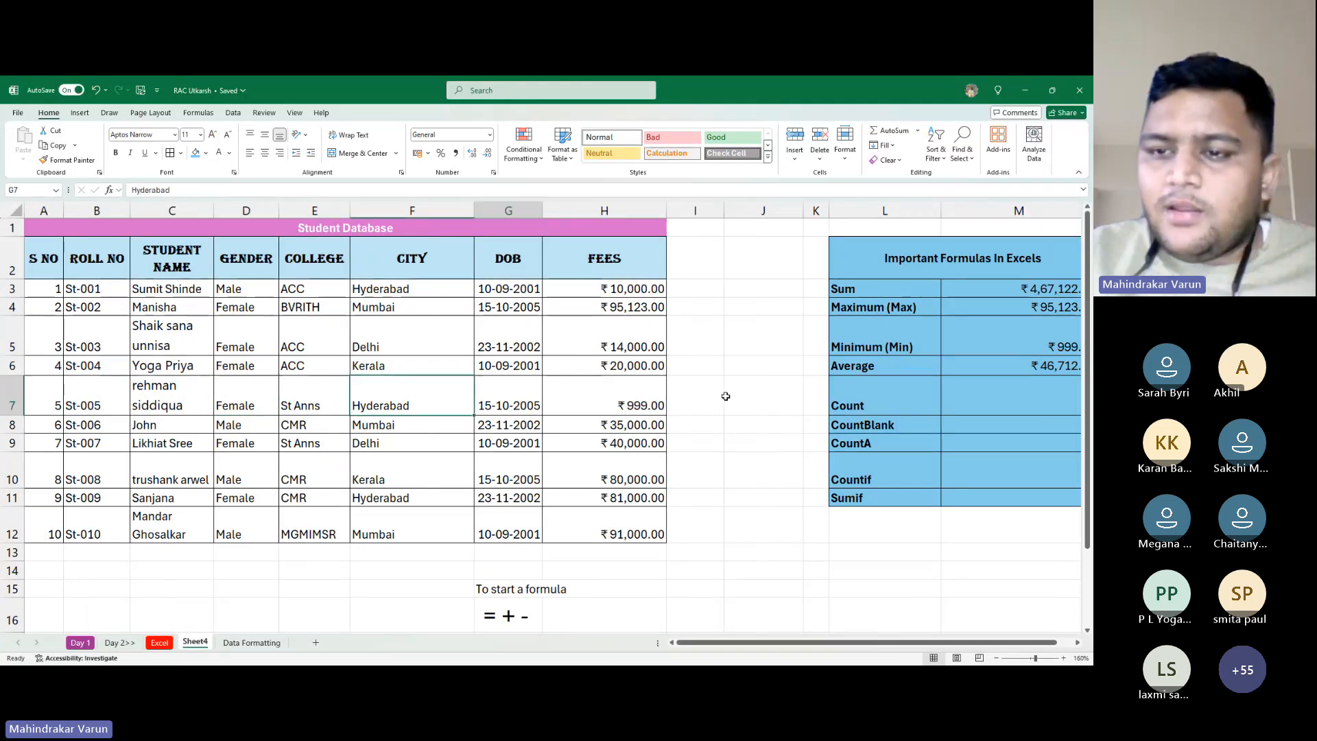
key(Right)
key(Right)
key(Right)
key(Right)
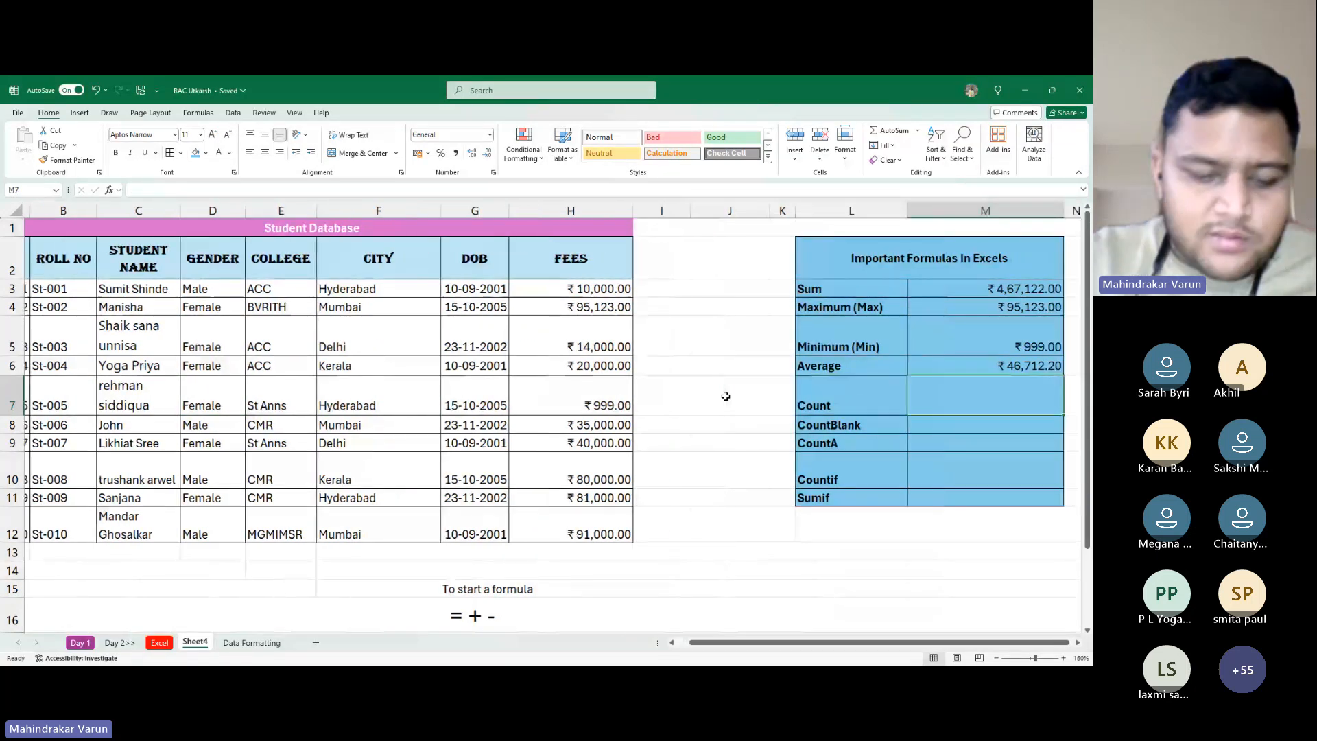
text(=count)
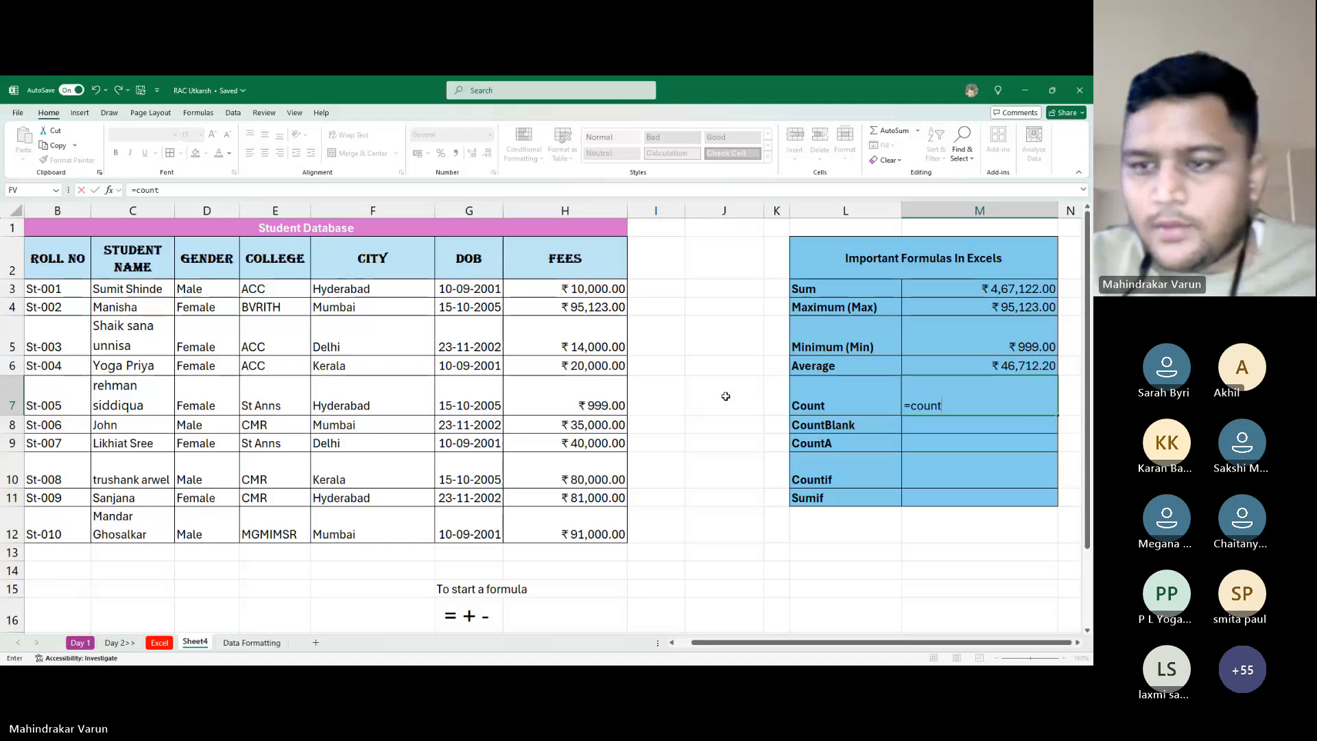
key(Tab)
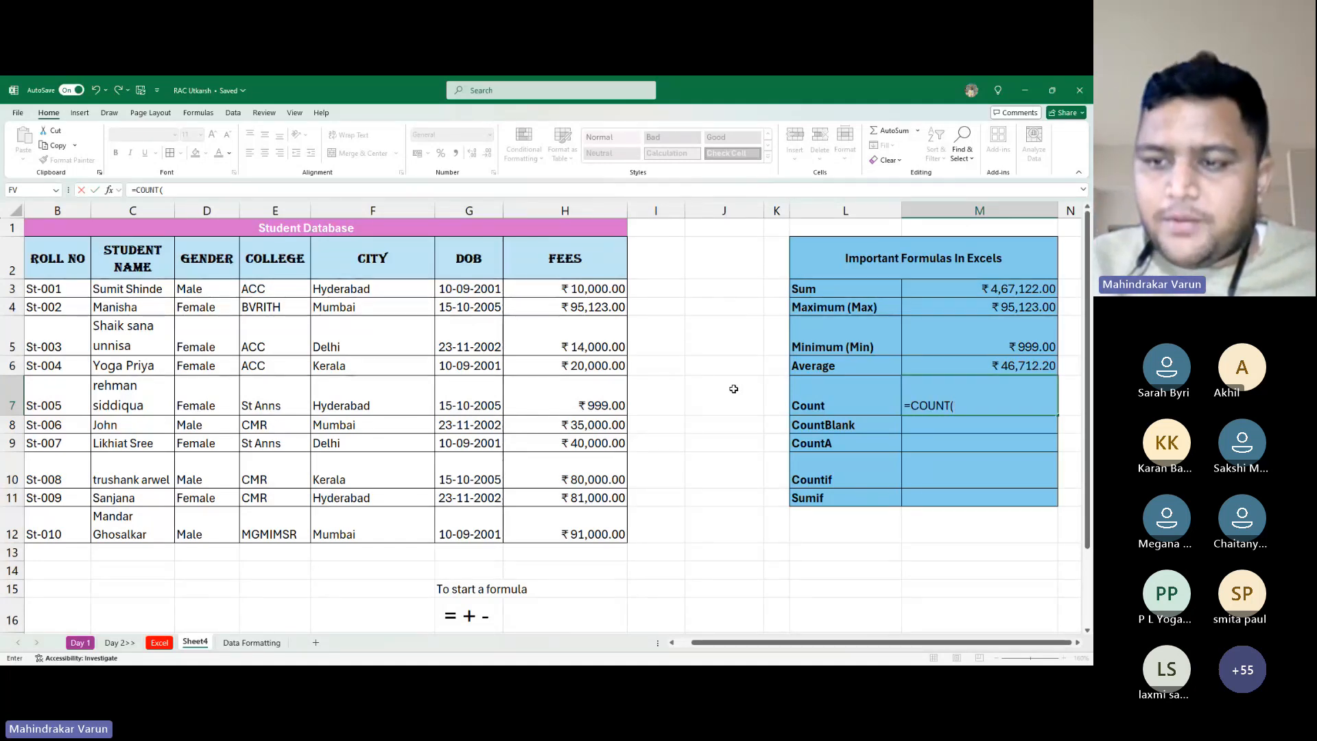
drag(562, 288, 569, 529)
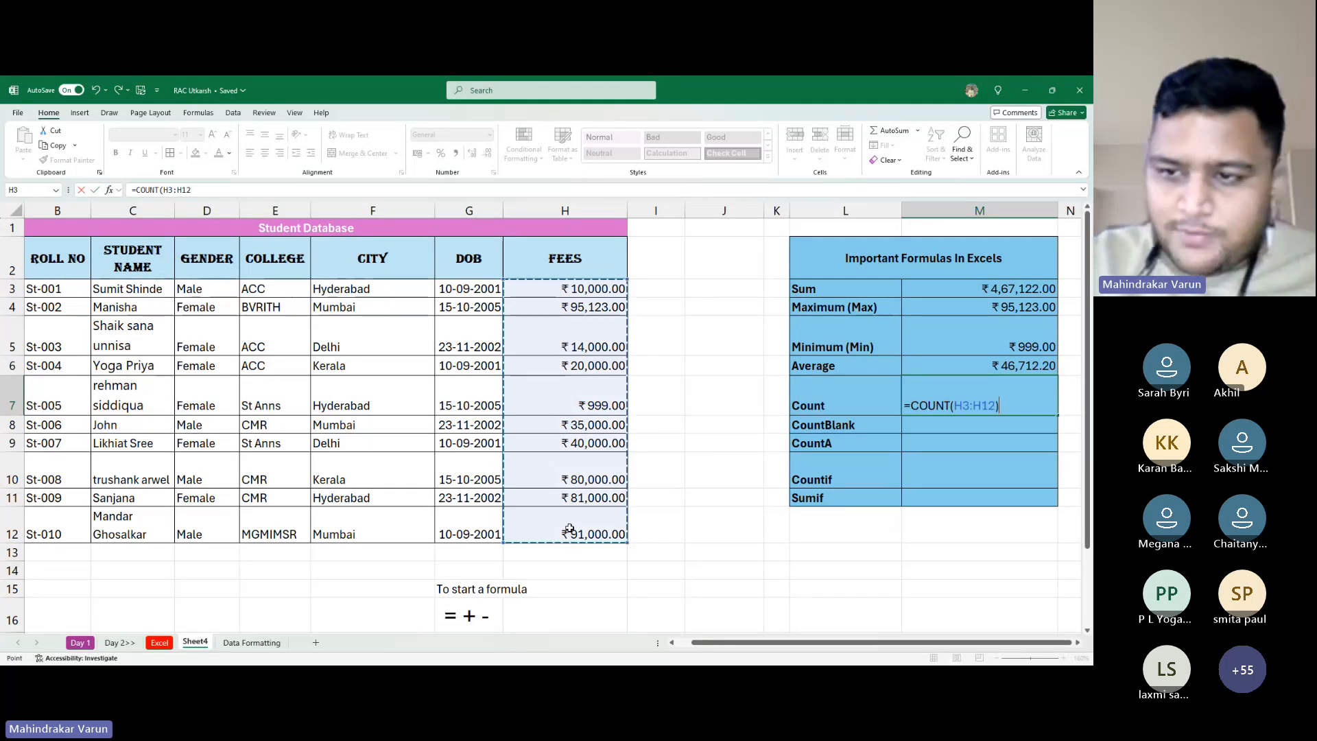
key(Return)
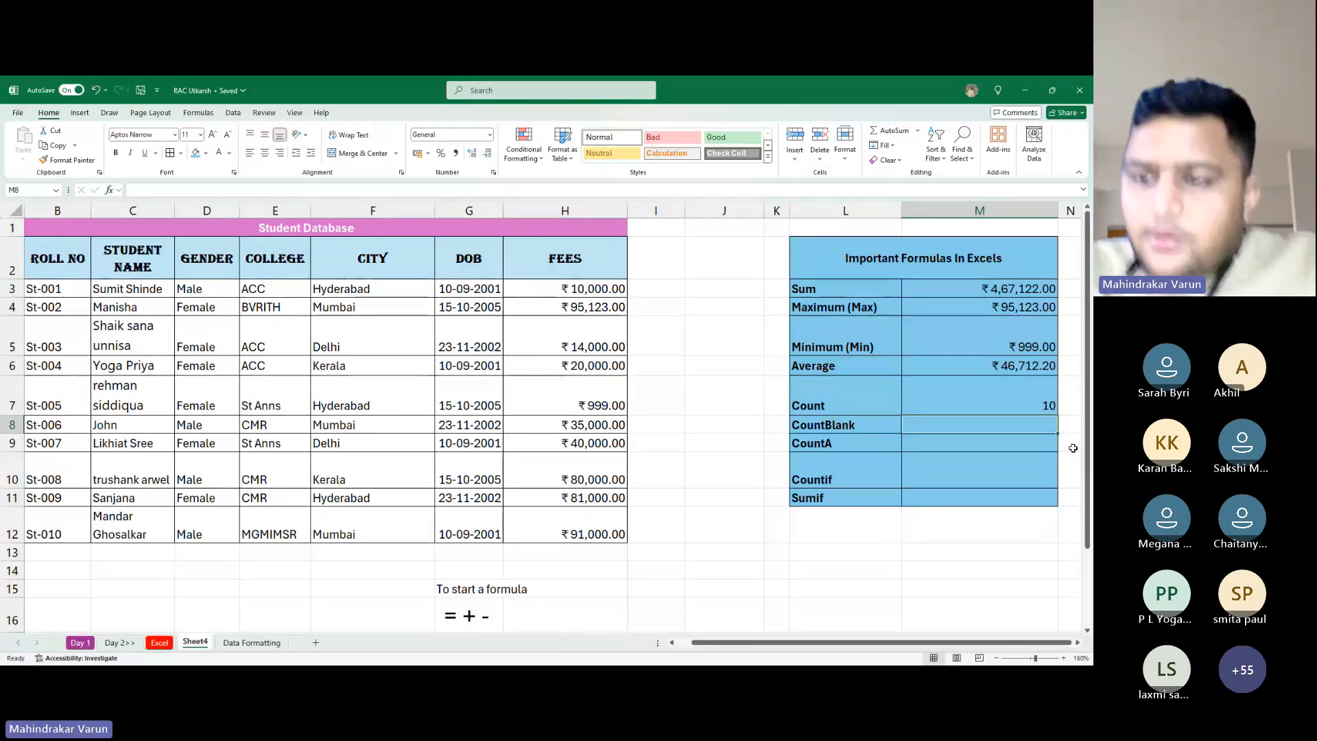
Review the Average formula and the Count formula's range, leaving =COUNT(H3:H12) unchanged
key(Up)
key(Up)
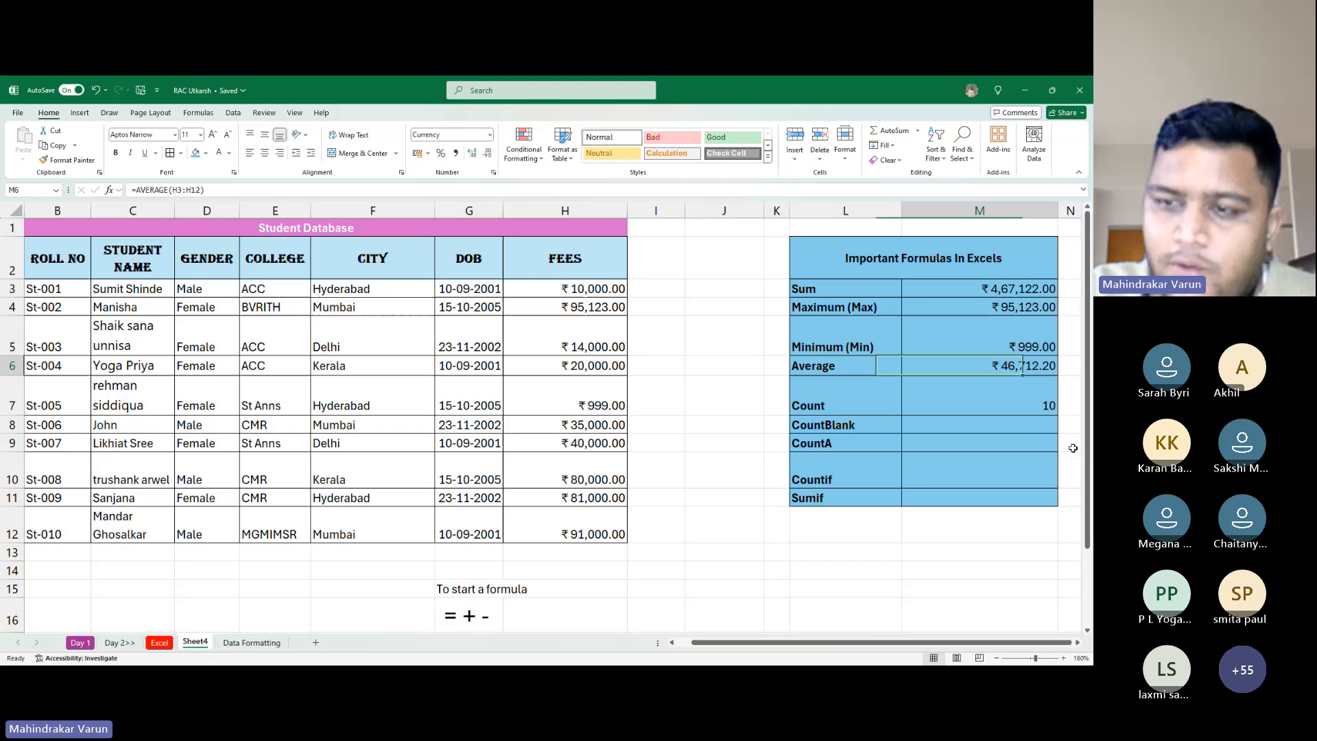
key(Down)
key(F2)
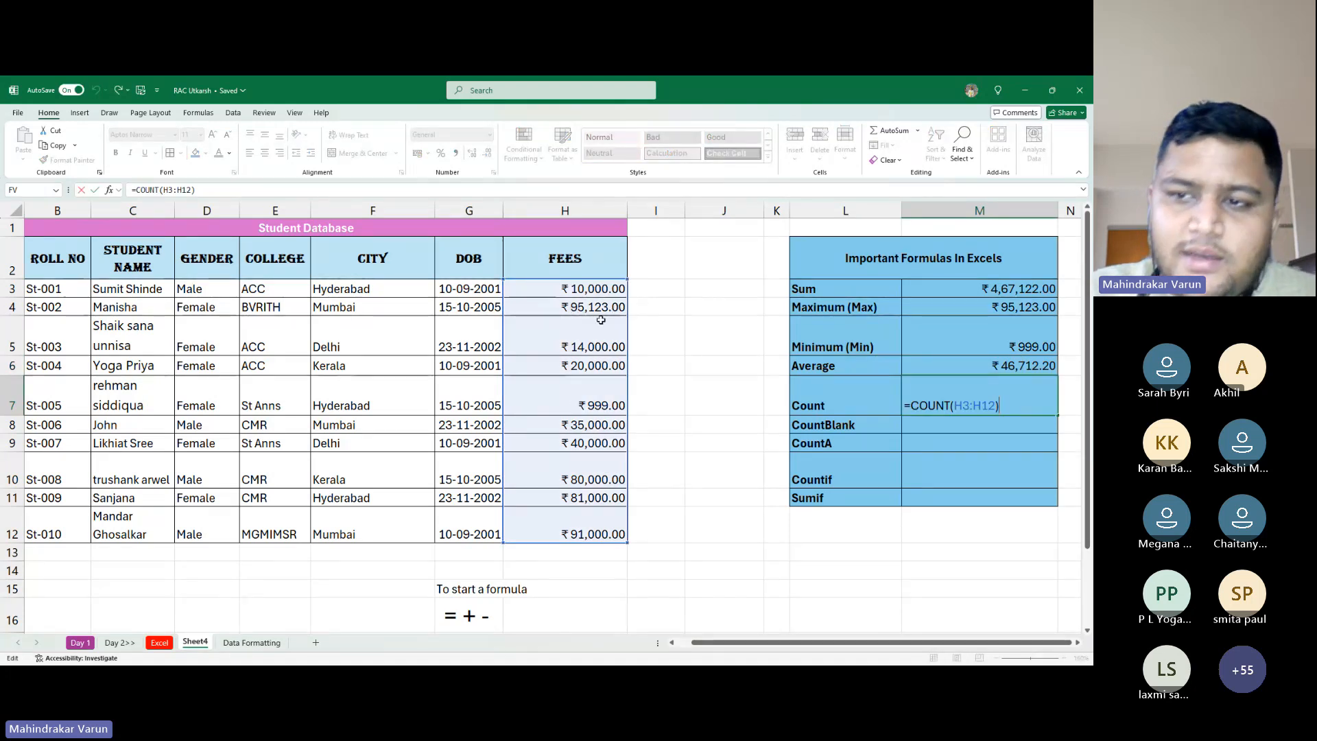
key(ctrl+Return)
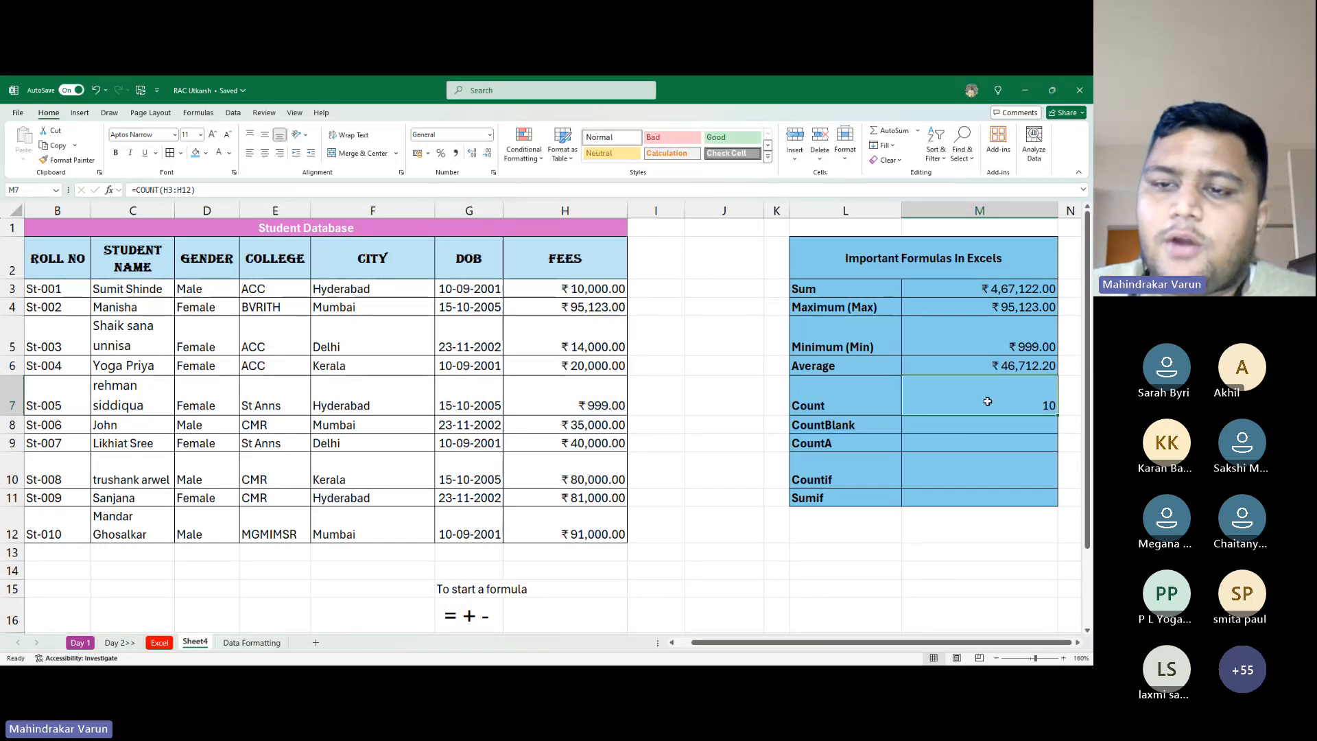
Clear the 999.00 fee in H7 and St-003's 14,000.00 fee in H5, dropping Count to 8
click(604, 385)
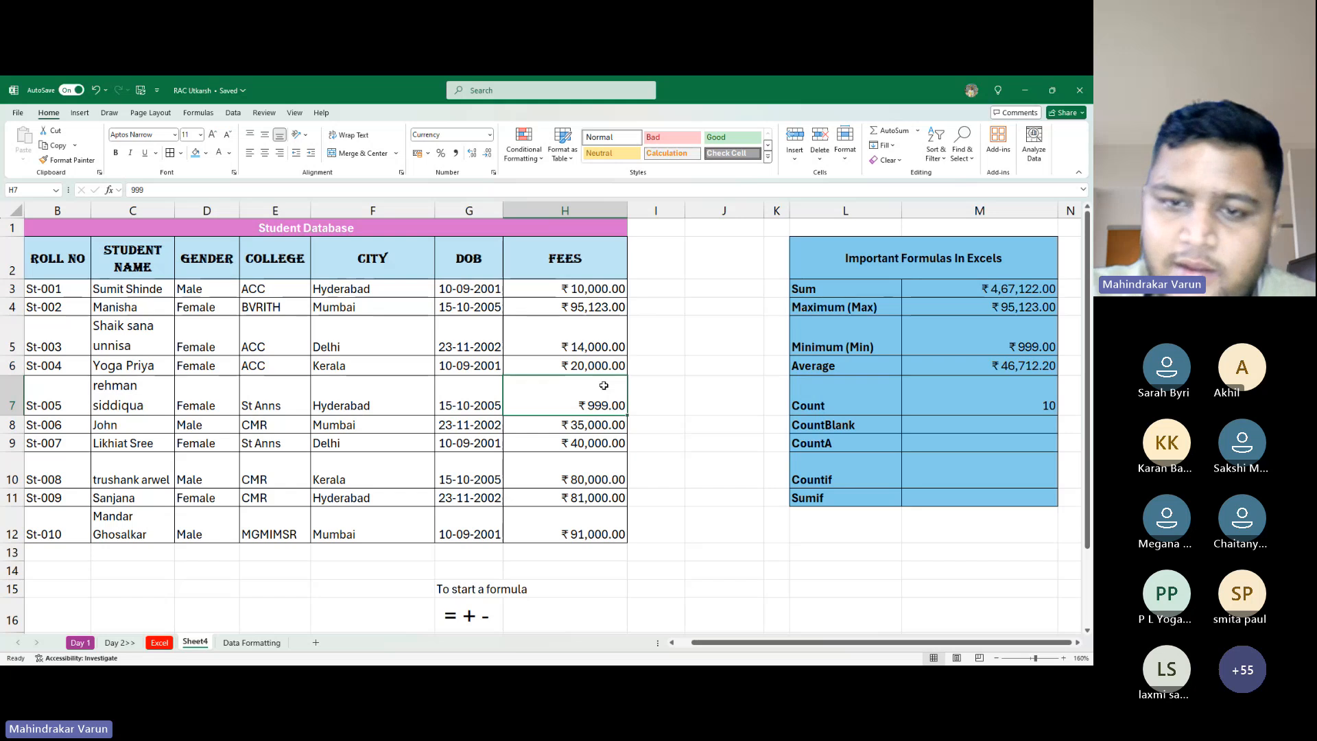
key(Delete)
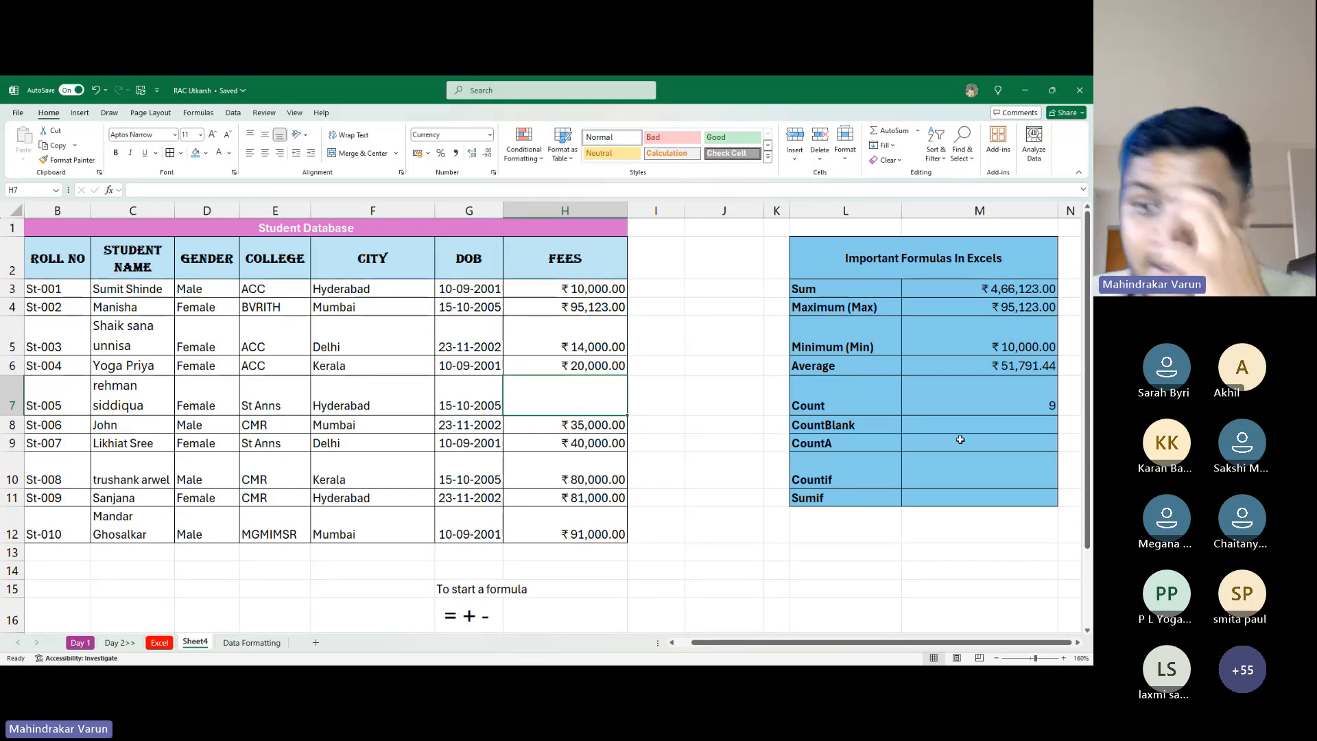
drag(885, 395, 999, 393)
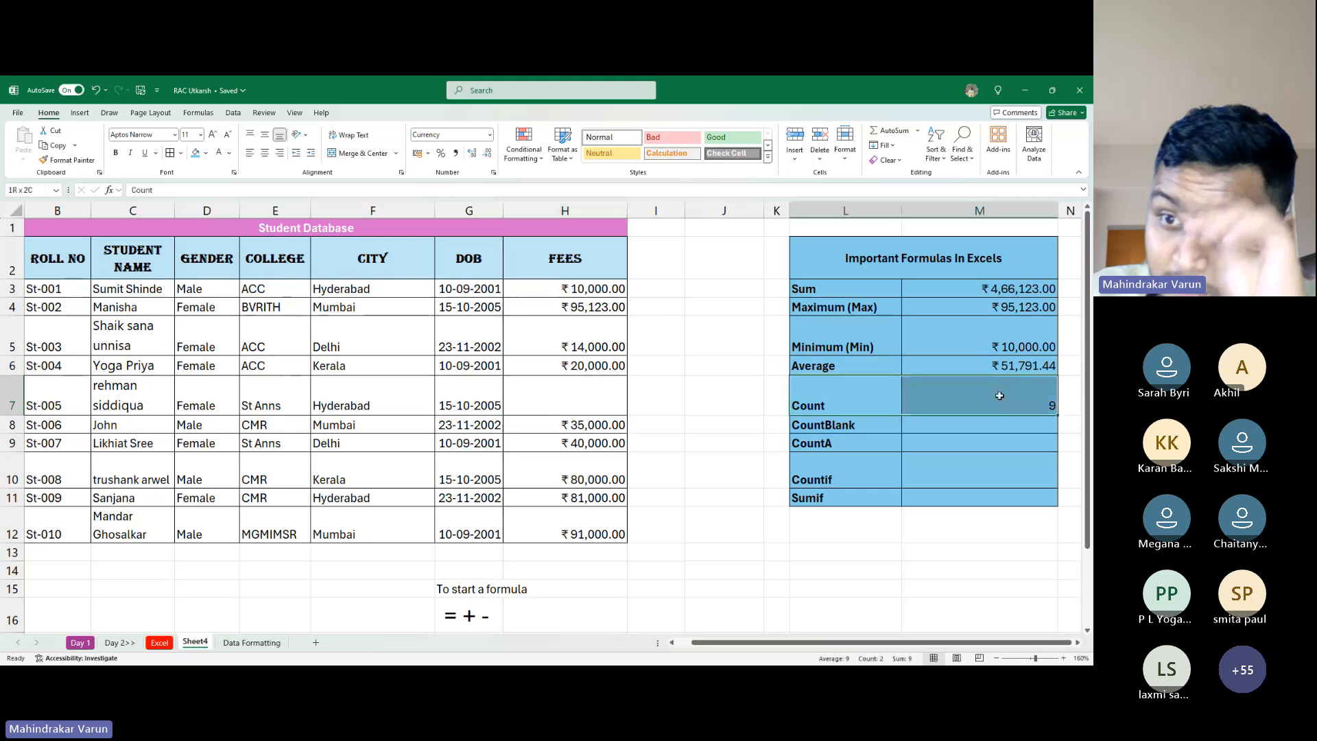
click(575, 332)
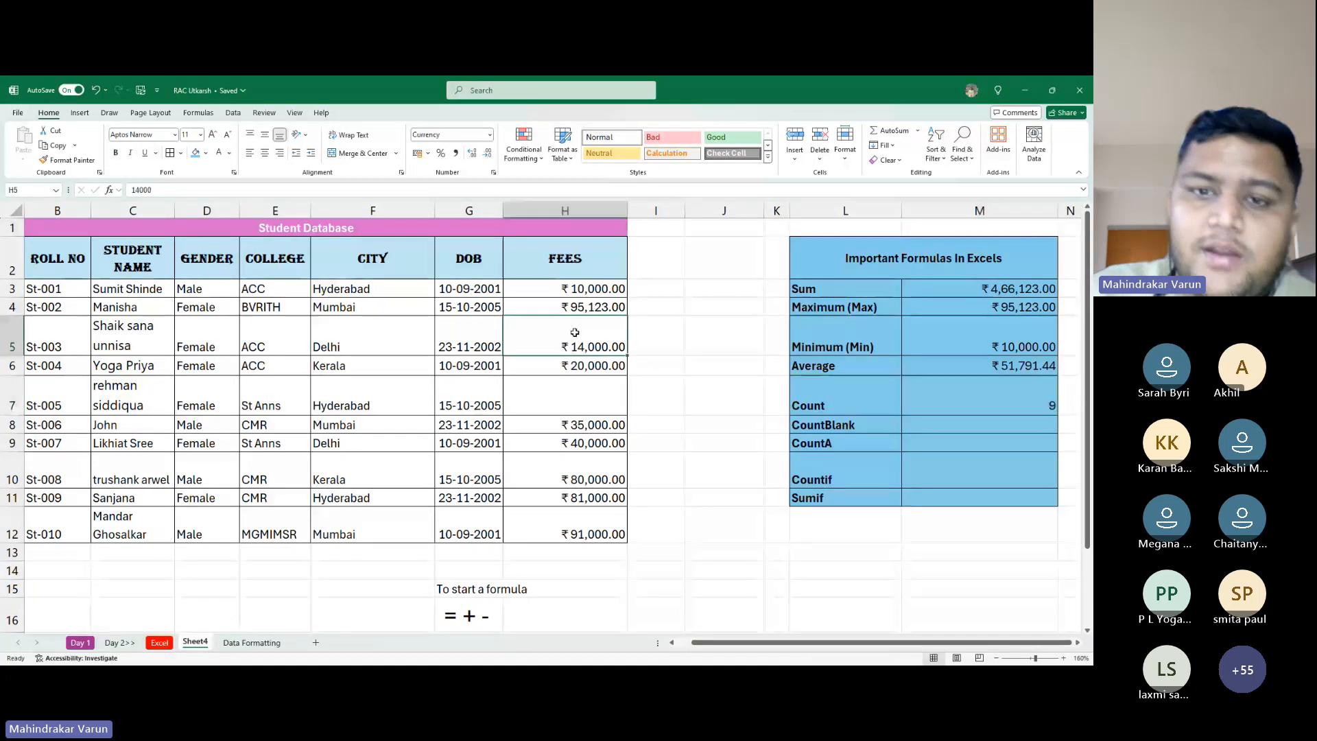
key(Delete)
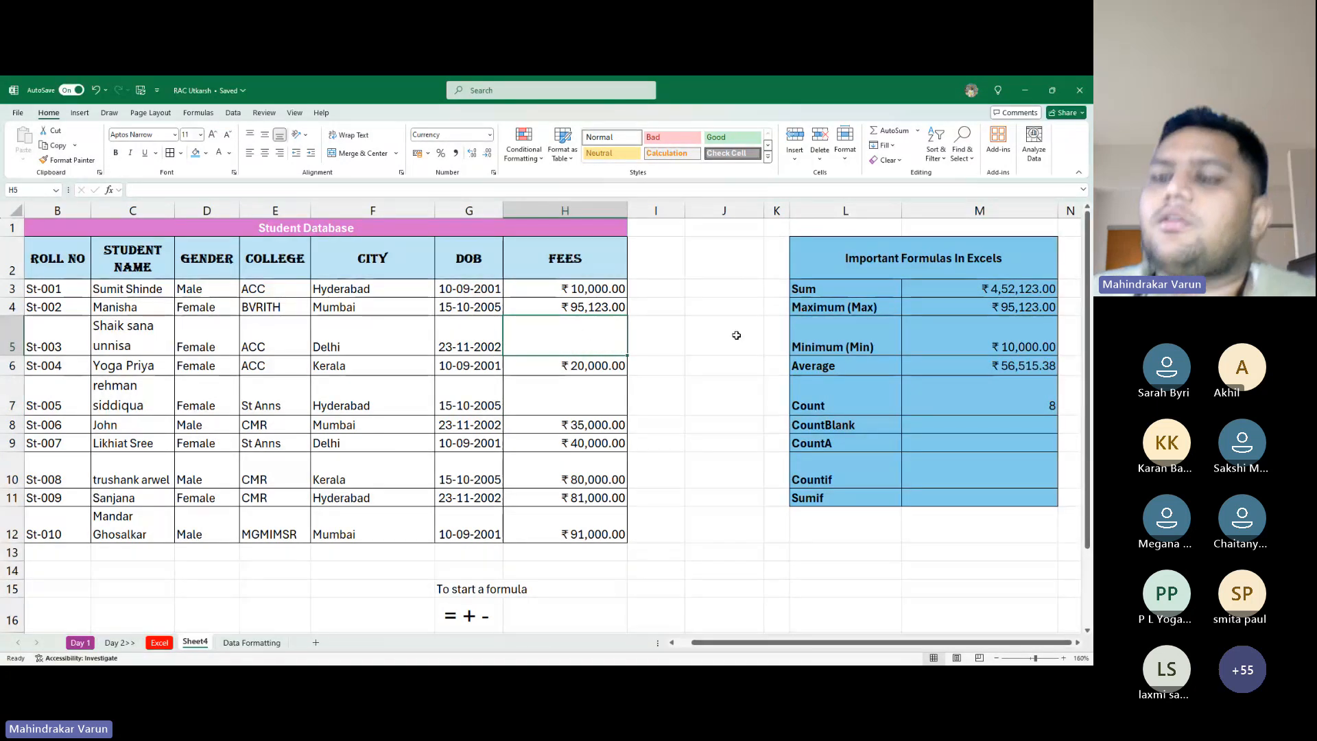
click(860, 436)
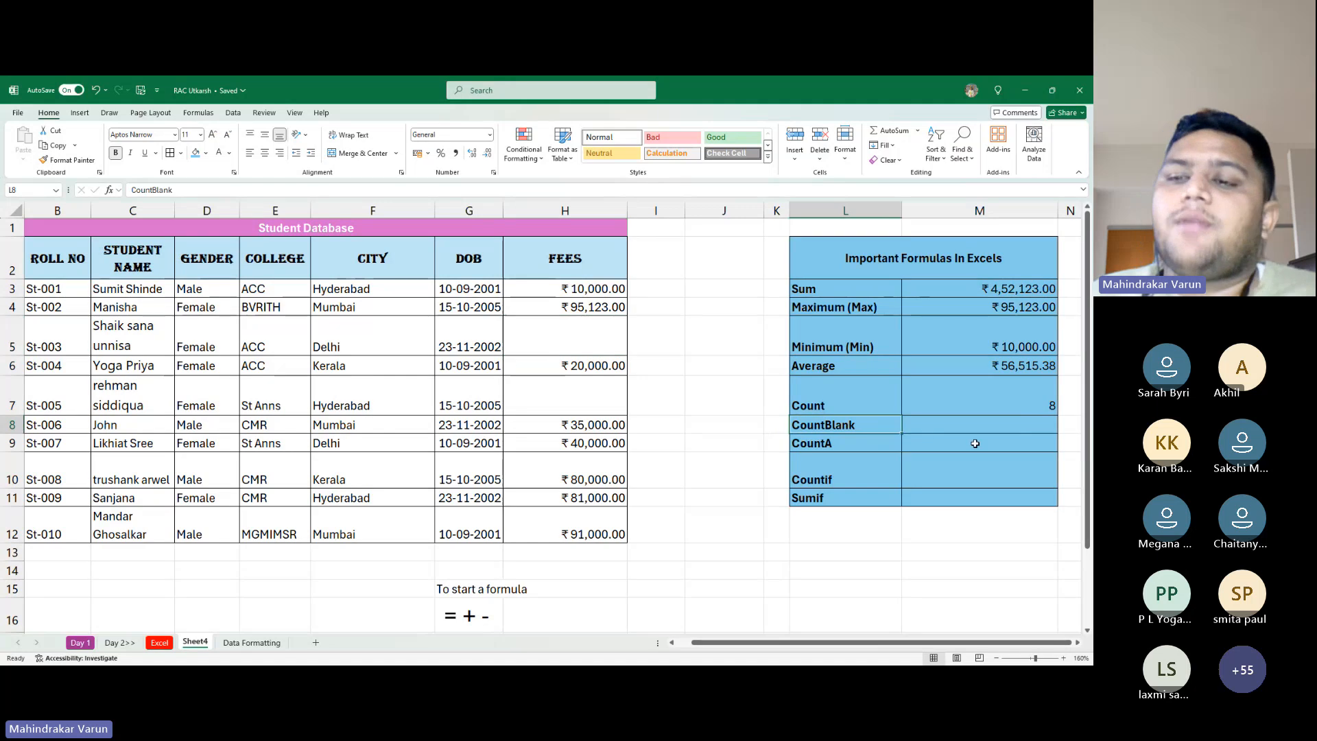
click(975, 433)
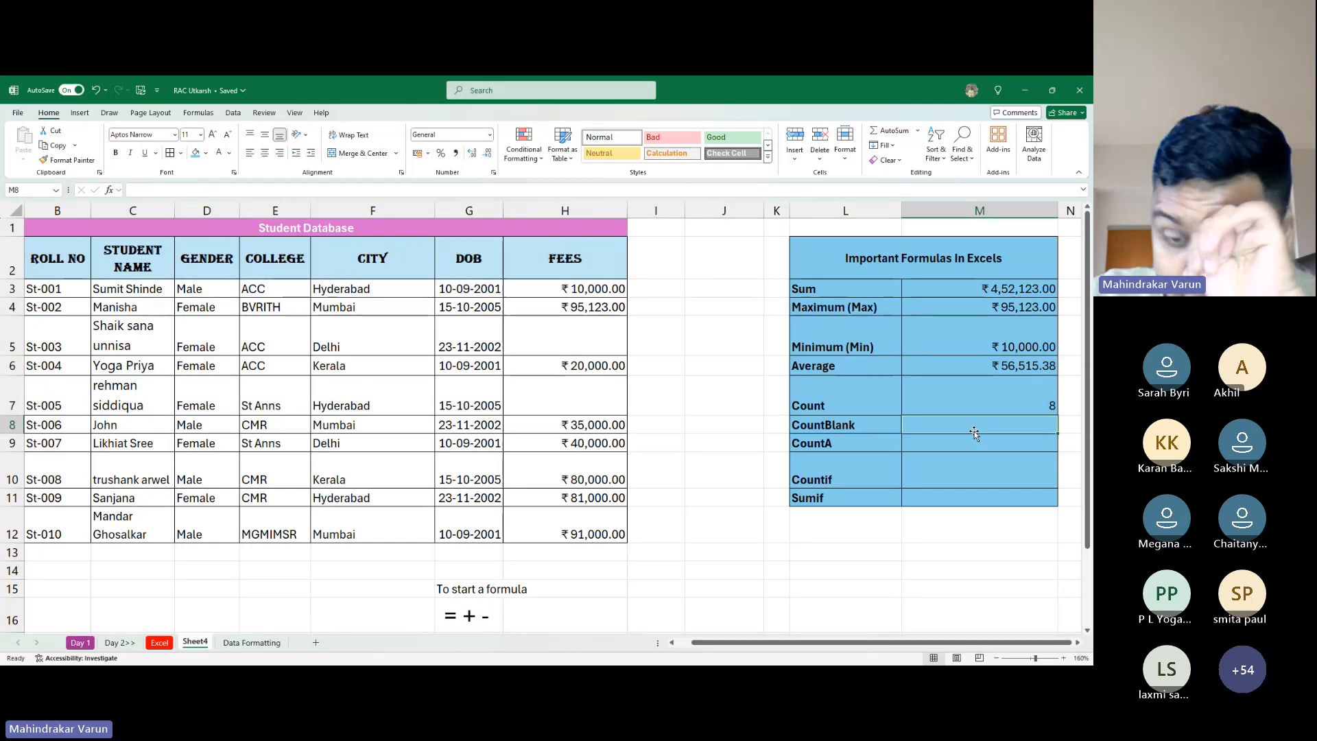
Enter =COUNTBLANK(A3:H12) in M8, returning 2 blank cells in the student table
text(=coun)
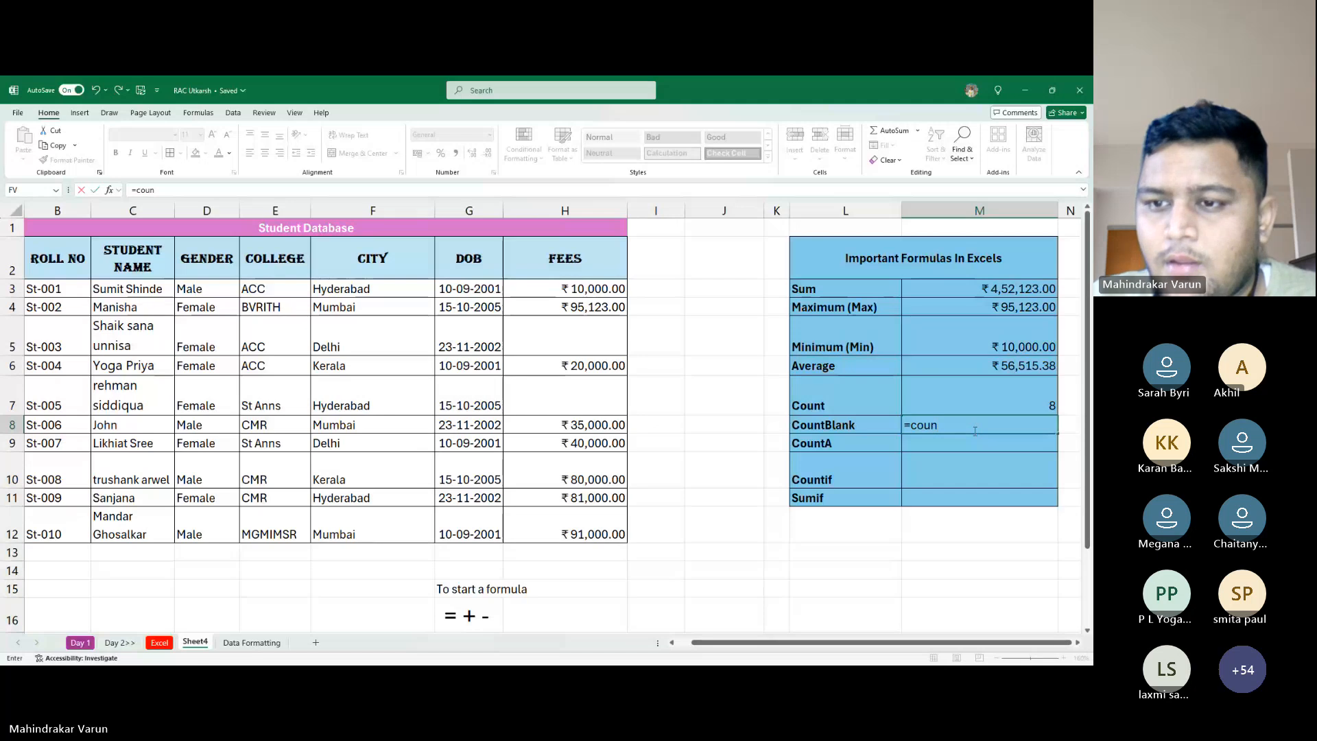
key(Tab)
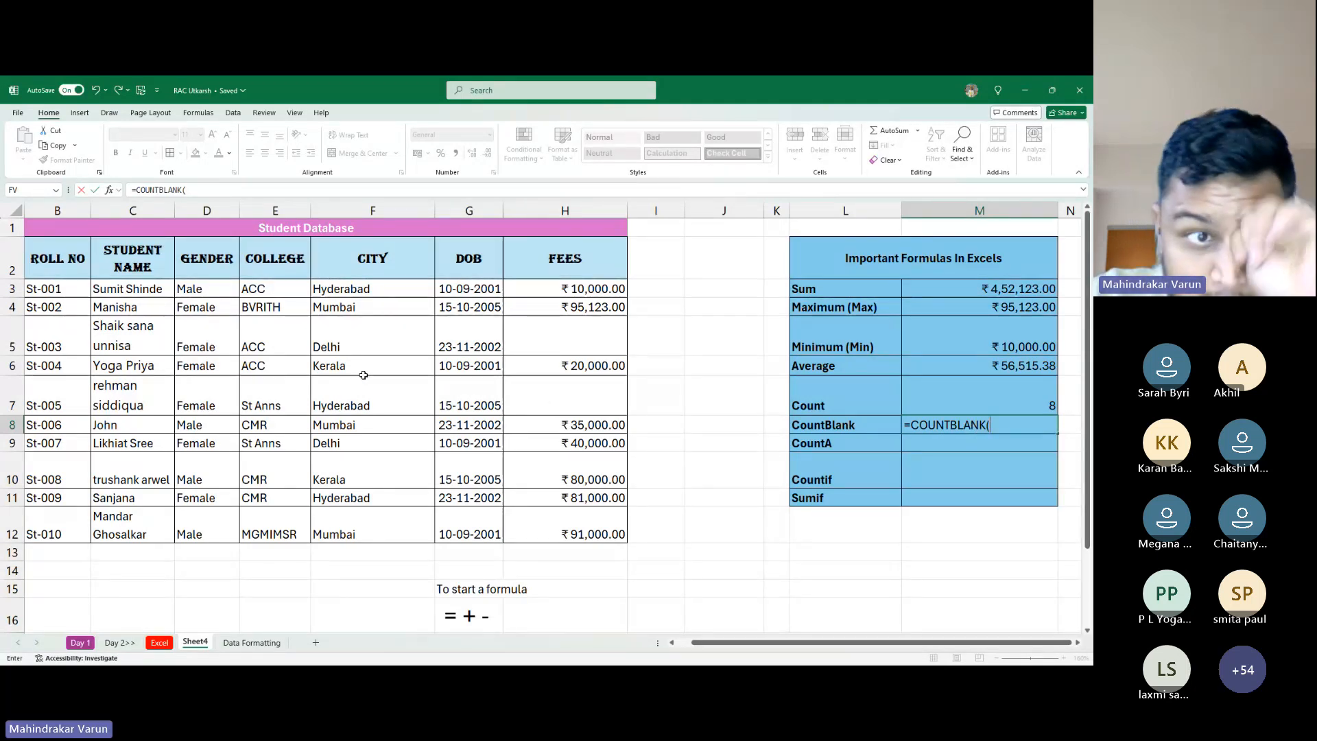
scroll(36, 270, left, 1)
mouse_move(44, 292)
mouse_down()
mouse_move(604, 288)
mouse_move(44, 292)
mouse_up()
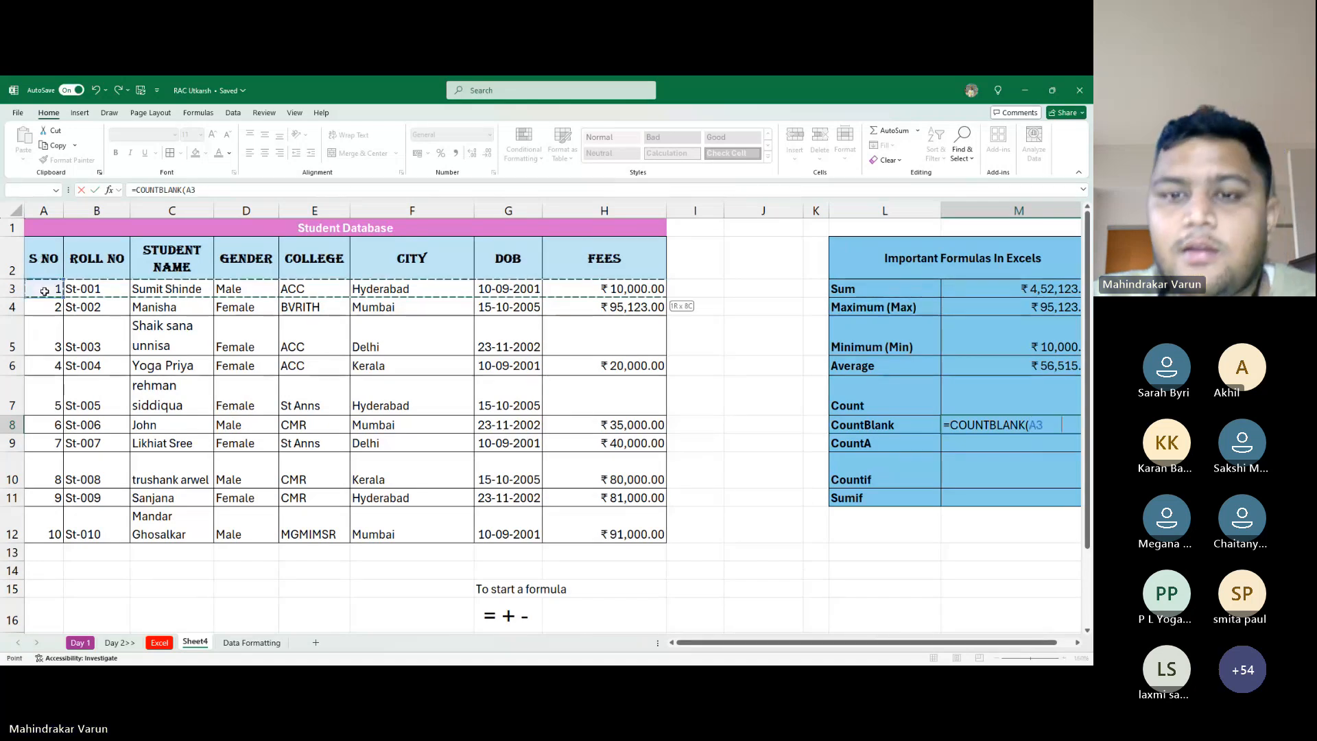
key(ctrl+shift+Down)
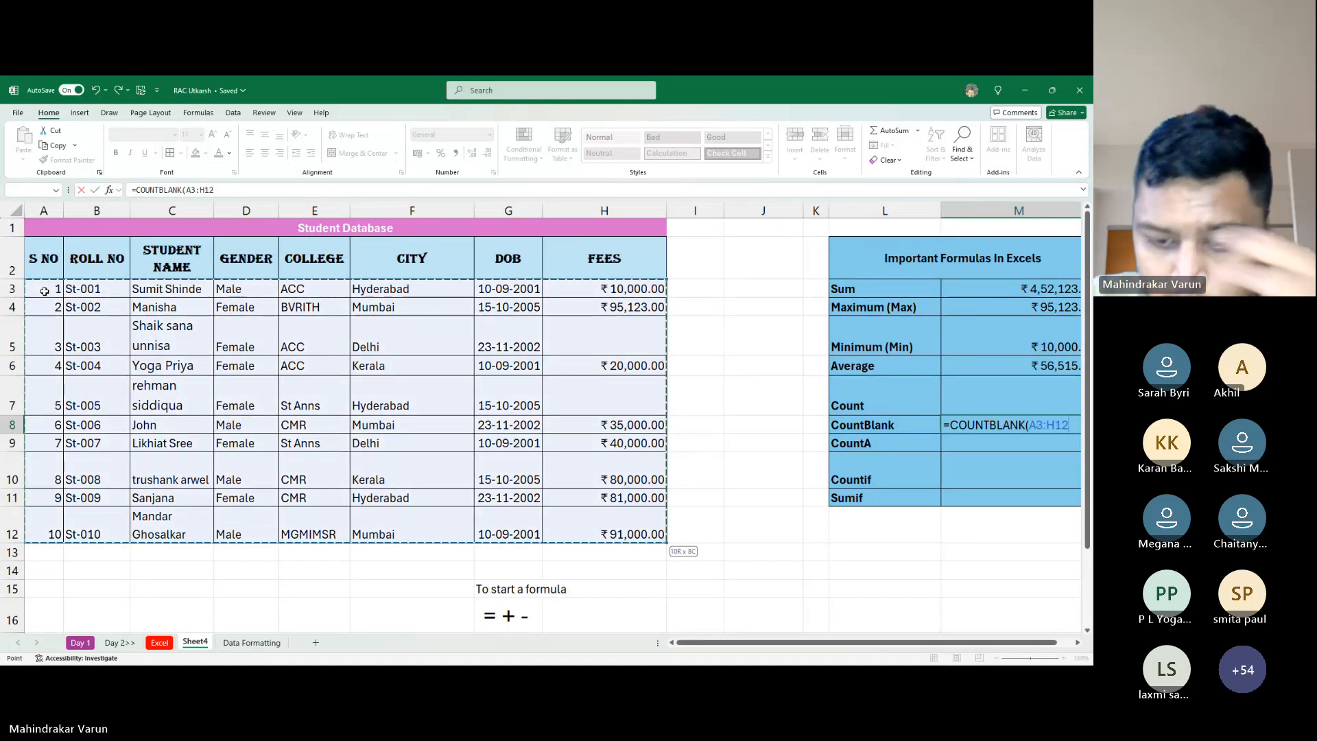
text())
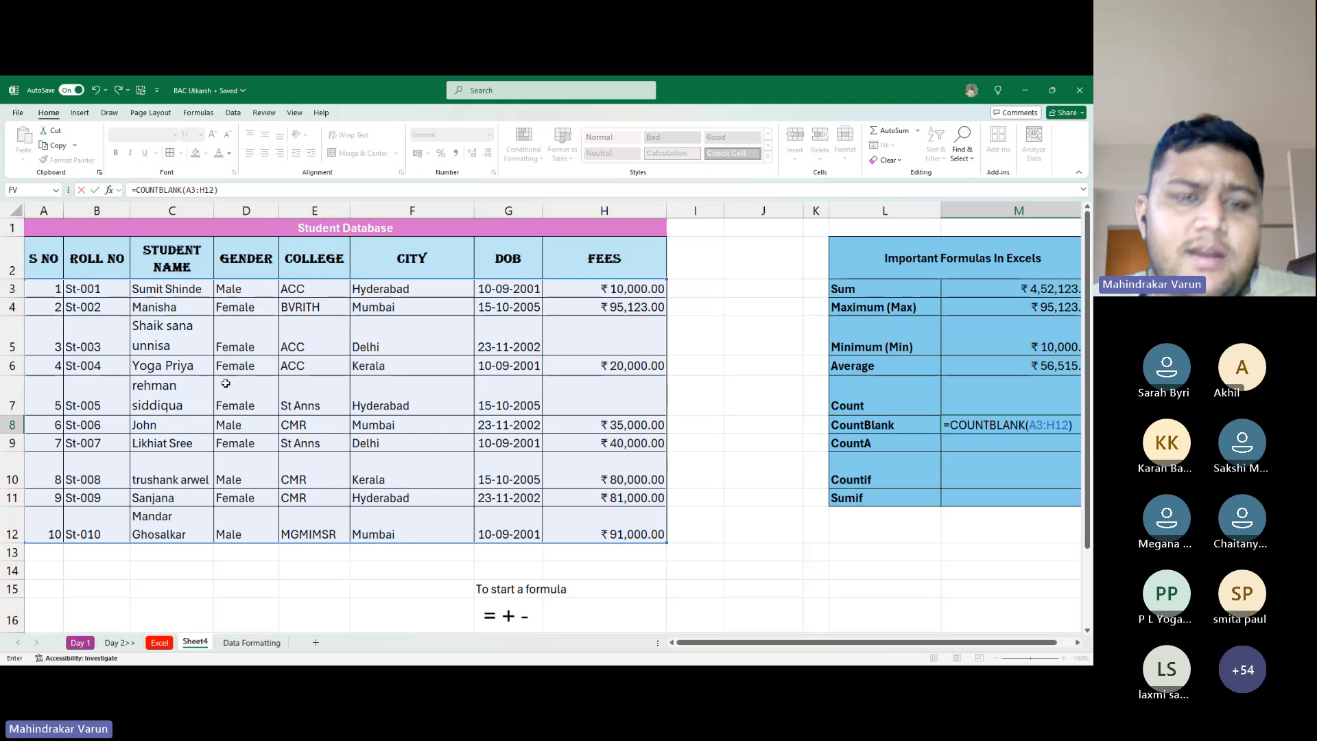
key(alt+Tab)
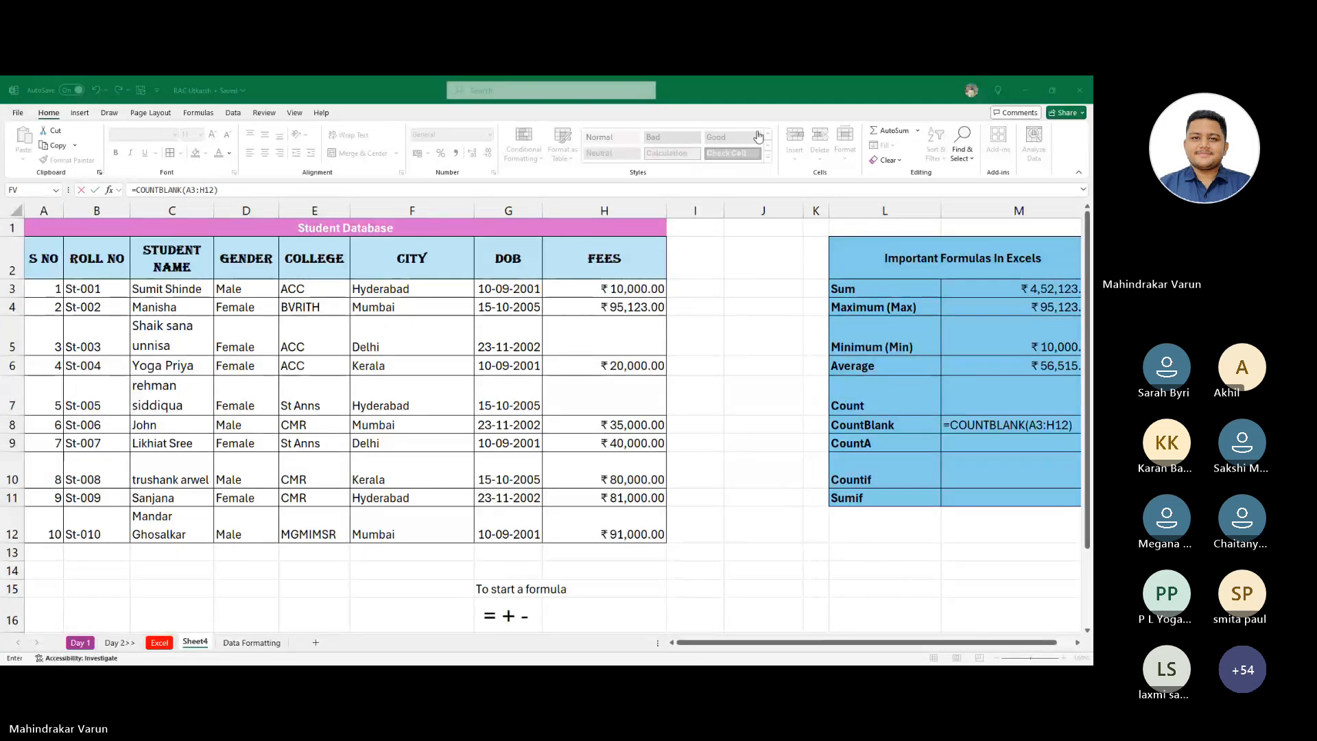
click(866, 373)
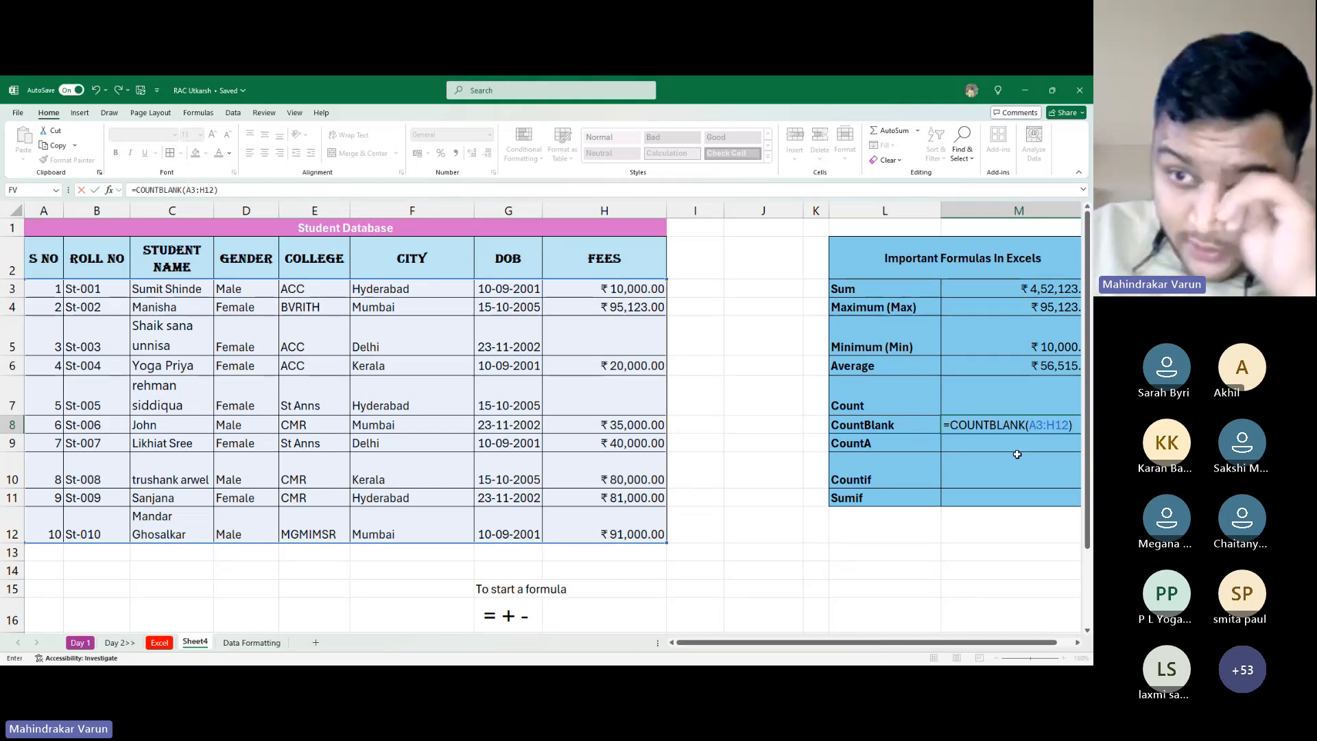
key(ctrl+Return)
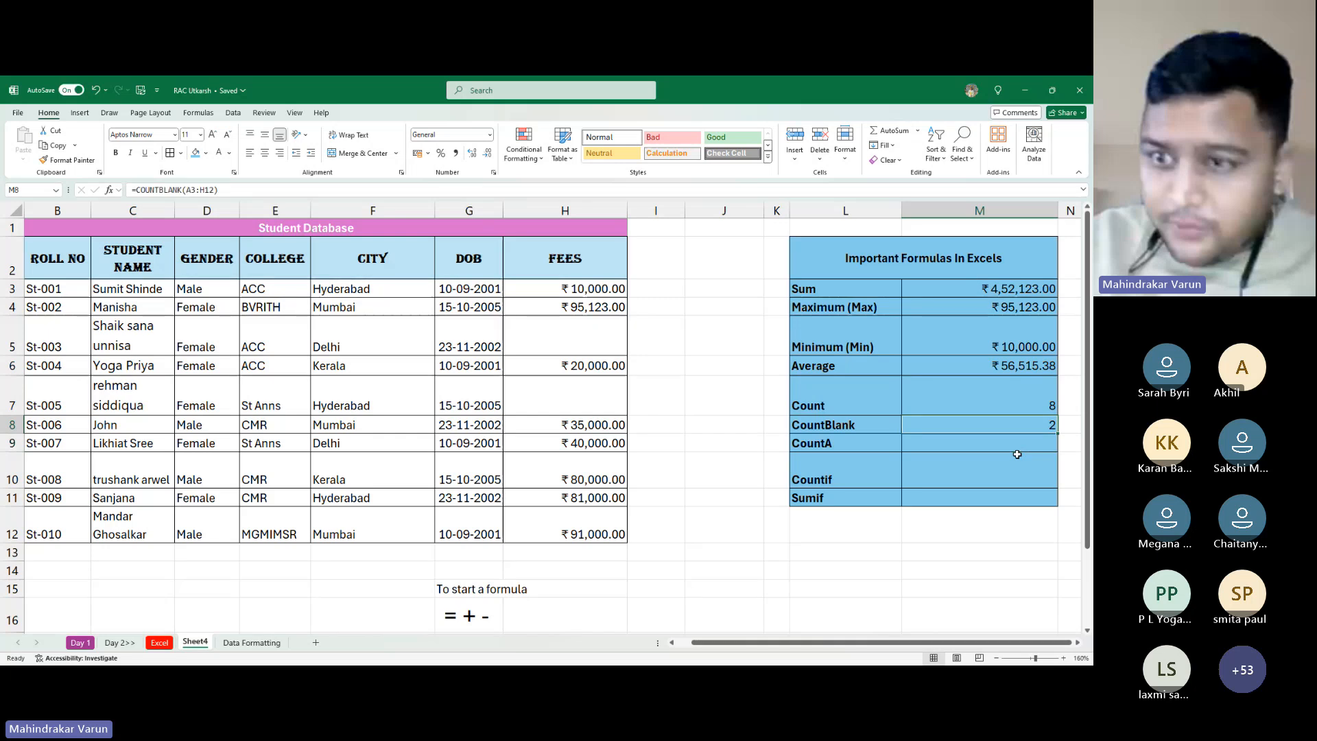
Enlarge the CountBlank result font by two steps and select the student records B3:H12
click(212, 135)
click(212, 135)
click(212, 136)
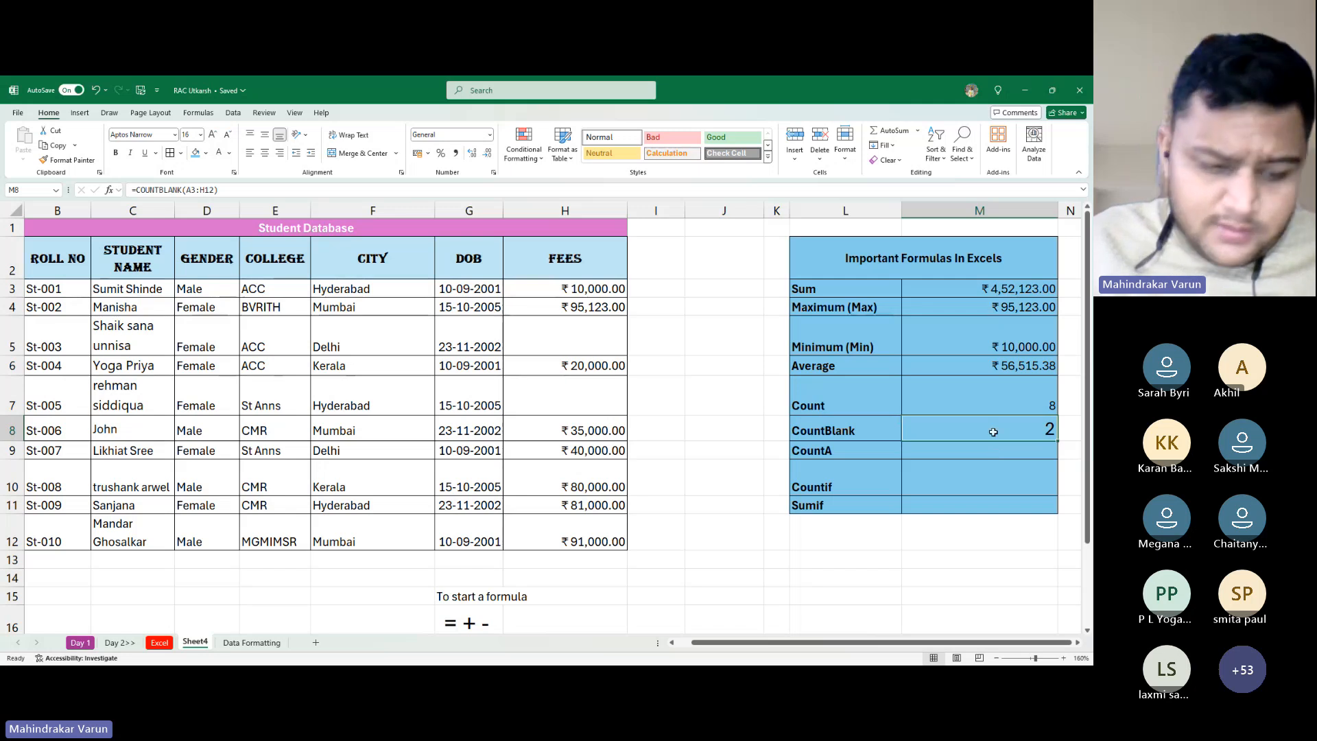
key(alt+Tab)
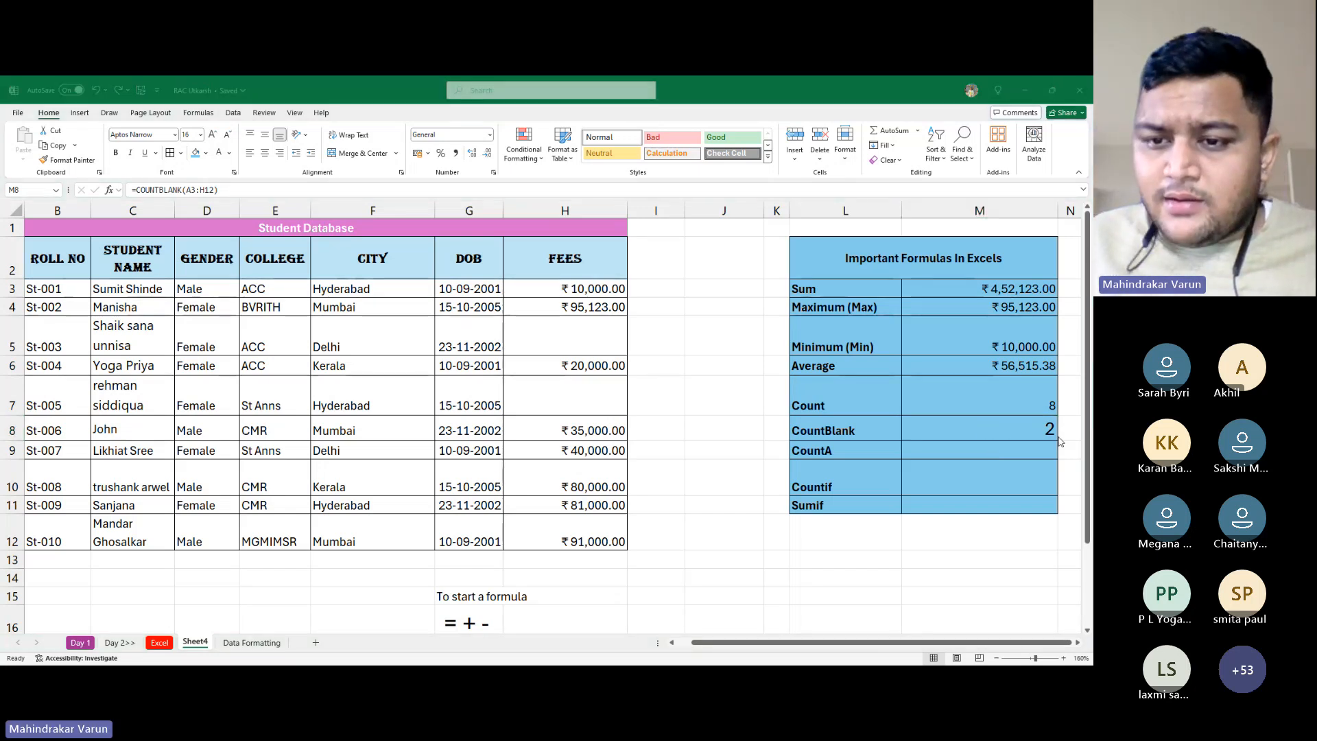
scroll(987, 427, down, 2)
scroll(998, 423, up, 2)
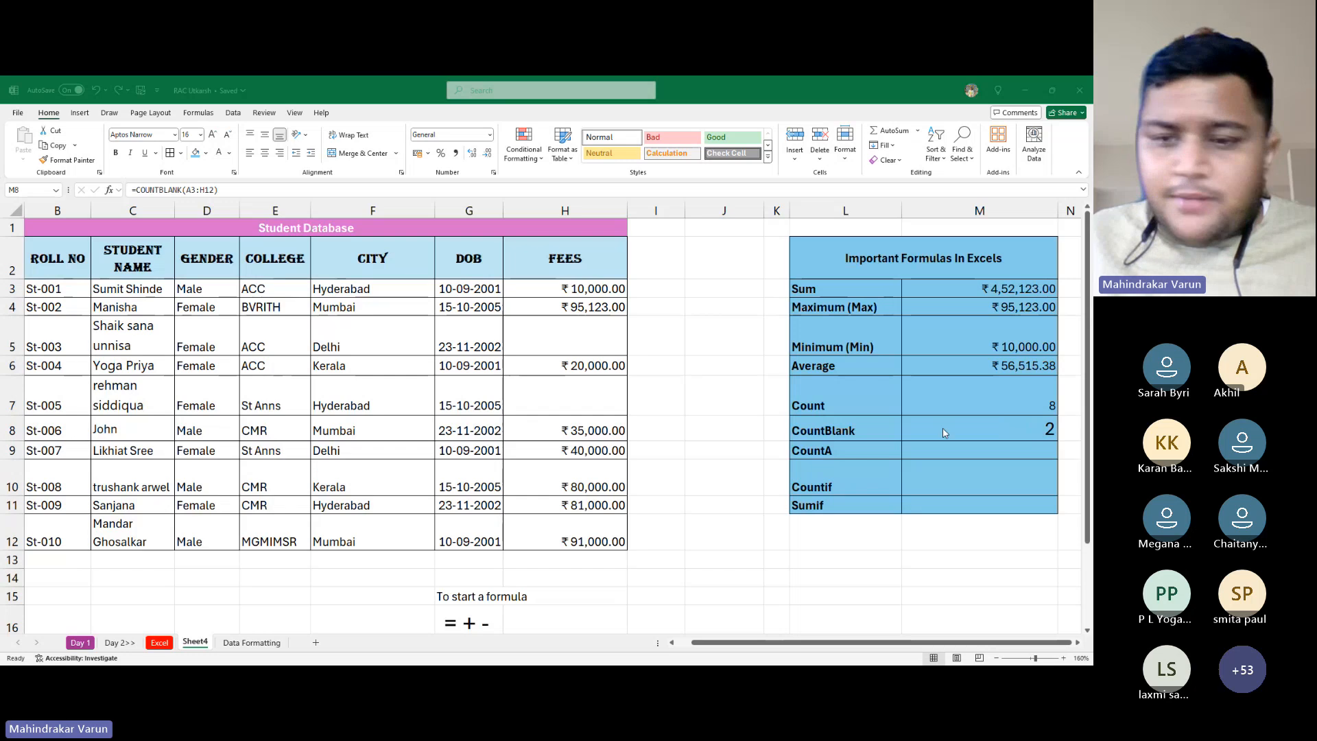
key(alt+Tab)
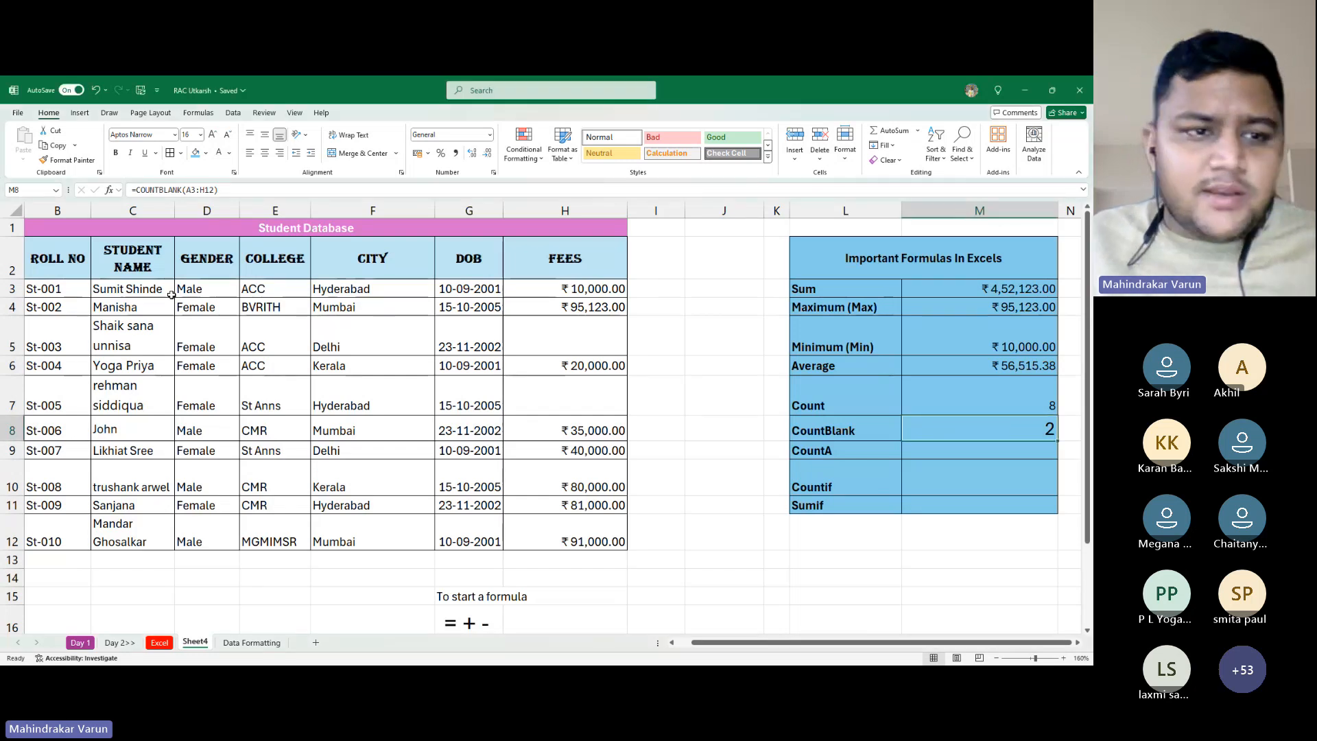
drag(76, 289, 539, 526)
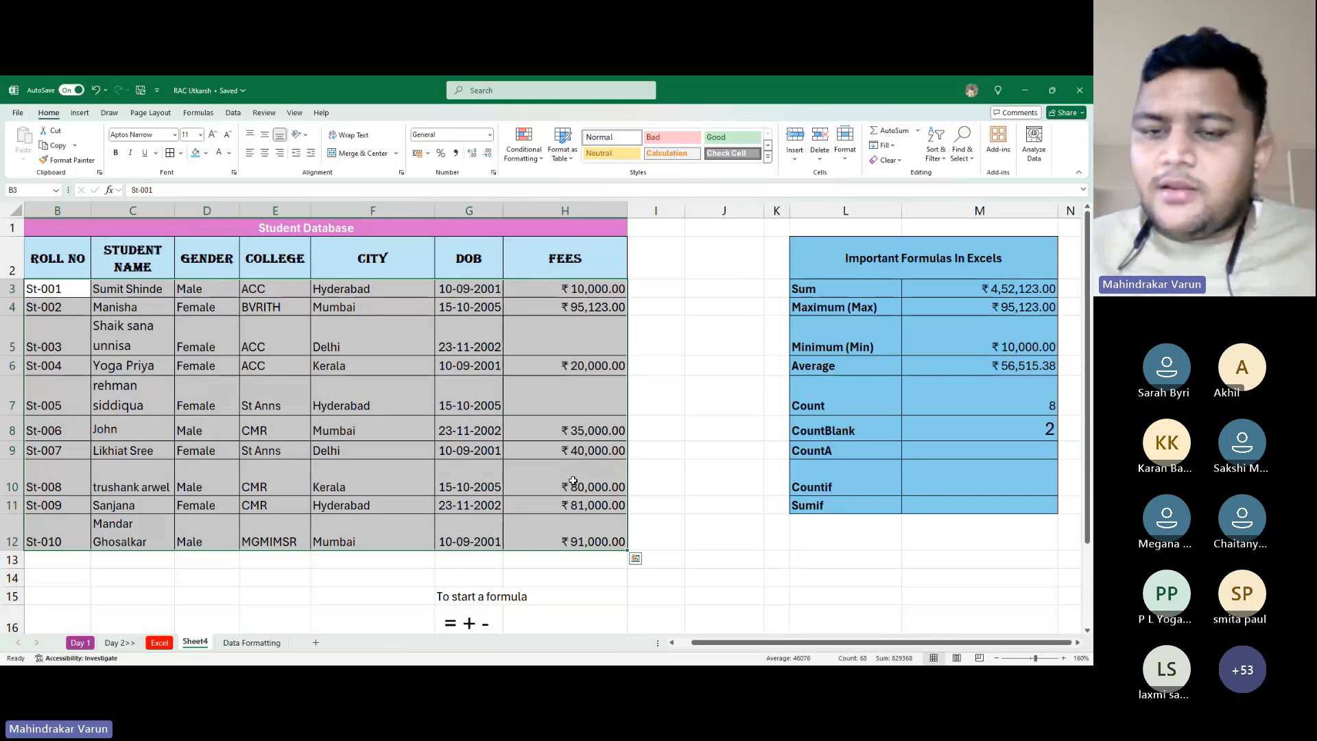
key(alt+Tab)
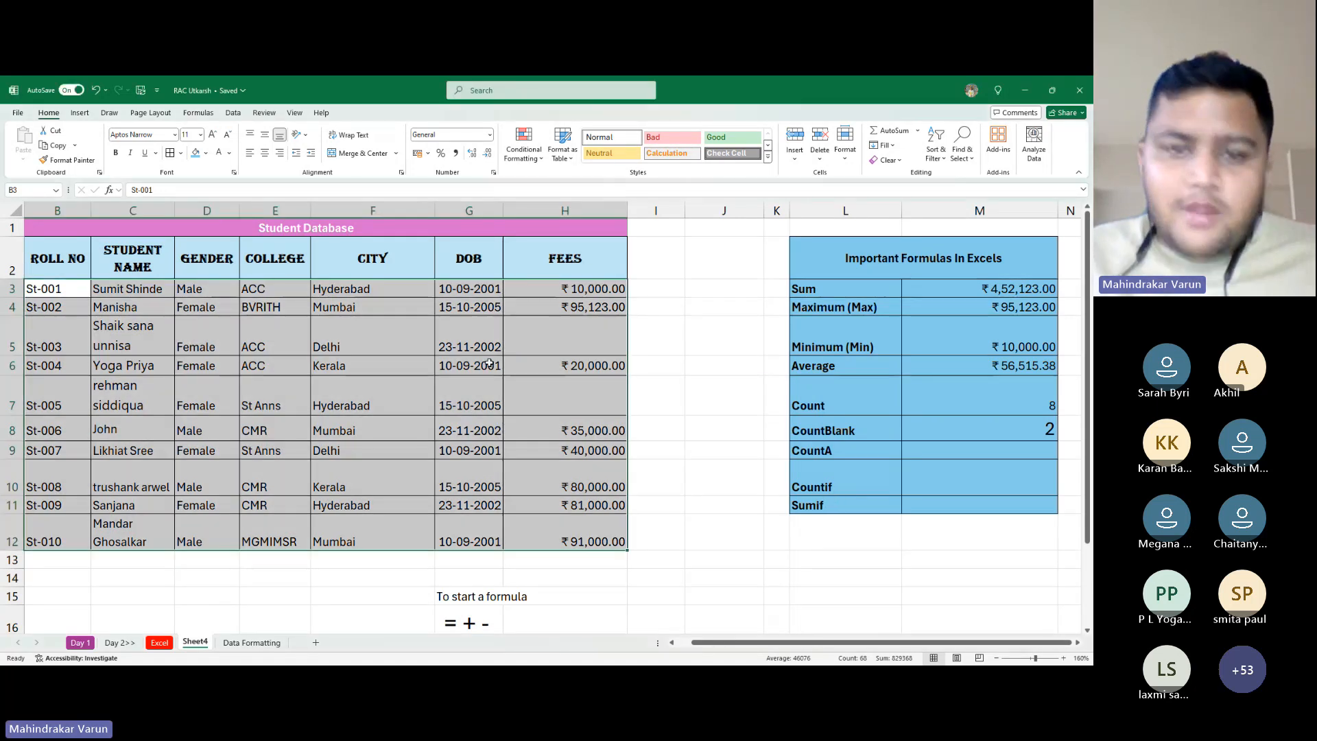
Clear the college in E5, gender in D7 and student name in C9, raising CountBlank to 5
click(302, 340)
key(Delete)
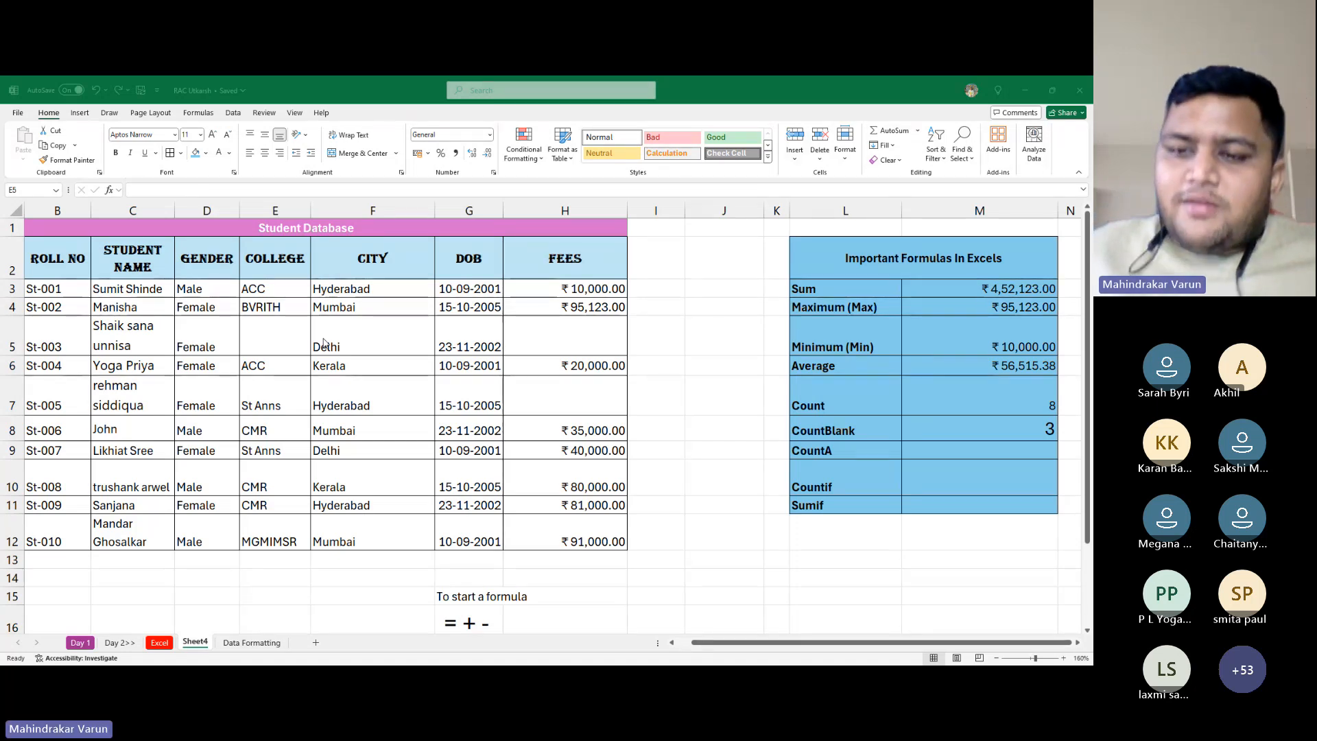
click(323, 337)
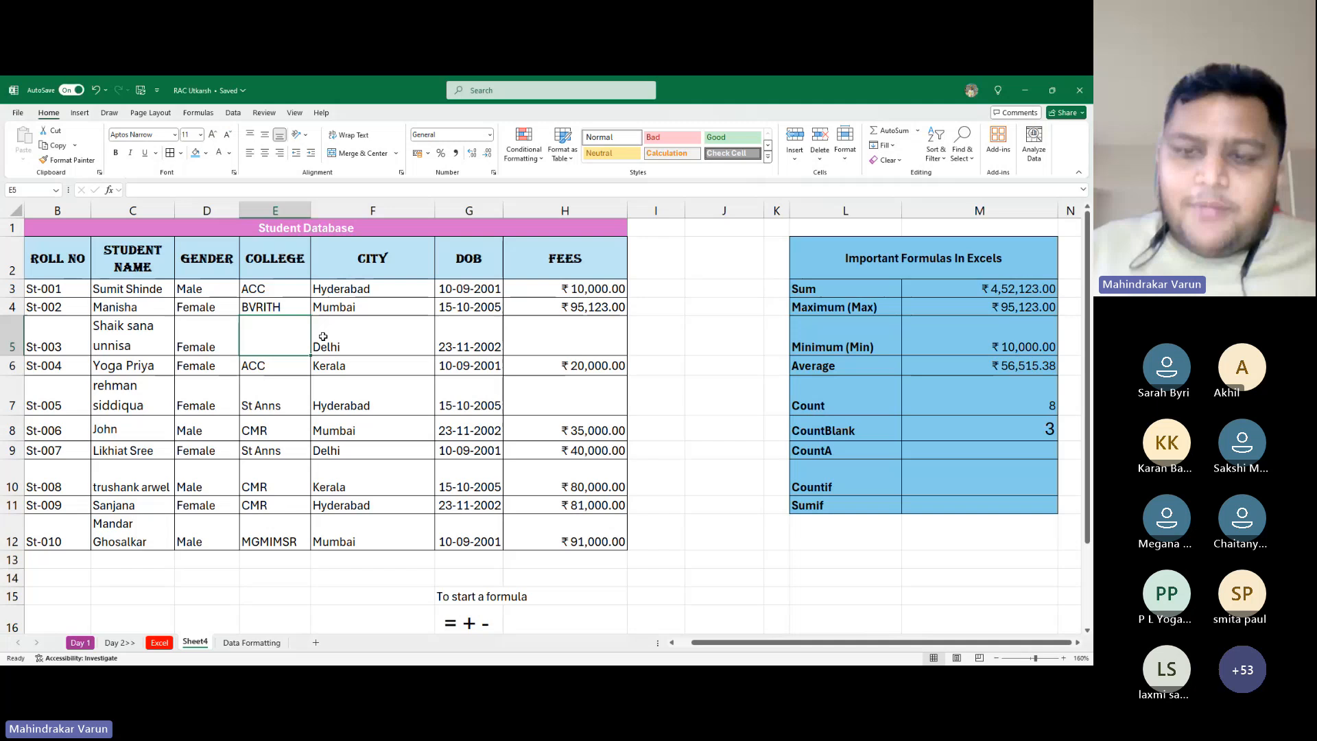
click(206, 324)
key(Down)
key(Down)
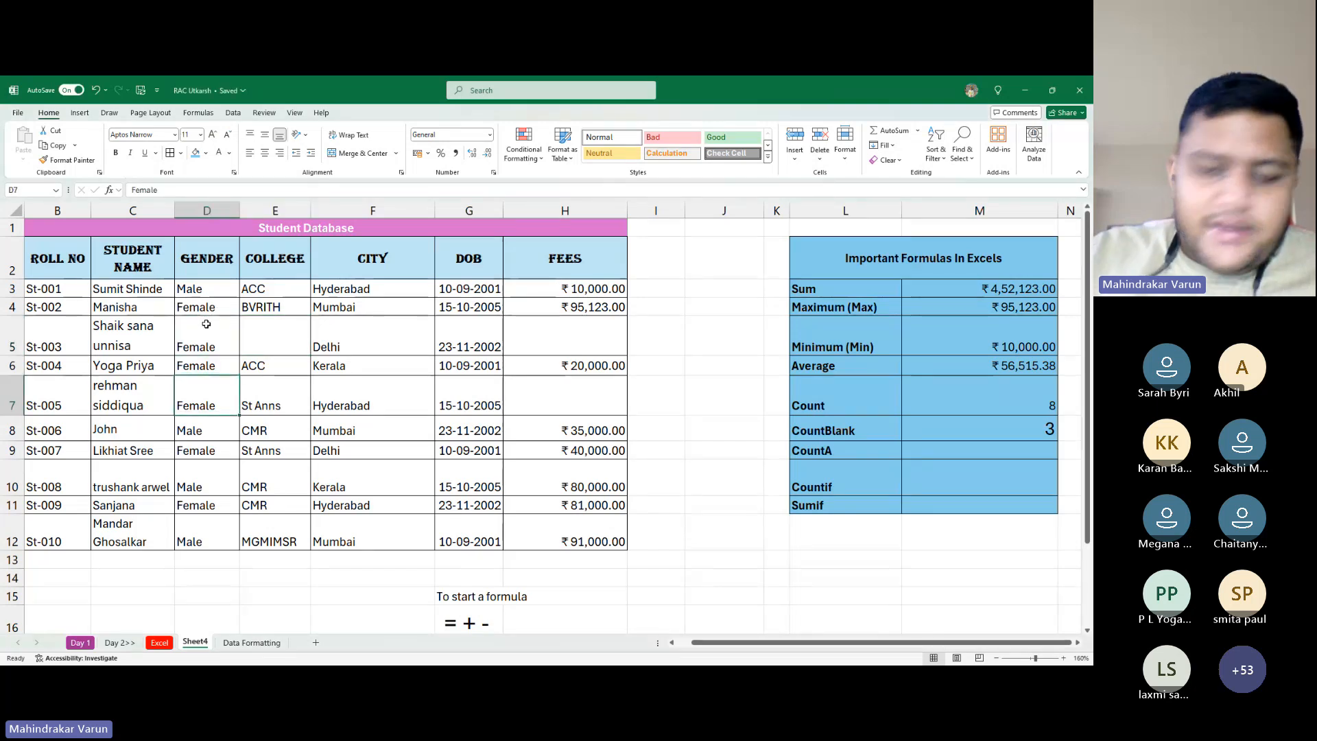
key(Delete)
key(Left)
key(Down)
key(Down)
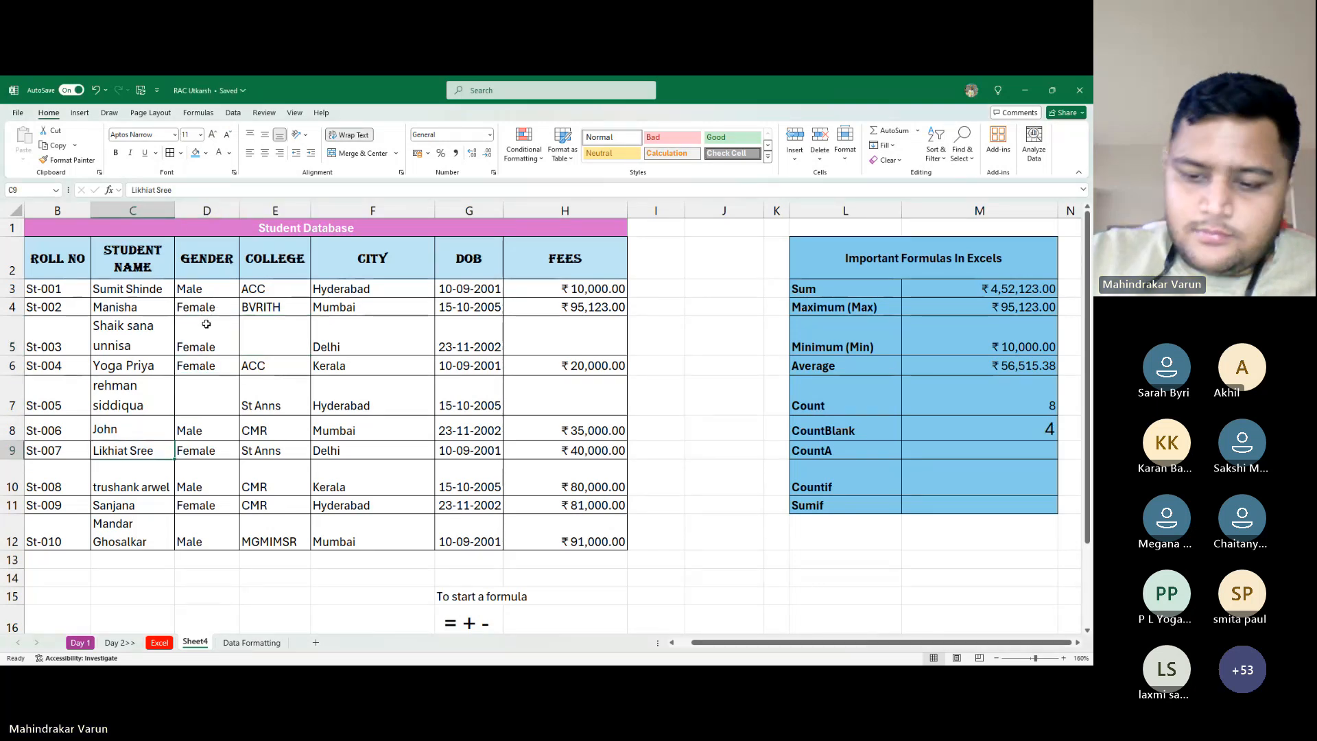
key(Delete)
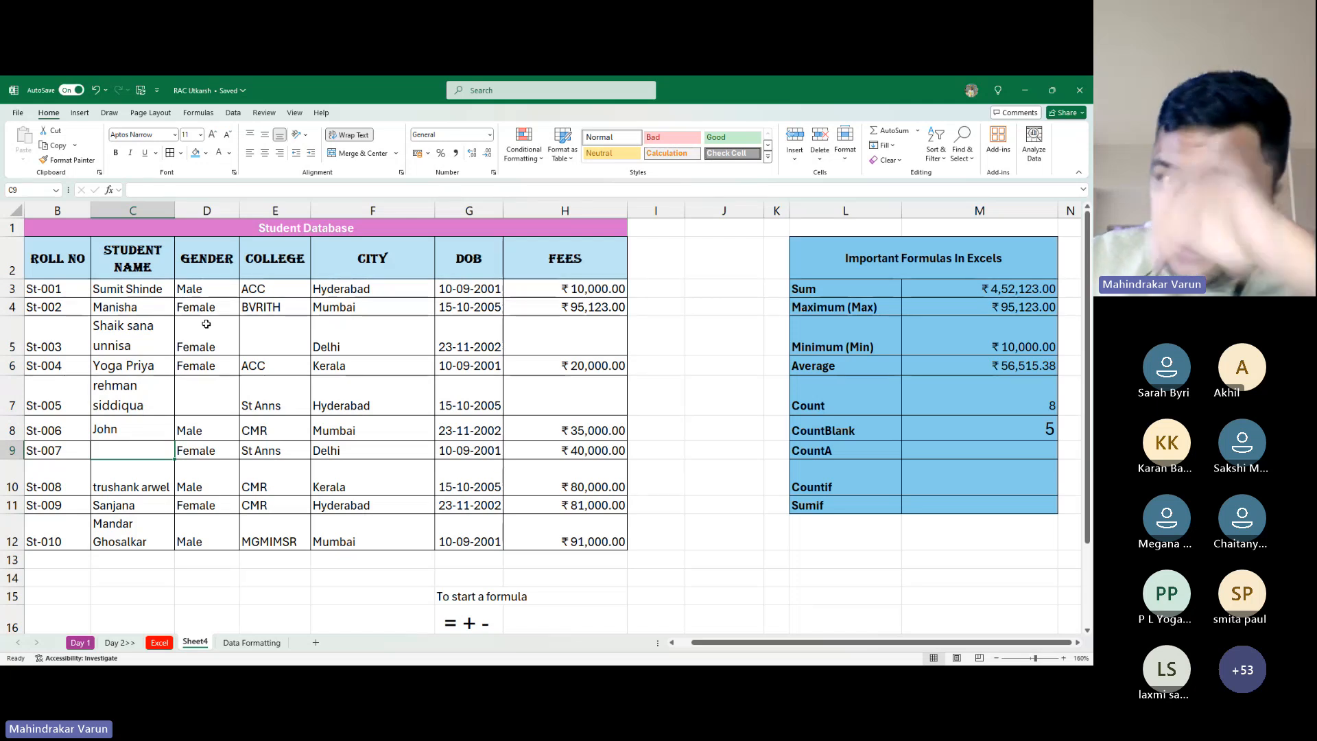
key(Right)
key(Right)
key(Right)
key(Right)
key(Right)
key(Up)
key(Right)
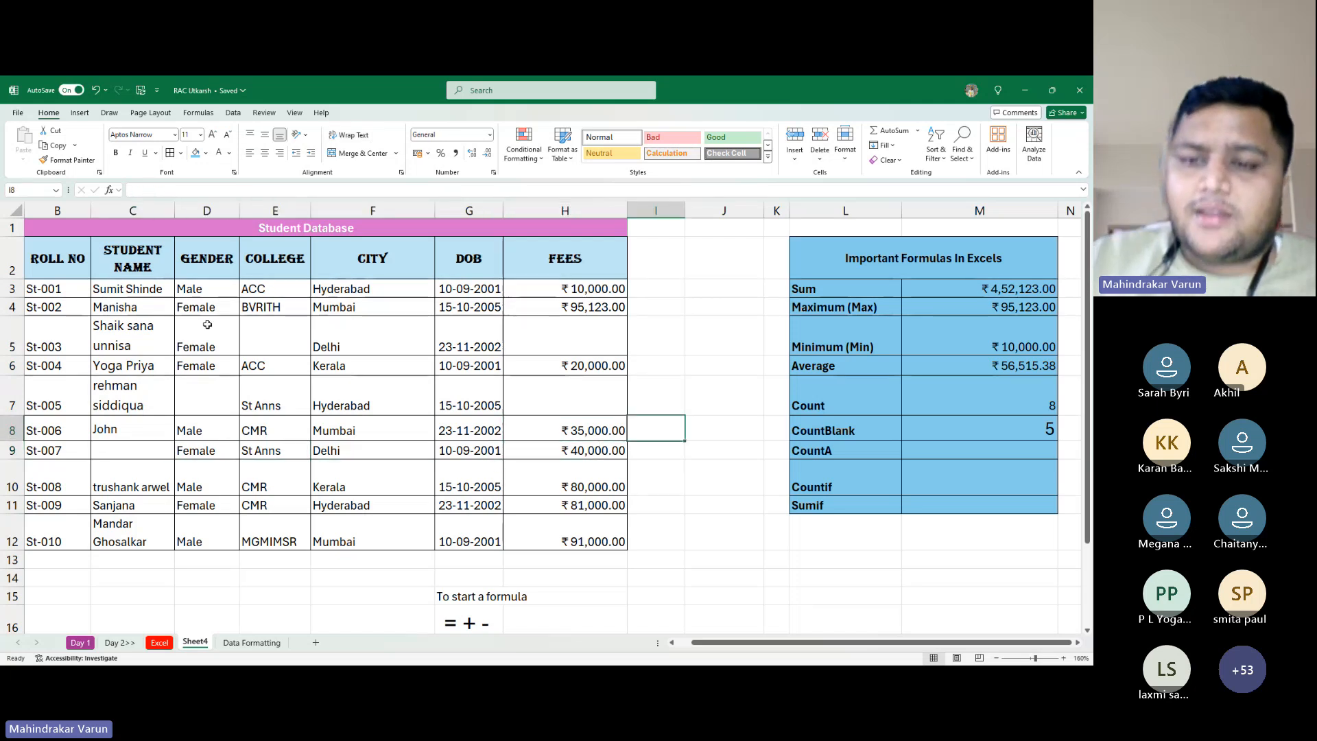
key(Right)
key(Right)
key(Right)
key(Right)
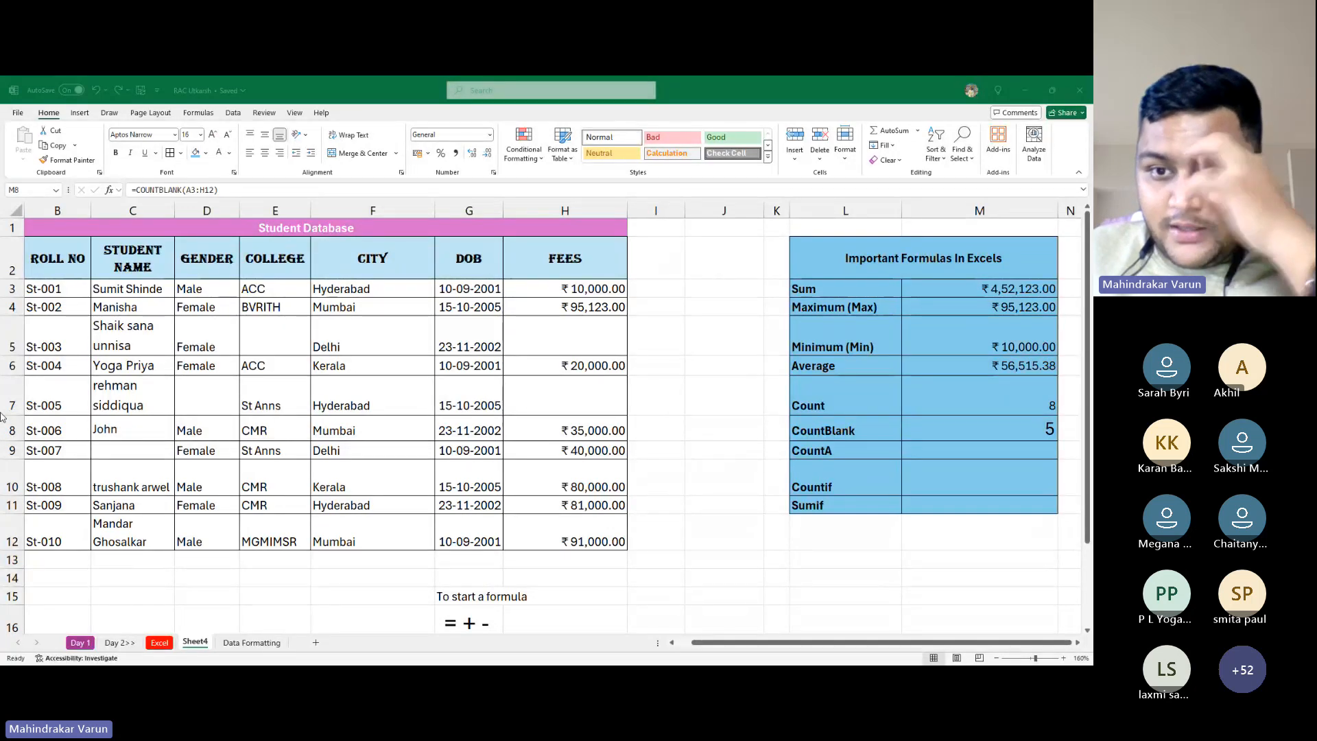
key(alt+Tab)
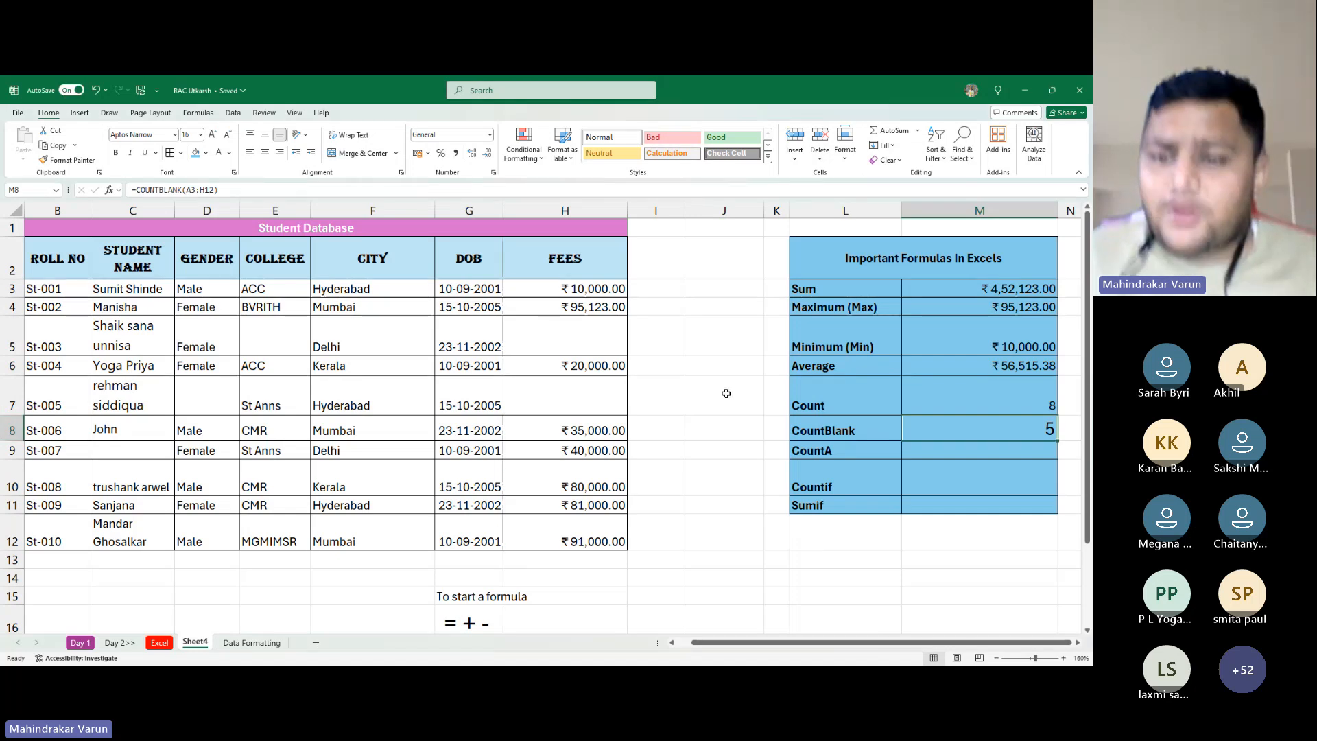
click(960, 454)
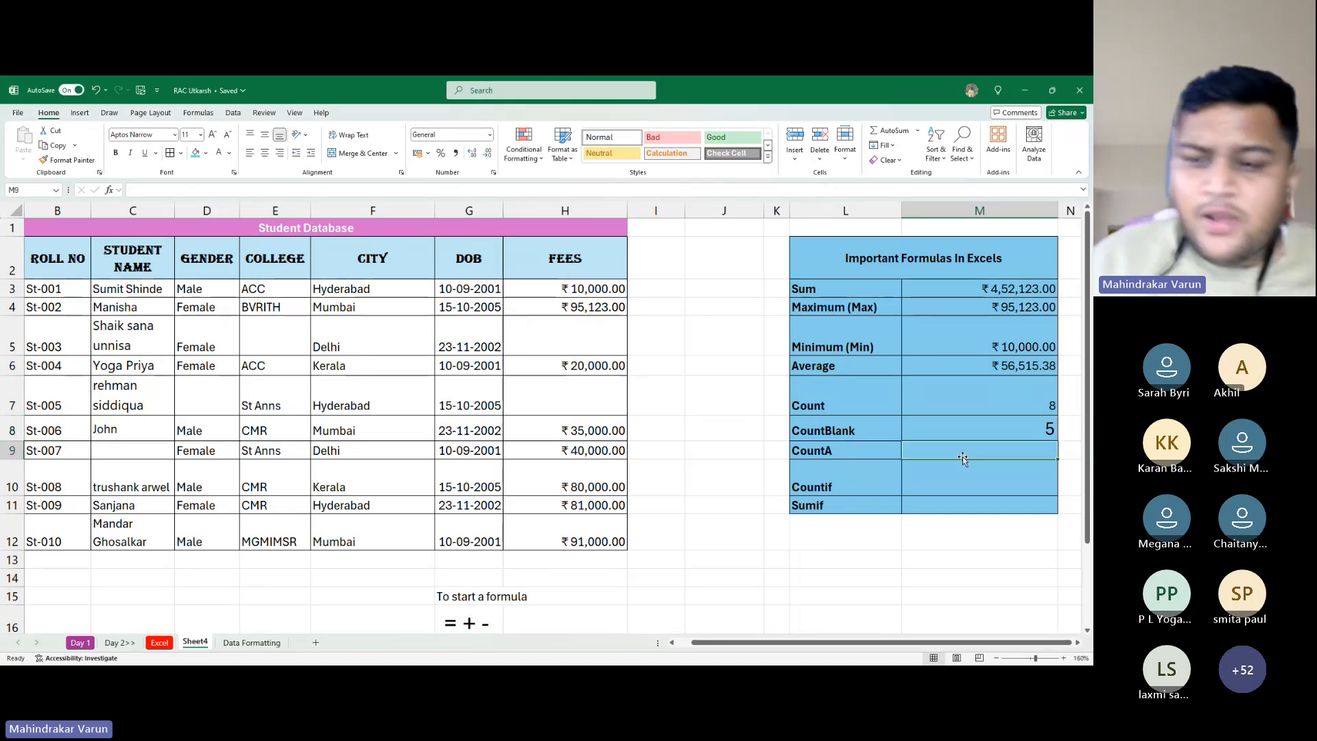
click(814, 457)
drag(814, 460, 843, 532)
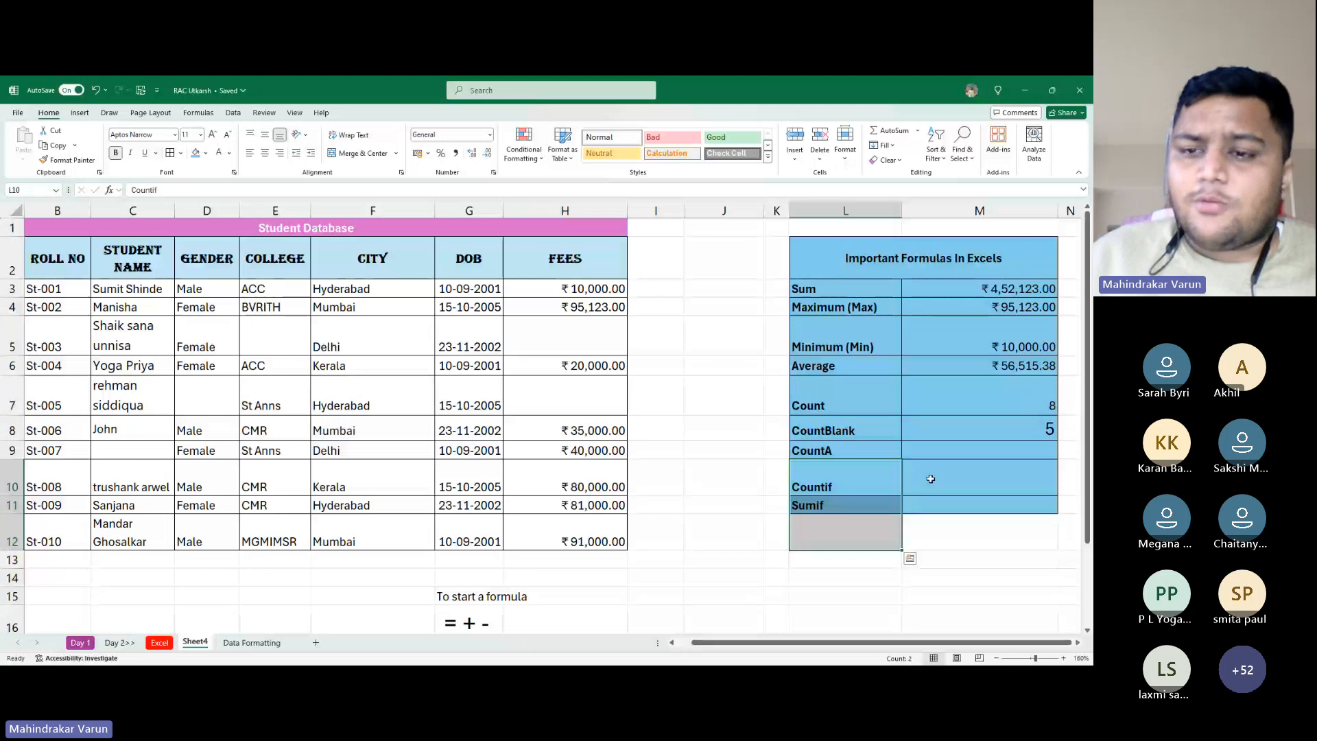
click(942, 449)
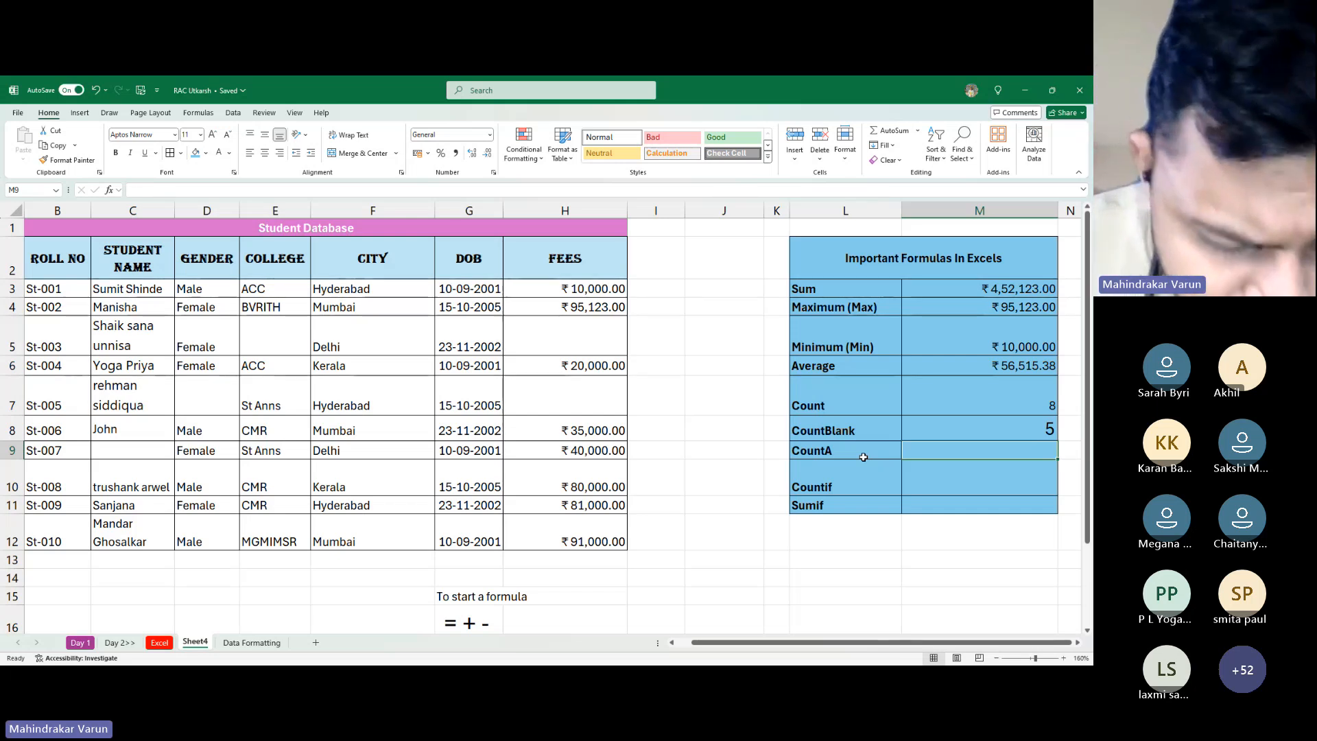
text(=c)
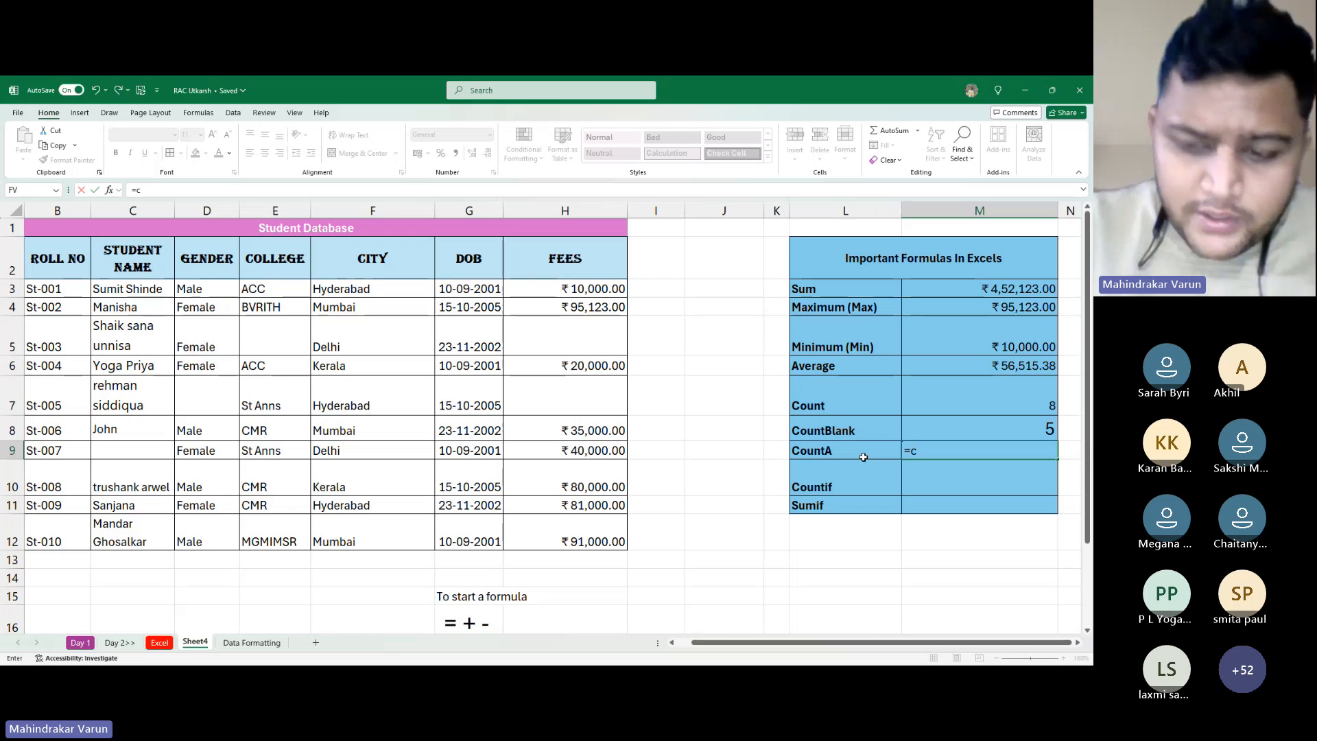
text(=)
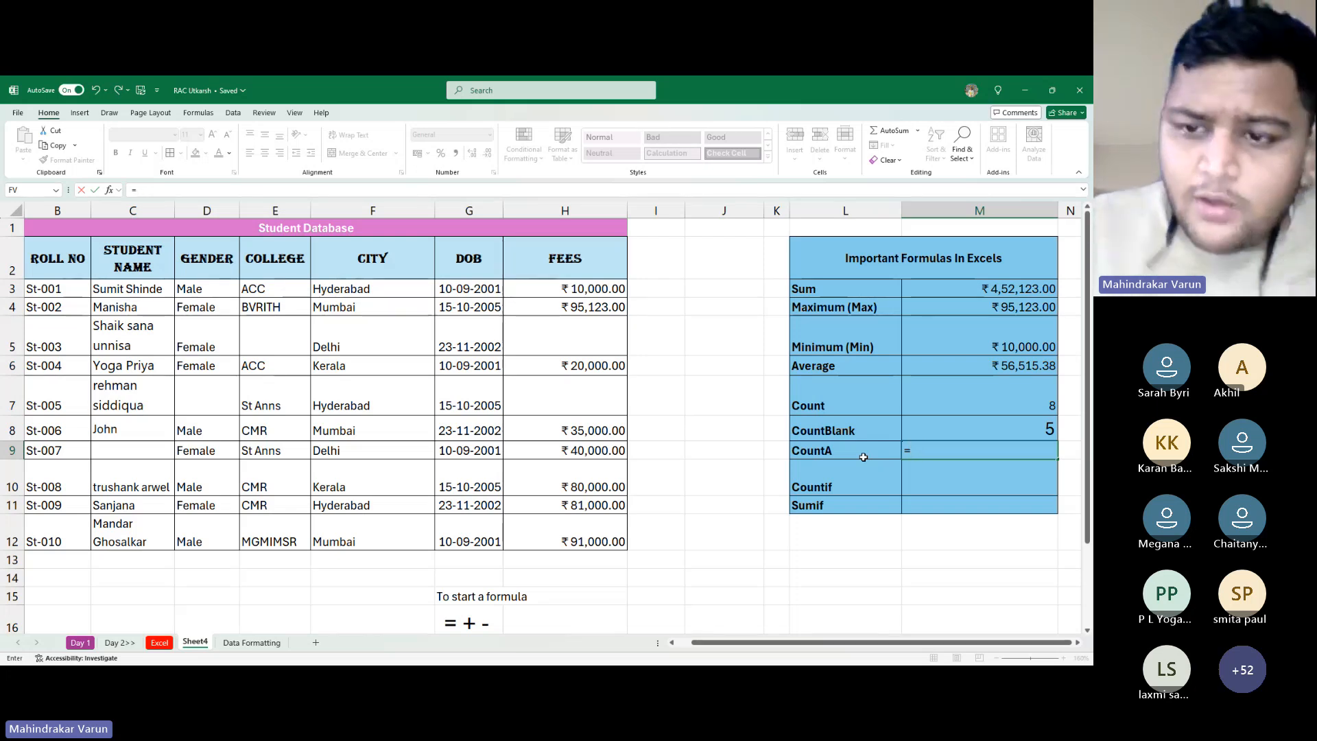
click(836, 405)
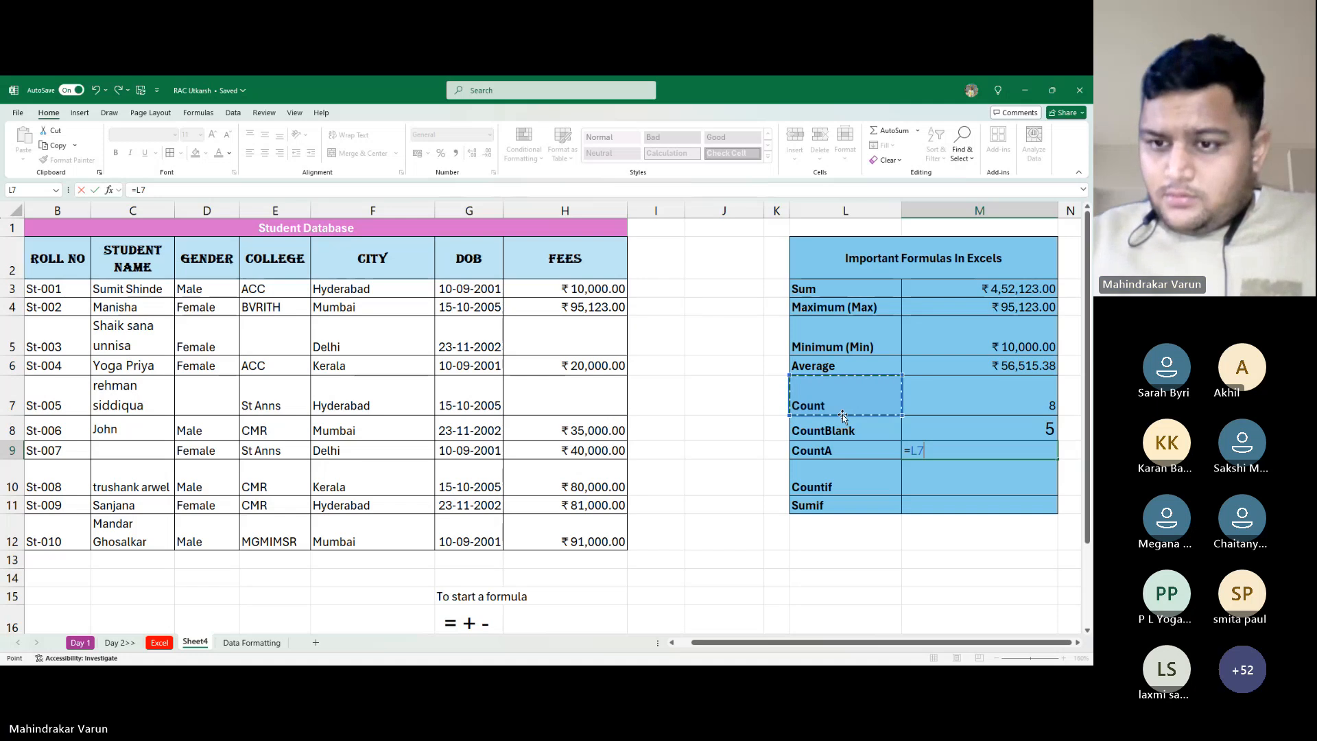
key(Return)
key(Up)
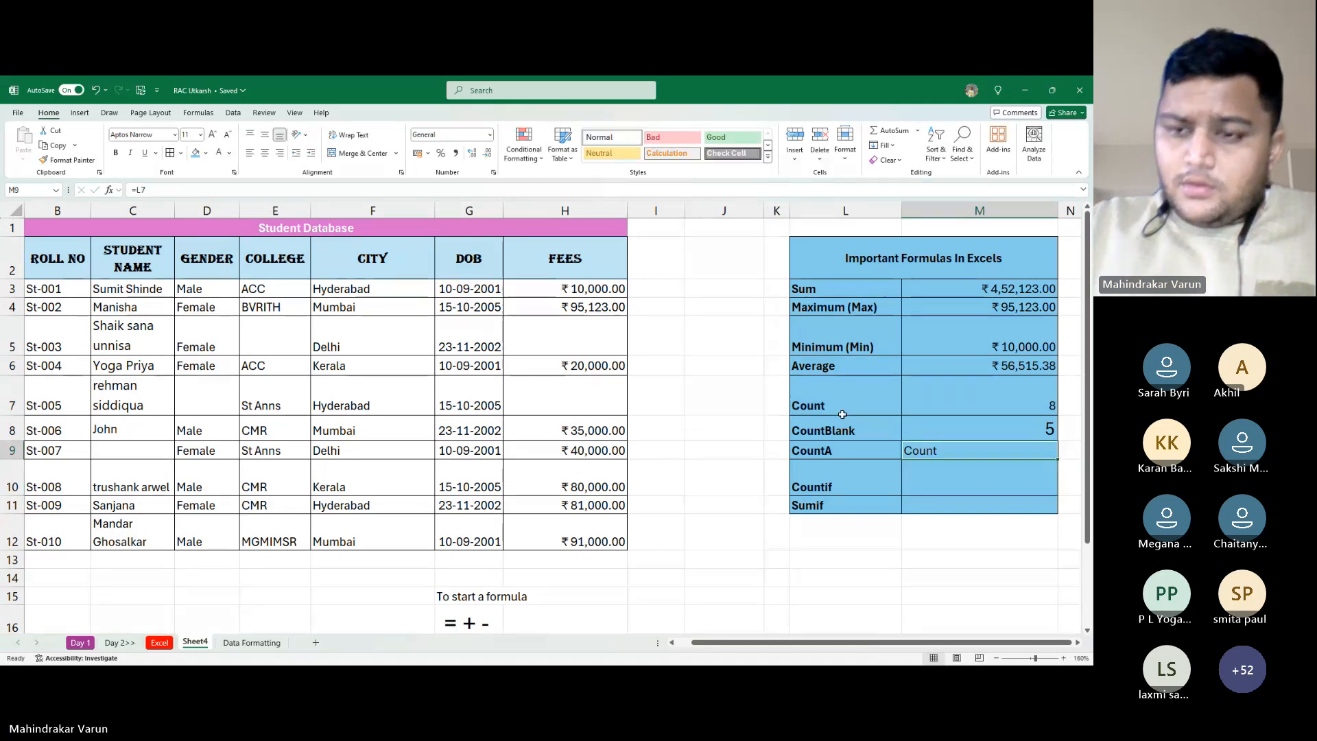
key(Delete)
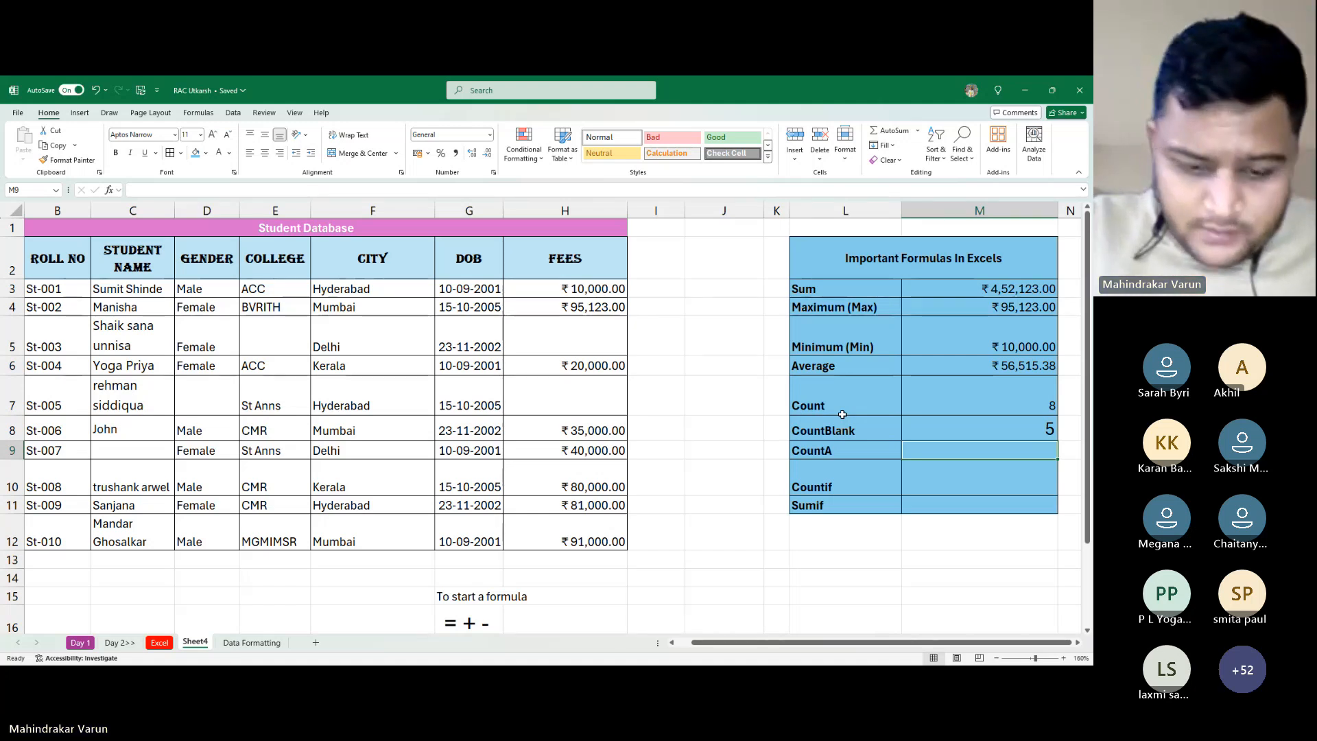
Enter =COUNTA(F3:F12) in M9 to count the City entries, showing 10
text(=co)
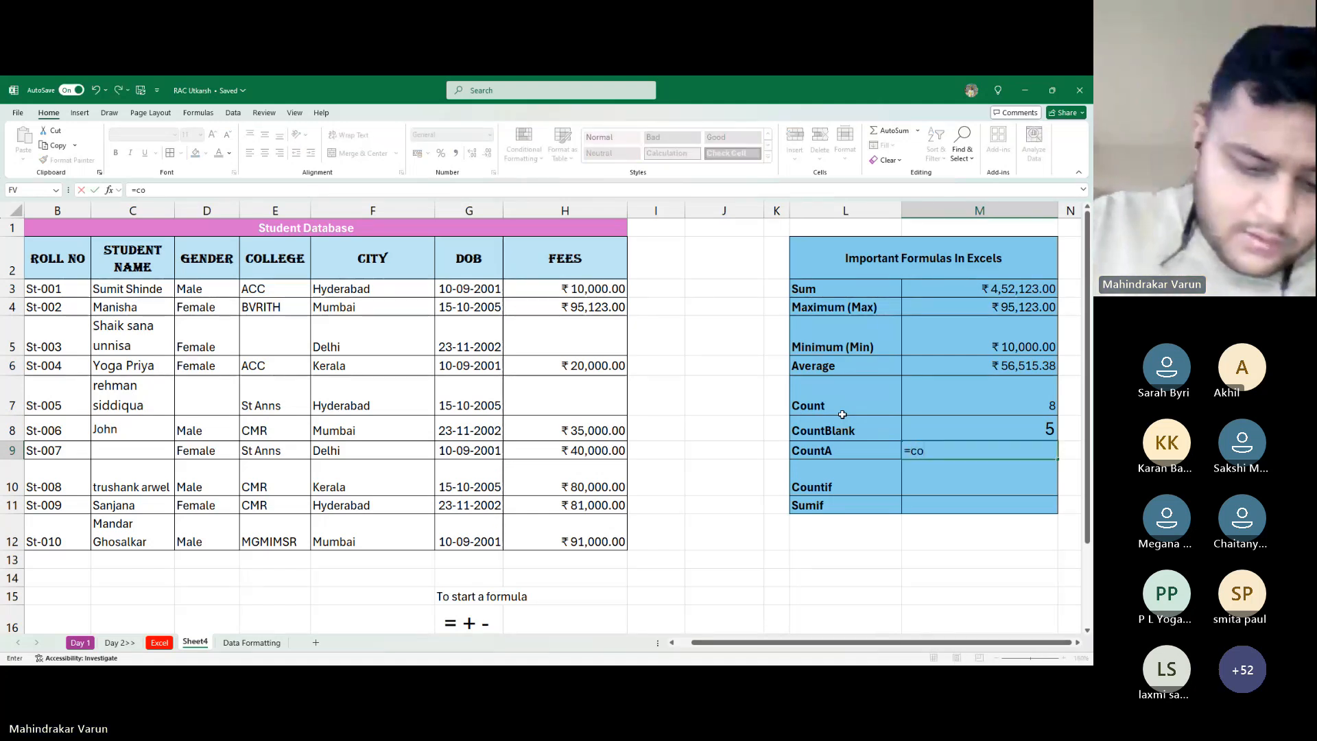
text(unt)
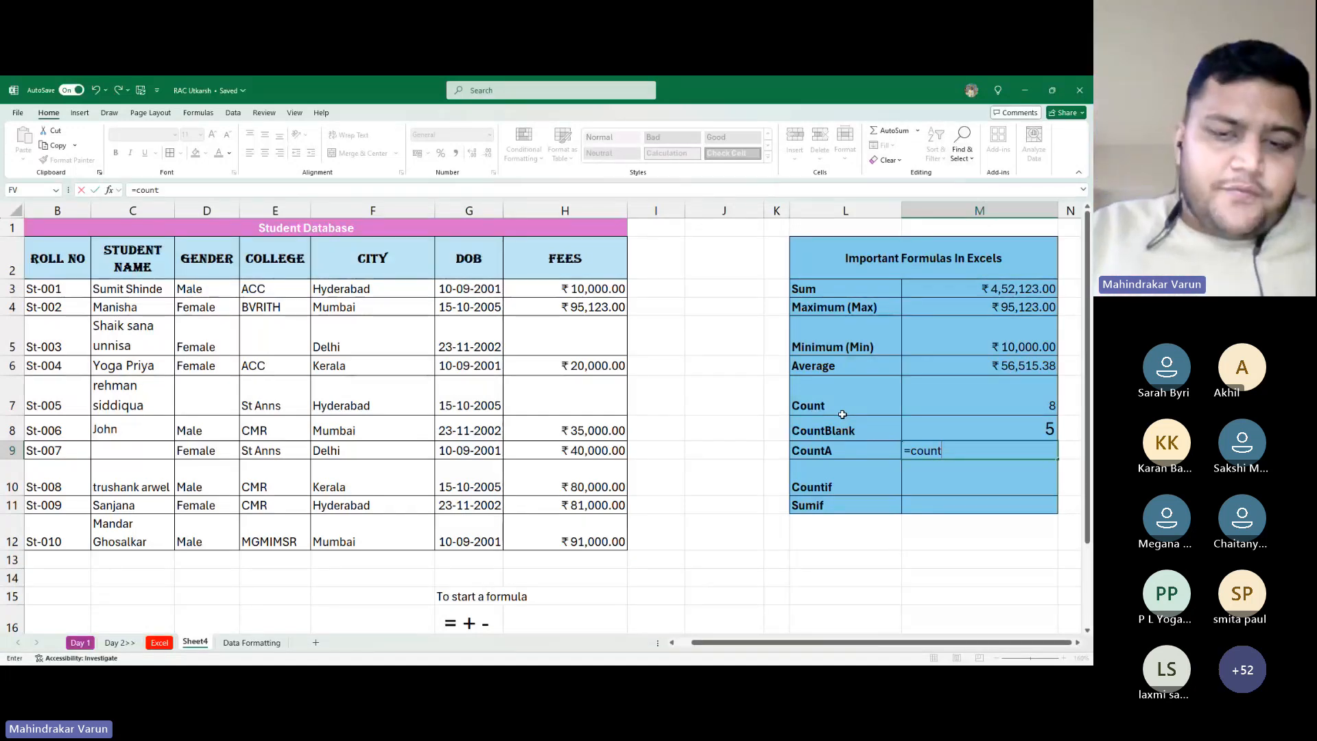
key(alt+Tab)
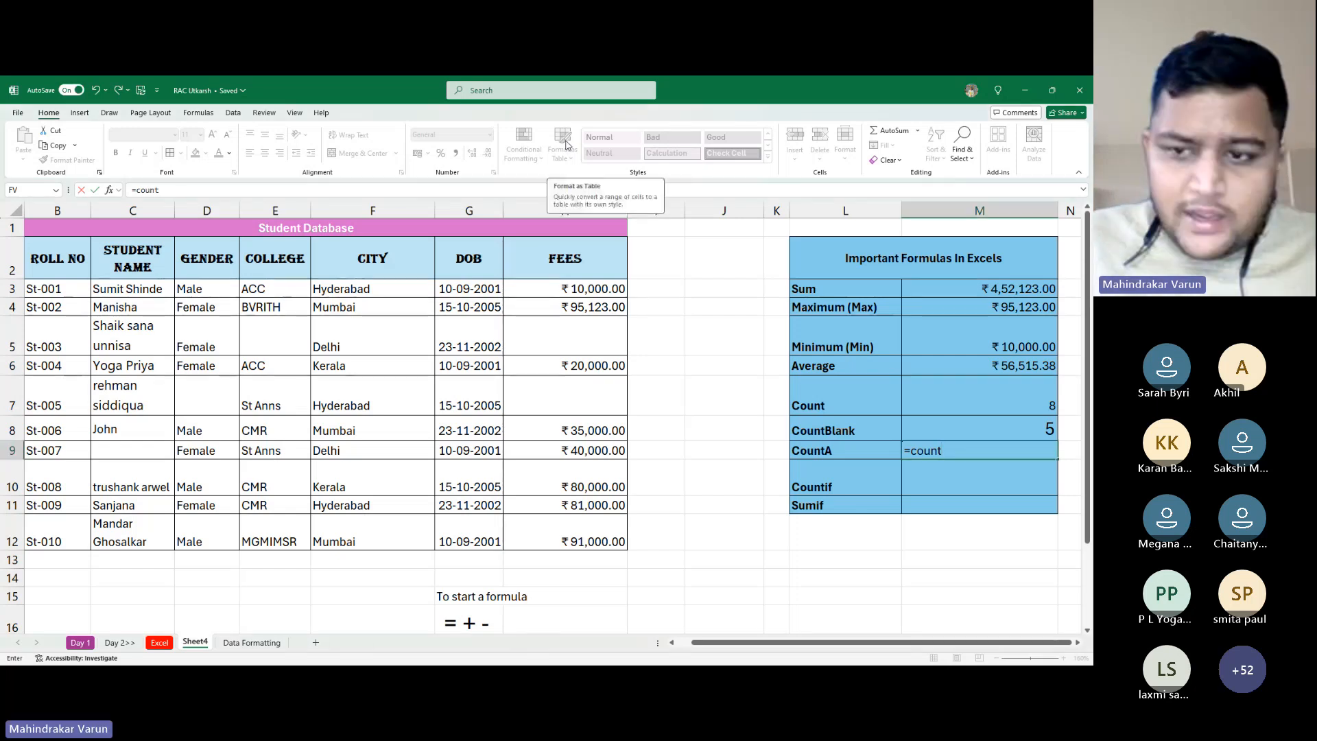
text(a)
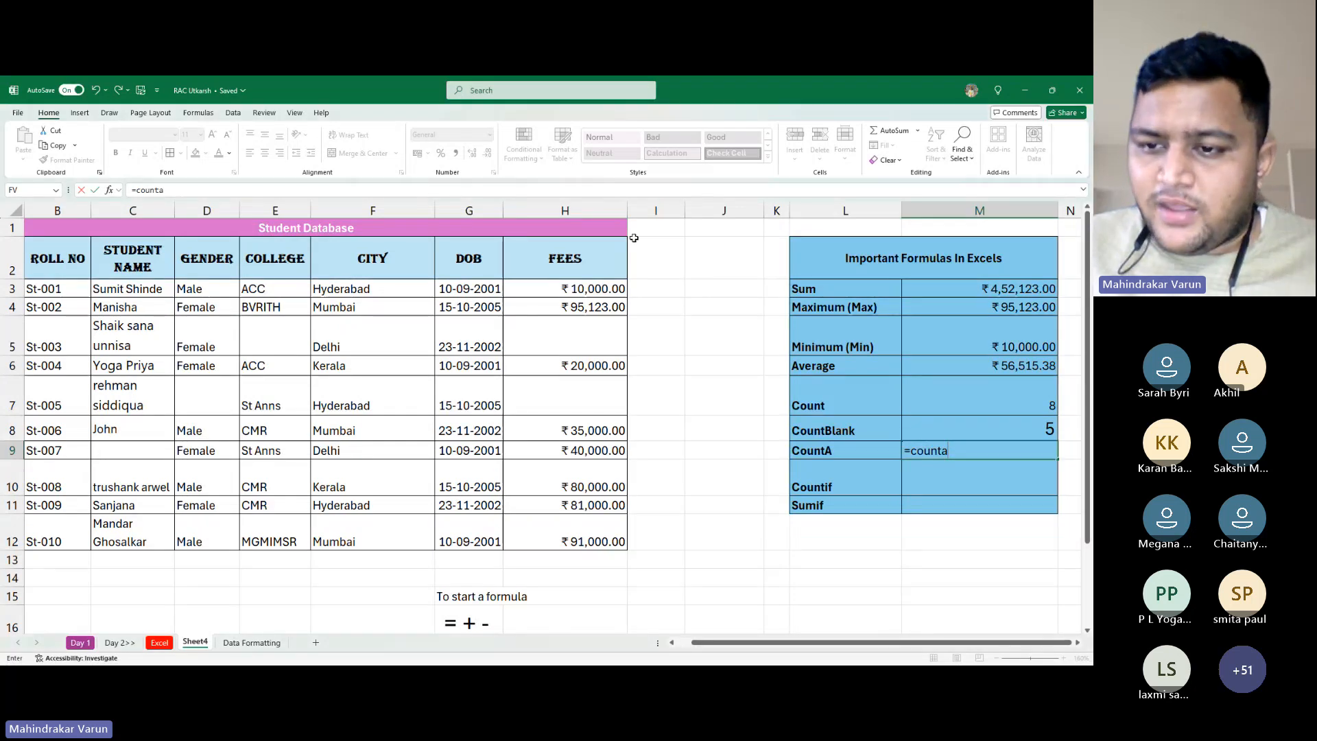
key(Tab)
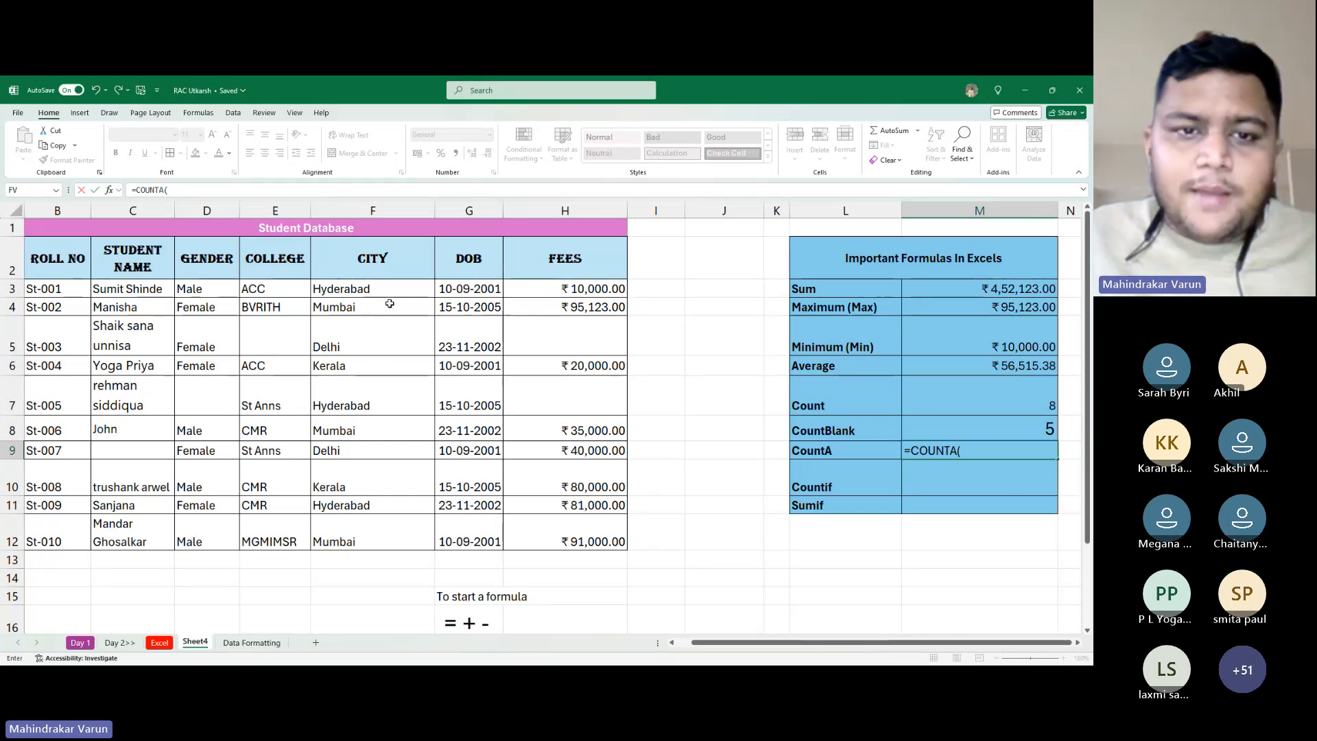
drag(381, 289, 426, 533)
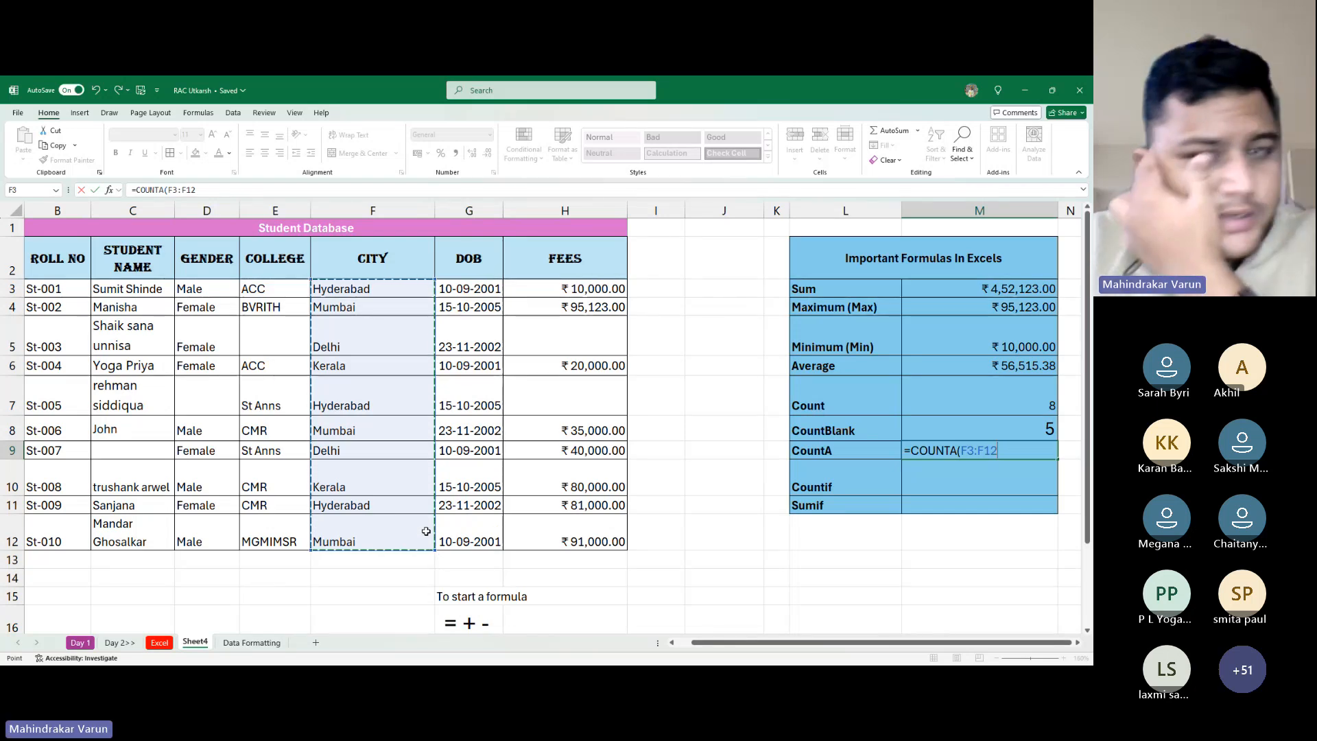
key(Return)
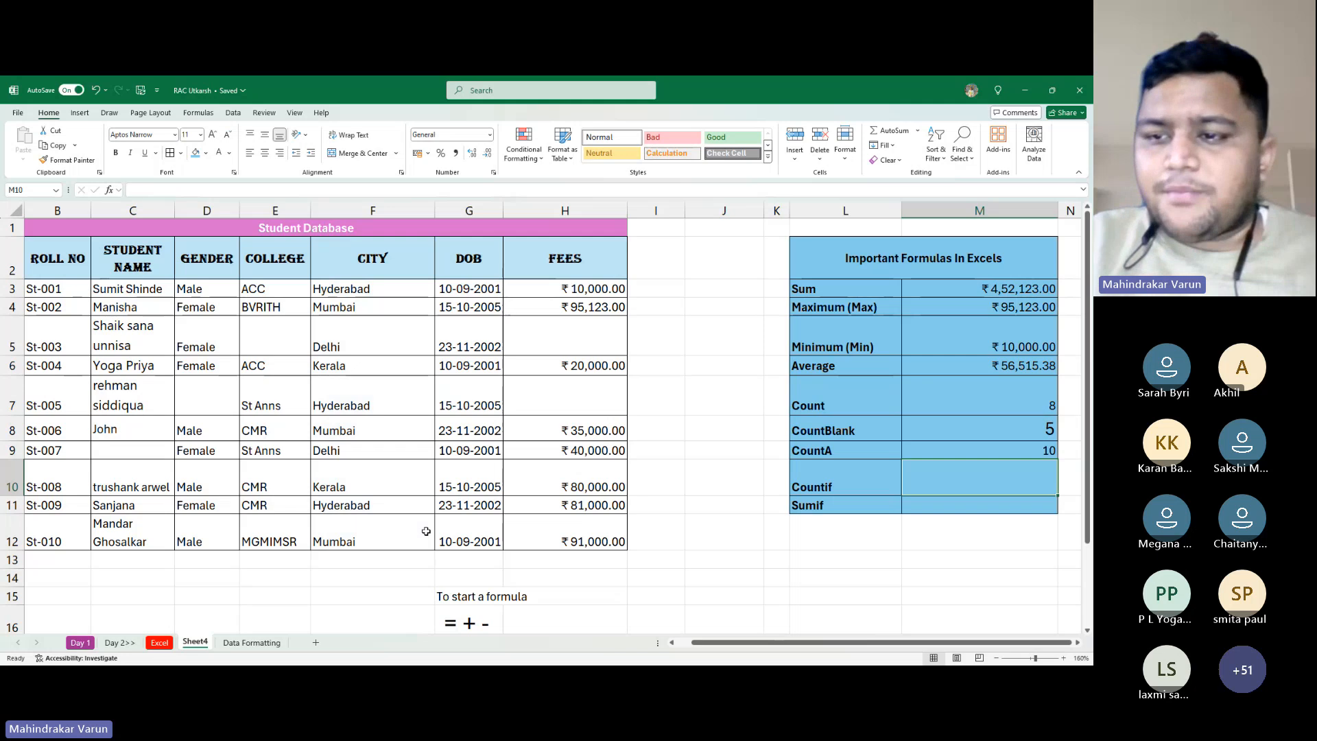
key(Up)
key(Up)
key(Up)
key(Up)
key(Up)
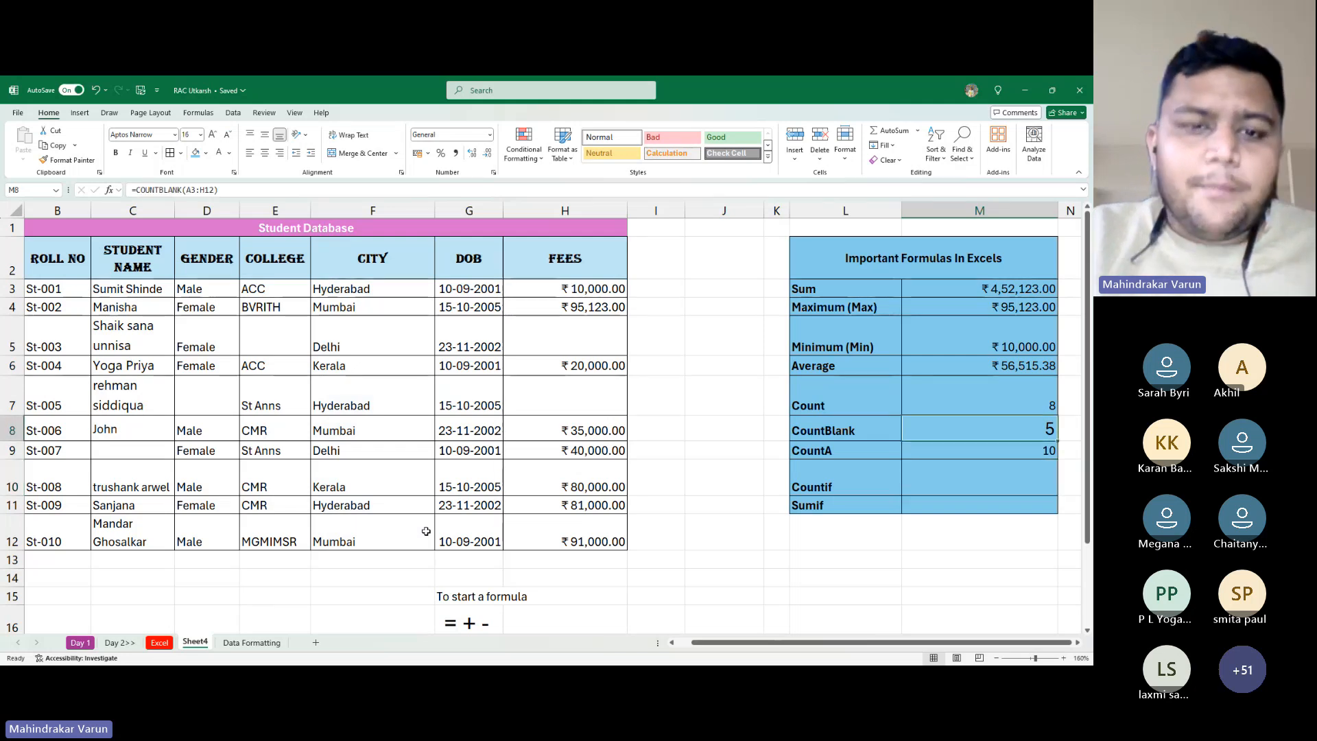
key(Right)
key(Left)
key(Left)
key(Left)
key(Left)
key(Left)
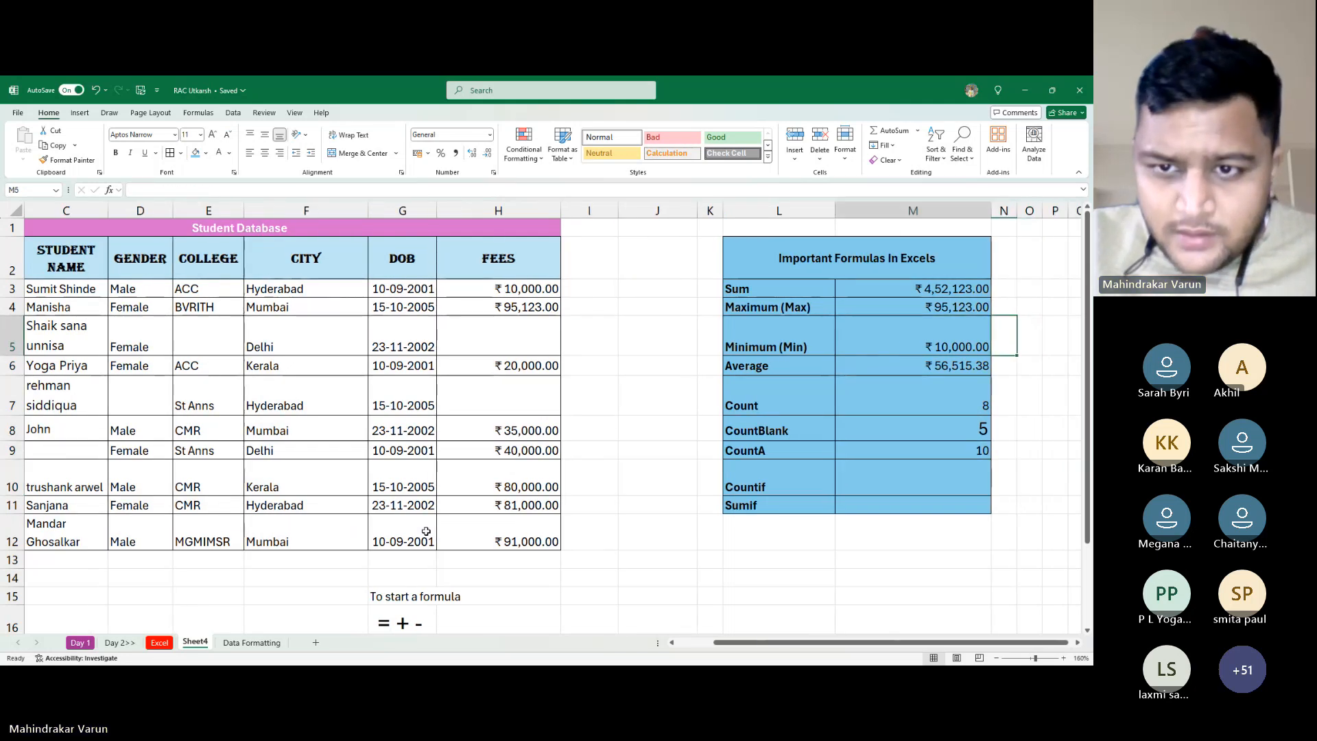
key(Down)
key(Right)
Enter =COUNT(F3:F12) in J7, which returns 0 for the text-only City column
key(Down)
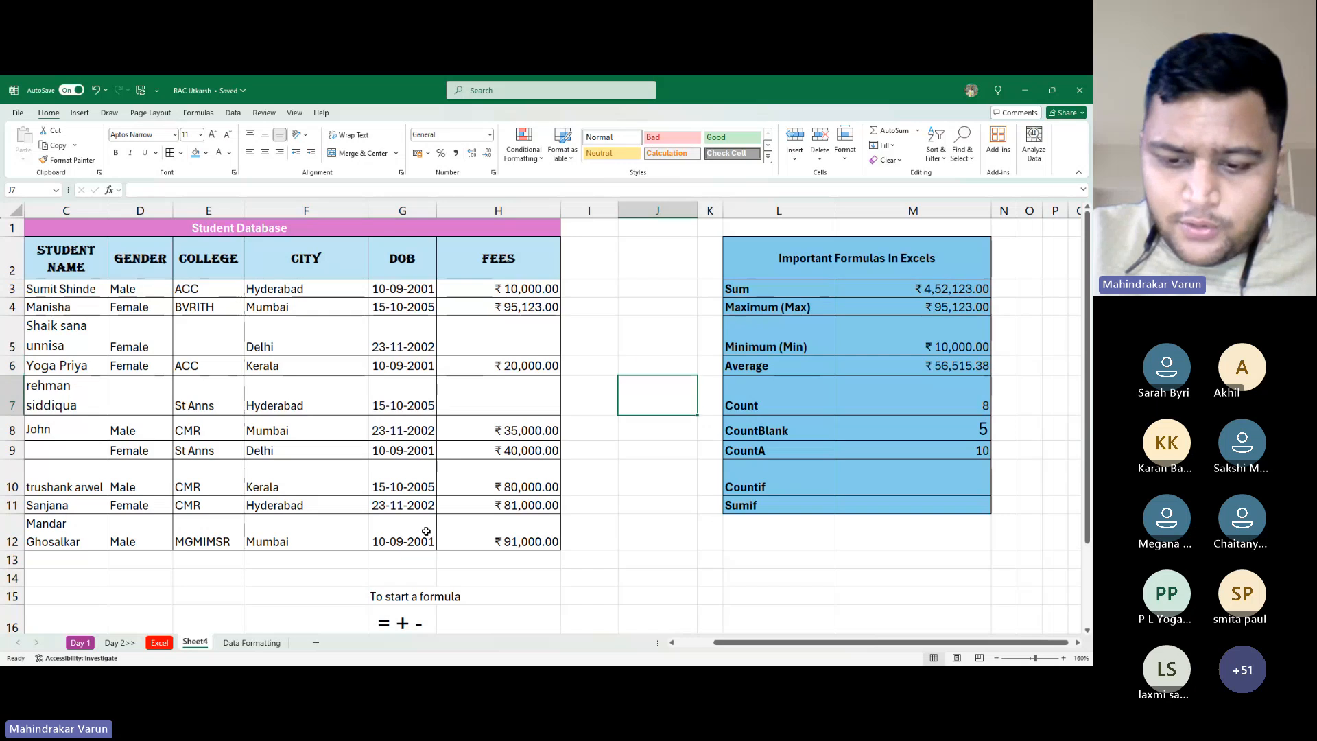
text(=count)
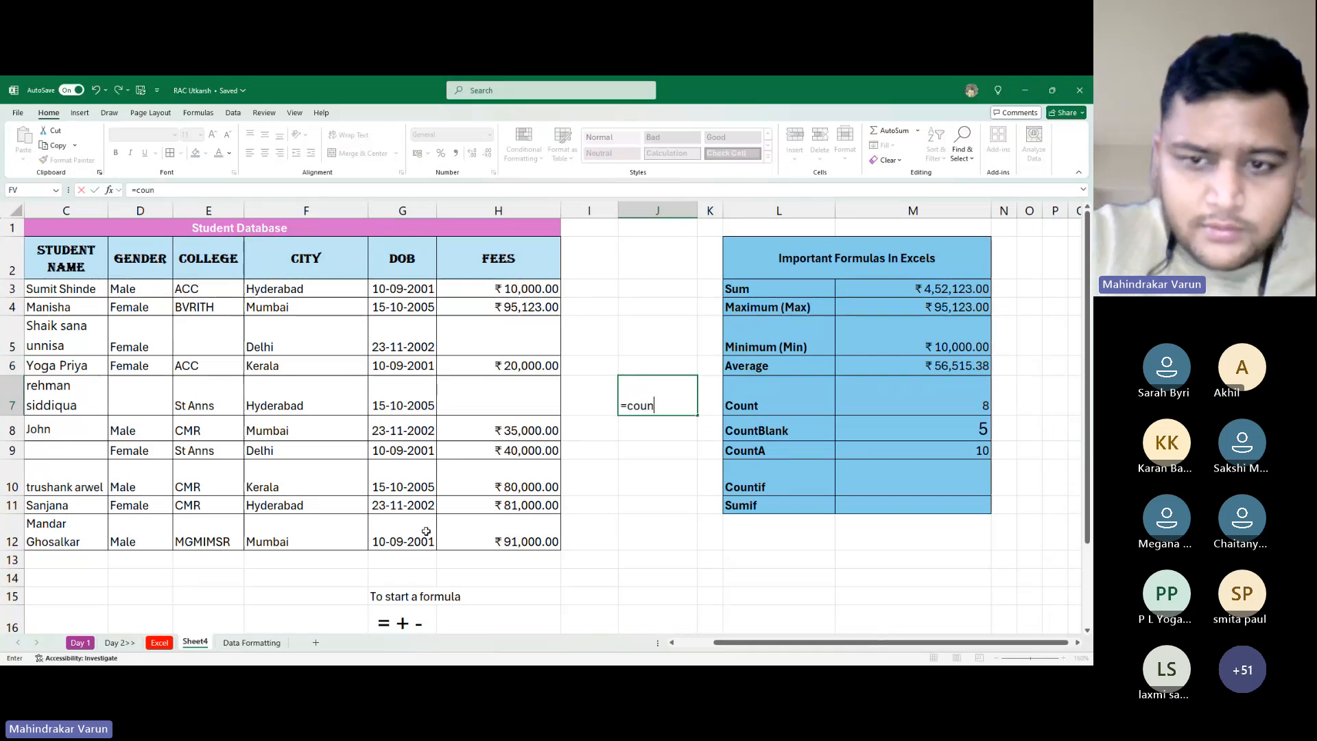
key(Tab)
key(Left)
key(Left)
key(Up)
key(Left)
key(Up)
key(Up)
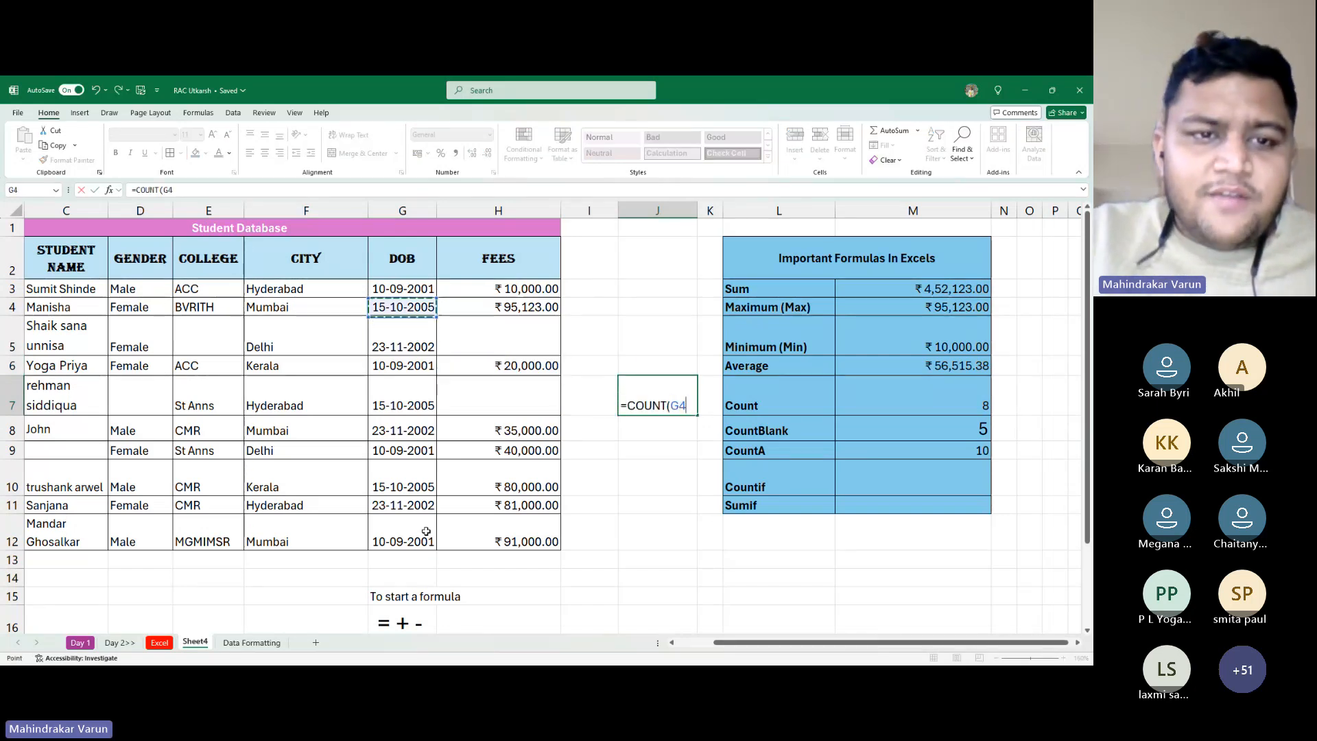
key(Left)
key(Left)
key(Up)
key(Right)
key(ctrl+shift+Down)
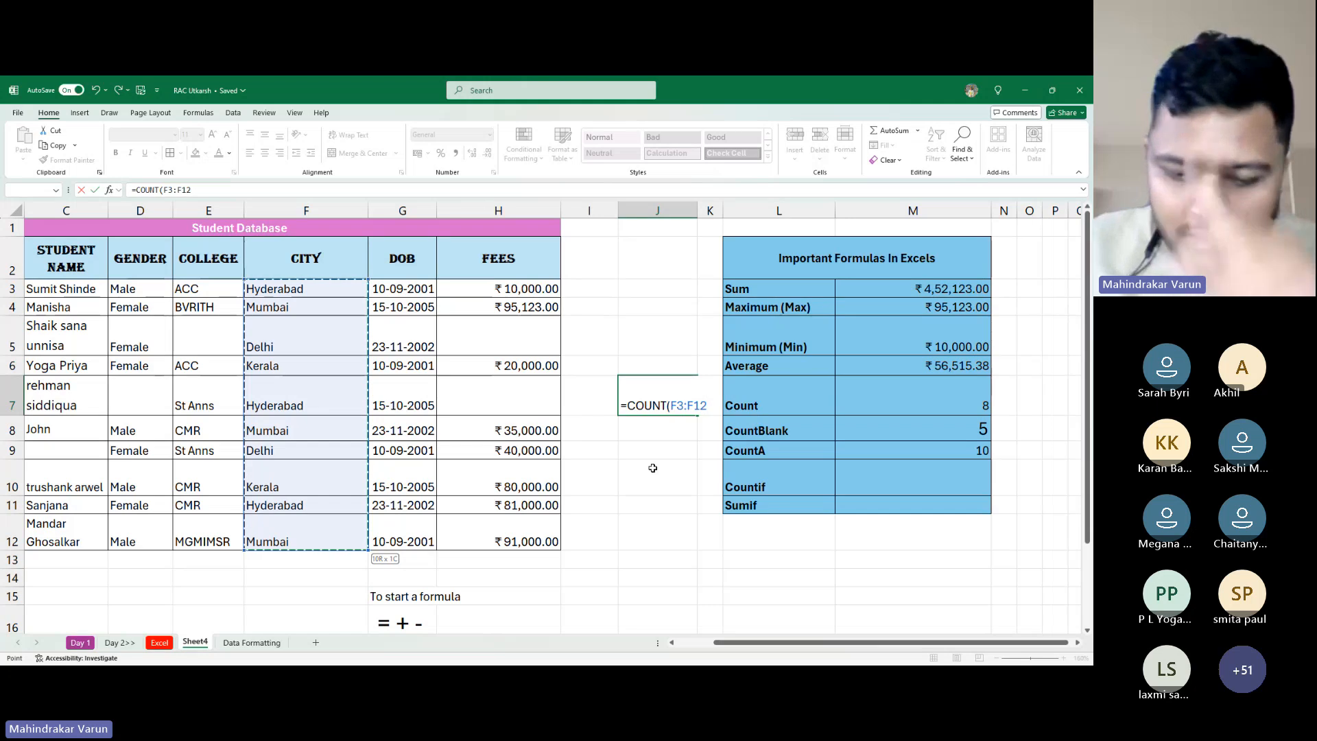
text())
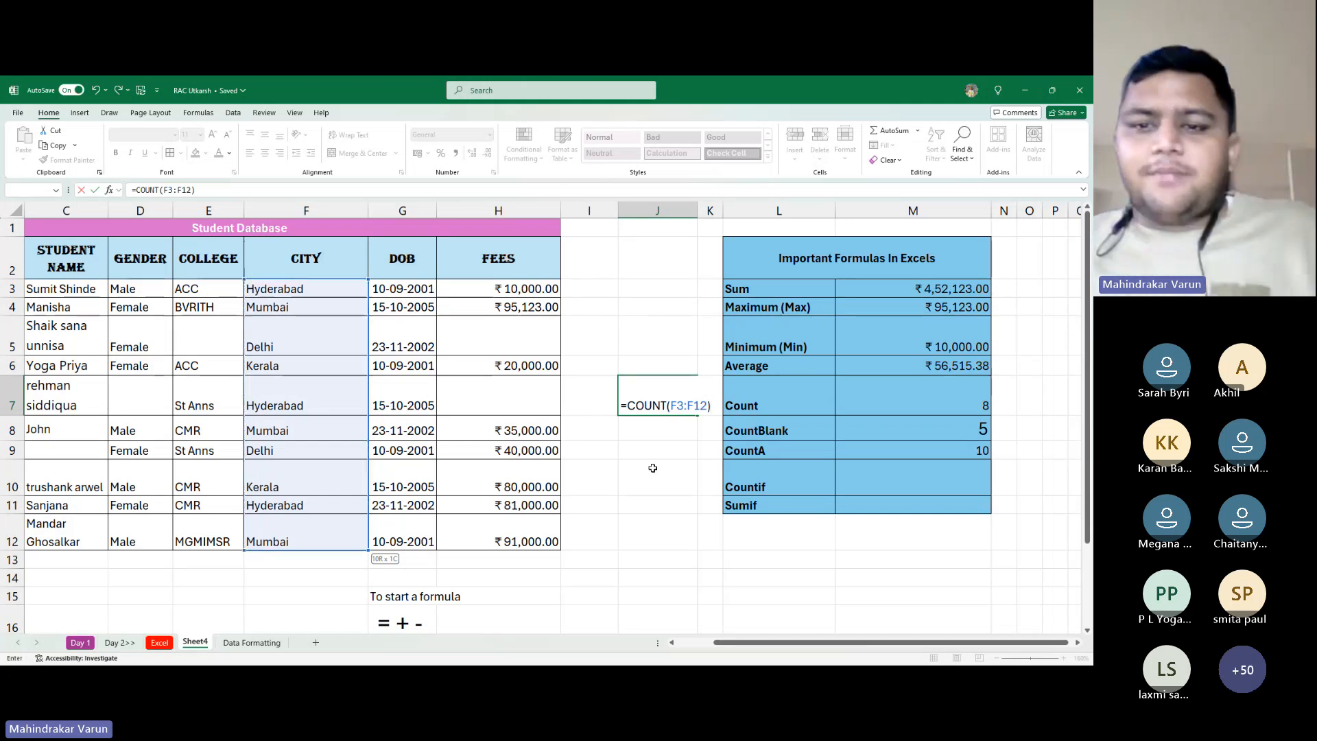
key(Return)
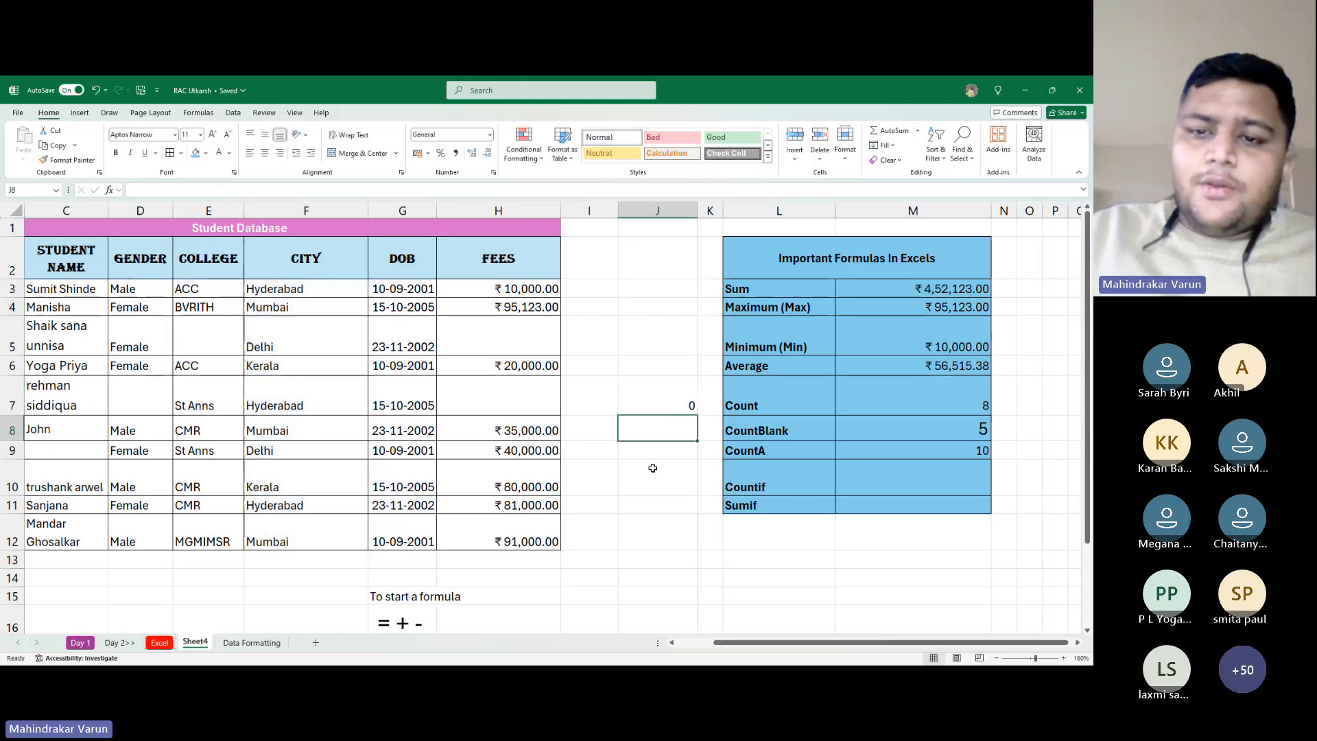
key(Up)
Enter =COUNTA(F3:F12) in J8, which returns 10
key(Down)
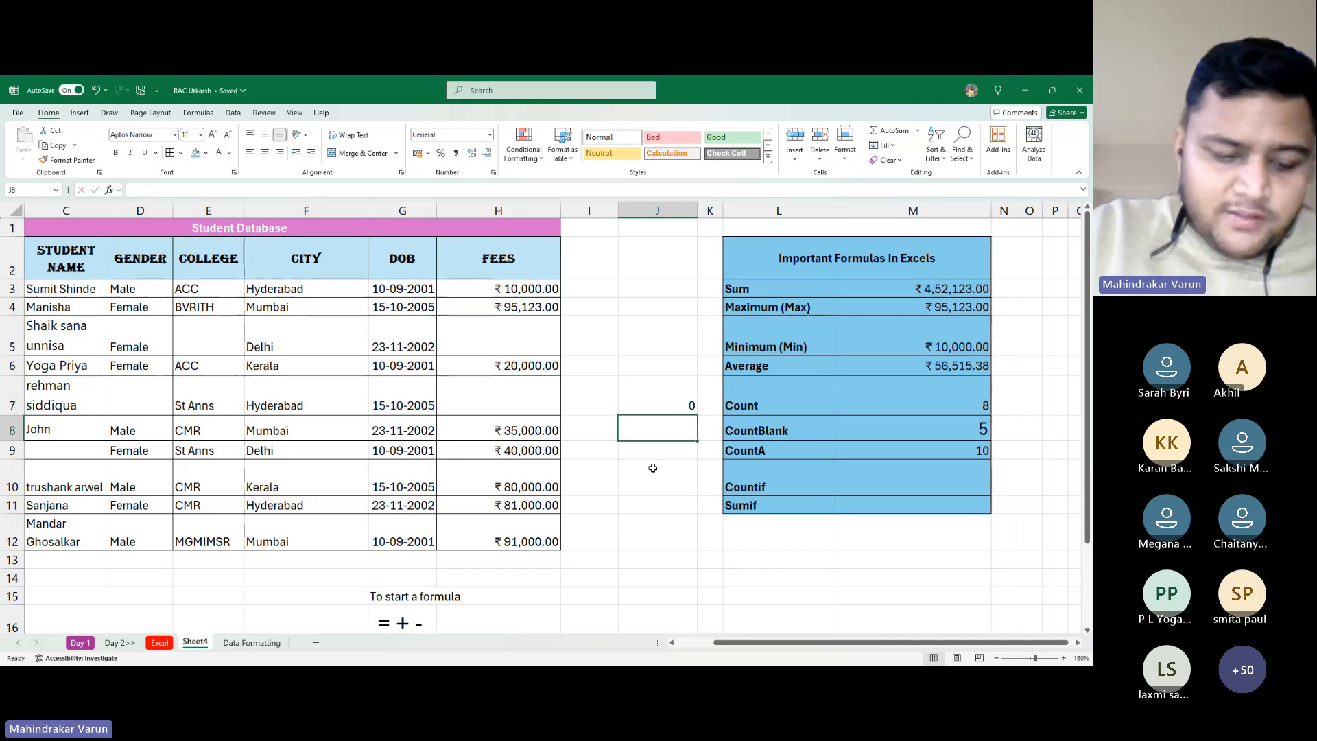
text(=coun)
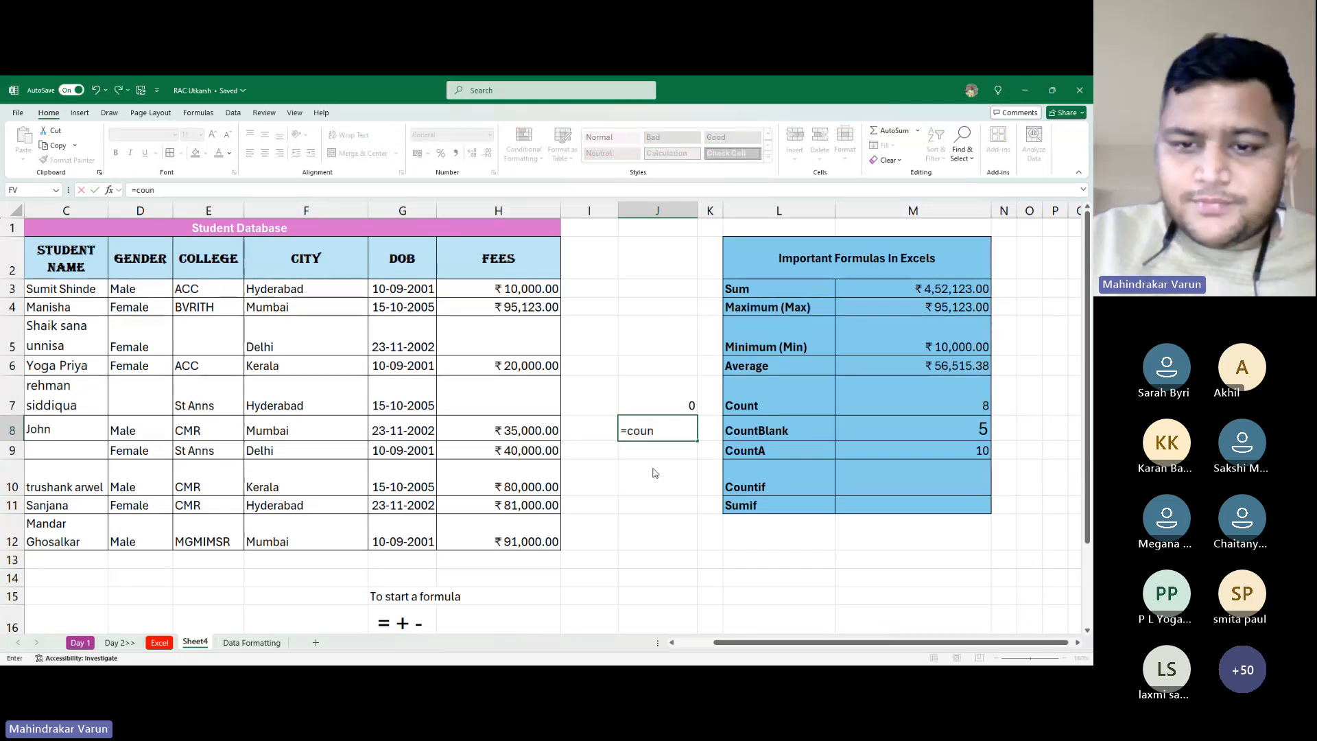
text(ta()
key(Left)
key(Left)
key(Left)
key(Left)
key(Up)
key(Up)
key(Up)
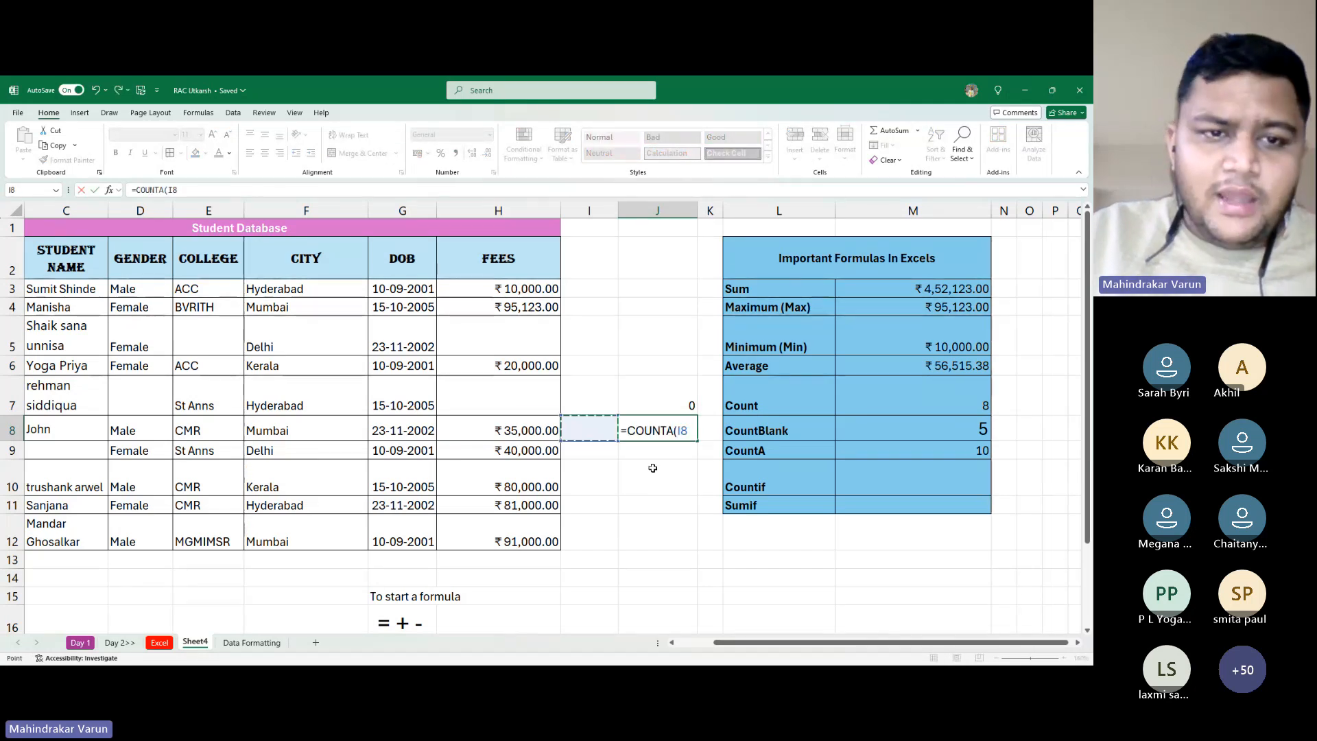
key(Up)
key(Up)
key(ctrl+shift+Down)
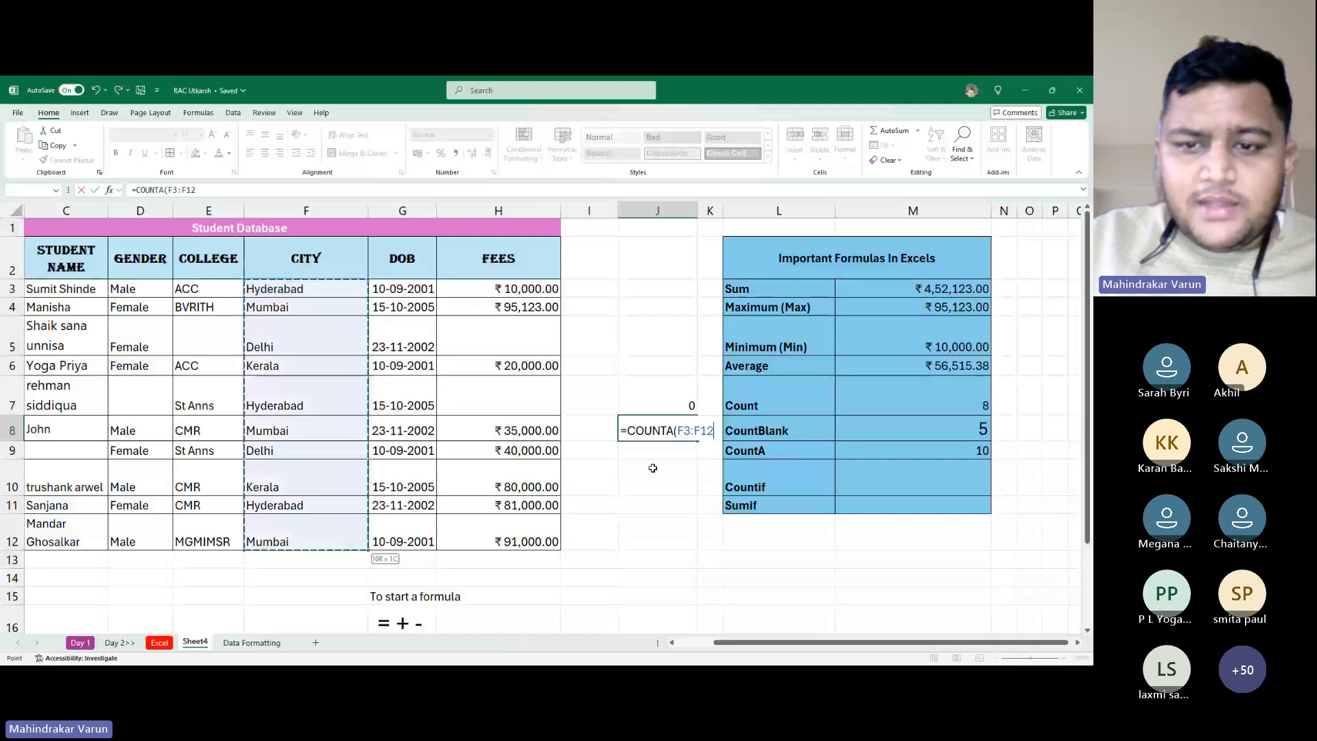
text())
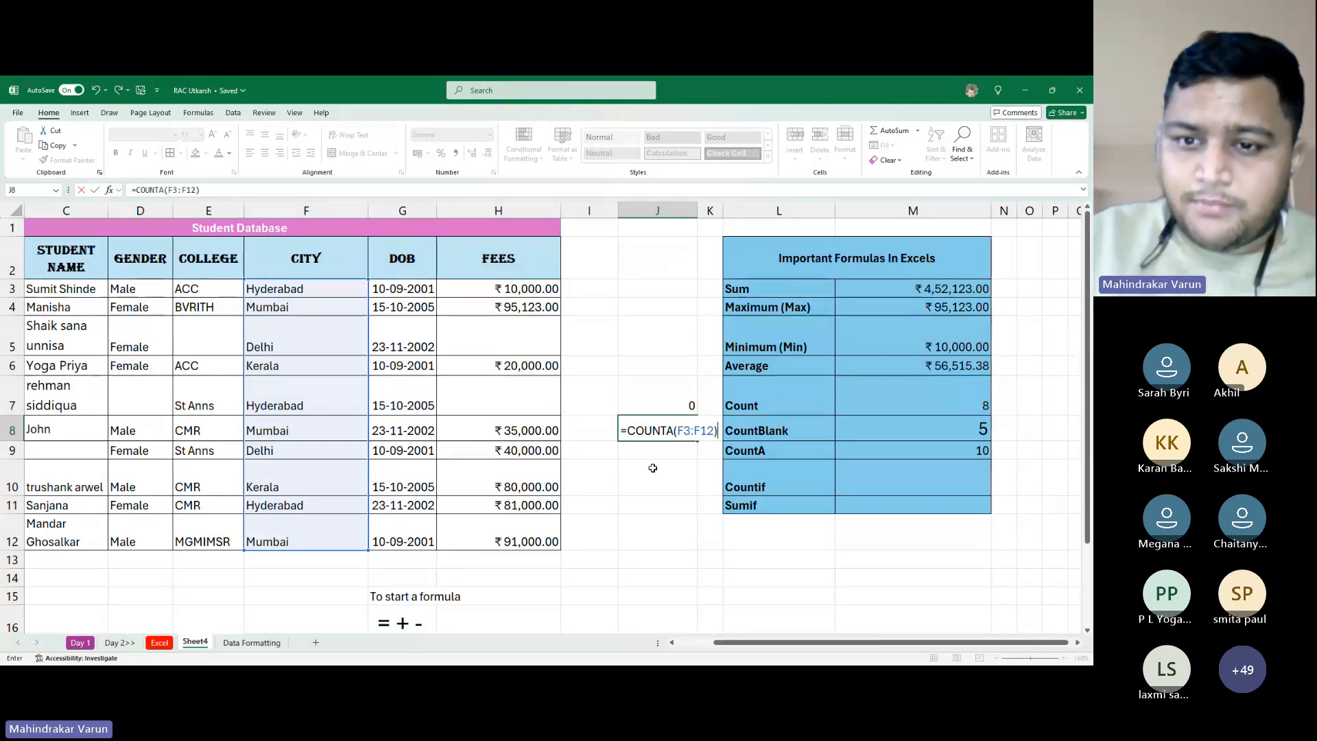
key(Return)
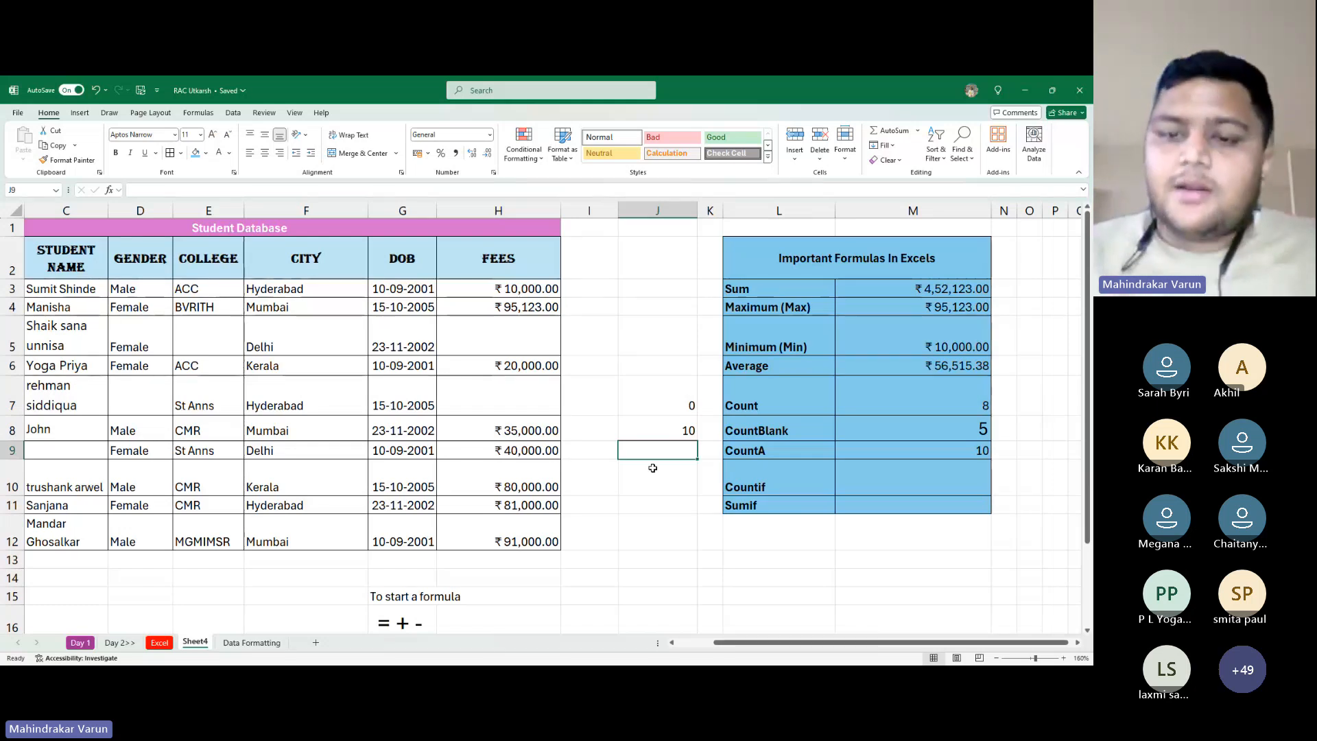
drag(769, 476, 878, 500)
click(784, 485)
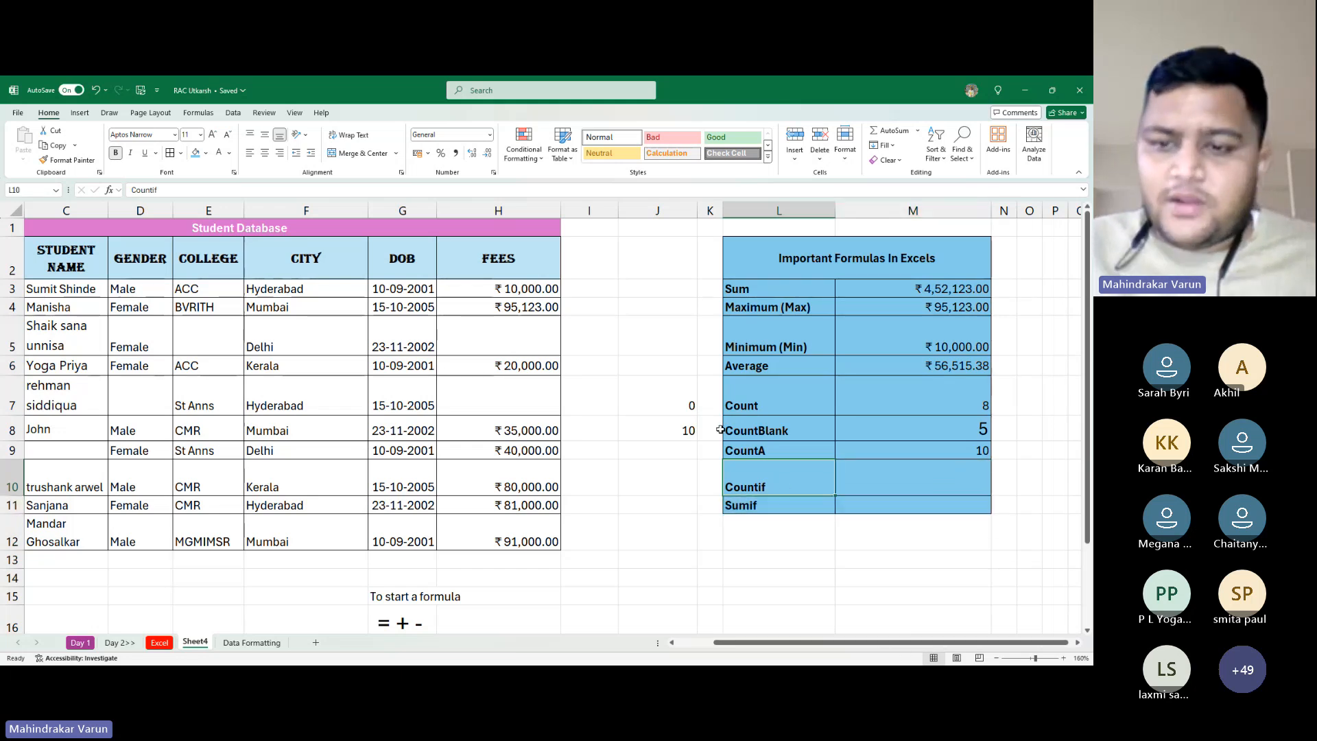
drag(802, 481, 892, 504)
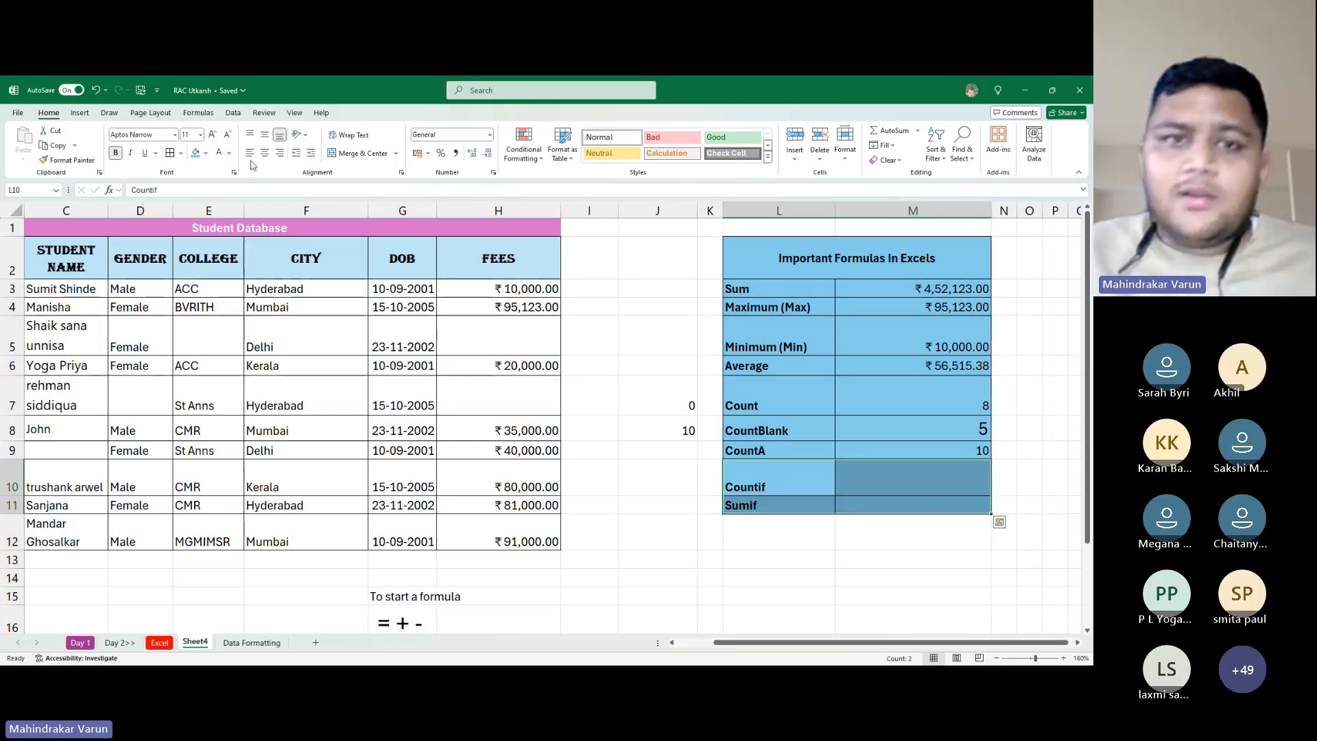
click(206, 153)
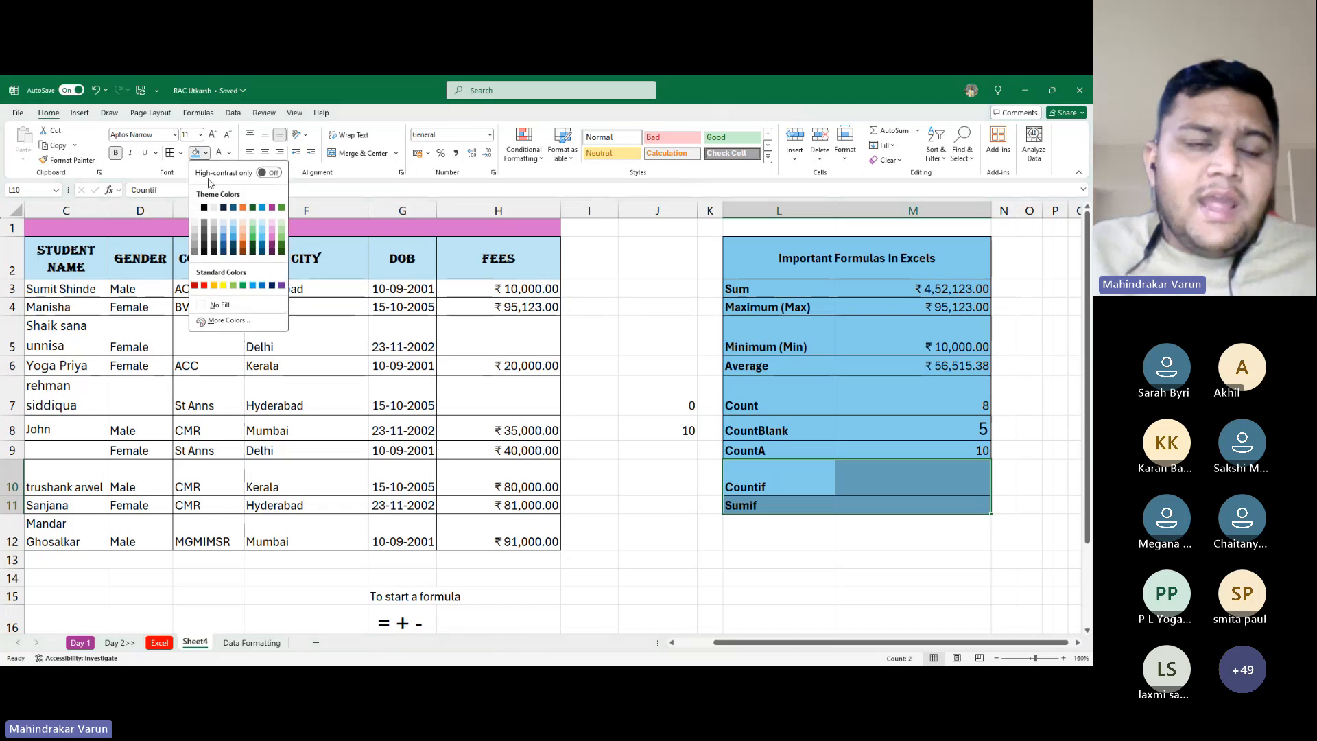
click(223, 286)
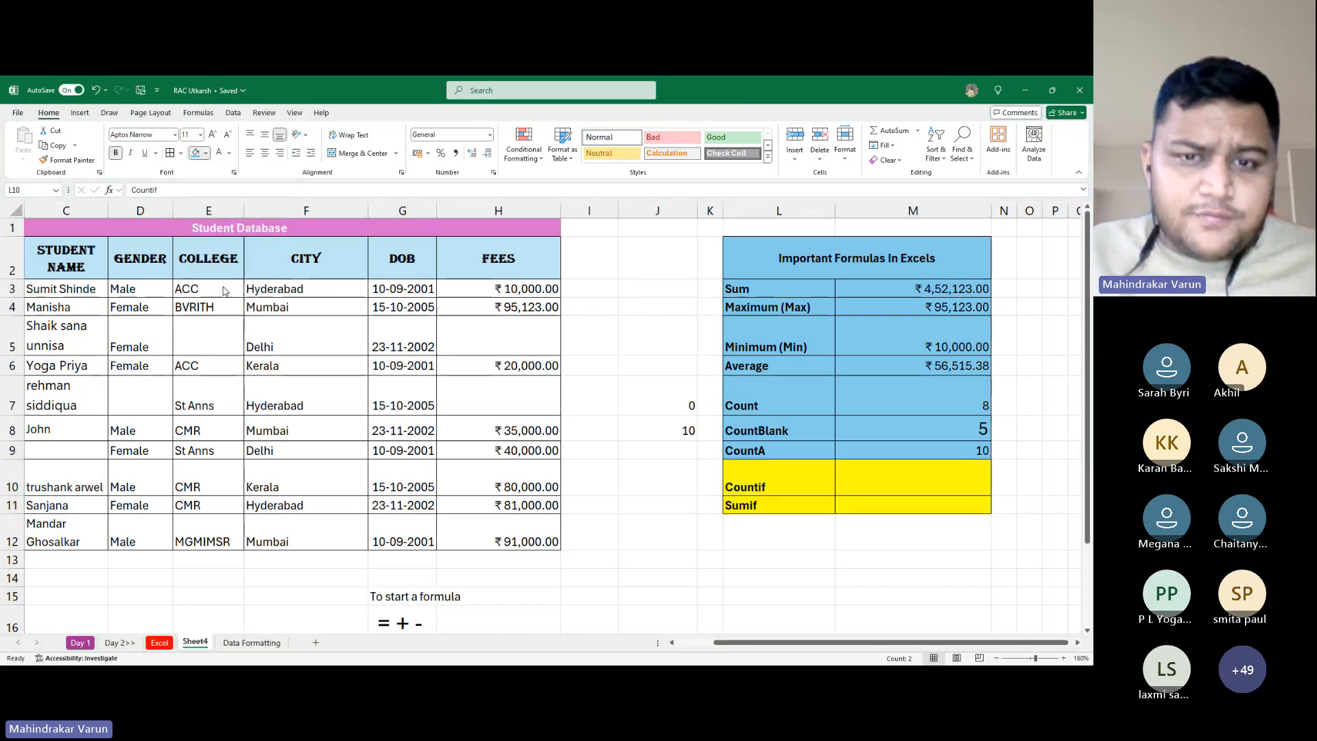
click(622, 367)
scroll(649, 450, down, 3)
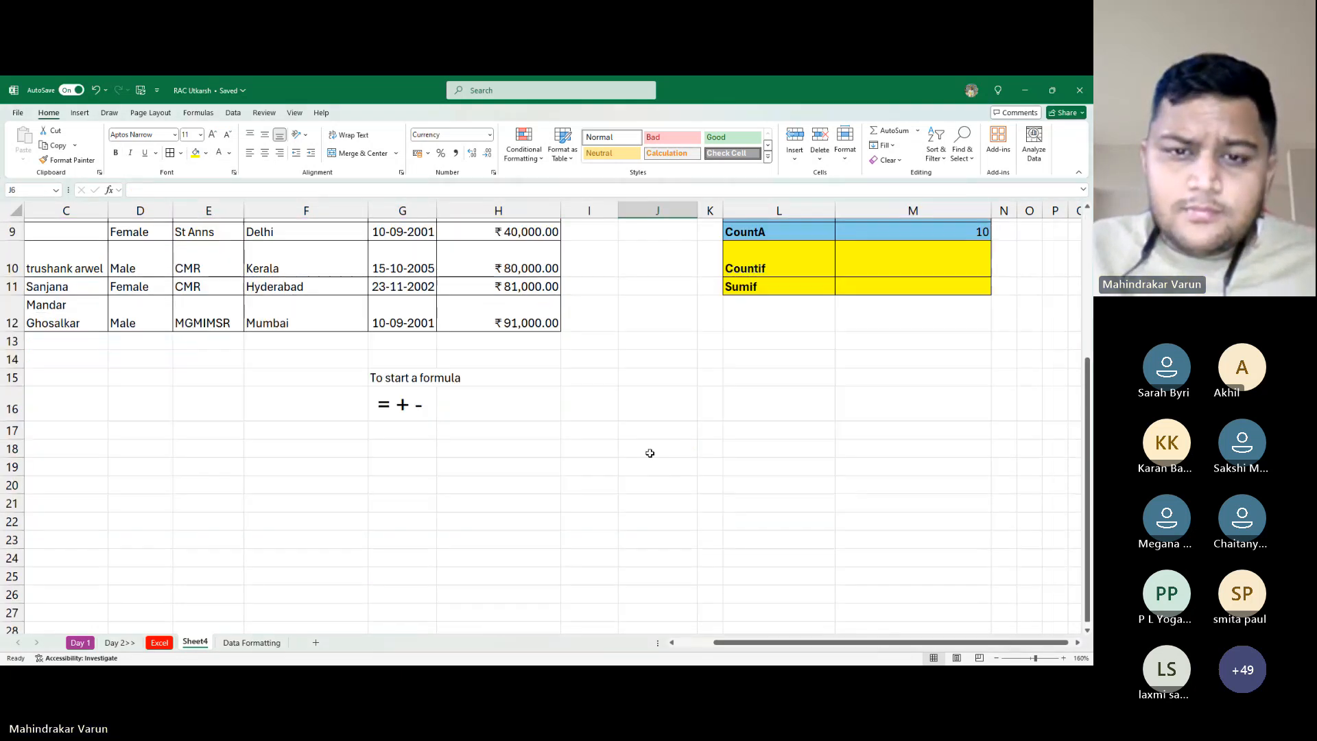
scroll(649, 450, up, 3)
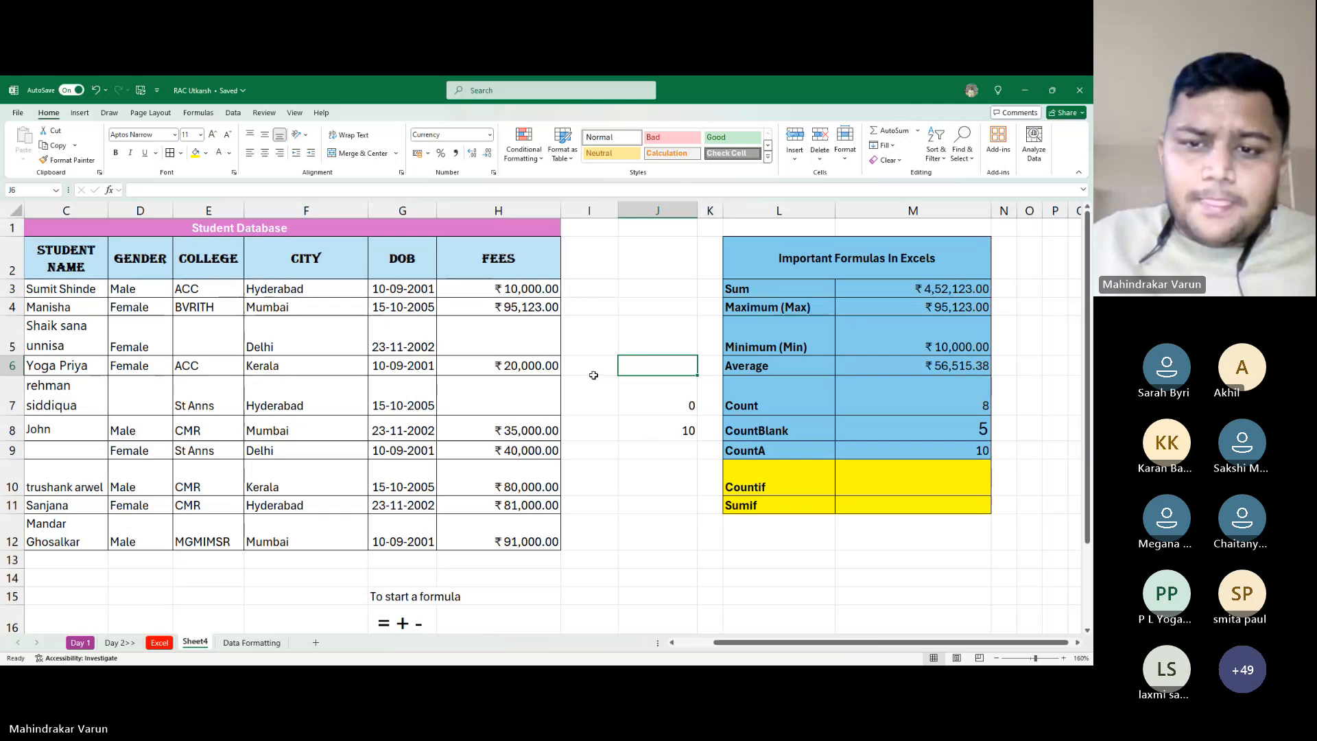
scroll(538, 492, down, 2)
scroll(543, 490, up, 2)
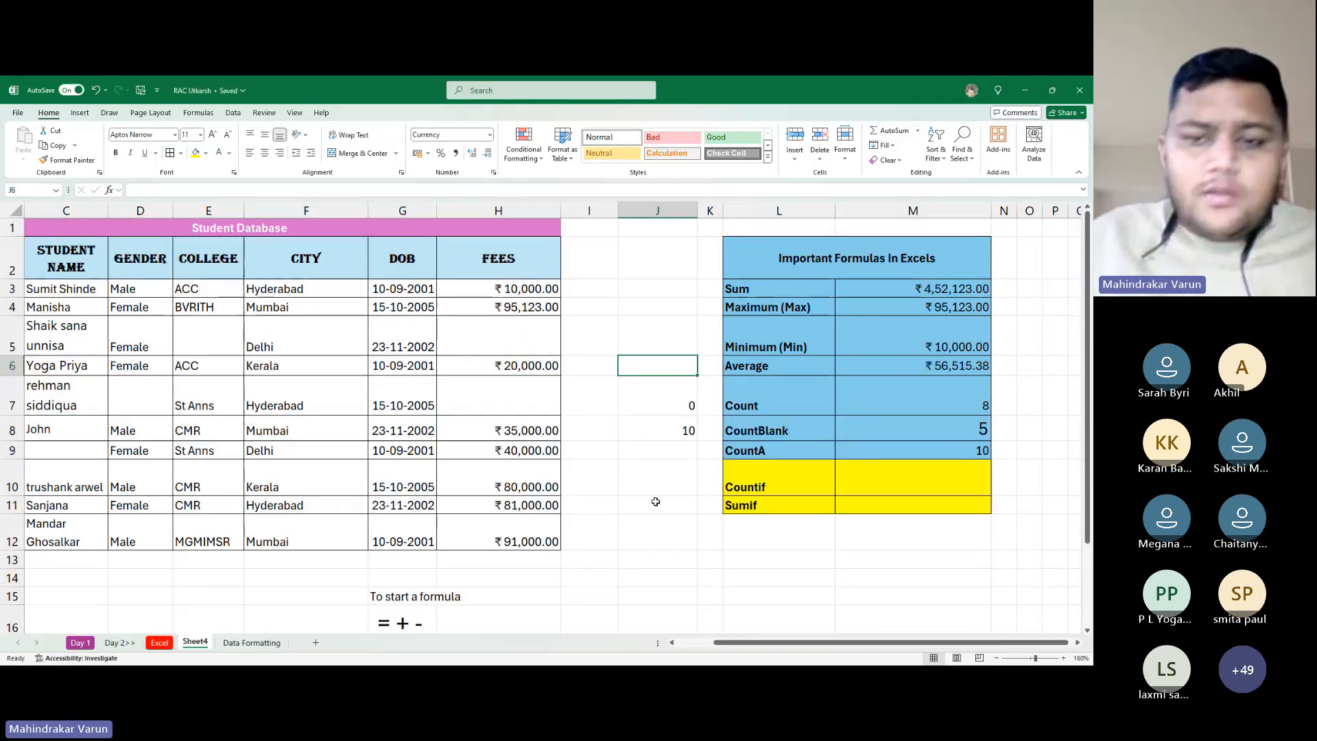
click(710, 560)
click(771, 573)
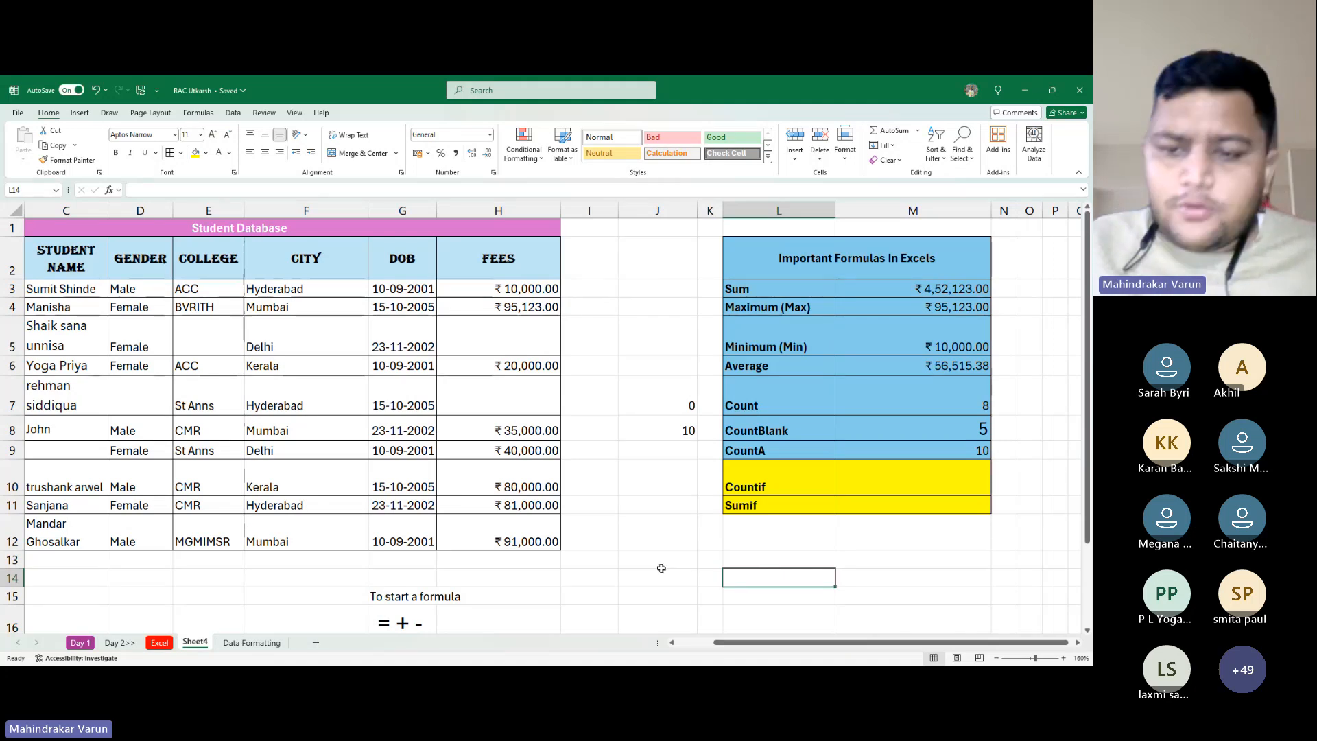
Scroll left to bring the S NO and ROLL NO columns of the Student Database into view
drag(792, 643, 789, 645)
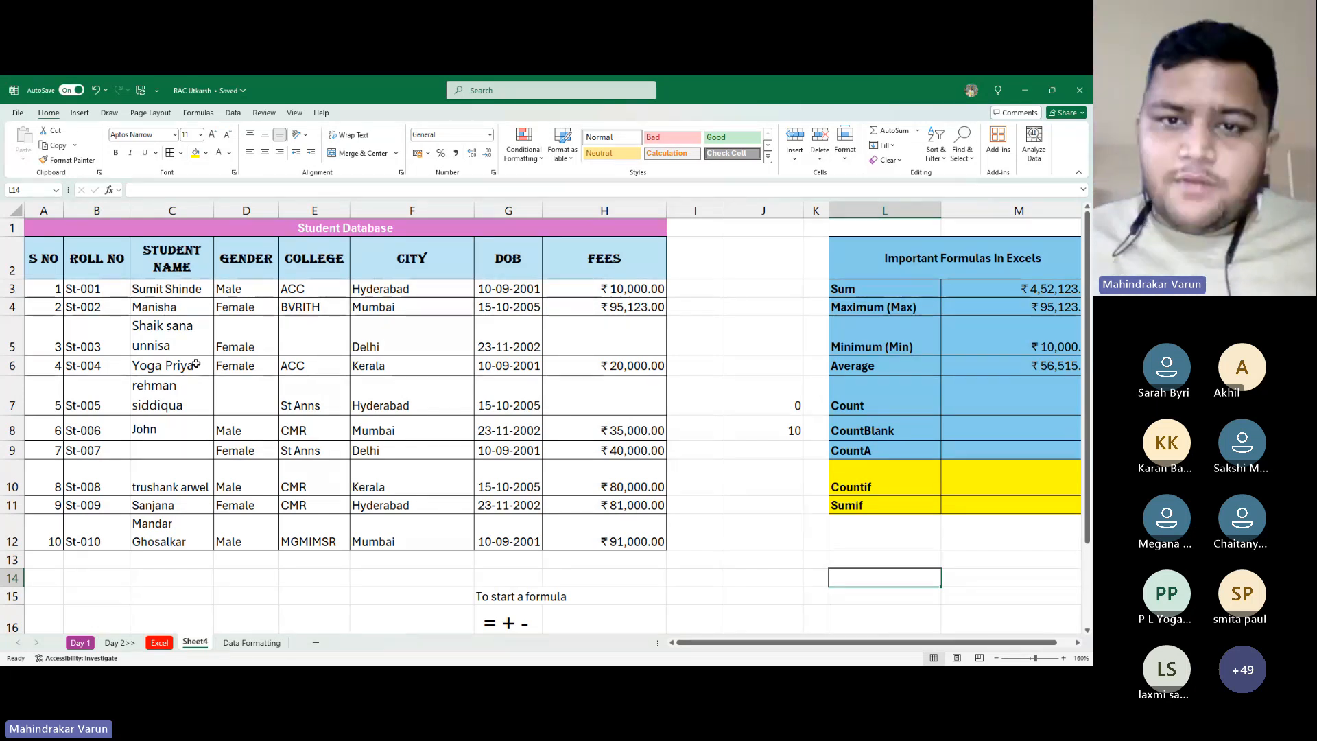
key(alt+Tab)
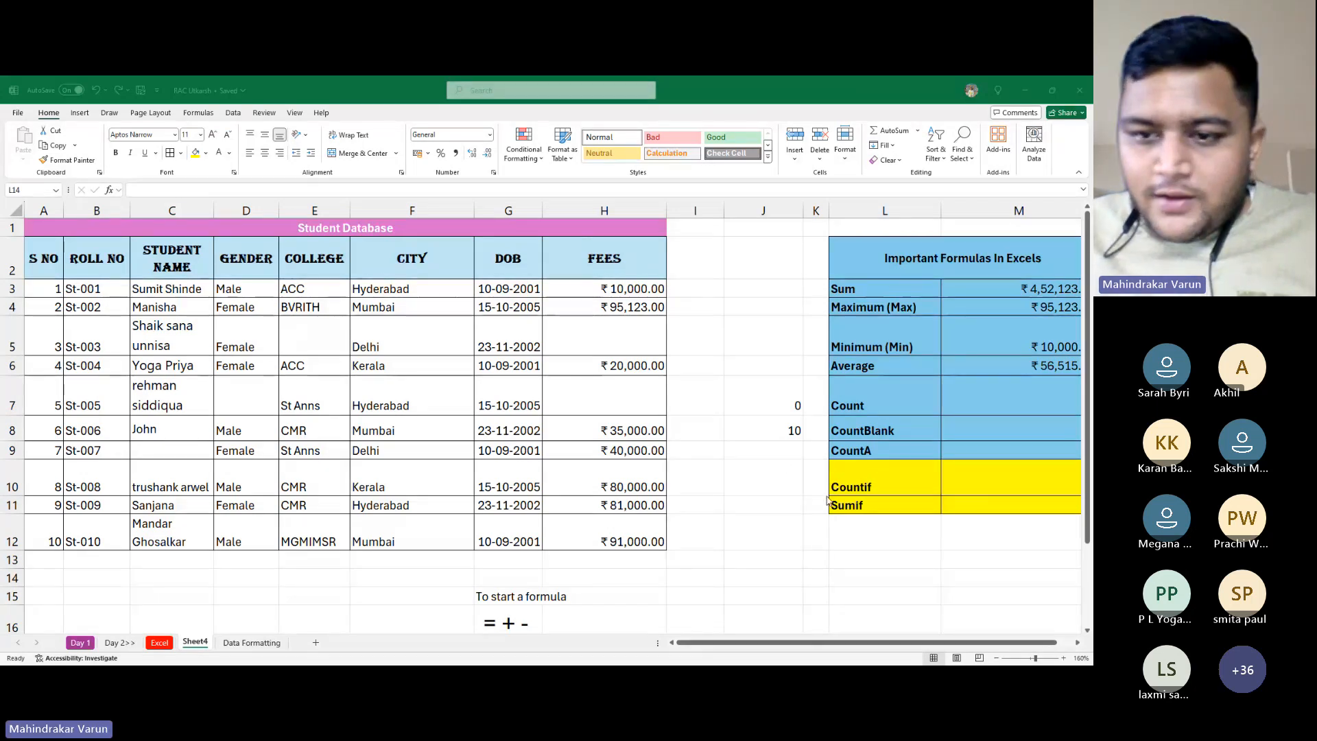
Merge cells F28:K35 into one centred cell
scroll(683, 464, down, 3)
scroll(494, 429, down, 3)
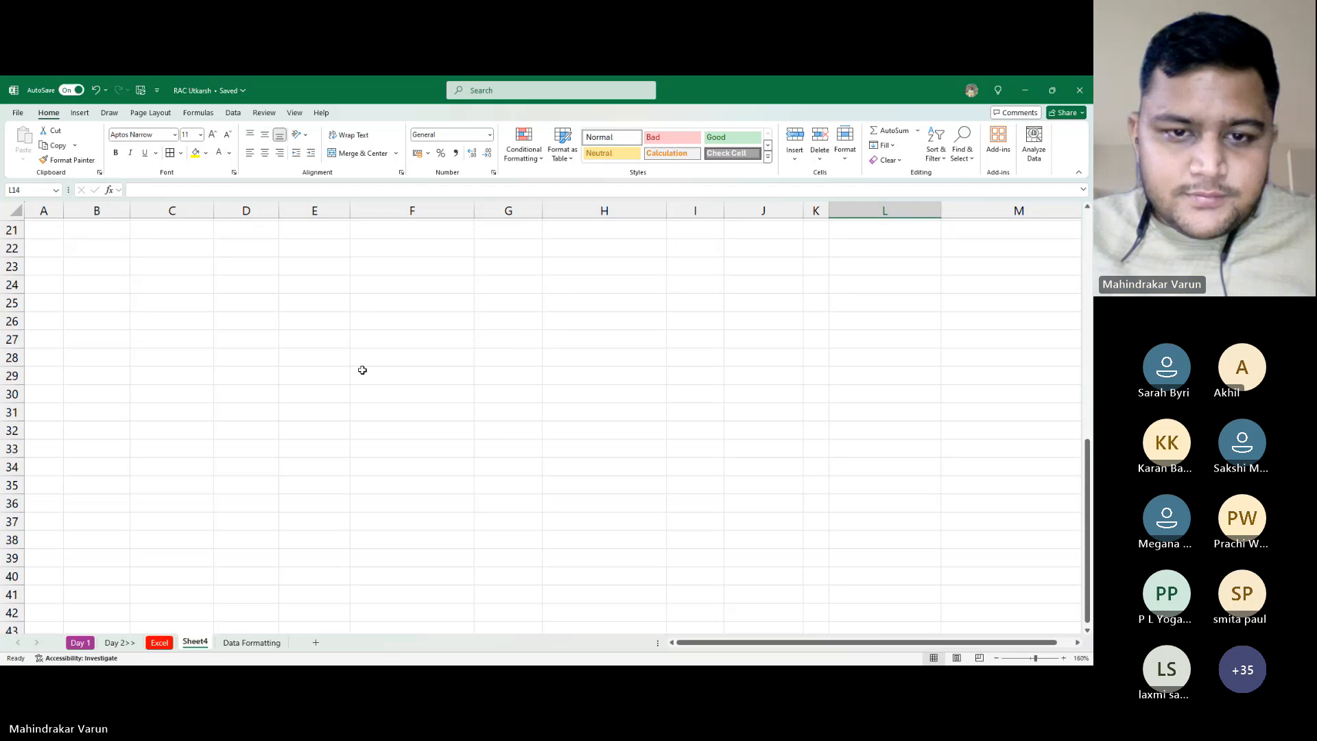
drag(362, 361, 808, 486)
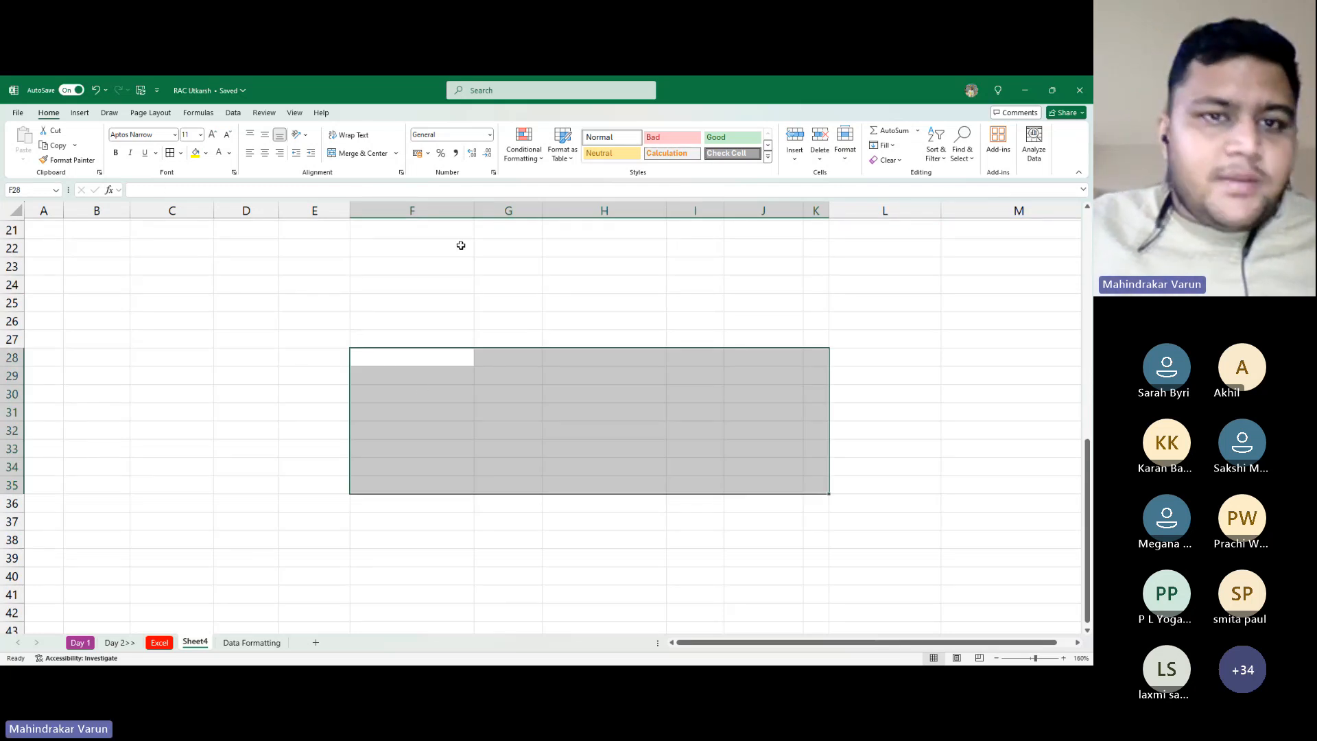
click(353, 153)
Type 'Thank You for joining Today's Session' into the merged cell
text(T)
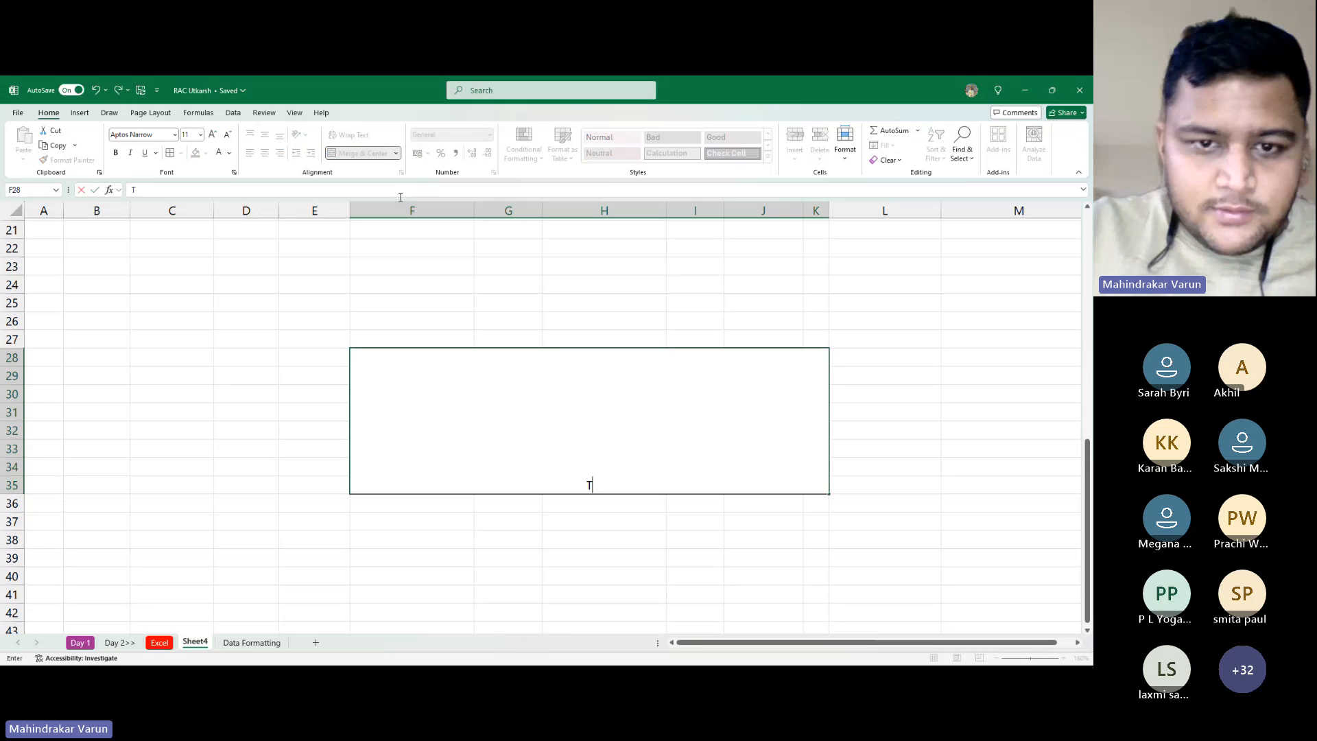
text(hank You fp)
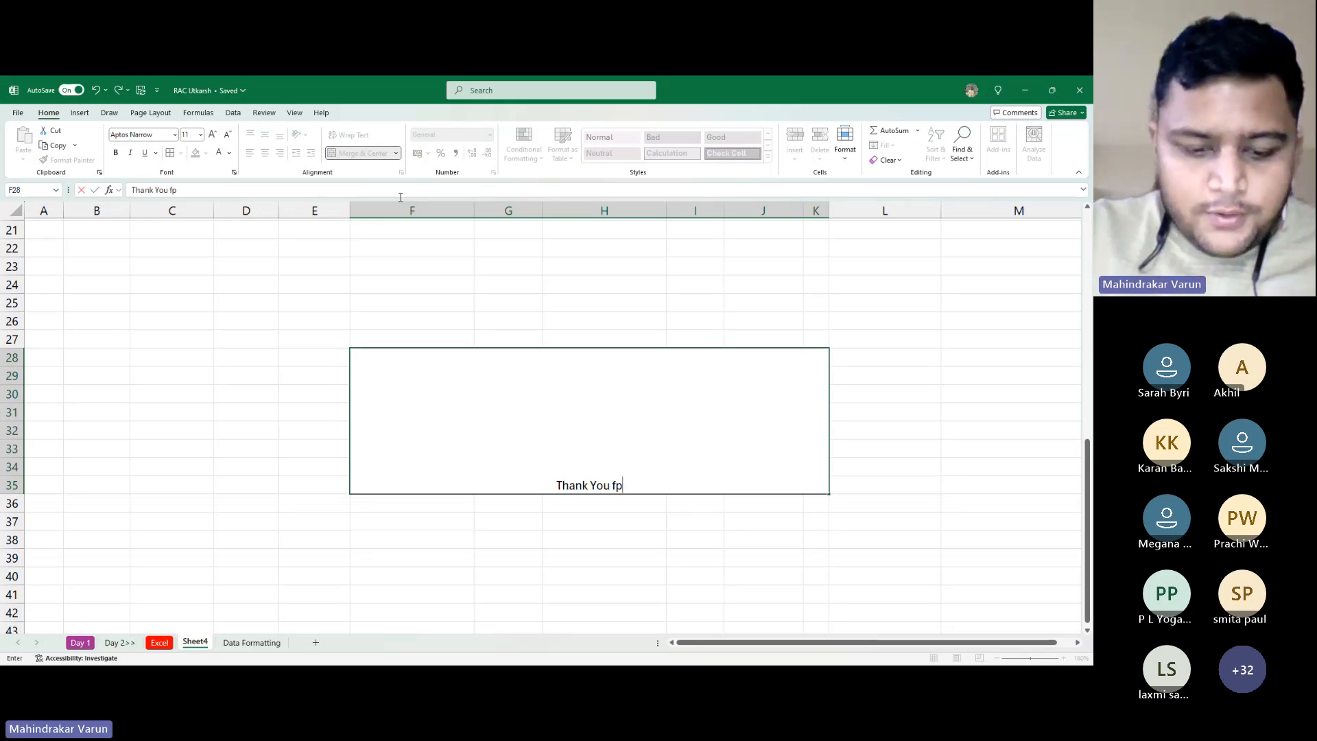
key(BackSpace)
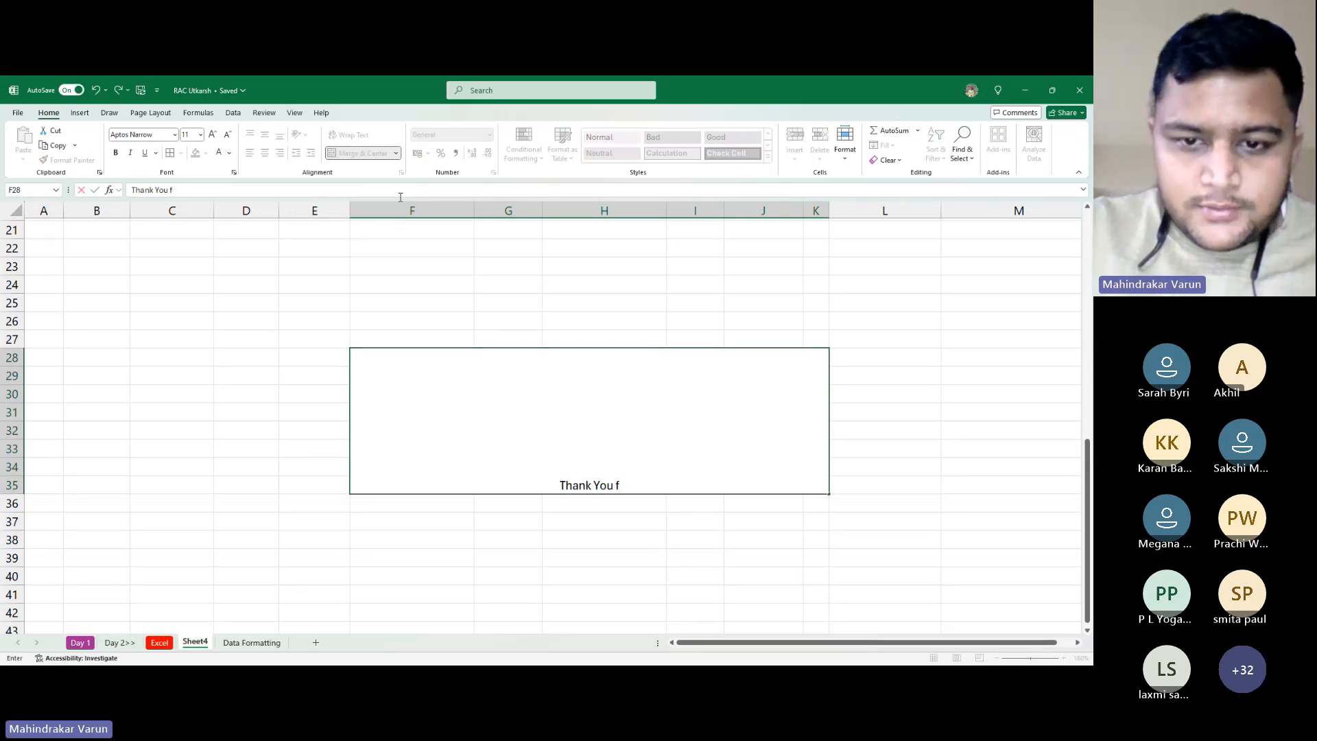
text(or k)
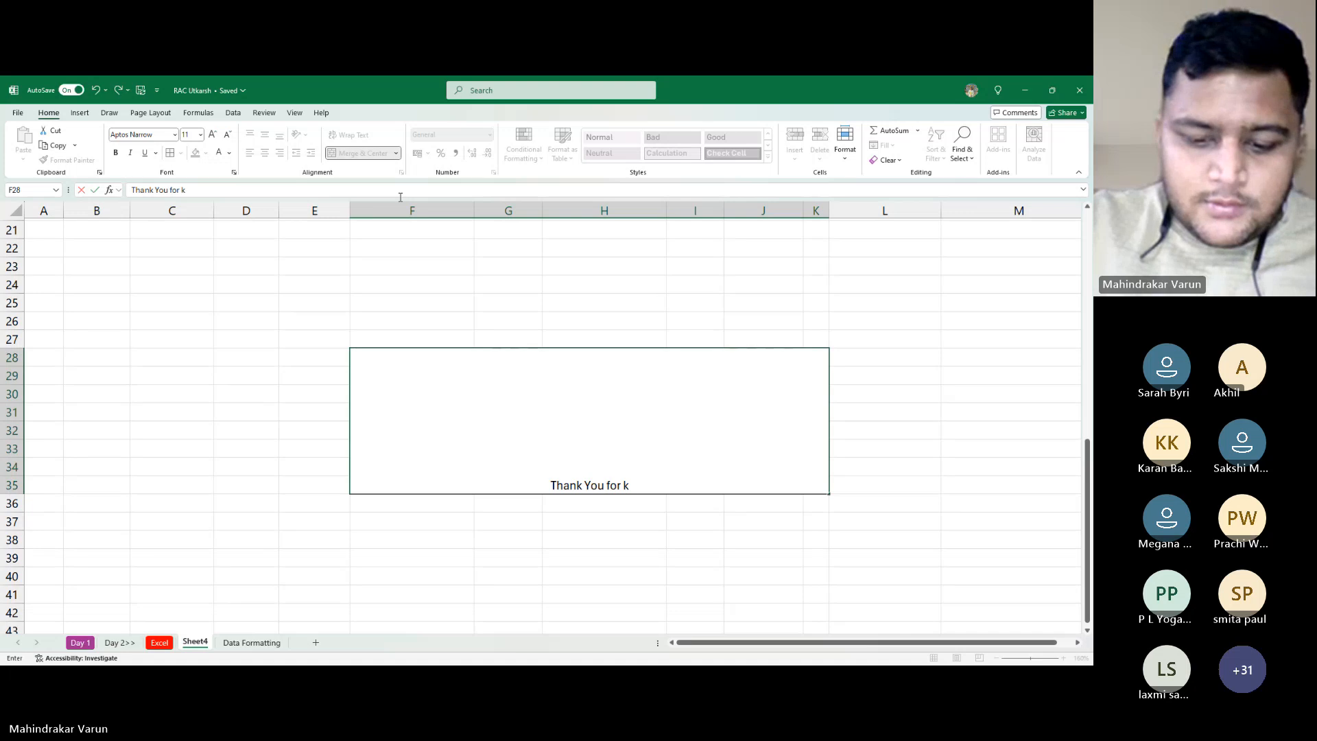
key(BackSpace)
text(joinin)
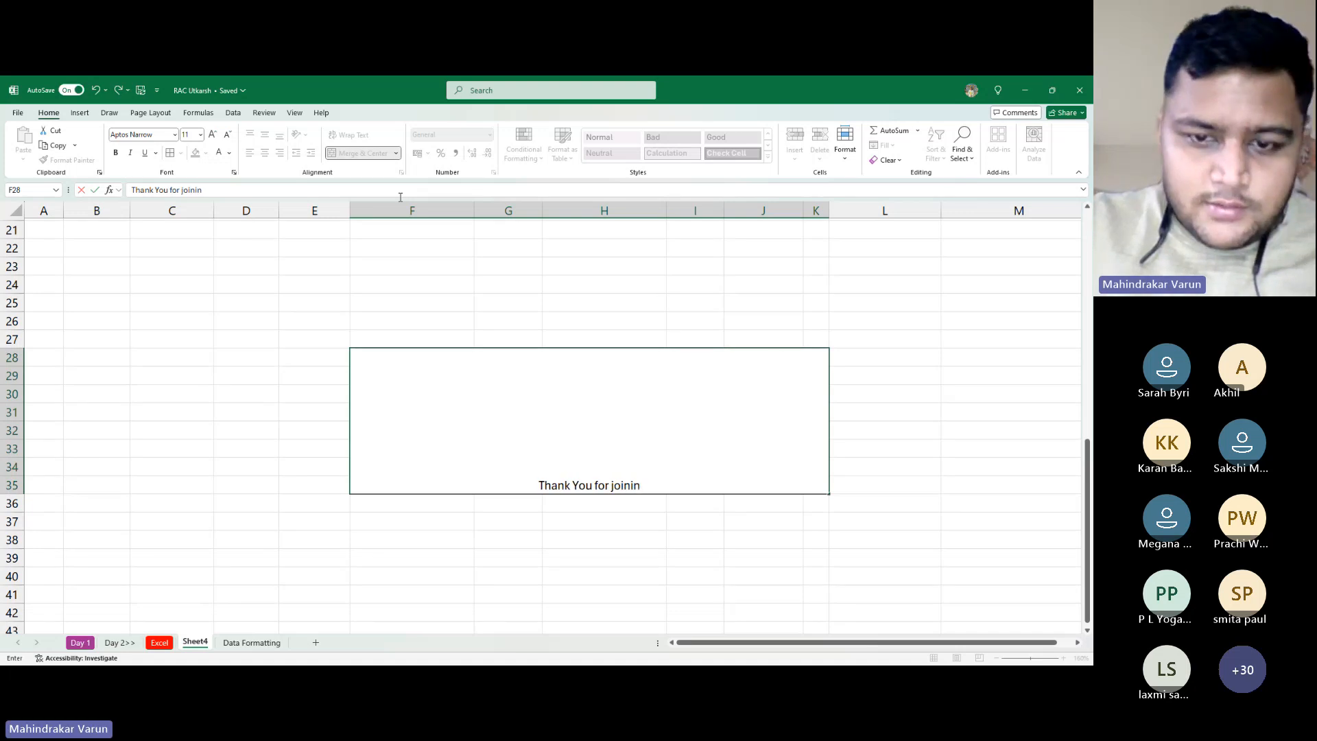
text(g Todays)
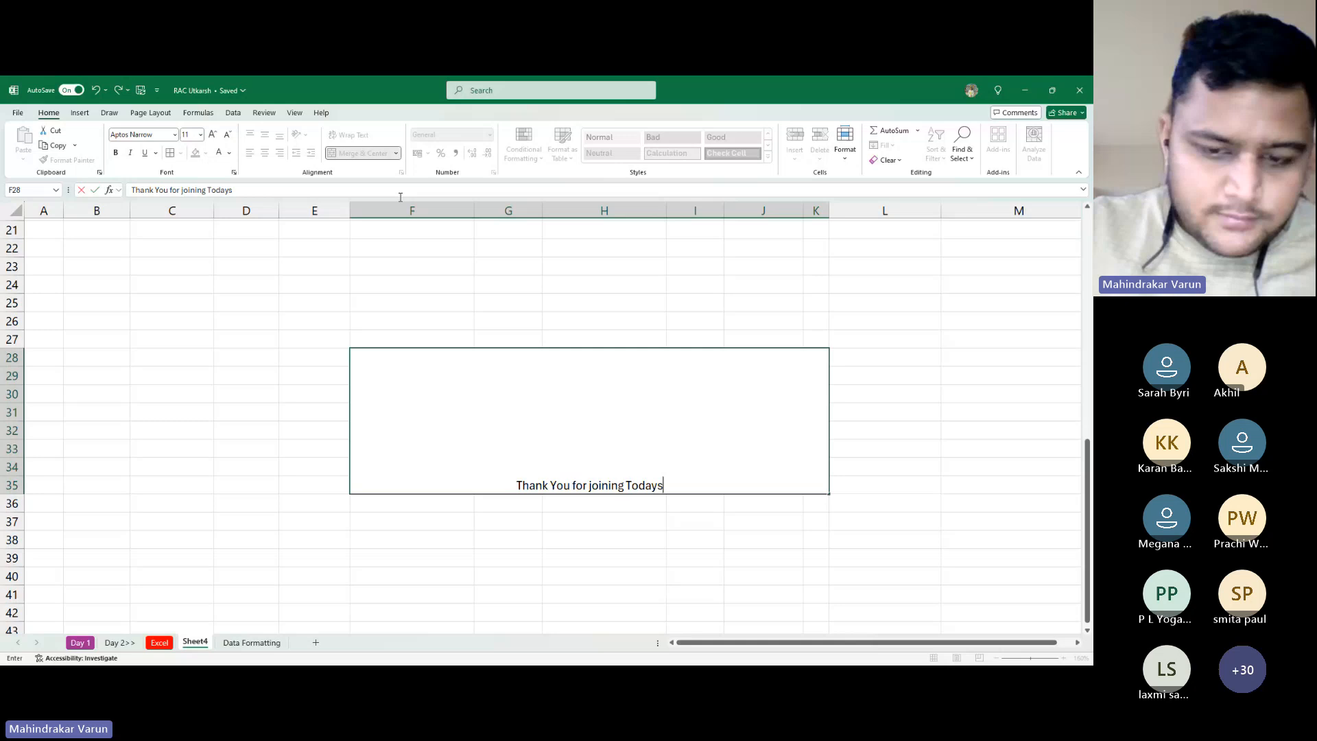
key(BackSpace)
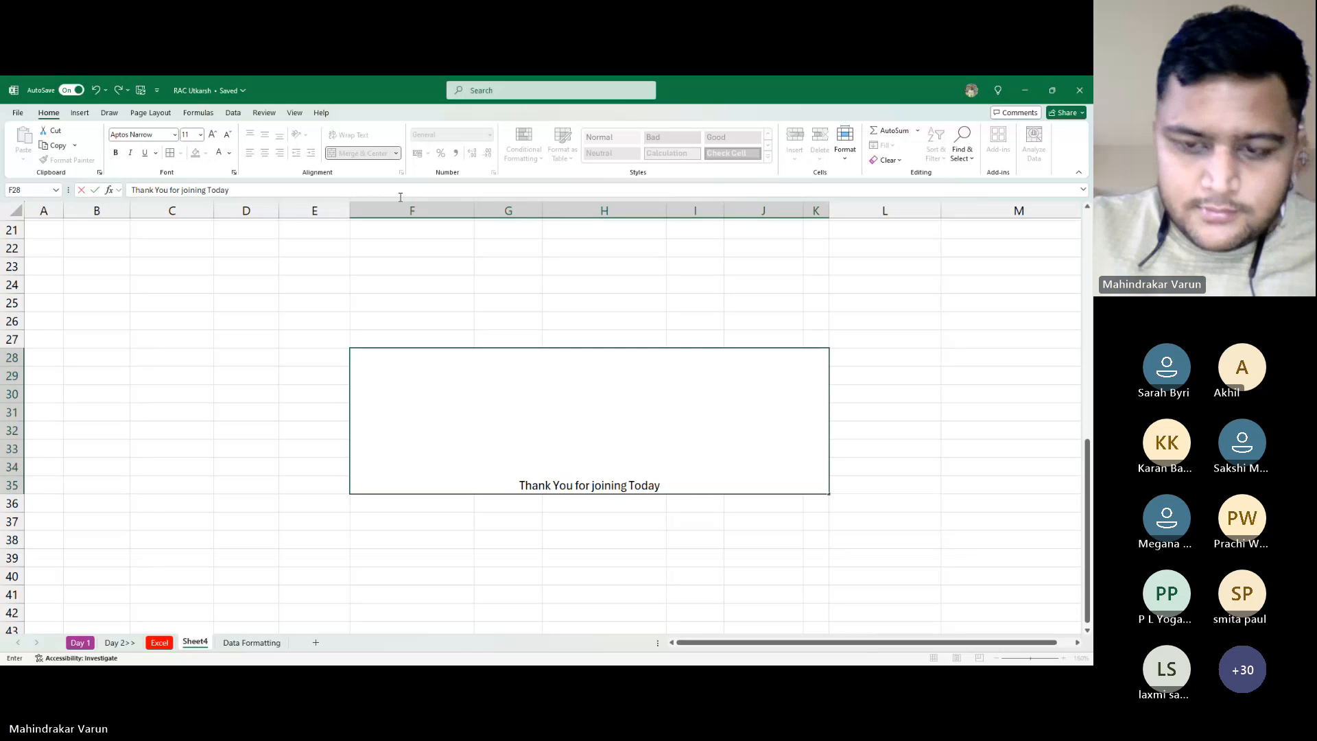
text('s Session)
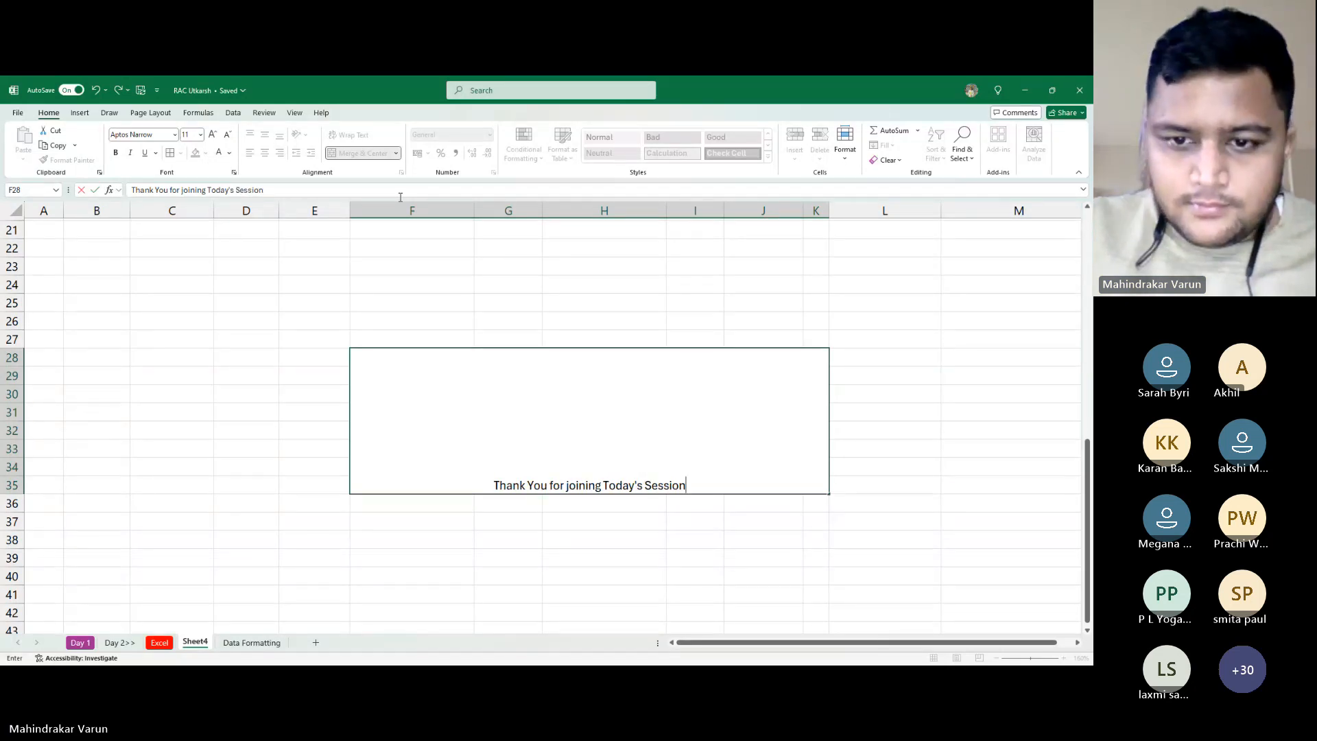
key(Return)
key(Up)
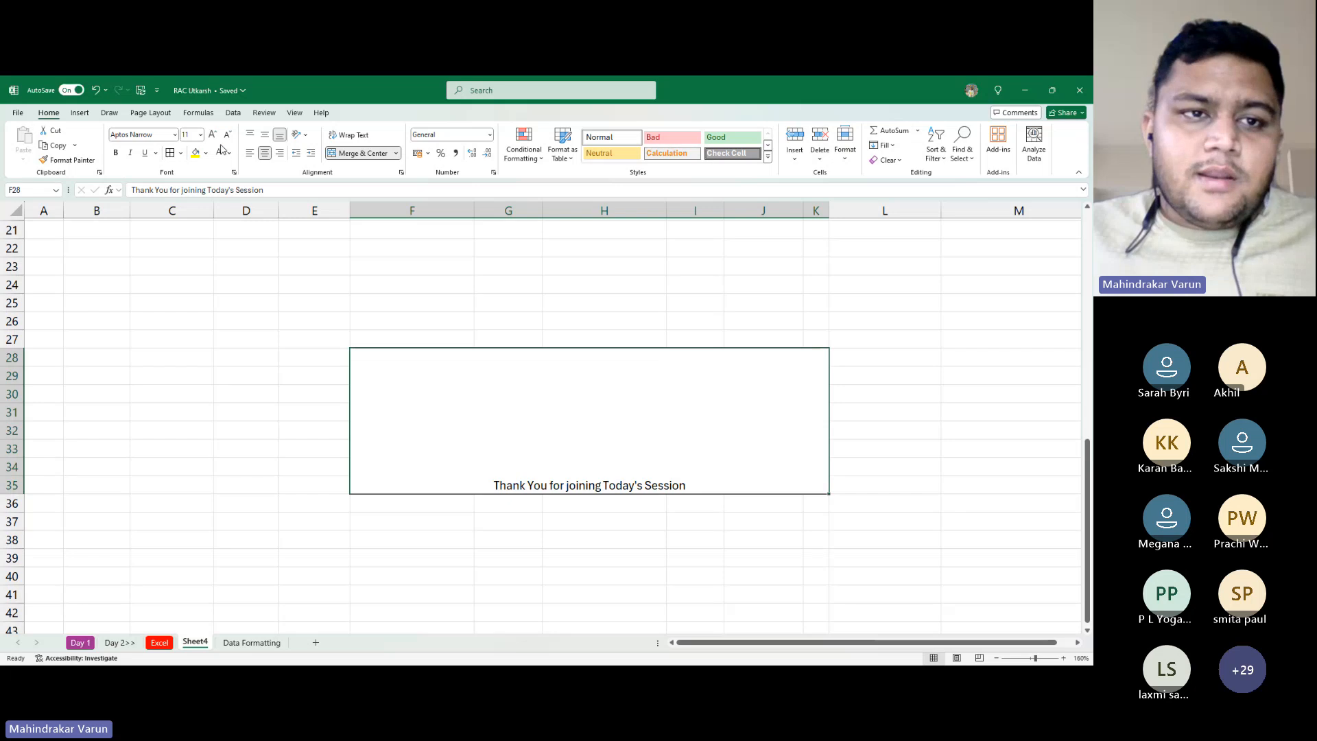
Give the banner a yellow fill and middle-aligned, 26-point ADLaM Display text
click(198, 154)
click(213, 134)
click(212, 133)
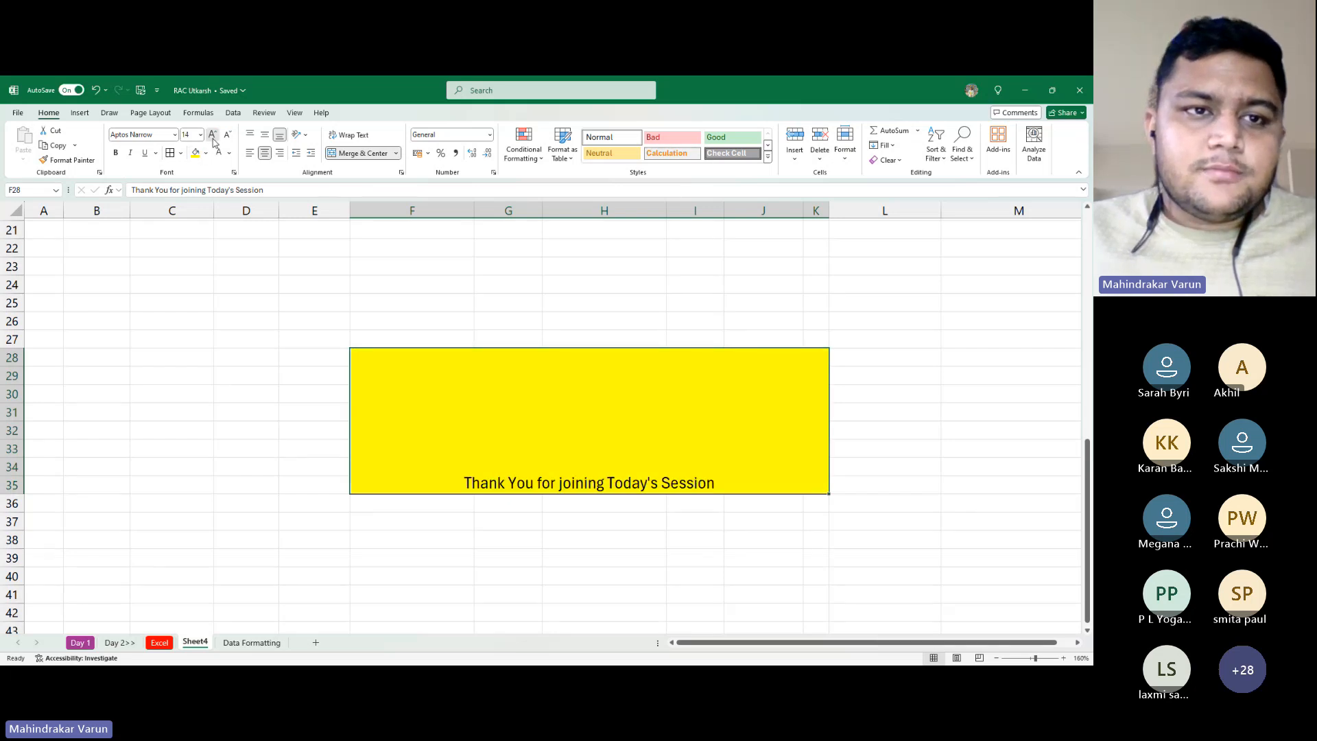
click(212, 134)
click(213, 134)
click(213, 134)
click(213, 134)
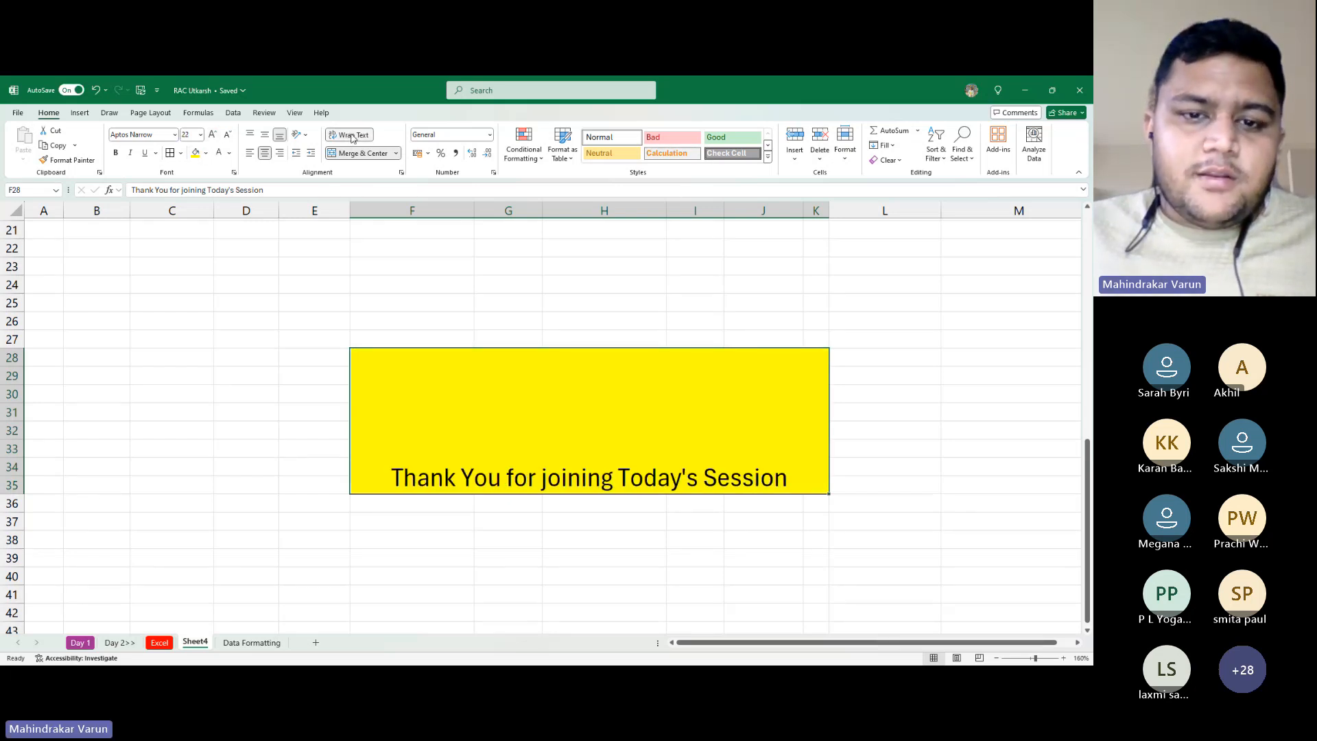
click(265, 135)
click(213, 134)
click(213, 134)
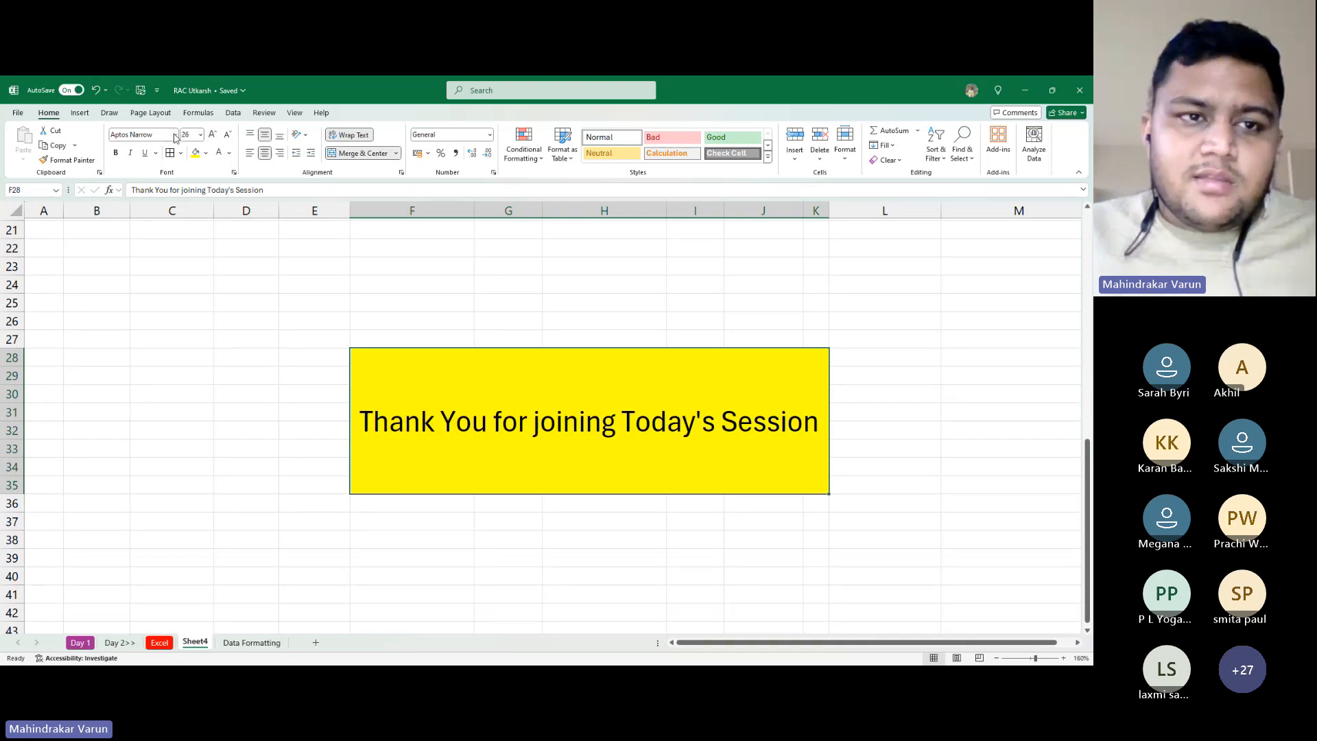
click(175, 135)
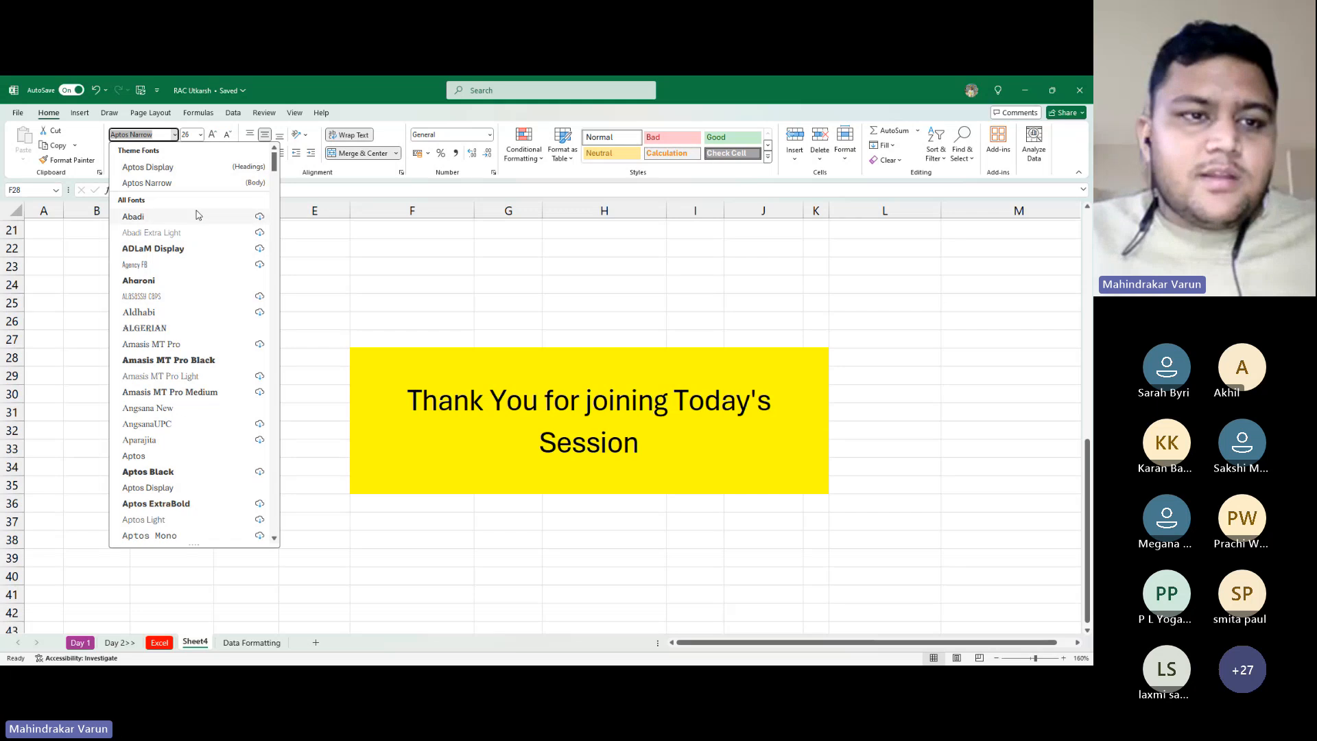
click(191, 250)
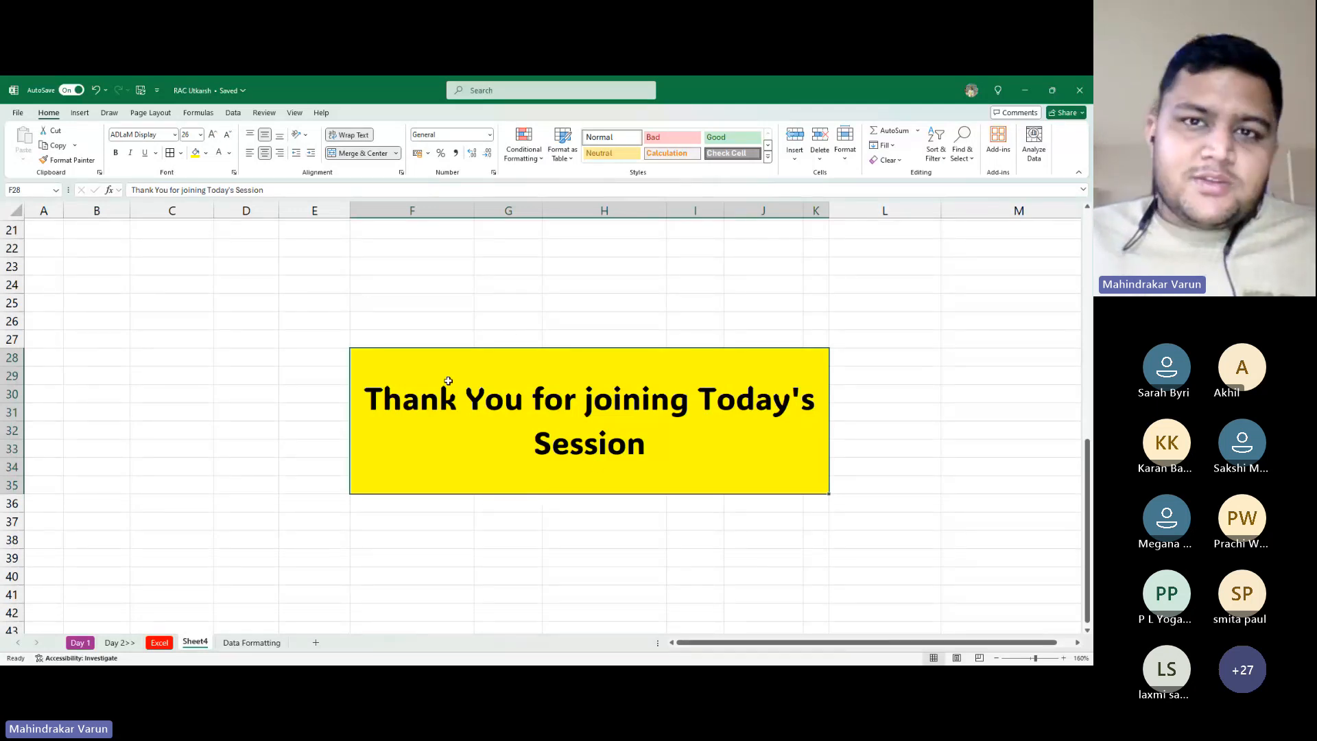
key(alt+Tab)
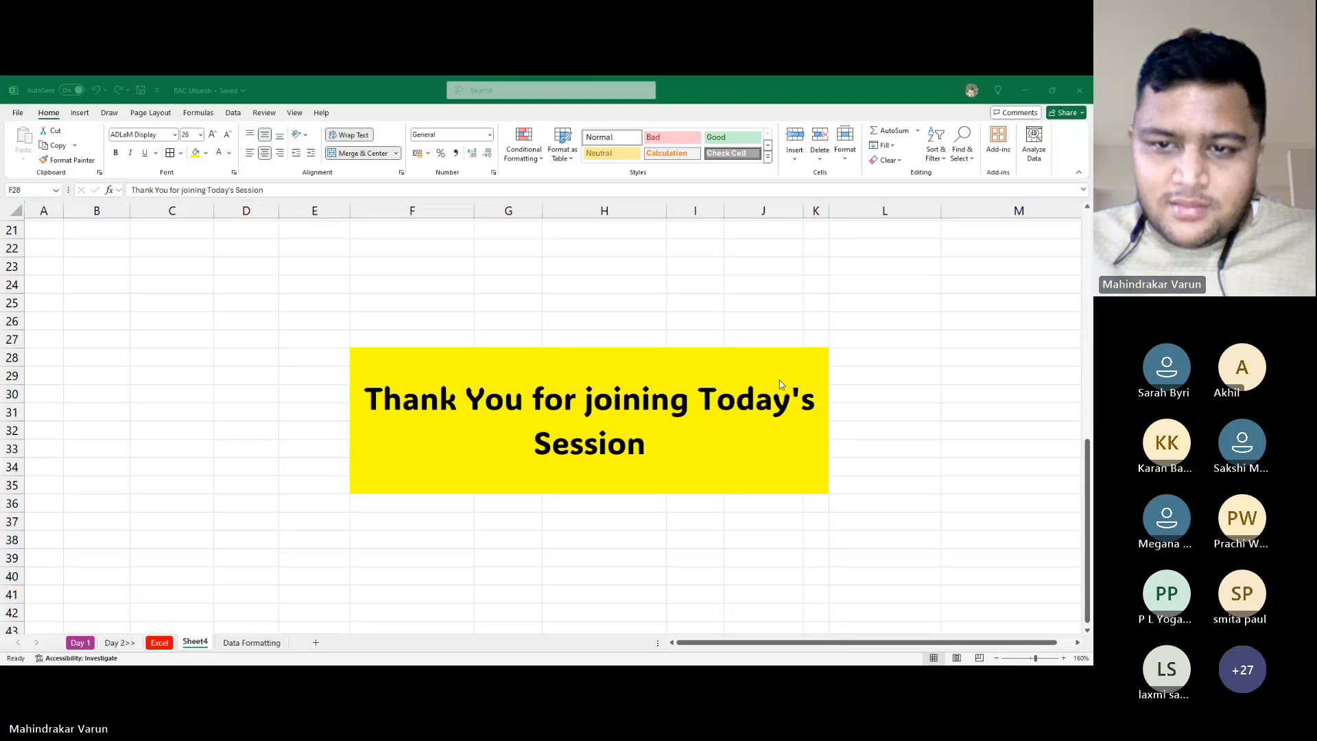